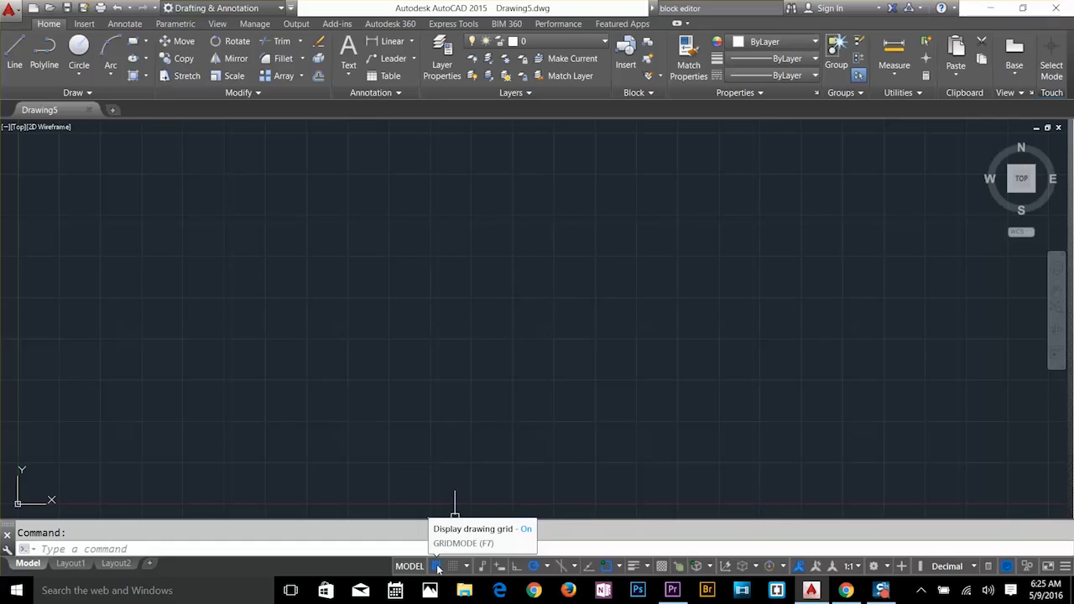
Turn off the drawing grid and set the length units to Architectural with 0'-0 1/8" precision.
{"action": "left_click", "coordinate": [436, 566]}
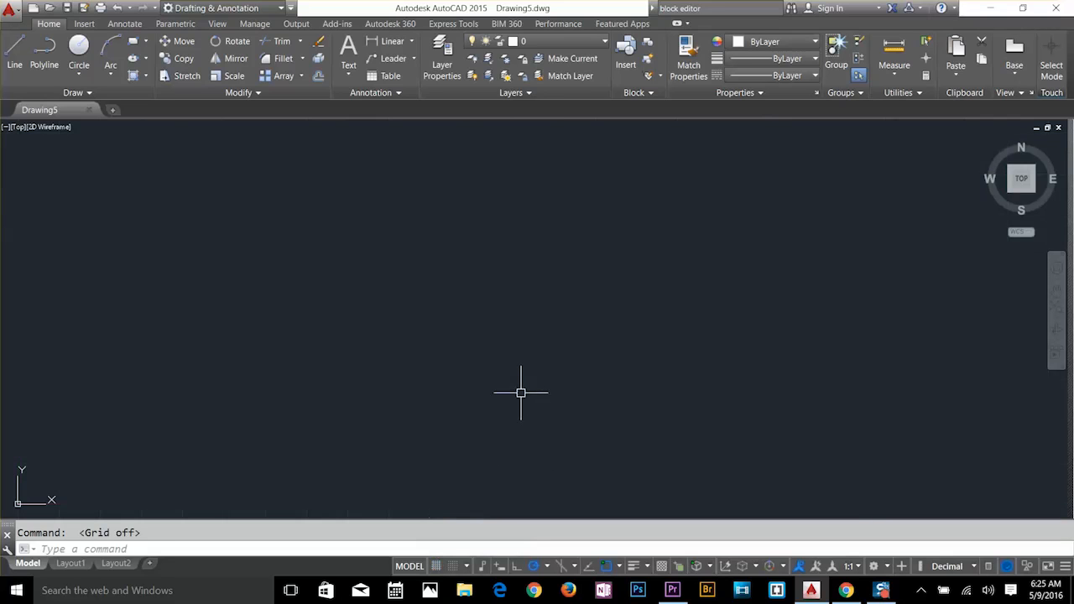
{"action": "type", "text": "units"}
{"action": "key", "text": "Return"}
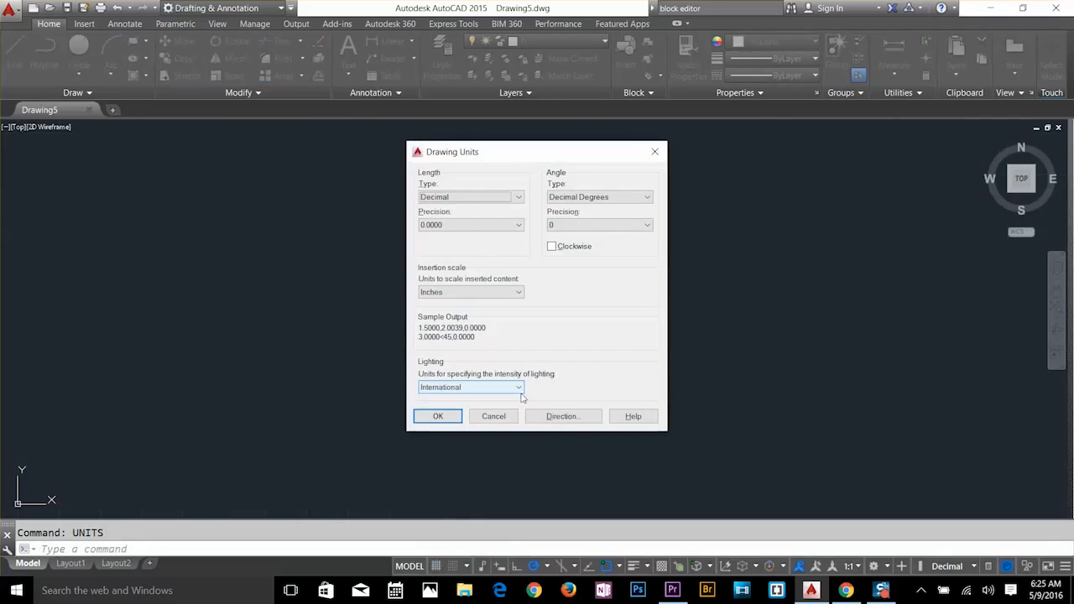
{"action": "left_click", "coordinate": [503, 198]}
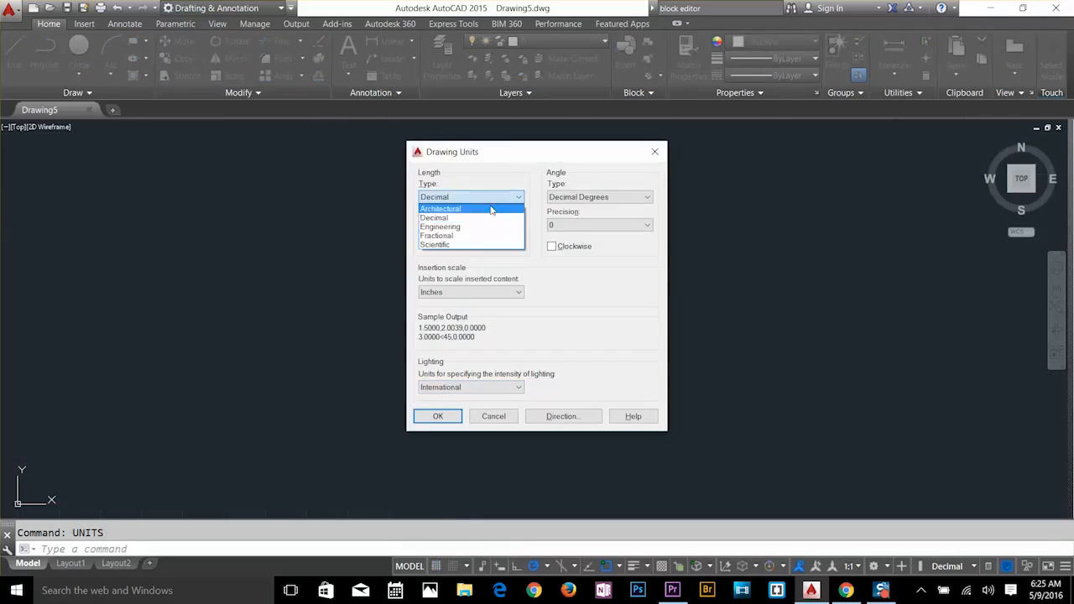
{"action": "left_click", "coordinate": [493, 207]}
{"action": "left_click", "coordinate": [489, 225]}
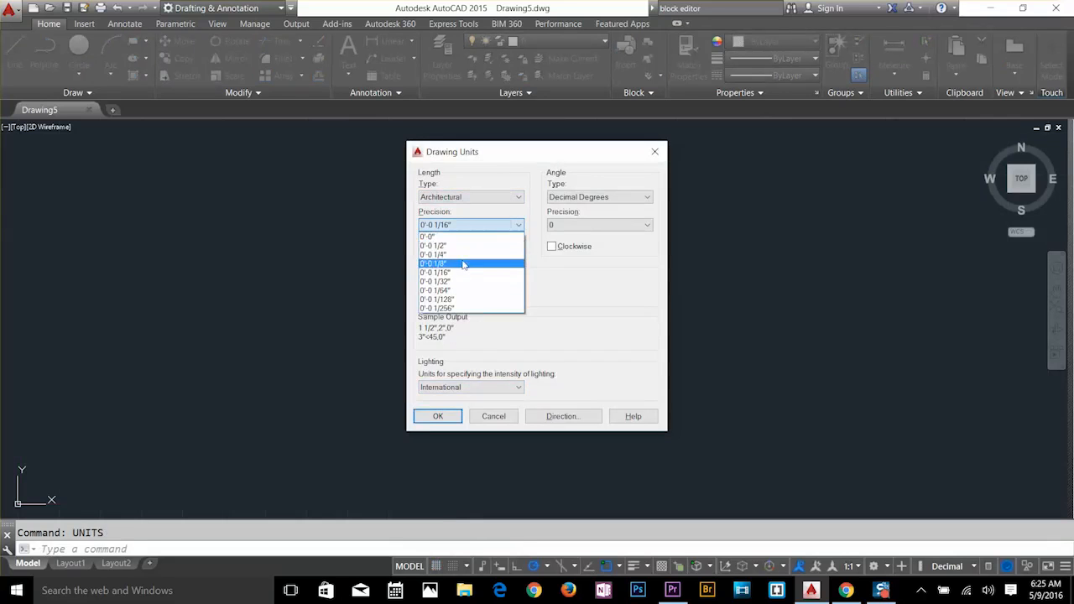
{"action": "left_click", "coordinate": [466, 265]}
{"action": "left_click", "coordinate": [443, 415]}
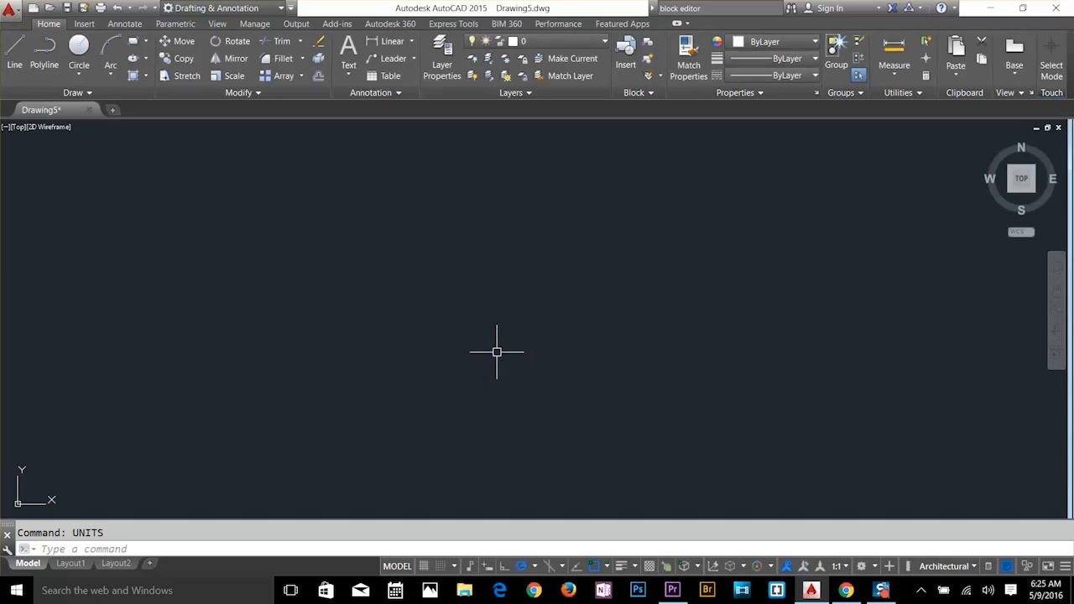
Set the drawing limits to an upper right corner of 300',300', keeping the default lower left corner, and zoom to all.
{"action": "type", "text": "limits"}
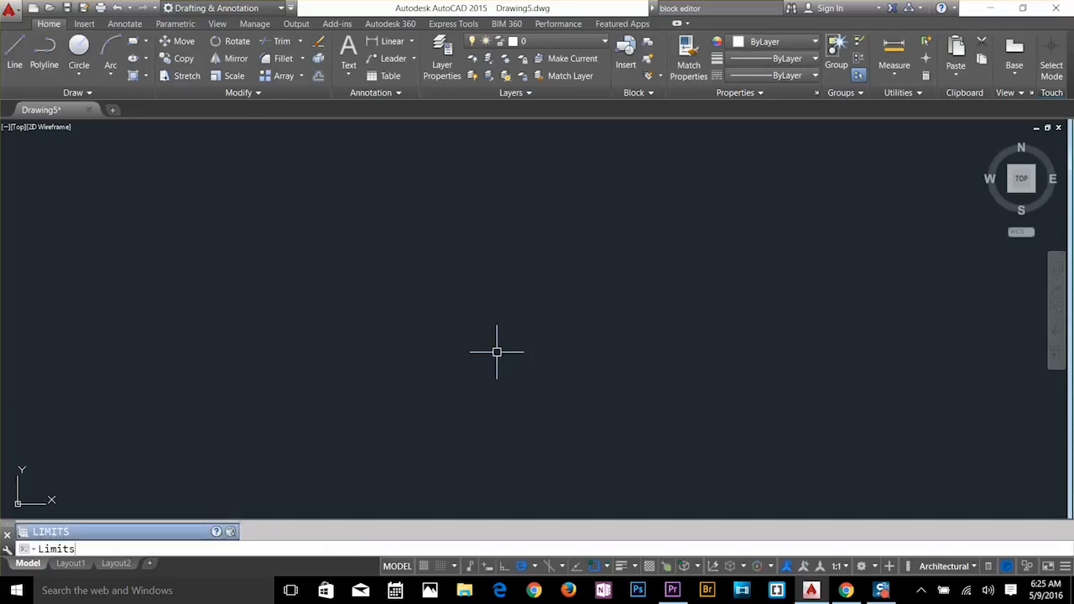
{"action": "key", "text": "Return"}
{"action": "key", "text": "Return"}
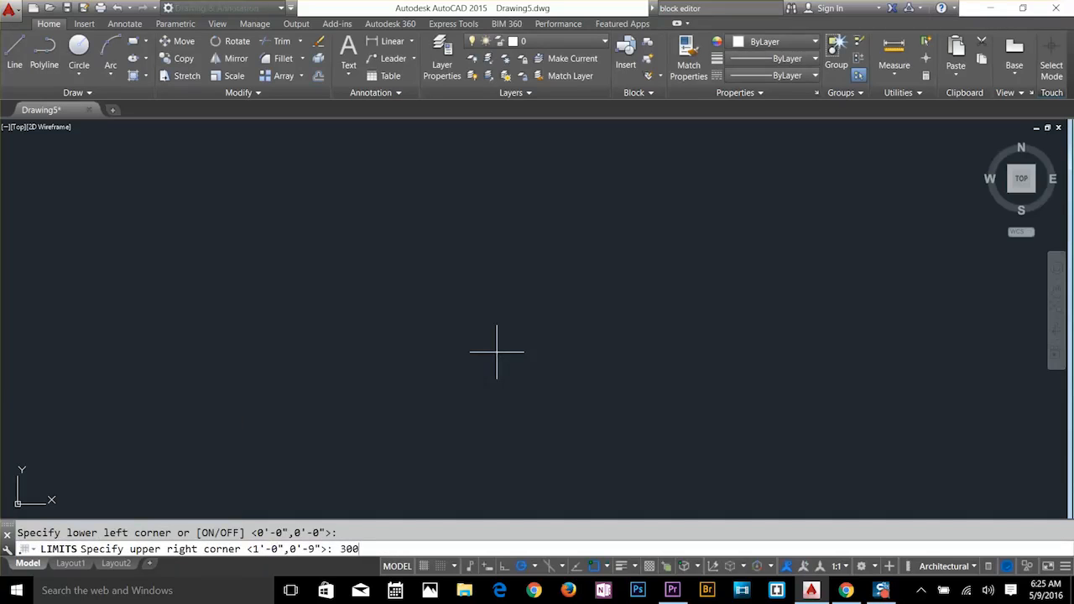
{"action": "type", "text": "300',300"}
{"action": "key", "text": "Return"}
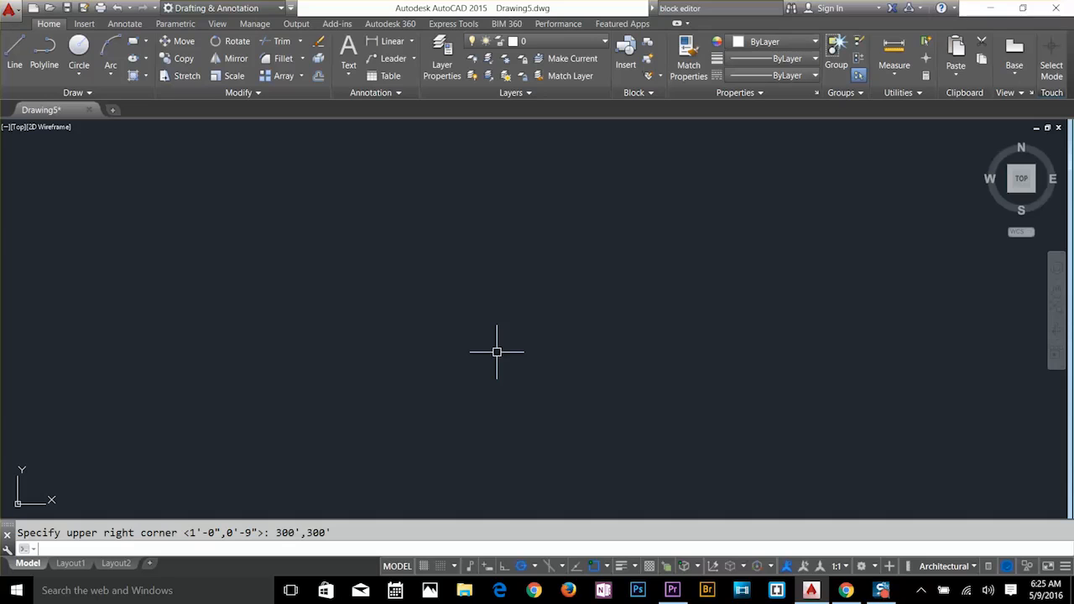
{"action": "type", "text": "z"}
{"action": "key", "text": "Return"}
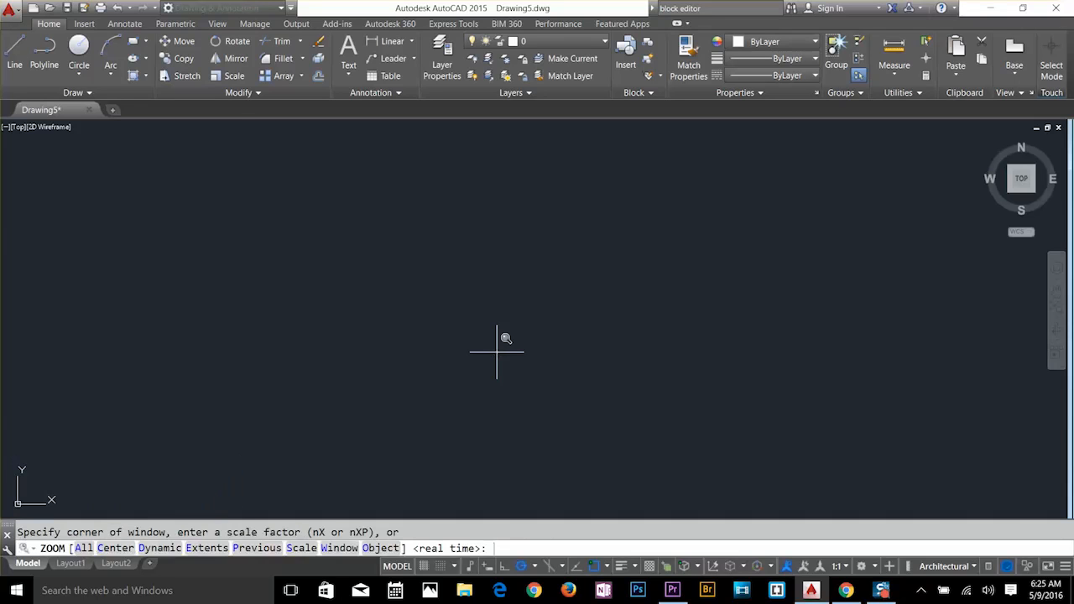
{"action": "type", "text": "a"}
{"action": "key", "text": "Return"}
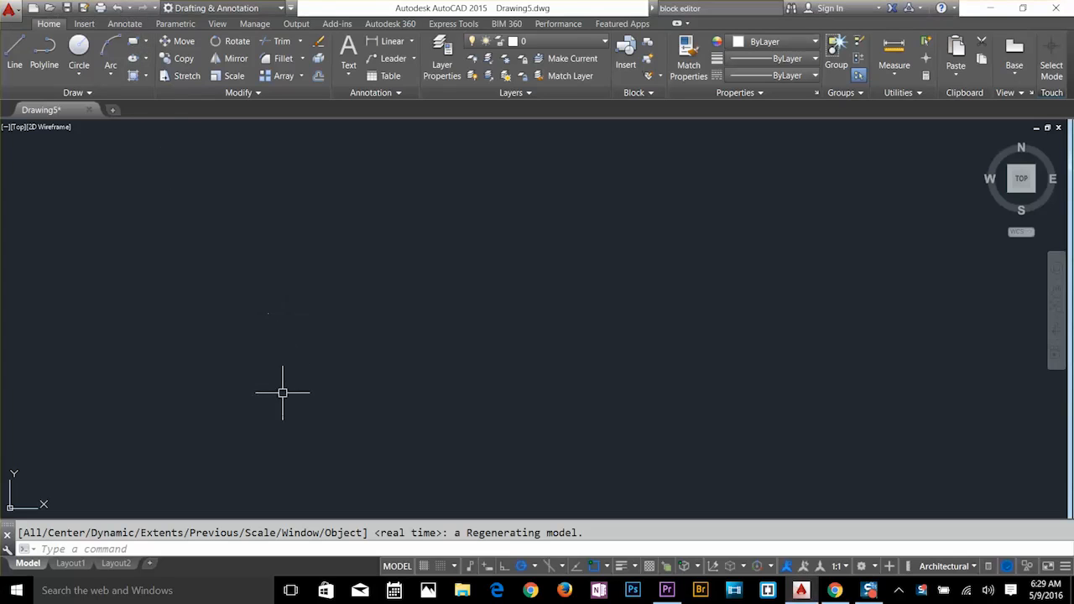
Draw a rectangle by dimensions with length 42' and width 85' in the lower part of the drawing area.
{"action": "left_click", "coordinate": [132, 41]}
{"action": "left_click", "coordinate": [262, 418]}
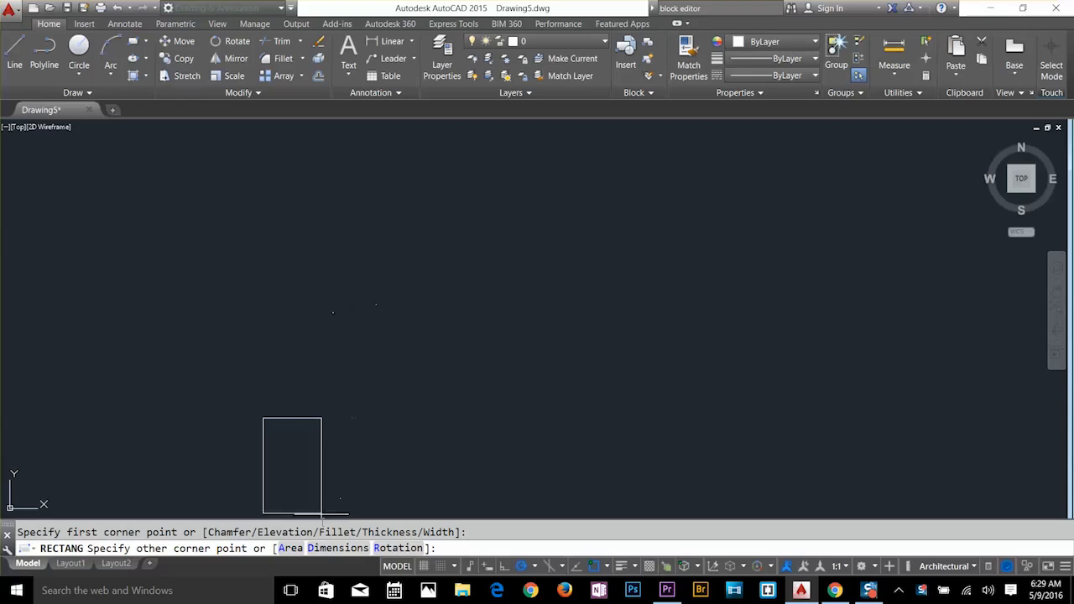
{"action": "left_click", "coordinate": [335, 548]}
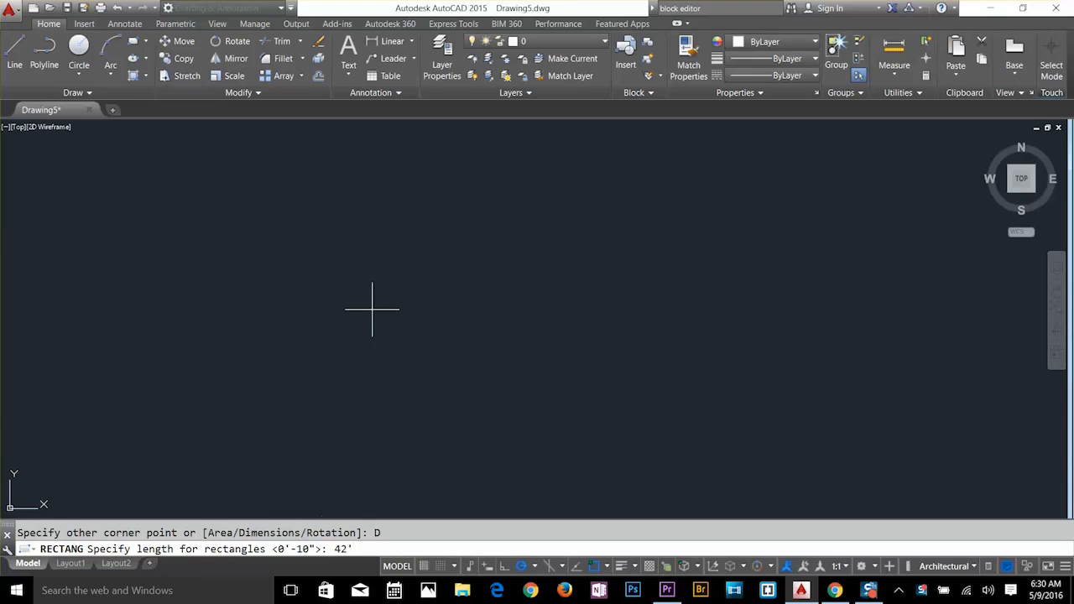
{"action": "key", "text": "Return"}
{"action": "type", "text": "85"}
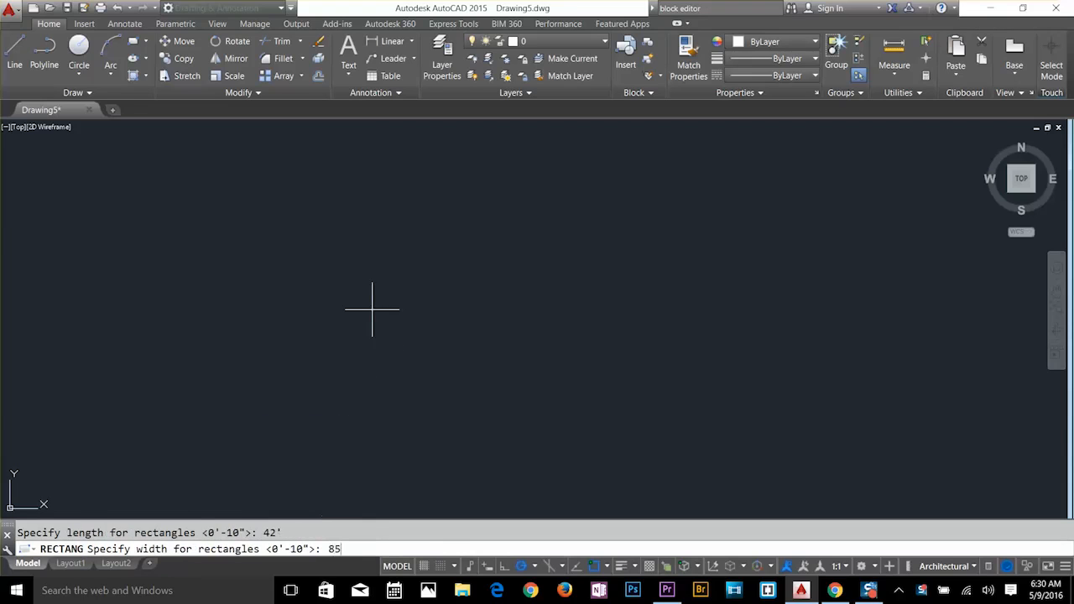
{"action": "key", "text": "Return"}
{"action": "left_click", "coordinate": [372, 309]}
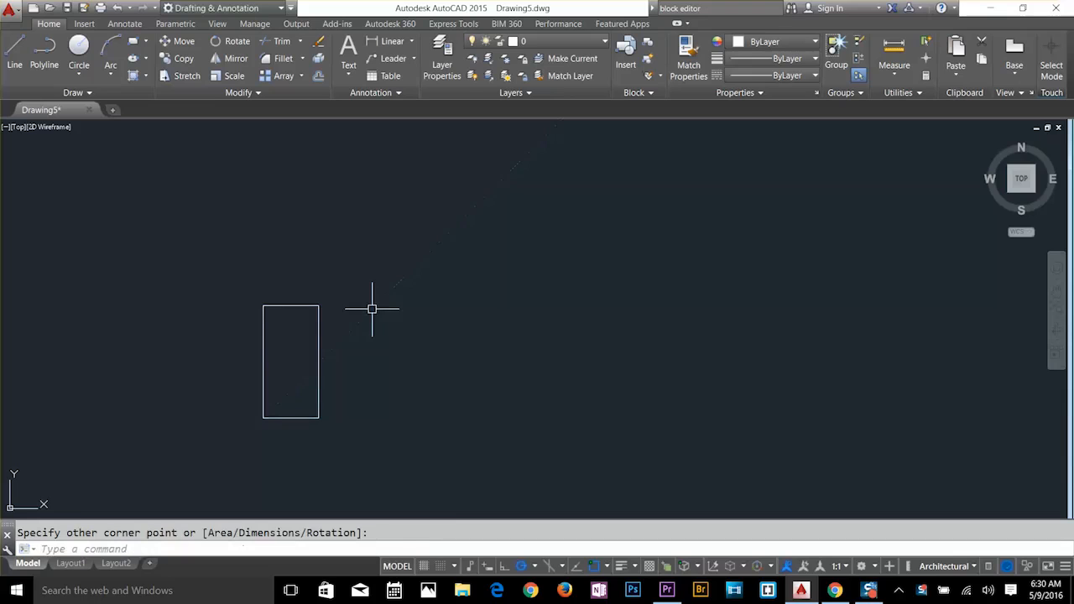
Explode the rectangle into separate lines.
{"action": "scroll", "coordinate": [273, 376], "scroll_direction": "up", "scroll_amount": 4}
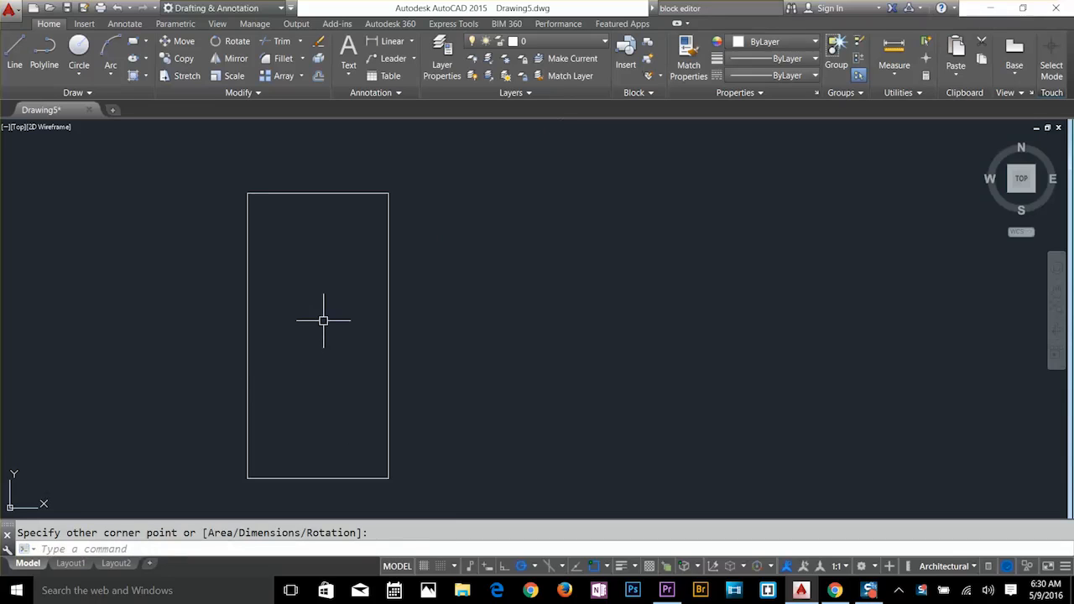
{"action": "type", "text": "x"}
{"action": "key", "text": "Return"}
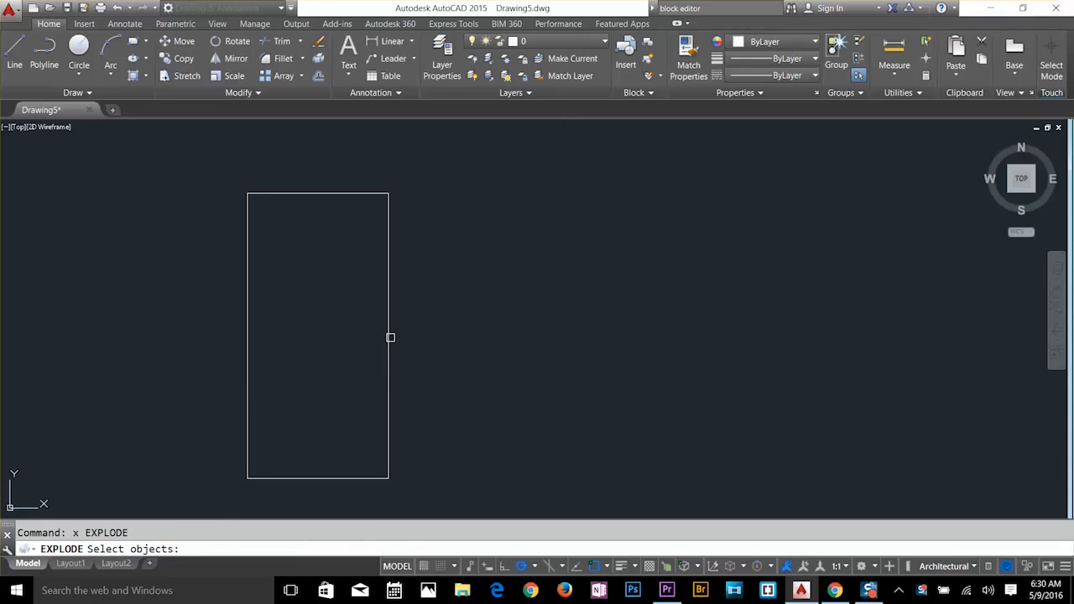
{"action": "left_click", "coordinate": [390, 337]}
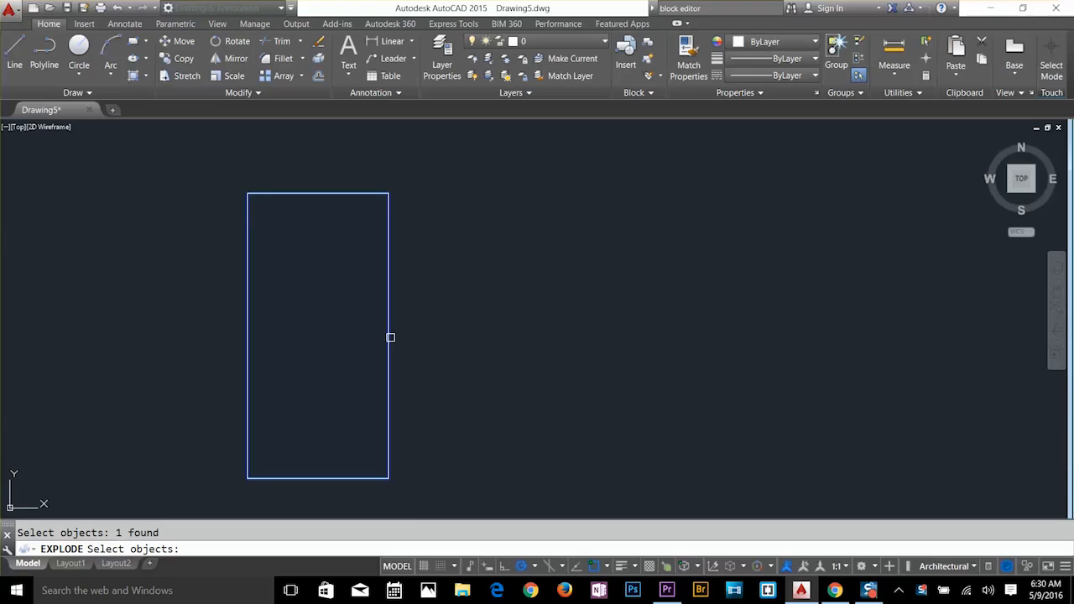
{"action": "key", "text": "Return"}
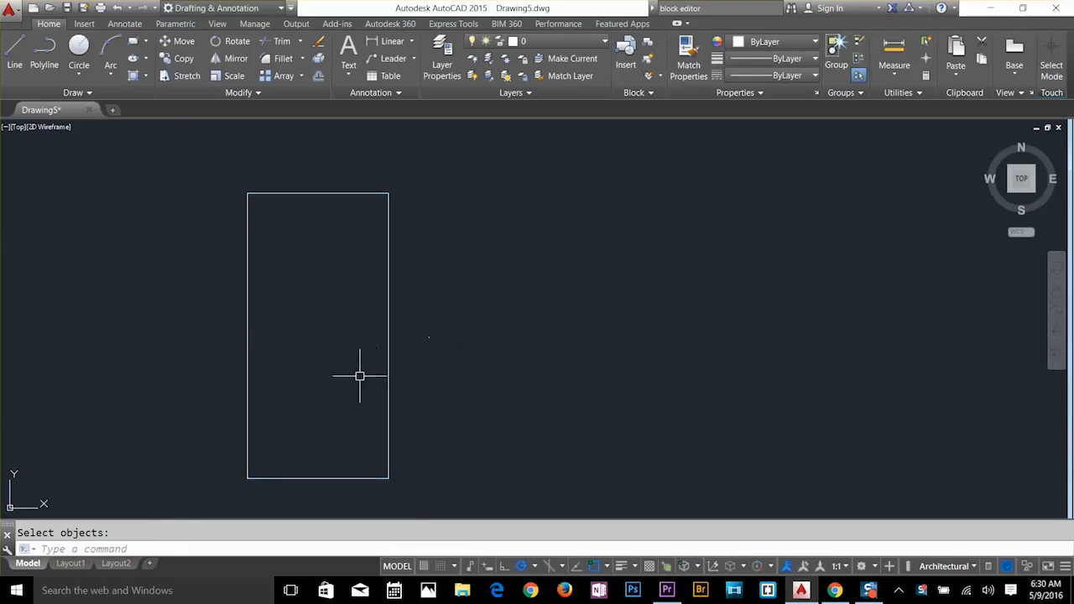
{"action": "scroll", "coordinate": [345, 373], "scroll_direction": "up", "scroll_amount": 1}
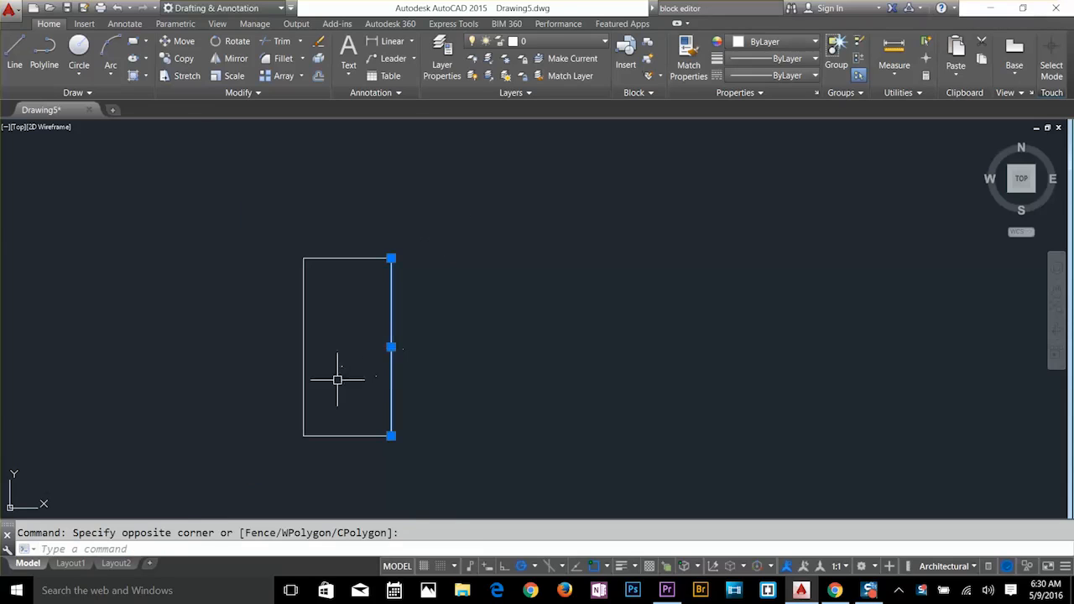
{"action": "scroll", "coordinate": [342, 361], "scroll_direction": "up", "scroll_amount": 4}
{"action": "key", "text": "Escape"}
Offset the rectangle's left and bottom edges 9" inward to form the wall thickness.
{"action": "scroll", "coordinate": [384, 403], "scroll_direction": "up", "scroll_amount": 2}
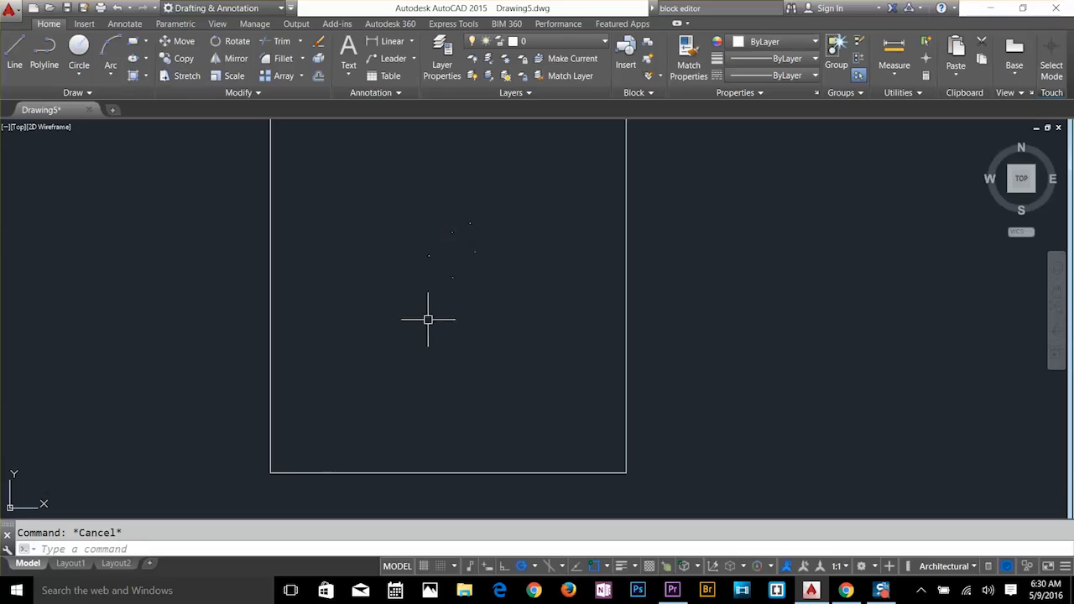
{"action": "scroll", "coordinate": [295, 451], "scroll_direction": "up", "scroll_amount": 2}
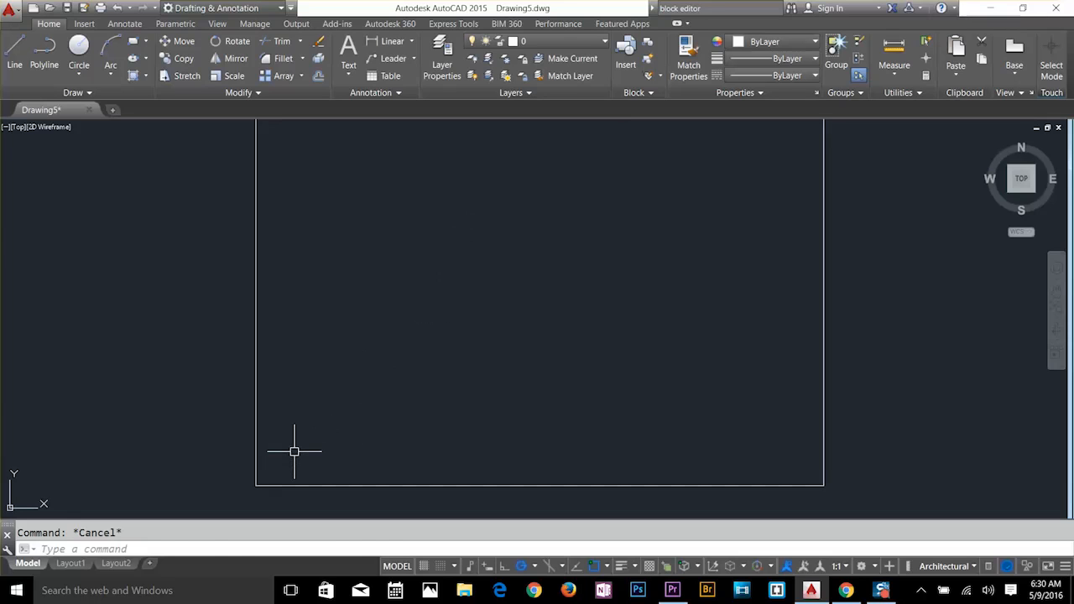
{"action": "type", "text": "o"}
{"action": "key", "text": "Return"}
{"action": "type", "text": "9"}
{"action": "key", "text": "Return"}
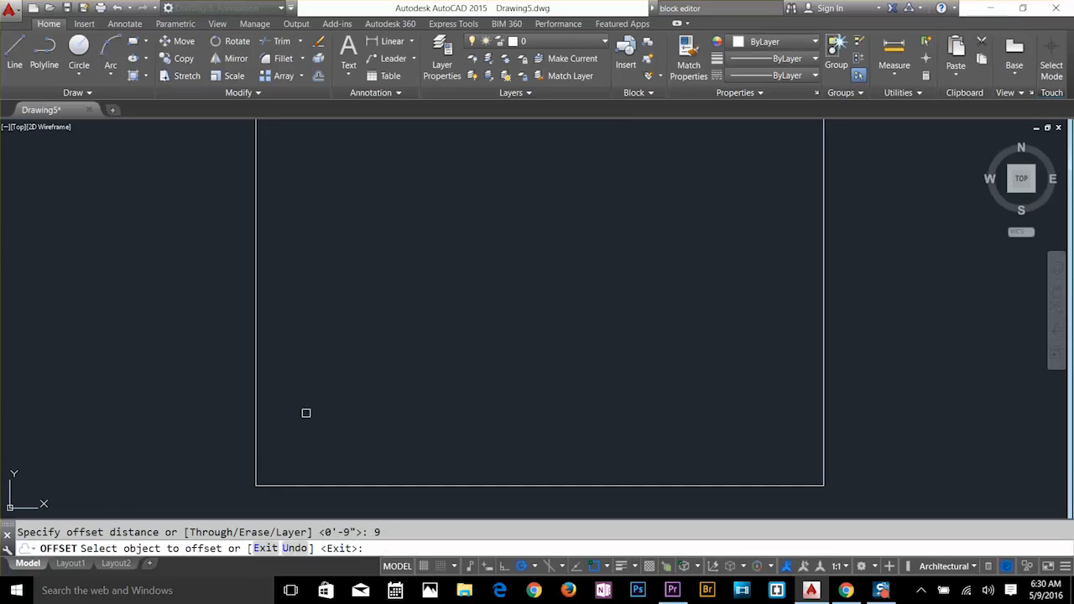
{"action": "left_click", "coordinate": [257, 415]}
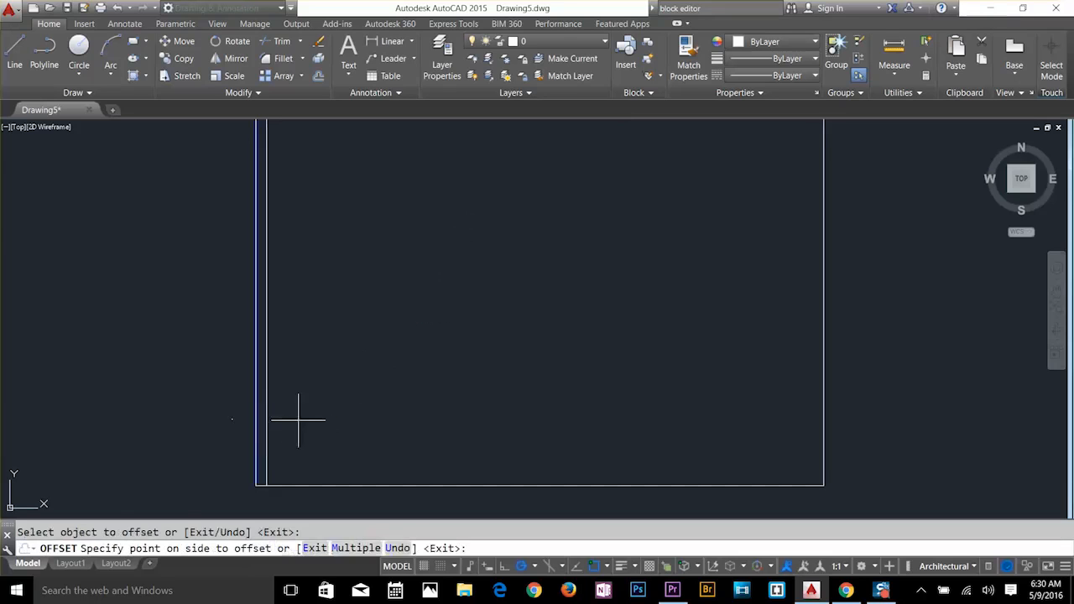
{"action": "left_click", "coordinate": [331, 475]}
{"action": "left_click", "coordinate": [328, 485]}
{"action": "left_click", "coordinate": [338, 410]}
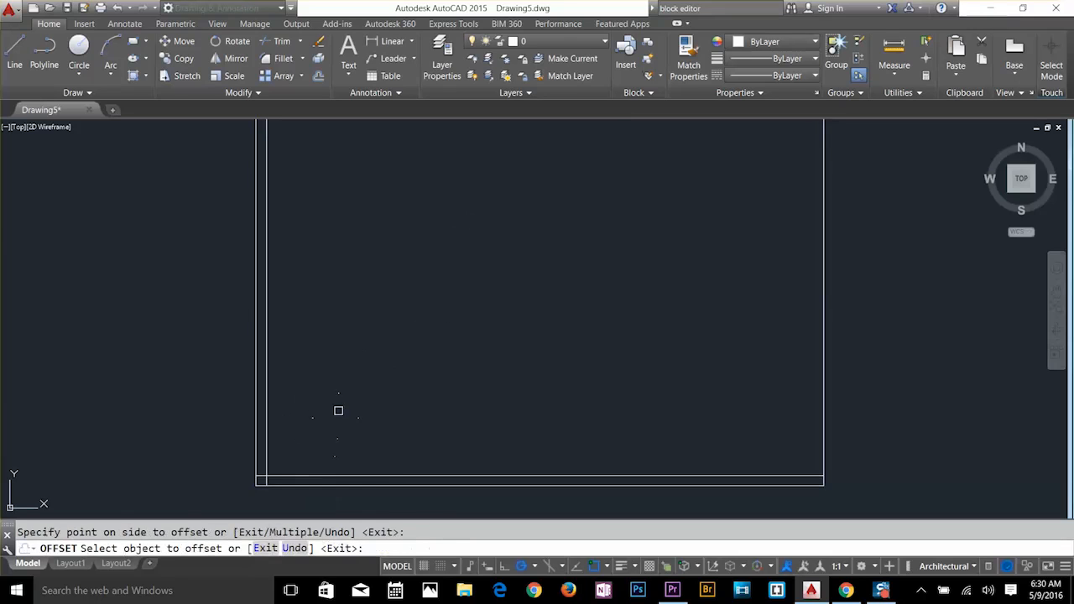
{"action": "key", "text": "Return"}
{"action": "key", "text": "Escape"}
Fillet the two inner wall lines with a zero radius into a sharp lower-left corner.
{"action": "type", "text": "F"}
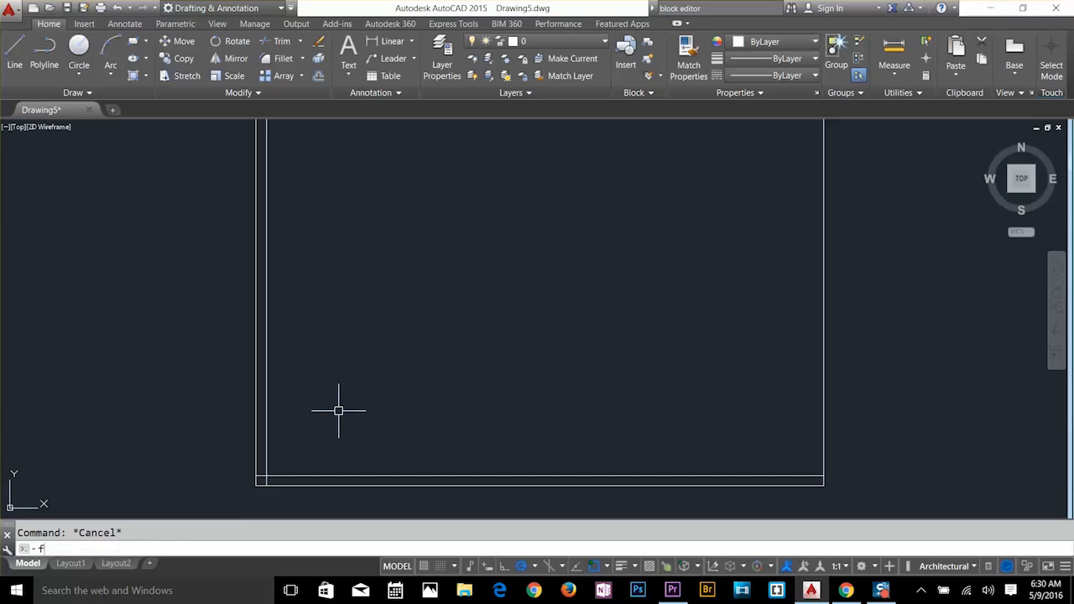
{"action": "key", "text": "Return"}
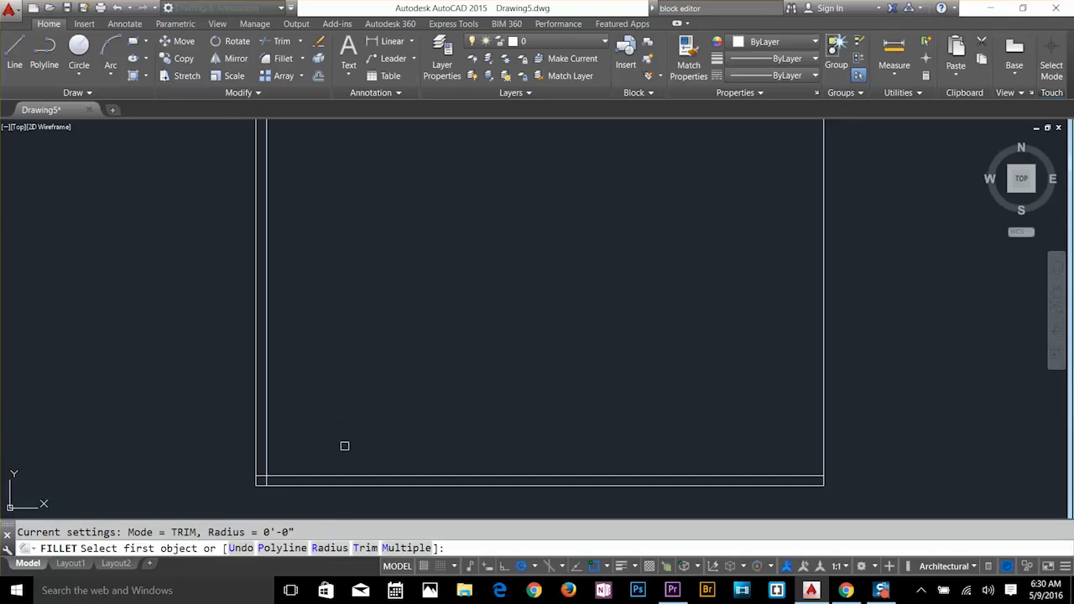
{"action": "left_click", "coordinate": [329, 548]}
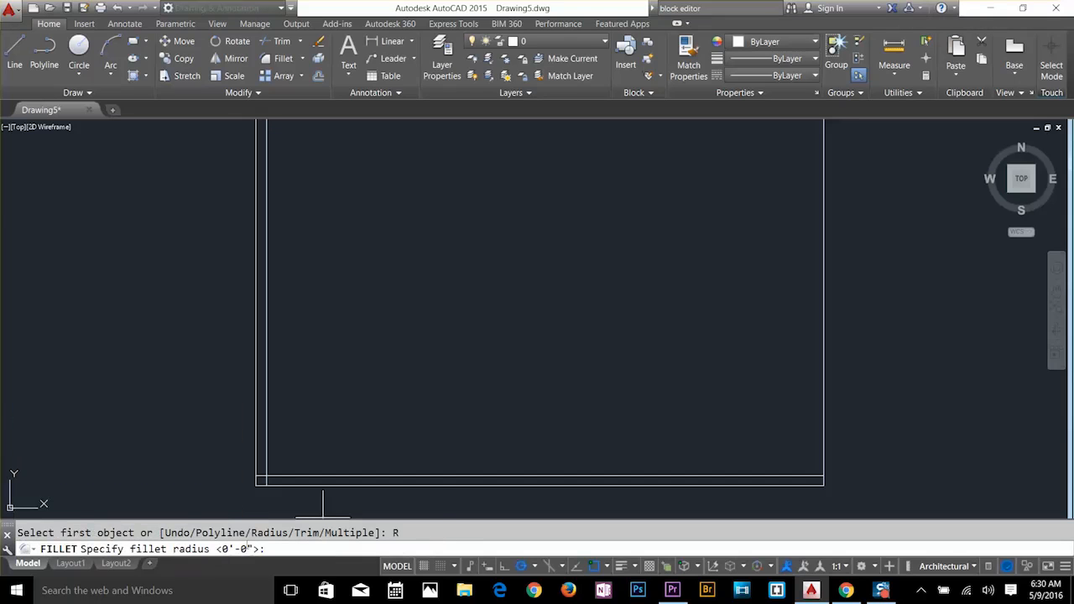
{"action": "key", "text": "Return"}
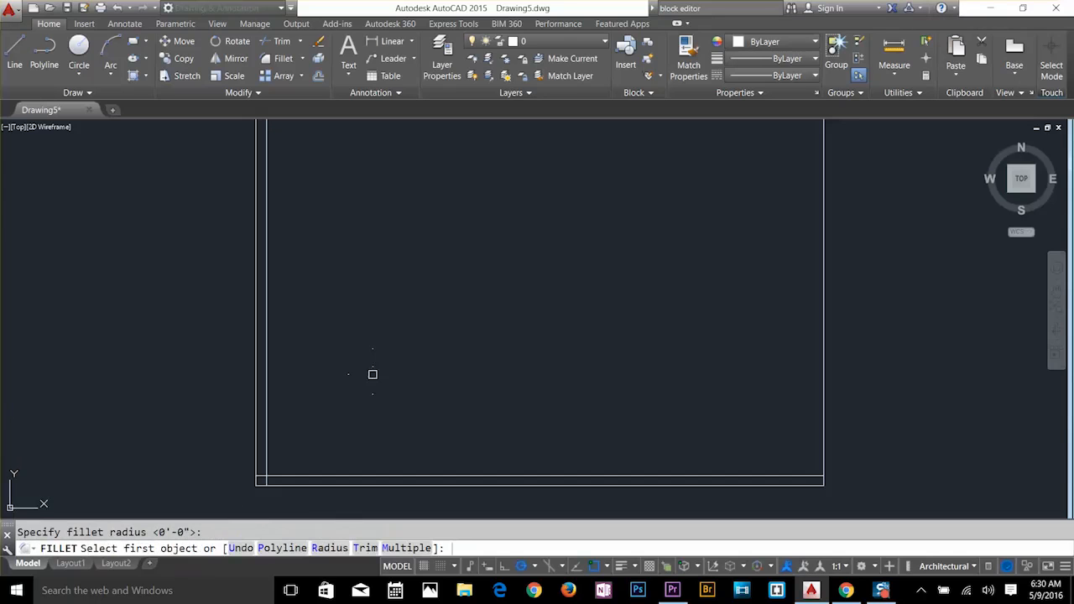
{"action": "left_click", "coordinate": [280, 475]}
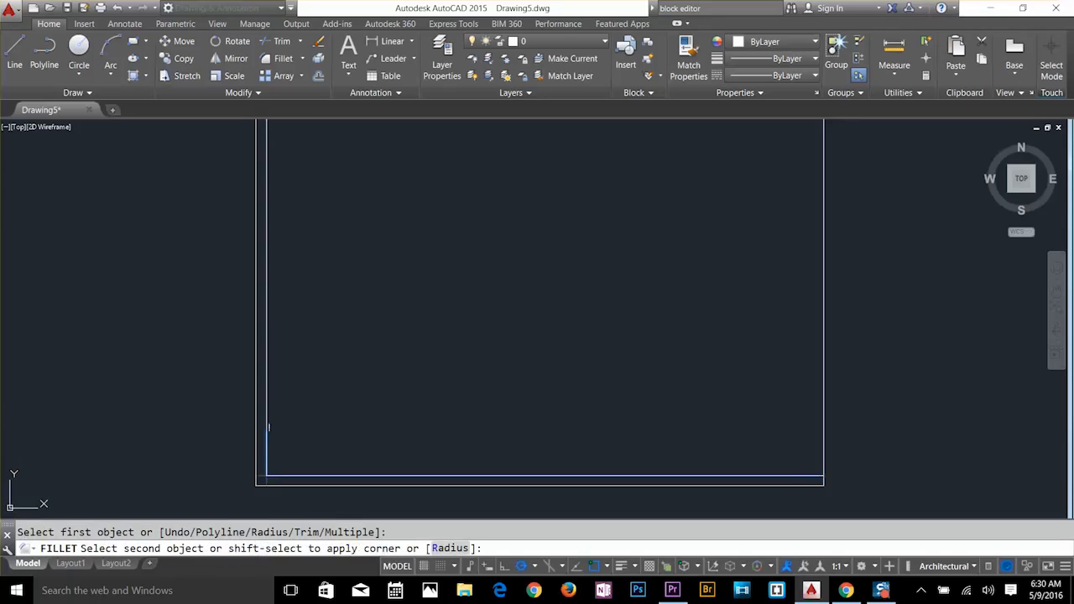
{"action": "left_click", "coordinate": [266, 431]}
{"action": "scroll", "coordinate": [251, 471], "scroll_direction": "up", "scroll_amount": 3}
{"action": "scroll", "coordinate": [252, 471], "scroll_direction": "down", "scroll_amount": 2}
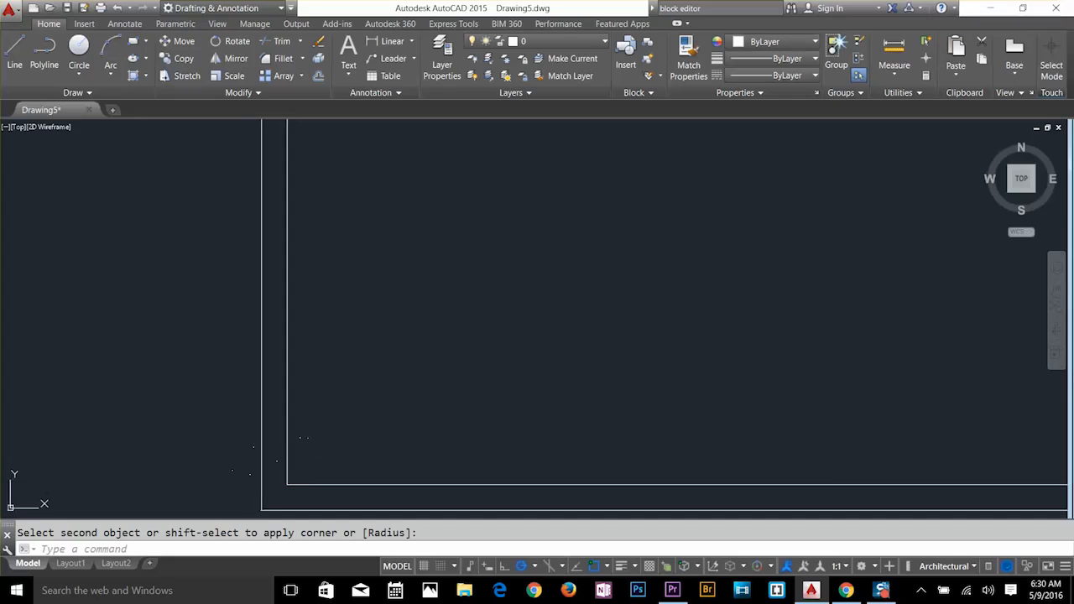
{"action": "key", "text": "Escape"}
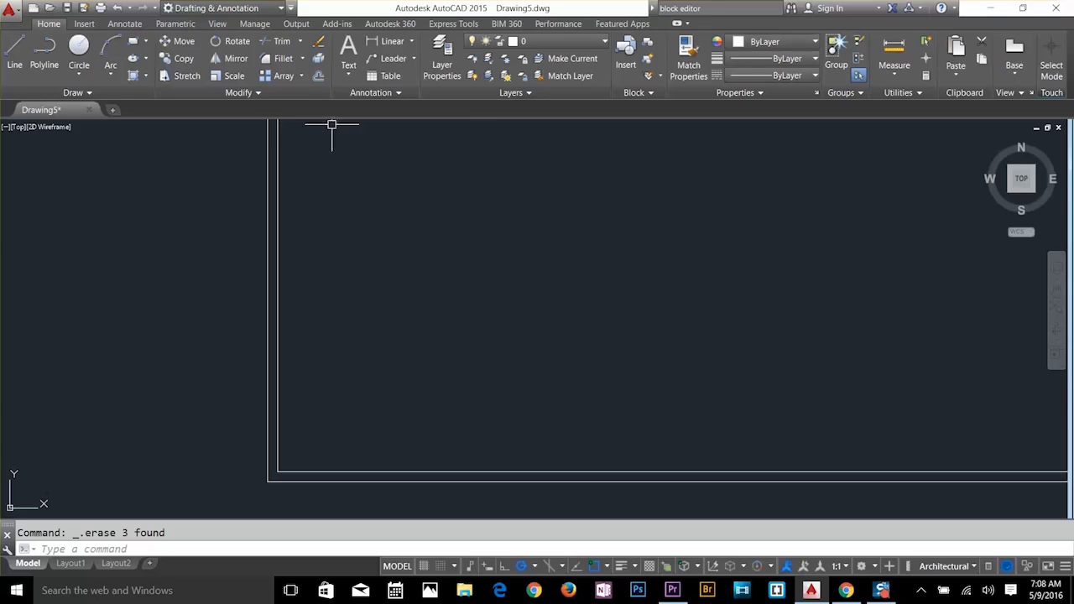
Offset the left wall's inner line 13' into the plan to mark the first partition.
{"action": "left_click", "coordinate": [319, 76]}
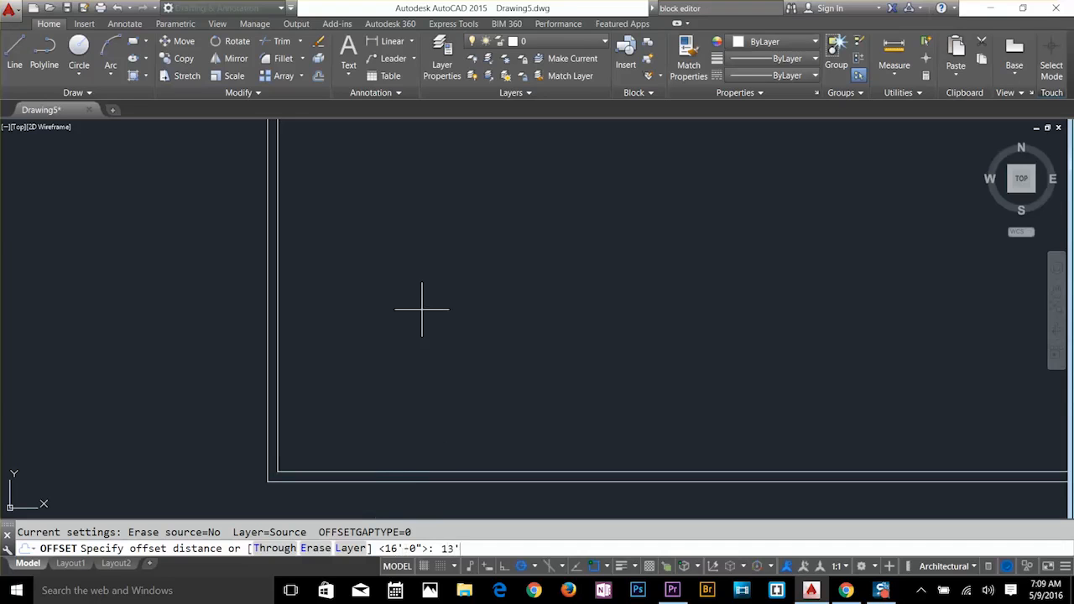
{"action": "type", "text": "13'"}
{"action": "key", "text": "Return"}
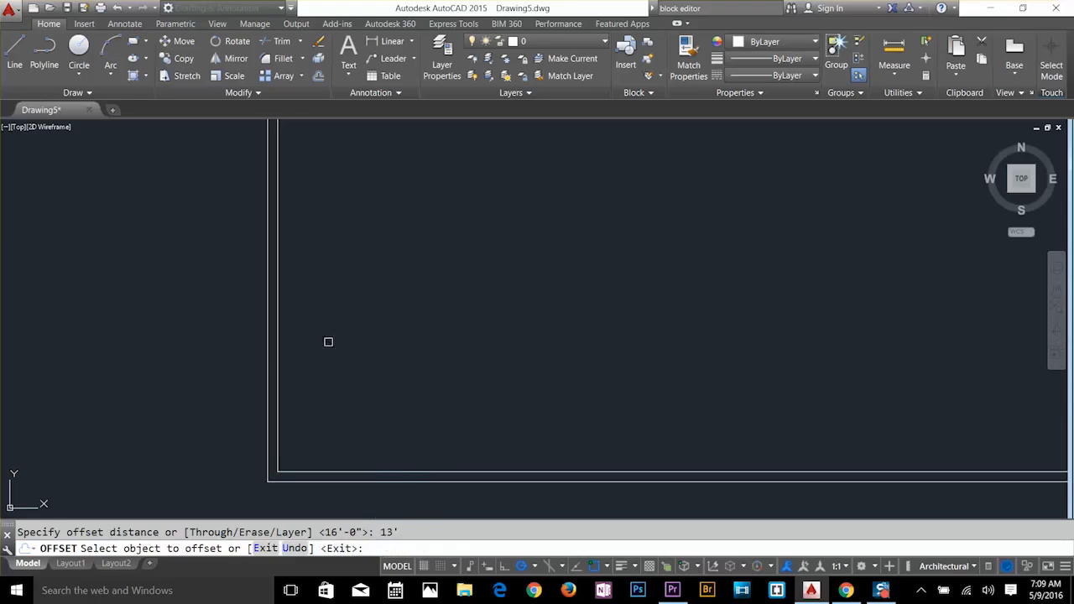
{"action": "left_click", "coordinate": [280, 359]}
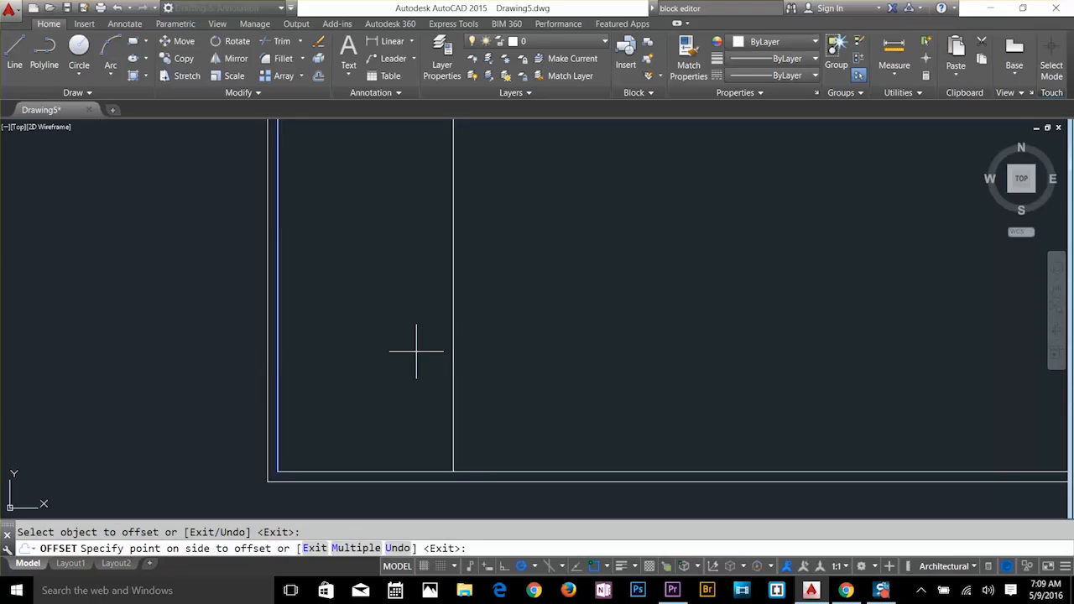
{"action": "left_click", "coordinate": [417, 353]}
{"action": "key", "text": "Return"}
{"action": "key", "text": "Escape"}
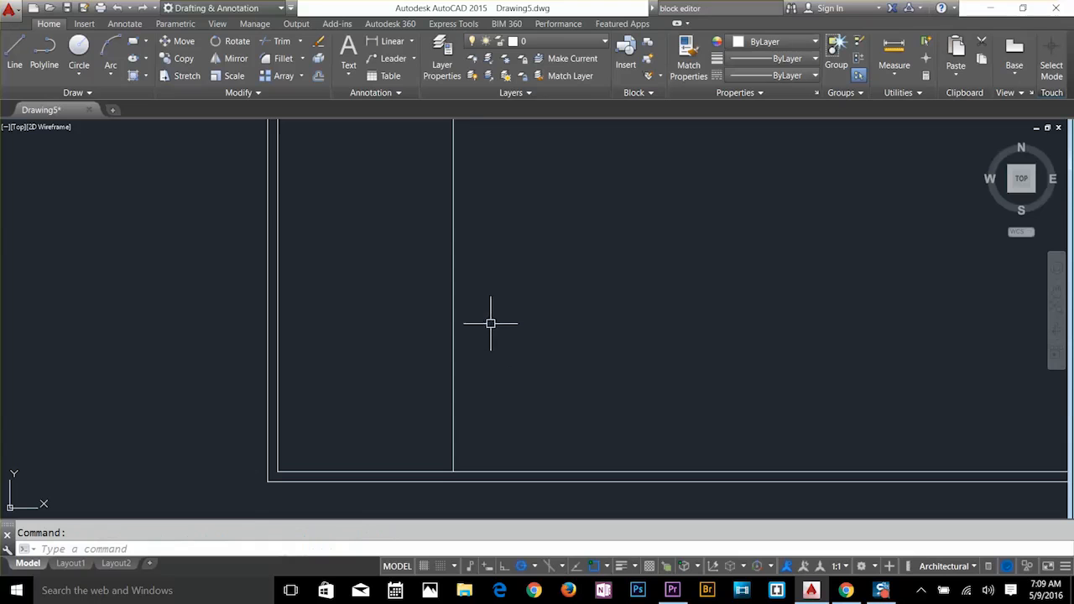
Offset the bottom wall's inner line 11' upward to mark the first horizontal partition.
{"action": "scroll", "coordinate": [492, 323], "scroll_direction": "down", "scroll_amount": 2}
{"action": "type", "text": "o"}
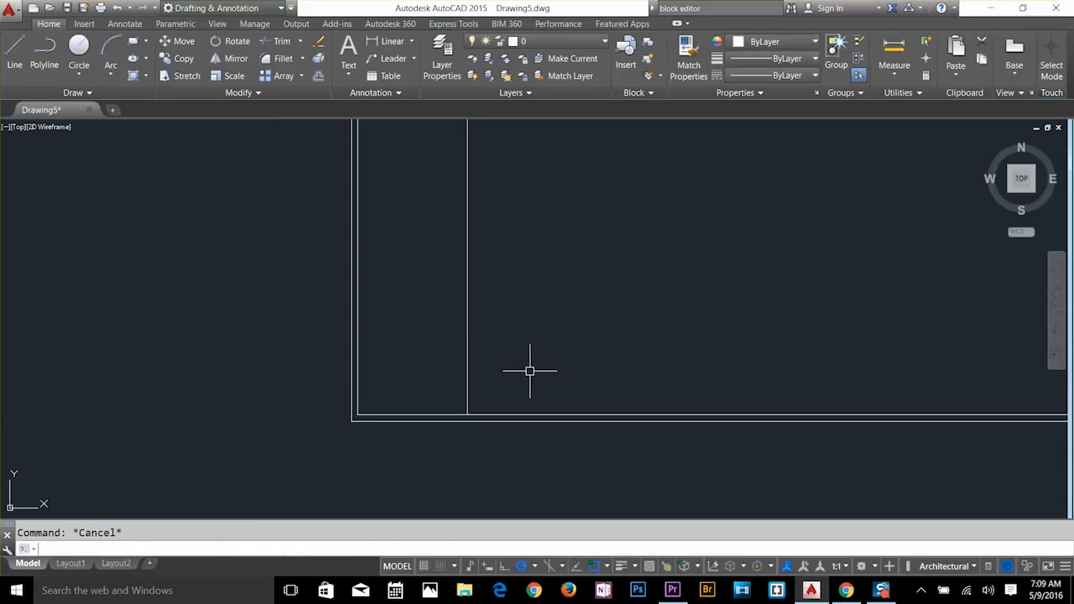
{"action": "key", "text": "Return"}
{"action": "type", "text": "11"}
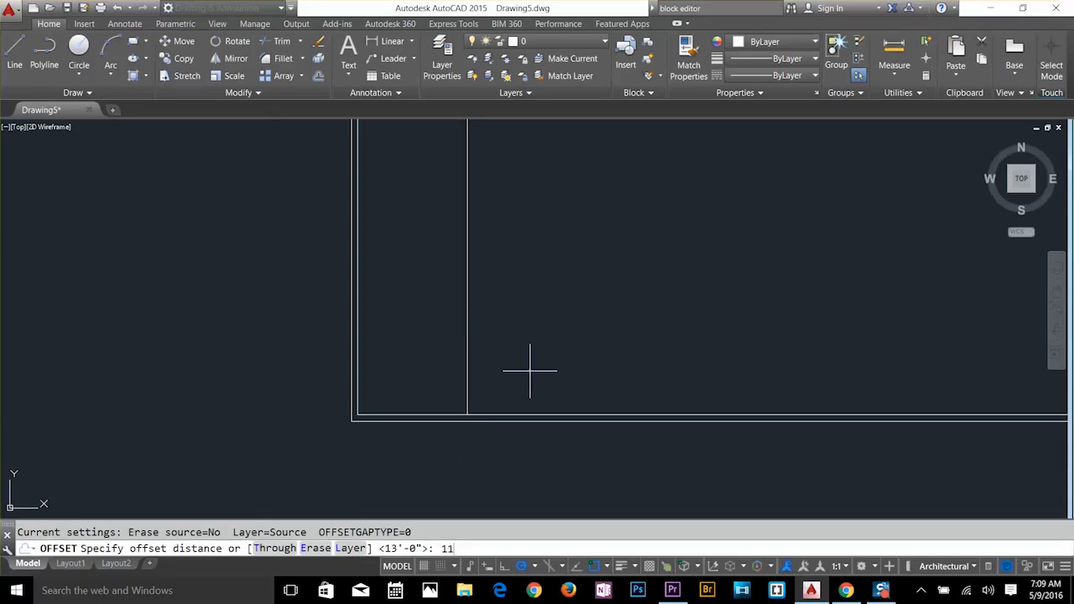
{"action": "type", "text": "'"}
{"action": "key", "text": "Return"}
{"action": "left_click", "coordinate": [498, 416]}
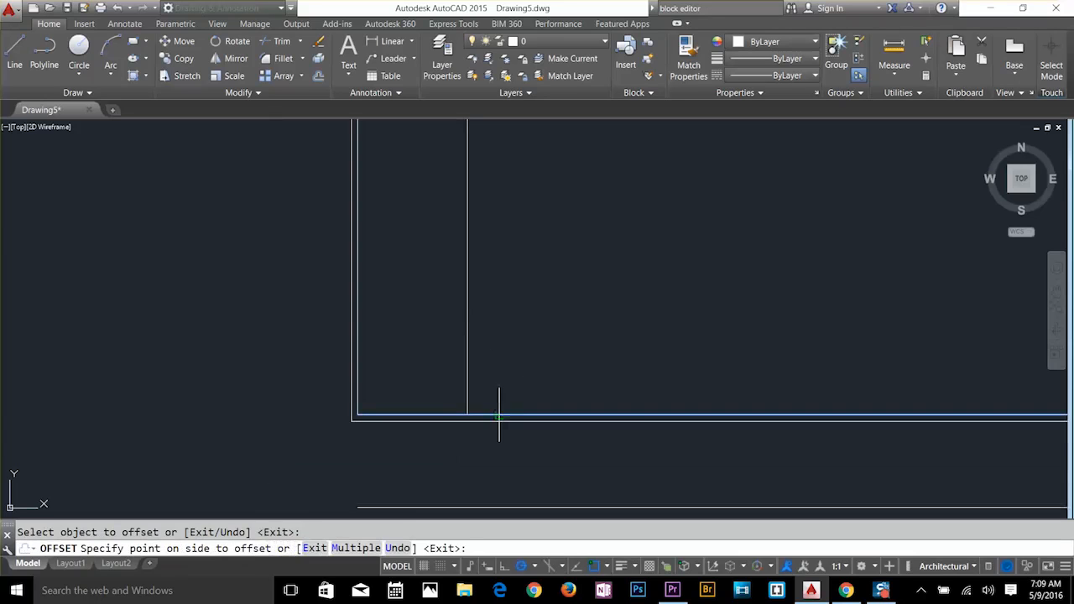
{"action": "left_click", "coordinate": [529, 276]}
{"action": "key", "text": "Delete"}
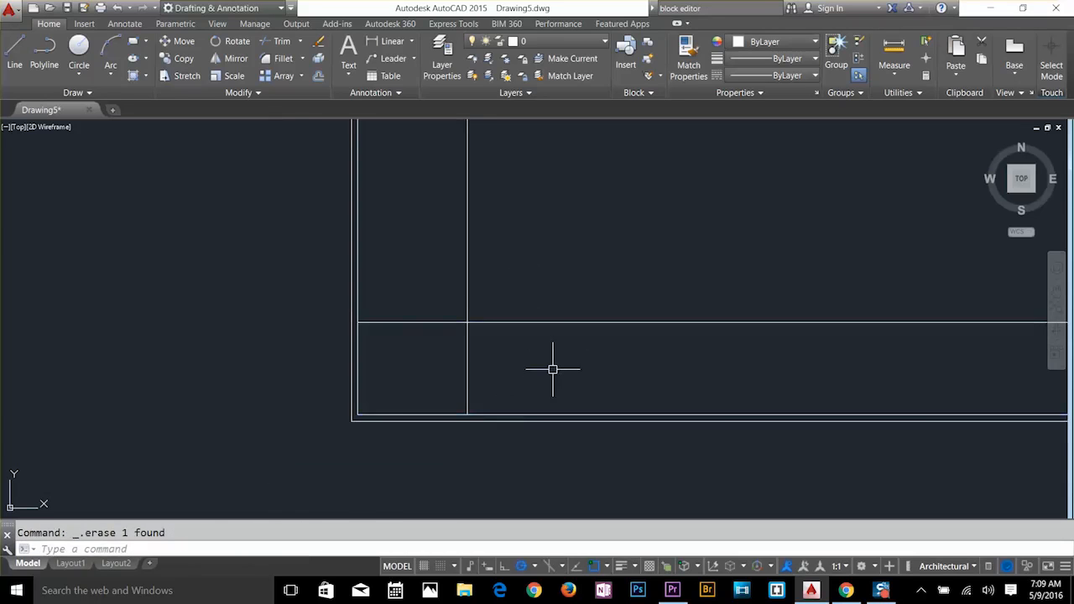
Offset the first vertical partition line 4.5" to the right and the horizontal one 4.5" upward to give both partitions thickness.
{"action": "type", "text": "o"}
{"action": "key", "text": "Return"}
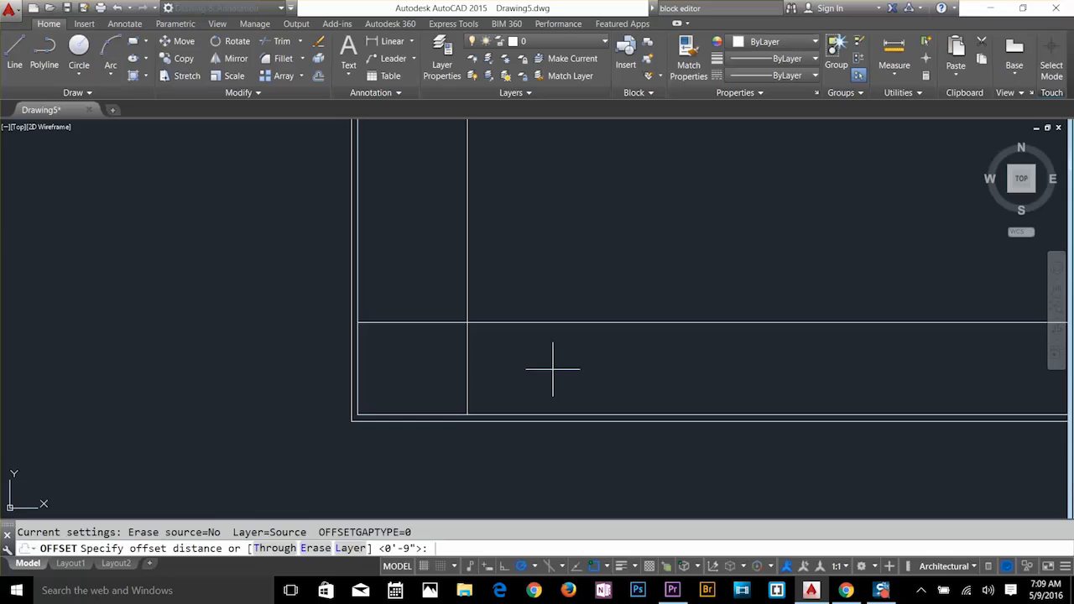
{"action": "type", "text": "4.5"}
{"action": "key", "text": "Return"}
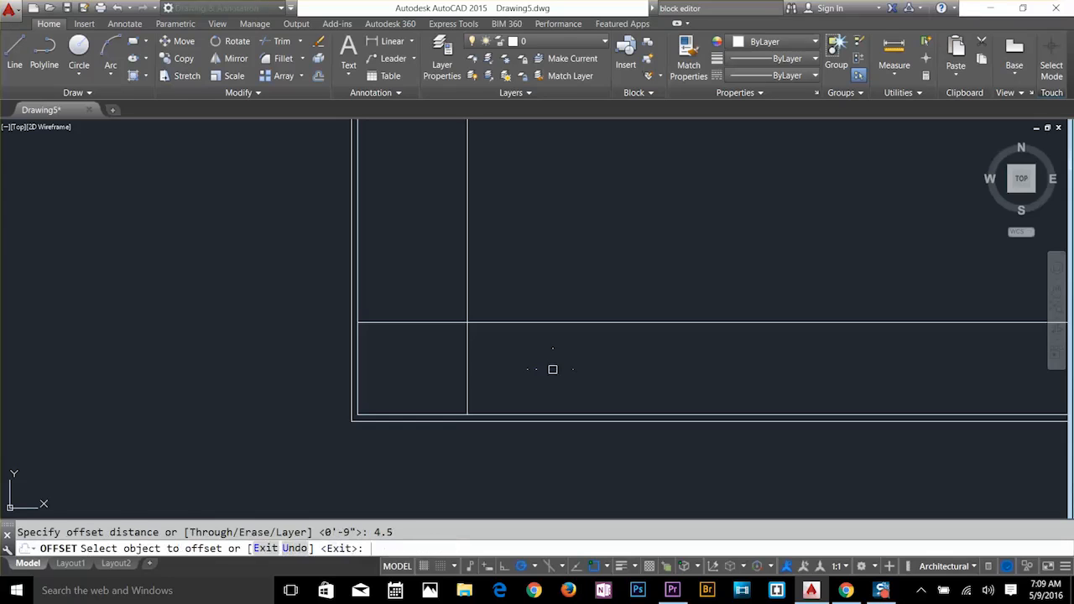
{"action": "left_click", "coordinate": [468, 371]}
{"action": "left_click", "coordinate": [546, 372]}
{"action": "left_click", "coordinate": [520, 322]}
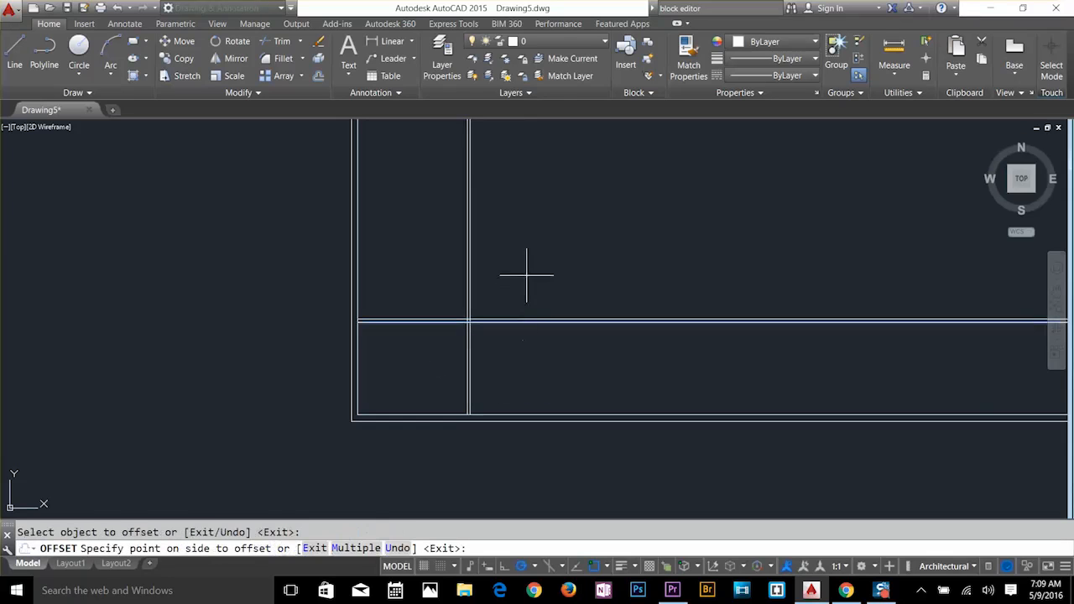
{"action": "left_click", "coordinate": [522, 277]}
{"action": "key", "text": "Return"}
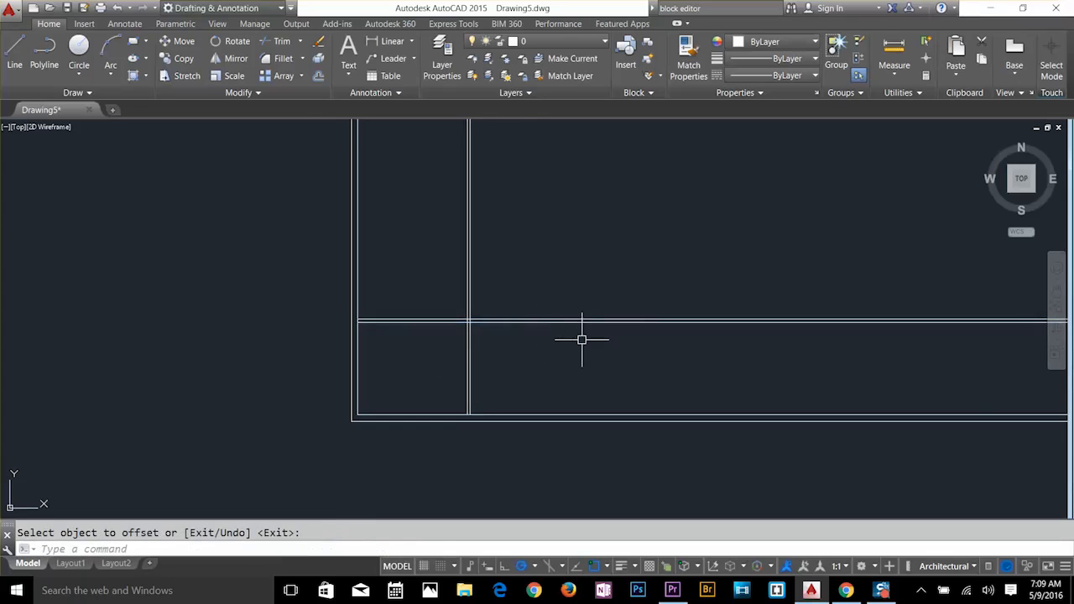
{"action": "key", "text": "Escape"}
Offset the right line of the first vertical partition 6' to the right to mark the second vertical wall.
{"action": "type", "text": "o"}
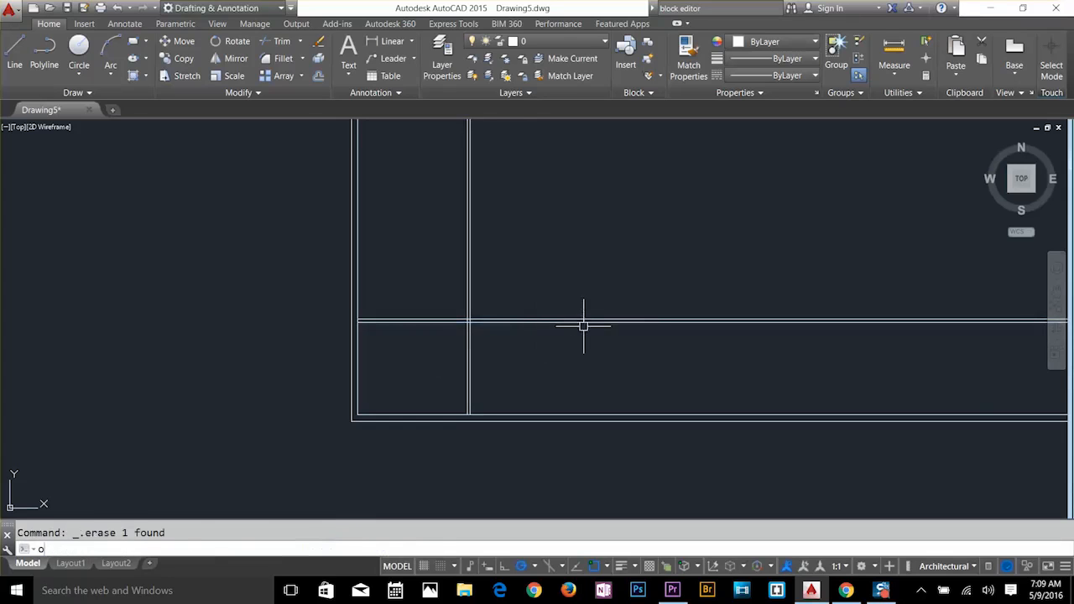
{"action": "key", "text": "Return"}
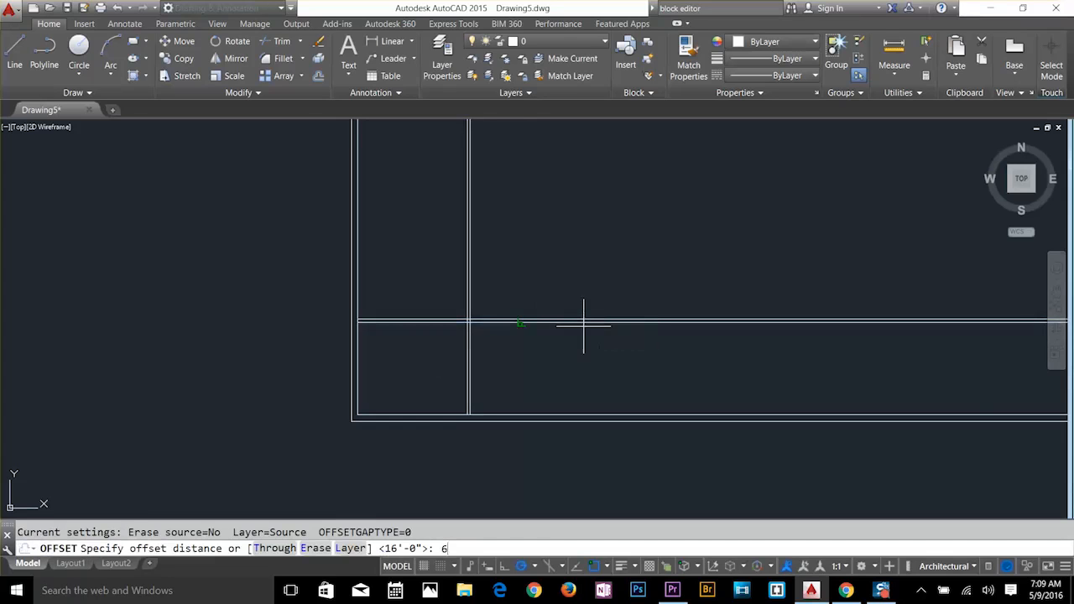
{"action": "type", "text": "6'"}
{"action": "key", "text": "Return"}
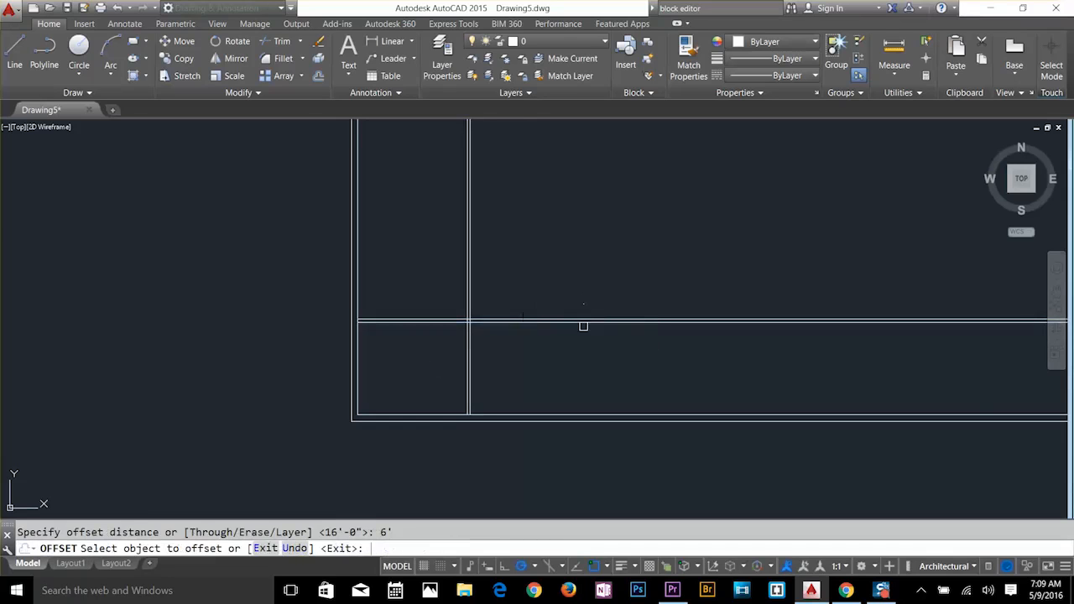
{"action": "left_click", "coordinate": [472, 278]}
{"action": "left_click", "coordinate": [502, 281]}
{"action": "key", "text": "Escape"}
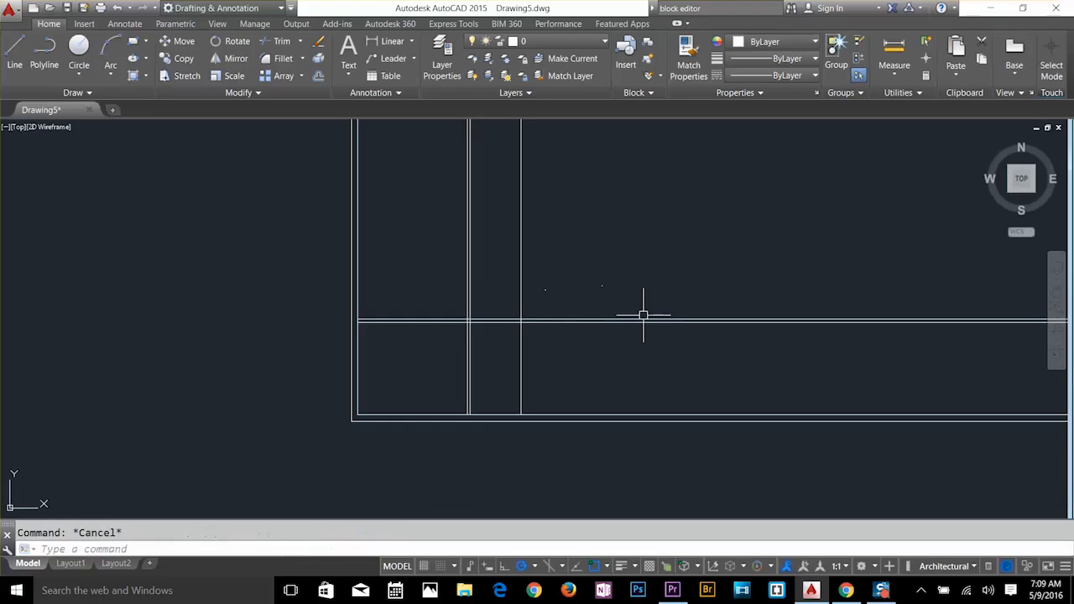
Offset the second vertical wall's line 9" to the right to form its thickness.
{"action": "type", "text": "o"}
{"action": "key", "text": "Return"}
{"action": "type", "text": "9"}
{"action": "key", "text": "Return"}
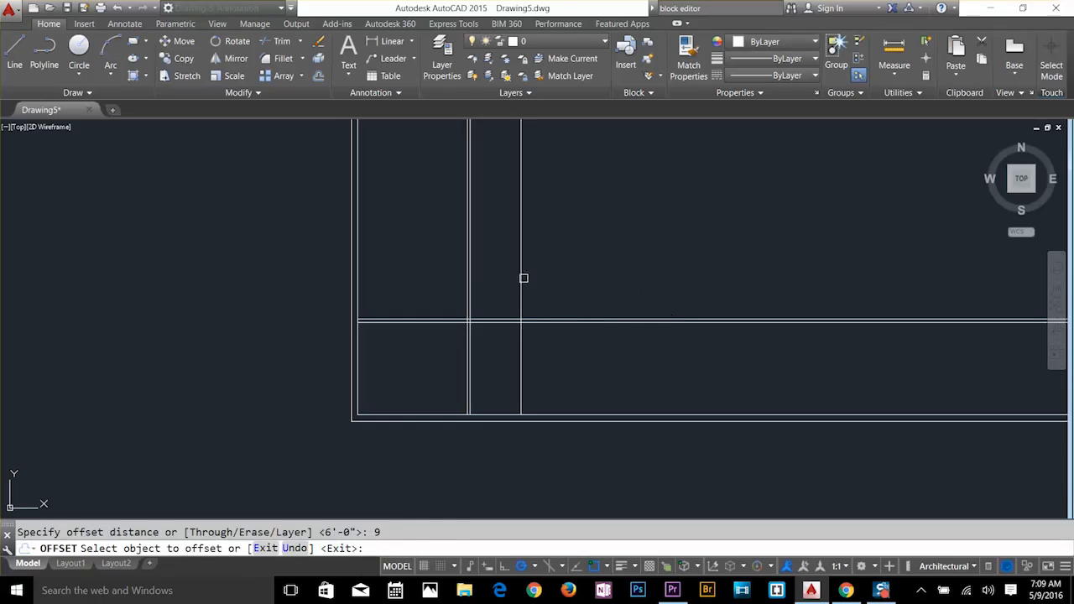
{"action": "left_click", "coordinate": [521, 277]}
{"action": "left_click", "coordinate": [604, 287]}
{"action": "key", "text": "Escape"}
Offset the right line of the second vertical wall 20' to the right to mark the third vertical wall.
{"action": "type", "text": "o"}
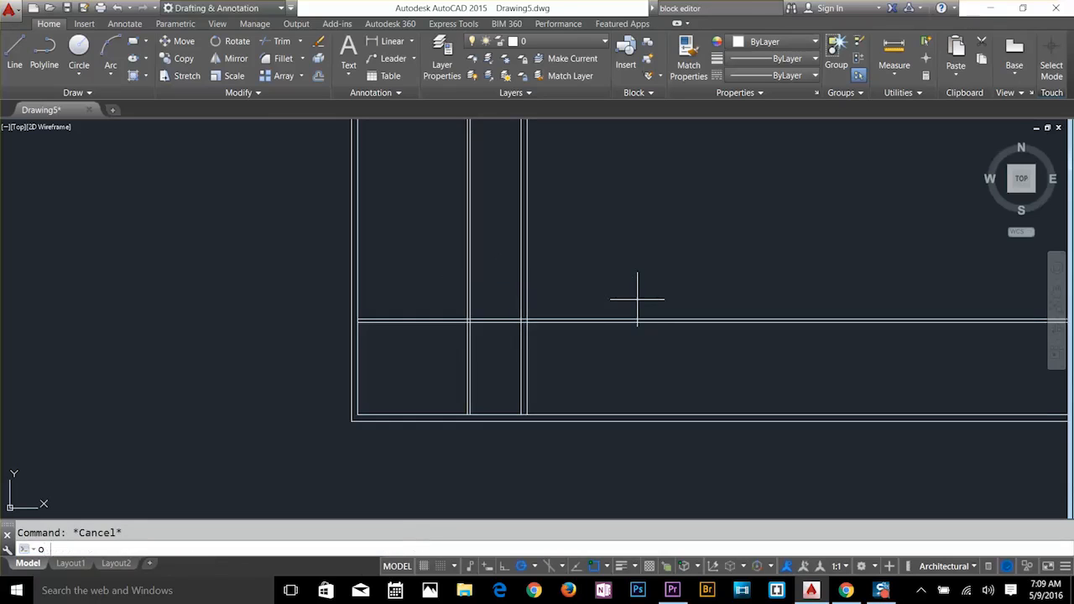
{"action": "key", "text": "Return"}
{"action": "type", "text": "20'"}
{"action": "key", "text": "Return"}
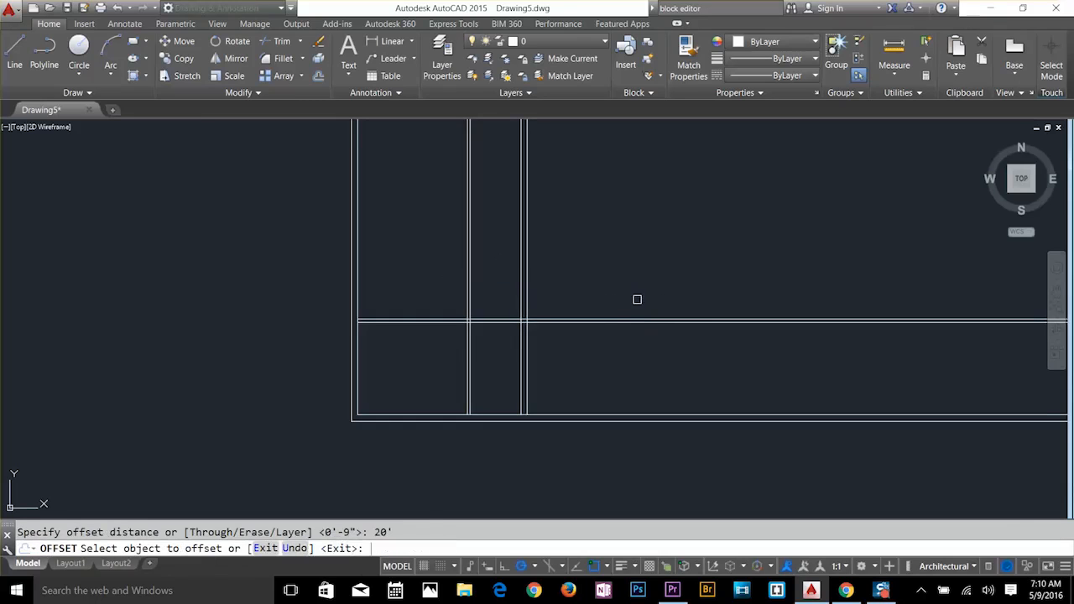
{"action": "left_click", "coordinate": [527, 299]}
{"action": "key", "text": "Escape"}
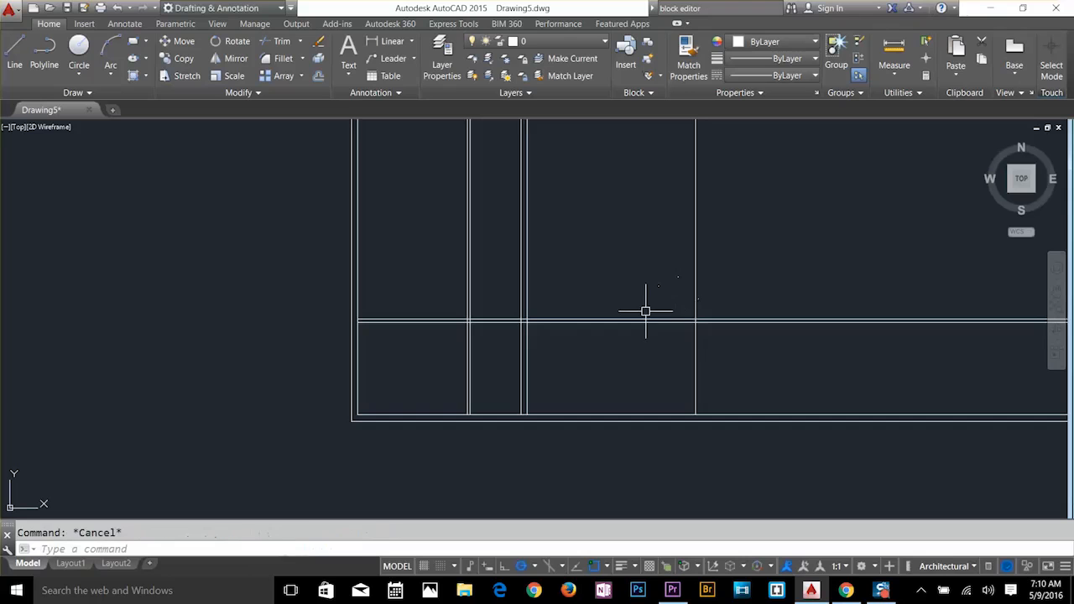
Offset the third vertical wall's line 9" to the right to form its thickness.
{"action": "type", "text": "o"}
{"action": "key", "text": "Return"}
{"action": "type", "text": "9"}
{"action": "key", "text": "Return"}
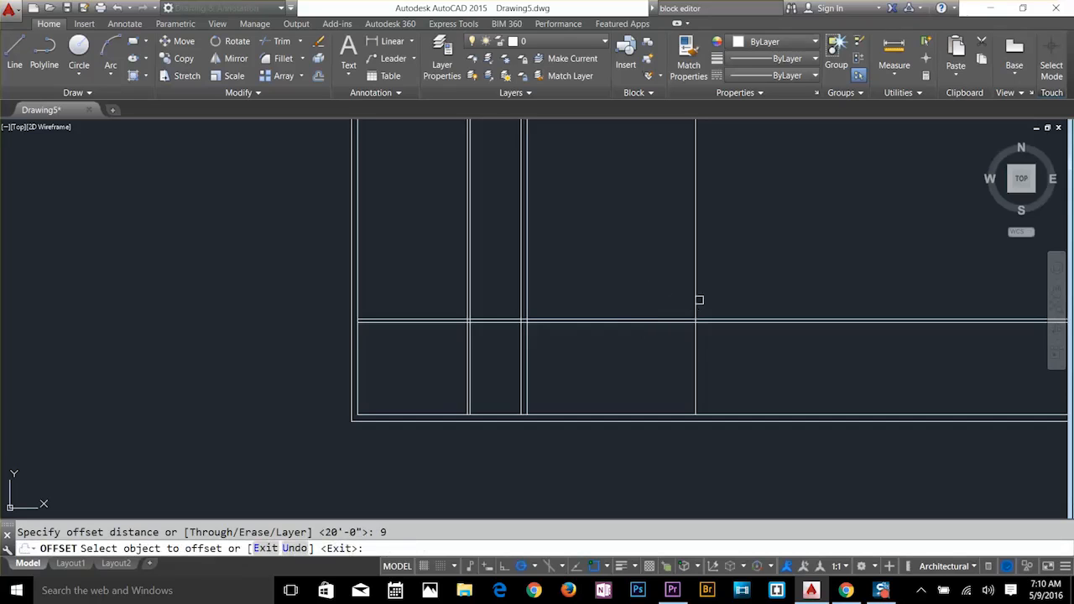
{"action": "left_click", "coordinate": [697, 299]}
{"action": "left_click", "coordinate": [738, 291]}
{"action": "key", "text": "Return"}
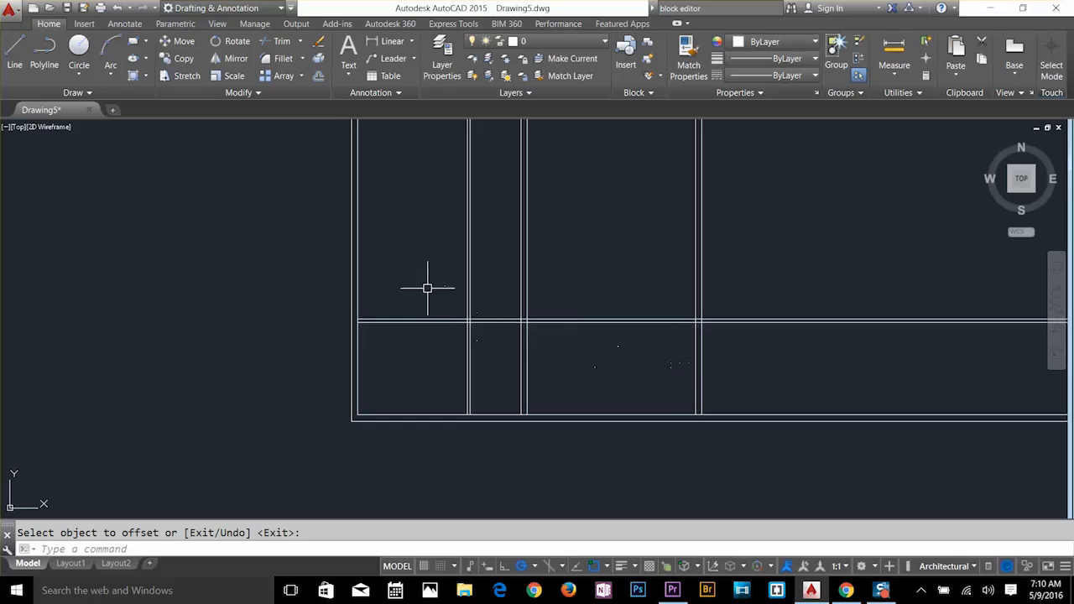
Offset the bottom wall's inner line 2' upward to mark a setback wall.
{"action": "scroll", "coordinate": [538, 319], "scroll_direction": "up", "scroll_amount": 4}
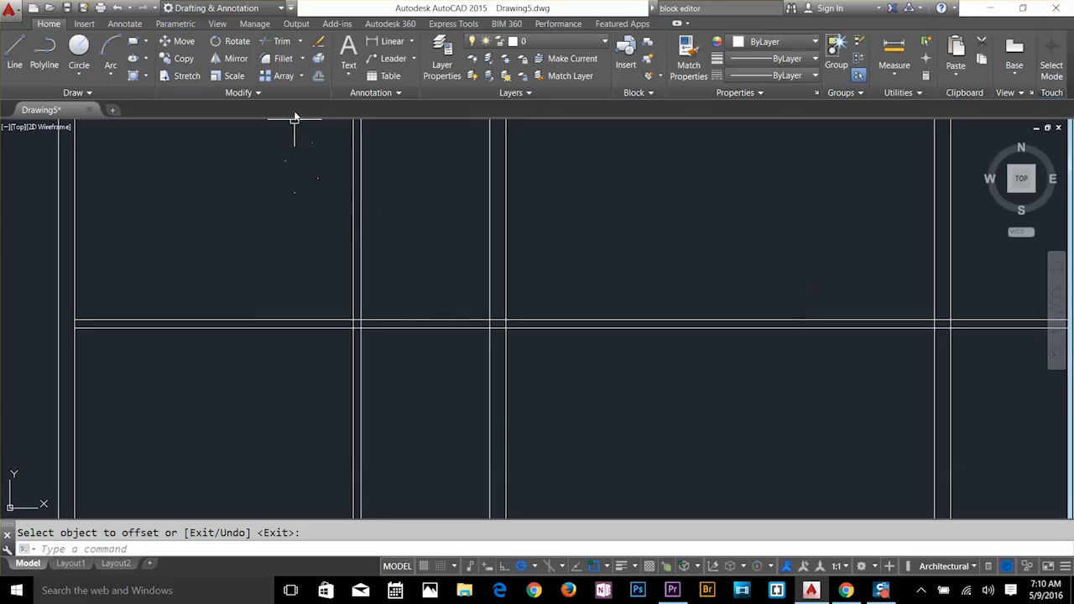
{"action": "scroll", "coordinate": [403, 333], "scroll_direction": "down", "scroll_amount": 4}
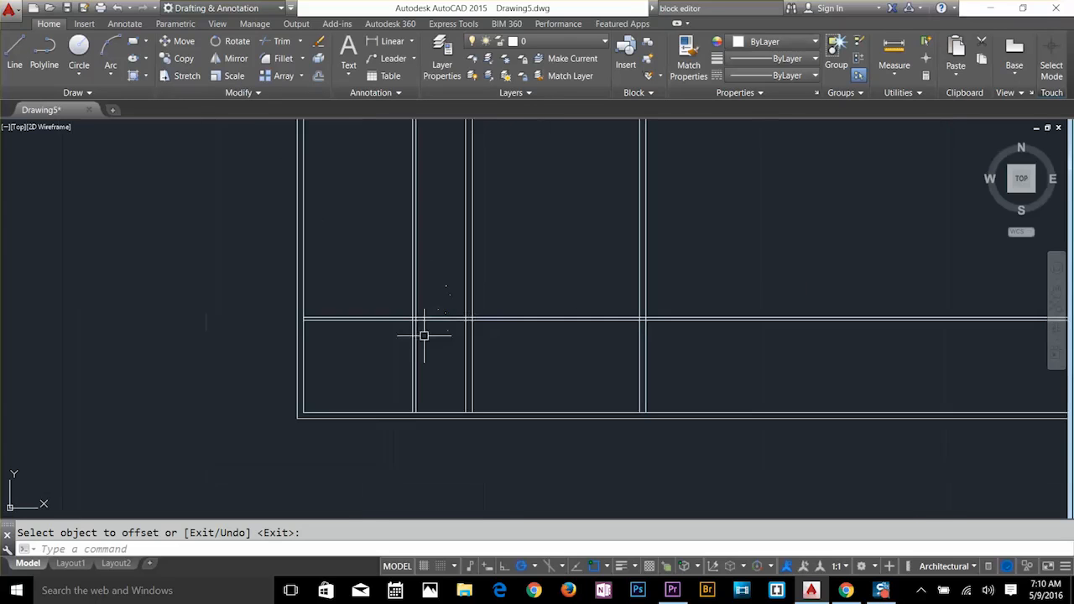
{"action": "key", "text": "Escape"}
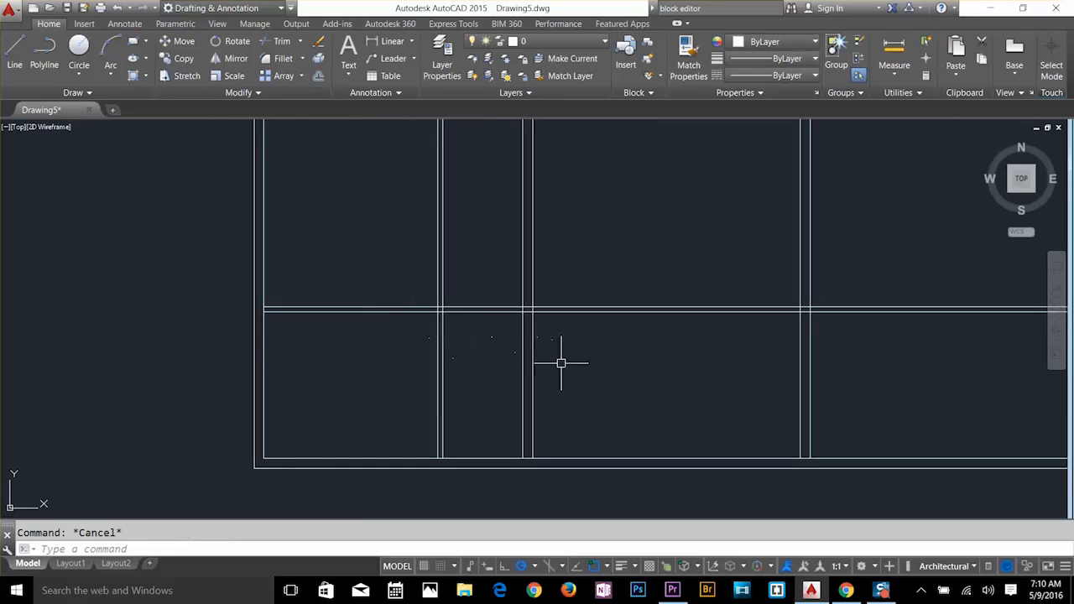
{"action": "type", "text": "o"}
{"action": "key", "text": "Return"}
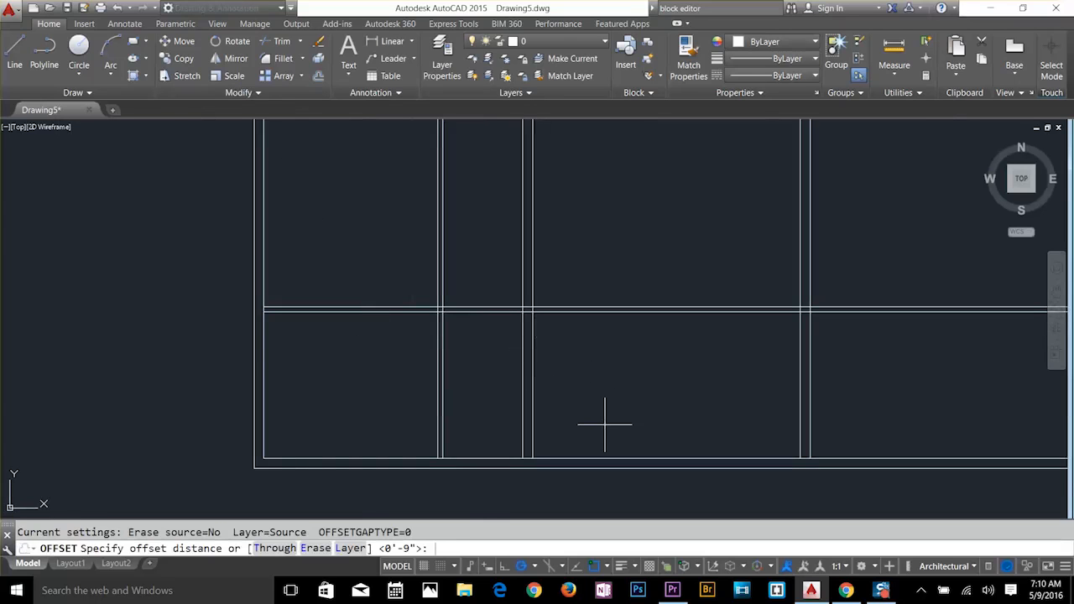
{"action": "type", "text": "2'"}
{"action": "key", "text": "Return"}
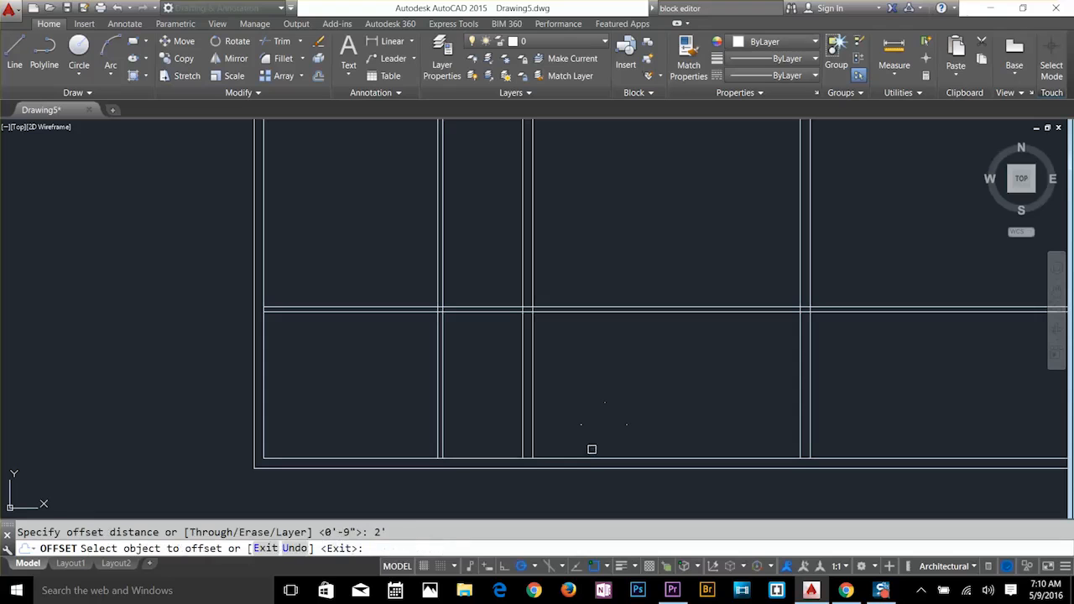
{"action": "left_click", "coordinate": [588, 457]}
{"action": "key", "text": "Escape"}
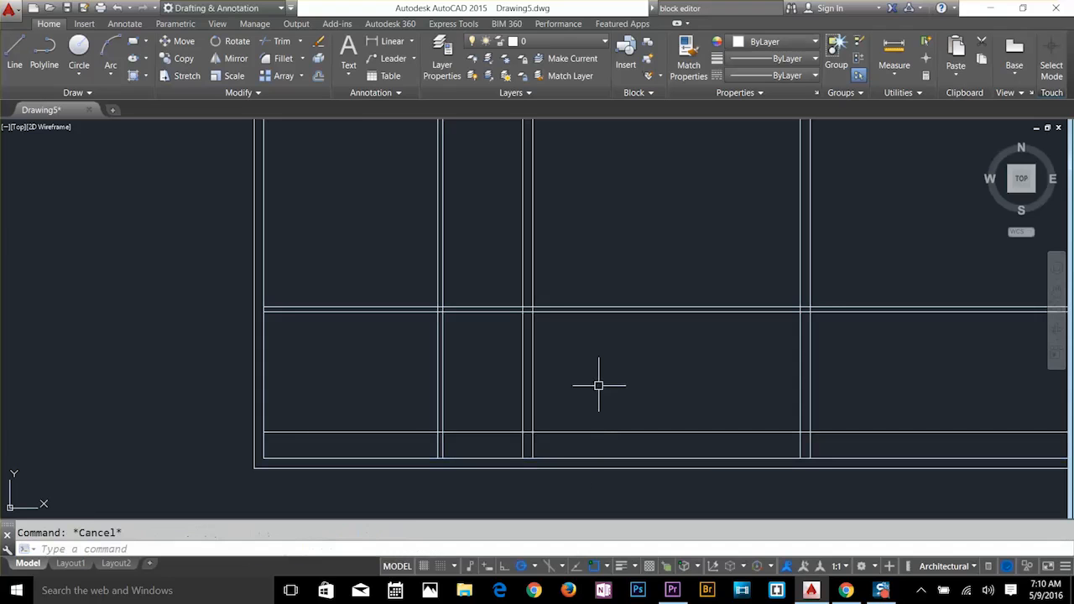
Offset the setback wall's line 9" upward to form its thickness.
{"action": "type", "text": "o"}
{"action": "key", "text": "Return"}
{"action": "type", "text": "9"}
{"action": "key", "text": "Return"}
{"action": "left_click", "coordinate": [582, 433]}
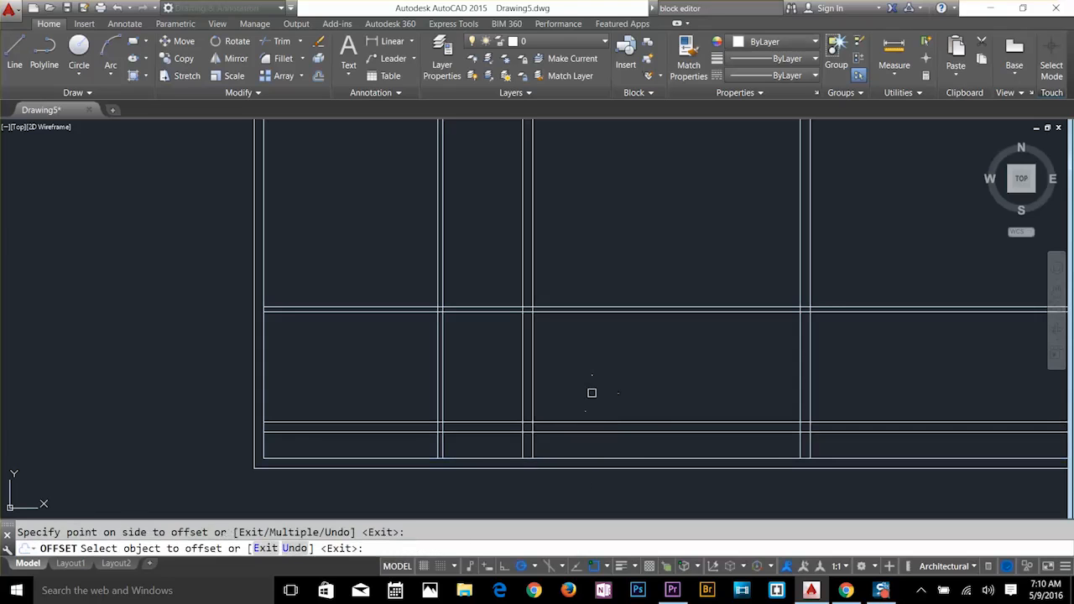
{"action": "left_click", "coordinate": [591, 366]}
{"action": "key", "text": "Escape"}
Trim both lines of the second vertical wall where they extend below the setback wall.
{"action": "type", "text": "tr"}
{"action": "key", "text": "Return"}
{"action": "key", "text": "Return"}
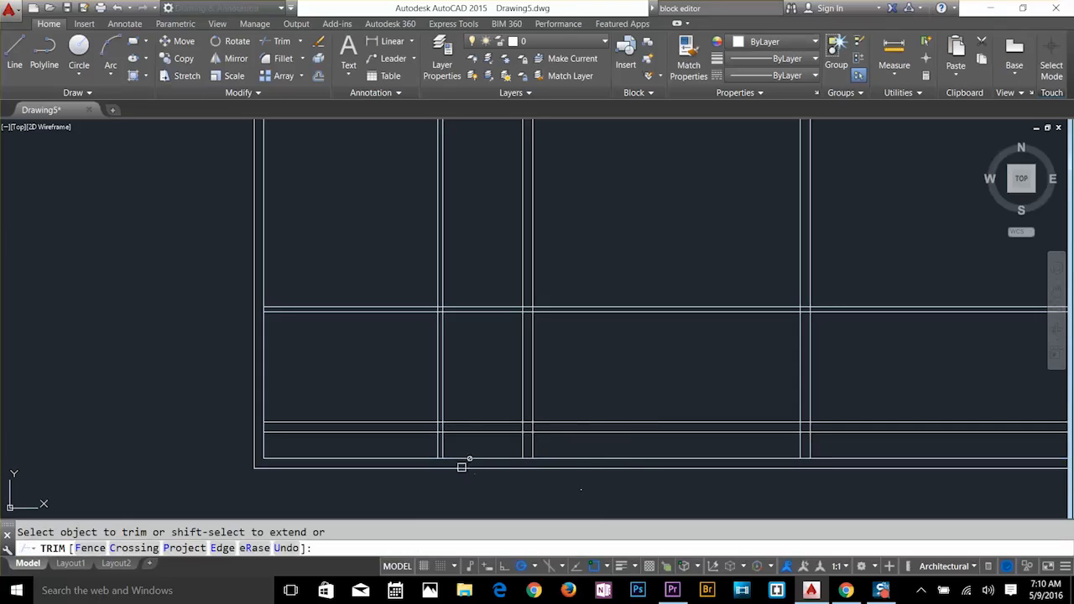
{"action": "left_click", "coordinate": [522, 444]}
{"action": "left_click", "coordinate": [533, 443]}
{"action": "key", "text": "Escape"}
Stretch the right line of the first vertical partition down to the bottom wall's outer line.
{"action": "scroll", "coordinate": [443, 461], "scroll_direction": "up", "scroll_amount": 3}
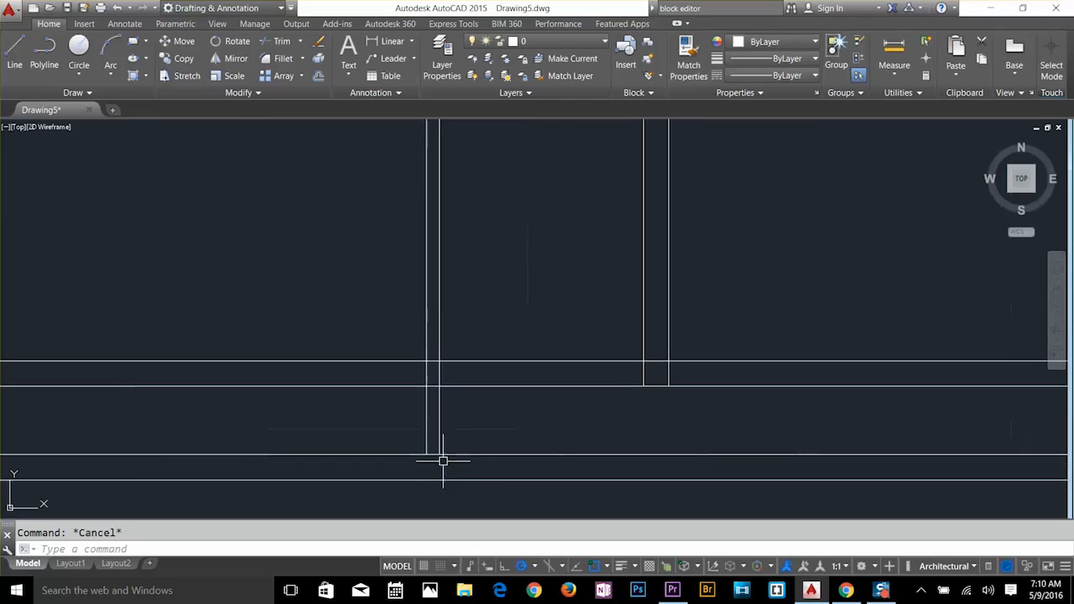
{"action": "middle_click_drag", "start_coordinate": [489, 412], "coordinate": [576, 314]}
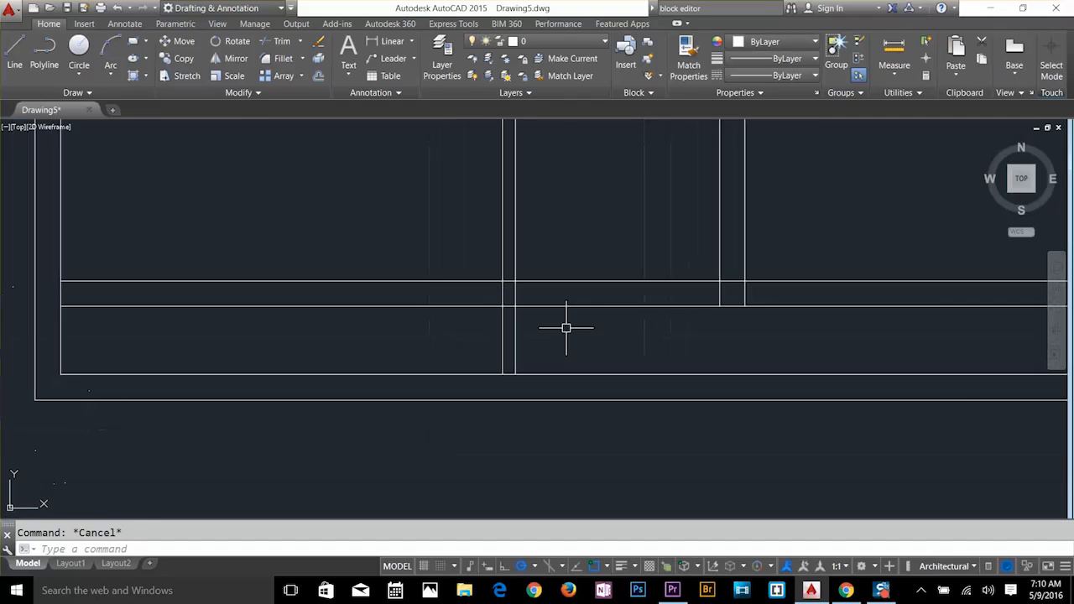
{"action": "left_click", "coordinate": [516, 353]}
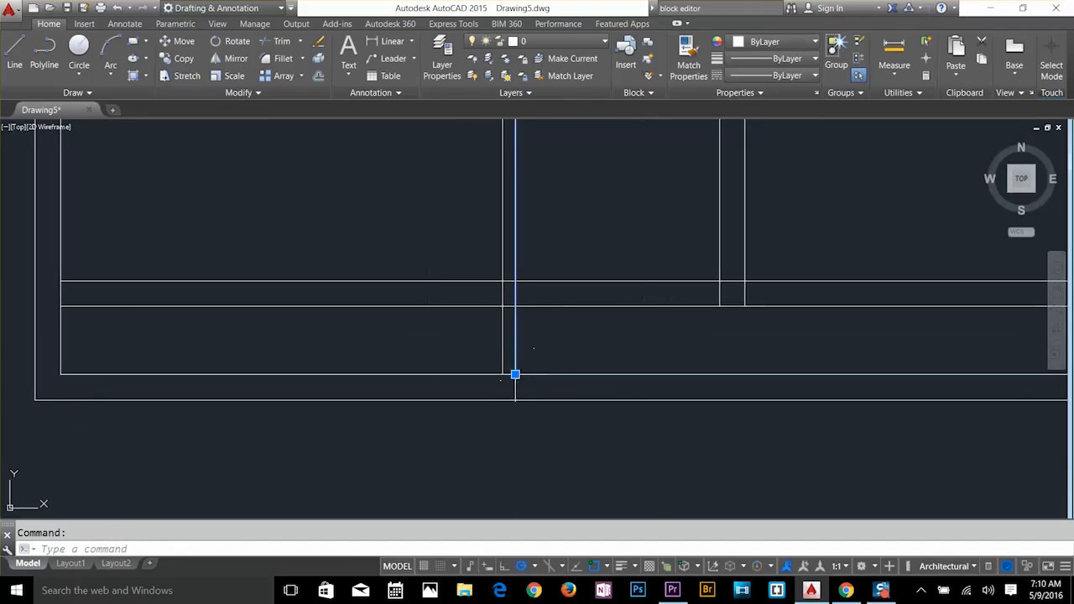
{"action": "left_click", "coordinate": [515, 374]}
{"action": "left_click", "coordinate": [515, 400]}
{"action": "scroll", "coordinate": [662, 437], "scroll_direction": "down", "scroll_amount": 2}
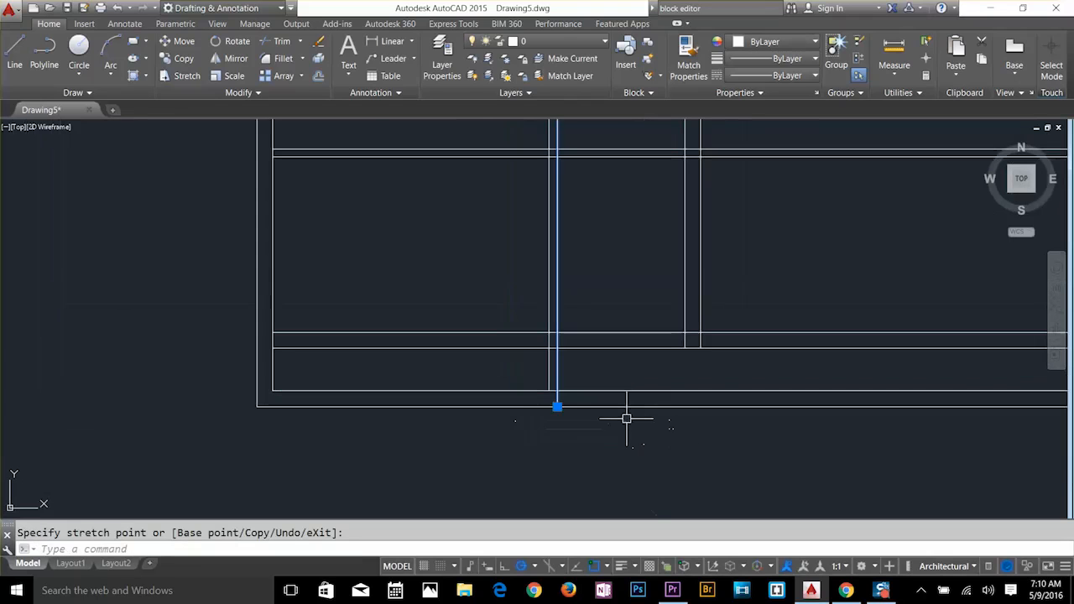
{"action": "key", "text": "Escape"}
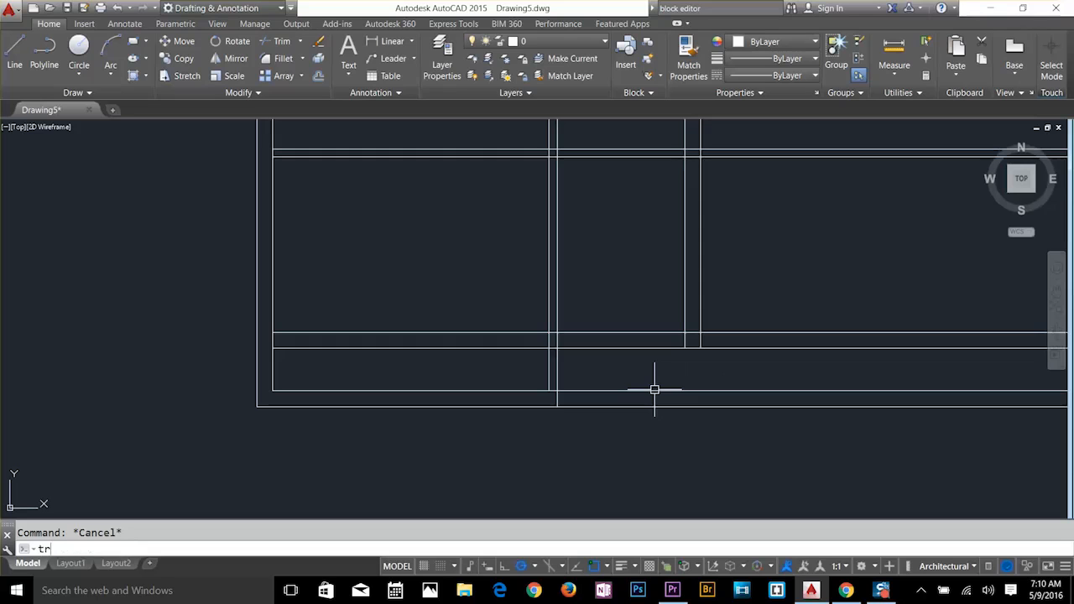
Trim both lines of the bottom wall to the right of the first vertical partition, using the partition's right line as cutting edge.
{"action": "mouse_move", "coordinate": [654, 389]}
{"action": "middle_mouse_down"}
{"action": "mouse_move", "coordinate": [621, 367]}
{"action": "mouse_move", "coordinate": [500, 400]}
{"action": "middle_mouse_up"}
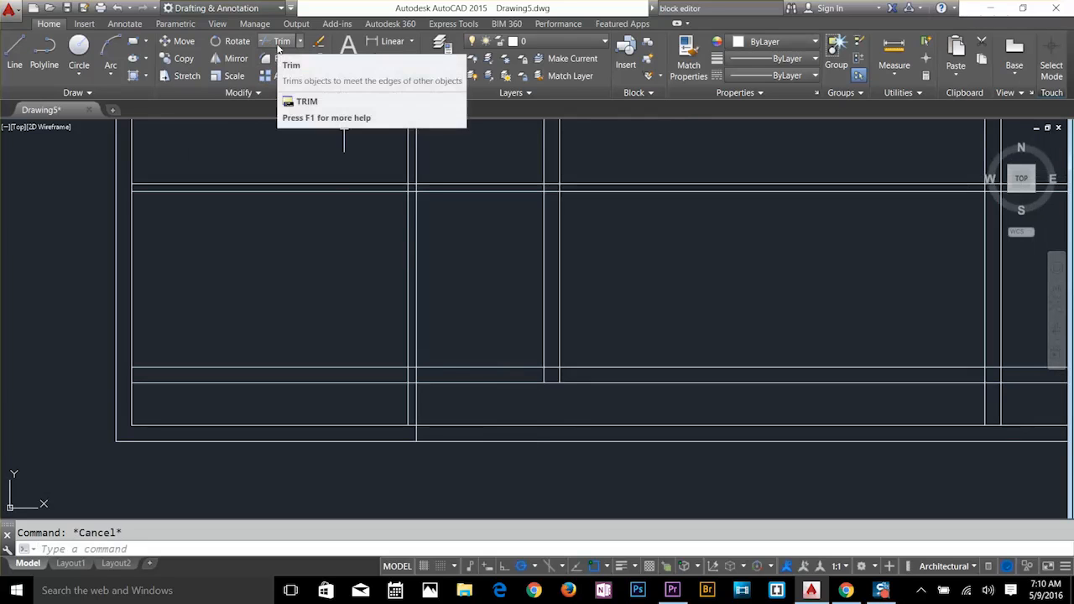
{"action": "type", "text": "t"}
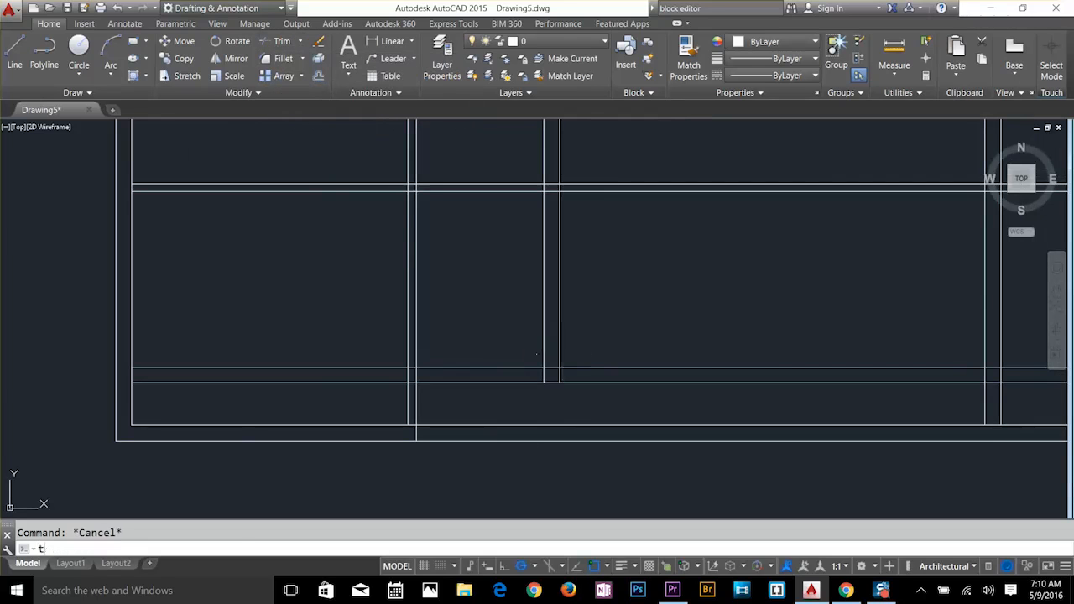
{"action": "key", "text": "Return"}
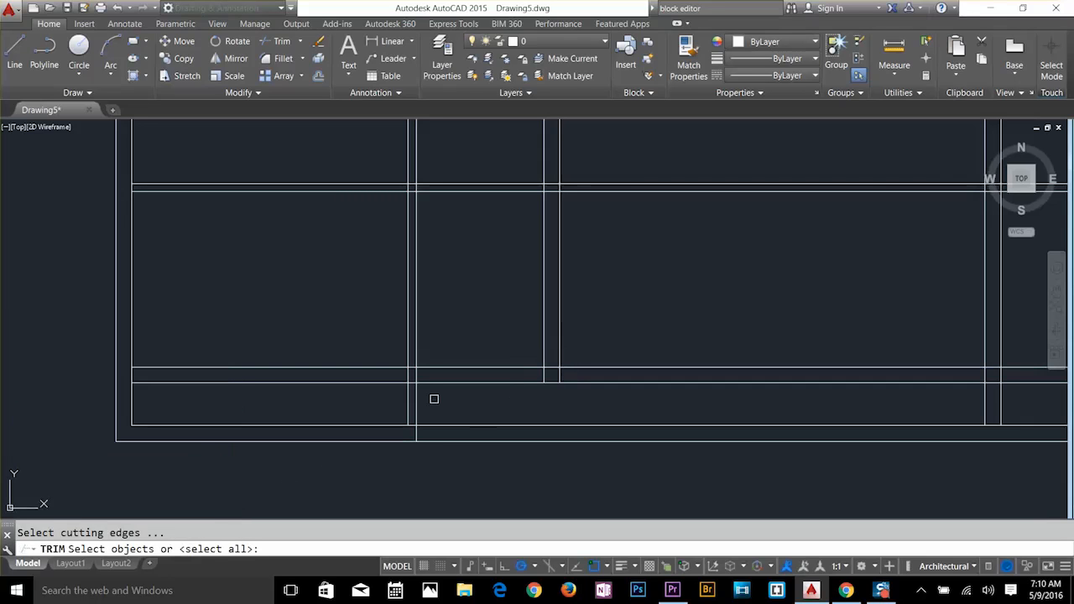
{"action": "scroll", "coordinate": [411, 441], "scroll_direction": "up", "scroll_amount": 2}
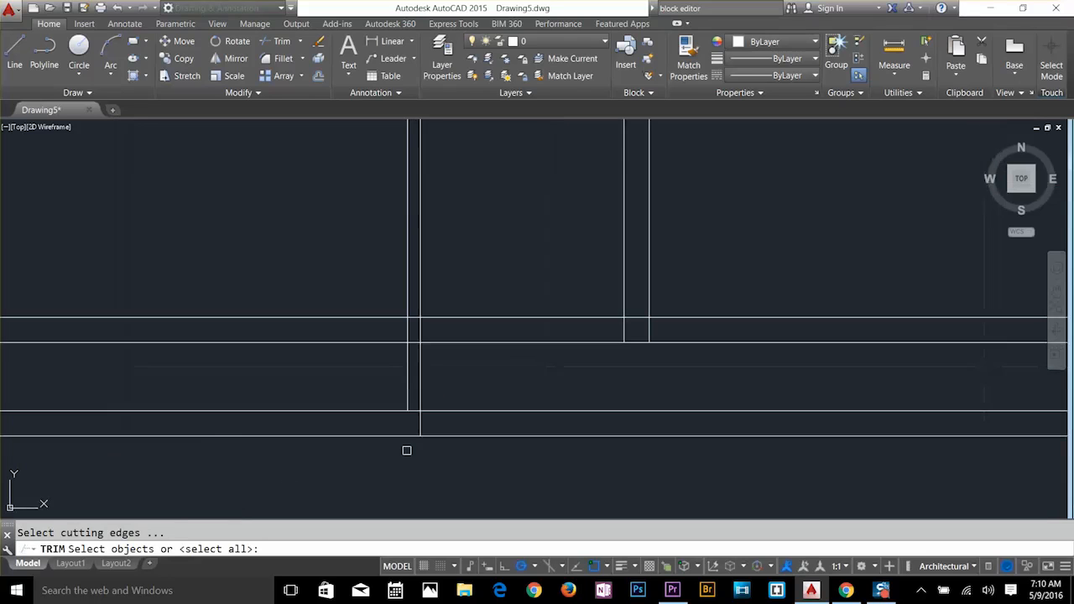
{"action": "left_click", "coordinate": [421, 387]}
{"action": "scroll", "coordinate": [445, 421], "scroll_direction": "down", "scroll_amount": 1}
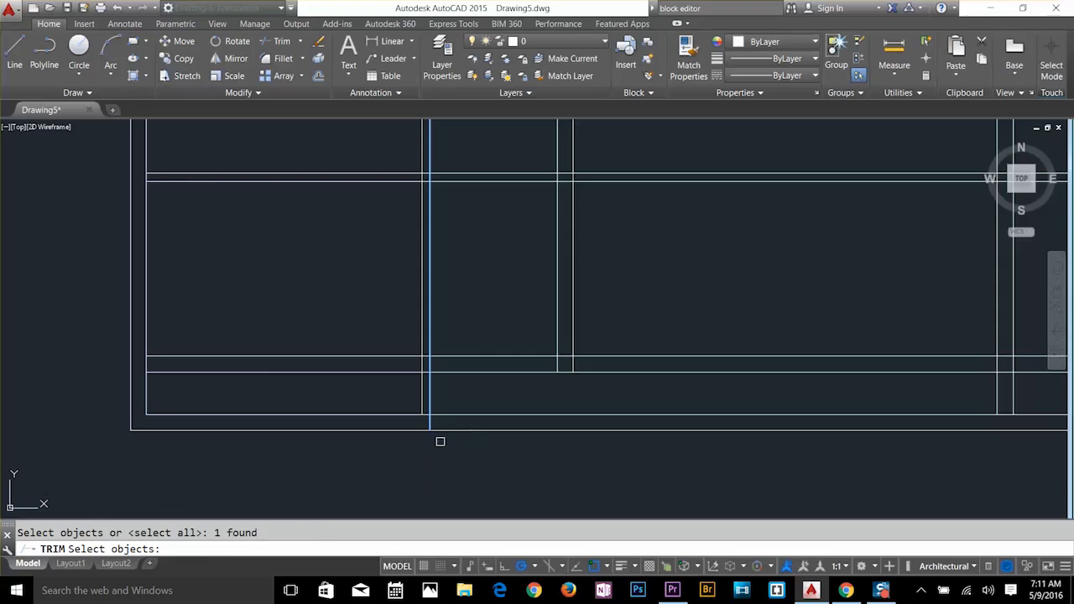
{"action": "key", "text": "Return"}
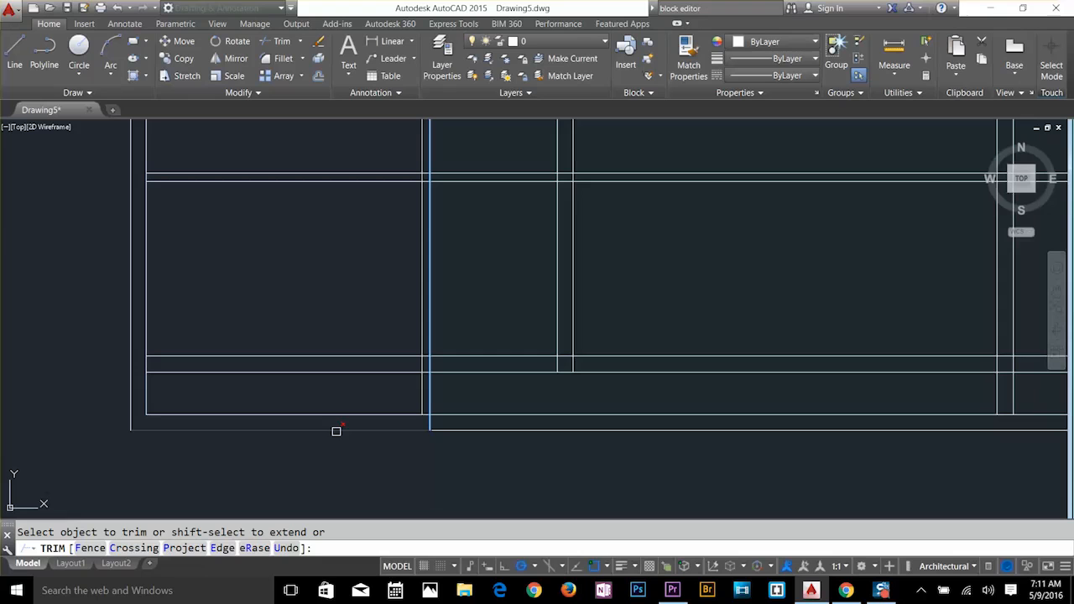
{"action": "left_click", "coordinate": [496, 431]}
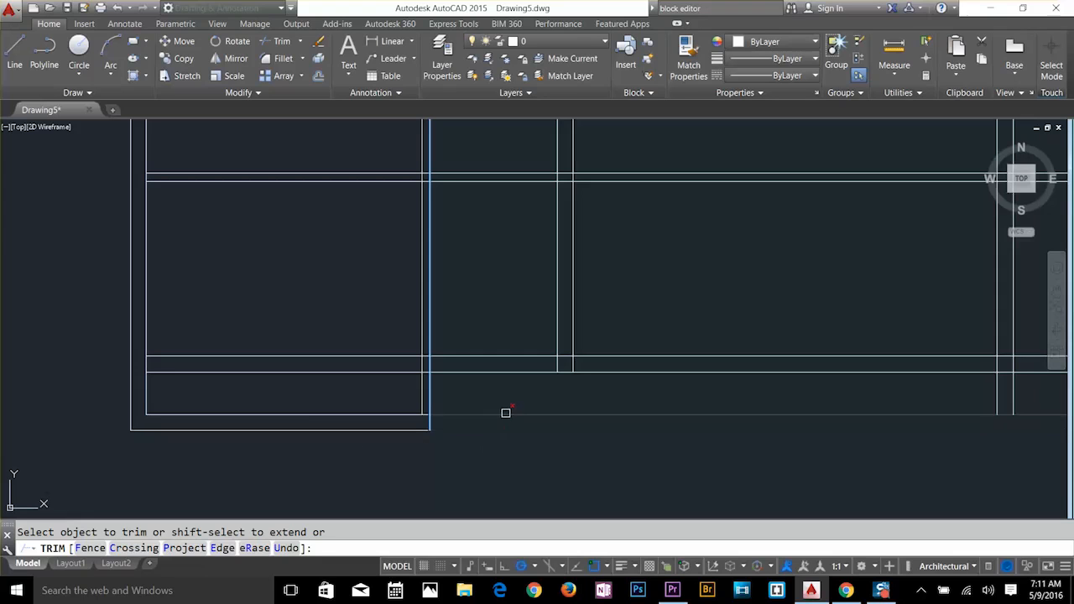
{"action": "left_click", "coordinate": [503, 415]}
{"action": "key", "text": "Return"}
Trim the overlapping piece of the bottom wall's inner line at the first vertical partition to clean the corner.
{"action": "scroll", "coordinate": [420, 431], "scroll_direction": "up", "scroll_amount": 5}
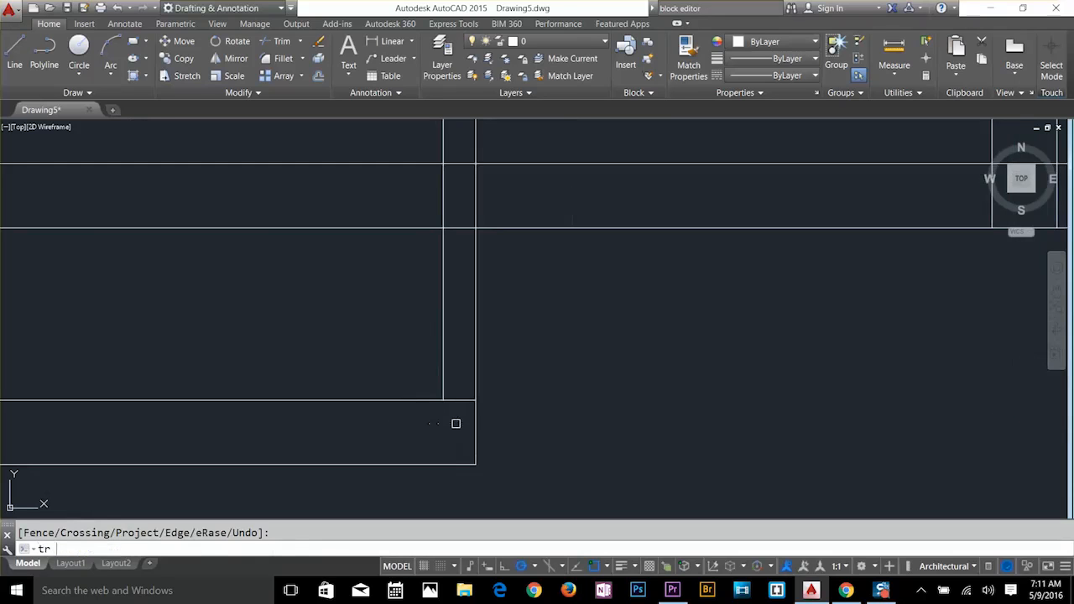
{"action": "type", "text": "tr"}
{"action": "key", "text": "Return"}
{"action": "key", "text": "Return"}
{"action": "scroll", "coordinate": [455, 402], "scroll_direction": "down", "scroll_amount": 5}
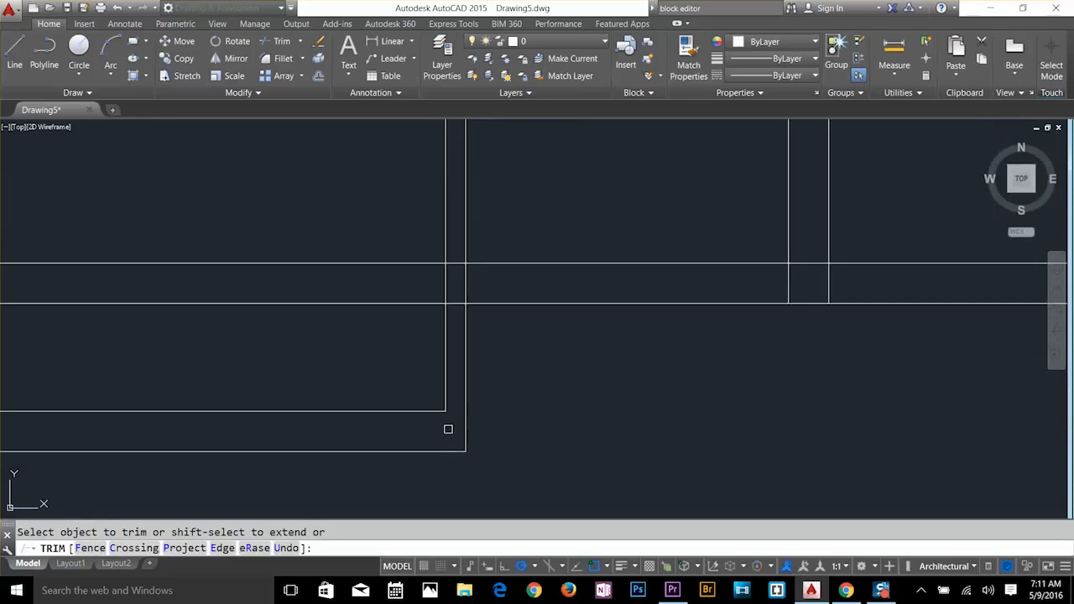
{"action": "key", "text": "Escape"}
Trim both lines of the third vertical wall where they extend below the setback wall.
{"action": "mouse_move", "coordinate": [556, 422]}
{"action": "middle_mouse_down"}
{"action": "mouse_move", "coordinate": [639, 420]}
{"action": "mouse_move", "coordinate": [486, 403]}
{"action": "middle_mouse_up"}
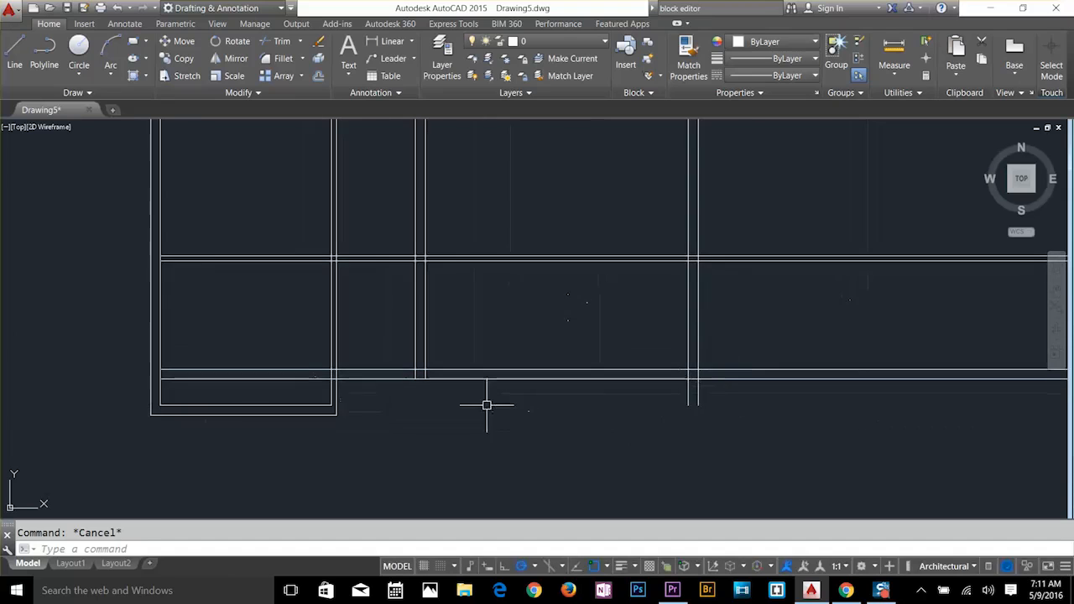
{"action": "scroll", "coordinate": [714, 388], "scroll_direction": "up", "scroll_amount": 2}
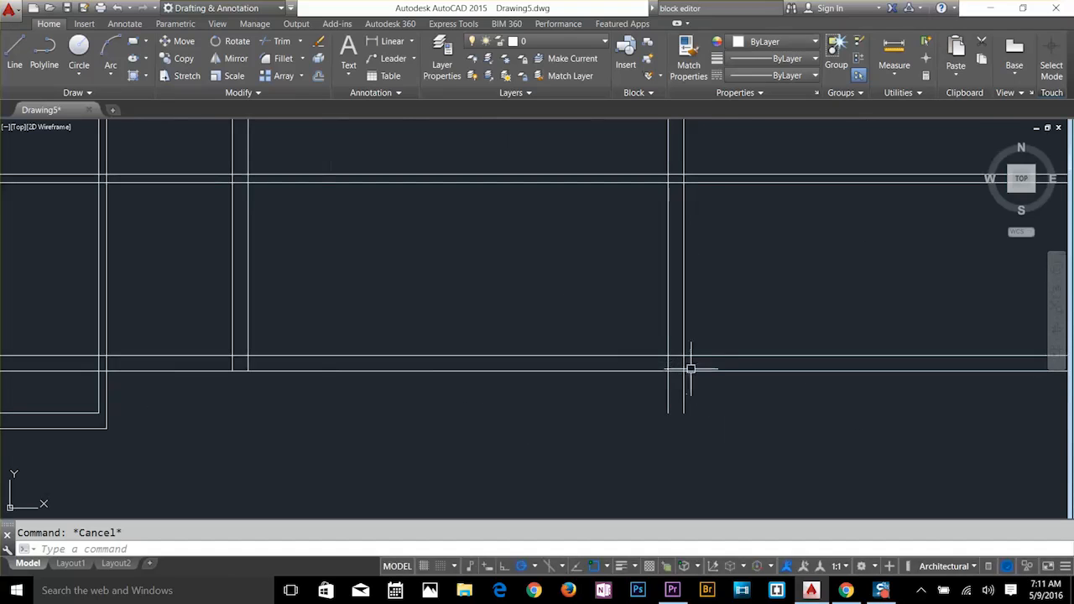
{"action": "type", "text": "tr"}
{"action": "key", "text": "space"}
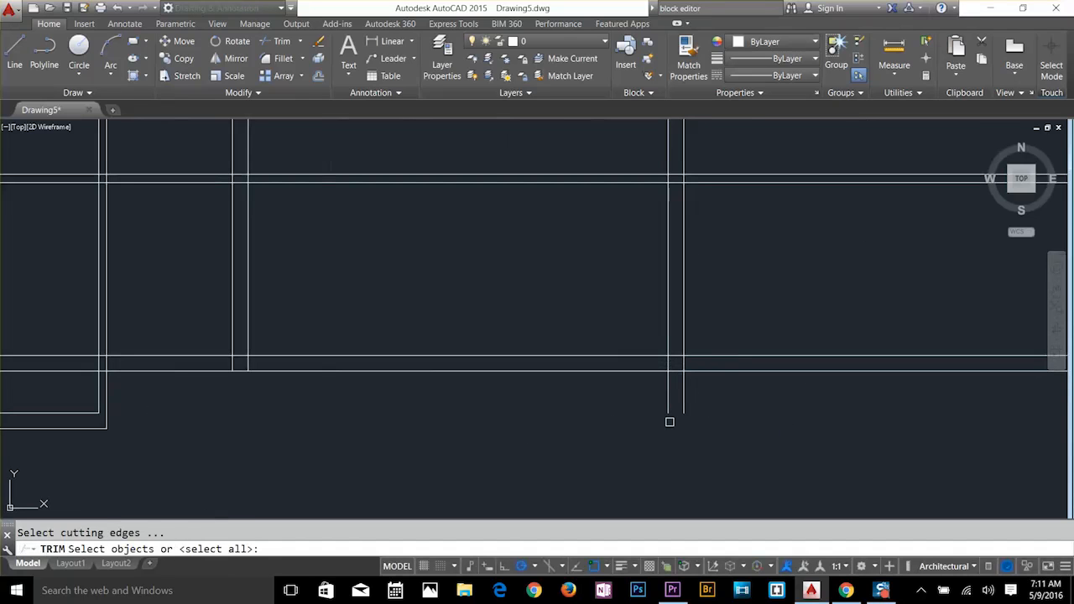
{"action": "key", "text": "space"}
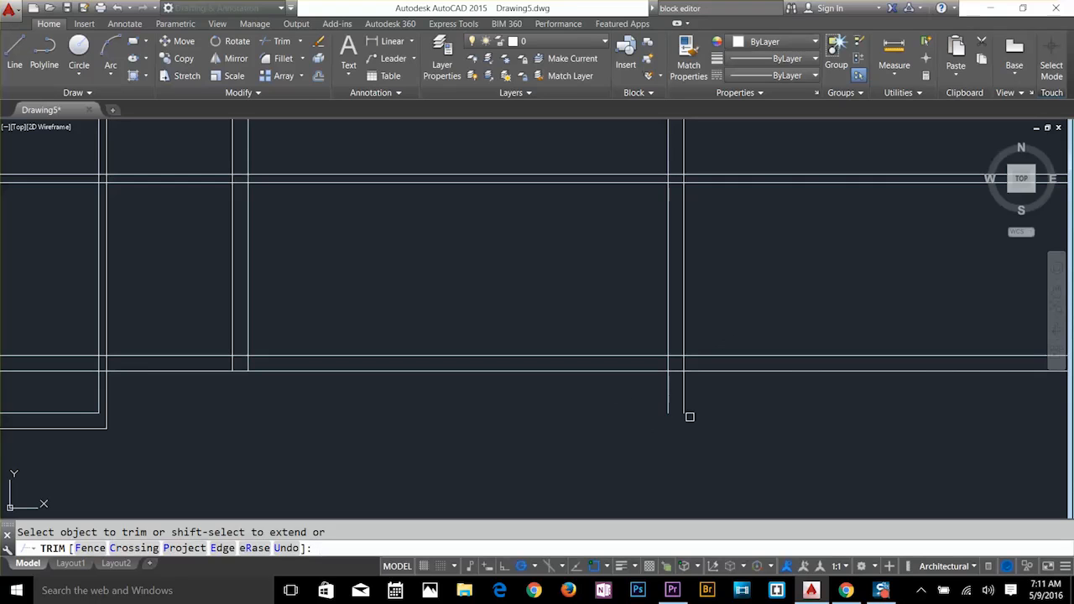
{"action": "scroll", "coordinate": [701, 405], "scroll_direction": "down", "scroll_amount": 2}
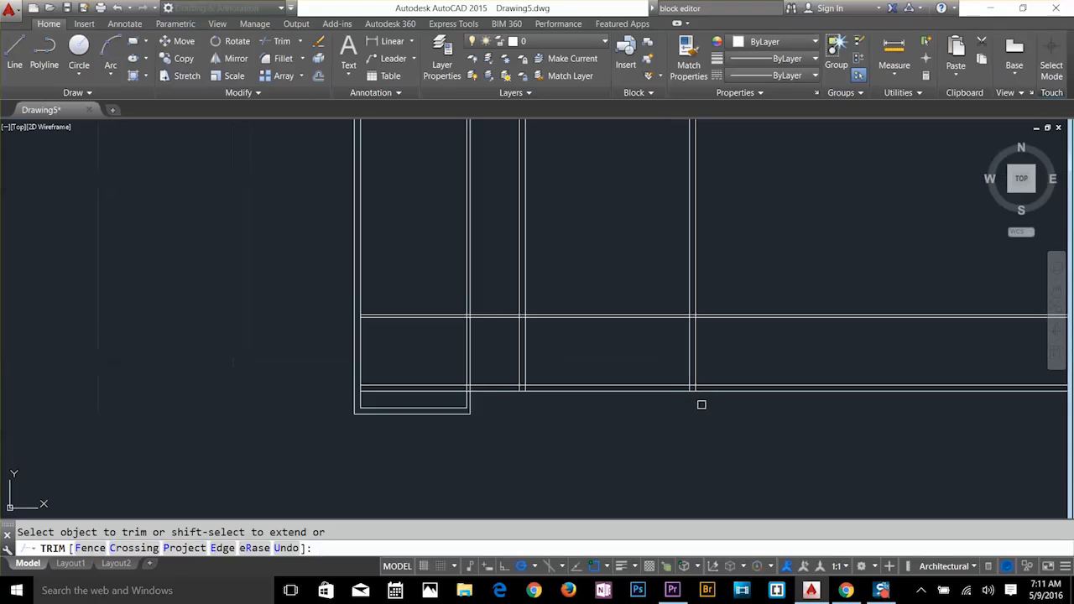
Trim the setback wall's lines and the horizontal partition's lines where they run to the right of the third vertical wall.
{"action": "middle_click_drag", "start_coordinate": [707, 411], "coordinate": [635, 480]}
{"action": "left_click", "coordinate": [628, 440]}
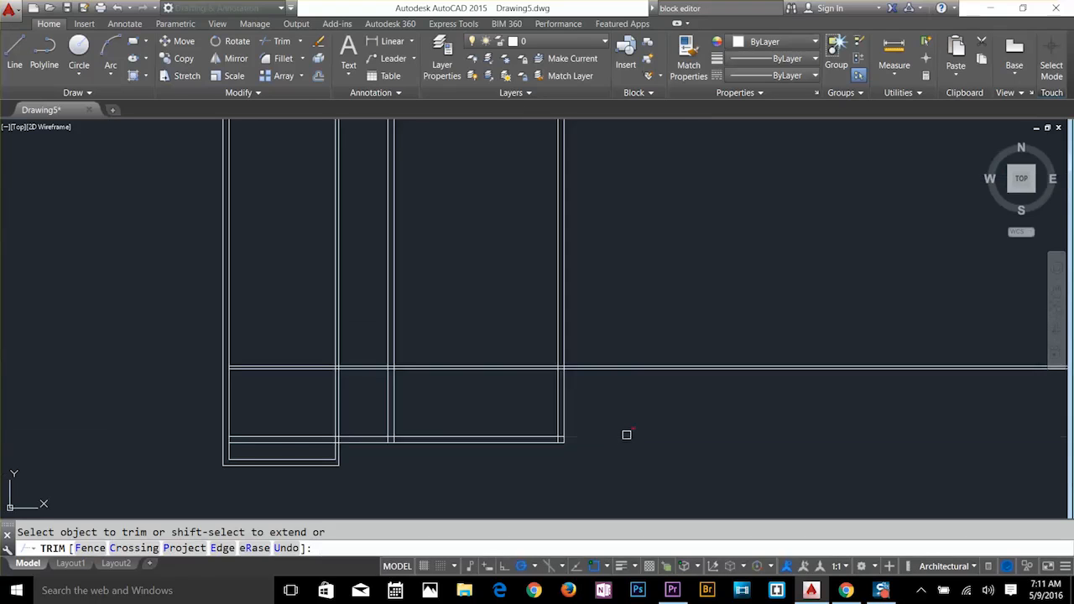
{"action": "left_click", "coordinate": [635, 366]}
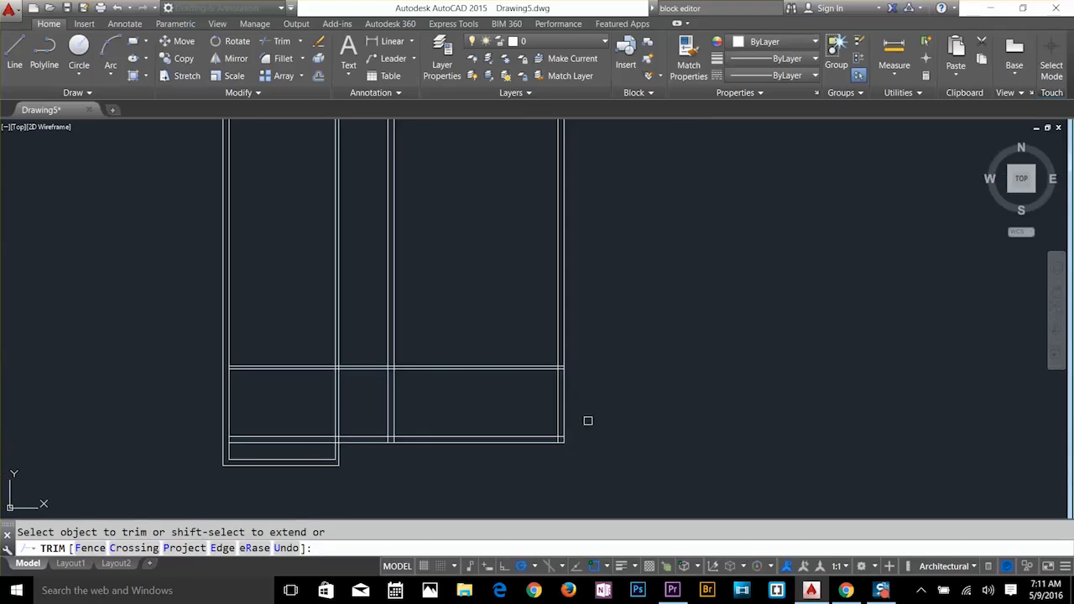
{"action": "key", "text": "Return"}
{"action": "key", "text": "Escape"}
Offset the setback wall's upper line 2' upward to mark a second setback wall.
{"action": "scroll", "coordinate": [360, 456], "scroll_direction": "up", "scroll_amount": 3}
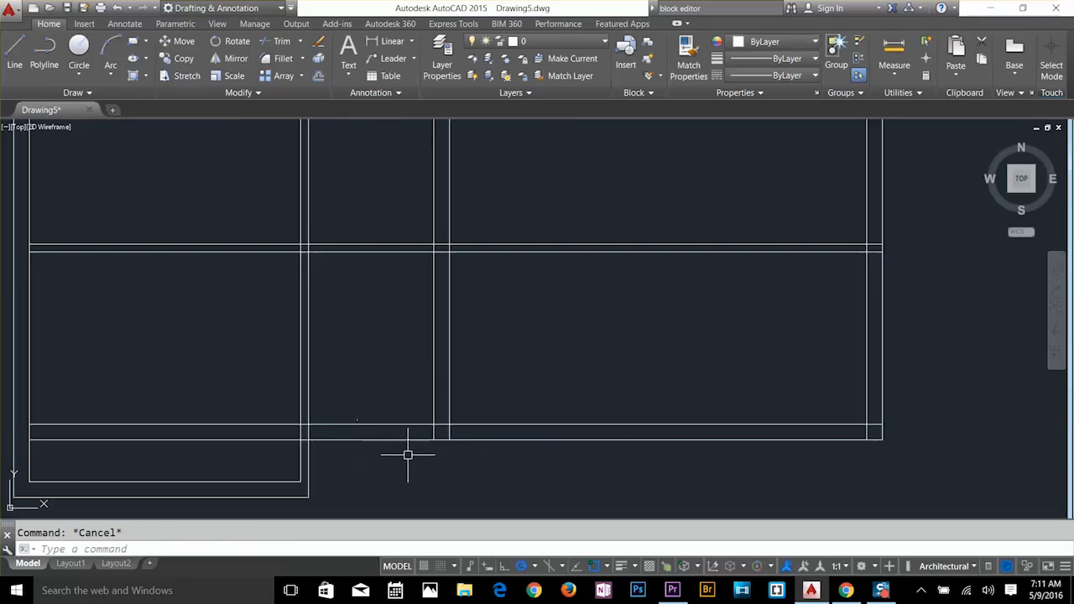
{"action": "type", "text": "o"}
{"action": "key", "text": "Return"}
{"action": "type", "text": "2"}
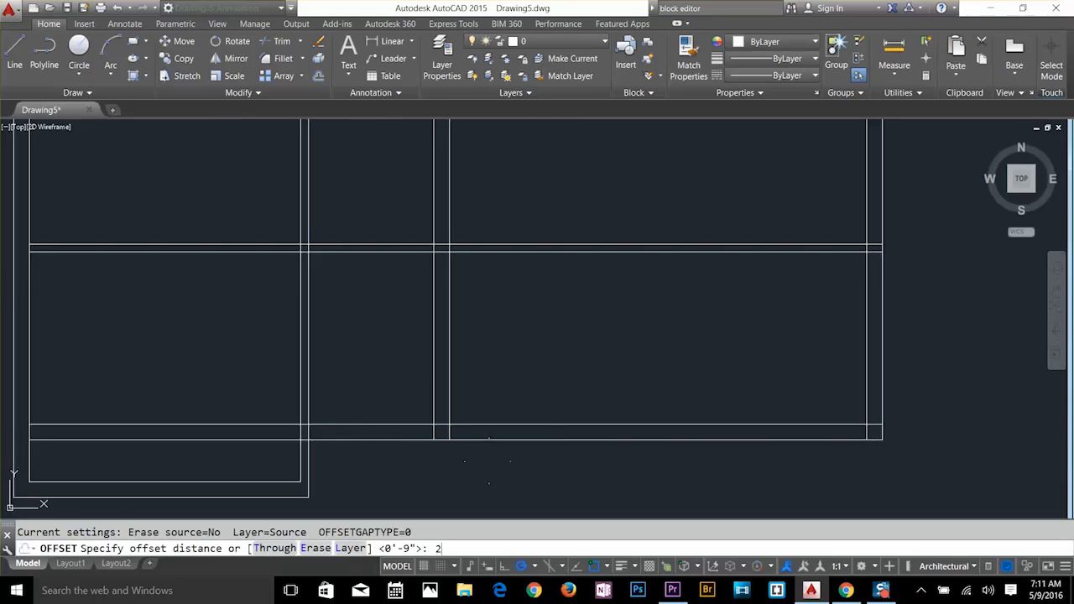
{"action": "type", "text": "'"}
{"action": "key", "text": "Return"}
{"action": "left_click", "coordinate": [542, 425]}
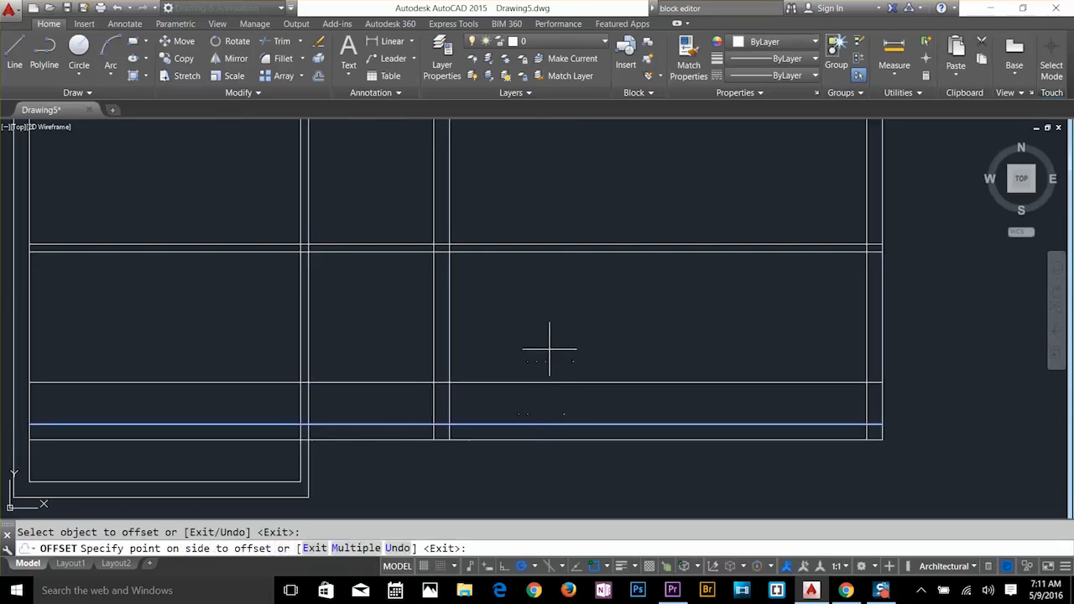
{"action": "left_click", "coordinate": [555, 338]}
{"action": "key", "text": "Escape"}
Offset the second setback wall's line 9" upward to form its thickness.
{"action": "type", "text": "o"}
{"action": "key", "text": "Return"}
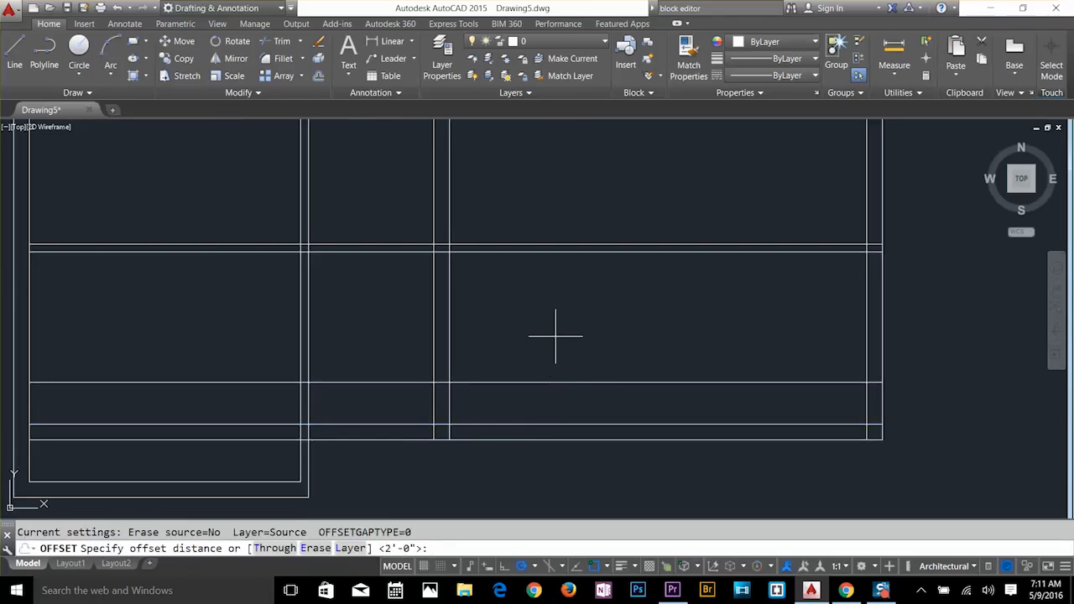
{"action": "key", "text": "Return"}
{"action": "left_click", "coordinate": [560, 381]}
{"action": "left_click", "coordinate": [566, 340]}
{"action": "key", "text": "Return"}
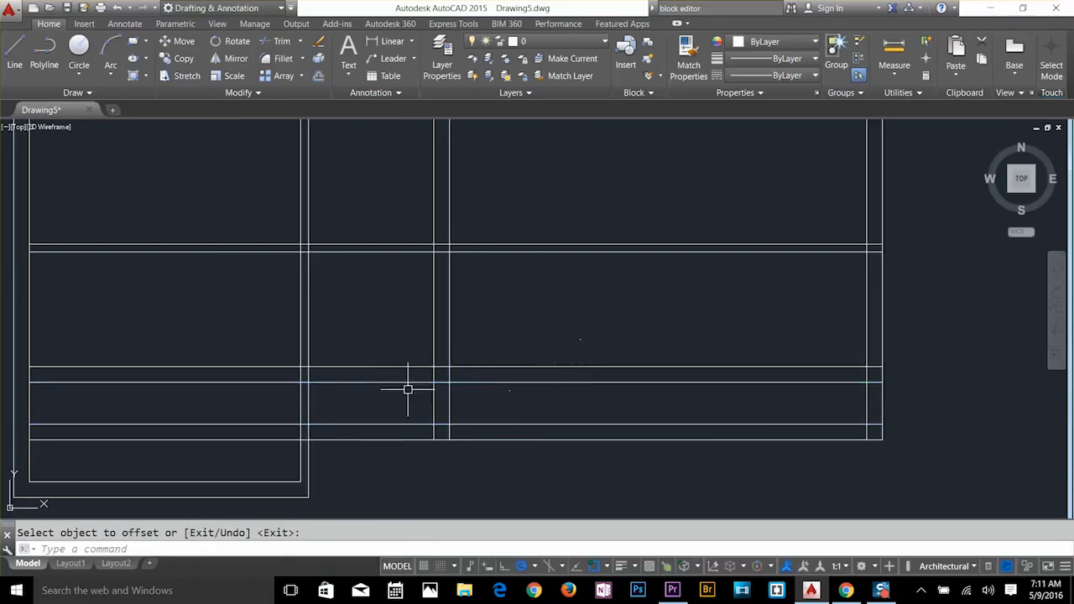
Trim both lines of the second setback wall to the left of the second vertical wall, using that wall's right line as cutting edge.
{"action": "middle_click_drag", "start_coordinate": [377, 381], "coordinate": [549, 334]}
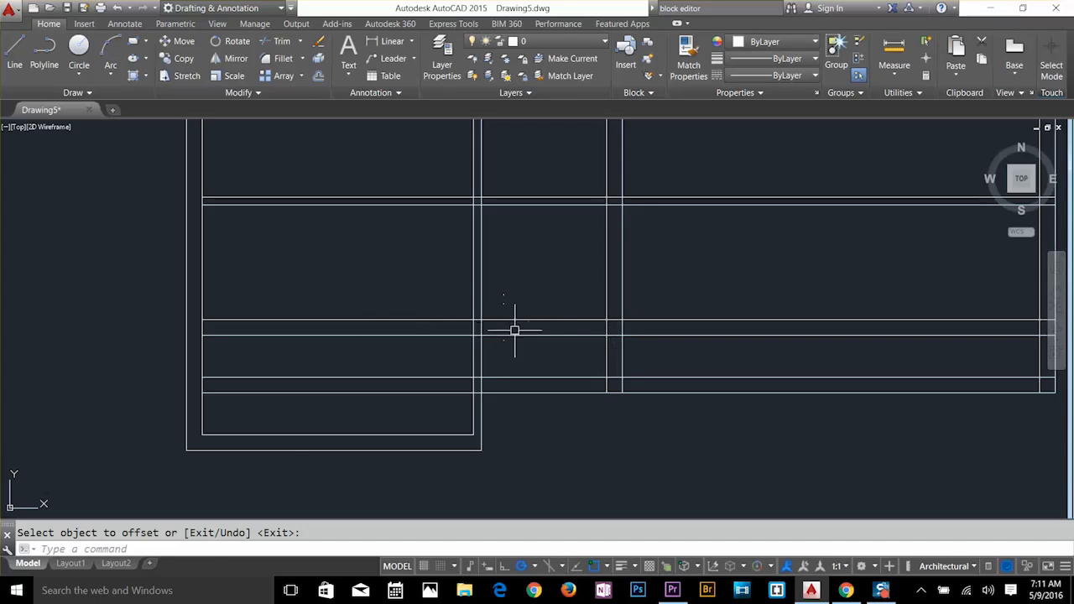
{"action": "key", "text": "Escape"}
{"action": "type", "text": "tr"}
{"action": "key", "text": "Return"}
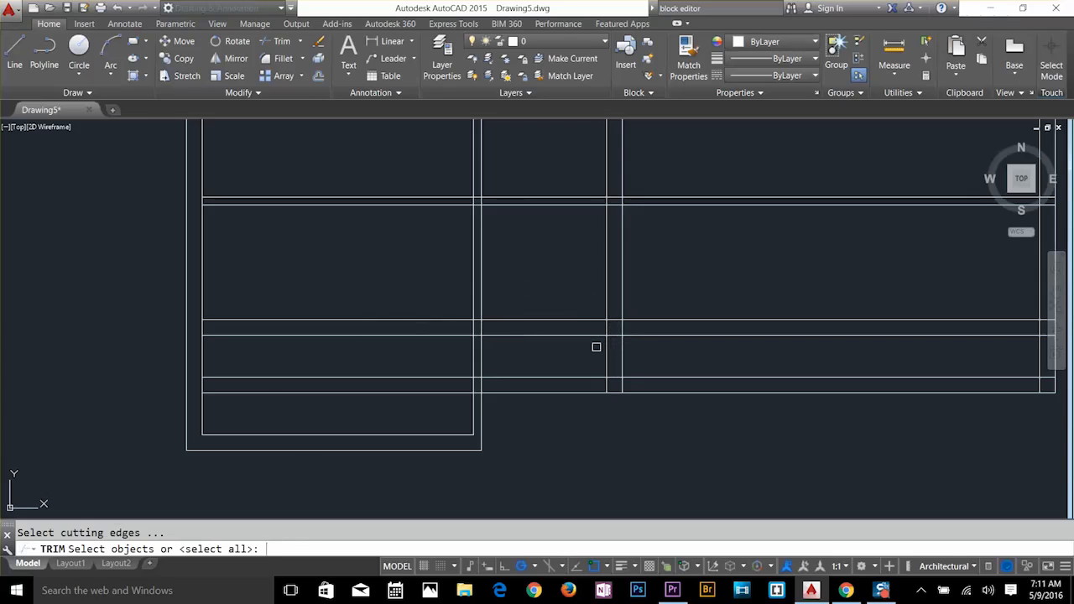
{"action": "left_click", "coordinate": [623, 349]}
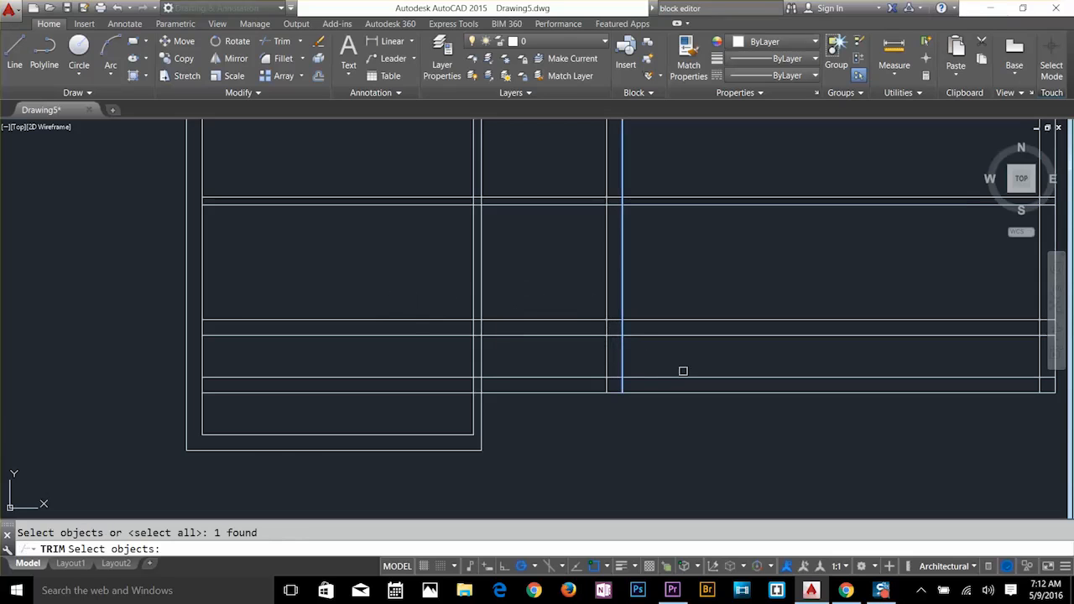
{"action": "key", "text": "Return"}
{"action": "left_click", "coordinate": [549, 328]}
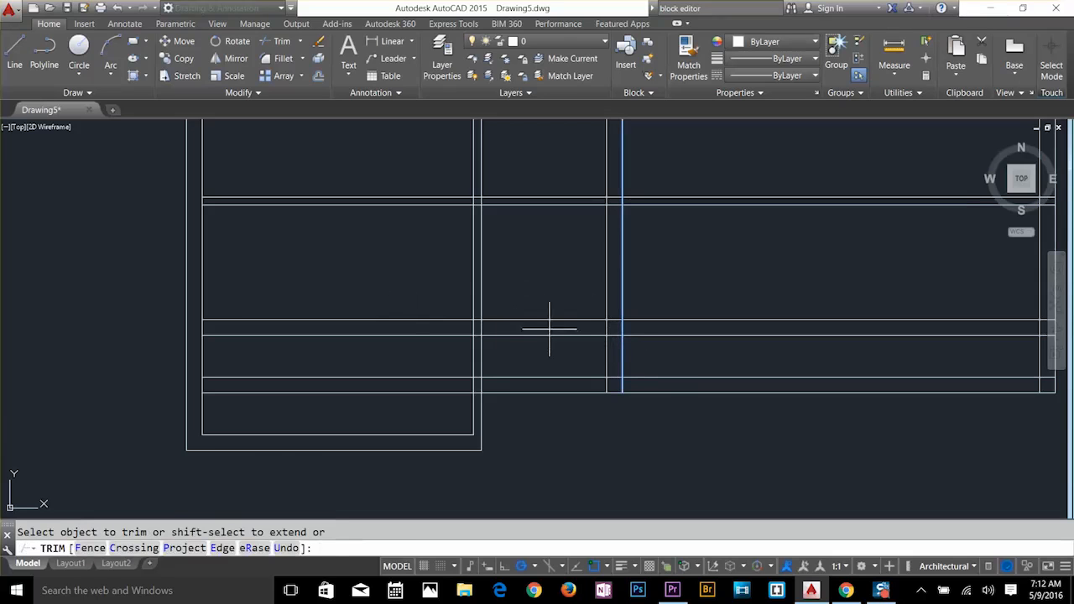
{"action": "left_click", "coordinate": [533, 353]}
{"action": "left_click", "coordinate": [545, 305]}
{"action": "left_click", "coordinate": [529, 331]}
{"action": "scroll", "coordinate": [533, 330], "scroll_direction": "down", "scroll_amount": 2}
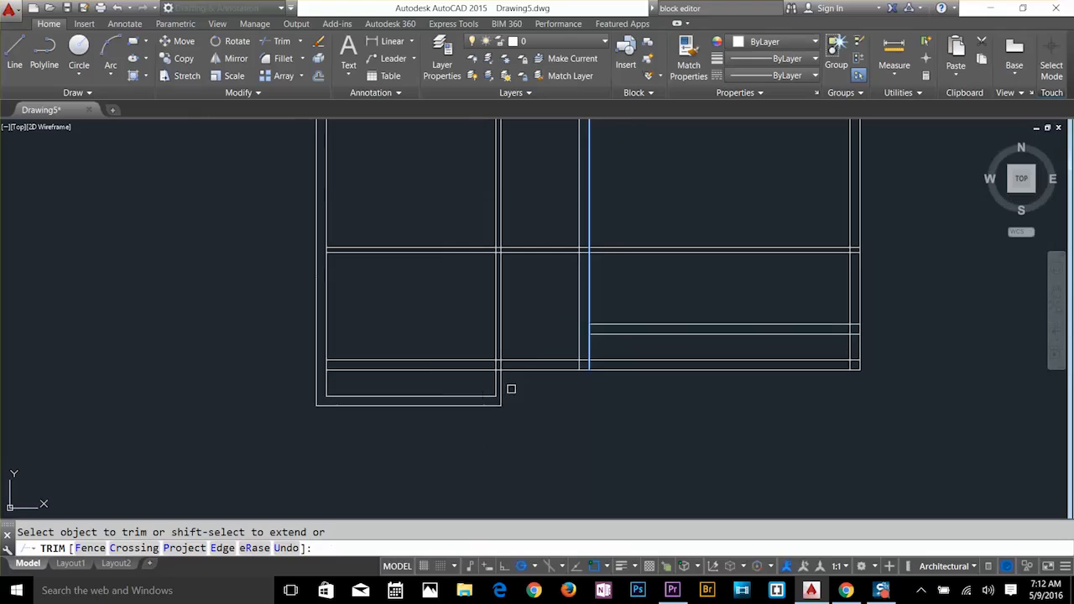
{"action": "left_click", "coordinate": [453, 347]}
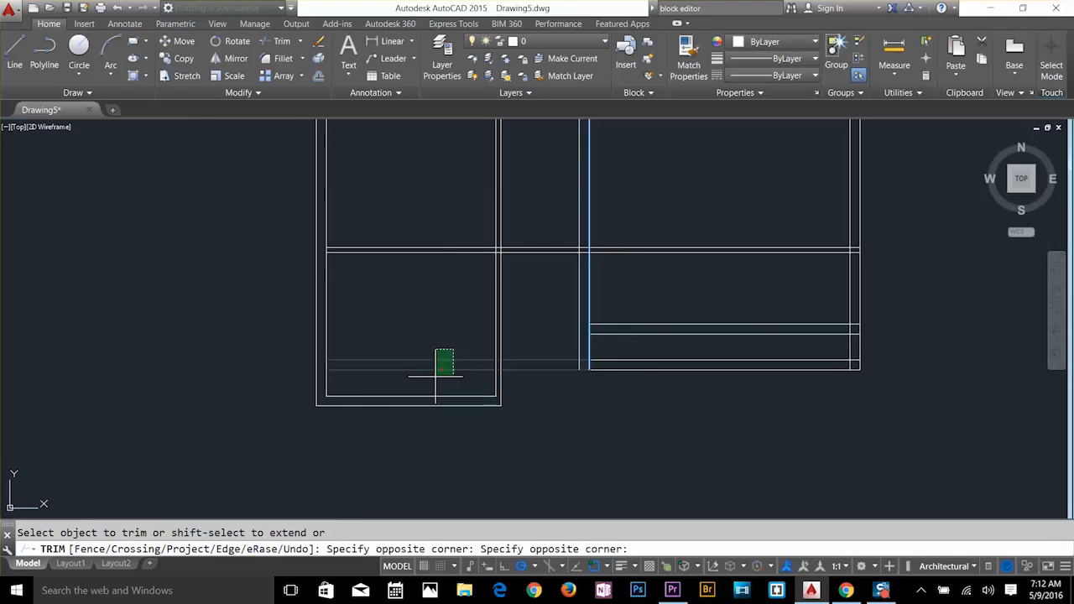
{"action": "key", "text": "Escape"}
{"action": "key", "text": "Escape"}
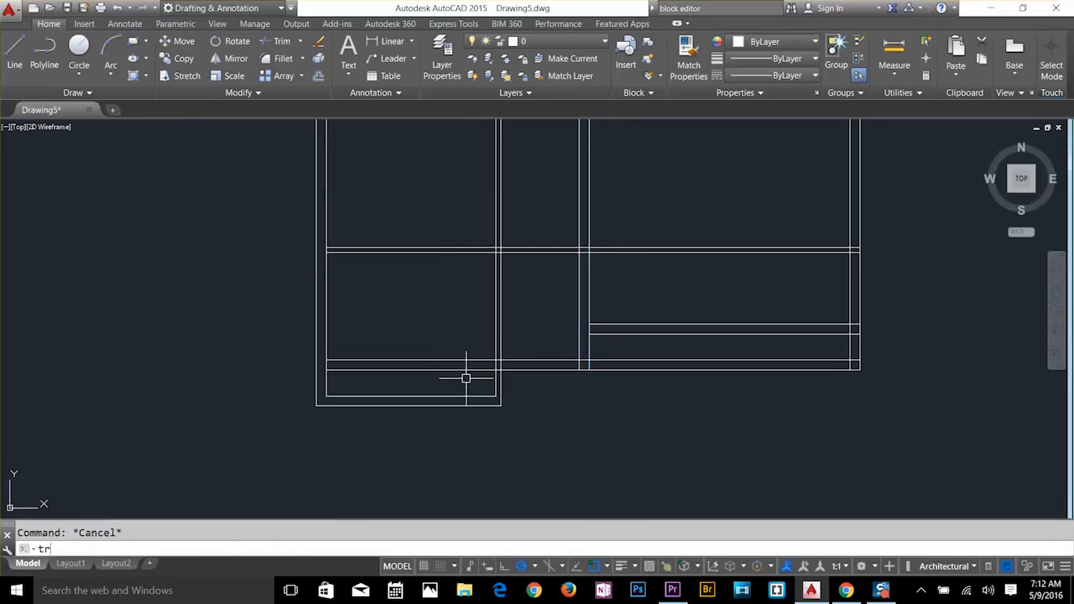
Try trimming the first vertical partition's right line between the horizontal partition and the first setback wall, and undo the trim.
{"action": "type", "text": "tr"}
{"action": "key", "text": "Return"}
{"action": "key", "text": "Return"}
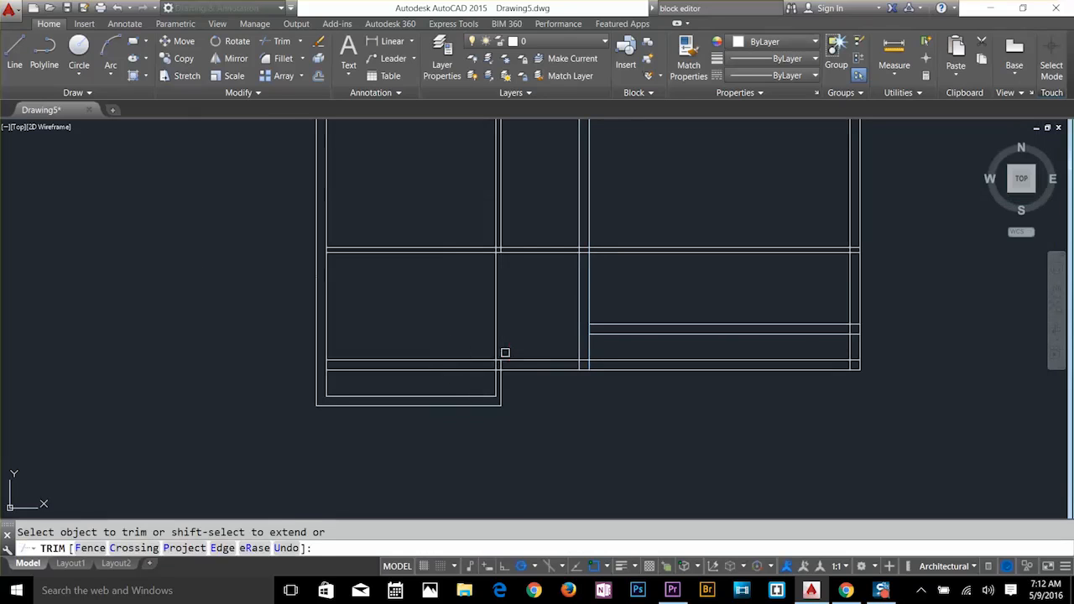
{"action": "key", "text": "Escape"}
{"action": "type", "text": "u"}
{"action": "key", "text": "Return"}
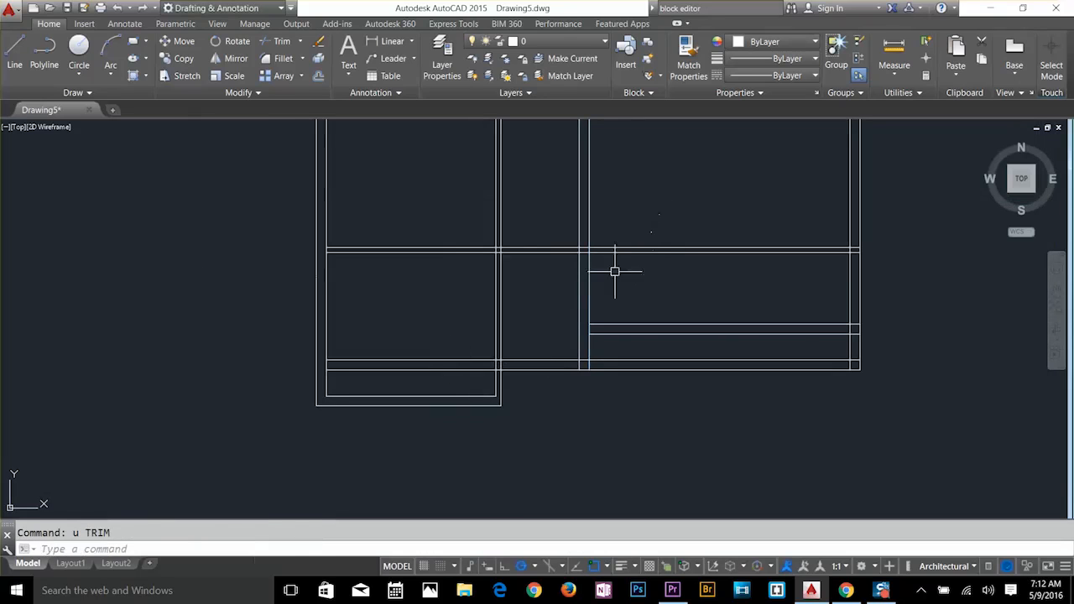
Trim both lines of the first setback wall where they cross the lower-left room.
{"action": "scroll", "coordinate": [530, 337], "scroll_direction": "up", "scroll_amount": 2}
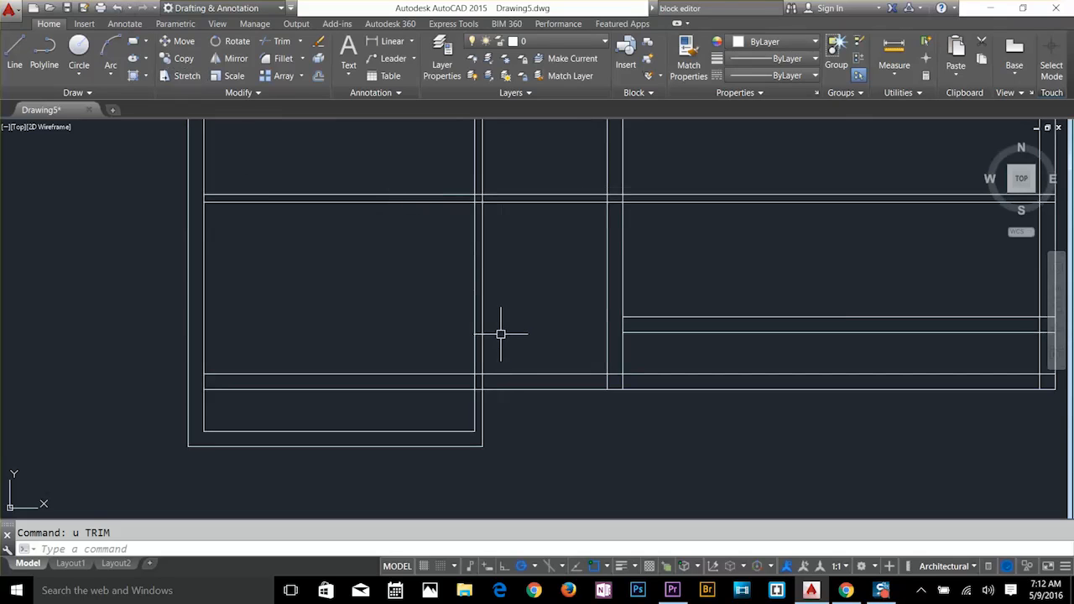
{"action": "type", "text": "r"}
{"action": "key", "text": "Return"}
{"action": "left_click", "coordinate": [388, 374]}
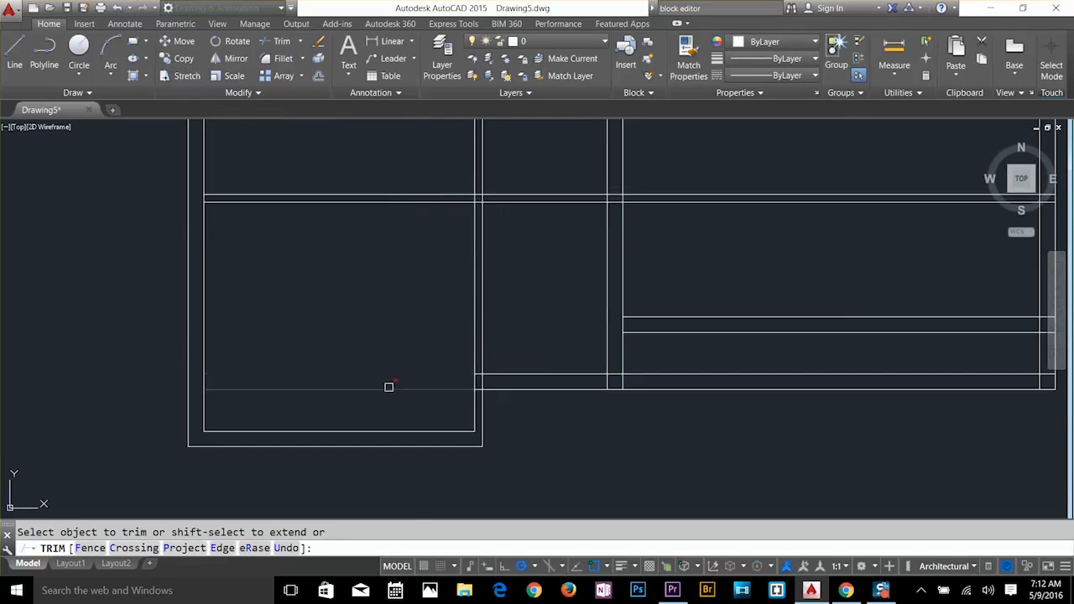
{"action": "left_click", "coordinate": [389, 389]}
Trim the overlapping line pieces where the first setback wall meets the first vertical partition to open the junction.
{"action": "scroll", "coordinate": [483, 405], "scroll_direction": "up", "scroll_amount": 5}
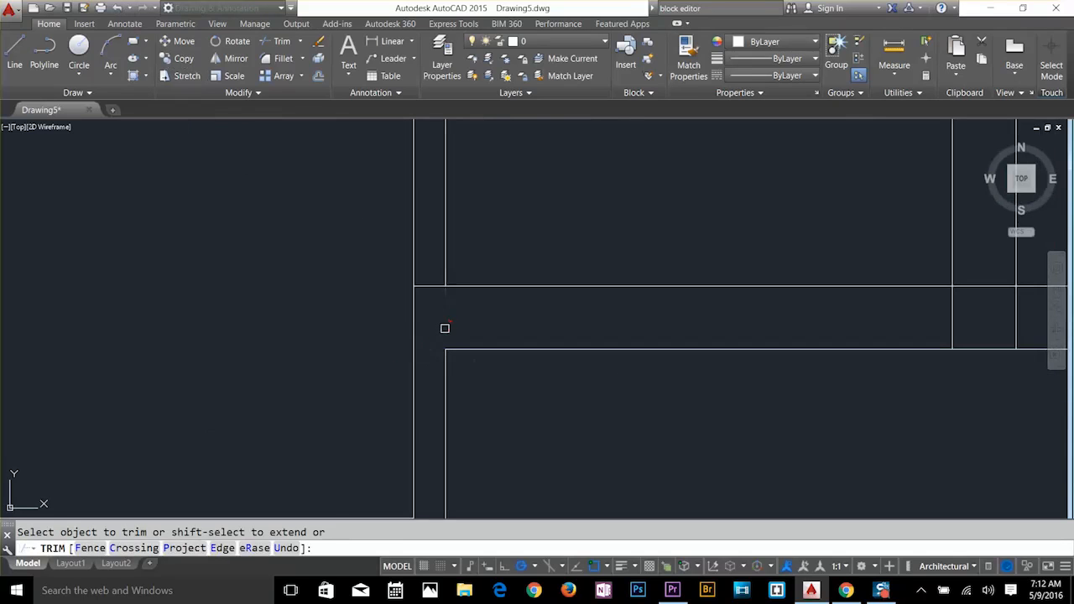
{"action": "left_click", "coordinate": [433, 287]}
{"action": "scroll", "coordinate": [427, 316], "scroll_direction": "down", "scroll_amount": 3}
Trim the first setback wall's lines beyond the second vertical wall and clear the overlapping pieces at both stepped corners there.
{"action": "scroll", "coordinate": [600, 343], "scroll_direction": "up", "scroll_amount": 1}
{"action": "middle_click_drag", "start_coordinate": [600, 343], "coordinate": [578, 372]}
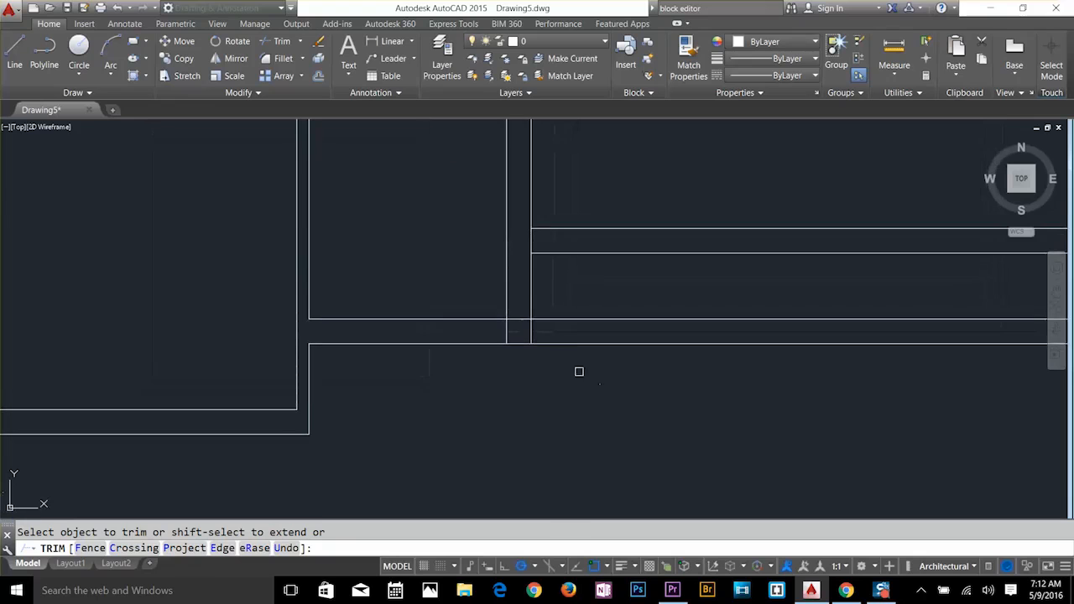
{"action": "left_click", "coordinate": [568, 340]}
{"action": "left_click", "coordinate": [547, 322]}
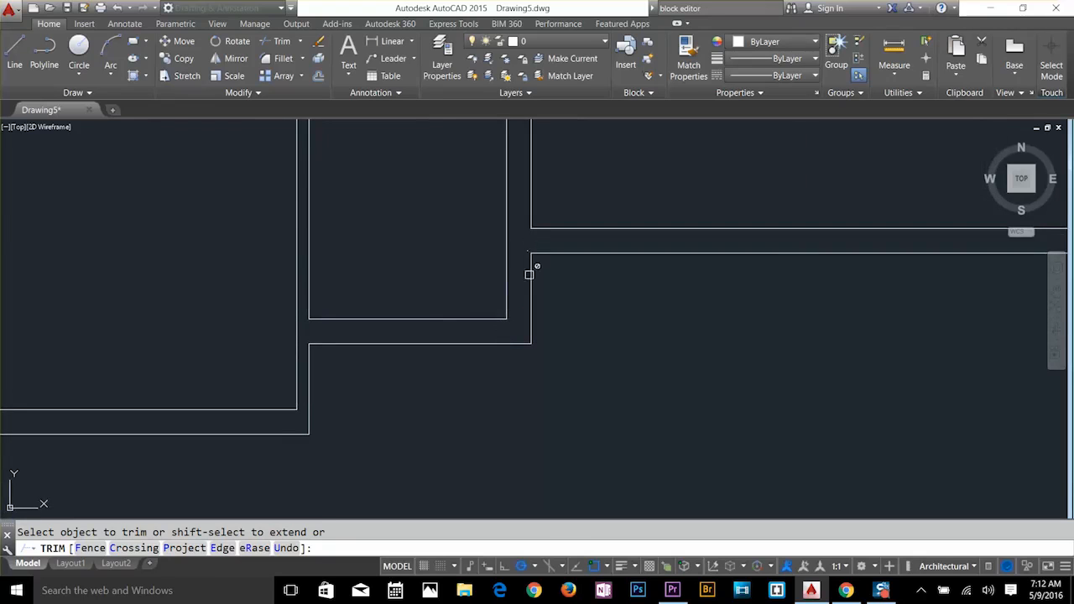
{"action": "scroll", "coordinate": [528, 274], "scroll_direction": "down", "scroll_amount": 4}
{"action": "scroll", "coordinate": [796, 290], "scroll_direction": "up", "scroll_amount": 5}
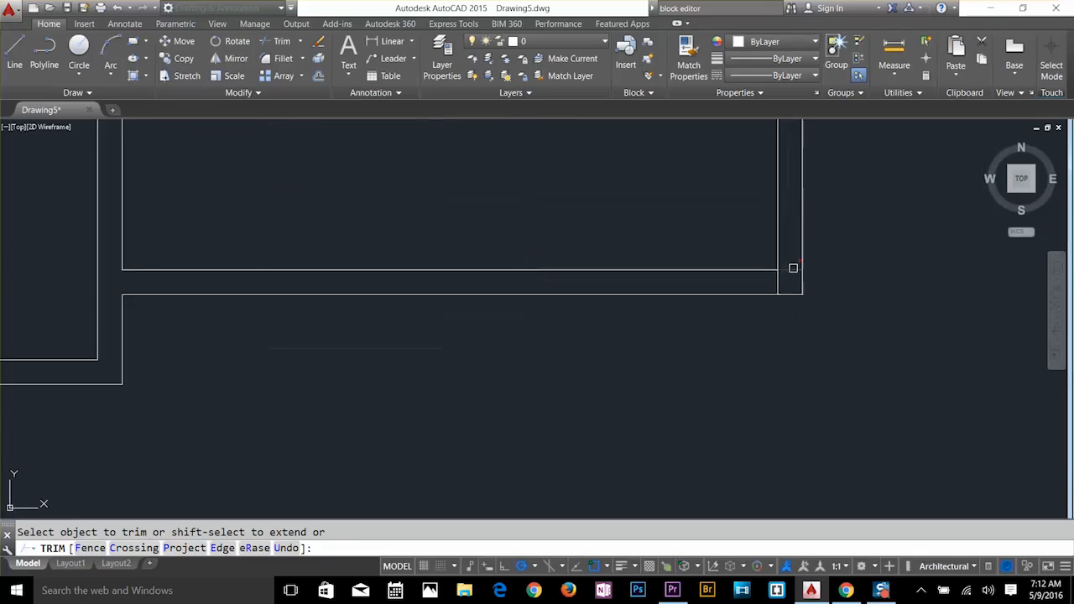
{"action": "scroll", "coordinate": [781, 274], "scroll_direction": "down", "scroll_amount": 5}
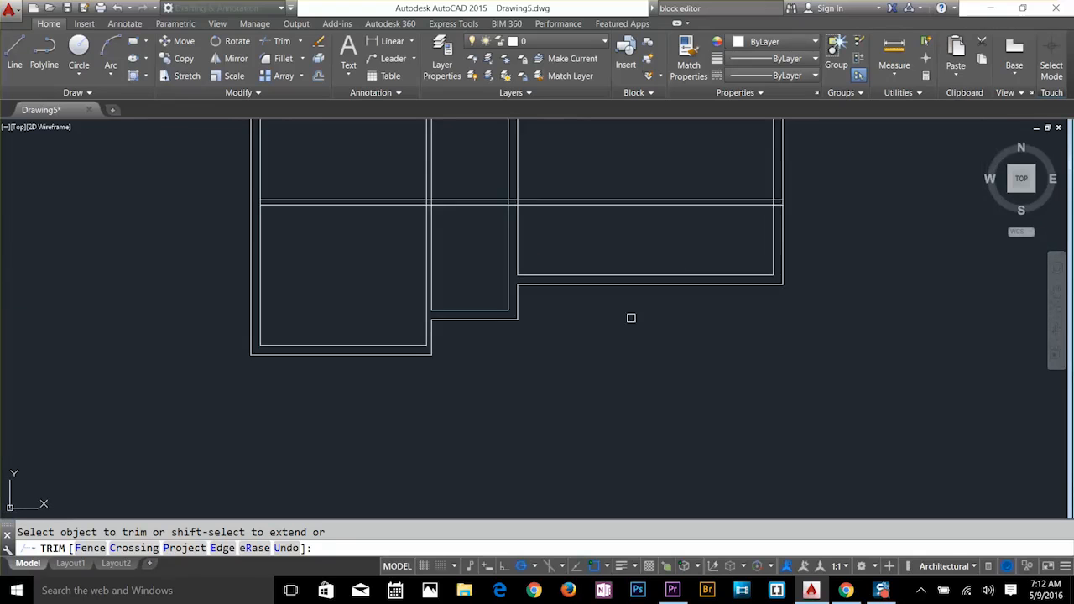
{"action": "middle_click_drag", "start_coordinate": [585, 321], "coordinate": [592, 375]}
{"action": "key", "text": "Escape"}
{"action": "left_click", "coordinate": [618, 239]}
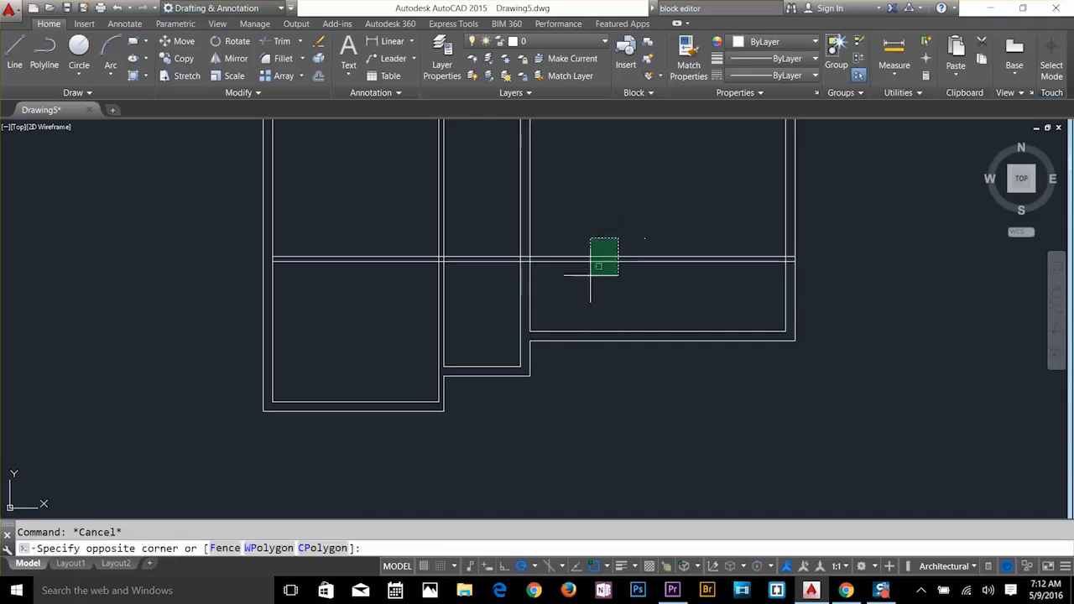
{"action": "key", "text": "Escape"}
{"action": "middle_click_drag", "start_coordinate": [381, 305], "coordinate": [481, 378]}
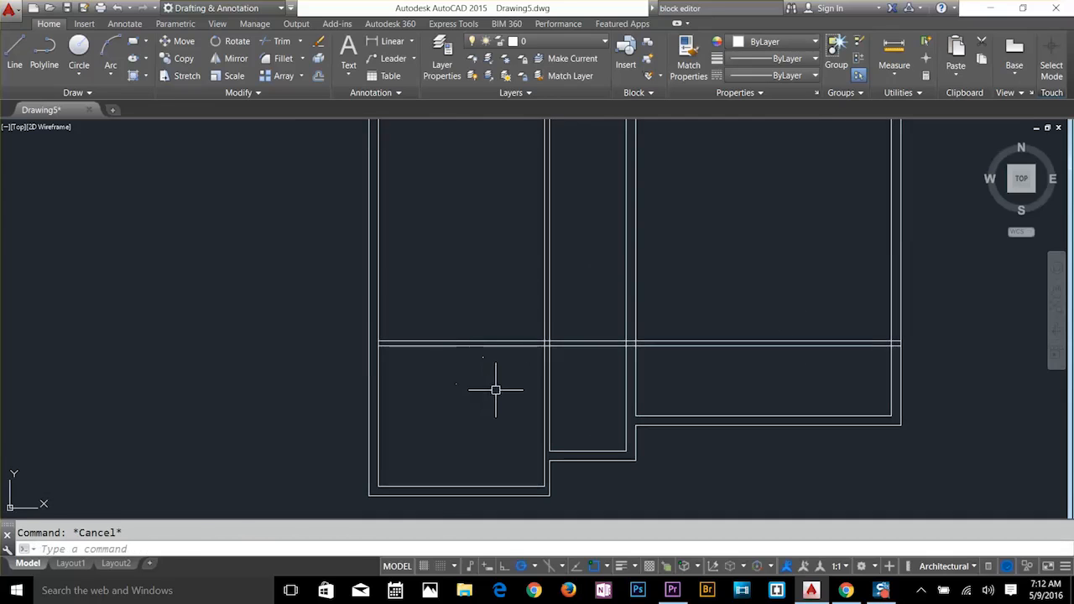
{"action": "left_click", "coordinate": [493, 305]}
{"action": "left_click", "coordinate": [468, 377]}
{"action": "key", "text": "Escape"}
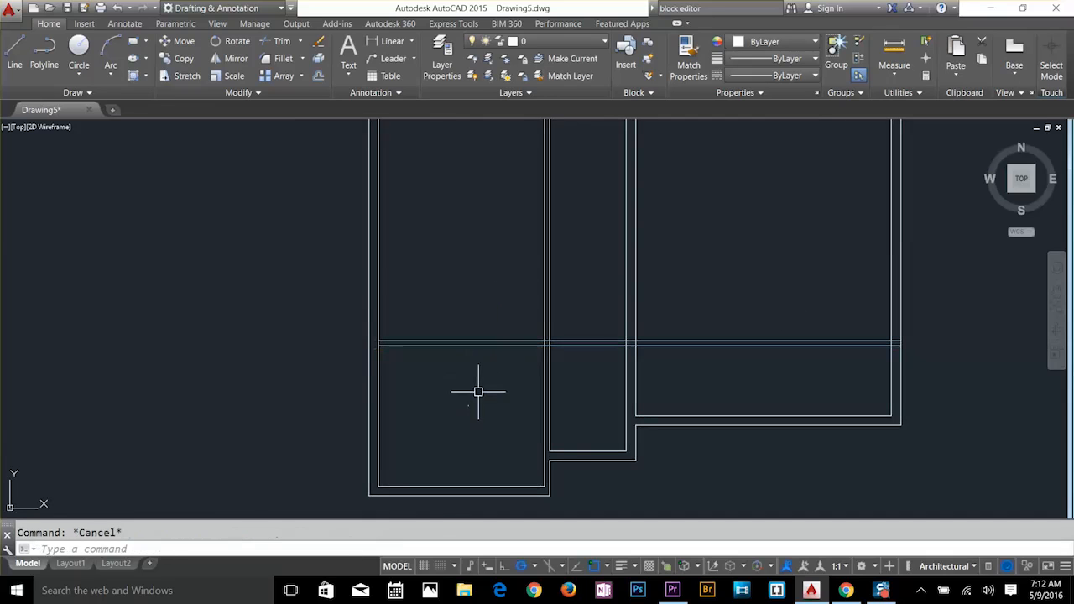
Offset the upper line of the lower horizontal partition 17' upward.
{"action": "type", "text": "o"}
{"action": "key", "text": "Return"}
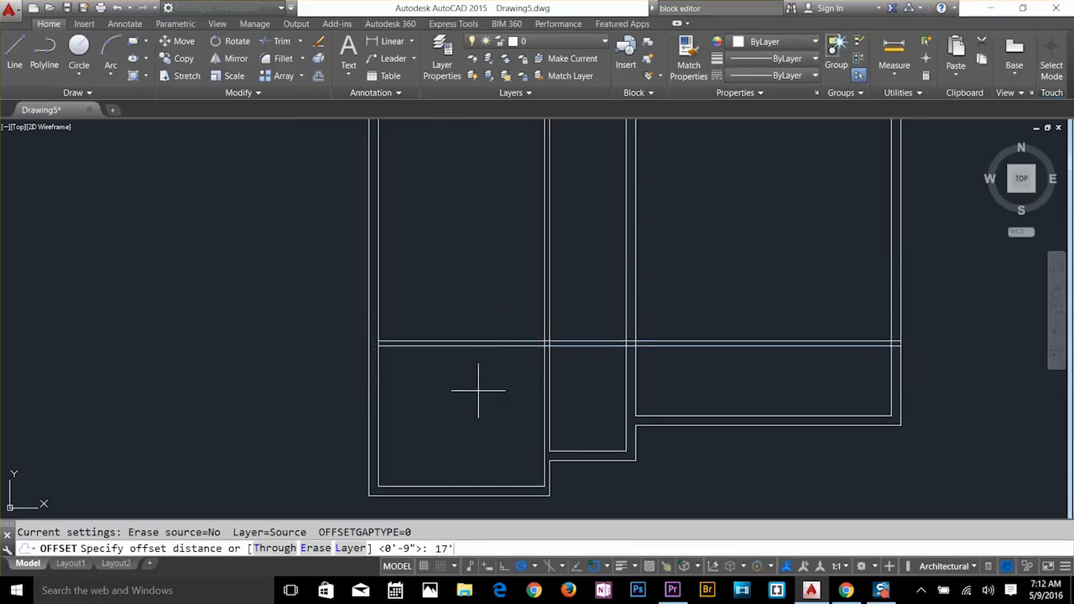
{"action": "key", "text": "Return"}
{"action": "left_click", "coordinate": [470, 340]}
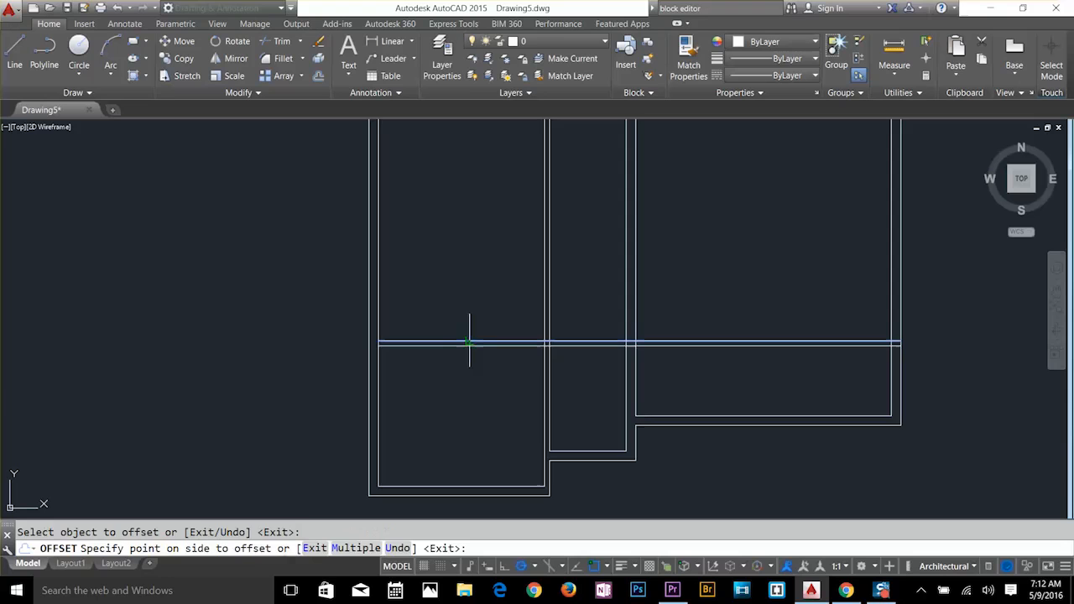
{"action": "left_click", "coordinate": [479, 271]}
{"action": "scroll", "coordinate": [479, 271], "scroll_direction": "down", "scroll_amount": 4}
{"action": "scroll", "coordinate": [540, 280], "scroll_direction": "up", "scroll_amount": 2}
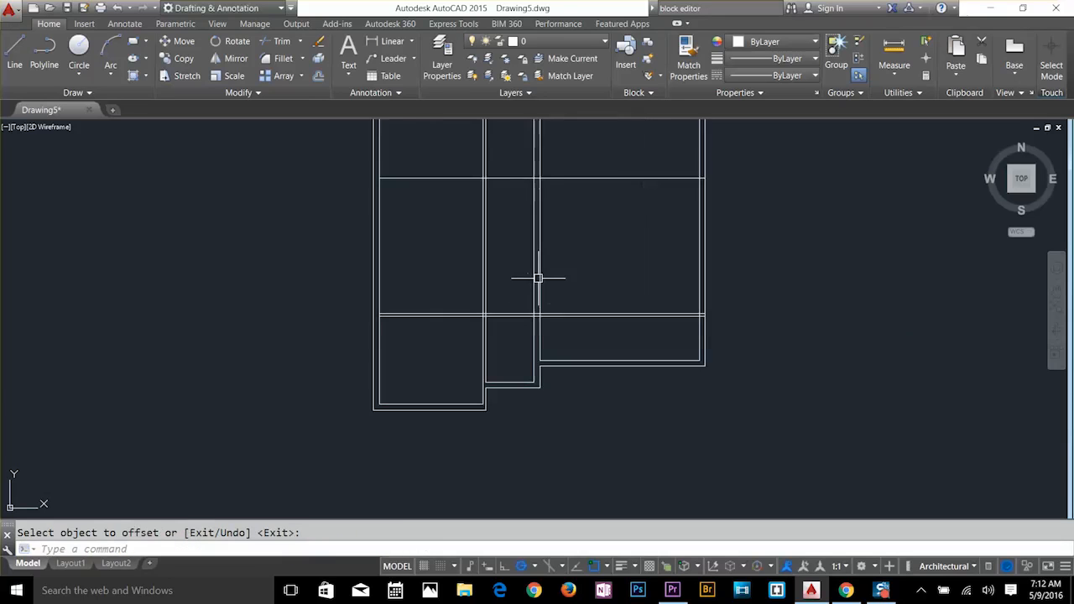
{"action": "key", "text": "Escape"}
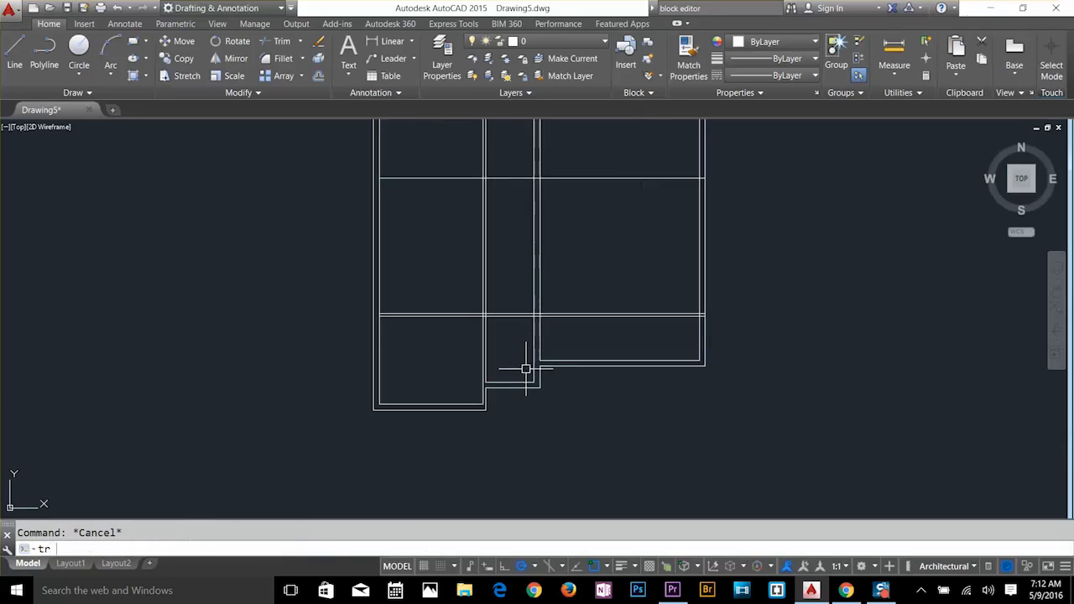
Trim the lower horizontal partition between the two vertical walls, and the first vertical partition up to the new horizontal line.
{"action": "key", "text": "space"}
{"action": "left_click", "coordinate": [525, 284]}
{"action": "left_click", "coordinate": [511, 330]}
{"action": "left_click", "coordinate": [501, 270]}
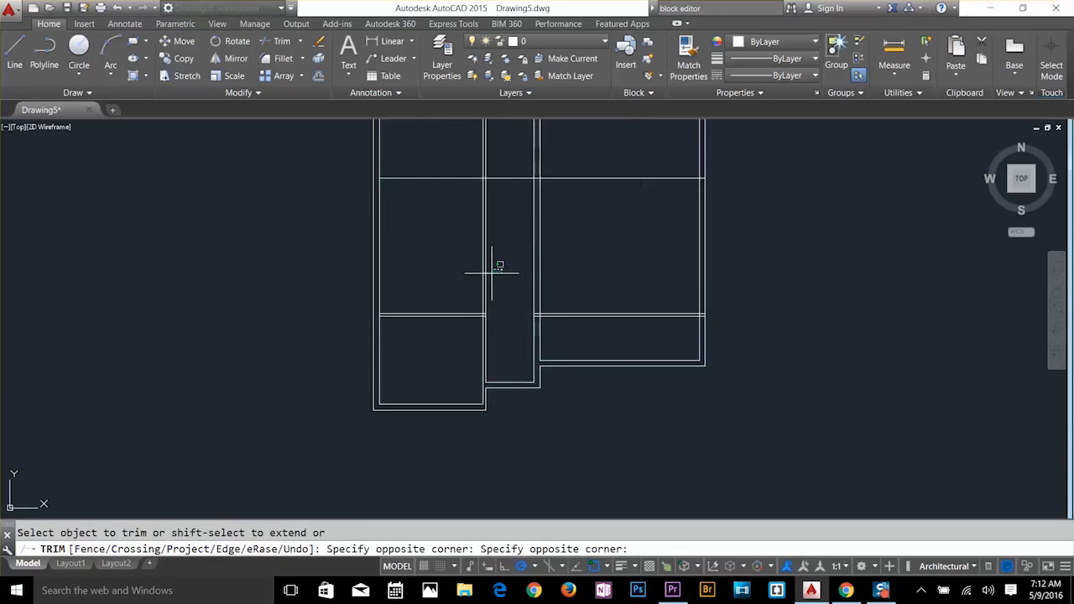
{"action": "left_click", "coordinate": [476, 270]}
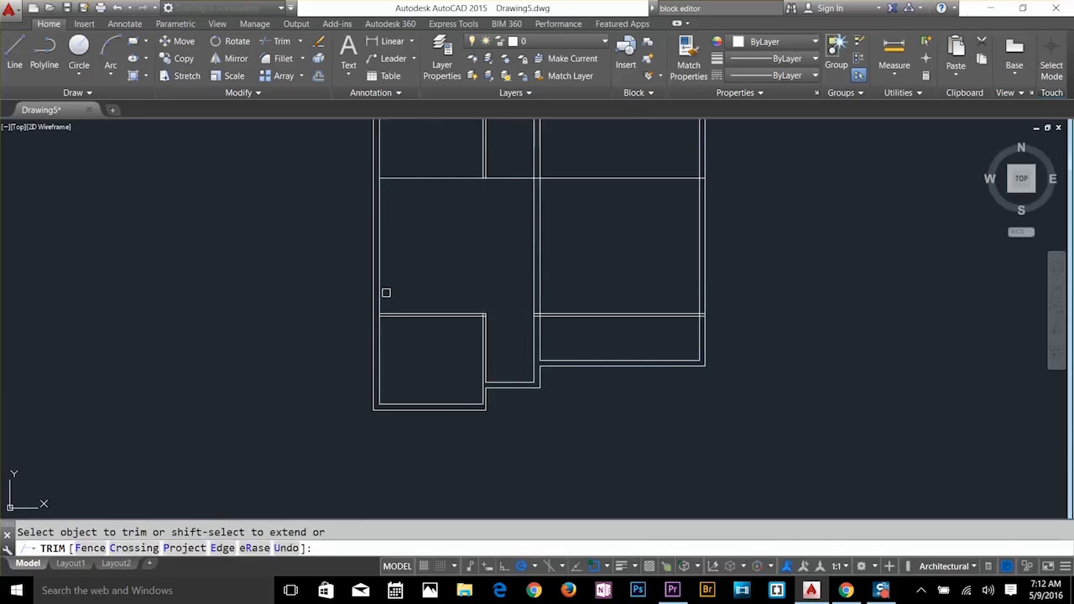
{"action": "key", "text": "Escape"}
Offset the new horizontal line 4.5" upward to give the upper partition its thickness.
{"action": "middle_click_drag", "start_coordinate": [450, 235], "coordinate": [447, 310]}
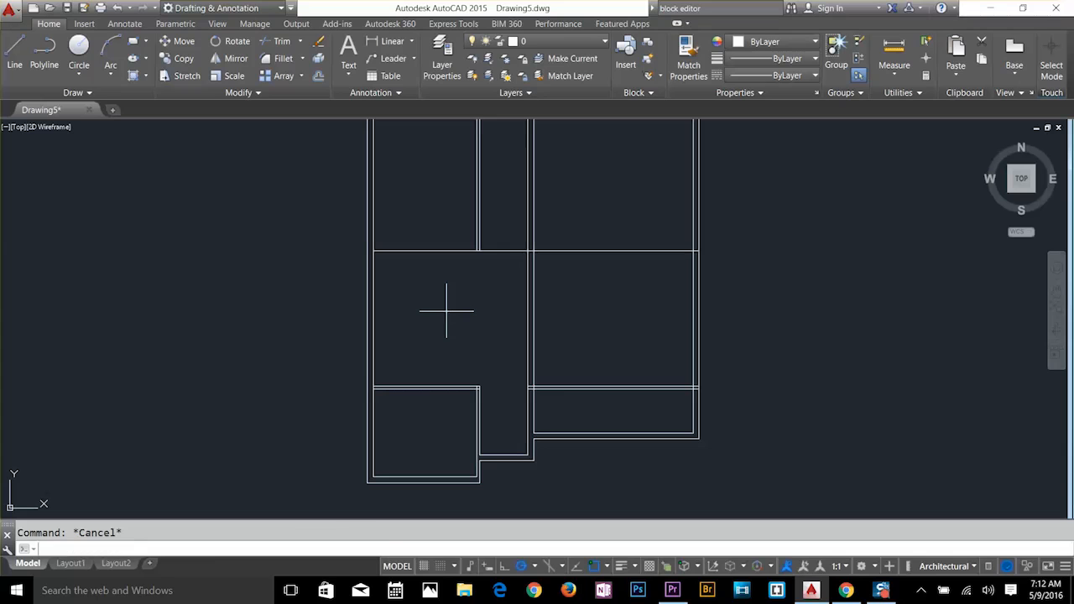
{"action": "type", "text": "o"}
{"action": "key", "text": "space"}
{"action": "type", "text": "4.5"}
{"action": "key", "text": "Return"}
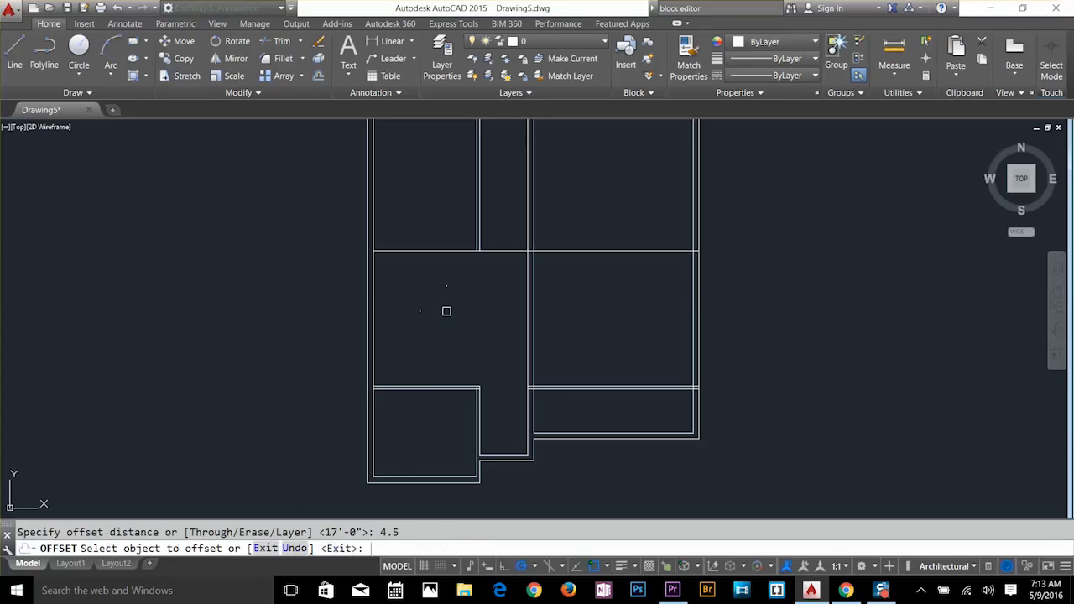
{"action": "left_click", "coordinate": [460, 249]}
{"action": "left_click", "coordinate": [450, 210]}
{"action": "key", "text": "Escape"}
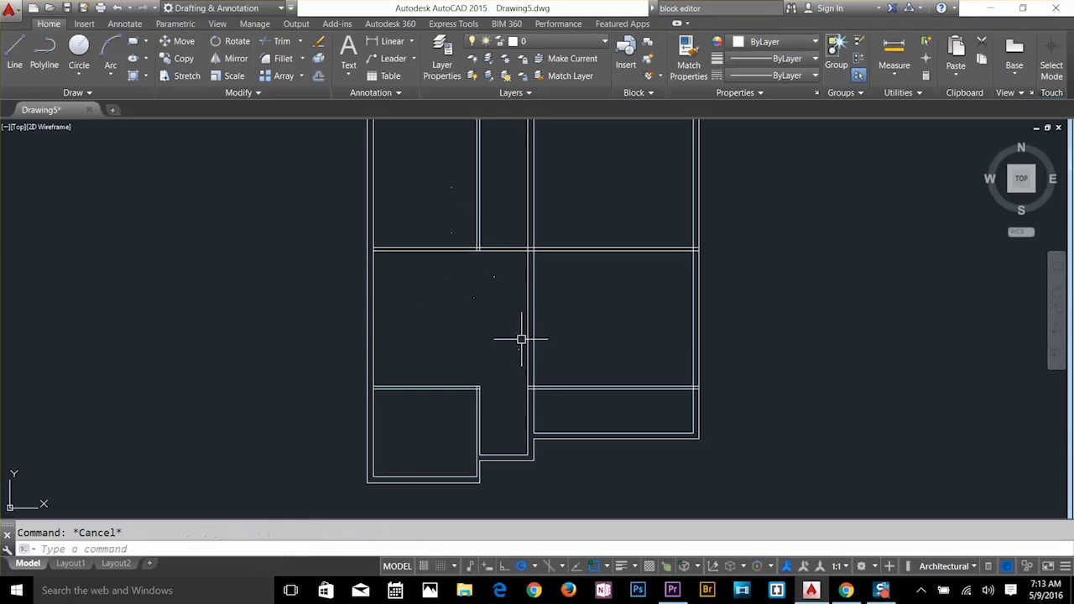
Trim both horizontal partitions where they cross the large room between the second vertical wall and the right outer wall.
{"action": "middle_click_drag", "start_coordinate": [606, 307], "coordinate": [611, 329]}
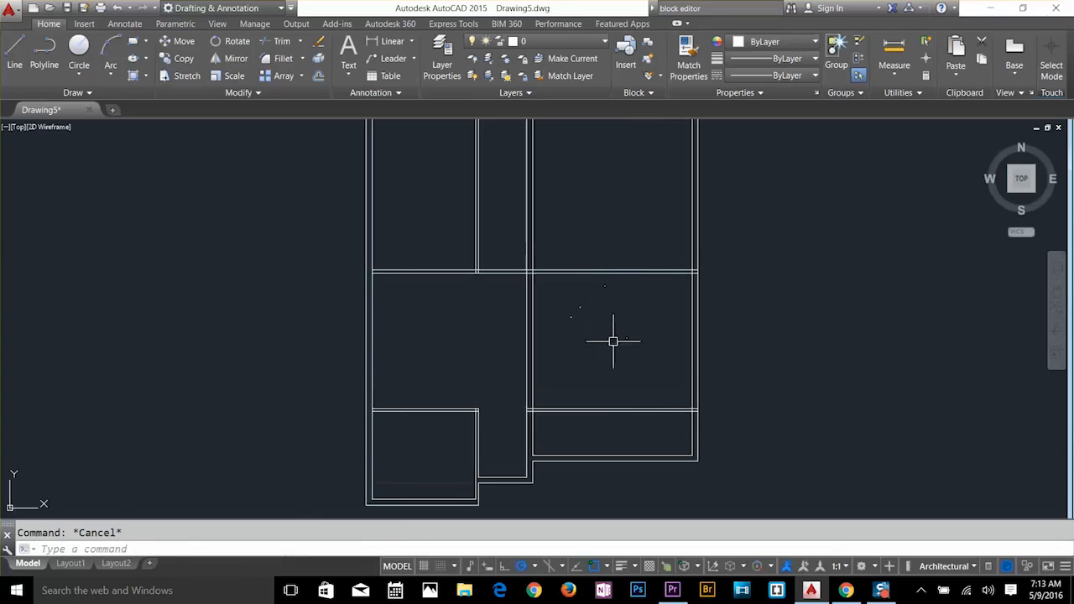
{"action": "type", "text": "tr"}
{"action": "key", "text": "Return"}
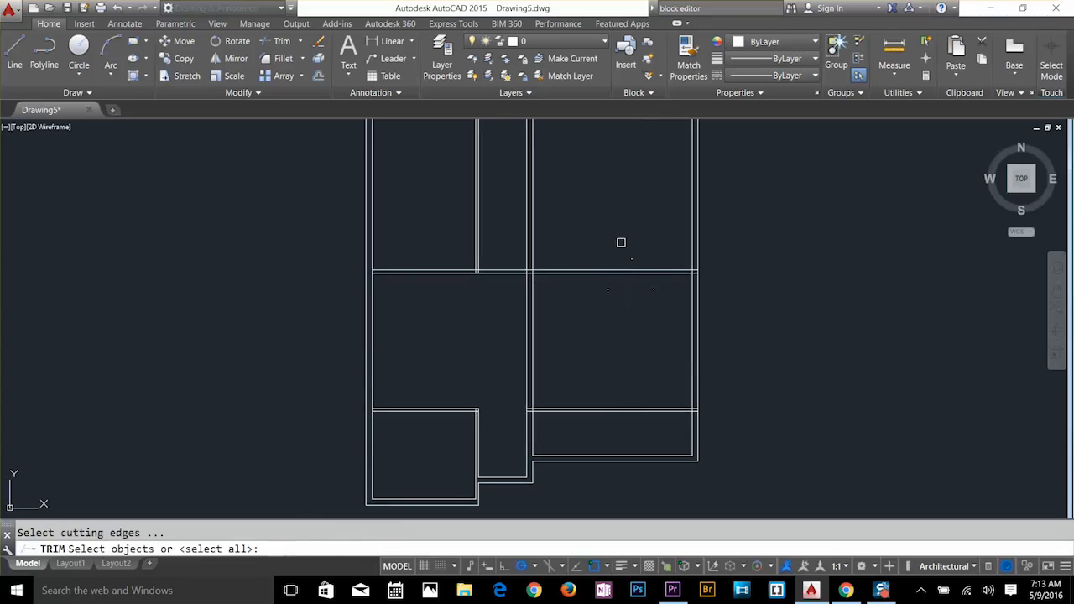
{"action": "key", "text": "Return"}
{"action": "left_click", "coordinate": [620, 242]}
{"action": "left_click", "coordinate": [598, 305]}
{"action": "left_click", "coordinate": [640, 376]}
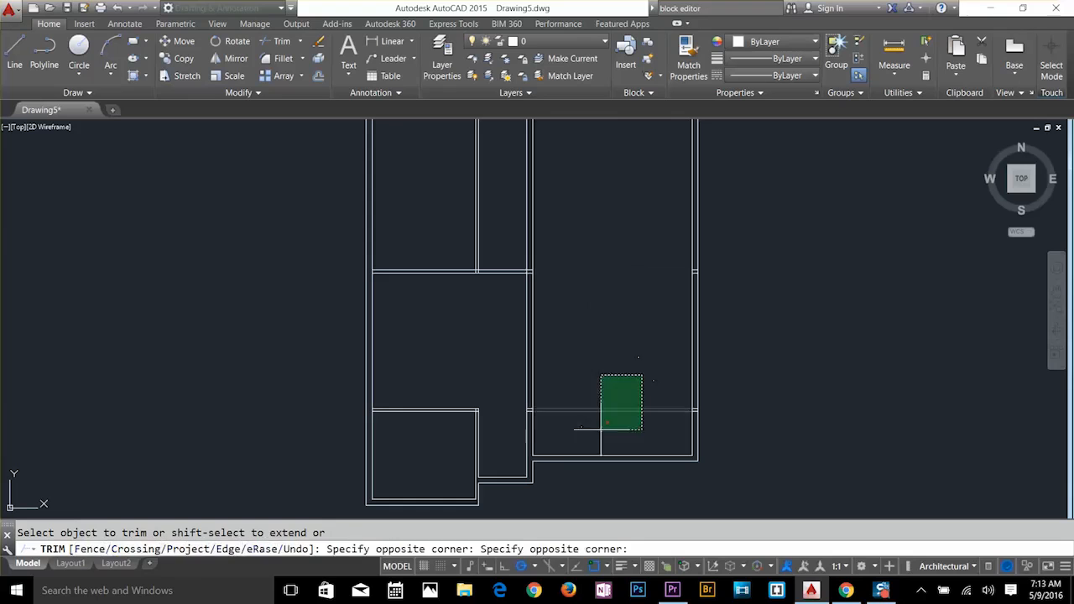
{"action": "left_click", "coordinate": [599, 438]}
{"action": "key", "text": "Escape"}
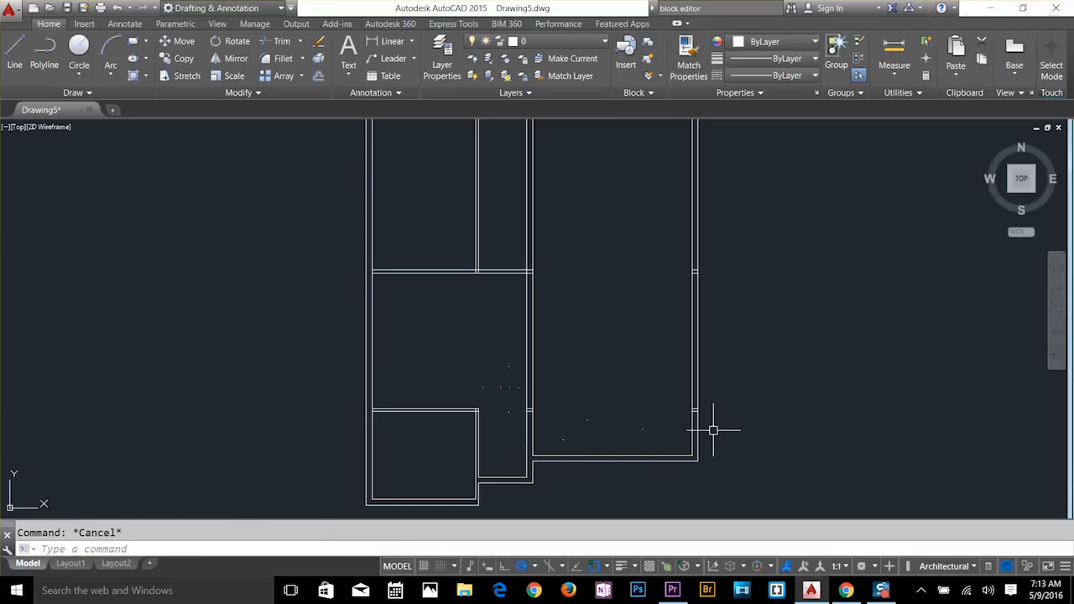
{"action": "scroll", "coordinate": [678, 427], "scroll_direction": "up", "scroll_amount": 2}
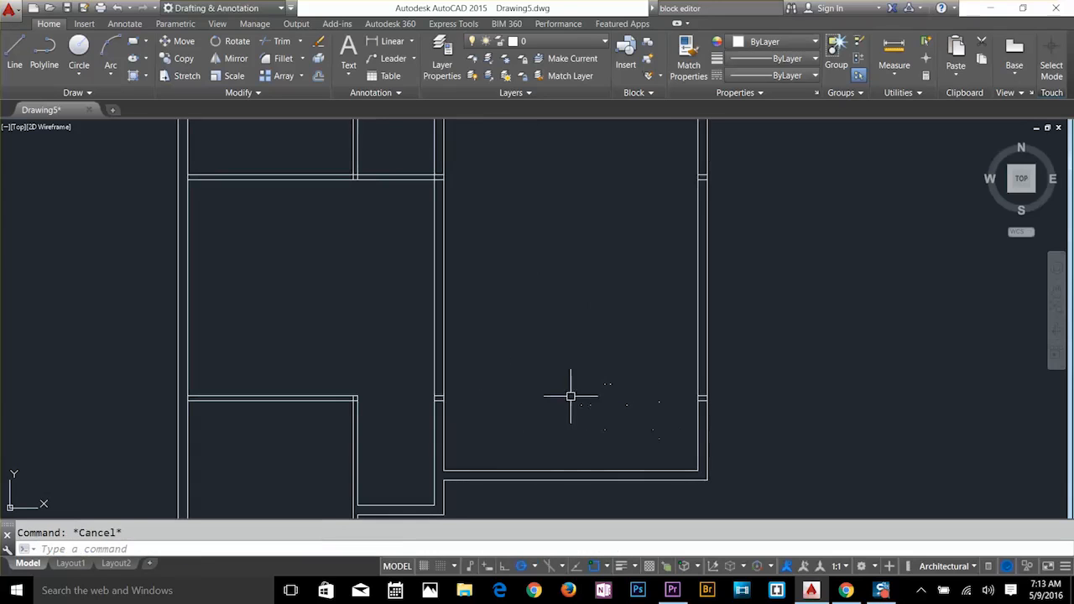
{"action": "left_click", "coordinate": [540, 342]}
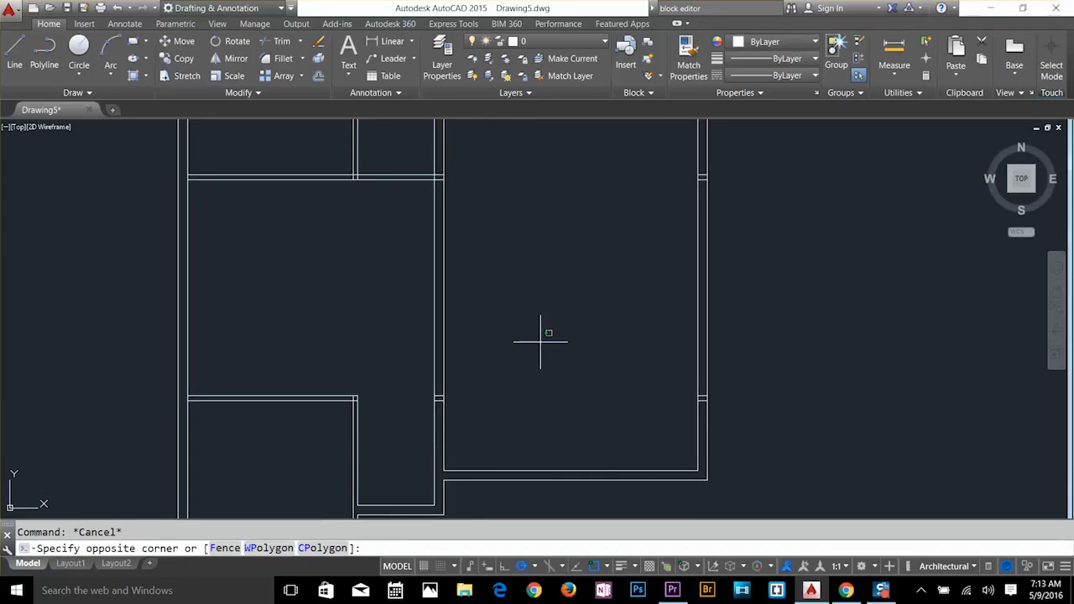
{"action": "left_click", "coordinate": [412, 429]}
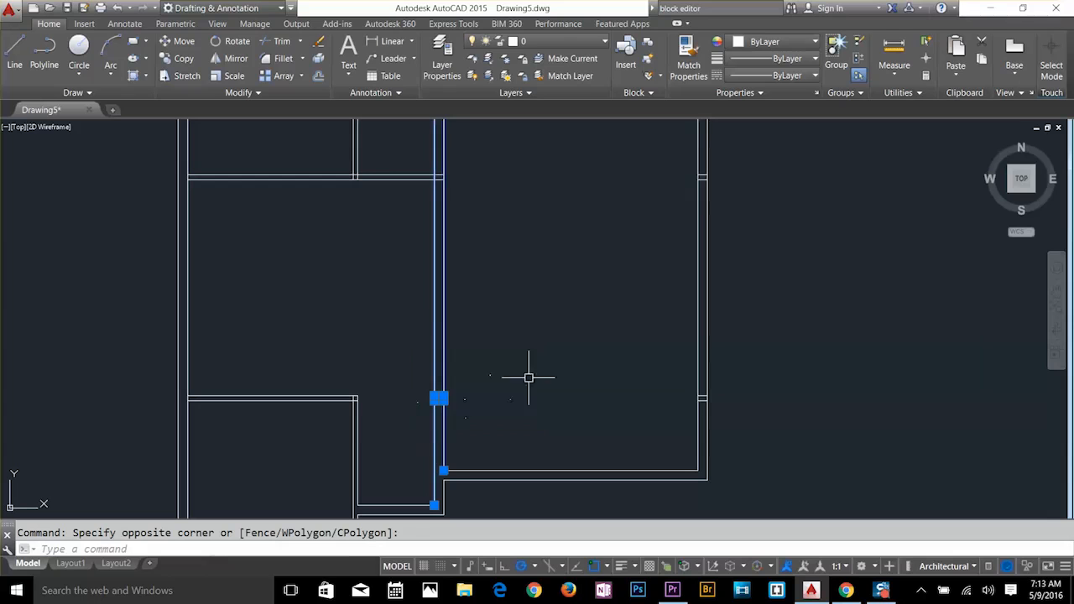
{"action": "key", "text": "Escape"}
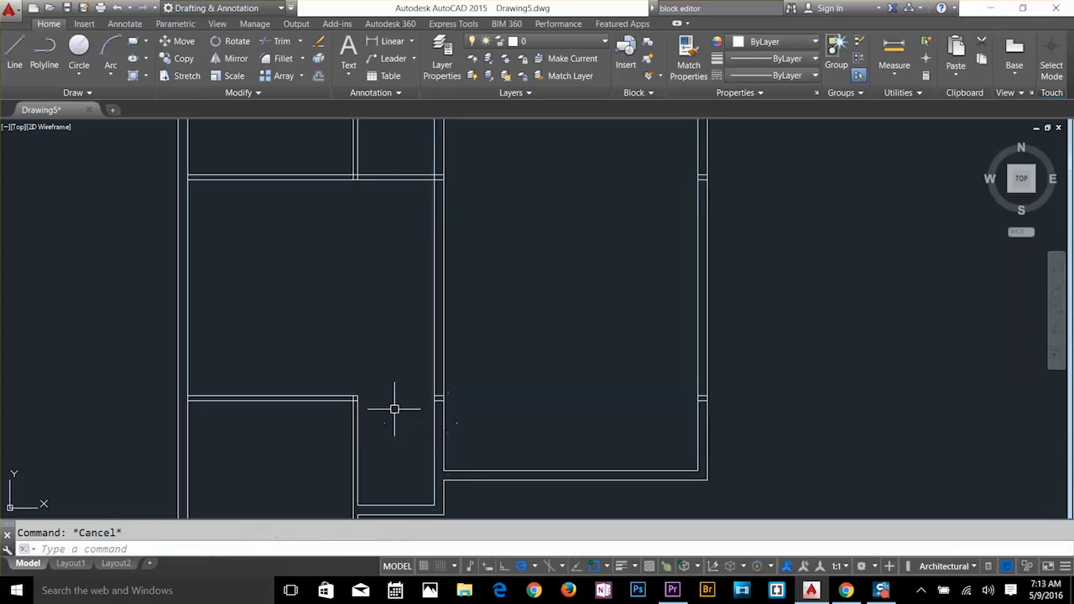
{"action": "left_click", "coordinate": [349, 307]}
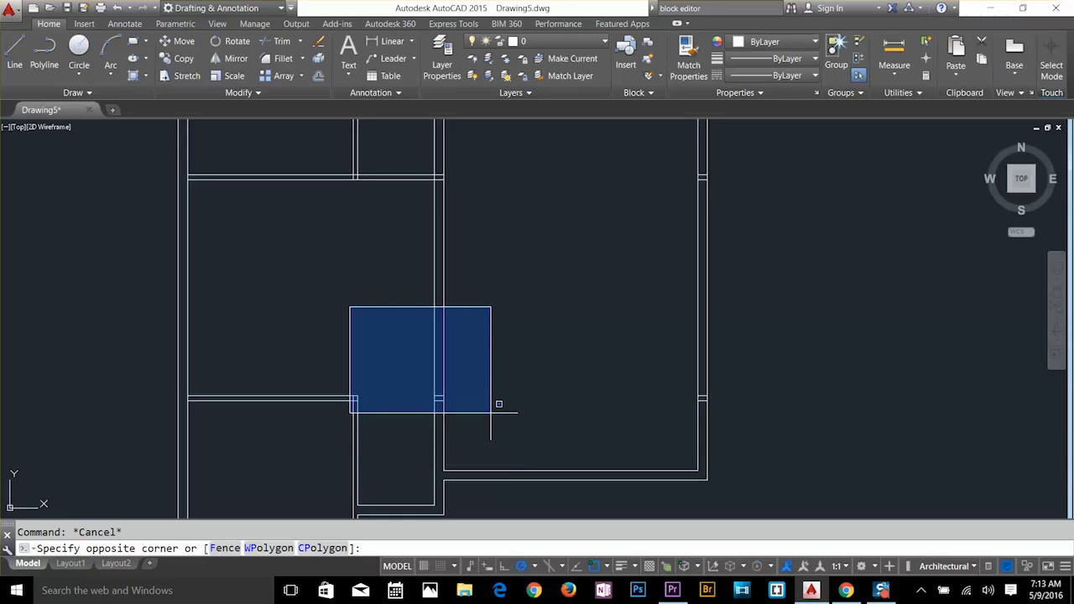
{"action": "key", "text": "Escape"}
Erase the short leftover partition pieces inside the second vertical wall at the lower partition and inside the right outer wall at both levels.
{"action": "left_click", "coordinate": [391, 355]}
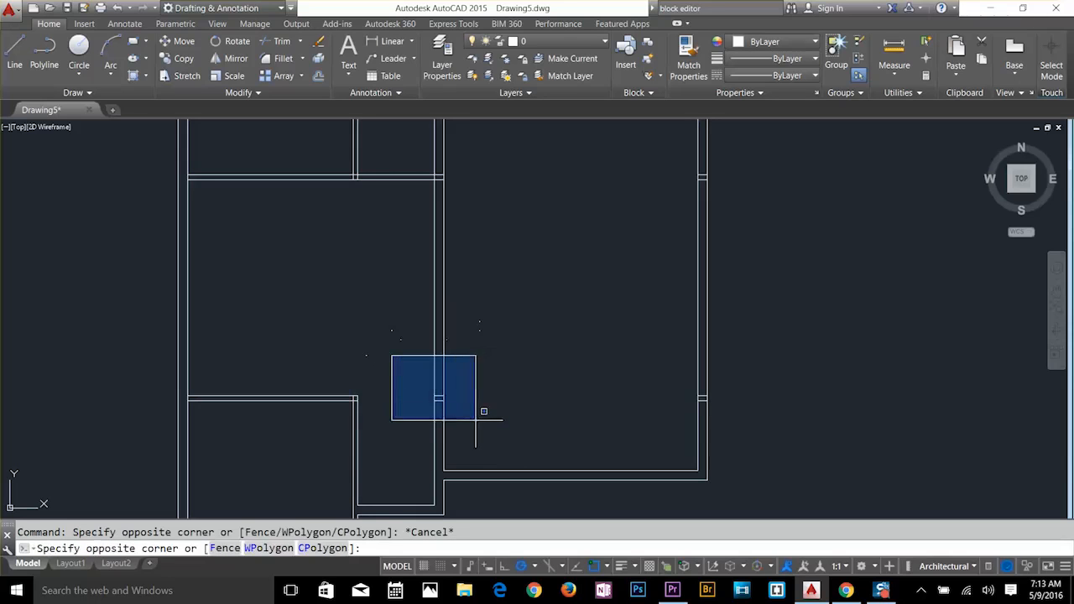
{"action": "left_click", "coordinate": [476, 422]}
{"action": "key", "text": "Delete"}
{"action": "left_click", "coordinate": [642, 372]}
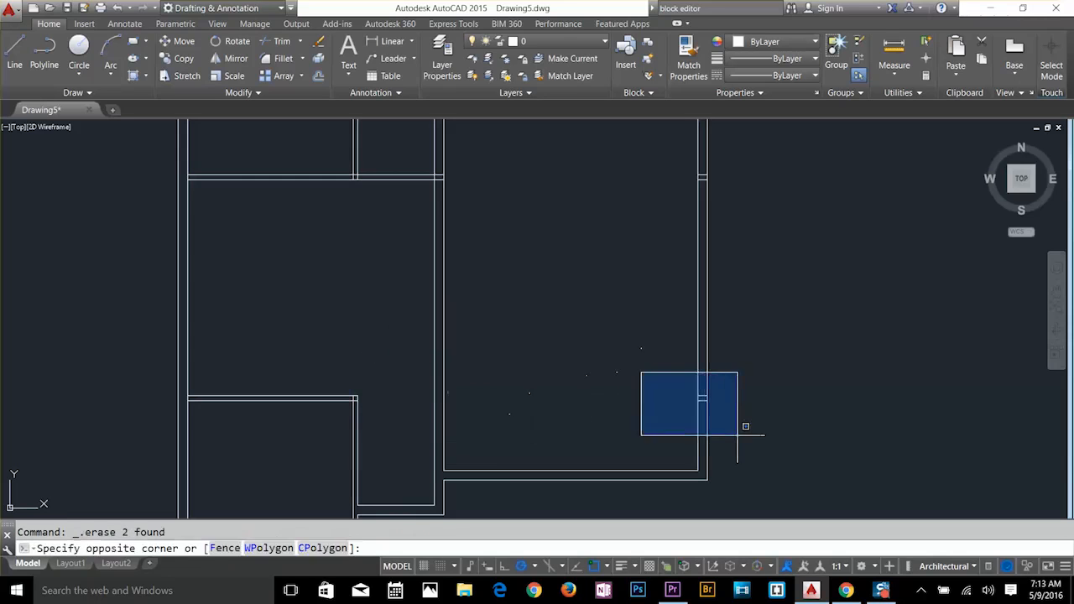
{"action": "left_click", "coordinate": [741, 436]}
{"action": "left_click", "coordinate": [672, 164]}
{"action": "left_click", "coordinate": [734, 204]}
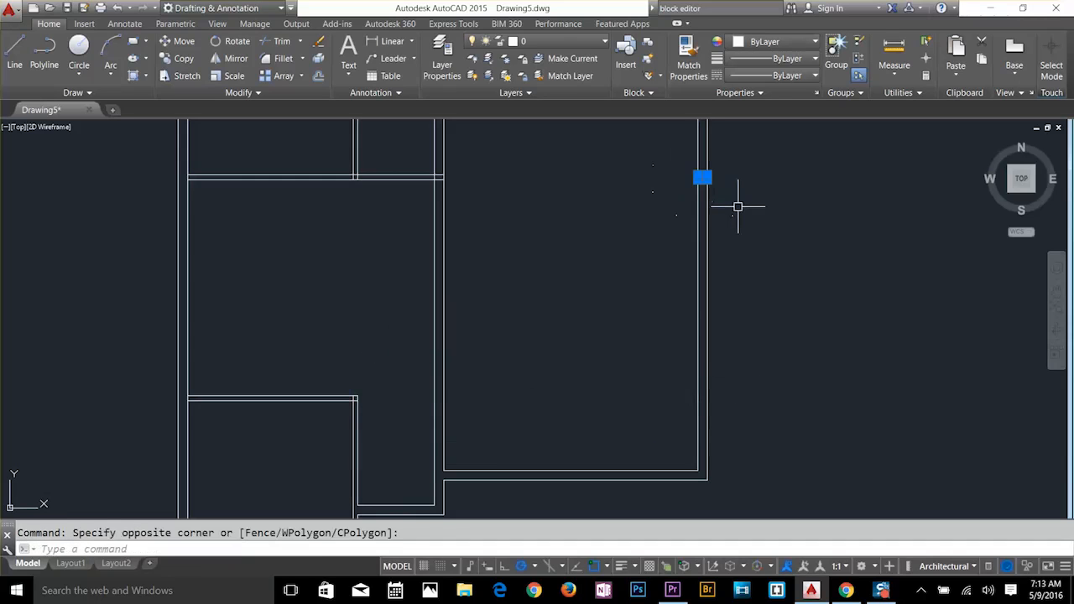
{"action": "key", "text": "Delete"}
Offset the inner line of the right-hand room's bottom wall 20' upward.
{"action": "type", "text": "o"}
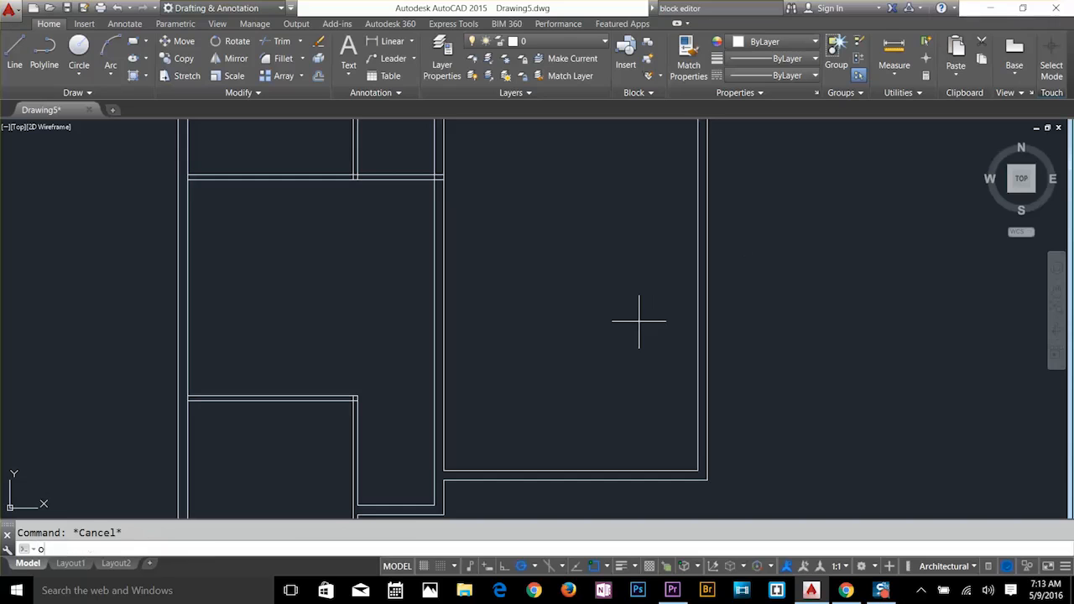
{"action": "key", "text": "Return"}
{"action": "type", "text": "20'"}
{"action": "key", "text": "Return"}
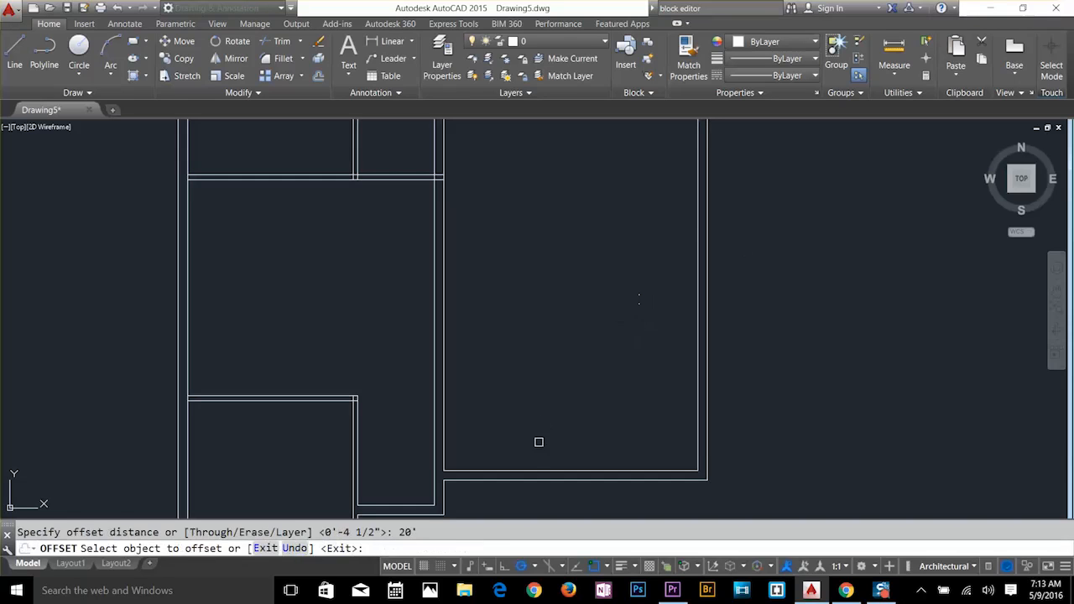
{"action": "left_click", "coordinate": [540, 467]}
{"action": "left_click", "coordinate": [556, 352]}
{"action": "key", "text": "Escape"}
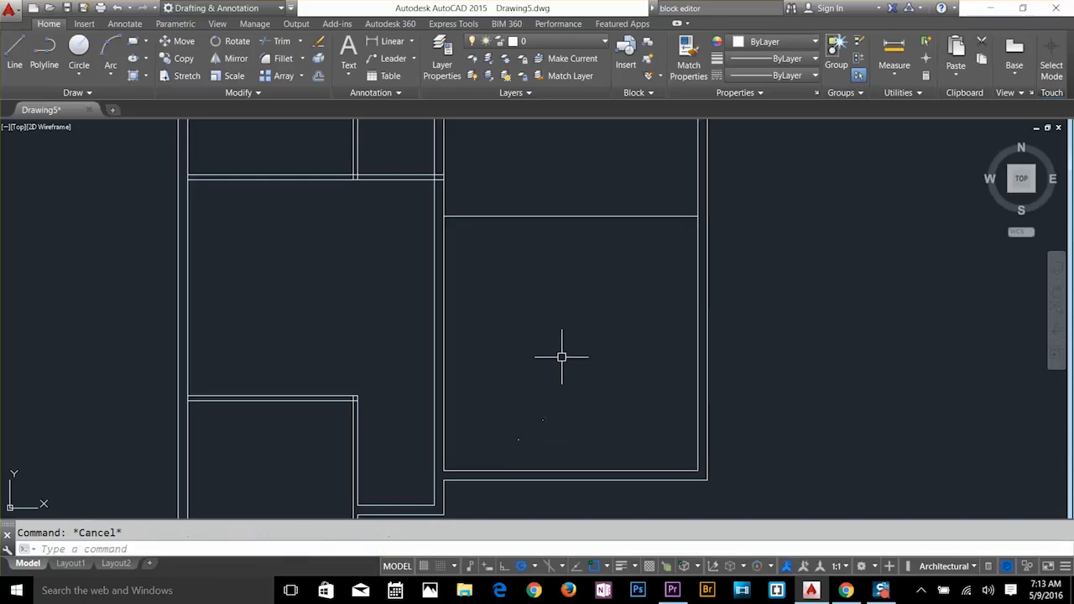
Offset the right-hand room's new upper line 9" upward to form its top wall.
{"action": "type", "text": "o"}
{"action": "key", "text": "Return"}
{"action": "type", "text": "9"}
{"action": "key", "text": "Return"}
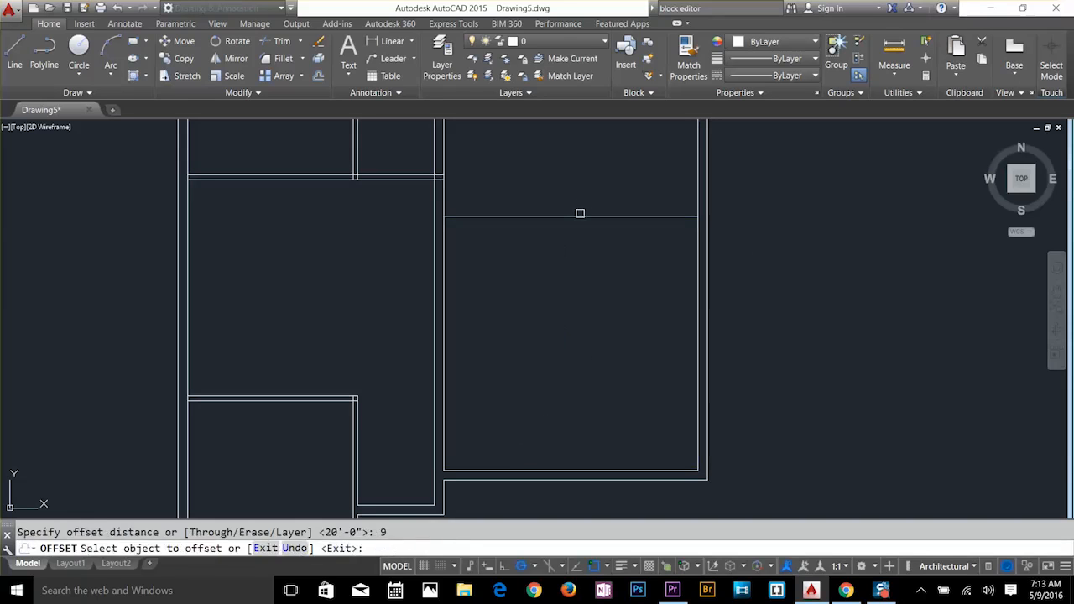
{"action": "left_click", "coordinate": [579, 213]}
{"action": "left_click", "coordinate": [579, 179]}
{"action": "key", "text": "Escape"}
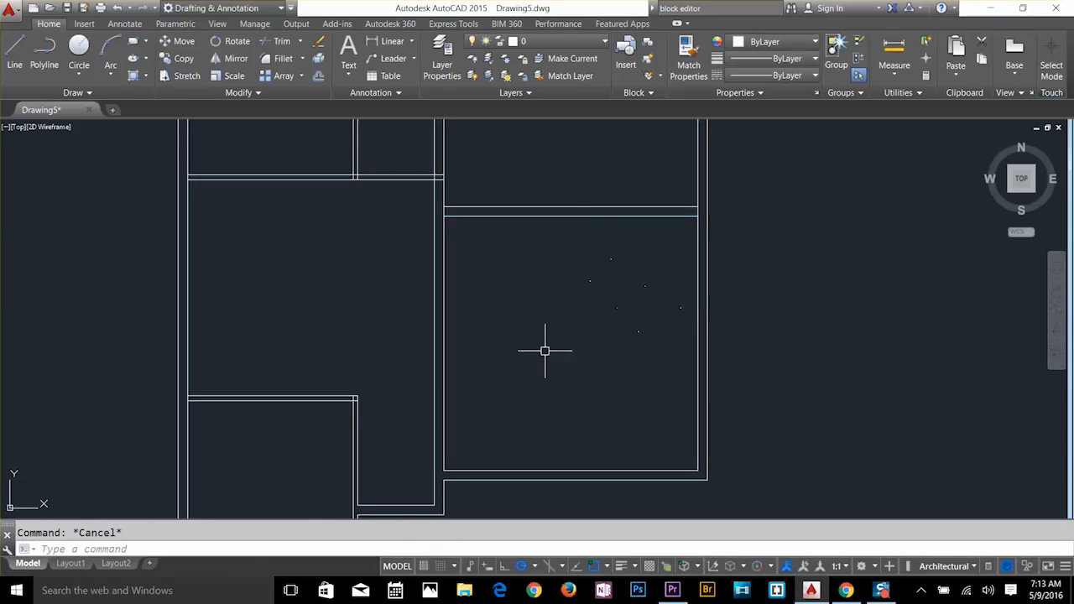
Fillet the upper line of the right-hand room's top wall with the outer line of the right outer wall into a square corner.
{"action": "middle_click_drag", "start_coordinate": [649, 294], "coordinate": [575, 412]}
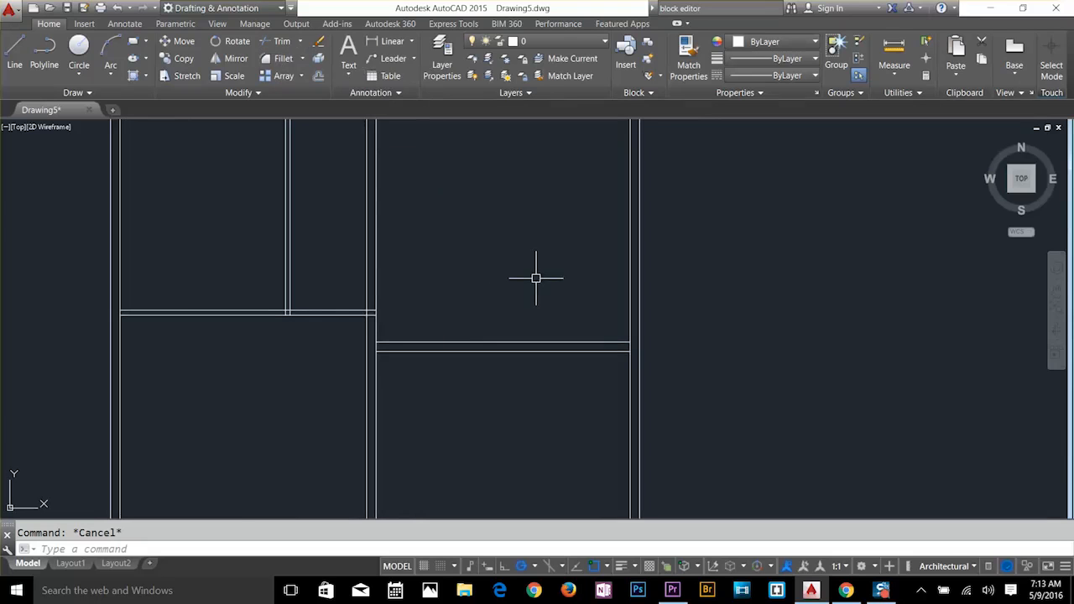
{"action": "key", "text": "Return"}
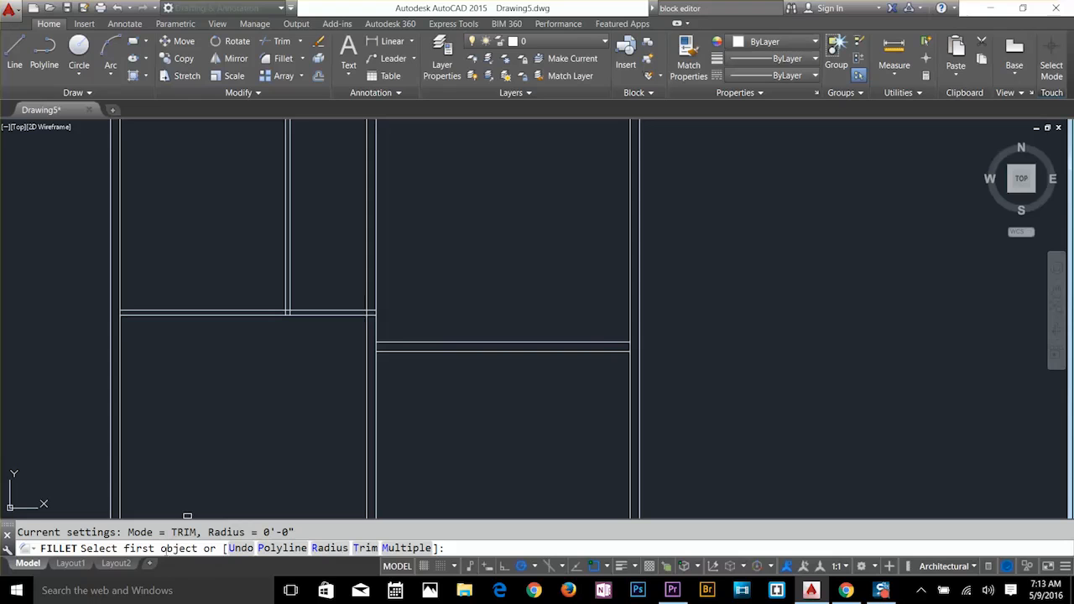
{"action": "left_click", "coordinate": [602, 342]}
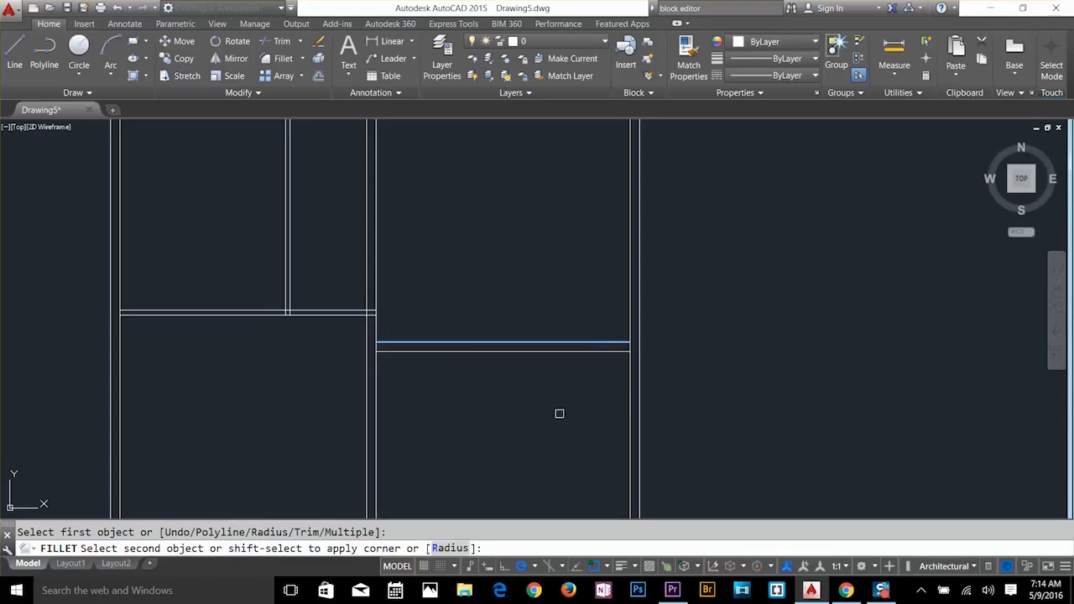
{"action": "left_click", "coordinate": [639, 379]}
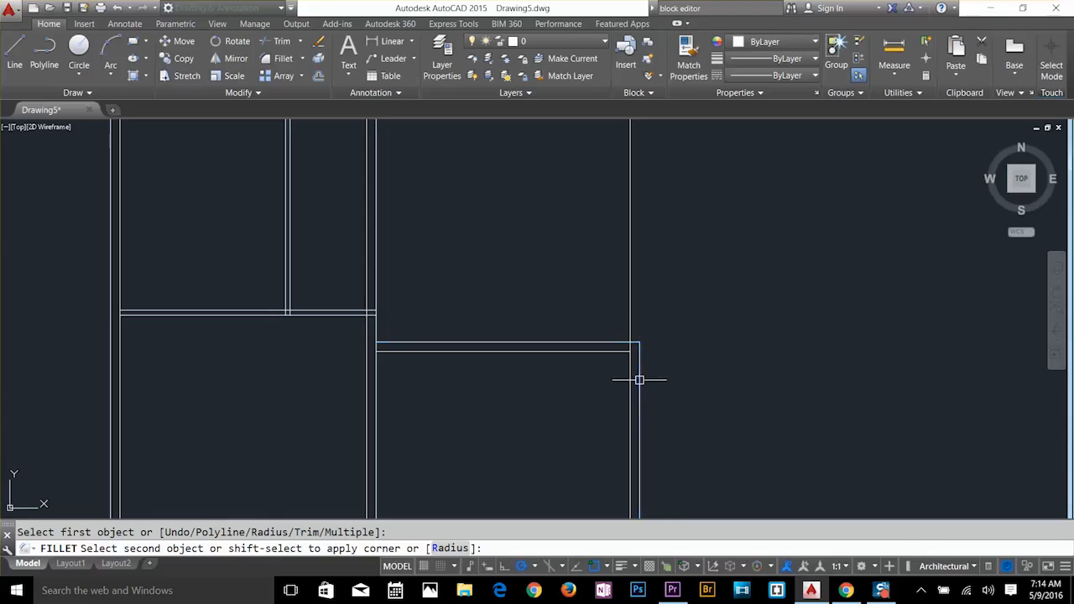
Fillet the lower line of the right-hand room's top wall with the inner line of the right outer wall into a corner.
{"action": "scroll", "coordinate": [683, 340], "scroll_direction": "down", "scroll_amount": 2}
{"action": "scroll", "coordinate": [683, 340], "scroll_direction": "down", "scroll_amount": 2}
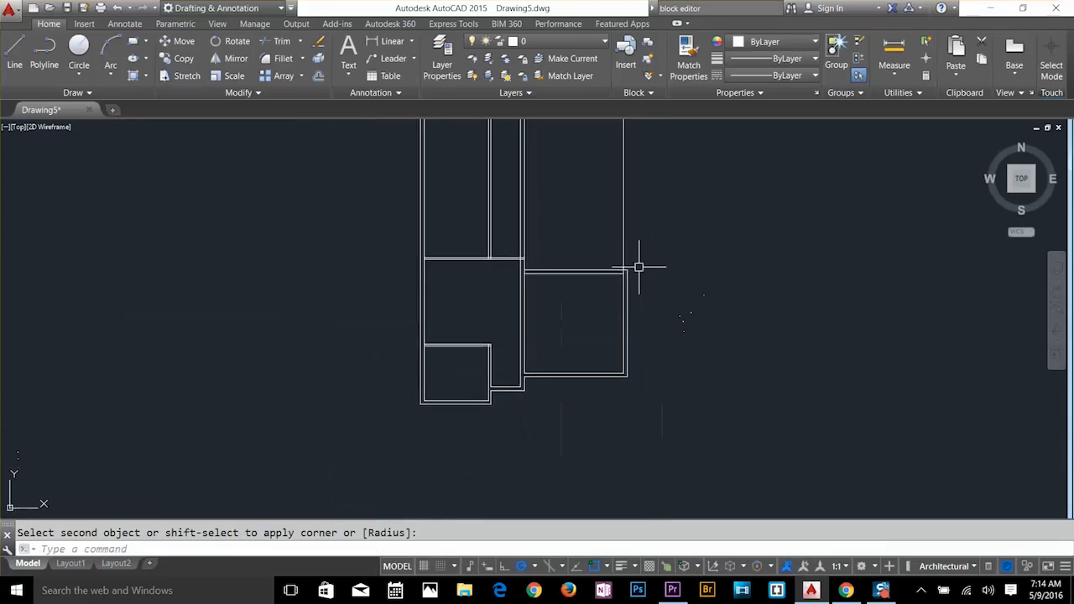
{"action": "middle_click_drag", "start_coordinate": [638, 263], "coordinate": [609, 350]}
{"action": "key", "text": "Escape"}
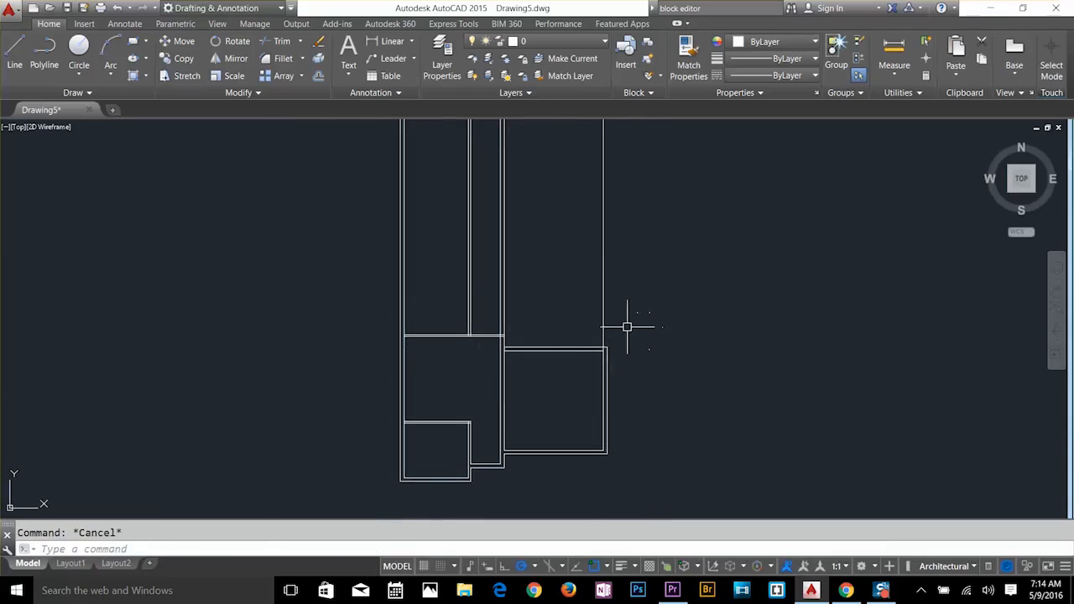
{"action": "scroll", "coordinate": [629, 328], "scroll_direction": "up", "scroll_amount": 2}
{"action": "type", "text": "f"}
{"action": "key", "text": "Return"}
{"action": "left_click", "coordinate": [563, 365]}
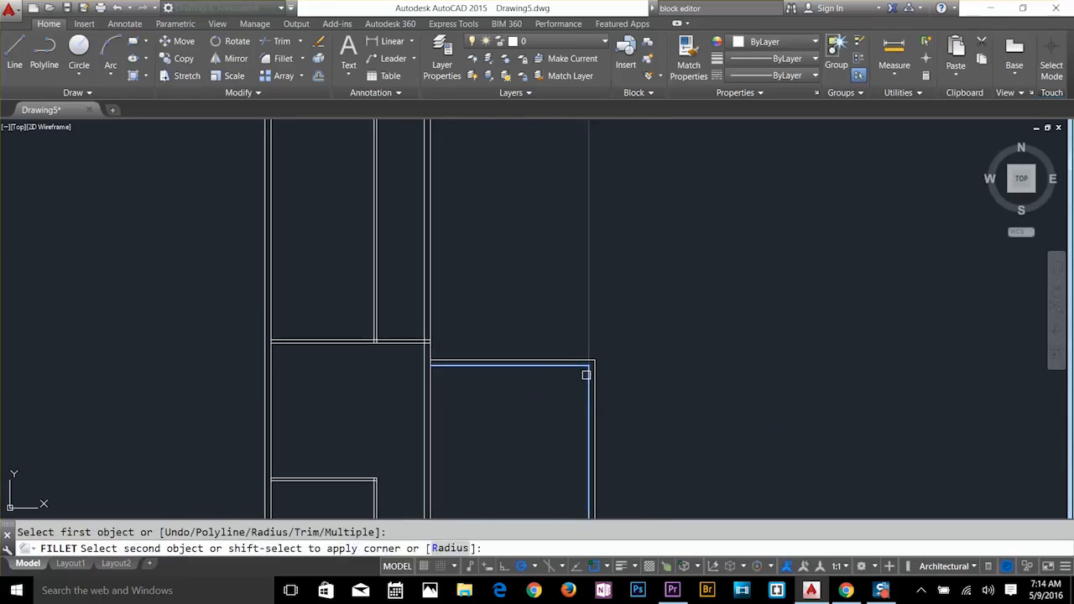
{"action": "left_click", "coordinate": [587, 372]}
{"action": "key", "text": "Escape"}
Offset the upper line of the main block's horizontal partition 15' upward.
{"action": "scroll", "coordinate": [502, 429], "scroll_direction": "down", "scroll_amount": 3}
{"action": "scroll", "coordinate": [458, 415], "scroll_direction": "up", "scroll_amount": 1}
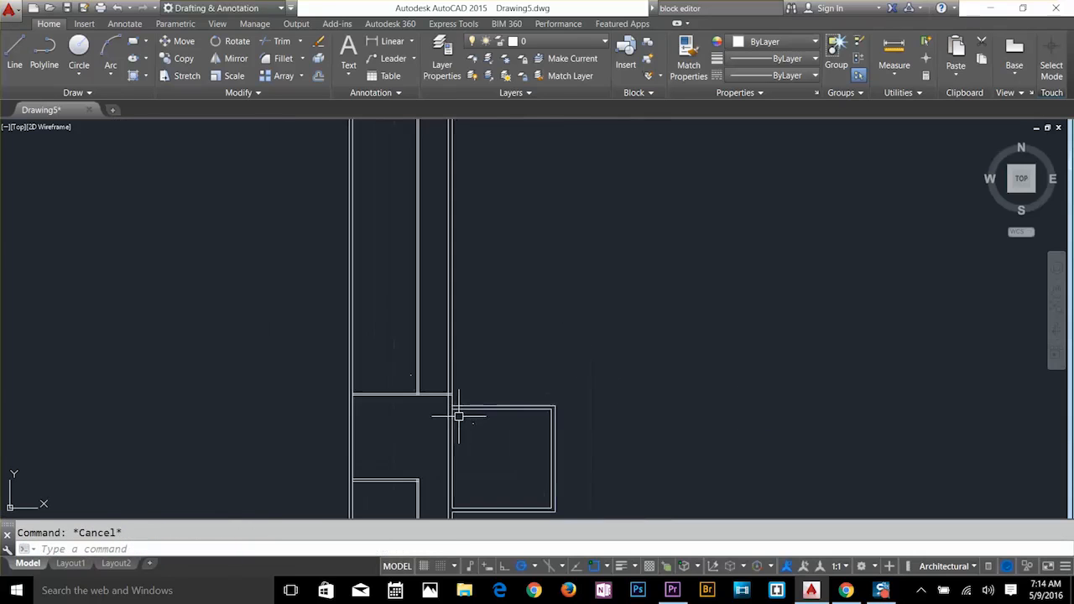
{"action": "scroll", "coordinate": [405, 426], "scroll_direction": "up", "scroll_amount": 1}
{"action": "mouse_move", "coordinate": [405, 426]}
{"action": "middle_mouse_down"}
{"action": "mouse_move", "coordinate": [467, 326]}
{"action": "mouse_move", "coordinate": [468, 287]}
{"action": "middle_mouse_up"}
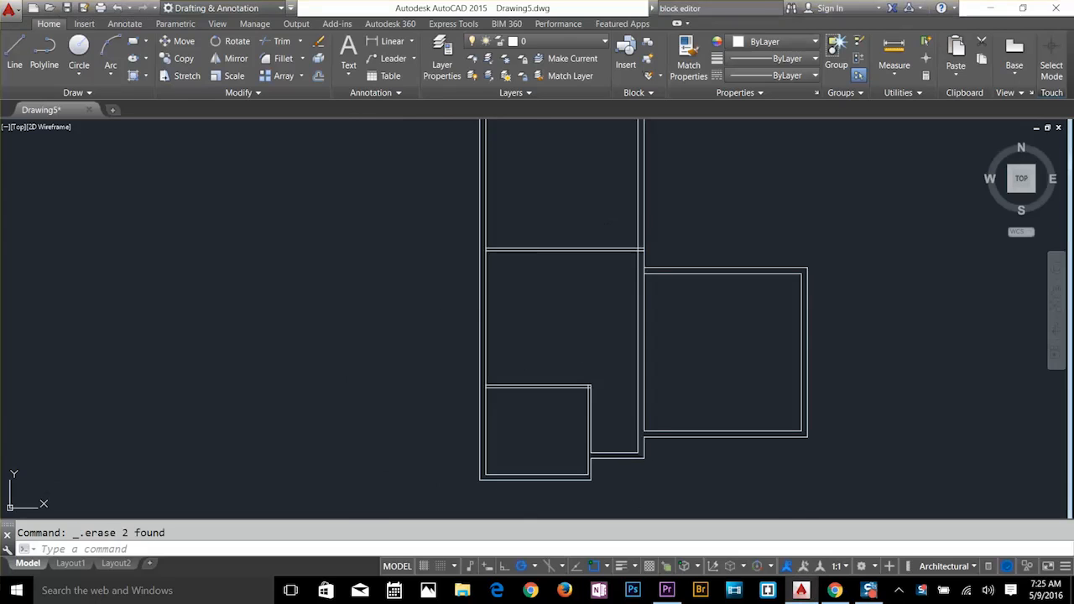
{"action": "scroll", "coordinate": [572, 283], "scroll_direction": "up", "scroll_amount": 4}
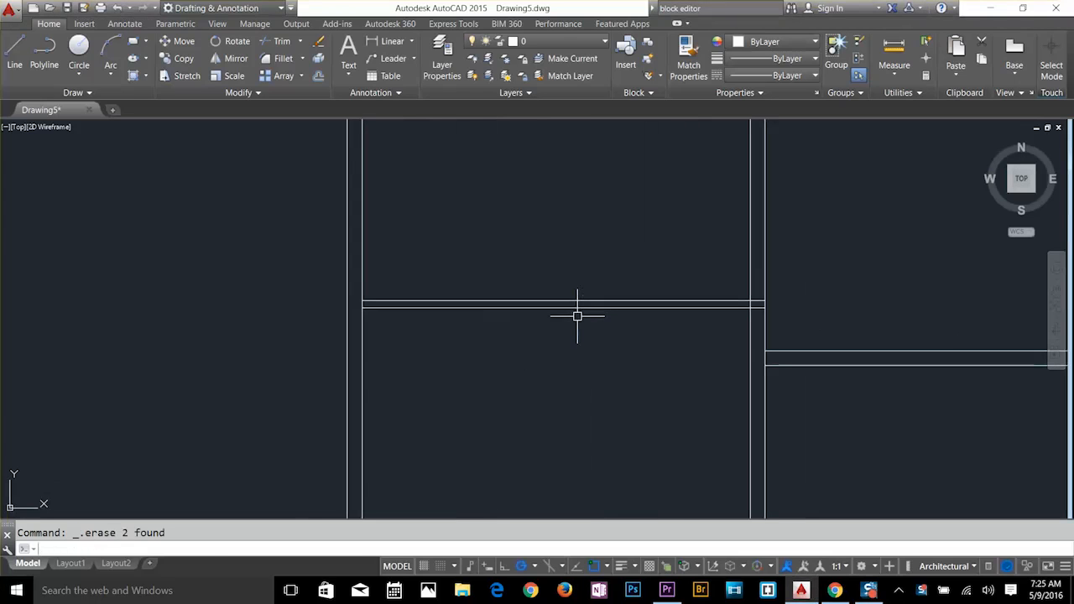
{"action": "type", "text": "o"}
{"action": "key", "text": "Return"}
{"action": "type", "text": "15'"}
{"action": "key", "text": "Return"}
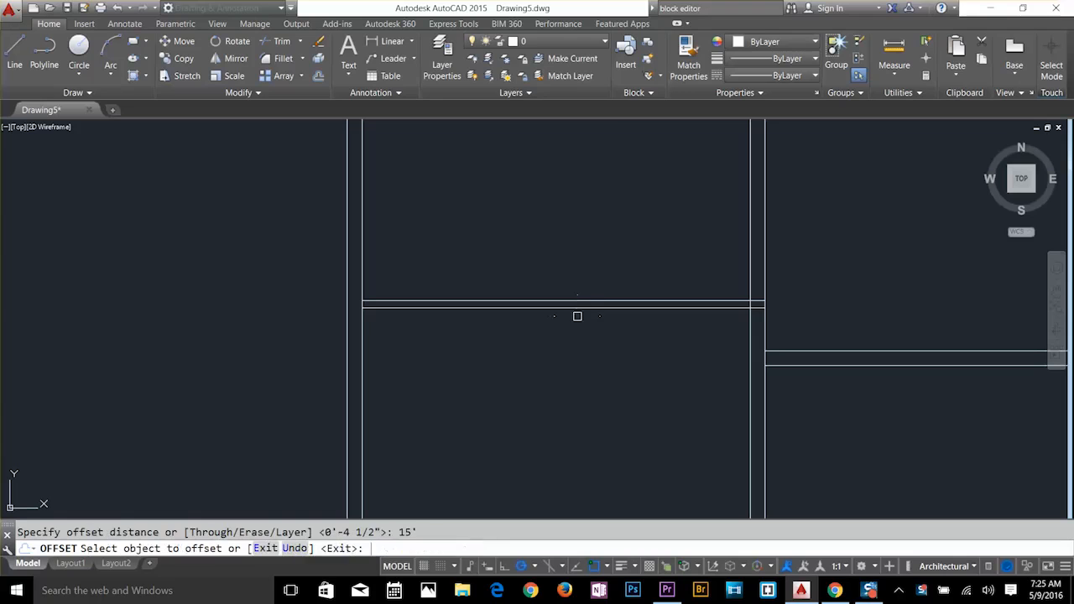
{"action": "left_click", "coordinate": [588, 303]}
{"action": "left_click", "coordinate": [602, 187]}
{"action": "scroll", "coordinate": [601, 187], "scroll_direction": "down", "scroll_amount": 2}
{"action": "middle_click_drag", "start_coordinate": [602, 187], "coordinate": [592, 374]}
{"action": "key", "text": "Return"}
Offset the new horizontal line 4.5" upward to form the next partition.
{"action": "type", "text": "o"}
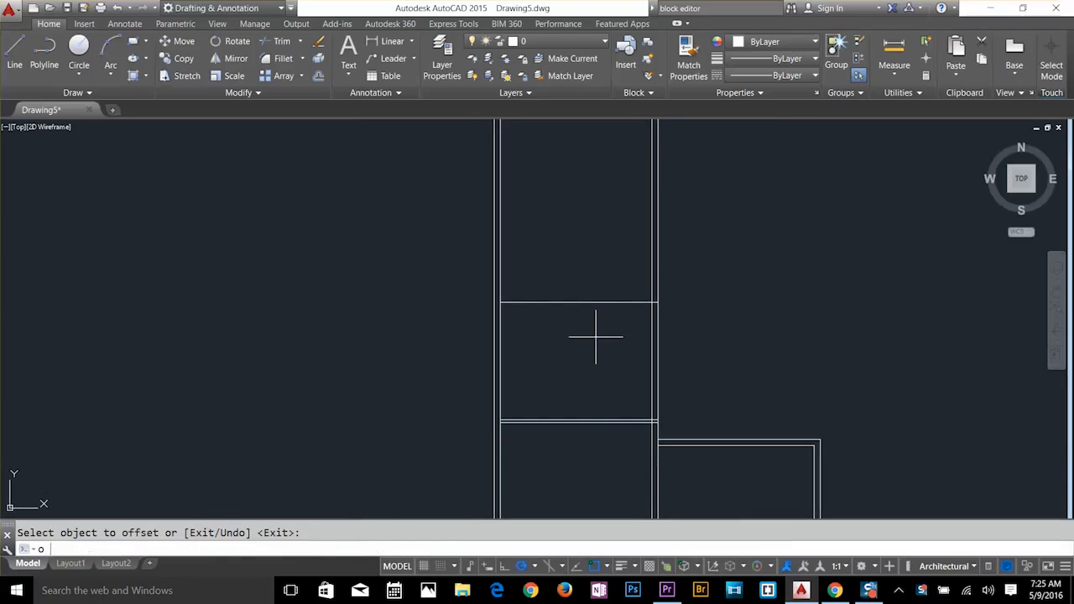
{"action": "key", "text": "Return"}
{"action": "type", "text": "4.5"}
{"action": "key", "text": "Return"}
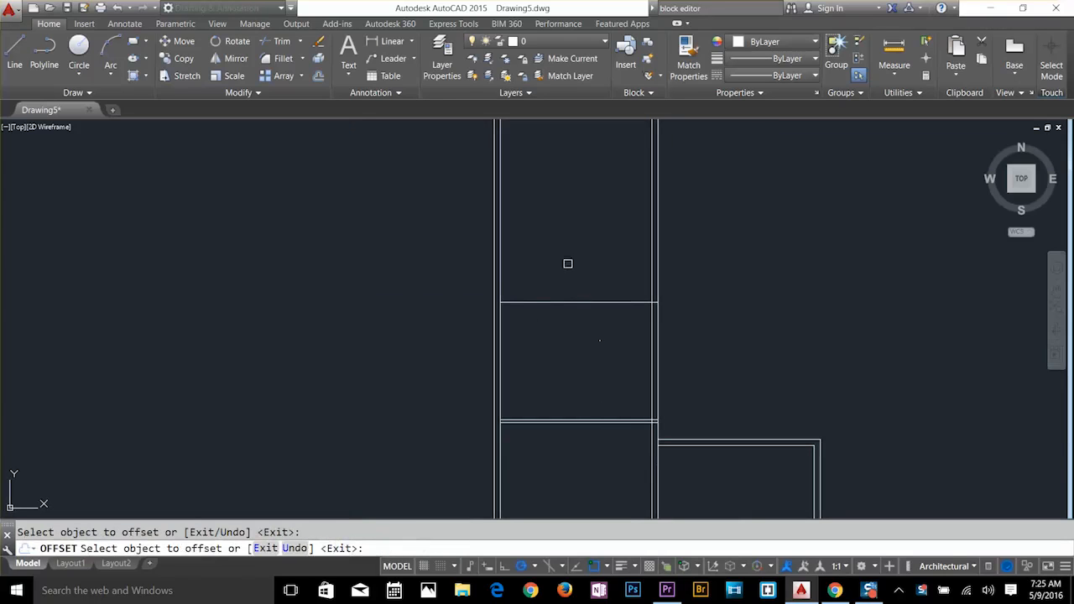
{"action": "left_click", "coordinate": [546, 300]}
{"action": "key", "text": "Return"}
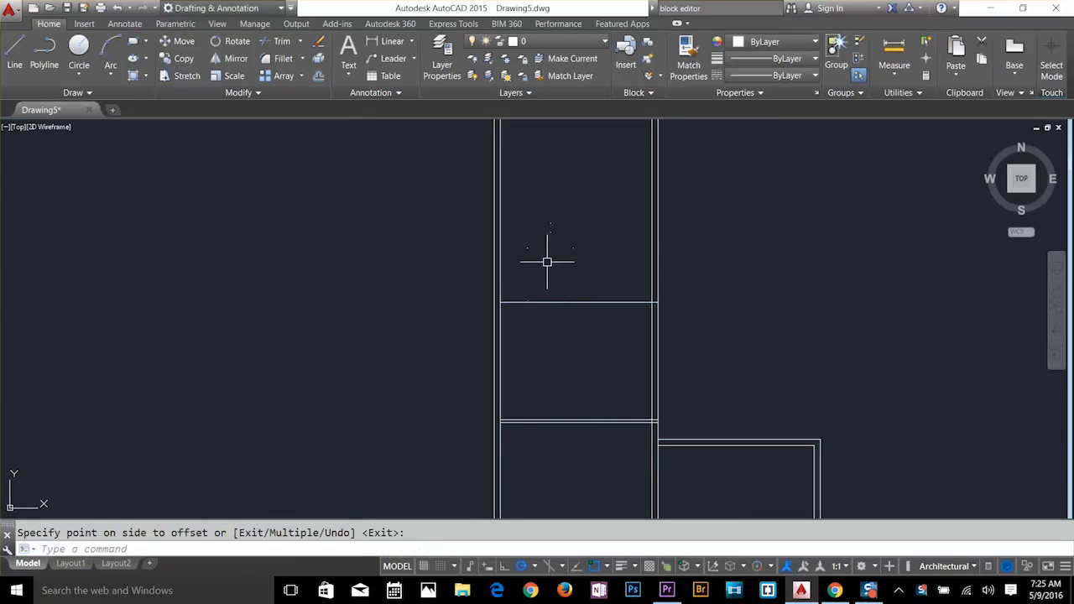
{"action": "key", "text": "Return"}
{"action": "key", "text": "Return"}
{"action": "left_click", "coordinate": [549, 301]}
{"action": "left_click", "coordinate": [548, 237]}
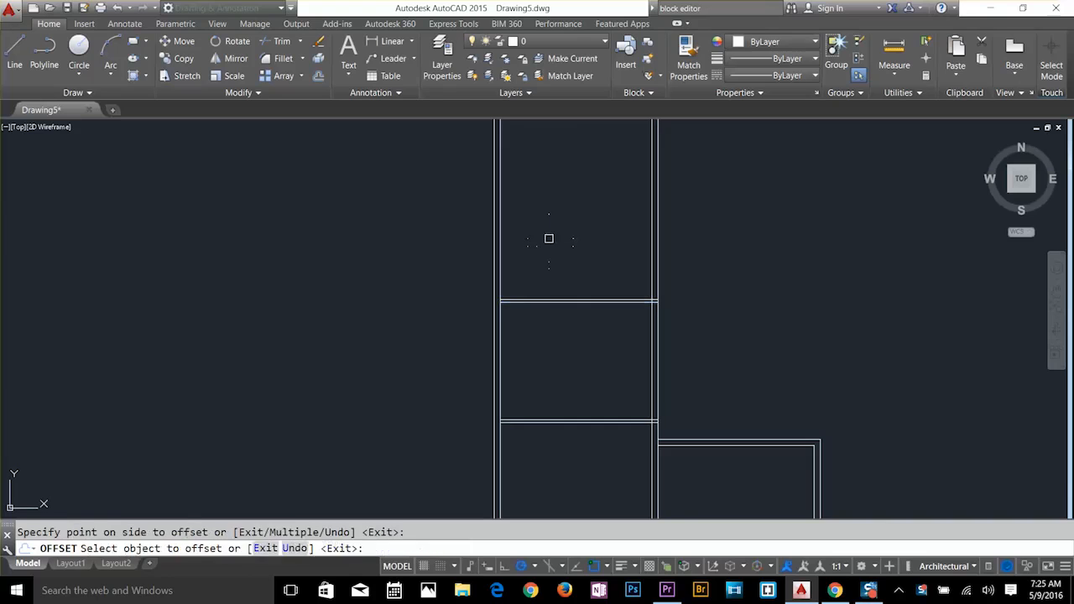
{"action": "key", "text": "Return"}
{"action": "mouse_move", "coordinate": [591, 265]}
{"action": "middle_mouse_down"}
{"action": "mouse_move", "coordinate": [642, 309]}
{"action": "mouse_move", "coordinate": [654, 345]}
{"action": "middle_mouse_up"}
{"action": "scroll", "coordinate": [649, 321], "scroll_direction": "up", "scroll_amount": 2}
{"action": "key", "text": "Escape"}
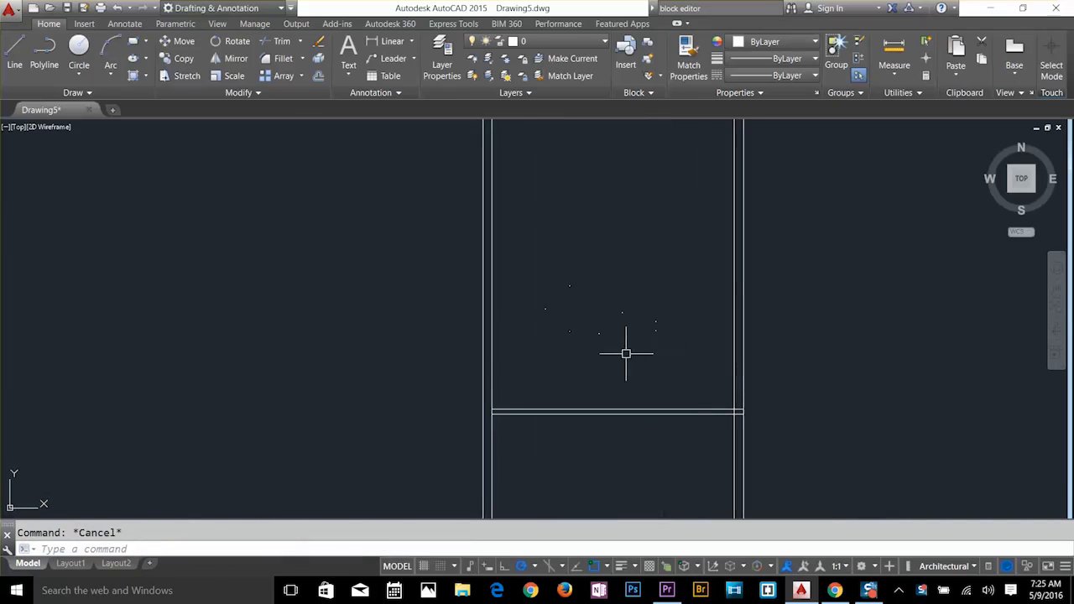
Copy both lines of the new partition 15' straight up along the second vertical wall.
{"action": "scroll", "coordinate": [643, 360], "scroll_direction": "down", "scroll_amount": 2}
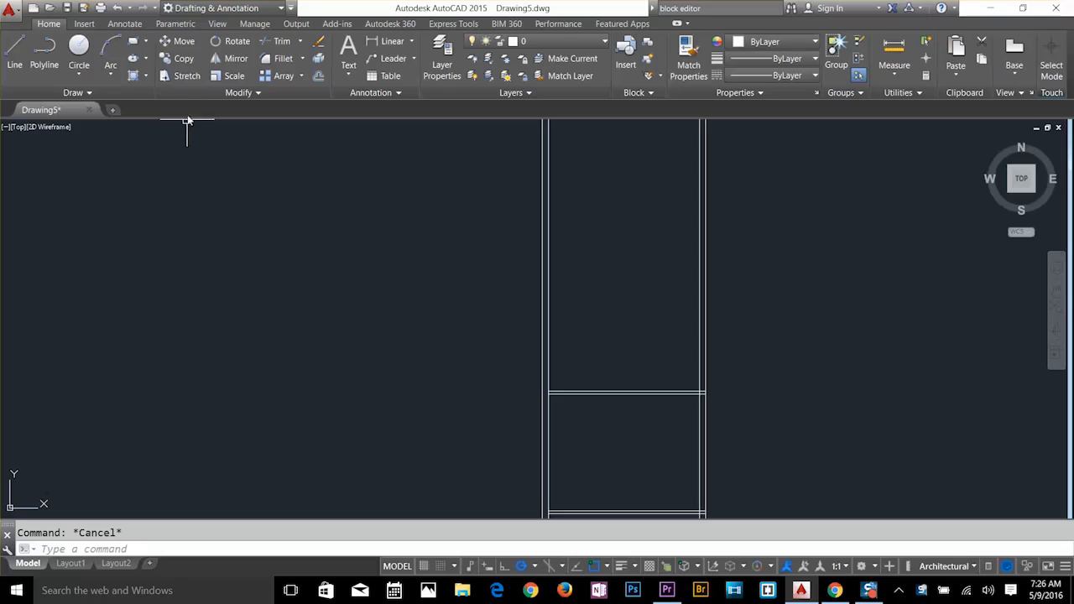
{"action": "key", "text": "Return"}
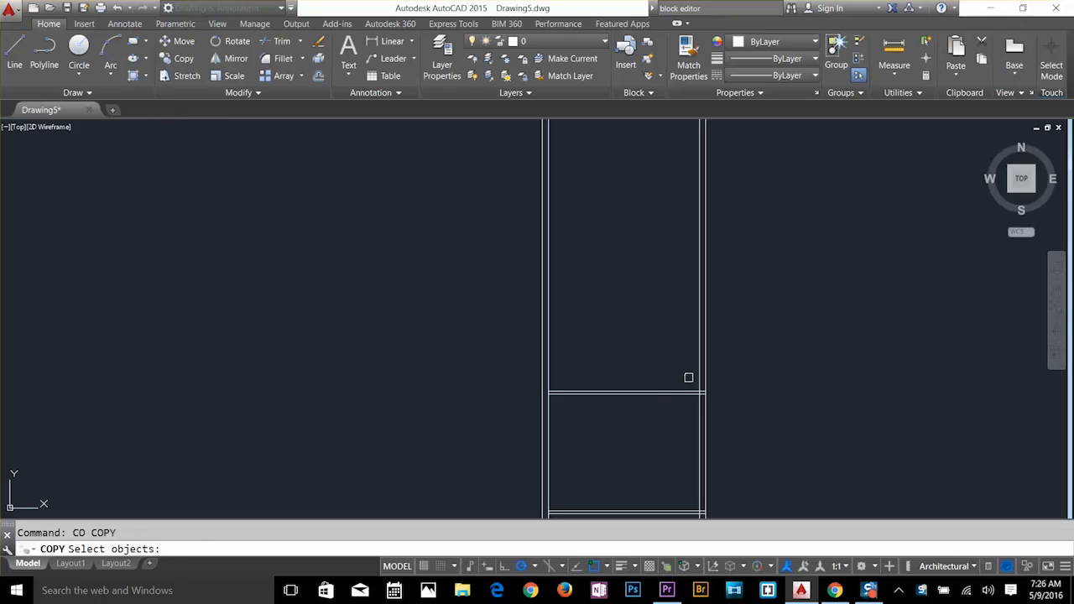
{"action": "left_click", "coordinate": [657, 363]}
{"action": "left_click", "coordinate": [606, 438]}
{"action": "scroll", "coordinate": [724, 415], "scroll_direction": "up", "scroll_amount": 5}
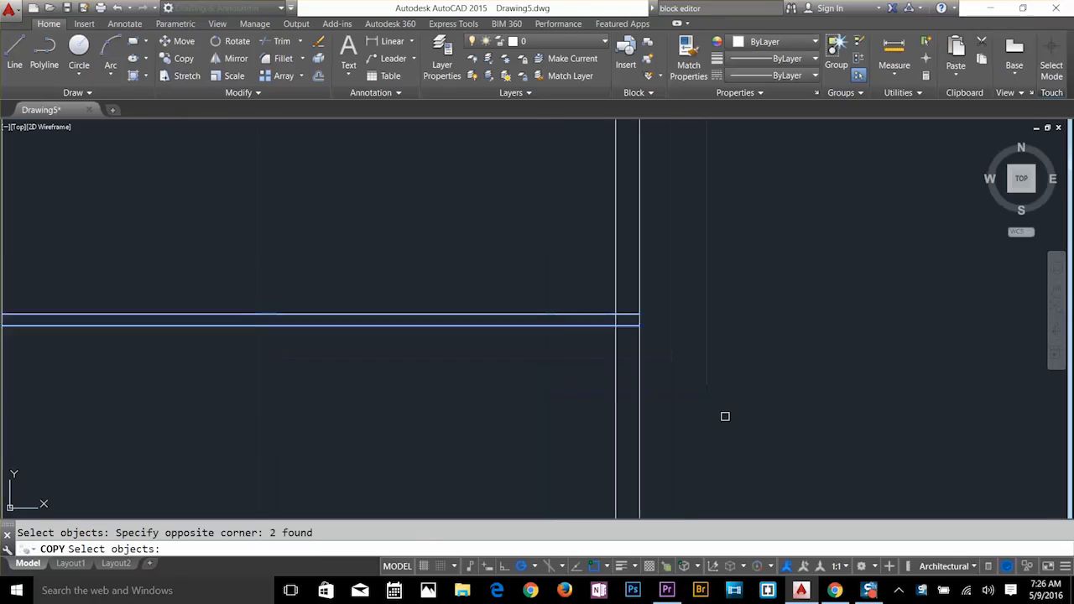
{"action": "key", "text": "Return"}
{"action": "left_click", "coordinate": [701, 350]}
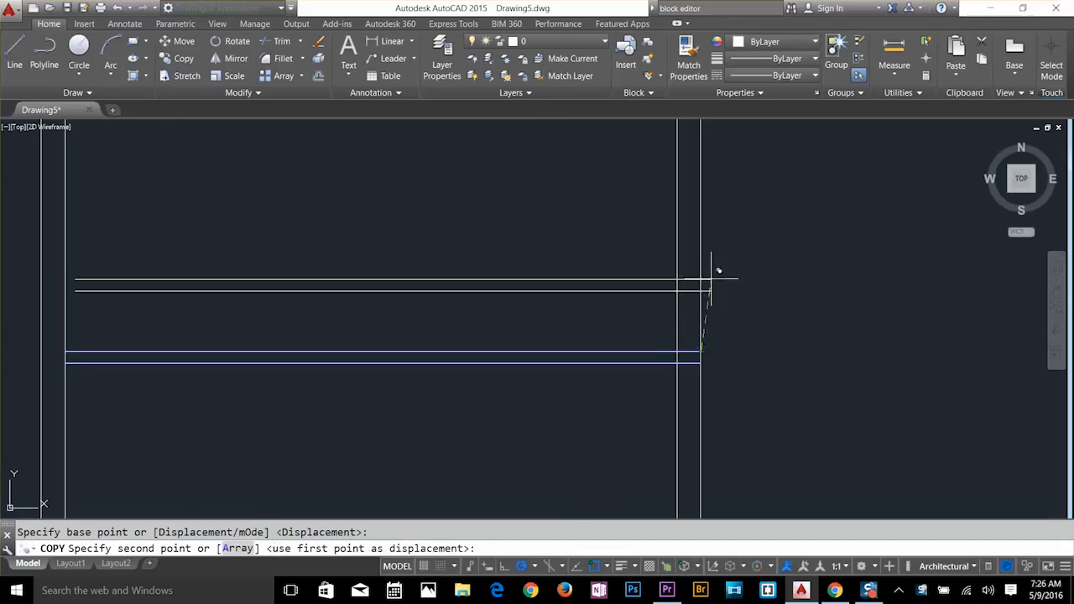
{"action": "middle_click_drag", "start_coordinate": [702, 188], "coordinate": [700, 295]}
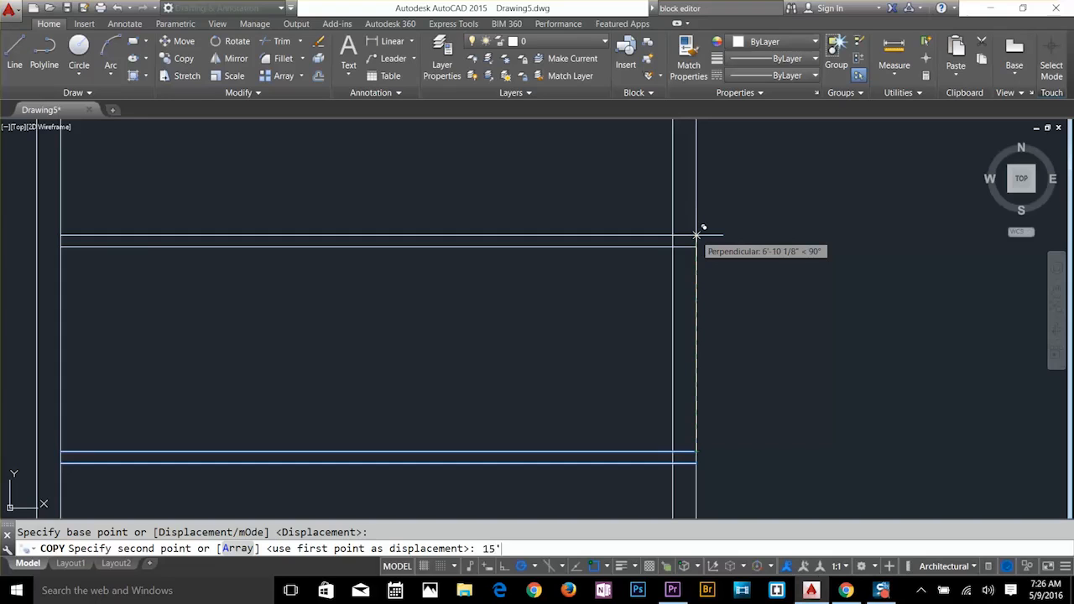
{"action": "key", "text": "Return"}
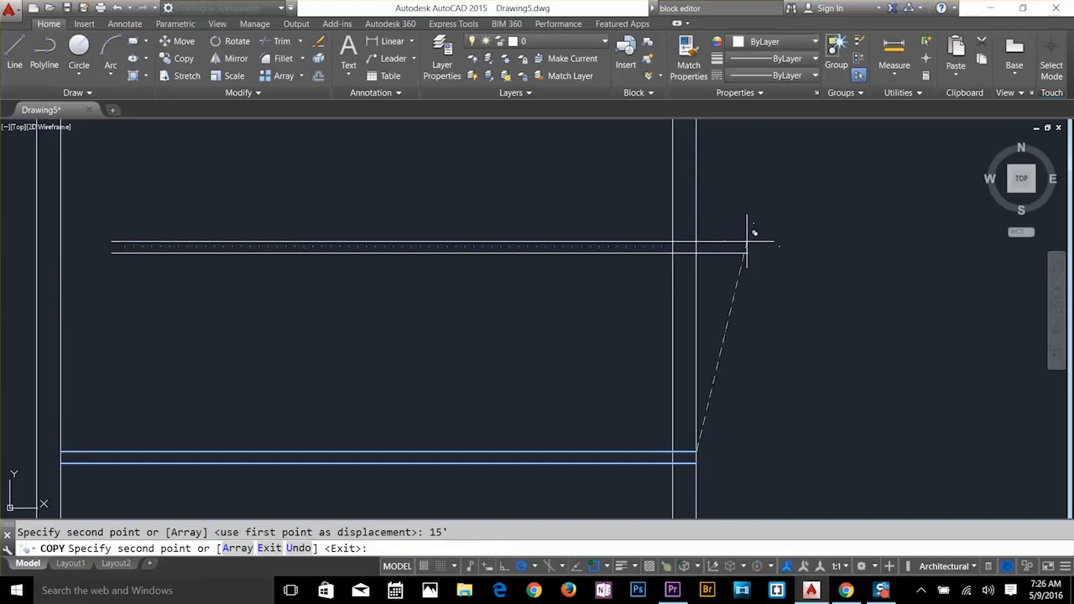
{"action": "scroll", "coordinate": [747, 241], "scroll_direction": "down", "scroll_amount": 2}
{"action": "key", "text": "Return"}
{"action": "middle_click_drag", "start_coordinate": [781, 248], "coordinate": [691, 340]}
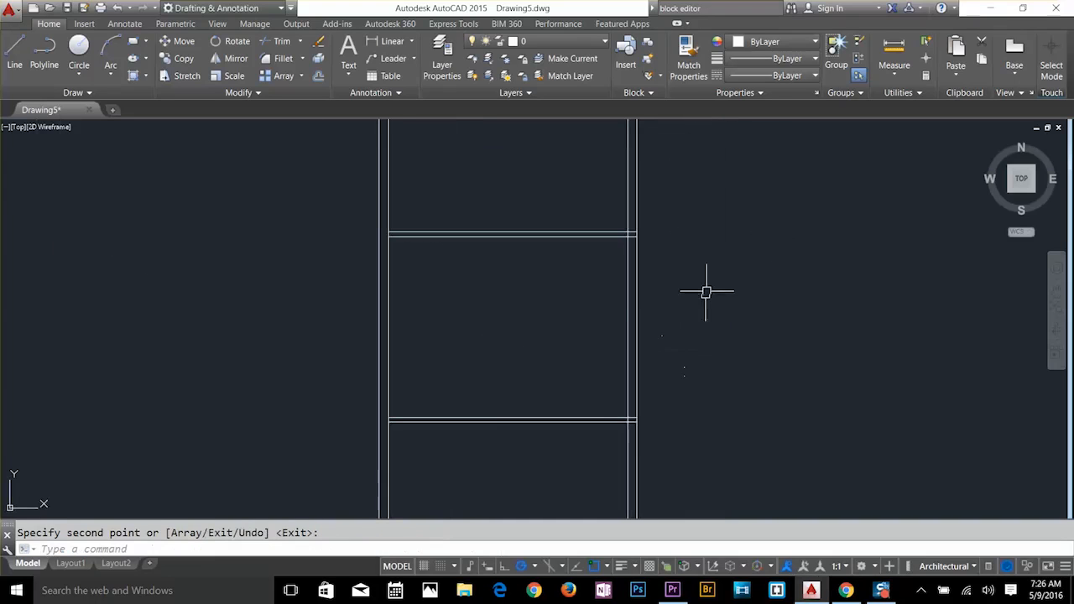
{"action": "key", "text": "Escape"}
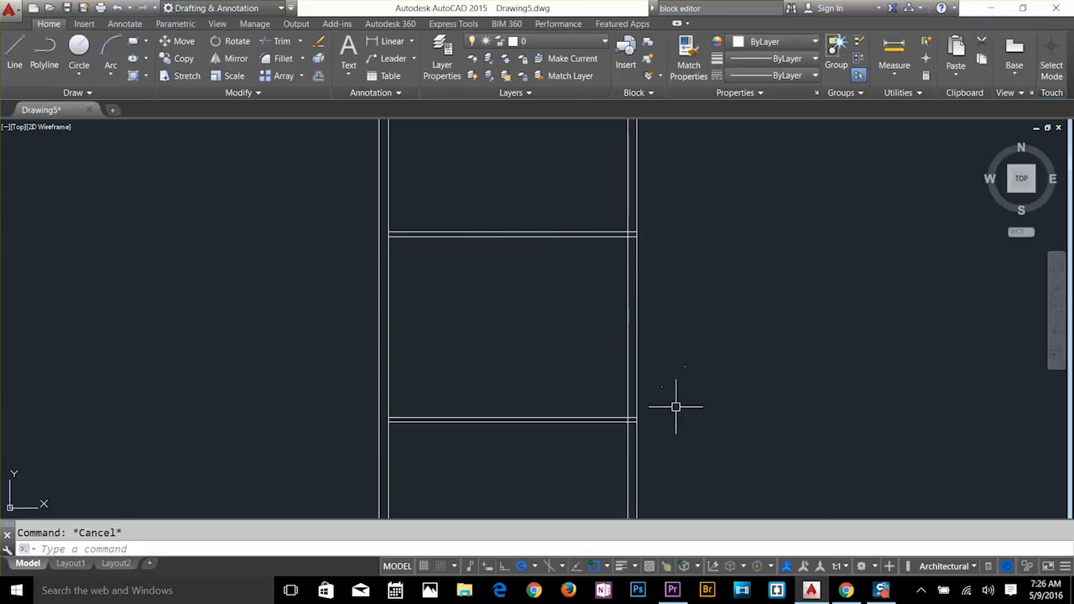
Offset the outer line of the second vertical wall 11' to the right.
{"action": "scroll", "coordinate": [676, 406], "scroll_direction": "down", "scroll_amount": 2}
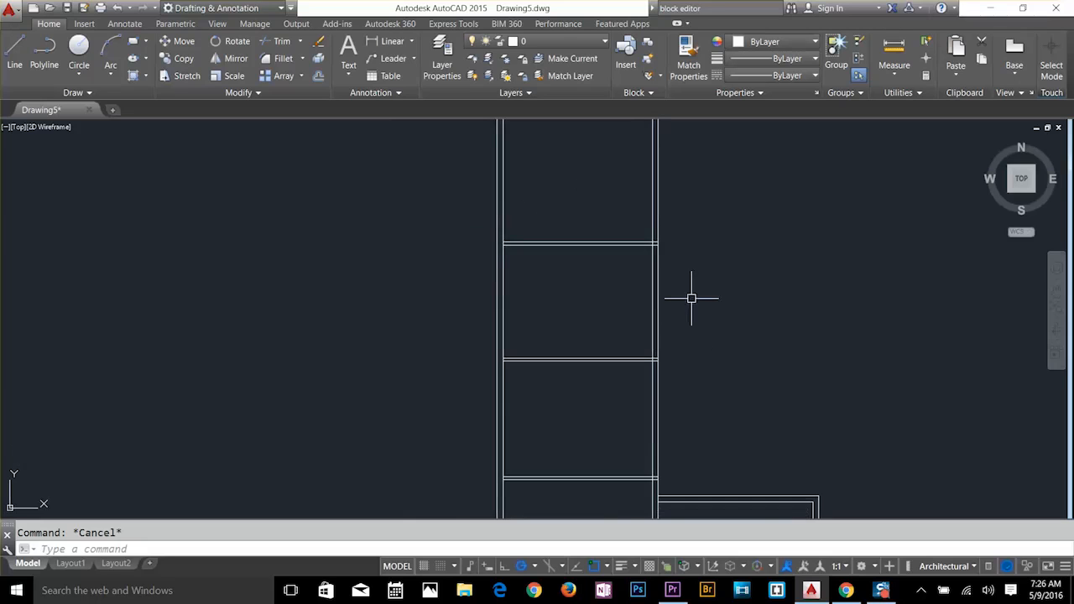
{"action": "mouse_move", "coordinate": [691, 298]}
{"action": "middle_mouse_down"}
{"action": "mouse_move", "coordinate": [664, 209]}
{"action": "mouse_move", "coordinate": [642, 300]}
{"action": "middle_mouse_up"}
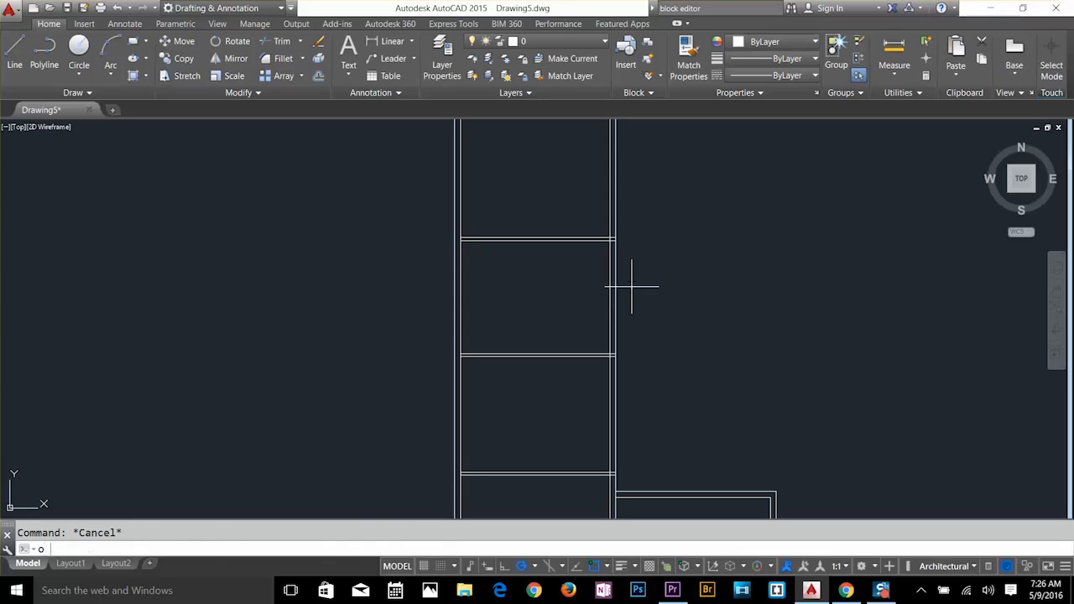
{"action": "key", "text": "Return"}
{"action": "type", "text": "1"}
{"action": "key", "text": "Return"}
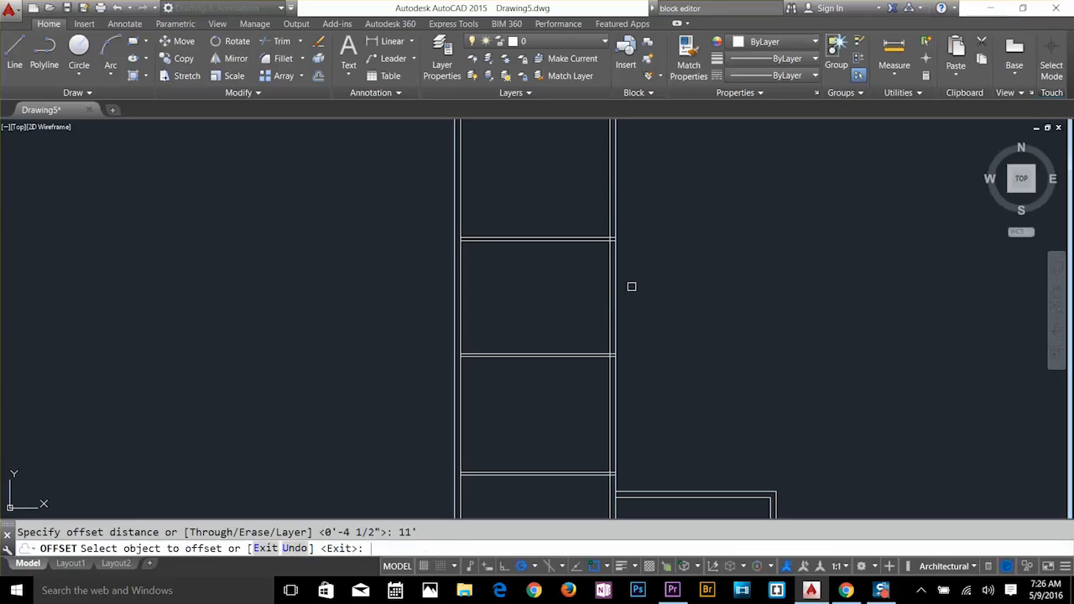
{"action": "left_click", "coordinate": [618, 291]}
{"action": "left_click", "coordinate": [720, 297]}
{"action": "key", "text": "Escape"}
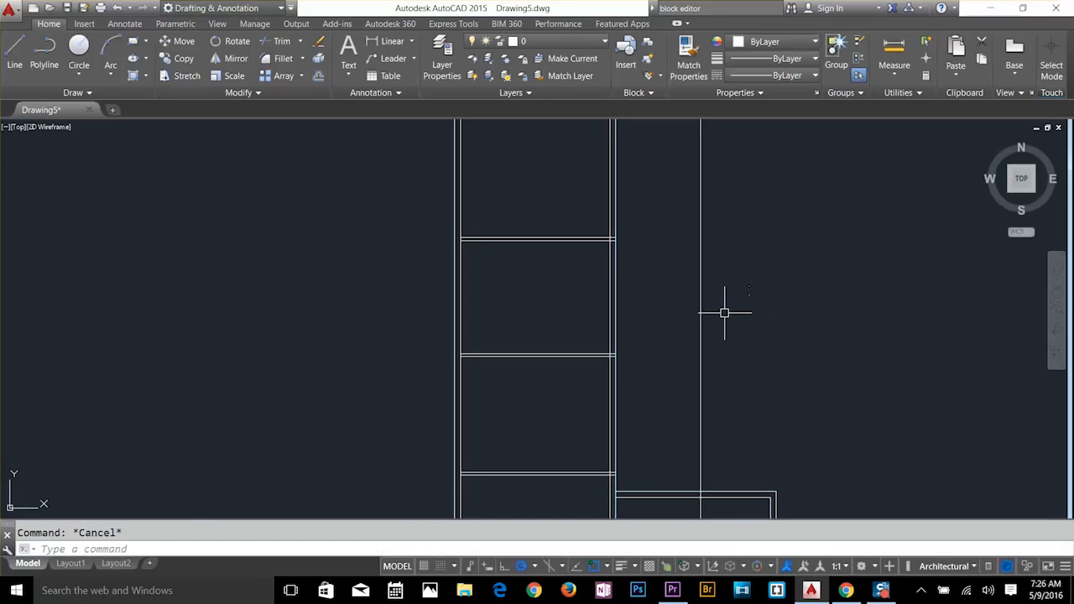
Offset the new vertical line 9" to the right to form the outer wall.
{"action": "type", "text": "o"}
{"action": "key", "text": "Return"}
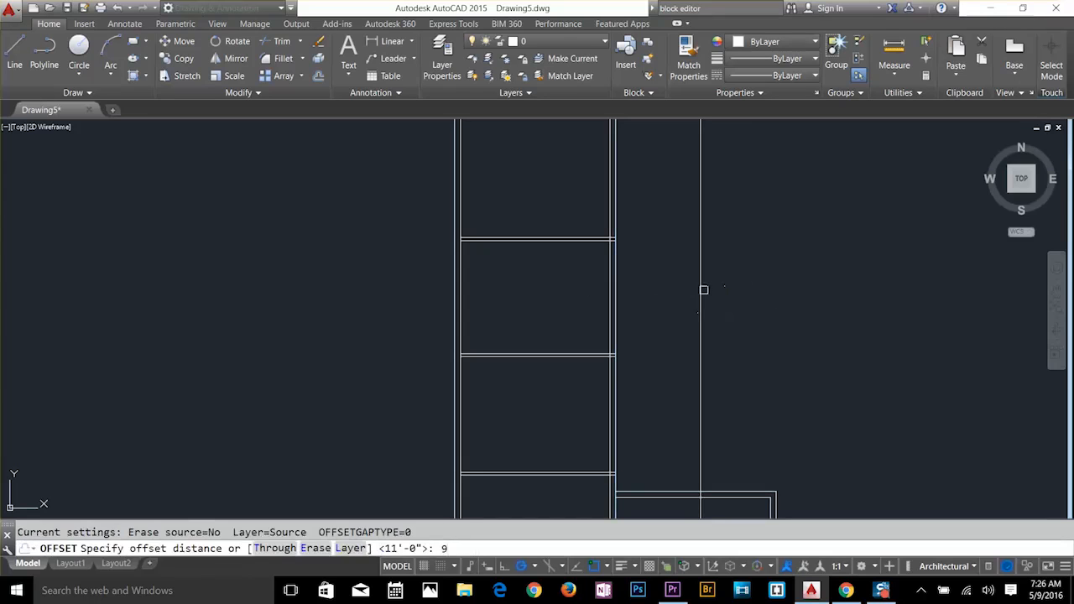
{"action": "key", "text": "Return"}
{"action": "left_click", "coordinate": [700, 290]}
{"action": "left_click", "coordinate": [767, 292]}
{"action": "key", "text": "Escape"}
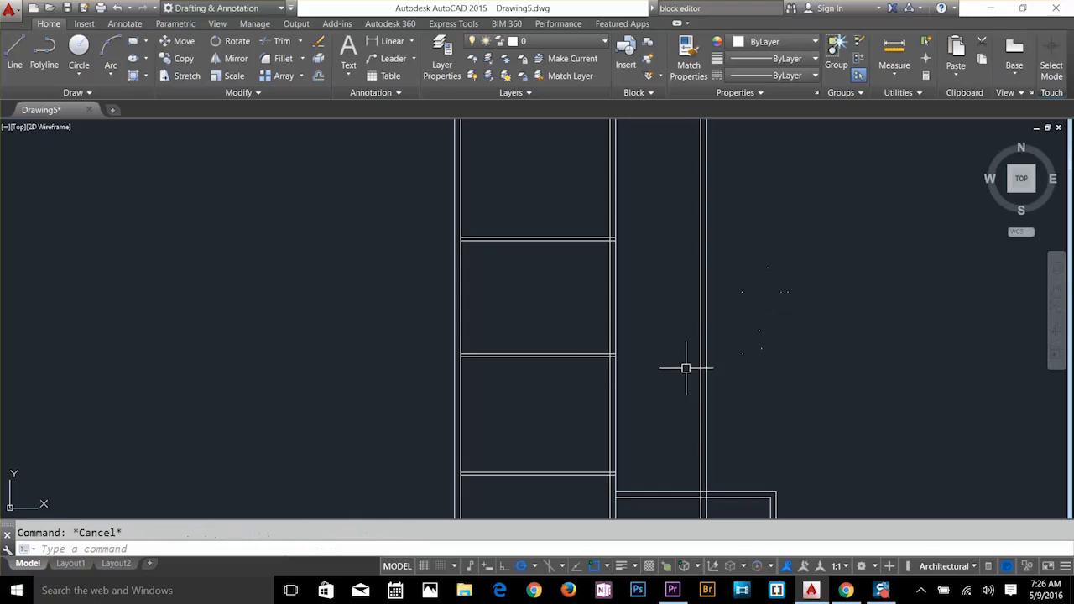
Extend the upper two horizontal partitions rightward to the new 9" vertical wall.
{"action": "type", "text": "ex"}
{"action": "key", "text": "Return"}
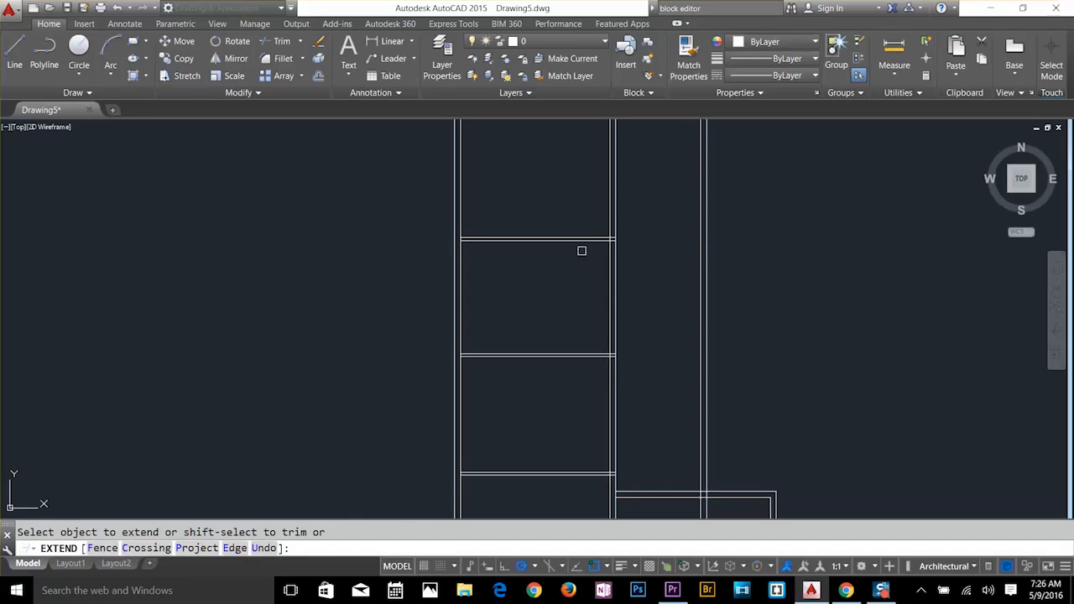
{"action": "left_click", "coordinate": [589, 239]}
{"action": "left_click", "coordinate": [576, 356]}
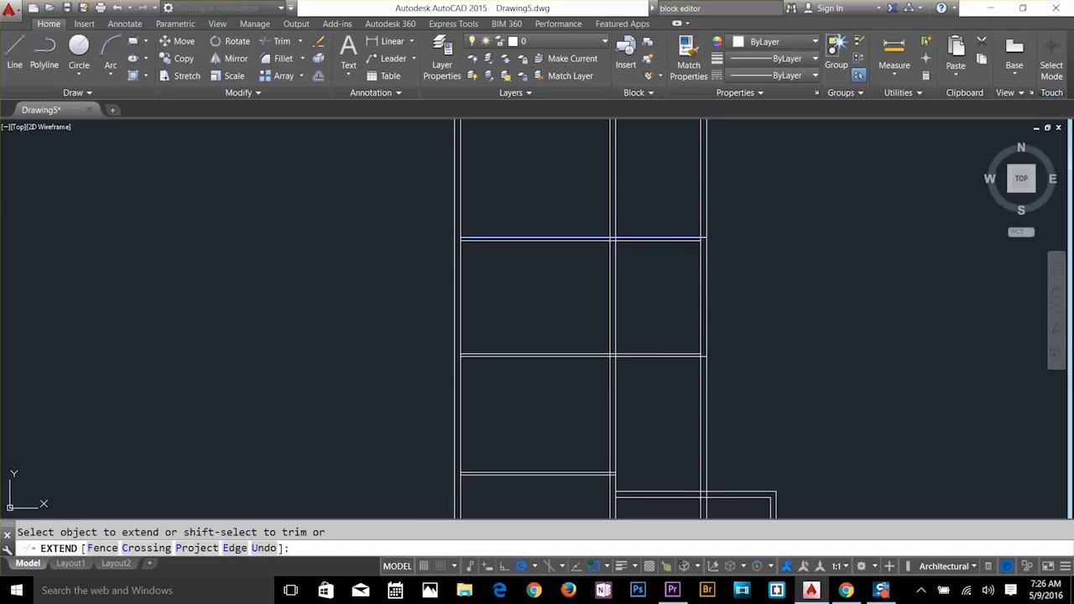
{"action": "key", "text": "Escape"}
Trim the new vertical wall's lines above and below the two extended partitions.
{"action": "type", "text": "tr"}
{"action": "key", "text": "Return"}
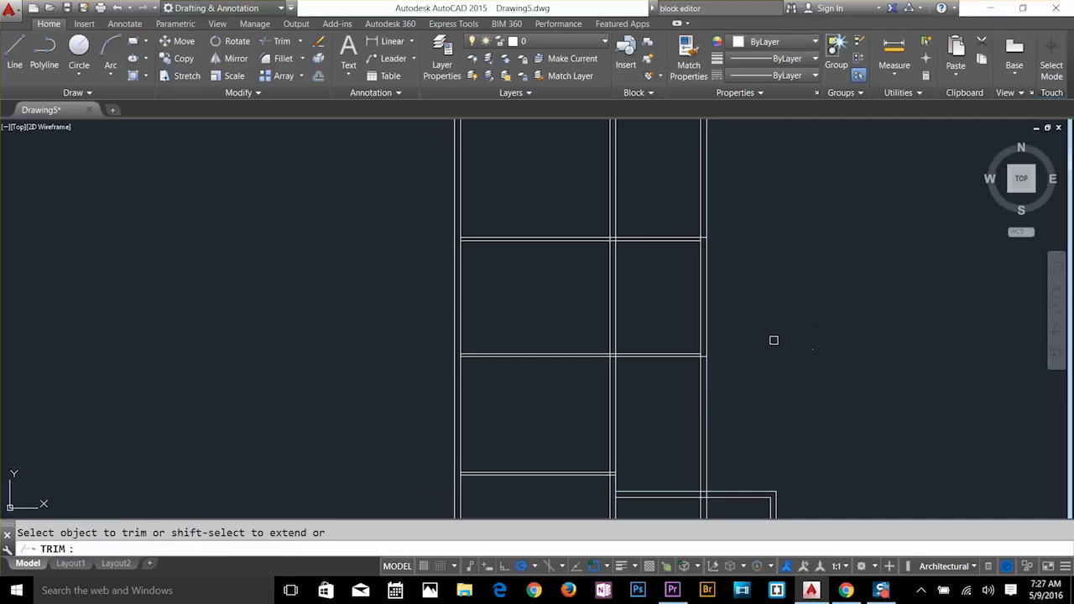
{"action": "left_click", "coordinate": [744, 393]}
{"action": "left_click", "coordinate": [695, 424]}
{"action": "left_click", "coordinate": [660, 223]}
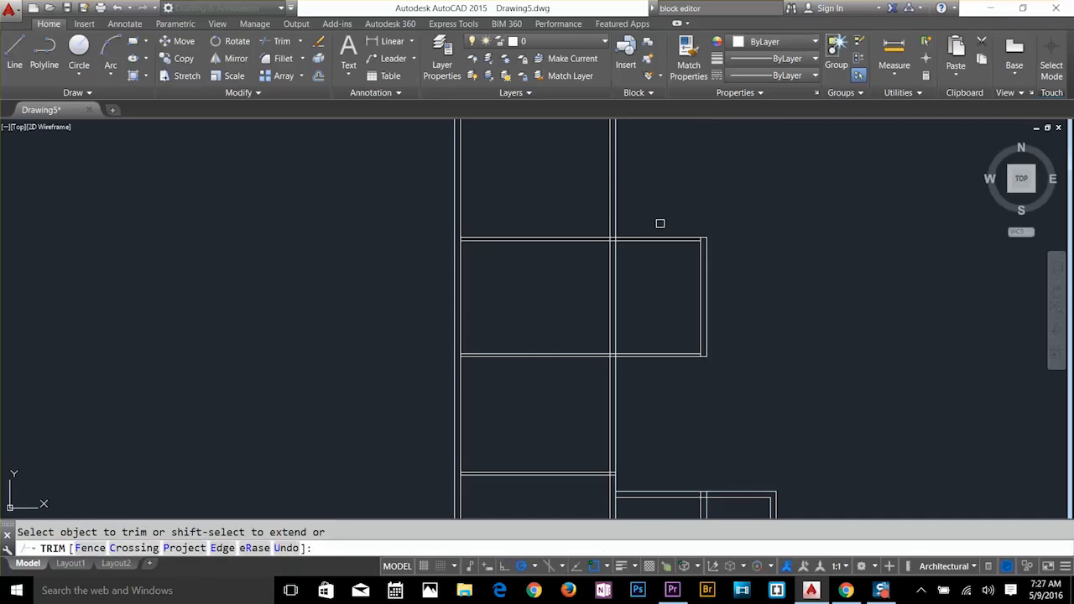
{"action": "scroll", "coordinate": [651, 255], "scroll_direction": "down", "scroll_amount": 1}
{"action": "middle_click_drag", "start_coordinate": [651, 255], "coordinate": [620, 194]}
{"action": "key", "text": "Escape"}
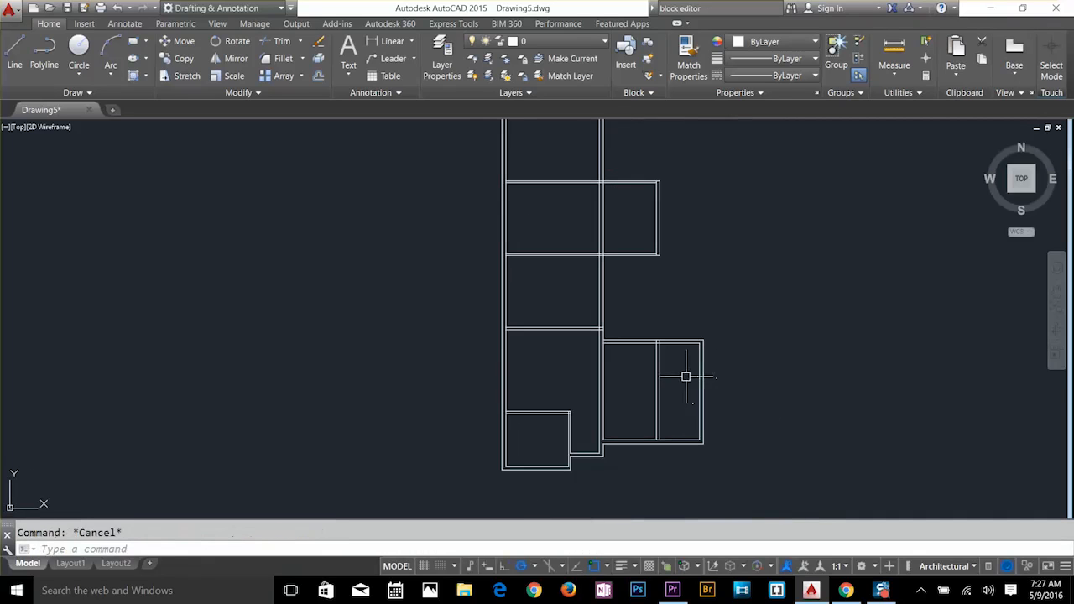
Erase the two leftover vertical wall lines inside the lower right-hand room.
{"action": "left_click", "coordinate": [686, 377]}
{"action": "left_click", "coordinate": [642, 401]}
{"action": "key", "text": "Delete"}
Trim away the second vertical wall's lines between the two extended partitions to open up the projecting room.
{"action": "scroll", "coordinate": [599, 193], "scroll_direction": "up", "scroll_amount": 4}
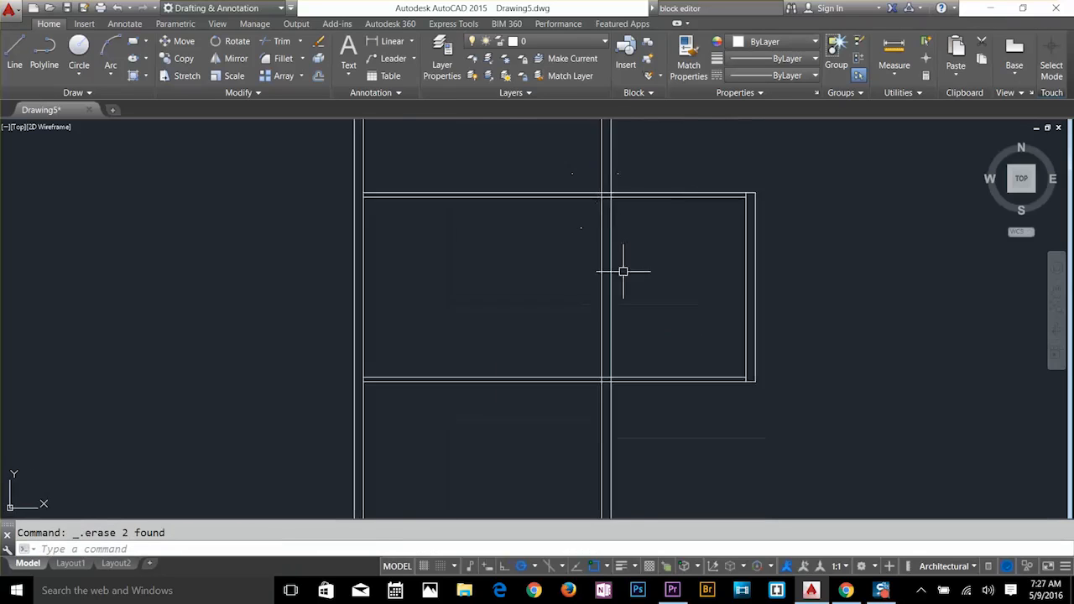
{"action": "middle_click_drag", "start_coordinate": [624, 268], "coordinate": [673, 381]}
{"action": "key", "text": "Escape"}
{"action": "key", "text": "Return"}
{"action": "key", "text": "Return"}
{"action": "left_click", "coordinate": [701, 380]}
{"action": "left_click", "coordinate": [614, 413]}
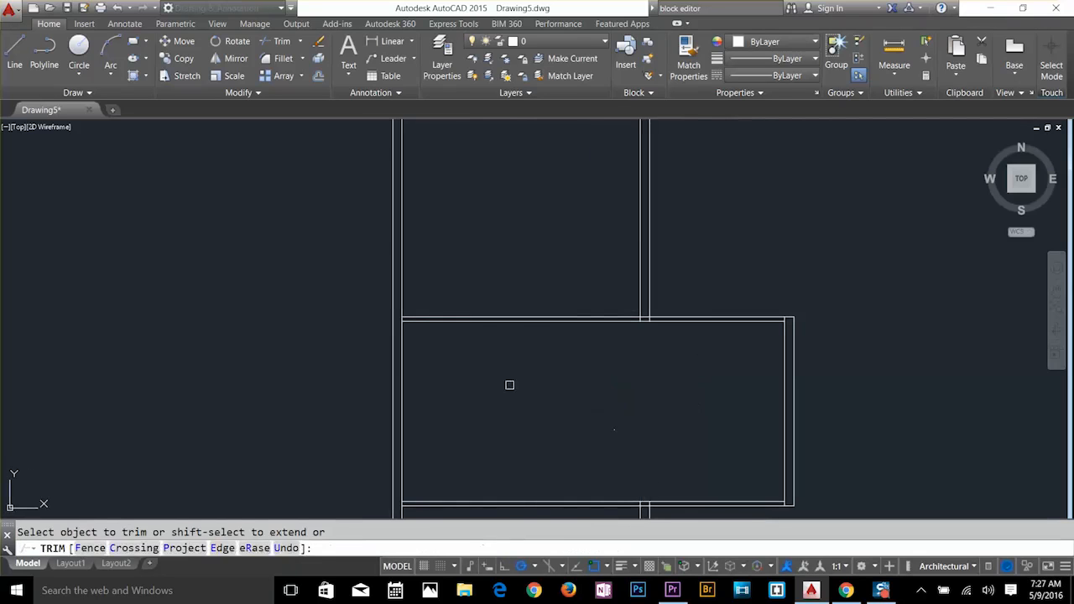
Trim away the upper partition's lines between the left outer wall and the second vertical wall.
{"action": "left_click", "coordinate": [523, 259]}
{"action": "left_click", "coordinate": [476, 375]}
{"action": "scroll", "coordinate": [476, 376], "scroll_direction": "down", "scroll_amount": 4}
{"action": "key", "text": "Escape"}
Offset the upper line of the projecting room's top wall 21' upward.
{"action": "scroll", "coordinate": [492, 351], "scroll_direction": "up", "scroll_amount": 4}
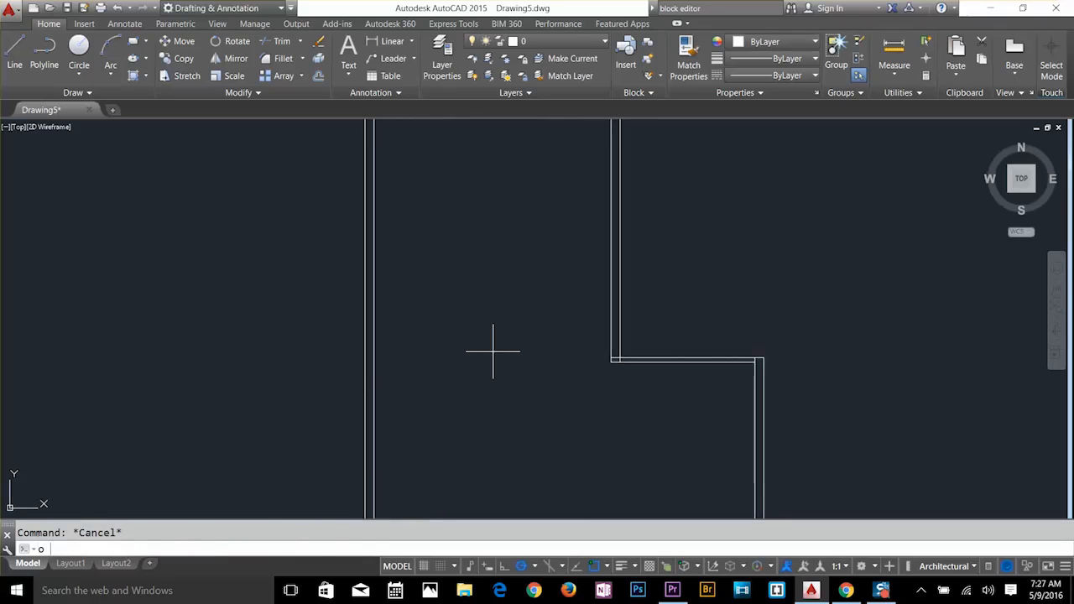
{"action": "key", "text": "Return"}
{"action": "type", "text": "2"}
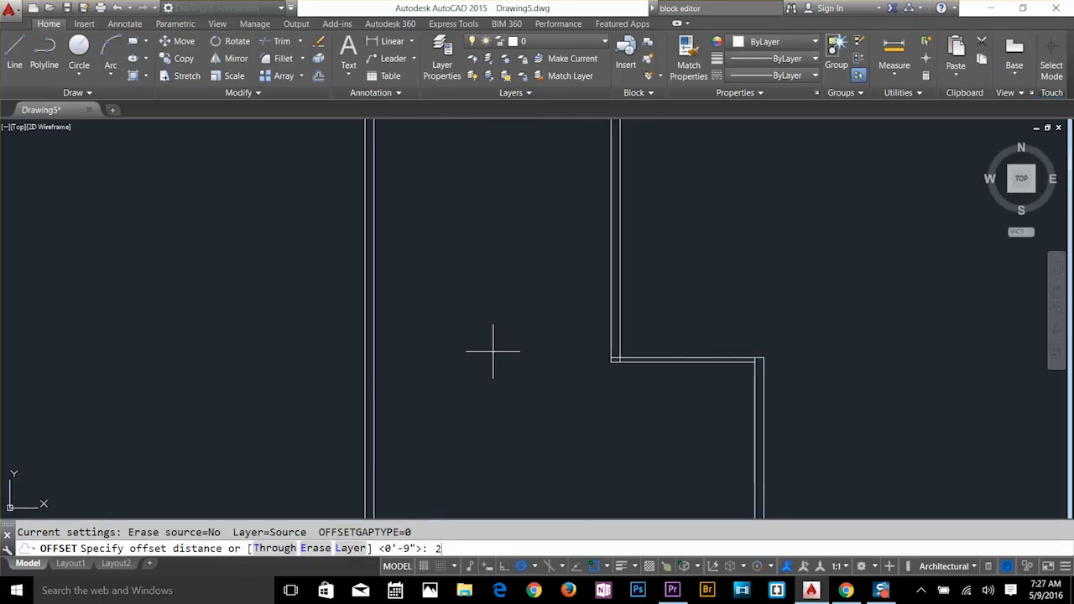
{"action": "type", "text": "1'"}
{"action": "key", "text": "Return"}
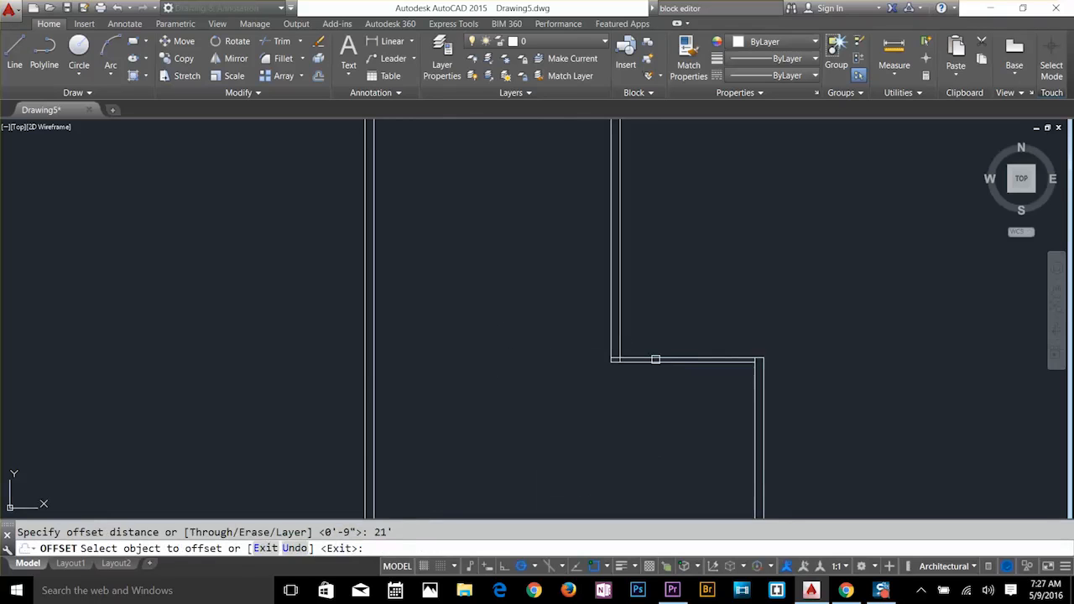
{"action": "left_click", "coordinate": [665, 357]}
{"action": "left_click", "coordinate": [671, 223]}
{"action": "scroll", "coordinate": [686, 376], "scroll_direction": "down", "scroll_amount": 4}
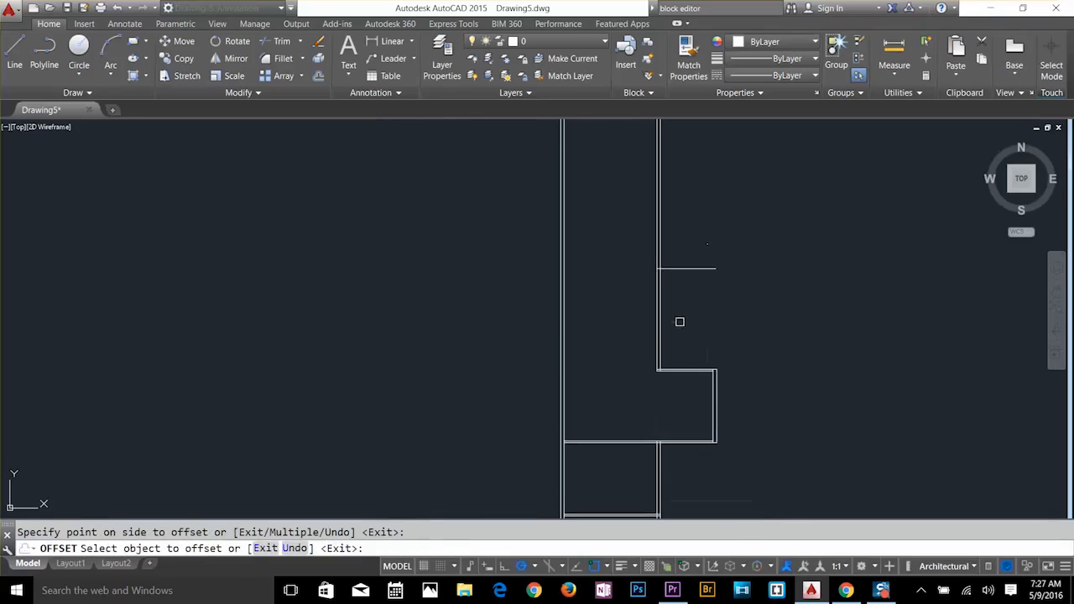
Extend the new horizontal line to the left outer wall.
{"action": "key", "text": "Escape"}
{"action": "key", "text": "Escape"}
{"action": "type", "text": "e"}
{"action": "key", "text": "Return"}
{"action": "key", "text": "Return"}
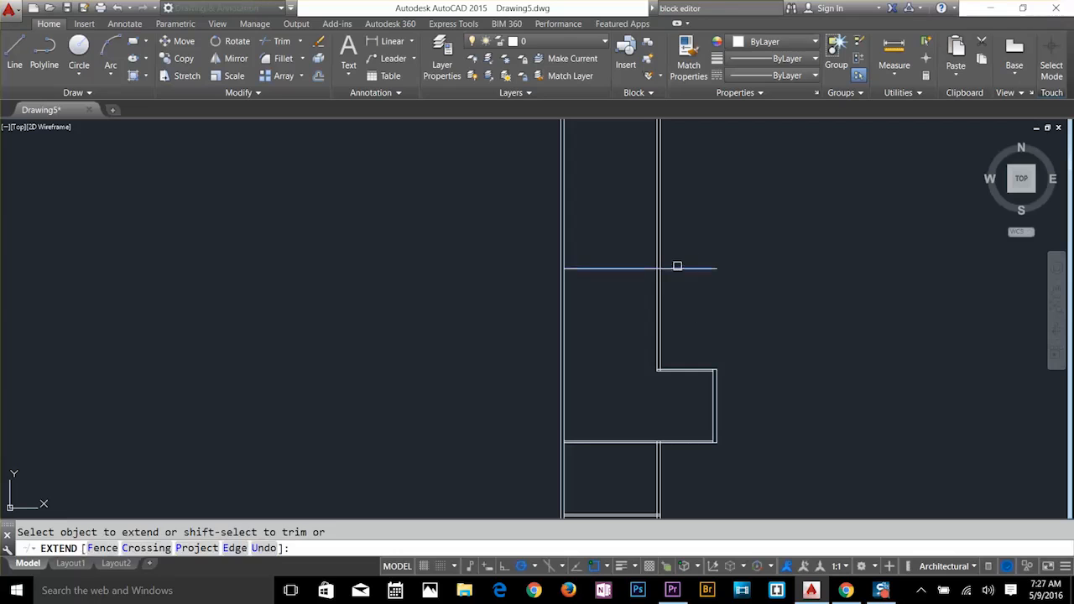
{"action": "left_click", "coordinate": [676, 266]}
{"action": "key", "text": "Escape"}
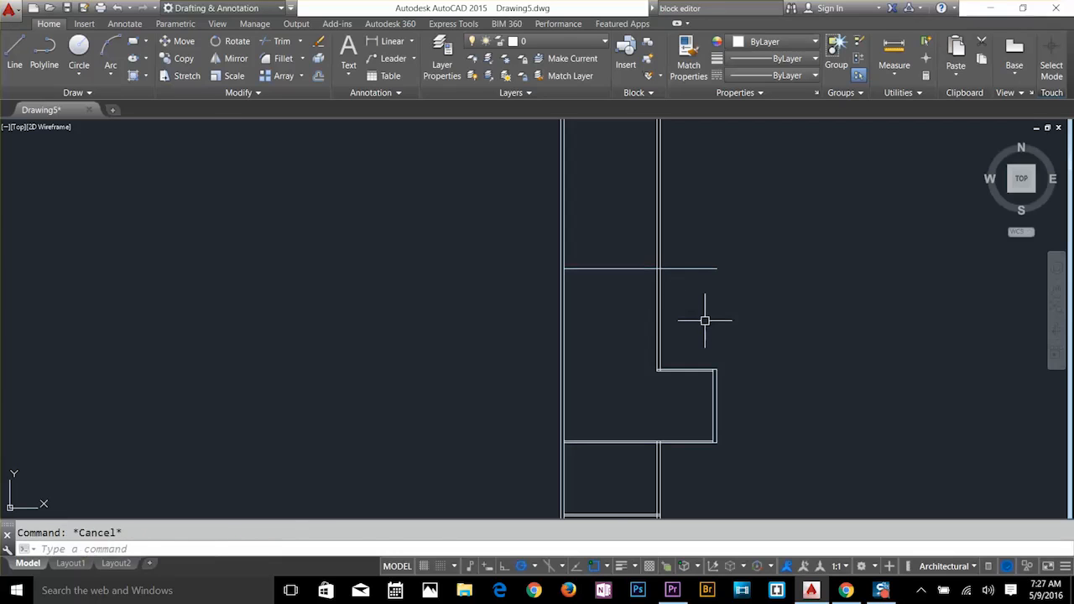
Offset the extended line 9" upward to give the new top wall its thickness.
{"action": "type", "text": "o"}
{"action": "key", "text": "Return"}
{"action": "type", "text": "9"}
{"action": "key", "text": "Return"}
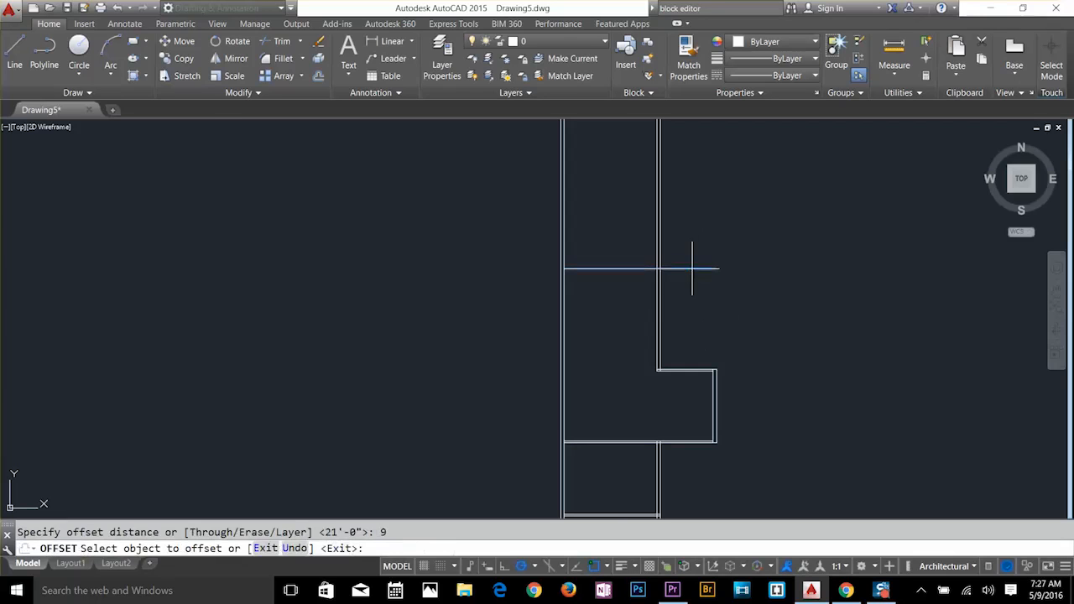
{"action": "left_click", "coordinate": [690, 268]}
{"action": "left_click", "coordinate": [696, 223]}
{"action": "key", "text": "Escape"}
{"action": "type", "text": "tr"}
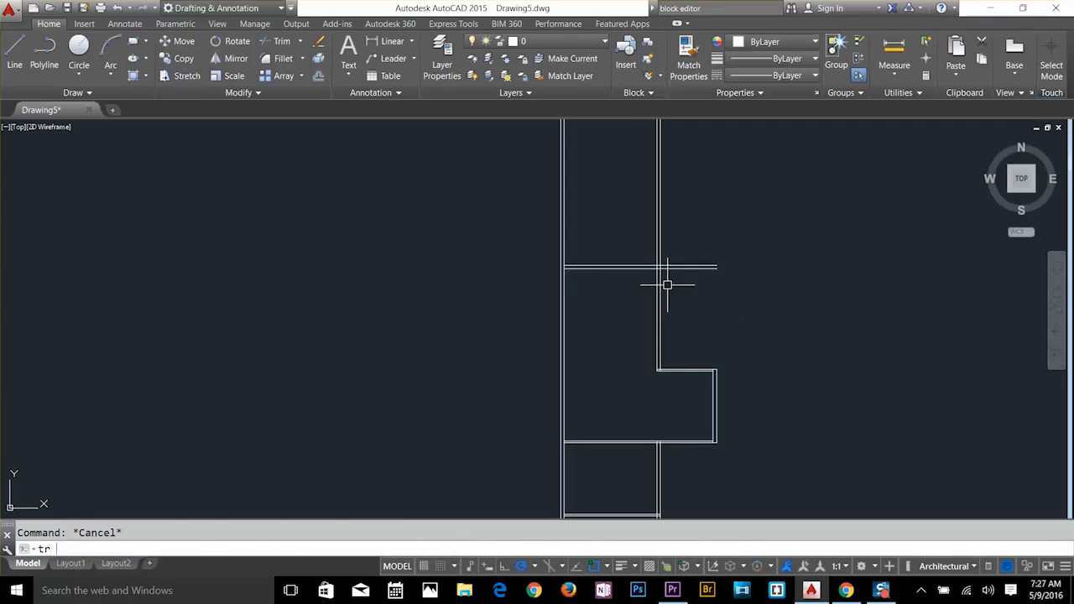
{"action": "key", "text": "Return"}
{"action": "type", "text": "f"}
{"action": "key", "text": "Return"}
{"action": "key", "text": "Escape"}
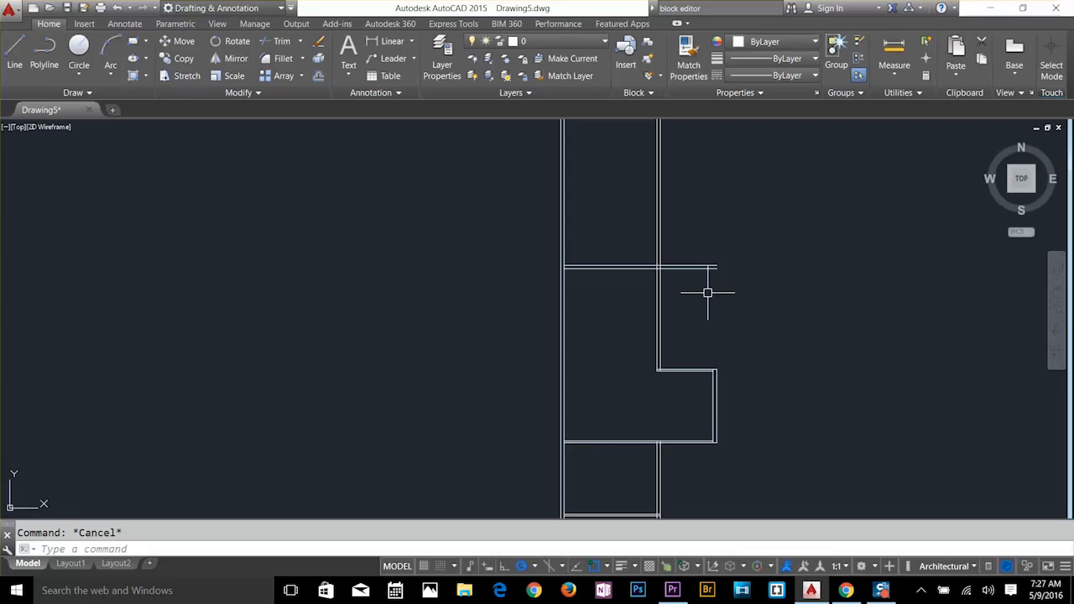
Fence-trim the top wall's overhang past the right wall and the vertical wall lines continuing above the top wall.
{"action": "type", "text": "tr"}
{"action": "key", "text": "Return"}
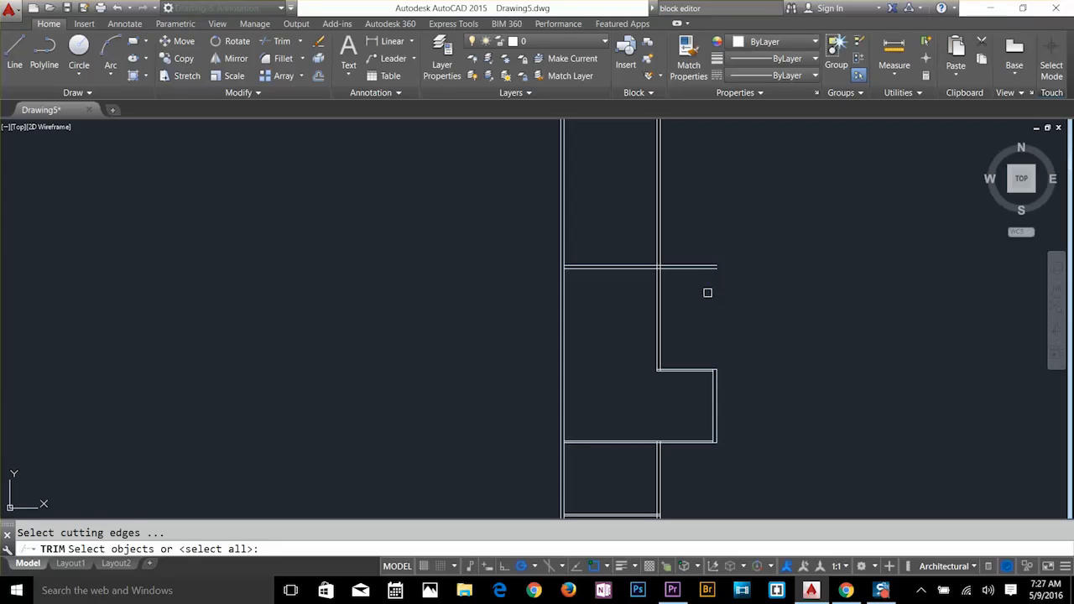
{"action": "key", "text": "Return"}
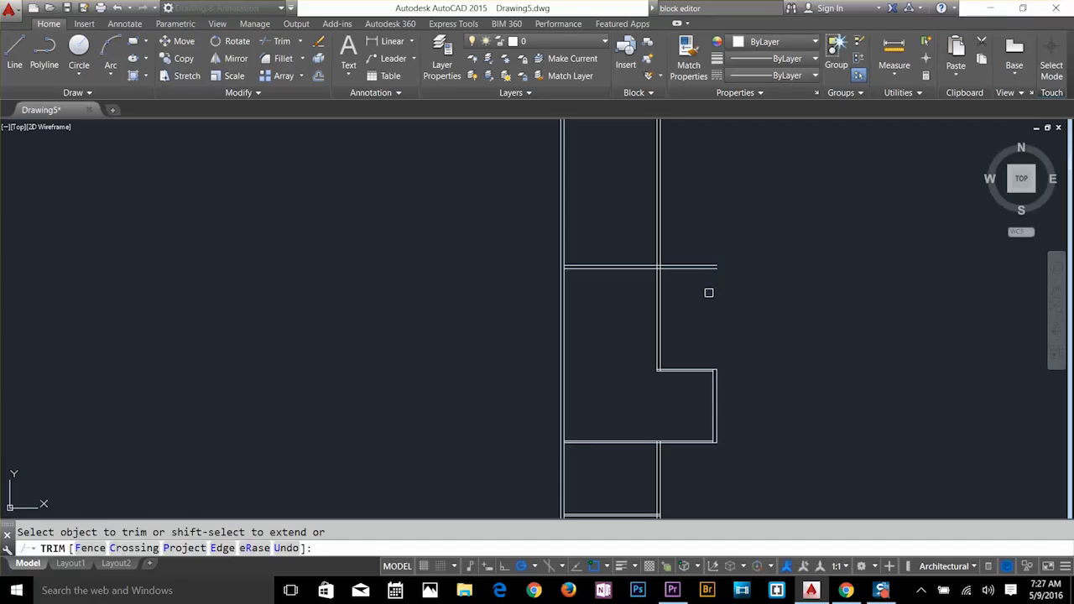
{"action": "left_click", "coordinate": [88, 548]}
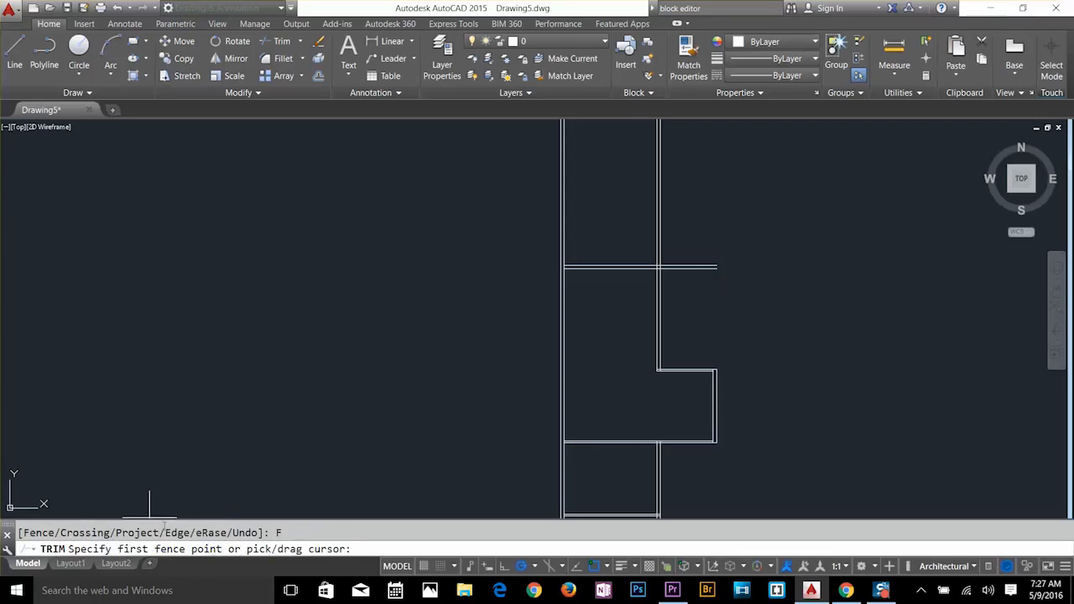
{"action": "left_click", "coordinate": [690, 323]}
{"action": "left_click", "coordinate": [705, 224]}
{"action": "left_click", "coordinate": [620, 220]}
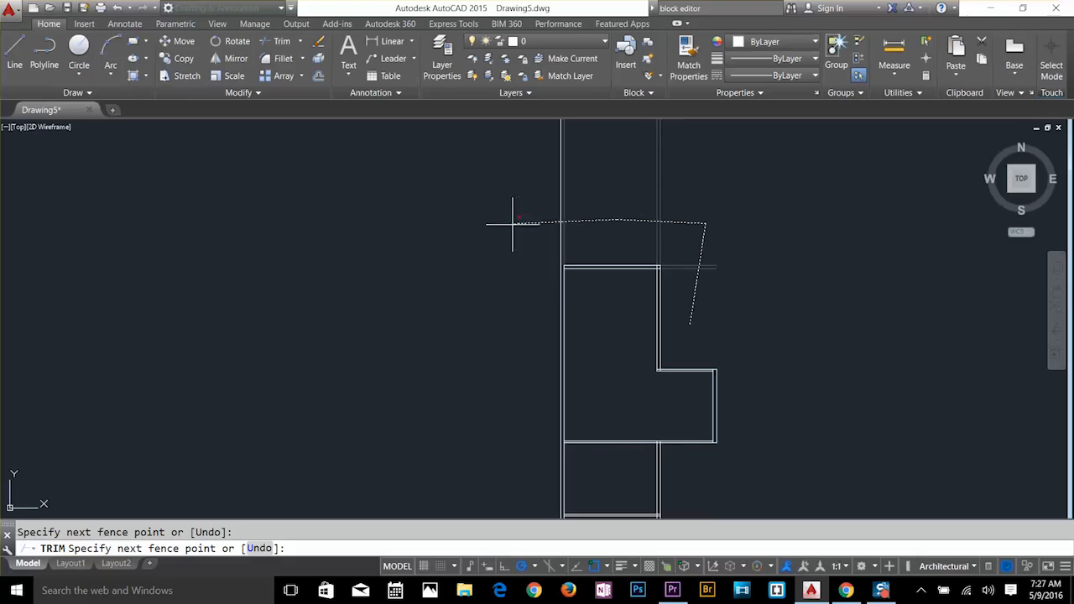
{"action": "key", "text": "Return"}
{"action": "middle_click_drag", "start_coordinate": [598, 220], "coordinate": [604, 362]}
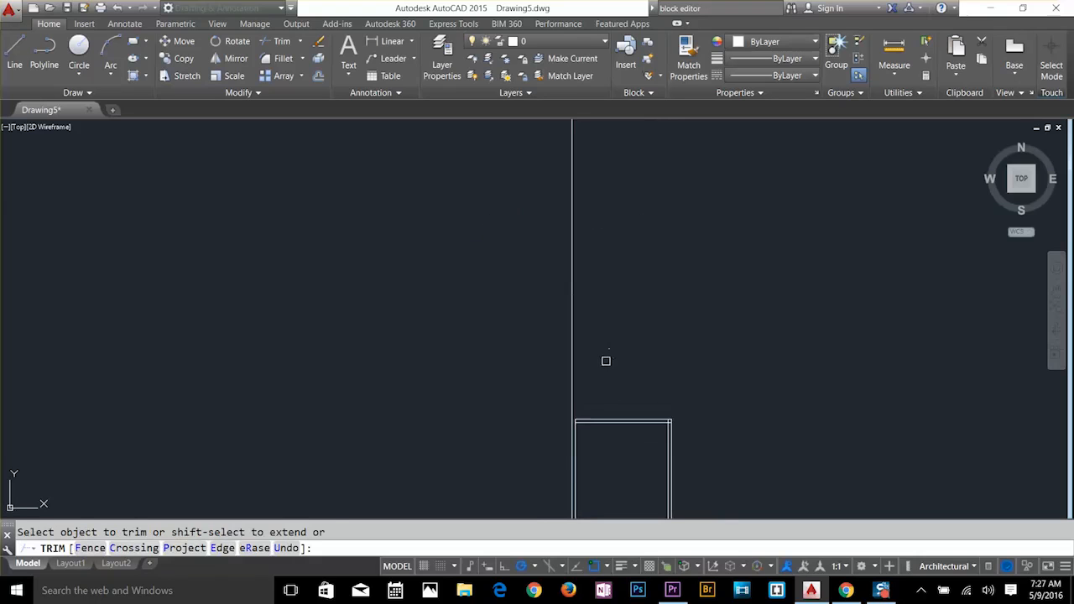
{"action": "key", "text": "Escape"}
Fillet the top wall's outer line with the outermost left wall line to close the upper left corner.
{"action": "scroll", "coordinate": [586, 477], "scroll_direction": "up", "scroll_amount": 3}
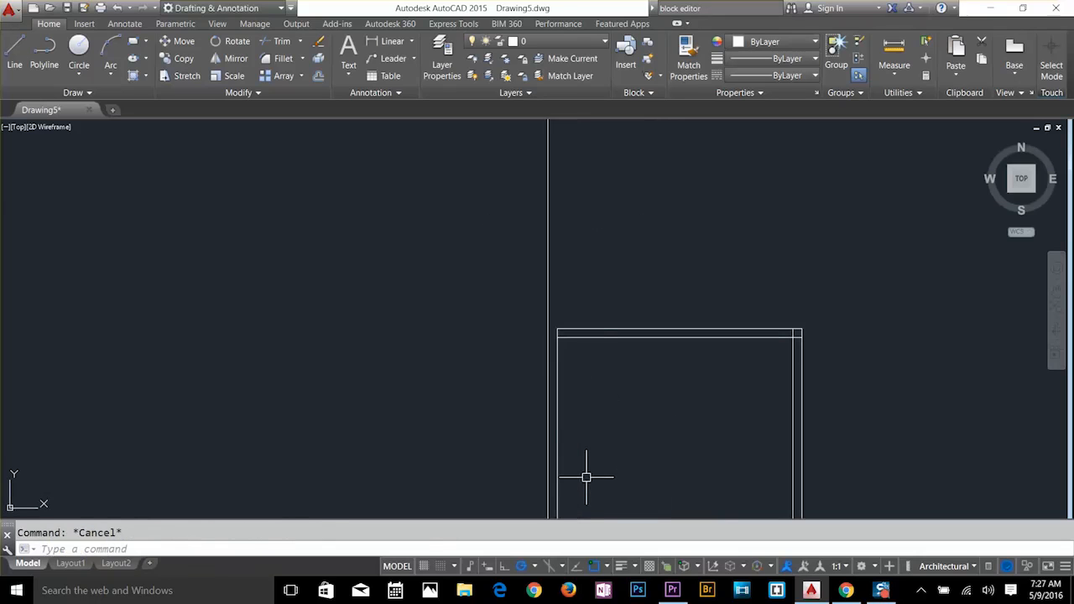
{"action": "type", "text": "f"}
{"action": "key", "text": "Return"}
{"action": "left_click", "coordinate": [580, 333]}
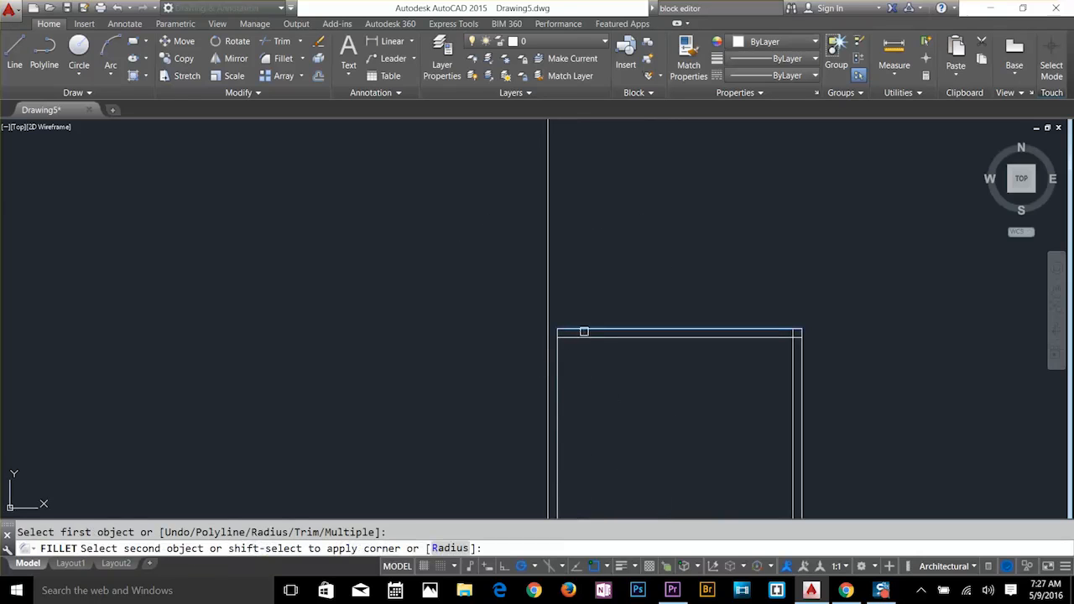
{"action": "left_click", "coordinate": [548, 345]}
{"action": "key", "text": "Escape"}
{"action": "key", "text": "Escape"}
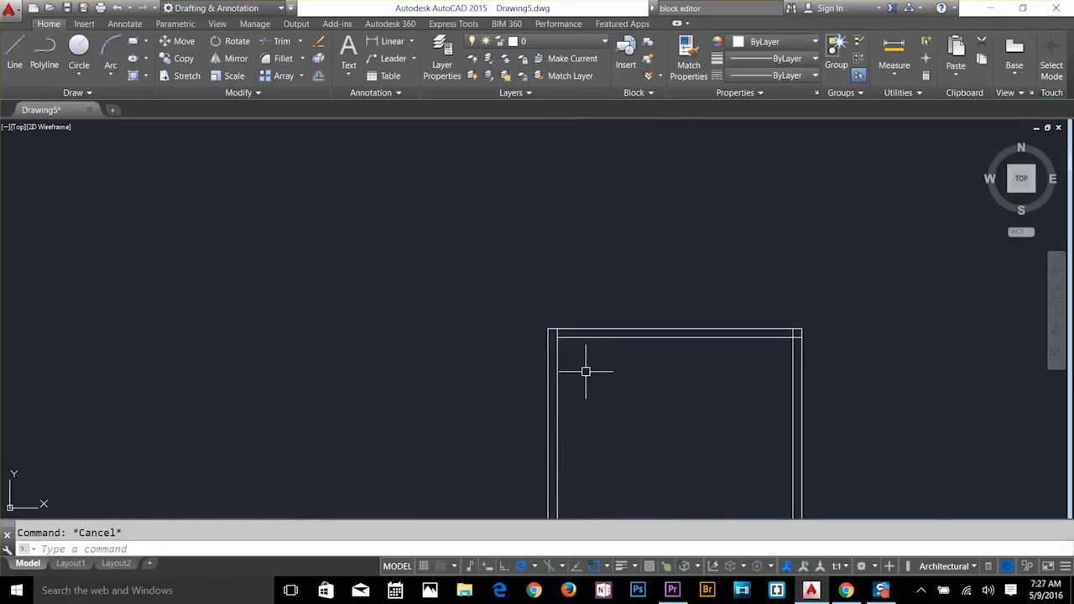
Trim the overlapping line ends inside the top wall's corners.
{"action": "scroll", "coordinate": [572, 349], "scroll_direction": "up", "scroll_amount": 2}
{"action": "type", "text": "tr"}
{"action": "key", "text": "Return"}
{"action": "key", "text": "Return"}
{"action": "scroll", "coordinate": [545, 322], "scroll_direction": "up", "scroll_amount": 2}
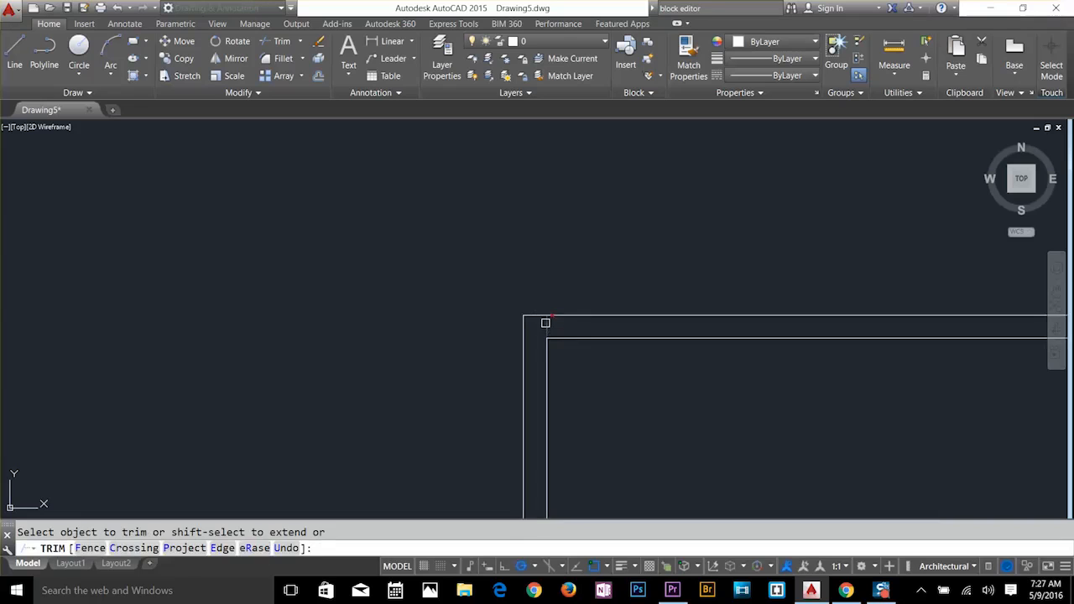
{"action": "scroll", "coordinate": [619, 357], "scroll_direction": "down", "scroll_amount": 3}
{"action": "middle_click_drag", "start_coordinate": [631, 348], "coordinate": [393, 273]}
{"action": "scroll", "coordinate": [528, 285], "scroll_direction": "up", "scroll_amount": 4}
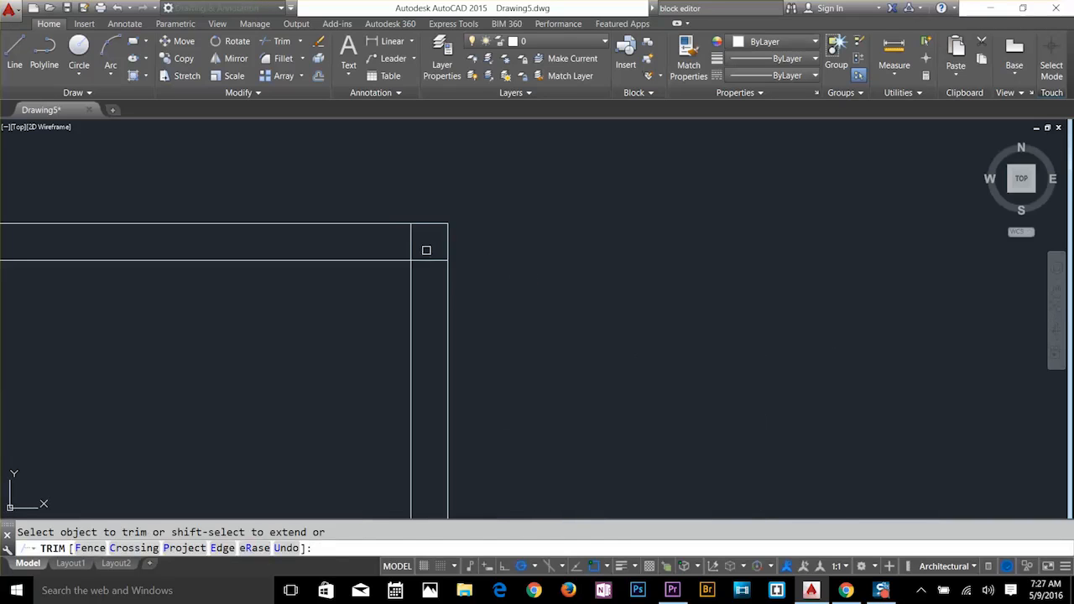
{"action": "left_click", "coordinate": [415, 244]}
{"action": "left_click", "coordinate": [409, 244]}
{"action": "left_click", "coordinate": [433, 252]}
{"action": "left_click", "coordinate": [435, 263]}
Fence-trim the crossing lines at both ends of the projecting room's top wall.
{"action": "scroll", "coordinate": [430, 280], "scroll_direction": "down", "scroll_amount": 2}
{"action": "middle_click_drag", "start_coordinate": [446, 495], "coordinate": [571, 130]}
{"action": "middle_click_drag", "start_coordinate": [552, 446], "coordinate": [589, 284]}
{"action": "scroll", "coordinate": [601, 325], "scroll_direction": "up", "scroll_amount": 2}
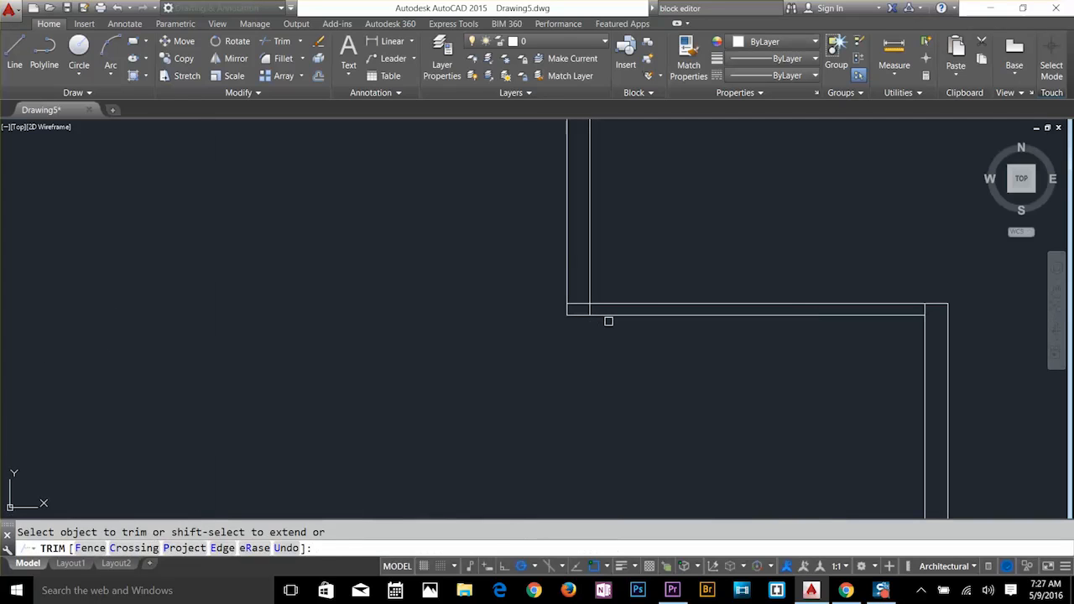
{"action": "key", "text": "Return"}
{"action": "left_click", "coordinate": [580, 310]}
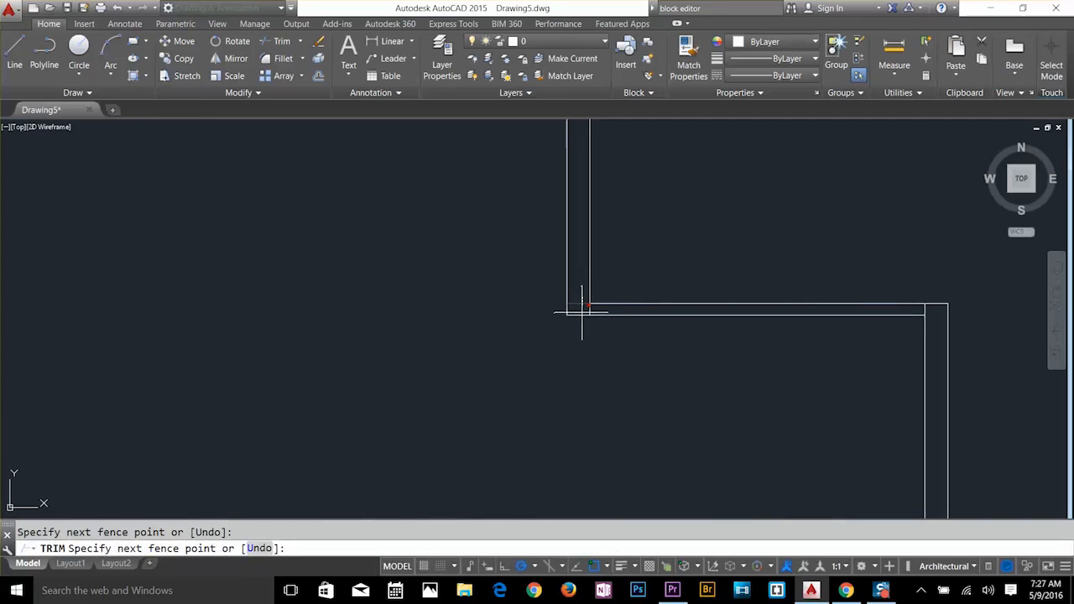
{"action": "left_click", "coordinate": [933, 310]}
{"action": "key", "text": "Return"}
{"action": "scroll", "coordinate": [829, 385], "scroll_direction": "down", "scroll_amount": 3}
{"action": "middle_click_drag", "start_coordinate": [819, 377], "coordinate": [813, 193]}
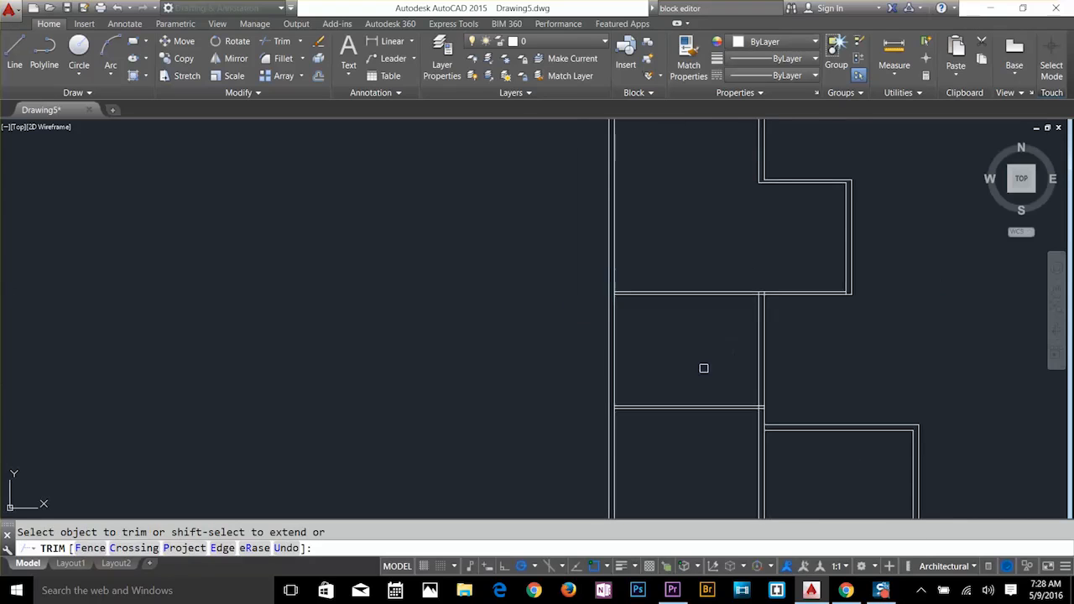
{"action": "middle_click_drag", "start_coordinate": [704, 368], "coordinate": [617, 205]}
{"action": "middle_click_drag", "start_coordinate": [678, 277], "coordinate": [648, 553]}
{"action": "left_click", "coordinate": [667, 299]}
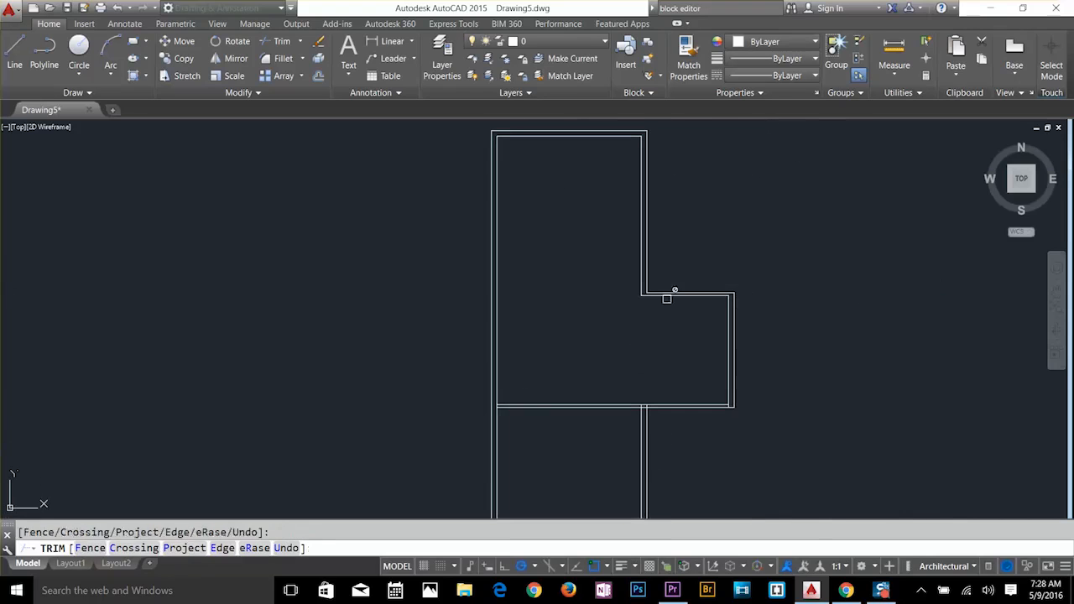
{"action": "key", "text": "Escape"}
{"action": "key", "text": "Escape"}
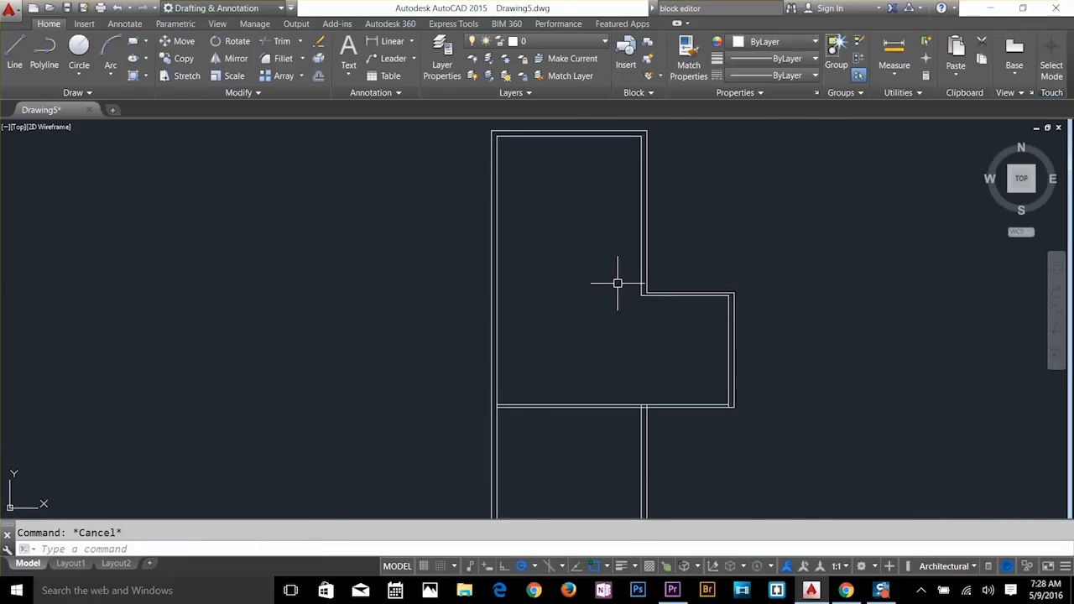
Offset the inner line of the right wall of the room below the projection 5' to the left.
{"action": "mouse_move", "coordinate": [659, 424]}
{"action": "middle_mouse_down"}
{"action": "mouse_move", "coordinate": [717, 210]}
{"action": "mouse_move", "coordinate": [693, 324]}
{"action": "middle_mouse_up"}
{"action": "scroll", "coordinate": [696, 335], "scroll_direction": "up", "scroll_amount": 2}
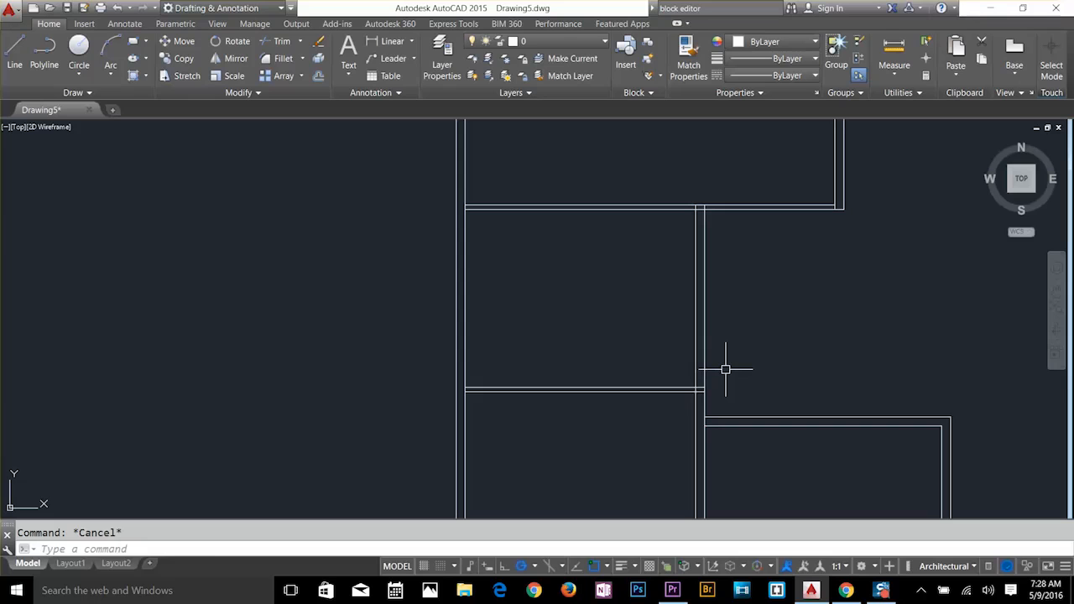
{"action": "key", "text": "Return"}
{"action": "type", "text": "5"}
{"action": "key", "text": "Return"}
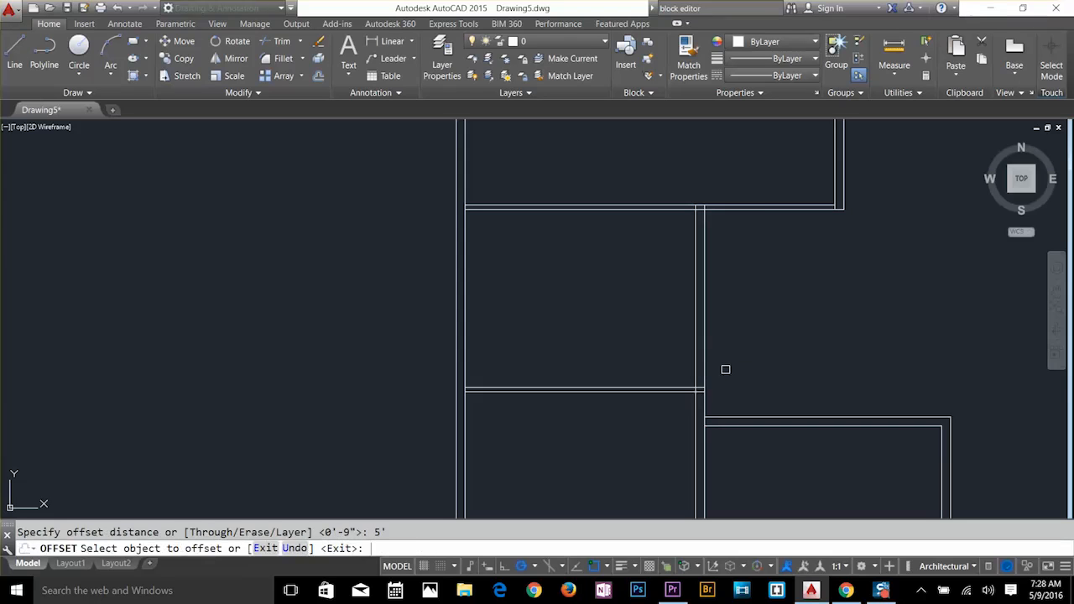
{"action": "left_click", "coordinate": [695, 340]}
{"action": "left_click", "coordinate": [618, 343]}
{"action": "key", "text": "Escape"}
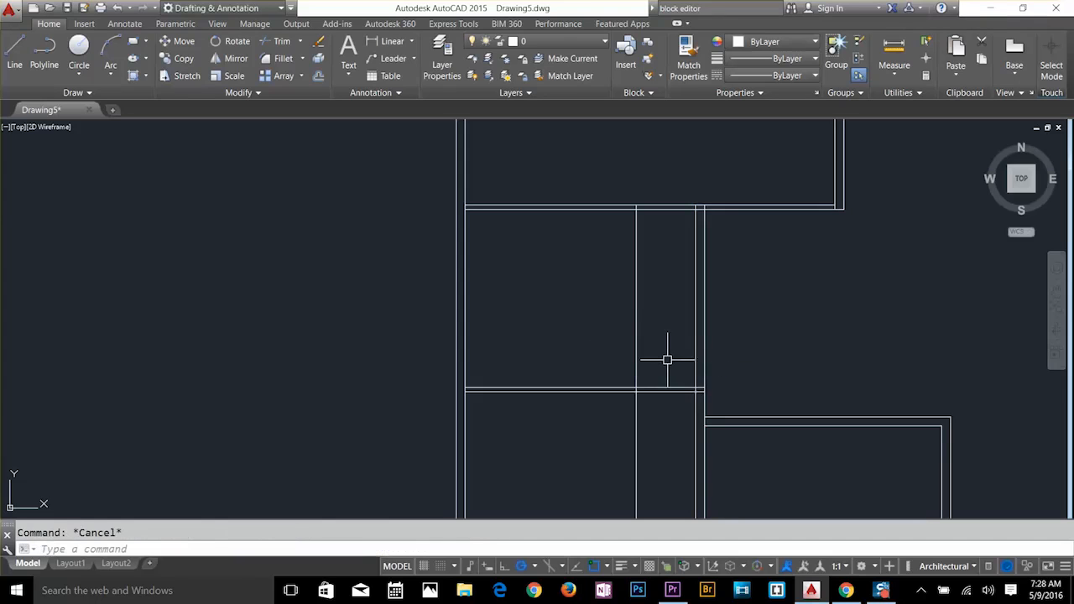
Offset the new vertical line 4.5" to the left to form a partition.
{"action": "type", "text": "o"}
{"action": "key", "text": "Return"}
{"action": "type", "text": "4.5"}
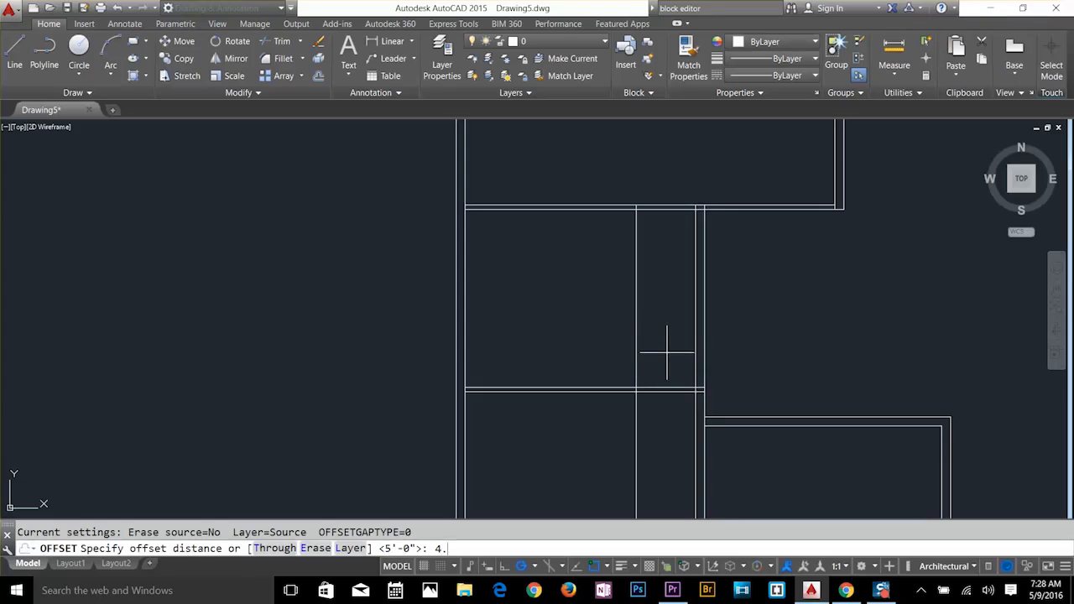
{"action": "key", "text": "Return"}
{"action": "left_click", "coordinate": [635, 320]}
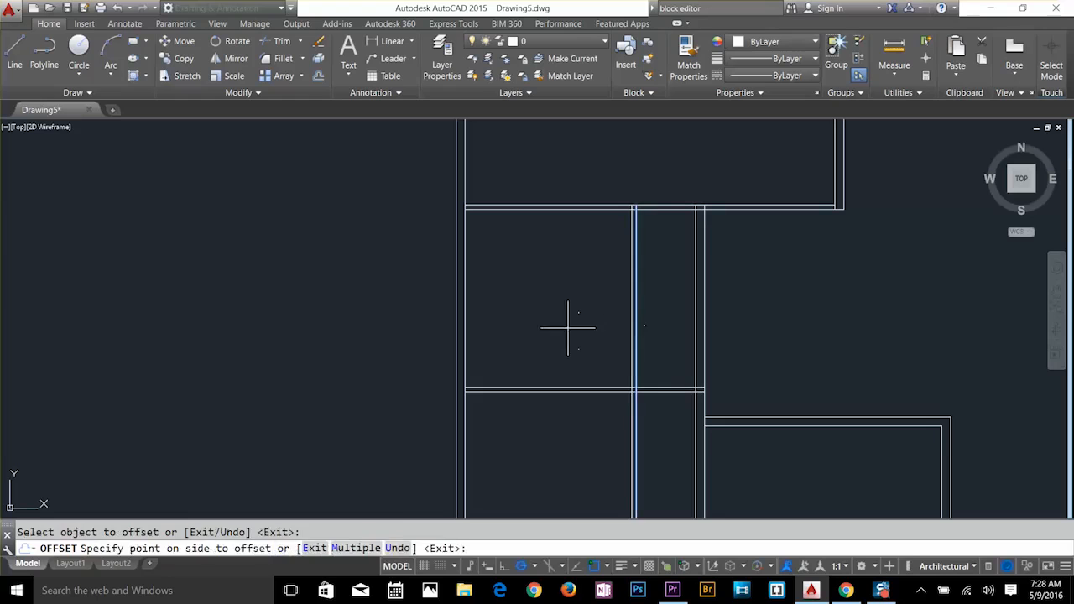
{"action": "left_click", "coordinate": [565, 327]}
{"action": "key", "text": "Escape"}
Trim the new vertical partition's lines below the room's lower partition.
{"action": "type", "text": "tr"}
{"action": "key", "text": "Return"}
{"action": "key", "text": "Return"}
{"action": "left_click", "coordinate": [604, 424]}
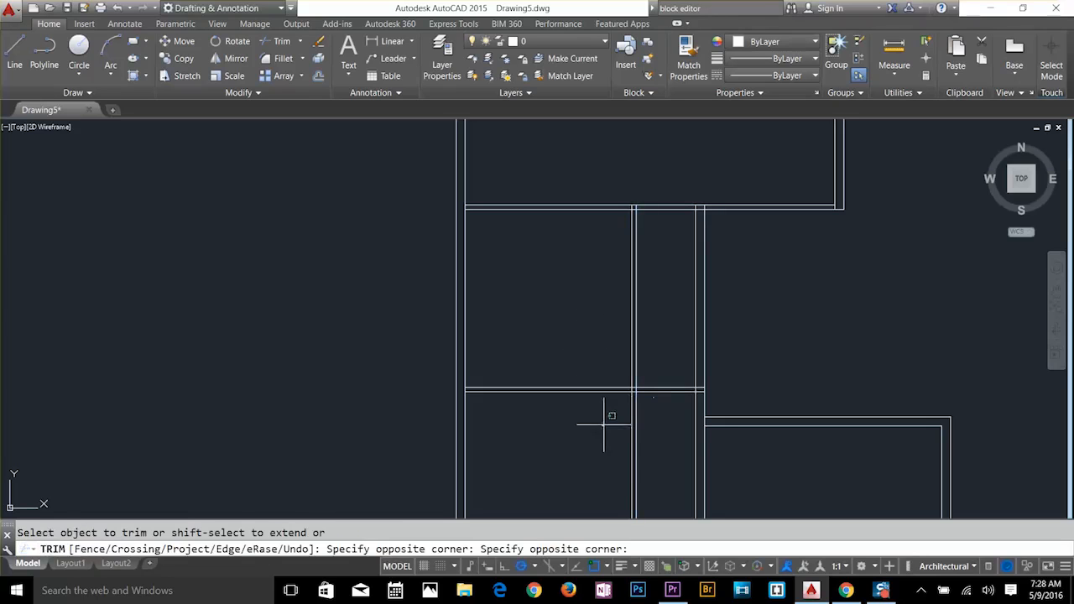
{"action": "left_click", "coordinate": [646, 430]}
Trim the lower and upper horizontal partitions between the new partition and the right wall to open a passage.
{"action": "left_click", "coordinate": [659, 418]}
{"action": "left_click", "coordinate": [656, 371]}
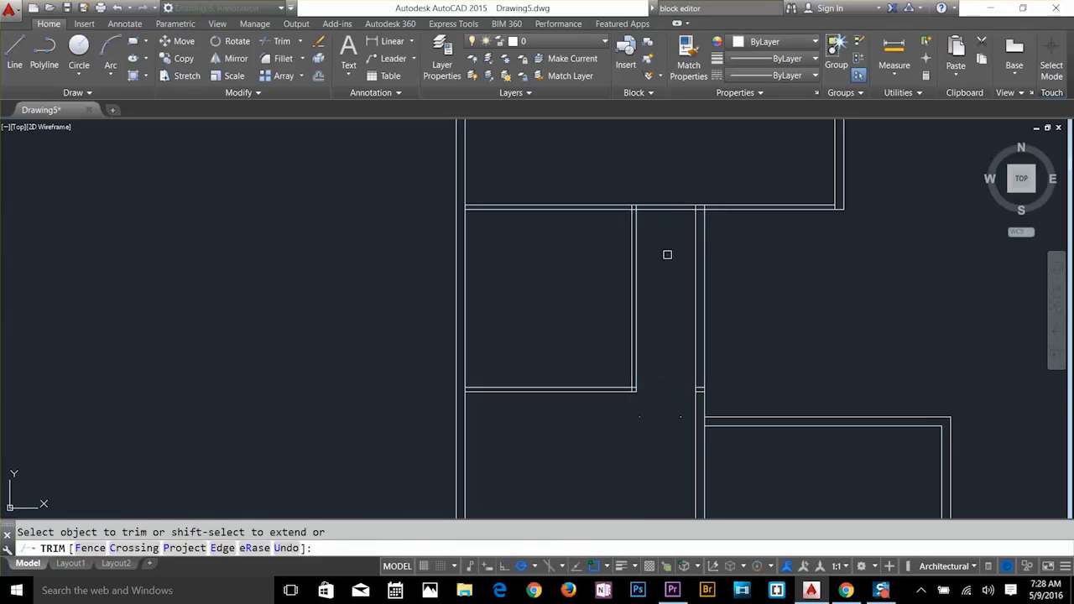
{"action": "left_click", "coordinate": [678, 187]}
{"action": "left_click", "coordinate": [662, 256]}
{"action": "key", "text": "Escape"}
Erase the leftover short partition segments inside the passage's right wall.
{"action": "scroll", "coordinate": [603, 313], "scroll_direction": "down", "scroll_amount": 1}
{"action": "left_click", "coordinate": [640, 329]}
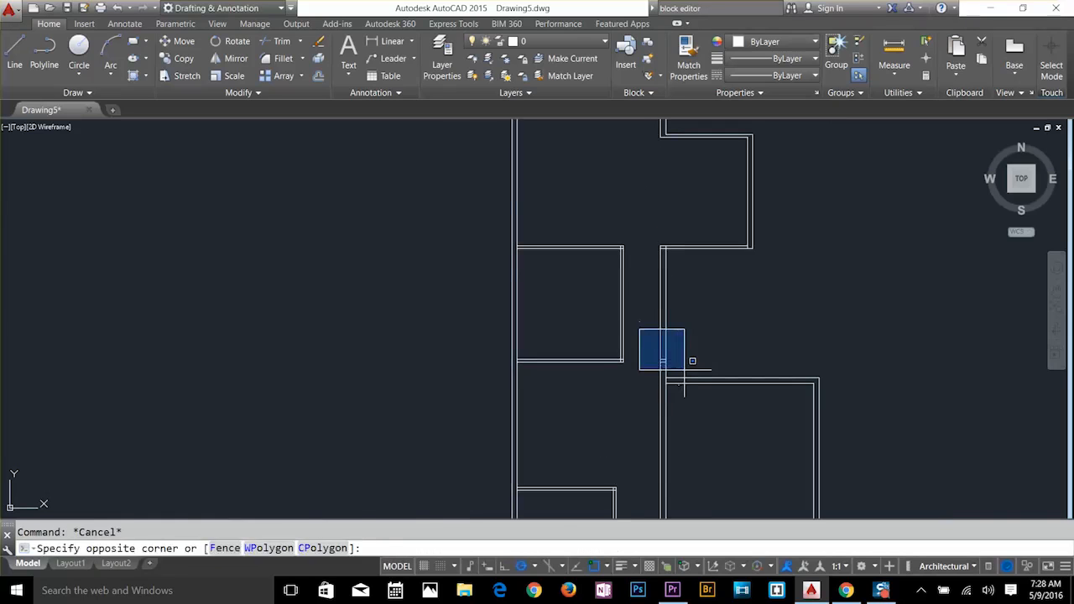
{"action": "left_click", "coordinate": [685, 370]}
{"action": "key", "text": "Delete"}
Trim the overlapping lines at the partition room's corners and where the passage's right wall meets the projecting room's bottom wall.
{"action": "scroll", "coordinate": [676, 401], "scroll_direction": "up", "scroll_amount": 4}
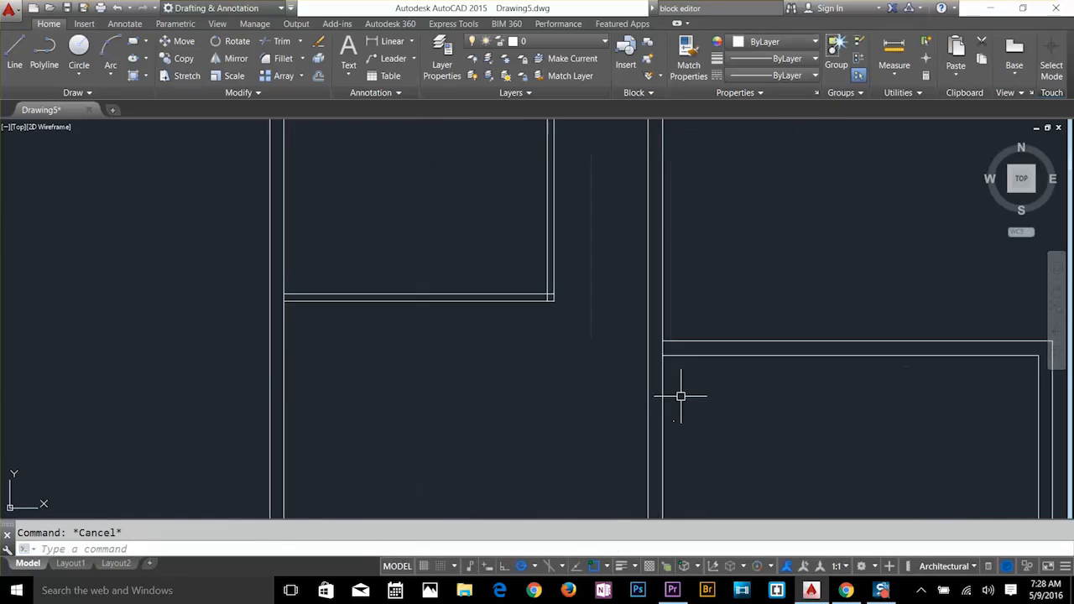
{"action": "key", "text": "Return"}
{"action": "key", "text": "Return"}
{"action": "scroll", "coordinate": [662, 340], "scroll_direction": "up", "scroll_amount": 2}
{"action": "scroll", "coordinate": [659, 340], "scroll_direction": "down", "scroll_amount": 3}
{"action": "middle_click_drag", "start_coordinate": [536, 508], "coordinate": [640, 496]}
{"action": "scroll", "coordinate": [573, 230], "scroll_direction": "up", "scroll_amount": 2}
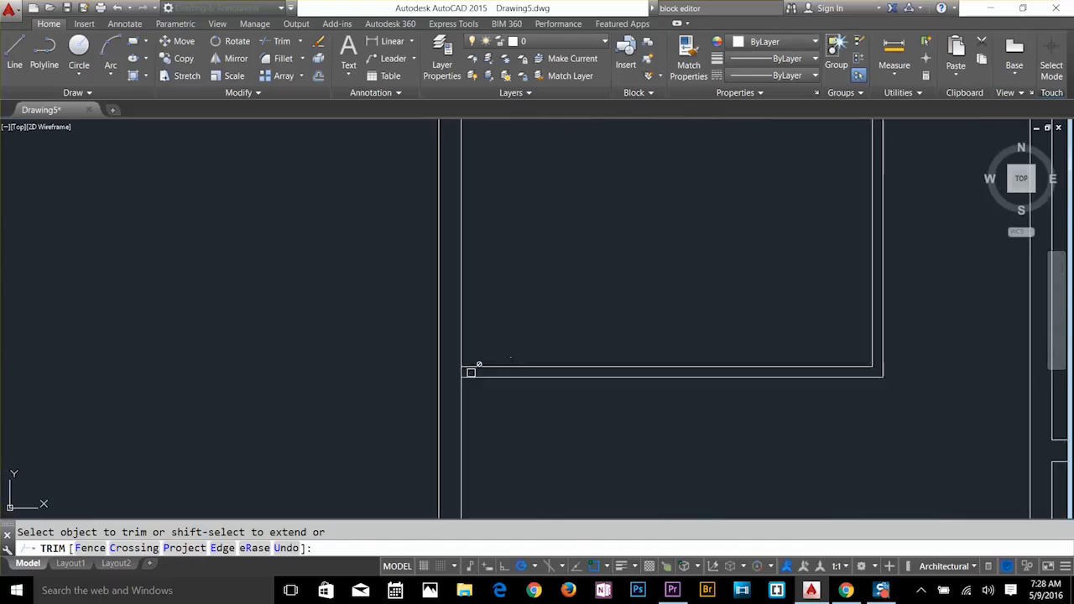
{"action": "scroll", "coordinate": [461, 337], "scroll_direction": "up", "scroll_amount": 1}
{"action": "middle_click_drag", "start_coordinate": [460, 337], "coordinate": [516, 212]}
{"action": "scroll", "coordinate": [516, 212], "scroll_direction": "down", "scroll_amount": 3}
{"action": "key", "text": "Escape"}
Fillet the projecting room's bottom wall line with the passage's right wall line at zero radius to form a sharp corner.
{"action": "type", "text": "f"}
{"action": "key", "text": "Return"}
{"action": "scroll", "coordinate": [453, 264], "scroll_direction": "down", "scroll_amount": 3}
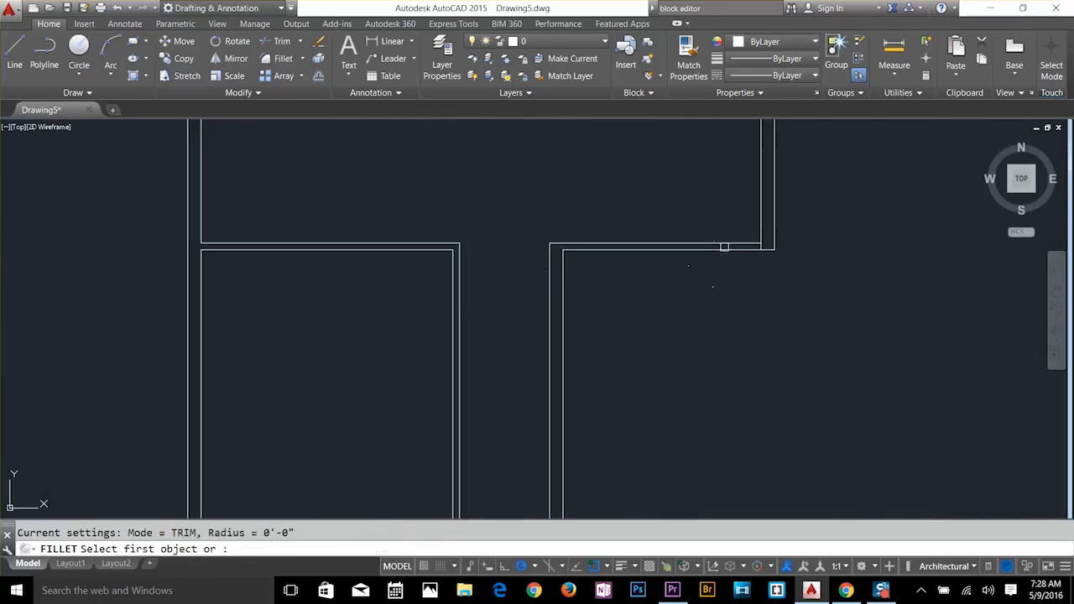
{"action": "left_click", "coordinate": [723, 246]}
{"action": "left_click", "coordinate": [563, 285]}
{"action": "scroll", "coordinate": [659, 328], "scroll_direction": "down", "scroll_amount": 6}
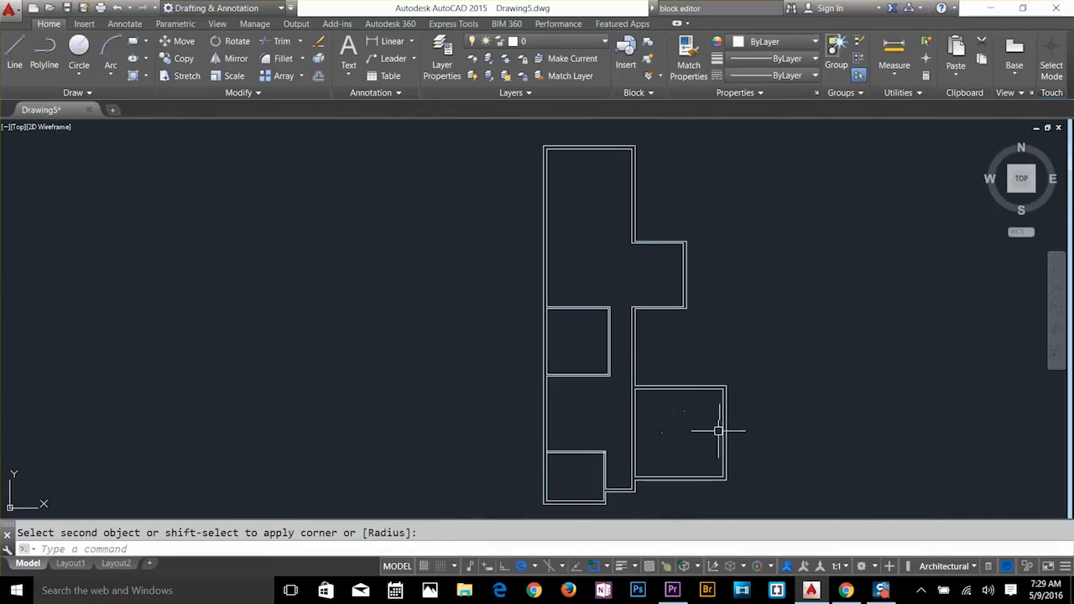
Offset the inner line of the lower-left room's bottom wall 2' up into the room.
{"action": "middle_click_drag", "start_coordinate": [674, 486], "coordinate": [667, 350]}
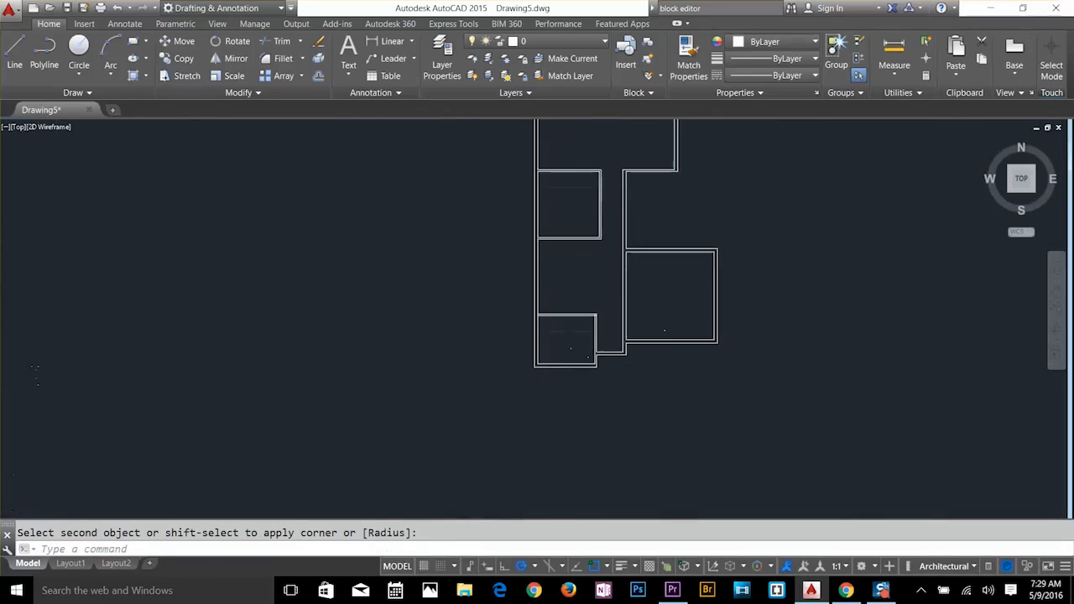
{"action": "scroll", "coordinate": [571, 363], "scroll_direction": "up", "scroll_amount": 3}
{"action": "key", "text": "Escape"}
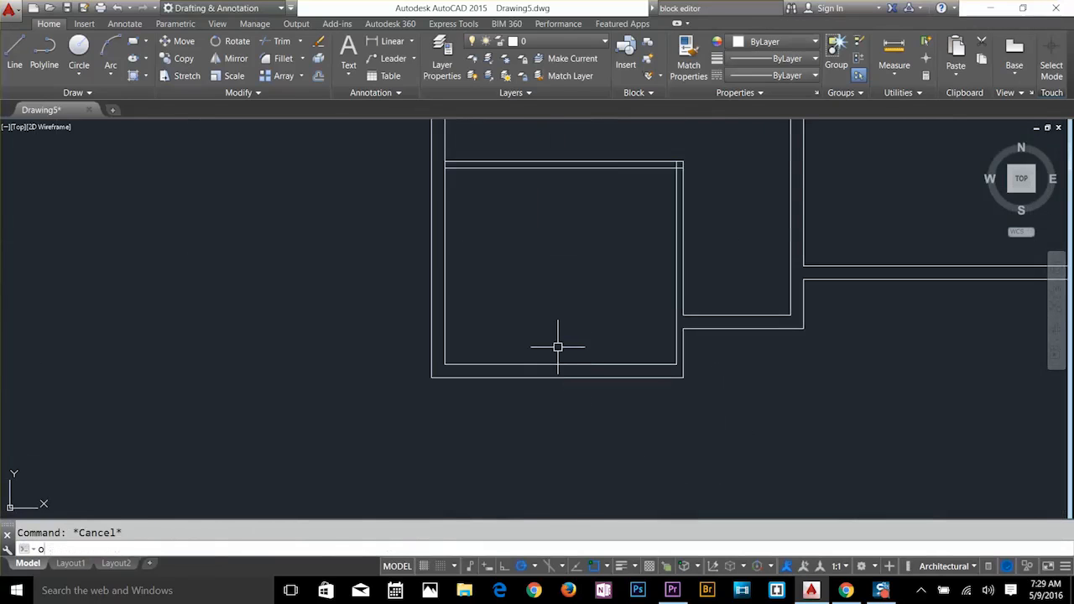
{"action": "type", "text": "o"}
{"action": "key", "text": "Return"}
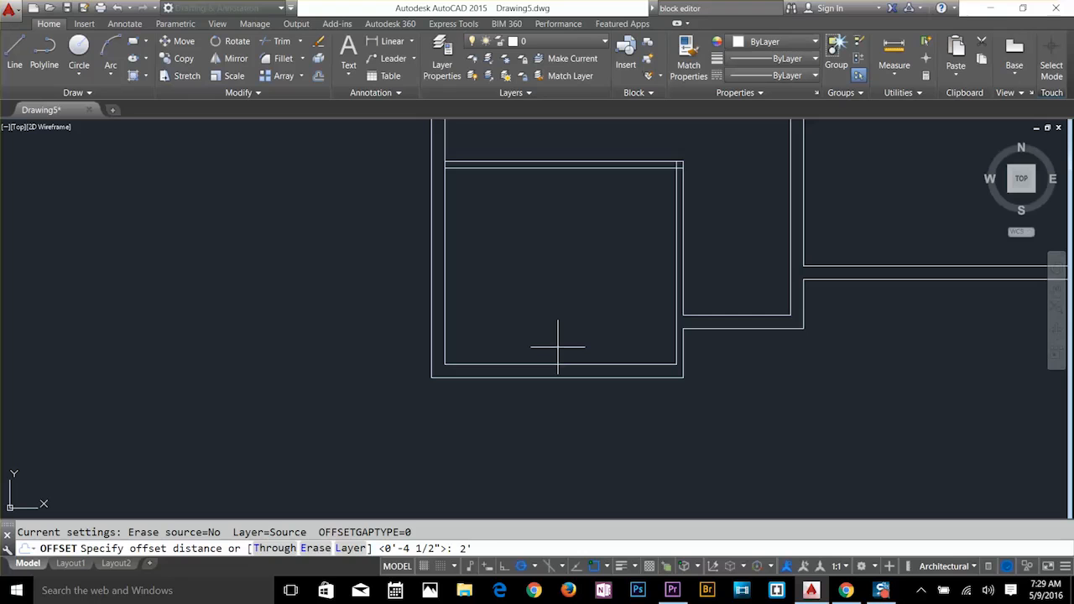
{"action": "key", "text": "Return"}
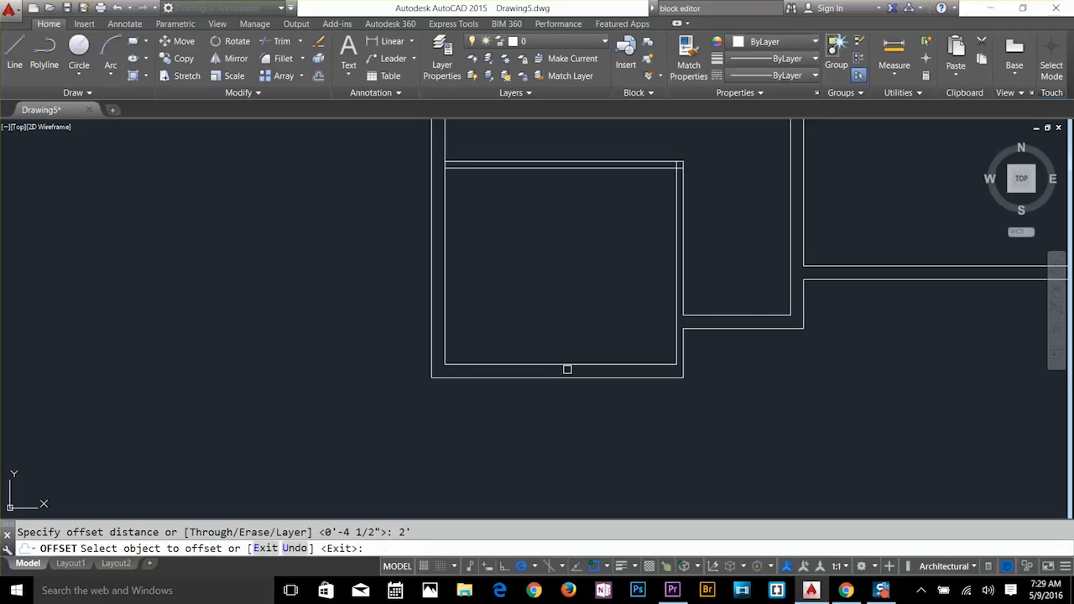
{"action": "left_click", "coordinate": [541, 363]}
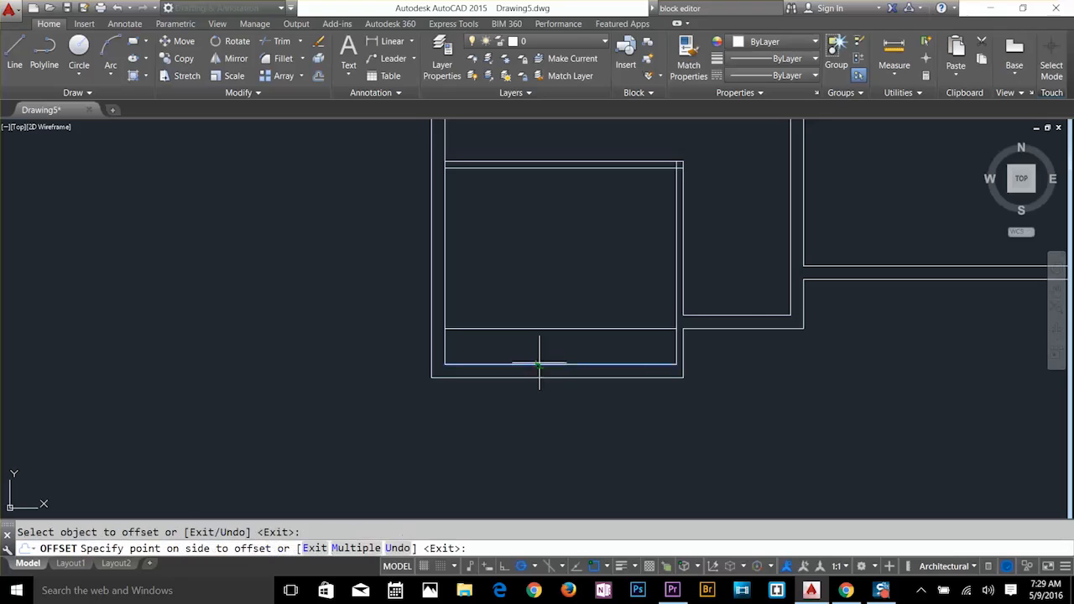
{"action": "left_click", "coordinate": [546, 297]}
{"action": "key", "text": "Escape"}
{"action": "type", "text": "p"}
{"action": "key", "text": "Return"}
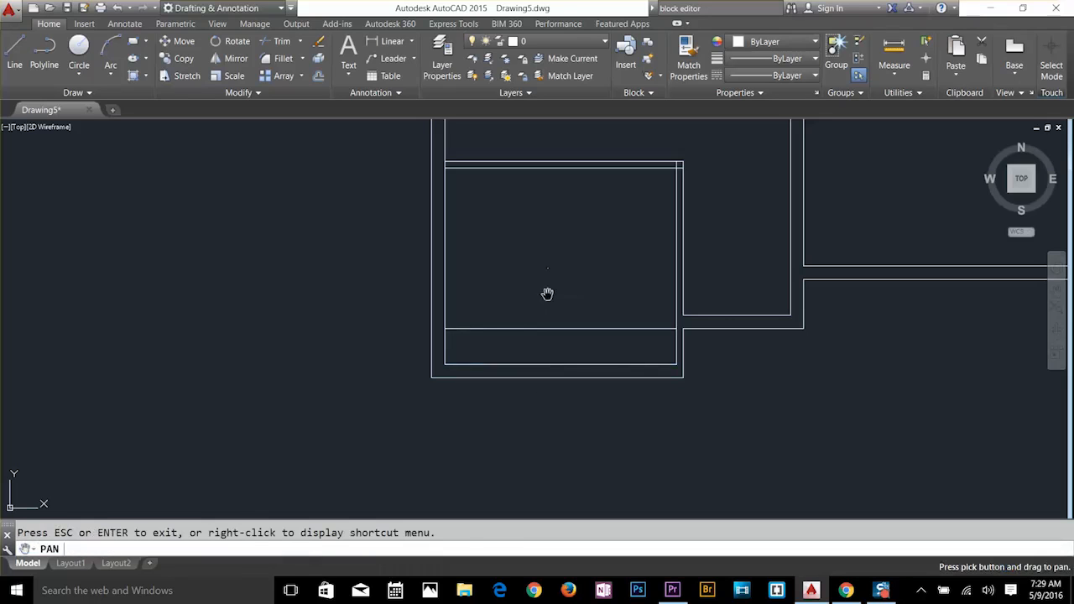
{"action": "key", "text": "Escape"}
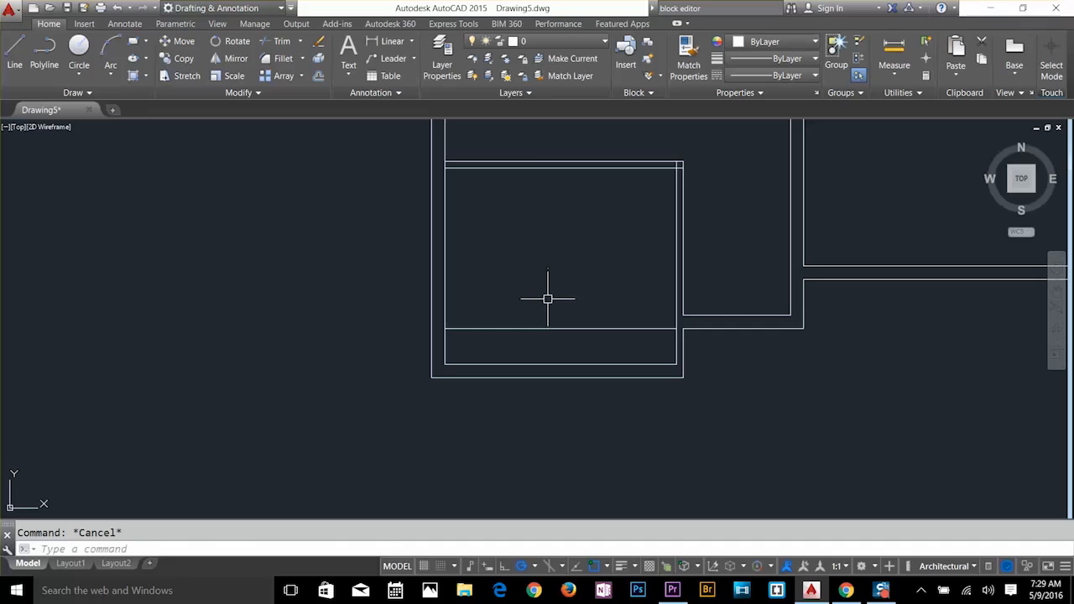
{"action": "type", "text": "o"}
{"action": "key", "text": "Return"}
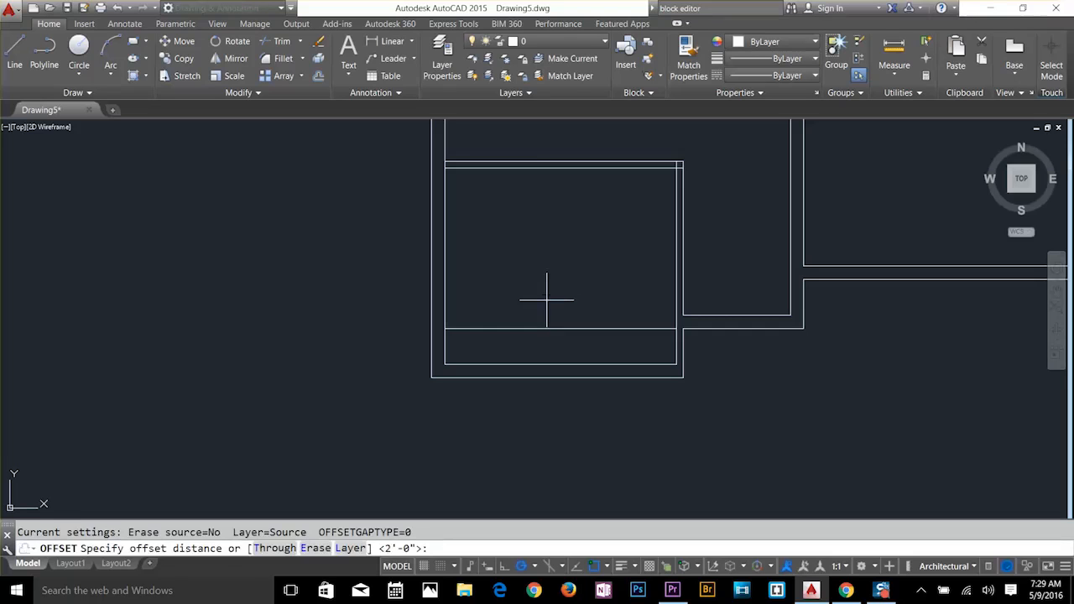
{"action": "key", "text": "Escape"}
Offset the new horizontal line in the lower-left room 9" upward to give it wall thickness.
{"action": "type", "text": "o"}
{"action": "key", "text": "Return"}
{"action": "key", "text": "Return"}
{"action": "left_click", "coordinate": [535, 329]}
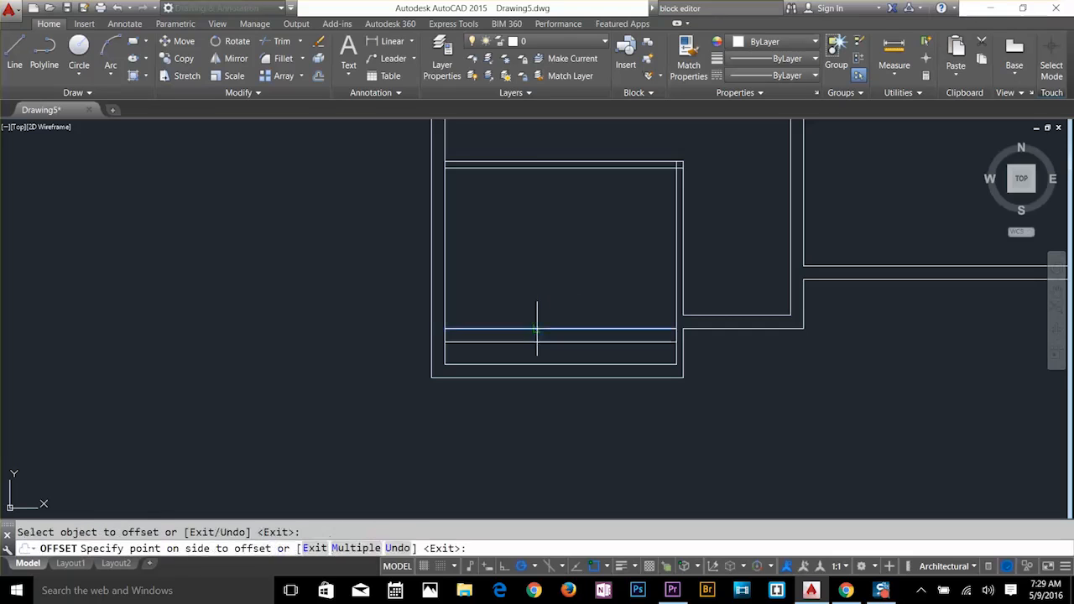
{"action": "left_click", "coordinate": [548, 297]}
{"action": "key", "text": "Escape"}
Offset the inner line of the lower-left room's left wall 2' into the room.
{"action": "type", "text": "o"}
{"action": "key", "text": "Return"}
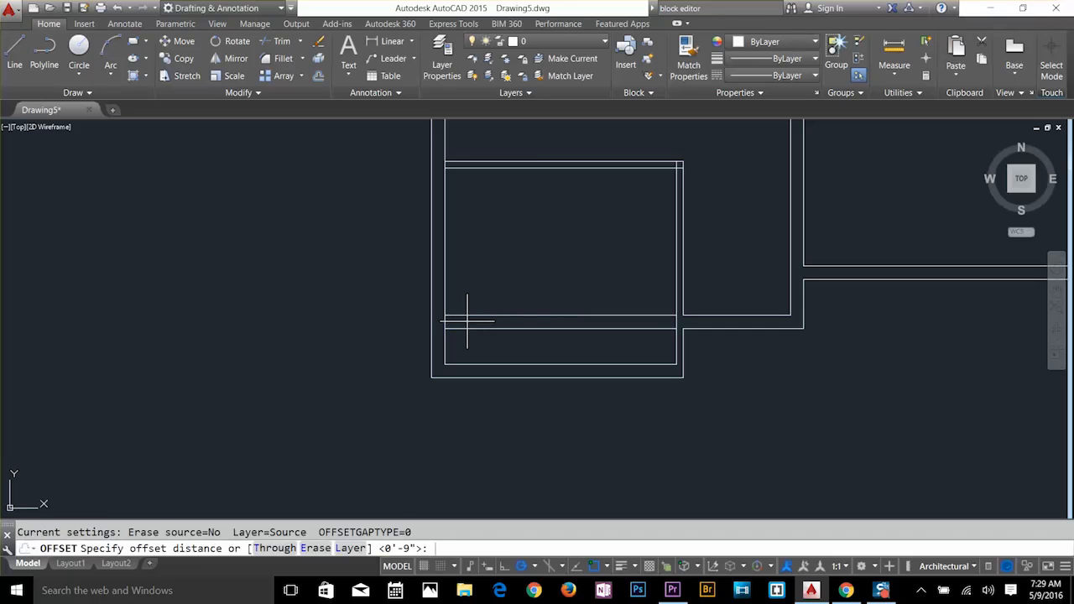
{"action": "type", "text": "2'"}
{"action": "key", "text": "Return"}
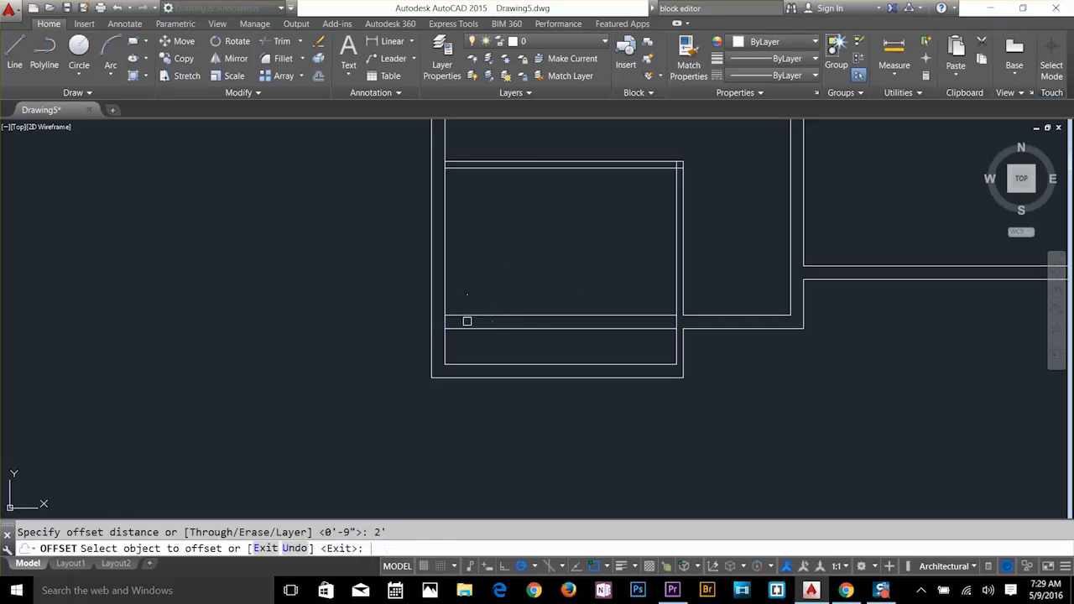
{"action": "left_click", "coordinate": [450, 301]}
{"action": "left_click", "coordinate": [549, 283]}
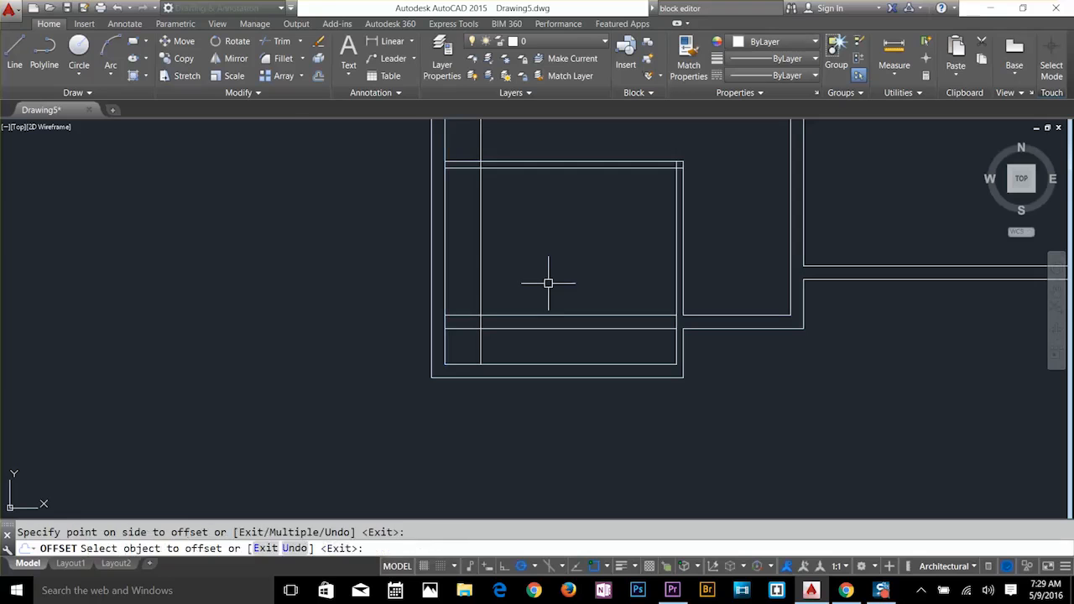
{"action": "key", "text": "Escape"}
Offset the new vertical line 9" further into the room to form the second wall face.
{"action": "type", "text": "o"}
{"action": "key", "text": "Return"}
{"action": "key", "text": "Return"}
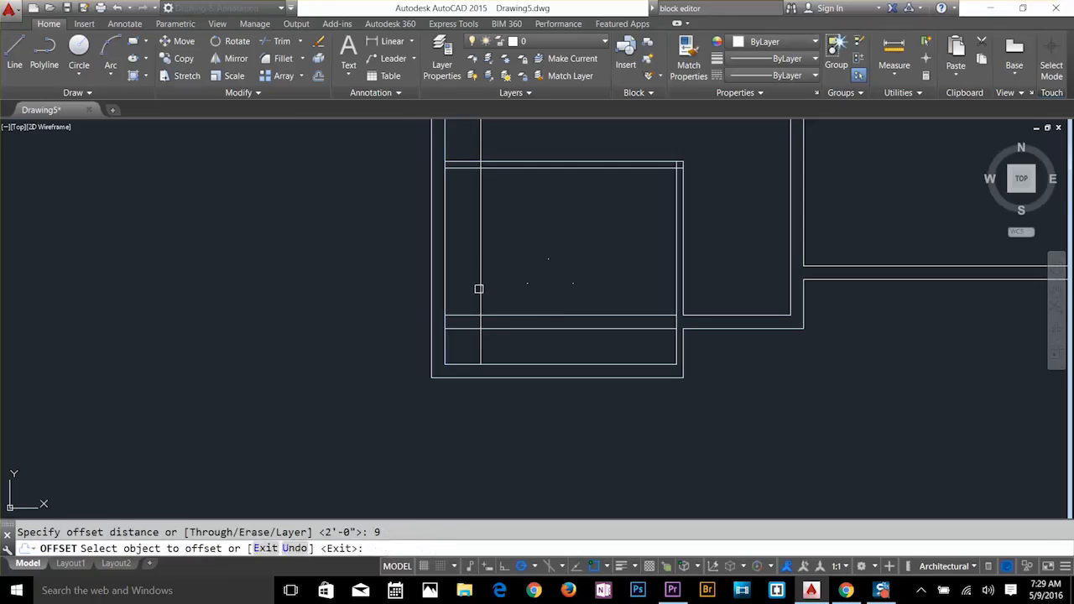
{"action": "left_click", "coordinate": [481, 288]}
{"action": "left_click", "coordinate": [503, 287]}
{"action": "key", "text": "Escape"}
Fillet the inner and outer pairs of offset lines into an L-shaped wall around the room's lower-left corner.
{"action": "type", "text": "f"}
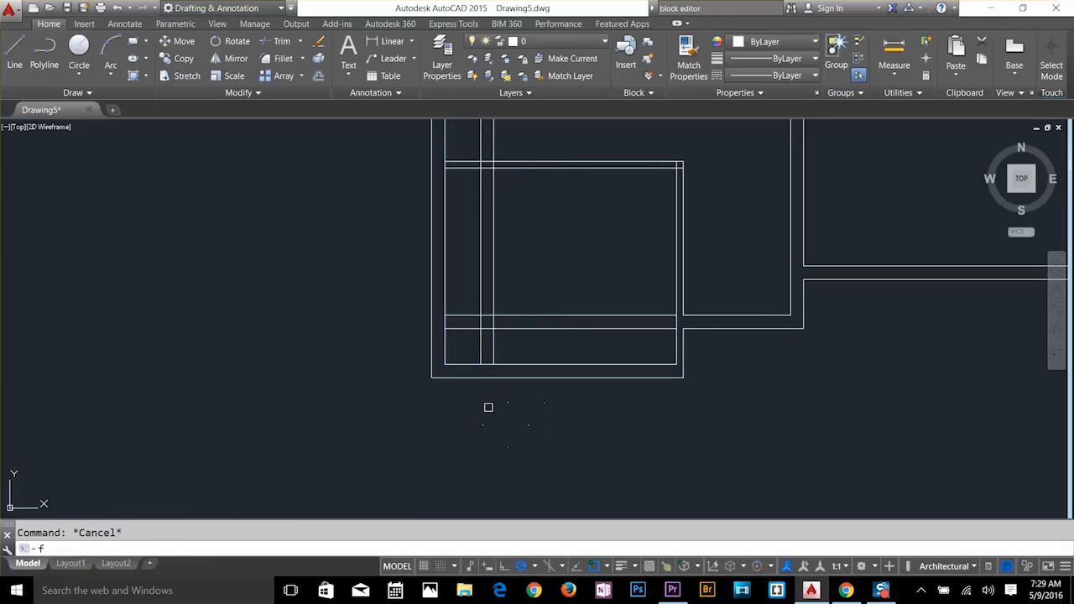
{"action": "key", "text": "Return"}
{"action": "left_click", "coordinate": [478, 342]}
{"action": "left_click", "coordinate": [470, 328]}
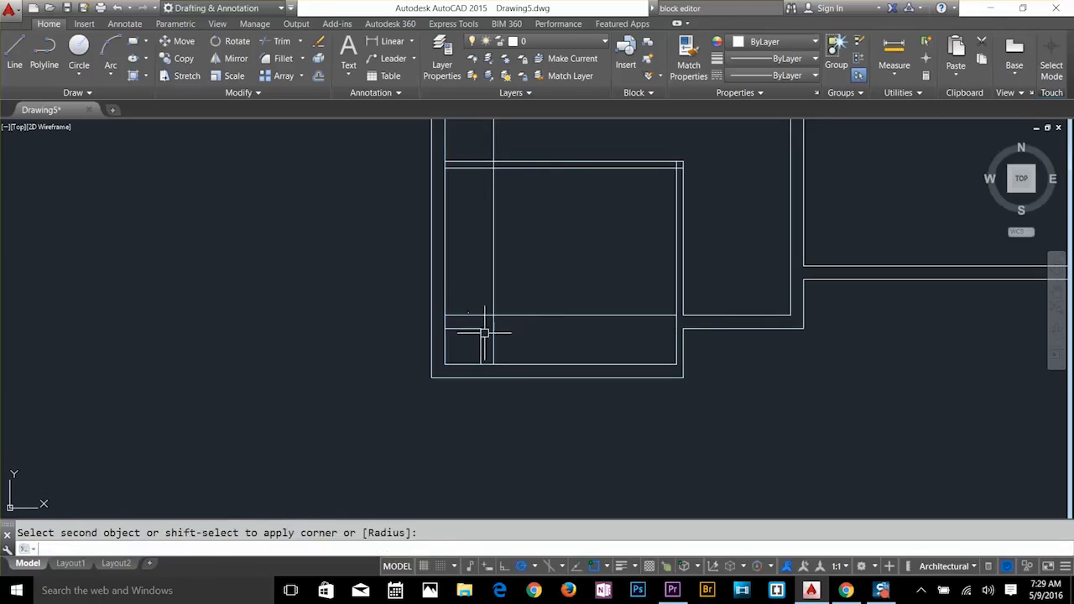
{"action": "key", "text": "Return"}
{"action": "left_click", "coordinate": [492, 329]}
{"action": "left_click", "coordinate": [479, 316]}
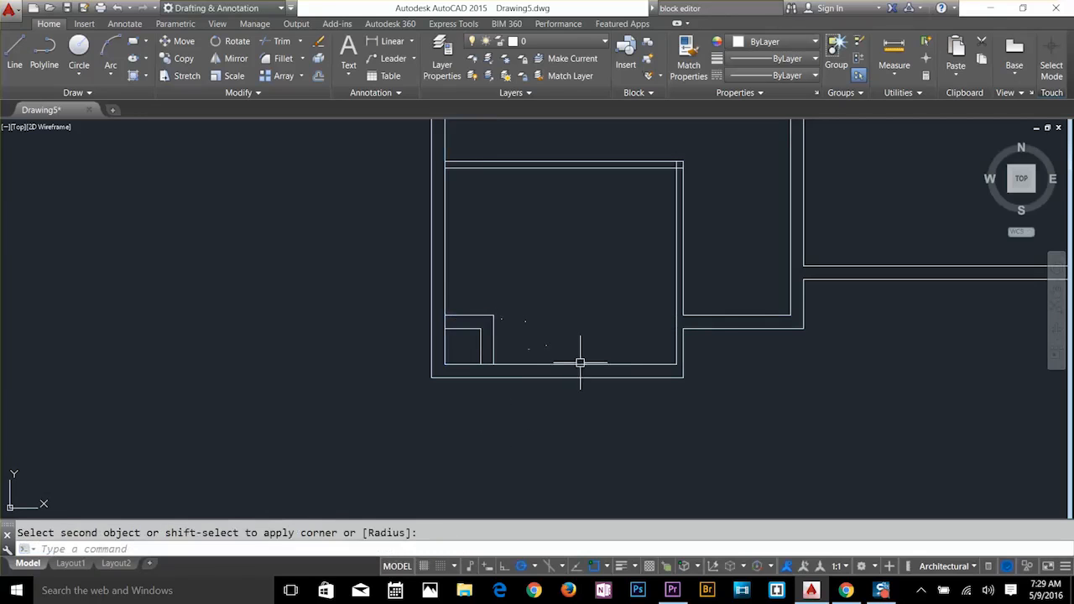
Extend the L-shaped wall's four lines to the outer faces of the bottom and left walls.
{"action": "key", "text": "Escape"}
{"action": "type", "text": "e"}
{"action": "key", "text": "Return"}
{"action": "key", "text": "Return"}
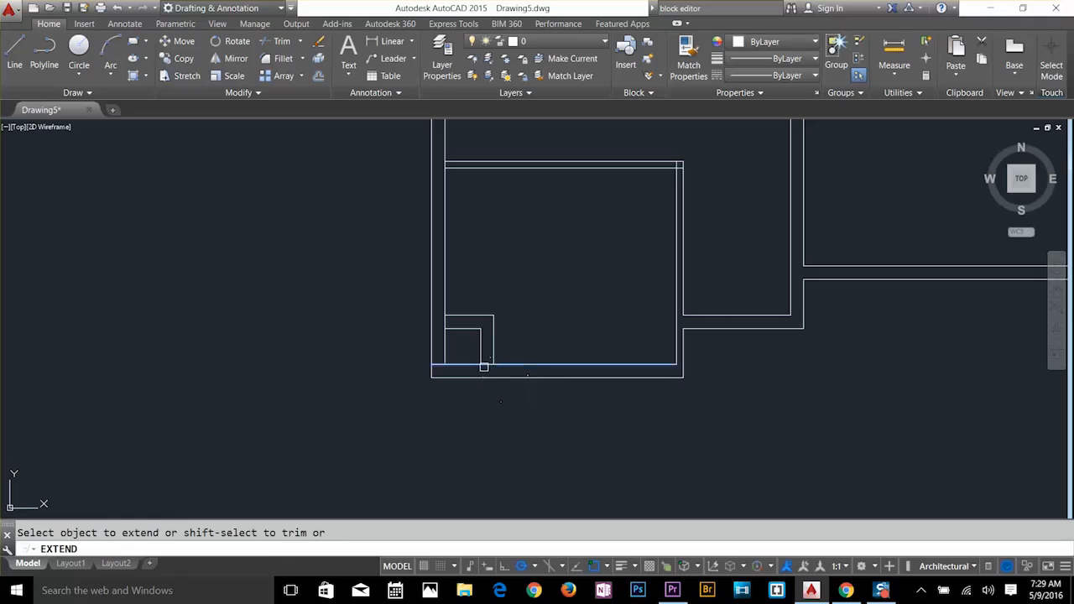
{"action": "key", "text": "Escape"}
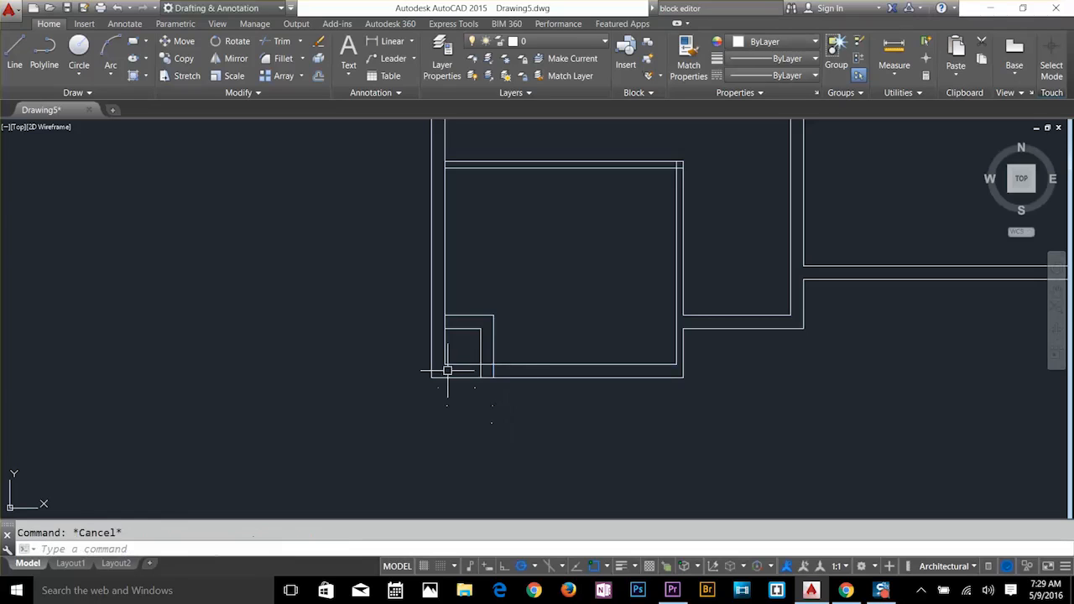
{"action": "key", "text": "Return"}
{"action": "key", "text": "Return"}
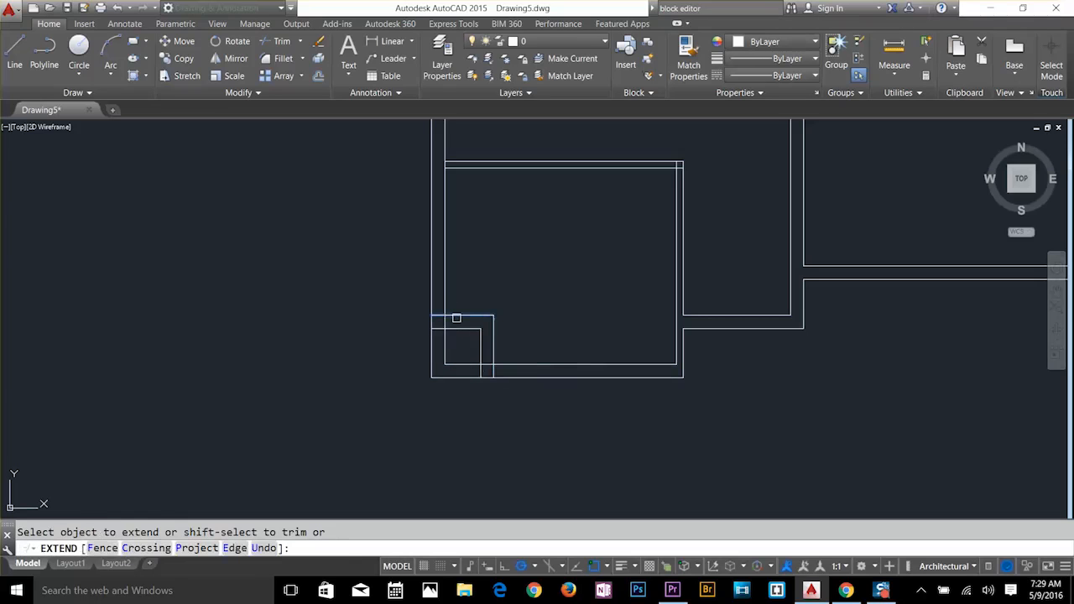
{"action": "key", "text": "Escape"}
Trim the left wall's inner line where it crosses the corner recess below the L-shaped wall.
{"action": "type", "text": "tr"}
{"action": "key", "text": "Return"}
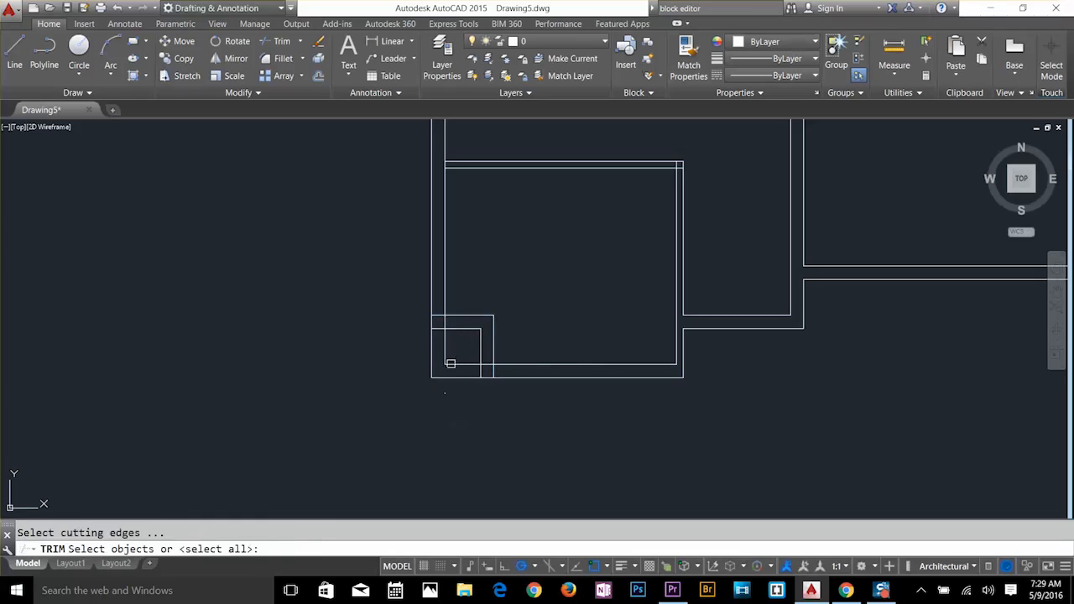
{"action": "key", "text": "Return"}
{"action": "left_click", "coordinate": [436, 343]}
{"action": "key", "text": "Escape"}
{"action": "key", "text": "Escape"}
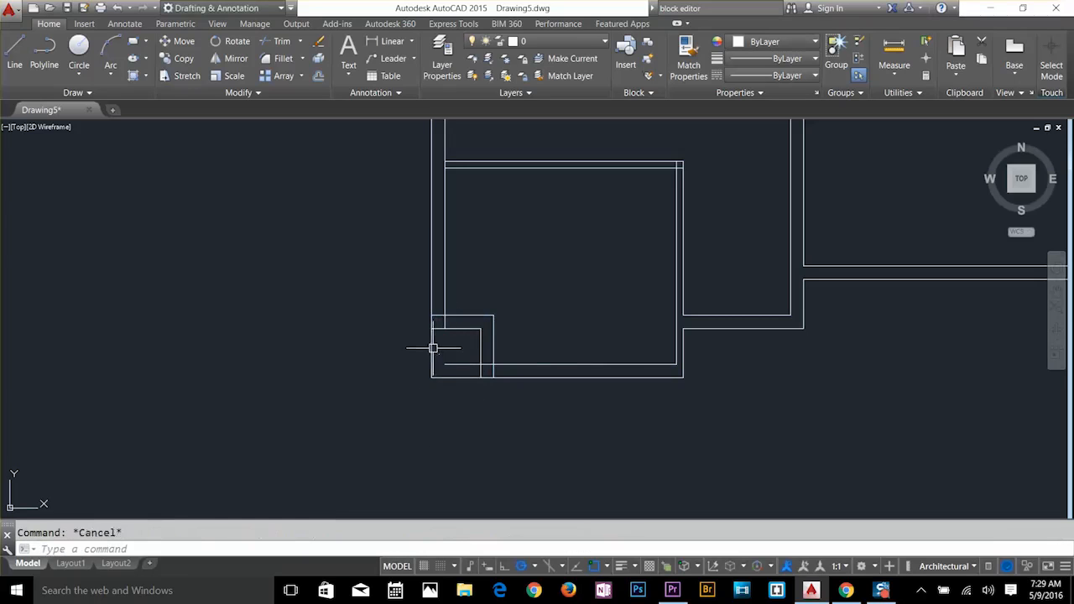
Shorten the left wall's outer line so it ends at the L-shaped wall's lower line, opening the recess.
{"action": "left_click", "coordinate": [433, 347]}
{"action": "key", "text": "Escape"}
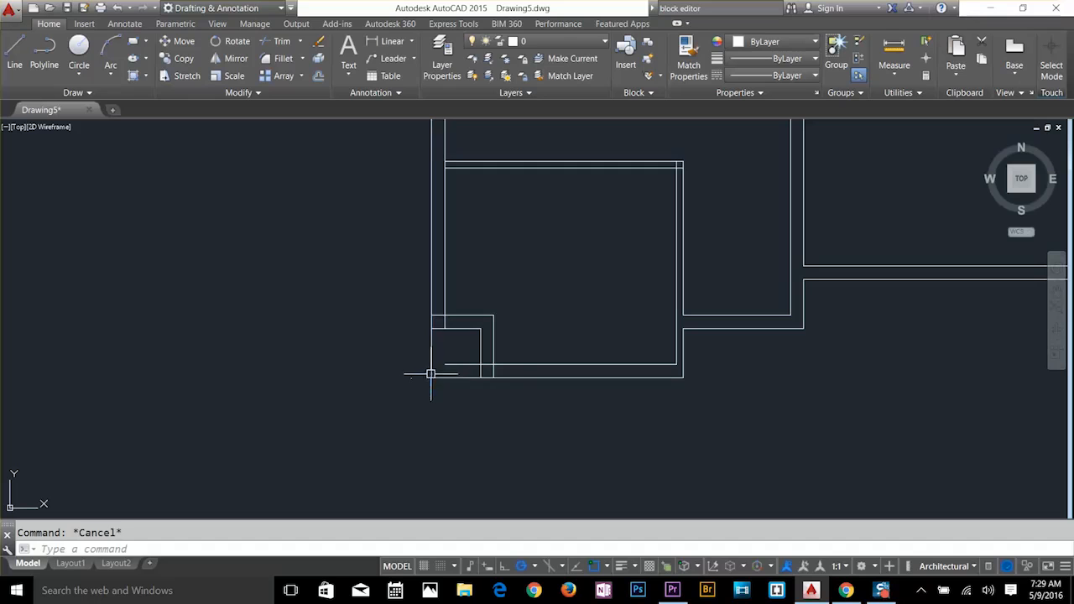
{"action": "left_click", "coordinate": [431, 373]}
{"action": "left_click", "coordinate": [431, 377]}
{"action": "left_click", "coordinate": [431, 324]}
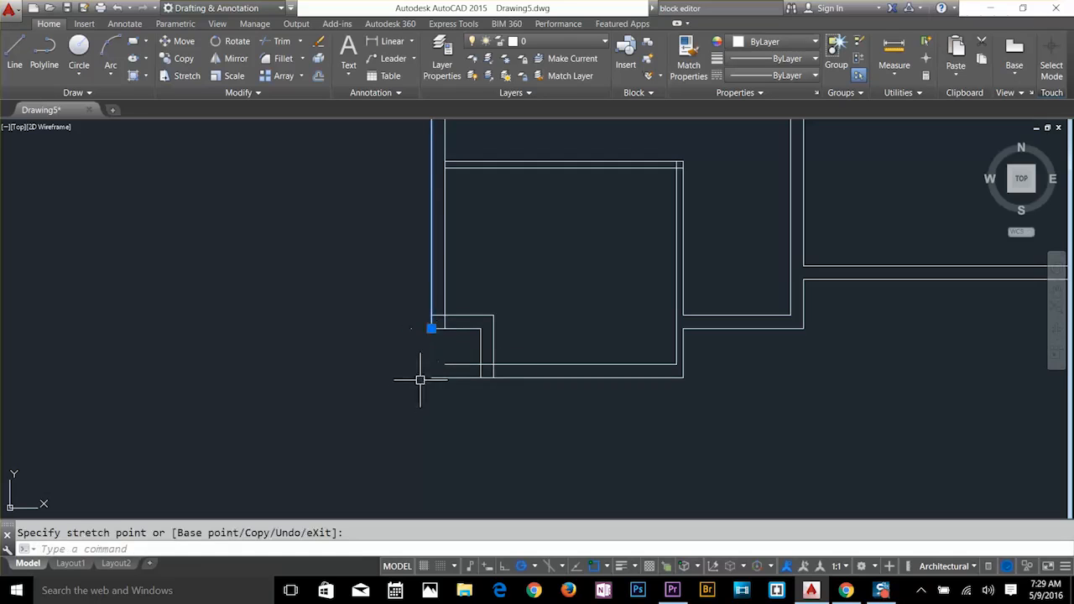
{"action": "key", "text": "Escape"}
Draw a short vertical line at the bottom wall's open left end and fillet it with the wall's inner line to close the end.
{"action": "scroll", "coordinate": [422, 376], "scroll_direction": "up", "scroll_amount": 3}
{"action": "key", "text": "Return"}
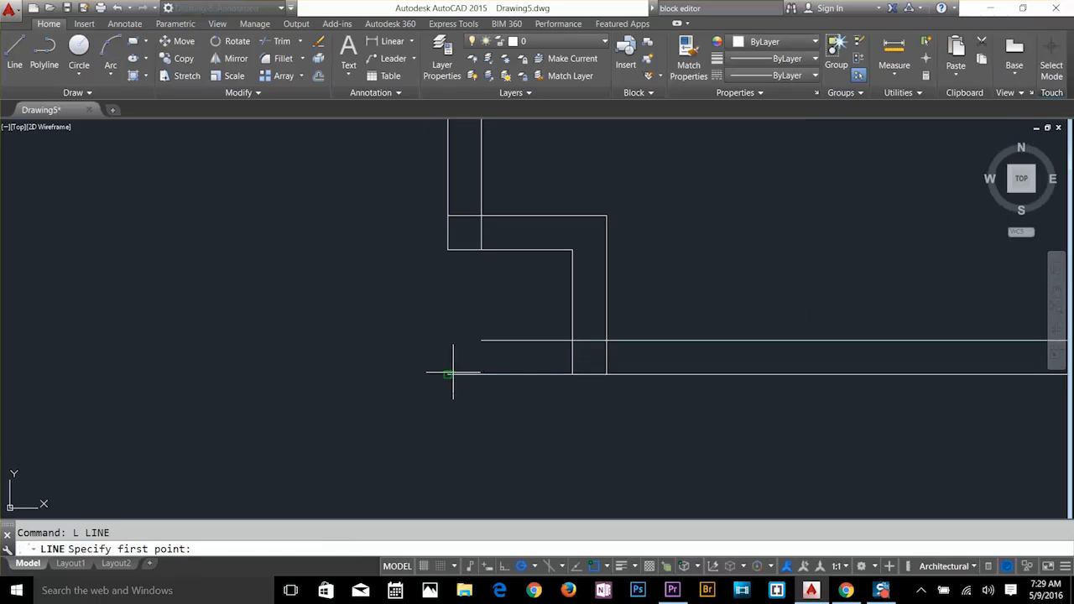
{"action": "left_click", "coordinate": [447, 375]}
{"action": "key", "text": "Escape"}
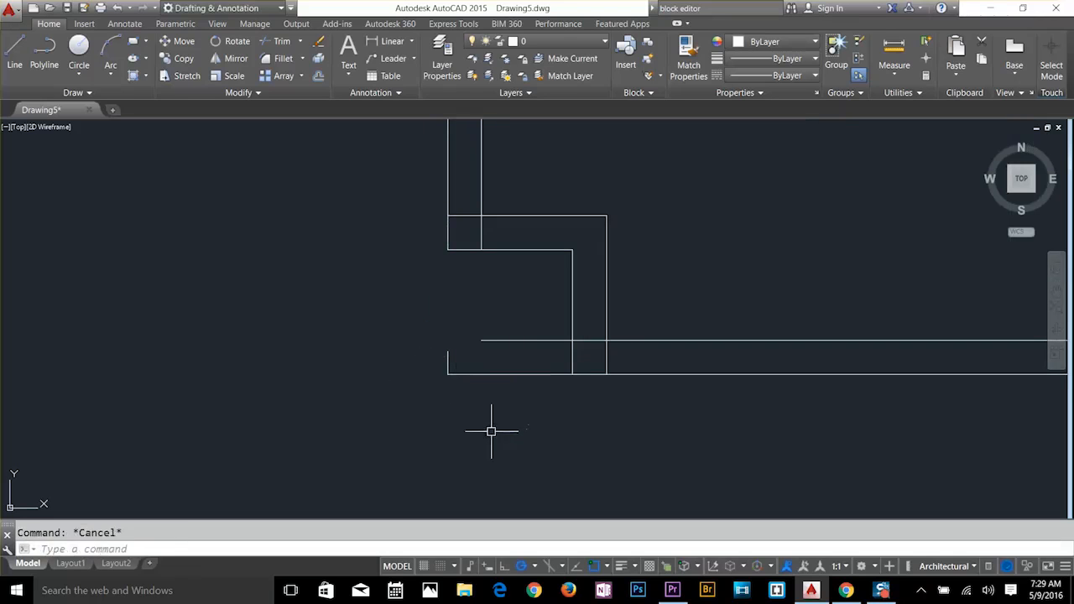
{"action": "type", "text": "f"}
{"action": "key", "text": "Return"}
{"action": "left_click", "coordinate": [447, 355]}
{"action": "left_click", "coordinate": [482, 340]}
{"action": "key", "text": "Escape"}
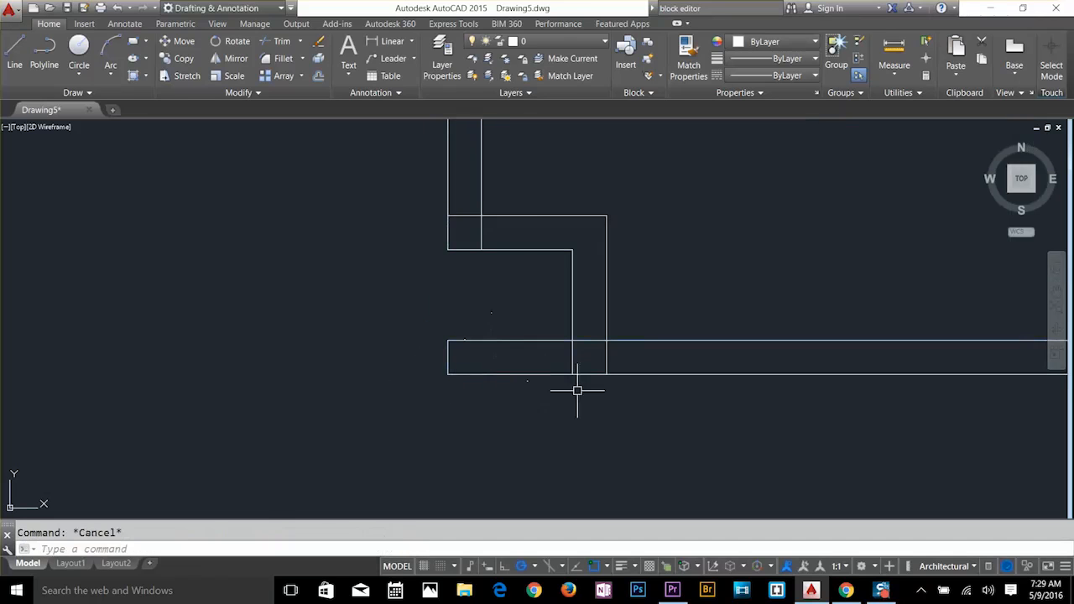
Trim the L-shaped wall's two vertical lines inside the bottom wall's thickness.
{"action": "type", "text": "tr"}
{"action": "key", "text": "Return"}
{"action": "key", "text": "Return"}
{"action": "left_click", "coordinate": [572, 360]}
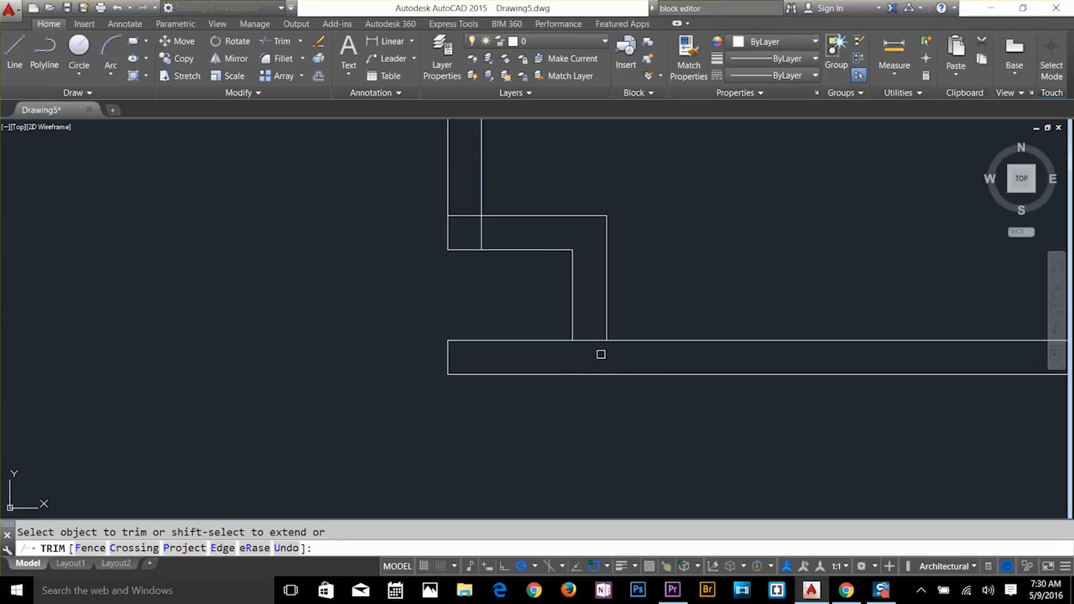
{"action": "scroll", "coordinate": [588, 318], "scroll_direction": "down", "scroll_amount": 3}
{"action": "mouse_move", "coordinate": [587, 319]}
{"action": "middle_mouse_down"}
{"action": "mouse_move", "coordinate": [623, 383]}
{"action": "mouse_move", "coordinate": [619, 240]}
{"action": "mouse_move", "coordinate": [628, 308]}
{"action": "middle_mouse_up"}
{"action": "key", "text": "Escape"}
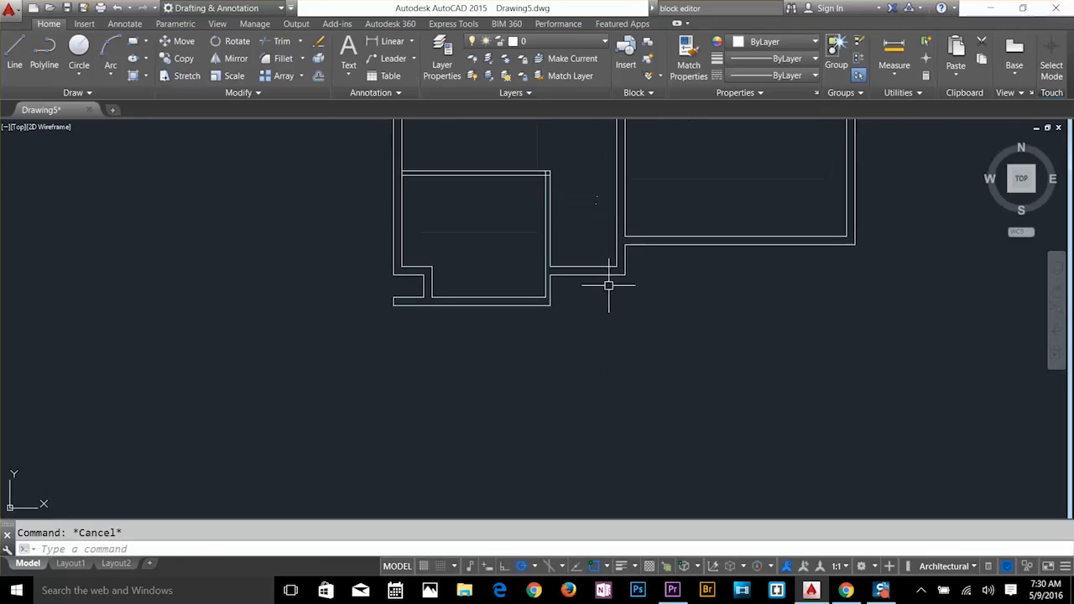
Draw a freehand zigzag polyline of six segments in the empty area below the floor plan and select it.
{"action": "type", "text": "pl"}
{"action": "key", "text": "Escape"}
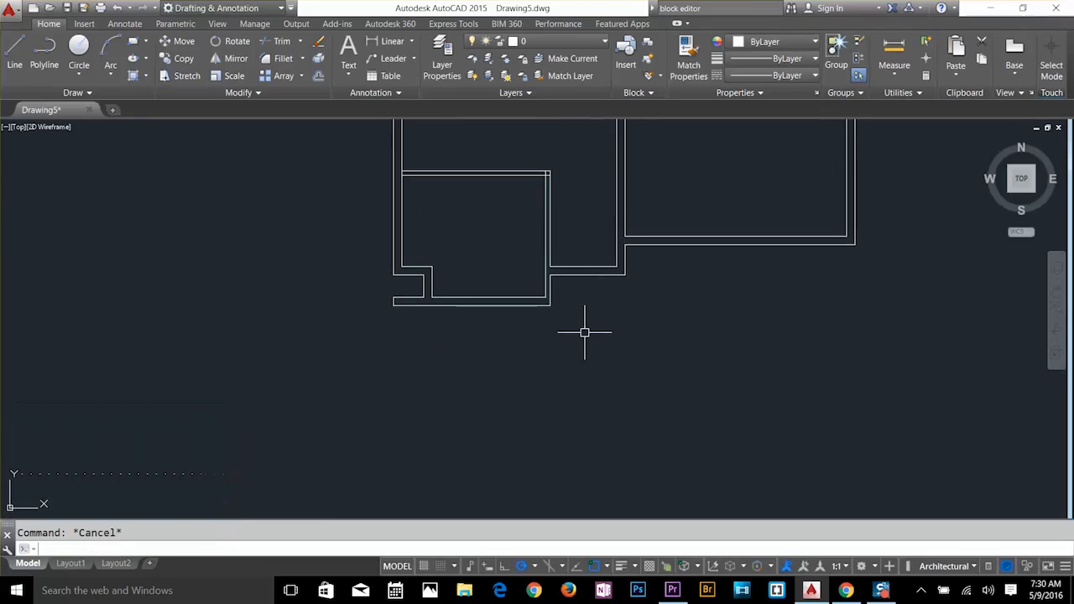
{"action": "type", "text": "pl"}
{"action": "key", "text": "Return"}
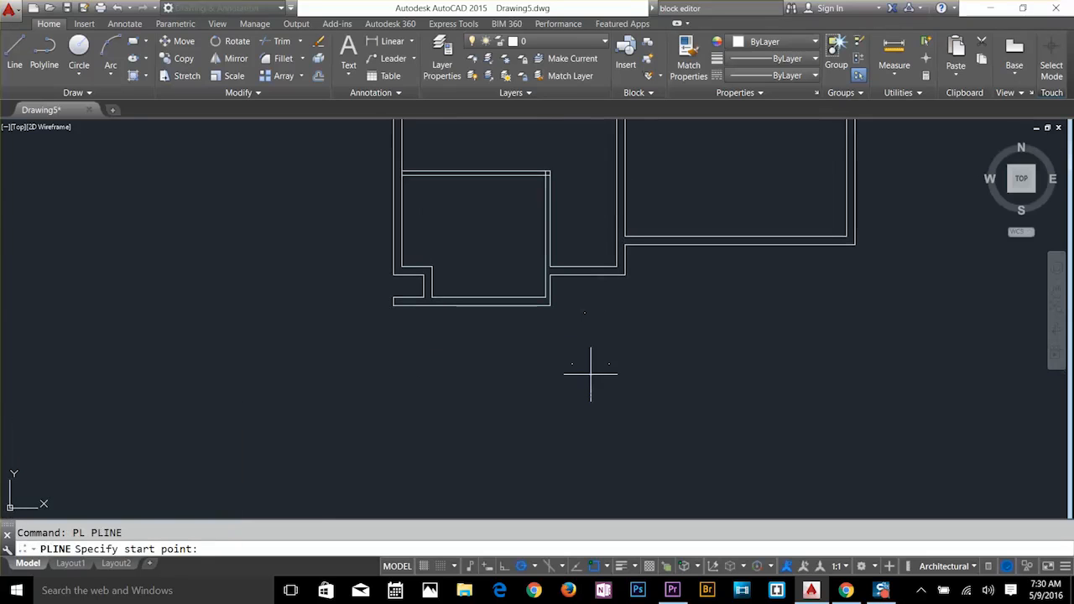
{"action": "left_click", "coordinate": [528, 397]}
{"action": "left_click", "coordinate": [635, 330]}
{"action": "left_click", "coordinate": [651, 442]}
{"action": "left_click", "coordinate": [787, 365]}
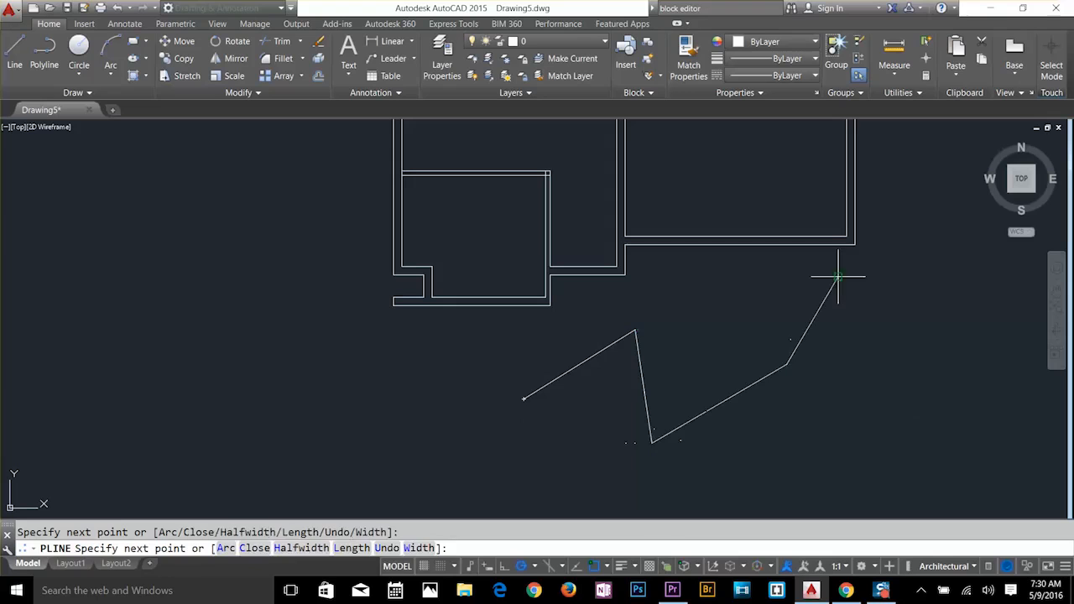
{"action": "left_click", "coordinate": [838, 278]}
{"action": "left_click", "coordinate": [895, 411]}
{"action": "key", "text": "Return"}
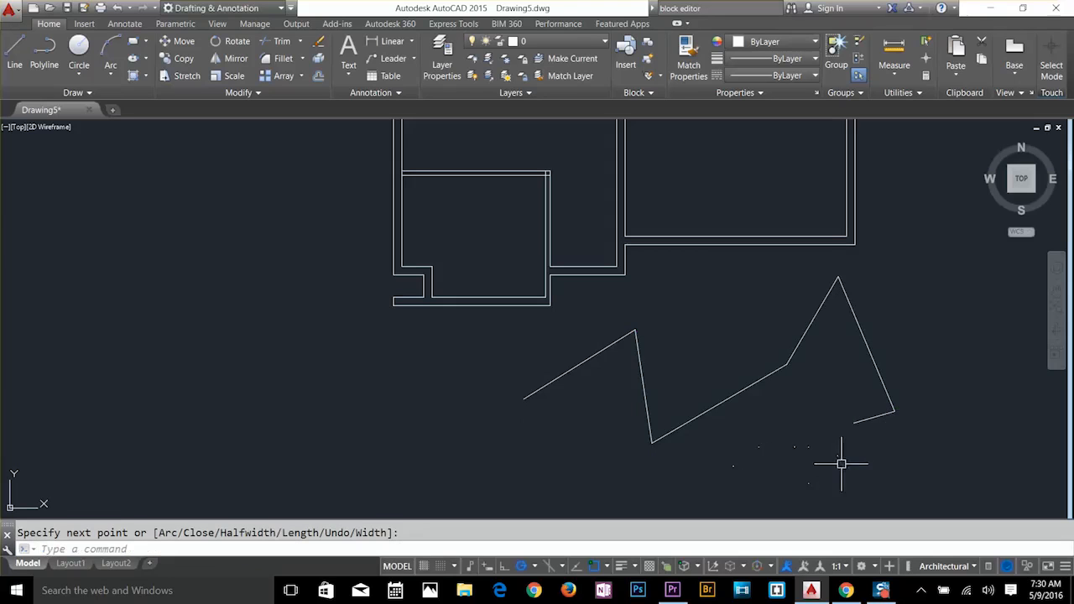
{"action": "left_click", "coordinate": [872, 421]}
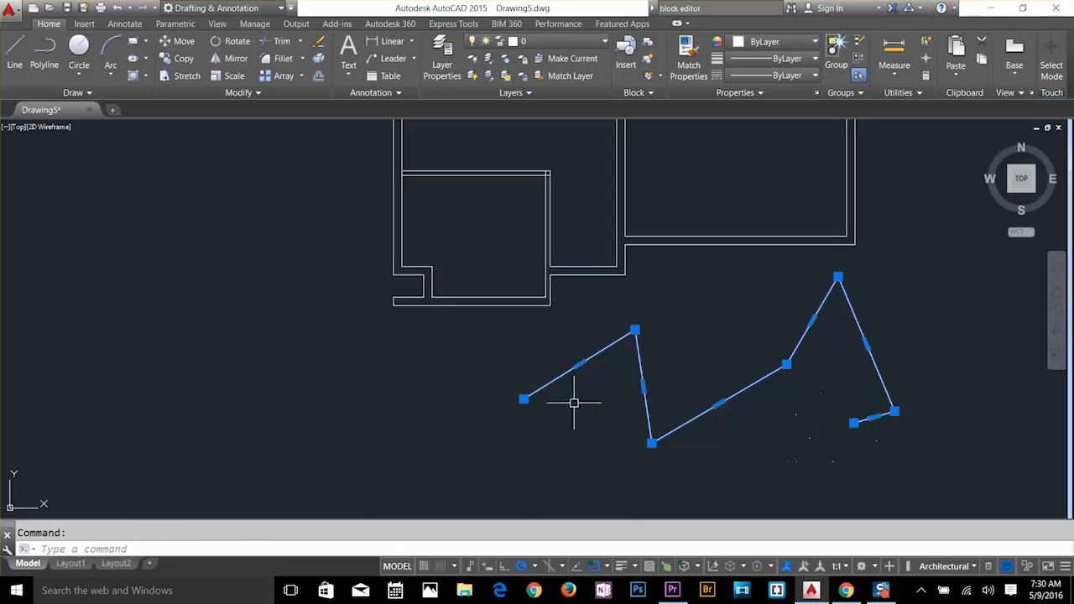
Draw a freehand zigzag of five connected line segments in the empty area beside the polyline and select its last segment alone.
{"action": "key", "text": "Escape"}
{"action": "type", "text": "l"}
{"action": "key", "text": "Return"}
{"action": "left_click", "coordinate": [109, 476]}
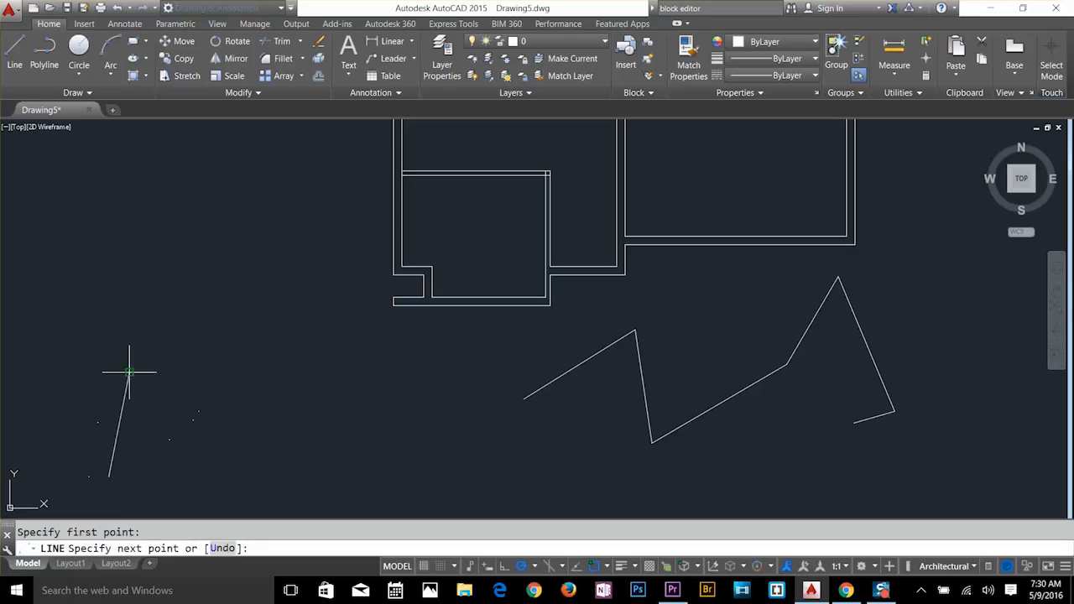
{"action": "left_click", "coordinate": [129, 373]}
{"action": "left_click", "coordinate": [211, 438]}
{"action": "left_click", "coordinate": [303, 376]}
{"action": "left_click", "coordinate": [337, 441]}
{"action": "left_click", "coordinate": [412, 415]}
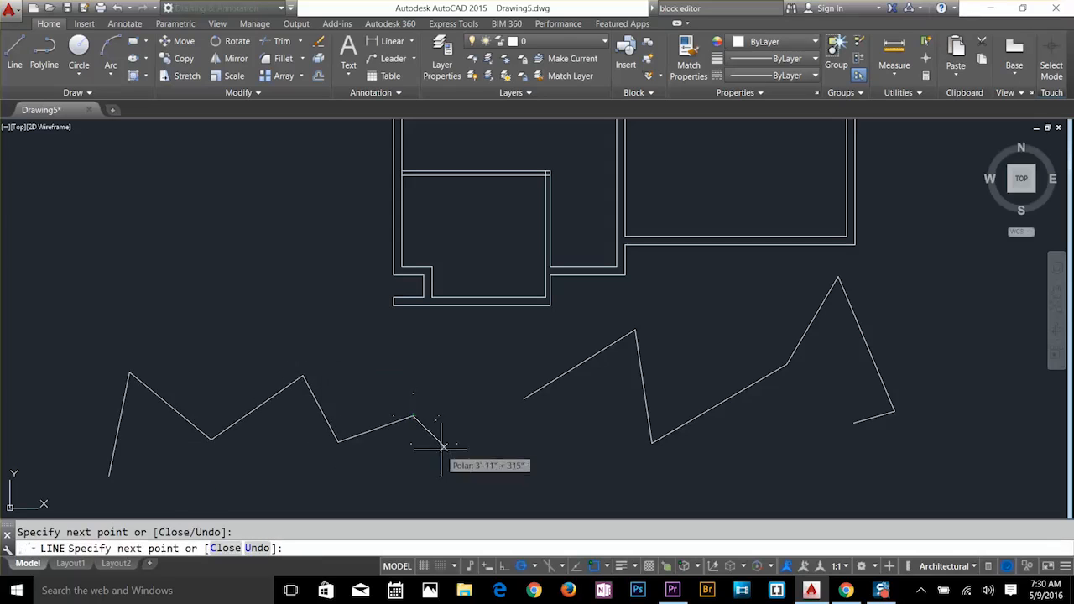
{"action": "key", "text": "Return"}
{"action": "key", "text": "Escape"}
{"action": "left_click", "coordinate": [399, 426]}
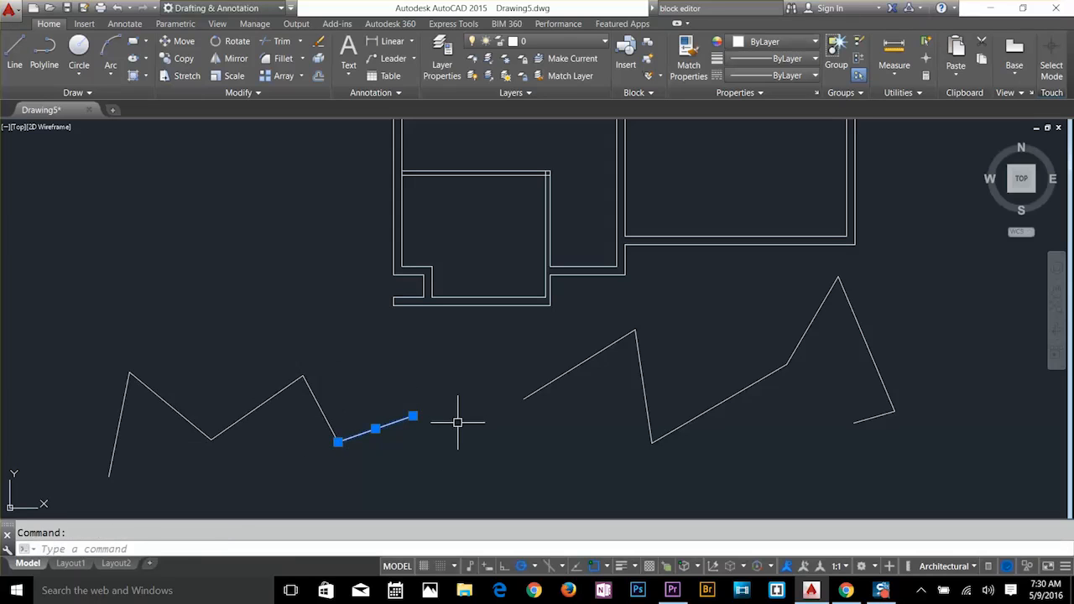
{"action": "key", "text": "Escape"}
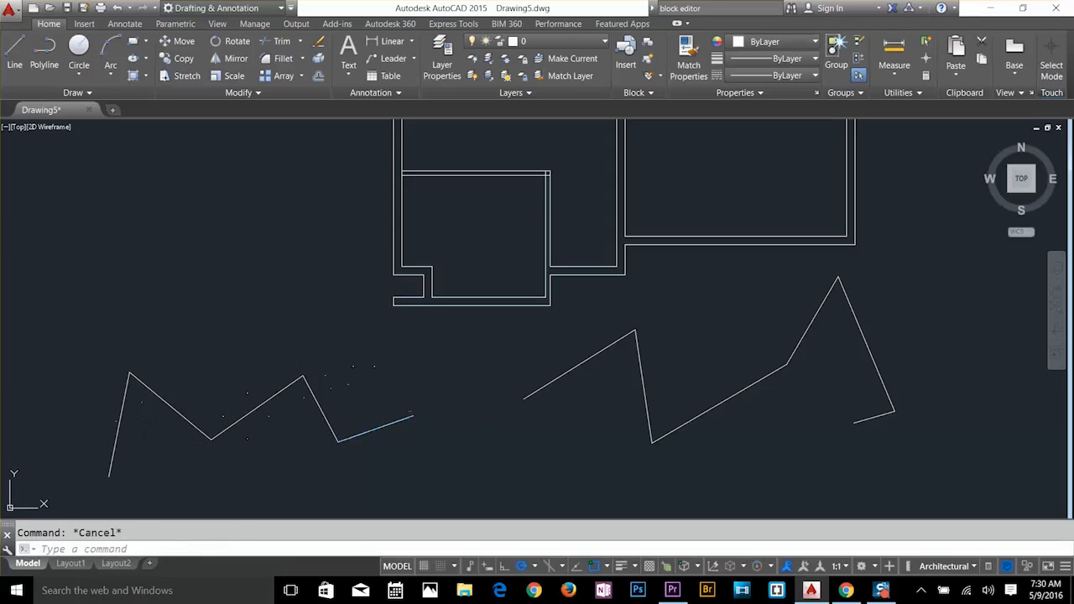
Erase the five zigzag line segments and the zigzag polyline below the floor plan.
{"action": "left_click", "coordinate": [383, 380]}
{"action": "left_click", "coordinate": [120, 448]}
{"action": "key", "text": "Delete"}
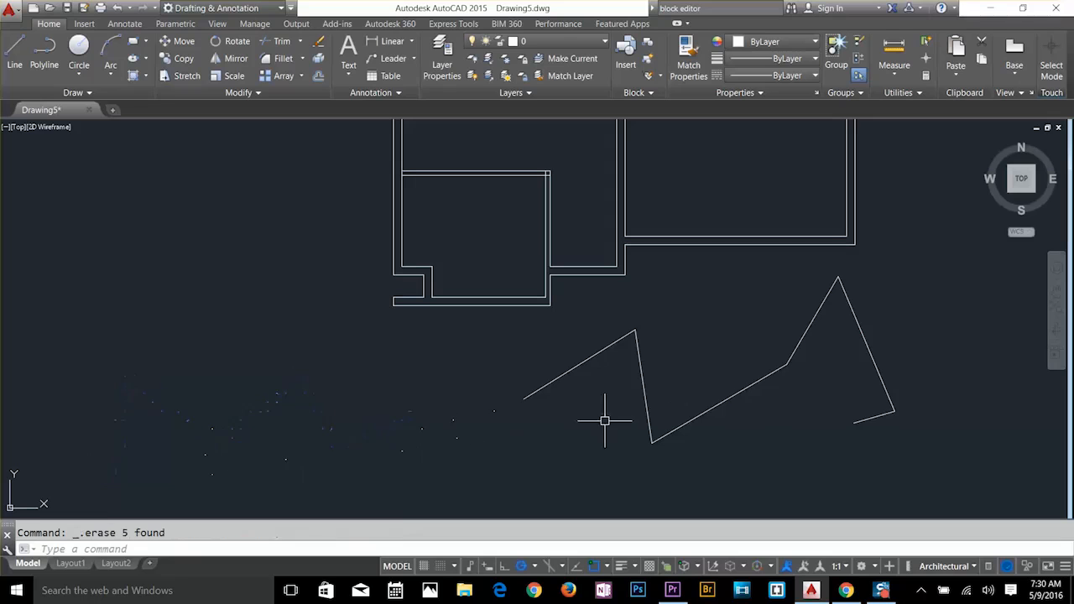
{"action": "left_click", "coordinate": [882, 328]}
{"action": "left_click", "coordinate": [701, 380]}
{"action": "key", "text": "Delete"}
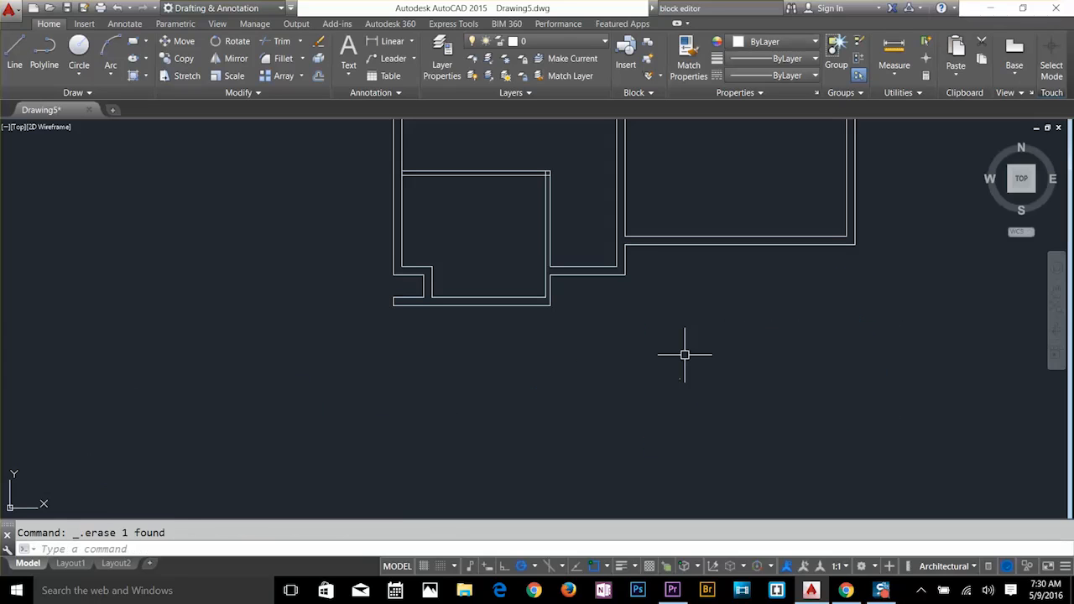
Draw a polyline from the bottom wall's outer right corner 4' down, across in line with the neighbouring wall corner, and up to that corner.
{"action": "type", "text": "pl"}
{"action": "key", "text": "Return"}
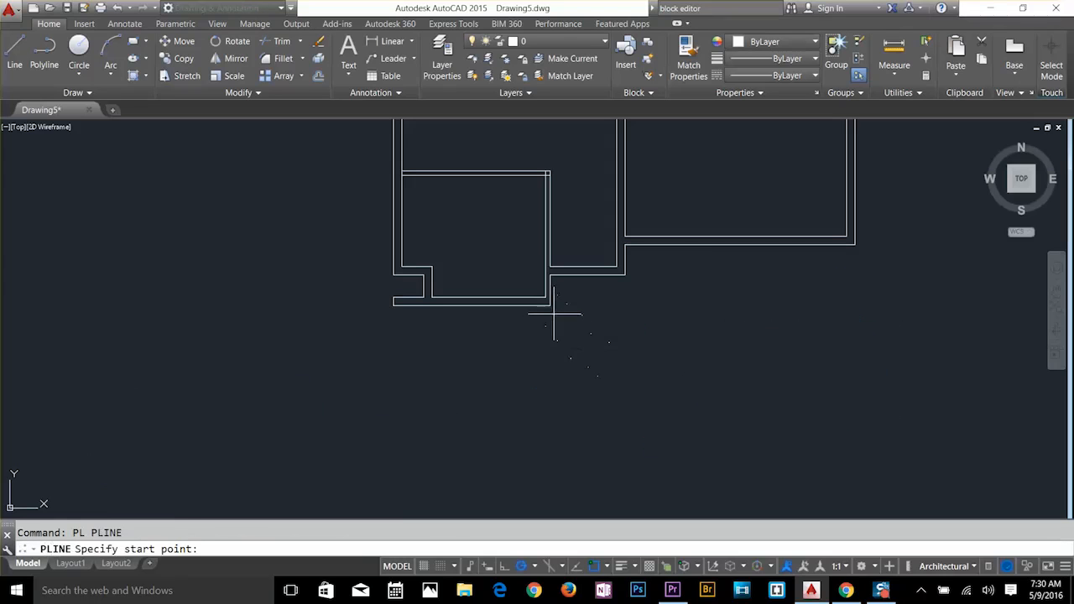
{"action": "left_click", "coordinate": [549, 305]}
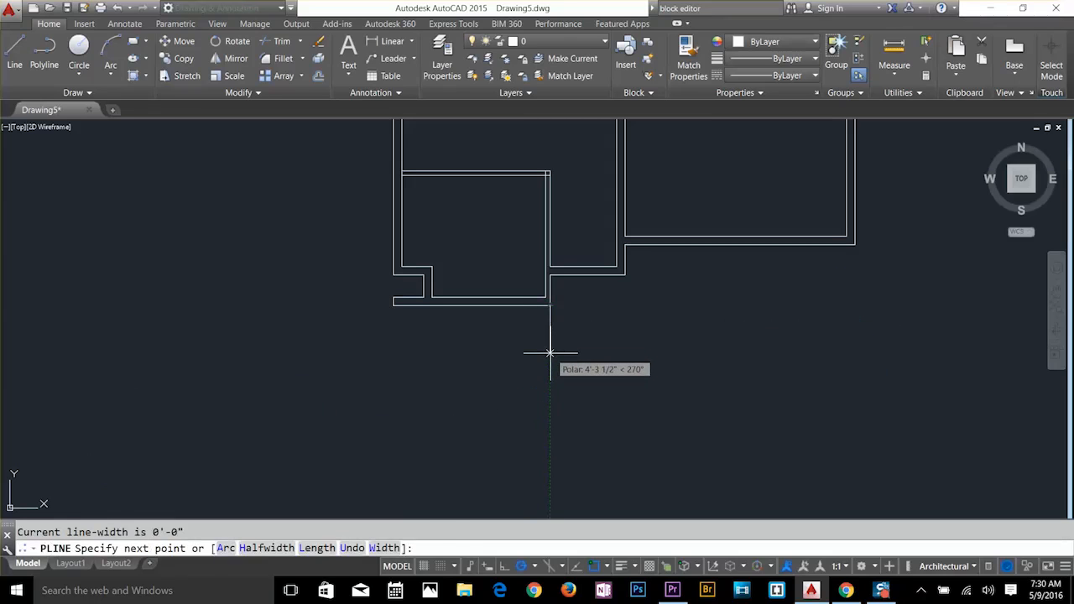
{"action": "type", "text": "4'"}
{"action": "key", "text": "Return"}
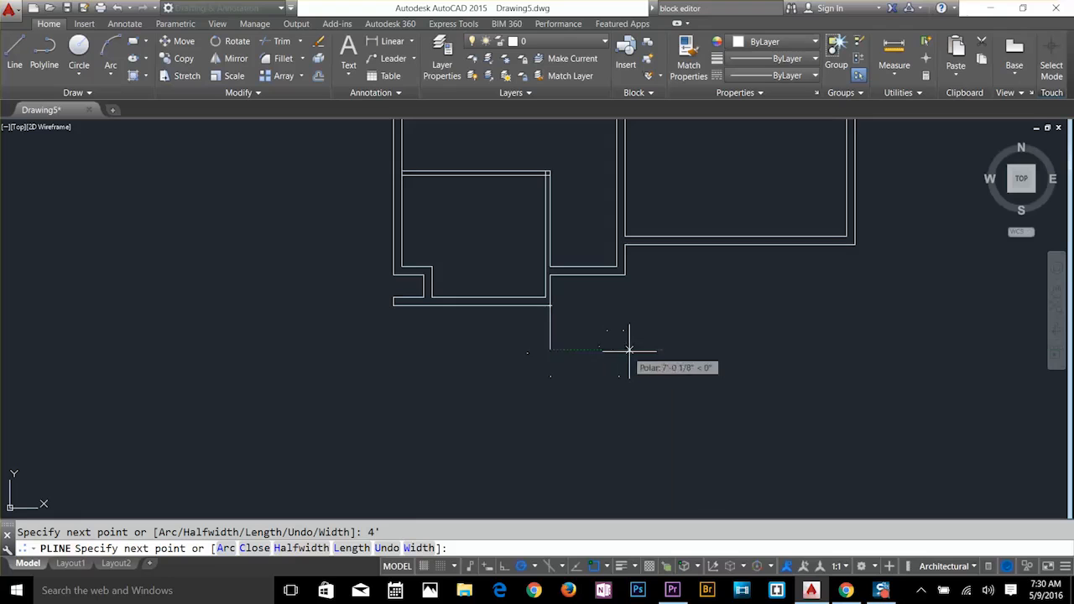
{"action": "scroll", "coordinate": [631, 290], "scroll_direction": "up", "scroll_amount": 2}
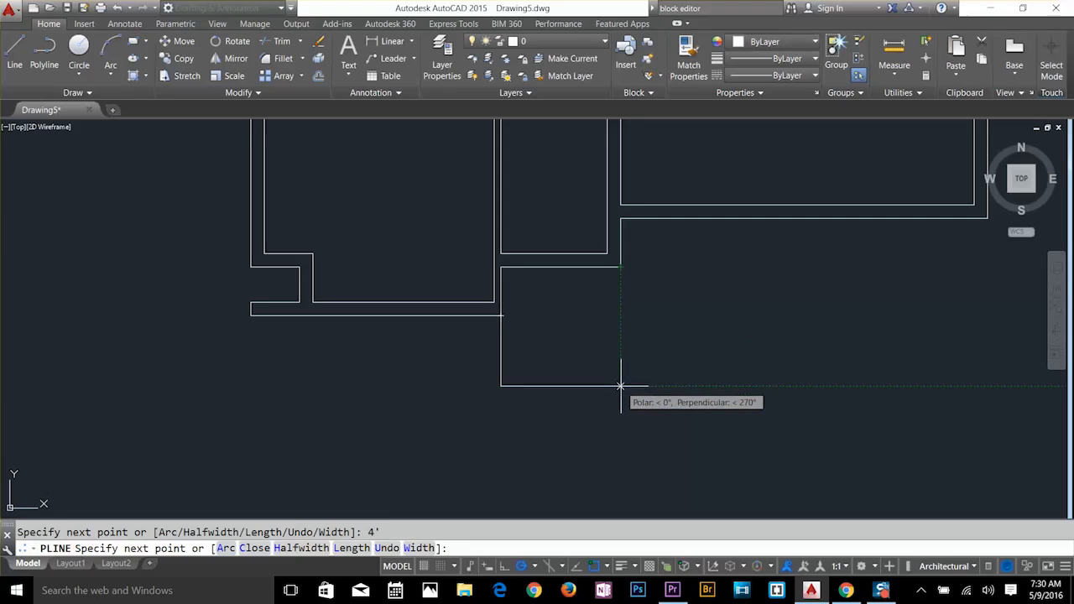
{"action": "left_click", "coordinate": [621, 386]}
{"action": "left_click", "coordinate": [621, 266]}
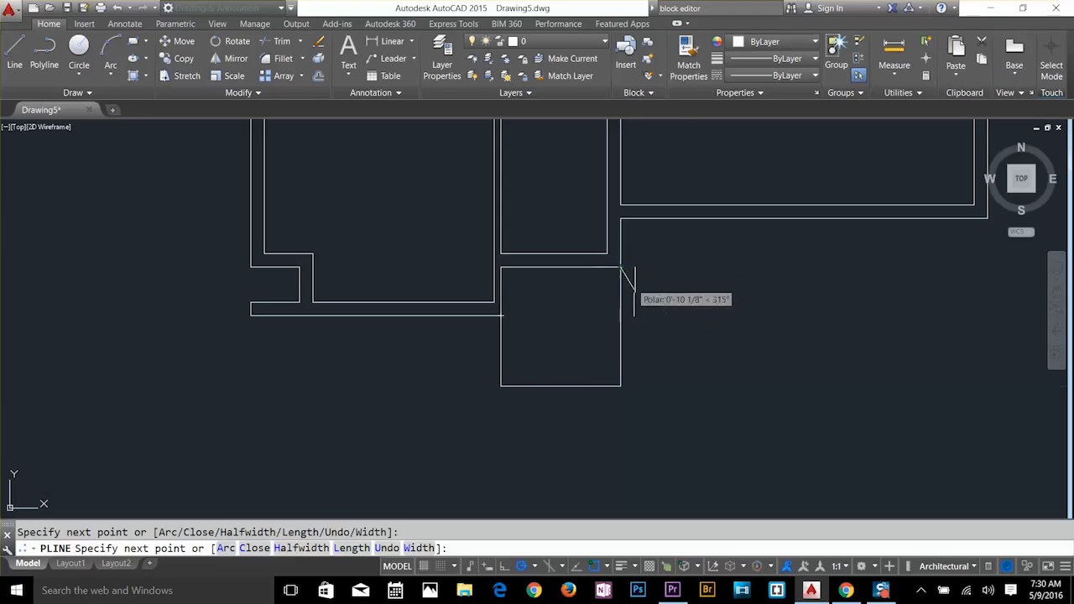
{"action": "key", "text": "Escape"}
Draw a polyline from the top wall's outer right corner 4' to the right, then straight down to the setback wall's outer line.
{"action": "scroll", "coordinate": [616, 367], "scroll_direction": "up", "scroll_amount": 2}
{"action": "scroll", "coordinate": [627, 313], "scroll_direction": "down", "scroll_amount": 3}
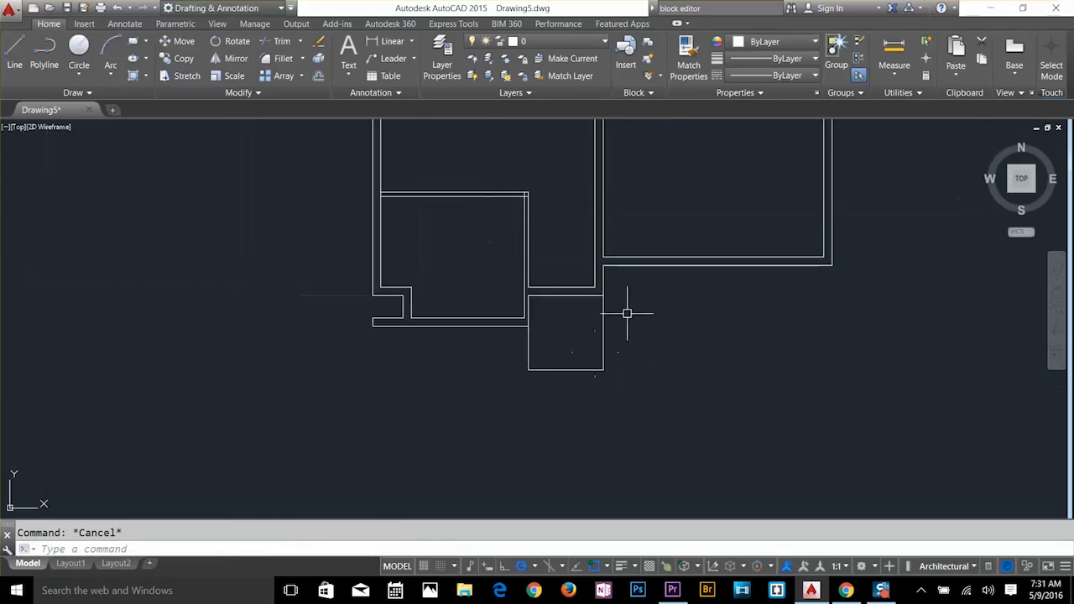
{"action": "middle_click_drag", "start_coordinate": [682, 283], "coordinate": [628, 422]}
{"action": "scroll", "coordinate": [529, 255], "scroll_direction": "down", "scroll_amount": 2}
{"action": "middle_click_drag", "start_coordinate": [529, 255], "coordinate": [559, 485]}
{"action": "middle_click_drag", "start_coordinate": [642, 247], "coordinate": [660, 455]}
{"action": "scroll", "coordinate": [616, 300], "scroll_direction": "up", "scroll_amount": 2}
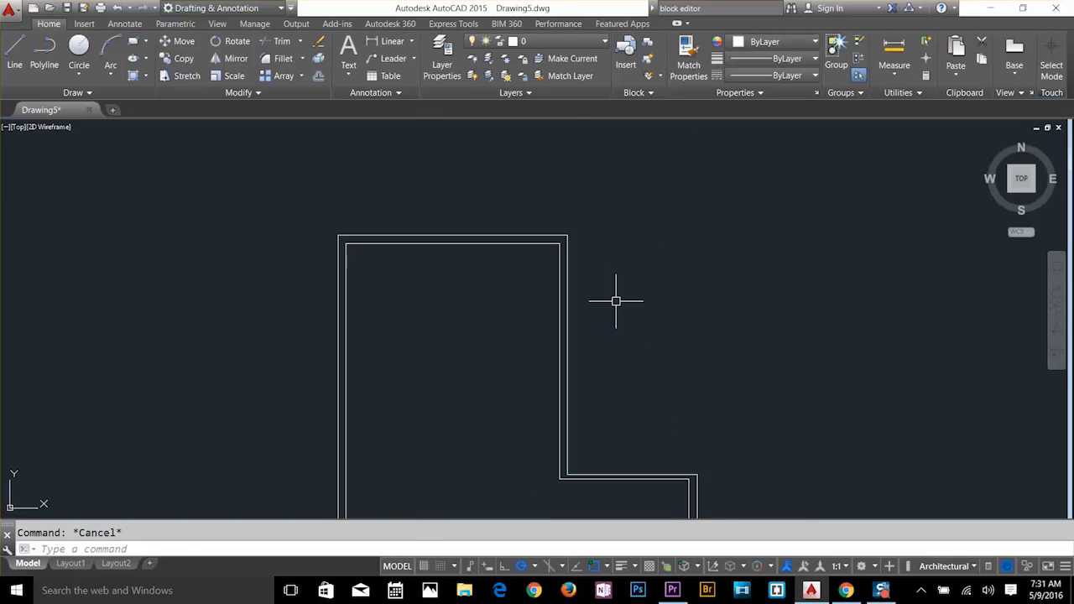
{"action": "type", "text": "pl"}
{"action": "key", "text": "Return"}
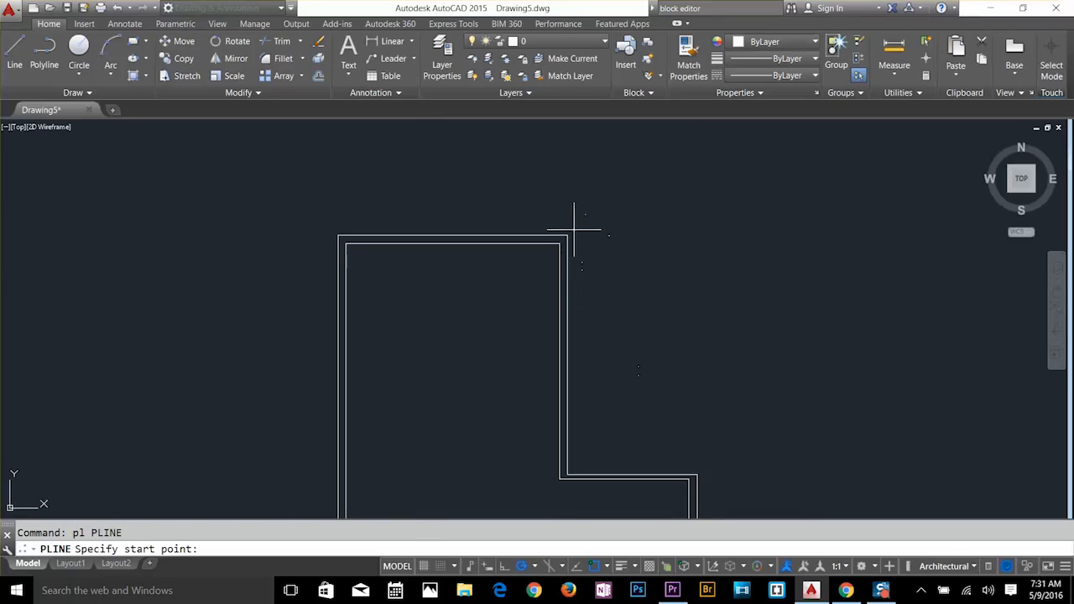
{"action": "left_click", "coordinate": [568, 235]}
{"action": "type", "text": "4"}
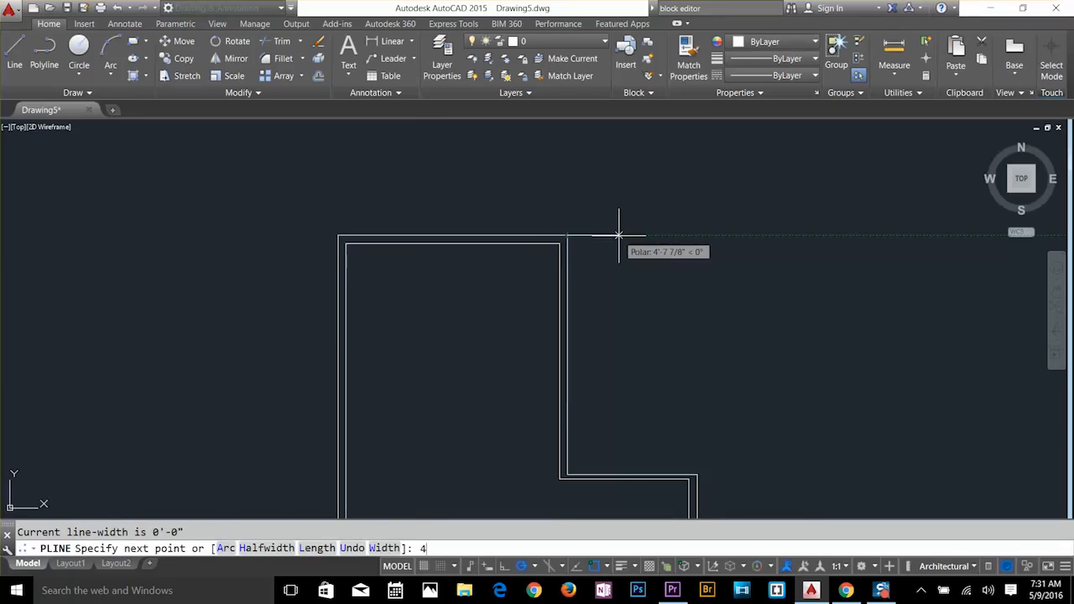
{"action": "type", "text": "'"}
{"action": "key", "text": "Return"}
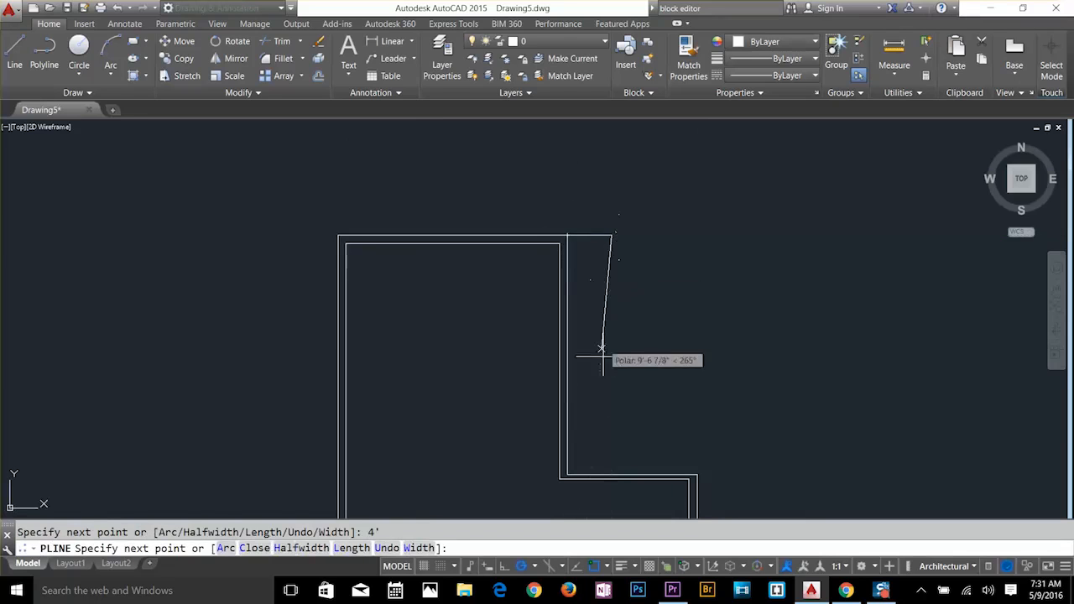
{"action": "left_click", "coordinate": [612, 475]}
{"action": "key", "text": "Return"}
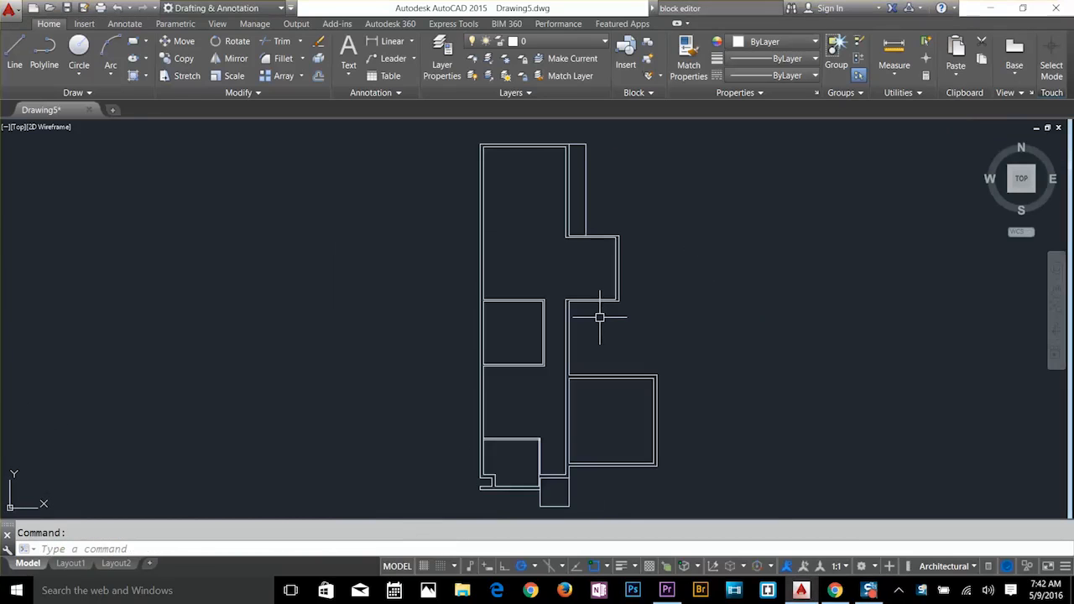
{"action": "left_click", "coordinate": [623, 361]}
{"action": "left_click", "coordinate": [614, 382]}
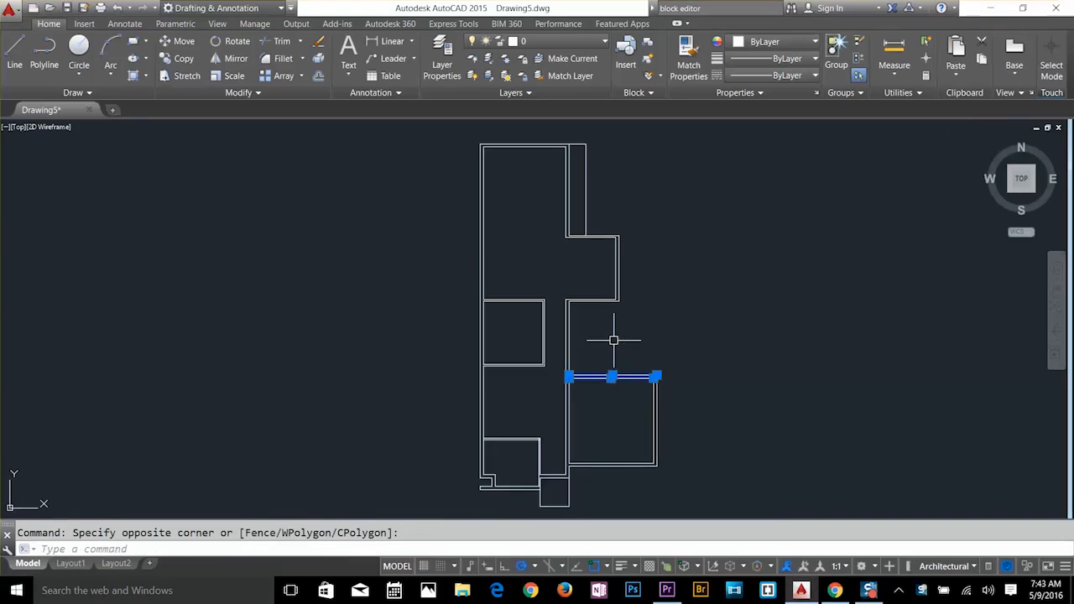
{"action": "key", "text": "Escape"}
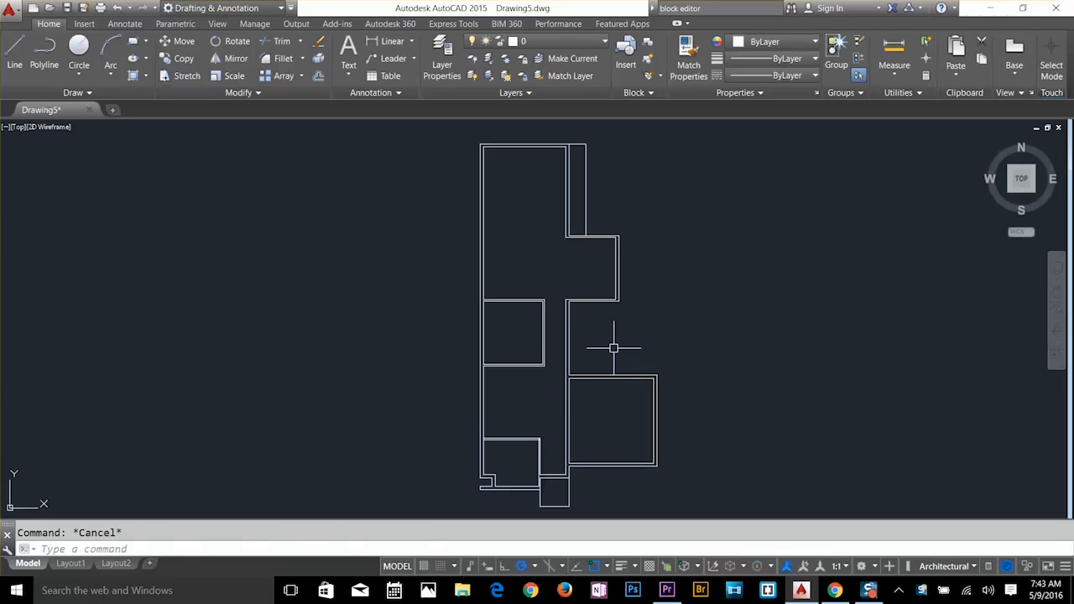
{"action": "left_click", "coordinate": [620, 353]}
{"action": "left_click", "coordinate": [605, 391]}
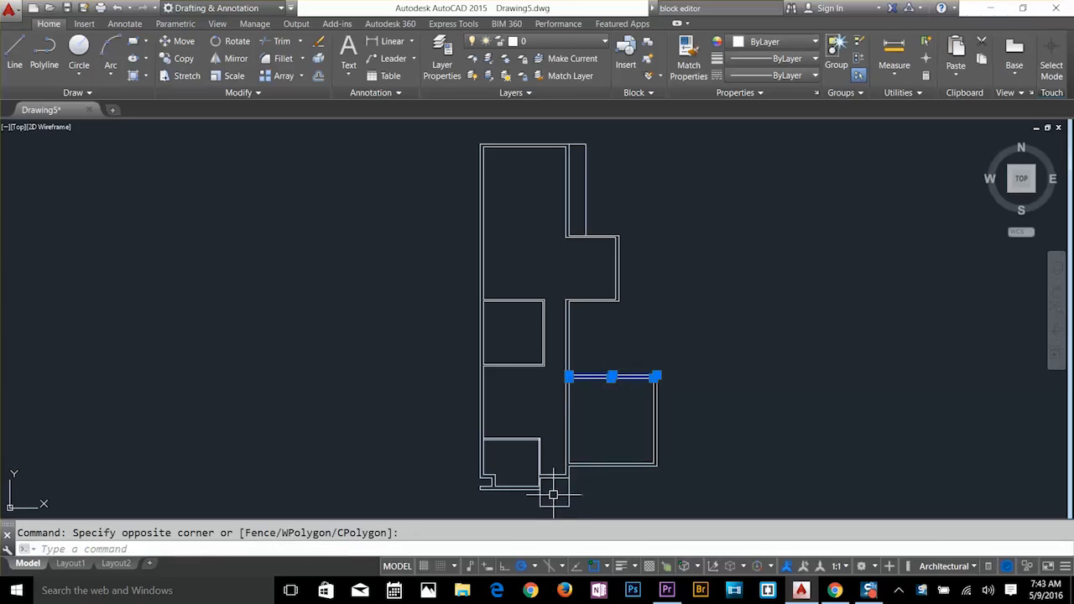
{"action": "key", "text": "Escape"}
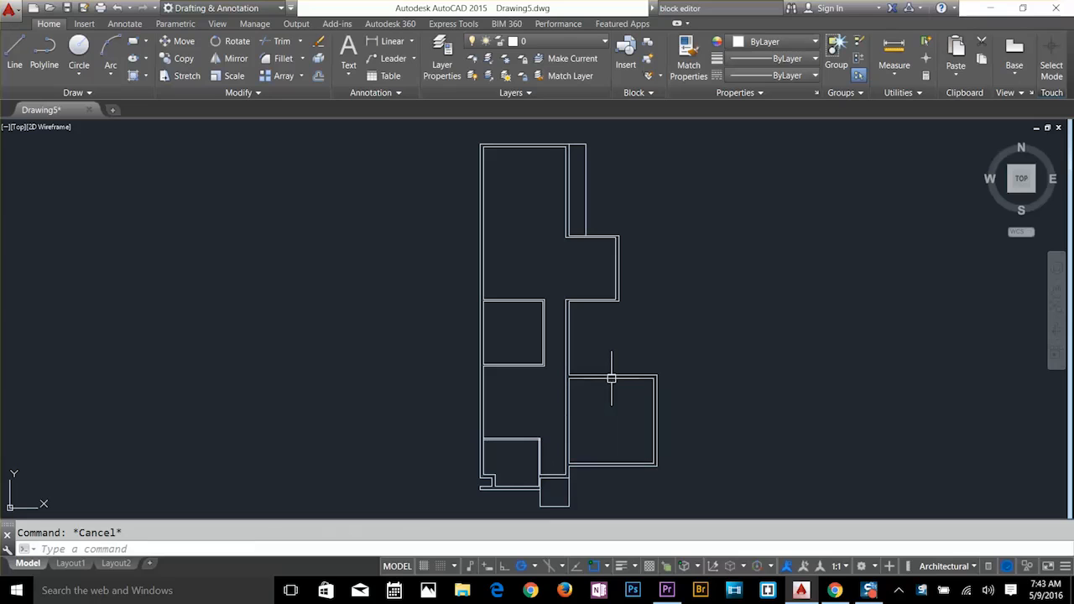
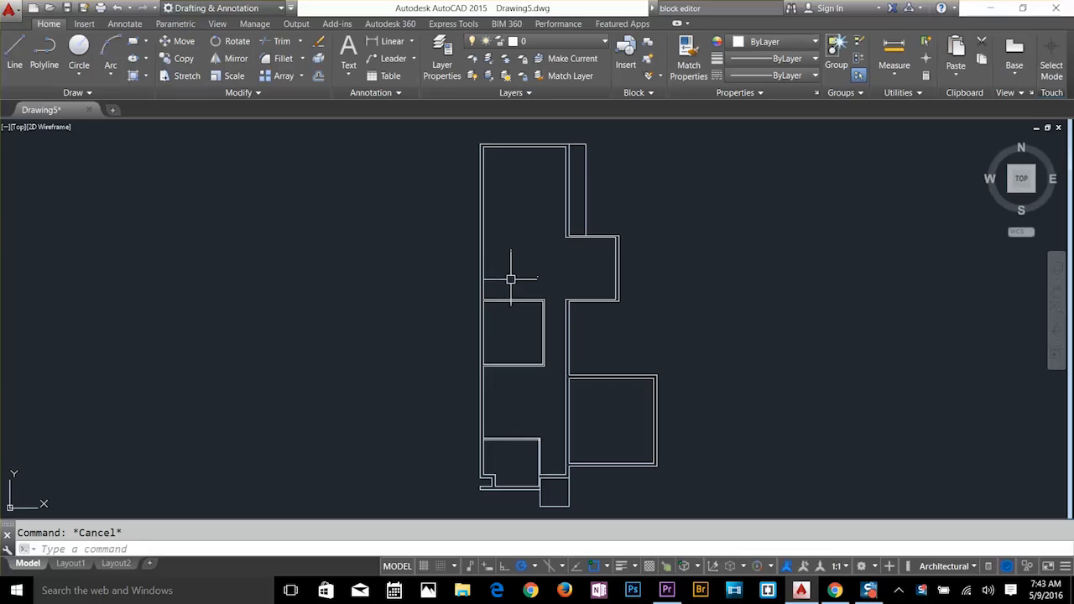
{"action": "scroll", "coordinate": [571, 474], "scroll_direction": "up", "scroll_amount": 5}
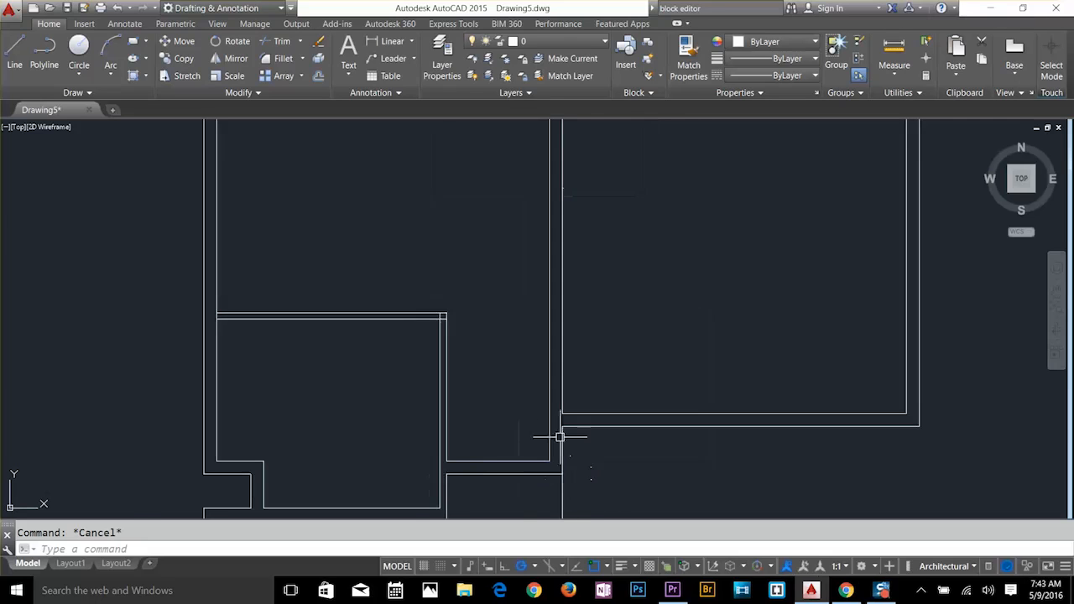
{"action": "scroll", "coordinate": [480, 475], "scroll_direction": "up", "scroll_amount": 2}
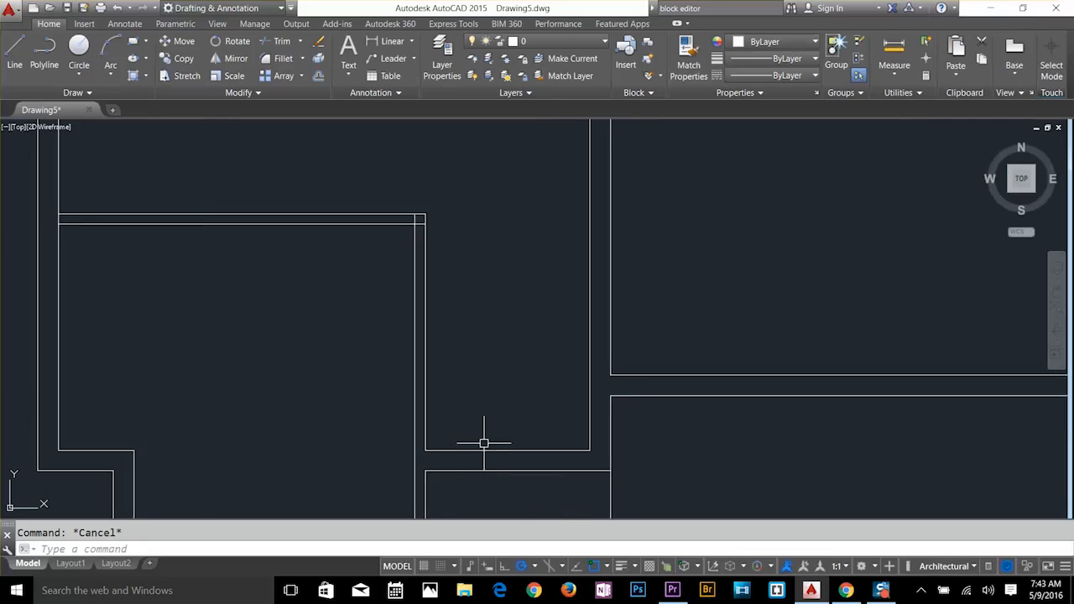
{"action": "scroll", "coordinate": [483, 443], "scroll_direction": "down", "scroll_amount": 2}
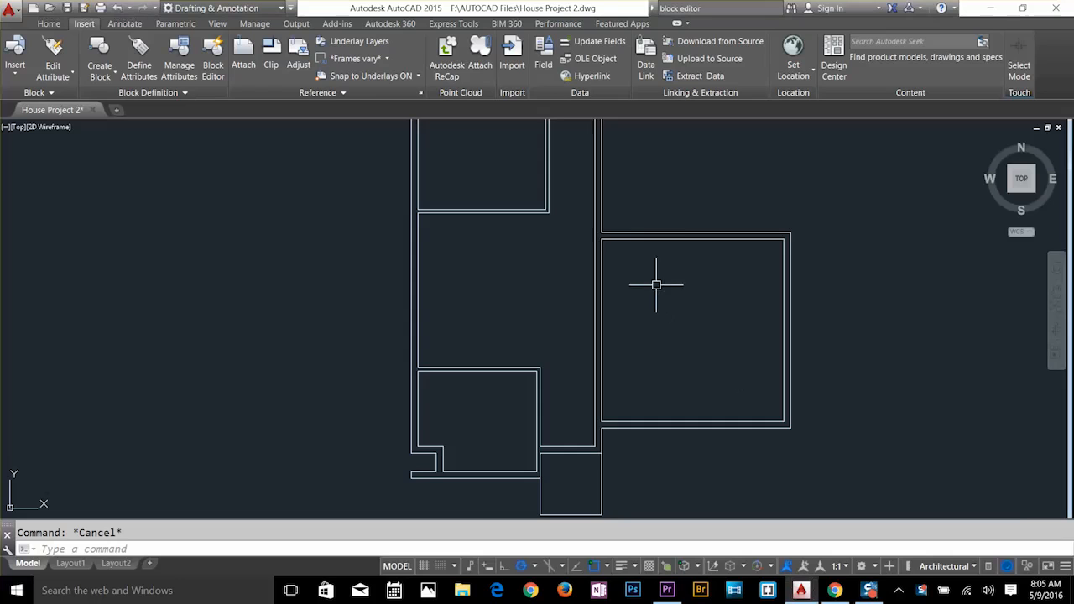
Offset the left inner wall line of the large right-hand room by 4.5" into the room.
{"action": "scroll", "coordinate": [629, 220], "scroll_direction": "up", "scroll_amount": 6}
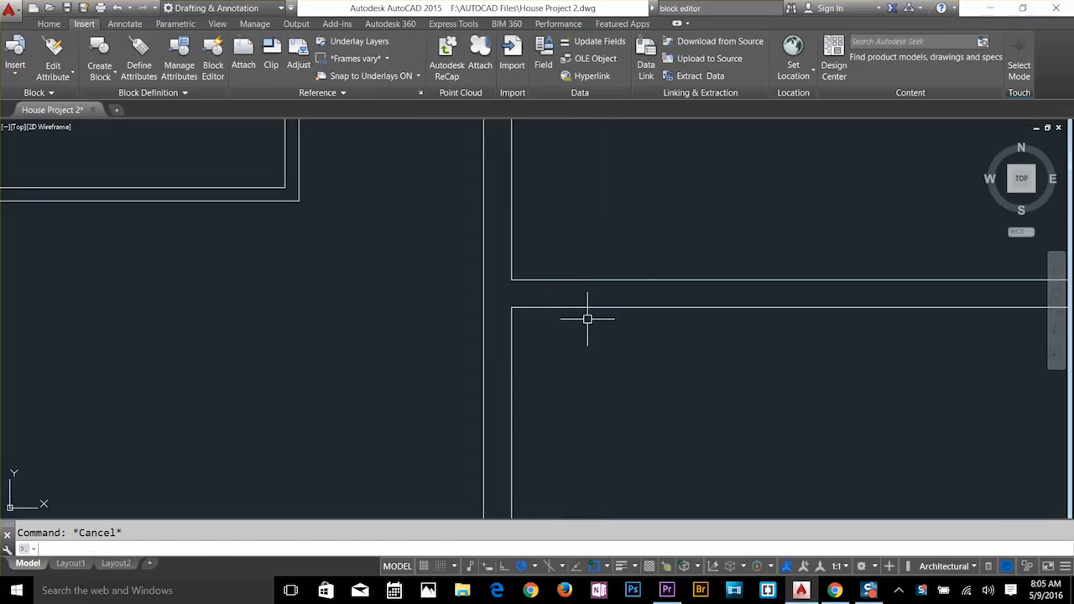
{"action": "type", "text": "o"}
{"action": "key", "text": "Return"}
{"action": "type", "text": "4.5"}
{"action": "key", "text": "Return"}
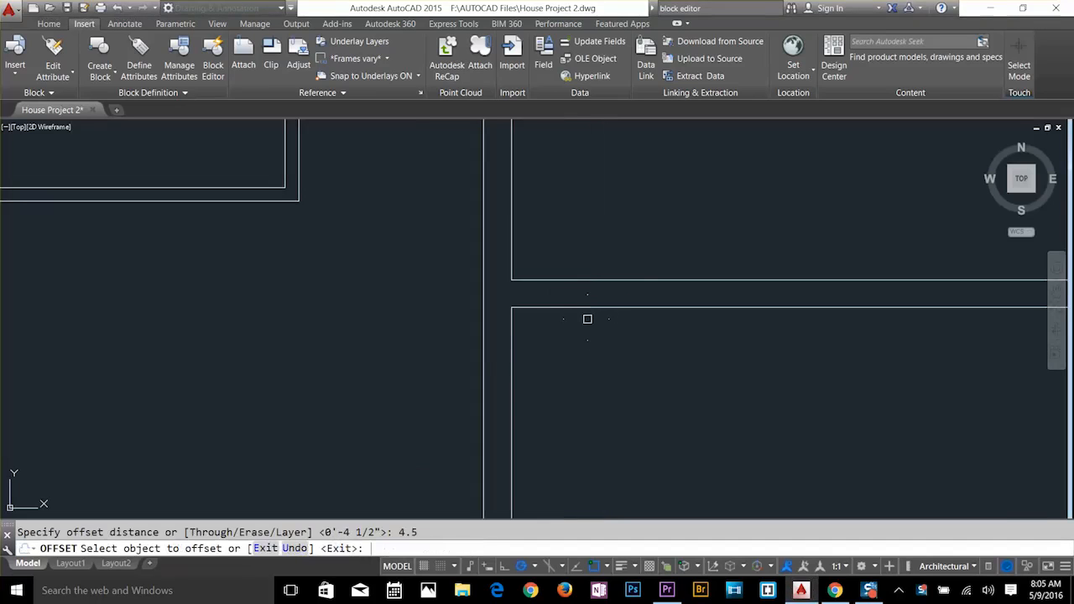
{"action": "left_click", "coordinate": [511, 335]}
{"action": "left_click", "coordinate": [635, 343]}
{"action": "key", "text": "Escape"}
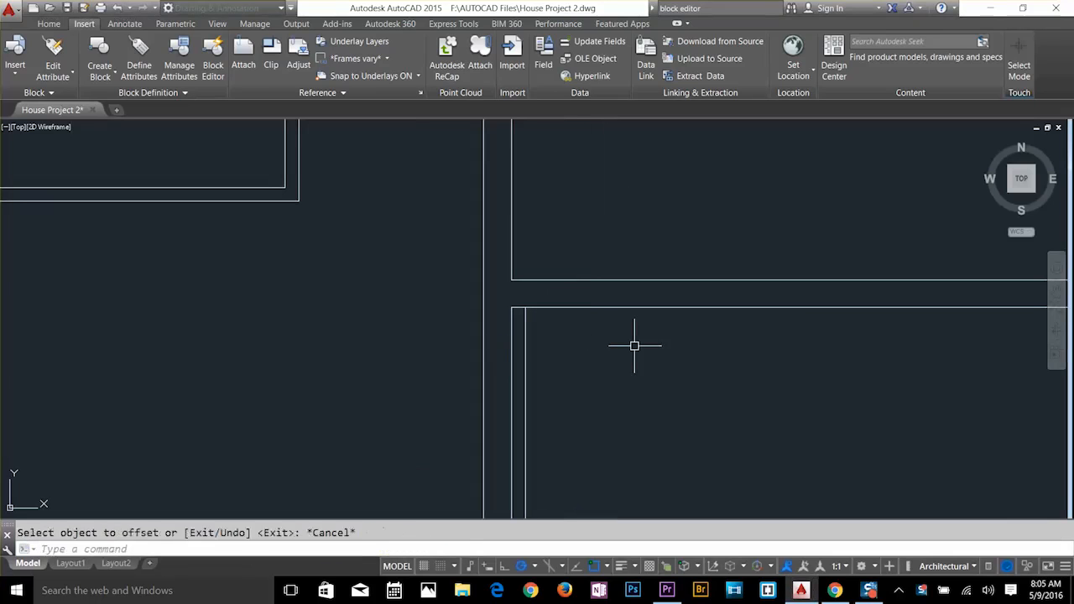
Offset the new vertical line 3.5' further into the room to mark the door opening's width.
{"action": "type", "text": "o"}
{"action": "key", "text": "Return"}
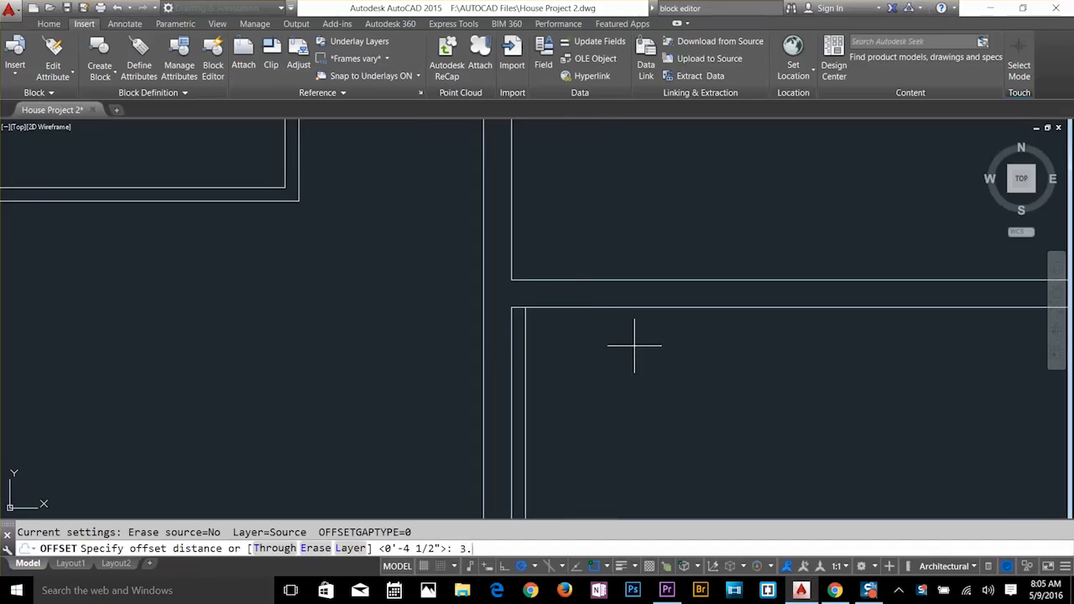
{"action": "key", "text": "Return"}
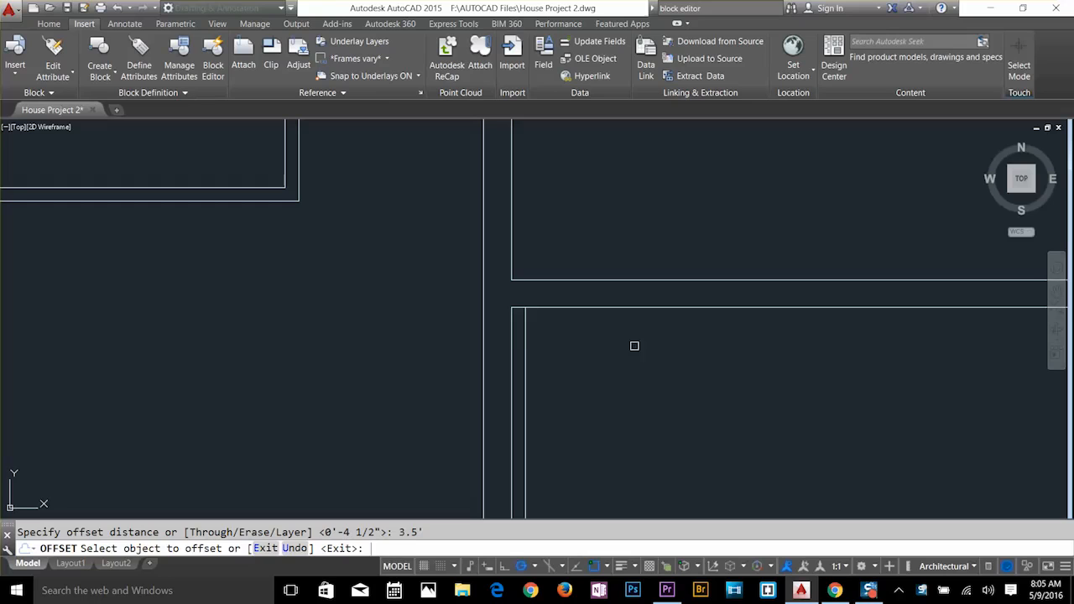
{"action": "left_click", "coordinate": [525, 347]}
{"action": "left_click", "coordinate": [640, 365]}
{"action": "key", "text": "Escape"}
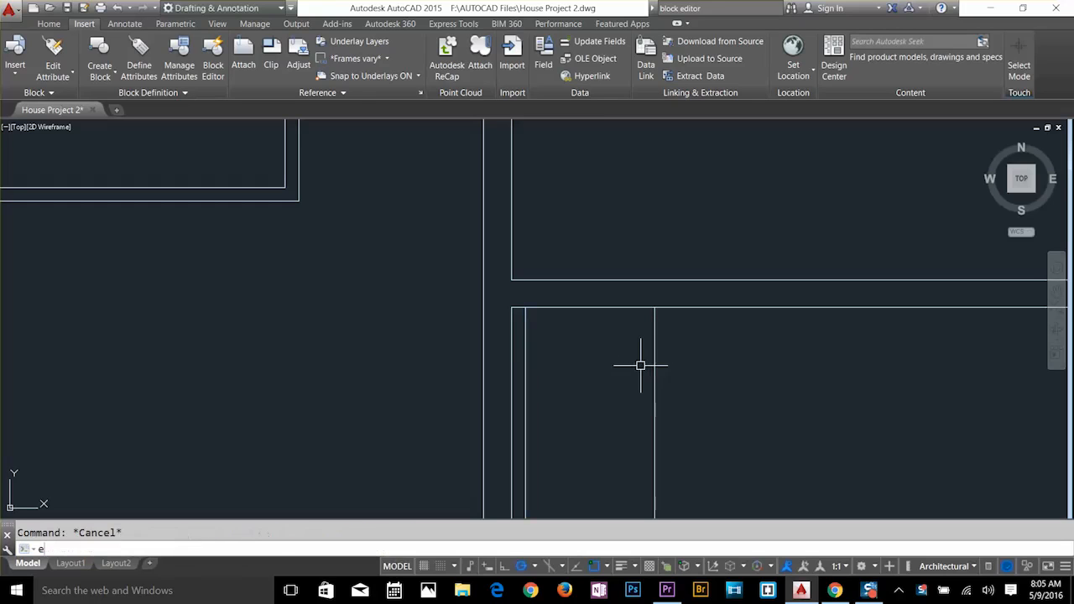
Extend both offset lines up through the room's top wall to its outer line.
{"action": "key", "text": "Return"}
{"action": "key", "text": "Return"}
{"action": "left_click", "coordinate": [525, 318]}
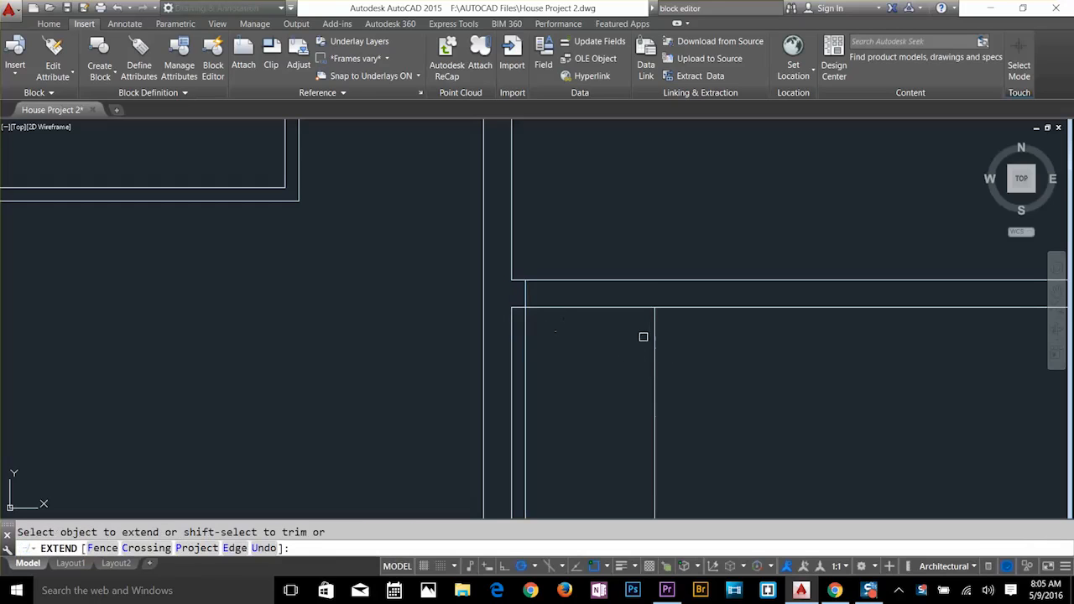
{"action": "left_click", "coordinate": [653, 334]}
{"action": "key", "text": "Escape"}
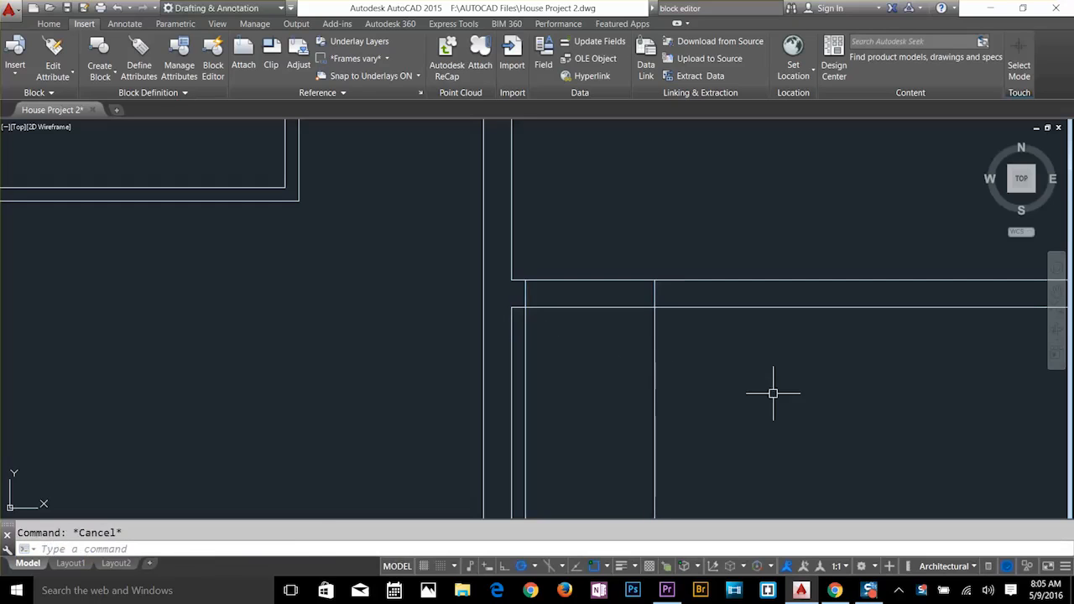
Trim the lines inside the 3.5' door opening and the leftover vertical guide lines below it with a fence.
{"action": "type", "text": "t or"}
{"action": "key", "text": "Return"}
{"action": "key", "text": "Return"}
{"action": "type", "text": "f"}
{"action": "key", "text": "Return"}
{"action": "left_click", "coordinate": [719, 388]}
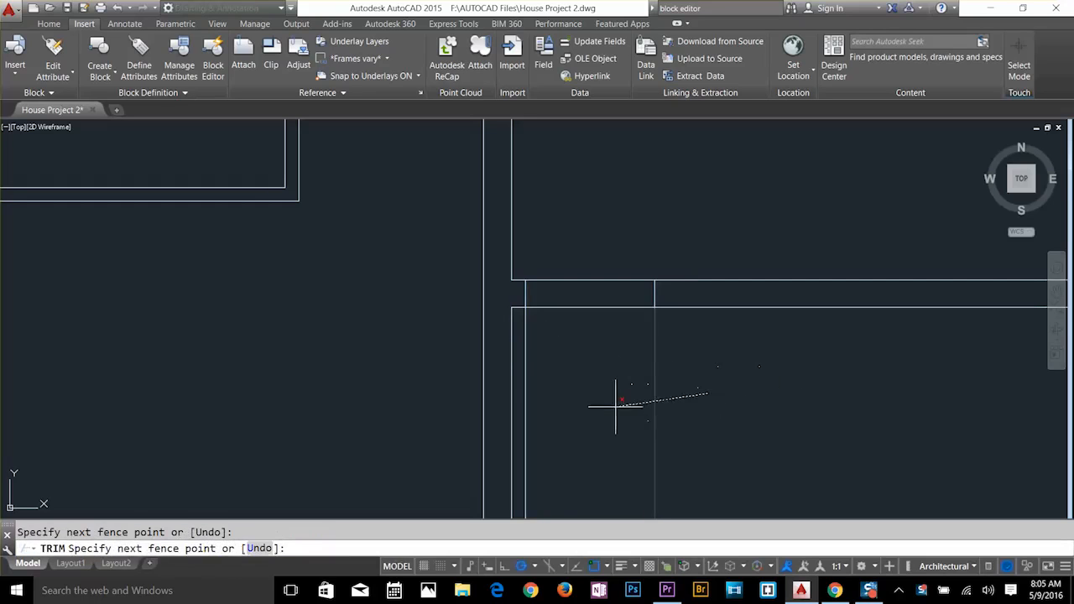
{"action": "left_click", "coordinate": [615, 406]}
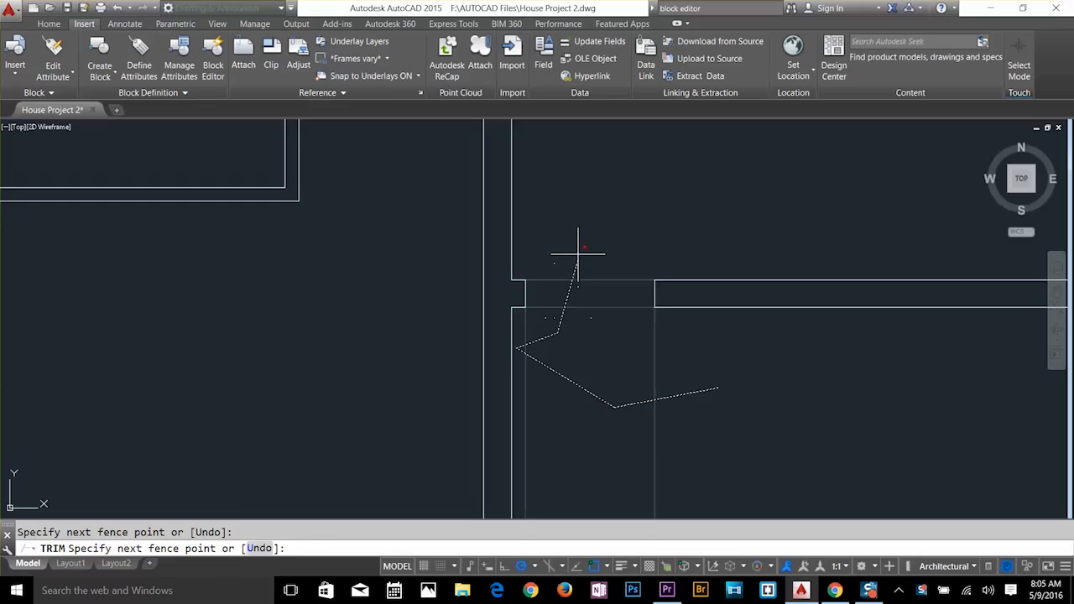
{"action": "key", "text": "Return"}
{"action": "key", "text": "Escape"}
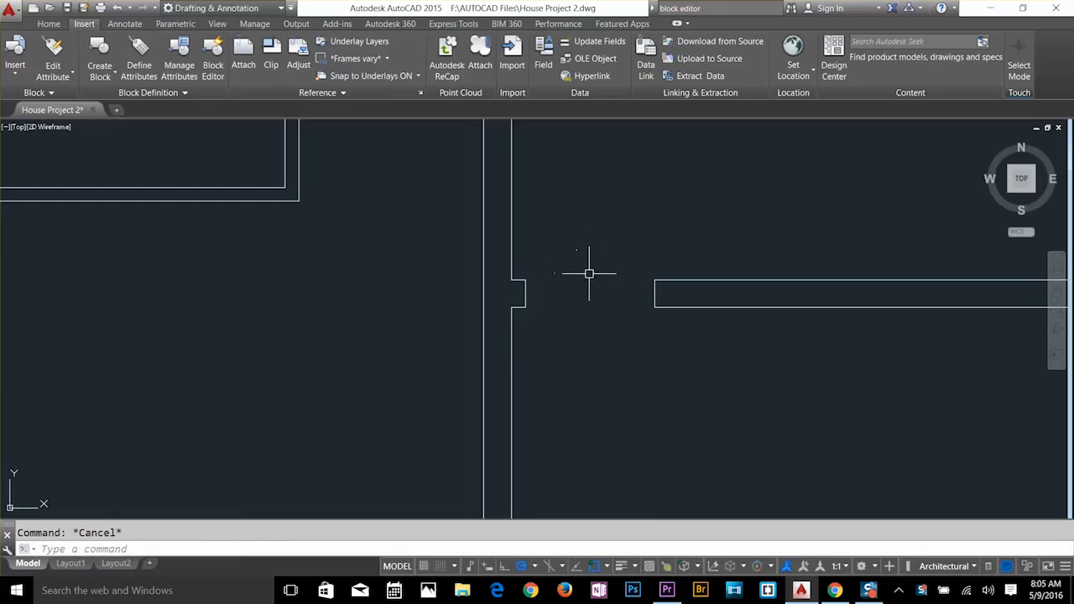
Start a polyline at the midpoint of the opening's left jamb and run it 3.5' straight down as the door leaf.
{"action": "scroll", "coordinate": [553, 292], "scroll_direction": "up", "scroll_amount": 1}
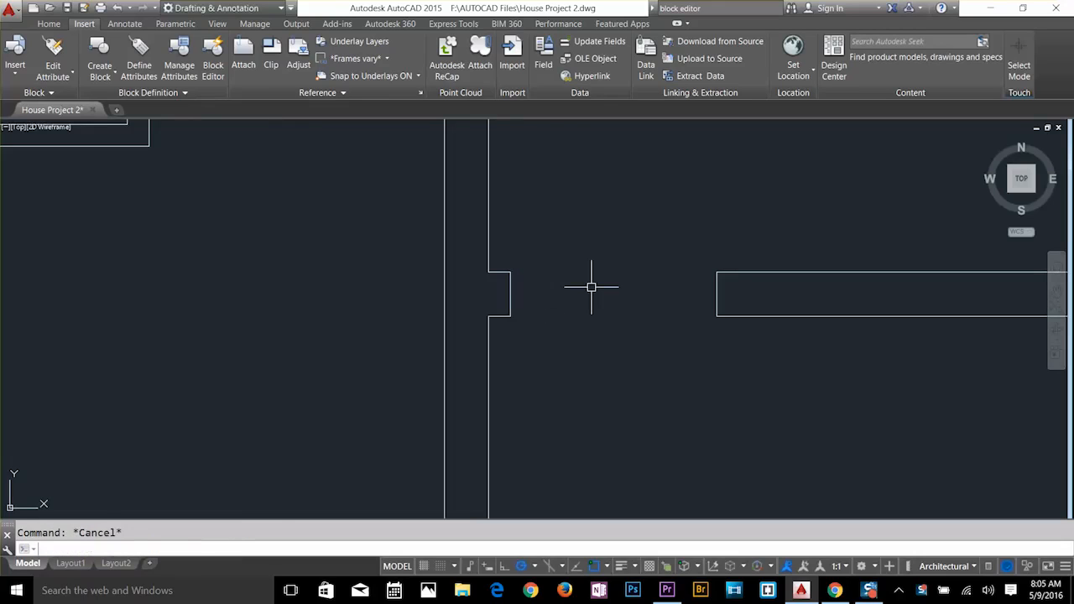
{"action": "key", "text": "Return"}
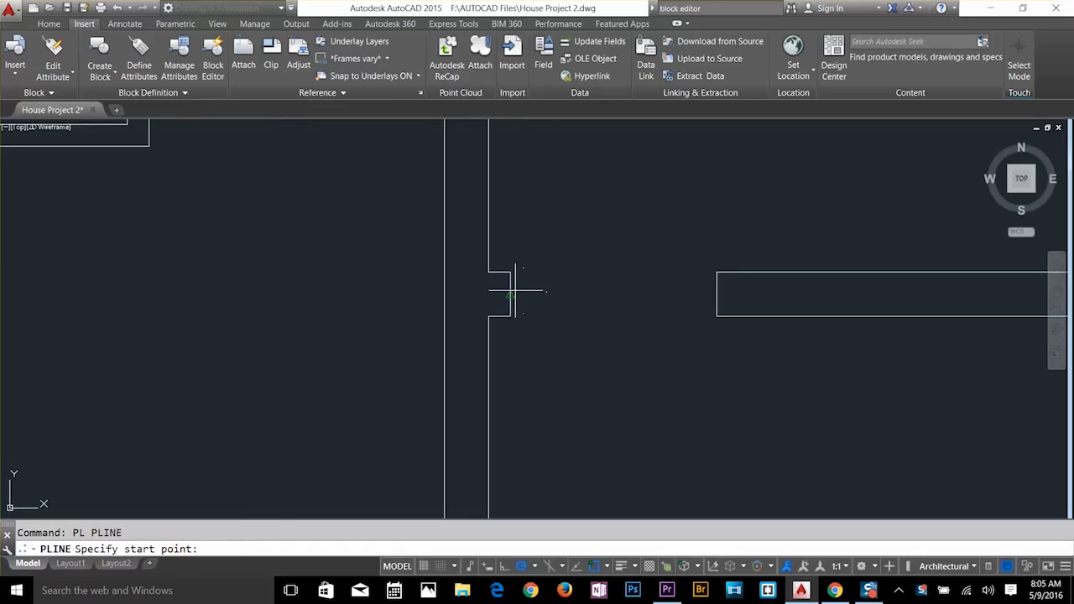
{"action": "left_click", "coordinate": [510, 295]}
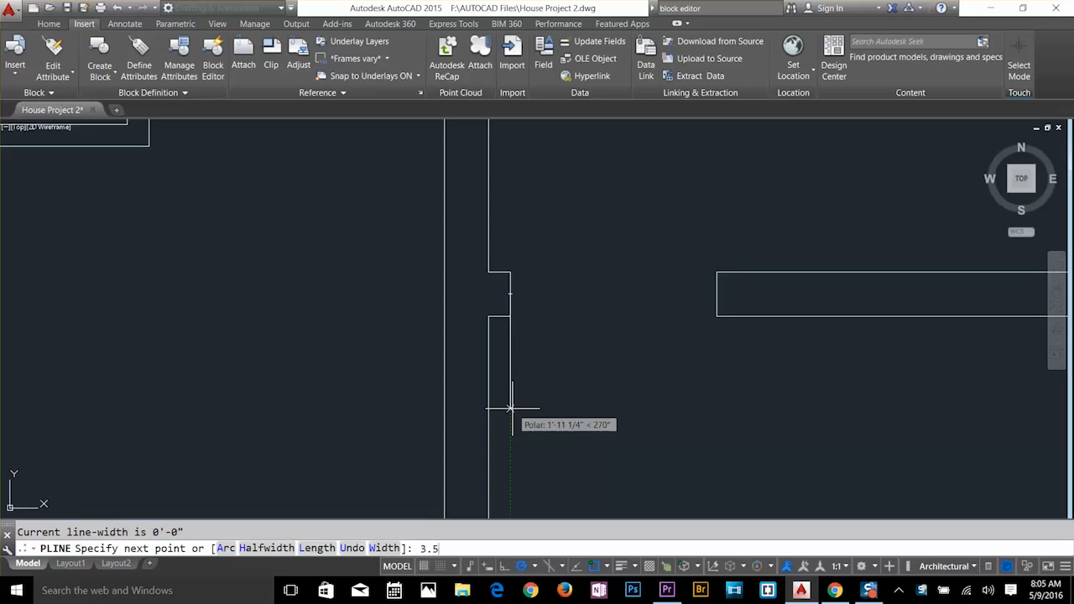
{"action": "key", "text": "Return"}
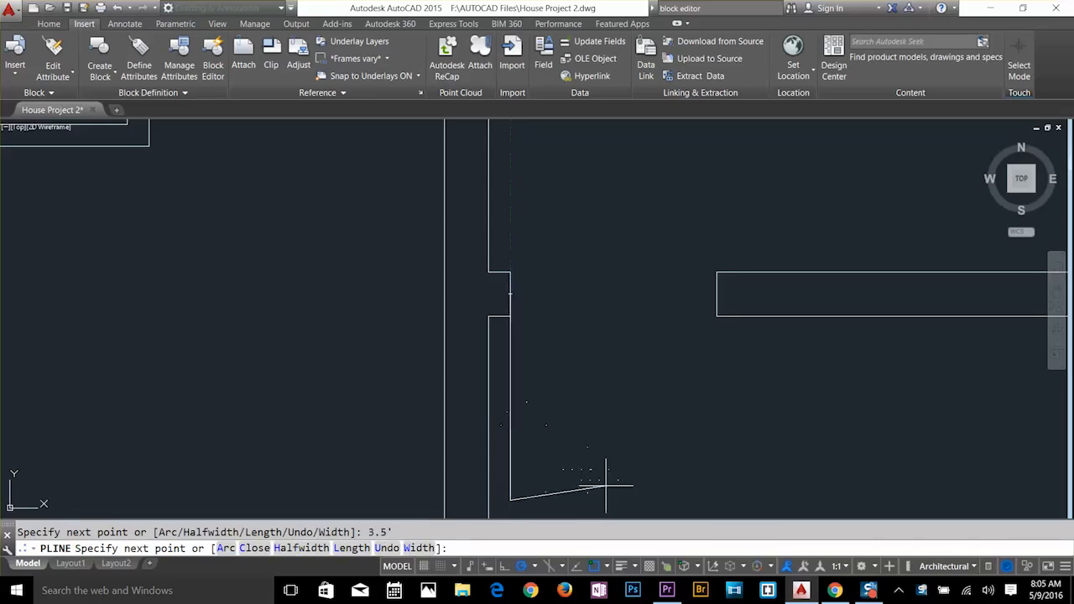
Continue the door polyline 1" to the right, then close the swing with an arc to the opposite jamb's midpoint.
{"action": "middle_click_drag", "start_coordinate": [611, 487], "coordinate": [577, 405]}
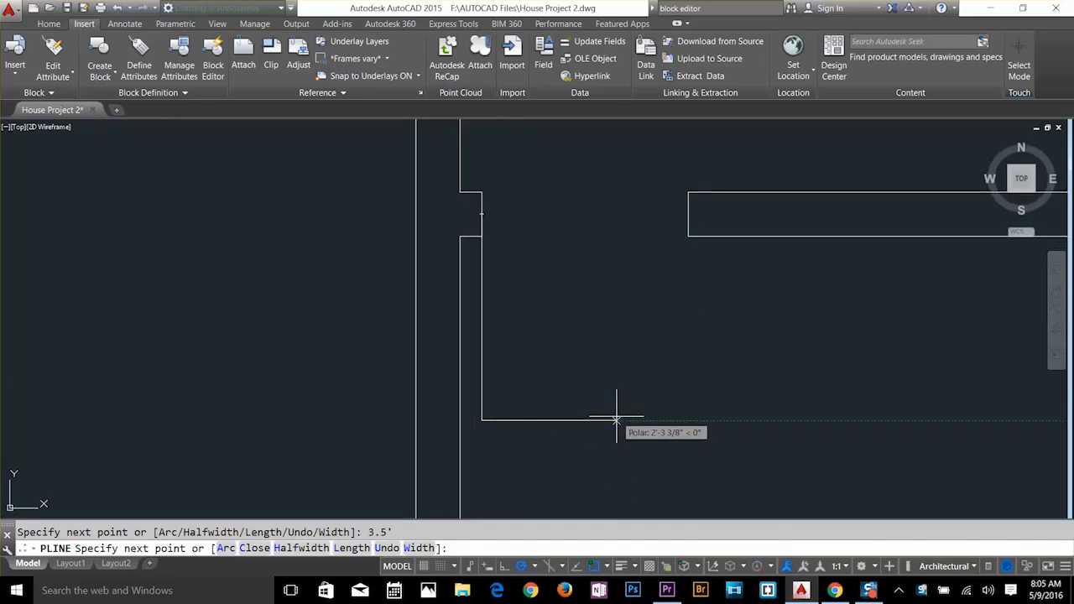
{"action": "type", "text": "1"}
{"action": "key", "text": "Return"}
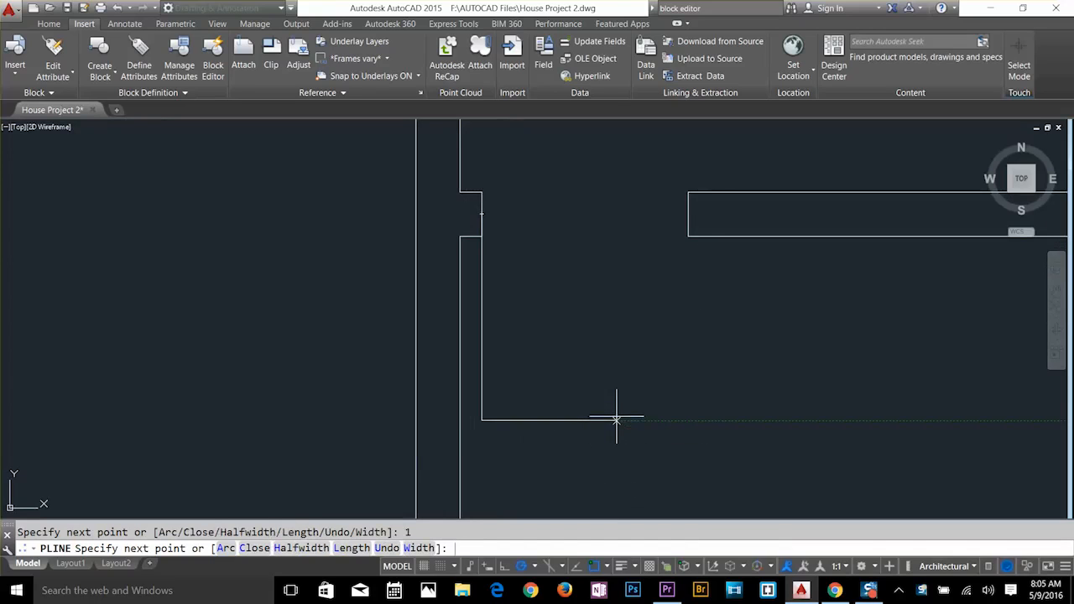
{"action": "left_click", "coordinate": [225, 548]}
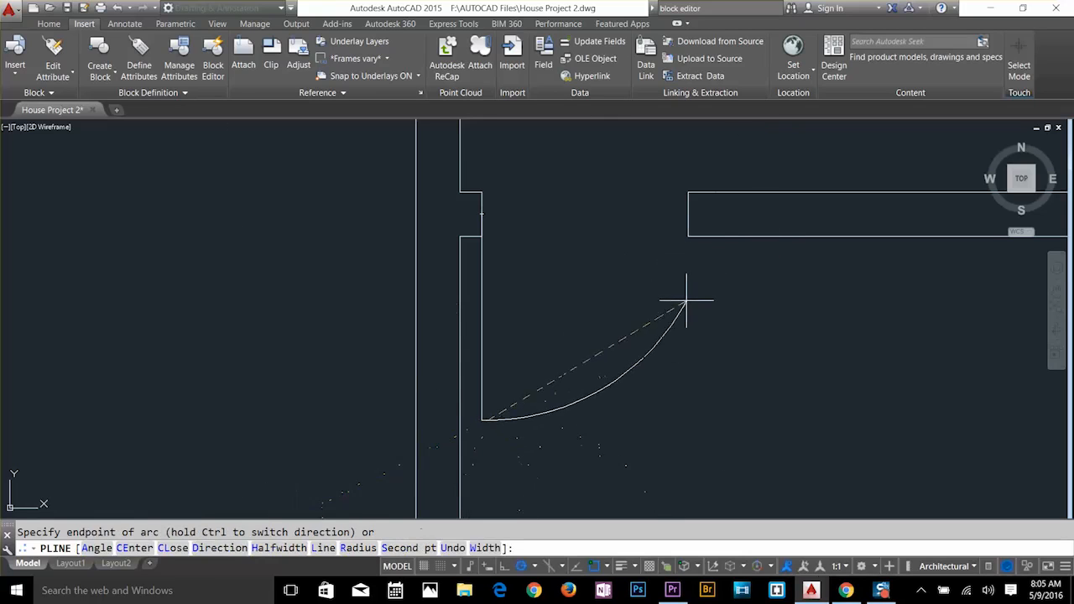
{"action": "left_click", "coordinate": [688, 214]}
{"action": "key", "text": "Escape"}
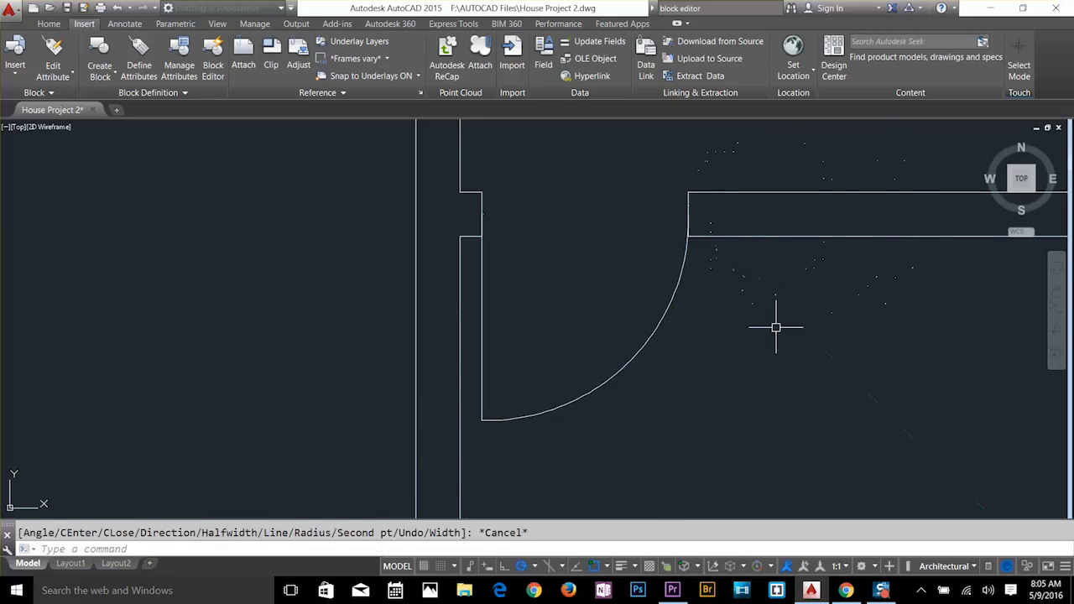
{"action": "left_click", "coordinate": [696, 311]}
{"action": "left_click", "coordinate": [642, 336]}
{"action": "key", "text": "Escape"}
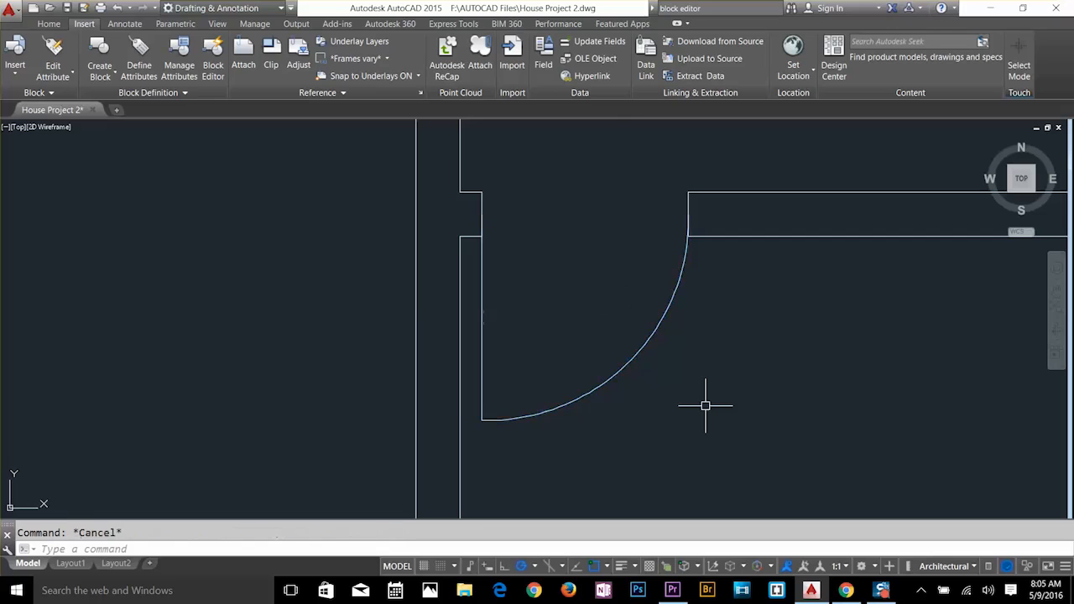
Copy the door polyline to the empty space right of the floor plan.
{"action": "type", "text": "co"}
{"action": "key", "text": "Return"}
{"action": "left_click", "coordinate": [691, 361]}
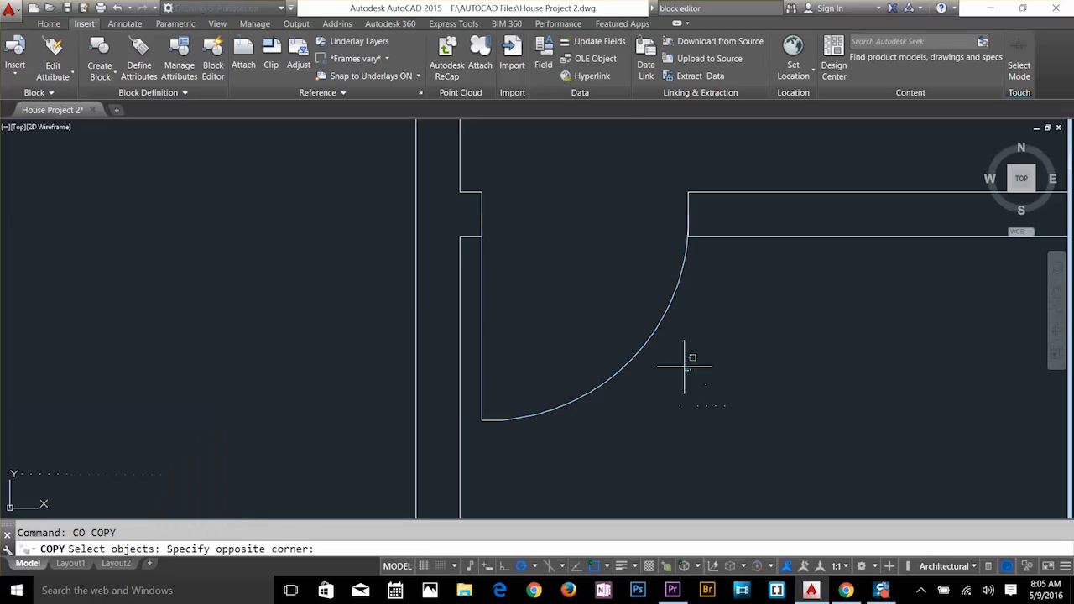
{"action": "left_click", "coordinate": [628, 333]}
{"action": "key", "text": "Return"}
{"action": "left_click", "coordinate": [631, 331]}
{"action": "scroll", "coordinate": [631, 332], "scroll_direction": "down", "scroll_amount": 8}
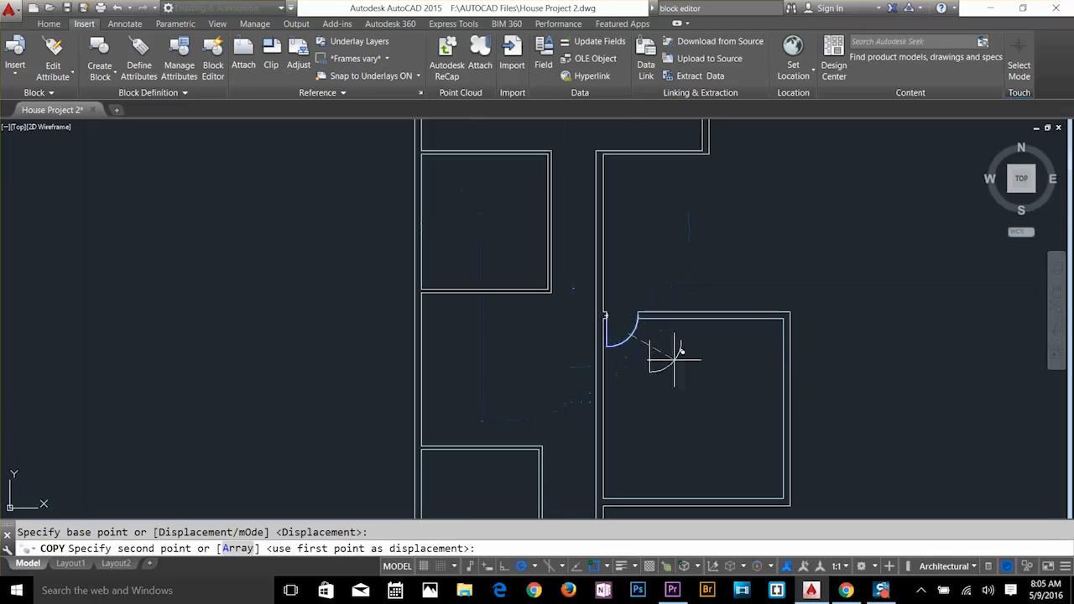
{"action": "left_click", "coordinate": [954, 371]}
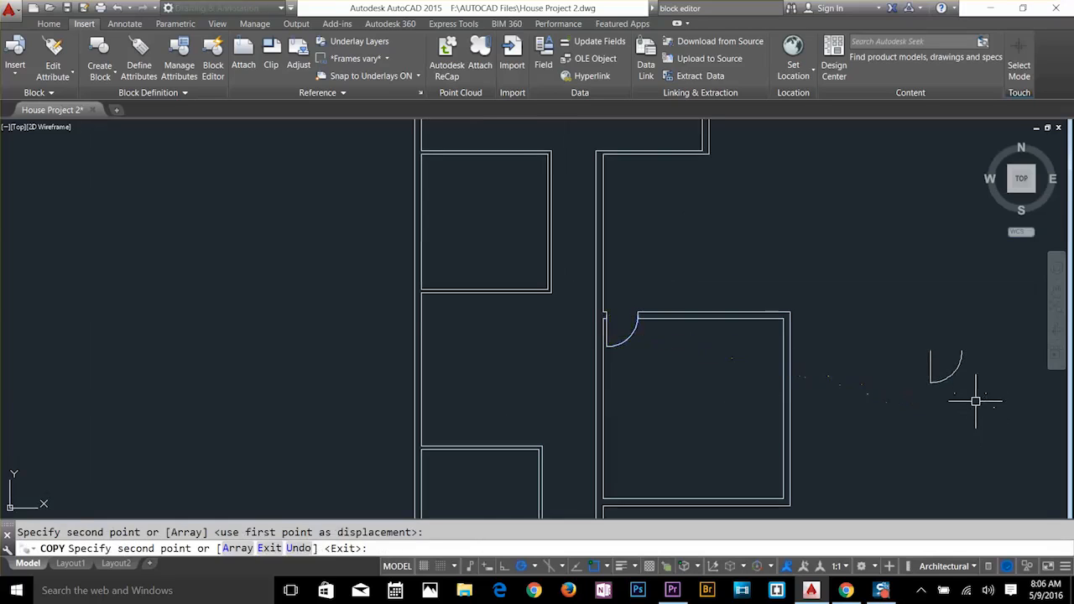
{"action": "key", "text": "Escape"}
Rotate the copied door 180° about the hinge end of its leaf.
{"action": "scroll", "coordinate": [969, 372], "scroll_direction": "up", "scroll_amount": 4}
{"action": "scroll", "coordinate": [969, 371], "scroll_direction": "up", "scroll_amount": 4}
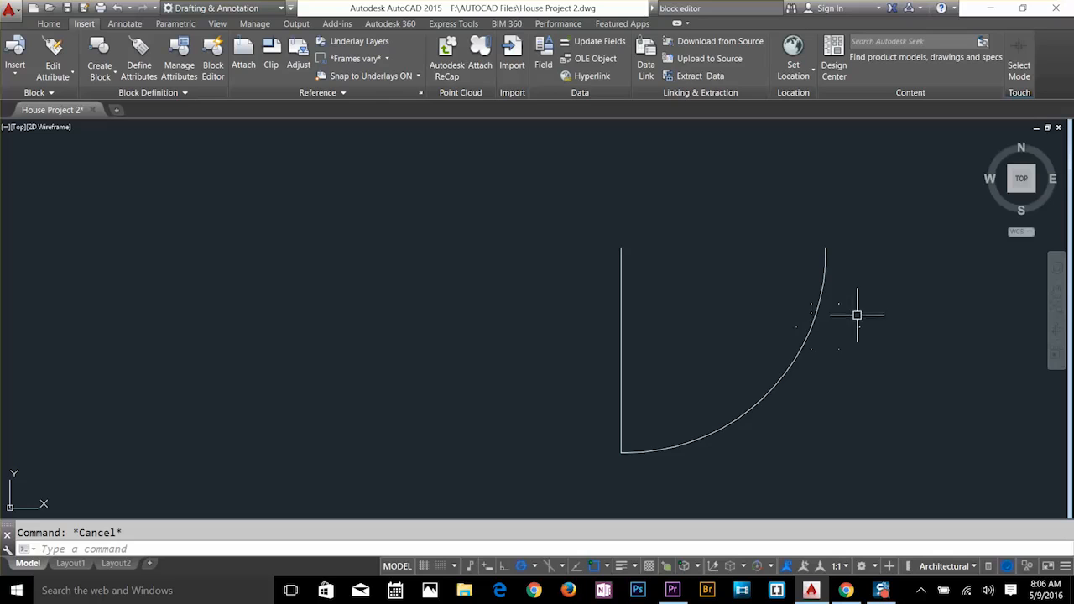
{"action": "type", "text": "r"}
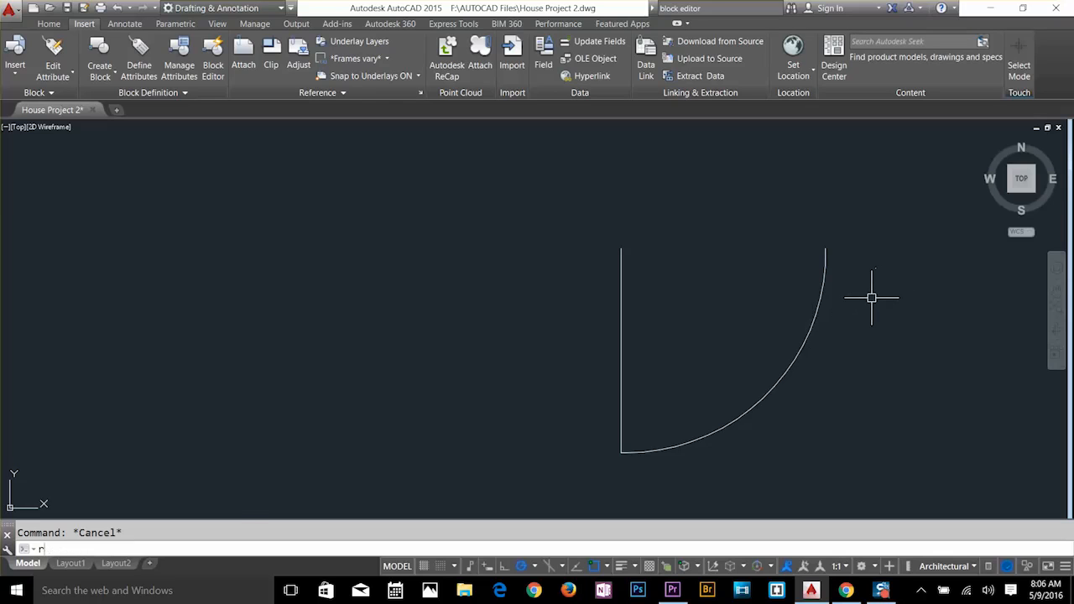
{"action": "type", "text": "o"}
{"action": "key", "text": "Return"}
{"action": "left_click", "coordinate": [812, 293]}
{"action": "left_click", "coordinate": [726, 339]}
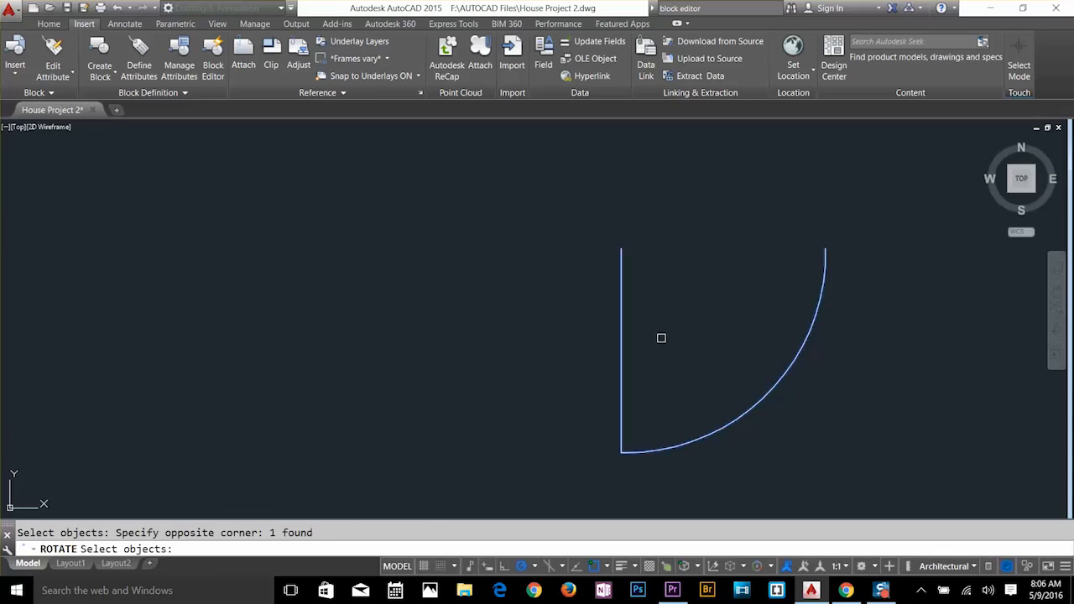
{"action": "key", "text": "Return"}
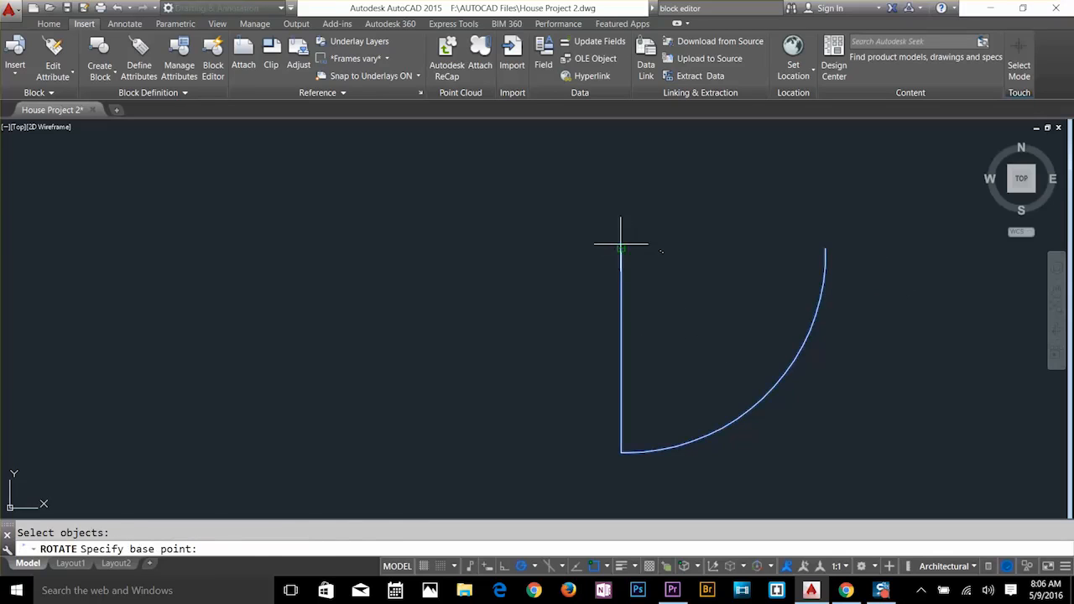
{"action": "left_click", "coordinate": [620, 248]}
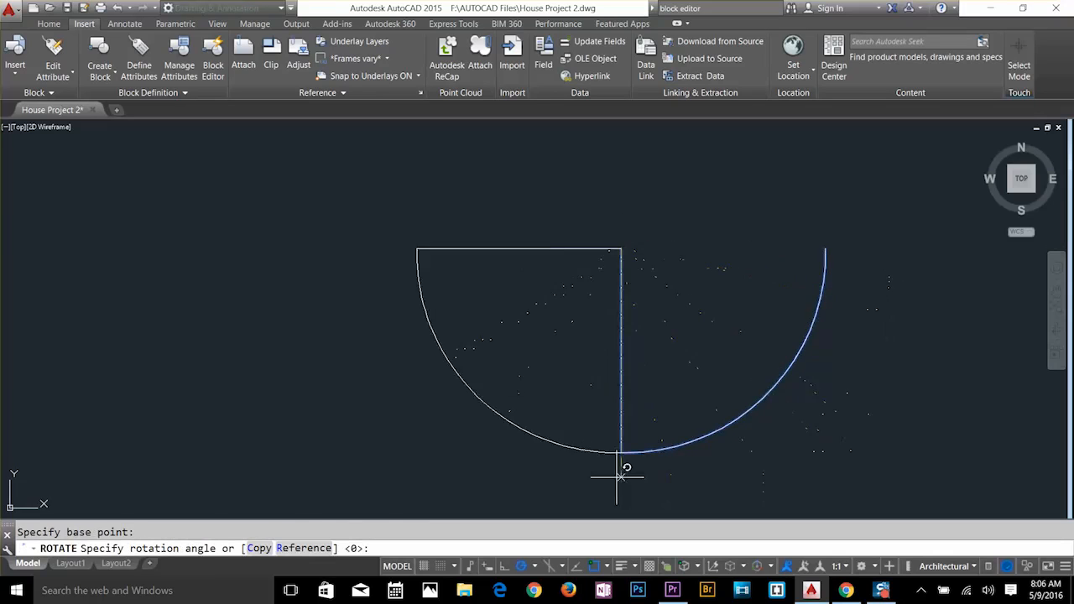
{"action": "left_click", "coordinate": [320, 245]}
{"action": "scroll", "coordinate": [563, 443], "scroll_direction": "down", "scroll_amount": 2}
{"action": "scroll", "coordinate": [595, 372], "scroll_direction": "up", "scroll_amount": 2}
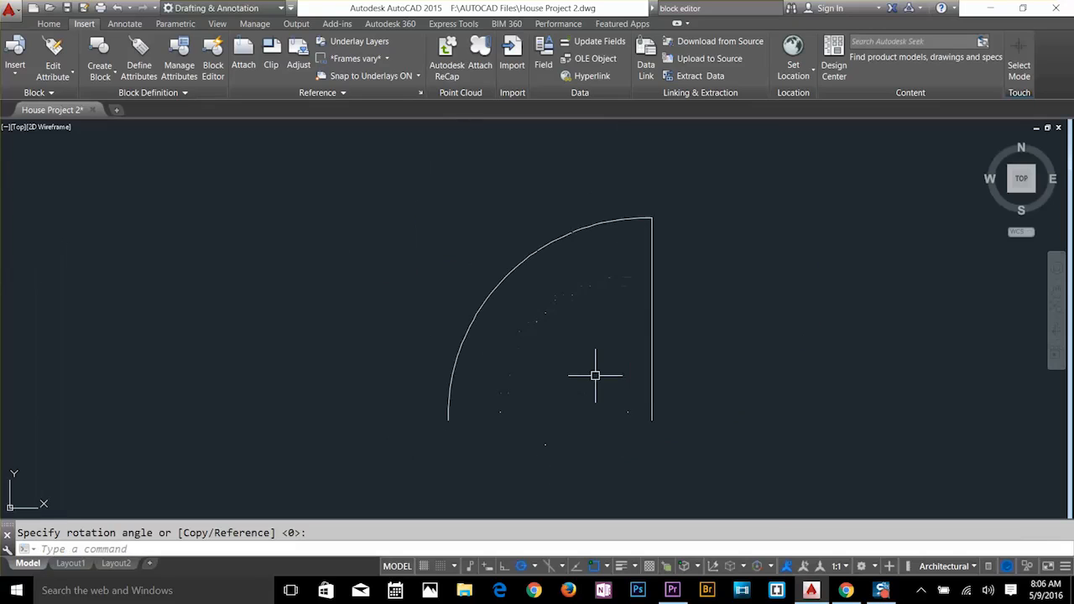
{"action": "key", "text": "Escape"}
Start a block definition named door with its base point at the lower end of the rotated door's leaf.
{"action": "type", "text": "b"}
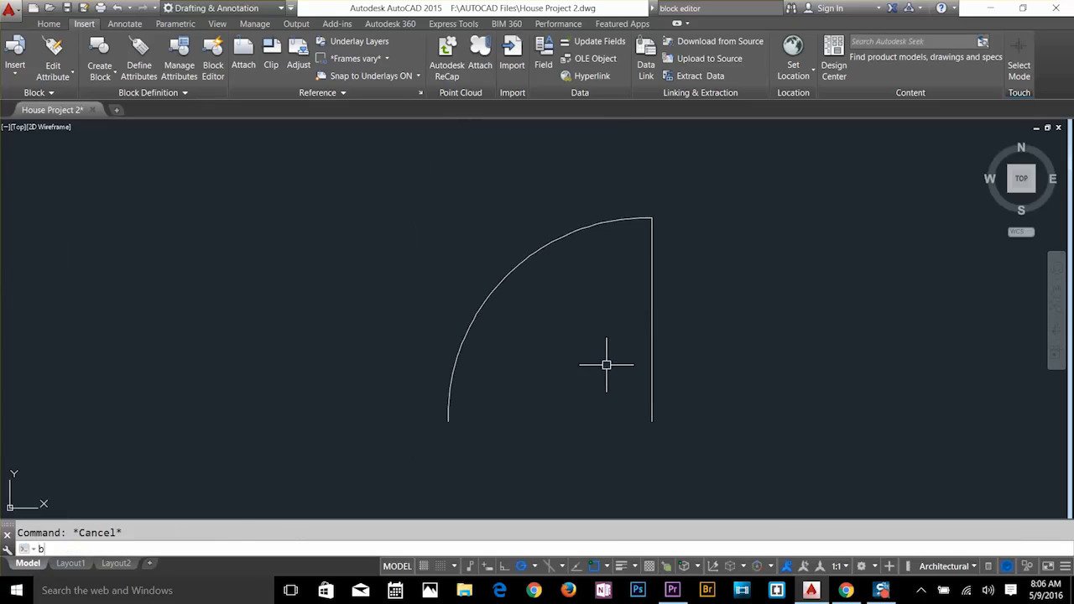
{"action": "key", "text": "Escape"}
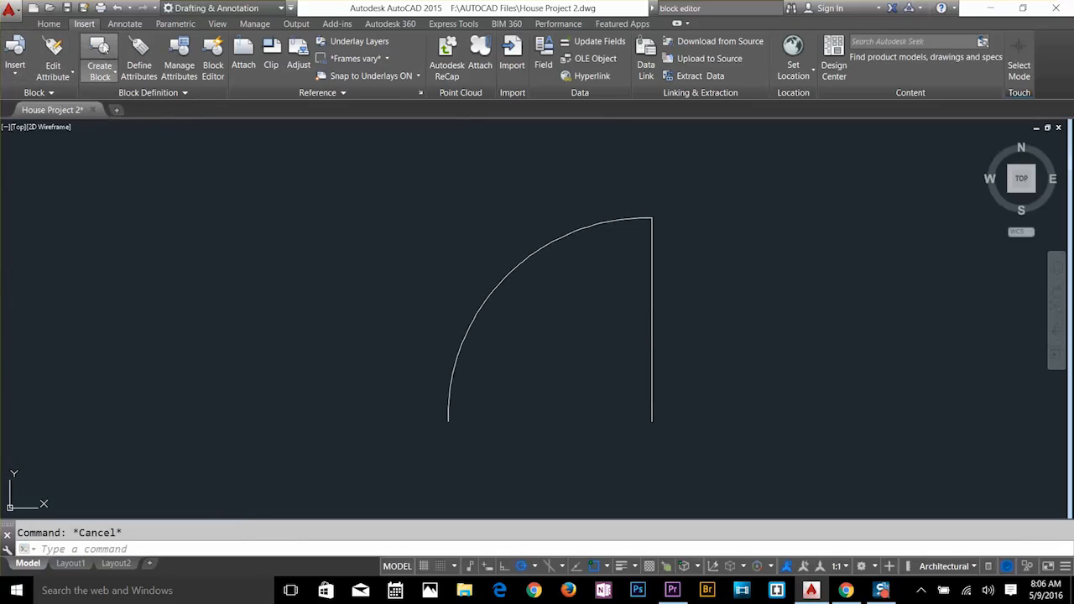
{"action": "left_click", "coordinate": [100, 49]}
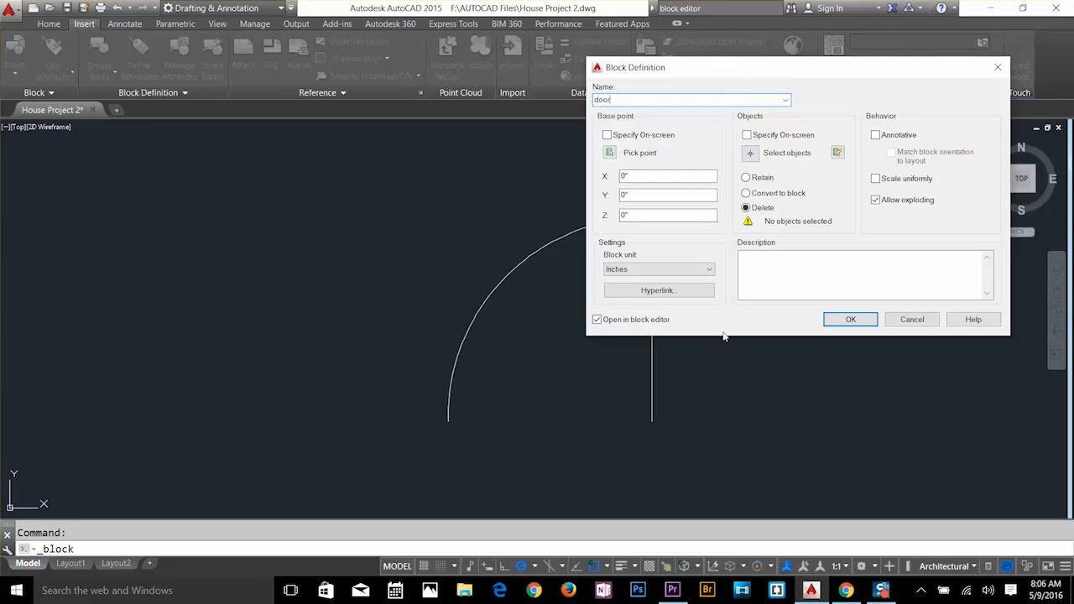
{"action": "left_click", "coordinate": [609, 153]}
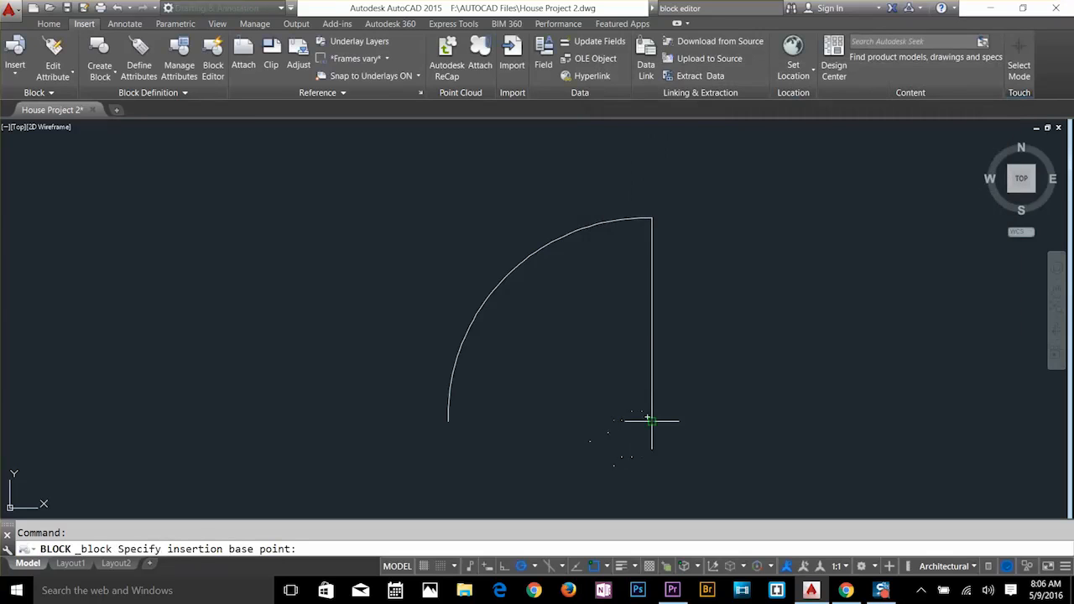
{"action": "left_click", "coordinate": [649, 419]}
Add the rotated door polyline to the block definition and create the block, opening it in the block editor.
{"action": "left_click", "coordinate": [749, 153]}
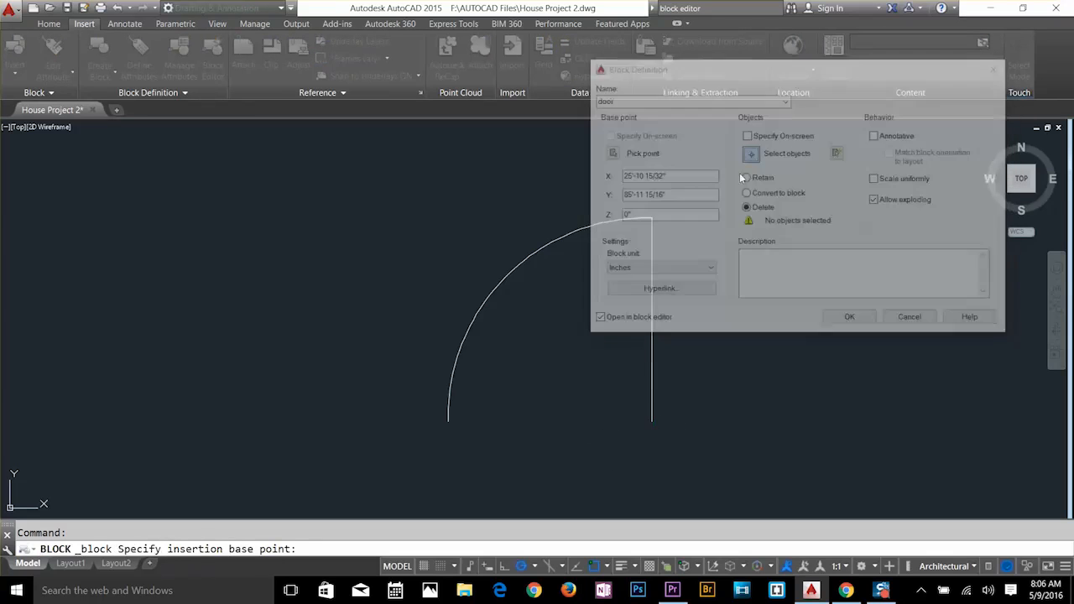
{"action": "left_click", "coordinate": [676, 184]}
{"action": "left_click", "coordinate": [383, 349]}
{"action": "key", "text": "Return"}
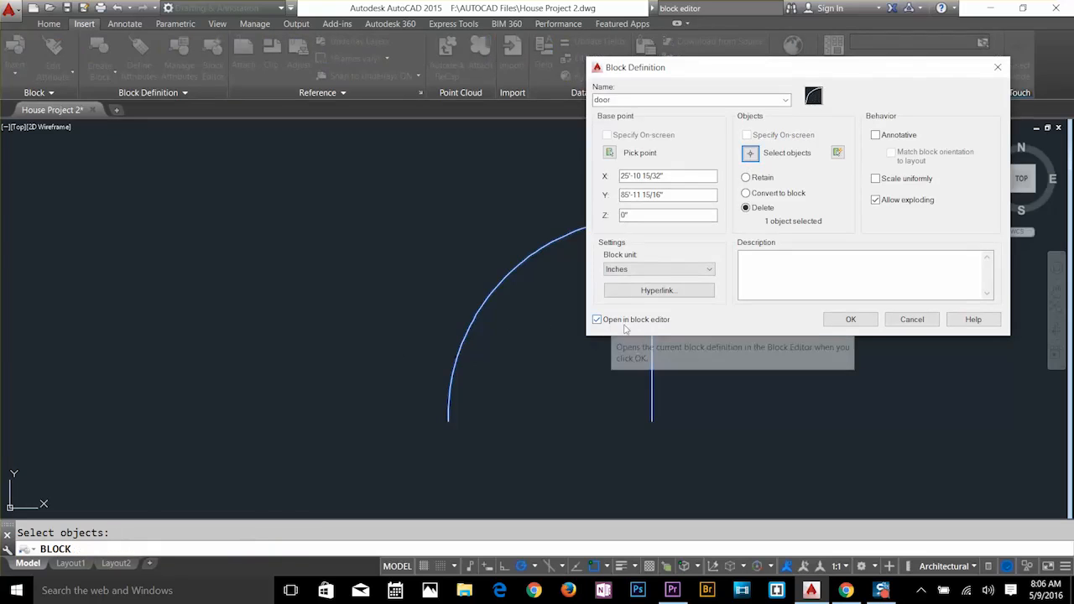
{"action": "left_click", "coordinate": [849, 320]}
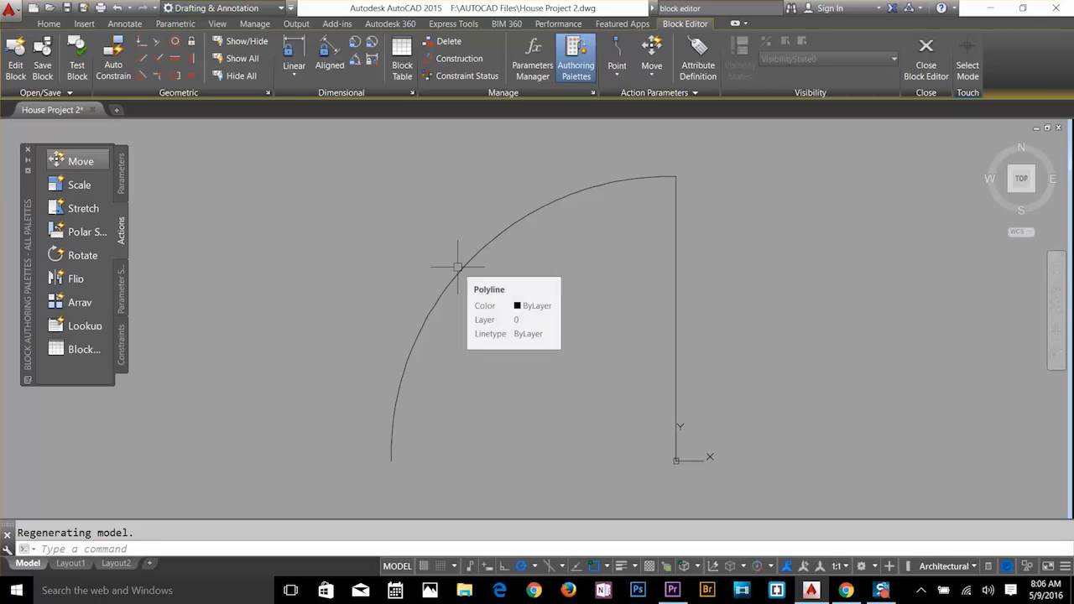
Add a Flip parameter with its reflection line from the leaf's lower end to the arc's lower end and its label just above the line.
{"action": "left_click", "coordinate": [457, 266]}
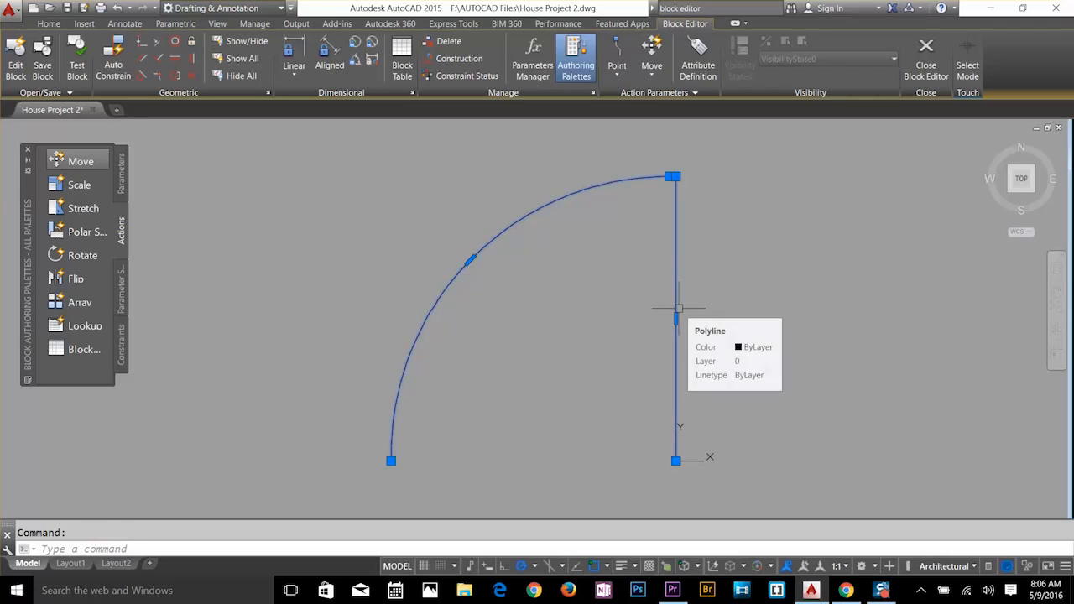
{"action": "key", "text": "Escape"}
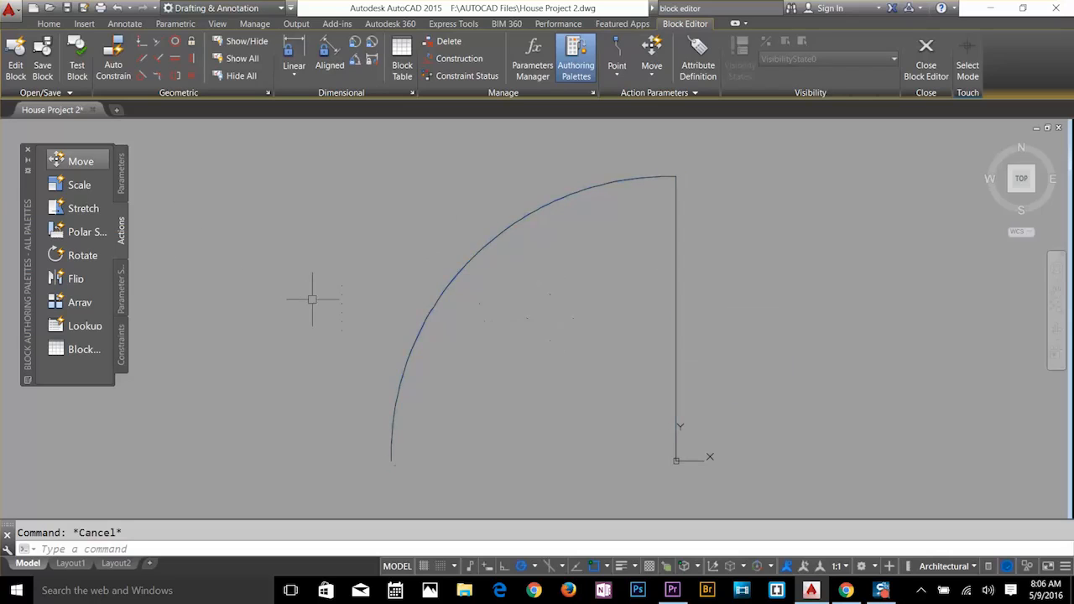
{"action": "left_click", "coordinate": [122, 183]}
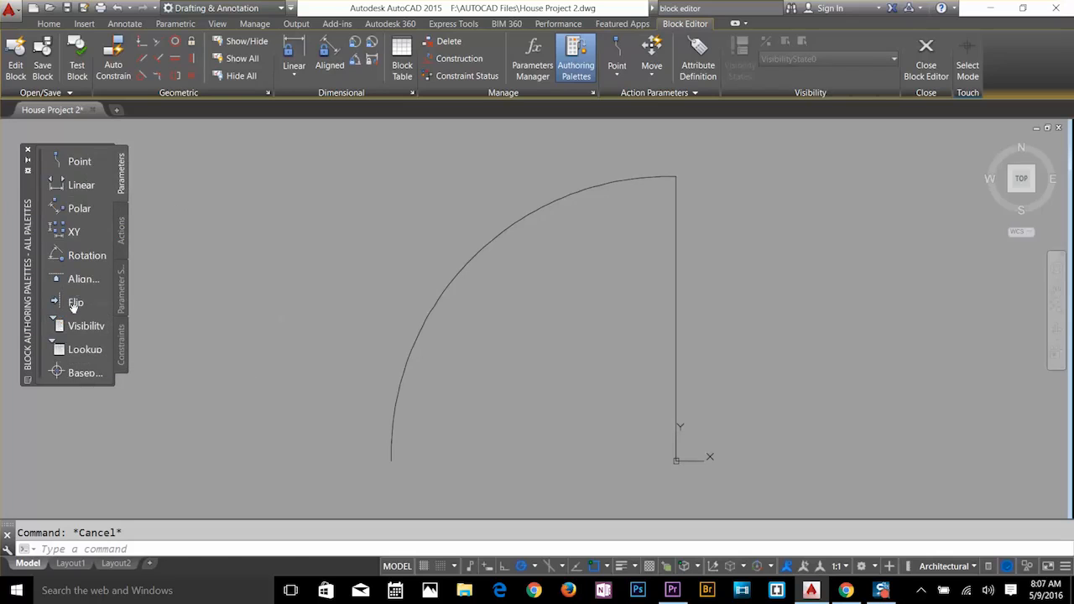
{"action": "left_click", "coordinate": [75, 302]}
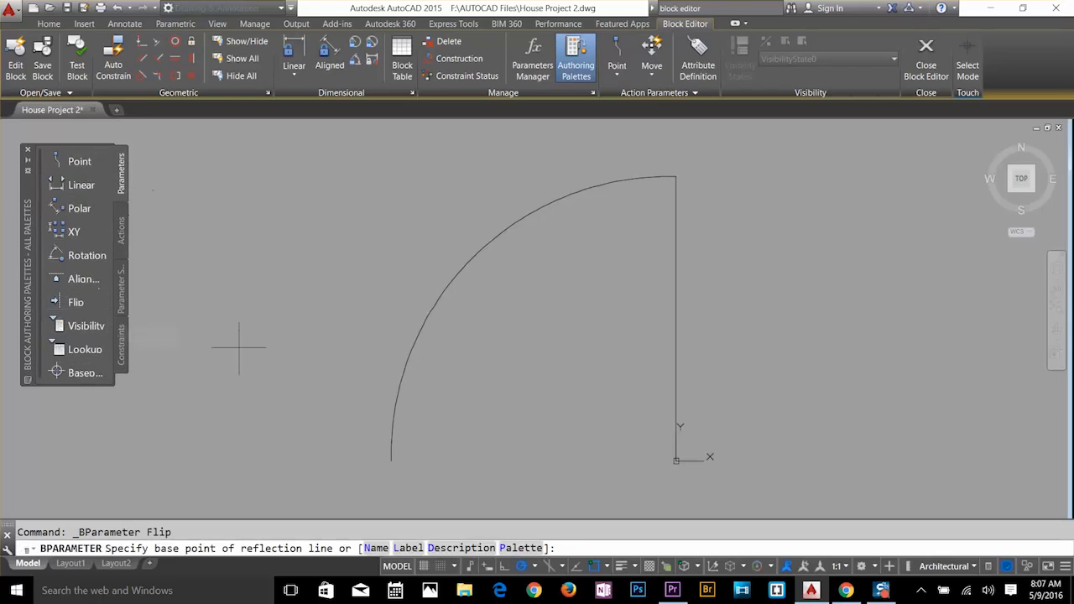
{"action": "left_click", "coordinate": [675, 461]}
{"action": "left_click", "coordinate": [391, 461]}
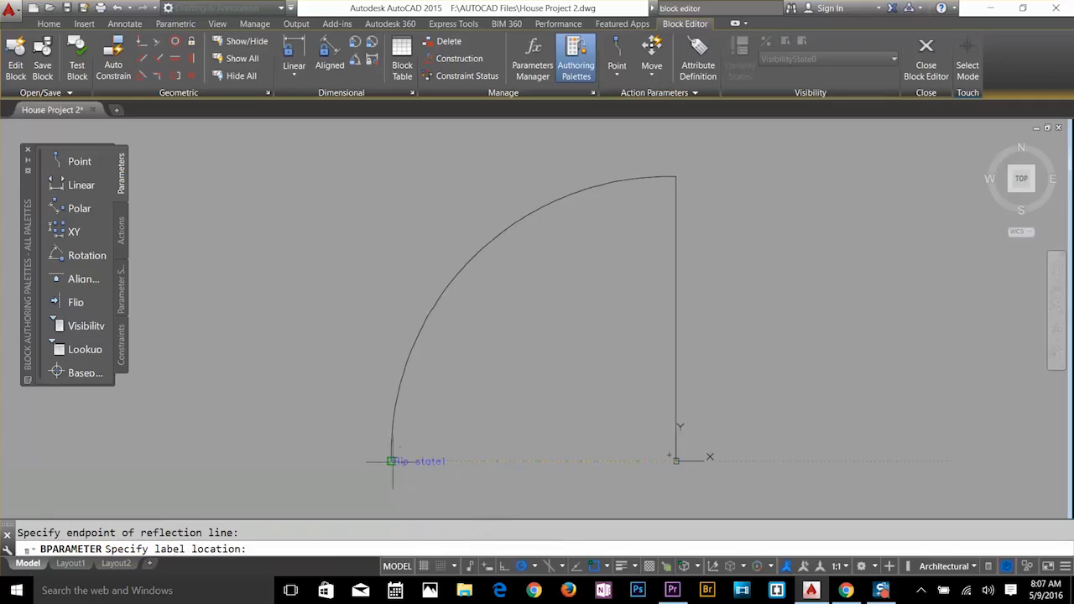
{"action": "left_click", "coordinate": [512, 436]}
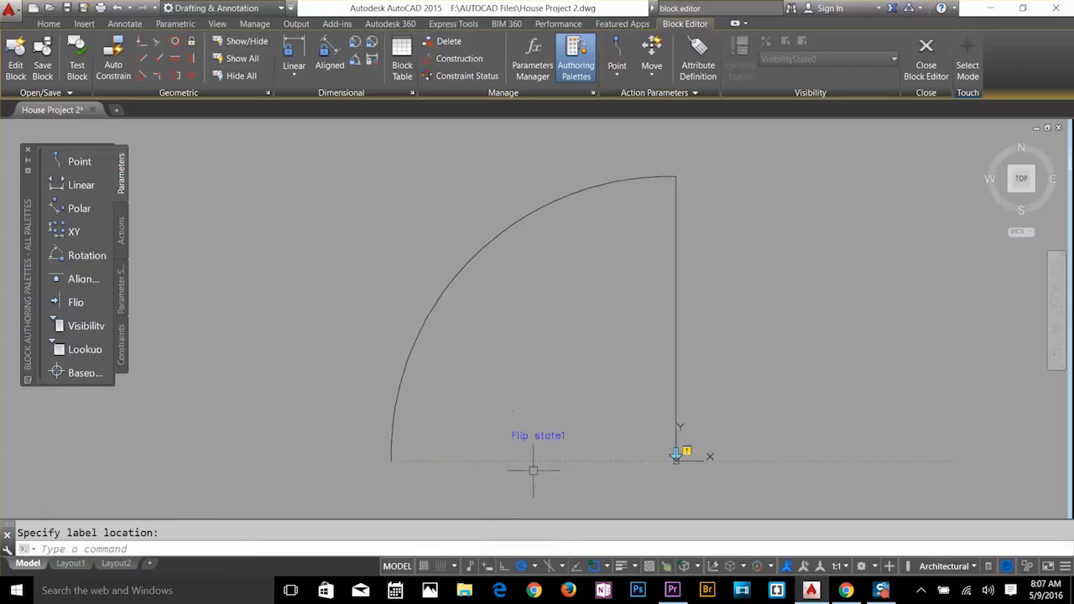
{"action": "middle_click_drag", "start_coordinate": [576, 434], "coordinate": [607, 324]}
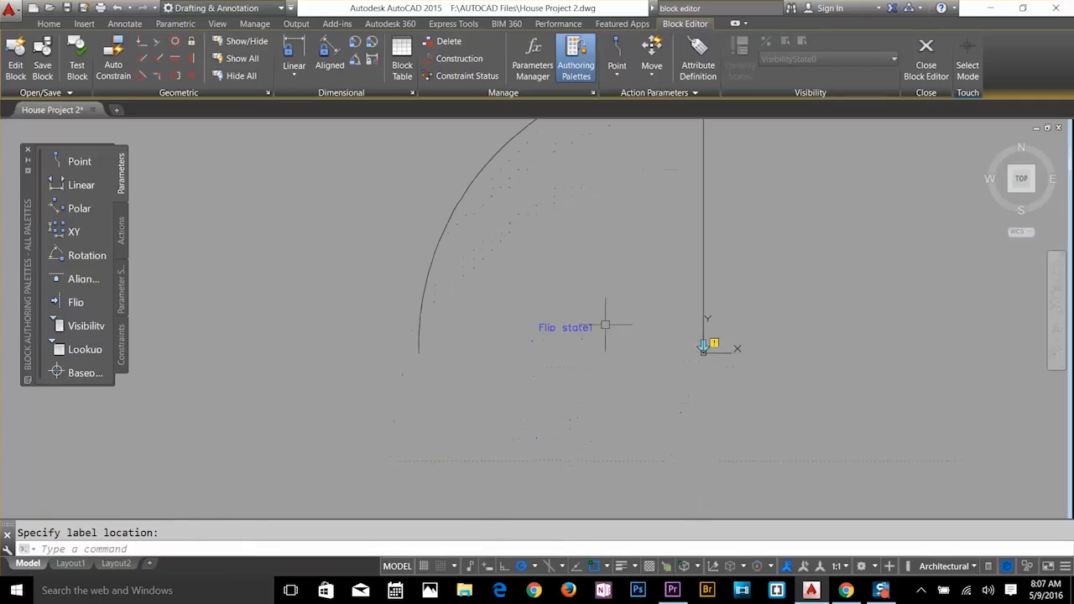
Move the first flip parameter's grip arrow to below the middle of its reflection line between the door leaf and the arc.
{"action": "left_click", "coordinate": [676, 344]}
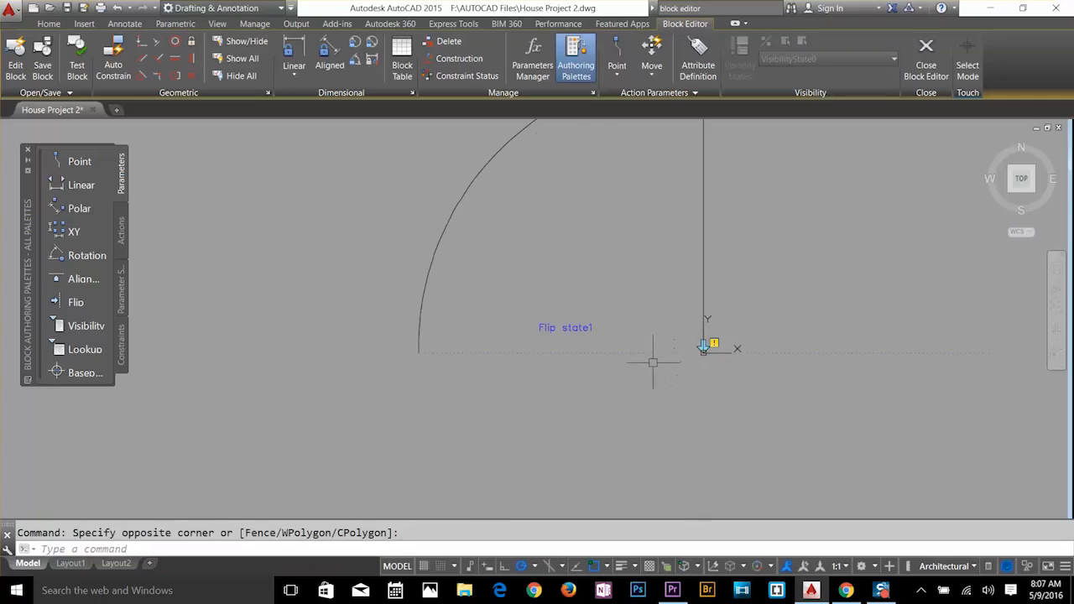
{"action": "left_click", "coordinate": [706, 350]}
{"action": "left_click", "coordinate": [703, 353]}
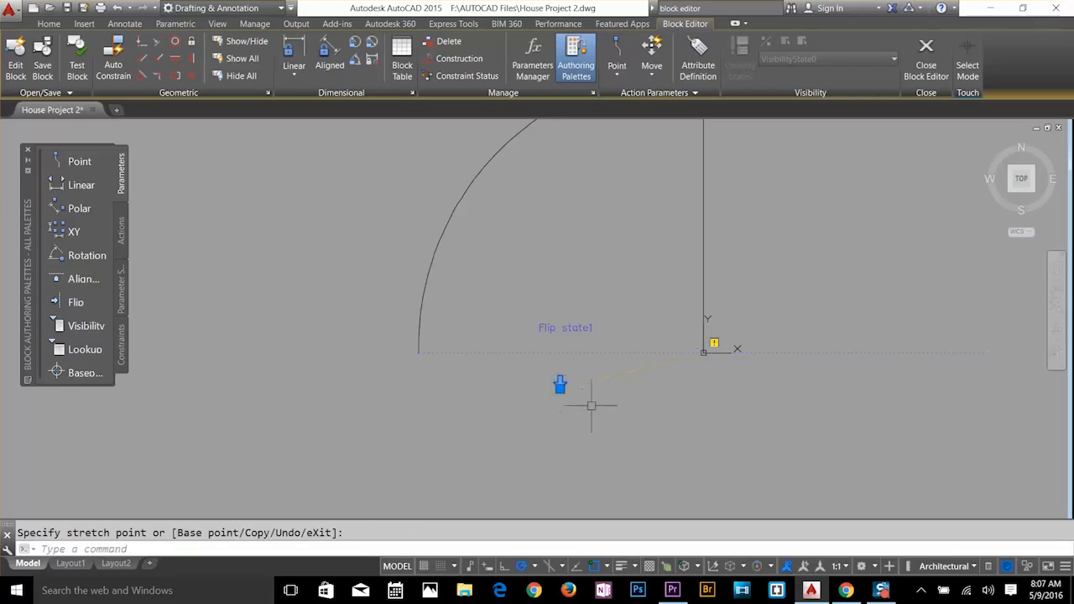
{"action": "key", "text": "Escape"}
{"action": "key", "text": "Escape"}
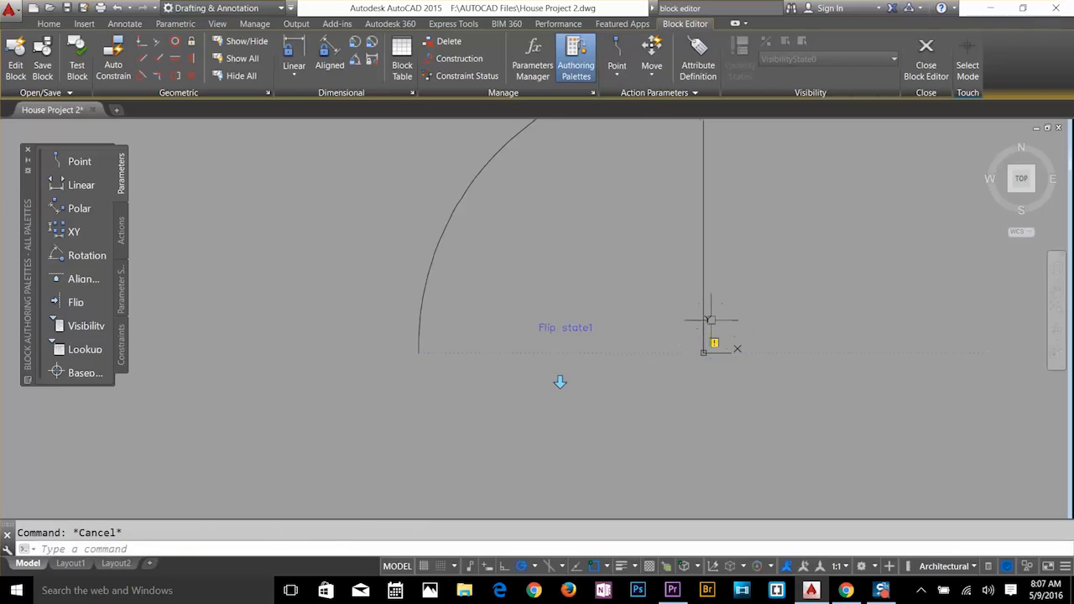
Add a second Flip parameter with its reflection line along the door leaf from lower to upper end and its label outside the leaf.
{"action": "mouse_move", "coordinate": [707, 318]}
{"action": "middle_mouse_down"}
{"action": "mouse_move", "coordinate": [688, 371]}
{"action": "mouse_move", "coordinate": [645, 401]}
{"action": "middle_mouse_up"}
{"action": "left_click", "coordinate": [74, 304]}
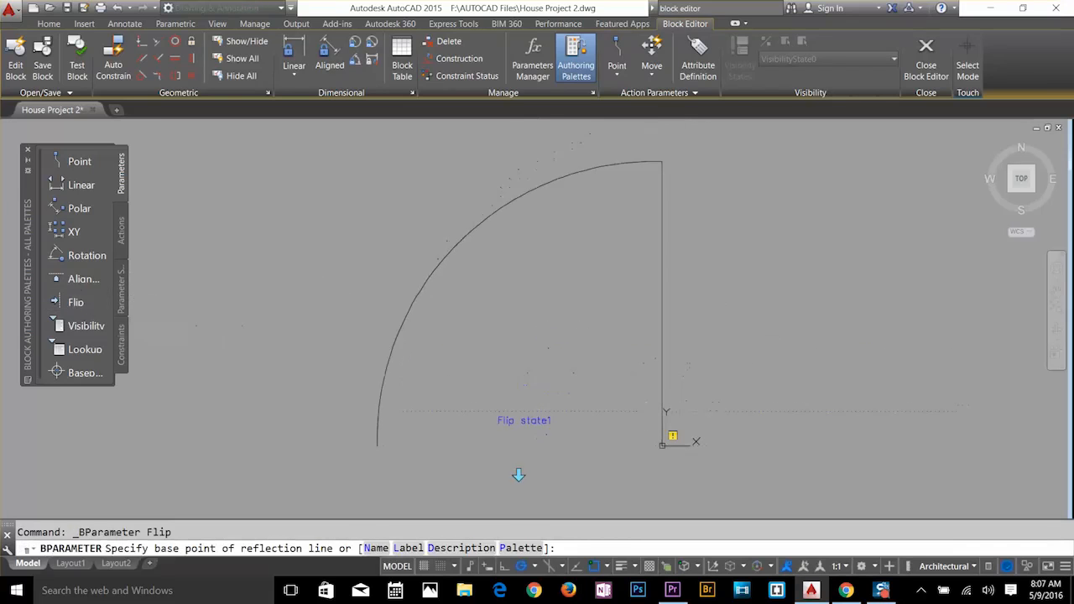
{"action": "left_click", "coordinate": [662, 445]}
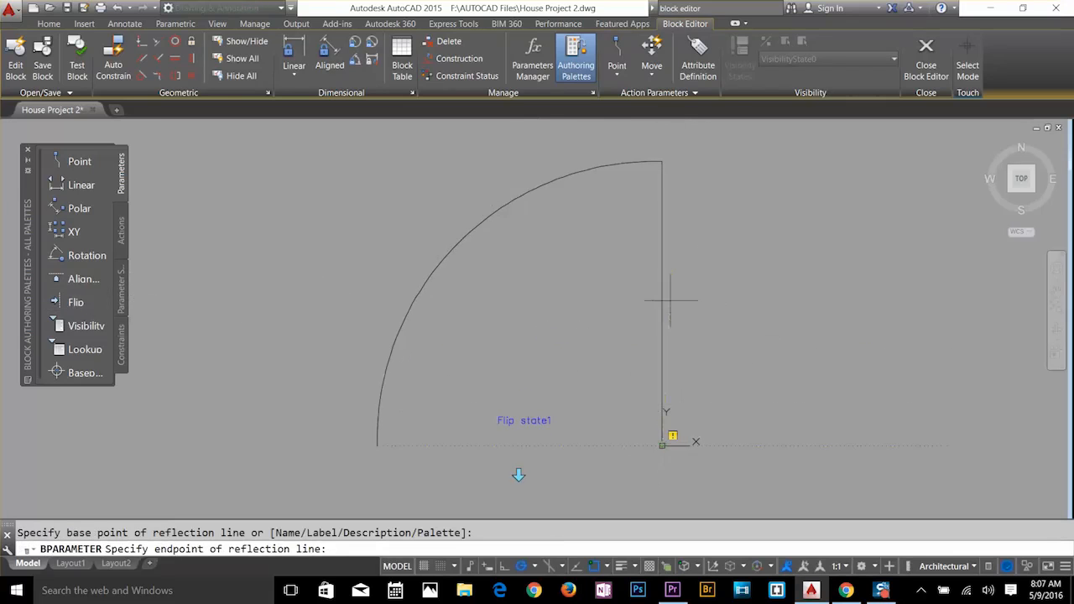
{"action": "left_click", "coordinate": [660, 159]}
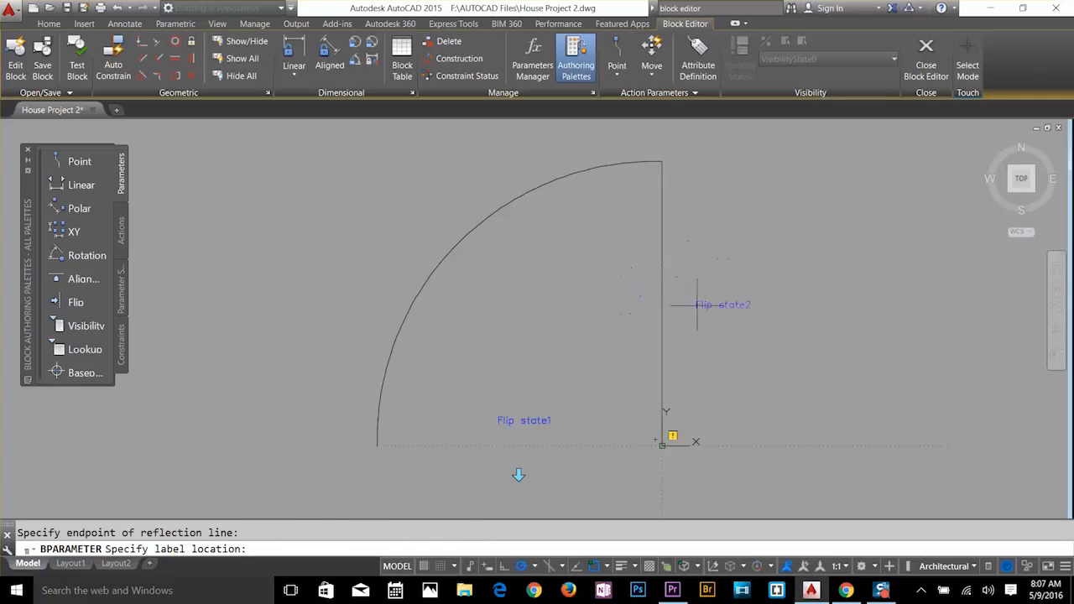
{"action": "left_click", "coordinate": [729, 291]}
Move the second flip parameter's grip arrow from the leaf's lower end to between the leaf and the parameter's label.
{"action": "scroll", "coordinate": [695, 467], "scroll_direction": "up", "scroll_amount": 2}
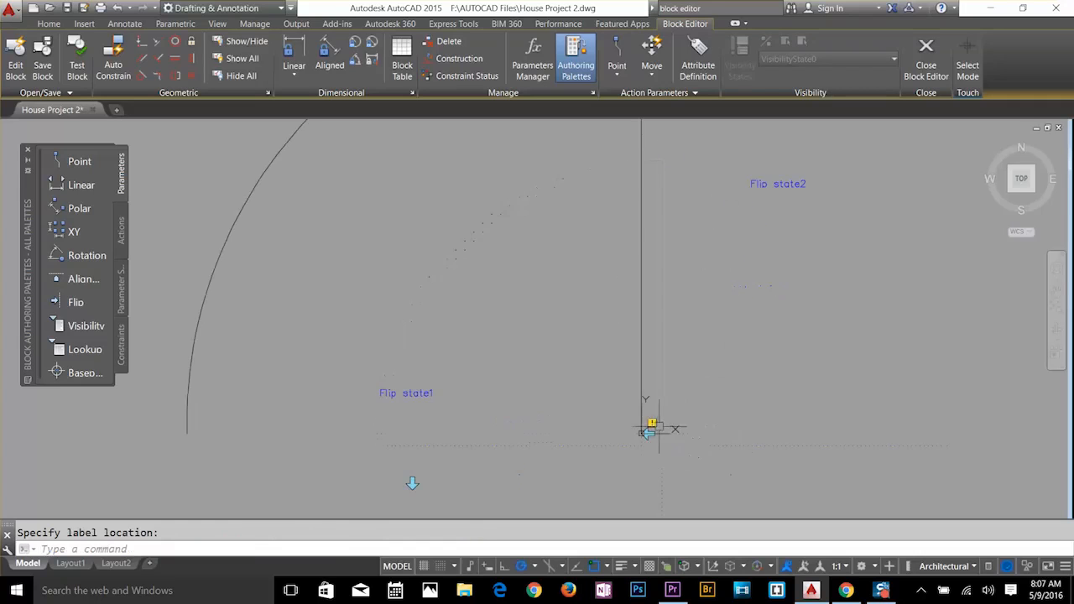
{"action": "left_click", "coordinate": [645, 432]}
{"action": "scroll", "coordinate": [677, 339], "scroll_direction": "down", "scroll_amount": 2}
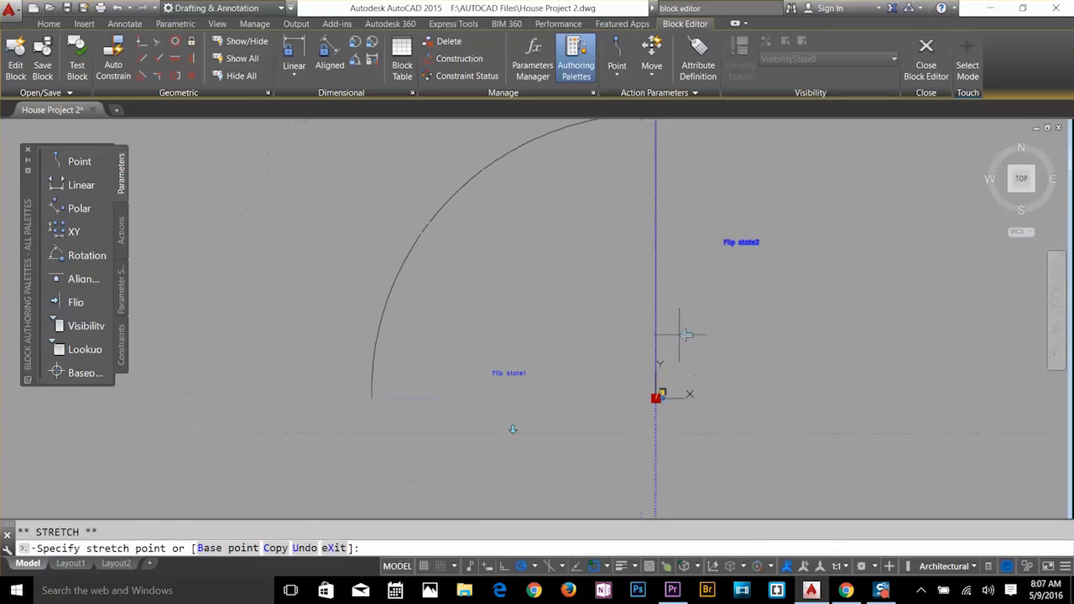
{"action": "key", "text": "Escape"}
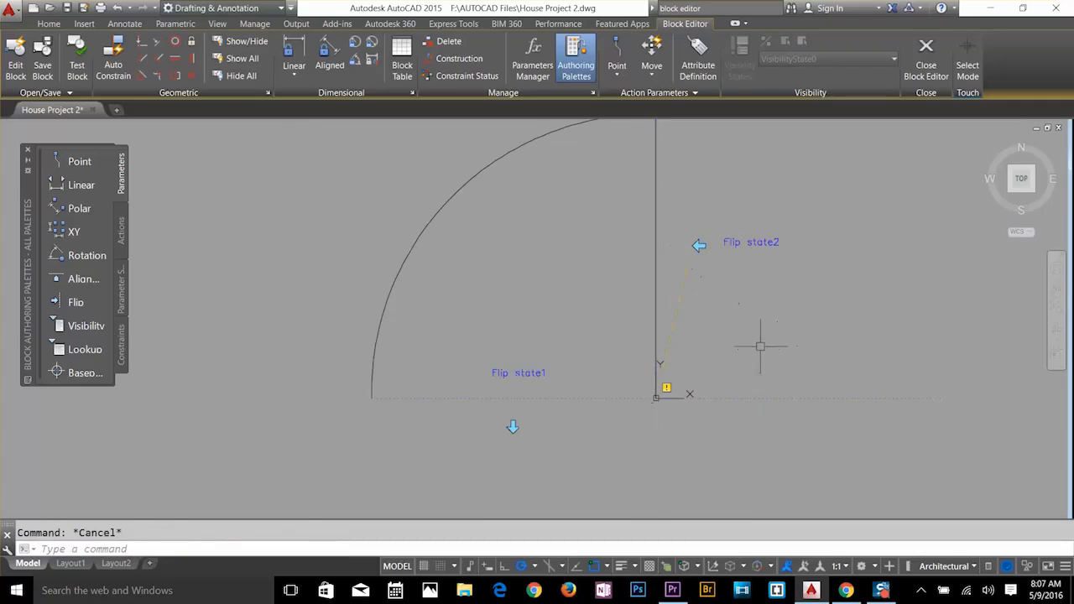
Add a Rotation parameter based at the leaf's lower end, with its radius to the arc's lower end and default angle at the leaf's upper end.
{"action": "middle_click_drag", "start_coordinate": [613, 346], "coordinate": [643, 395]}
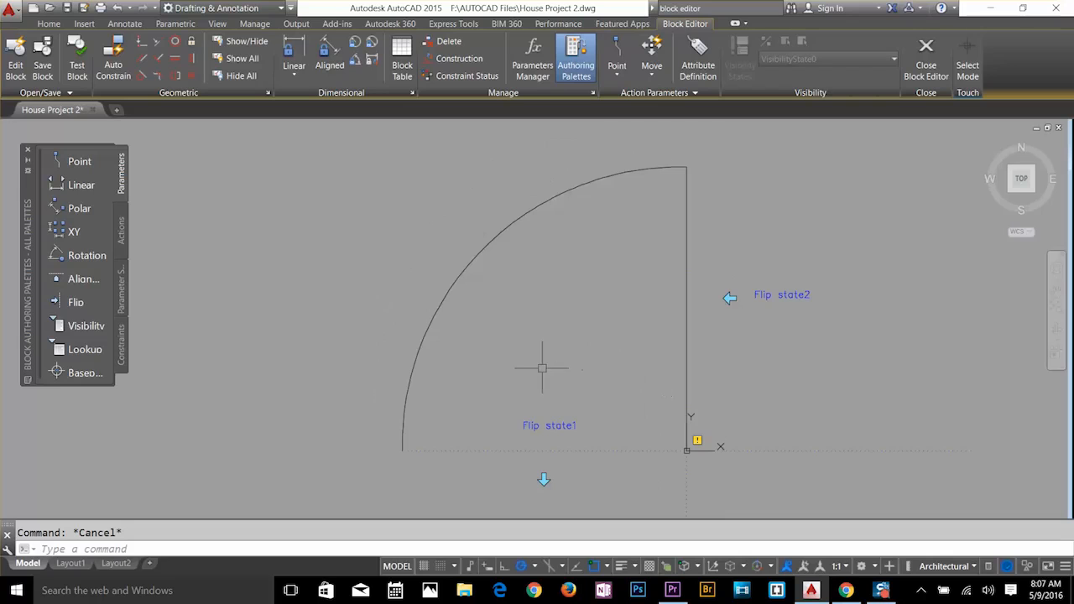
{"action": "left_click", "coordinate": [77, 261]}
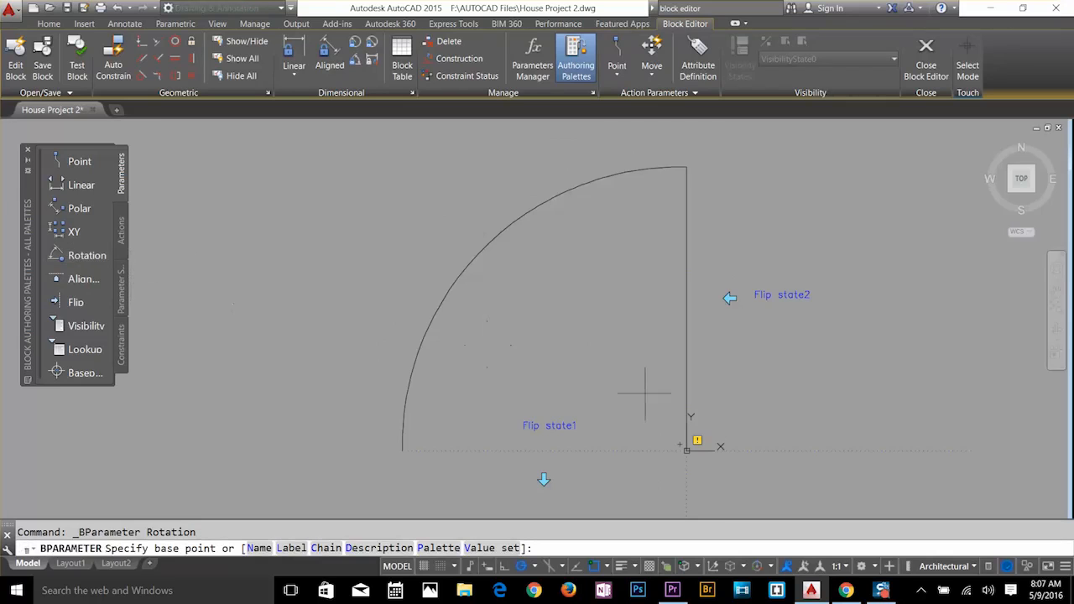
{"action": "left_click", "coordinate": [687, 449]}
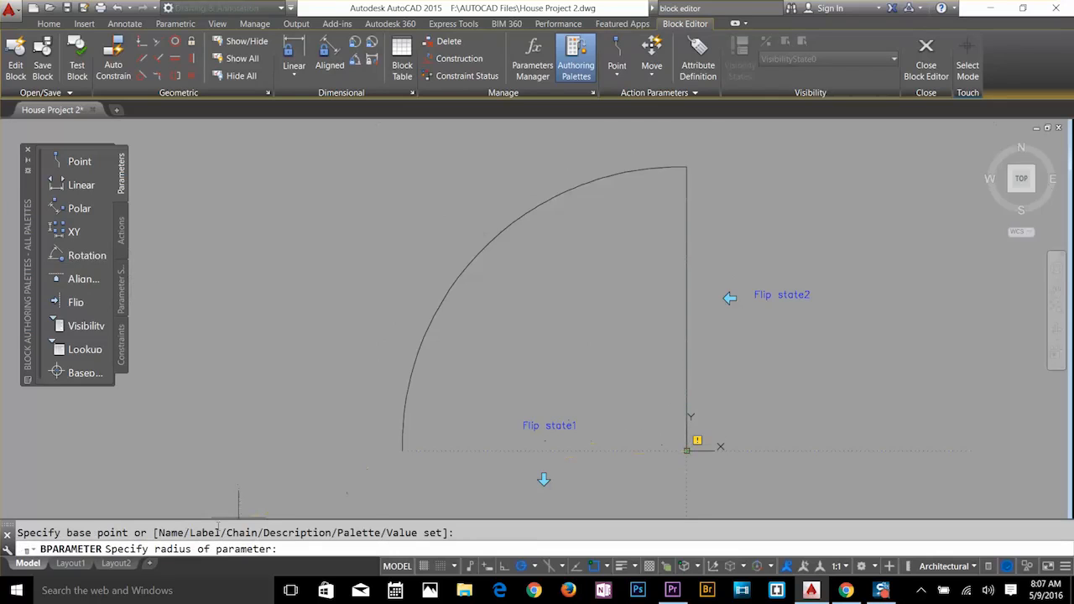
{"action": "left_click", "coordinate": [386, 450]}
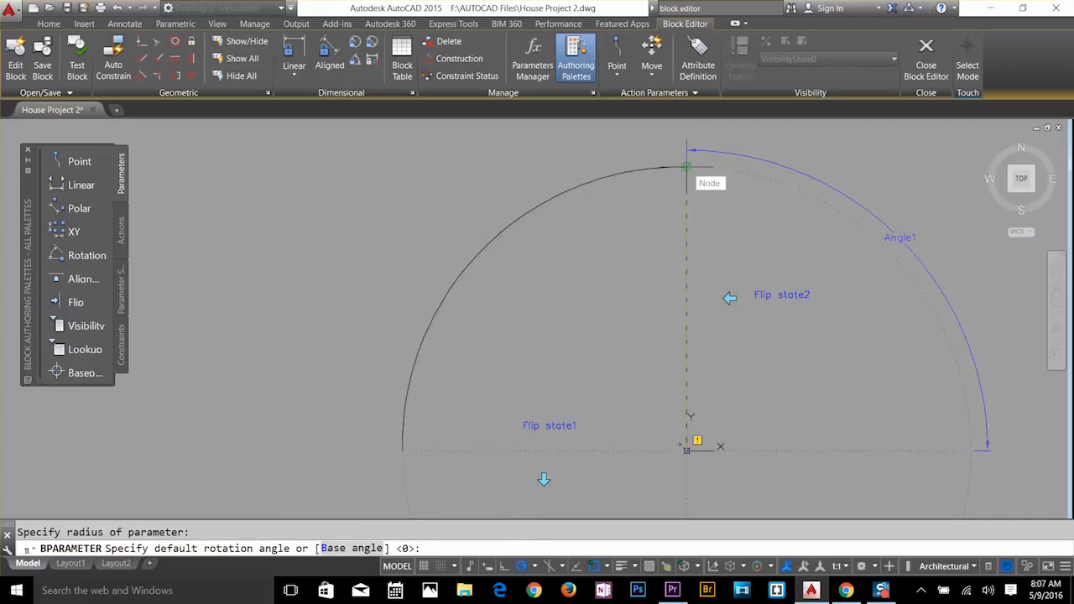
{"action": "left_click", "coordinate": [687, 167]}
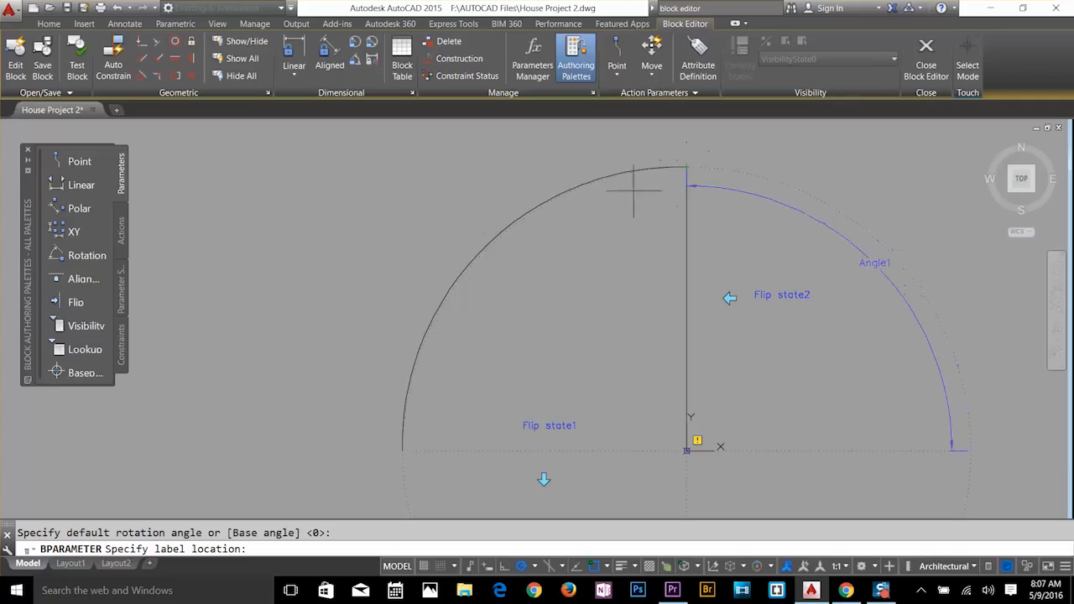
{"action": "left_click", "coordinate": [704, 146]}
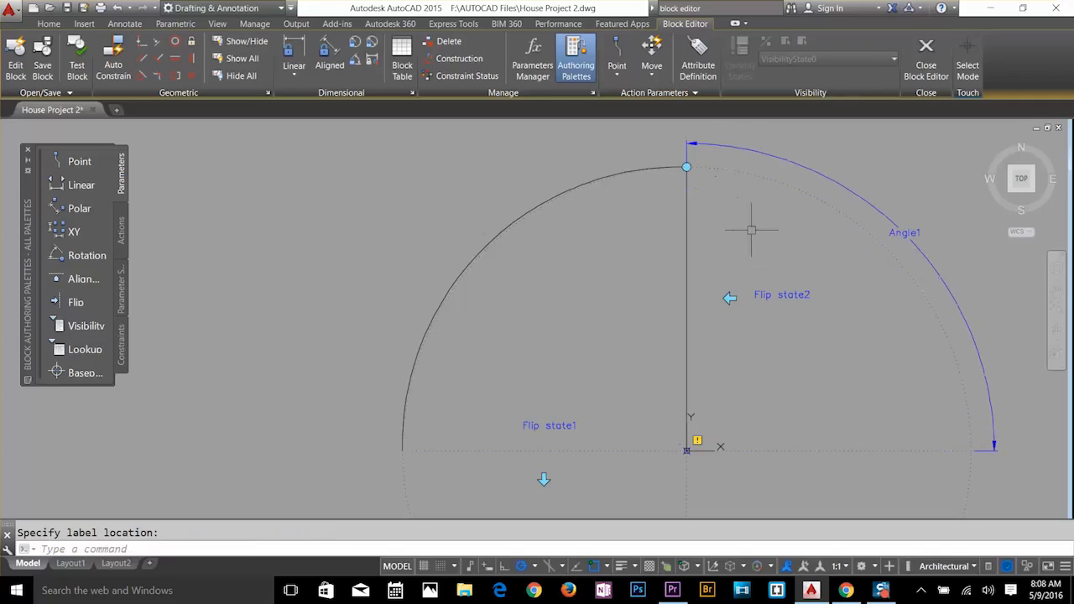
{"action": "key", "text": "Escape"}
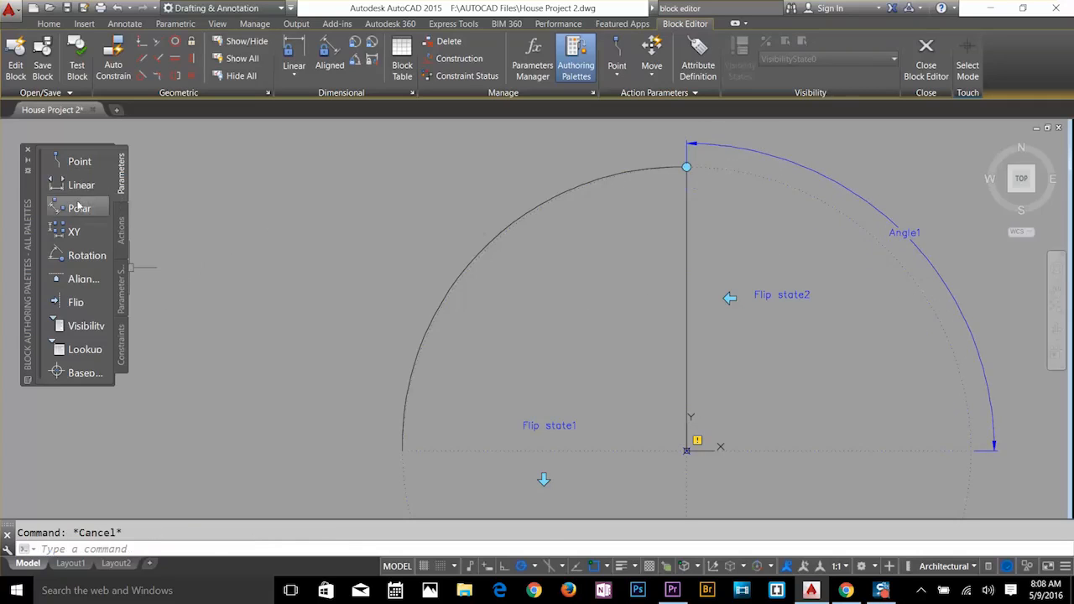
Add a Linear parameter from the leaf's lower end to the arc's lower end, with its label above the first flip parameter's label.
{"action": "left_click", "coordinate": [80, 186]}
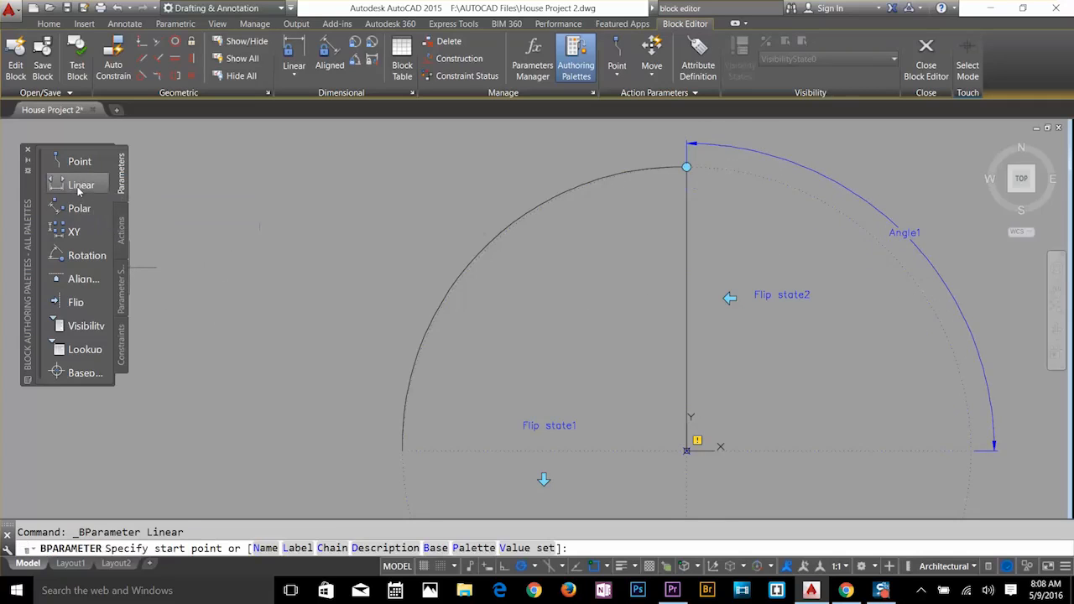
{"action": "left_click", "coordinate": [686, 451]}
{"action": "left_click", "coordinate": [401, 448]}
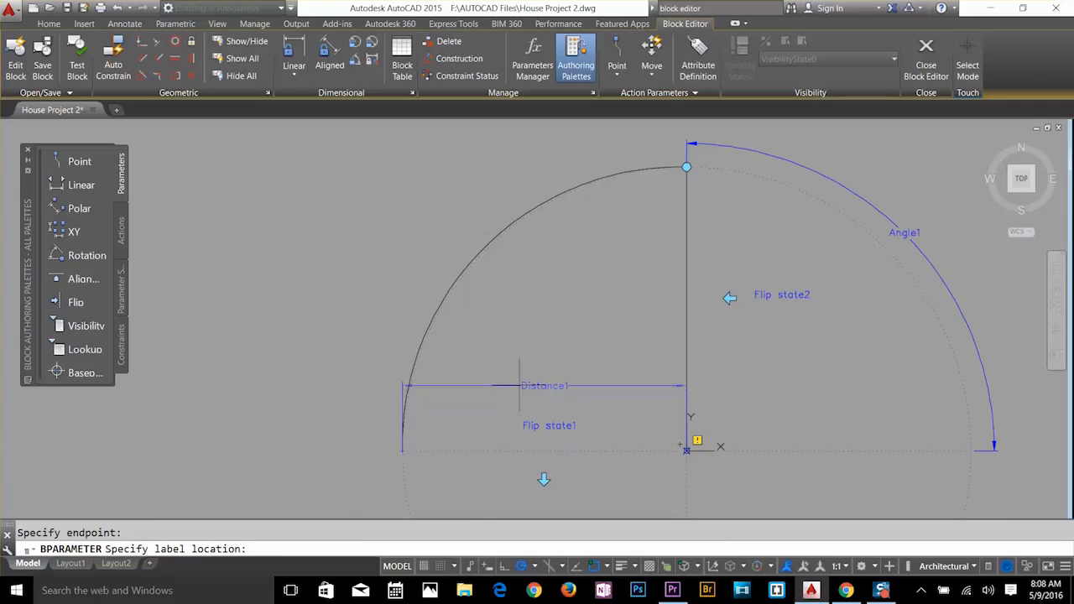
{"action": "left_click", "coordinate": [518, 386]}
{"action": "key", "text": "Escape"}
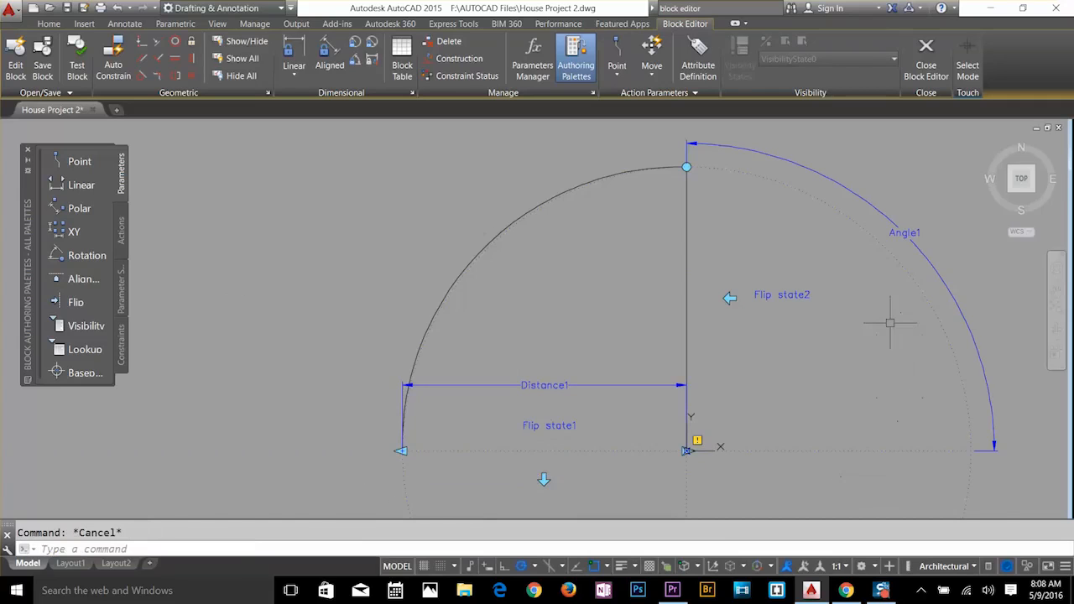
Add a Flip action to the horizontal flip parameter with the door polyline in its selection set, leaving out the rotation parameter.
{"action": "middle_click_drag", "start_coordinate": [889, 322], "coordinate": [839, 329]}
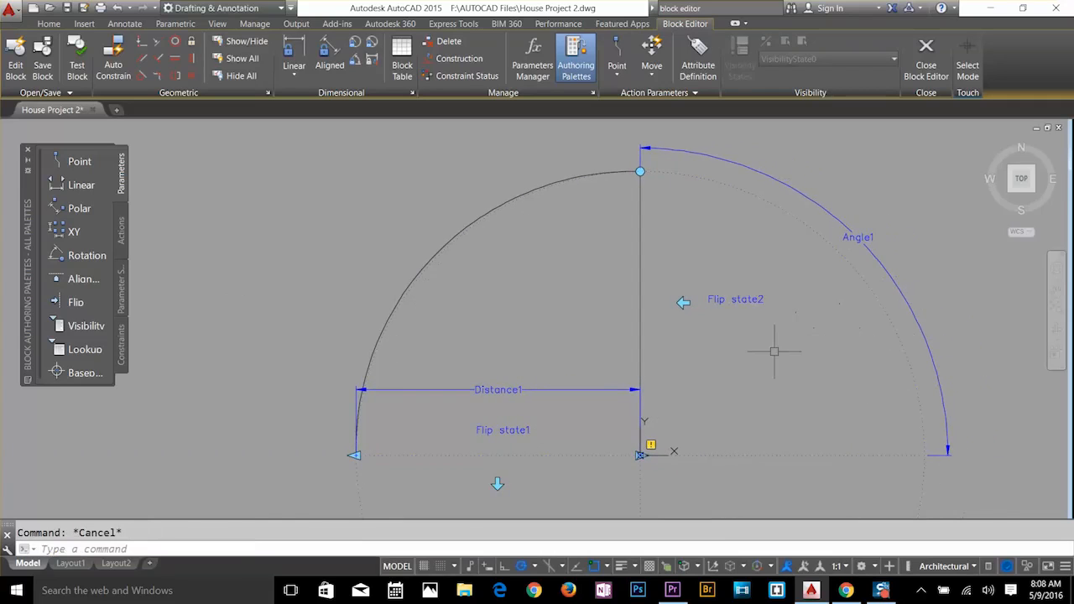
{"action": "left_click", "coordinate": [121, 240]}
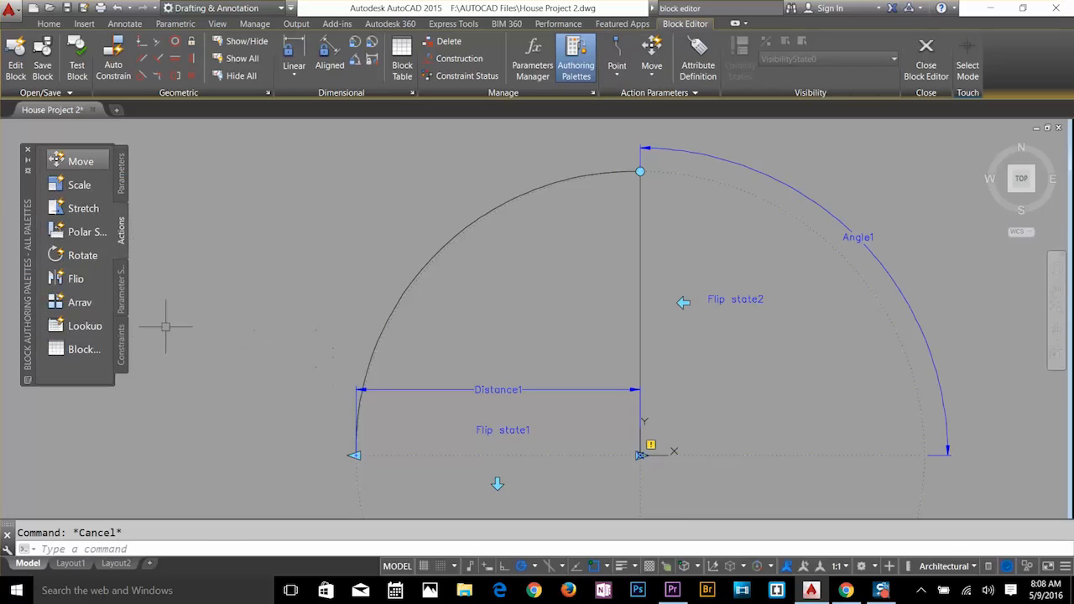
{"action": "left_click", "coordinate": [74, 284]}
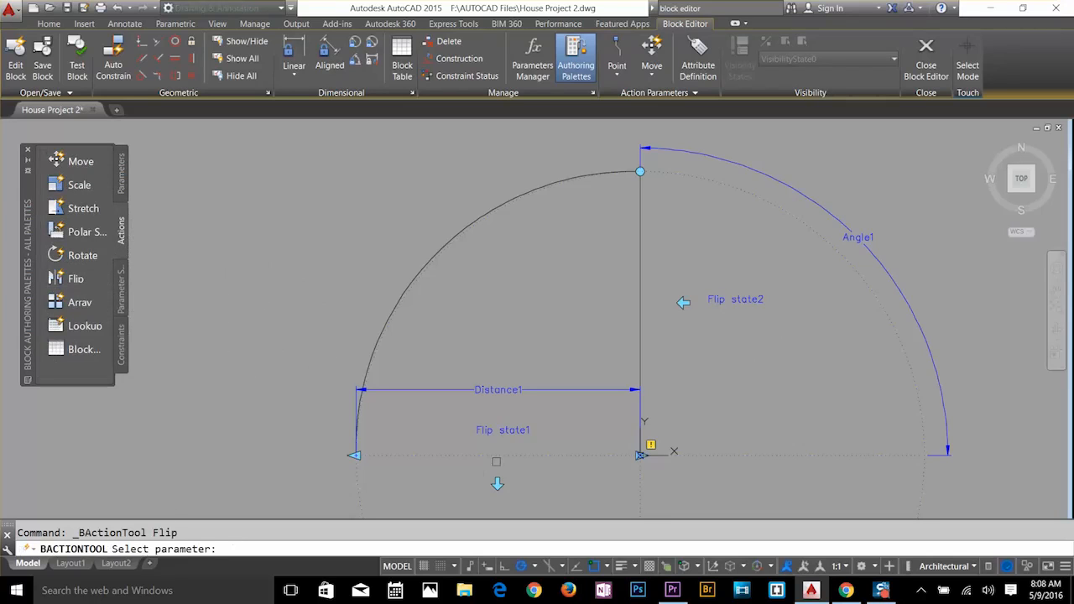
{"action": "left_click", "coordinate": [498, 458]}
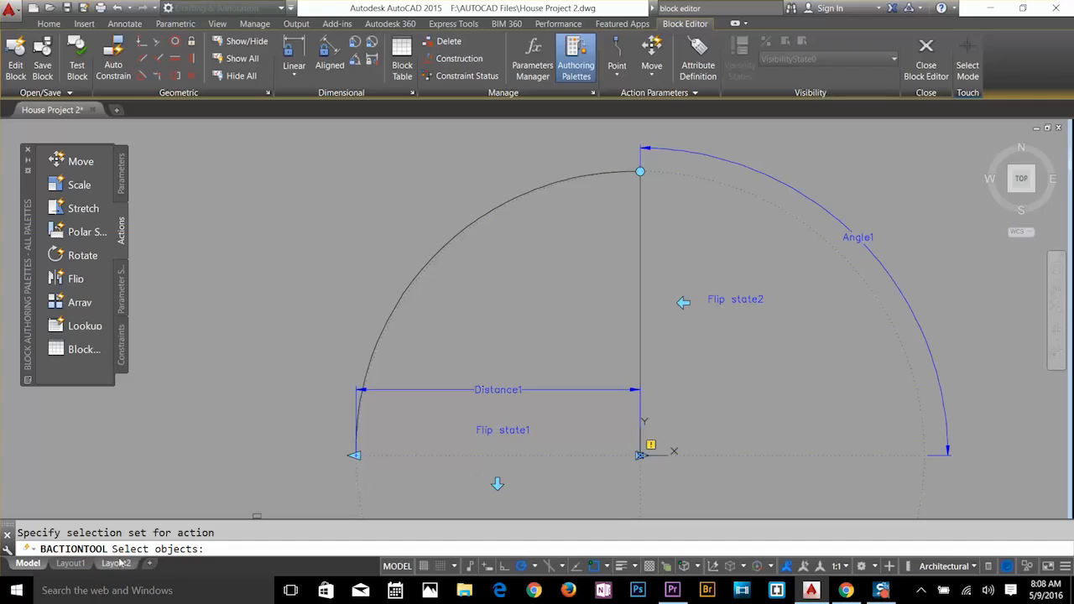
{"action": "left_click", "coordinate": [447, 245]}
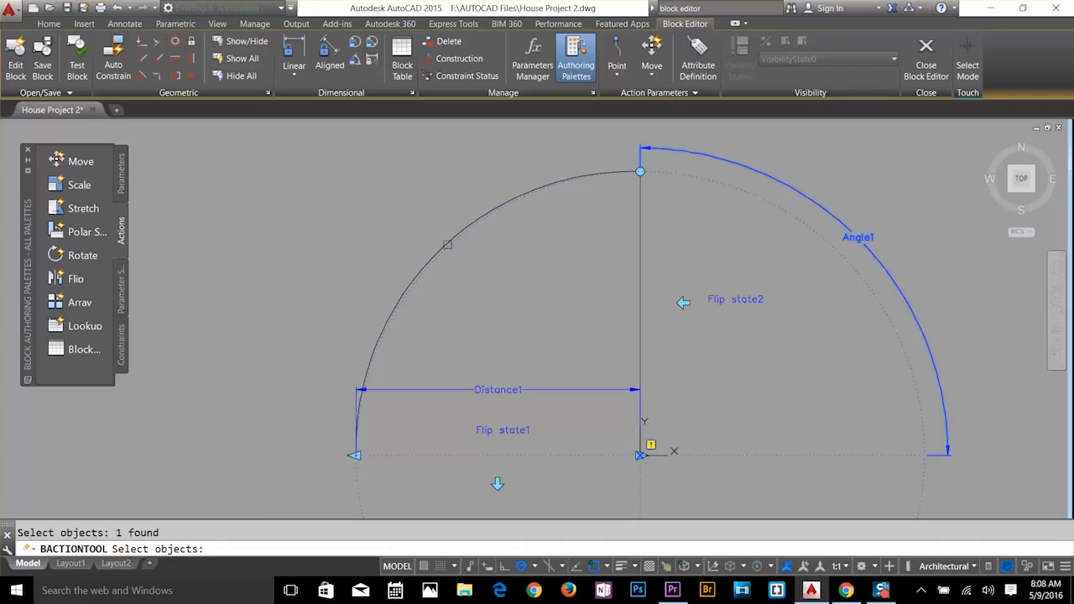
{"action": "left_click", "coordinate": [449, 232]}
{"action": "left_click", "coordinate": [444, 242]}
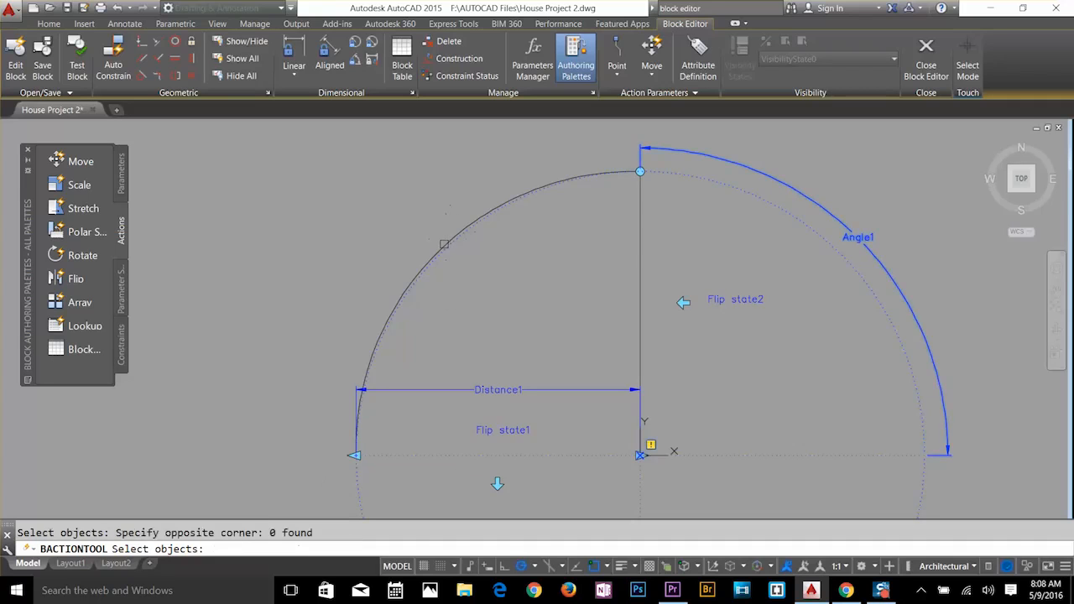
{"action": "left_click", "coordinate": [443, 244]}
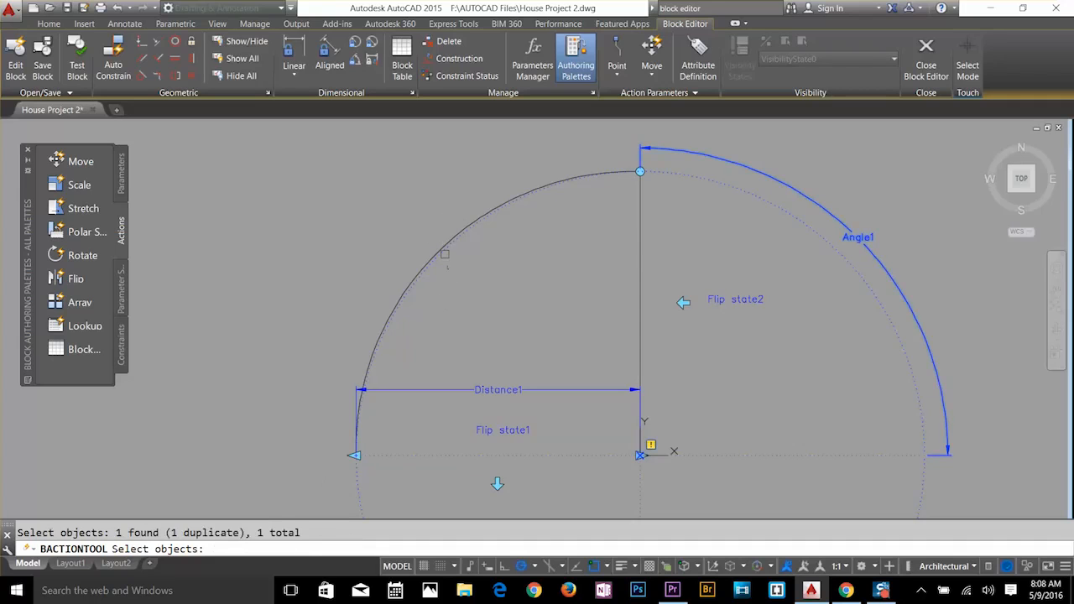
{"action": "left_click", "coordinate": [444, 254], "text": "shift"}
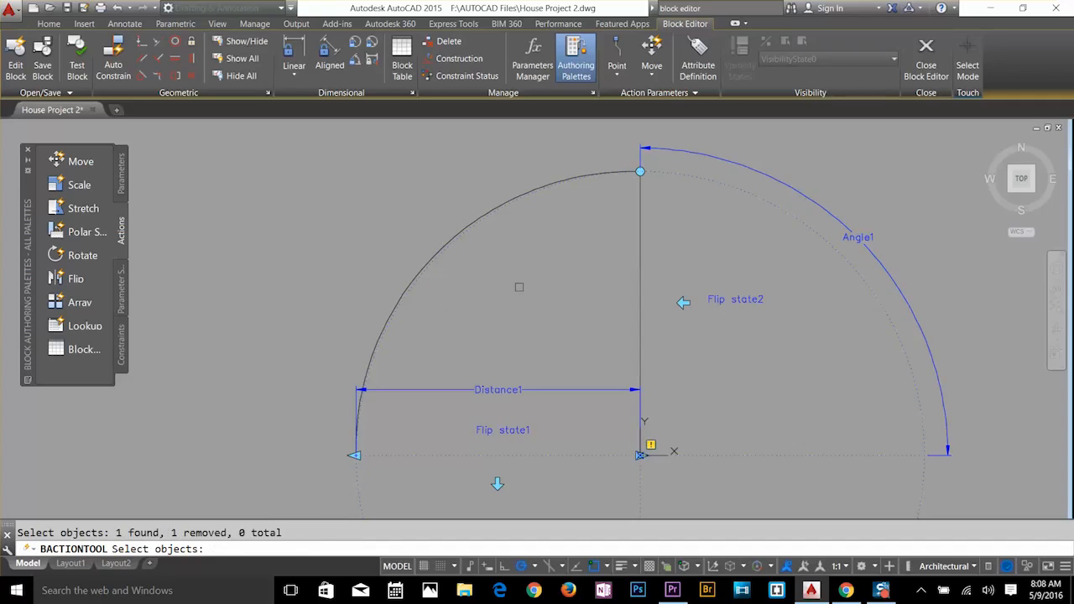
{"action": "key", "text": "Return"}
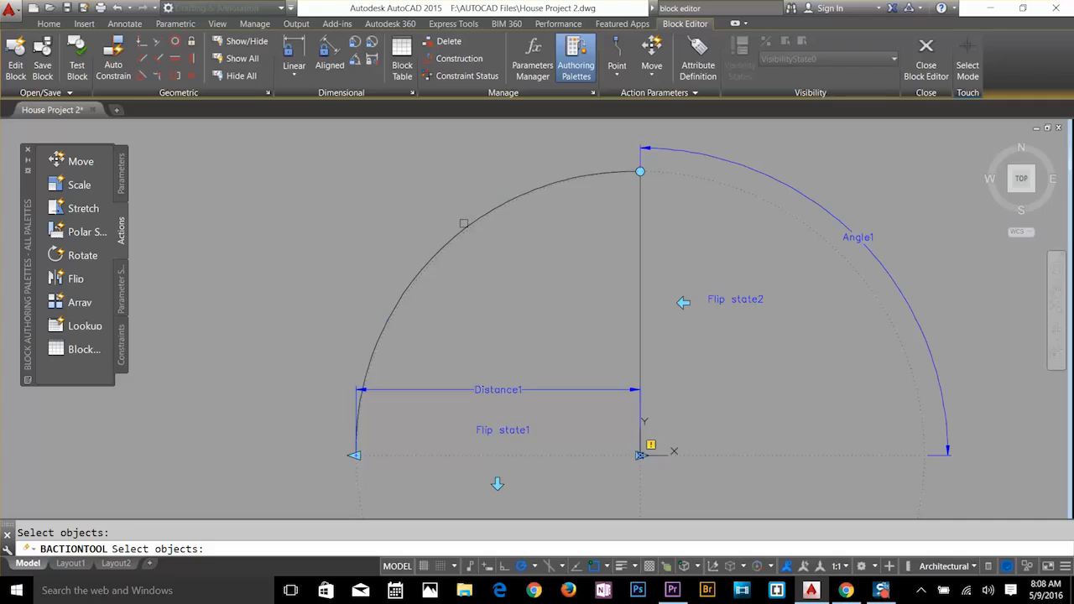
{"action": "left_click", "coordinate": [463, 224]}
{"action": "key", "text": "Return"}
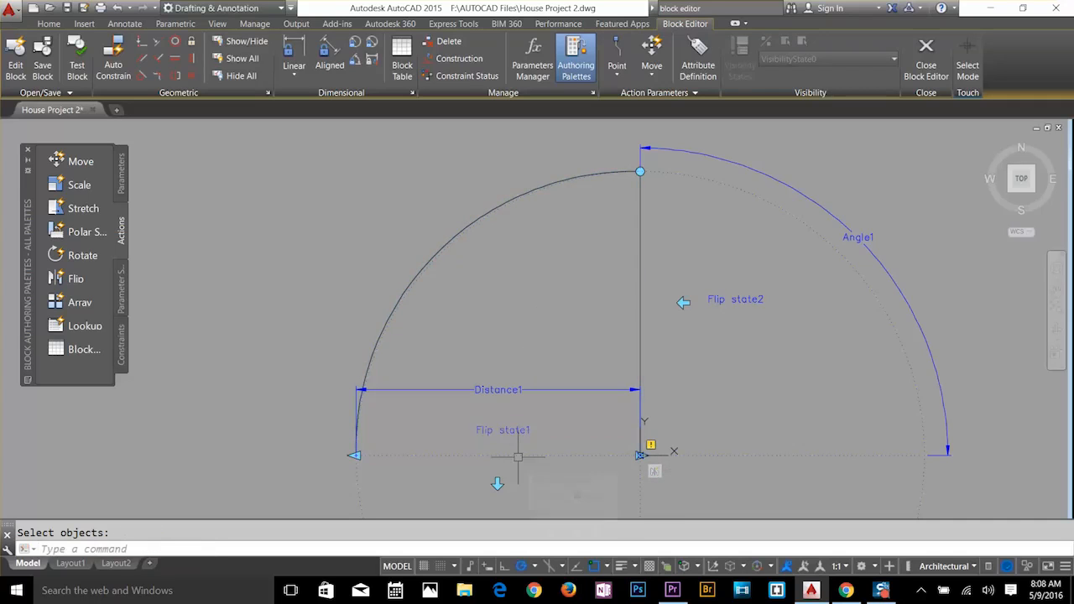
Add a Flip action to the vertical flip parameter with the door polyline and the rotation parameter in its selection set.
{"action": "left_click", "coordinate": [76, 282]}
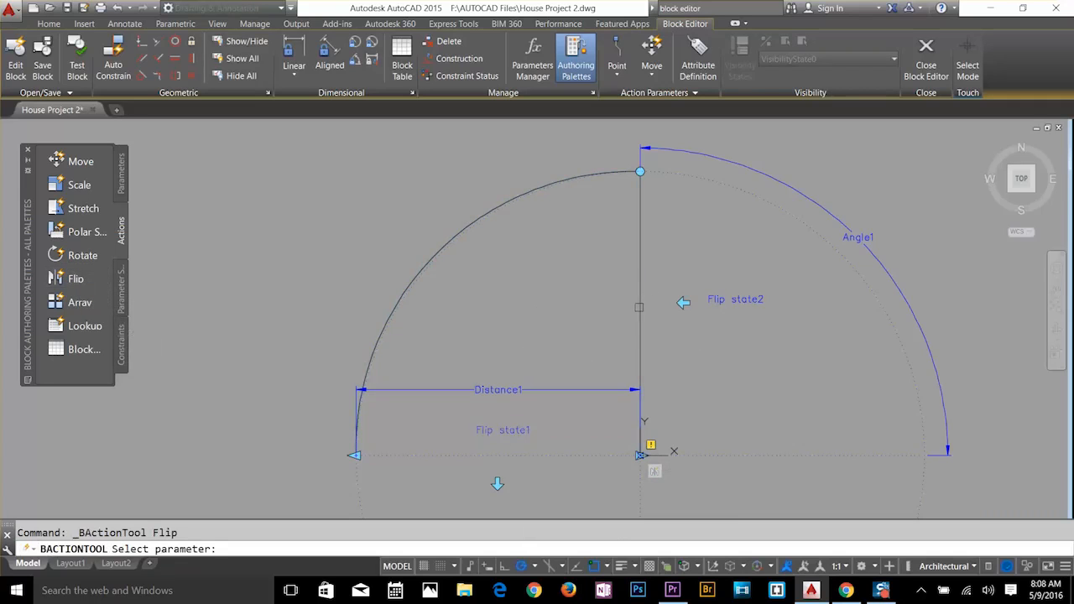
{"action": "left_click", "coordinate": [639, 307]}
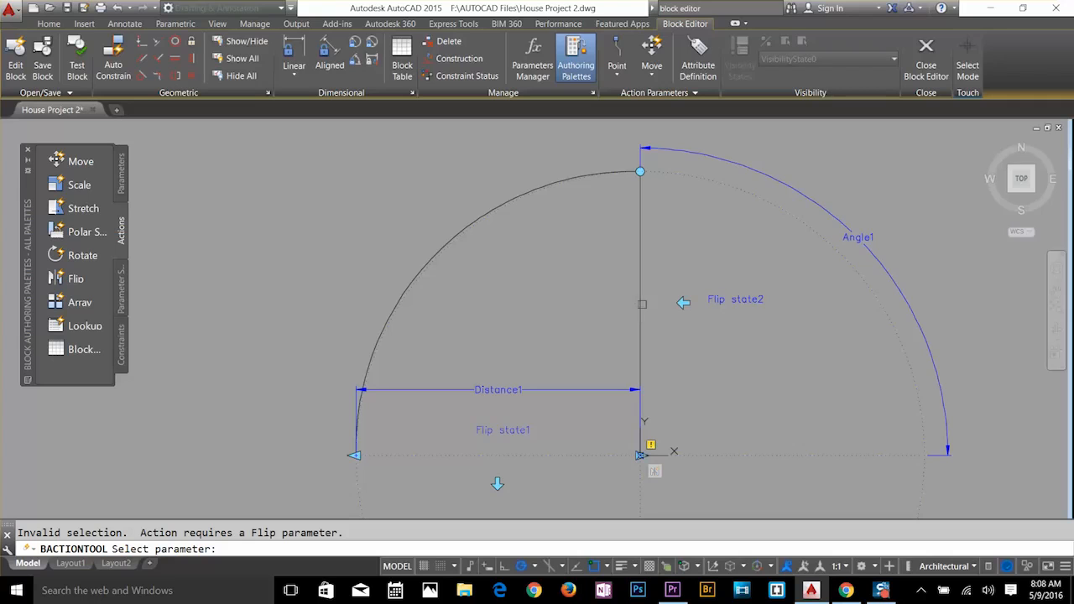
{"action": "scroll", "coordinate": [642, 304], "scroll_direction": "up", "scroll_amount": 3}
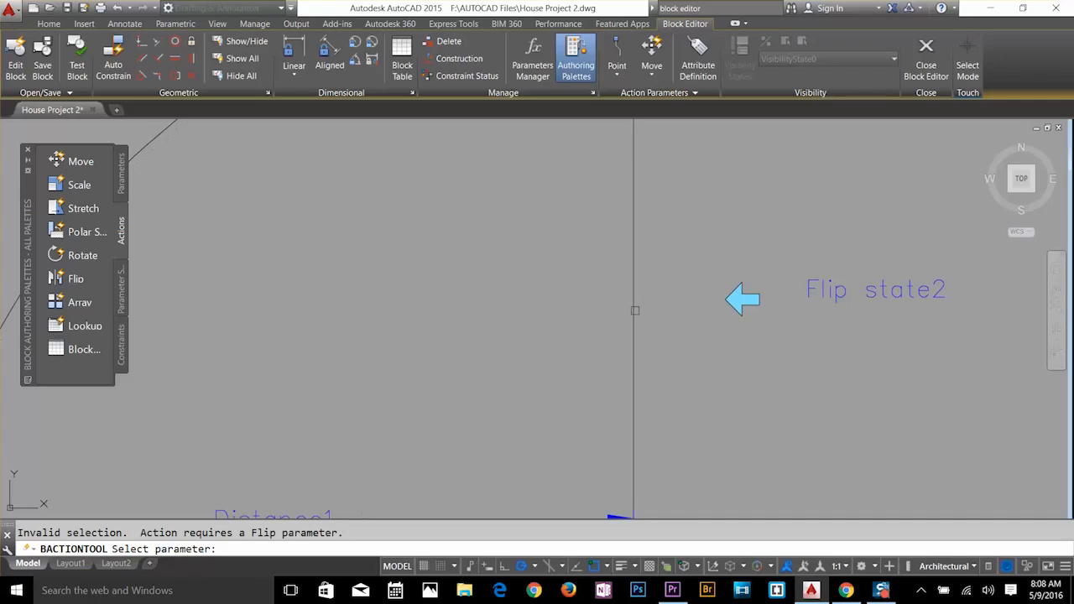
{"action": "left_click", "coordinate": [768, 303]}
{"action": "left_click", "coordinate": [827, 289]}
{"action": "scroll", "coordinate": [824, 289], "scroll_direction": "down", "scroll_amount": 3}
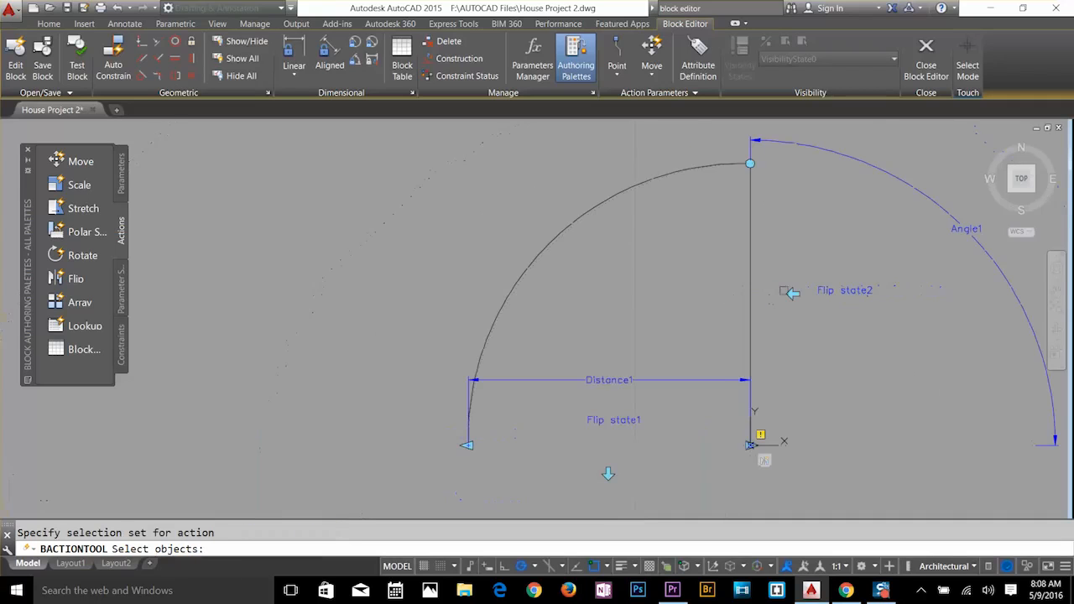
{"action": "left_click", "coordinate": [589, 213]}
{"action": "left_click", "coordinate": [587, 212]}
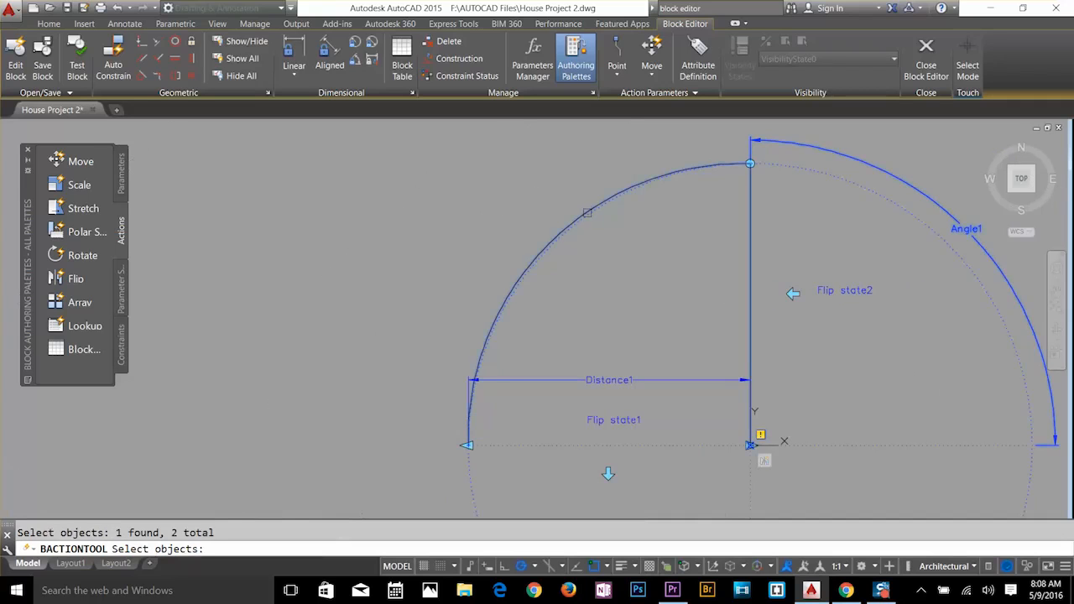
{"action": "key", "text": "Return"}
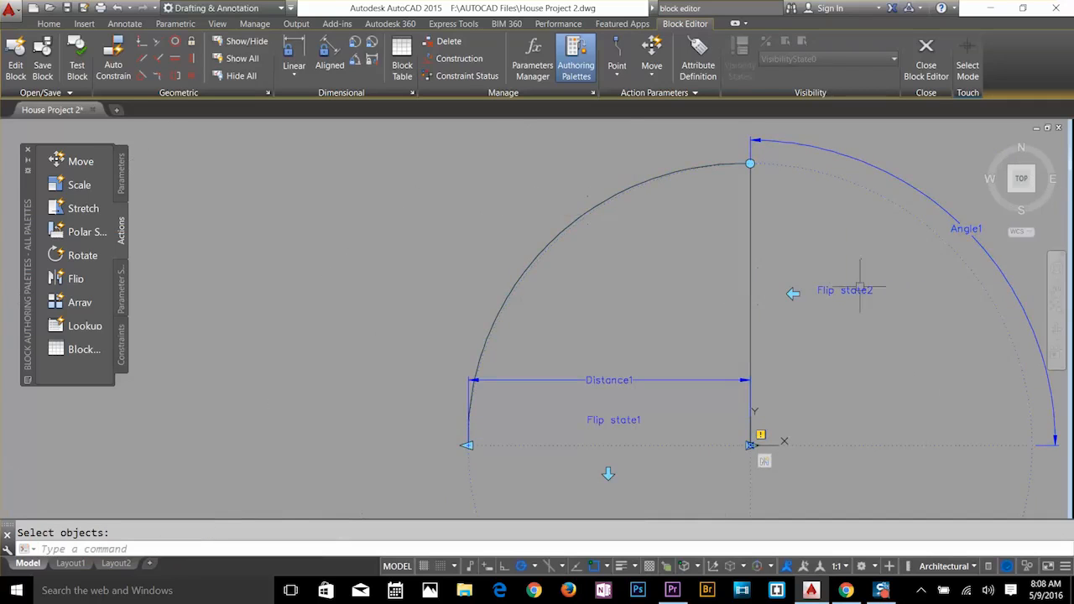
Add a Rotate action to the rotation parameter, with the rotation parameter and the door polyline in its selection set.
{"action": "mouse_move", "coordinate": [860, 290]}
{"action": "middle_mouse_down"}
{"action": "mouse_move", "coordinate": [760, 316]}
{"action": "mouse_move", "coordinate": [584, 297]}
{"action": "middle_mouse_up"}
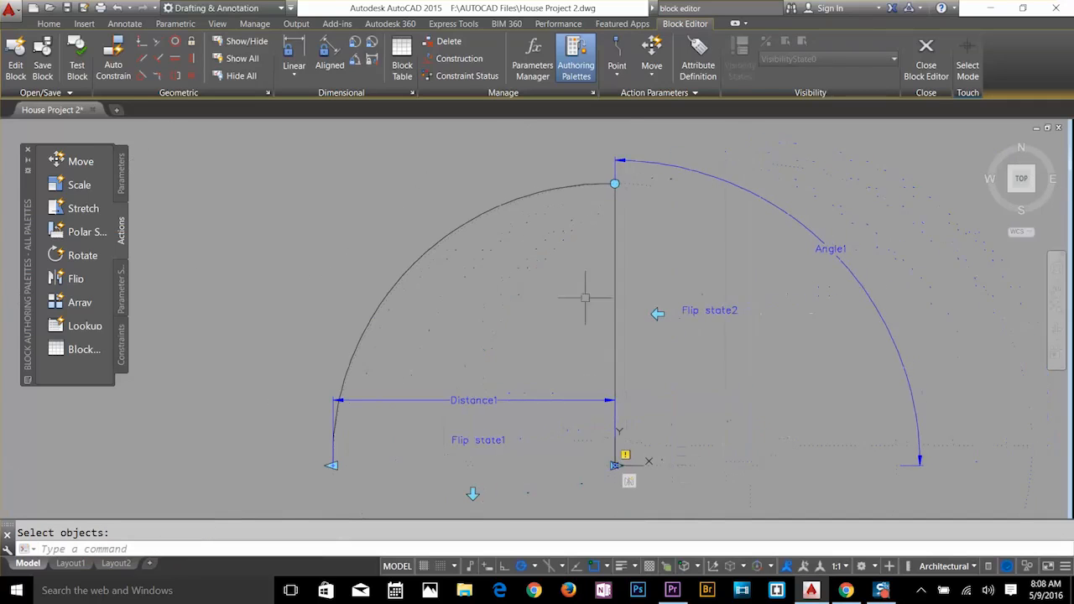
{"action": "left_click", "coordinate": [82, 255]}
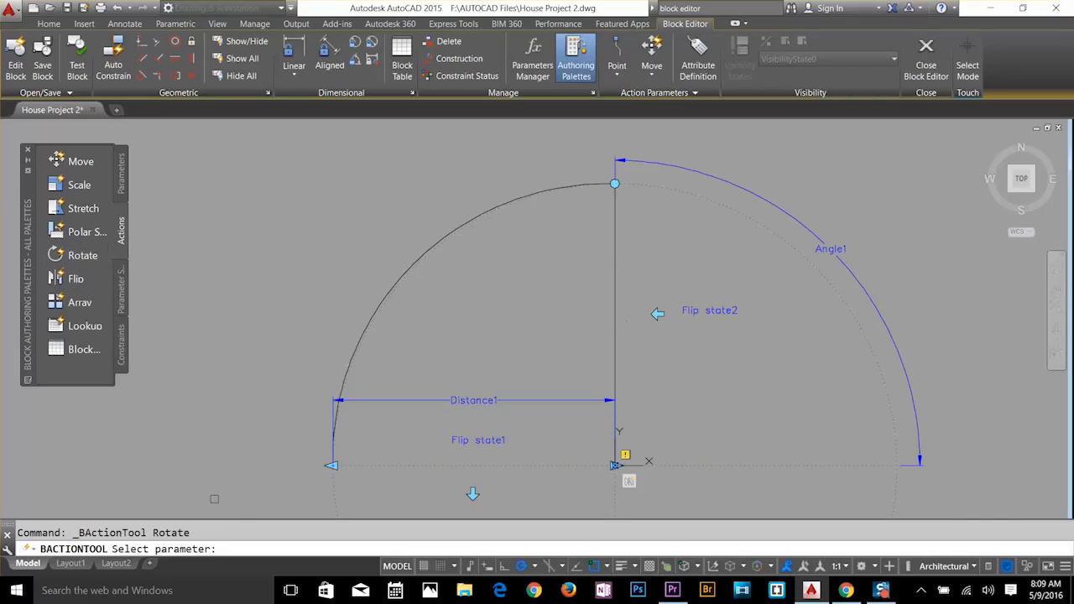
{"action": "left_click", "coordinate": [835, 252]}
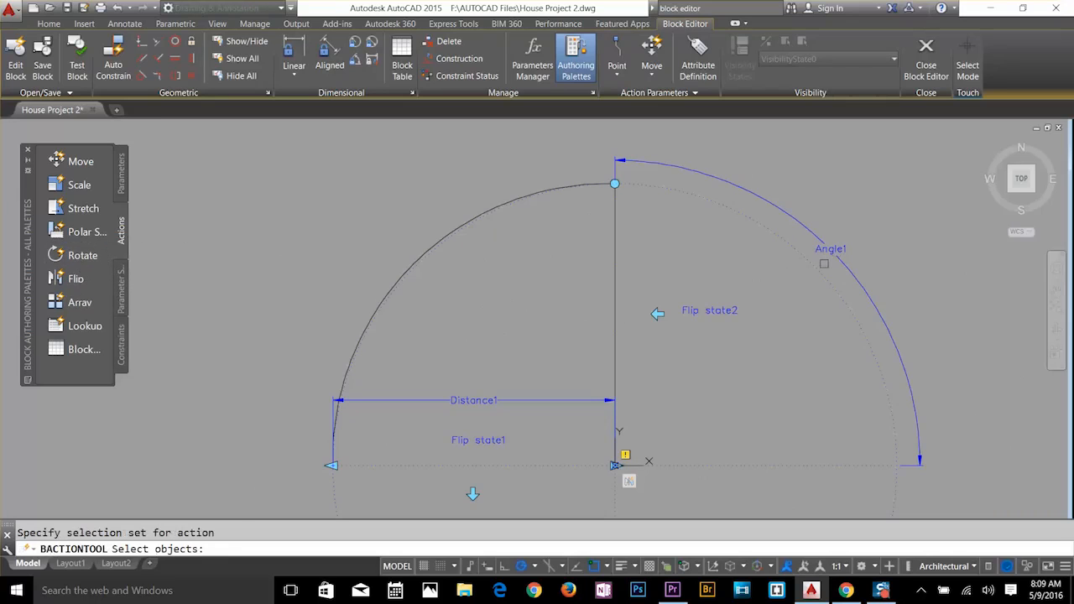
{"action": "left_click", "coordinate": [818, 267]}
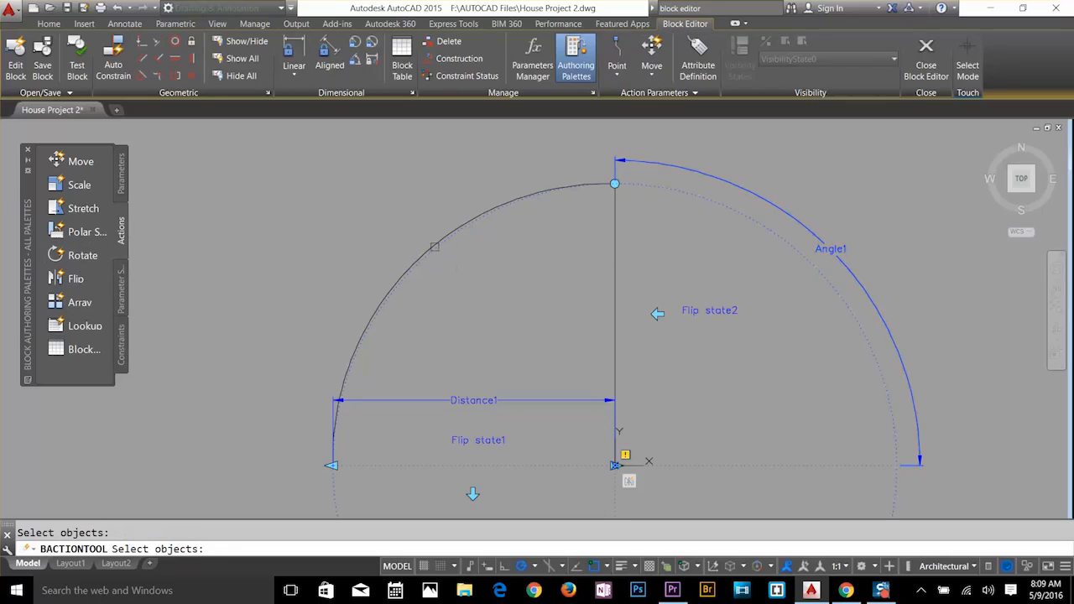
{"action": "left_click", "coordinate": [438, 239]}
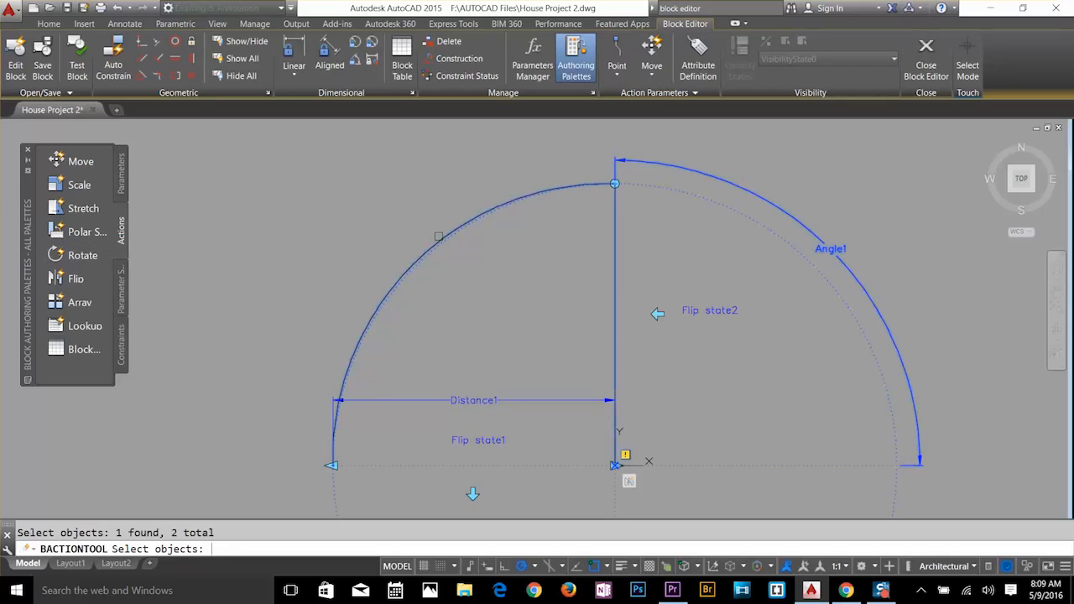
{"action": "key", "text": "Return"}
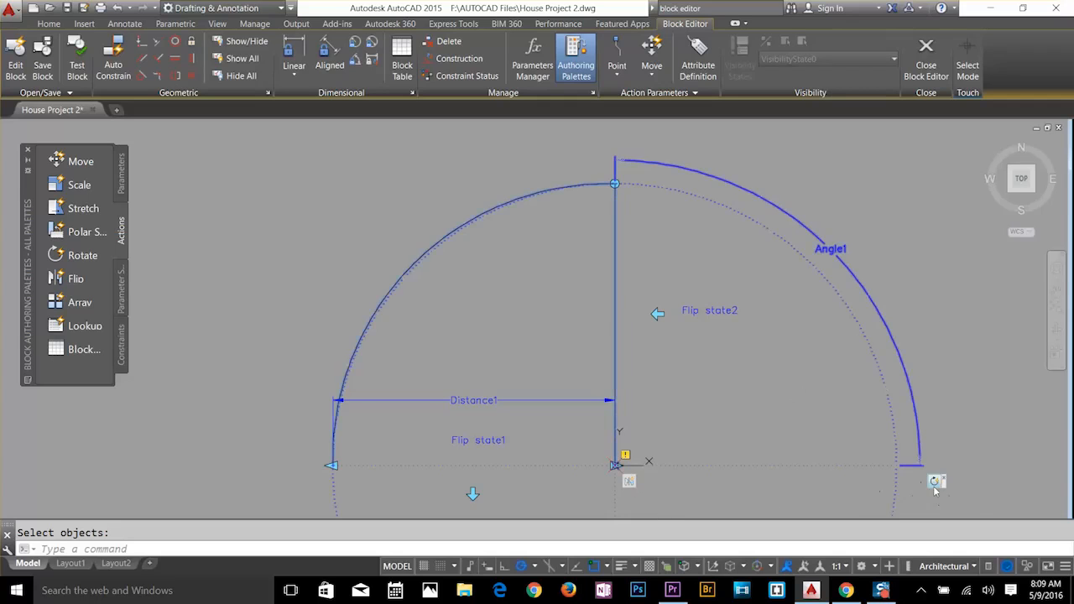
Move the overlapping Flip action icons away from the door leaf's lower end so that they sit apart.
{"action": "scroll", "coordinate": [568, 455], "scroll_direction": "up", "scroll_amount": 8}
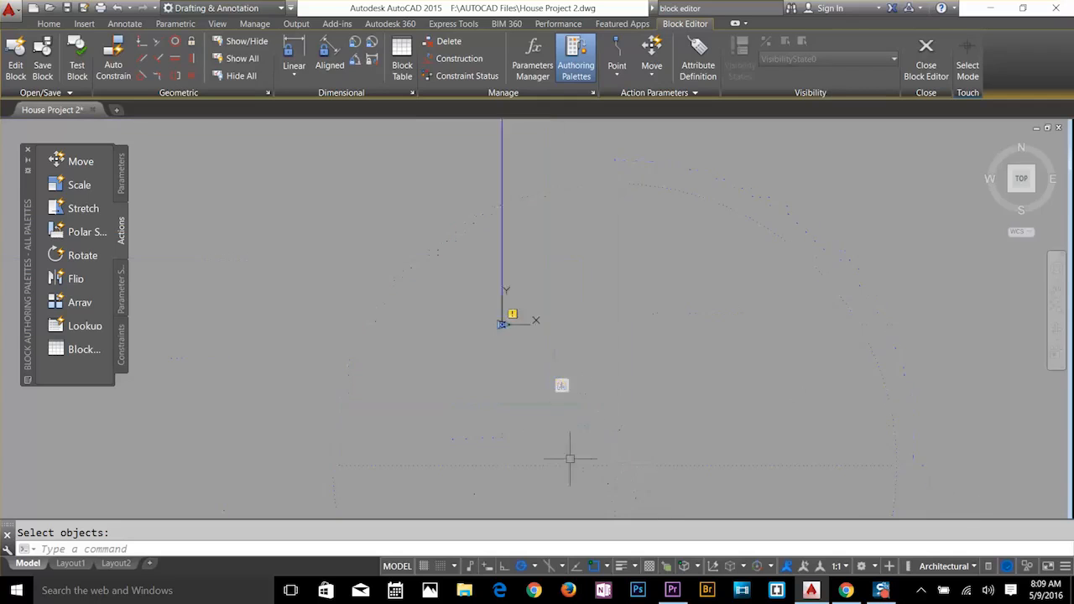
{"action": "mouse_move", "coordinate": [537, 361]}
{"action": "middle_mouse_down"}
{"action": "mouse_move", "coordinate": [865, 507]}
{"action": "mouse_move", "coordinate": [905, 544]}
{"action": "middle_mouse_up"}
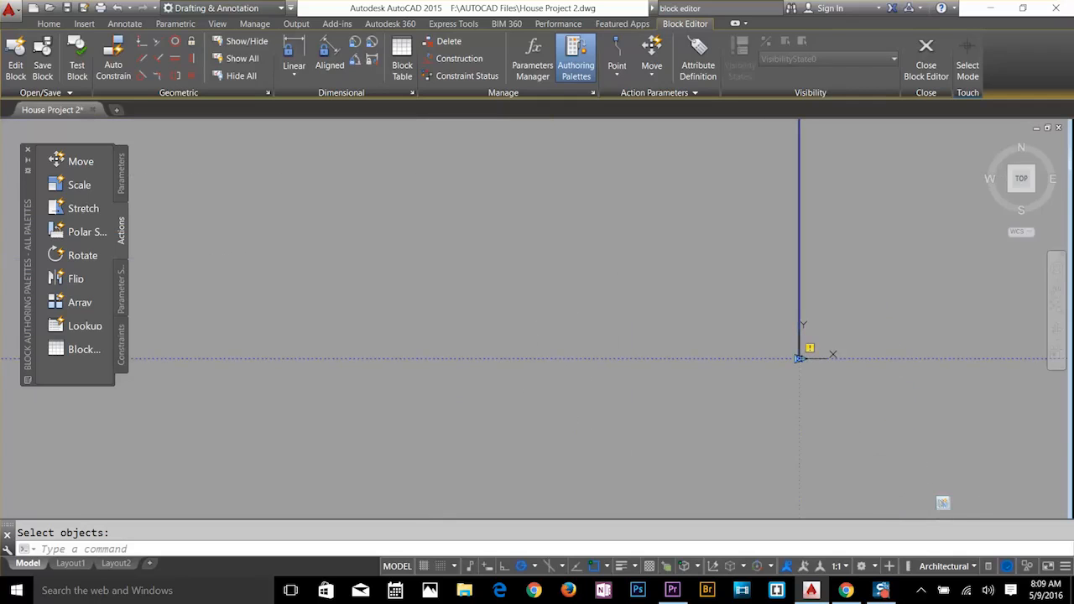
{"action": "scroll", "coordinate": [541, 463], "scroll_direction": "down", "scroll_amount": 5}
{"action": "left_click_drag", "start_coordinate": [620, 486], "coordinate": [231, 494]}
{"action": "scroll", "coordinate": [427, 484], "scroll_direction": "down", "scroll_amount": 2}
{"action": "middle_click_drag", "start_coordinate": [426, 484], "coordinate": [725, 436]}
{"action": "scroll", "coordinate": [845, 449], "scroll_direction": "up", "scroll_amount": 2}
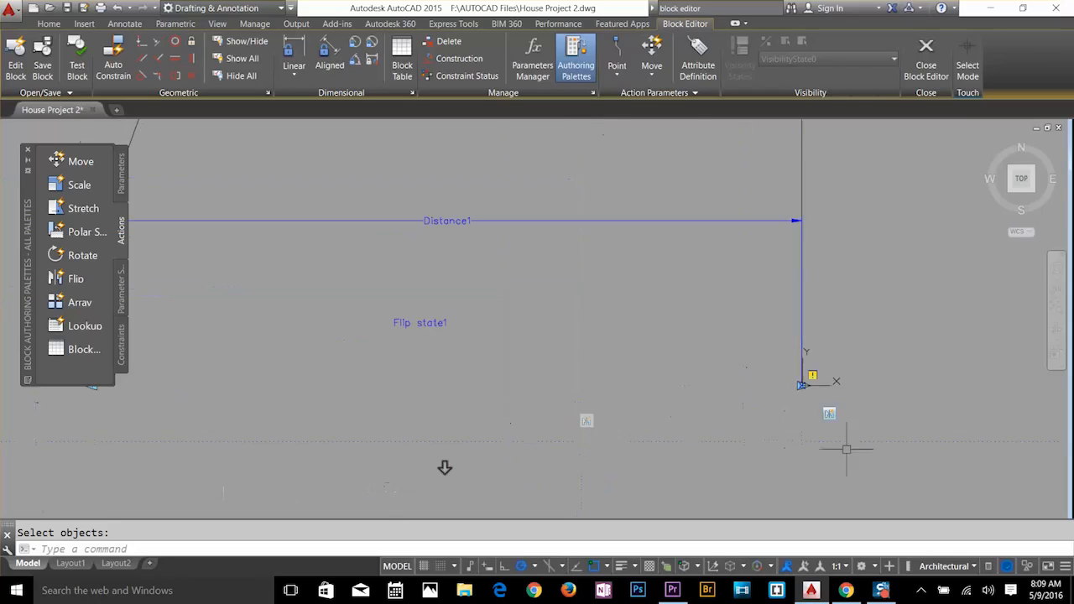
{"action": "scroll", "coordinate": [620, 442], "scroll_direction": "down", "scroll_amount": 4}
{"action": "key", "text": "Escape"}
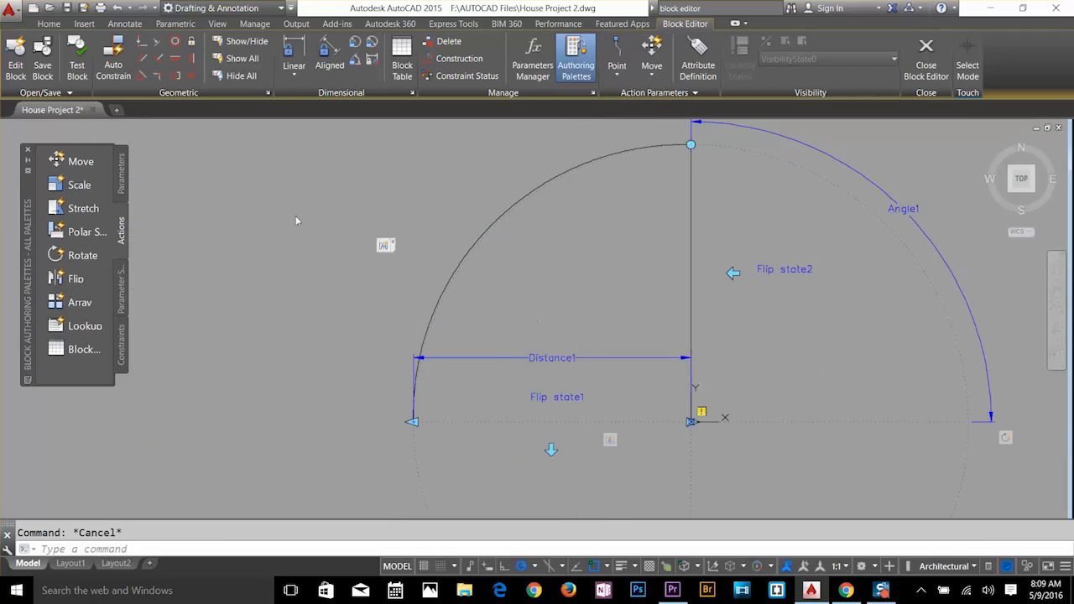
Add a Scale action to the linear parameter with the door polyline in its selection set, and close the Block Editor with the block saved.
{"action": "left_click", "coordinate": [77, 185]}
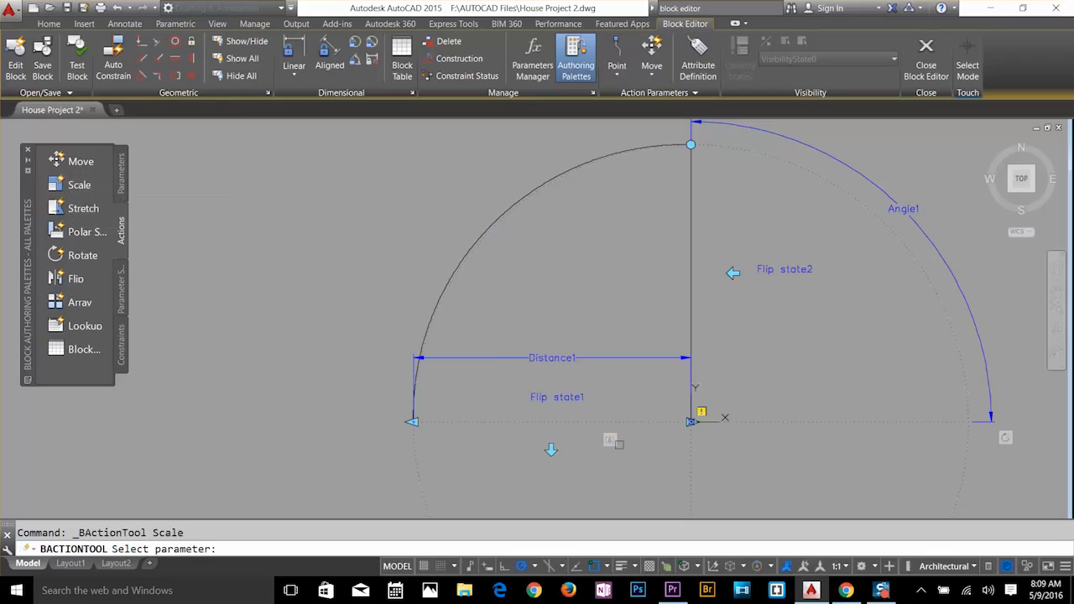
{"action": "left_click", "coordinate": [523, 357]}
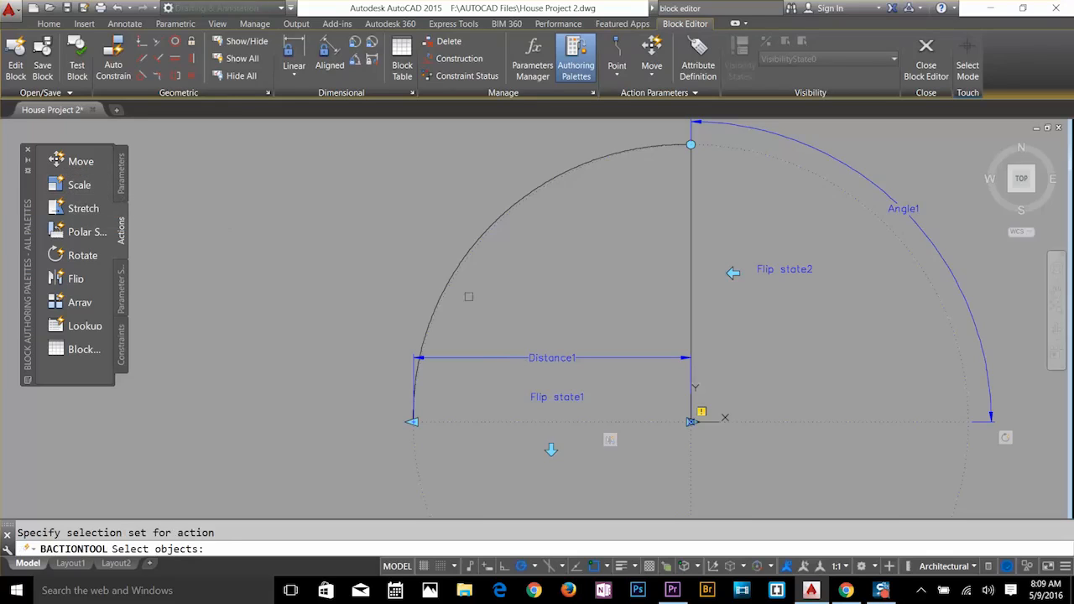
{"action": "left_click", "coordinate": [464, 248]}
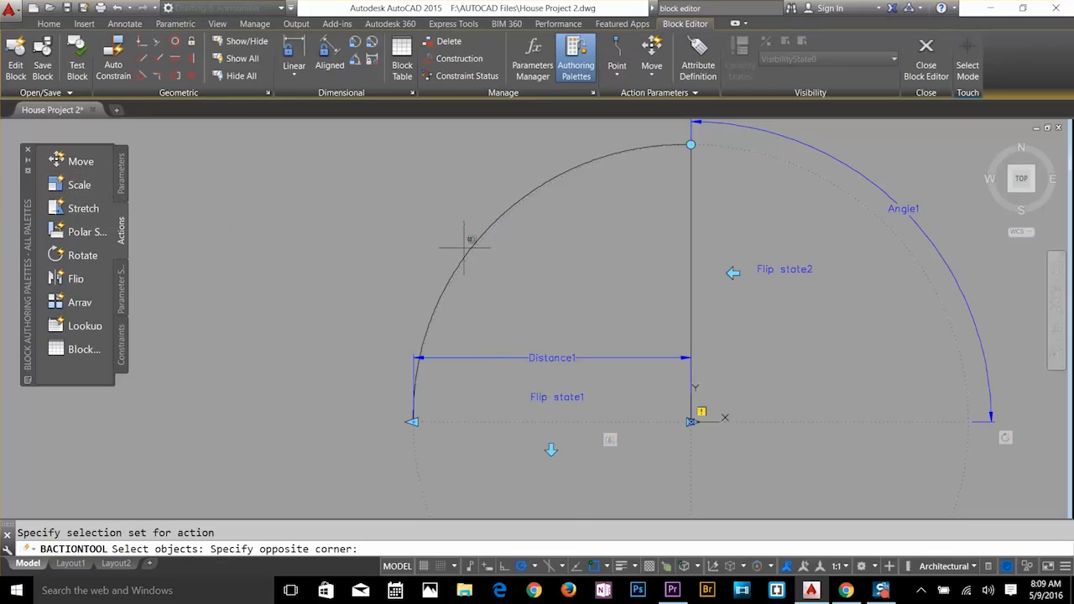
{"action": "left_click", "coordinate": [464, 249]}
{"action": "left_click", "coordinate": [463, 254]}
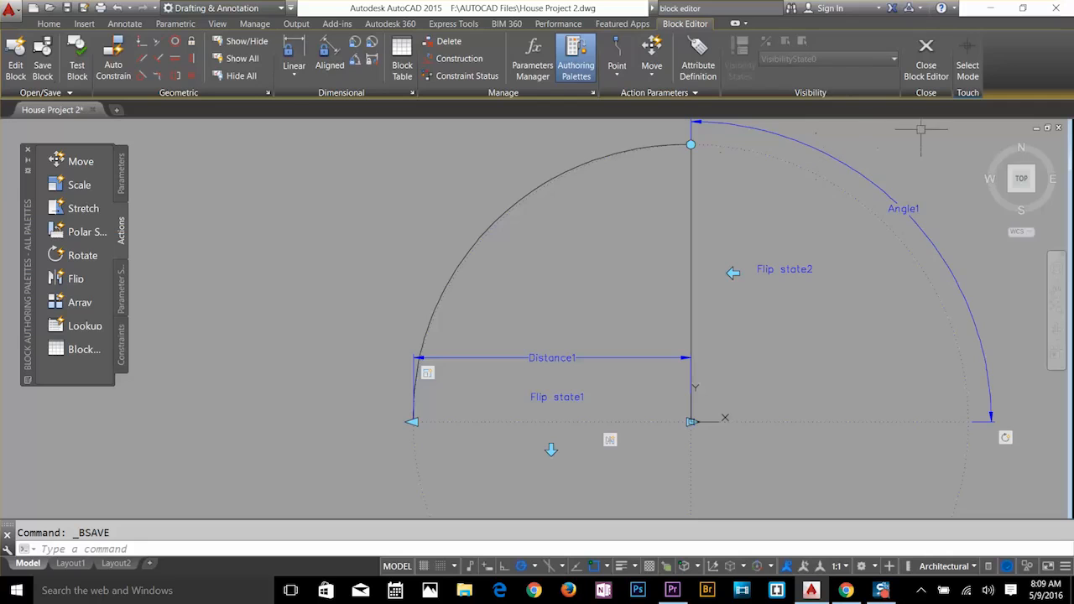
{"action": "left_click", "coordinate": [923, 74]}
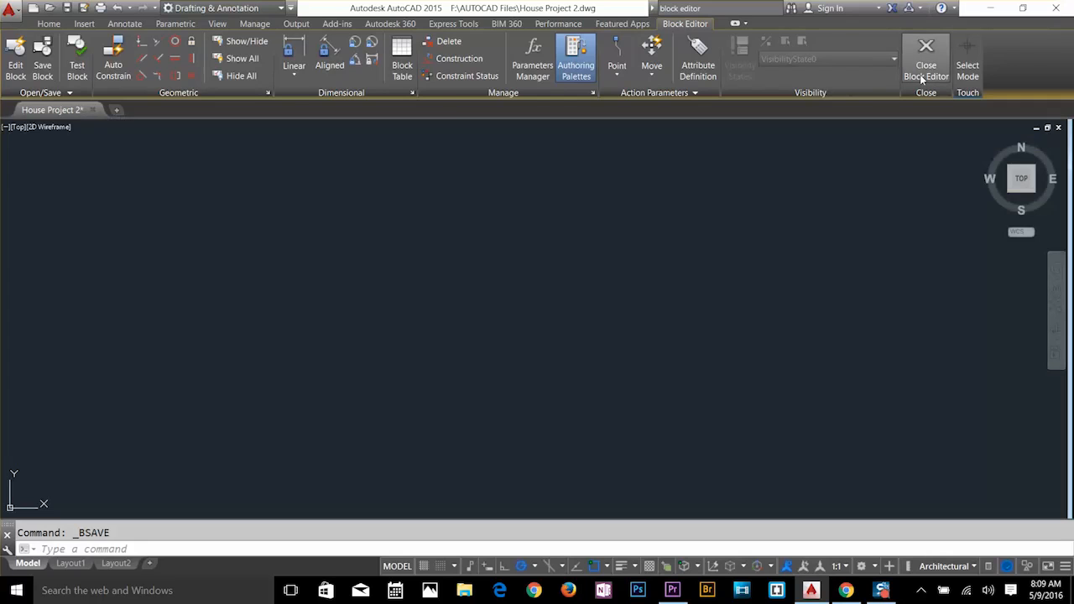
Look over the floor plan's rooms and corridor to see where the remaining door openings belong.
{"action": "scroll", "coordinate": [557, 296], "scroll_direction": "down", "scroll_amount": 5}
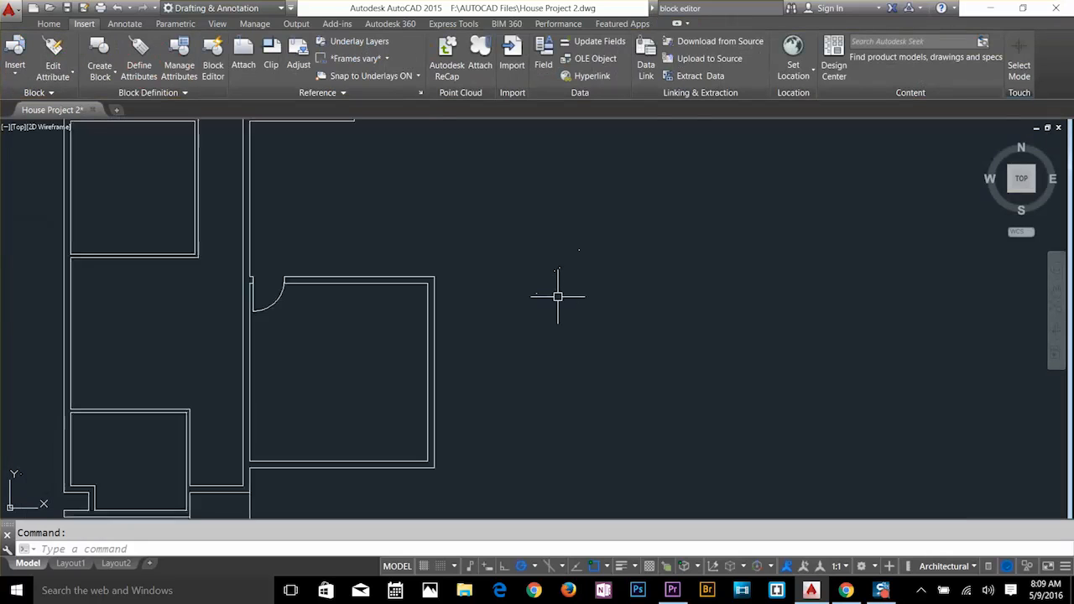
{"action": "mouse_move", "coordinate": [557, 296]}
{"action": "middle_mouse_down"}
{"action": "mouse_move", "coordinate": [678, 205]}
{"action": "mouse_move", "coordinate": [693, 276]}
{"action": "middle_mouse_up"}
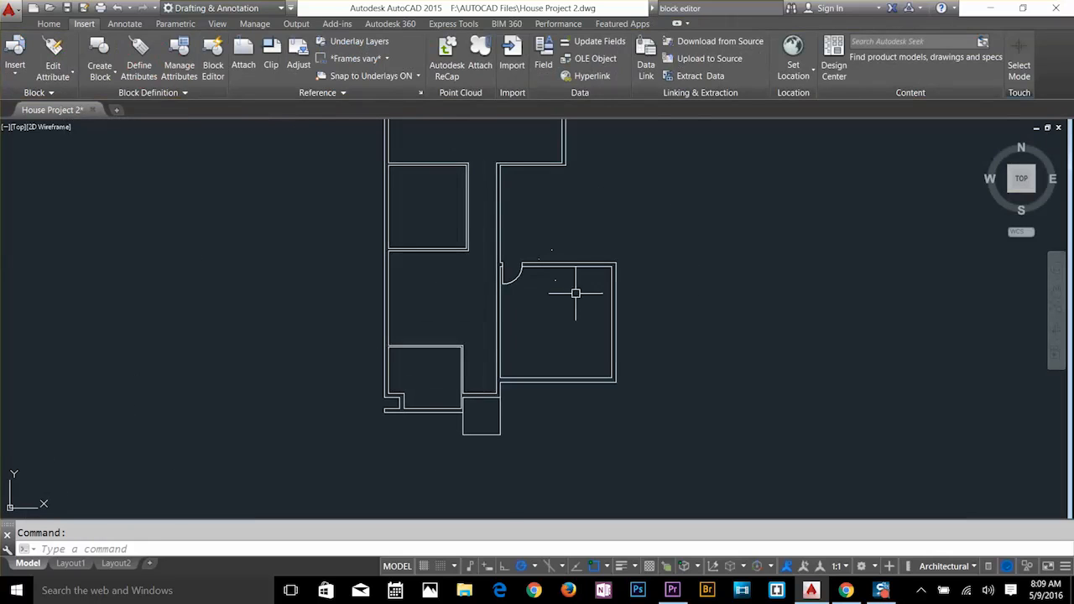
{"action": "scroll", "coordinate": [456, 378], "scroll_direction": "up", "scroll_amount": 3}
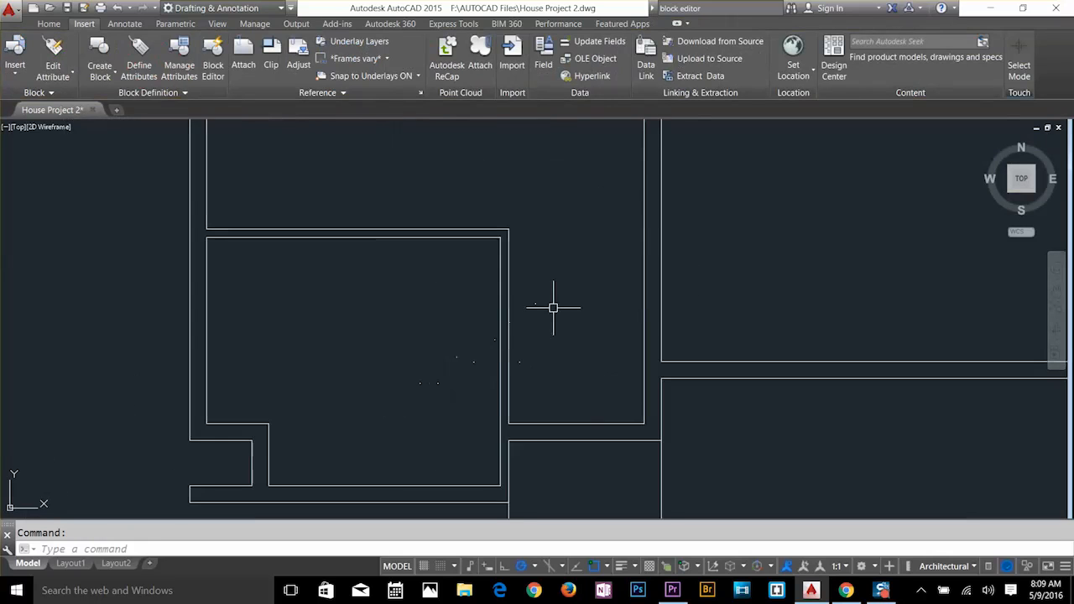
{"action": "scroll", "coordinate": [619, 283], "scroll_direction": "down", "scroll_amount": 1}
{"action": "middle_click_drag", "start_coordinate": [618, 284], "coordinate": [586, 474]}
{"action": "middle_click_drag", "start_coordinate": [595, 263], "coordinate": [595, 504]}
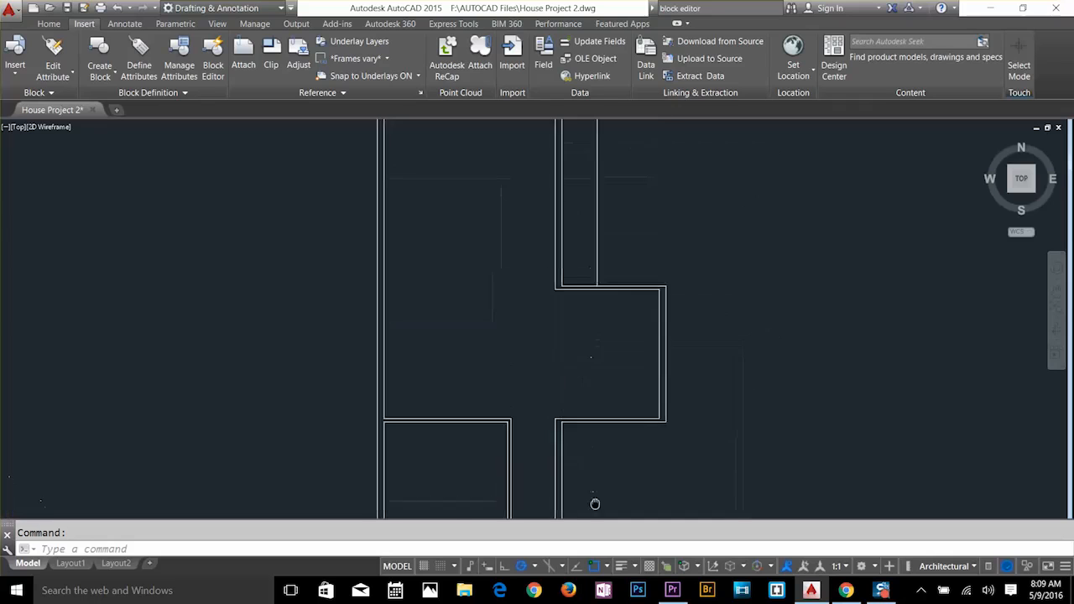
{"action": "scroll", "coordinate": [595, 503], "scroll_direction": "up", "scroll_amount": 1}
{"action": "scroll", "coordinate": [552, 312], "scroll_direction": "down", "scroll_amount": 3}
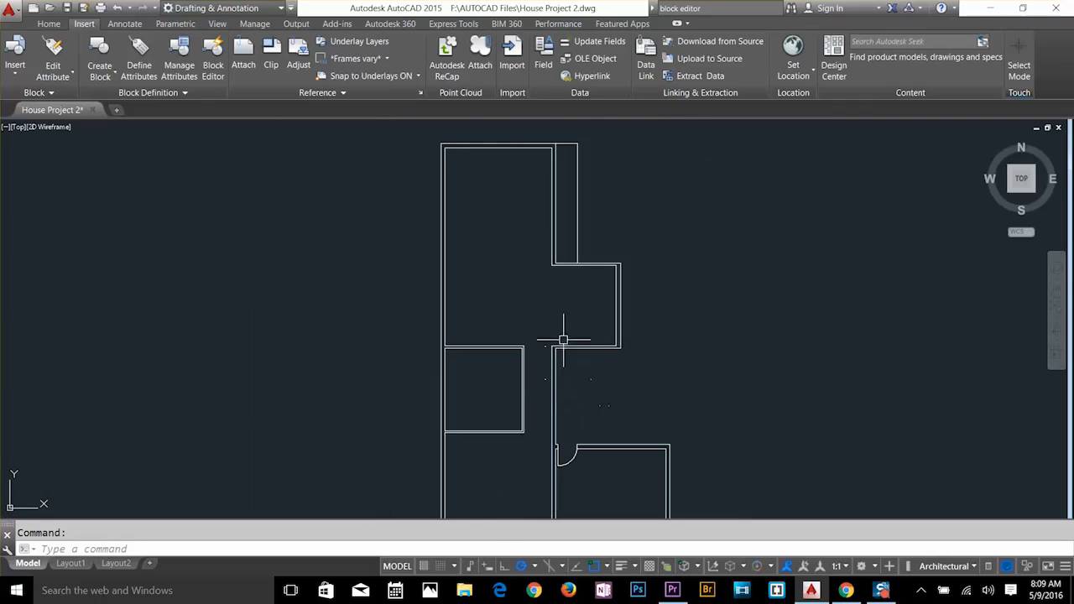
{"action": "middle_click_drag", "start_coordinate": [561, 387], "coordinate": [621, 204]}
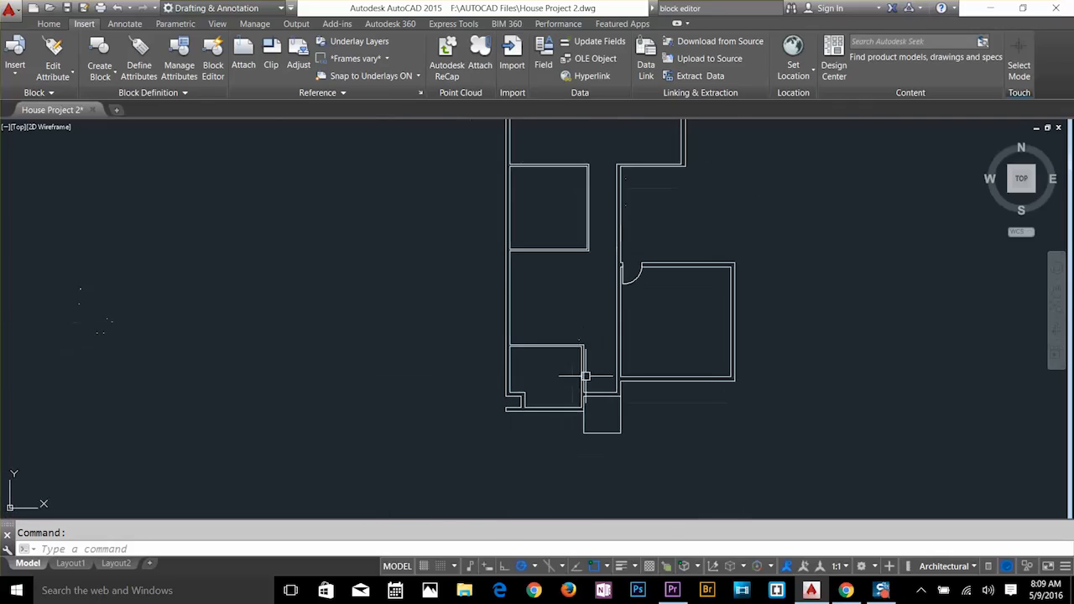
Offset the corridor's lower inner wall line 4.5 inches upward into the corridor beside the small lower room.
{"action": "scroll", "coordinate": [584, 382], "scroll_direction": "up", "scroll_amount": 3}
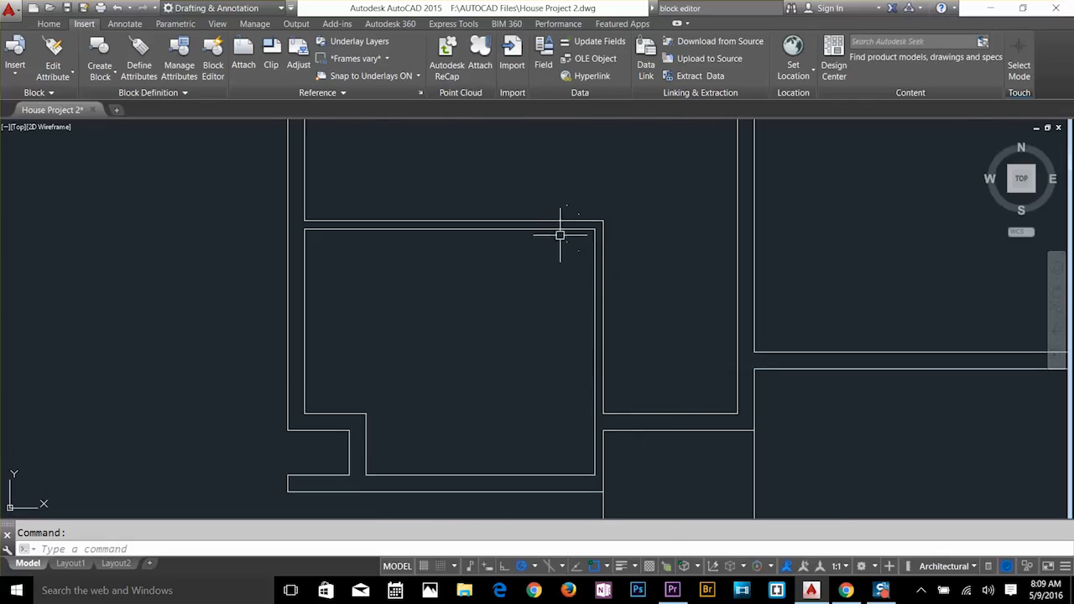
{"action": "scroll", "coordinate": [614, 408], "scroll_direction": "up", "scroll_amount": 3}
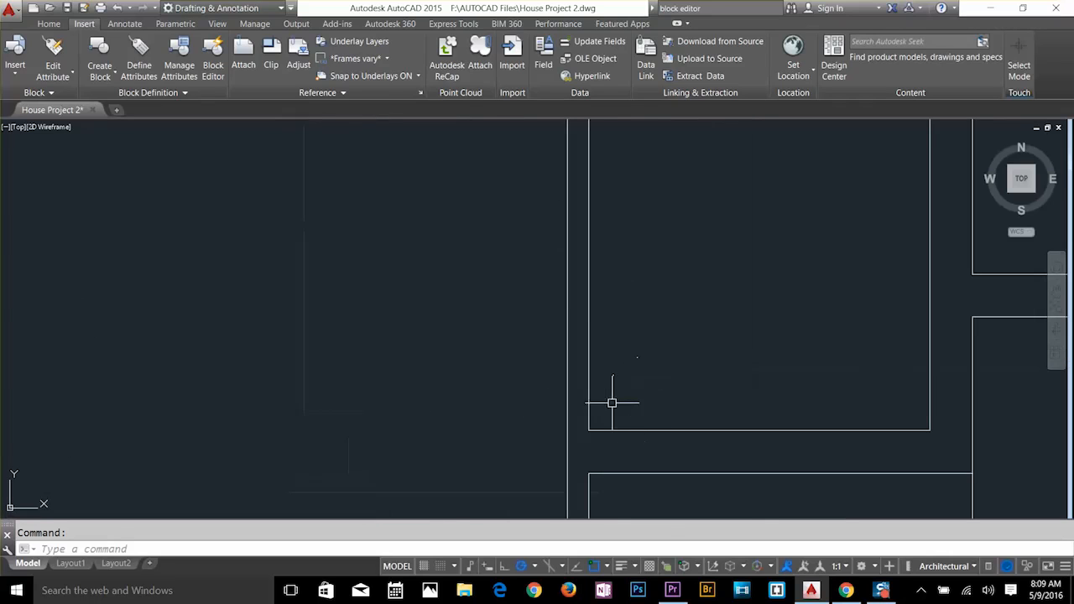
{"action": "type", "text": "o"}
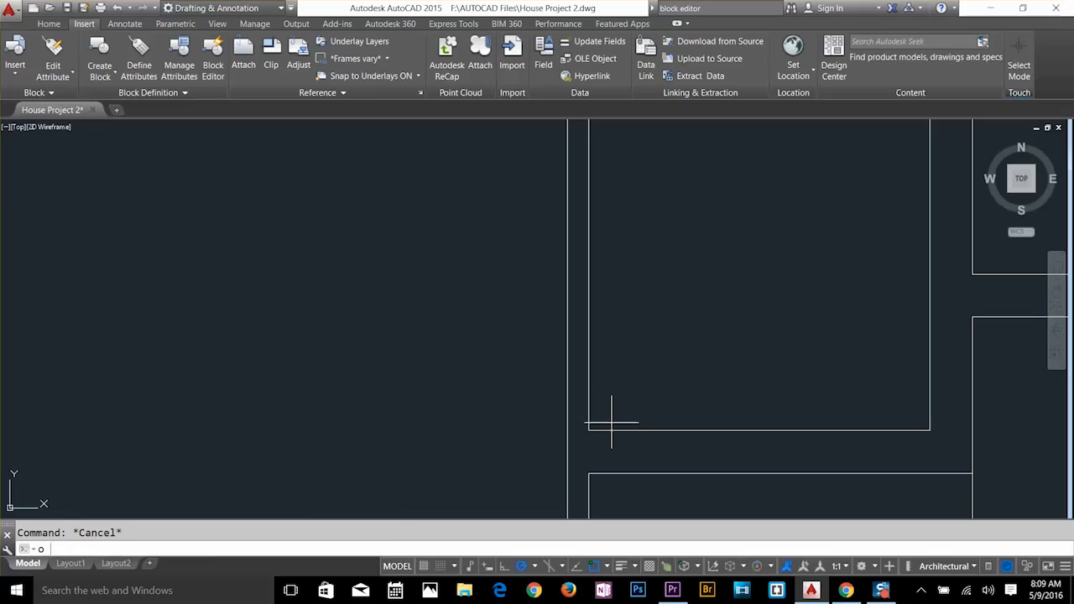
{"action": "key", "text": "Return"}
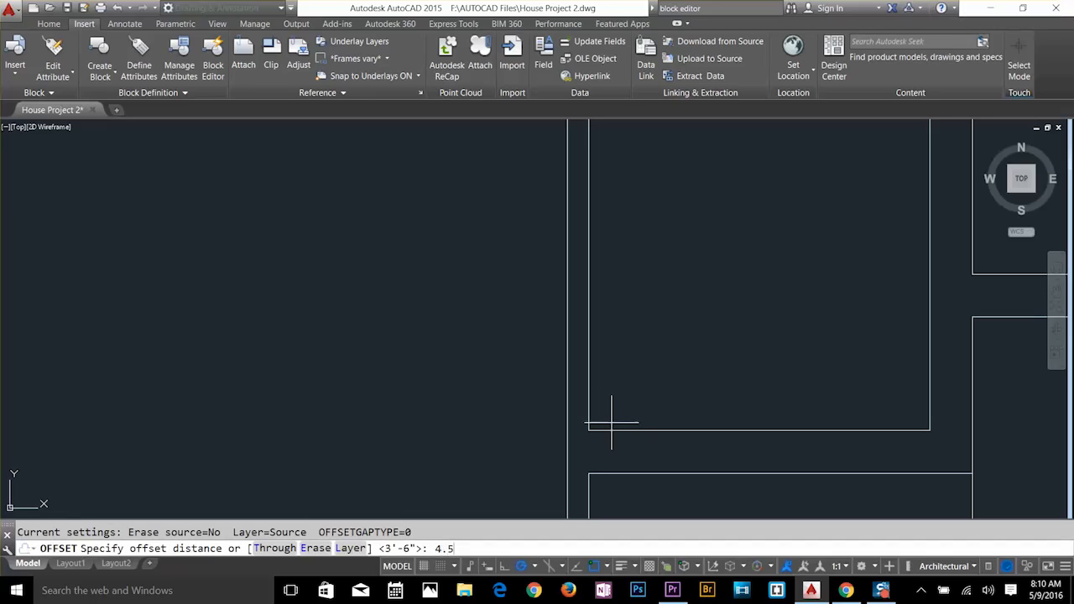
{"action": "key", "text": "Return"}
{"action": "left_click", "coordinate": [600, 429]}
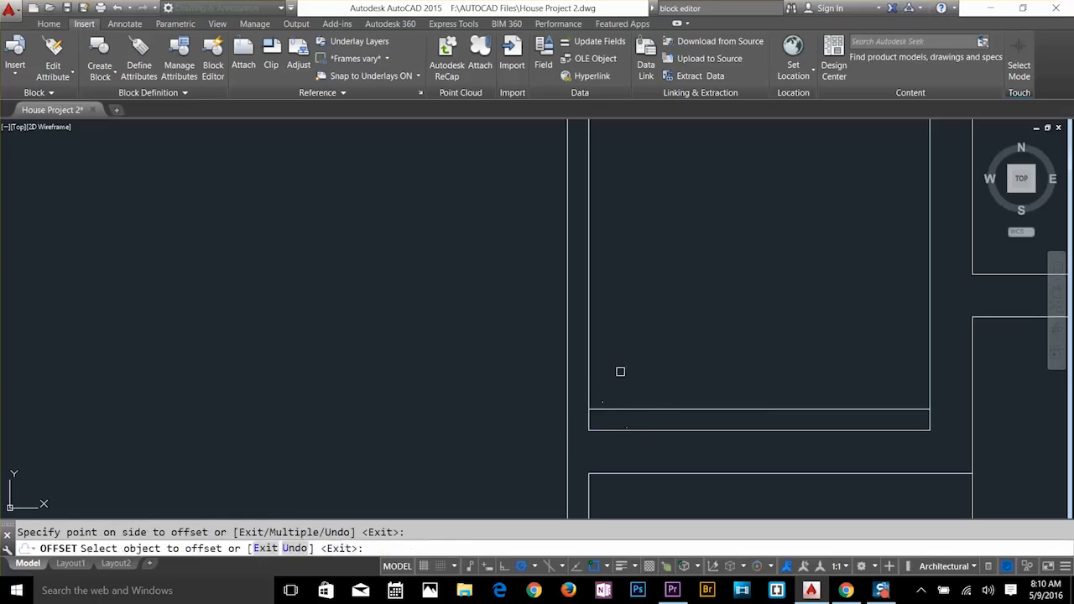
Stretch the end of the offset line above the room's bottom wall across to the outer face of the side wall.
{"action": "left_click", "coordinate": [621, 377]}
{"action": "key", "text": "Escape"}
{"action": "left_click", "coordinate": [613, 409]}
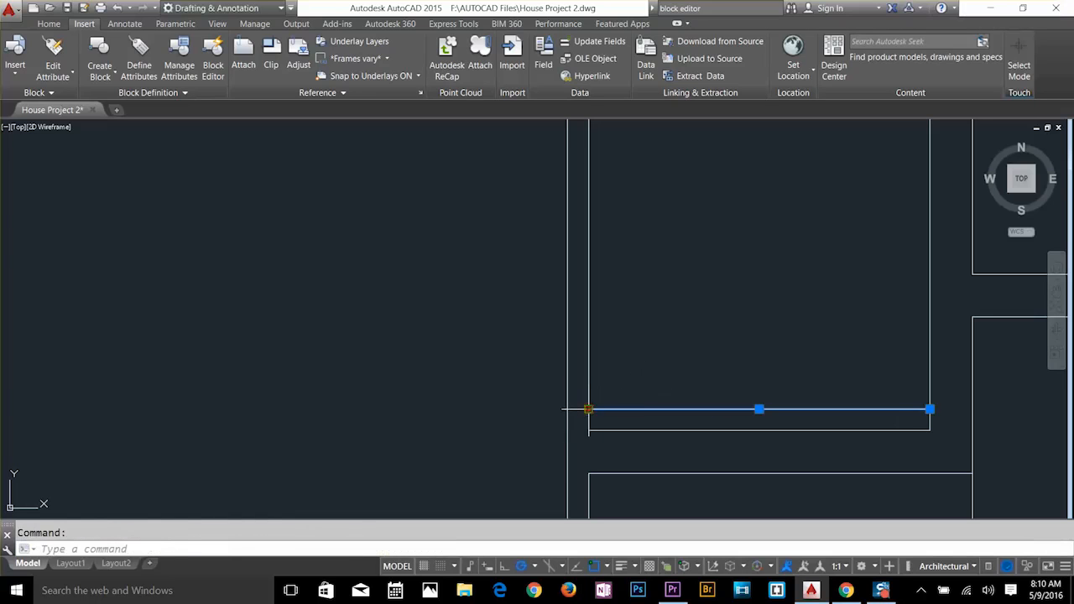
{"action": "left_click", "coordinate": [589, 409]}
{"action": "left_click", "coordinate": [567, 409]}
{"action": "key", "text": "Escape"}
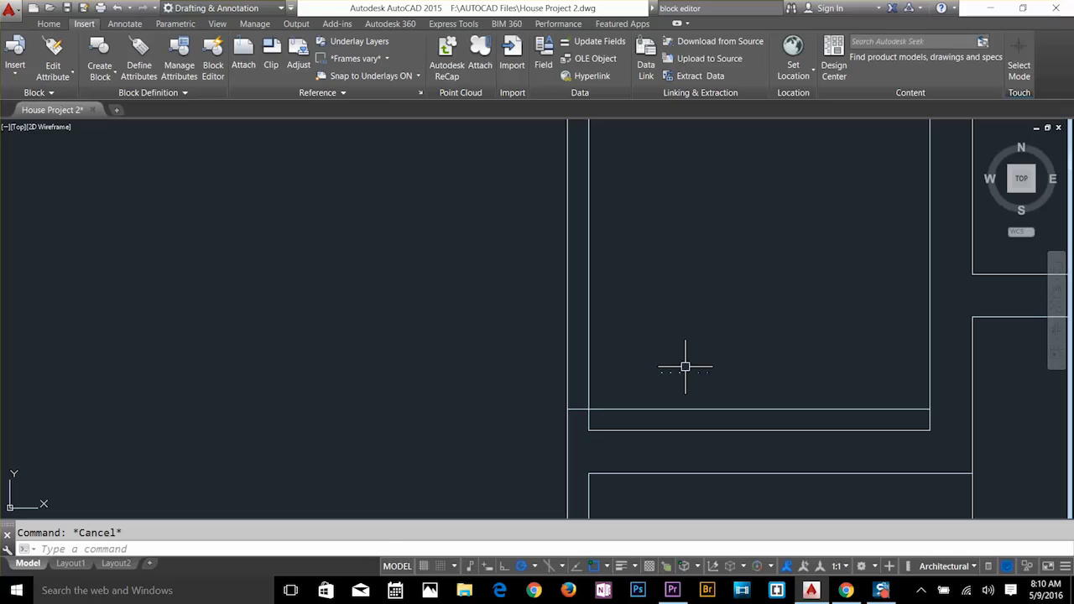
{"action": "type", "text": "o"}
{"action": "key", "text": "Return"}
{"action": "key", "text": "Escape"}
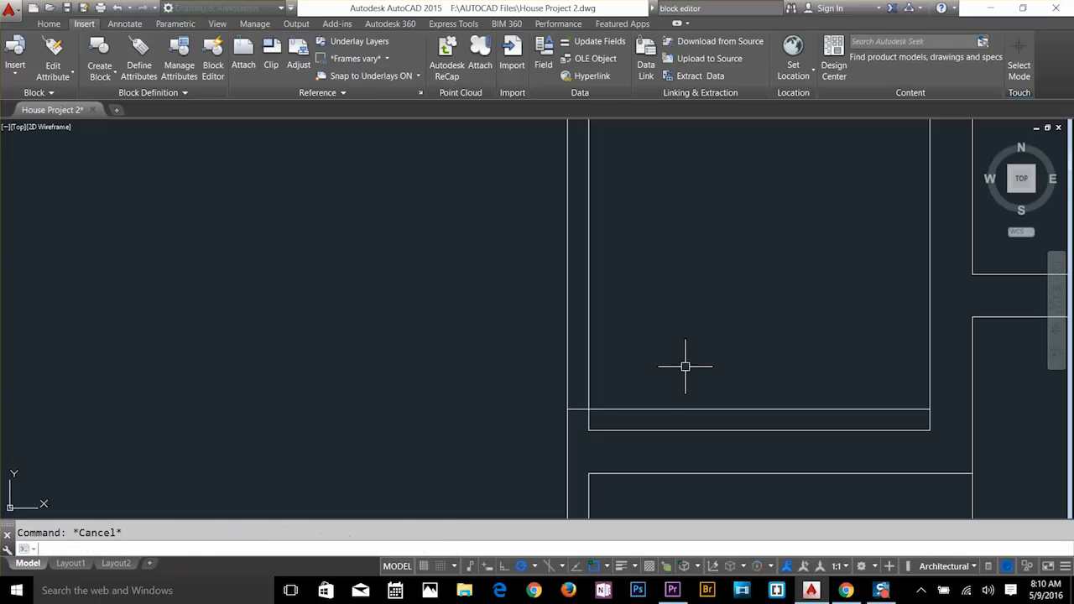
Trim away the part of the extended line inside the room, leaving only the short jamb segment across the wall.
{"action": "type", "text": "tr"}
{"action": "key", "text": "Return"}
{"action": "key", "text": "Return"}
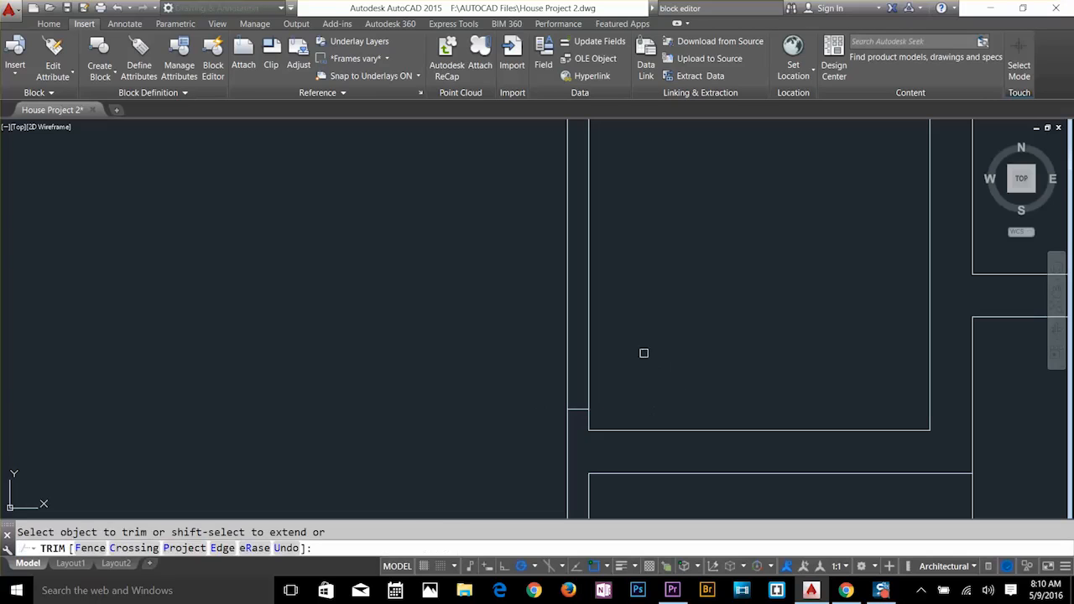
{"action": "key", "text": "Escape"}
Offset the short jamb line 2.5 feet upward along the wall to mark the other side of the door opening.
{"action": "type", "text": "o"}
{"action": "key", "text": "Return"}
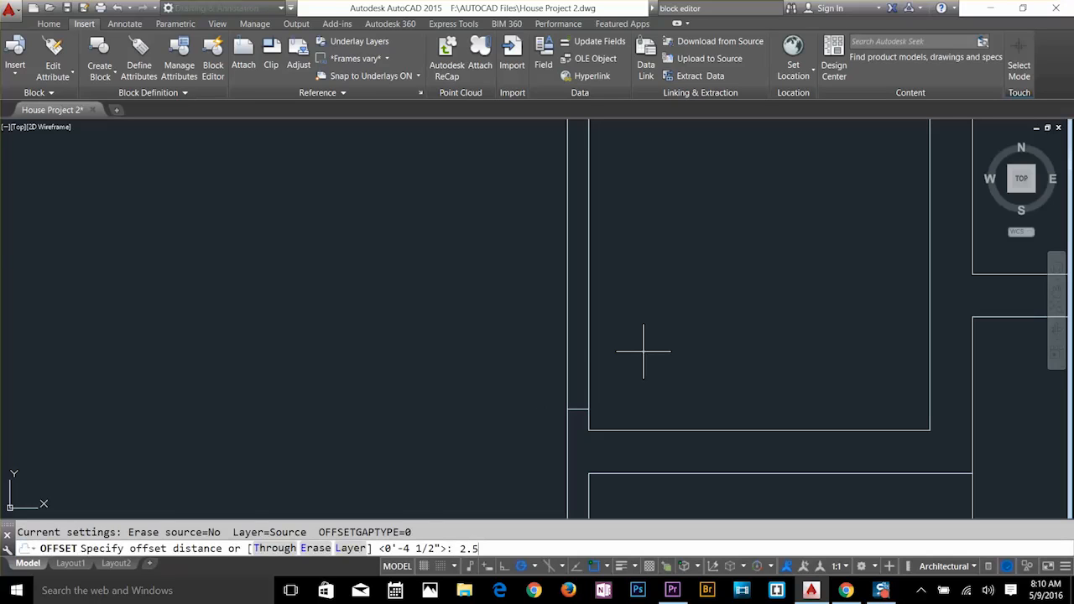
{"action": "type", "text": "2.5"}
{"action": "key", "text": "Return"}
{"action": "left_click", "coordinate": [578, 408]}
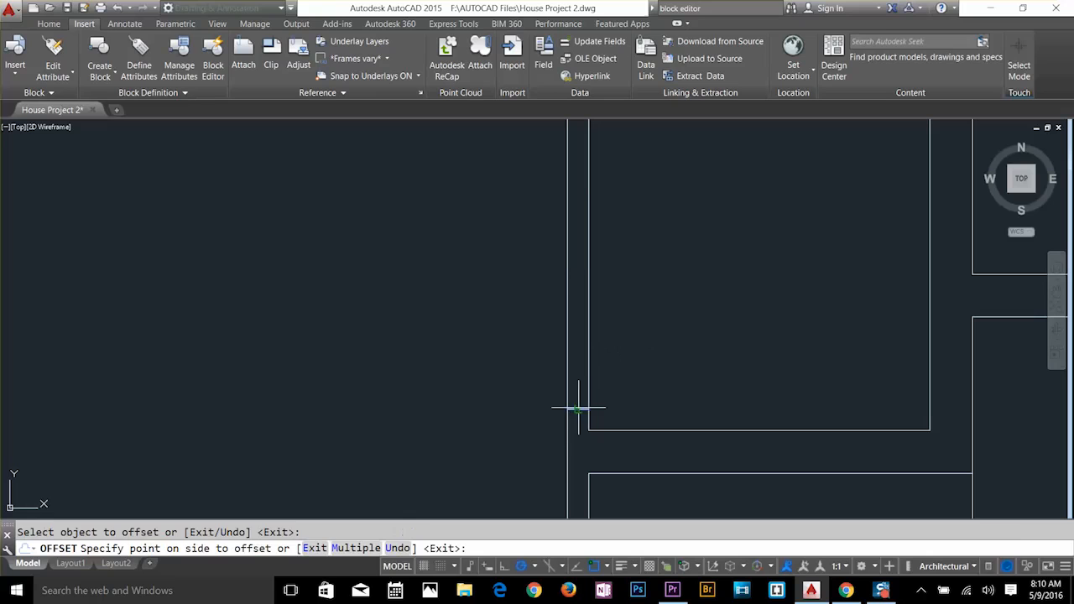
{"action": "left_click", "coordinate": [579, 287]}
{"action": "key", "text": "Escape"}
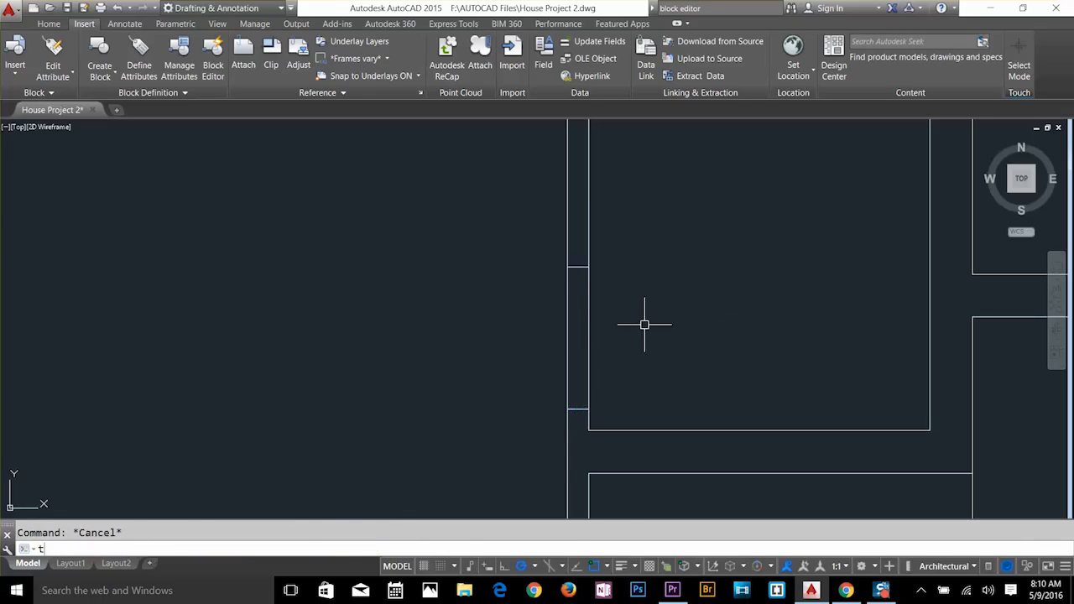
Trim both wall lines between the two jamb lines to cut out the door opening.
{"action": "type", "text": "tr"}
{"action": "key", "text": "Return"}
{"action": "key", "text": "Return"}
{"action": "left_click", "coordinate": [589, 344]}
{"action": "key", "text": "Escape"}
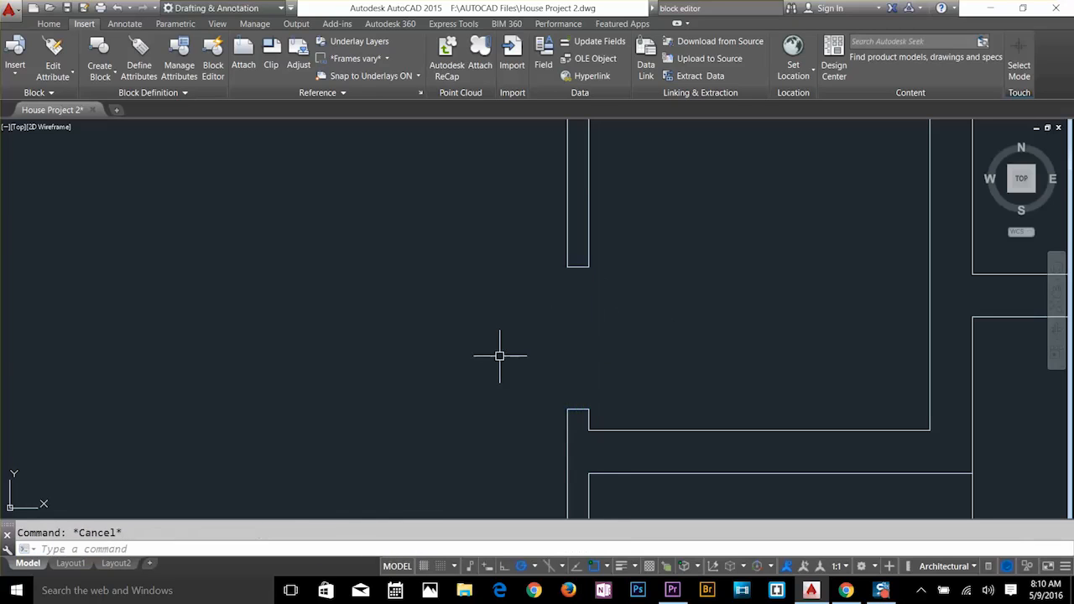
Insert the "door" block at the midpoint of the lower jamb line, rotated 90 degrees.
{"action": "type", "text": "i"}
{"action": "key", "text": "Return"}
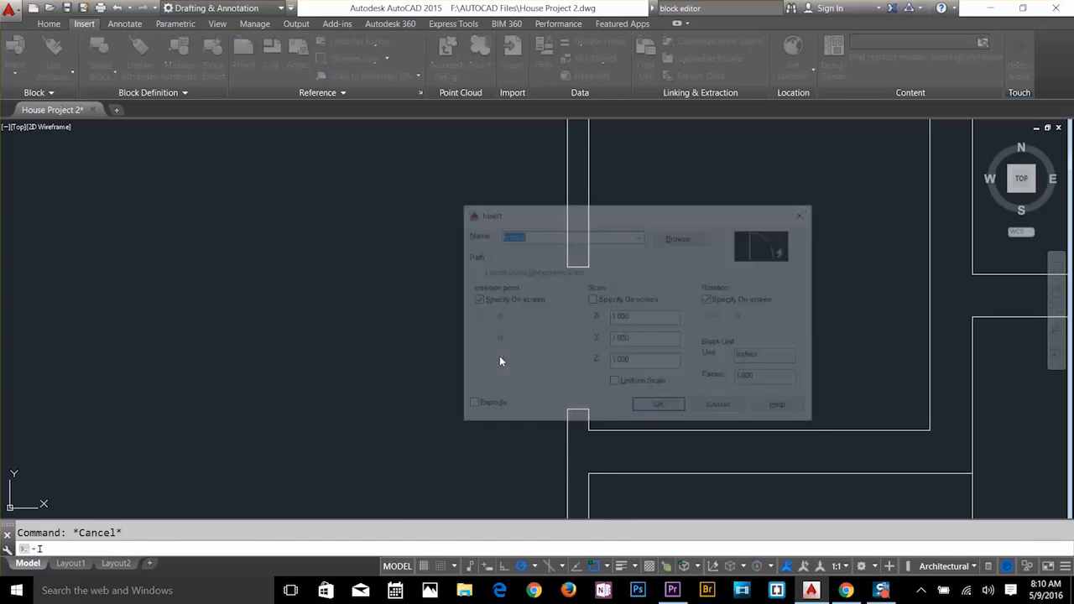
{"action": "left_click", "coordinate": [639, 238]}
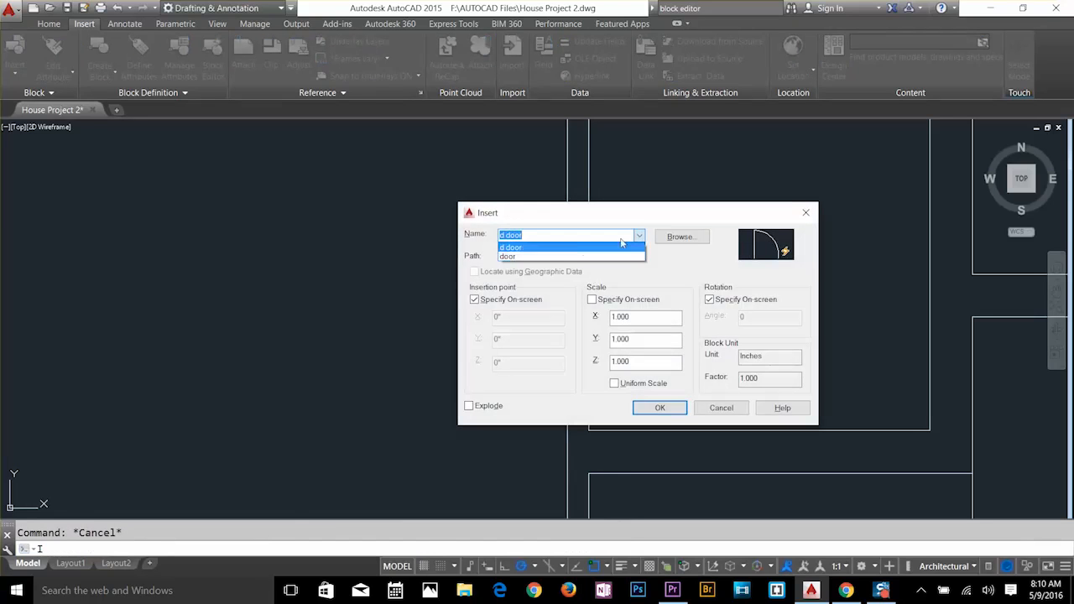
{"action": "left_click", "coordinate": [541, 257]}
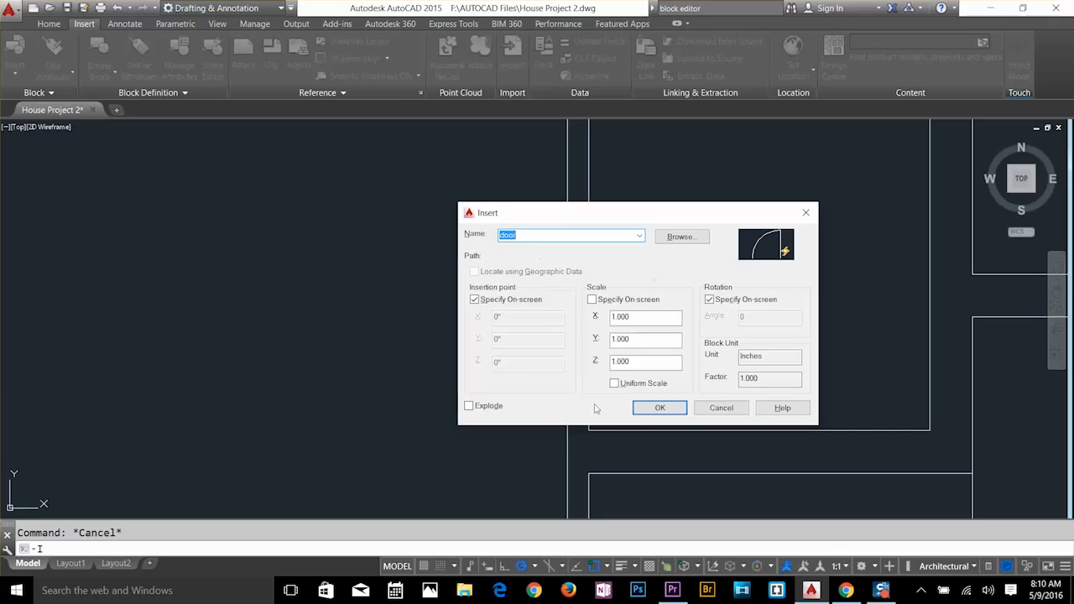
{"action": "left_click", "coordinate": [658, 409]}
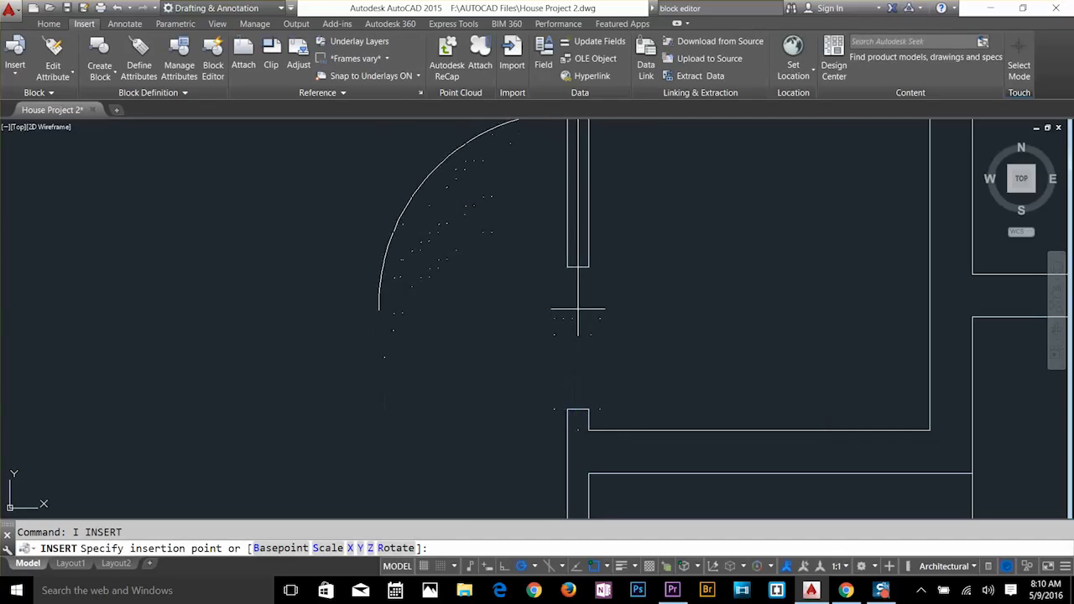
{"action": "left_click", "coordinate": [572, 410]}
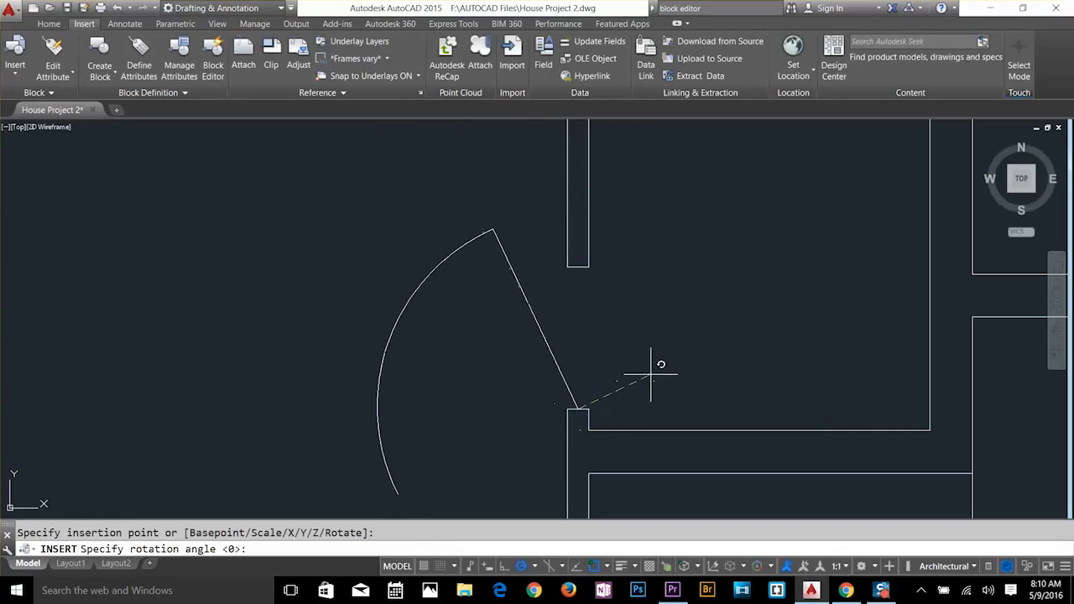
{"action": "left_click", "coordinate": [578, 359]}
{"action": "middle_click_drag", "start_coordinate": [661, 364], "coordinate": [688, 221]}
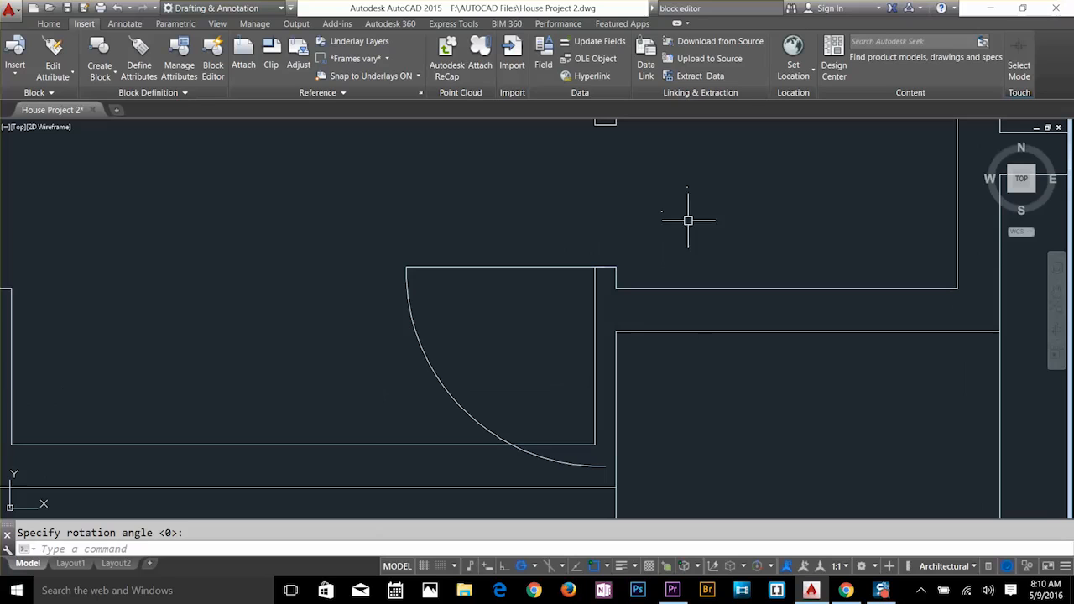
Flip the inserted door's swing to the upper side and back to the lower side.
{"action": "left_click", "coordinate": [539, 266]}
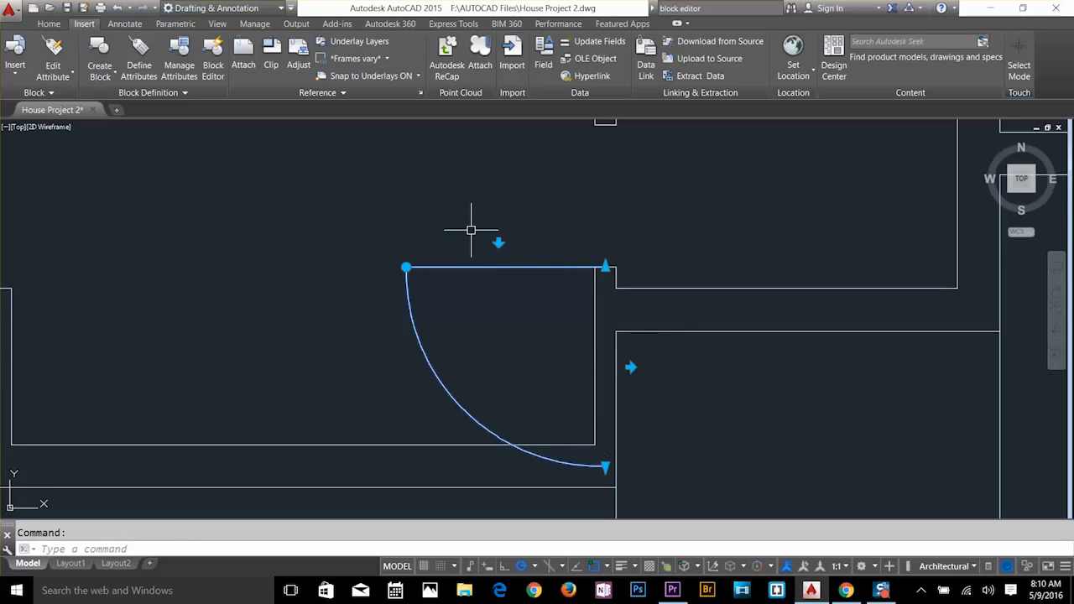
{"action": "left_click", "coordinate": [498, 243]}
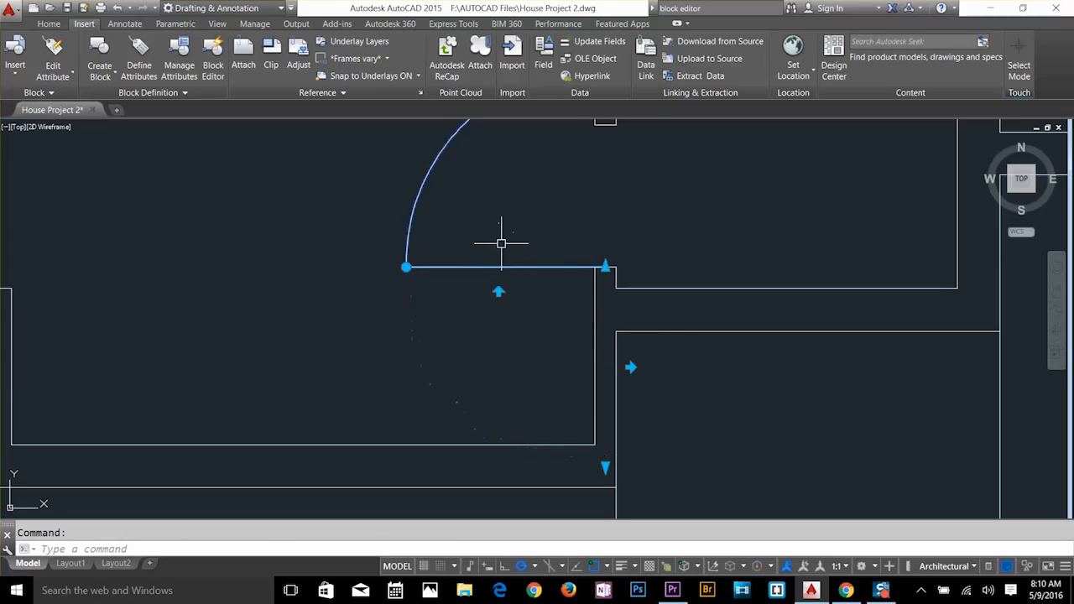
{"action": "middle_click_drag", "start_coordinate": [506, 256], "coordinate": [477, 368]}
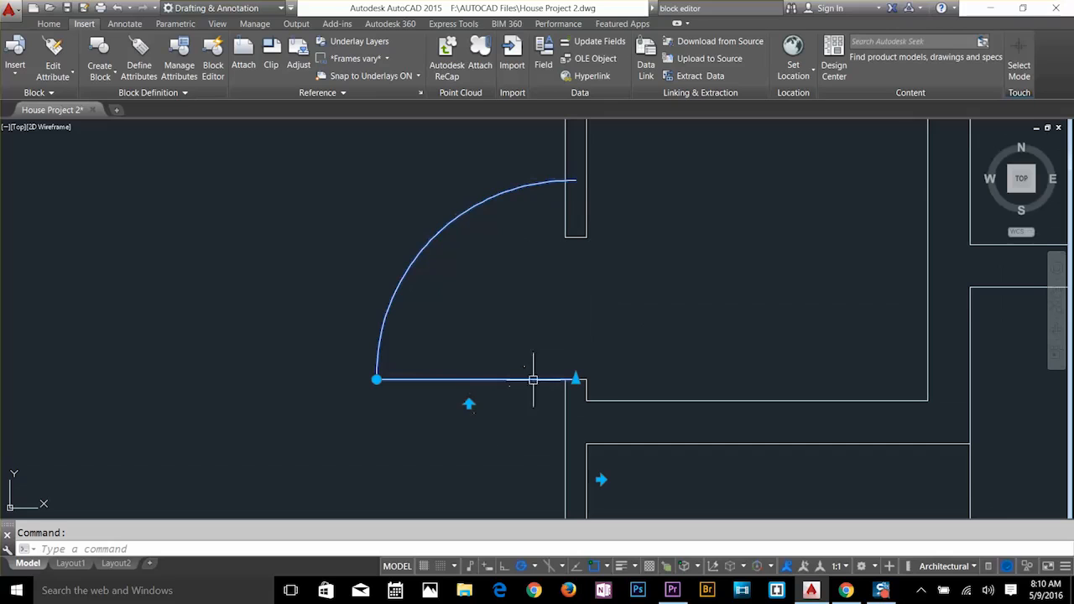
{"action": "middle_click_drag", "start_coordinate": [538, 340], "coordinate": [559, 166]}
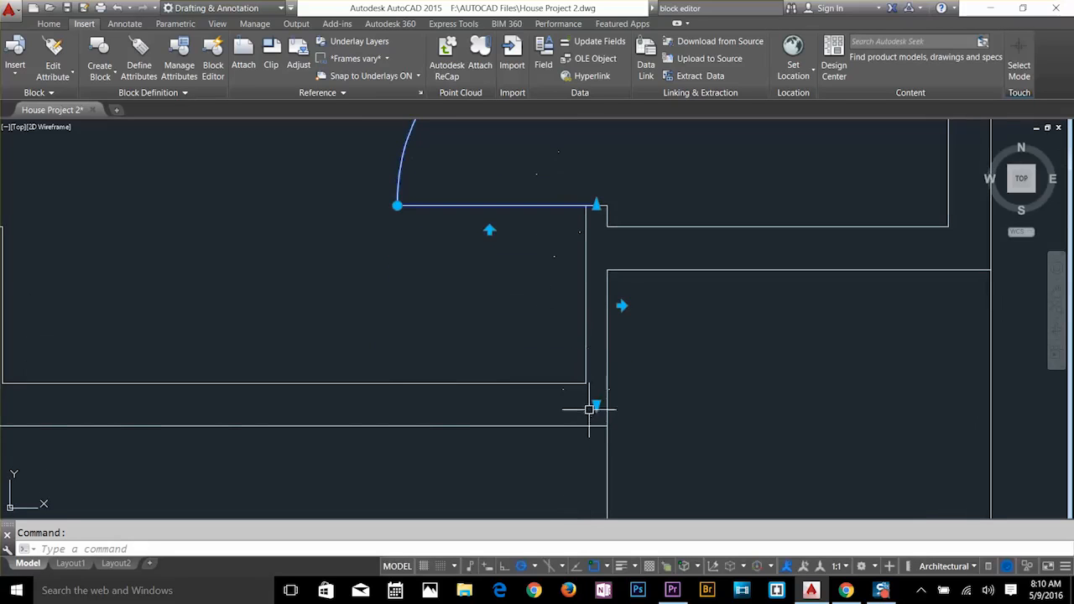
{"action": "mouse_move", "coordinate": [566, 299]}
{"action": "middle_mouse_down"}
{"action": "mouse_move", "coordinate": [537, 407]}
{"action": "mouse_move", "coordinate": [537, 395]}
{"action": "middle_mouse_up"}
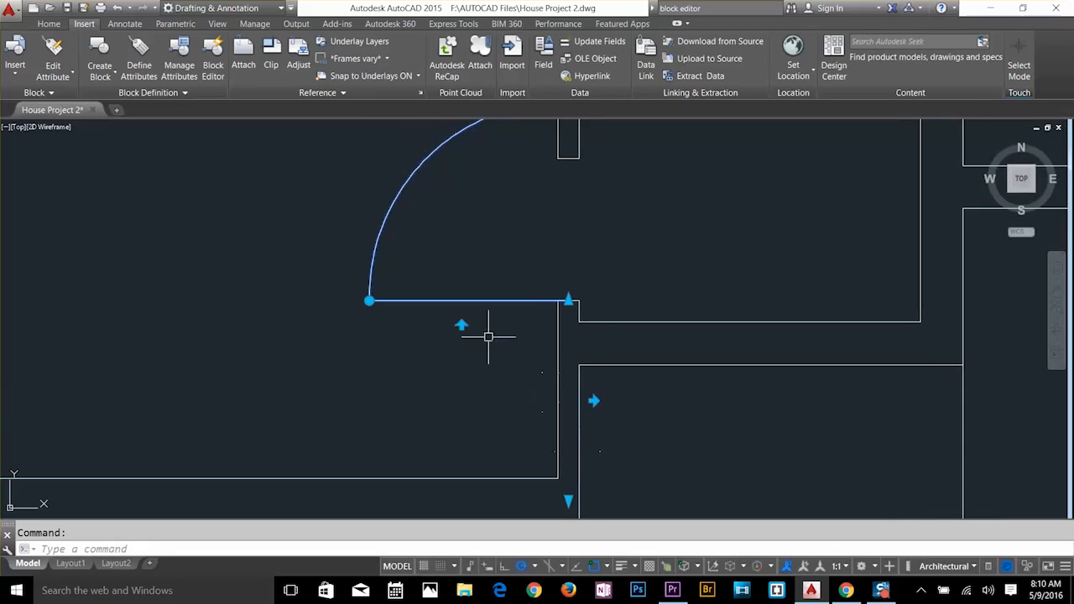
{"action": "left_click", "coordinate": [461, 326]}
{"action": "middle_click_drag", "start_coordinate": [502, 350], "coordinate": [521, 274]}
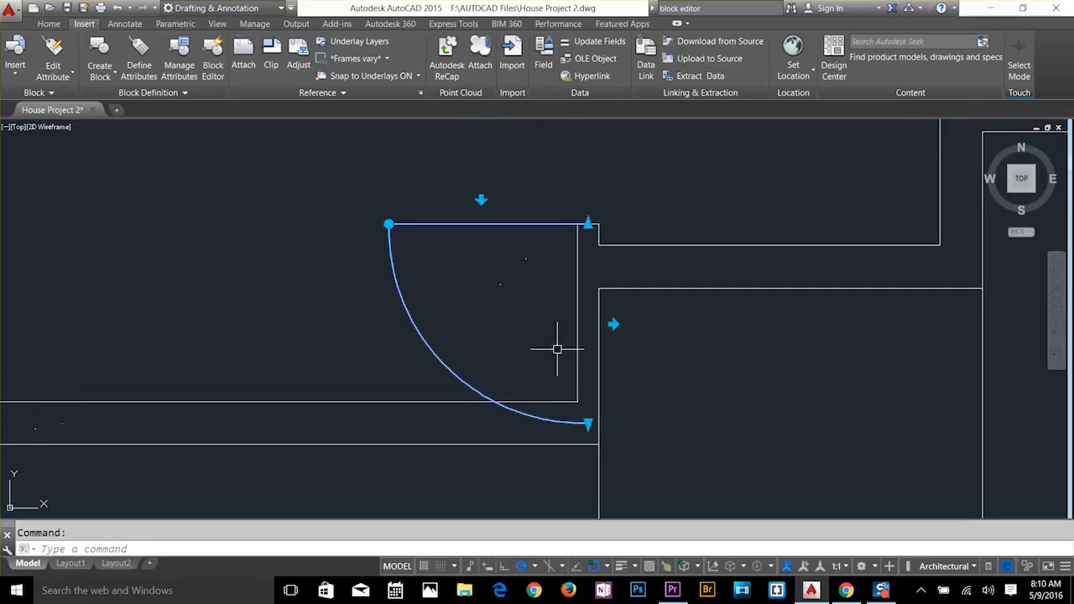
Shorten the door block by moving its lower stretch grip 12 inches toward the hinge.
{"action": "left_click", "coordinate": [587, 423]}
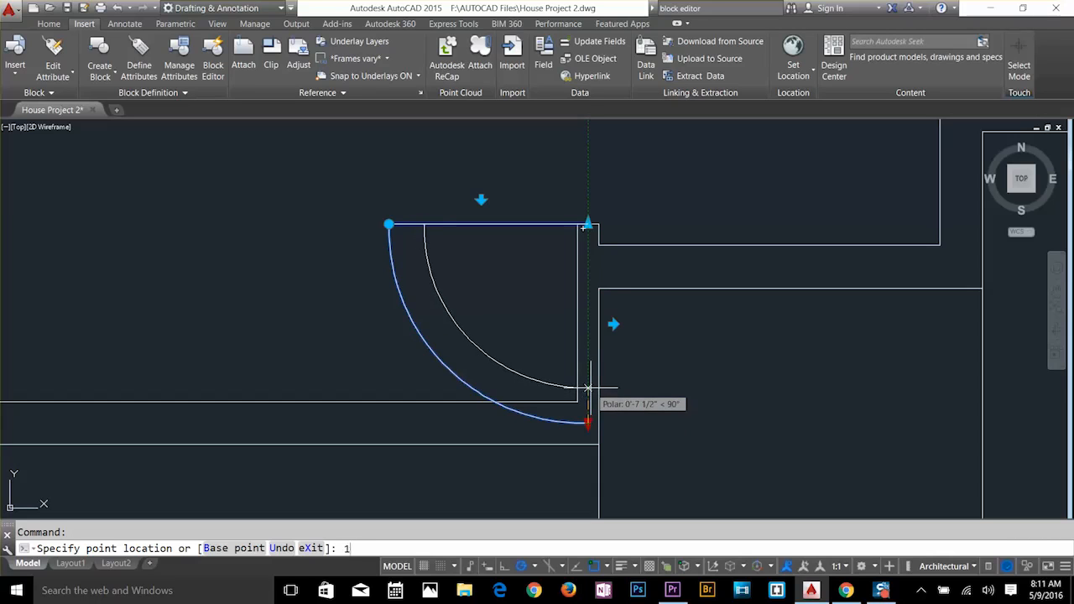
{"action": "key", "text": "Return"}
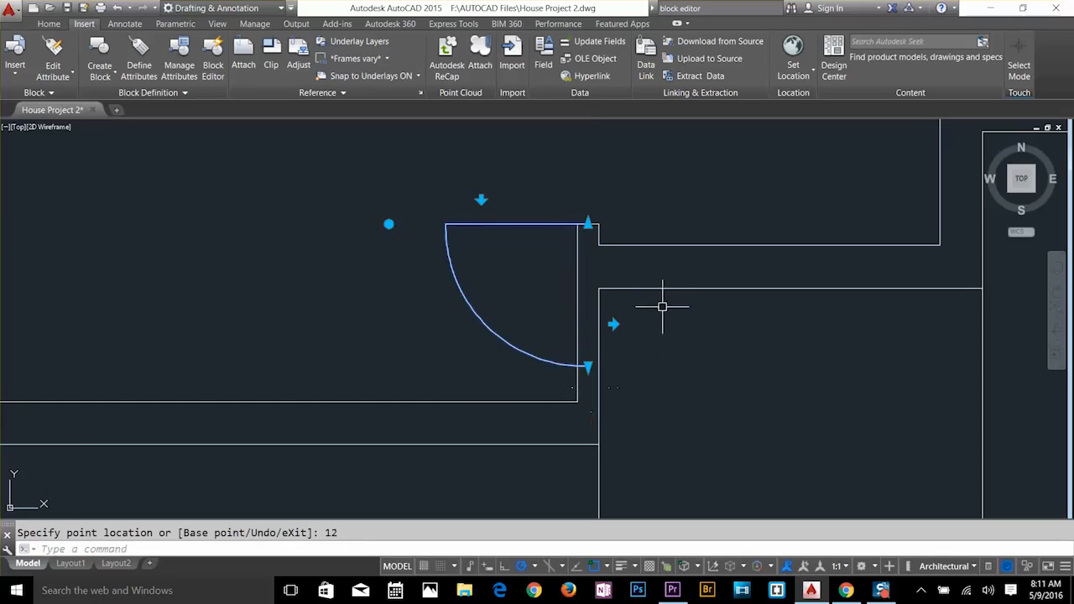
{"action": "key", "text": "Escape"}
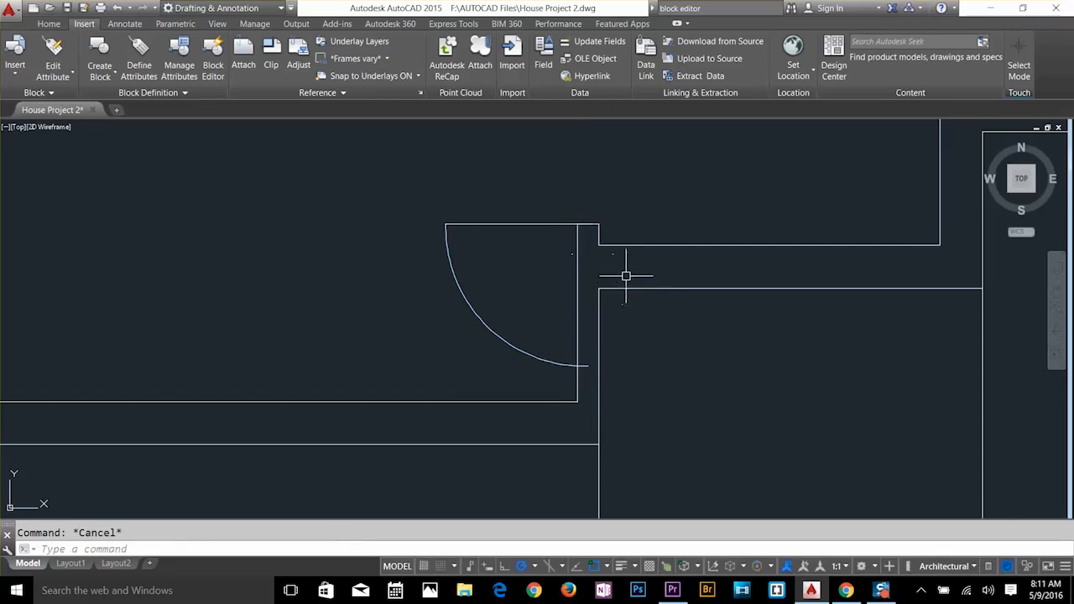
Flip the shortened door's swing upward so that its arc spans the wall opening.
{"action": "middle_click_drag", "start_coordinate": [623, 278], "coordinate": [629, 361]}
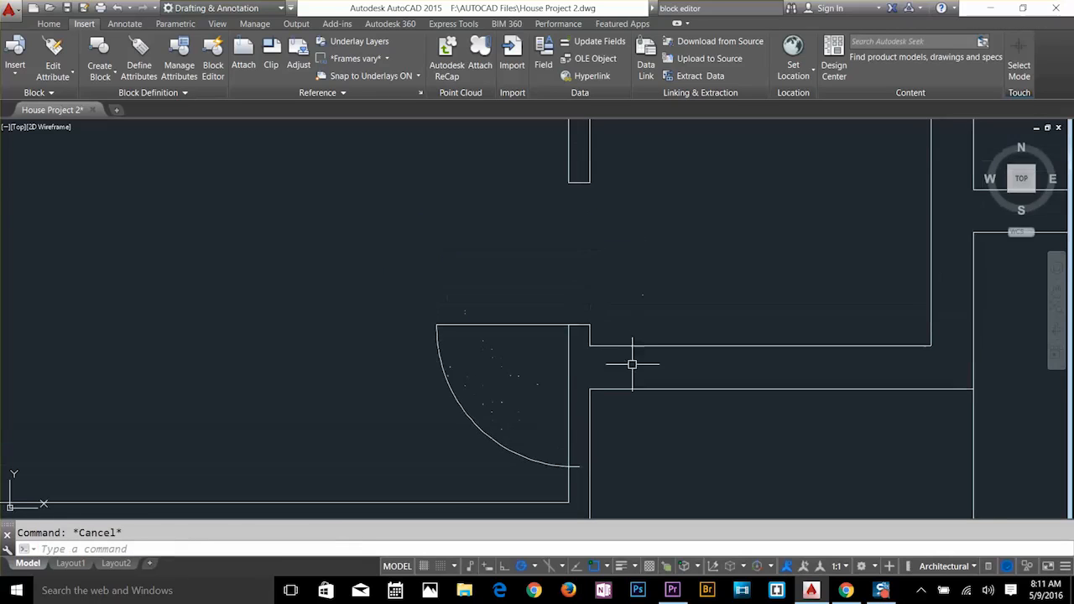
{"action": "left_click", "coordinate": [530, 458]}
{"action": "left_click", "coordinate": [470, 300]}
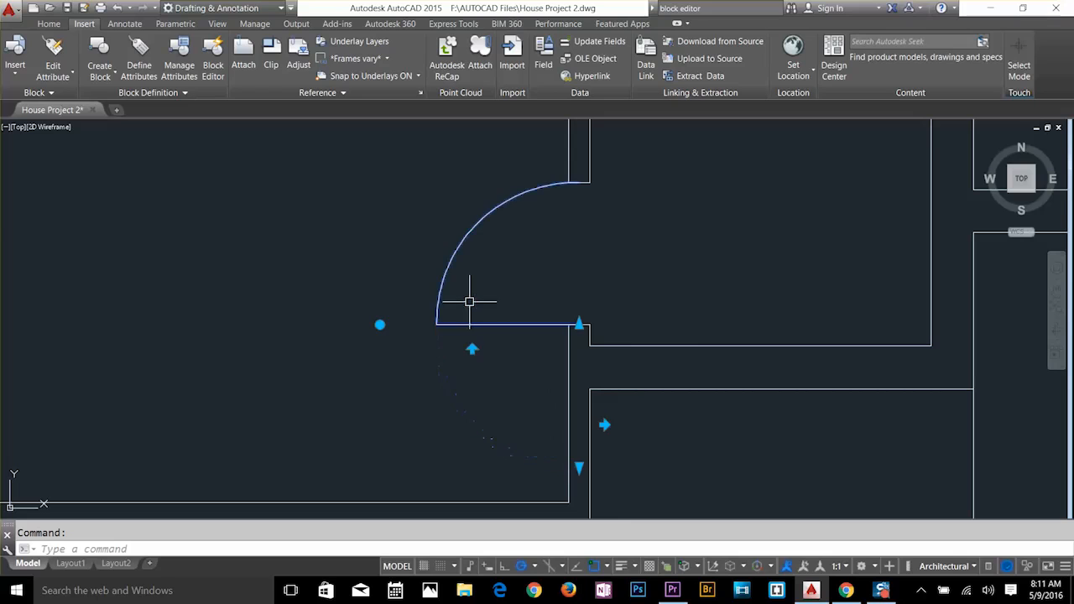
{"action": "key", "text": "Escape"}
{"action": "middle_click_drag", "start_coordinate": [558, 173], "coordinate": [590, 263]}
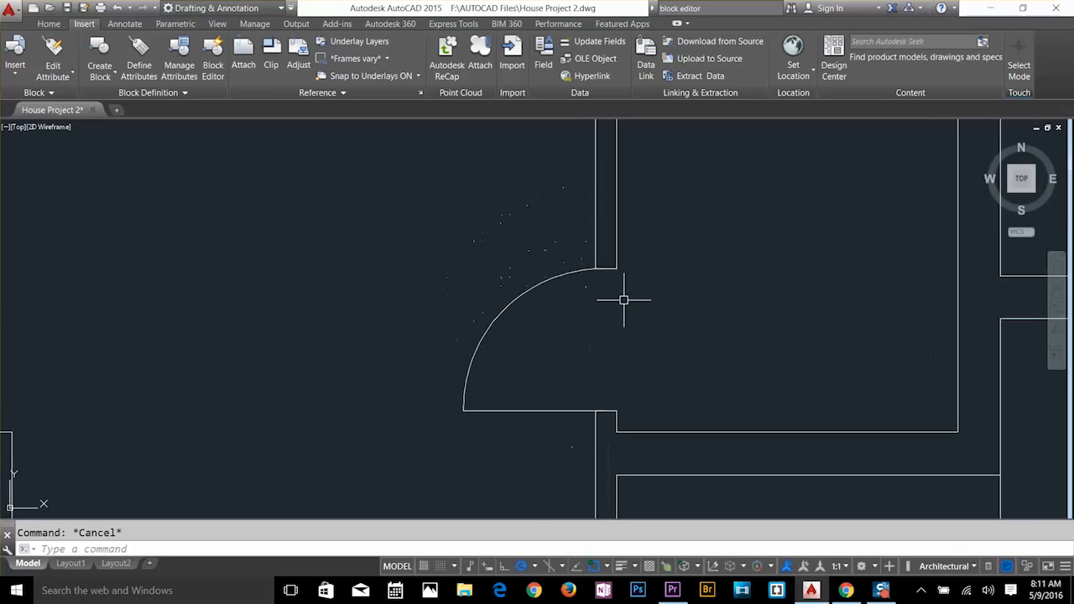
Draw jamb lines from both ends of the hallway's other door to the far wall face and trim its opening.
{"action": "scroll", "coordinate": [570, 324], "scroll_direction": "down", "scroll_amount": 5}
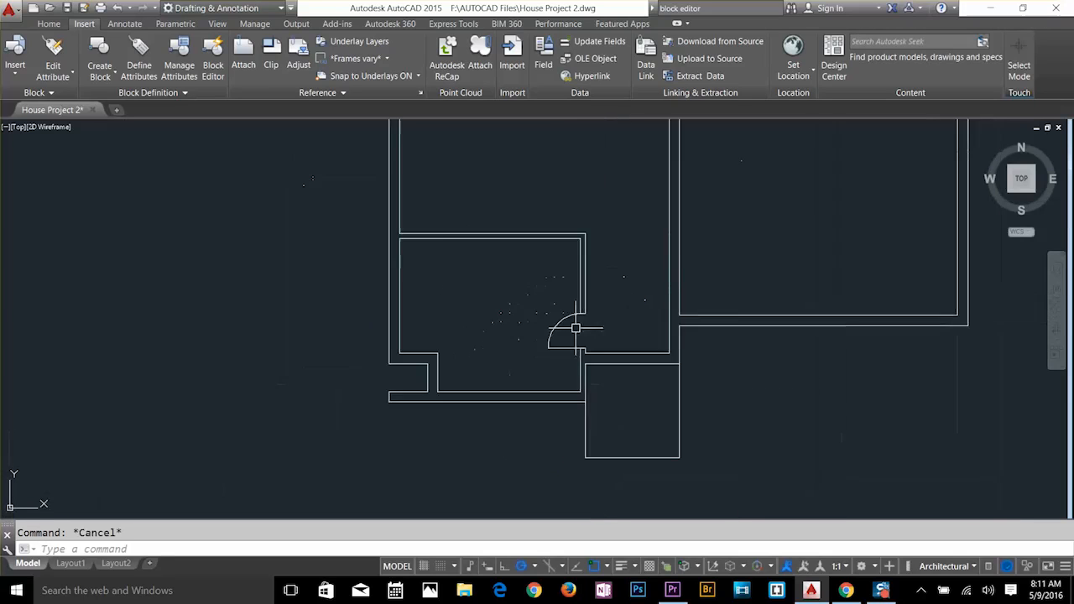
{"action": "mouse_move", "coordinate": [666, 232]}
{"action": "middle_mouse_down"}
{"action": "mouse_move", "coordinate": [597, 324]}
{"action": "mouse_move", "coordinate": [598, 357]}
{"action": "middle_mouse_up"}
{"action": "scroll", "coordinate": [585, 382], "scroll_direction": "down", "scroll_amount": 1}
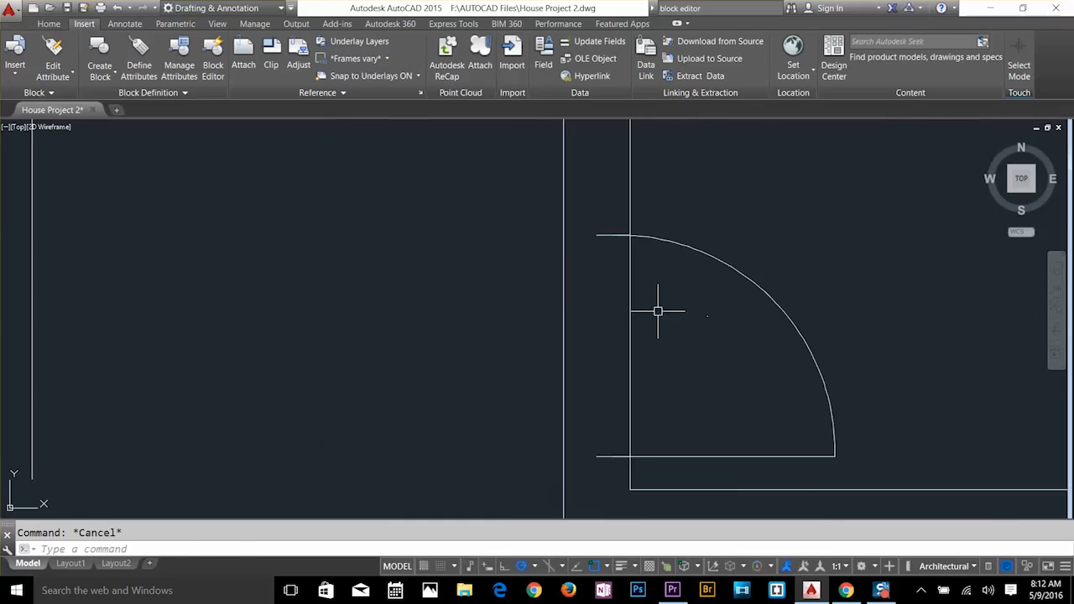
{"action": "type", "text": "l"}
{"action": "key", "text": "Return"}
{"action": "left_click", "coordinate": [563, 457]}
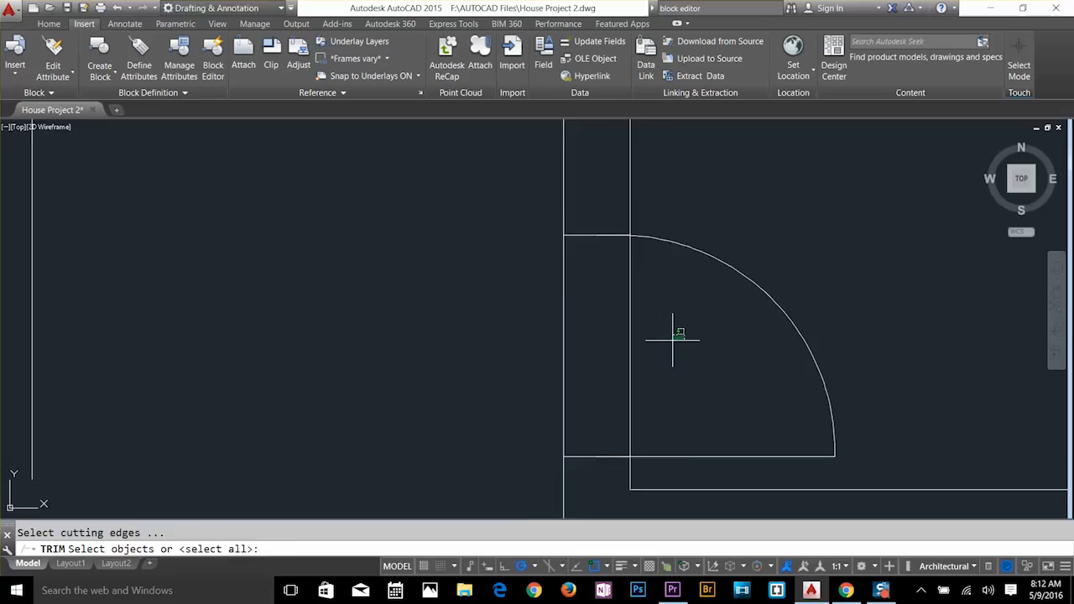
{"action": "key", "text": "Escape"}
Insert the door block at the hallway-side corner of the lower wall end in the empty opening, and set its rotation.
{"action": "scroll", "coordinate": [666, 330], "scroll_direction": "down", "scroll_amount": 3}
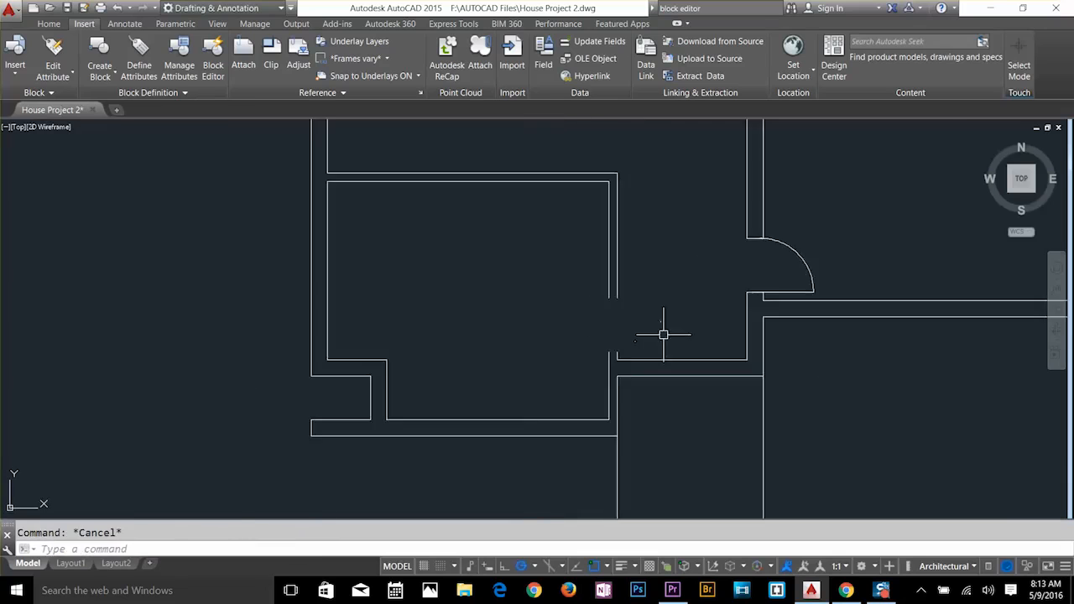
{"action": "scroll", "coordinate": [630, 348], "scroll_direction": "up", "scroll_amount": 3}
{"action": "type", "text": "c"}
{"action": "key", "text": "Escape"}
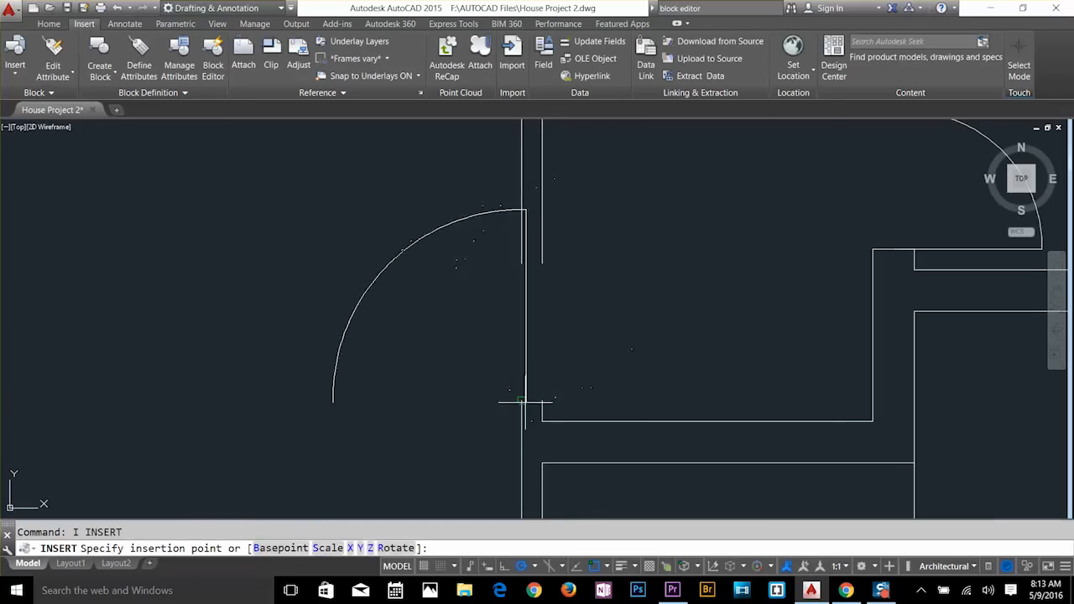
{"action": "left_click", "coordinate": [550, 395]}
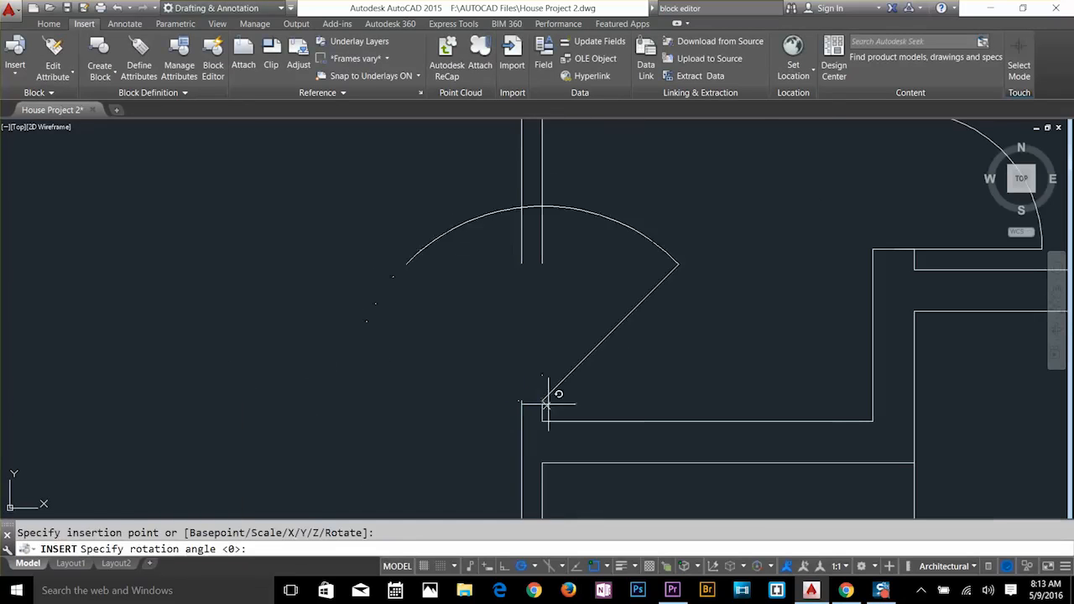
{"action": "left_click", "coordinate": [503, 304]}
{"action": "key", "text": "Escape"}
Shorten the newly inserted door with its stretch grip to fit the width of the wall opening.
{"action": "middle_click_drag", "start_coordinate": [504, 304], "coordinate": [638, 370]}
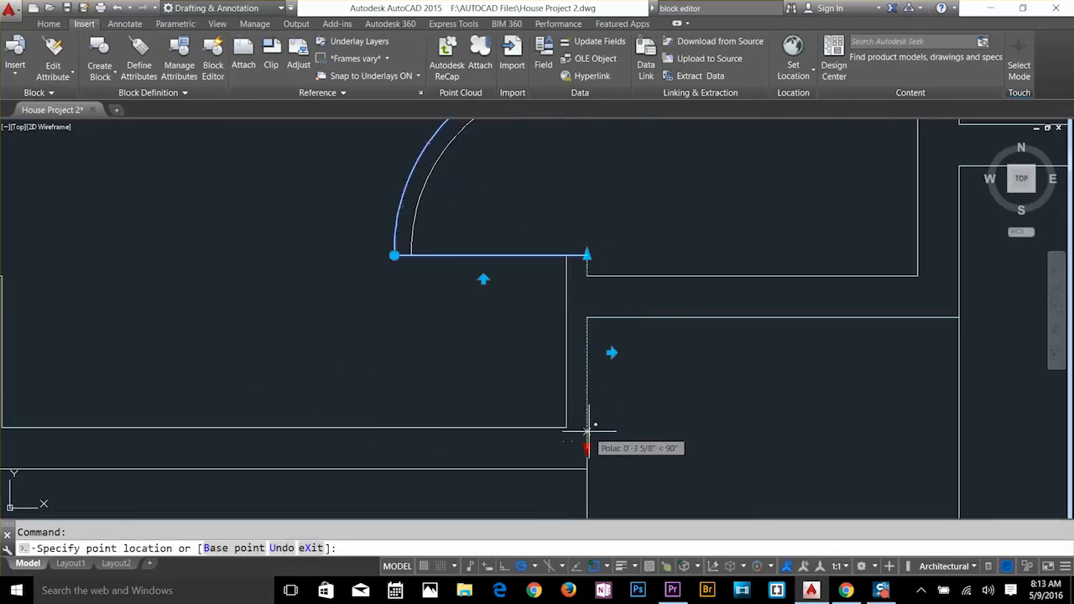
{"action": "key", "text": "Escape"}
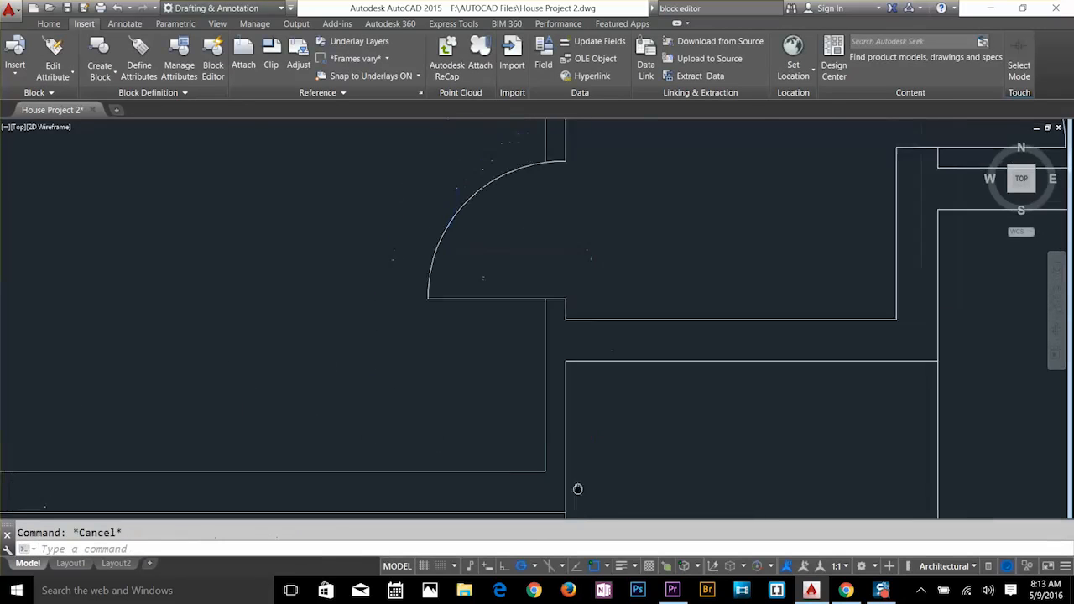
{"action": "scroll", "coordinate": [576, 492], "scroll_direction": "up", "scroll_amount": 10}
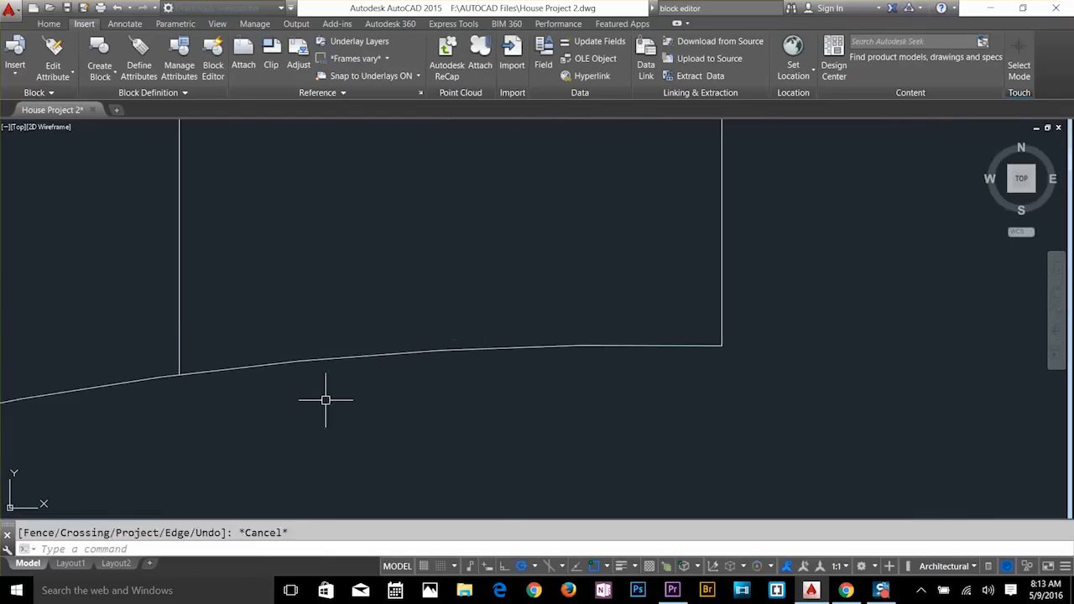
Open the hallway side of the middle-left room by extending its horizontal wall lines and erasing the vertical wall between them.
{"action": "key", "text": "Escape"}
{"action": "scroll", "coordinate": [326, 400], "scroll_direction": "down", "scroll_amount": 10}
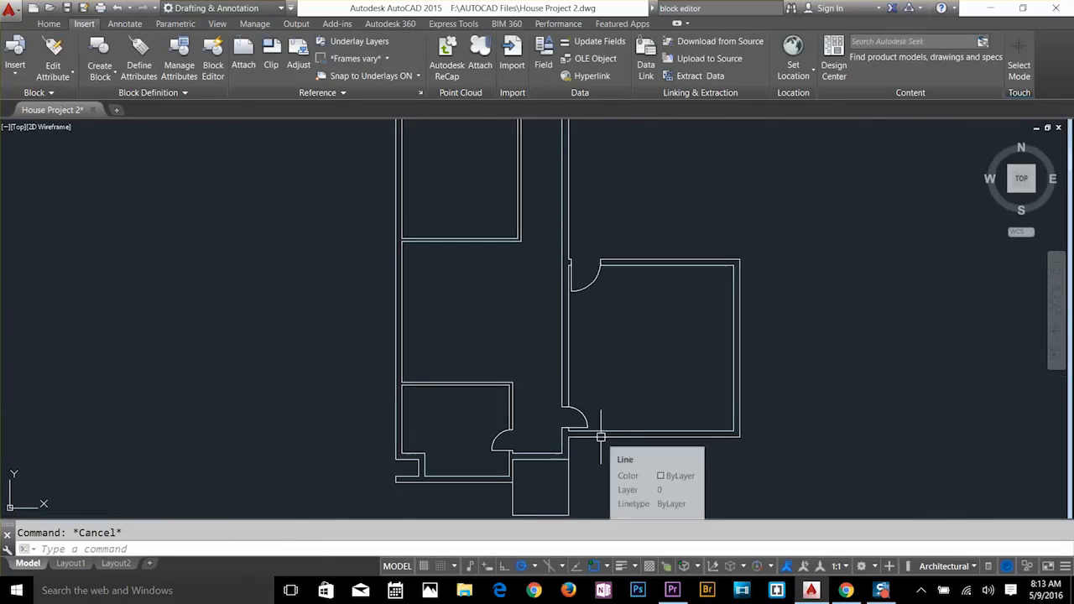
{"action": "middle_click_drag", "start_coordinate": [534, 191], "coordinate": [541, 321]}
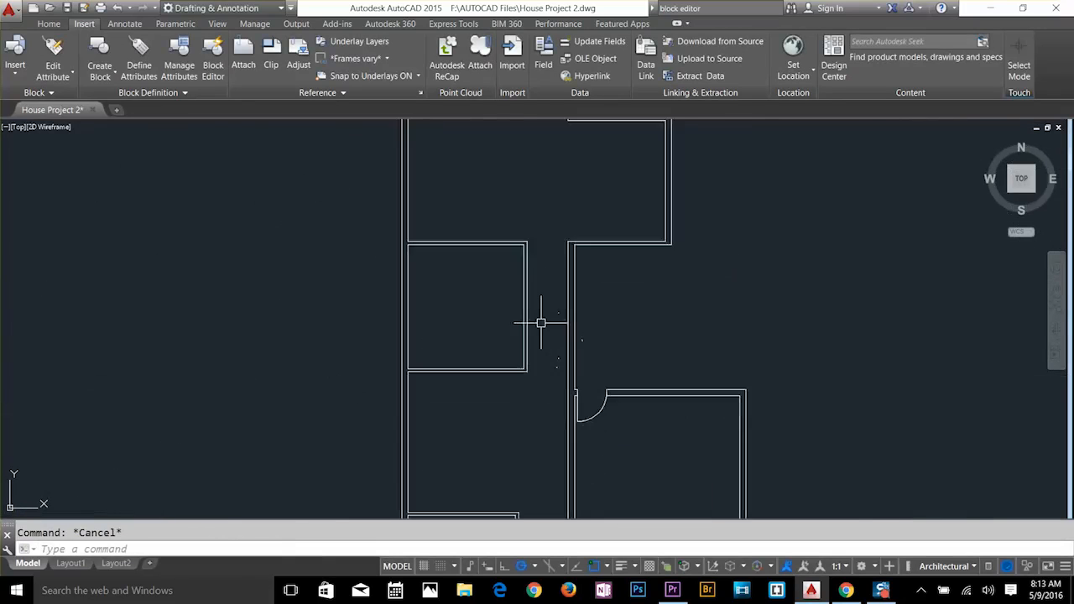
{"action": "scroll", "coordinate": [541, 322], "scroll_direction": "up", "scroll_amount": 2}
{"action": "type", "text": "ex"}
{"action": "key", "text": "Return"}
{"action": "key", "text": "Return"}
{"action": "key", "text": "Escape"}
{"action": "left_click", "coordinate": [550, 344]}
{"action": "left_click", "coordinate": [490, 315]}
{"action": "key", "text": "Delete"}
Offset the upper line of the room's lower wall 6' upward to start a new partition.
{"action": "type", "text": "o"}
{"action": "key", "text": "Return"}
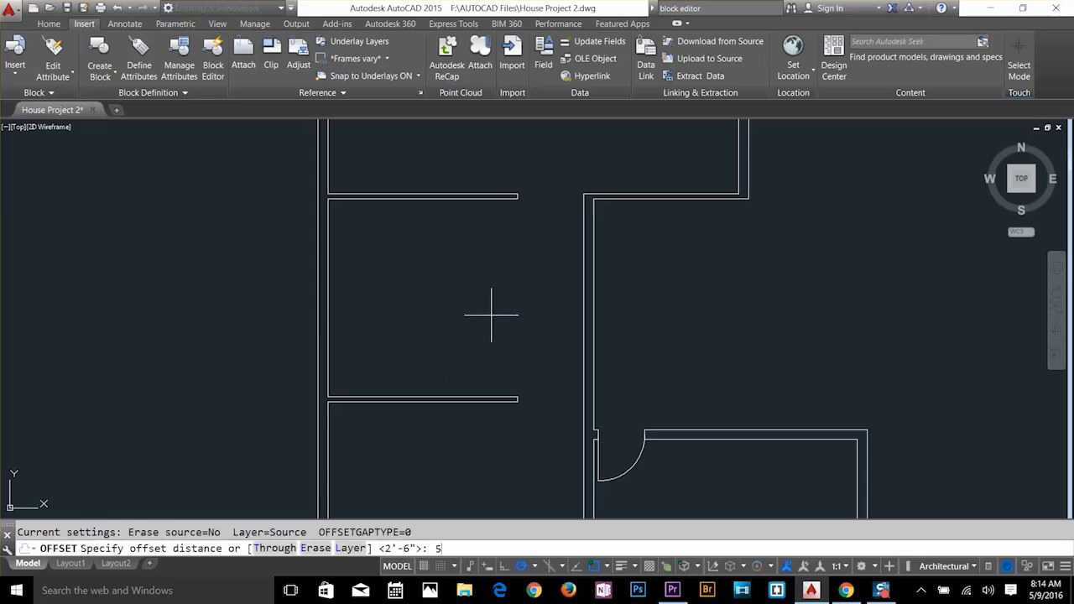
{"action": "key", "text": "Escape"}
{"action": "type", "text": "o"}
{"action": "key", "text": "Return"}
{"action": "type", "text": "6'"}
{"action": "key", "text": "Return"}
{"action": "left_click", "coordinate": [467, 397]}
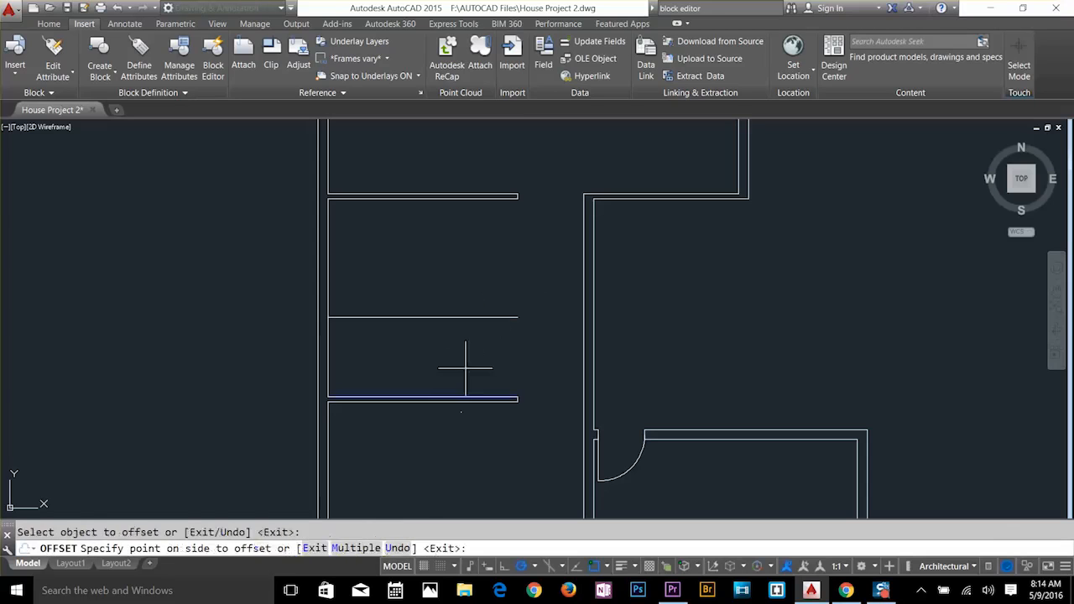
{"action": "left_click", "coordinate": [465, 370]}
Offset the new partition line 4.5" to give it thickness and cap its hallway end with a line.
{"action": "key", "text": "Return"}
{"action": "key", "text": "Return"}
{"action": "type", "text": "4.5"}
{"action": "key", "text": "Return"}
{"action": "left_click", "coordinate": [491, 317]}
{"action": "type", "text": "l"}
{"action": "key", "text": "Return"}
{"action": "left_click", "coordinate": [515, 276]}
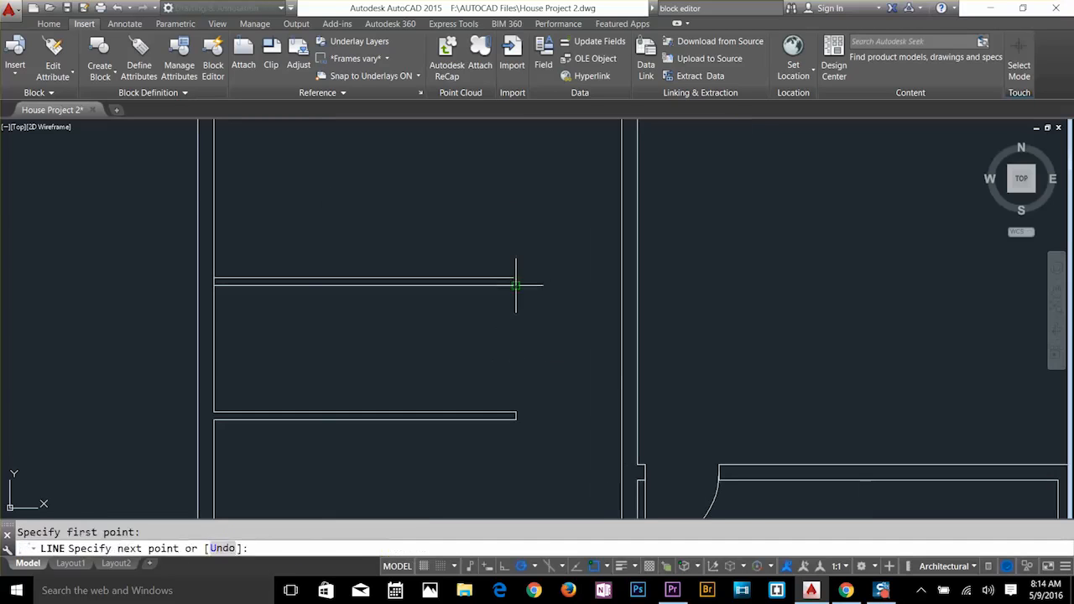
{"action": "left_click", "coordinate": [516, 285]}
{"action": "key", "text": "Escape"}
Offset the outer wall's inner line into the room and move the copy 1' back toward the outer wall.
{"action": "middle_click_drag", "start_coordinate": [247, 345], "coordinate": [371, 341]}
{"action": "type", "text": "o"}
{"action": "key", "text": "Return"}
{"action": "type", "text": "m"}
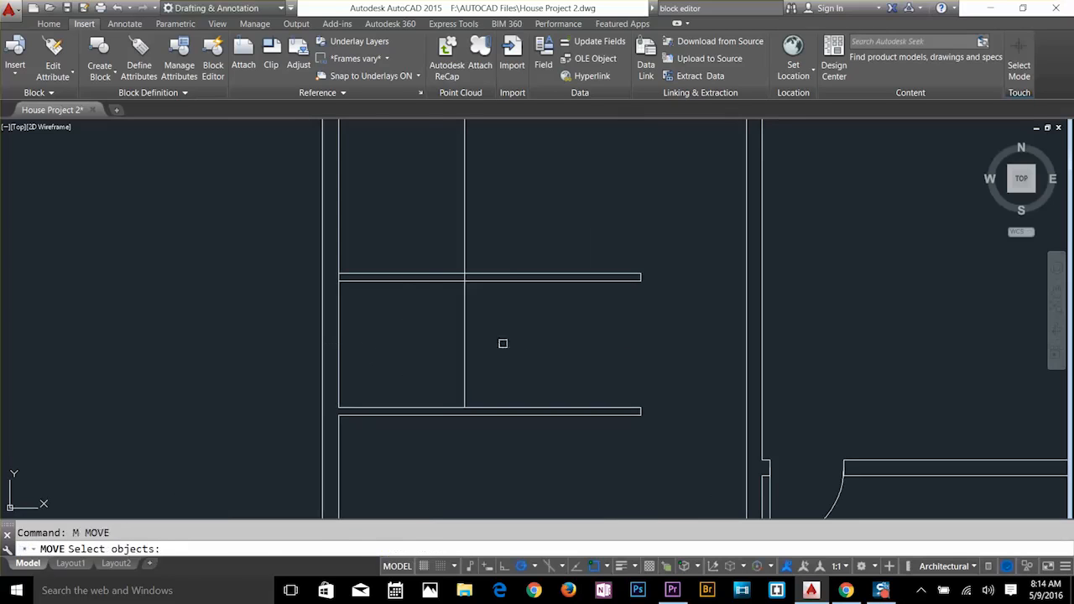
{"action": "left_click", "coordinate": [464, 344]}
{"action": "key", "text": "Return"}
{"action": "left_click", "coordinate": [586, 344]}
{"action": "type", "text": "1'"}
{"action": "key", "text": "Escape"}
Offset the vertical line 4.5" to form a partition and trim the overlapping lines around it.
{"action": "type", "text": "o 4.5"}
{"action": "key", "text": "Return"}
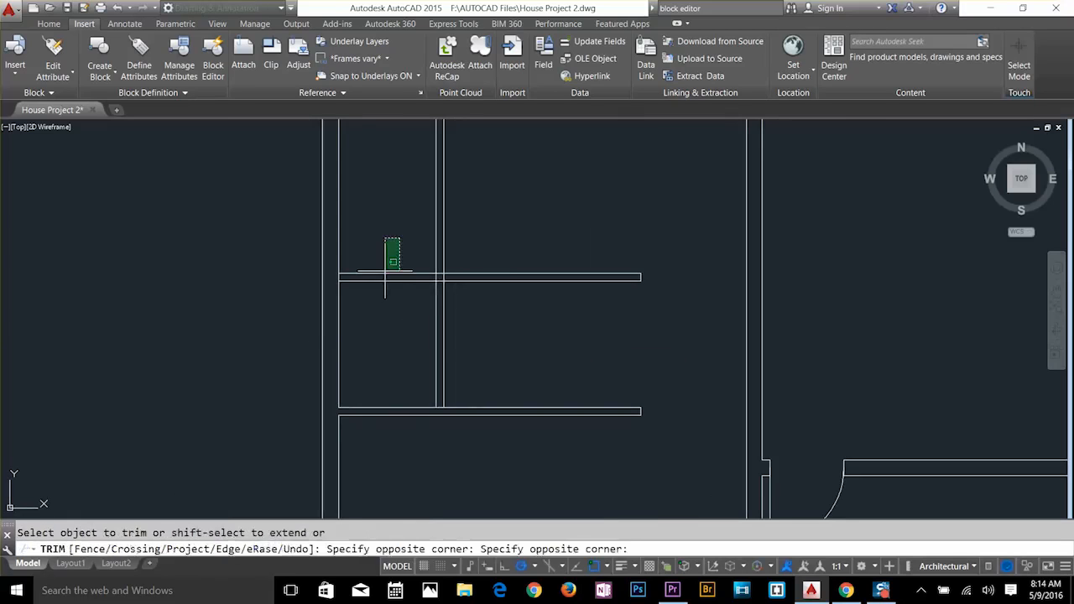
{"action": "key", "text": "Escape"}
Offset the short partition's upper line 4' upward and offset that line 4.5" to form a second horizontal partition.
{"action": "type", "text": "o"}
{"action": "key", "text": "Return"}
{"action": "type", "text": "6"}
{"action": "key", "text": "Return"}
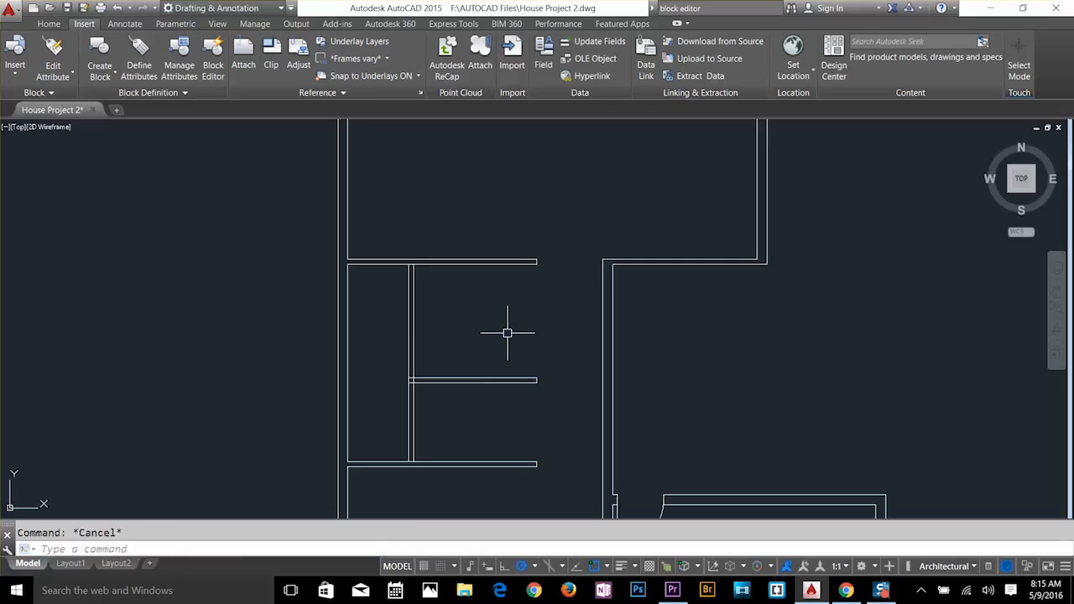
{"action": "left_click", "coordinate": [482, 380]}
{"action": "left_click", "coordinate": [483, 339]}
{"action": "type", "text": "4.5"}
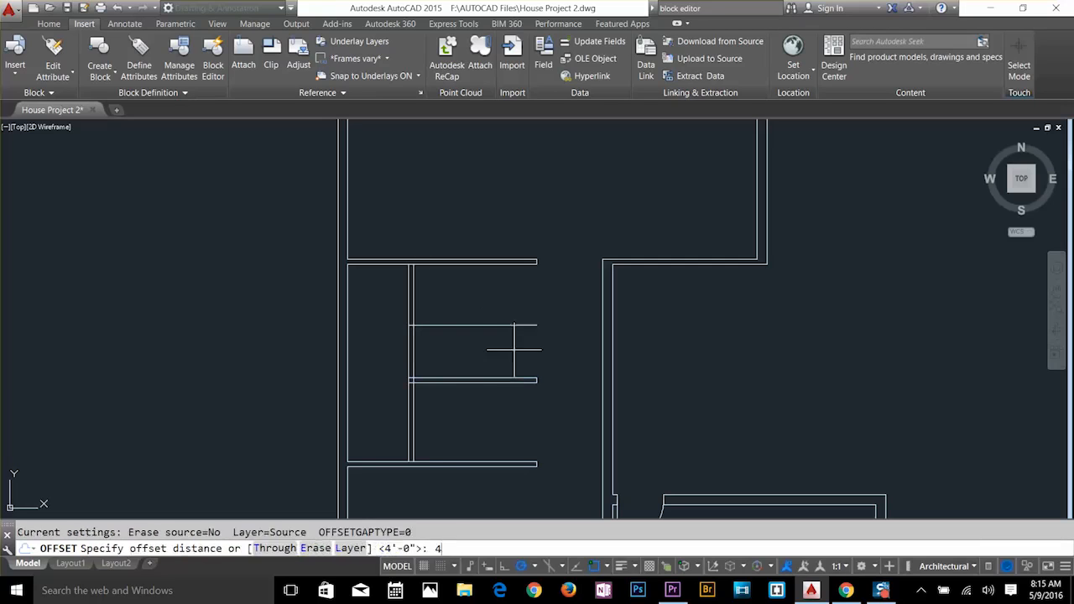
{"action": "left_click", "coordinate": [495, 325]}
{"action": "left_click", "coordinate": [484, 352]}
Extend the second partition's lines to the outer wall and trim the vertical partition above them.
{"action": "key", "text": "Escape"}
{"action": "type", "text": "tr"}
{"action": "key", "text": "Escape"}
{"action": "type", "text": "ex"}
{"action": "key", "text": "Escape"}
{"action": "type", "text": "tr"}
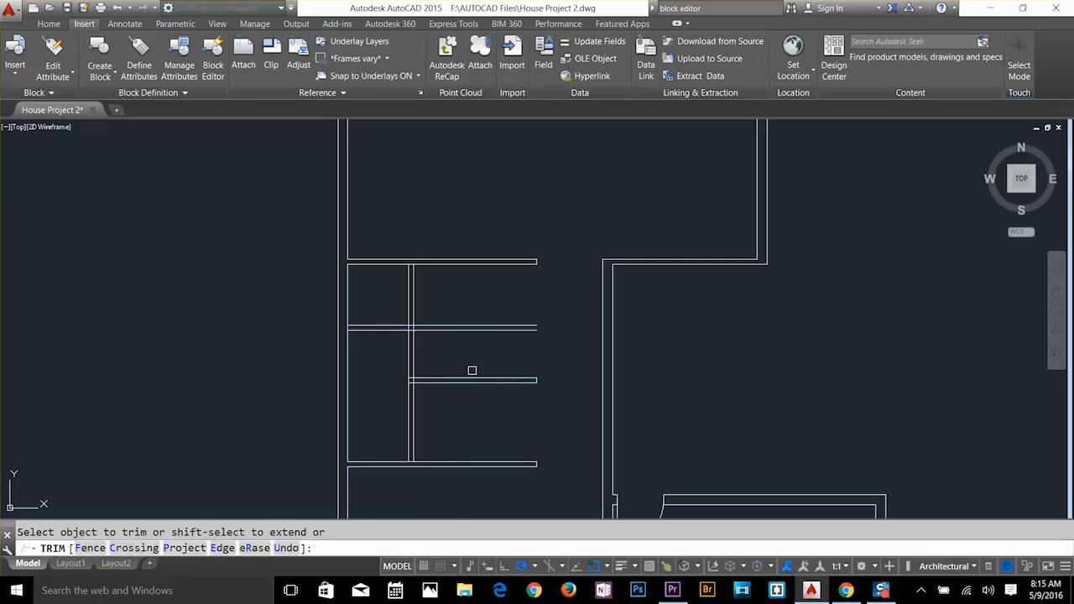
{"action": "left_click", "coordinate": [437, 298]}
{"action": "left_click", "coordinate": [401, 302]}
{"action": "key", "text": "Escape"}
{"action": "scroll", "coordinate": [409, 333], "scroll_direction": "up", "scroll_amount": 2}
{"action": "scroll", "coordinate": [421, 318], "scroll_direction": "down", "scroll_amount": 1}
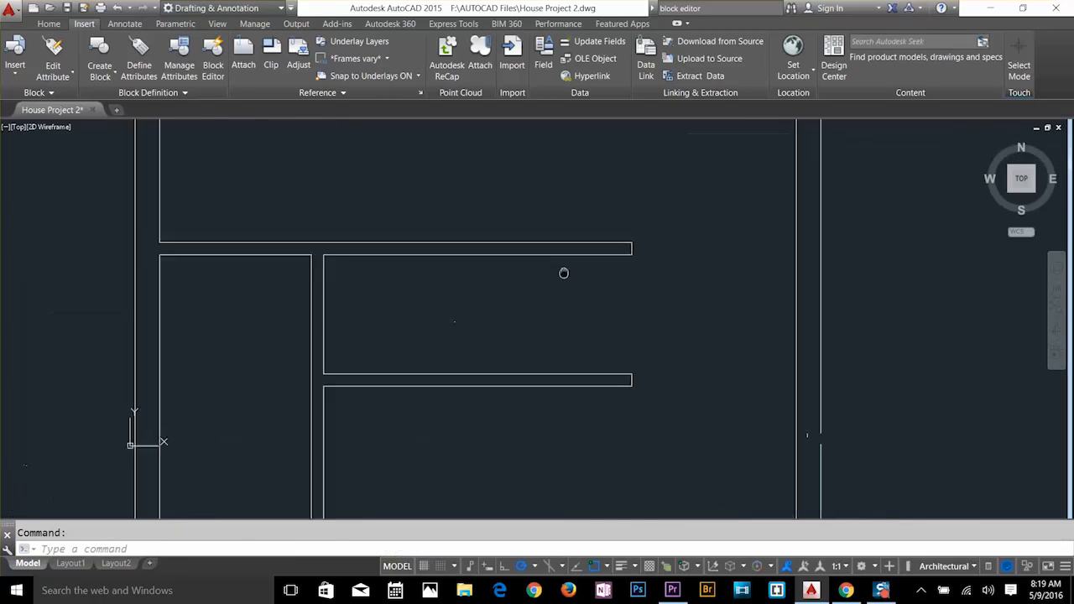
Try copying the short partition's two lines 2' downward.
{"action": "type", "text": "co"}
{"action": "mouse_move", "coordinate": [504, 210]}
{"action": "left_mouse_down"}
{"action": "mouse_move", "coordinate": [532, 304]}
{"action": "mouse_move", "coordinate": [468, 385]}
{"action": "left_mouse_up"}
{"action": "key", "text": "space"}
{"action": "left_click", "coordinate": [474, 382]}
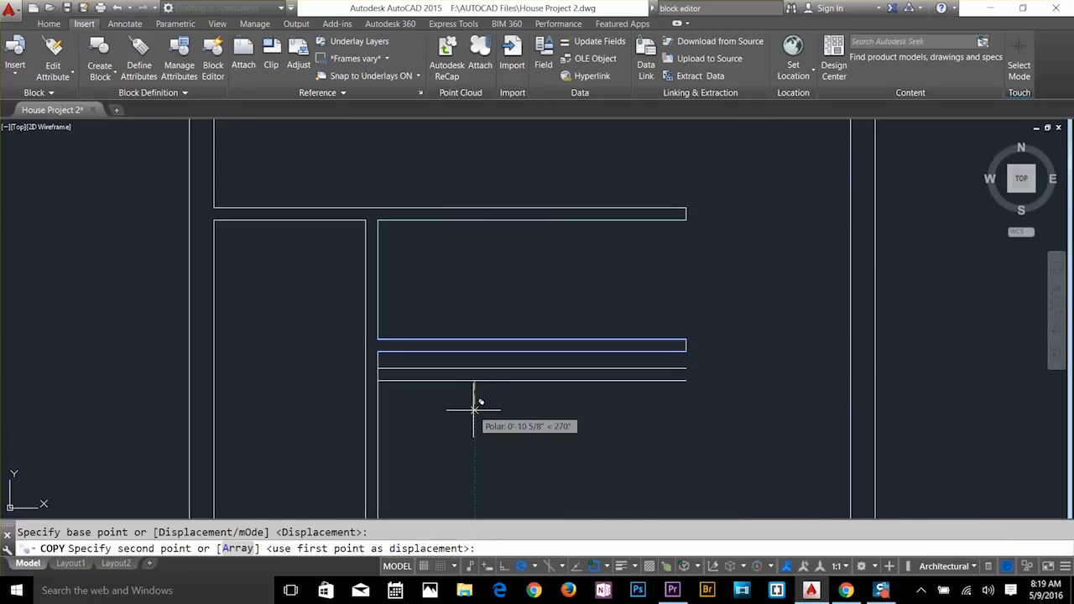
{"action": "type", "text": "2'"}
{"action": "key", "text": "Escape"}
Try shifting the copied partition lines toward the outer wall, and erase them.
{"action": "type", "text": "m"}
{"action": "key", "text": "space"}
{"action": "mouse_move", "coordinate": [537, 461]}
{"action": "left_mouse_down"}
{"action": "mouse_move", "coordinate": [483, 394]}
{"action": "mouse_move", "coordinate": [453, 448]}
{"action": "mouse_move", "coordinate": [388, 378]}
{"action": "left_mouse_up"}
{"action": "left_click", "coordinate": [378, 417]}
{"action": "type", "text": "tr"}
{"action": "scroll", "coordinate": [534, 363], "scroll_direction": "down", "scroll_amount": 1}
{"action": "key", "text": "Escape"}
{"action": "key", "text": "Delete"}
Try copying the two lines of the long partition above the narrow room by 2'.
{"action": "middle_click_drag", "start_coordinate": [422, 355], "coordinate": [448, 409]}
{"action": "type", "text": "co"}
{"action": "left_click_drag", "start_coordinate": [440, 309], "coordinate": [410, 341]}
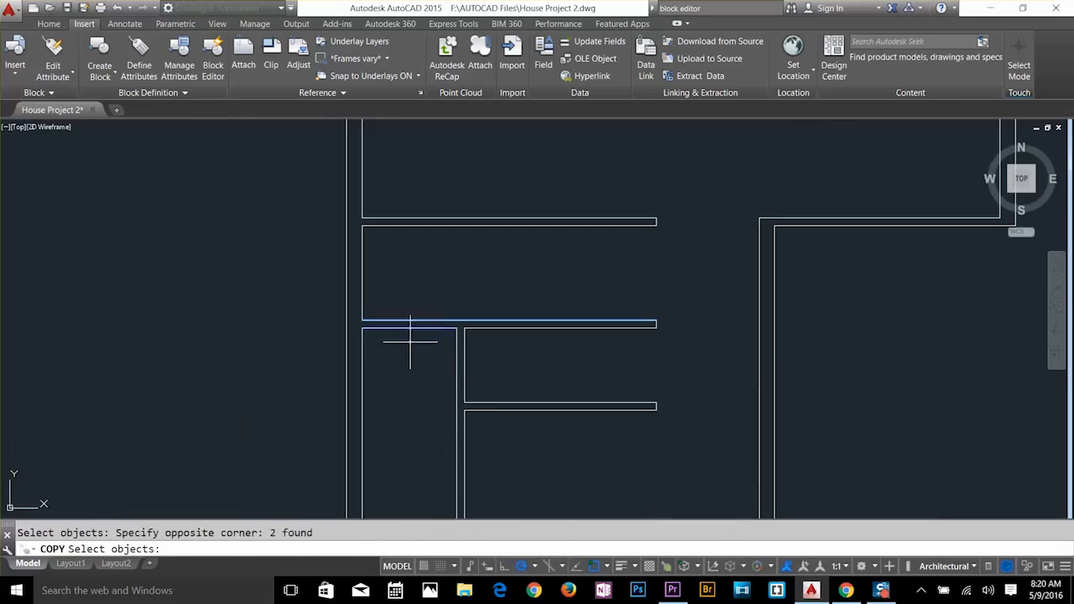
{"action": "key", "text": "space"}
{"action": "left_click", "coordinate": [411, 340]}
{"action": "type", "text": "2'"}
{"action": "key", "text": "Escape"}
{"action": "scroll", "coordinate": [428, 354], "scroll_direction": "up", "scroll_amount": 1}
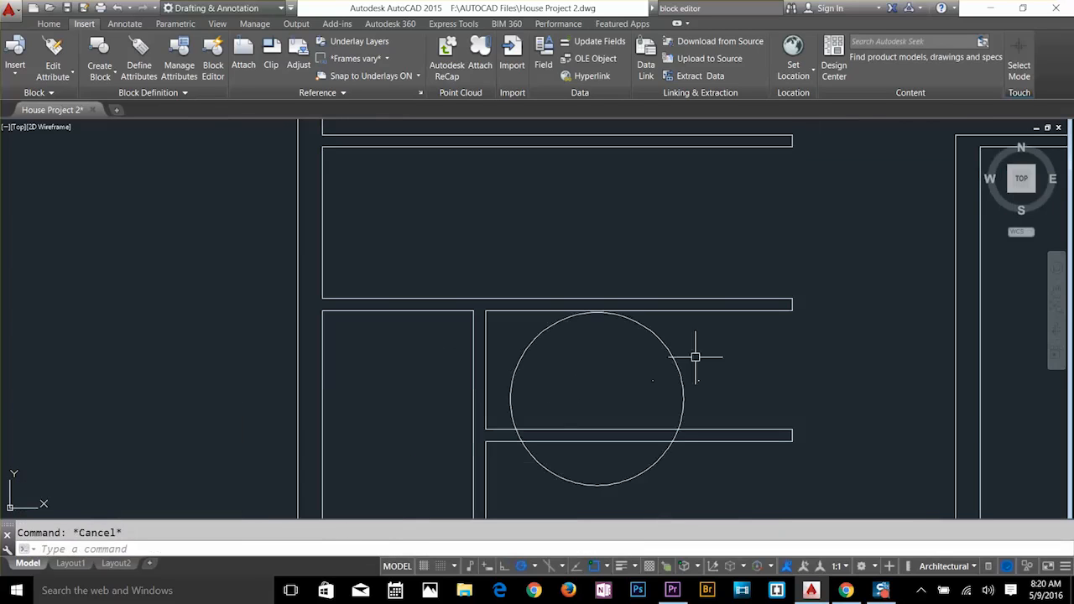
Copy the short partition's lines 3' upward and move the copies left across the narrow room.
{"action": "type", "text": "co"}
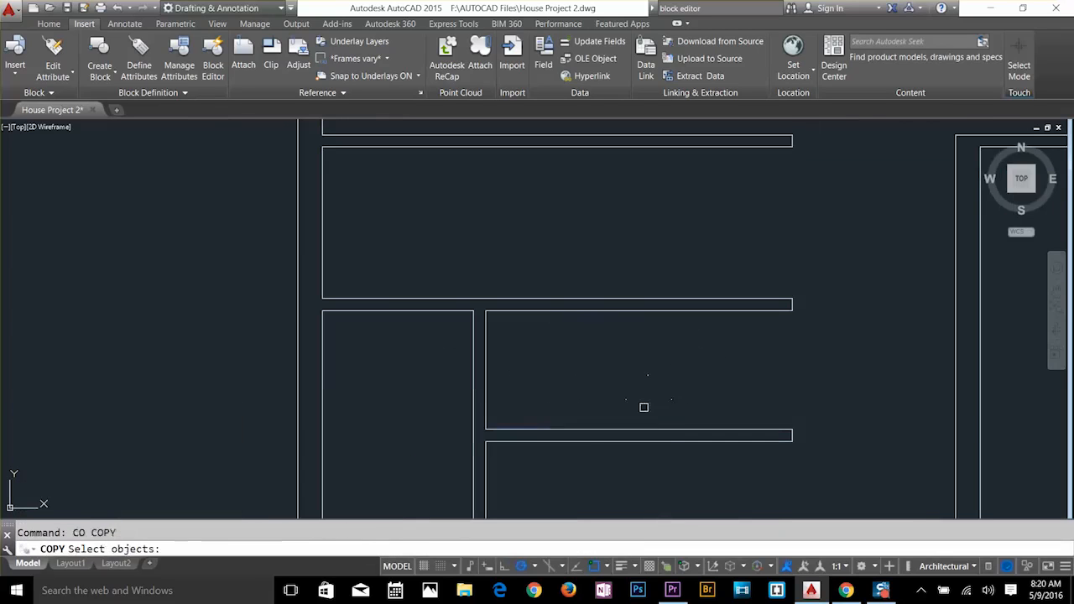
{"action": "left_click", "coordinate": [645, 408]}
{"action": "left_click", "coordinate": [600, 455]}
{"action": "key", "text": "space"}
{"action": "left_click", "coordinate": [586, 469]}
{"action": "type", "text": "3'"}
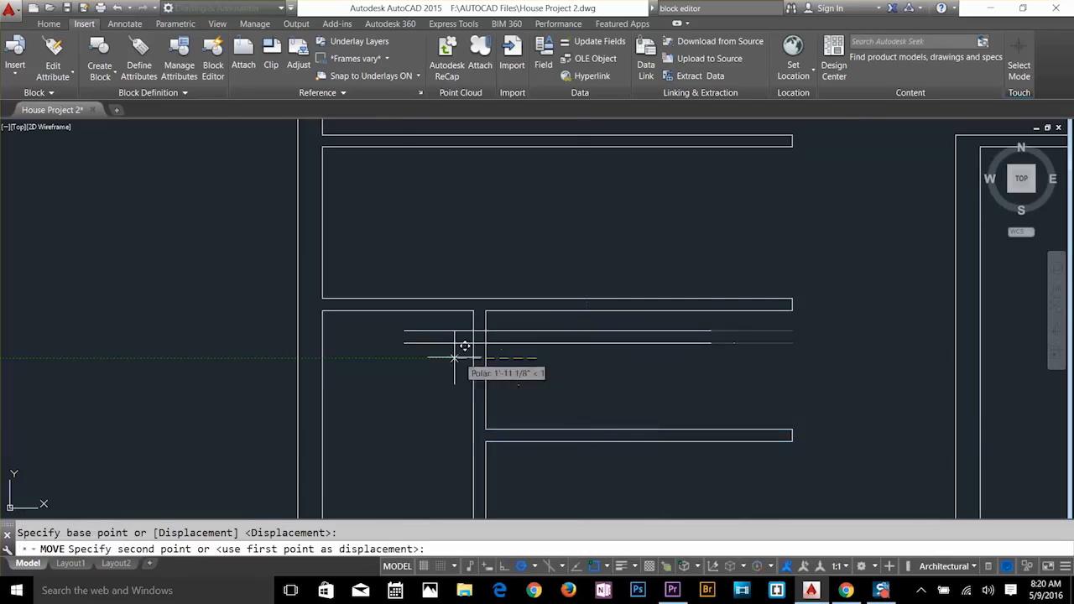
{"action": "key", "text": "Escape"}
Extend the vertical partition's line up to the long wall's upper line and trim the surplus wall lines around the narrow room.
{"action": "type", "text": "ex"}
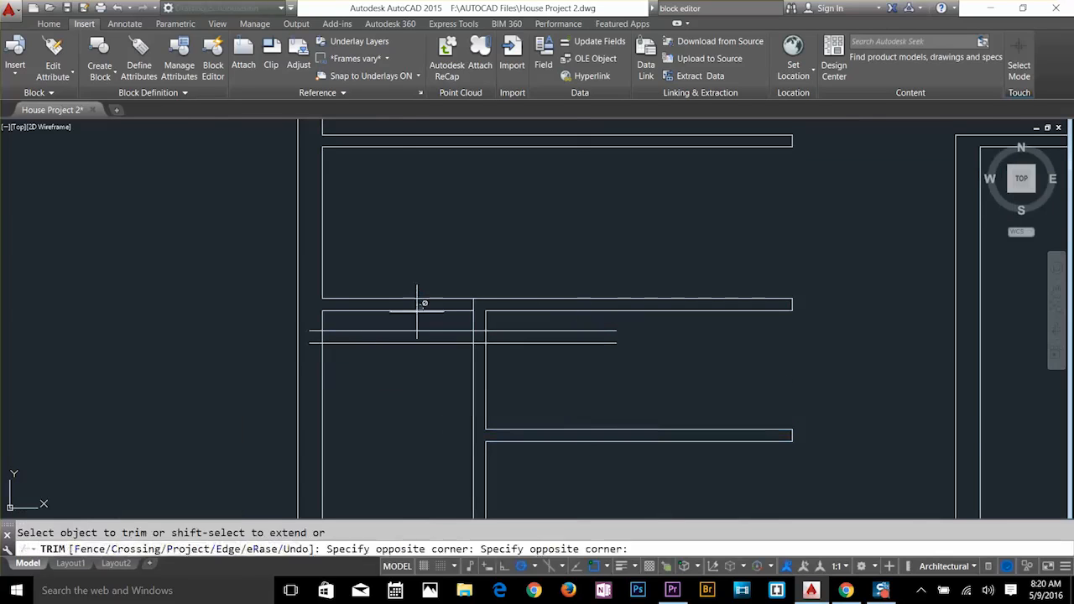
{"action": "key", "text": "Escape"}
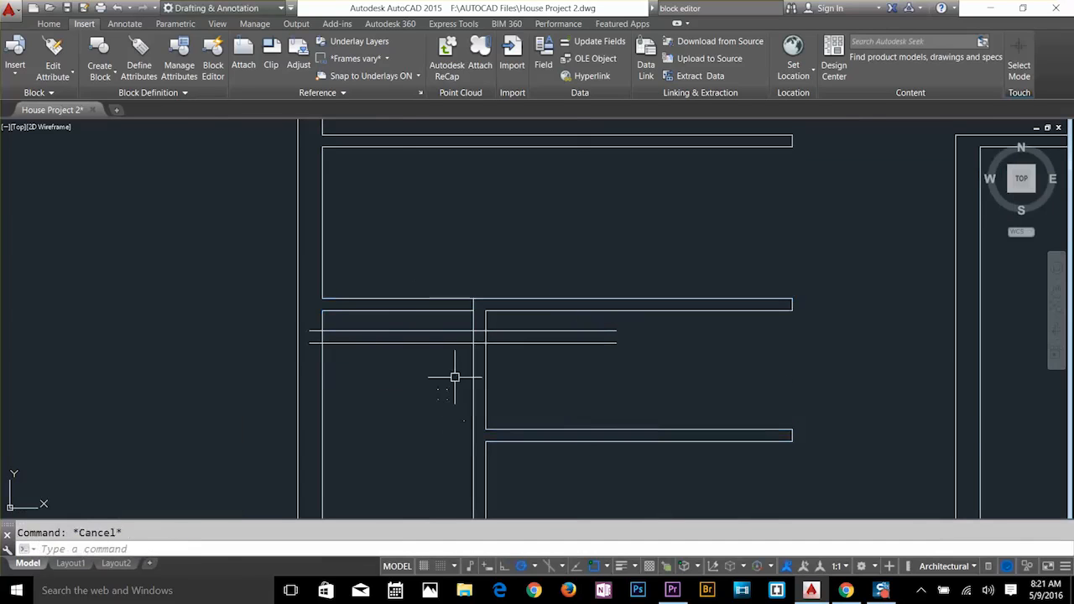
{"action": "type", "text": "tr"}
{"action": "left_click", "coordinate": [424, 298]}
{"action": "left_click", "coordinate": [324, 322]}
{"action": "left_click", "coordinate": [545, 327]}
{"action": "left_click", "coordinate": [475, 339]}
{"action": "scroll", "coordinate": [461, 340], "scroll_direction": "up", "scroll_amount": 2}
{"action": "middle_click_drag", "start_coordinate": [460, 339], "coordinate": [641, 381]}
{"action": "left_click_drag", "start_coordinate": [409, 361], "coordinate": [404, 390]}
{"action": "key", "text": "Escape"}
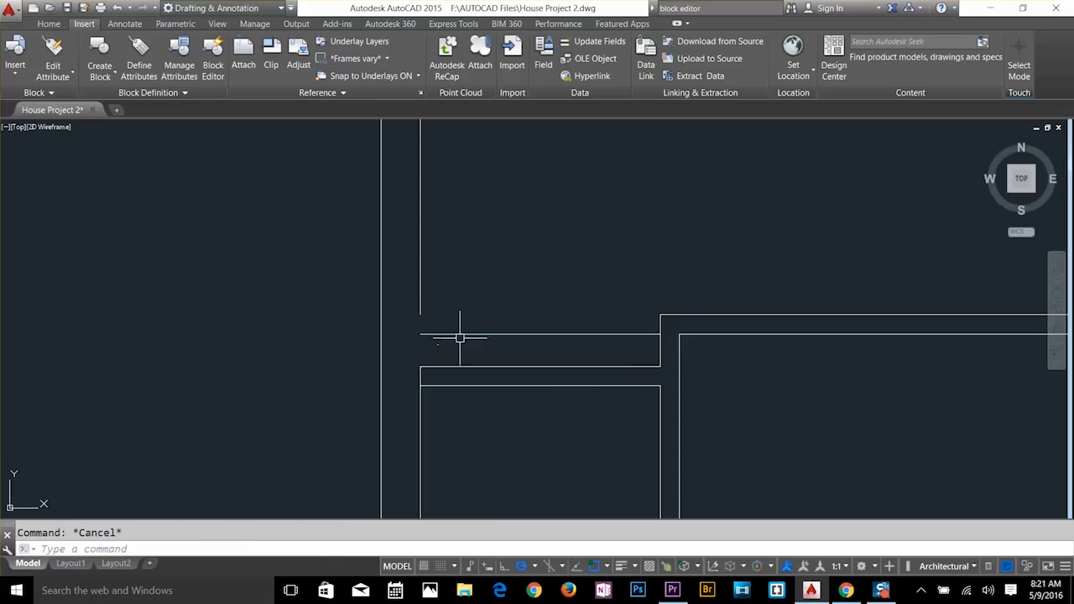
Align the loose horizontal line with the long wall's upper line and stretch the outer wall's inner line to close its gap.
{"action": "left_click", "coordinate": [461, 334]}
{"action": "left_click_drag", "start_coordinate": [660, 334], "coordinate": [660, 314]}
{"action": "key", "text": "Escape"}
{"action": "left_click_drag", "start_coordinate": [420, 334], "coordinate": [420, 366]}
{"action": "left_click", "coordinate": [419, 307]}
{"action": "key", "text": "Escape"}
Offset the short partition's upper line 4.5" upward to mark the lower edge of a door opening.
{"action": "scroll", "coordinate": [467, 302], "scroll_direction": "down", "scroll_amount": 5}
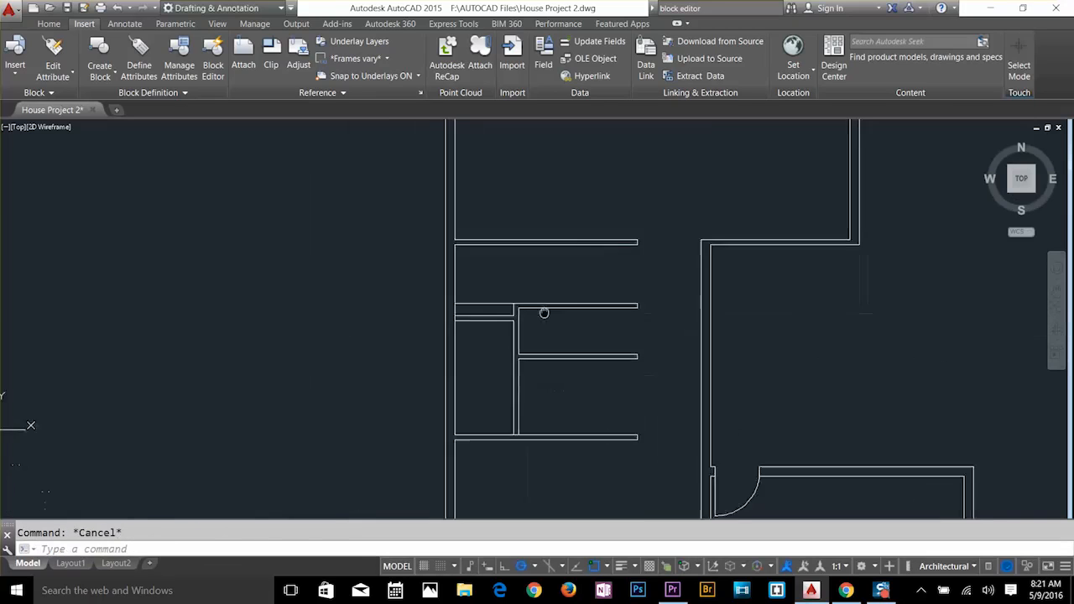
{"action": "scroll", "coordinate": [542, 333], "scroll_direction": "up", "scroll_amount": 5}
{"action": "type", "text": "o 4.5"}
{"action": "left_click", "coordinate": [450, 415]}
{"action": "left_click", "coordinate": [491, 380]}
Try offsetting the opening's lower edge line 2.5' upward, and erase the resulting line.
{"action": "key", "text": "space"}
{"action": "key", "text": "space"}
{"action": "type", "text": "2.5'"}
{"action": "left_click", "coordinate": [491, 395]}
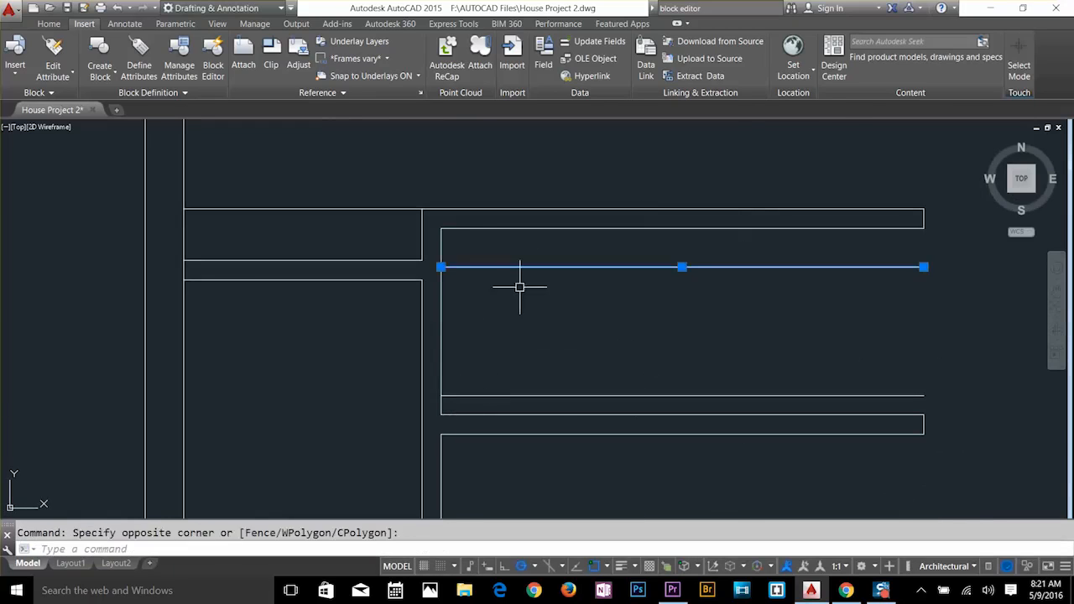
{"action": "key", "text": "Delete"}
Extend the opening's lower edge line across the vertical partition and copy it 2' upward.
{"action": "scroll", "coordinate": [450, 350], "scroll_direction": "up", "scroll_amount": 2}
{"action": "type", "text": "ex"}
{"action": "left_click", "coordinate": [458, 419]}
{"action": "key", "text": "Escape"}
{"action": "type", "text": "co"}
{"action": "left_click", "coordinate": [541, 394]}
{"action": "left_click", "coordinate": [536, 431]}
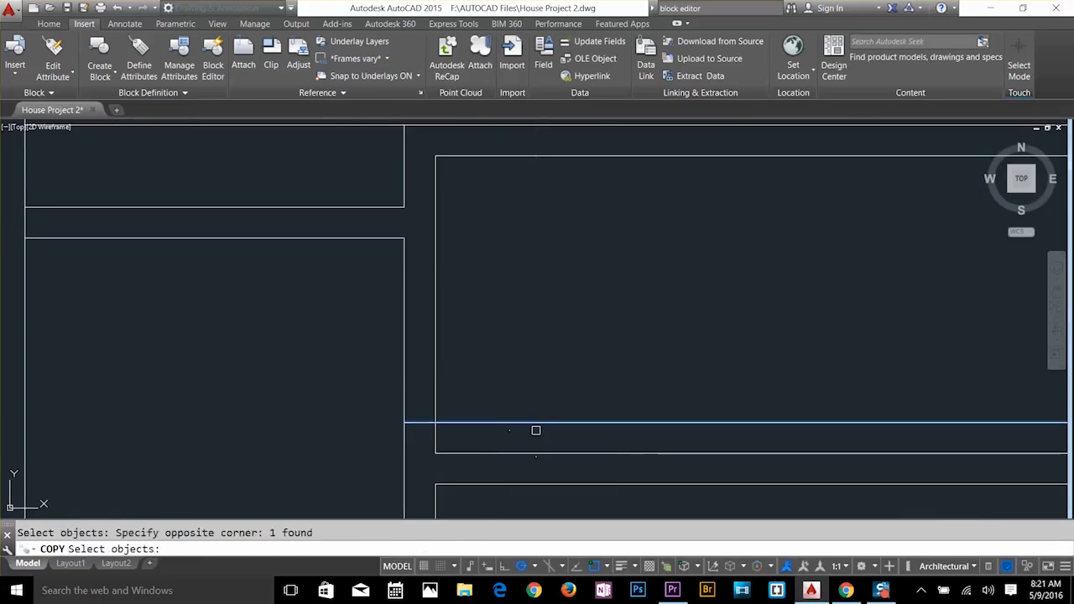
{"action": "key", "text": "space"}
{"action": "left_click", "coordinate": [537, 429]}
{"action": "type", "text": "2'  tr"}
Trim the edge lines and the partition faces between them to cut the door opening.
{"action": "left_click", "coordinate": [561, 258]}
{"action": "left_click", "coordinate": [537, 422]}
{"action": "left_click", "coordinate": [435, 369]}
{"action": "left_click", "coordinate": [405, 369]}
{"action": "key", "text": "Escape"}
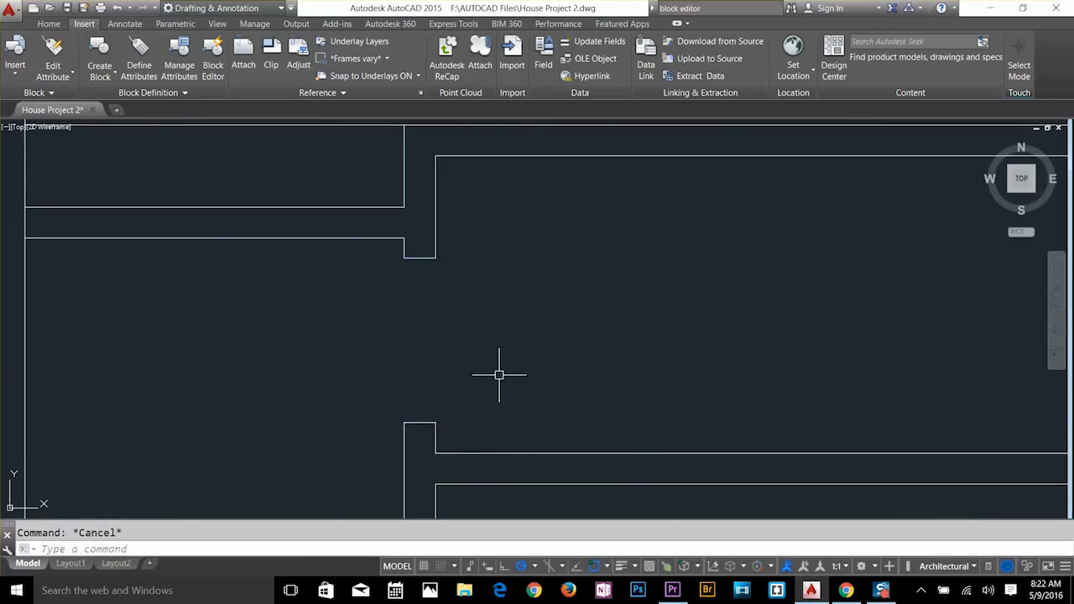
Insert the door block at the midpoint of the opening's lower jamb and set its rotation.
{"action": "type", "text": "i"}
{"action": "left_click", "coordinate": [658, 408]}
{"action": "left_click", "coordinate": [420, 422]}
{"action": "left_click", "coordinate": [413, 431]}
Shorten the inserted door with its stretch grip and flip its swing upward across the opening.
{"action": "left_click", "coordinate": [470, 442]}
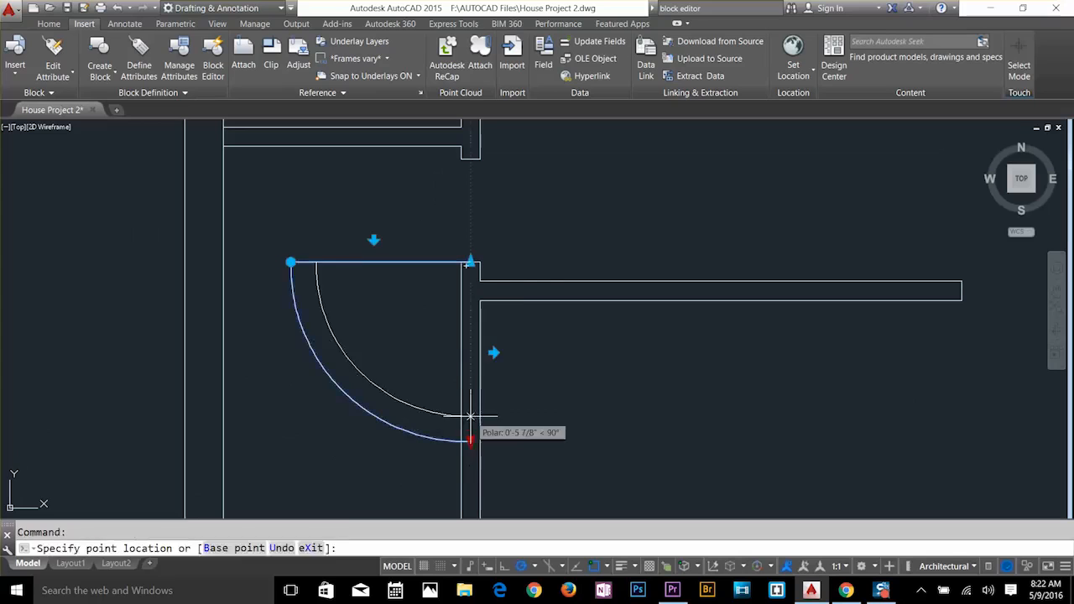
{"action": "left_click", "coordinate": [470, 374]}
{"action": "left_click", "coordinate": [374, 240]}
{"action": "left_click", "coordinate": [470, 374]}
{"action": "key", "text": "Escape"}
{"action": "key", "text": "Escape"}
{"action": "left_click", "coordinate": [447, 166]}
{"action": "scroll", "coordinate": [474, 150], "scroll_direction": "up", "scroll_amount": 2}
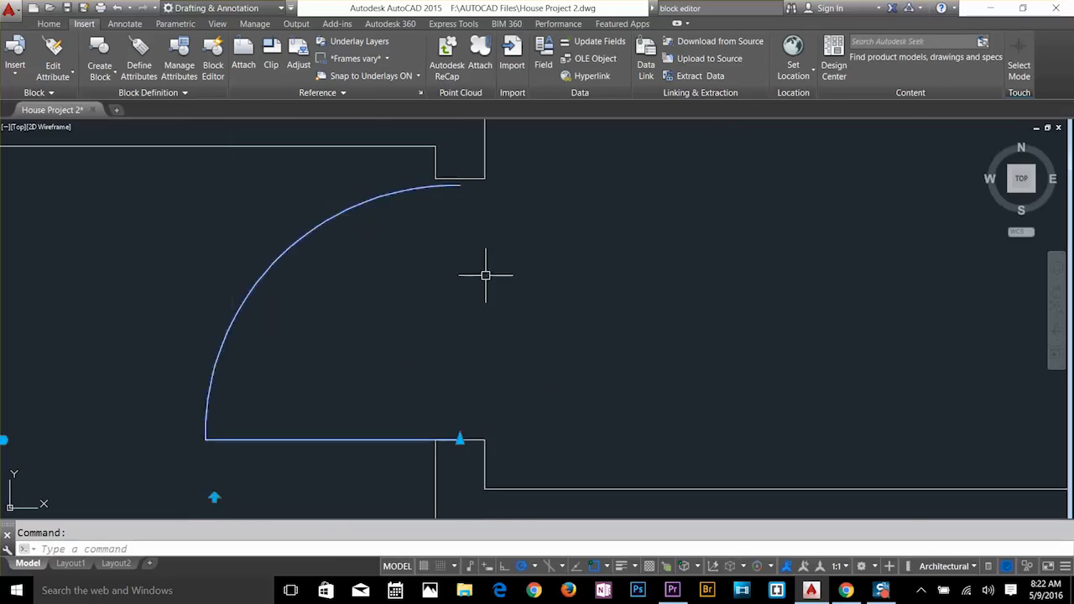
Erase the door block from the vertical partition's opening.
{"action": "scroll", "coordinate": [441, 190], "scroll_direction": "down", "scroll_amount": 3}
{"action": "left_click", "coordinate": [446, 248]}
{"action": "key", "text": "Escape"}
{"action": "key", "text": "Escape"}
{"action": "middle_click_drag", "start_coordinate": [430, 201], "coordinate": [436, 262]}
{"action": "left_click", "coordinate": [436, 255]}
{"action": "key", "text": "Delete"}
Insert the "door" block at the midpoint of the opening's upper jamb and set its rotation so it swings into the narrow room.
{"action": "type", "text": "i"}
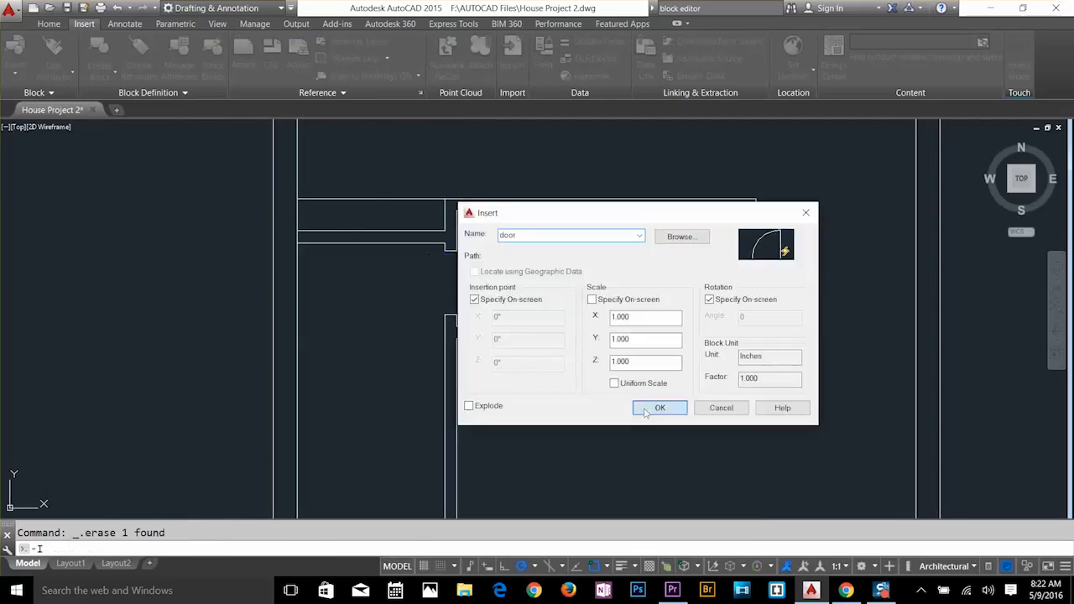
{"action": "left_click", "coordinate": [651, 408]}
{"action": "left_click", "coordinate": [450, 250]}
{"action": "left_click", "coordinate": [450, 219]}
Shorten the door with its stretch grip so that its arc ends at the lower jamb's midpoint.
{"action": "left_click", "coordinate": [427, 364]}
{"action": "left_click_drag", "start_coordinate": [451, 364], "coordinate": [450, 314]}
{"action": "key", "text": "Escape"}
{"action": "scroll", "coordinate": [616, 272], "scroll_direction": "down", "scroll_amount": 2}
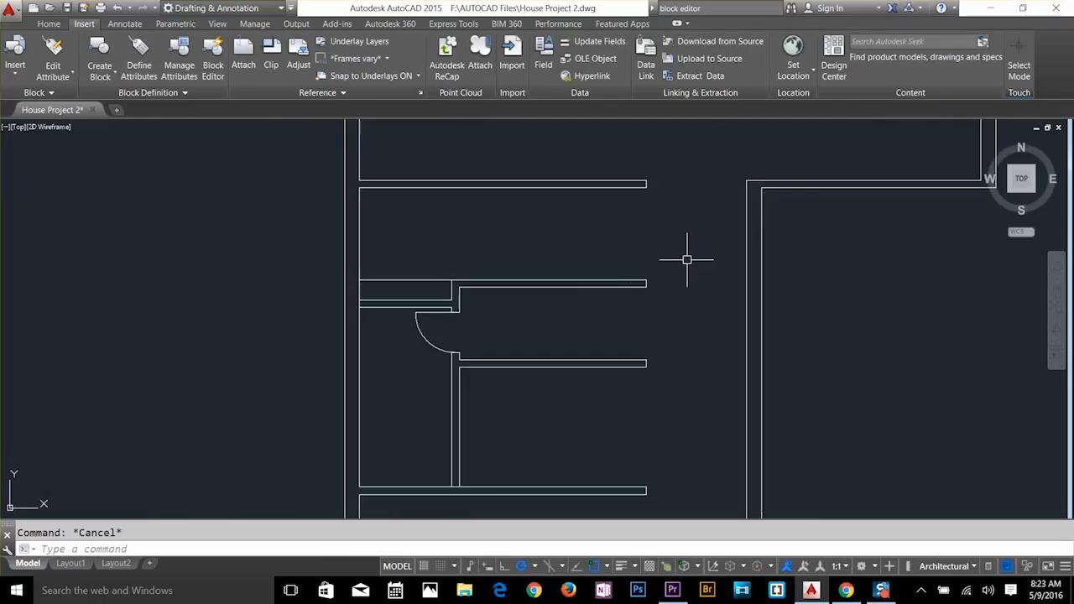
Draw a vertical line joining the open ends of the two upper partitions and offset it 4.5 inches into the room.
{"action": "middle_click_drag", "start_coordinate": [671, 270], "coordinate": [657, 359]}
{"action": "scroll", "coordinate": [655, 335], "scroll_direction": "up", "scroll_amount": 3}
{"action": "left_click", "coordinate": [598, 184]}
{"action": "left_click", "coordinate": [598, 194]}
{"action": "left_click", "coordinate": [598, 447]}
{"action": "type", "text": "o 4.5"}
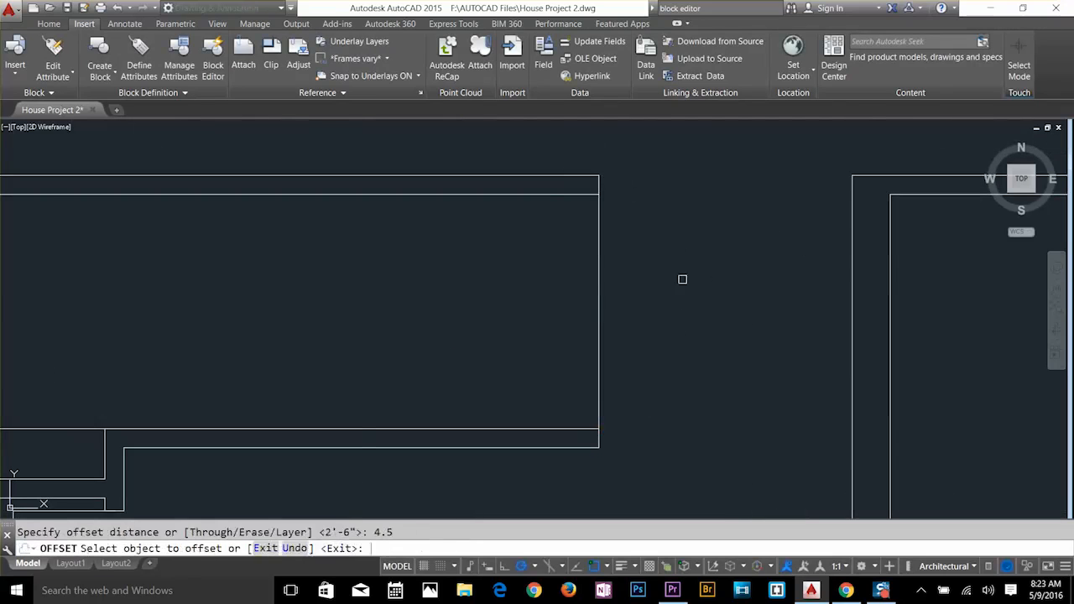
{"action": "left_click", "coordinate": [598, 280]}
{"action": "left_click", "coordinate": [519, 304]}
Fillet the offset wall line with the inner faces of both horizontal partitions to form clean inside corners.
{"action": "type", "text": "f"}
{"action": "left_click", "coordinate": [552, 192]}
{"action": "left_click", "coordinate": [580, 220]}
{"action": "left_click", "coordinate": [546, 426]}
{"action": "scroll", "coordinate": [771, 166], "scroll_direction": "down", "scroll_amount": 2}
Offset the new wall's inner face by 4.5 inches and then 2'-6", and fit both jamb lines across the lower partition's thickness.
{"action": "type", "text": "o"}
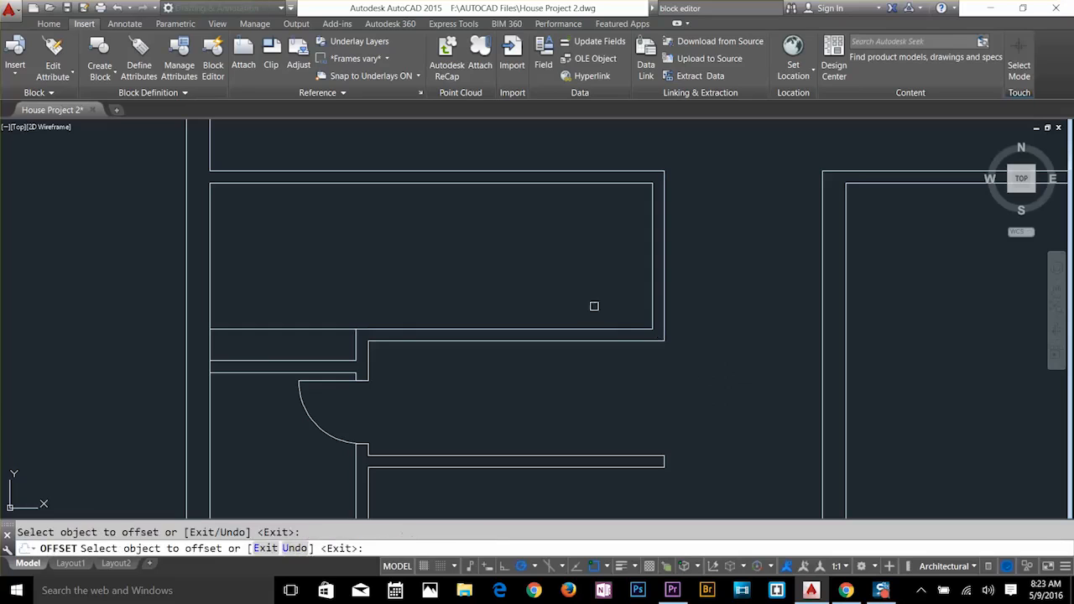
{"action": "left_click", "coordinate": [653, 281]}
{"action": "left_click", "coordinate": [599, 305]}
{"action": "type", "text": "2.5"}
{"action": "key", "text": "Return"}
{"action": "key", "text": "Escape"}
{"action": "scroll", "coordinate": [635, 331], "scroll_direction": "up", "scroll_amount": 2}
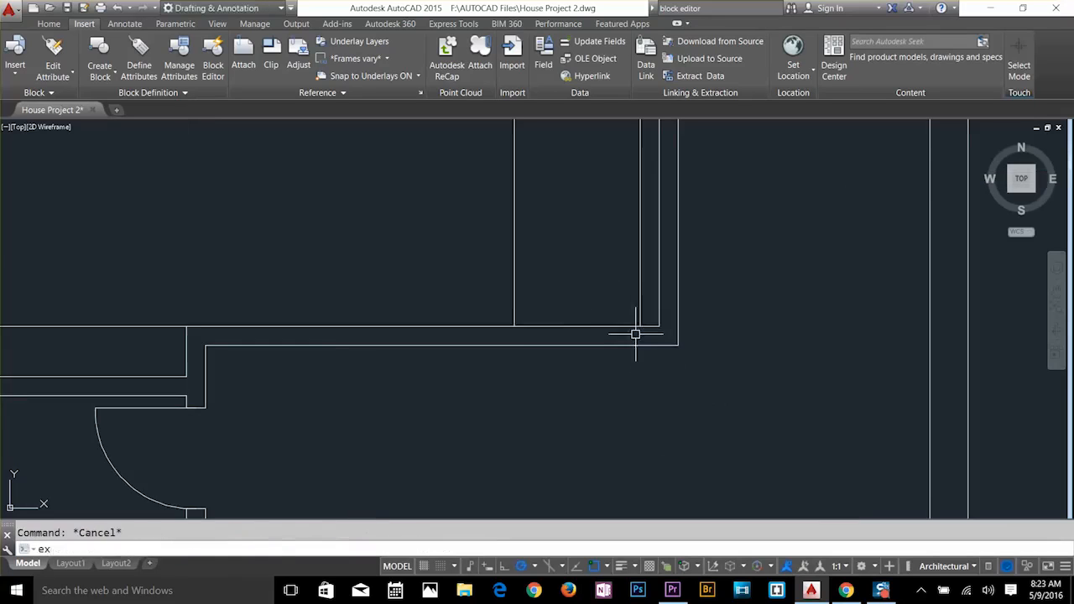
Copy the two jamb lines into the open space below and to the right of the room's corner.
{"action": "type", "text": "c"}
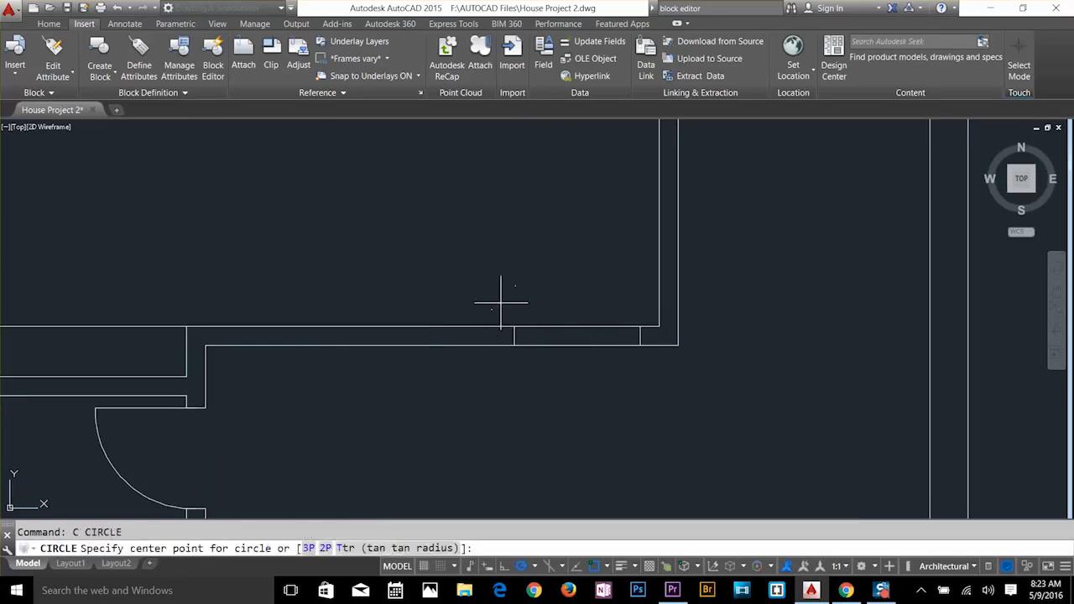
{"action": "key", "text": "Escape"}
{"action": "type", "text": "co"}
{"action": "left_click", "coordinate": [498, 307]}
{"action": "left_click", "coordinate": [649, 395]}
{"action": "key", "text": "space"}
{"action": "left_click", "coordinate": [641, 345]}
{"action": "left_click", "coordinate": [820, 426]}
Trim both faces of the lower partition between the jamb lines to open the doorway.
{"action": "type", "text": "tr"}
{"action": "left_click", "coordinate": [579, 325]}
{"action": "left_click", "coordinate": [579, 344]}
{"action": "key", "text": "Escape"}
Insert the door block at the right jamb's midpoint, swinging up into the room, and stretch it to the left jamb's midpoint.
{"action": "type", "text": "i"}
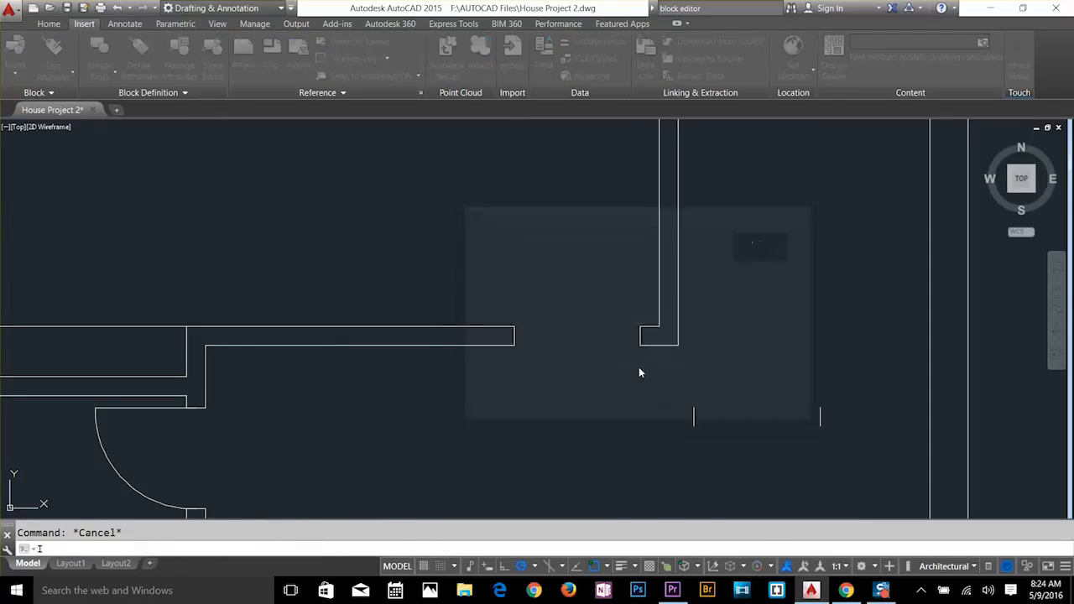
{"action": "key", "text": "Return"}
{"action": "left_click", "coordinate": [640, 336]}
{"action": "left_click", "coordinate": [803, 335]}
{"action": "left_click", "coordinate": [464, 336]}
{"action": "left_click", "coordinate": [514, 335]}
{"action": "key", "text": "Escape"}
{"action": "scroll", "coordinate": [690, 432], "scroll_direction": "down", "scroll_amount": 2}
{"action": "middle_click_drag", "start_coordinate": [663, 316], "coordinate": [536, 330]}
{"action": "scroll", "coordinate": [757, 360], "scroll_direction": "down", "scroll_amount": 1}
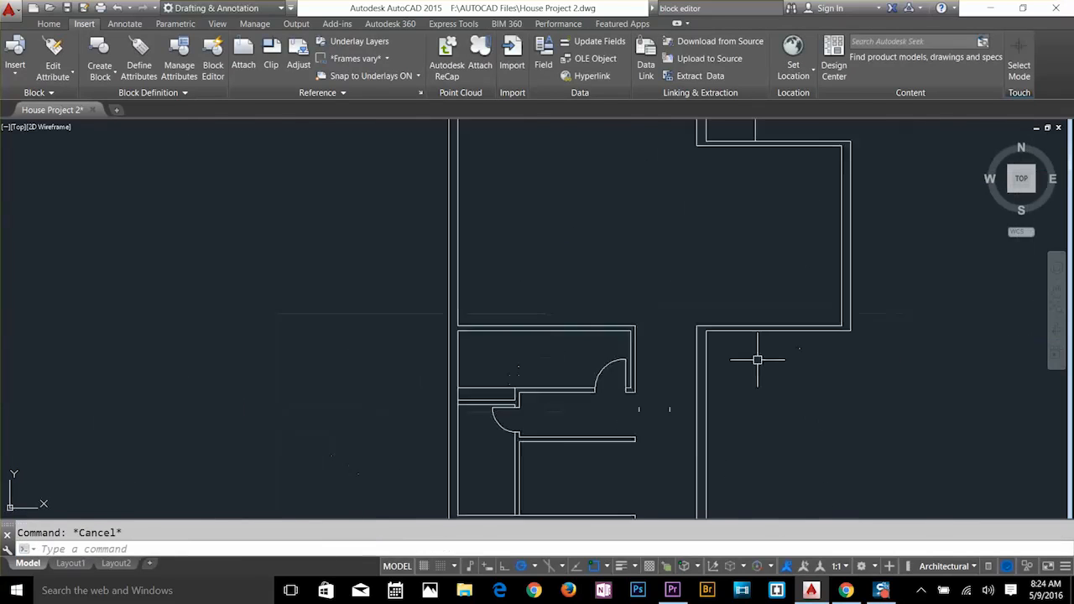
{"action": "middle_click_drag", "start_coordinate": [757, 360], "coordinate": [733, 448]}
{"action": "scroll", "coordinate": [627, 424], "scroll_direction": "up", "scroll_amount": 1}
{"action": "type", "text": "l"}
{"action": "scroll", "coordinate": [578, 386], "scroll_direction": "up", "scroll_amount": 3}
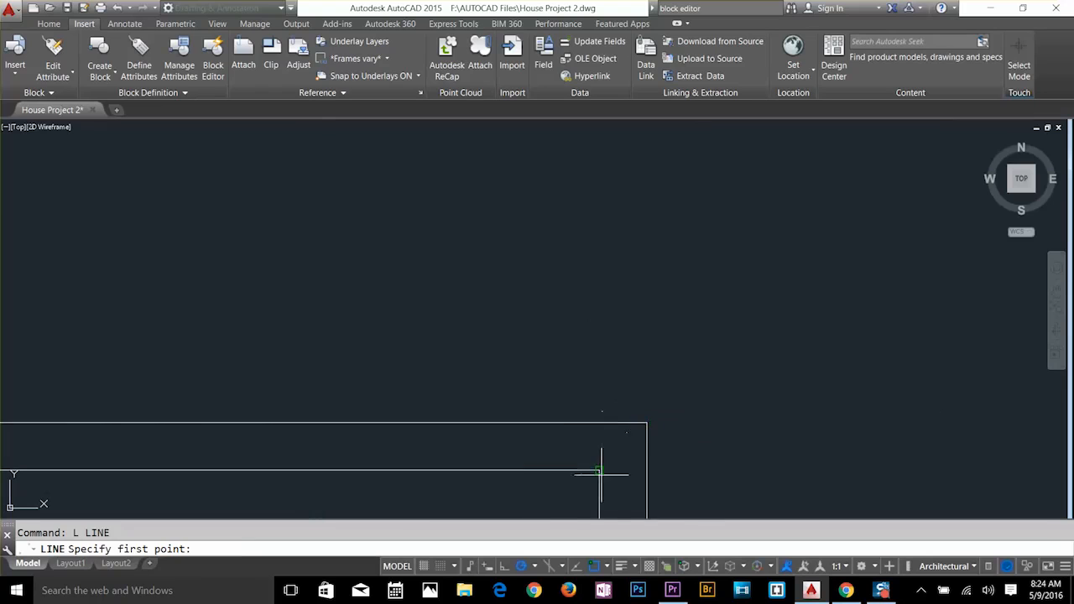
{"action": "middle_click_drag", "start_coordinate": [612, 431], "coordinate": [664, 295]}
{"action": "key", "text": "Escape"}
Offset the upper face of the small room's top wall upward into the large room above.
{"action": "type", "text": "o "}
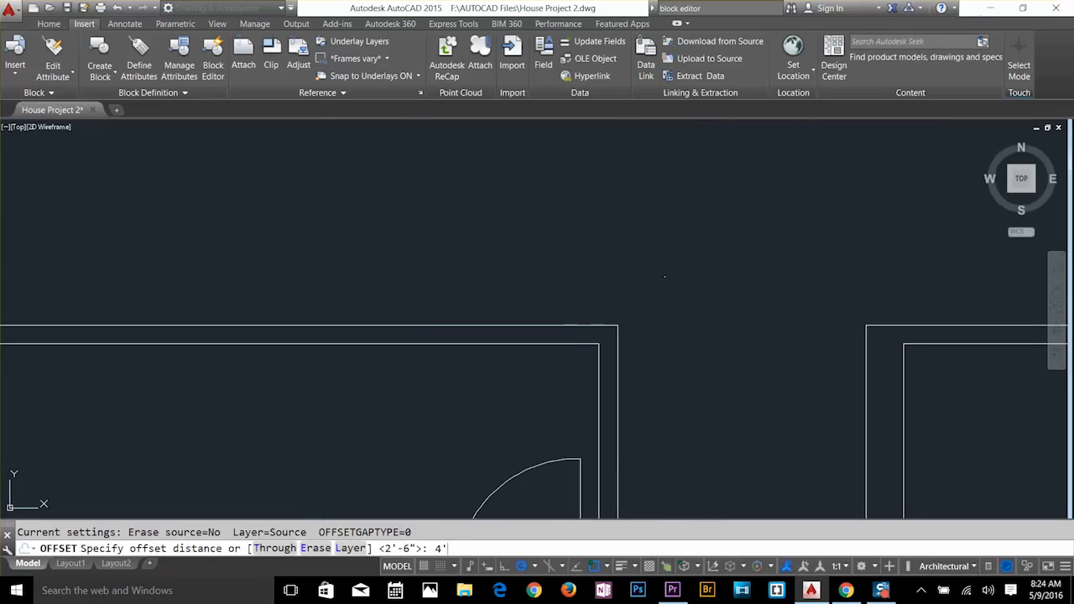
{"action": "type", "text": "4'"}
{"action": "key", "text": "Return"}
{"action": "left_click", "coordinate": [591, 325]}
{"action": "scroll", "coordinate": [602, 379], "scroll_direction": "down", "scroll_amount": 6}
{"action": "left_click", "coordinate": [604, 347]}
{"action": "key", "text": "Escape"}
{"action": "key", "text": "Escape"}
{"action": "scroll", "coordinate": [604, 347], "scroll_direction": "up", "scroll_amount": 2}
{"action": "left_click", "coordinate": [632, 276]}
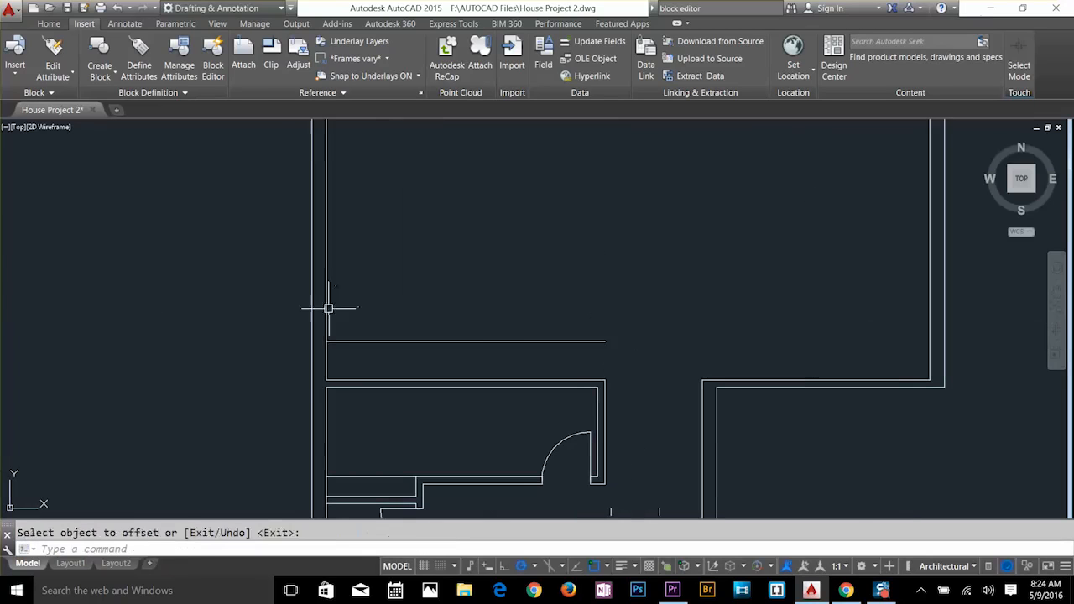
Offset the left exterior wall's inner face into the room and fillet it with the offset horizontal line.
{"action": "key", "text": "space"}
{"action": "key", "text": "space"}
{"action": "left_click", "coordinate": [328, 307]}
{"action": "left_click", "coordinate": [380, 312]}
{"action": "type", "text": "f"}
{"action": "left_click", "coordinate": [417, 342]}
{"action": "left_click", "coordinate": [364, 319]}
Extend the small room's right wall lines up to the offset horizontal line and trim the overlap at the wall junction.
{"action": "type", "text": "ex"}
{"action": "left_click", "coordinate": [581, 384]}
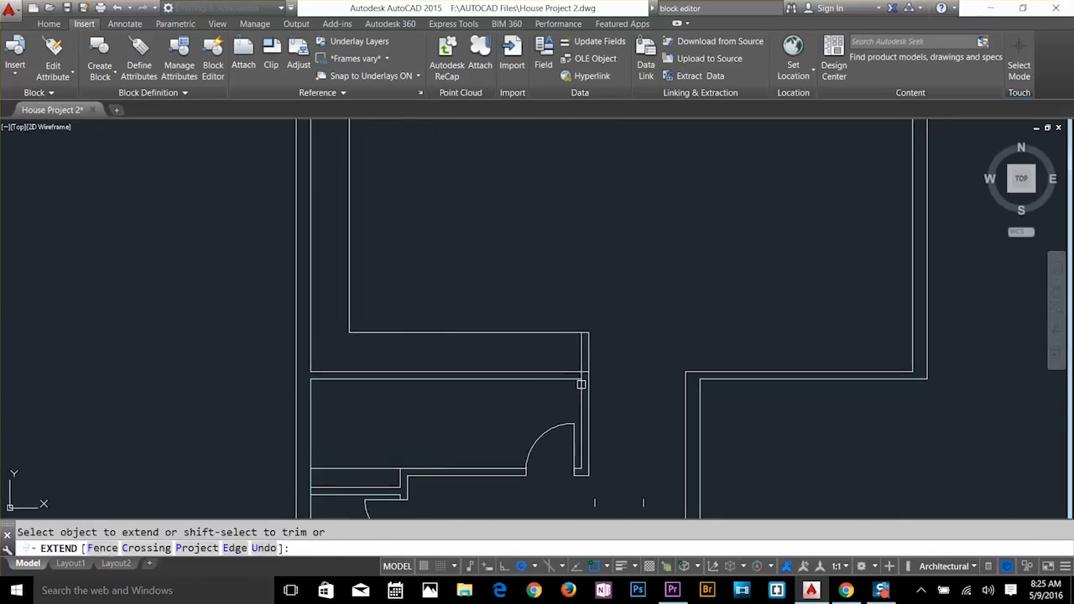
{"action": "key", "text": "Escape"}
{"action": "type", "text": "tr"}
{"action": "scroll", "coordinate": [621, 361], "scroll_direction": "up", "scroll_amount": 4}
{"action": "left_click", "coordinate": [523, 403]}
{"action": "scroll", "coordinate": [523, 402], "scroll_direction": "down", "scroll_amount": 4}
{"action": "key", "text": "Escape"}
Mirror the end wall lines across the diagonal from the room's inner corner to cap the vertical strip, and trim the excess lines.
{"action": "type", "text": "mi"}
{"action": "left_click", "coordinate": [753, 397]}
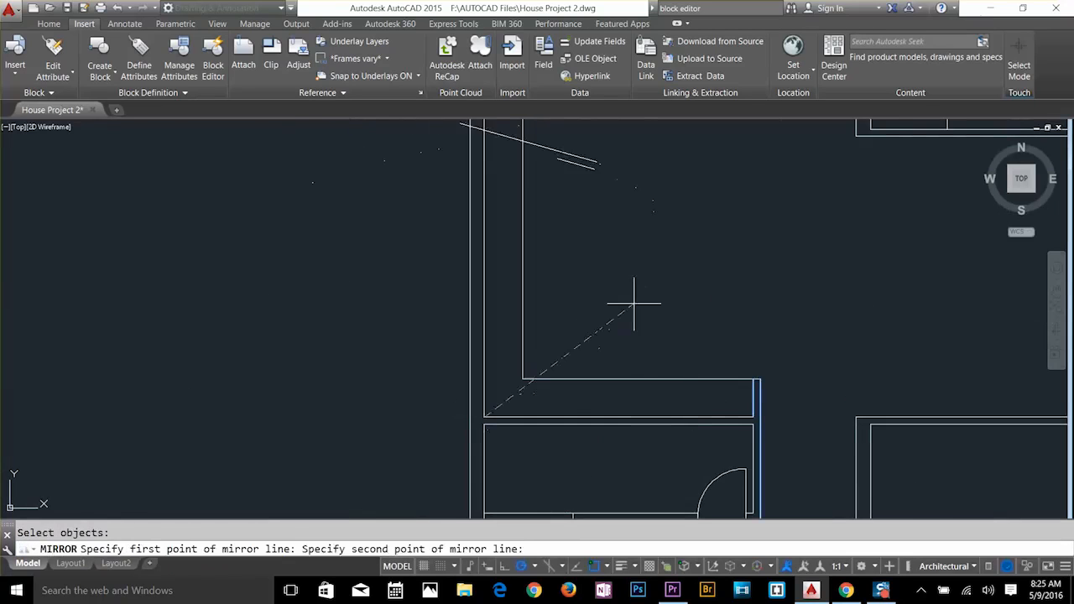
{"action": "key", "text": "Escape"}
{"action": "type", "text": "tr"}
{"action": "scroll", "coordinate": [716, 432], "scroll_direction": "down", "scroll_amount": 3}
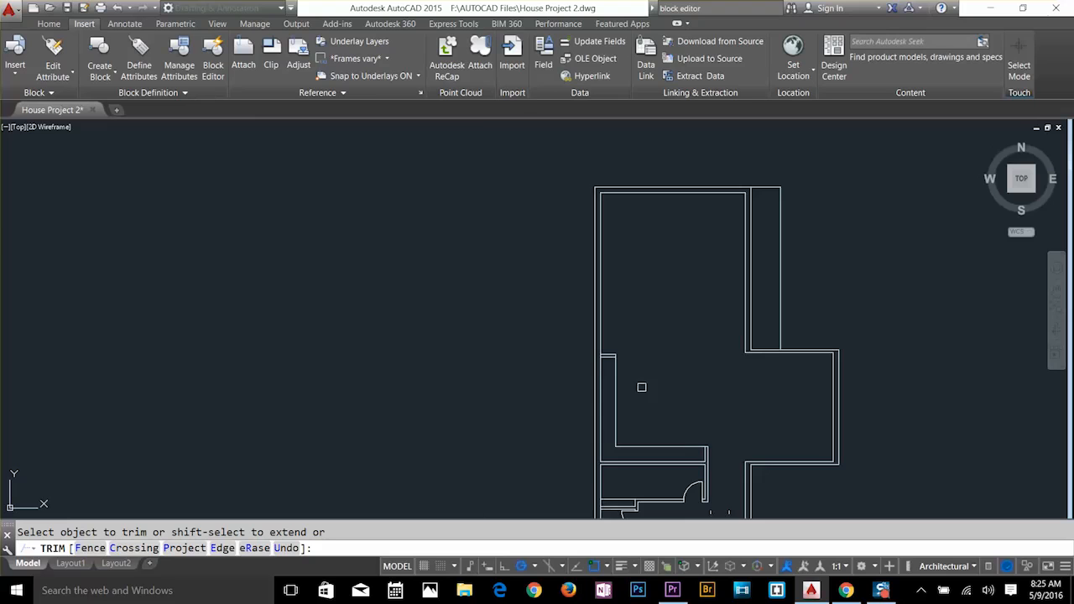
{"action": "scroll", "coordinate": [642, 386], "scroll_direction": "up", "scroll_amount": 5}
{"action": "key", "text": "space"}
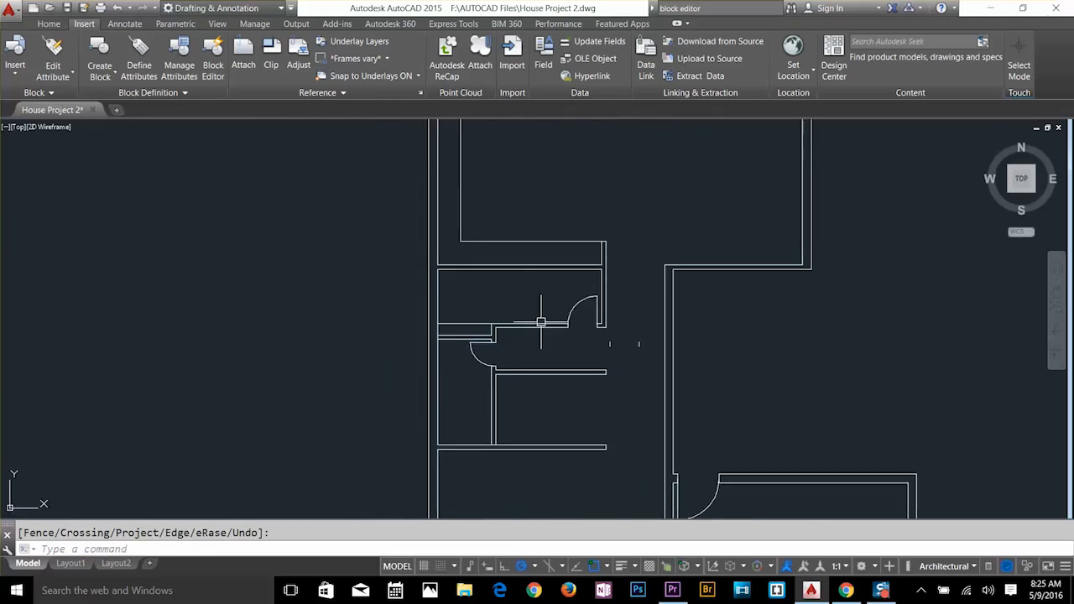
Erase the two stray jamb line copies left in the corridor.
{"action": "scroll", "coordinate": [540, 322], "scroll_direction": "down", "scroll_amount": 4}
{"action": "key", "text": "Escape"}
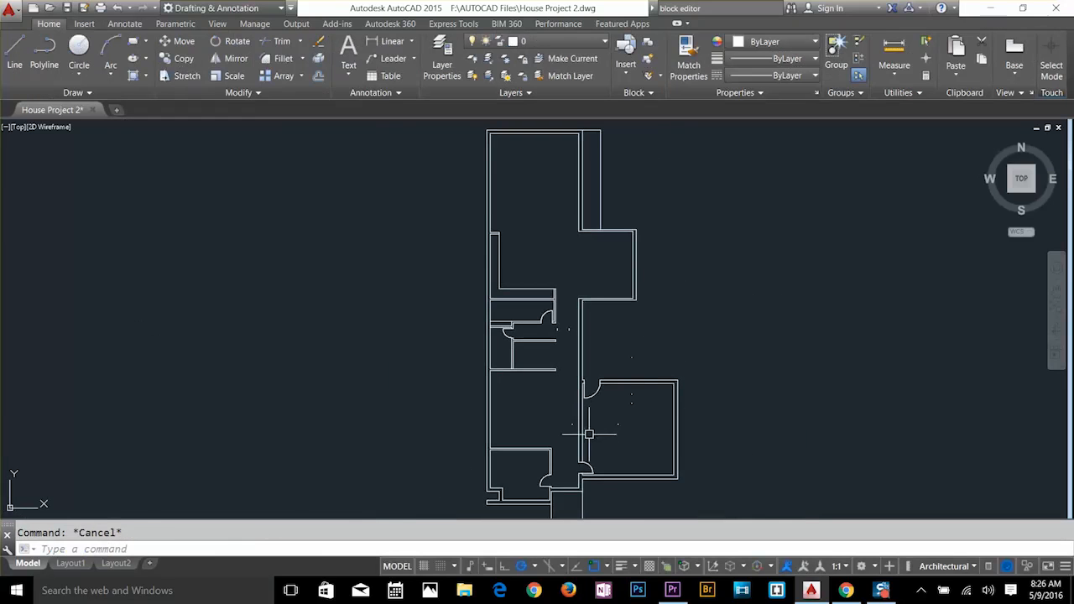
{"action": "scroll", "coordinate": [571, 327], "scroll_direction": "up", "scroll_amount": 5}
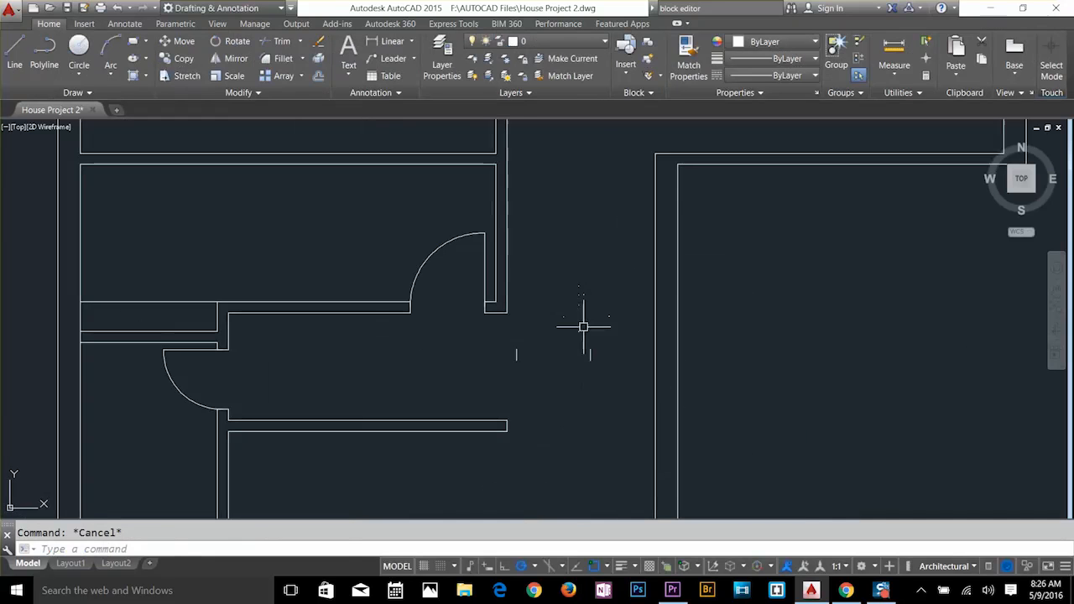
{"action": "left_click", "coordinate": [583, 326]}
{"action": "left_click", "coordinate": [510, 361]}
{"action": "key", "text": "Delete"}
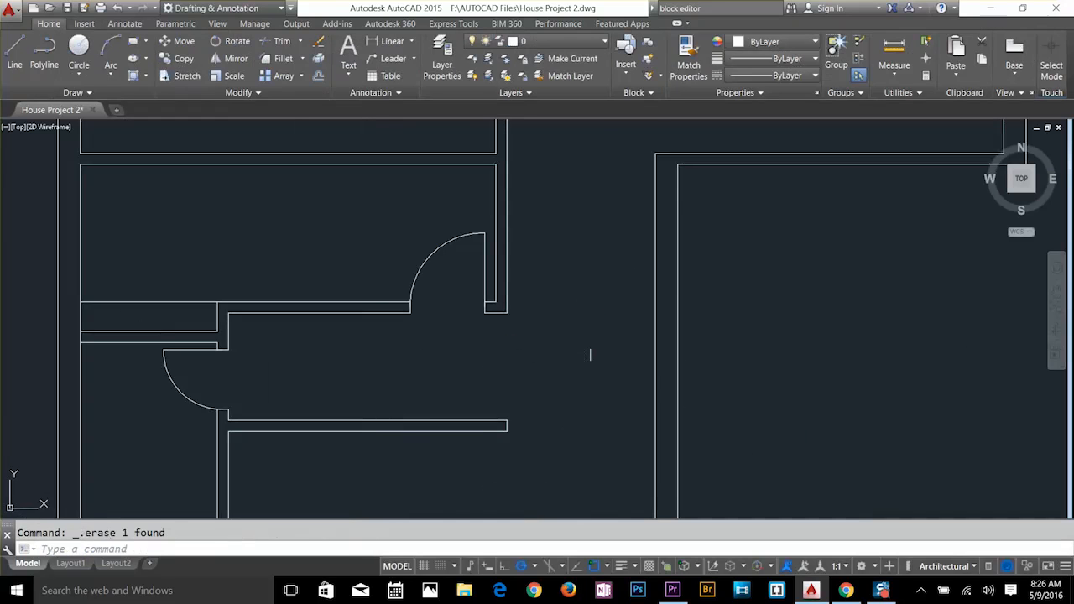
{"action": "left_click", "coordinate": [606, 314]}
{"action": "left_click", "coordinate": [563, 388]}
{"action": "key", "text": "Delete"}
Create new layers named Wall, door, windows and dotted.
{"action": "scroll", "coordinate": [563, 388], "scroll_direction": "down", "scroll_amount": 4}
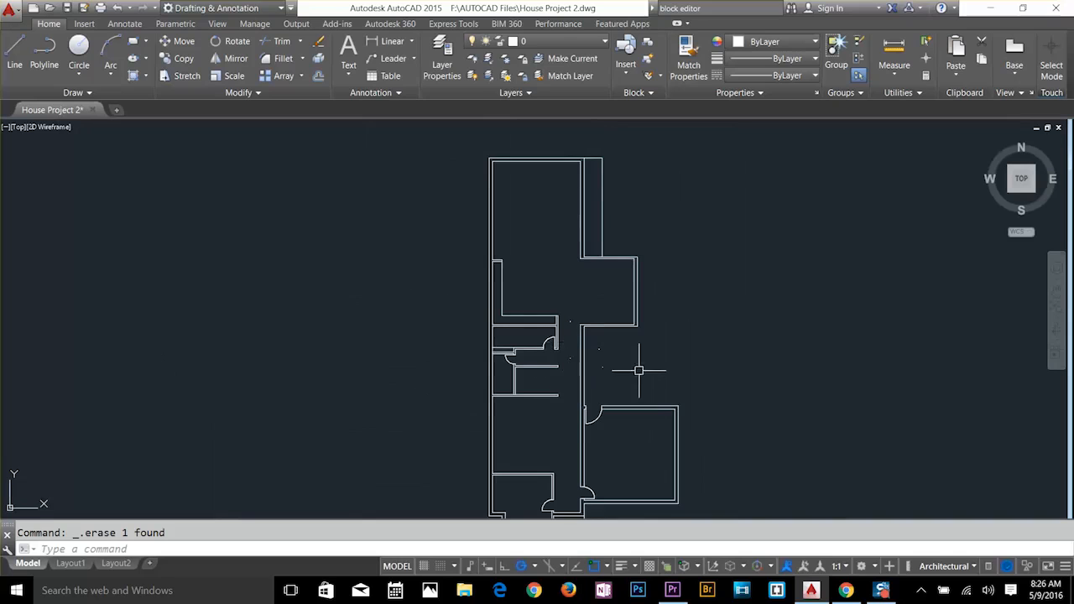
{"action": "middle_click_drag", "start_coordinate": [639, 370], "coordinate": [579, 337]}
{"action": "scroll", "coordinate": [611, 360], "scroll_direction": "down", "scroll_amount": 2}
{"action": "scroll", "coordinate": [570, 379], "scroll_direction": "up", "scroll_amount": 2}
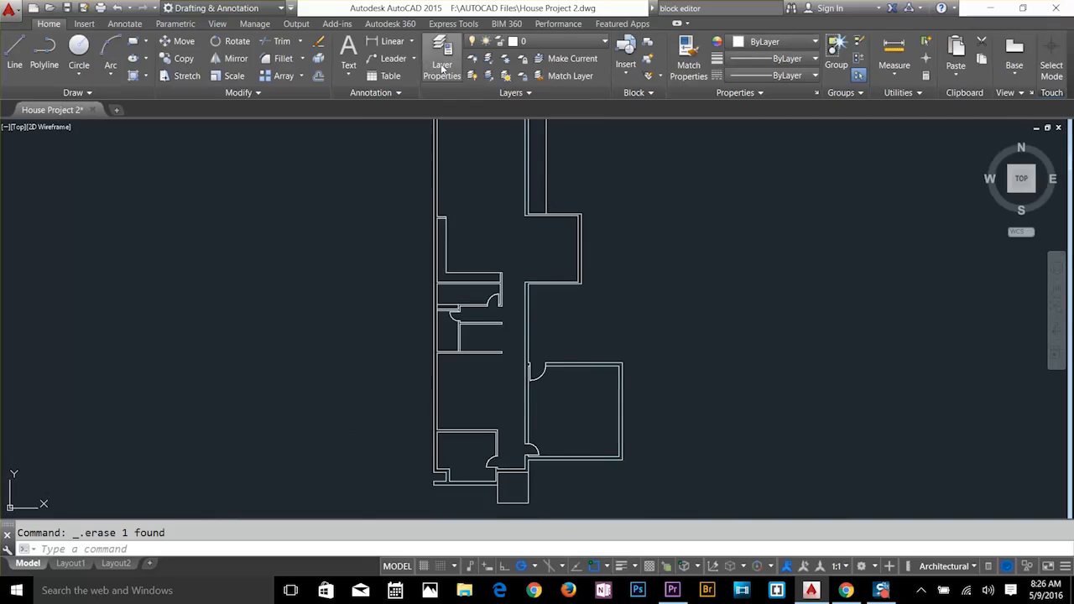
{"action": "left_click", "coordinate": [442, 68]}
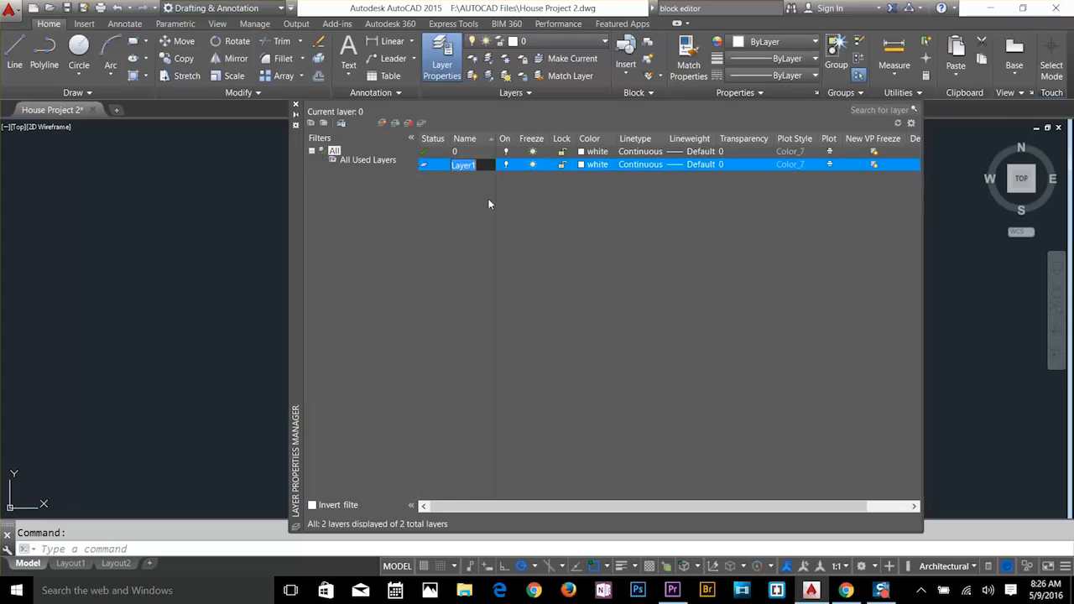
{"action": "type", "text": "Wall"}
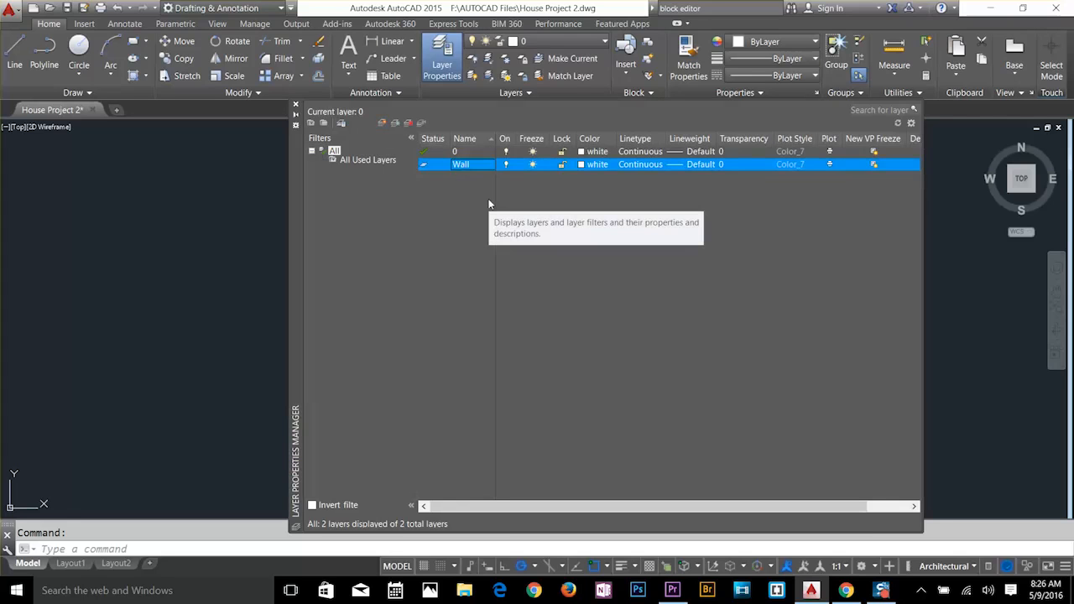
{"action": "left_click", "coordinate": [384, 124]}
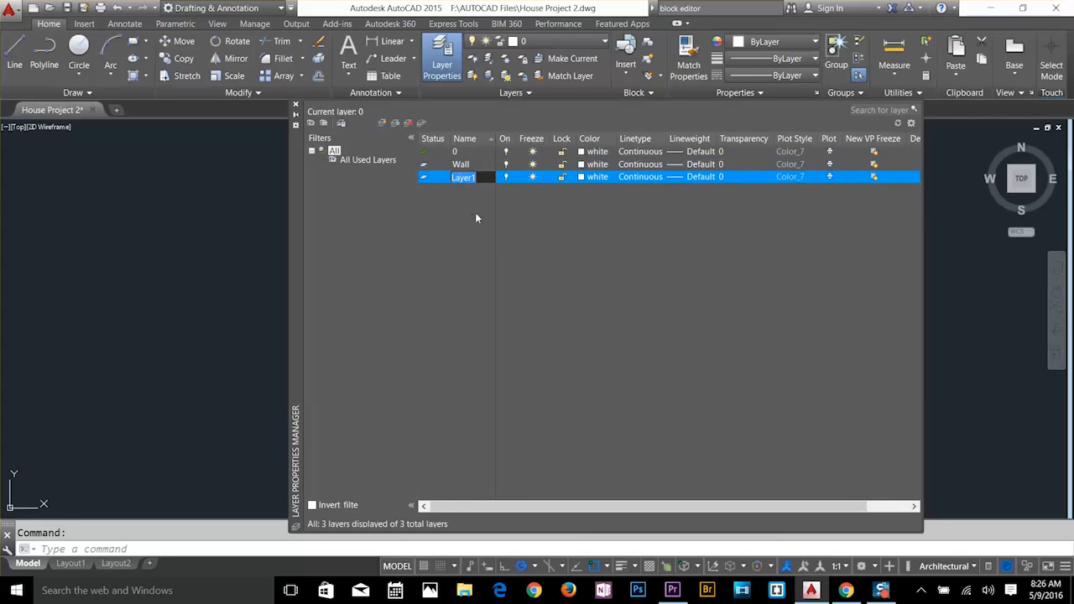
{"action": "type", "text": "door"}
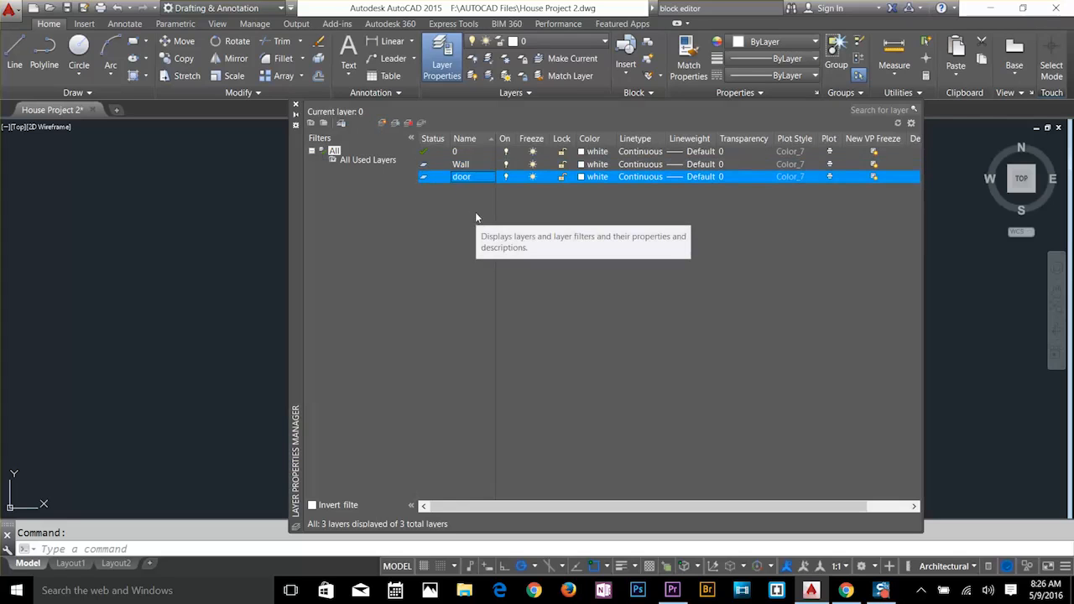
{"action": "left_click", "coordinate": [384, 123]}
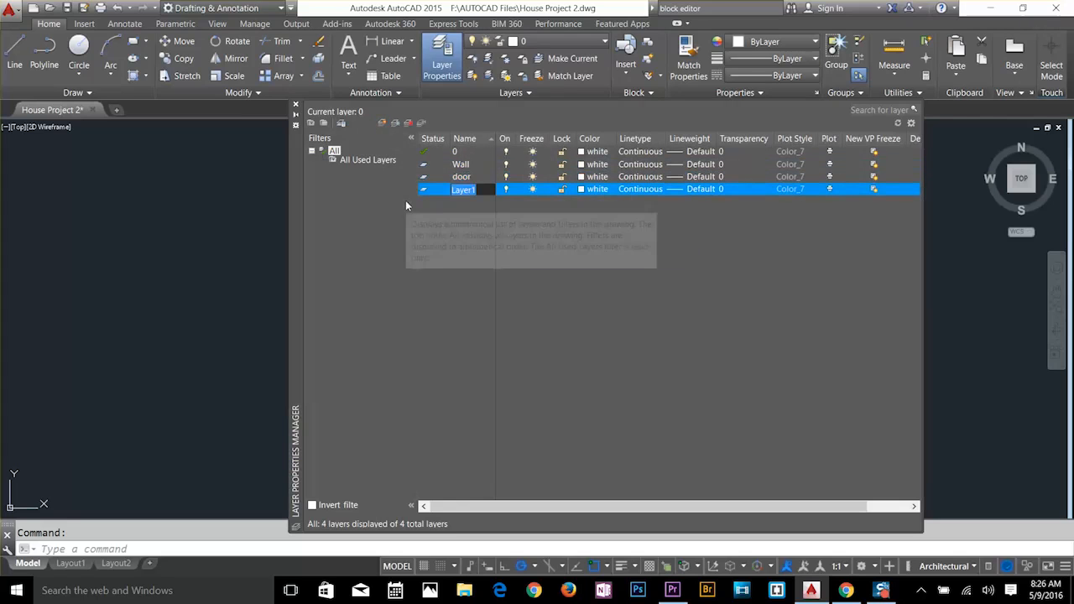
{"action": "type", "text": "windows"}
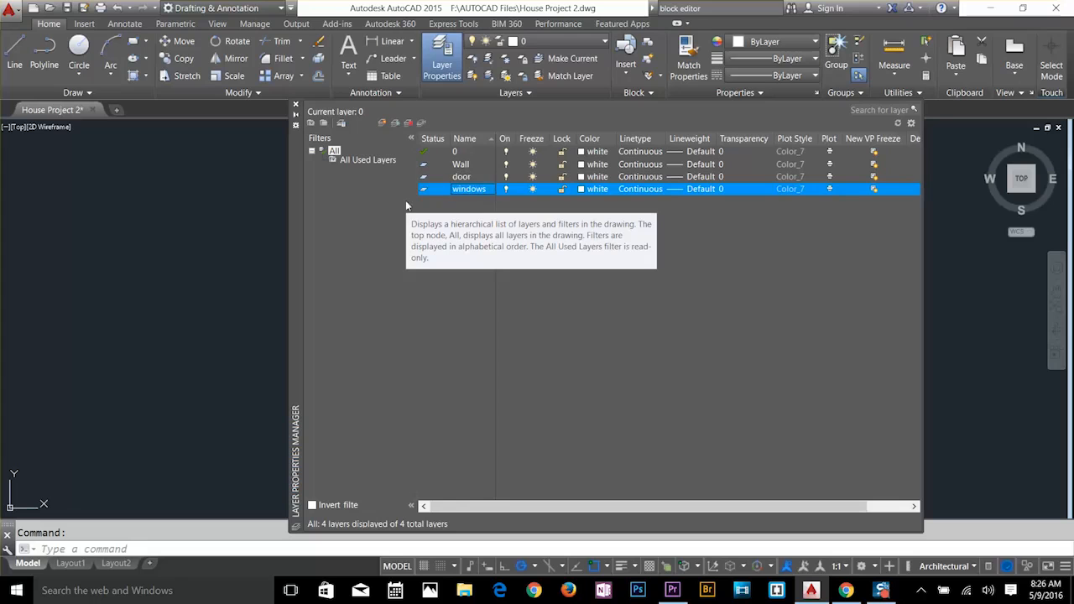
{"action": "left_click", "coordinate": [383, 124]}
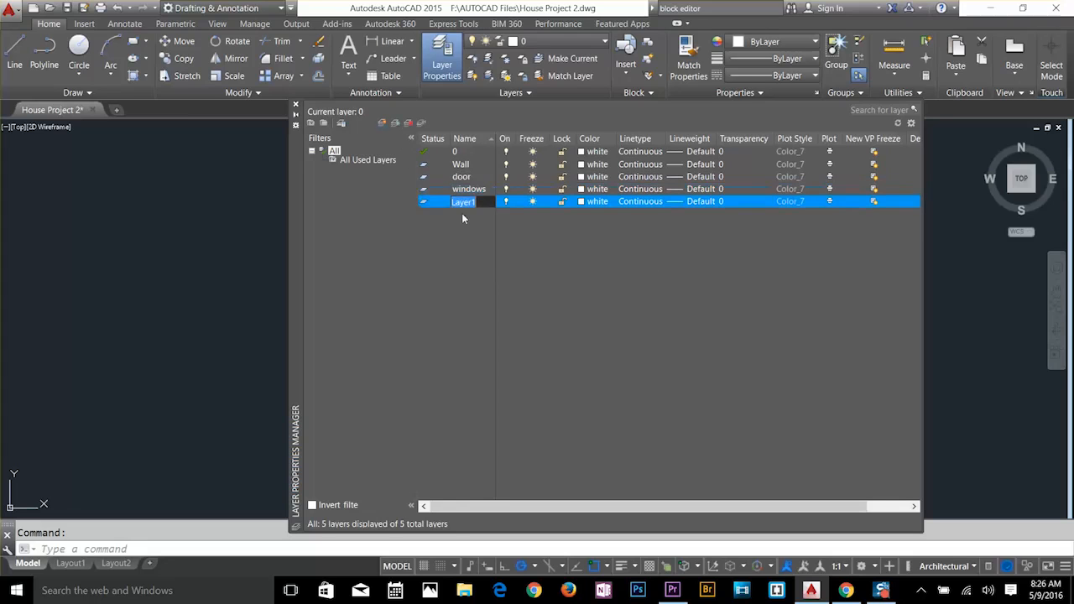
Set the Wall layer's color to index 83 and the door layer's color to index 21.
{"action": "left_click", "coordinate": [581, 165]}
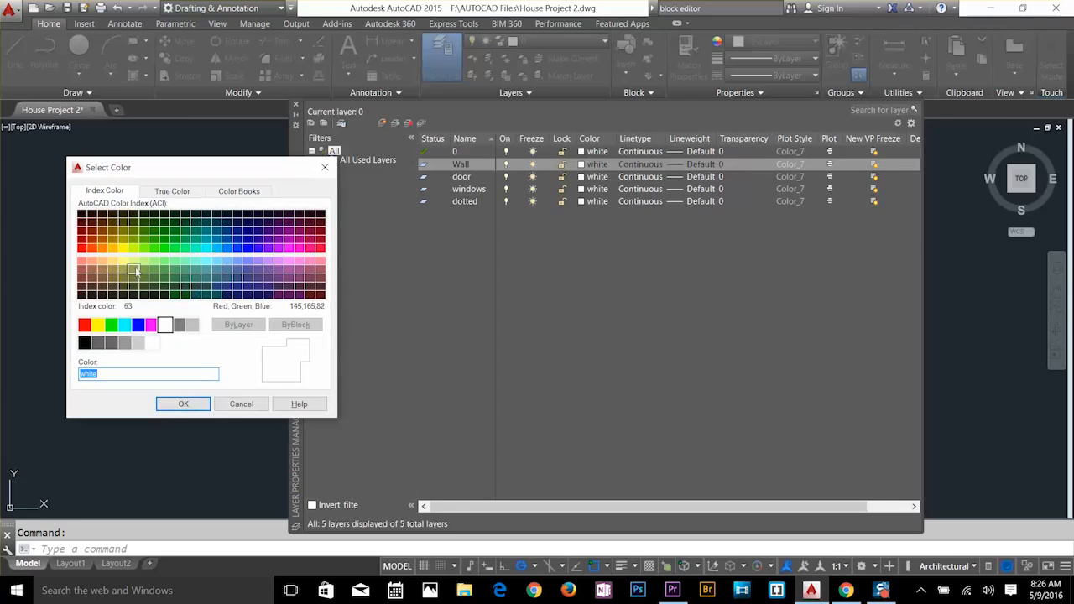
{"action": "left_click", "coordinate": [153, 270]}
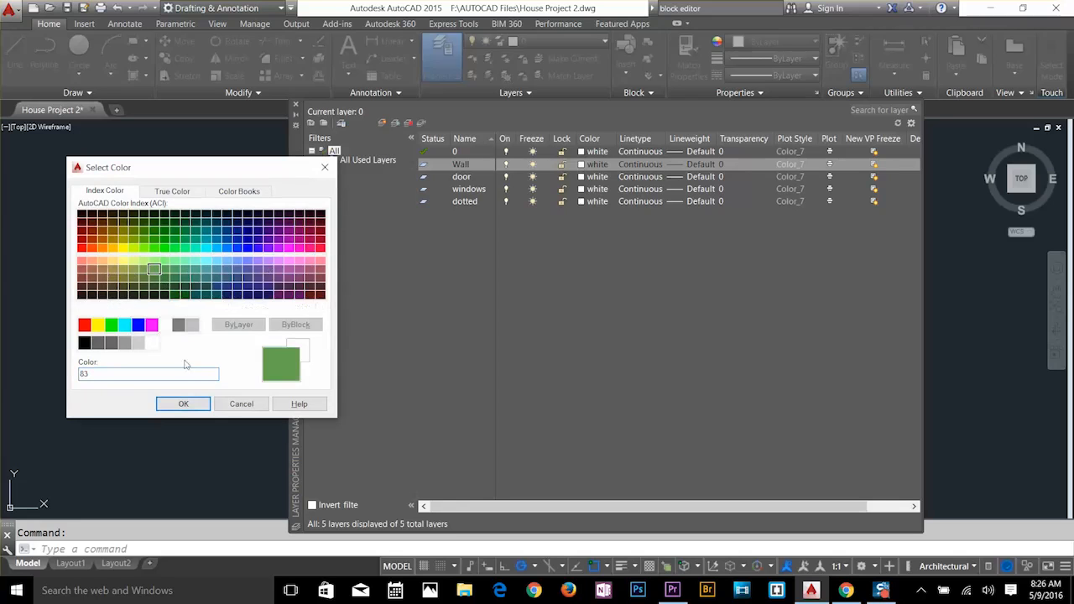
{"action": "left_click", "coordinate": [182, 404]}
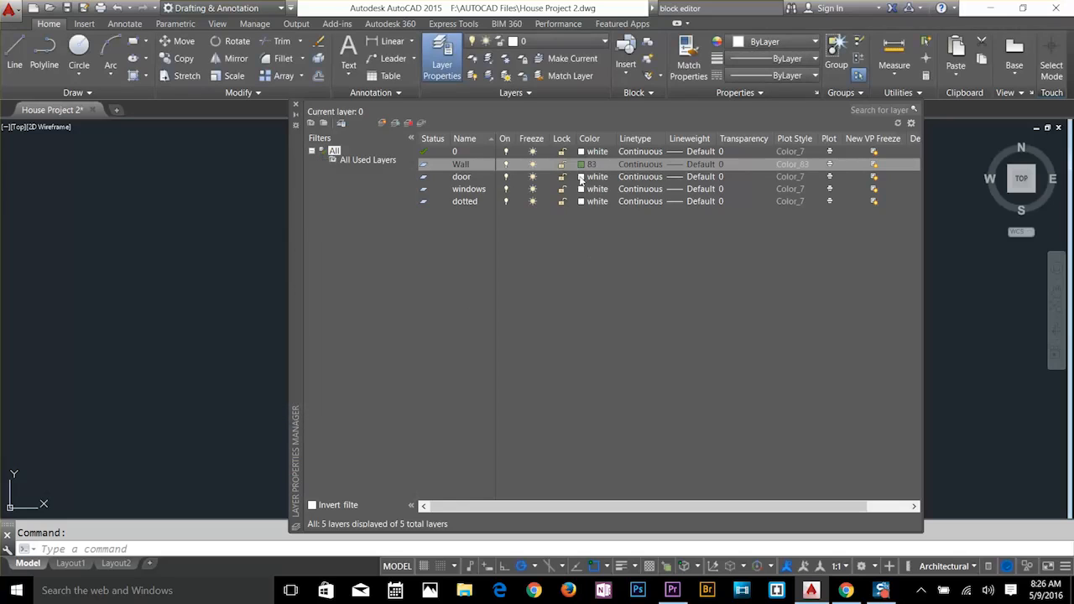
{"action": "left_click", "coordinate": [581, 177]}
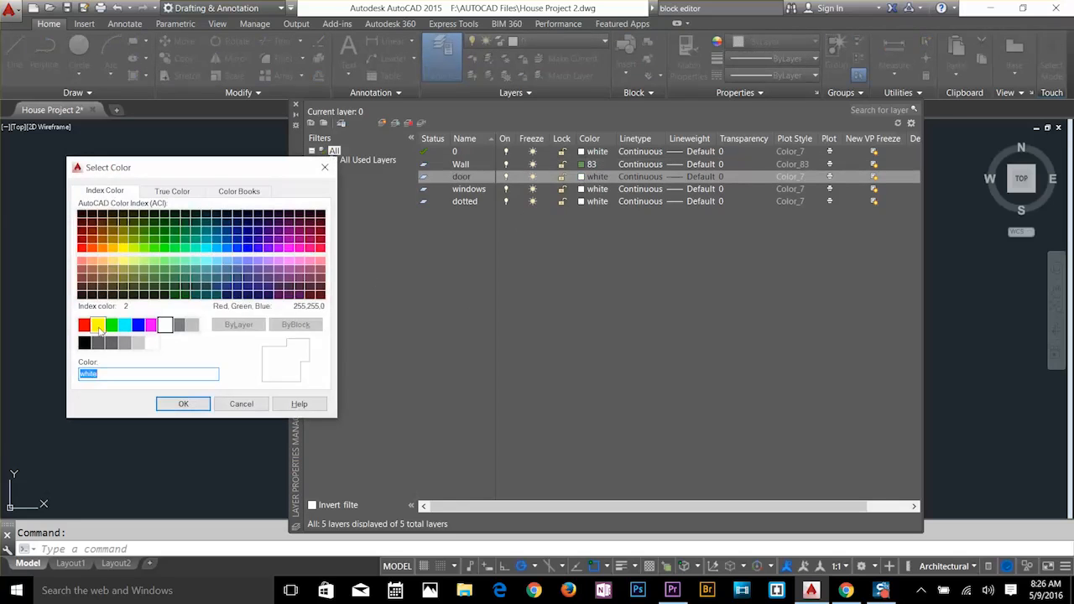
{"action": "left_click", "coordinate": [92, 261]}
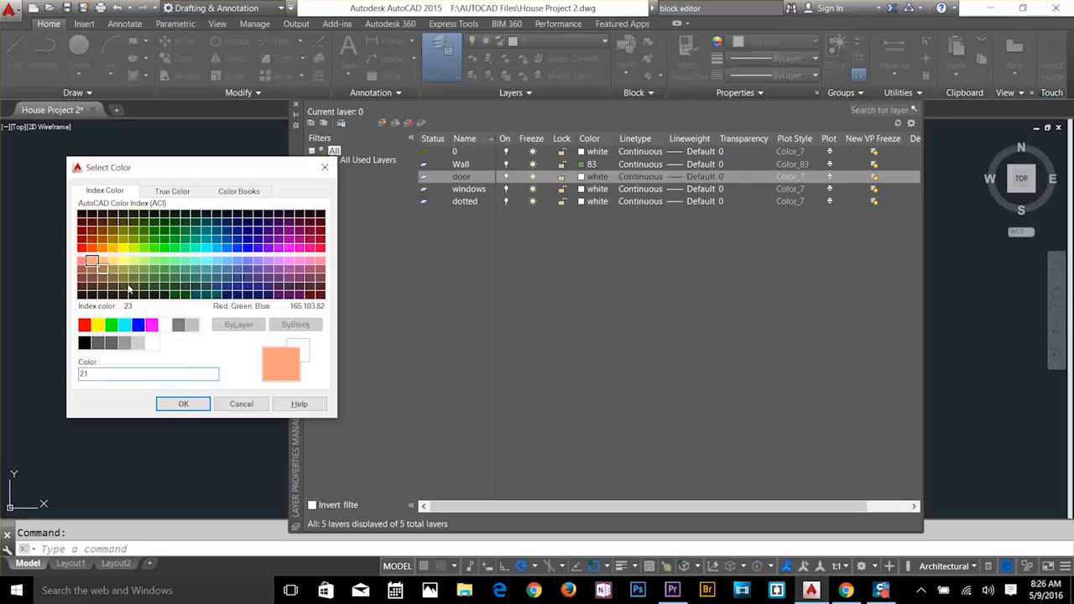
{"action": "left_click", "coordinate": [182, 404]}
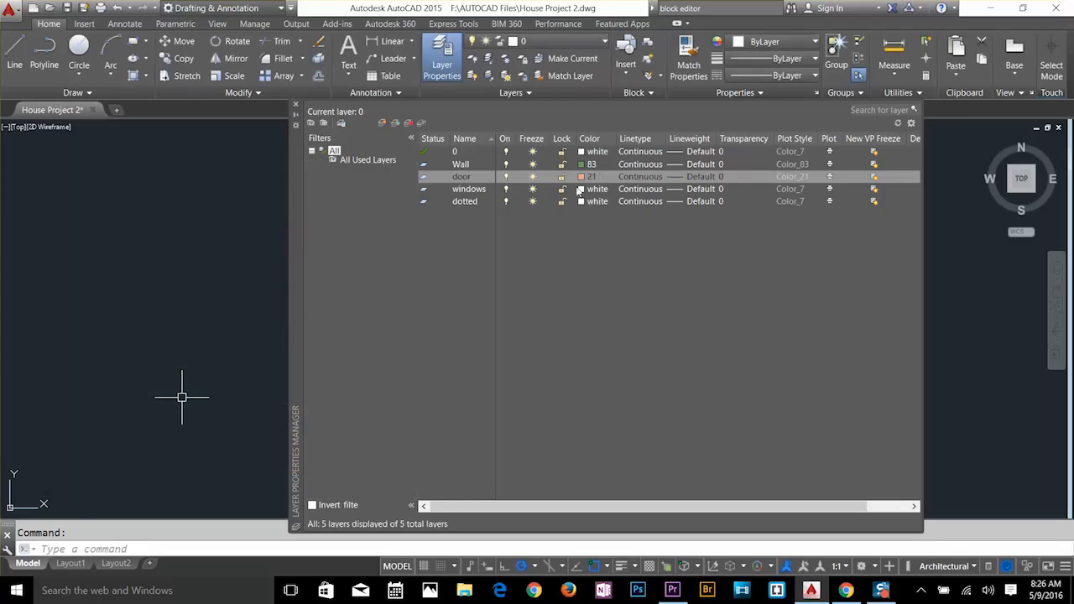
Set the windows layer's color to index 20 and close the layer manager.
{"action": "left_click", "coordinate": [581, 188]}
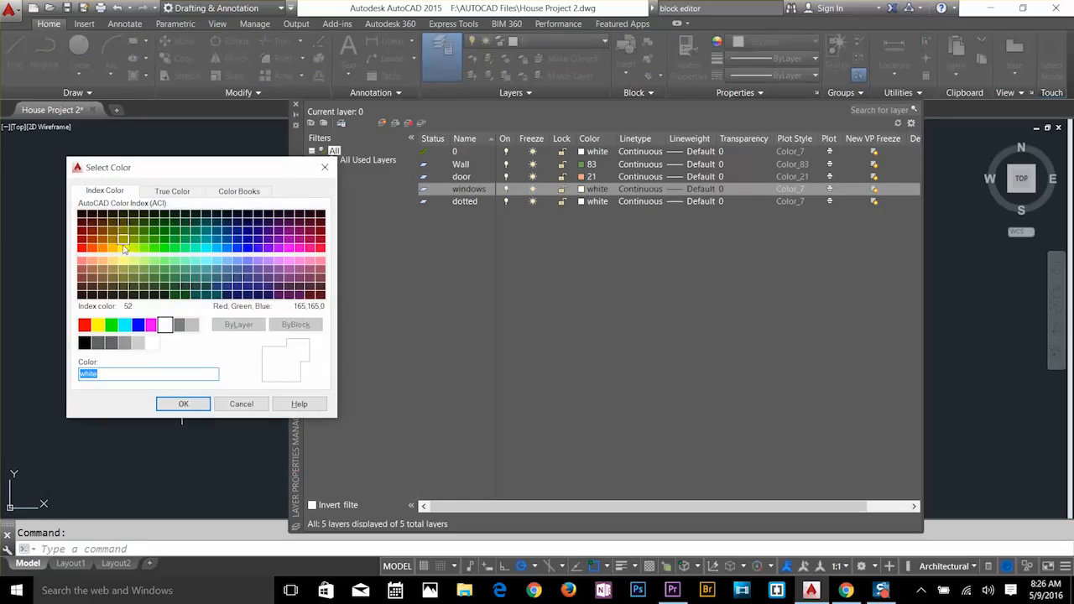
{"action": "left_click", "coordinate": [92, 249]}
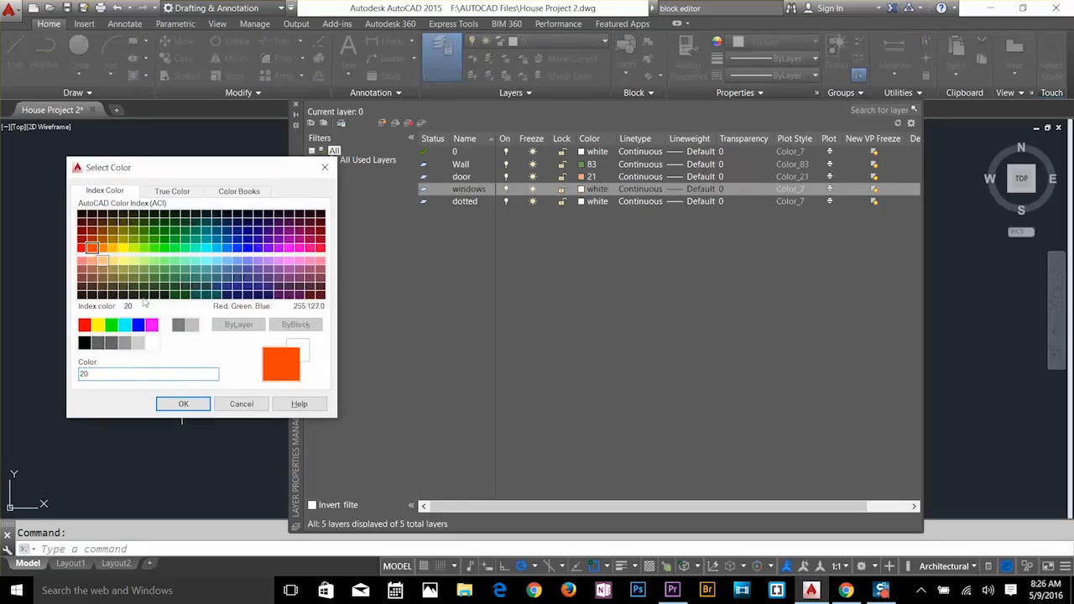
{"action": "left_click", "coordinate": [182, 404]}
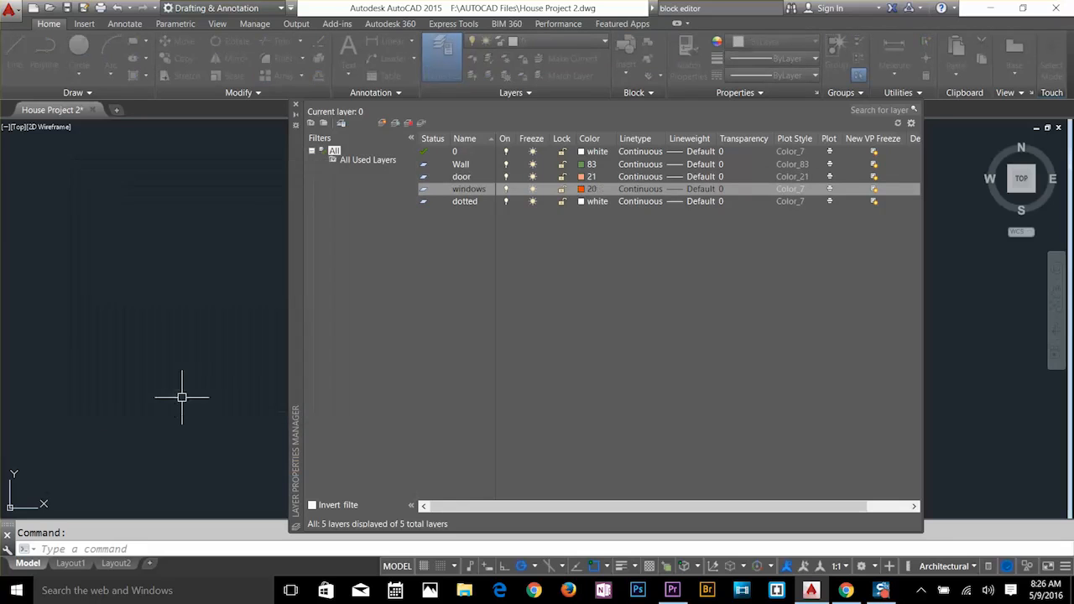
{"action": "left_click", "coordinate": [295, 107]}
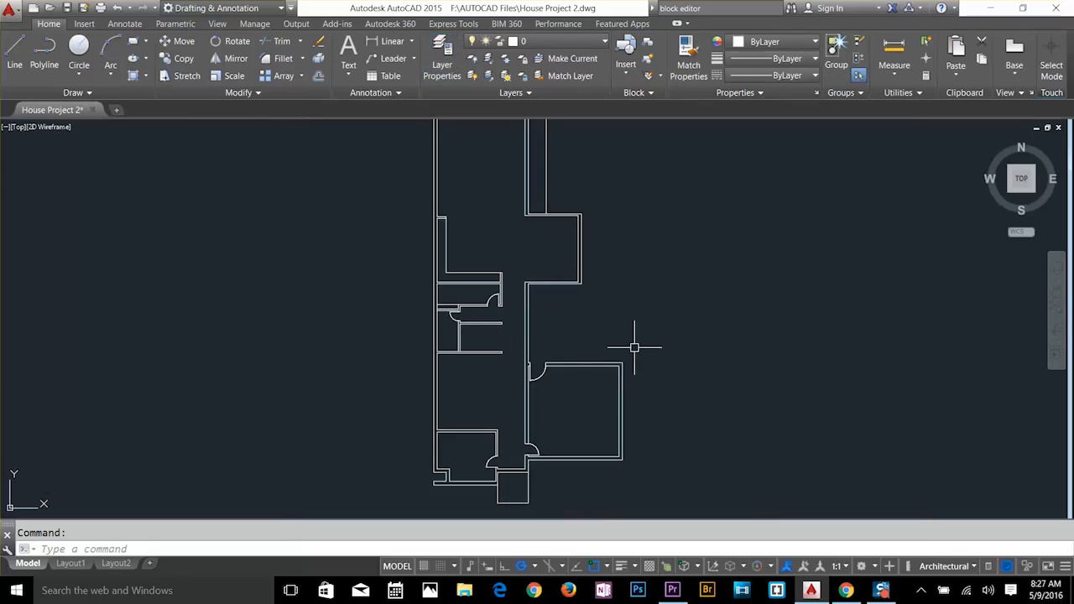
Assign all five doors in the floor plan to the door layer and clear the selection.
{"action": "left_click", "coordinate": [534, 373]}
{"action": "left_click", "coordinate": [523, 453]}
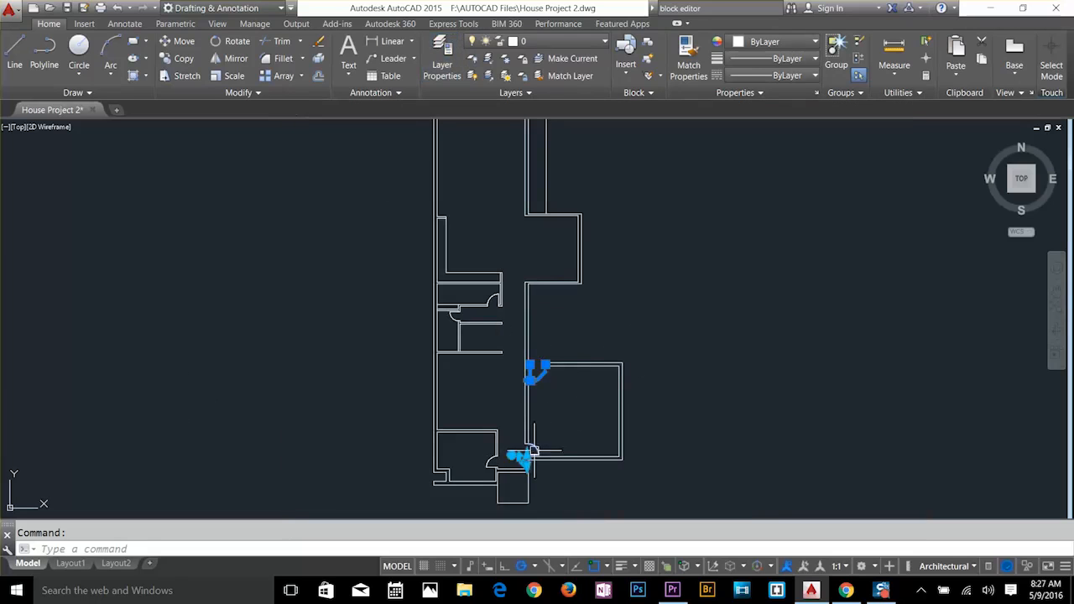
{"action": "left_click", "coordinate": [451, 318]}
{"action": "left_click", "coordinate": [494, 296]}
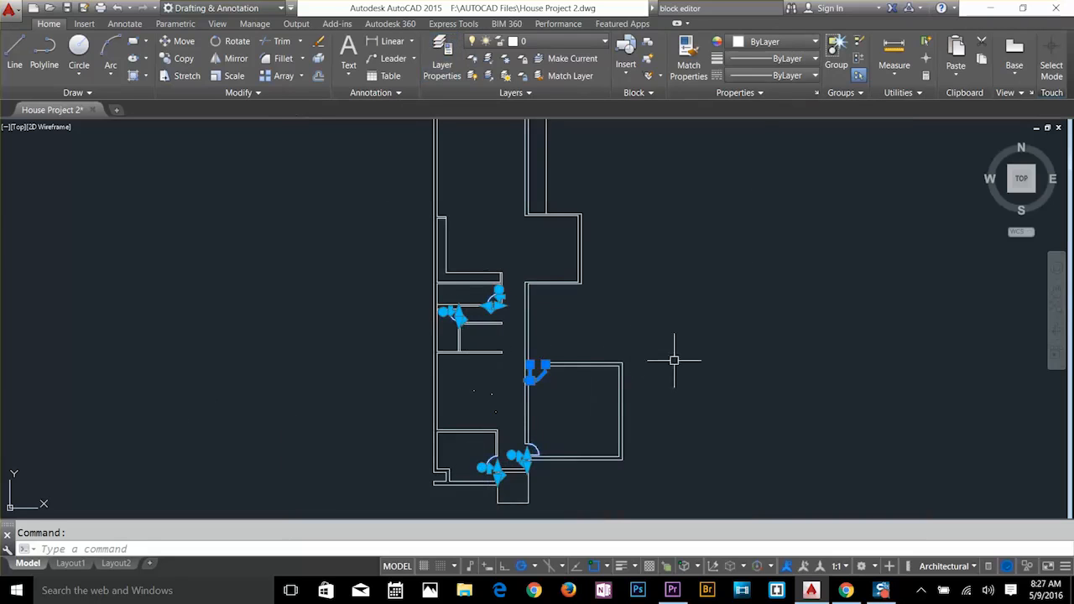
{"action": "left_click", "coordinate": [571, 42]}
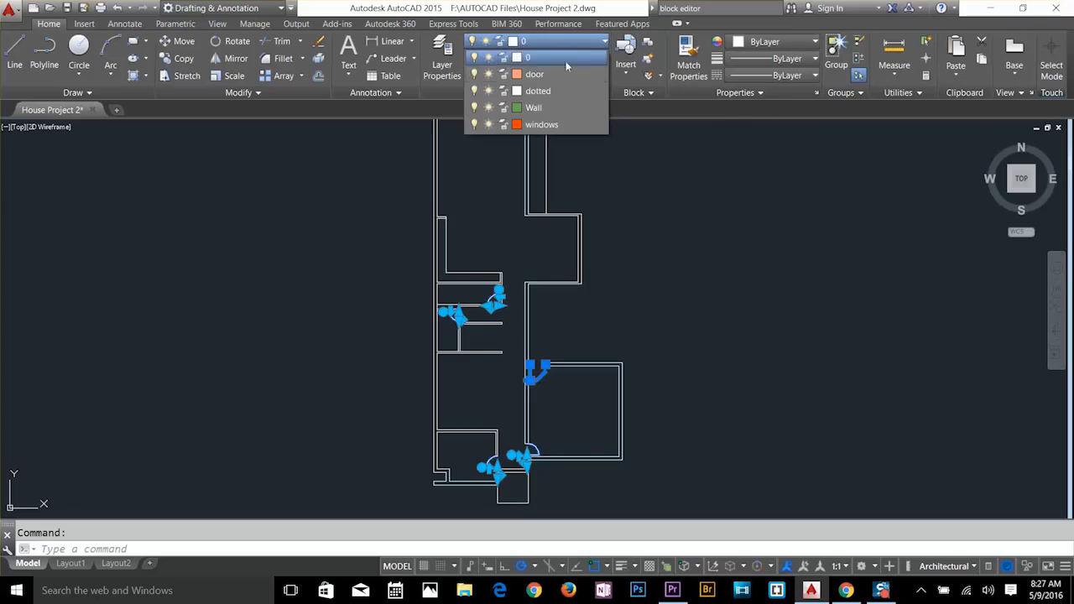
{"action": "left_click", "coordinate": [539, 124]}
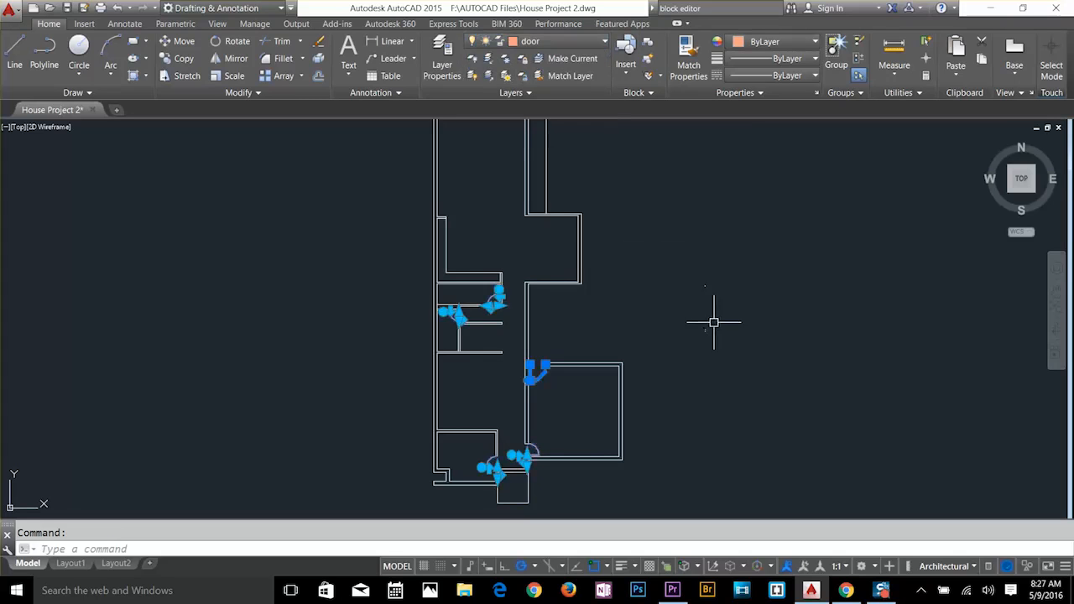
{"action": "key", "text": "Escape"}
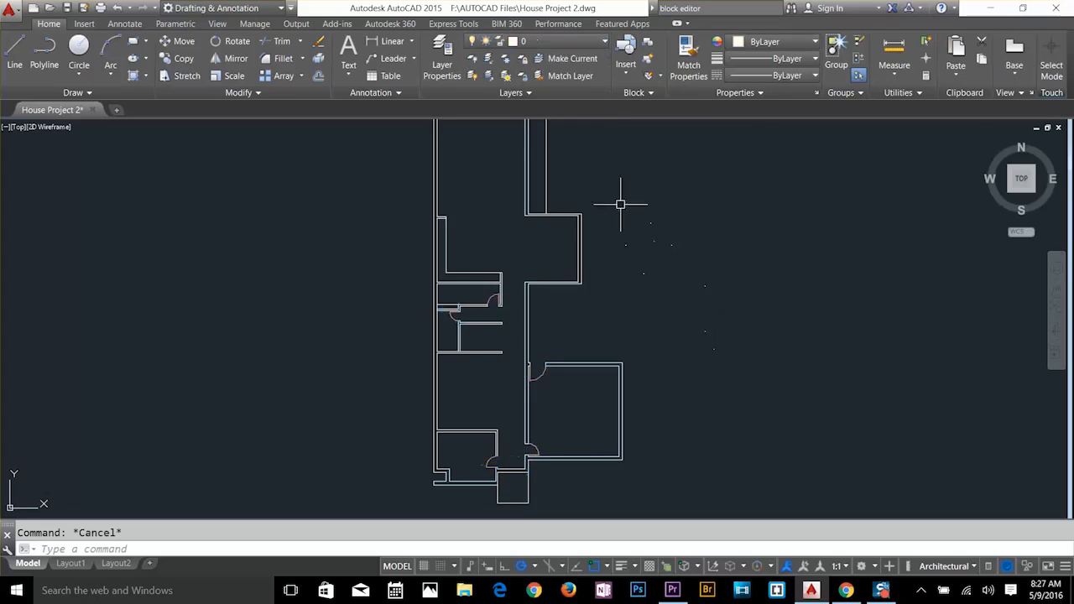
Isolate layer 0 and assign all of the plan's remaining linework to the Wall layer.
{"action": "left_click", "coordinate": [491, 63]}
{"action": "left_click", "coordinate": [537, 214]}
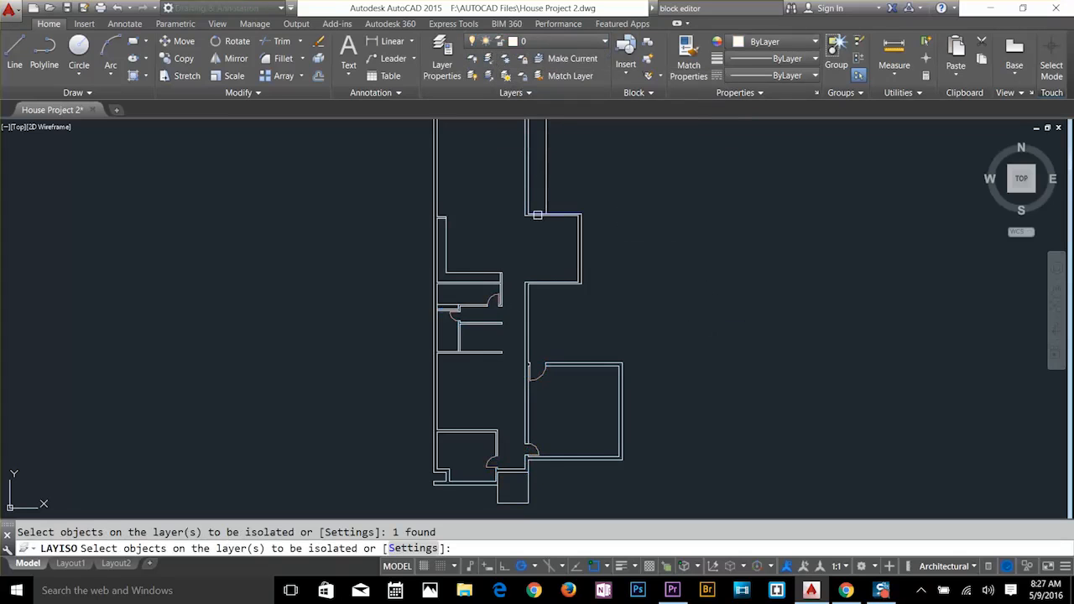
{"action": "key", "text": "Return"}
{"action": "scroll", "coordinate": [539, 240], "scroll_direction": "down", "scroll_amount": 4}
{"action": "left_click", "coordinate": [594, 167]}
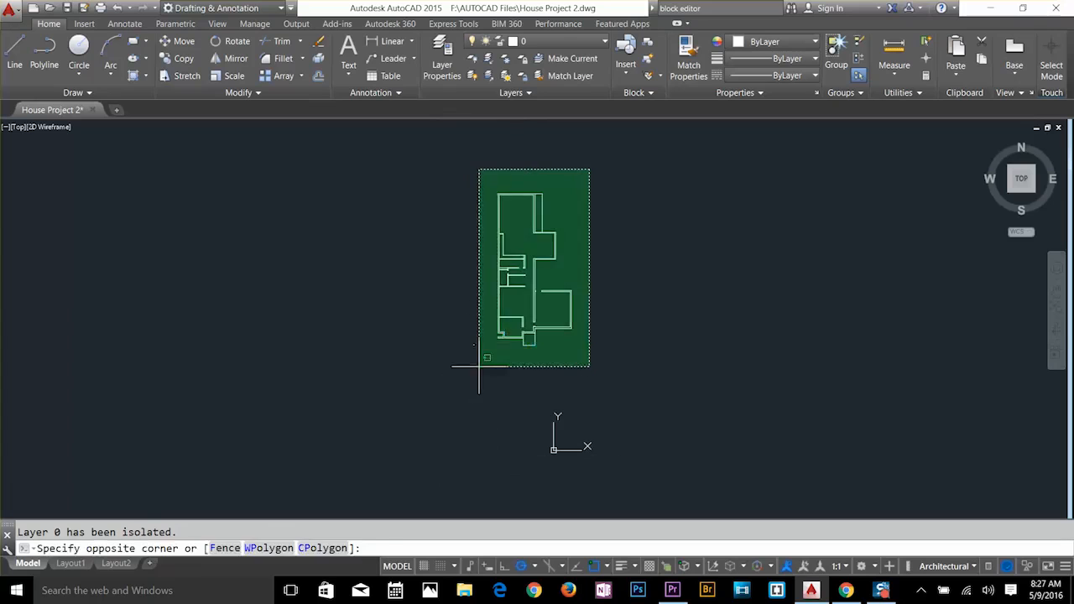
{"action": "left_click", "coordinate": [476, 375]}
{"action": "left_click", "coordinate": [541, 42]}
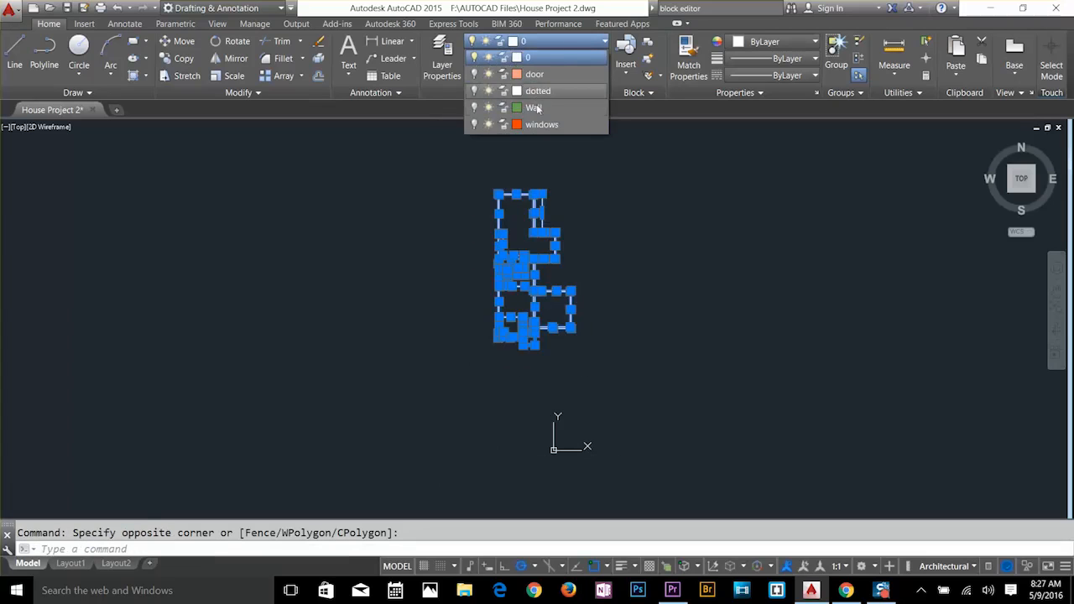
{"action": "left_click", "coordinate": [535, 106]}
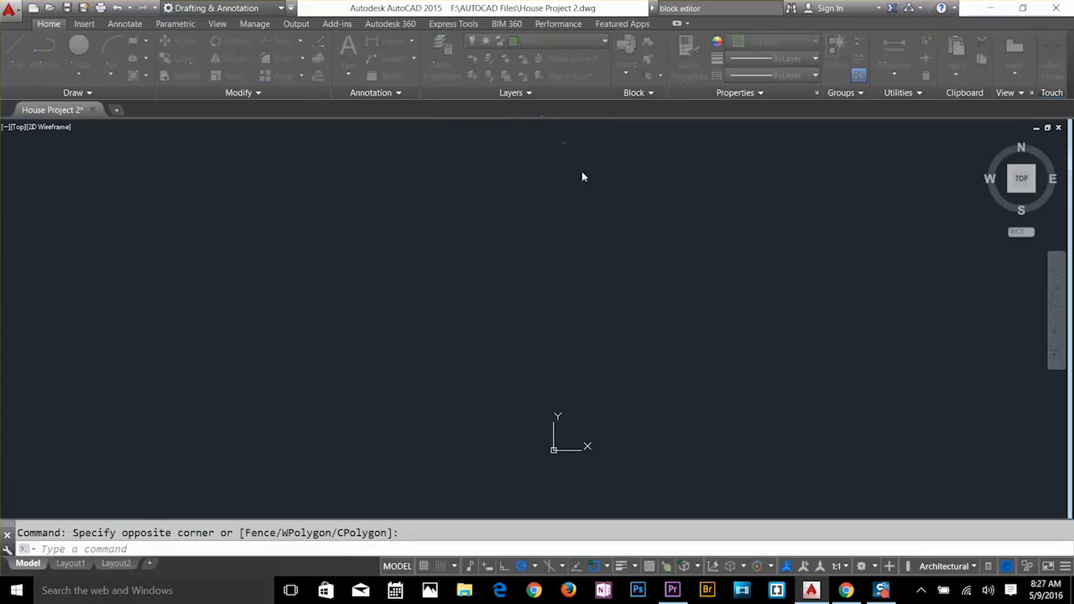
{"action": "left_click", "coordinate": [621, 311]}
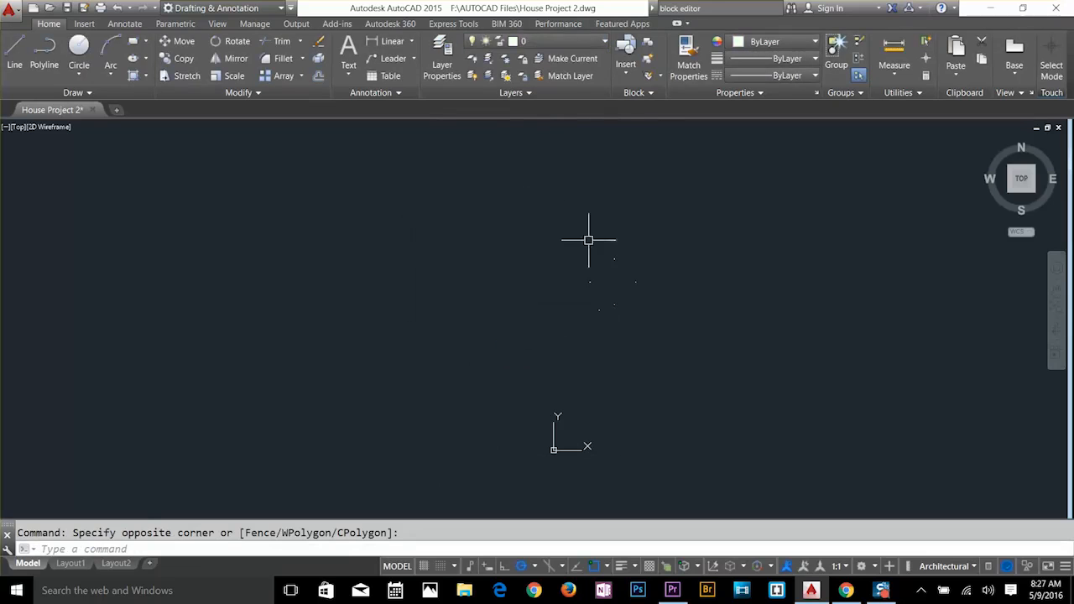
Turn the door, dotted, Wall and windows layers back on.
{"action": "left_click", "coordinate": [547, 42]}
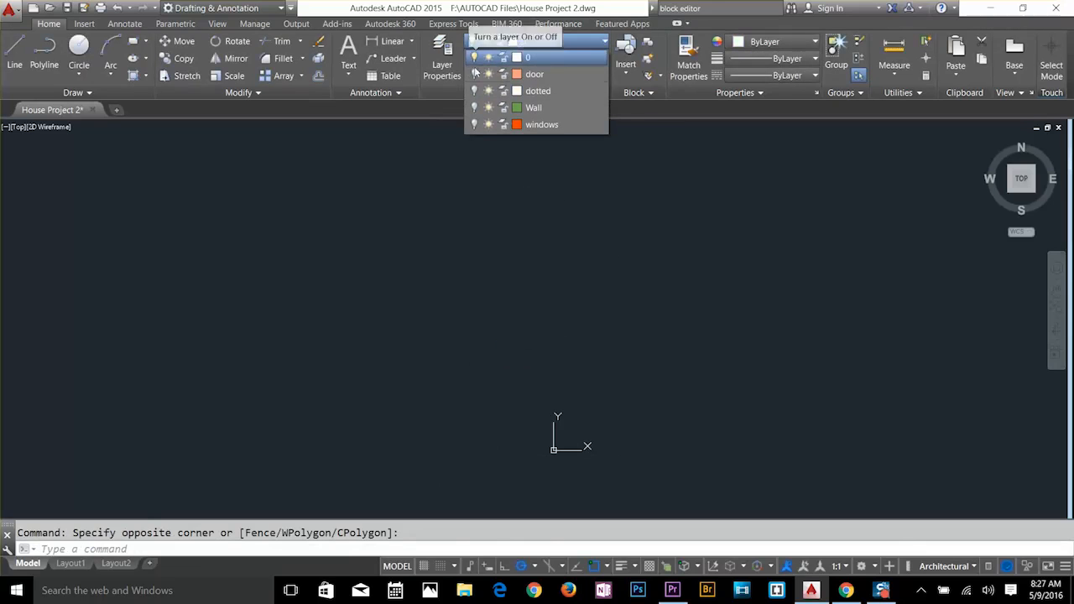
{"action": "left_click", "coordinate": [475, 108]}
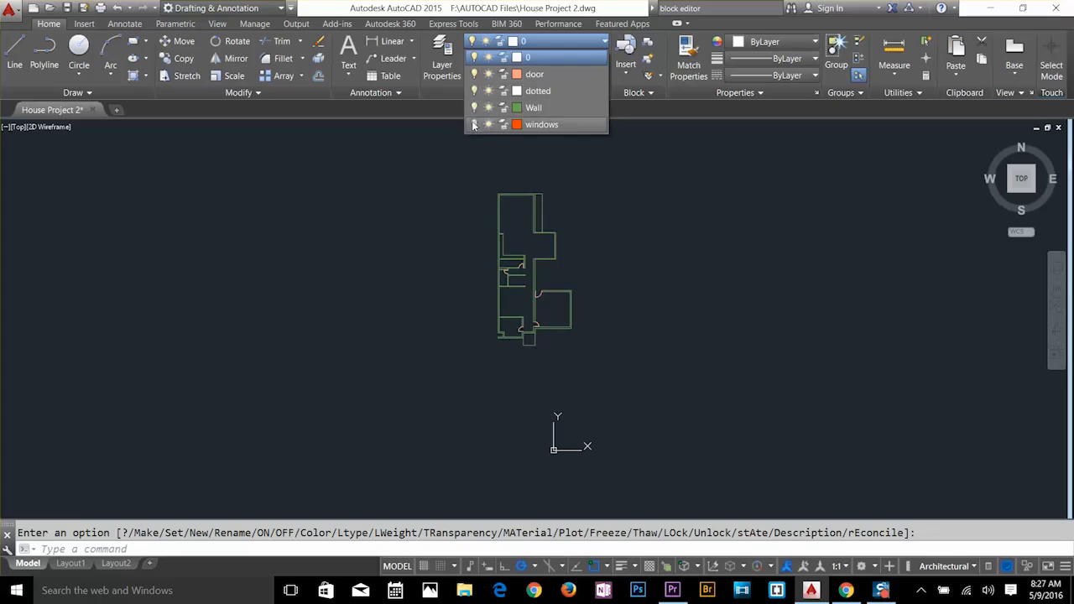
{"action": "left_click", "coordinate": [597, 280]}
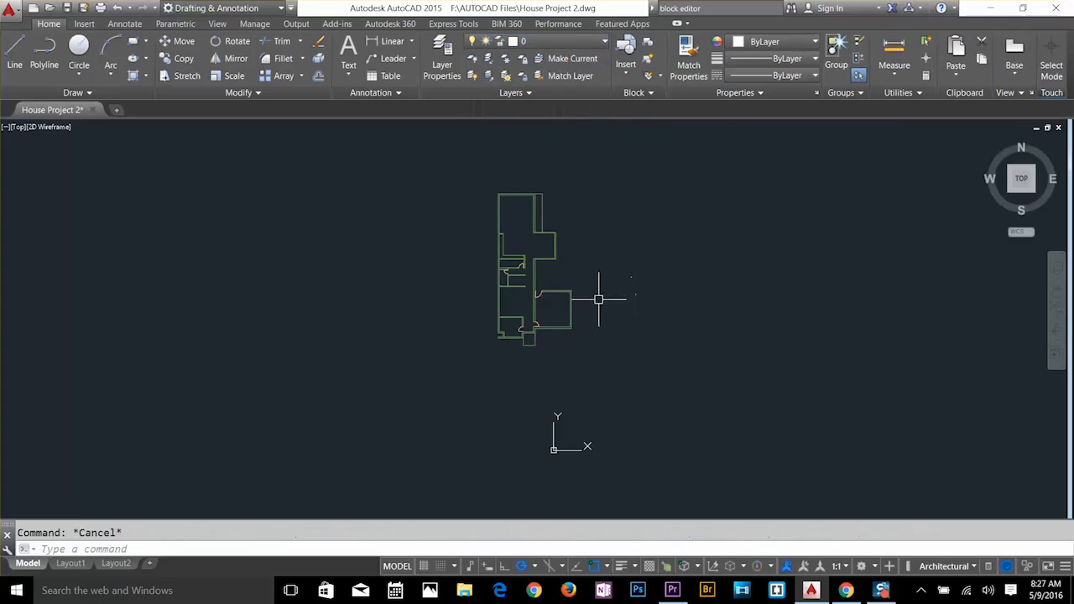
Draw a short line across the left exterior wall at the midpoint of the wall between the two lower-left partitions.
{"action": "scroll", "coordinate": [599, 299], "scroll_direction": "up", "scroll_amount": 3}
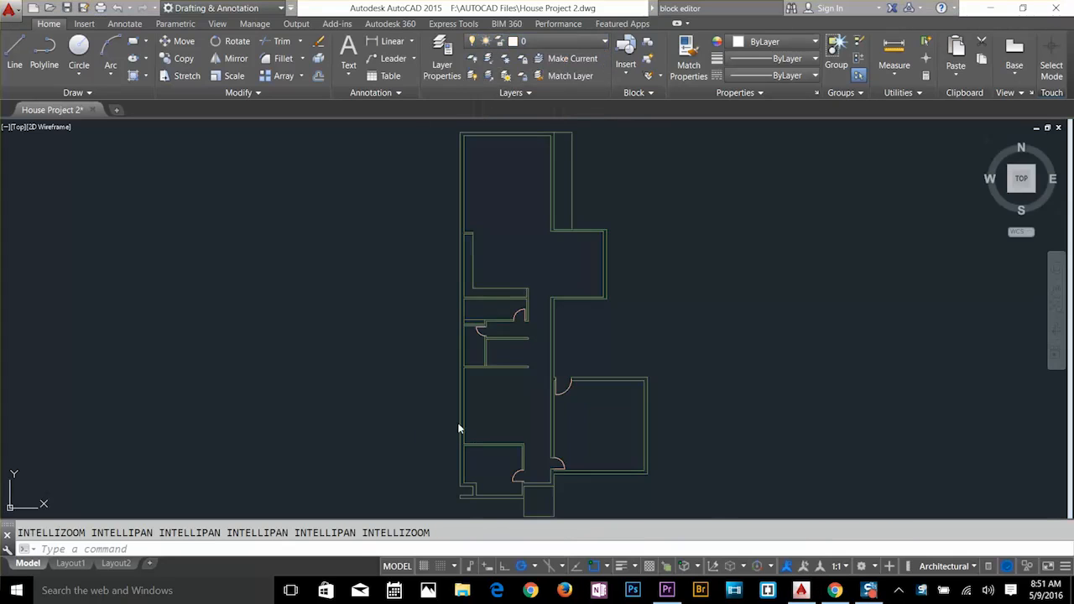
{"action": "scroll", "coordinate": [460, 426], "scroll_direction": "up", "scroll_amount": 5}
{"action": "scroll", "coordinate": [504, 400], "scroll_direction": "down", "scroll_amount": 3}
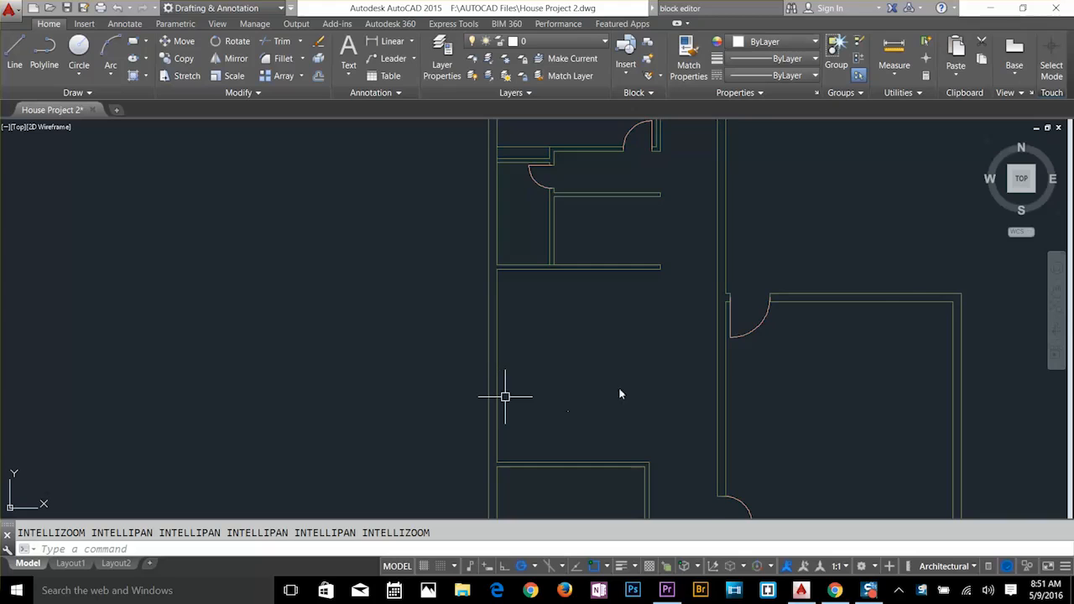
{"action": "scroll", "coordinate": [531, 386], "scroll_direction": "up", "scroll_amount": 2}
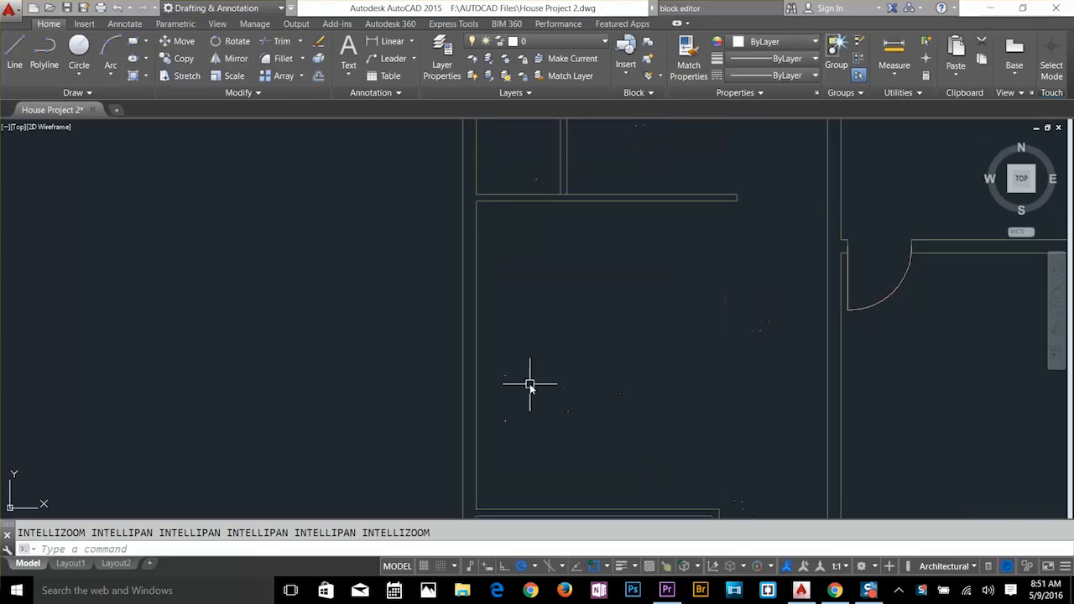
{"action": "key", "text": "Return"}
{"action": "left_click", "coordinate": [476, 356]}
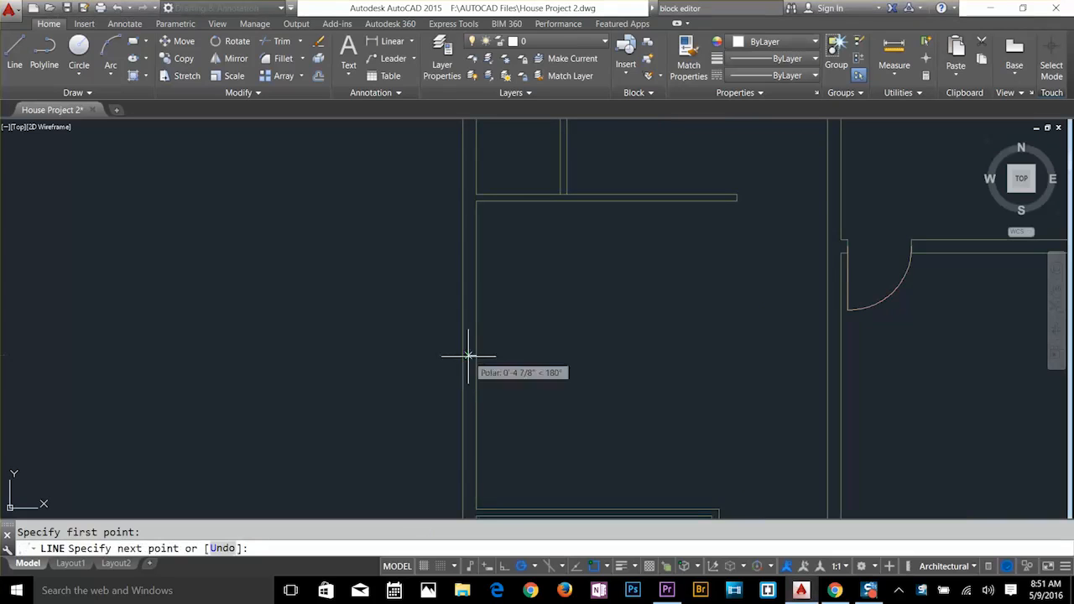
{"action": "left_click", "coordinate": [462, 355]}
{"action": "key", "text": "Escape"}
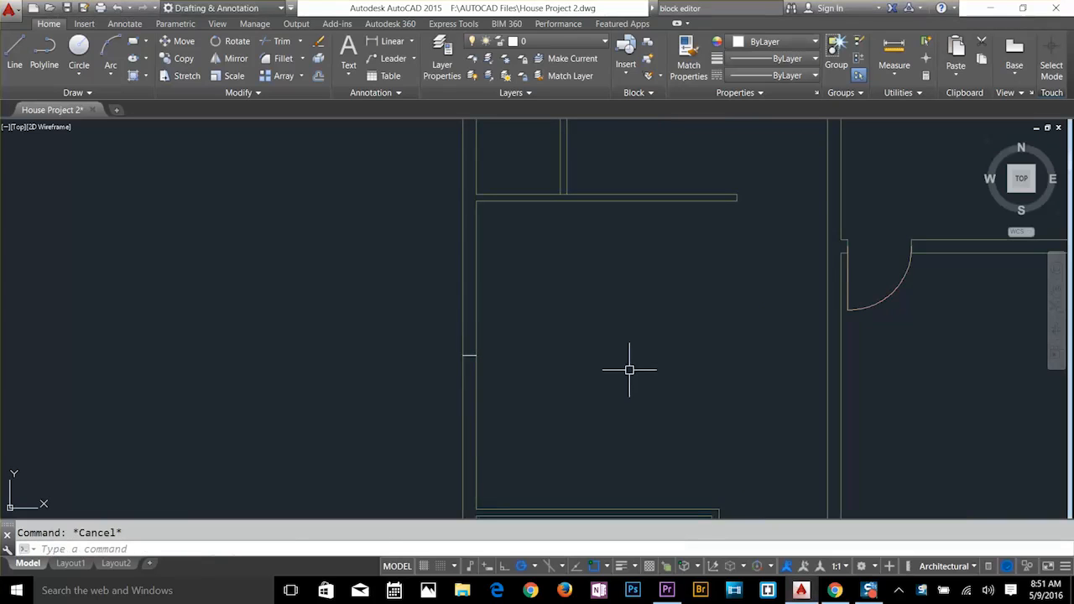
Offset the short line across the left exterior wall by 3' both upward and downward.
{"action": "type", "text": "o"}
{"action": "key", "text": "Return"}
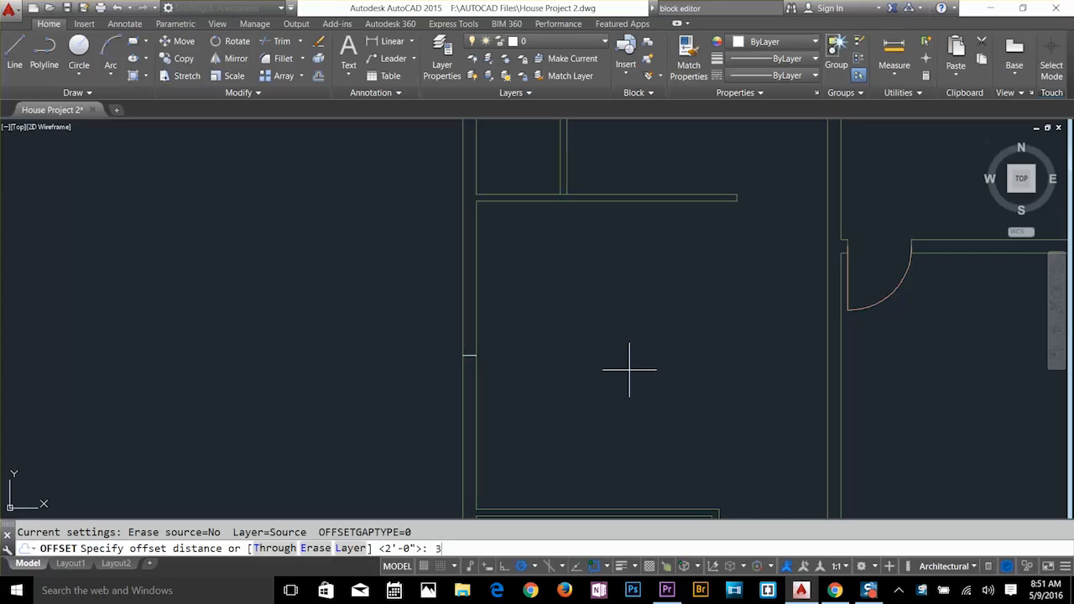
{"action": "type", "text": "3'"}
{"action": "key", "text": "Return"}
{"action": "scroll", "coordinate": [507, 386], "scroll_direction": "up", "scroll_amount": 4}
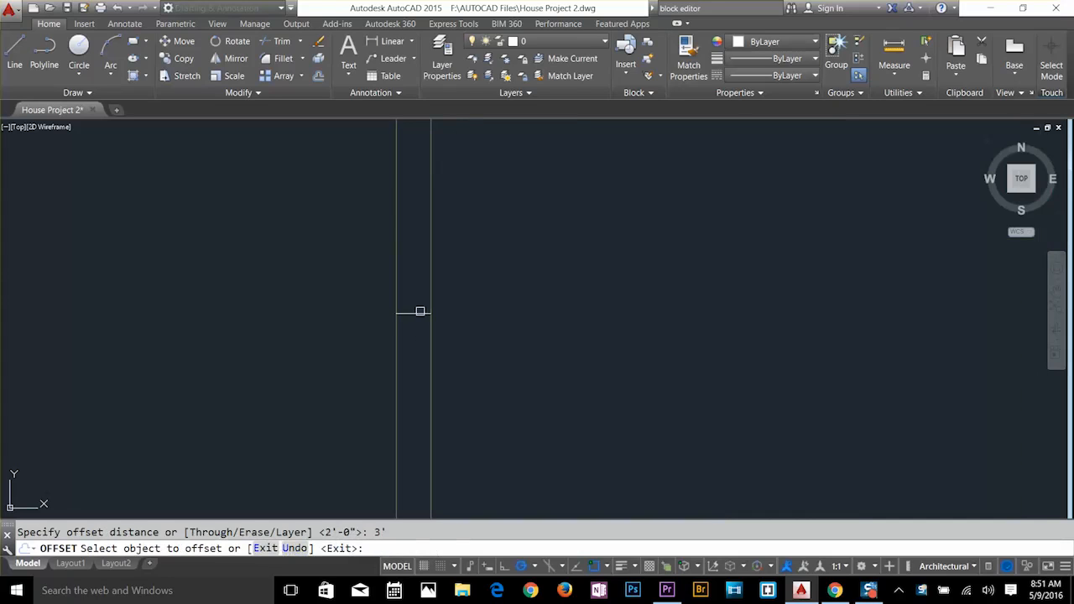
{"action": "left_click", "coordinate": [420, 311]}
{"action": "left_click", "coordinate": [419, 247]}
{"action": "left_click", "coordinate": [412, 312]}
{"action": "left_click", "coordinate": [407, 391]}
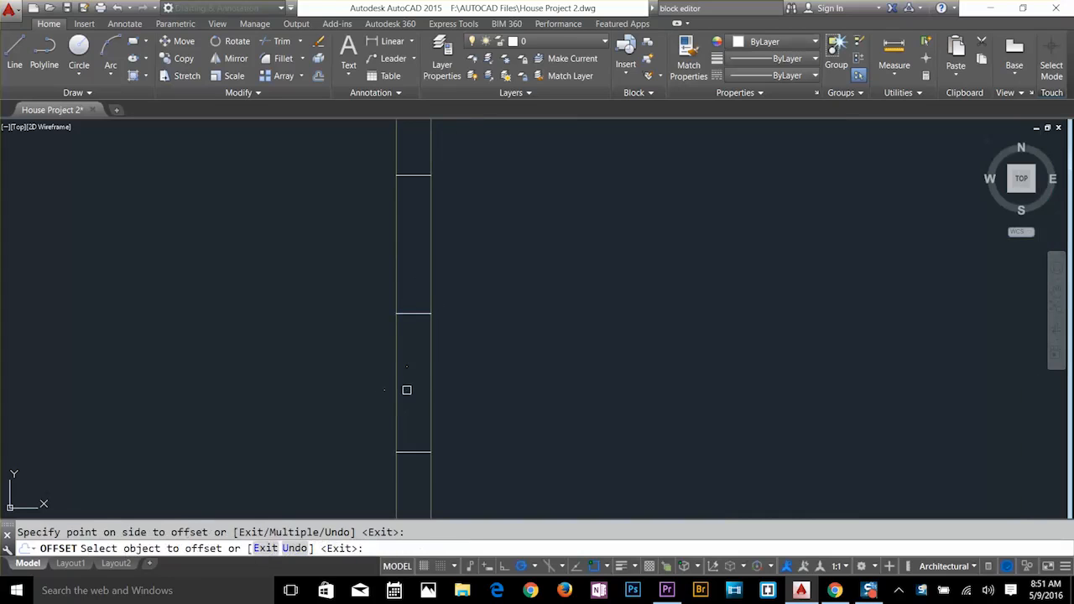
{"action": "key", "text": "Escape"}
Erase the original center line between the two offset window jamb lines.
{"action": "left_click", "coordinate": [270, 270]}
{"action": "left_click", "coordinate": [554, 381]}
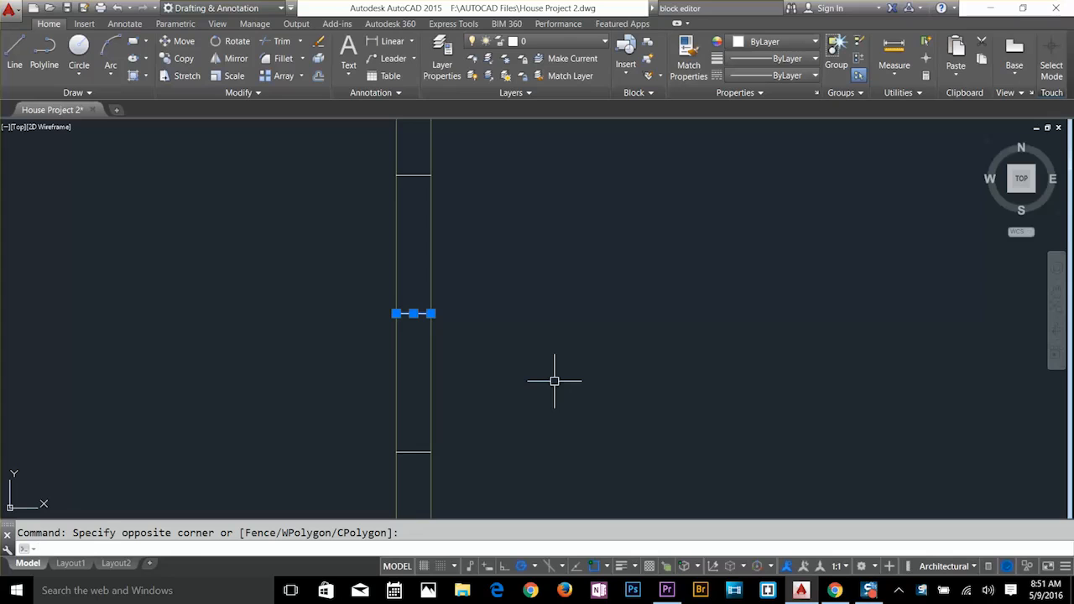
{"action": "left_click", "coordinate": [554, 381]}
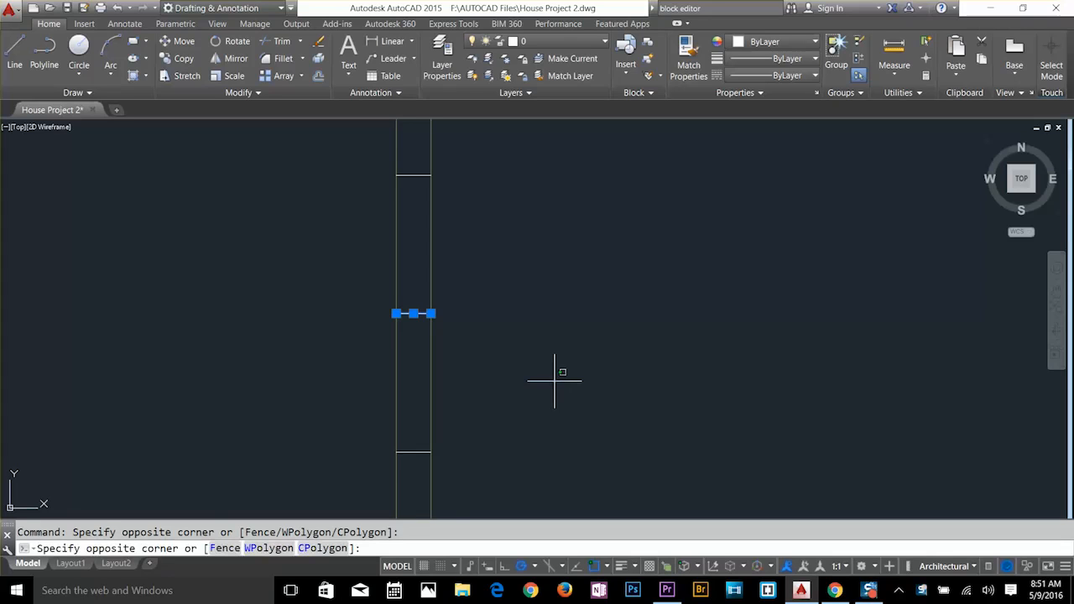
{"action": "left_click", "coordinate": [553, 381]}
{"action": "key", "text": "Escape"}
{"action": "key", "text": "Delete"}
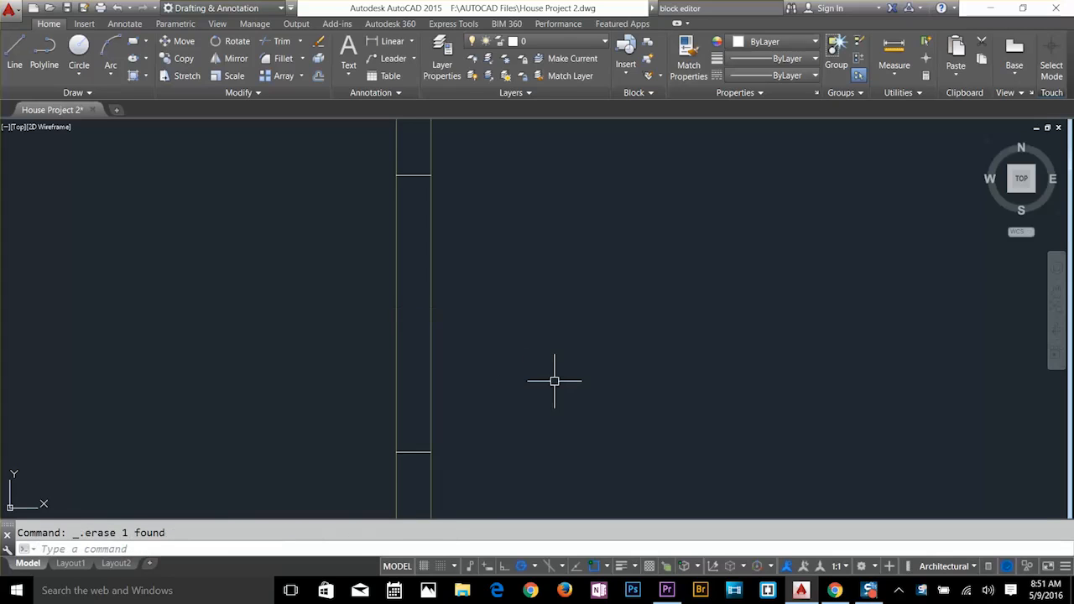
Trim both exterior wall lines between the two jamb lines to open the window gap.
{"action": "scroll", "coordinate": [526, 379], "scroll_direction": "down", "scroll_amount": 2}
{"action": "type", "text": "tr"}
{"action": "key", "text": "Return"}
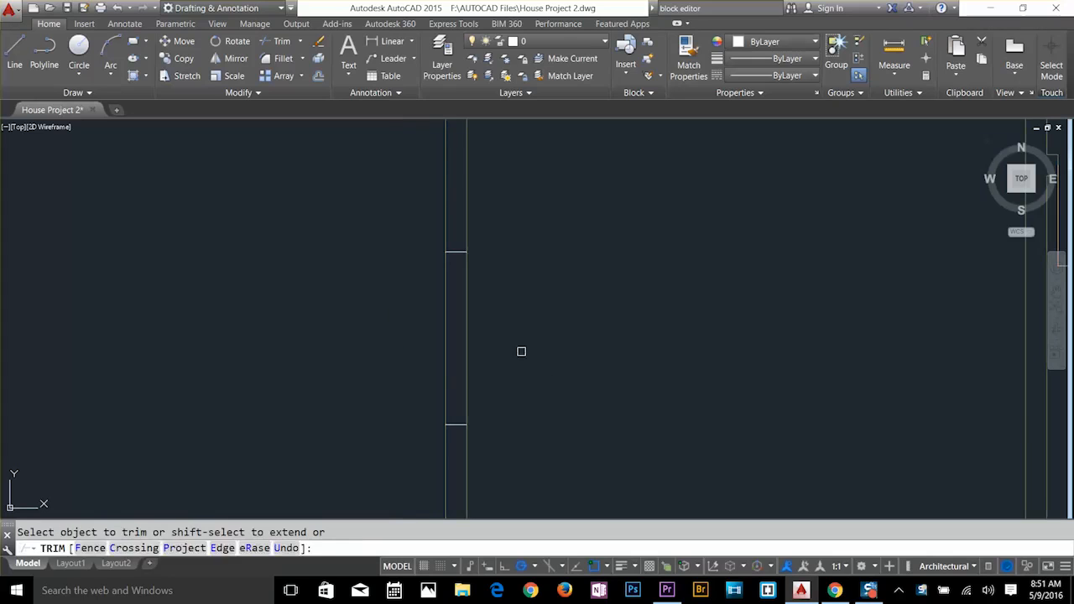
{"action": "left_click", "coordinate": [520, 352]}
{"action": "left_click", "coordinate": [377, 367]}
{"action": "key", "text": "Escape"}
Make windows the current layer and assign the two window jamb lines to it.
{"action": "left_click", "coordinate": [586, 45]}
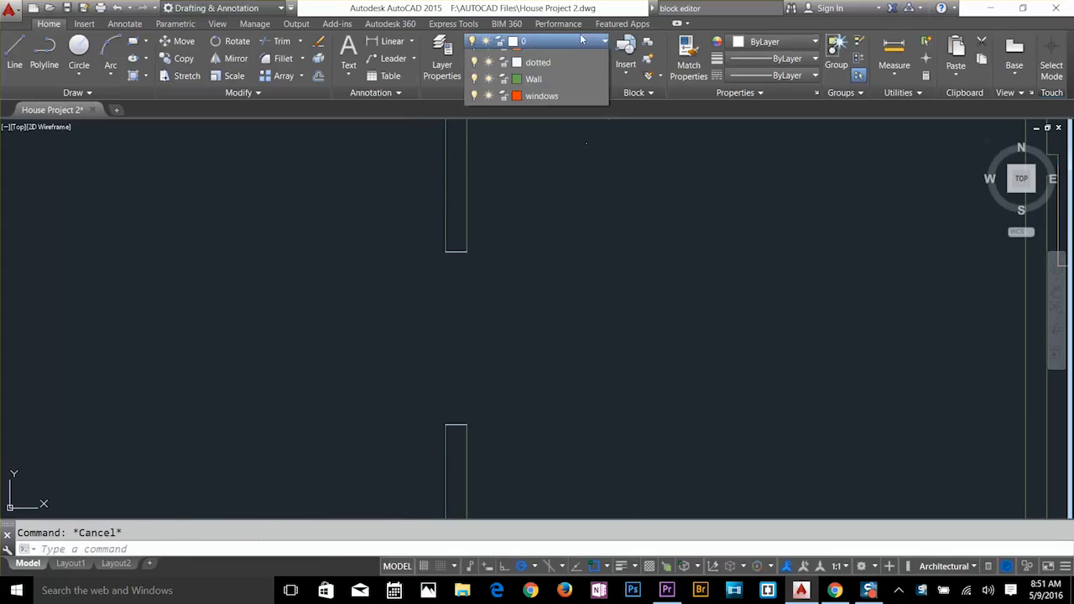
{"action": "left_click", "coordinate": [539, 120]}
{"action": "left_click", "coordinate": [416, 251]}
{"action": "left_click", "coordinate": [513, 302]}
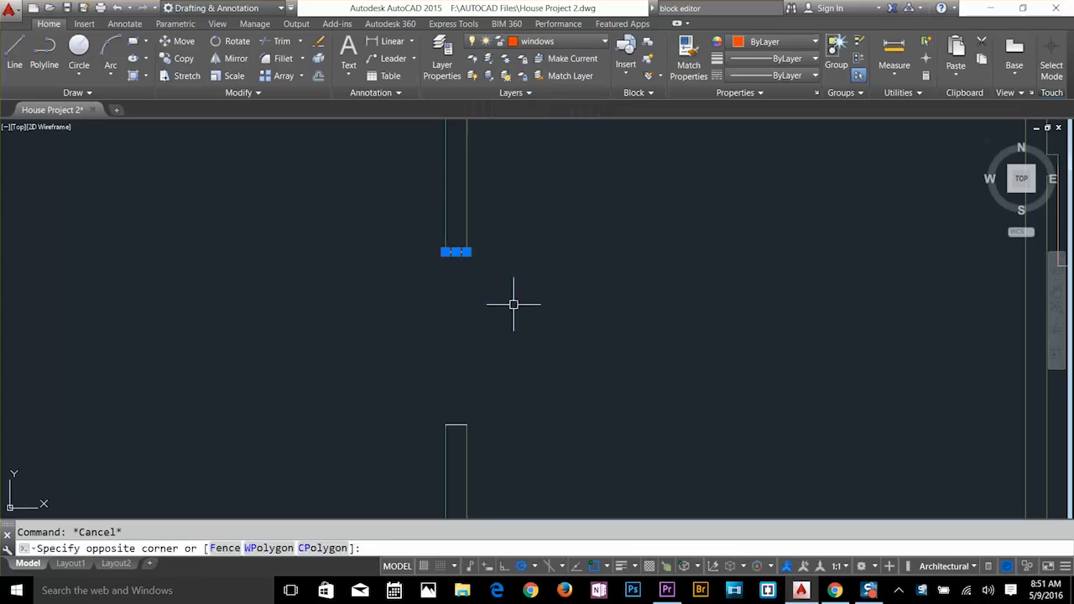
{"action": "left_click", "coordinate": [411, 400]}
{"action": "left_click", "coordinate": [511, 470]}
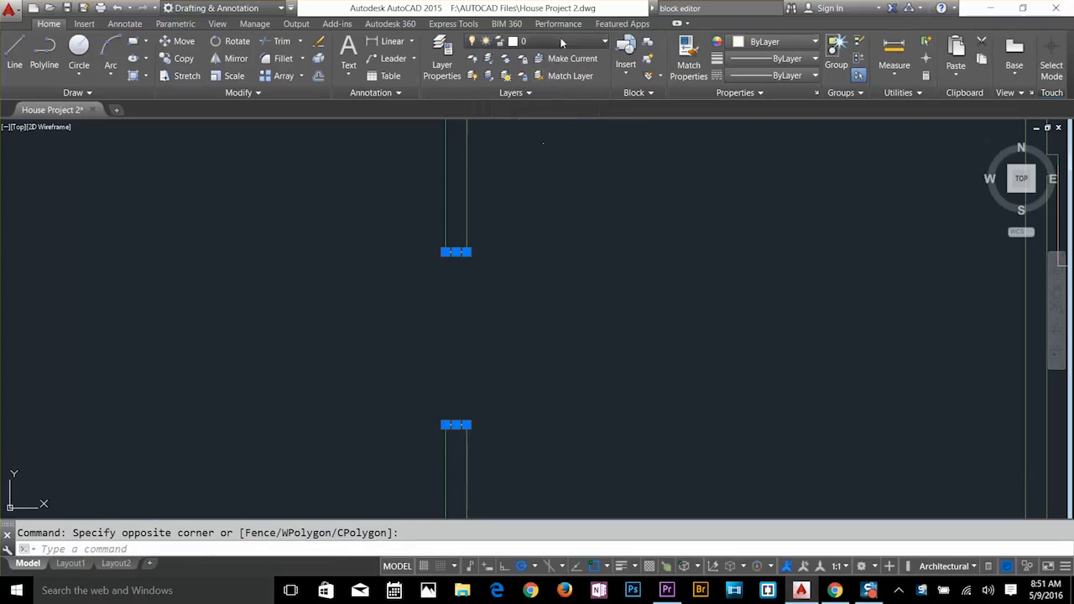
{"action": "left_click", "coordinate": [585, 41]}
{"action": "left_click", "coordinate": [540, 123]}
{"action": "key", "text": "Escape"}
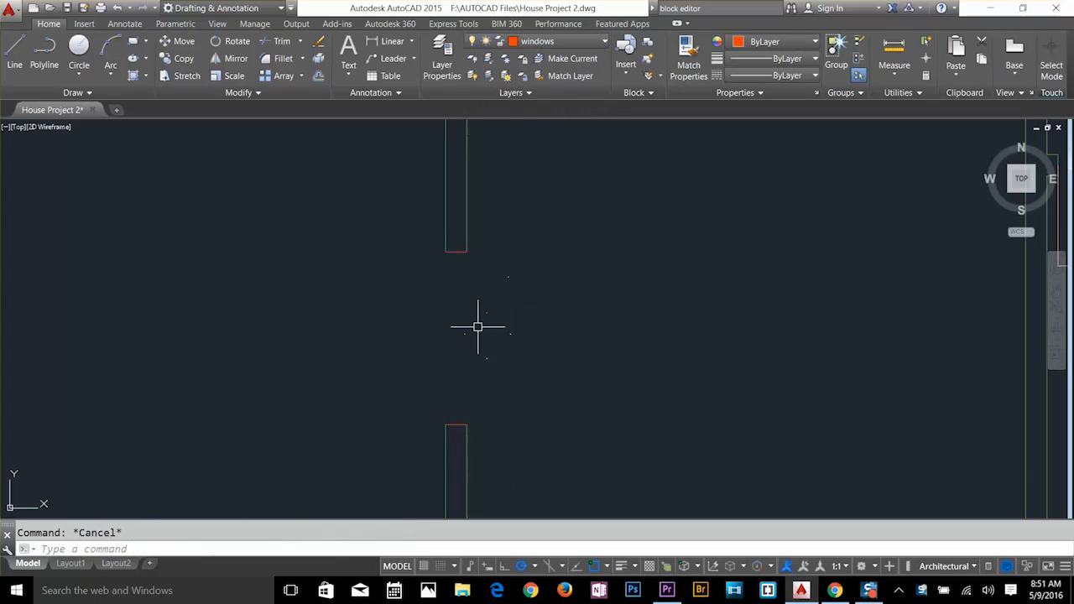
Draw two vertical lines joining the jambs along the inner and outer wall faces to close the window frame.
{"action": "scroll", "coordinate": [478, 326], "scroll_direction": "up", "scroll_amount": 2}
{"action": "type", "text": "l"}
{"action": "key", "text": "Return"}
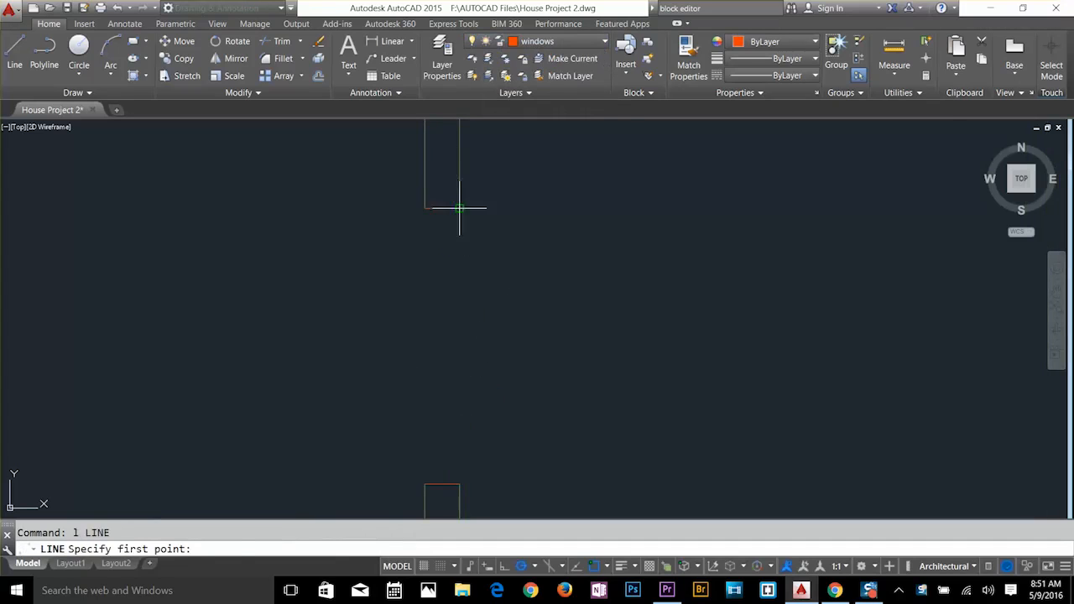
{"action": "left_click", "coordinate": [459, 207]}
{"action": "left_click", "coordinate": [459, 484]}
{"action": "key", "text": "Return"}
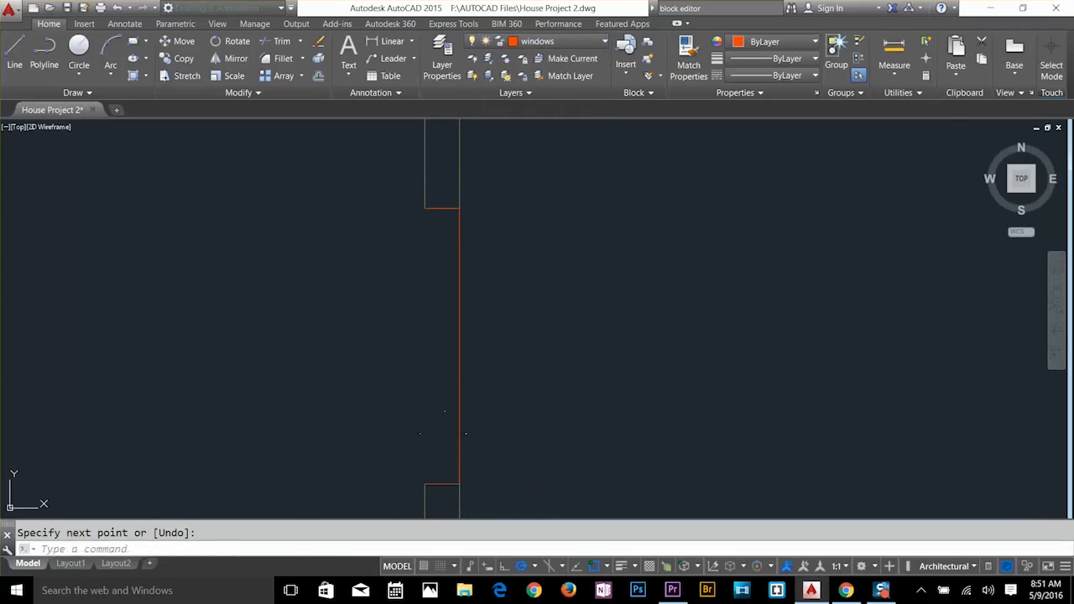
{"action": "key", "text": "Return"}
{"action": "left_click", "coordinate": [424, 208]}
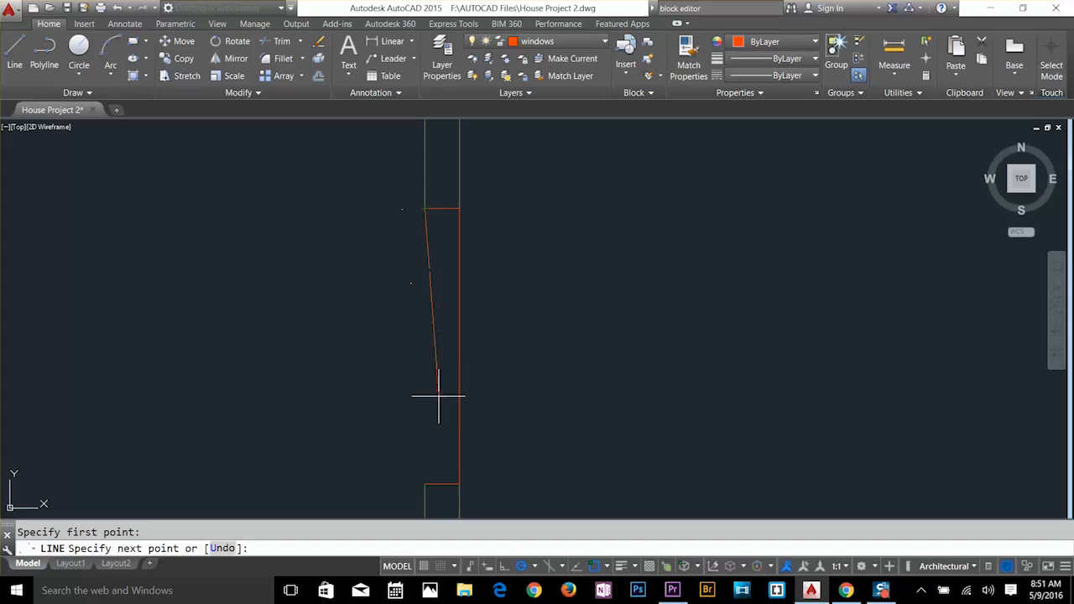
{"action": "left_click", "coordinate": [425, 484]}
{"action": "key", "text": "Escape"}
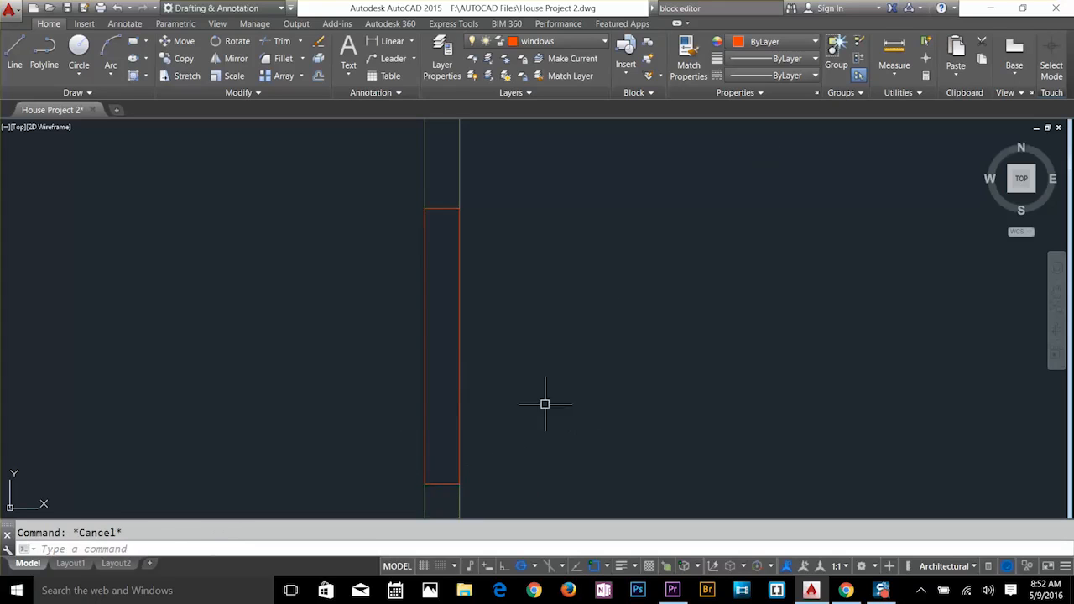
Offset the window's inner and outer face lines 3.5 inches inward to draw the two glazing lines.
{"action": "type", "text": "o"}
{"action": "key", "text": "Return"}
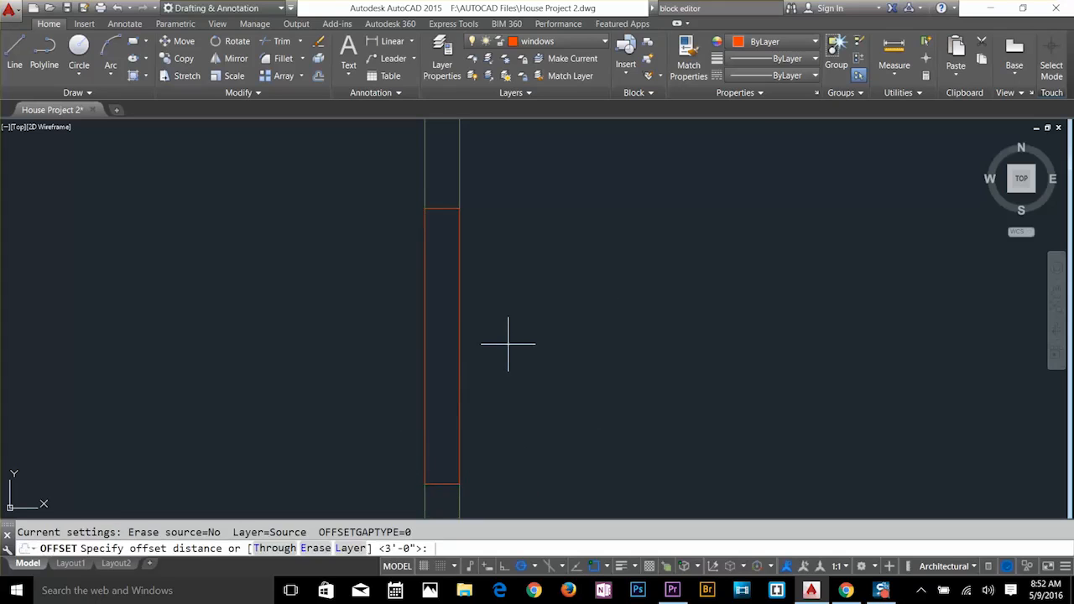
{"action": "type", "text": "3.5"}
{"action": "key", "text": "Return"}
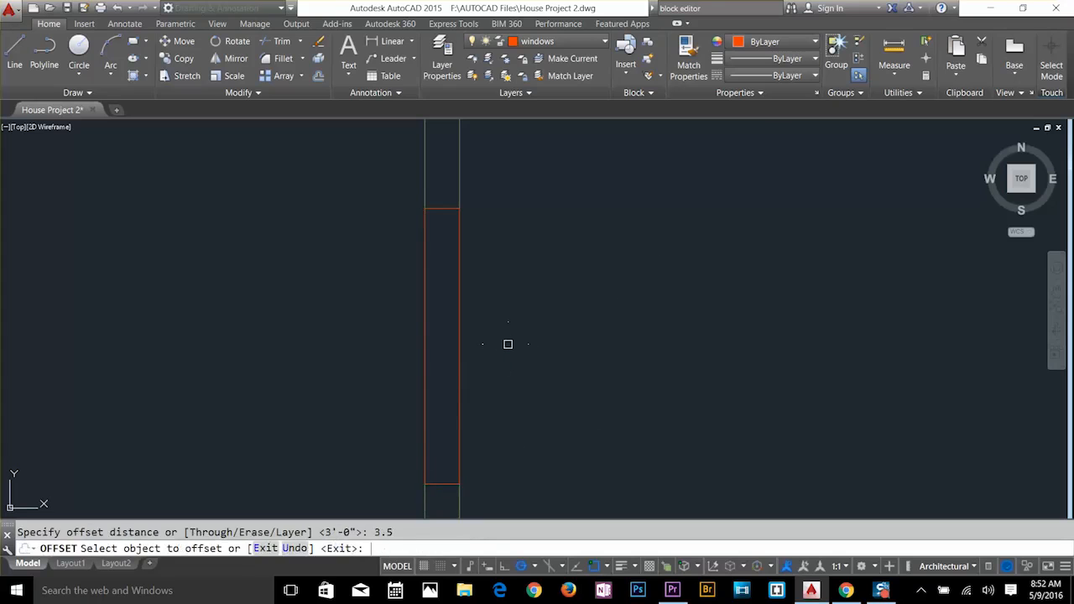
{"action": "left_click", "coordinate": [461, 359]}
{"action": "left_click", "coordinate": [423, 361]}
{"action": "left_click", "coordinate": [576, 367]}
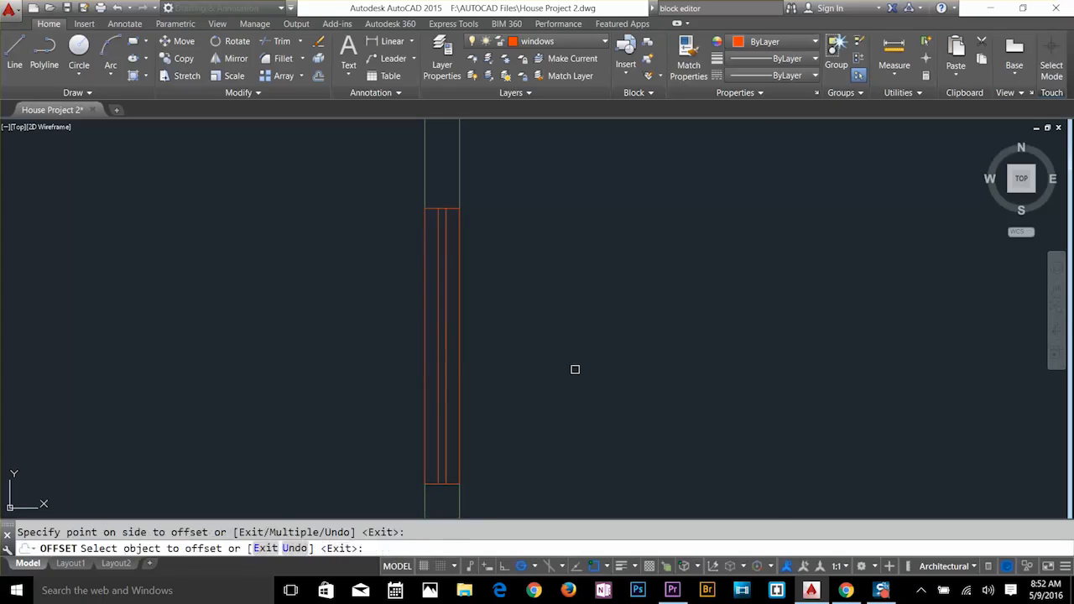
{"action": "key", "text": "Escape"}
{"action": "scroll", "coordinate": [579, 369], "scroll_direction": "down", "scroll_amount": 3}
{"action": "middle_click_drag", "start_coordinate": [624, 372], "coordinate": [537, 268]}
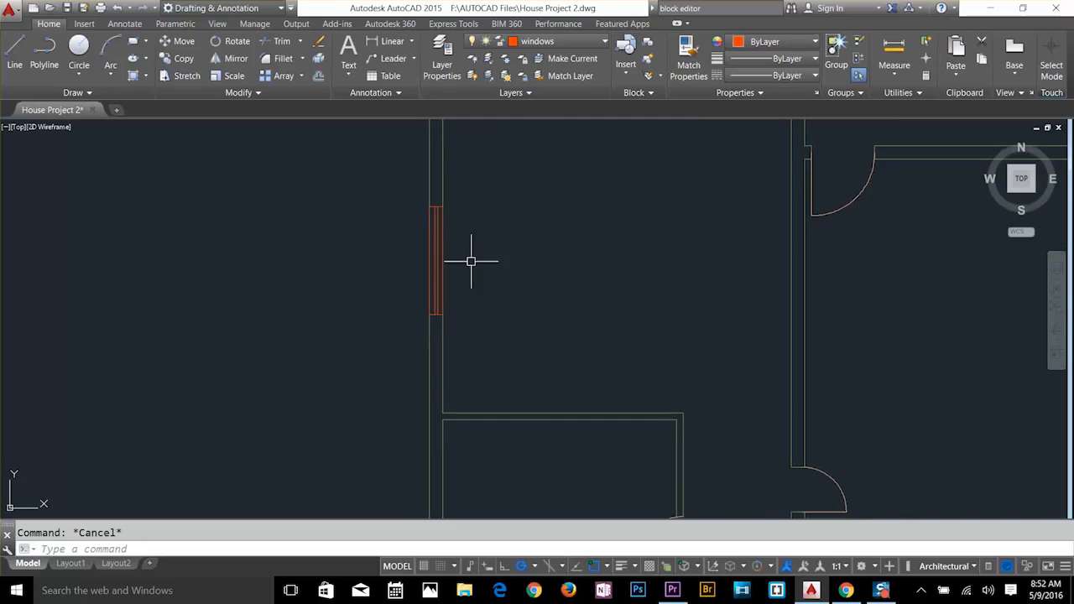
{"action": "scroll", "coordinate": [443, 198], "scroll_direction": "up", "scroll_amount": 5}
{"action": "scroll", "coordinate": [423, 262], "scroll_direction": "down", "scroll_amount": 5}
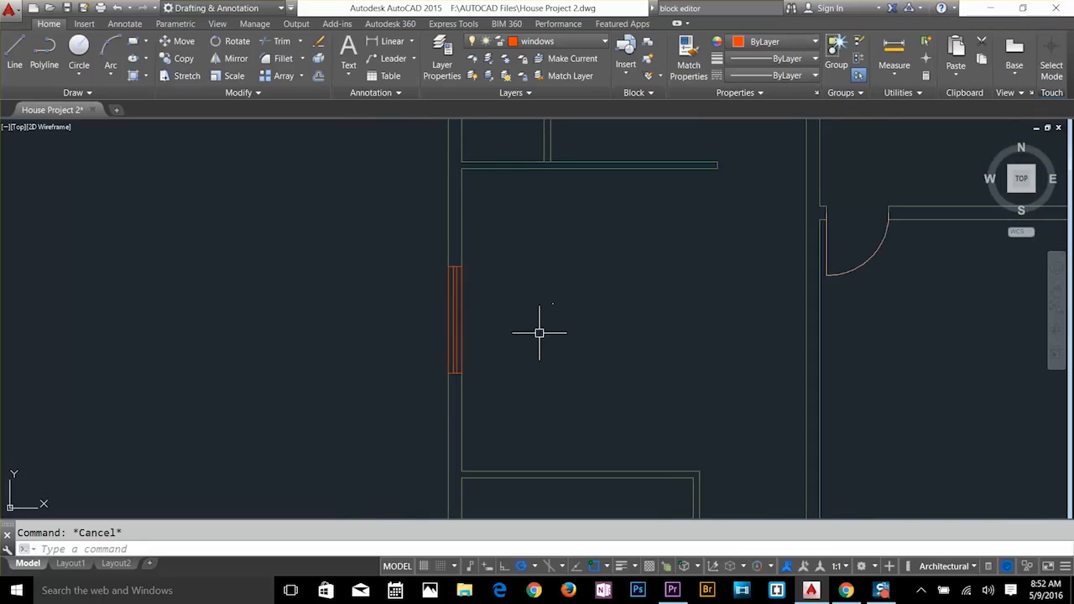
{"action": "middle_click_drag", "start_coordinate": [539, 347], "coordinate": [555, 209]}
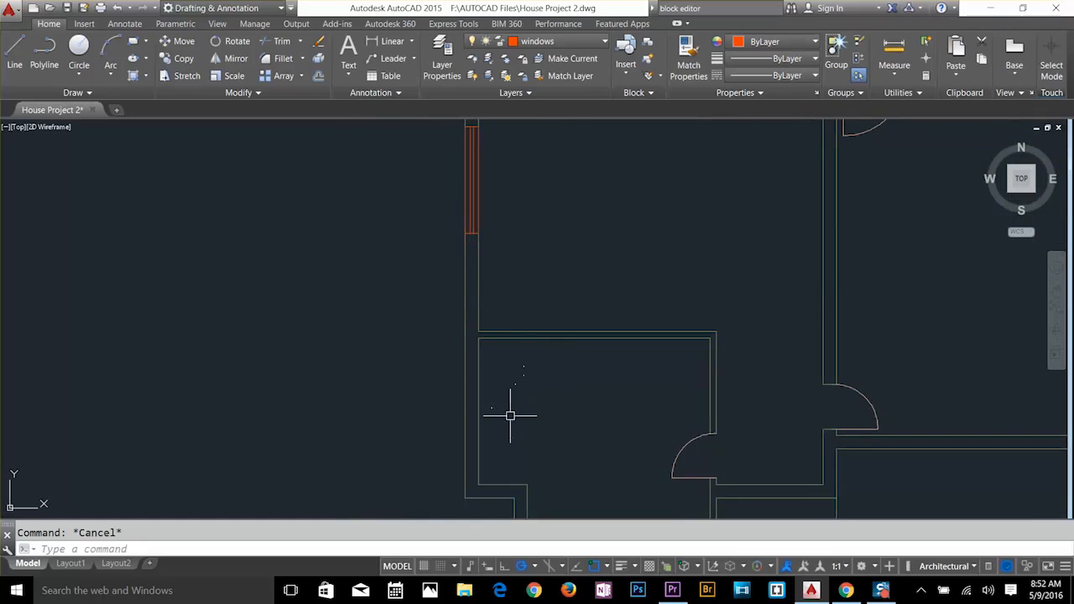
{"action": "scroll", "coordinate": [502, 410], "scroll_direction": "up", "scroll_amount": 1}
{"action": "scroll", "coordinate": [499, 410], "scroll_direction": "down", "scroll_amount": 1}
{"action": "mouse_move", "coordinate": [499, 407]}
{"action": "middle_mouse_down"}
{"action": "mouse_move", "coordinate": [510, 312]}
{"action": "mouse_move", "coordinate": [496, 345]}
{"action": "mouse_move", "coordinate": [496, 419]}
{"action": "middle_mouse_up"}
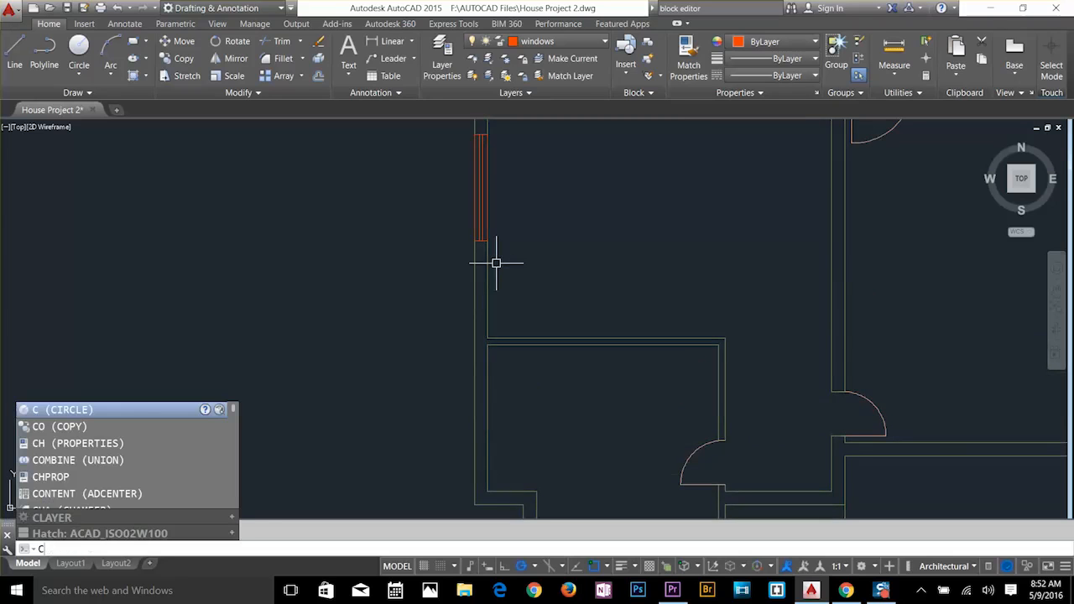
{"action": "key", "text": "Escape"}
{"action": "scroll", "coordinate": [521, 273], "scroll_direction": "up", "scroll_amount": 4}
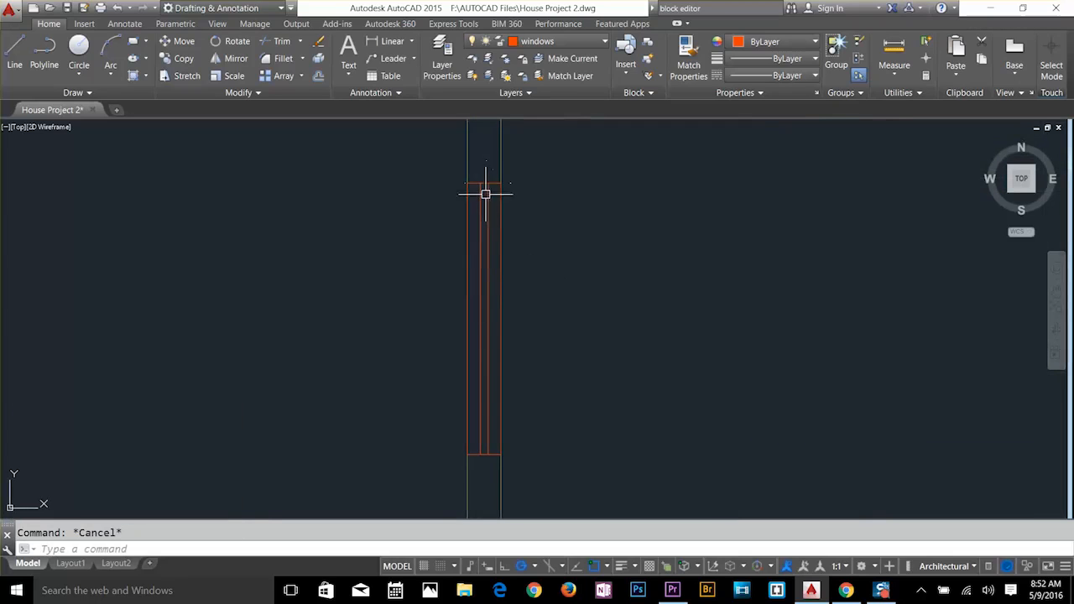
{"action": "scroll", "coordinate": [468, 319], "scroll_direction": "down", "scroll_amount": 5}
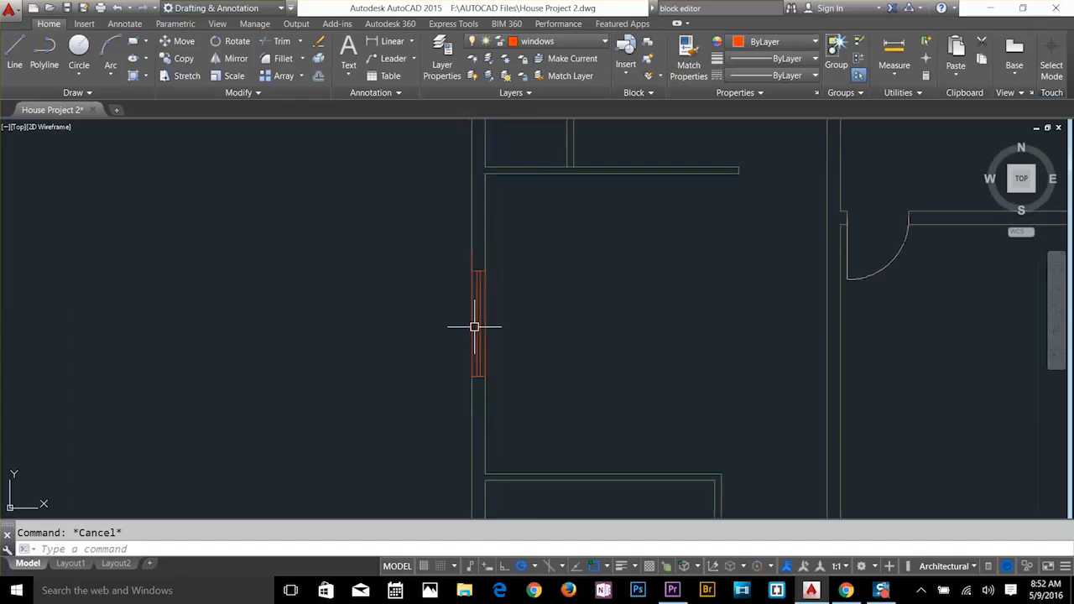
Copy the finished window down the same exterior wall into the small room below, placing it at the middle of the room's wall.
{"action": "middle_click_drag", "start_coordinate": [475, 324], "coordinate": [479, 228]}
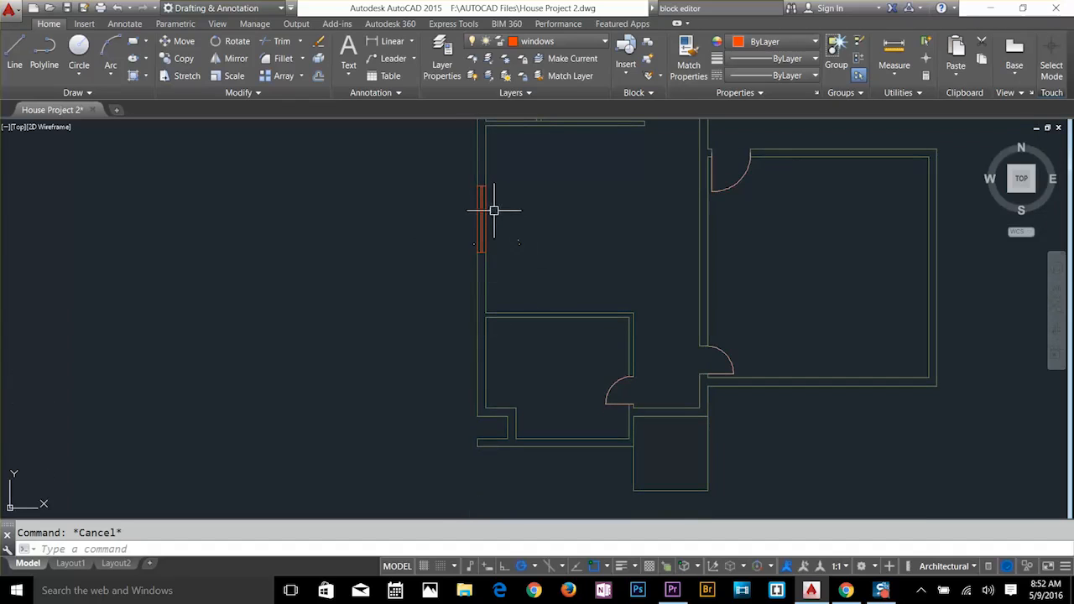
{"action": "type", "text": "CO"}
{"action": "key", "text": "Return"}
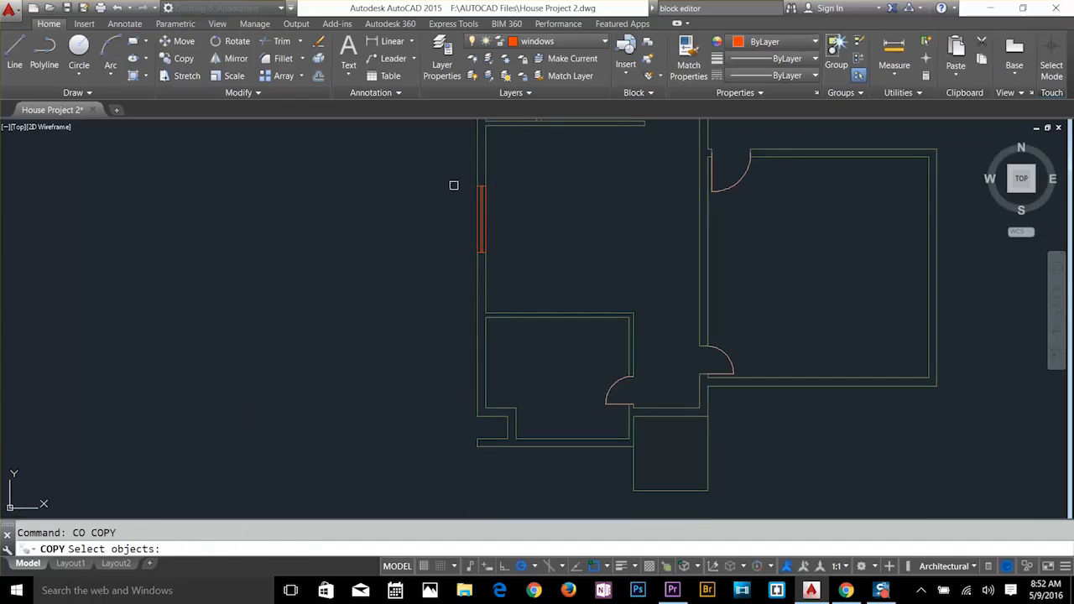
{"action": "left_click", "coordinate": [444, 168]}
{"action": "left_click", "coordinate": [522, 264]}
{"action": "key", "text": "Return"}
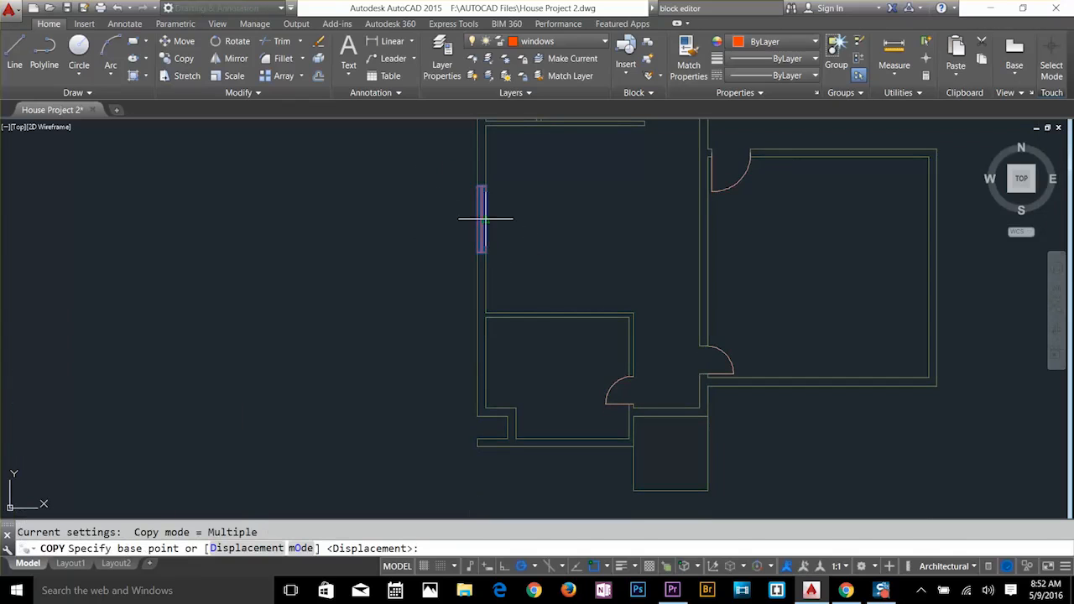
{"action": "left_click", "coordinate": [485, 252]}
{"action": "left_click", "coordinate": [486, 362]}
{"action": "key", "text": "Escape"}
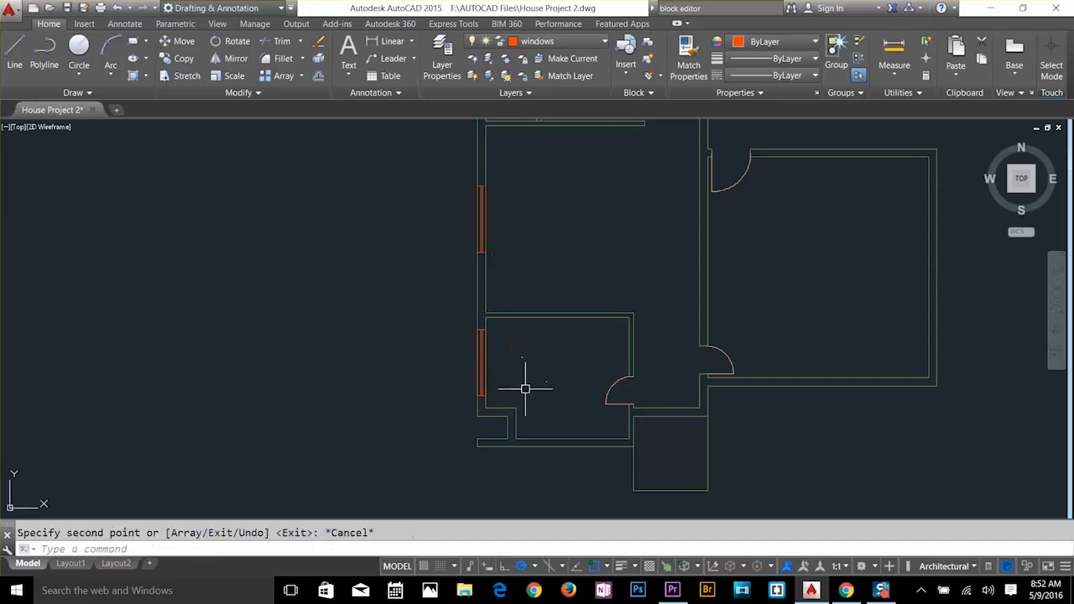
Move the copied window's upper jamb line straight down to shorten the window.
{"action": "scroll", "coordinate": [503, 411], "scroll_direction": "up", "scroll_amount": 3}
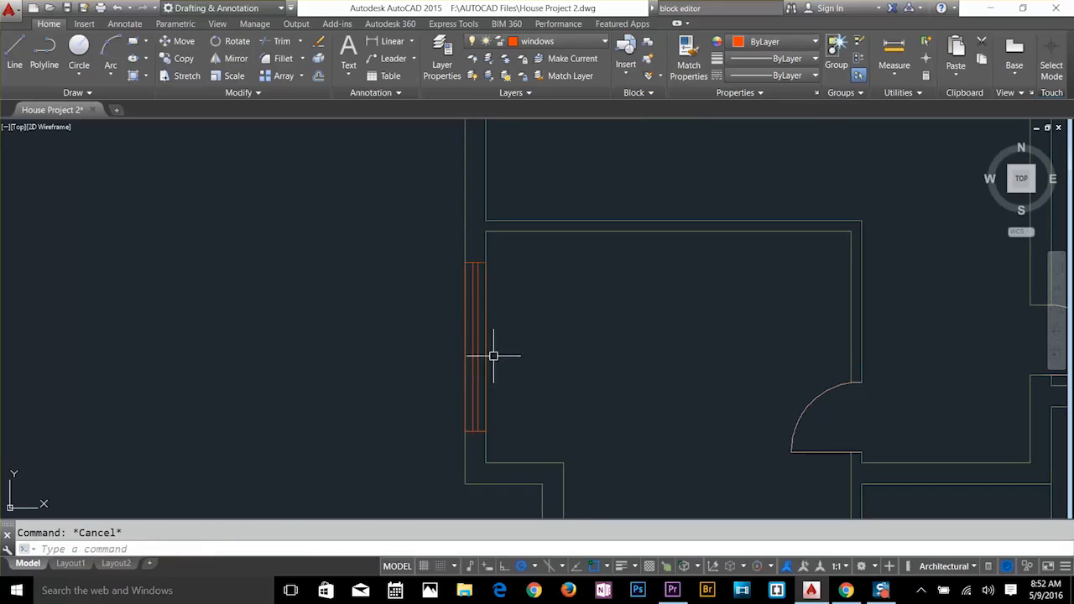
{"action": "type", "text": "move"}
{"action": "key", "text": "Return"}
{"action": "left_click", "coordinate": [424, 250]}
{"action": "left_click", "coordinate": [545, 310]}
{"action": "key", "text": "Return"}
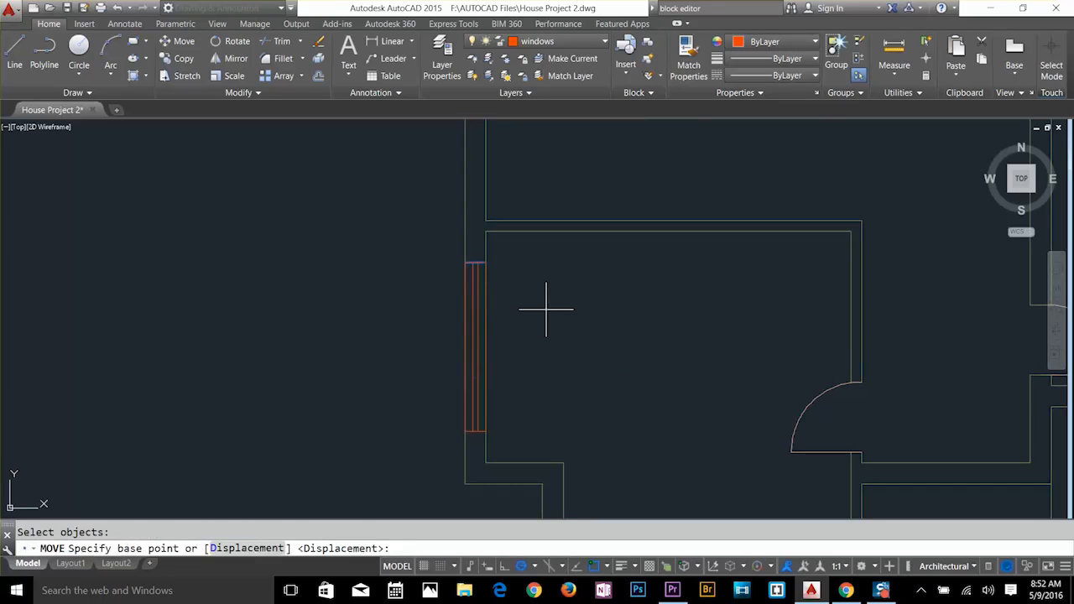
{"action": "left_click", "coordinate": [545, 309]}
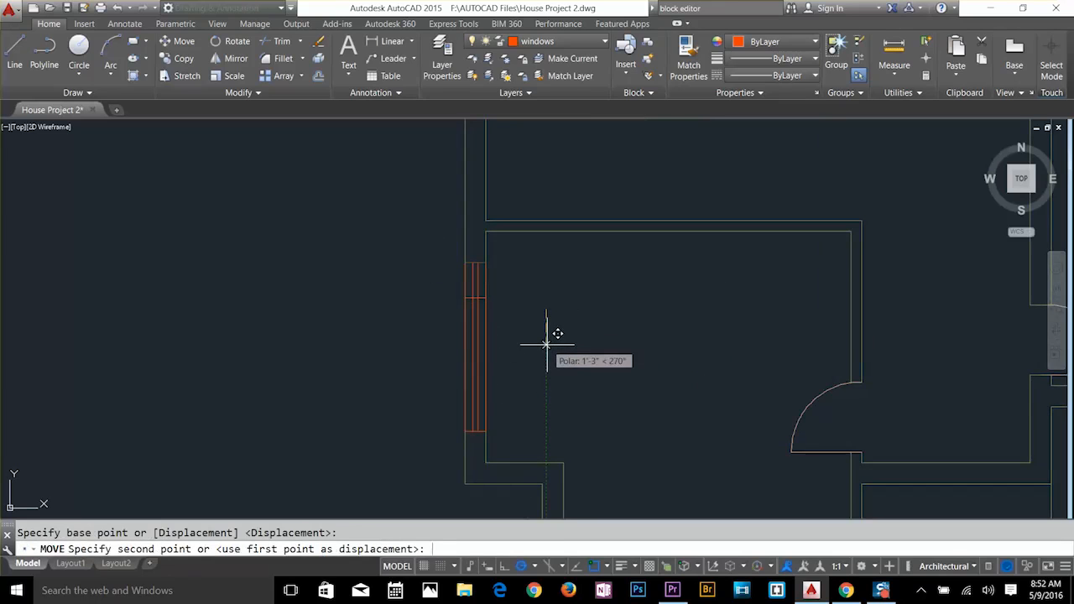
{"action": "key", "text": "Return"}
Move the copied window's lower jamb line straight up by 12 inches.
{"action": "key", "text": "Return"}
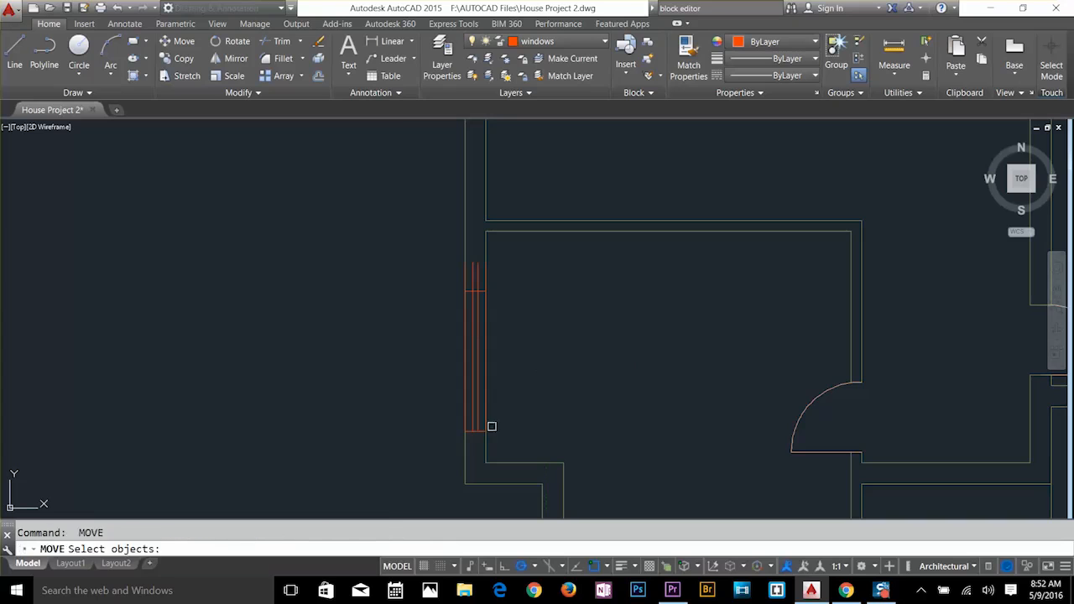
{"action": "left_click", "coordinate": [446, 419]}
{"action": "left_click", "coordinate": [514, 450]}
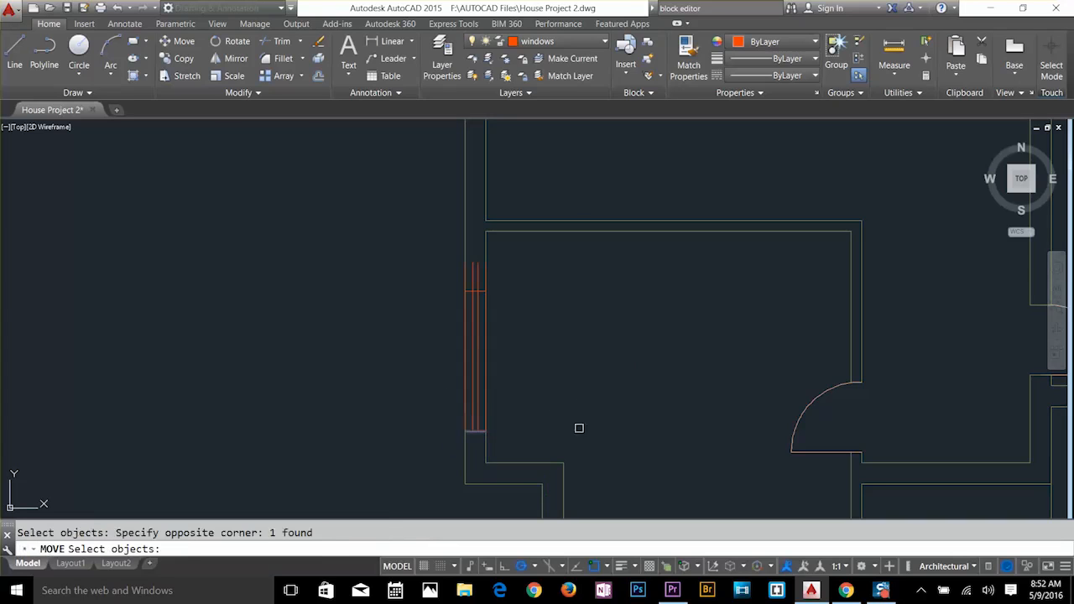
{"action": "key", "text": "Return"}
{"action": "left_click", "coordinate": [579, 430]}
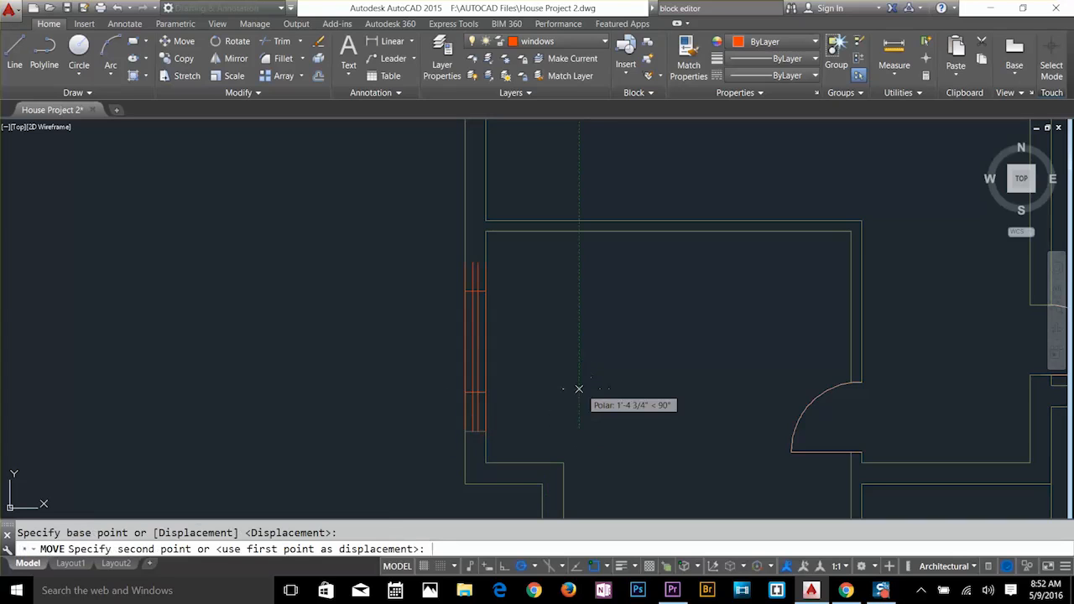
{"action": "type", "text": "12"}
{"action": "key", "text": "Escape"}
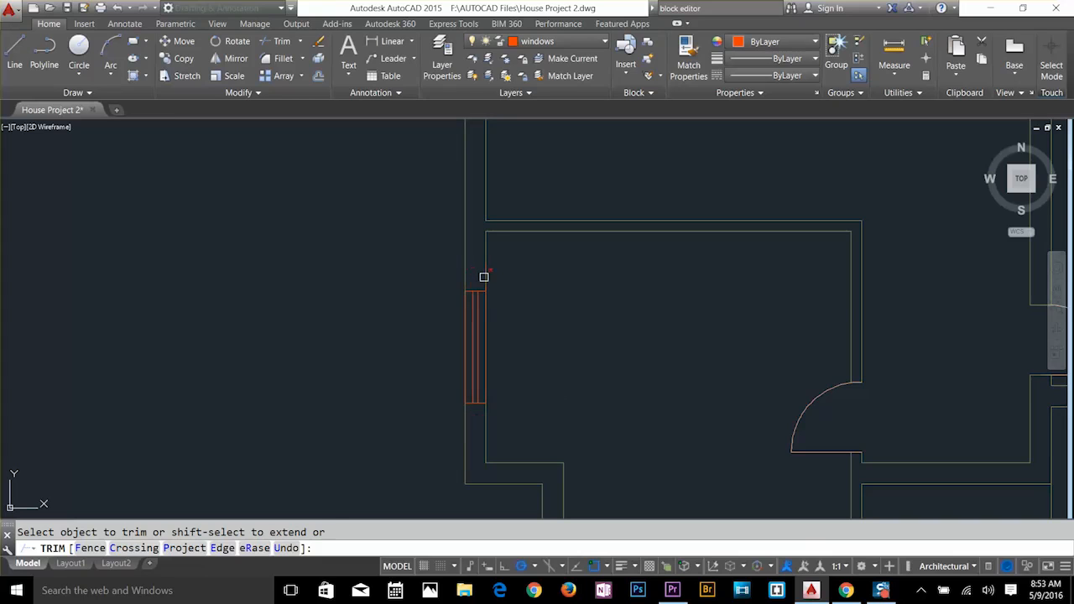
Trim the copied window's vertical lines that project beyond its two moved jamb lines.
{"action": "key", "text": "Escape"}
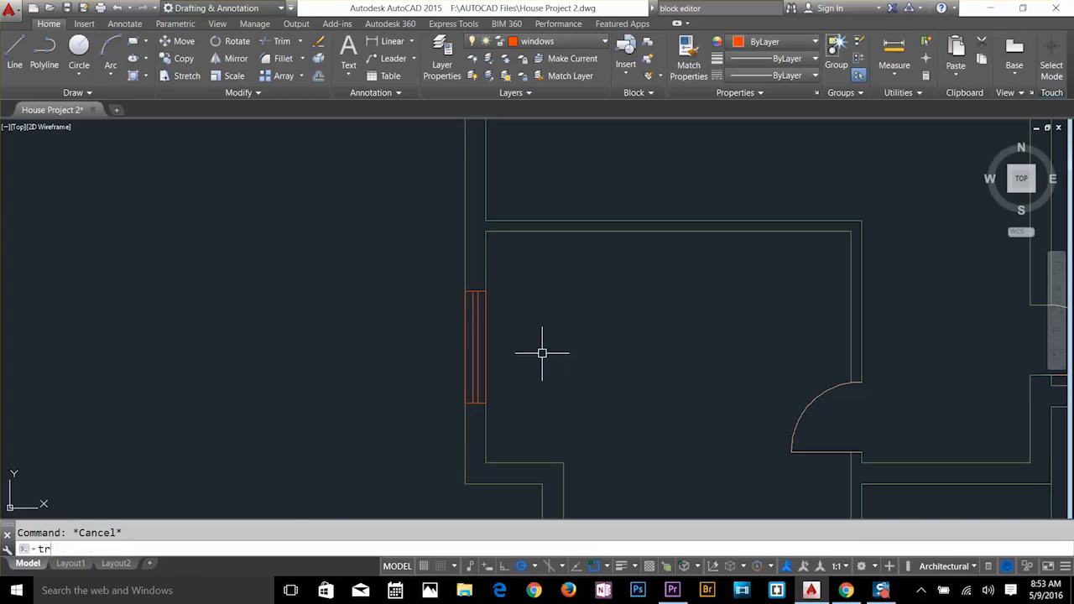
{"action": "type", "text": "tr"}
{"action": "key", "text": "Return"}
{"action": "key", "text": "Return"}
{"action": "key", "text": "Escape"}
{"action": "scroll", "coordinate": [478, 359], "scroll_direction": "up", "scroll_amount": 4}
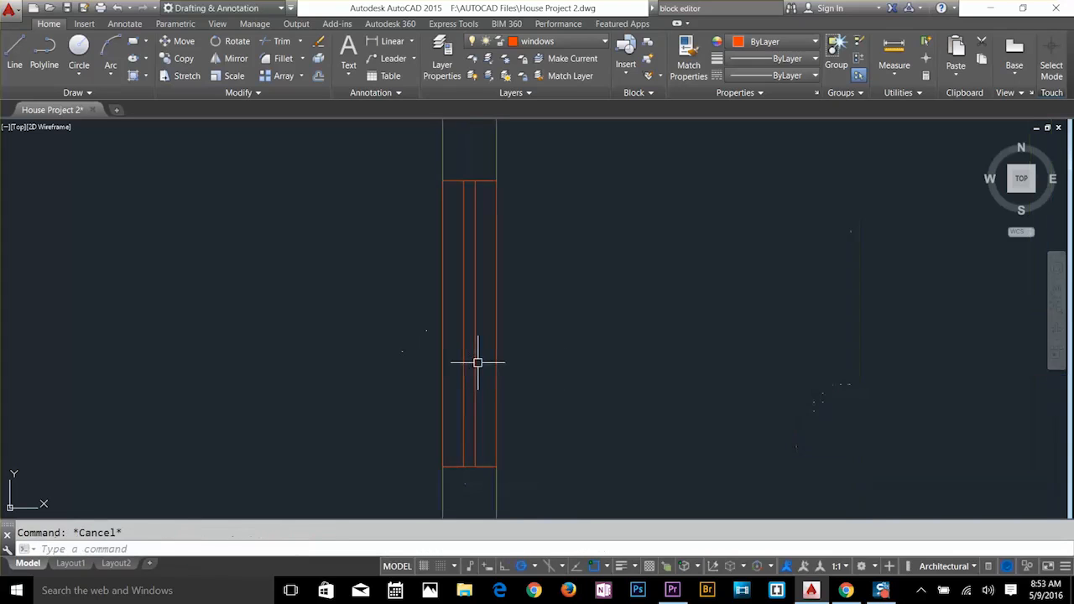
{"action": "left_click", "coordinate": [496, 291]}
{"action": "key", "text": "Escape"}
{"action": "scroll", "coordinate": [570, 305], "scroll_direction": "down", "scroll_amount": 5}
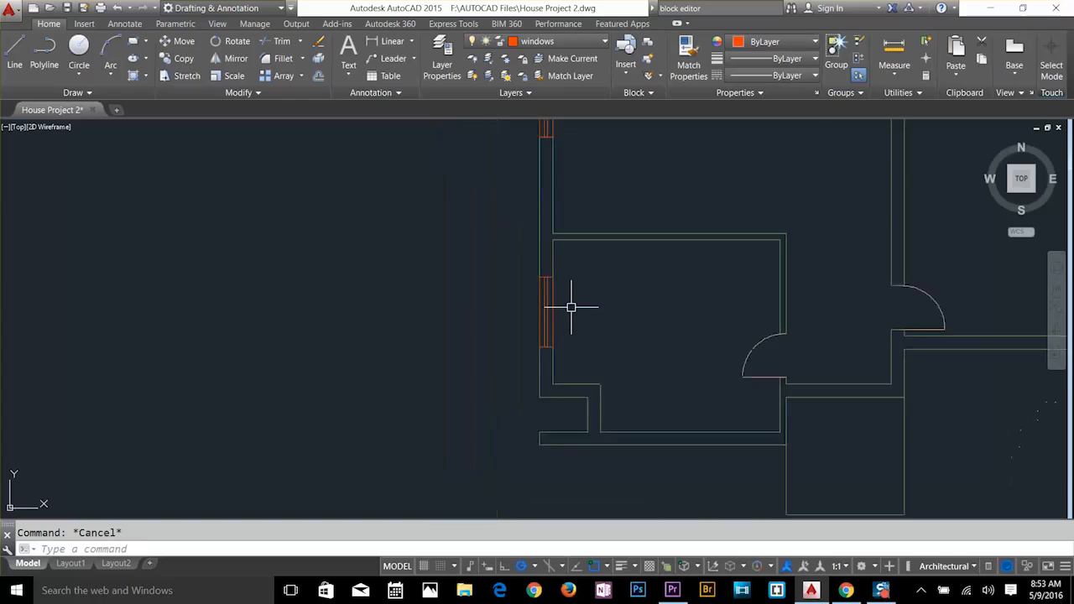
{"action": "scroll", "coordinate": [537, 369], "scroll_direction": "down", "scroll_amount": 3}
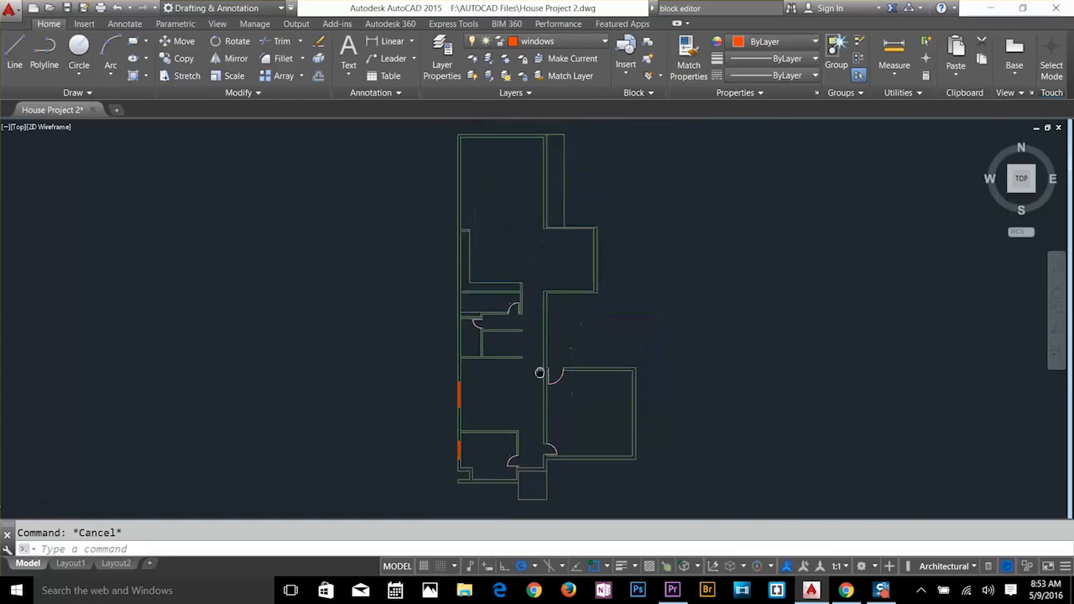
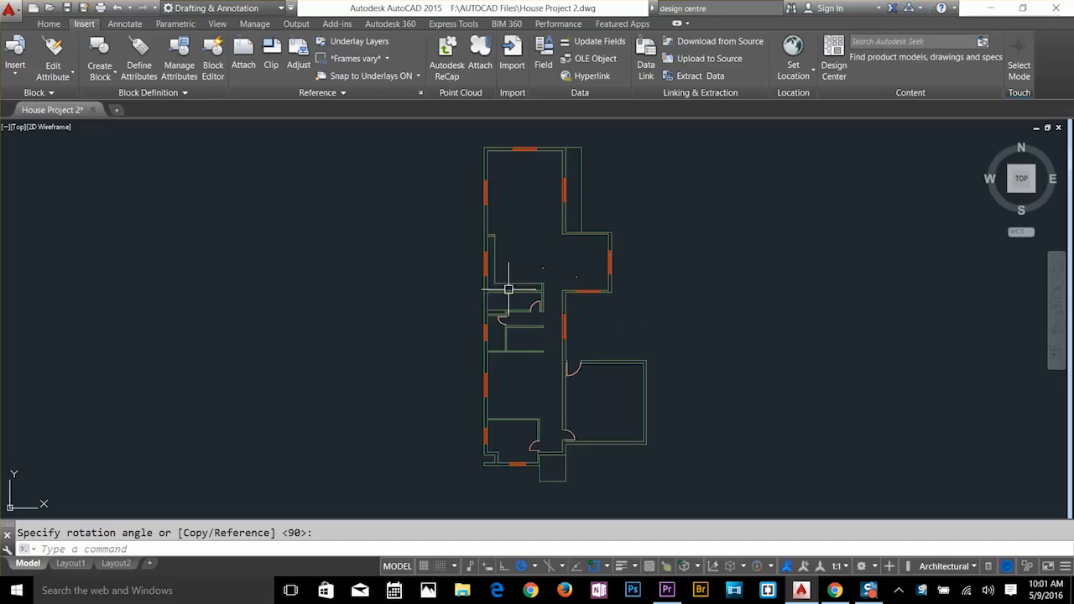
Draw a horizontal line from the midpoint of the short partition wall between the two open-ended walls to just past their free ends.
{"action": "scroll", "coordinate": [518, 350], "scroll_direction": "up", "scroll_amount": 4}
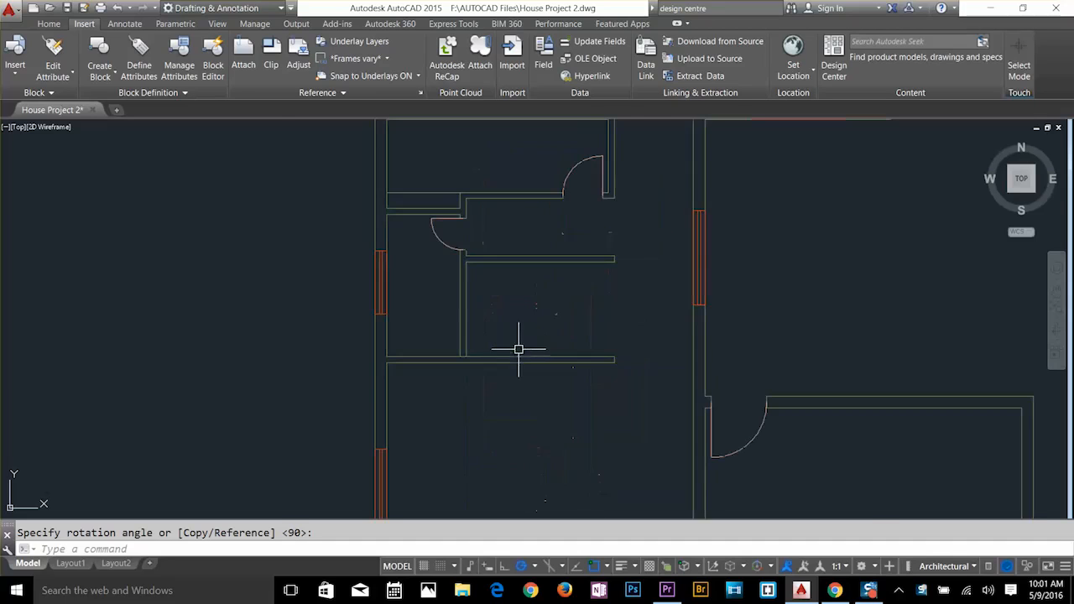
{"action": "scroll", "coordinate": [563, 304], "scroll_direction": "up", "scroll_amount": 3}
{"action": "scroll", "coordinate": [564, 303], "scroll_direction": "up", "scroll_amount": 2}
{"action": "middle_click_drag", "start_coordinate": [562, 302], "coordinate": [549, 314]}
{"action": "key", "text": "Escape"}
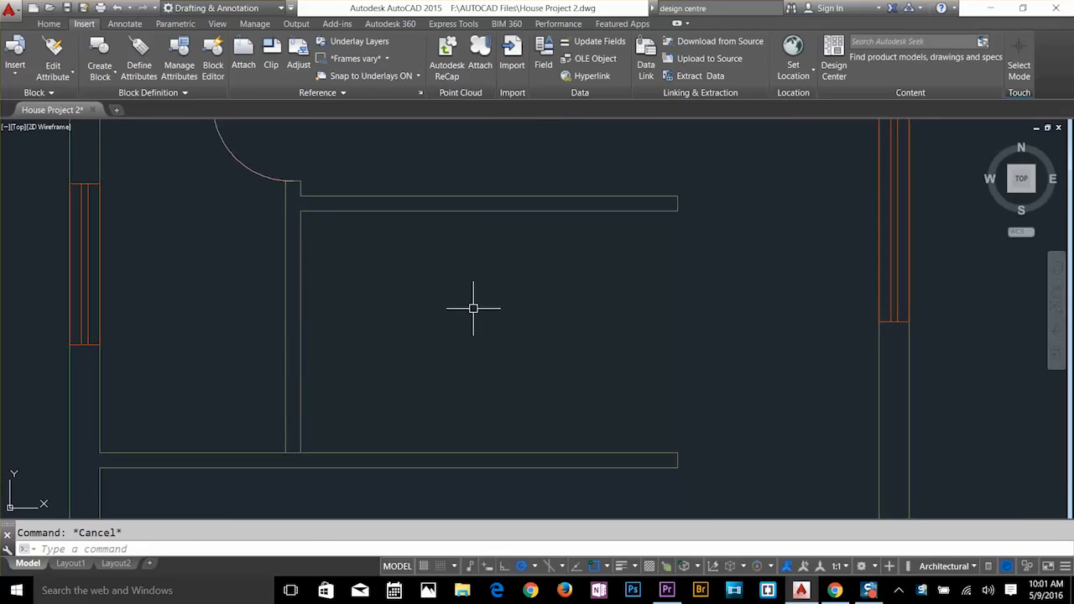
{"action": "type", "text": "l"}
{"action": "key", "text": "Return"}
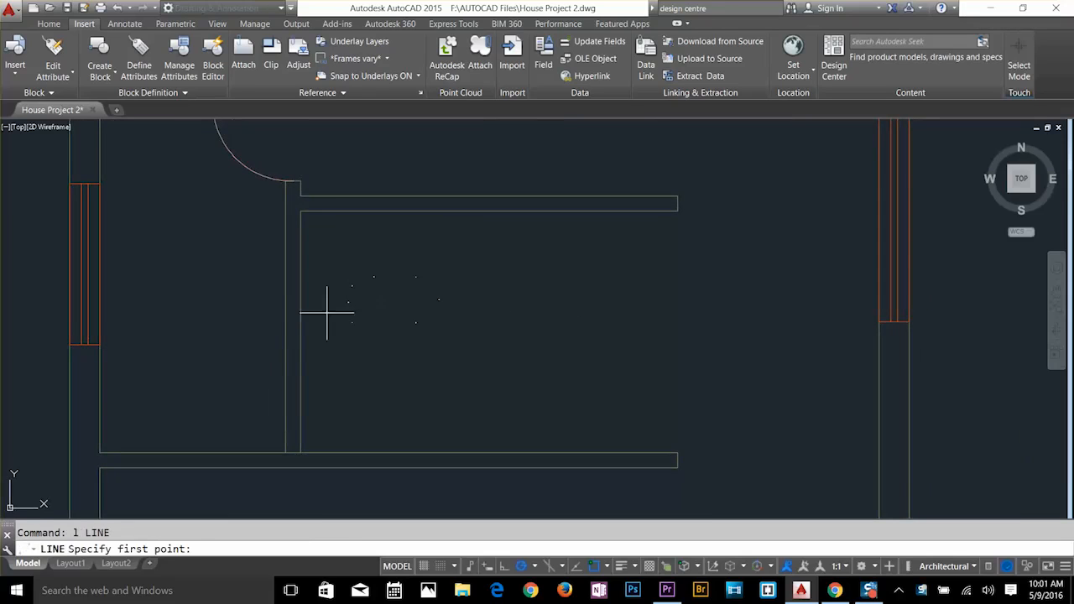
{"action": "left_click", "coordinate": [300, 331]}
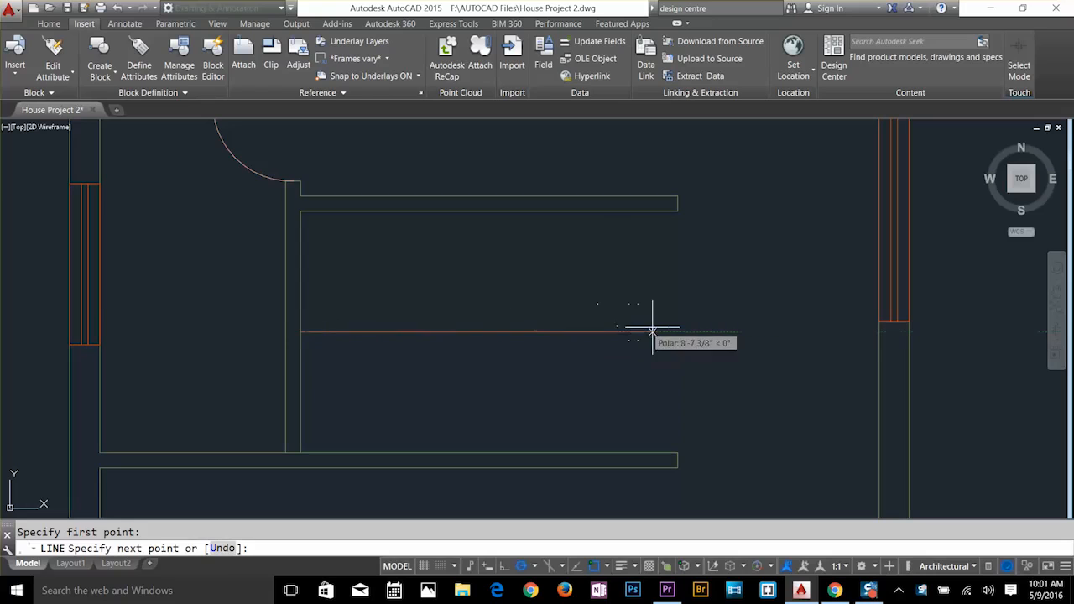
{"action": "left_click", "coordinate": [685, 322]}
{"action": "key", "text": "Escape"}
{"action": "key", "text": "Escape"}
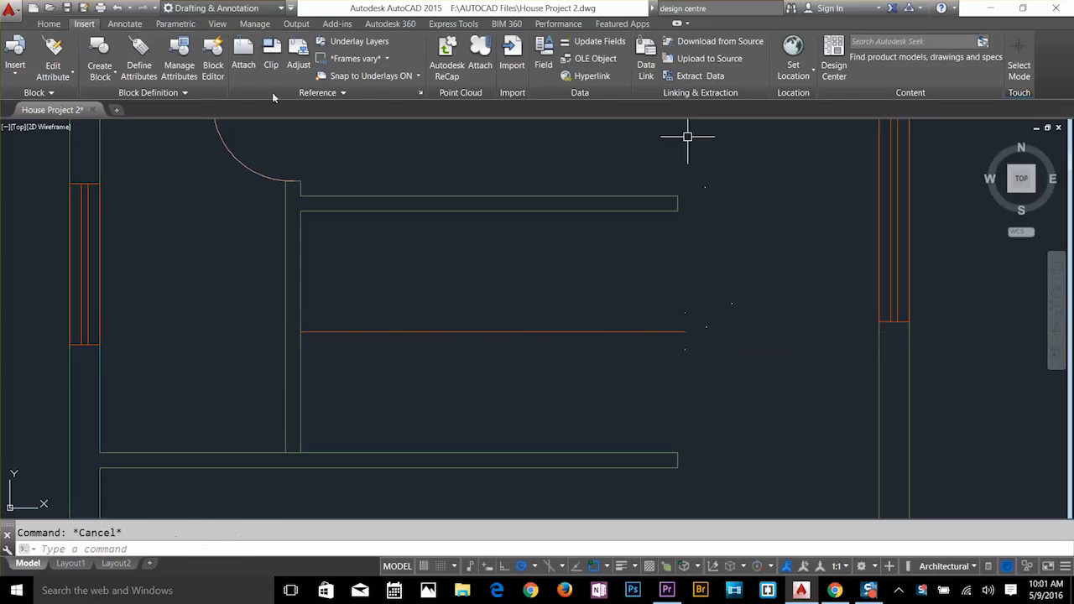
Create a new layer named stair and set its color to 183.
{"action": "left_click", "coordinate": [49, 24]}
{"action": "left_click", "coordinate": [442, 70]}
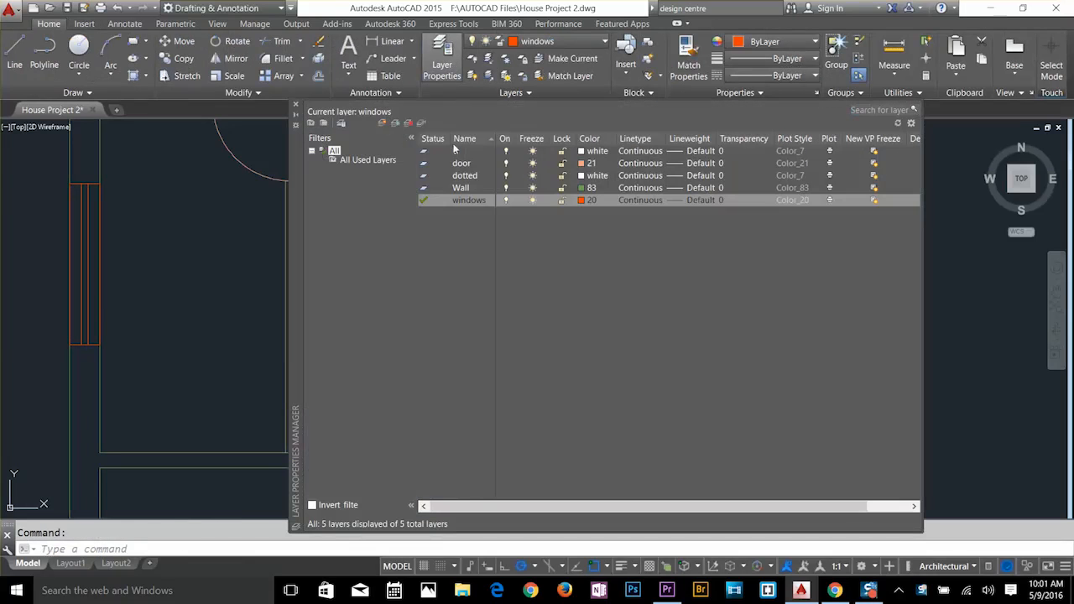
{"action": "left_click", "coordinate": [383, 122]}
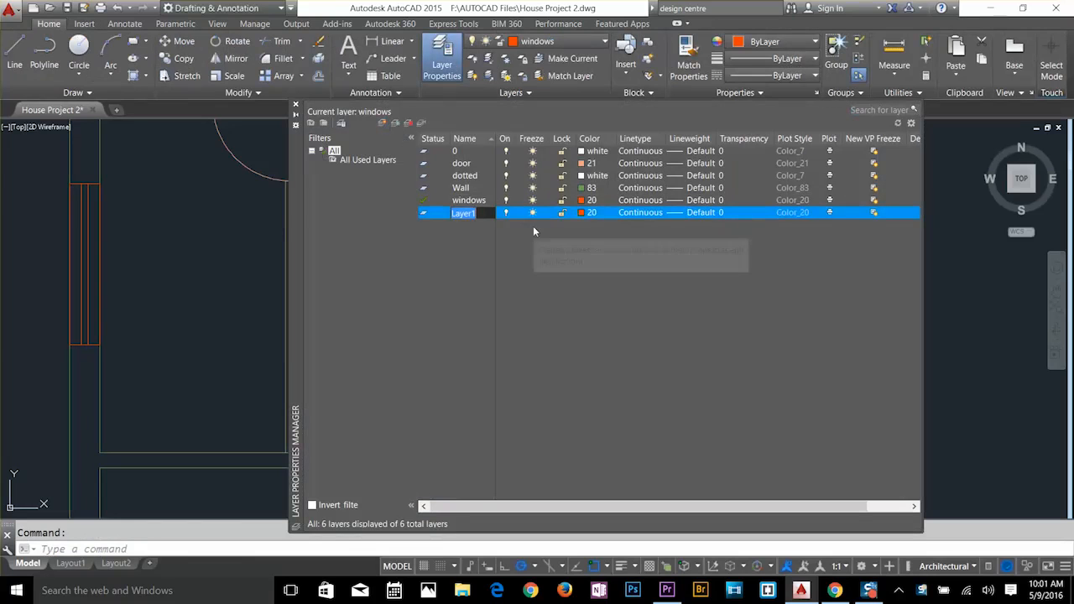
{"action": "type", "text": "star"}
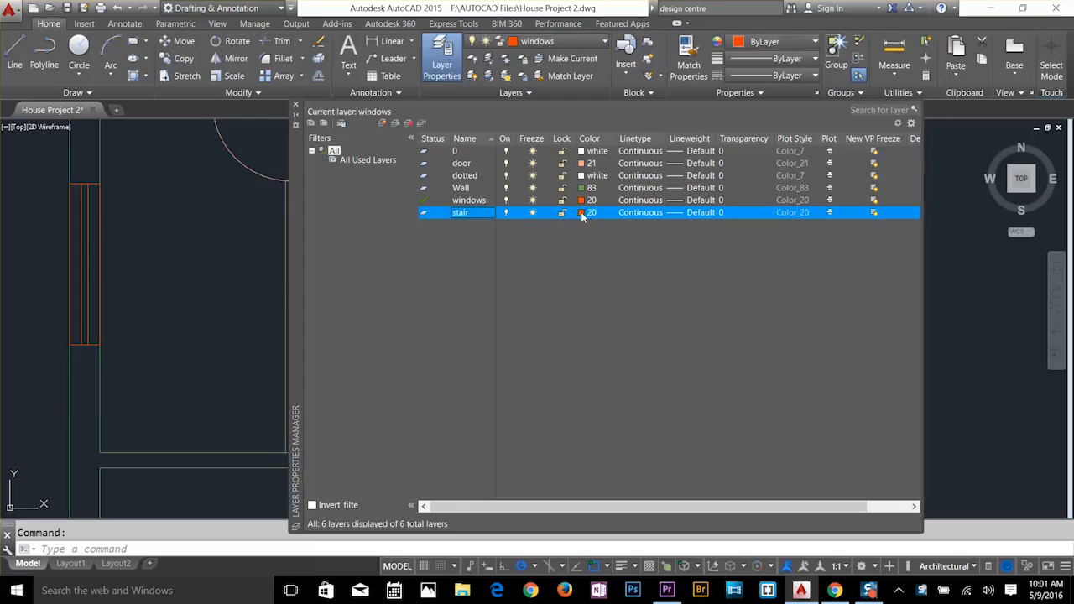
{"action": "left_click", "coordinate": [587, 213]}
{"action": "left_click", "coordinate": [258, 269]}
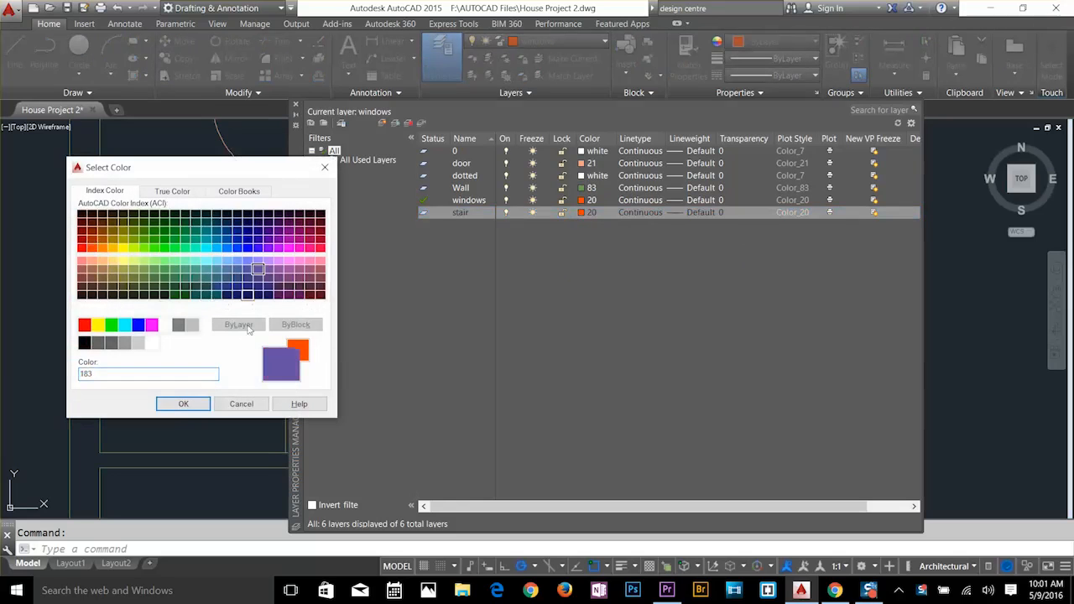
{"action": "left_click", "coordinate": [183, 403]}
{"action": "left_click", "coordinate": [296, 105]}
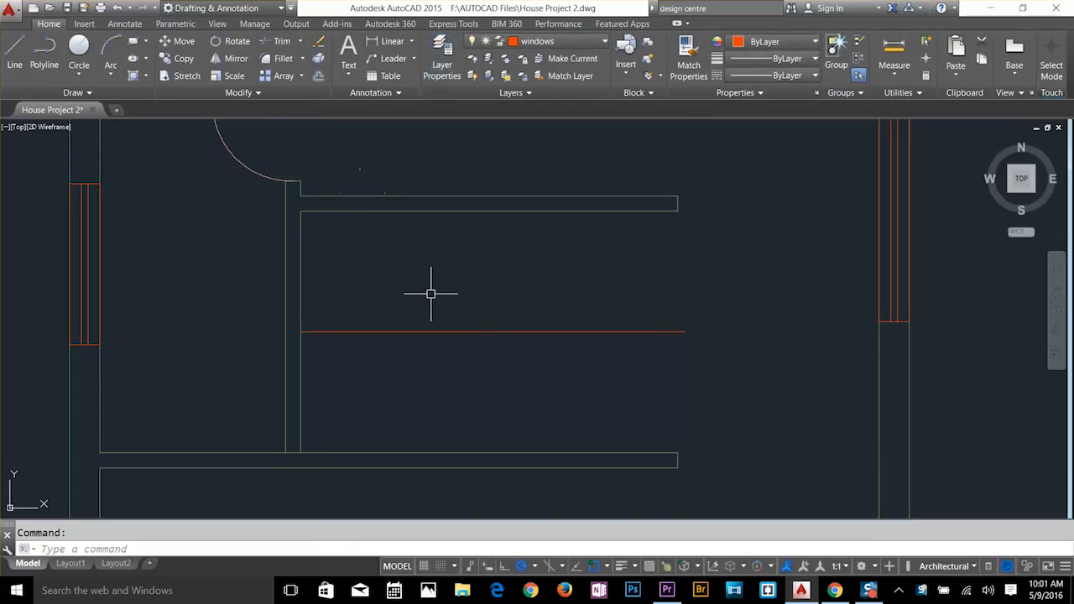
Put the horizontal line between the two open-ended walls on the stair layer and make stair the current layer.
{"action": "left_click", "coordinate": [511, 294]}
{"action": "left_click", "coordinate": [455, 403]}
{"action": "left_click", "coordinate": [554, 42]}
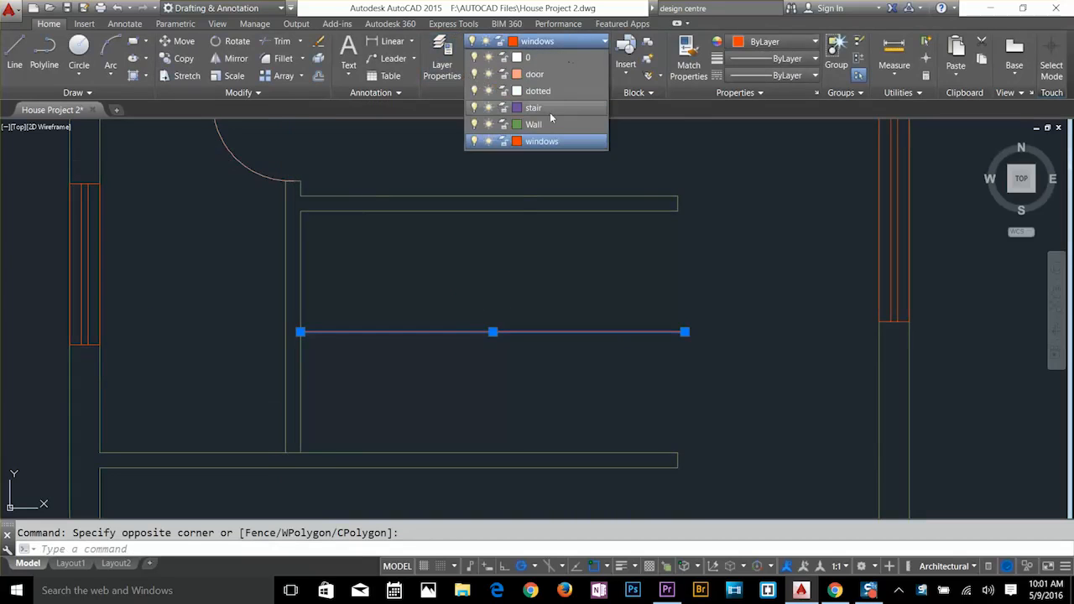
{"action": "left_click", "coordinate": [534, 107]}
{"action": "left_click", "coordinate": [541, 41]}
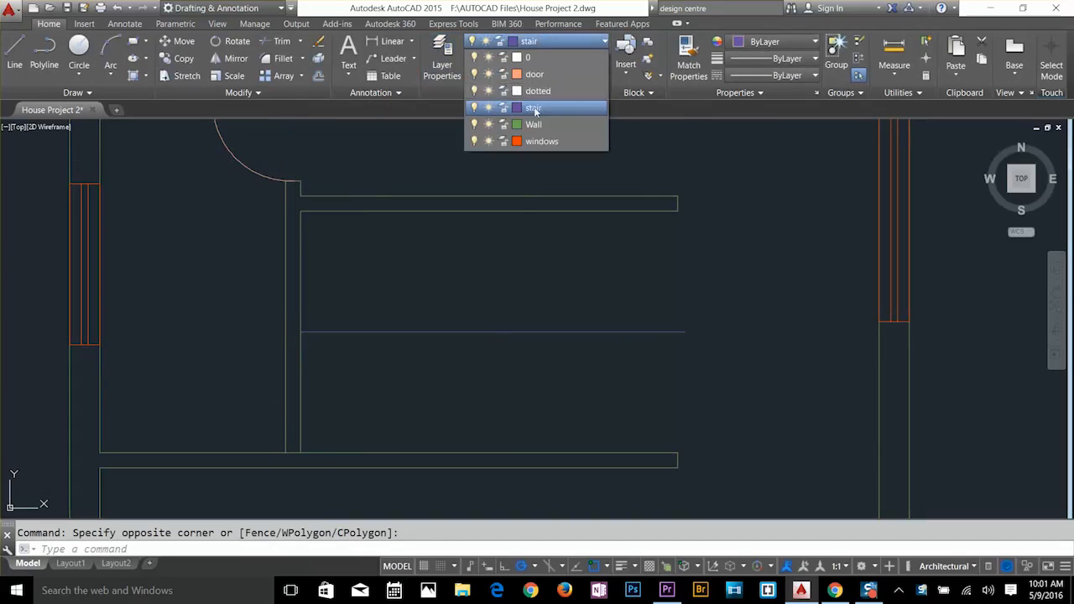
{"action": "left_click", "coordinate": [535, 110]}
{"action": "key", "text": "Escape"}
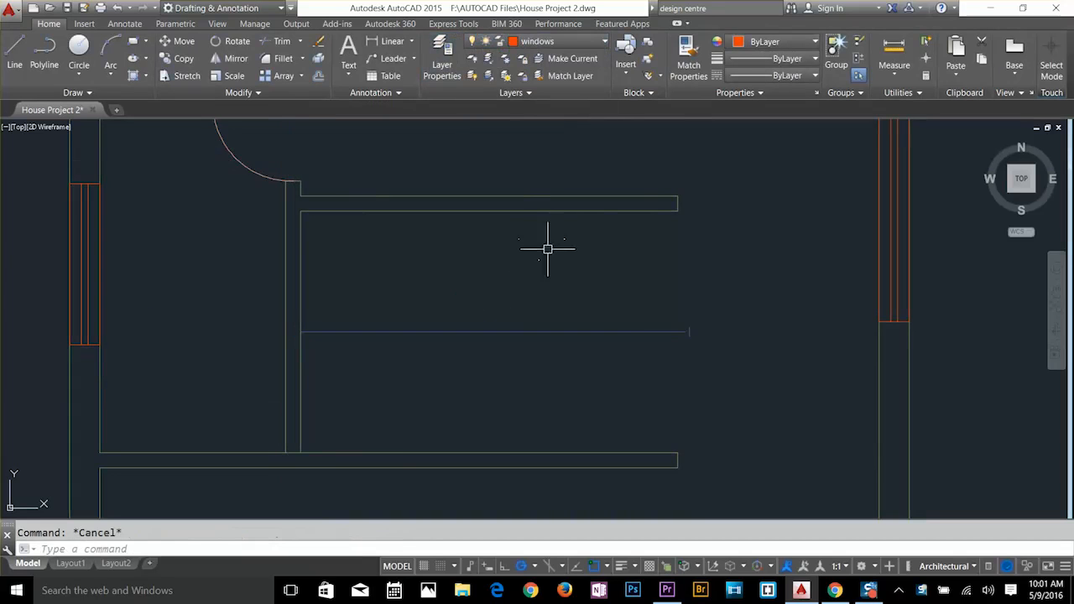
{"action": "left_click", "coordinate": [590, 43]}
{"action": "left_click", "coordinate": [536, 110]}
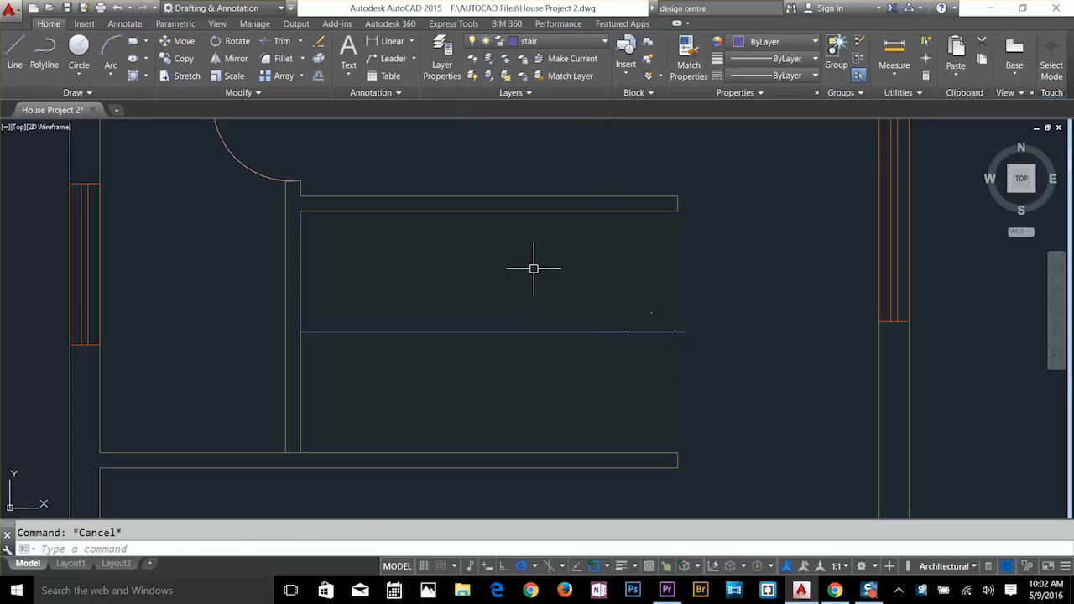
Draw a vertical line from the upper corner of the lower wall's free end up to the horizontal stair line.
{"action": "type", "text": "l"}
{"action": "key", "text": "Return"}
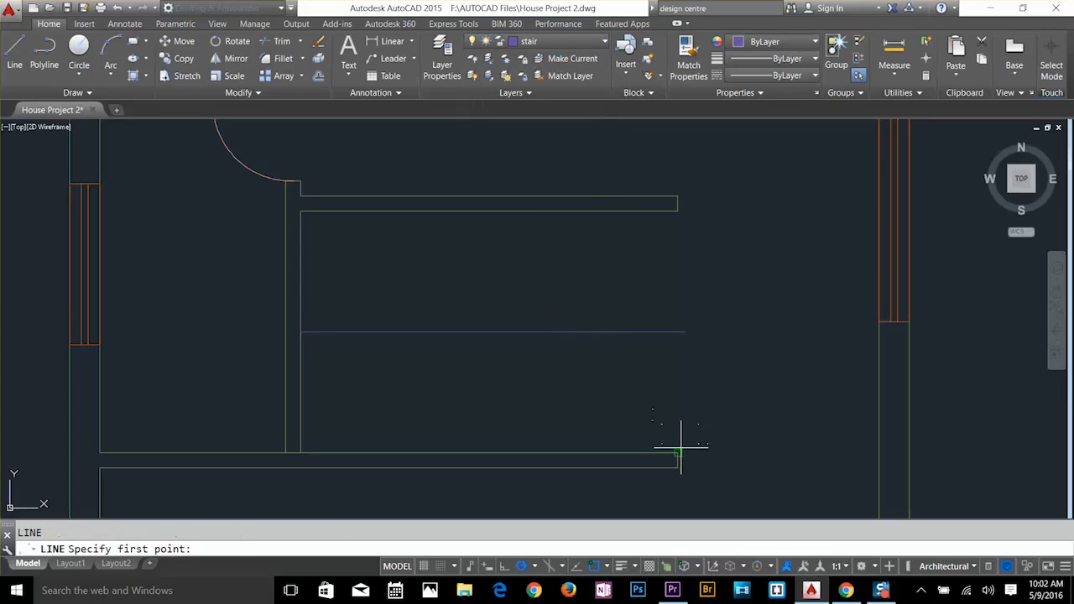
{"action": "left_click", "coordinate": [678, 451]}
{"action": "left_click", "coordinate": [679, 329]}
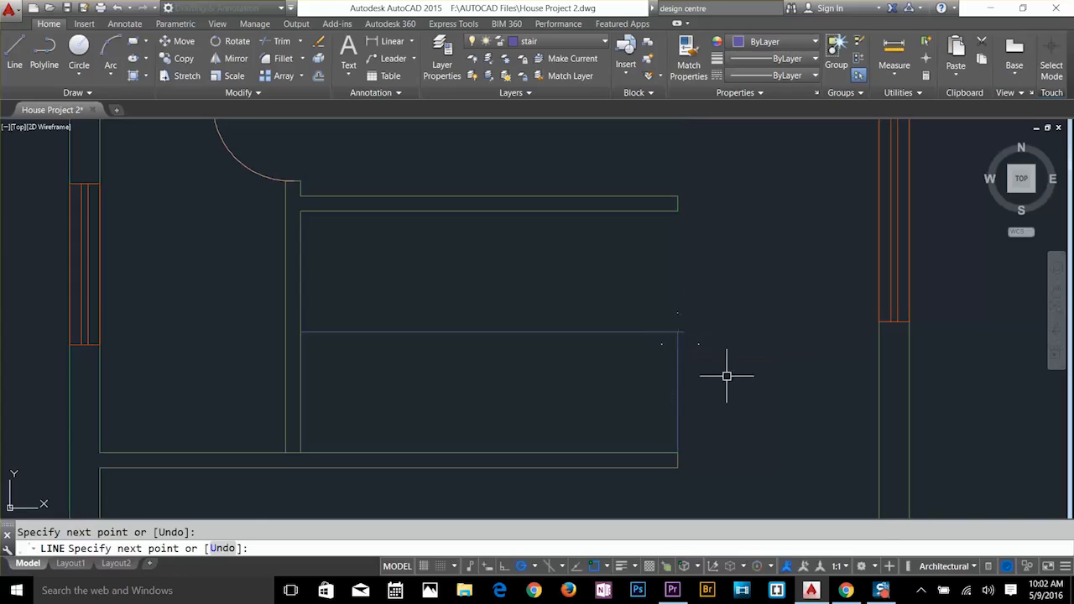
{"action": "key", "text": "Escape"}
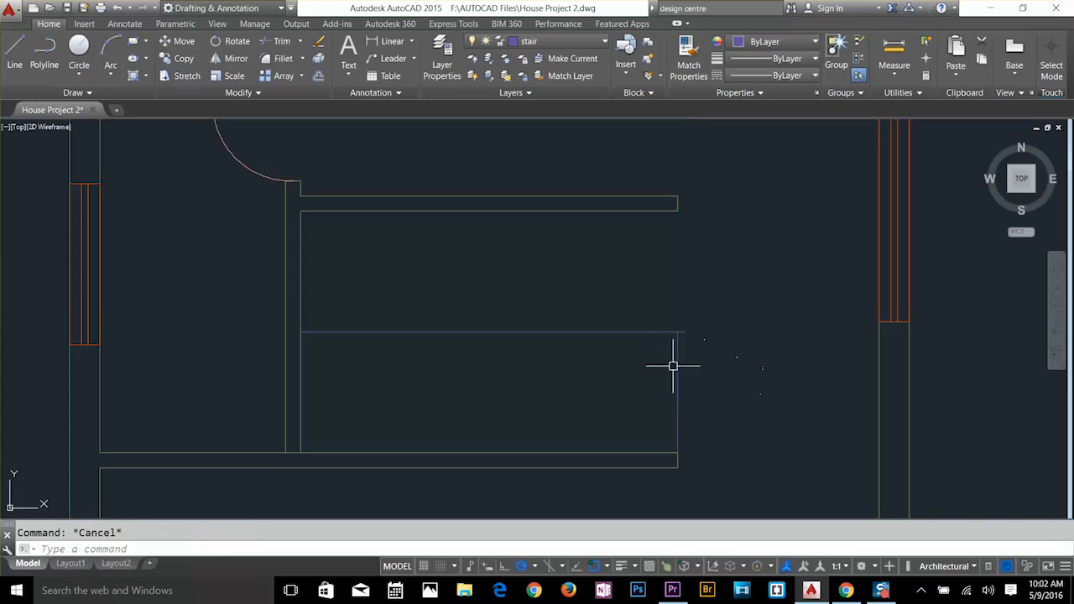
Create a rectangular array of the vertical tread line with 6 columns spaced 9 inches apart.
{"action": "left_click", "coordinate": [302, 77]}
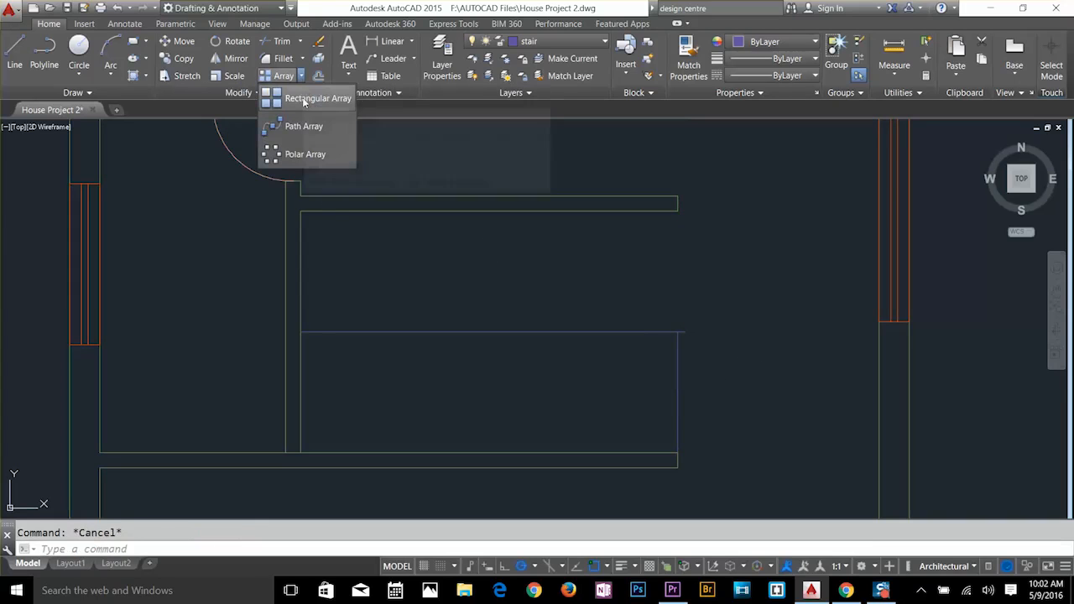
{"action": "left_click", "coordinate": [304, 99]}
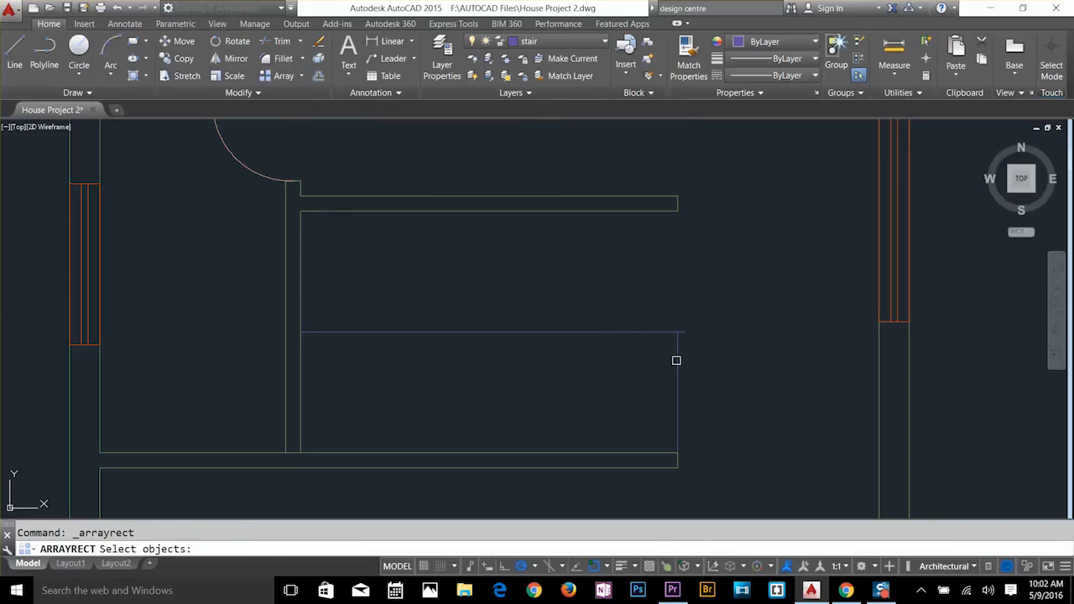
{"action": "left_click", "coordinate": [676, 360]}
{"action": "key", "text": "Return"}
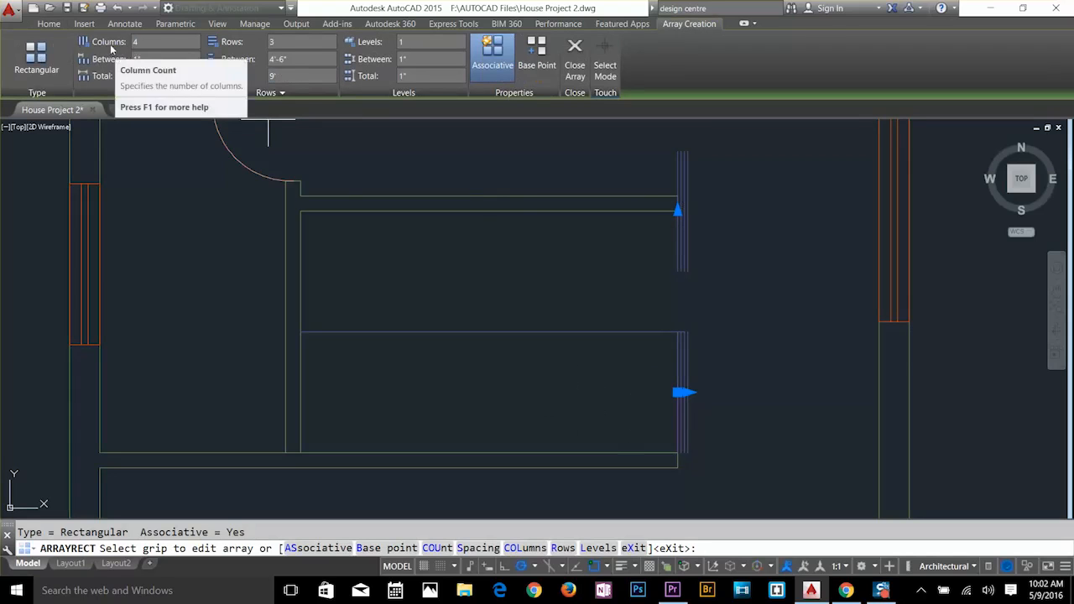
{"action": "left_click", "coordinate": [150, 42]}
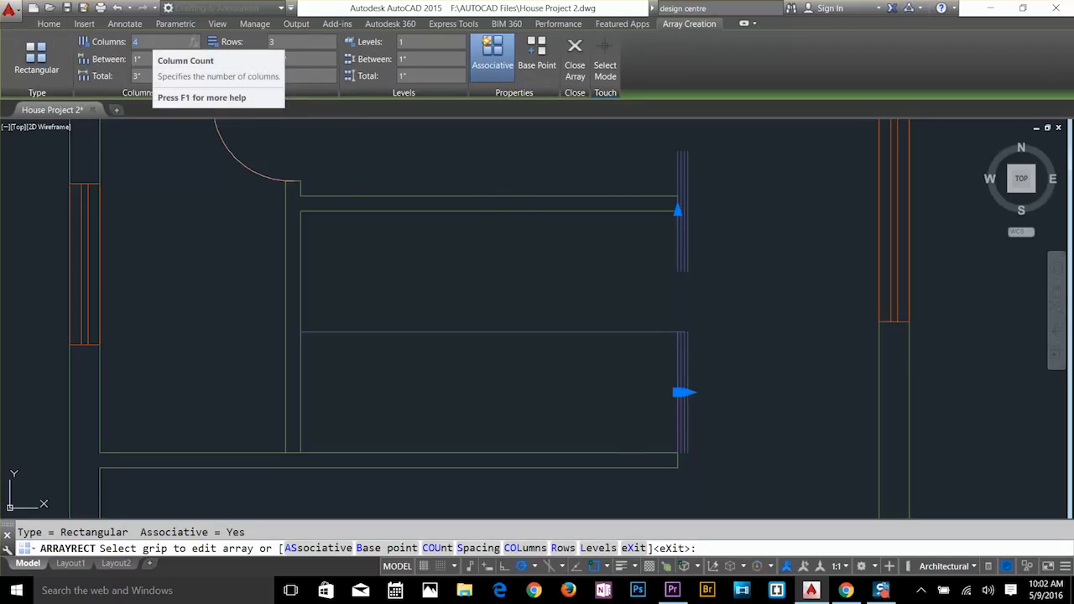
{"action": "key", "text": "Return"}
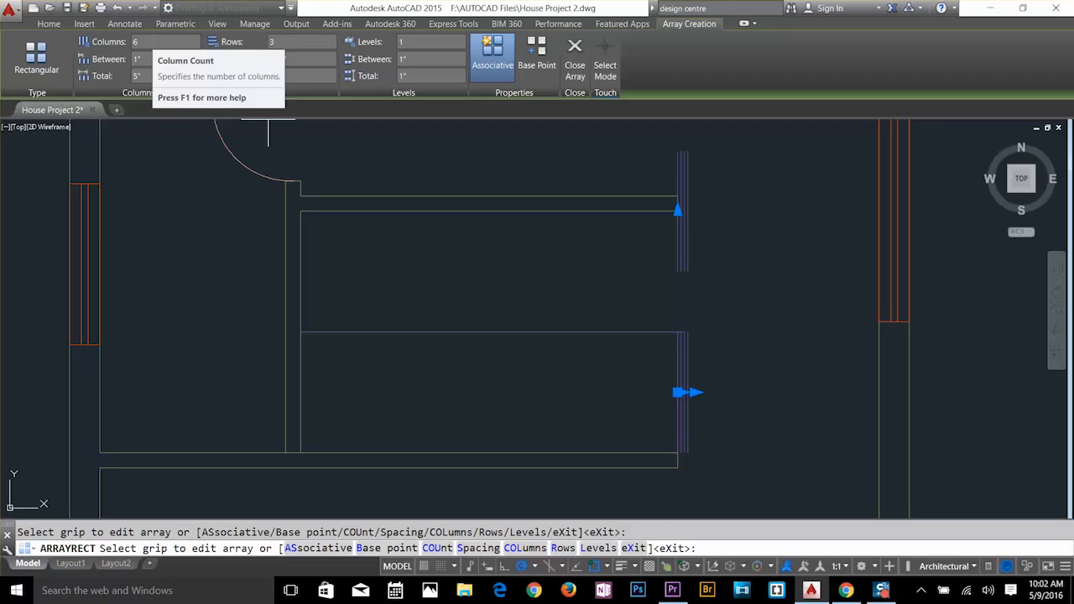
{"action": "left_click_drag", "start_coordinate": [152, 62], "coordinate": [123, 66]}
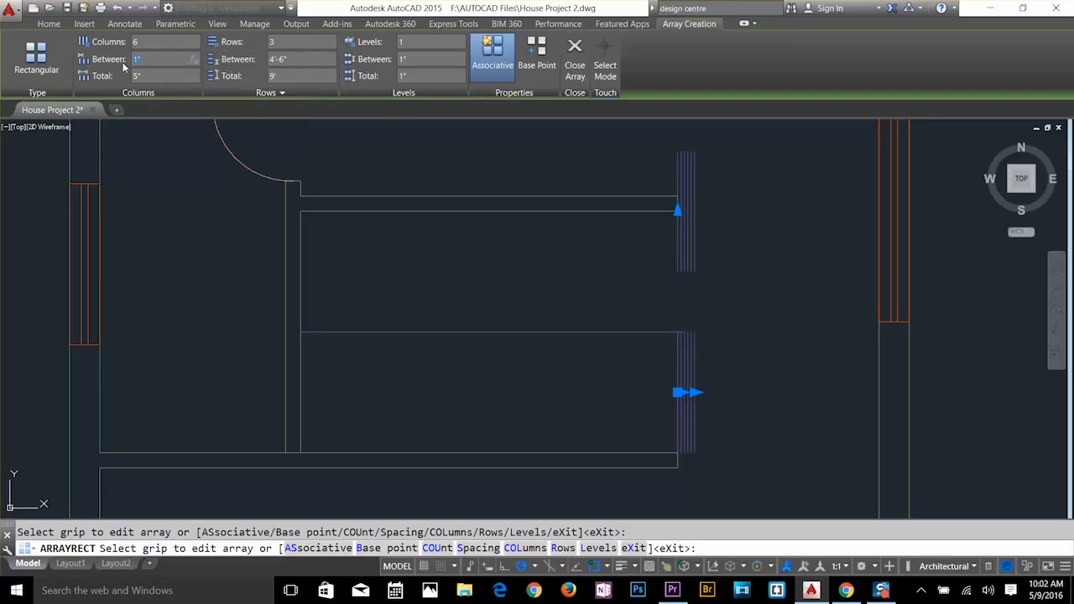
{"action": "type", "text": "9"}
{"action": "key", "text": "Return"}
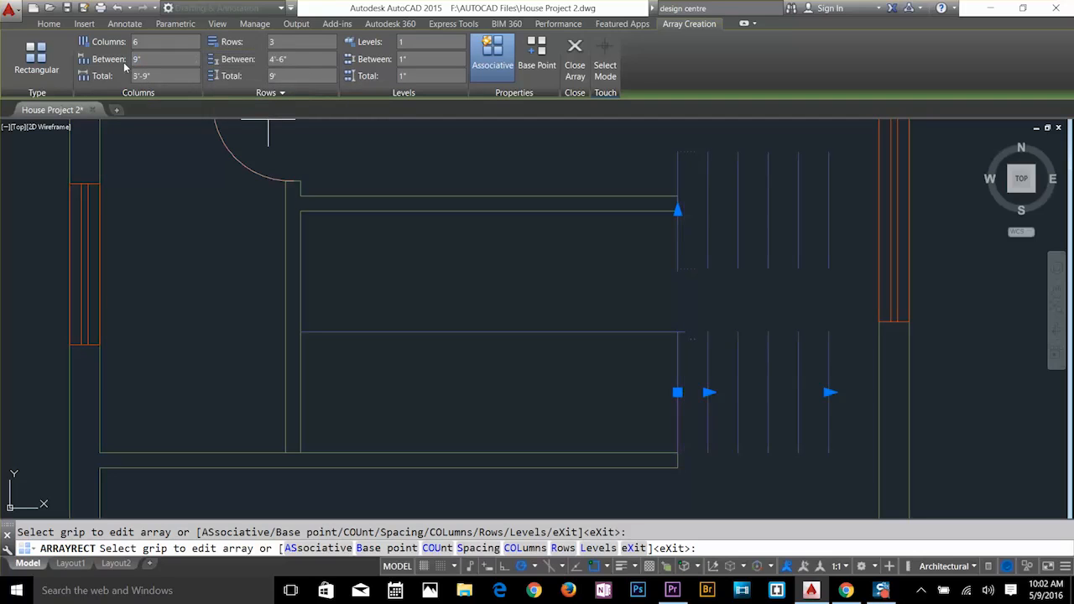
Stretch the tread array's column count in the opposite direction, toward the partition wall, to make 10 columns.
{"action": "left_click", "coordinate": [828, 392]}
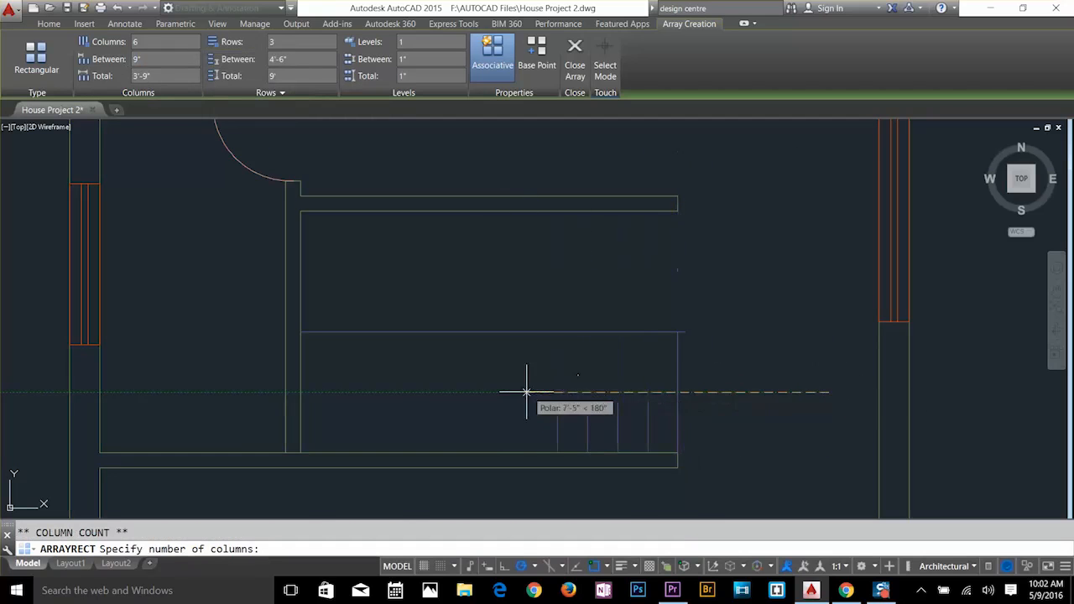
{"action": "left_click", "coordinate": [386, 392]}
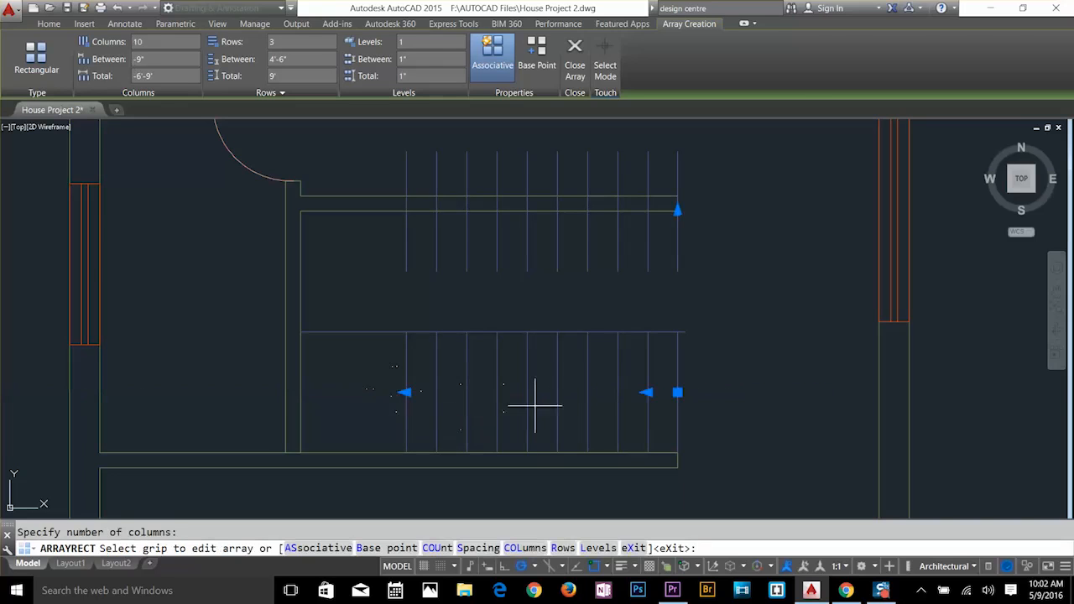
{"action": "key", "text": "Escape"}
Reduce the tread array to 1 row.
{"action": "left_click", "coordinate": [628, 252]}
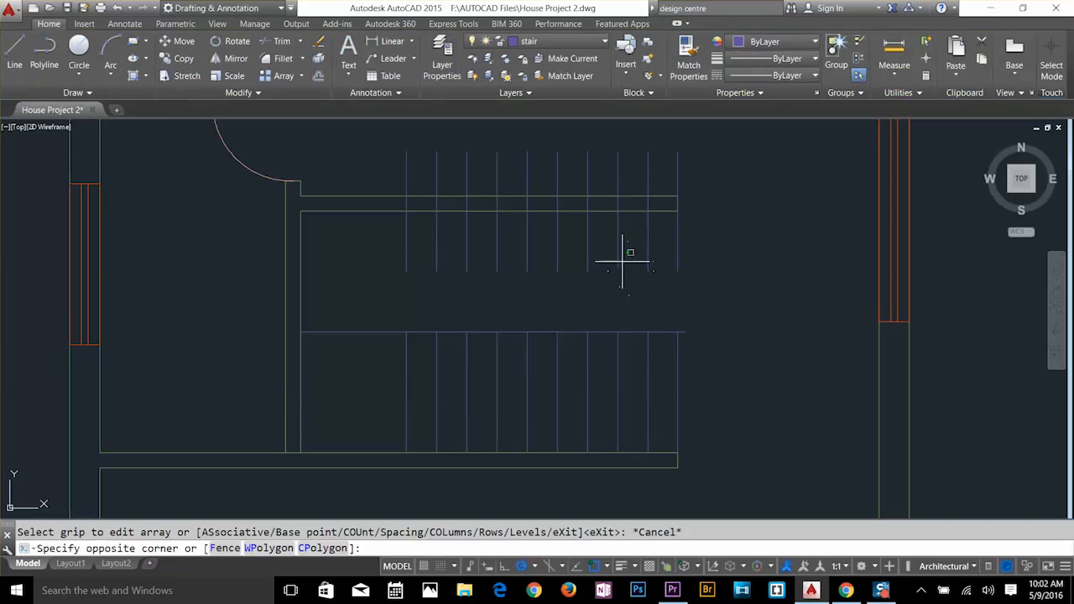
{"action": "left_click", "coordinate": [610, 265]}
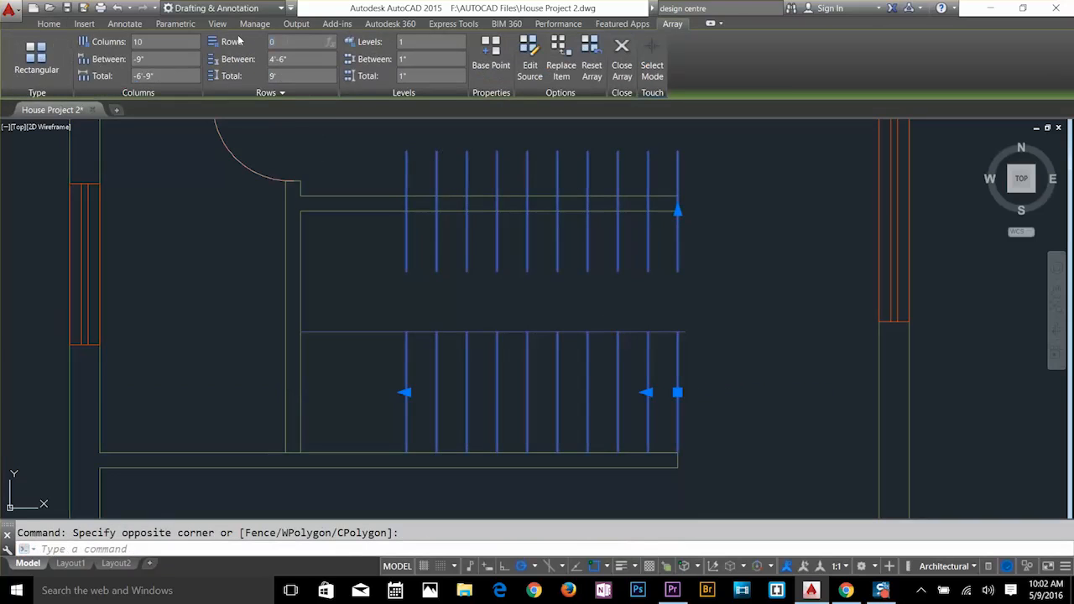
{"action": "type", "text": "1"}
{"action": "key", "text": "Return"}
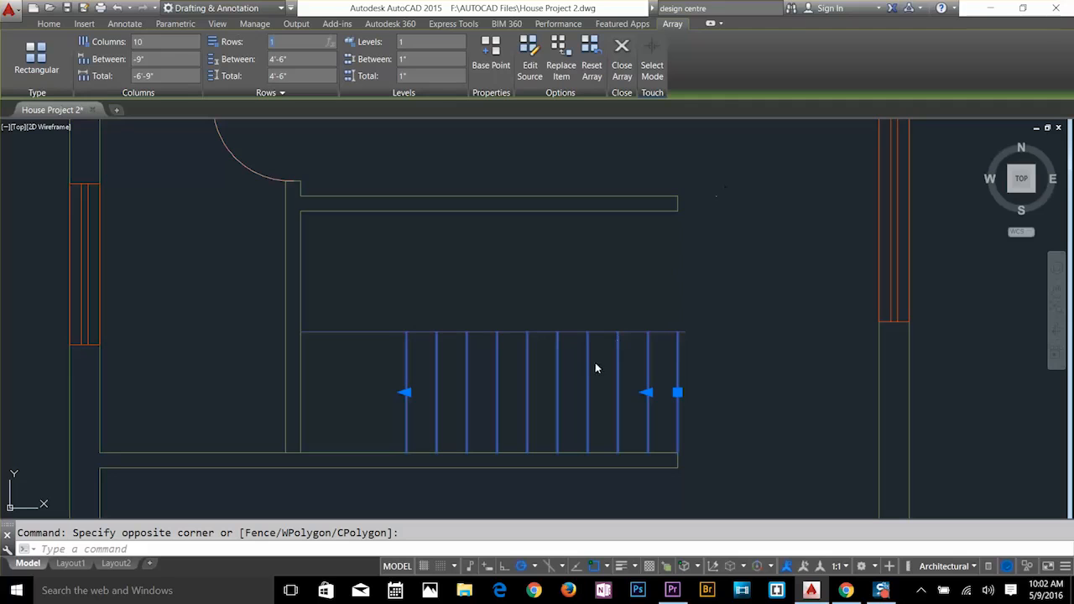
{"action": "key", "text": "Escape"}
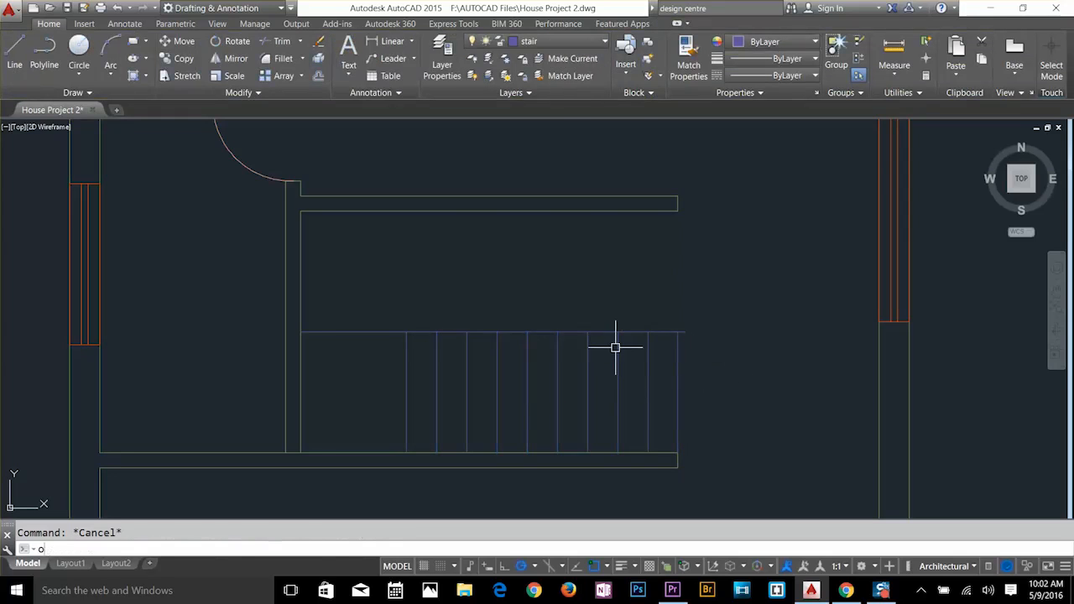
Offset the horizontal stair line 1 1/2 inches to both sides and delete the original middle line.
{"action": "type", "text": "o"}
{"action": "key", "text": "Return"}
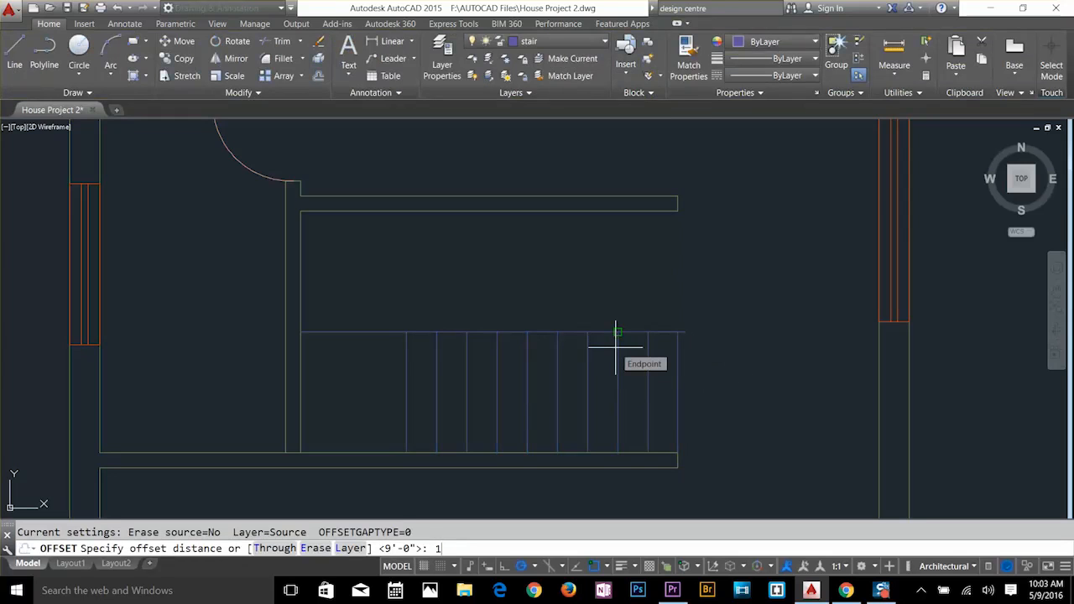
{"action": "key", "text": "Return"}
{"action": "left_click", "coordinate": [587, 342]}
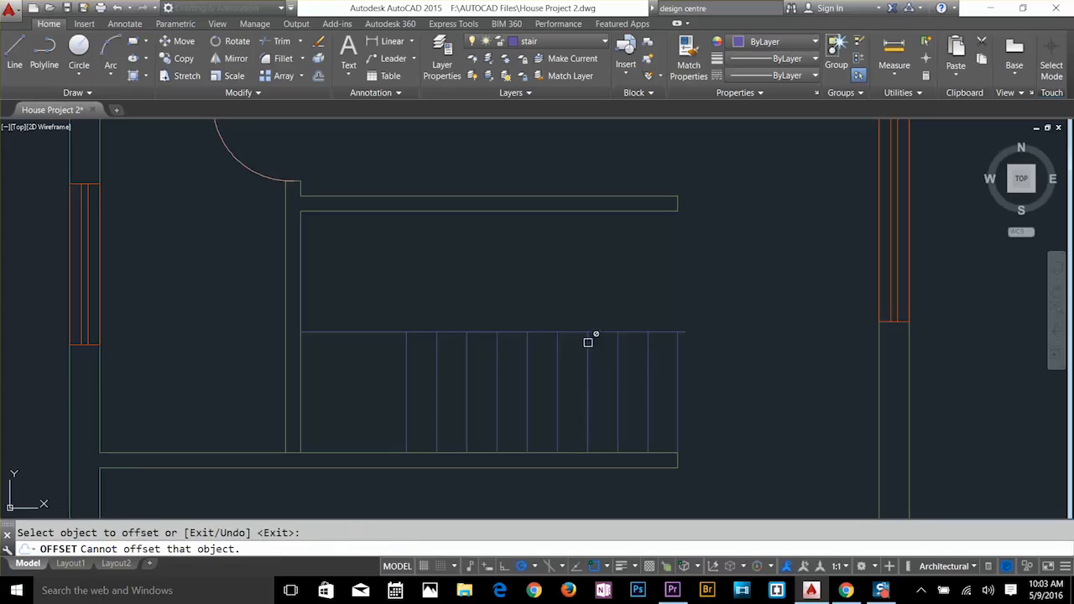
{"action": "left_click", "coordinate": [601, 335]}
{"action": "scroll", "coordinate": [599, 334], "scroll_direction": "up", "scroll_amount": 4}
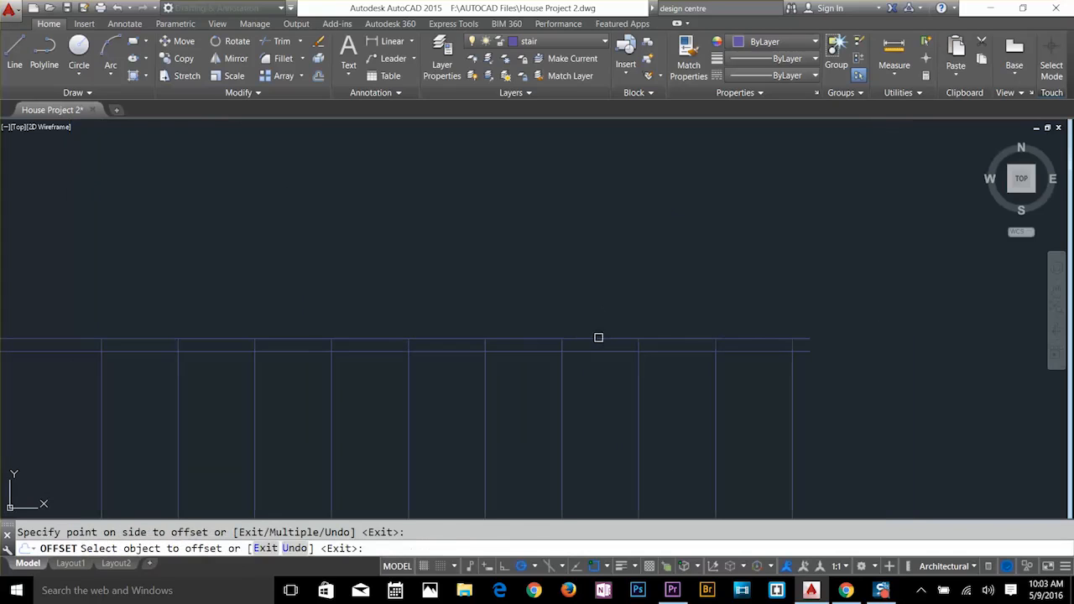
{"action": "left_click", "coordinate": [606, 271]}
{"action": "key", "text": "Escape"}
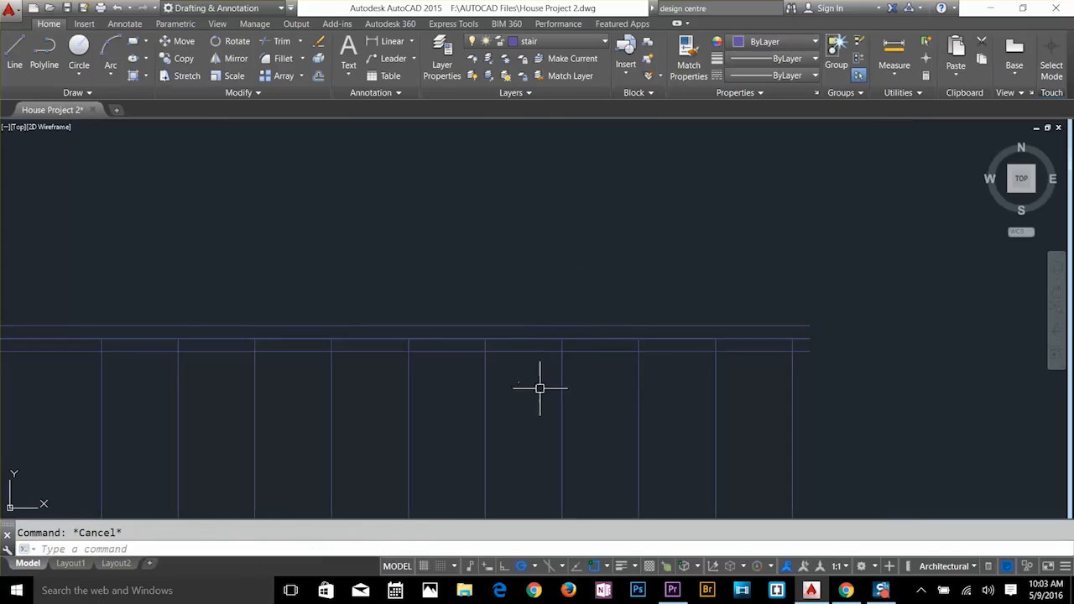
{"action": "left_click", "coordinate": [535, 339]}
{"action": "key", "text": "Delete"}
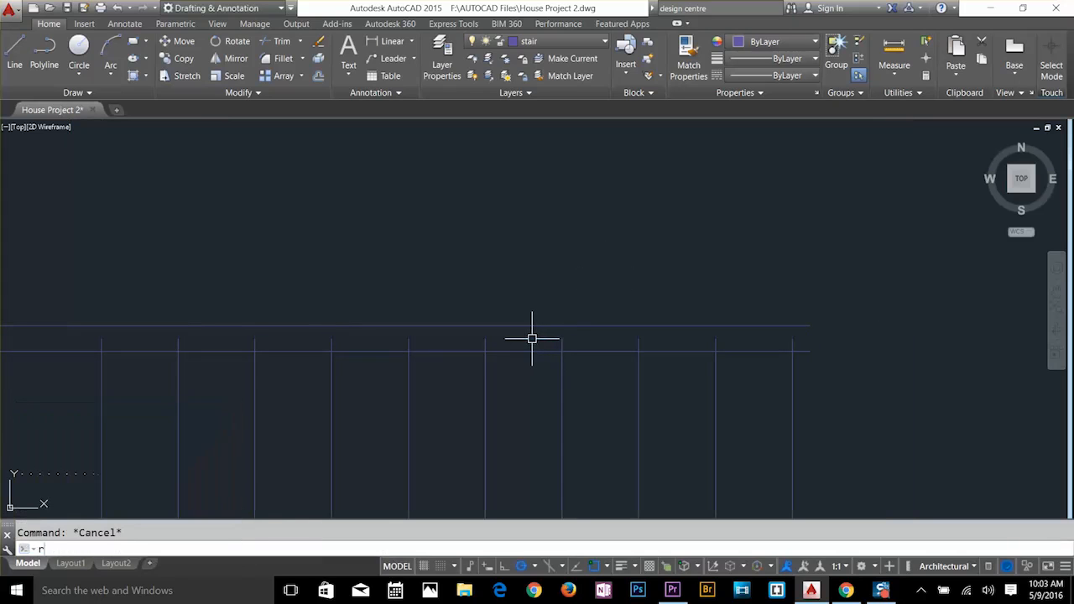
{"action": "key", "text": "Return"}
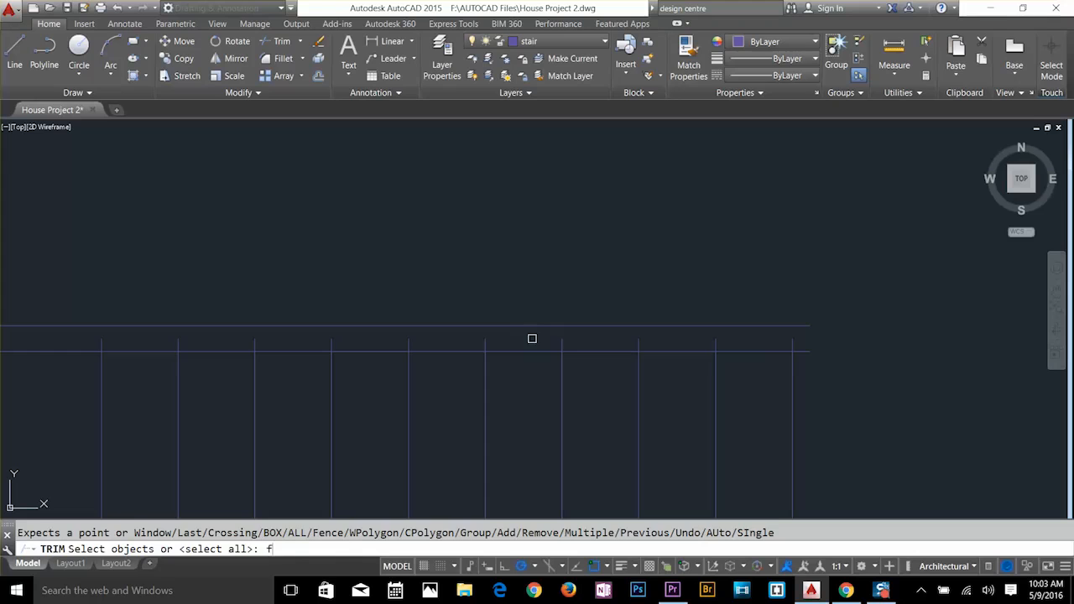
{"action": "type", "text": "f"}
{"action": "key", "text": "Return"}
{"action": "left_click", "coordinate": [806, 349]}
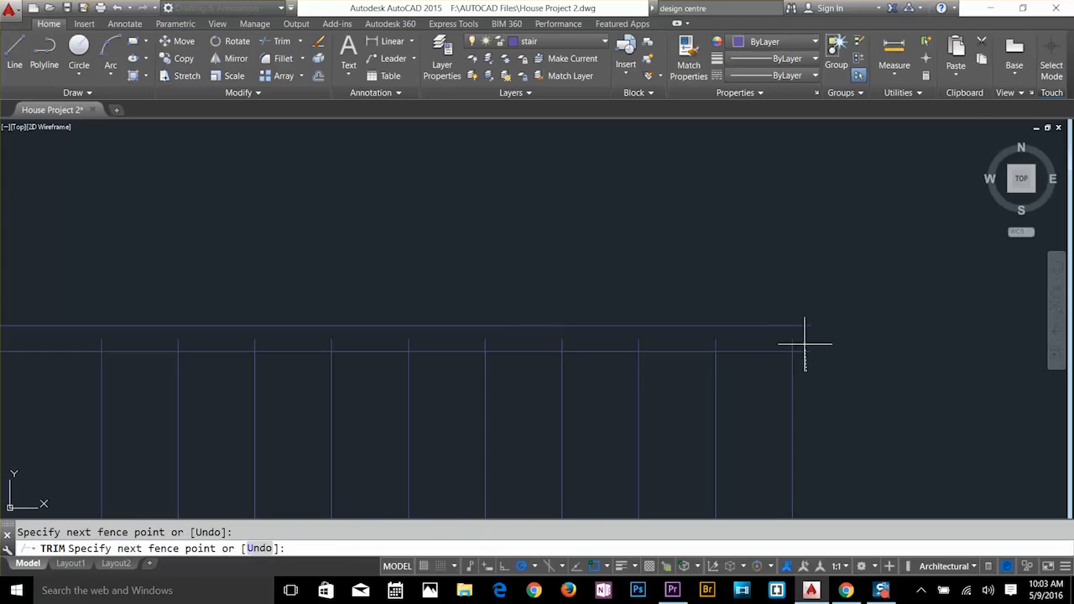
{"action": "scroll", "coordinate": [381, 340], "scroll_direction": "down", "scroll_amount": 1}
{"action": "middle_click_drag", "start_coordinate": [381, 341], "coordinate": [720, 314]}
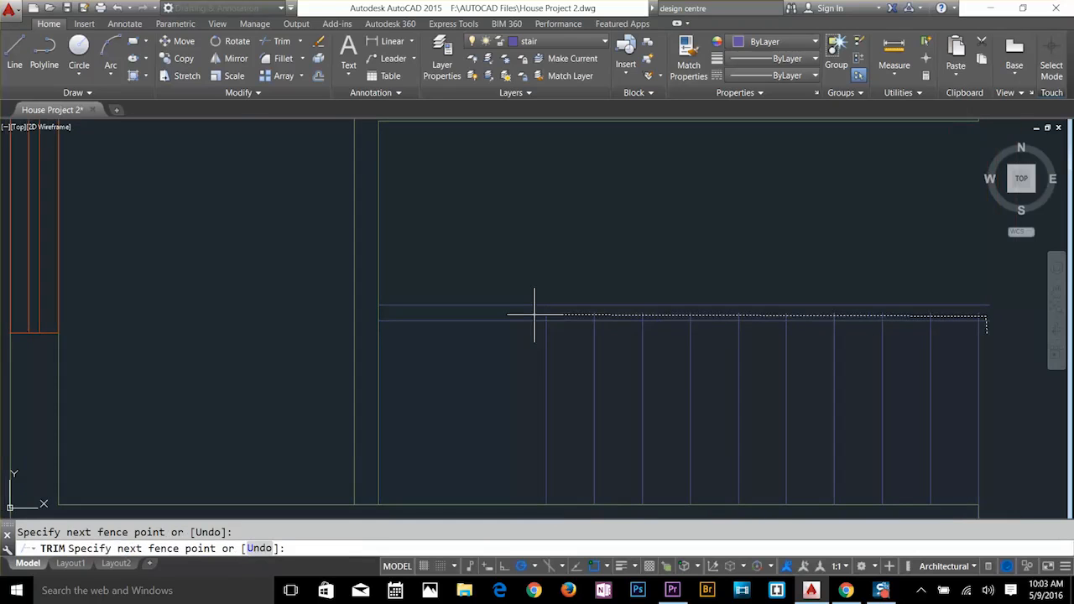
{"action": "key", "text": "Escape"}
Offset the partition wall's stair-side line 2' toward the treads.
{"action": "middle_click_drag", "start_coordinate": [533, 315], "coordinate": [411, 260]}
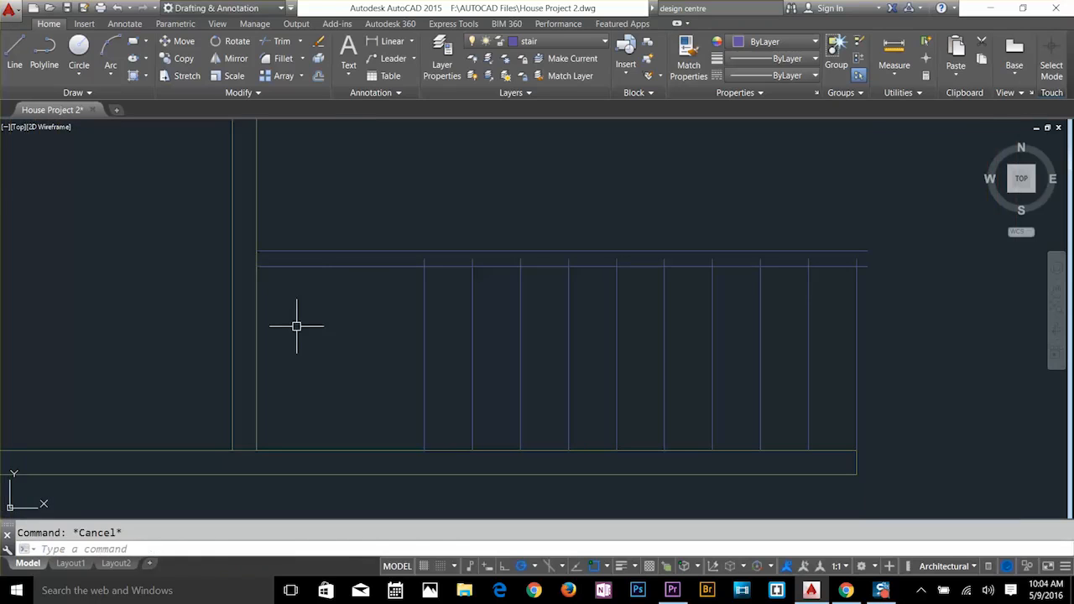
{"action": "type", "text": "o"}
{"action": "key", "text": "Return"}
{"action": "type", "text": "2'"}
{"action": "key", "text": "Return"}
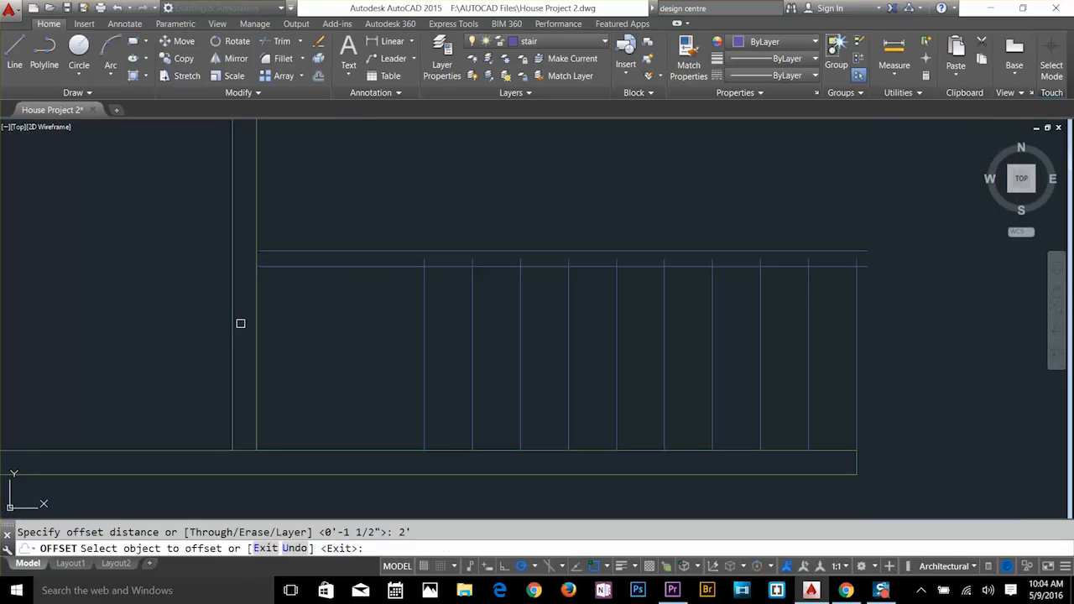
{"action": "left_click", "coordinate": [256, 323]}
{"action": "left_click", "coordinate": [314, 329]}
{"action": "key", "text": "Escape"}
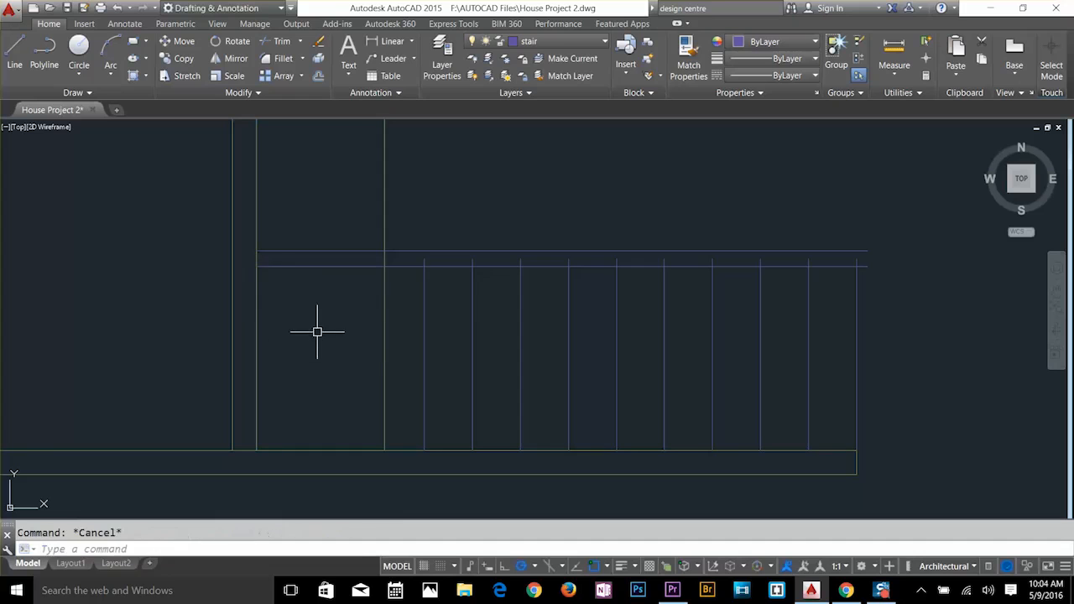
Move the tread array by its base point horizontally onto the line offset from the partition wall.
{"action": "left_click", "coordinate": [423, 363]}
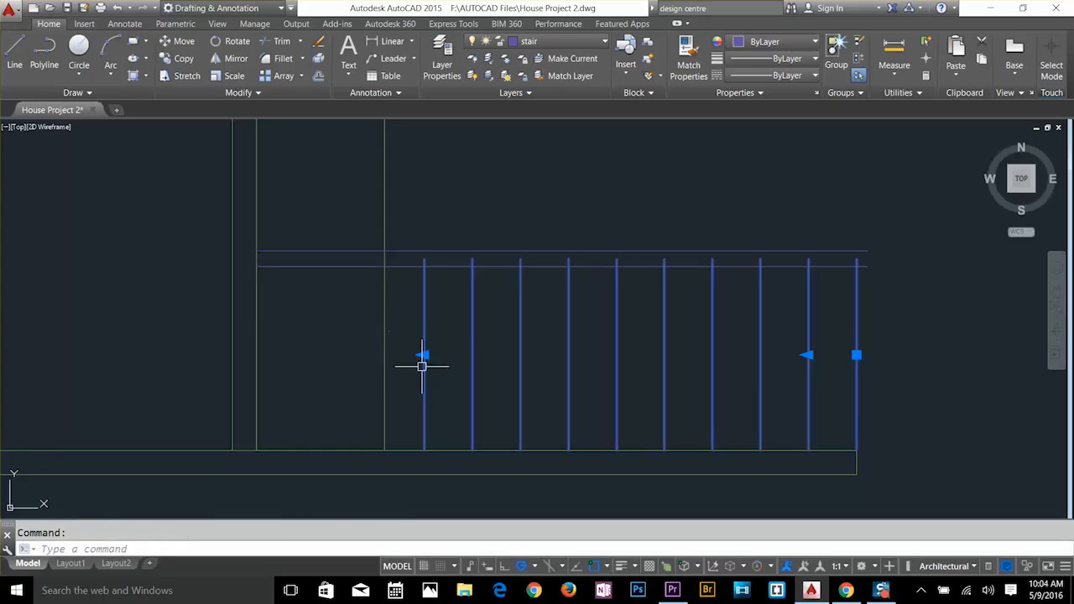
{"action": "left_click", "coordinate": [856, 355]}
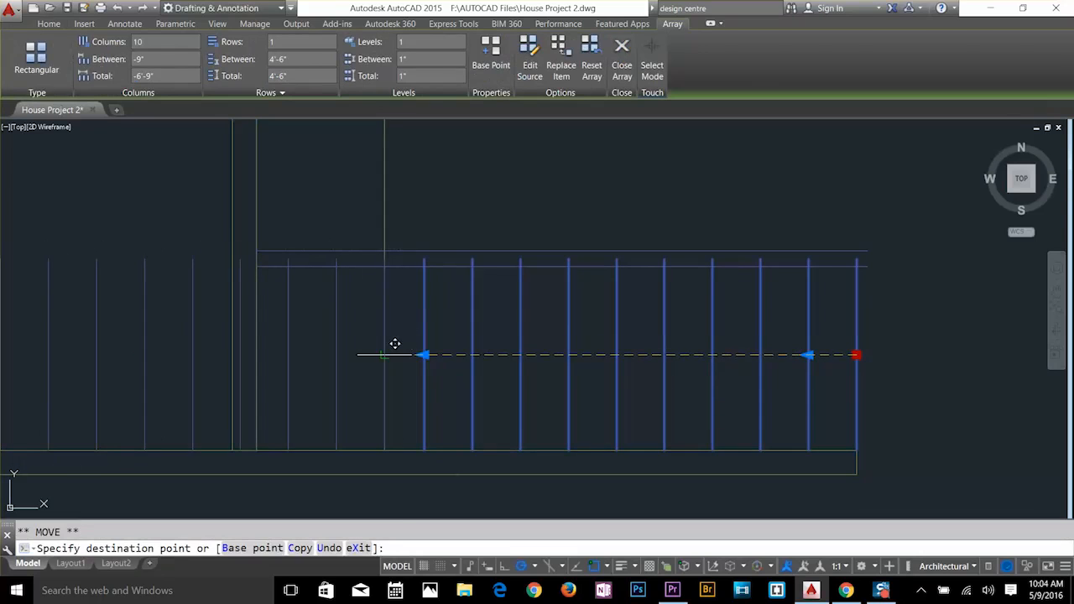
{"action": "left_click", "coordinate": [386, 355]}
{"action": "key", "text": "Escape"}
Flip the tread array to the other side of its base line, keeping 10 columns running toward the open wall ends.
{"action": "middle_click_drag", "start_coordinate": [488, 386], "coordinate": [794, 321]}
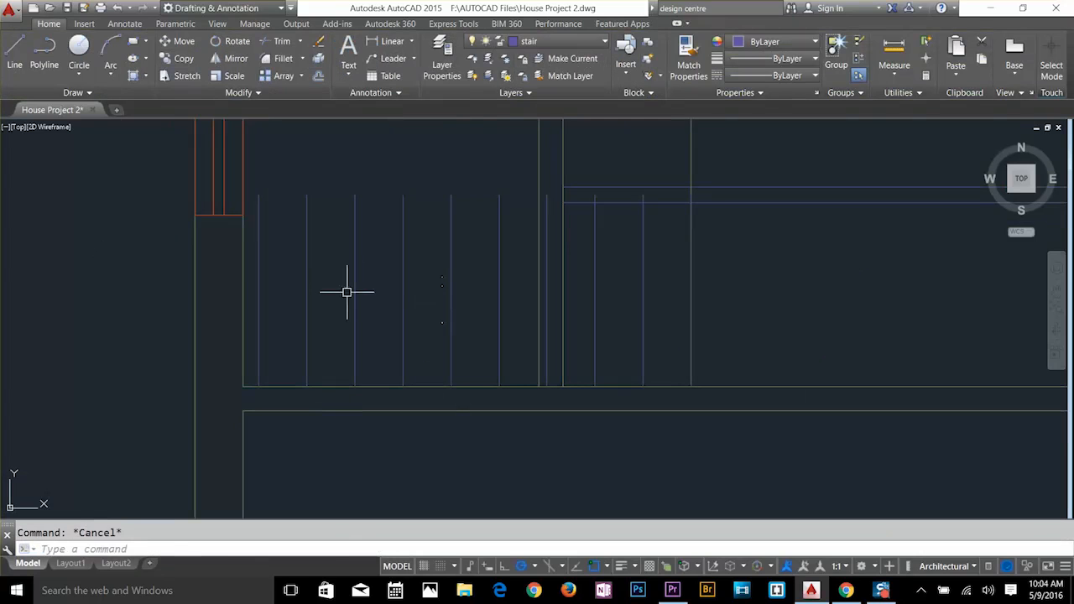
{"action": "left_click", "coordinate": [351, 294]}
{"action": "left_click", "coordinate": [319, 303]}
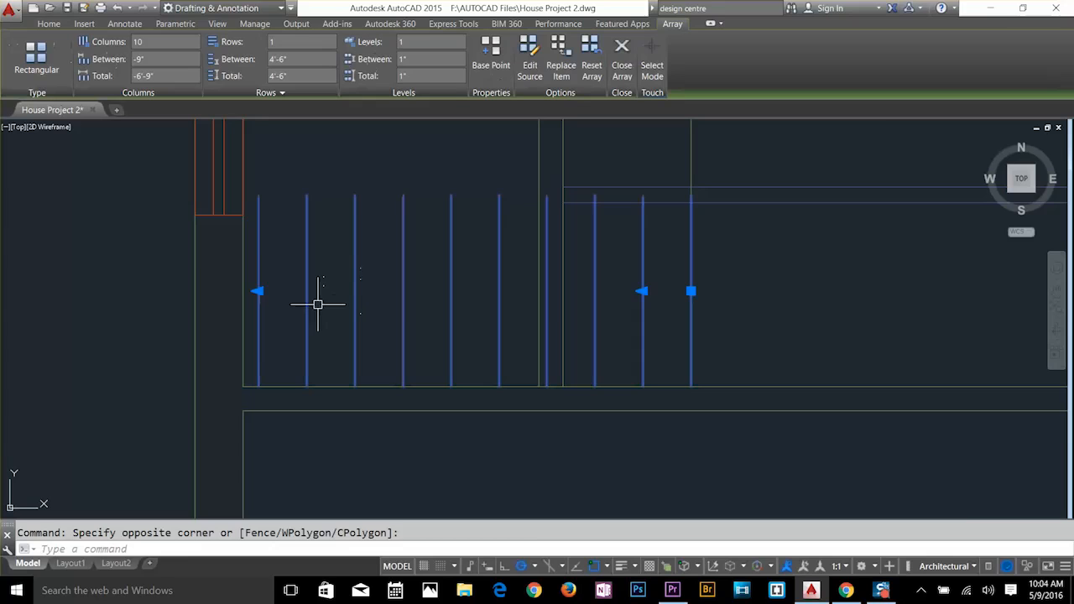
{"action": "left_click", "coordinate": [259, 291]}
{"action": "scroll", "coordinate": [427, 311], "scroll_direction": "down", "scroll_amount": 4}
{"action": "middle_click_drag", "start_coordinate": [556, 299], "coordinate": [422, 311]}
{"action": "scroll", "coordinate": [512, 312], "scroll_direction": "up", "scroll_amount": 6}
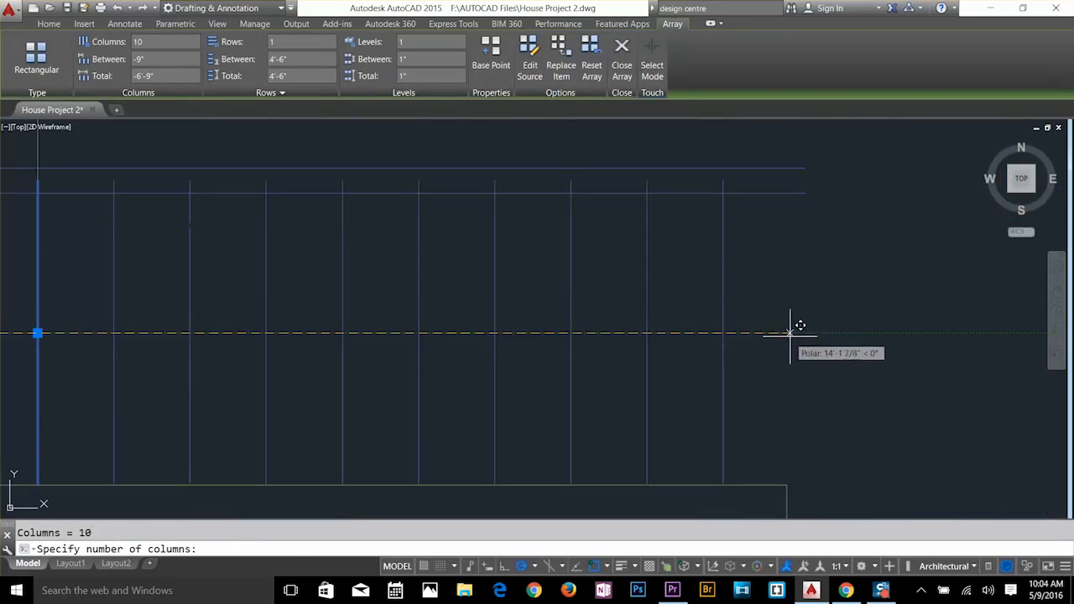
{"action": "scroll", "coordinate": [808, 334], "scroll_direction": "down", "scroll_amount": 4}
{"action": "key", "text": "Escape"}
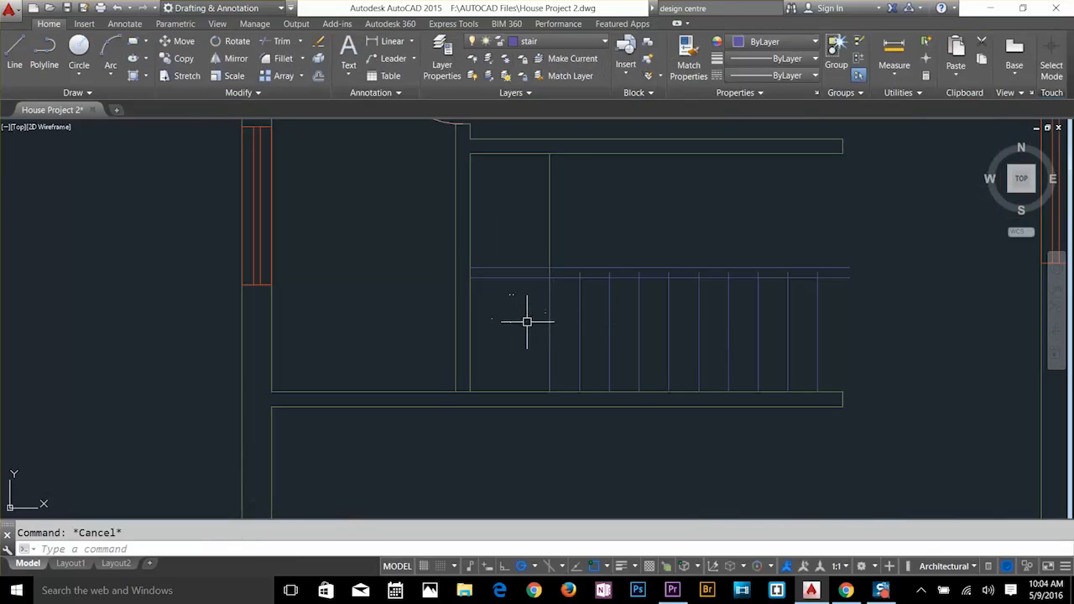
Delete the vertical guide line that was offset from the partition wall.
{"action": "middle_click_drag", "start_coordinate": [601, 321], "coordinate": [496, 328]}
{"action": "left_click", "coordinate": [501, 255]}
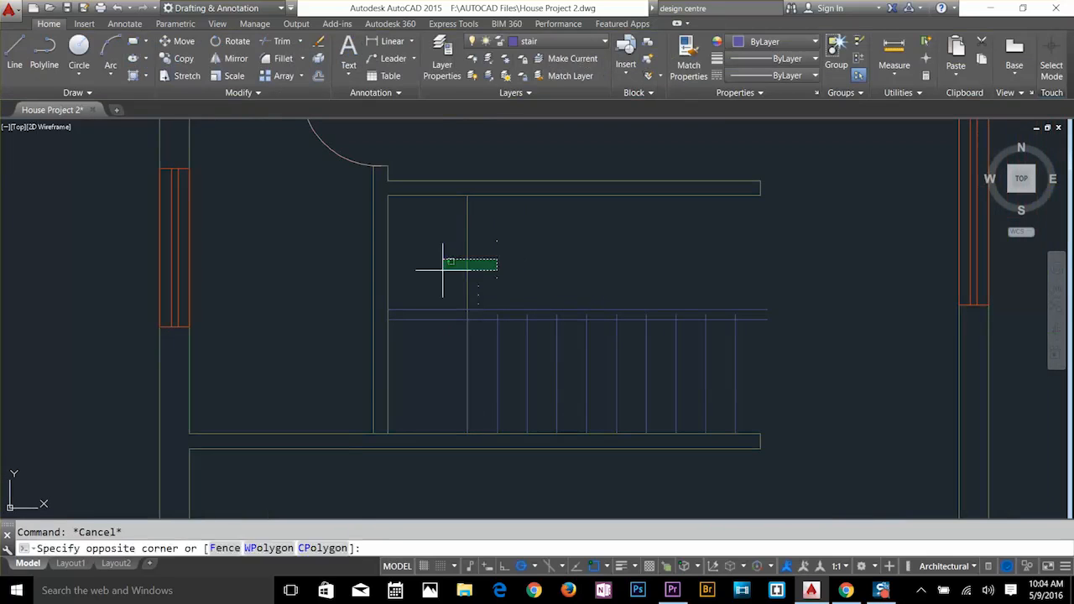
{"action": "left_click", "coordinate": [440, 271]}
{"action": "key", "text": "Delete"}
{"action": "key", "text": "Escape"}
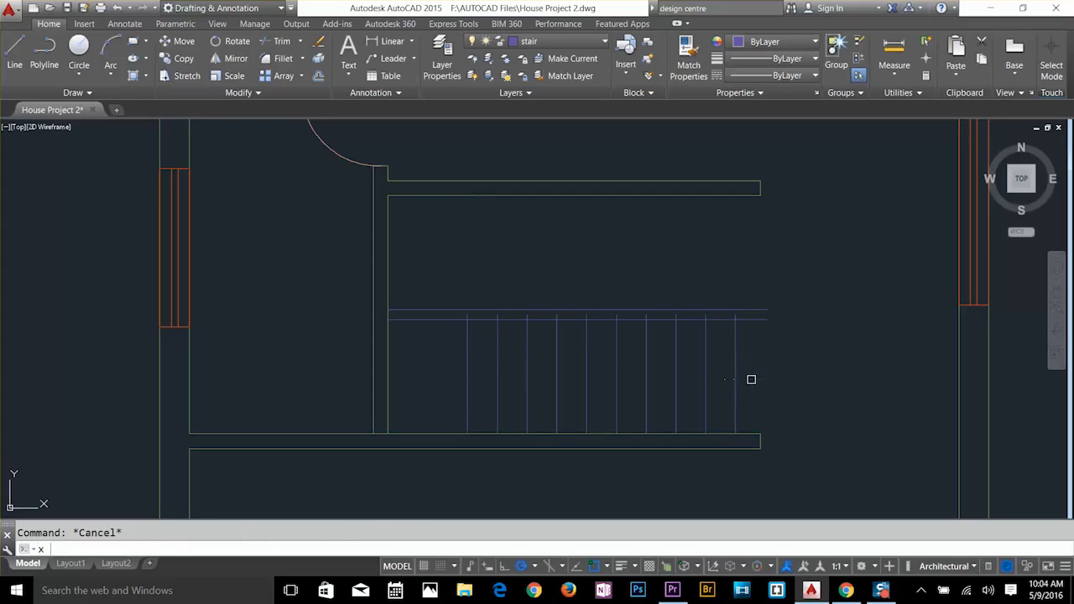
Explode the tread array into separate lines.
{"action": "type", "text": "x"}
{"action": "key", "text": "Return"}
{"action": "left_click", "coordinate": [736, 378]}
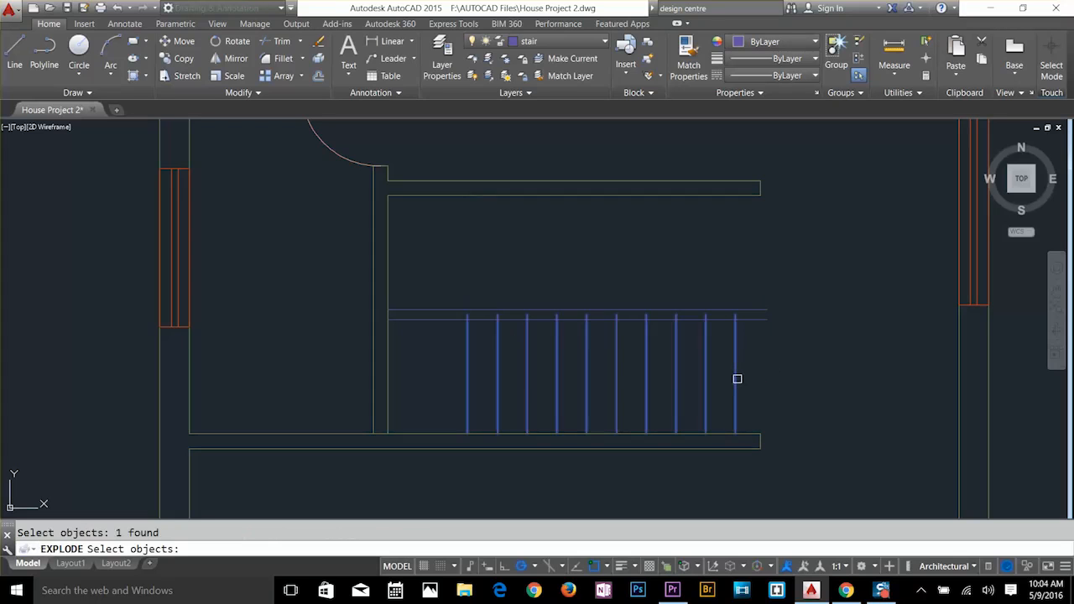
{"action": "key", "text": "Return"}
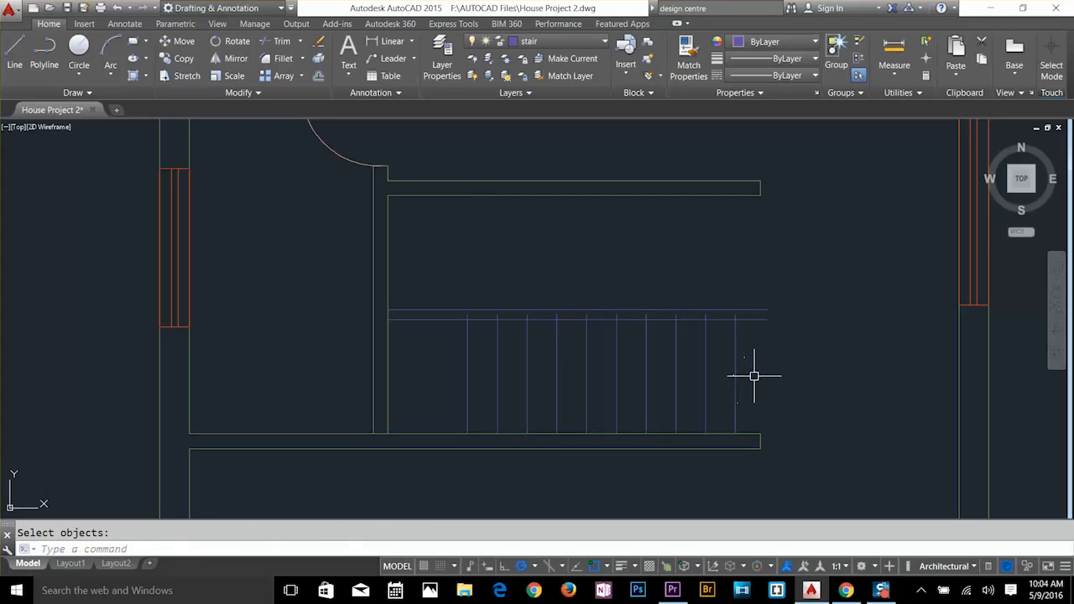
{"action": "left_click", "coordinate": [735, 376]}
{"action": "key", "text": "Escape"}
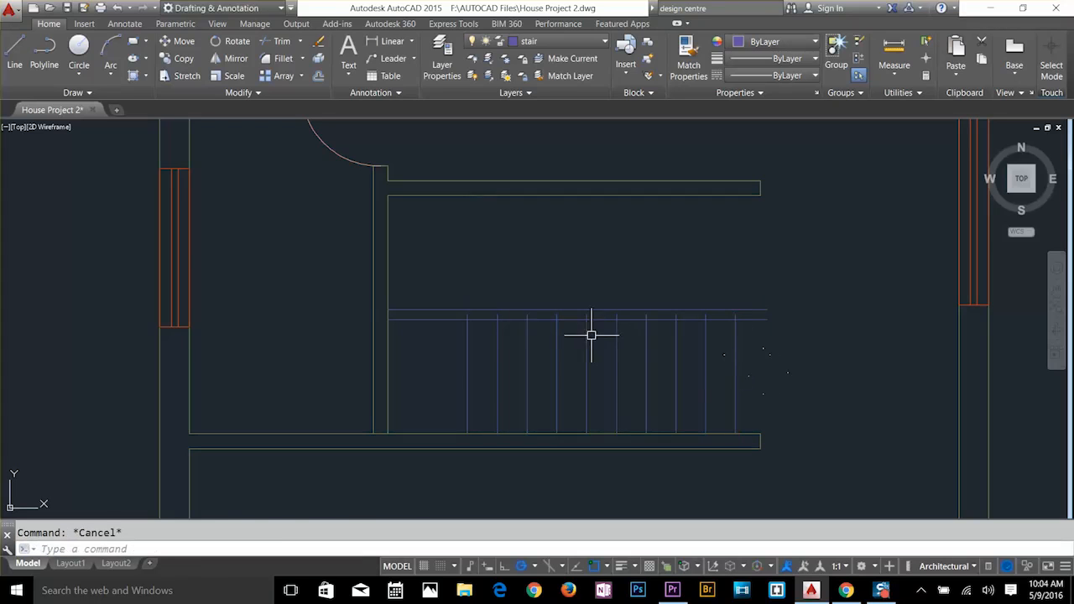
Trim the upper ends of all treads back to the lower divider line using a fence selection.
{"action": "type", "text": "tr"}
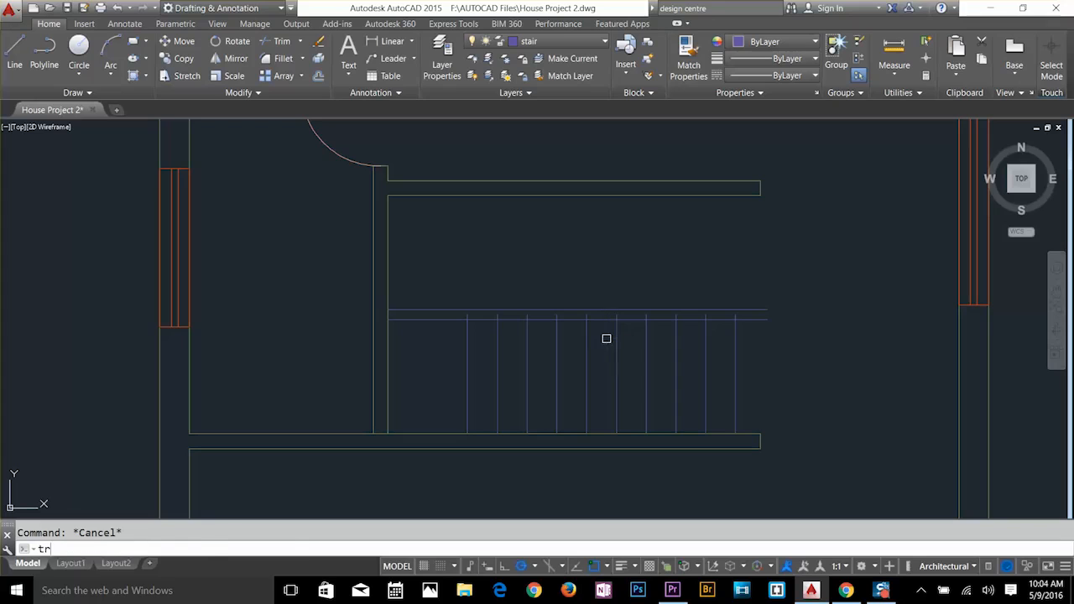
{"action": "key", "text": "Return"}
{"action": "key", "text": "Return"}
{"action": "type", "text": "f"}
{"action": "key", "text": "Return"}
{"action": "scroll", "coordinate": [504, 322], "scroll_direction": "up", "scroll_amount": 3}
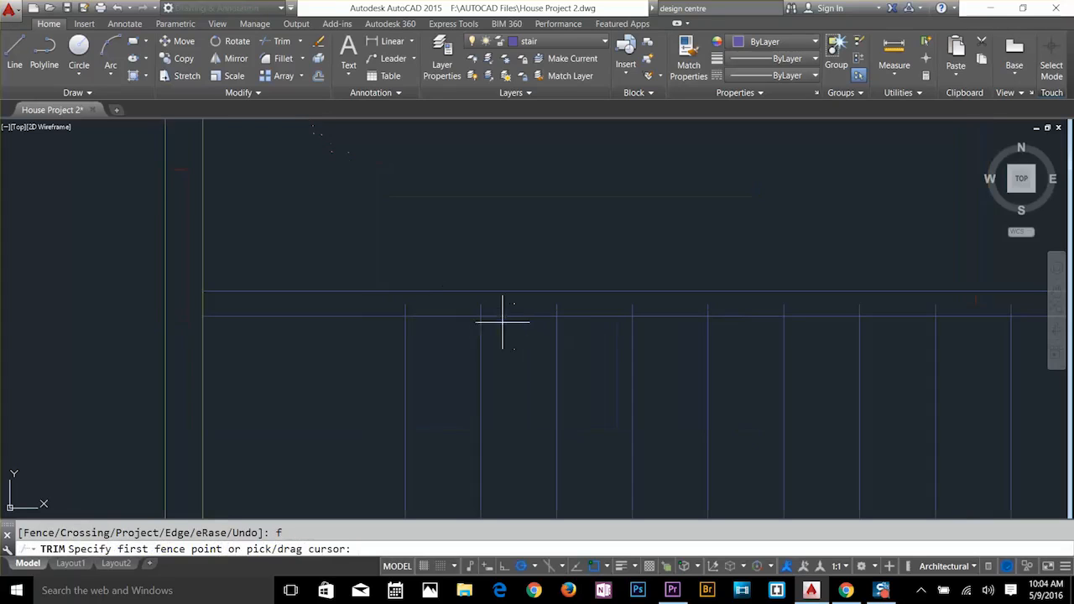
{"action": "key", "text": "Escape"}
{"action": "scroll", "coordinate": [553, 344], "scroll_direction": "down", "scroll_amount": 3}
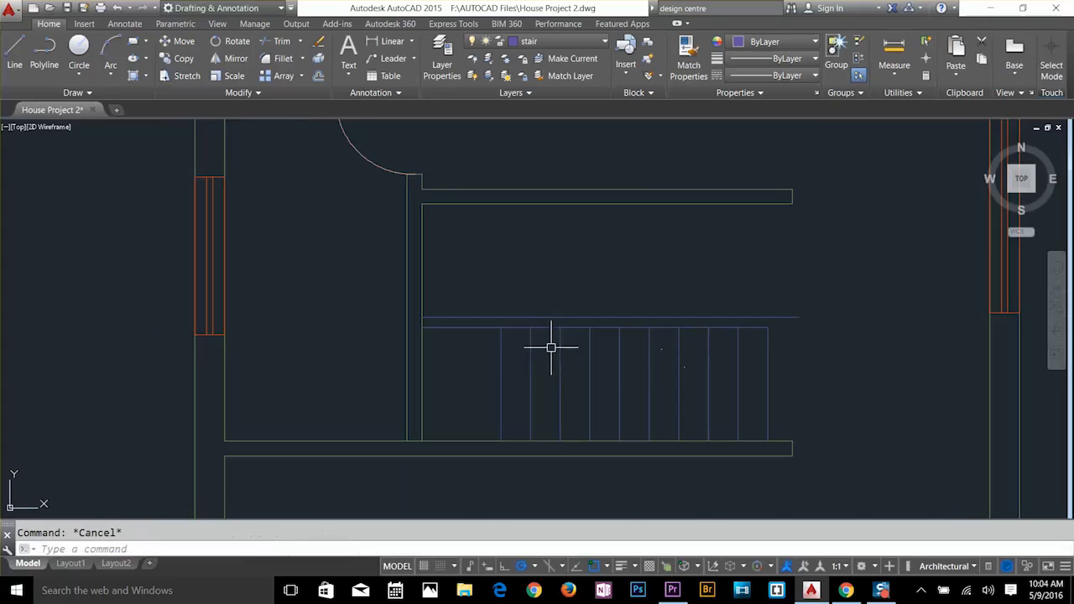
Extend the tread nearest the partition wall across the divider lines up to the upper stair wall.
{"action": "type", "text": "ex"}
{"action": "key", "text": "Return"}
{"action": "key", "text": "Return"}
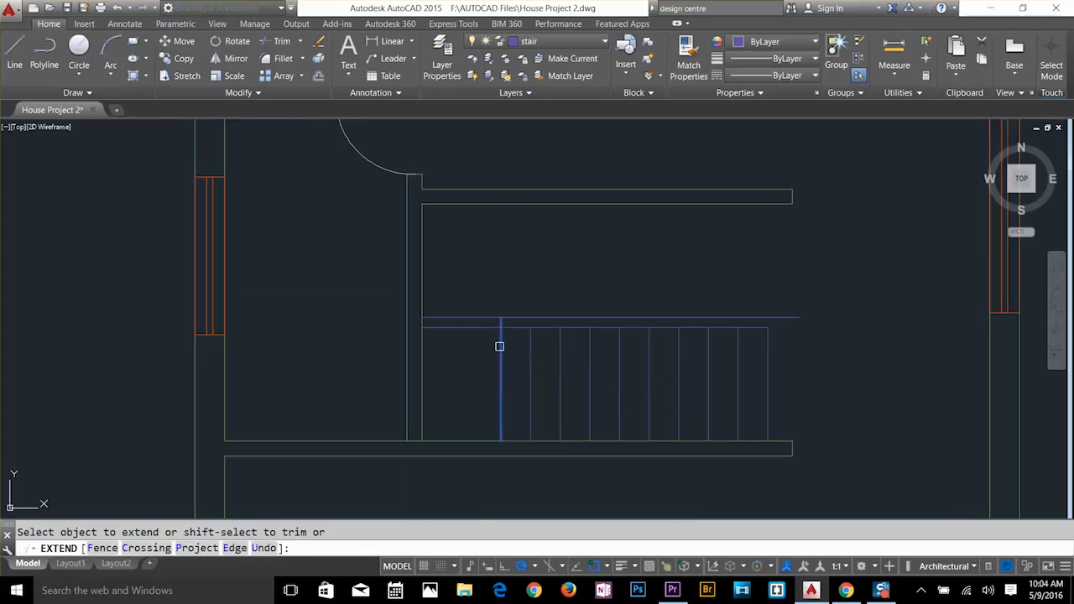
{"action": "left_click", "coordinate": [501, 329]}
{"action": "key", "text": "Escape"}
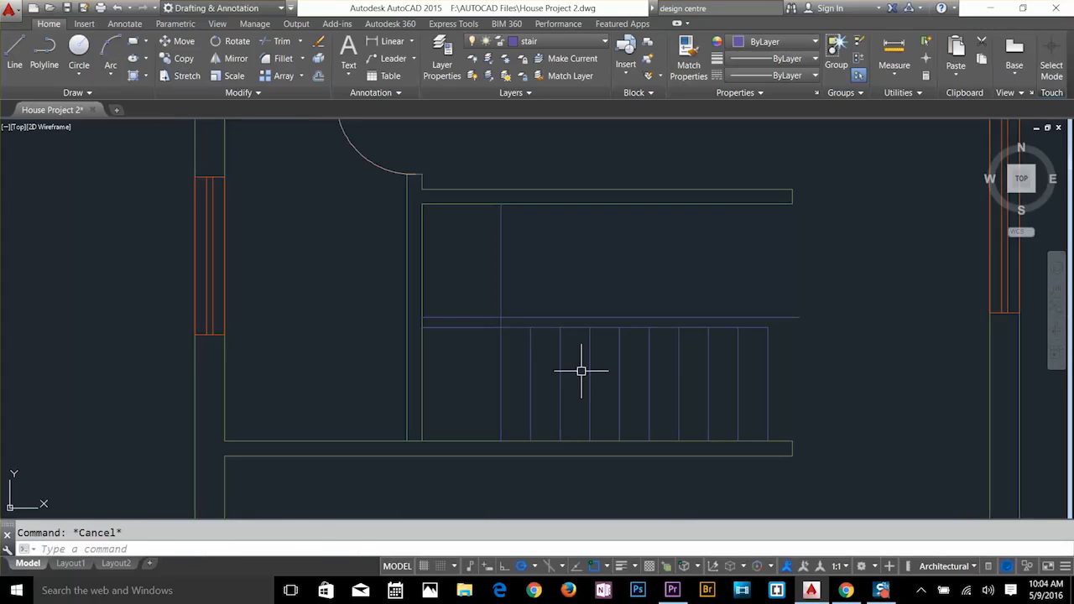
Trim both divider lines between the partition wall and the first tread to clear the landing.
{"action": "type", "text": "tr"}
{"action": "key", "text": "Return"}
{"action": "key", "text": "Return"}
{"action": "left_click", "coordinate": [481, 356]}
{"action": "key", "text": "Escape"}
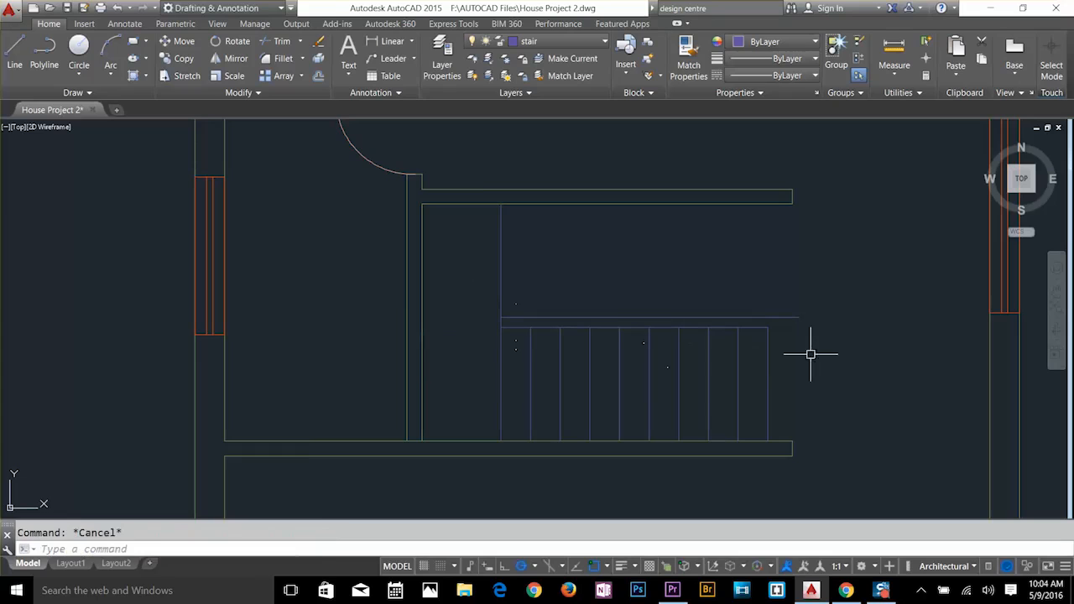
{"action": "type", "text": "c"}
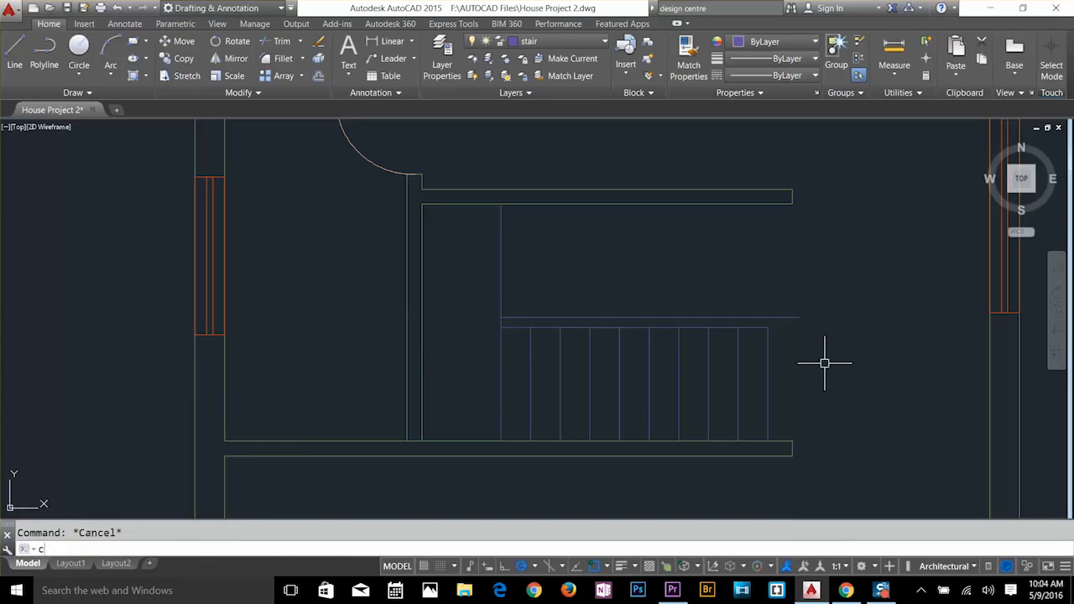
{"action": "key", "text": "Return"}
{"action": "key", "text": "Escape"}
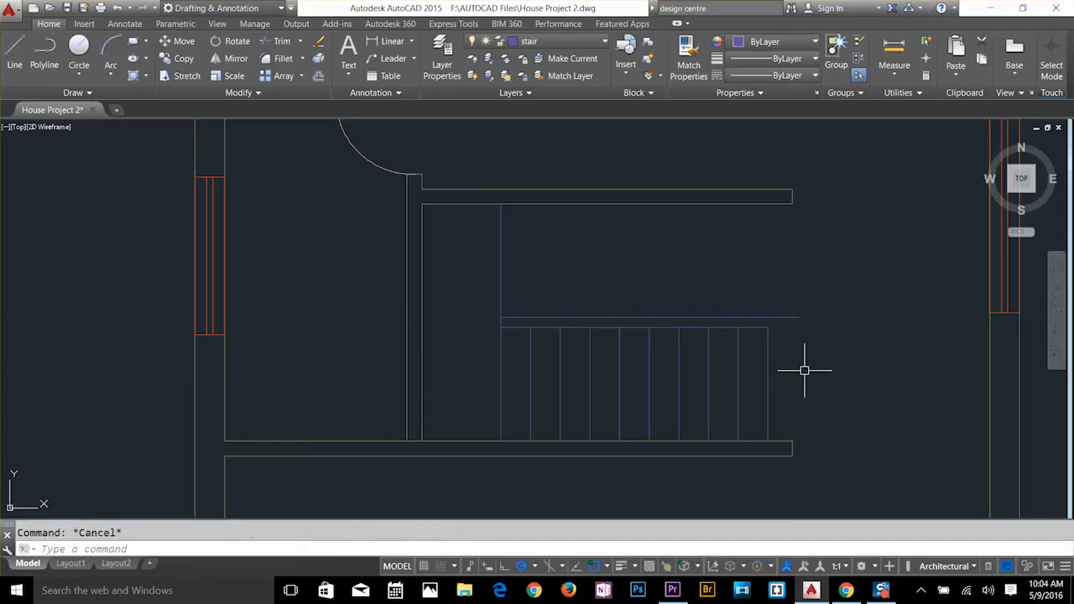
Copy the nine remaining lower treads into the upper flight, from the lower wall line onto the upper divider line.
{"action": "type", "text": "co"}
{"action": "key", "text": "Return"}
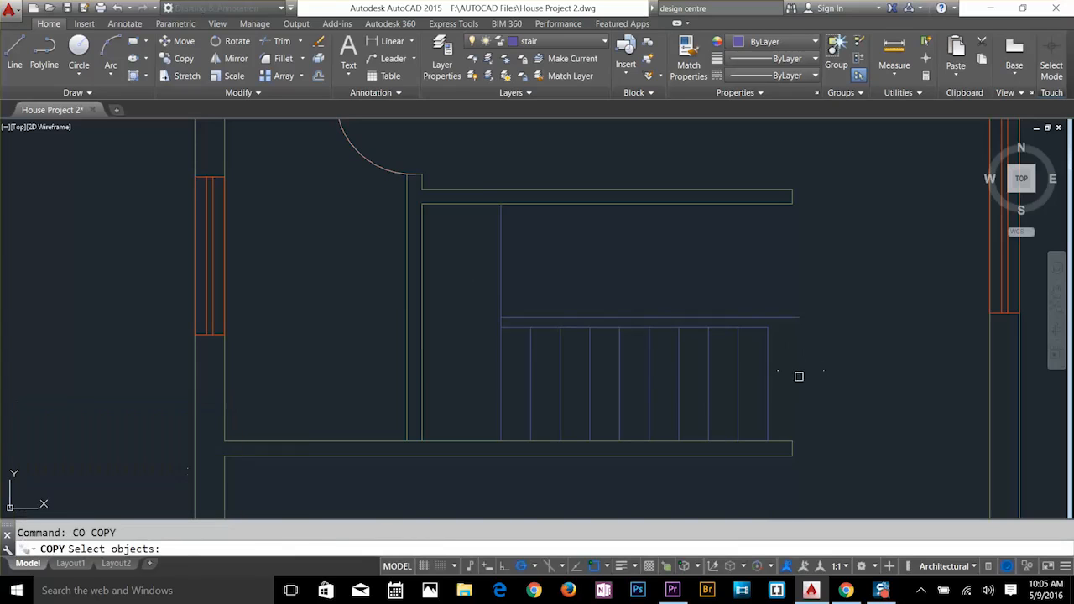
{"action": "left_click", "coordinate": [799, 373]}
{"action": "left_click", "coordinate": [518, 383]}
{"action": "key", "text": "Return"}
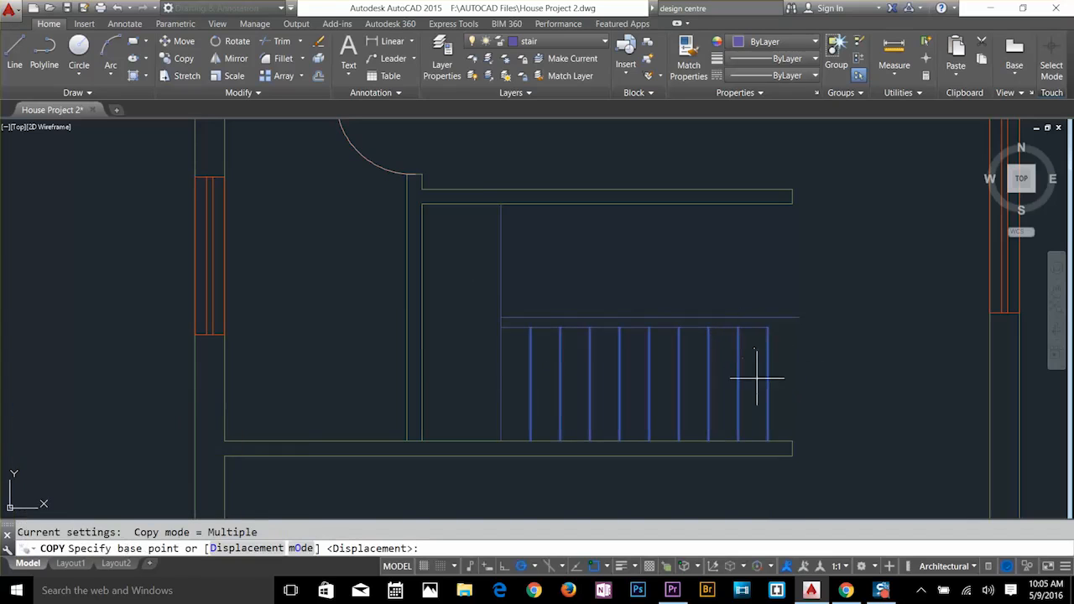
{"action": "left_click", "coordinate": [767, 440]}
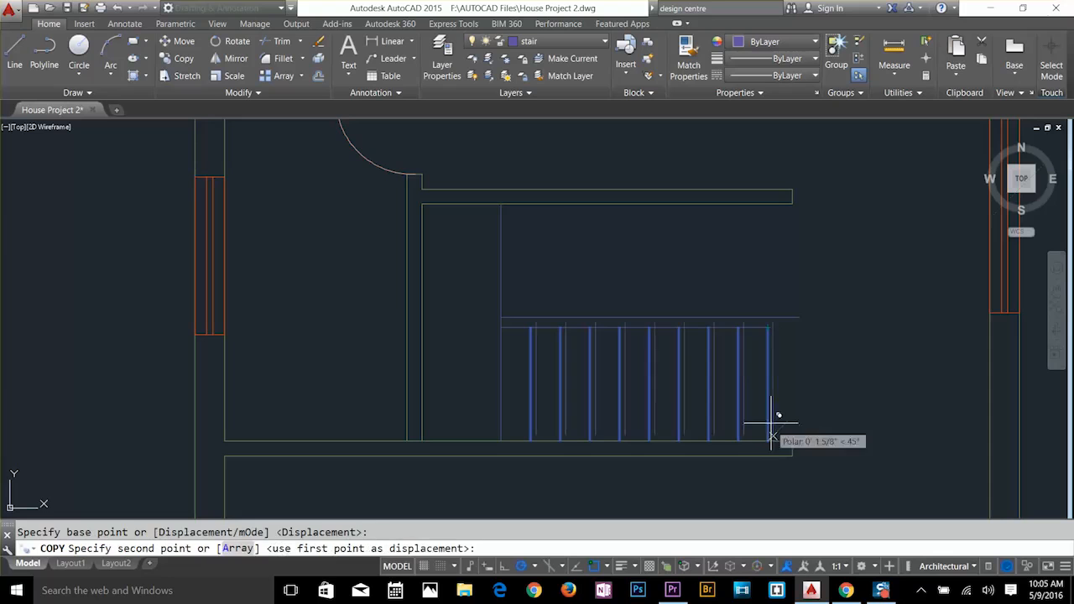
{"action": "key", "text": "Escape"}
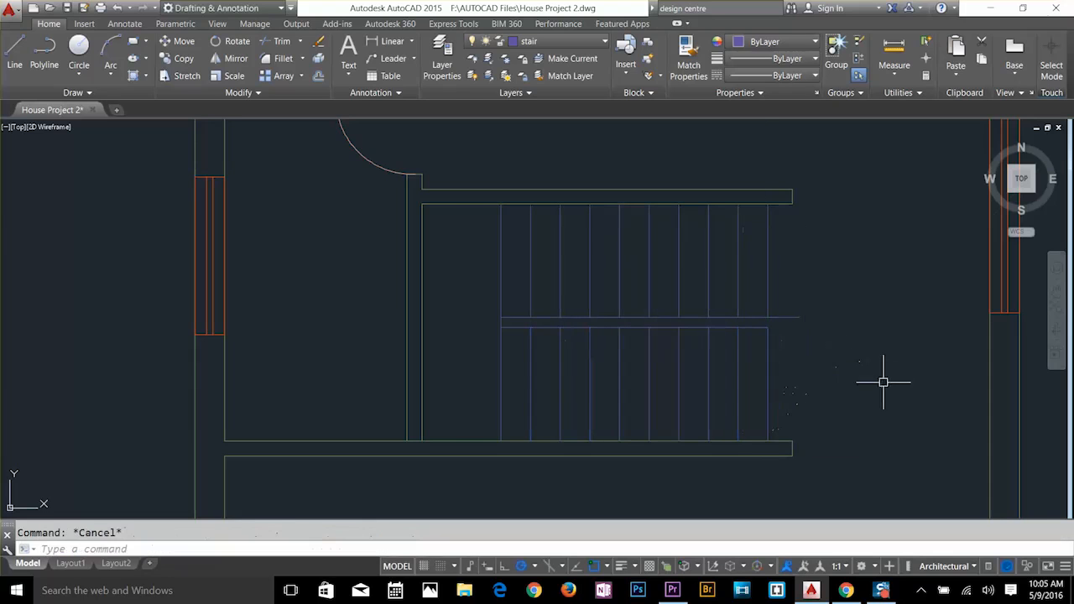
{"action": "scroll", "coordinate": [849, 329], "scroll_direction": "up", "scroll_amount": 2}
{"action": "type", "text": "ex"}
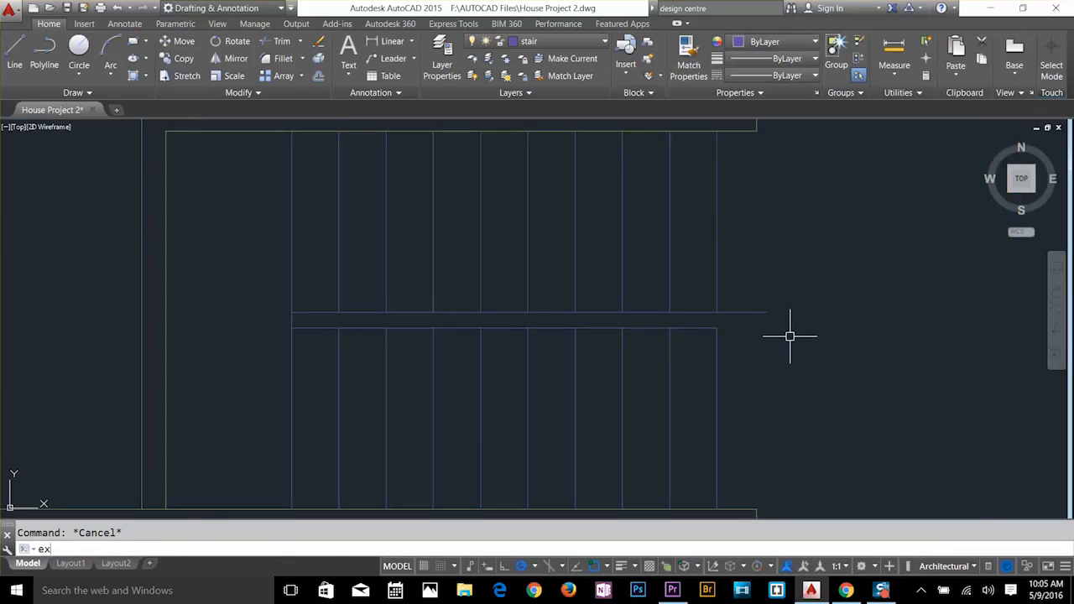
{"action": "key", "text": "Return"}
{"action": "key", "text": "Escape"}
{"action": "type", "text": "tr"}
{"action": "key", "text": "Return"}
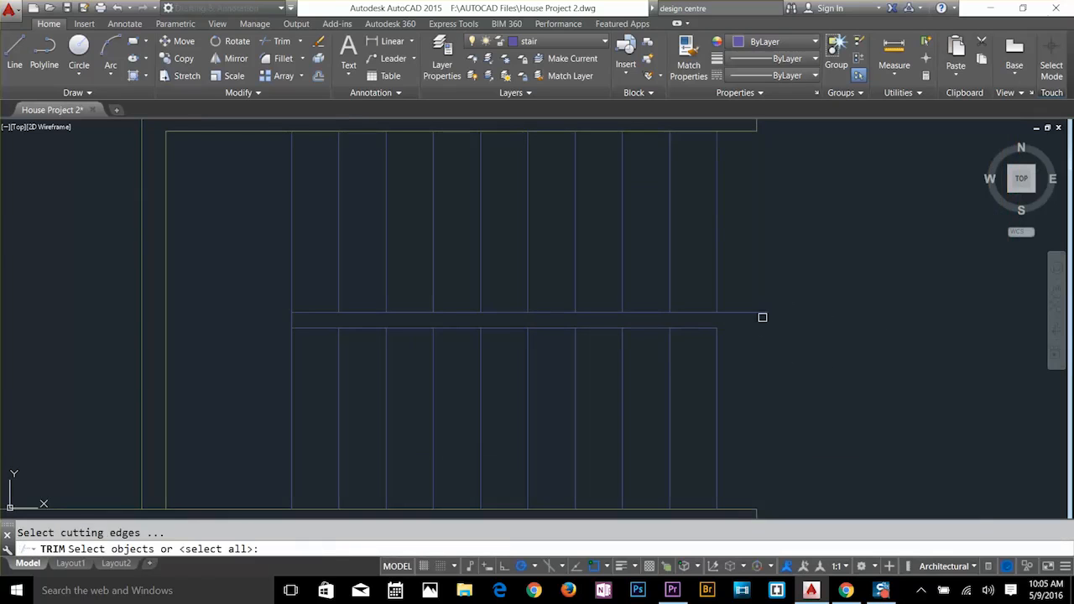
{"action": "left_click", "coordinate": [759, 314]}
{"action": "key", "text": "Escape"}
{"action": "type", "text": "tr"}
{"action": "key", "text": "Return"}
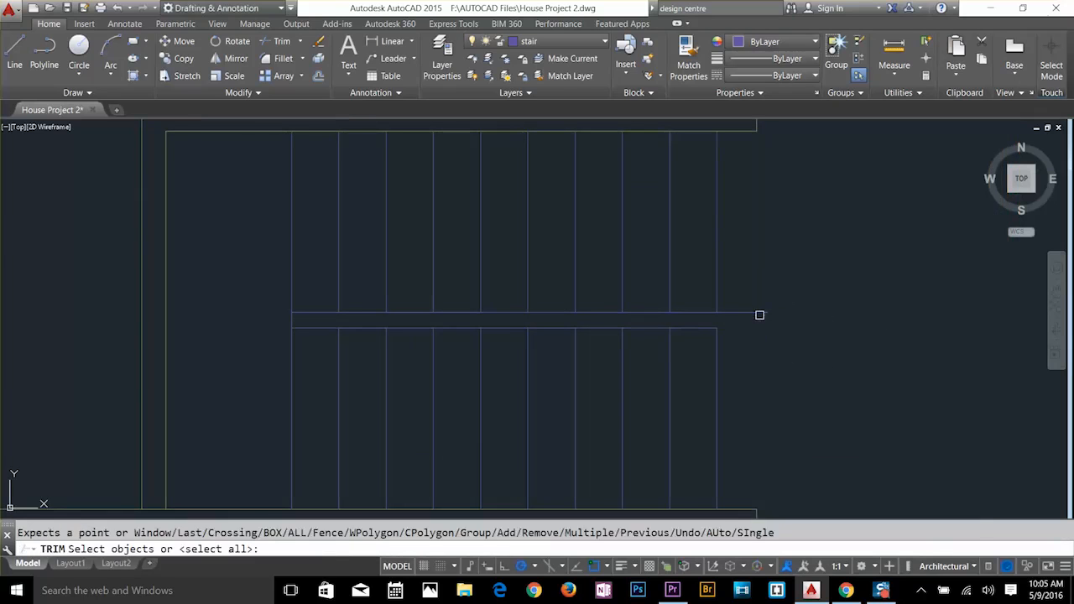
{"action": "left_click", "coordinate": [759, 314]}
{"action": "key", "text": "Escape"}
{"action": "type", "text": "tr"}
{"action": "key", "text": "Return"}
{"action": "left_click", "coordinate": [760, 312]}
{"action": "key", "text": "Escape"}
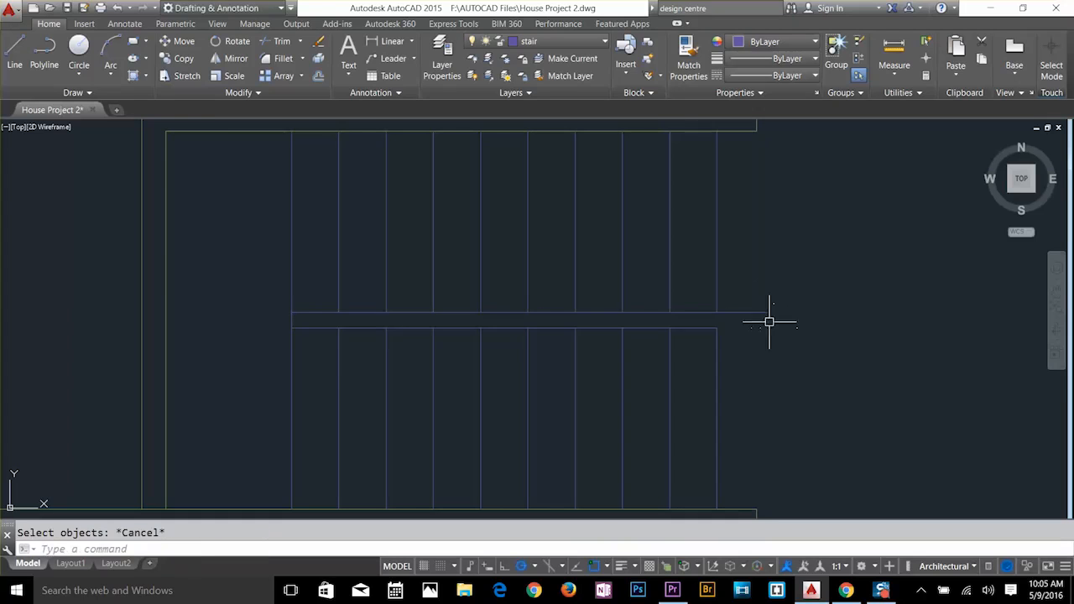
{"action": "left_click", "coordinate": [767, 311]}
{"action": "key", "text": "Escape"}
Trim the upper divider line's overhang back to the last tread at the open end.
{"action": "type", "text": "tr"}
{"action": "key", "text": "Return"}
{"action": "key", "text": "Return"}
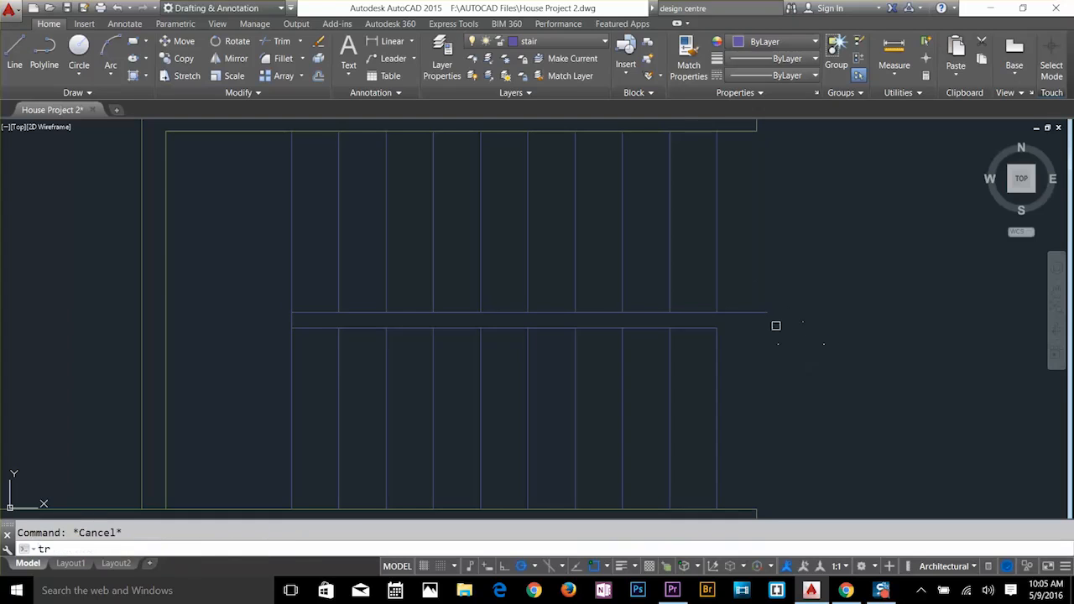
{"action": "key", "text": "Escape"}
{"action": "scroll", "coordinate": [756, 327], "scroll_direction": "down", "scroll_amount": 3}
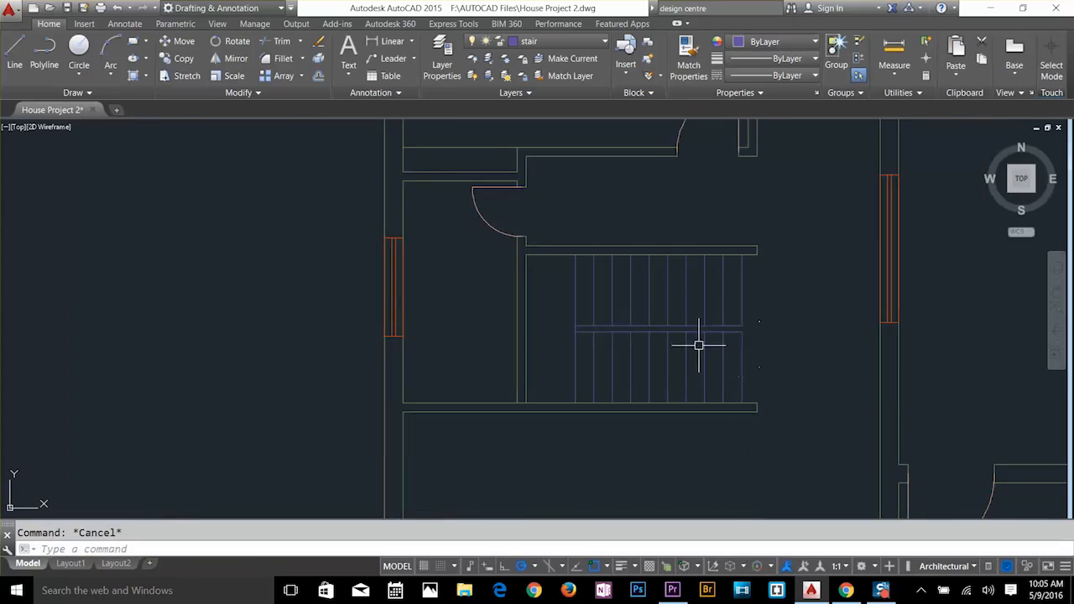
Offset the last tread of the lower flight 3 inches outward, toward the open end of the stairs.
{"action": "scroll", "coordinate": [755, 340], "scroll_direction": "up", "scroll_amount": 3}
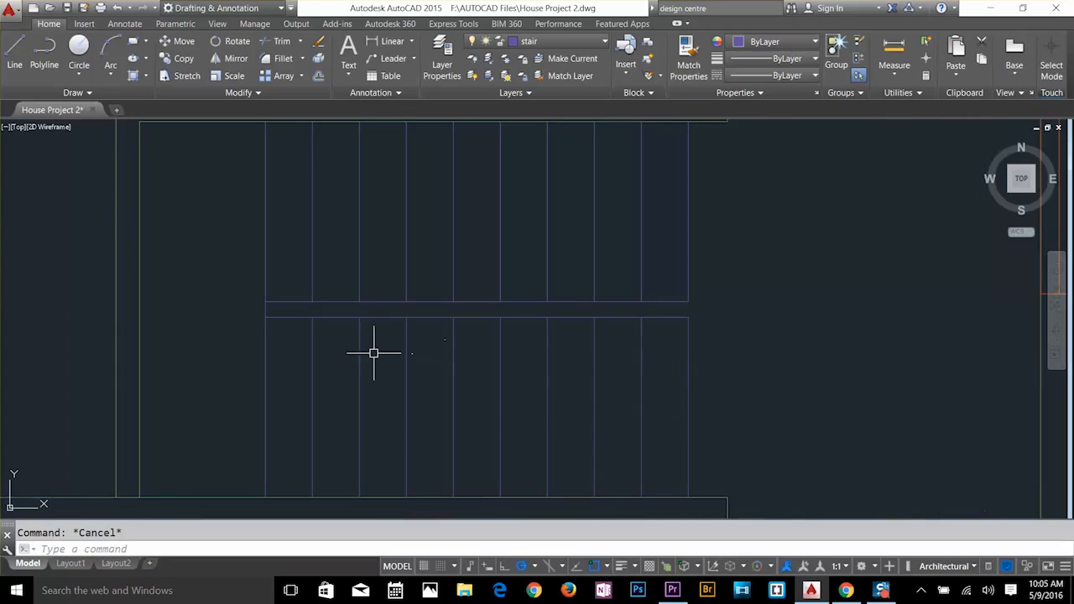
{"action": "scroll", "coordinate": [372, 352], "scroll_direction": "down", "scroll_amount": 2}
{"action": "scroll", "coordinate": [474, 357], "scroll_direction": "up", "scroll_amount": 1}
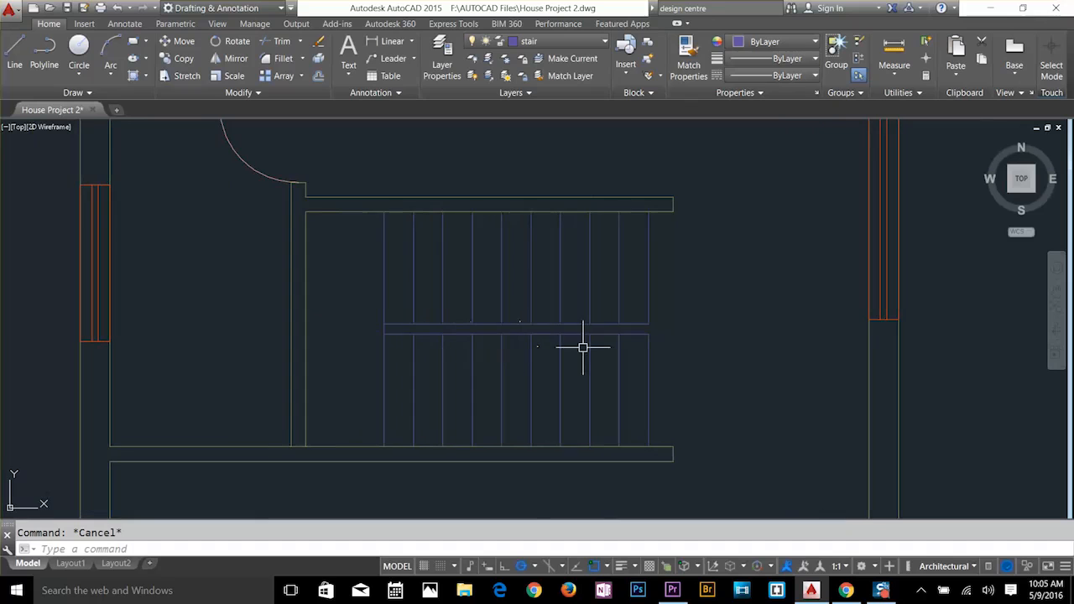
{"action": "scroll", "coordinate": [684, 332], "scroll_direction": "up", "scroll_amount": 2}
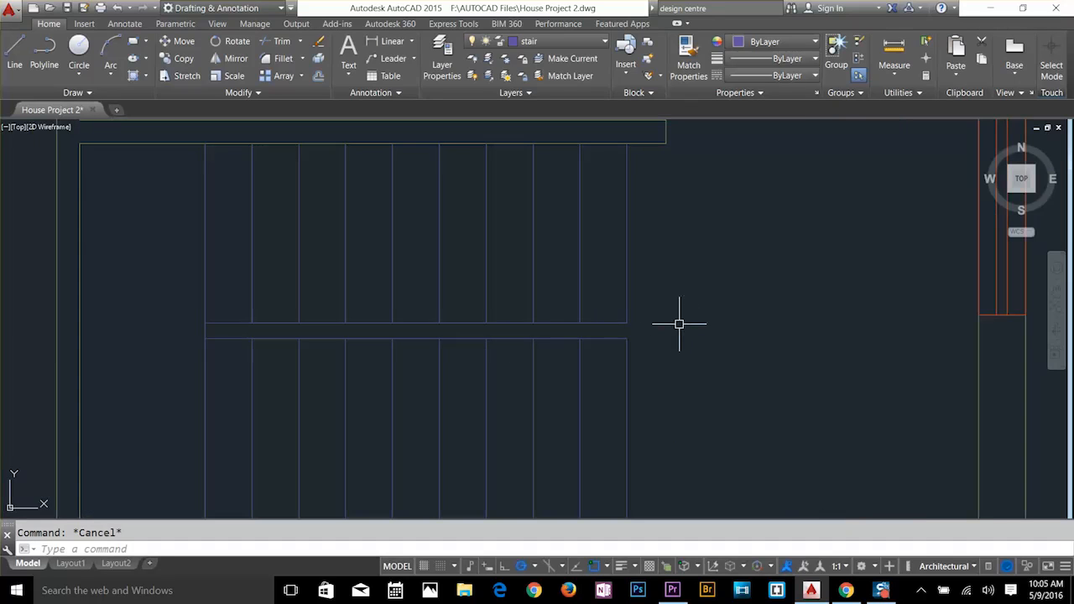
{"action": "type", "text": "o"}
{"action": "key", "text": "Return"}
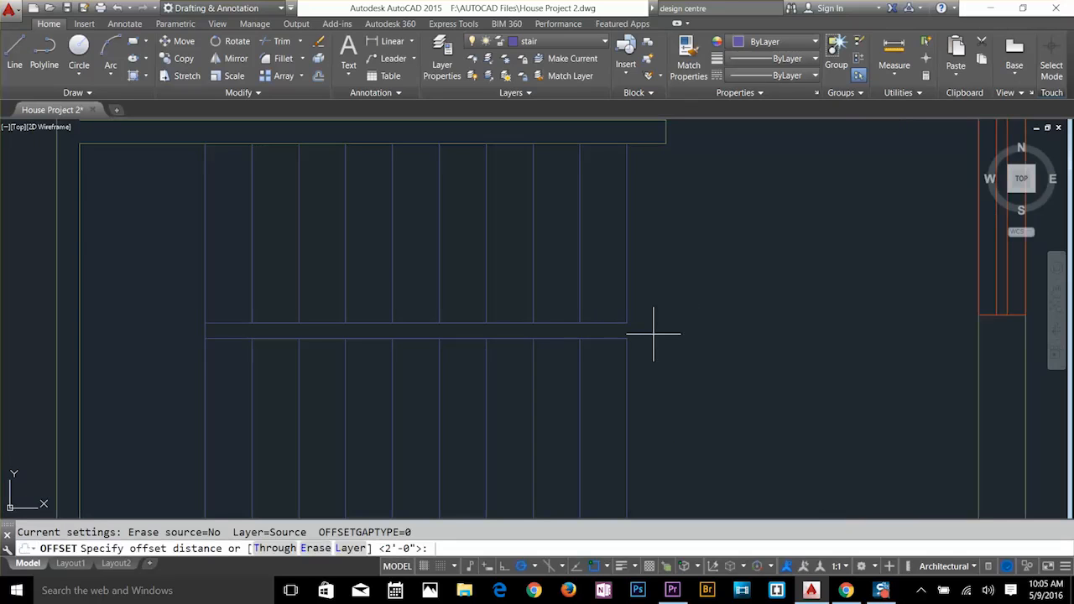
{"action": "type", "text": "3"}
{"action": "key", "text": "Return"}
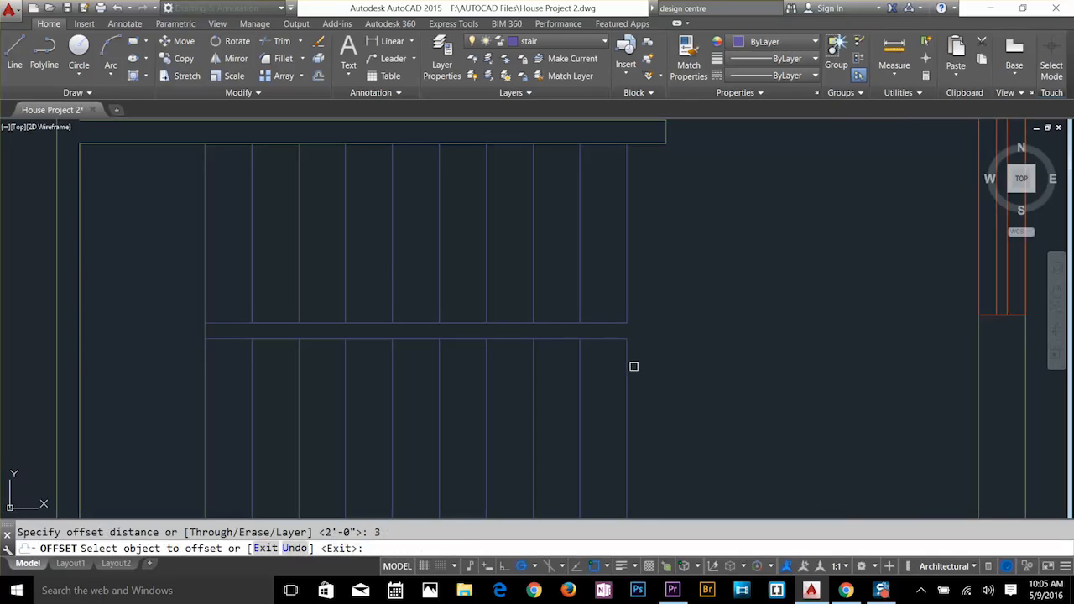
{"action": "left_click", "coordinate": [629, 367]}
{"action": "left_click", "coordinate": [690, 364]}
{"action": "key", "text": "Escape"}
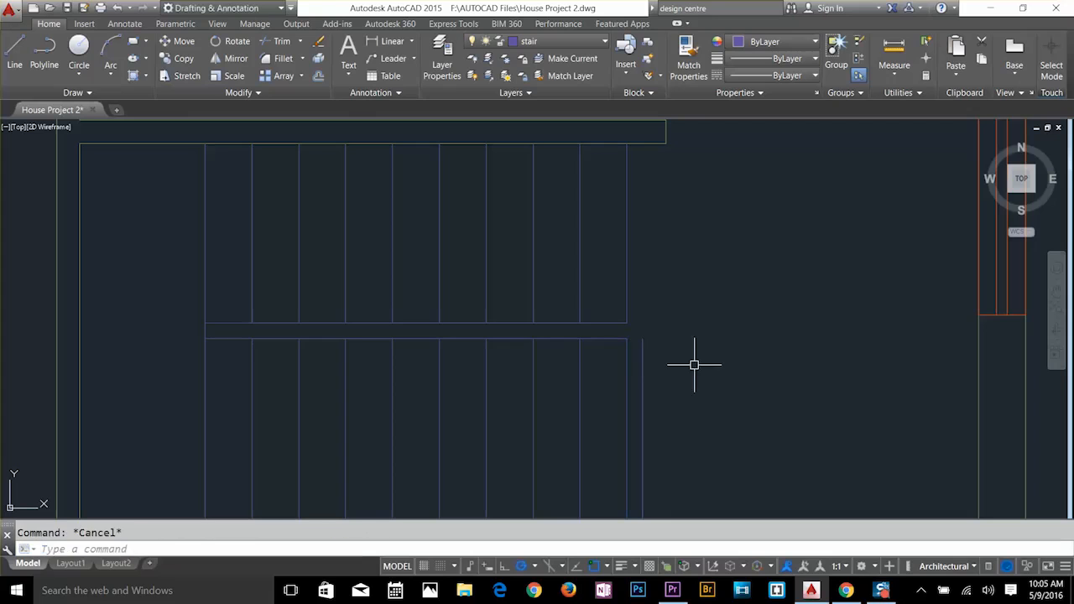
Fillet the upper divider line and the line offset from the last lower tread into a square corner.
{"action": "type", "text": "f"}
{"action": "key", "text": "Return"}
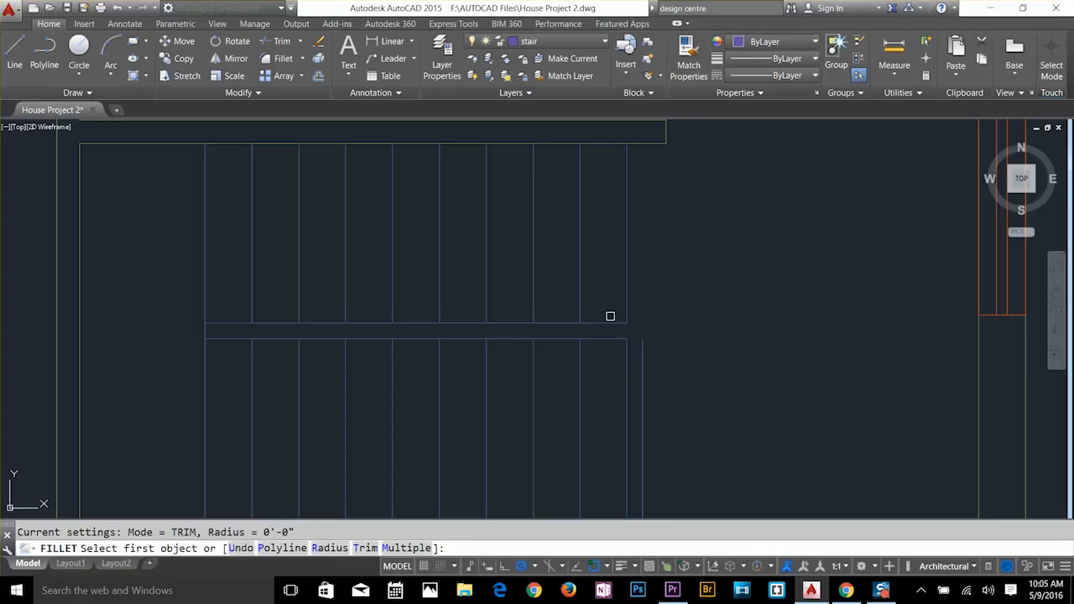
{"action": "left_click", "coordinate": [612, 322]}
{"action": "left_click", "coordinate": [642, 347]}
{"action": "key", "text": "Escape"}
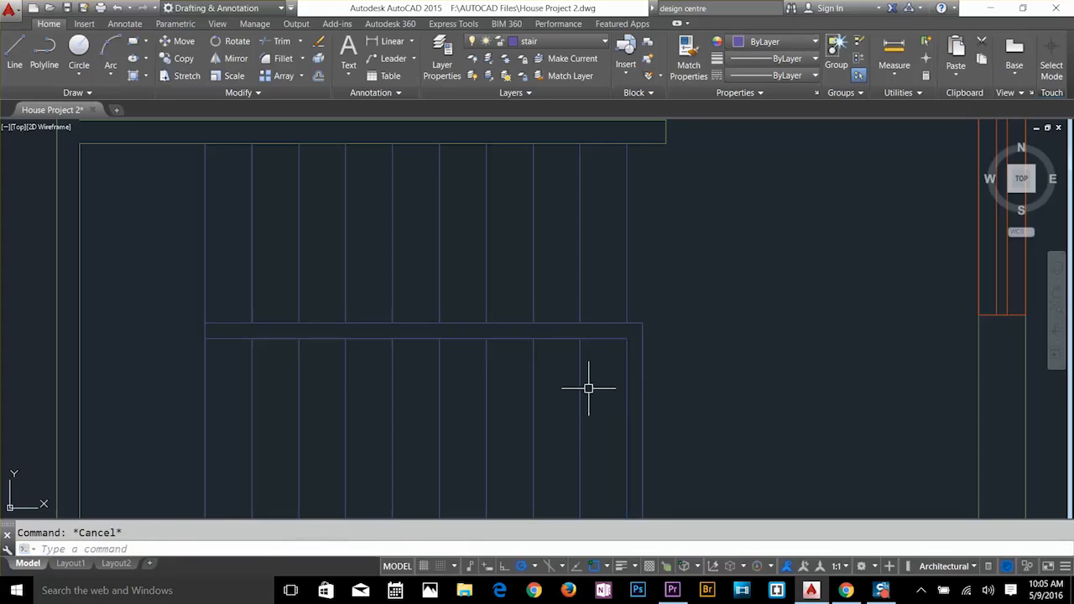
Extend the lower divider line to the offset line at the open end of the stairs.
{"action": "type", "text": "ex"}
{"action": "key", "text": "Return"}
{"action": "left_click", "coordinate": [611, 338]}
{"action": "key", "text": "Escape"}
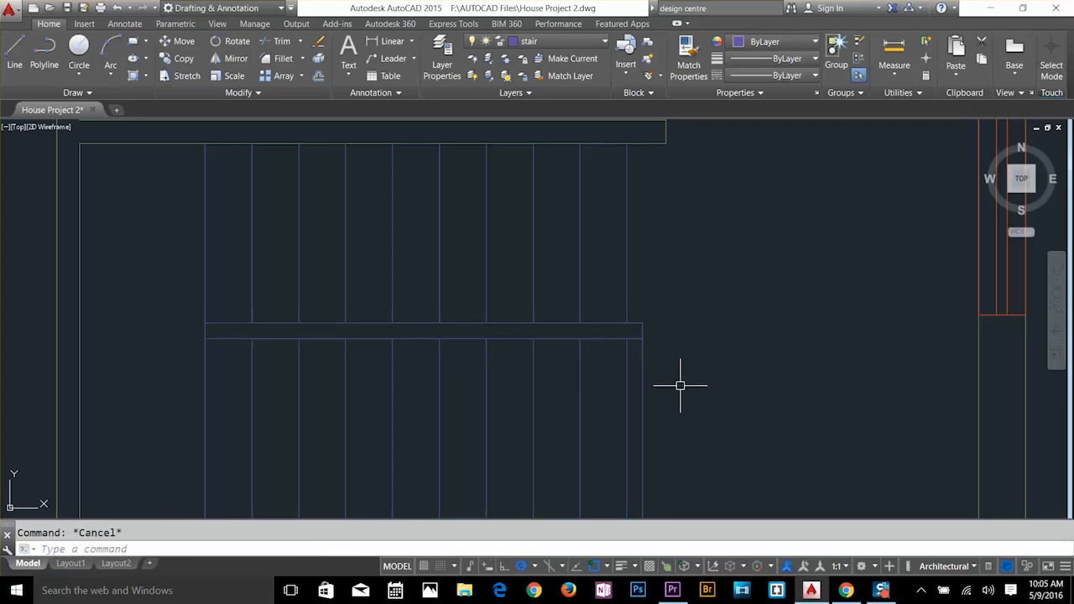
Trim the offset line below the lower divider line so that it only closes the divider's open end.
{"action": "type", "text": "tr"}
{"action": "key", "text": "Return"}
{"action": "key", "text": "Return"}
{"action": "left_click", "coordinate": [644, 379]}
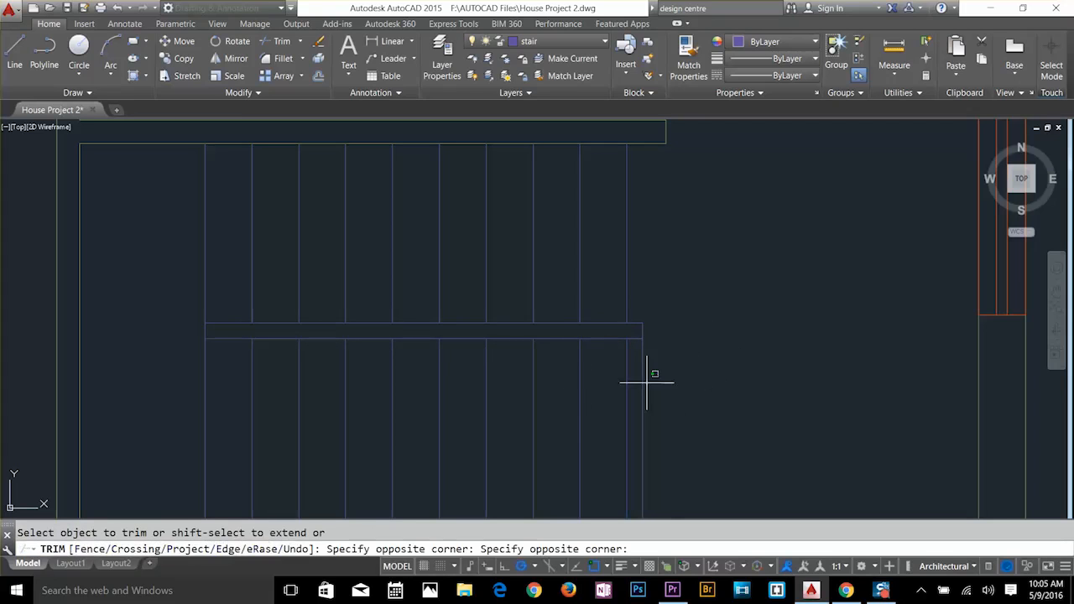
{"action": "left_click", "coordinate": [638, 386]}
{"action": "key", "text": "Escape"}
Draw a direction polyline from the last lower tread's midpoint across the lower flight, up through the landing and into the upper flight past the third tread.
{"action": "mouse_move", "coordinate": [438, 393]}
{"action": "middle_mouse_down"}
{"action": "mouse_move", "coordinate": [676, 350]}
{"action": "mouse_move", "coordinate": [570, 387]}
{"action": "middle_mouse_up"}
{"action": "scroll", "coordinate": [676, 350], "scroll_direction": "down", "scroll_amount": 2}
{"action": "scroll", "coordinate": [699, 403], "scroll_direction": "up", "scroll_amount": 2}
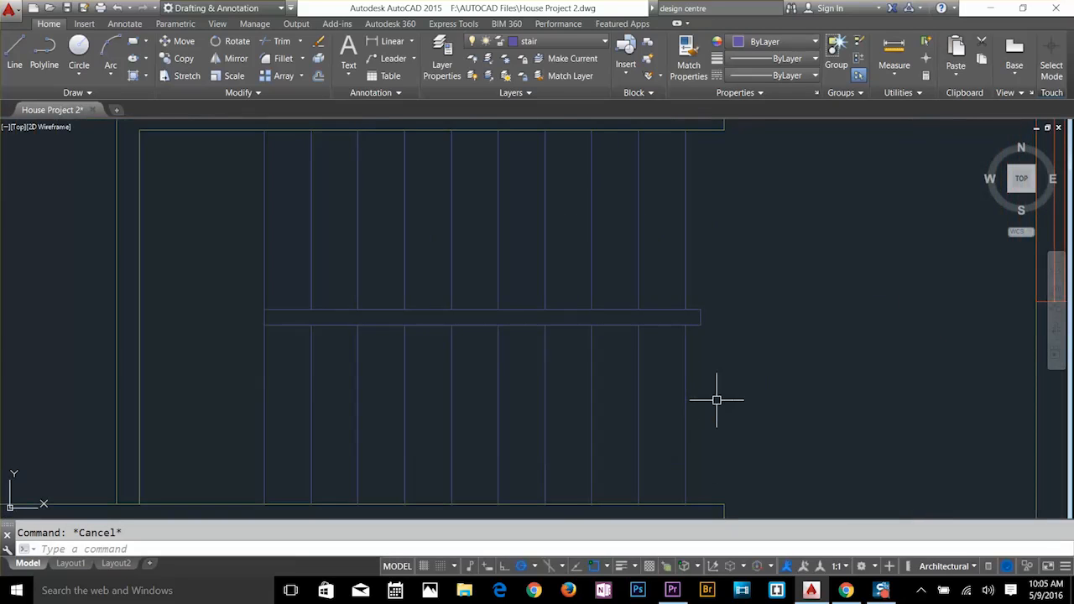
{"action": "type", "text": "pl"}
{"action": "key", "text": "Return"}
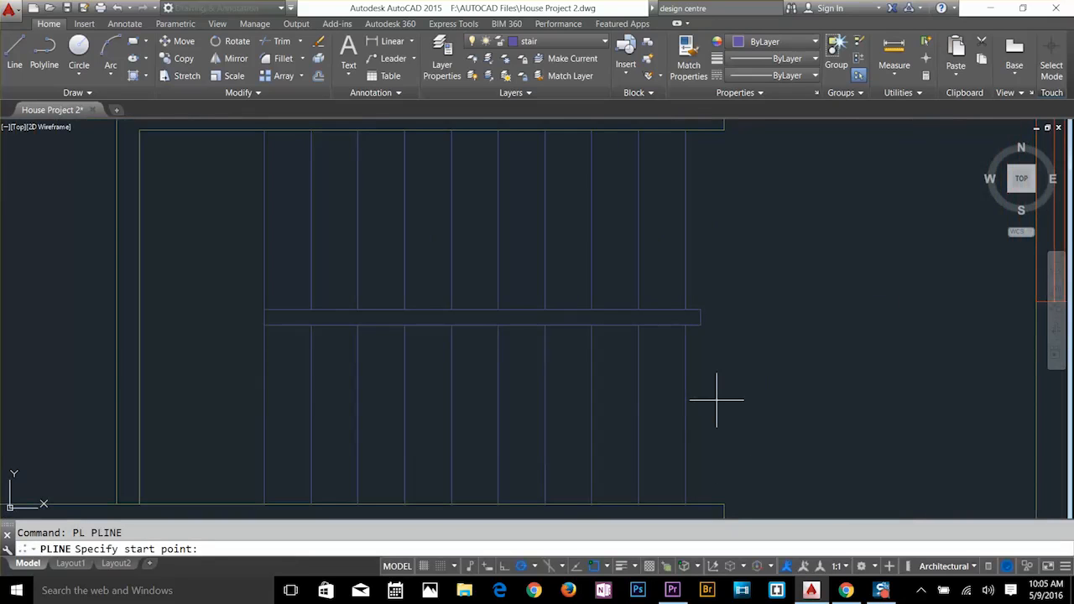
{"action": "left_click", "coordinate": [686, 413]}
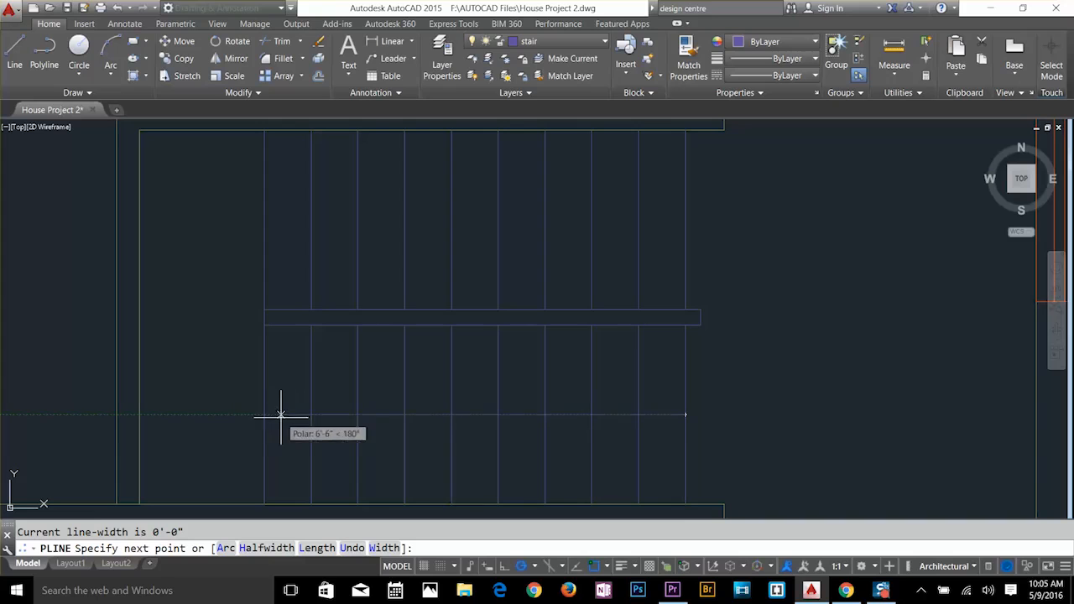
{"action": "left_click", "coordinate": [208, 413]}
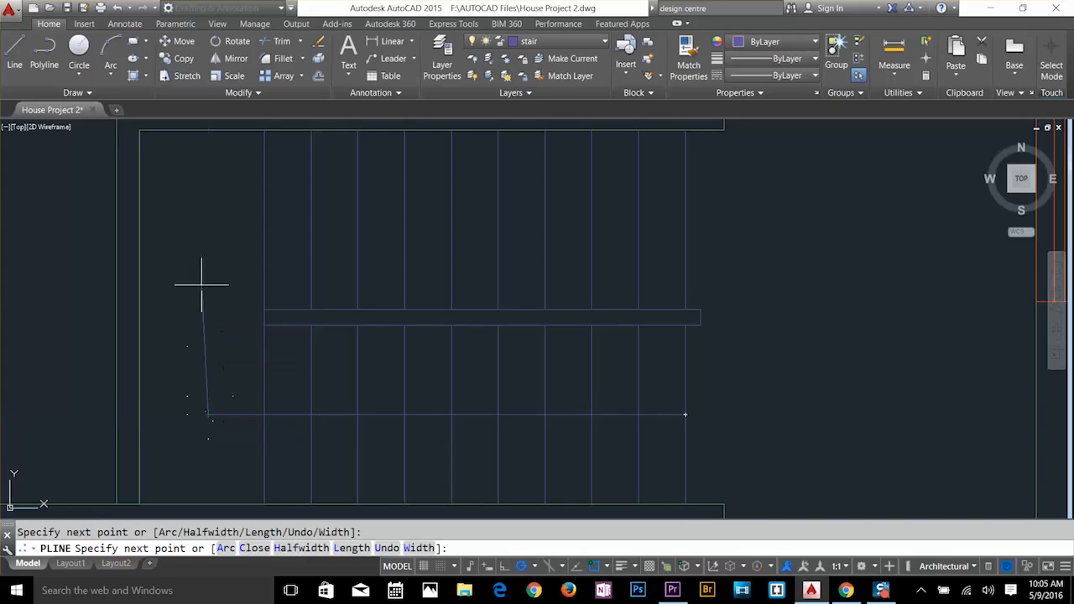
{"action": "left_click", "coordinate": [208, 222]}
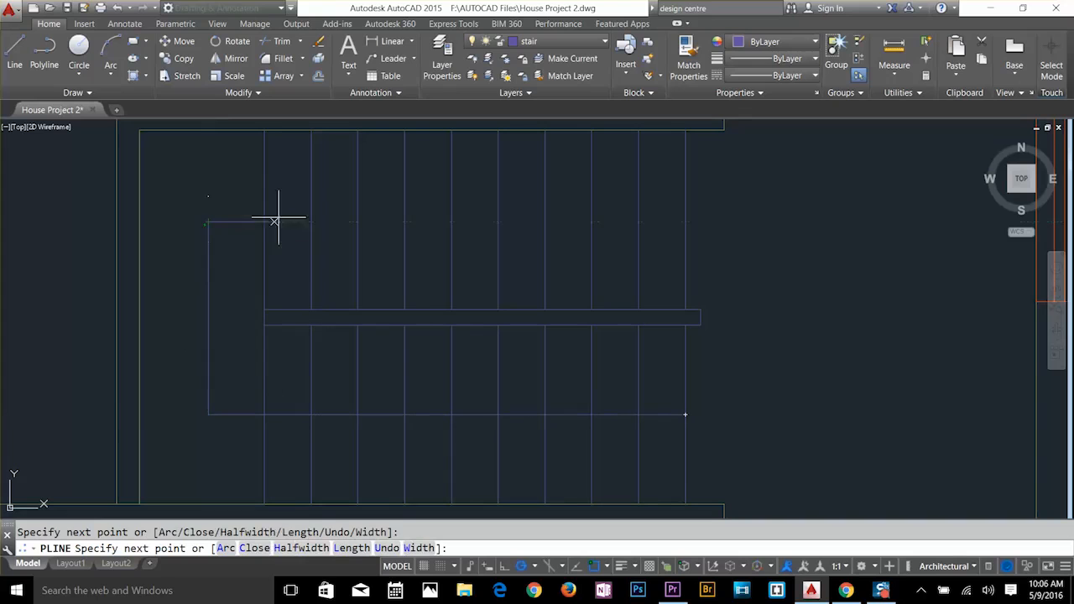
{"action": "left_click", "coordinate": [380, 223]}
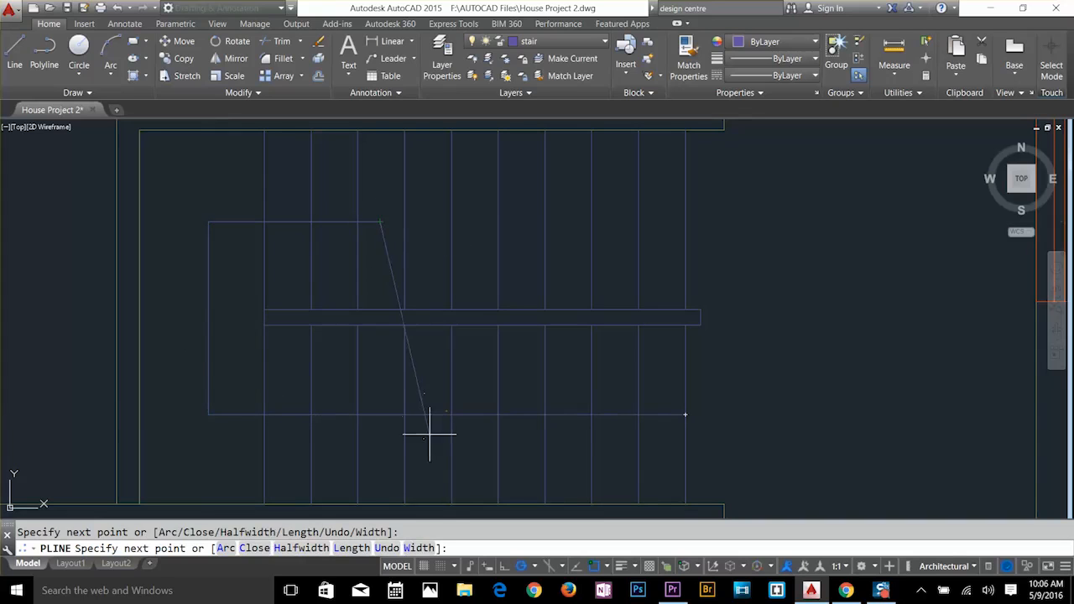
Finish the stair direction polyline with an arrowhead of starting width 6 and ending width 0, ending on the fourth upper tread.
{"action": "left_click", "coordinate": [420, 548]}
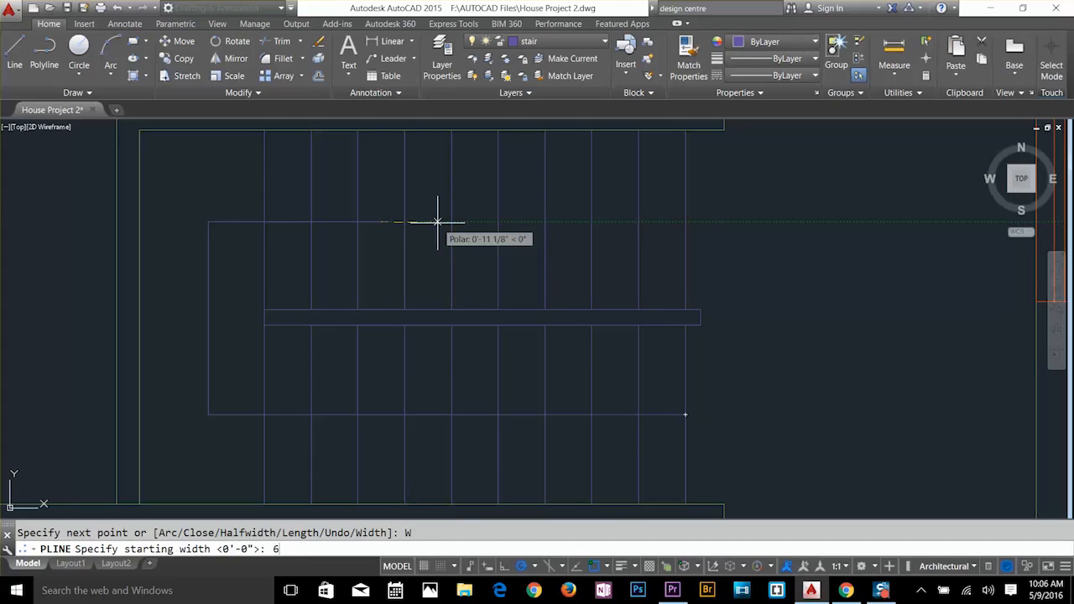
{"action": "type", "text": "6"}
{"action": "key", "text": "Return"}
{"action": "type", "text": "0"}
{"action": "key", "text": "Return"}
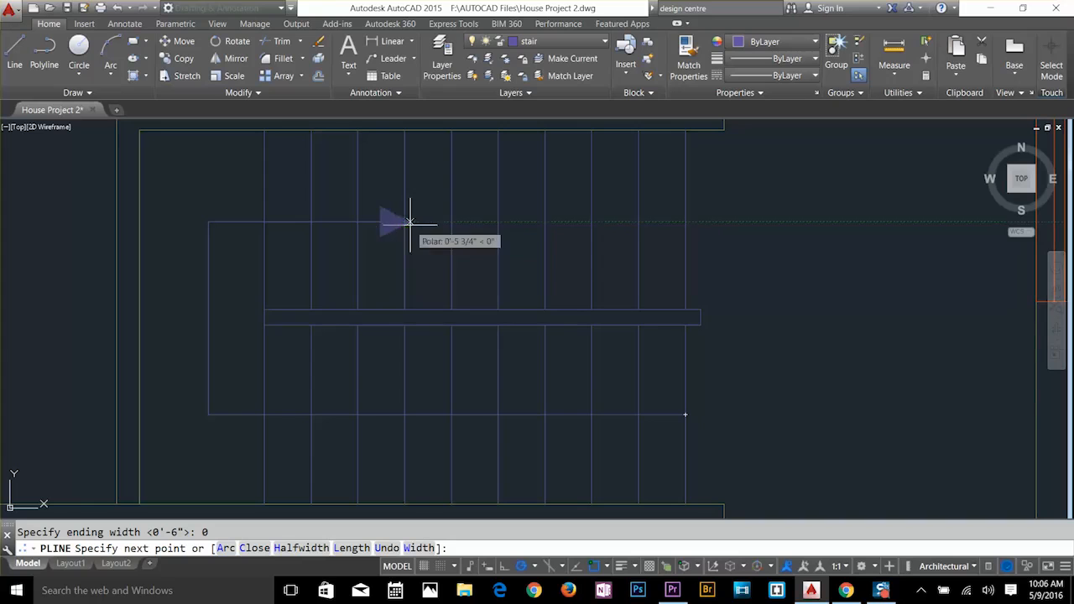
{"action": "left_click", "coordinate": [404, 222]}
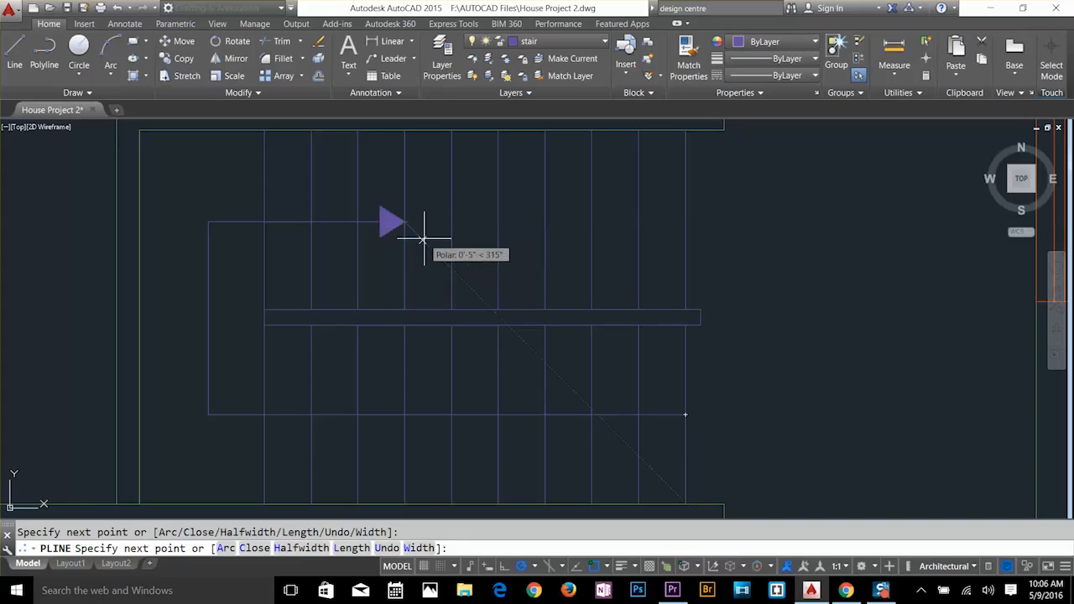
{"action": "key", "text": "Return"}
Examine the finished staircase close up and within the whole floor plan.
{"action": "scroll", "coordinate": [487, 271], "scroll_direction": "down", "scroll_amount": 6}
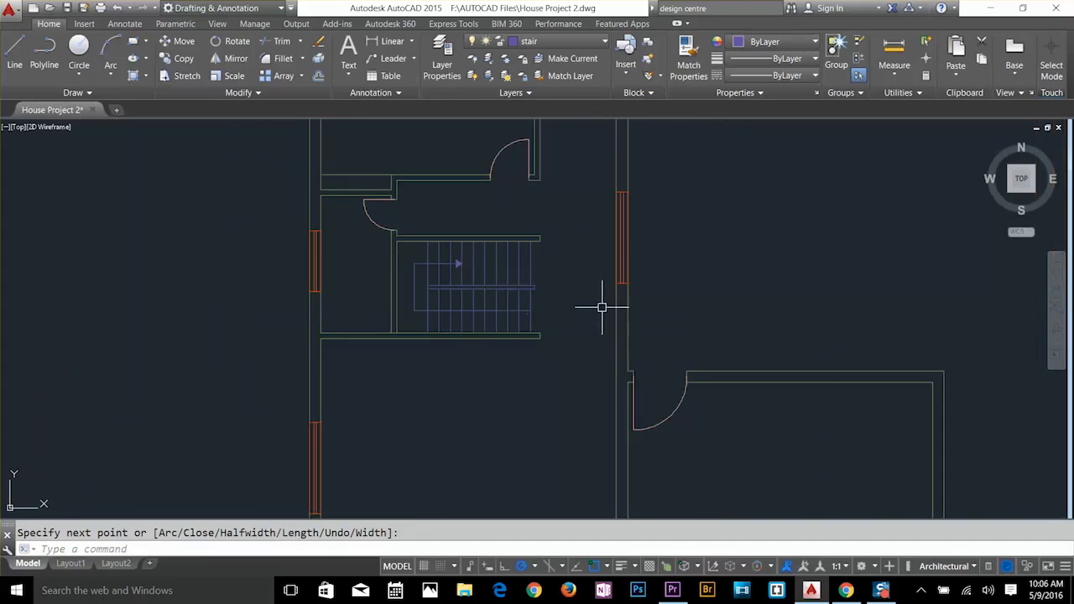
{"action": "scroll", "coordinate": [454, 318], "scroll_direction": "up", "scroll_amount": 4}
{"action": "scroll", "coordinate": [454, 294], "scroll_direction": "down", "scroll_amount": 2}
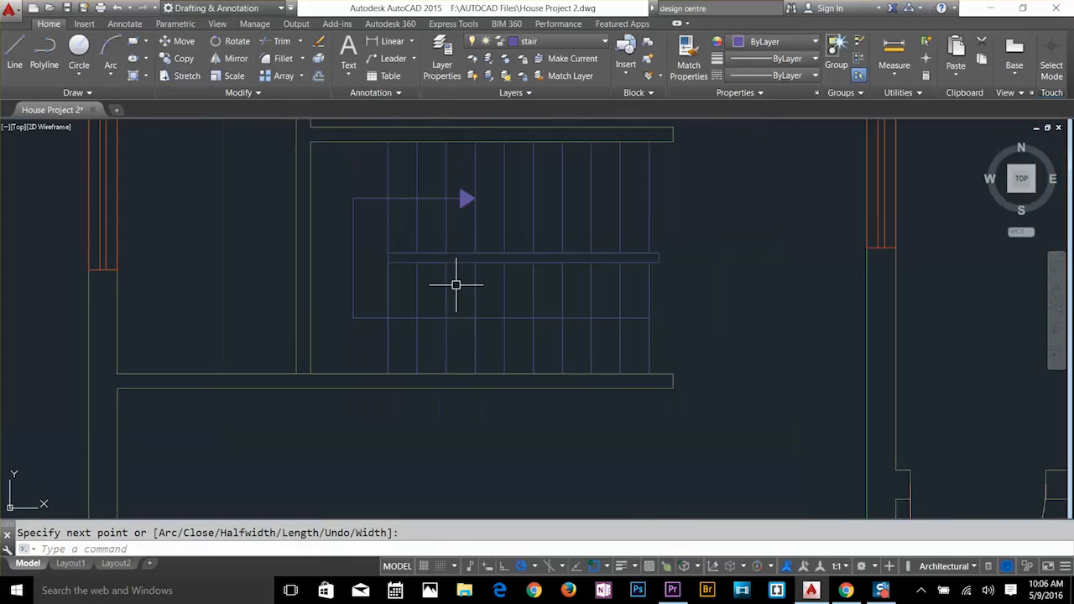
{"action": "middle_click_drag", "start_coordinate": [514, 284], "coordinate": [492, 351]}
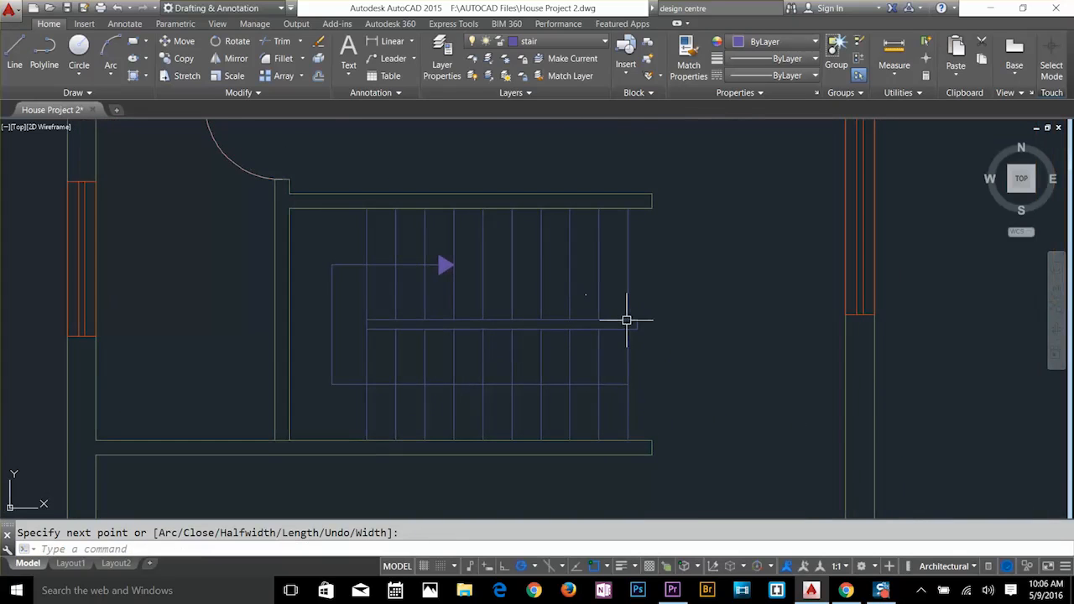
{"action": "scroll", "coordinate": [444, 264], "scroll_direction": "down", "scroll_amount": 2}
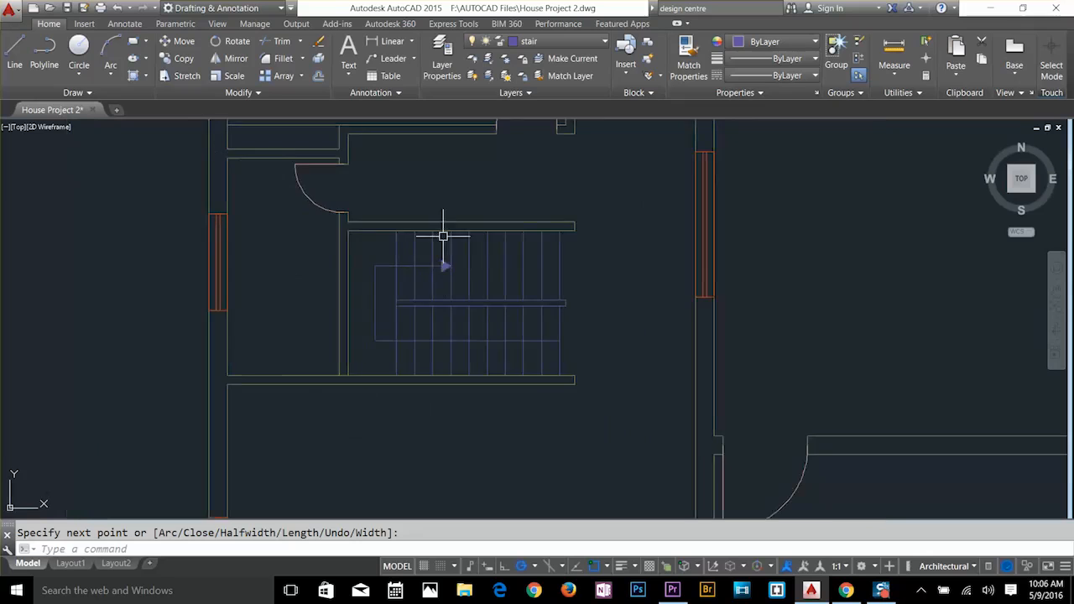
{"action": "middle_click_drag", "start_coordinate": [443, 233], "coordinate": [415, 328]}
{"action": "scroll", "coordinate": [422, 305], "scroll_direction": "down", "scroll_amount": 3}
{"action": "scroll", "coordinate": [484, 300], "scroll_direction": "down", "scroll_amount": 2}
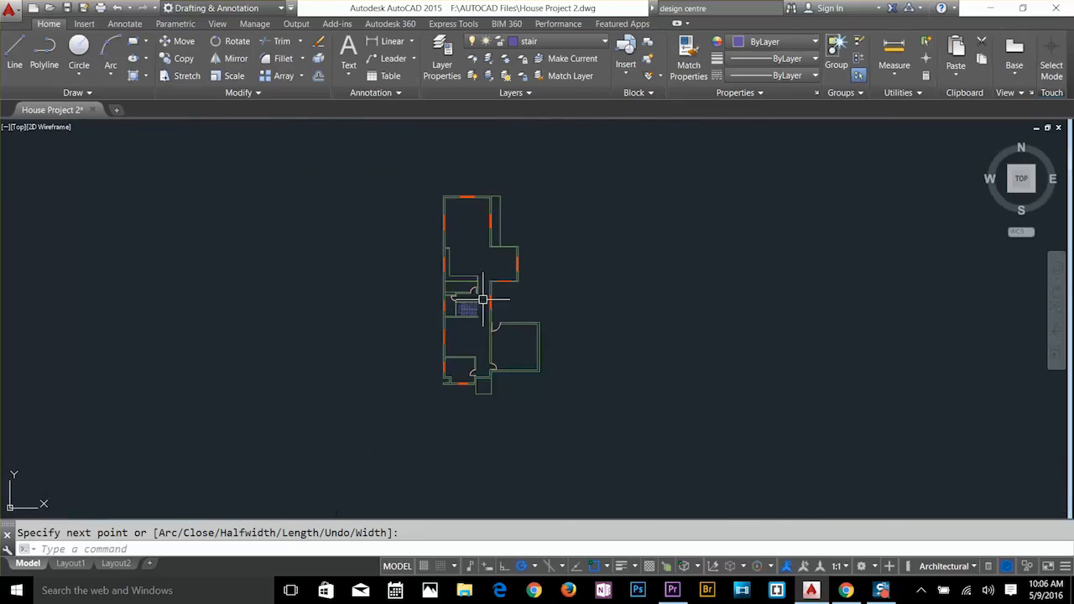
{"action": "middle_click_drag", "start_coordinate": [492, 297], "coordinate": [549, 328]}
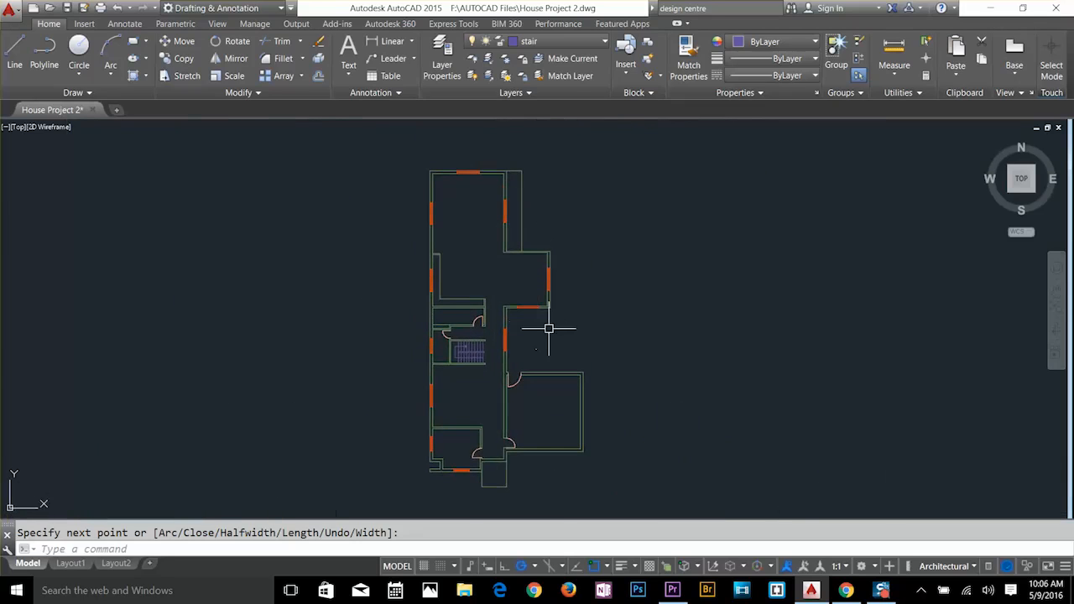
{"action": "type", "text": "```"}
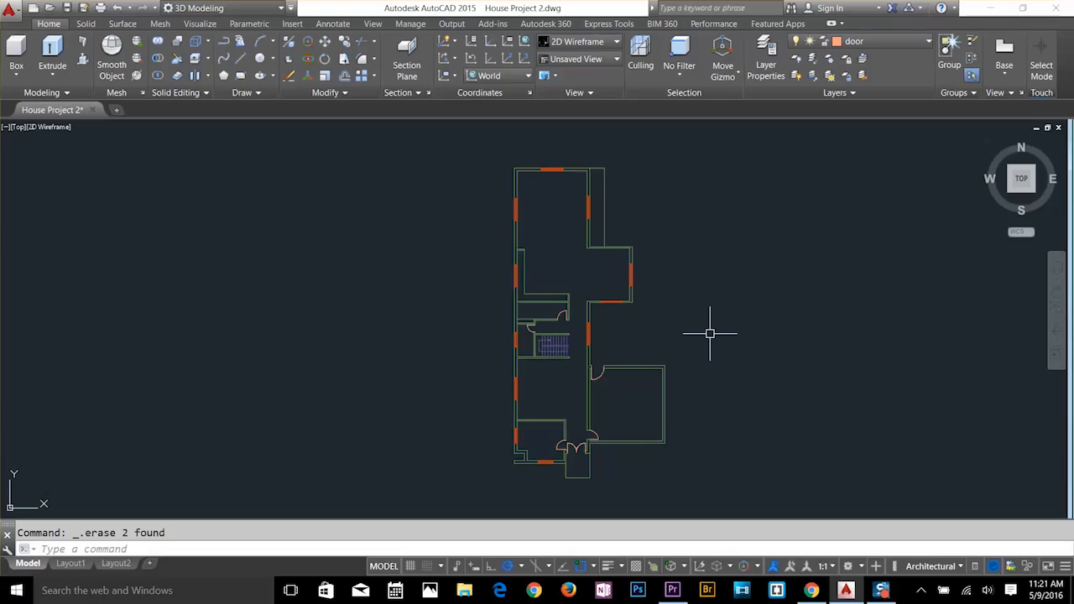
Review the floor plan's rooms, from the entrance and the large side room to the uppermost room.
{"action": "middle_click_drag", "start_coordinate": [730, 353], "coordinate": [667, 362]}
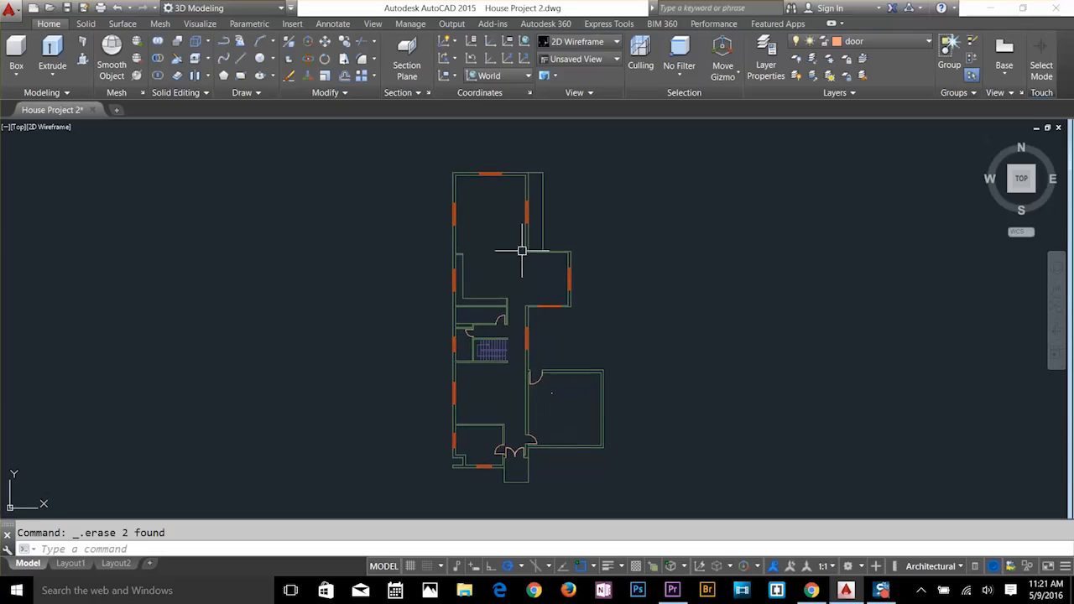
{"action": "scroll", "coordinate": [601, 299], "scroll_direction": "up", "scroll_amount": 2}
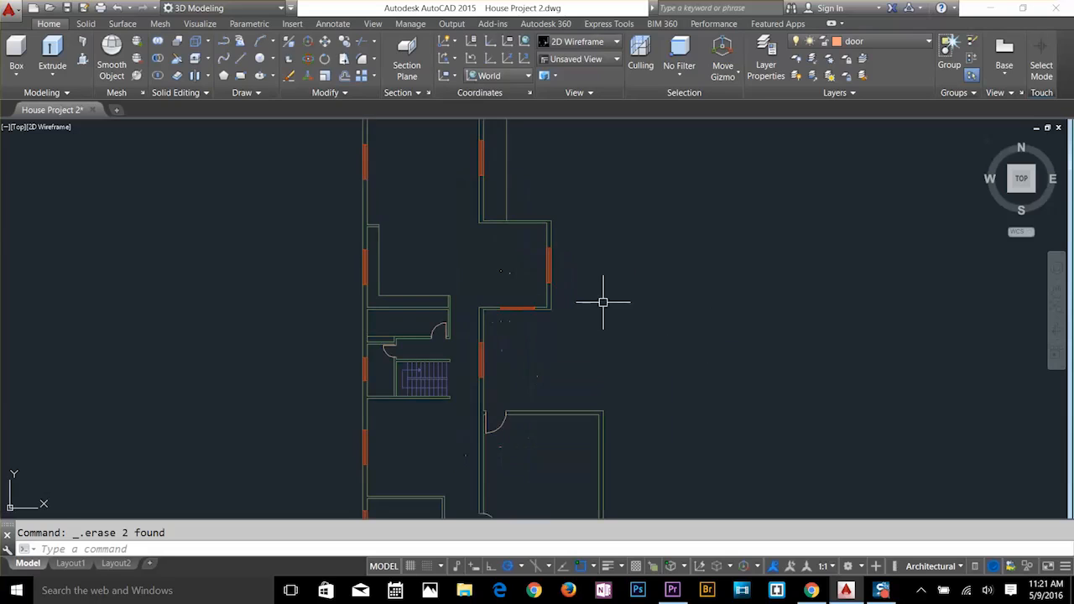
{"action": "middle_click_drag", "start_coordinate": [532, 299], "coordinate": [625, 435]}
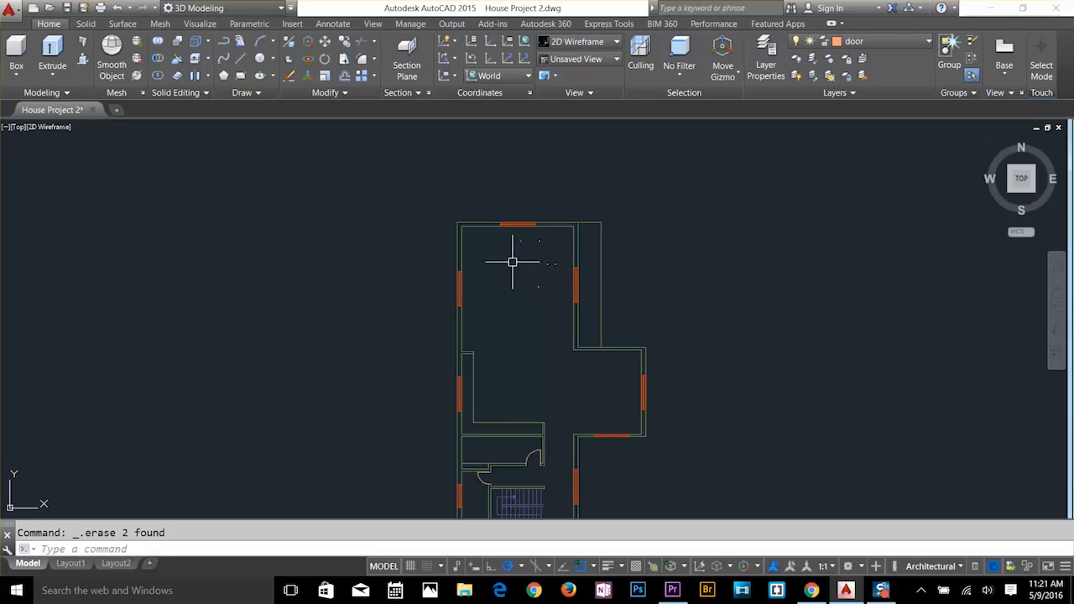
{"action": "scroll", "coordinate": [503, 352], "scroll_direction": "down", "scroll_amount": 4}
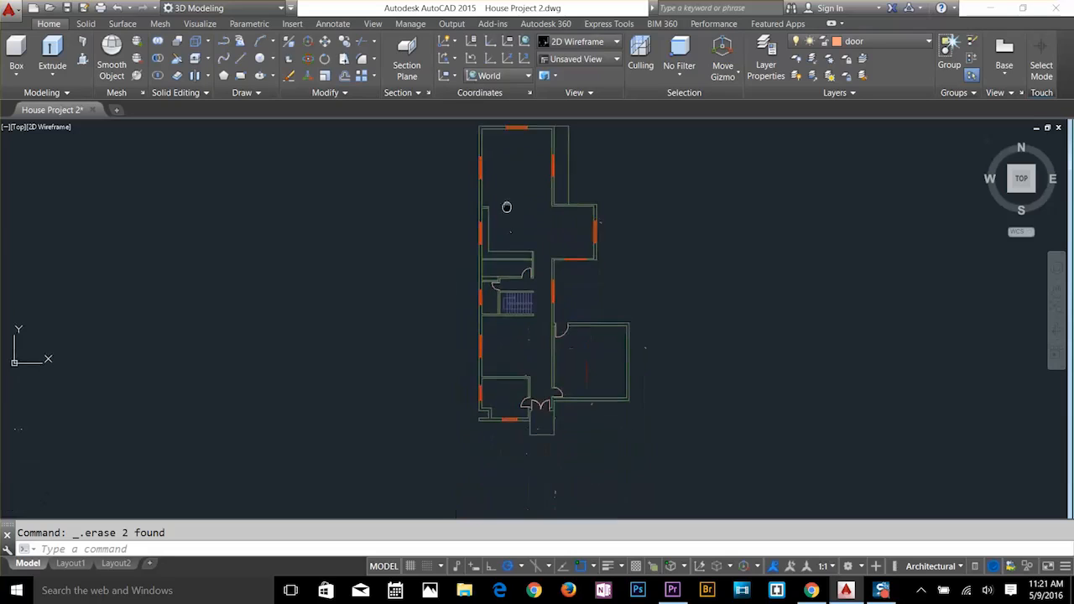
{"action": "scroll", "coordinate": [550, 298], "scroll_direction": "up", "scroll_amount": 4}
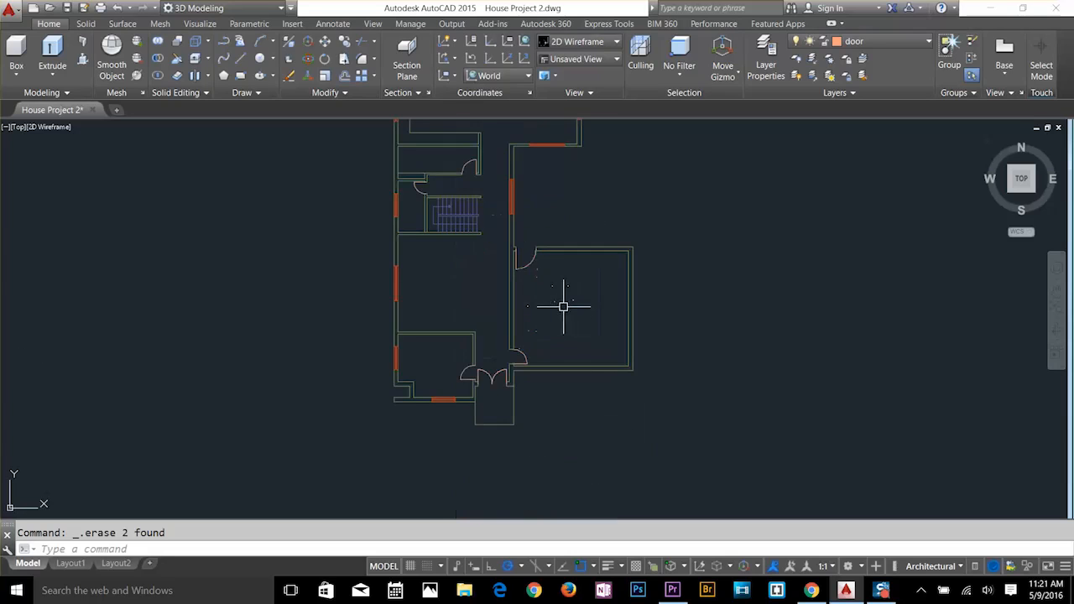
{"action": "middle_click_drag", "start_coordinate": [479, 305], "coordinate": [502, 281]}
{"action": "middle_click_drag", "start_coordinate": [515, 242], "coordinate": [519, 513]}
{"action": "scroll", "coordinate": [487, 275], "scroll_direction": "up", "scroll_amount": 2}
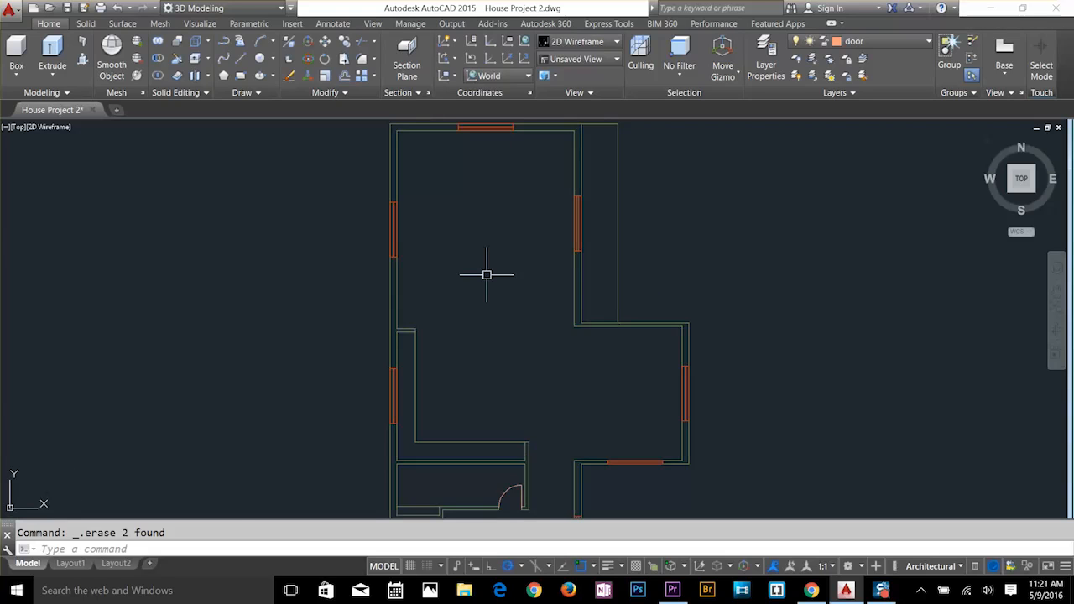
Open DesignCenter, collapse the expanded drawings and list the blocks of House Designer.dwg.
{"action": "type", "text": "ADCENTER"}
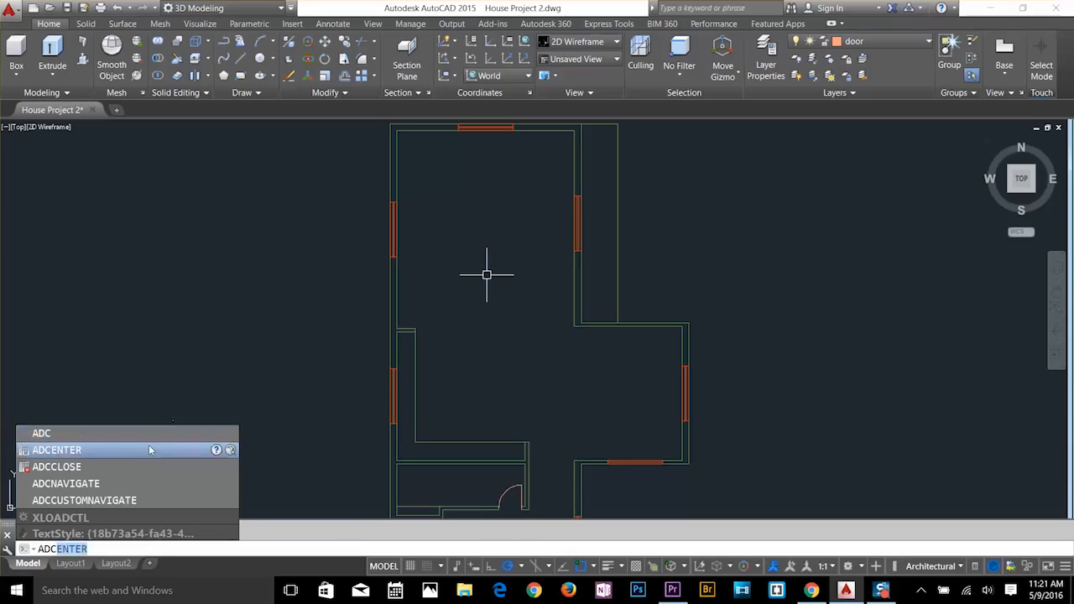
{"action": "left_click", "coordinate": [149, 449]}
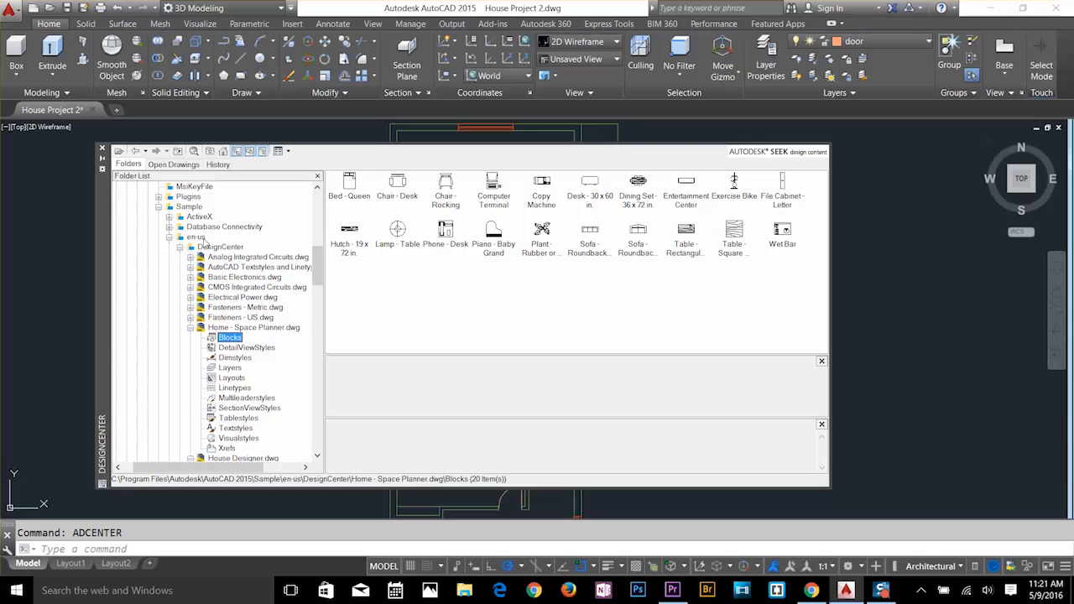
{"action": "left_click", "coordinate": [191, 328]}
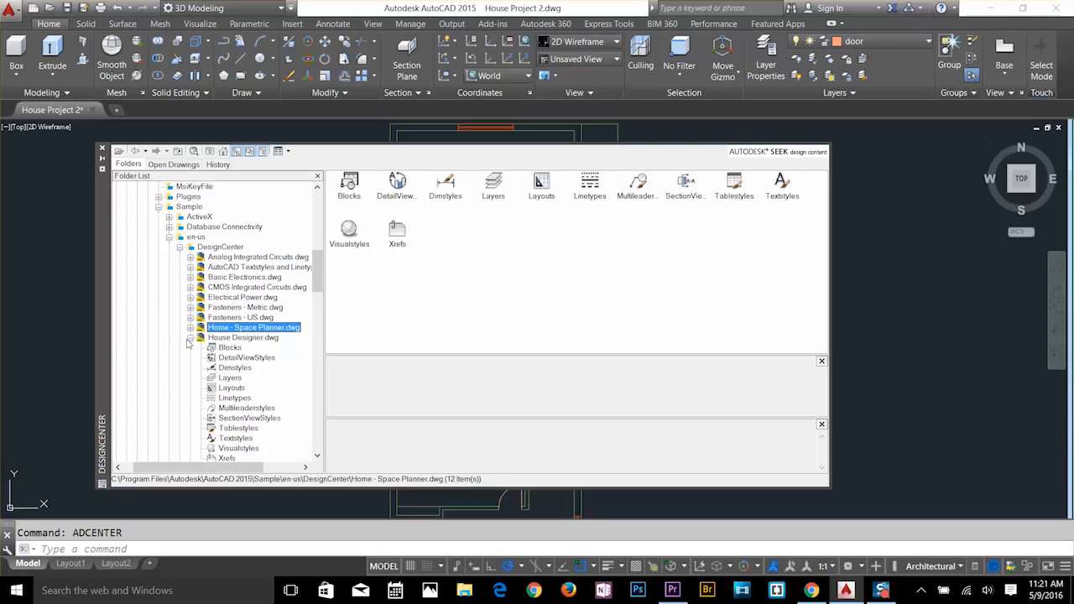
{"action": "left_click", "coordinate": [190, 337]}
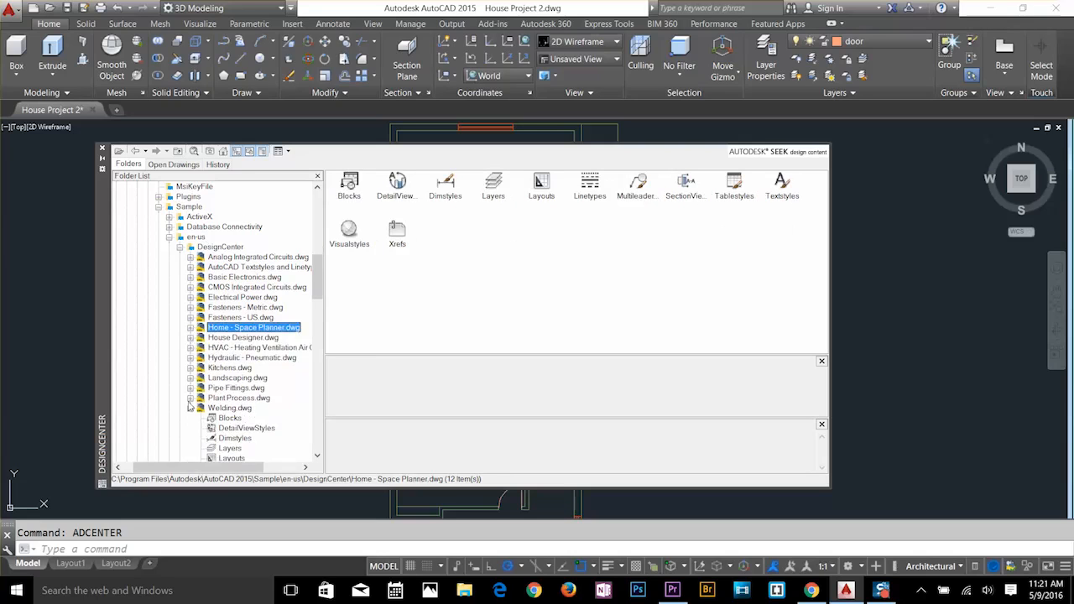
{"action": "left_click", "coordinate": [190, 408]}
{"action": "double_click", "coordinate": [245, 337]}
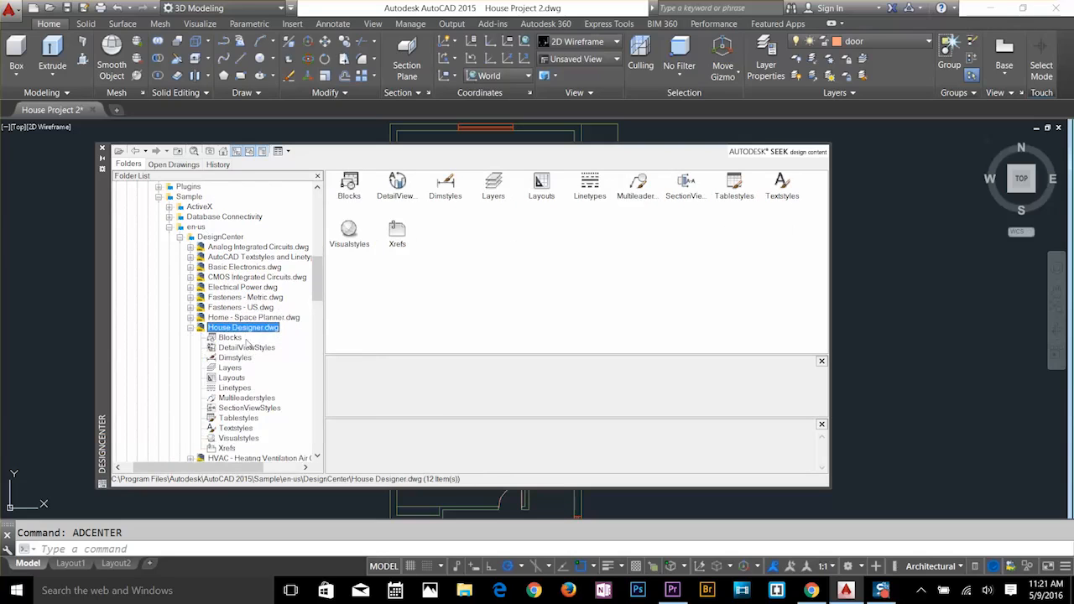
{"action": "left_click", "coordinate": [229, 337]}
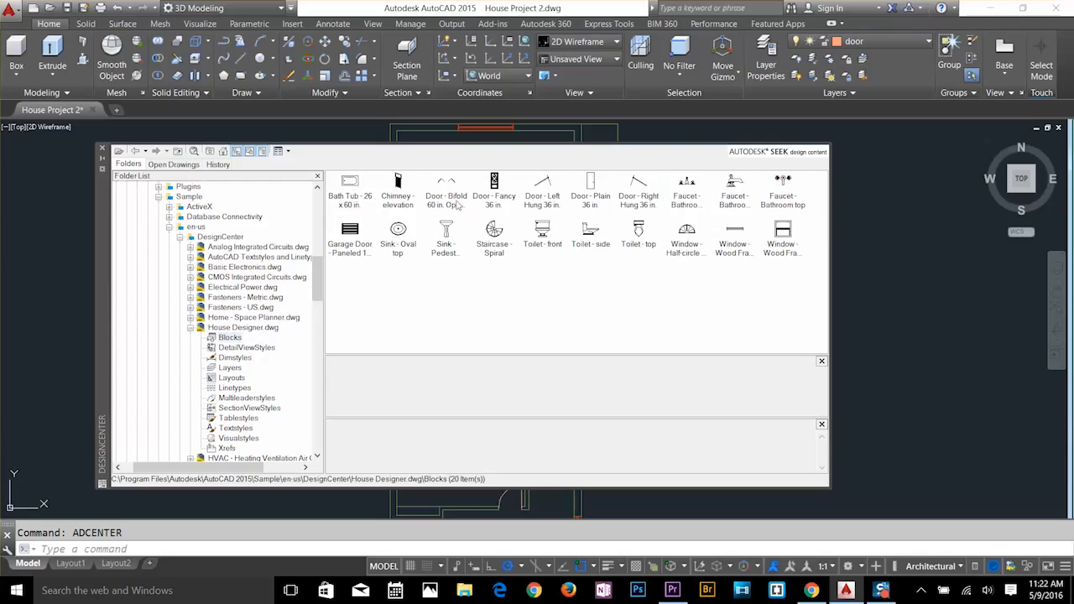
List the blocks of Home - Space Planner.dwg and move DesignCenter away from the uppermost room.
{"action": "left_click", "coordinate": [191, 328]}
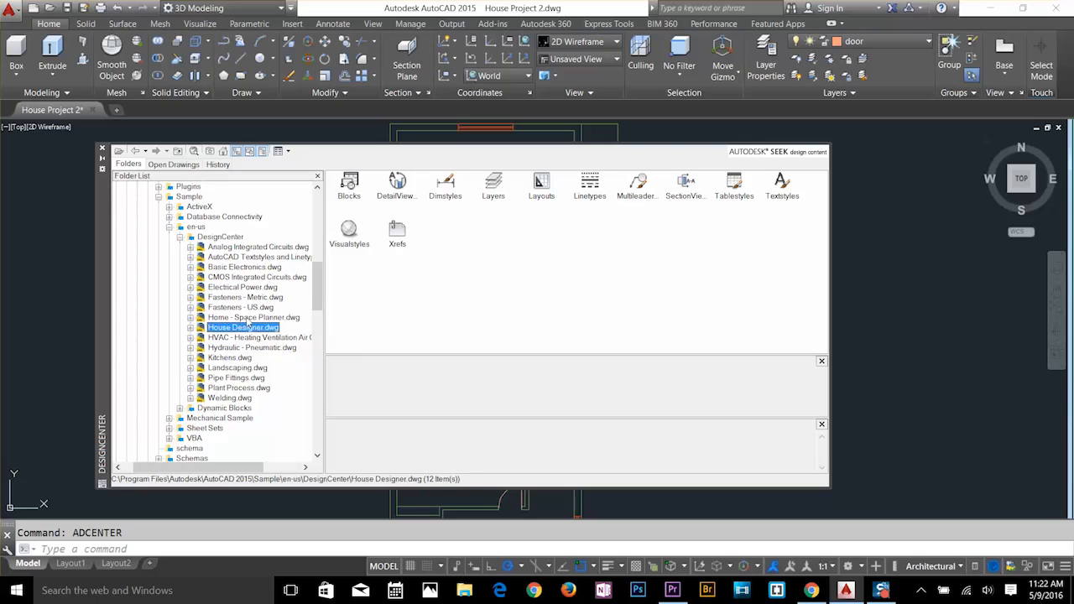
{"action": "double_click", "coordinate": [248, 318]}
{"action": "left_click", "coordinate": [230, 327]}
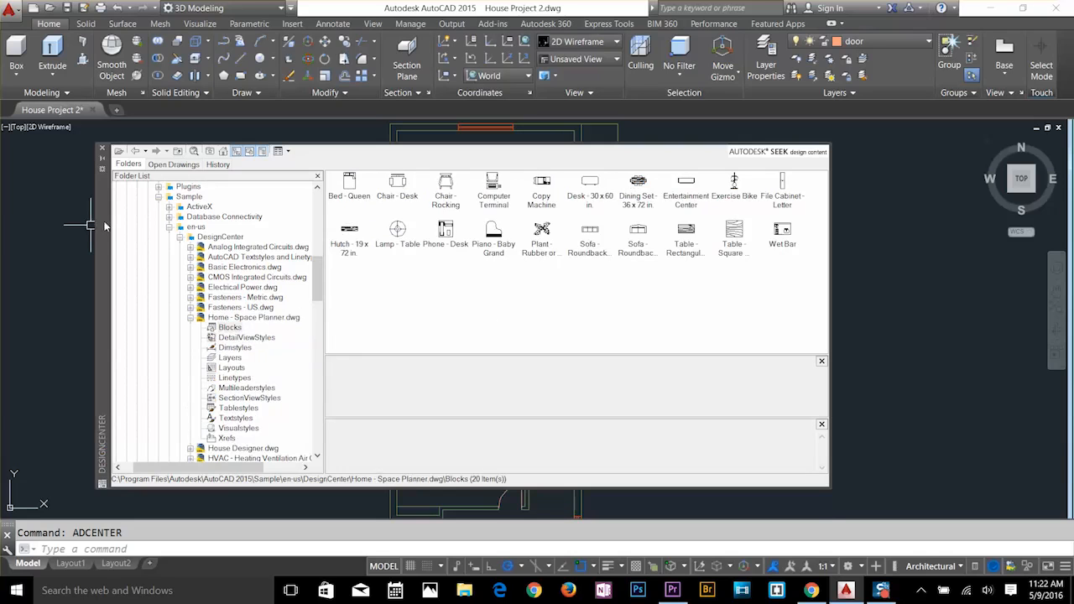
{"action": "left_click_drag", "start_coordinate": [104, 223], "coordinate": [36, 338]}
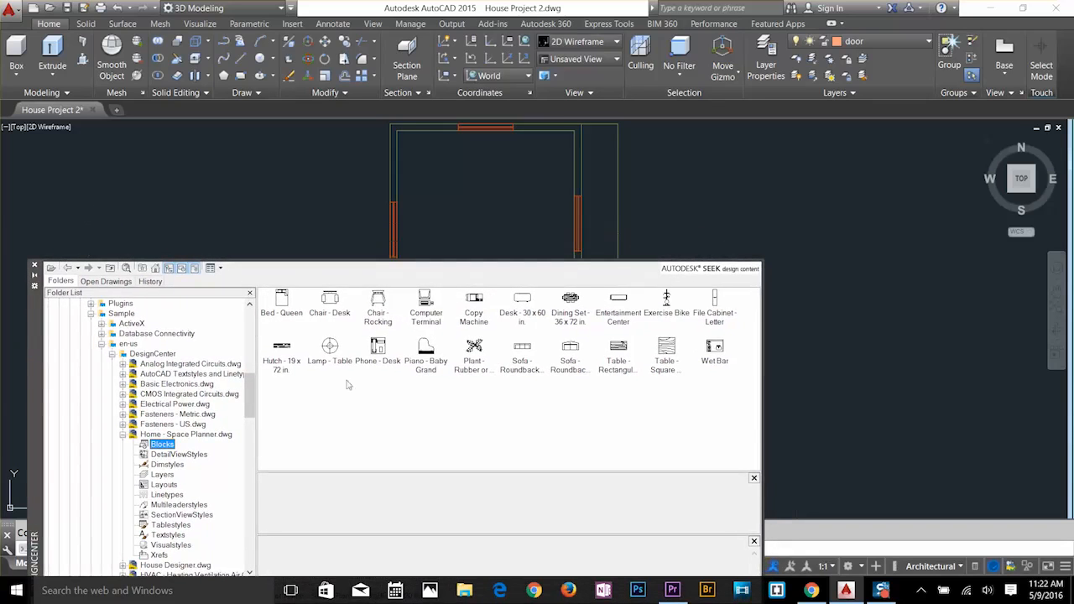
{"action": "double_click", "coordinate": [282, 307]}
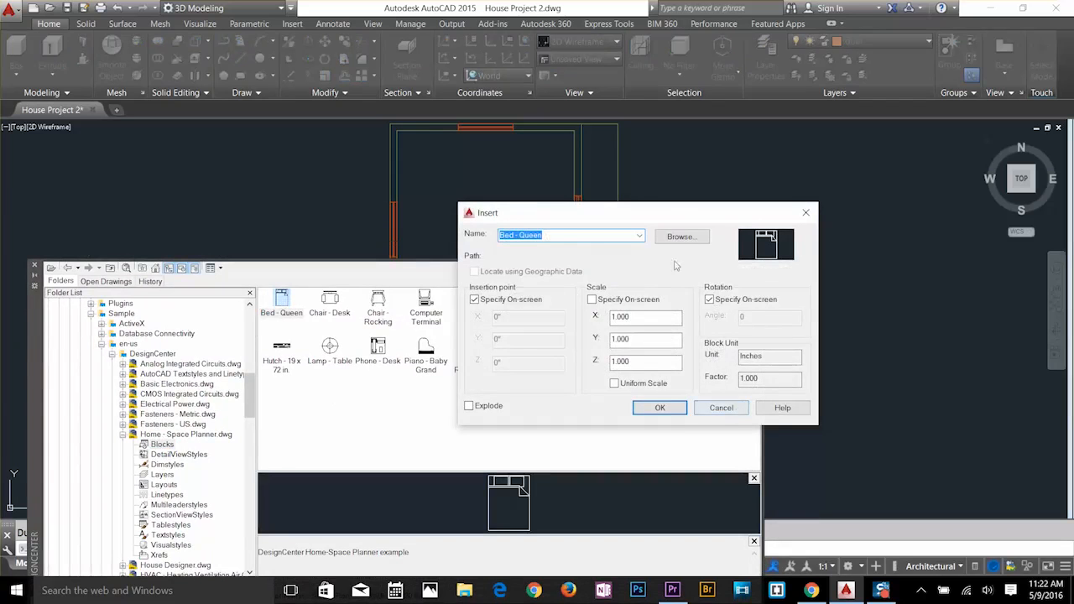
{"action": "left_click_drag", "start_coordinate": [677, 223], "coordinate": [670, 200]}
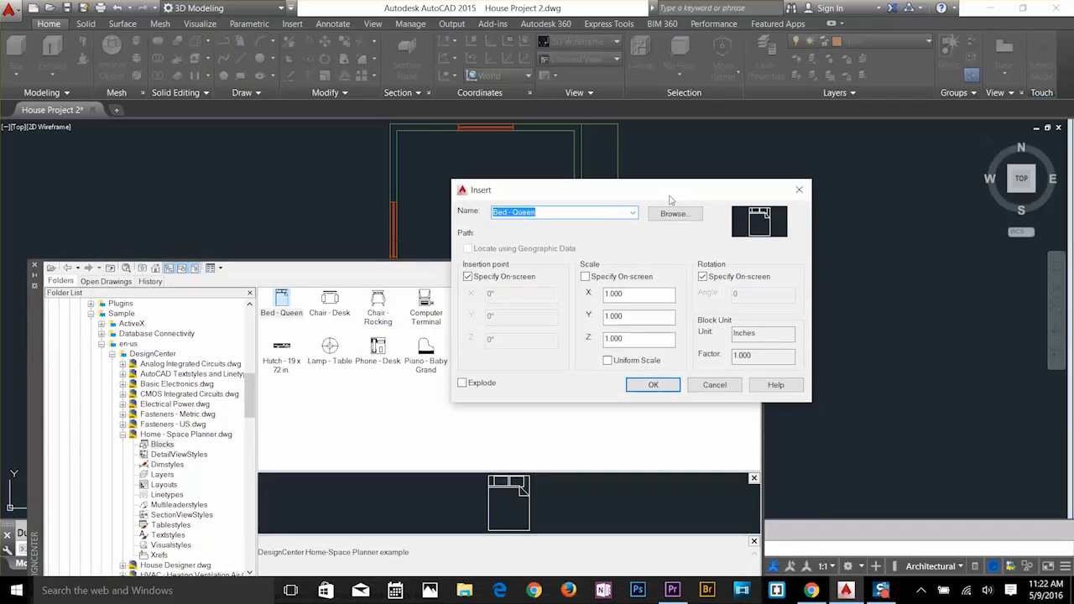
{"action": "left_click", "coordinate": [714, 384]}
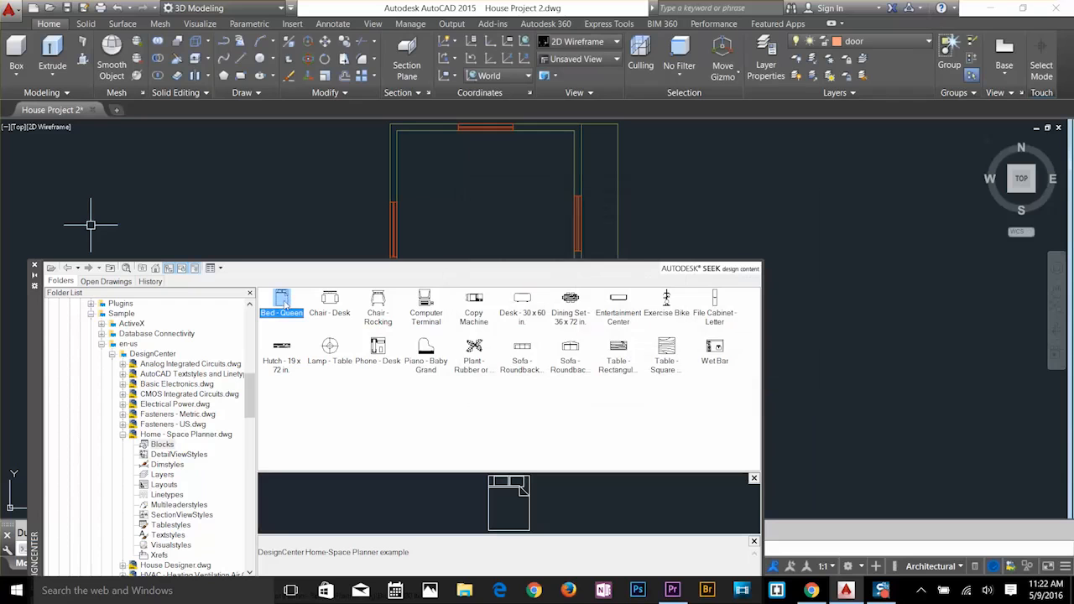
Insert the Bed - Queen, Dining Set - 36 x 72 in., square table, Computer Terminal and Chair - Desk blocks in the empty space beside the plan.
{"action": "left_click_drag", "start_coordinate": [744, 287], "coordinate": [861, 266]}
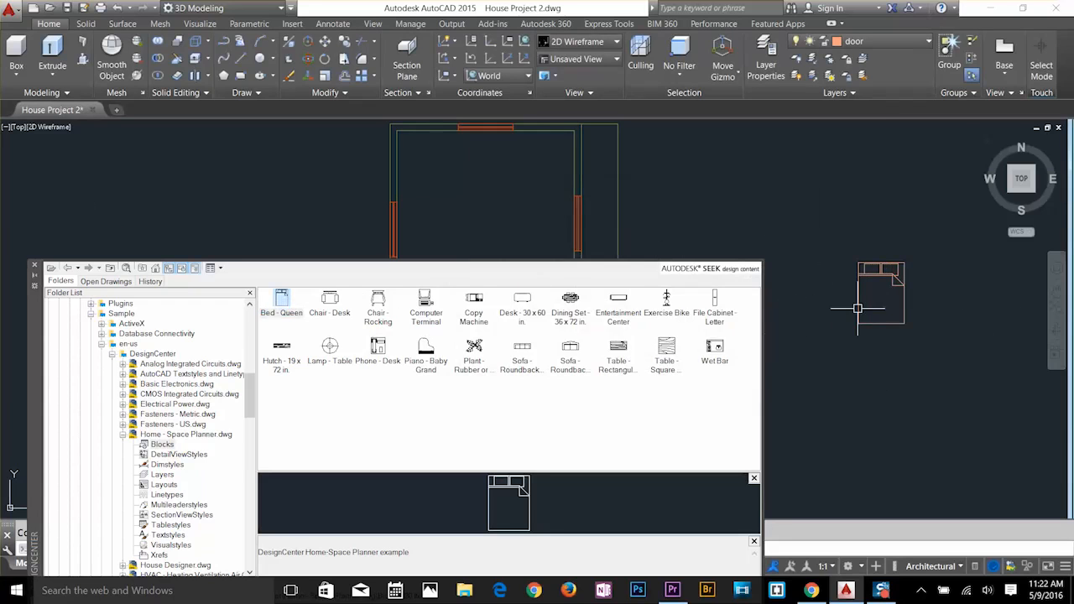
{"action": "left_click_drag", "start_coordinate": [570, 323], "coordinate": [891, 203]}
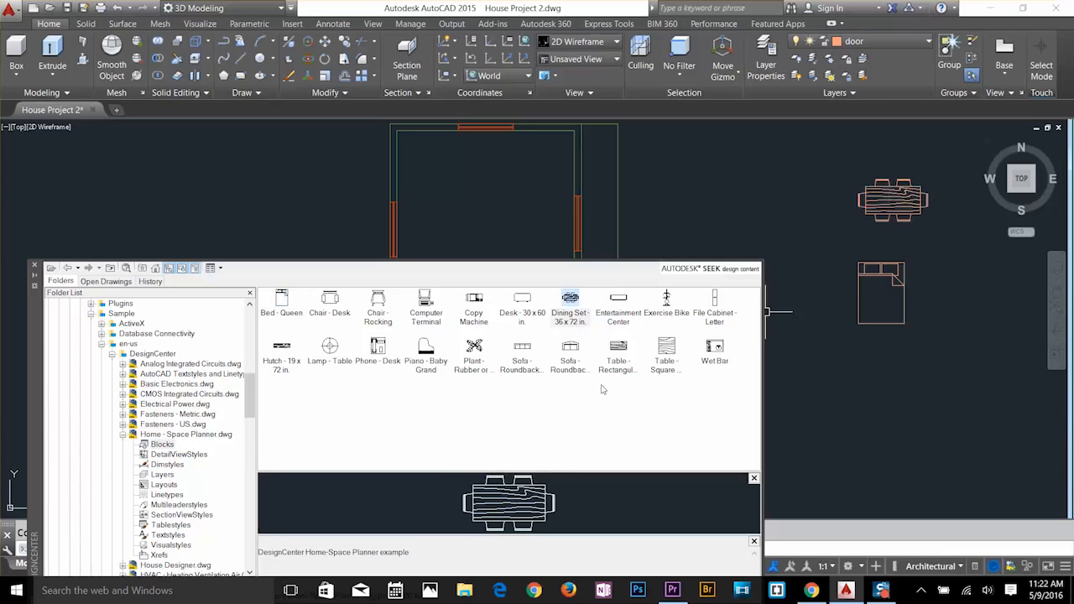
{"action": "left_click_drag", "start_coordinate": [662, 367], "coordinate": [945, 382]}
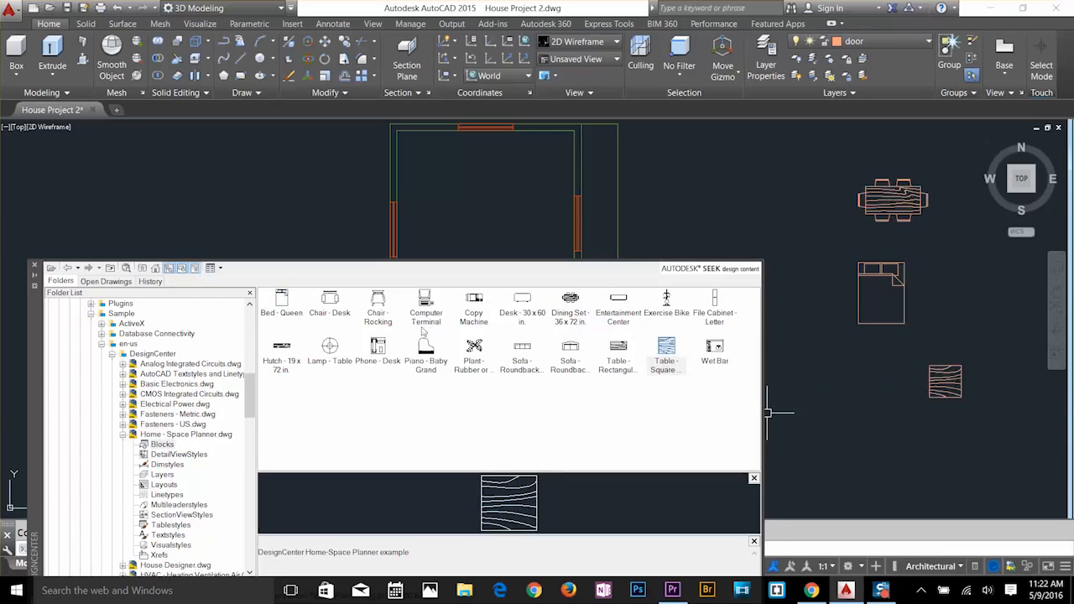
{"action": "left_click_drag", "start_coordinate": [427, 318], "coordinate": [850, 419]}
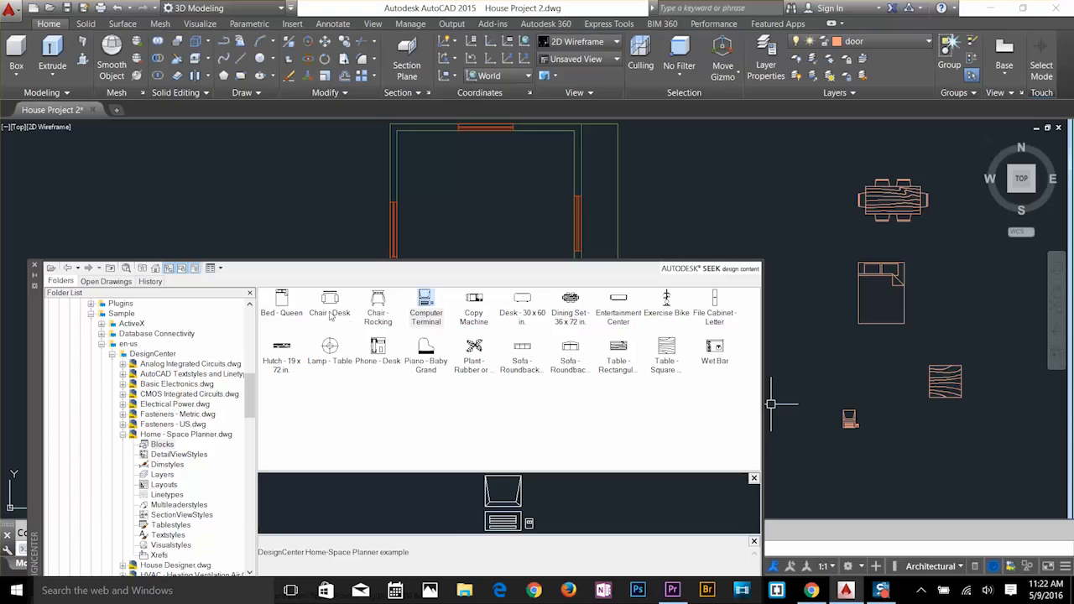
{"action": "left_click_drag", "start_coordinate": [330, 316], "coordinate": [870, 377]}
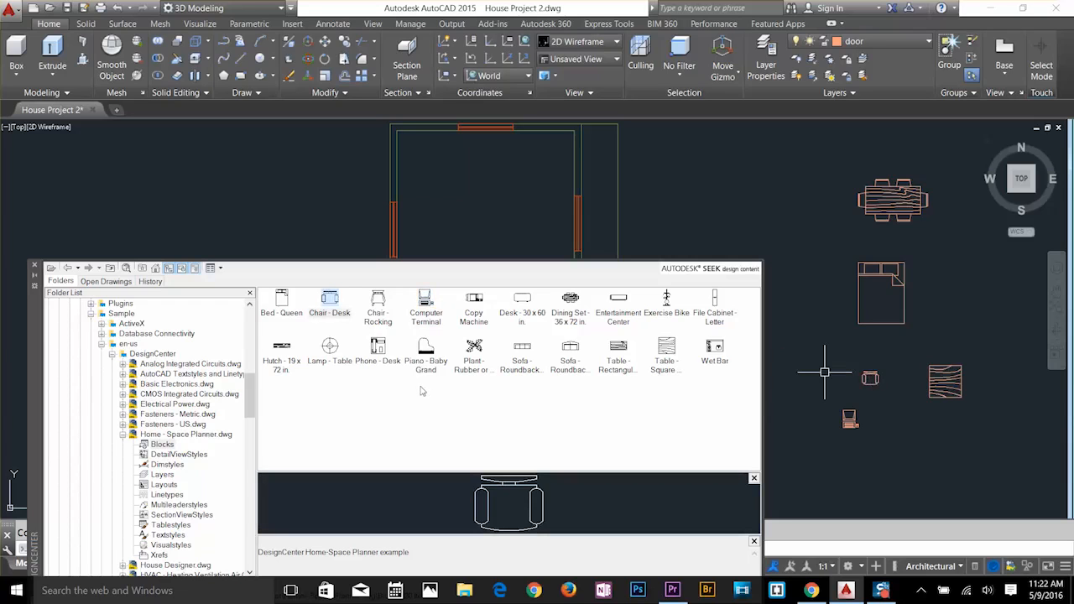
List the House Designer.dwg blocks and insert Toilet - top, Bath Tub - 26 x 60 in. and a bathroom faucet beside the plan.
{"action": "mouse_move", "coordinate": [30, 342]}
{"action": "left_mouse_down"}
{"action": "mouse_move", "coordinate": [34, 315]}
{"action": "mouse_move", "coordinate": [124, 204]}
{"action": "left_mouse_up"}
{"action": "left_click", "coordinate": [216, 297]}
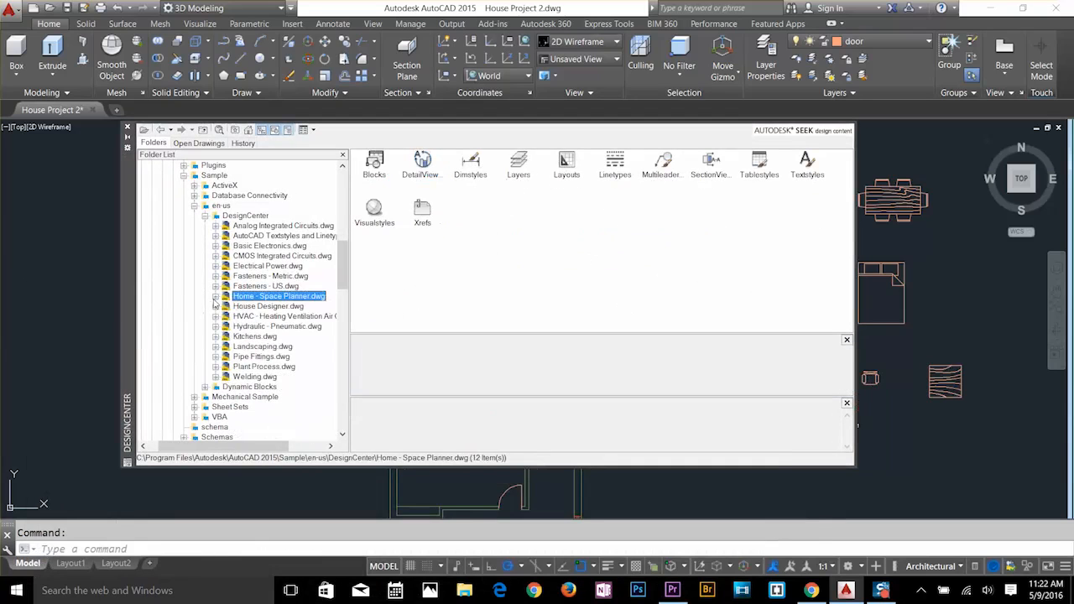
{"action": "double_click", "coordinate": [254, 308]}
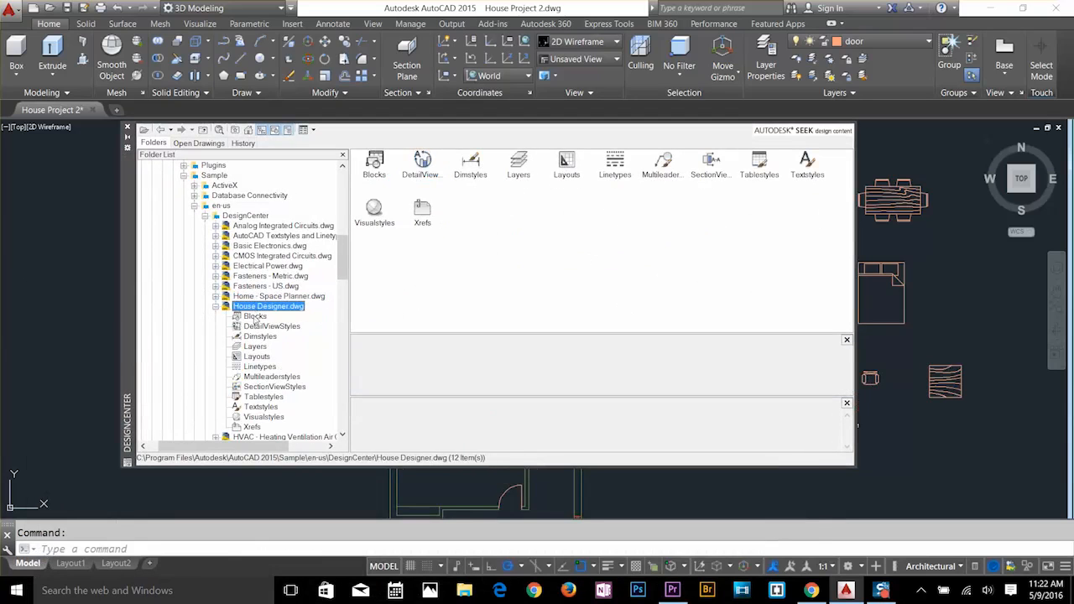
{"action": "left_click", "coordinate": [255, 316]}
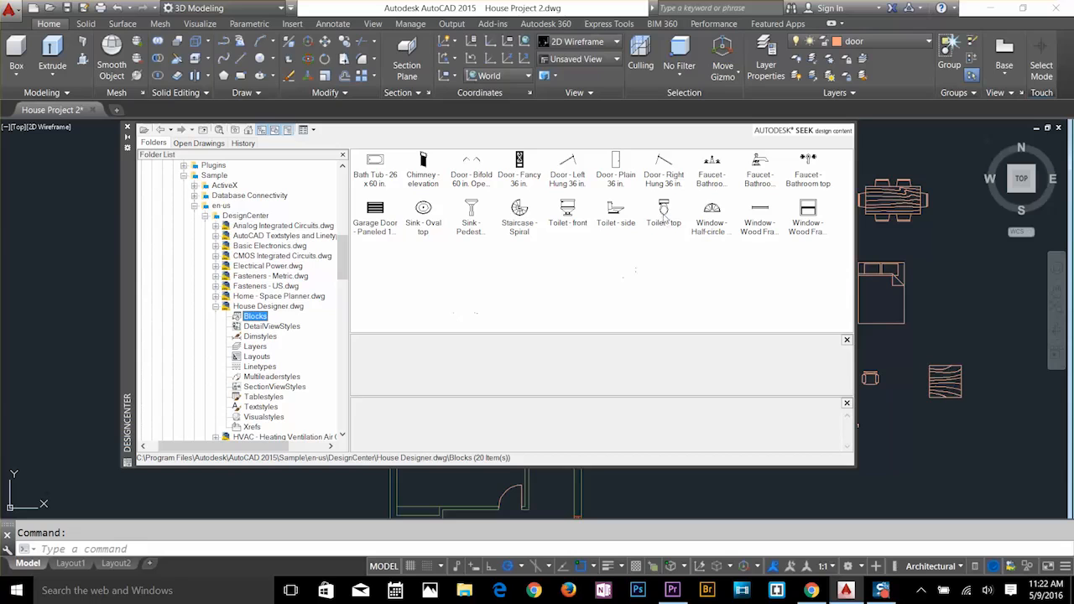
{"action": "mouse_move", "coordinate": [665, 219]}
{"action": "left_mouse_down"}
{"action": "mouse_move", "coordinate": [925, 349]}
{"action": "mouse_move", "coordinate": [947, 436]}
{"action": "left_mouse_up"}
{"action": "left_click", "coordinate": [375, 164]}
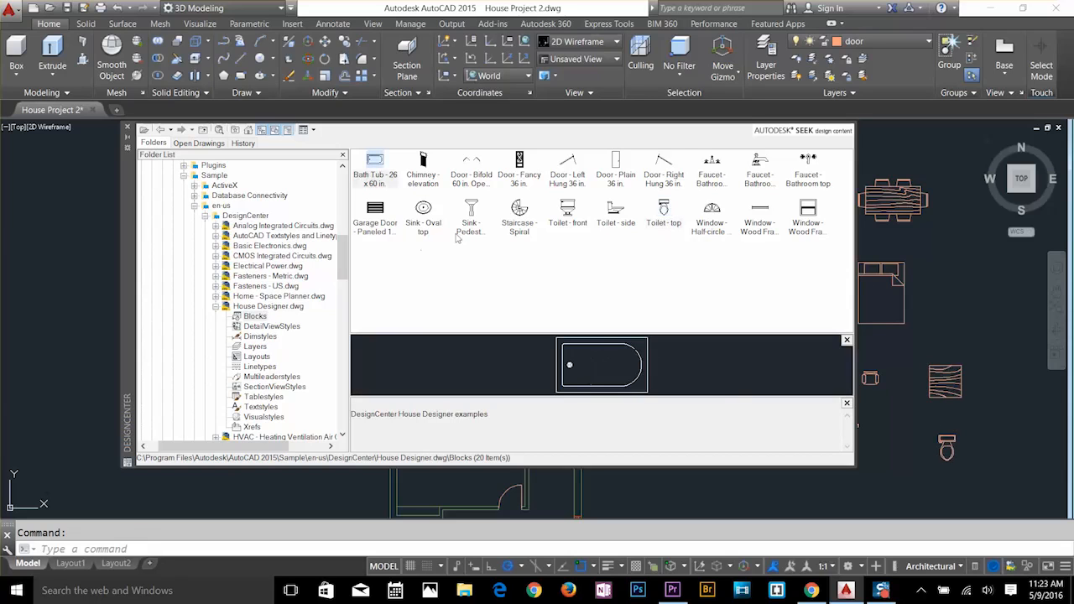
{"action": "left_click_drag", "start_coordinate": [861, 462], "coordinate": [891, 479]}
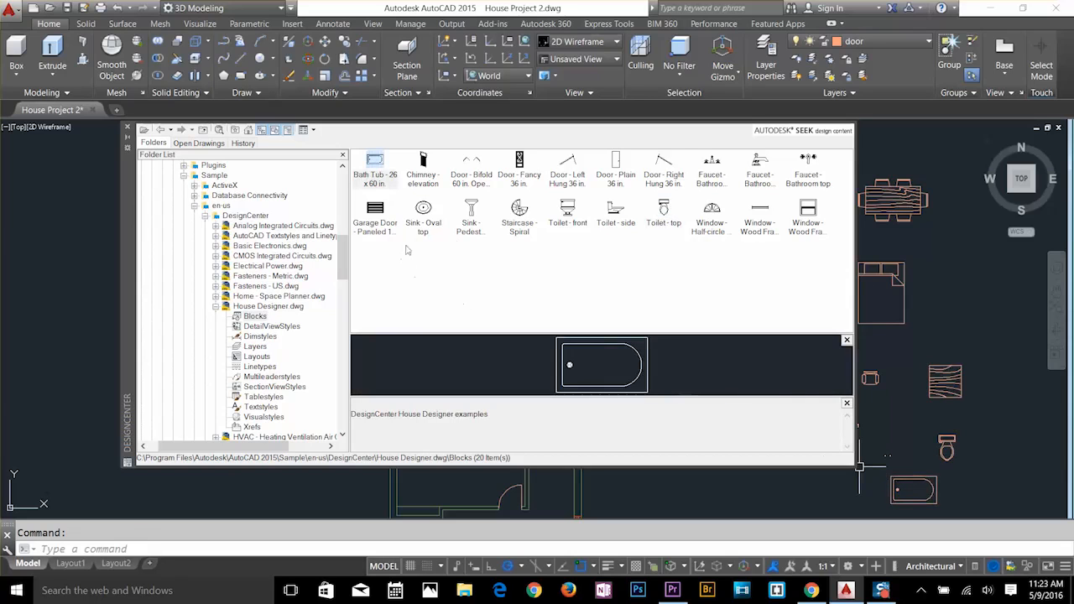
List the Kitchens.dwg blocks and insert the Kitchen Layout - 7 x 8 ft block beside the queen bed.
{"action": "left_click", "coordinate": [216, 306]}
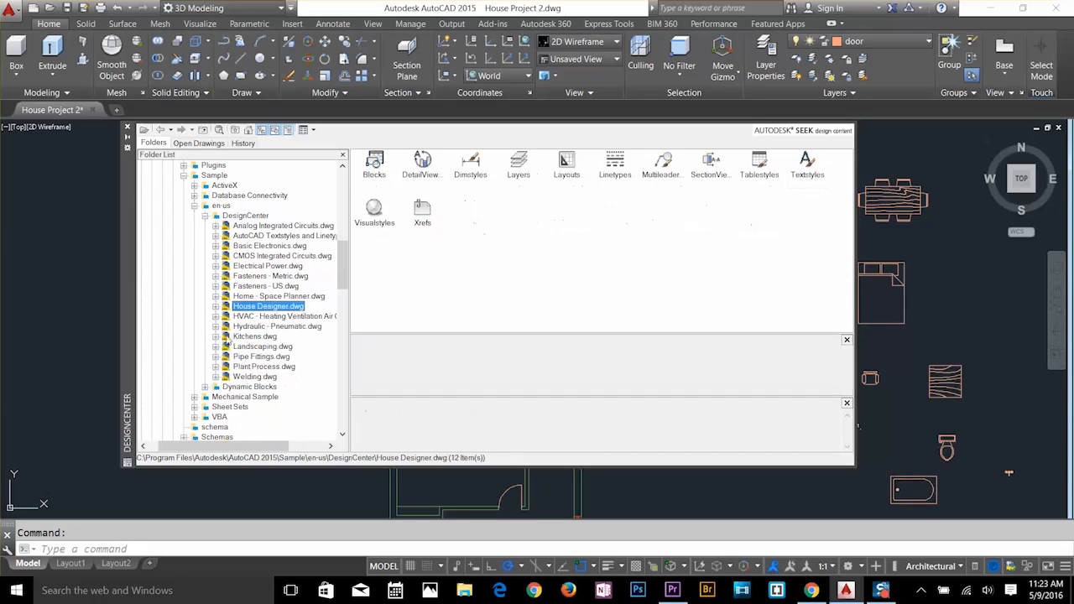
{"action": "double_click", "coordinate": [252, 336]}
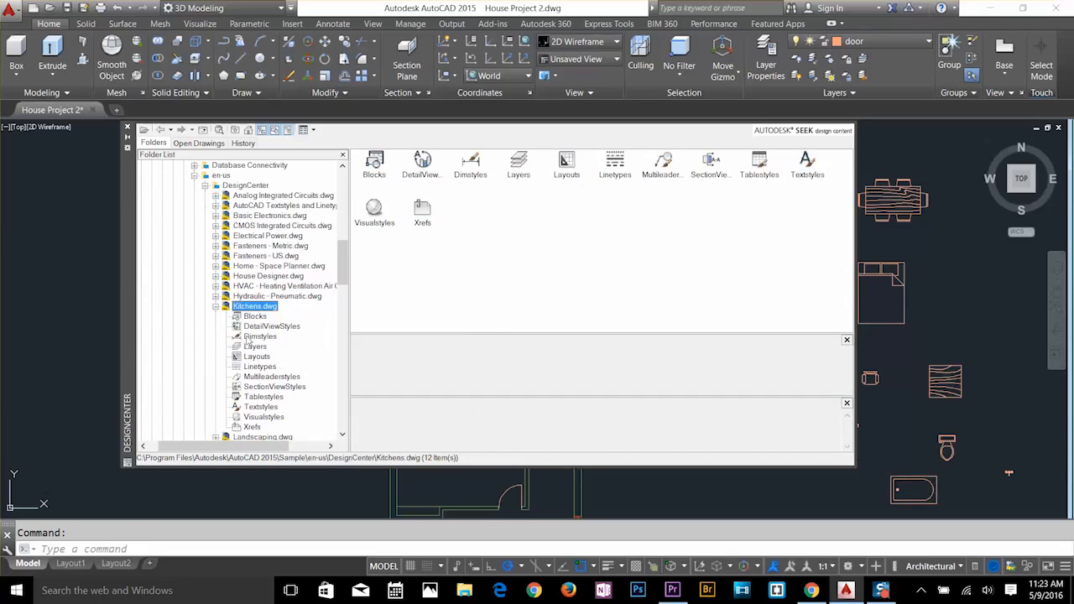
{"action": "left_click", "coordinate": [254, 317]}
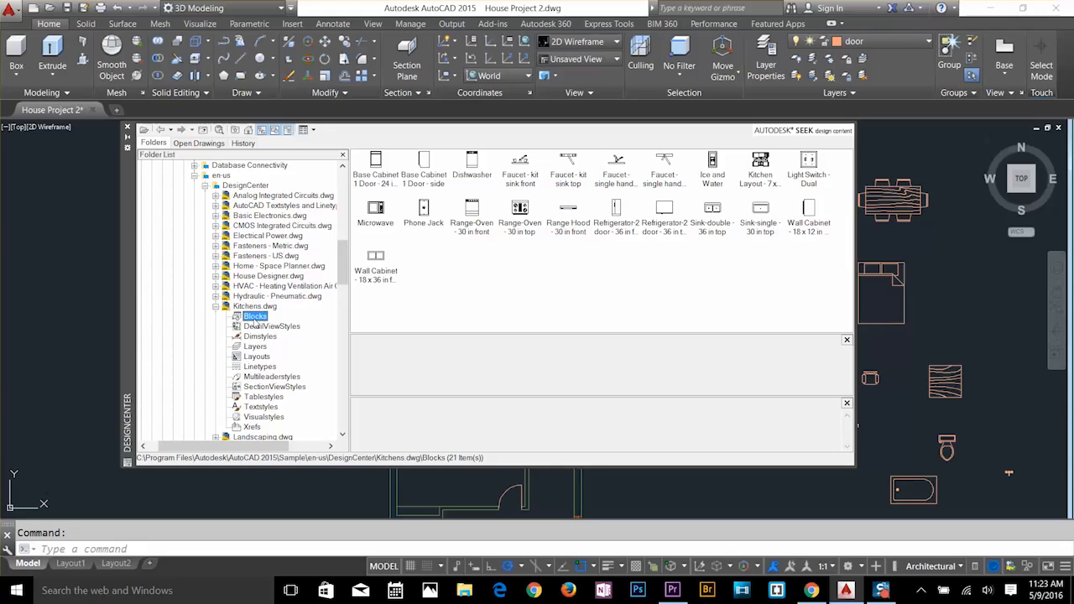
{"action": "left_click", "coordinate": [780, 289]}
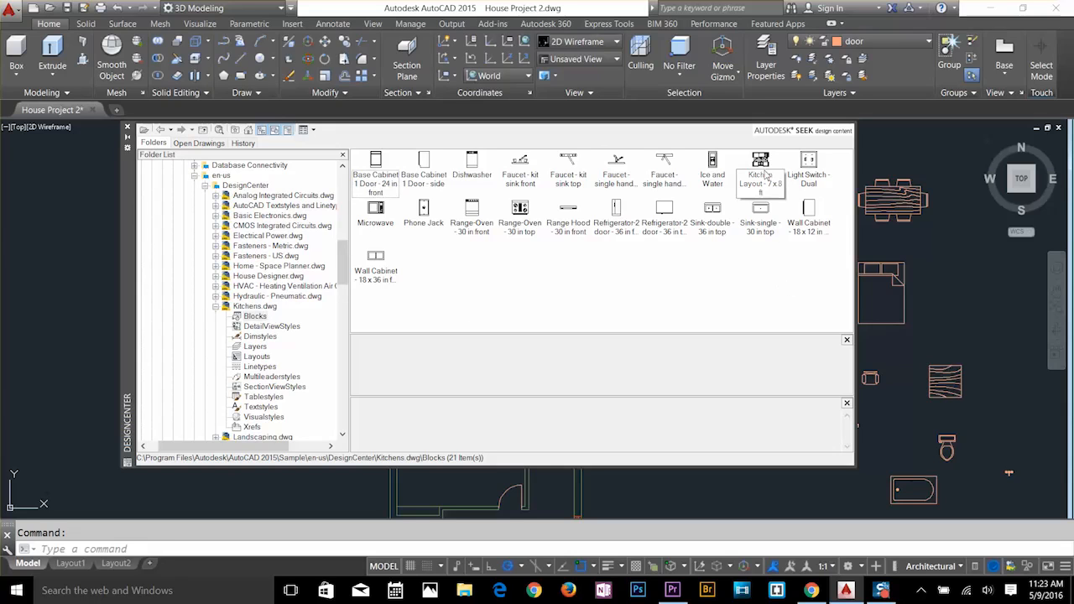
{"action": "mouse_move", "coordinate": [761, 178]}
{"action": "left_mouse_down"}
{"action": "mouse_move", "coordinate": [896, 316]}
{"action": "mouse_move", "coordinate": [935, 327]}
{"action": "left_mouse_up"}
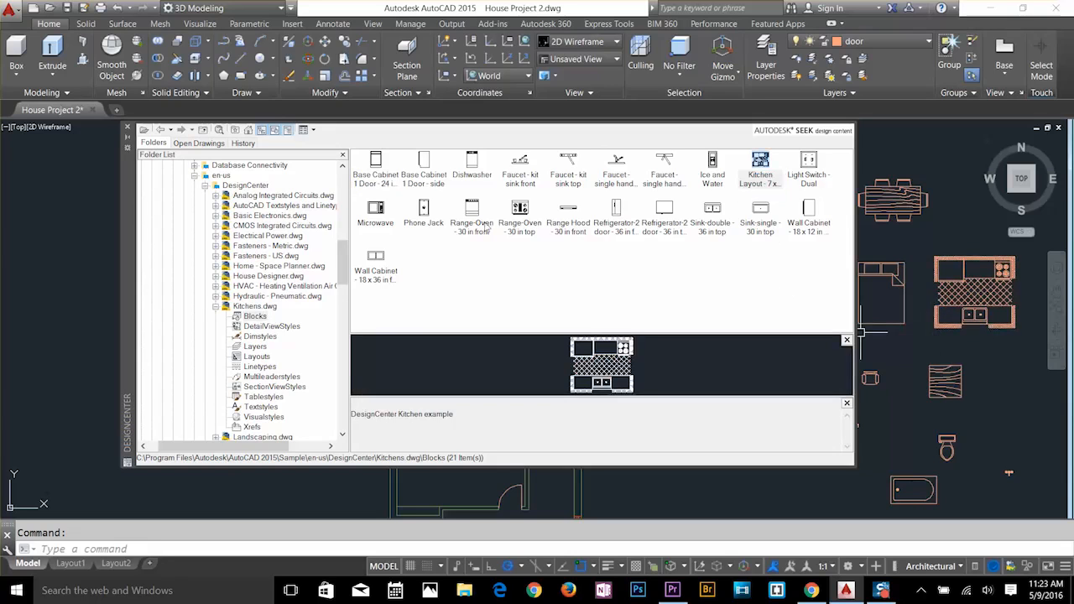
Insert the Microwave, Dishwasher, 18 x 12 in. wall cabinet and 36 in. double sink blocks beside the plan, and close DesignCenter.
{"action": "mouse_move", "coordinate": [376, 210]}
{"action": "left_mouse_down"}
{"action": "mouse_move", "coordinate": [671, 302]}
{"action": "mouse_move", "coordinate": [1000, 380]}
{"action": "left_mouse_up"}
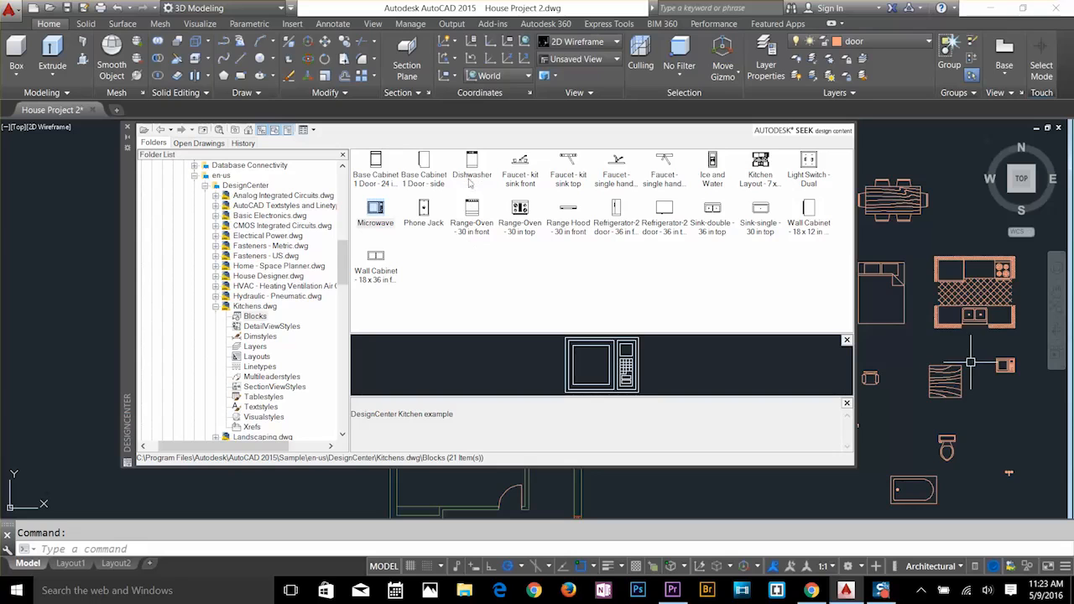
{"action": "mouse_move", "coordinate": [470, 178]}
{"action": "left_mouse_down"}
{"action": "mouse_move", "coordinate": [907, 378]}
{"action": "mouse_move", "coordinate": [1024, 446]}
{"action": "left_mouse_up"}
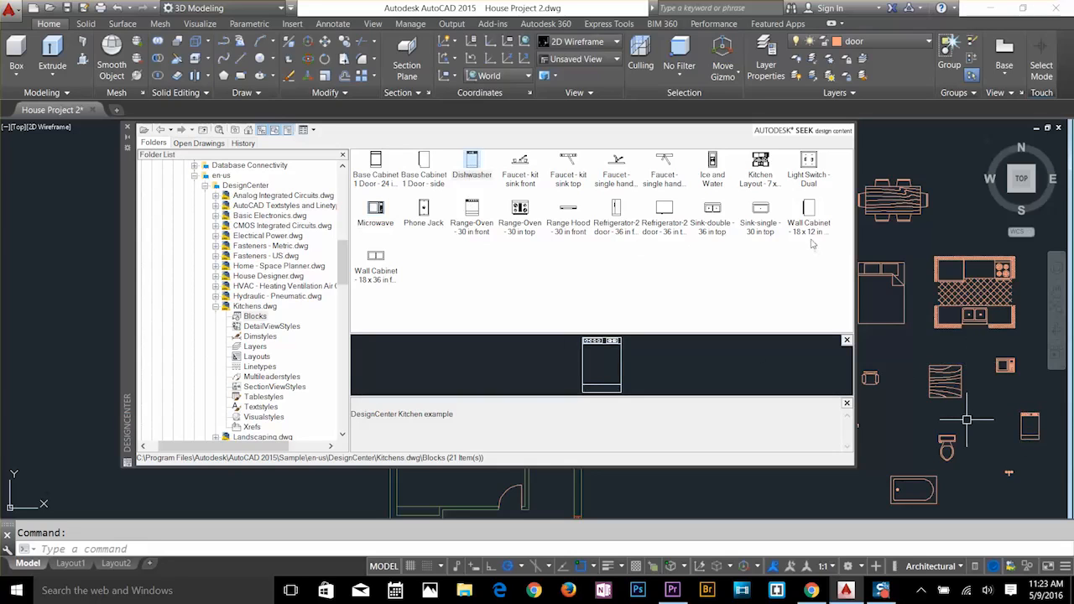
{"action": "mouse_move", "coordinate": [812, 237]}
{"action": "left_mouse_down"}
{"action": "mouse_move", "coordinate": [1006, 484]}
{"action": "mouse_move", "coordinate": [991, 494]}
{"action": "left_mouse_up"}
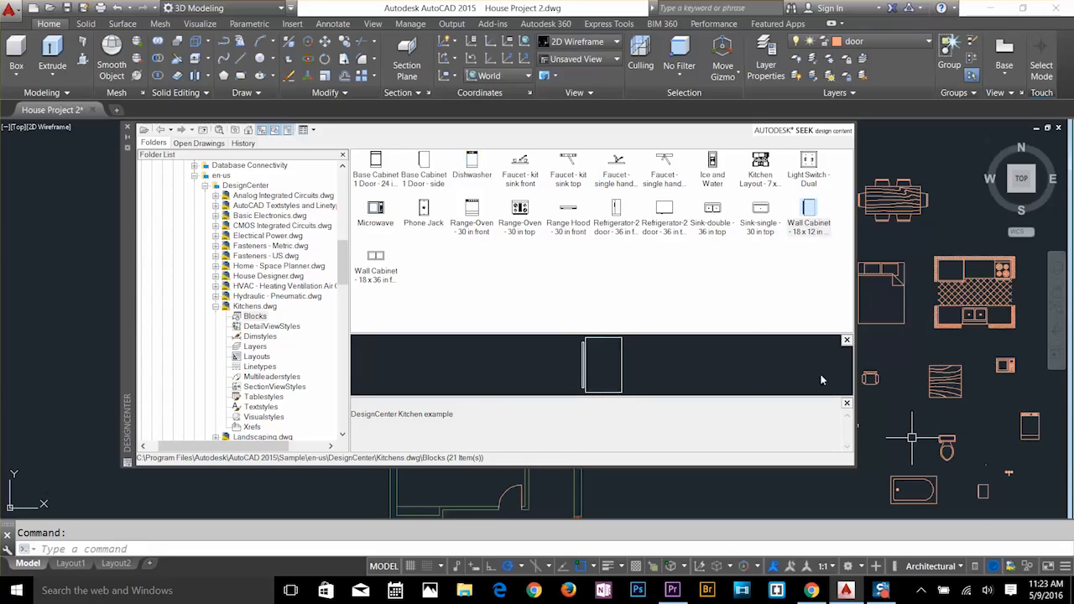
{"action": "mouse_move", "coordinate": [720, 236]}
{"action": "left_mouse_down"}
{"action": "mouse_move", "coordinate": [748, 335]}
{"action": "mouse_move", "coordinate": [822, 489]}
{"action": "left_mouse_up"}
{"action": "left_click", "coordinate": [260, 306]}
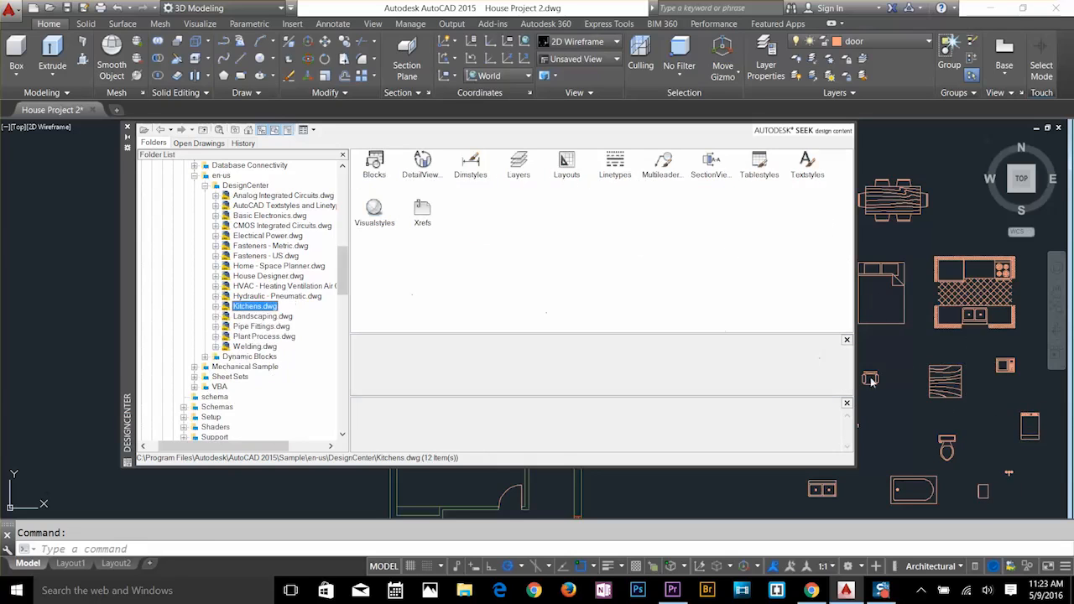
{"action": "left_click", "coordinate": [127, 131]}
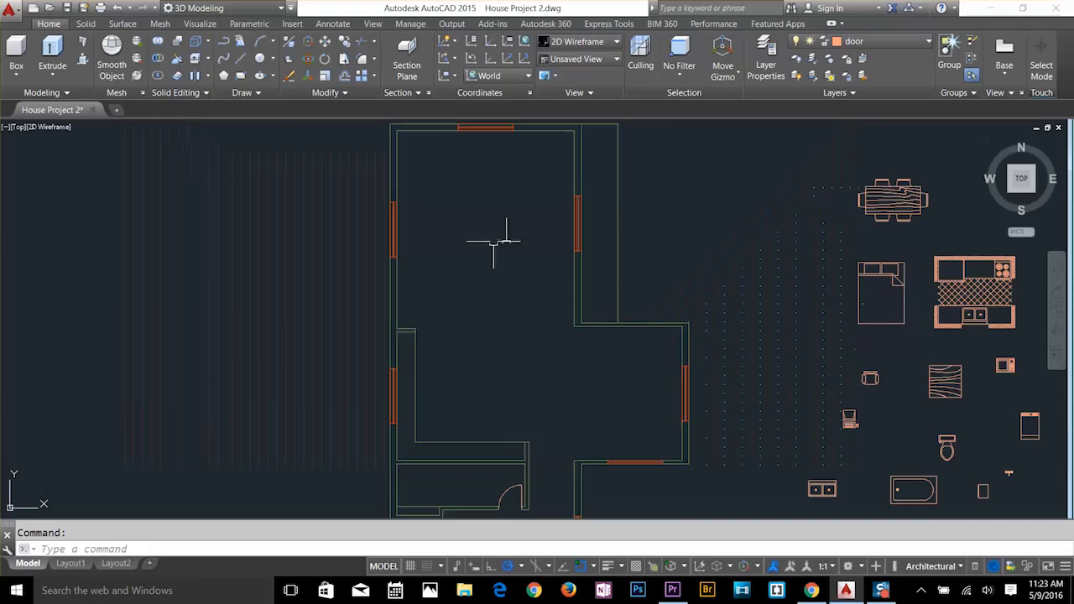
Move the dining set into the uppermost room and the kitchen layout against the walls of the area below it.
{"action": "middle_click_drag", "start_coordinate": [700, 276], "coordinate": [665, 295]}
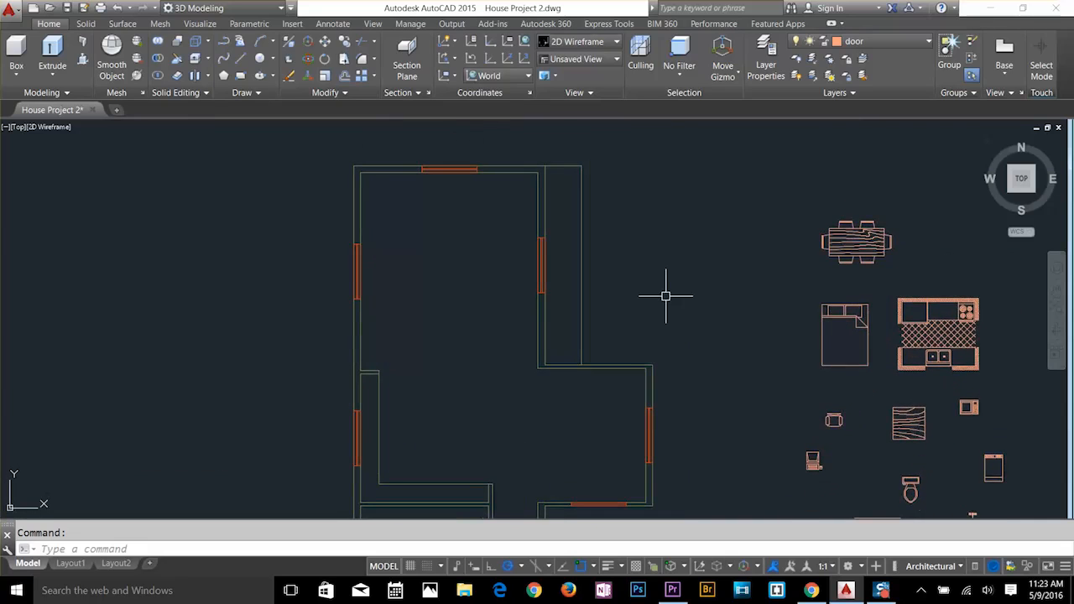
{"action": "key", "text": "Return"}
{"action": "left_click", "coordinate": [839, 250]}
{"action": "key", "text": "Return"}
{"action": "left_click", "coordinate": [843, 248]}
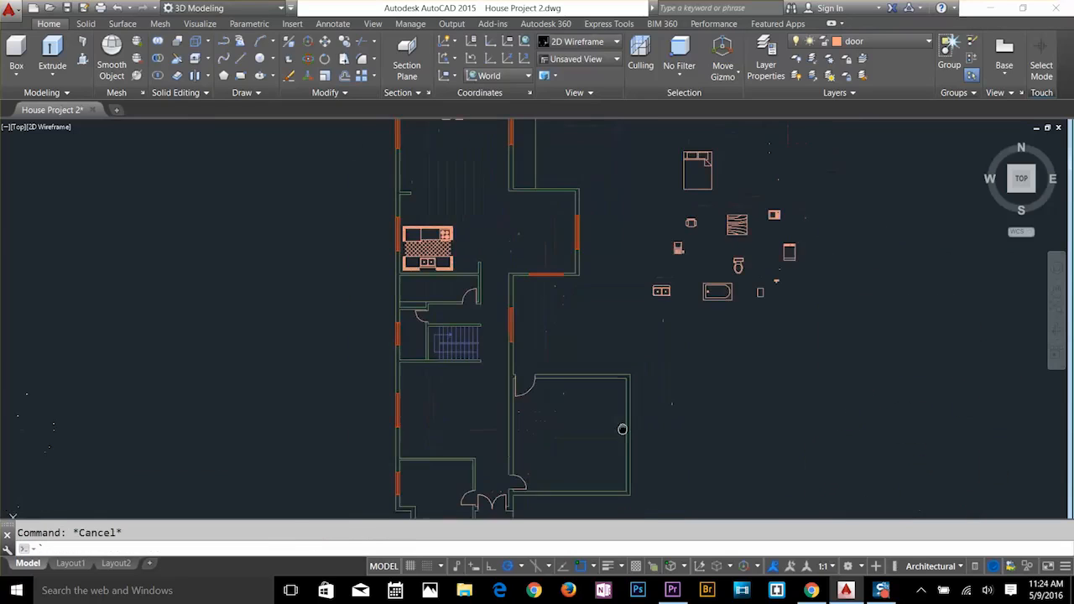
Erase all the unused furniture and fixture blocks left beside the floor plan.
{"action": "middle_click_drag", "start_coordinate": [733, 258], "coordinate": [716, 350]}
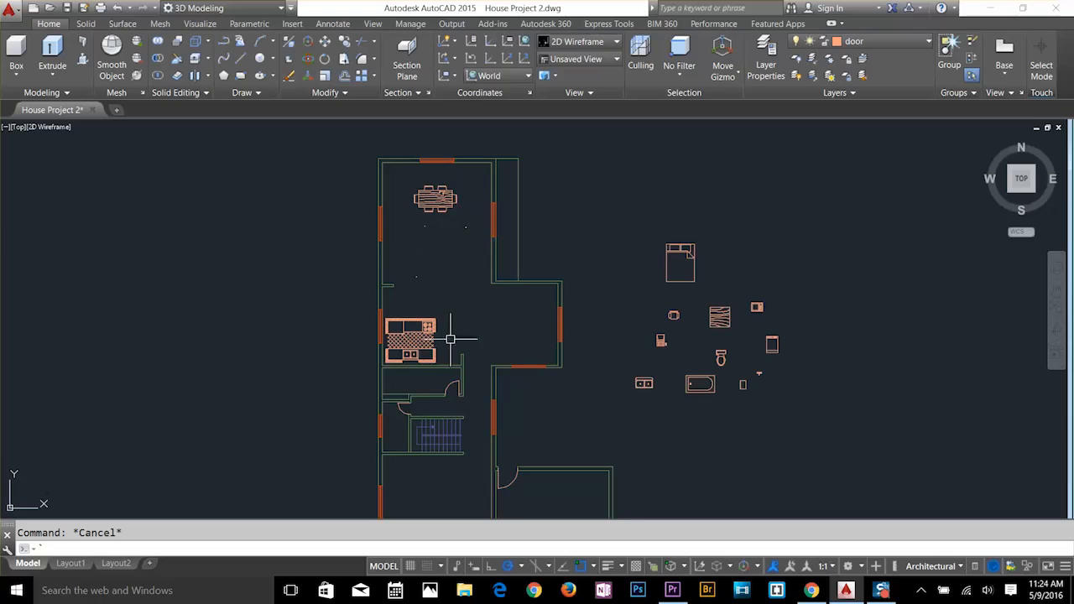
{"action": "mouse_move", "coordinate": [448, 335]}
{"action": "middle_mouse_down"}
{"action": "mouse_move", "coordinate": [470, 286]}
{"action": "mouse_move", "coordinate": [530, 385]}
{"action": "mouse_move", "coordinate": [516, 380]}
{"action": "middle_mouse_up"}
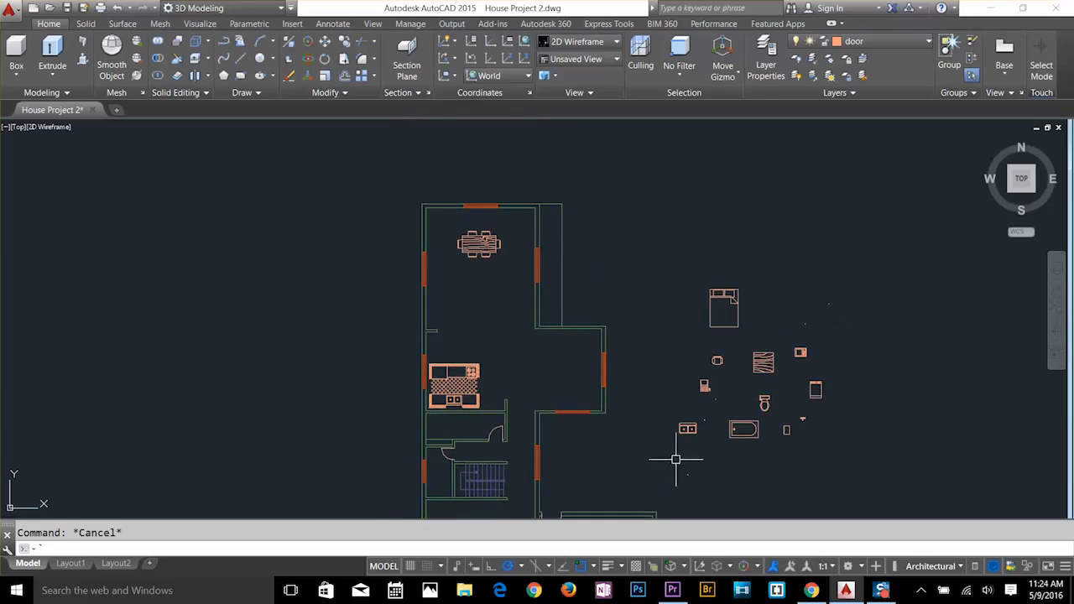
{"action": "left_click", "coordinate": [882, 247]}
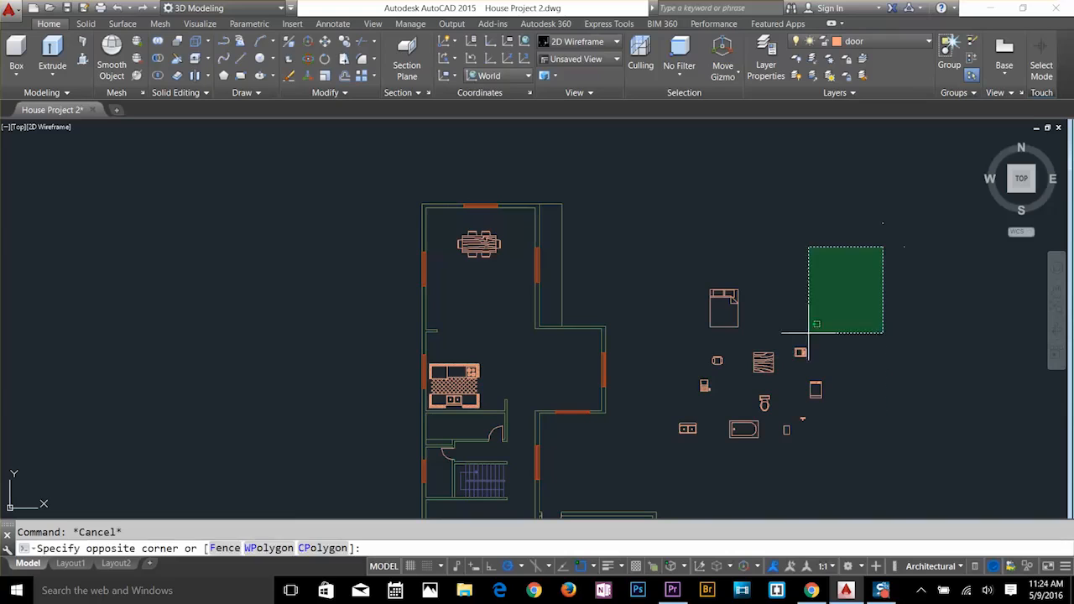
{"action": "left_click", "coordinate": [670, 456]}
{"action": "key", "text": "Delete"}
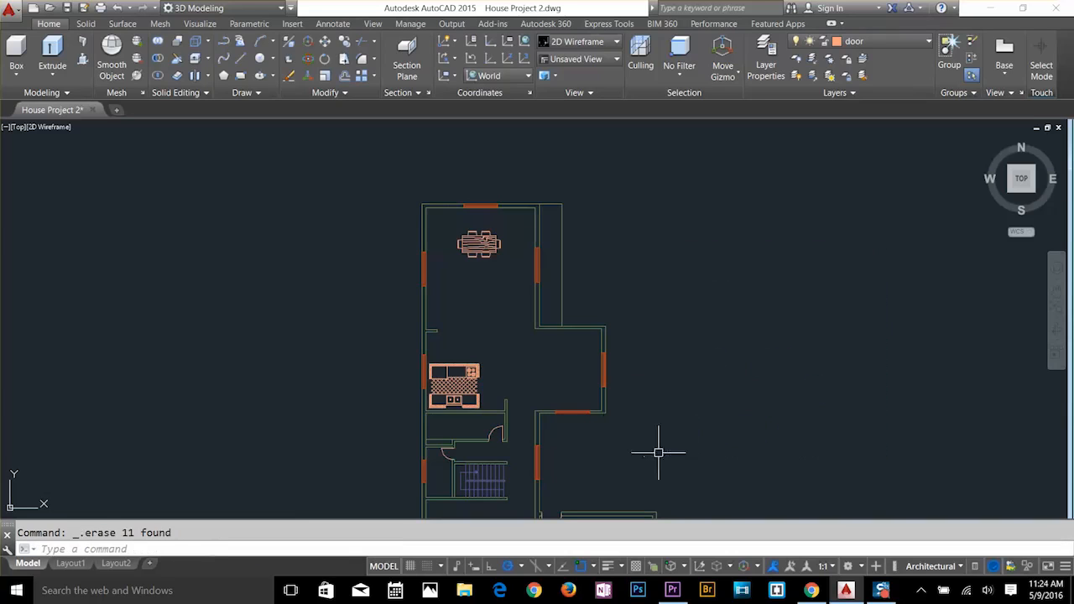
{"action": "middle_click_drag", "start_coordinate": [484, 345], "coordinate": [496, 285]}
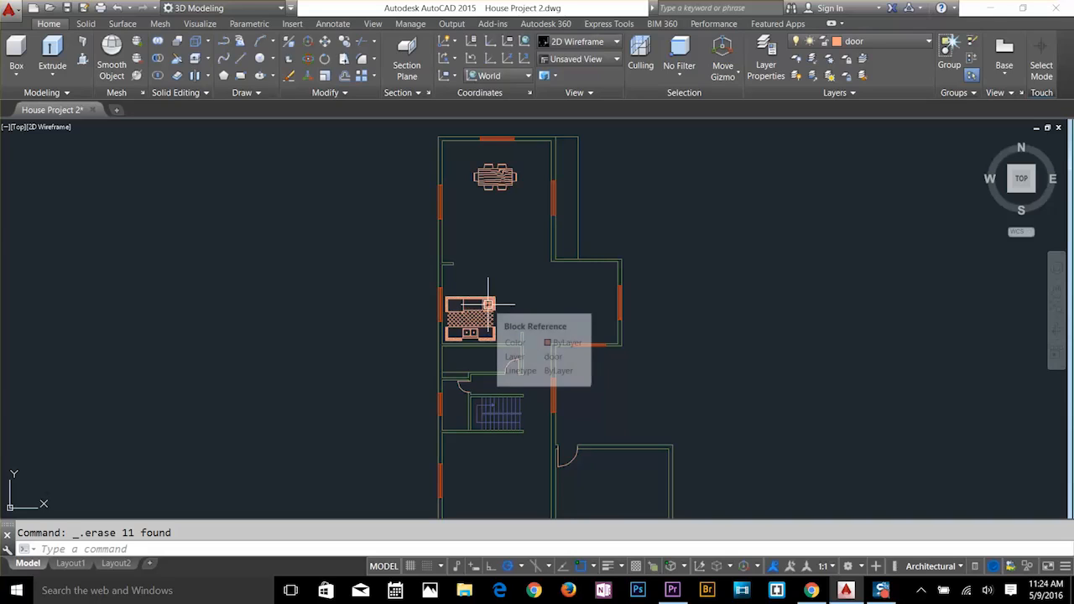
{"action": "left_click", "coordinate": [520, 278]}
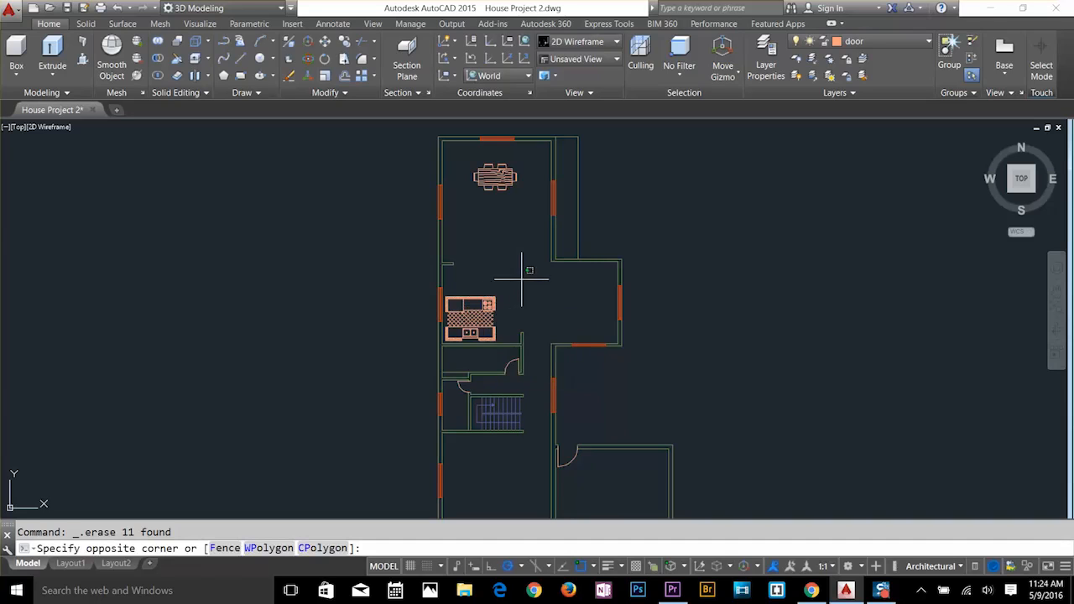
{"action": "left_click", "coordinate": [486, 307]}
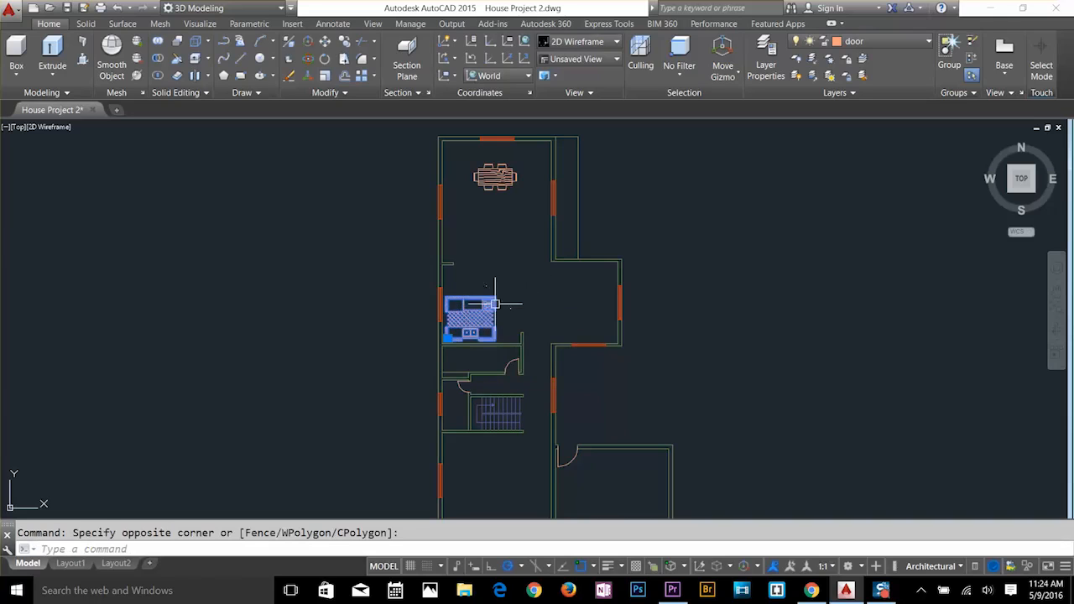
{"action": "key", "text": "Escape"}
Switch the workspace to Drafting & Annotation and close the Design Feed palette.
{"action": "scroll", "coordinate": [537, 327], "scroll_direction": "down", "scroll_amount": 2}
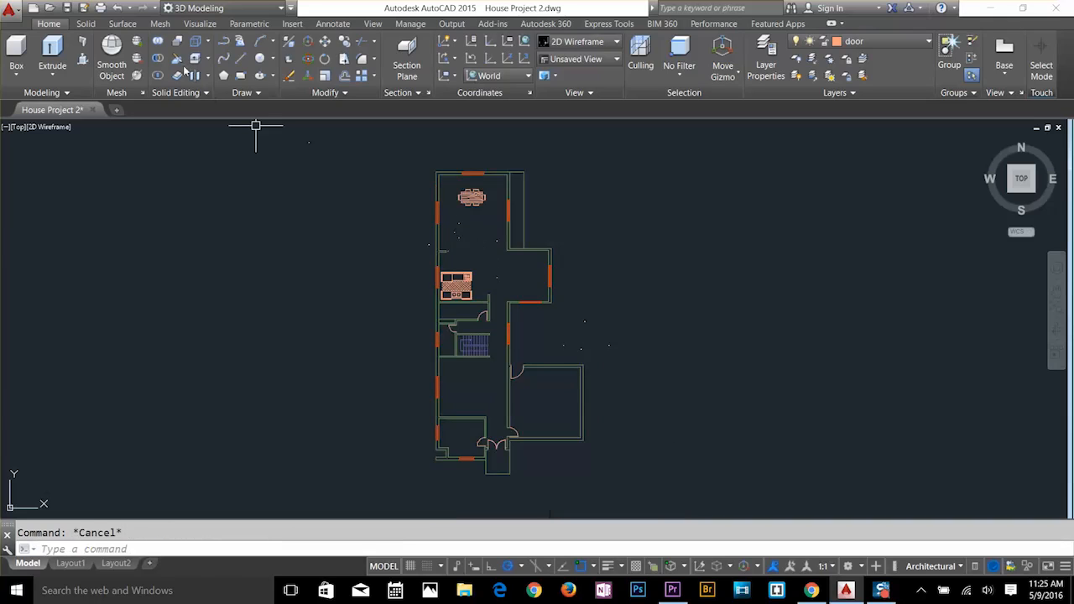
{"action": "left_click", "coordinate": [220, 8]}
{"action": "left_click", "coordinate": [222, 20]}
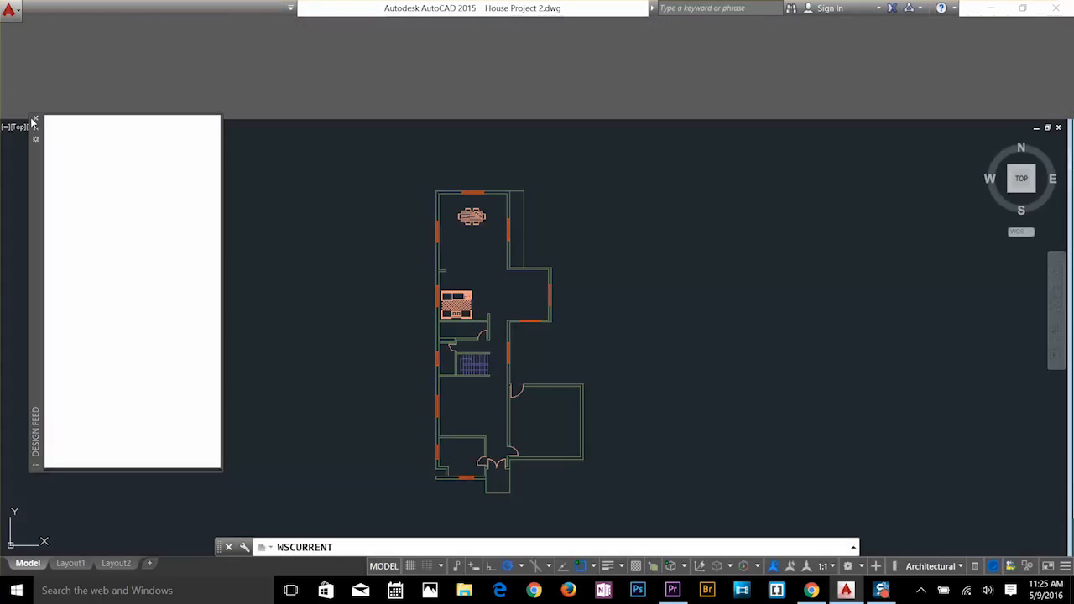
{"action": "left_click", "coordinate": [35, 120]}
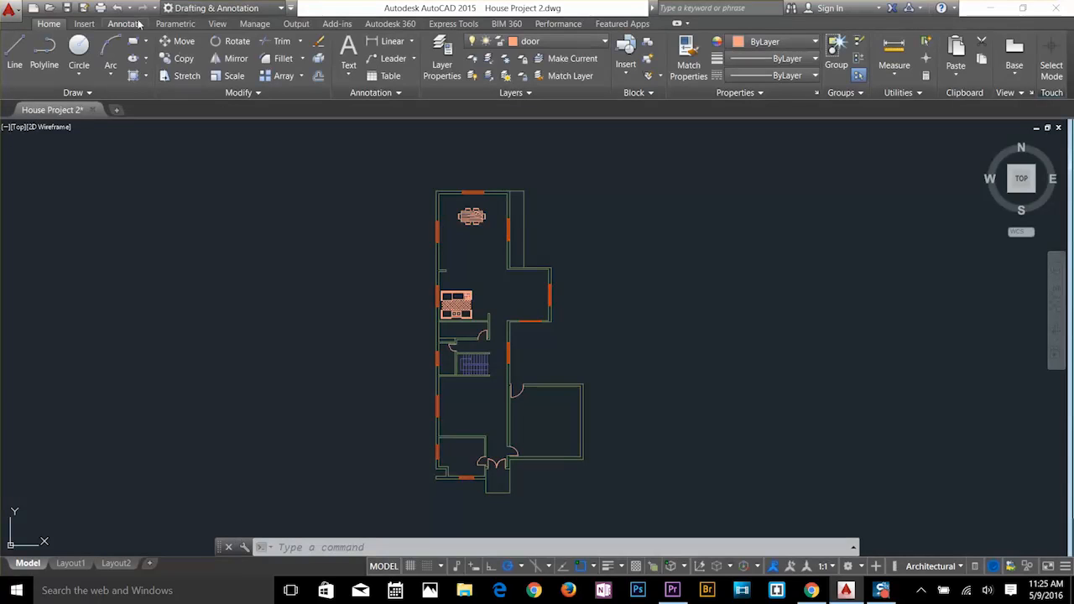
{"action": "left_click", "coordinate": [134, 25]}
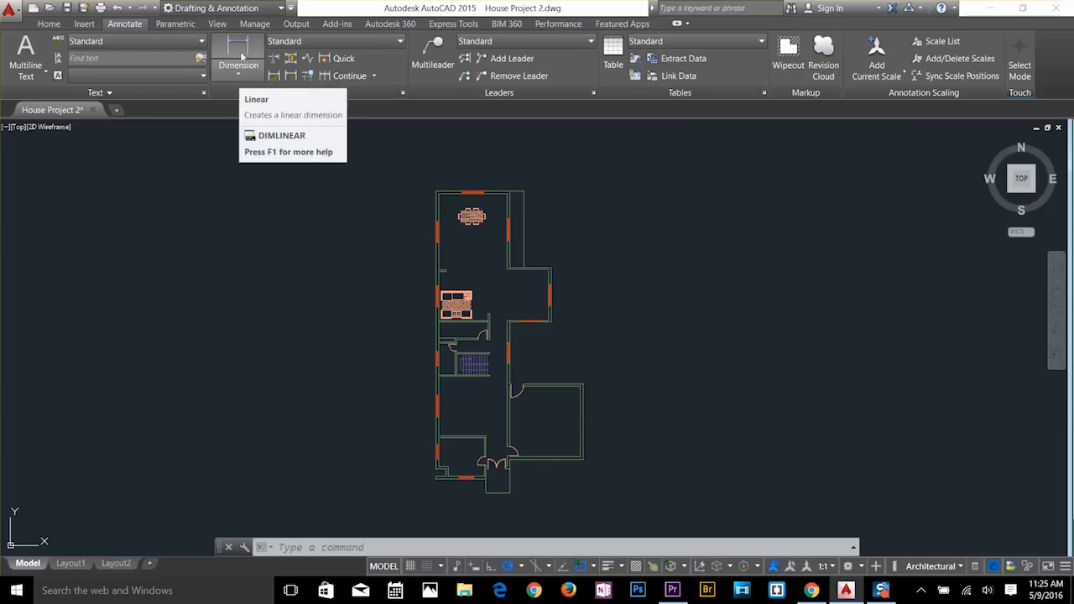
{"action": "left_click", "coordinate": [233, 77]}
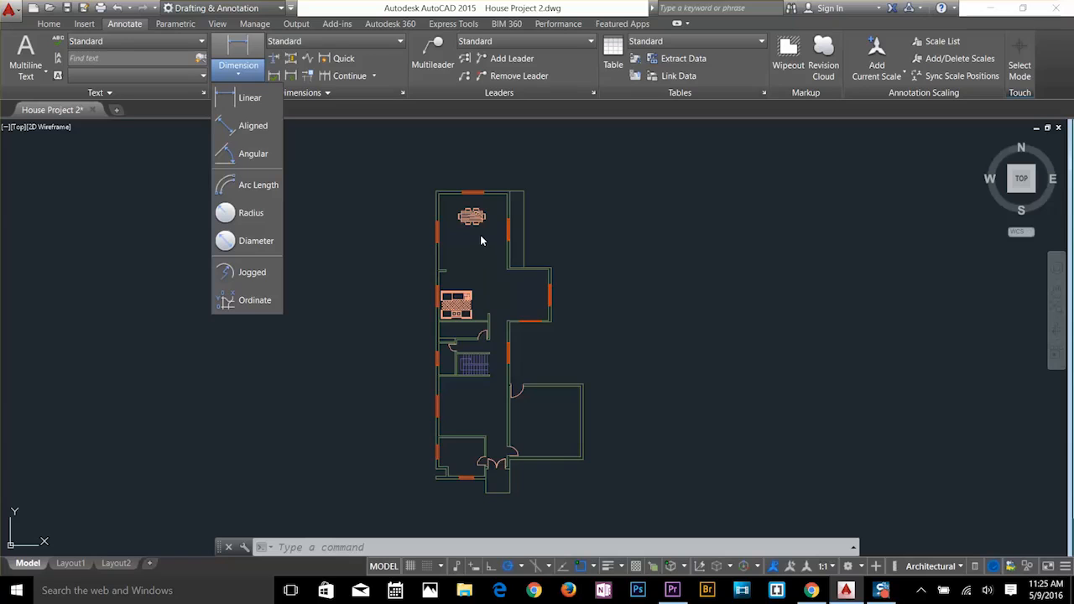
{"action": "left_click", "coordinate": [36, 73]}
{"action": "left_click", "coordinate": [30, 128]}
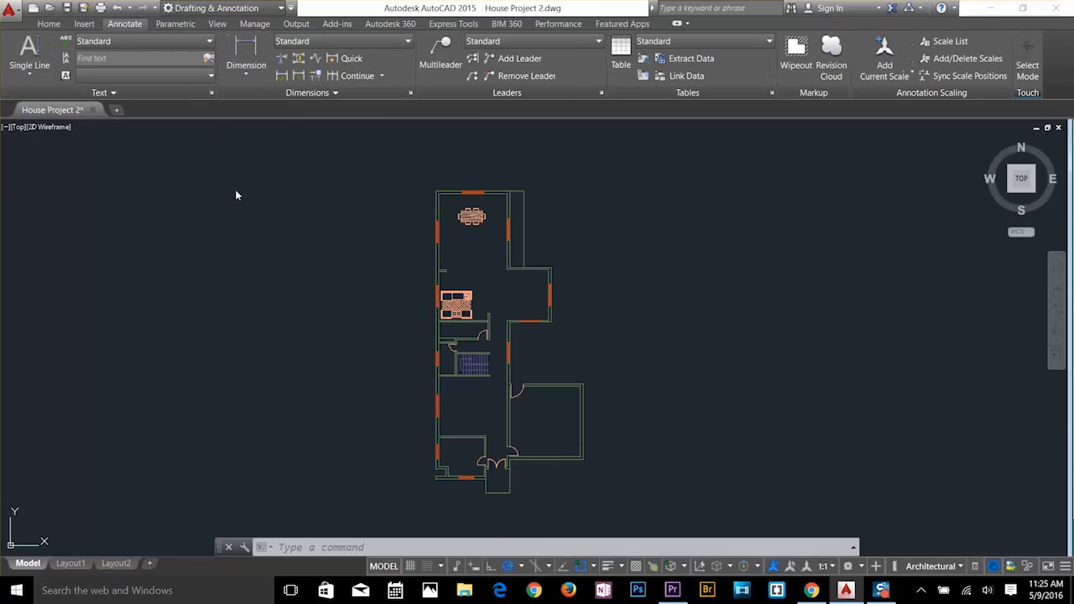
{"action": "scroll", "coordinate": [484, 243], "scroll_direction": "up", "scroll_amount": 5}
{"action": "left_click", "coordinate": [374, 243]}
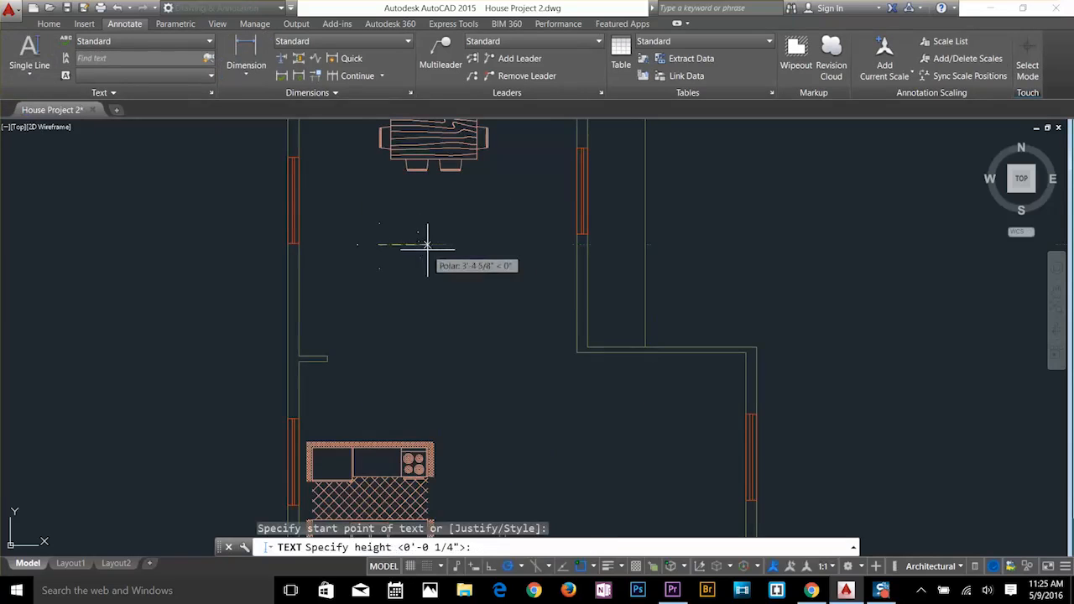
{"action": "key", "text": "Return"}
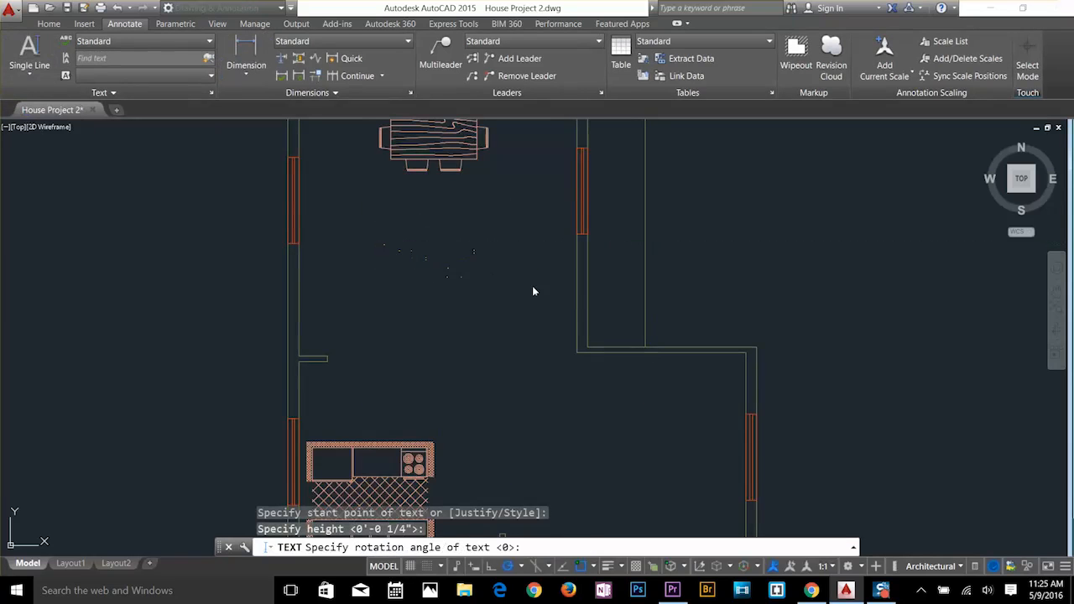
{"action": "left_click", "coordinate": [532, 291]}
{"action": "type", "text": "ASDFASD"}
{"action": "key", "text": "Escape"}
{"action": "key", "text": "Escape"}
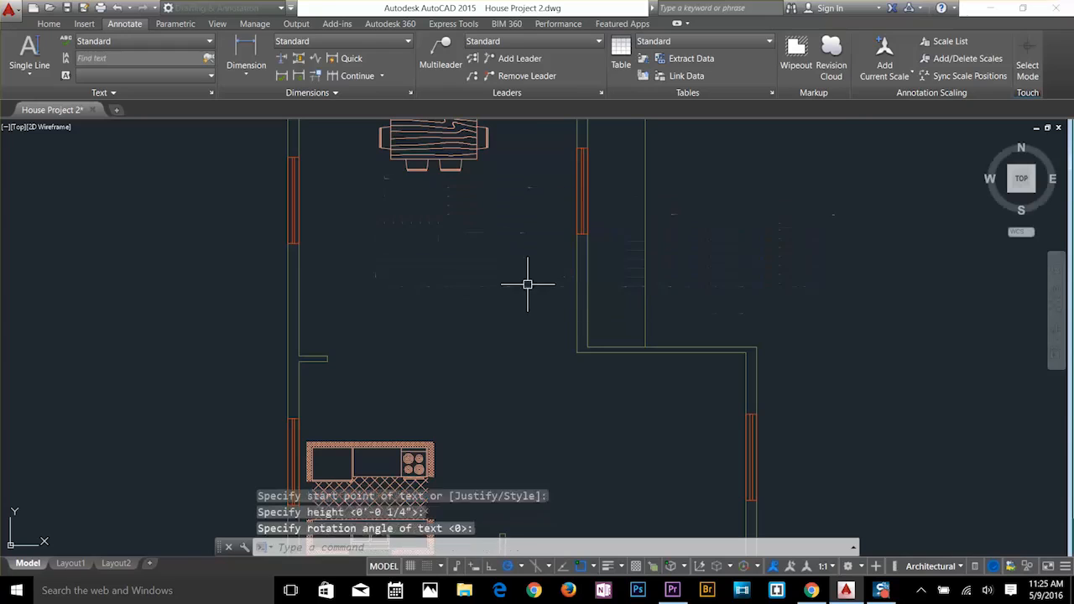
{"action": "scroll", "coordinate": [474, 242], "scroll_direction": "down", "scroll_amount": 5}
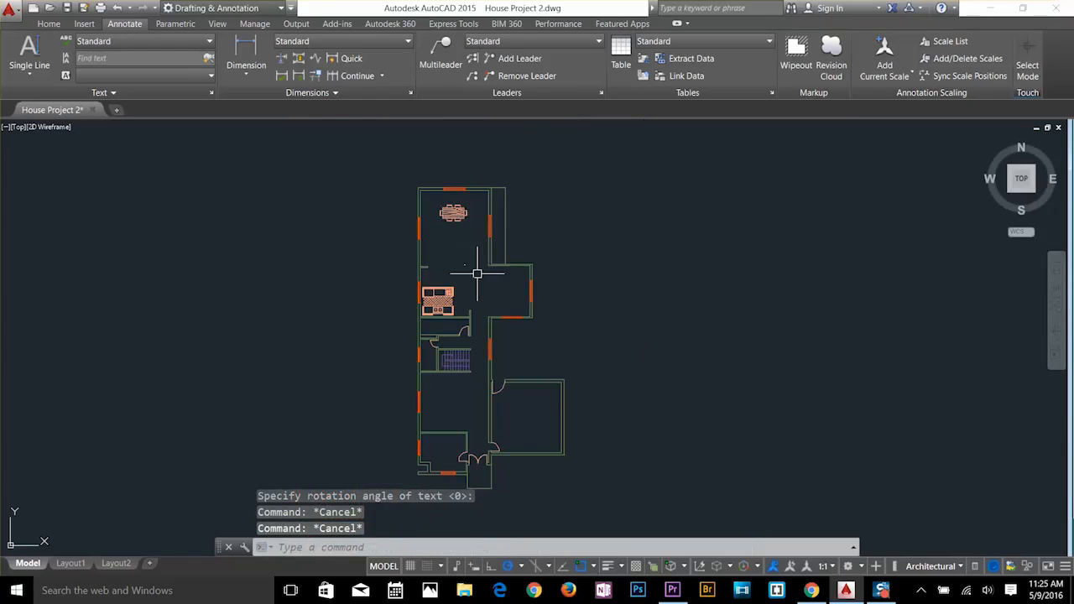
Add a horizontal linear dimension between the outer corners of the uppermost room, placed above its top wall, and inspect the dimension text.
{"action": "left_click", "coordinate": [246, 77]}
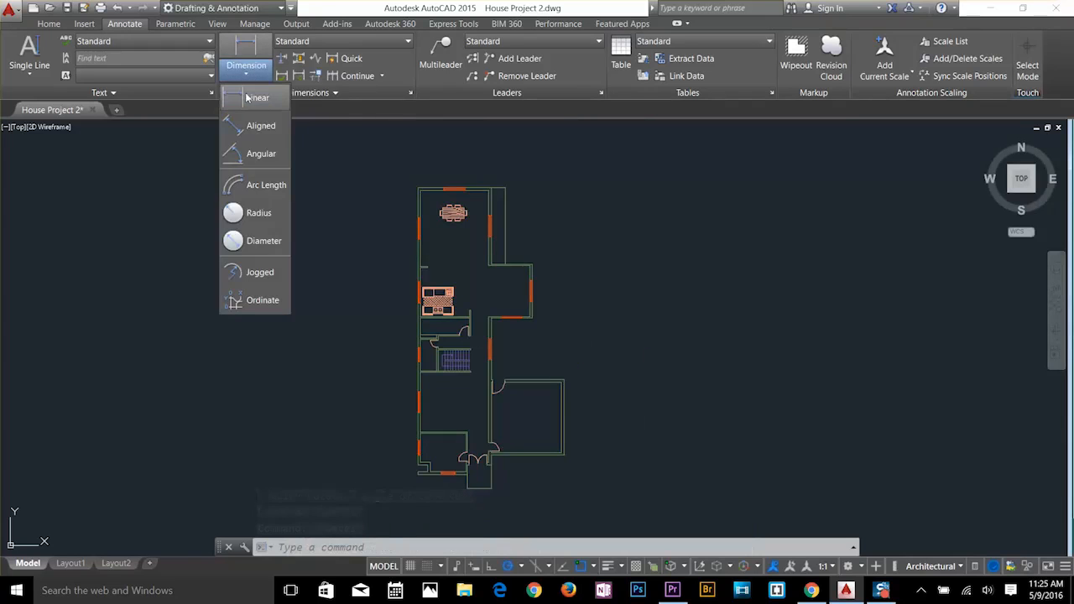
{"action": "left_click", "coordinate": [257, 98]}
{"action": "scroll", "coordinate": [475, 160], "scroll_direction": "up", "scroll_amount": 8}
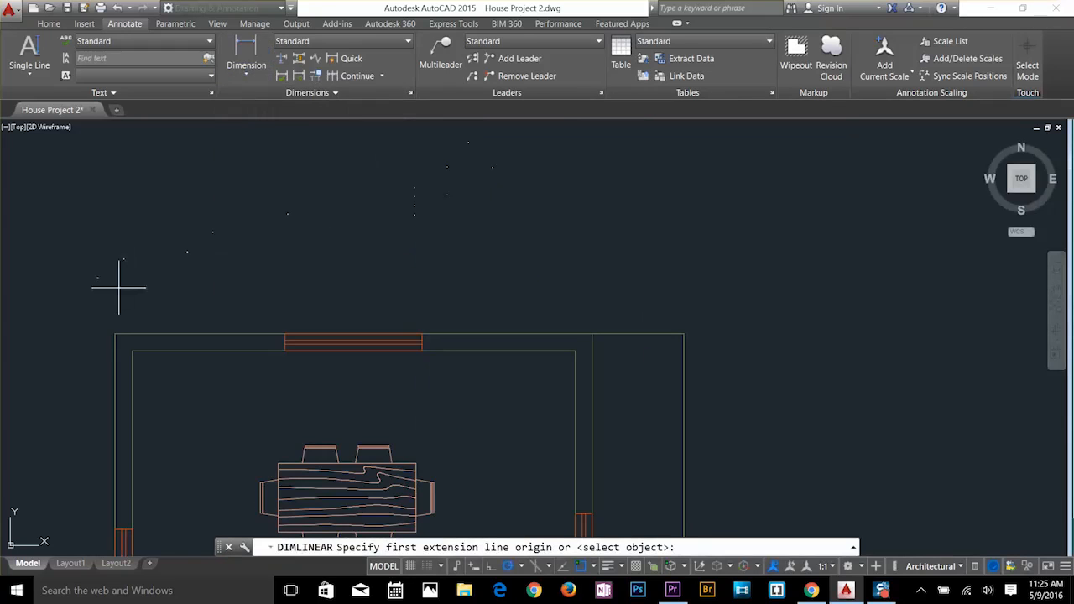
{"action": "left_click", "coordinate": [115, 333]}
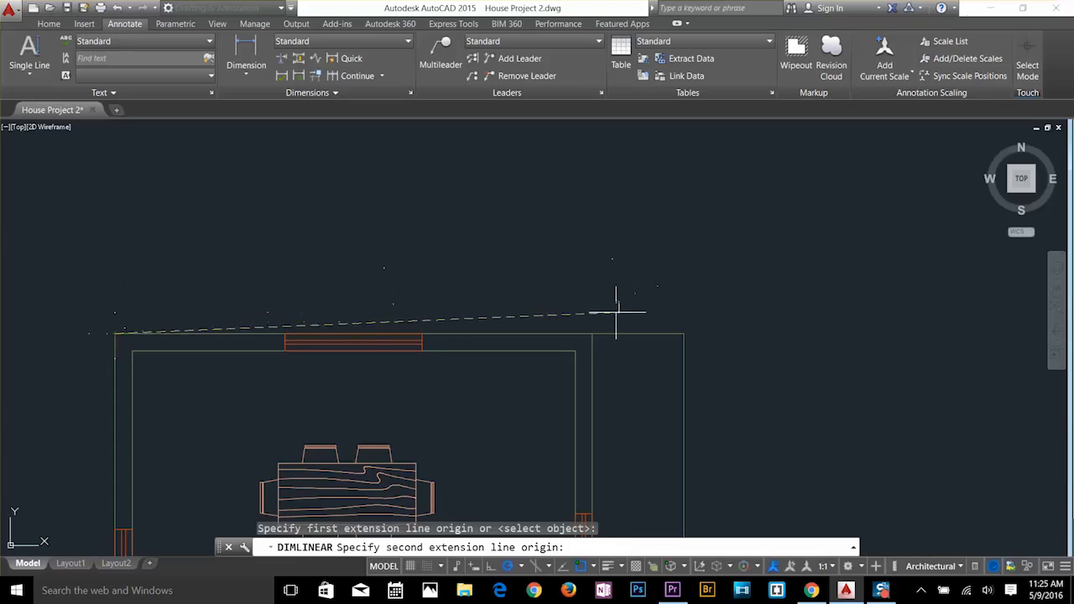
{"action": "left_click", "coordinate": [593, 332]}
{"action": "left_click", "coordinate": [591, 266]}
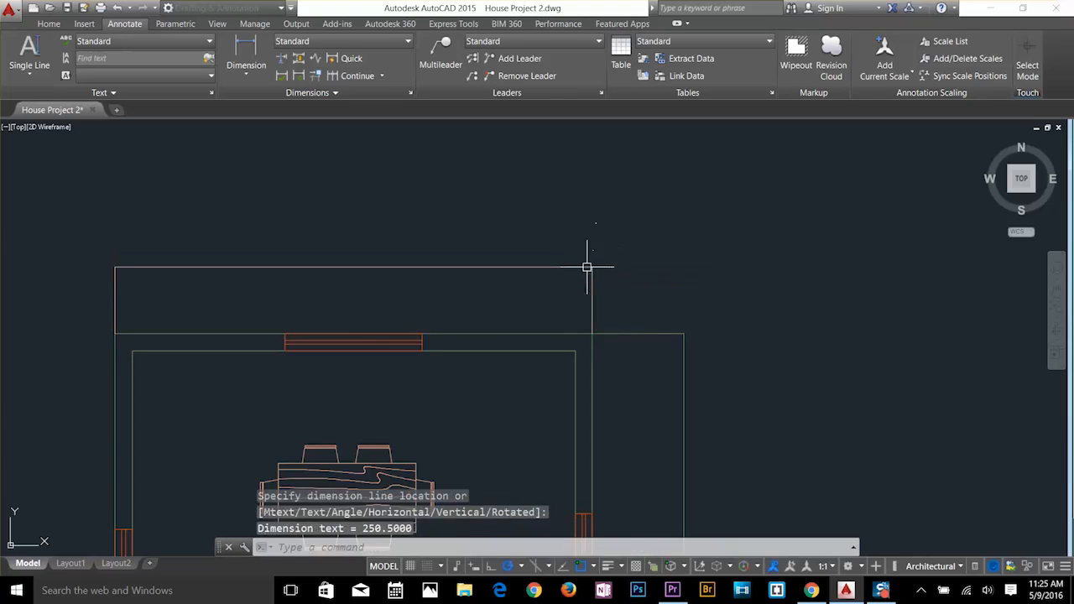
{"action": "scroll", "coordinate": [479, 288], "scroll_direction": "up", "scroll_amount": 5}
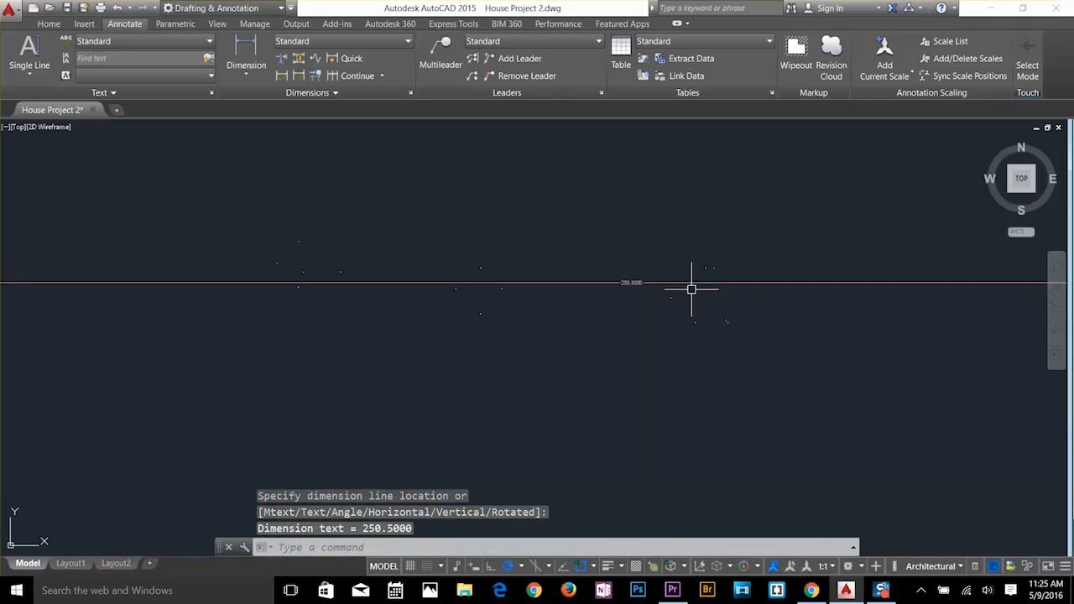
{"action": "scroll", "coordinate": [427, 232], "scroll_direction": "up", "scroll_amount": 5}
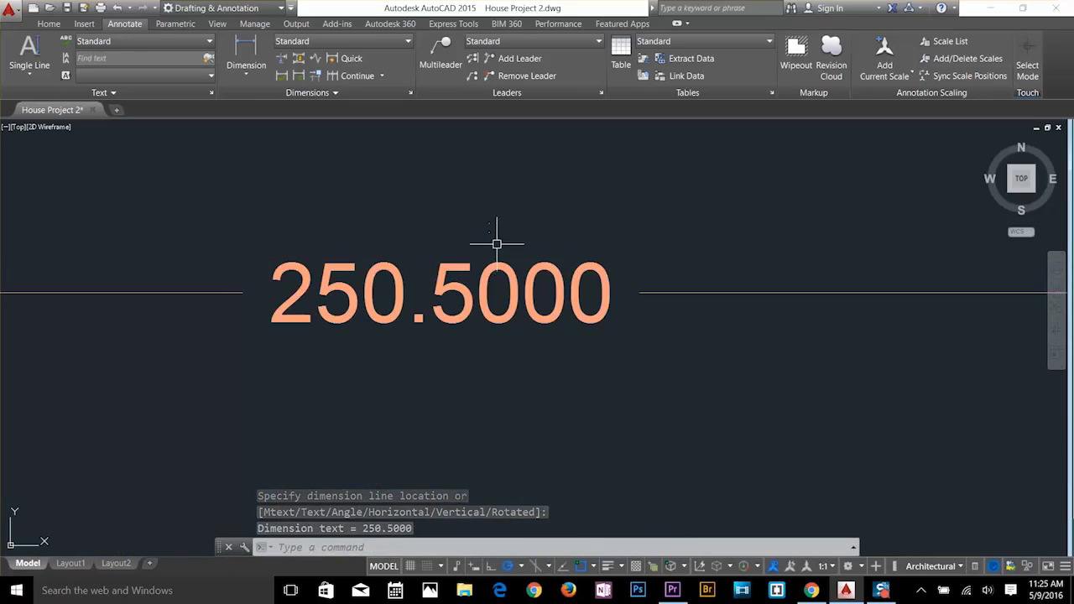
Erase the linear dimension with the tiny text above the uppermost wall.
{"action": "scroll", "coordinate": [498, 235], "scroll_direction": "down", "scroll_amount": 8}
{"action": "left_click", "coordinate": [549, 212]}
{"action": "left_click", "coordinate": [502, 294]}
{"action": "key", "text": "Delete"}
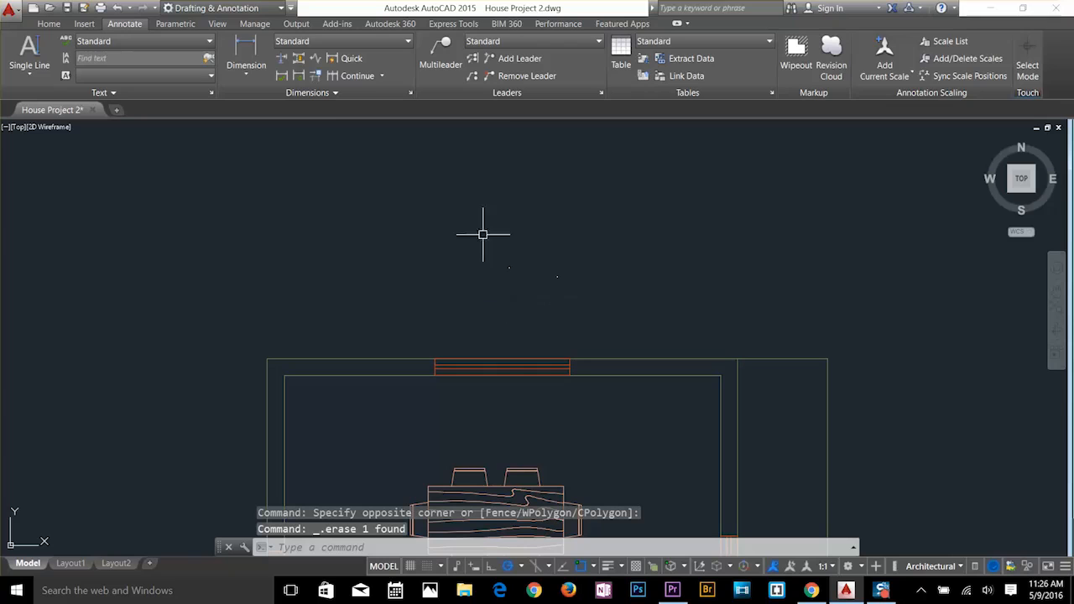
Modify the Standard dimension style to use Architectural linear units with 0'-0 1/8" precision.
{"action": "left_click", "coordinate": [410, 94]}
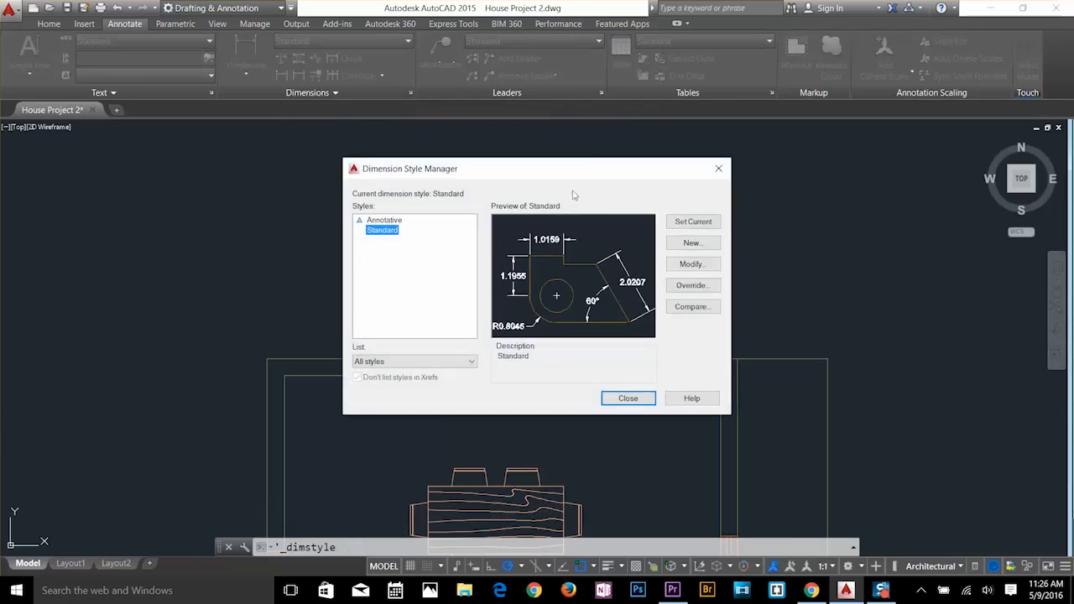
{"action": "left_click_drag", "start_coordinate": [587, 169], "coordinate": [563, 175]}
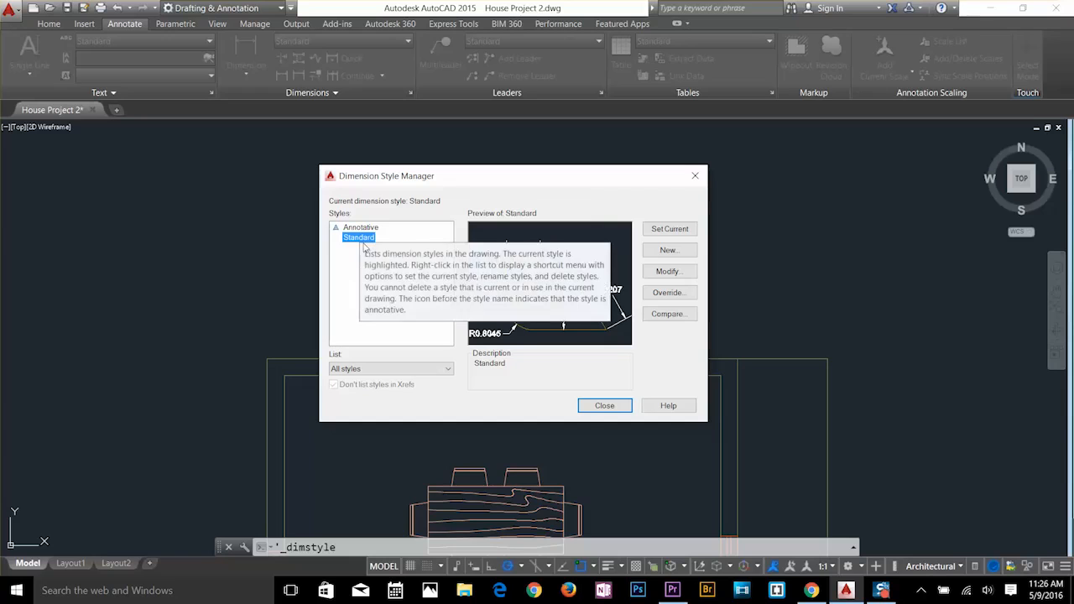
{"action": "left_click", "coordinate": [667, 271]}
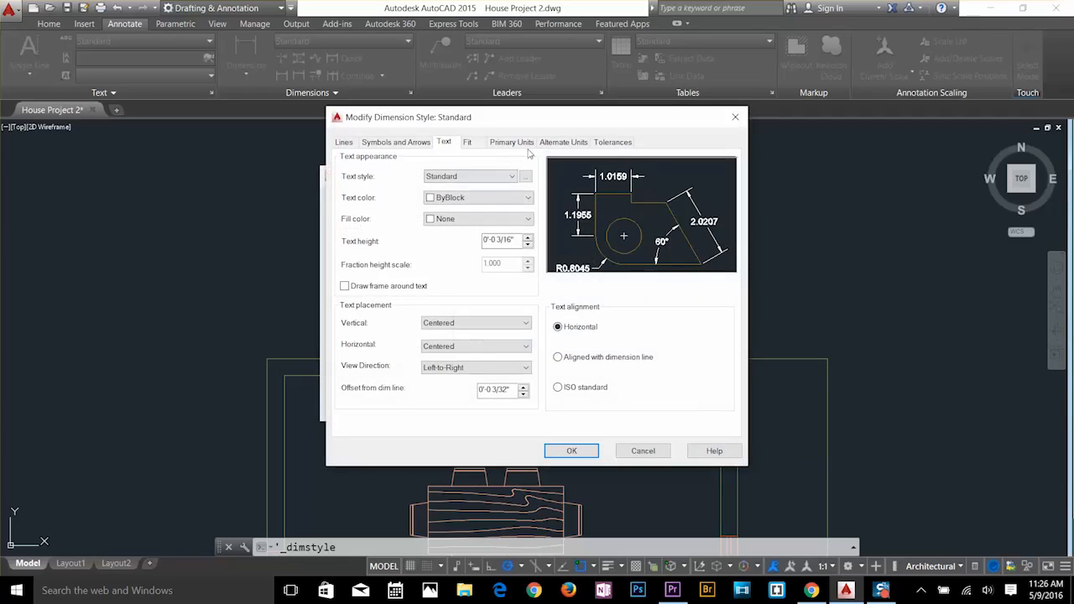
{"action": "left_click", "coordinate": [510, 141]}
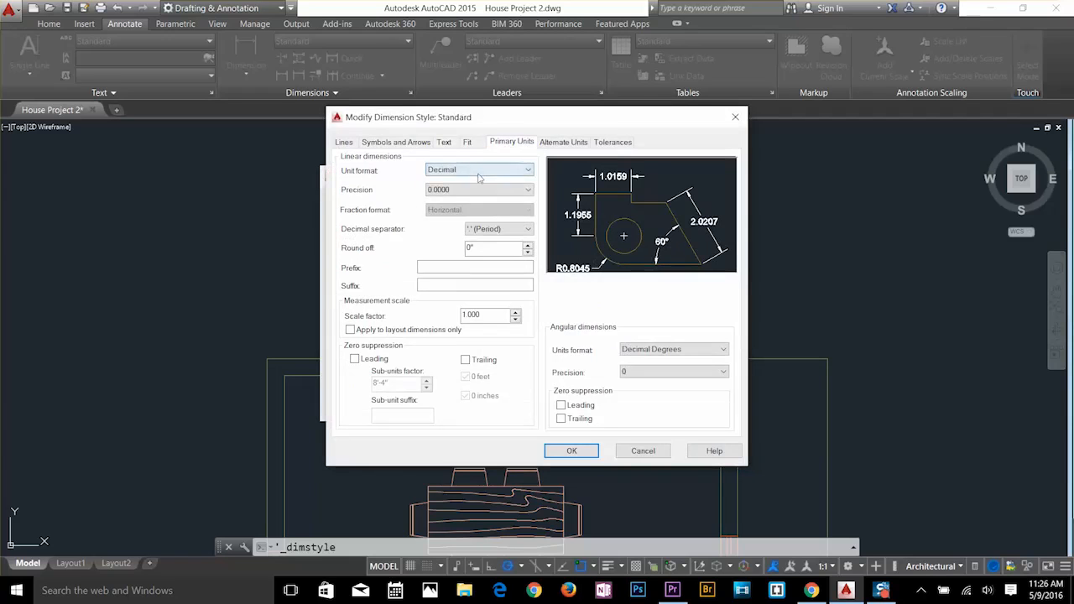
{"action": "left_click", "coordinate": [495, 170]}
{"action": "left_click", "coordinate": [465, 209]}
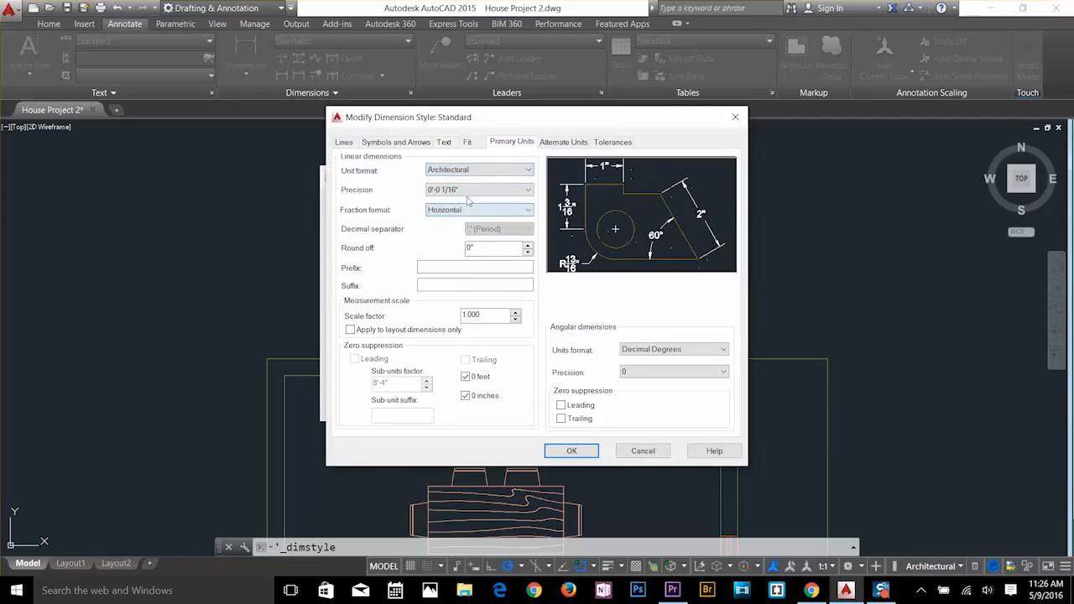
{"action": "left_click", "coordinate": [476, 191]}
{"action": "left_click", "coordinate": [457, 228]}
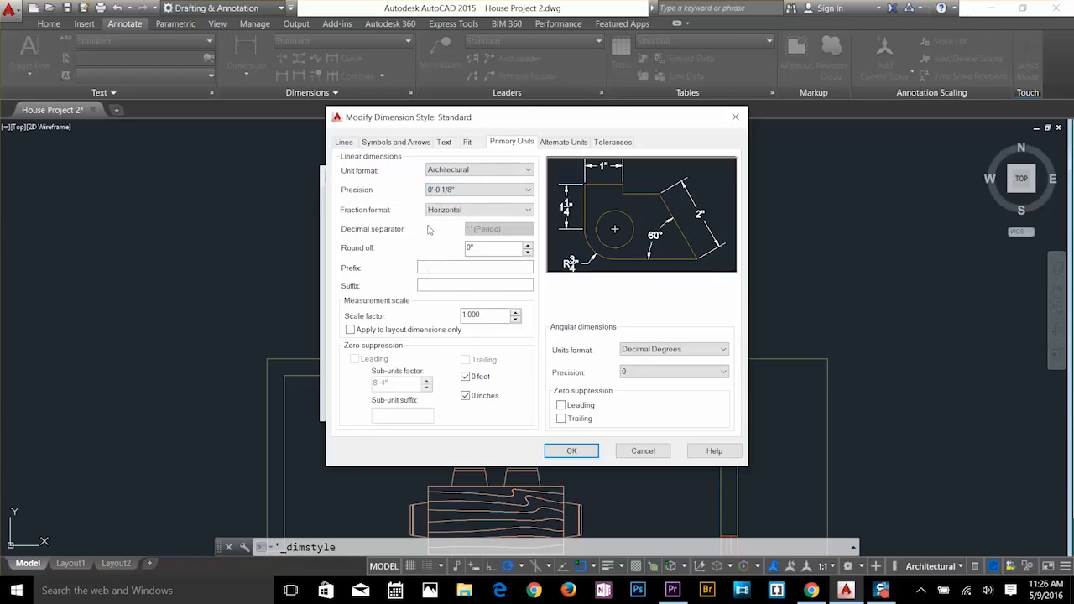
Set the Standard dimension style's text height to 6", apply the changes and close the Dimension Style Manager.
{"action": "left_click", "coordinate": [445, 142]}
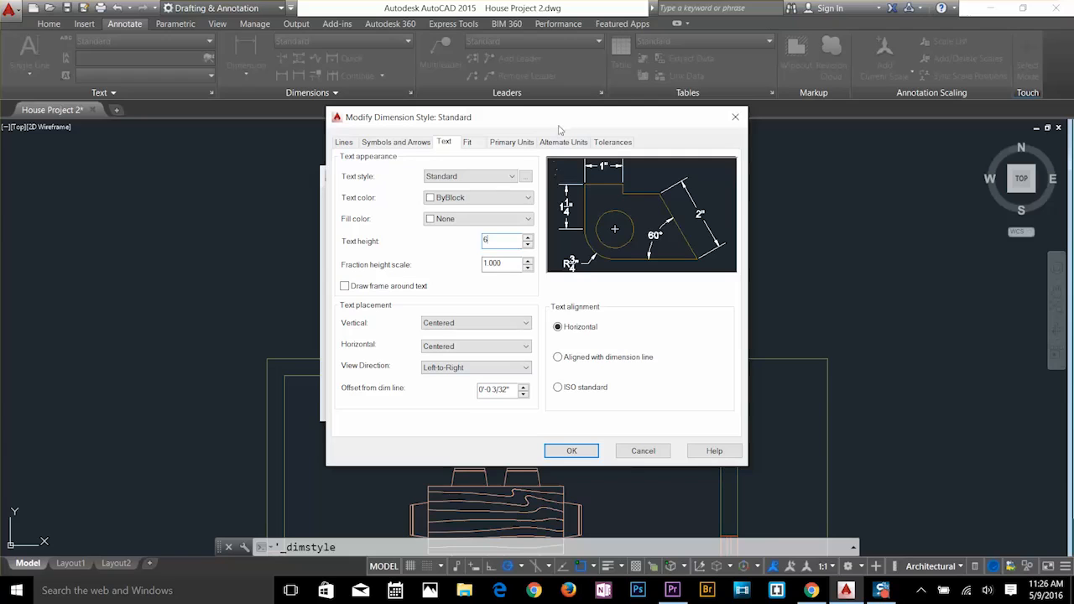
{"action": "left_click_drag", "start_coordinate": [559, 129], "coordinate": [401, 162]}
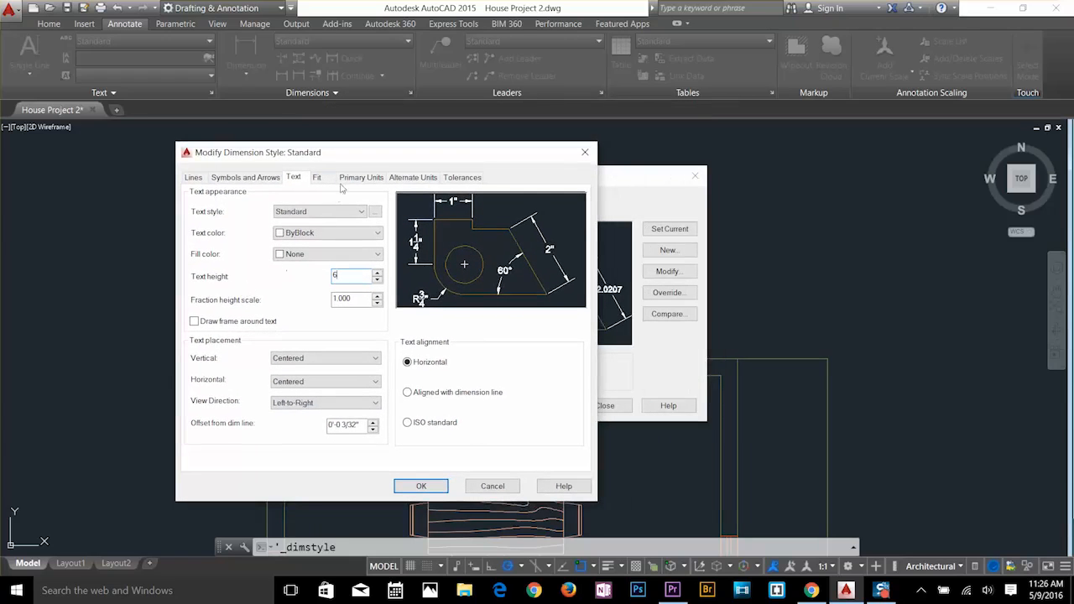
{"action": "left_click", "coordinate": [193, 178]}
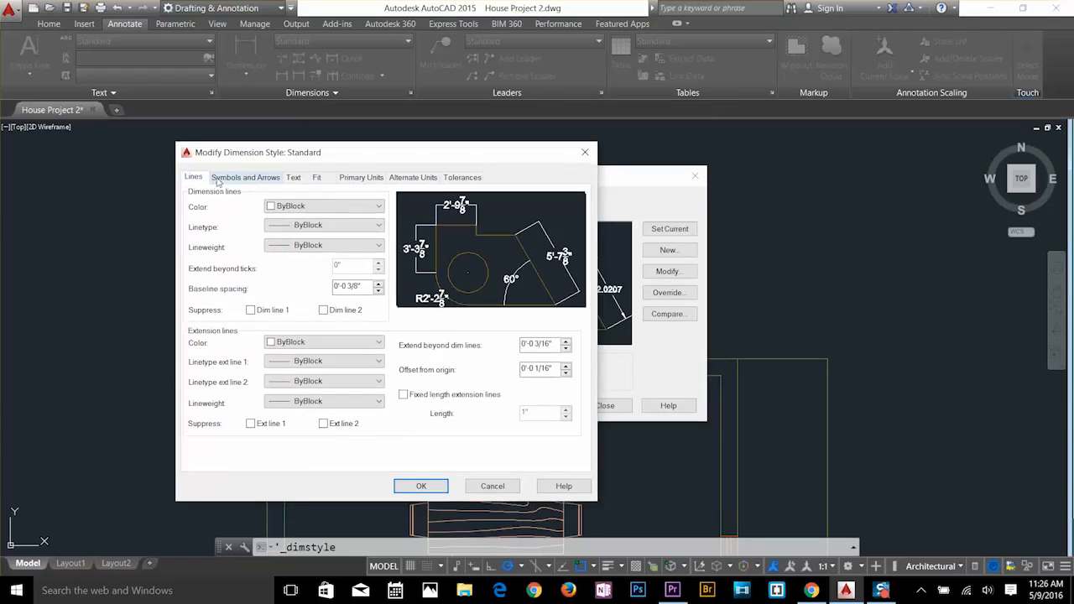
{"action": "left_click", "coordinate": [218, 179]}
{"action": "left_click", "coordinate": [293, 177]}
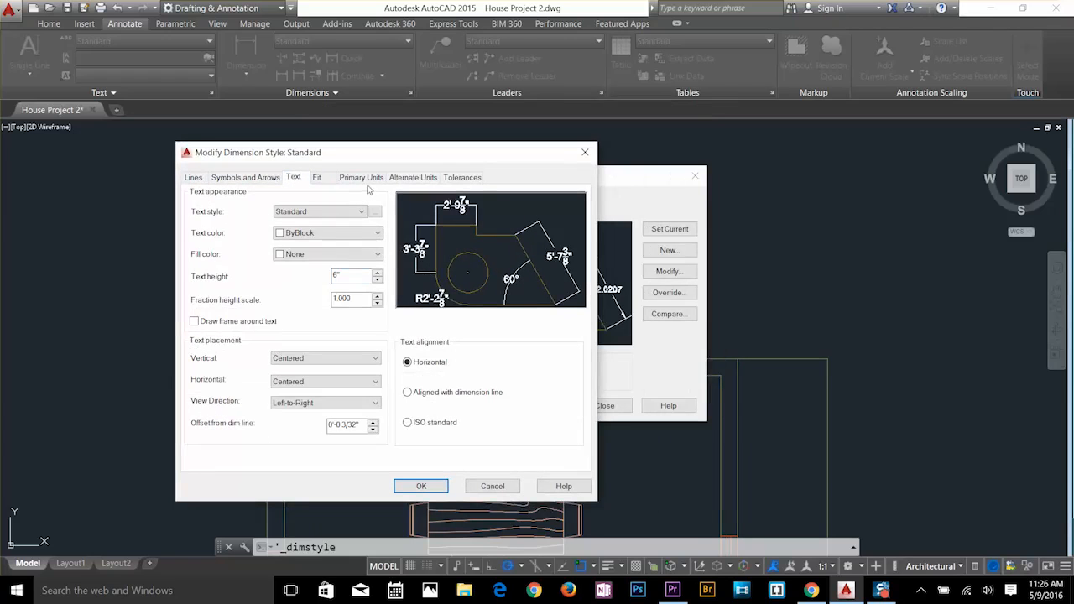
{"action": "left_click", "coordinate": [420, 487]}
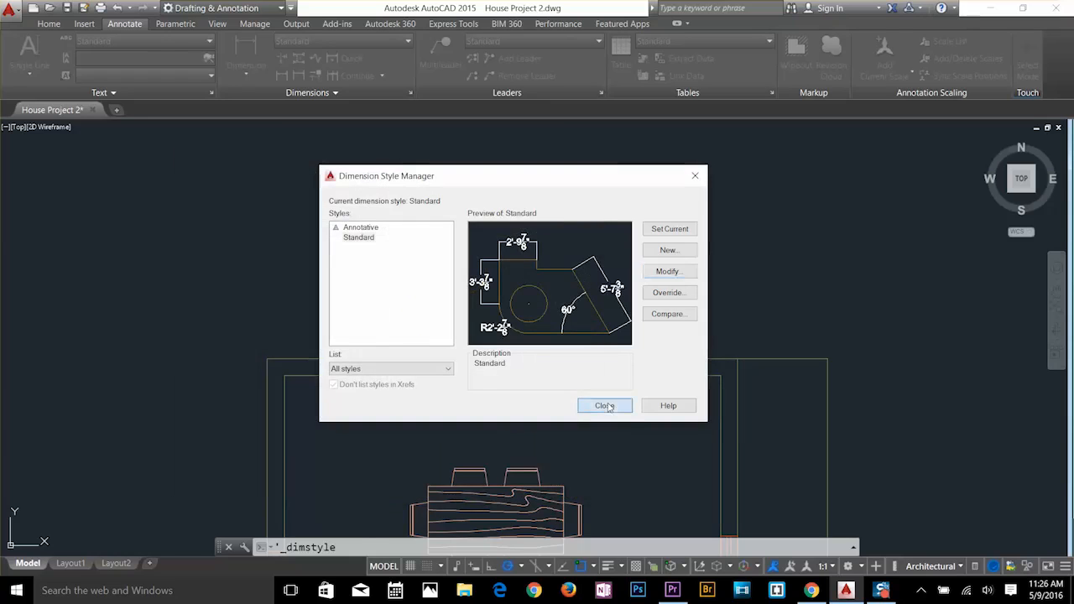
{"action": "left_click", "coordinate": [604, 406]}
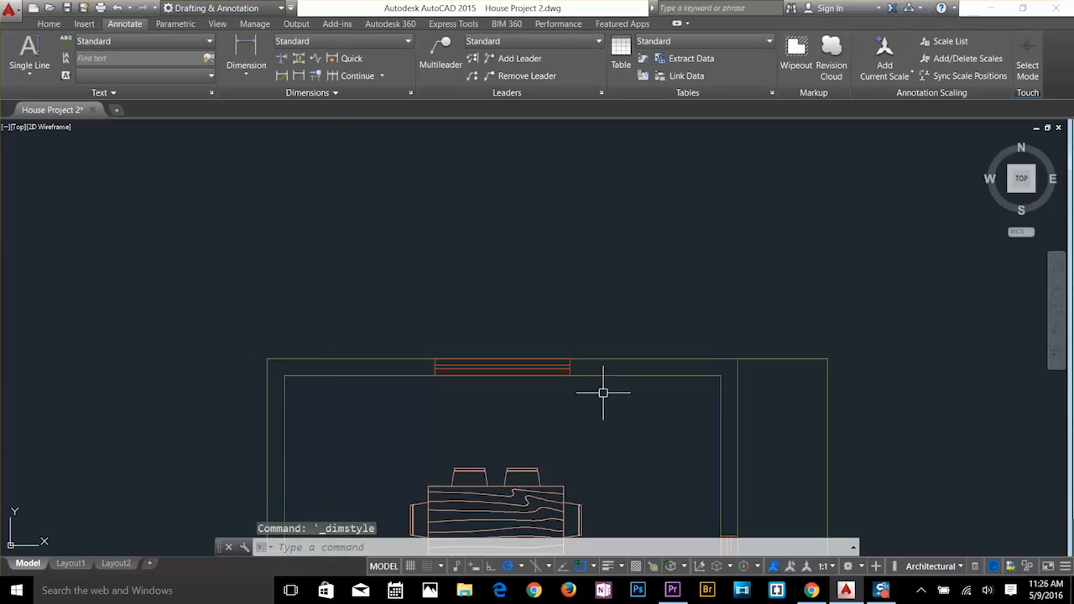
Dimension the uppermost room's outer width with a linear dimension placed above the top wall.
{"action": "left_click", "coordinate": [241, 78]}
{"action": "left_click", "coordinate": [244, 99]}
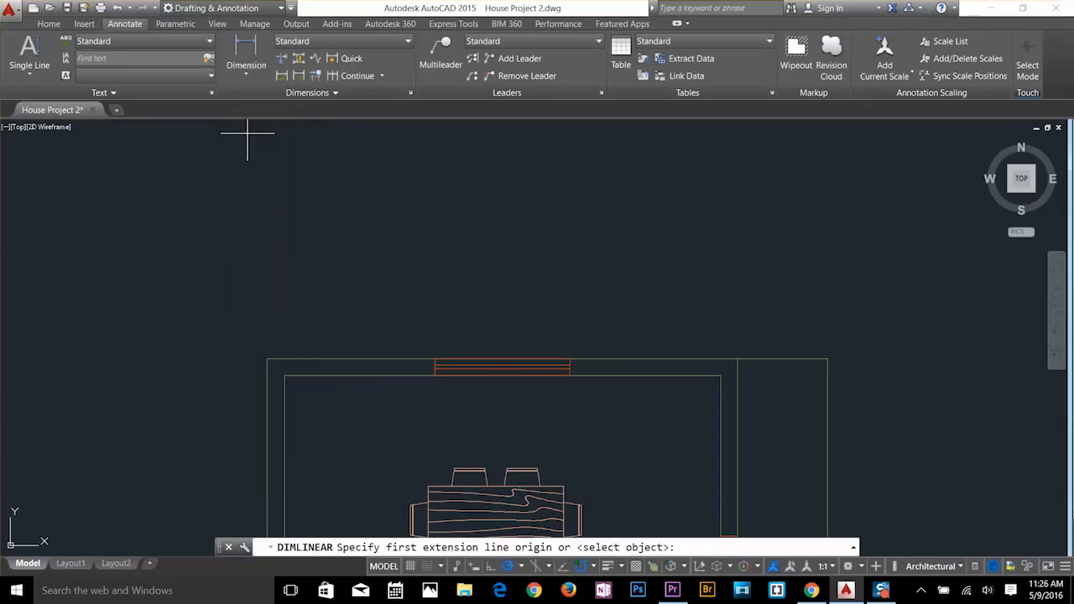
{"action": "left_click", "coordinate": [265, 358]}
{"action": "left_click", "coordinate": [737, 358]}
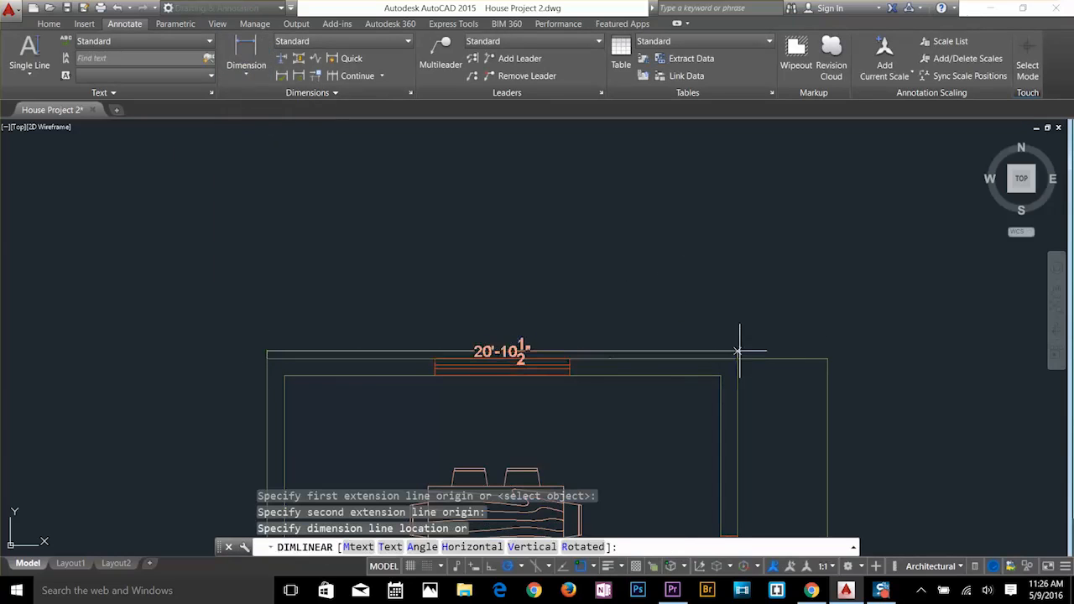
{"action": "left_click", "coordinate": [721, 273]}
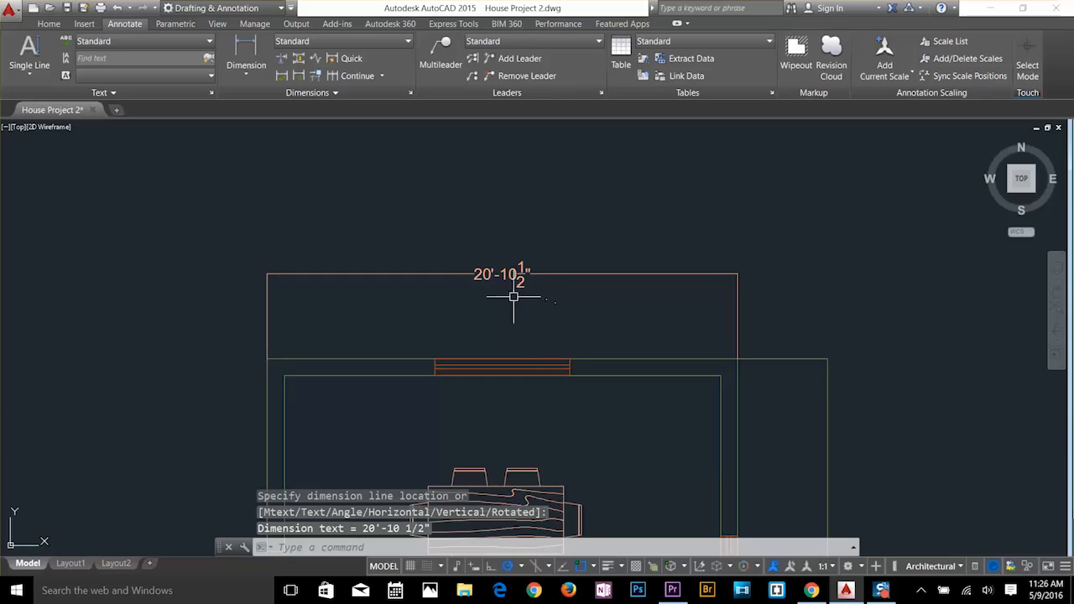
Erase the outer-width dimension above the uppermost room.
{"action": "left_click", "coordinate": [640, 233]}
{"action": "left_click", "coordinate": [575, 285]}
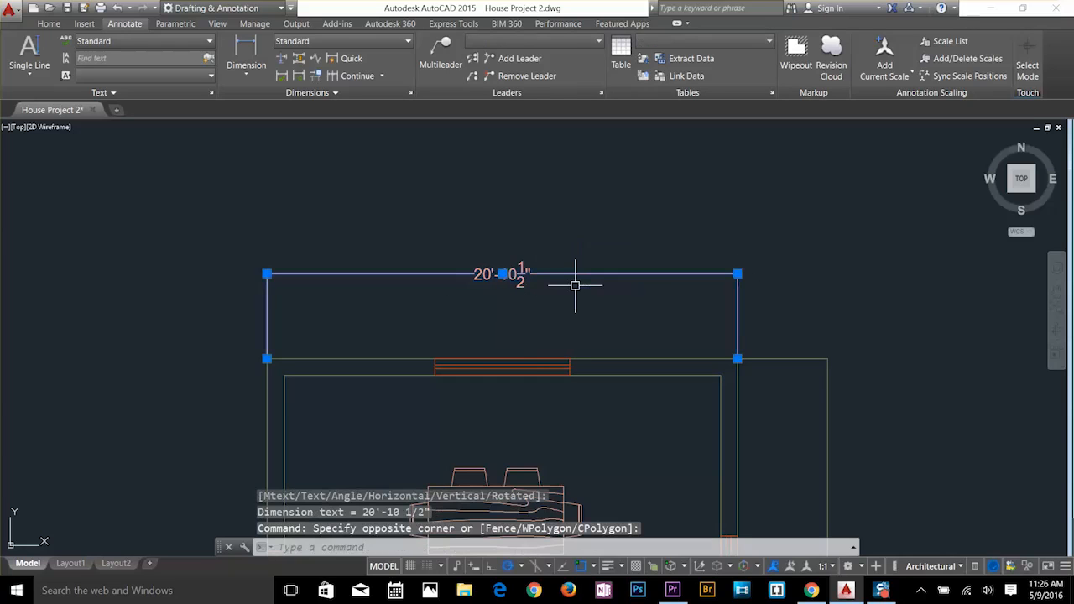
{"action": "key", "text": "Delete"}
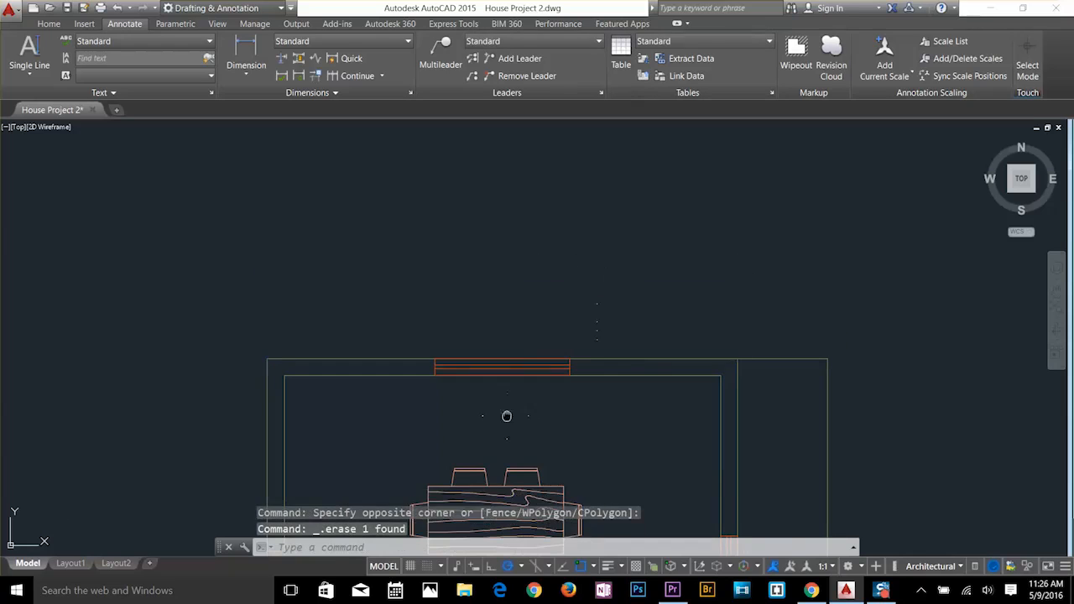
{"action": "middle_click_drag", "start_coordinate": [506, 415], "coordinate": [596, 203]}
{"action": "key", "text": "Return"}
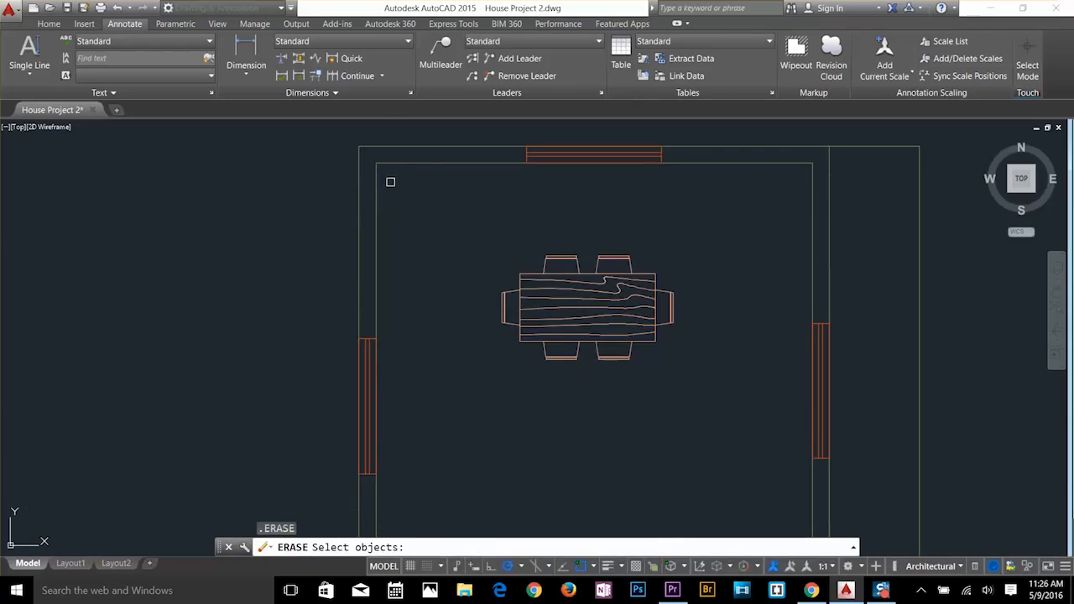
{"action": "key", "text": "Escape"}
Dimension the uppermost room's inner width with a linear dimension placed inside the room, between the top wall and the dining set.
{"action": "left_click", "coordinate": [250, 74]}
{"action": "left_click", "coordinate": [252, 108]}
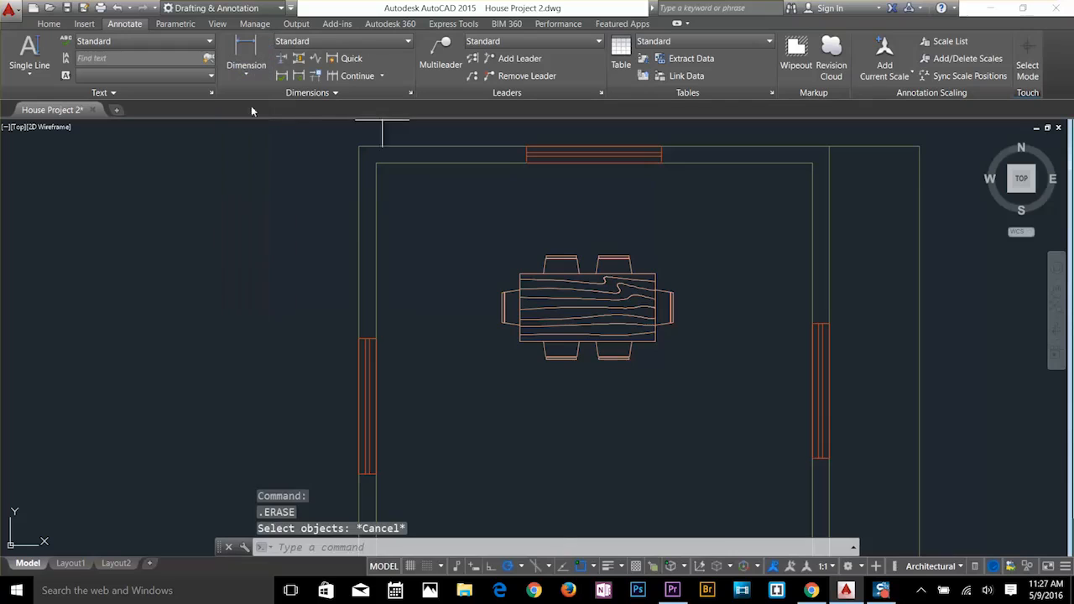
{"action": "left_click", "coordinate": [376, 163]}
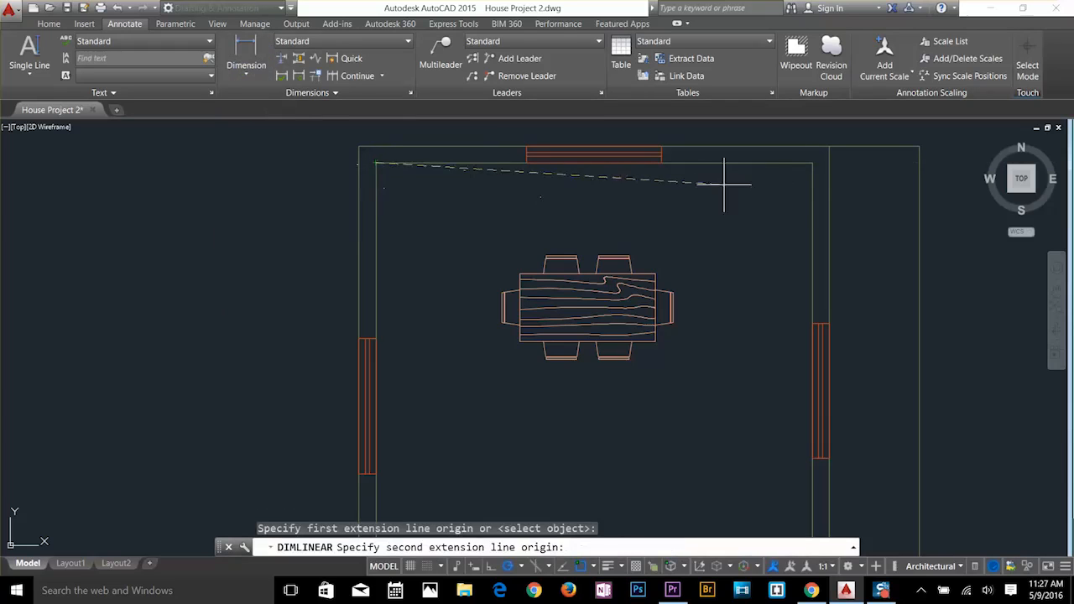
{"action": "left_click", "coordinate": [813, 163]}
{"action": "left_click", "coordinate": [785, 200]}
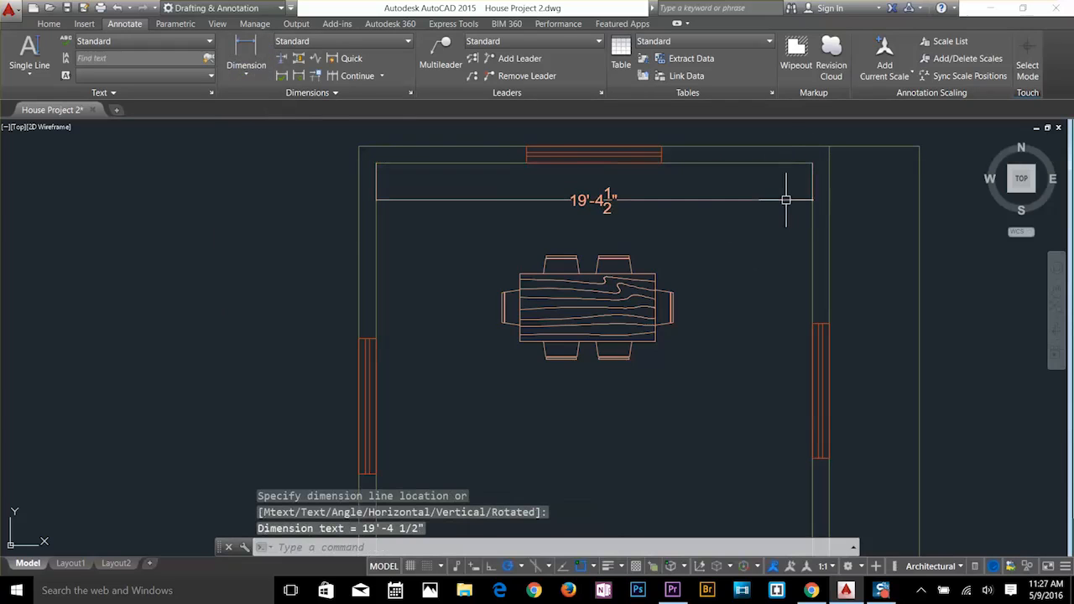
Dimension the uppermost room's inner length with a vertical linear dimension placed inside the room, just beside the left wall.
{"action": "scroll", "coordinate": [595, 201], "scroll_direction": "up", "scroll_amount": 2}
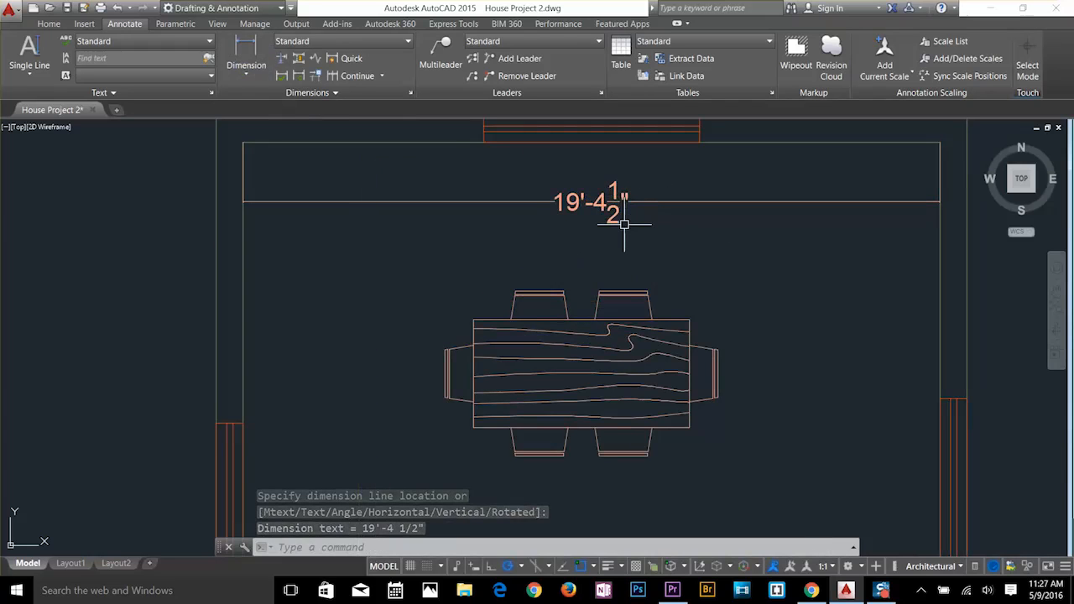
{"action": "scroll", "coordinate": [625, 227], "scroll_direction": "down", "scroll_amount": 2}
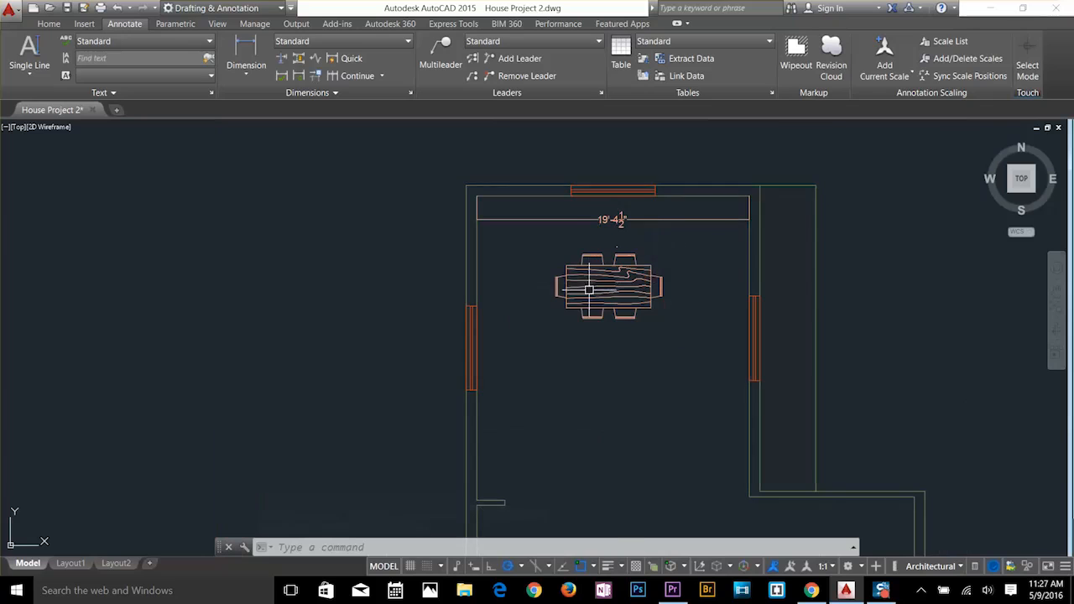
{"action": "middle_click_drag", "start_coordinate": [587, 290], "coordinate": [582, 208]}
{"action": "key", "text": "space"}
{"action": "middle_click_drag", "start_coordinate": [500, 209], "coordinate": [520, 286]}
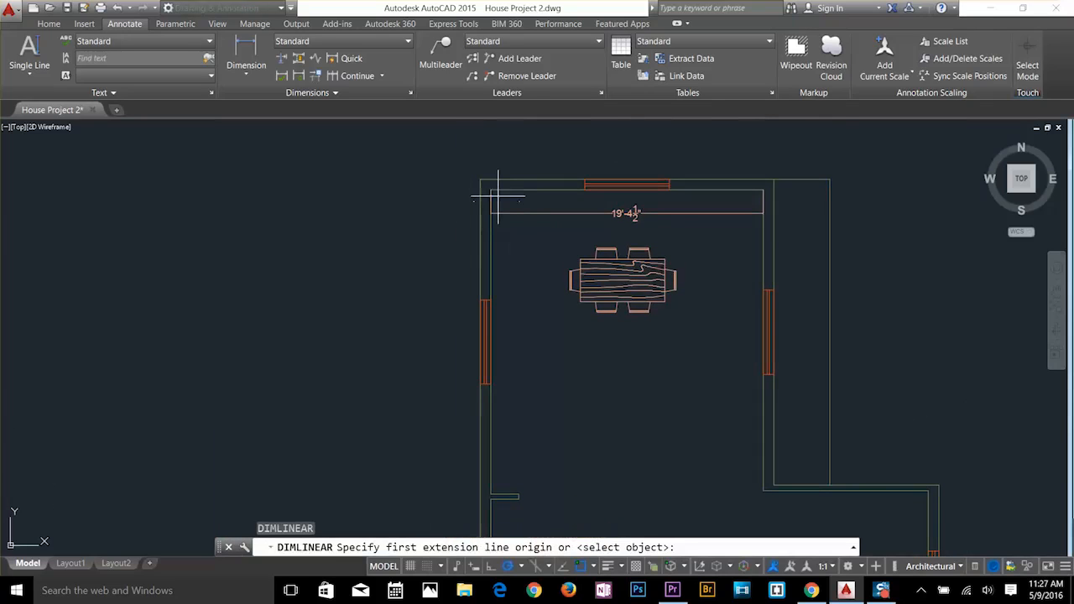
{"action": "left_click", "coordinate": [494, 190]}
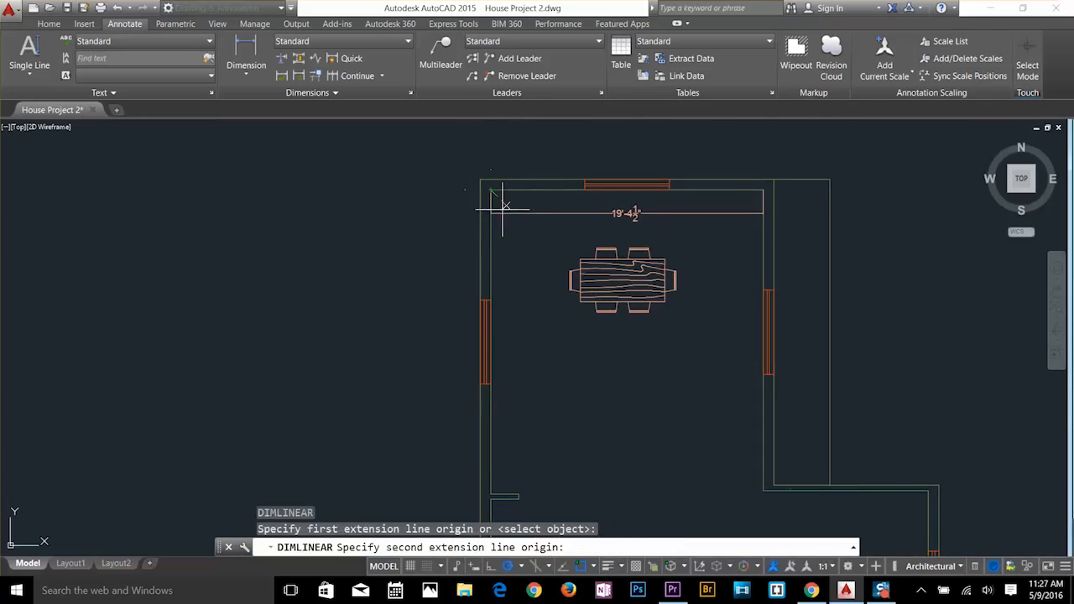
{"action": "left_click", "coordinate": [492, 495]}
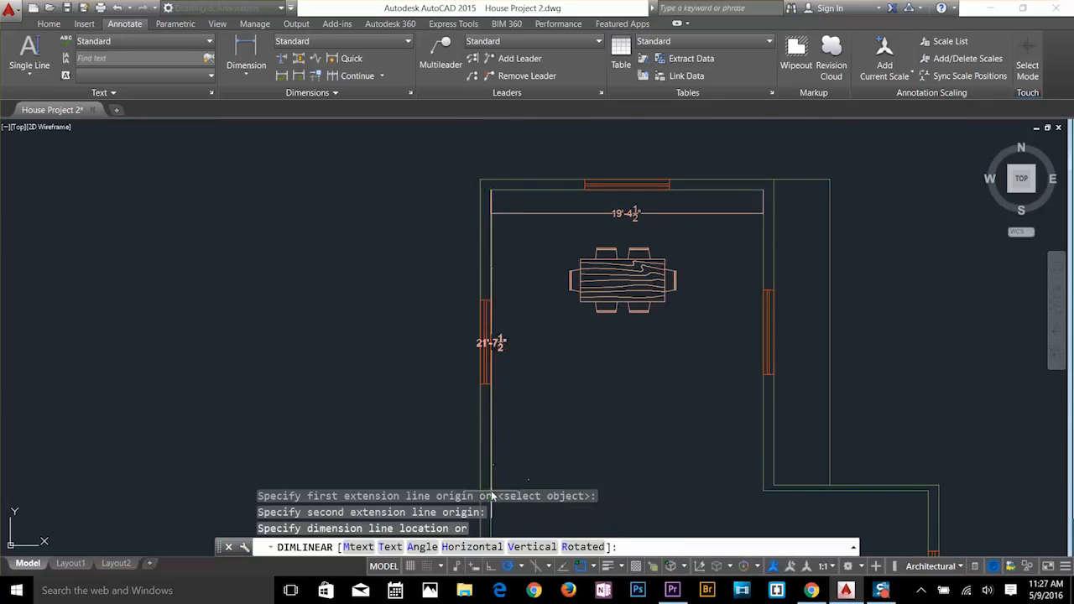
{"action": "left_click", "coordinate": [534, 467]}
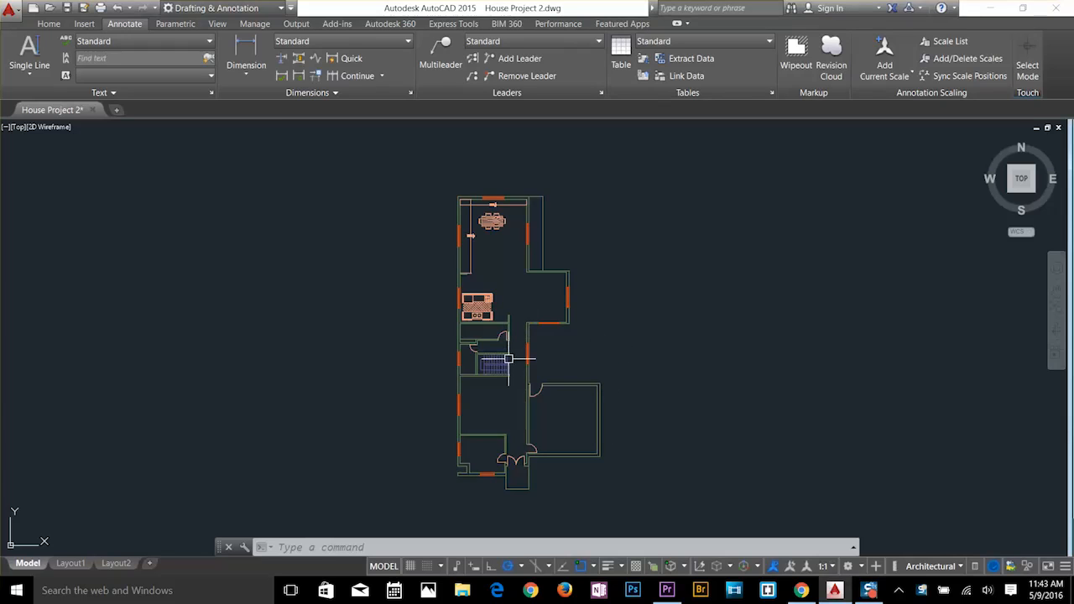
{"action": "left_click", "coordinate": [506, 392]}
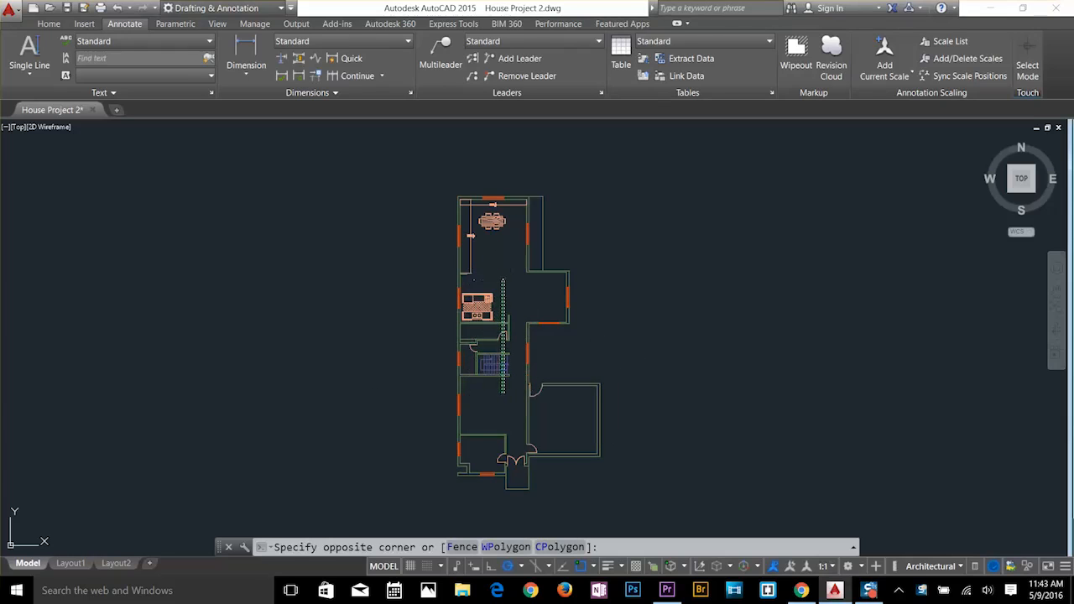
{"action": "left_click", "coordinate": [502, 280]}
{"action": "key", "text": "Escape"}
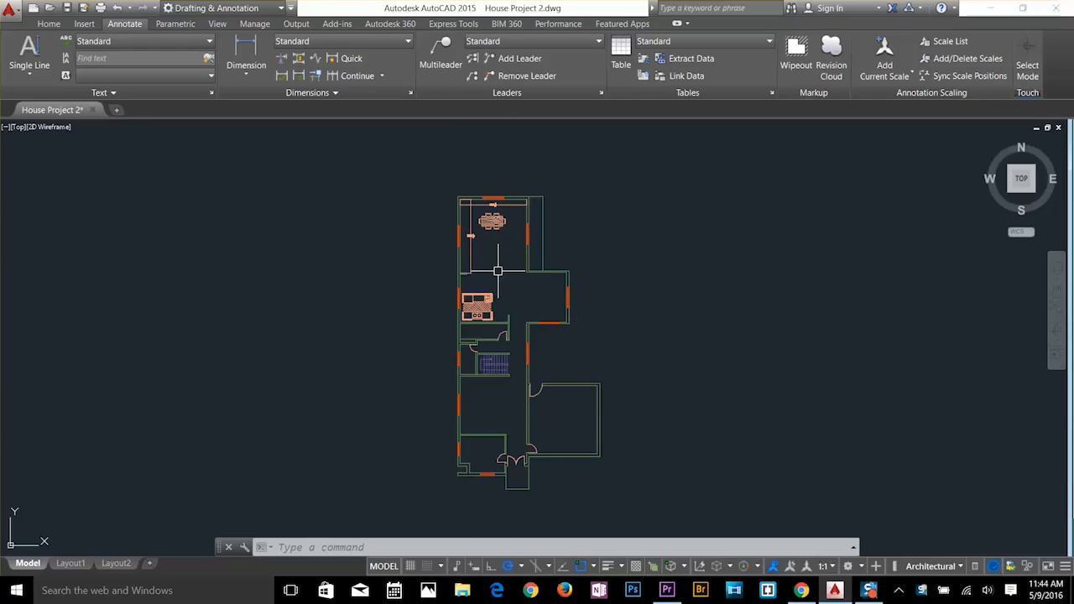
{"action": "scroll", "coordinate": [565, 364], "scroll_direction": "up", "scroll_amount": 2}
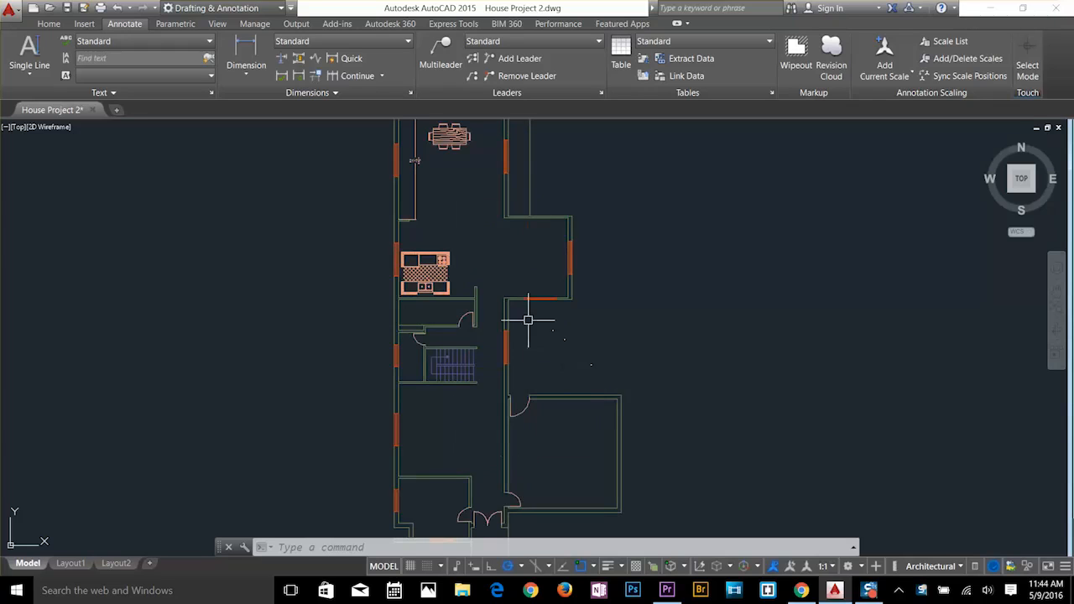
{"action": "scroll", "coordinate": [528, 397], "scroll_direction": "down", "scroll_amount": 2}
{"action": "left_click", "coordinate": [528, 398]}
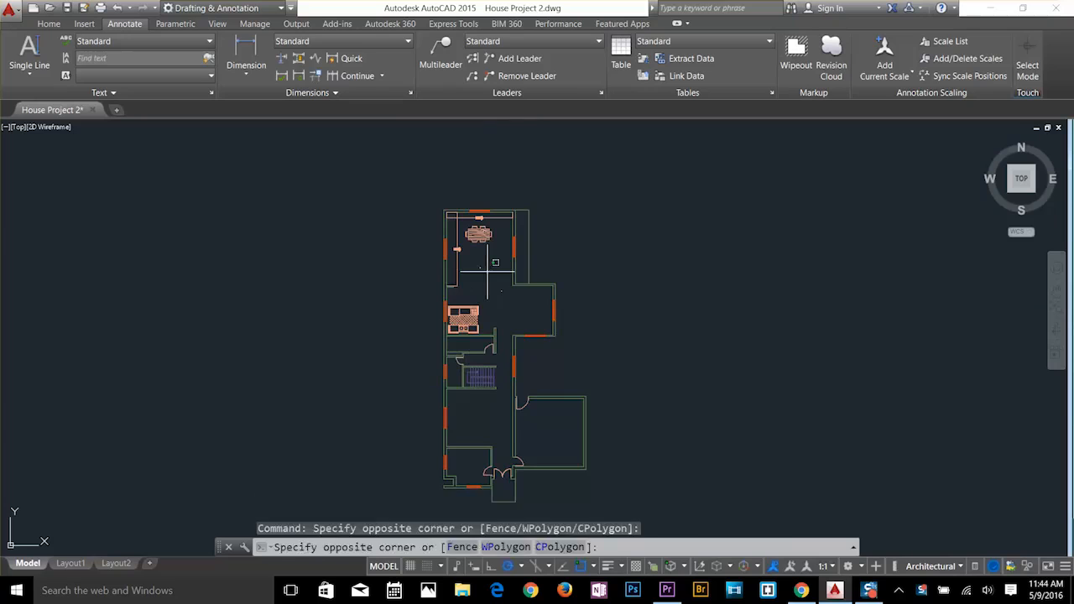
{"action": "key", "text": "Escape"}
{"action": "key", "text": "Escape"}
{"action": "key", "text": "Escape"}
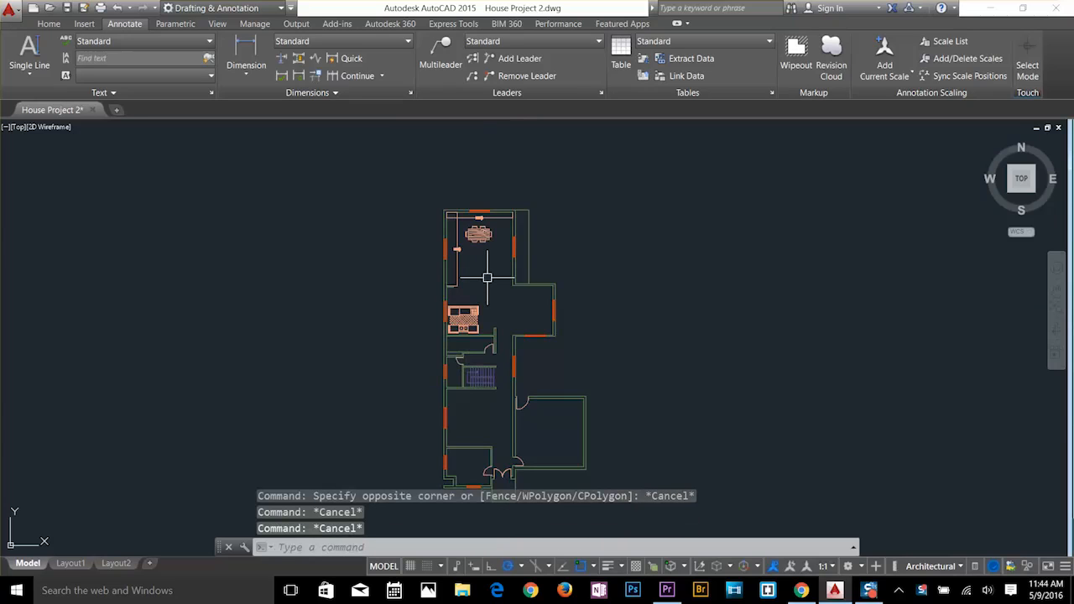
Copy the whole floor plan to the right of the original and clear the dining set and dimensions from the copy's uppermost room.
{"action": "middle_click_drag", "start_coordinate": [637, 277], "coordinate": [493, 243]}
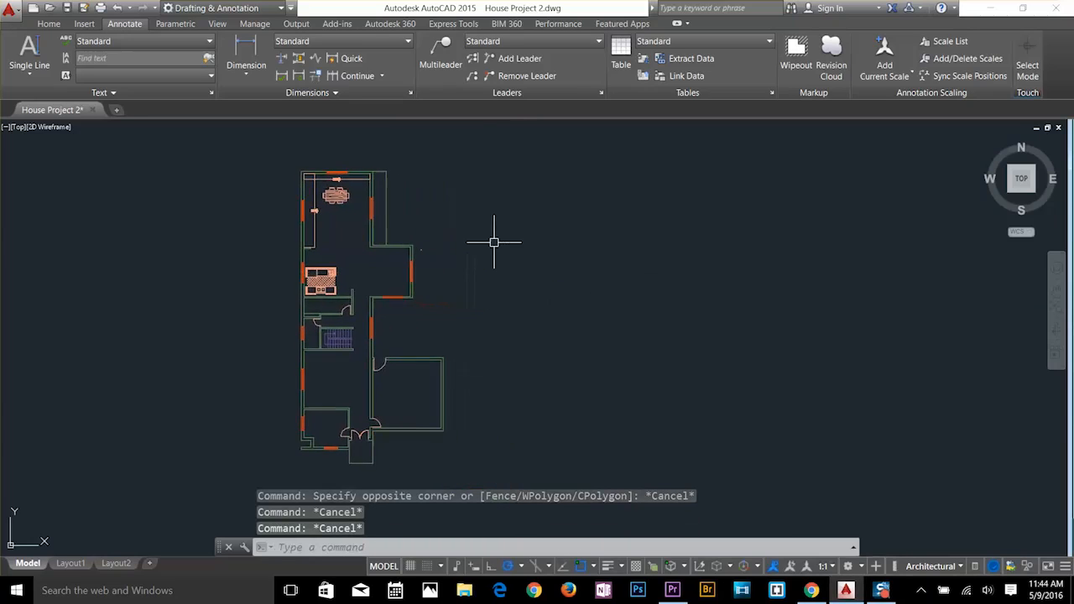
{"action": "type", "text": "co"}
{"action": "key", "text": "Return"}
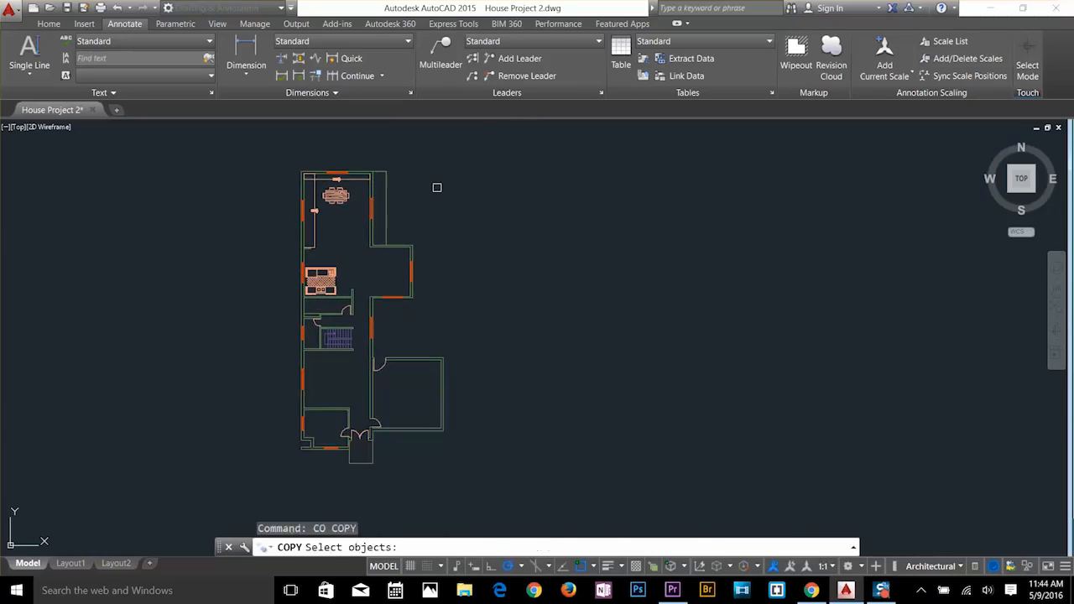
{"action": "left_click", "coordinate": [468, 149]}
{"action": "left_click", "coordinate": [263, 502]}
{"action": "key", "text": "Return"}
{"action": "left_click", "coordinate": [287, 476]}
{"action": "left_click", "coordinate": [571, 477]}
{"action": "key", "text": "Return"}
{"action": "left_click", "coordinate": [648, 180]}
{"action": "left_click", "coordinate": [589, 222]}
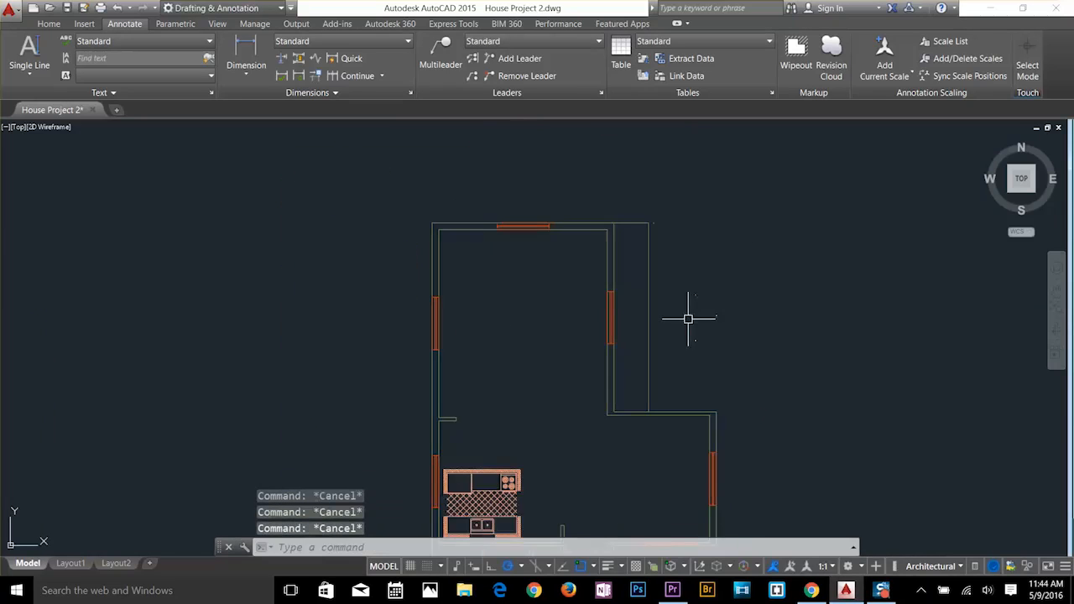
Offset the outermost vertical line beside the copy's uppermost room 9" toward the room.
{"action": "type", "text": "o 9"}
{"action": "left_click", "coordinate": [649, 327]}
{"action": "left_click", "coordinate": [631, 329]}
Move the window from the uppermost room's old right wall outward between the two new wall lines.
{"action": "type", "text": "m"}
{"action": "scroll", "coordinate": [612, 320], "scroll_direction": "up", "scroll_amount": 5}
{"action": "left_click", "coordinate": [625, 323]}
{"action": "left_click", "coordinate": [634, 323]}
{"action": "left_click", "coordinate": [595, 336]}
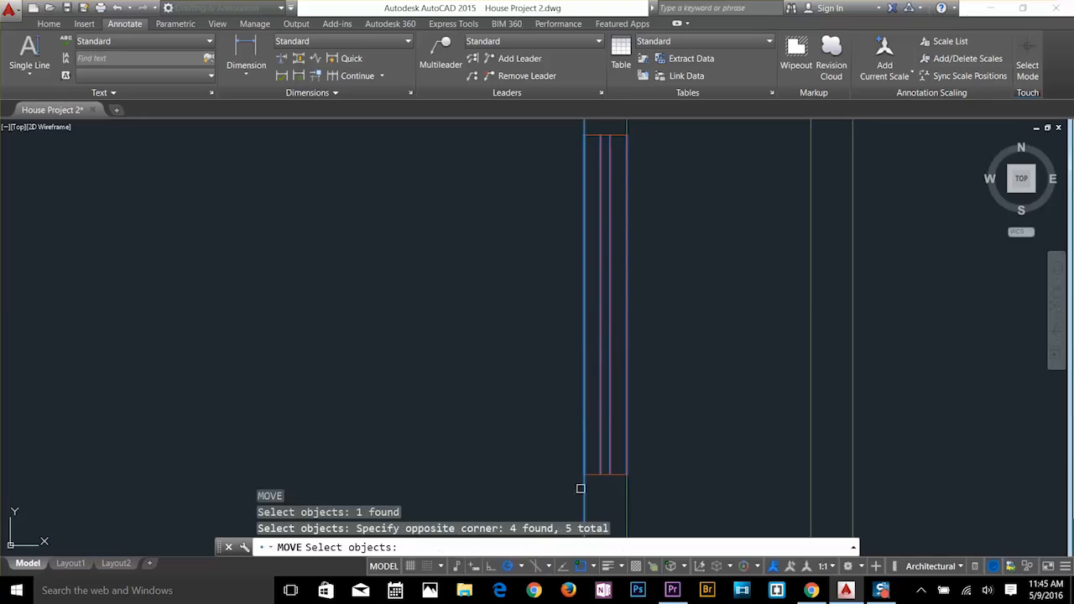
{"action": "left_click", "coordinate": [580, 488], "text": "shift"}
{"action": "key", "text": "Return"}
{"action": "left_click", "coordinate": [627, 304]}
{"action": "left_click", "coordinate": [852, 295]}
{"action": "key", "text": "Escape"}
{"action": "key", "text": "Escape"}
{"action": "key", "text": "Escape"}
Move the relocated window's two middle lines so their ends align with the window frame.
{"action": "scroll", "coordinate": [648, 336], "scroll_direction": "down", "scroll_amount": 1}
{"action": "type", "text": "m"}
{"action": "left_click", "coordinate": [650, 323]}
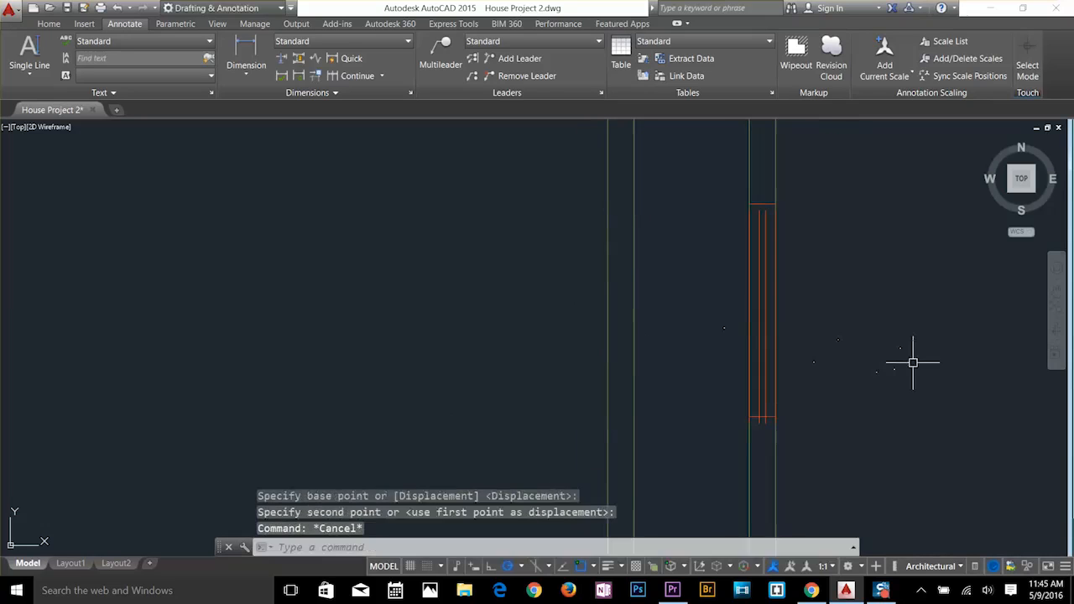
{"action": "type", "text": "m"}
{"action": "left_click", "coordinate": [730, 350]}
{"action": "scroll", "coordinate": [755, 410], "scroll_direction": "up", "scroll_amount": 5}
{"action": "left_click", "coordinate": [717, 453]}
{"action": "scroll", "coordinate": [616, 340], "scroll_direction": "down", "scroll_amount": 7}
Erase the uppermost room's old right wall lines and trim the leftover line pieces at the new wall's corners.
{"action": "left_click", "coordinate": [613, 328]}
{"action": "left_click", "coordinate": [539, 365]}
{"action": "key", "text": "Delete"}
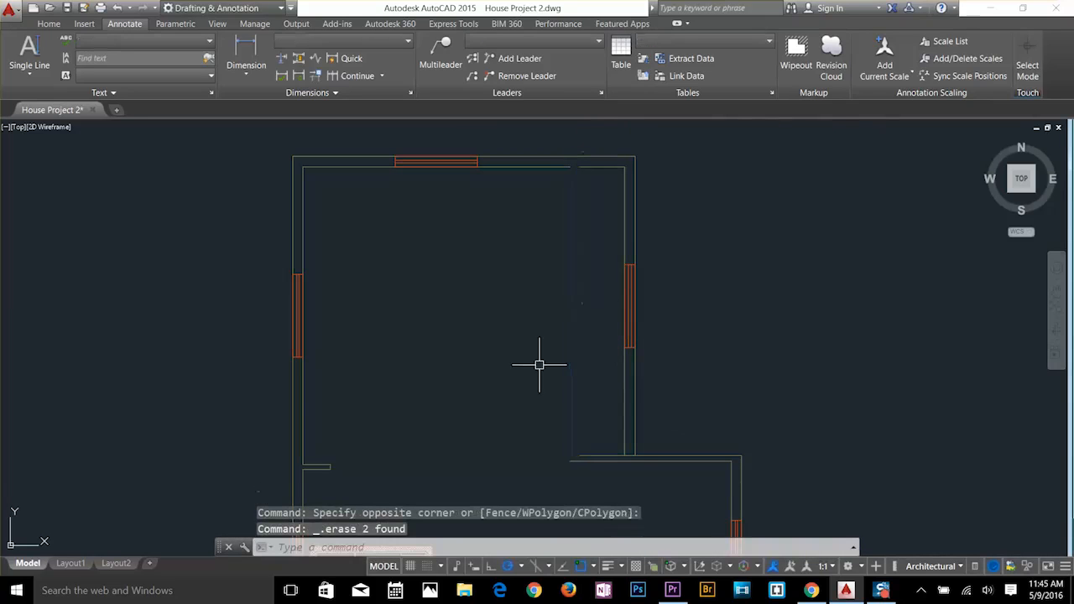
{"action": "type", "text": "l"}
{"action": "left_click", "coordinate": [609, 456]}
{"action": "key", "text": "Escape"}
{"action": "key", "text": "Escape"}
{"action": "key", "text": "Escape"}
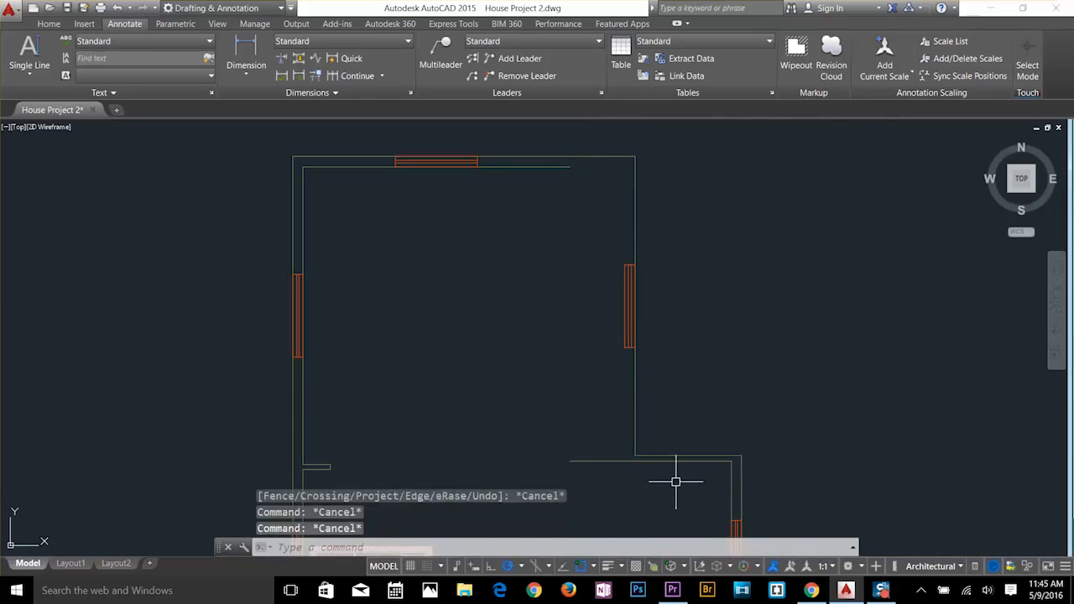
Offset the uppermost room's outer right wall line inward to form the wall's inner face.
{"action": "type", "text": "o 8"}
{"action": "left_click", "coordinate": [635, 425]}
{"action": "left_click", "coordinate": [580, 378]}
{"action": "key", "text": "Escape"}
{"action": "key", "text": "Escape"}
Fillet the new inner right wall line with radius 0 to the inner top wall line and to the jog's inner line below.
{"action": "type", "text": "x"}
{"action": "left_click", "coordinate": [625, 209]}
{"action": "key", "text": "space"}
{"action": "left_click", "coordinate": [563, 167]}
{"action": "left_click", "coordinate": [625, 448]}
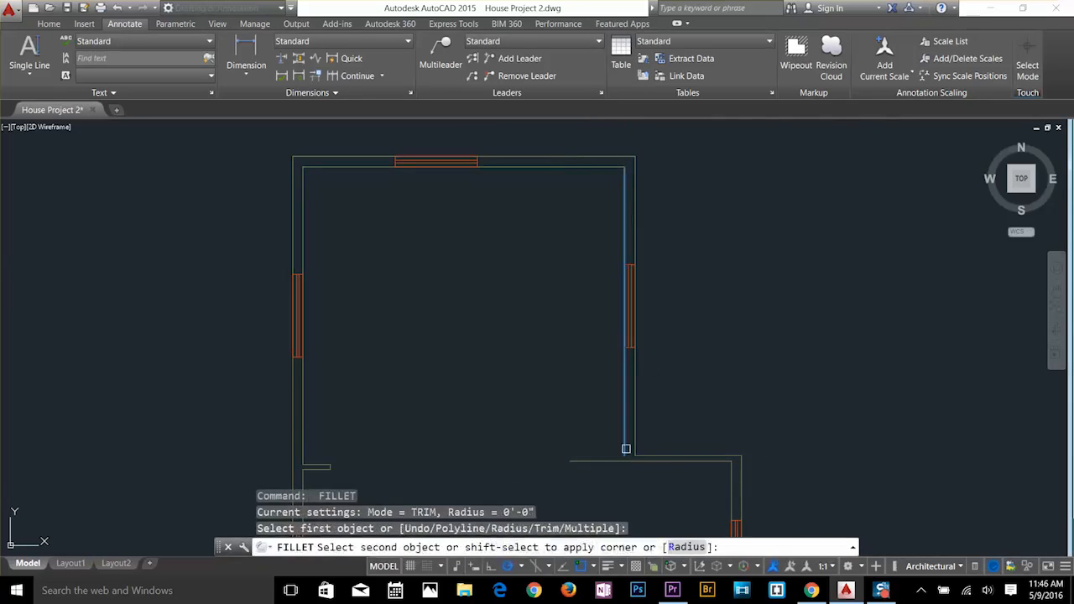
{"action": "left_click", "coordinate": [650, 460]}
Erase the door and its jamb lines at the upper corner of the large side room on the right.
{"action": "left_click", "coordinate": [559, 342]}
{"action": "key", "text": "Delete"}
{"action": "scroll", "coordinate": [627, 343], "scroll_direction": "up", "scroll_amount": 5}
{"action": "left_click", "coordinate": [554, 306]}
{"action": "left_click", "coordinate": [645, 352]}
{"action": "key", "text": "Delete"}
Stretch the side room's two upper wall lines to the main house wall to close the former door gap.
{"action": "left_click", "coordinate": [680, 305]}
{"action": "scroll", "coordinate": [664, 308], "scroll_direction": "up", "scroll_amount": 2}
{"action": "left_click", "coordinate": [652, 381]}
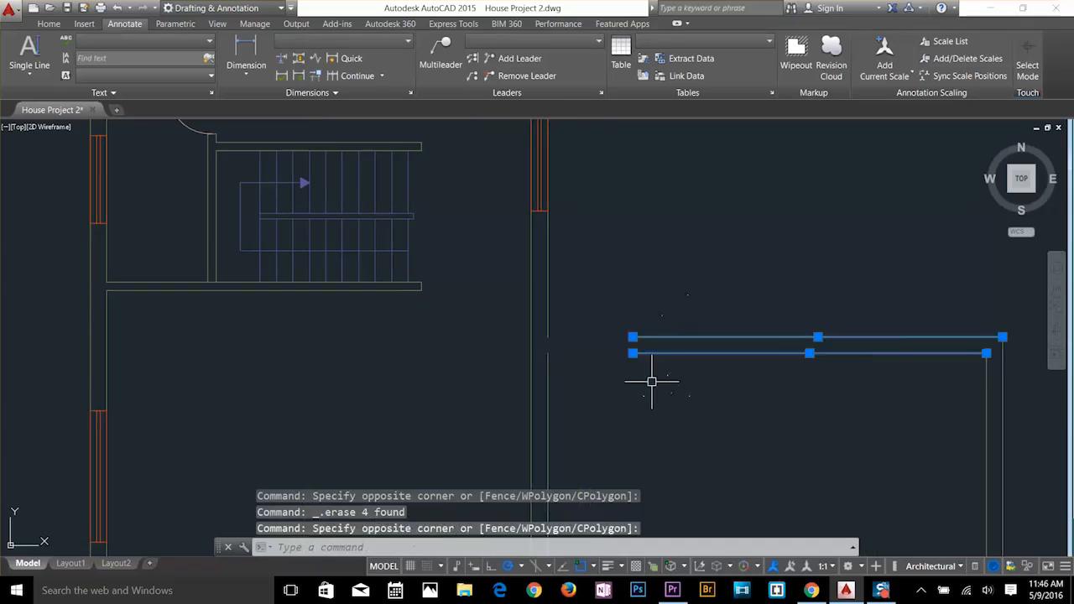
{"action": "left_click", "coordinate": [633, 352]}
{"action": "key", "text": "Escape"}
{"action": "key", "text": "Escape"}
{"action": "left_click", "coordinate": [633, 353]}
{"action": "scroll", "coordinate": [706, 422], "scroll_direction": "down", "scroll_amount": 2}
Erase the side room's lower door and the short jamb lines around its opening.
{"action": "left_click", "coordinate": [607, 391]}
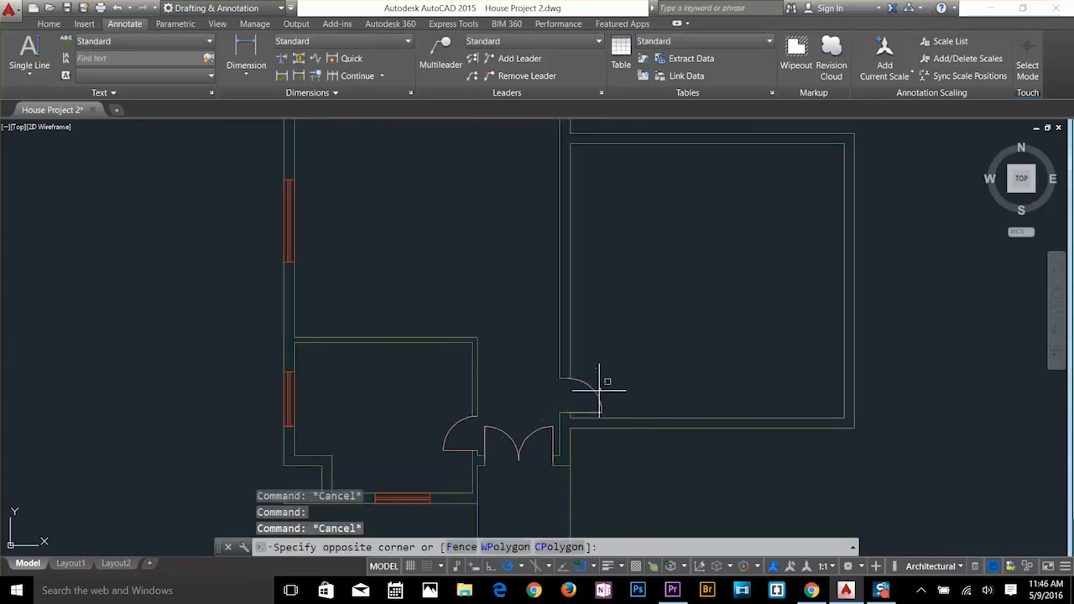
{"action": "left_click", "coordinate": [594, 390]}
{"action": "key", "text": "Delete"}
{"action": "scroll", "coordinate": [576, 414], "scroll_direction": "up", "scroll_amount": 4}
{"action": "left_click", "coordinate": [509, 383]}
{"action": "left_click", "coordinate": [572, 412]}
{"action": "key", "text": "Delete"}
Stretch both vertical wall lines down across the side room's lower door opening to close the wall.
{"action": "left_click", "coordinate": [579, 406]}
{"action": "left_click", "coordinate": [567, 320]}
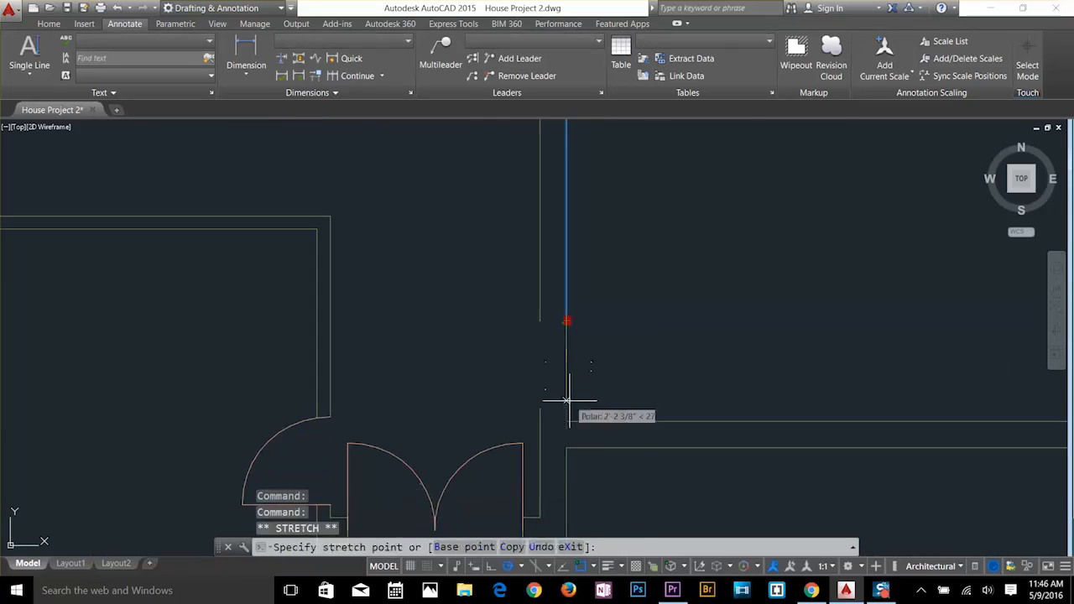
{"action": "left_click", "coordinate": [566, 409]}
{"action": "key", "text": "Delete"}
{"action": "key", "text": "Escape"}
{"action": "left_click", "coordinate": [540, 321]}
{"action": "left_click", "coordinate": [540, 409]}
{"action": "key", "text": "Escape"}
{"action": "key", "text": "Escape"}
Erase the double entrance door and the swing door of the lower-left room.
{"action": "middle_click_drag", "start_coordinate": [505, 417], "coordinate": [521, 369]}
{"action": "left_click", "coordinate": [521, 370]}
{"action": "left_click", "coordinate": [448, 429]}
{"action": "key", "text": "Delete"}
{"action": "scroll", "coordinate": [465, 367], "scroll_direction": "down", "scroll_amount": 2}
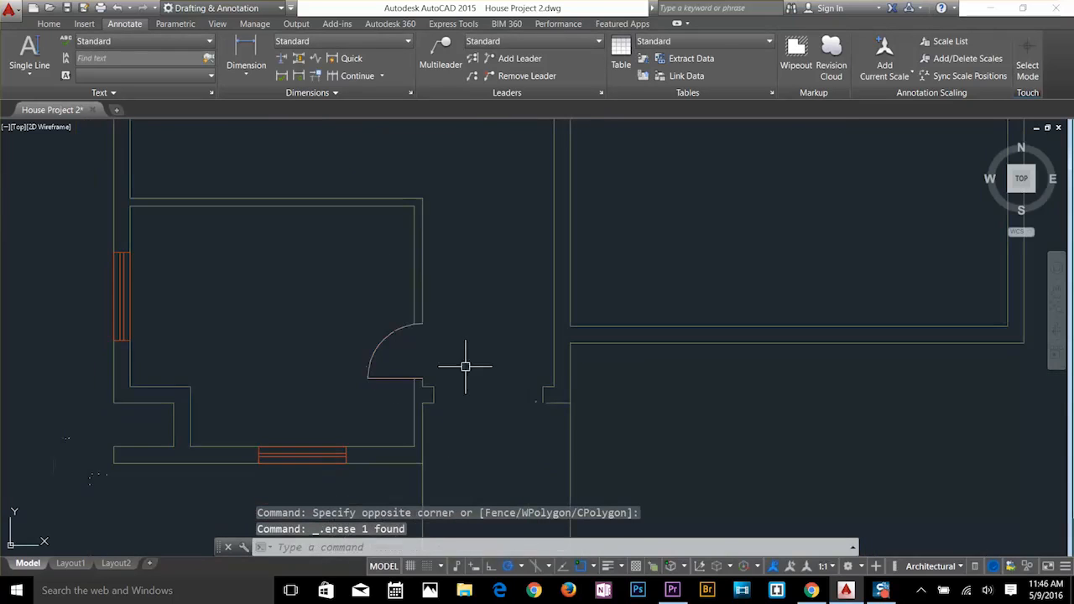
{"action": "left_click", "coordinate": [372, 353]}
{"action": "key", "text": "Delete"}
{"action": "scroll", "coordinate": [366, 353], "scroll_direction": "down", "scroll_amount": 2}
{"action": "scroll", "coordinate": [227, 427], "scroll_direction": "up", "scroll_amount": 2}
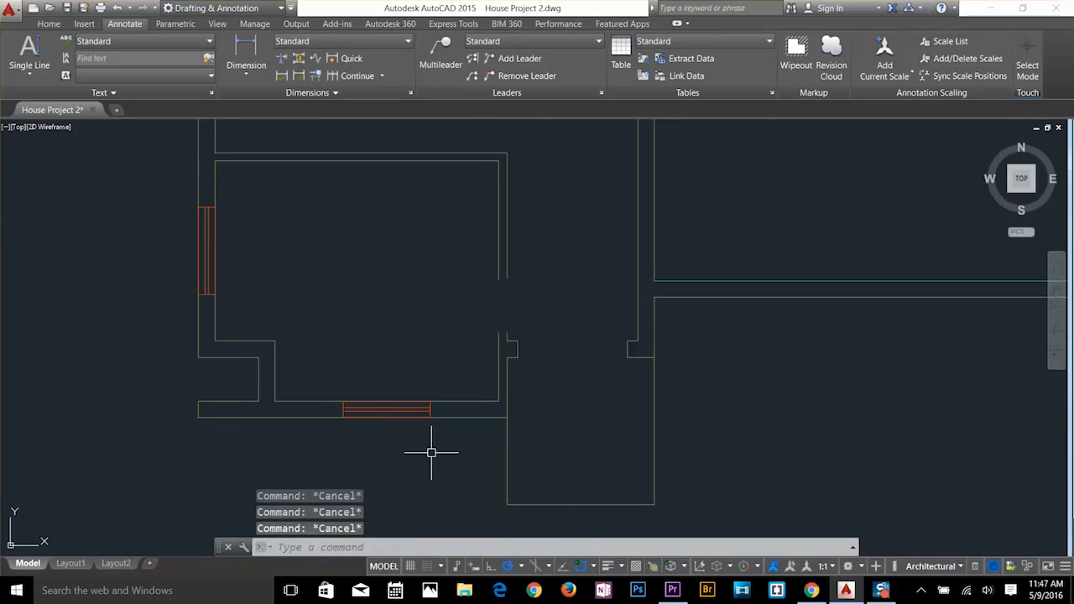
Extend the lower-left recess's vertical wall line to the bottom wall line, and trim and erase the stub projecting to the left.
{"action": "type", "text": "ex"}
{"action": "left_click", "coordinate": [258, 391]}
{"action": "key", "text": "Escape"}
{"action": "type", "text": "tr"}
{"action": "left_click", "coordinate": [235, 417]}
{"action": "left_click", "coordinate": [238, 393]}
{"action": "left_click", "coordinate": [194, 420]}
{"action": "key", "text": "Delete"}
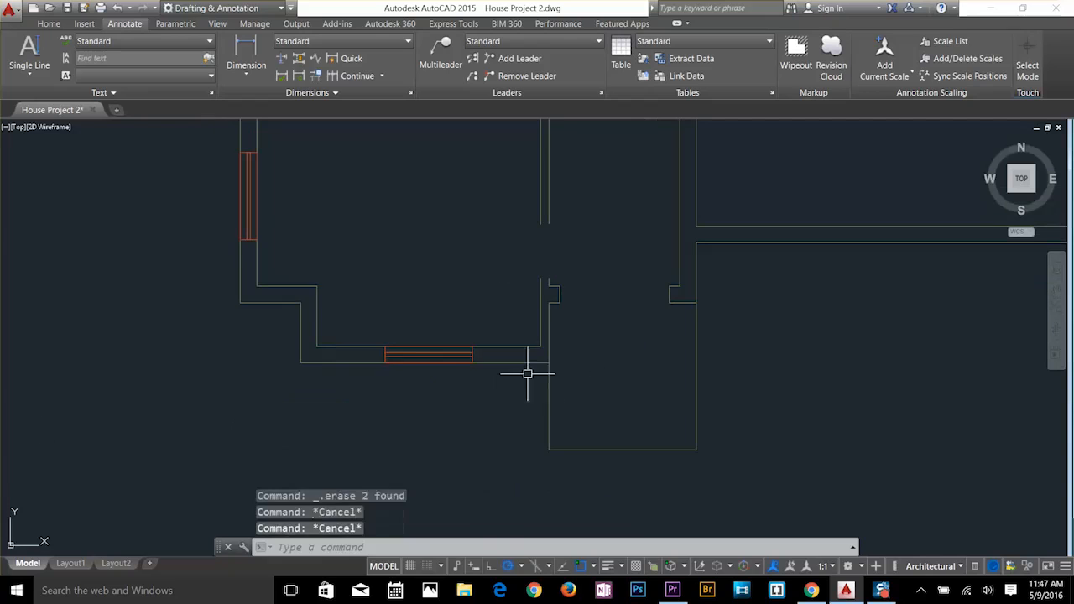
Extend the horizontal wall lines above the lower-left recess across to the entrance-side wall.
{"action": "type", "text": "ex"}
{"action": "left_click", "coordinate": [290, 303]}
{"action": "key", "text": "Escape"}
{"action": "key", "text": "Escape"}
Erase the partition lines that enclose the lower-left room above the recess.
{"action": "middle_click_drag", "start_coordinate": [575, 249], "coordinate": [572, 394]}
{"action": "left_click", "coordinate": [572, 308]}
{"action": "left_click", "coordinate": [495, 235]}
{"action": "key", "text": "Delete"}
{"action": "scroll", "coordinate": [508, 285], "scroll_direction": "down", "scroll_amount": 1}
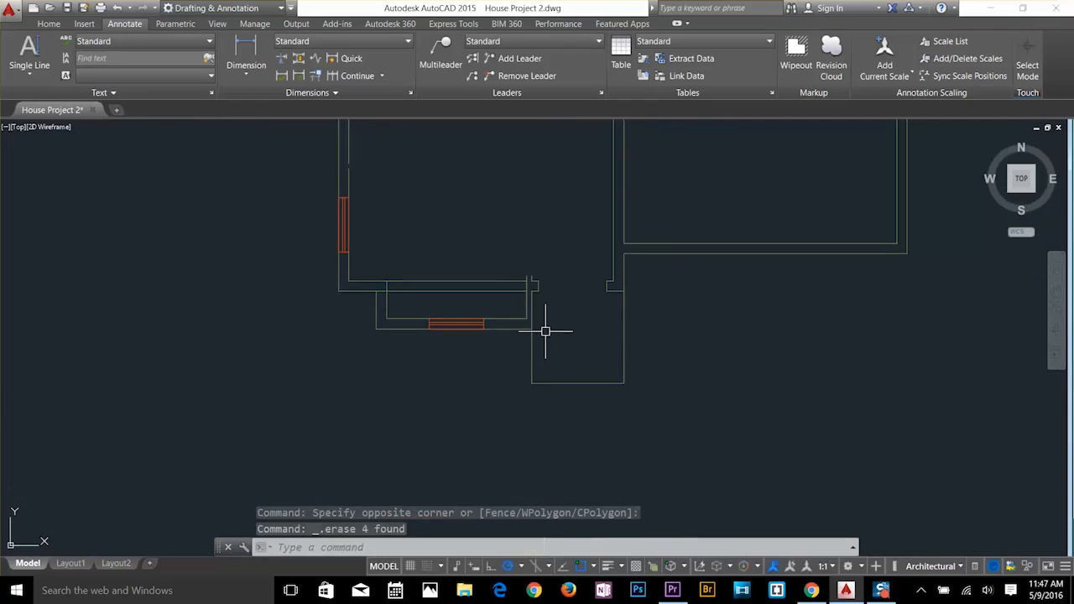
Erase the leftover partition stubs beside the entrance and stretch the inner front wall line to the entrance jamb.
{"action": "key", "text": "Escape"}
{"action": "key", "text": "Escape"}
{"action": "scroll", "coordinate": [534, 291], "scroll_direction": "up", "scroll_amount": 2}
{"action": "left_click", "coordinate": [522, 256]}
{"action": "left_click", "coordinate": [505, 259]}
{"action": "key", "text": "Delete"}
{"action": "key", "text": "Escape"}
{"action": "left_click", "coordinate": [528, 261]}
{"action": "key", "text": "Delete"}
{"action": "left_click", "coordinate": [503, 265]}
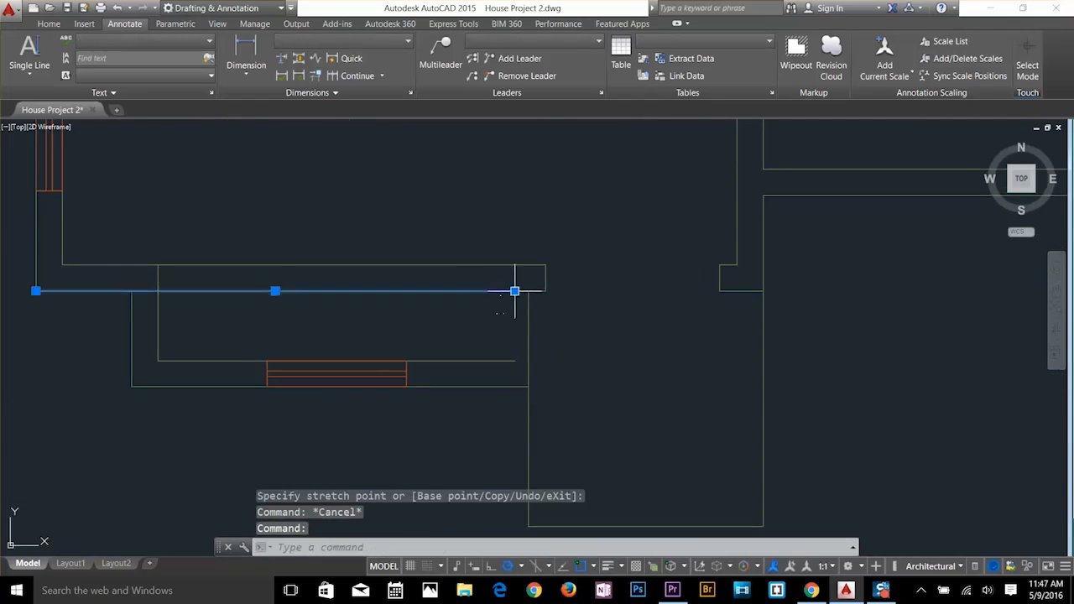
{"action": "key", "text": "Escape"}
Extend the front wall lines across the entrance opening to the right wall and erase the leftover jamb pieces.
{"action": "middle_click_drag", "start_coordinate": [442, 360], "coordinate": [638, 376]}
{"action": "scroll", "coordinate": [625, 334], "scroll_direction": "down", "scroll_amount": 1}
{"action": "type", "text": "ex"}
{"action": "left_click", "coordinate": [691, 315]}
{"action": "key", "text": "Escape"}
{"action": "key", "text": "Escape"}
{"action": "left_click_drag", "start_coordinate": [682, 292], "coordinate": [818, 328]}
{"action": "key", "text": "Delete"}
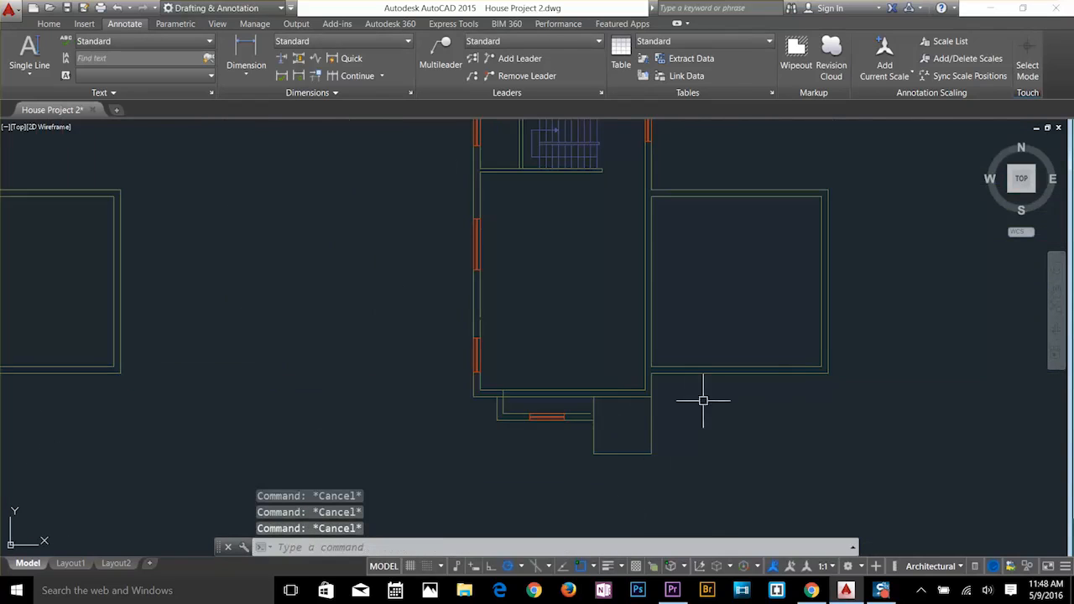
Start an ANSI31 hatch, pick the large side room's interior as its area and undo that pick.
{"action": "type", "text": "h"}
{"action": "key", "text": "Return"}
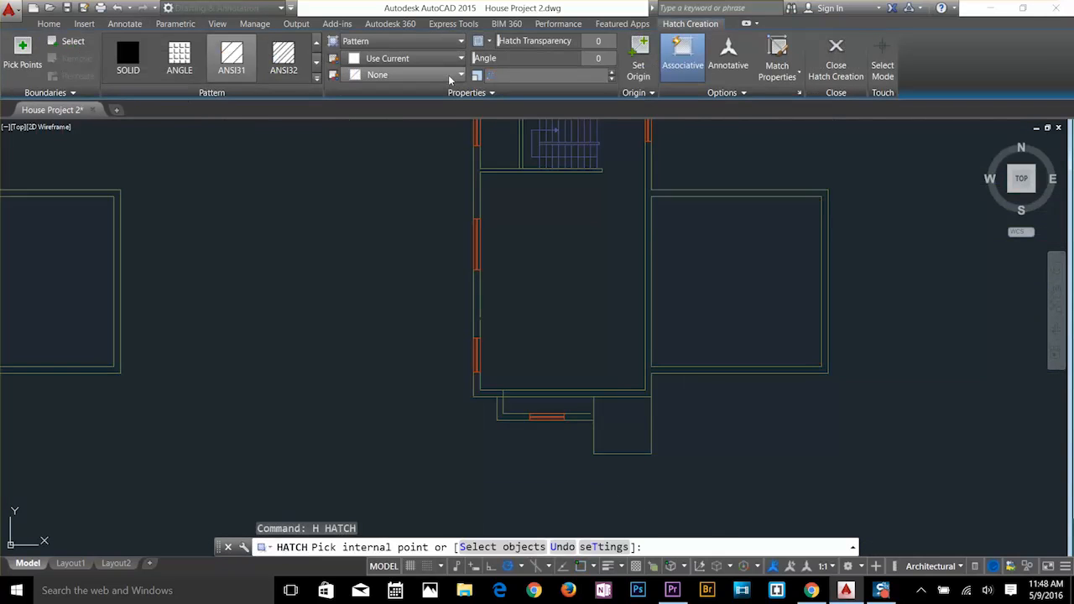
{"action": "left_click", "coordinate": [727, 308]}
{"action": "type", "text": "U"}
{"action": "key", "text": "Return"}
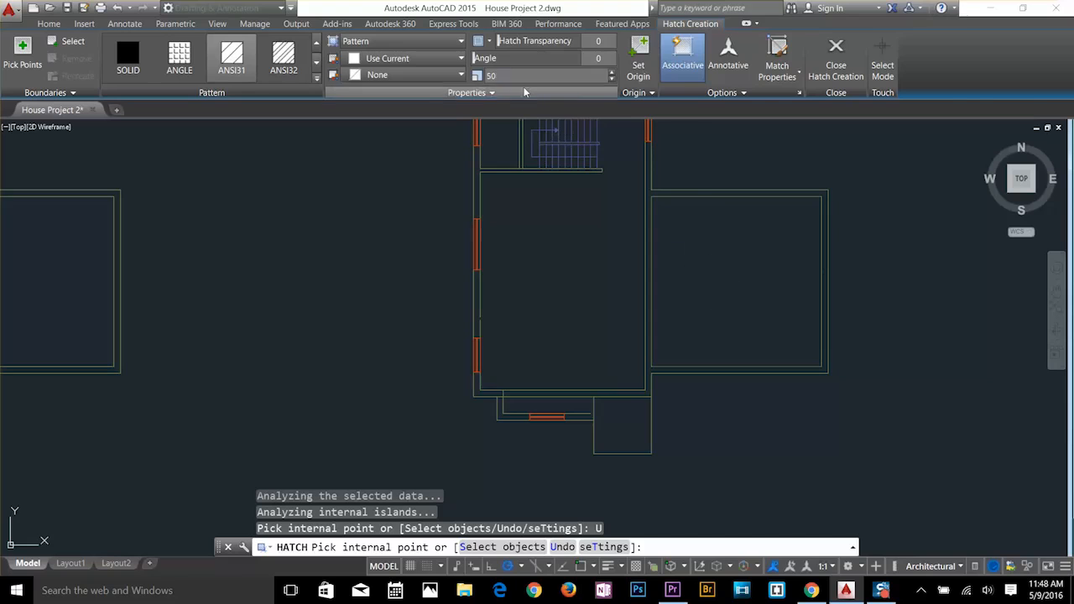
Hatch the garage rectangle and the small porch rectangle of the right-hand floor plan with the ANSI31 pattern.
{"action": "left_click", "coordinate": [735, 282]}
{"action": "left_click", "coordinate": [621, 425]}
{"action": "key", "text": "Escape"}
{"action": "middle_click_drag", "start_coordinate": [640, 185], "coordinate": [585, 451]}
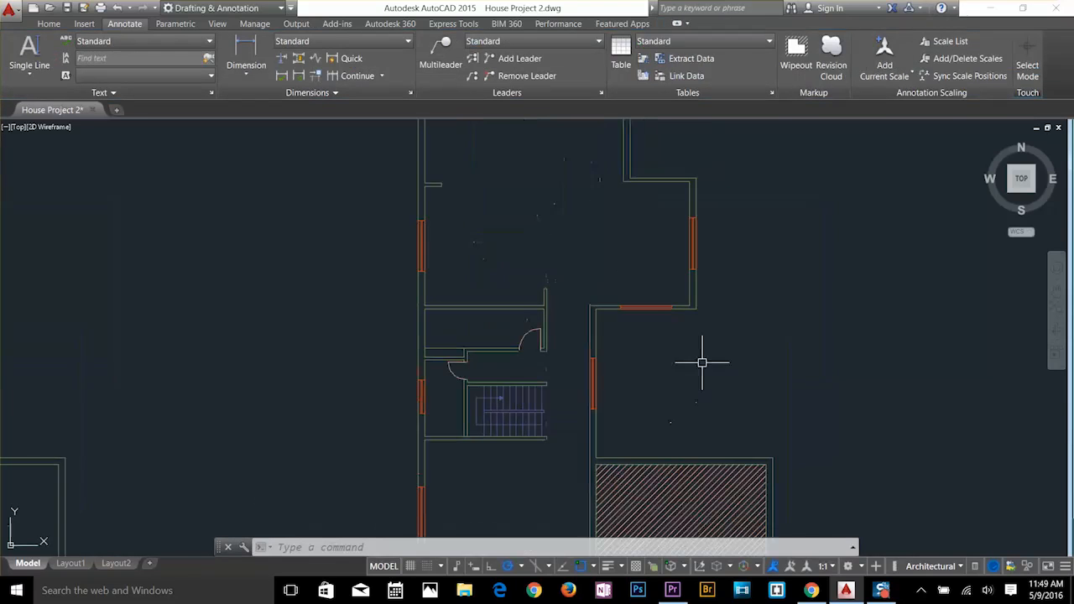
Draw a polyline enclosing a 4' deep strip along the outer east wall of the projecting room on the right-hand plan.
{"action": "type", "text": "pl"}
{"action": "key", "text": "Return"}
{"action": "left_click", "coordinate": [696, 178]}
{"action": "type", "text": "4'"}
{"action": "key", "text": "Return"}
{"action": "left_click", "coordinate": [730, 306]}
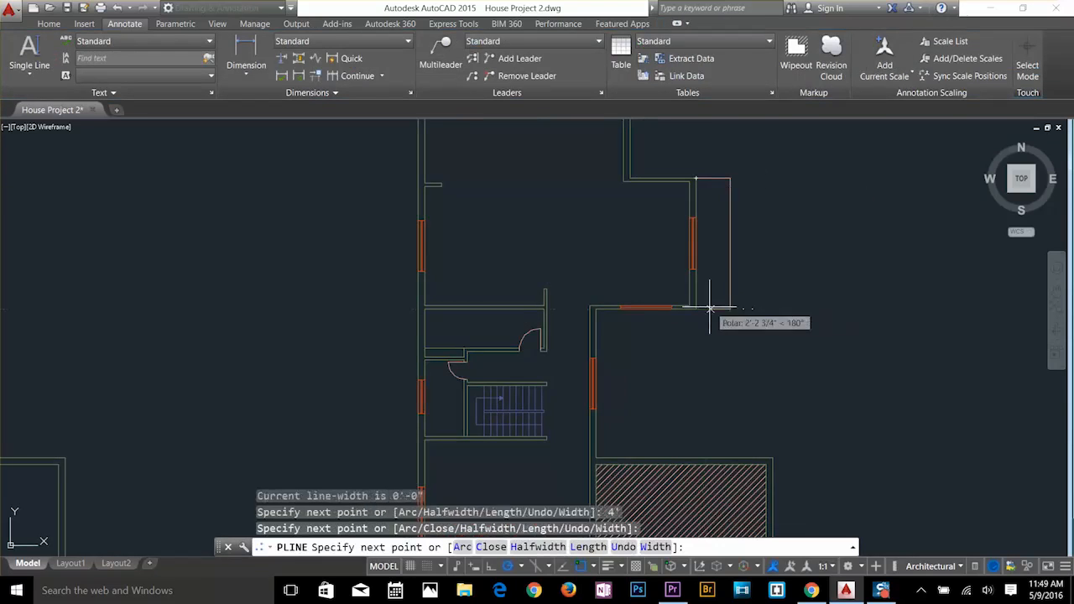
{"action": "left_click", "coordinate": [695, 307]}
{"action": "key", "text": "Return"}
Hatch the new strip beside the projecting room's east wall.
{"action": "type", "text": "h"}
{"action": "key", "text": "Return"}
{"action": "left_click", "coordinate": [723, 266]}
{"action": "key", "text": "Escape"}
{"action": "key", "text": "Escape"}
Erase the furniture blocks and the room dimensions from the left-hand floor plan.
{"action": "scroll", "coordinate": [707, 230], "scroll_direction": "down", "scroll_amount": 2}
{"action": "middle_click_drag", "start_coordinate": [707, 230], "coordinate": [693, 341]}
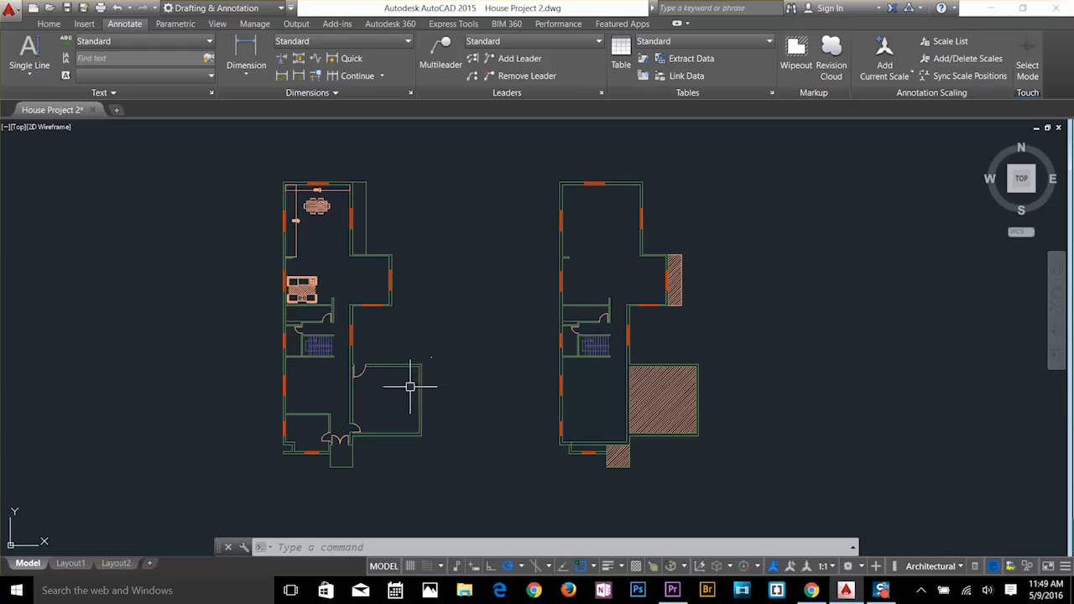
{"action": "left_click", "coordinate": [314, 284]}
{"action": "key", "text": "Delete"}
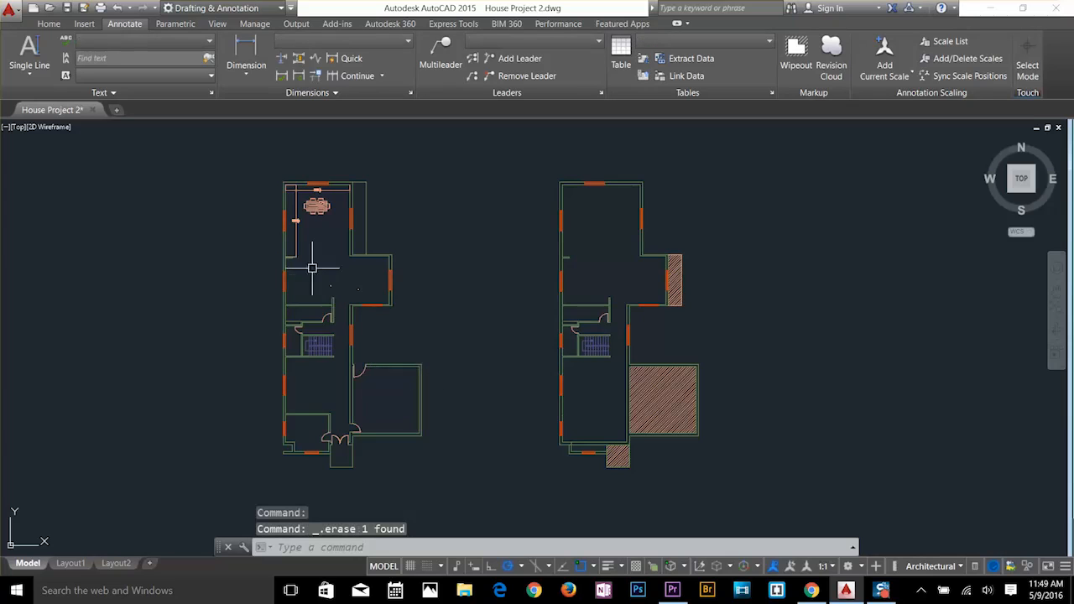
{"action": "left_click", "coordinate": [296, 234]}
{"action": "key", "text": "Escape"}
{"action": "scroll", "coordinate": [319, 219], "scroll_direction": "up", "scroll_amount": 4}
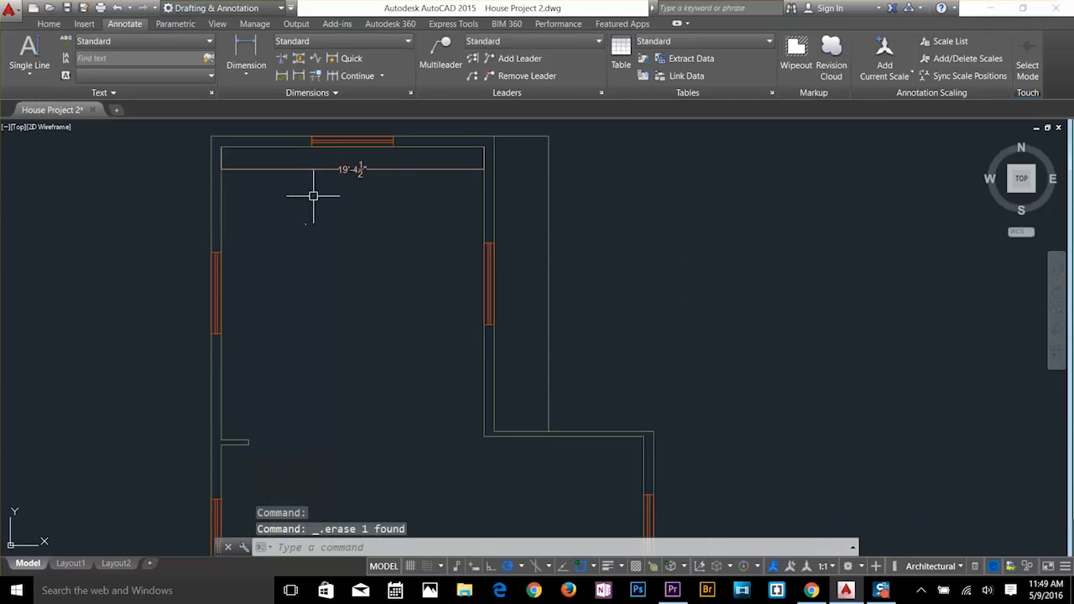
{"action": "left_click", "coordinate": [323, 170]}
{"action": "key", "text": "Delete"}
{"action": "middle_click_drag", "start_coordinate": [307, 294], "coordinate": [349, 195]}
{"action": "left_click", "coordinate": [326, 308]}
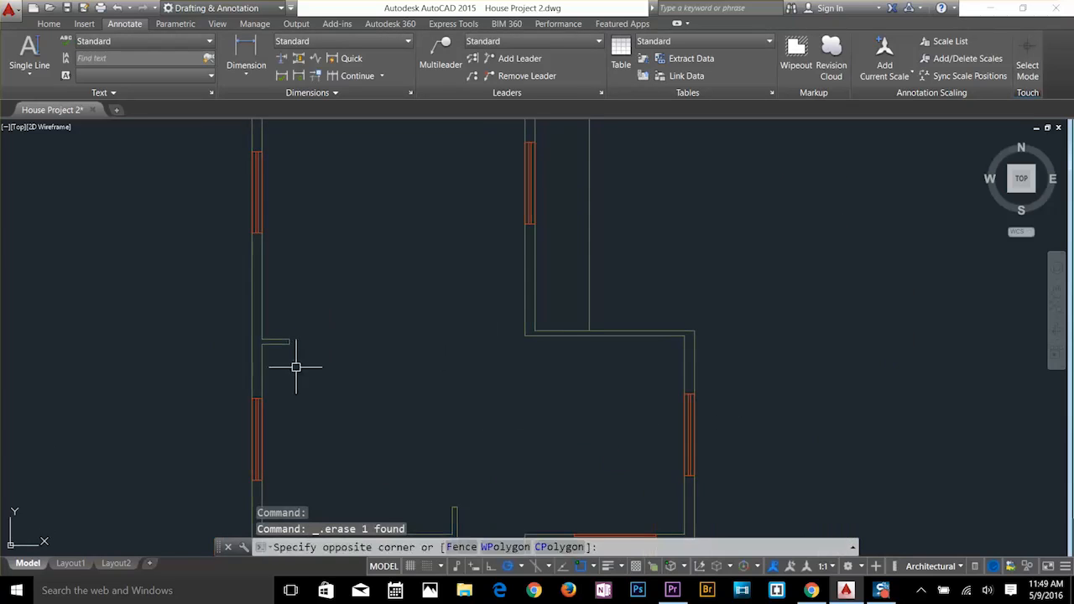
{"action": "left_click", "coordinate": [295, 367]}
{"action": "scroll", "coordinate": [378, 356], "scroll_direction": "down", "scroll_amount": 4}
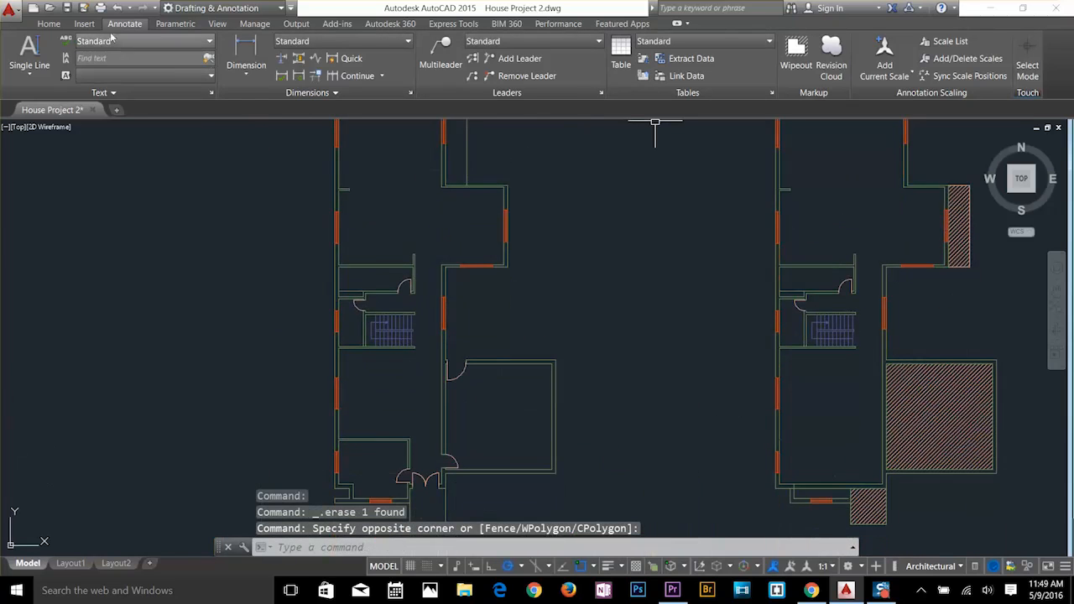
Switch the workspace to 3D Modeling.
{"action": "left_click", "coordinate": [48, 24]}
{"action": "left_click", "coordinate": [220, 8]}
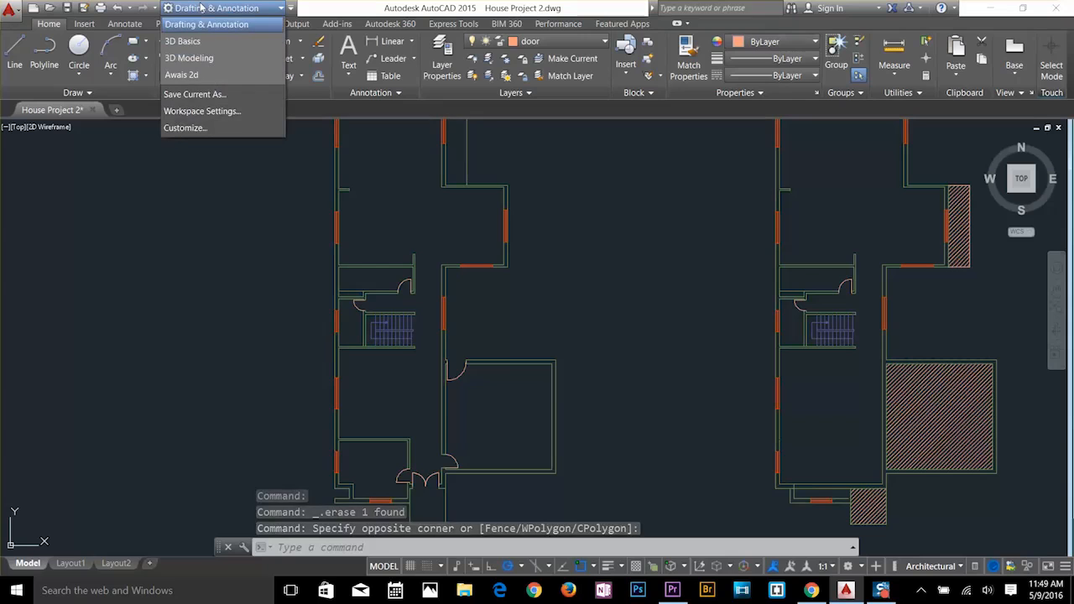
{"action": "left_click", "coordinate": [205, 59]}
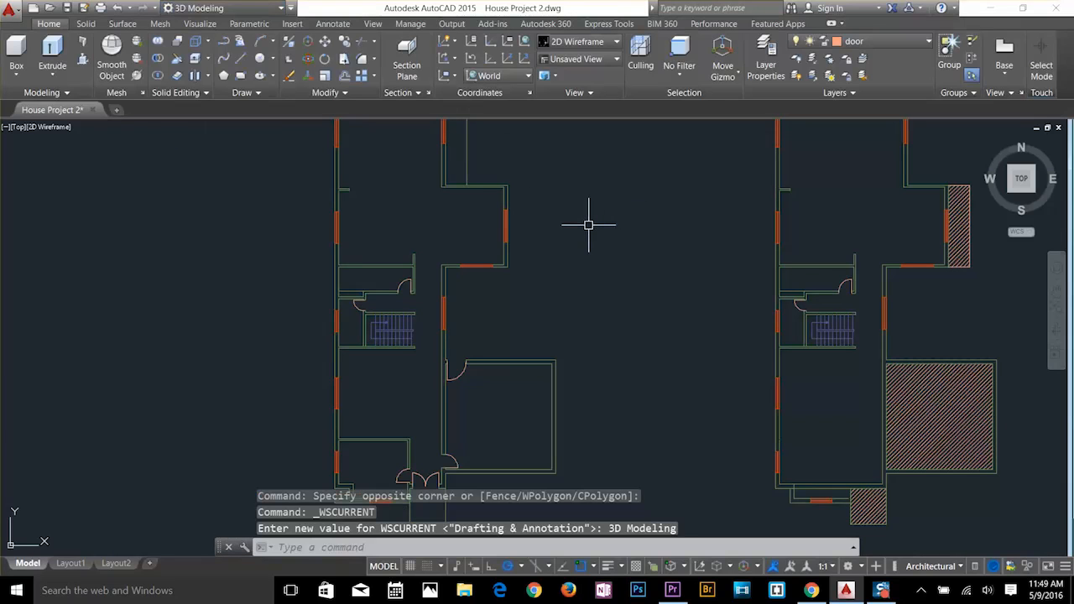
{"action": "scroll", "coordinate": [578, 235], "scroll_direction": "down", "scroll_amount": 2}
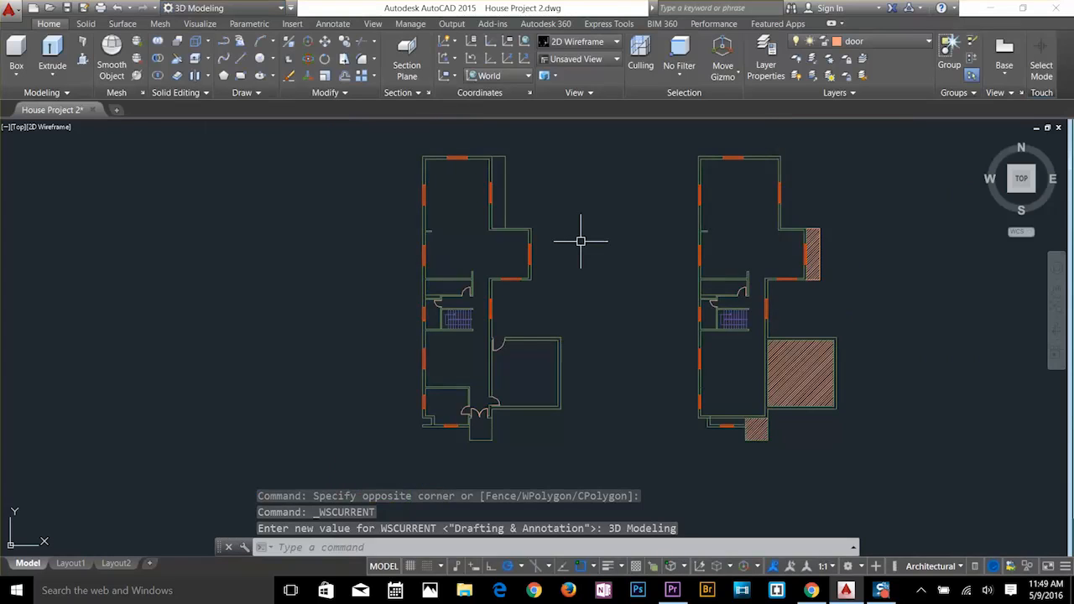
{"action": "key", "text": "Escape"}
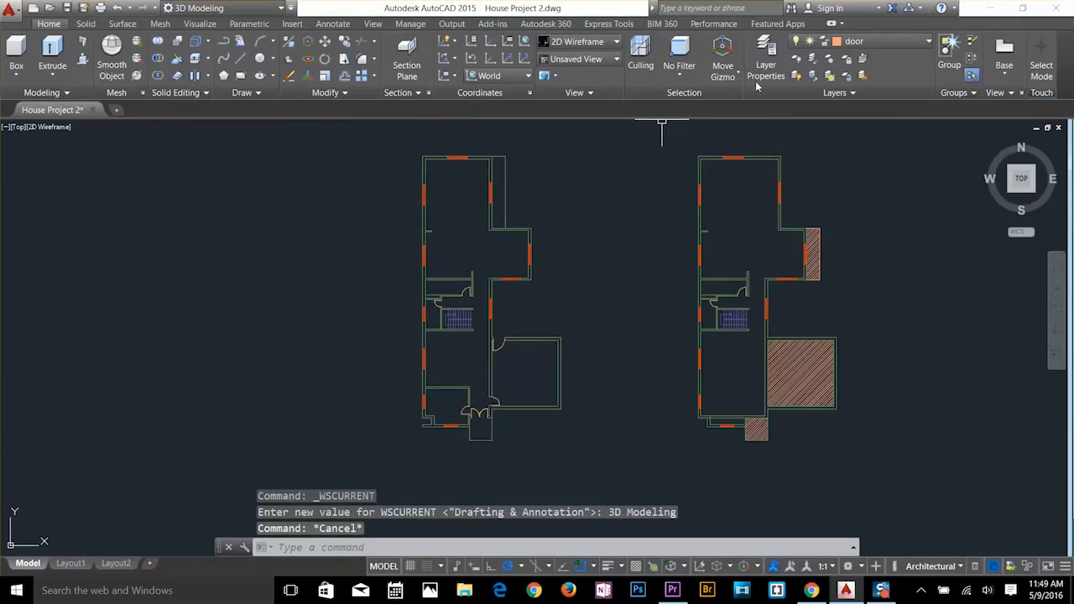
Create a layer named 3D WALL and set its colour to index 153.
{"action": "left_click", "coordinate": [764, 78]}
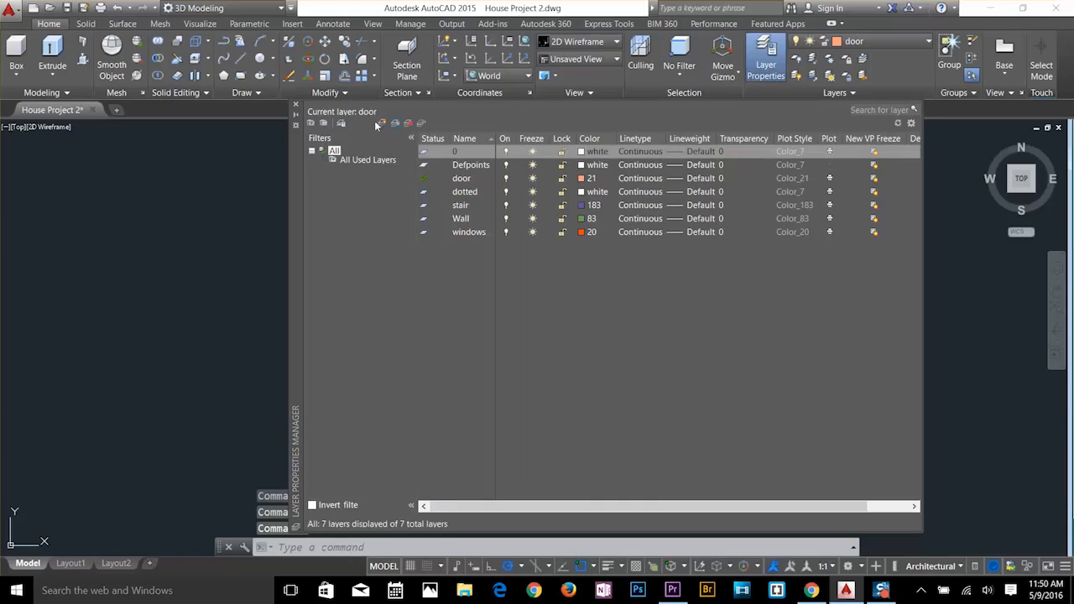
{"action": "left_click", "coordinate": [379, 122]}
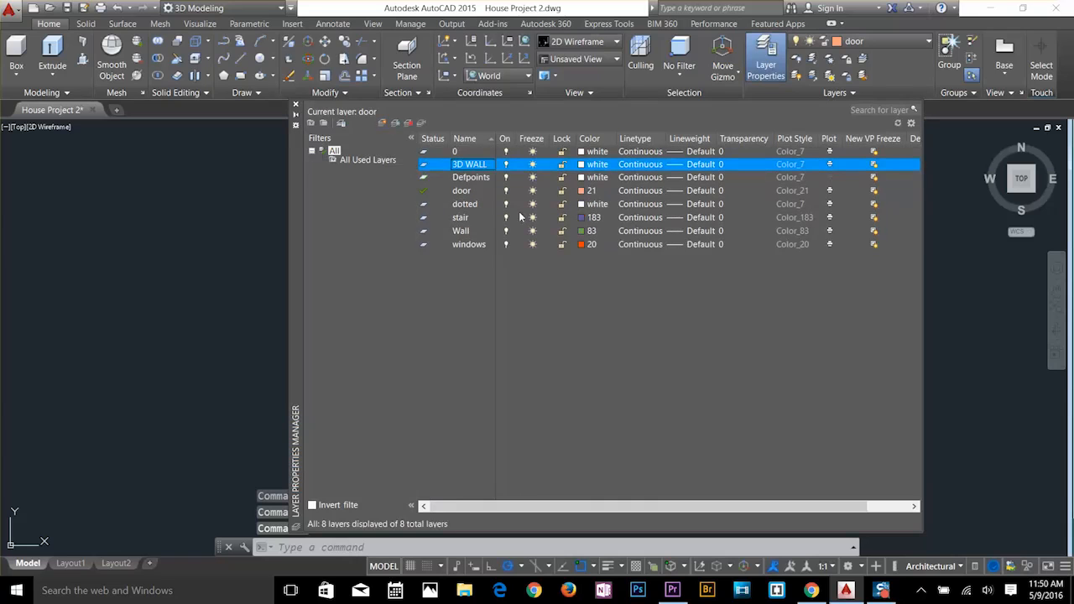
{"action": "left_click", "coordinate": [591, 164]}
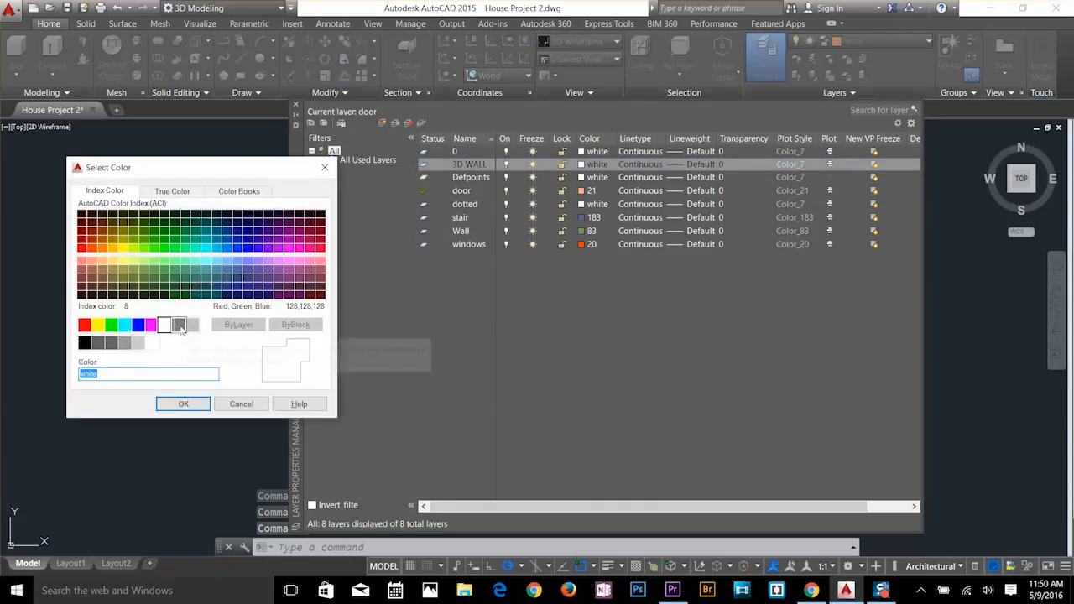
{"action": "left_click", "coordinate": [124, 342]}
{"action": "left_click", "coordinate": [229, 267]}
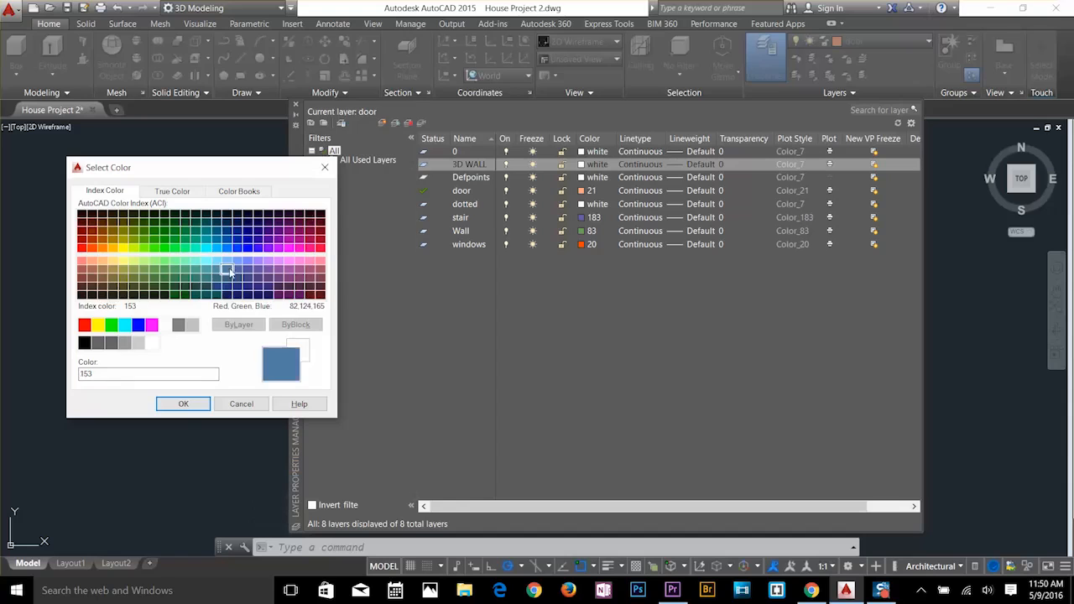
{"action": "left_click", "coordinate": [183, 404]}
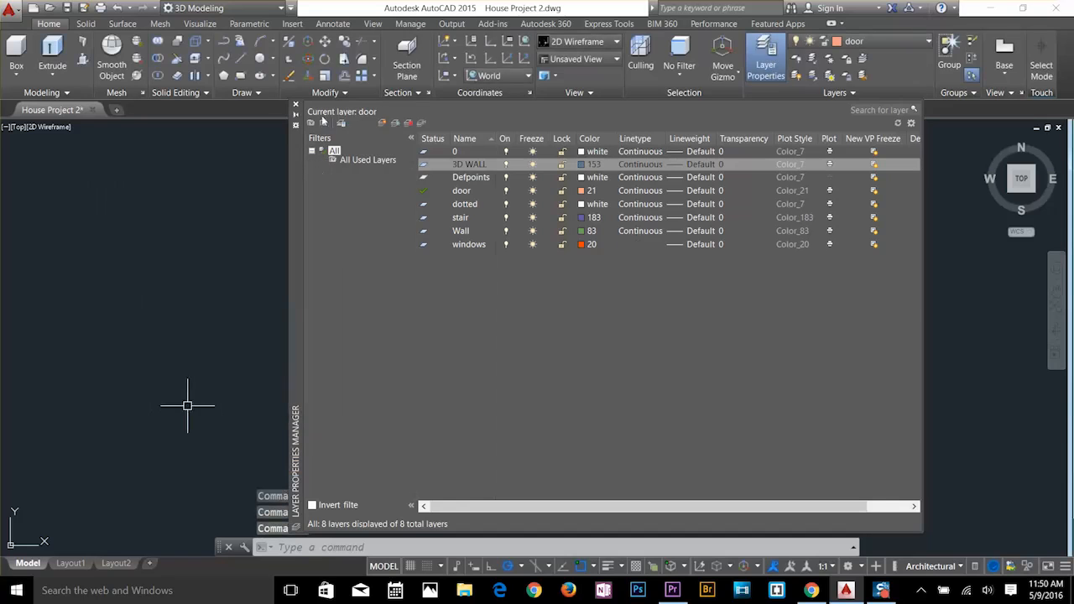
{"action": "left_click", "coordinate": [295, 104]}
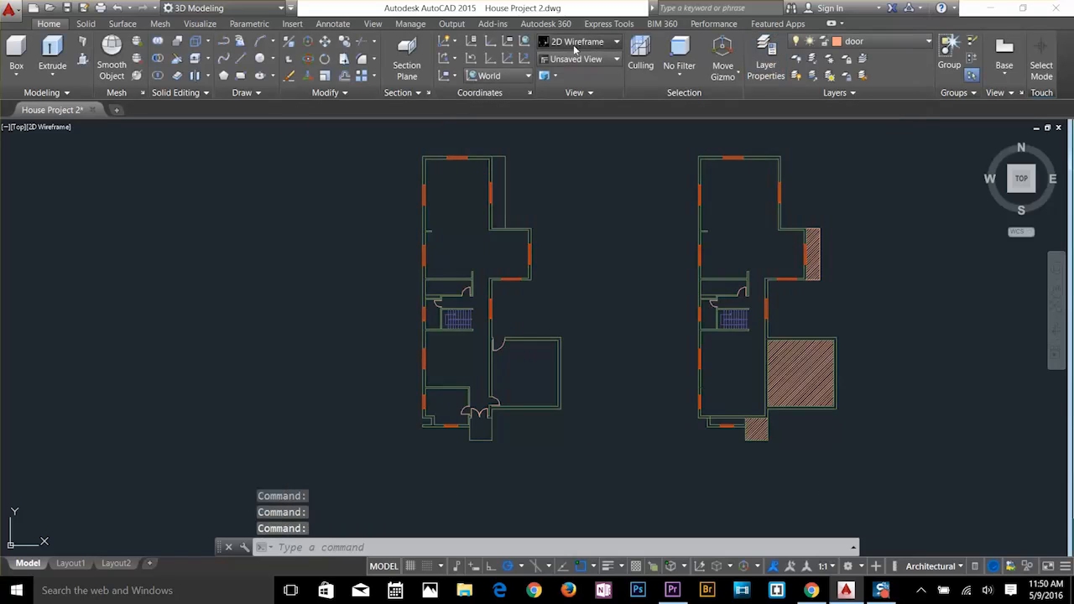
Make 3D WALL the current layer.
{"action": "left_click", "coordinate": [864, 41]}
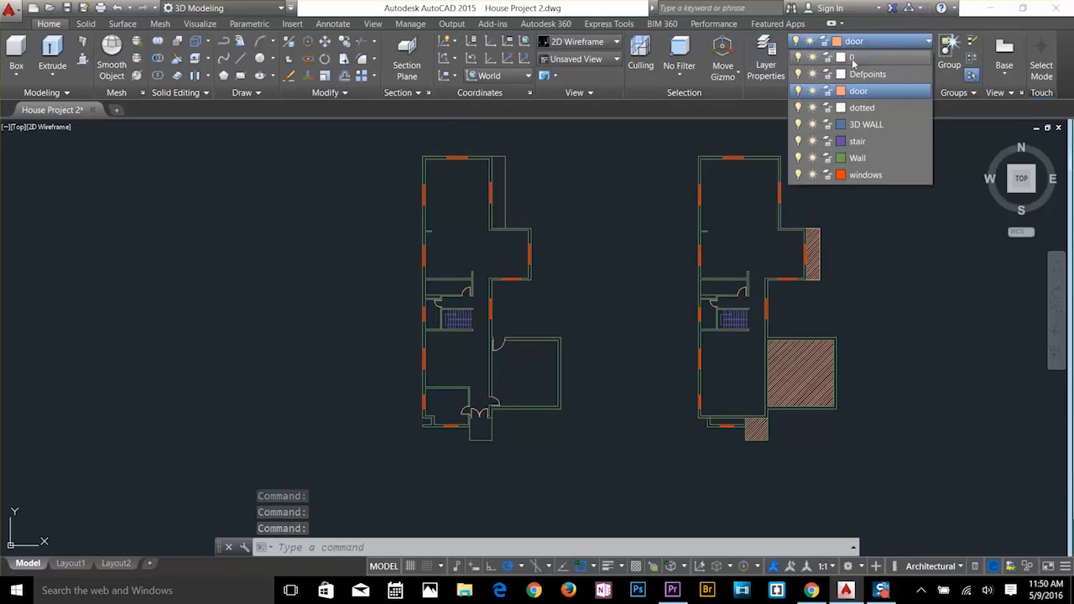
{"action": "left_click", "coordinate": [862, 131]}
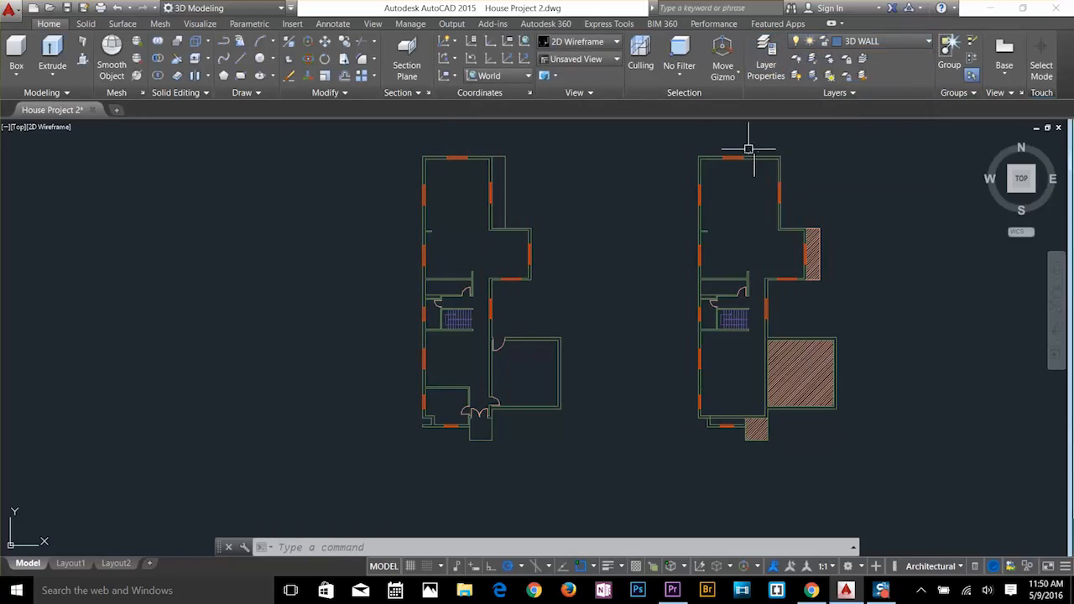
{"action": "key", "text": "Escape"}
{"action": "key", "text": "Escape"}
{"action": "key", "text": "Escape"}
Start a polyline at the left-hand plan's northeast outer corner and trace the north and west outer walls into the southwest recess.
{"action": "scroll", "coordinate": [515, 210], "scroll_direction": "up", "scroll_amount": 3}
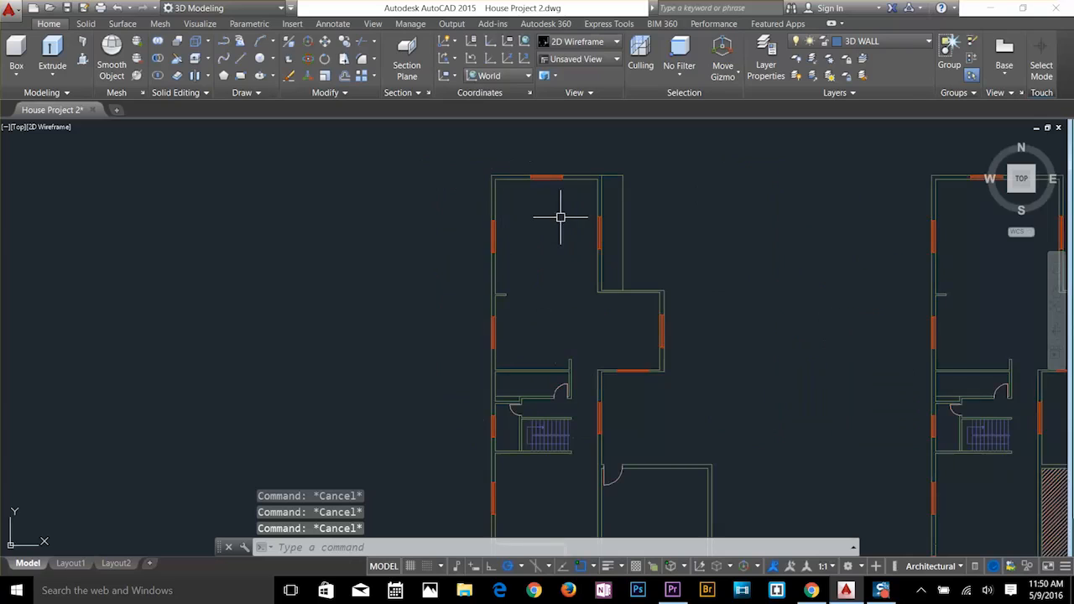
{"action": "middle_click_drag", "start_coordinate": [596, 248], "coordinate": [595, 146]}
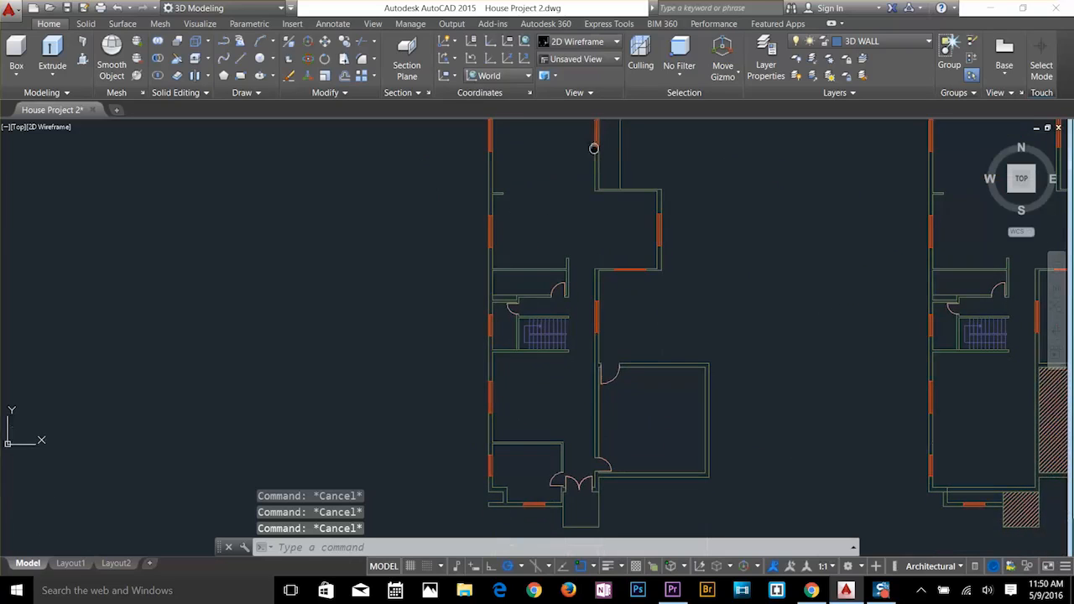
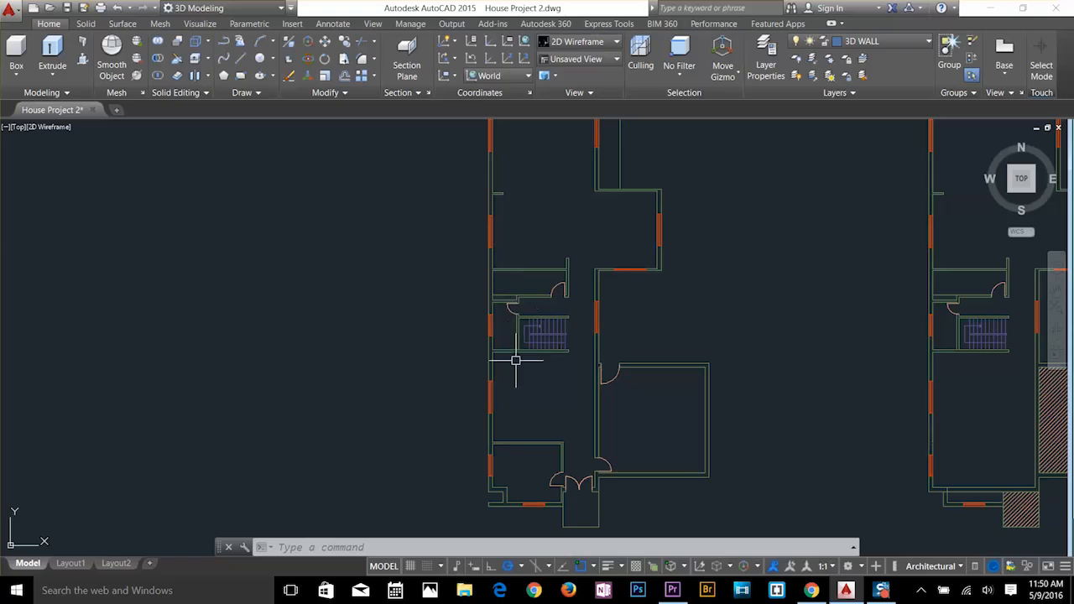
{"action": "key", "text": "Escape"}
{"action": "key", "text": "Escape"}
{"action": "key", "text": "Escape"}
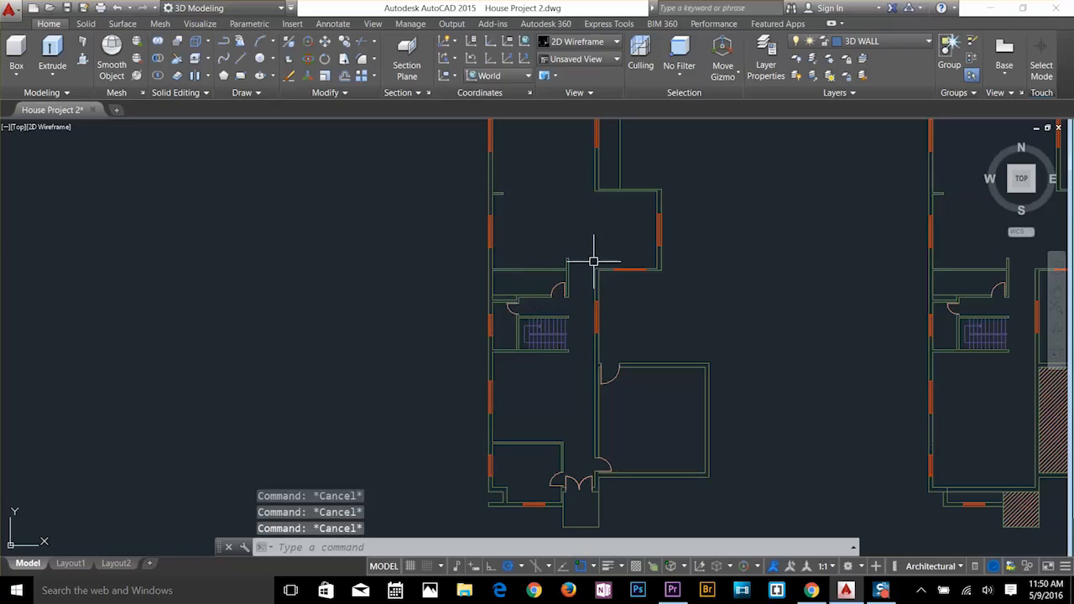
{"action": "type", "text": "PL"}
{"action": "key", "text": "Return"}
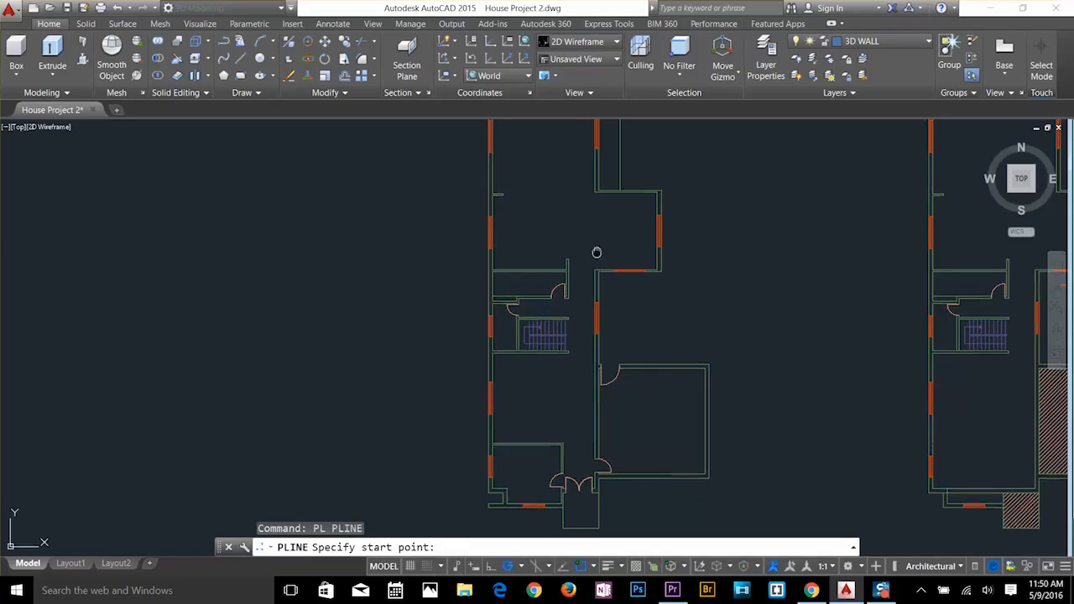
{"action": "middle_click_drag", "start_coordinate": [585, 196], "coordinate": [568, 263]}
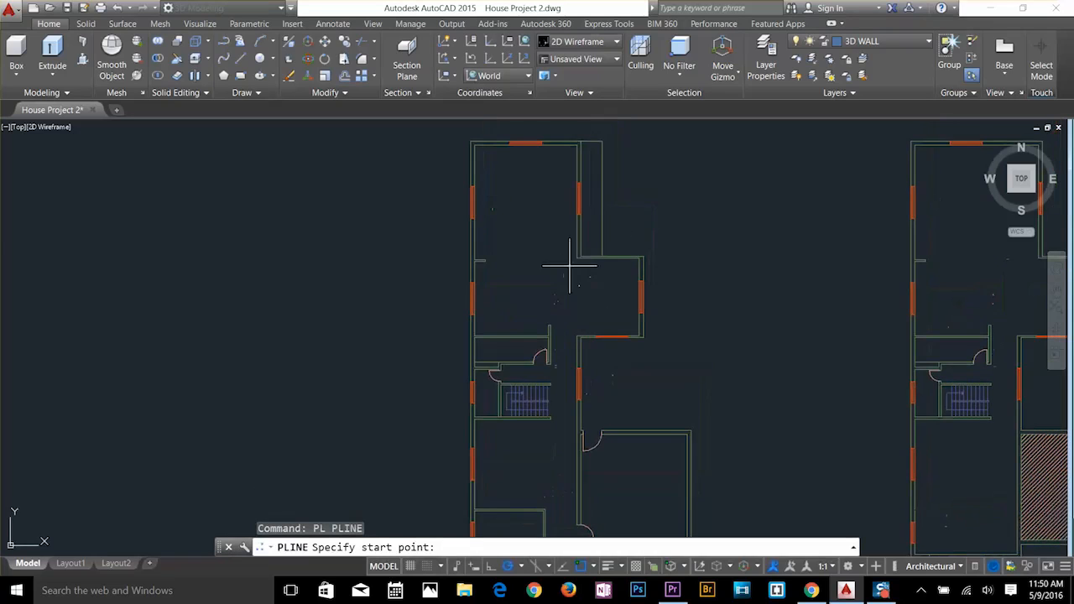
{"action": "left_click", "coordinate": [581, 140]}
{"action": "left_click", "coordinate": [470, 141]}
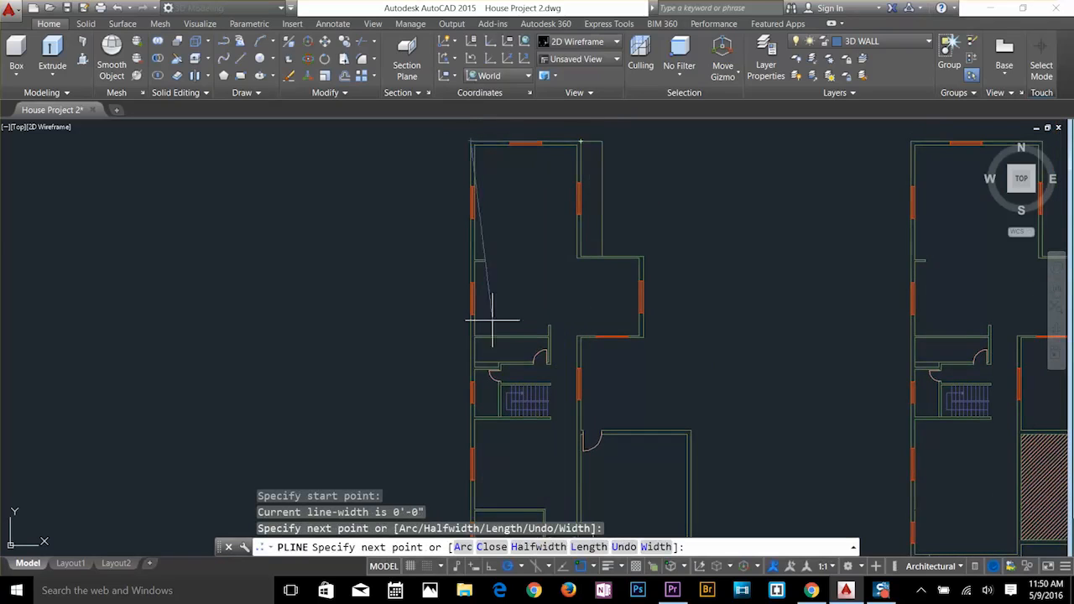
{"action": "scroll", "coordinate": [486, 251], "scroll_direction": "up", "scroll_amount": 5}
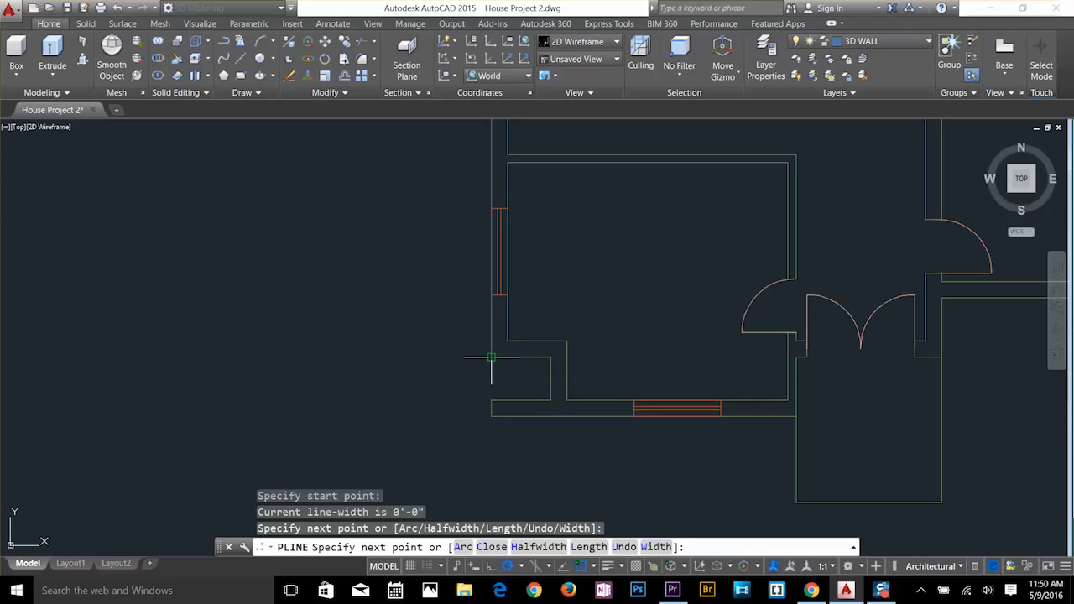
{"action": "left_click", "coordinate": [492, 356]}
{"action": "left_click", "coordinate": [550, 357]}
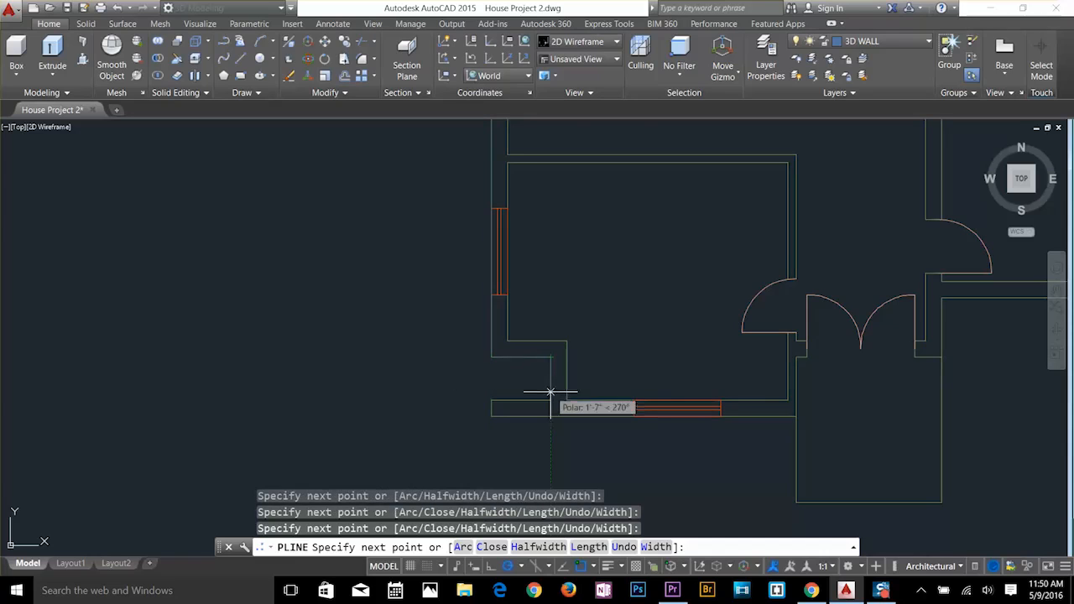
Continue the polyline down the recess to the outer front wall face, along that wall and across the porch's inner edge.
{"action": "left_click", "coordinate": [551, 400]}
{"action": "key", "text": "u"}
{"action": "key", "text": "Return"}
{"action": "left_click", "coordinate": [550, 416]}
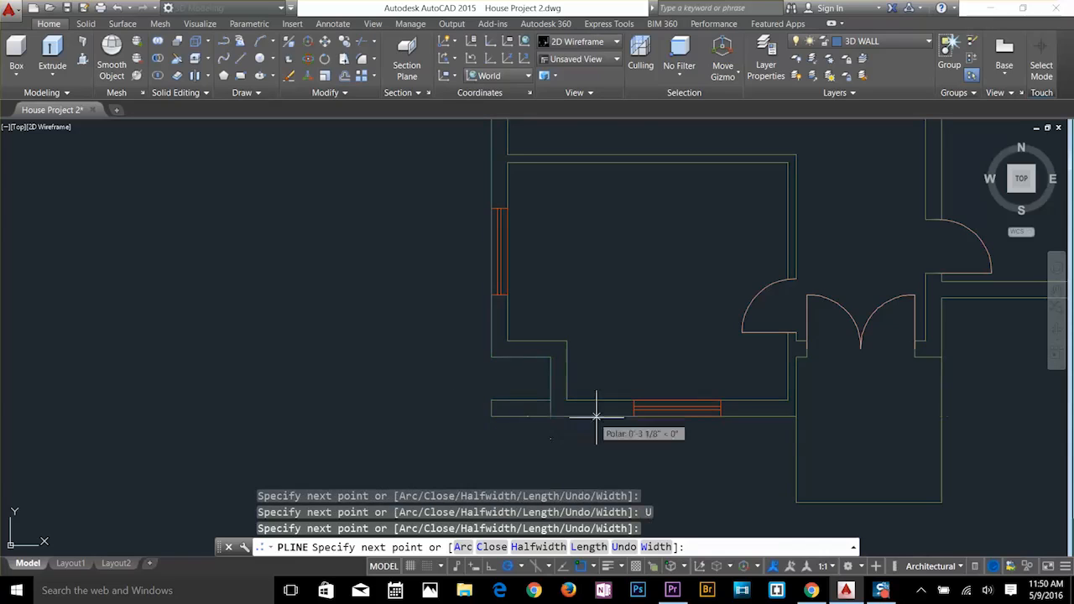
{"action": "left_click", "coordinate": [795, 416]}
{"action": "left_click", "coordinate": [795, 358]}
{"action": "left_click", "coordinate": [941, 357]}
Extend the polyline around the outer corners of the garage back to the house's east wall.
{"action": "middle_click_drag", "start_coordinate": [942, 358], "coordinate": [392, 389]}
{"action": "scroll", "coordinate": [392, 389], "scroll_direction": "down", "scroll_amount": 1}
{"action": "middle_click_drag", "start_coordinate": [671, 134], "coordinate": [565, 423]}
{"action": "left_click", "coordinate": [565, 363]}
{"action": "left_click", "coordinate": [286, 364]}
Trace the east outer wall and the projecting room back to the northeast starting corner and finish the polyline.
{"action": "middle_click_drag", "start_coordinate": [320, 134], "coordinate": [431, 447]}
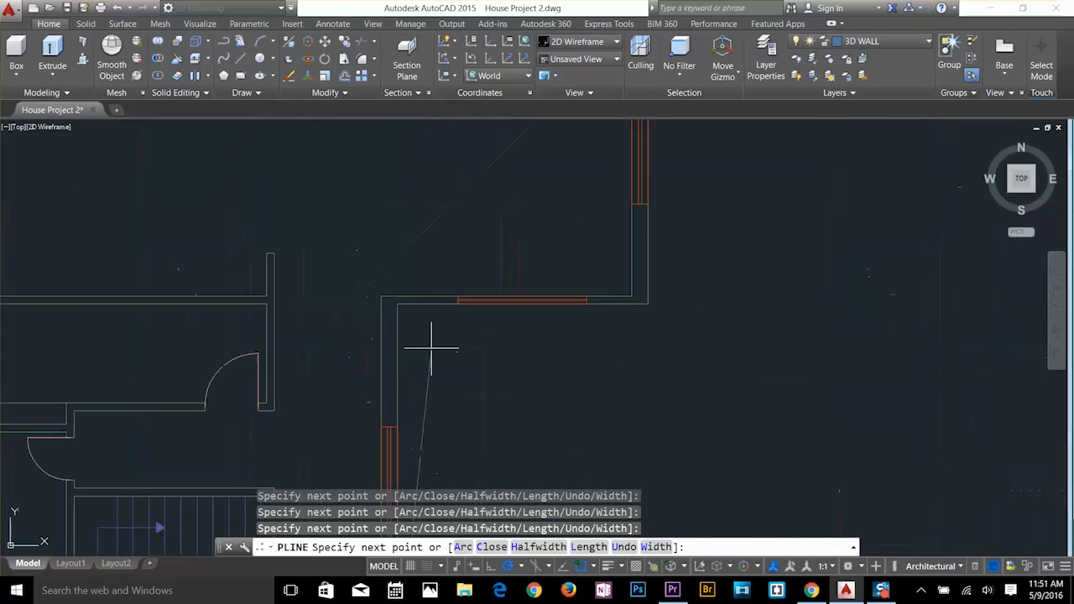
{"action": "left_click", "coordinate": [397, 306]}
{"action": "scroll", "coordinate": [605, 495], "scroll_direction": "down", "scroll_amount": 4}
{"action": "left_click", "coordinate": [621, 428]}
{"action": "left_click", "coordinate": [621, 302]}
{"action": "scroll", "coordinate": [529, 297], "scroll_direction": "up", "scroll_amount": 8}
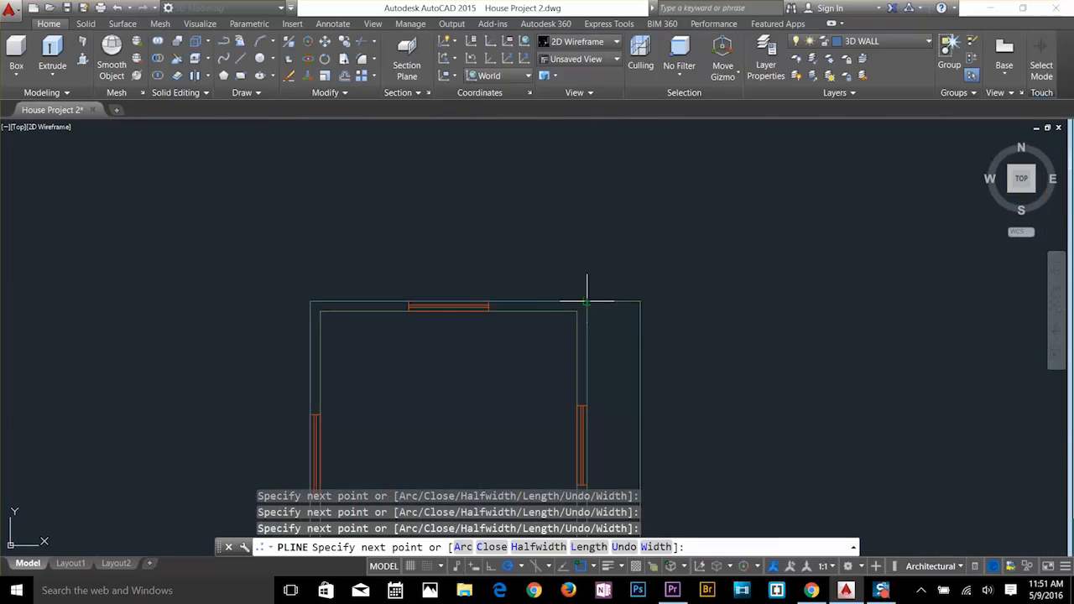
{"action": "key", "text": "Return"}
{"action": "scroll", "coordinate": [689, 349], "scroll_direction": "down", "scroll_amount": 5}
{"action": "middle_click_drag", "start_coordinate": [677, 331], "coordinate": [582, 131]}
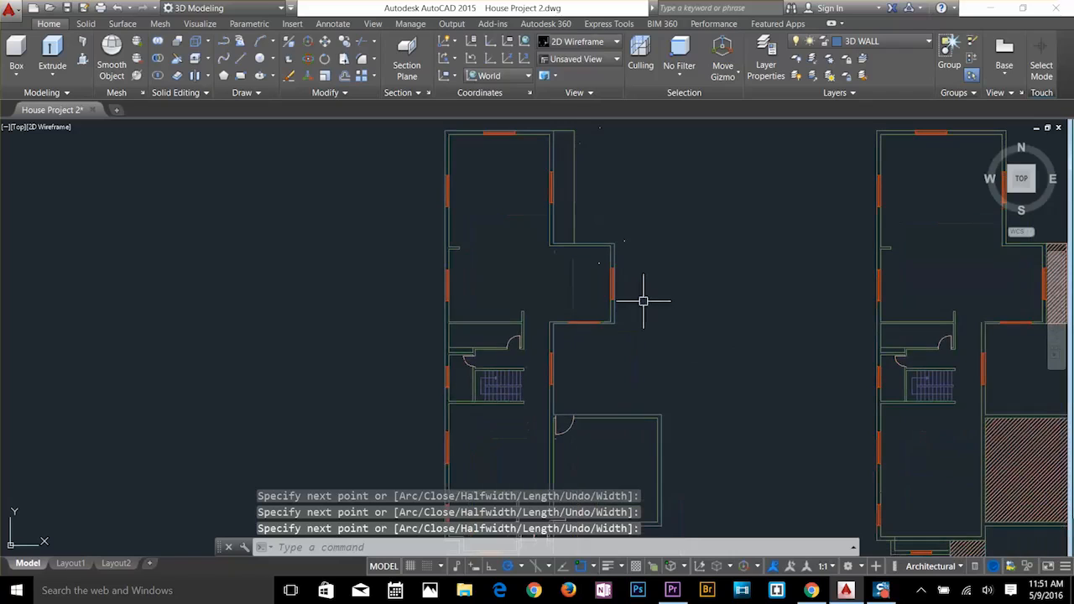
{"action": "left_click", "coordinate": [663, 431]}
{"action": "key", "text": "Escape"}
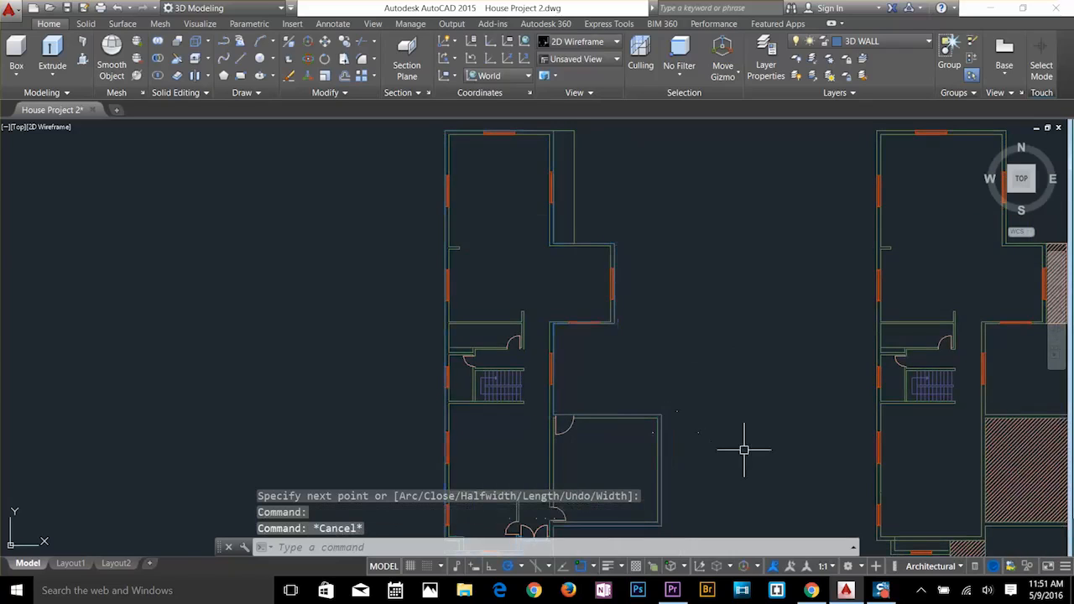
Copy the outer-wall polyline from the left-hand plan to the empty area northwest of the floor plans.
{"action": "scroll", "coordinate": [724, 427], "scroll_direction": "down", "scroll_amount": 1}
{"action": "key", "text": "Escape"}
{"action": "key", "text": "Escape"}
{"action": "type", "text": "c"}
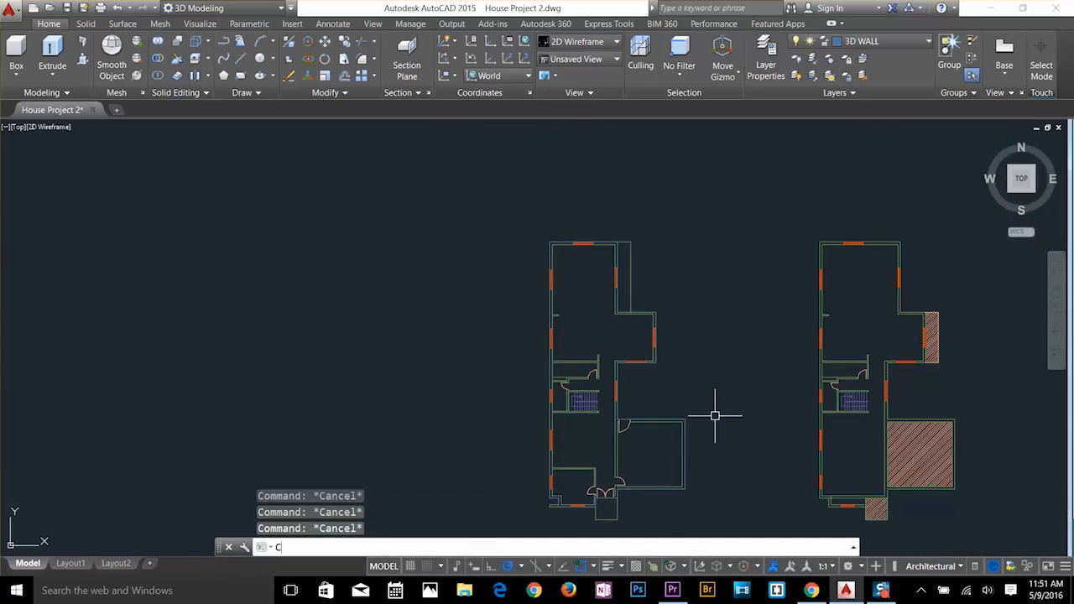
{"action": "type", "text": "o"}
{"action": "key", "text": "Return"}
{"action": "left_click", "coordinate": [690, 438]}
{"action": "key", "text": "Return"}
{"action": "left_click", "coordinate": [690, 435]}
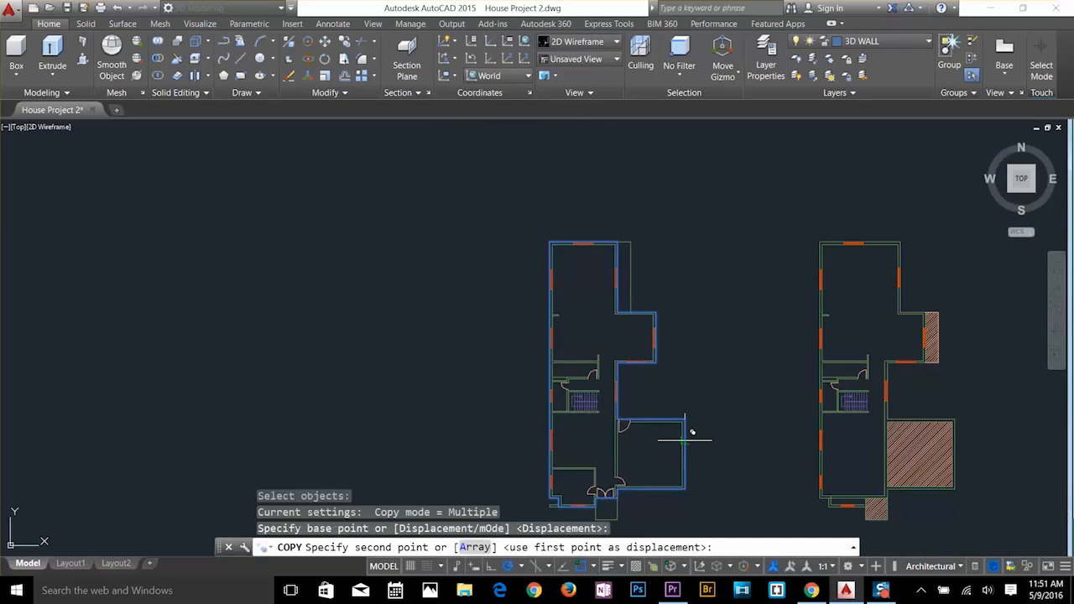
{"action": "scroll", "coordinate": [691, 441], "scroll_direction": "down", "scroll_amount": 4}
{"action": "left_click", "coordinate": [379, 289]}
{"action": "key", "text": "Escape"}
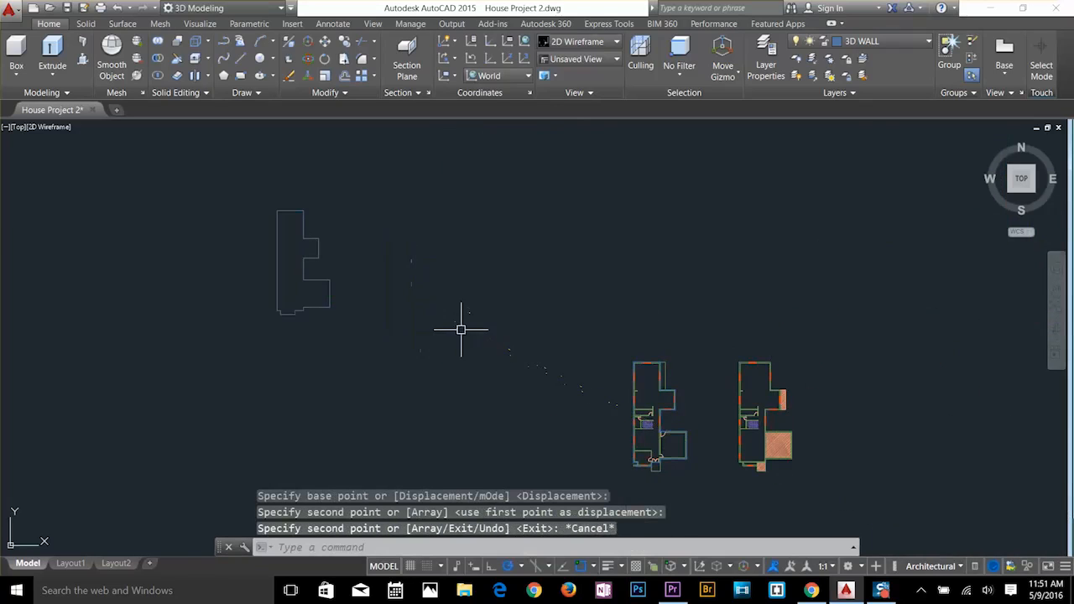
Set the view to SW Isometric and frame the left-hand floor plan.
{"action": "scroll", "coordinate": [731, 431], "scroll_direction": "up", "scroll_amount": 4}
{"action": "middle_click_drag", "start_coordinate": [674, 389], "coordinate": [690, 338]}
{"action": "key", "text": "Escape"}
{"action": "key", "text": "Escape"}
{"action": "key", "text": "Escape"}
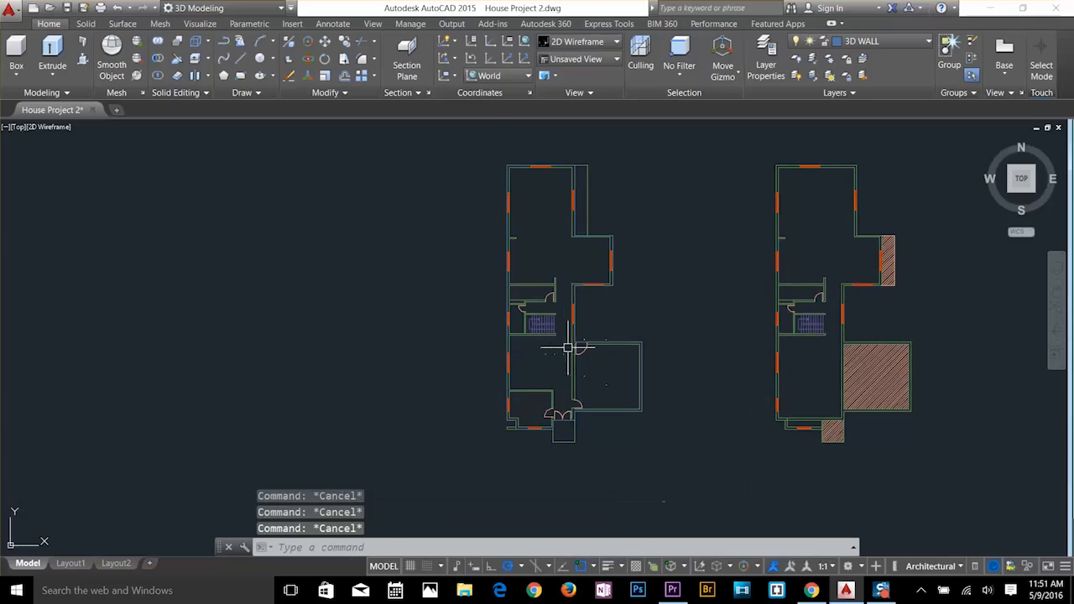
{"action": "left_click", "coordinate": [579, 59]}
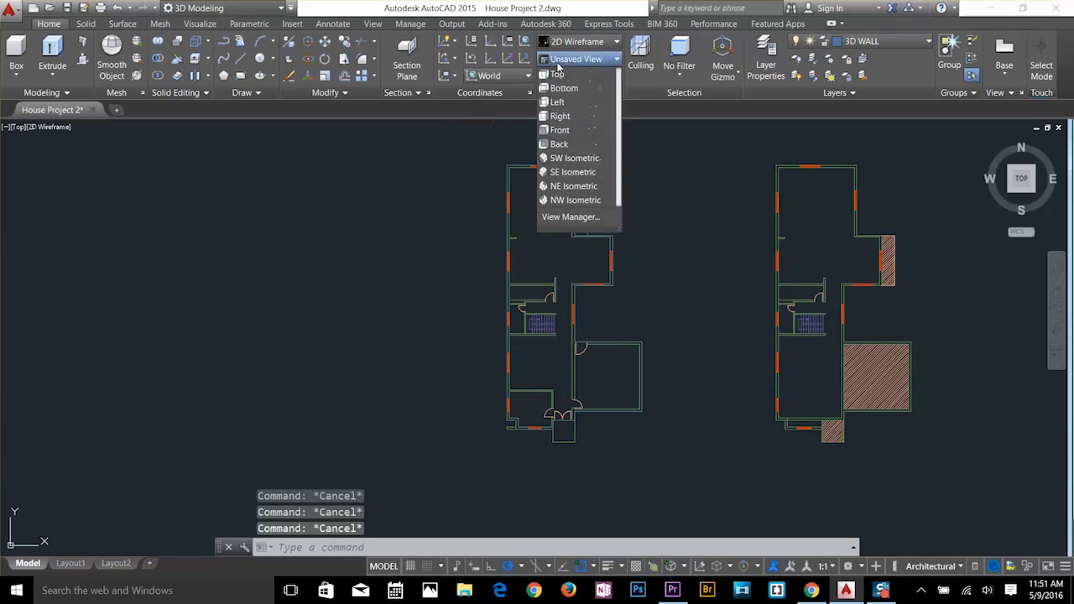
{"action": "left_click", "coordinate": [578, 158]}
{"action": "scroll", "coordinate": [784, 319], "scroll_direction": "up", "scroll_amount": 5}
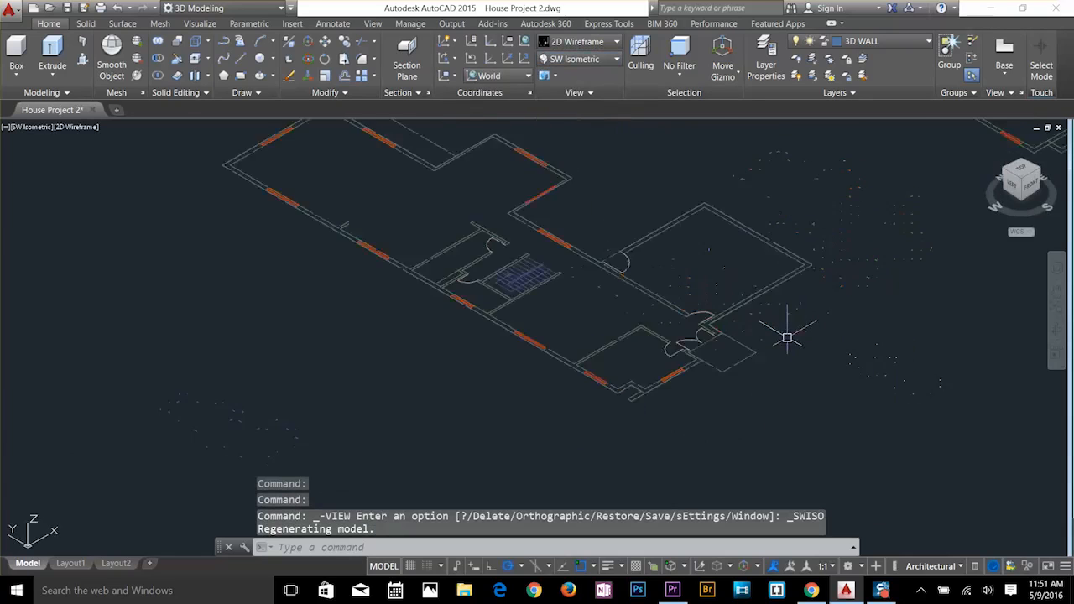
{"action": "middle_click_drag", "start_coordinate": [597, 270], "coordinate": [692, 386]}
Offset the left-hand plan's outer-wall polyline 9 inches toward the inside of the house.
{"action": "key", "text": "Escape"}
{"action": "key", "text": "Escape"}
{"action": "type", "text": "o"}
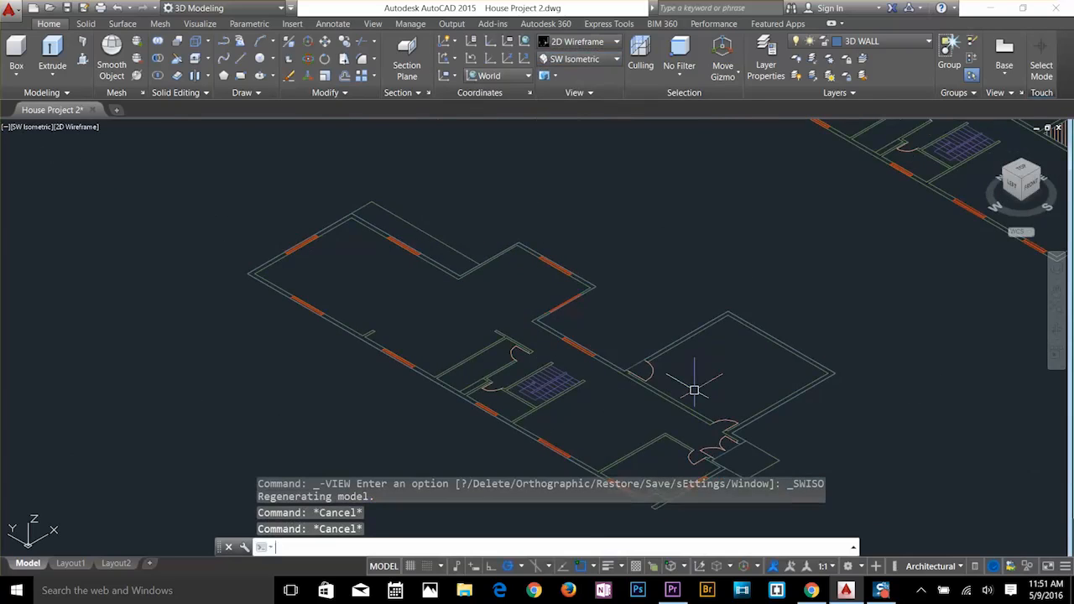
{"action": "key", "text": "Return"}
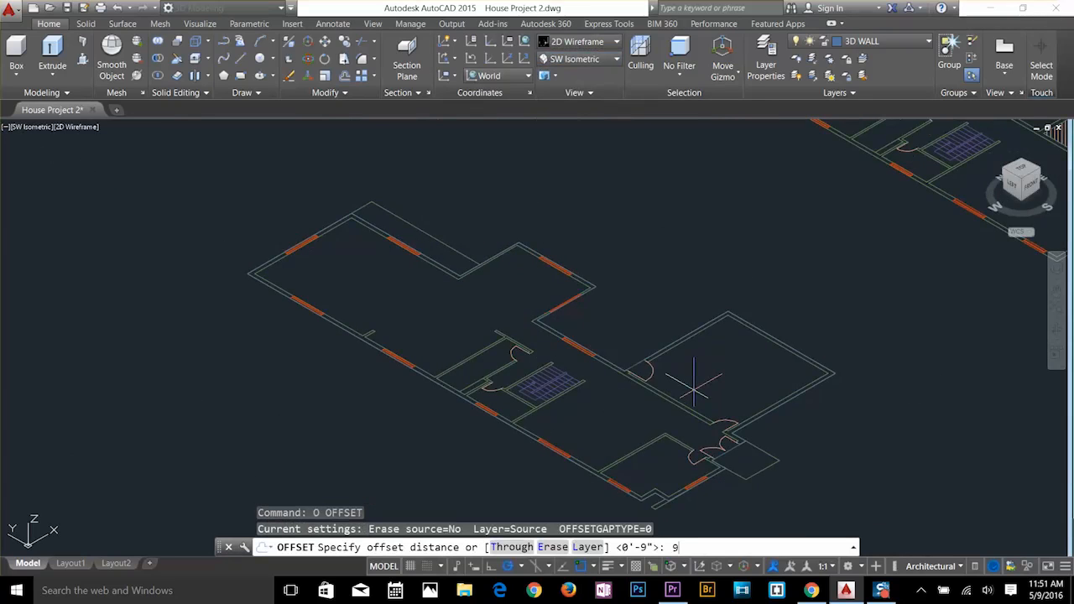
{"action": "type", "text": "9"}
{"action": "key", "text": "Return"}
{"action": "left_click", "coordinate": [498, 418]}
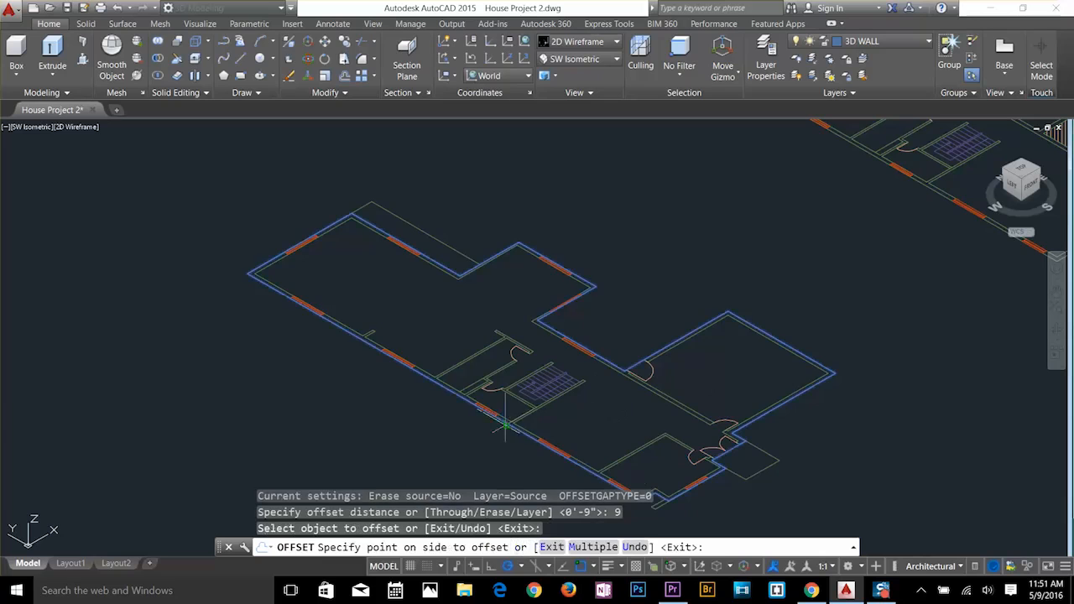
{"action": "left_click", "coordinate": [613, 409]}
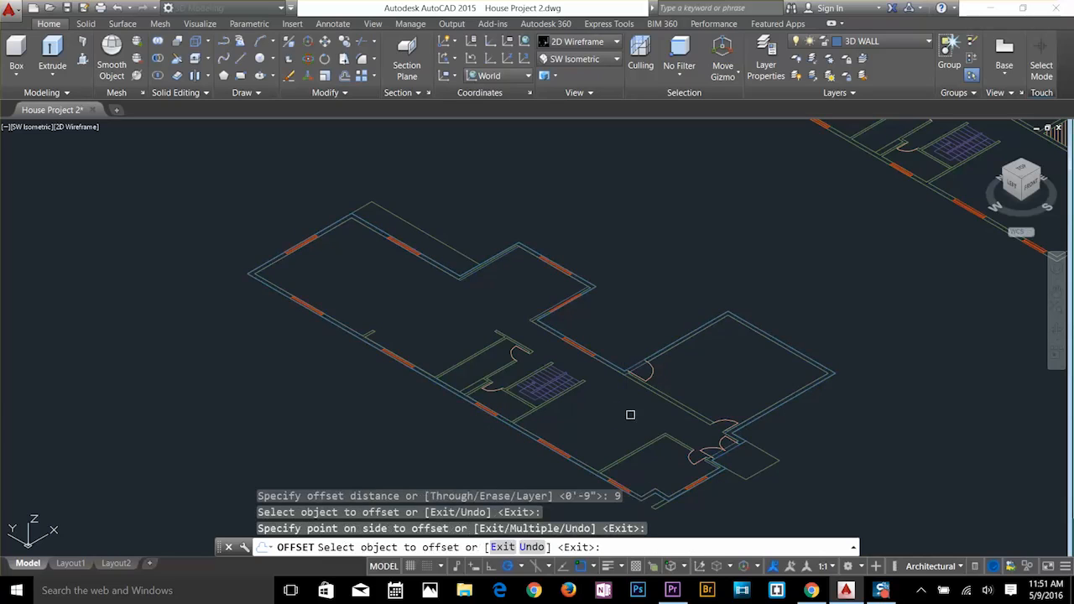
{"action": "key", "text": "Escape"}
{"action": "key", "text": "Escape"}
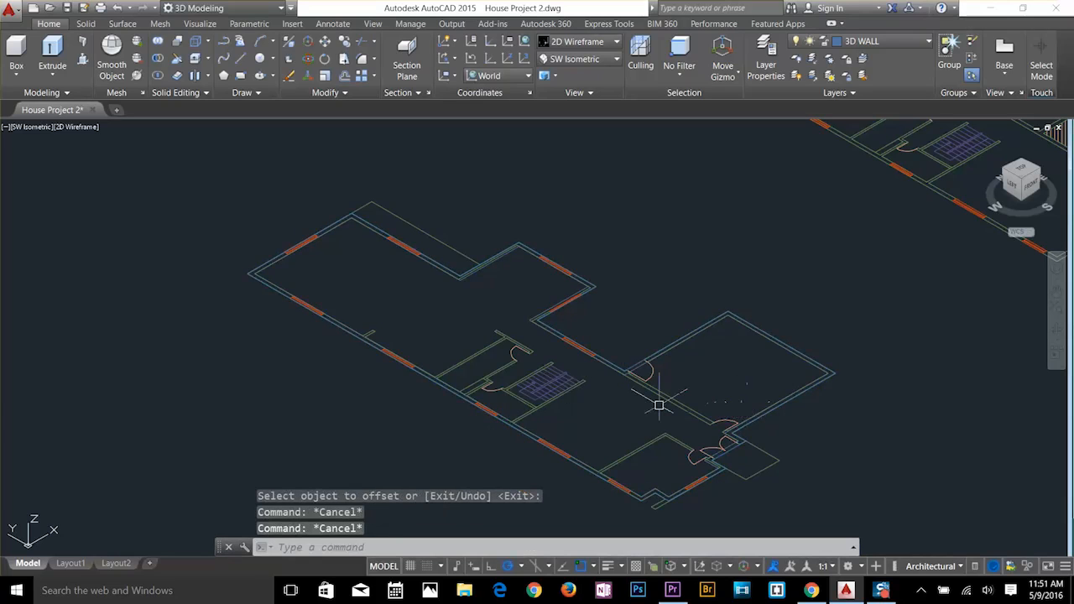
{"action": "scroll", "coordinate": [659, 408], "scroll_direction": "down", "scroll_amount": 2}
{"action": "key", "text": "Escape"}
{"action": "scroll", "coordinate": [637, 424], "scroll_direction": "up", "scroll_amount": 2}
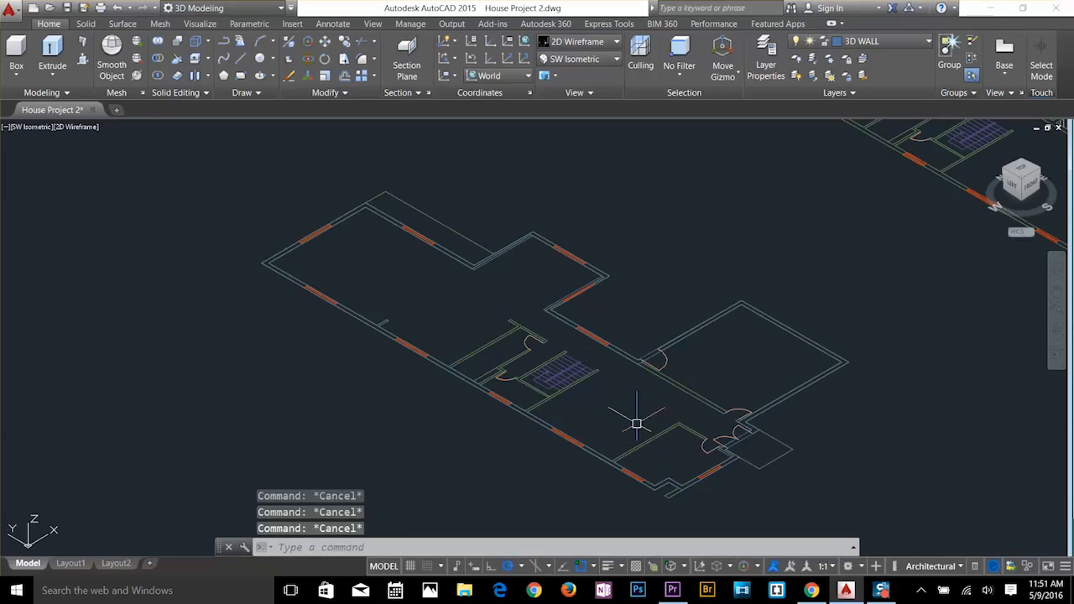
{"action": "left_click", "coordinate": [52, 55]}
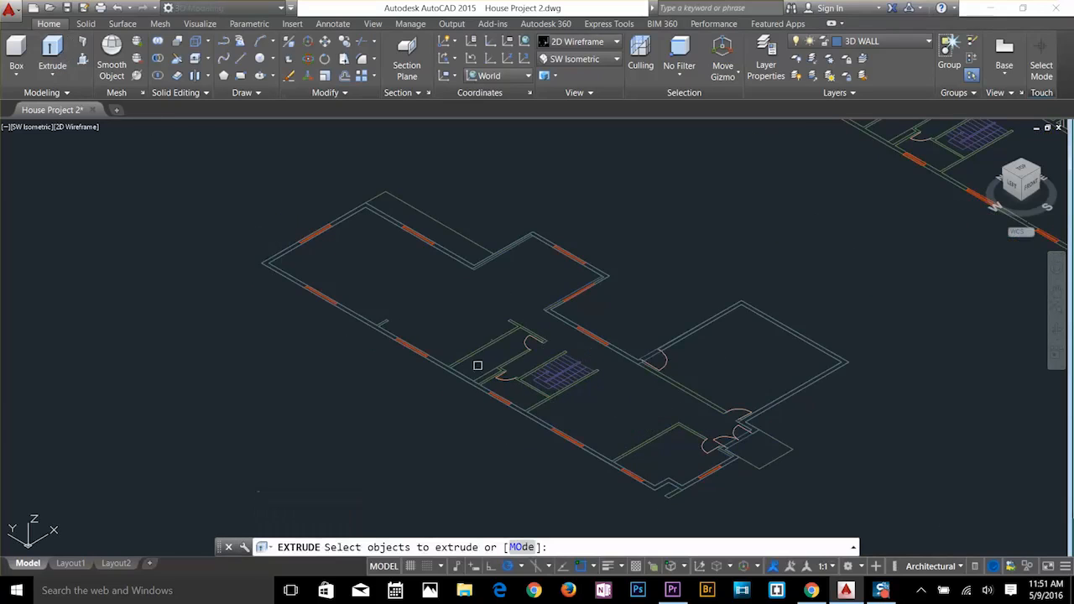
{"action": "left_click", "coordinate": [440, 364]}
{"action": "left_click", "coordinate": [442, 359]}
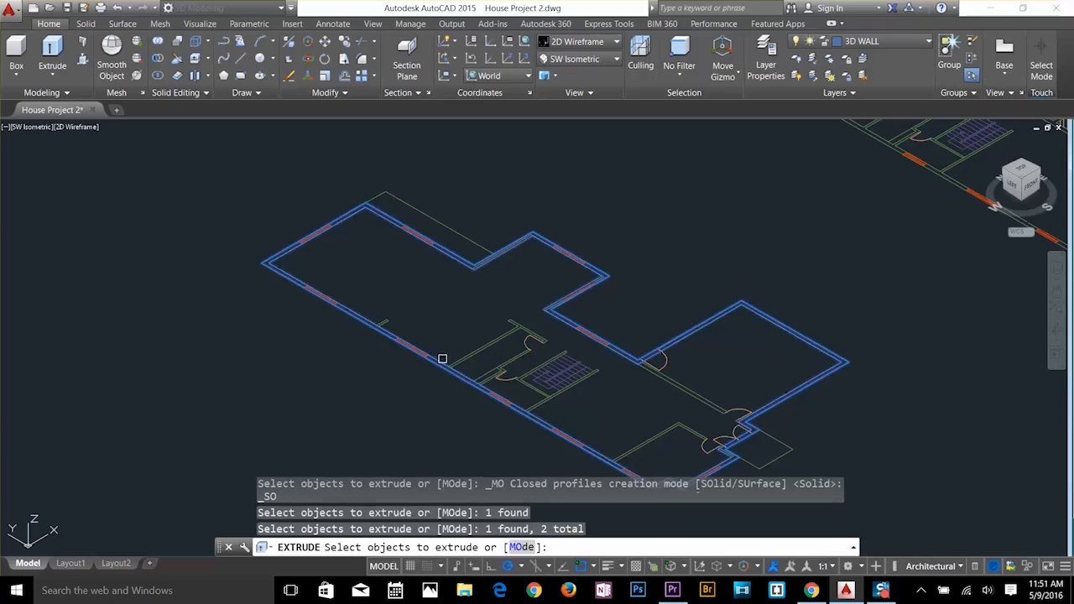
{"action": "key", "text": "Return"}
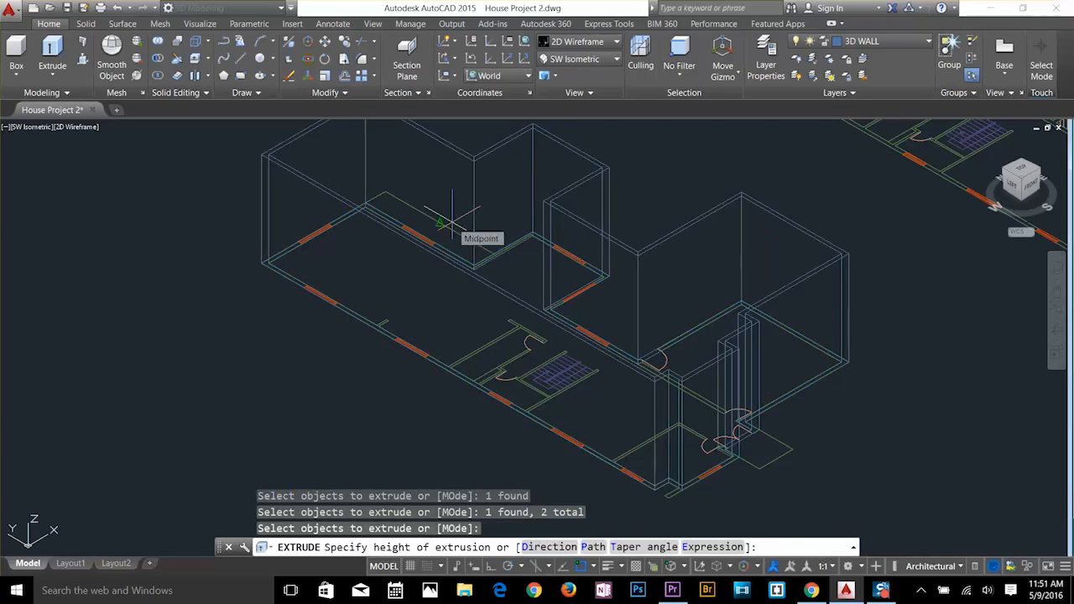
{"action": "type", "text": "0'"}
{"action": "key", "text": "Return"}
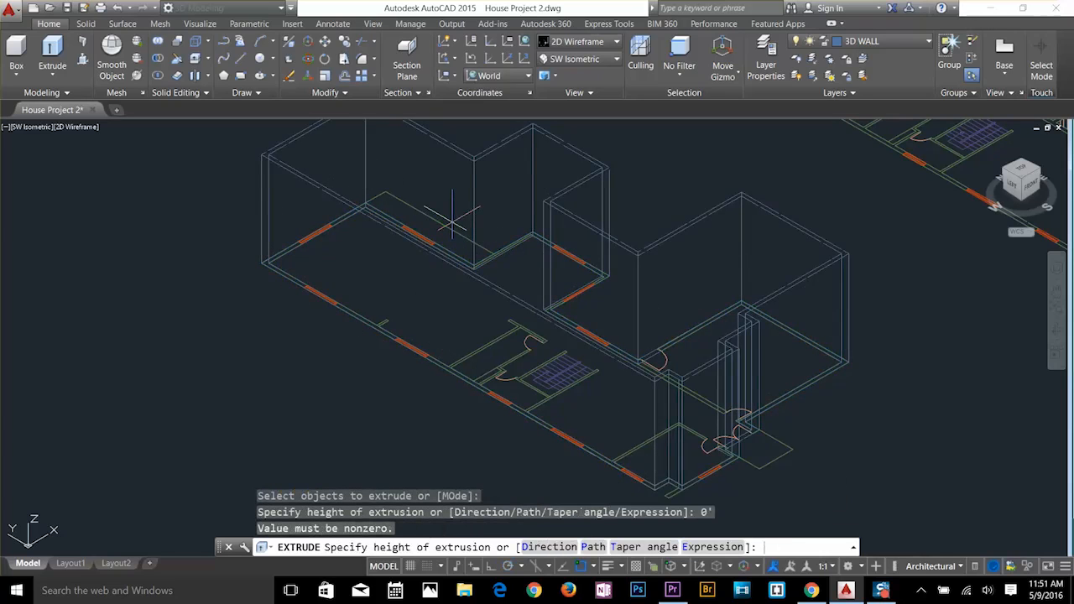
{"action": "key", "text": "Escape"}
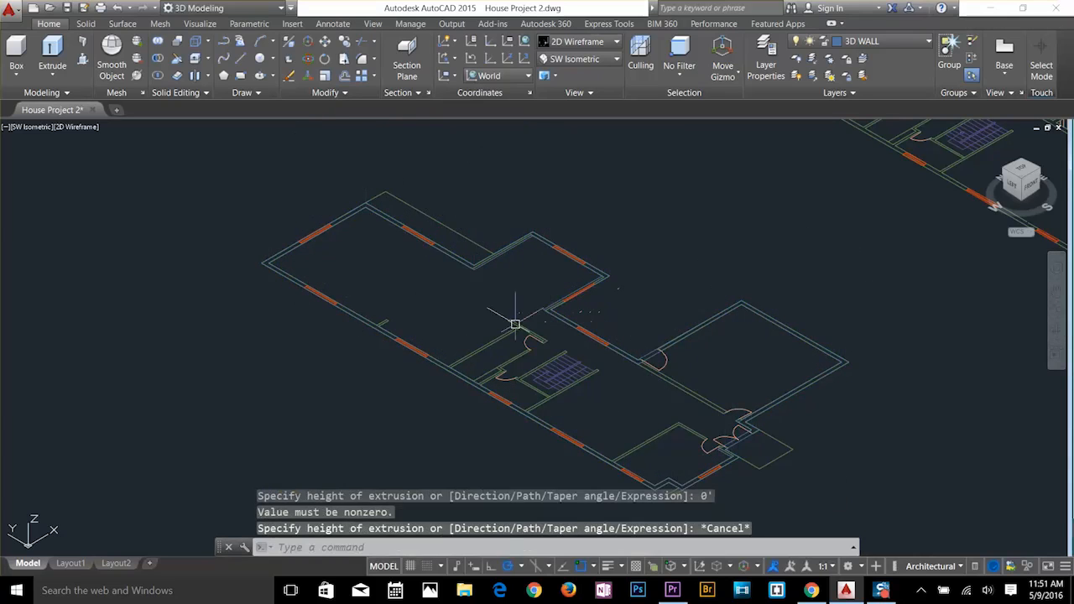
Extrude the outer and inner wall polylines of the left-hand plan to a height of 10'.
{"action": "key", "text": "Return"}
{"action": "left_click", "coordinate": [435, 361]}
{"action": "left_click", "coordinate": [439, 360]}
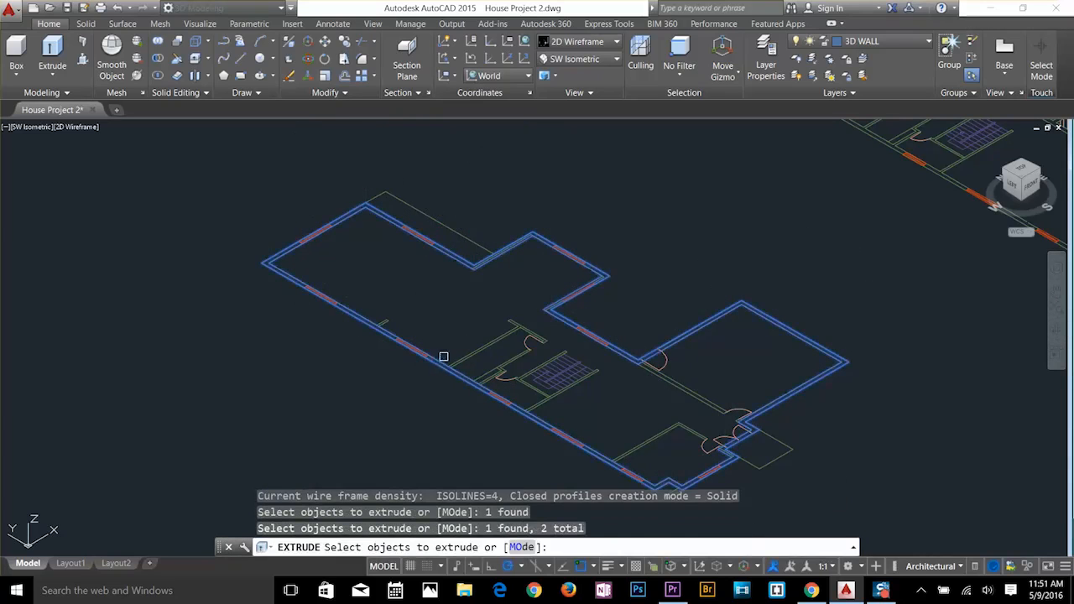
{"action": "key", "text": "Return"}
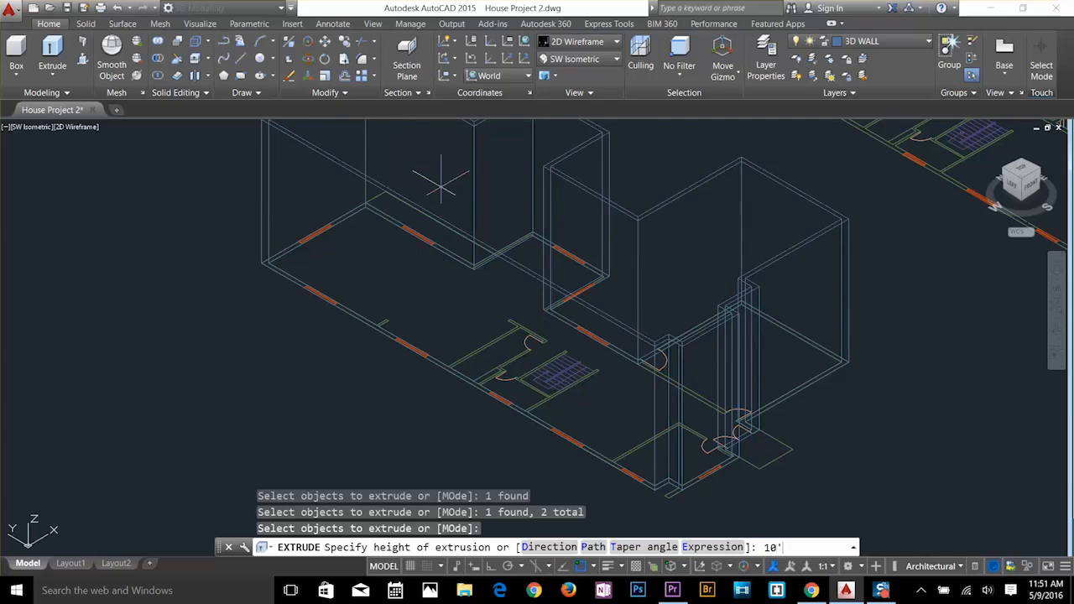
{"action": "key", "text": "Return"}
{"action": "key", "text": "Escape"}
{"action": "key", "text": "Escape"}
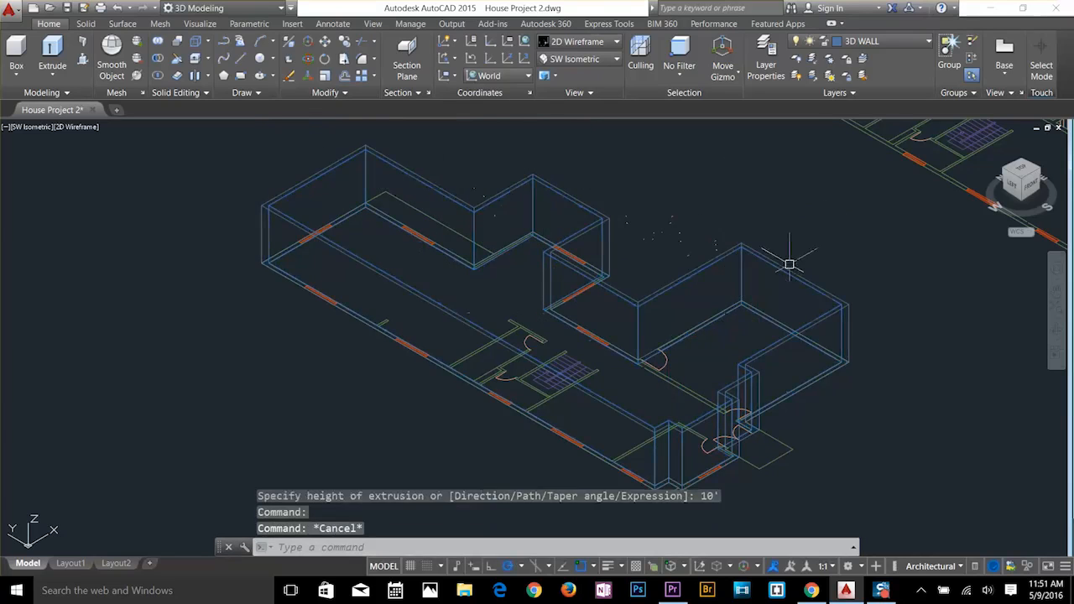
Check the two extruded solids in the Shaded visual style and switch to Wireframe.
{"action": "left_click", "coordinate": [579, 42]}
{"action": "left_click", "coordinate": [567, 121]}
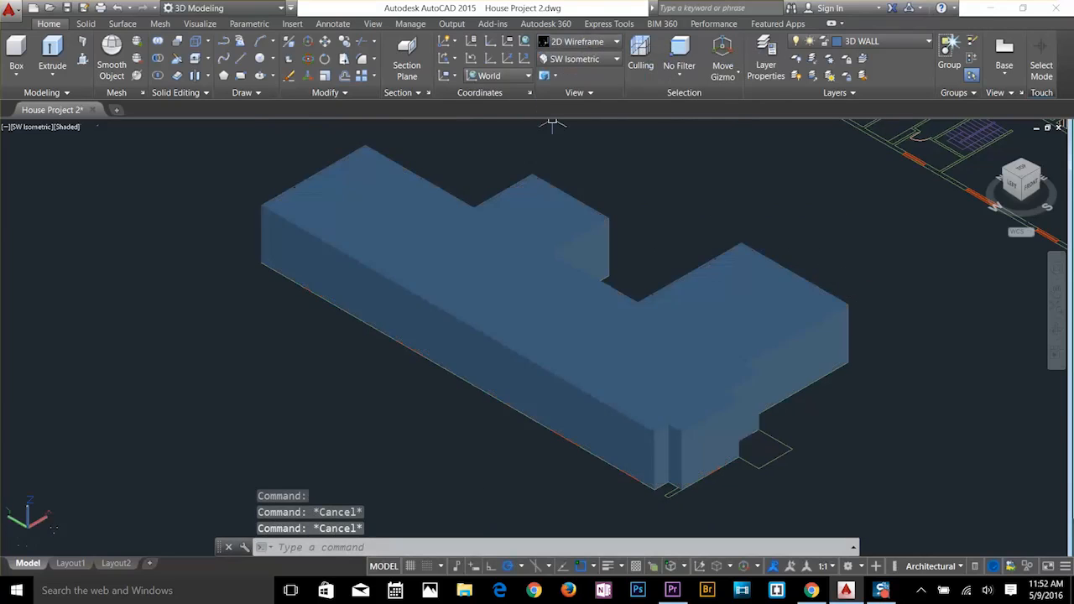
{"action": "left_click", "coordinate": [579, 41]}
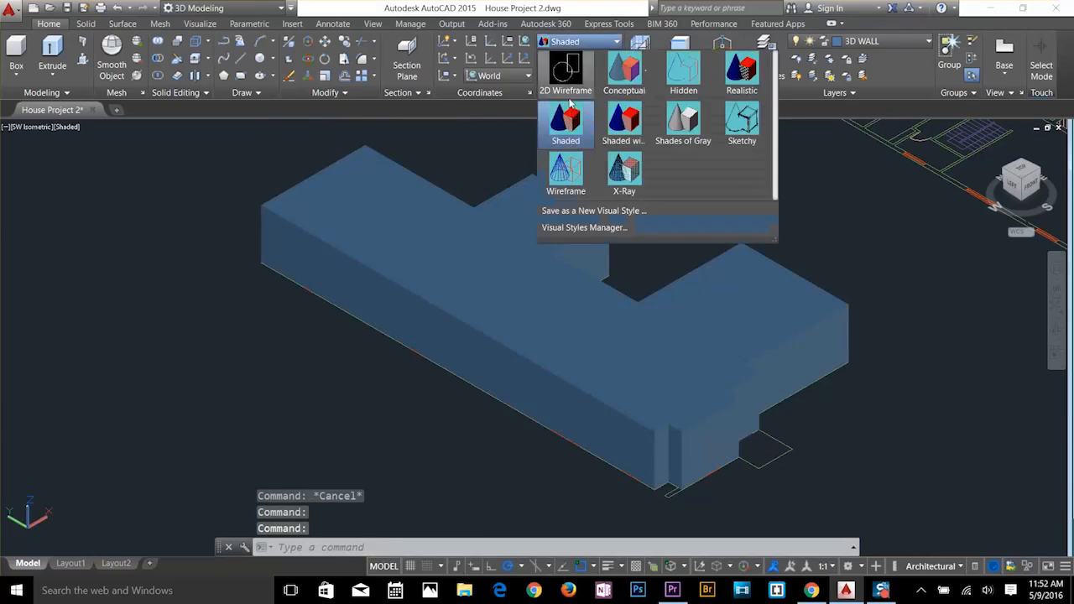
{"action": "left_click", "coordinate": [565, 161]}
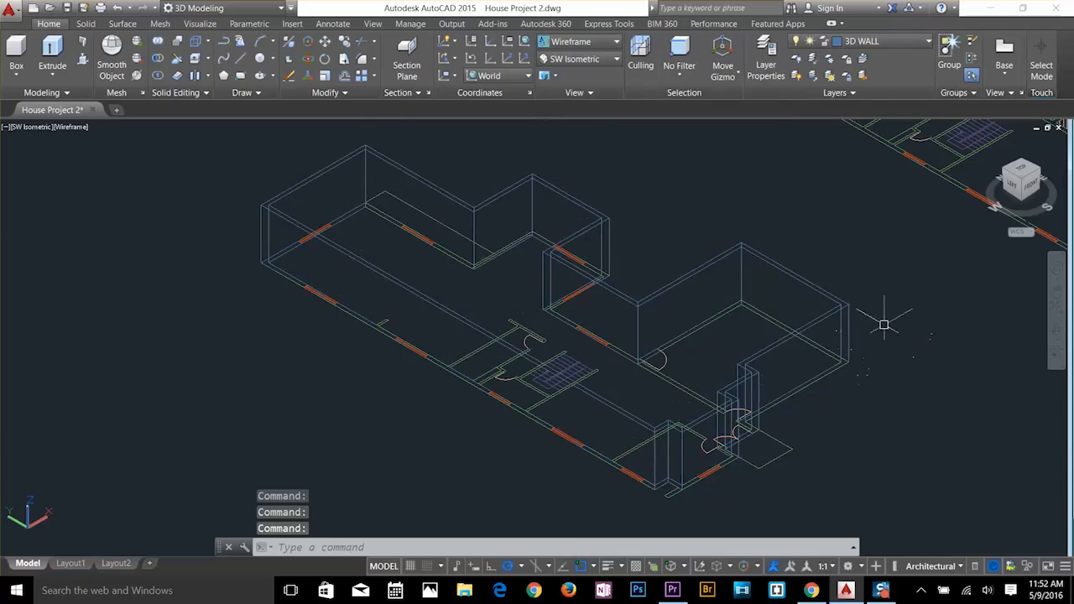
Subtract the inner extruded solid from the outer one to leave hollow exterior walls.
{"action": "scroll", "coordinate": [887, 316], "scroll_direction": "up", "scroll_amount": 2}
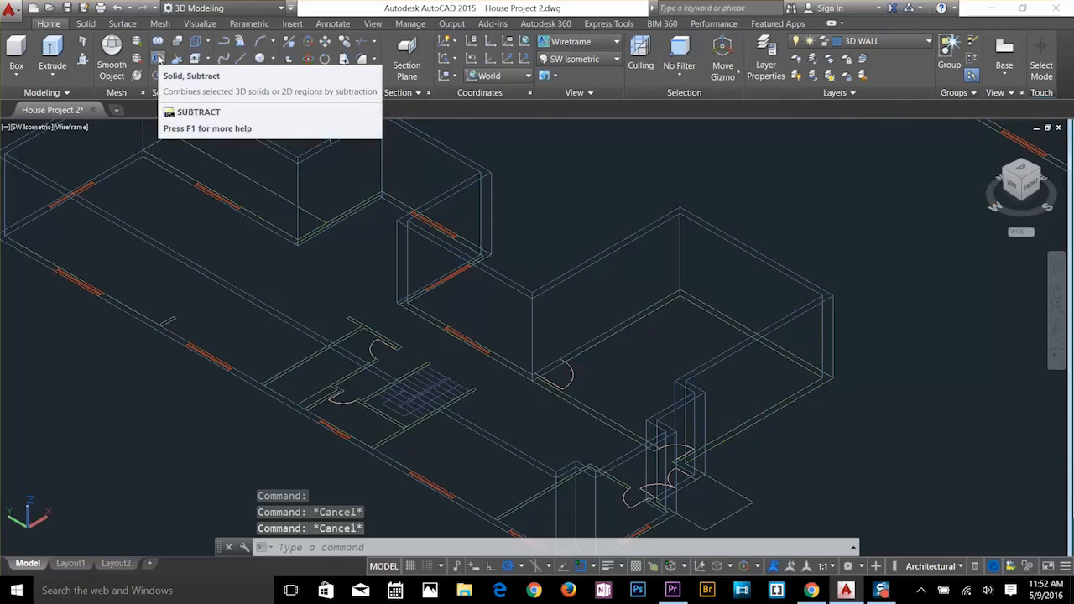
{"action": "left_click", "coordinate": [157, 59]}
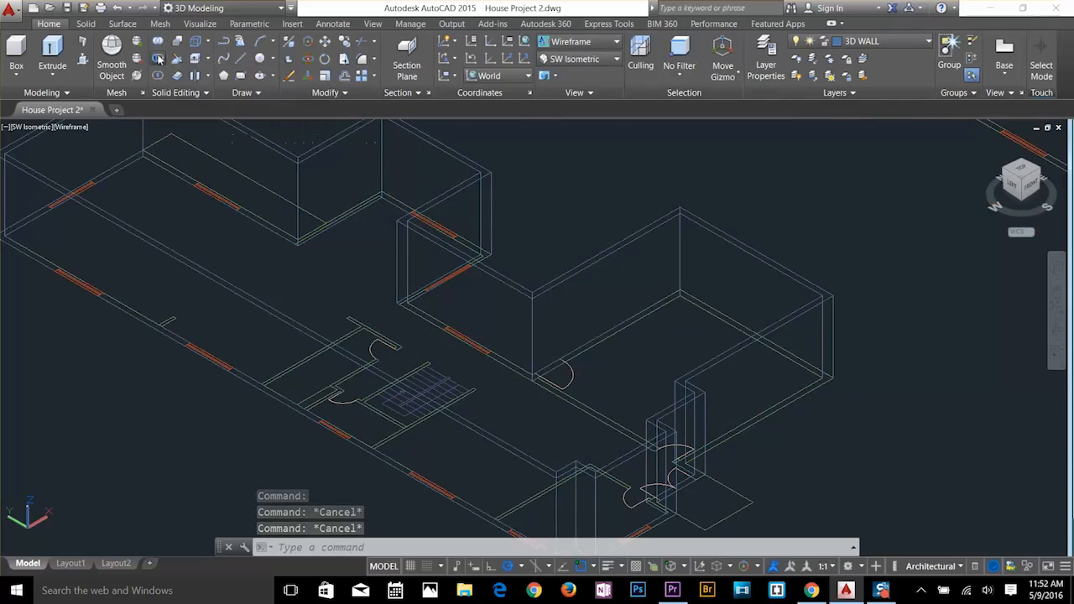
{"action": "left_click", "coordinate": [833, 313]}
{"action": "key", "text": "Return"}
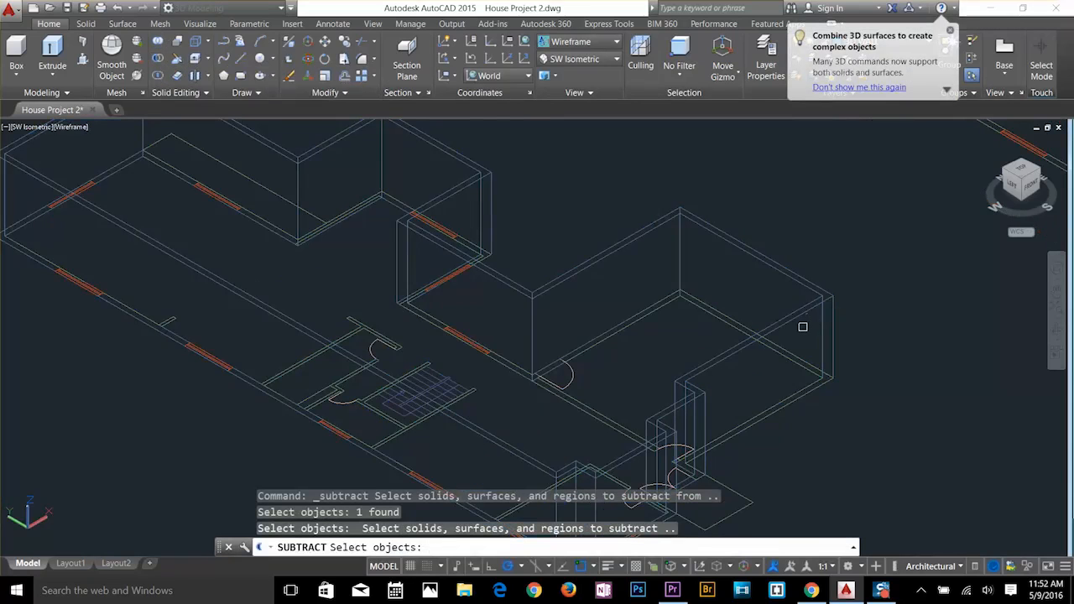
{"action": "left_click", "coordinate": [820, 325]}
{"action": "key", "text": "Return"}
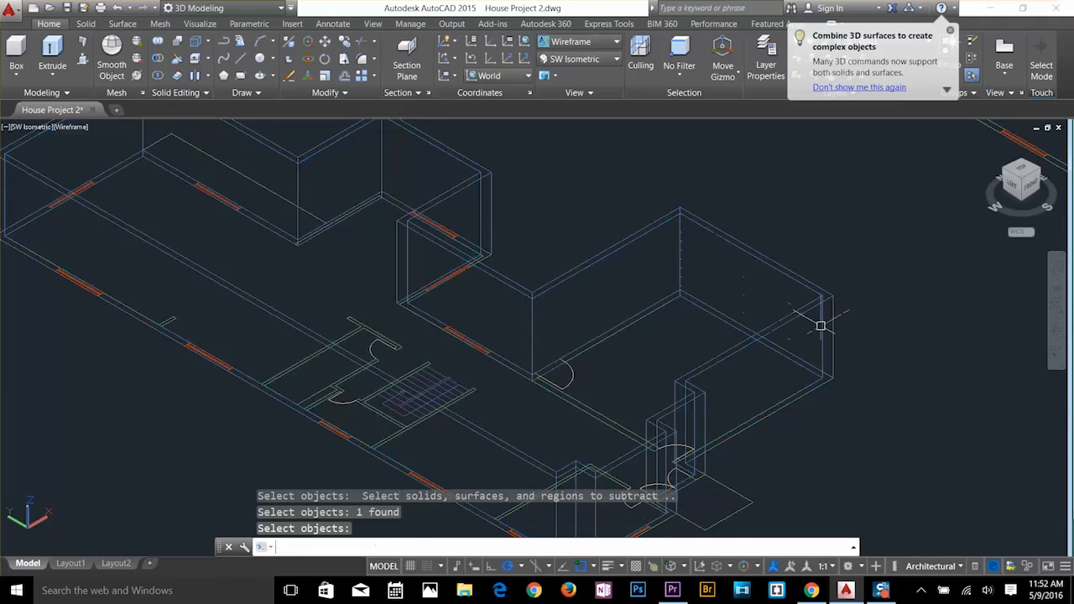
Display the model in the Shaded visual style and inspect the hollow exterior walls.
{"action": "left_click", "coordinate": [583, 44]}
{"action": "left_click", "coordinate": [570, 122]}
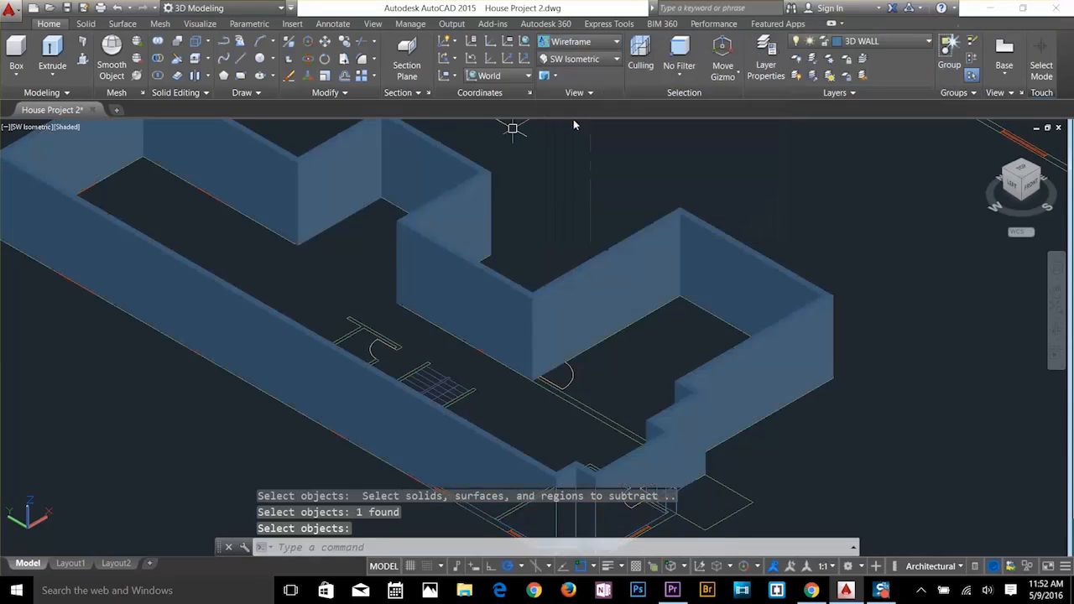
{"action": "middle_click_drag", "start_coordinate": [659, 293], "coordinate": [729, 278]}
{"action": "scroll", "coordinate": [668, 285], "scroll_direction": "down", "scroll_amount": 2}
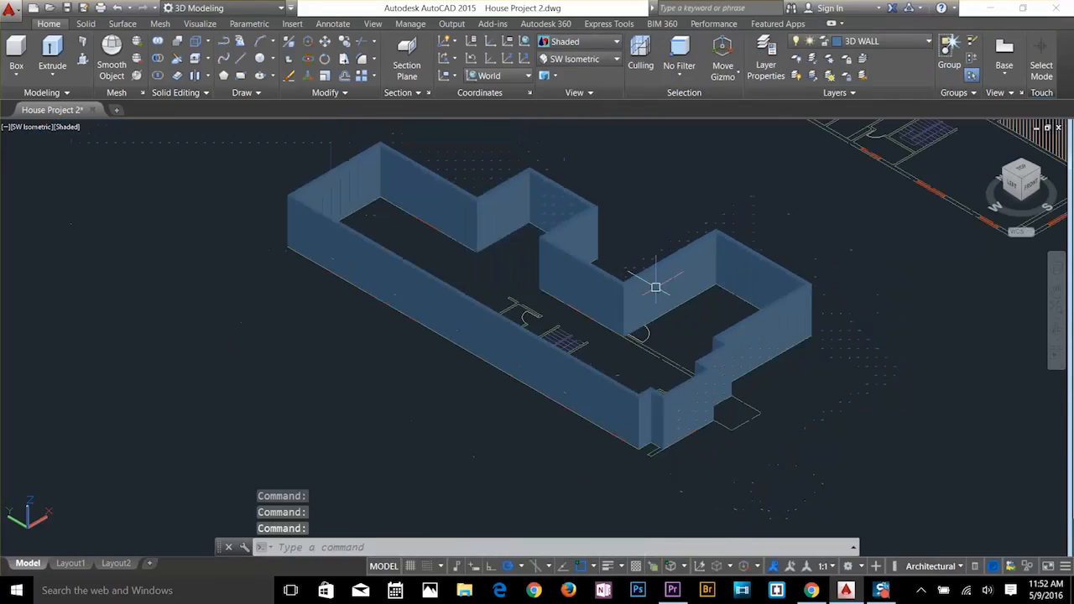
{"action": "scroll", "coordinate": [654, 287], "scroll_direction": "up", "scroll_amount": 1}
{"action": "key", "text": "Escape"}
{"action": "key", "text": "Escape"}
{"action": "key", "text": "Escape"}
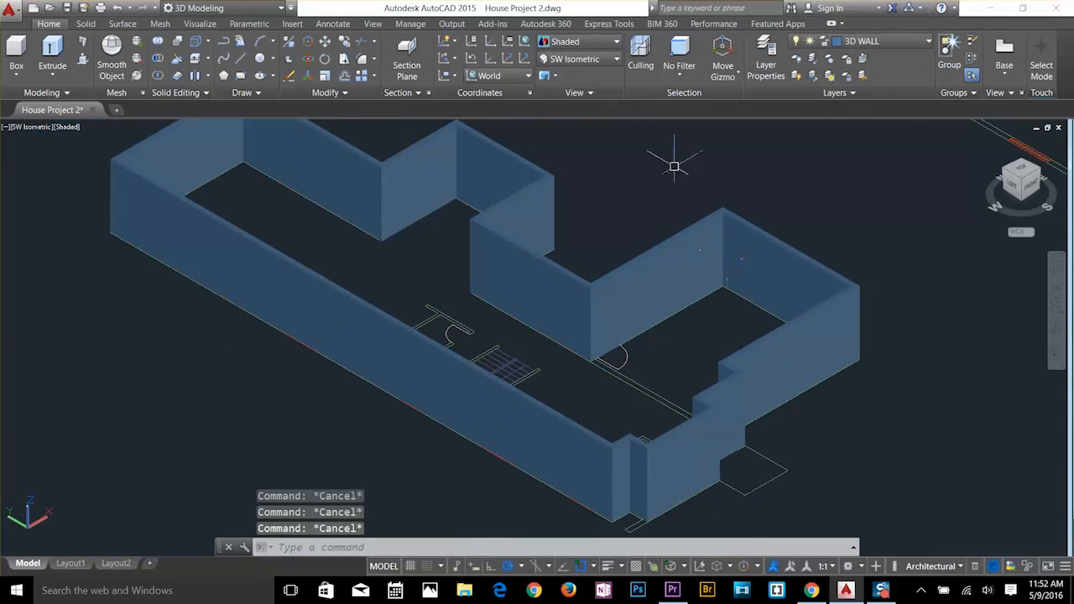
Set the visual style back to Wireframe and frame the front wall's window beside the porch.
{"action": "left_click", "coordinate": [583, 41]}
{"action": "left_click", "coordinate": [567, 165]}
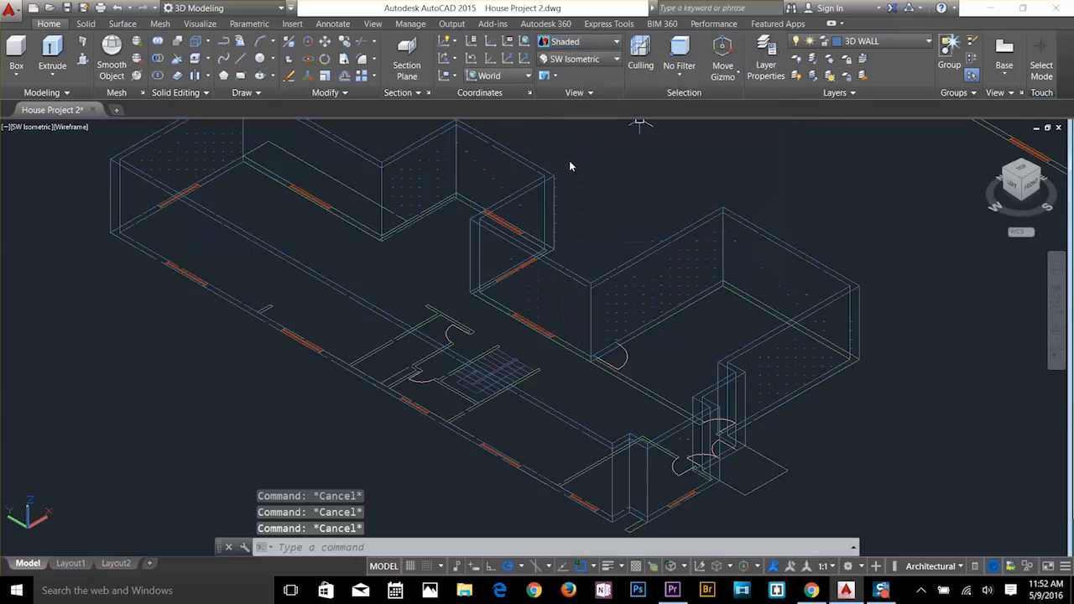
{"action": "mouse_move", "coordinate": [786, 305]}
{"action": "middle_mouse_down"}
{"action": "mouse_move", "coordinate": [768, 296]}
{"action": "mouse_move", "coordinate": [698, 307]}
{"action": "middle_mouse_up"}
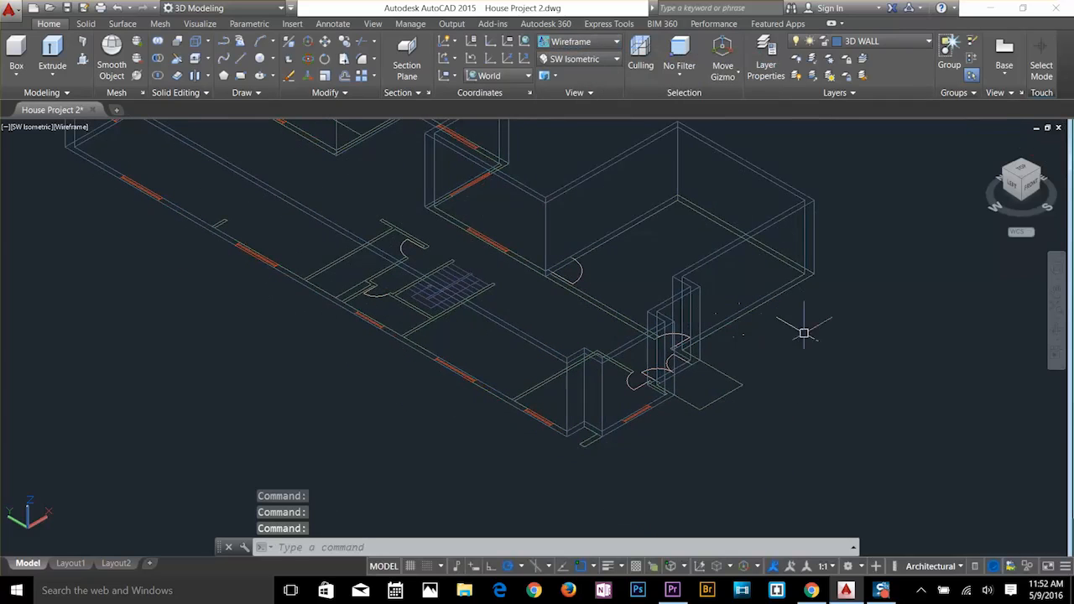
{"action": "scroll", "coordinate": [633, 429], "scroll_direction": "up", "scroll_amount": 2}
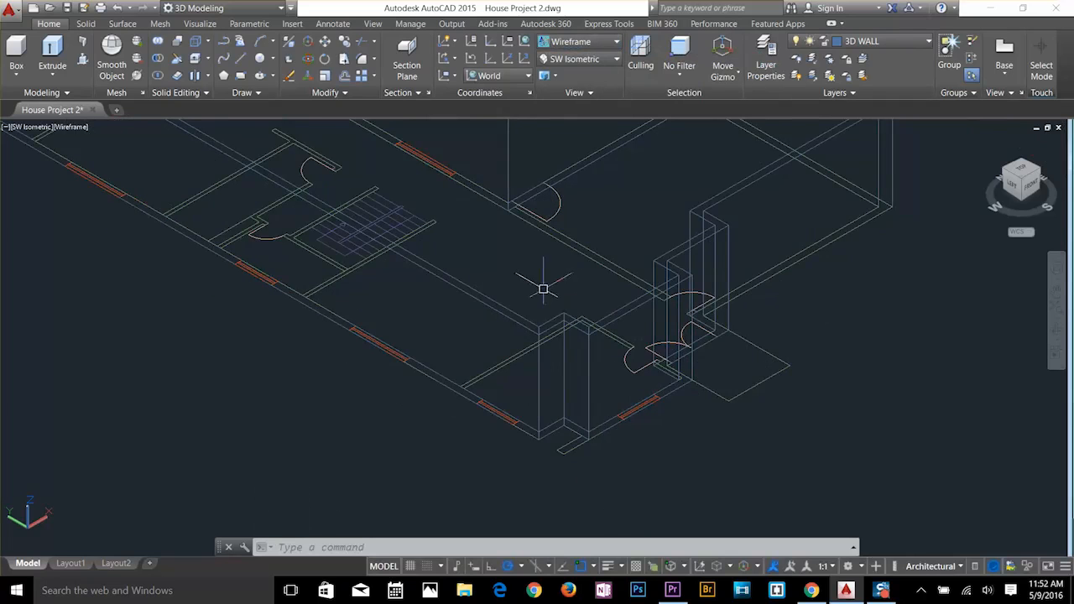
{"action": "scroll", "coordinate": [659, 385], "scroll_direction": "up", "scroll_amount": 4}
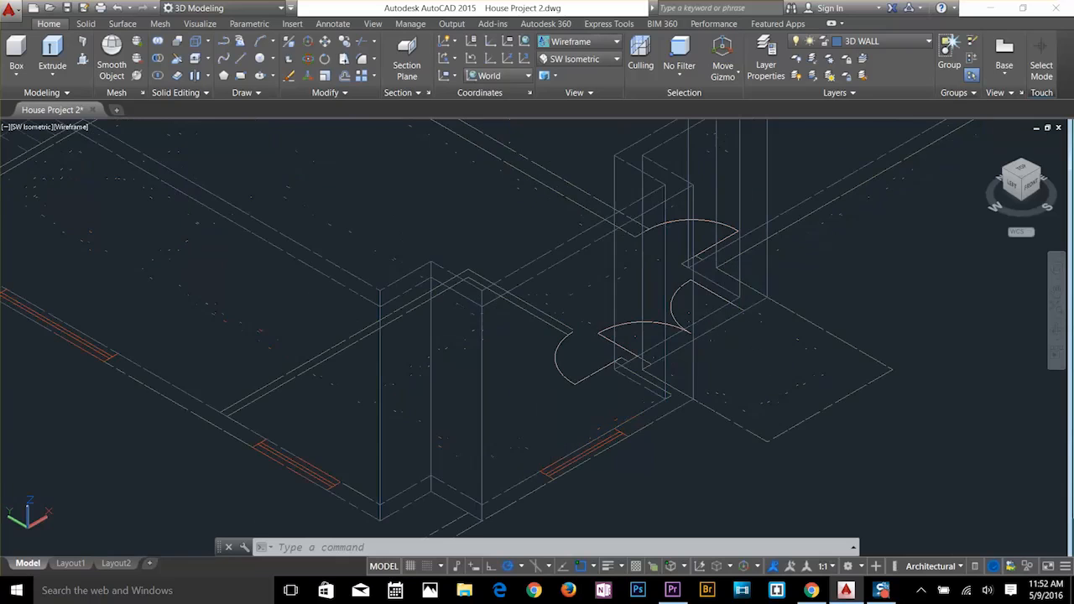
{"action": "key", "text": "Escape"}
{"action": "key", "text": "Escape"}
{"action": "scroll", "coordinate": [577, 502], "scroll_direction": "up", "scroll_amount": 2}
{"action": "scroll", "coordinate": [594, 402], "scroll_direction": "up", "scroll_amount": 2}
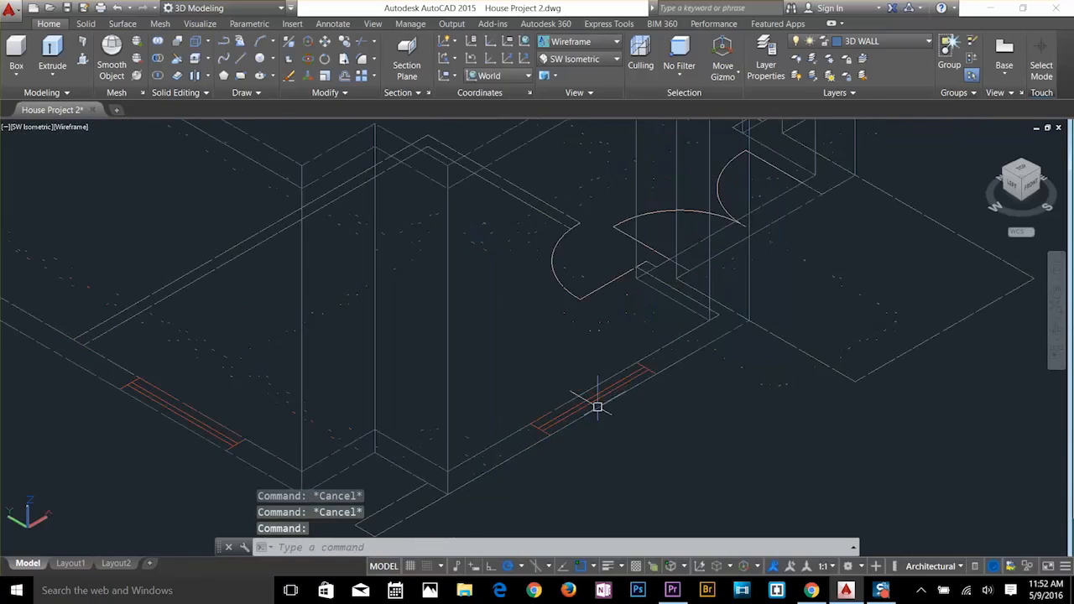
Draw a rectangle over the front wall's window footprint beside the porch, from its inner corner to the opposite outer corner.
{"action": "key", "text": "Escape"}
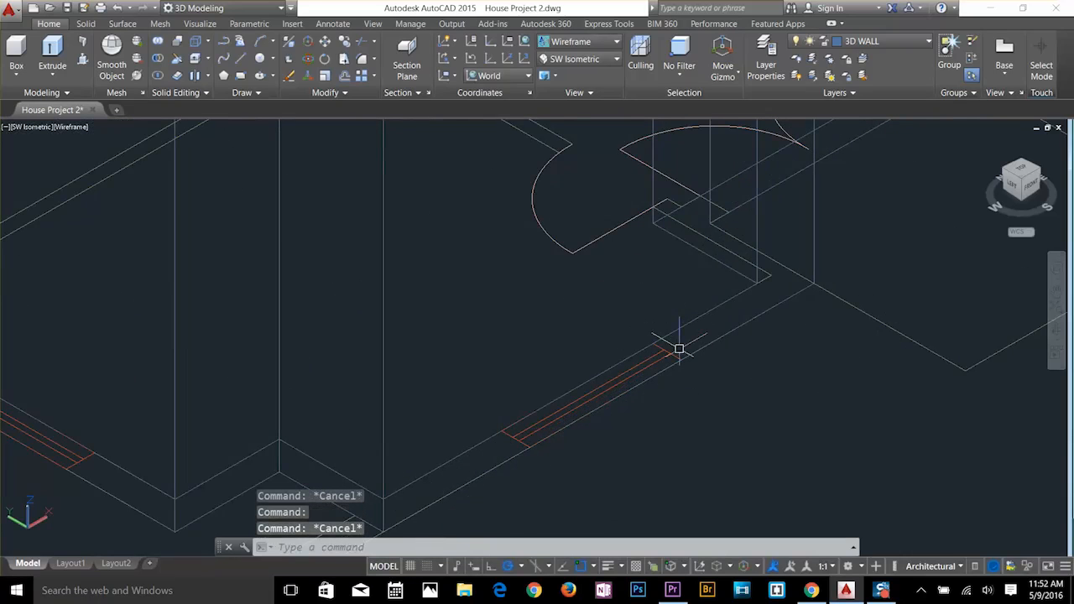
{"action": "type", "text": "R"}
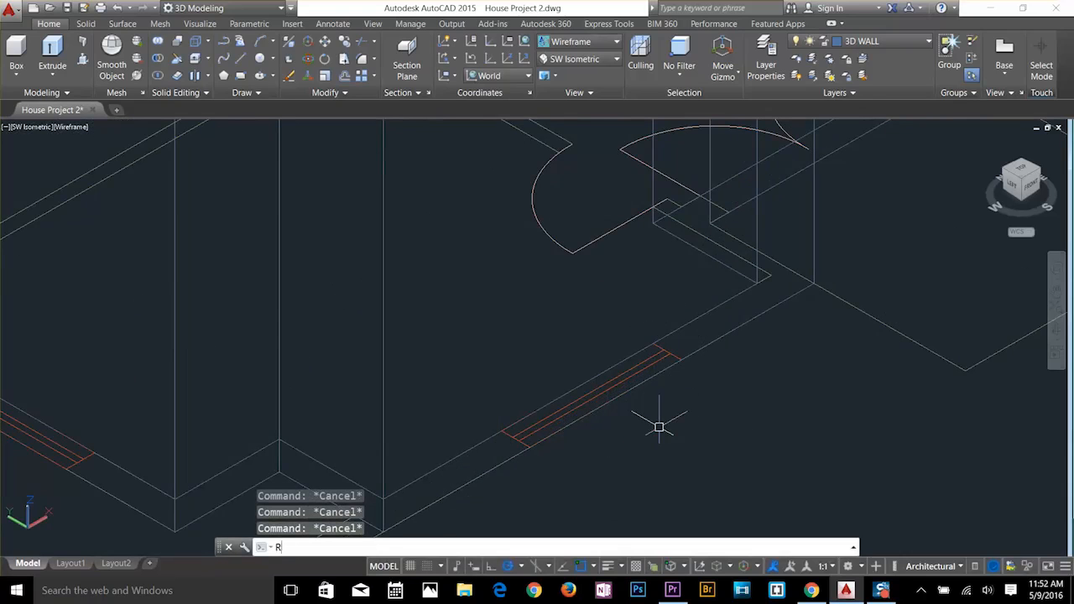
{"action": "type", "text": "EC"}
{"action": "key", "text": "Return"}
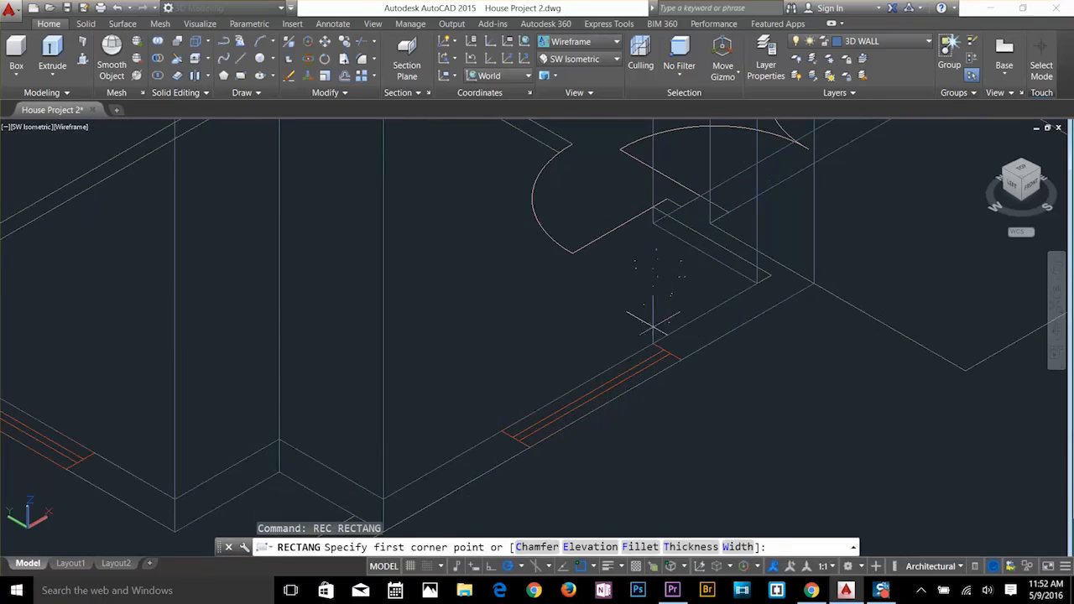
{"action": "left_click", "coordinate": [653, 343]}
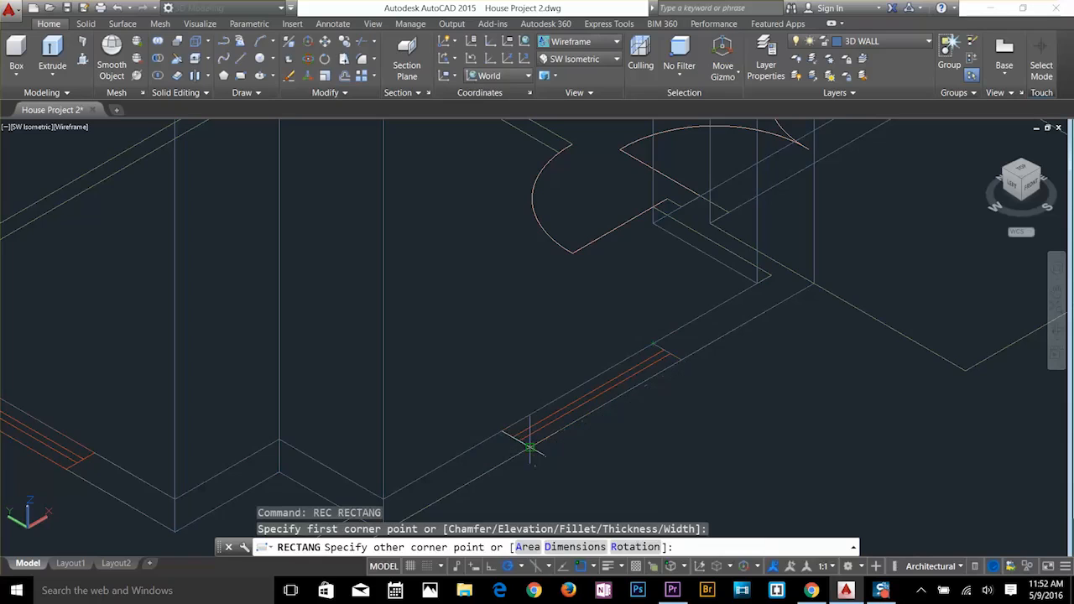
{"action": "left_click", "coordinate": [524, 441]}
{"action": "key", "text": "Escape"}
{"action": "key", "text": "Escape"}
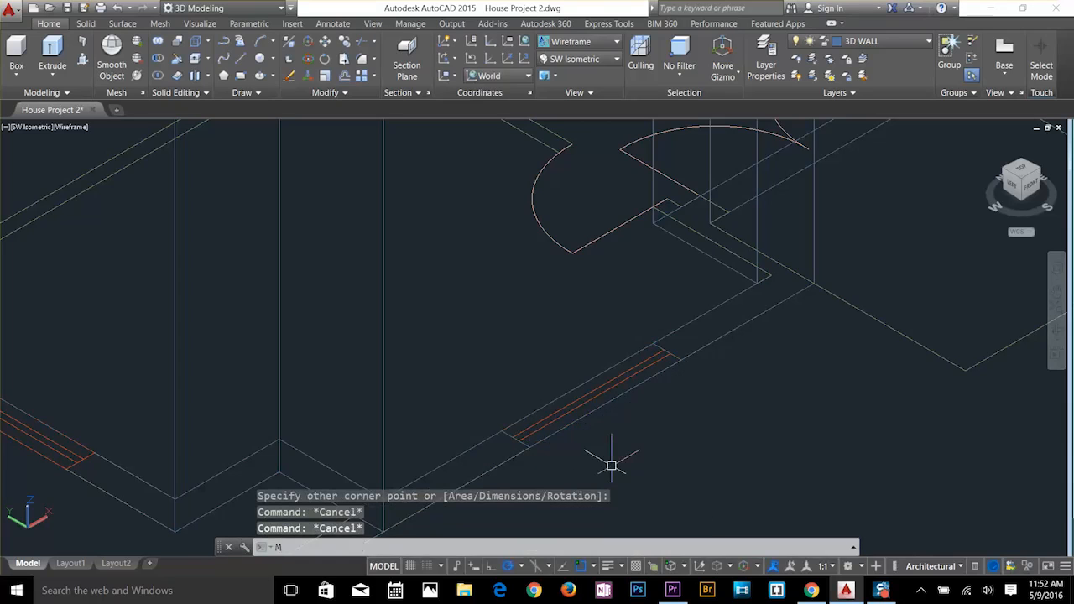
Move the window rectangle straight up by a displacement of 0,0,2'.
{"action": "type", "text": "M"}
{"action": "key", "text": "Return"}
{"action": "left_click", "coordinate": [522, 442]}
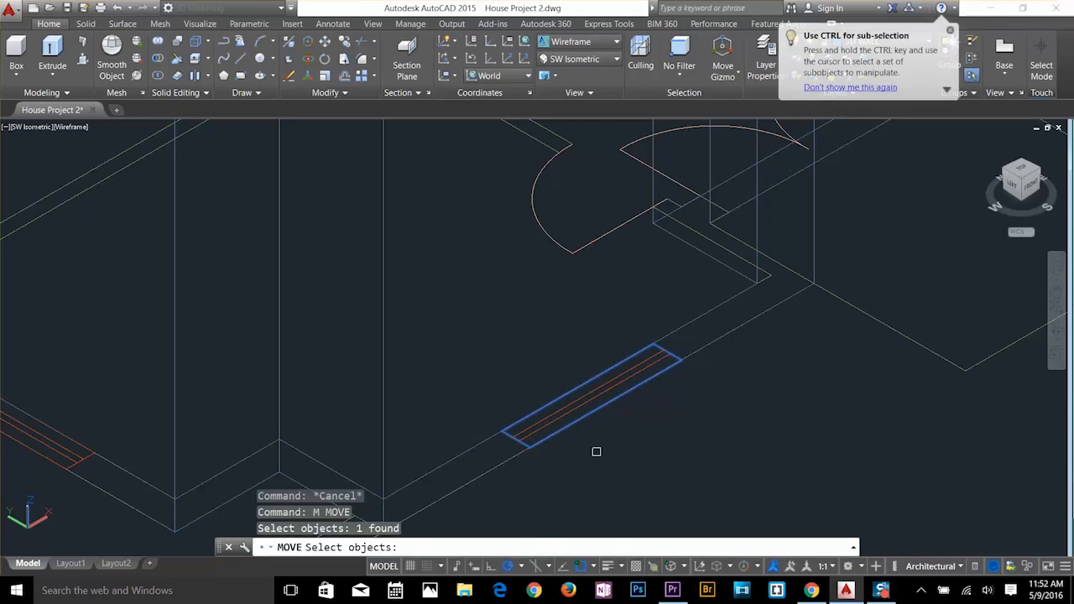
{"action": "key", "text": "Return"}
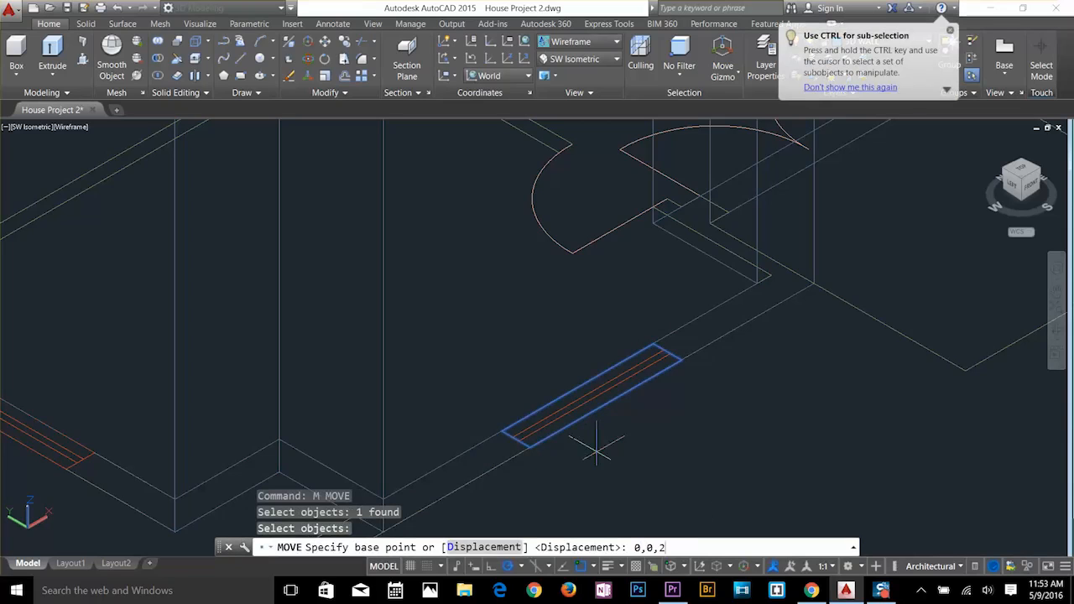
{"action": "key", "text": "Return"}
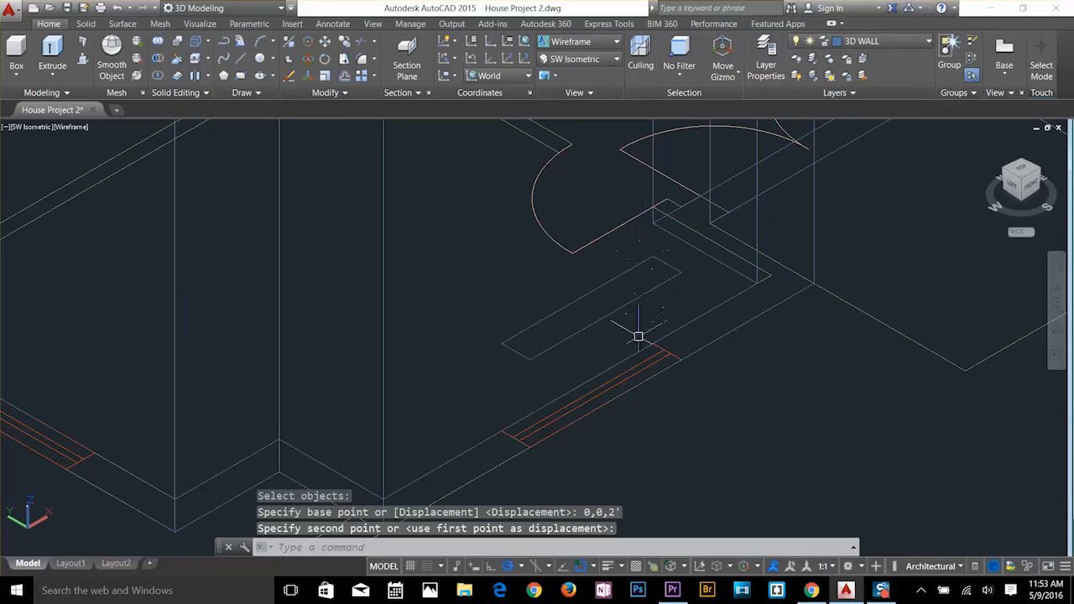
Extrude the raised window rectangle to a height of 6'.
{"action": "scroll", "coordinate": [638, 336], "scroll_direction": "down", "scroll_amount": 2}
{"action": "scroll", "coordinate": [647, 263], "scroll_direction": "up", "scroll_amount": 1}
{"action": "key", "text": "Escape"}
{"action": "key", "text": "Escape"}
{"action": "key", "text": "Escape"}
{"action": "type", "text": "E"}
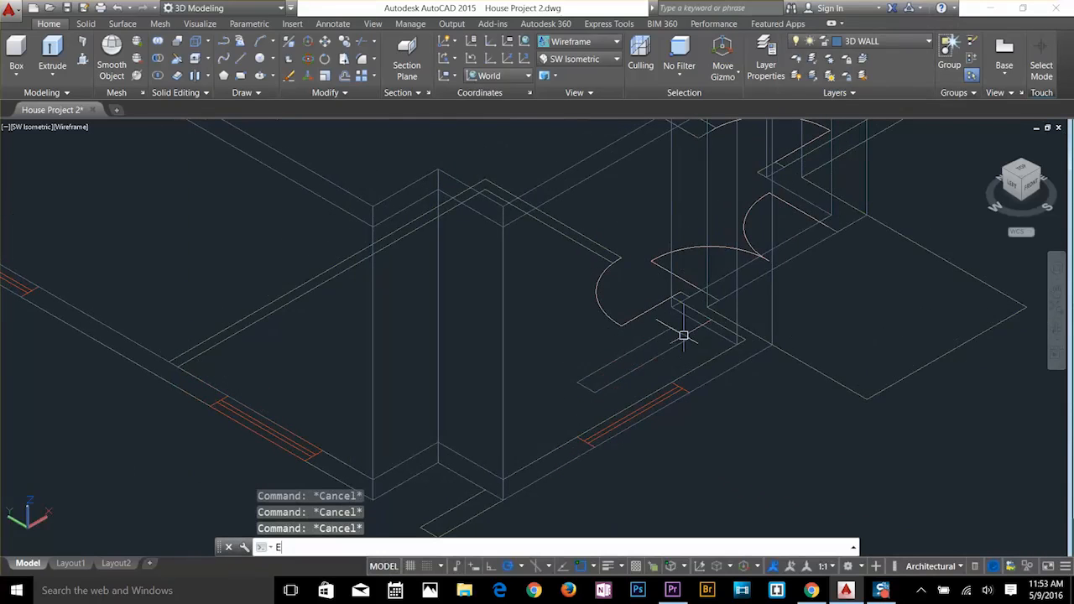
{"action": "type", "text": "XT"}
{"action": "key", "text": "Return"}
{"action": "left_click", "coordinate": [653, 355]}
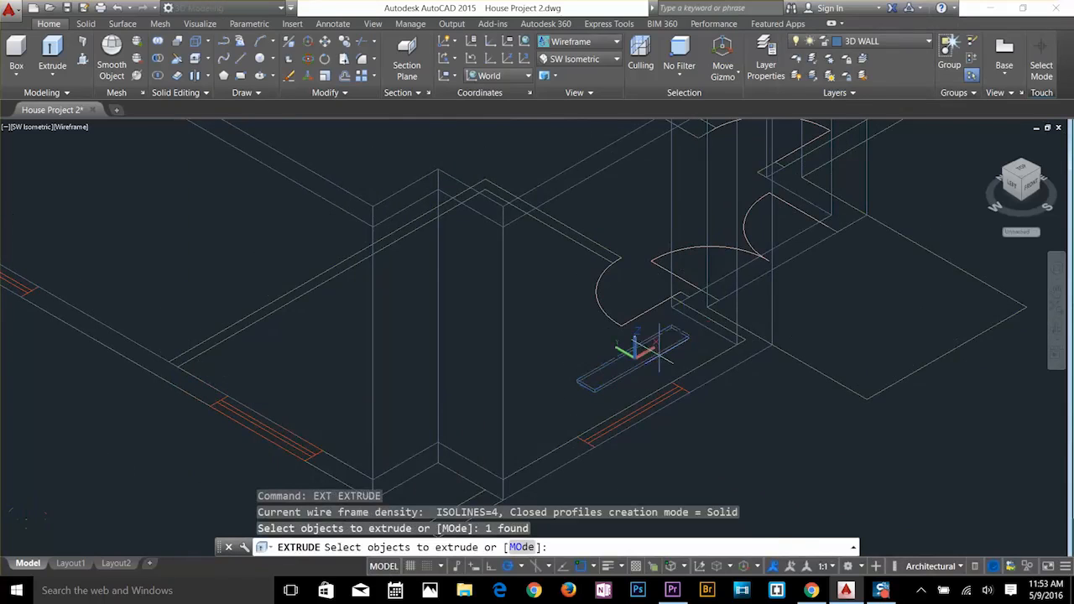
{"action": "key", "text": "Return"}
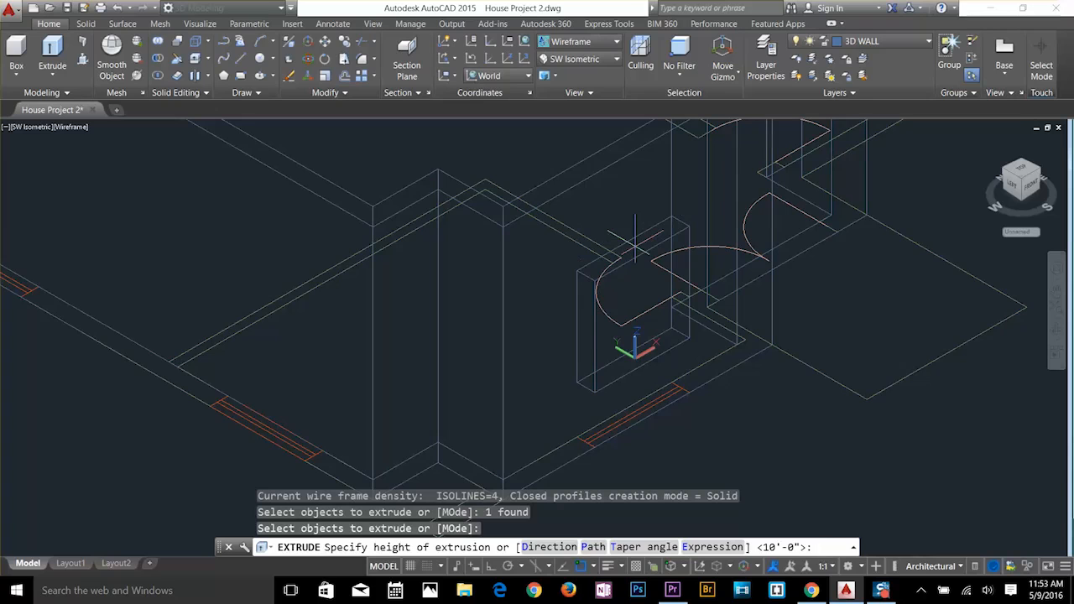
{"action": "type", "text": "6'"}
{"action": "key", "text": "Return"}
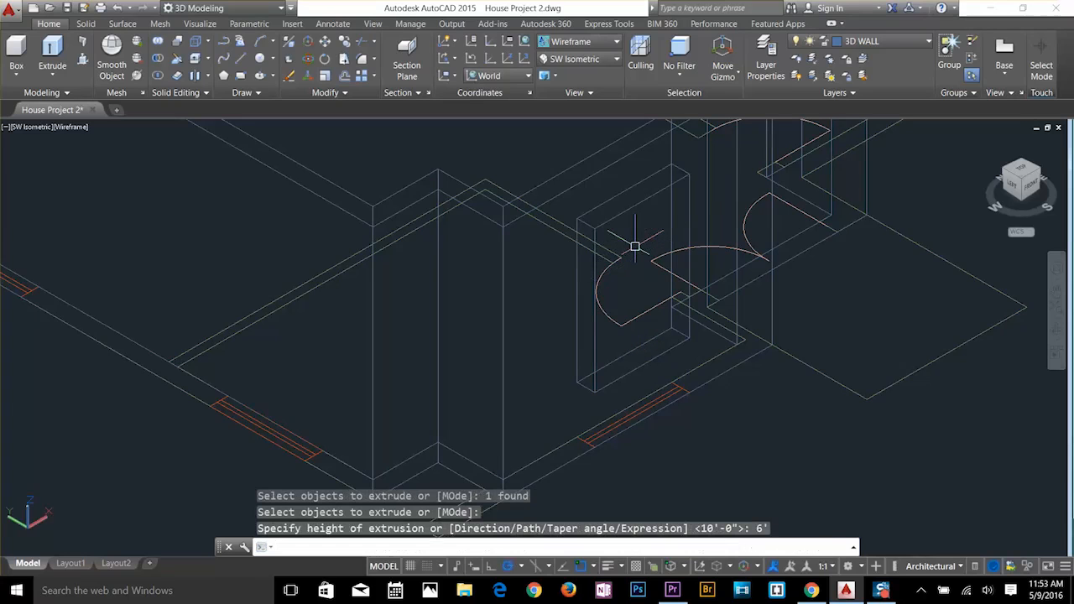
{"action": "key", "text": "Escape"}
{"action": "key", "text": "Escape"}
{"action": "key", "text": "Escape"}
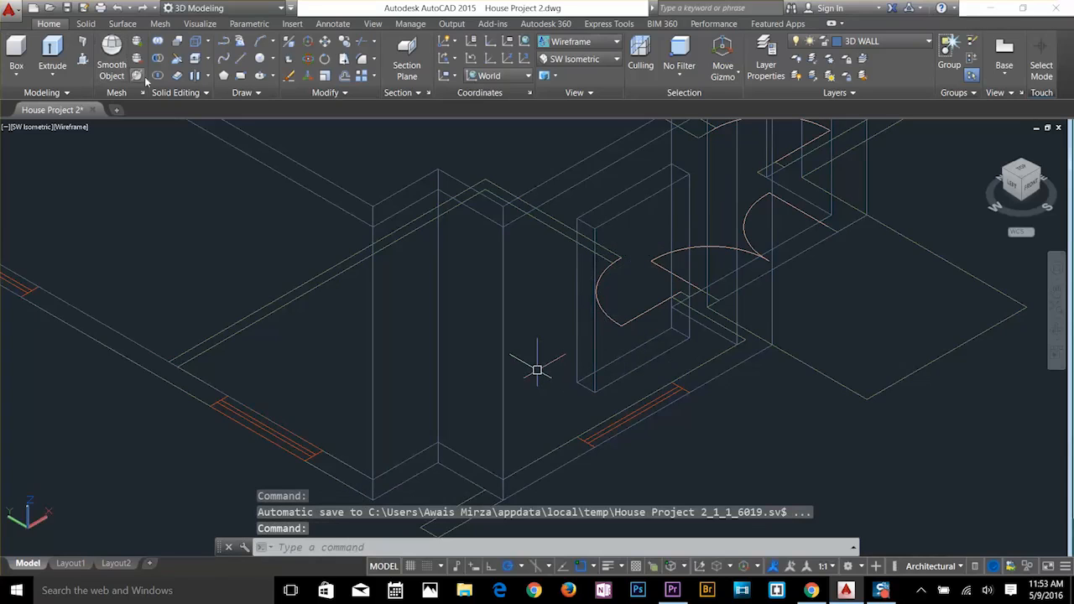
{"action": "left_click", "coordinate": [208, 59]}
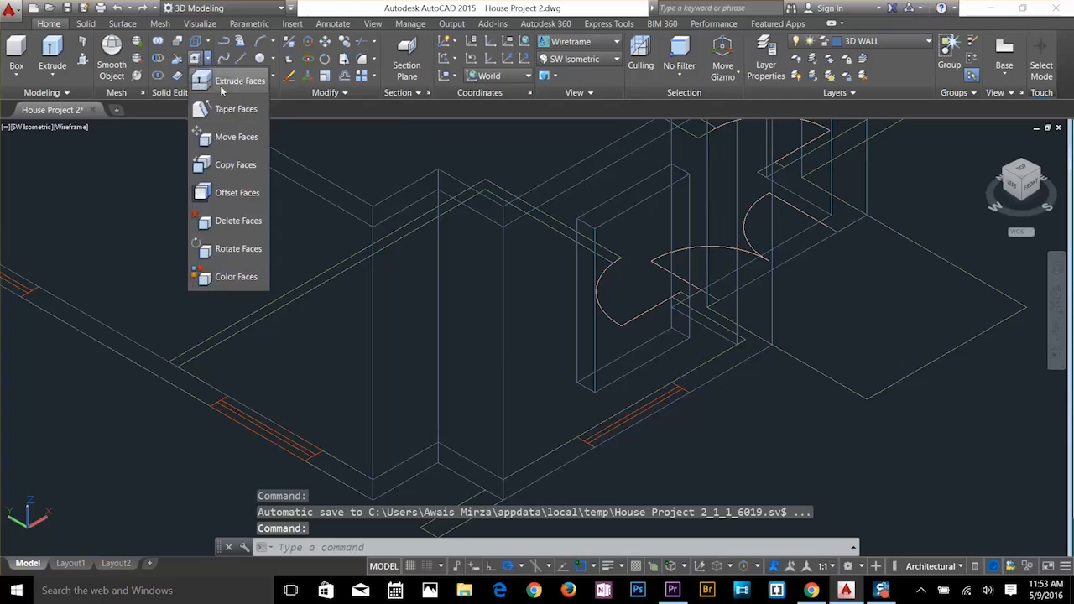
{"action": "left_click", "coordinate": [239, 137]}
{"action": "left_click", "coordinate": [581, 341]}
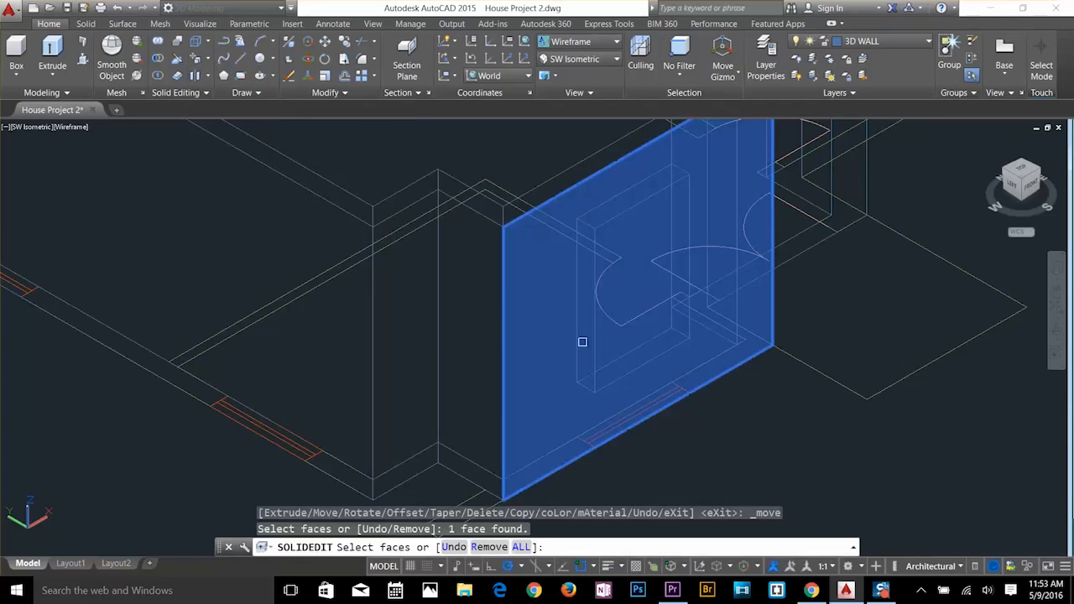
{"action": "key", "text": "Escape"}
Use Move Faces to move only the window solid's narrow end face farthest from the porch outward 2' along the wall.
{"action": "scroll", "coordinate": [599, 333], "scroll_direction": "up", "scroll_amount": 3}
{"action": "middle_click_drag", "start_coordinate": [666, 341], "coordinate": [675, 298], "text": "shift"}
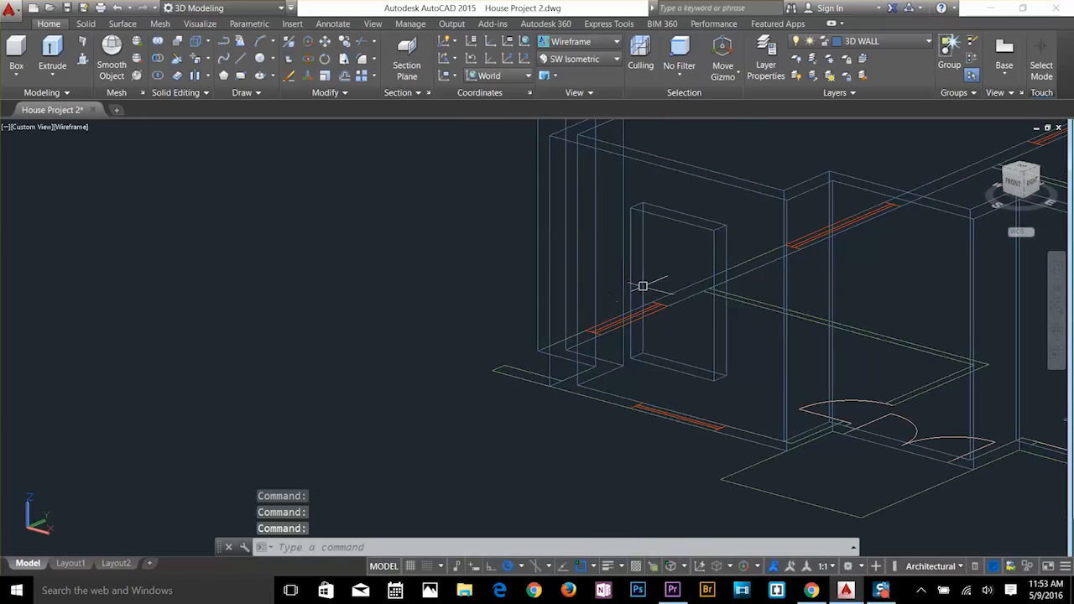
{"action": "scroll", "coordinate": [642, 286], "scroll_direction": "up", "scroll_amount": 3}
{"action": "scroll", "coordinate": [642, 285], "scroll_direction": "up", "scroll_amount": 3}
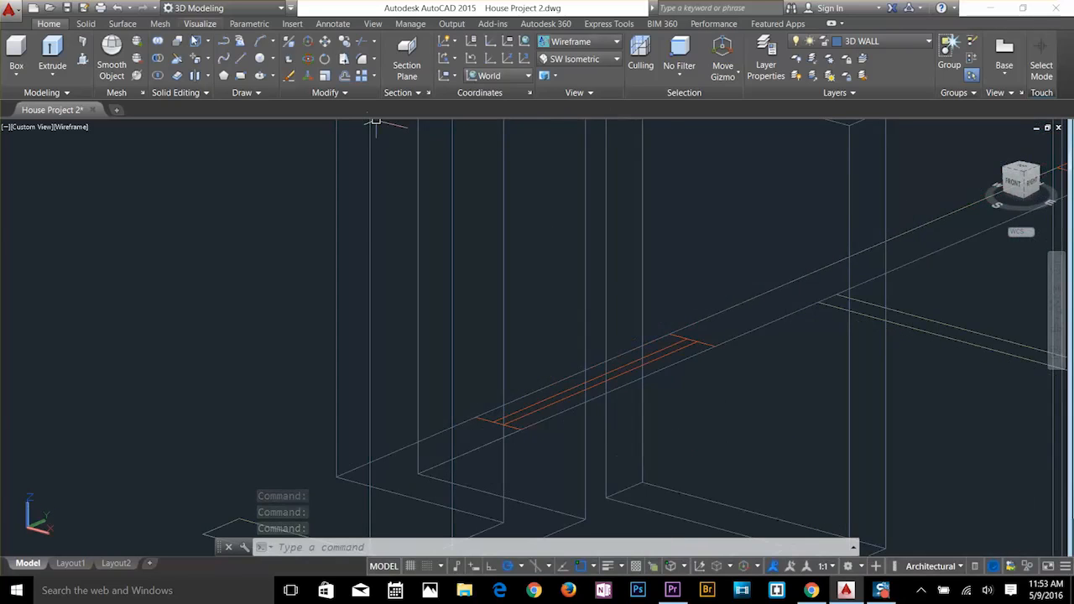
{"action": "left_click", "coordinate": [208, 58]}
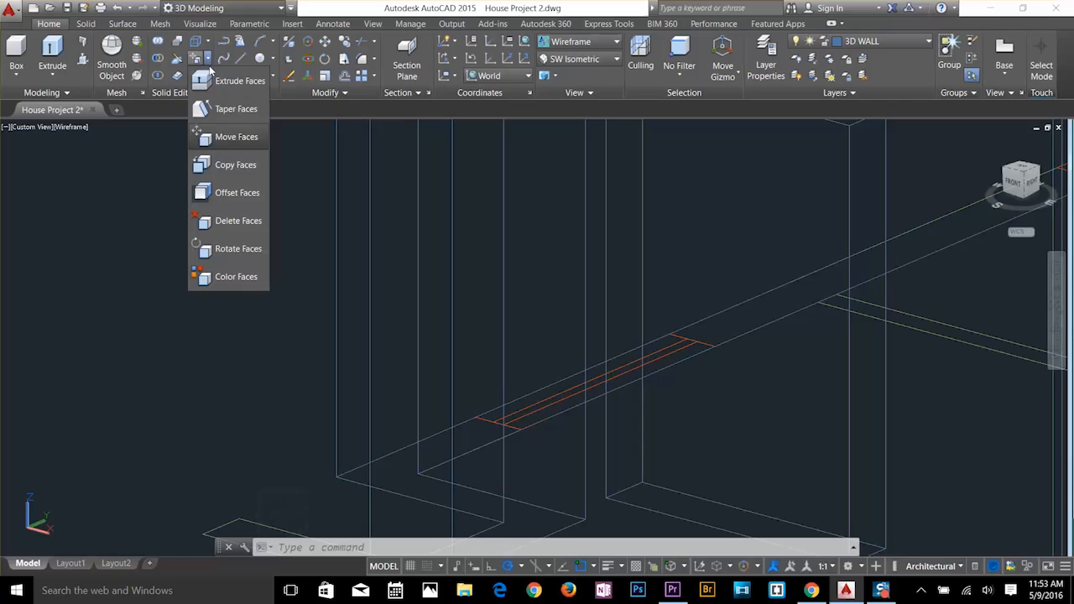
{"action": "left_click", "coordinate": [227, 138]}
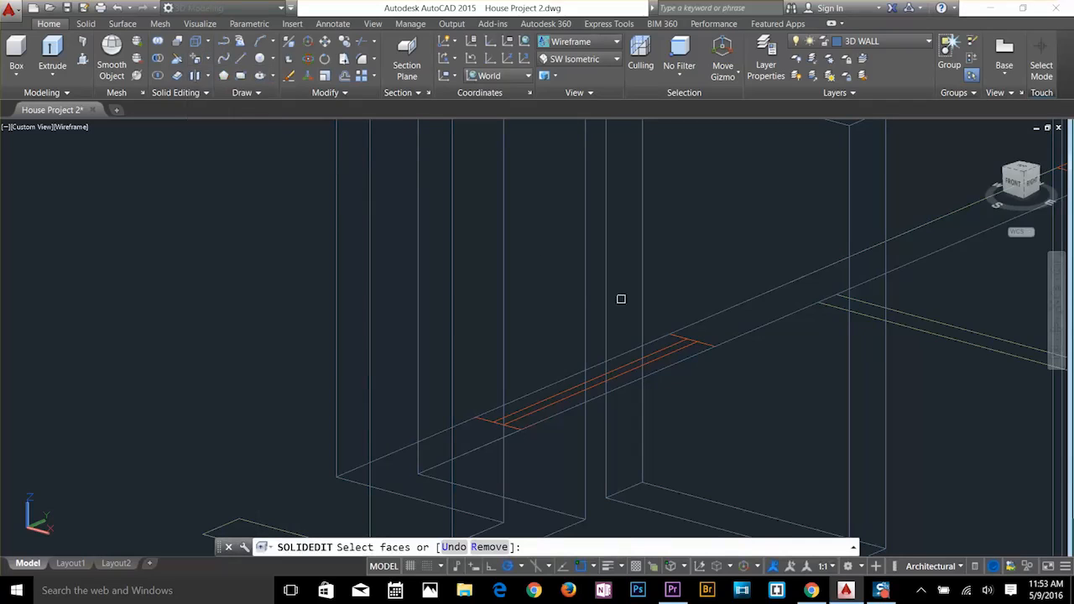
{"action": "left_click", "coordinate": [620, 299]}
{"action": "middle_click_drag", "start_coordinate": [622, 300], "coordinate": [405, 316], "text": "shift"}
{"action": "middle_click_drag", "start_coordinate": [534, 297], "coordinate": [626, 307], "text": "shift"}
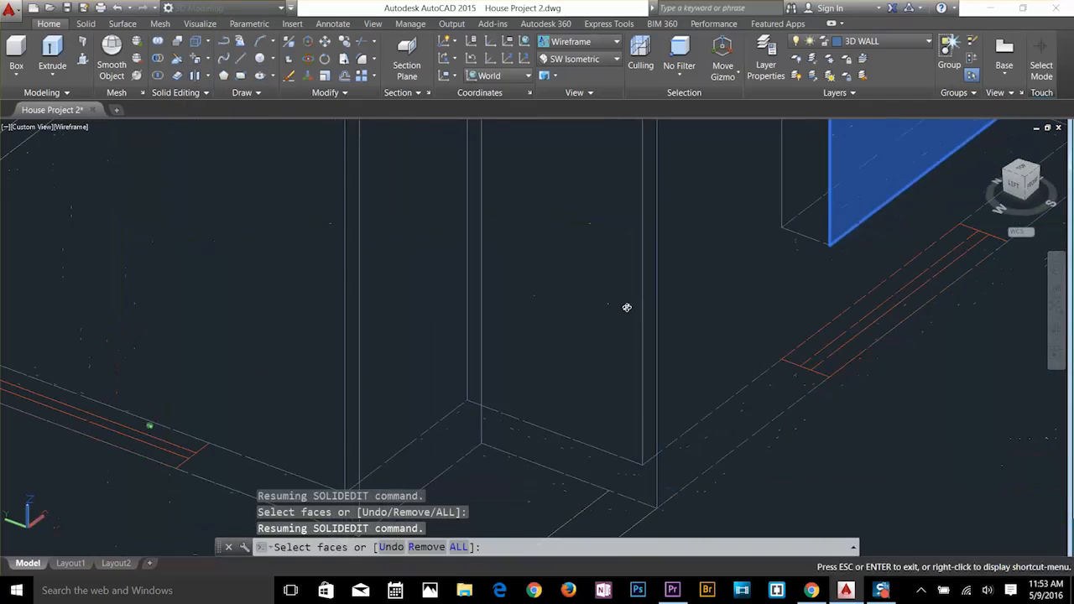
{"action": "left_click", "coordinate": [793, 188]}
{"action": "left_click", "coordinate": [881, 172], "text": "shift"}
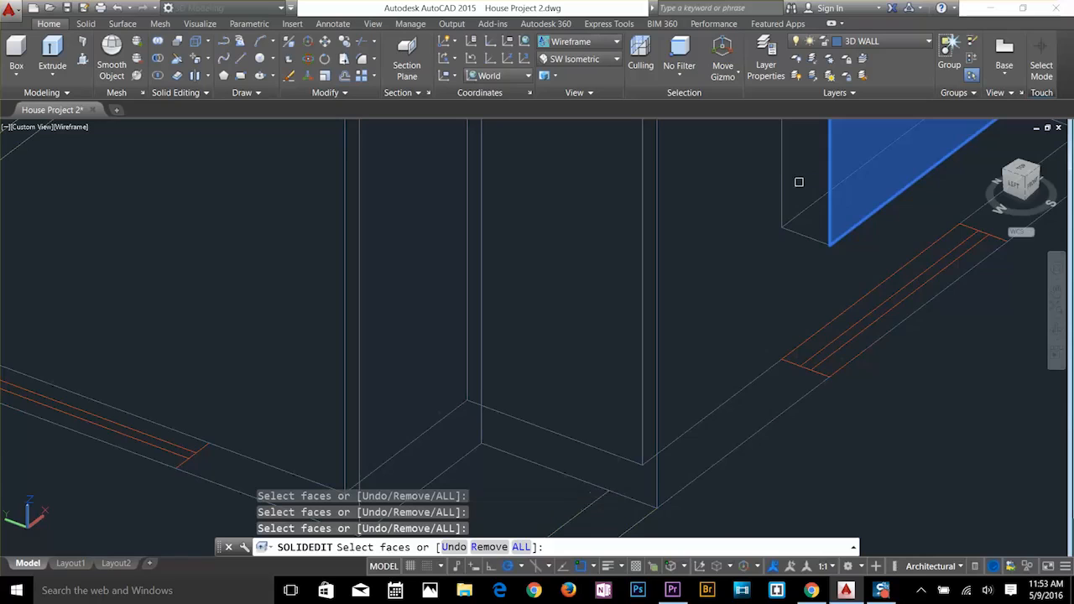
{"action": "middle_click_drag", "start_coordinate": [798, 179], "coordinate": [690, 319], "text": "shift"}
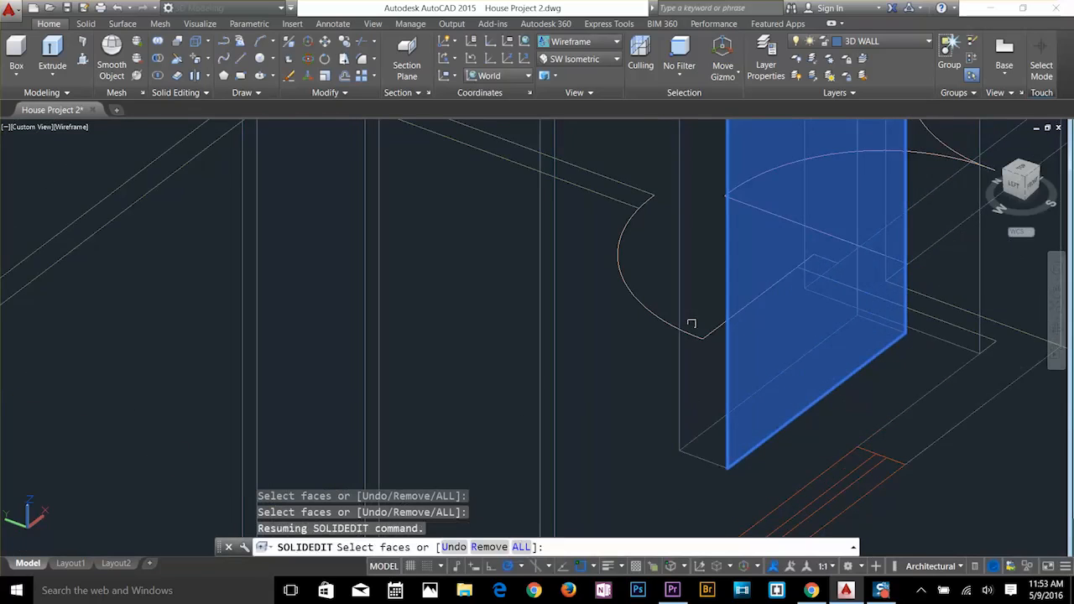
{"action": "left_click", "coordinate": [680, 276]}
{"action": "left_click", "coordinate": [726, 286], "text": "shift"}
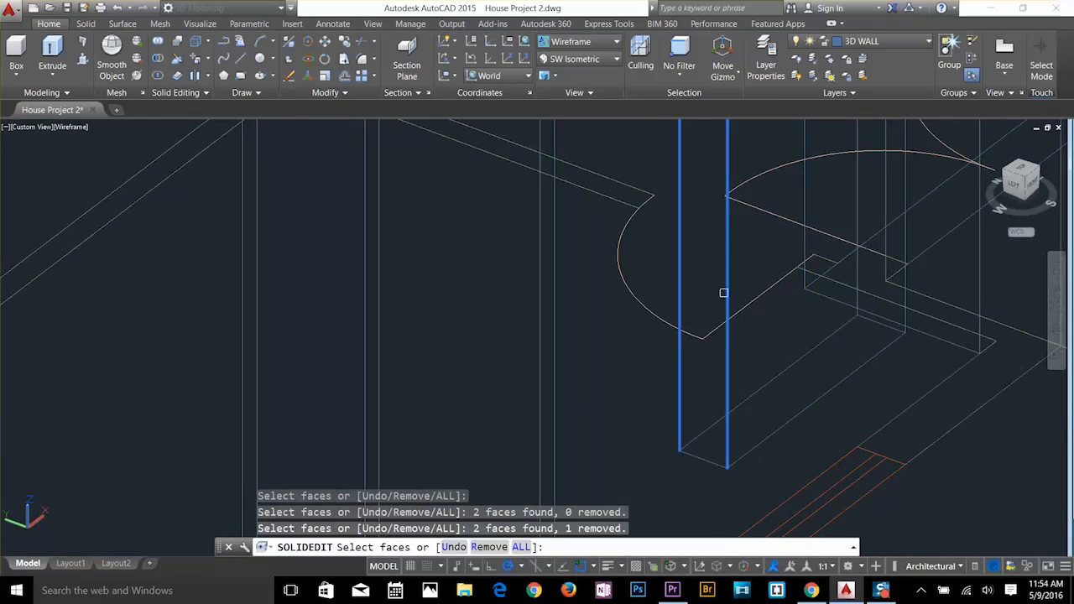
{"action": "left_click", "coordinate": [700, 453]}
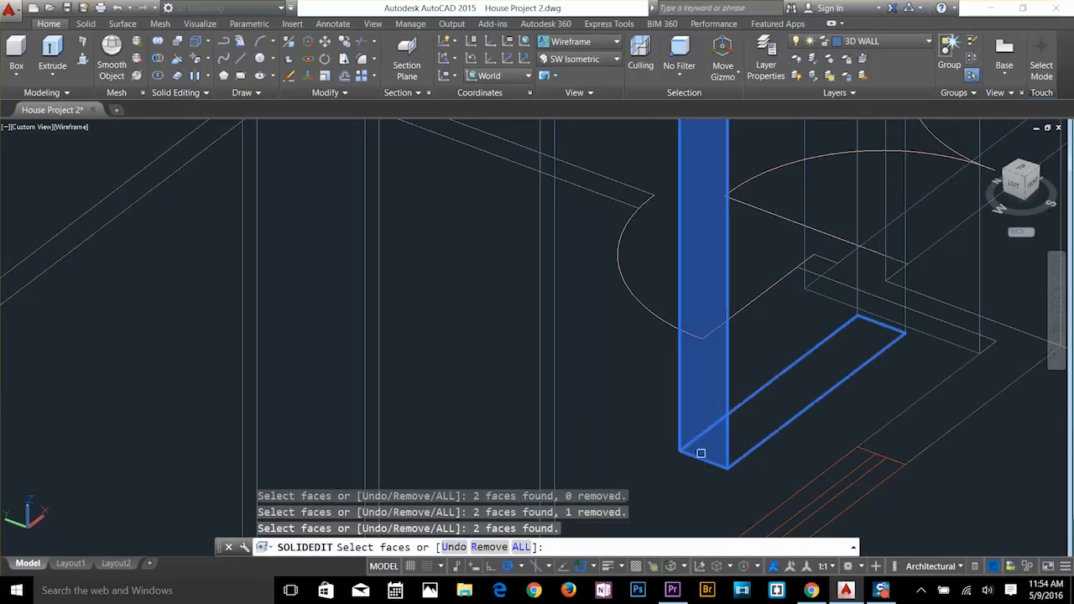
{"action": "left_click", "coordinate": [833, 394], "text": "shift"}
{"action": "left_click", "coordinate": [832, 396], "text": "shift"}
{"action": "left_click", "coordinate": [829, 394]}
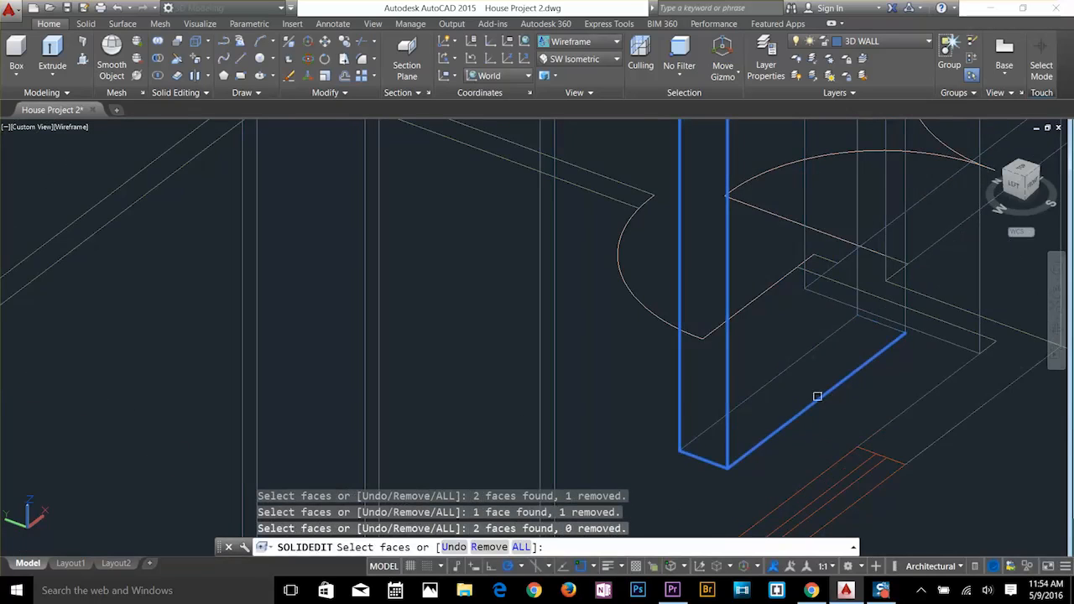
{"action": "left_click", "coordinate": [708, 270]}
{"action": "scroll", "coordinate": [696, 294], "scroll_direction": "down", "scroll_amount": 3}
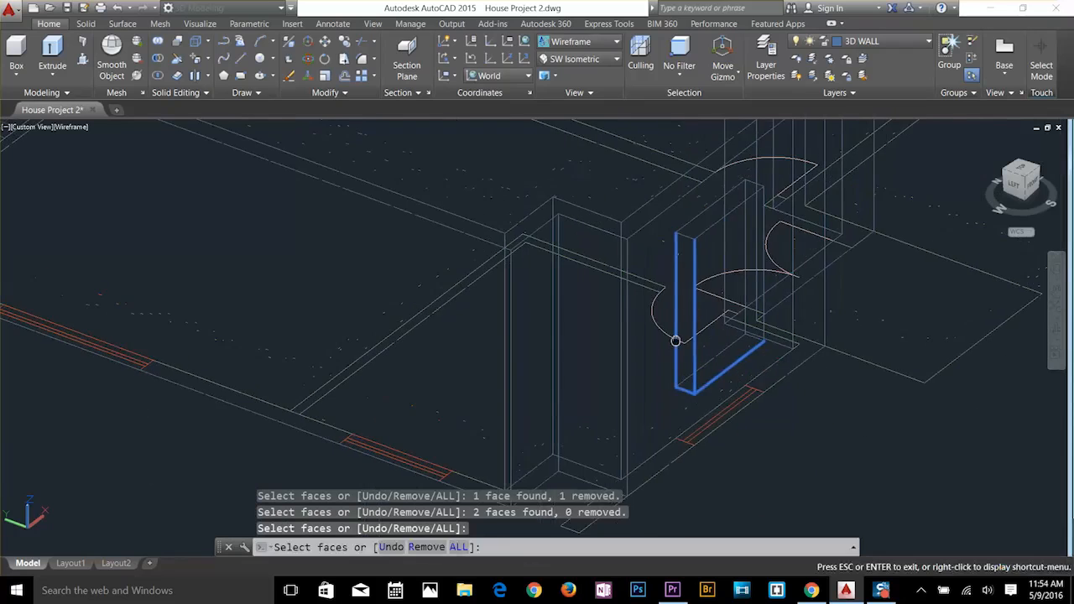
{"action": "left_click", "coordinate": [679, 230]}
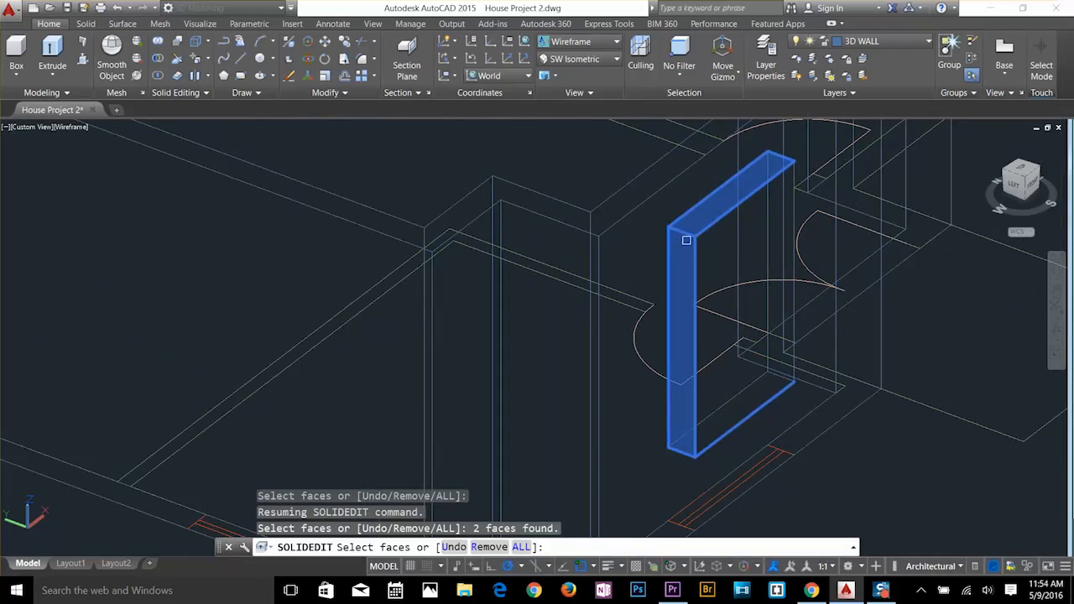
{"action": "left_click", "coordinate": [707, 203], "text": "shift"}
{"action": "left_click", "coordinate": [678, 275]}
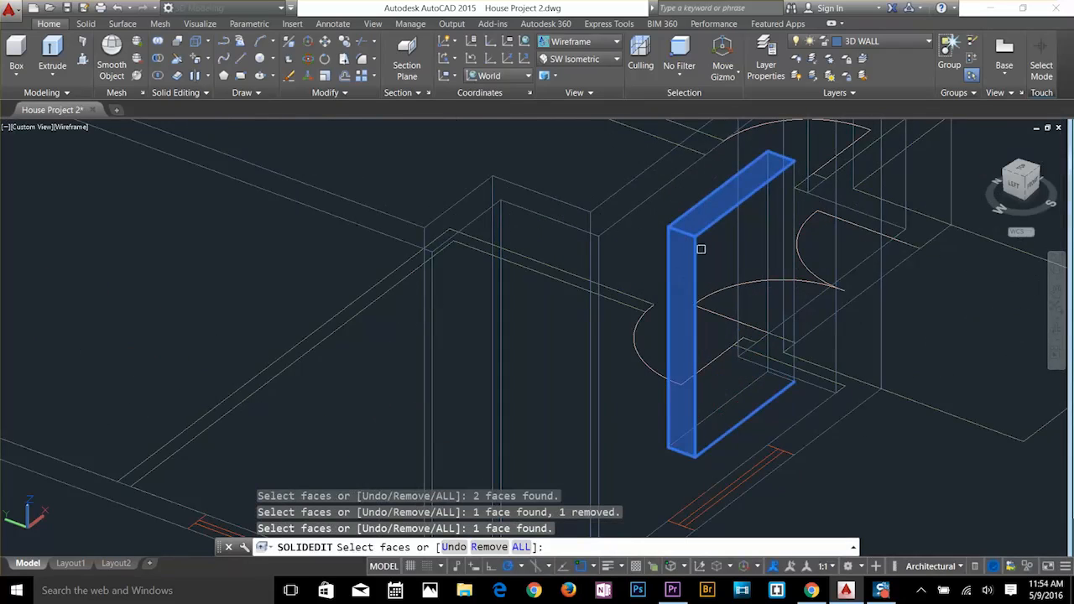
{"action": "left_click", "coordinate": [724, 200]}
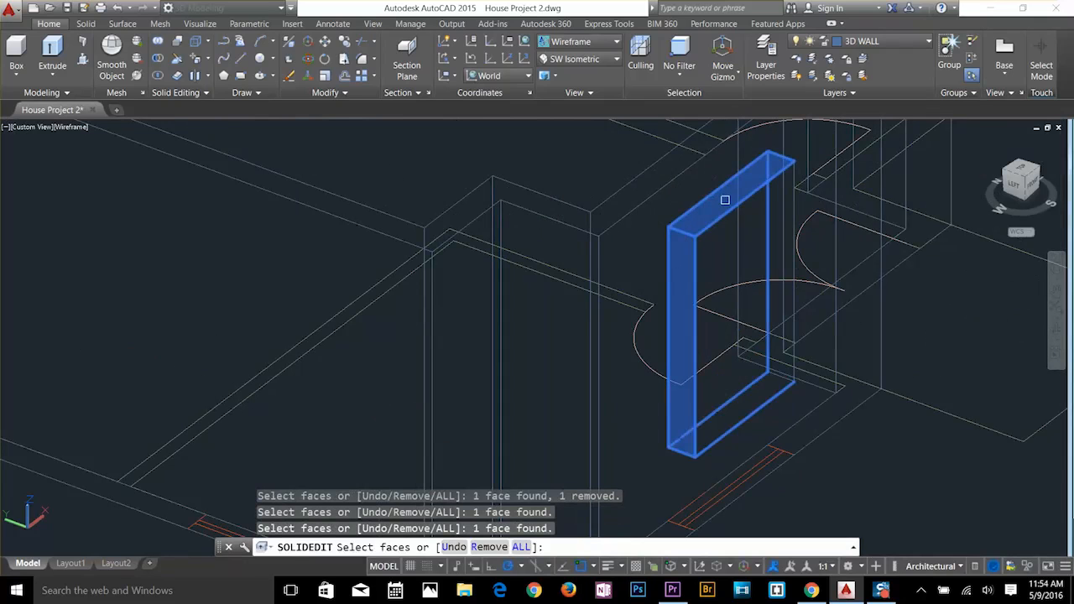
{"action": "left_click", "coordinate": [740, 215]}
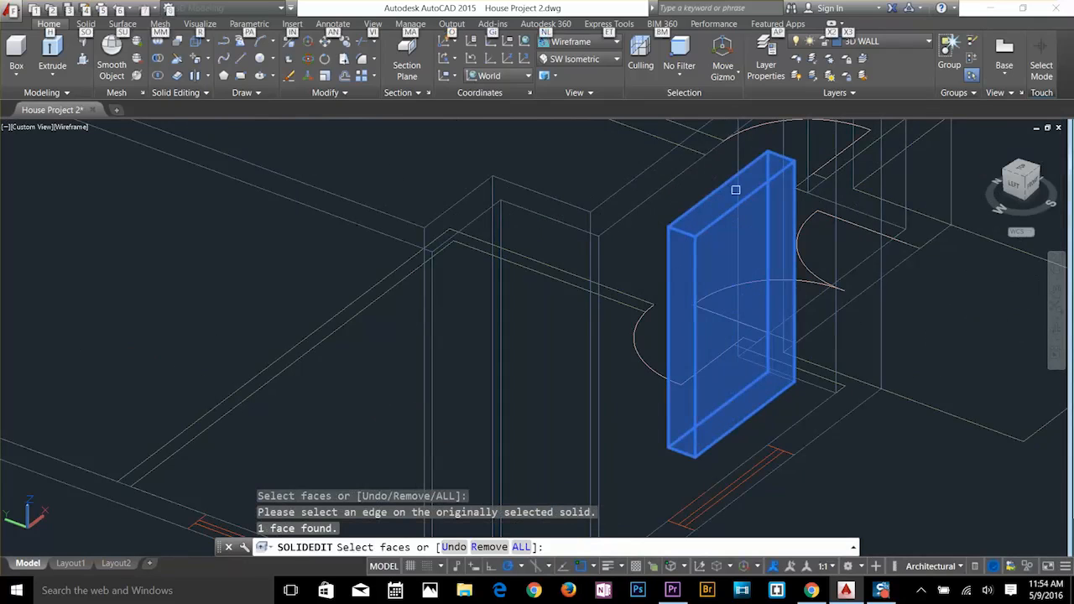
{"action": "left_click", "coordinate": [735, 190], "text": "shift"}
{"action": "left_click", "coordinate": [749, 232], "text": "shift"}
{"action": "left_click", "coordinate": [742, 190], "text": "shift"}
{"action": "left_click", "coordinate": [742, 195], "text": "shift"}
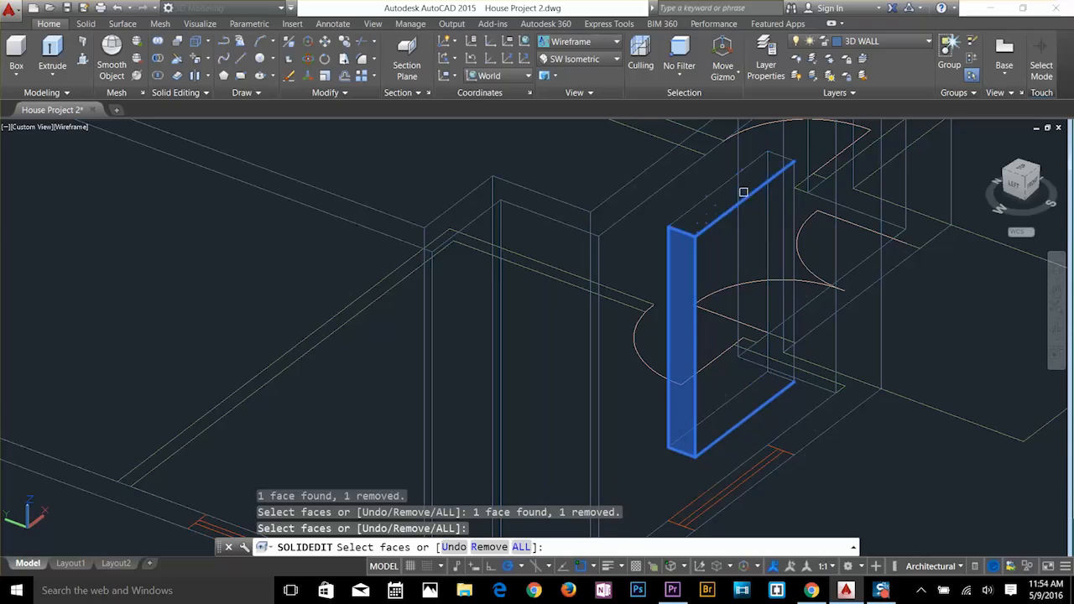
{"action": "left_click", "coordinate": [741, 199], "text": "shift"}
{"action": "left_click", "coordinate": [743, 205], "text": "shift"}
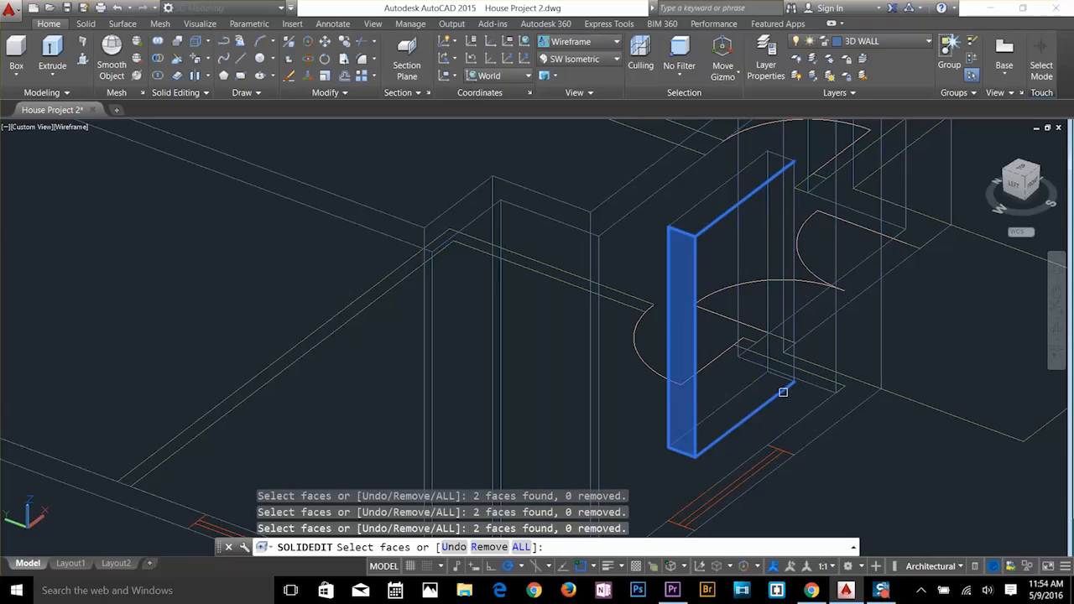
{"action": "key", "text": "Return"}
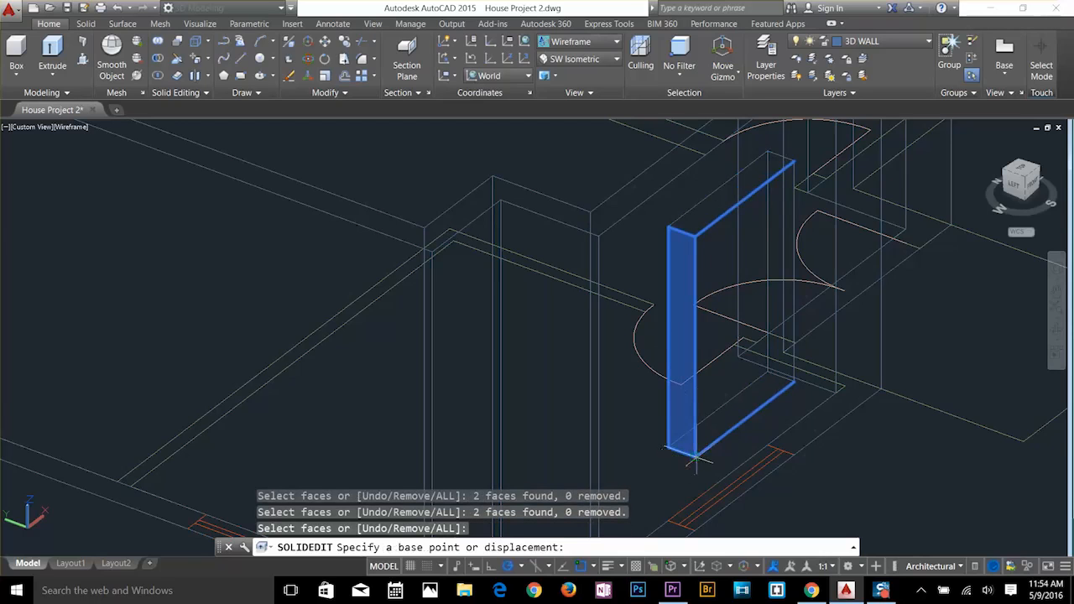
{"action": "left_click", "coordinate": [696, 458]}
{"action": "type", "text": "2"}
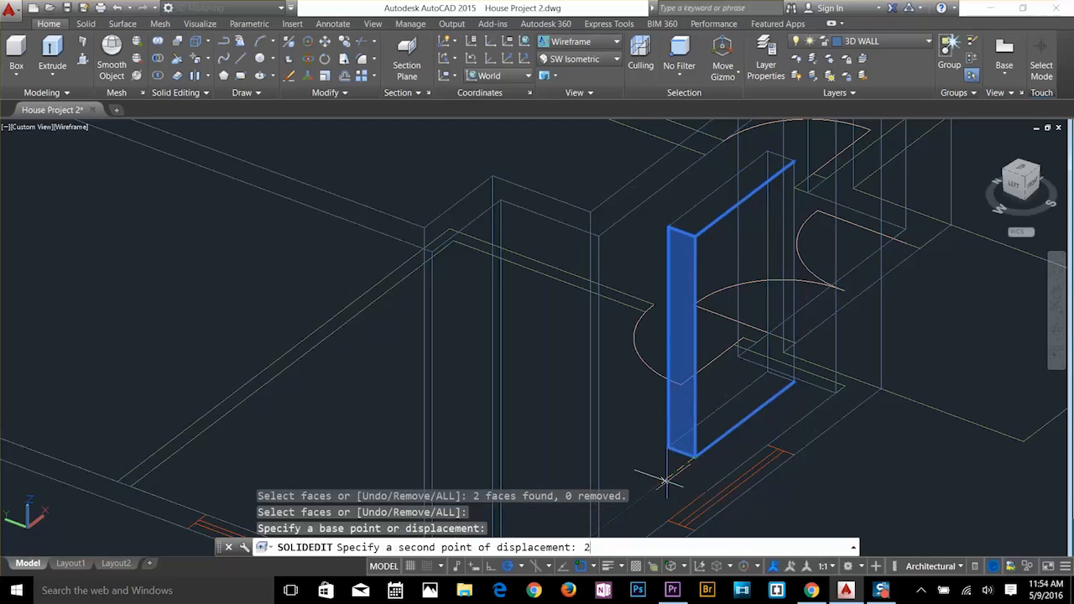
{"action": "type", "text": "'"}
{"action": "key", "text": "Return"}
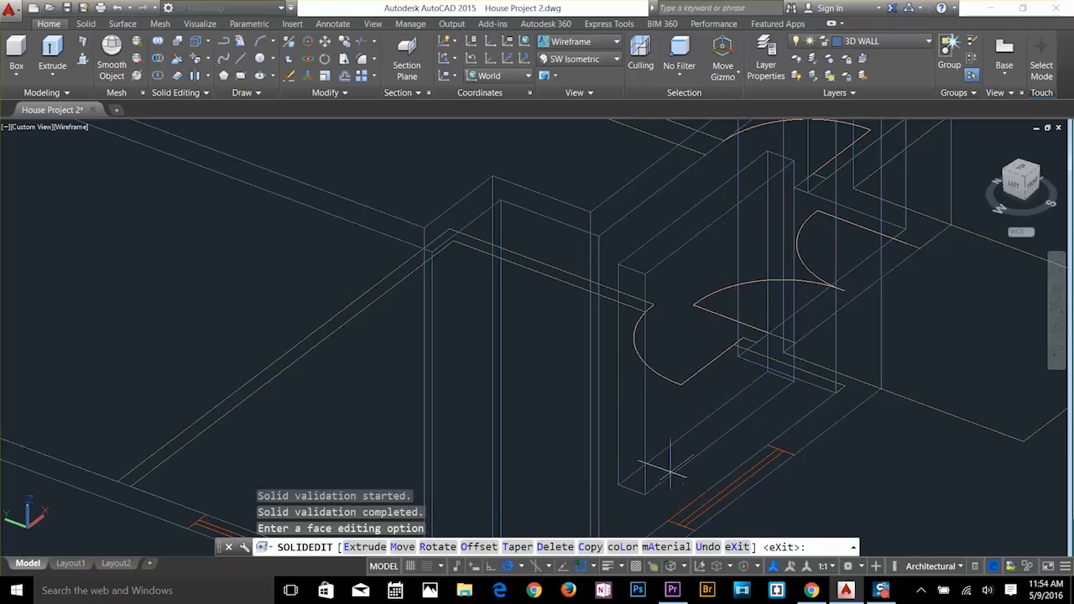
Exit the solid face editing command on the front window solid.
{"action": "middle_click_drag", "start_coordinate": [712, 429], "coordinate": [663, 318], "text": "shift"}
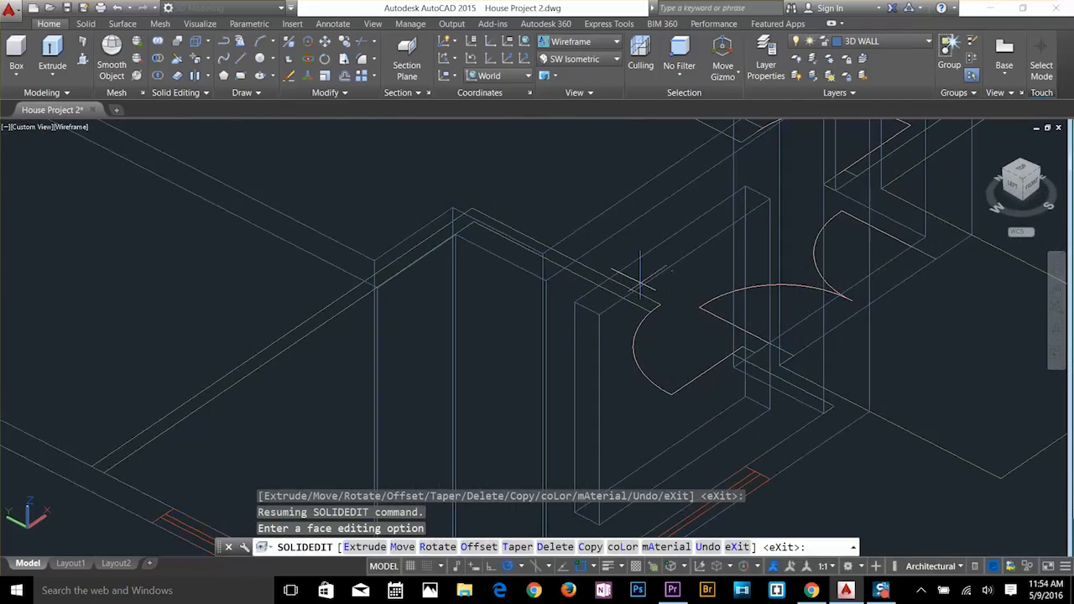
{"action": "key", "text": "Escape"}
{"action": "key", "text": "Escape"}
{"action": "key", "text": "Escape"}
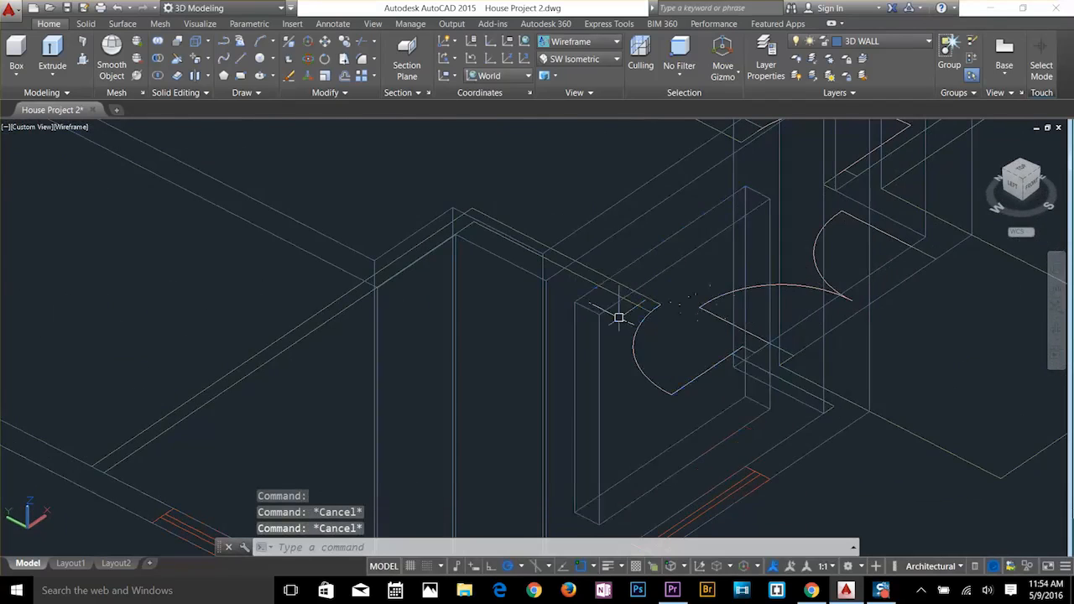
Draw a rectangle over the wide window footprint in the long side wall, between the stairs and the front corner room.
{"action": "scroll", "coordinate": [619, 314], "scroll_direction": "down", "scroll_amount": 5}
{"action": "scroll", "coordinate": [426, 424], "scroll_direction": "up", "scroll_amount": 2}
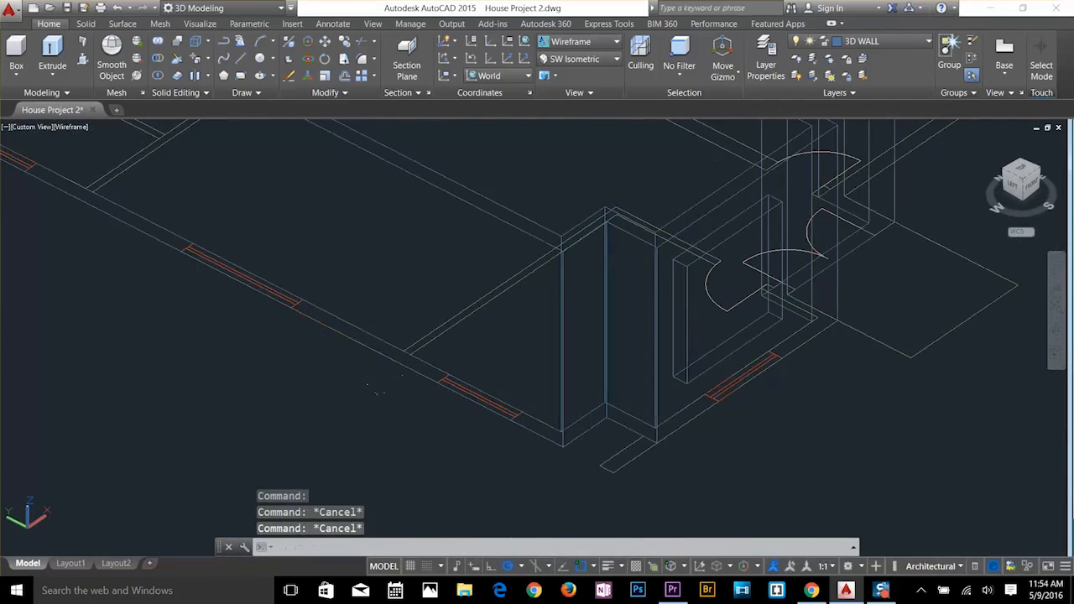
{"action": "middle_click_drag", "start_coordinate": [493, 346], "coordinate": [655, 357]}
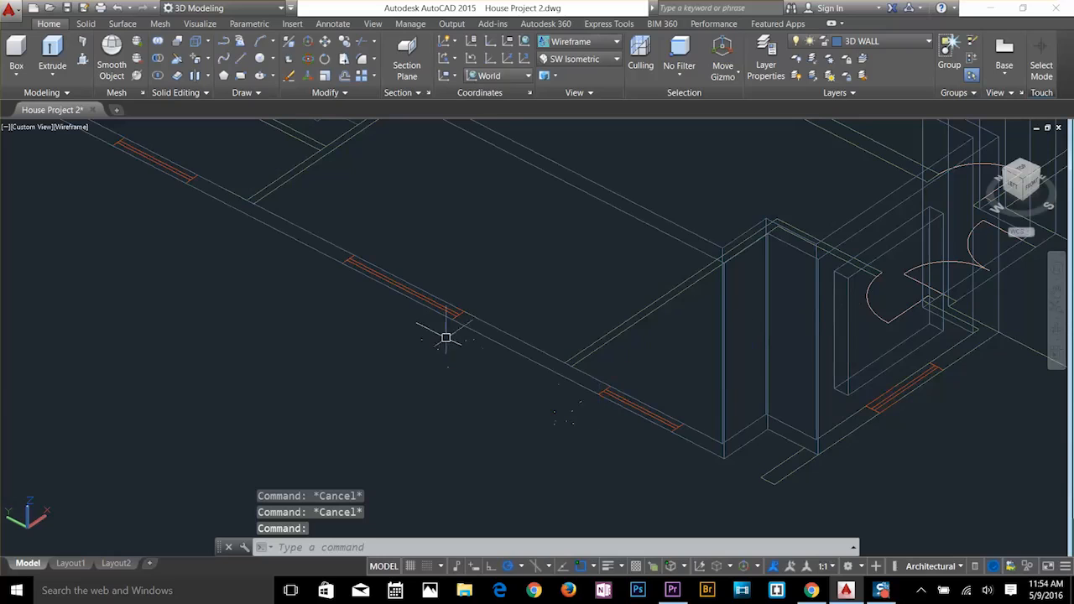
{"action": "middle_click_drag", "start_coordinate": [445, 337], "coordinate": [548, 433]}
{"action": "key", "text": "Escape"}
{"action": "key", "text": "Escape"}
{"action": "type", "text": "REC"}
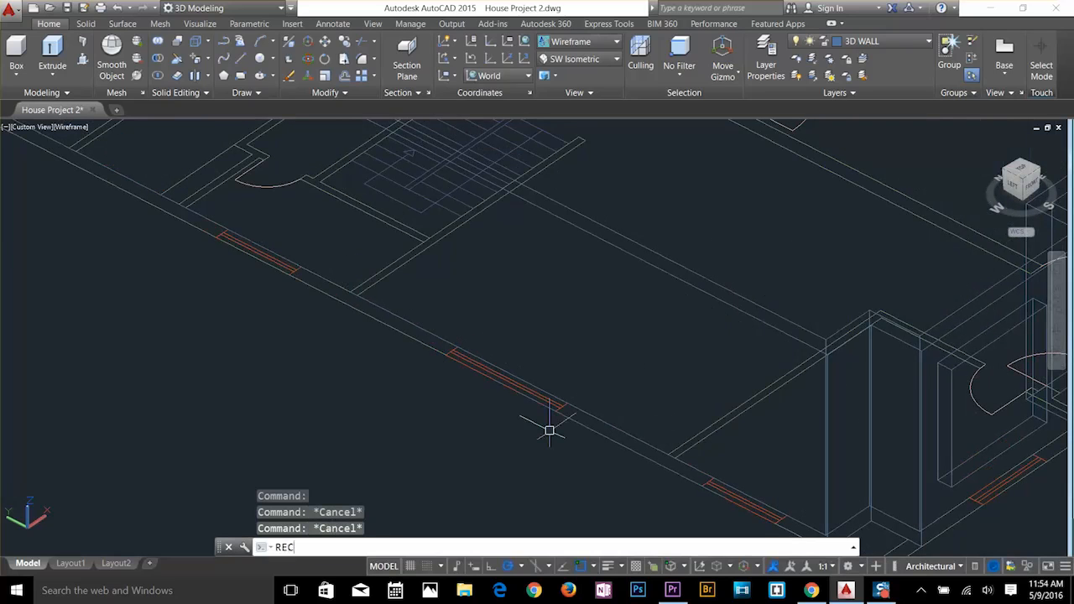
{"action": "key", "text": "Return"}
{"action": "left_click", "coordinate": [453, 351]}
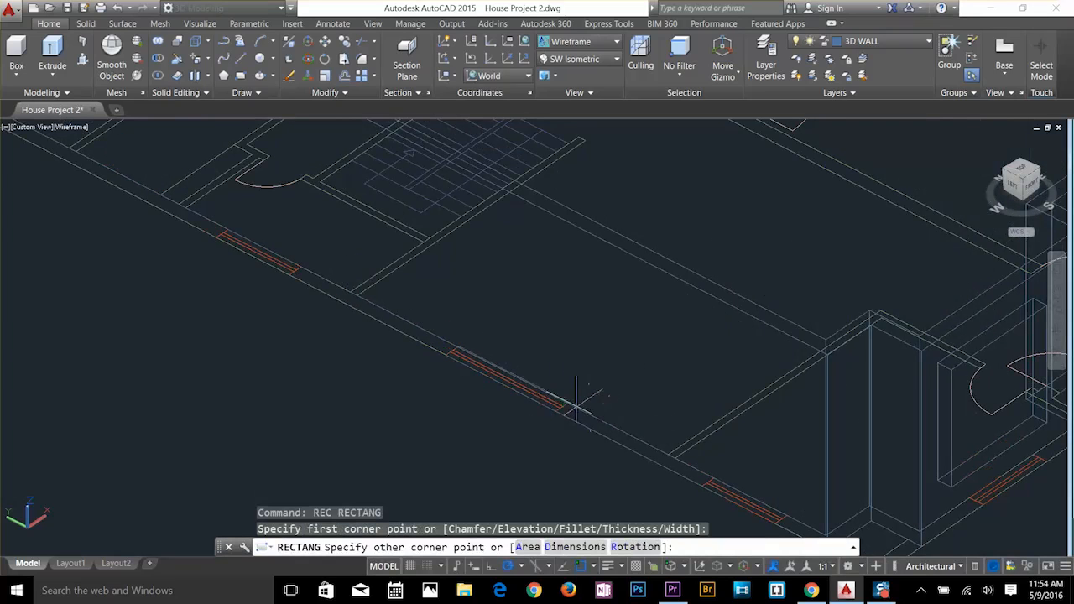
{"action": "key", "text": "Escape"}
{"action": "type", "text": "M"}
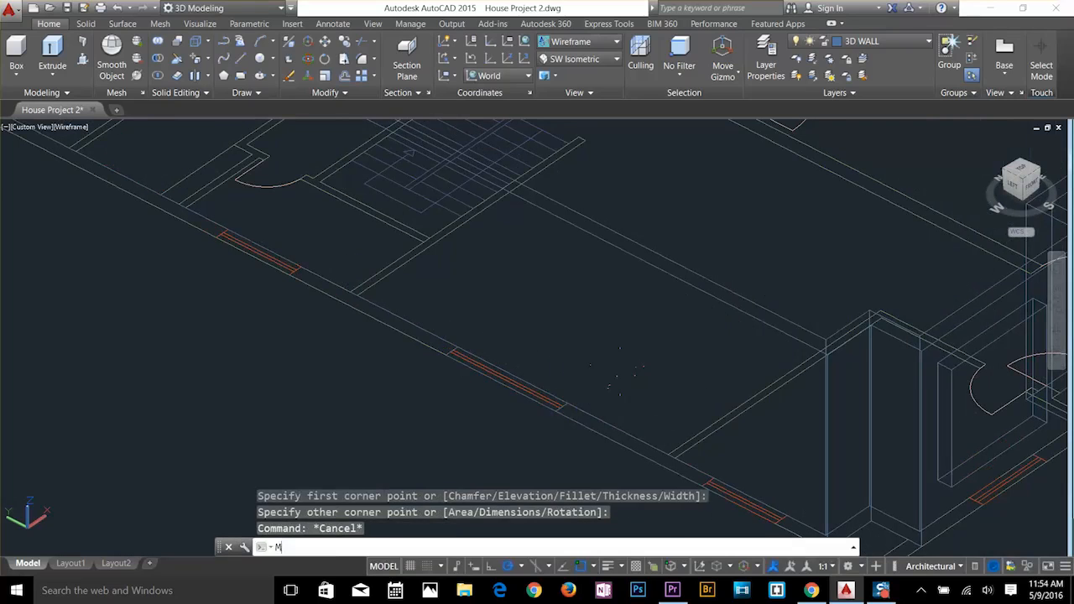
{"action": "key", "text": "Return"}
{"action": "type", "text": "P"}
{"action": "key", "text": "Return"}
{"action": "key", "text": "Escape"}
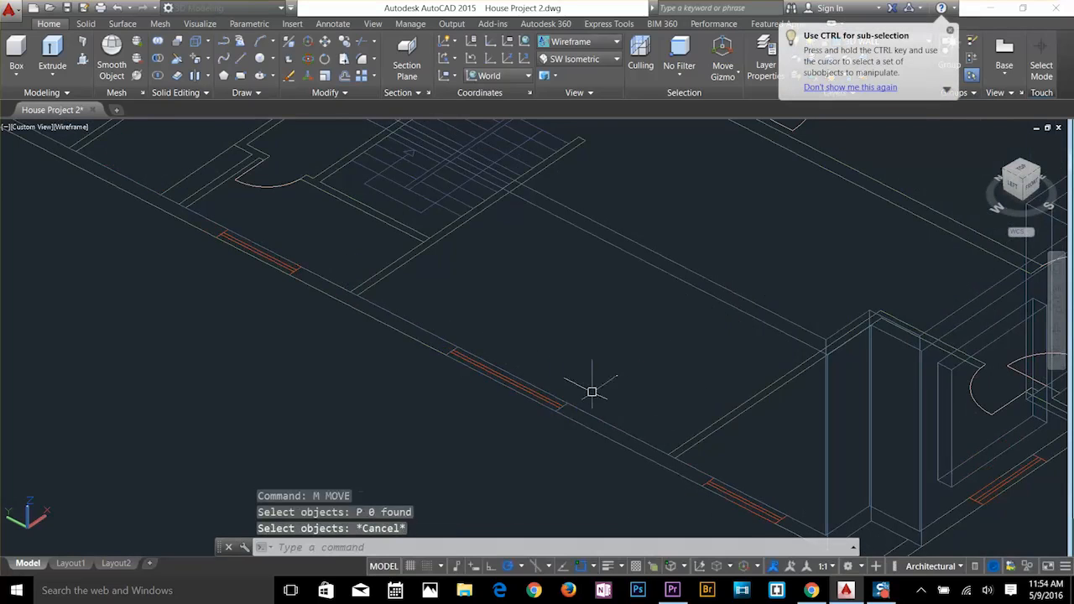
{"action": "key", "text": "Escape"}
Move the wide side window rectangle straight up by a displacement of 0,0,2'.
{"action": "scroll", "coordinate": [591, 392], "scroll_direction": "up", "scroll_amount": 5}
{"action": "key", "text": "Escape"}
{"action": "key", "text": "Escape"}
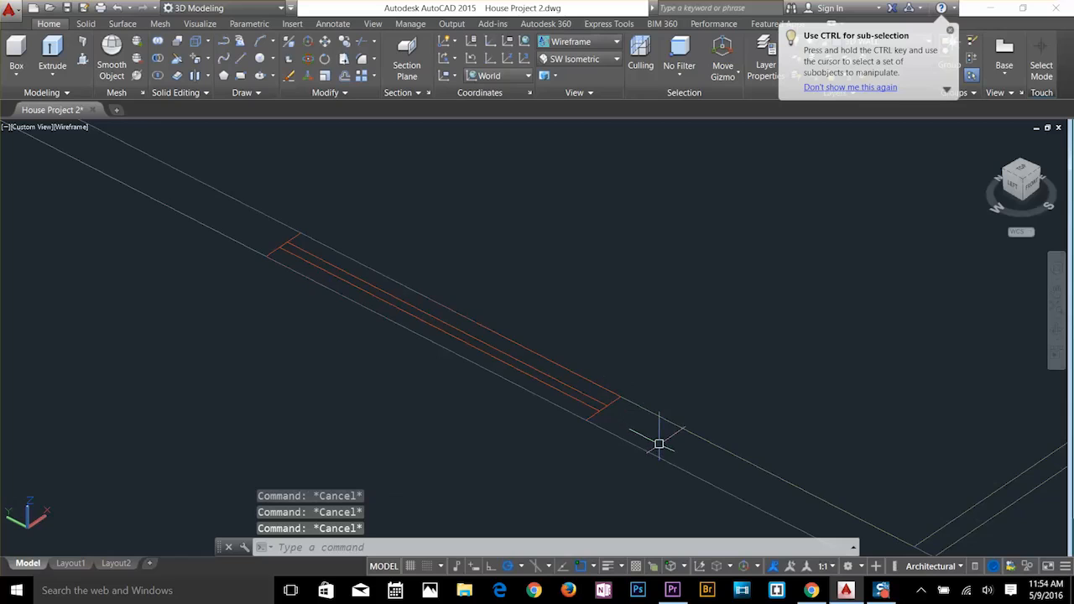
{"action": "type", "text": "M"}
{"action": "key", "text": "Return"}
{"action": "left_click", "coordinate": [600, 413]}
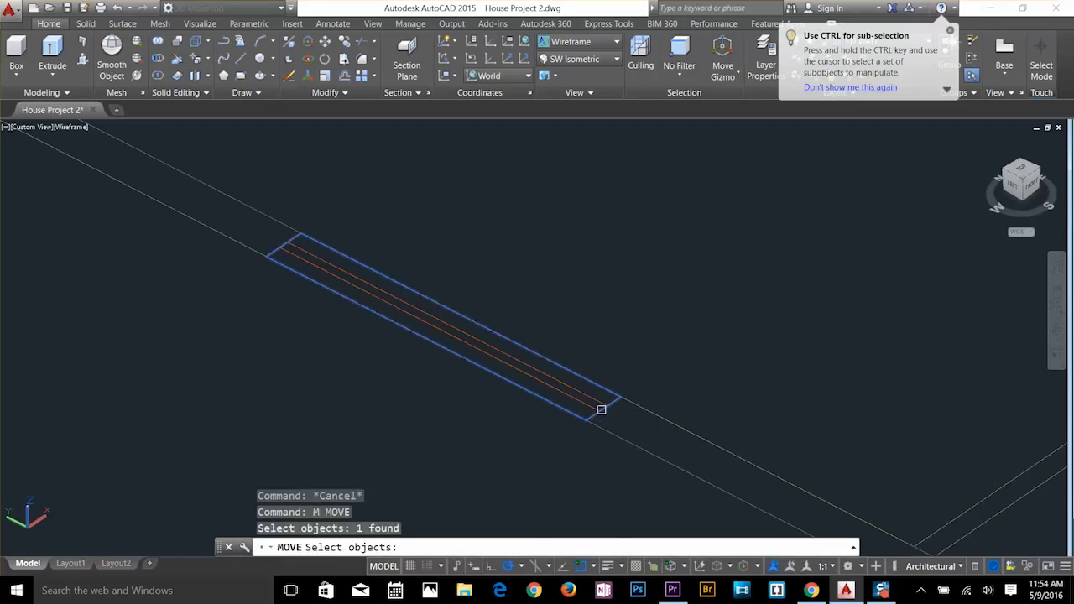
{"action": "key", "text": "Return"}
{"action": "type", "text": "0,0"}
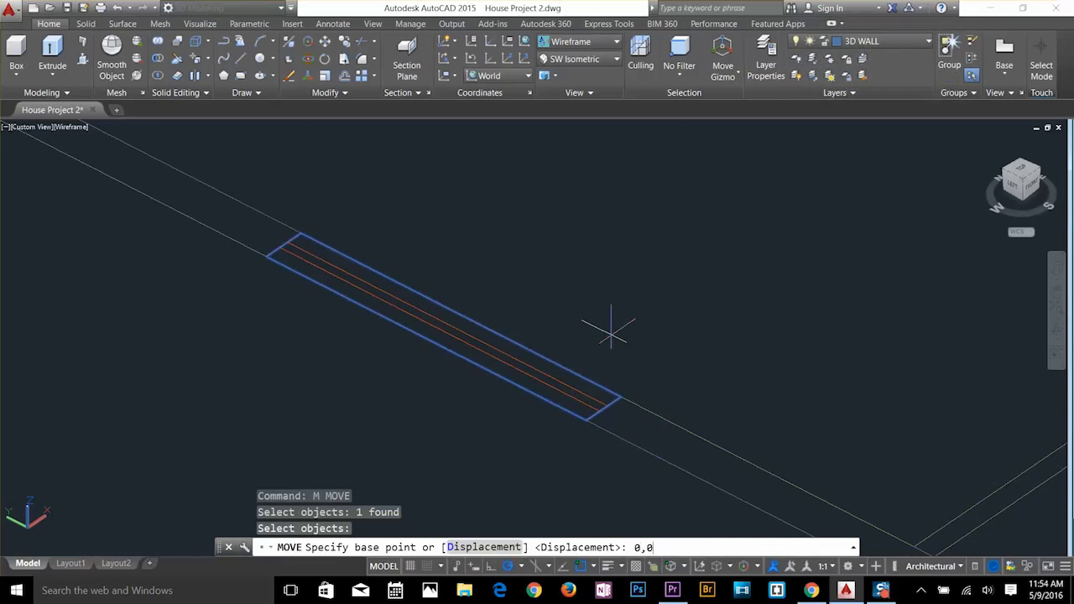
{"action": "type", "text": ",2'"}
{"action": "key", "text": "Return"}
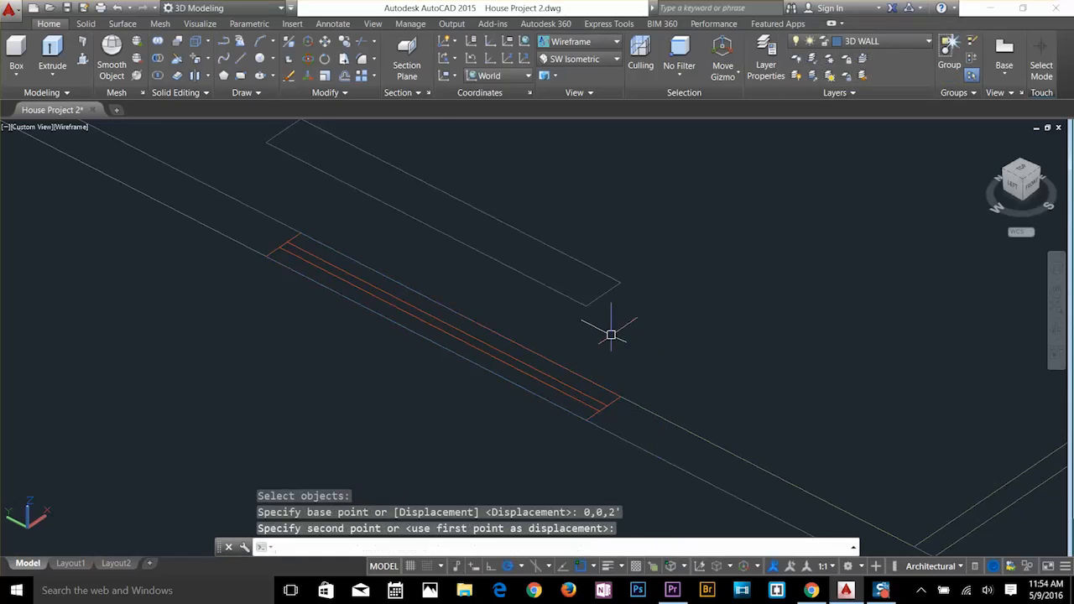
Copy the raised rectangle from its window footprint's corner to the matching corners of the two farther wide windows in the long side wall.
{"action": "scroll", "coordinate": [610, 335], "scroll_direction": "down", "scroll_amount": 3}
{"action": "scroll", "coordinate": [426, 297], "scroll_direction": "down", "scroll_amount": 1}
{"action": "middle_click_drag", "start_coordinate": [433, 341], "coordinate": [501, 416]}
{"action": "key", "text": "Escape"}
{"action": "key", "text": "Escape"}
{"action": "key", "text": "Escape"}
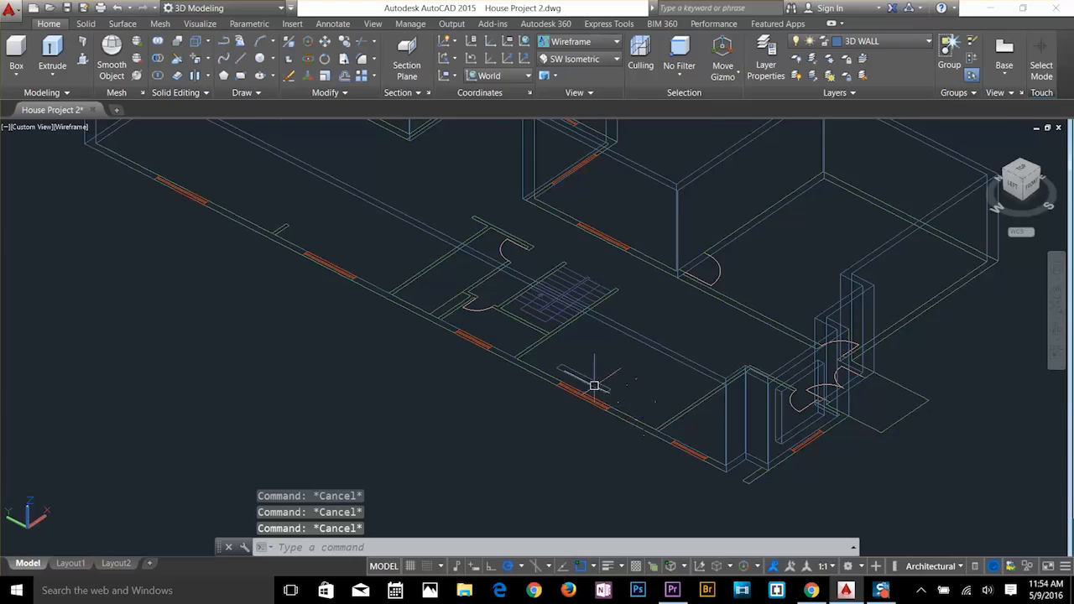
{"action": "scroll", "coordinate": [594, 386], "scroll_direction": "up", "scroll_amount": 2}
{"action": "type", "text": "co"}
{"action": "key", "text": "Return"}
{"action": "left_click", "coordinate": [618, 395]}
{"action": "key", "text": "Return"}
{"action": "left_click", "coordinate": [619, 397]}
{"action": "scroll", "coordinate": [619, 397], "scroll_direction": "down", "scroll_amount": 1}
{"action": "middle_click_drag", "start_coordinate": [563, 411], "coordinate": [492, 398]}
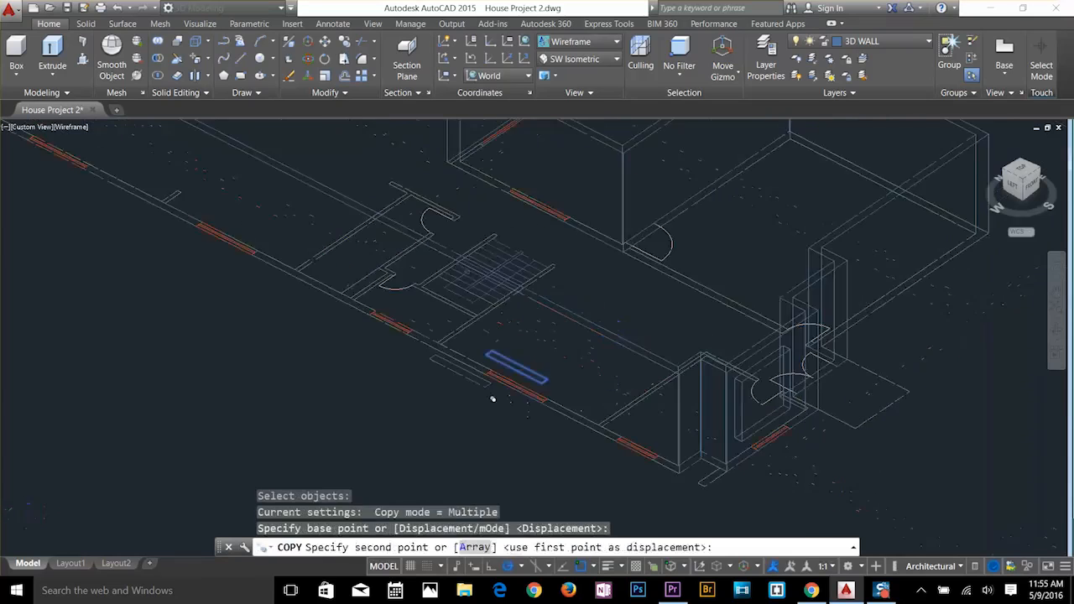
{"action": "scroll", "coordinate": [255, 252], "scroll_direction": "up", "scroll_amount": 3}
{"action": "middle_click_drag", "start_coordinate": [255, 252], "coordinate": [624, 391]}
{"action": "left_click", "coordinate": [624, 391]}
{"action": "left_click", "coordinate": [319, 232]}
Place further copies at the far end wall window and the first two windows along the opposite, stepped side.
{"action": "middle_click_drag", "start_coordinate": [319, 233], "coordinate": [573, 524]}
{"action": "left_click", "coordinate": [478, 344]}
{"action": "middle_click_drag", "start_coordinate": [963, 328], "coordinate": [838, 364]}
{"action": "scroll", "coordinate": [838, 366], "scroll_direction": "up", "scroll_amount": 1}
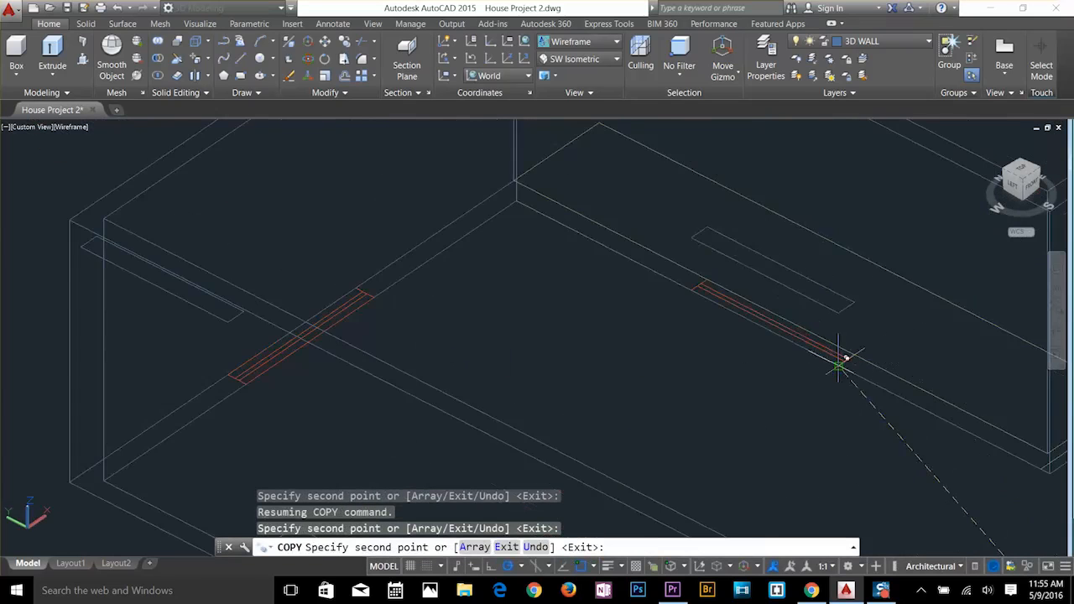
{"action": "scroll", "coordinate": [838, 365], "scroll_direction": "down", "scroll_amount": 2}
{"action": "middle_click_drag", "start_coordinate": [948, 386], "coordinate": [360, 386]}
{"action": "left_click", "coordinate": [752, 408]}
Place copies at the remaining wide window on the stepped side and at the short return wall's window, and end the copying.
{"action": "scroll", "coordinate": [752, 408], "scroll_direction": "down", "scroll_amount": 2}
{"action": "middle_click_drag", "start_coordinate": [752, 408], "coordinate": [537, 277]}
{"action": "left_click", "coordinate": [721, 406]}
{"action": "scroll", "coordinate": [512, 189], "scroll_direction": "up", "scroll_amount": 6}
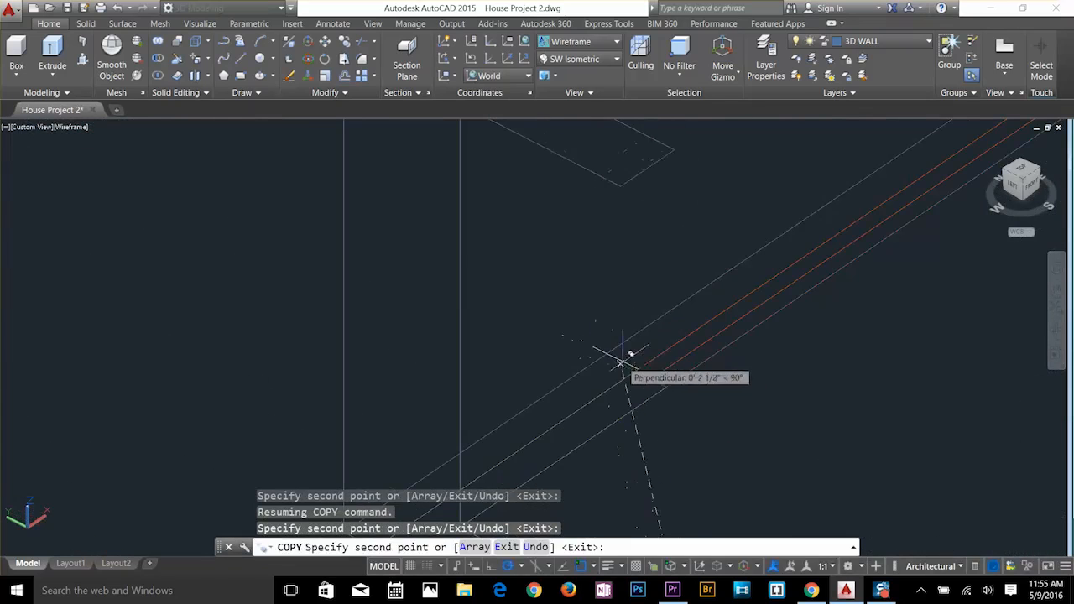
{"action": "left_click", "coordinate": [621, 361]}
{"action": "scroll", "coordinate": [739, 391], "scroll_direction": "down", "scroll_amount": 6}
{"action": "key", "text": "Escape"}
{"action": "key", "text": "Escape"}
{"action": "key", "text": "Escape"}
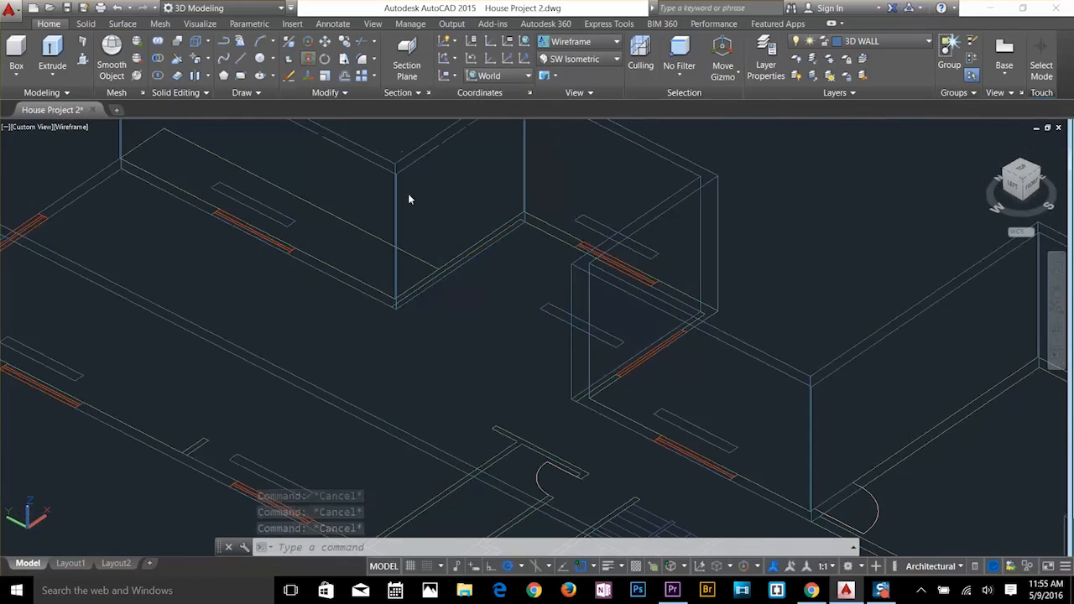
Rotate the rectangle copied for the short return wall so it runs parallel to that wall.
{"action": "scroll", "coordinate": [623, 361], "scroll_direction": "up", "scroll_amount": 3}
{"action": "left_click", "coordinate": [601, 334]}
{"action": "key", "text": "Return"}
{"action": "left_click", "coordinate": [550, 303]}
{"action": "left_click", "coordinate": [649, 379]}
{"action": "key", "text": "Escape"}
{"action": "key", "text": "Escape"}
{"action": "key", "text": "Escape"}
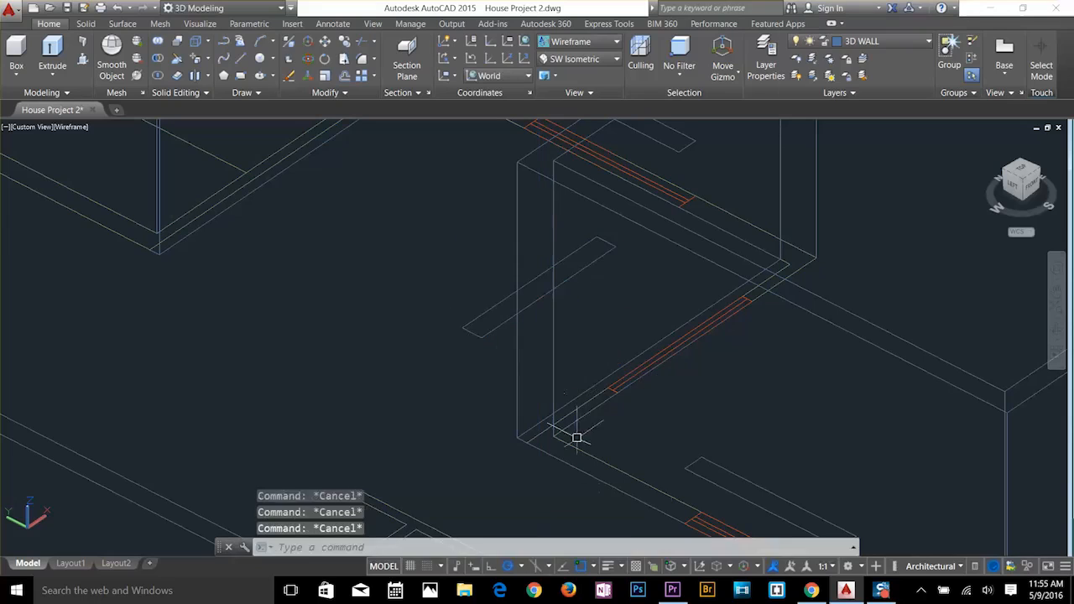
Move the rotated rectangle by its corner onto the return wall's window footprint and raise it by 0,0,2'.
{"action": "type", "text": "m"}
{"action": "key", "text": "Return"}
{"action": "left_click", "coordinate": [503, 292]}
{"action": "left_click", "coordinate": [461, 355]}
{"action": "key", "text": "Return"}
{"action": "left_click", "coordinate": [480, 337]}
{"action": "scroll", "coordinate": [623, 408], "scroll_direction": "up", "scroll_amount": 6}
{"action": "left_click", "coordinate": [610, 364]}
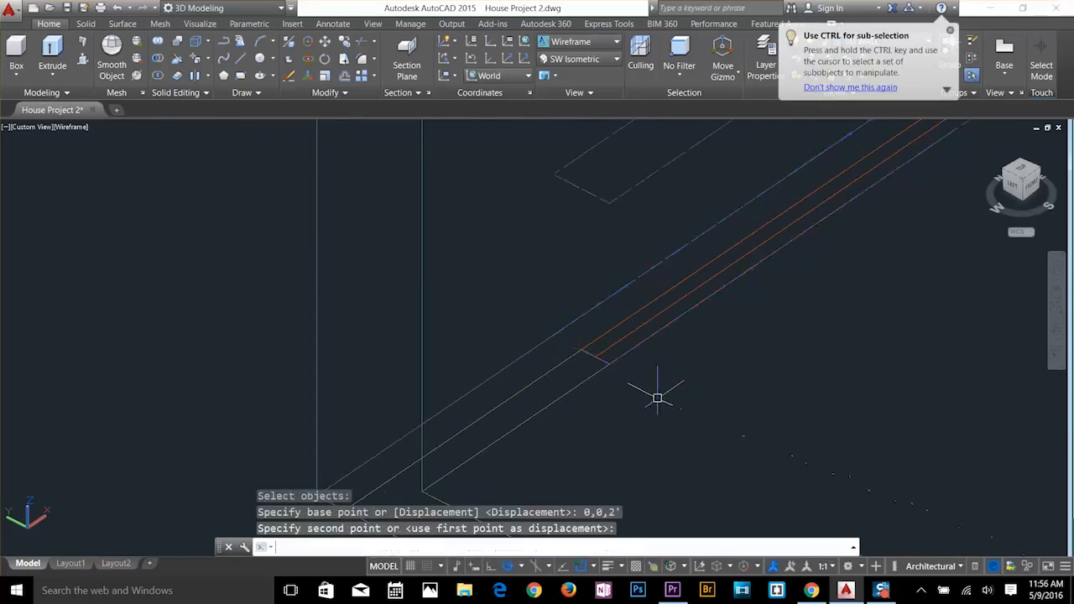
Delete the wrongly oriented rectangle copy at the far end wall's window.
{"action": "scroll", "coordinate": [657, 398], "scroll_direction": "down", "scroll_amount": 5}
{"action": "left_click", "coordinate": [210, 280]}
{"action": "key", "text": "Delete"}
{"action": "key", "text": "Escape"}
{"action": "key", "text": "Escape"}
Copy the rotated, raised rectangle from the return wall window's corner to the matching corner of the far end wall's window.
{"action": "type", "text": "co"}
{"action": "key", "text": "Return"}
{"action": "left_click", "coordinate": [467, 293]}
{"action": "key", "text": "Return"}
{"action": "left_click", "coordinate": [468, 364]}
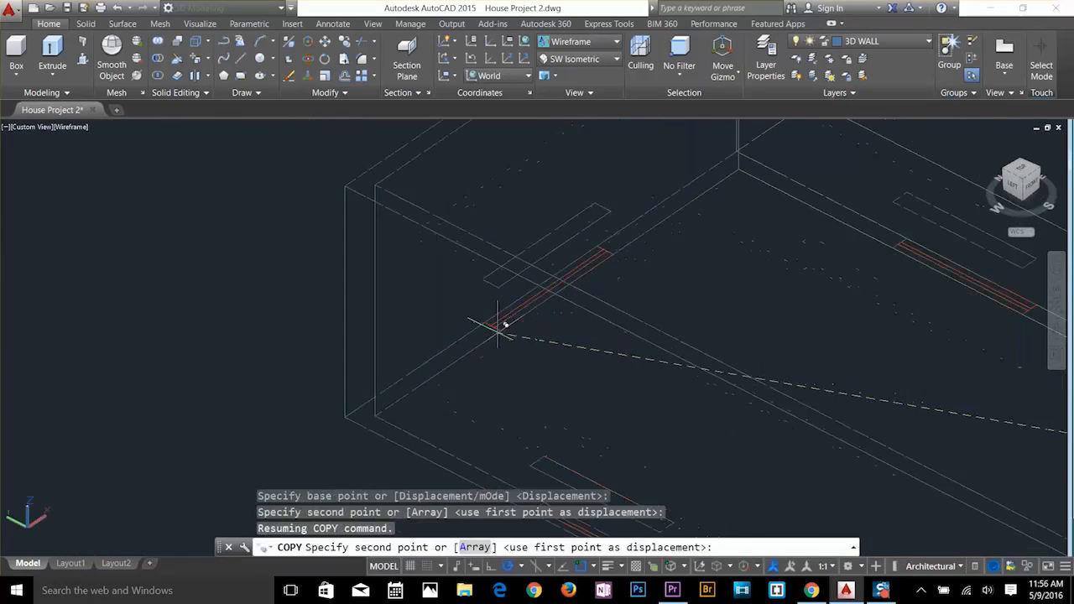
{"action": "left_click", "coordinate": [498, 333]}
{"action": "key", "text": "Return"}
Check the whole house for window footprints that still lack a raised rectangle.
{"action": "scroll", "coordinate": [497, 333], "scroll_direction": "down", "scroll_amount": 4}
{"action": "middle_click_drag", "start_coordinate": [973, 464], "coordinate": [765, 347]}
{"action": "scroll", "coordinate": [764, 348], "scroll_direction": "down", "scroll_amount": 3}
{"action": "middle_click_drag", "start_coordinate": [836, 392], "coordinate": [652, 351]}
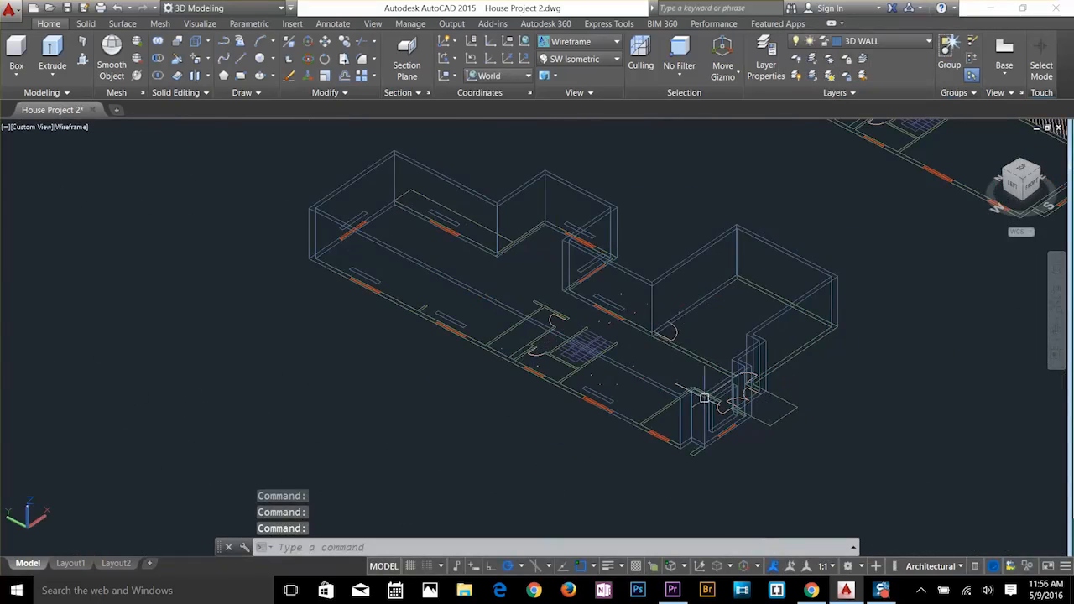
{"action": "key", "text": "Escape"}
{"action": "scroll", "coordinate": [799, 388], "scroll_direction": "up", "scroll_amount": 2}
{"action": "key", "text": "Escape"}
{"action": "key", "text": "Escape"}
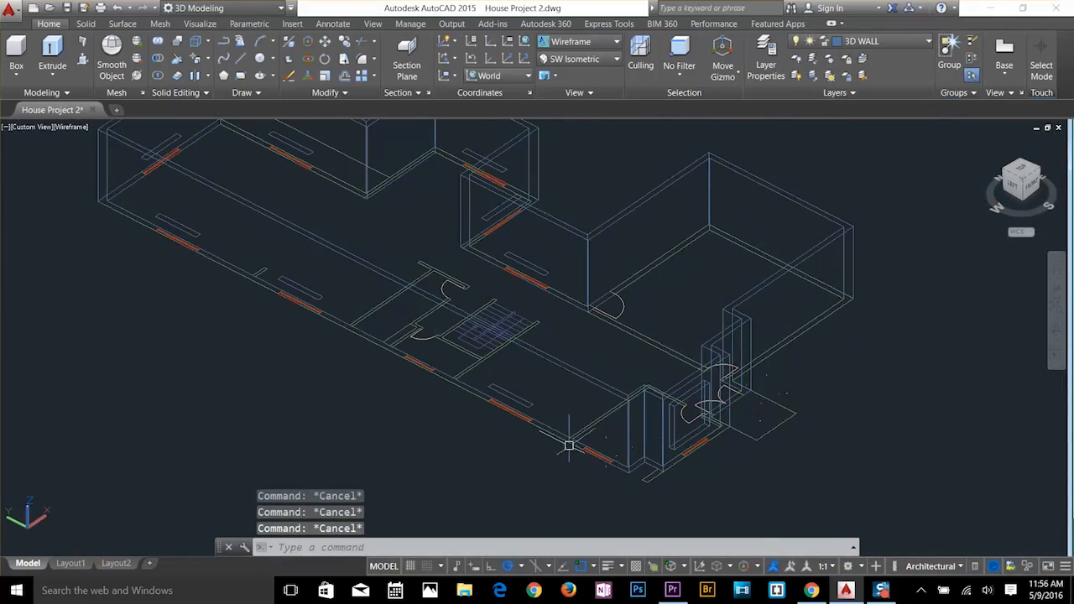
{"action": "scroll", "coordinate": [568, 445], "scroll_direction": "up", "scroll_amount": 2}
{"action": "type", "text": "EX"}
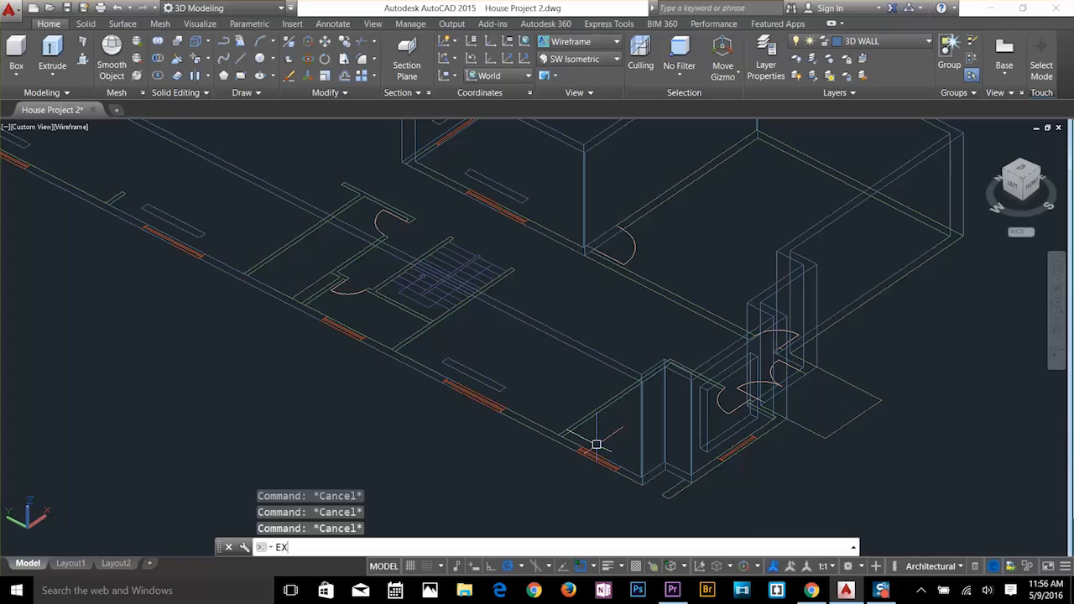
{"action": "type", "text": "T"}
{"action": "key", "text": "Return"}
{"action": "left_click", "coordinate": [498, 384]}
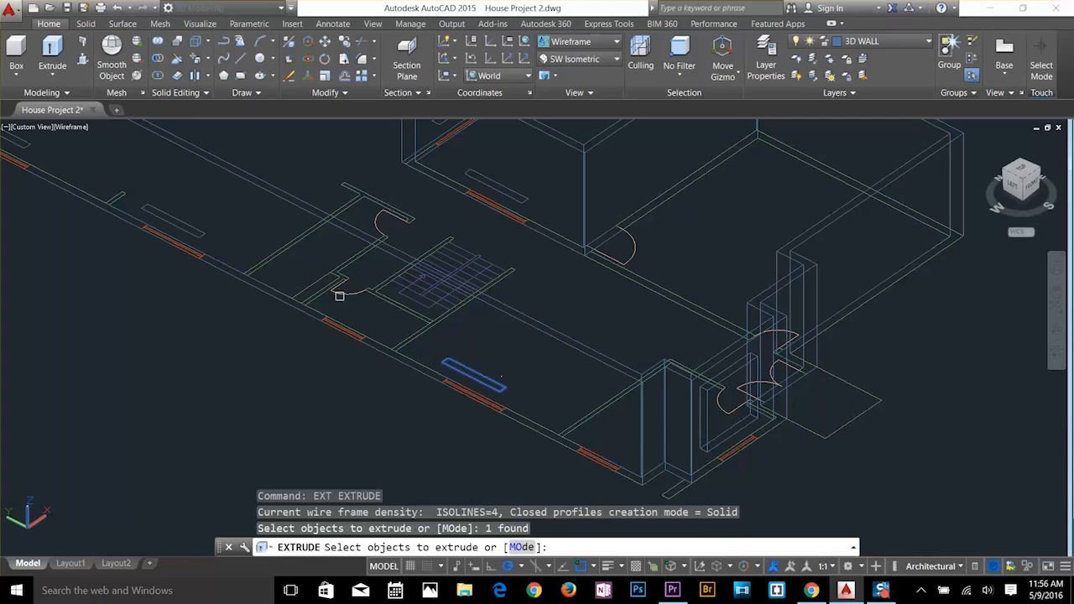
{"action": "left_click", "coordinate": [202, 233]}
{"action": "key", "text": "Escape"}
{"action": "key", "text": "Escape"}
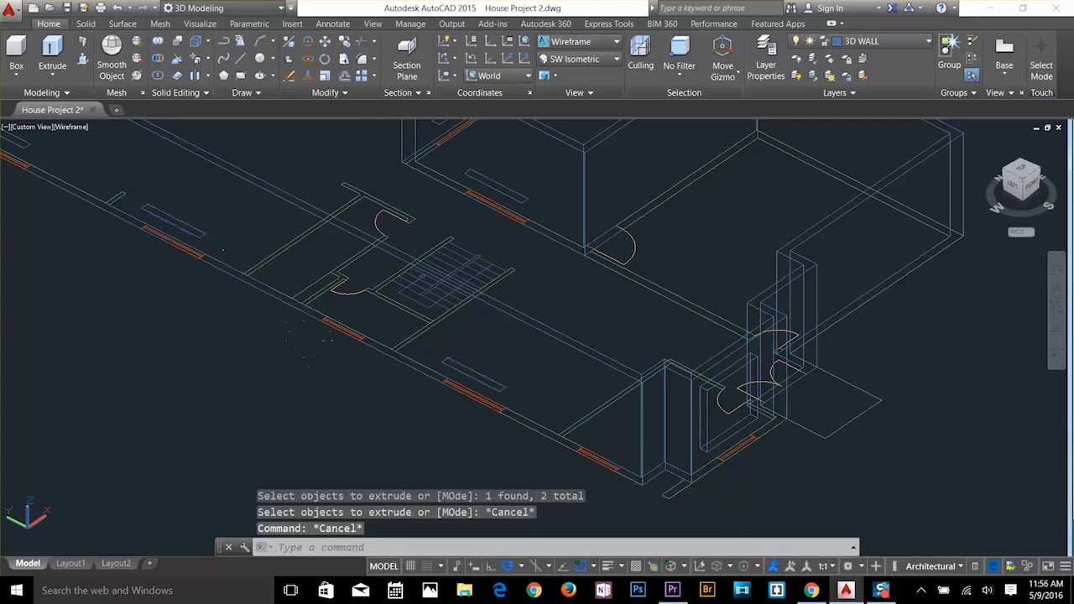
Draw a rectangle over the small window footprint in the long side wall beside the stairs, from corner to opposite corner.
{"action": "scroll", "coordinate": [314, 310], "scroll_direction": "up", "scroll_amount": 4}
{"action": "key", "text": "Escape"}
{"action": "key", "text": "Escape"}
{"action": "type", "text": "REC"}
{"action": "key", "text": "Return"}
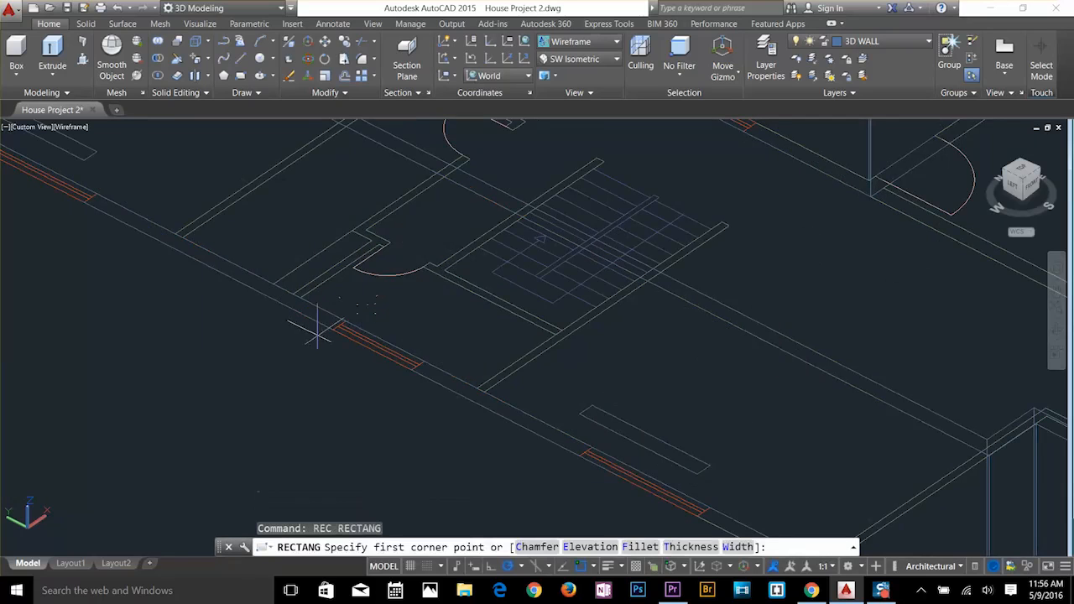
{"action": "left_click", "coordinate": [332, 330]}
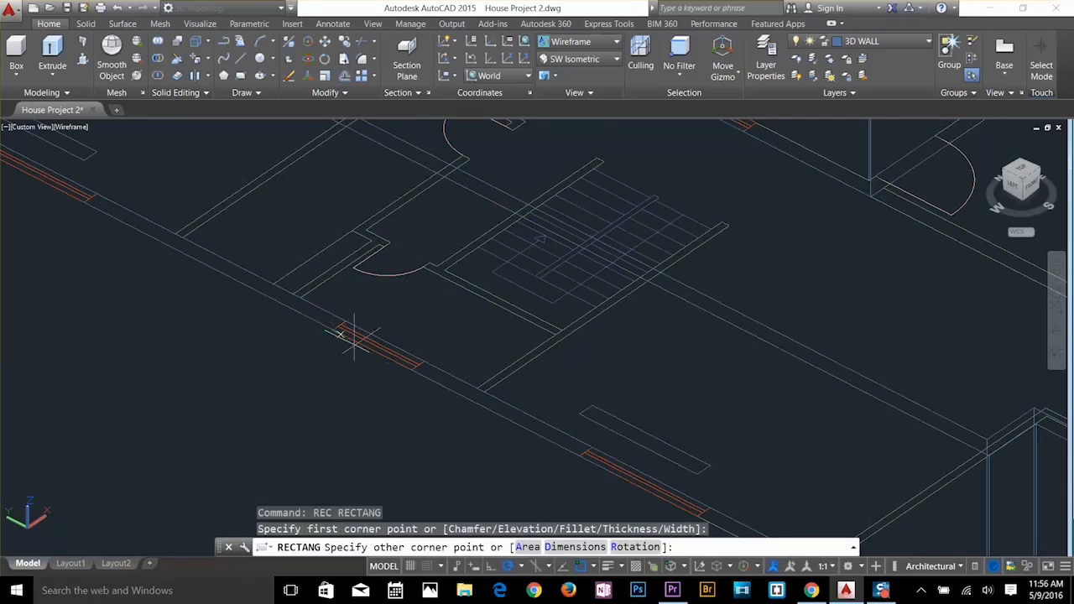
{"action": "key", "text": "Escape"}
{"action": "left_click", "coordinate": [425, 361]}
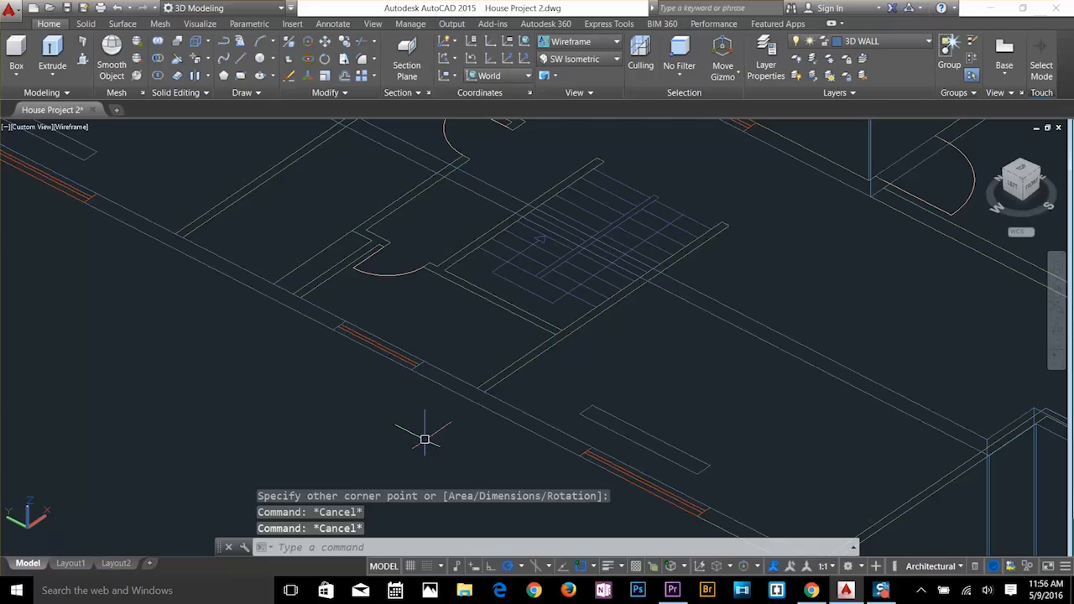
Move the small window rectangle straight up by a displacement of 0,0,2'.
{"action": "key", "text": "Return"}
{"action": "left_click", "coordinate": [401, 356]}
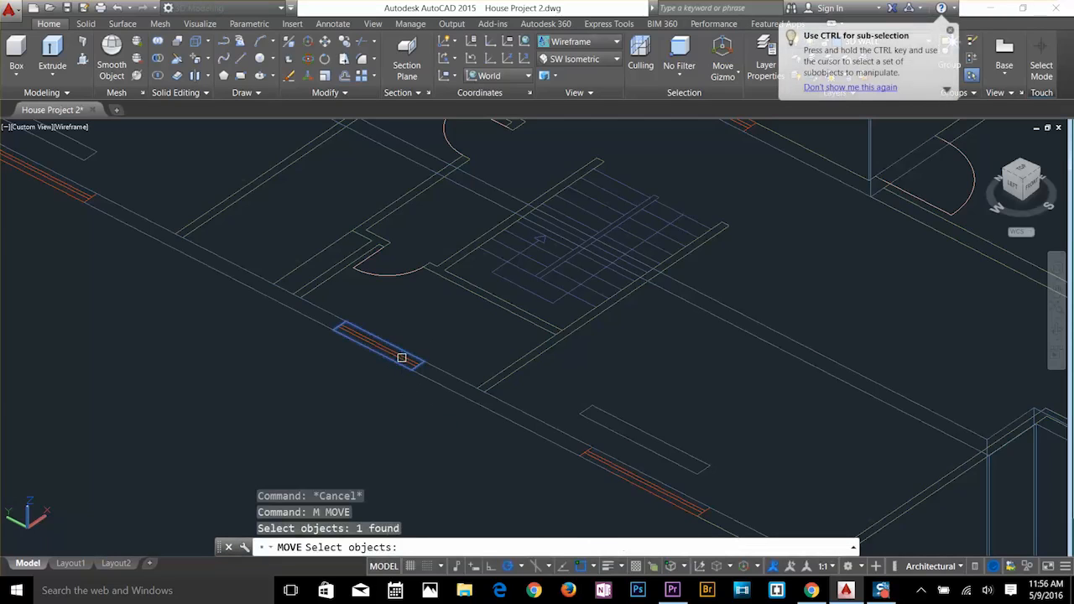
{"action": "key", "text": "Return"}
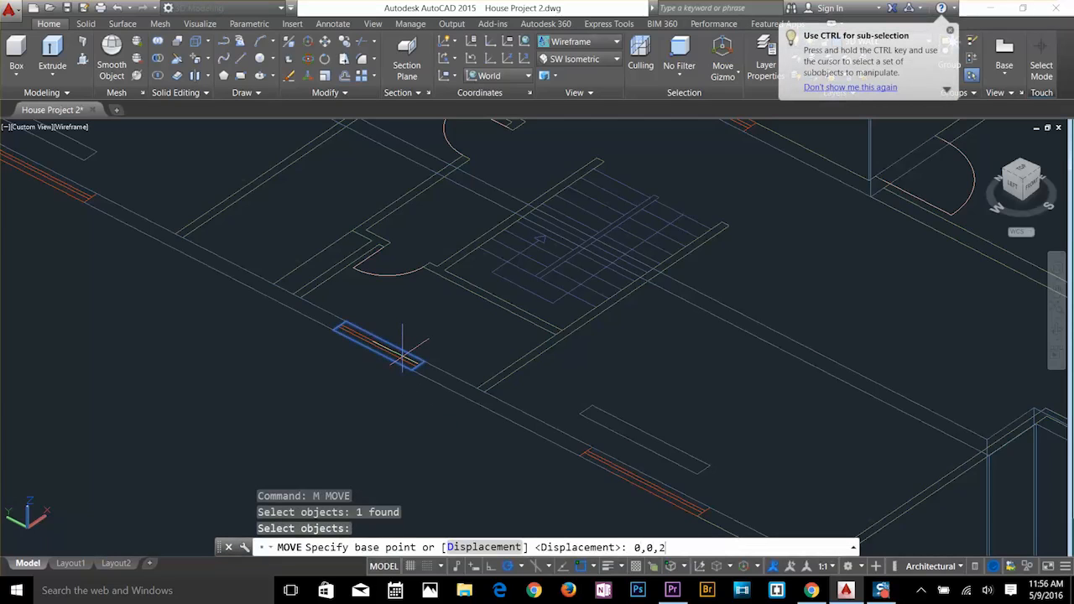
{"action": "left_click", "coordinate": [402, 356]}
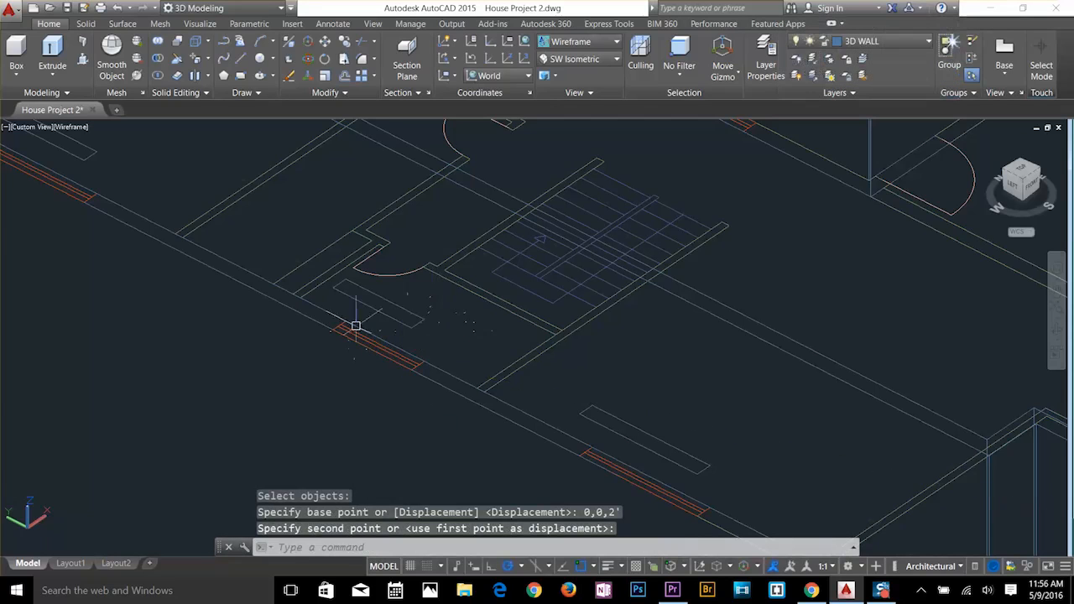
Copy the small raised window rectangle beside the stairs from its footprint's outer corner to the matching corner of the long side wall's last window.
{"action": "middle_click_drag", "start_coordinate": [363, 297], "coordinate": [527, 387]}
{"action": "scroll", "coordinate": [481, 342], "scroll_direction": "down", "scroll_amount": 4}
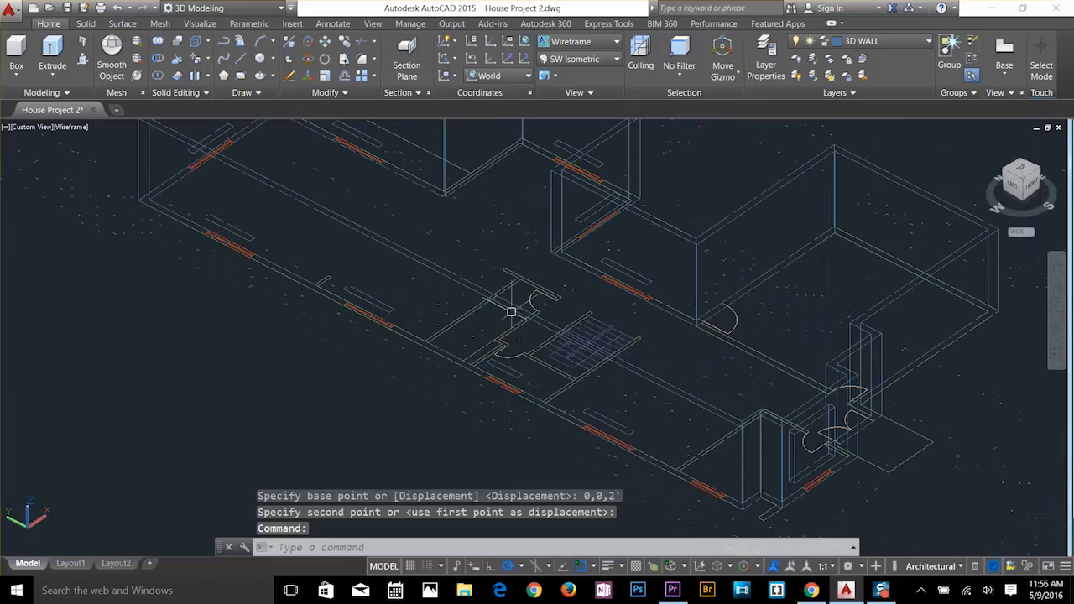
{"action": "middle_click_drag", "start_coordinate": [614, 313], "coordinate": [461, 220]}
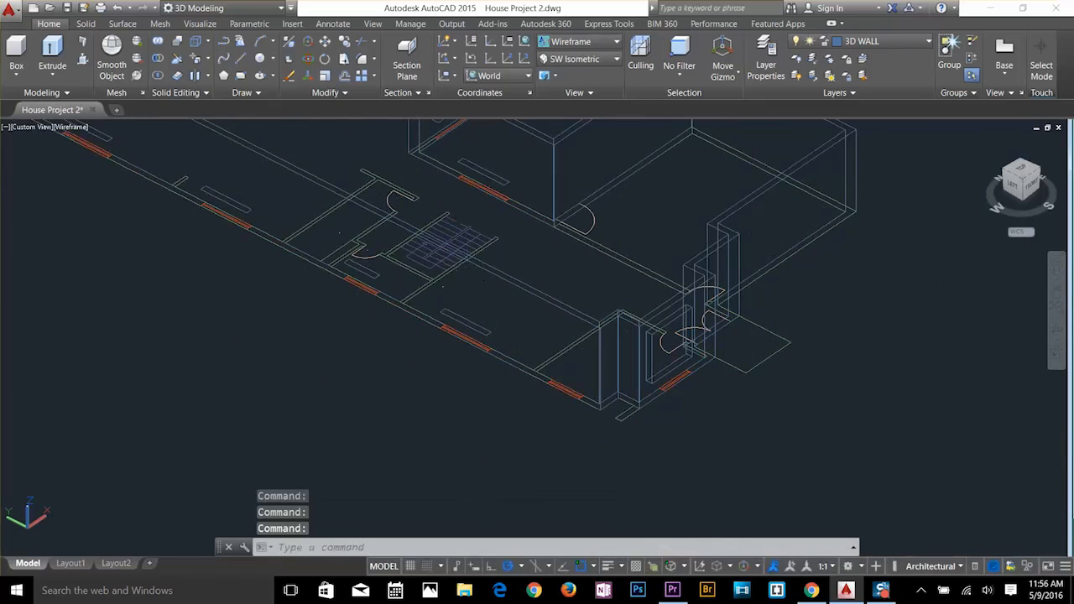
{"action": "middle_click_drag", "start_coordinate": [429, 289], "coordinate": [544, 377]}
{"action": "key", "text": "Escape"}
{"action": "key", "text": "Escape"}
{"action": "key", "text": "Escape"}
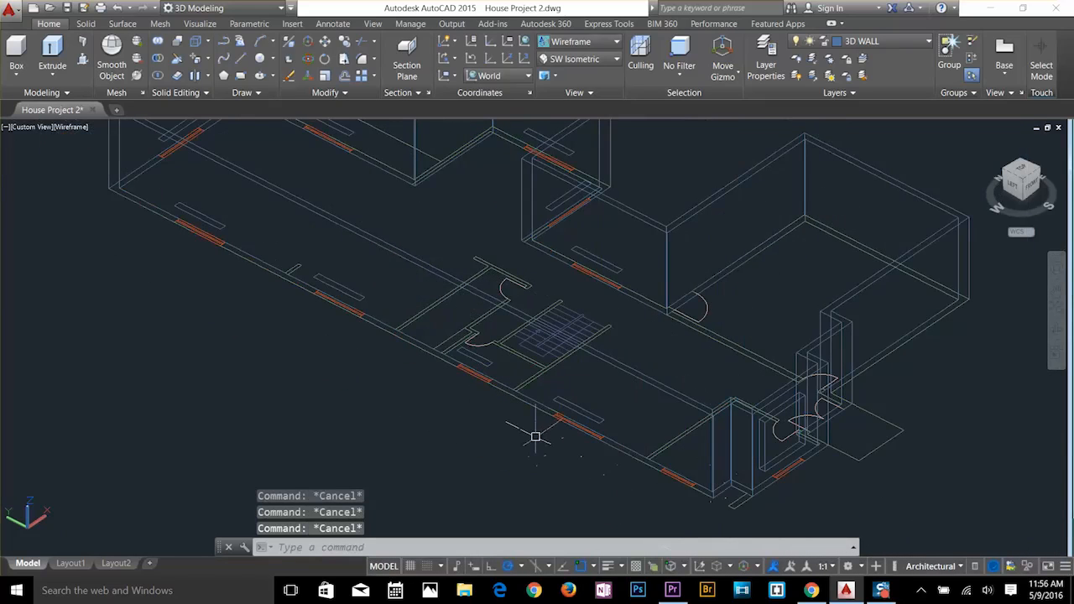
{"action": "type", "text": "co"}
{"action": "key", "text": "Return"}
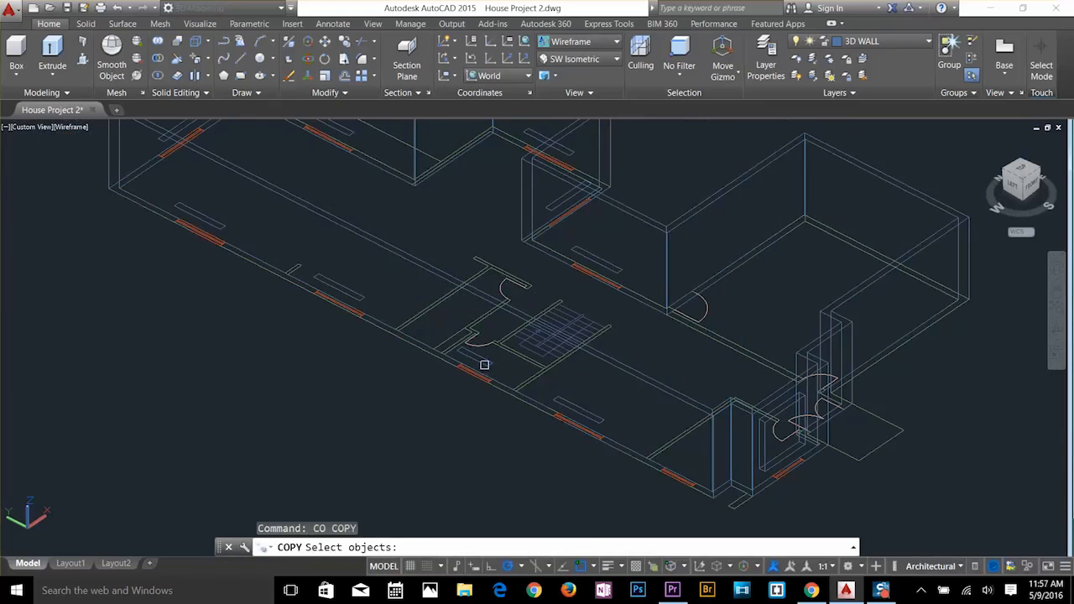
{"action": "left_click", "coordinate": [484, 364]}
{"action": "key", "text": "Return"}
{"action": "left_click", "coordinate": [483, 380]}
{"action": "scroll", "coordinate": [686, 459], "scroll_direction": "up", "scroll_amount": 5}
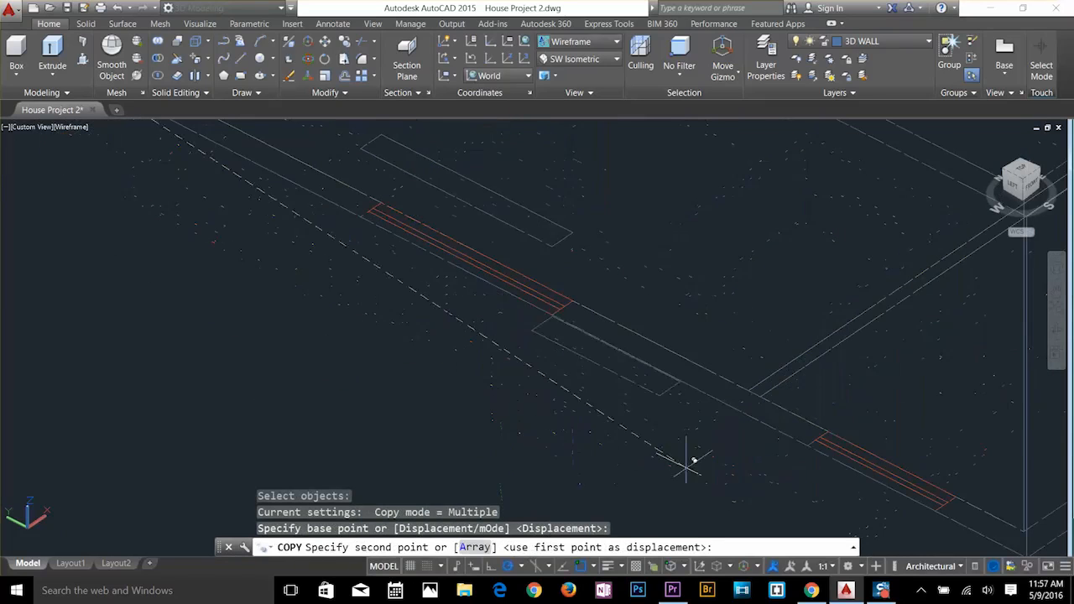
{"action": "left_click", "coordinate": [934, 506]}
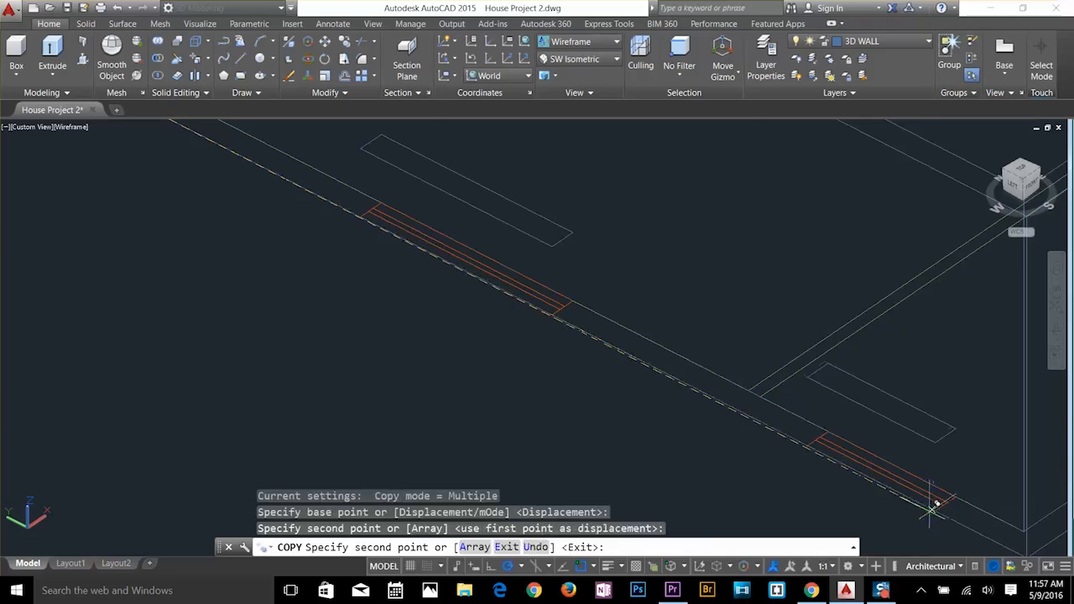
{"action": "key", "text": "Return"}
{"action": "scroll", "coordinate": [614, 427], "scroll_direction": "down", "scroll_amount": 4}
{"action": "middle_click_drag", "start_coordinate": [450, 339], "coordinate": [574, 412]}
{"action": "key", "text": "Escape"}
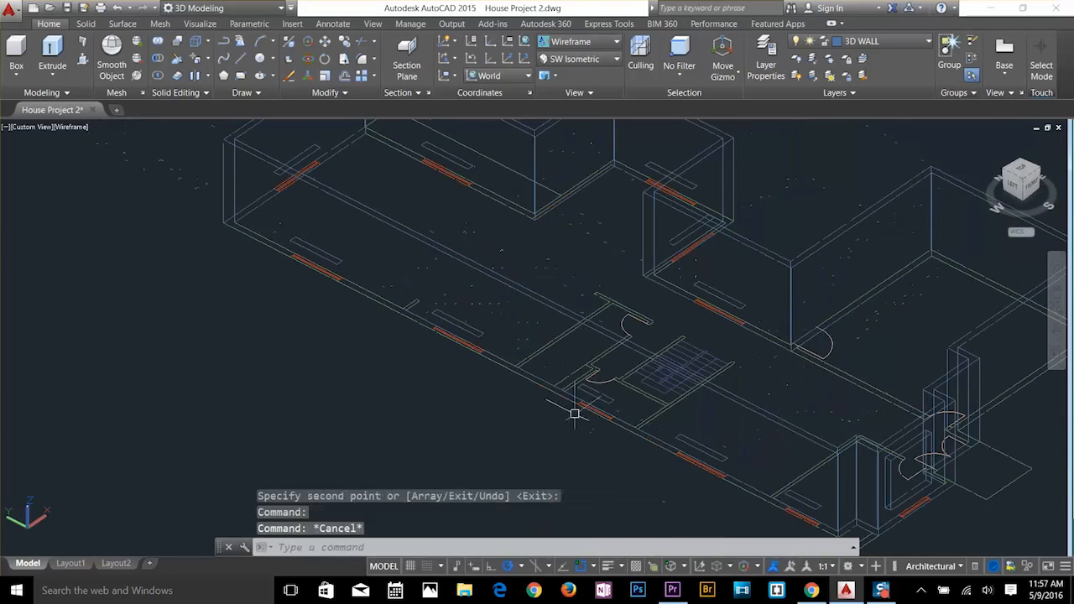
{"action": "key", "text": "Escape"}
Extrude nine raised window rectangles around the house 6' upward, leaving out the newly copied one near the jogged corner.
{"action": "scroll", "coordinate": [556, 374], "scroll_direction": "down", "scroll_amount": 2}
{"action": "key", "text": "Escape"}
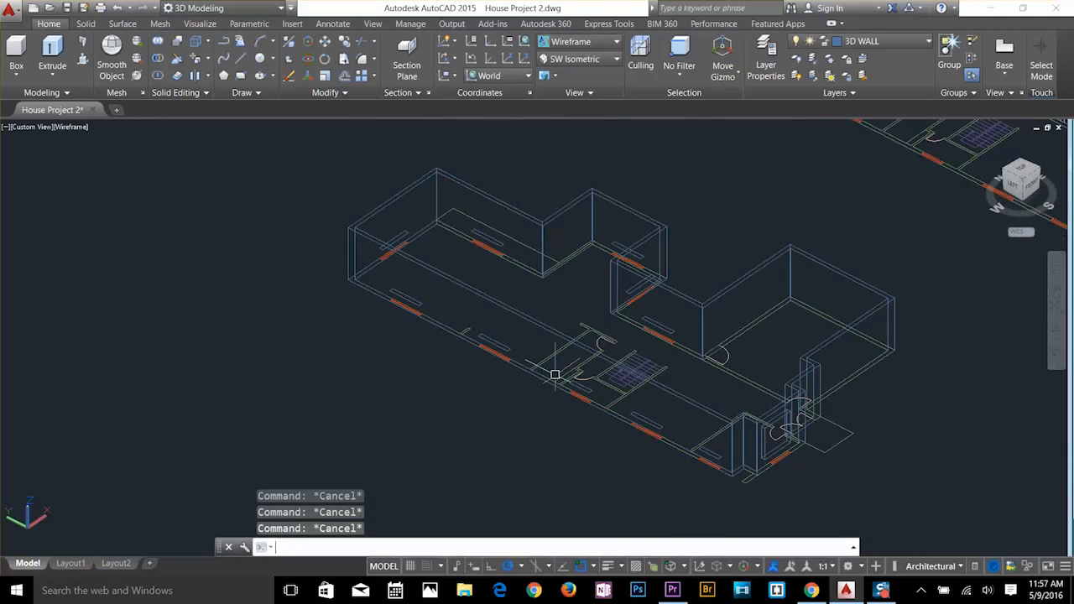
{"action": "type", "text": "EXT"}
{"action": "key", "text": "Return"}
{"action": "scroll", "coordinate": [503, 343], "scroll_direction": "up", "scroll_amount": 3}
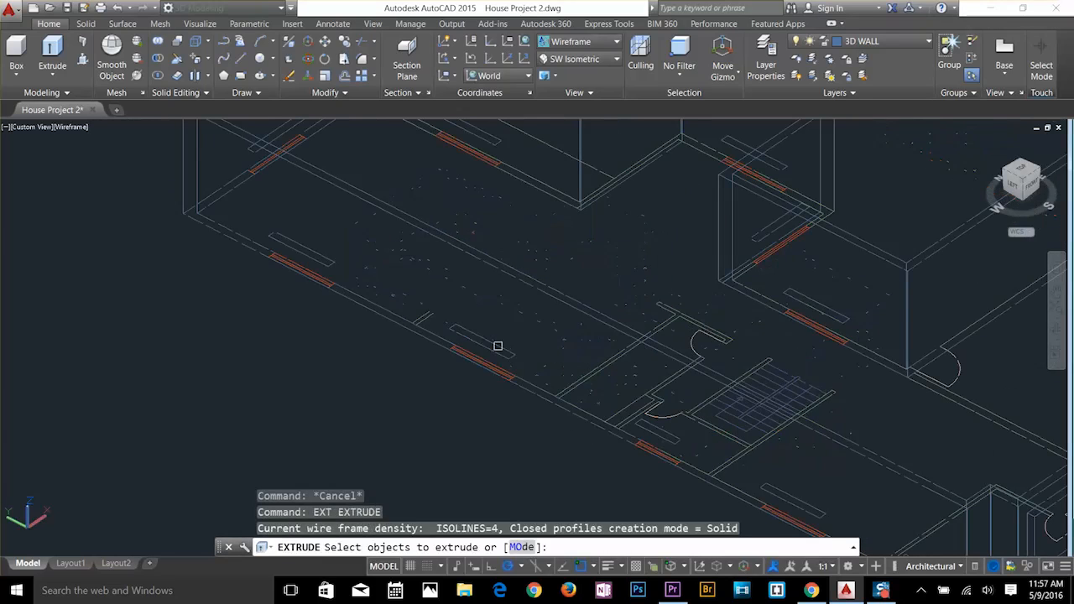
{"action": "left_click", "coordinate": [496, 346]}
{"action": "left_click", "coordinate": [674, 433]}
{"action": "left_click", "coordinate": [782, 480]}
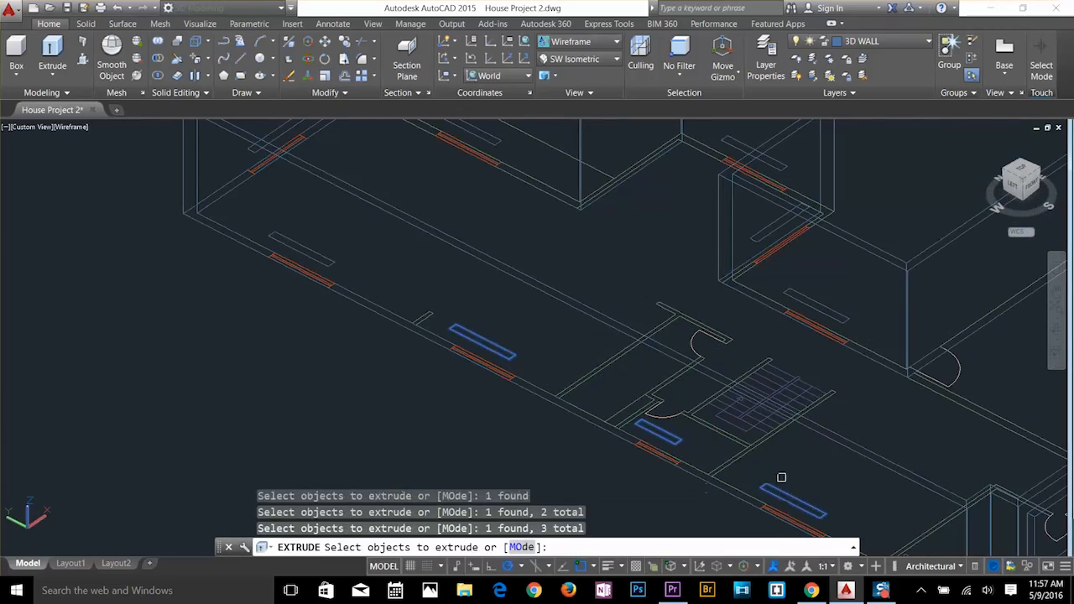
{"action": "left_click", "coordinate": [819, 309]}
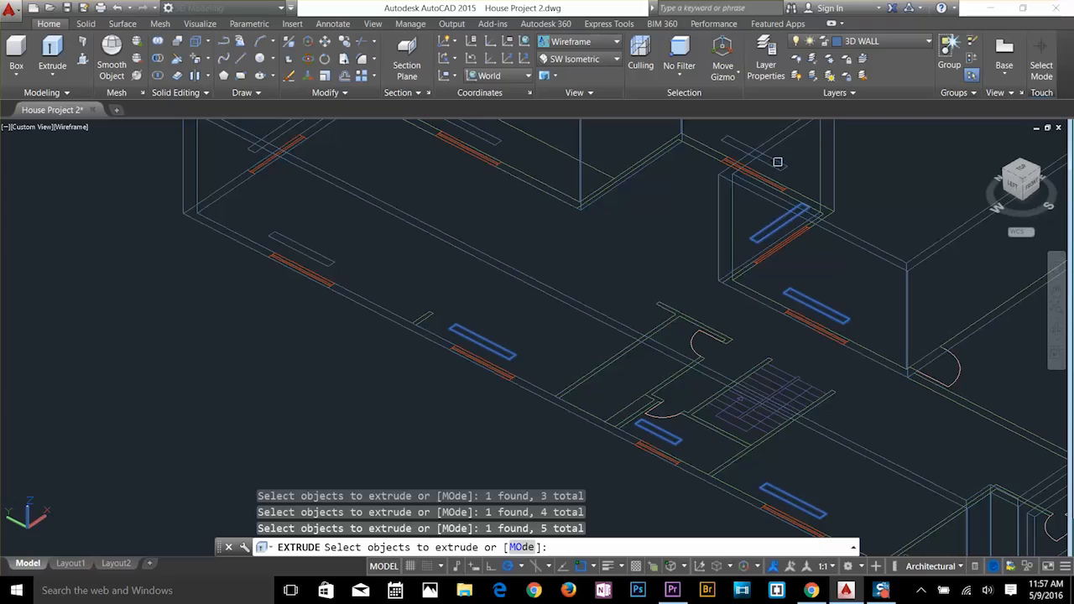
{"action": "middle_click_drag", "start_coordinate": [506, 278], "coordinate": [691, 455]}
{"action": "left_click", "coordinate": [681, 300]}
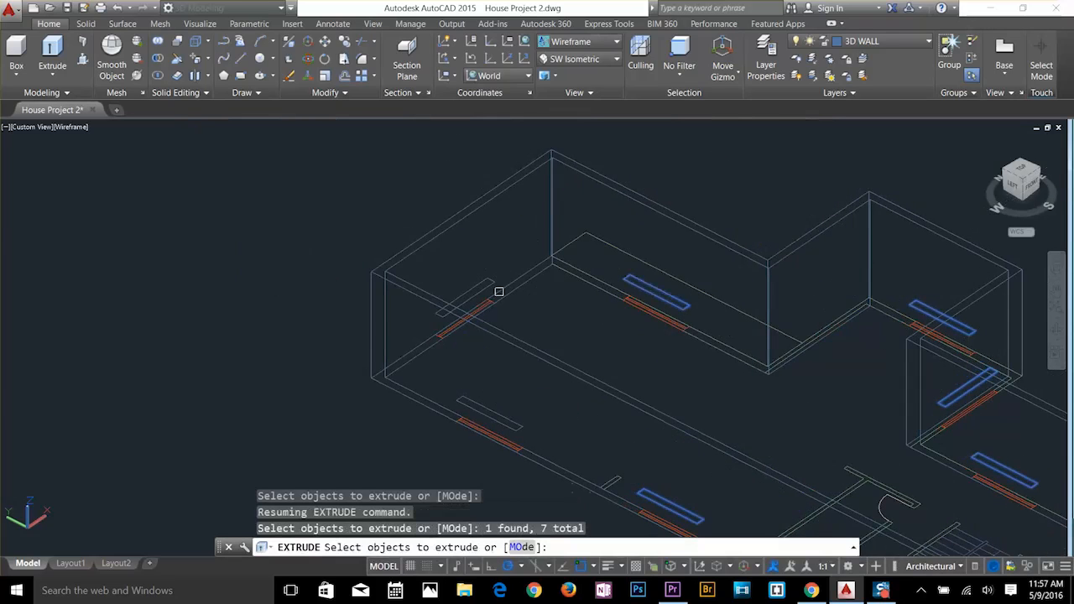
{"action": "left_click", "coordinate": [465, 295]}
{"action": "scroll", "coordinate": [509, 417], "scroll_direction": "down", "scroll_amount": 1}
{"action": "middle_click_drag", "start_coordinate": [508, 417], "coordinate": [387, 275]}
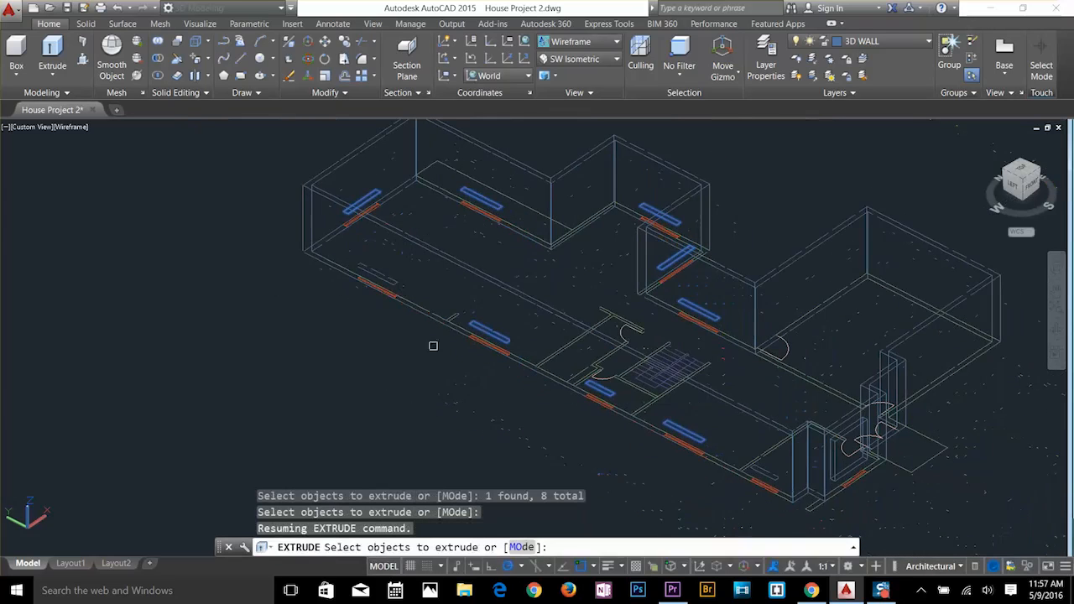
{"action": "left_click", "coordinate": [390, 279]}
{"action": "key", "text": "Return"}
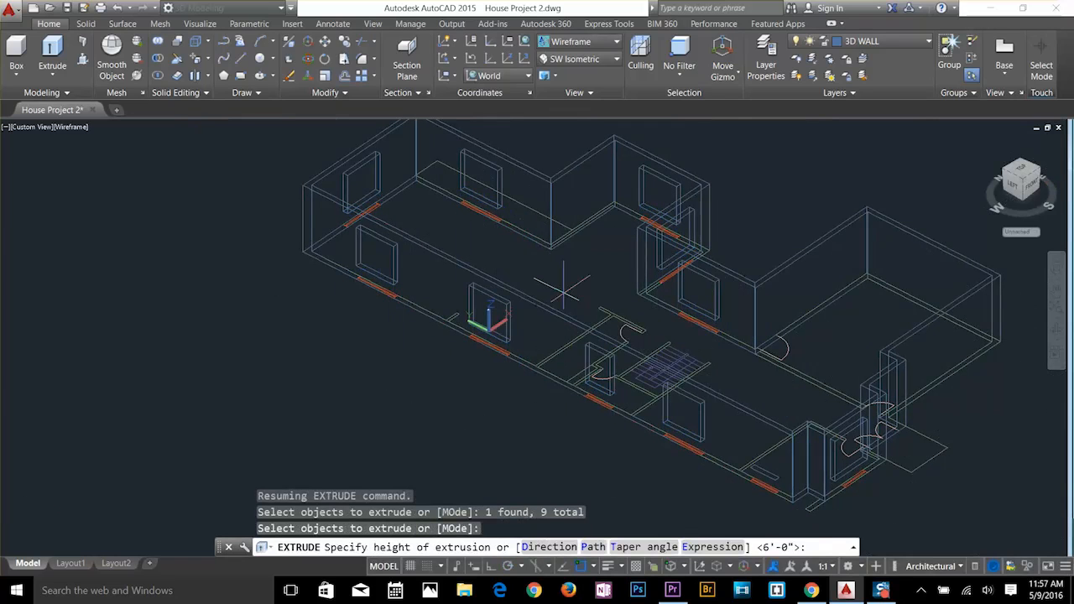
{"action": "key", "text": "Return"}
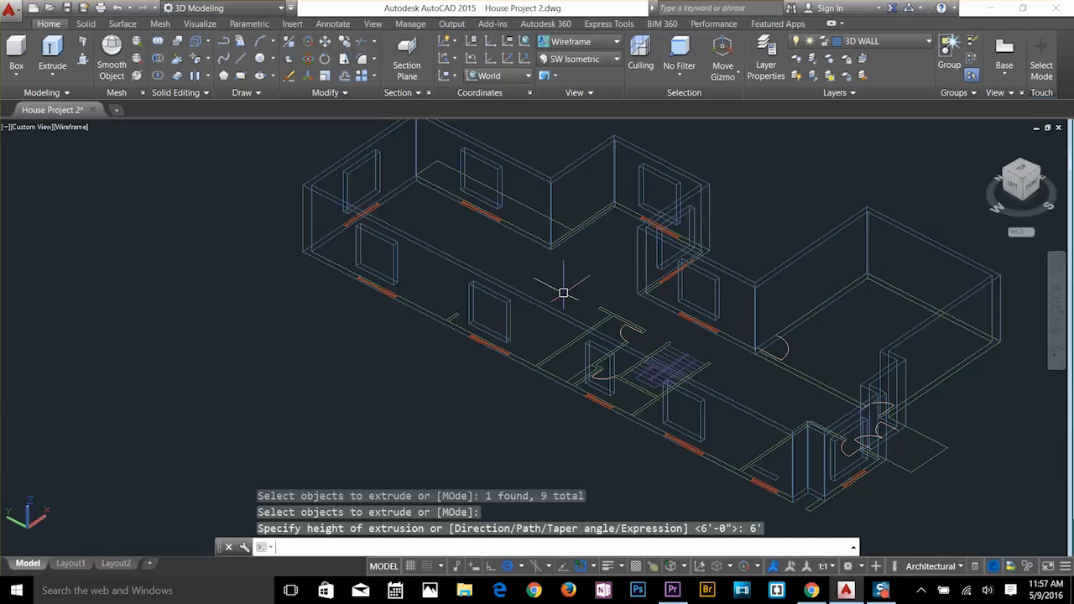
{"action": "scroll", "coordinate": [658, 369], "scroll_direction": "up", "scroll_amount": 2}
{"action": "key", "text": "Escape"}
{"action": "key", "text": "Escape"}
{"action": "key", "text": "Escape"}
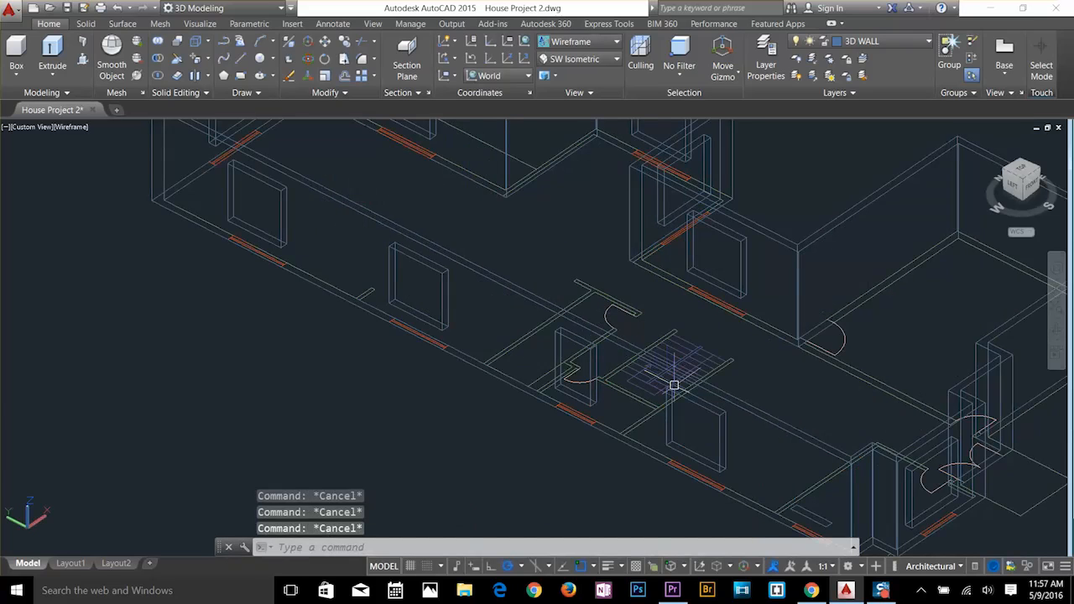
{"action": "type", "text": "S"}
{"action": "key", "text": "Return"}
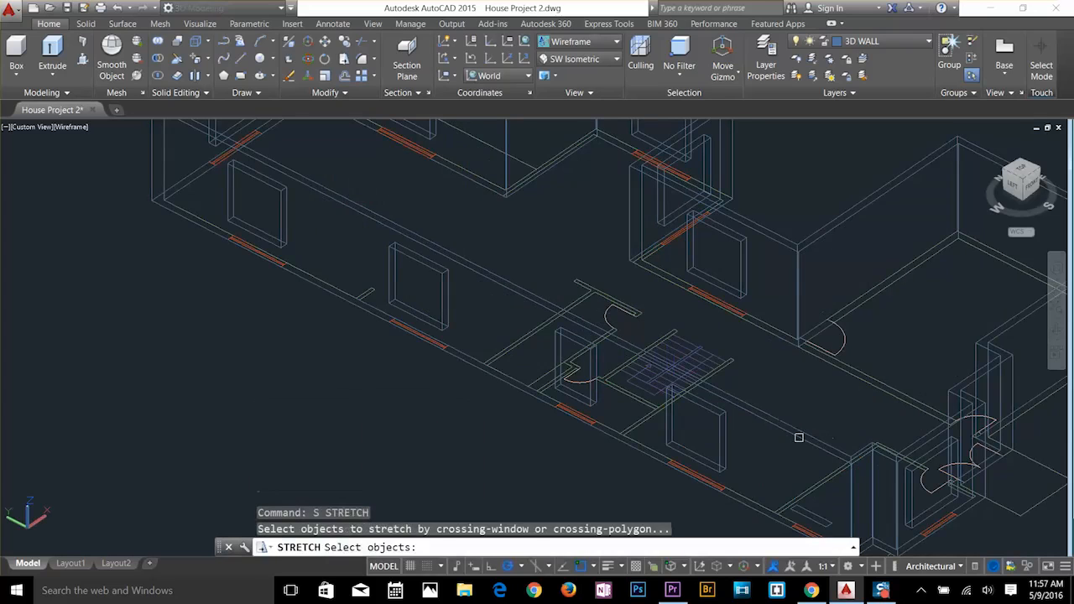
{"action": "left_click", "coordinate": [799, 437]}
{"action": "key", "text": "Return"}
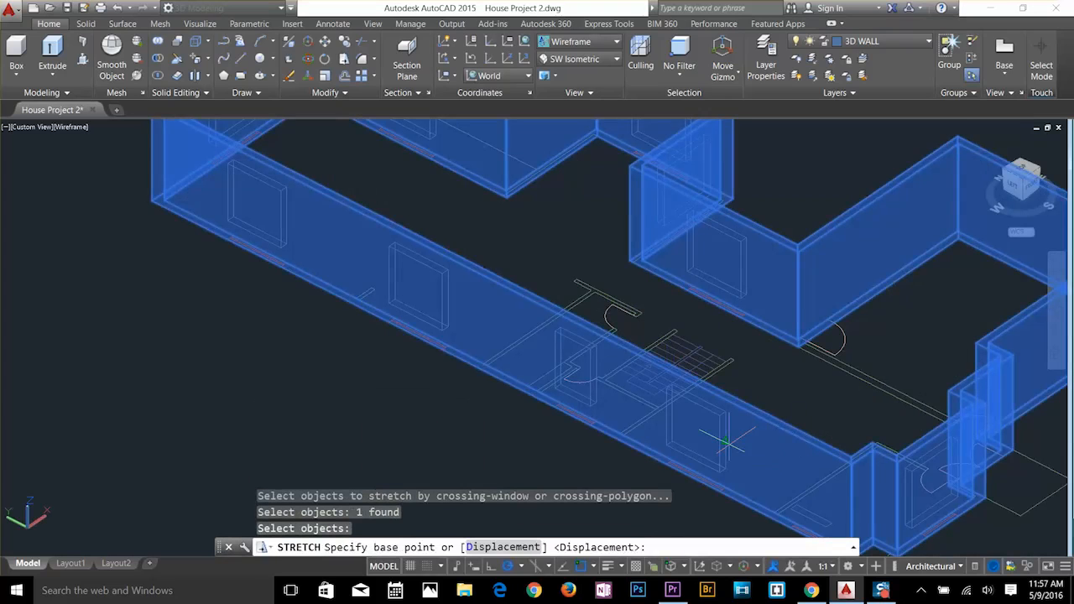
{"action": "key", "text": "Return"}
{"action": "key", "text": "Escape"}
Subtract the ten extruded window solids around the house from the exterior wall solid to cut the window openings.
{"action": "type", "text": "SU"}
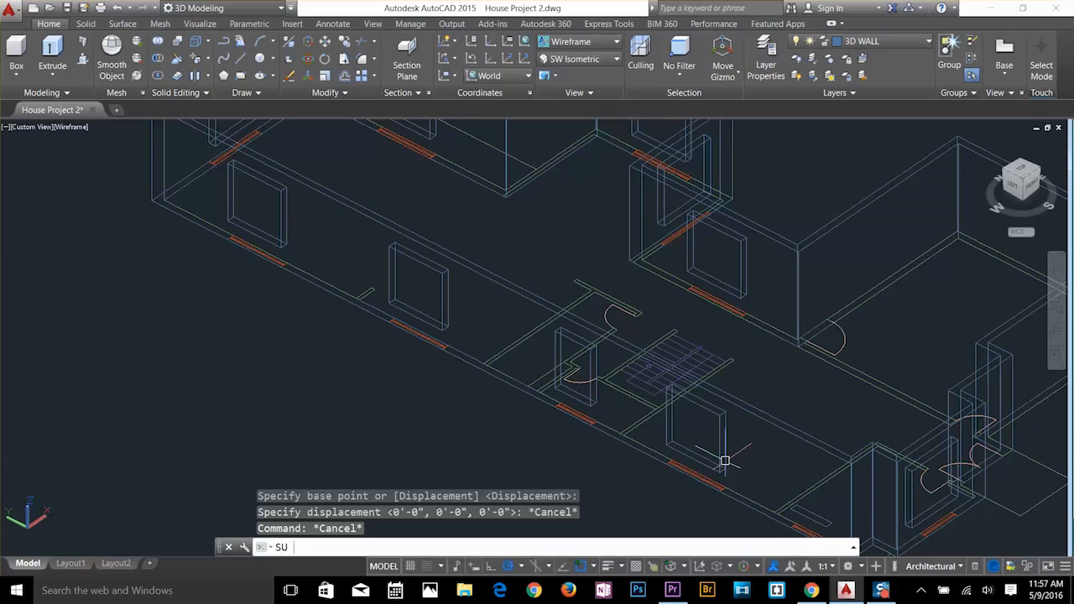
{"action": "key", "text": "Return"}
{"action": "left_click", "coordinate": [751, 436]}
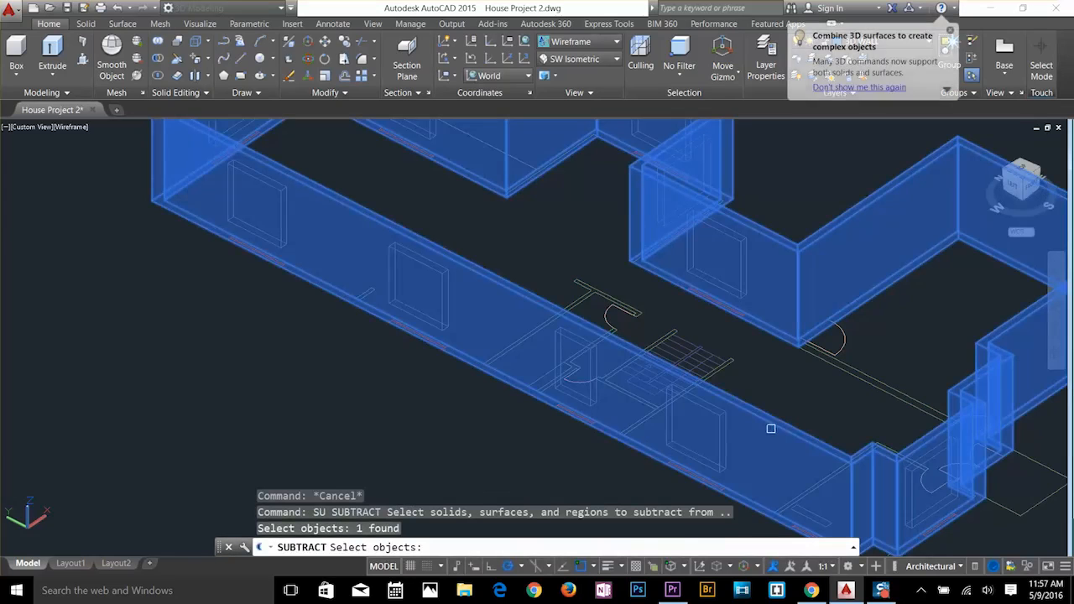
{"action": "key", "text": "Return"}
{"action": "left_click", "coordinate": [728, 438]}
{"action": "left_click", "coordinate": [597, 389]}
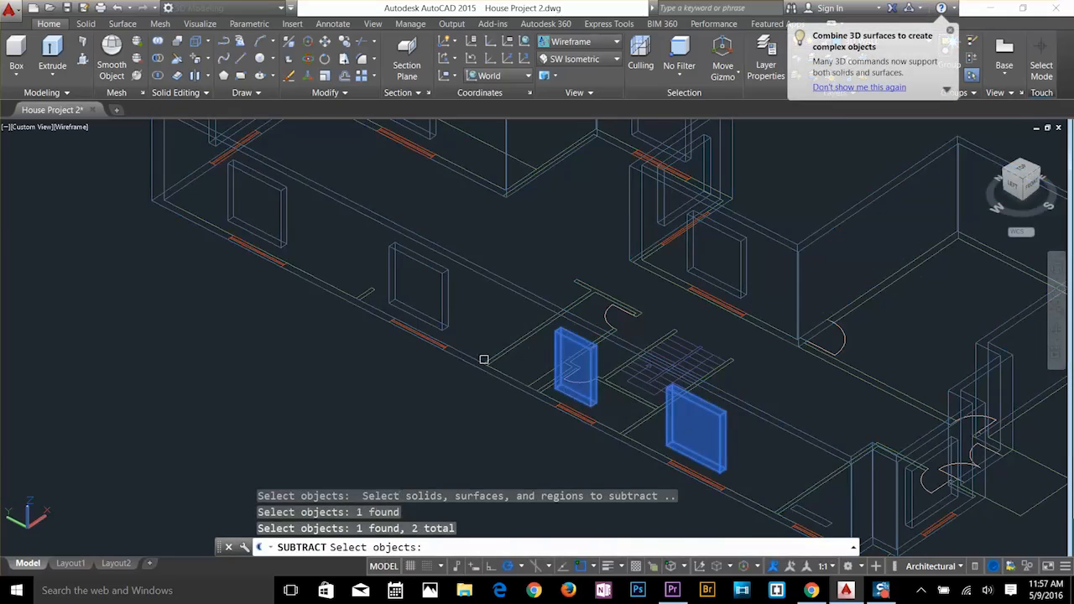
{"action": "left_click", "coordinate": [447, 304]}
{"action": "left_click", "coordinate": [291, 223]}
{"action": "middle_click_drag", "start_coordinate": [299, 240], "coordinate": [452, 478]}
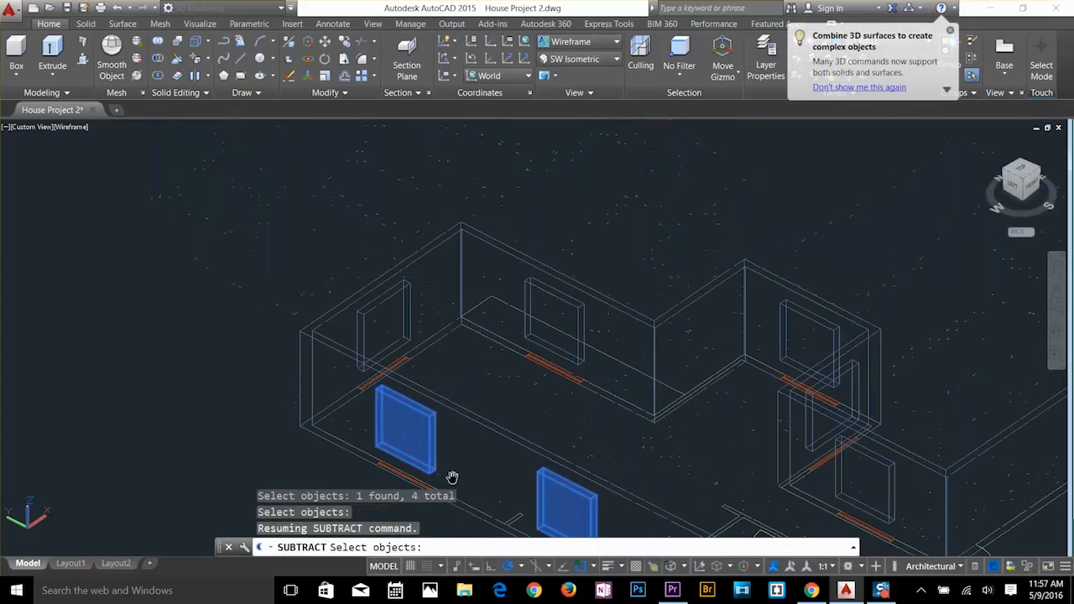
{"action": "left_click", "coordinate": [407, 329]}
{"action": "left_click", "coordinate": [573, 317]}
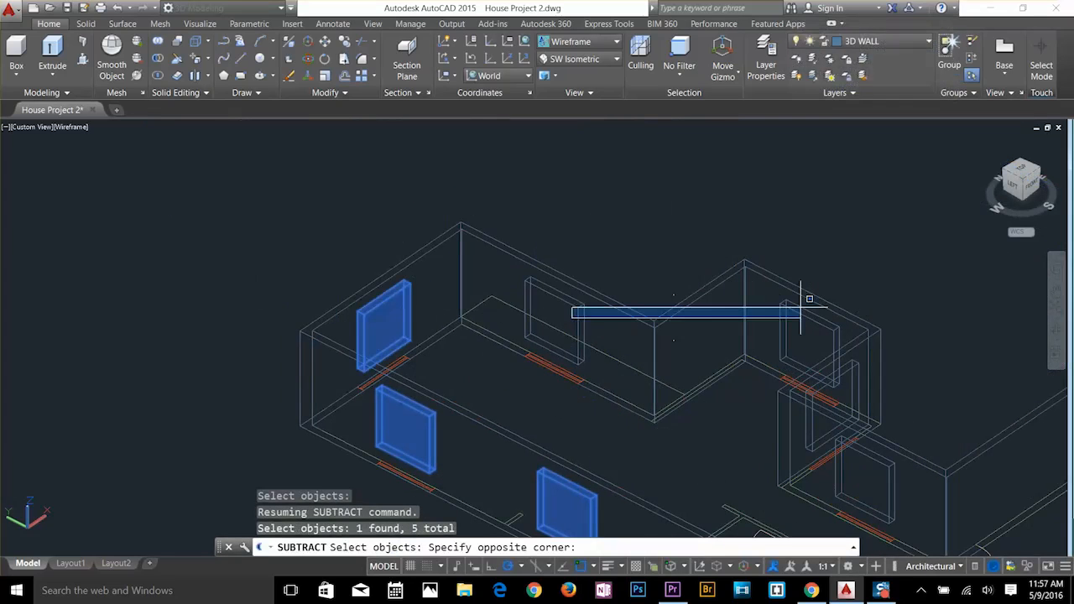
{"action": "left_click", "coordinate": [635, 344]}
{"action": "left_click", "coordinate": [582, 327]}
{"action": "left_click", "coordinate": [798, 306]}
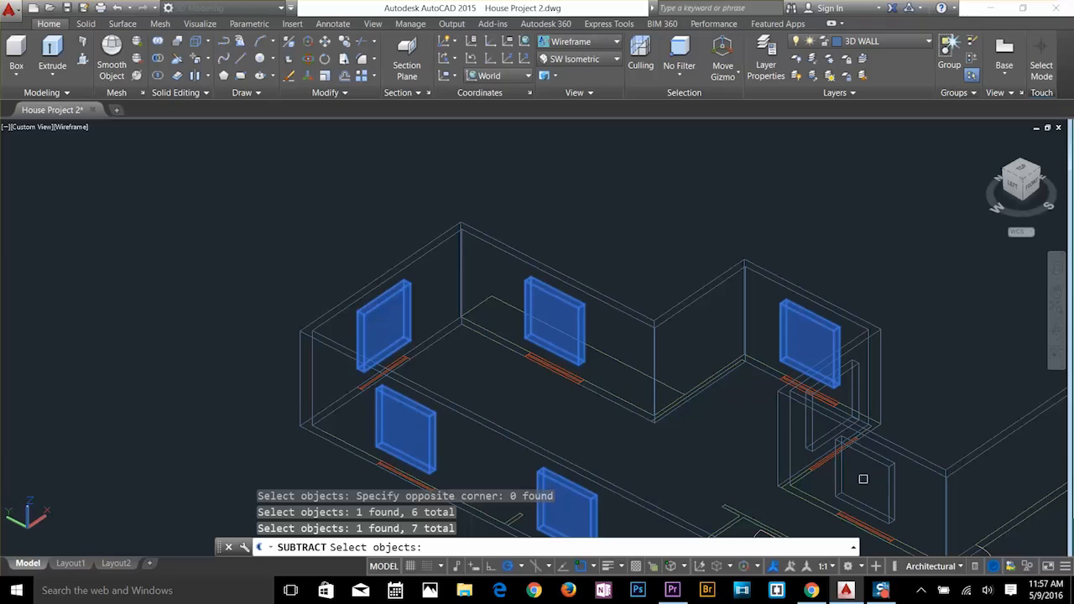
{"action": "left_click", "coordinate": [887, 487]}
{"action": "left_click", "coordinate": [807, 429]}
{"action": "scroll", "coordinate": [808, 464], "scroll_direction": "down", "scroll_amount": 2}
{"action": "middle_click_drag", "start_coordinate": [806, 467], "coordinate": [594, 291]}
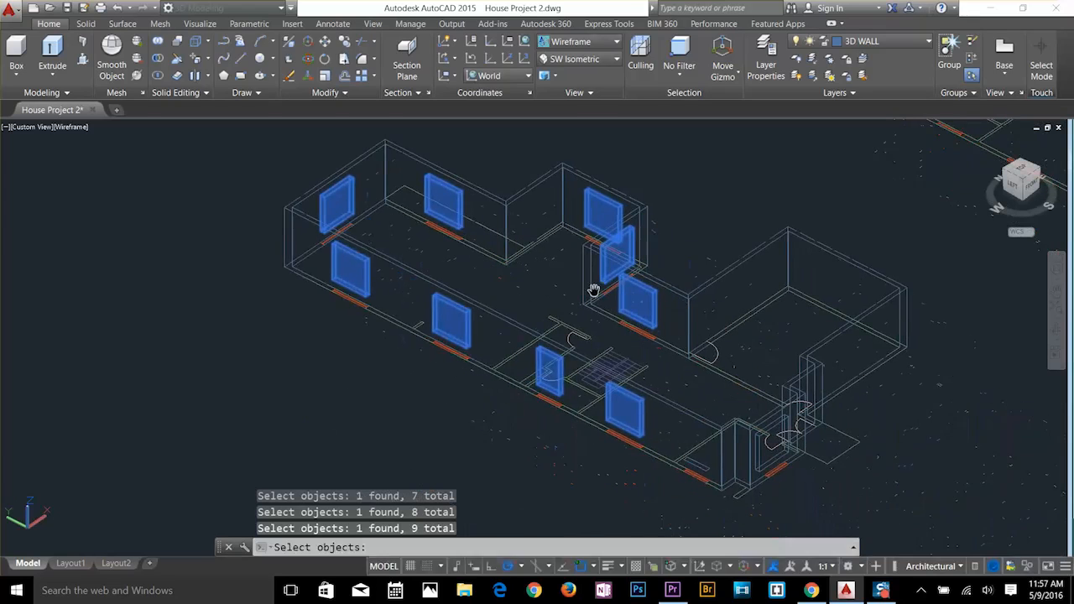
{"action": "scroll", "coordinate": [801, 452], "scroll_direction": "up", "scroll_amount": 3}
{"action": "left_click", "coordinate": [751, 464]}
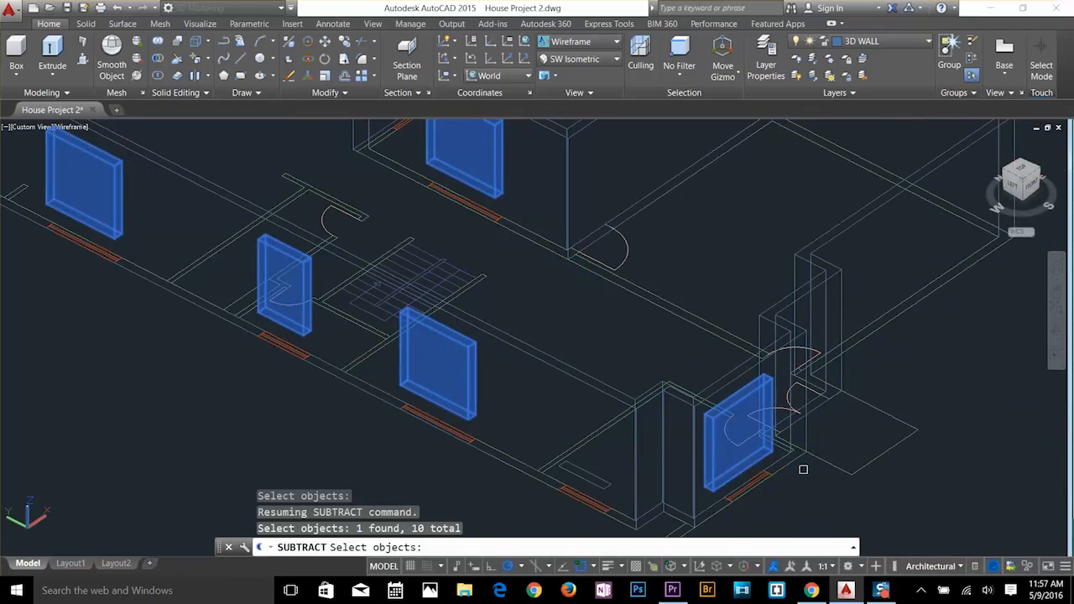
{"action": "key", "text": "Return"}
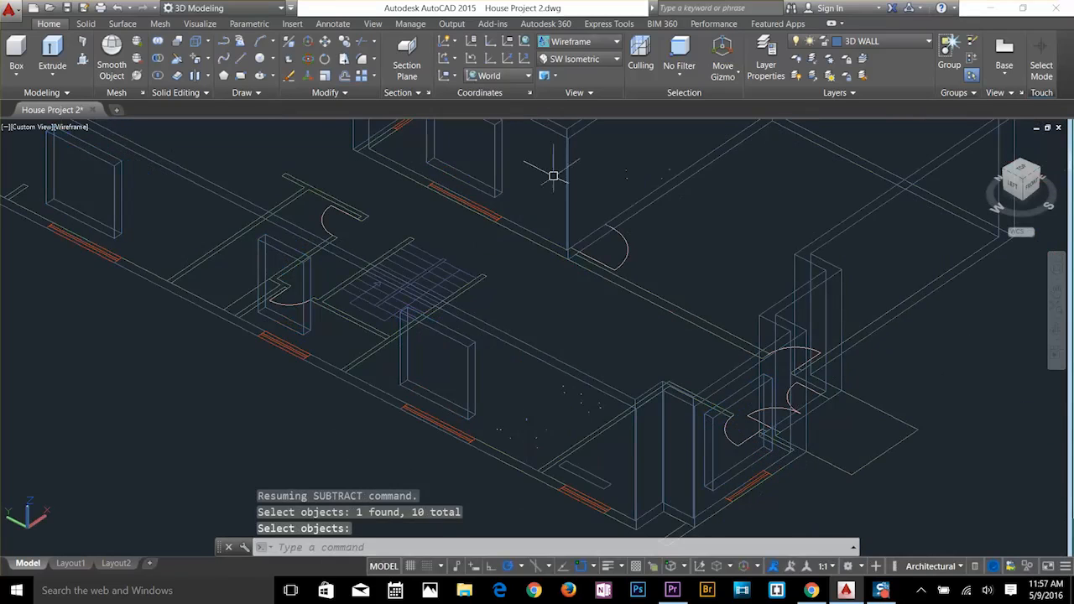
Display the model in the Shaded visual style and inspect the window openings near the jogged corner.
{"action": "left_click", "coordinate": [590, 47]}
{"action": "left_click", "coordinate": [564, 122]}
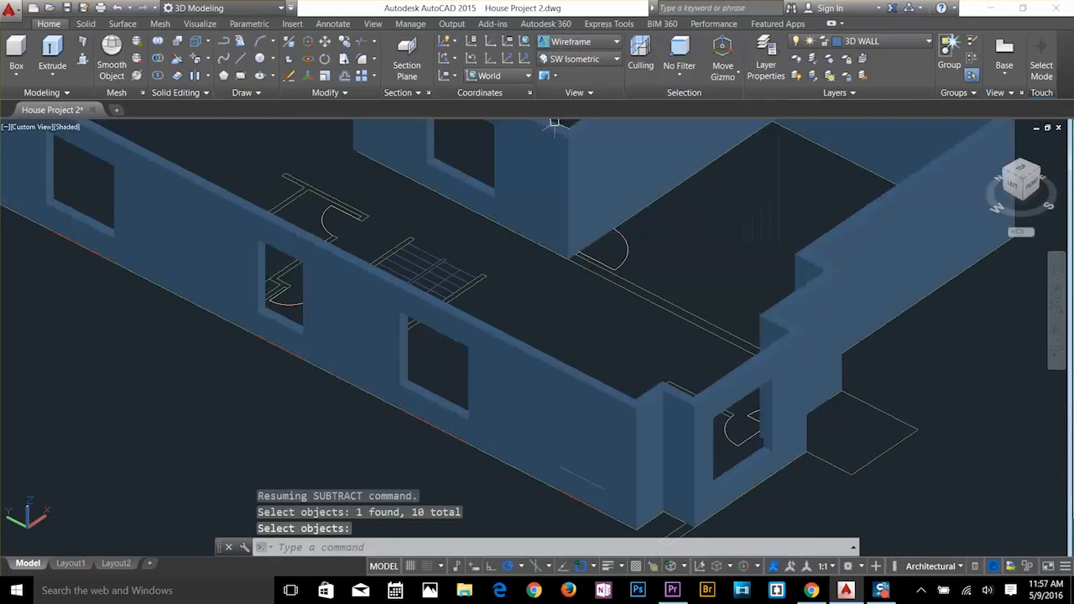
{"action": "scroll", "coordinate": [584, 482], "scroll_direction": "up", "scroll_amount": 2}
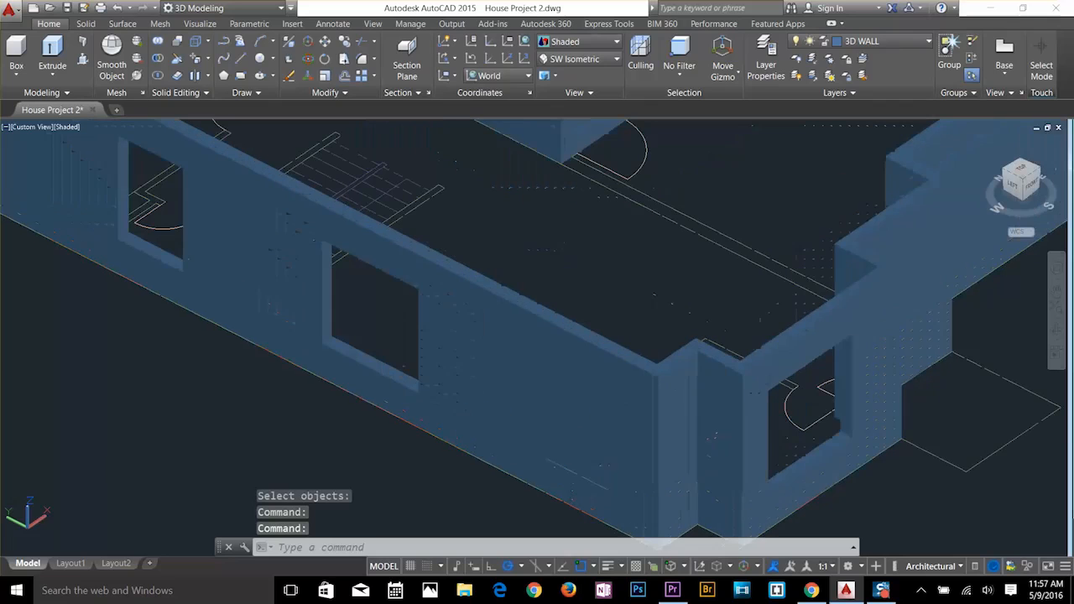
{"action": "key", "text": "Escape"}
{"action": "key", "text": "Escape"}
{"action": "type", "text": "S"}
{"action": "key", "text": "Return"}
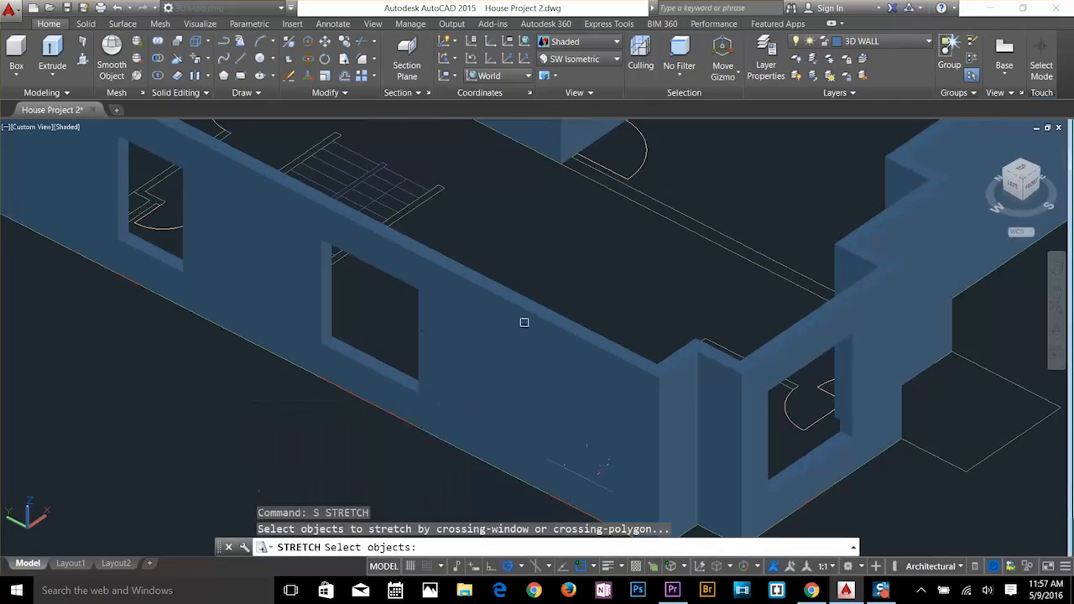
{"action": "left_click", "coordinate": [532, 336]}
{"action": "key", "text": "Return"}
{"action": "left_click", "coordinate": [607, 388]}
{"action": "key", "text": "Escape"}
{"action": "key", "text": "Escape"}
{"action": "key", "text": "Escape"}
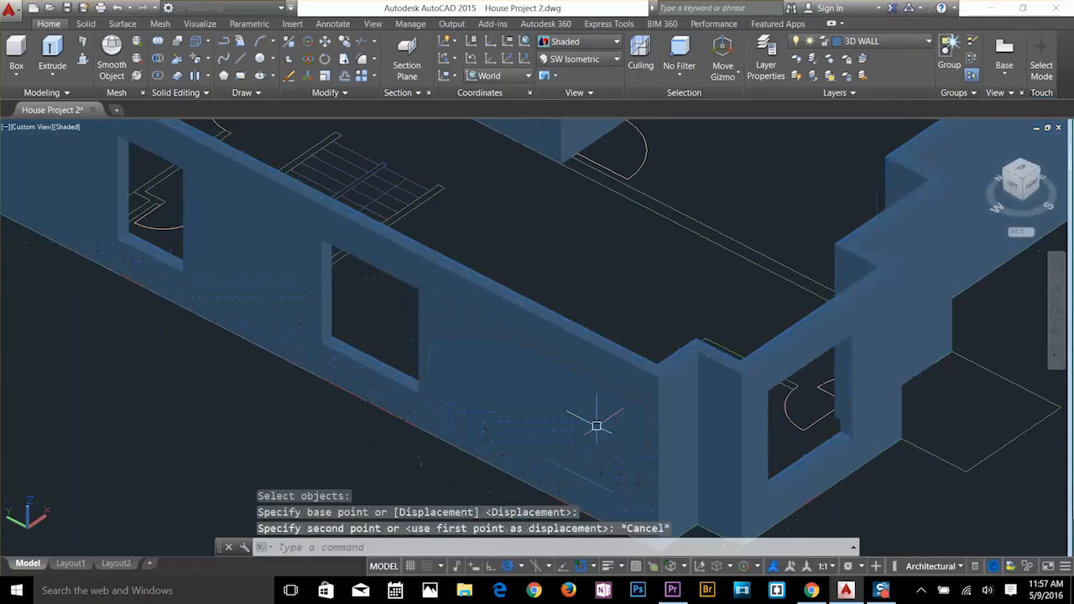
Switch the model's visual style back to Wireframe.
{"action": "left_click", "coordinate": [577, 56]}
{"action": "left_click", "coordinate": [579, 41]}
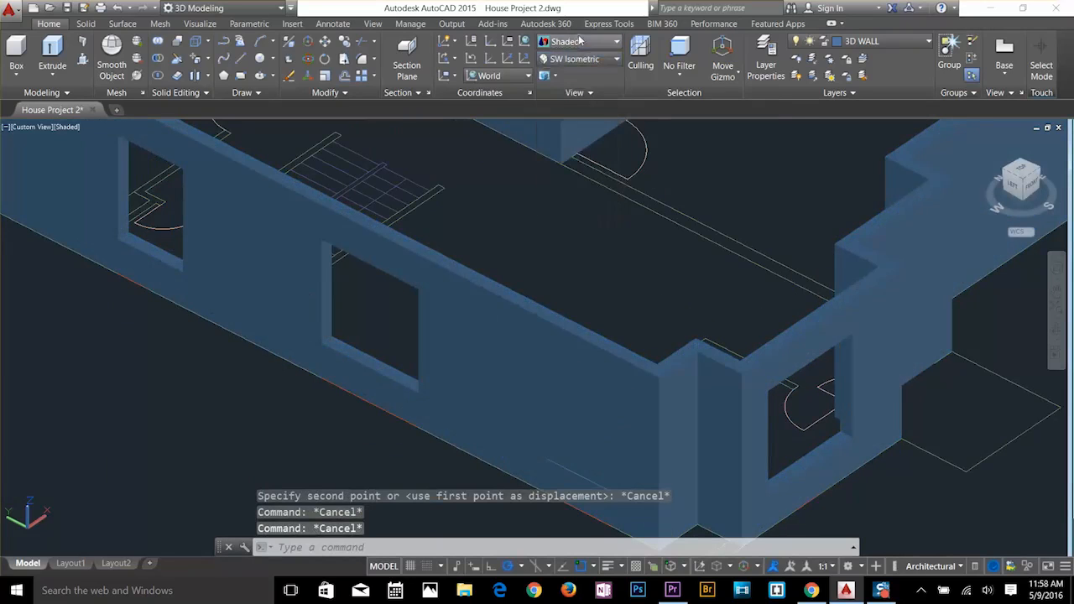
{"action": "left_click", "coordinate": [579, 41]}
{"action": "left_click", "coordinate": [574, 172]}
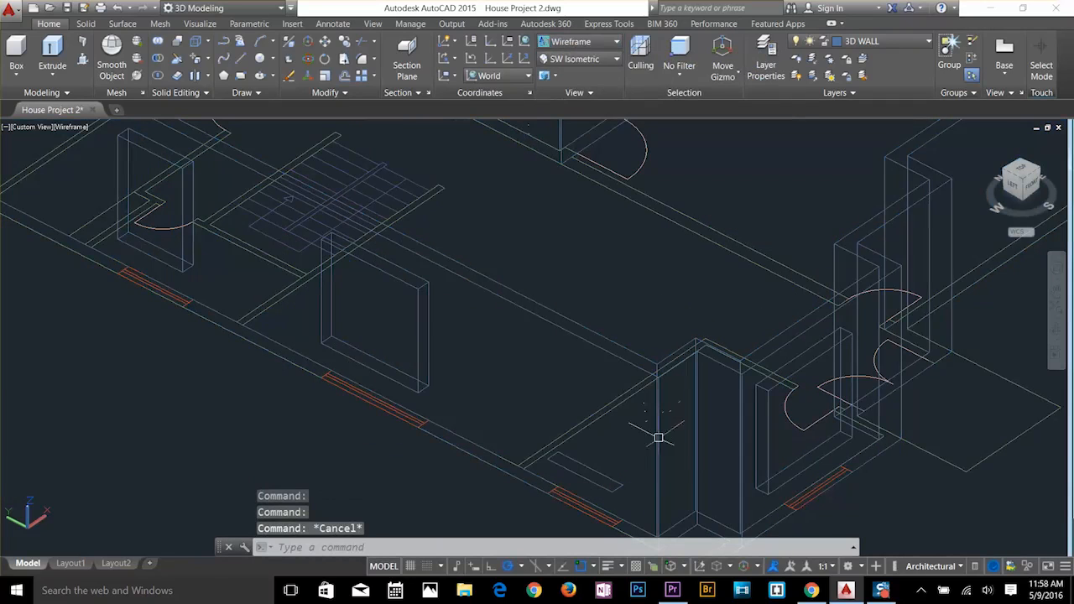
Extrude the remaining raised window rectangle near the jogged corner 6' upward.
{"action": "type", "text": "EXT"}
{"action": "key", "text": "Return"}
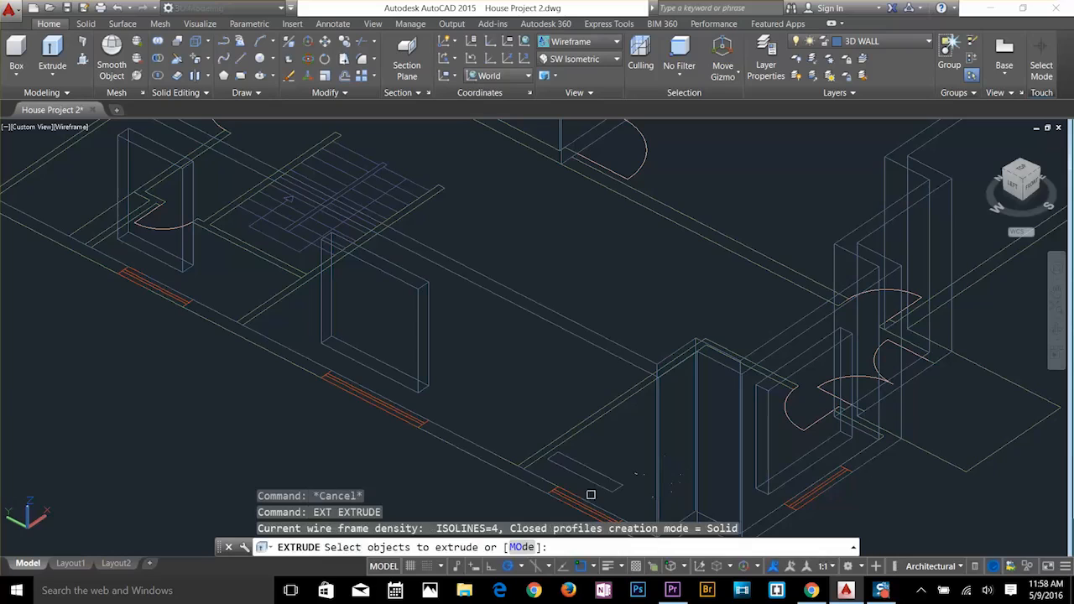
{"action": "left_click", "coordinate": [594, 484]}
{"action": "key", "text": "Return"}
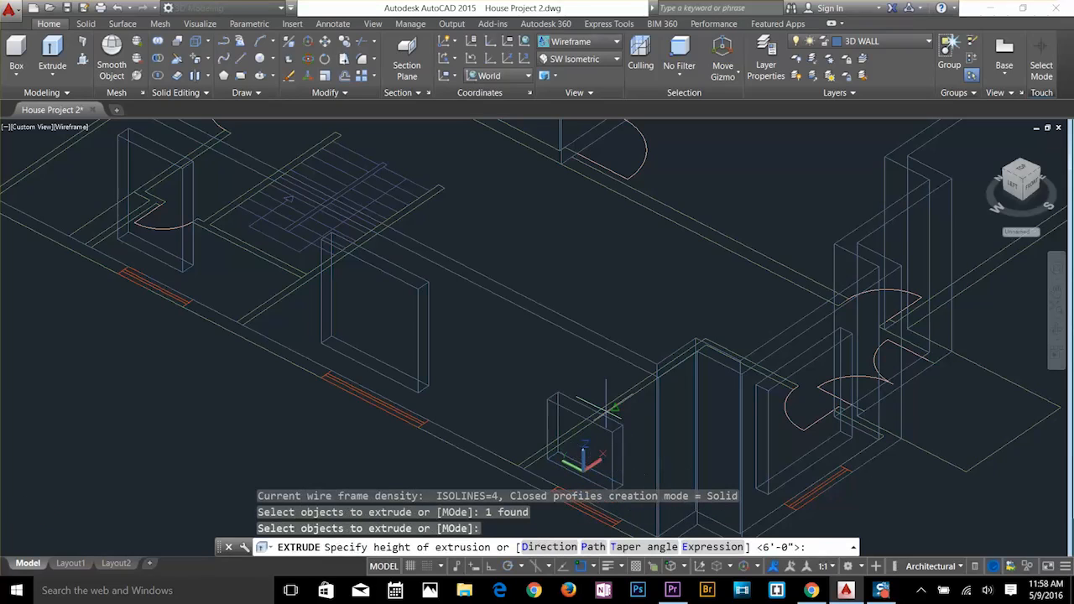
{"action": "type", "text": "6'"}
{"action": "key", "text": "Return"}
{"action": "key", "text": "Escape"}
{"action": "key", "text": "Escape"}
Subtract the new window solid near the jogged corner from the exterior wall solid to cut its opening.
{"action": "type", "text": "S"}
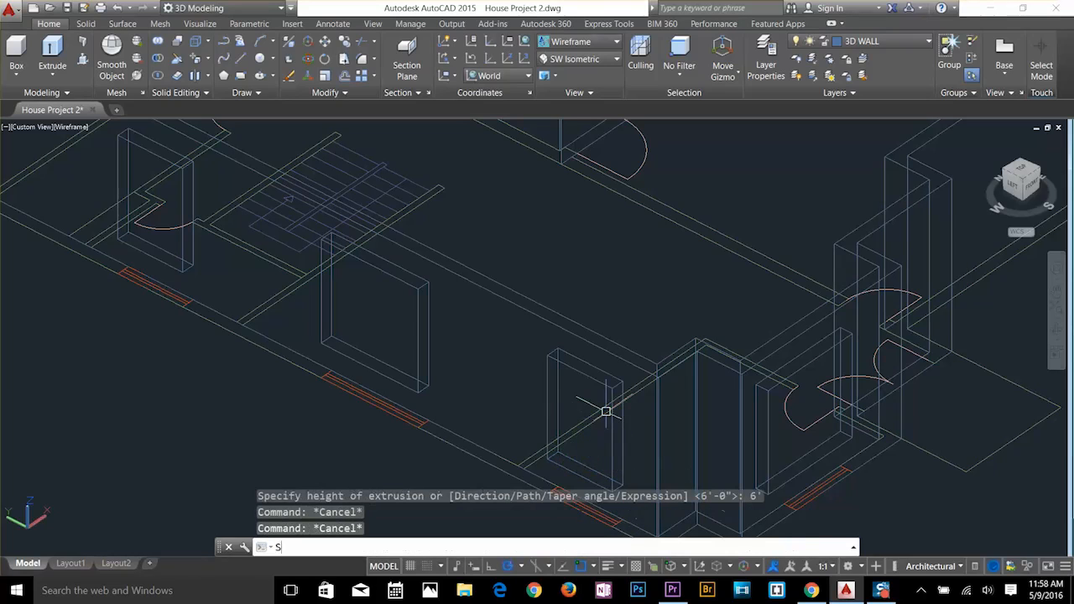
{"action": "type", "text": "U"}
{"action": "key", "text": "Return"}
{"action": "left_click", "coordinate": [518, 296]}
{"action": "key", "text": "Return"}
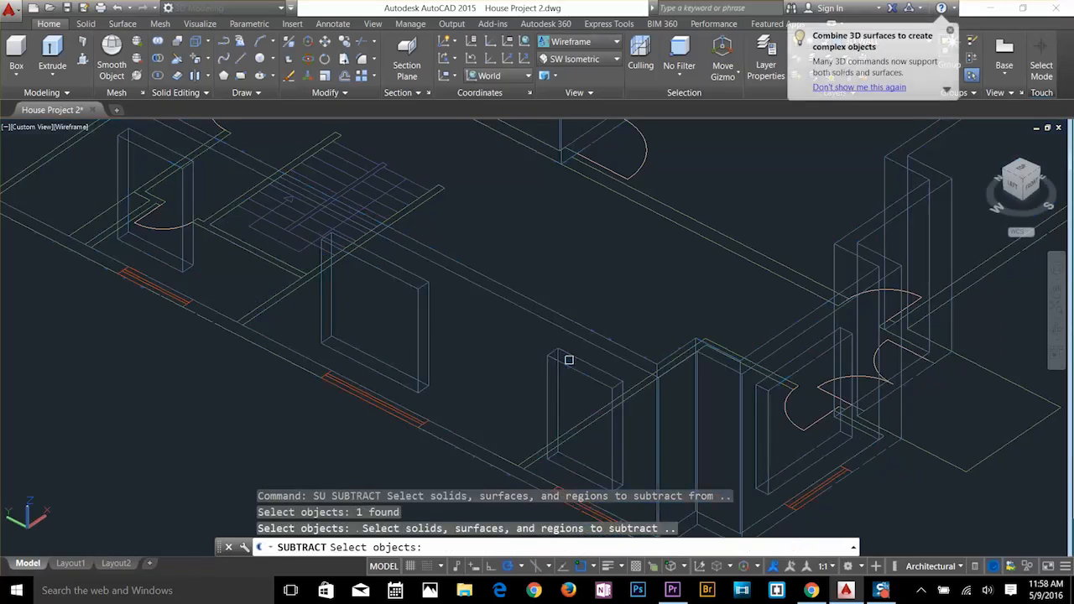
{"action": "left_click", "coordinate": [569, 361]}
{"action": "key", "text": "Return"}
Switch the model to the Top view and dismiss the notification about combining 3D surfaces.
{"action": "scroll", "coordinate": [569, 361], "scroll_direction": "down", "scroll_amount": 4}
{"action": "middle_click_drag", "start_coordinate": [777, 341], "coordinate": [767, 360]}
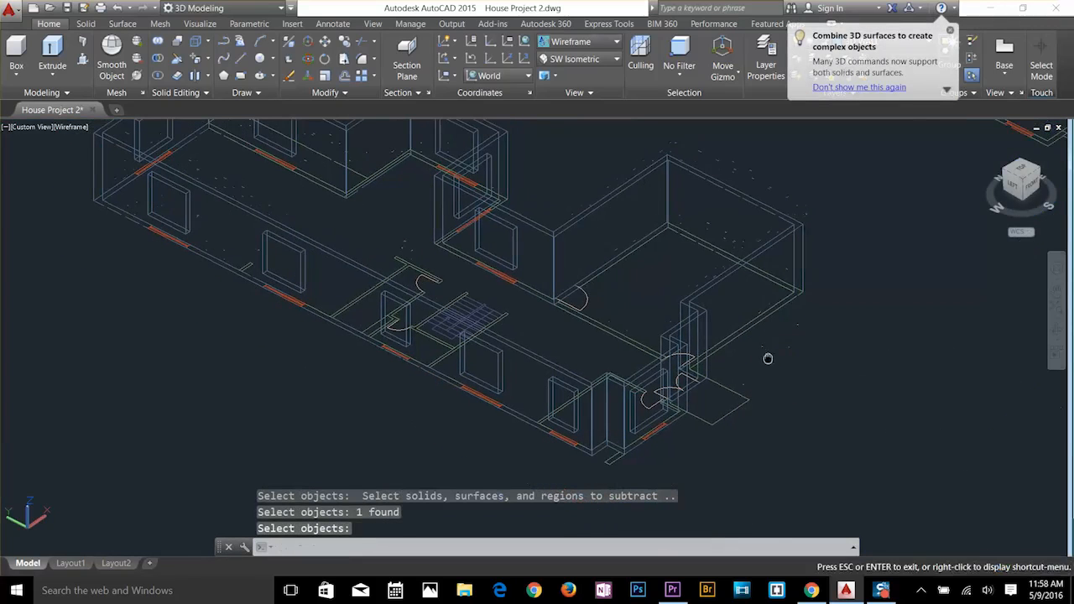
{"action": "left_click", "coordinate": [596, 65]}
{"action": "left_click", "coordinate": [583, 78]}
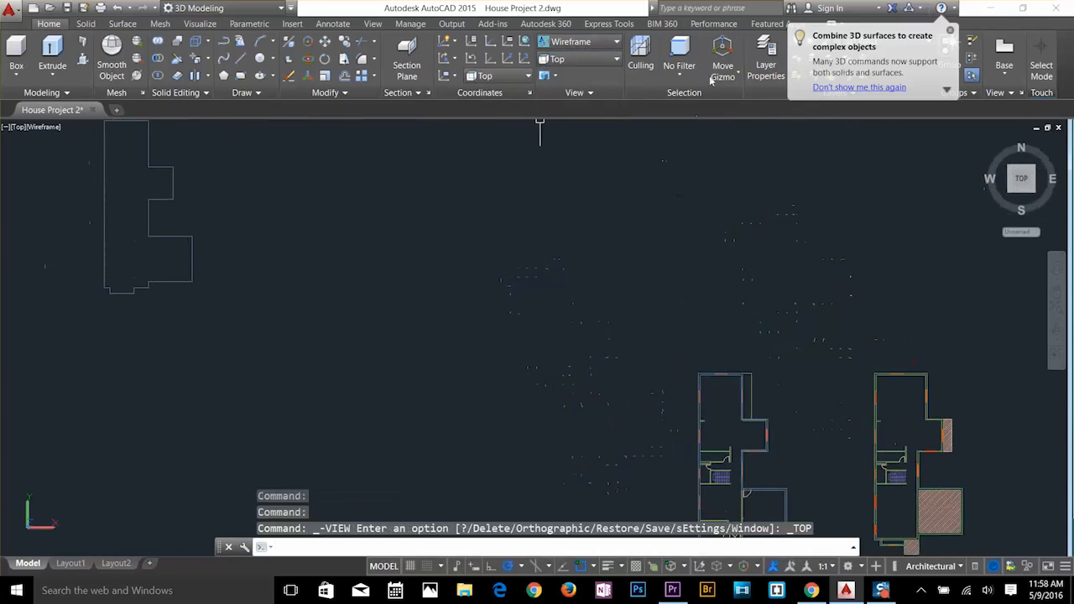
{"action": "left_click", "coordinate": [949, 31]}
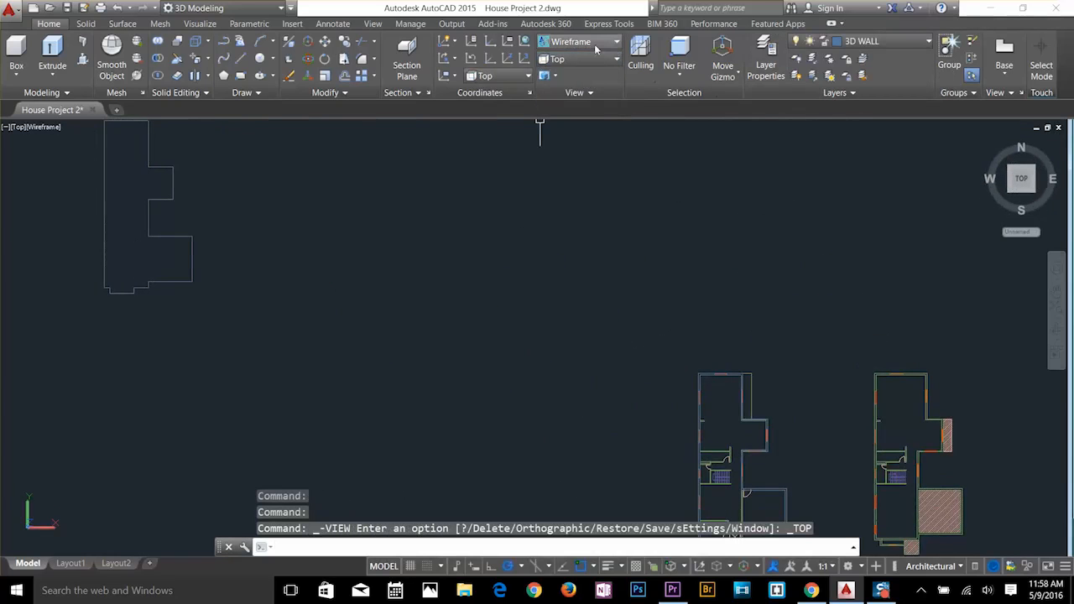
Turn off the 3D WALL layer and make layer 0 current.
{"action": "left_click", "coordinate": [886, 41]}
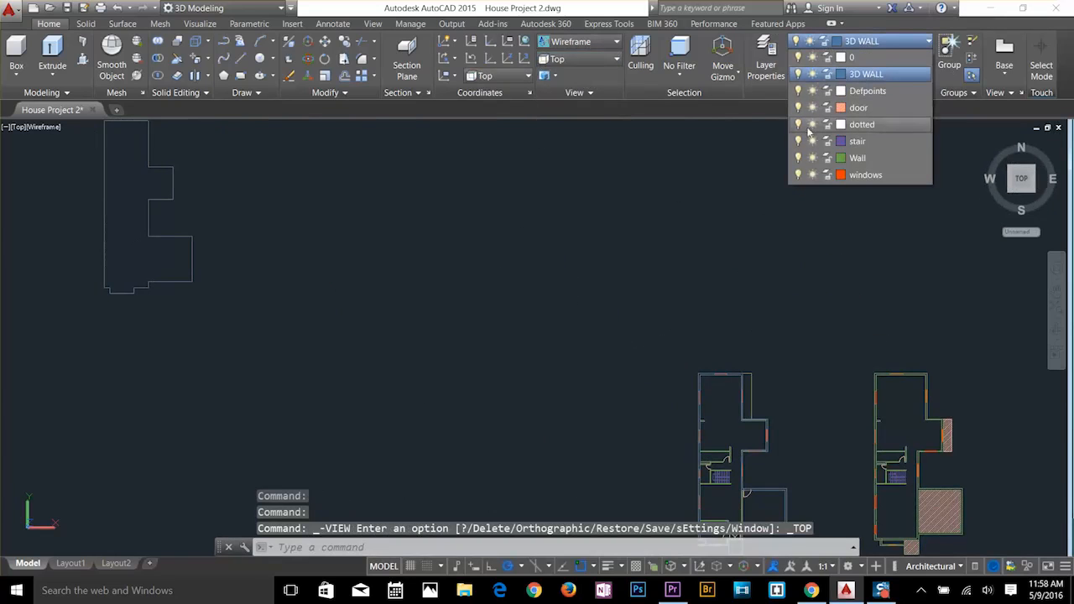
{"action": "left_click", "coordinate": [798, 74]}
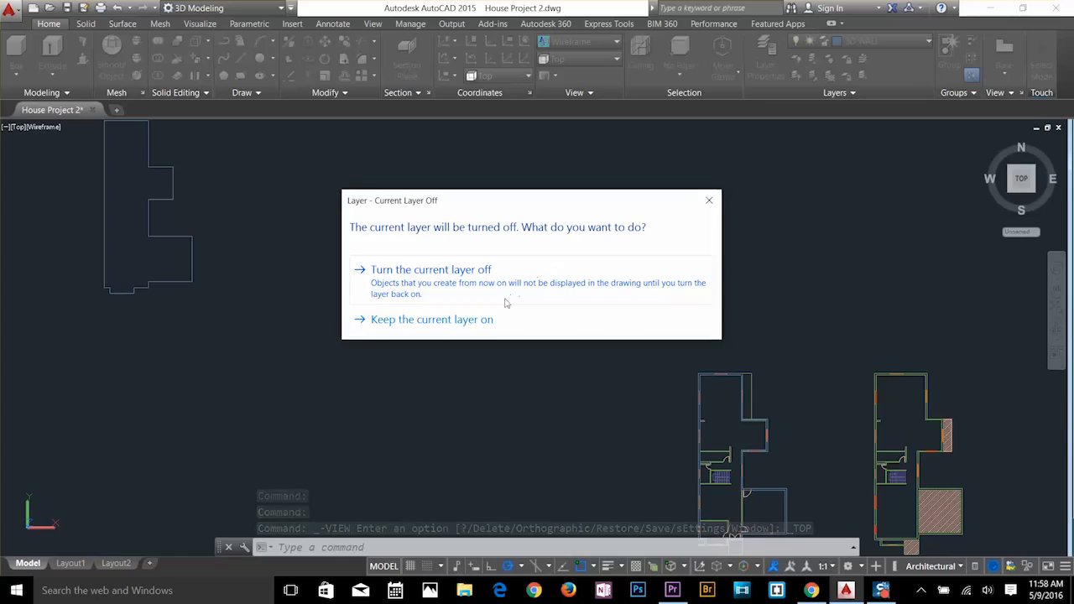
{"action": "left_click", "coordinate": [467, 292]}
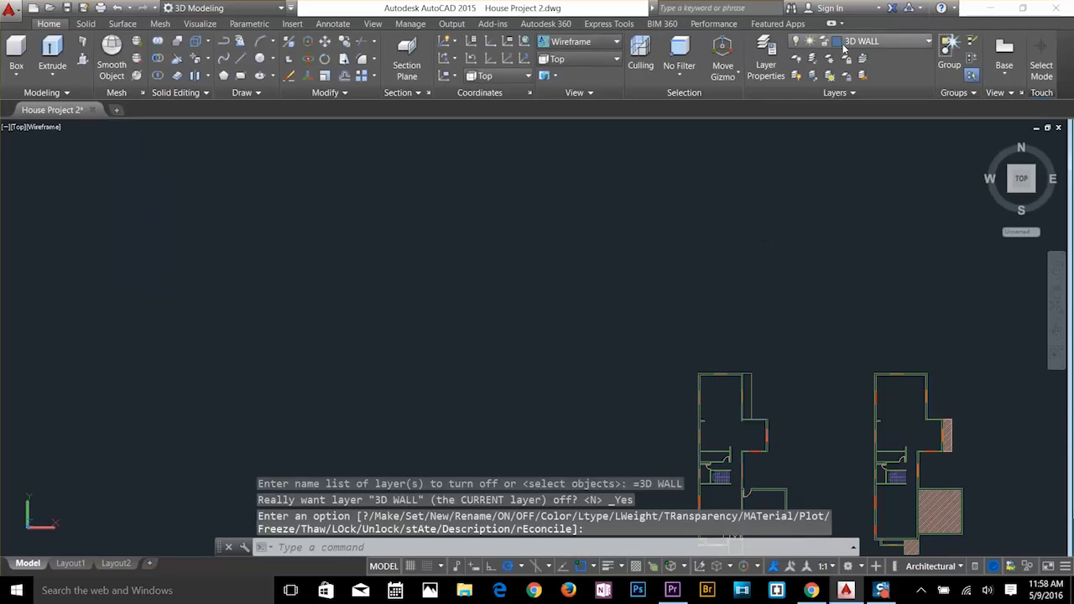
{"action": "left_click", "coordinate": [881, 41]}
{"action": "left_click", "coordinate": [847, 57]}
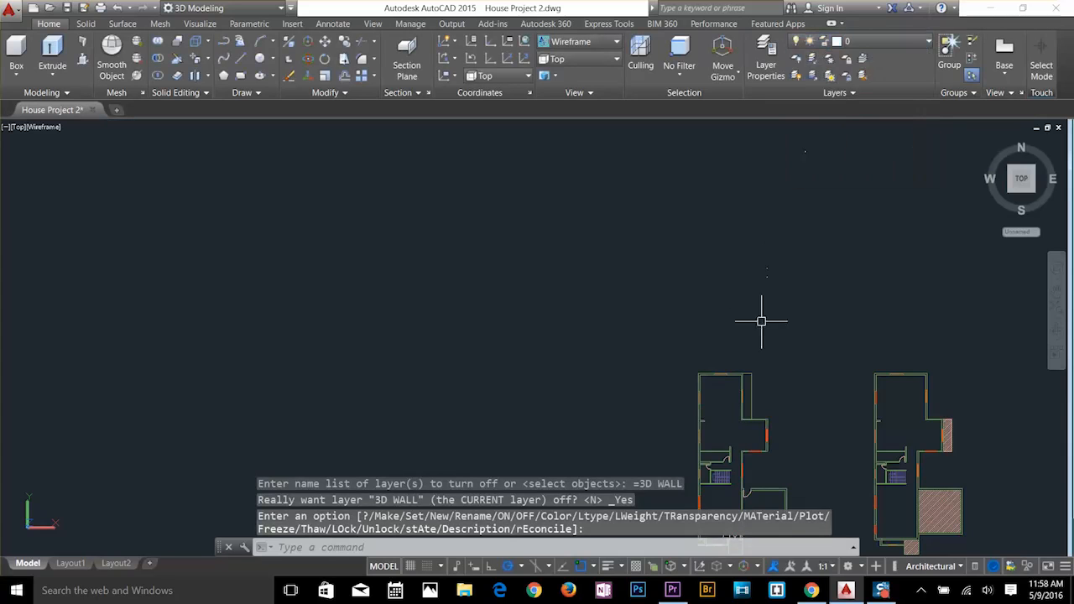
Draw a line across the thickness of the garage's front wall at the wall's midpoint.
{"action": "middle_click_drag", "start_coordinate": [762, 316], "coordinate": [662, 143]}
{"action": "scroll", "coordinate": [643, 335], "scroll_direction": "up", "scroll_amount": 6}
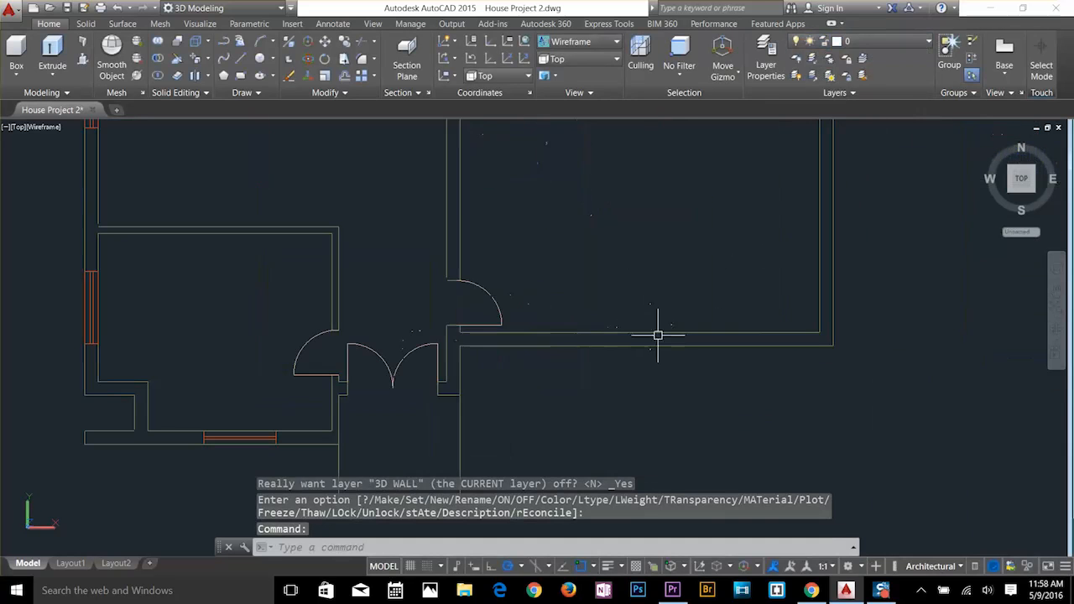
{"action": "key", "text": "Escape"}
{"action": "key", "text": "Escape"}
{"action": "type", "text": "l"}
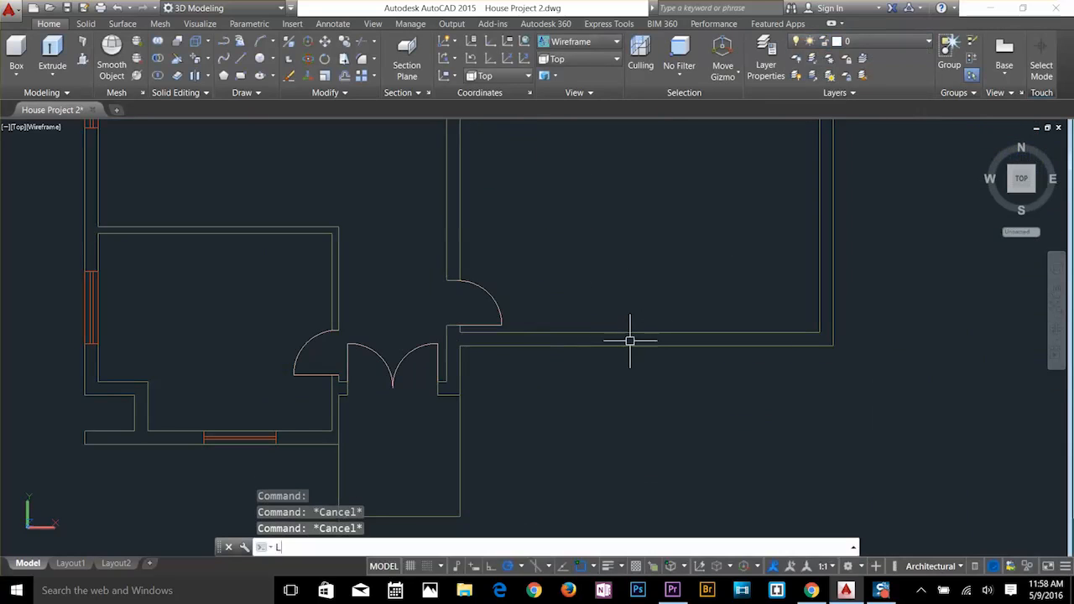
{"action": "key", "text": "Return"}
{"action": "left_click", "coordinate": [640, 334]}
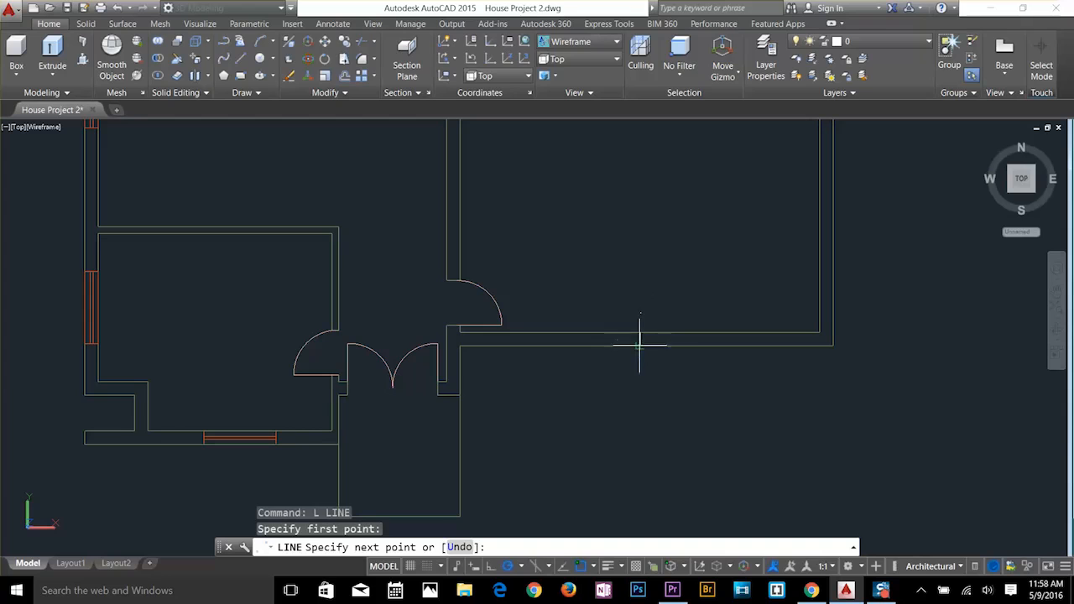
{"action": "left_click", "coordinate": [641, 344]}
{"action": "key", "text": "Escape"}
{"action": "key", "text": "Escape"}
{"action": "key", "text": "Escape"}
{"action": "scroll", "coordinate": [677, 372], "scroll_direction": "up", "scroll_amount": 3}
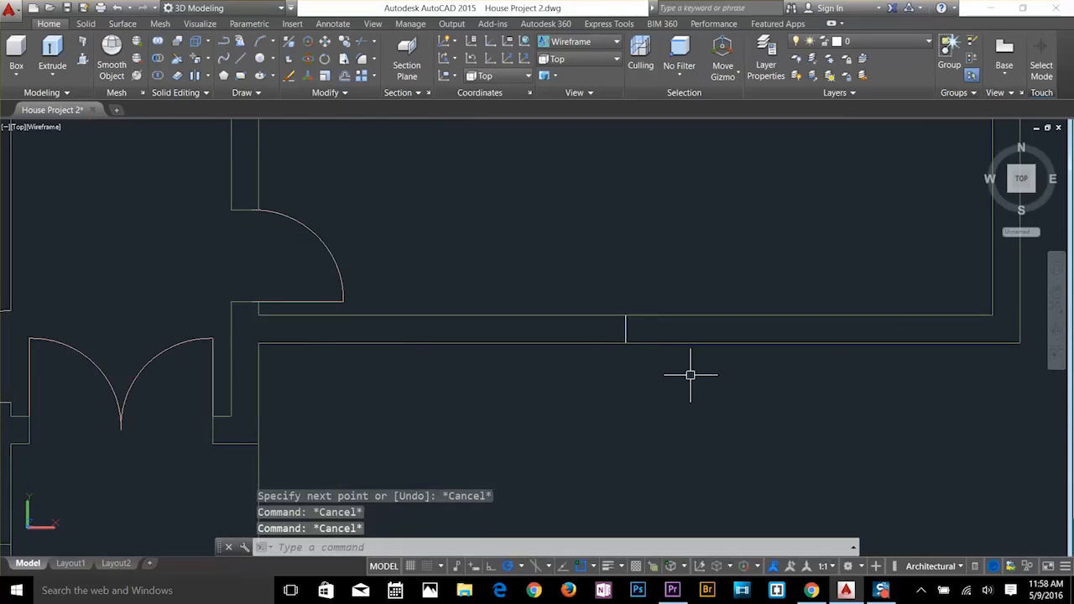
{"action": "type", "text": "o"}
{"action": "key", "text": "Return"}
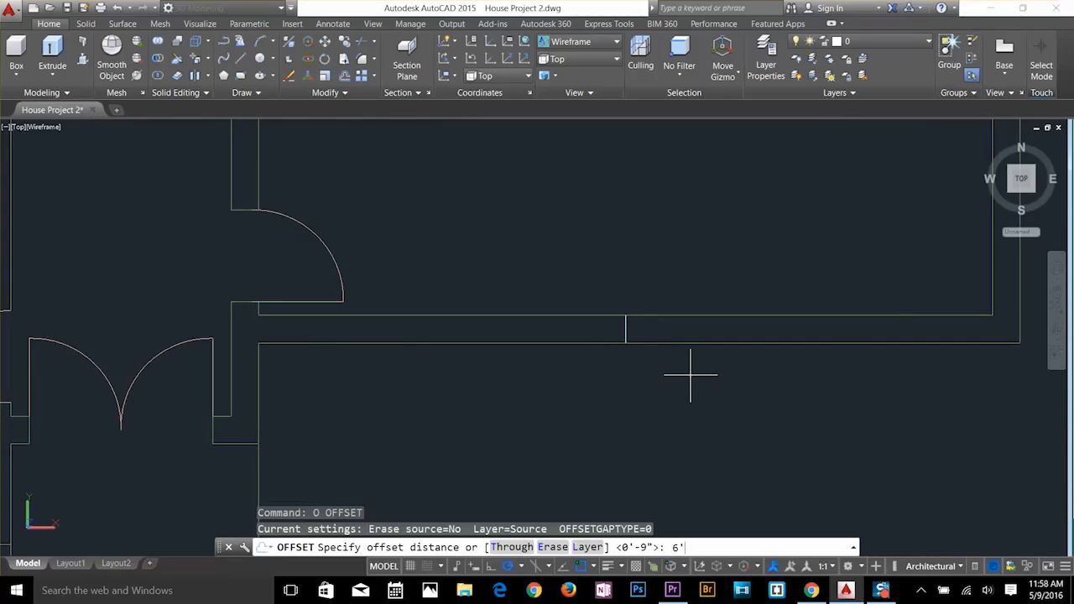
{"action": "key", "text": "Return"}
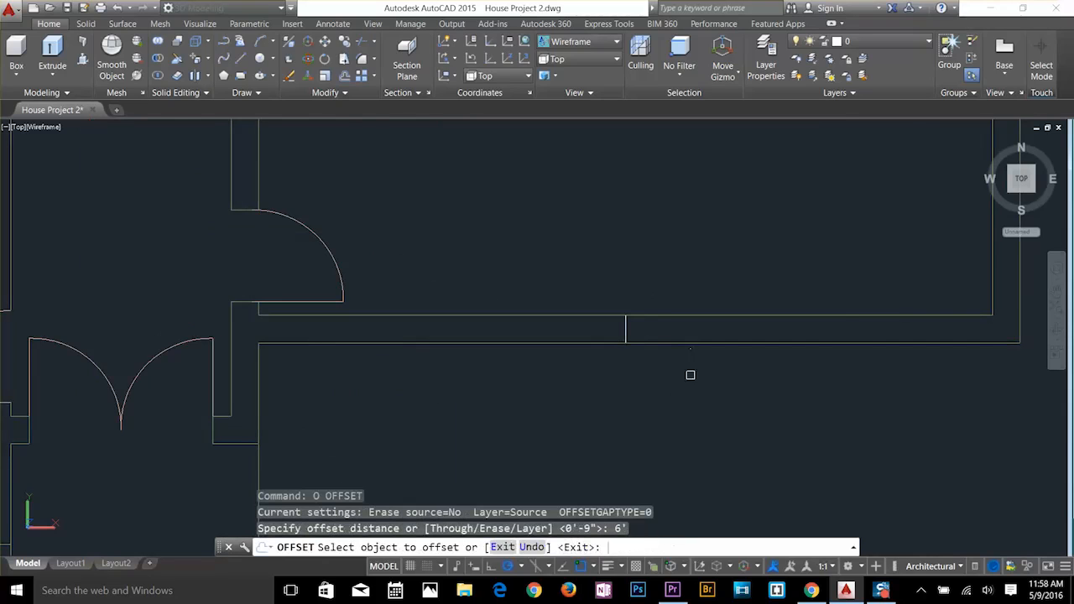
{"action": "left_click", "coordinate": [626, 332]}
{"action": "key", "text": "Escape"}
{"action": "key", "text": "Escape"}
{"action": "key", "text": "Escape"}
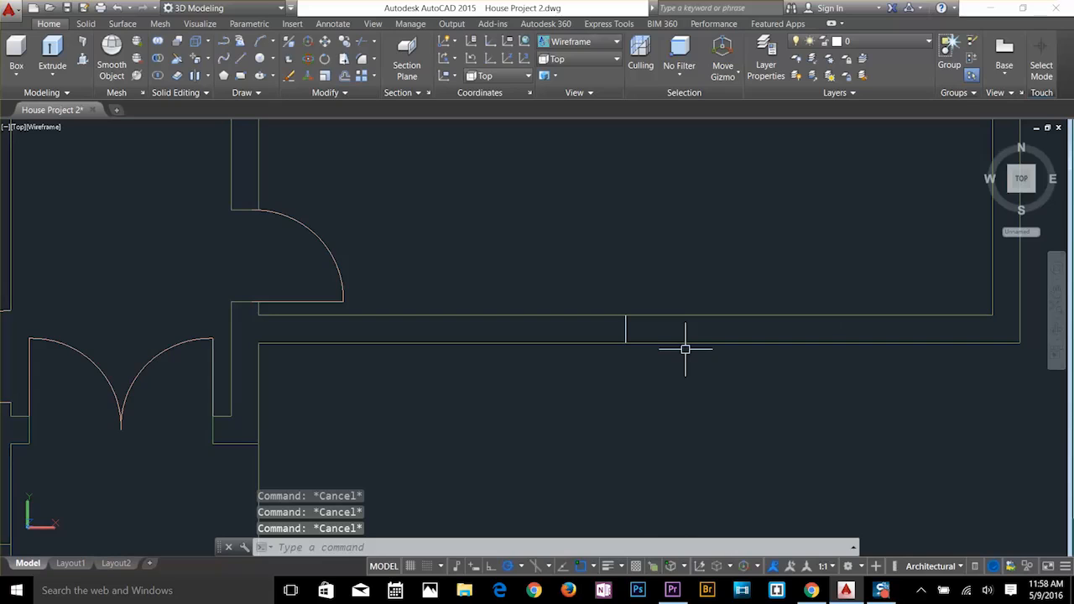
Offset the garage front wall's midpoint line 9' to both sides and delete the original middle line.
{"action": "type", "text": "o"}
{"action": "key", "text": "Return"}
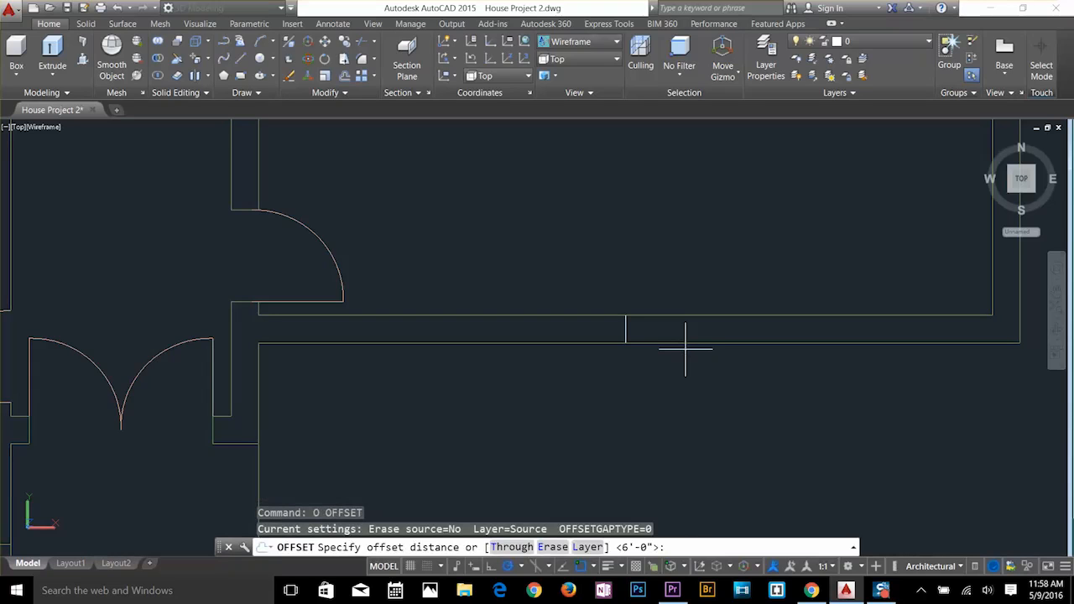
{"action": "key", "text": "Return"}
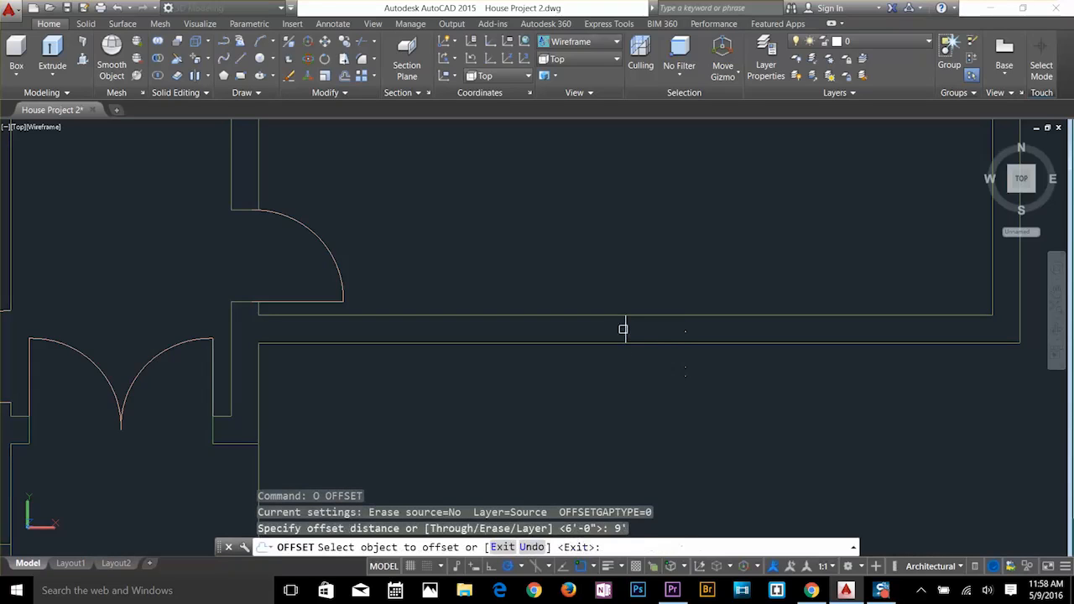
{"action": "left_click", "coordinate": [626, 331]}
{"action": "left_click", "coordinate": [647, 331]}
{"action": "left_click", "coordinate": [626, 331]}
{"action": "left_click", "coordinate": [600, 329]}
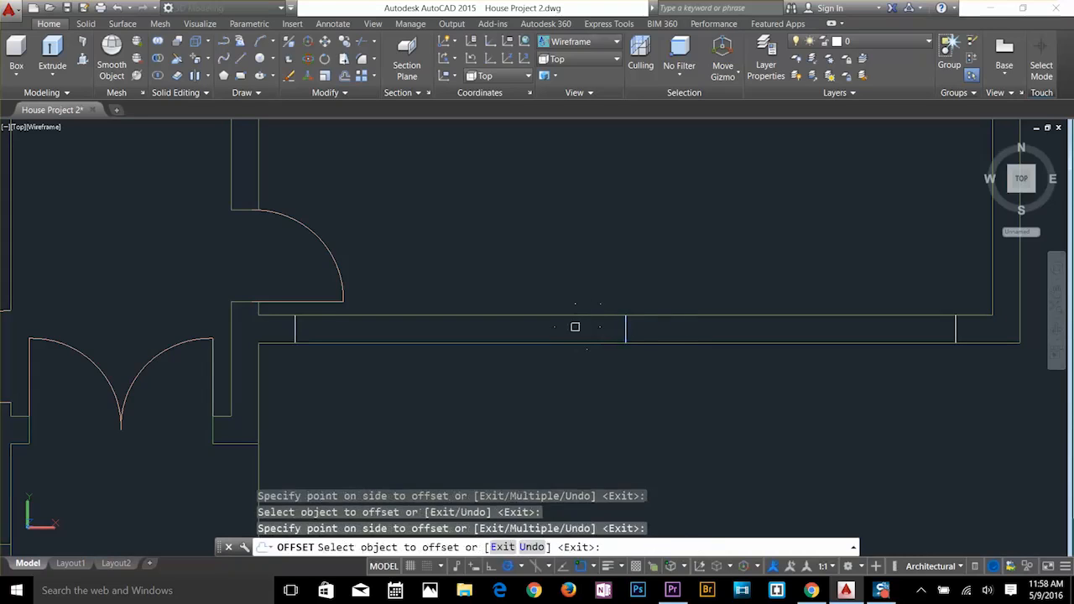
{"action": "key", "text": "Escape"}
{"action": "key", "text": "Escape"}
{"action": "left_click_drag", "start_coordinate": [587, 283], "coordinate": [669, 380]}
{"action": "key", "text": "Delete"}
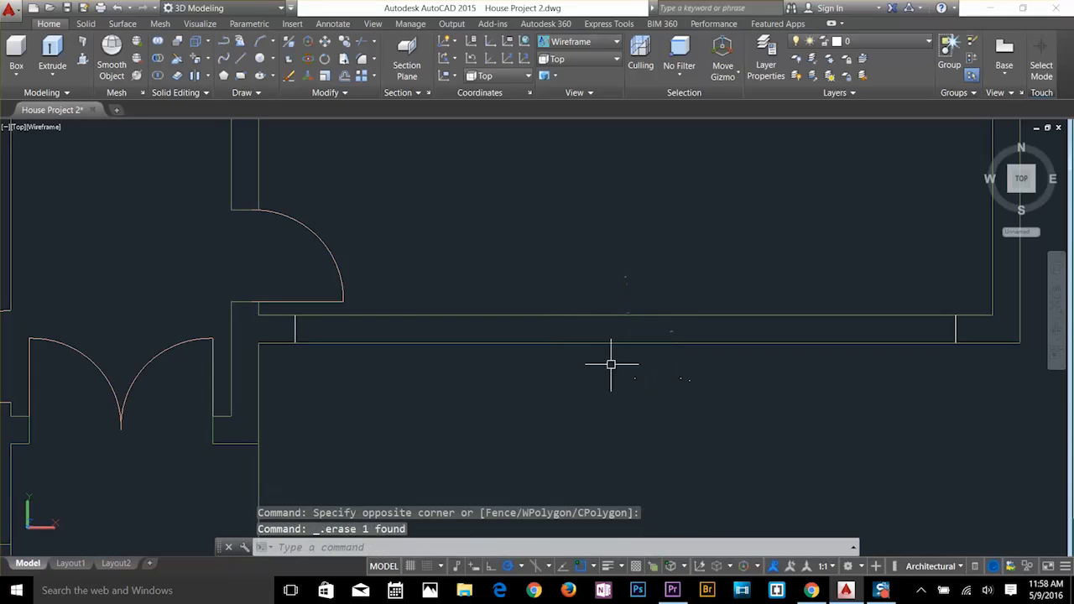
Trim both front wall lines between the two offset lines to open the garage door gap.
{"action": "key", "text": "Escape"}
{"action": "key", "text": "Escape"}
{"action": "type", "text": "tr"}
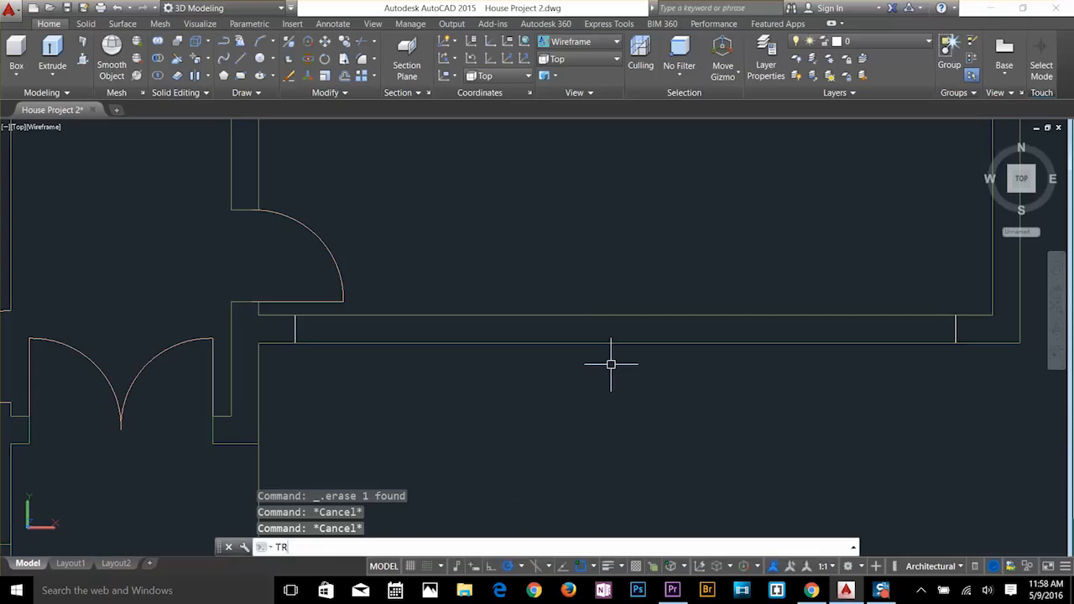
{"action": "key", "text": "Return"}
{"action": "key", "text": "Return"}
{"action": "left_click", "coordinate": [646, 276]}
{"action": "left_click", "coordinate": [606, 379]}
{"action": "key", "text": "Escape"}
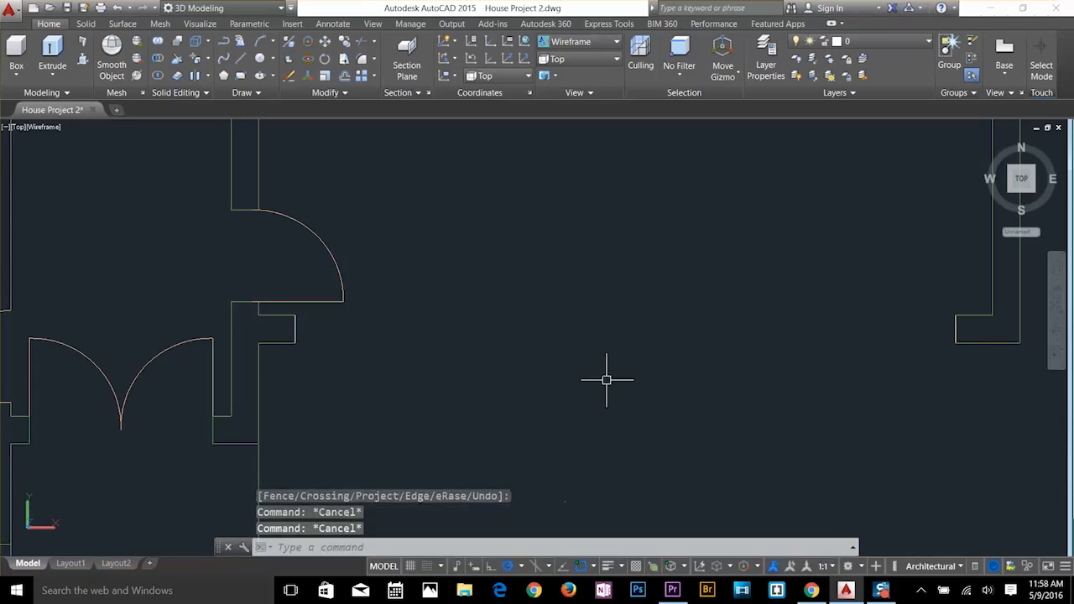
Draw the garage door line between the midpoints of the two opening end lines.
{"action": "type", "text": "l"}
{"action": "key", "text": "Return"}
{"action": "left_click", "coordinate": [295, 329]}
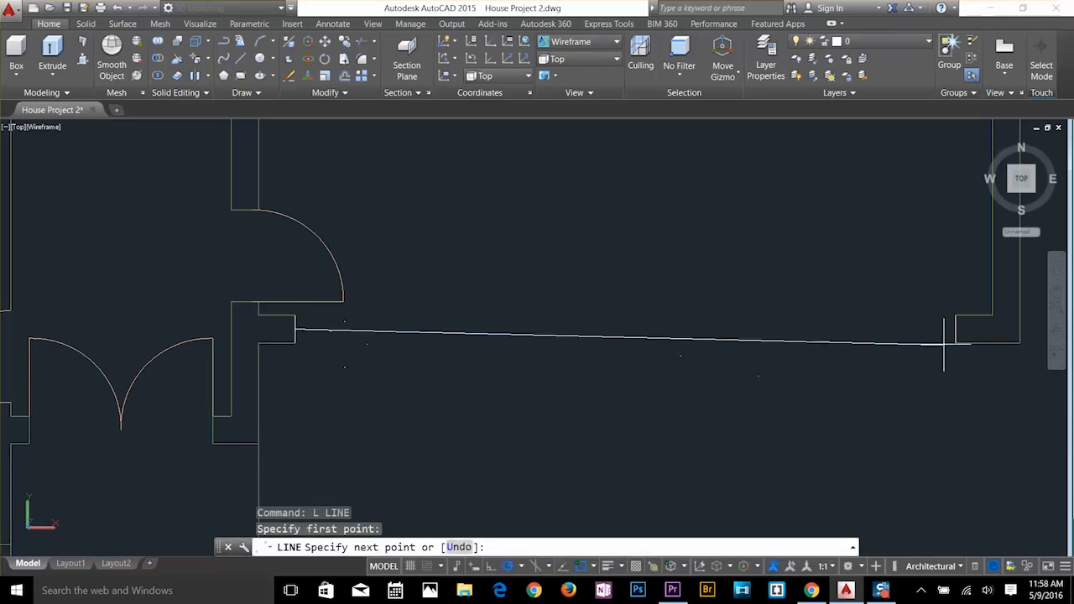
{"action": "left_click", "coordinate": [955, 328]}
{"action": "key", "text": "Escape"}
{"action": "key", "text": "Escape"}
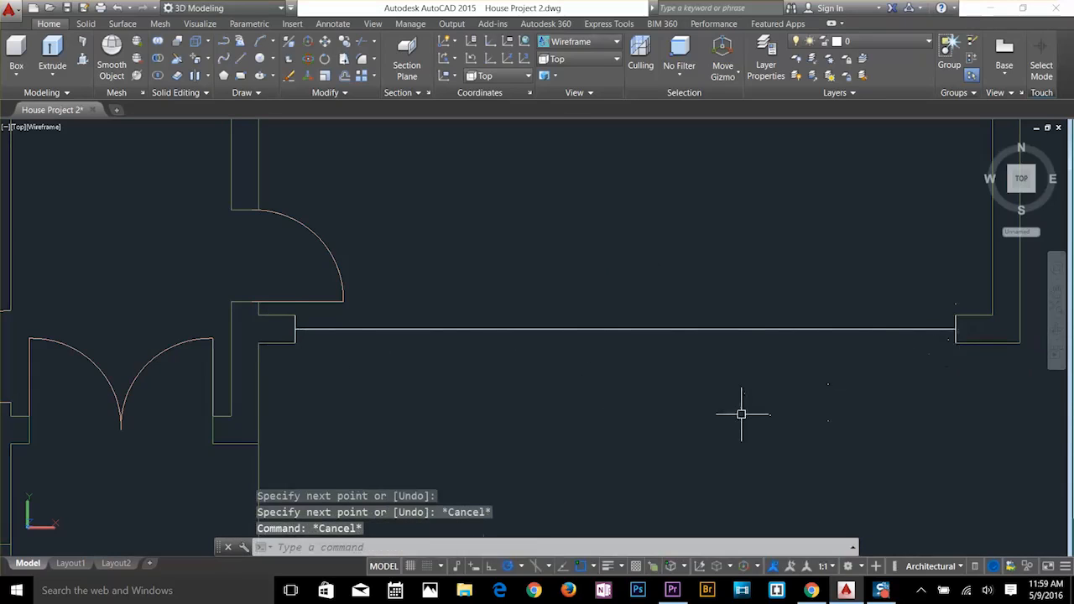
Switch to the SW Isometric view and turn the 3D WALL layer back on.
{"action": "scroll", "coordinate": [671, 401], "scroll_direction": "down", "scroll_amount": 5}
{"action": "scroll", "coordinate": [687, 399], "scroll_direction": "up", "scroll_amount": 2}
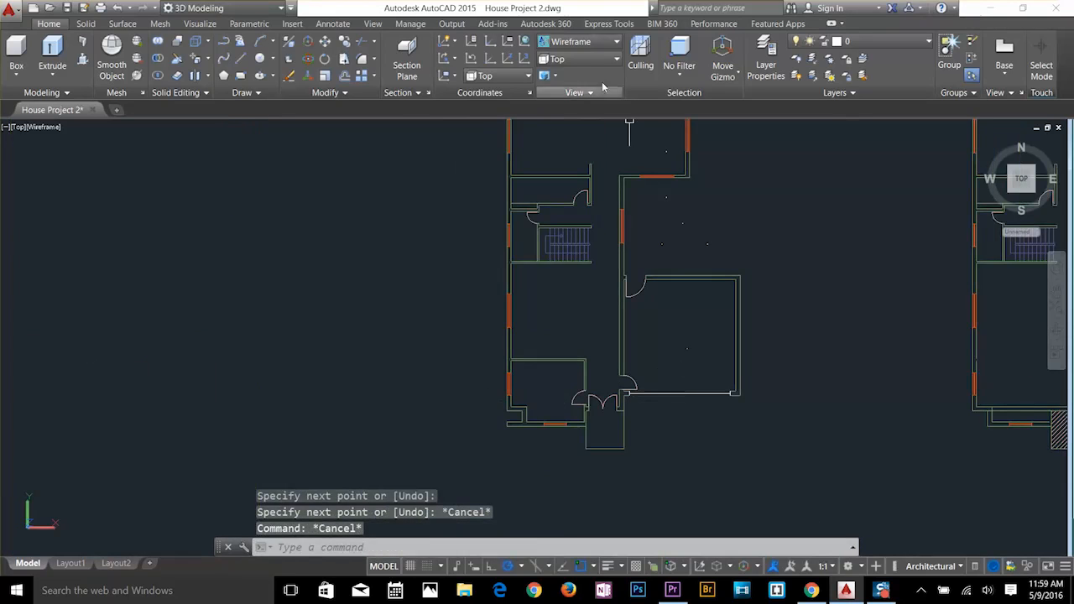
{"action": "left_click", "coordinate": [583, 59]}
{"action": "left_click", "coordinate": [571, 159]}
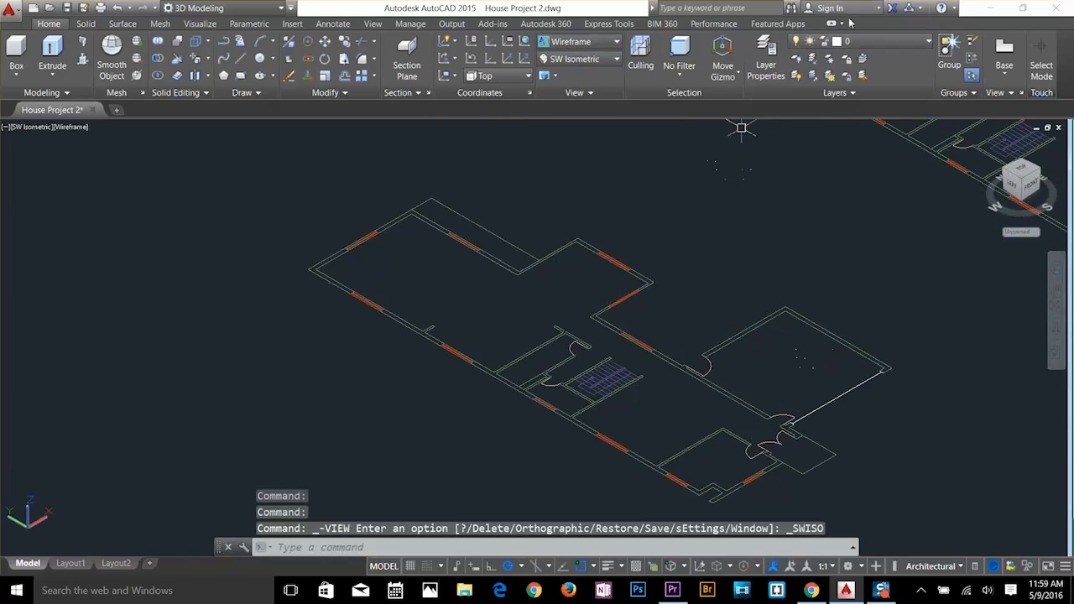
{"action": "left_click", "coordinate": [839, 41]}
{"action": "left_click", "coordinate": [797, 74]}
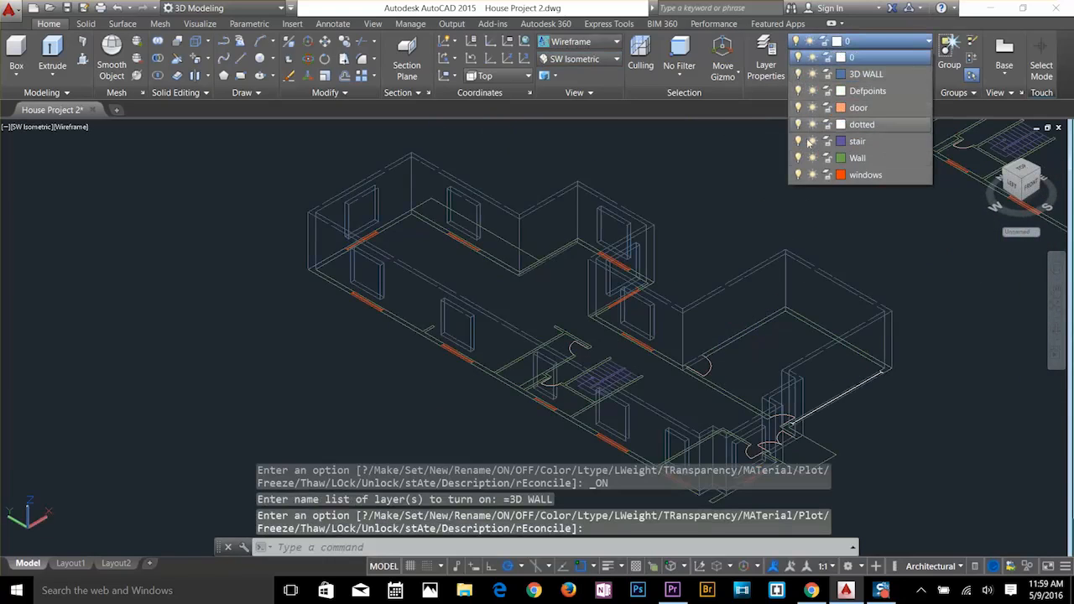
Draw a rectangle over the garage door opening from the inner corner of one end to the opposite outer corner.
{"action": "scroll", "coordinate": [780, 413], "scroll_direction": "up", "scroll_amount": 6}
{"action": "key", "text": "Escape"}
{"action": "key", "text": "Escape"}
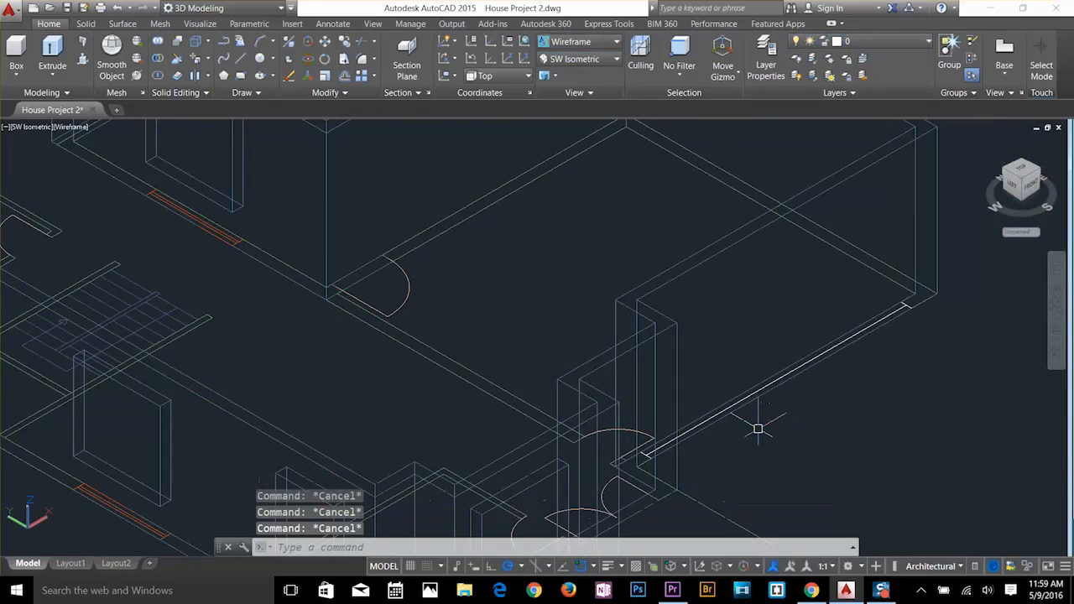
{"action": "type", "text": "REC"}
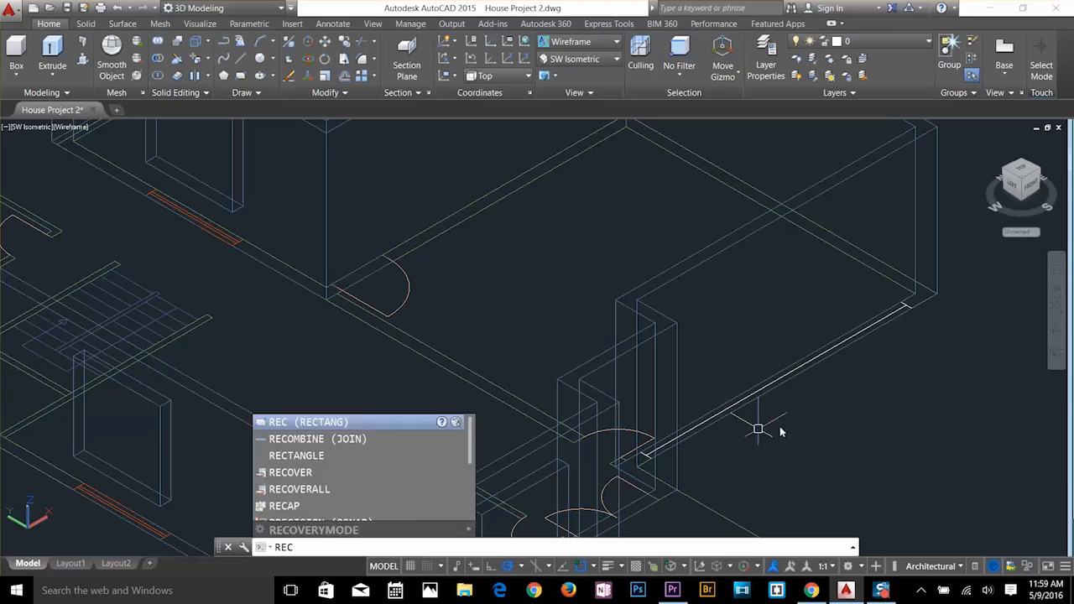
{"action": "key", "text": "Return"}
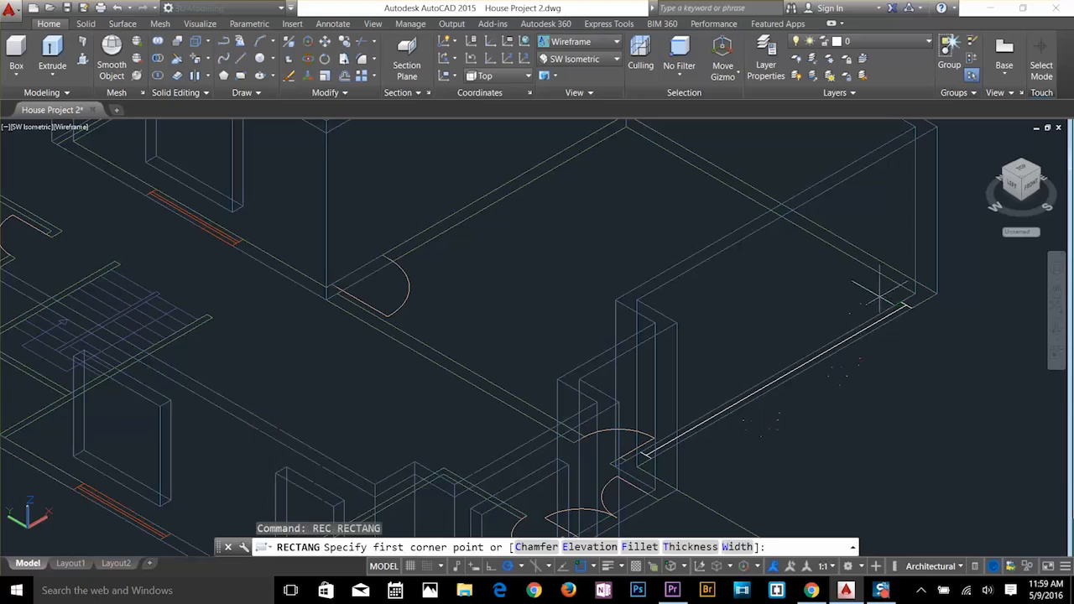
{"action": "left_click", "coordinate": [902, 302]}
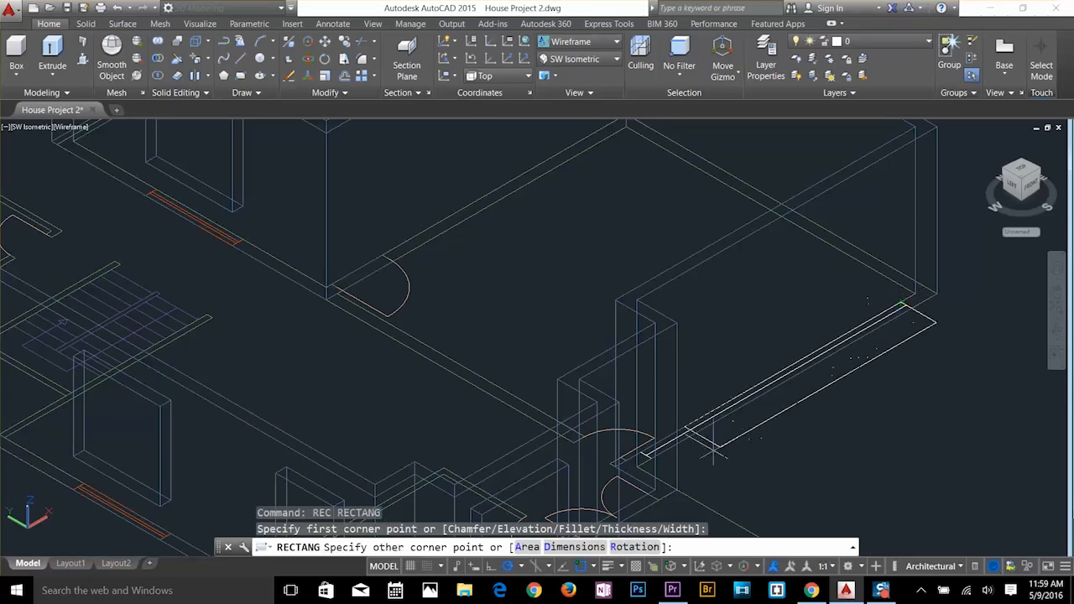
{"action": "scroll", "coordinate": [663, 450], "scroll_direction": "up", "scroll_amount": 6}
{"action": "key", "text": "Escape"}
{"action": "key", "text": "Escape"}
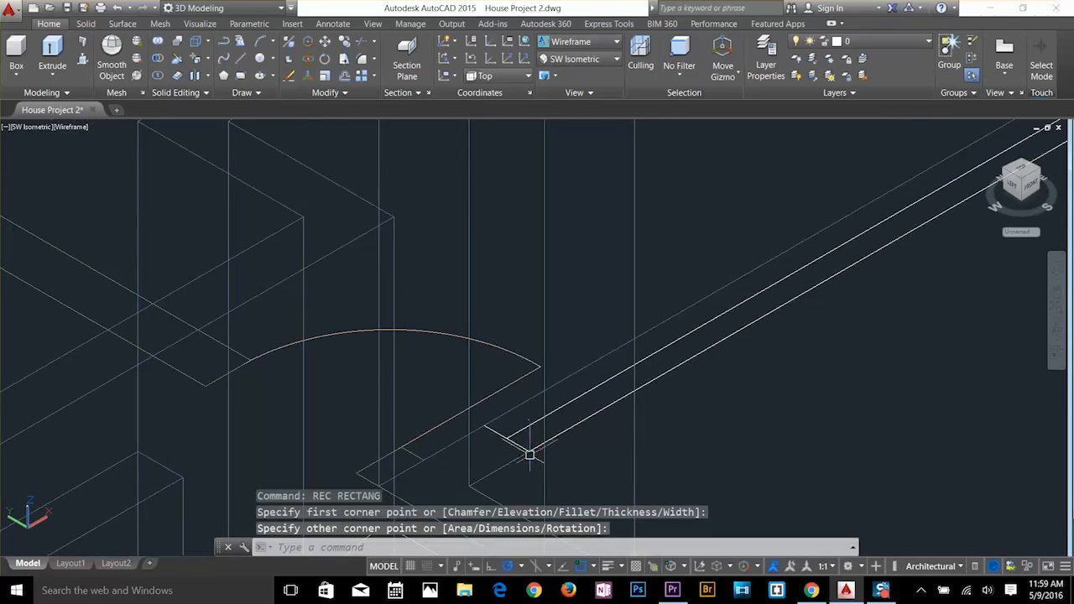
Extrude the garage door opening rectangle to a height of 8.5' as a solid.
{"action": "type", "text": "M"}
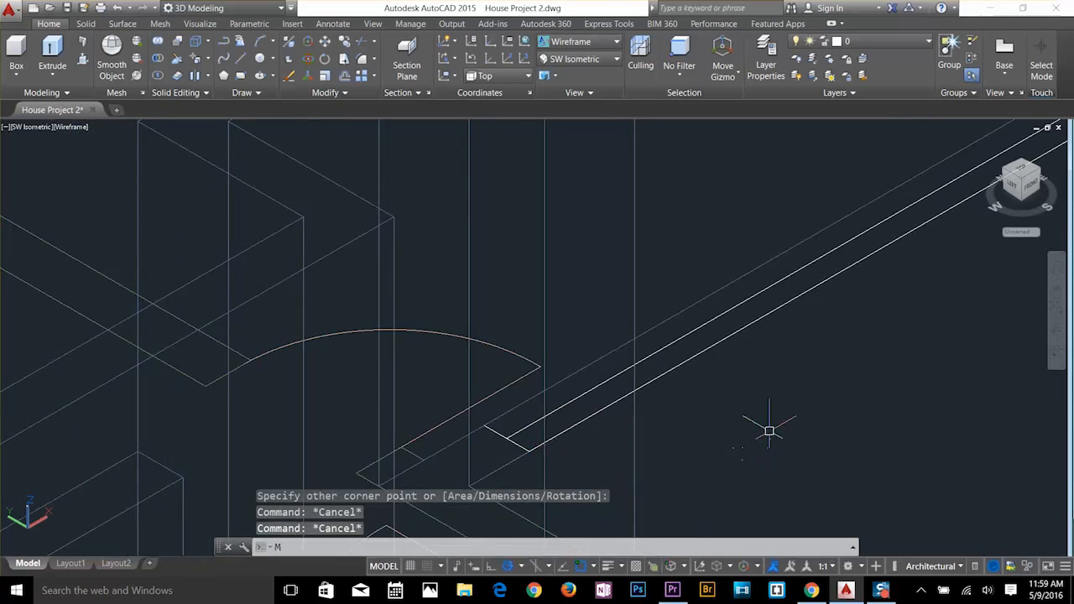
{"action": "key", "text": "Escape"}
{"action": "type", "text": "EXT"}
{"action": "key", "text": "Return"}
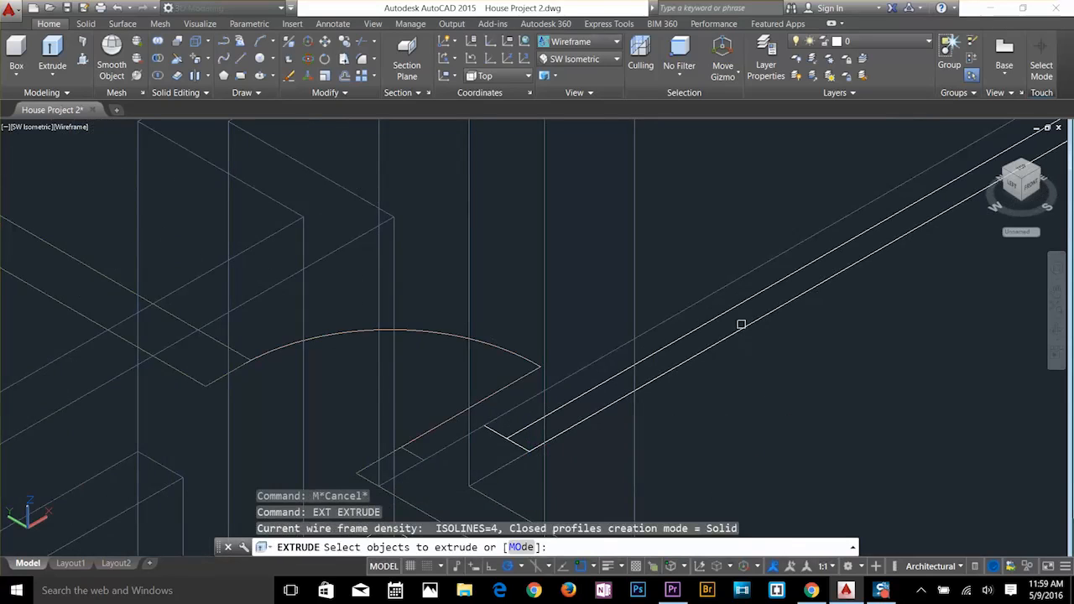
{"action": "left_click", "coordinate": [738, 325]}
{"action": "key", "text": "Return"}
{"action": "scroll", "coordinate": [738, 330], "scroll_direction": "down", "scroll_amount": 5}
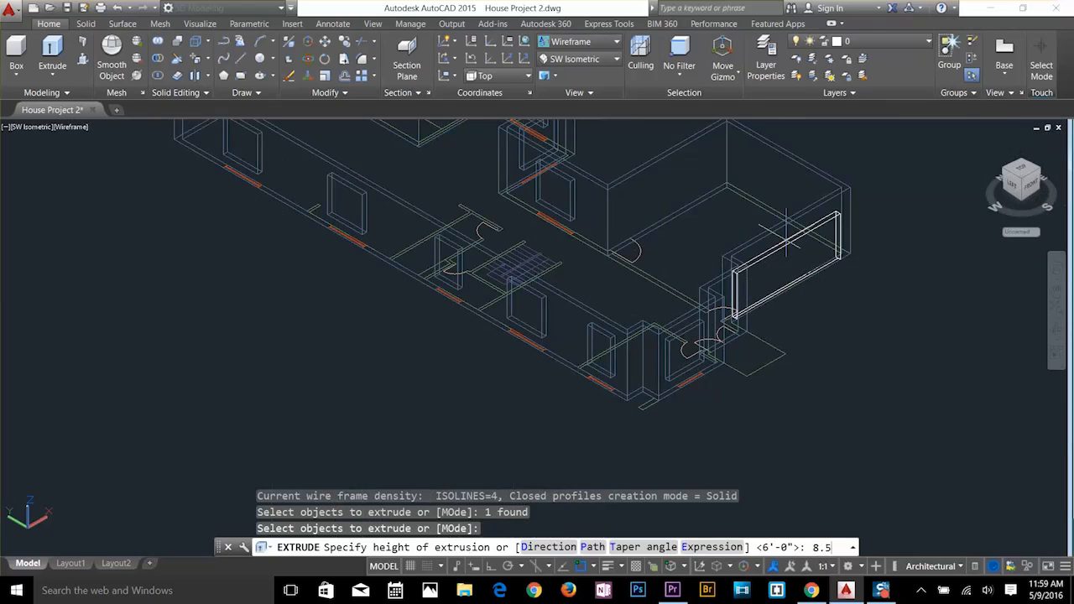
{"action": "key", "text": "Return"}
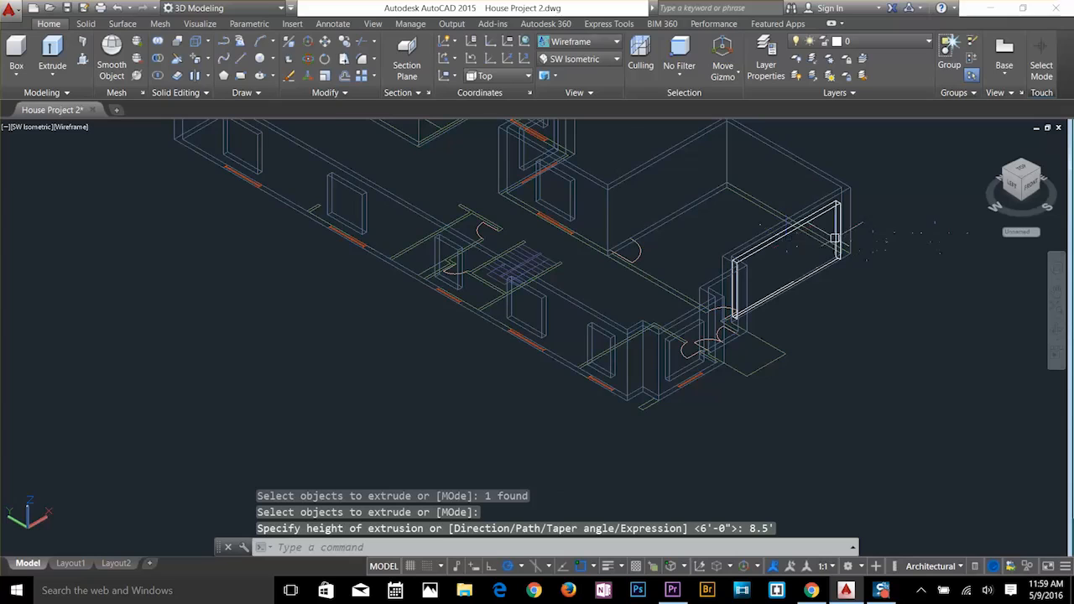
{"action": "scroll", "coordinate": [835, 238], "scroll_direction": "up", "scroll_amount": 3}
{"action": "key", "text": "Escape"}
{"action": "key", "text": "Escape"}
{"action": "type", "text": "s"}
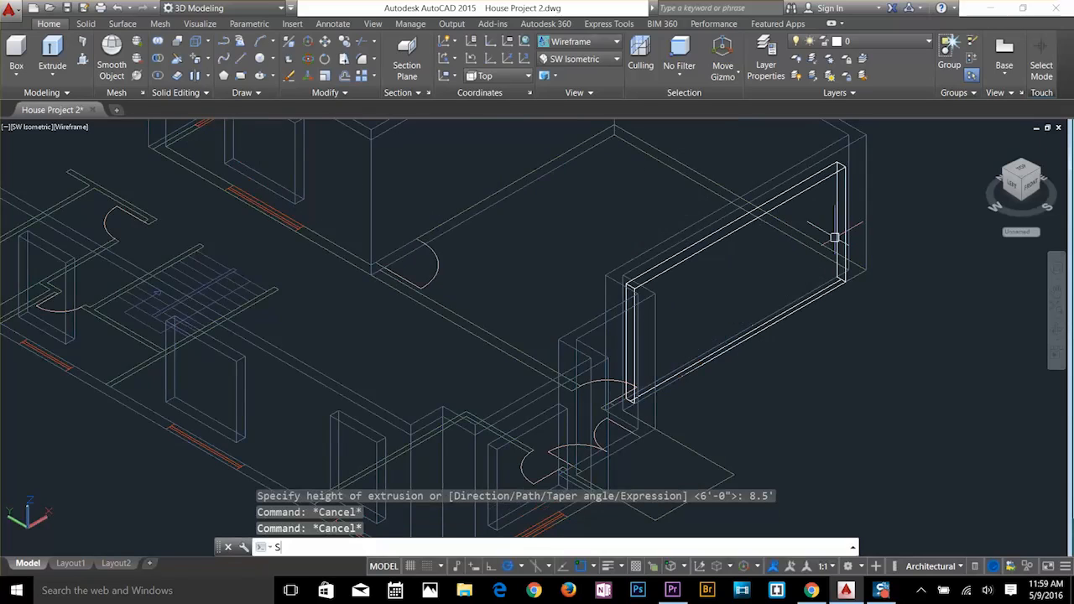
{"action": "key", "text": "Return"}
{"action": "left_click", "coordinate": [879, 163]}
{"action": "left_click", "coordinate": [866, 178]}
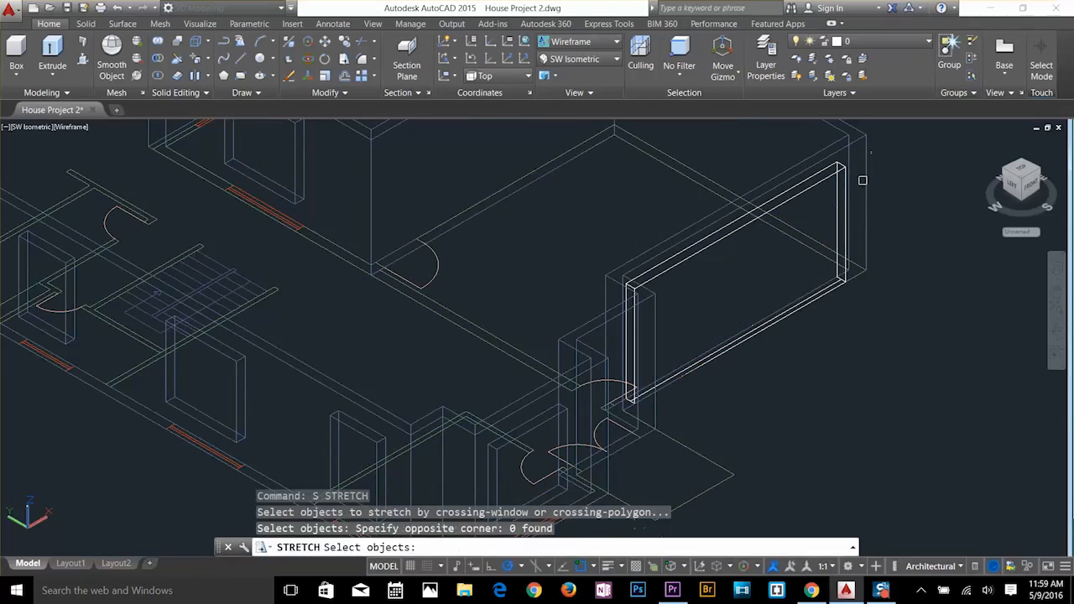
{"action": "left_click", "coordinate": [864, 180]}
{"action": "key", "text": "Return"}
{"action": "key", "text": "Return"}
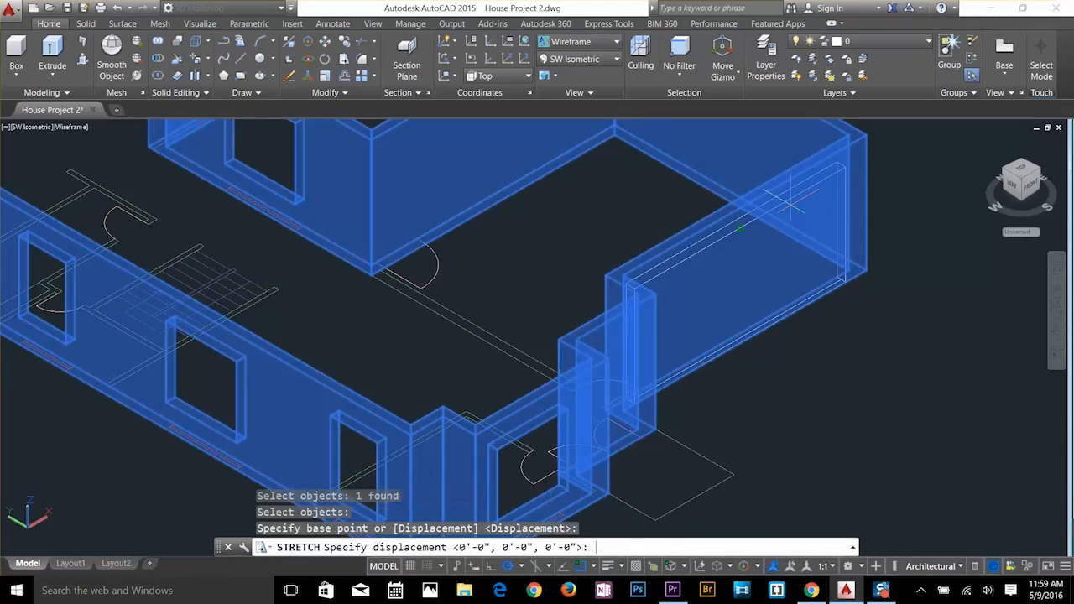
{"action": "key", "text": "Escape"}
Subtract the garage door box from the exterior wall solid to cut the garage opening.
{"action": "type", "text": "su"}
{"action": "key", "text": "Return"}
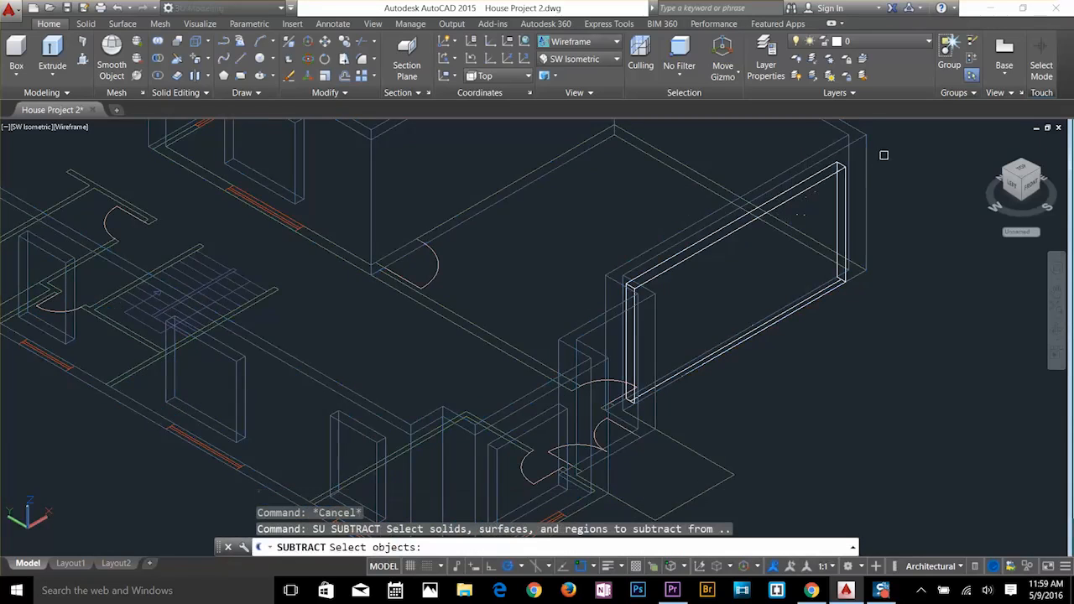
{"action": "left_click", "coordinate": [869, 159]}
{"action": "key", "text": "Return"}
{"action": "left_click", "coordinate": [797, 189]}
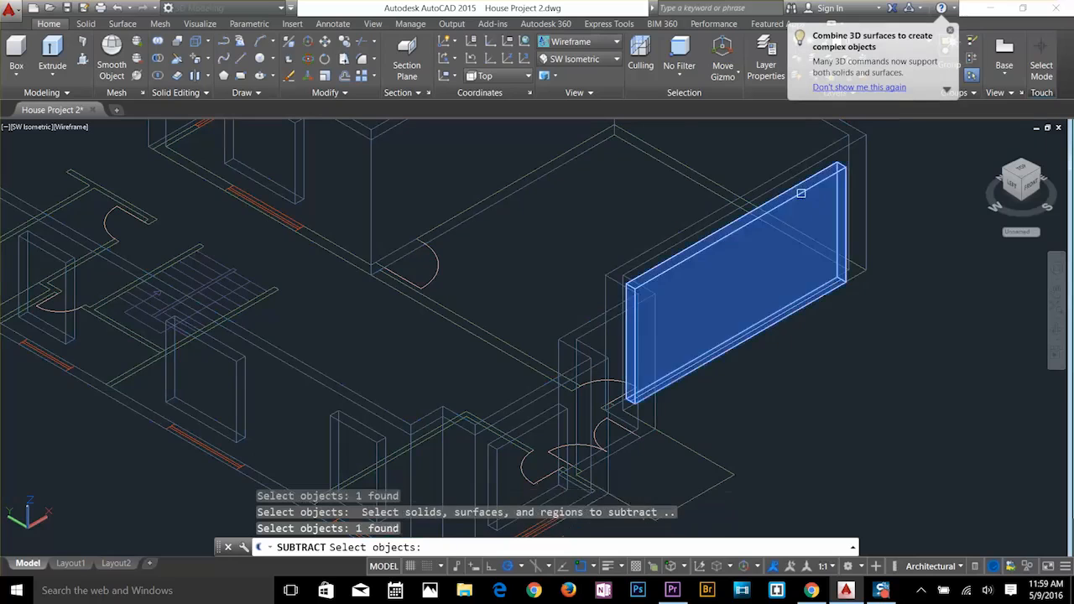
{"action": "key", "text": "Return"}
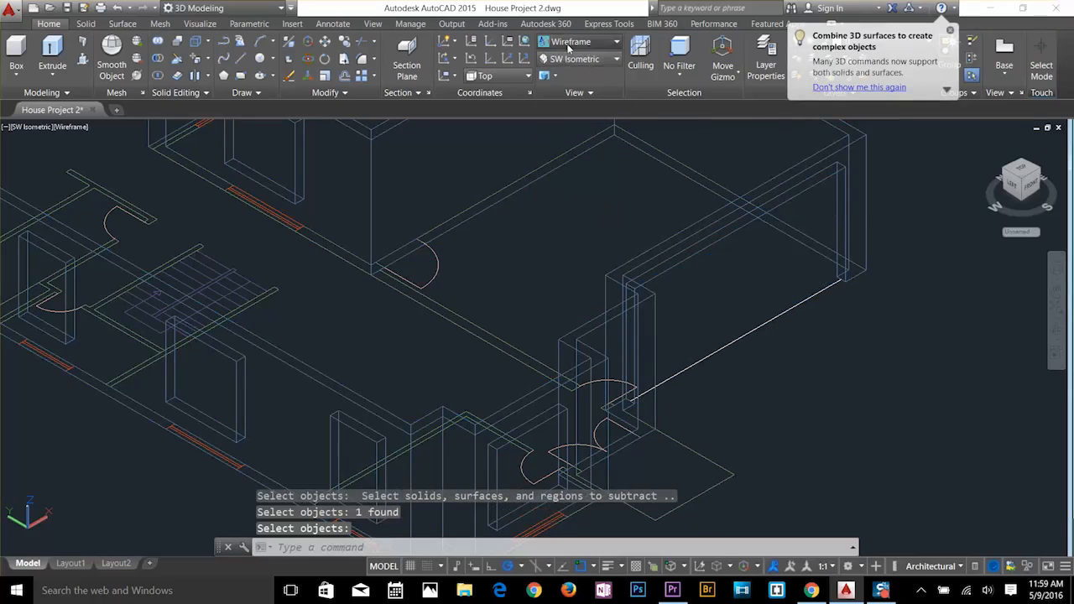
Inspect the garage opening in the Shaded visual style, then return to Wireframe.
{"action": "left_click", "coordinate": [579, 42]}
{"action": "left_click", "coordinate": [568, 125]}
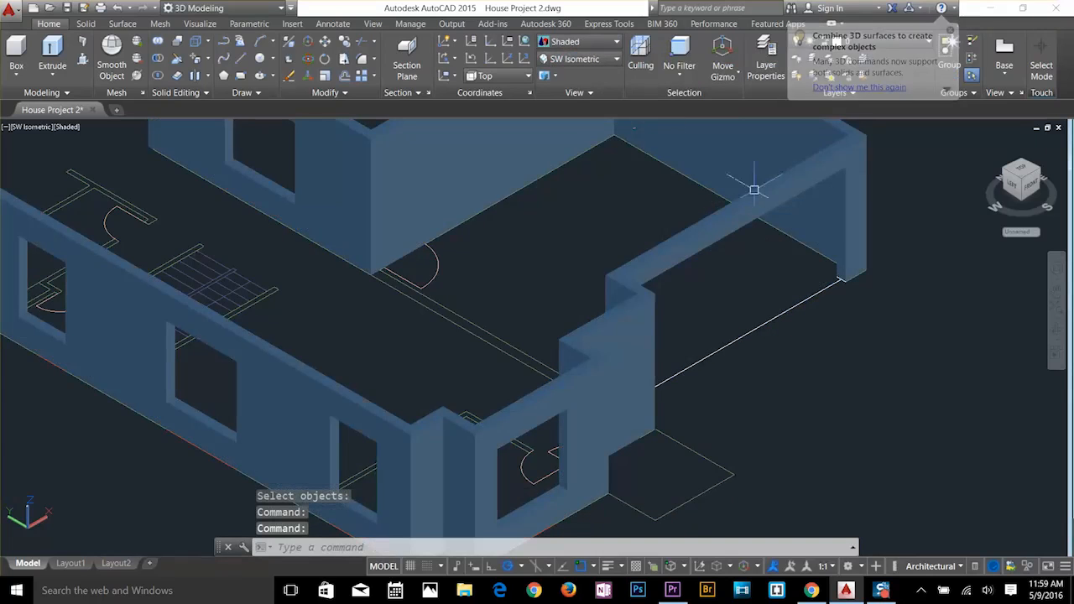
{"action": "left_click", "coordinate": [601, 47]}
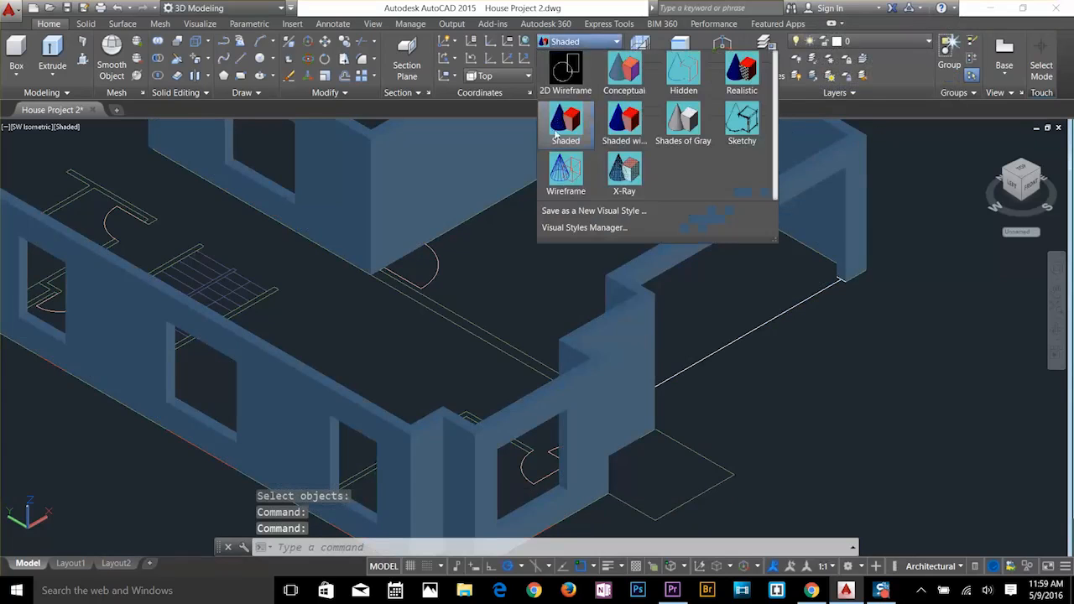
{"action": "left_click", "coordinate": [560, 162]}
{"action": "key", "text": "Escape"}
{"action": "key", "text": "Escape"}
Extrude the garage door line as a surface to a height of 8.5'.
{"action": "left_click", "coordinate": [796, 304]}
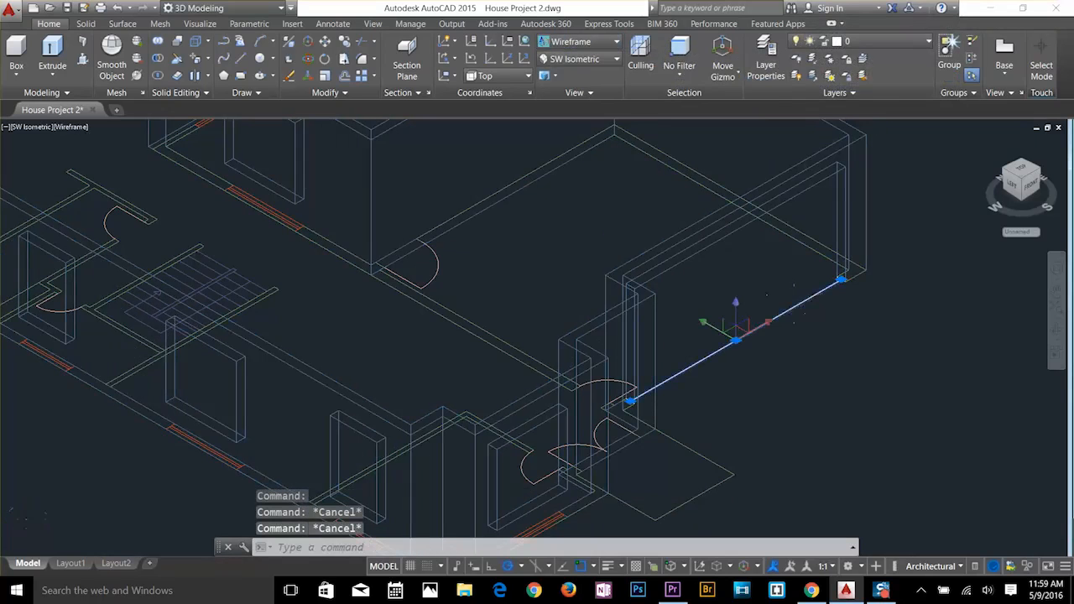
{"action": "key", "text": "Escape"}
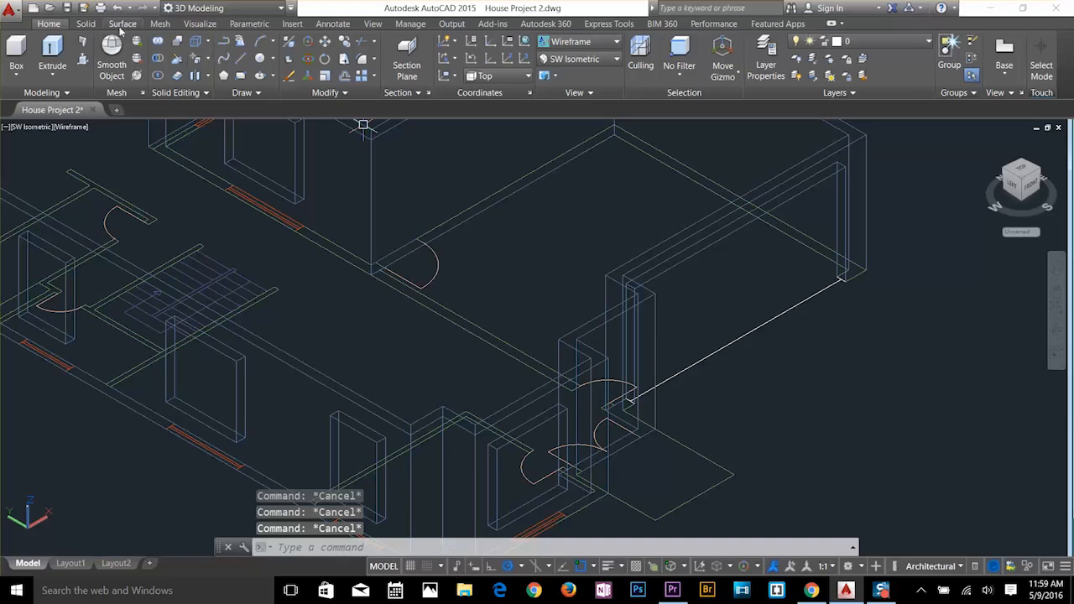
{"action": "left_click", "coordinate": [122, 23]}
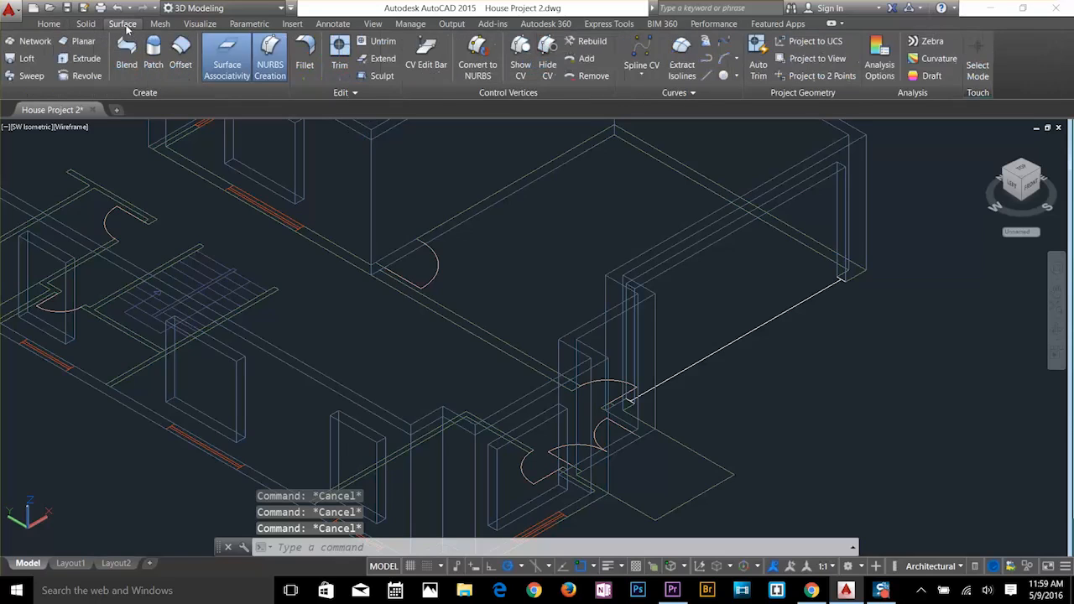
{"action": "left_click", "coordinate": [84, 58]}
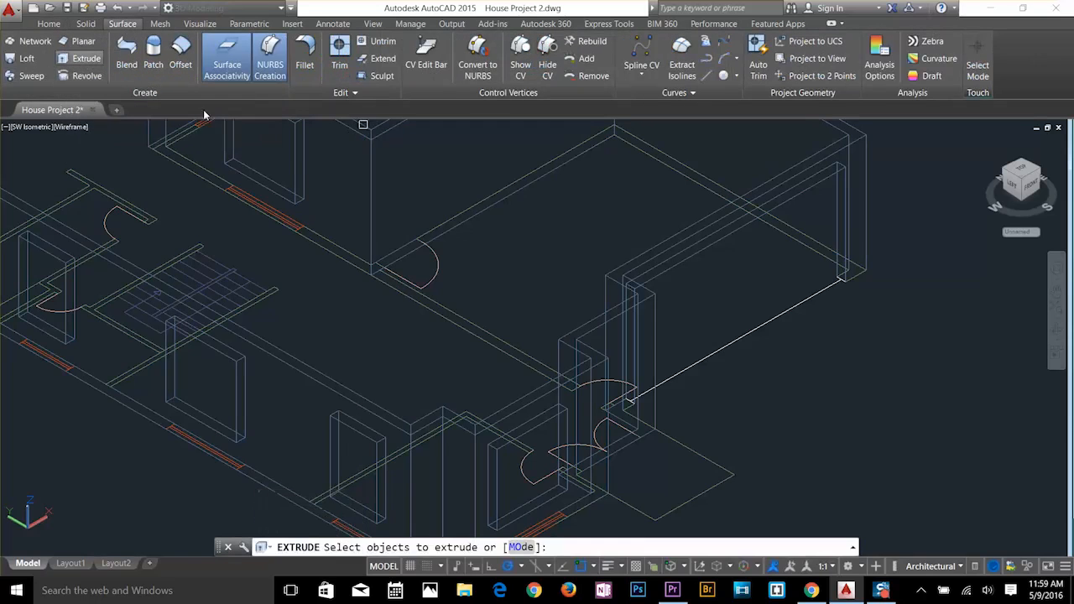
{"action": "left_click", "coordinate": [732, 342]}
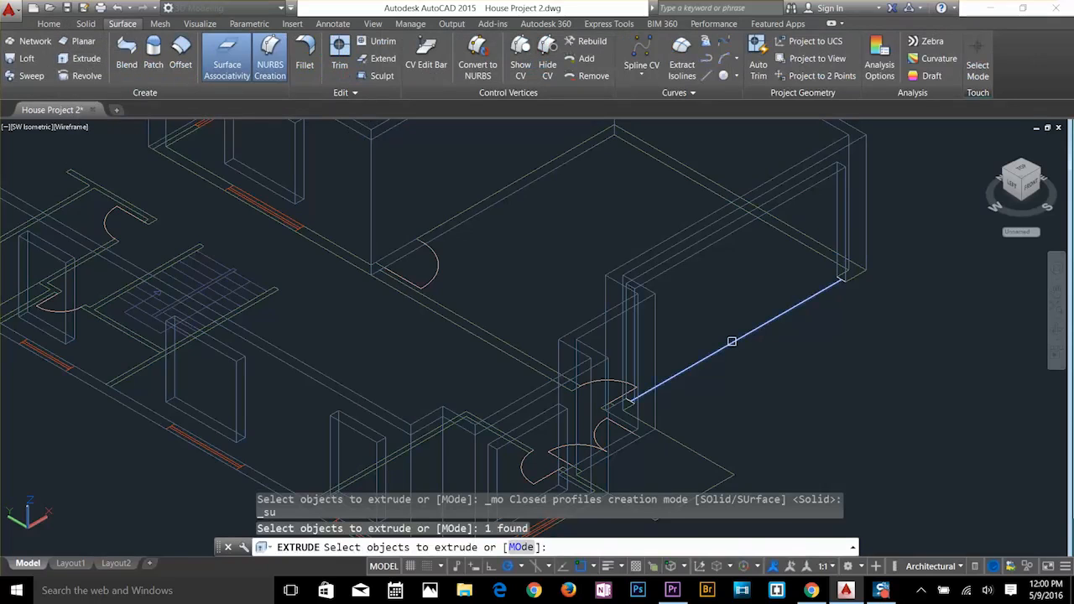
{"action": "key", "text": "Return"}
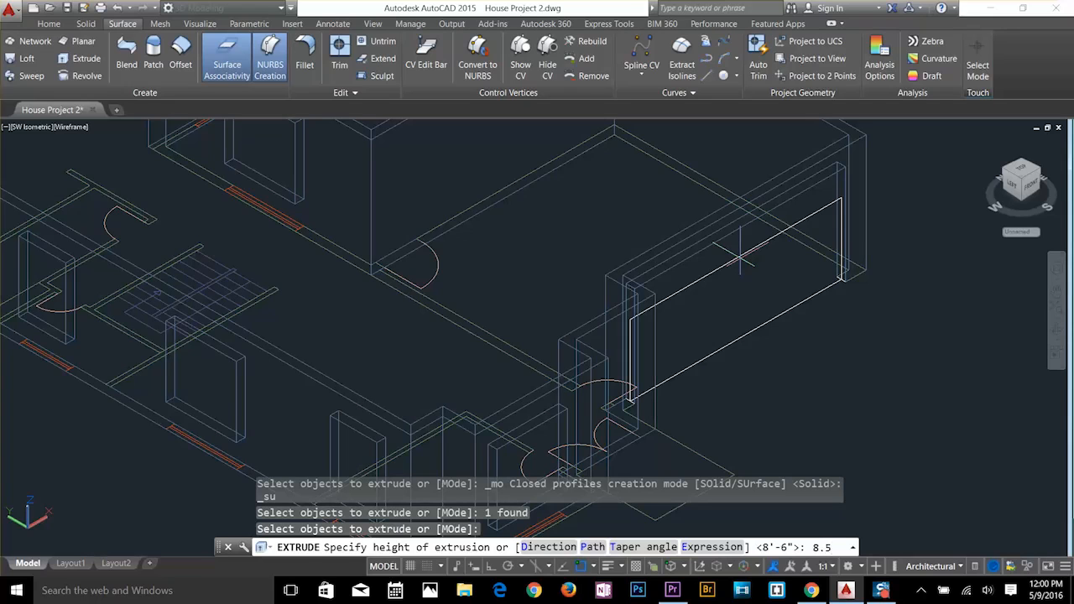
{"action": "key", "text": "Return"}
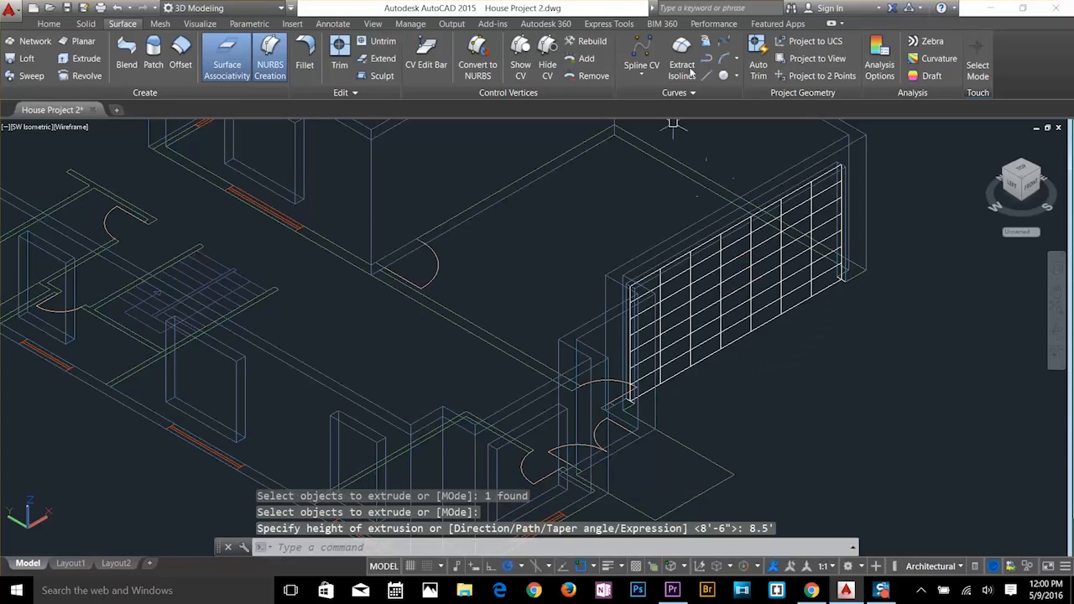
Create a new layer named gERAGE GATE and give it a dark yellow colour.
{"action": "left_click", "coordinate": [49, 24]}
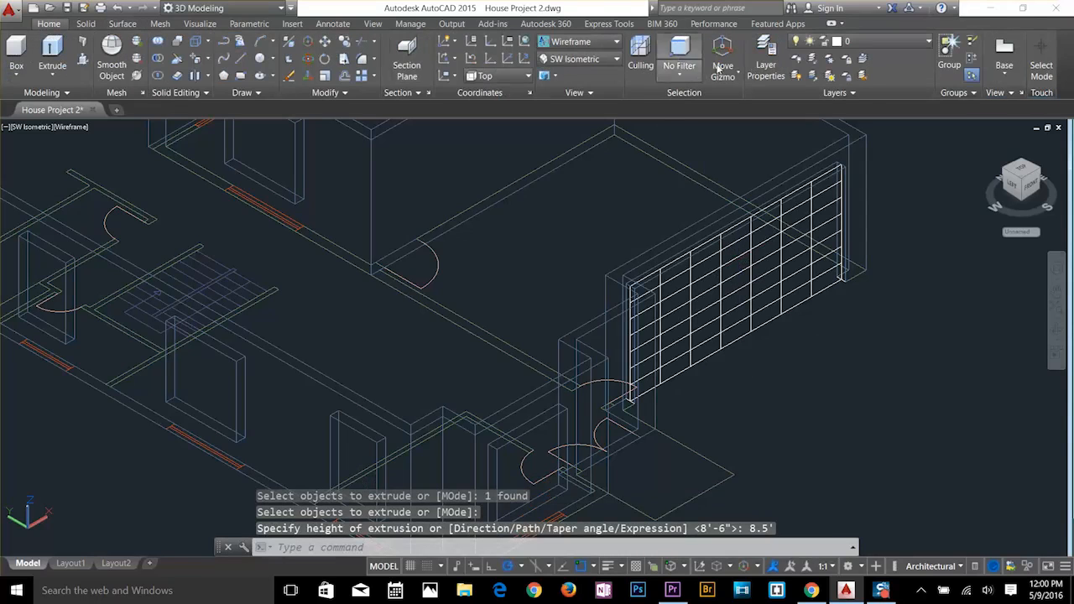
{"action": "left_click", "coordinate": [807, 42]}
{"action": "left_click", "coordinate": [759, 67]}
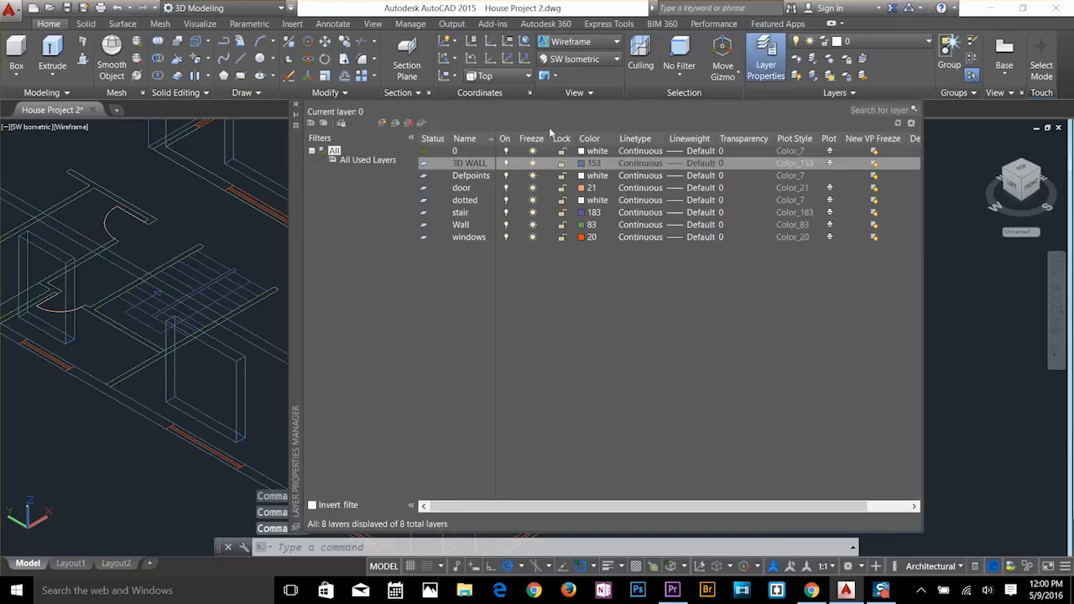
{"action": "left_click", "coordinate": [382, 124]}
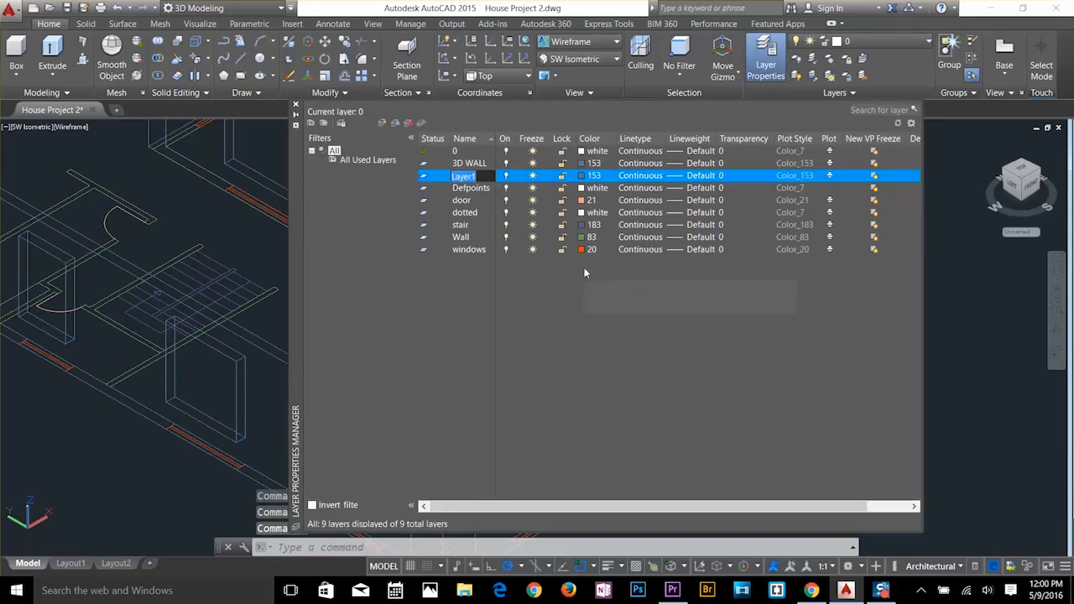
{"action": "type", "text": "gERAGE"}
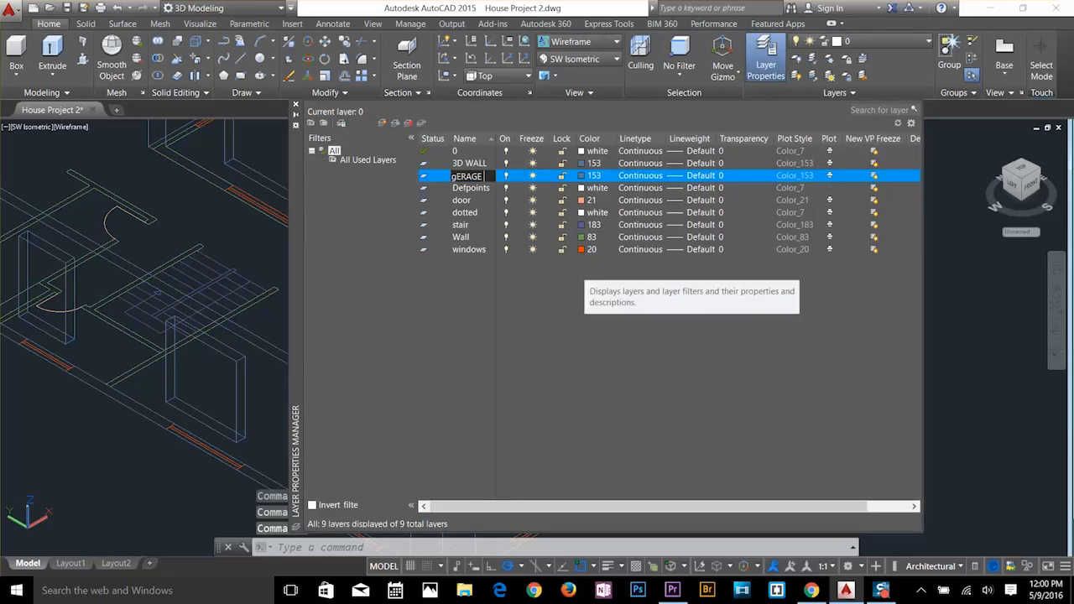
{"action": "key", "text": "Return"}
{"action": "left_click", "coordinate": [580, 176]}
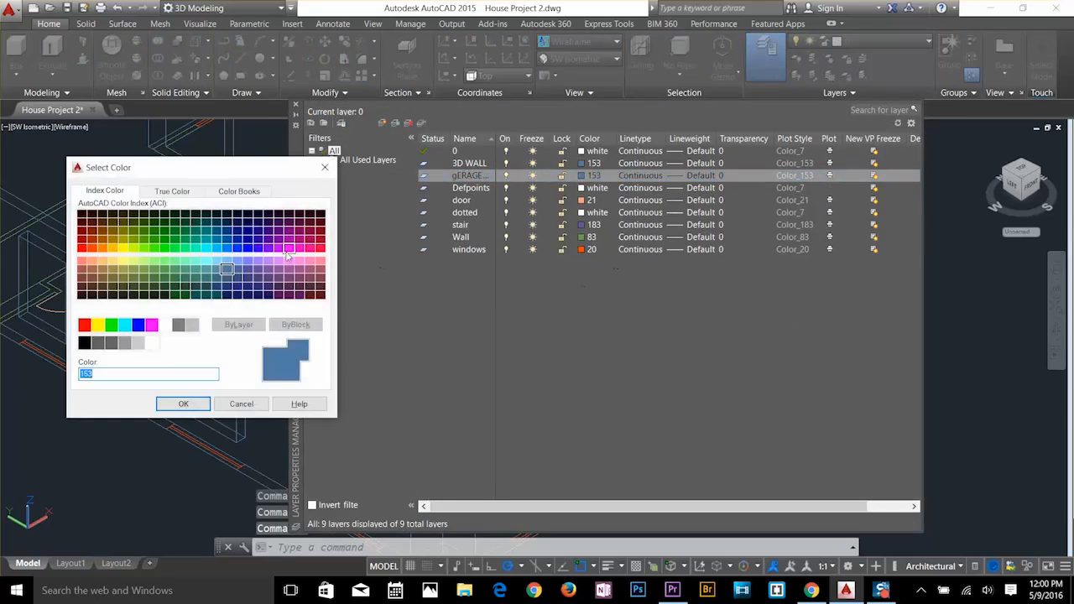
{"action": "left_click", "coordinate": [113, 269]}
{"action": "left_click", "coordinate": [199, 403]}
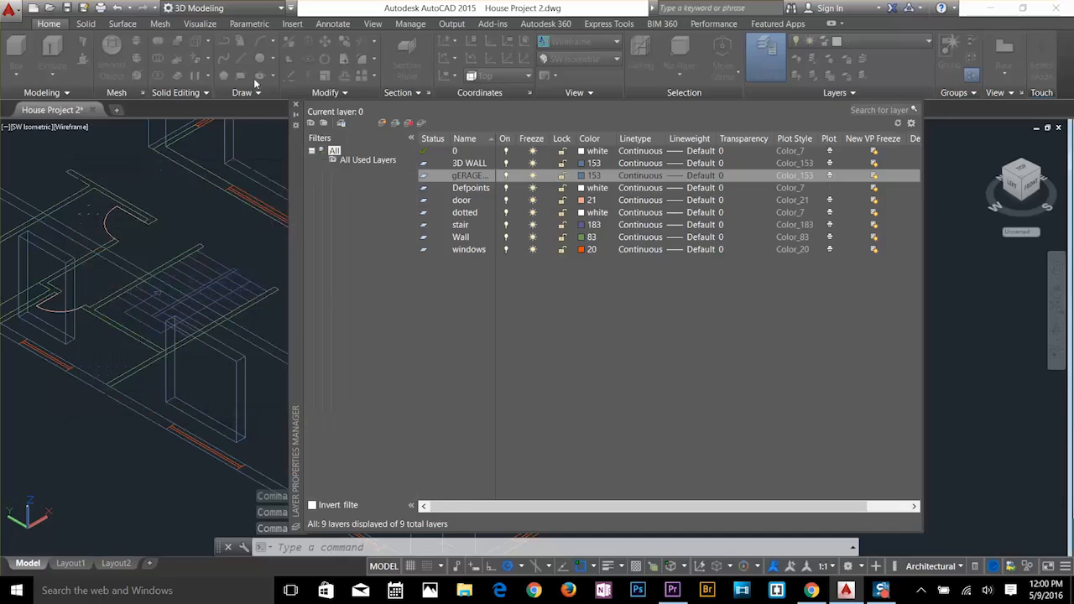
{"action": "left_click", "coordinate": [295, 107]}
Assign the garage door surface to the gERAGE GATE layer.
{"action": "left_click", "coordinate": [715, 335]}
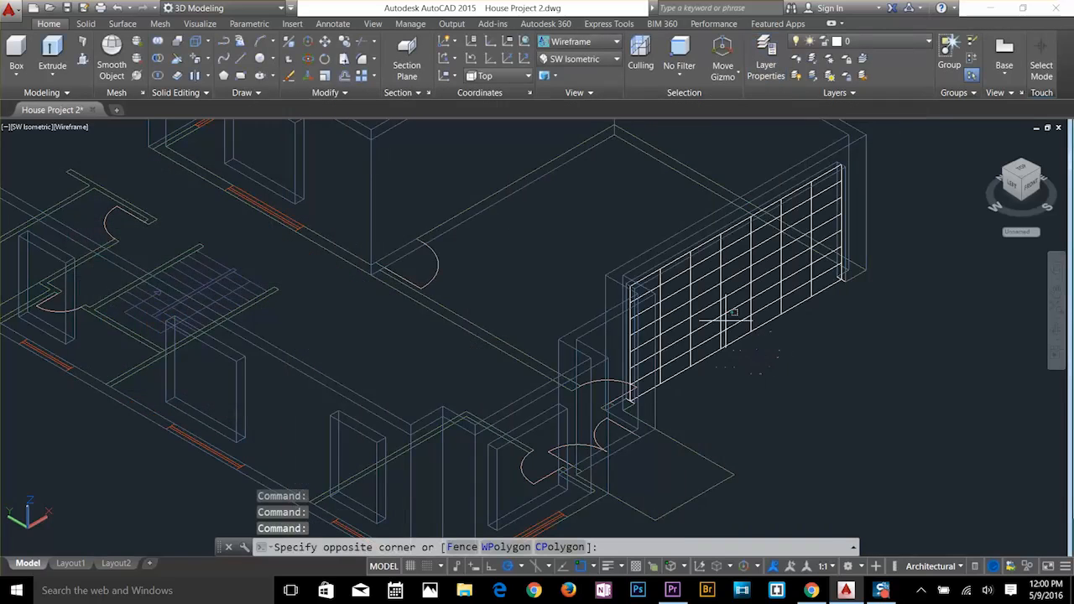
{"action": "left_click", "coordinate": [710, 221]}
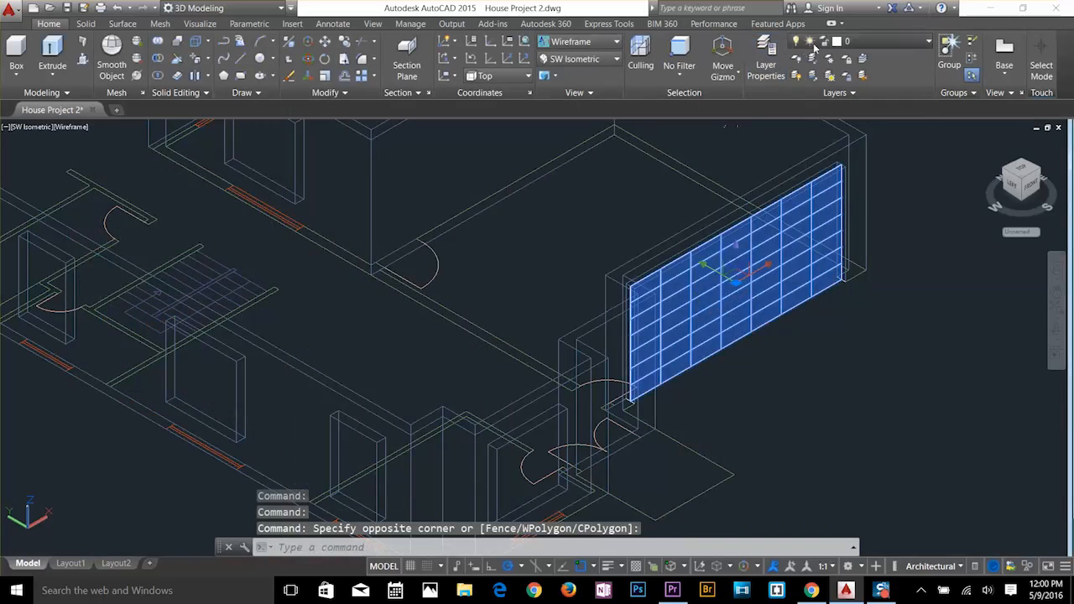
{"action": "left_click", "coordinate": [873, 41]}
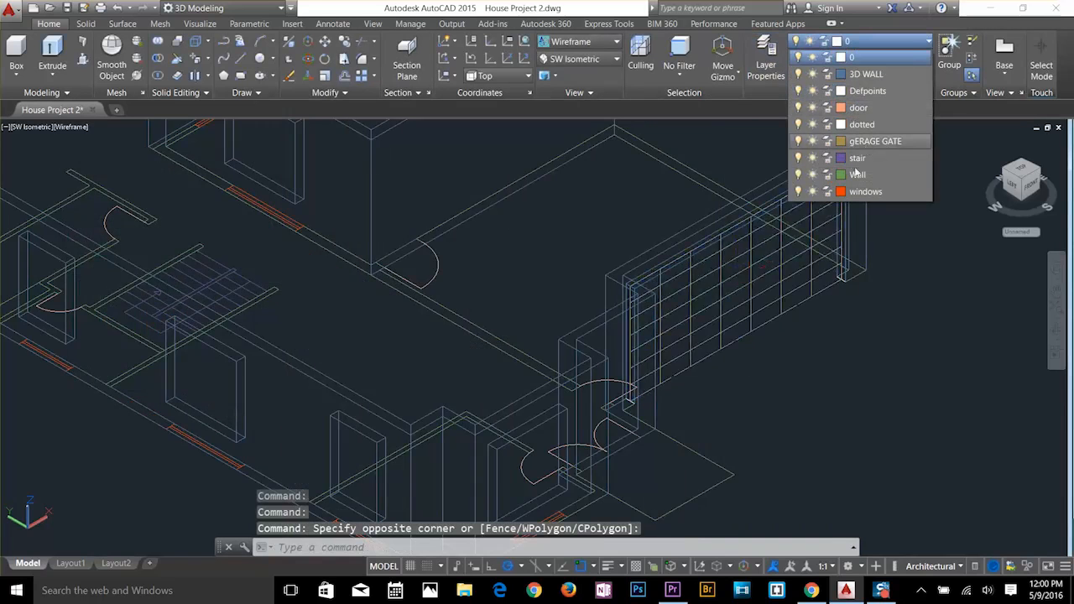
{"action": "left_click", "coordinate": [875, 141]}
{"action": "key", "text": "Escape"}
{"action": "key", "text": "Escape"}
Turn off the Wall layer to hide the 2D wall lines, keeping the windows layer on.
{"action": "middle_click_drag", "start_coordinate": [708, 356], "coordinate": [791, 252]}
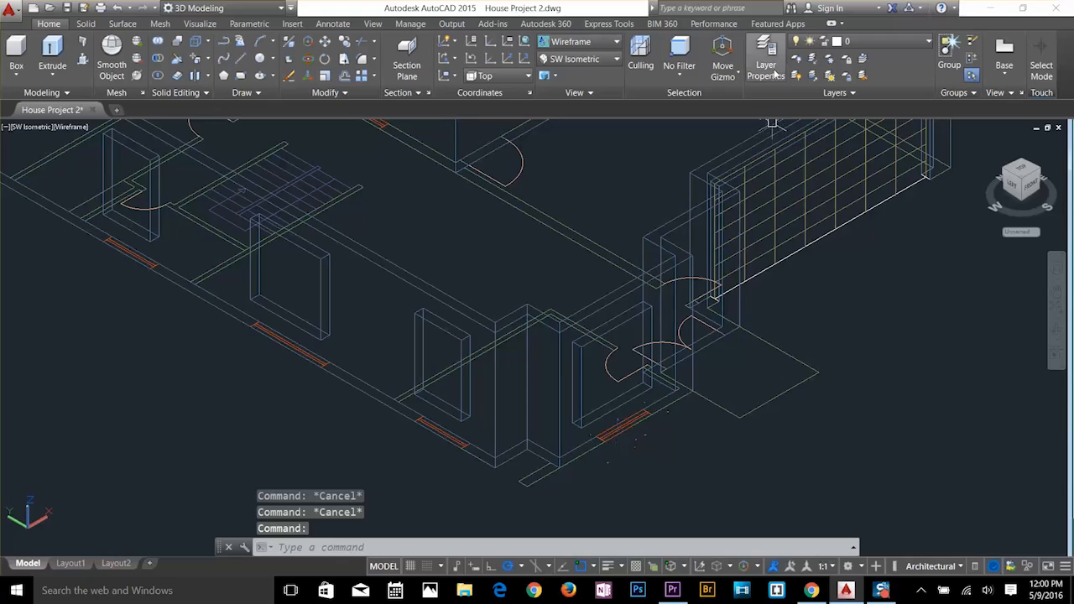
{"action": "left_click", "coordinate": [823, 45]}
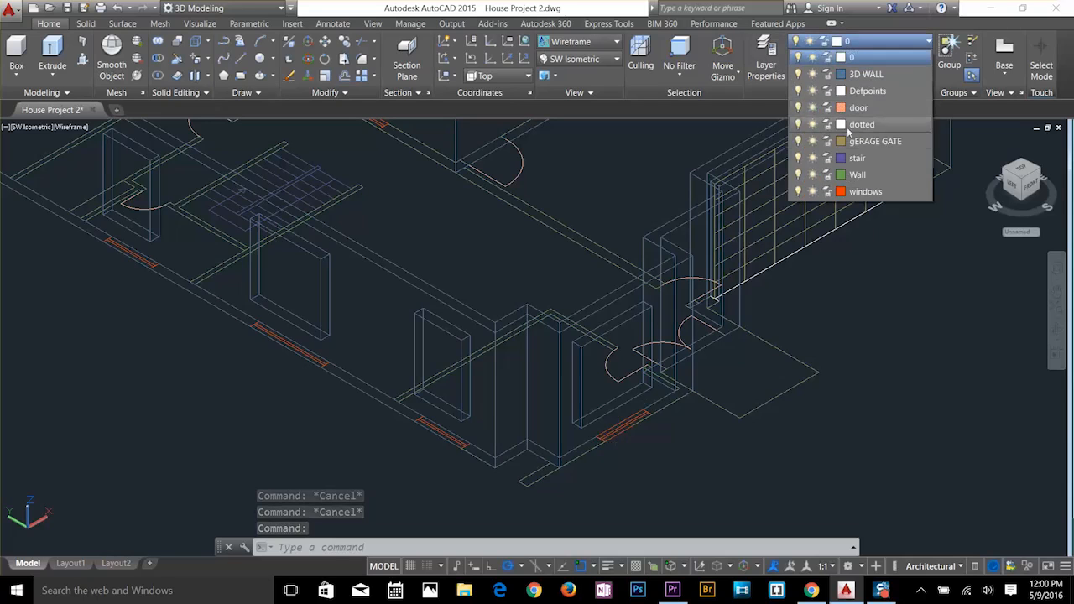
{"action": "left_click", "coordinate": [799, 192]}
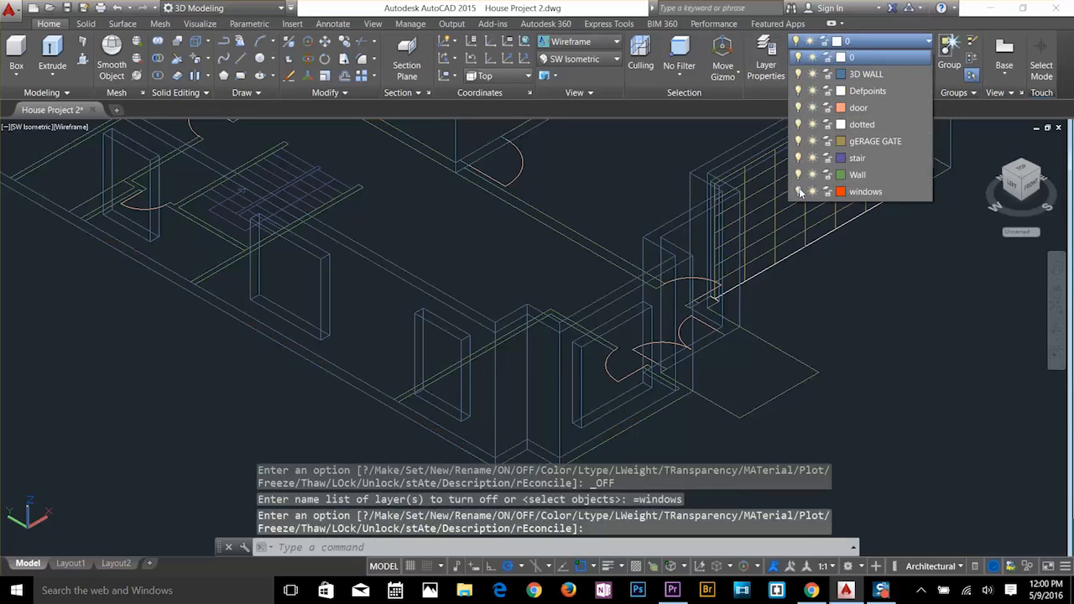
{"action": "left_click", "coordinate": [799, 192]}
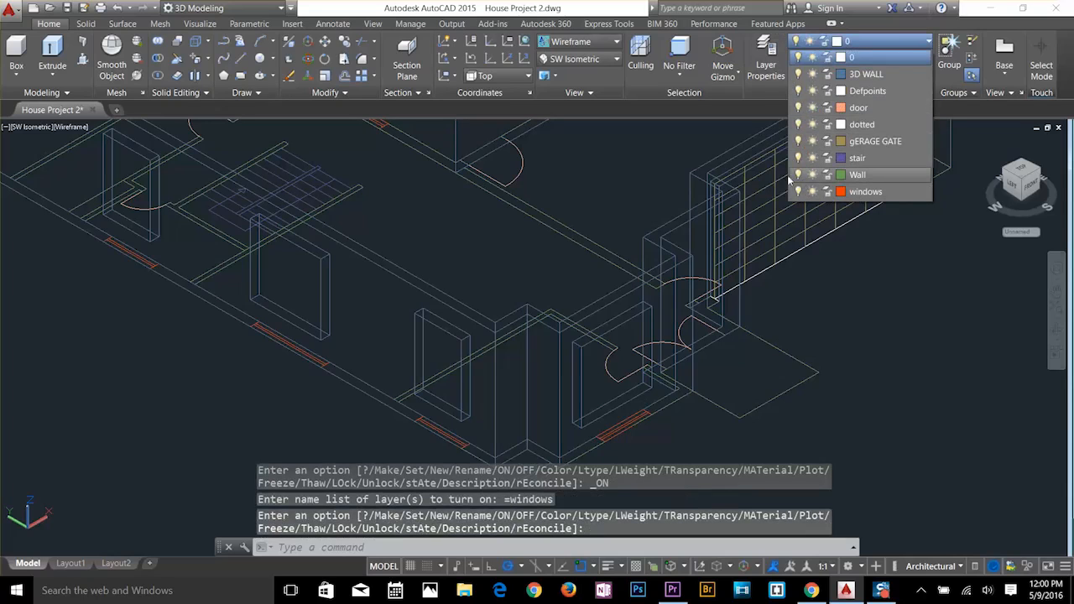
{"action": "left_click", "coordinate": [798, 176]}
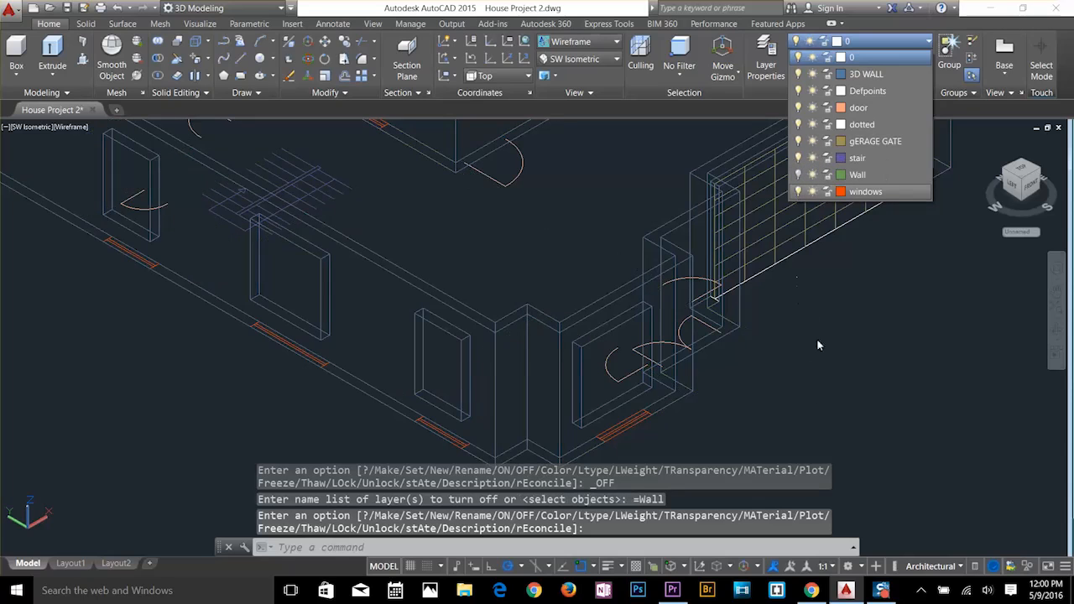
{"action": "left_click", "coordinate": [818, 398]}
{"action": "key", "text": "Escape"}
{"action": "middle_click_drag", "start_coordinate": [778, 349], "coordinate": [703, 188]}
{"action": "key", "text": "Escape"}
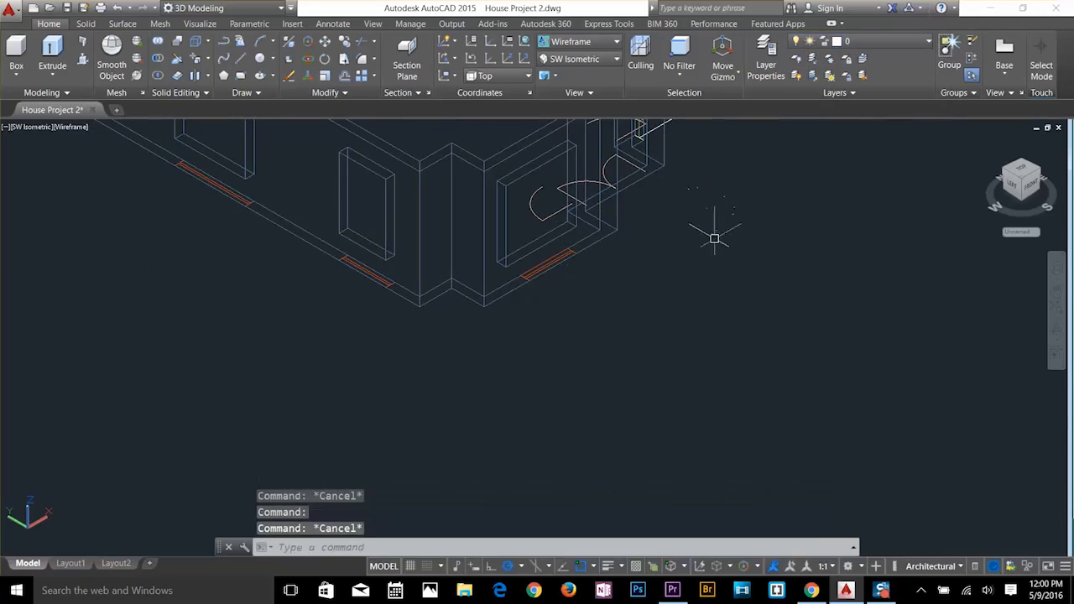
{"action": "key", "text": "Escape"}
{"action": "key", "text": "Escape"}
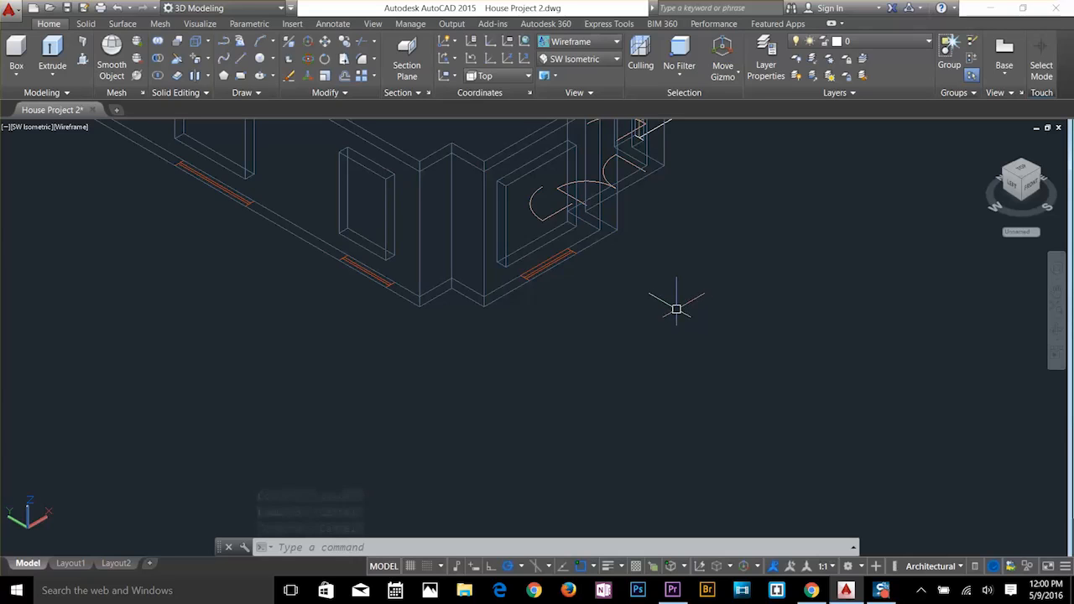
{"action": "type", "text": "R"}
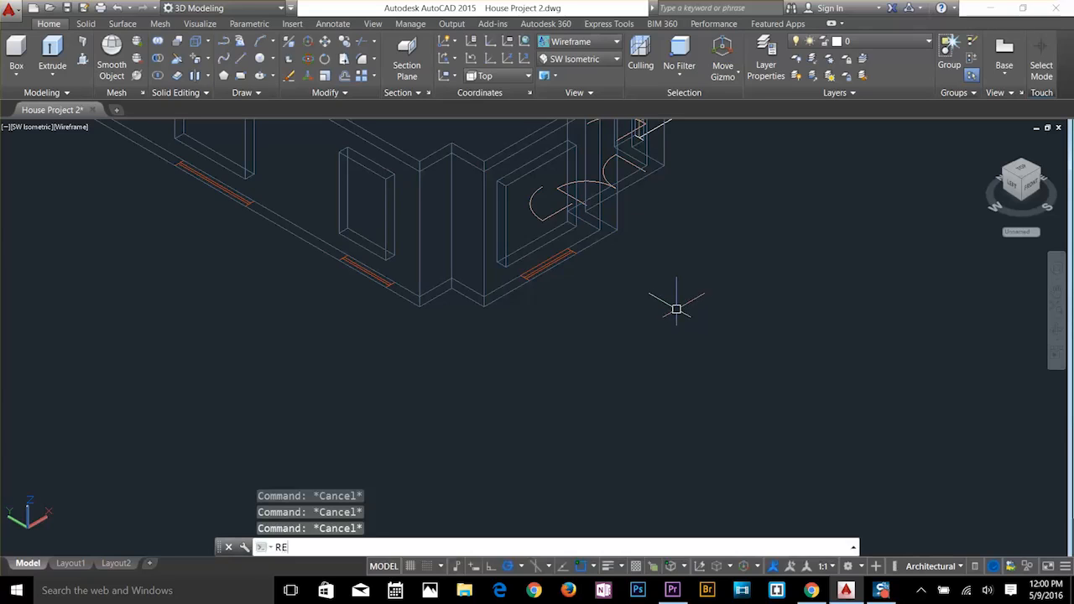
{"action": "type", "text": "E"}
{"action": "key", "text": "Escape"}
{"action": "scroll", "coordinate": [528, 310], "scroll_direction": "up", "scroll_amount": 2}
{"action": "scroll", "coordinate": [547, 378], "scroll_direction": "up", "scroll_amount": 1}
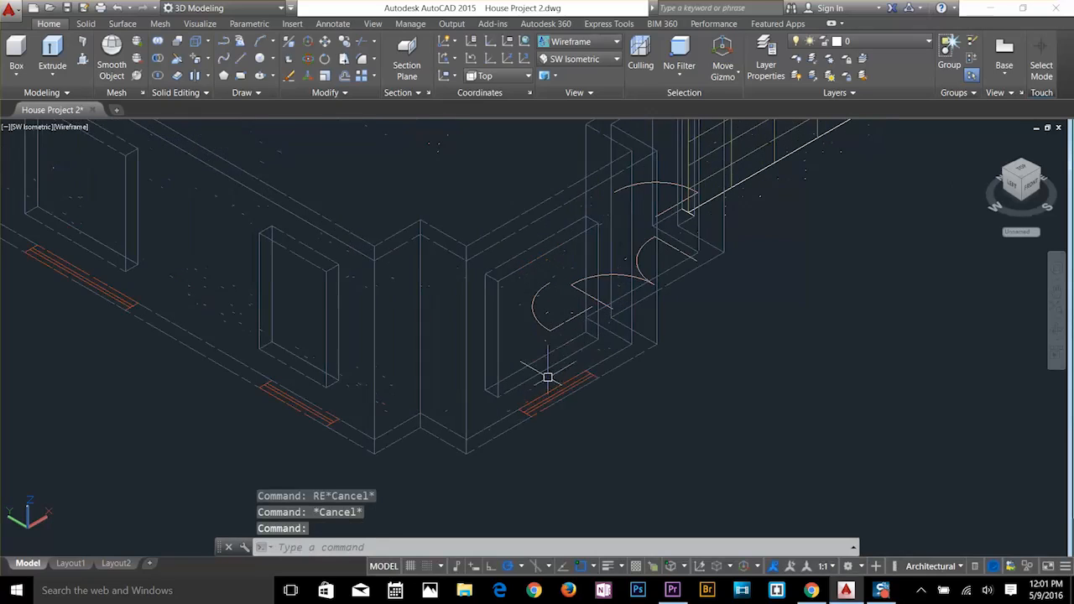
{"action": "key", "text": "Escape"}
{"action": "type", "text": "D"}
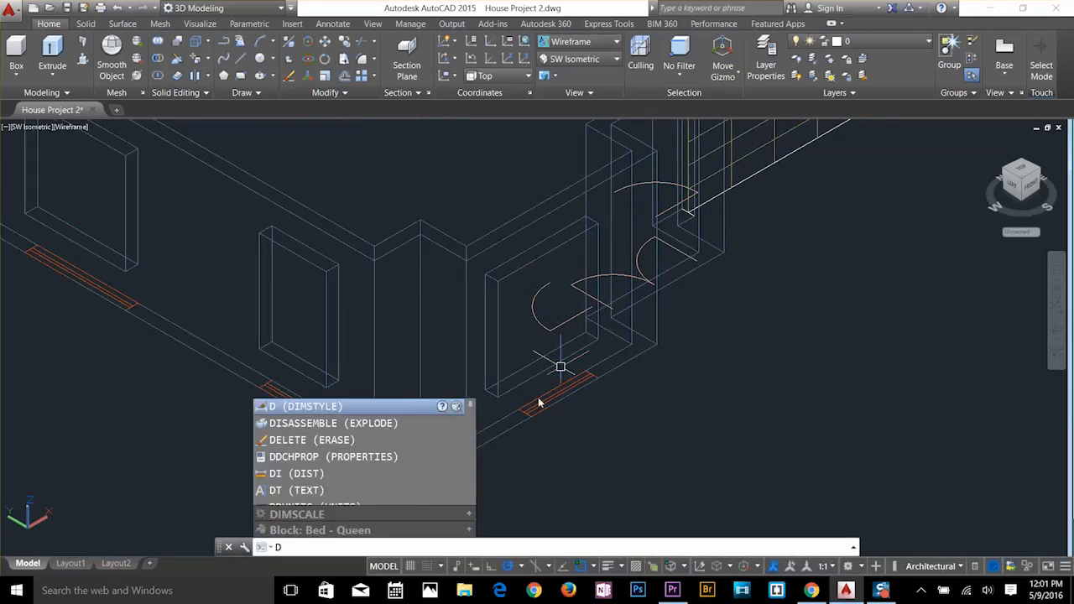
{"action": "key", "text": "Return"}
{"action": "left_click", "coordinate": [634, 400]}
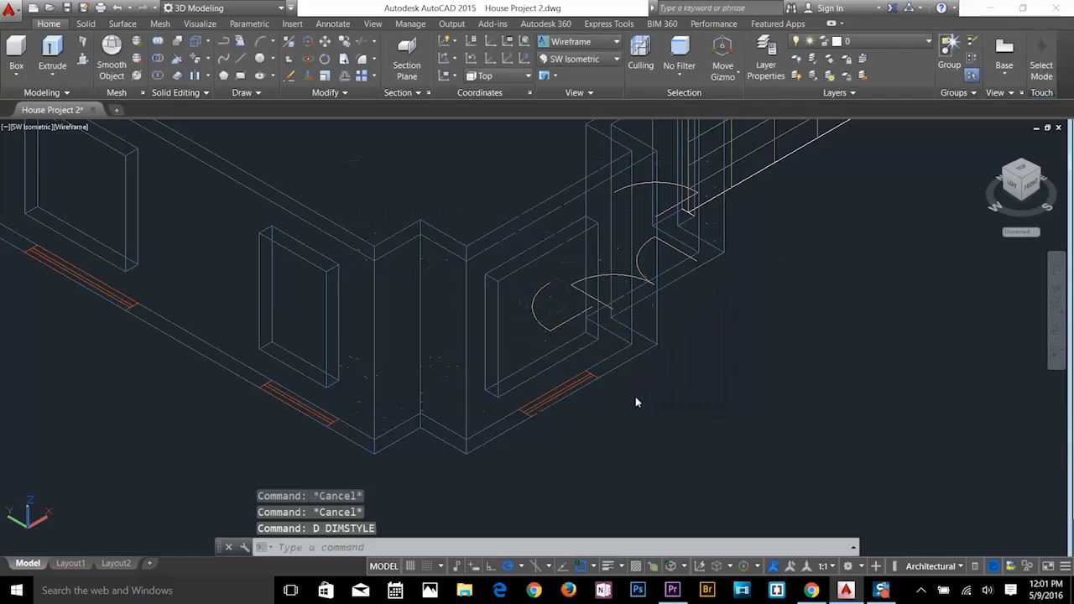
{"action": "type", "text": "D"}
{"action": "key", "text": "Return"}
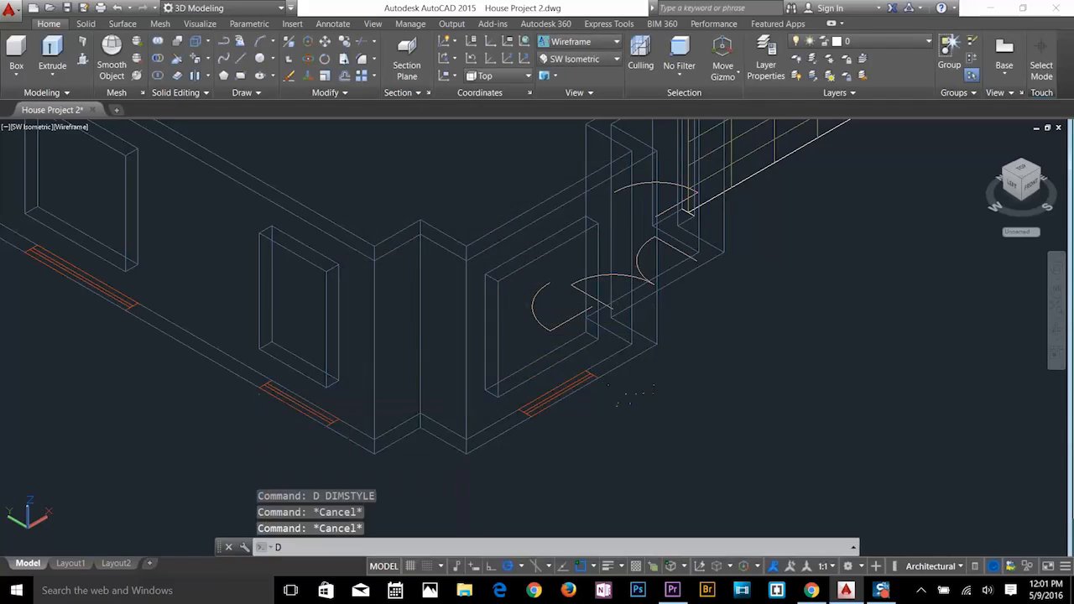
{"action": "key", "text": "Escape"}
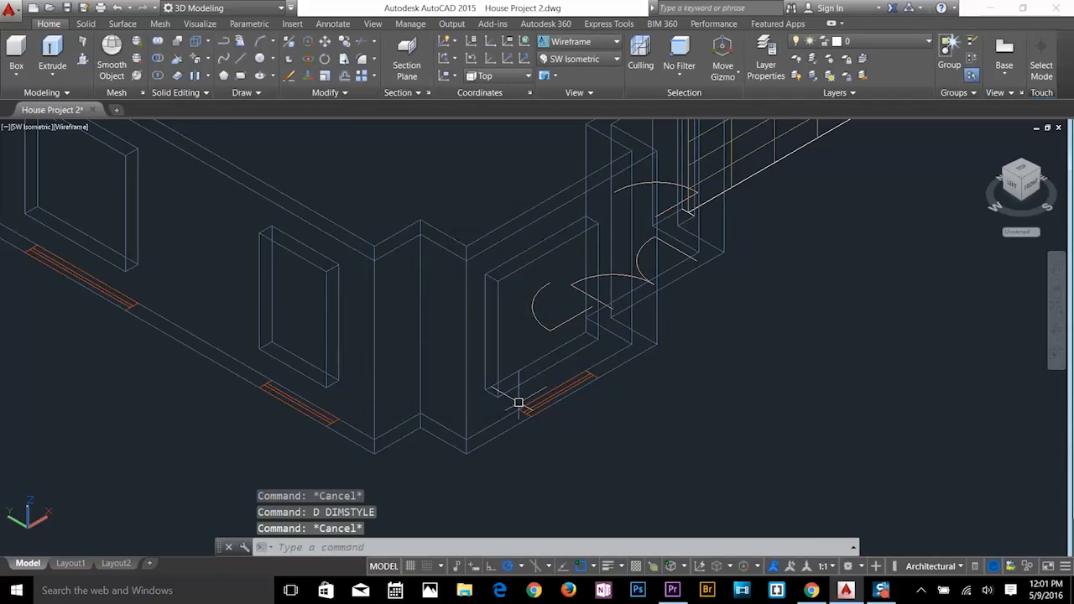
Measure the width of the front wall's window opening between its two lower corners.
{"action": "type", "text": "DI"}
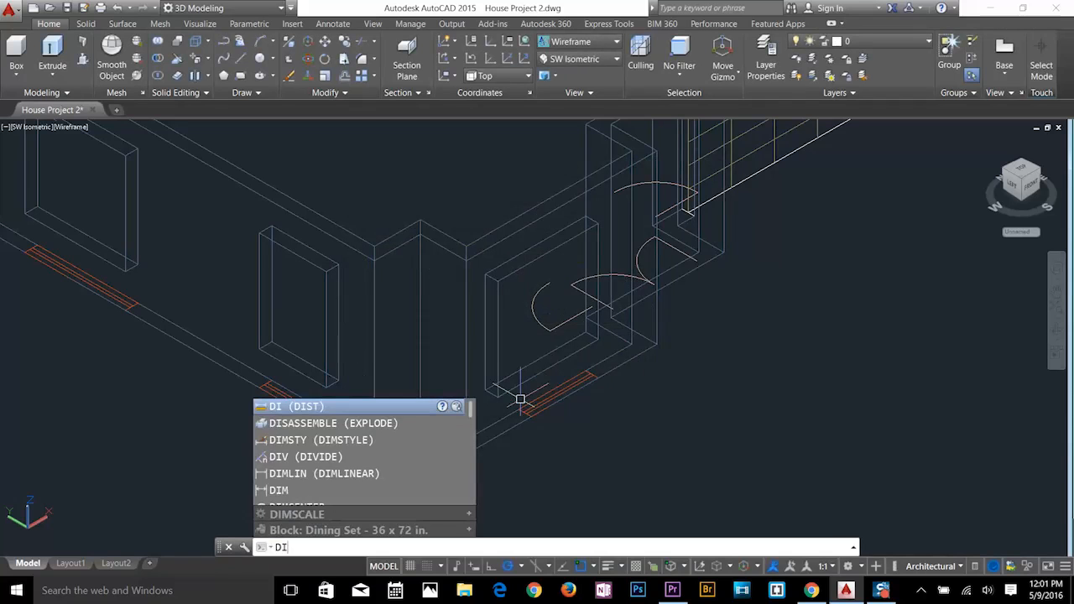
{"action": "key", "text": "Return"}
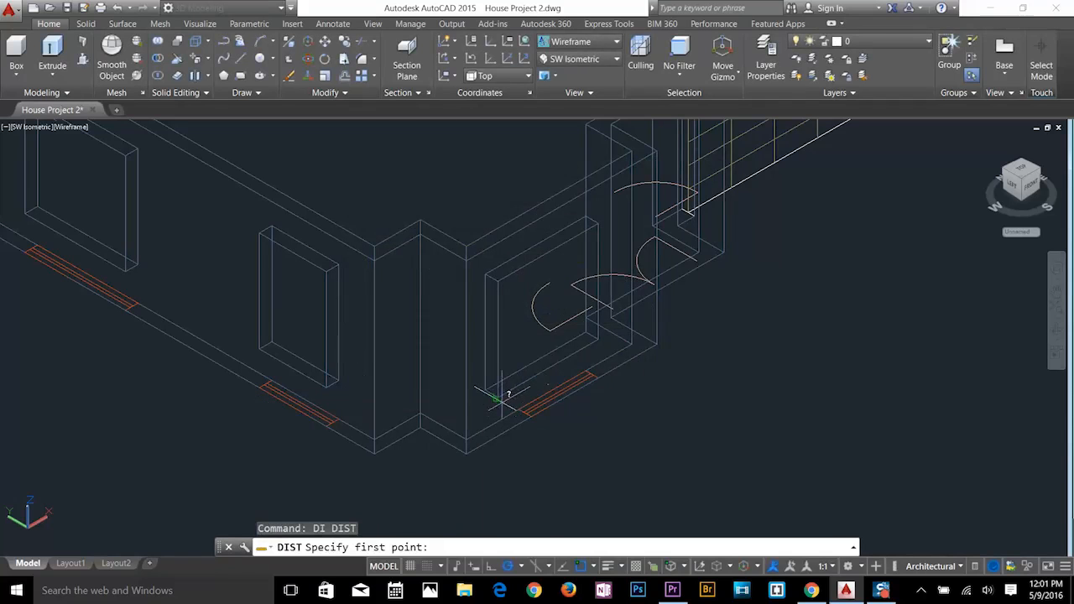
{"action": "left_click", "coordinate": [498, 397]}
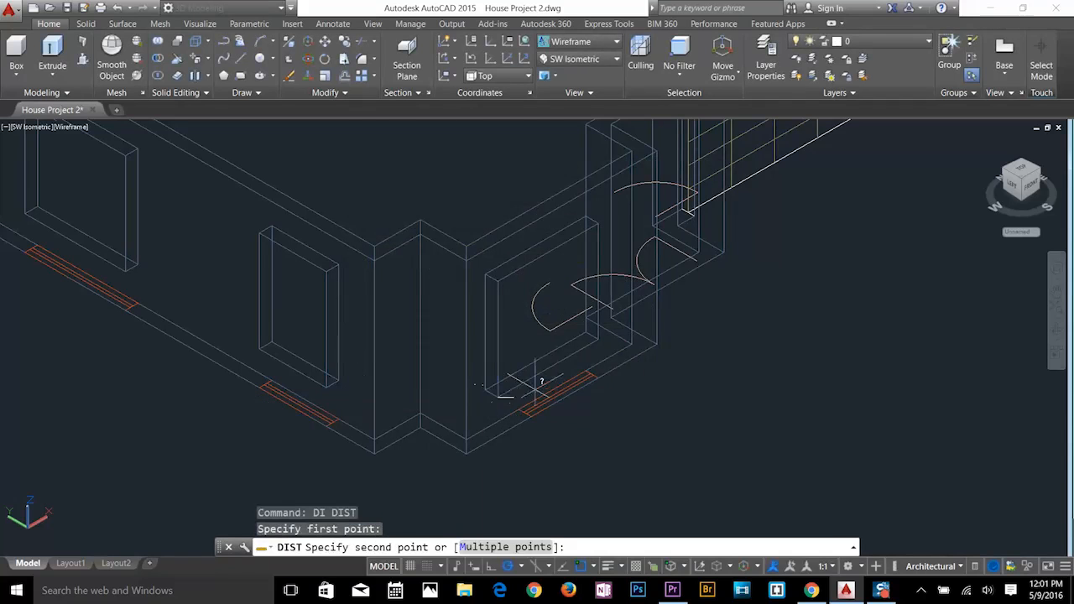
{"action": "left_click", "coordinate": [596, 339]}
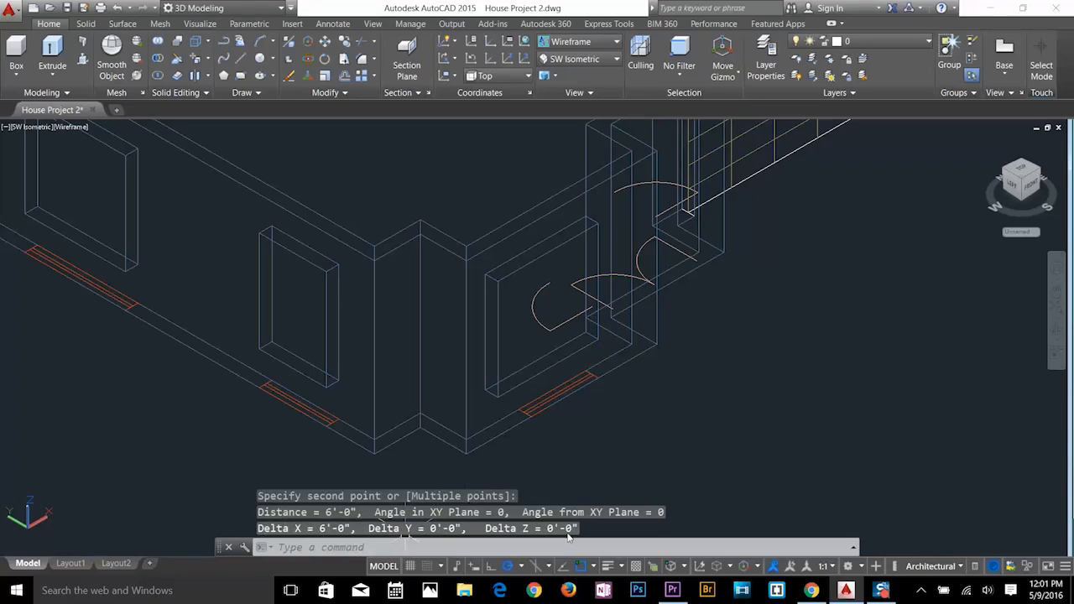
{"action": "key", "text": "Escape"}
{"action": "key", "text": "Escape"}
Draw a rectangle 6' long and 6' wide in the empty area in front of the house.
{"action": "scroll", "coordinate": [697, 390], "scroll_direction": "down", "scroll_amount": 5}
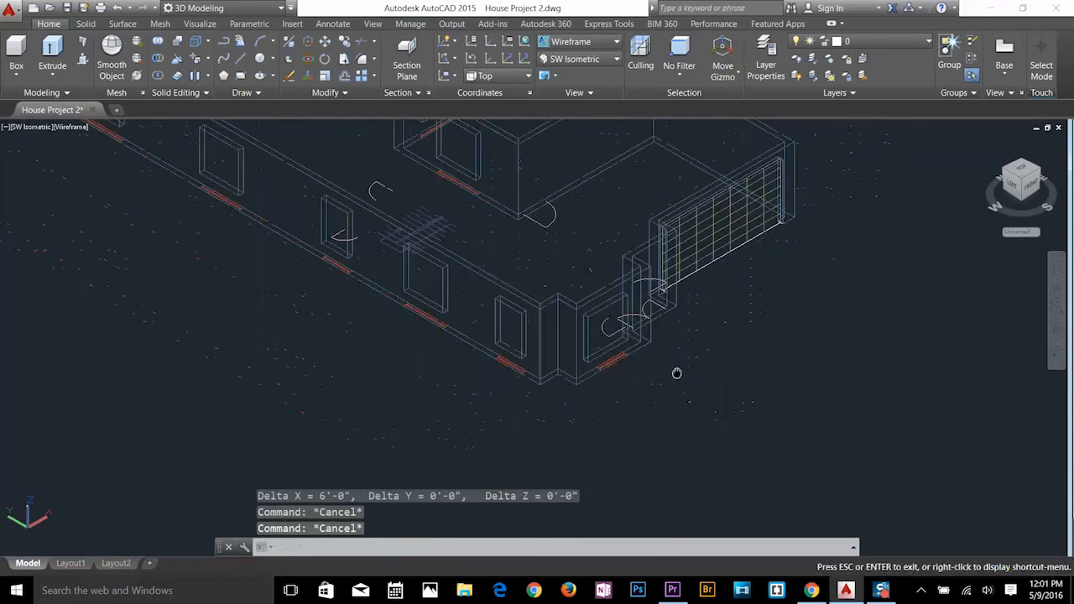
{"action": "type", "text": "REC"}
{"action": "key", "text": "Return"}
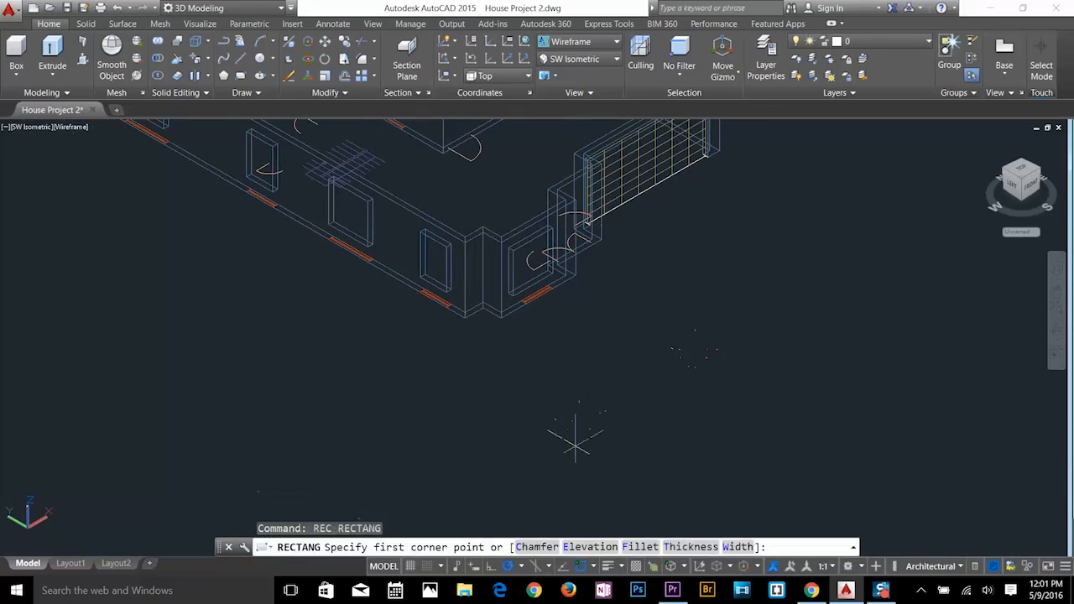
{"action": "left_click", "coordinate": [595, 494]}
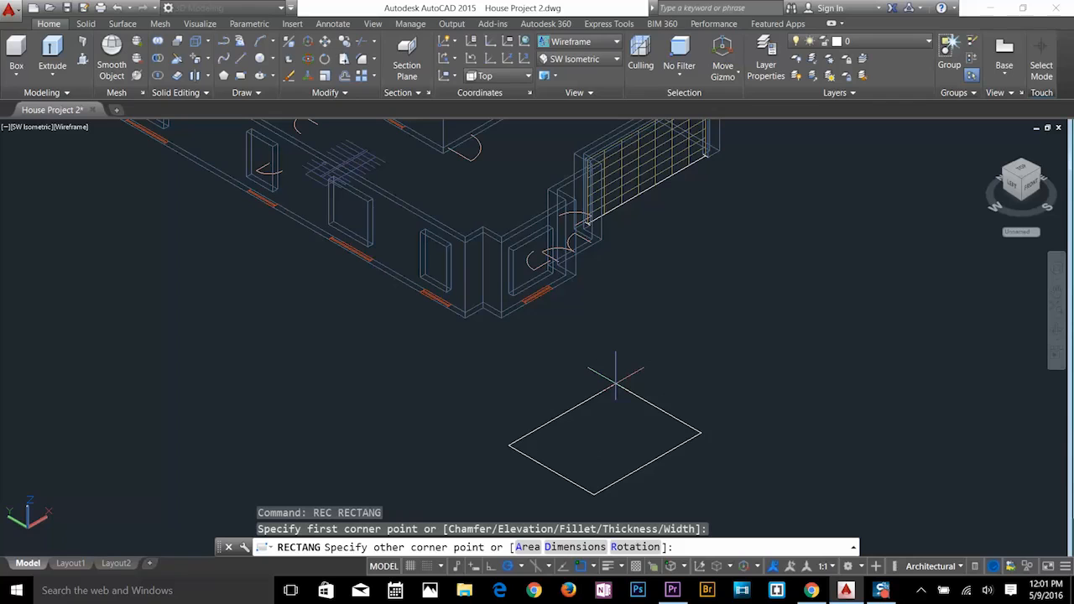
{"action": "type", "text": "D"}
{"action": "key", "text": "Return"}
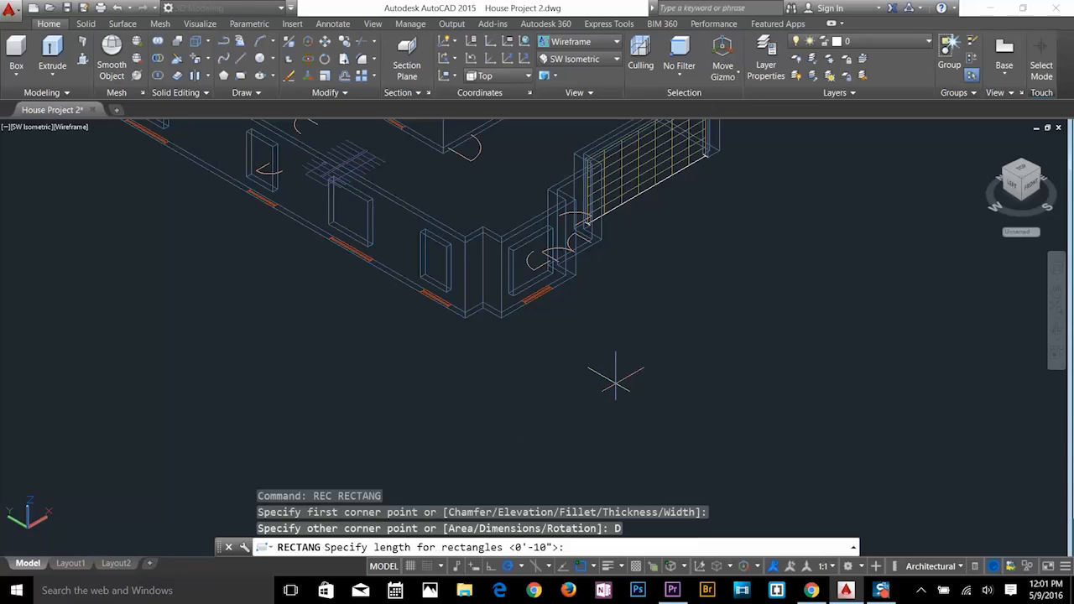
{"action": "type", "text": "6'"}
{"action": "key", "text": "Return"}
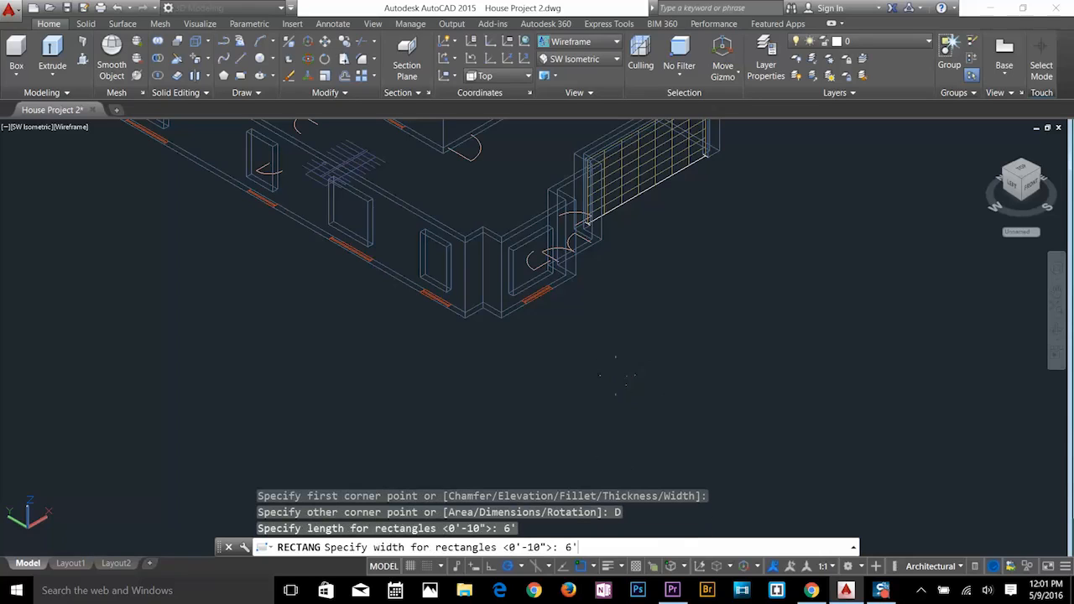
{"action": "type", "text": "6'"}
{"action": "key", "text": "Return"}
{"action": "left_click", "coordinate": [614, 383]}
{"action": "middle_click_drag", "start_coordinate": [601, 472], "coordinate": [598, 387]}
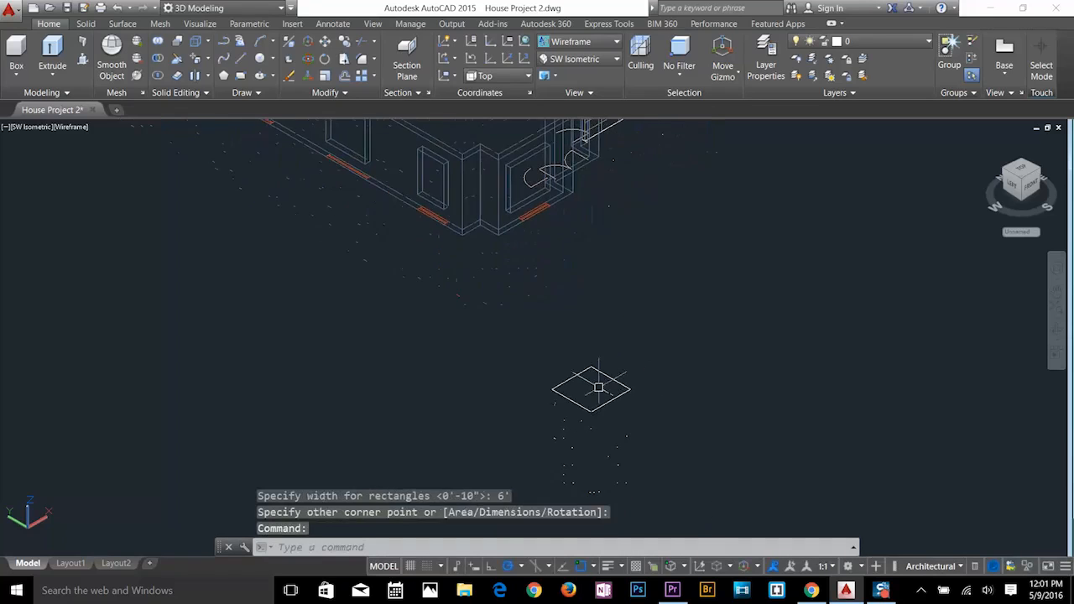
Offset the 6' square inward by 3 inches to outline a window frame.
{"action": "scroll", "coordinate": [599, 385], "scroll_direction": "up", "scroll_amount": 5}
{"action": "key", "text": "Escape"}
{"action": "key", "text": "Escape"}
{"action": "key", "text": "Escape"}
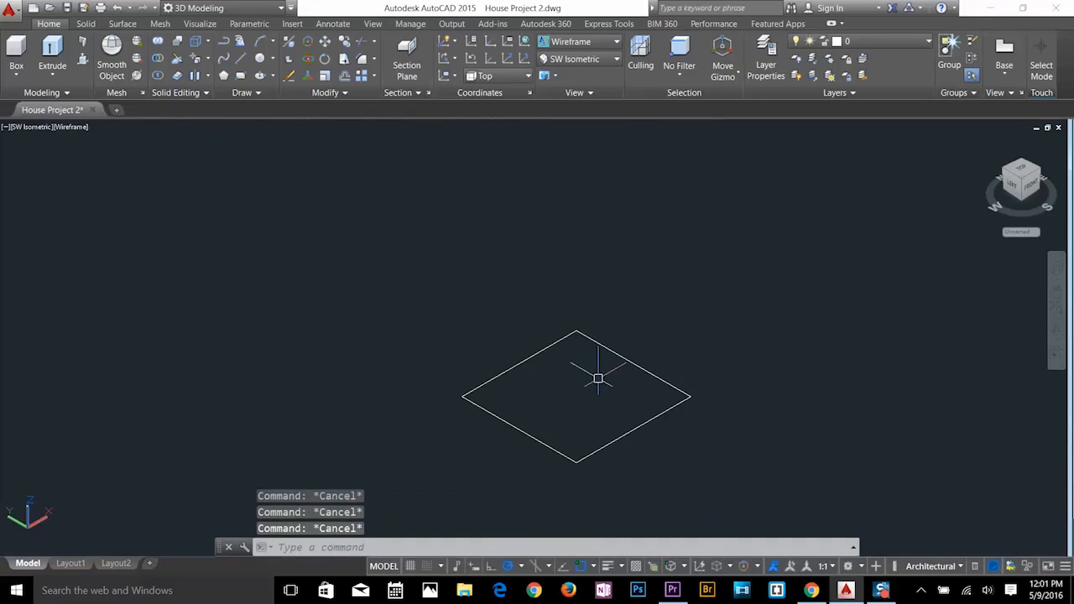
{"action": "type", "text": "o"}
{"action": "key", "text": "Return"}
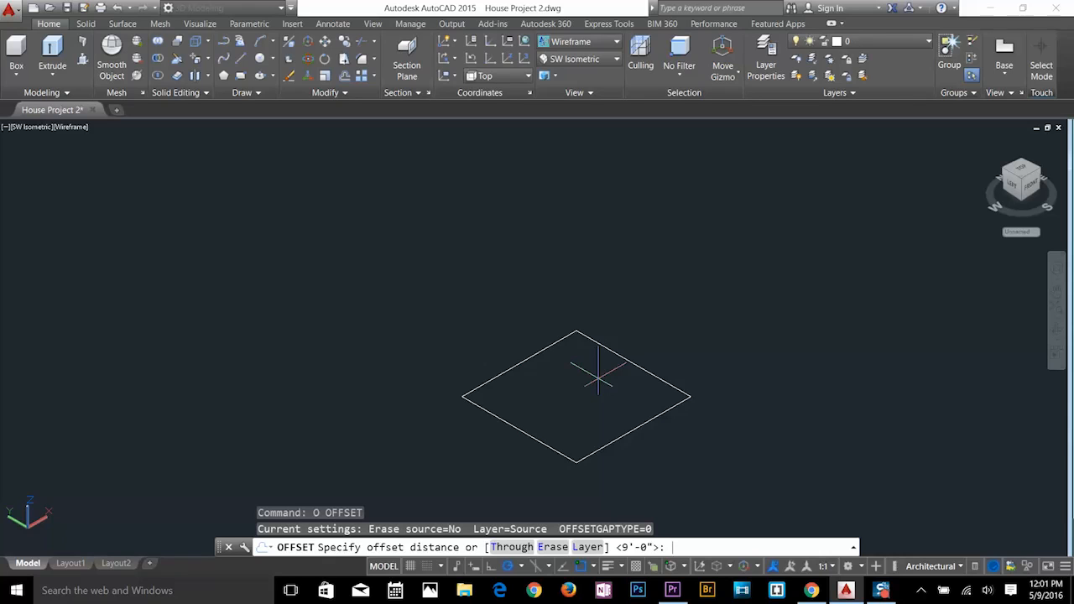
{"action": "type", "text": "3"}
{"action": "key", "text": "Return"}
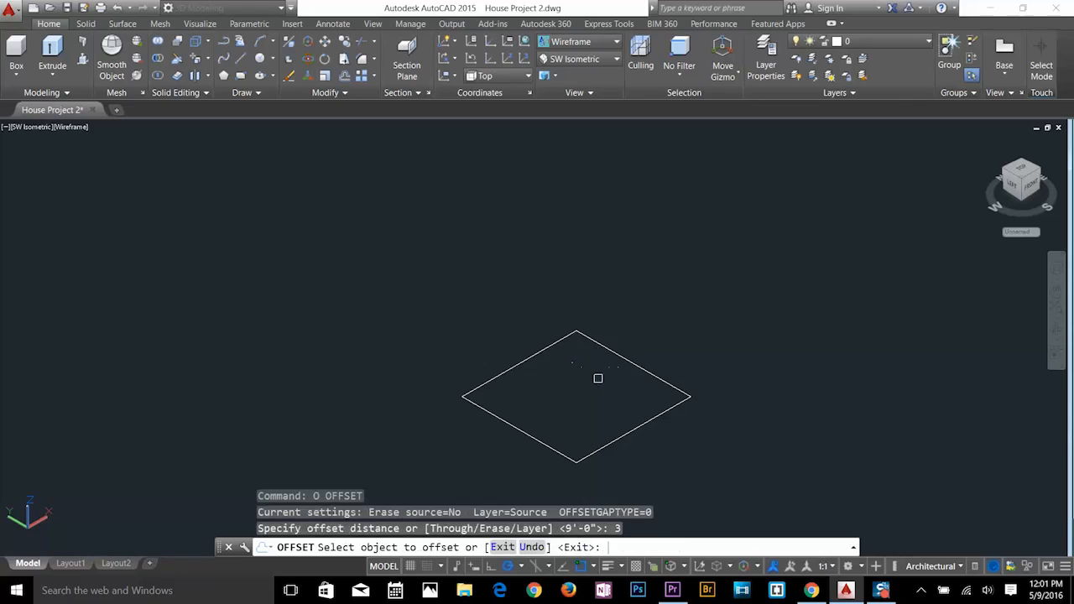
{"action": "left_click", "coordinate": [605, 439]}
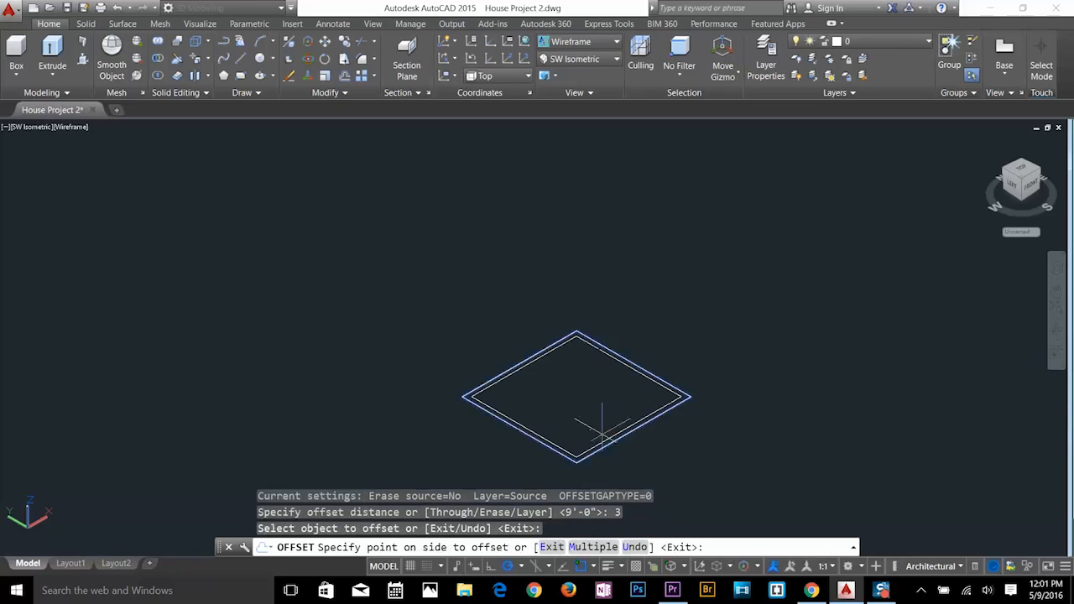
{"action": "left_click", "coordinate": [583, 401]}
{"action": "scroll", "coordinate": [585, 411], "scroll_direction": "up", "scroll_amount": 2}
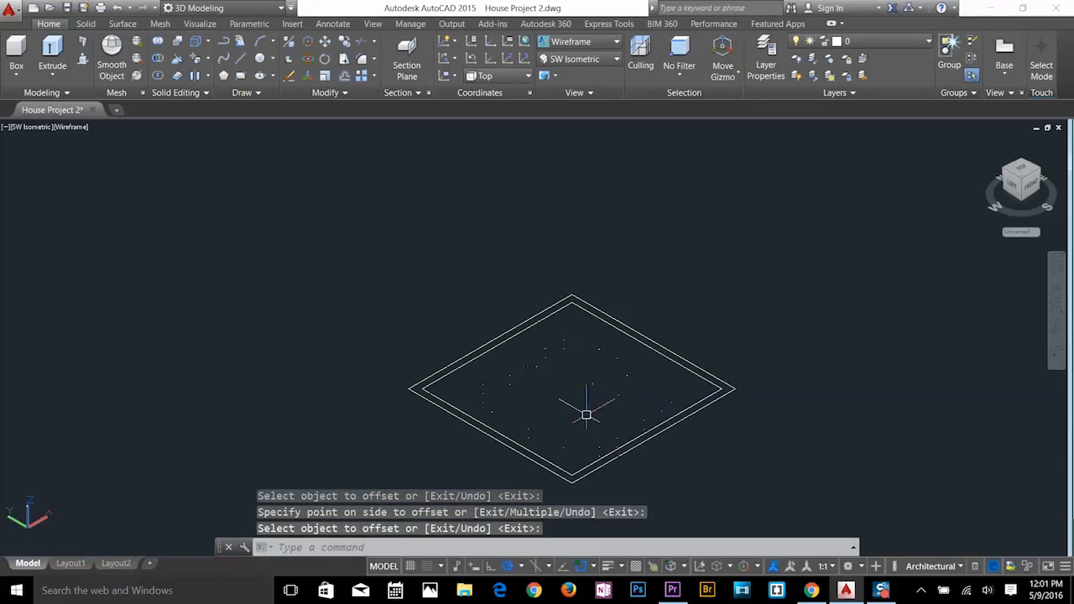
{"action": "key", "text": "Escape"}
{"action": "key", "text": "Escape"}
{"action": "key", "text": "Escape"}
{"action": "key", "text": "Escape"}
{"action": "key", "text": "Escape"}
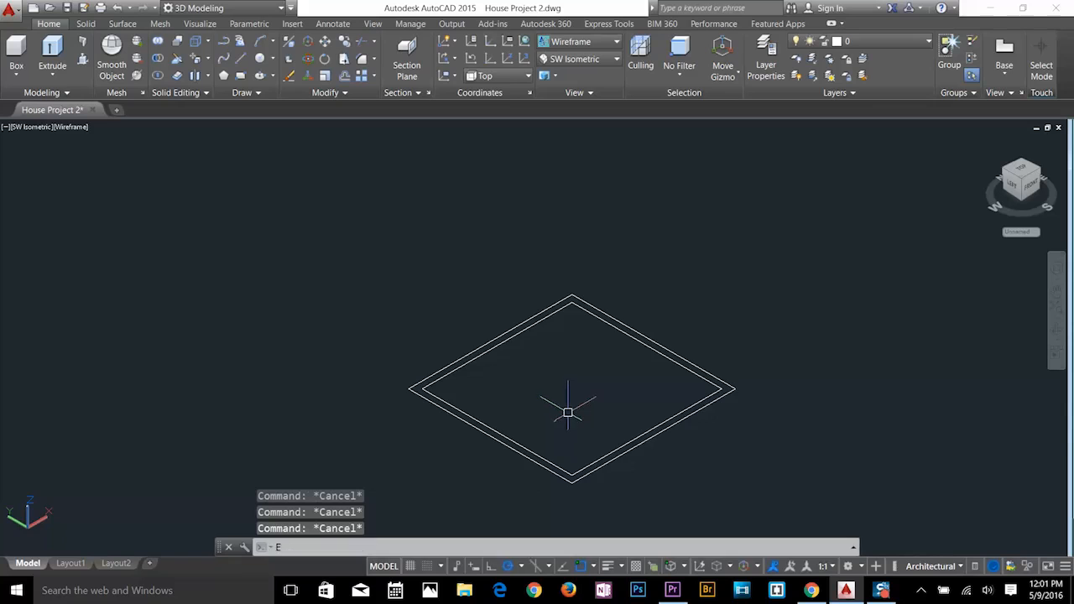
Copy both nested window frame rectangles to an empty spot beside the originals.
{"action": "type", "text": "CO"}
{"action": "key", "text": "Return"}
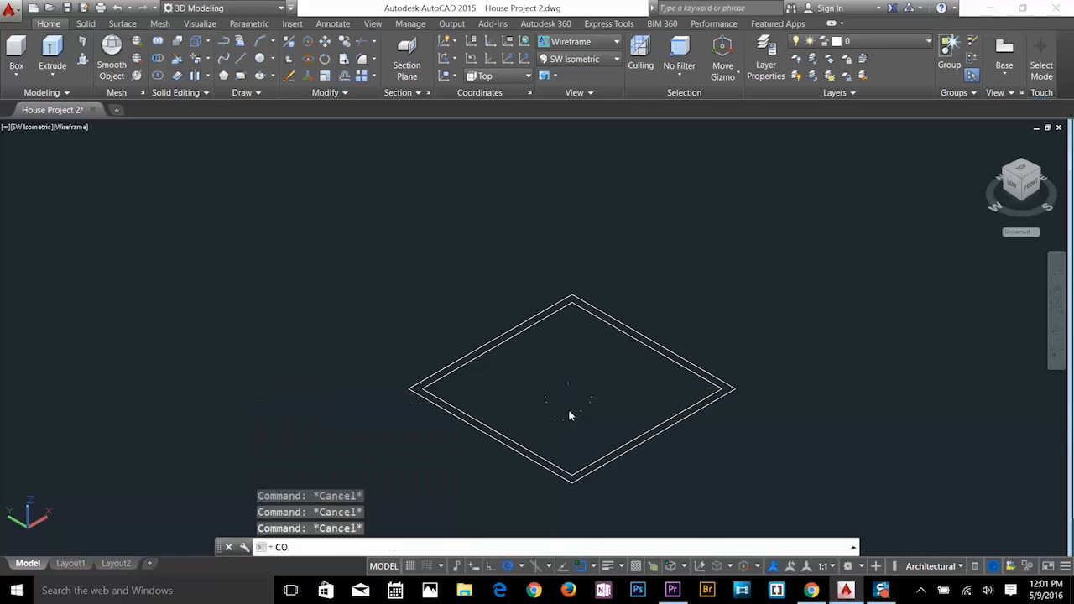
{"action": "left_click", "coordinate": [663, 303]}
{"action": "left_click", "coordinate": [587, 429]}
{"action": "key", "text": "Return"}
{"action": "left_click", "coordinate": [587, 424]}
{"action": "scroll", "coordinate": [549, 410], "scroll_direction": "down", "scroll_amount": 5}
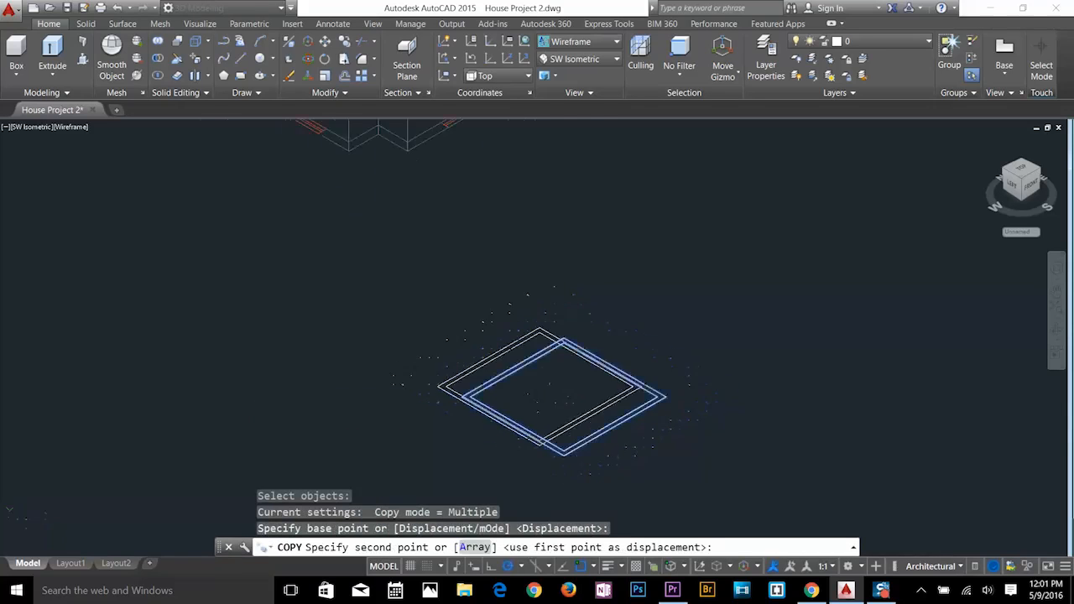
{"action": "left_click", "coordinate": [537, 407]}
{"action": "key", "text": "Escape"}
{"action": "key", "text": "Escape"}
Try to extrude the two nested rectangles of one window frame to a height of 3 inches in surface mode.
{"action": "scroll", "coordinate": [544, 405], "scroll_direction": "up", "scroll_amount": 7}
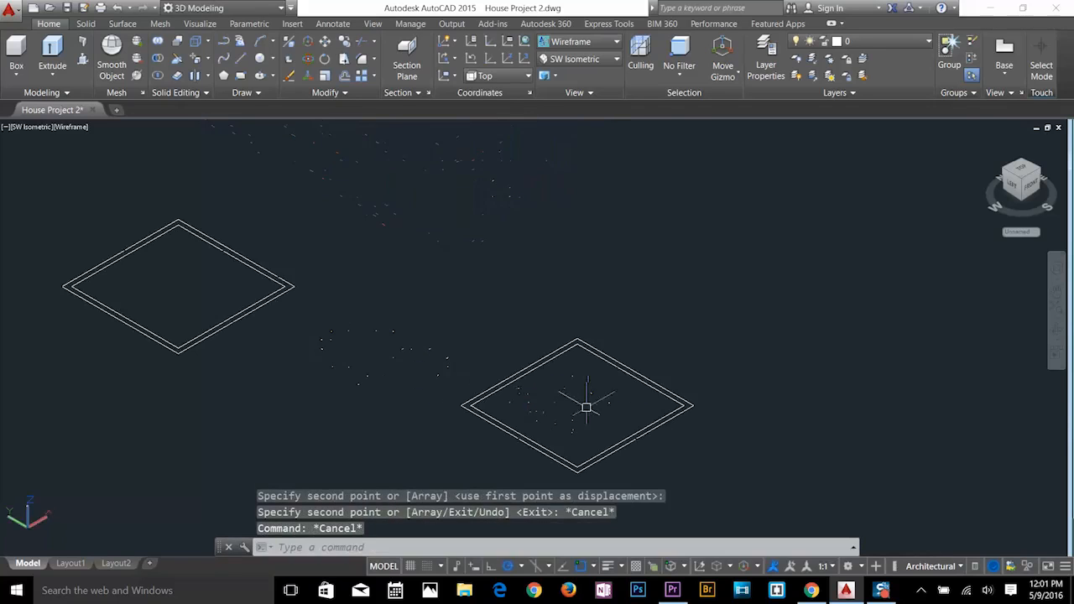
{"action": "middle_click_drag", "start_coordinate": [616, 416], "coordinate": [616, 377]}
{"action": "key", "text": "Escape"}
{"action": "key", "text": "Escape"}
{"action": "type", "text": "E"}
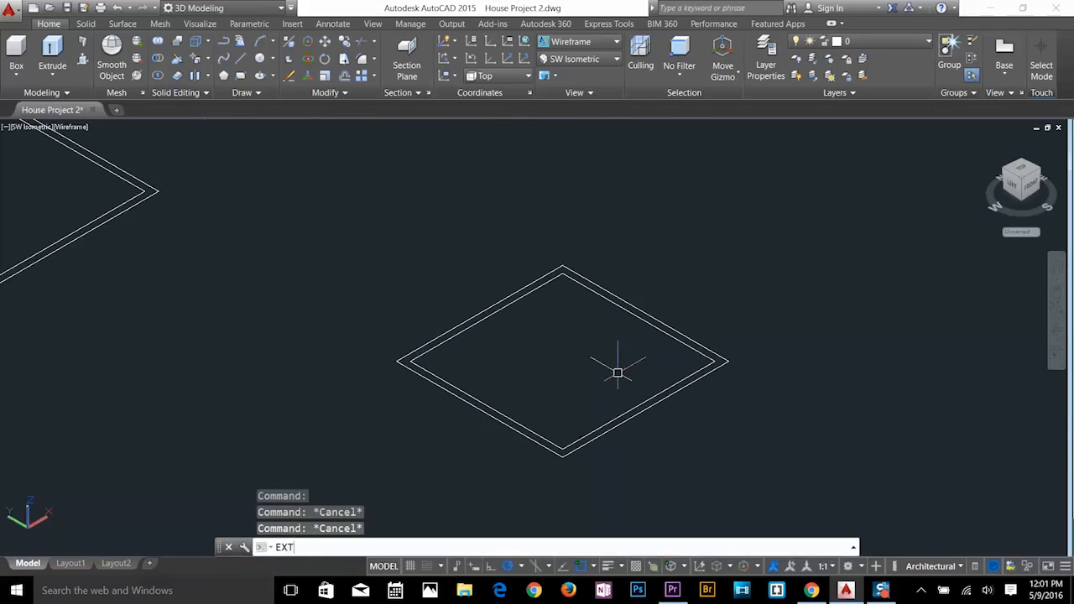
{"action": "type", "text": "XT"}
{"action": "key", "text": "Return"}
{"action": "left_click", "coordinate": [515, 398]}
{"action": "left_click", "coordinate": [453, 458]}
{"action": "key", "text": "Return"}
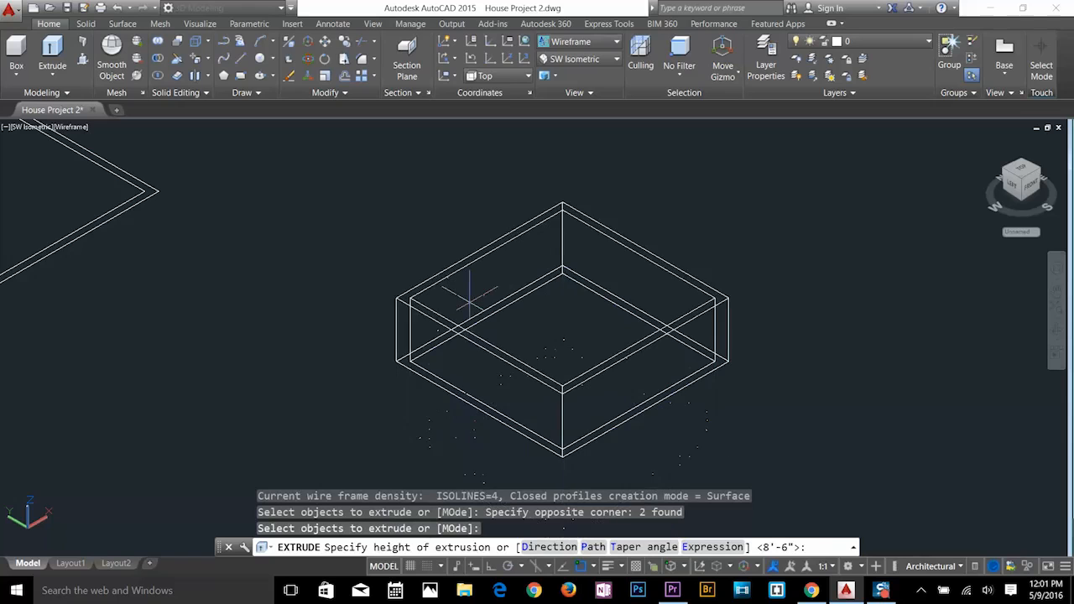
{"action": "key", "text": "Return"}
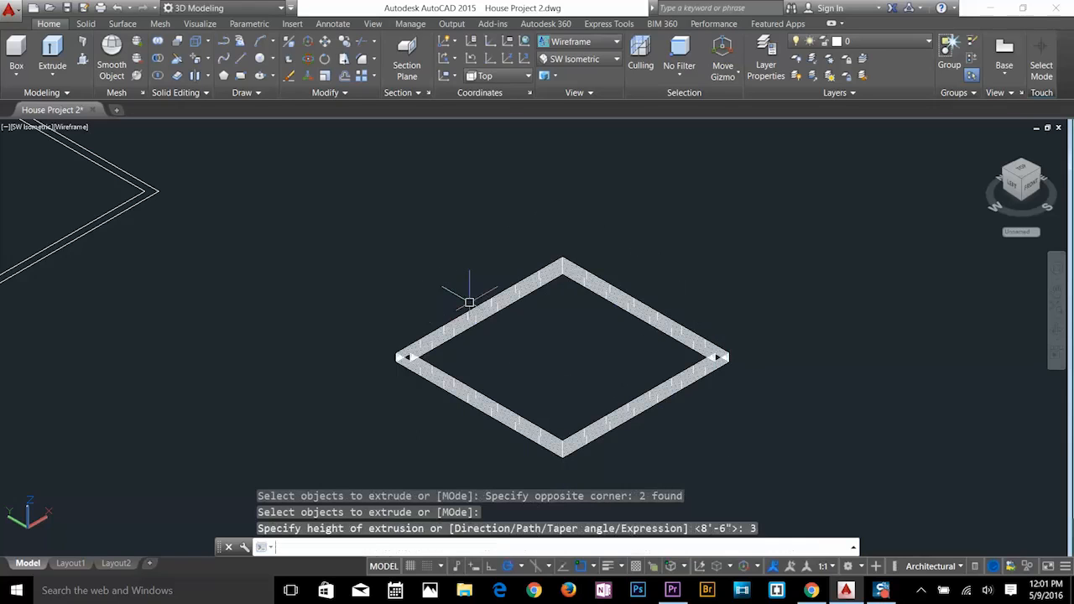
{"action": "key", "text": "Escape"}
{"action": "key", "text": "Escape"}
{"action": "key", "text": "Escape"}
{"action": "scroll", "coordinate": [468, 396], "scroll_direction": "up", "scroll_amount": 4}
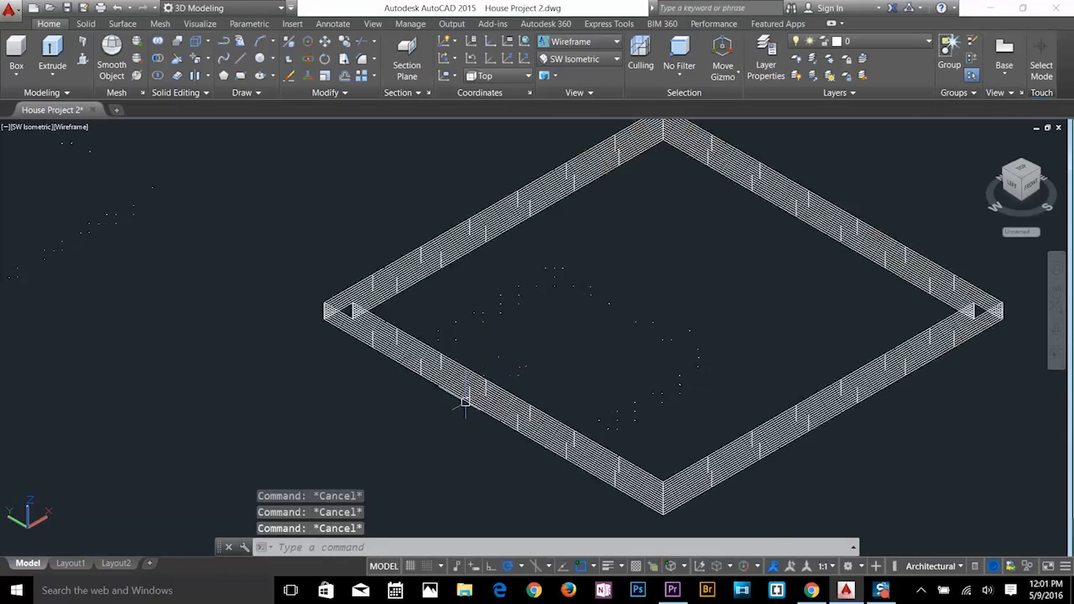
Undo the surface extrusion of the two nested window frame rectangles.
{"action": "type", "text": "u"}
{"action": "key", "text": "Return"}
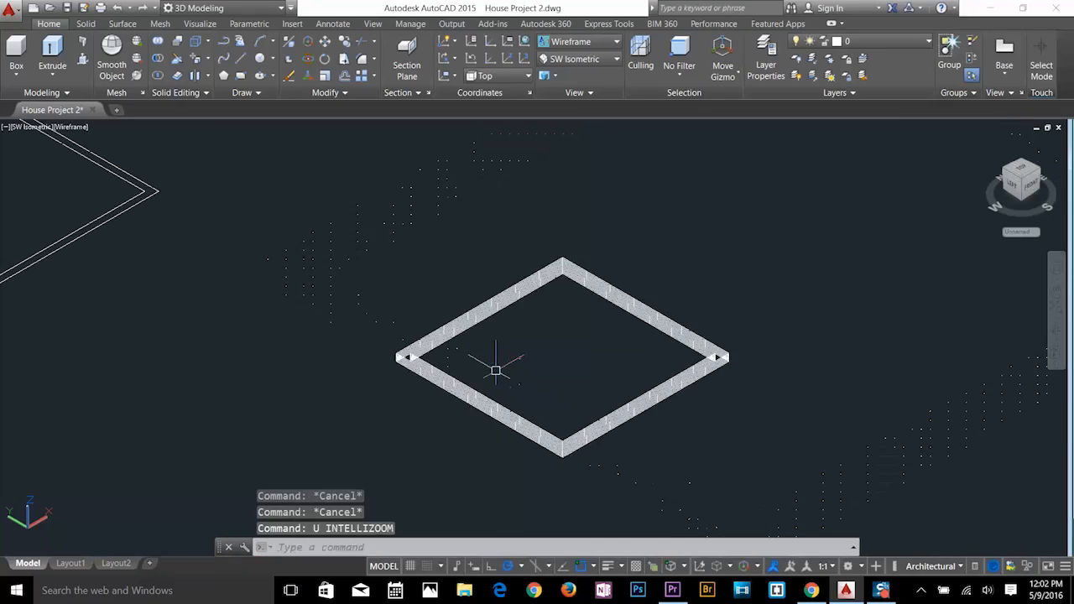
{"action": "type", "text": "u"}
{"action": "key", "text": "Return"}
{"action": "left_click", "coordinate": [481, 401]}
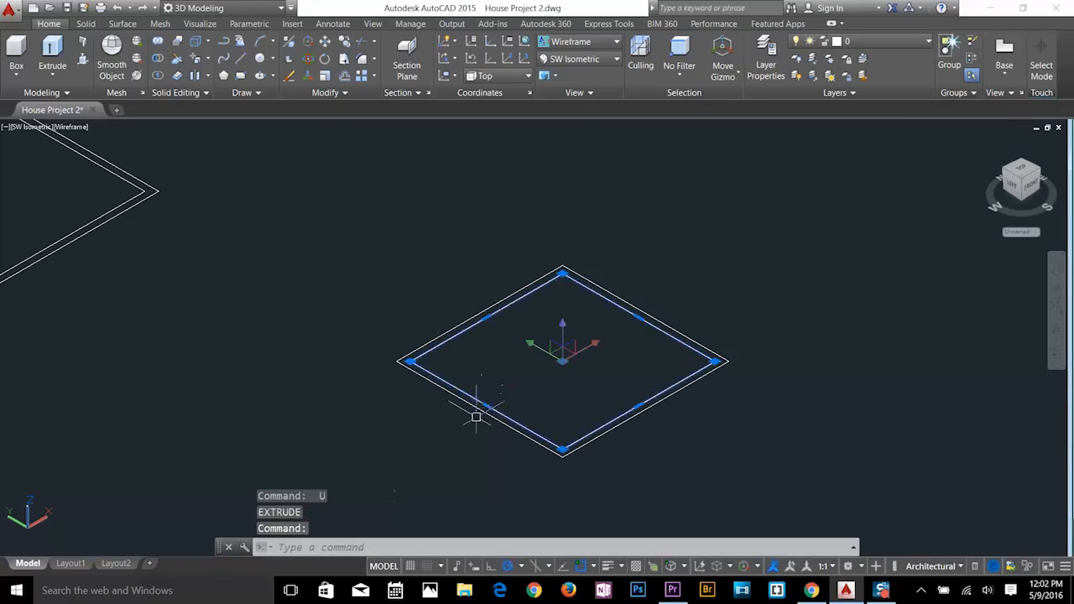
{"action": "key", "text": "Escape"}
{"action": "left_click", "coordinate": [477, 406]}
{"action": "key", "text": "Escape"}
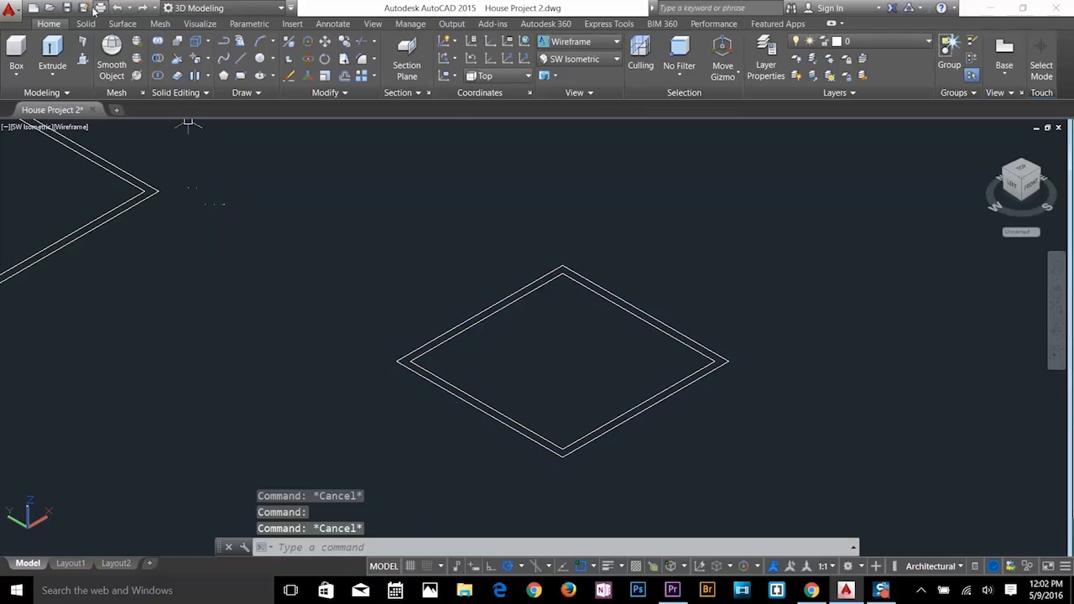
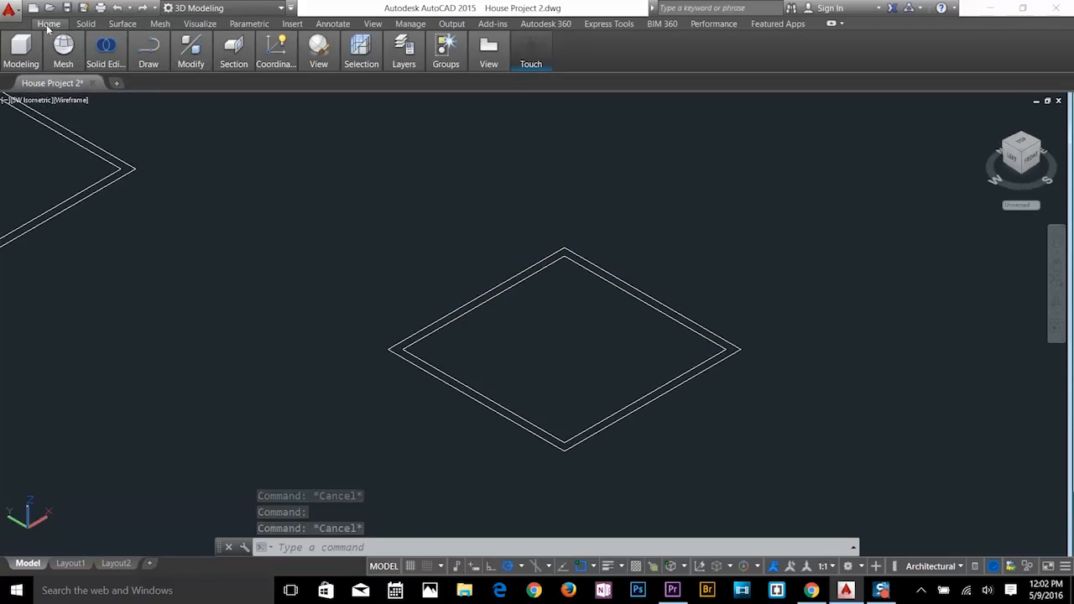
Extrude the two nested rectangles of the copied window frame as solids to a height of 3 inches.
{"action": "left_click", "coordinate": [85, 24]}
{"action": "mouse_move", "coordinate": [62, 46]}
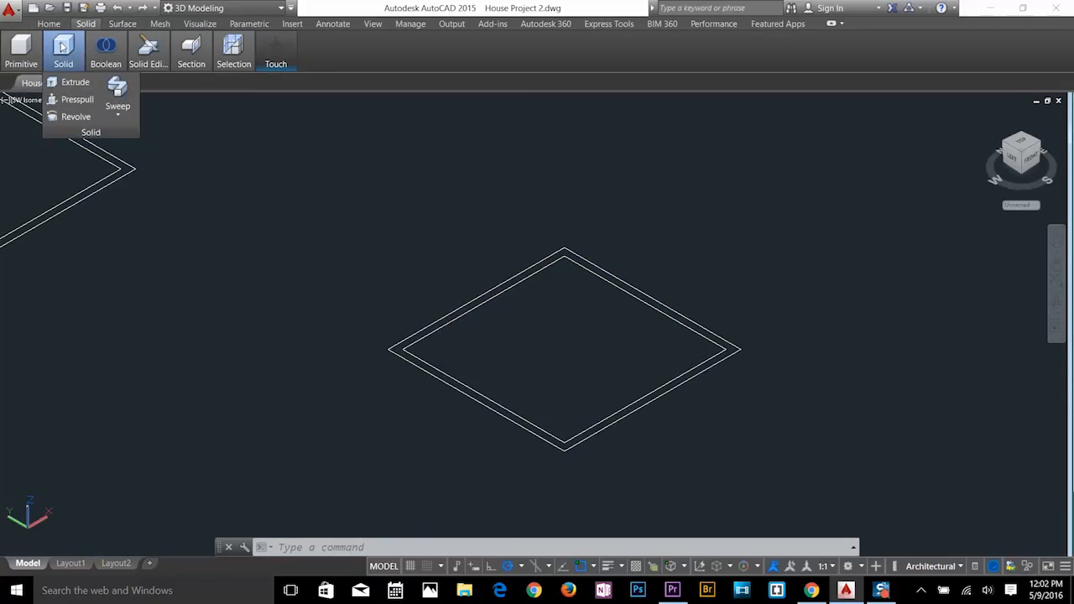
{"action": "left_click", "coordinate": [73, 82]}
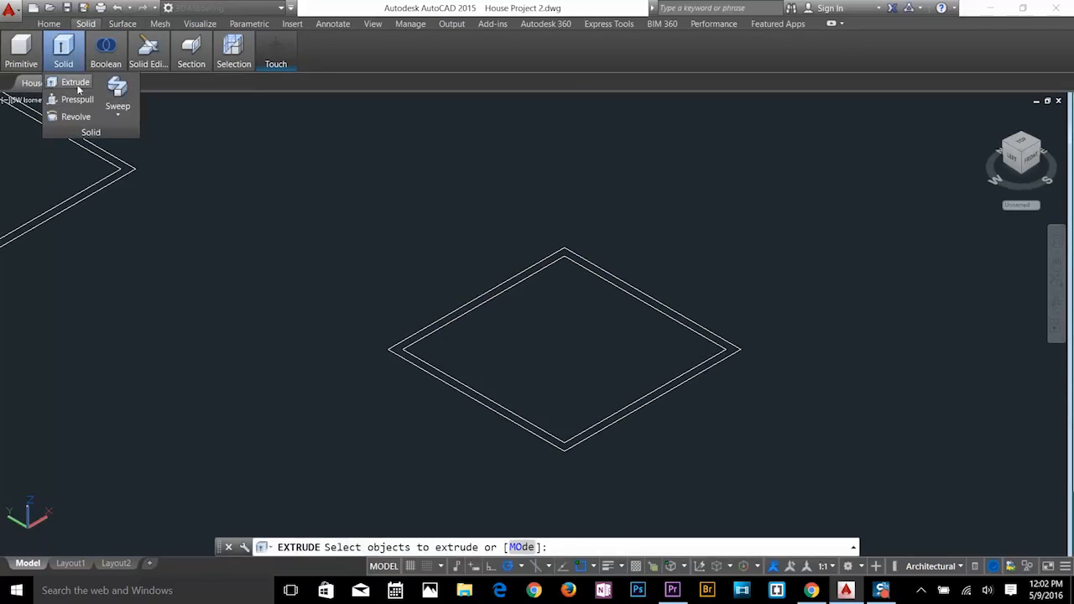
{"action": "left_click", "coordinate": [492, 397]}
{"action": "left_click", "coordinate": [490, 408]}
{"action": "key", "text": "Return"}
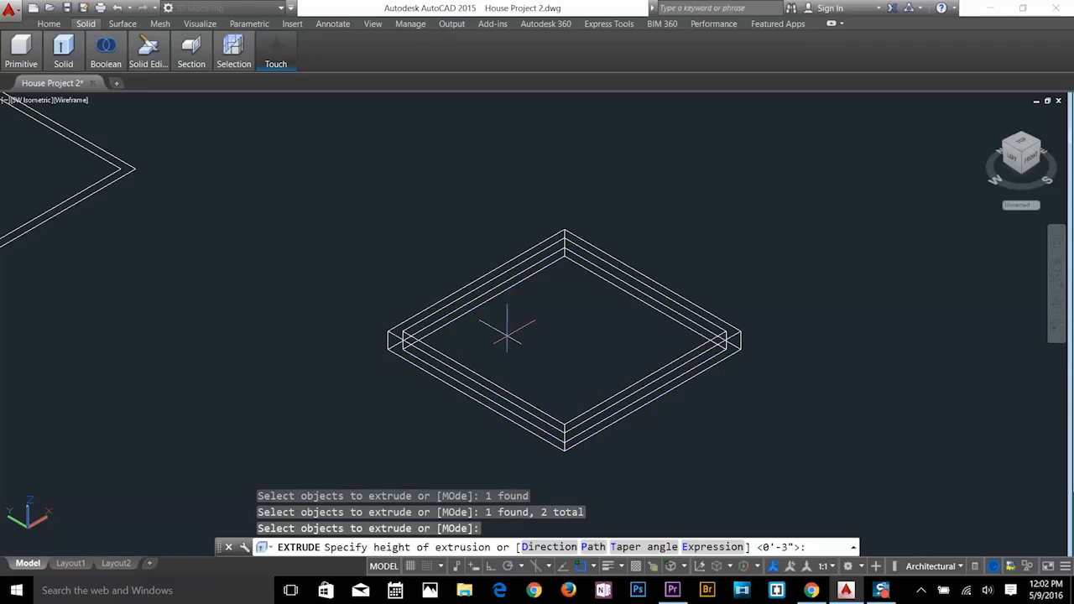
{"action": "key", "text": "Return"}
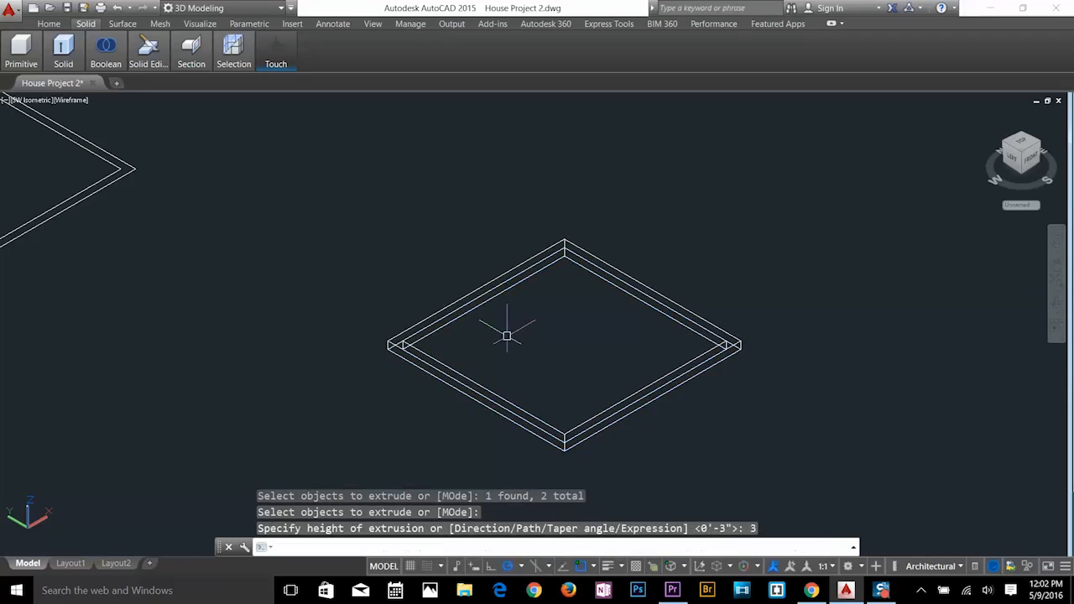
Switch the minimized ribbon back to its full display with the home modeling tools showing.
{"action": "left_click", "coordinate": [119, 23]}
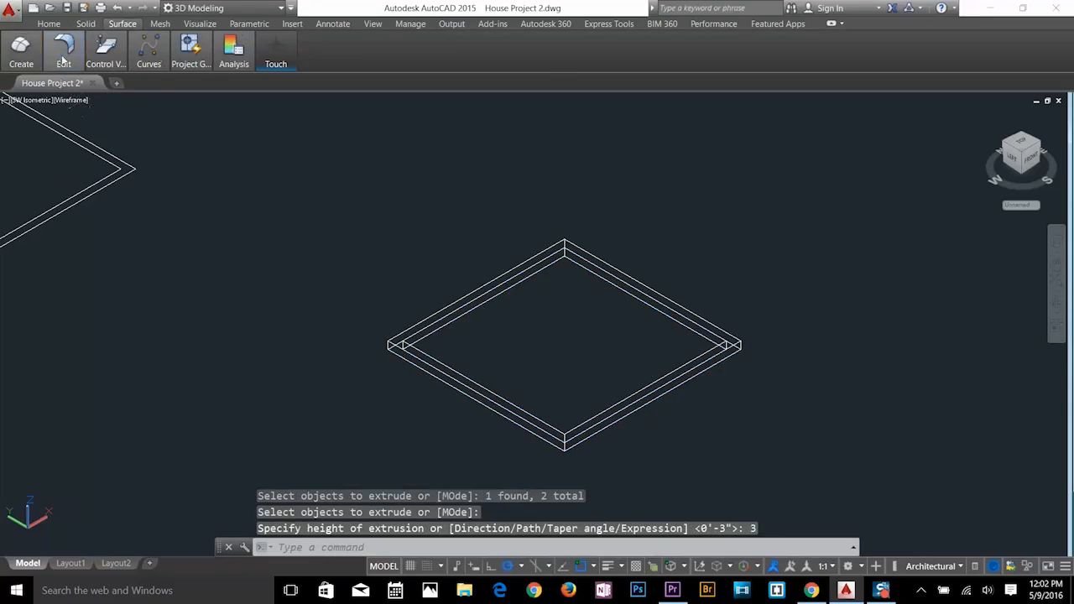
{"action": "left_click", "coordinate": [49, 24]}
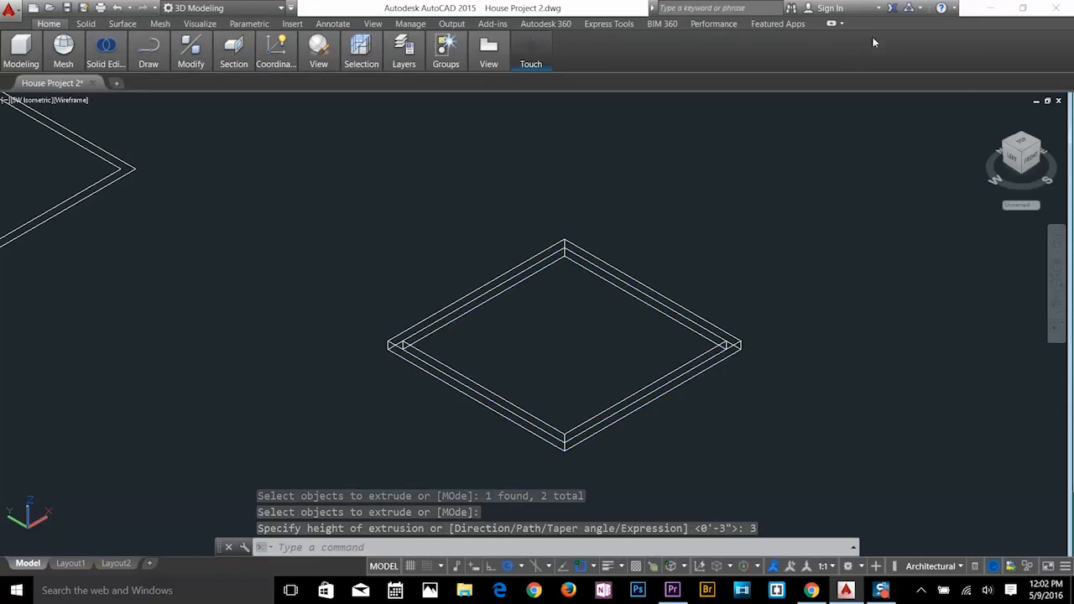
{"action": "left_click", "coordinate": [841, 23]}
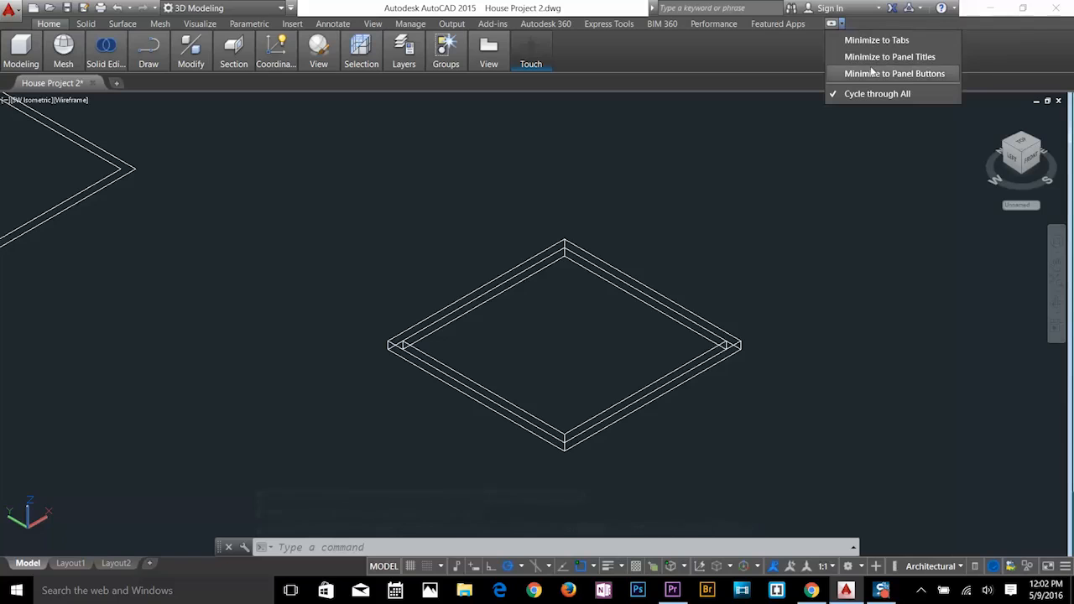
{"action": "left_click", "coordinate": [874, 40]}
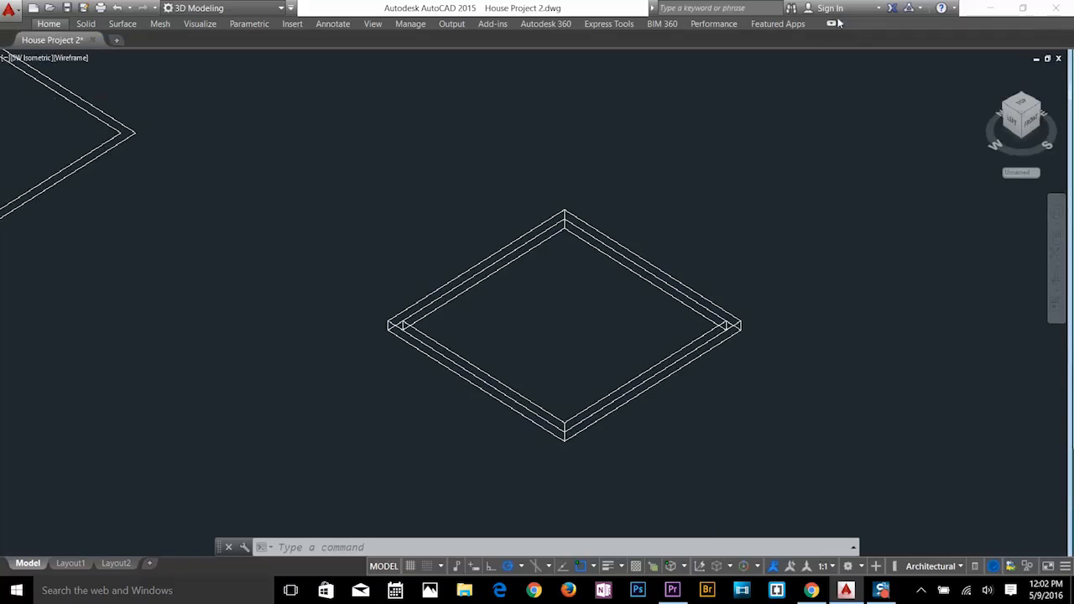
{"action": "left_click", "coordinate": [836, 24]}
{"action": "left_click", "coordinate": [842, 25]}
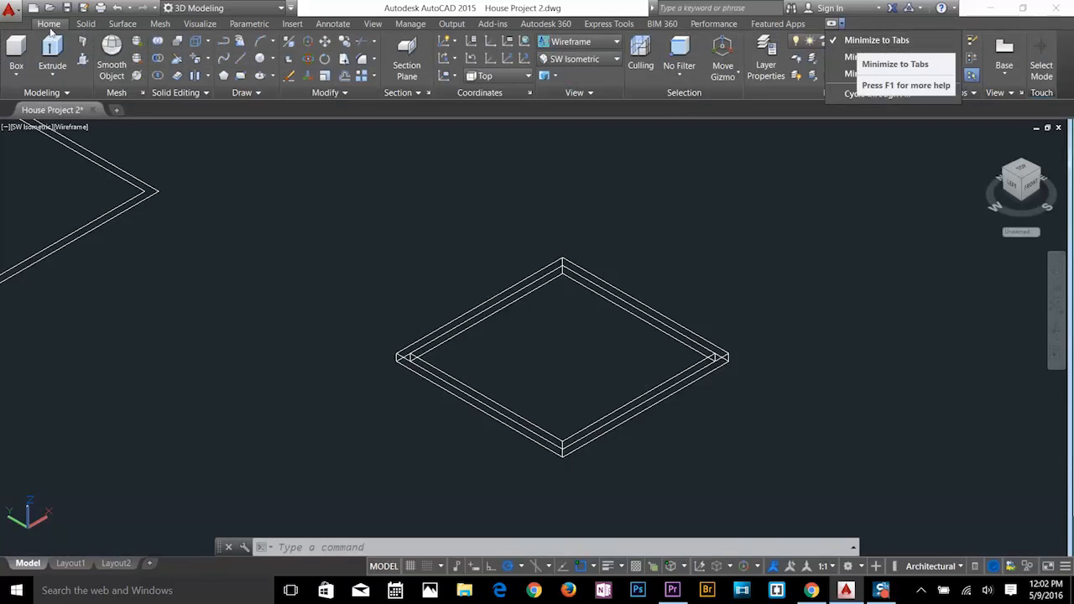
{"action": "left_click", "coordinate": [75, 99]}
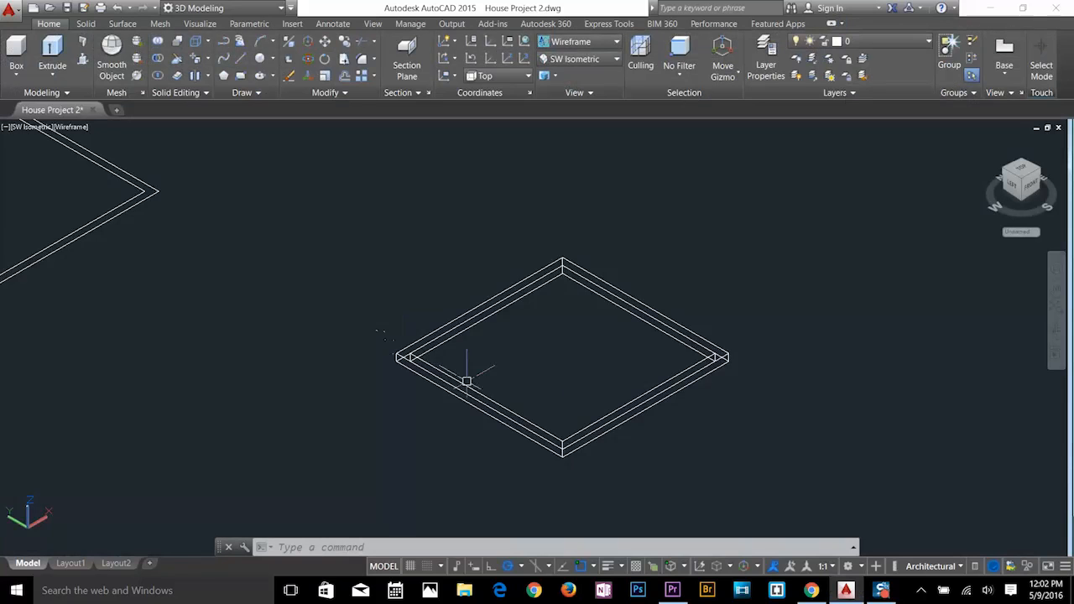
Subtract the inner solid from the outer solid to leave a hollow window frame.
{"action": "scroll", "coordinate": [568, 427], "scroll_direction": "up", "scroll_amount": 2}
{"action": "key", "text": "Escape"}
{"action": "key", "text": "Escape"}
{"action": "key", "text": "Escape"}
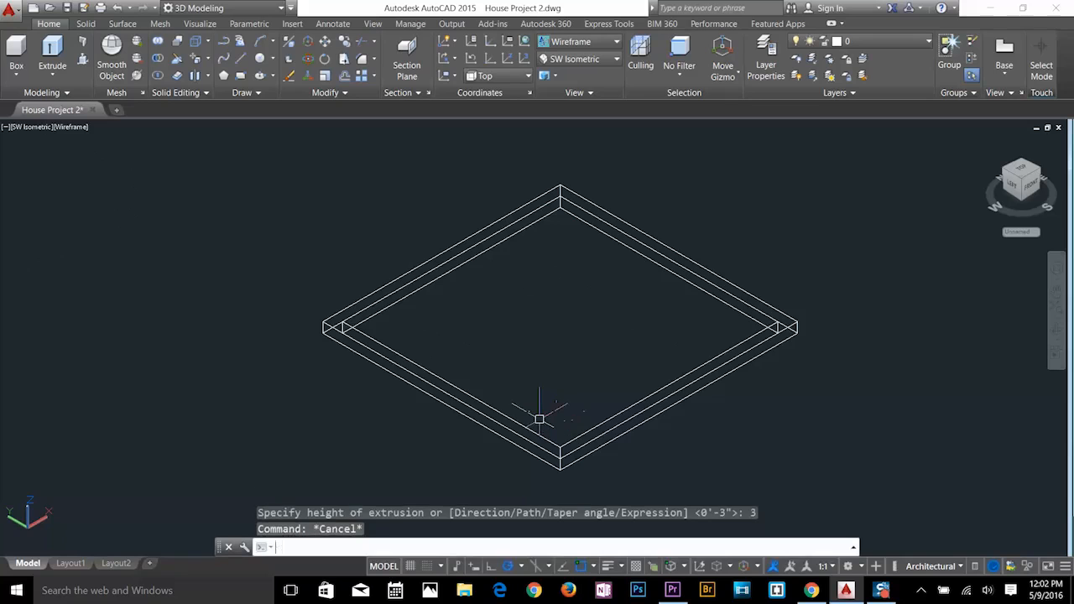
{"action": "type", "text": "SU"}
{"action": "key", "text": "Return"}
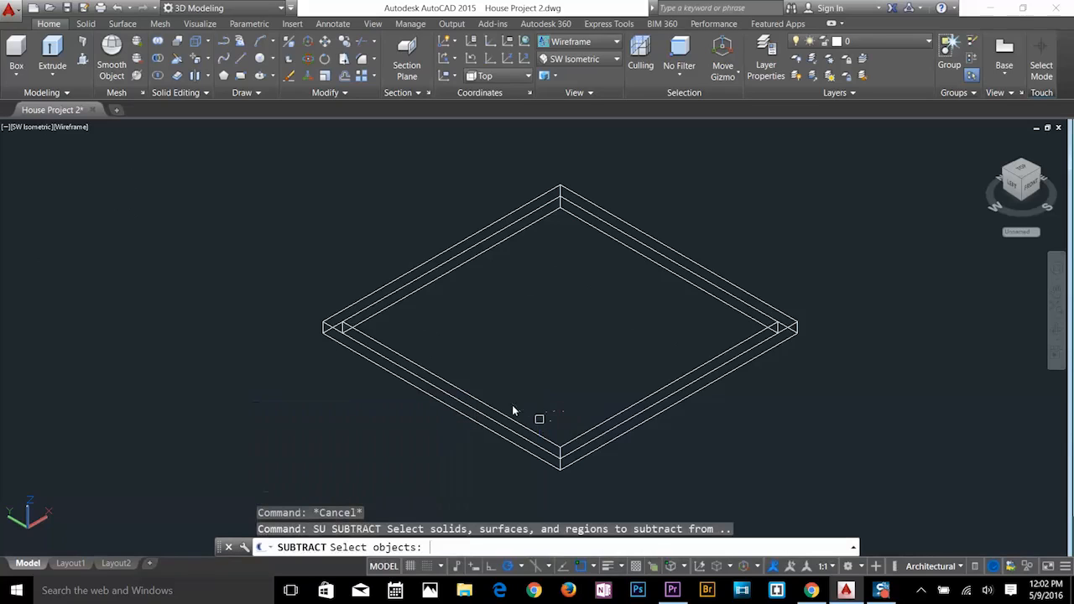
{"action": "left_click", "coordinate": [320, 338]}
{"action": "key", "text": "Return"}
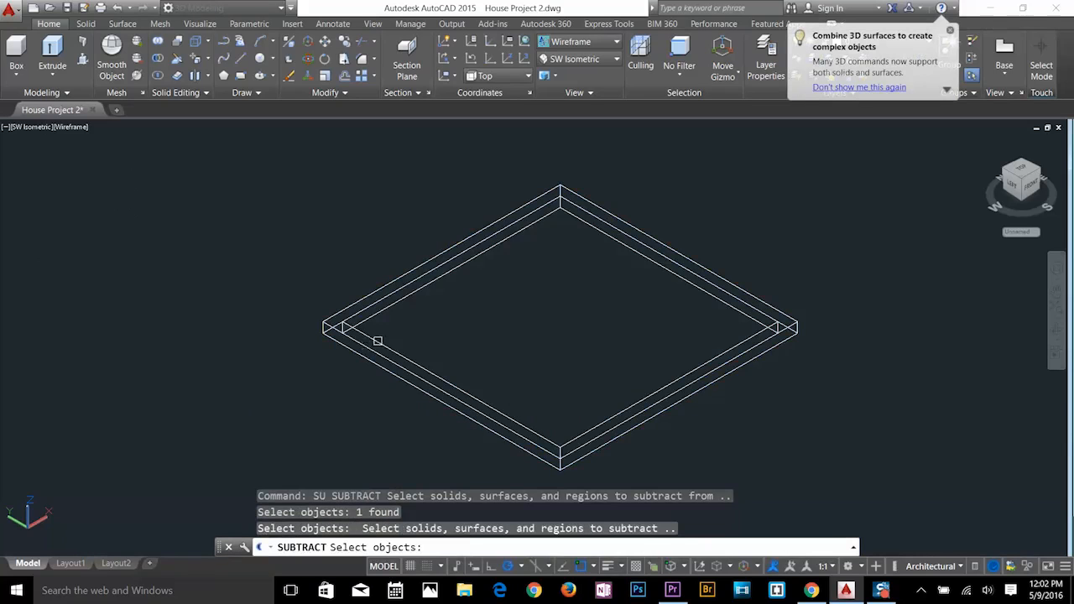
{"action": "left_click", "coordinate": [400, 340]}
{"action": "key", "text": "Return"}
{"action": "key", "text": "Escape"}
{"action": "key", "text": "Escape"}
{"action": "key", "text": "Escape"}
Extrude the inner rectangle of the original flat outline by .2 to make a thin glass pane.
{"action": "scroll", "coordinate": [325, 289], "scroll_direction": "down", "scroll_amount": 5}
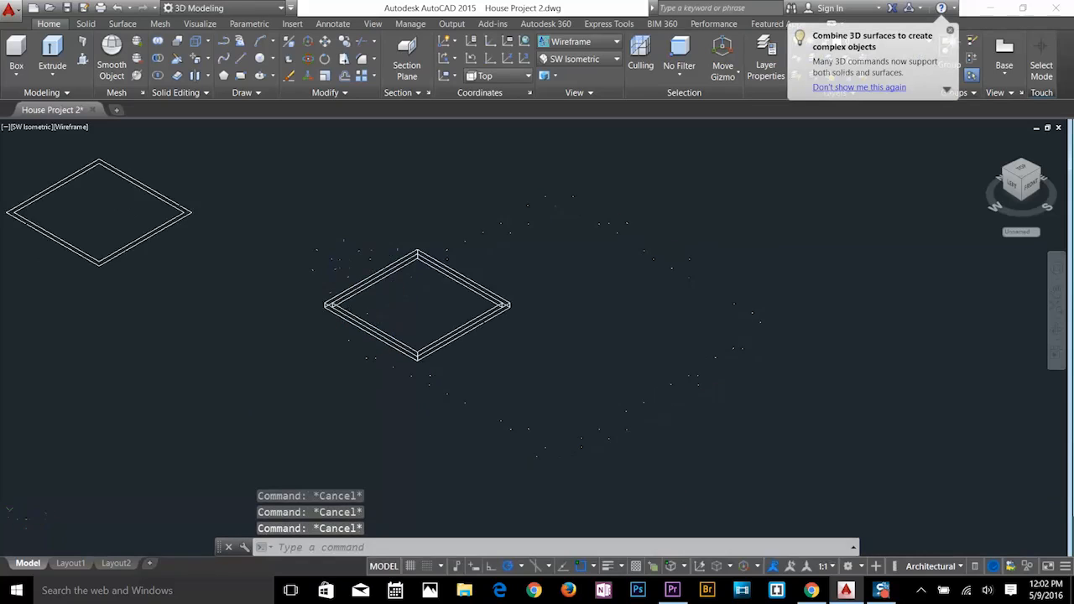
{"action": "middle_click_drag", "start_coordinate": [253, 269], "coordinate": [503, 351]}
{"action": "scroll", "coordinate": [330, 298], "scroll_direction": "up", "scroll_amount": 3}
{"action": "type", "text": "EX"}
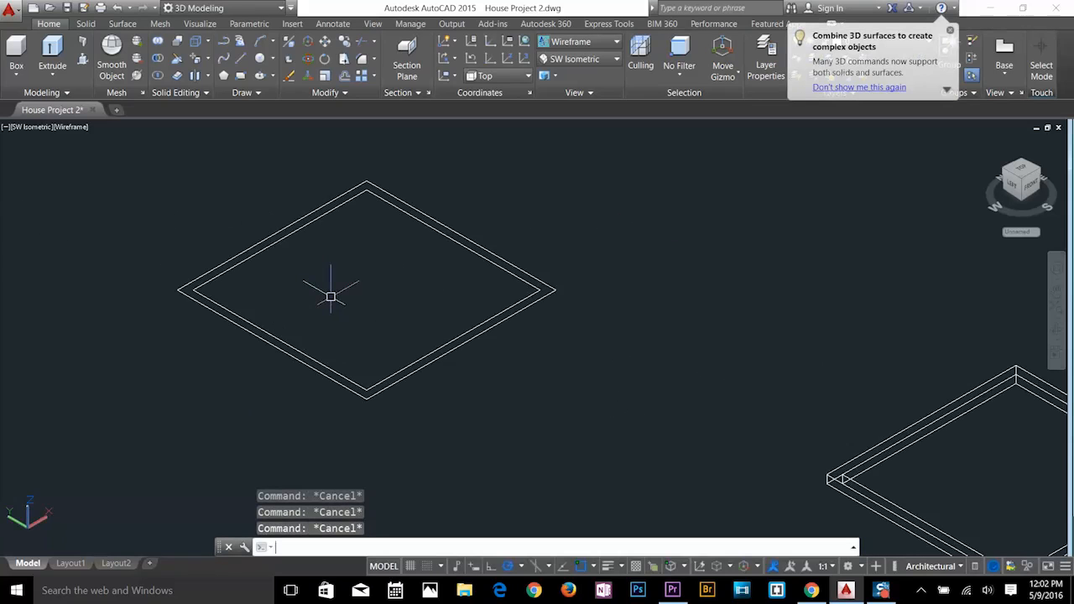
{"action": "type", "text": "T"}
{"action": "key", "text": "Return"}
{"action": "left_click", "coordinate": [396, 374]}
{"action": "key", "text": "Return"}
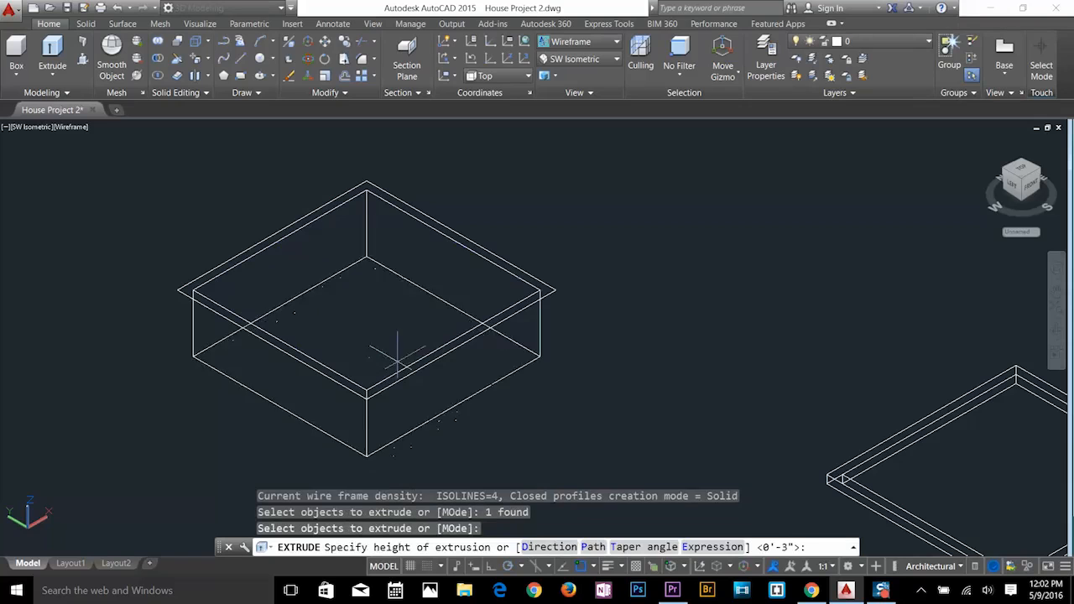
{"action": "type", "text": ".2"}
{"action": "key", "text": "Return"}
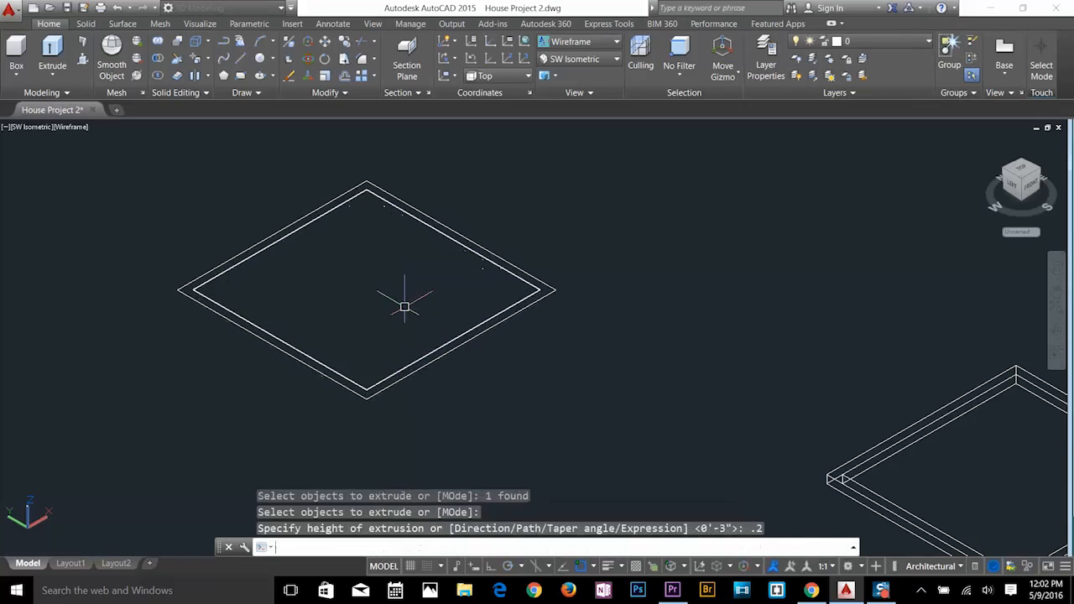
{"action": "key", "text": "Escape"}
{"action": "key", "text": "Escape"}
Move the thin glass pane by its upper corner onto the matching upper inner corner of the window frame.
{"action": "type", "text": "M"}
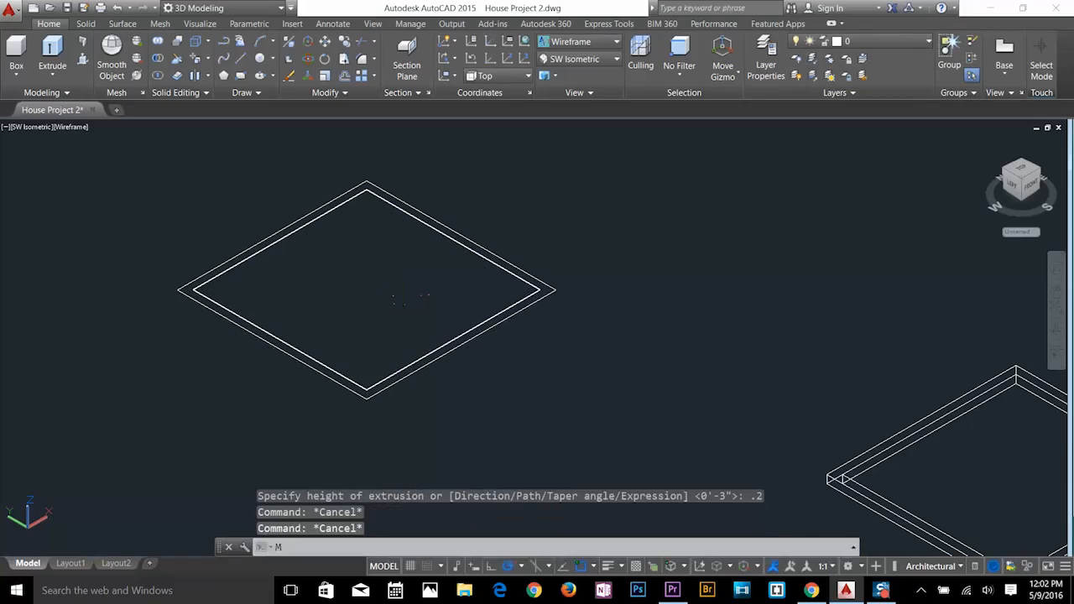
{"action": "key", "text": "Return"}
{"action": "left_click", "coordinate": [546, 290]}
{"action": "key", "text": "Return"}
{"action": "scroll", "coordinate": [545, 289], "scroll_direction": "up", "scroll_amount": 5}
{"action": "scroll", "coordinate": [547, 291], "scroll_direction": "up", "scroll_amount": 5}
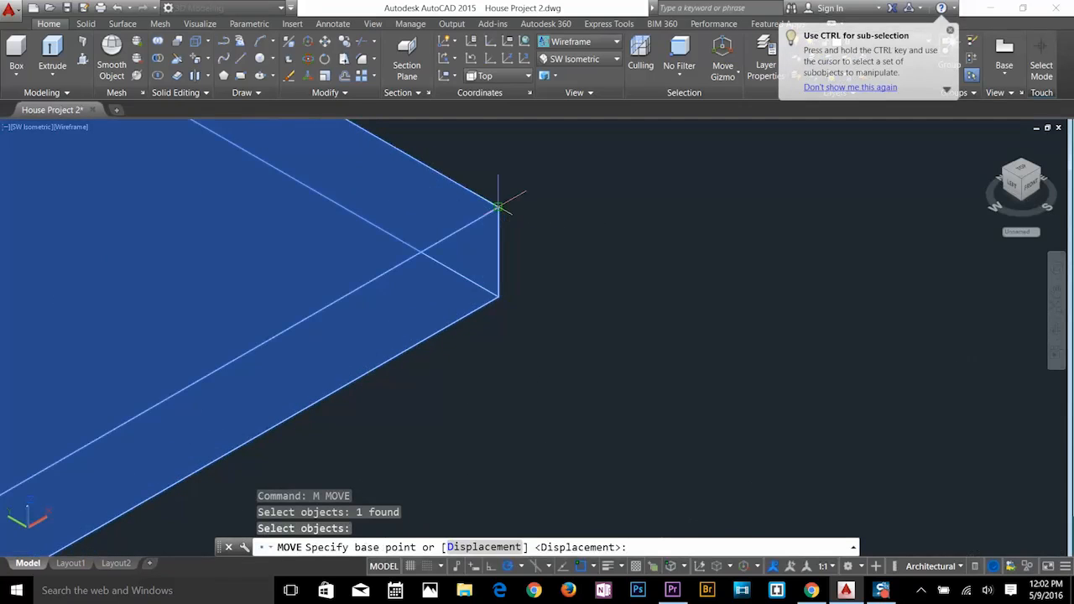
{"action": "left_click", "coordinate": [498, 206]}
{"action": "scroll", "coordinate": [503, 202], "scroll_direction": "down", "scroll_amount": 10}
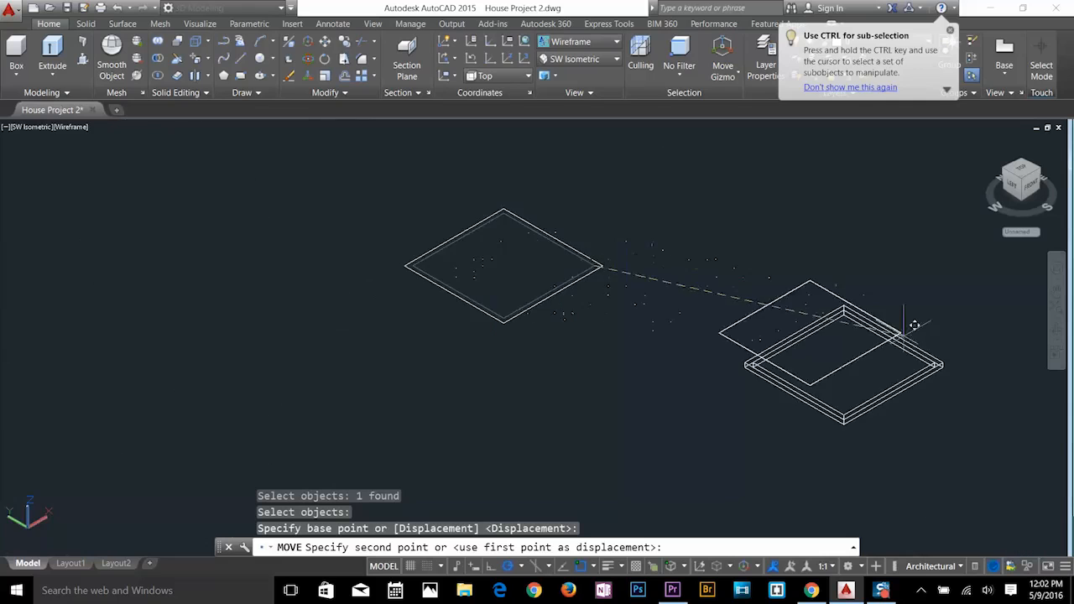
{"action": "scroll", "coordinate": [915, 324], "scroll_direction": "up", "scroll_amount": 10}
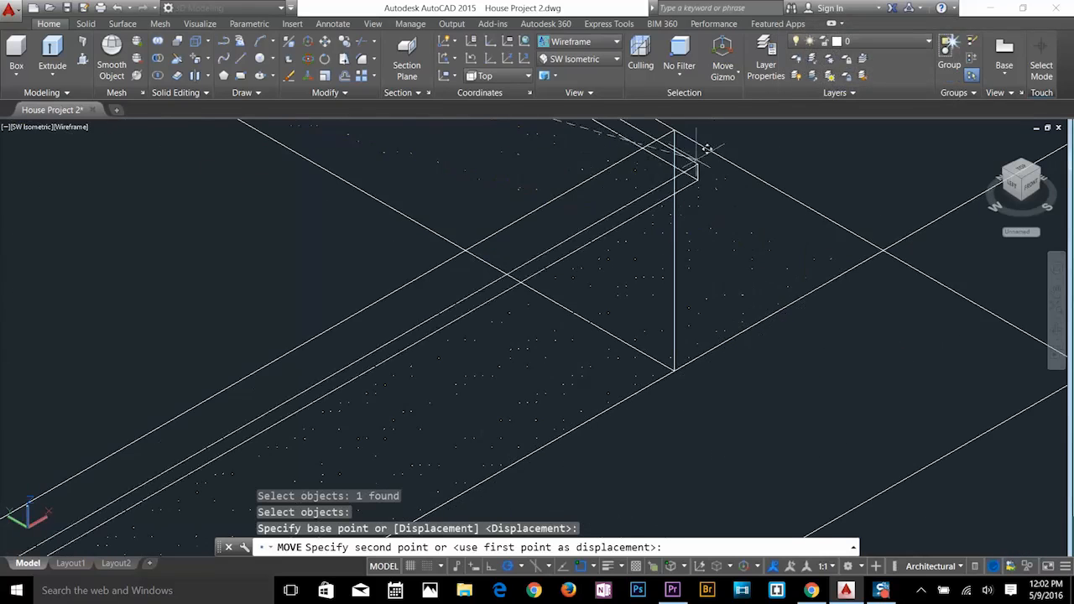
{"action": "left_click", "coordinate": [673, 131]}
{"action": "key", "text": "Escape"}
{"action": "key", "text": "Escape"}
{"action": "scroll", "coordinate": [617, 289], "scroll_direction": "down", "scroll_amount": 4}
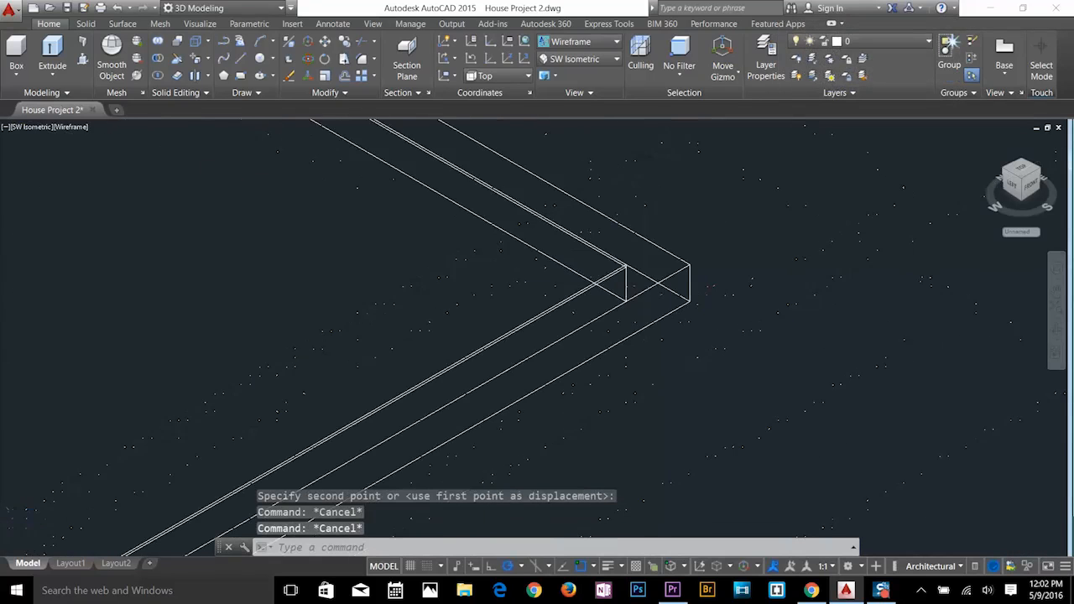
{"action": "key", "text": "Escape"}
Move the glass pane slightly straight down along Z so it sits below the frame's upper face.
{"action": "scroll", "coordinate": [587, 293], "scroll_direction": "up", "scroll_amount": 3}
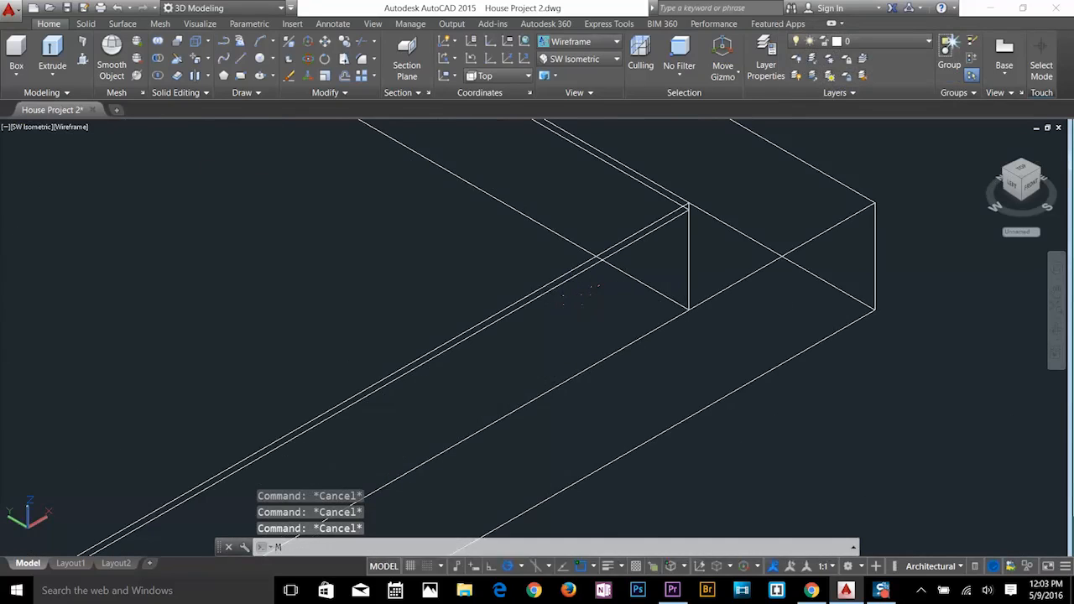
{"action": "type", "text": "M"}
{"action": "key", "text": "Return"}
{"action": "left_click", "coordinate": [563, 282]}
{"action": "key", "text": "Return"}
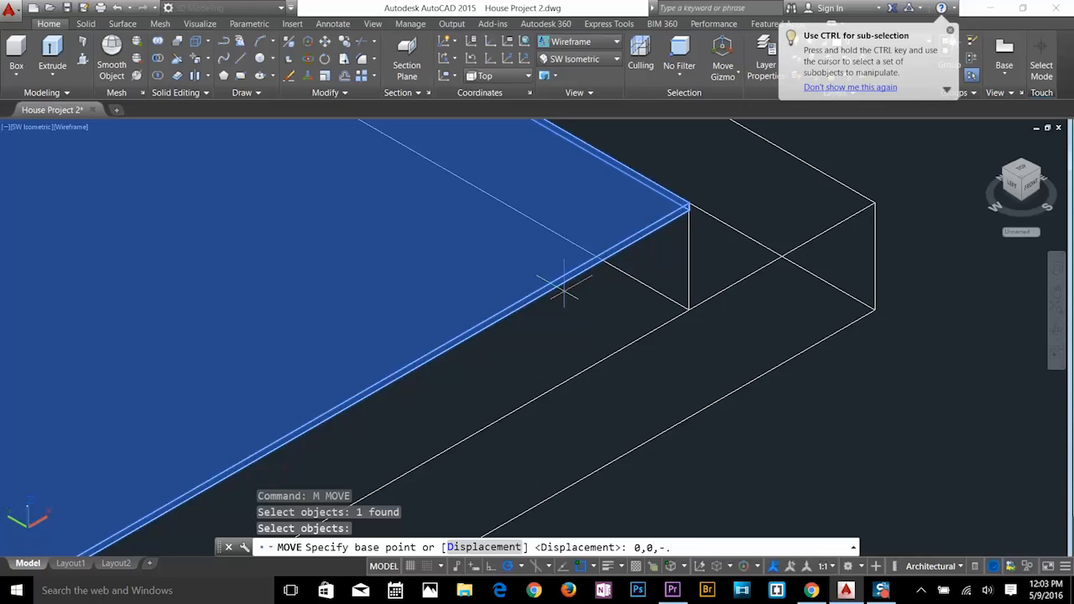
{"action": "left_click", "coordinate": [563, 287]}
{"action": "key", "text": "Escape"}
{"action": "key", "text": "Escape"}
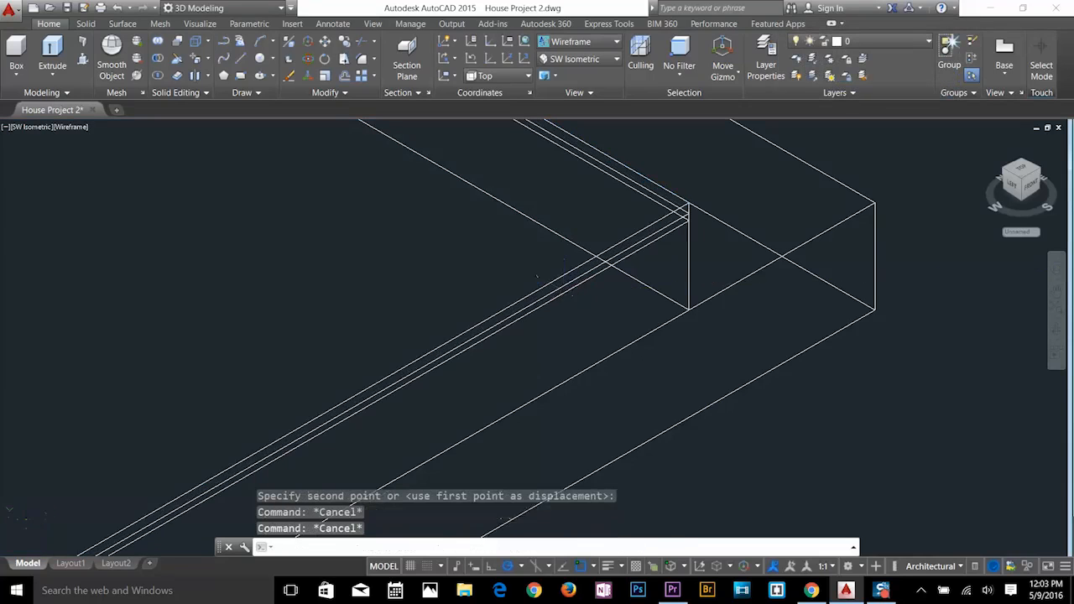
Create a new layer named 3D WINDOW and set its color to index 83.
{"action": "scroll", "coordinate": [503, 282], "scroll_direction": "down", "scroll_amount": 5}
{"action": "left_click", "coordinate": [753, 73]}
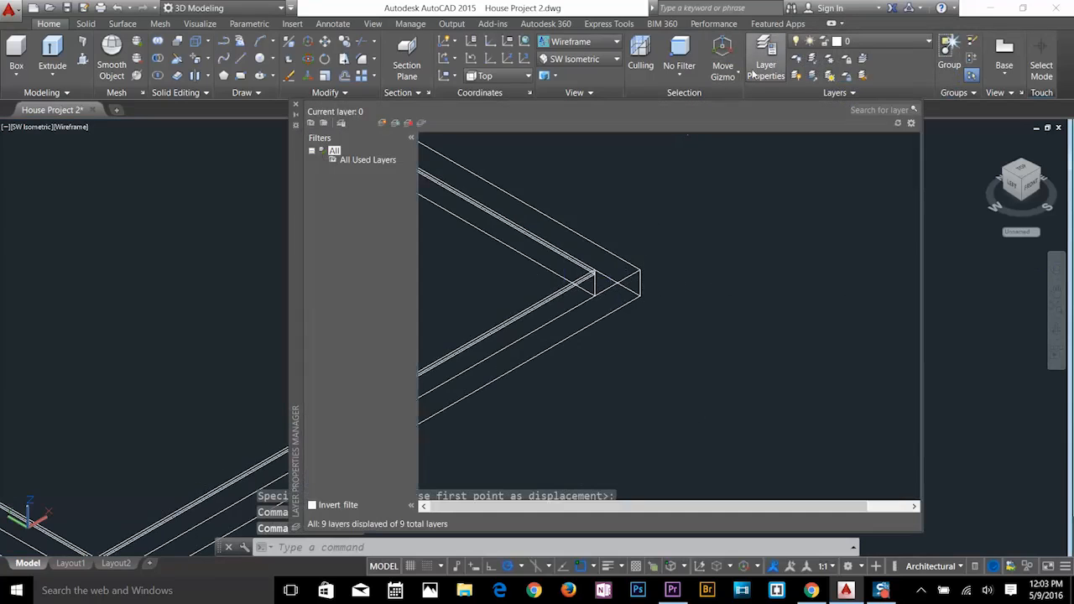
{"action": "key", "text": "alt+n"}
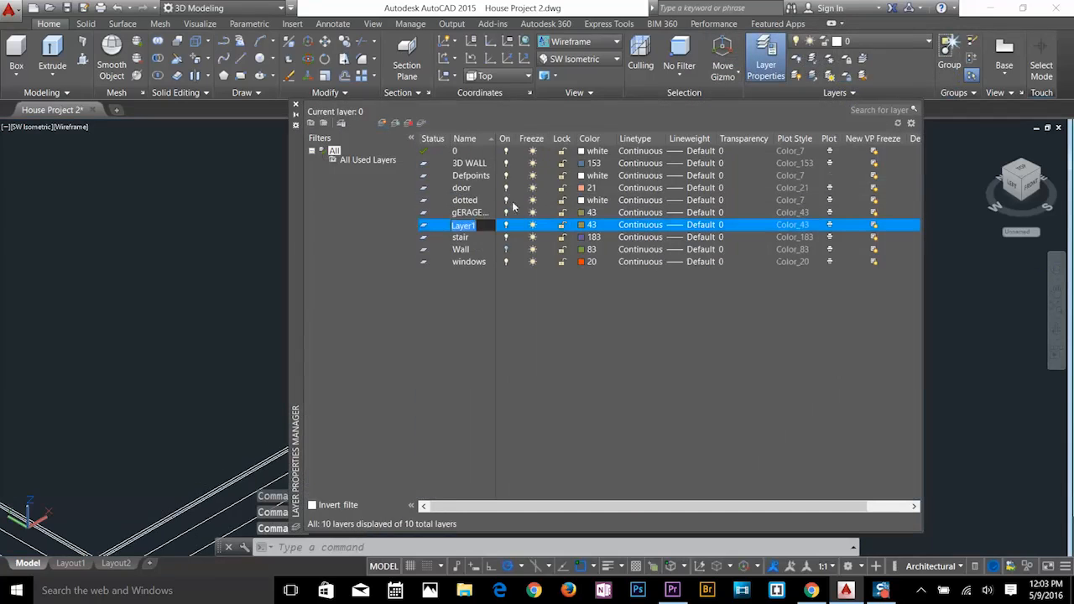
{"action": "type", "text": "3D W"}
{"action": "type", "text": "INDOW"}
{"action": "key", "text": "Return"}
{"action": "left_click", "coordinate": [577, 223]}
{"action": "left_click", "coordinate": [248, 271]}
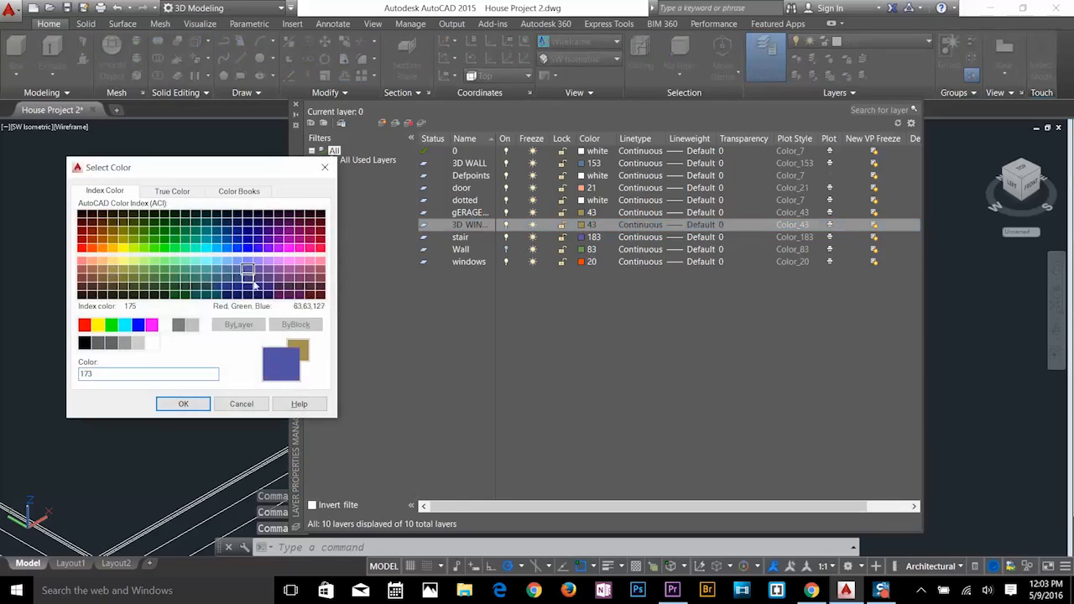
{"action": "left_click", "coordinate": [154, 268]}
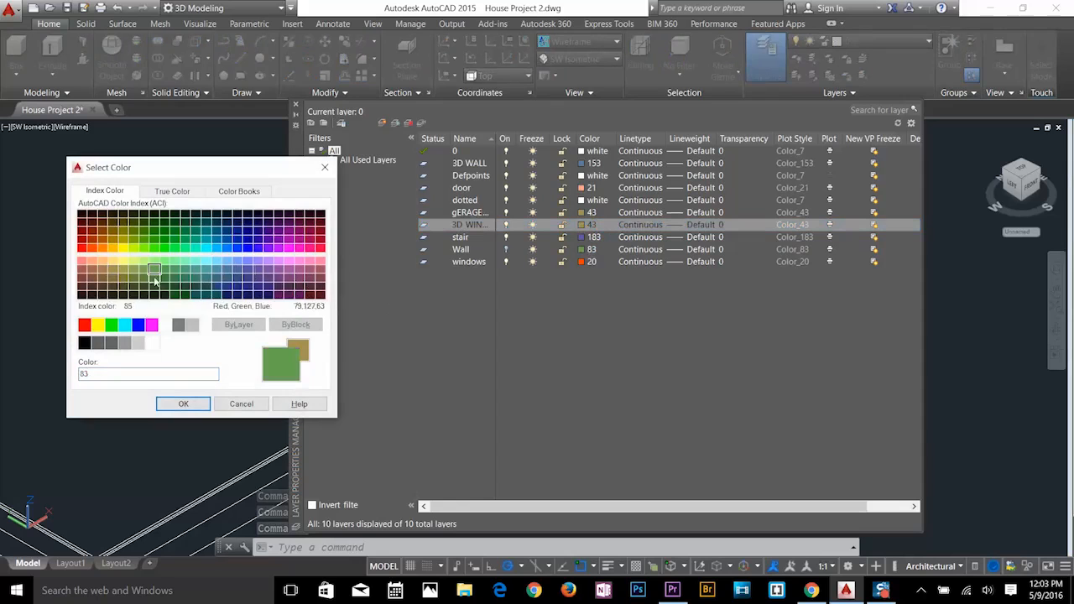
{"action": "left_click", "coordinate": [182, 404]}
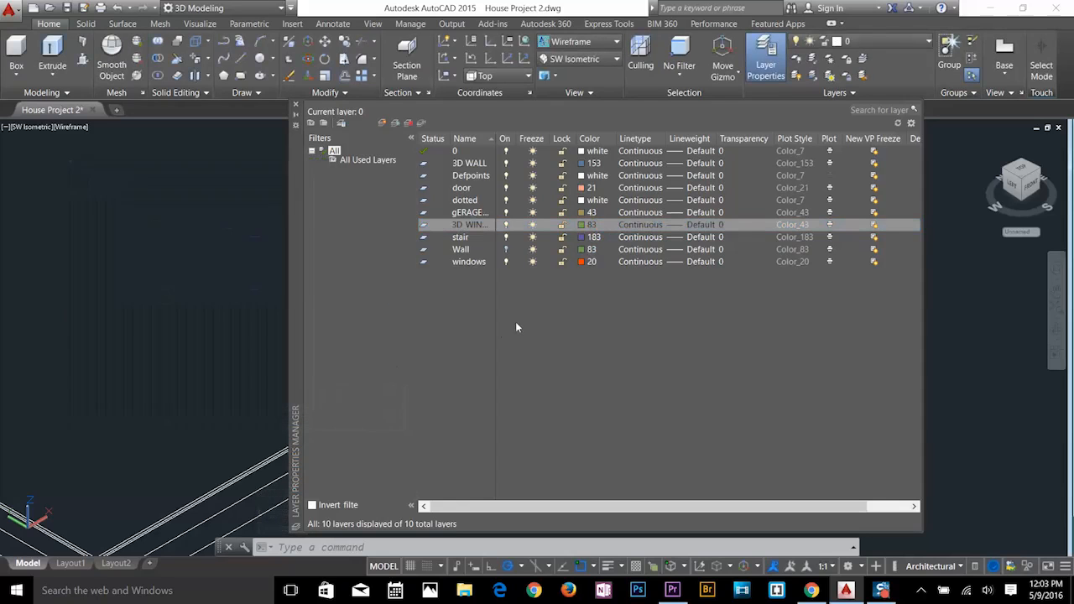
Create another layer named gLASS with color index 253 and close the layer manager.
{"action": "left_click", "coordinate": [383, 124]}
{"action": "type", "text": "ASS"}
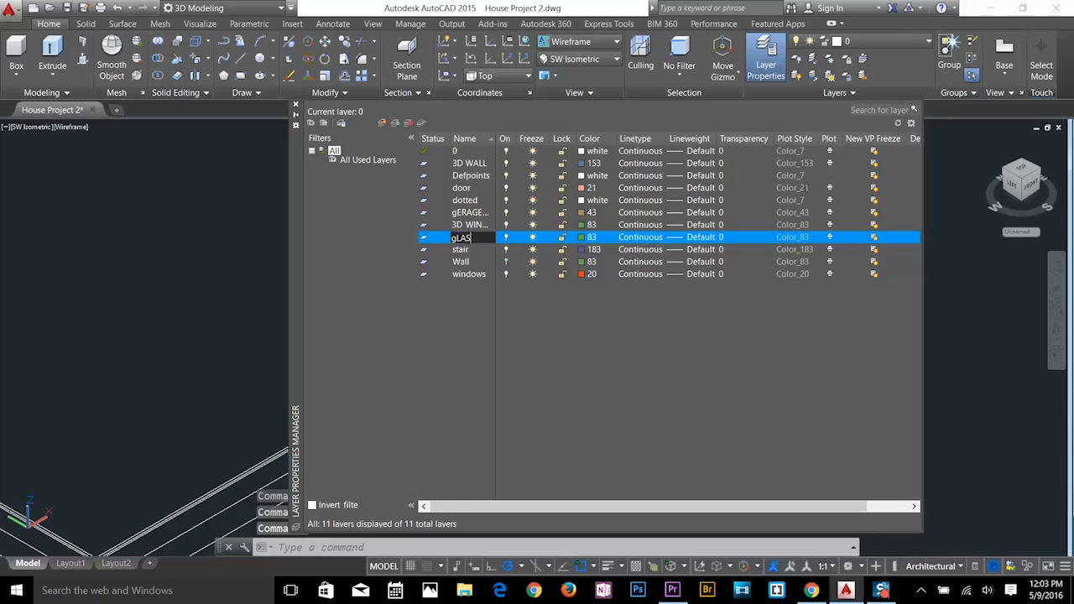
{"action": "key", "text": "Return"}
{"action": "left_click", "coordinate": [591, 236]}
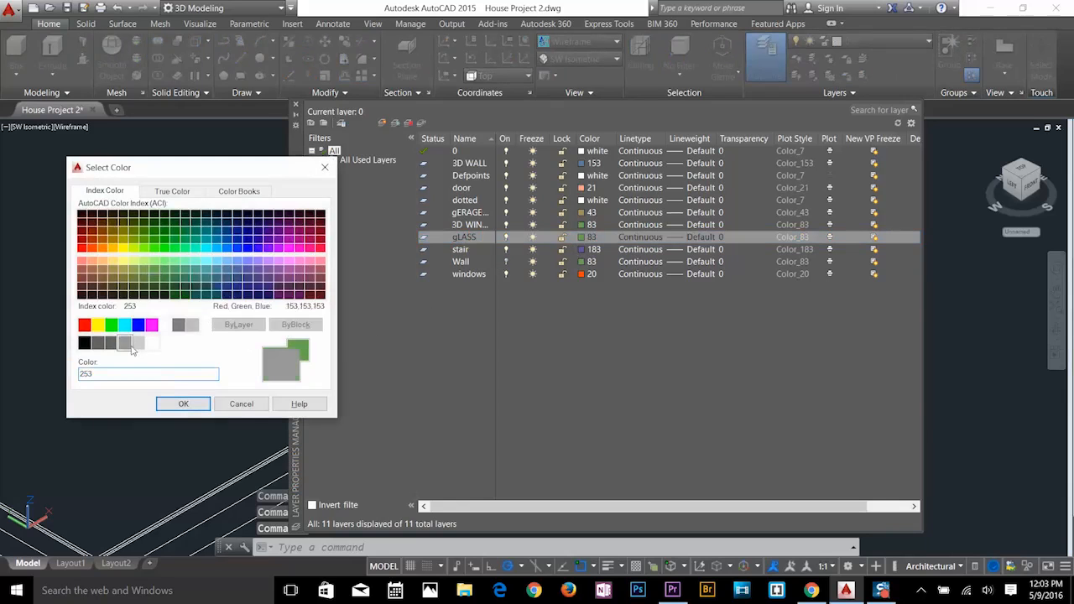
{"action": "left_click", "coordinate": [194, 408]}
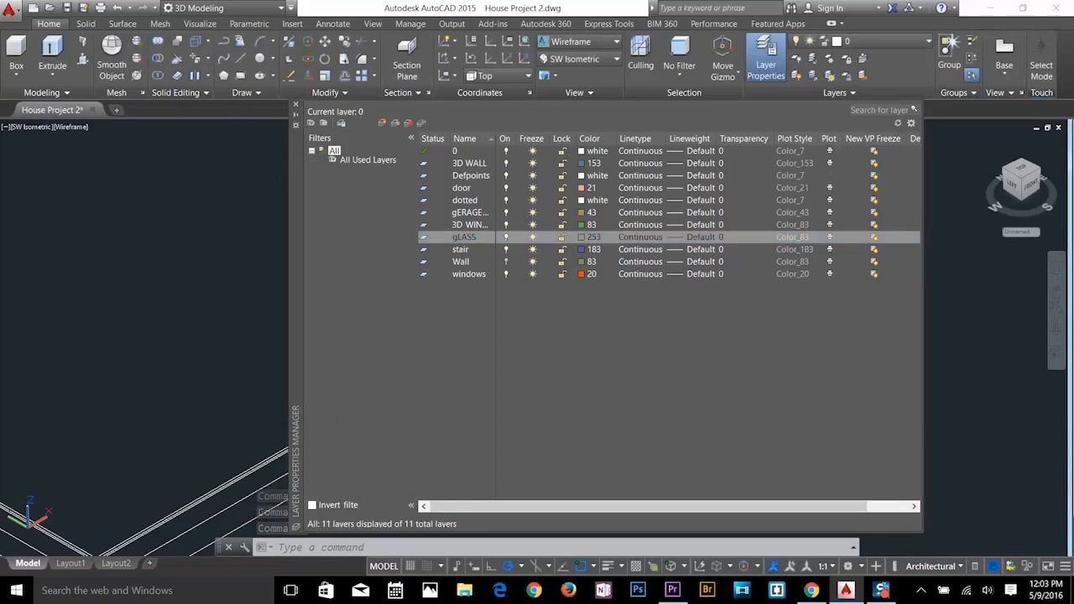
{"action": "left_click", "coordinate": [295, 105]}
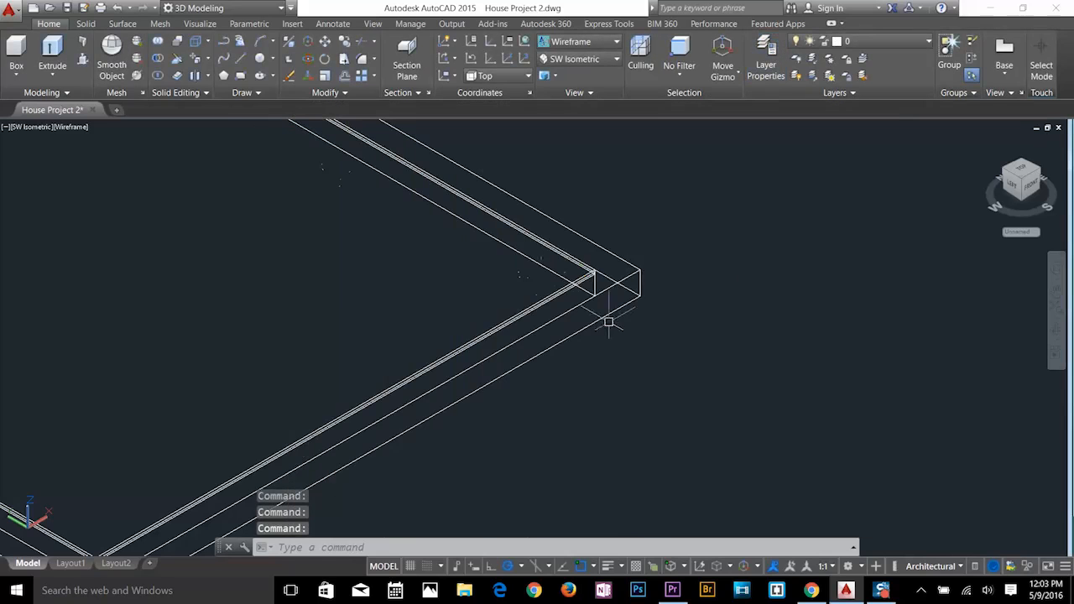
Assign the window frame solid to the 3D WINDOW layer and clear the selection.
{"action": "left_click", "coordinate": [624, 292]}
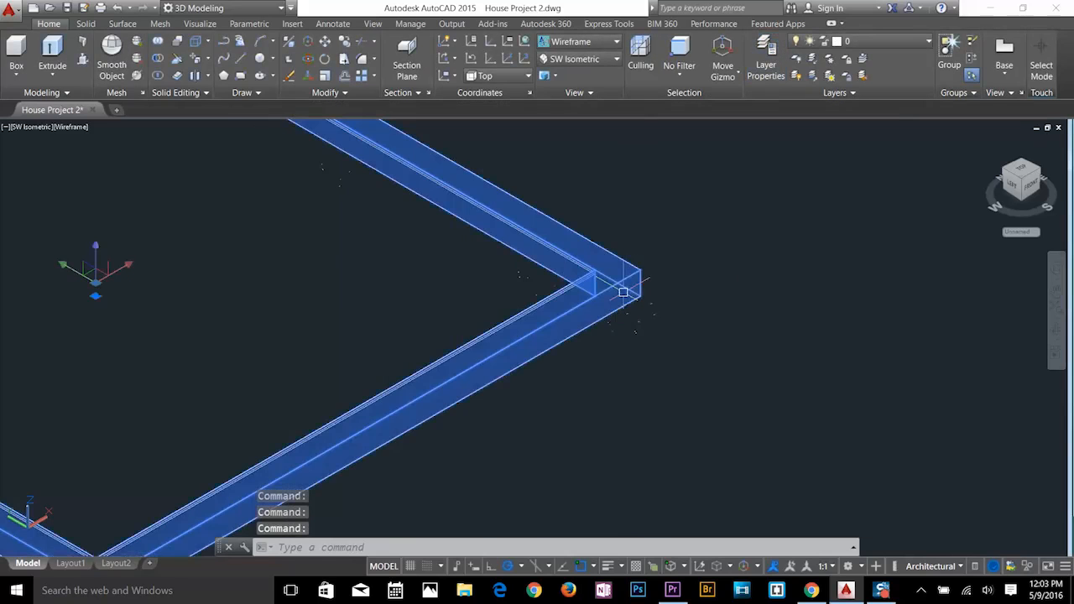
{"action": "left_click", "coordinate": [871, 45]}
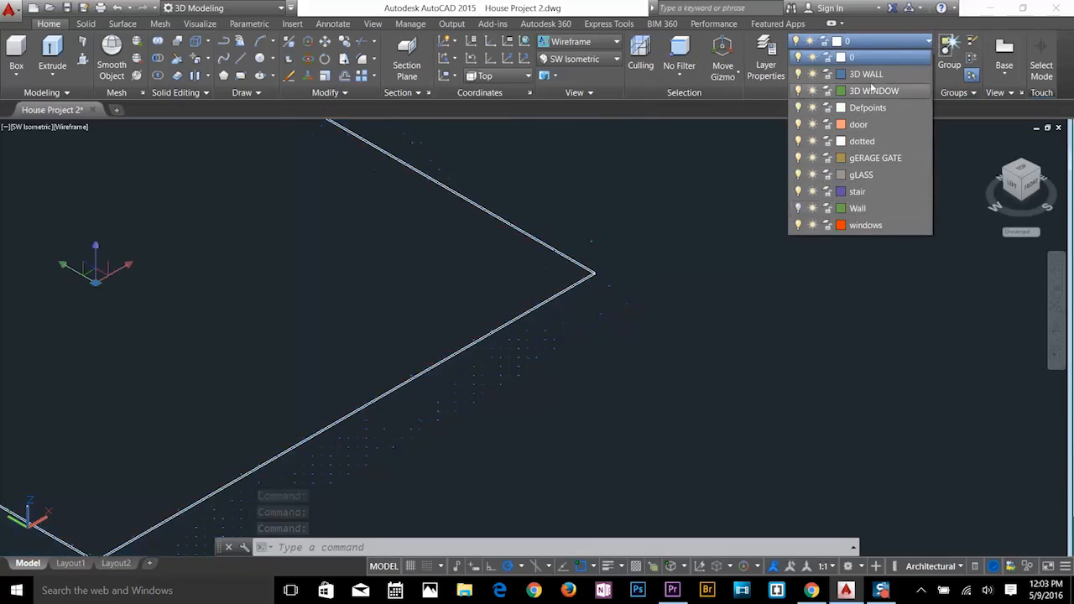
{"action": "left_click", "coordinate": [872, 88]}
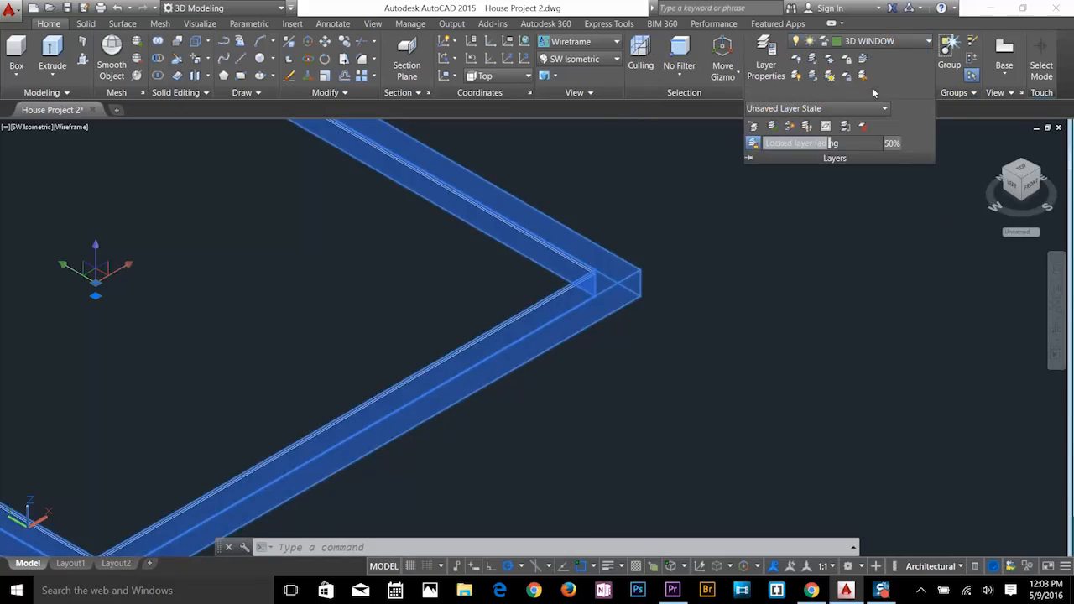
{"action": "key", "text": "Escape"}
{"action": "key", "text": "Escape"}
Make gLASS the current layer and switch the visual style from wireframe to Shaded.
{"action": "left_click", "coordinate": [506, 328]}
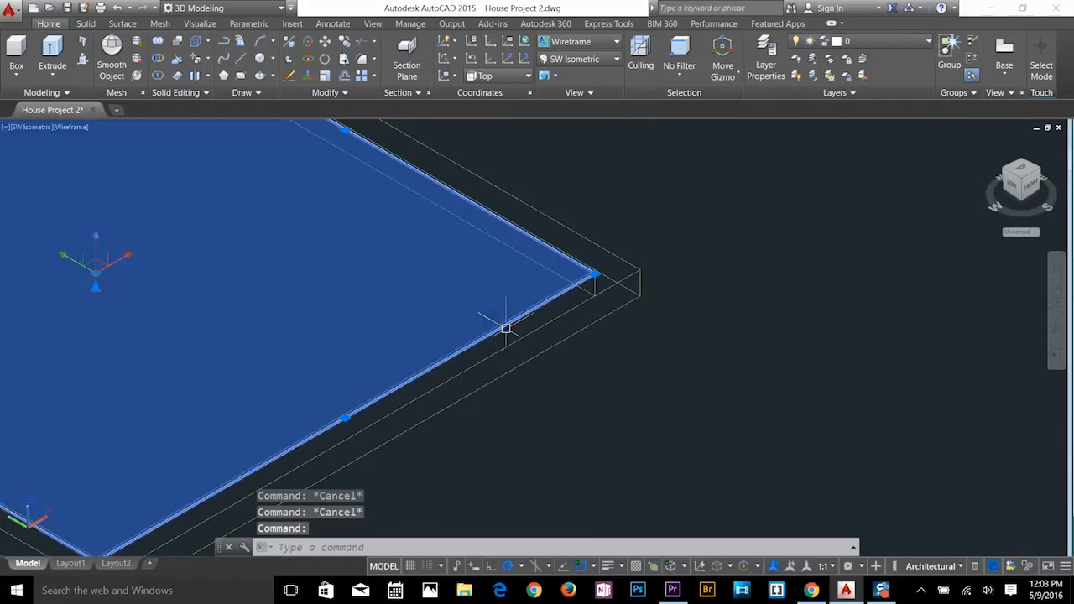
{"action": "left_click", "coordinate": [864, 56]}
{"action": "left_click", "coordinate": [867, 43]}
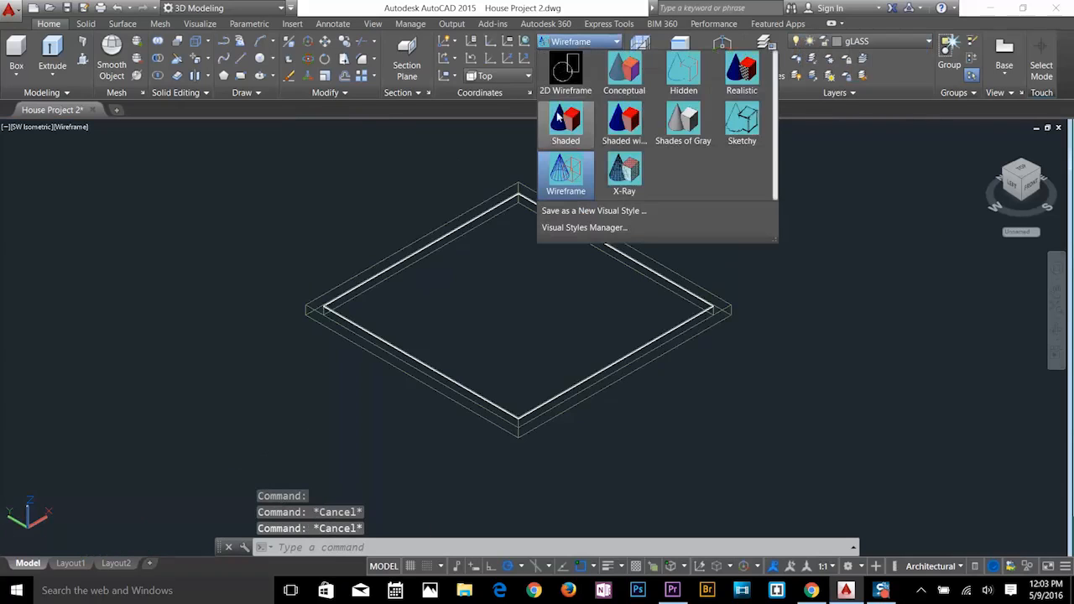
{"action": "left_click", "coordinate": [560, 119]}
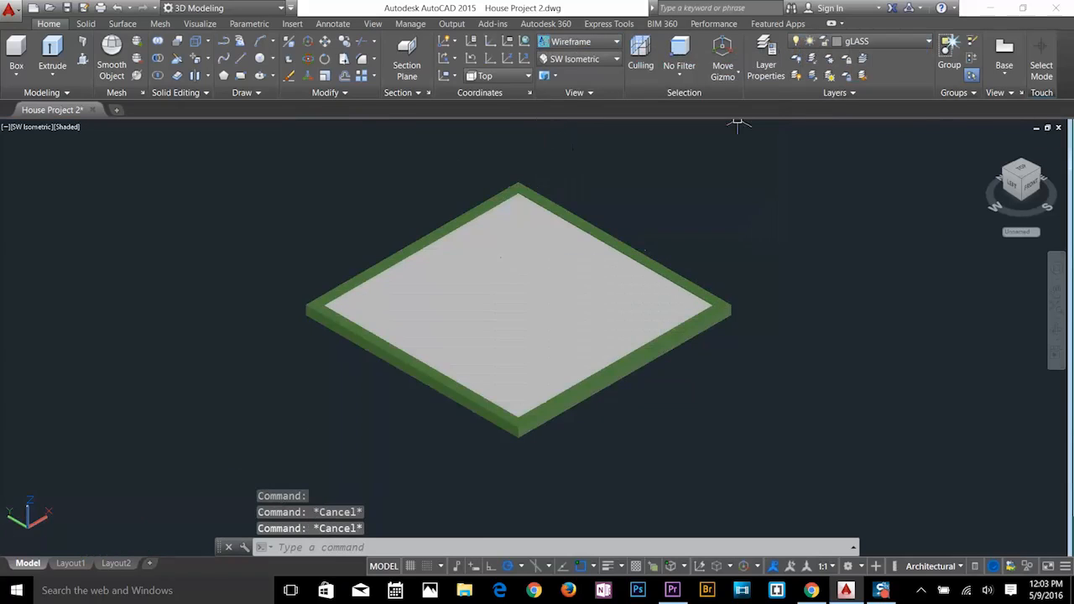
Move the glass pane inside the window frame onto the gLASS layer.
{"action": "scroll", "coordinate": [684, 296], "scroll_direction": "up", "scroll_amount": 5}
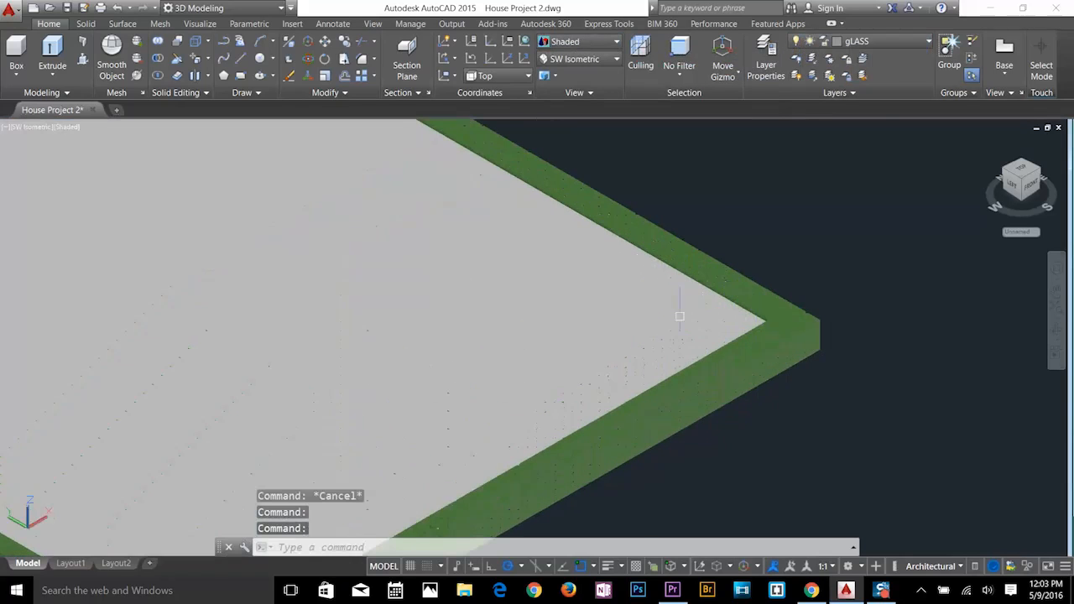
{"action": "left_click", "coordinate": [691, 311]}
{"action": "left_click", "coordinate": [886, 41]}
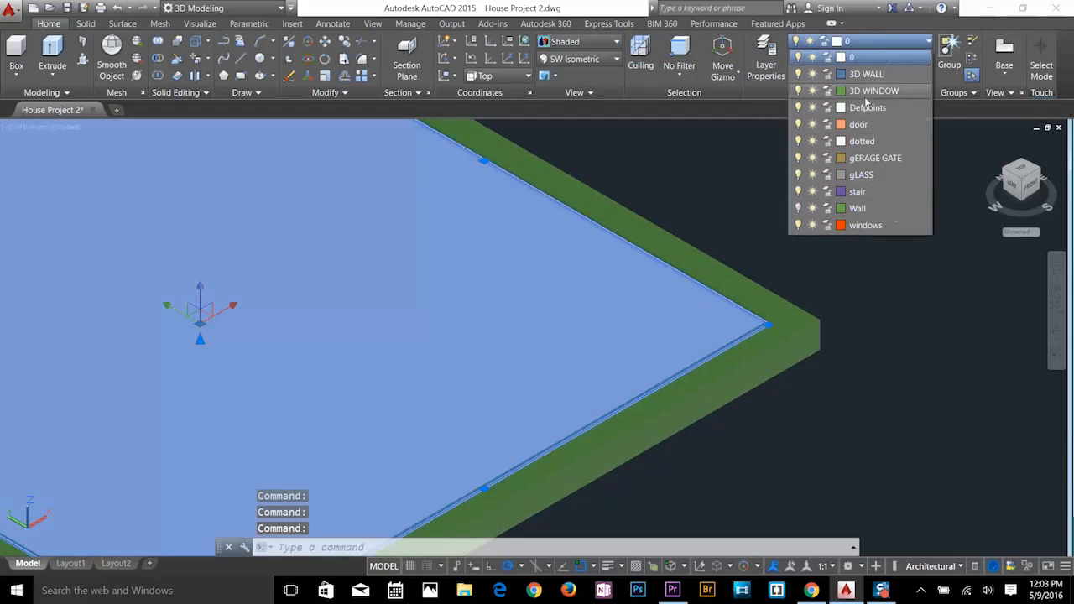
{"action": "left_click", "coordinate": [861, 124]}
{"action": "left_click", "coordinate": [861, 175]}
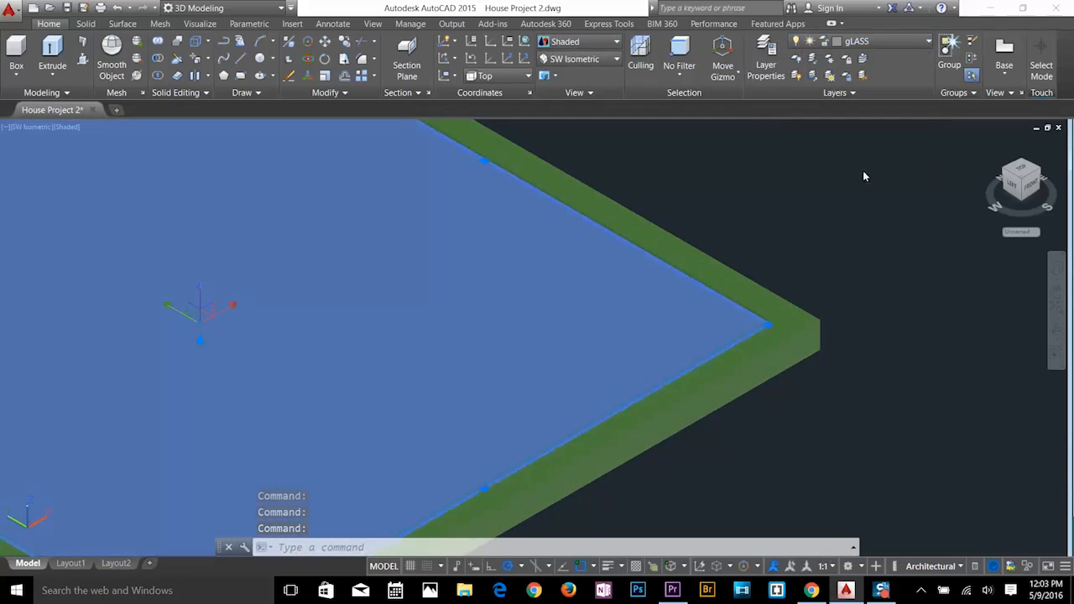
{"action": "key", "text": "Escape"}
{"action": "scroll", "coordinate": [808, 217], "scroll_direction": "down", "scroll_amount": 4}
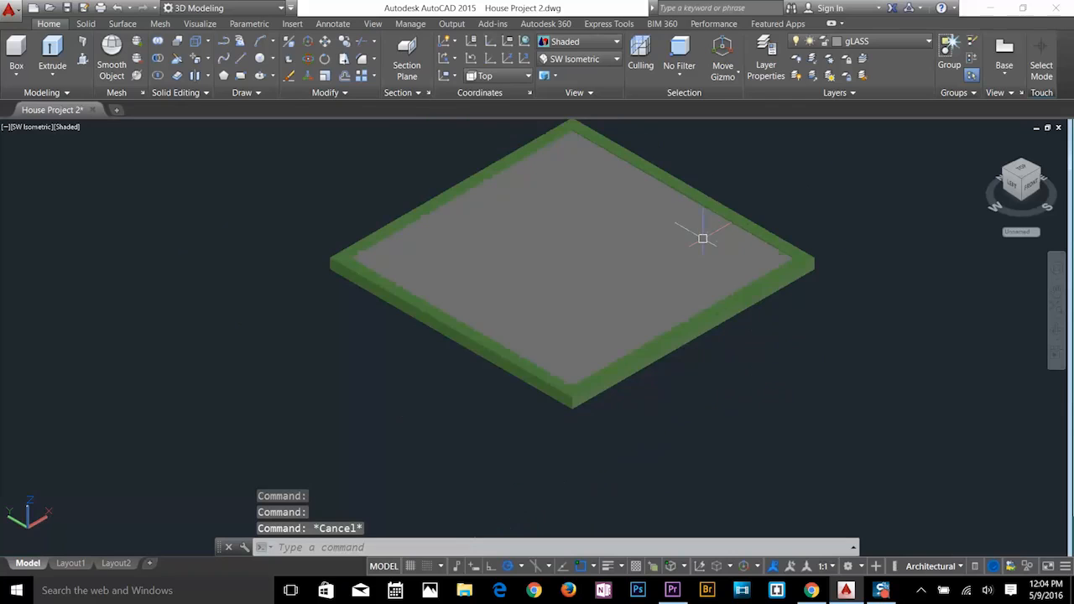
{"action": "scroll", "coordinate": [702, 239], "scroll_direction": "up", "scroll_amount": 3}
{"action": "scroll", "coordinate": [702, 227], "scroll_direction": "down", "scroll_amount": 5}
{"action": "middle_click_drag", "start_coordinate": [703, 217], "coordinate": [697, 347]}
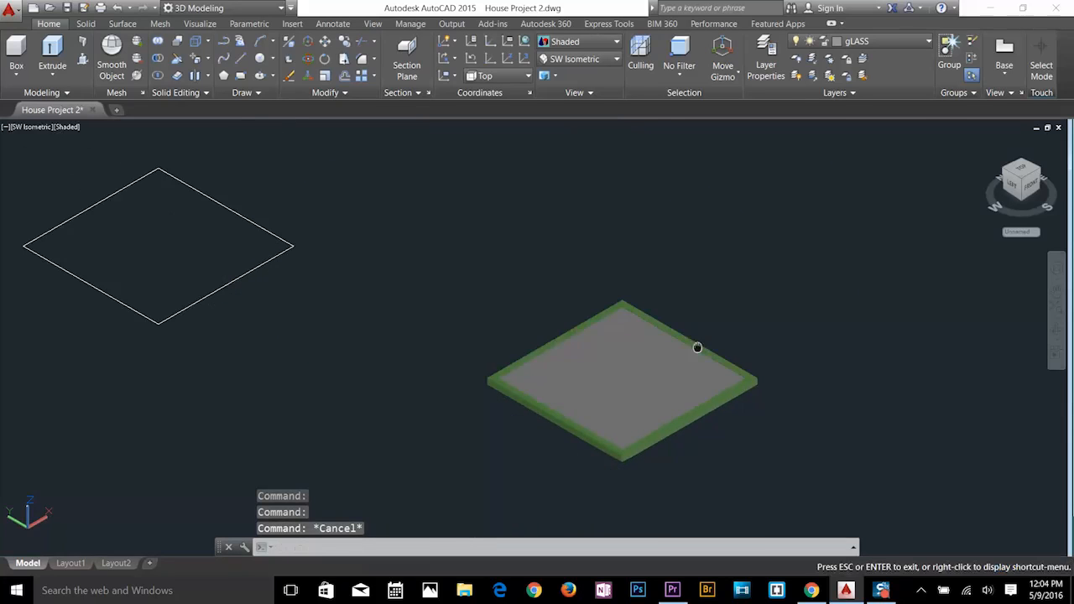
Rotate the window frame and its glass pane together 90 degrees about the X axis so the window stands upright.
{"action": "key", "text": "Escape"}
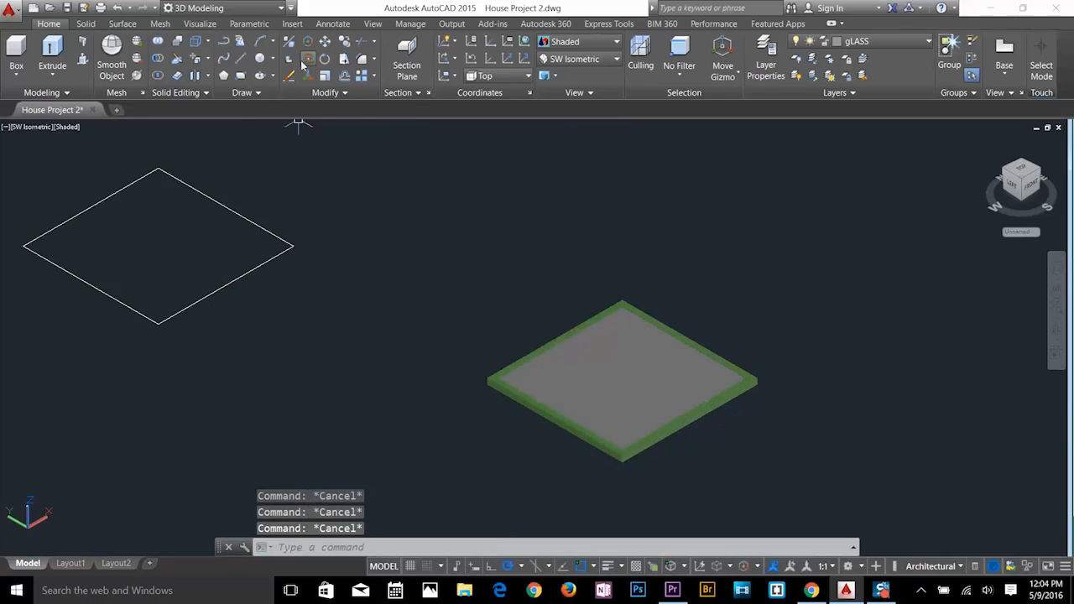
{"action": "left_click", "coordinate": [723, 312]}
{"action": "left_click", "coordinate": [619, 431]}
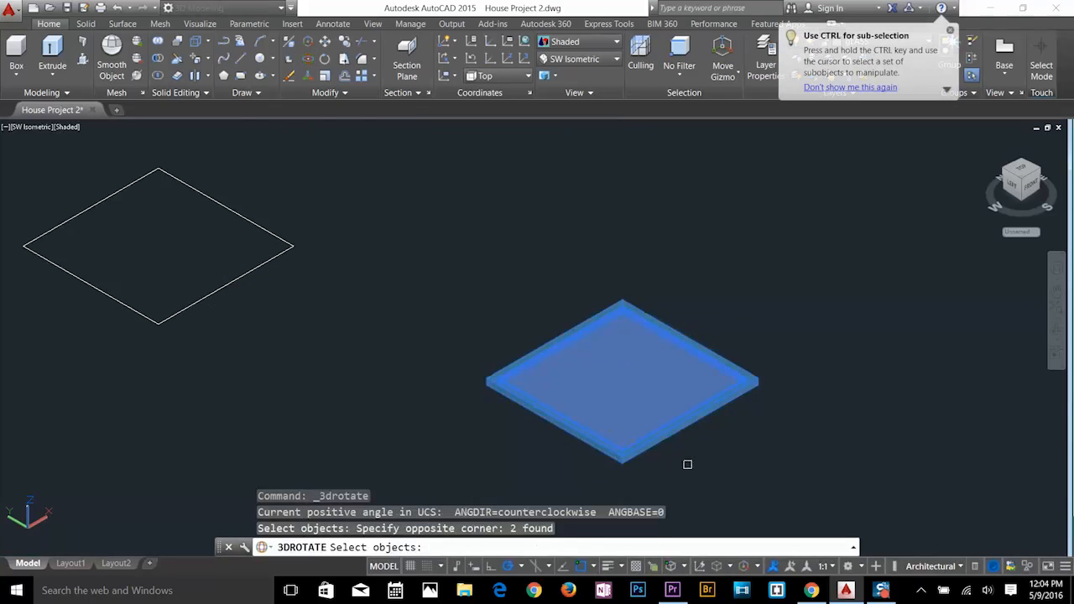
{"action": "key", "text": "Return"}
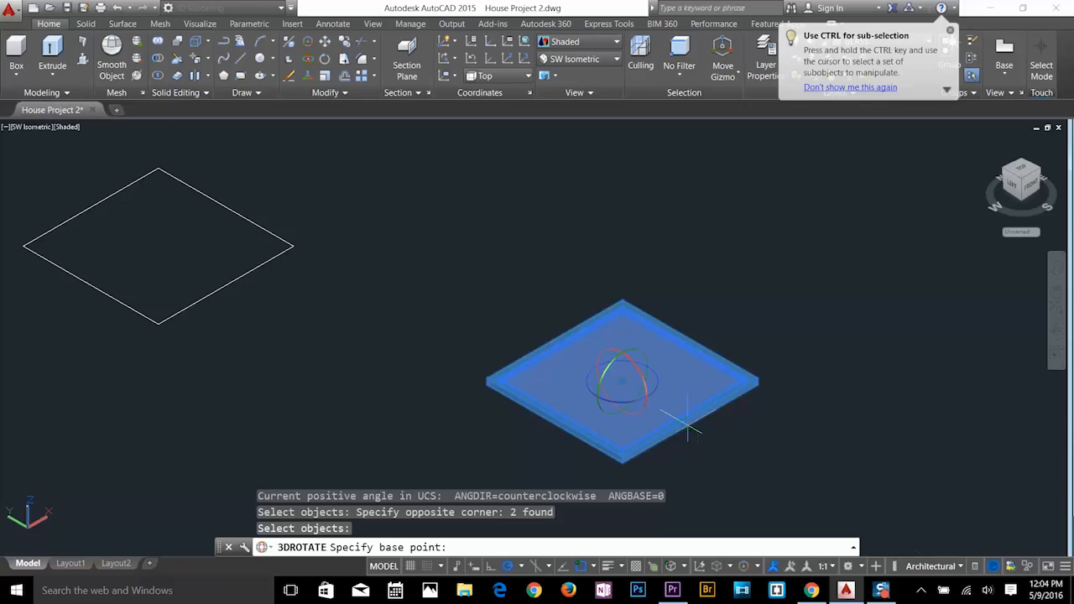
{"action": "left_click", "coordinate": [648, 360]}
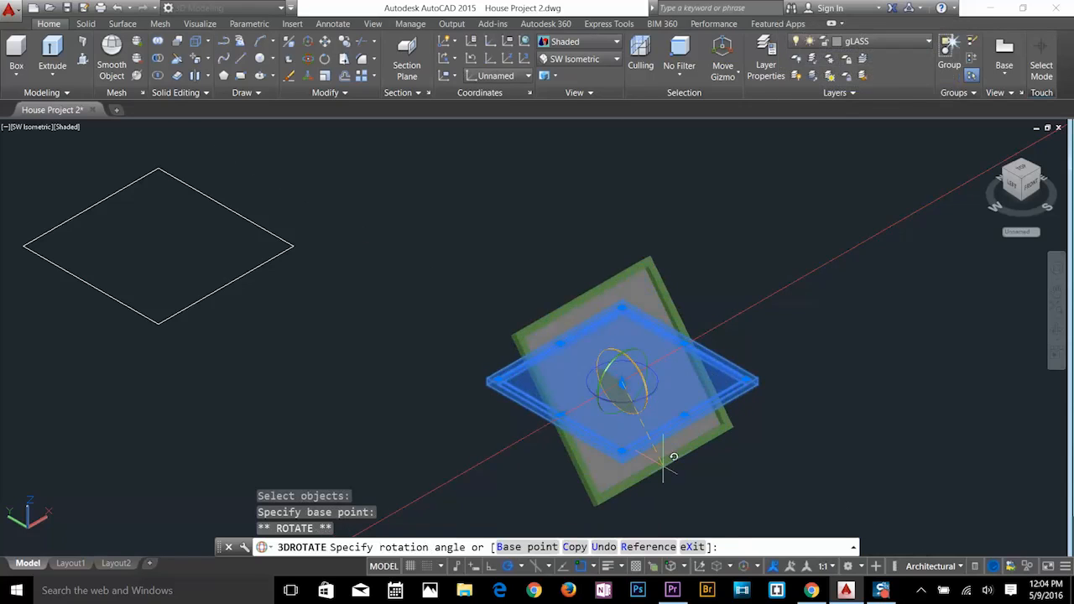
{"action": "key", "text": "Return"}
{"action": "key", "text": "Escape"}
{"action": "key", "text": "Escape"}
Copy the upright window from the midpoint of its lower edge to the sill midpoint of the front wall's opening beside the corner.
{"action": "scroll", "coordinate": [628, 456], "scroll_direction": "up", "scroll_amount": 4}
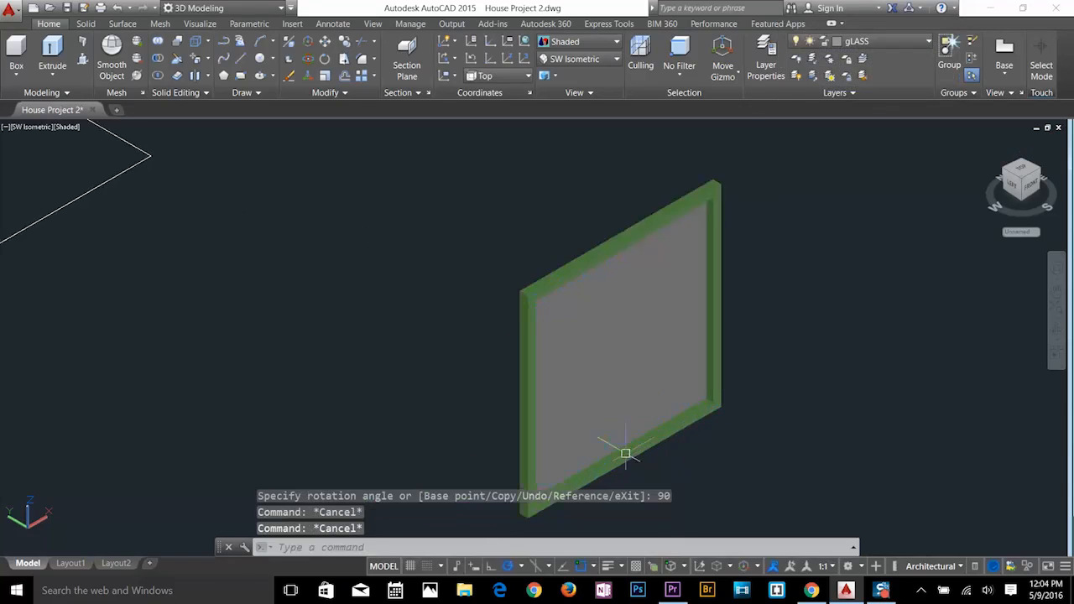
{"action": "middle_click_drag", "start_coordinate": [640, 407], "coordinate": [696, 322]}
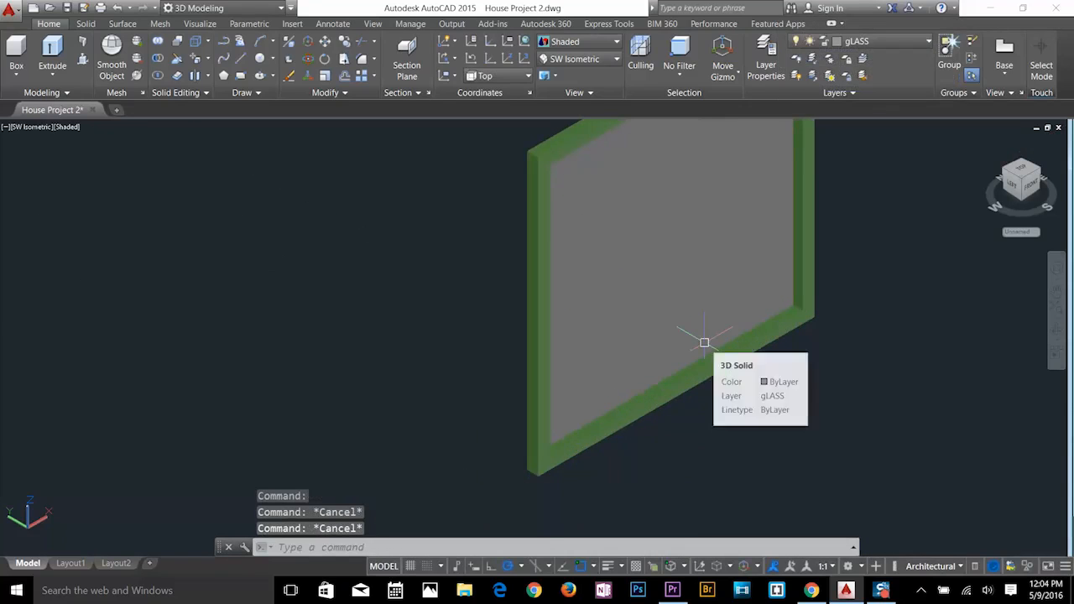
{"action": "type", "text": "c"}
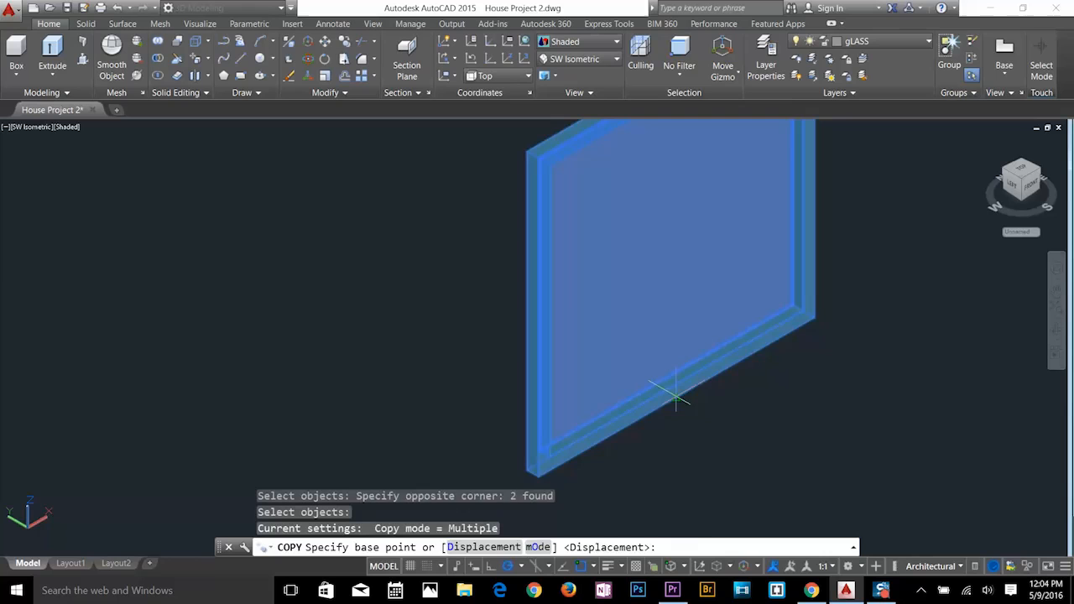
{"action": "left_click", "coordinate": [675, 396]}
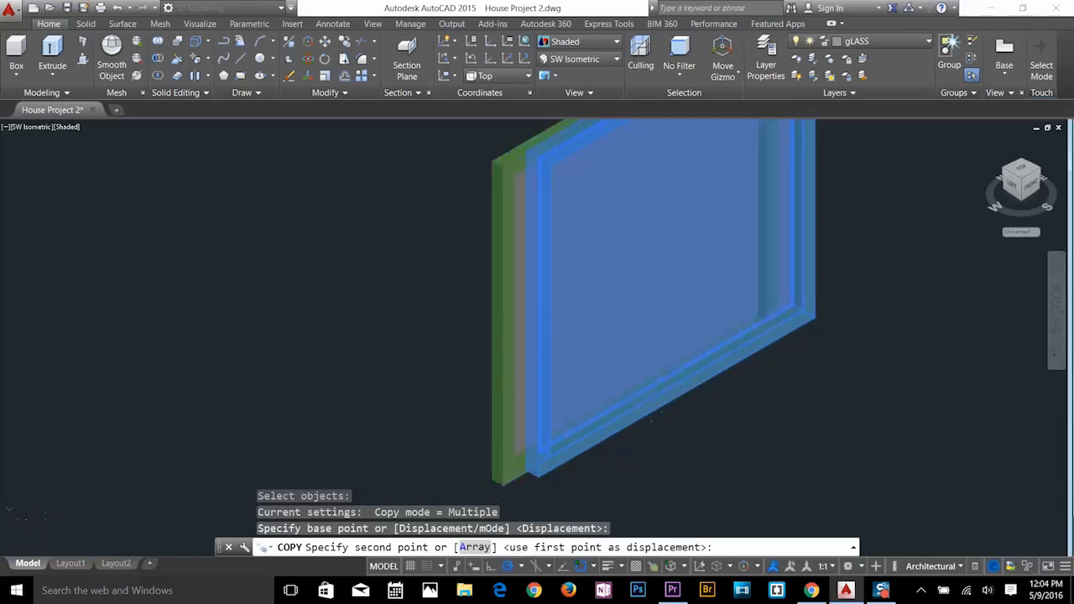
{"action": "scroll", "coordinate": [639, 400], "scroll_direction": "down", "scroll_amount": 2}
{"action": "scroll", "coordinate": [243, 294], "scroll_direction": "down", "scroll_amount": 1}
{"action": "middle_click_drag", "start_coordinate": [243, 294], "coordinate": [624, 416]}
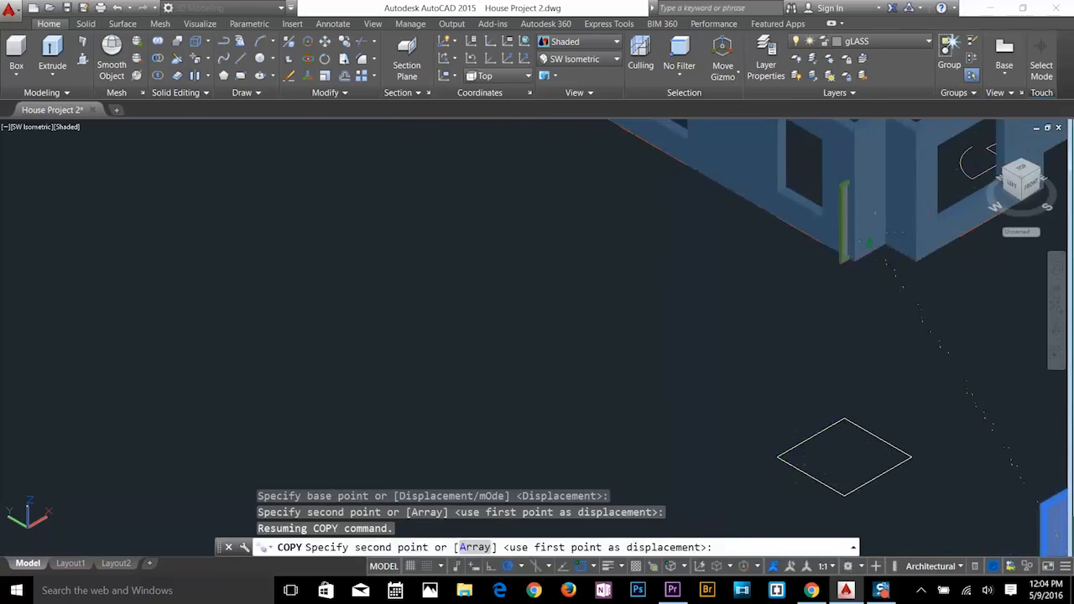
{"action": "middle_click_drag", "start_coordinate": [878, 243], "coordinate": [492, 423]}
{"action": "scroll", "coordinate": [585, 386], "scroll_direction": "up", "scroll_amount": 2}
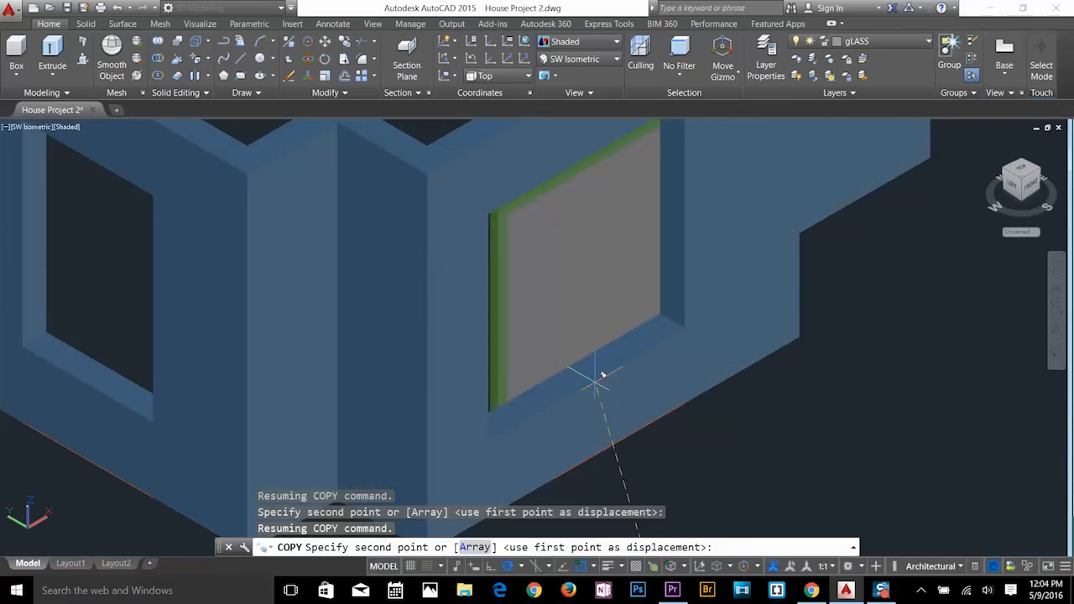
{"action": "left_click", "coordinate": [587, 383]}
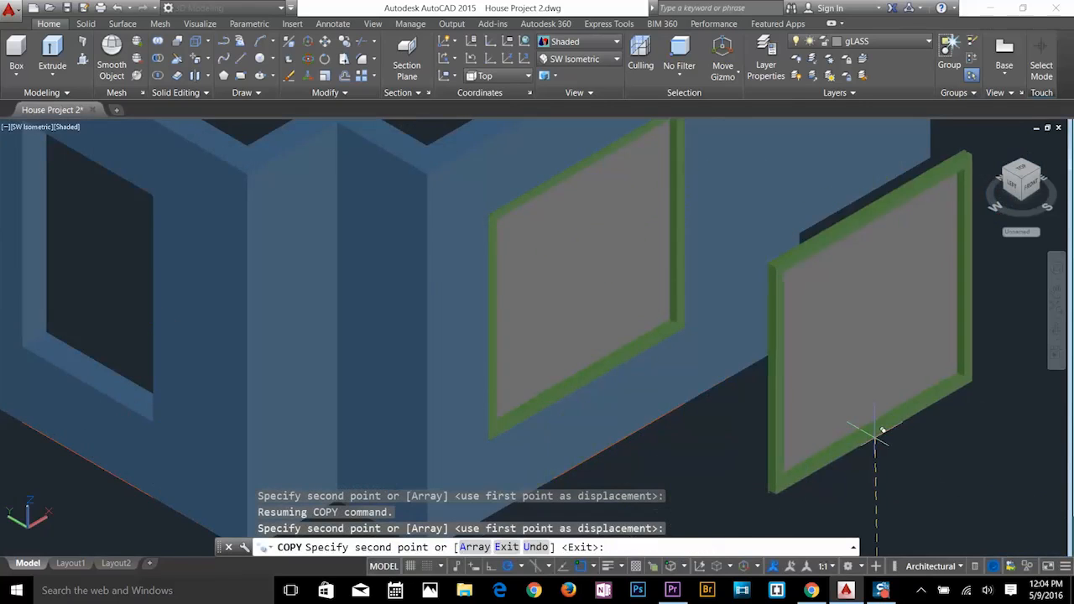
{"action": "key", "text": "Return"}
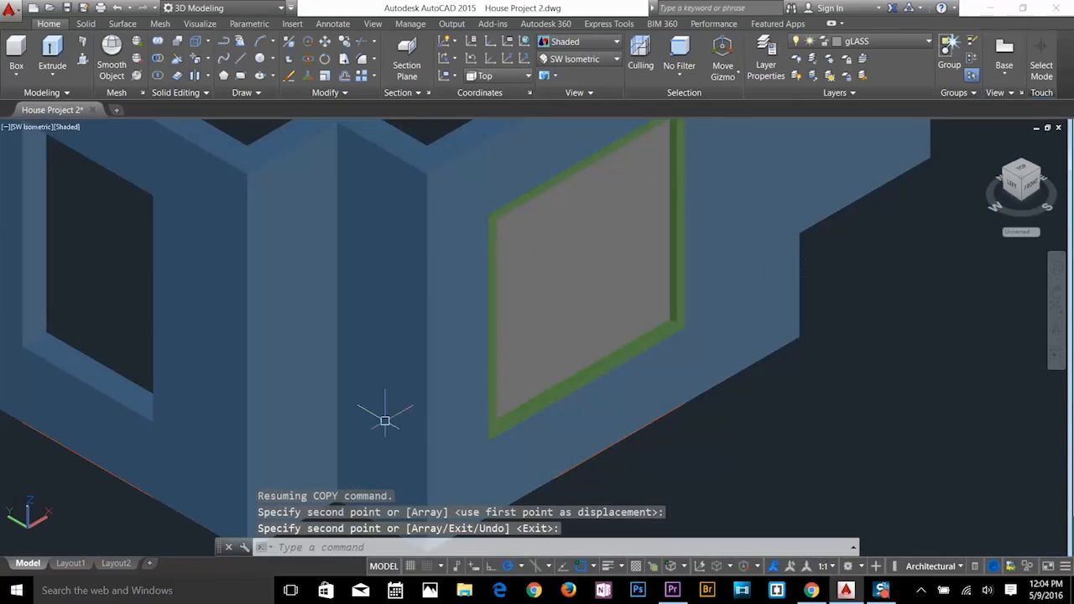
Measure the width of the wider window opening in the long side wall along its sill.
{"action": "middle_click_drag", "start_coordinate": [305, 427], "coordinate": [678, 431]}
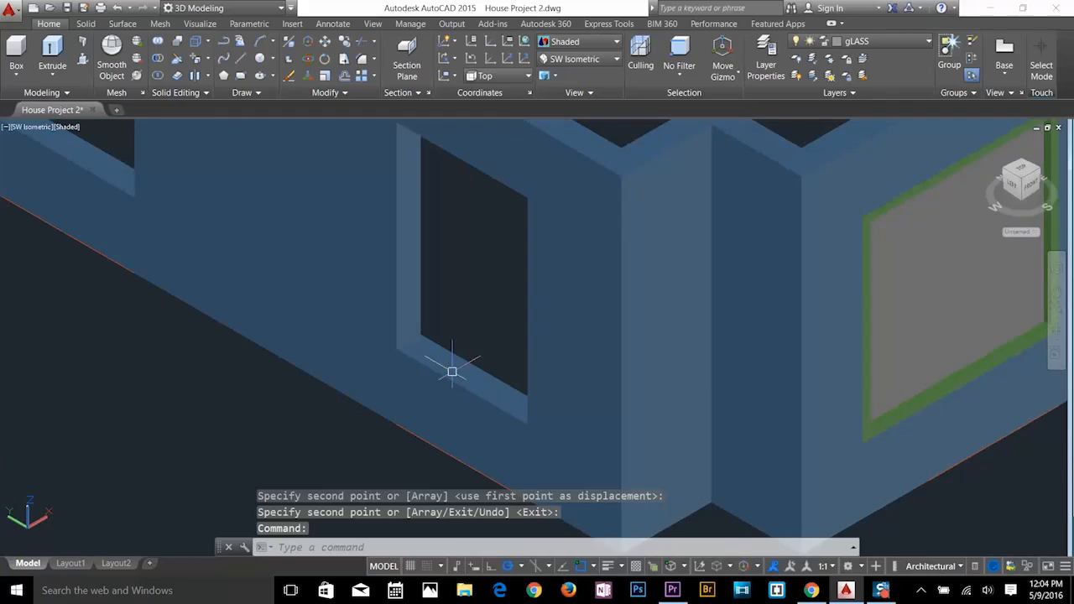
{"action": "scroll", "coordinate": [357, 355], "scroll_direction": "down", "scroll_amount": 6}
{"action": "scroll", "coordinate": [286, 288], "scroll_direction": "up", "scroll_amount": 5}
{"action": "middle_click_drag", "start_coordinate": [286, 288], "coordinate": [462, 388]}
{"action": "key", "text": "Escape"}
{"action": "key", "text": "Escape"}
{"action": "type", "text": "D"}
{"action": "key", "text": "Escape"}
{"action": "key", "text": "Escape"}
{"action": "type", "text": "DI"}
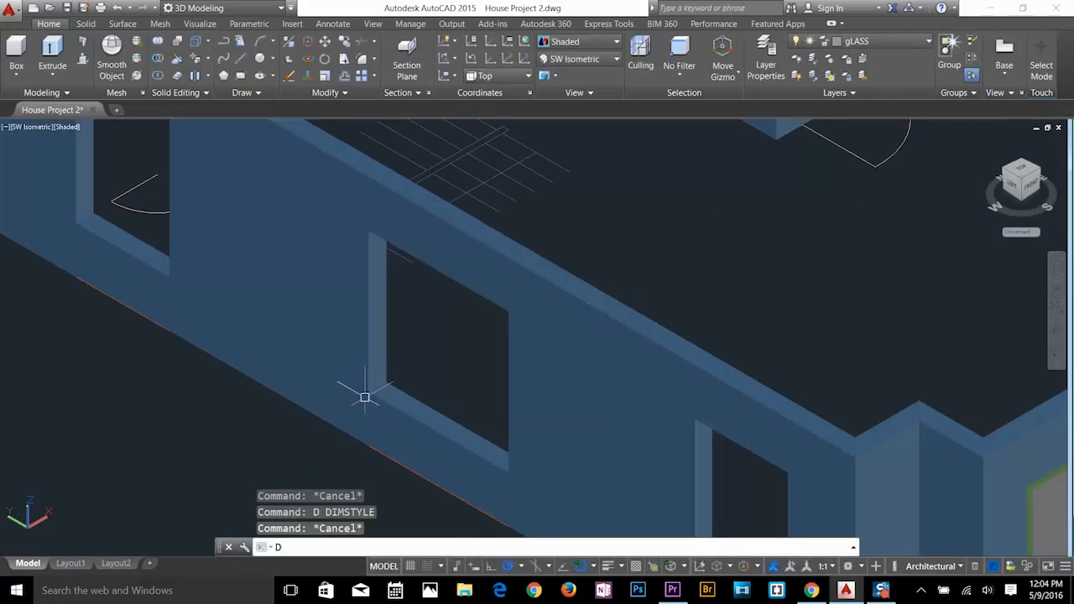
{"action": "left_click", "coordinate": [369, 392]}
{"action": "left_click", "coordinate": [509, 471]}
Copy the freestanding upright window with its glass pane to an empty spot beside the original.
{"action": "scroll", "coordinate": [209, 176], "scroll_direction": "down", "scroll_amount": 6}
{"action": "scroll", "coordinate": [449, 490], "scroll_direction": "up", "scroll_amount": 4}
{"action": "type", "text": "CO"}
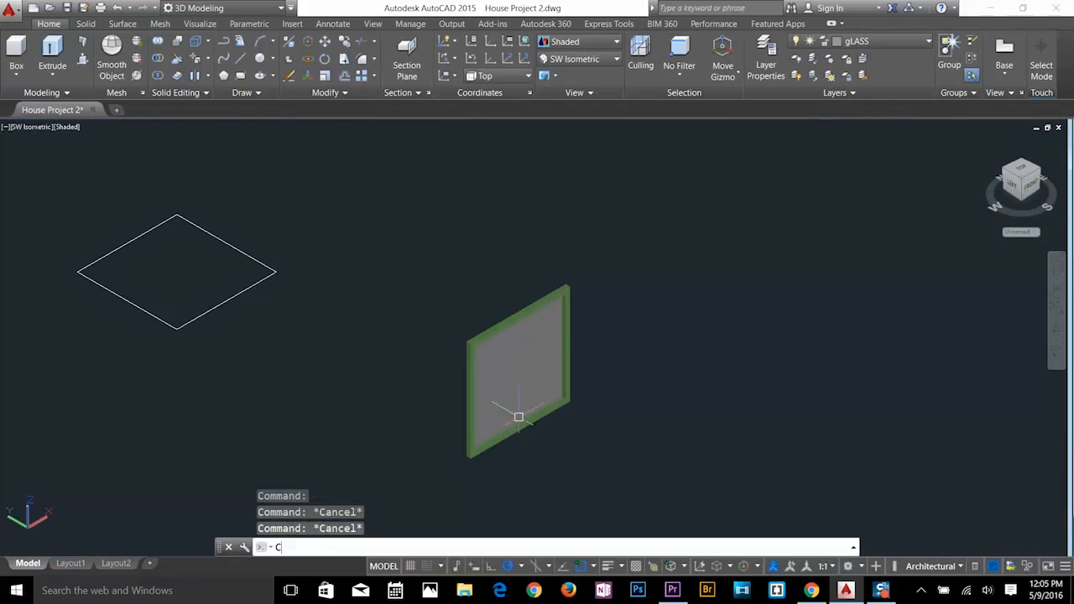
{"action": "left_click", "coordinate": [620, 265]}
{"action": "left_click", "coordinate": [503, 423]}
{"action": "key", "text": "Return"}
{"action": "left_click", "coordinate": [520, 431]}
{"action": "left_click", "coordinate": [356, 436]}
{"action": "key", "text": "Escape"}
{"action": "key", "text": "Escape"}
{"action": "key", "text": "Escape"}
{"action": "key", "text": "Escape"}
Rotate the new window copy 90 degrees about the vertical Z axis so it parallels the long side wall.
{"action": "type", "text": "3DR"}
{"action": "left_click", "coordinate": [530, 456]}
{"action": "left_click", "coordinate": [371, 337]}
{"action": "key", "text": "Return"}
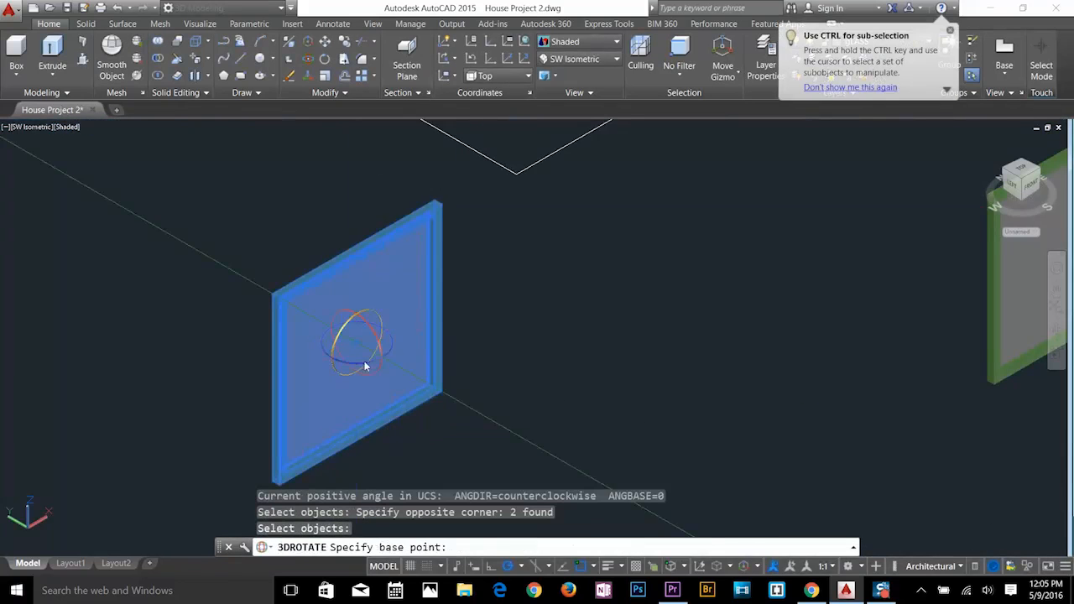
{"action": "left_click", "coordinate": [357, 362]}
{"action": "type", "text": "90"}
{"action": "key", "text": "Return"}
{"action": "key", "text": "Escape"}
Copy the rotated window from its lower edge midpoint to the sill midpoint of the wider opening in the long side wall.
{"action": "scroll", "coordinate": [232, 400], "scroll_direction": "up", "scroll_amount": 2}
{"action": "type", "text": "C"}
{"action": "left_click", "coordinate": [547, 391]}
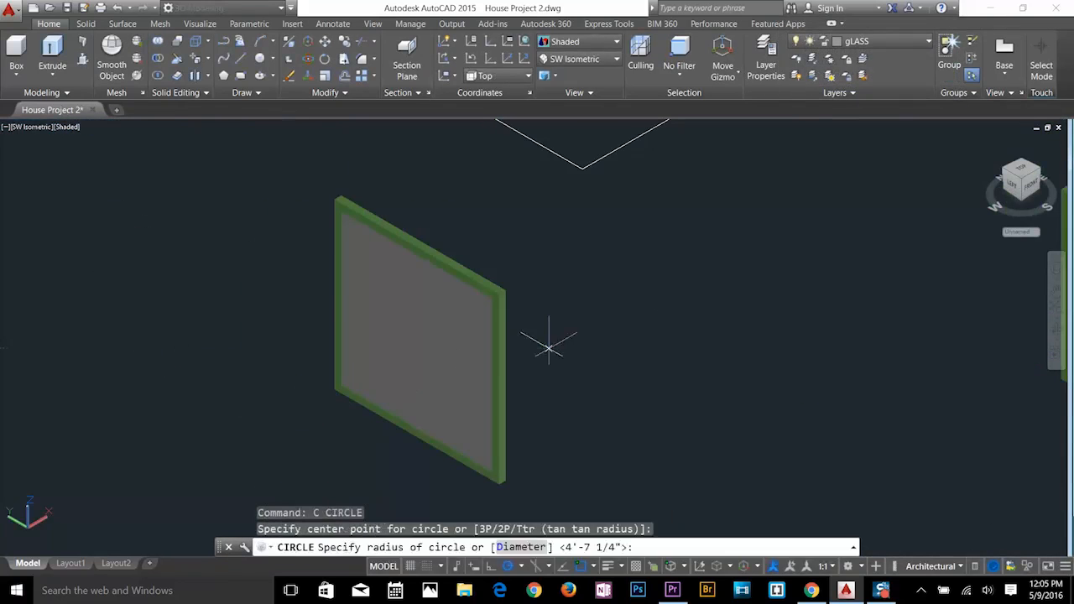
{"action": "key", "text": "Escape"}
{"action": "type", "text": "CO"}
{"action": "left_click", "coordinate": [565, 395]}
{"action": "left_click", "coordinate": [416, 369]}
{"action": "key", "text": "Return"}
{"action": "left_click", "coordinate": [419, 436]}
{"action": "scroll", "coordinate": [276, 431], "scroll_direction": "down", "scroll_amount": 8}
{"action": "scroll", "coordinate": [251, 258], "scroll_direction": "up", "scroll_amount": 8}
{"action": "left_click", "coordinate": [376, 379]}
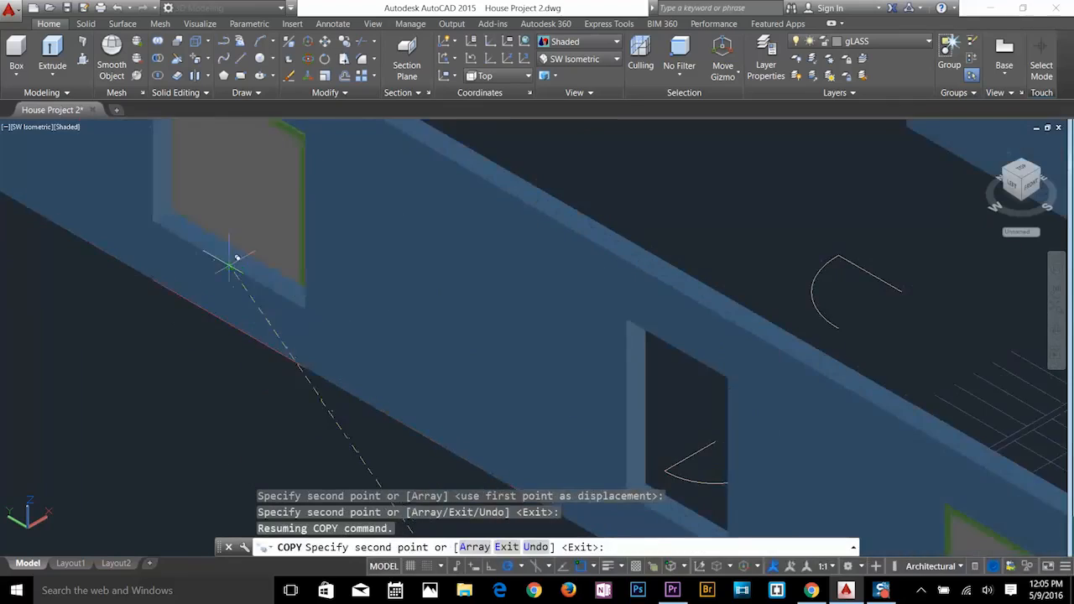
Place more copies of the rotated window in the other matching openings along the side wall and finish copying.
{"action": "left_click", "coordinate": [227, 263]}
{"action": "left_click", "coordinate": [446, 394]}
{"action": "scroll", "coordinate": [323, 420], "scroll_direction": "down", "scroll_amount": 5}
{"action": "key", "text": "Escape"}
{"action": "key", "text": "Escape"}
{"action": "key", "text": "Escape"}
{"action": "key", "text": "Escape"}
{"action": "middle_click_drag", "start_coordinate": [415, 407], "coordinate": [182, 180]}
{"action": "scroll", "coordinate": [671, 444], "scroll_direction": "up", "scroll_amount": 3}
{"action": "type", "text": "CO"}
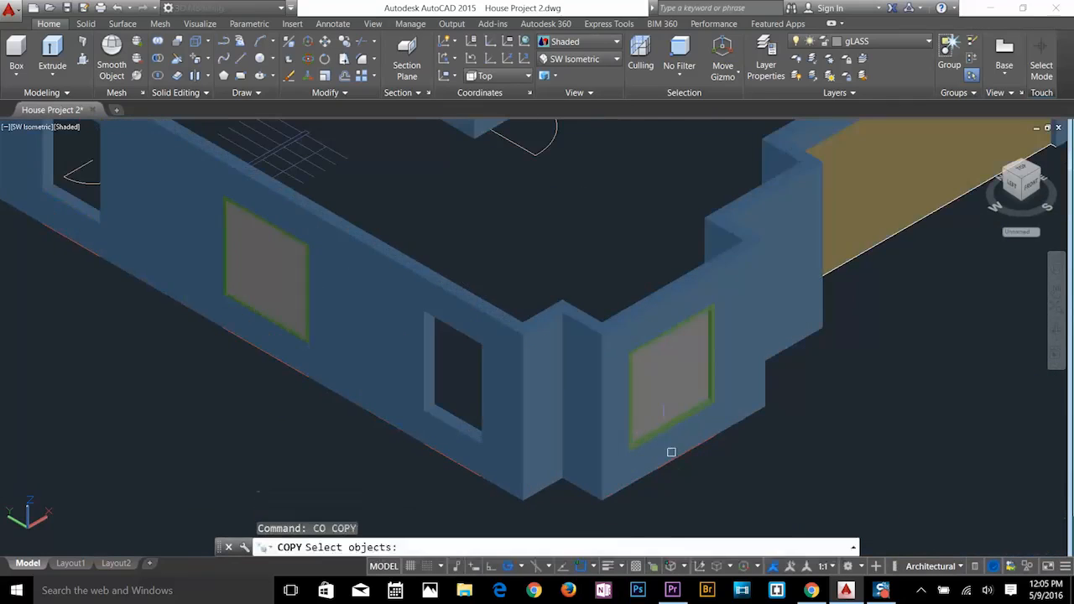
{"action": "key", "text": "Escape"}
{"action": "key", "text": "Escape"}
{"action": "key", "text": "Escape"}
Mirror the freestanding upright window across a line parallel to its face, keeping the original.
{"action": "scroll", "coordinate": [478, 387], "scroll_direction": "up", "scroll_amount": 2}
{"action": "type", "text": "MI"}
{"action": "left_click_drag", "start_coordinate": [587, 495], "coordinate": [419, 302]}
{"action": "key", "text": "Return"}
{"action": "left_click", "coordinate": [367, 378]}
{"action": "left_click", "coordinate": [414, 344]}
{"action": "key", "text": "Return"}
Try to copy one window of the mirrored upright pair, frame and glass pane together.
{"action": "middle_click_drag", "start_coordinate": [410, 379], "coordinate": [438, 454], "text": "shift"}
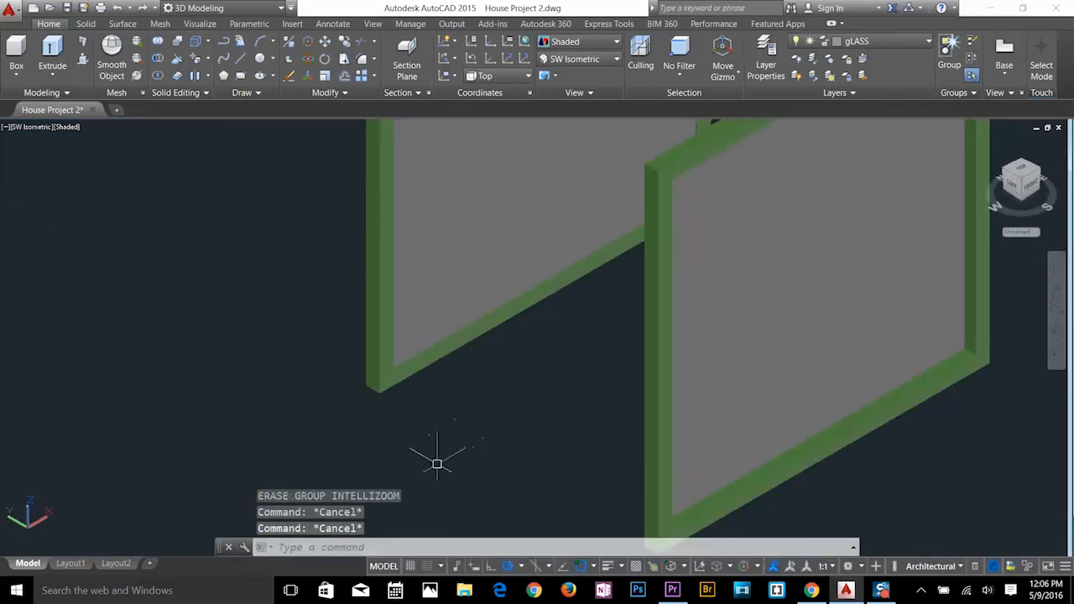
{"action": "middle_click_drag", "start_coordinate": [437, 464], "coordinate": [544, 436], "text": "shift"}
{"action": "type", "text": "c"}
{"action": "key", "text": "Escape"}
{"action": "type", "text": "co"}
{"action": "left_click", "coordinate": [830, 492]}
{"action": "left_click", "coordinate": [772, 377]}
{"action": "key", "text": "Return"}
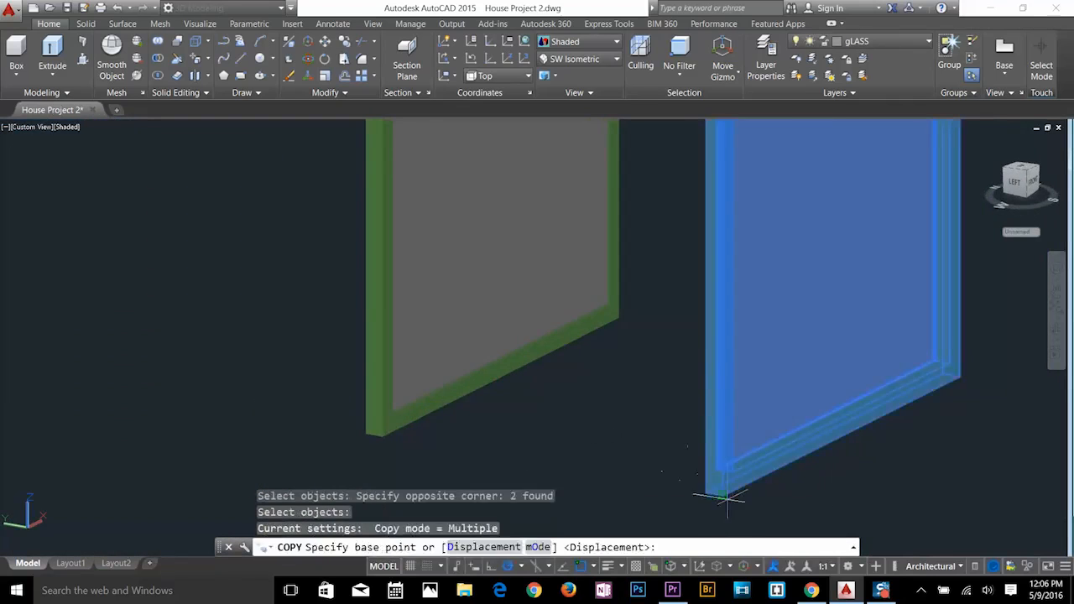
{"action": "middle_click_drag", "start_coordinate": [727, 498], "coordinate": [798, 339], "text": "shift"}
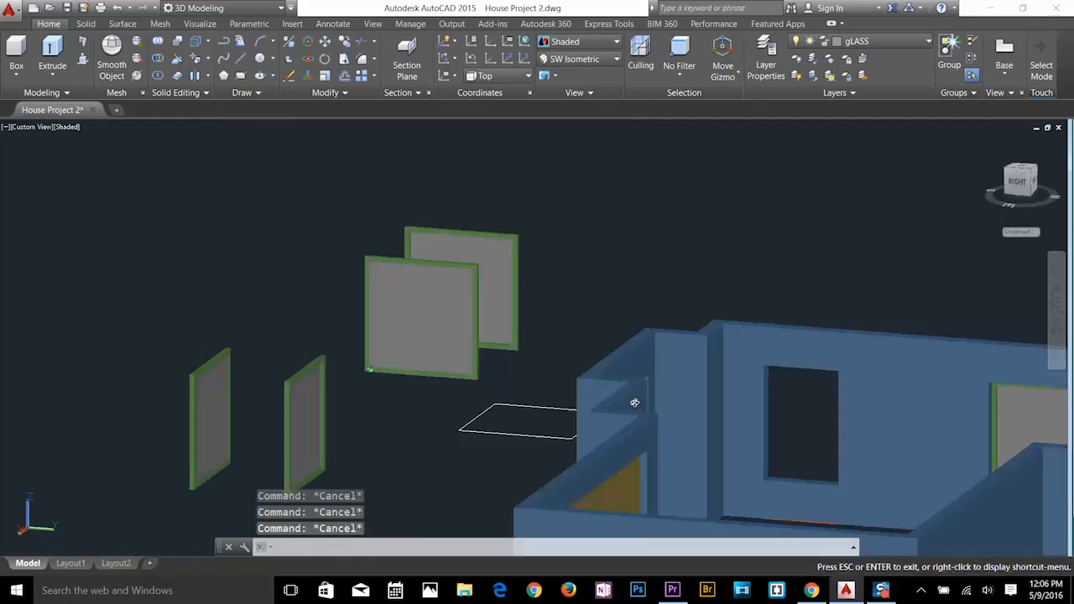
Copy the wide freestanding window with its glass from its lower edge midpoint to the sill midpoint of the matching wall opening.
{"action": "type", "text": "co"}
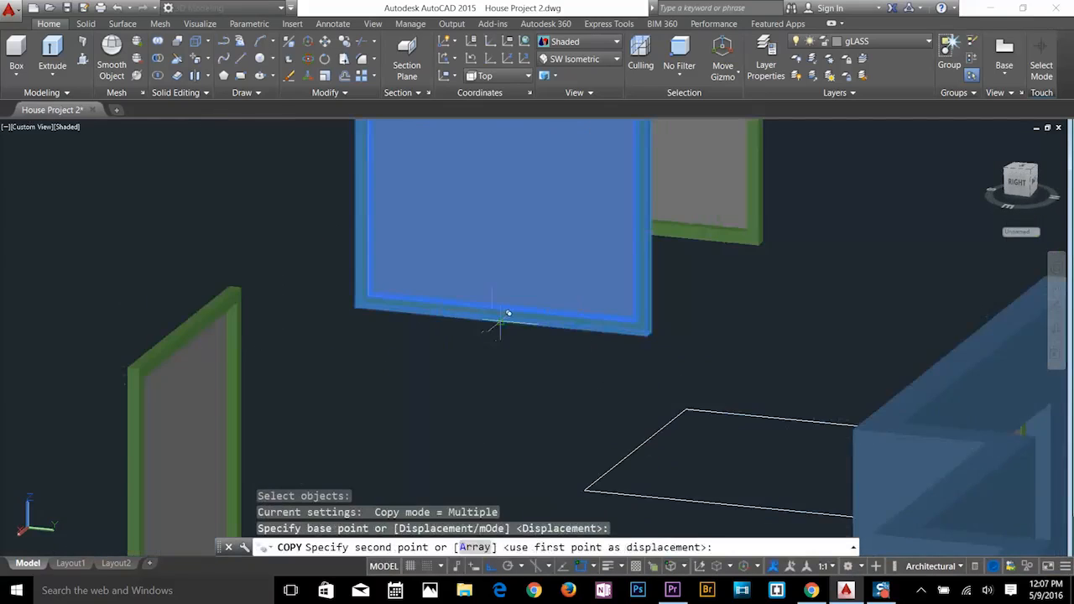
{"action": "scroll", "coordinate": [486, 252], "scroll_direction": "down", "scroll_amount": 8}
{"action": "middle_click_drag", "start_coordinate": [588, 403], "coordinate": [629, 419], "text": "shift"}
{"action": "scroll", "coordinate": [621, 360], "scroll_direction": "up", "scroll_amount": 6}
{"action": "key", "text": "F8"}
{"action": "left_click", "coordinate": [611, 341]}
{"action": "middle_click_drag", "start_coordinate": [193, 396], "coordinate": [763, 503]}
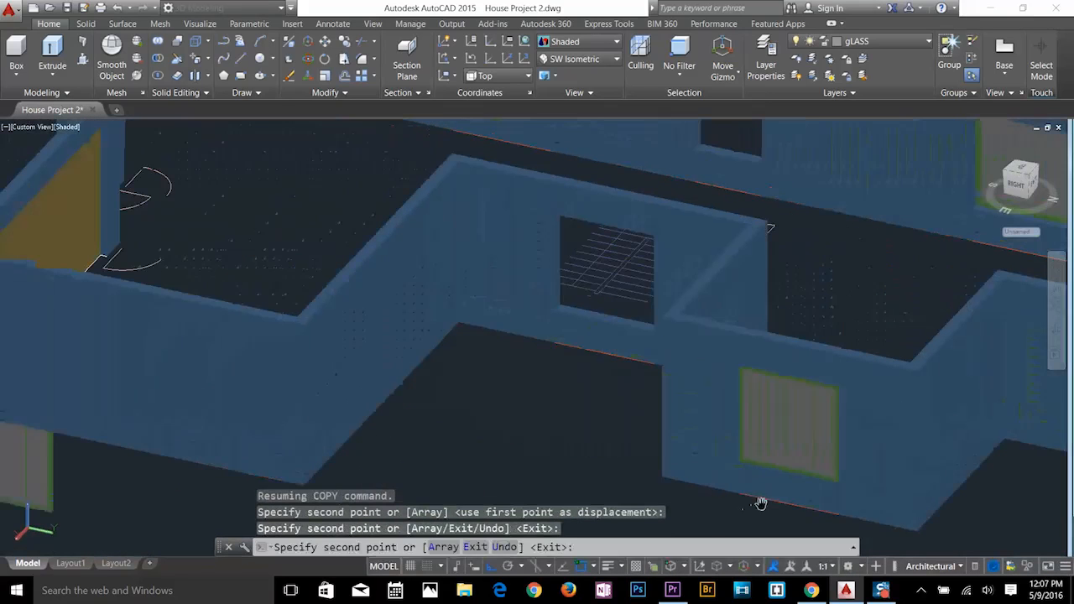
{"action": "middle_click_drag", "start_coordinate": [213, 463], "coordinate": [599, 401]}
{"action": "scroll", "coordinate": [598, 401], "scroll_direction": "down", "scroll_amount": 5}
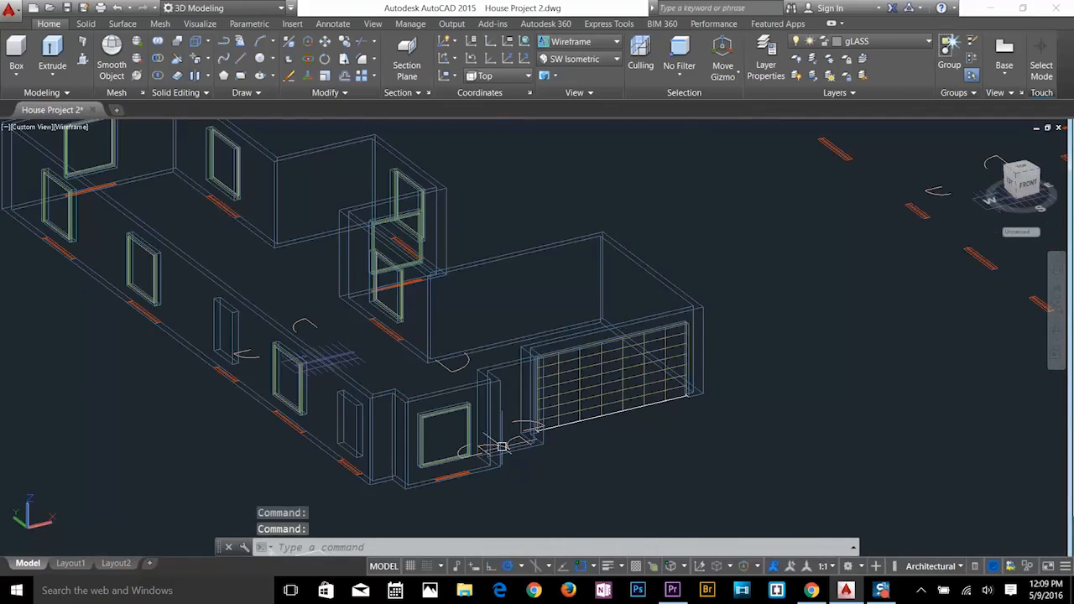
{"action": "scroll", "coordinate": [502, 446], "scroll_direction": "up", "scroll_amount": 5}
{"action": "middle_click_drag", "start_coordinate": [559, 451], "coordinate": [534, 350]}
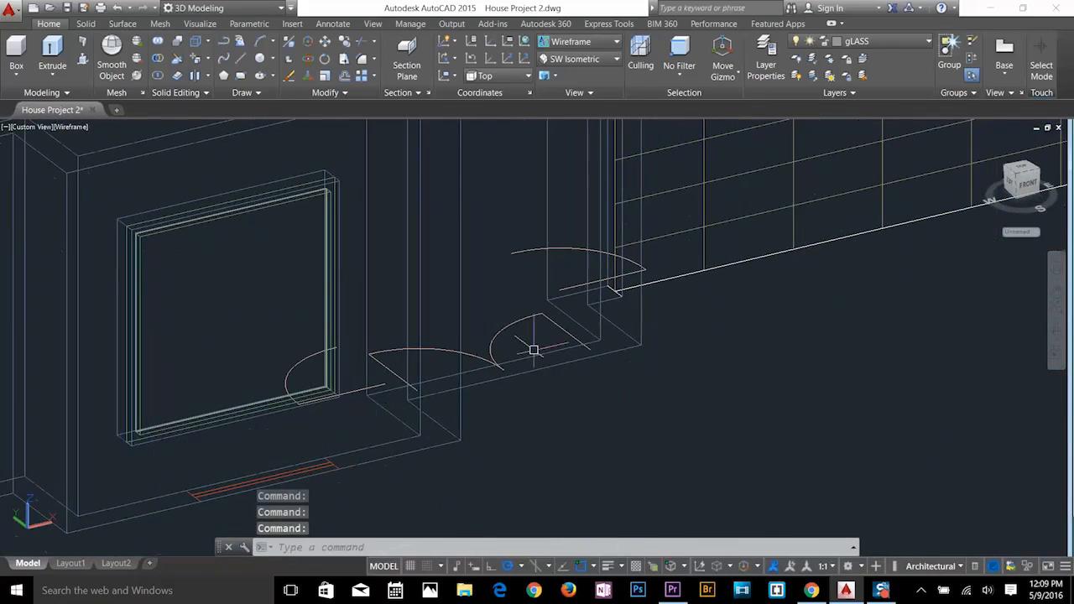
{"action": "type", "text": "rec"}
{"action": "key", "text": "Return"}
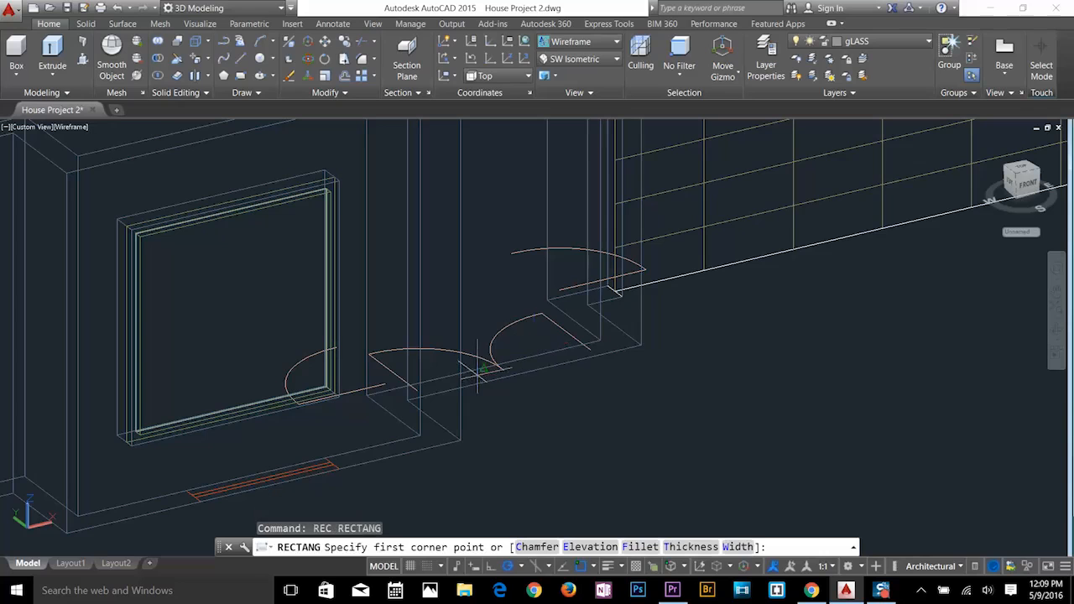
{"action": "scroll", "coordinate": [582, 335], "scroll_direction": "up", "scroll_amount": 4}
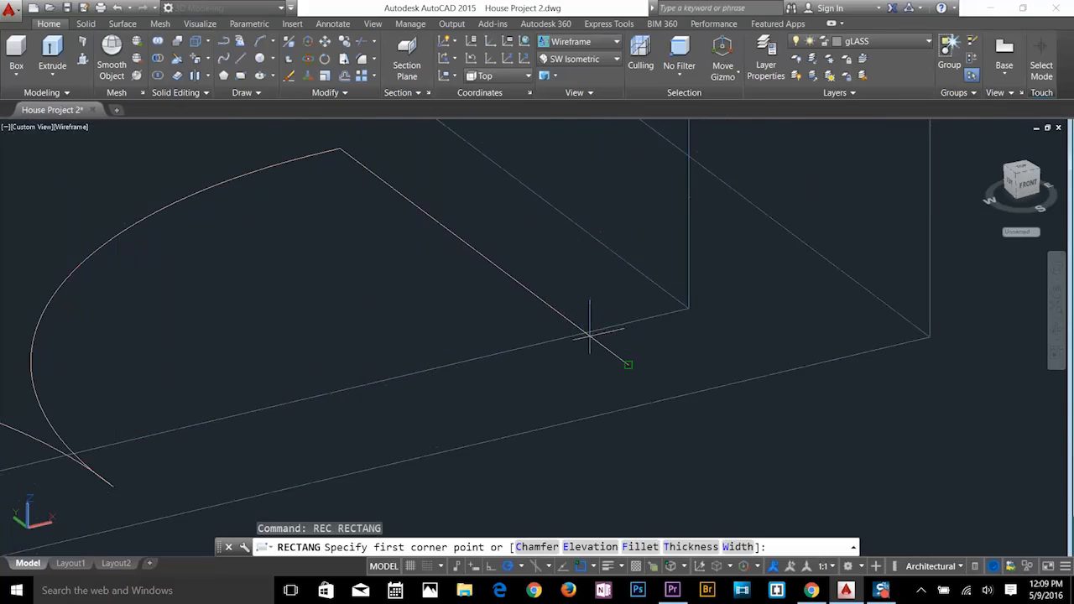
{"action": "key", "text": "Escape"}
{"action": "key", "text": "Escape"}
{"action": "key", "text": "Escape"}
Turn on the Wall layer of the 2D plan.
{"action": "left_click", "coordinate": [825, 49]}
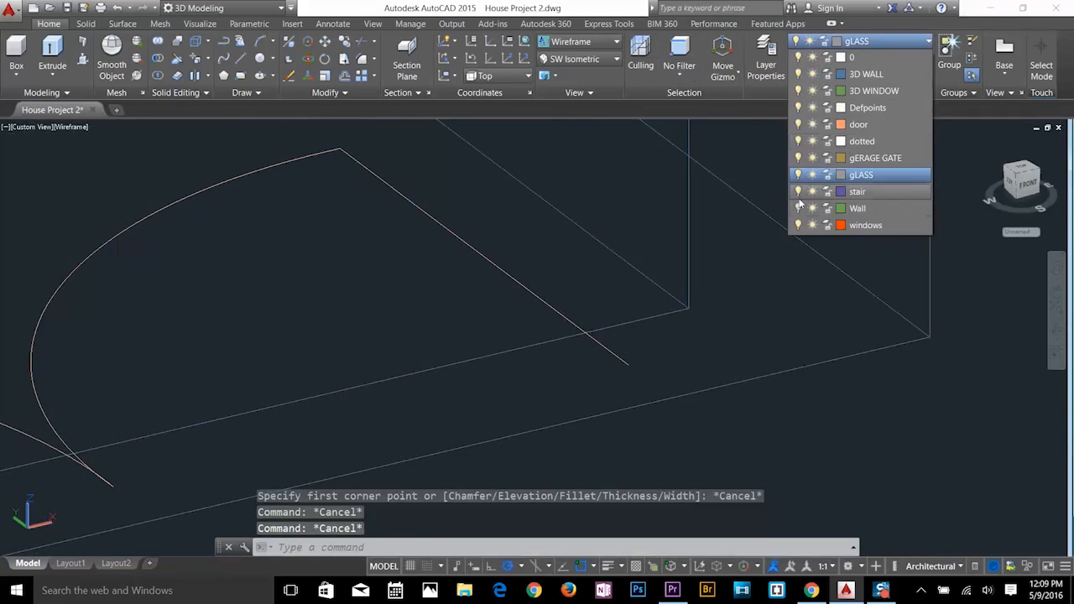
{"action": "left_click", "coordinate": [798, 209]}
{"action": "key", "text": "Escape"}
{"action": "key", "text": "Escape"}
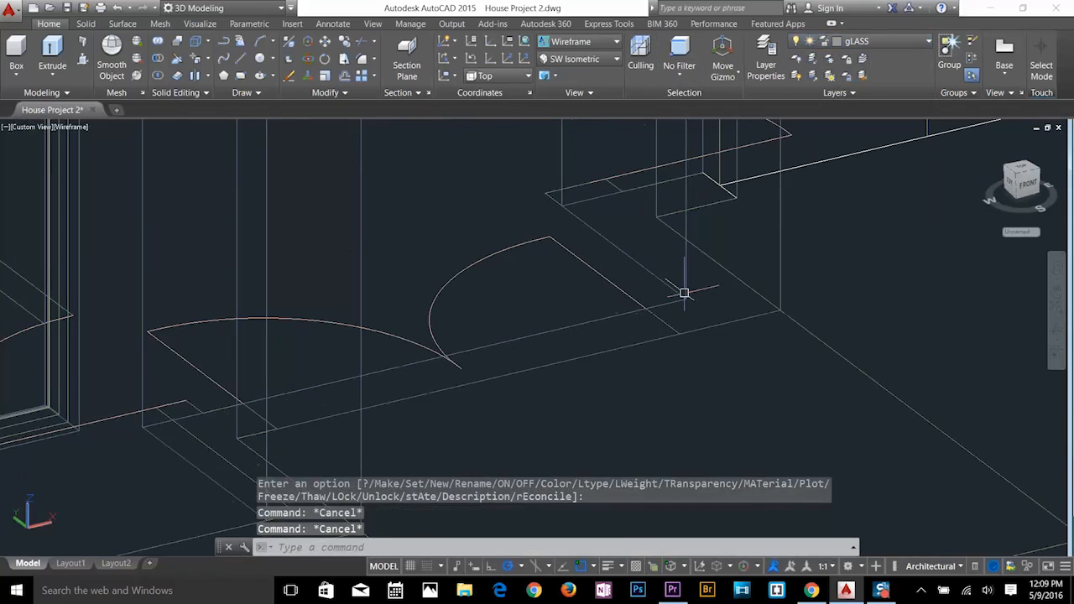
Draw a rectangle across the wall thickness at the double front door, between opposite corners of the door position.
{"action": "type", "text": "rec"}
{"action": "key", "text": "Return"}
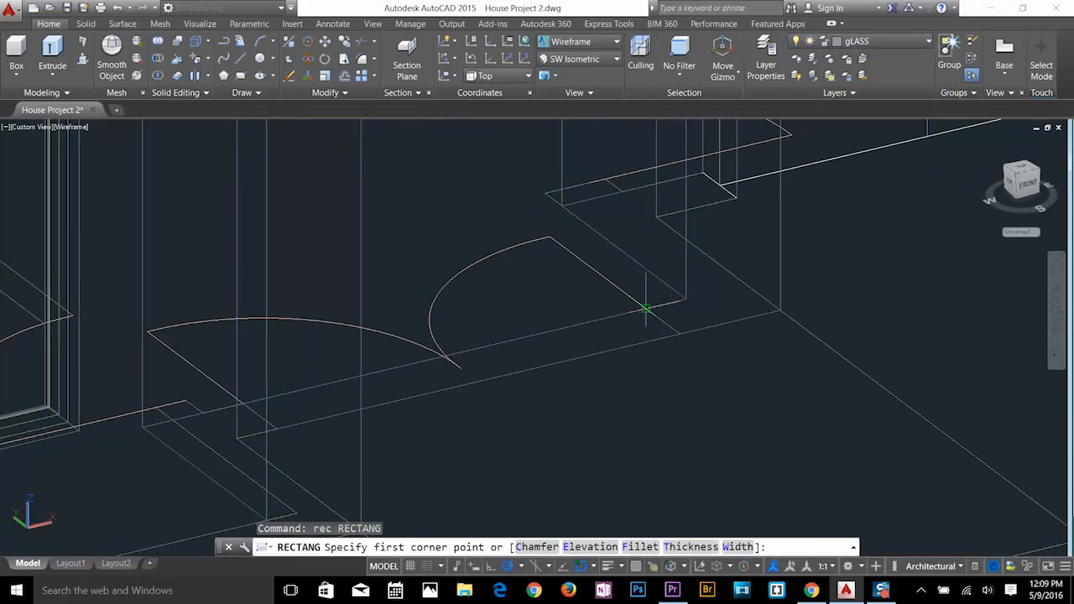
{"action": "left_click", "coordinate": [645, 310]}
{"action": "key", "text": "Escape"}
{"action": "key", "text": "Escape"}
{"action": "key", "text": "Escape"}
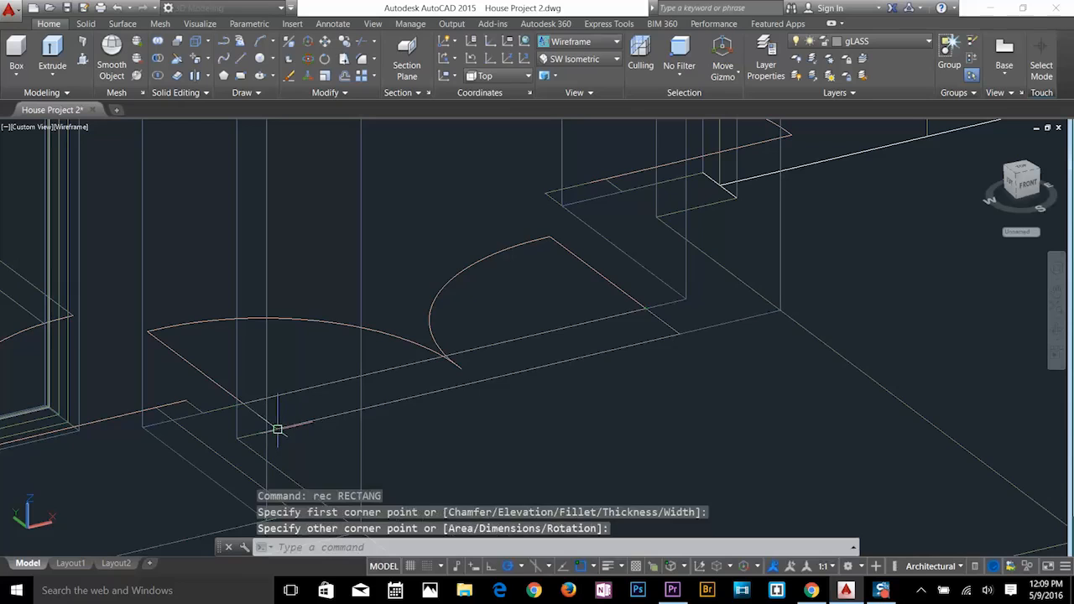
Extrude the front door rectangle to a height of 8'.
{"action": "type", "text": "ext"}
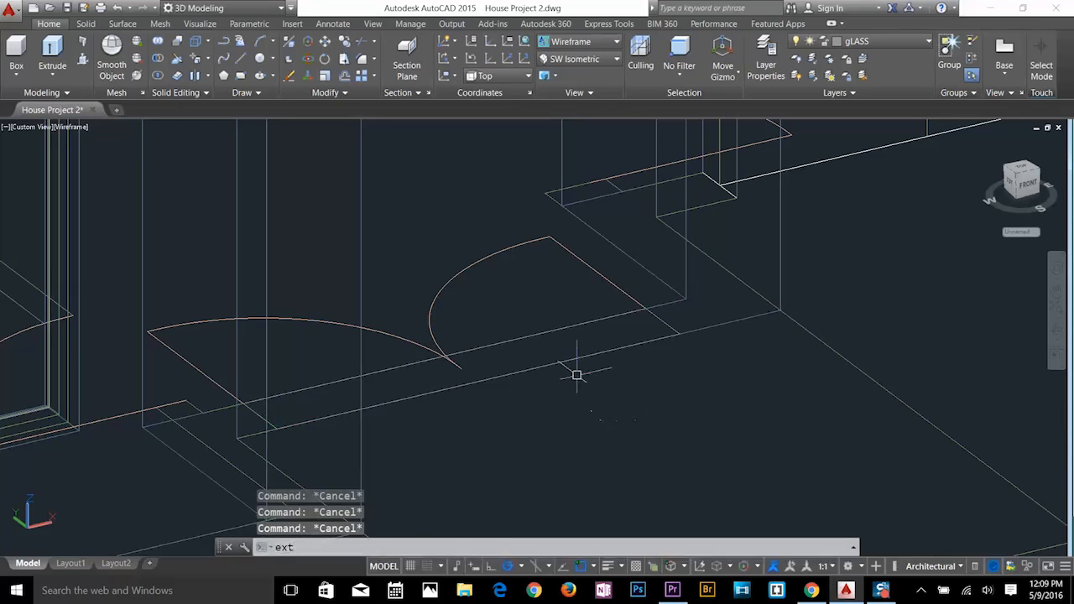
{"action": "key", "text": "Return"}
{"action": "left_click", "coordinate": [586, 354]}
{"action": "key", "text": "Return"}
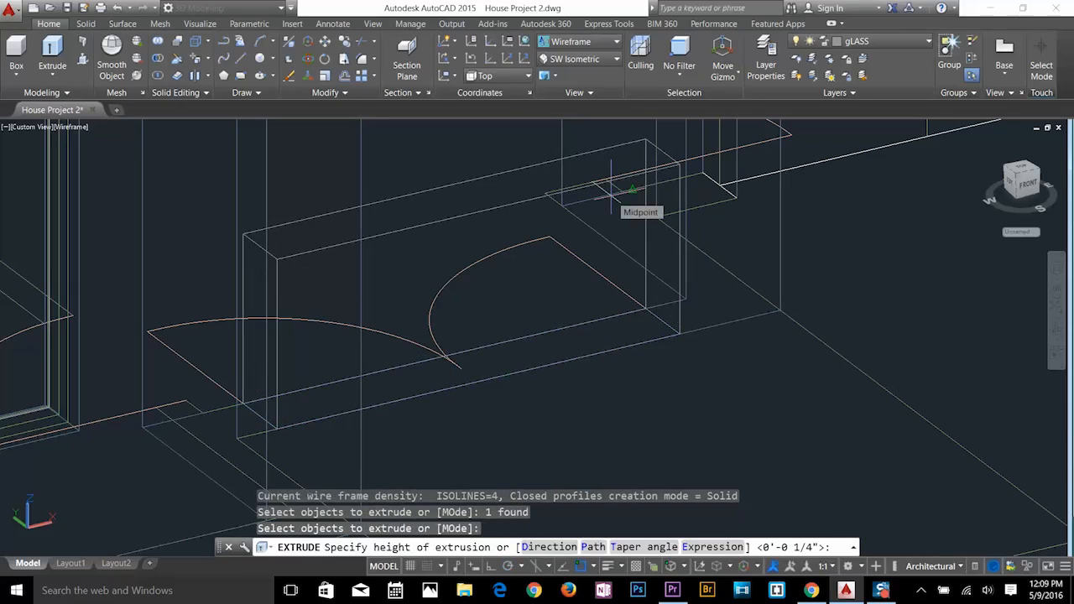
{"action": "type", "text": "8'"}
{"action": "key", "text": "Return"}
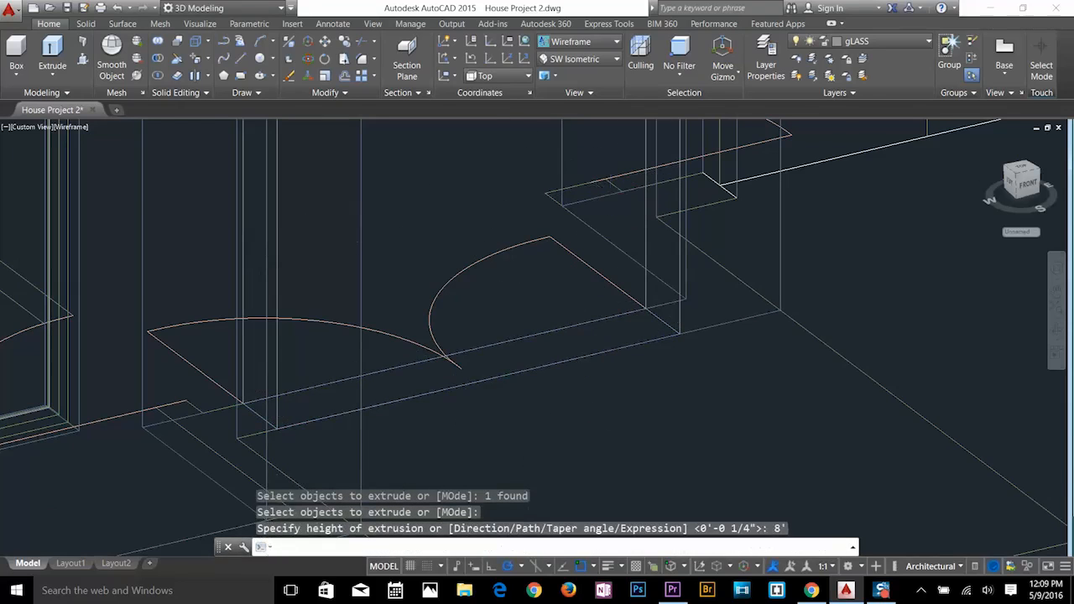
{"action": "scroll", "coordinate": [590, 191], "scroll_direction": "down", "scroll_amount": 6}
{"action": "key", "text": "Escape"}
{"action": "key", "text": "Escape"}
{"action": "middle_click_drag", "start_coordinate": [604, 240], "coordinate": [572, 451]}
{"action": "middle_click_drag", "start_coordinate": [703, 359], "coordinate": [640, 374], "text": "shift"}
{"action": "type", "text": "s"}
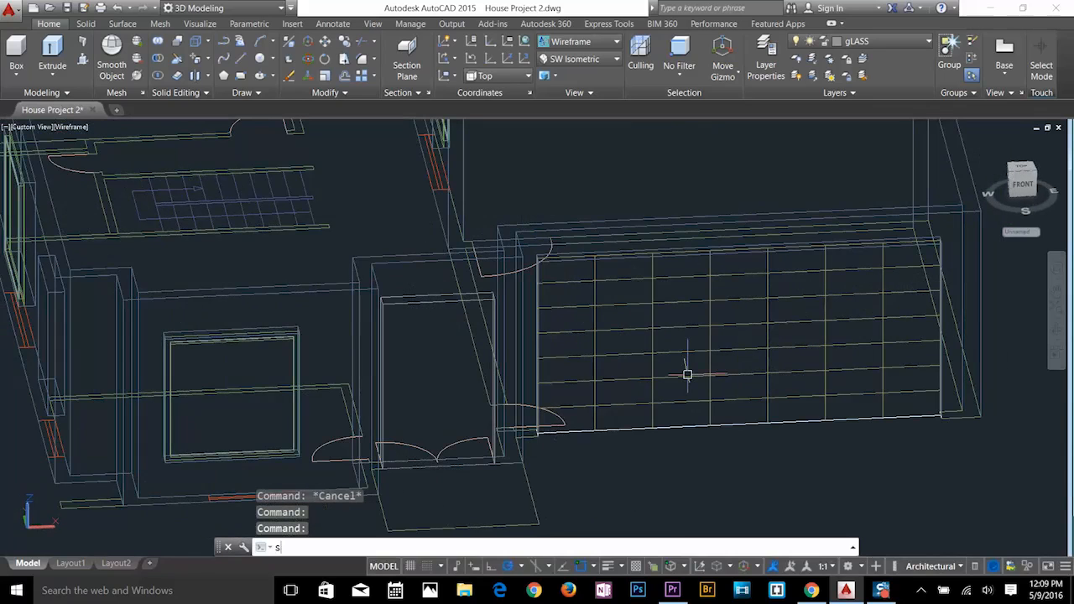
{"action": "key", "text": "Return"}
{"action": "left_click", "coordinate": [419, 264]}
{"action": "key", "text": "Return"}
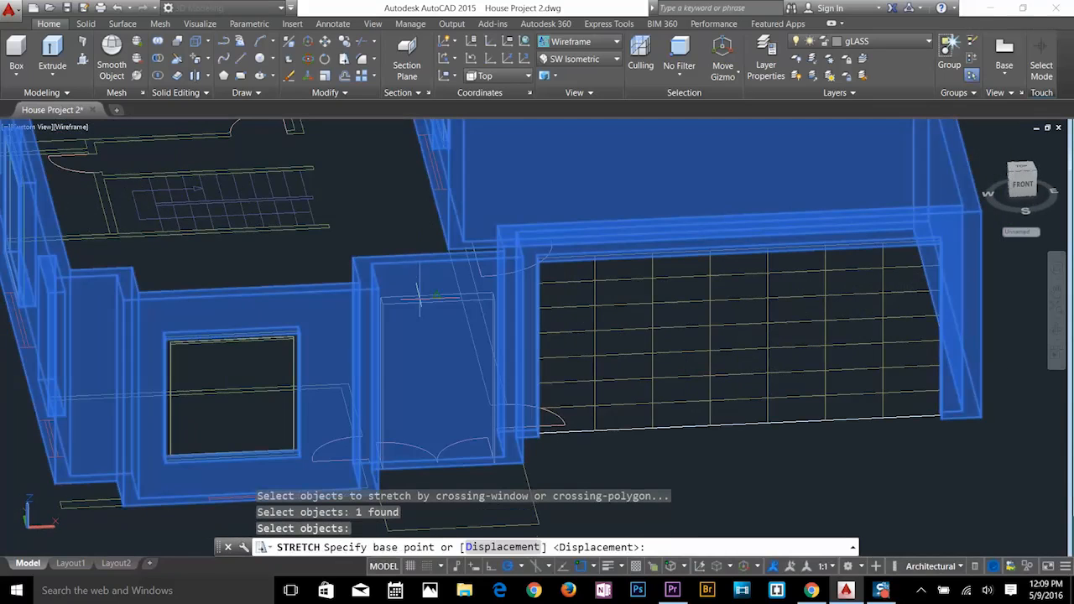
{"action": "key", "text": "Return"}
{"action": "key", "text": "Escape"}
{"action": "key", "text": "Escape"}
Subtract the extruded door block from the 3D wall to cut the front door opening.
{"action": "type", "text": "s"}
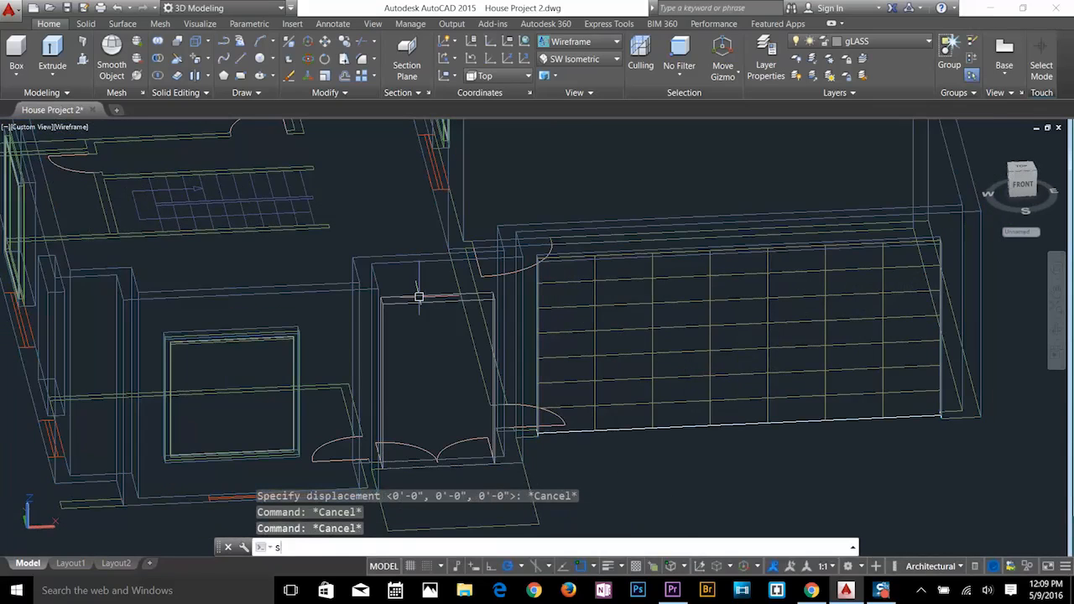
{"action": "type", "text": "u"}
{"action": "key", "text": "Return"}
{"action": "left_click", "coordinate": [423, 276]}
{"action": "key", "text": "Return"}
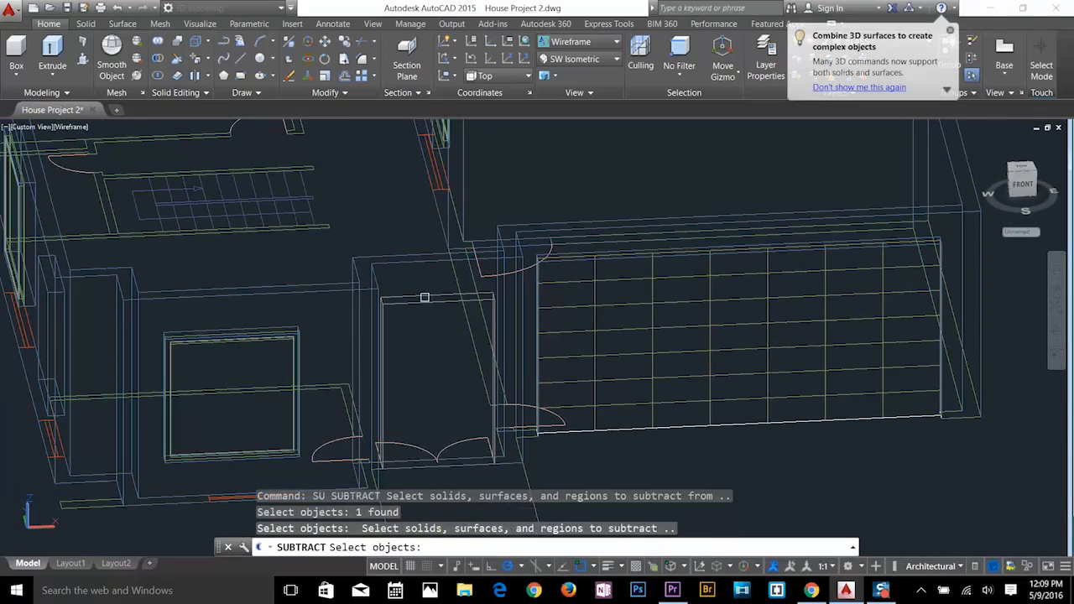
{"action": "left_click", "coordinate": [425, 297]}
{"action": "key", "text": "Return"}
Switch the visual style to Shaded and inspect the front door opening from several angles.
{"action": "left_click", "coordinate": [597, 41]}
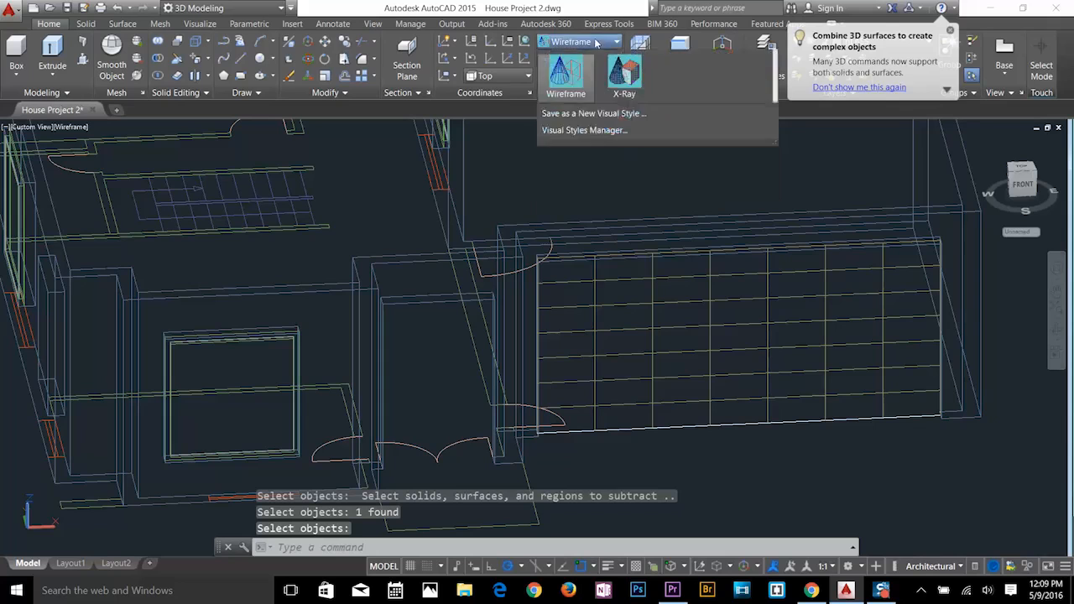
{"action": "left_click", "coordinate": [569, 118]}
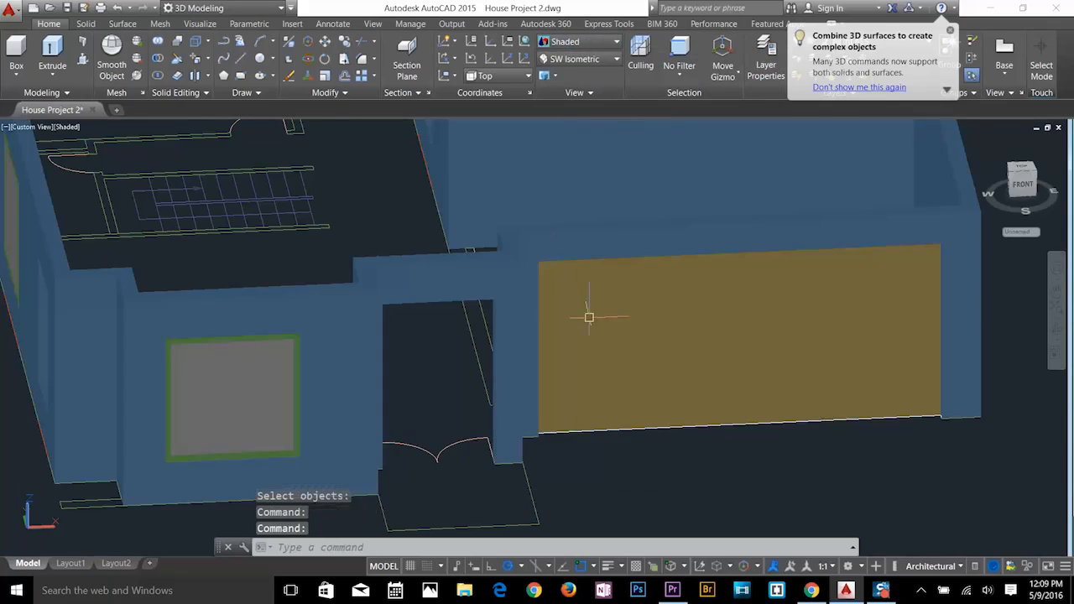
{"action": "mouse_move", "coordinate": [588, 317]}
{"action": "middle_mouse_down", "text": "shift"}
{"action": "mouse_move", "coordinate": [464, 345]}
{"action": "mouse_move", "coordinate": [455, 333]}
{"action": "middle_mouse_up", "text": "shift"}
{"action": "scroll", "coordinate": [453, 284], "scroll_direction": "up", "scroll_amount": 2}
{"action": "mouse_move", "coordinate": [453, 283]}
{"action": "middle_mouse_down", "text": "shift"}
{"action": "mouse_move", "coordinate": [587, 369]}
{"action": "mouse_move", "coordinate": [383, 192]}
{"action": "mouse_move", "coordinate": [548, 322]}
{"action": "middle_mouse_up", "text": "shift"}
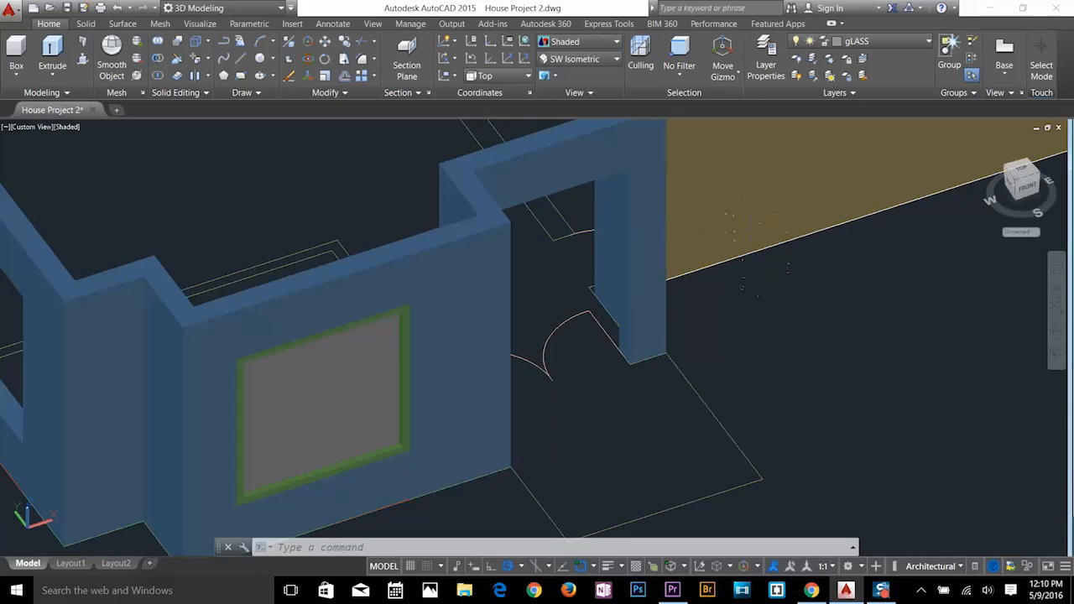
{"action": "middle_click_drag", "start_coordinate": [759, 251], "coordinate": [671, 283], "text": "shift"}
{"action": "scroll", "coordinate": [671, 283], "scroll_direction": "down", "scroll_amount": 4}
{"action": "scroll", "coordinate": [664, 137], "scroll_direction": "up", "scroll_amount": 5}
{"action": "middle_click_drag", "start_coordinate": [664, 137], "coordinate": [553, 253]}
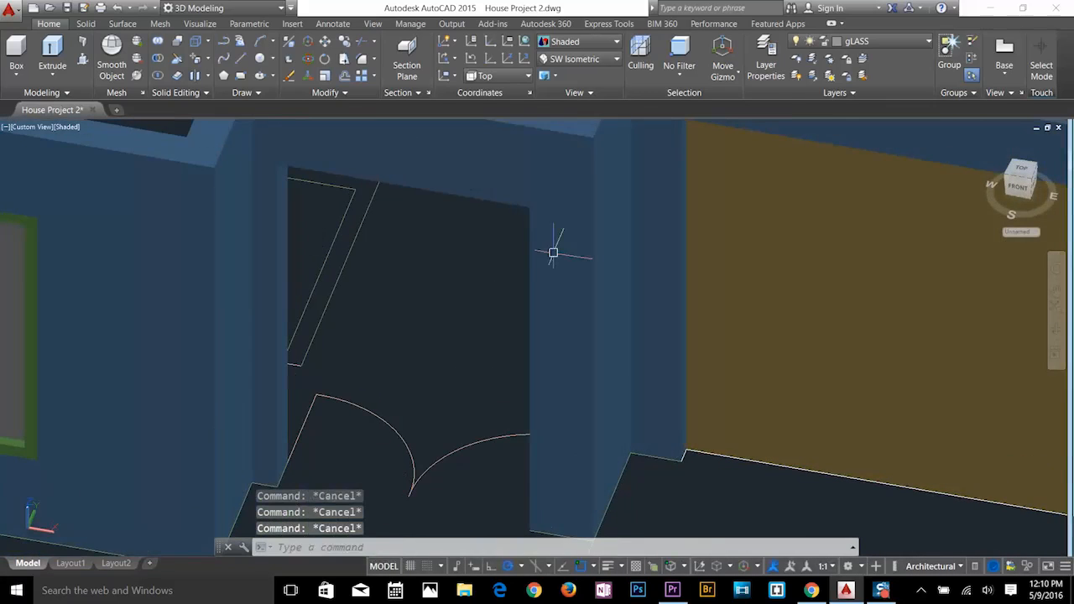
{"action": "key", "text": "space"}
{"action": "left_click", "coordinate": [556, 192]}
{"action": "key", "text": "space"}
{"action": "middle_click_drag", "start_coordinate": [444, 265], "coordinate": [618, 311], "text": "shift"}
{"action": "key", "text": "Escape"}
{"action": "key", "text": "Escape"}
Align the UCS to the wall face surrounding the front door opening using the Face option.
{"action": "key", "text": "space"}
{"action": "type", "text": "F"}
{"action": "key", "text": "Return"}
{"action": "left_click", "coordinate": [573, 338]}
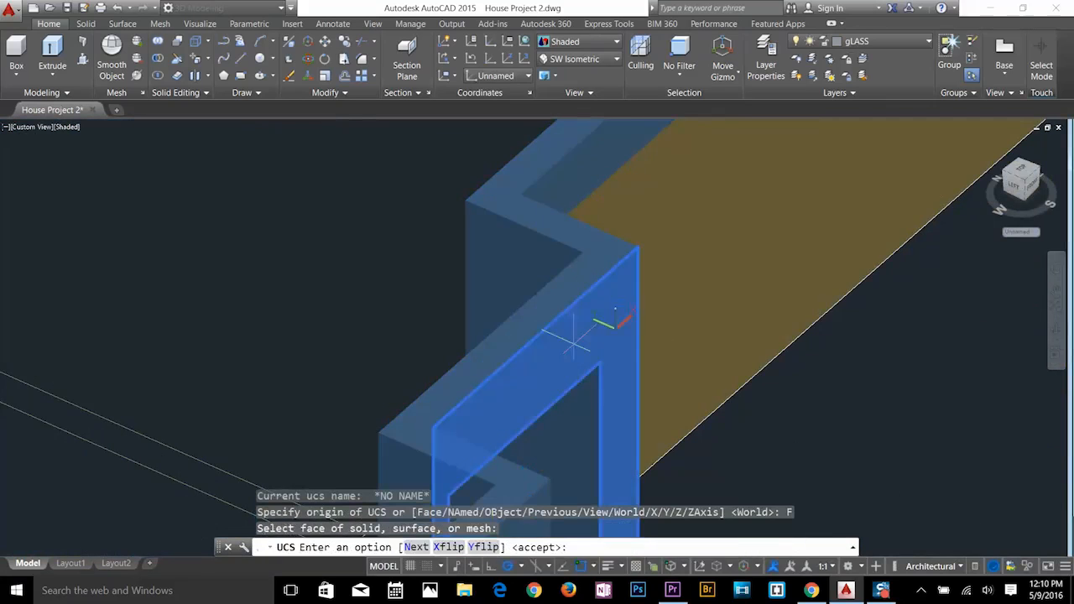
{"action": "key", "text": "space"}
Draw a rectangle on the wall face between diagonally opposite corners of the front door opening.
{"action": "middle_click_drag", "start_coordinate": [595, 372], "coordinate": [556, 285], "text": "shift"}
{"action": "type", "text": "rec"}
{"action": "key", "text": "space"}
{"action": "left_click", "coordinate": [556, 180]}
{"action": "middle_click_drag", "start_coordinate": [318, 502], "coordinate": [394, 335]}
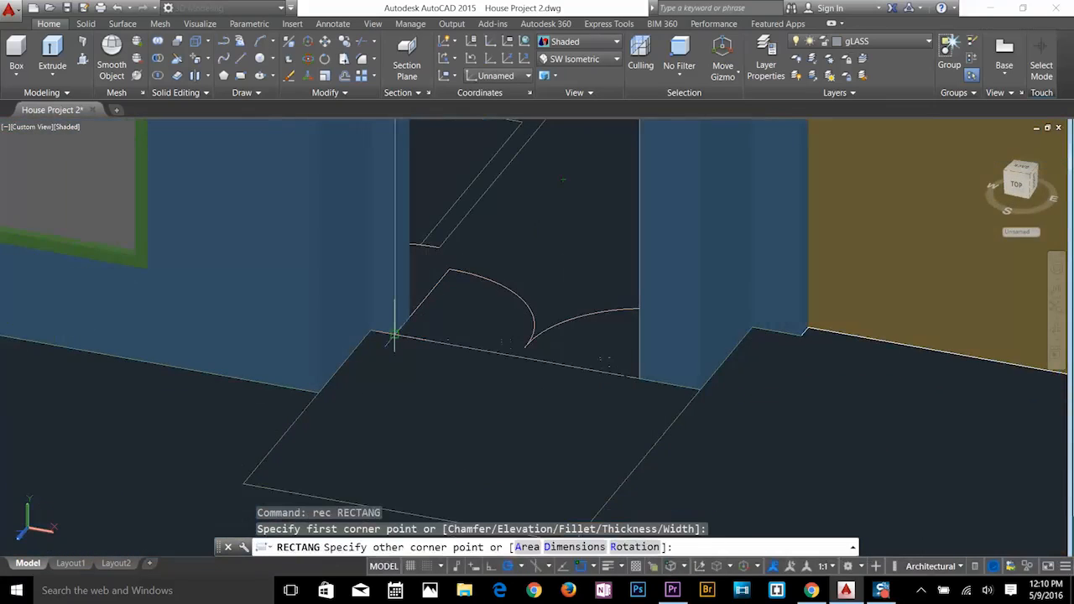
{"action": "left_click", "coordinate": [394, 335]}
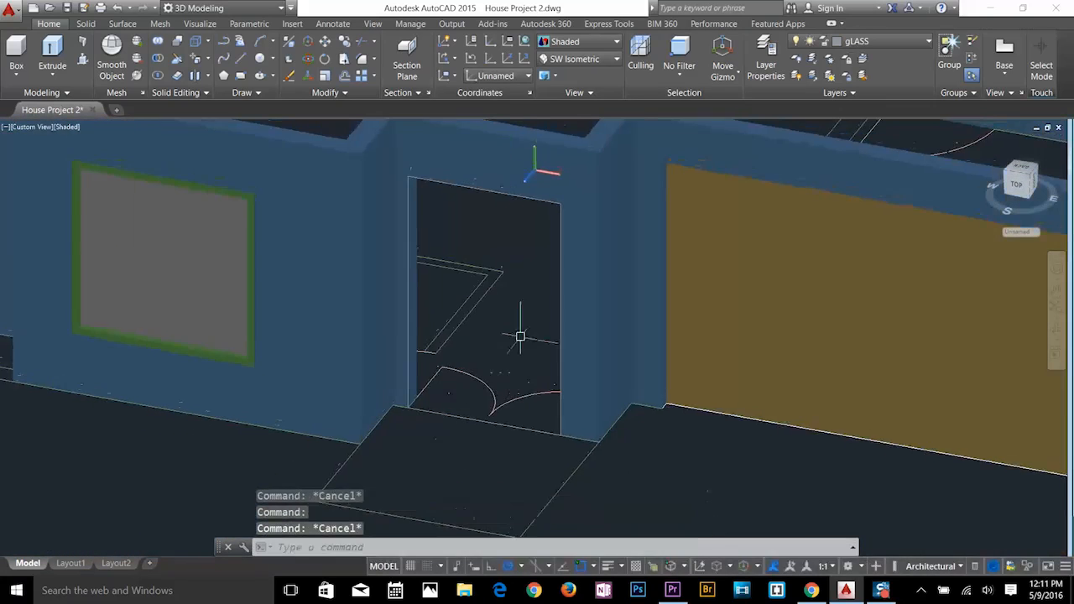
Create a new layer named "3d door" and make it the current layer.
{"action": "middle_click_drag", "start_coordinate": [520, 338], "coordinate": [537, 277], "text": "shift"}
{"action": "left_click", "coordinate": [872, 41]}
{"action": "left_click", "coordinate": [867, 126]}
{"action": "left_click", "coordinate": [765, 57]}
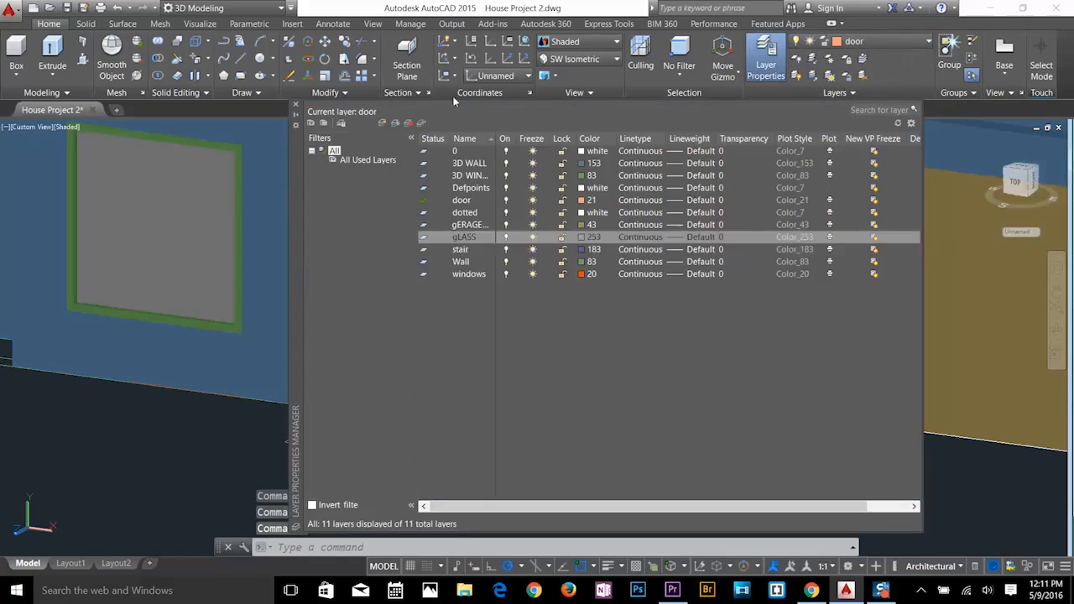
{"action": "left_click", "coordinate": [382, 122]}
{"action": "type", "text": "3d door"}
{"action": "key", "text": "Return"}
{"action": "left_click", "coordinate": [765, 57]}
{"action": "left_click", "coordinate": [873, 41]}
{"action": "left_click", "coordinate": [856, 193]}
{"action": "type", "text": "e"}
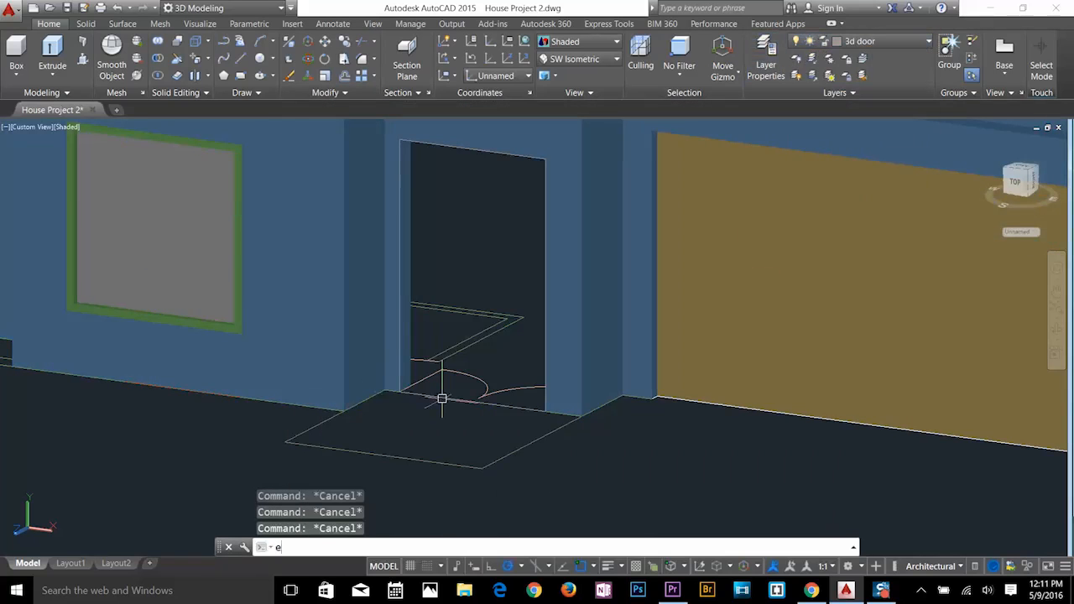
{"action": "key", "text": "BackSpace"}
{"action": "type", "text": "o"}
{"action": "key", "text": "Escape"}
{"action": "key", "text": "Escape"}
Extrude the rectangle in the front door opening by 2 inches to form the door panel.
{"action": "type", "text": "ext"}
{"action": "key", "text": "space"}
{"action": "left_click", "coordinate": [442, 399]}
{"action": "key", "text": "space"}
{"action": "middle_click_drag", "start_coordinate": [515, 321], "coordinate": [536, 458]}
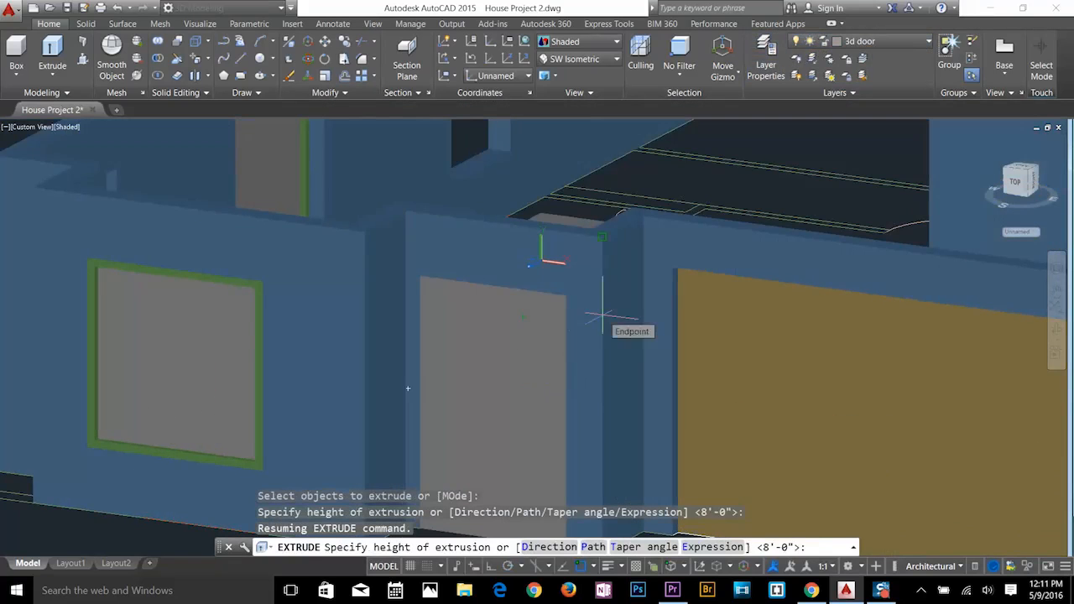
{"action": "type", "text": "2"}
{"action": "key", "text": "Escape"}
{"action": "key", "text": "Escape"}
{"action": "key", "text": "Escape"}
Move the front door panel by a displacement of 0,0,-2 into the wall thickness.
{"action": "middle_click_drag", "start_coordinate": [510, 501], "coordinate": [548, 297]}
{"action": "scroll", "coordinate": [549, 297], "scroll_direction": "up", "scroll_amount": 3}
{"action": "type", "text": "m"}
{"action": "left_click", "coordinate": [549, 297]}
{"action": "key", "text": "space"}
{"action": "type", "text": "0,"}
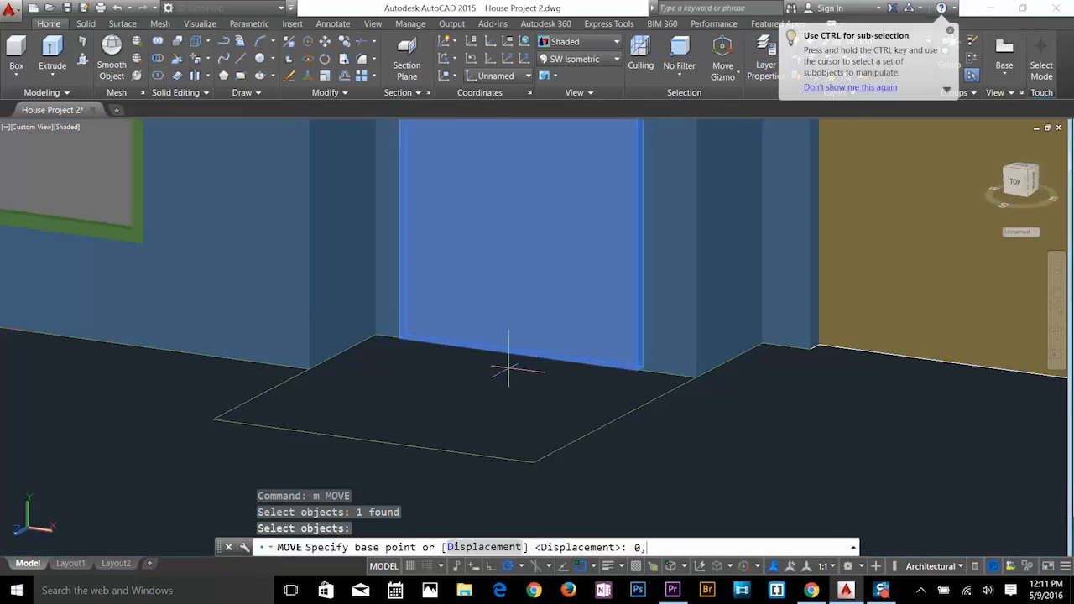
{"action": "type", "text": "0,-2"}
{"action": "key", "text": "Return"}
{"action": "key", "text": "Return"}
{"action": "key", "text": "Escape"}
{"action": "key", "text": "Escape"}
{"action": "scroll", "coordinate": [494, 445], "scroll_direction": "down", "scroll_amount": 5}
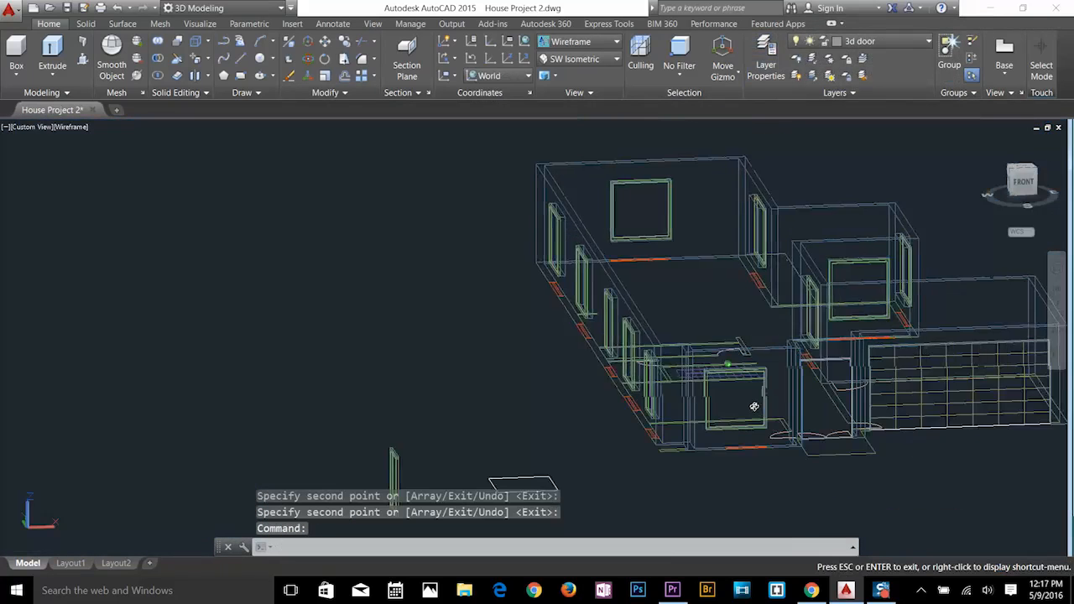
{"action": "scroll", "coordinate": [786, 422], "scroll_direction": "up", "scroll_amount": 2}
{"action": "scroll", "coordinate": [786, 422], "scroll_direction": "down", "scroll_amount": 2}
{"action": "key", "text": "Escape"}
{"action": "scroll", "coordinate": [779, 372], "scroll_direction": "down", "scroll_amount": 4}
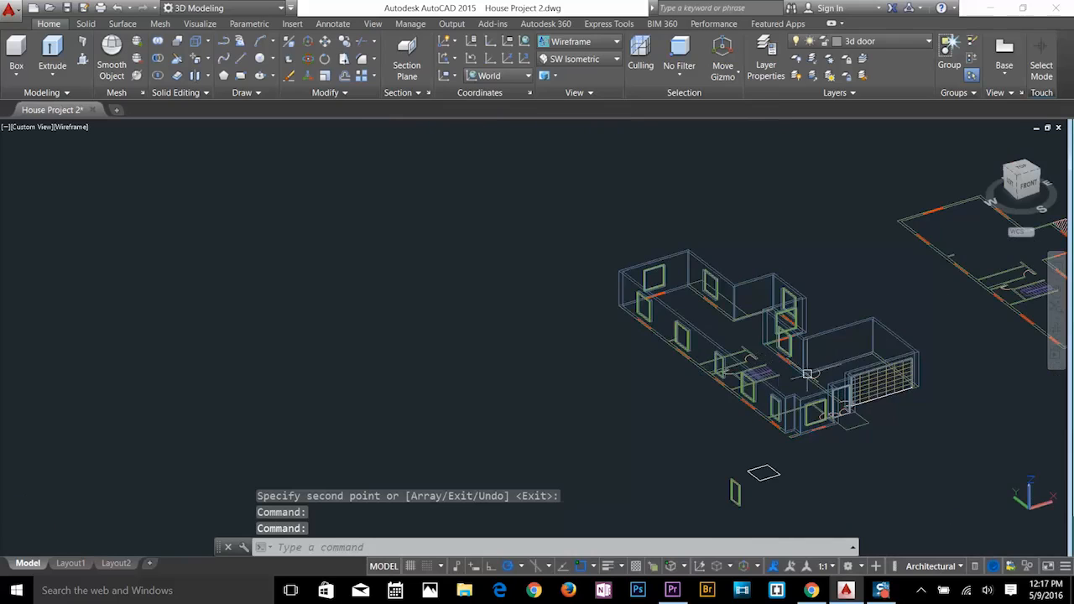
{"action": "key", "text": "Escape"}
{"action": "middle_click_drag", "start_coordinate": [913, 386], "coordinate": [715, 386]}
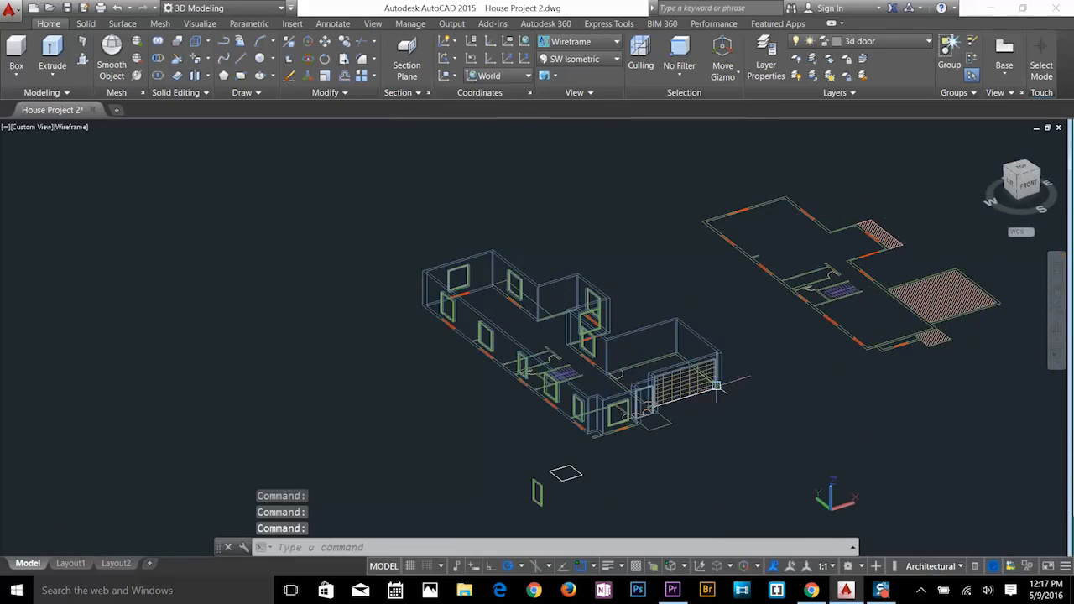
Copy the separate closed house outline onto the top of the 3D walls, matching its garage front corner to the garage wall's top corner.
{"action": "scroll", "coordinate": [593, 389], "scroll_direction": "down", "scroll_amount": 5}
{"action": "middle_click_drag", "start_coordinate": [587, 390], "coordinate": [873, 403]}
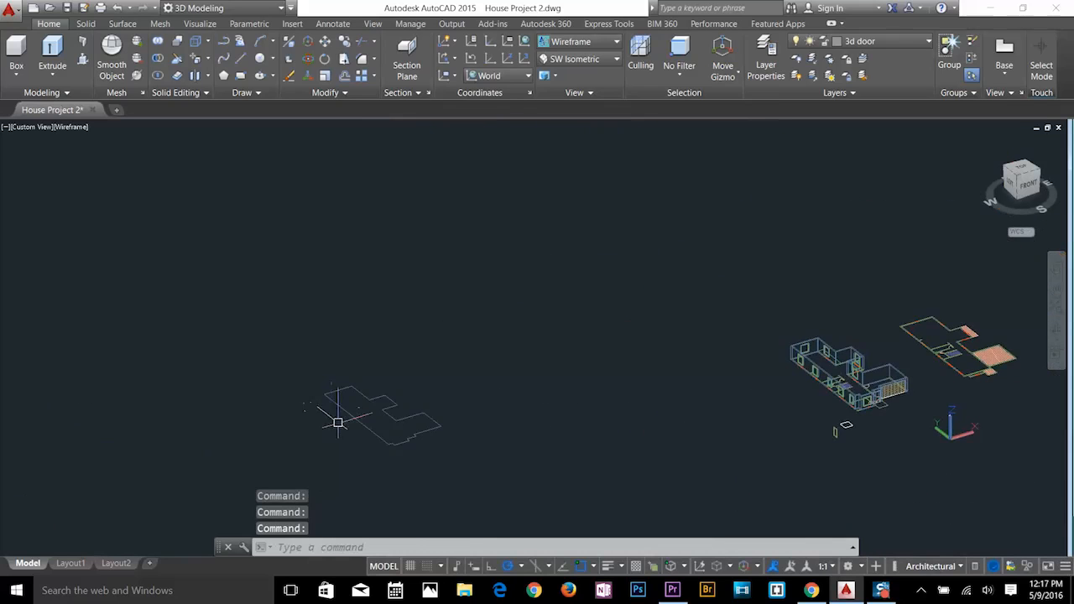
{"action": "scroll", "coordinate": [337, 422], "scroll_direction": "up", "scroll_amount": 5}
{"action": "scroll", "coordinate": [360, 422], "scroll_direction": "up", "scroll_amount": 1}
{"action": "middle_click_drag", "start_coordinate": [360, 422], "coordinate": [450, 443]}
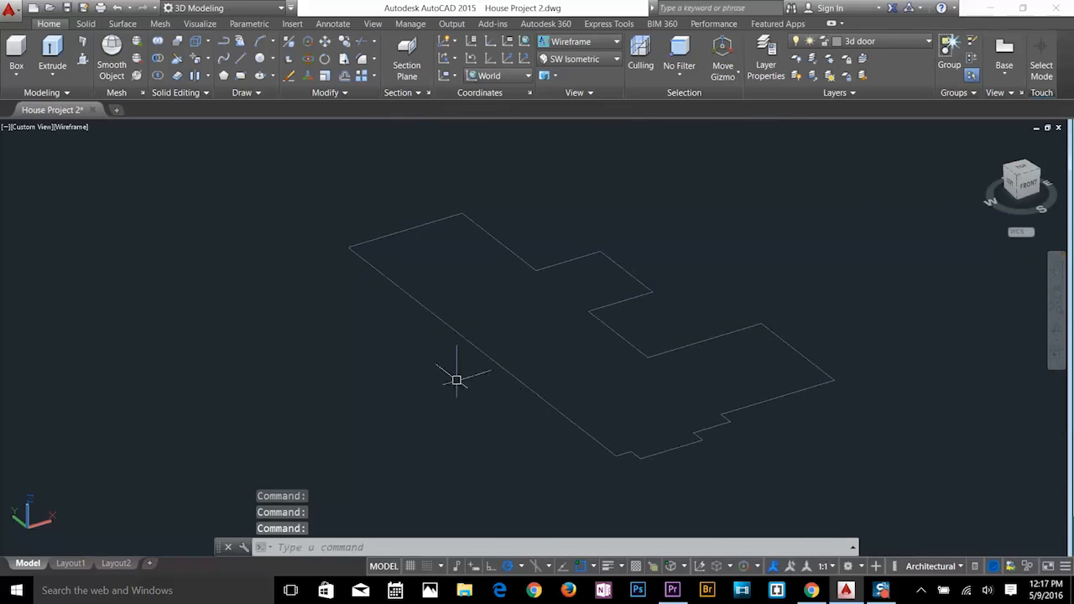
{"action": "type", "text": "c"}
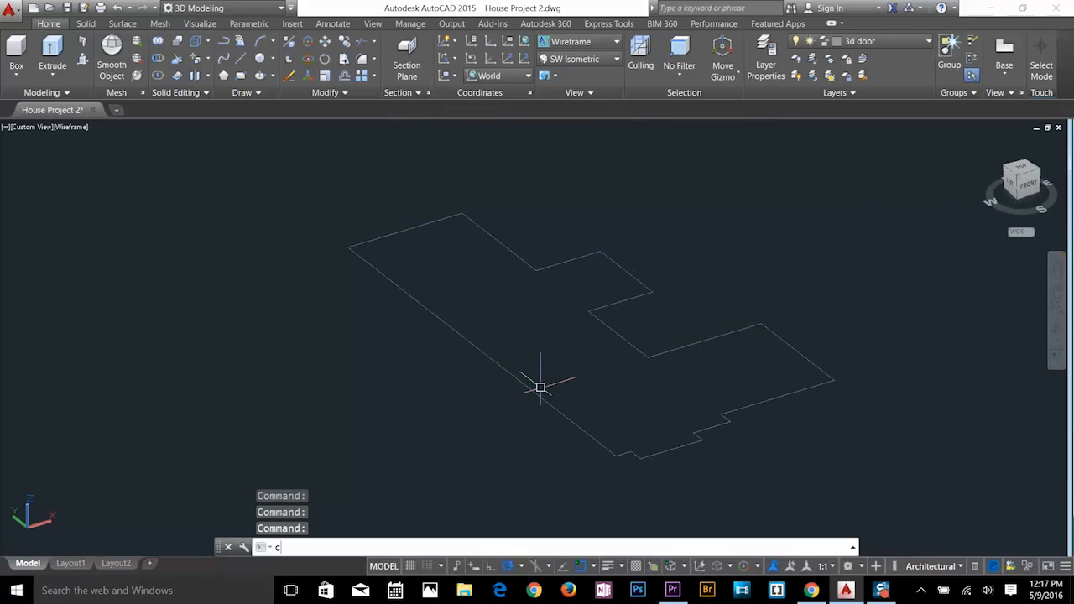
{"action": "type", "text": "o"}
{"action": "key", "text": "Return"}
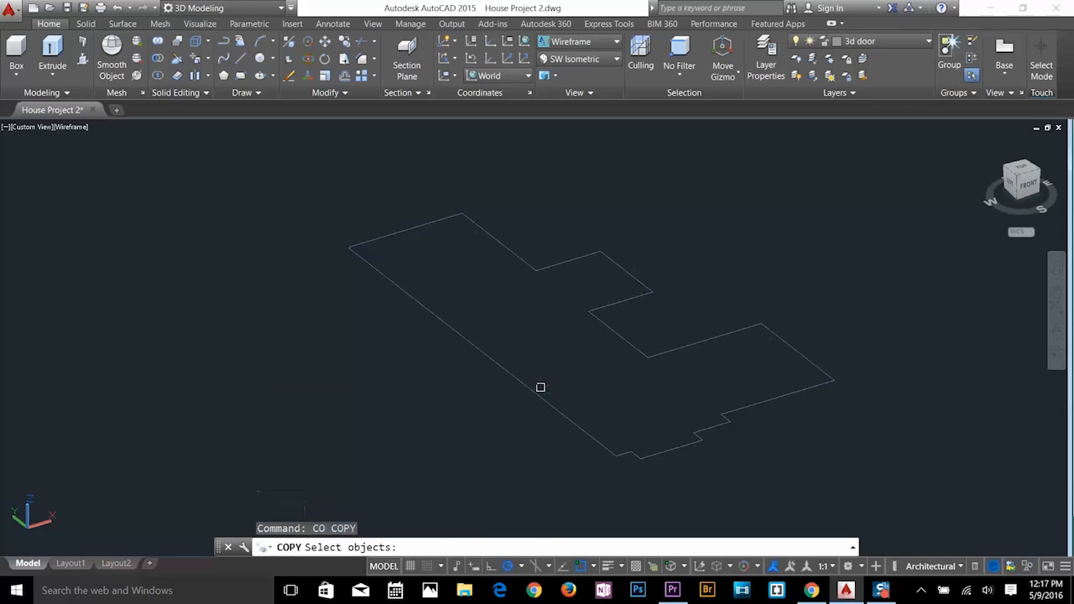
{"action": "left_click", "coordinate": [573, 388]}
{"action": "left_click", "coordinate": [537, 418]}
{"action": "key", "text": "Return"}
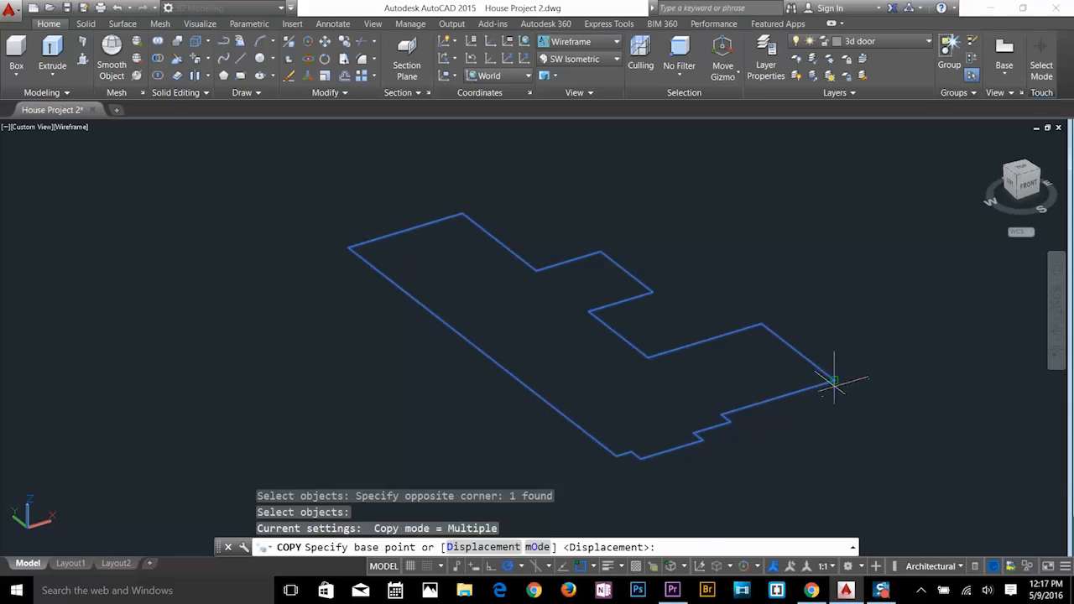
{"action": "left_click", "coordinate": [832, 382]}
{"action": "scroll", "coordinate": [834, 382], "scroll_direction": "down", "scroll_amount": 5}
{"action": "middle_click_drag", "start_coordinate": [834, 383], "coordinate": [661, 325]}
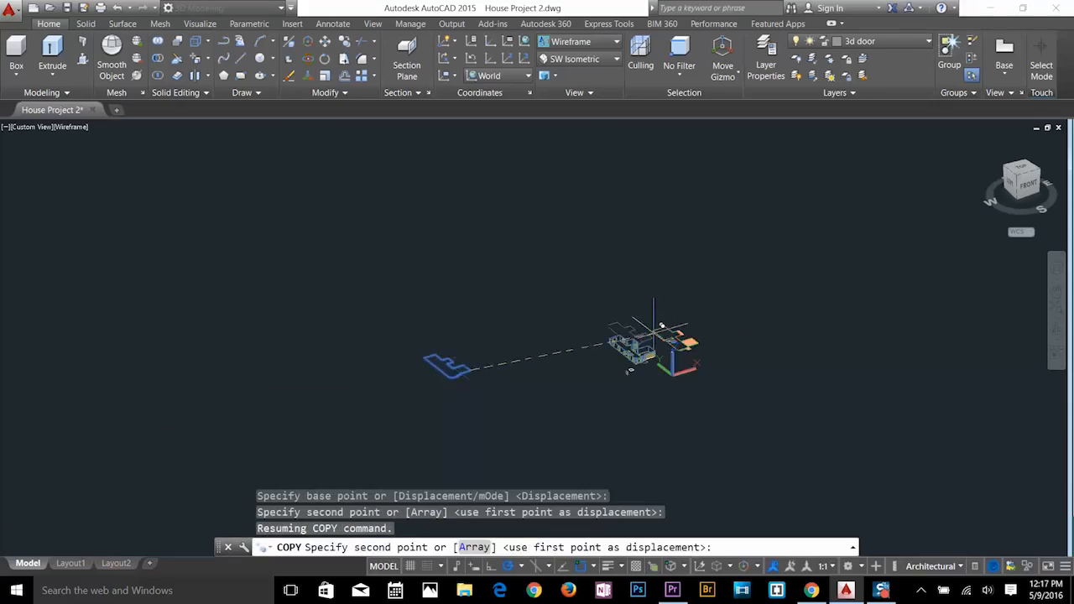
{"action": "scroll", "coordinate": [654, 327], "scroll_direction": "up", "scroll_amount": 6}
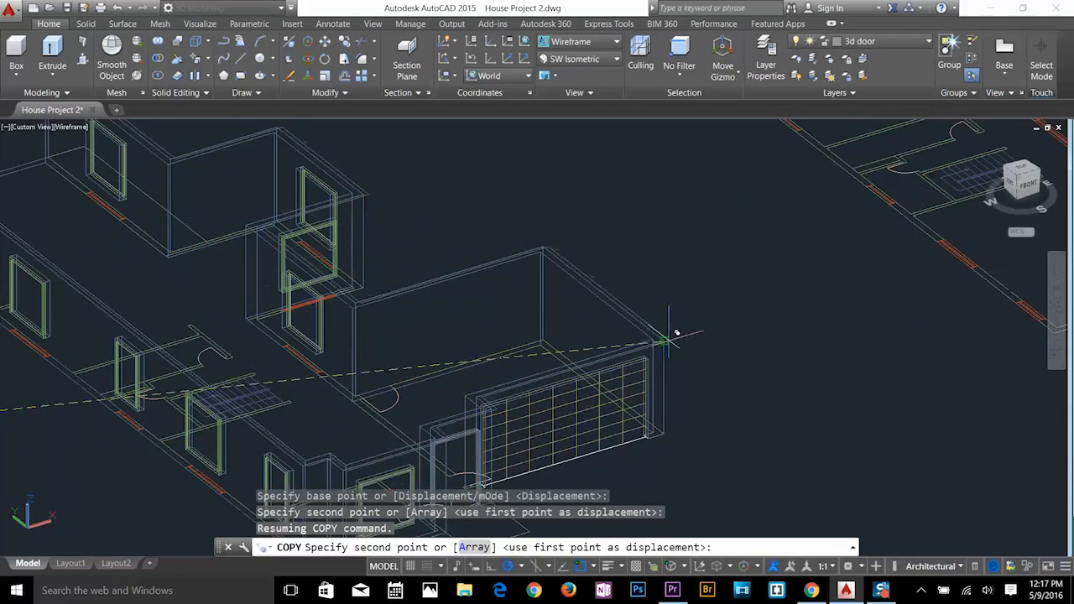
{"action": "left_click", "coordinate": [663, 340]}
{"action": "key", "text": "Escape"}
{"action": "key", "text": "Escape"}
{"action": "key", "text": "Escape"}
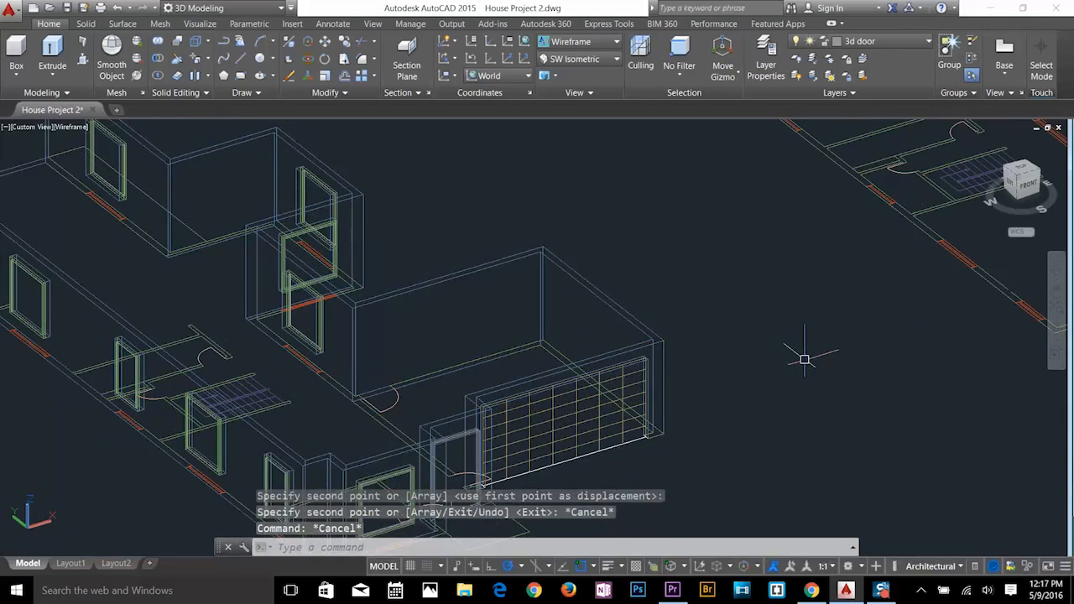
Extrude the copied outline on top of the walls to a height of 3 inches.
{"action": "type", "text": "ext"}
{"action": "key", "text": "Return"}
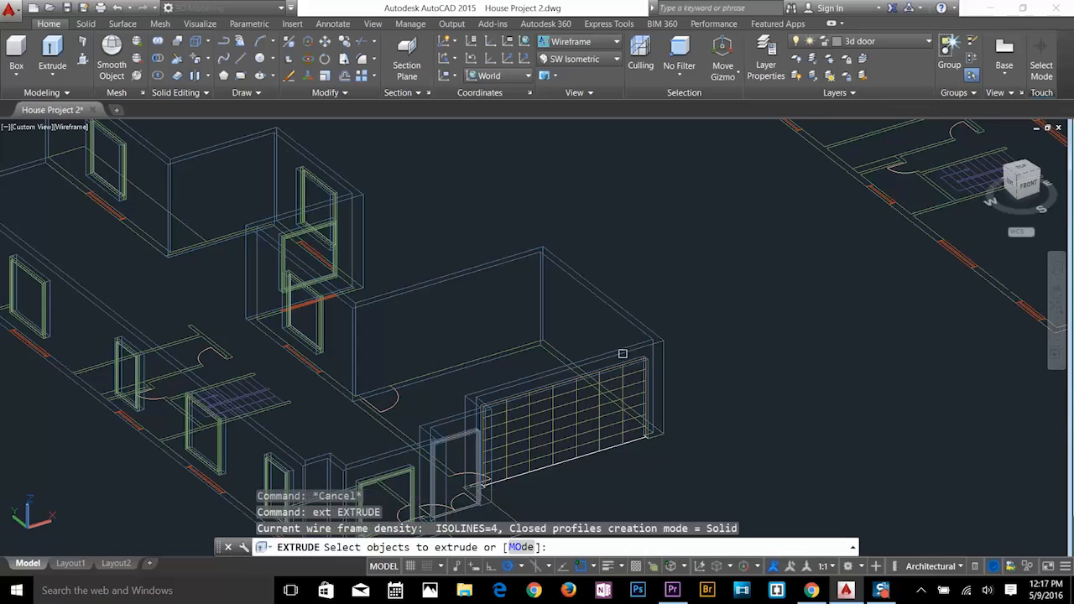
{"action": "left_click", "coordinate": [636, 350]}
{"action": "key", "text": "Return"}
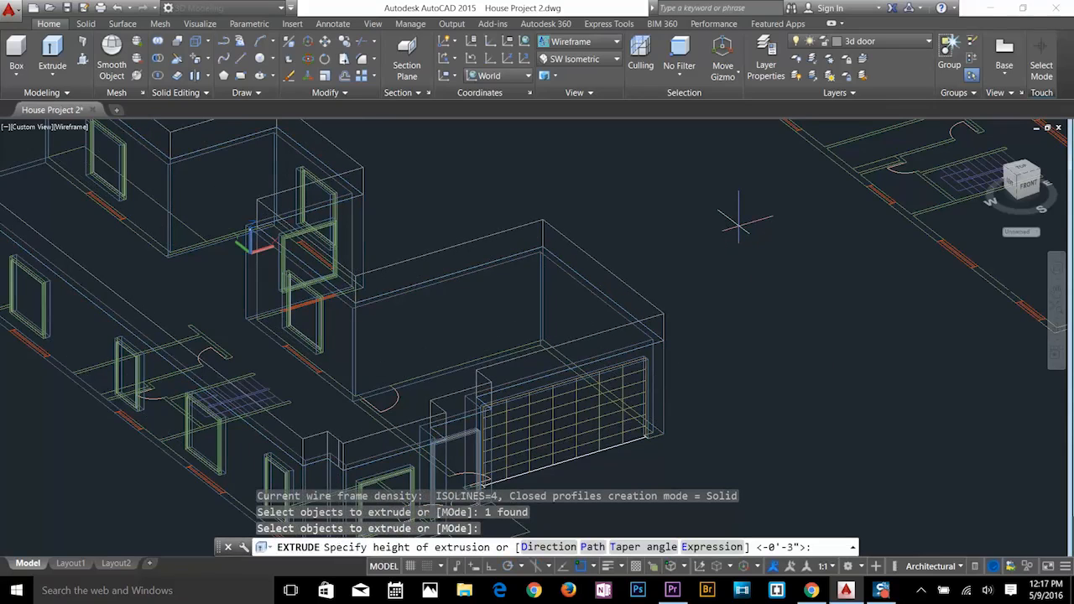
{"action": "type", "text": "3"}
{"action": "key", "text": "Return"}
{"action": "key", "text": "Escape"}
{"action": "key", "text": "Escape"}
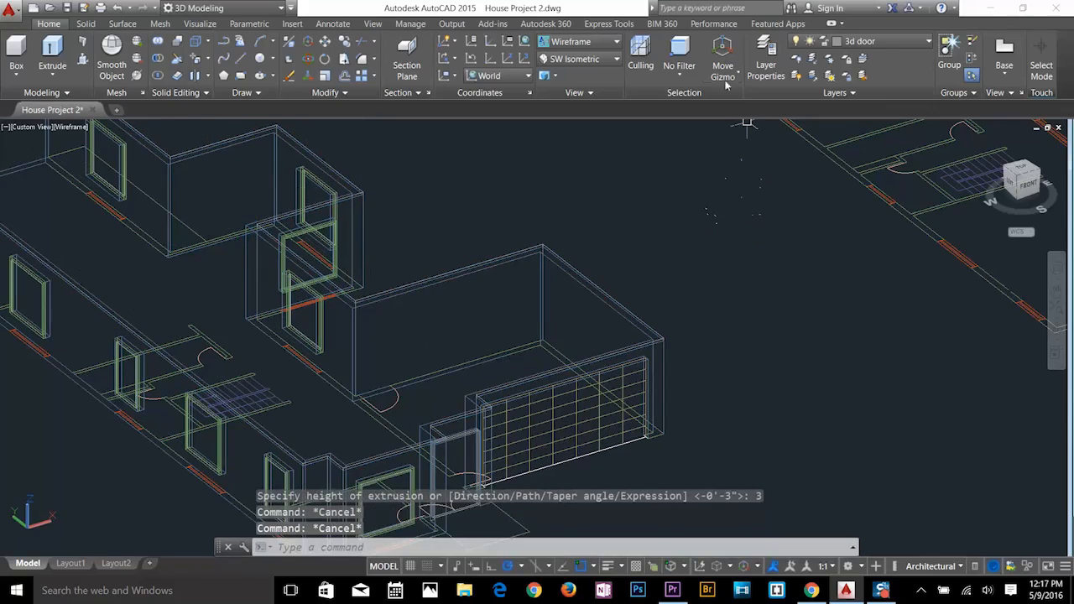
Create a new layer named slab with colour 163.
{"action": "left_click", "coordinate": [770, 59]}
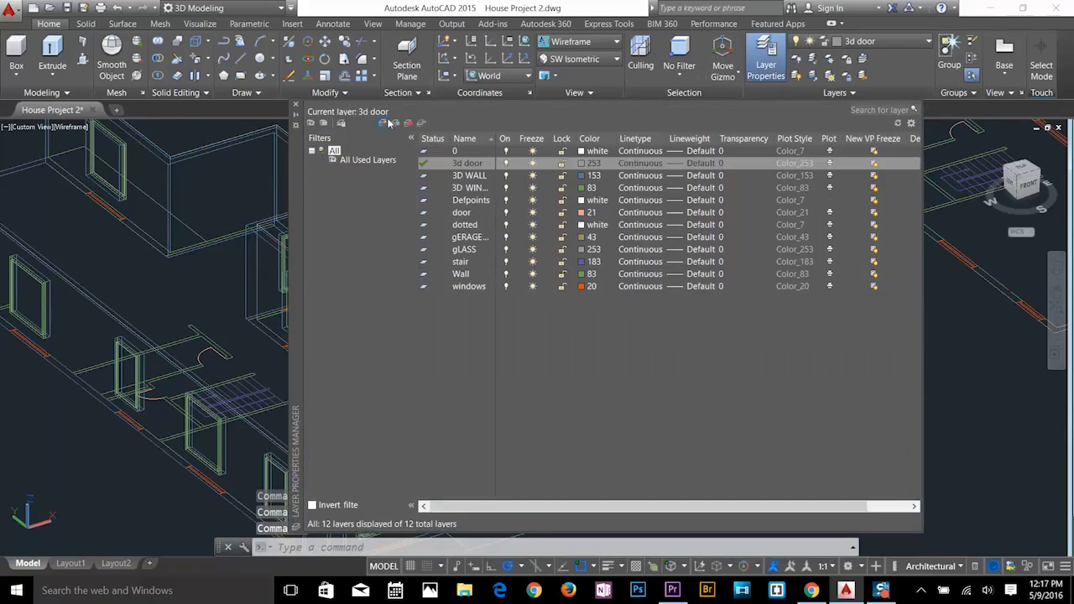
{"action": "left_click", "coordinate": [387, 123]}
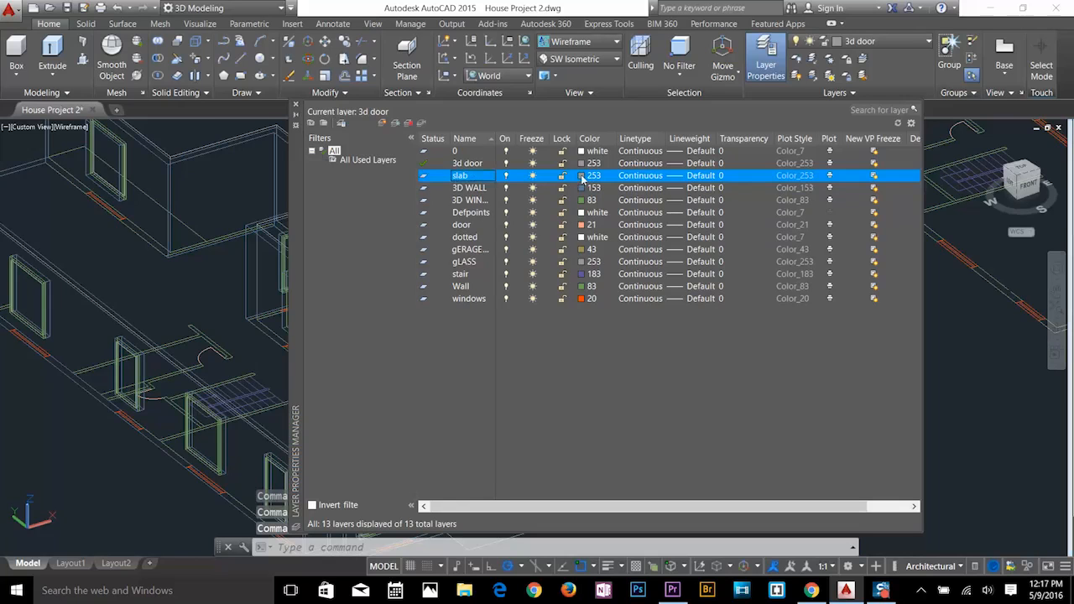
{"action": "left_click", "coordinate": [582, 175]}
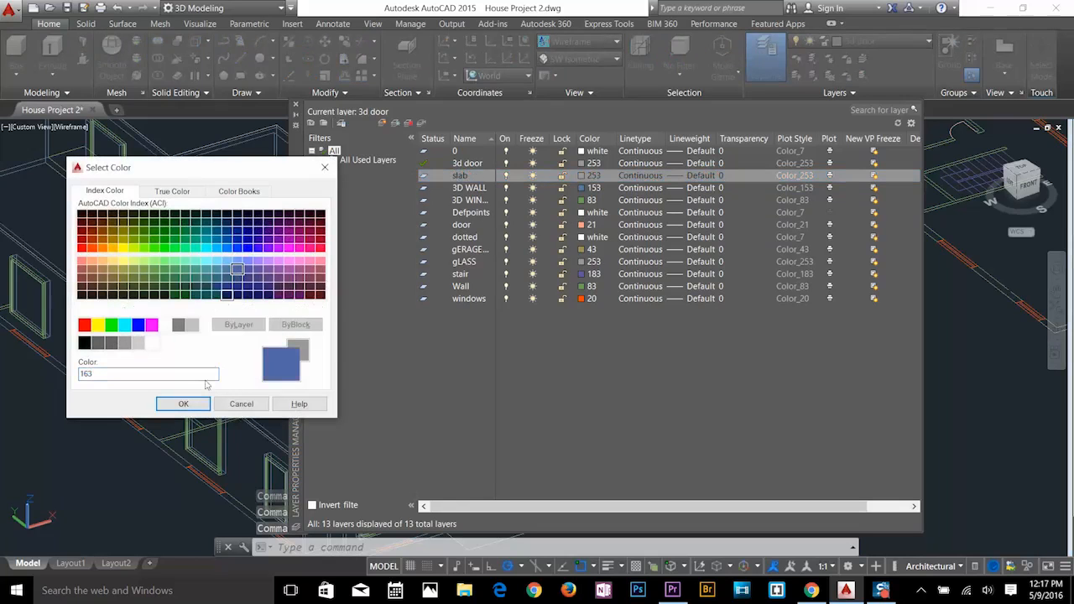
{"action": "left_click", "coordinate": [194, 406]}
{"action": "left_click", "coordinate": [295, 107]}
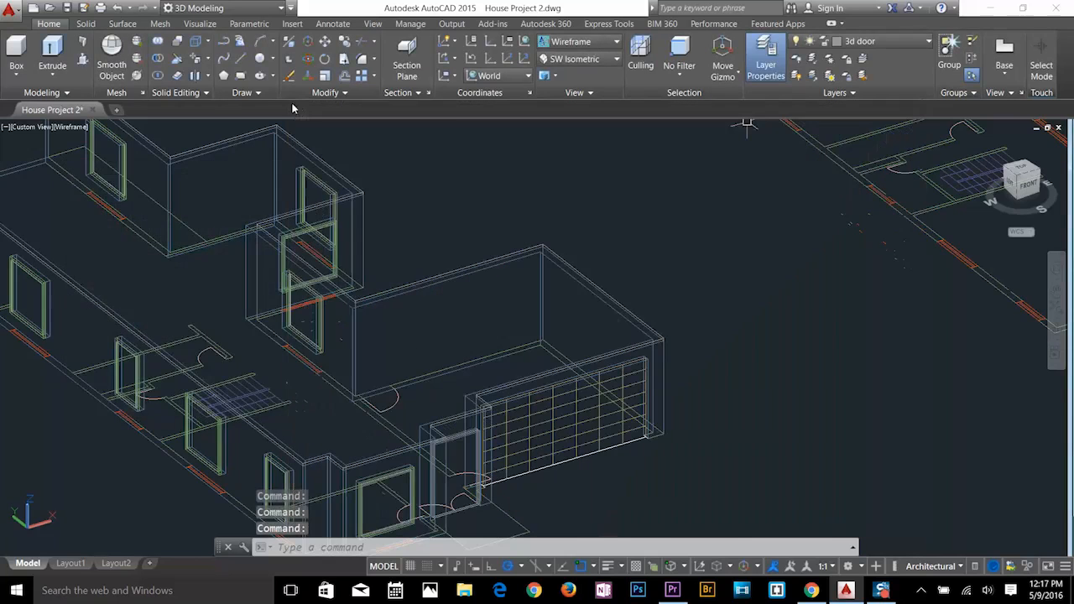
Assign the extruded slab on top of the walls to the slab layer.
{"action": "scroll", "coordinate": [658, 335], "scroll_direction": "up", "scroll_amount": 5}
{"action": "left_click", "coordinate": [662, 288]}
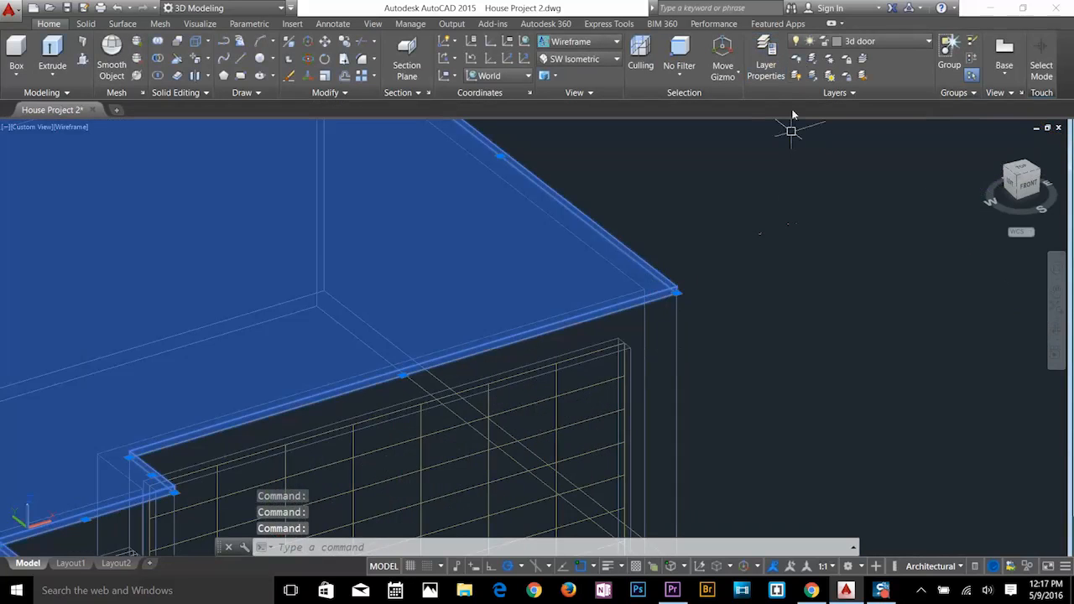
{"action": "left_click", "coordinate": [841, 24]}
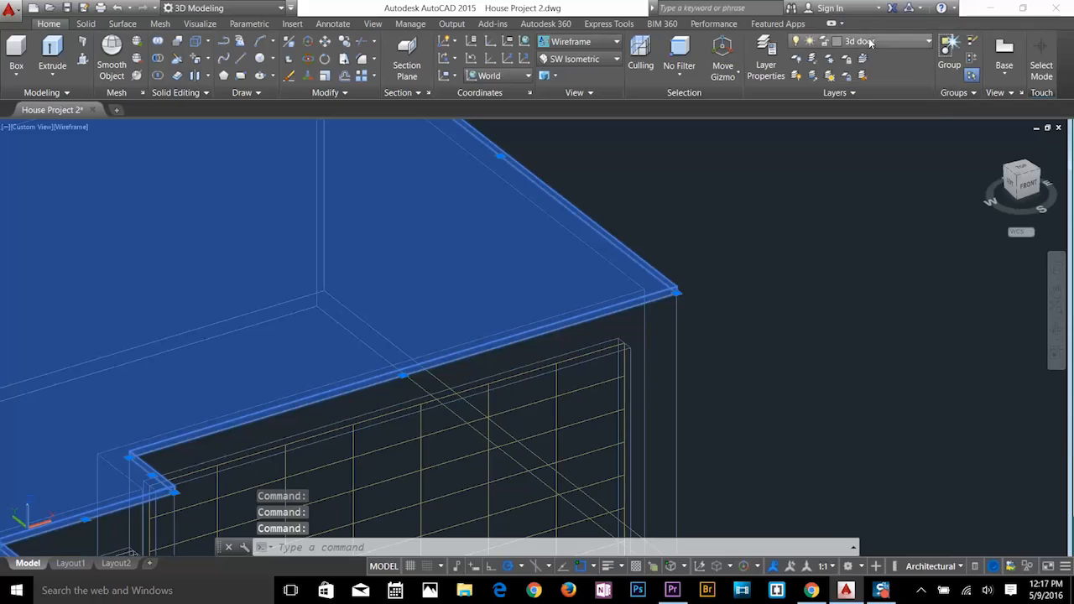
{"action": "left_click", "coordinate": [874, 39]}
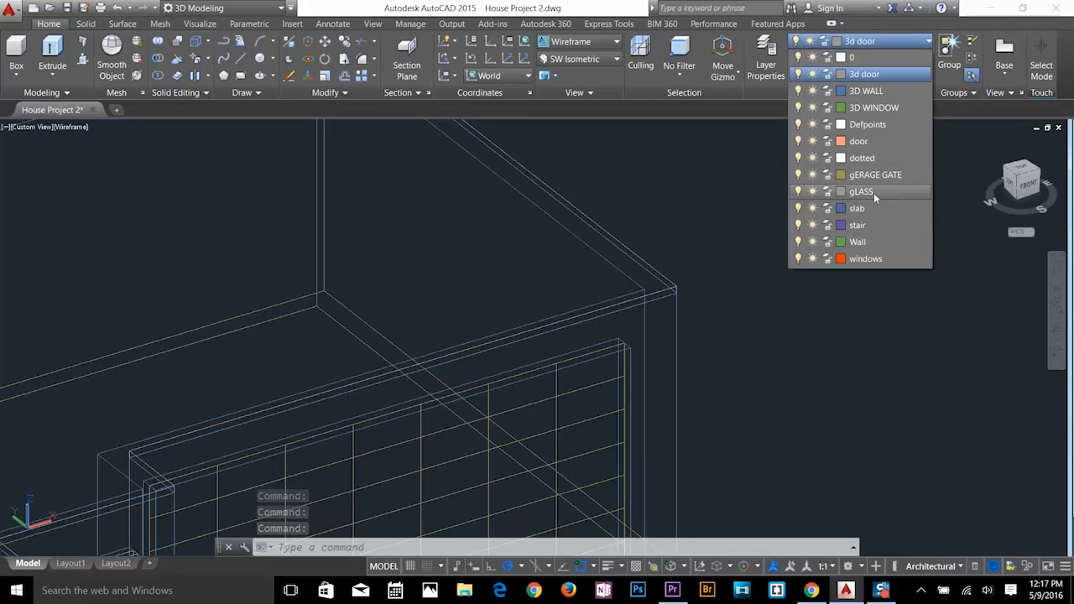
{"action": "left_click", "coordinate": [856, 209]}
{"action": "key", "text": "Escape"}
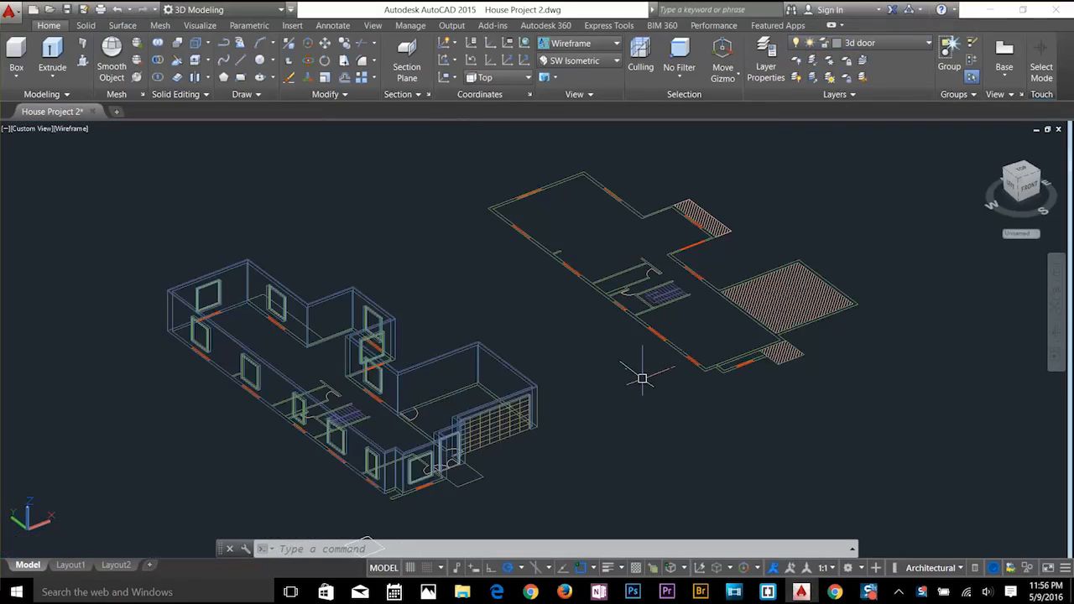
Switch the model to the Top view, framing the floor plan with the hatched areas.
{"action": "left_click", "coordinate": [579, 60]}
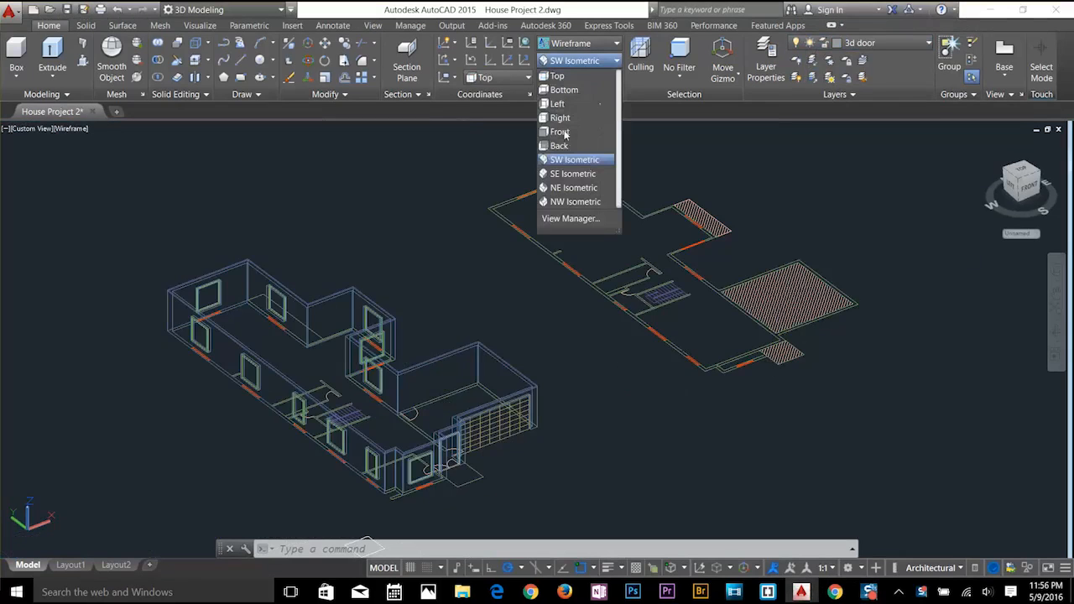
{"action": "left_click", "coordinate": [557, 76]}
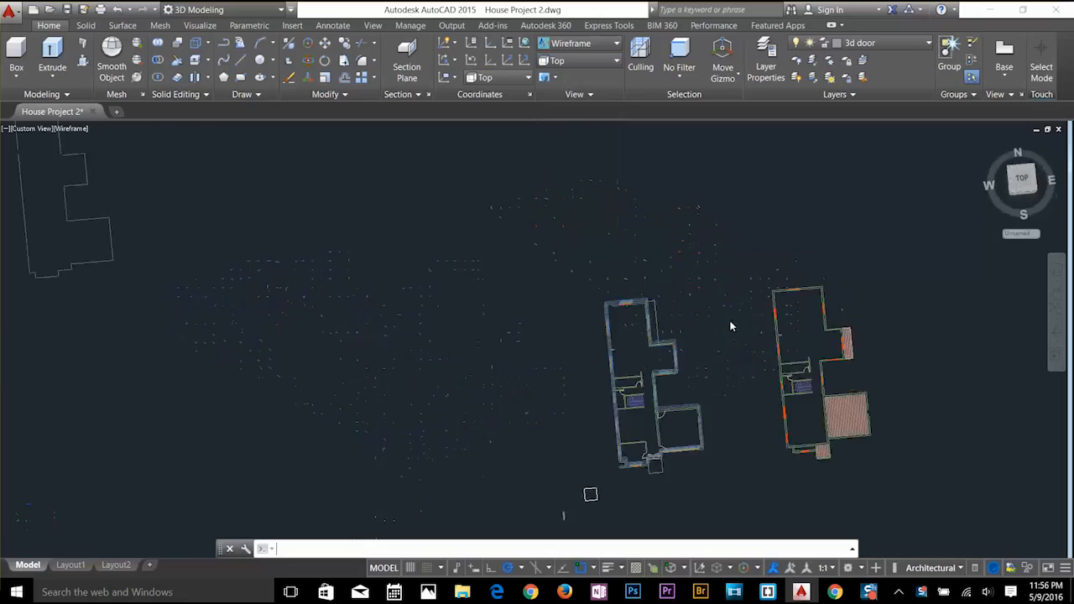
{"action": "scroll", "coordinate": [944, 402], "scroll_direction": "up", "scroll_amount": 4}
{"action": "middle_click_drag", "start_coordinate": [885, 383], "coordinate": [647, 336]}
{"action": "key", "text": "Escape"}
{"action": "key", "text": "Escape"}
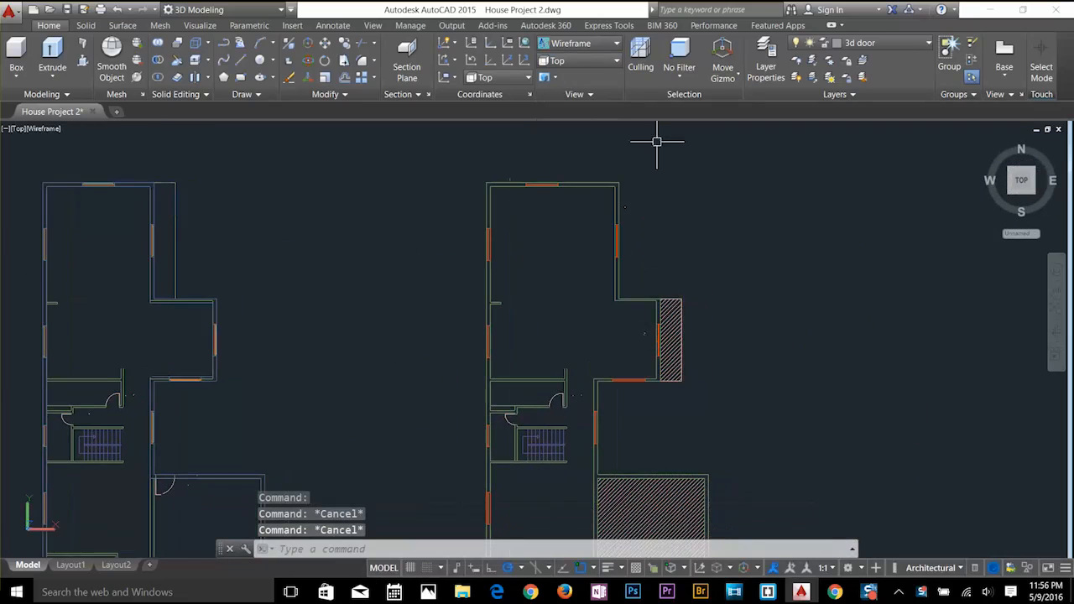
Create a new layer named 3d f wall with colour 205 and make it the current layer.
{"action": "left_click", "coordinate": [752, 74]}
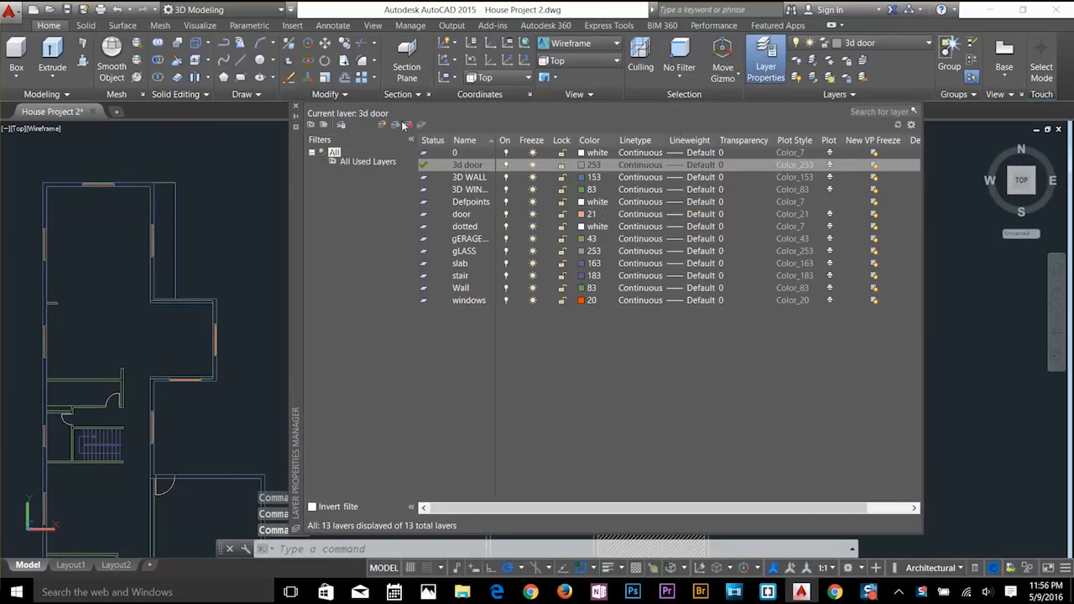
{"action": "left_click", "coordinate": [382, 125]}
{"action": "type", "text": "3d"}
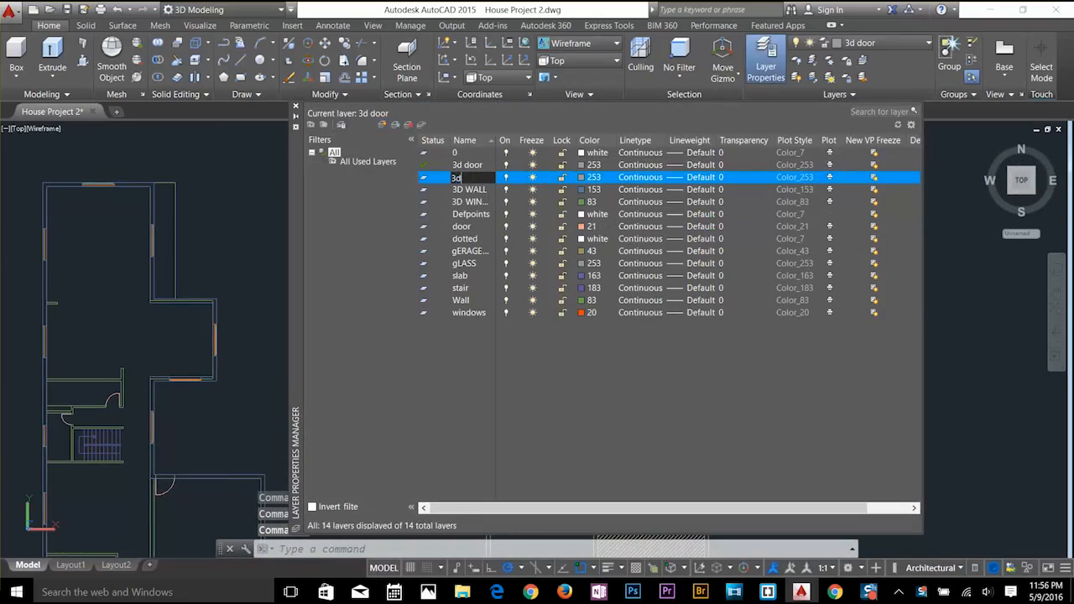
{"action": "type", "text": " f wall"}
{"action": "left_click", "coordinate": [591, 177]}
{"action": "left_click", "coordinate": [283, 280]}
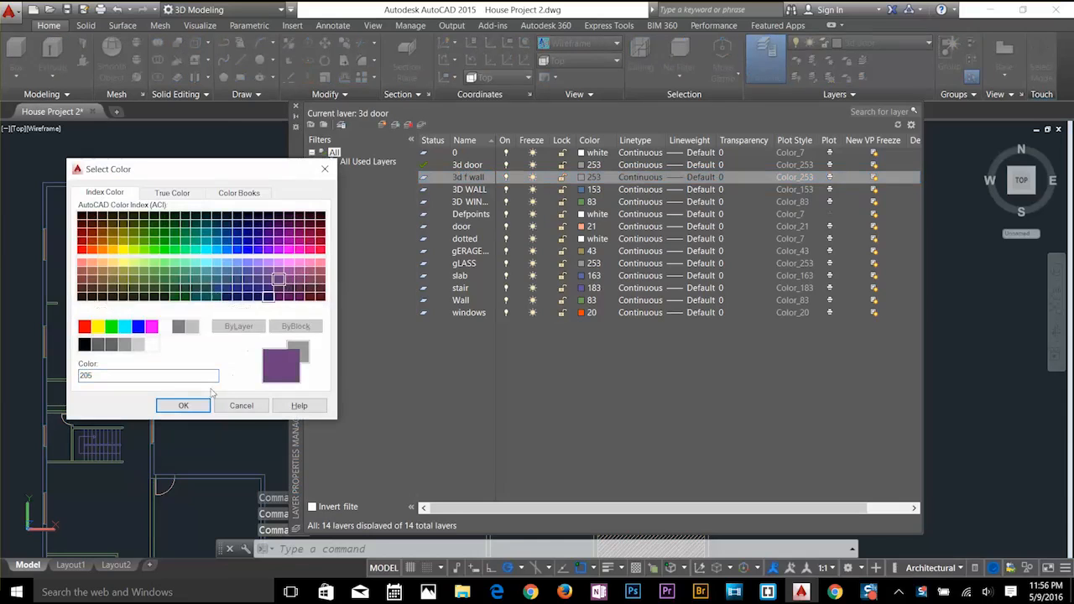
{"action": "left_click", "coordinate": [183, 405]}
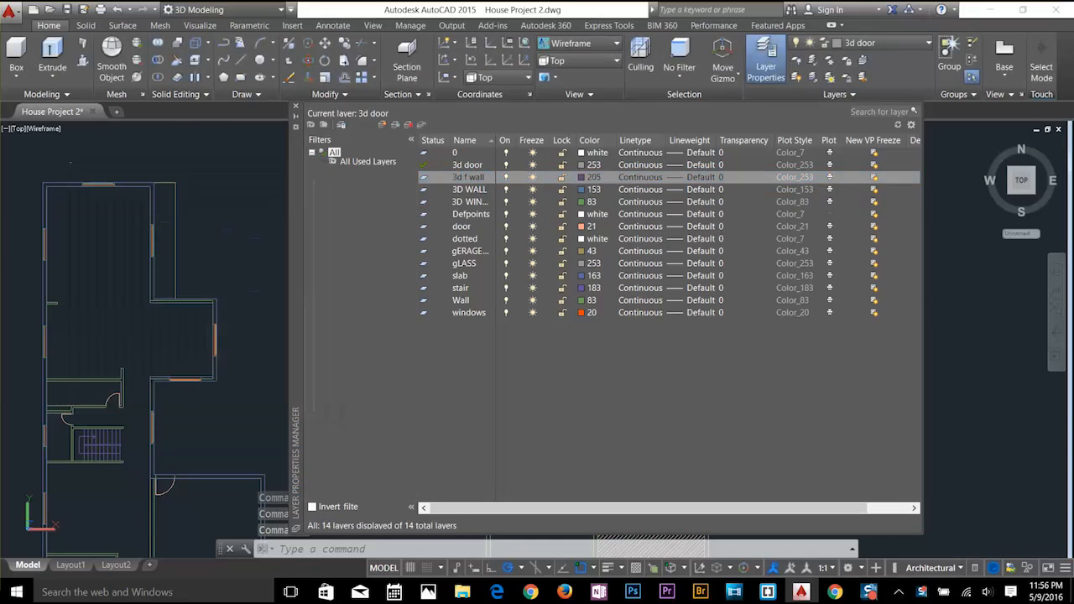
{"action": "left_click", "coordinate": [295, 107]}
{"action": "left_click", "coordinate": [873, 43]}
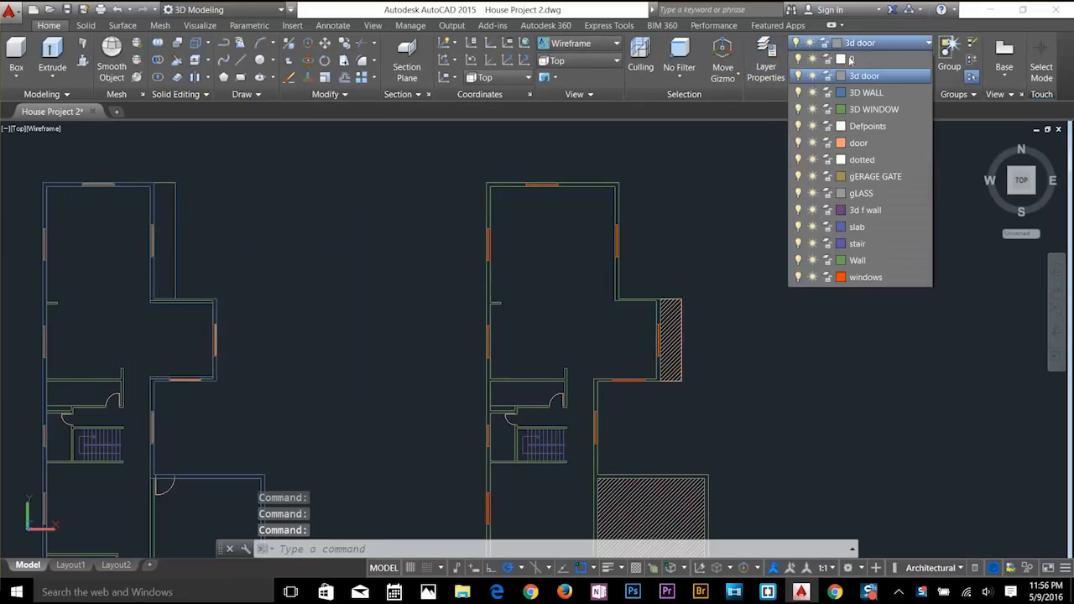
{"action": "left_click", "coordinate": [863, 210]}
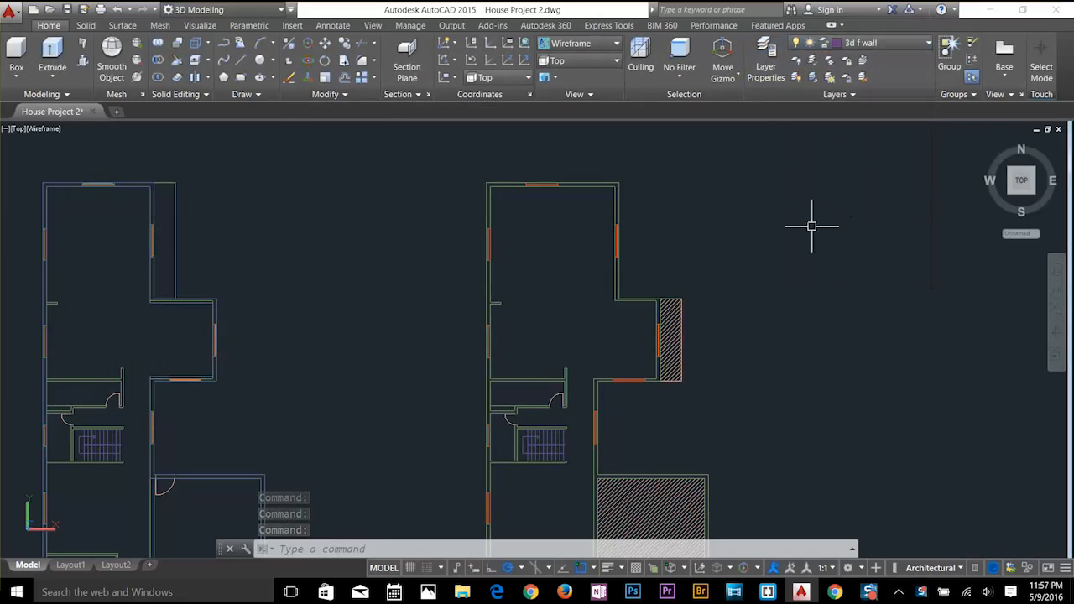
Start a polyline at the second floor plan's upper right outer corner and trace the top, left and bottom exterior wall edges.
{"action": "type", "text": "pl"}
{"action": "key", "text": "Return"}
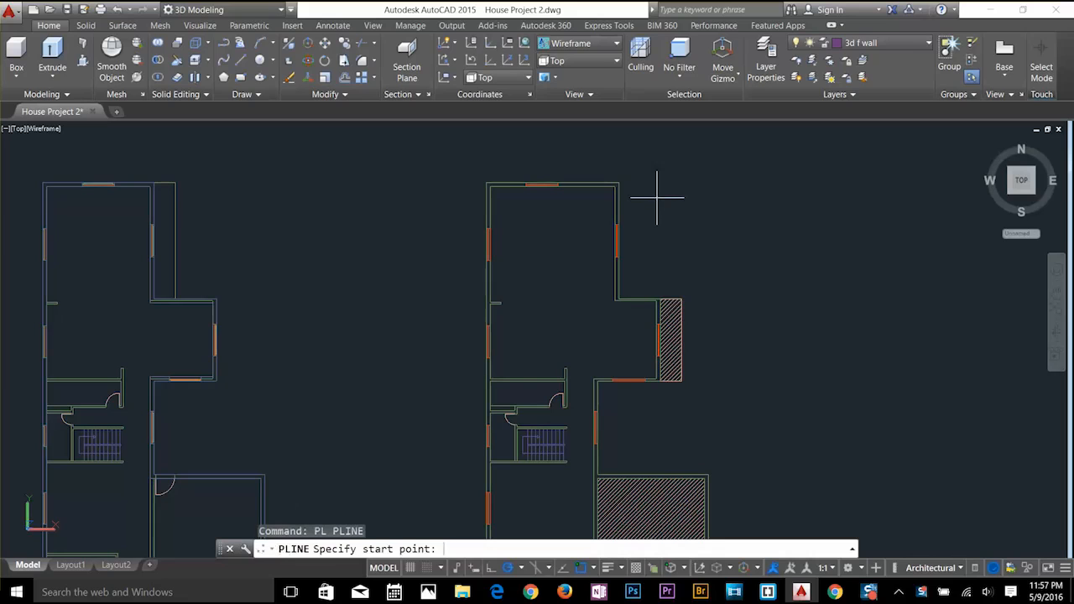
{"action": "left_click", "coordinate": [618, 182]}
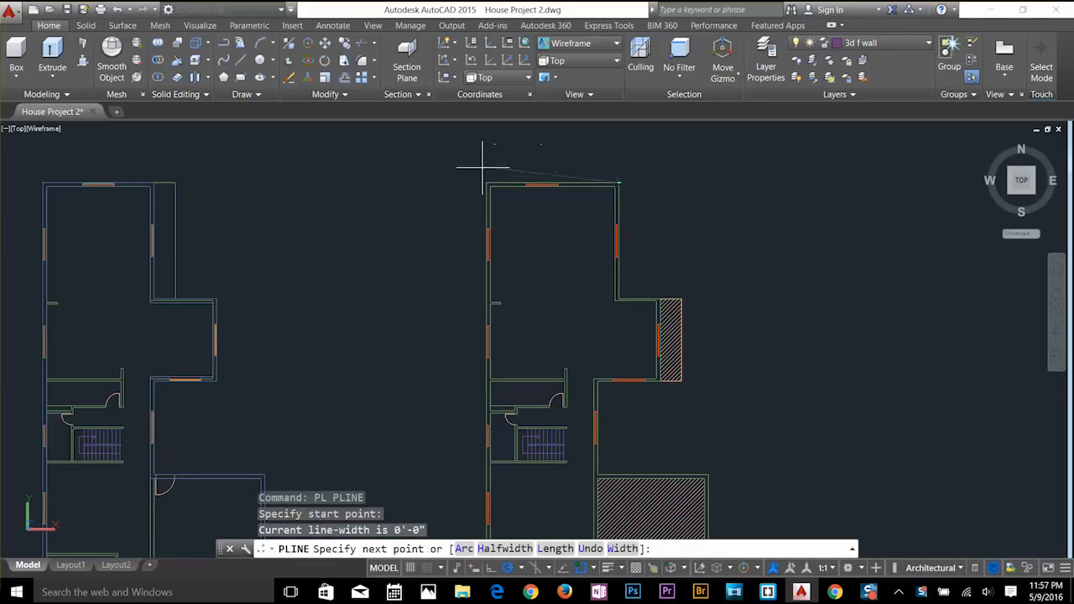
{"action": "left_click", "coordinate": [485, 181]}
{"action": "scroll", "coordinate": [492, 240], "scroll_direction": "down", "scroll_amount": 2}
{"action": "scroll", "coordinate": [496, 232], "scroll_direction": "up", "scroll_amount": 5}
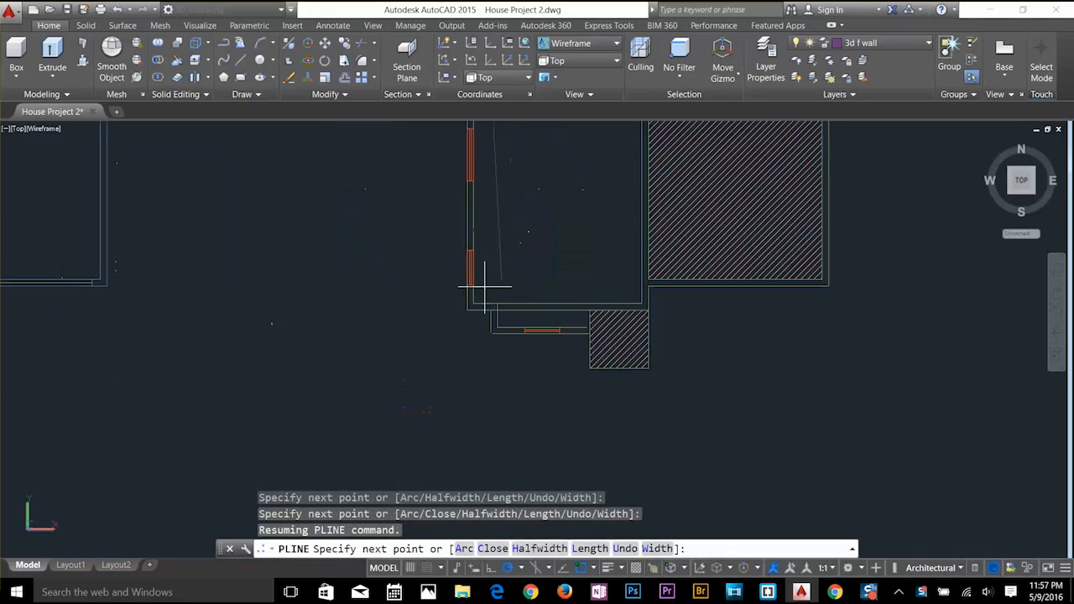
{"action": "left_click", "coordinate": [467, 310]}
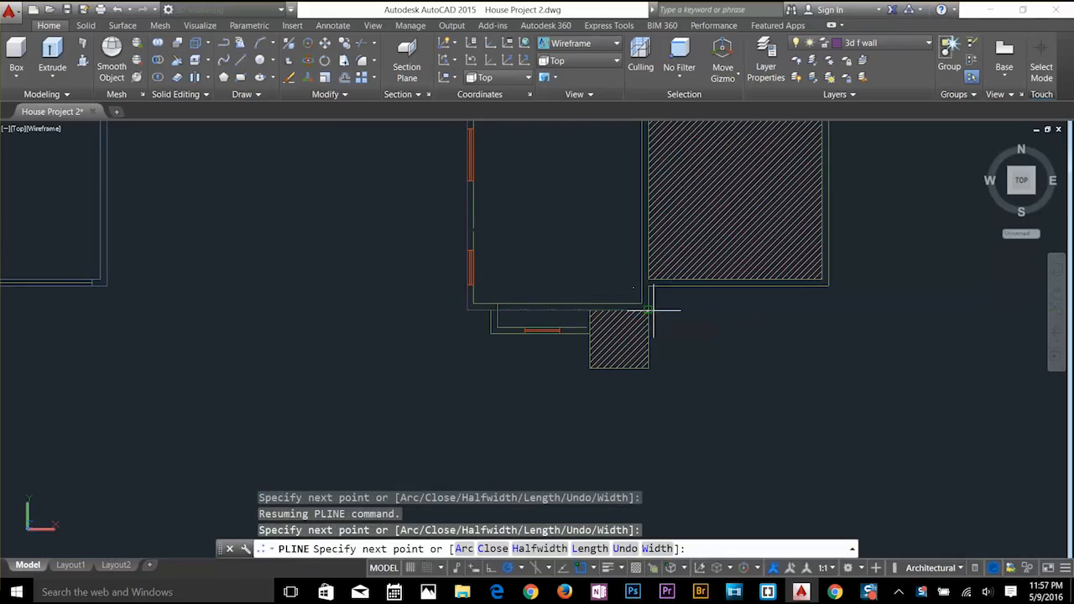
{"action": "left_click", "coordinate": [648, 311]}
Continue the polyline up the right exterior walls, around the projecting room, and finish it at its starting corner.
{"action": "middle_click_drag", "start_coordinate": [650, 214], "coordinate": [630, 415]}
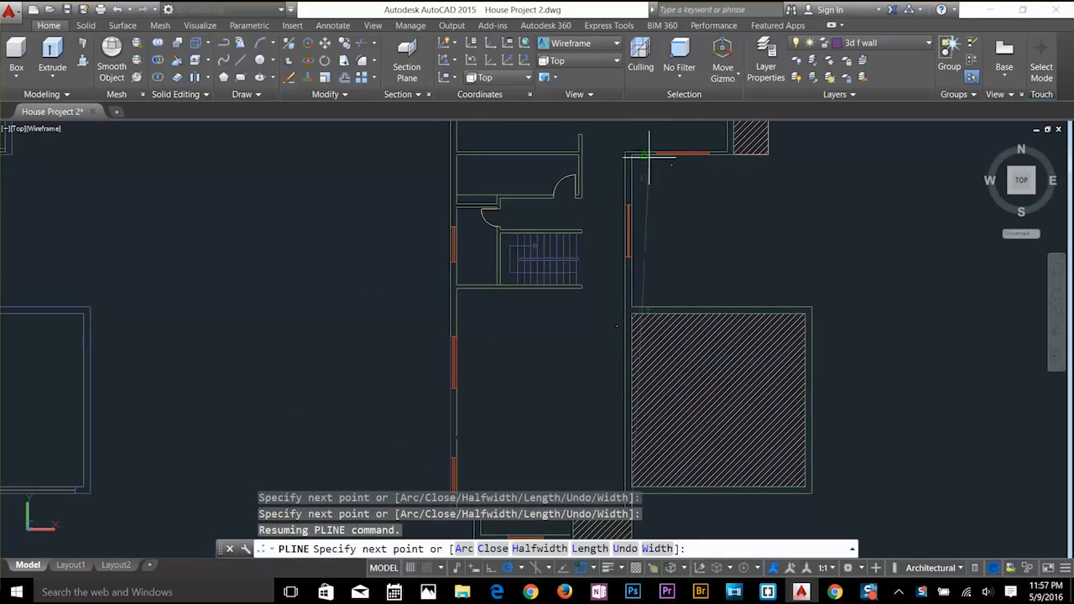
{"action": "middle_click_drag", "start_coordinate": [640, 154], "coordinate": [616, 299]}
{"action": "scroll", "coordinate": [604, 298], "scroll_direction": "up", "scroll_amount": 1}
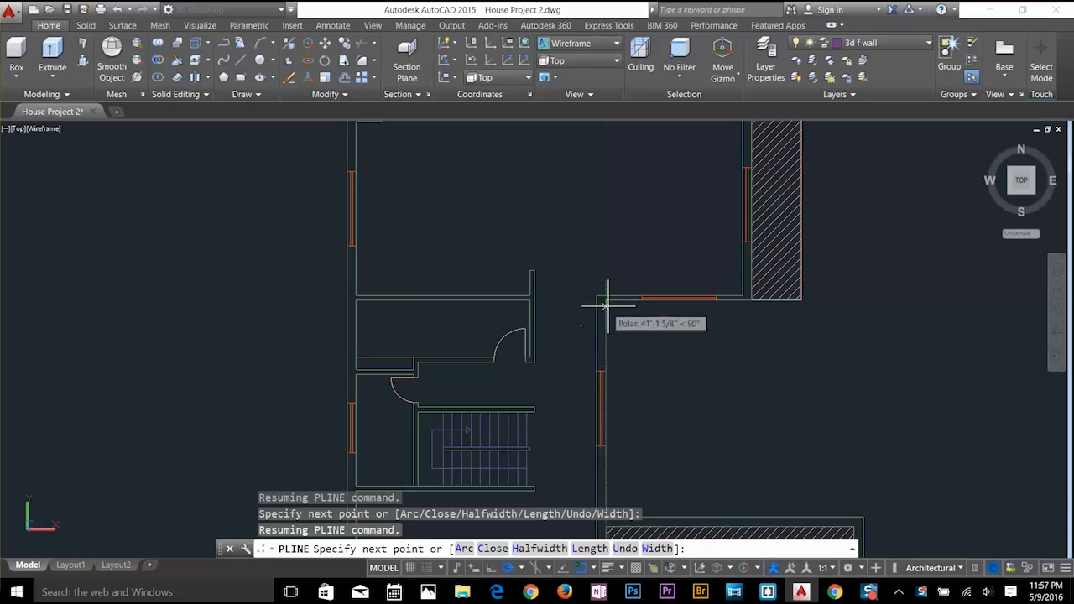
{"action": "left_click", "coordinate": [605, 299]}
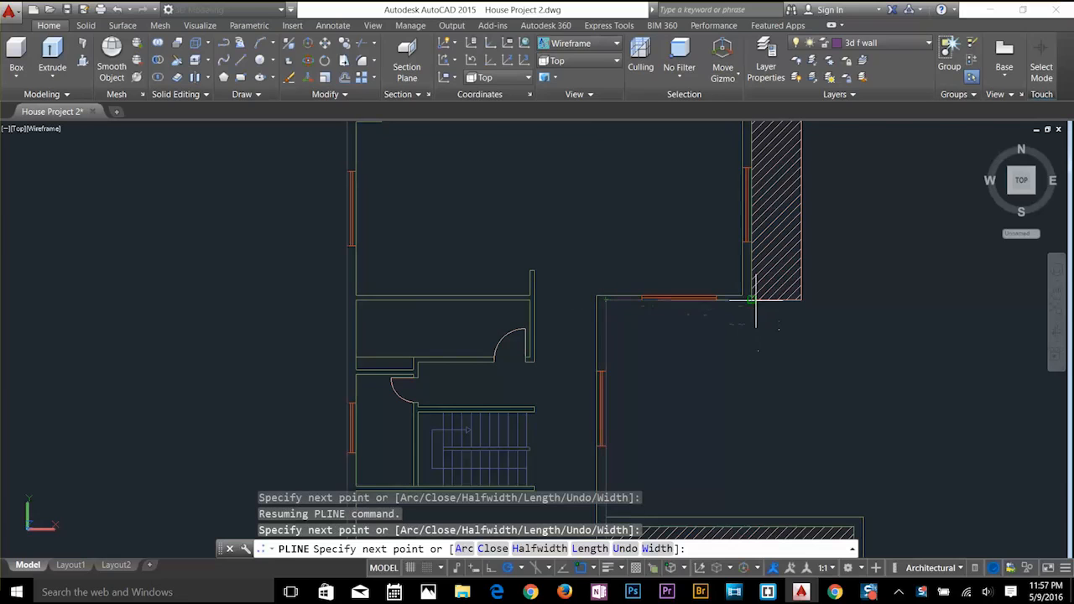
{"action": "left_click", "coordinate": [754, 299]}
{"action": "scroll", "coordinate": [754, 299], "scroll_direction": "down", "scroll_amount": 3}
{"action": "scroll", "coordinate": [714, 359], "scroll_direction": "up", "scroll_amount": 4}
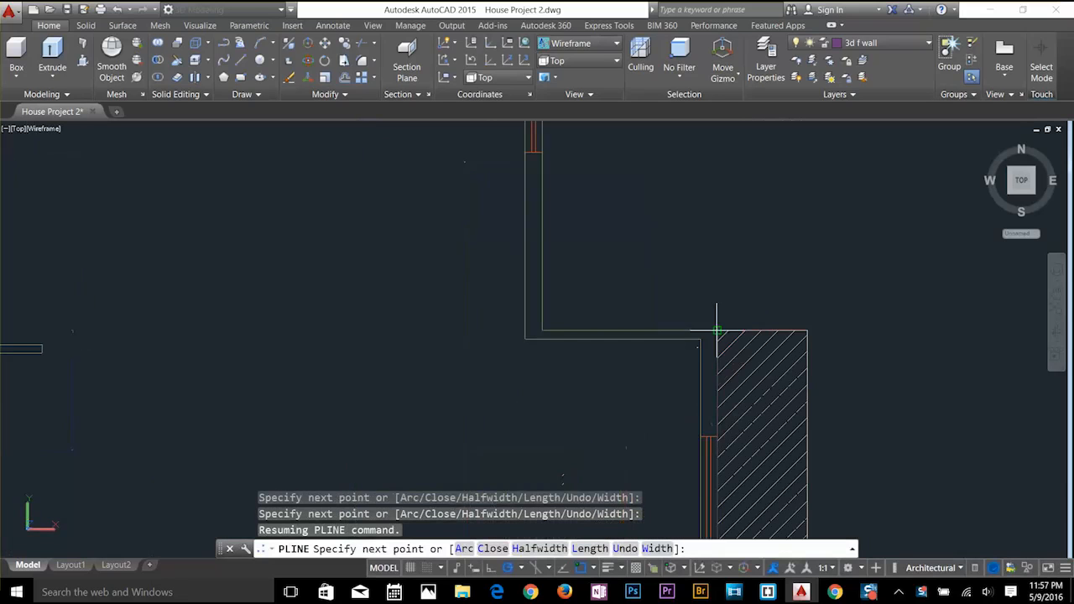
{"action": "left_click", "coordinate": [718, 326]}
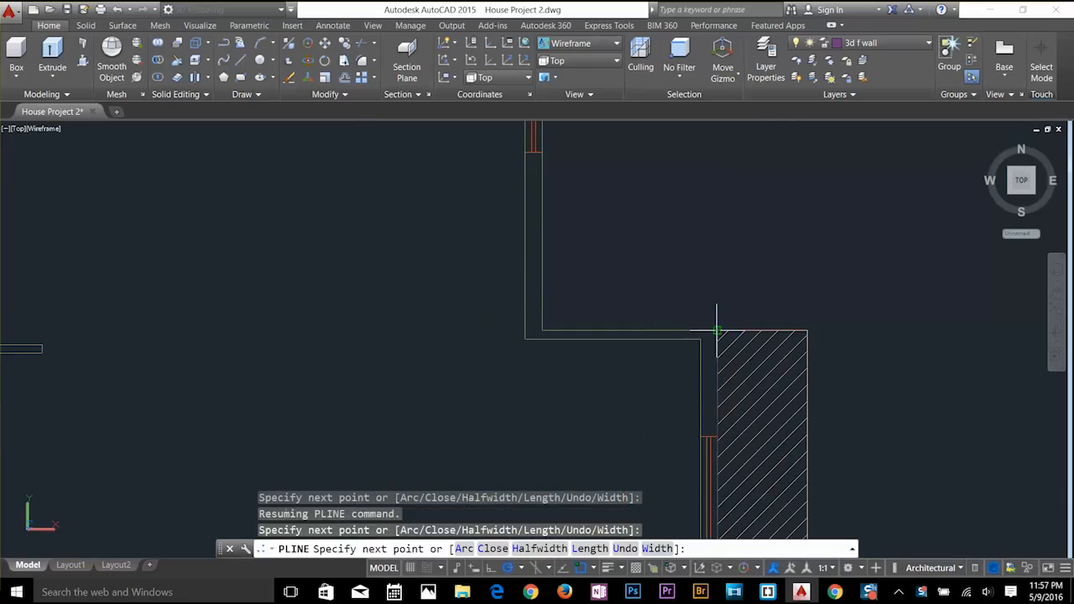
{"action": "left_click", "coordinate": [543, 330]}
{"action": "scroll", "coordinate": [543, 330], "scroll_direction": "down", "scroll_amount": 3}
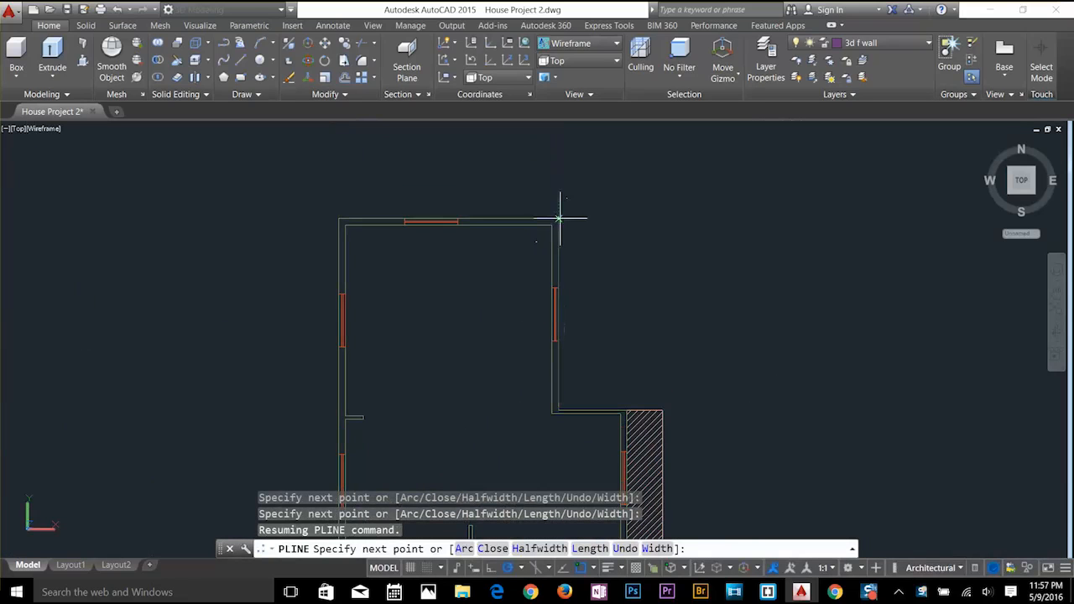
{"action": "left_click", "coordinate": [558, 218]}
{"action": "key", "text": "Return"}
{"action": "middle_click_drag", "start_coordinate": [636, 367], "coordinate": [623, 175]}
{"action": "scroll", "coordinate": [623, 175], "scroll_direction": "down", "scroll_amount": 2}
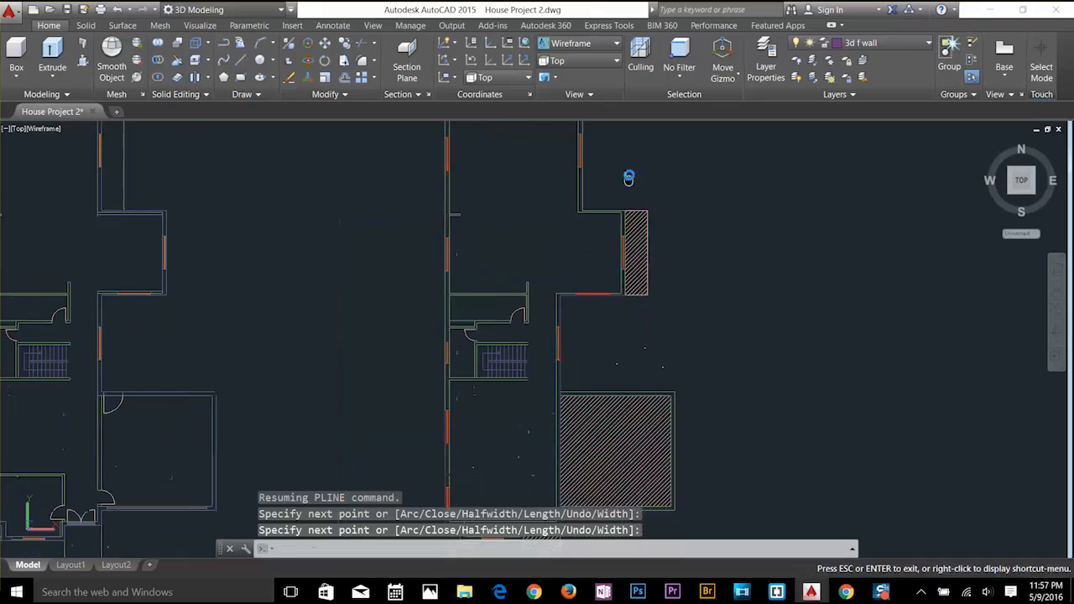
{"action": "key", "text": "Escape"}
{"action": "key", "text": "Escape"}
{"action": "type", "text": "c"}
{"action": "key", "text": "Return"}
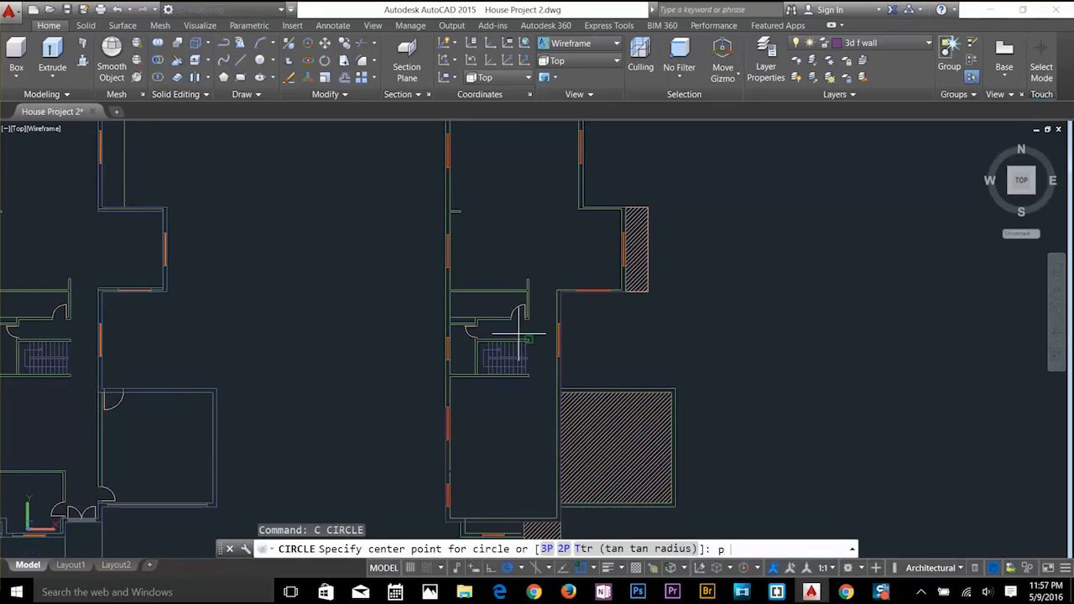
{"action": "key", "text": "Return"}
{"action": "key", "text": "Escape"}
{"action": "key", "text": "Escape"}
{"action": "key", "text": "Escape"}
{"action": "type", "text": "c"}
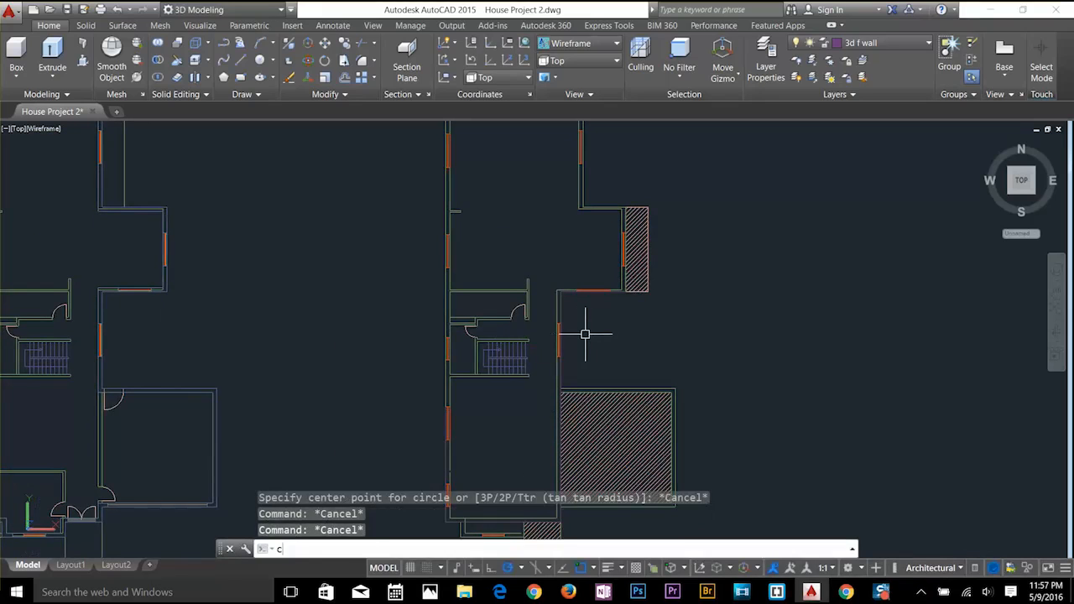
{"action": "type", "text": "o"}
{"action": "key", "text": "Return"}
{"action": "left_click", "coordinate": [567, 368]}
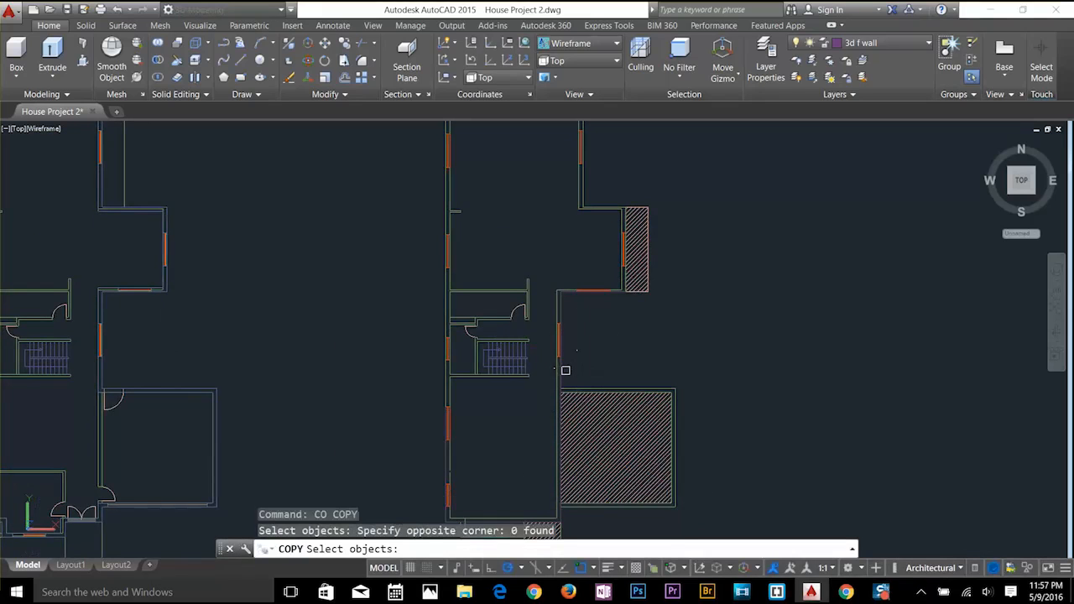
{"action": "left_click", "coordinate": [564, 370]}
{"action": "key", "text": "Escape"}
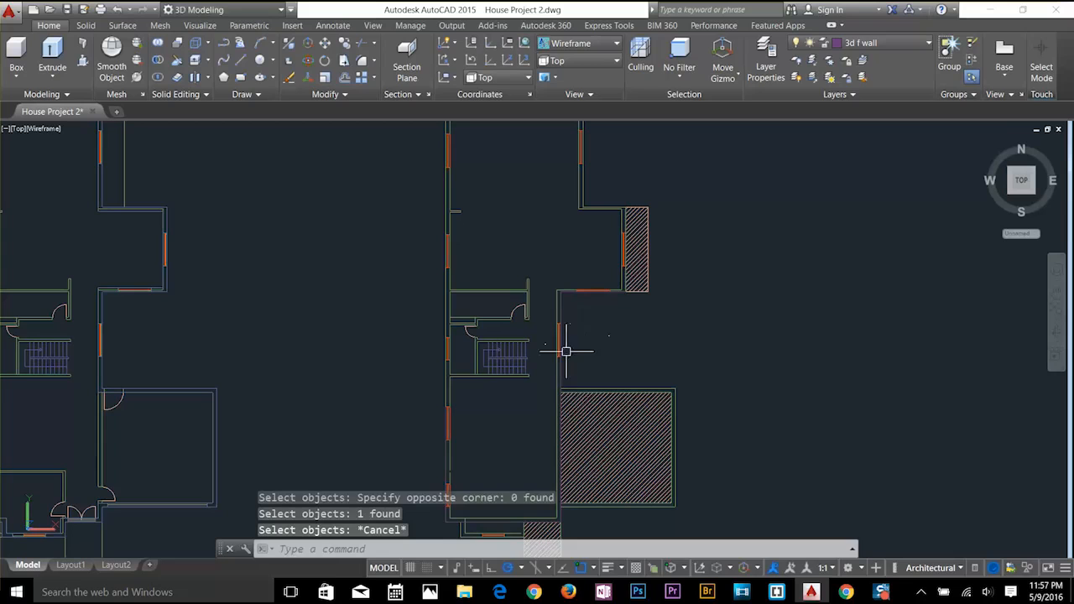
Copy the traced outline of the upper floor into the empty area left of both floor plans.
{"action": "key", "text": "Return"}
{"action": "left_click", "coordinate": [563, 368]}
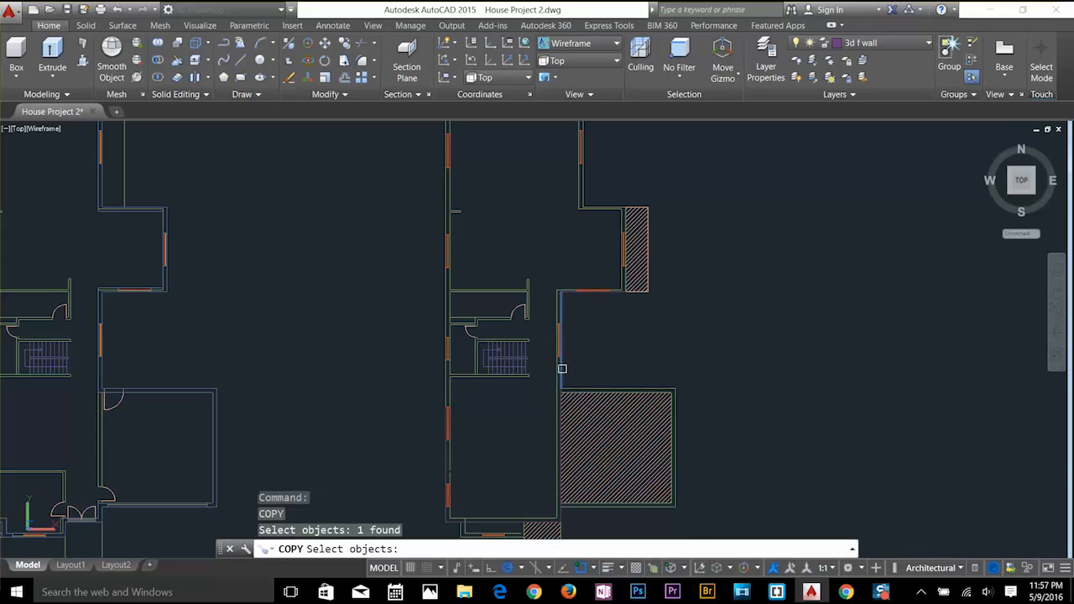
{"action": "left_click", "coordinate": [560, 366]}
{"action": "left_click", "coordinate": [561, 372]}
{"action": "key", "text": "Return"}
{"action": "scroll", "coordinate": [565, 367], "scroll_direction": "down", "scroll_amount": 4}
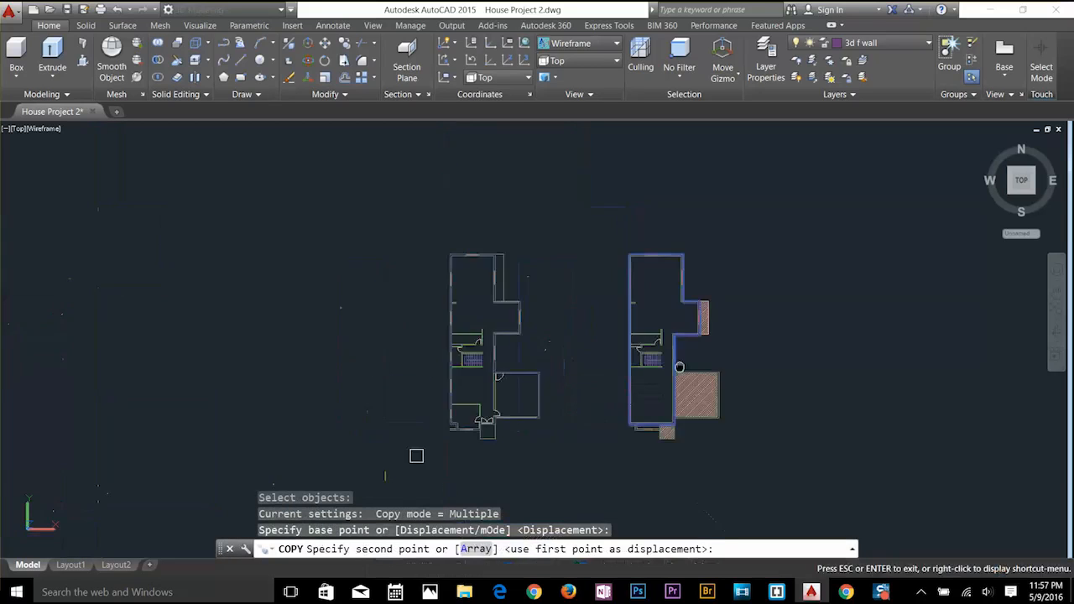
{"action": "middle_click_drag", "start_coordinate": [680, 366], "coordinate": [813, 343]}
{"action": "left_click", "coordinate": [389, 330]}
{"action": "key", "text": "Escape"}
{"action": "key", "text": "Escape"}
{"action": "key", "text": "Escape"}
Delete the stray wall line that was copied together with the outline.
{"action": "left_click", "coordinate": [394, 321]}
{"action": "left_click", "coordinate": [419, 355]}
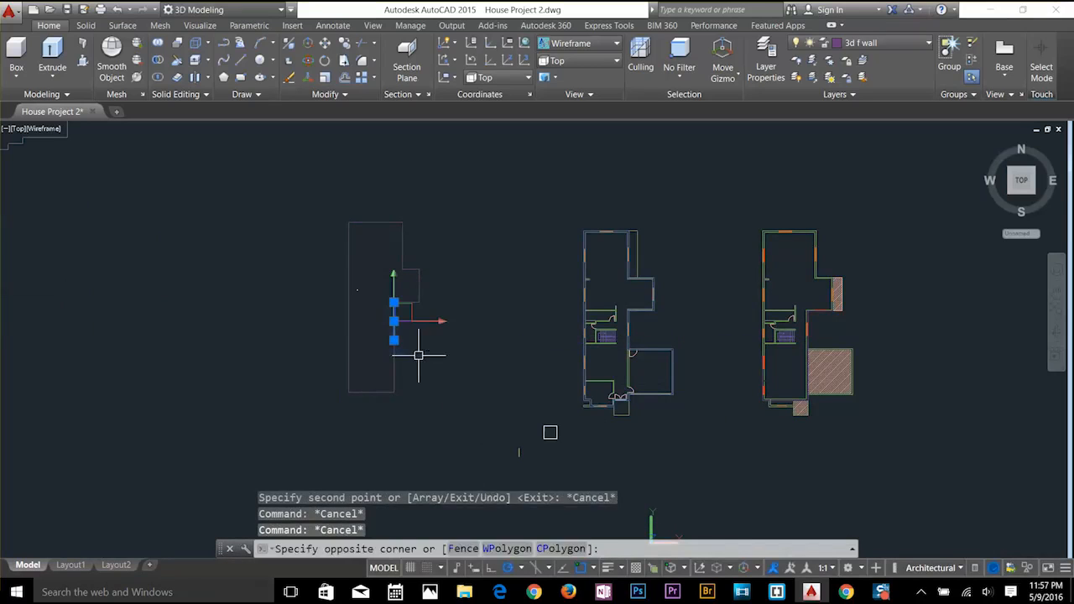
{"action": "left_click", "coordinate": [420, 353]}
{"action": "key", "text": "Delete"}
{"action": "scroll", "coordinate": [850, 363], "scroll_direction": "up", "scroll_amount": 3}
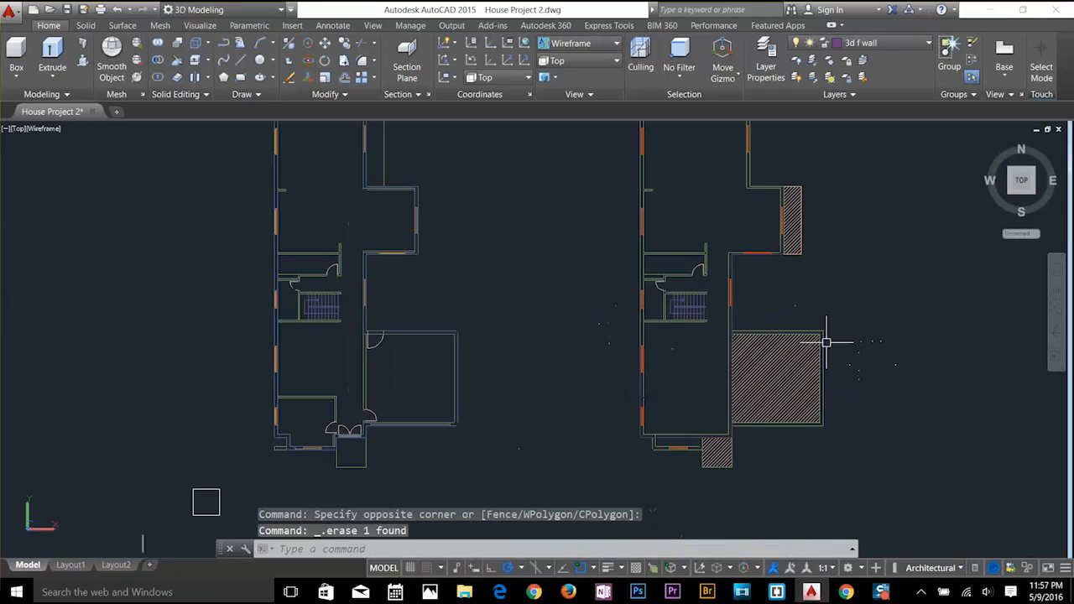
{"action": "key", "text": "Escape"}
{"action": "key", "text": "Escape"}
Switch the model to the SW Isometric view, framing the upper floor plan.
{"action": "left_click", "coordinate": [570, 46]}
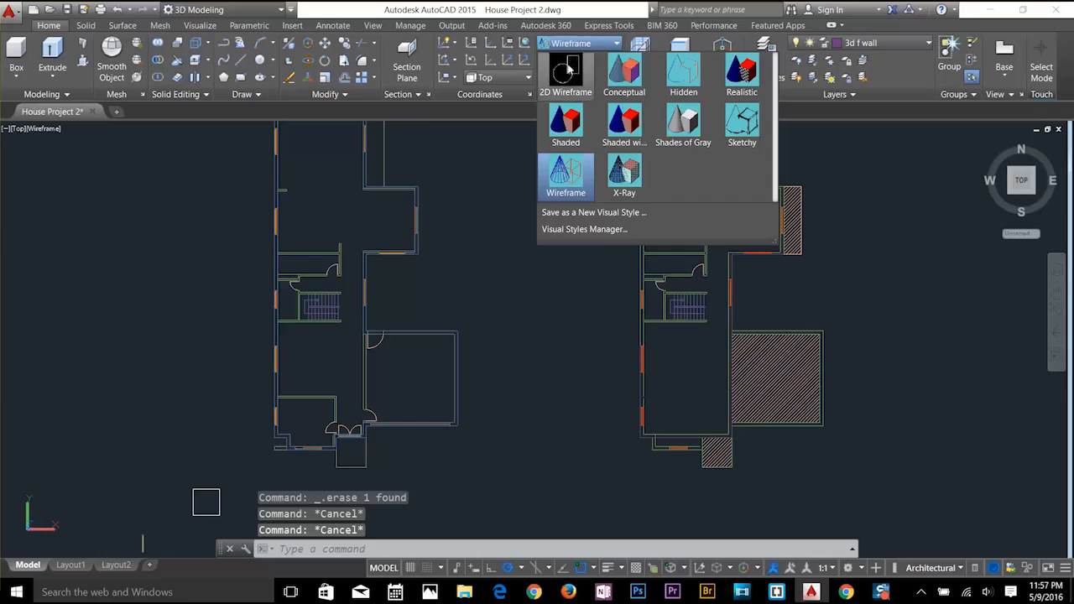
{"action": "left_click", "coordinate": [571, 43]}
{"action": "left_click", "coordinate": [579, 61]}
{"action": "left_click", "coordinate": [573, 159]}
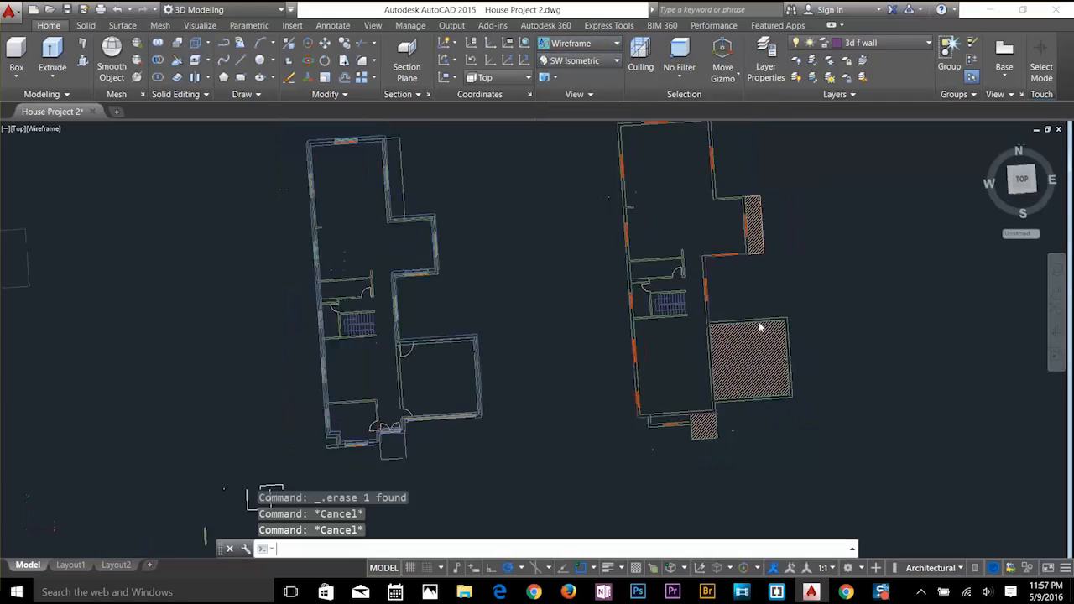
{"action": "scroll", "coordinate": [741, 249], "scroll_direction": "up", "scroll_amount": 4}
{"action": "key", "text": "Escape"}
{"action": "key", "text": "Escape"}
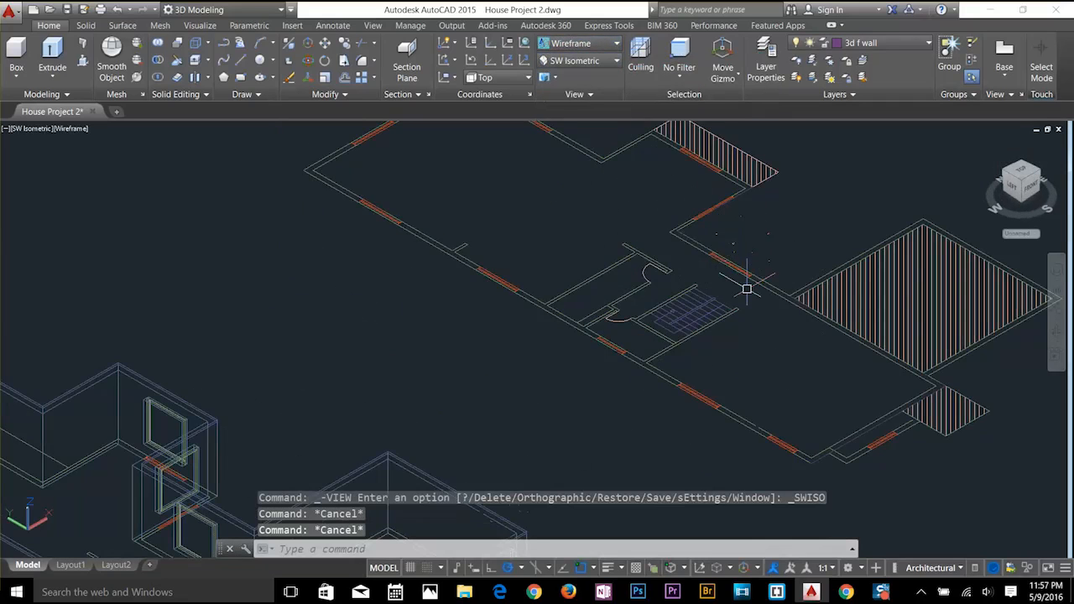
Try offsetting the exterior wall line beside the stairs by 9 inches, and undo the offset.
{"action": "type", "text": "o"}
{"action": "key", "text": "Return"}
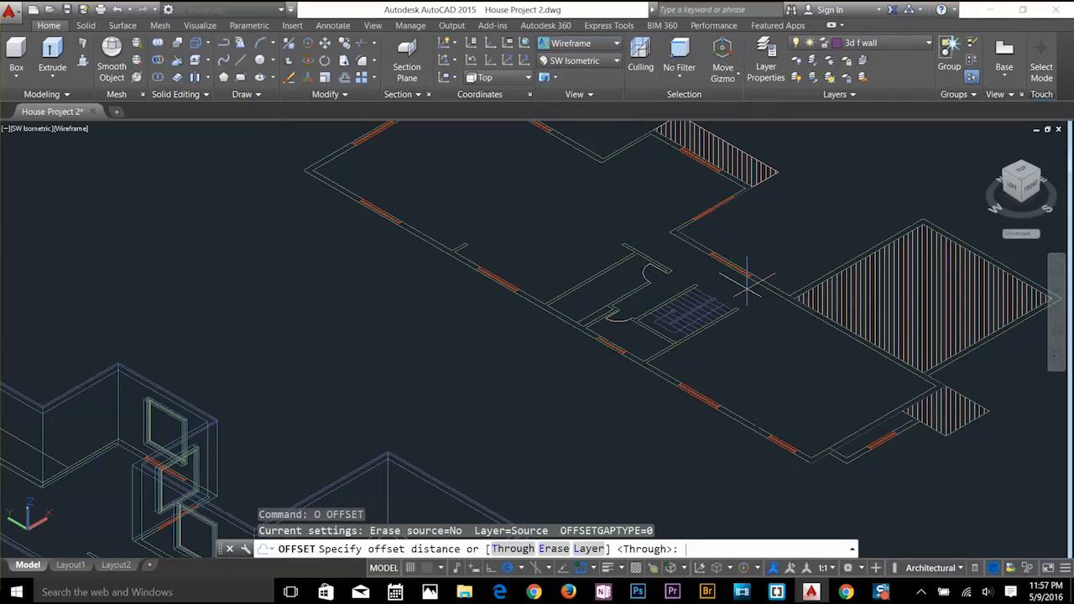
{"action": "type", "text": "9"}
{"action": "key", "text": "Return"}
{"action": "left_click", "coordinate": [766, 282]}
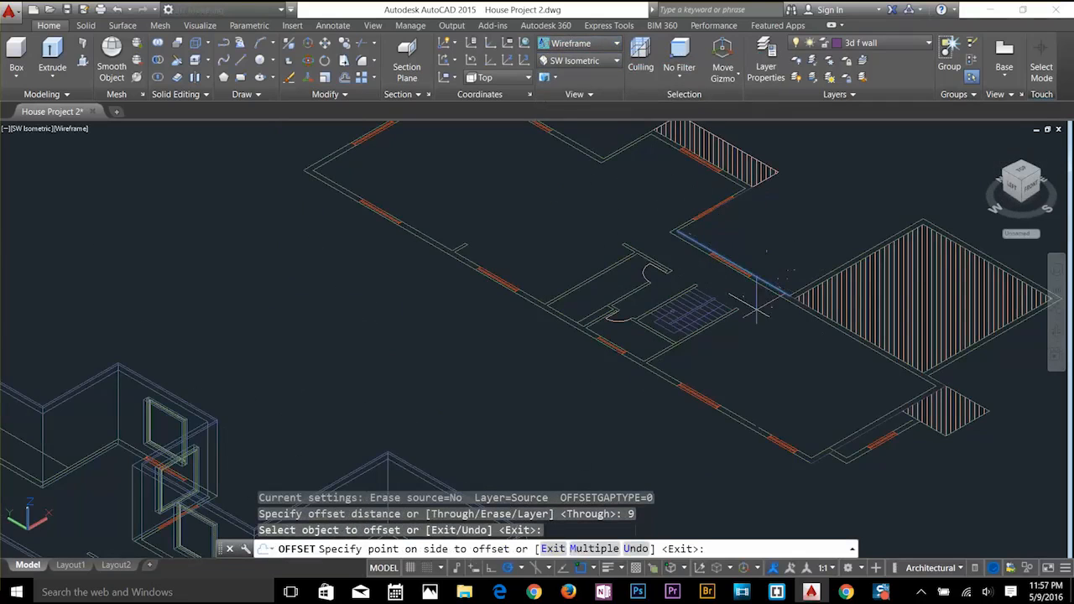
{"action": "left_click", "coordinate": [774, 283]}
{"action": "key", "text": "Escape"}
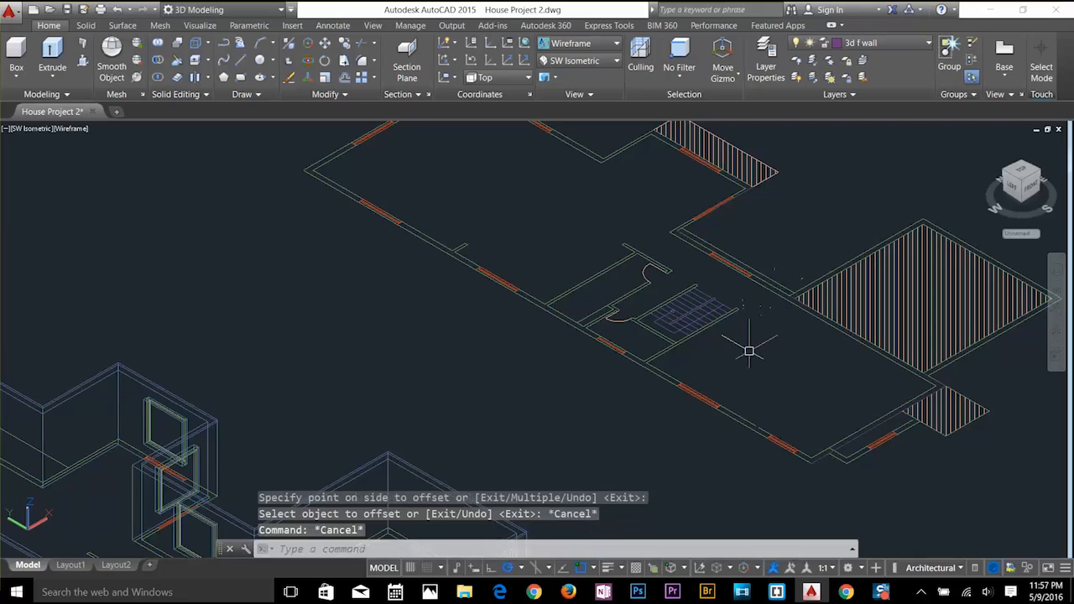
{"action": "type", "text": "u"}
{"action": "key", "text": "Return"}
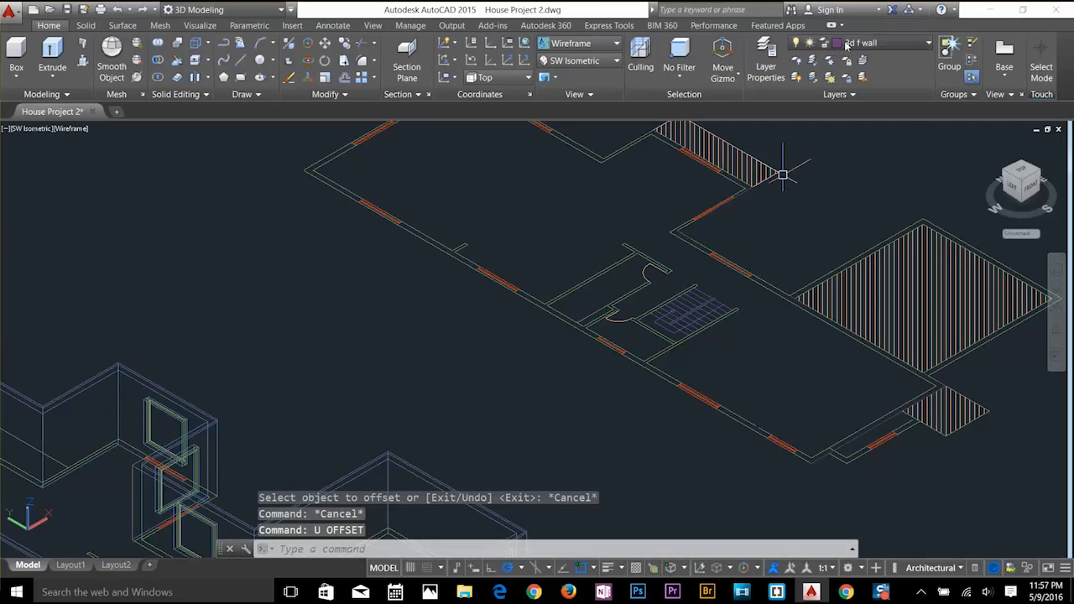
Turn off the Wall layer so only the traced outline remains along the upper floor's walls.
{"action": "left_click", "coordinate": [872, 43]}
{"action": "left_click", "coordinate": [798, 260]}
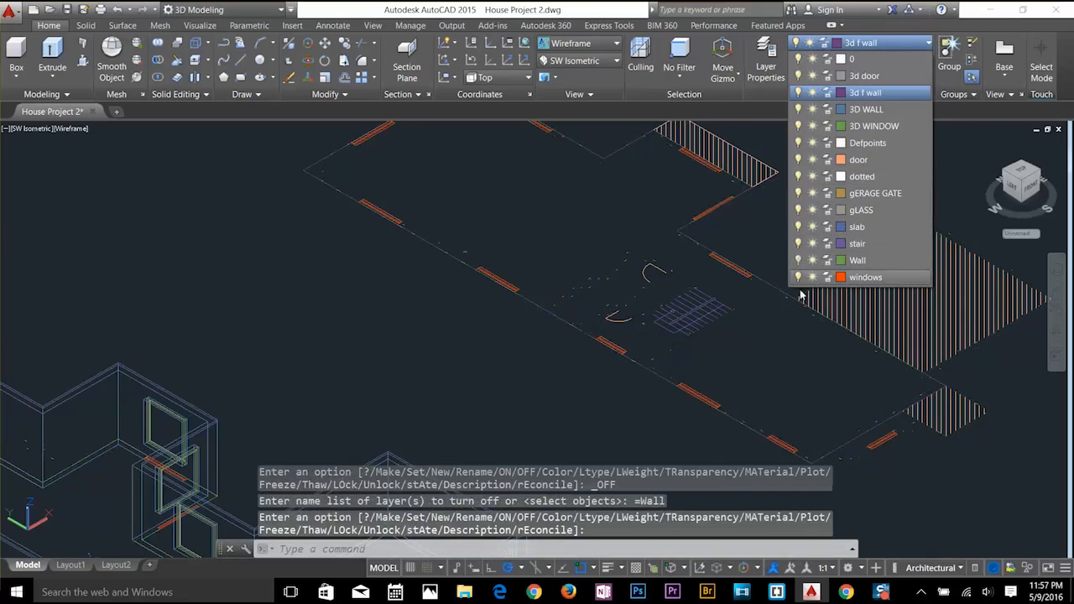
{"action": "key", "text": "Escape"}
{"action": "key", "text": "Escape"}
{"action": "key", "text": "Escape"}
Offset the traced upper floor outline 9 inches inward to form the wall thickness.
{"action": "type", "text": "o"}
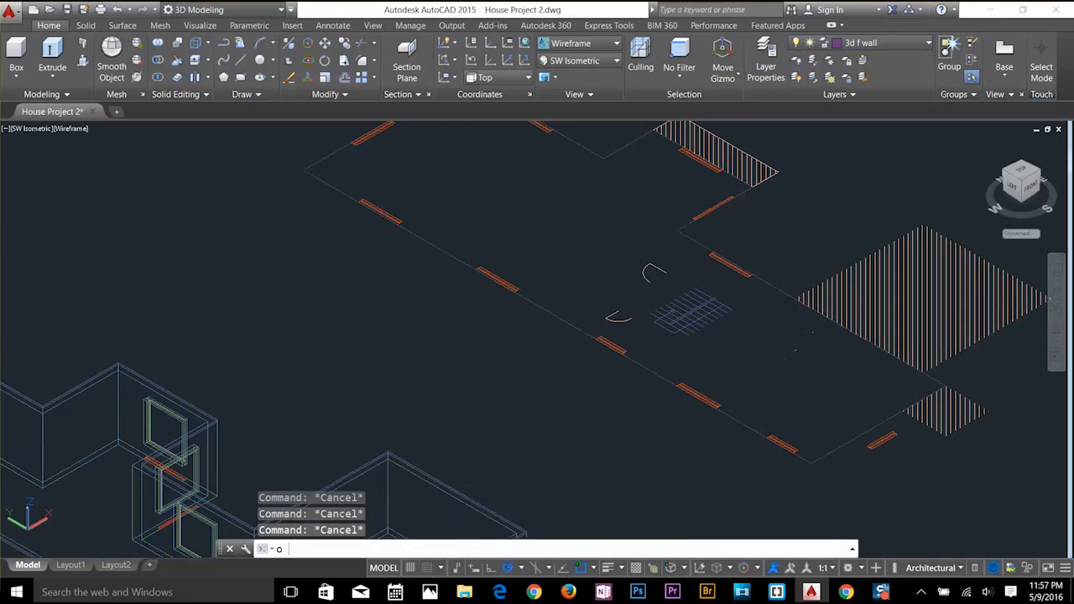
{"action": "key", "text": "Return"}
{"action": "type", "text": "9"}
{"action": "key", "text": "Return"}
{"action": "left_click", "coordinate": [784, 290]}
{"action": "left_click", "coordinate": [763, 312]}
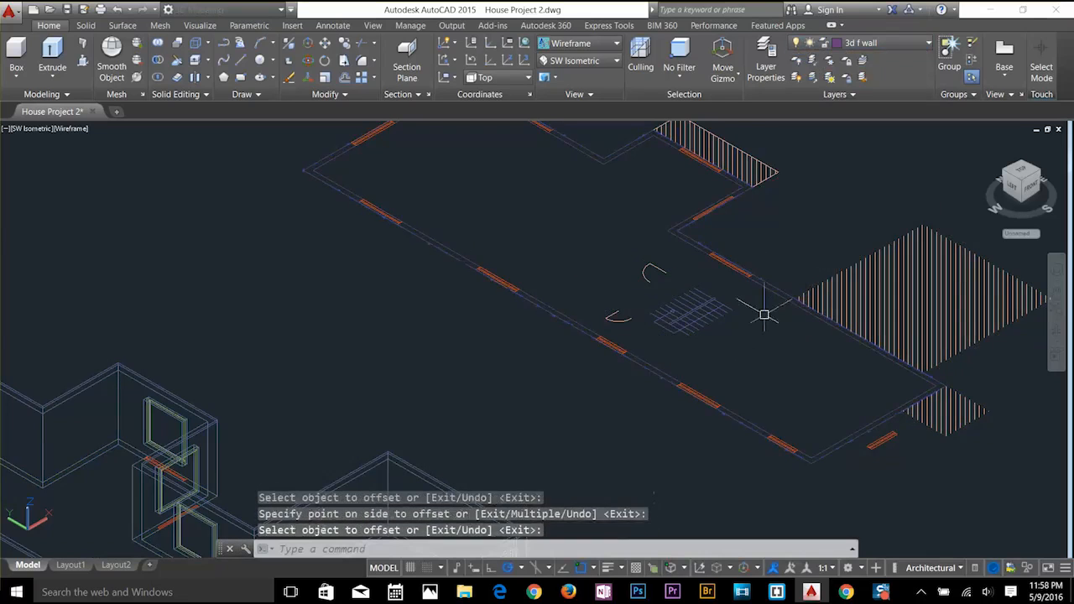
{"action": "key", "text": "Escape"}
{"action": "key", "text": "Escape"}
{"action": "key", "text": "Escape"}
Extrude both the outer and inner upper floor outlines to a height of 10 feet.
{"action": "type", "text": "ext"}
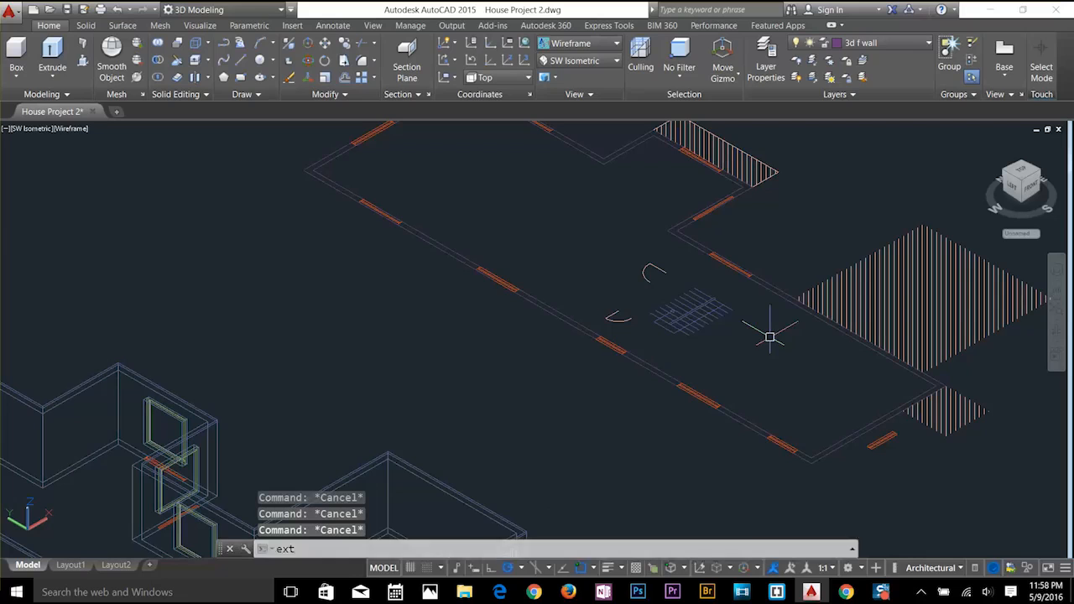
{"action": "key", "text": "Return"}
{"action": "left_click", "coordinate": [777, 283]}
{"action": "left_click", "coordinate": [766, 301]}
{"action": "key", "text": "Return"}
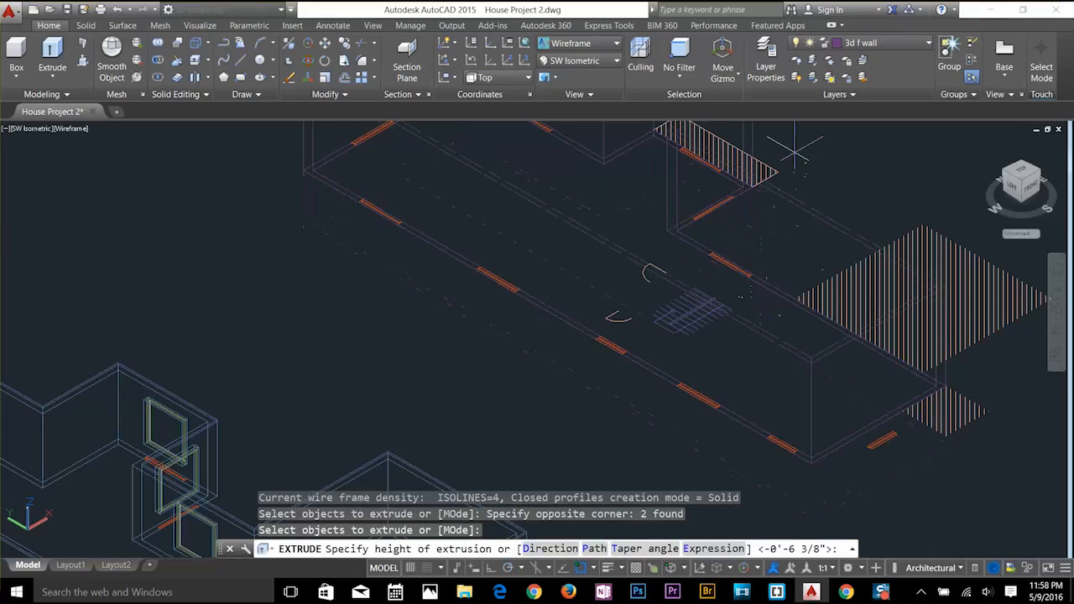
{"action": "type", "text": "10'"}
{"action": "key", "text": "Return"}
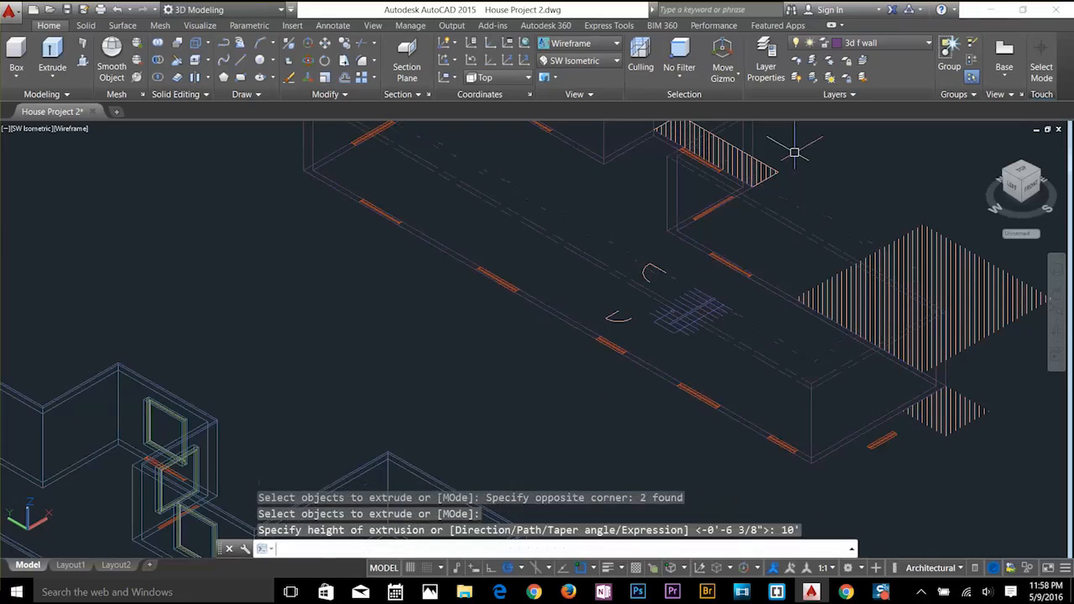
{"action": "key", "text": "Escape"}
{"action": "key", "text": "Escape"}
Subtract the inner extruded solid from the outer one to leave the hollow upper floor walls.
{"action": "type", "text": "su"}
{"action": "key", "text": "Return"}
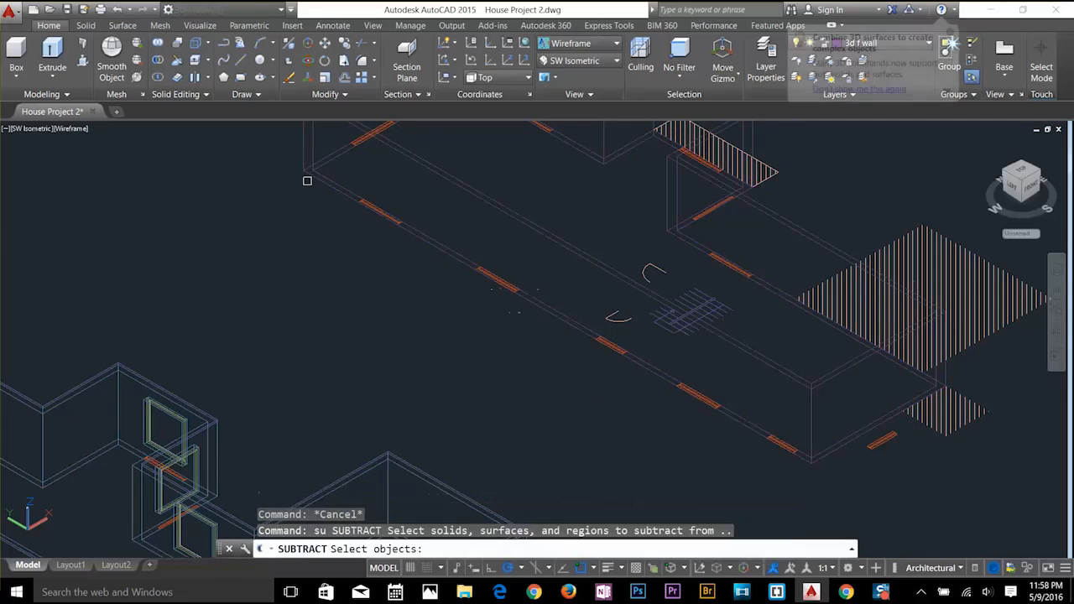
{"action": "scroll", "coordinate": [307, 244], "scroll_direction": "up", "scroll_amount": 2}
{"action": "left_click", "coordinate": [312, 245]}
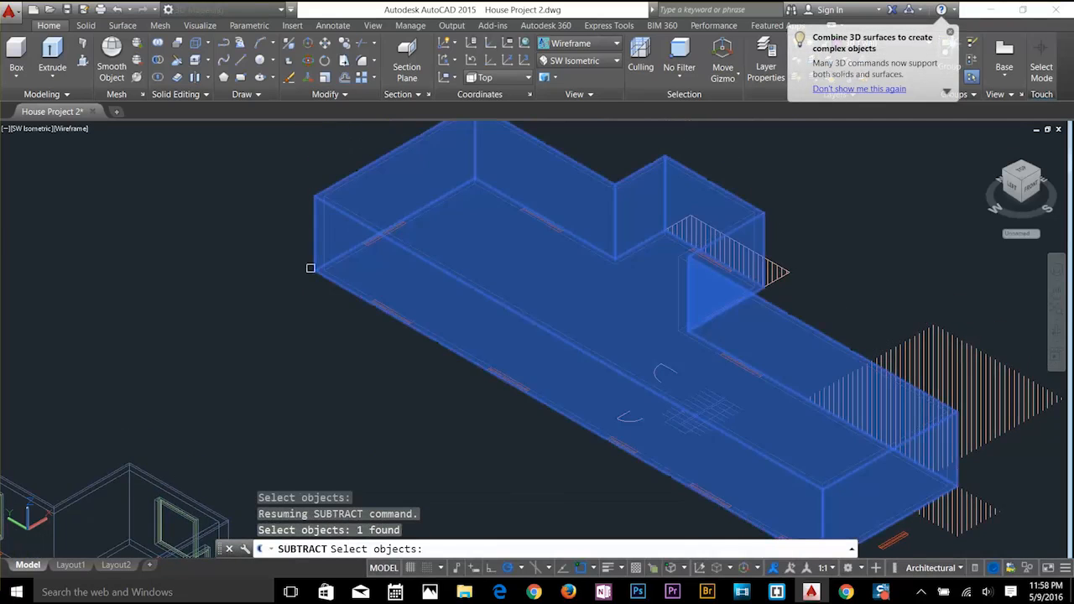
{"action": "key", "text": "Return"}
{"action": "left_click", "coordinate": [322, 231]}
{"action": "key", "text": "Return"}
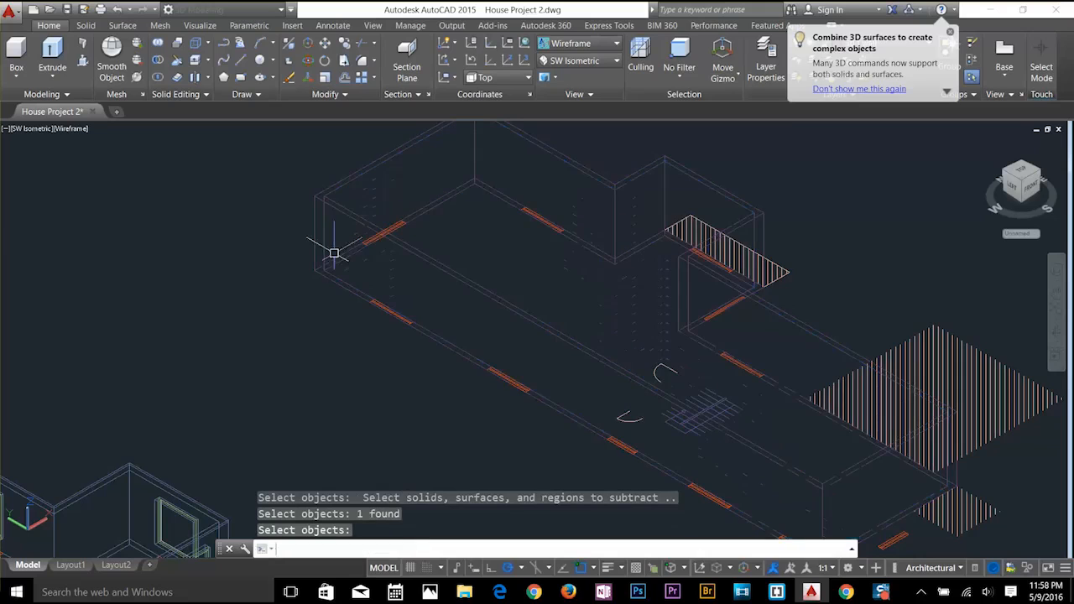
Turn off the windows, Wall and door layers so the 3D parts of both floors stand clear.
{"action": "scroll", "coordinate": [582, 276], "scroll_direction": "down", "scroll_amount": 3}
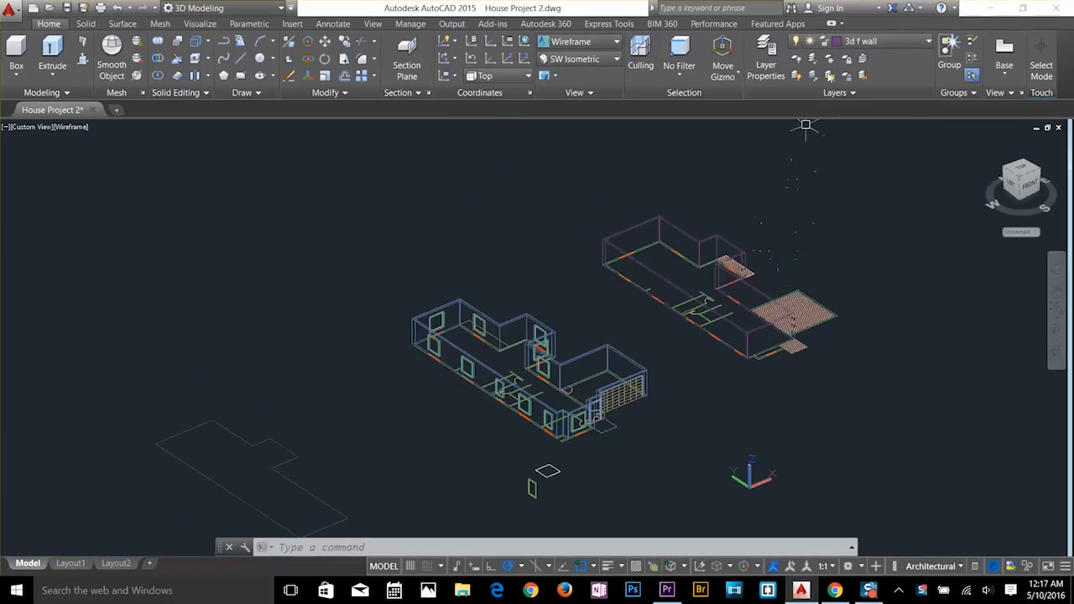
{"action": "left_click", "coordinate": [873, 41]}
{"action": "left_click", "coordinate": [798, 275]}
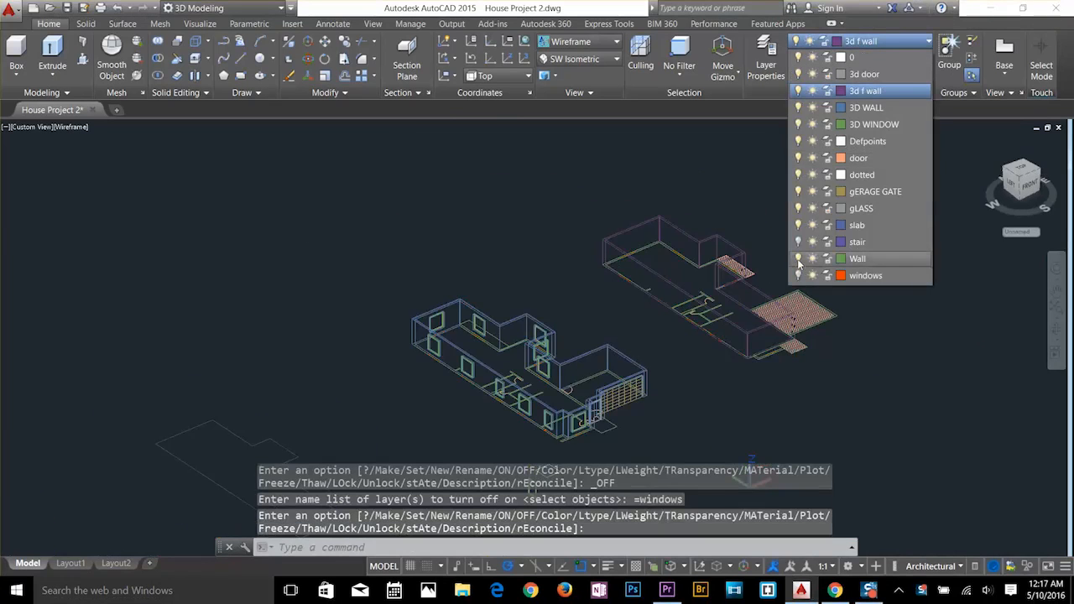
{"action": "left_click", "coordinate": [798, 259]}
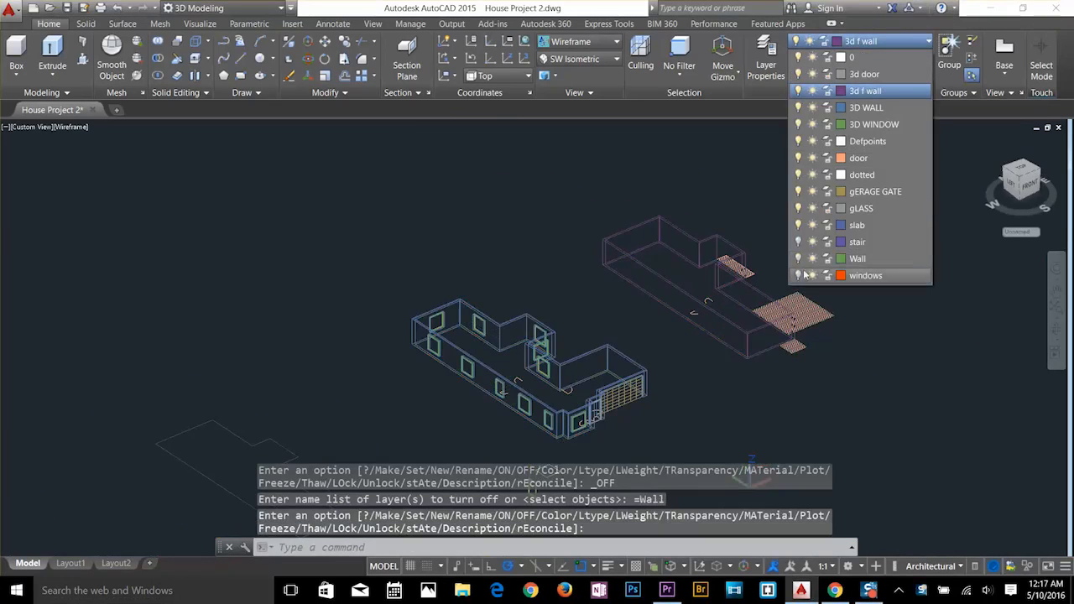
{"action": "left_click", "coordinate": [798, 158]}
{"action": "key", "text": "Escape"}
{"action": "scroll", "coordinate": [571, 357], "scroll_direction": "up", "scroll_amount": 2}
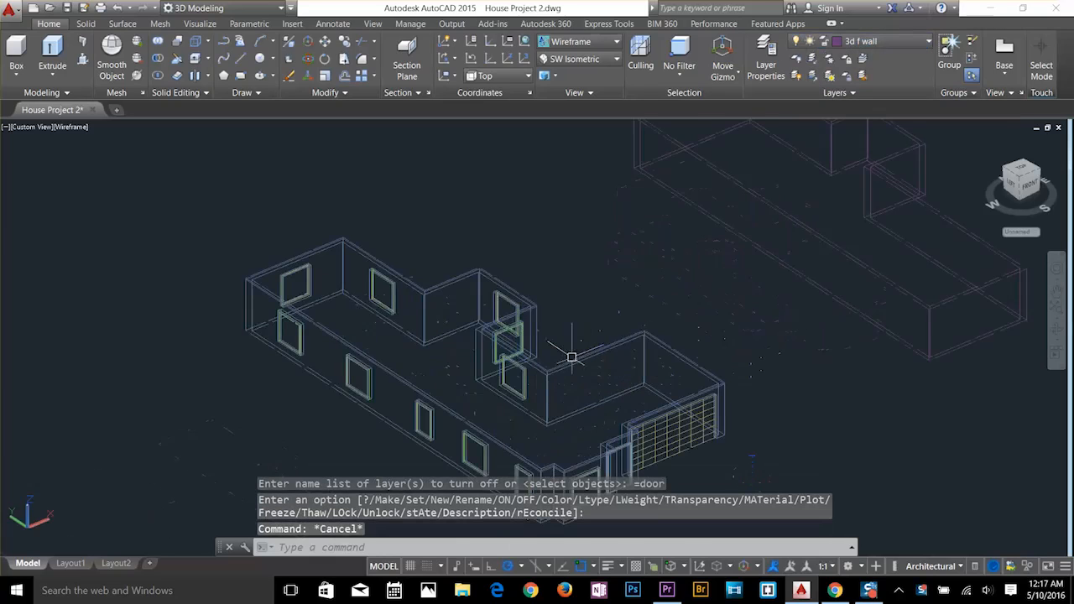
{"action": "middle_click_drag", "start_coordinate": [611, 335], "coordinate": [732, 247]}
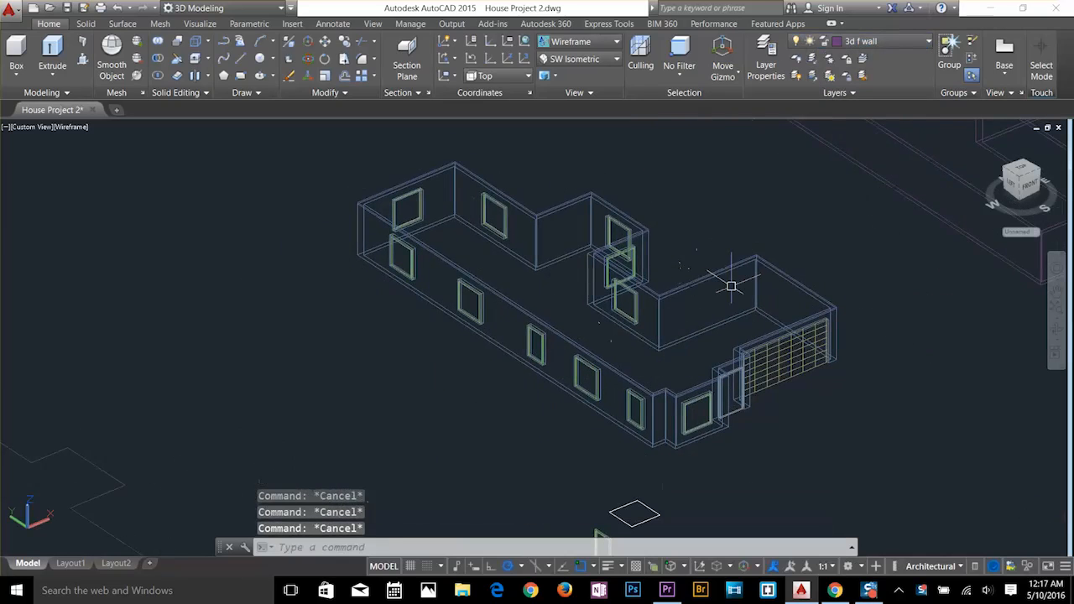
{"action": "type", "text": "c"}
{"action": "key", "text": "Return"}
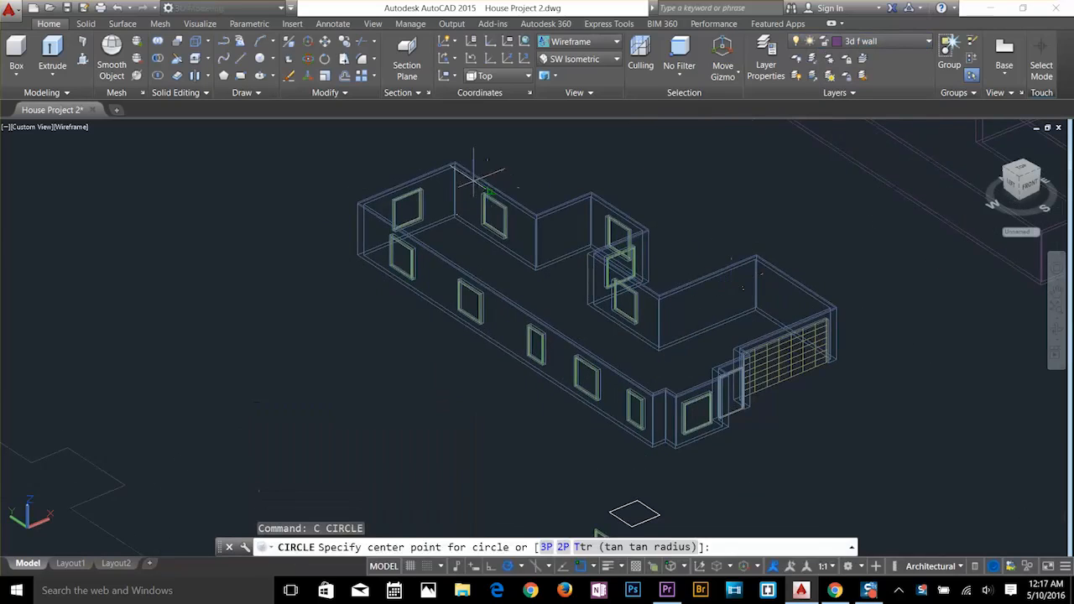
{"action": "key", "text": "Escape"}
{"action": "key", "text": "Escape"}
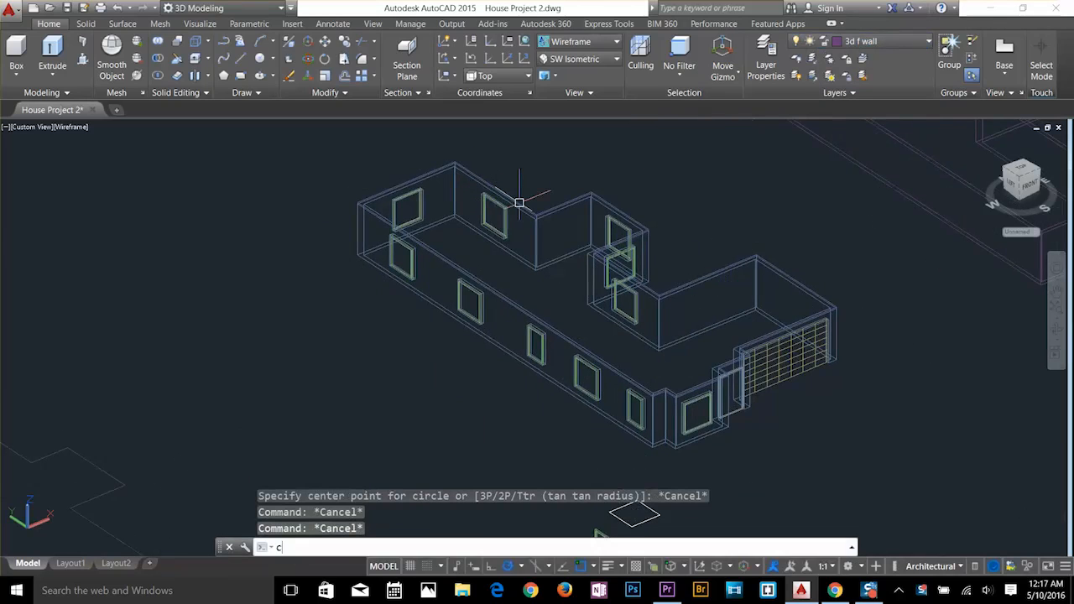
Copy the ground floor walls, slab and windows, without the garage gate, straight up from their bottom outer corner onto the ground floor's top corner.
{"action": "type", "text": "co"}
{"action": "key", "text": "Return"}
{"action": "left_click", "coordinate": [498, 206]}
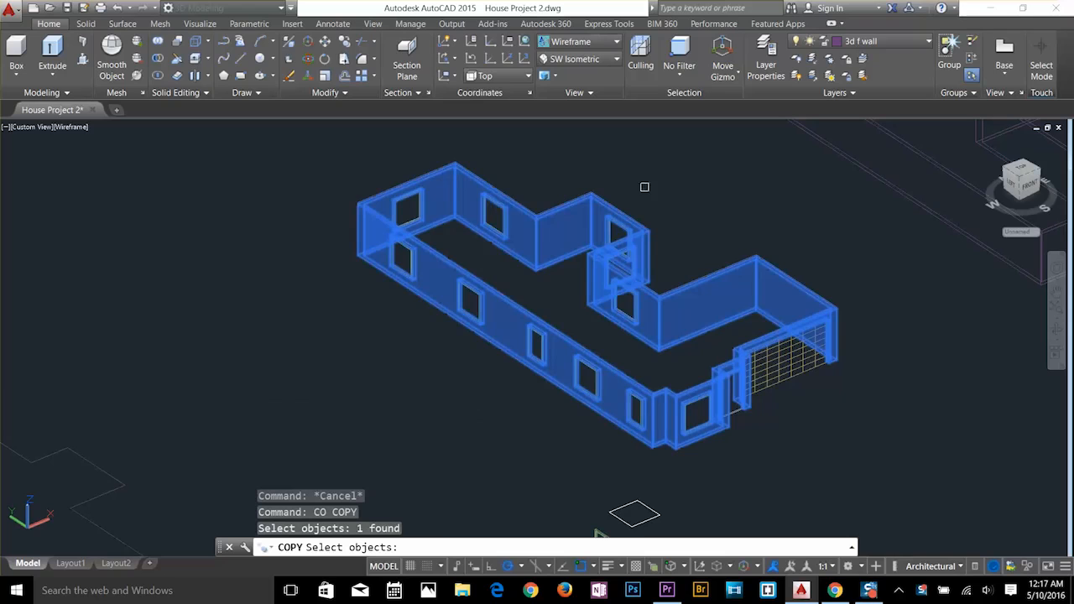
{"action": "left_click", "coordinate": [676, 178]}
{"action": "left_click", "coordinate": [323, 388]}
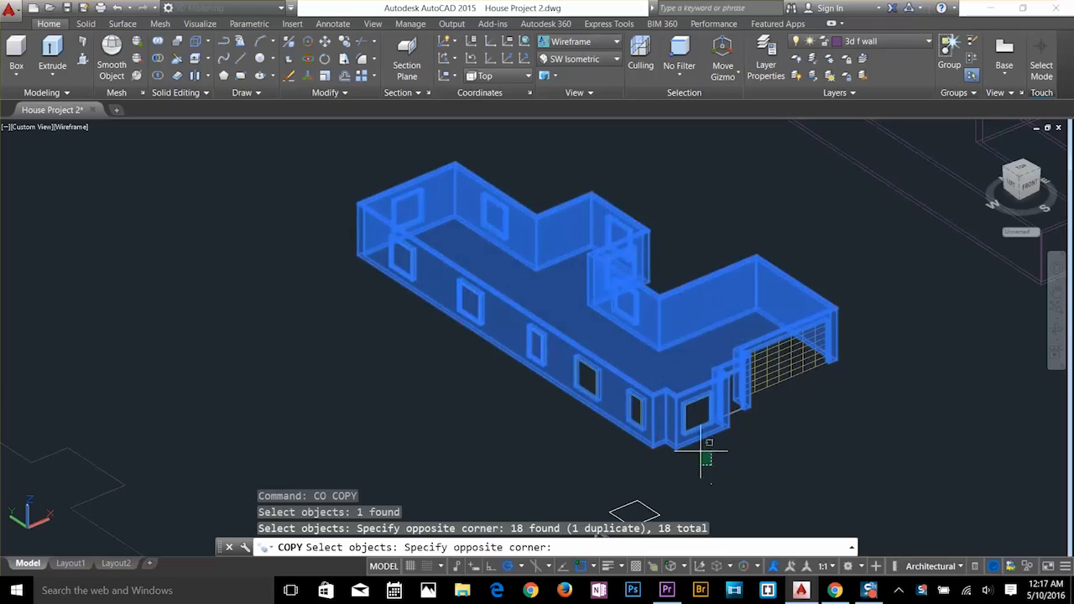
{"action": "left_click", "coordinate": [667, 393]}
{"action": "scroll", "coordinate": [747, 437], "scroll_direction": "up", "scroll_amount": 3}
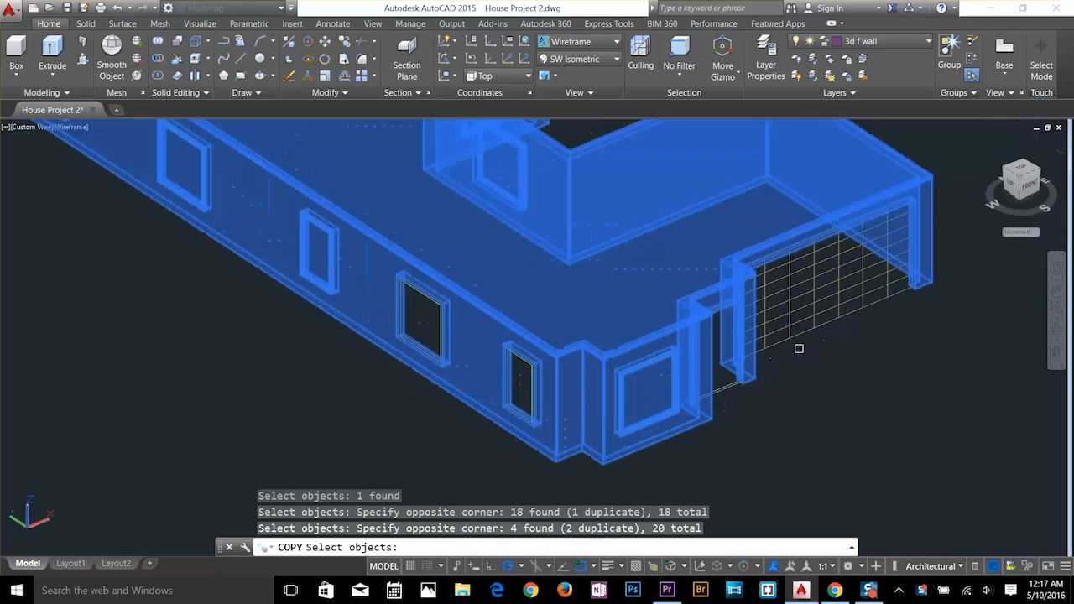
{"action": "scroll", "coordinate": [621, 352], "scroll_direction": "down", "scroll_amount": 4}
{"action": "left_click", "coordinate": [588, 408]}
{"action": "left_click", "coordinate": [517, 353]}
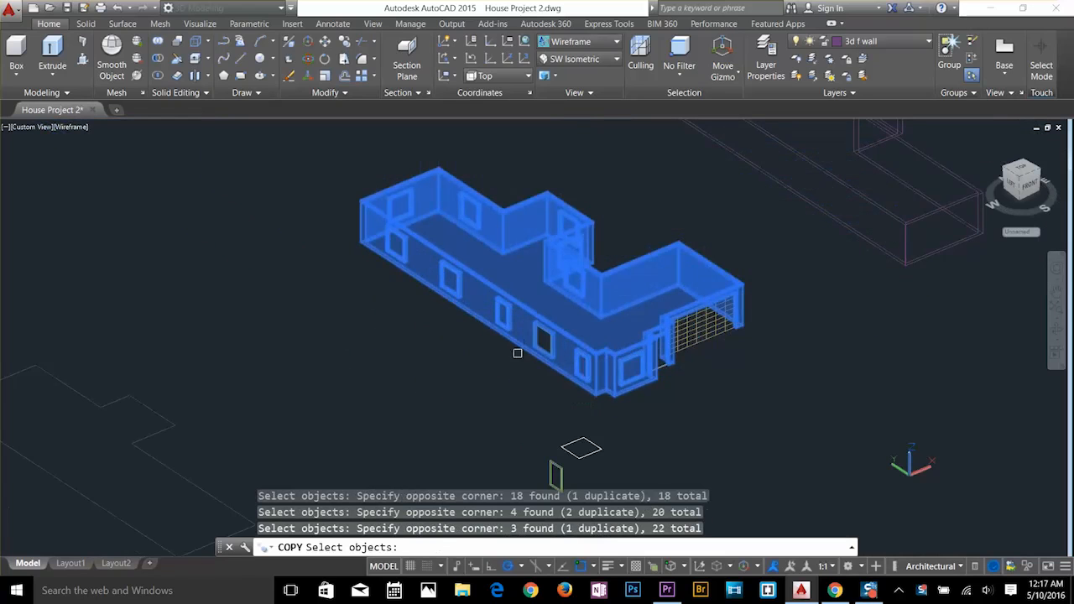
{"action": "left_click", "coordinate": [568, 407]}
{"action": "left_click", "coordinate": [512, 317]}
{"action": "key", "text": "Return"}
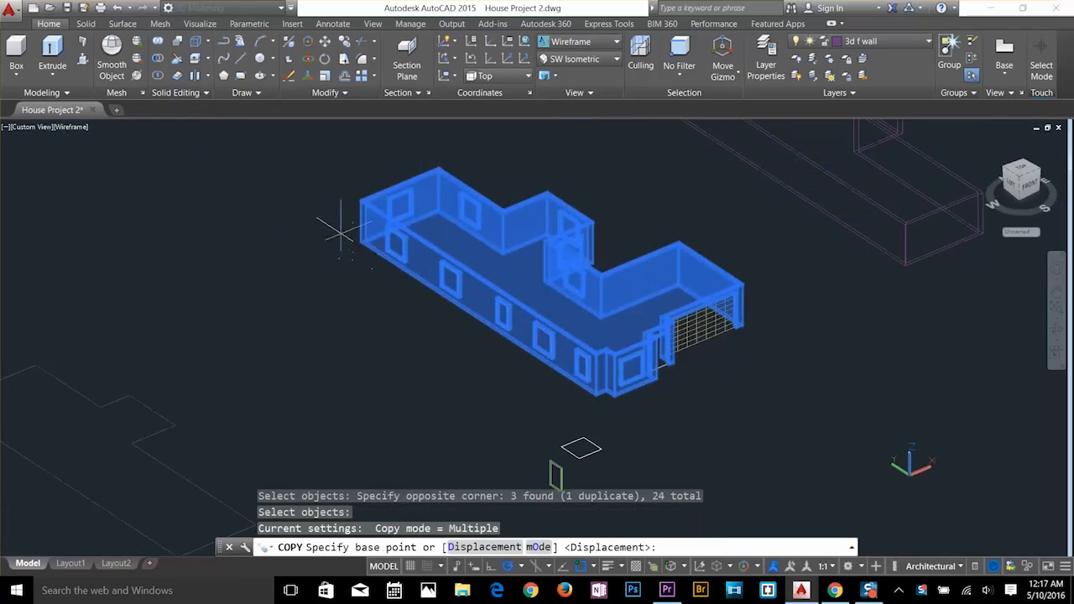
{"action": "scroll", "coordinate": [391, 275], "scroll_direction": "up", "scroll_amount": 5}
{"action": "left_click", "coordinate": [419, 267]}
{"action": "scroll", "coordinate": [402, 281], "scroll_direction": "down", "scroll_amount": 5}
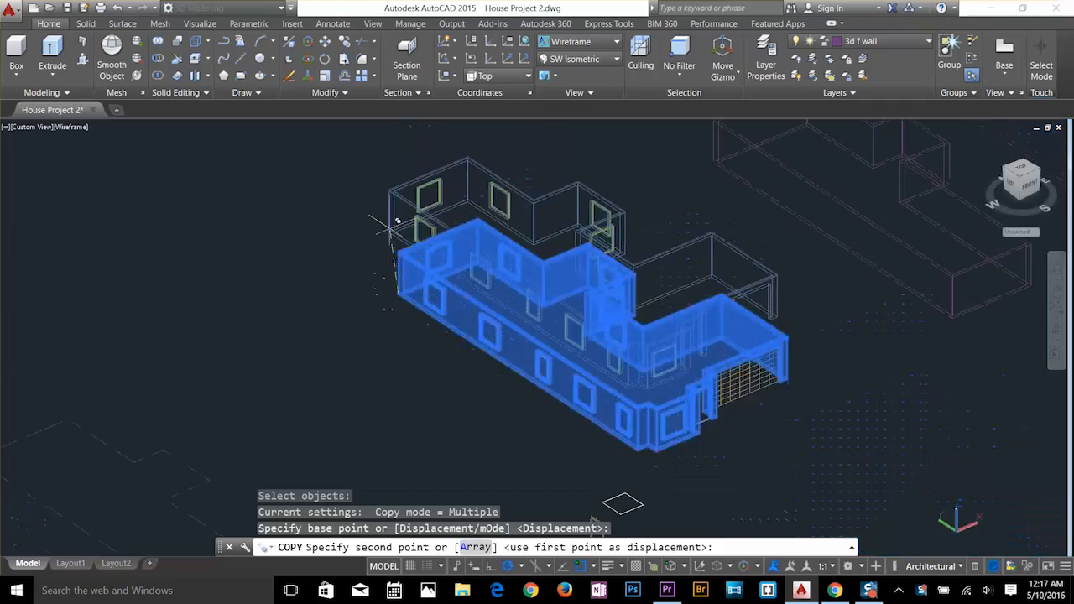
{"action": "scroll", "coordinate": [394, 252], "scroll_direction": "up", "scroll_amount": 5}
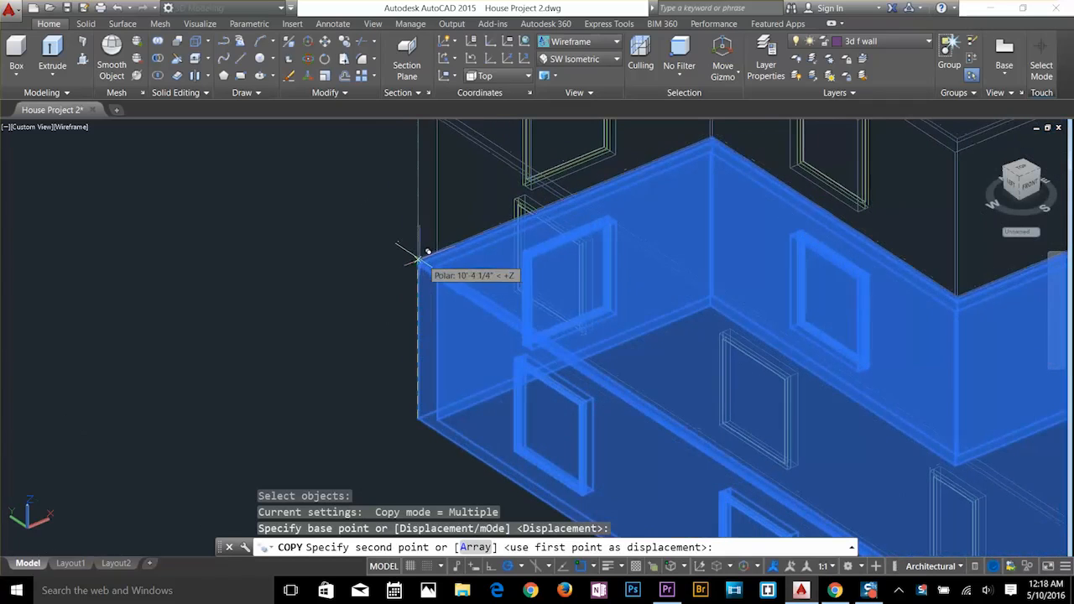
{"action": "scroll", "coordinate": [428, 251], "scroll_direction": "up", "scroll_amount": 3}
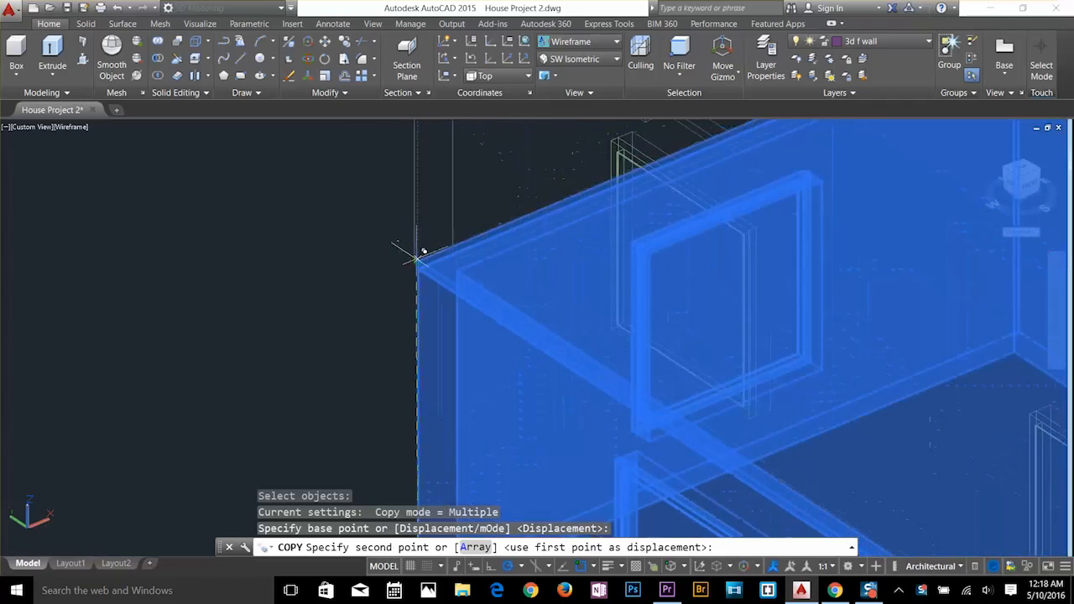
{"action": "left_click", "coordinate": [418, 259]}
{"action": "key", "text": "Return"}
{"action": "scroll", "coordinate": [352, 307], "scroll_direction": "down", "scroll_amount": 6}
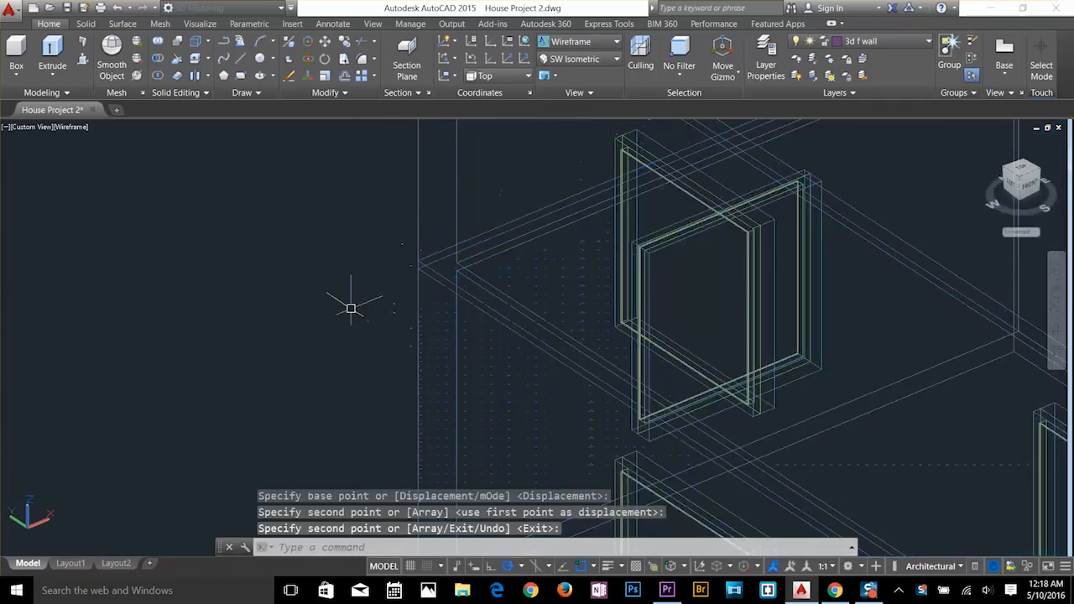
{"action": "scroll", "coordinate": [518, 333], "scroll_direction": "up", "scroll_amount": 4}
{"action": "scroll", "coordinate": [654, 302], "scroll_direction": "down", "scroll_amount": 5}
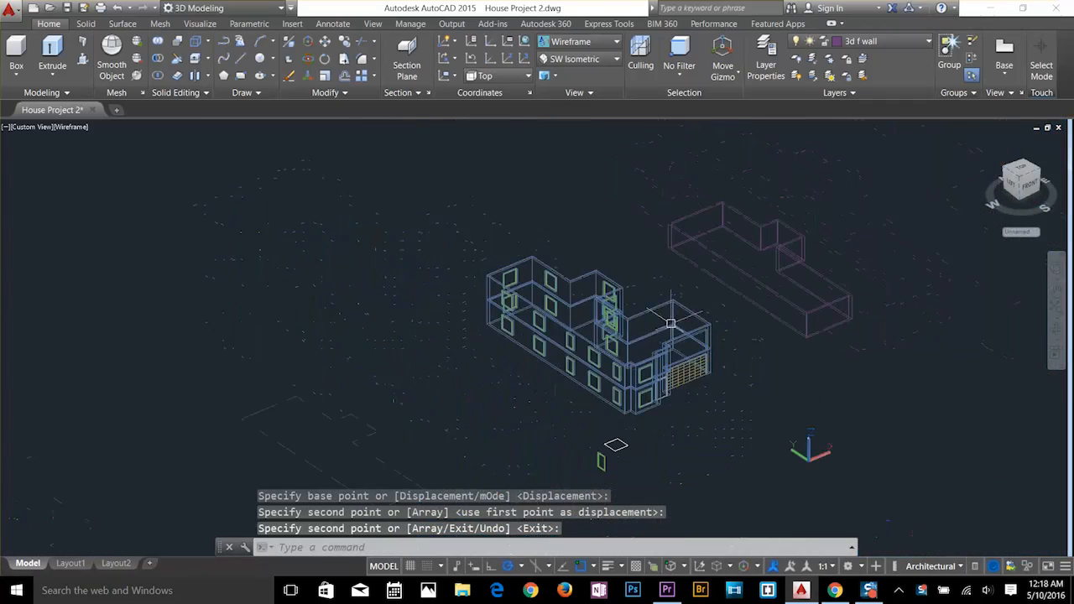
{"action": "key", "text": "Escape"}
{"action": "key", "text": "Escape"}
{"action": "scroll", "coordinate": [741, 276], "scroll_direction": "up", "scroll_amount": 1}
{"action": "key", "text": "Escape"}
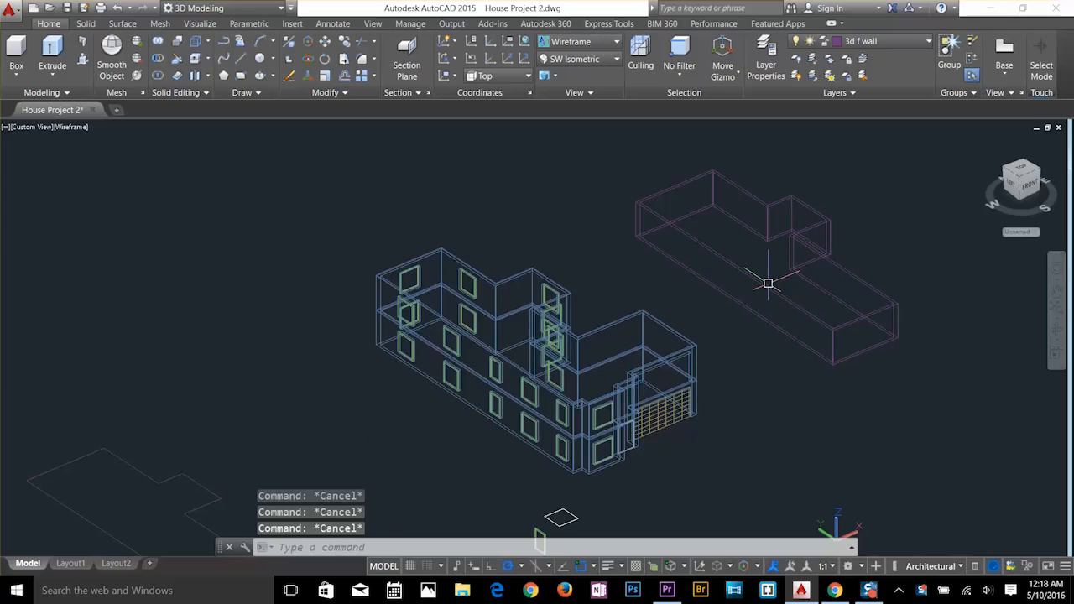
Copy the separate upper floor walls from their bottom outer corner onto the matching top corner of the ground floor.
{"action": "type", "text": "co"}
{"action": "key", "text": "Return"}
{"action": "left_click", "coordinate": [712, 255]}
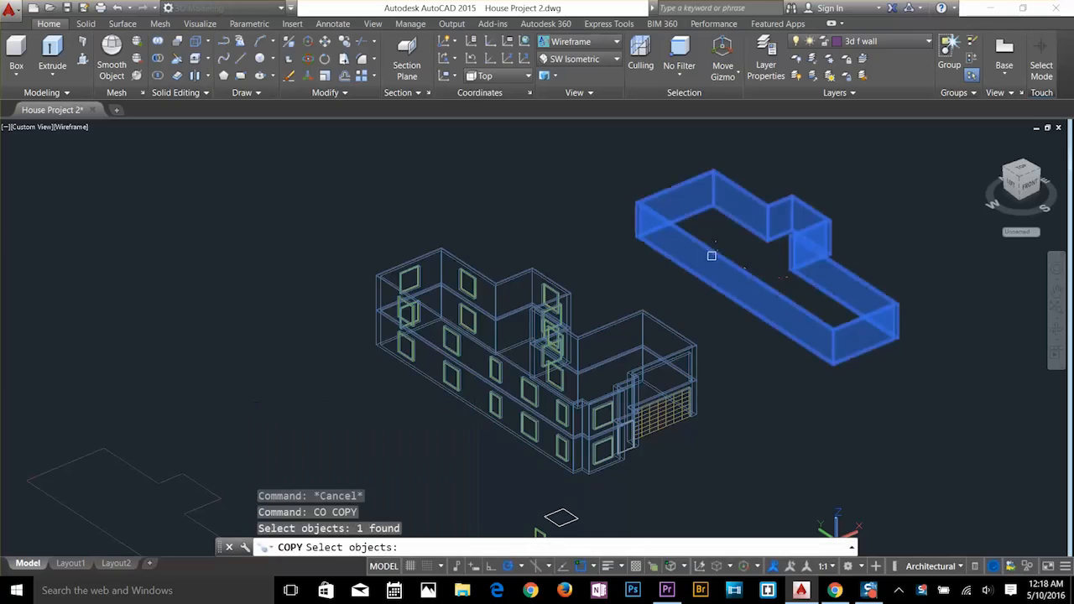
{"action": "key", "text": "Return"}
{"action": "scroll", "coordinate": [634, 241], "scroll_direction": "up", "scroll_amount": 4}
{"action": "left_click", "coordinate": [647, 217]}
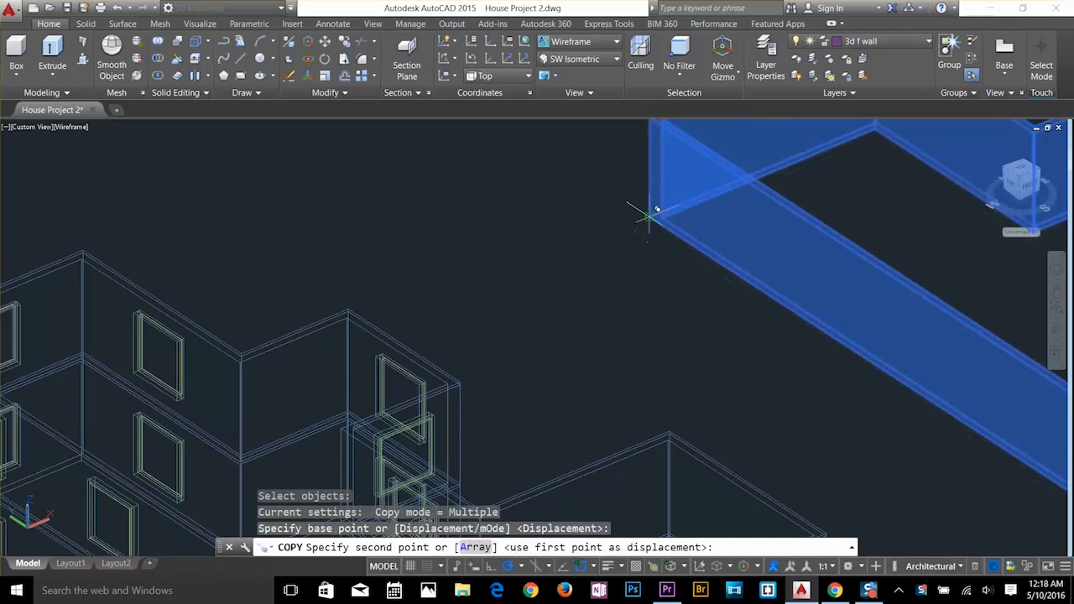
{"action": "scroll", "coordinate": [383, 280], "scroll_direction": "down", "scroll_amount": 5}
{"action": "scroll", "coordinate": [327, 291], "scroll_direction": "up", "scroll_amount": 5}
{"action": "scroll", "coordinate": [327, 291], "scroll_direction": "up", "scroll_amount": 3}
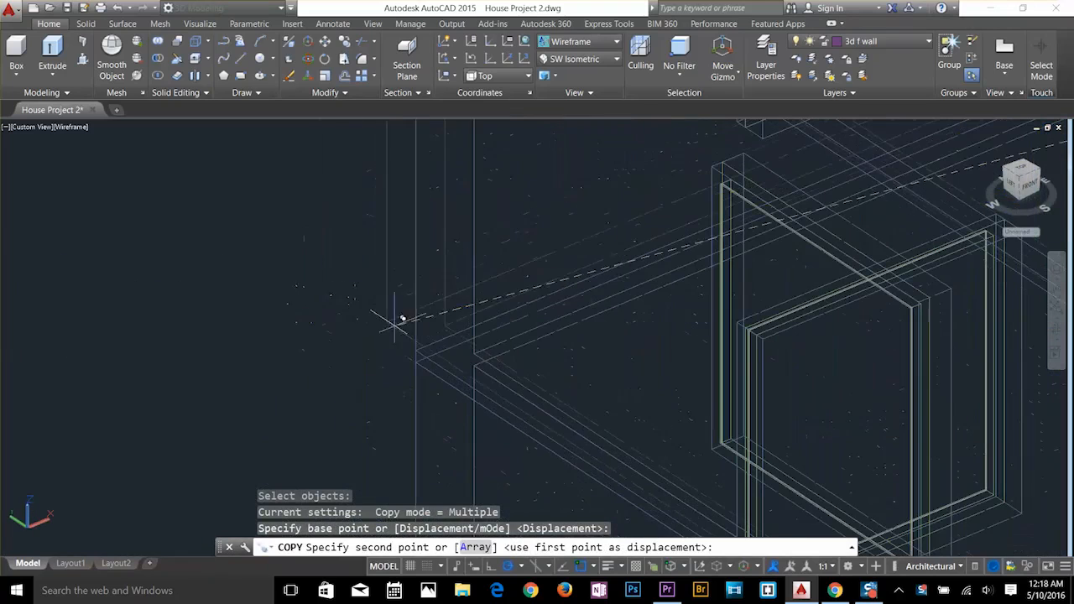
{"action": "left_click", "coordinate": [417, 347]}
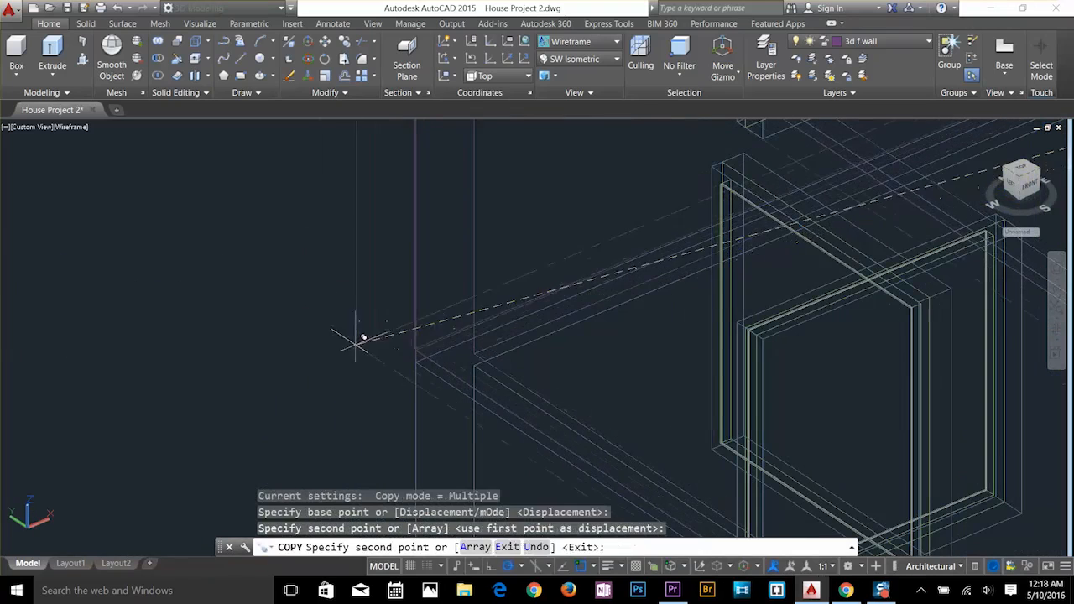
{"action": "key", "text": "Return"}
{"action": "scroll", "coordinate": [341, 352], "scroll_direction": "down", "scroll_amount": 3}
{"action": "scroll", "coordinate": [341, 353], "scroll_direction": "down", "scroll_amount": 3}
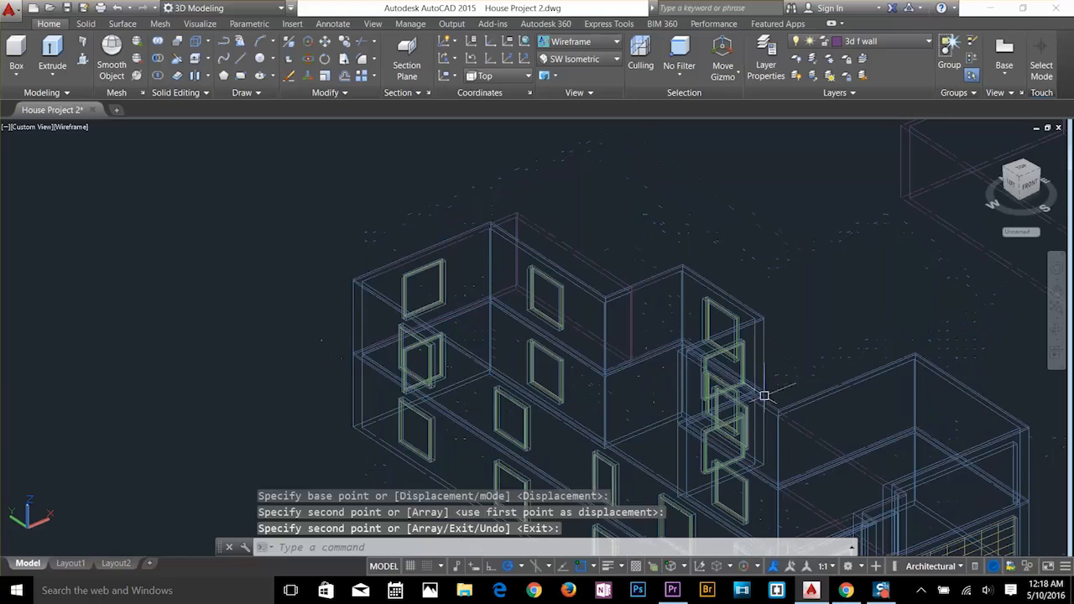
{"action": "key", "text": "Escape"}
{"action": "key", "text": "Escape"}
{"action": "key", "text": "Escape"}
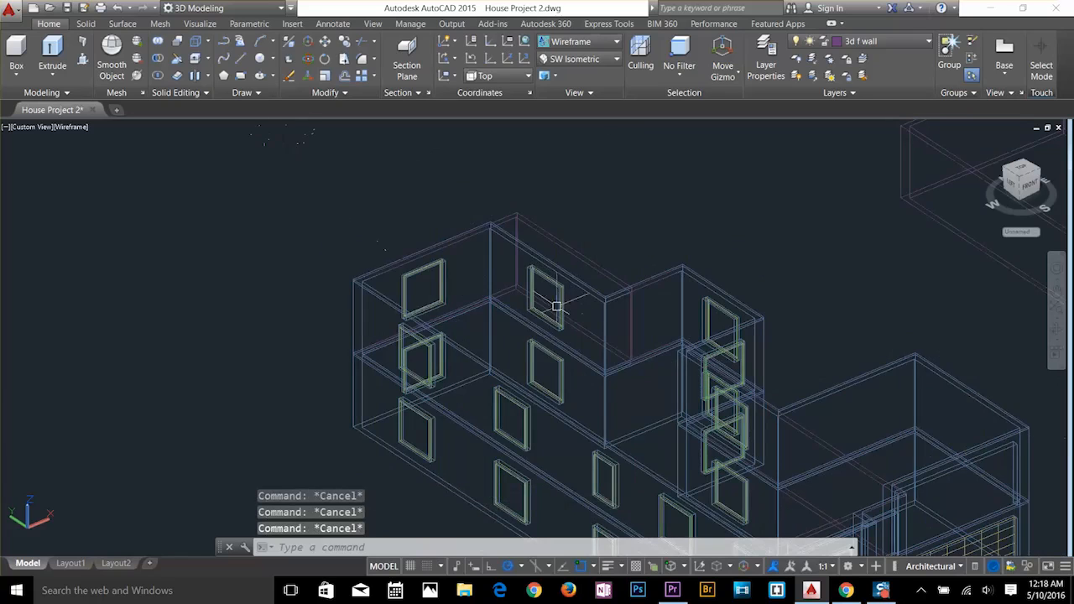
Intersect the upper floor walls with the copied ground floor walls, leaving the slab out of the selection.
{"action": "left_click", "coordinate": [156, 60]}
{"action": "left_click", "coordinate": [362, 328]}
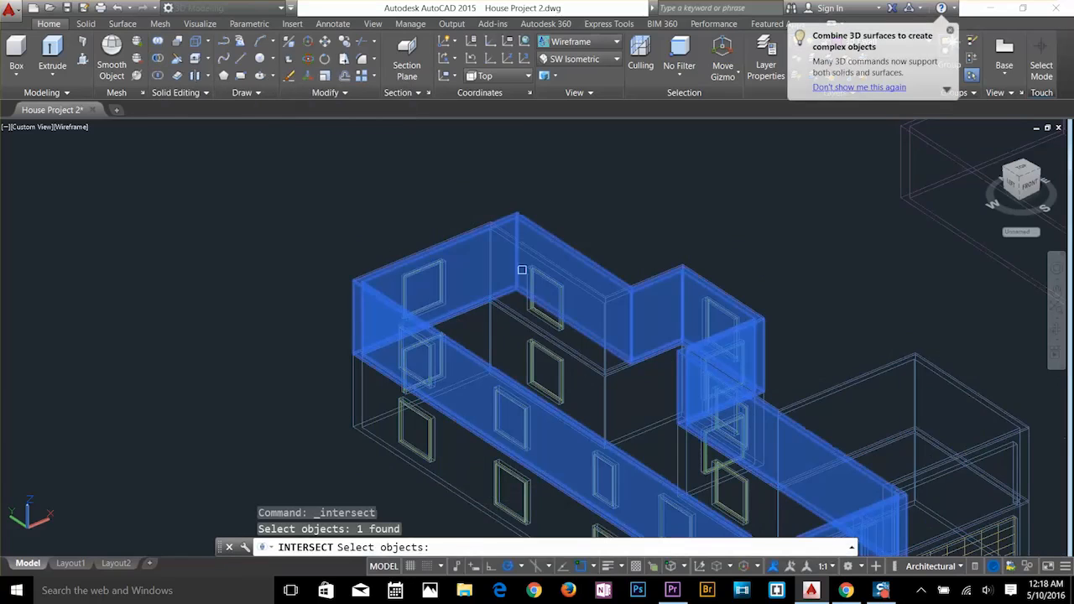
{"action": "left_click", "coordinate": [530, 230]}
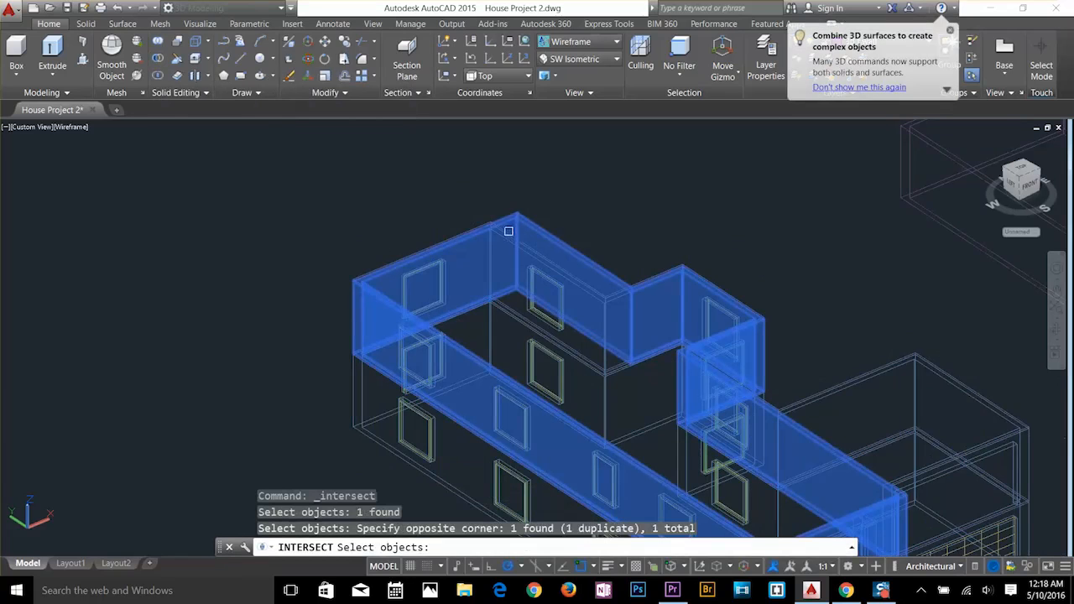
{"action": "left_click", "coordinate": [504, 219]}
{"action": "left_click", "coordinate": [498, 225]}
{"action": "left_click", "coordinate": [527, 219]}
{"action": "left_click", "coordinate": [525, 221]}
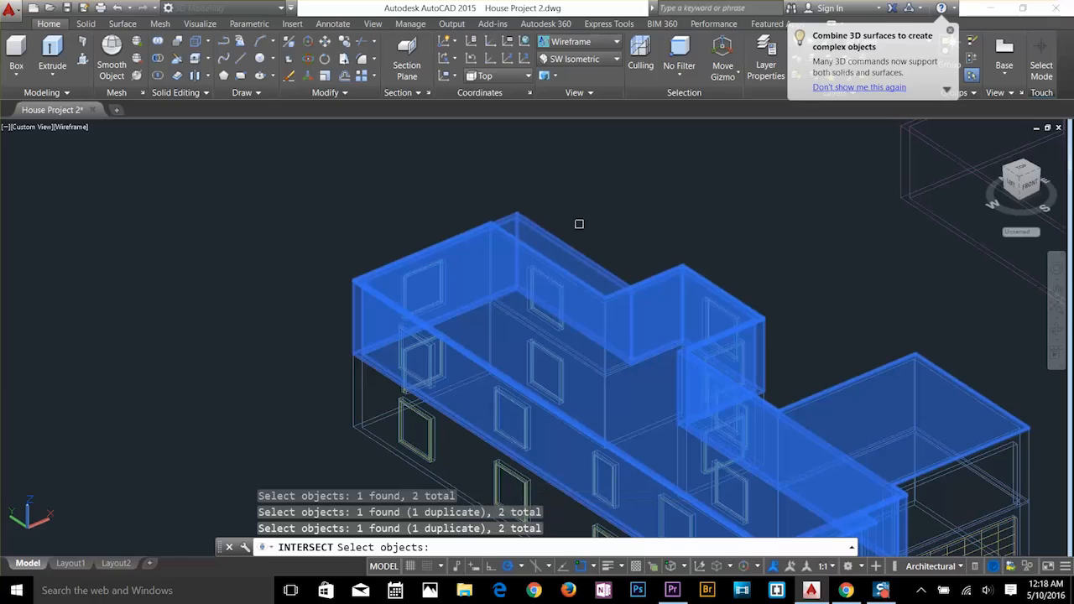
{"action": "left_click", "coordinate": [544, 232]}
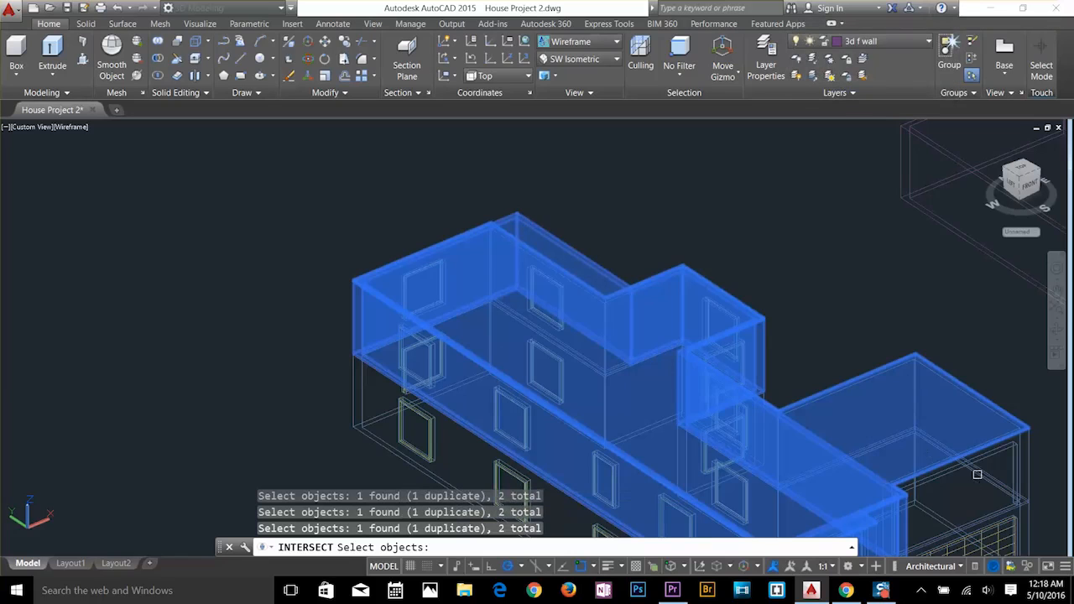
{"action": "left_click", "coordinate": [949, 433], "text": "shift"}
{"action": "middle_click_drag", "start_coordinate": [766, 361], "coordinate": [722, 240]}
{"action": "left_click", "coordinate": [957, 309]}
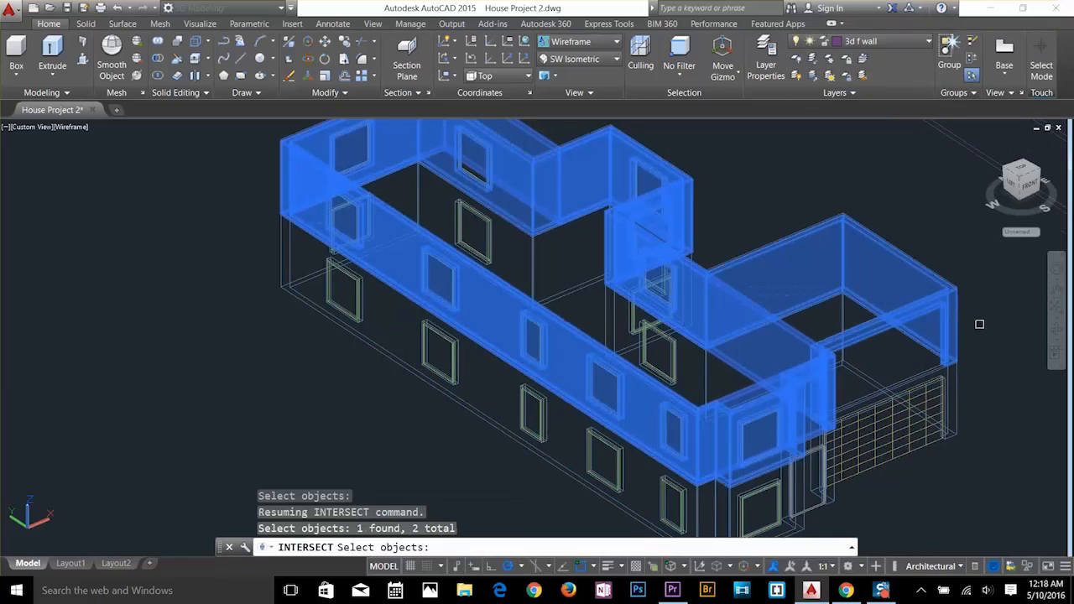
{"action": "key", "text": "Return"}
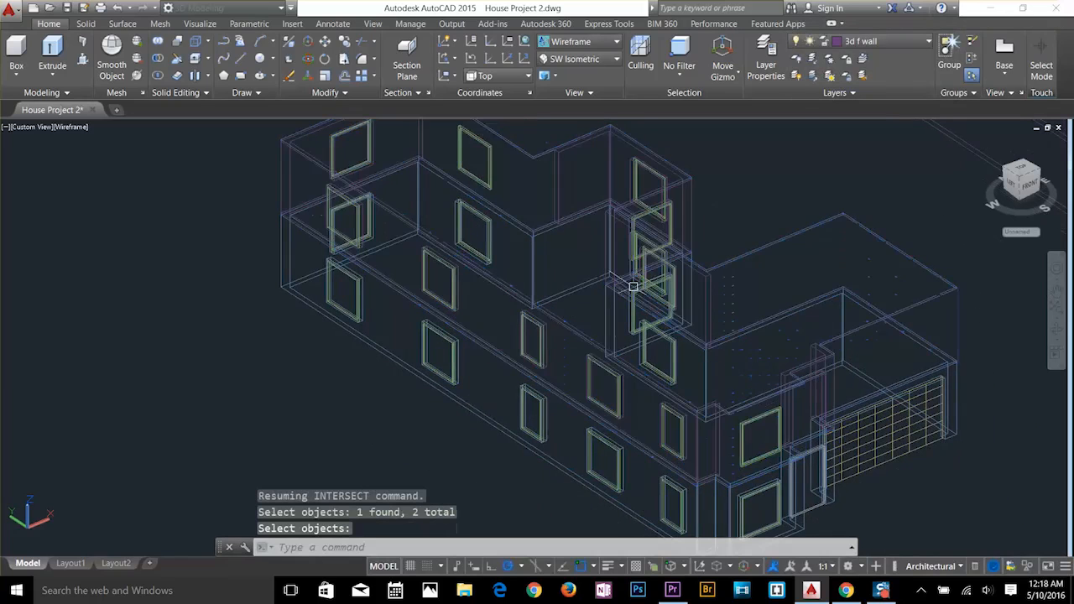
Switch the model to the Shaded visual style and erase the copied slab above the upper floor.
{"action": "left_click", "coordinate": [587, 42]}
{"action": "left_click", "coordinate": [571, 128]}
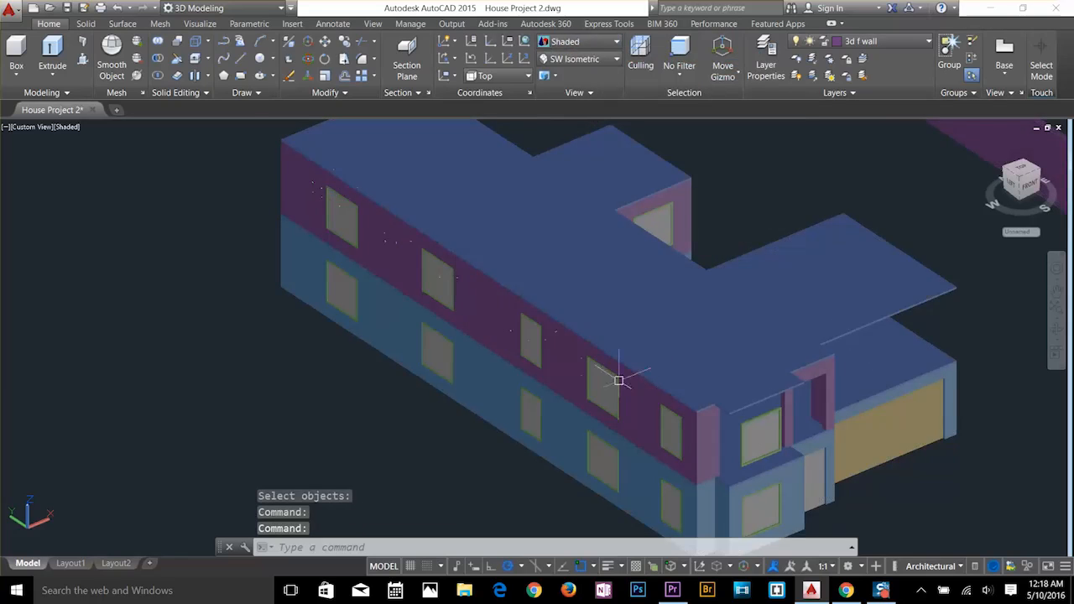
{"action": "mouse_move", "coordinate": [618, 380]}
{"action": "middle_mouse_down", "text": "shift"}
{"action": "mouse_move", "coordinate": [629, 388]}
{"action": "mouse_move", "coordinate": [532, 364]}
{"action": "mouse_move", "coordinate": [462, 367]}
{"action": "middle_mouse_up", "text": "shift"}
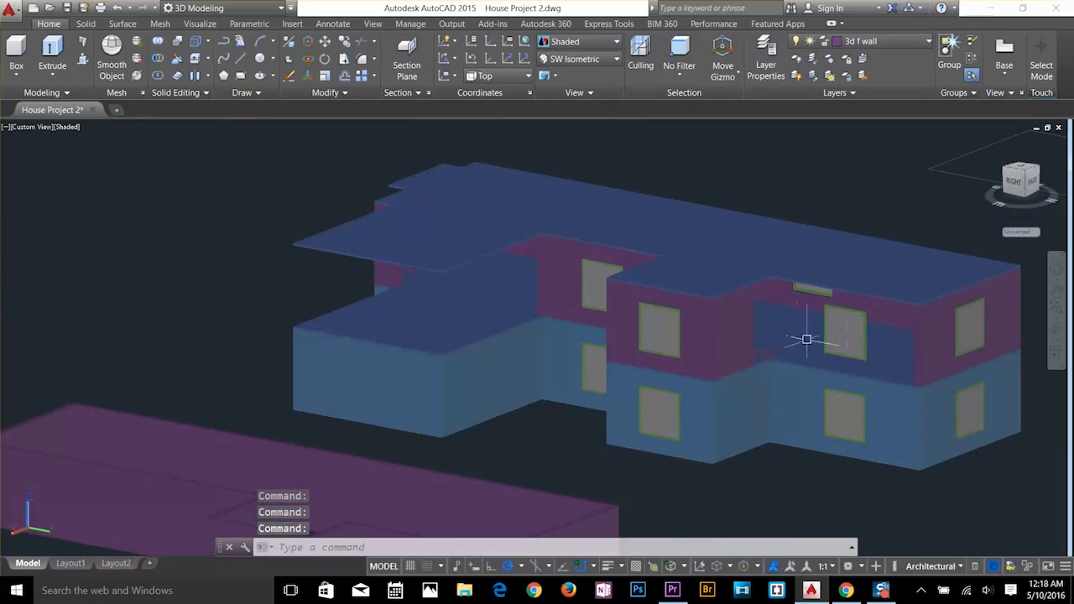
{"action": "left_click", "coordinate": [441, 273]}
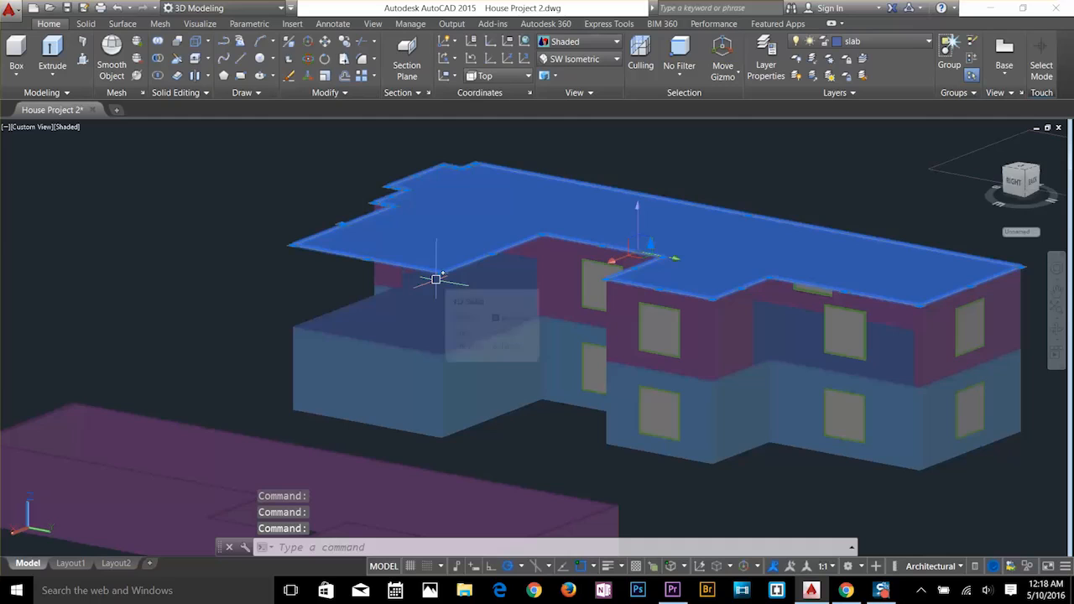
{"action": "key", "text": "Delete"}
Erase the leftover copied window frame and its glass pane from the front gap of the upper floor.
{"action": "middle_click_drag", "start_coordinate": [491, 335], "coordinate": [733, 344], "text": "shift"}
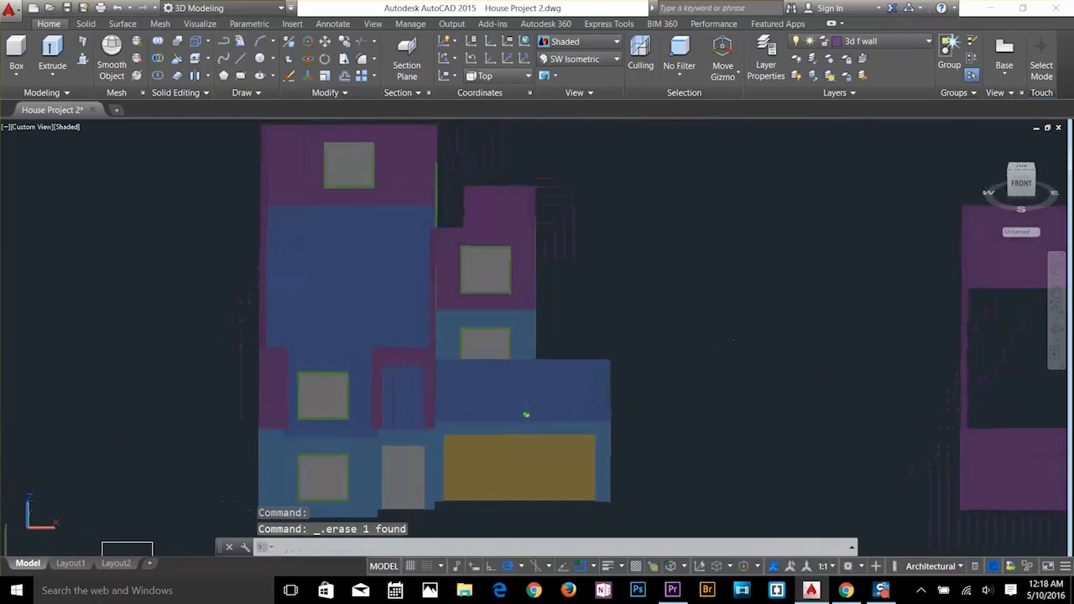
{"action": "scroll", "coordinate": [352, 386], "scroll_direction": "up", "scroll_amount": 3}
{"action": "left_click", "coordinate": [351, 382]}
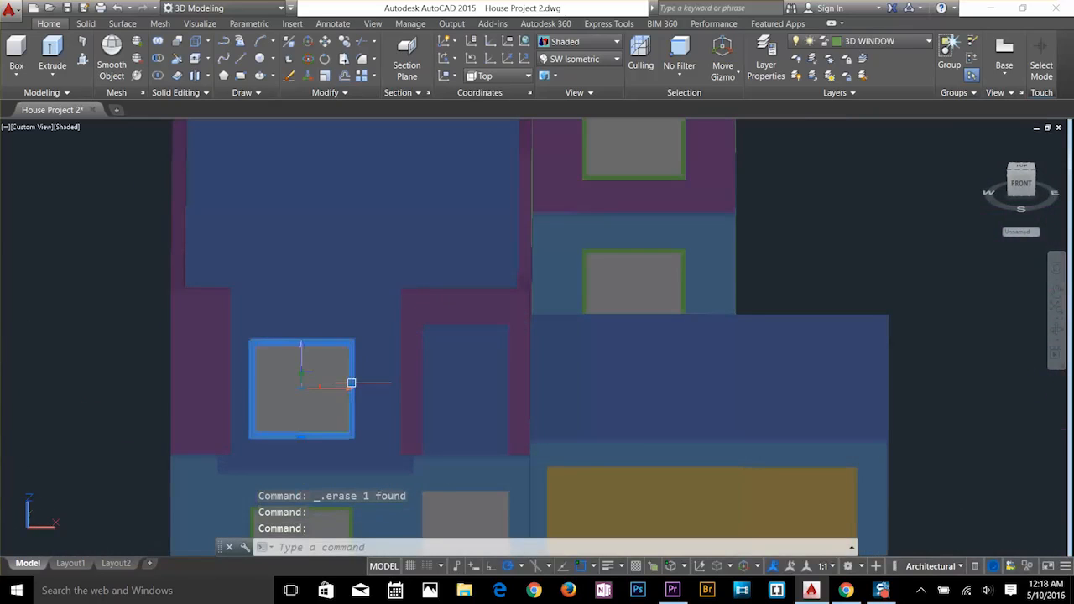
{"action": "key", "text": "Delete"}
{"action": "left_click", "coordinate": [347, 389]}
{"action": "key", "text": "Delete"}
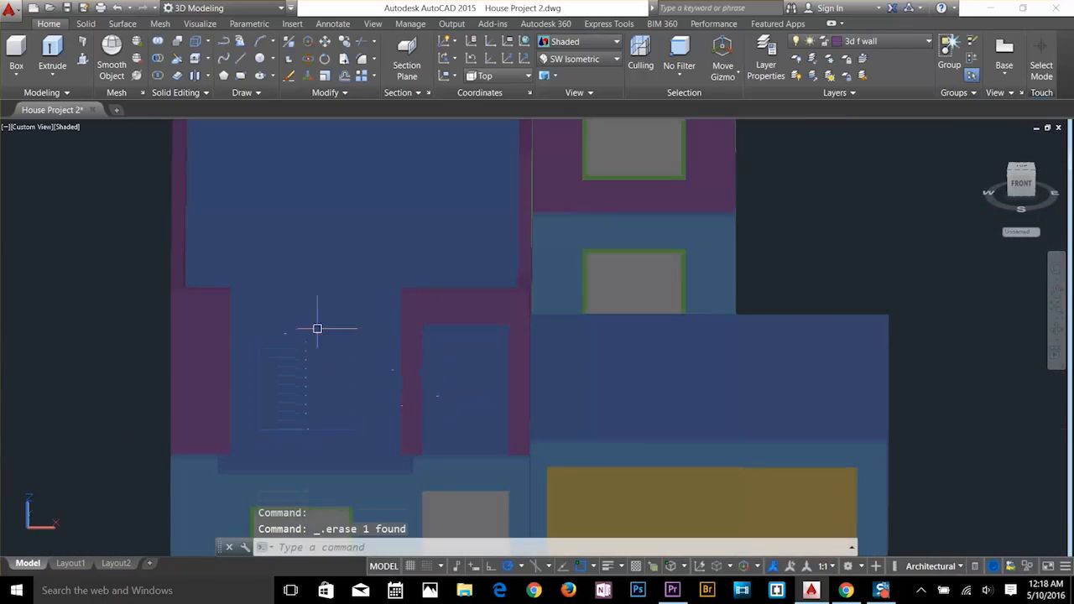
Move the end face of the upper floor's front corner wall across the gap to the doorway wall's matching top corner.
{"action": "middle_click_drag", "start_coordinate": [404, 369], "coordinate": [547, 388], "text": "shift"}
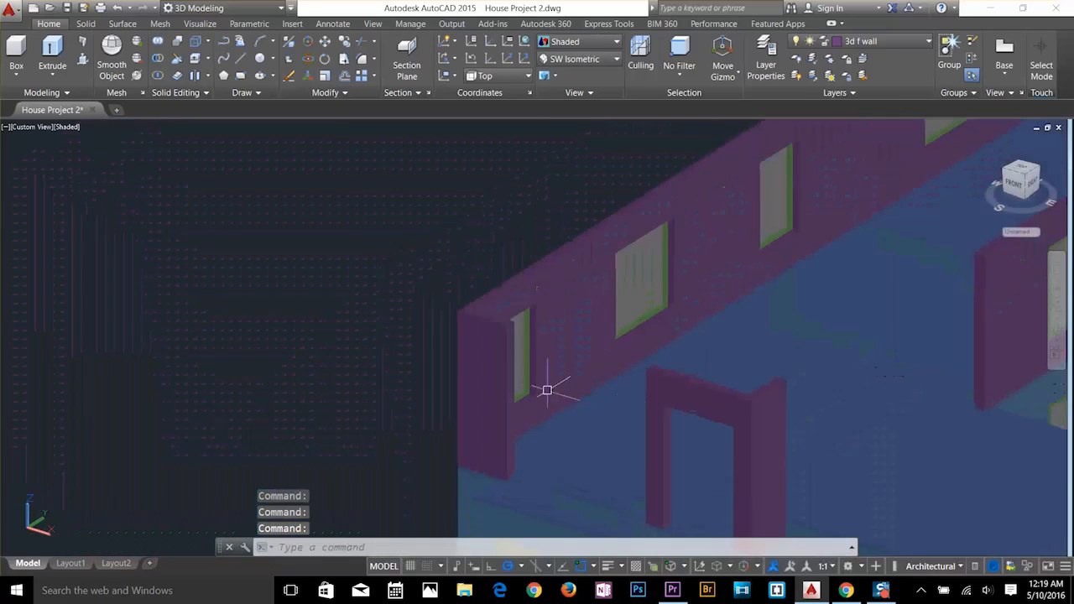
{"action": "scroll", "coordinate": [553, 387], "scroll_direction": "up", "scroll_amount": 3}
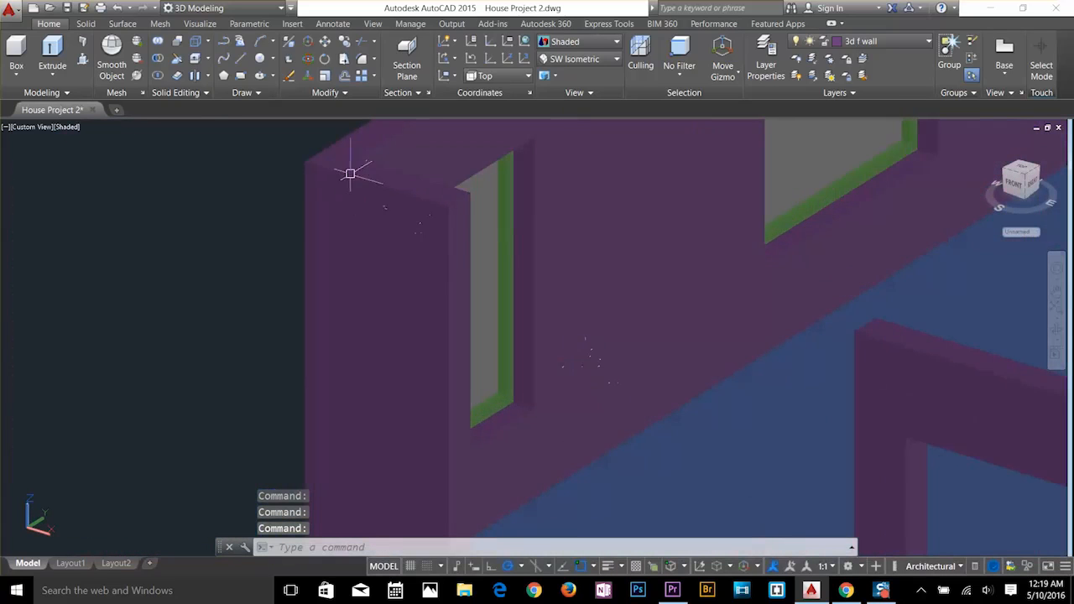
{"action": "left_click", "coordinate": [207, 59]}
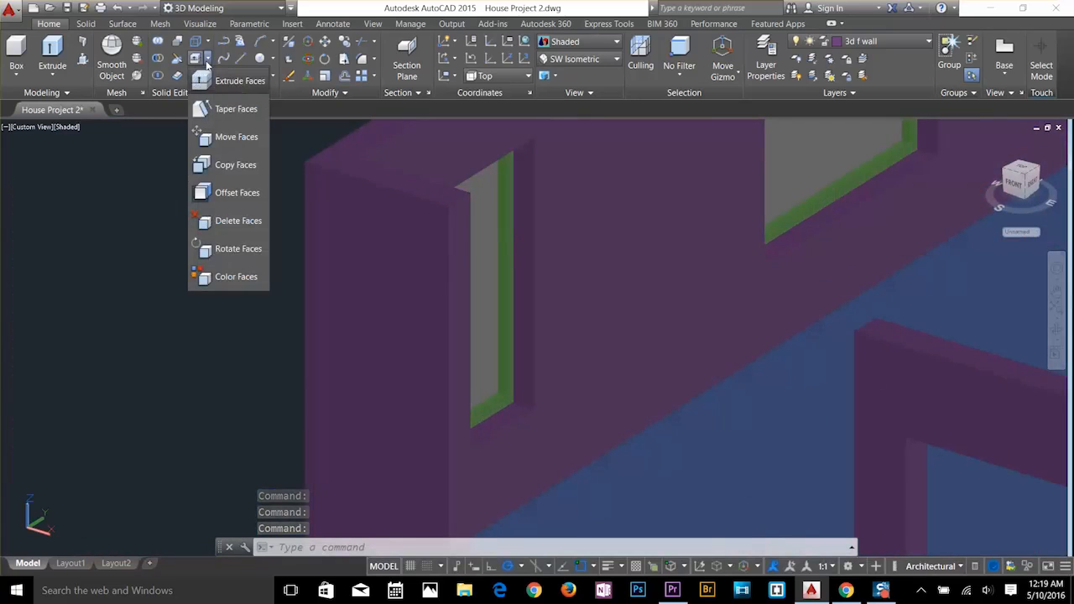
{"action": "left_click", "coordinate": [220, 138]}
{"action": "key", "text": "Return"}
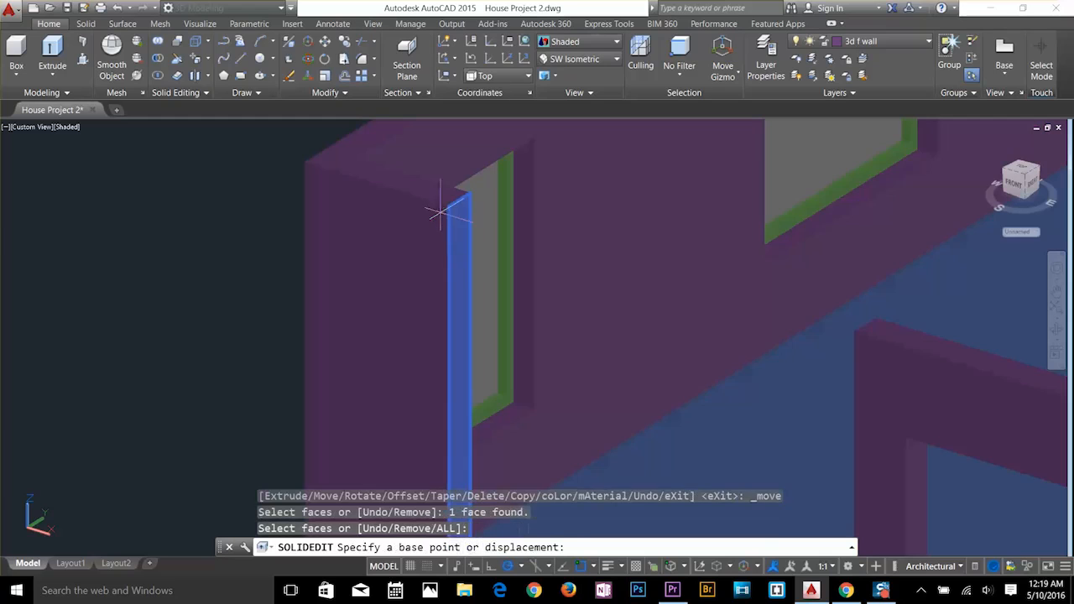
{"action": "left_click", "coordinate": [448, 205]}
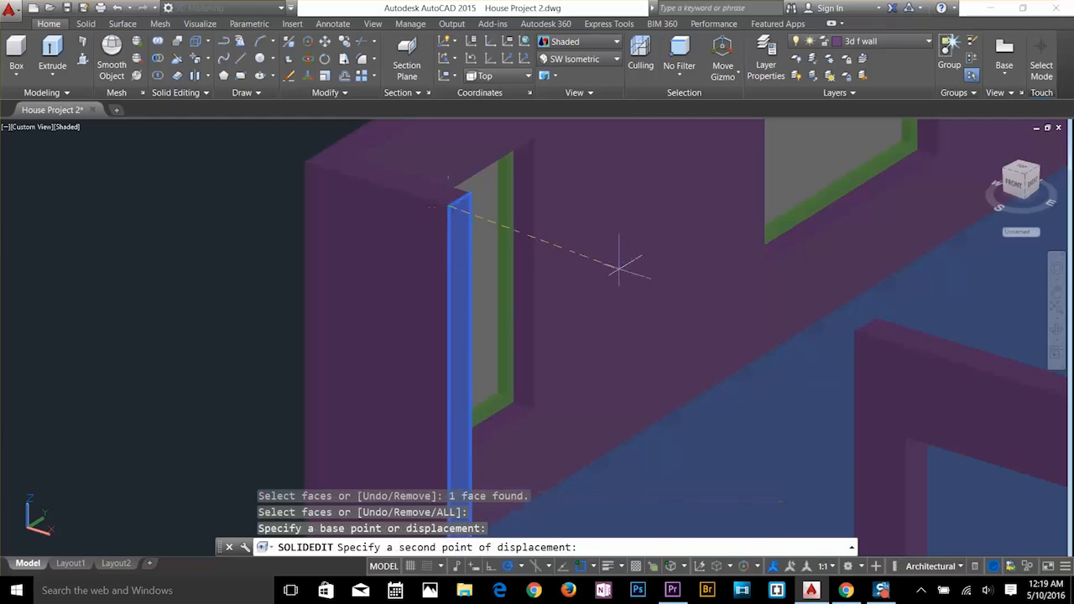
{"action": "left_click", "coordinate": [854, 330]}
{"action": "scroll", "coordinate": [811, 362], "scroll_direction": "down", "scroll_amount": 4}
{"action": "middle_click_drag", "start_coordinate": [905, 422], "coordinate": [691, 228]}
{"action": "scroll", "coordinate": [736, 320], "scroll_direction": "up", "scroll_amount": 4}
{"action": "key", "text": "Return"}
{"action": "key", "text": "Return"}
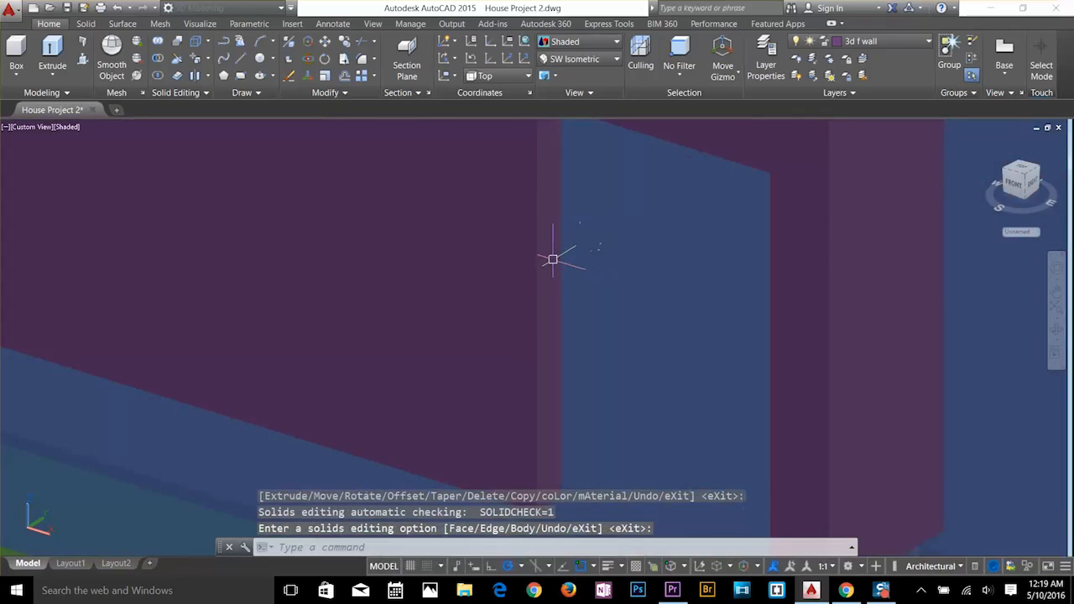
{"action": "left_click", "coordinate": [208, 60]}
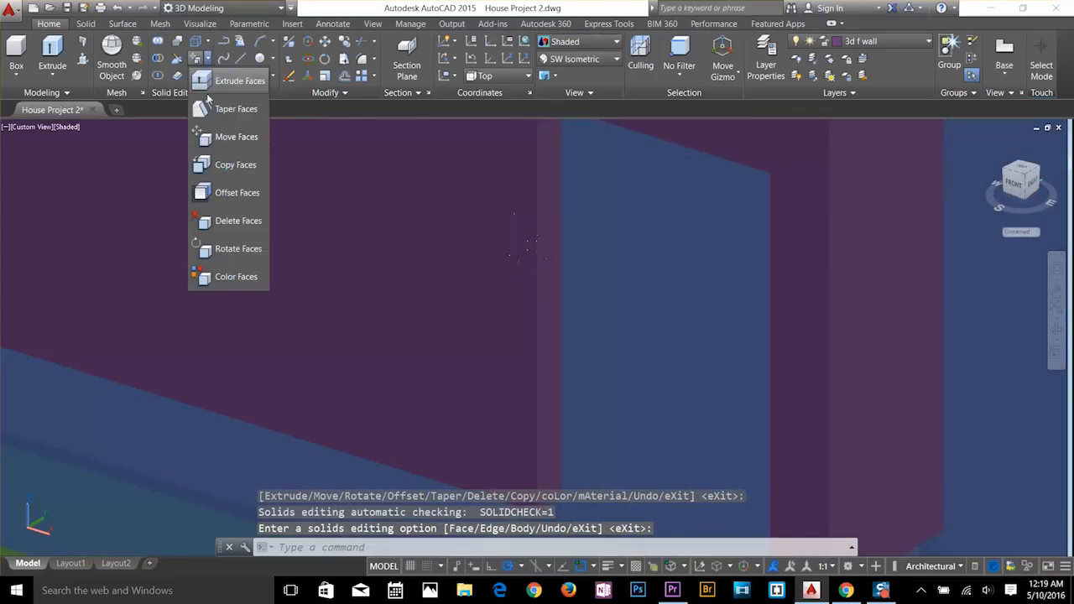
{"action": "left_click", "coordinate": [230, 137]}
{"action": "left_click", "coordinate": [547, 250]}
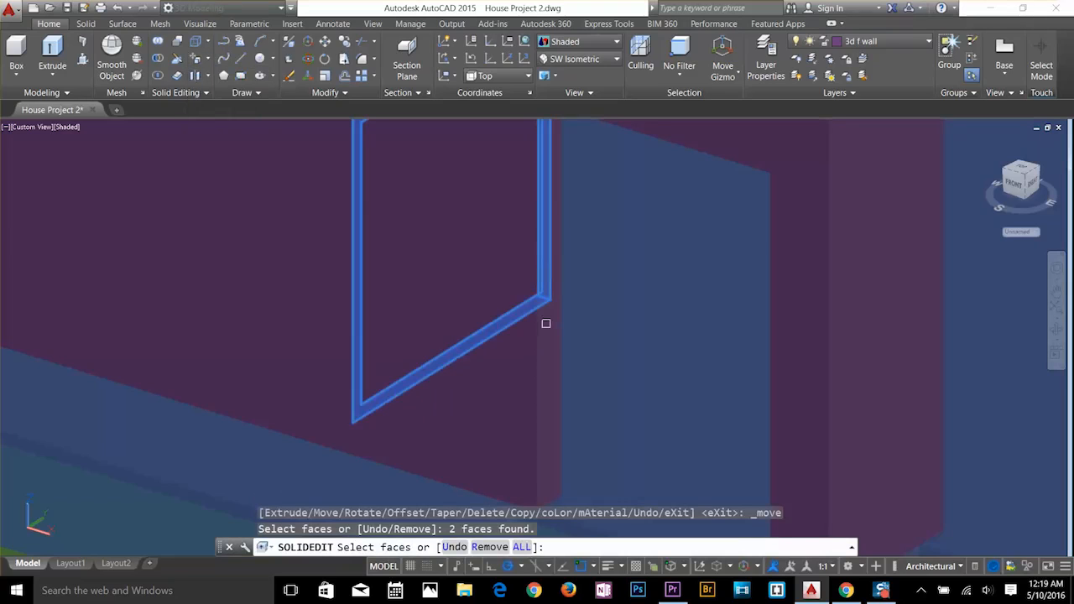
{"action": "key", "text": "Escape"}
{"action": "key", "text": "Escape"}
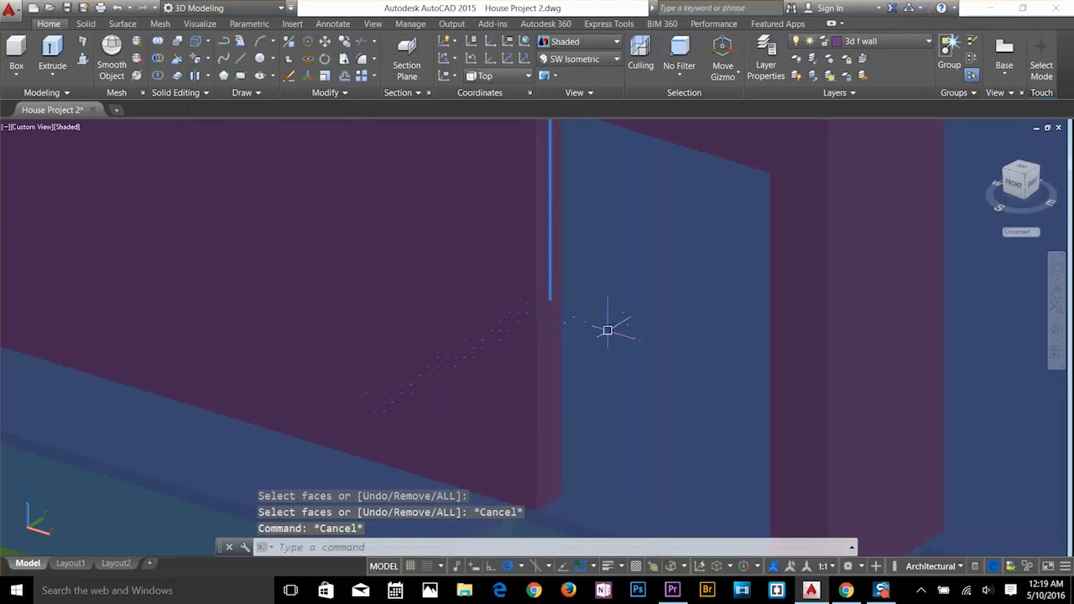
{"action": "mouse_move", "coordinate": [625, 331]}
{"action": "middle_mouse_down", "text": "shift"}
{"action": "mouse_move", "coordinate": [613, 348]}
{"action": "mouse_move", "coordinate": [644, 331]}
{"action": "middle_mouse_up", "text": "shift"}
{"action": "key", "text": "Escape"}
{"action": "key", "text": "Escape"}
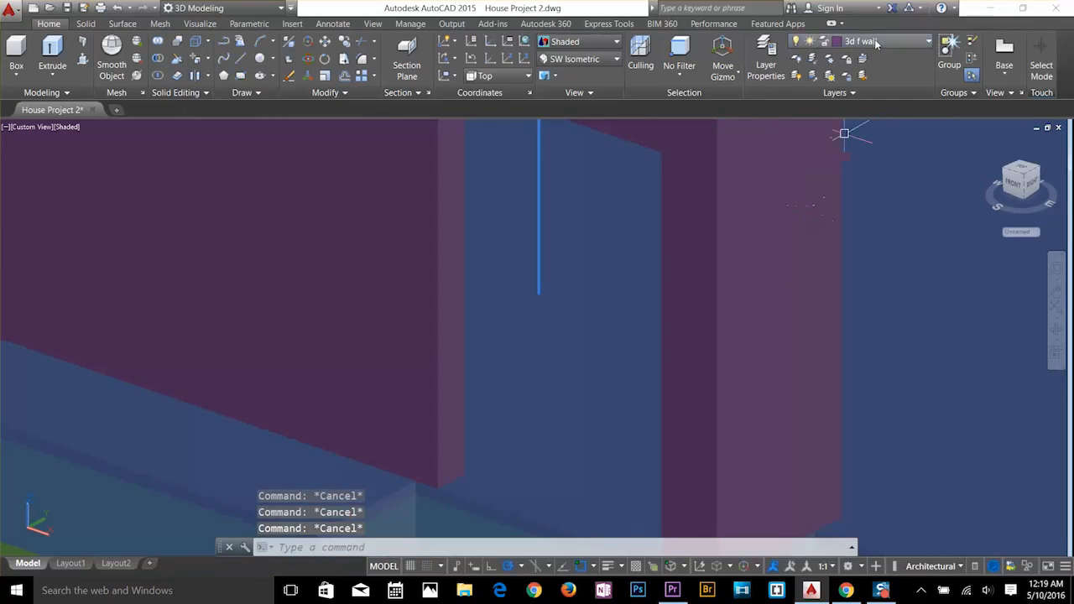
Isolate the 3d f wall layer by selecting the upper floor walls.
{"action": "left_click", "coordinate": [885, 41]}
{"action": "left_click", "coordinate": [810, 92]}
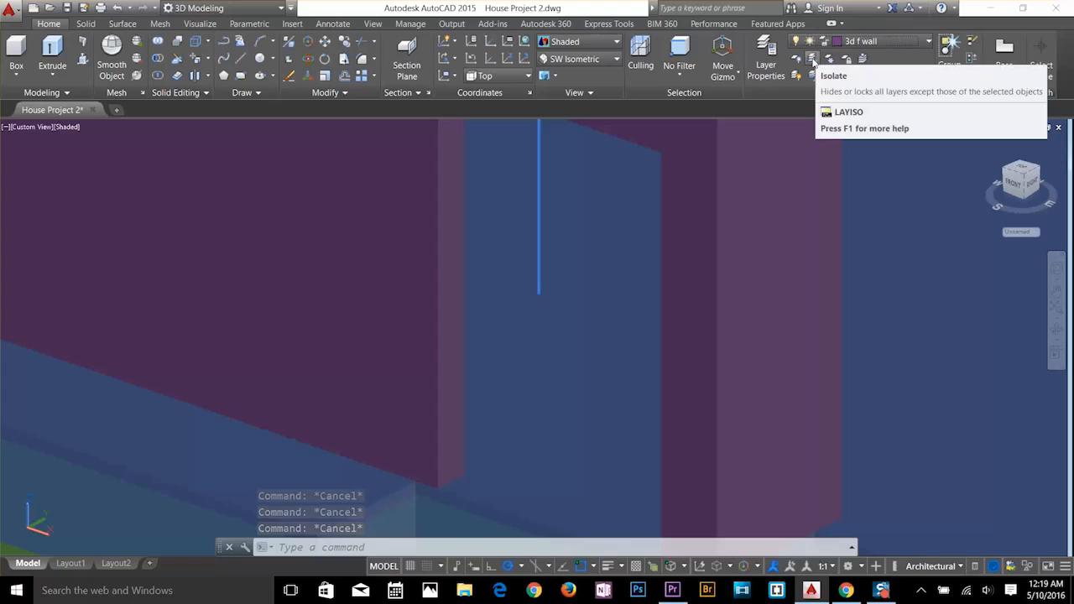
{"action": "left_click", "coordinate": [813, 59]}
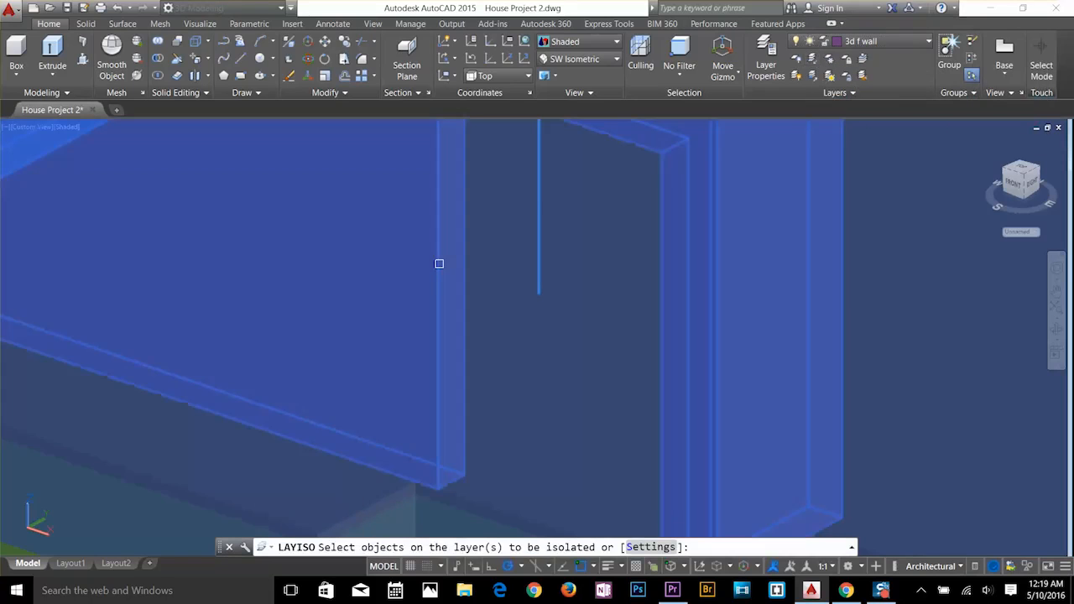
{"action": "left_click", "coordinate": [438, 264]}
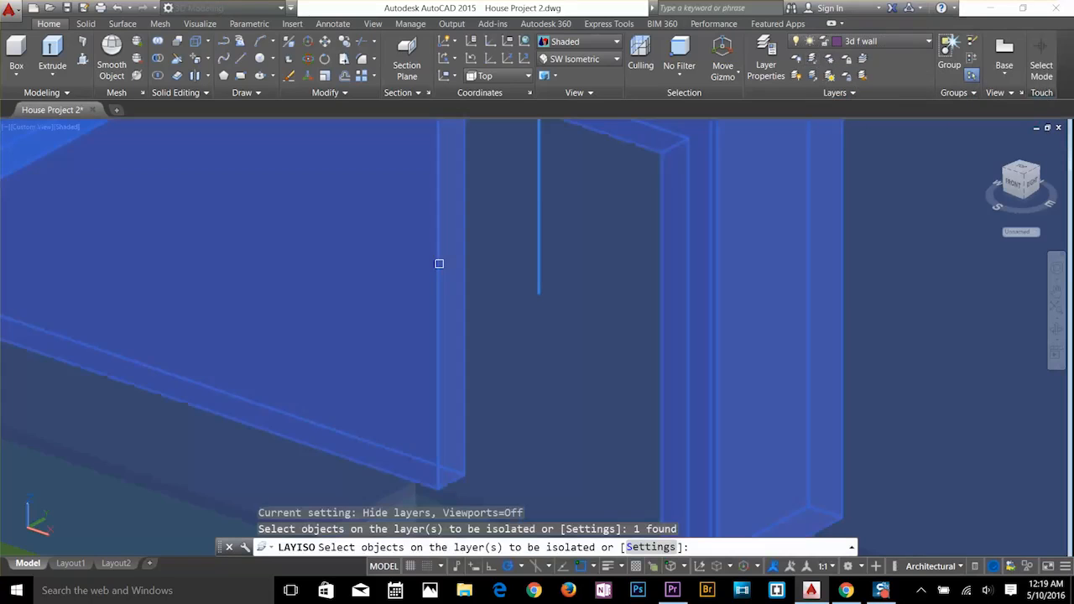
{"action": "key", "text": "Return"}
{"action": "middle_click_drag", "start_coordinate": [500, 236], "coordinate": [509, 355]}
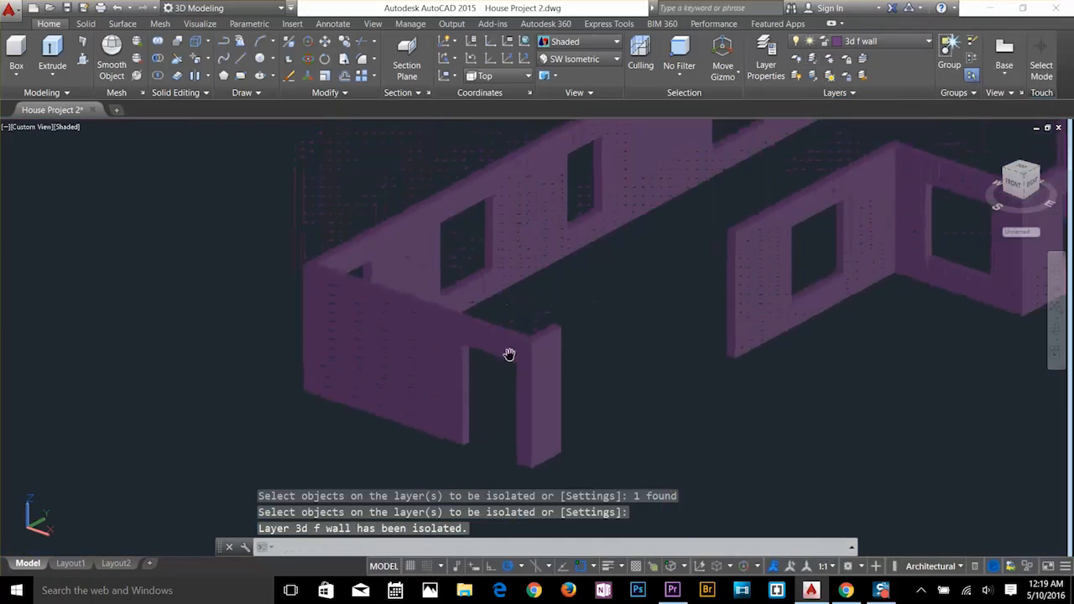
{"action": "scroll", "coordinate": [434, 393], "scroll_direction": "up", "scroll_amount": 2}
{"action": "scroll", "coordinate": [528, 345], "scroll_direction": "down", "scroll_amount": 1}
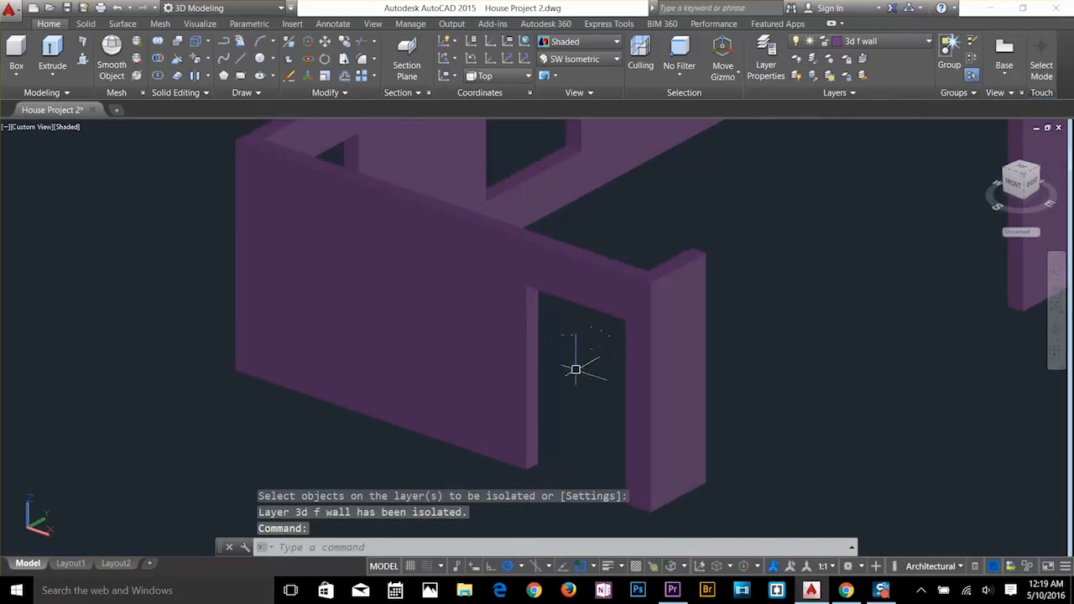
Close the upper floor's front doorway by moving its jamb face from its bottom corner to the opposite jamb's bottom corner.
{"action": "scroll", "coordinate": [608, 338], "scroll_direction": "up", "scroll_amount": 2}
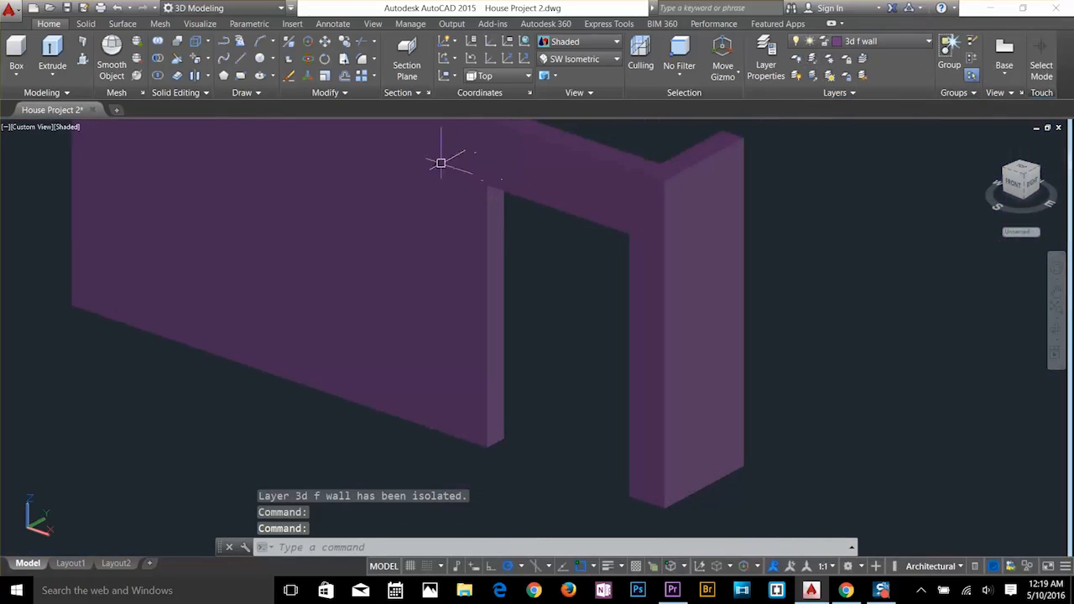
{"action": "left_click", "coordinate": [201, 58]}
{"action": "left_click", "coordinate": [497, 276]}
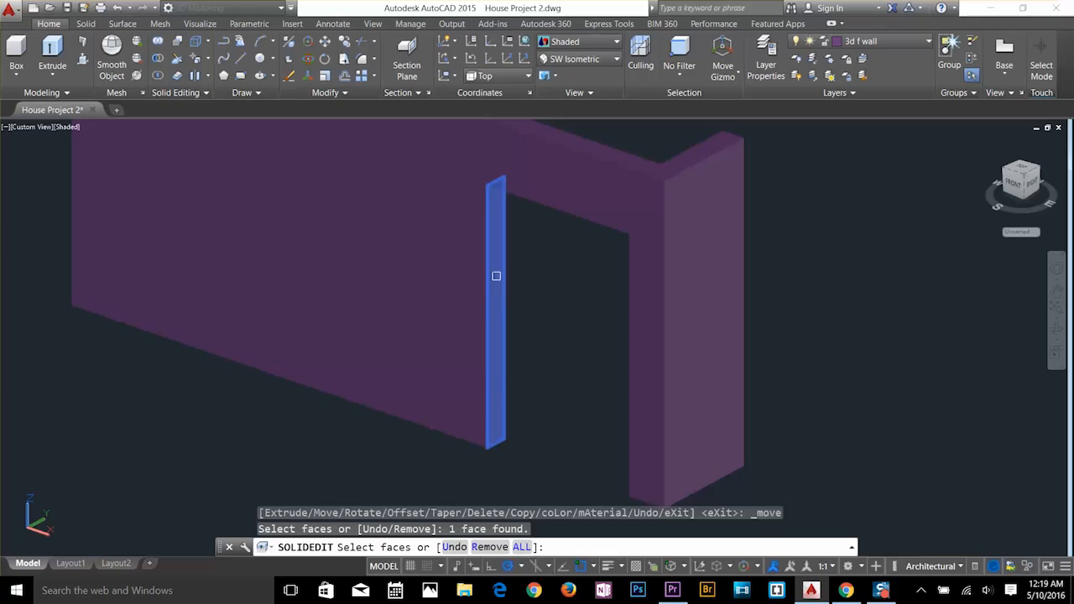
{"action": "key", "text": "Return"}
{"action": "left_click", "coordinate": [485, 448]}
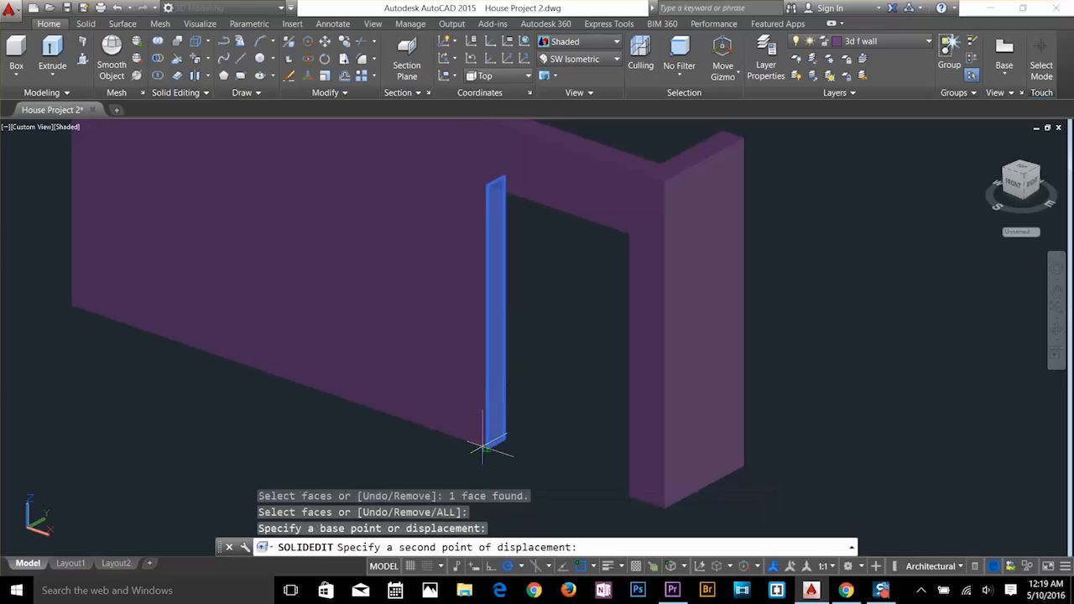
{"action": "left_click", "coordinate": [630, 493]}
{"action": "key", "text": "Escape"}
{"action": "key", "text": "Escape"}
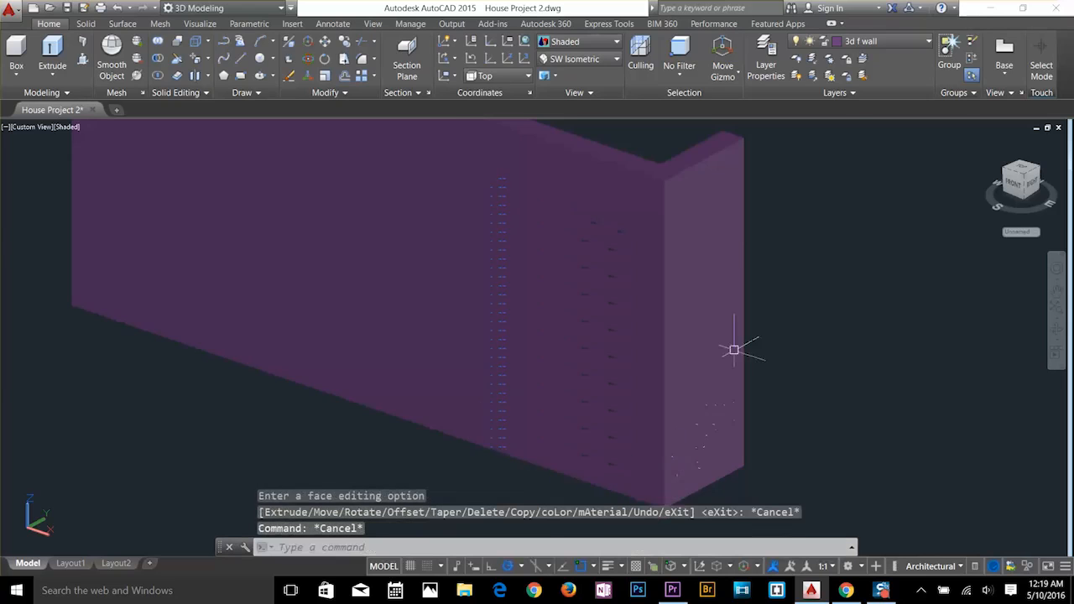
Move the end face of the side wall from its bottom outer corner to the bottom corner of the short front return wall.
{"action": "scroll", "coordinate": [733, 342], "scroll_direction": "down", "scroll_amount": 5}
{"action": "key", "text": "Return"}
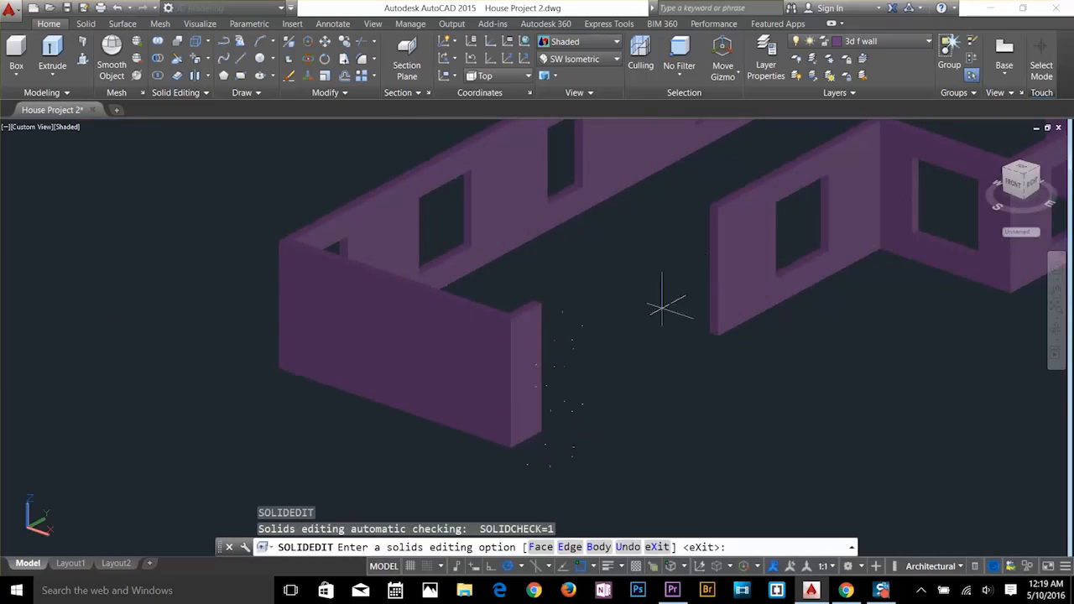
{"action": "key", "text": "Escape"}
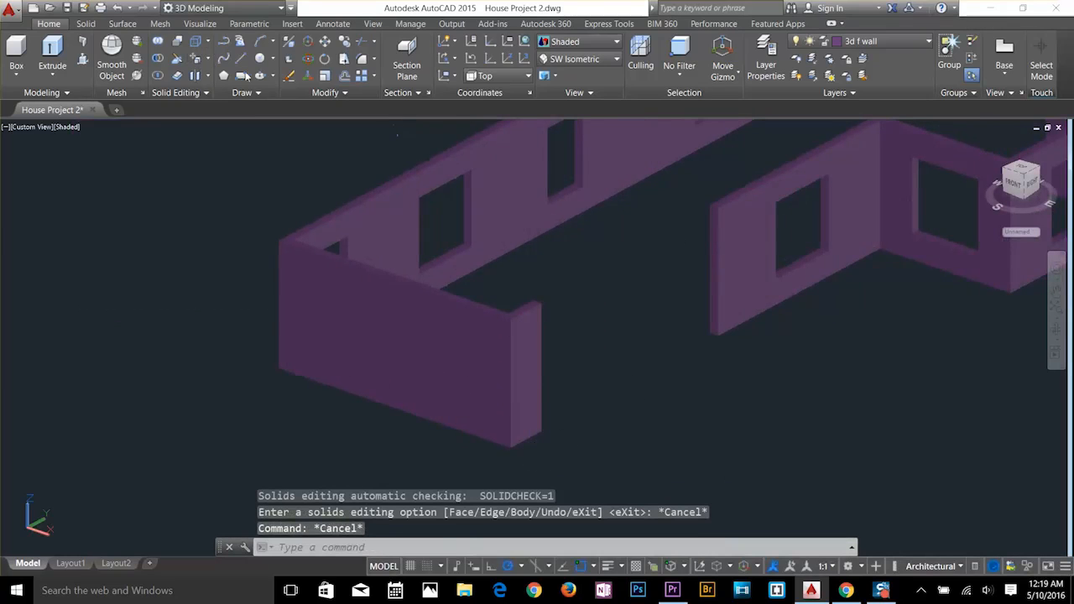
{"action": "left_click", "coordinate": [246, 77]}
{"action": "scroll", "coordinate": [715, 246], "scroll_direction": "up", "scroll_amount": 4}
{"action": "left_click", "coordinate": [710, 247]}
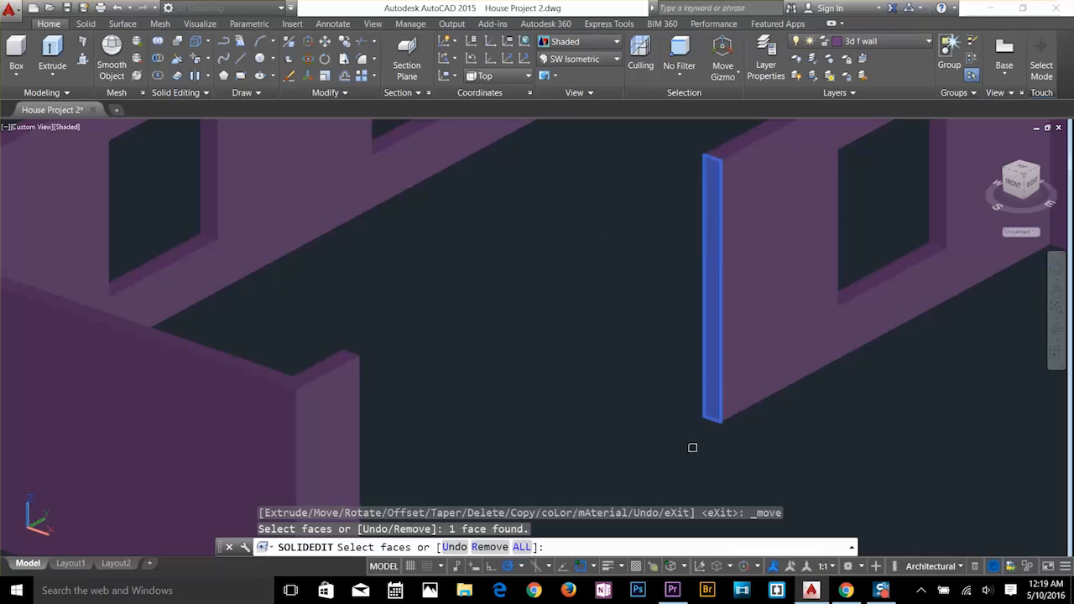
{"action": "key", "text": "Return"}
{"action": "left_click", "coordinate": [721, 421]}
{"action": "scroll", "coordinate": [613, 422], "scroll_direction": "down", "scroll_amount": 4}
{"action": "middle_click_drag", "start_coordinate": [613, 422], "coordinate": [657, 273]}
{"action": "scroll", "coordinate": [552, 371], "scroll_direction": "up", "scroll_amount": 3}
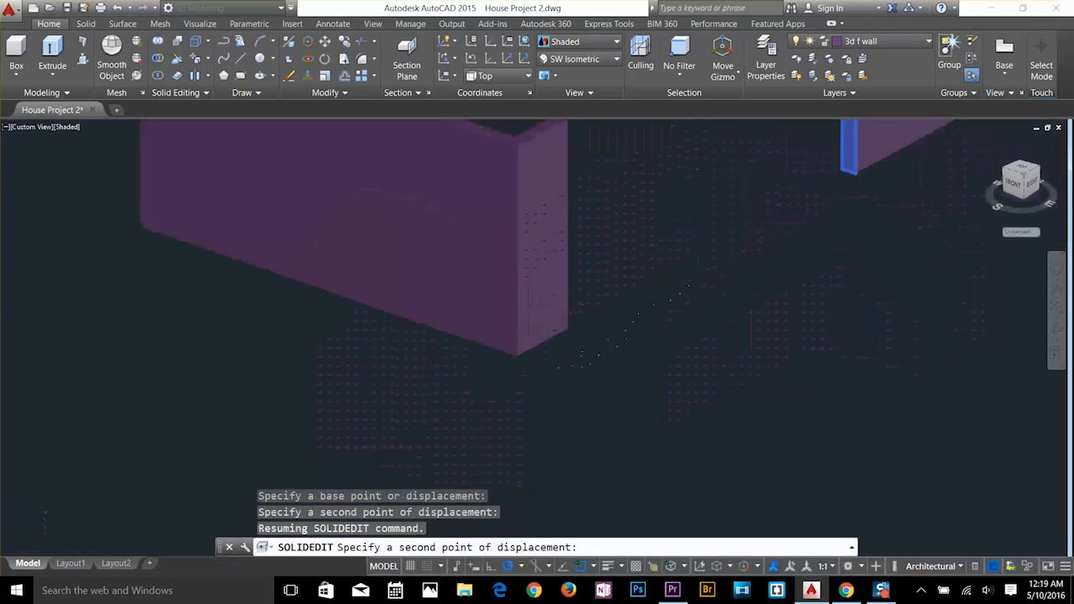
{"action": "scroll", "coordinate": [566, 344], "scroll_direction": "up", "scroll_amount": 1}
{"action": "left_click", "coordinate": [580, 292]}
{"action": "scroll", "coordinate": [753, 249], "scroll_direction": "down", "scroll_amount": 4}
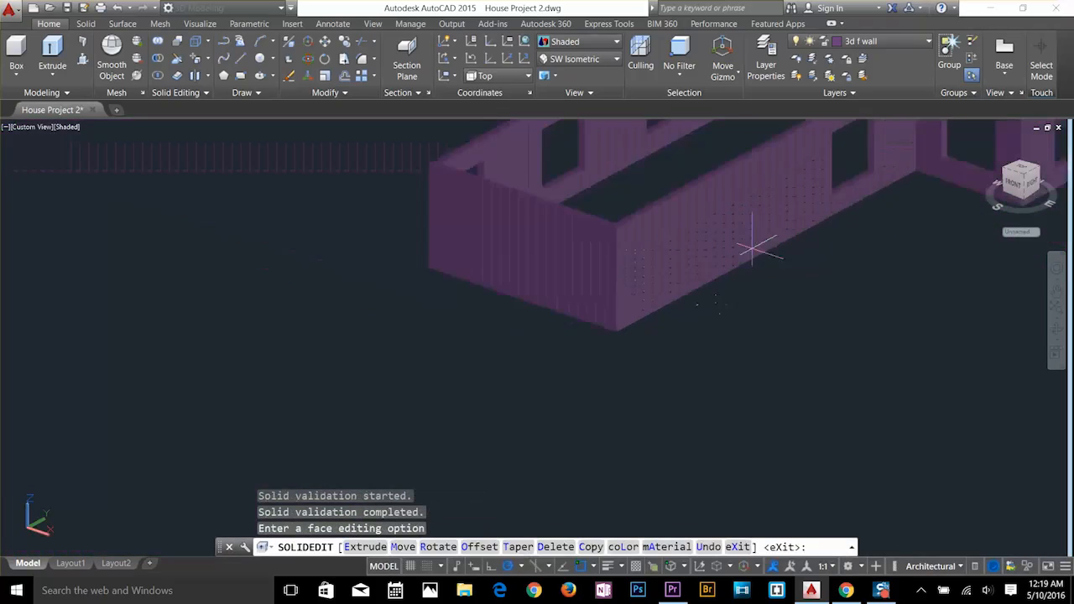
{"action": "middle_click_drag", "start_coordinate": [753, 248], "coordinate": [333, 415]}
{"action": "scroll", "coordinate": [335, 417], "scroll_direction": "up", "scroll_amount": 2}
{"action": "key", "text": "Escape"}
{"action": "key", "text": "Escape"}
{"action": "middle_click_drag", "start_coordinate": [814, 199], "coordinate": [629, 396]}
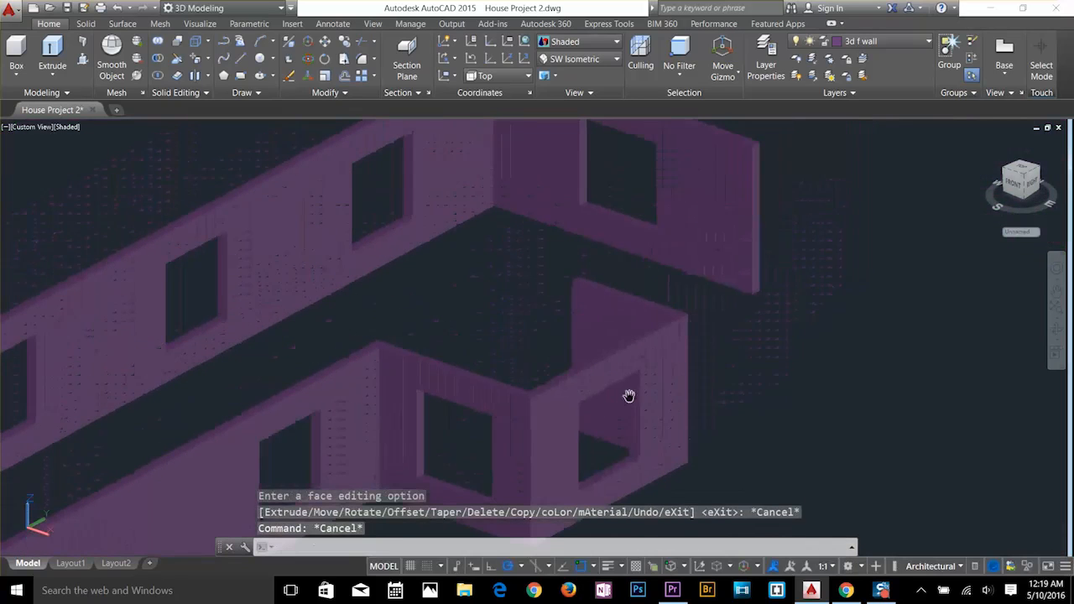
{"action": "key", "text": "Escape"}
{"action": "scroll", "coordinate": [719, 302], "scroll_direction": "down", "scroll_amount": 4}
{"action": "key", "text": "Escape"}
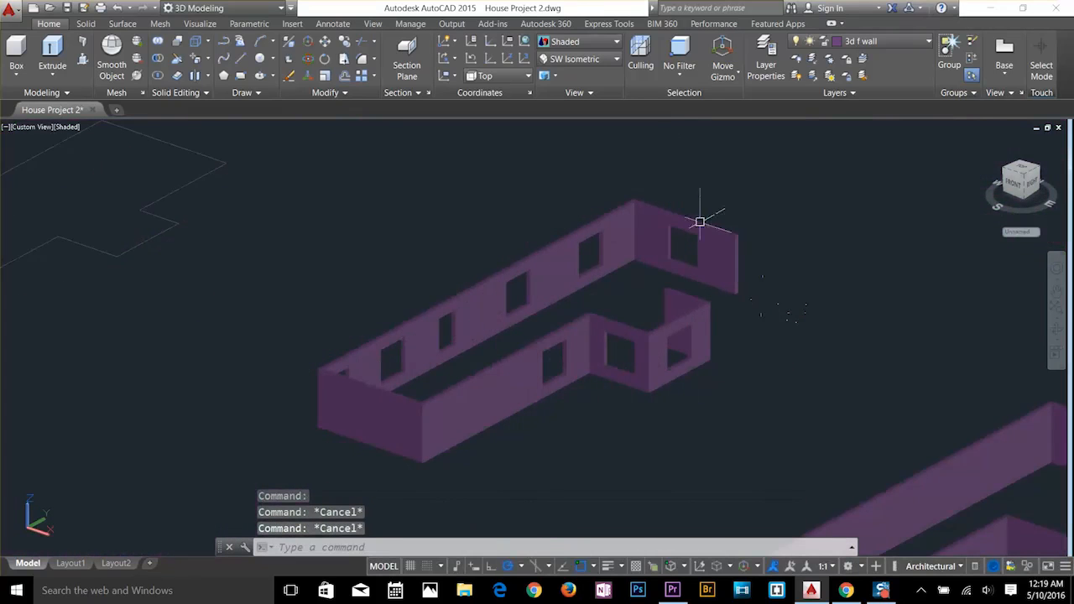
Set the view to SW Isometric and the visual style to Wireframe.
{"action": "left_click", "coordinate": [579, 59]}
{"action": "left_click", "coordinate": [583, 159]}
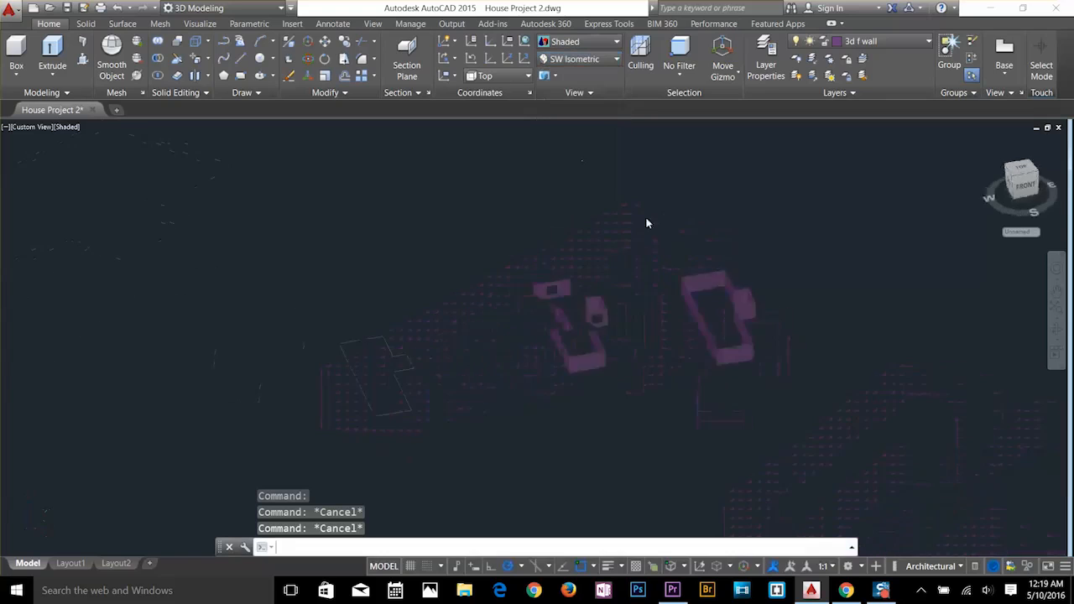
{"action": "scroll", "coordinate": [705, 226], "scroll_direction": "up", "scroll_amount": 4}
{"action": "middle_click_drag", "start_coordinate": [700, 233], "coordinate": [957, 348]}
{"action": "scroll", "coordinate": [956, 348], "scroll_direction": "up", "scroll_amount": 1}
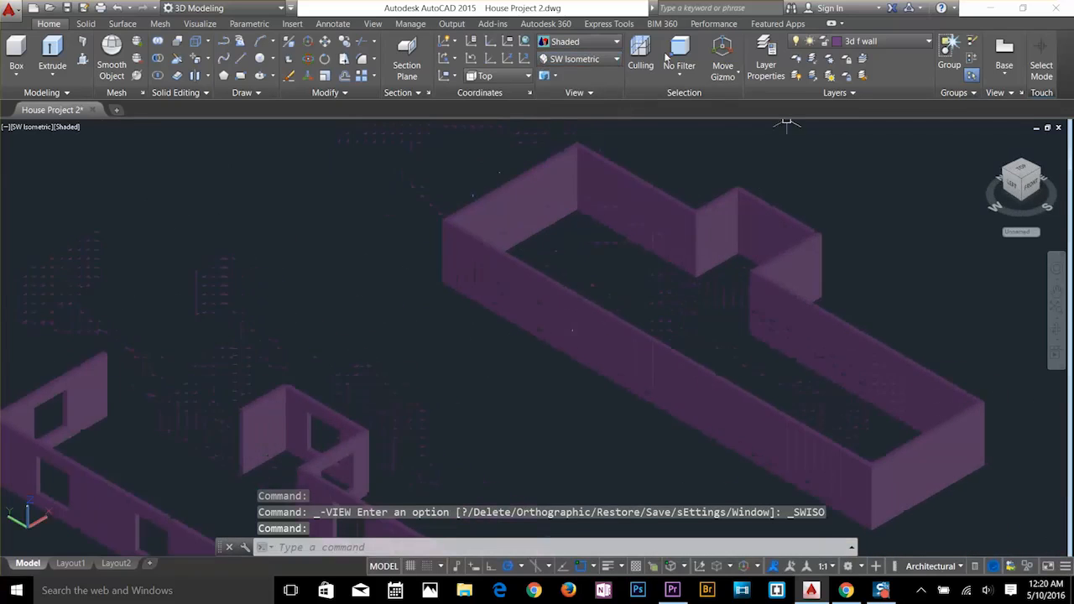
{"action": "left_click", "coordinate": [591, 59]}
{"action": "left_click", "coordinate": [592, 44]}
{"action": "left_click", "coordinate": [592, 44]}
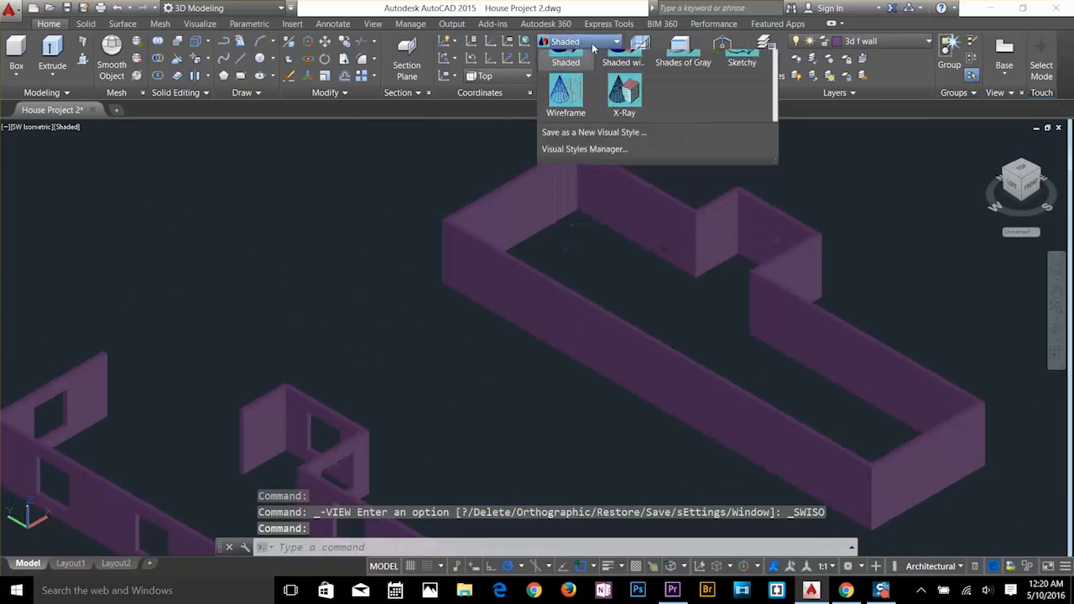
{"action": "left_click", "coordinate": [568, 175]}
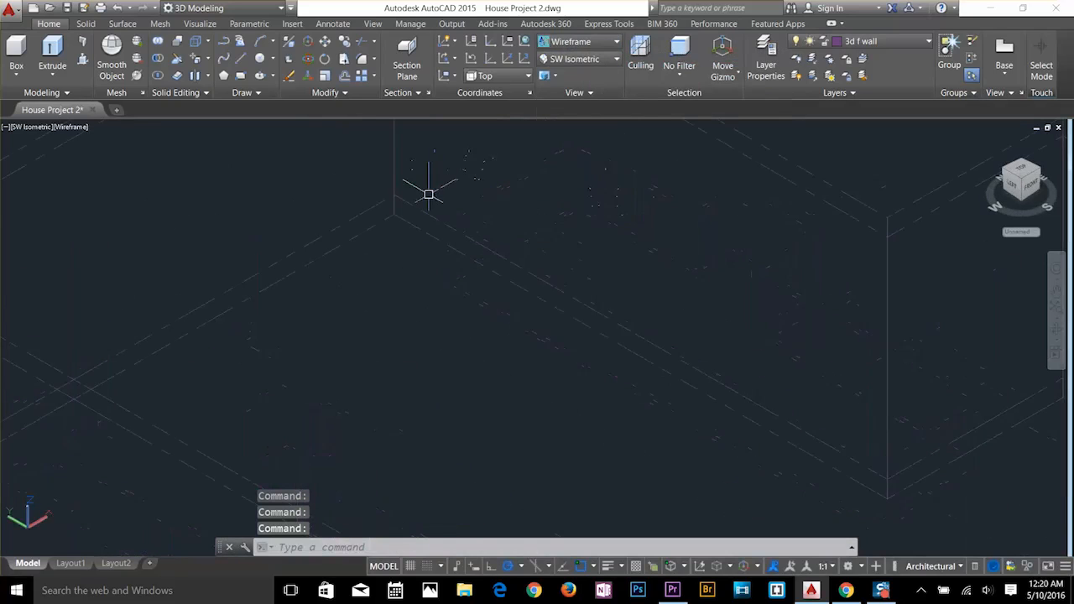
Draw a rectangle along the base of the recessed wall on the standalone upper floor, between its two bottom corners.
{"action": "type", "text": "rec"}
{"action": "key", "text": "Return"}
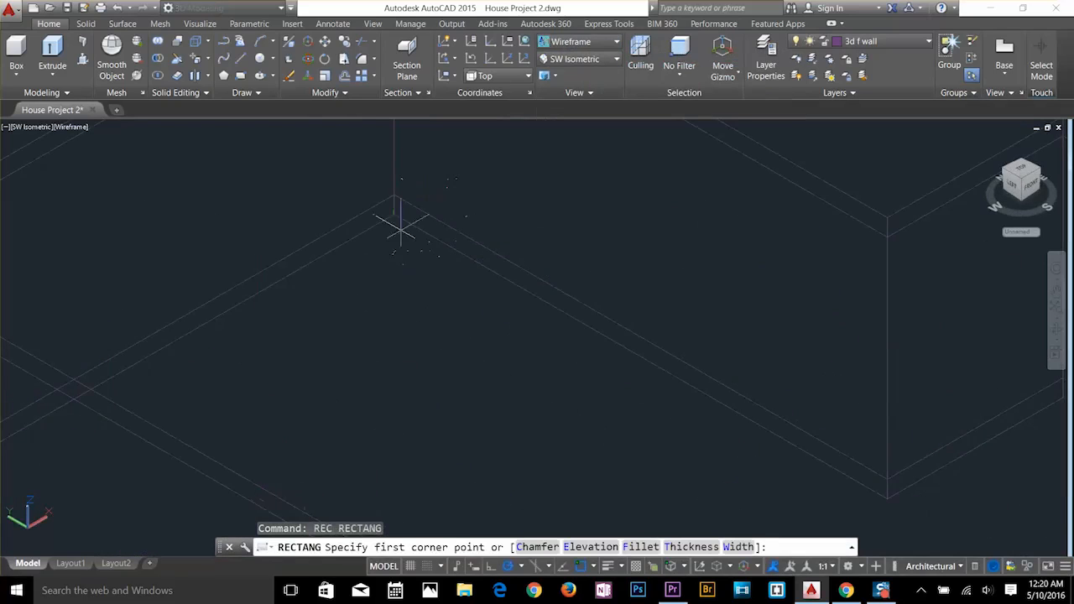
{"action": "left_click", "coordinate": [394, 214]}
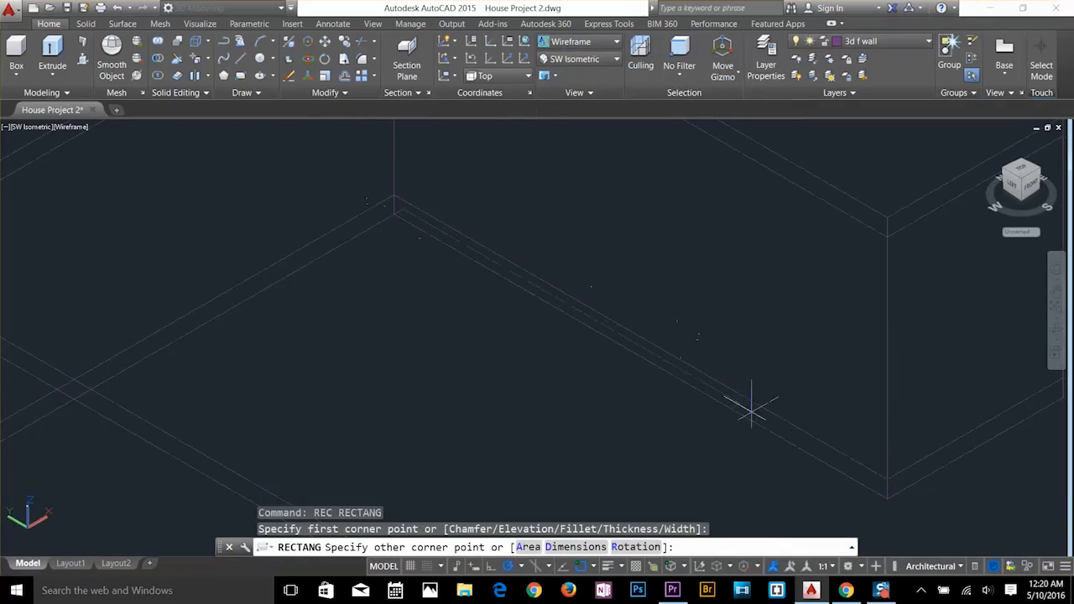
{"action": "left_click", "coordinate": [888, 476]}
{"action": "left_click", "coordinate": [888, 476]}
{"action": "key", "text": "Escape"}
{"action": "key", "text": "Escape"}
{"action": "key", "text": "Escape"}
Extrude the thin base rectangle up to the top corner of the adjoining wall to form a separate wall panel.
{"action": "type", "text": "ex"}
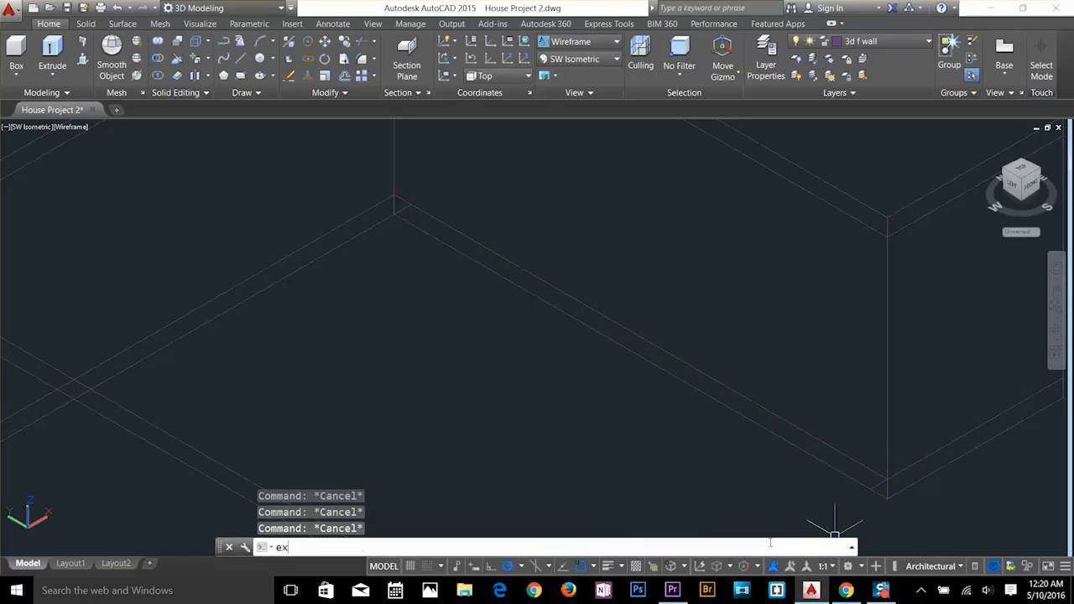
{"action": "type", "text": "t"}
{"action": "key", "text": "Return"}
{"action": "left_click", "coordinate": [874, 489]}
{"action": "key", "text": "Return"}
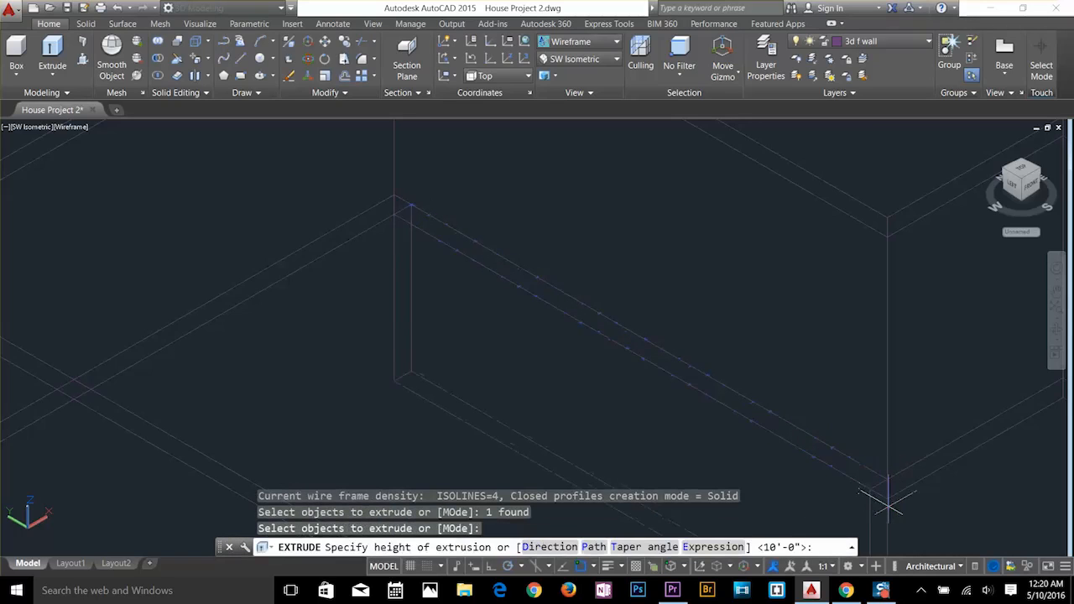
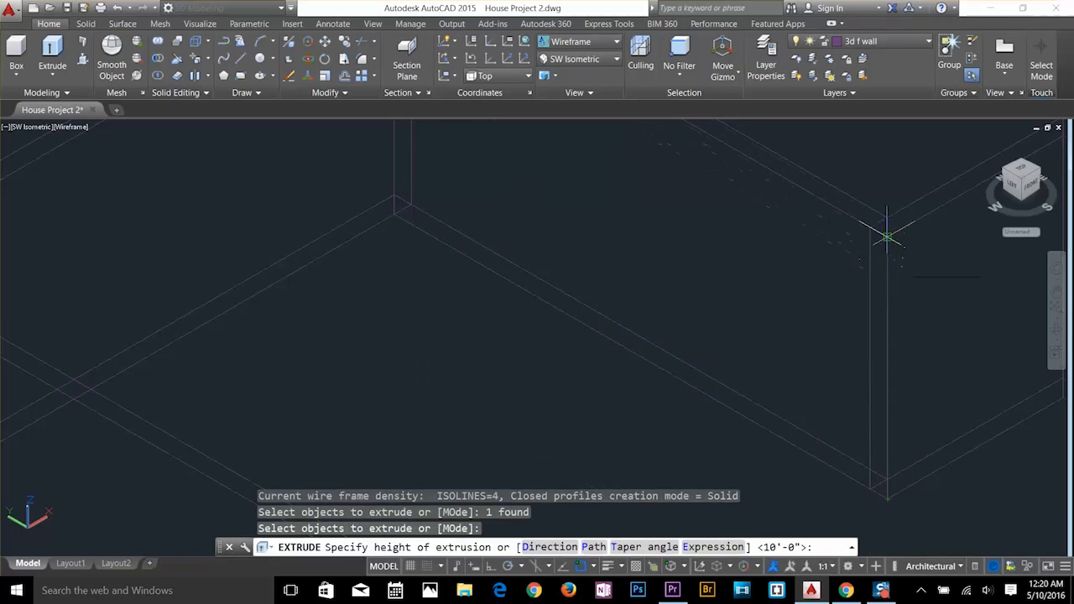
{"action": "key", "text": "Escape"}
{"action": "key", "text": "Escape"}
{"action": "key", "text": "Escape"}
Copy the new wall panel from the standalone floor's bottom outer corner to the matching corner of the stacked upper floor.
{"action": "type", "text": "c"}
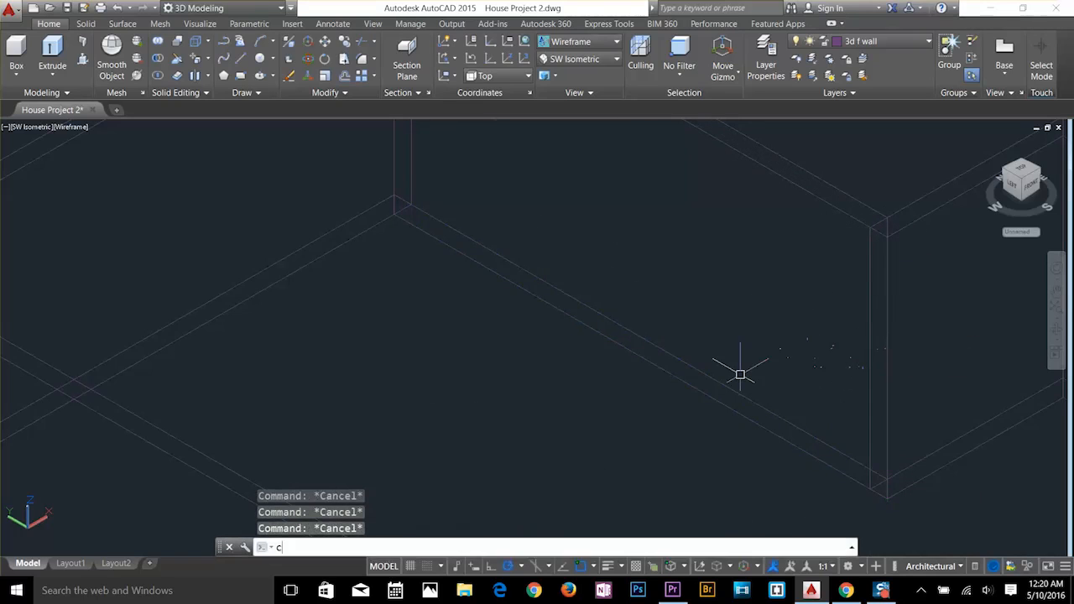
{"action": "type", "text": "o"}
{"action": "key", "text": "Return"}
{"action": "left_click", "coordinate": [872, 365]}
{"action": "key", "text": "Return"}
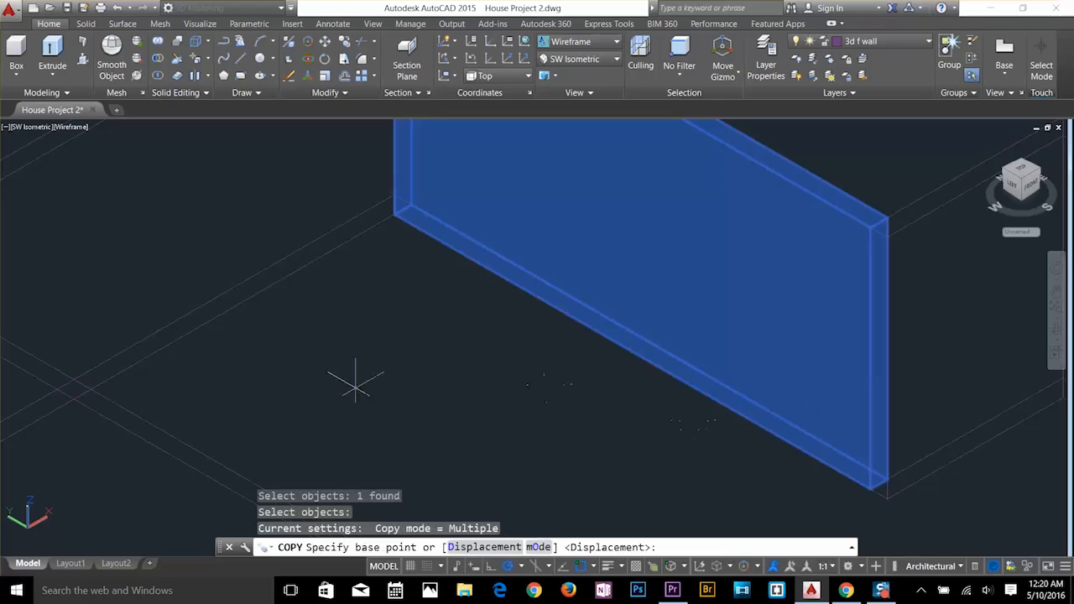
{"action": "scroll", "coordinate": [355, 385], "scroll_direction": "down", "scroll_amount": 4}
{"action": "left_click", "coordinate": [470, 362]}
{"action": "scroll", "coordinate": [470, 362], "scroll_direction": "down", "scroll_amount": 6}
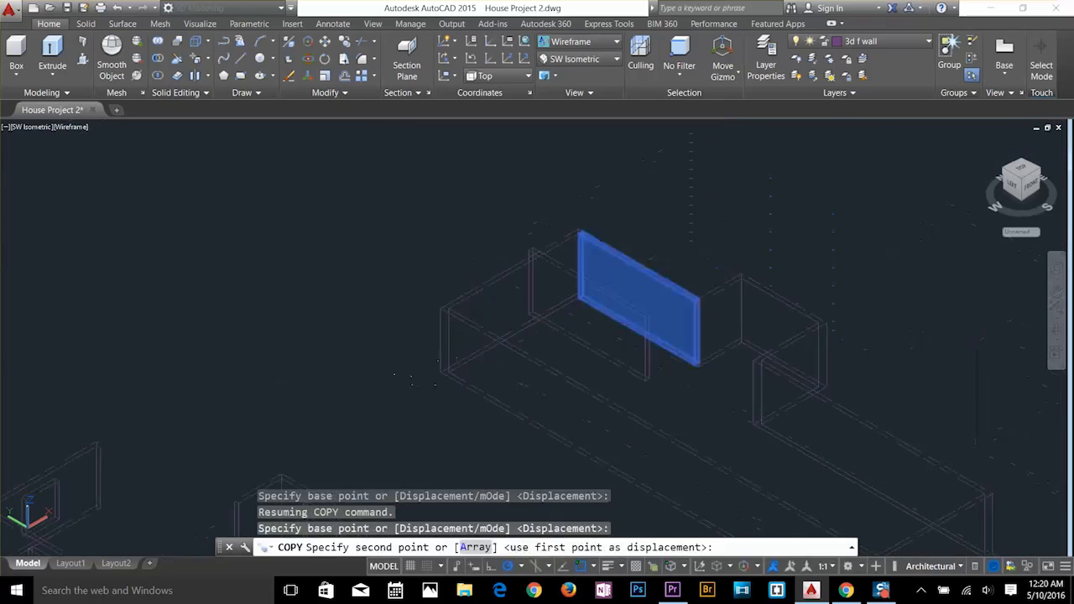
{"action": "scroll", "coordinate": [453, 334], "scroll_direction": "up", "scroll_amount": 5}
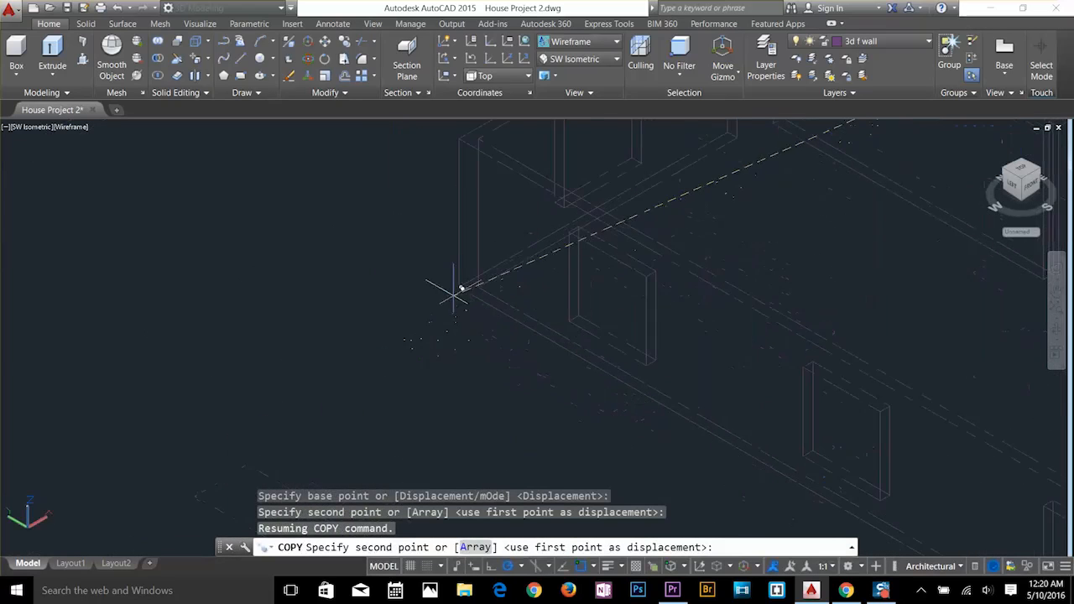
{"action": "left_click", "coordinate": [463, 282]}
{"action": "scroll", "coordinate": [463, 283], "scroll_direction": "down", "scroll_amount": 3}
{"action": "key", "text": "Escape"}
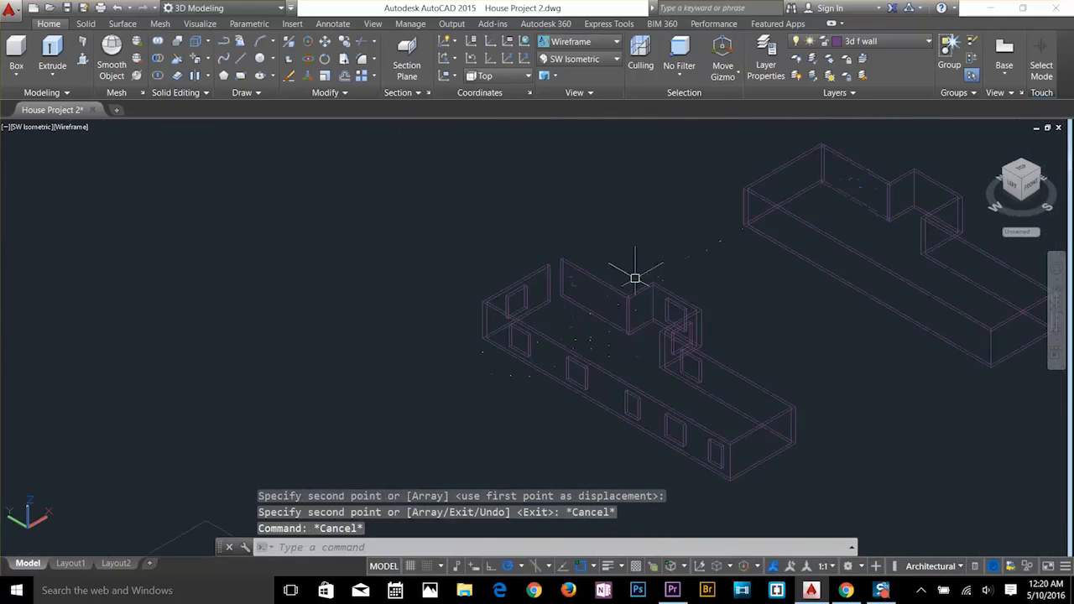
Move the end face of the windowed side wall from its bottom corner to the bottom corner of the copied wall panel.
{"action": "scroll", "coordinate": [511, 285], "scroll_direction": "up", "scroll_amount": 5}
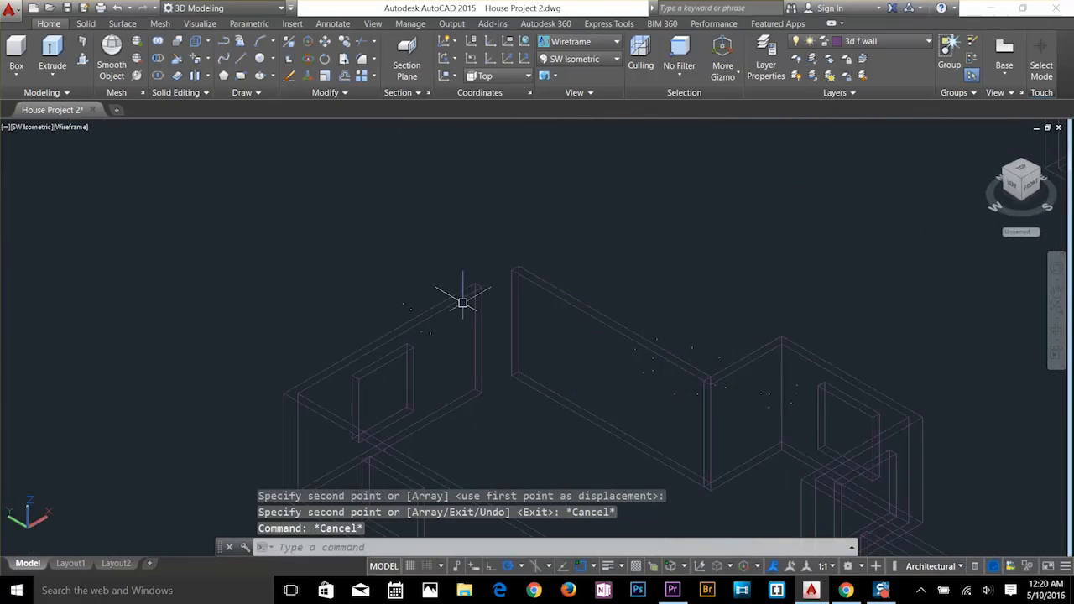
{"action": "scroll", "coordinate": [495, 298], "scroll_direction": "up", "scroll_amount": 3}
{"action": "middle_click_drag", "start_coordinate": [649, 341], "coordinate": [353, 433], "text": "shift"}
{"action": "middle_click_drag", "start_coordinate": [766, 272], "coordinate": [436, 146], "text": "shift"}
{"action": "left_click", "coordinate": [195, 57]}
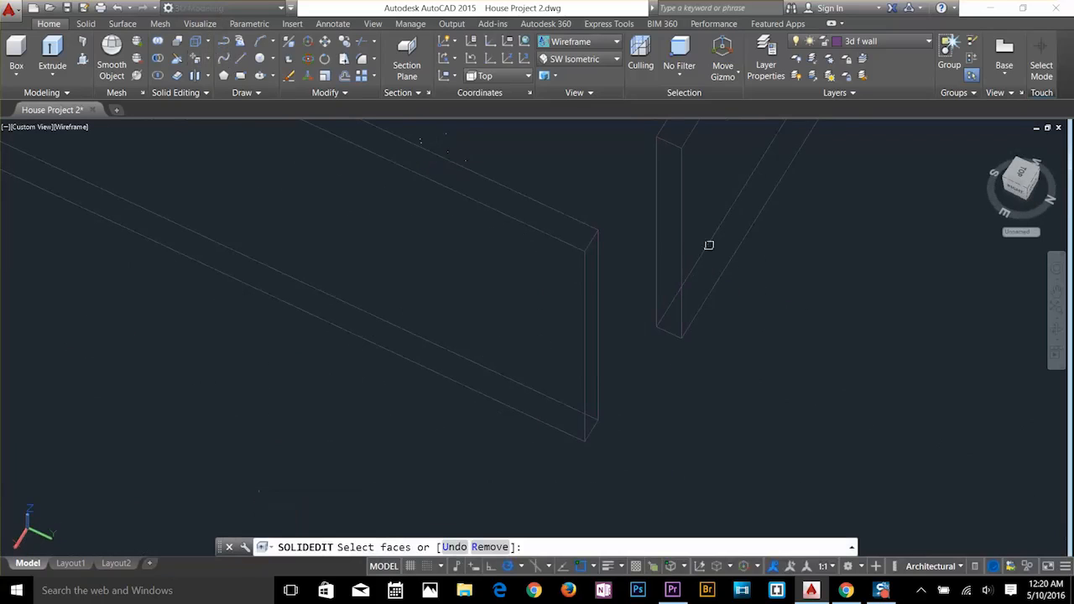
{"action": "left_click", "coordinate": [670, 238]}
{"action": "key", "text": "Return"}
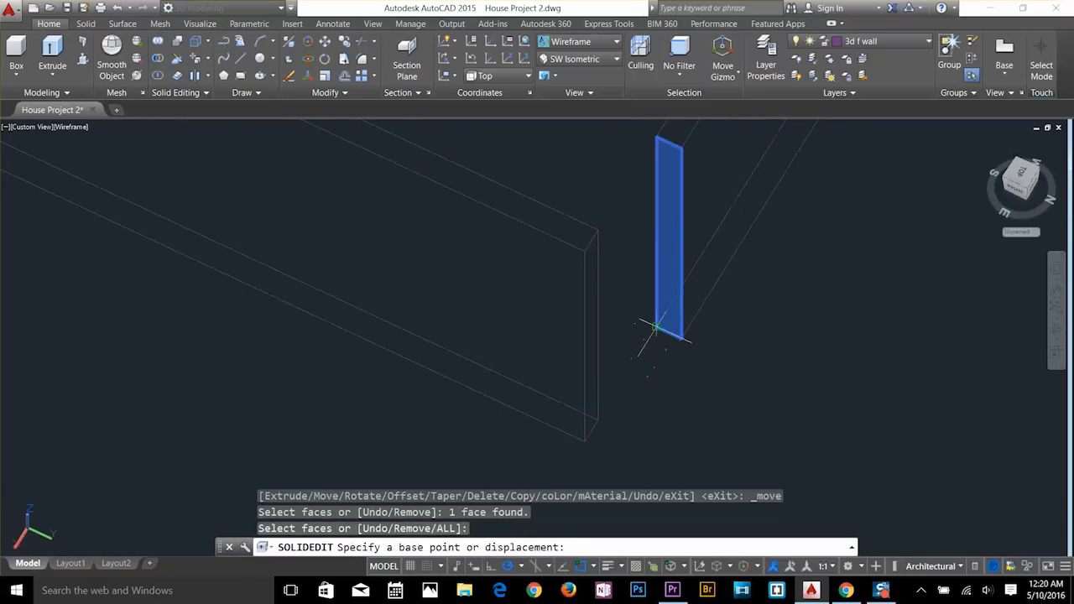
{"action": "left_click", "coordinate": [655, 326]}
{"action": "left_click", "coordinate": [598, 420]}
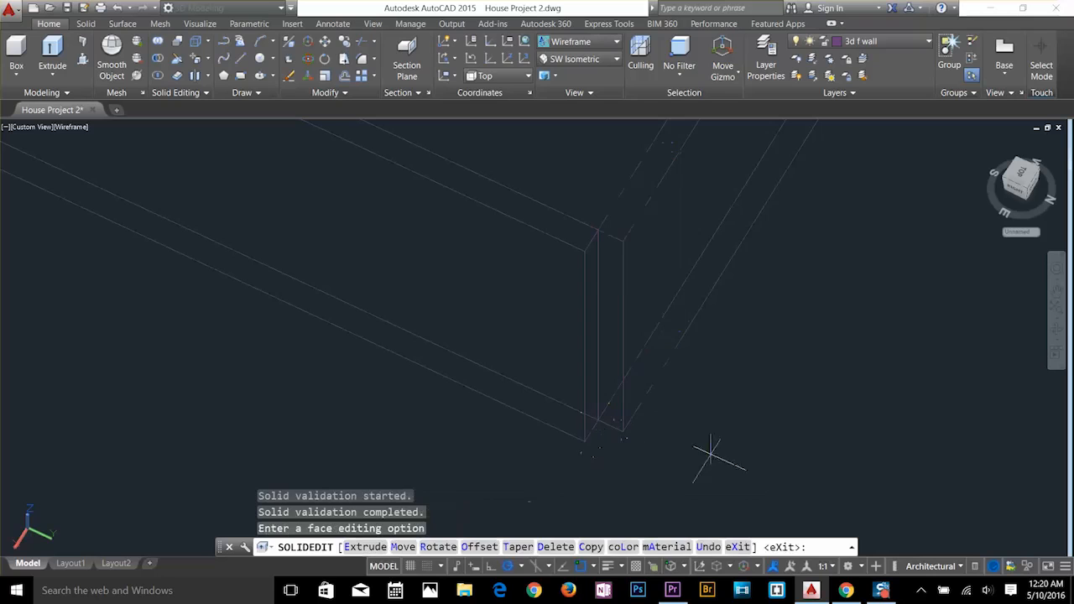
{"action": "key", "text": "Escape"}
{"action": "key", "text": "Escape"}
{"action": "key", "text": "Escape"}
Move the same end face across the copied panel's thickness to its outer top corner, making the two walls flush.
{"action": "scroll", "coordinate": [605, 249], "scroll_direction": "up", "scroll_amount": 2}
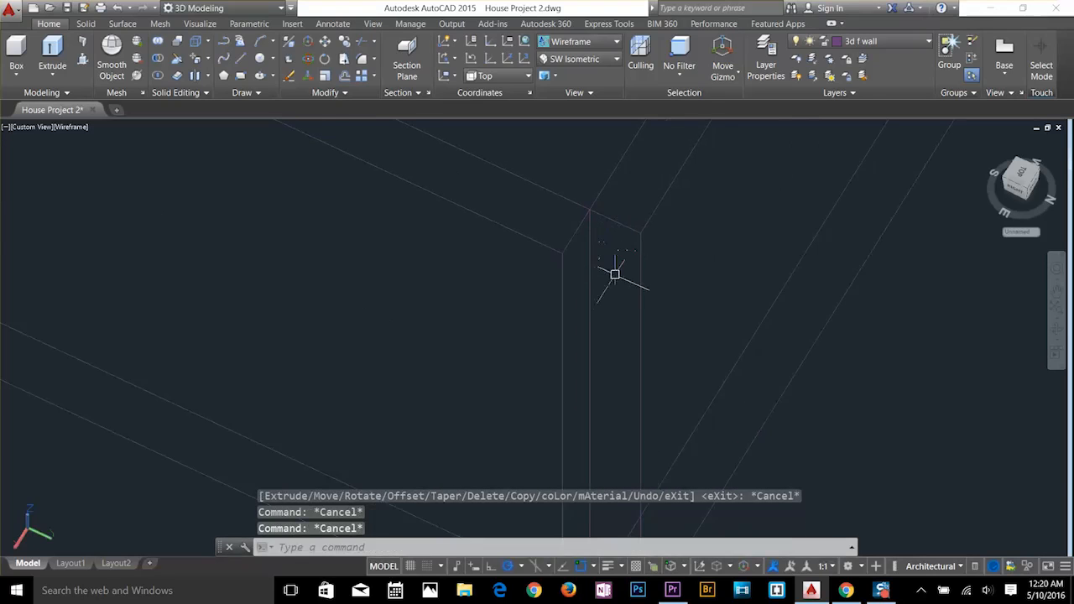
{"action": "scroll", "coordinate": [615, 275], "scroll_direction": "down", "scroll_amount": 2}
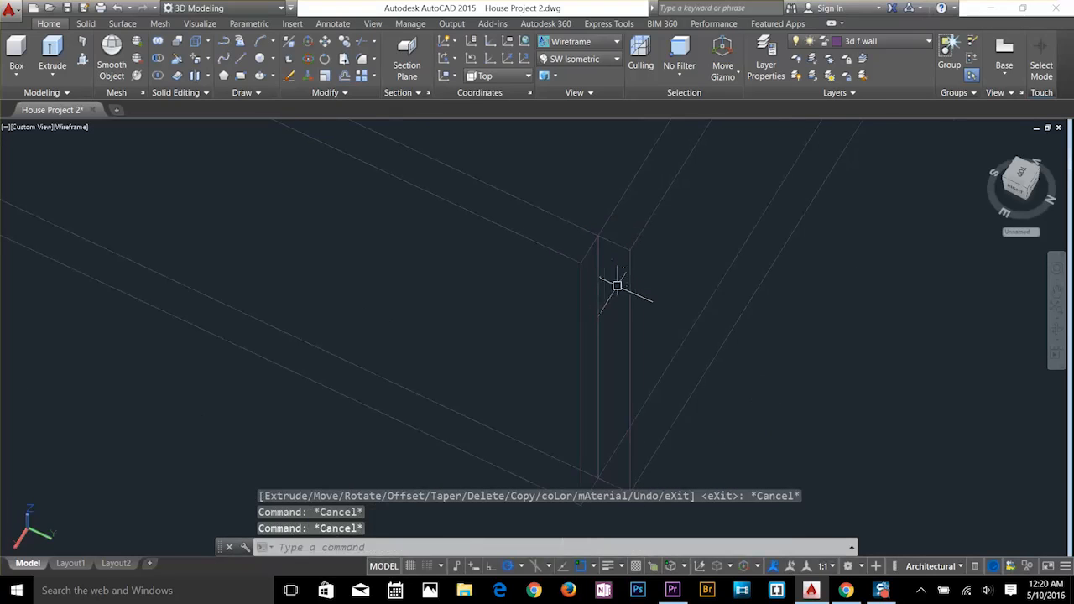
{"action": "left_click", "coordinate": [195, 61]}
{"action": "left_click", "coordinate": [614, 302]}
{"action": "key", "text": "Return"}
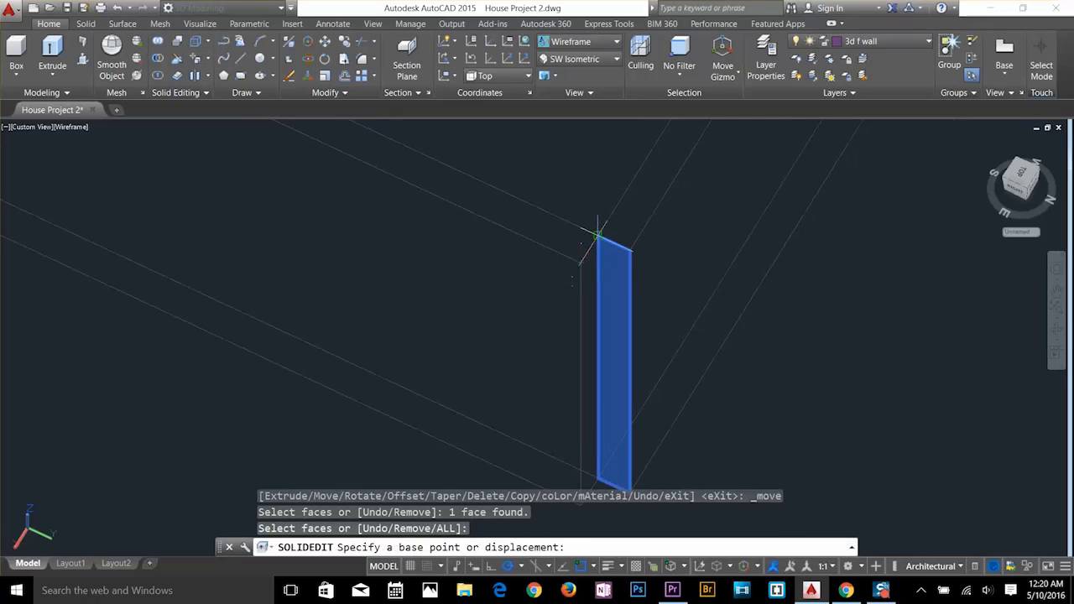
{"action": "left_click", "coordinate": [598, 235]}
{"action": "left_click", "coordinate": [629, 307]}
{"action": "key", "text": "Escape"}
{"action": "key", "text": "Escape"}
{"action": "key", "text": "Escape"}
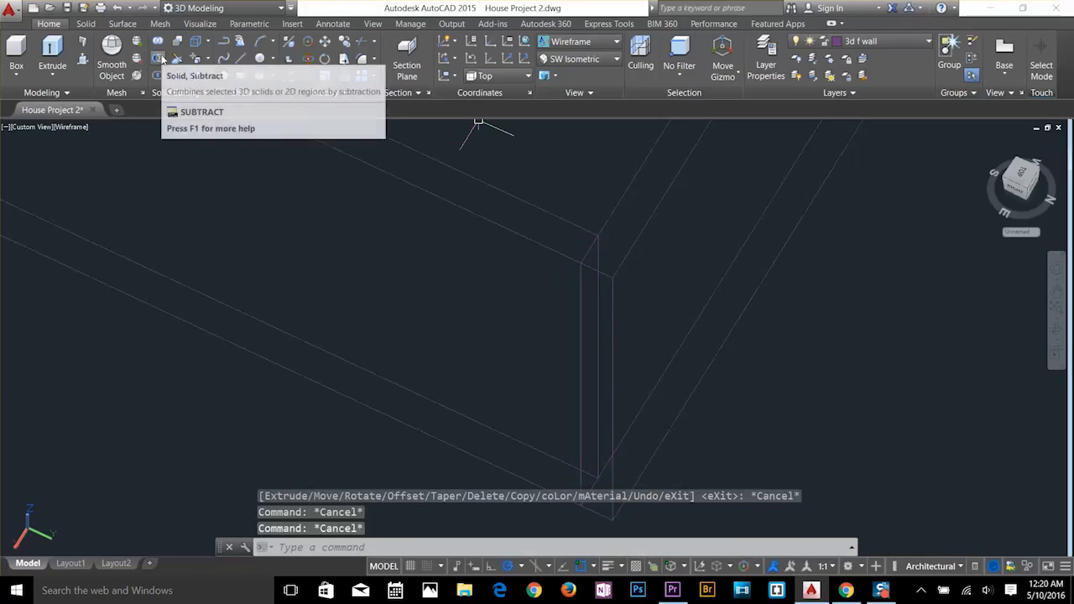
Union the copied wall panel with the upper floor walls.
{"action": "left_click", "coordinate": [158, 58]}
{"action": "left_click", "coordinate": [635, 256]}
{"action": "left_click", "coordinate": [565, 250]}
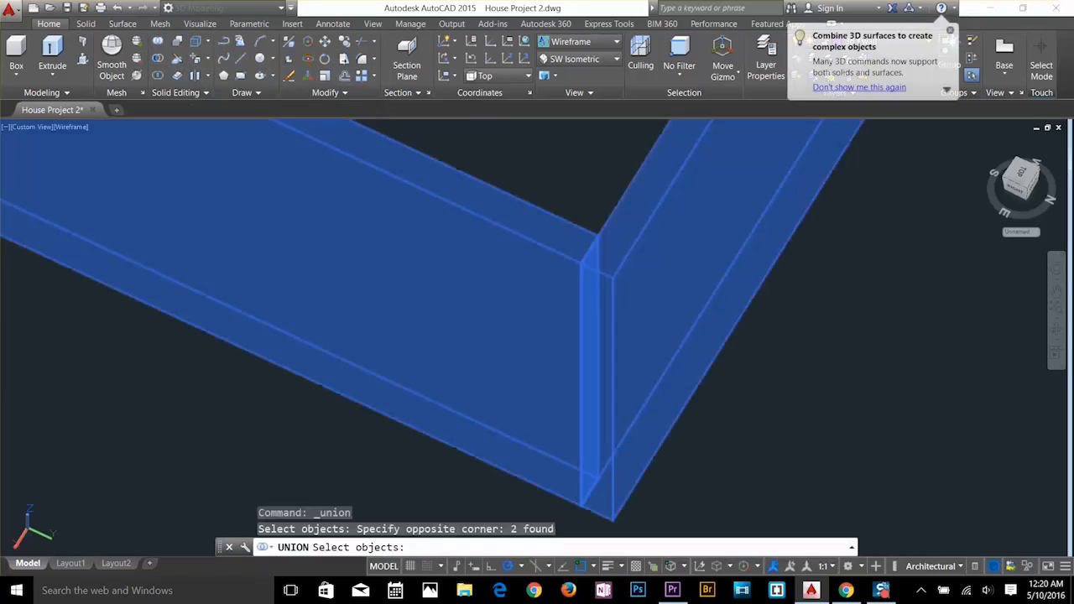
{"action": "middle_click_drag", "start_coordinate": [540, 309], "coordinate": [715, 278], "text": "shift"}
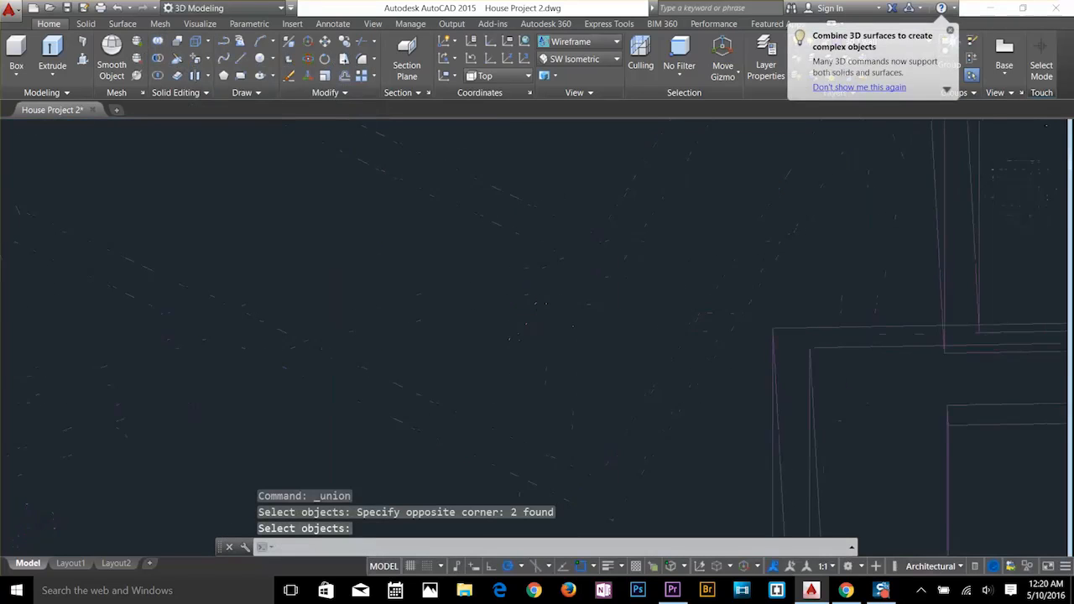
{"action": "key", "text": "Return"}
{"action": "scroll", "coordinate": [755, 304], "scroll_direction": "down", "scroll_amount": 4}
{"action": "middle_click_drag", "start_coordinate": [765, 322], "coordinate": [707, 427], "text": "shift"}
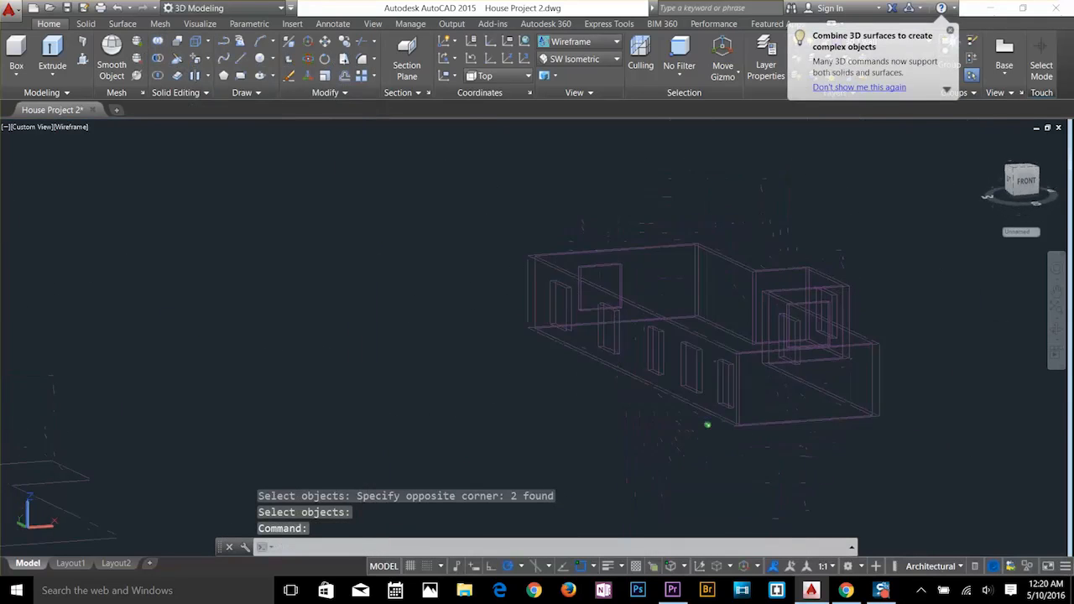
Turn on all layers and set the visual style to Shaded.
{"action": "left_click", "coordinate": [949, 32]}
{"action": "left_click", "coordinate": [869, 41]}
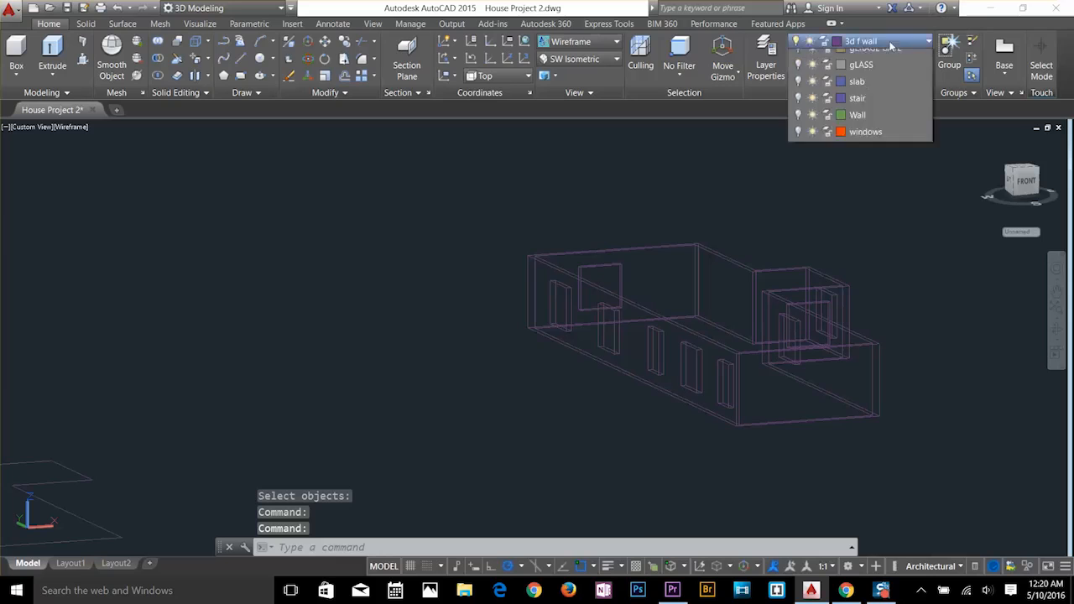
{"action": "left_click", "coordinate": [870, 40]}
{"action": "left_click", "coordinate": [796, 76]}
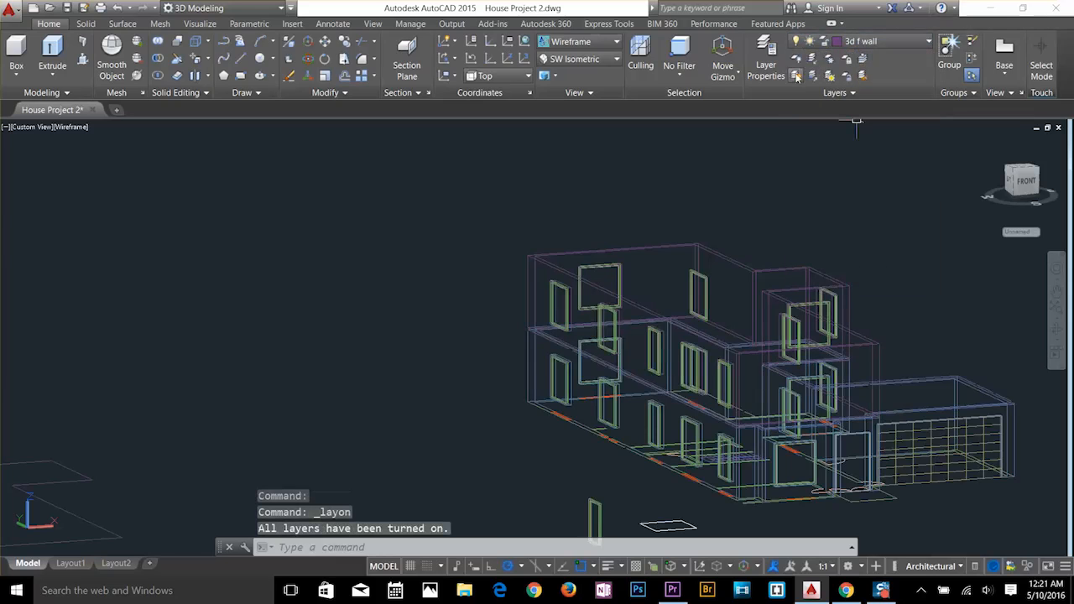
{"action": "middle_click_drag", "start_coordinate": [723, 390], "coordinate": [547, 162], "text": "shift"}
{"action": "left_click", "coordinate": [585, 48]}
{"action": "left_click", "coordinate": [566, 163]}
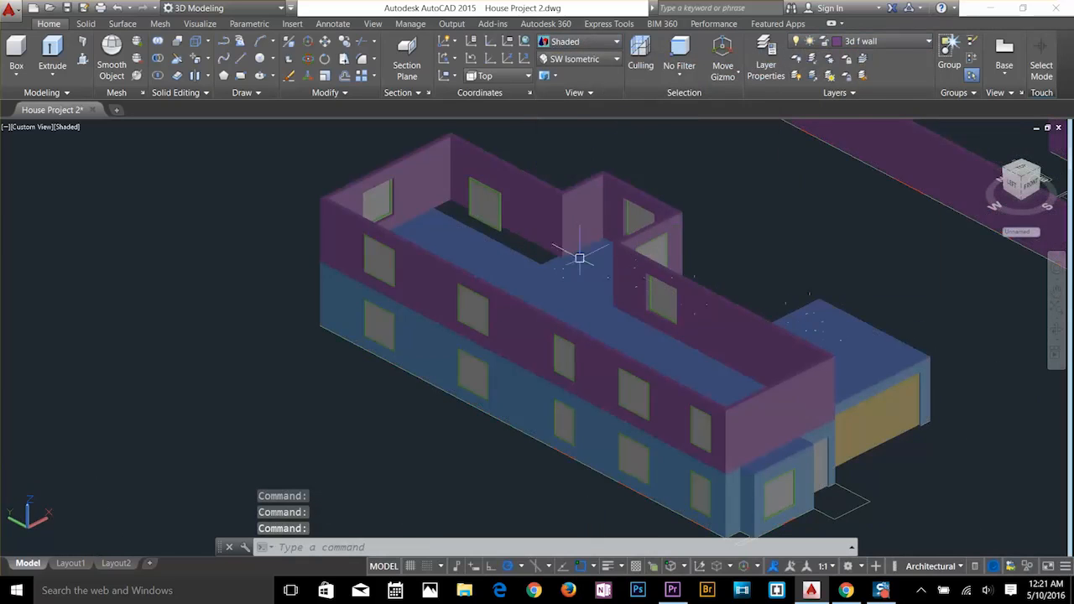
Delete the leftover window frame and its glass standing on the upper slab inside the relocated wall.
{"action": "middle_click_drag", "start_coordinate": [792, 302], "coordinate": [696, 365], "text": "shift"}
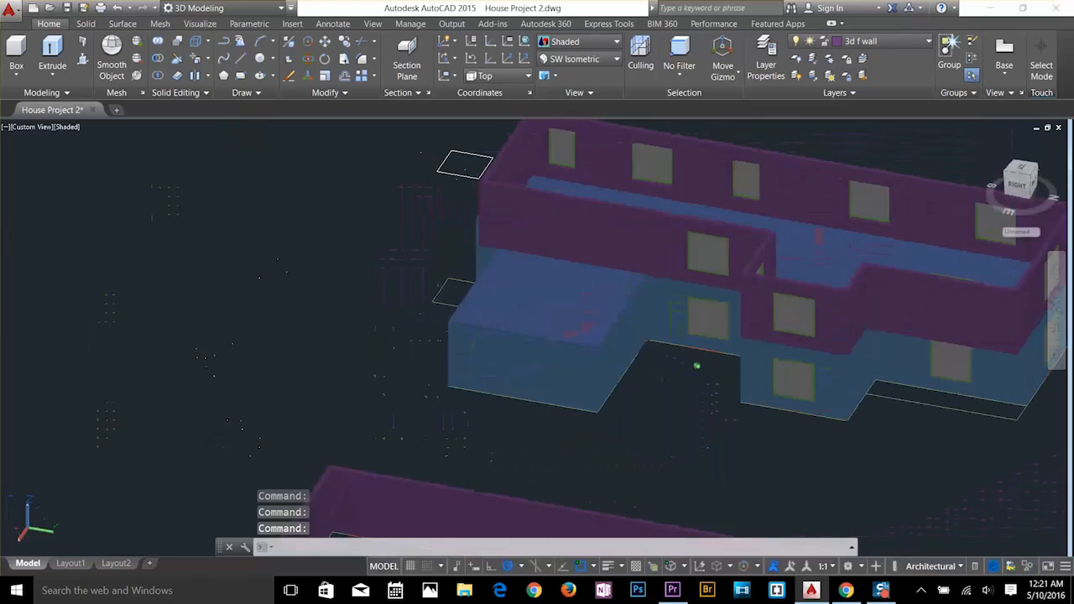
{"action": "scroll", "coordinate": [1023, 250], "scroll_direction": "up", "scroll_amount": 4}
{"action": "middle_click_drag", "start_coordinate": [915, 341], "coordinate": [771, 361], "text": "shift"}
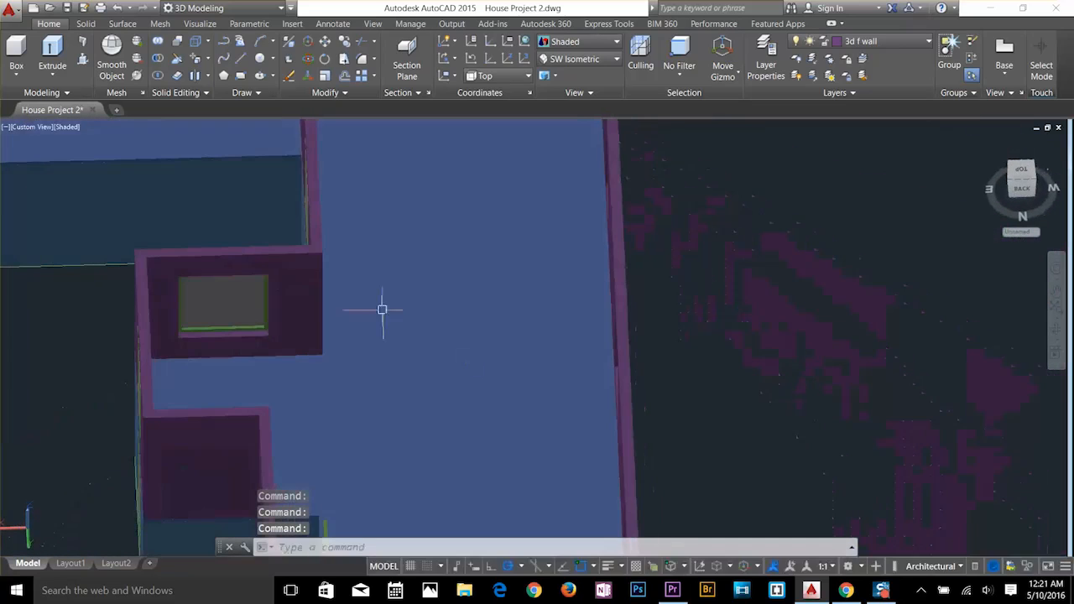
{"action": "middle_click_drag", "start_coordinate": [381, 309], "coordinate": [638, 128]}
{"action": "left_click", "coordinate": [584, 379]}
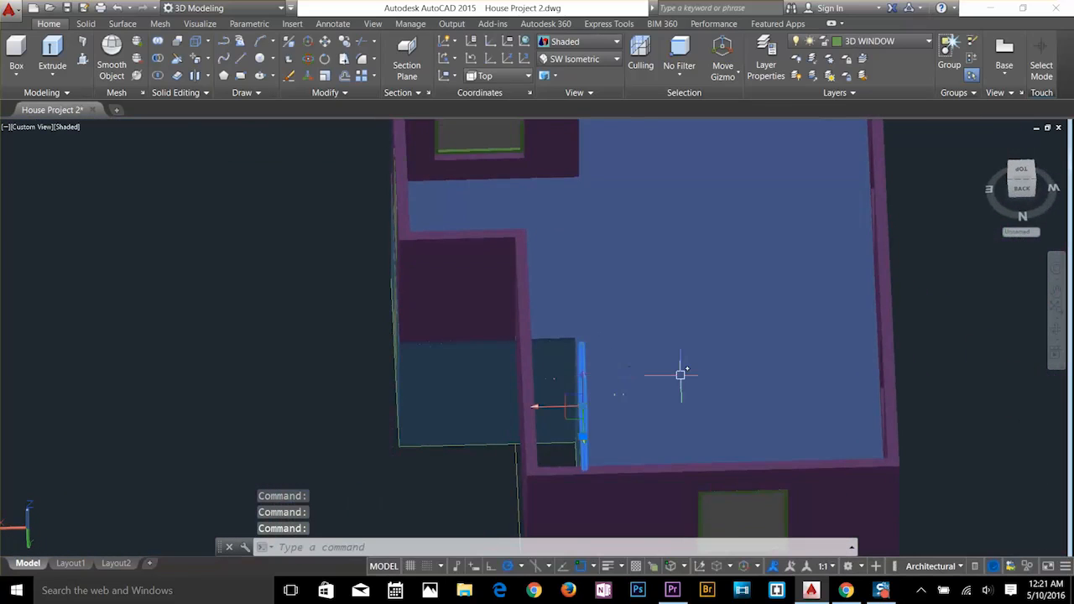
{"action": "key", "text": "Delete"}
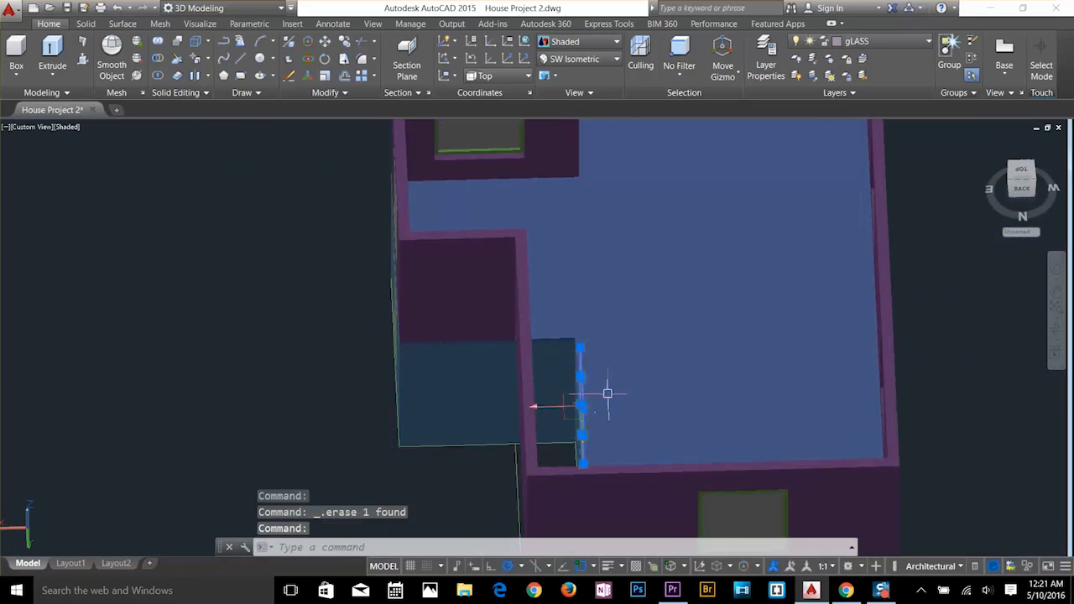
Move the upper slab's side face from its bottom corner to the bottom corner of the overhanging purple wall.
{"action": "middle_click_drag", "start_coordinate": [686, 444], "coordinate": [669, 323], "text": "shift"}
{"action": "scroll", "coordinate": [669, 323], "scroll_direction": "up", "scroll_amount": 5}
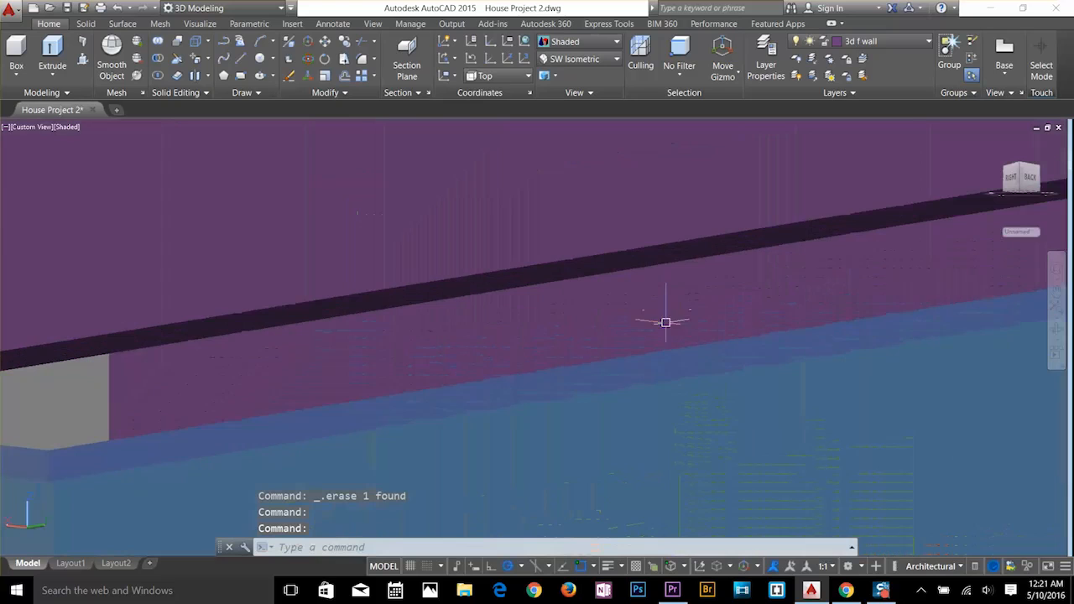
{"action": "left_click", "coordinate": [195, 59]}
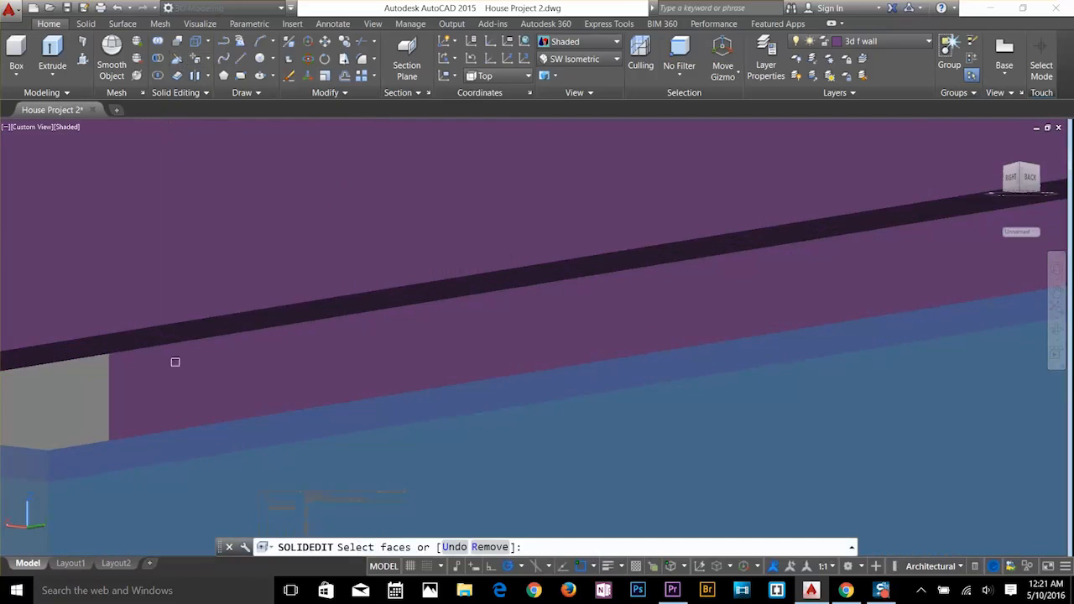
{"action": "left_click", "coordinate": [177, 443]}
{"action": "key", "text": "Return"}
{"action": "left_click", "coordinate": [180, 441]}
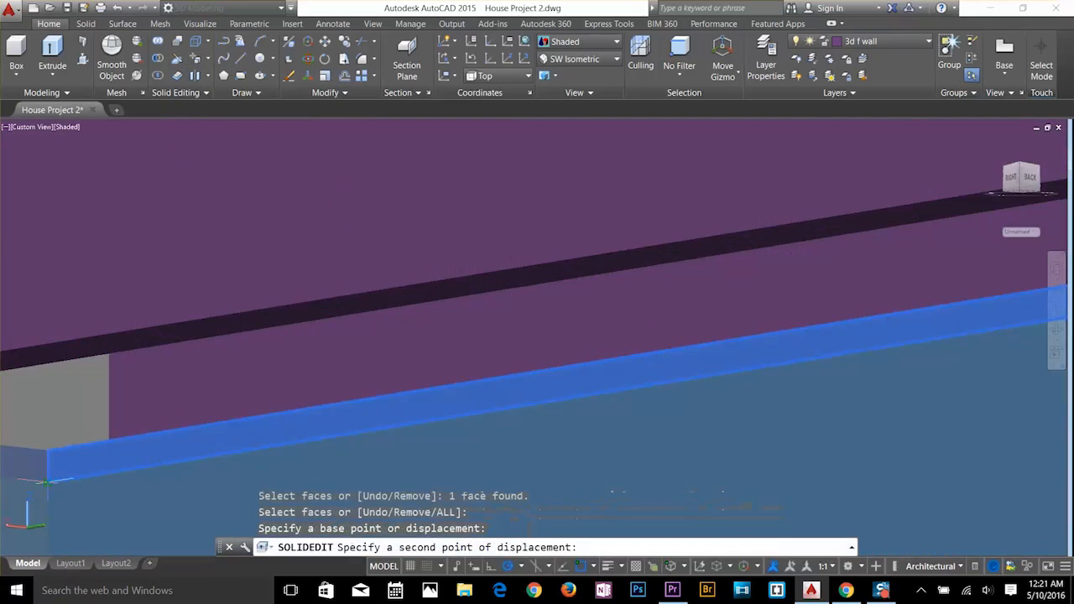
{"action": "scroll", "coordinate": [266, 431], "scroll_direction": "down", "scroll_amount": 3}
{"action": "middle_click_drag", "start_coordinate": [266, 431], "coordinate": [358, 406]}
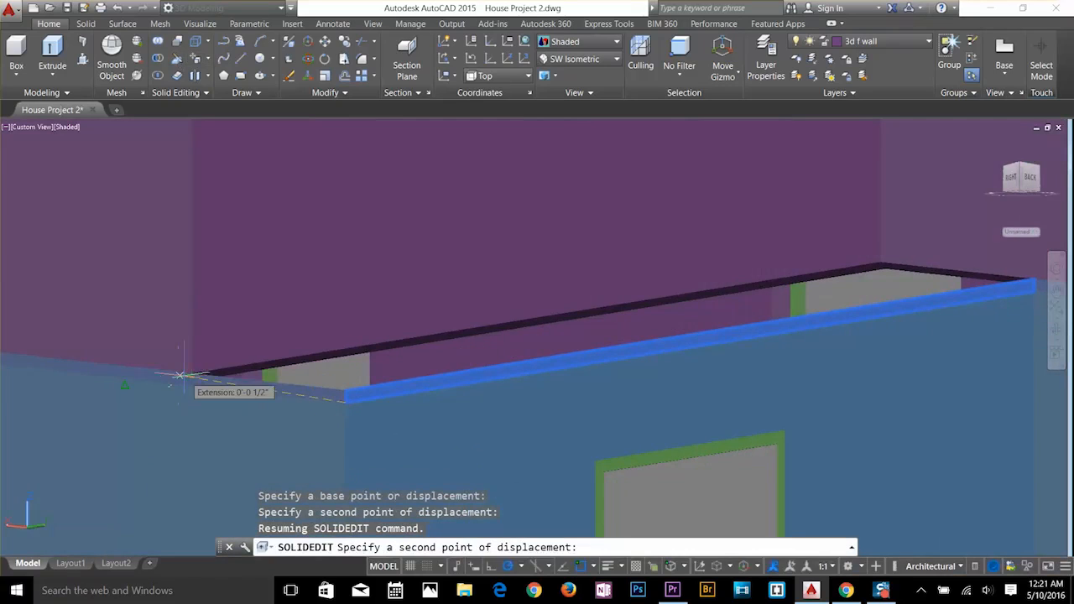
{"action": "left_click", "coordinate": [191, 372]}
{"action": "middle_click_drag", "start_coordinate": [404, 368], "coordinate": [401, 396], "text": "shift"}
{"action": "scroll", "coordinate": [389, 363], "scroll_direction": "down", "scroll_amount": 2}
{"action": "scroll", "coordinate": [401, 396], "scroll_direction": "down", "scroll_amount": 4}
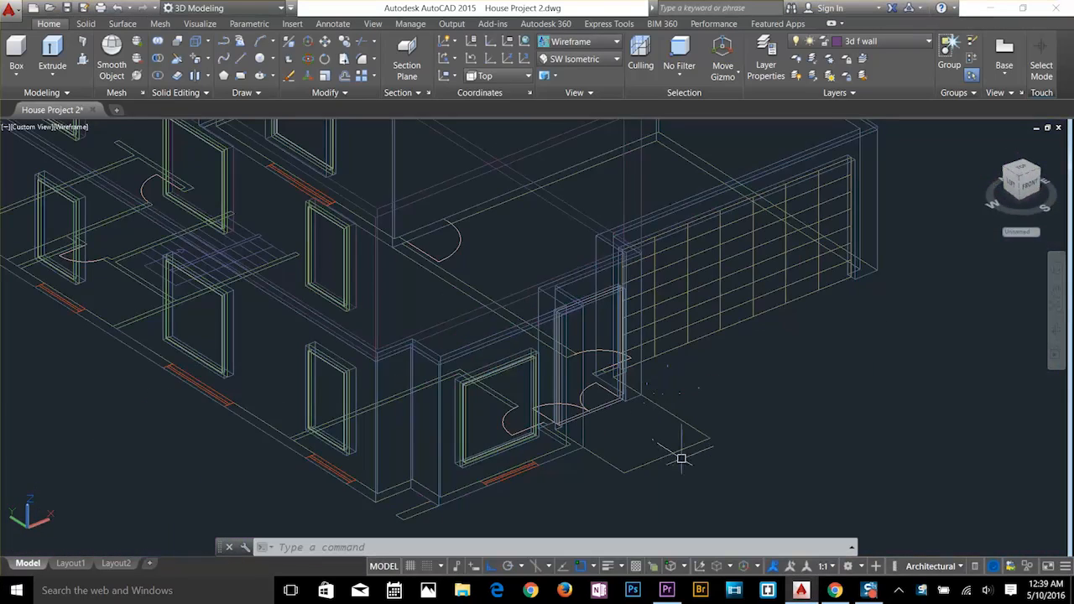
Copy the front face of the wall around the entrance door onto the front edge of the porch outline.
{"action": "key", "text": "Escape"}
{"action": "key", "text": "Escape"}
{"action": "scroll", "coordinate": [691, 346], "scroll_direction": "up", "scroll_amount": 3}
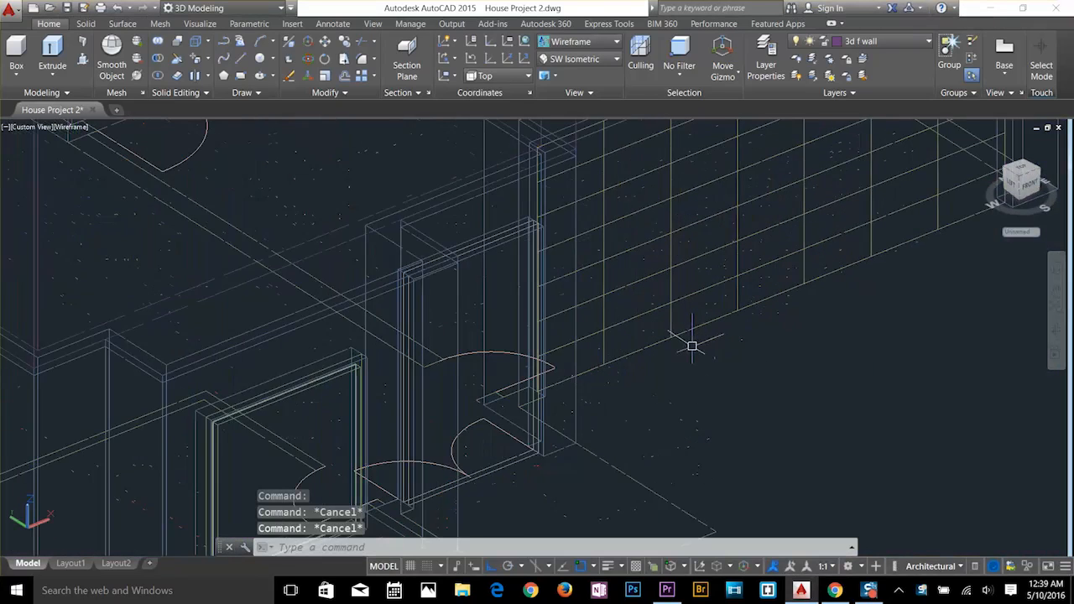
{"action": "left_click", "coordinate": [209, 65]}
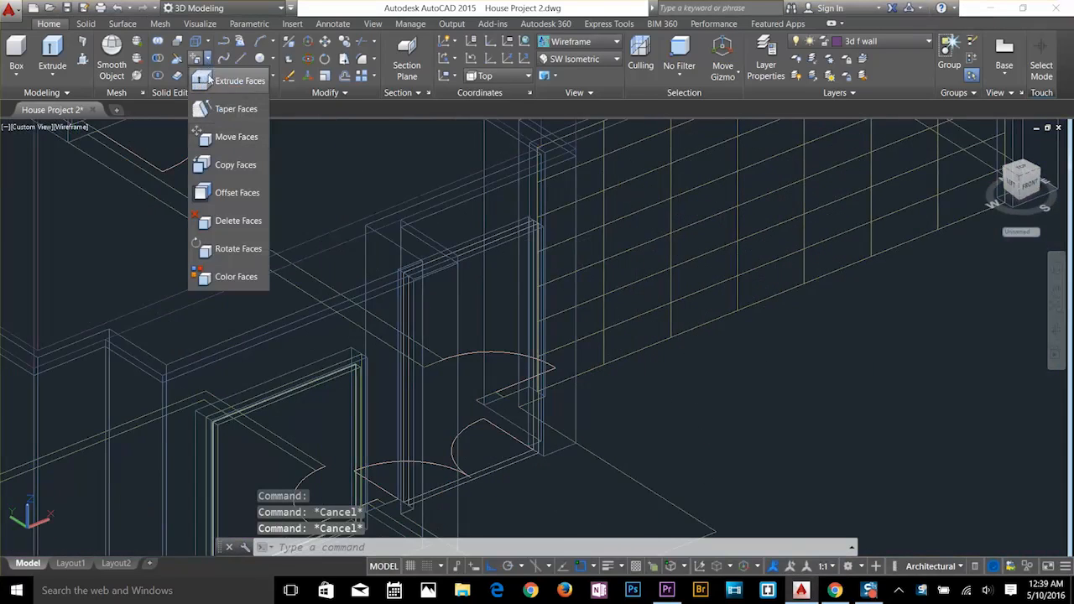
{"action": "left_click", "coordinate": [238, 167]}
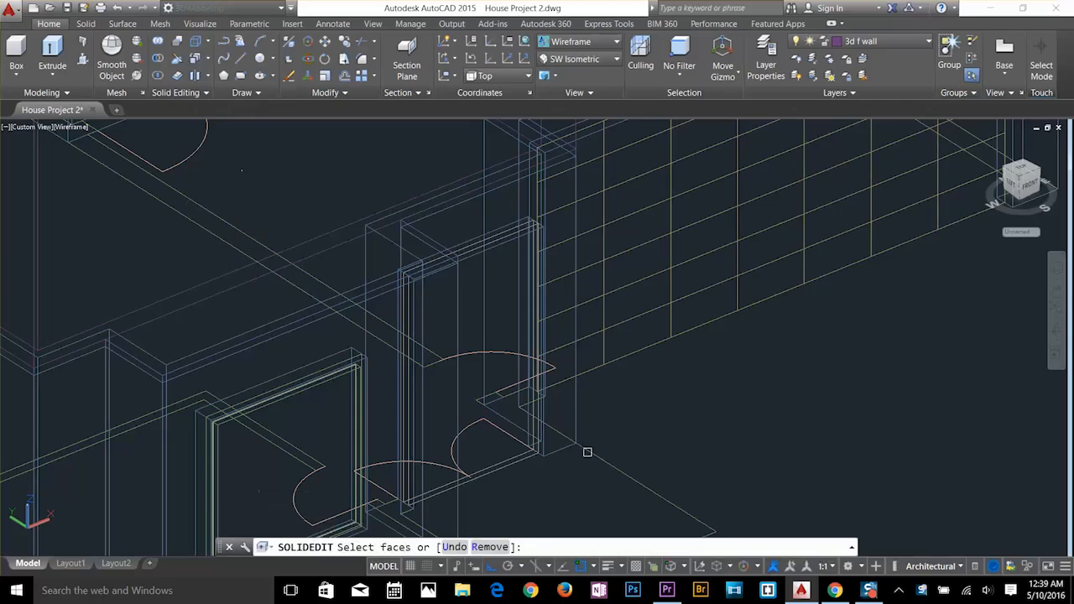
{"action": "left_click", "coordinate": [565, 414]}
{"action": "key", "text": "Return"}
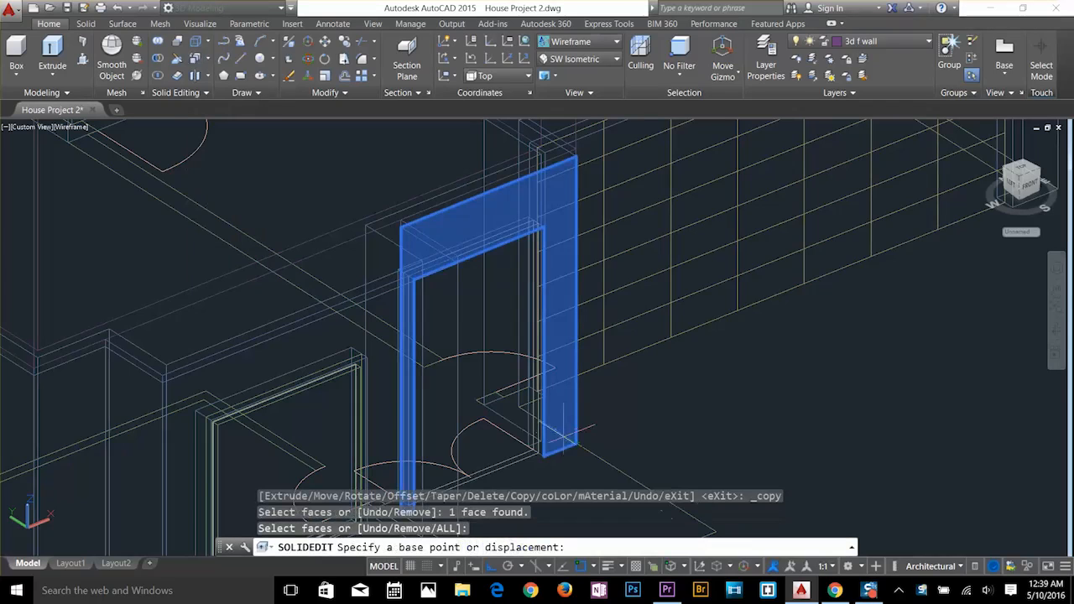
{"action": "left_click", "coordinate": [544, 457]}
{"action": "scroll", "coordinate": [554, 482], "scroll_direction": "down", "scroll_amount": 5}
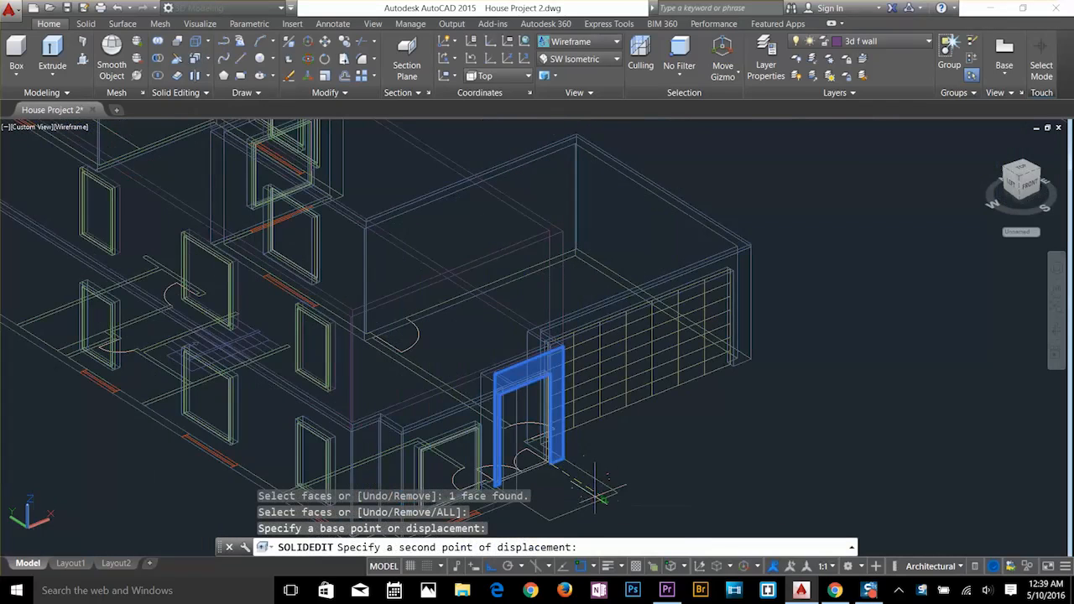
{"action": "left_click", "coordinate": [604, 498]}
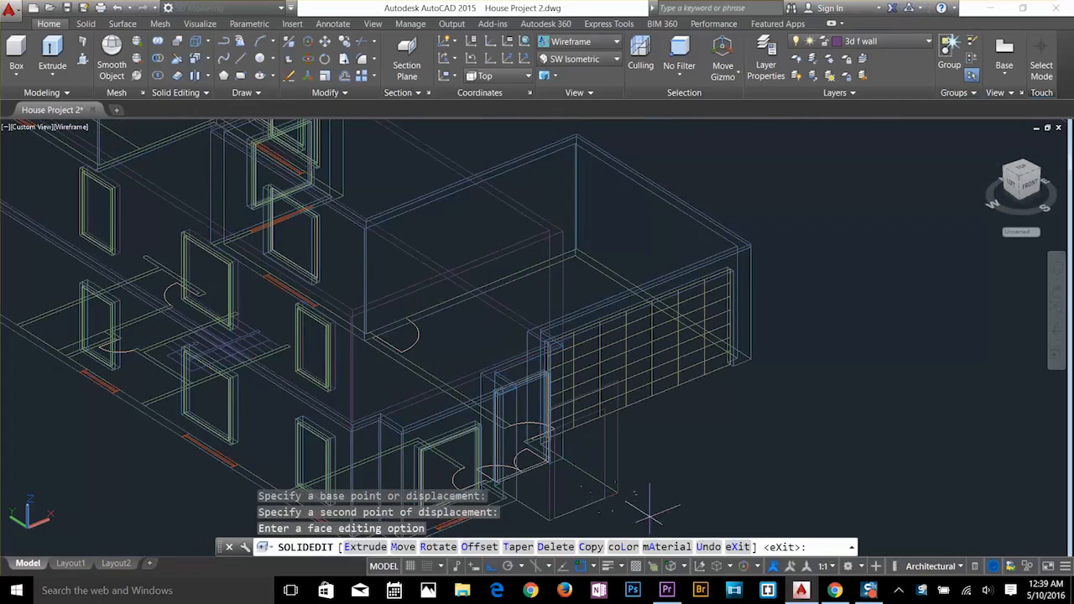
{"action": "scroll", "coordinate": [610, 496], "scroll_direction": "up", "scroll_amount": 4}
{"action": "key", "text": "Escape"}
{"action": "key", "text": "Escape"}
{"action": "key", "text": "Escape"}
{"action": "key", "text": "Escape"}
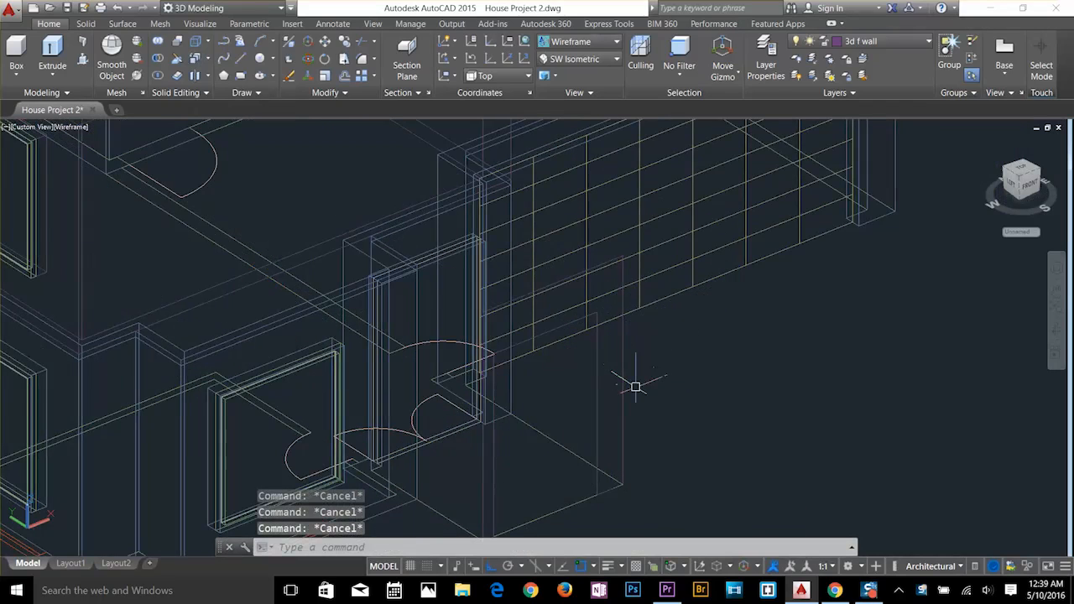
Explode the copied door wall face into separate lines.
{"action": "type", "text": "x"}
{"action": "key", "text": "Return"}
{"action": "left_click", "coordinate": [596, 389]}
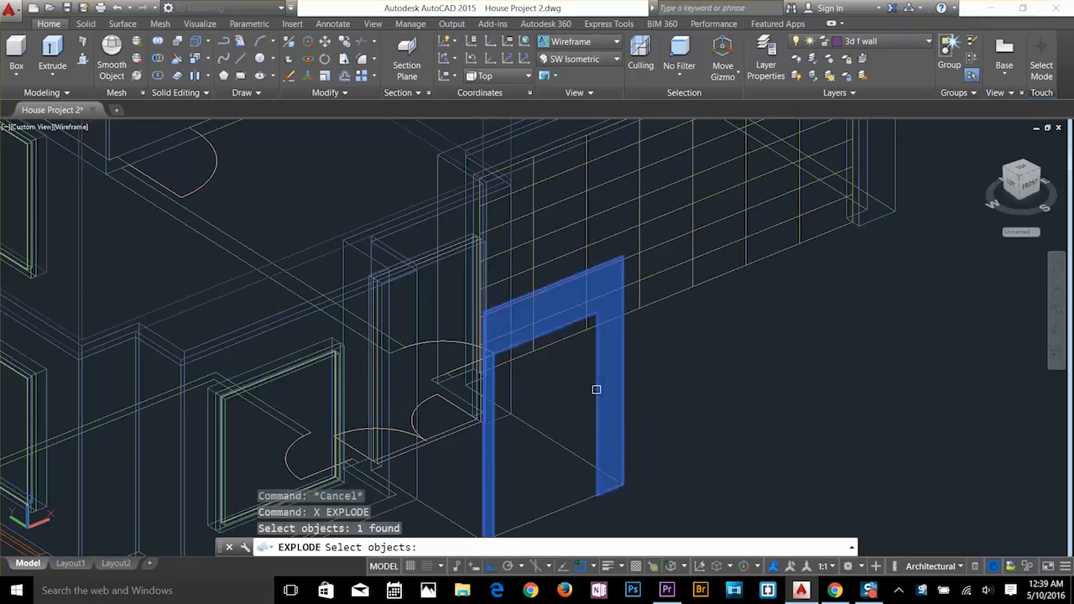
{"action": "key", "text": "Return"}
{"action": "key", "text": "Escape"}
{"action": "key", "text": "Escape"}
{"action": "key", "text": "Escape"}
Try to extend the exploded outline's inner vertical line up to its top edge.
{"action": "type", "text": "ex"}
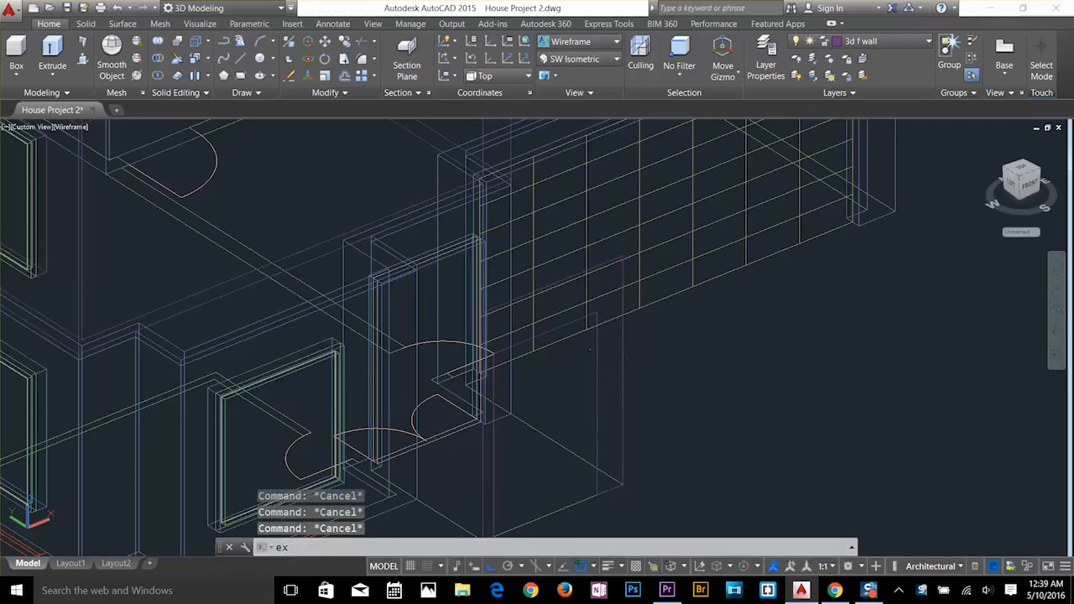
{"action": "key", "text": "Return"}
{"action": "key", "text": "Return"}
{"action": "left_click", "coordinate": [594, 338]}
{"action": "key", "text": "Escape"}
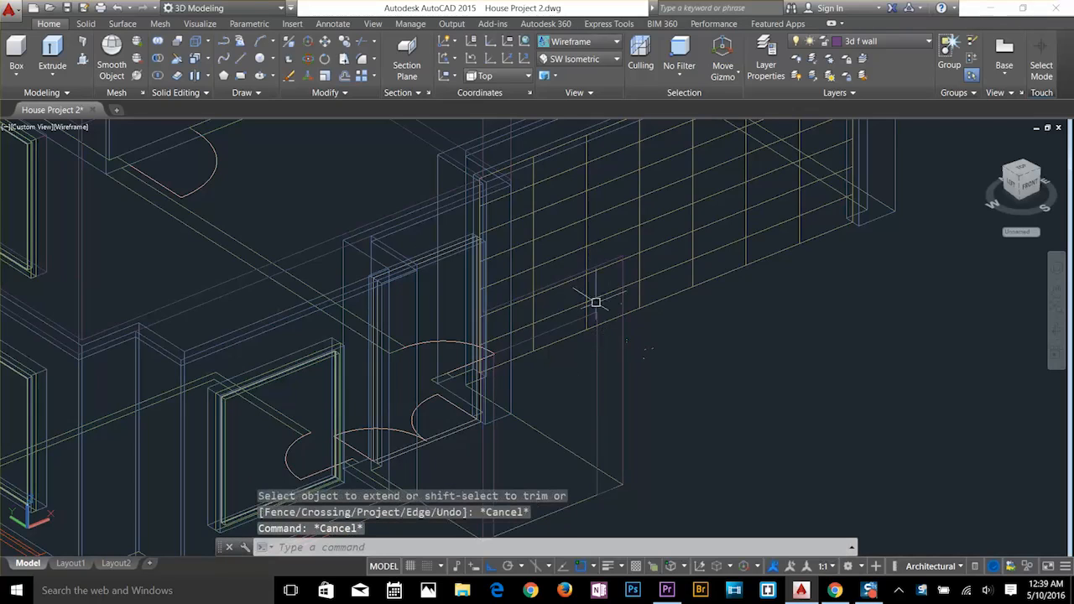
{"action": "key", "text": "Escape"}
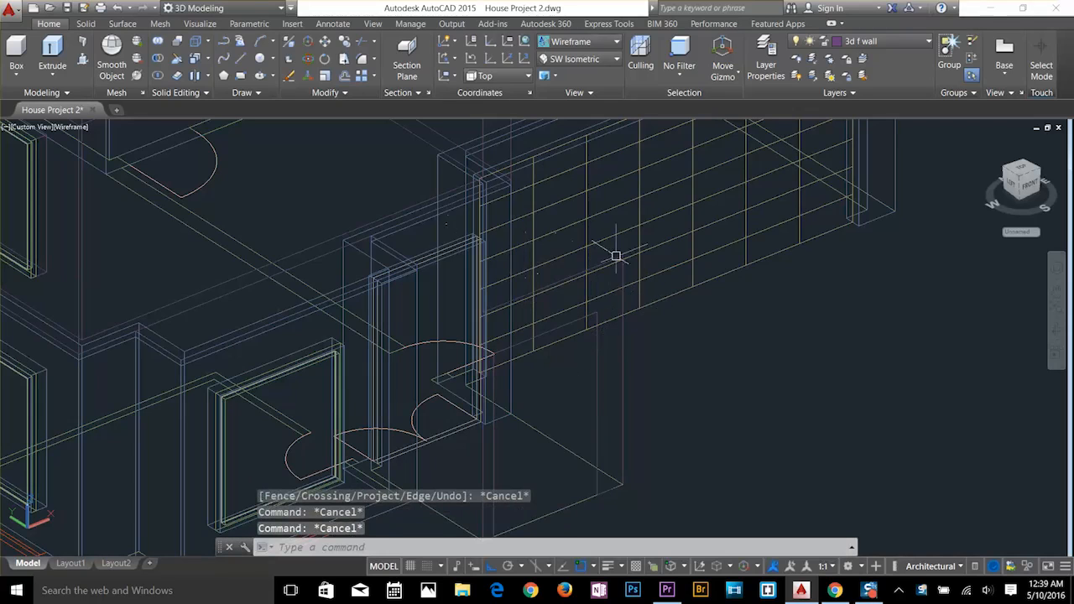
Set the UCS on the plane of the copied outline, with its origin at the bottom of the inner vertical line and X toward the porch corner.
{"action": "middle_click_drag", "start_coordinate": [559, 281], "coordinate": [552, 197]}
{"action": "scroll", "coordinate": [689, 268], "scroll_direction": "up", "scroll_amount": 2}
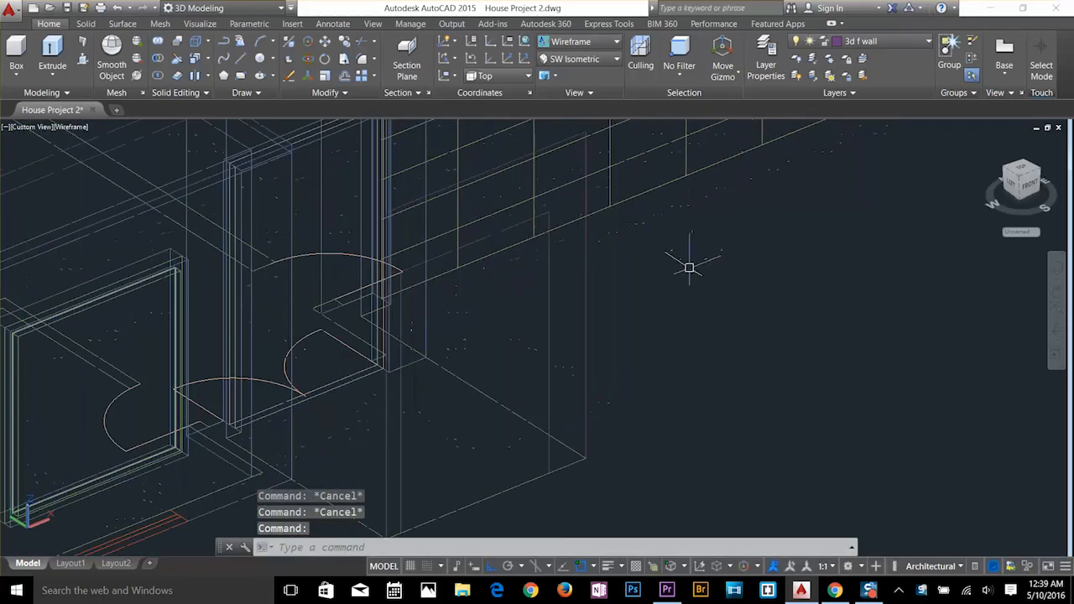
{"action": "key", "text": "Escape"}
{"action": "key", "text": "Escape"}
{"action": "type", "text": "ucs"}
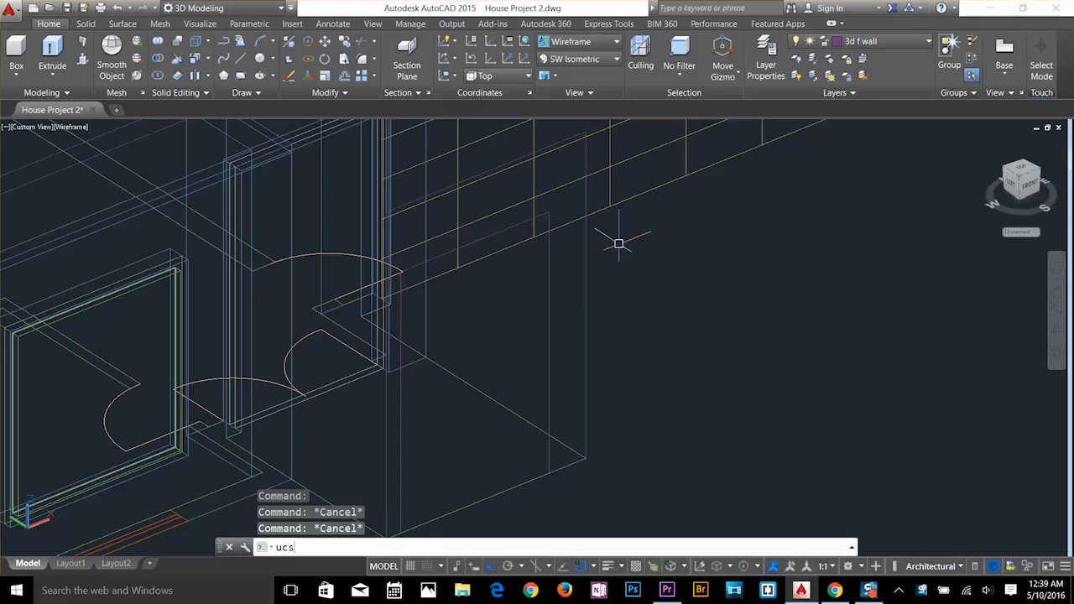
{"action": "key", "text": "Return"}
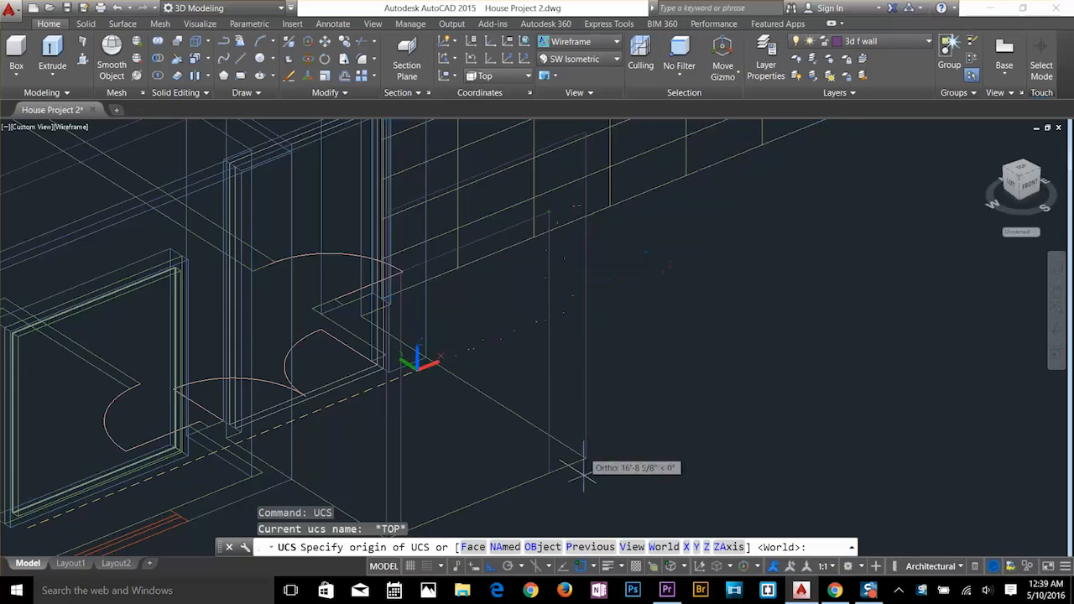
{"action": "left_click", "coordinate": [548, 470]}
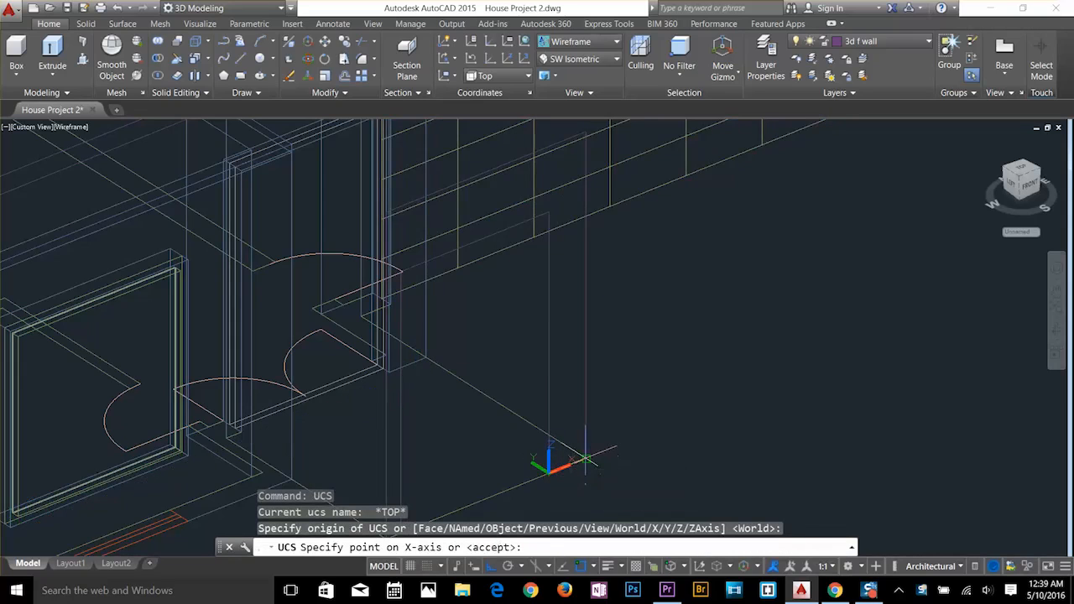
{"action": "left_click", "coordinate": [586, 461]}
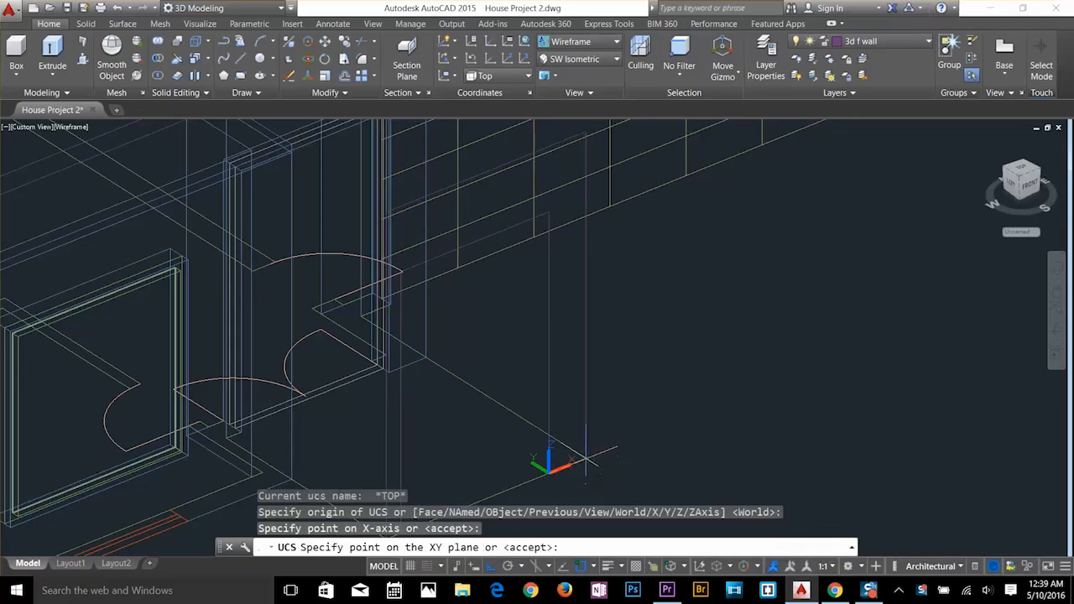
{"action": "left_click", "coordinate": [548, 342]}
{"action": "scroll", "coordinate": [637, 441], "scroll_direction": "up", "scroll_amount": 1}
{"action": "middle_click_drag", "start_coordinate": [626, 428], "coordinate": [612, 398]}
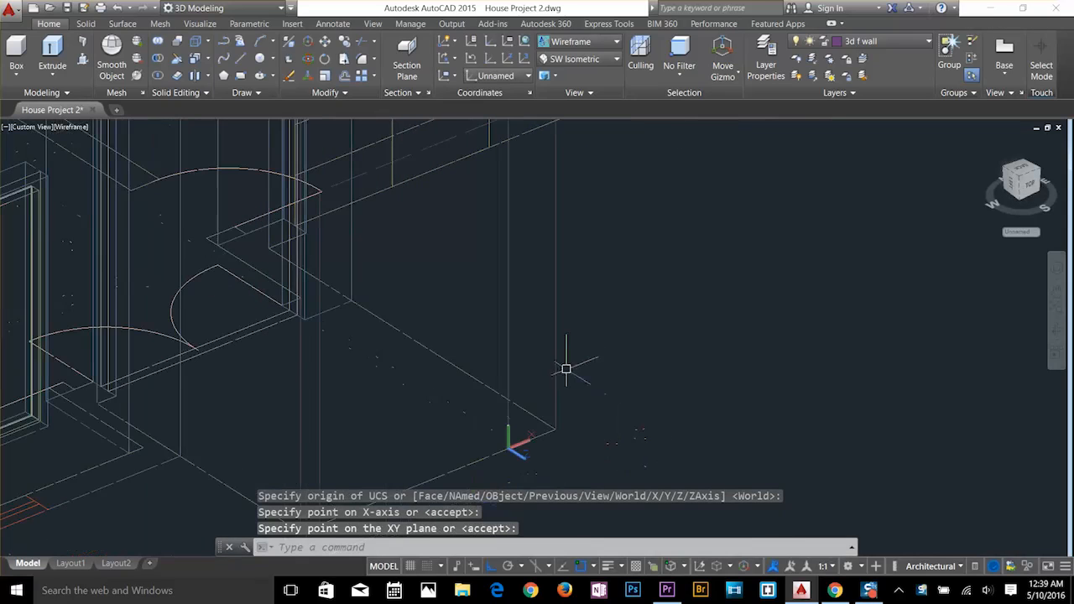
Try again to extend the inner vertical line to the top edge in the new UCS.
{"action": "key", "text": "Escape"}
{"action": "middle_click_drag", "start_coordinate": [590, 357], "coordinate": [611, 435]}
{"action": "type", "text": "ex"}
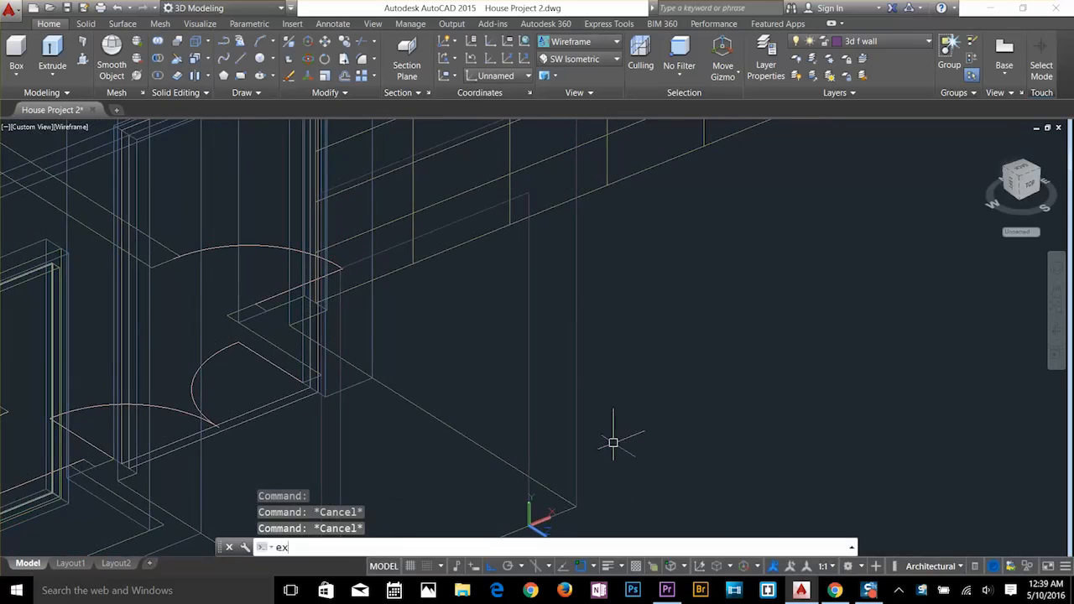
{"action": "key", "text": "Return"}
{"action": "key", "text": "Return"}
{"action": "left_click", "coordinate": [530, 246]}
{"action": "key", "text": "Escape"}
{"action": "key", "text": "Escape"}
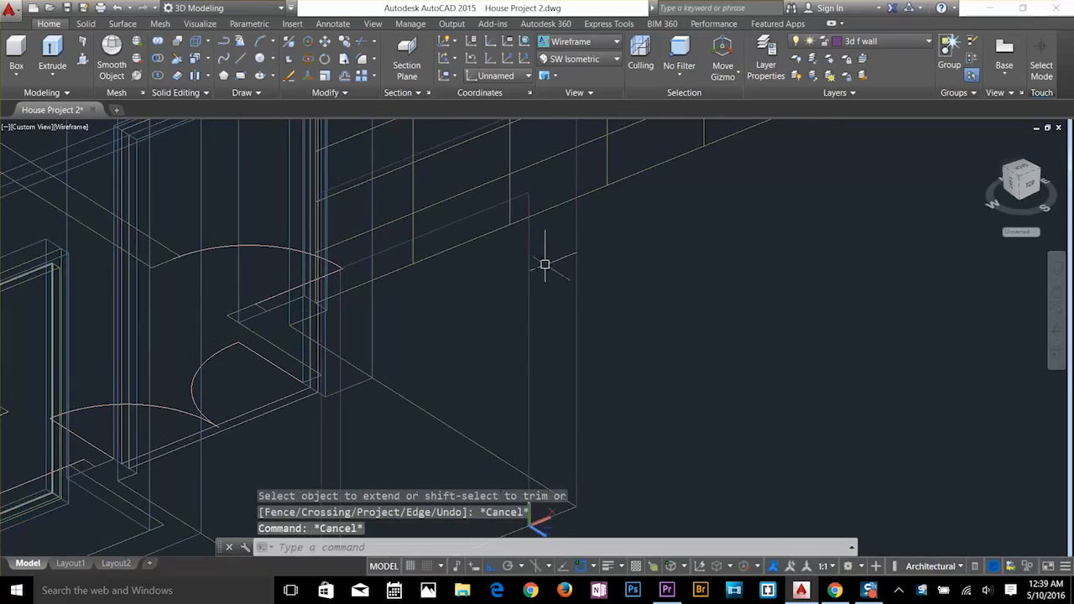
Stretch the upper end of the inner vertical line on the garage side up to the outline's top edge.
{"action": "left_click", "coordinate": [529, 257]}
{"action": "middle_click_drag", "start_coordinate": [533, 255], "coordinate": [557, 379]}
{"action": "left_click", "coordinate": [552, 316]}
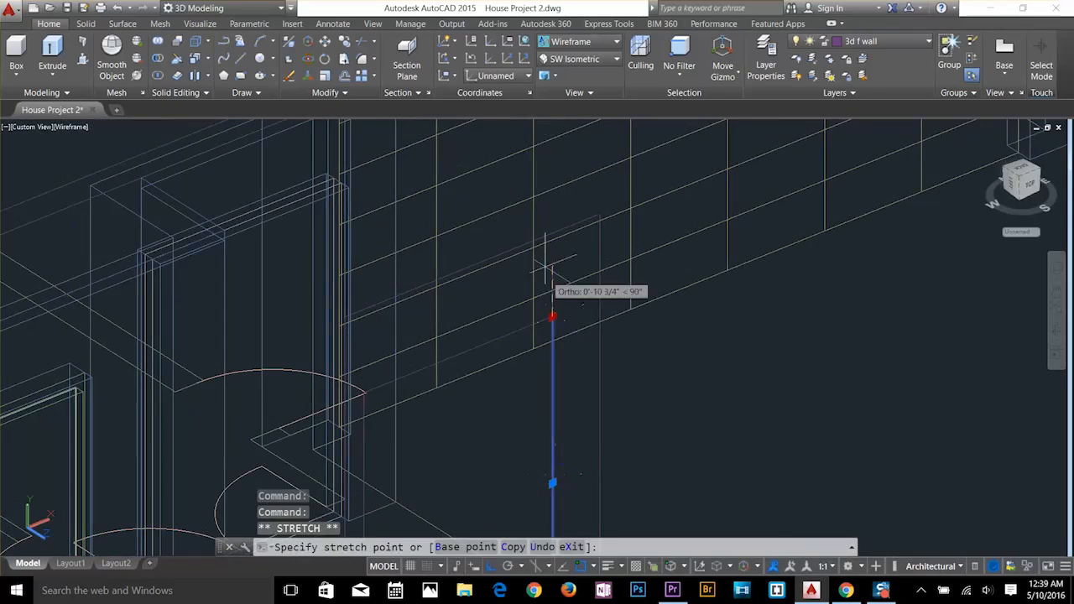
{"action": "left_click", "coordinate": [552, 234]}
{"action": "key", "text": "Escape"}
{"action": "key", "text": "Escape"}
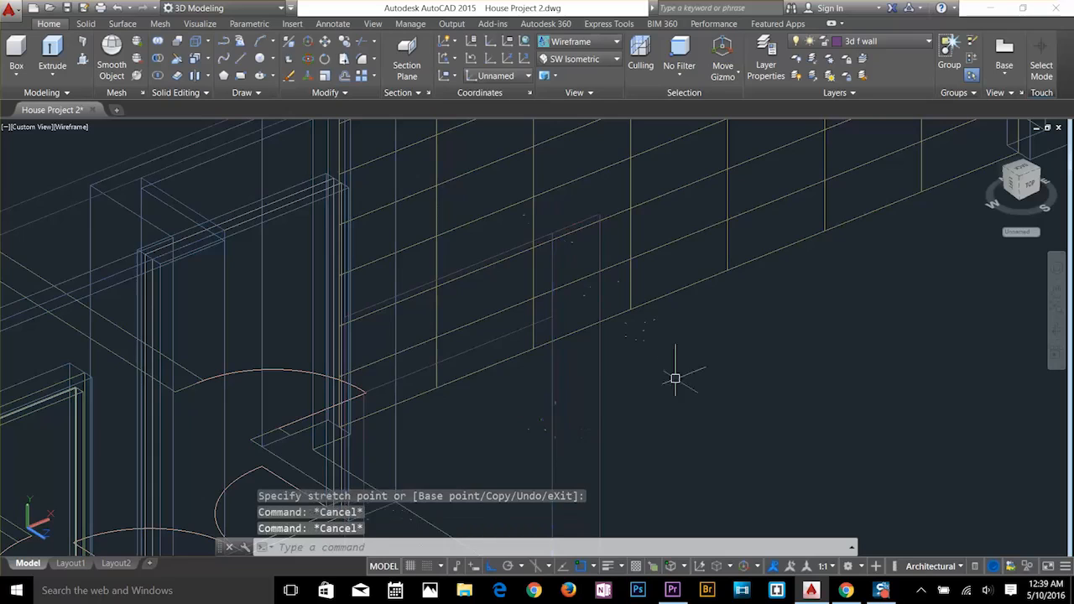
Delete the copied outline's two upper edges and the pair of vertical lines at the porch corner away from the garage.
{"action": "middle_click_drag", "start_coordinate": [676, 376], "coordinate": [627, 256]}
{"action": "left_click", "coordinate": [619, 267]}
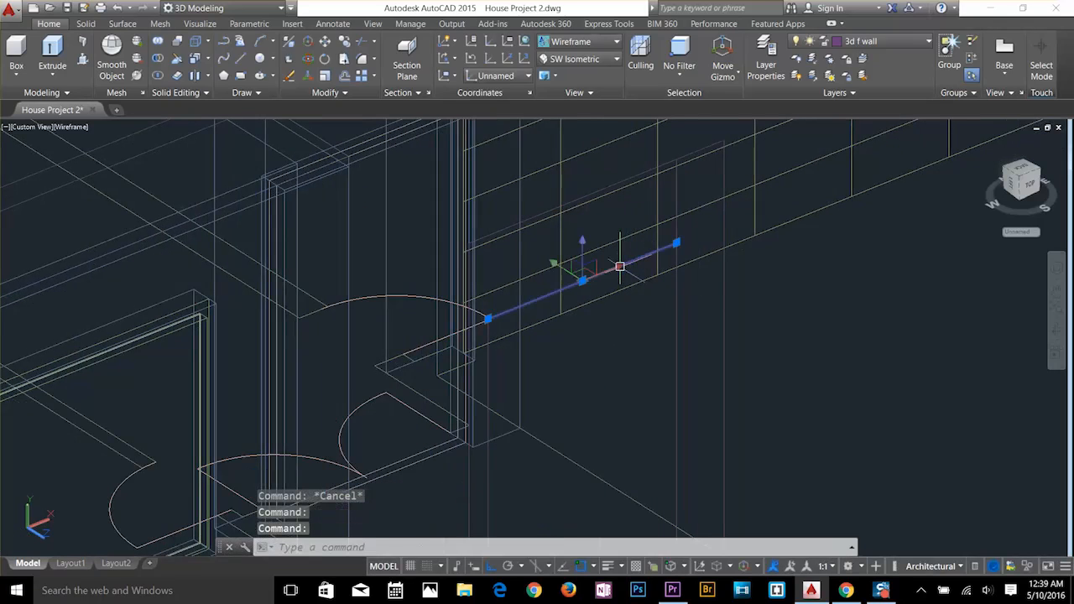
{"action": "key", "text": "Delete"}
{"action": "left_click", "coordinate": [620, 155]}
{"action": "key", "text": "Delete"}
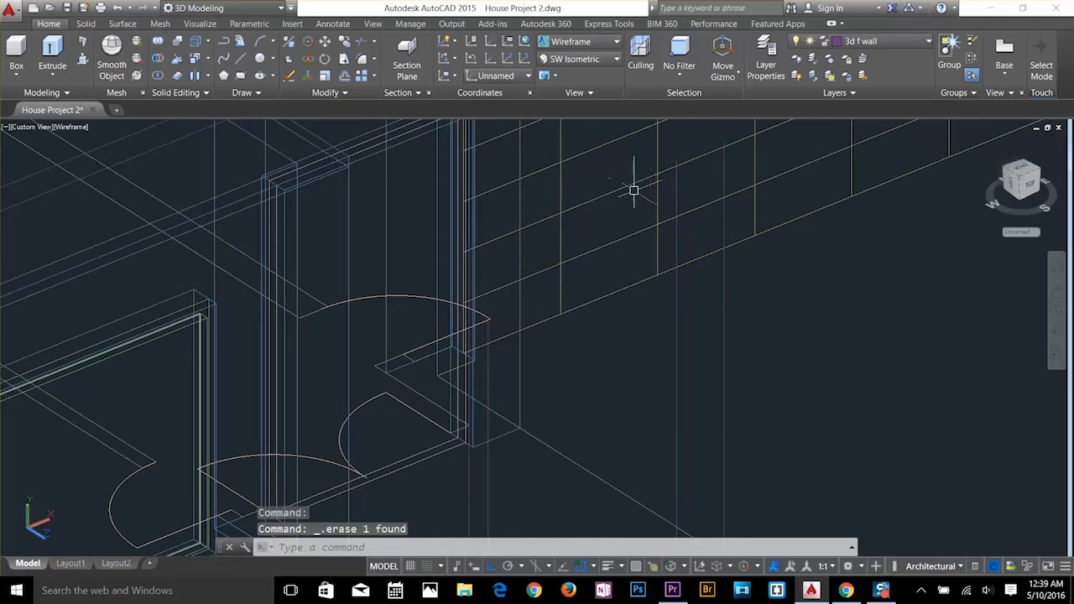
{"action": "scroll", "coordinate": [601, 252], "scroll_direction": "down", "scroll_amount": 2}
{"action": "left_click", "coordinate": [552, 428]}
{"action": "left_click", "coordinate": [517, 439]}
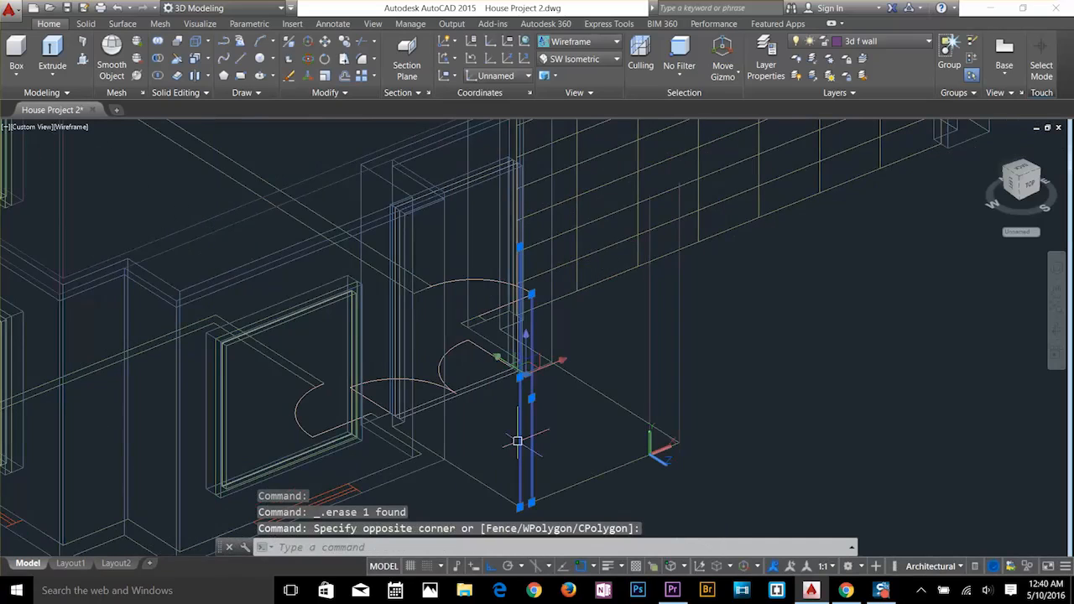
{"action": "key", "text": "Delete"}
Draw a line joining the upper ends of the two remaining vertical lines.
{"action": "scroll", "coordinate": [709, 212], "scroll_direction": "up", "scroll_amount": 2}
{"action": "key", "text": "Escape"}
{"action": "key", "text": "Escape"}
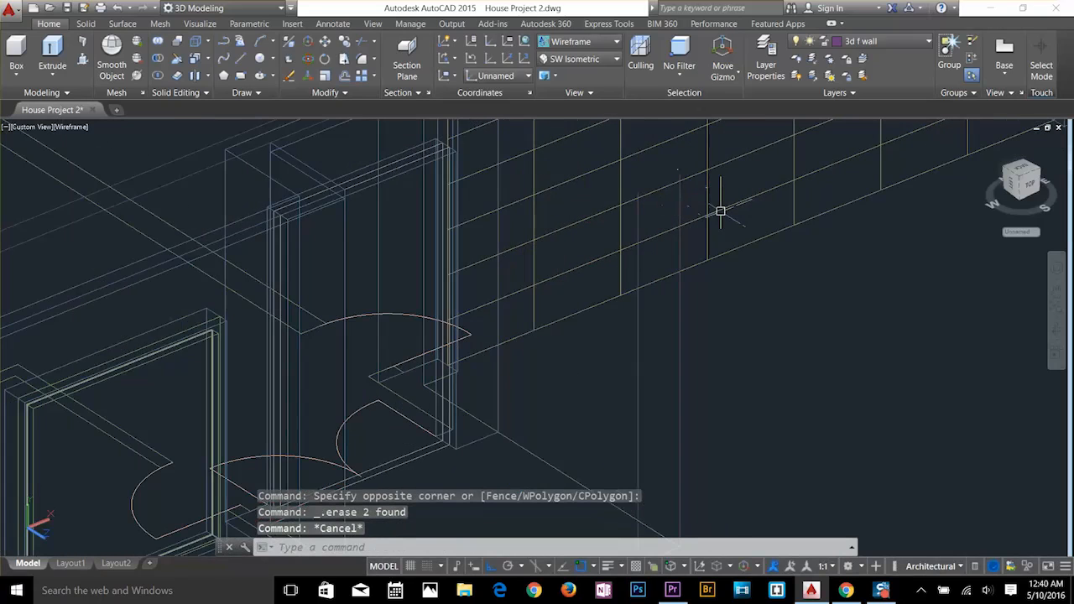
{"action": "left_click", "coordinate": [636, 194]}
{"action": "left_click", "coordinate": [680, 174]}
{"action": "key", "text": "Escape"}
{"action": "key", "text": "Escape"}
{"action": "scroll", "coordinate": [747, 299], "scroll_direction": "down", "scroll_amount": 1}
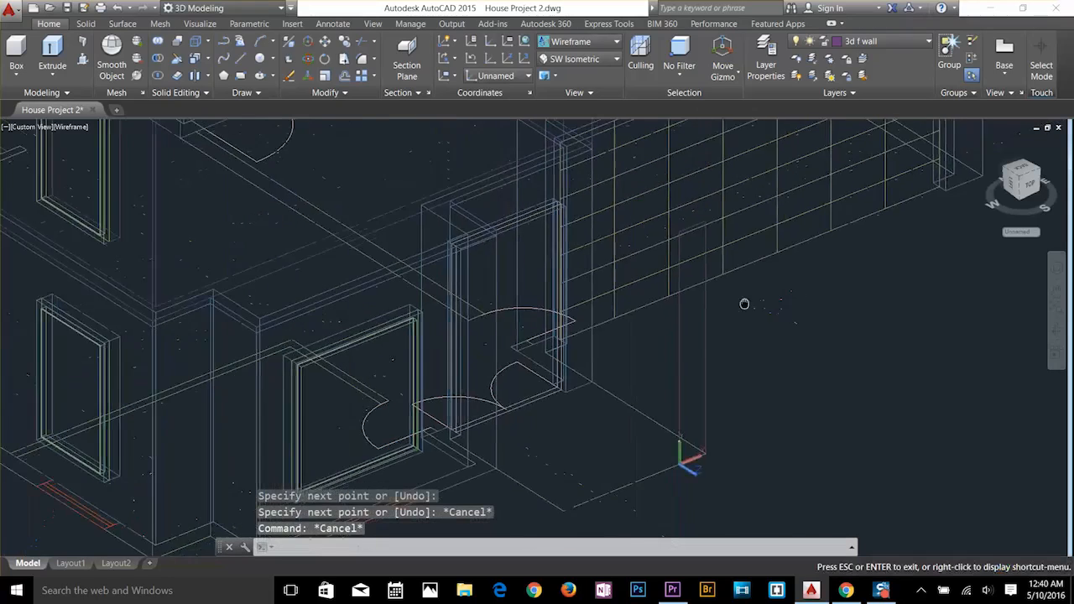
Try to create a boundary polyline inside the narrow column outline at the porch corner.
{"action": "middle_click_drag", "start_coordinate": [744, 305], "coordinate": [719, 234]}
{"action": "key", "text": "Escape"}
{"action": "key", "text": "Escape"}
{"action": "type", "text": "BO"}
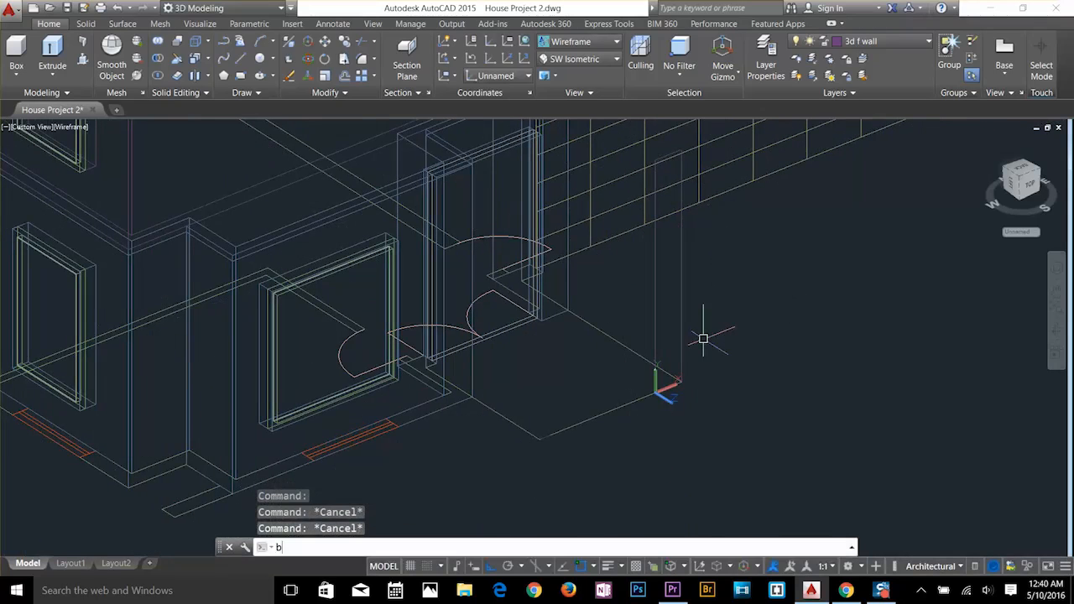
{"action": "key", "text": "Return"}
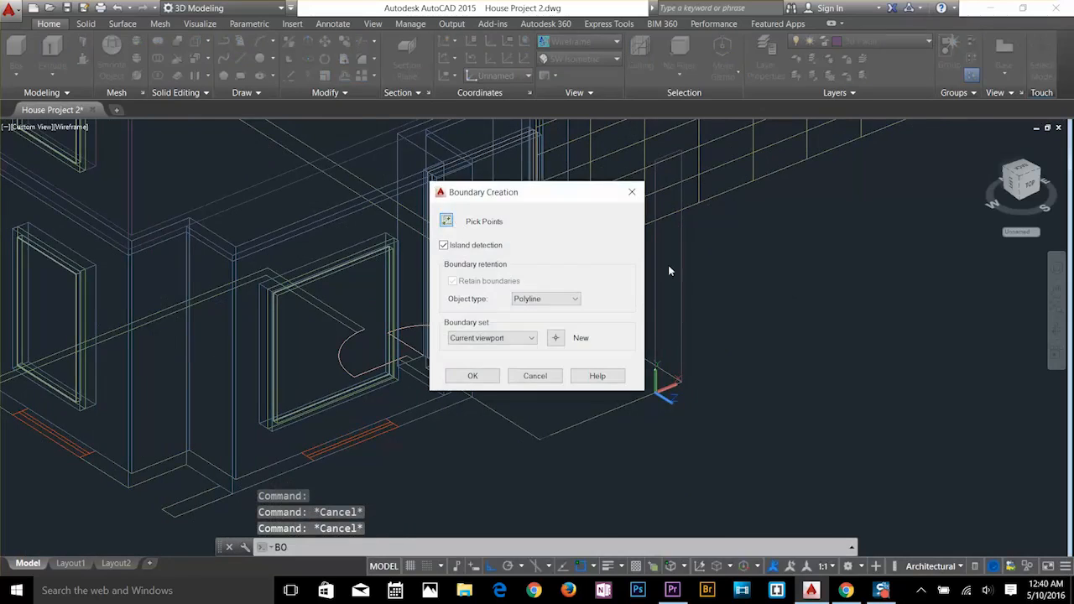
{"action": "key", "text": "Return"}
{"action": "left_click", "coordinate": [666, 277]}
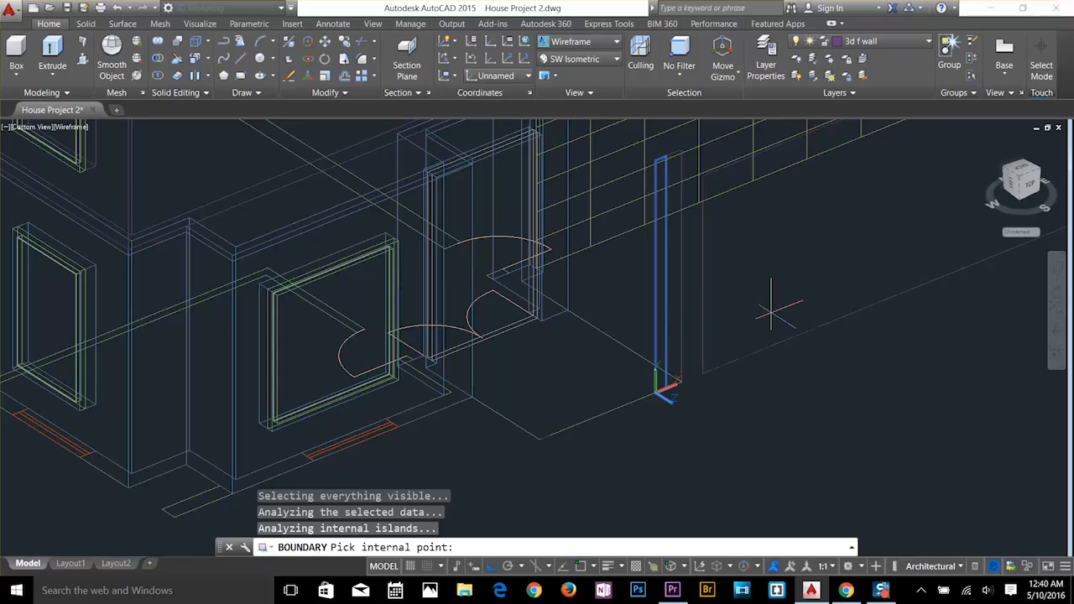
{"action": "key", "text": "Escape"}
{"action": "key", "text": "Escape"}
{"action": "key", "text": "Escape"}
{"action": "key", "text": "Escape"}
Draw a rectangle over the column outline from its upper inner corner to its lower outer corner.
{"action": "type", "text": "rec"}
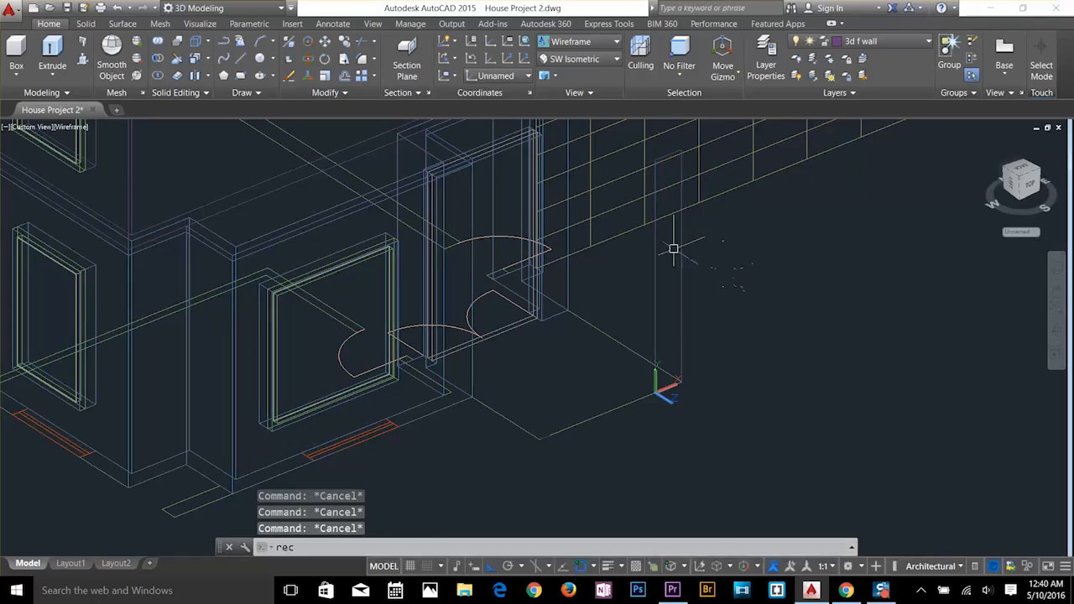
{"action": "key", "text": "Return"}
{"action": "left_click", "coordinate": [654, 159]}
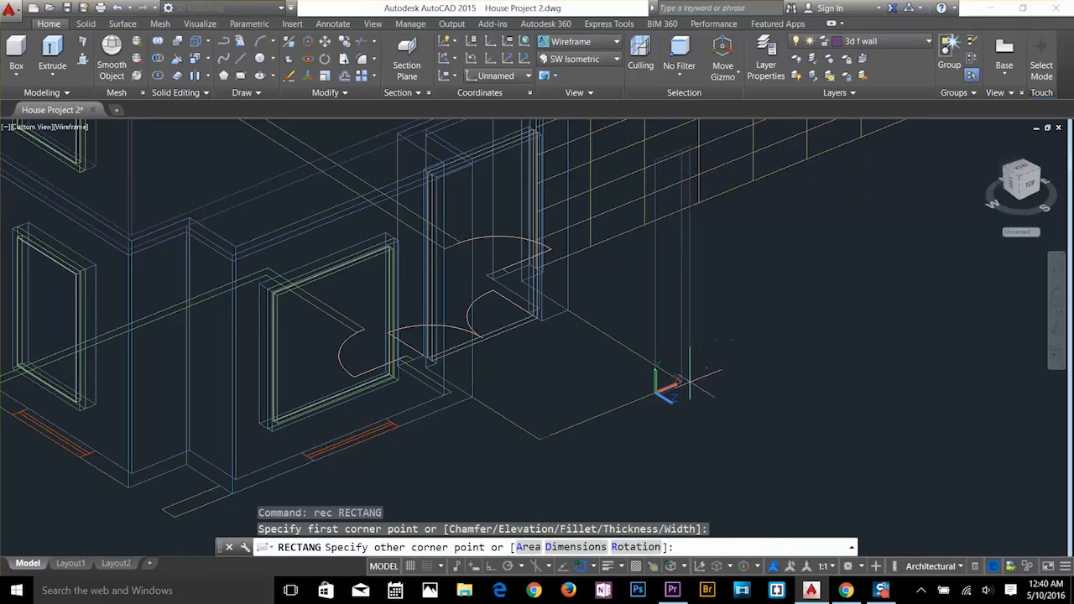
{"action": "key", "text": "Escape"}
{"action": "key", "text": "Escape"}
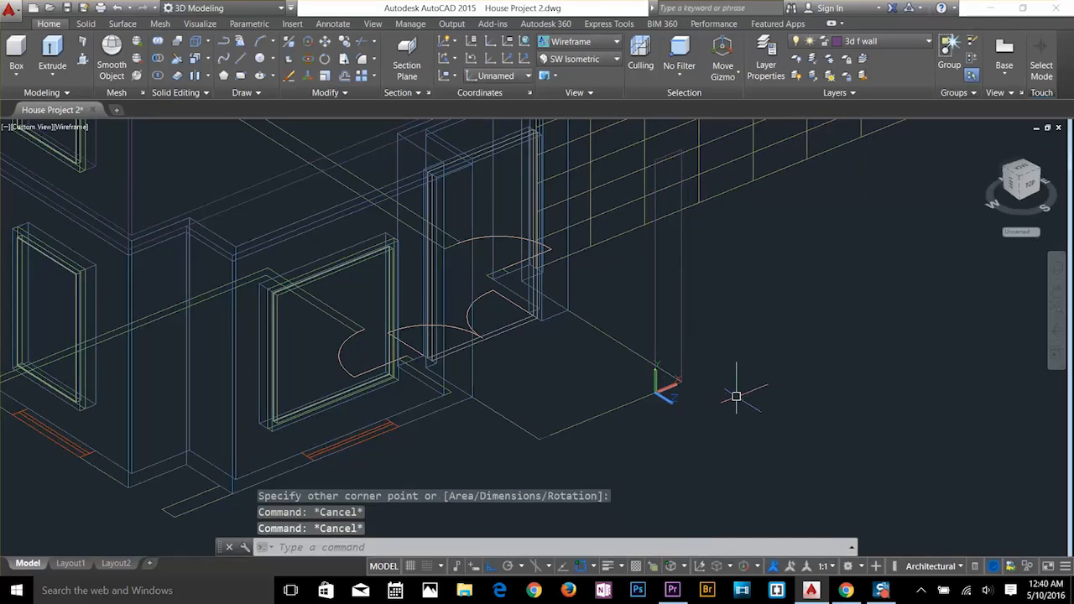
Extrude the column rectangle by 9 to form a solid porch column.
{"action": "type", "text": "ext"}
{"action": "key", "text": "Return"}
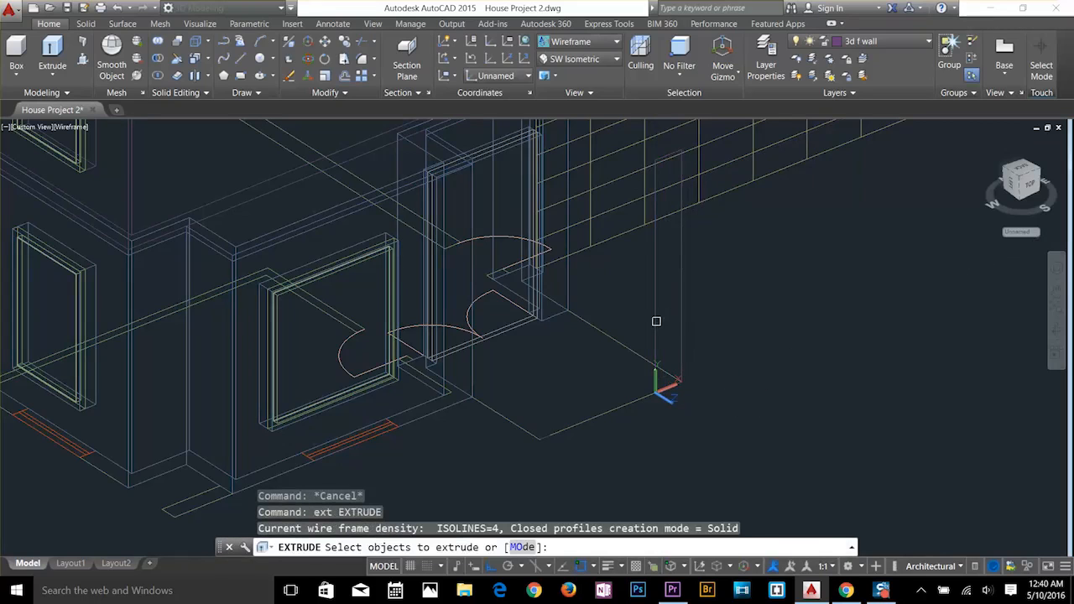
{"action": "left_click", "coordinate": [656, 321]}
{"action": "key", "text": "Return"}
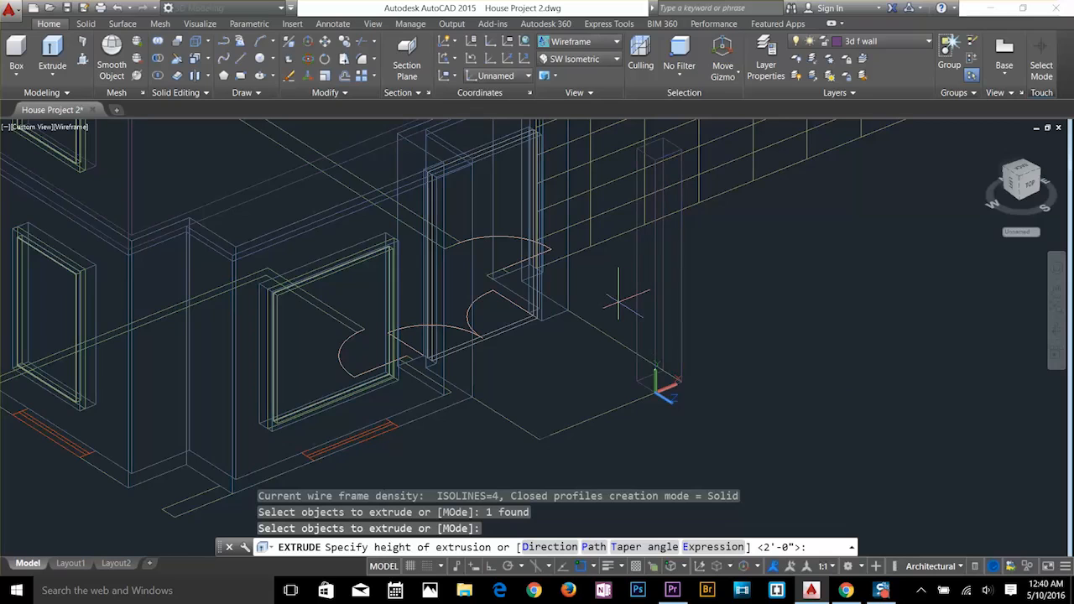
{"action": "type", "text": "9"}
{"action": "key", "text": "Return"}
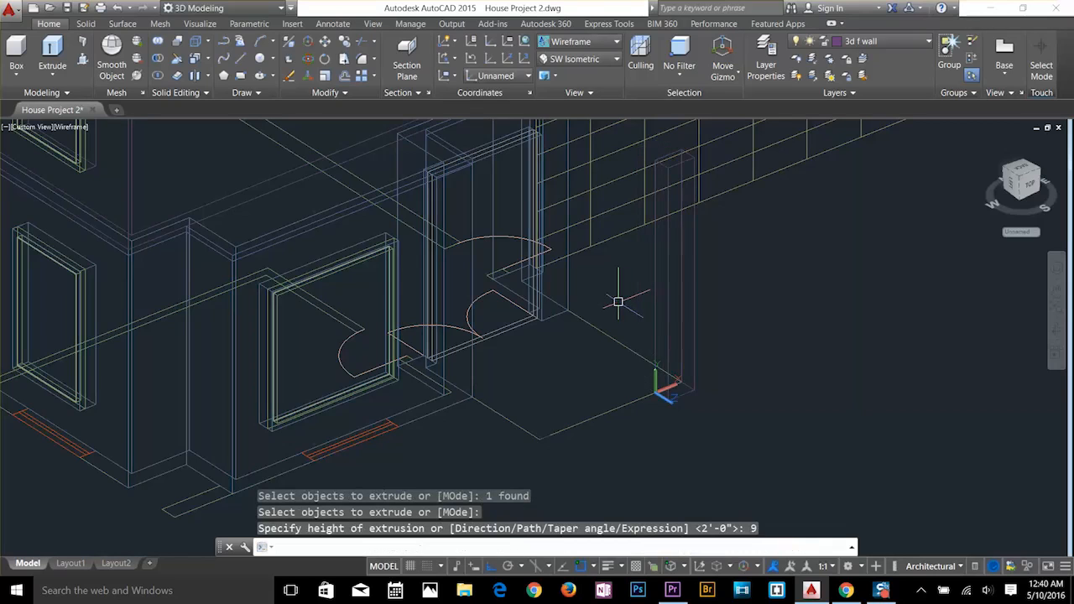
Undo the last extrusion of the porch column rectangle.
{"action": "scroll", "coordinate": [760, 343], "scroll_direction": "up", "scroll_amount": 3}
{"action": "key", "text": "Escape"}
{"action": "key", "text": "Escape"}
{"action": "key", "text": "Escape"}
{"action": "type", "text": "u"}
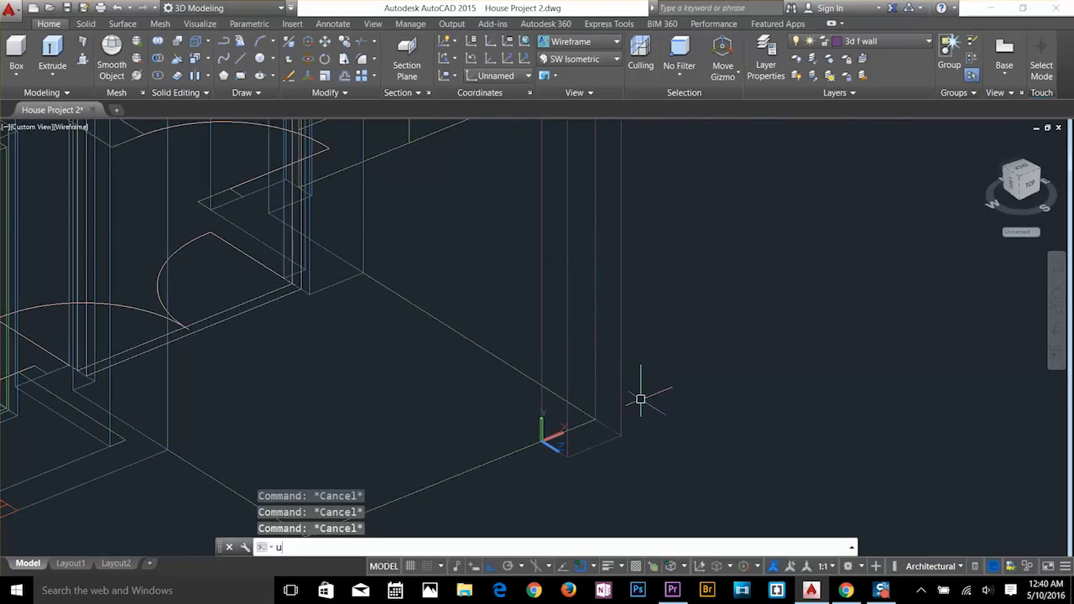
{"action": "key", "text": "Return"}
{"action": "key", "text": "Return"}
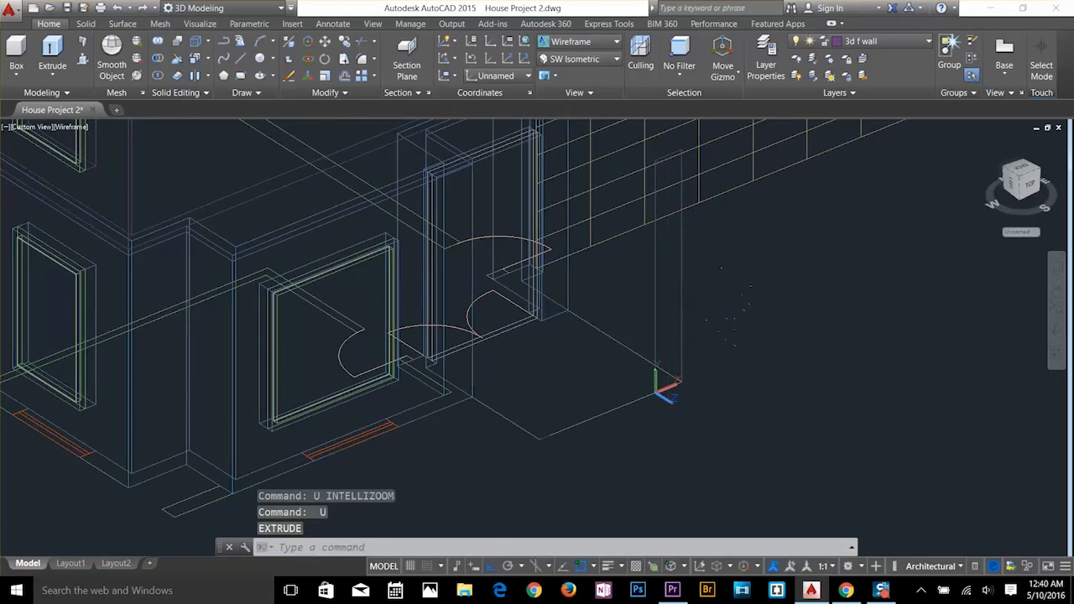
{"action": "key", "text": "Escape"}
{"action": "key", "text": "Escape"}
{"action": "key", "text": "Escape"}
{"action": "scroll", "coordinate": [730, 289], "scroll_direction": "up", "scroll_amount": 3}
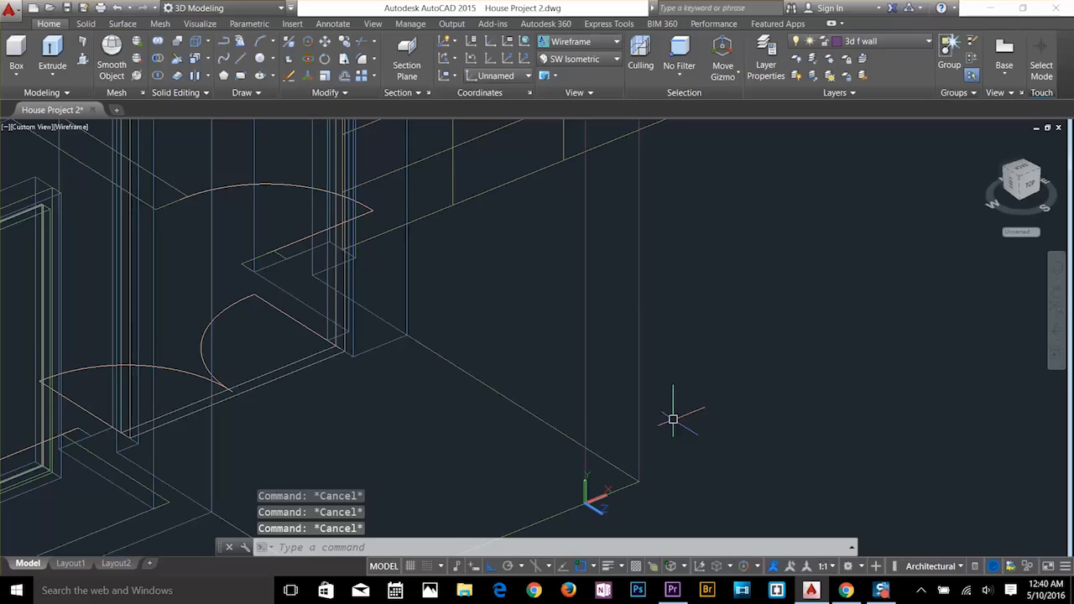
{"action": "type", "text": "d"}
{"action": "key", "text": "Return"}
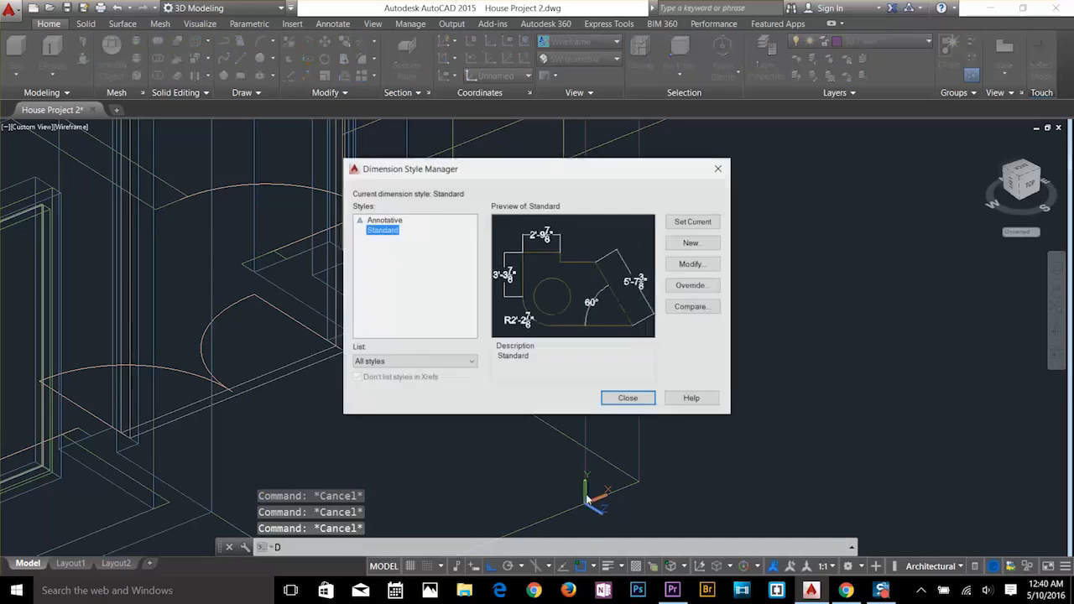
{"action": "left_click", "coordinate": [627, 398]}
Measure the width of the column rectangle between its two bottom corners.
{"action": "type", "text": "d"}
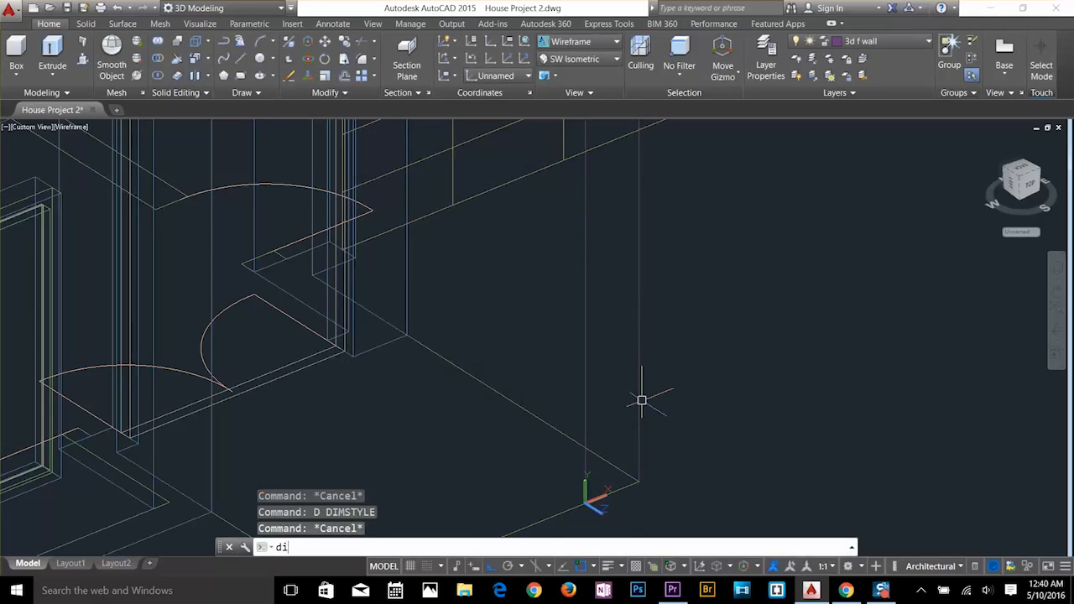
{"action": "type", "text": "i"}
{"action": "key", "text": "Return"}
{"action": "left_click", "coordinate": [638, 482]}
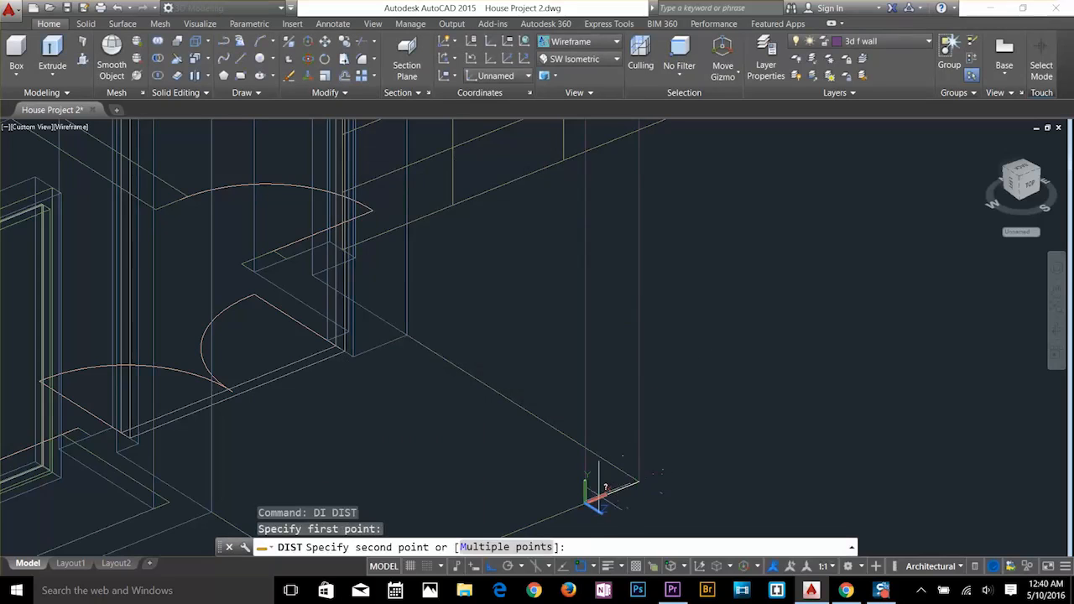
{"action": "left_click", "coordinate": [585, 501]}
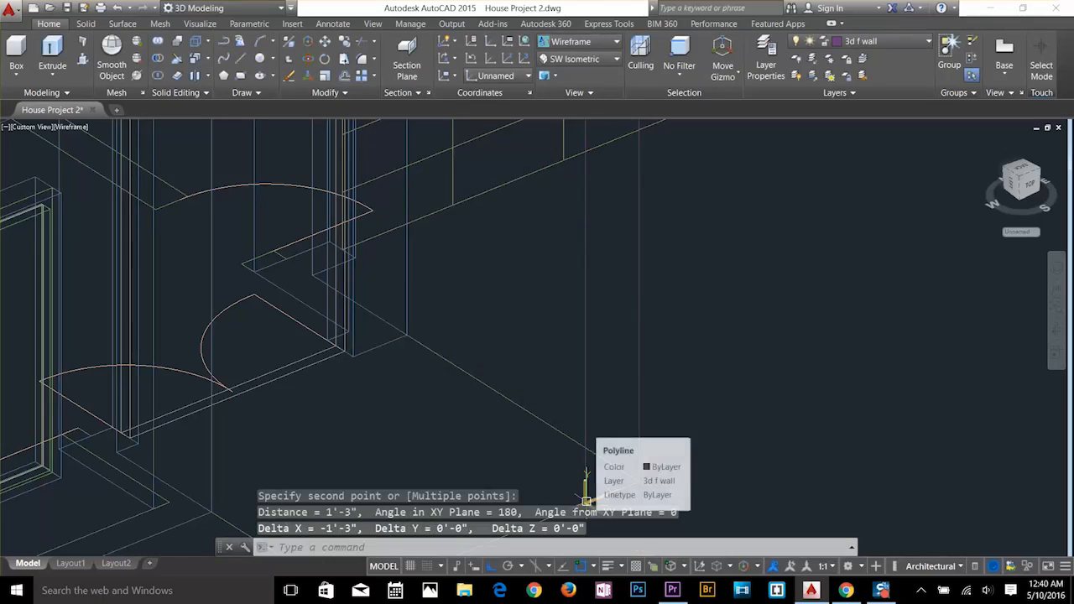
{"action": "key", "text": "Escape"}
{"action": "key", "text": "Escape"}
{"action": "key", "text": "Escape"}
Extrude the column rectangle at the porch corner by 1'3" into a solid.
{"action": "scroll", "coordinate": [589, 257], "scroll_direction": "down", "scroll_amount": 5}
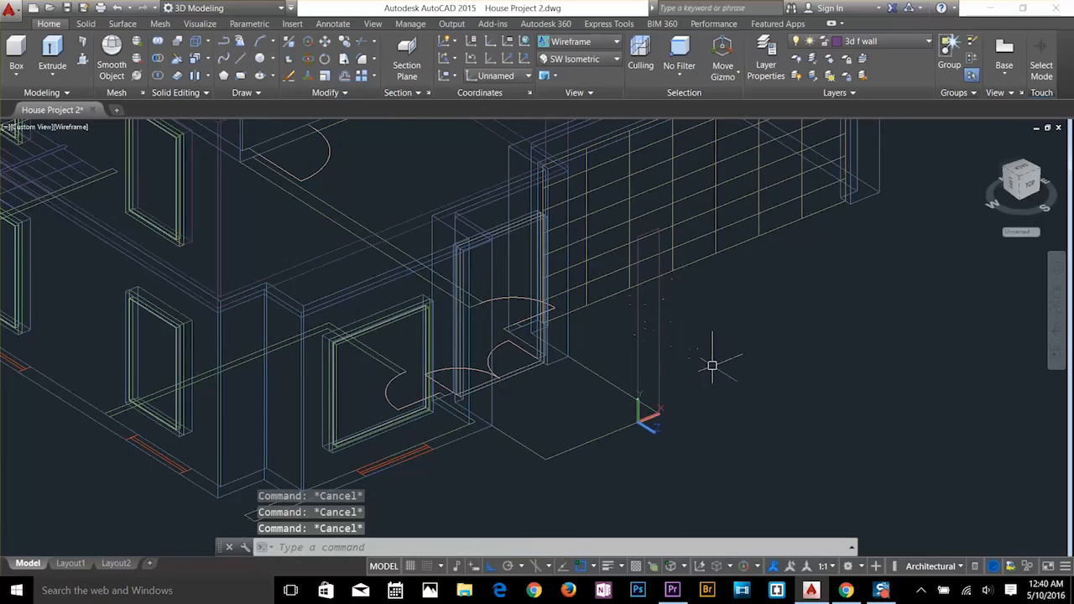
{"action": "type", "text": "ext"}
{"action": "key", "text": "Return"}
{"action": "left_click", "coordinate": [638, 357]}
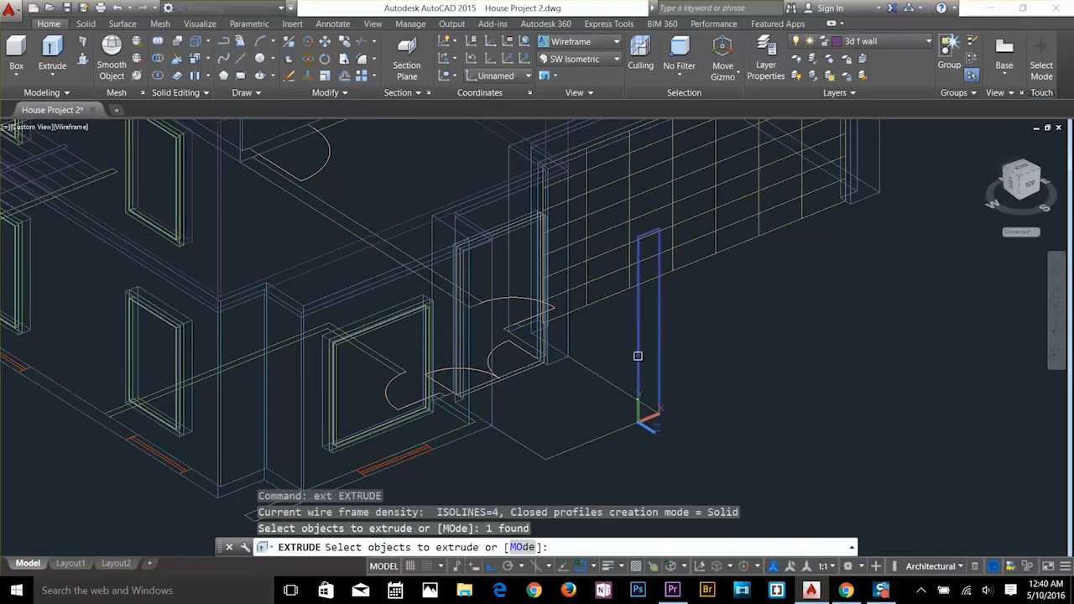
{"action": "key", "text": "Return"}
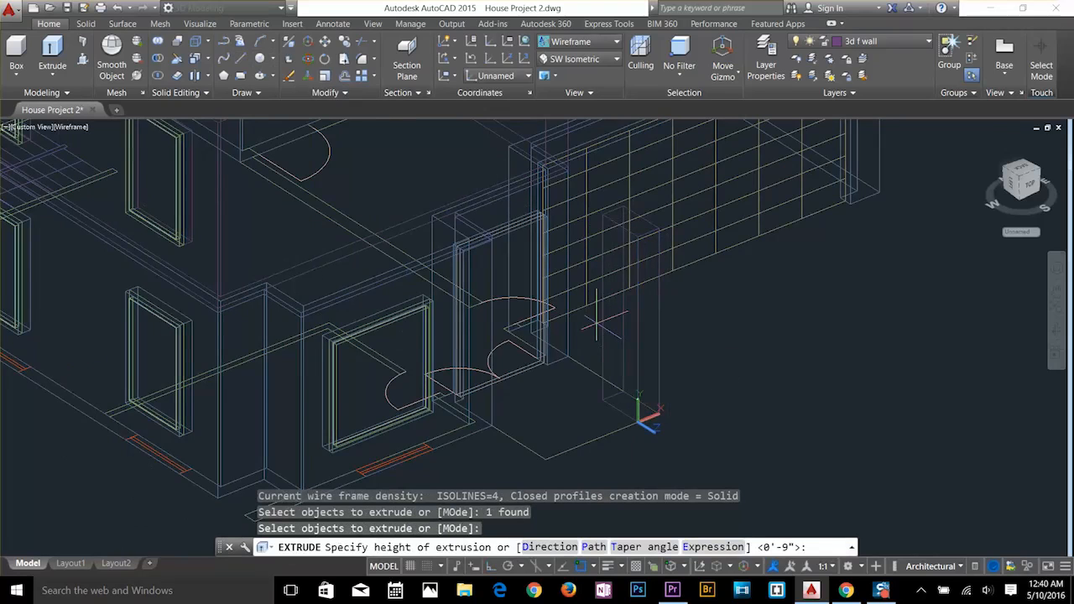
{"action": "type", "text": "1'3"}
{"action": "key", "text": "Return"}
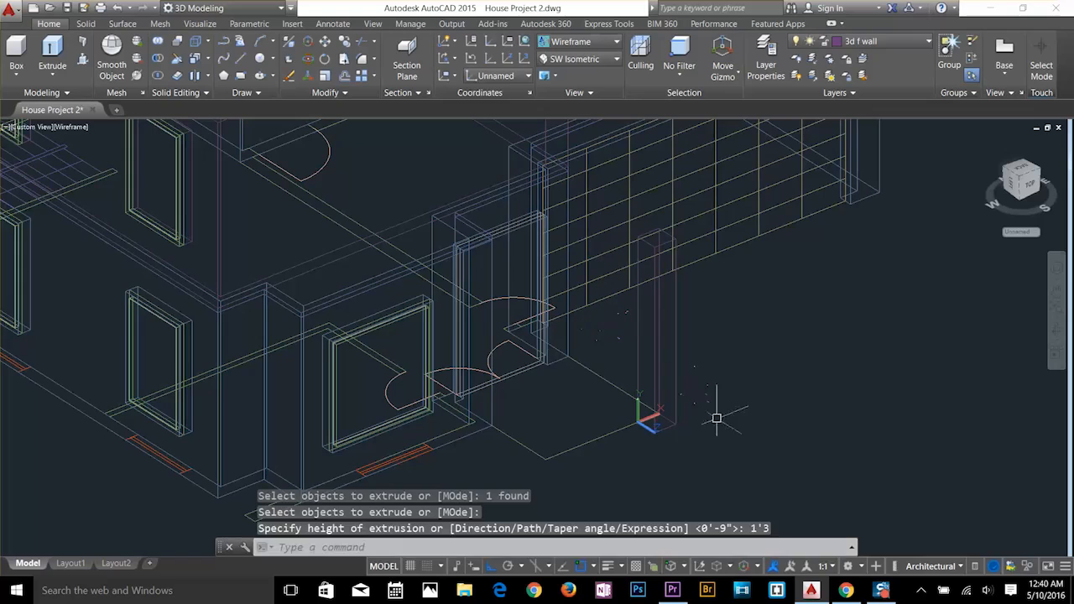
{"action": "key", "text": "Escape"}
{"action": "key", "text": "Escape"}
Move the solid column inward so that its outer bottom corner sits on the porch's outer corner.
{"action": "type", "text": "m"}
{"action": "key", "text": "Return"}
{"action": "left_click", "coordinate": [678, 407]}
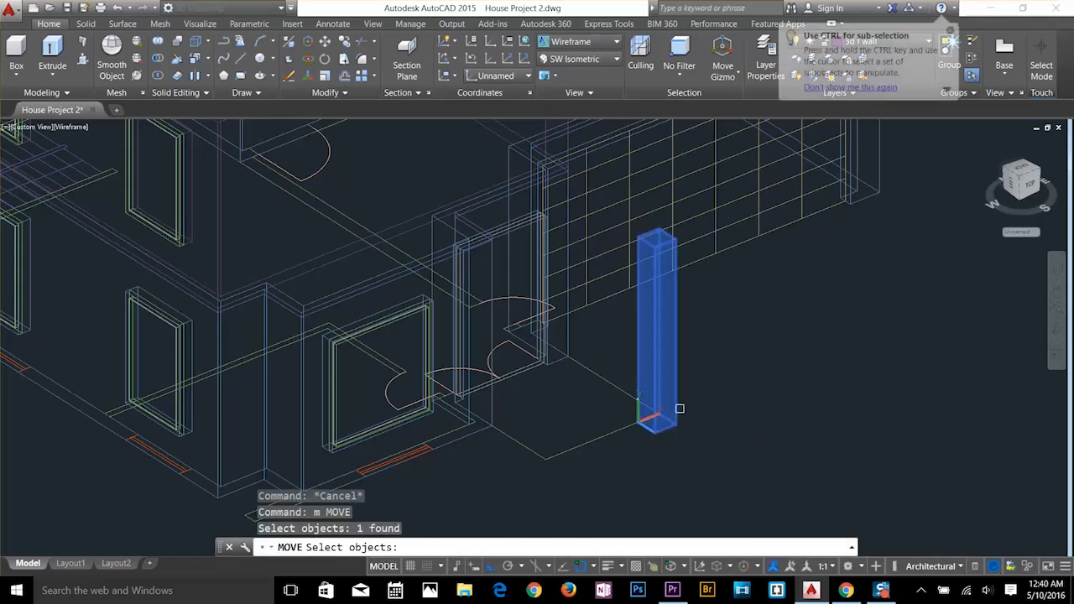
{"action": "key", "text": "Return"}
{"action": "left_click", "coordinate": [678, 409]}
{"action": "scroll", "coordinate": [684, 411], "scroll_direction": "up", "scroll_amount": 5}
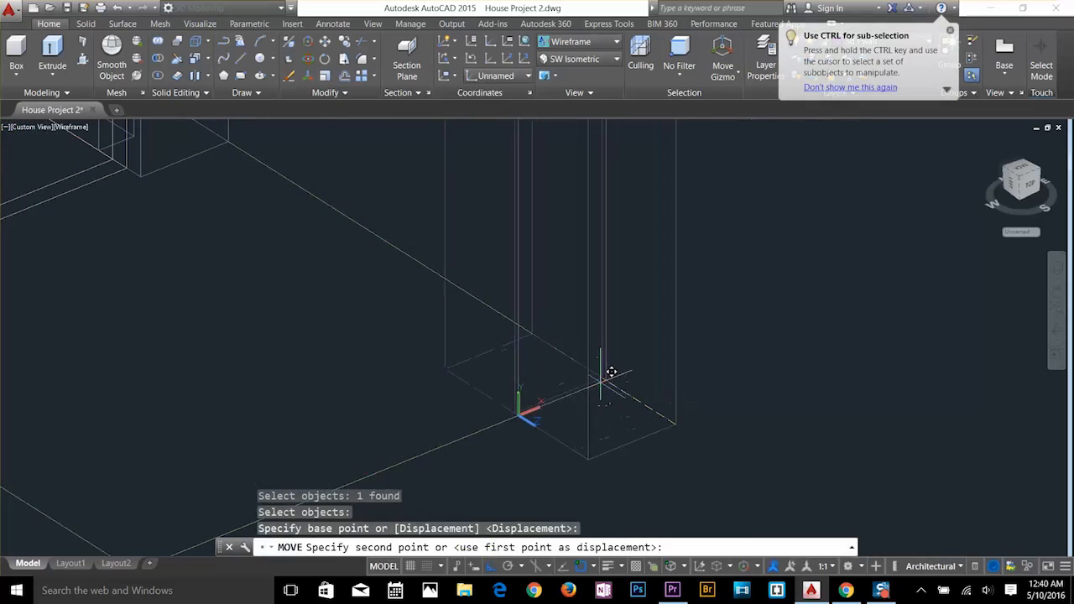
{"action": "key", "text": "Escape"}
{"action": "key", "text": "Escape"}
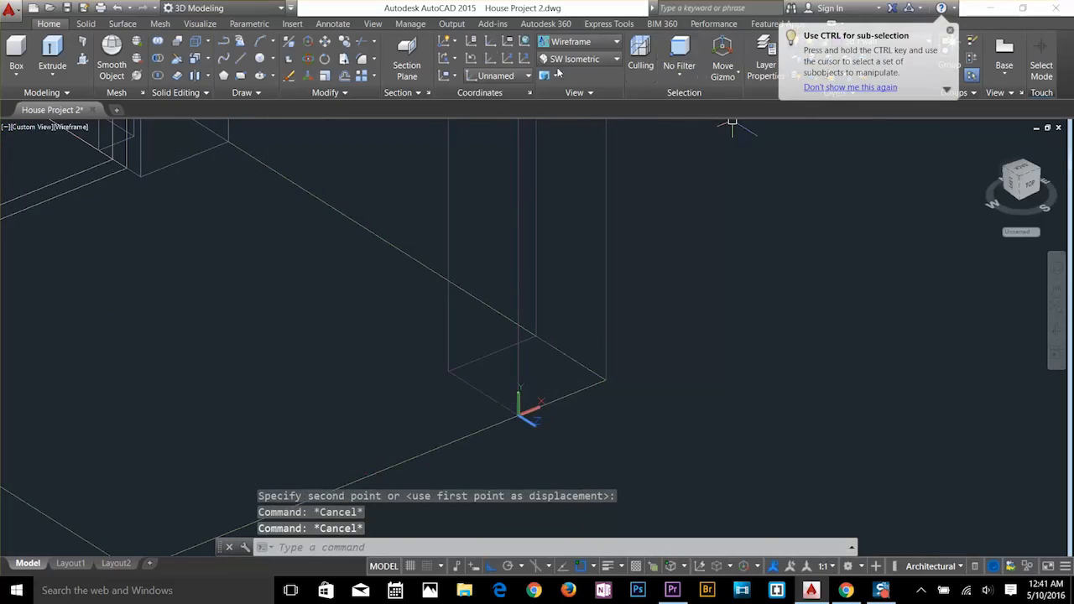
Create a new layer named collum.
{"action": "left_click", "coordinate": [767, 59]}
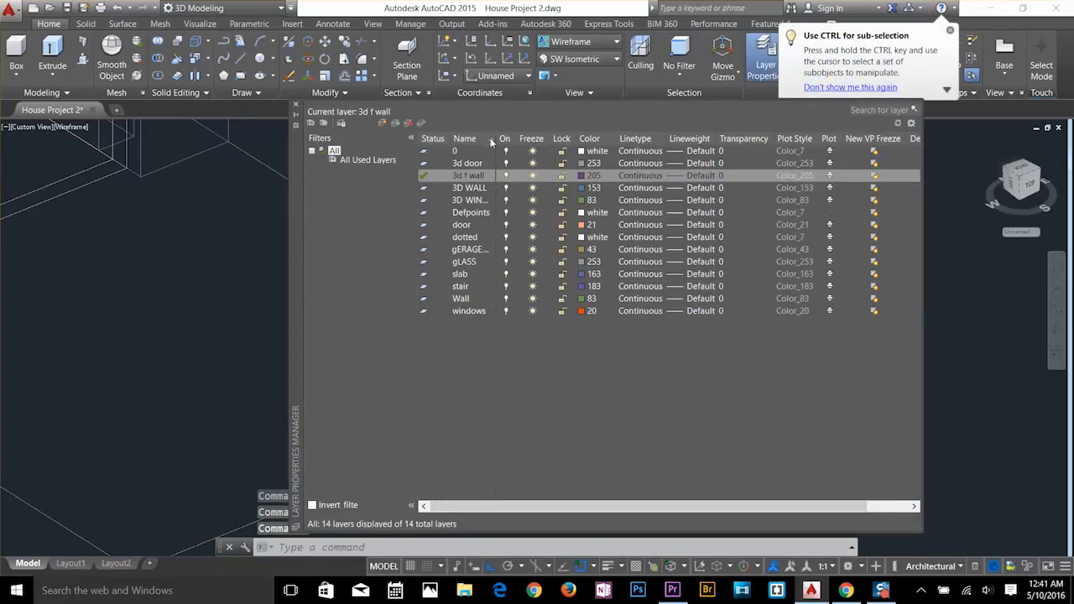
{"action": "left_click", "coordinate": [383, 123]}
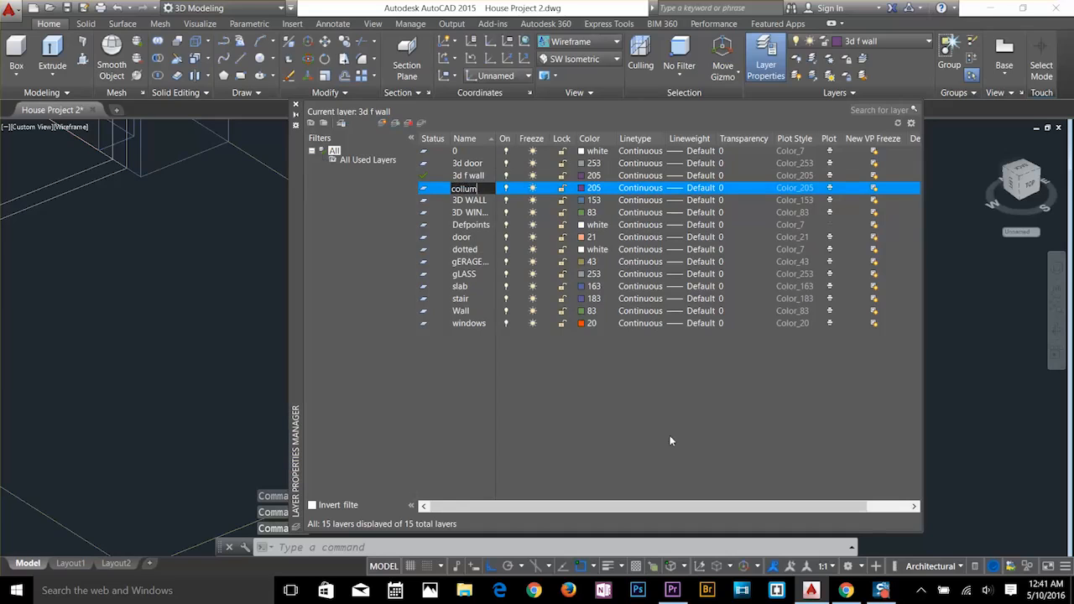
{"action": "type", "text": "collum"}
{"action": "key", "text": "Return"}
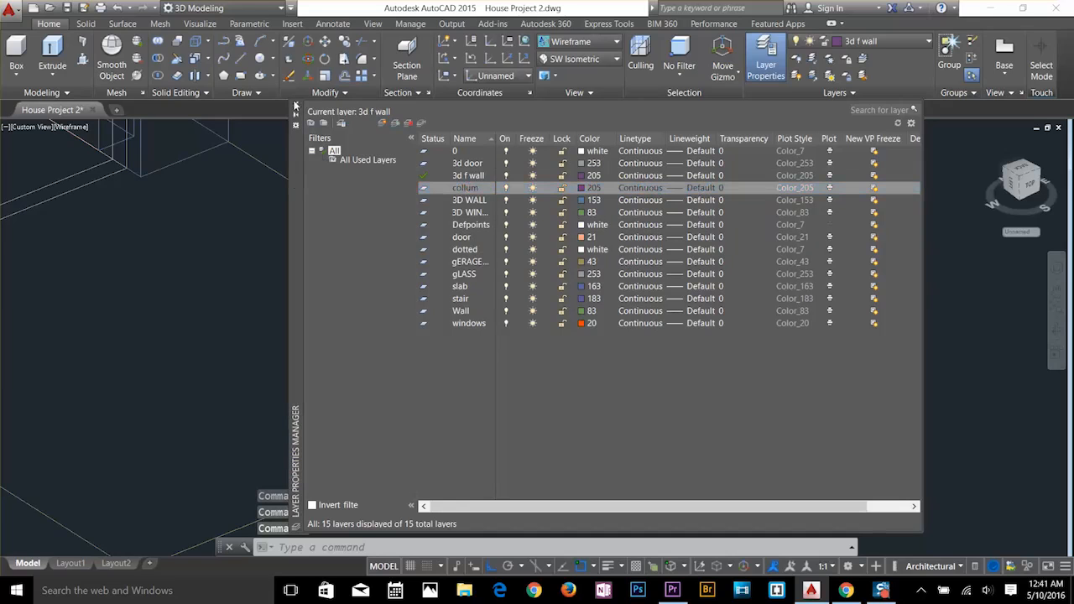
{"action": "left_click", "coordinate": [295, 105]}
Assign the solid porch column to the collum layer.
{"action": "left_click", "coordinate": [604, 287]}
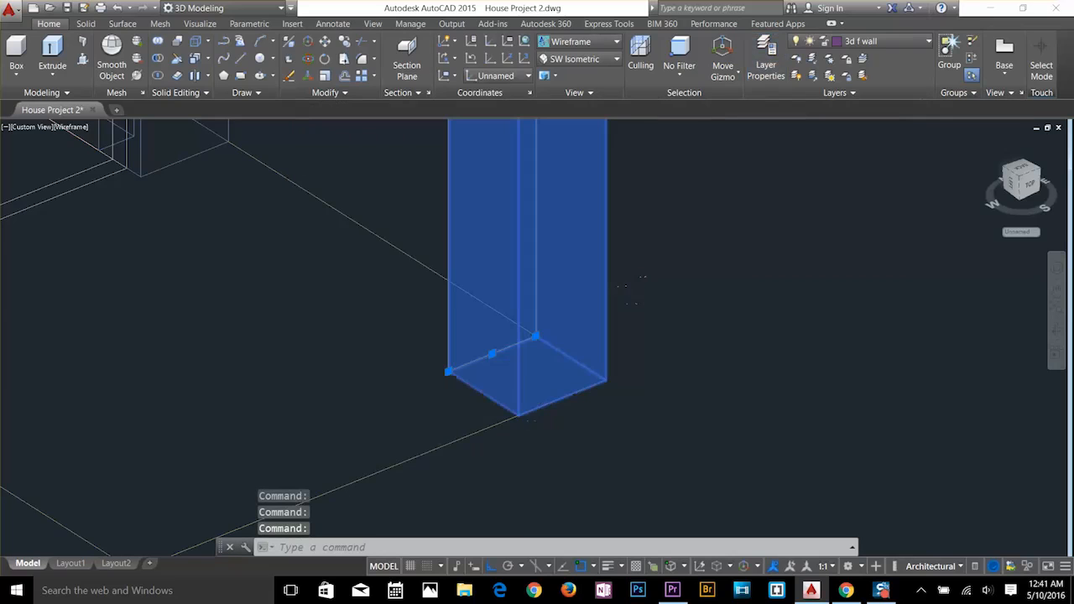
{"action": "left_click", "coordinate": [868, 42]}
{"action": "left_click", "coordinate": [869, 144]}
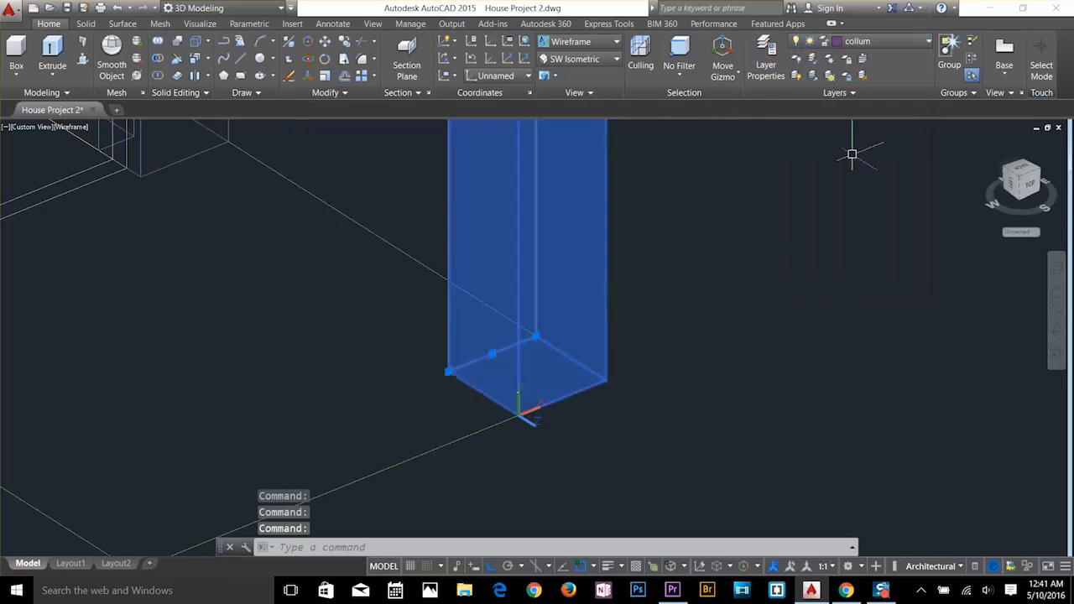
{"action": "key", "text": "Escape"}
{"action": "key", "text": "Escape"}
Turn off the collum layer to hide the solid column.
{"action": "scroll", "coordinate": [496, 369], "scroll_direction": "down", "scroll_amount": 3}
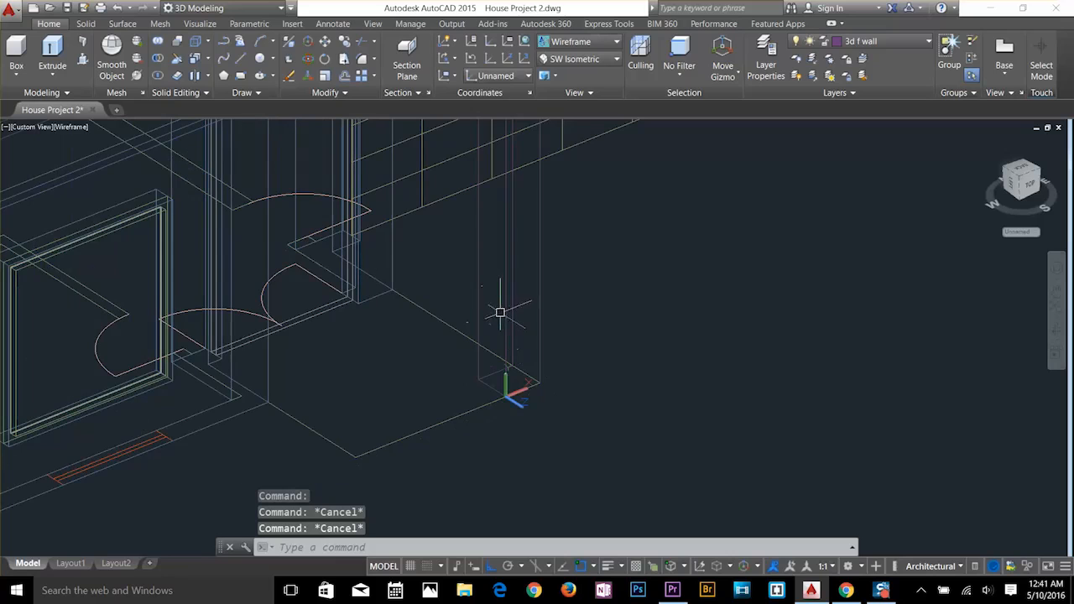
{"action": "left_click", "coordinate": [500, 312]}
{"action": "key", "text": "Escape"}
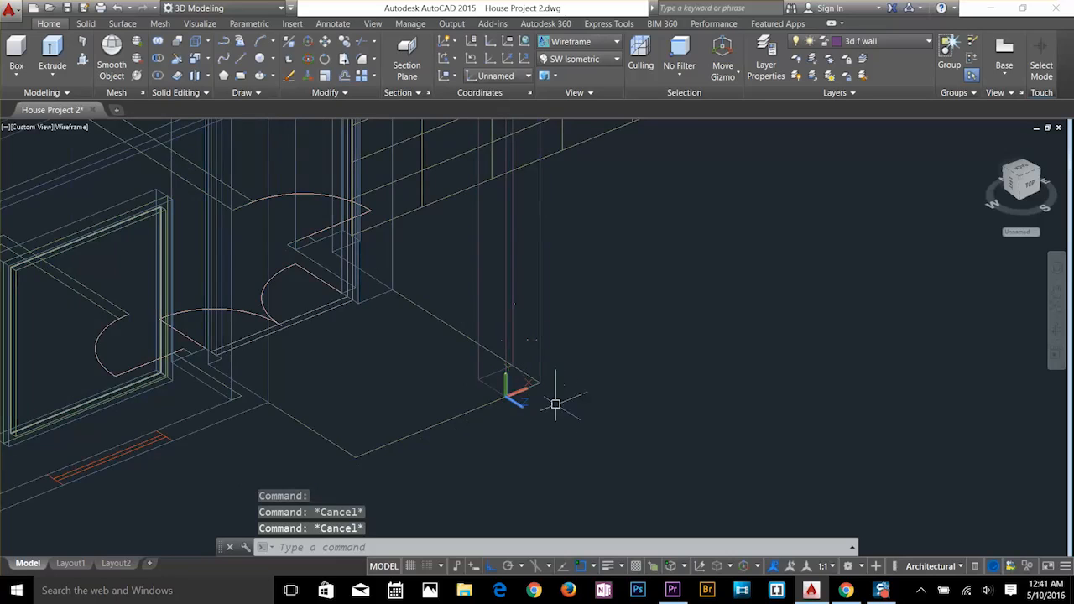
{"action": "middle_click_drag", "start_coordinate": [523, 438], "coordinate": [625, 415], "text": "shift"}
{"action": "left_click", "coordinate": [839, 41]}
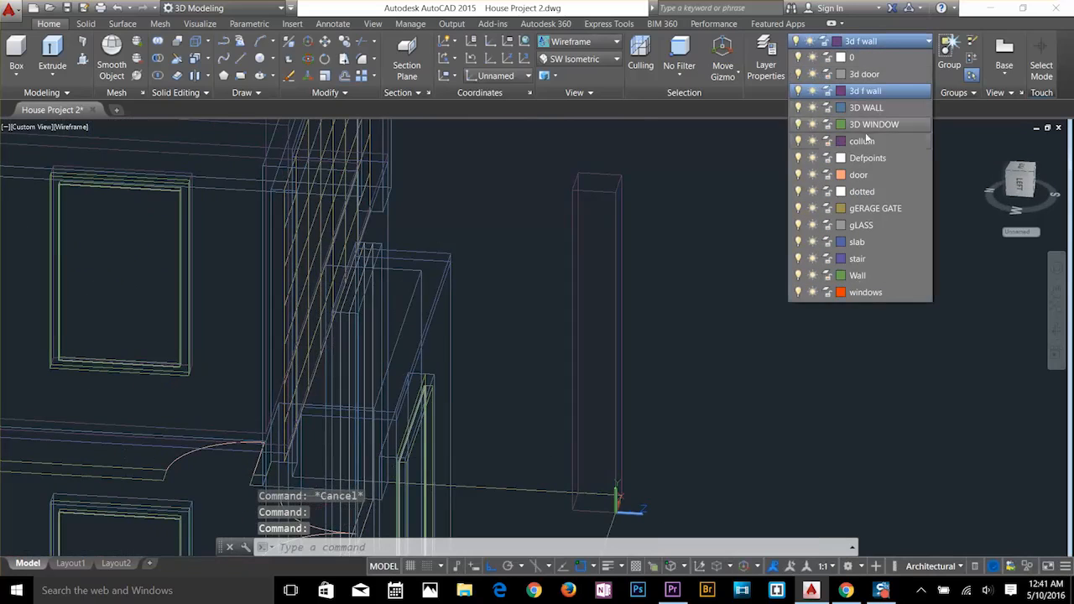
{"action": "left_click", "coordinate": [794, 146]}
Erase the leftover outline geometry standing where the hidden column is.
{"action": "left_click", "coordinate": [643, 165]}
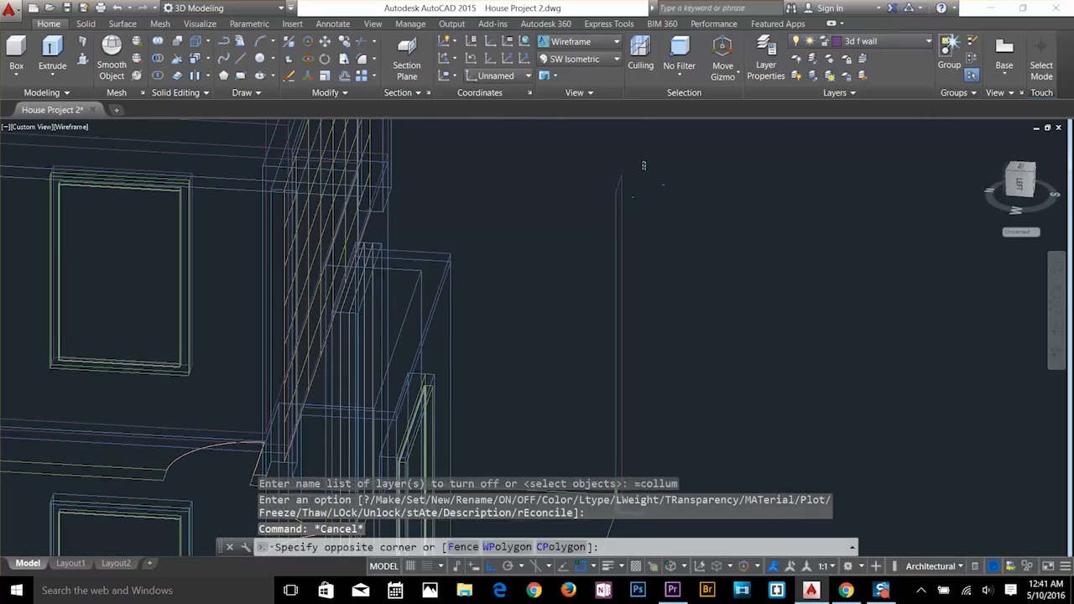
{"action": "left_click", "coordinate": [599, 230]}
{"action": "key", "text": "Delete"}
{"action": "scroll", "coordinate": [647, 286], "scroll_direction": "down", "scroll_amount": 3}
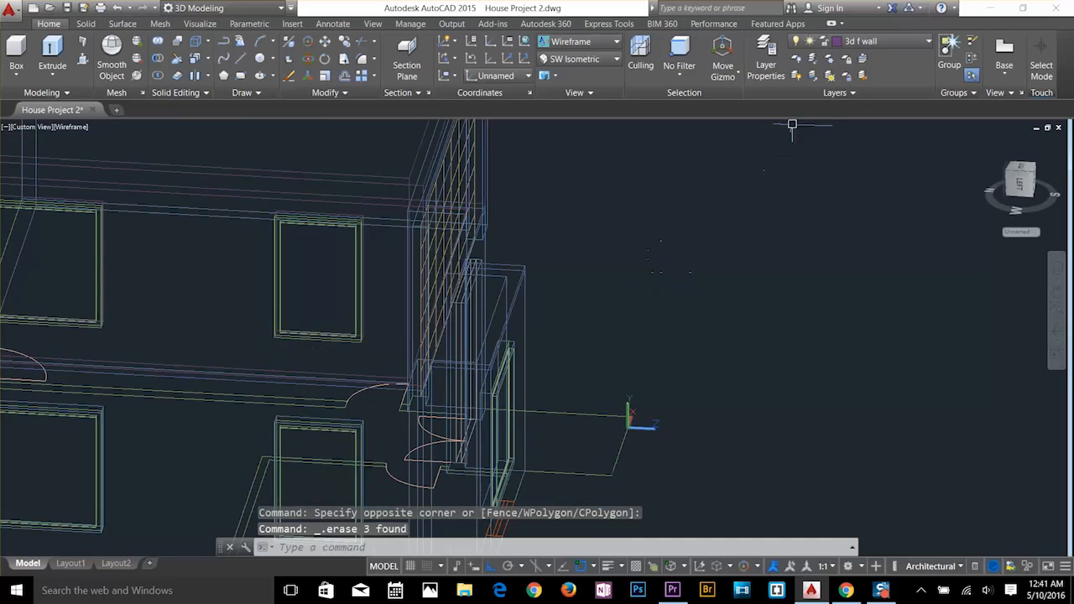
Turn the collum layer back on.
{"action": "left_click", "coordinate": [839, 41]}
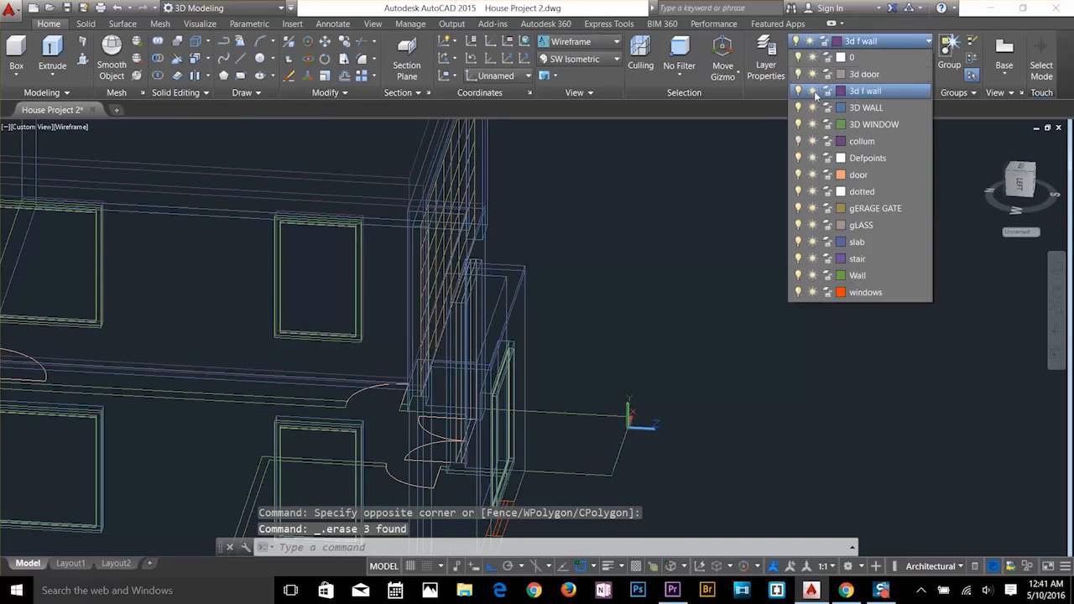
{"action": "left_click", "coordinate": [799, 141]}
{"action": "key", "text": "Escape"}
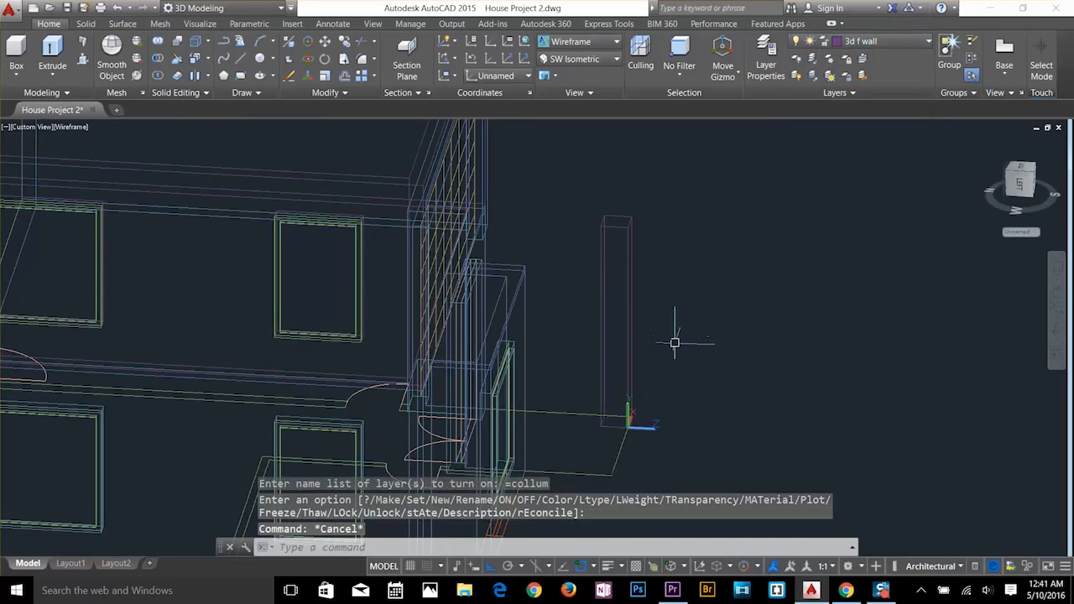
Switch the model to the Top view at the entrance porch.
{"action": "middle_click_drag", "start_coordinate": [674, 341], "coordinate": [541, 362], "text": "shift"}
{"action": "key", "text": "Escape"}
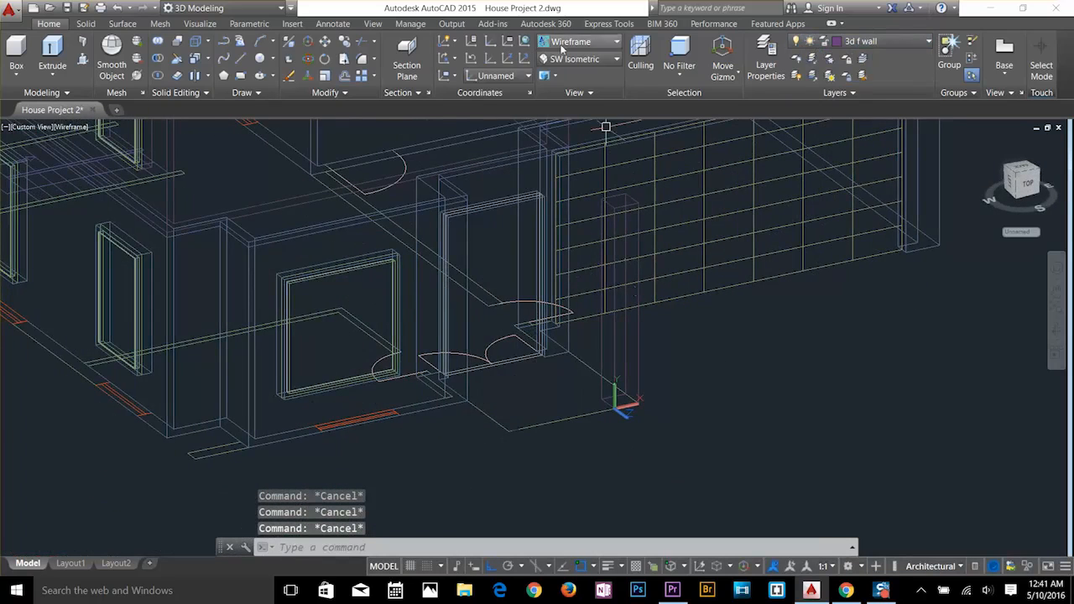
{"action": "left_click", "coordinate": [585, 59]}
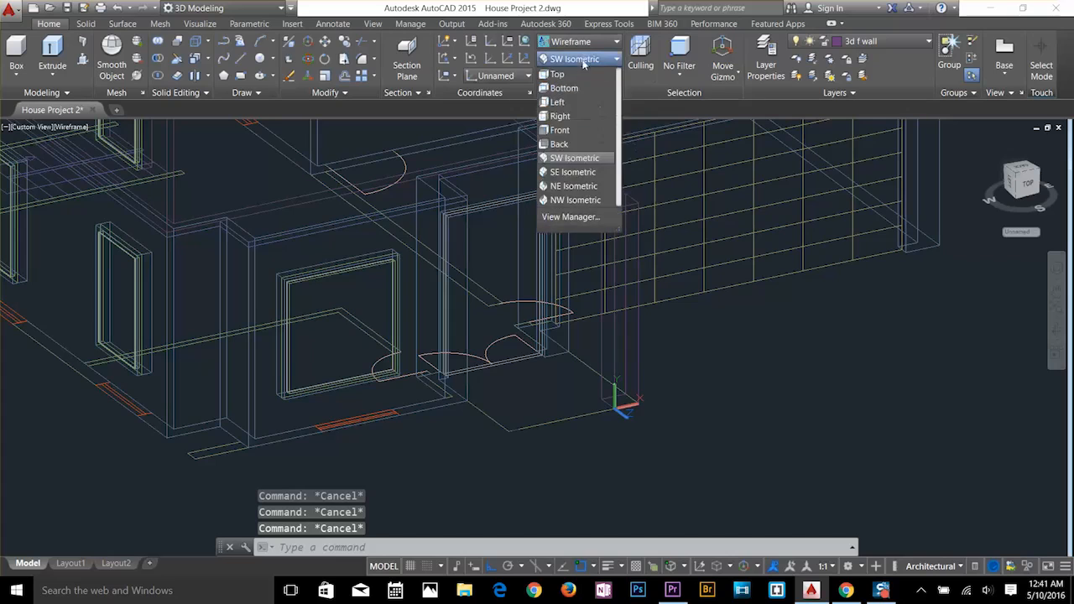
{"action": "left_click", "coordinate": [576, 76]}
{"action": "scroll", "coordinate": [613, 390], "scroll_direction": "up", "scroll_amount": 10}
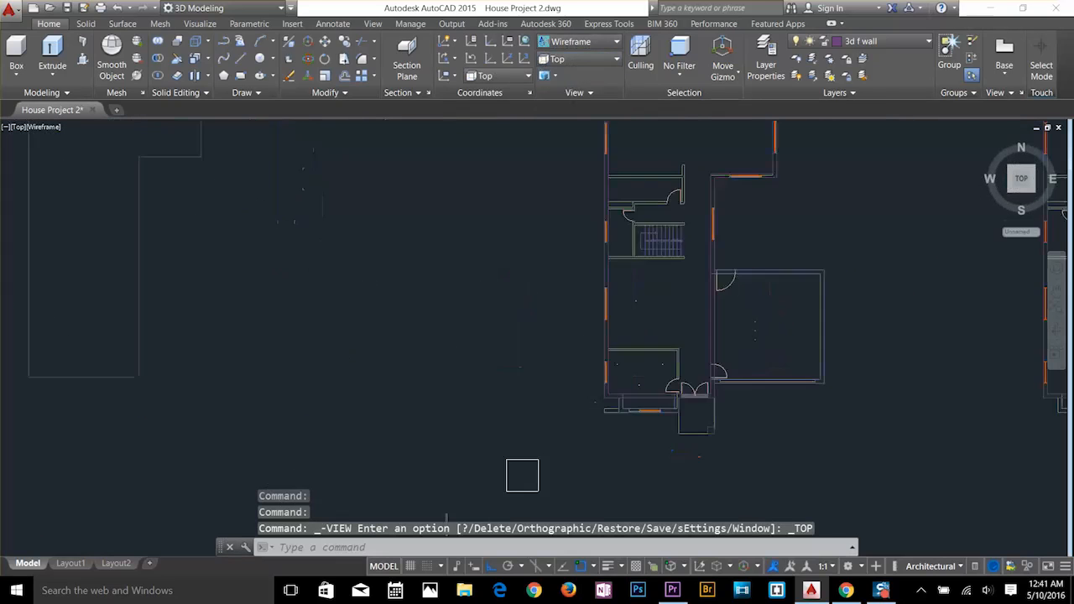
{"action": "middle_click_drag", "start_coordinate": [739, 431], "coordinate": [724, 336]}
{"action": "key", "text": "Escape"}
{"action": "key", "text": "Escape"}
{"action": "key", "text": "Escape"}
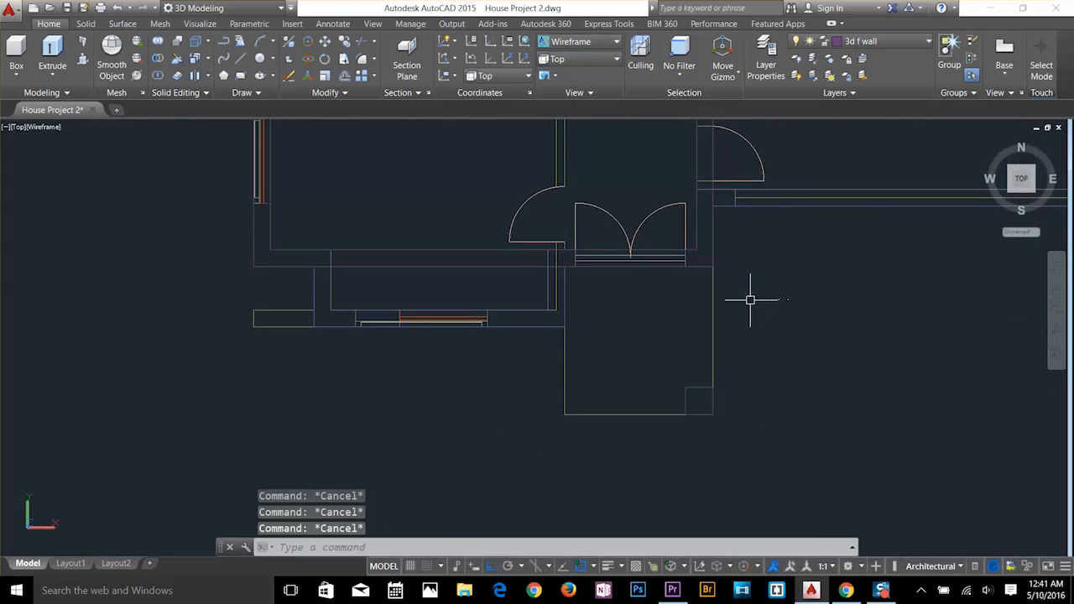
Draw a rectangle over the porch footprint from the house wall corner to the diagonally opposite outer corner.
{"action": "type", "text": "rec"}
{"action": "key", "text": "Return"}
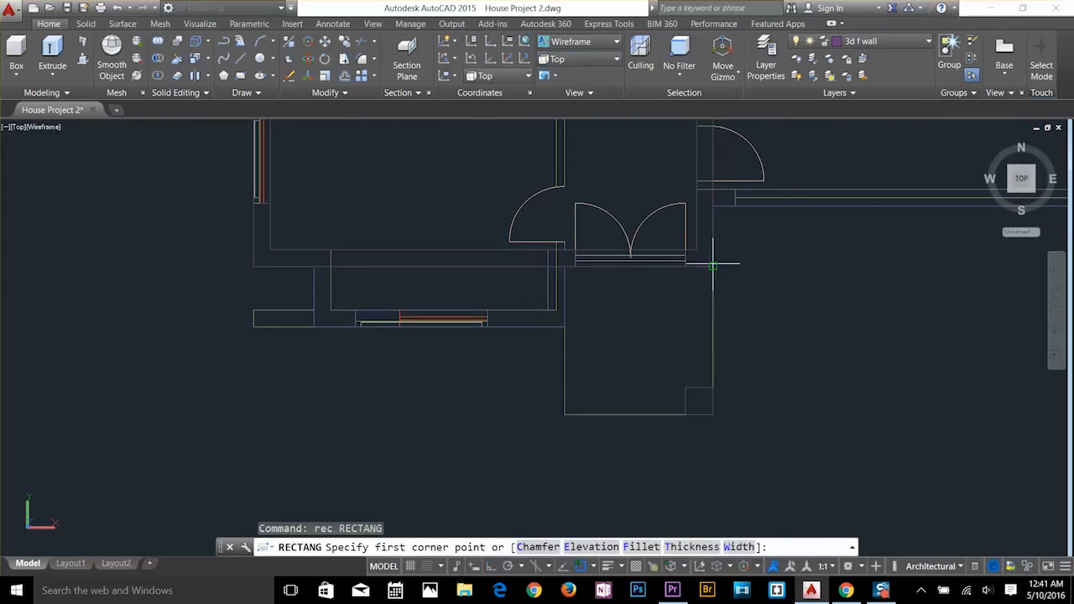
{"action": "left_click", "coordinate": [712, 265]}
{"action": "left_click", "coordinate": [564, 413]}
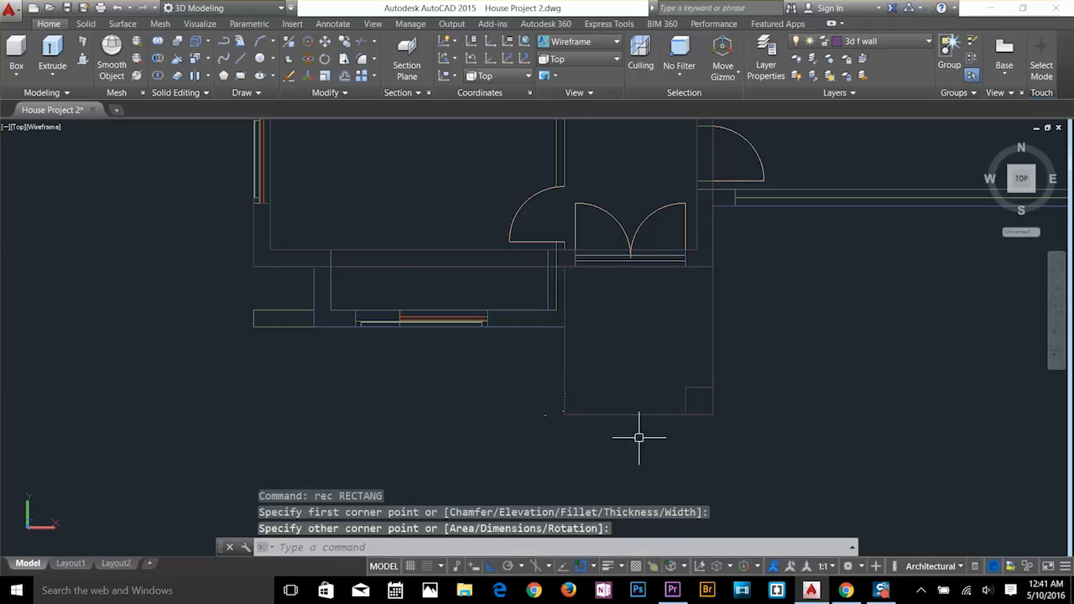
{"action": "key", "text": "Escape"}
{"action": "key", "text": "Escape"}
{"action": "key", "text": "Escape"}
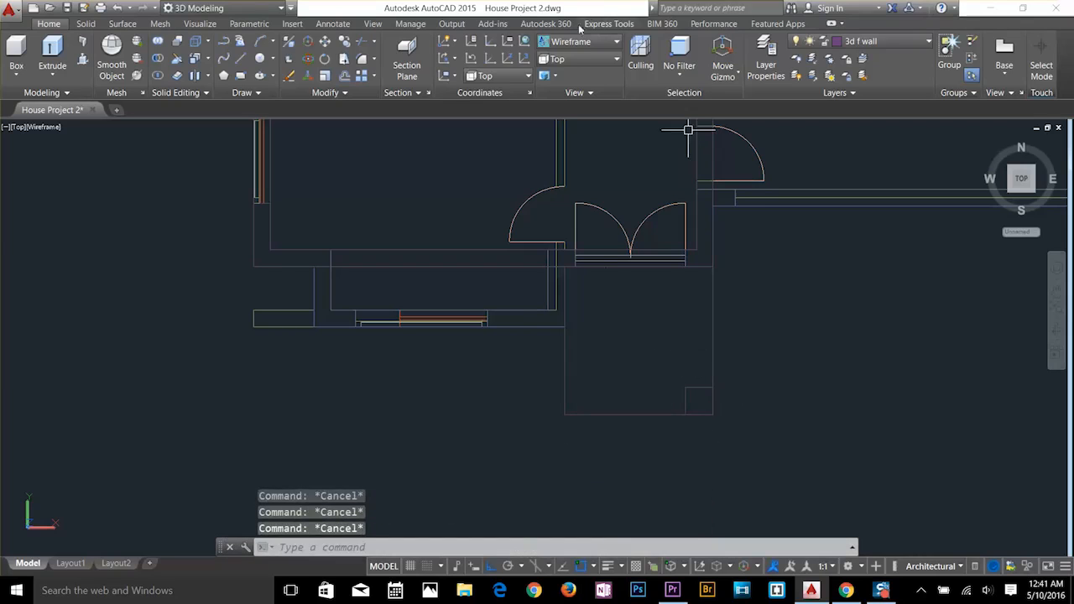
Switch the model back to the SW Isometric view.
{"action": "left_click", "coordinate": [579, 58]}
{"action": "left_click", "coordinate": [574, 158]}
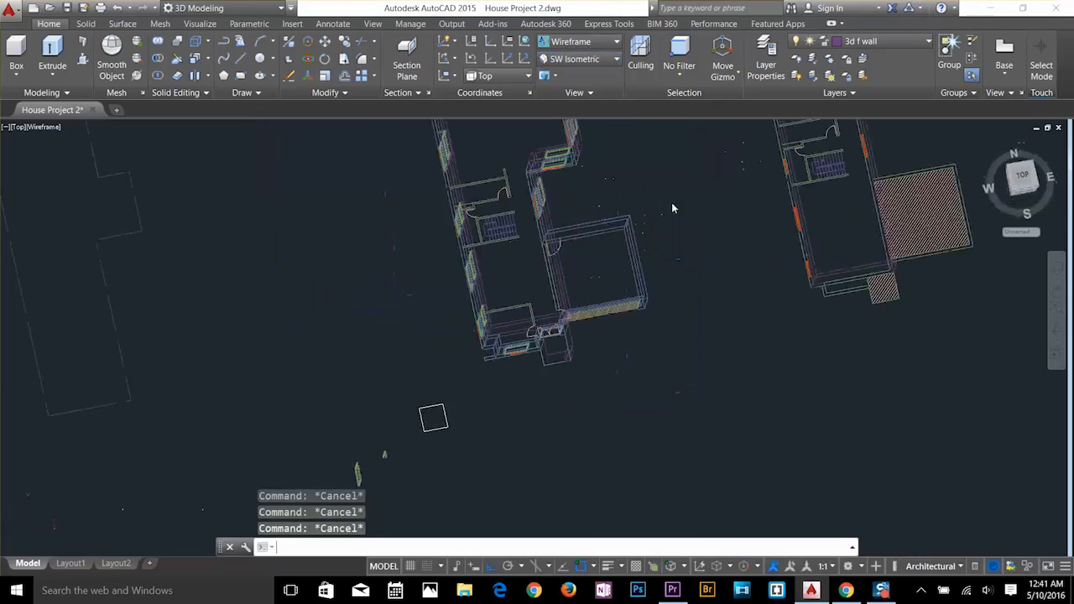
{"action": "key", "text": "Escape"}
{"action": "key", "text": "Escape"}
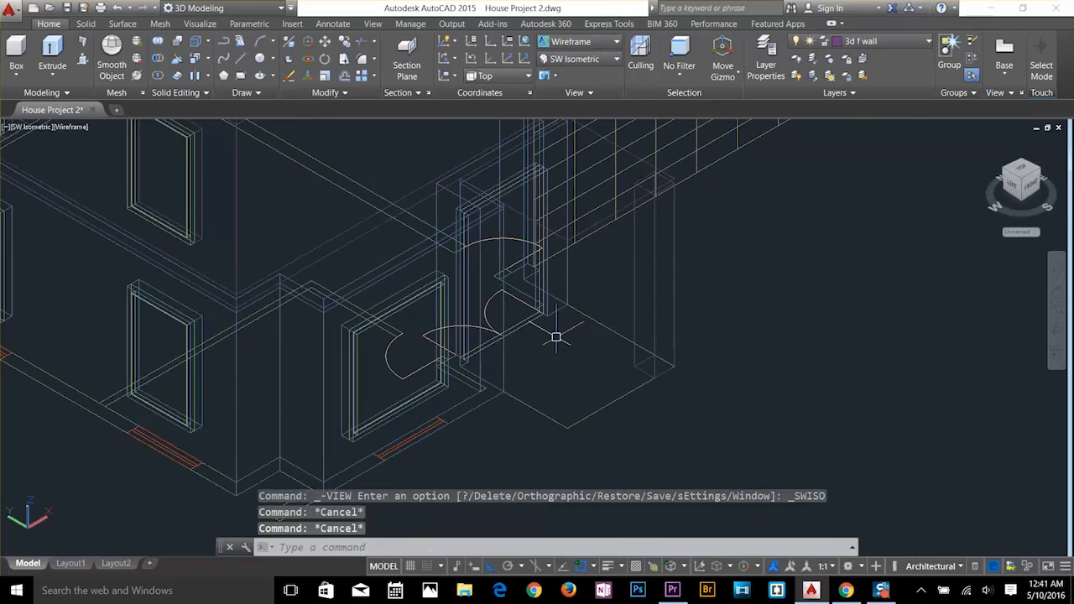
Reset the user coordinate system to World.
{"action": "type", "text": "ucs"}
{"action": "key", "text": "Return"}
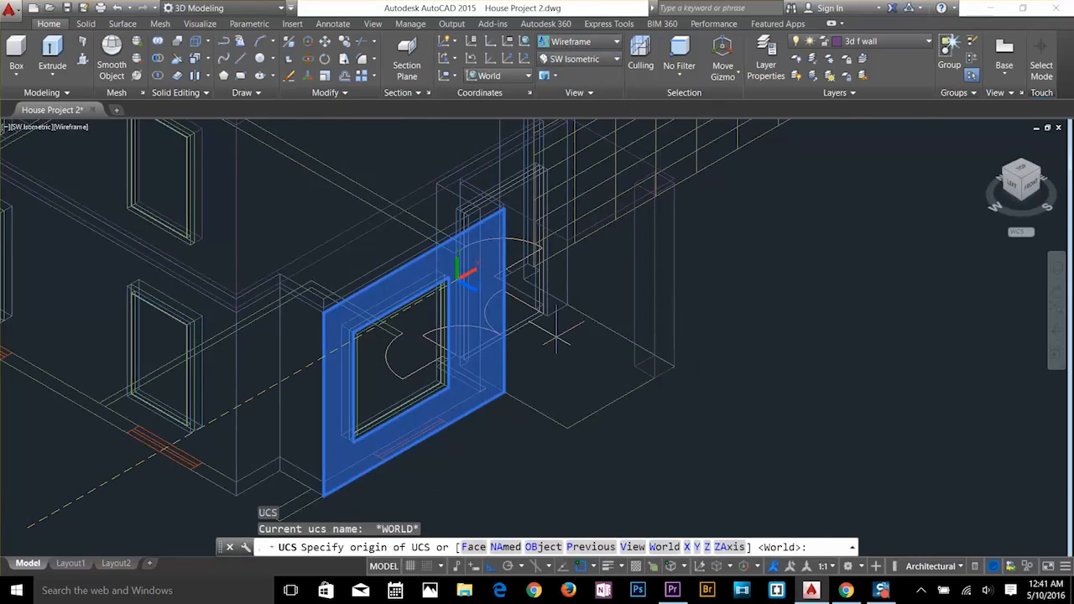
{"action": "key", "text": "Escape"}
{"action": "key", "text": "Escape"}
{"action": "key", "text": "Escape"}
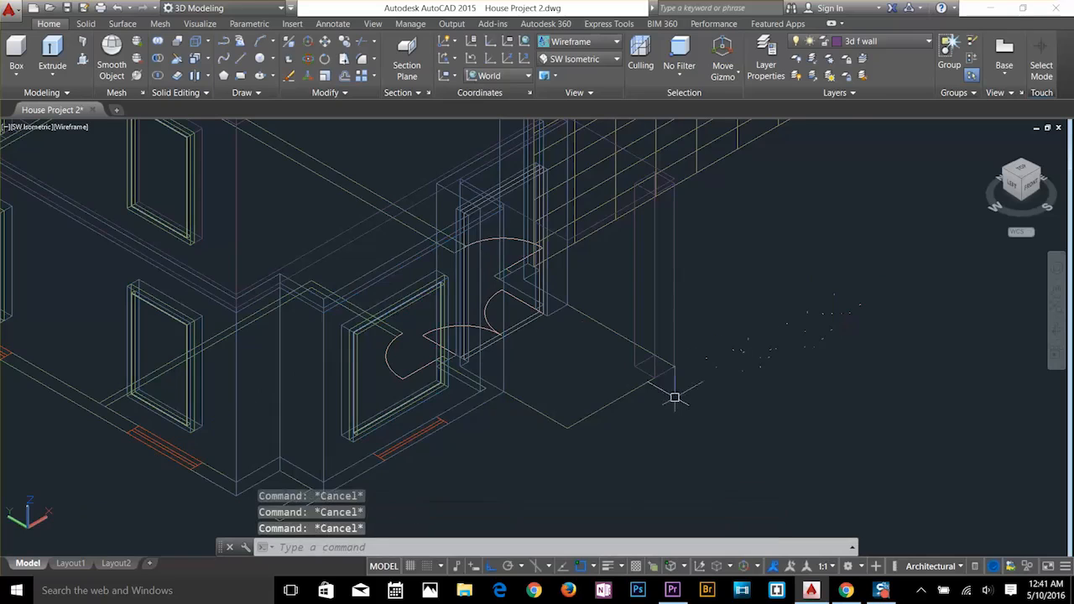
Move the porch rectangle from its outer ground corner straight up to the top of the porch column.
{"action": "type", "text": "m"}
{"action": "key", "text": "Return"}
{"action": "left_click", "coordinate": [615, 401]}
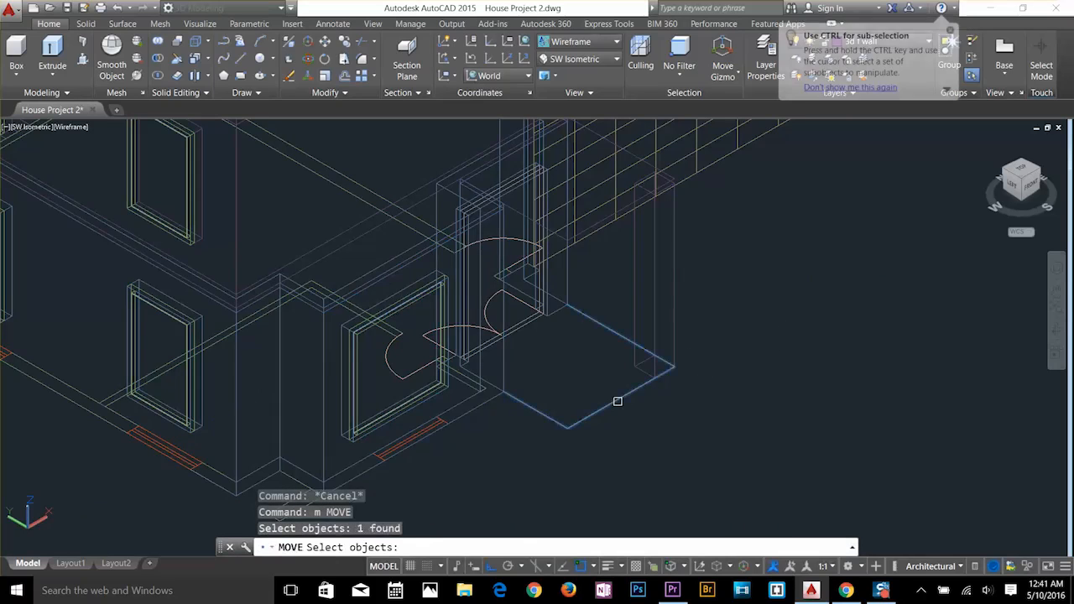
{"action": "key", "text": "Return"}
{"action": "left_click", "coordinate": [676, 367]}
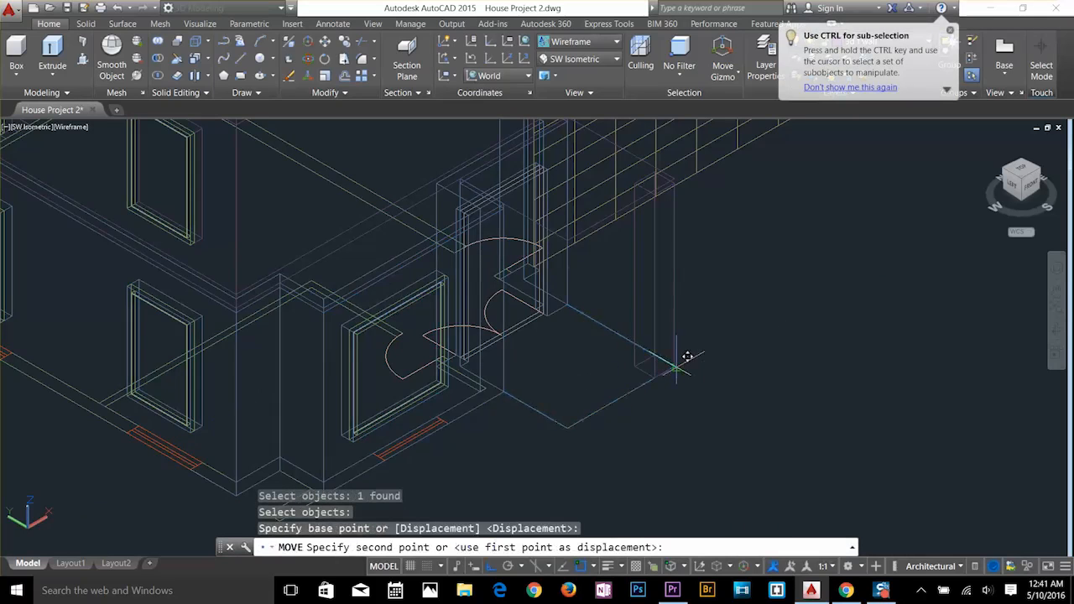
{"action": "key", "text": "Escape"}
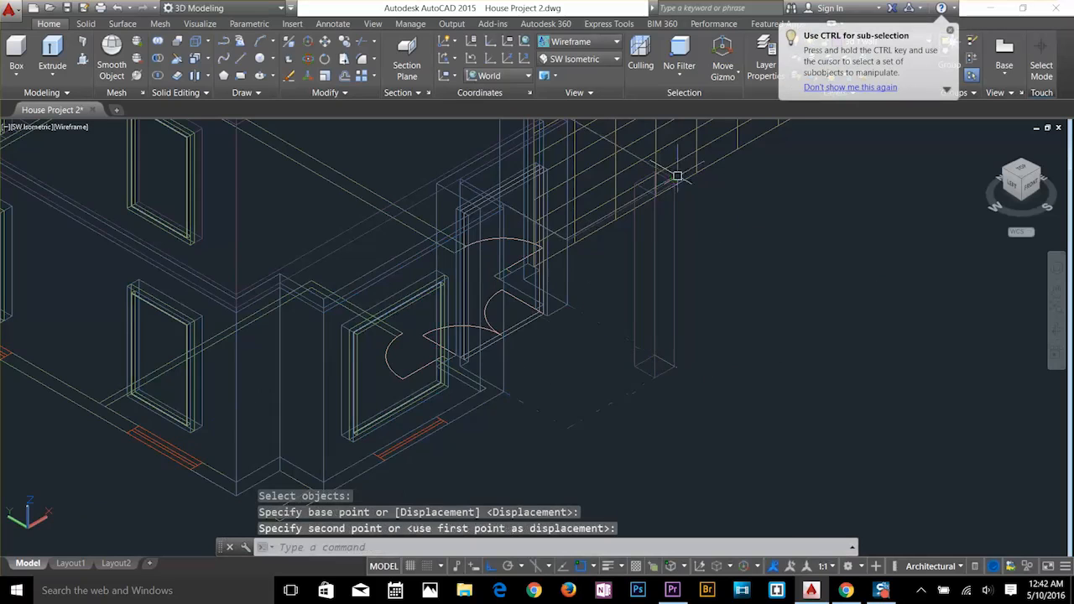
{"action": "key", "text": "Escape"}
Erase the duplicate outline near the top corner of the porch column.
{"action": "scroll", "coordinate": [699, 204], "scroll_direction": "up", "scroll_amount": 4}
{"action": "scroll", "coordinate": [699, 204], "scroll_direction": "up", "scroll_amount": 2}
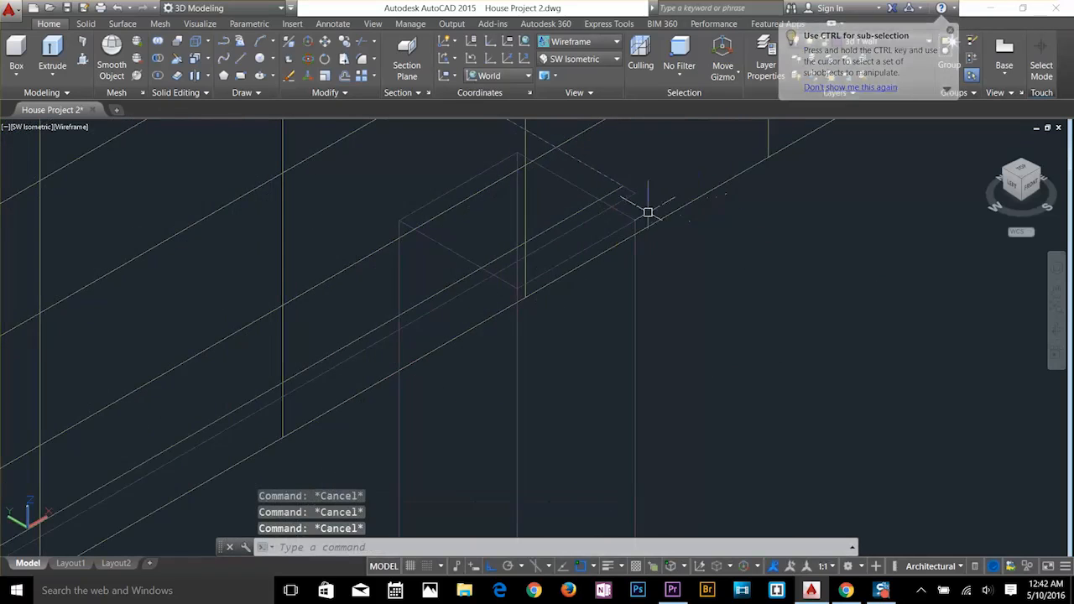
{"action": "key", "text": "Delete"}
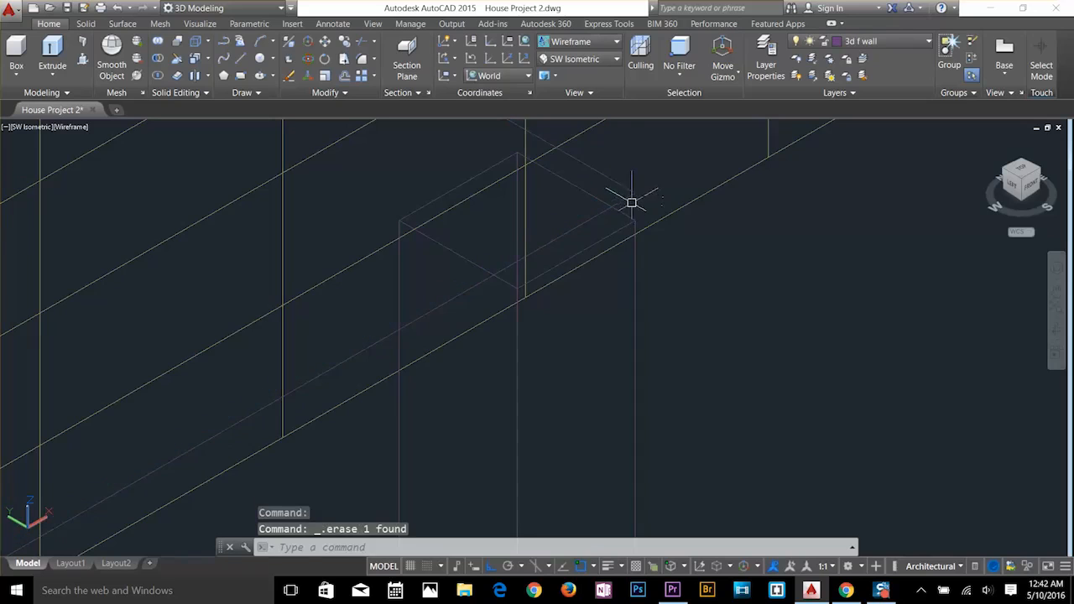
{"action": "left_click", "coordinate": [631, 202]}
{"action": "left_click", "coordinate": [619, 195]}
{"action": "key", "text": "Escape"}
{"action": "key", "text": "Escape"}
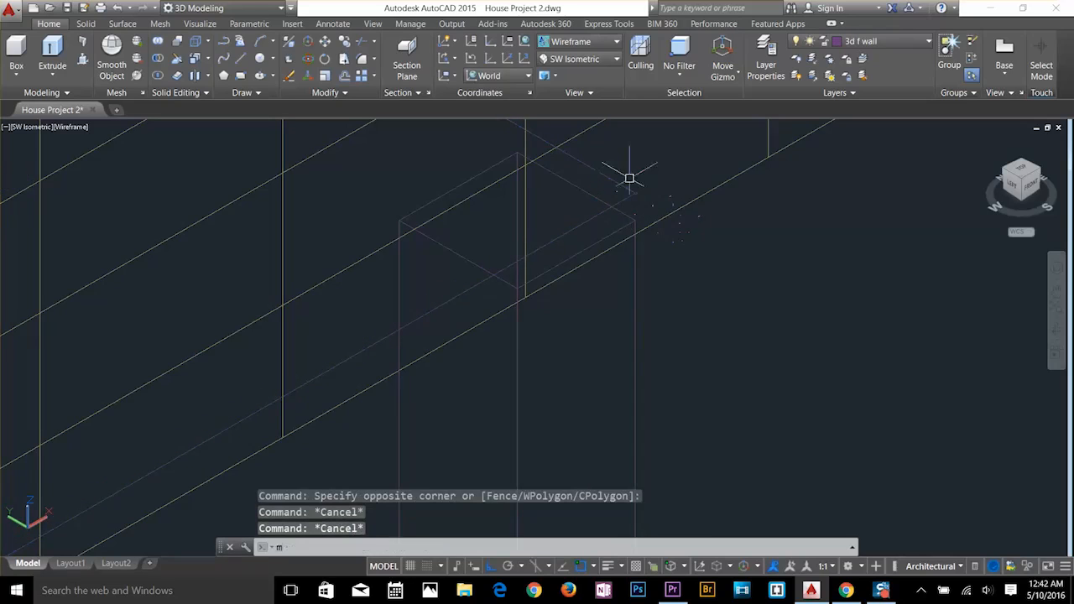
Move the remaining porch outline by its outer corner down onto the column's top corner.
{"action": "type", "text": "m"}
{"action": "key", "text": "Return"}
{"action": "left_click", "coordinate": [628, 197]}
{"action": "key", "text": "Return"}
{"action": "left_click", "coordinate": [635, 192]}
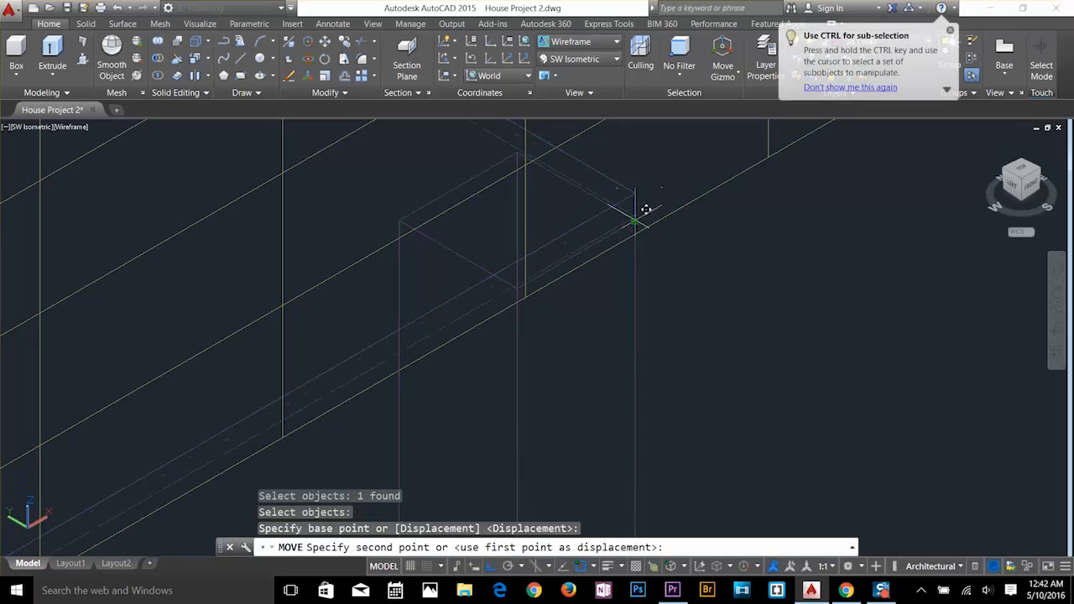
{"action": "left_click", "coordinate": [635, 217]}
{"action": "key", "text": "Escape"}
{"action": "key", "text": "Escape"}
Extrude the porch outline upward 9 inches to form the porch slab.
{"action": "scroll", "coordinate": [678, 295], "scroll_direction": "down", "scroll_amount": 3}
{"action": "middle_click_drag", "start_coordinate": [729, 278], "coordinate": [839, 169]}
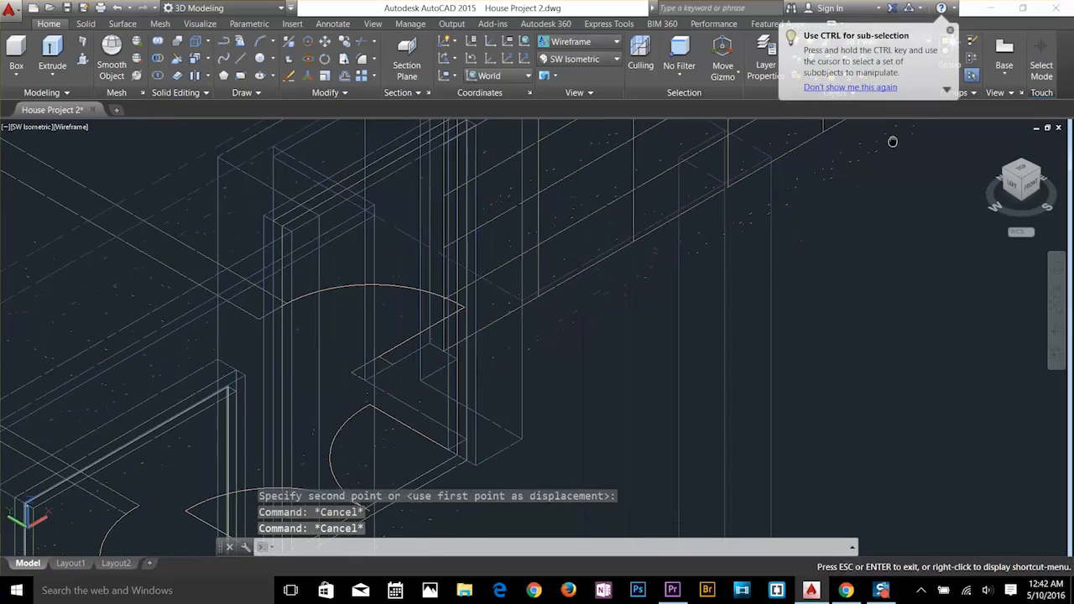
{"action": "key", "text": "Escape"}
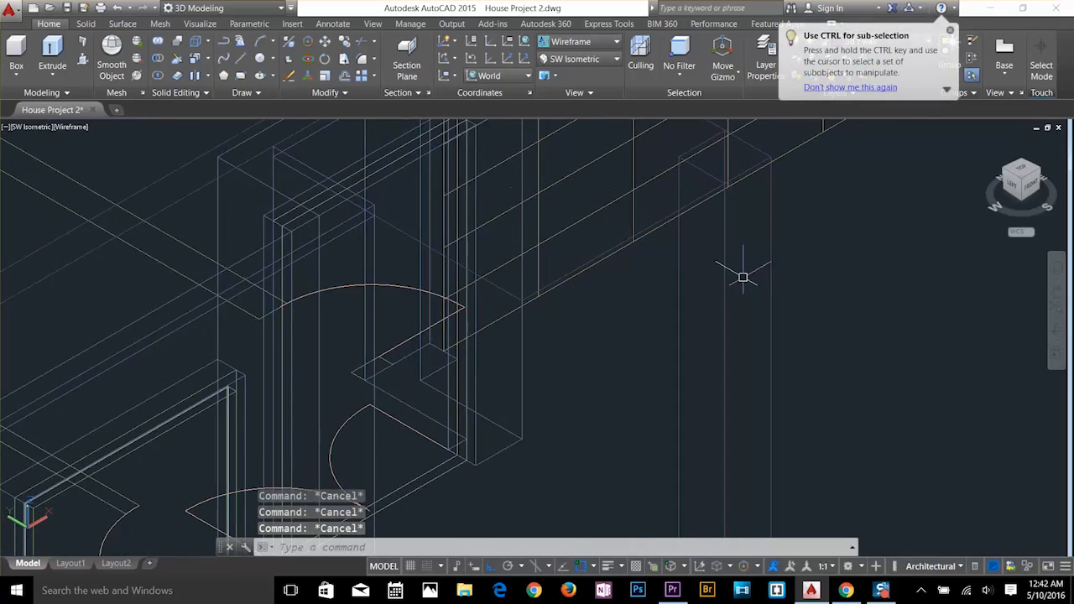
{"action": "type", "text": "ext"}
{"action": "key", "text": "Escape"}
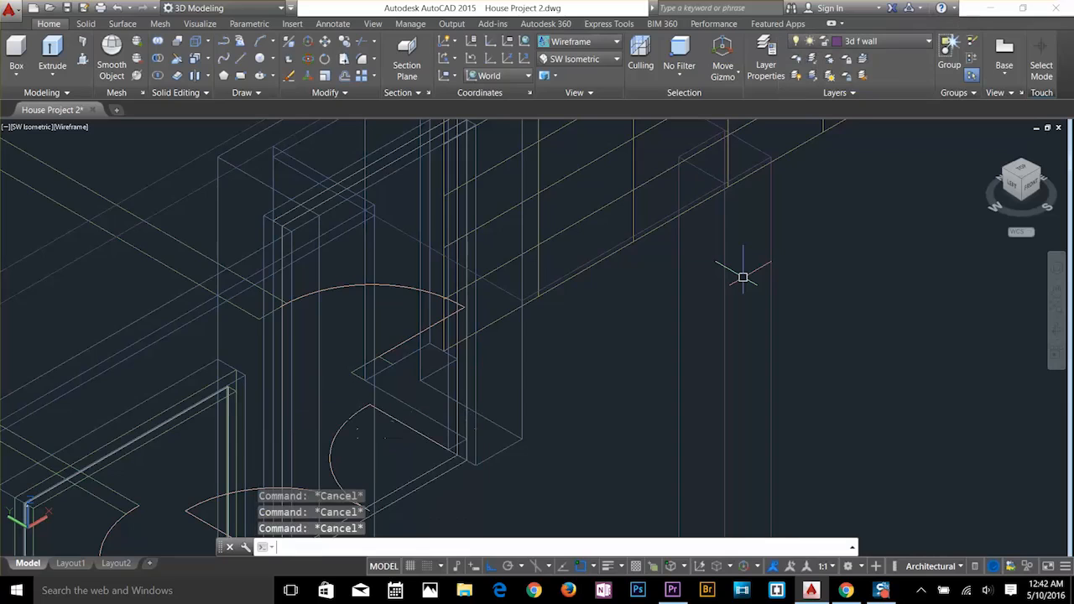
{"action": "type", "text": "ext"}
{"action": "key", "text": "Return"}
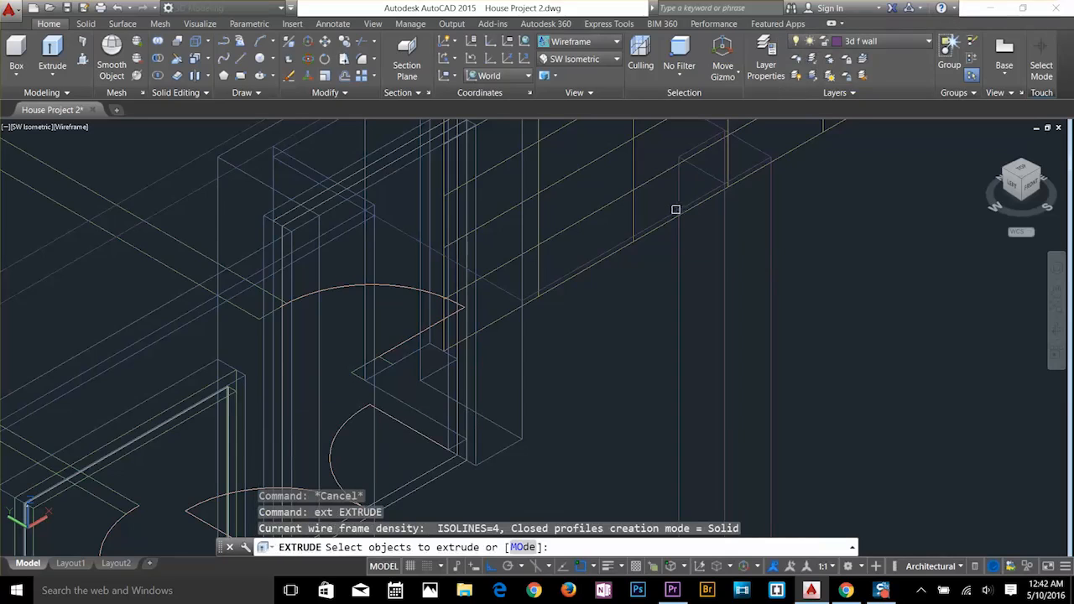
{"action": "left_click", "coordinate": [676, 209]}
{"action": "key", "text": "Return"}
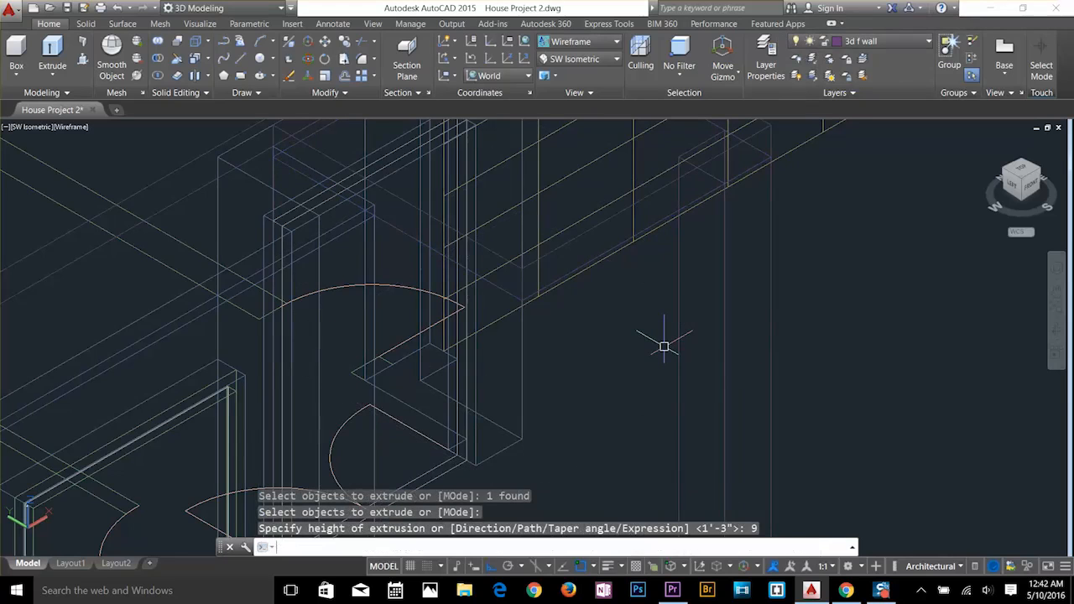
{"action": "key", "text": "Escape"}
{"action": "key", "text": "Escape"}
Display the model in the Shaded visual style and look at the entrance porch from a lower angle.
{"action": "left_click", "coordinate": [591, 46]}
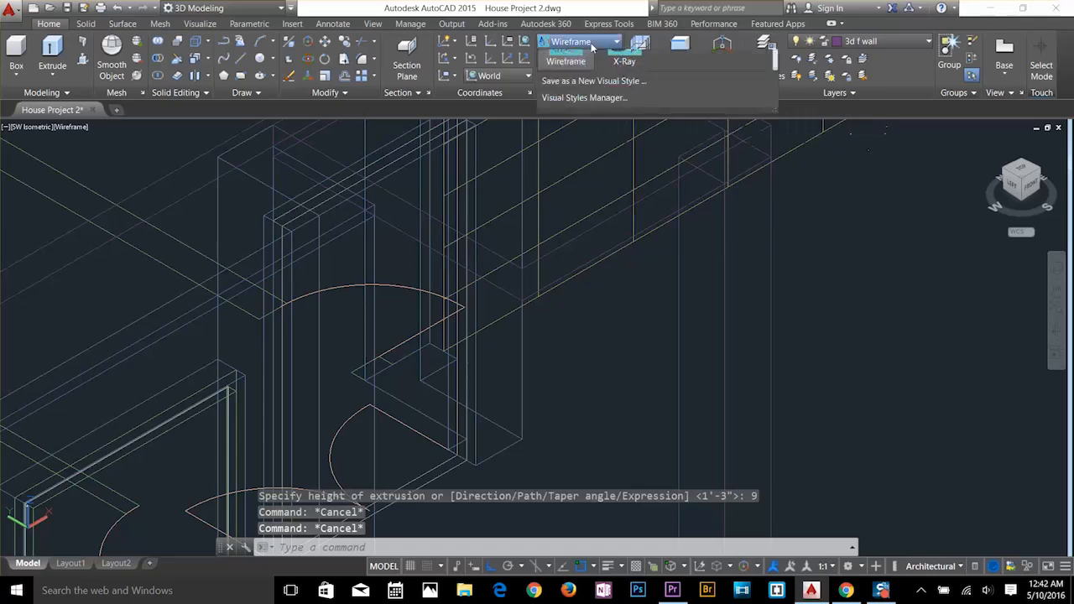
{"action": "left_click", "coordinate": [581, 130]}
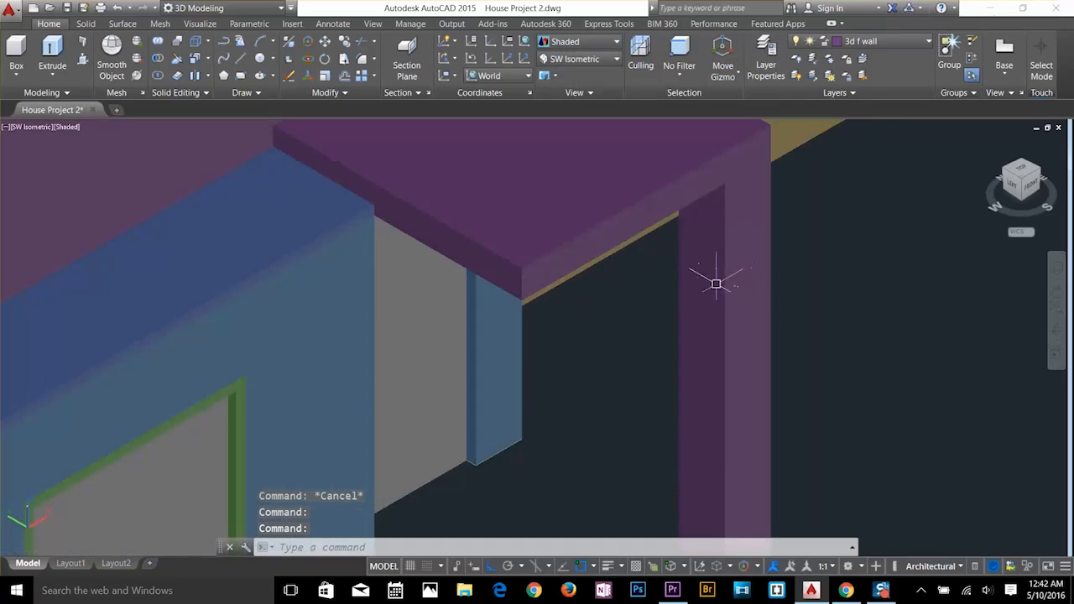
{"action": "middle_click_drag", "start_coordinate": [677, 288], "coordinate": [684, 267], "text": "shift"}
{"action": "middle_click_drag", "start_coordinate": [545, 426], "coordinate": [604, 425], "text": "shift"}
Erase the leftover object on the ground in front of the entrance and inspect the porch from several sides.
{"action": "left_click", "coordinate": [606, 429]}
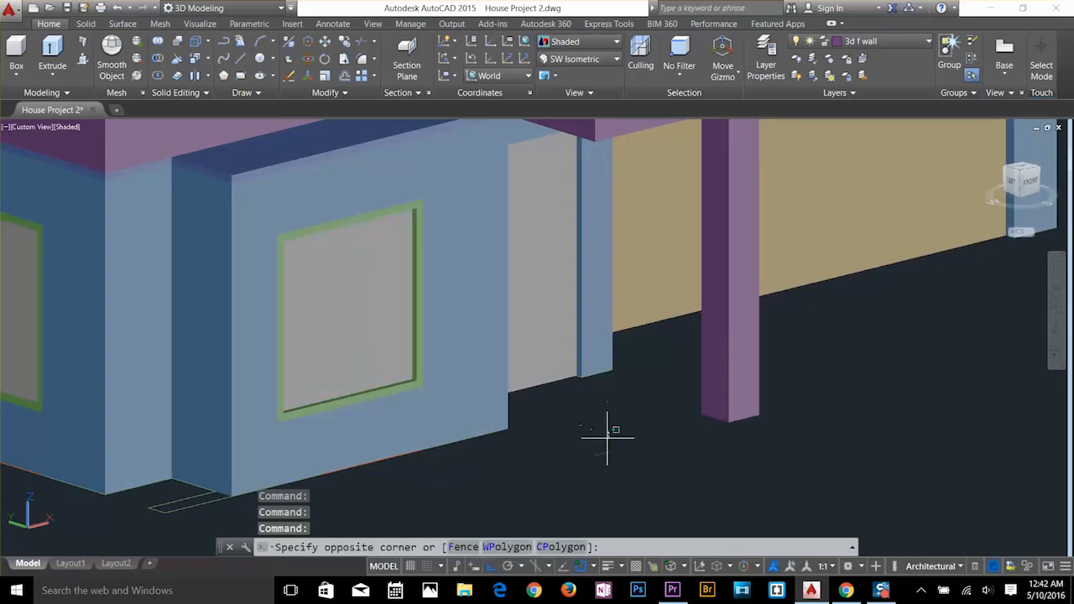
{"action": "left_click", "coordinate": [581, 460]}
{"action": "key", "text": "Delete"}
{"action": "scroll", "coordinate": [670, 372], "scroll_direction": "down", "scroll_amount": 2}
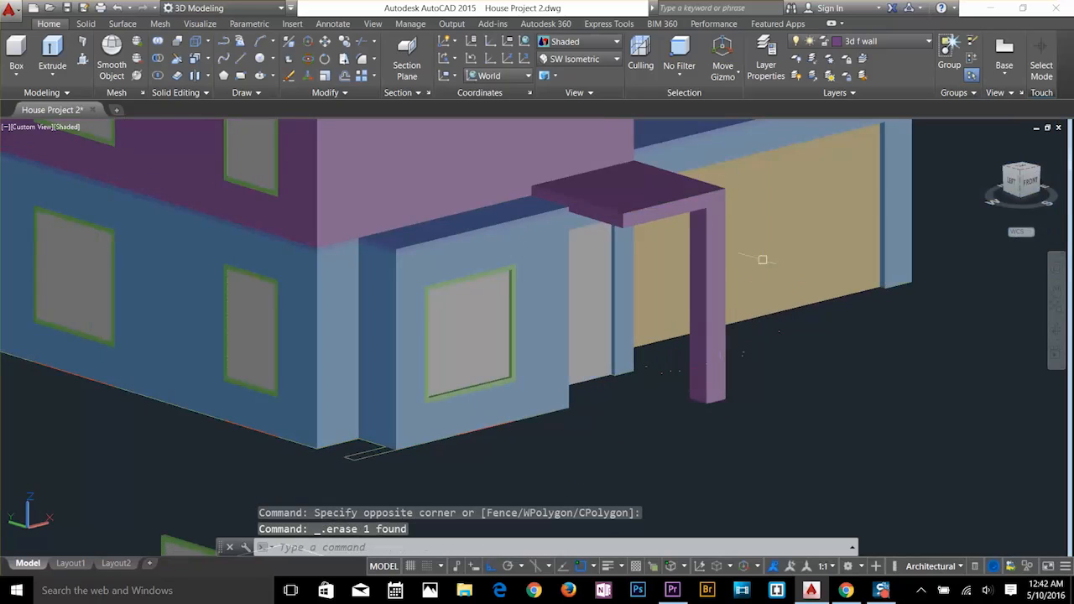
{"action": "middle_click_drag", "start_coordinate": [643, 350], "coordinate": [316, 314], "text": "shift"}
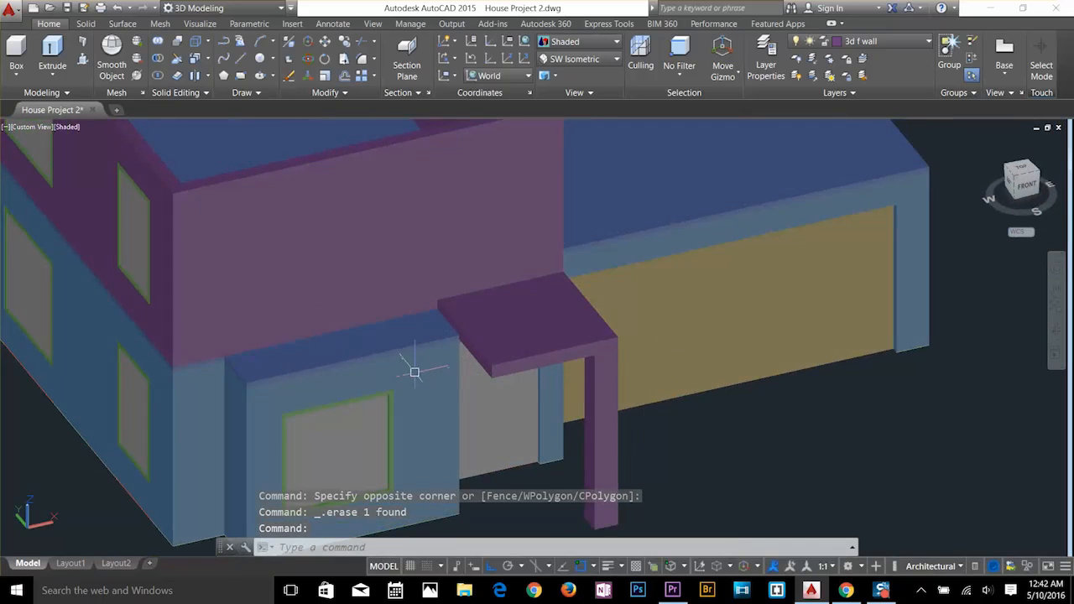
{"action": "middle_click_drag", "start_coordinate": [451, 359], "coordinate": [616, 323], "text": "shift"}
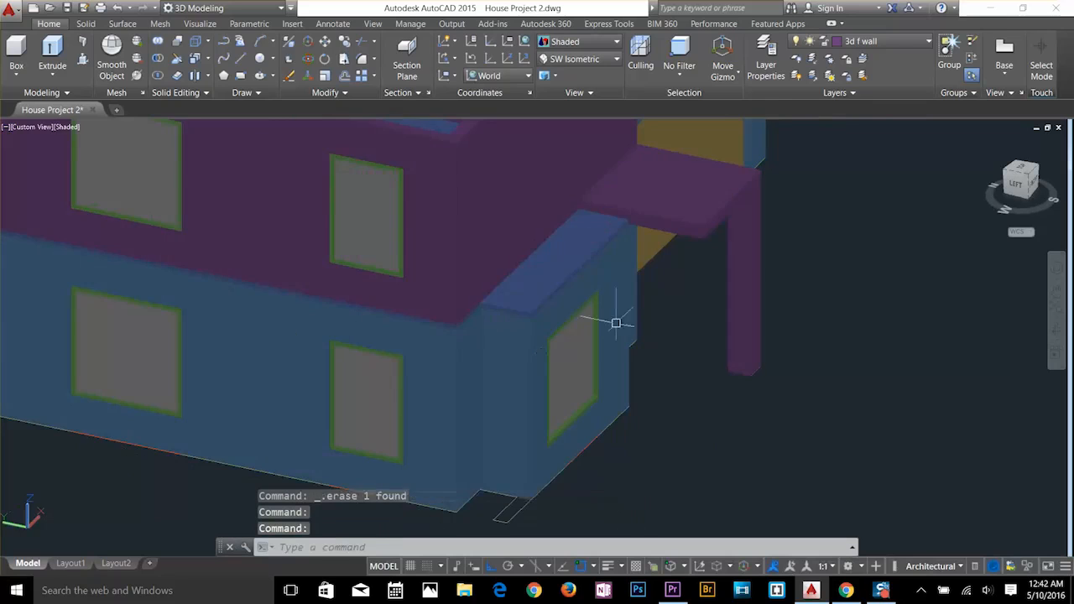
{"action": "scroll", "coordinate": [616, 323], "scroll_direction": "down", "scroll_amount": 4}
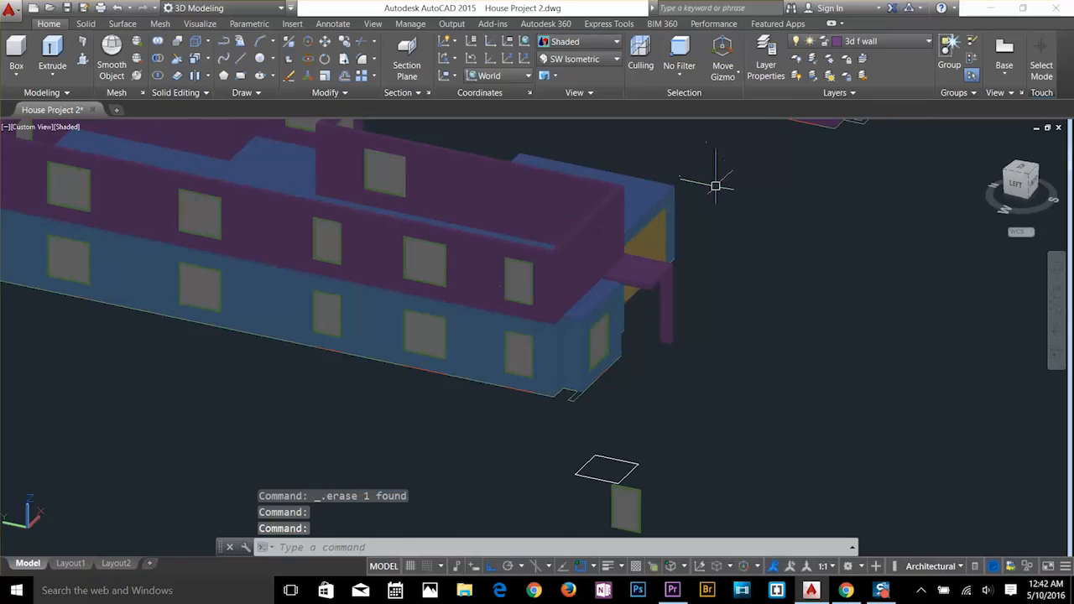
Copy the slab above the ground floor about 200 feet in the negative X direction into empty space.
{"action": "key", "text": "Escape"}
{"action": "key", "text": "Escape"}
{"action": "key", "text": "Escape"}
{"action": "type", "text": "c"}
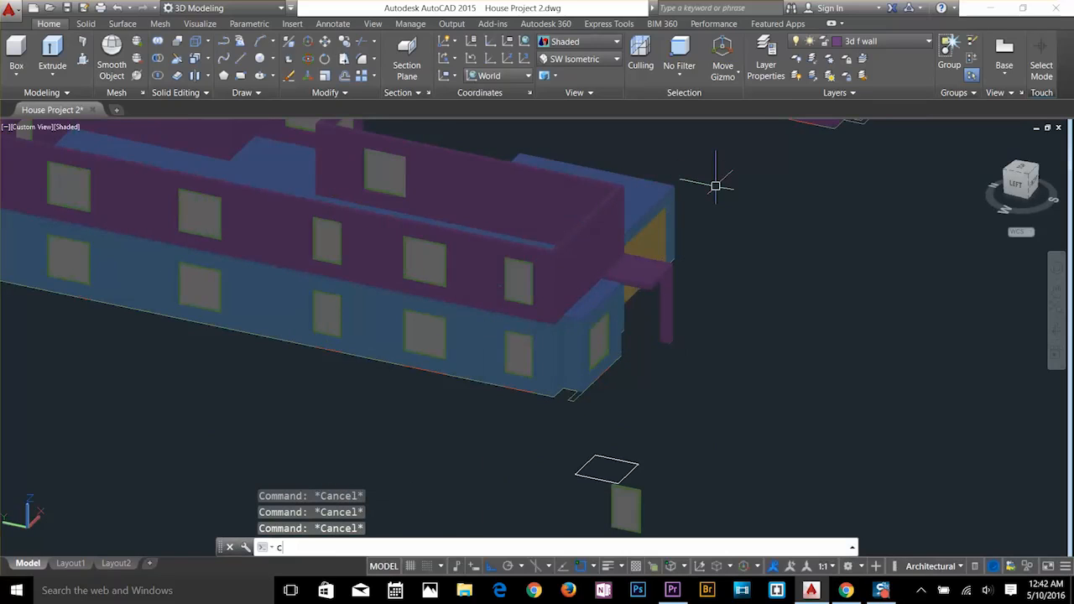
{"action": "type", "text": "o"}
{"action": "key", "text": "Return"}
{"action": "left_click", "coordinate": [672, 180]}
{"action": "key", "text": "Return"}
{"action": "left_click", "coordinate": [667, 190]}
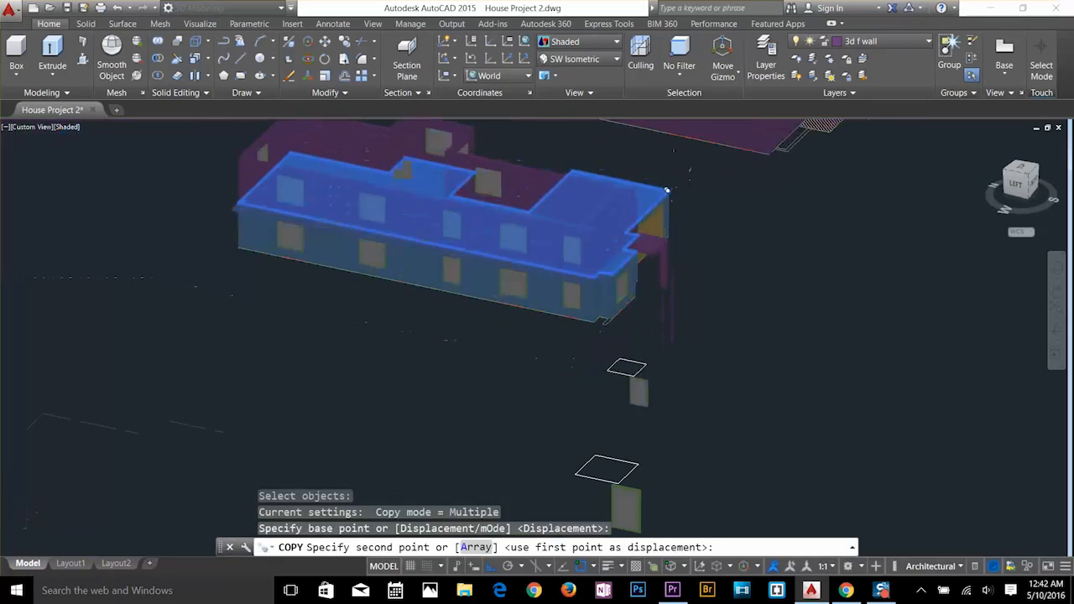
{"action": "scroll", "coordinate": [667, 190], "scroll_direction": "down", "scroll_amount": 2}
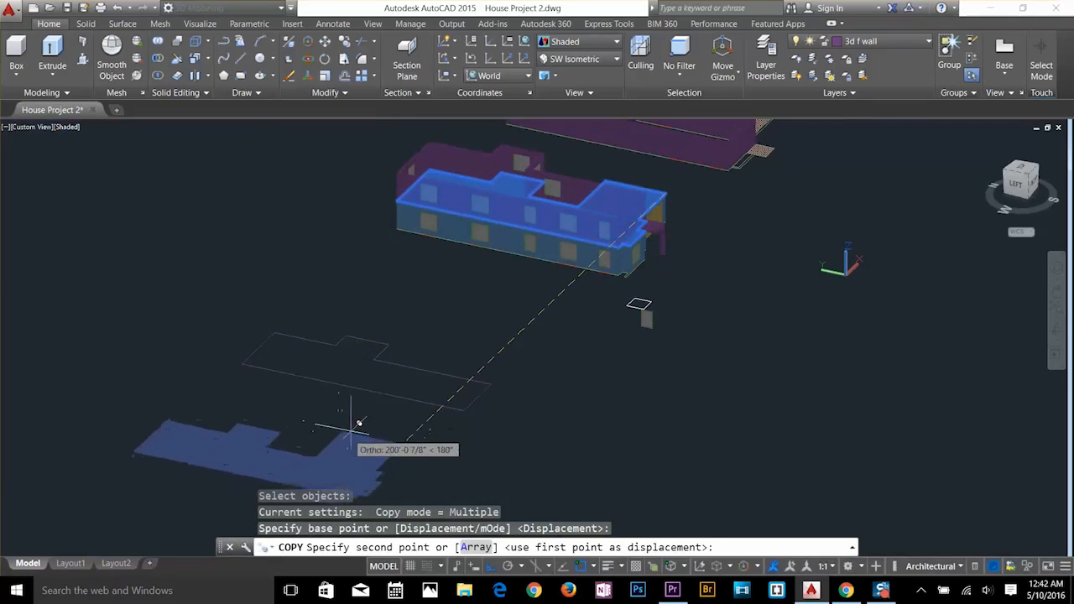
{"action": "left_click", "coordinate": [365, 419]}
{"action": "key", "text": "Escape"}
{"action": "key", "text": "Escape"}
{"action": "key", "text": "Escape"}
Display the copied slab in the Wireframe visual style.
{"action": "scroll", "coordinate": [377, 477], "scroll_direction": "up", "scroll_amount": 6}
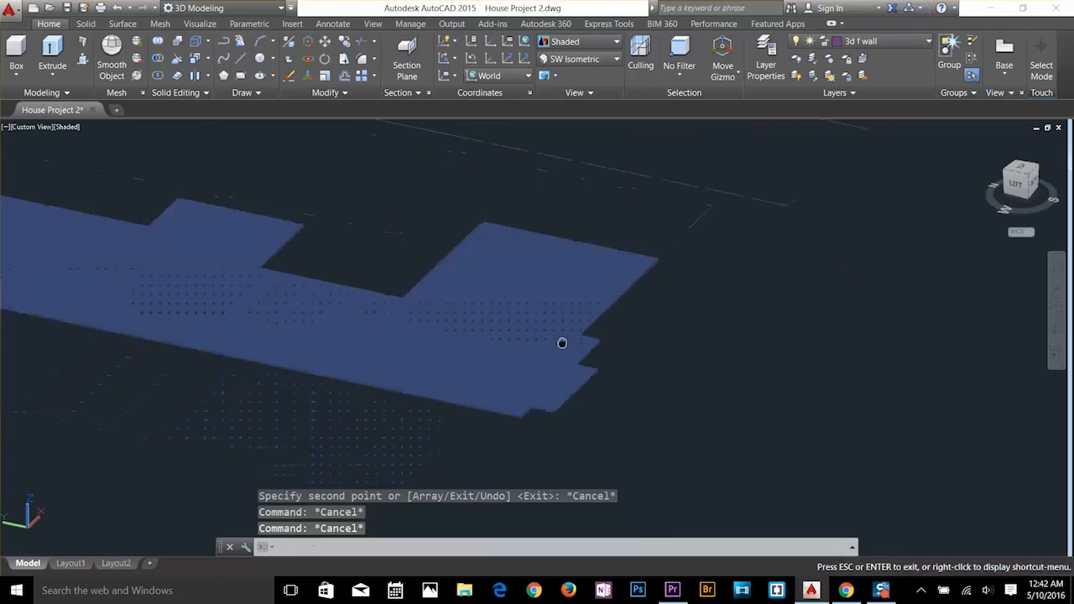
{"action": "key", "text": "Escape"}
{"action": "left_click", "coordinate": [578, 57]}
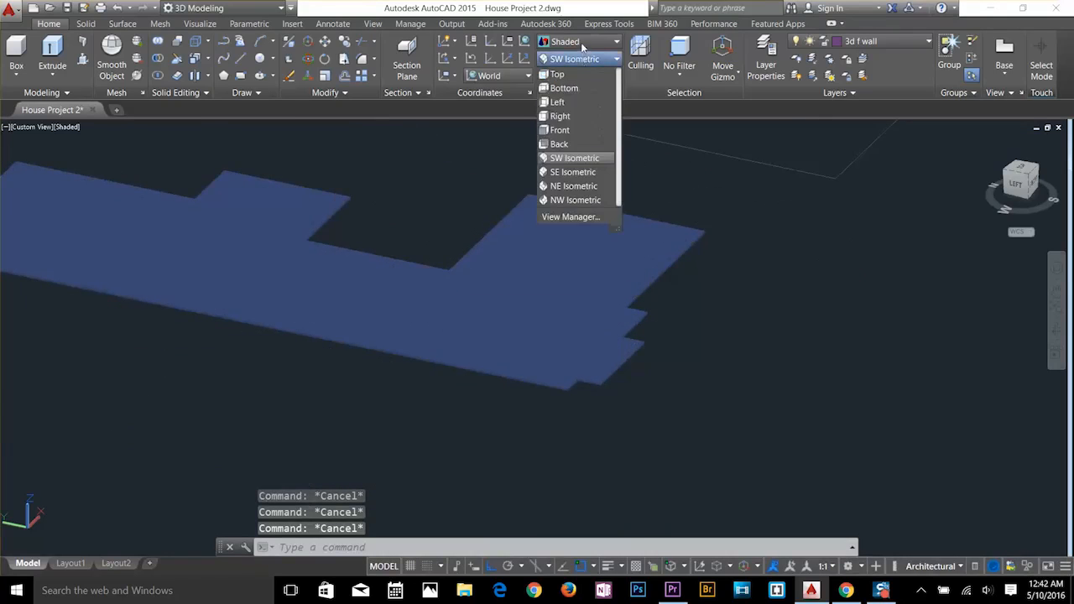
{"action": "left_click", "coordinate": [585, 42]}
{"action": "left_click", "coordinate": [568, 230]}
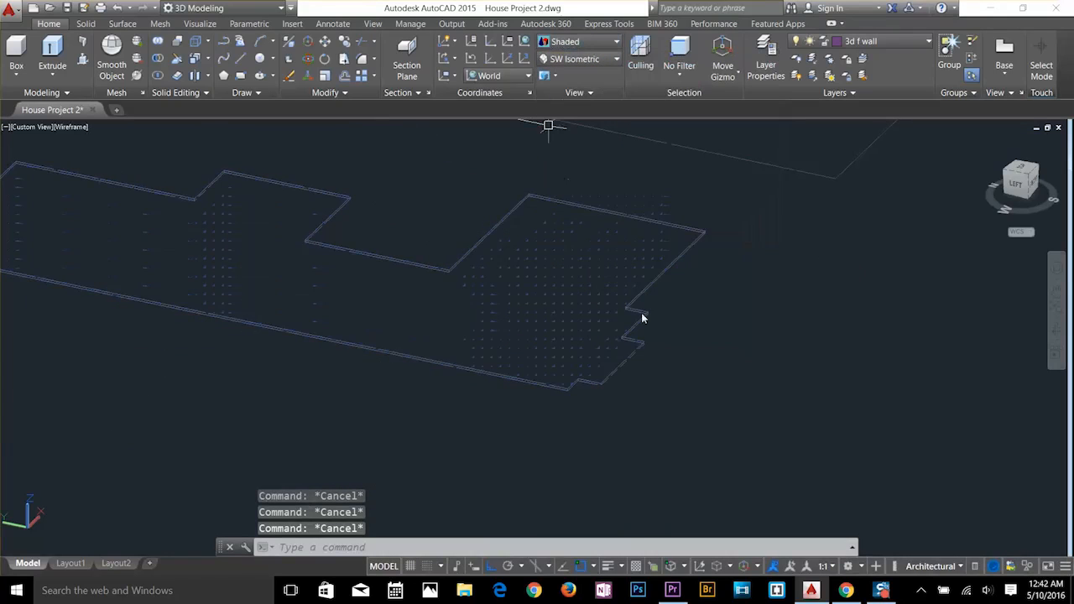
Make layer 0 current and extract the edges of the copied slab.
{"action": "scroll", "coordinate": [626, 323], "scroll_direction": "up", "scroll_amount": 2}
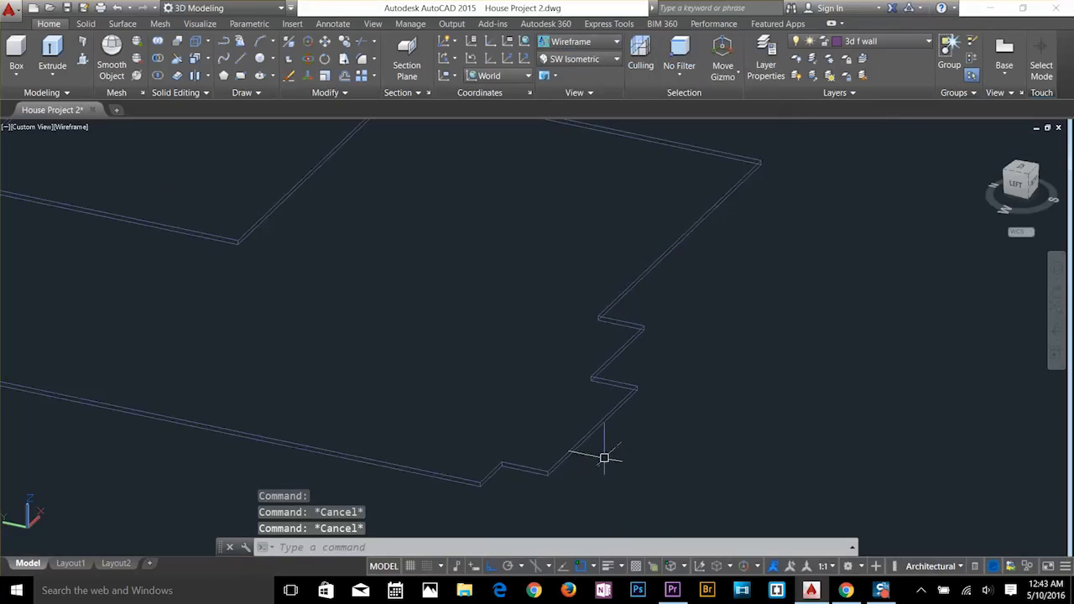
{"action": "middle_click_drag", "start_coordinate": [444, 412], "coordinate": [1066, 445]}
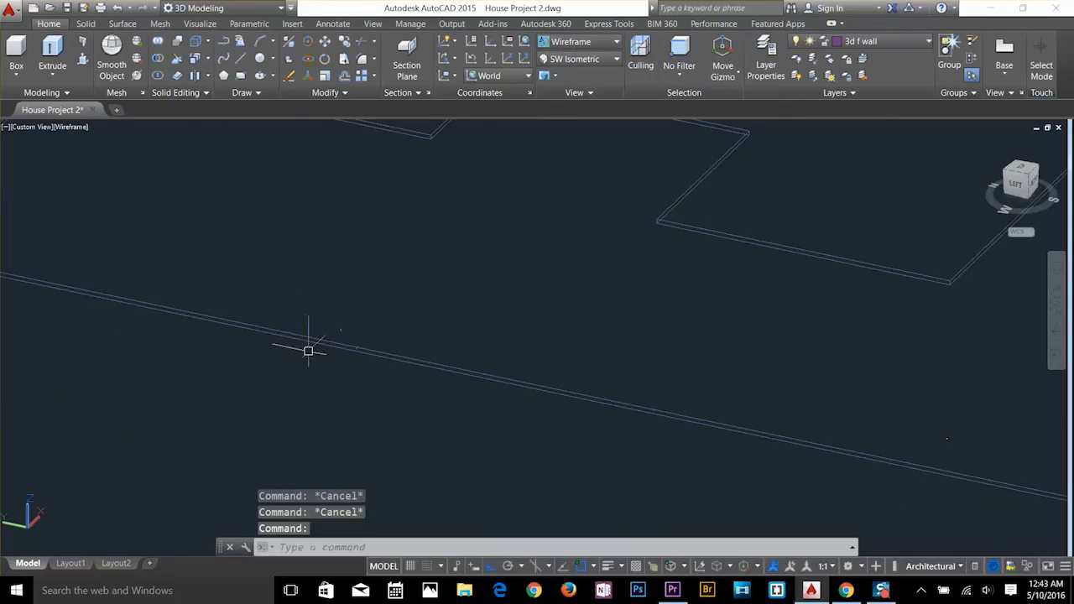
{"action": "middle_click_drag", "start_coordinate": [290, 319], "coordinate": [870, 462]}
{"action": "left_click", "coordinate": [197, 43]}
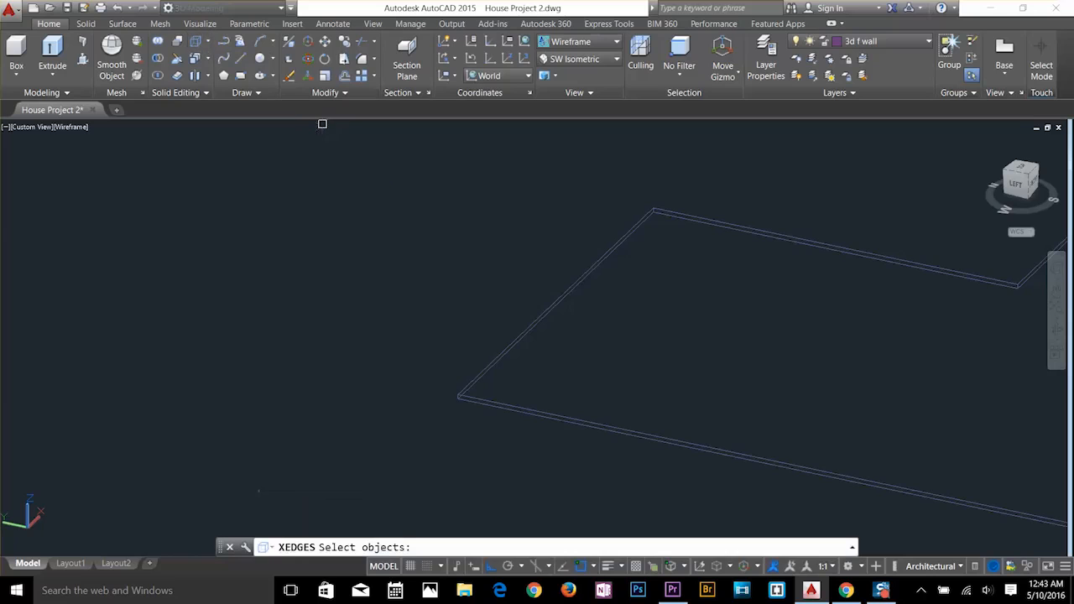
{"action": "left_click", "coordinate": [864, 41]}
{"action": "left_click", "coordinate": [859, 58]}
{"action": "left_click", "coordinate": [565, 419]}
{"action": "key", "text": "Return"}
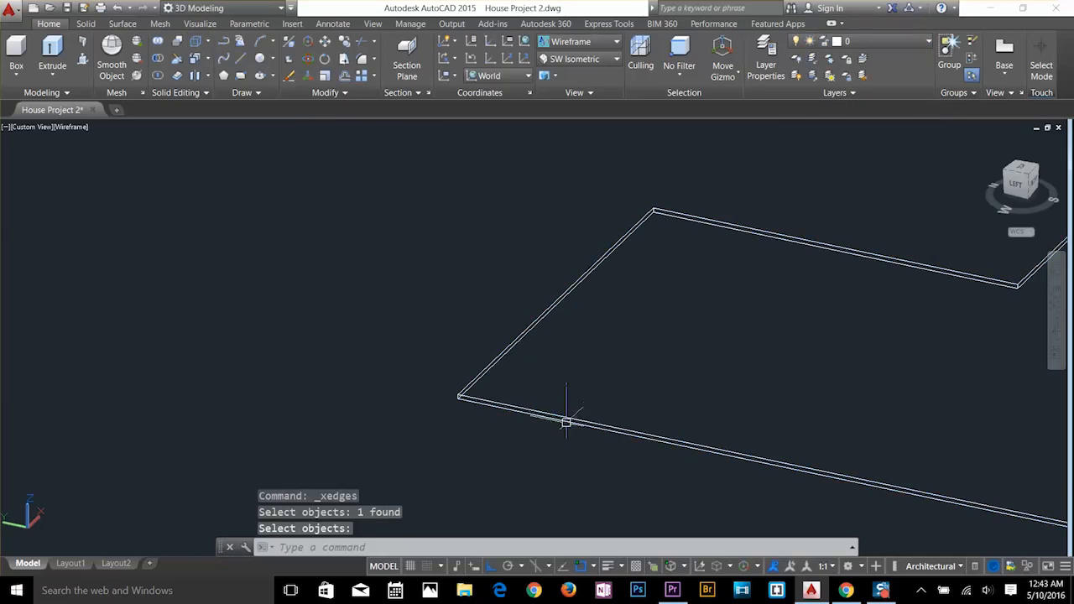
Turn off the slab layer to isolate the extracted edges at the slab's far corner.
{"action": "left_click", "coordinate": [838, 41]}
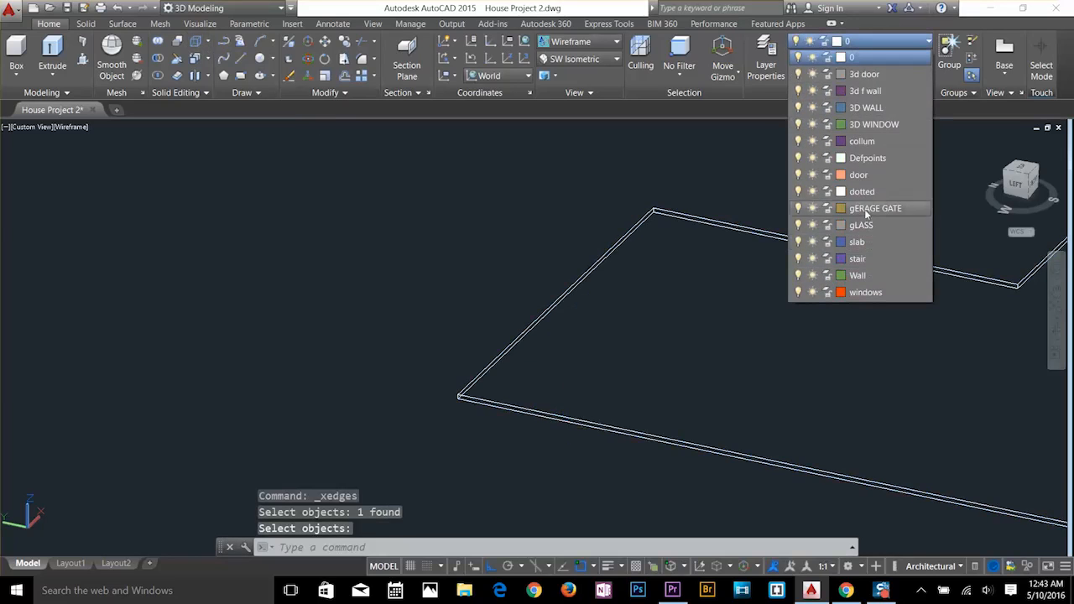
{"action": "left_click", "coordinate": [798, 243]}
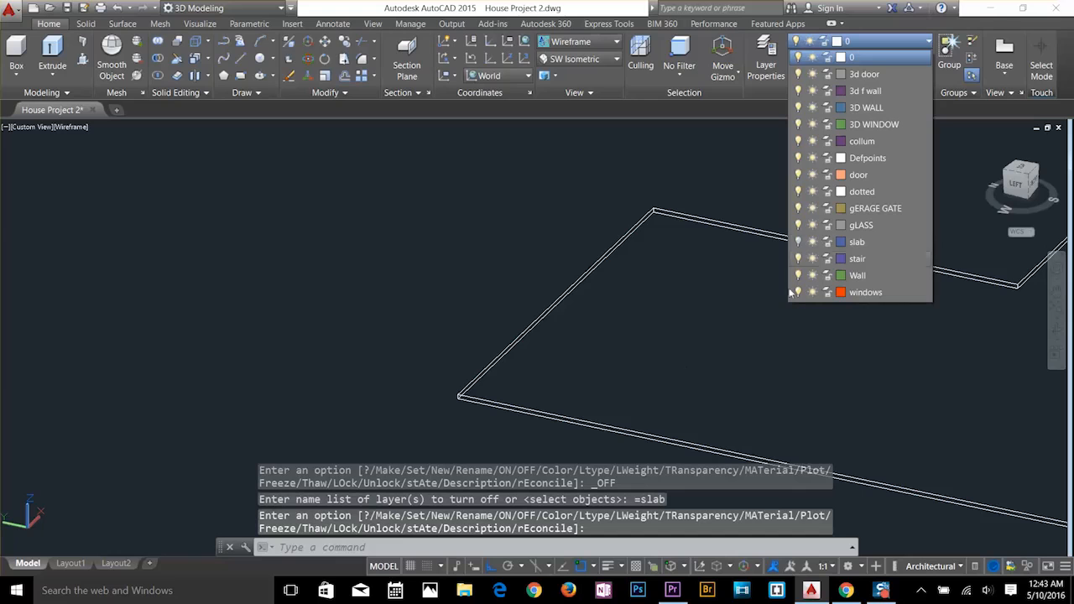
{"action": "left_click", "coordinate": [554, 377]}
{"action": "scroll", "coordinate": [474, 392], "scroll_direction": "up", "scroll_amount": 3}
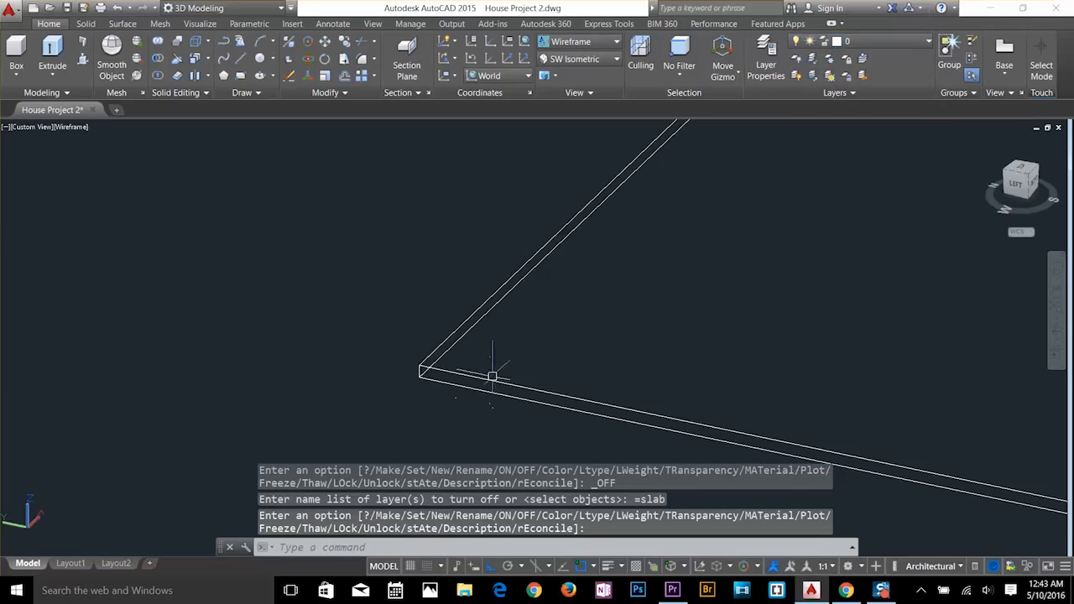
{"action": "left_click", "coordinate": [491, 377]}
{"action": "key", "text": "Escape"}
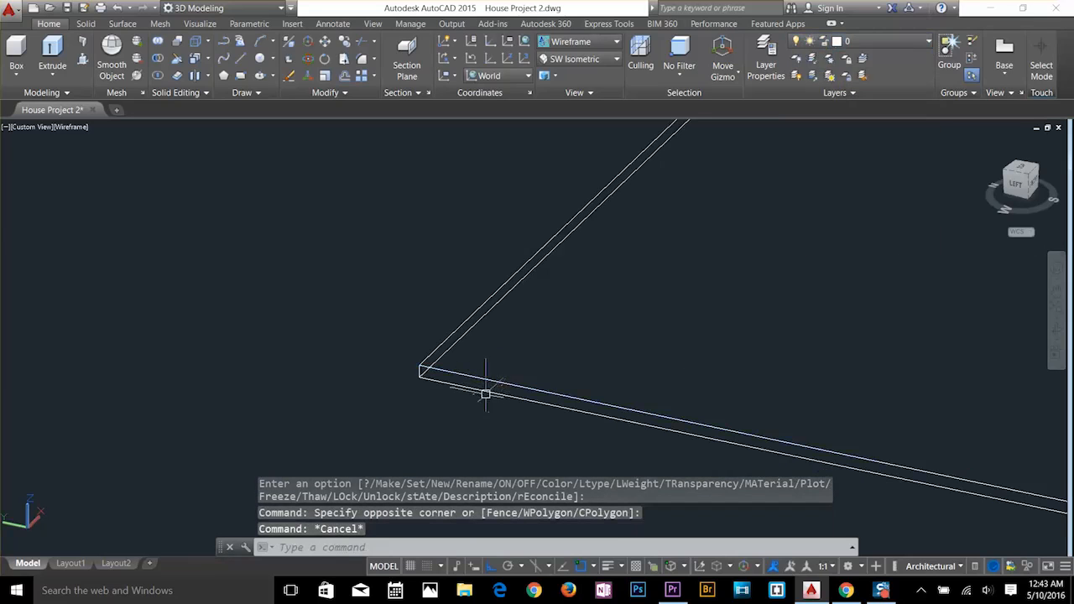
Join the upper outline edges extracted from the copied slab into a single polyline.
{"action": "scroll", "coordinate": [413, 386], "scroll_direction": "up", "scroll_amount": 3}
{"action": "key", "text": "Escape"}
{"action": "key", "text": "Escape"}
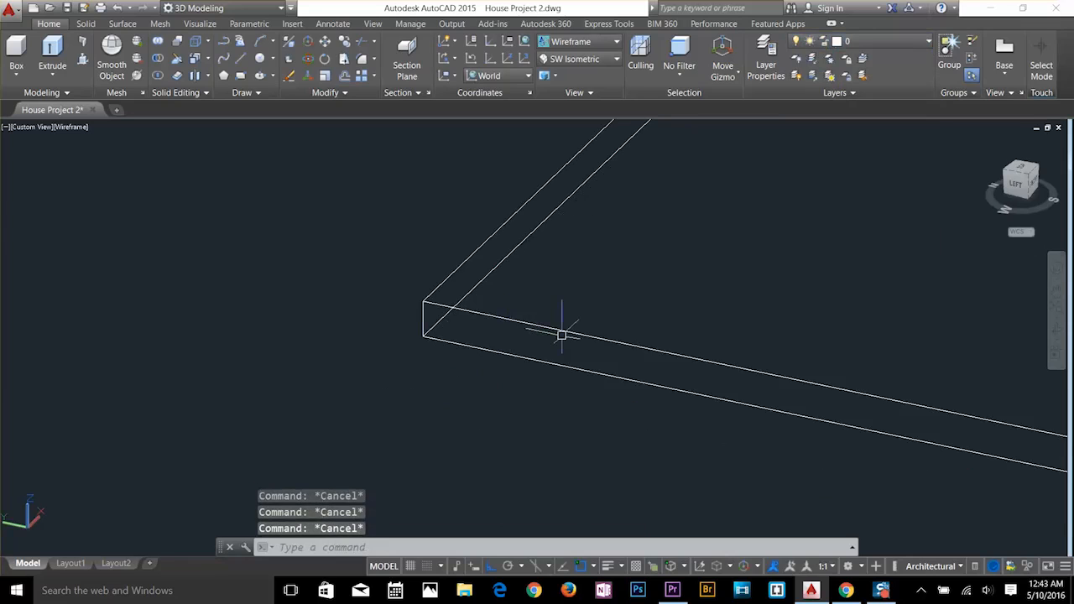
{"action": "type", "text": "join"}
{"action": "key", "text": "Return"}
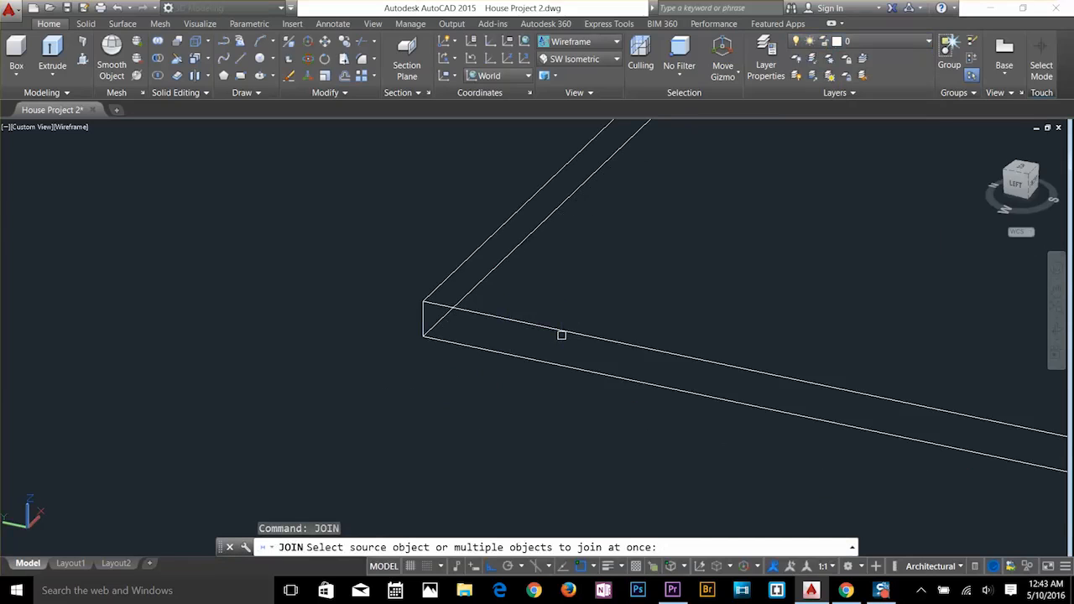
{"action": "left_click", "coordinate": [565, 335]}
{"action": "left_click", "coordinate": [478, 250]}
{"action": "scroll", "coordinate": [477, 269], "scroll_direction": "down", "scroll_amount": 3}
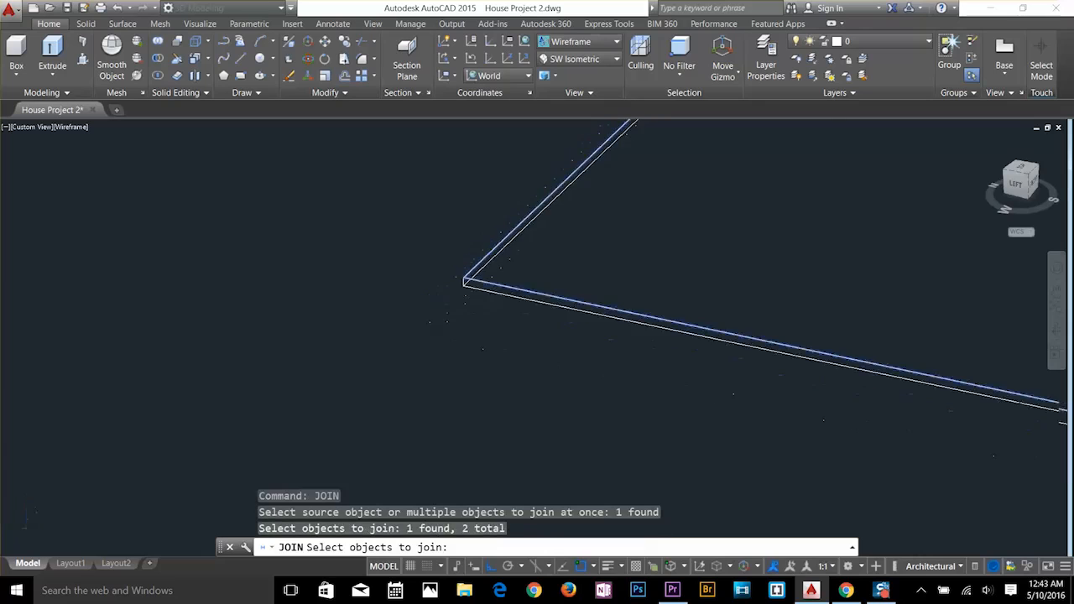
{"action": "scroll", "coordinate": [743, 249], "scroll_direction": "down", "scroll_amount": 3}
{"action": "middle_click_drag", "start_coordinate": [767, 244], "coordinate": [498, 381]}
{"action": "scroll", "coordinate": [604, 273], "scroll_direction": "up", "scroll_amount": 3}
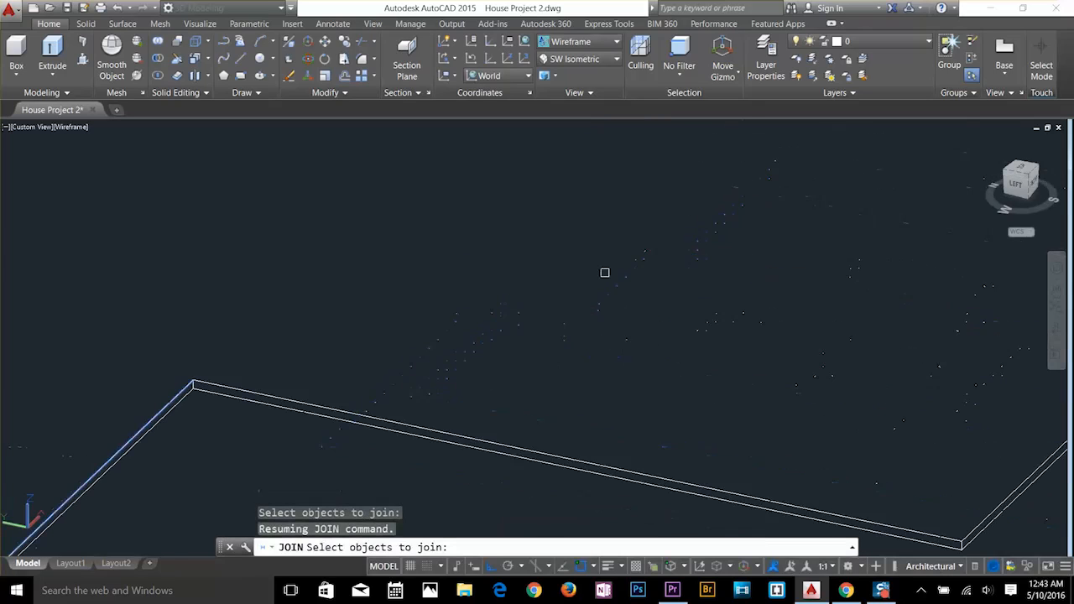
{"action": "left_click", "coordinate": [375, 415]}
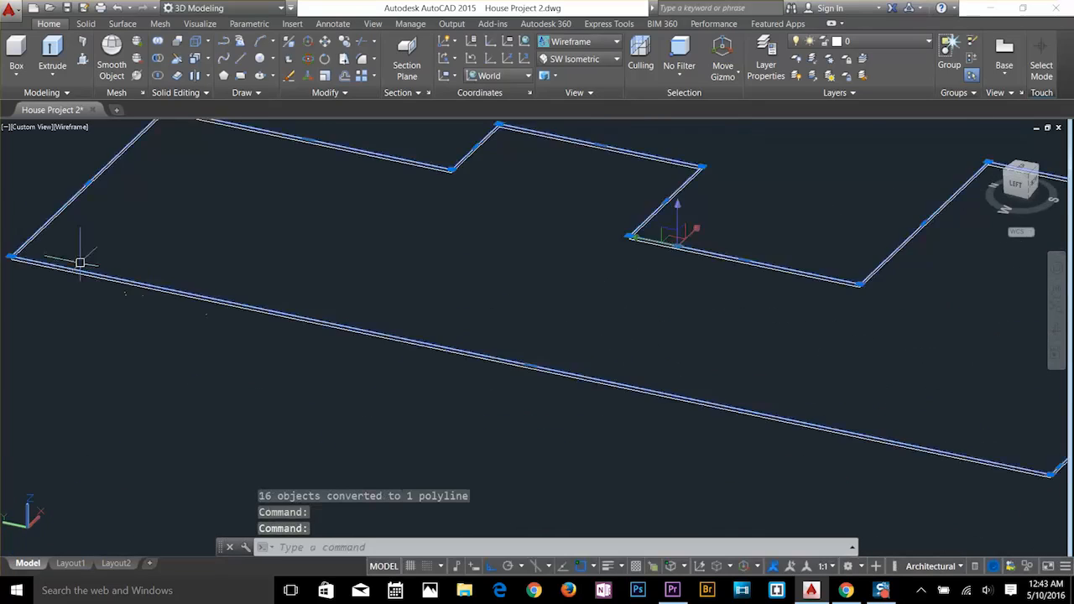
Place the UCS origin at the outline's upper corner, X down the vertical edge and Y along the adjoining edge, in SW Isometric view.
{"action": "scroll", "coordinate": [78, 264], "scroll_direction": "up", "scroll_amount": 4}
{"action": "middle_click_drag", "start_coordinate": [78, 264], "coordinate": [610, 261]}
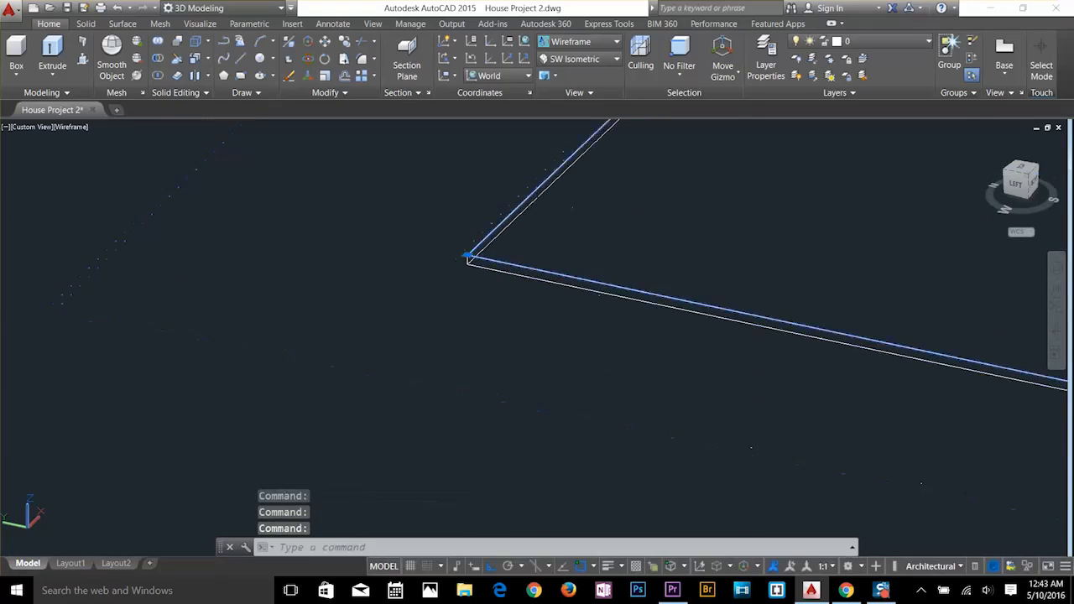
{"action": "key", "text": "Escape"}
{"action": "key", "text": "Escape"}
{"action": "key", "text": "Escape"}
{"action": "type", "text": "ucs"}
{"action": "key", "text": "Return"}
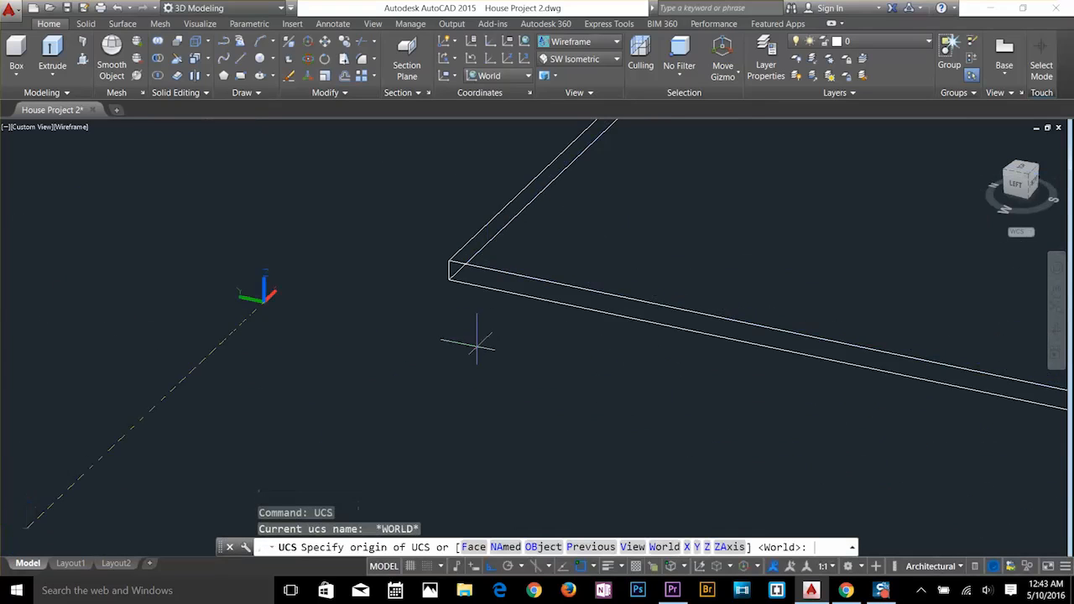
{"action": "left_click", "coordinate": [449, 260]}
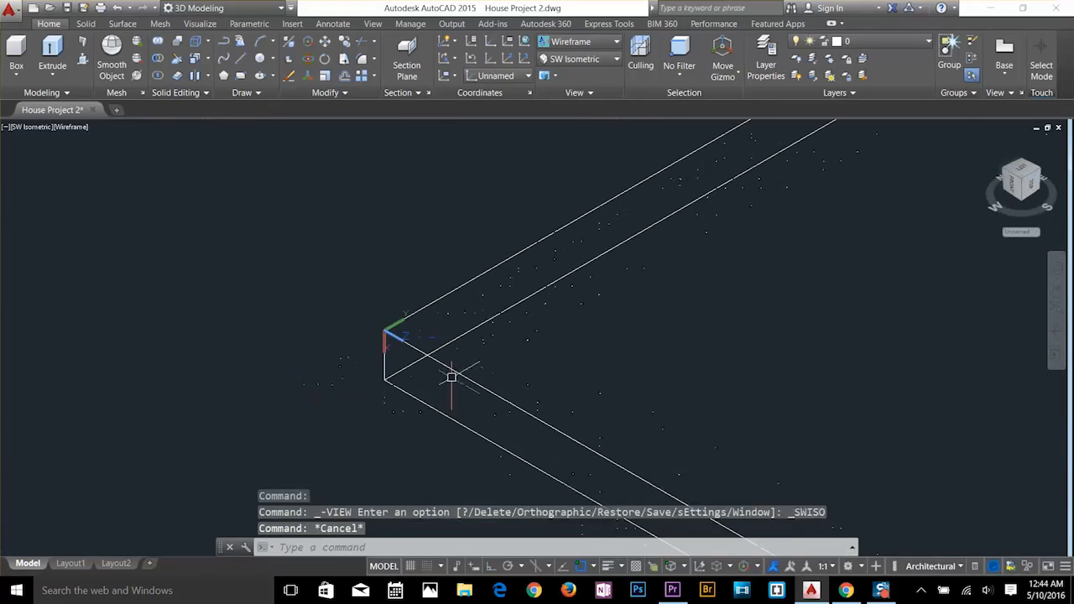
Draw a polyline from the UCS origin 3 inches outward from the slab corner and 1 inch down.
{"action": "key", "text": "Escape"}
{"action": "type", "text": "pl"}
{"action": "key", "text": "Return"}
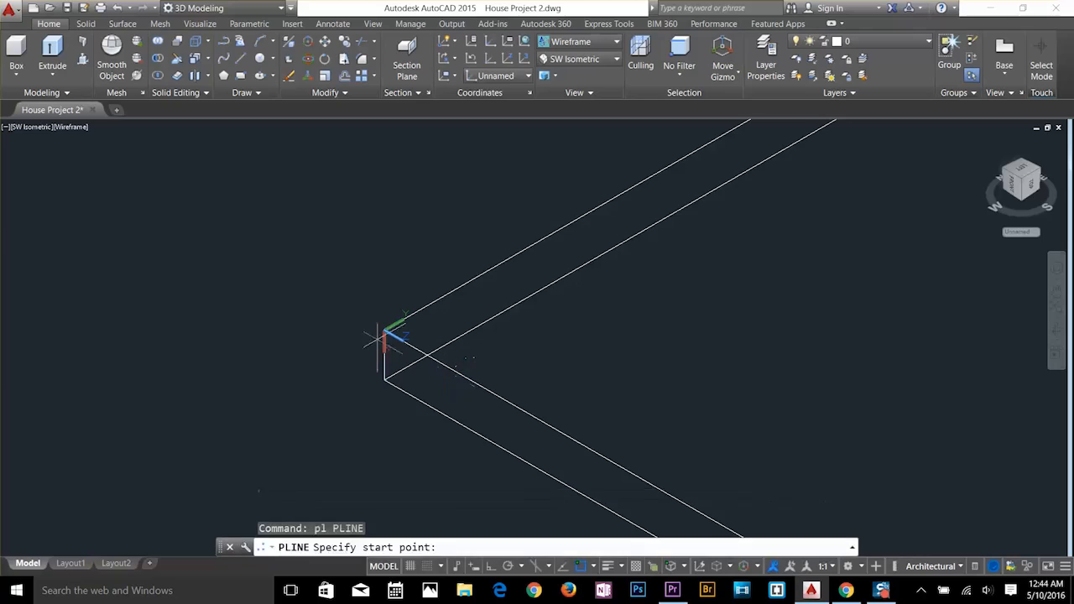
{"action": "left_click", "coordinate": [383, 329]}
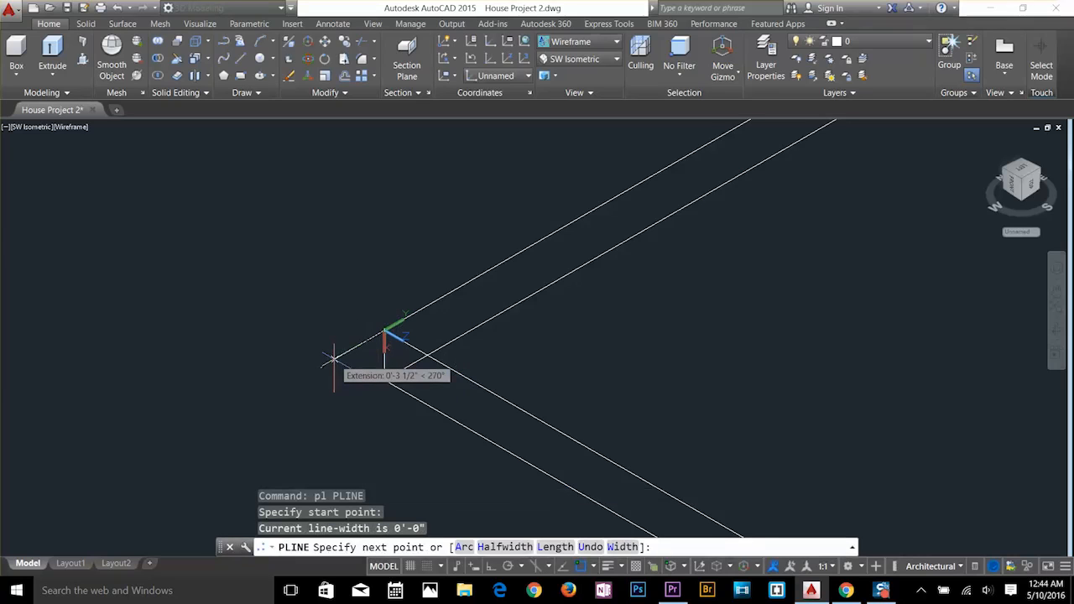
{"action": "type", "text": "3"}
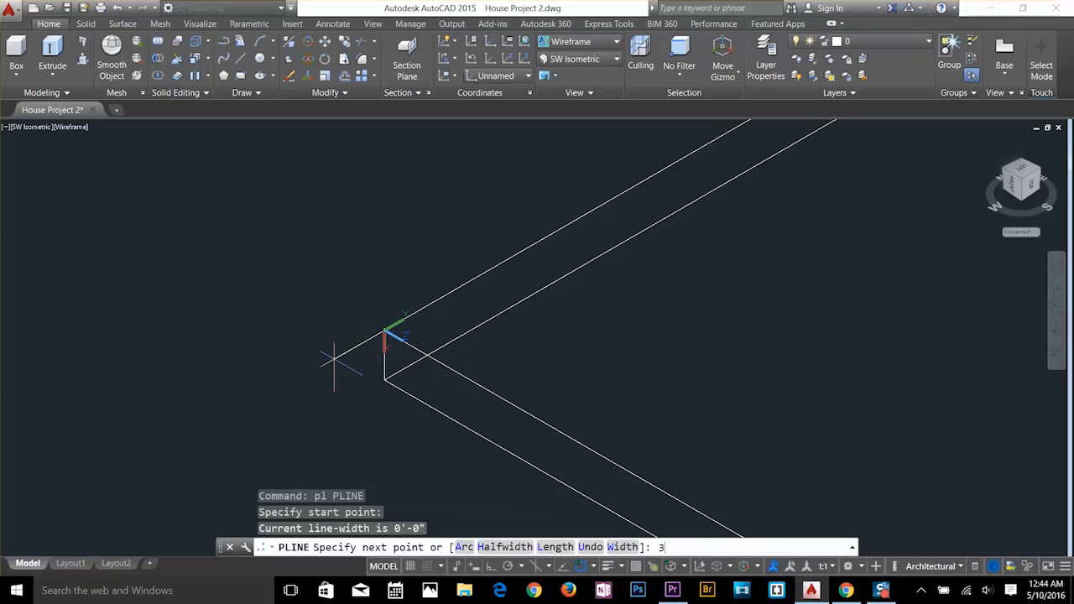
{"action": "key", "text": "Return"}
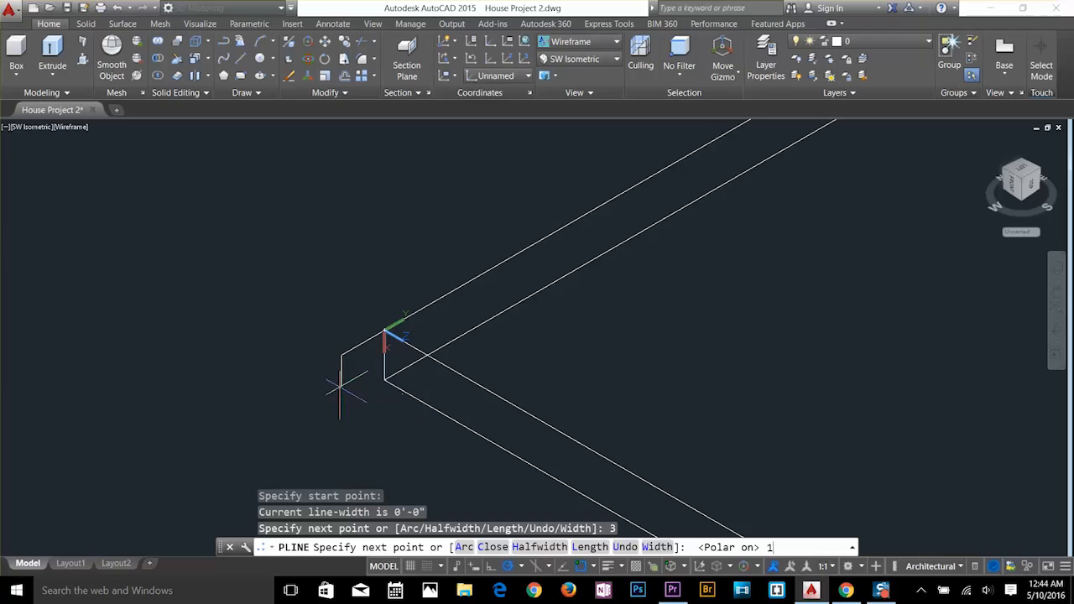
{"action": "key", "text": "Return"}
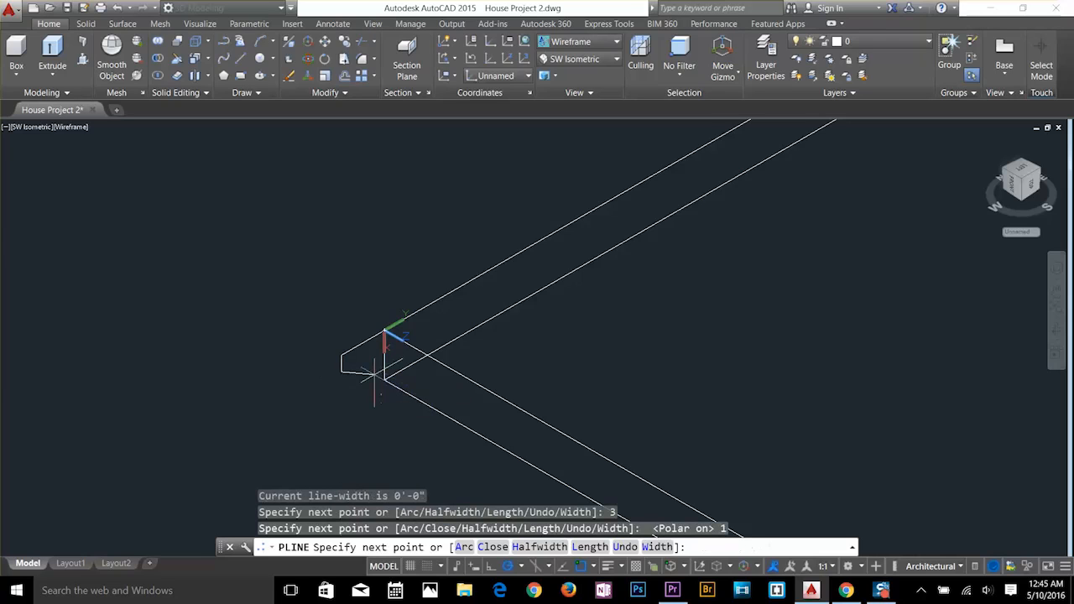
Continue the polyline with three connected arcs ending at the slab corner's lower endpoint.
{"action": "type", "text": "a"}
{"action": "key", "text": "Return"}
{"action": "scroll", "coordinate": [353, 375], "scroll_direction": "up", "scroll_amount": 6}
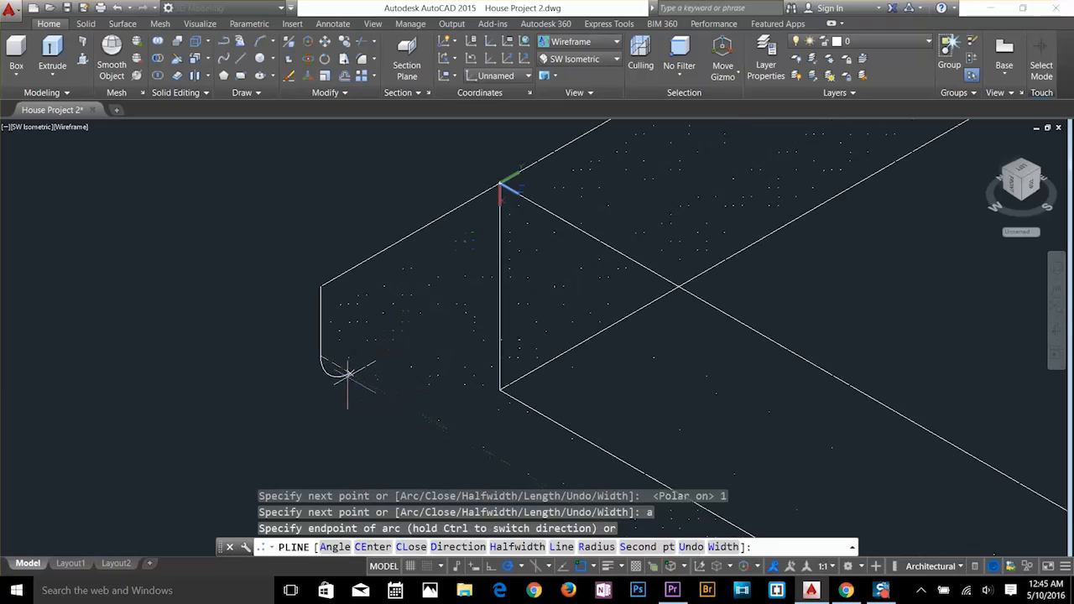
{"action": "left_click", "coordinate": [353, 377]}
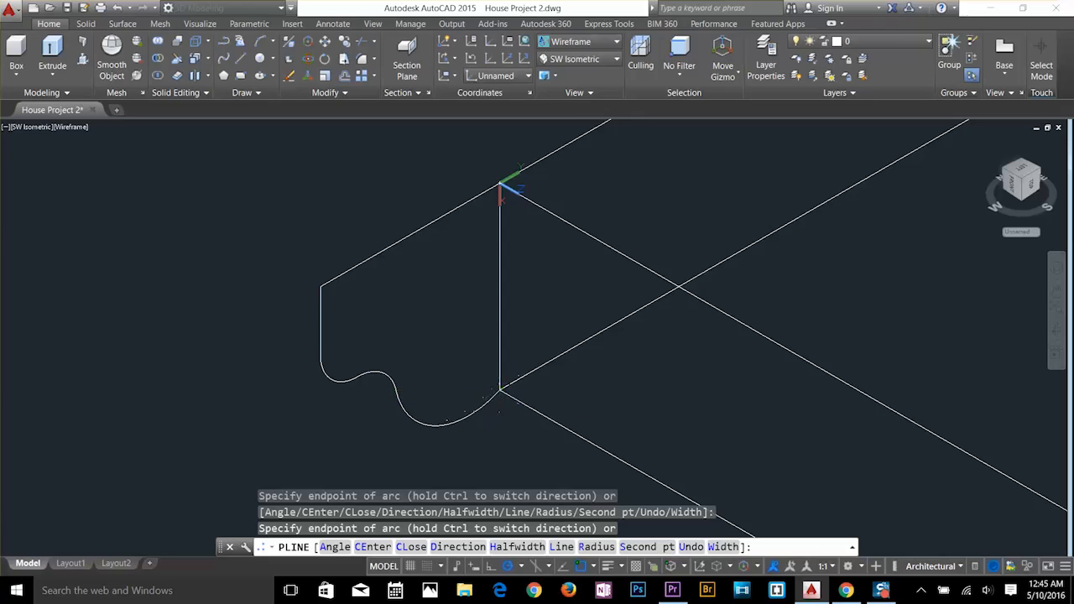
{"action": "key", "text": "Escape"}
Flatten the profile's last arc by stretching its midpoint upward.
{"action": "left_click", "coordinate": [460, 429]}
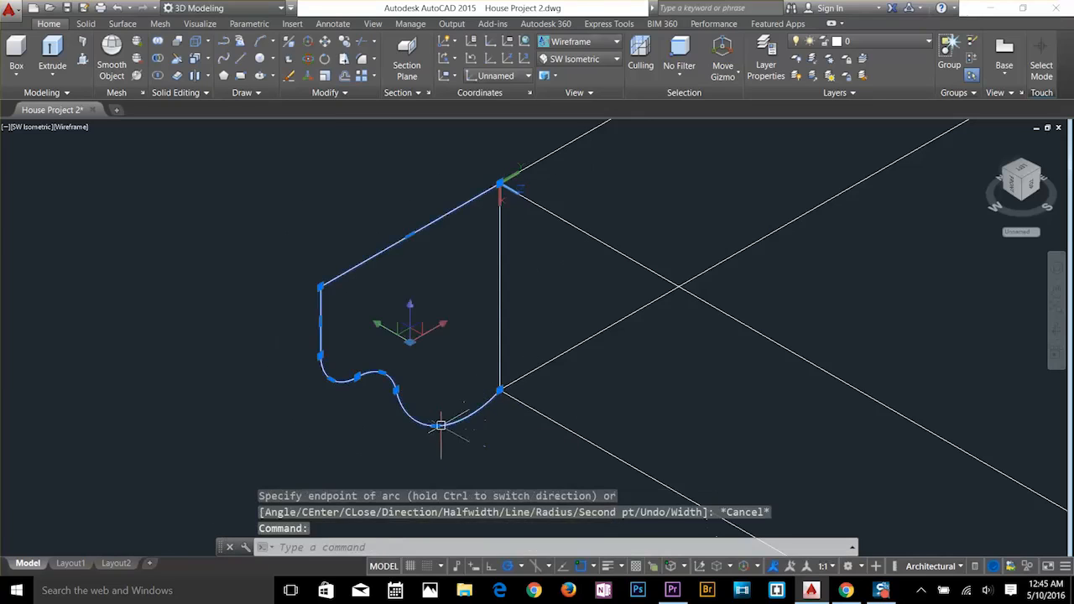
{"action": "left_click", "coordinate": [441, 425]}
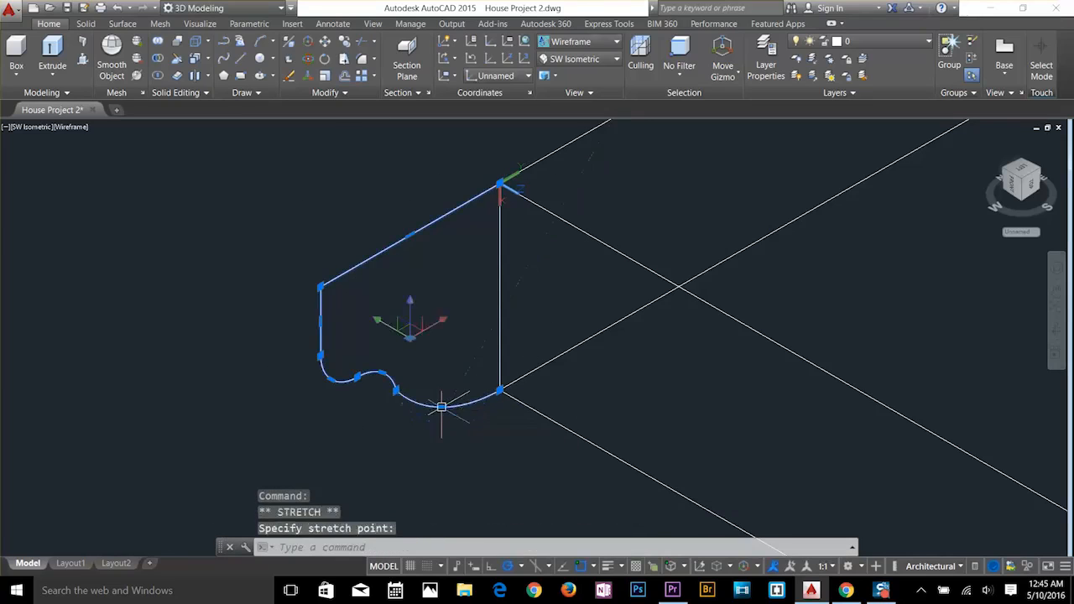
{"action": "key", "text": "Escape"}
Convert the profile's short vertical segment into an arc bulging outward.
{"action": "left_click", "coordinate": [322, 334]}
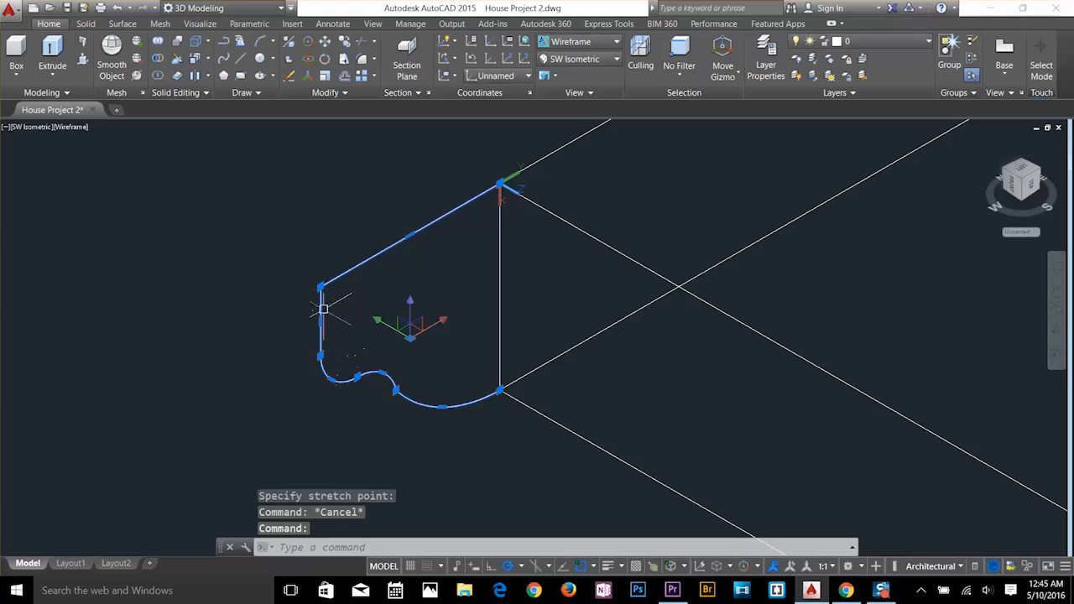
{"action": "mouse_move", "coordinate": [321, 322]}
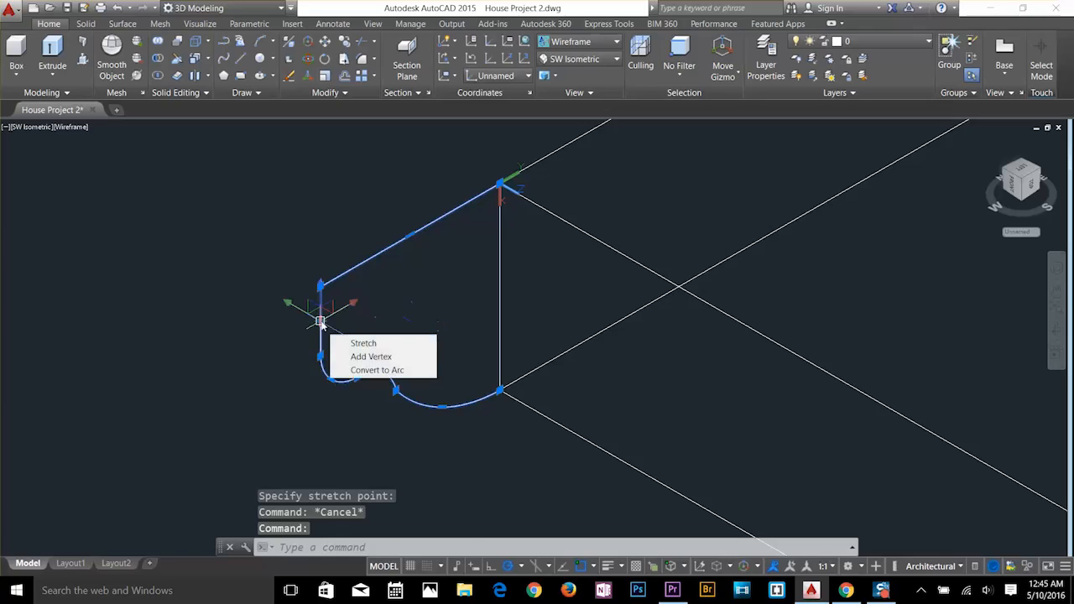
{"action": "left_click", "coordinate": [352, 370]}
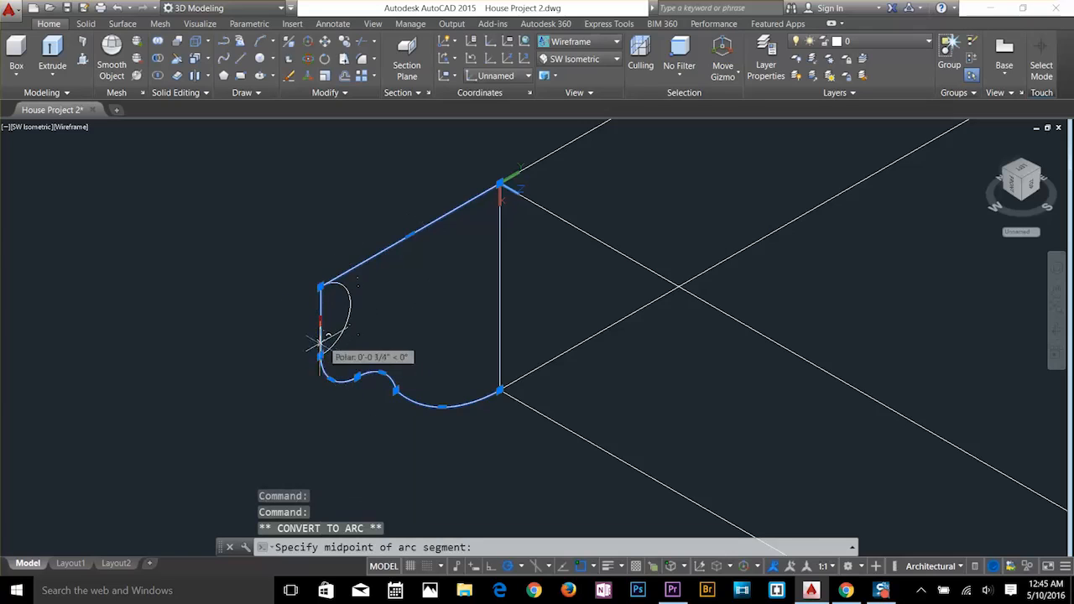
{"action": "scroll", "coordinate": [312, 348], "scroll_direction": "up", "scroll_amount": 4}
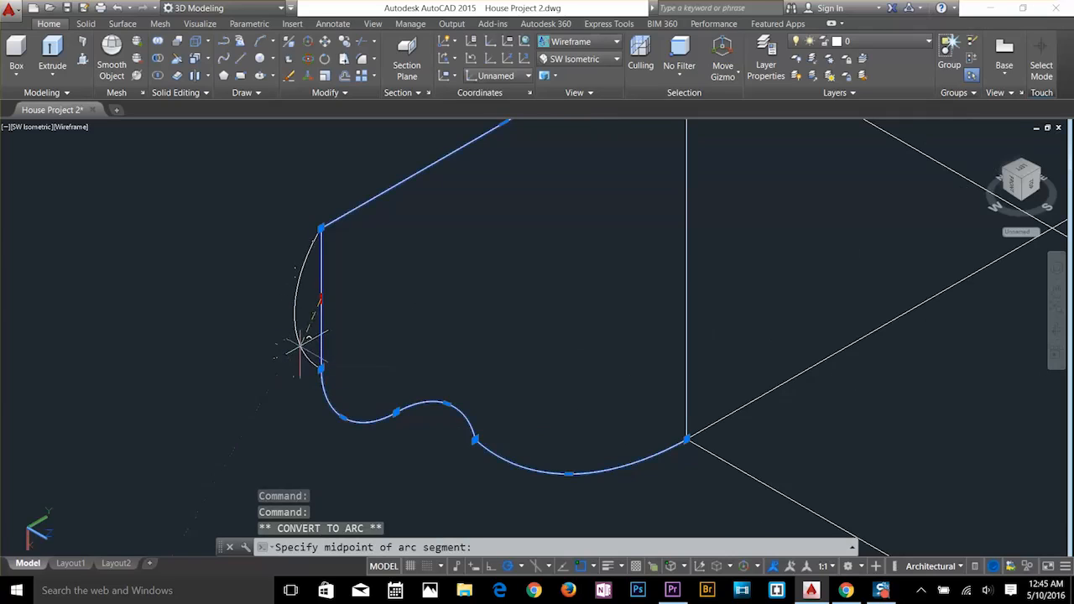
{"action": "left_click", "coordinate": [293, 340]}
{"action": "key", "text": "Escape"}
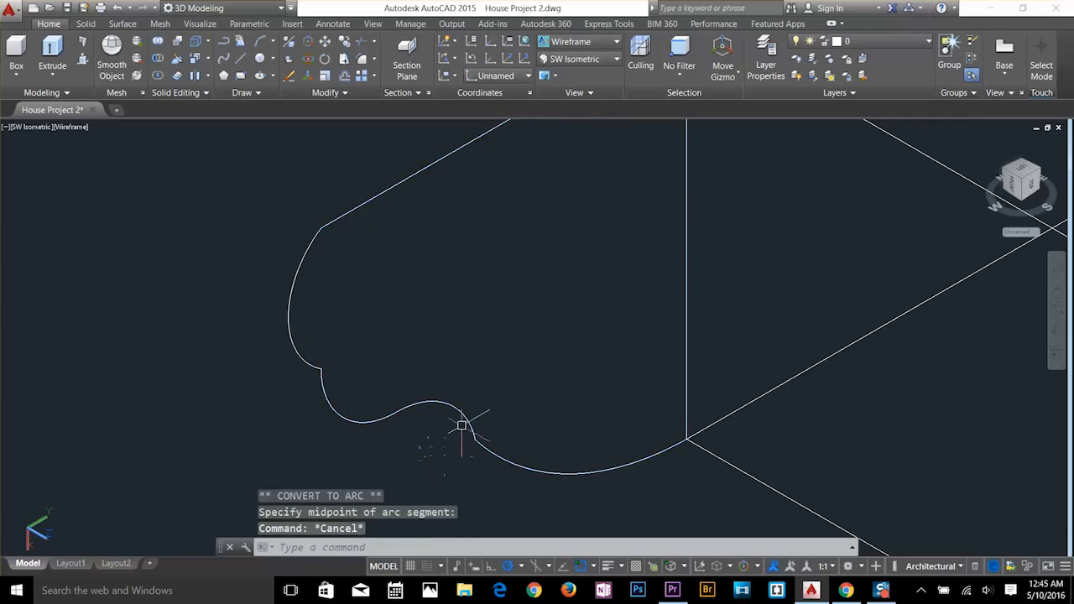
{"action": "left_click", "coordinate": [462, 418]}
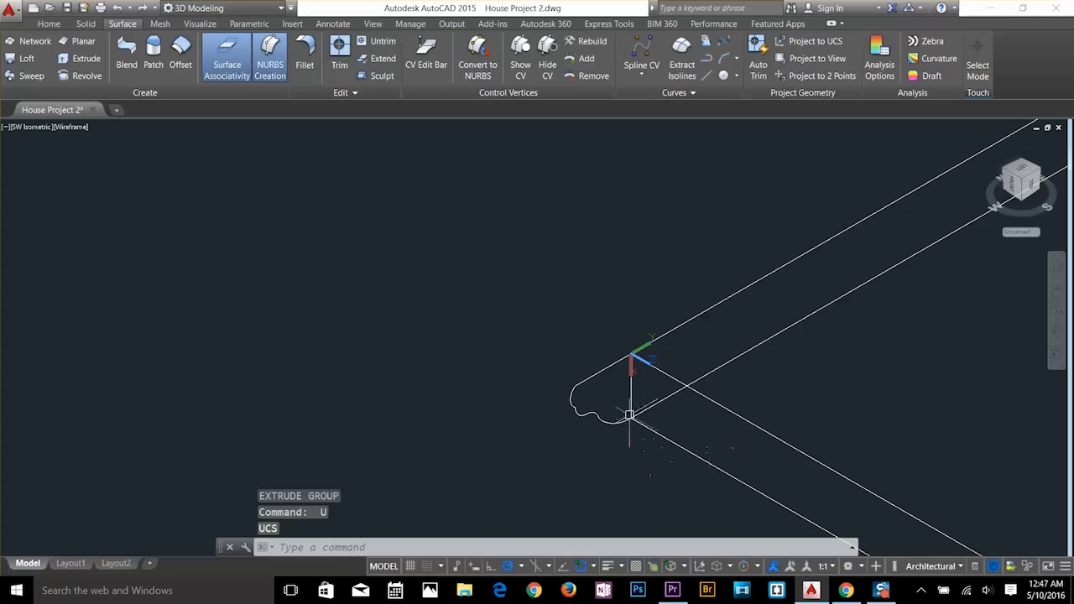
Create a closed boundary polyline from the area between the curved profile and the slab's vertical corner edge.
{"action": "key", "text": "Escape"}
{"action": "key", "text": "Escape"}
{"action": "type", "text": "BO"}
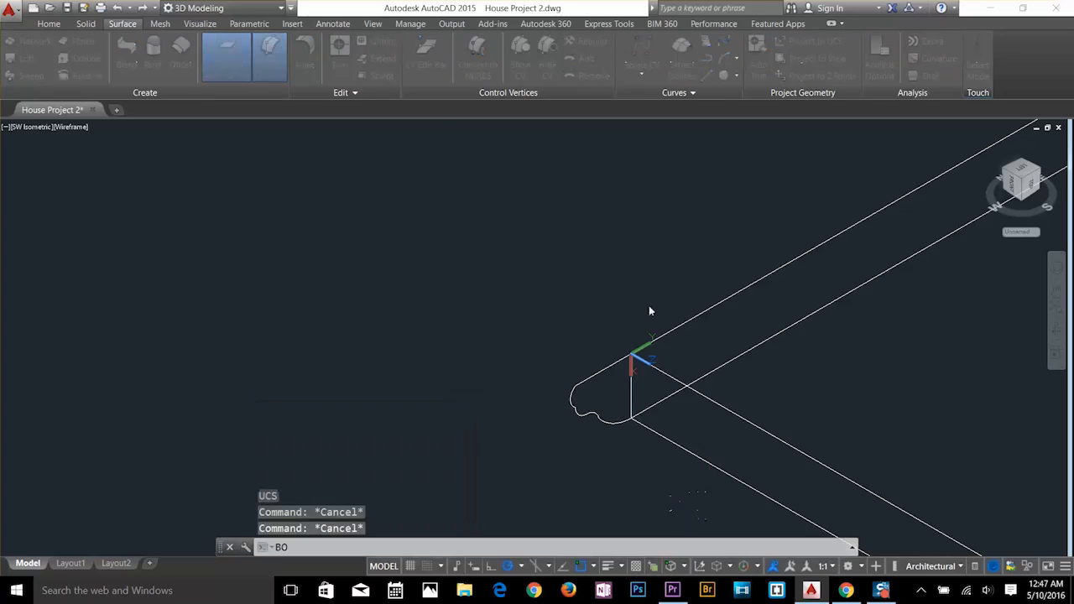
{"action": "key", "text": "Return"}
{"action": "left_click", "coordinate": [447, 222]}
{"action": "left_click", "coordinate": [601, 387]}
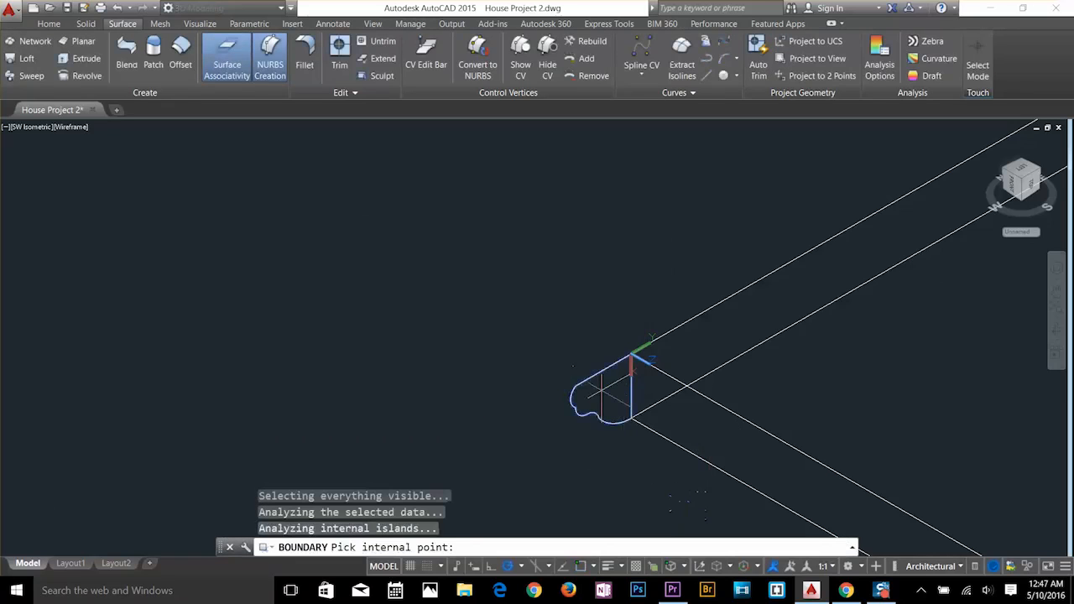
{"action": "key", "text": "Return"}
{"action": "left_click", "coordinate": [620, 422]}
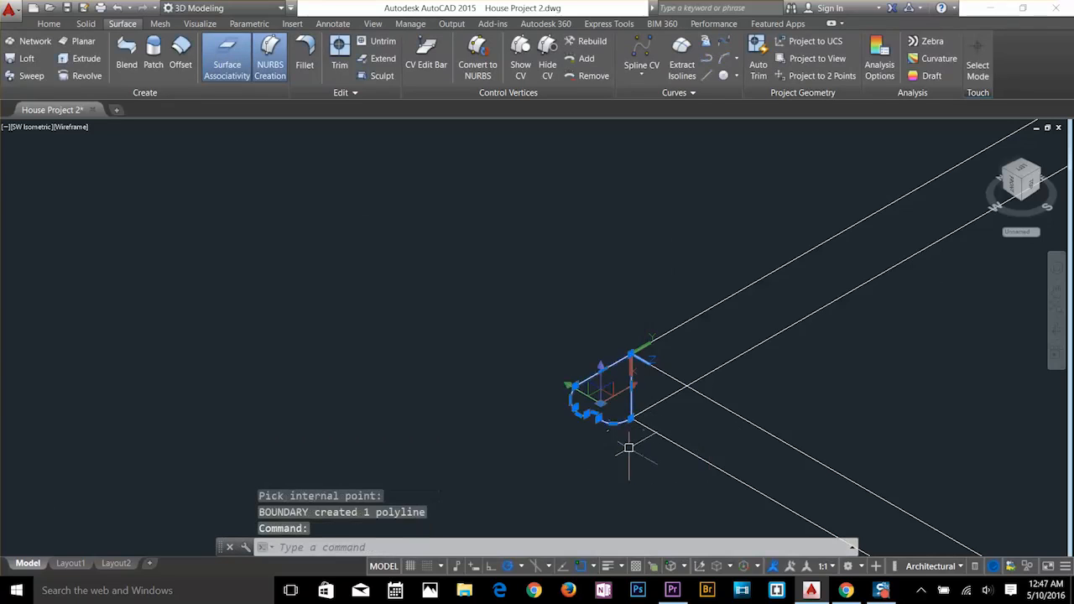
{"action": "key", "text": "Escape"}
{"action": "key", "text": "Escape"}
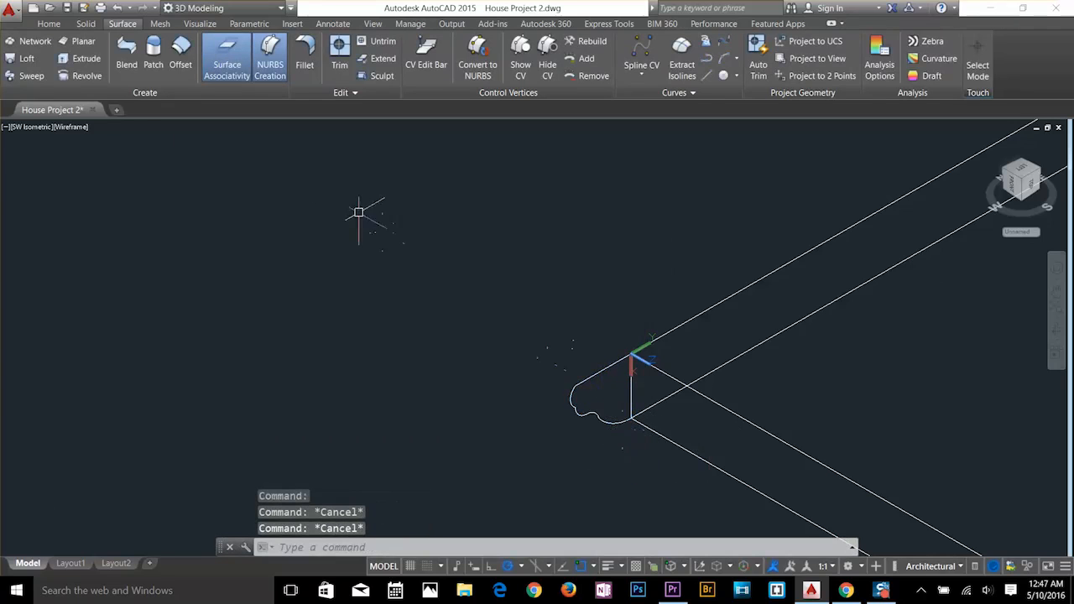
Extrude the closed profile as a solid along the joined upper outline using the Path option.
{"action": "left_click", "coordinate": [82, 60]}
{"action": "key", "text": "Escape"}
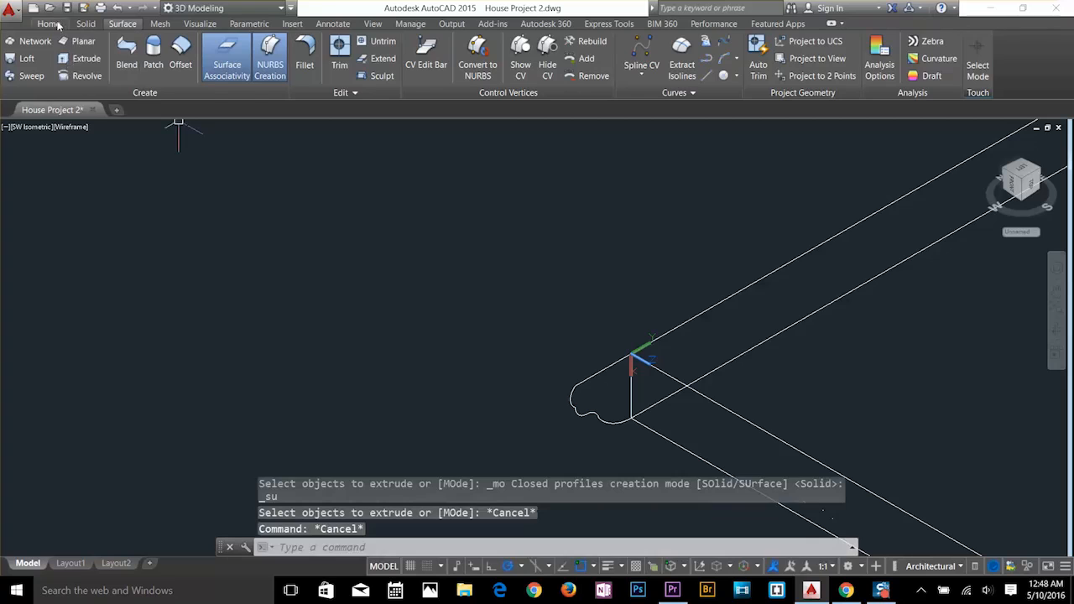
{"action": "left_click", "coordinate": [73, 22]}
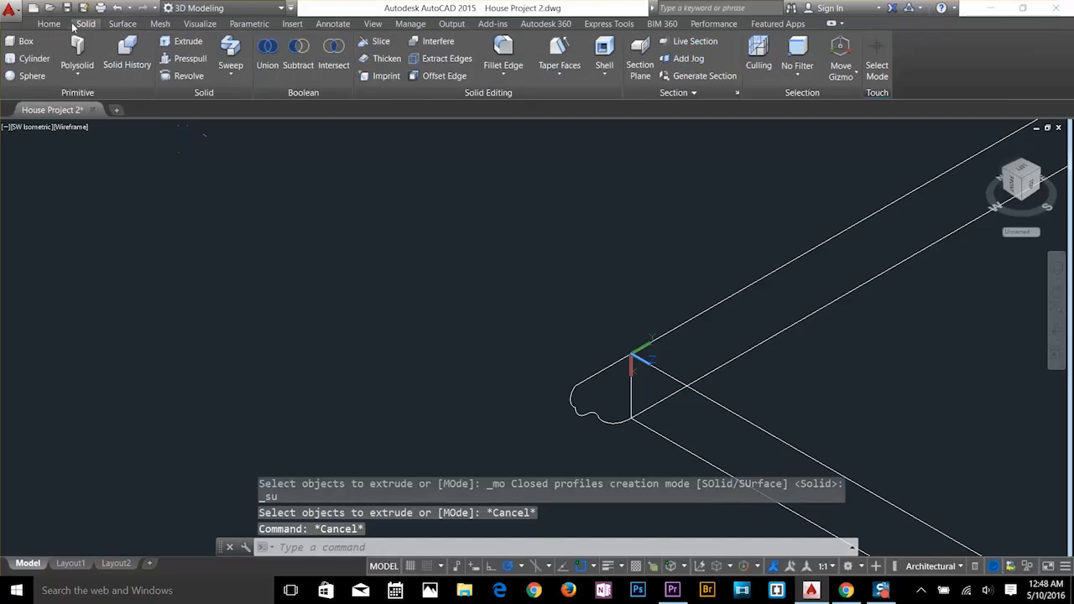
{"action": "left_click", "coordinate": [183, 41]}
{"action": "left_click", "coordinate": [619, 415]}
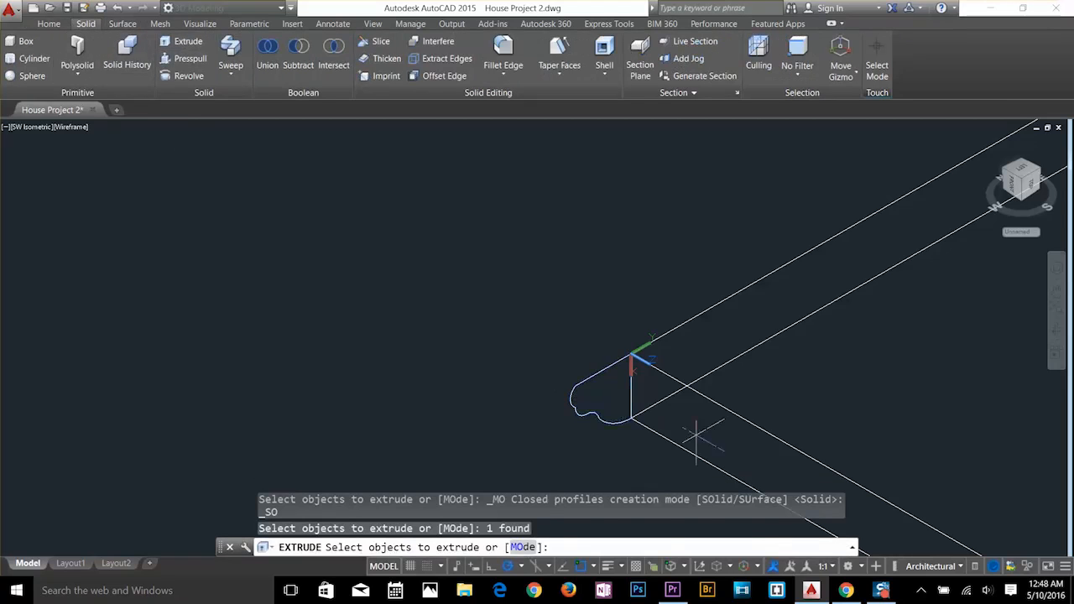
{"action": "key", "text": "Return"}
{"action": "left_click", "coordinate": [594, 547]}
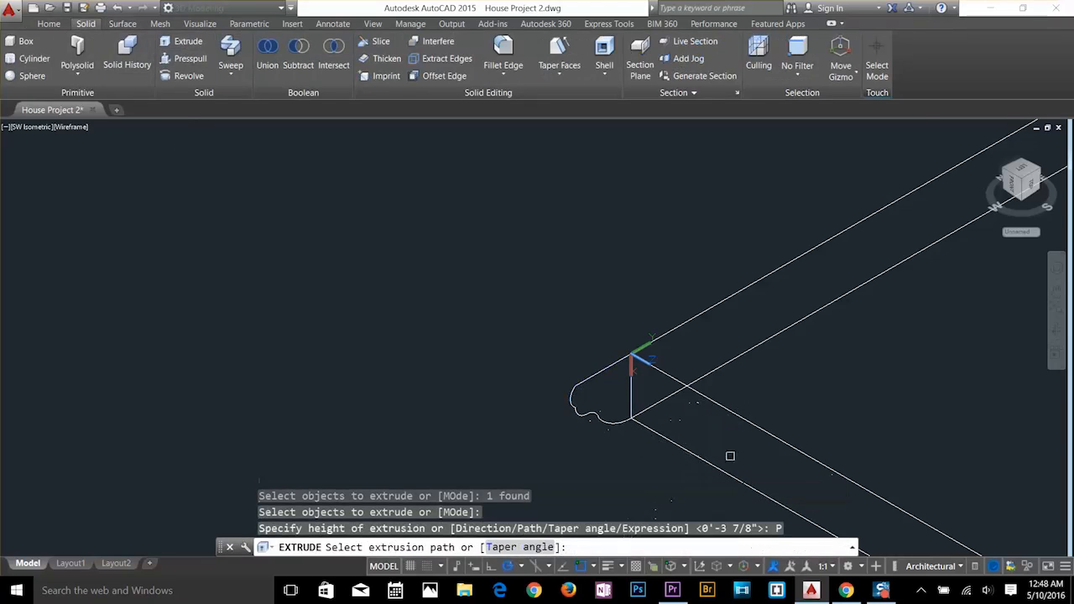
{"action": "left_click", "coordinate": [753, 426]}
{"action": "scroll", "coordinate": [753, 427], "scroll_direction": "down", "scroll_amount": 8}
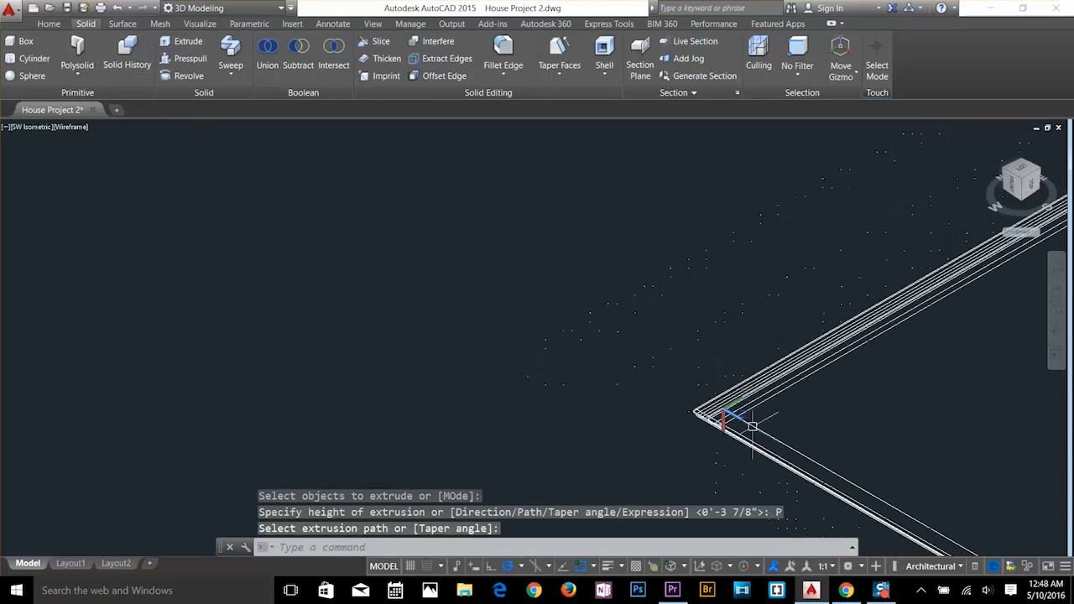
{"action": "middle_click_drag", "start_coordinate": [881, 477], "coordinate": [363, 274]}
{"action": "scroll", "coordinate": [374, 265], "scroll_direction": "up", "scroll_amount": 6}
{"action": "middle_click_drag", "start_coordinate": [249, 172], "coordinate": [646, 384]}
{"action": "key", "text": "Escape"}
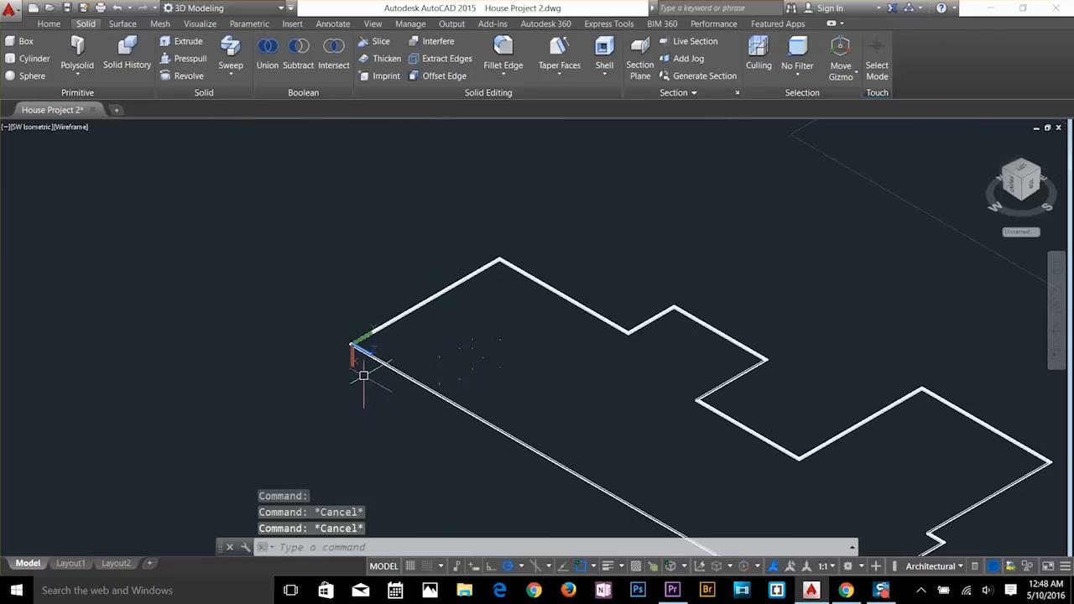
{"action": "type", "text": "m"}
{"action": "key", "text": "Return"}
{"action": "key", "text": "Escape"}
{"action": "key", "text": "Escape"}
Copy the moulding solid from its lower inner corner to the matching wall corner of the assembled house.
{"action": "type", "text": "c"}
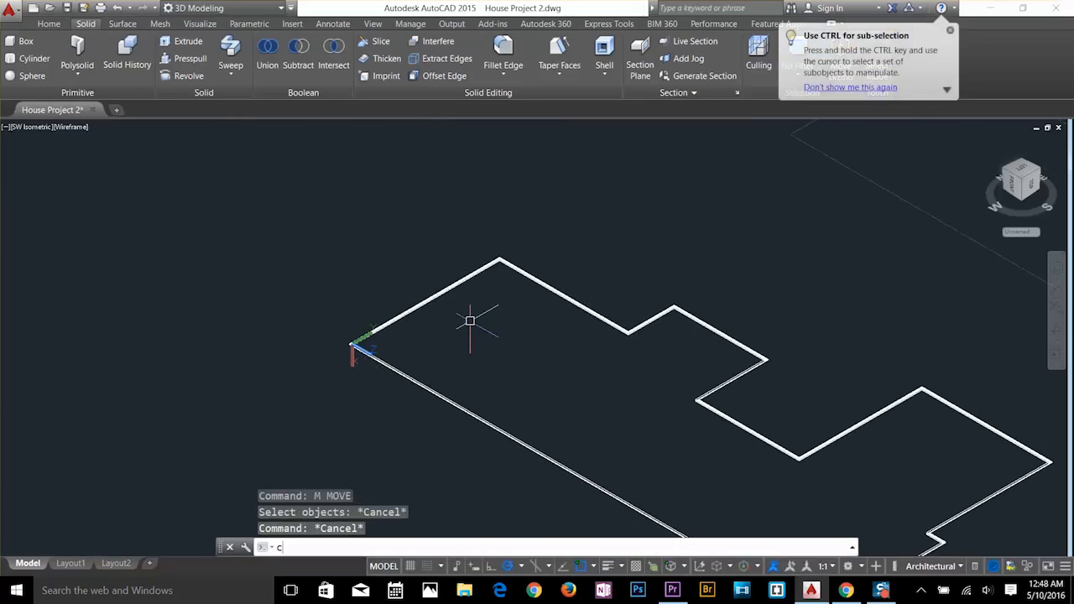
{"action": "type", "text": "o"}
{"action": "key", "text": "Return"}
{"action": "left_click", "coordinate": [520, 272]}
{"action": "key", "text": "Return"}
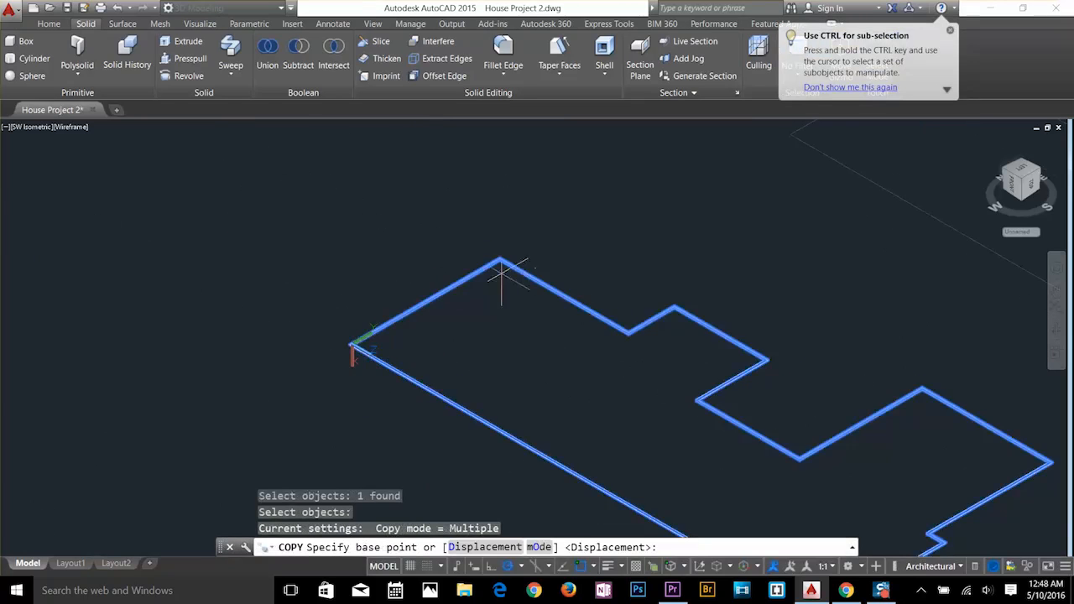
{"action": "scroll", "coordinate": [501, 274], "scroll_direction": "up", "scroll_amount": 5}
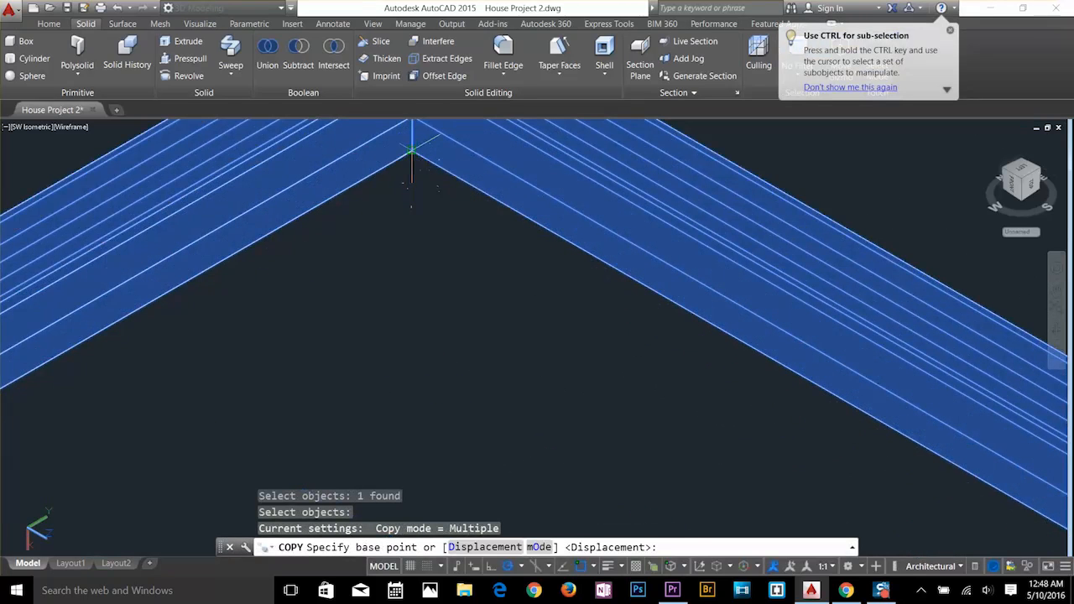
{"action": "left_click", "coordinate": [411, 151]}
{"action": "scroll", "coordinate": [373, 300], "scroll_direction": "down", "scroll_amount": 5}
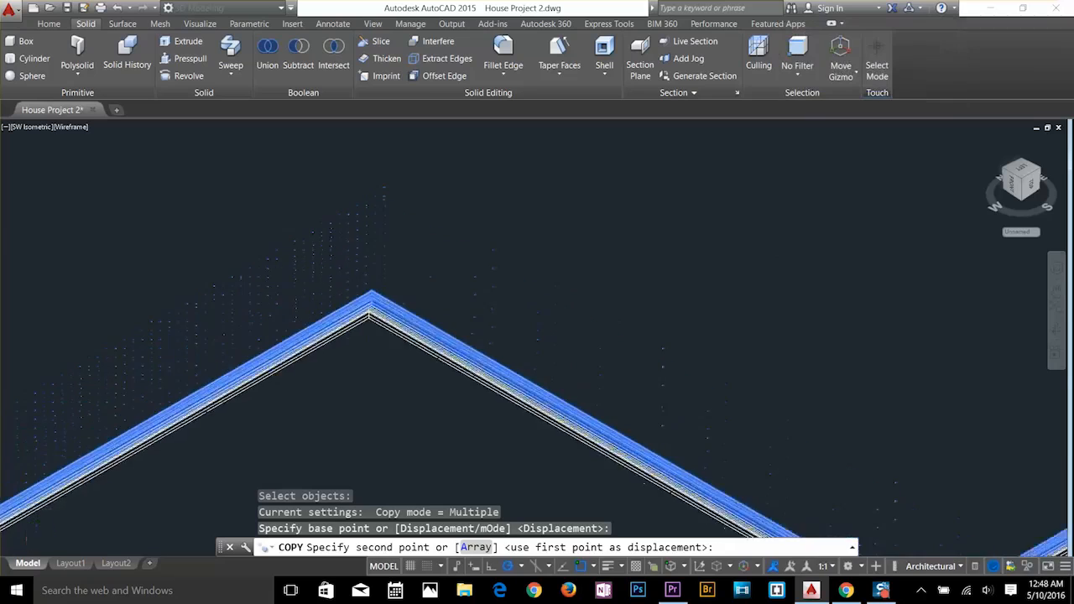
{"action": "scroll", "coordinate": [813, 217], "scroll_direction": "down", "scroll_amount": 1}
{"action": "middle_click_drag", "start_coordinate": [814, 216], "coordinate": [39, 338]}
{"action": "scroll", "coordinate": [41, 338], "scroll_direction": "up", "scroll_amount": 1}
{"action": "scroll", "coordinate": [579, 281], "scroll_direction": "down", "scroll_amount": 5}
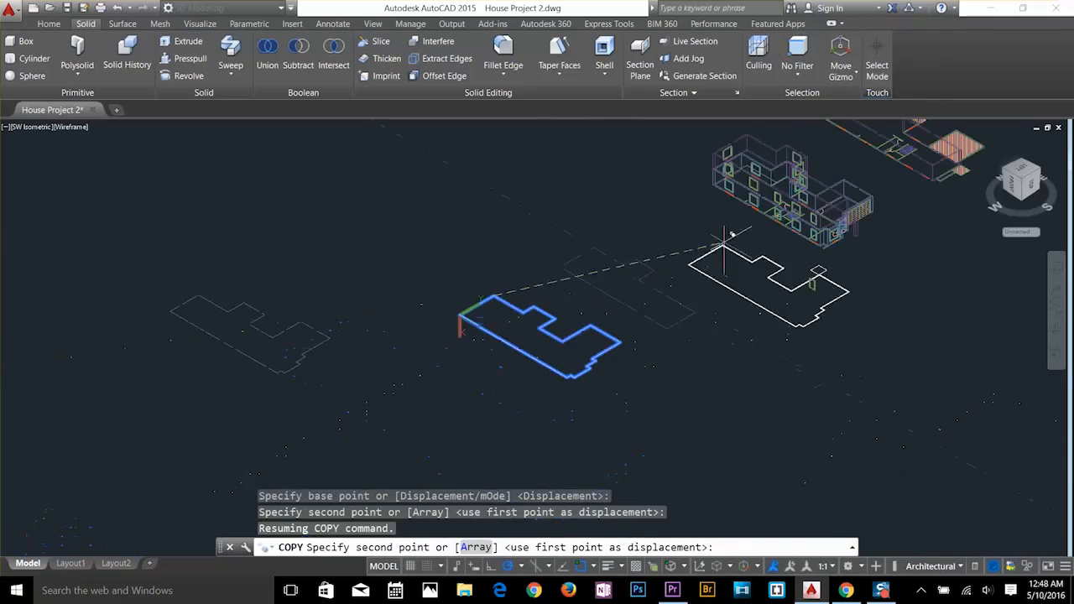
{"action": "scroll", "coordinate": [696, 380], "scroll_direction": "up", "scroll_amount": 6}
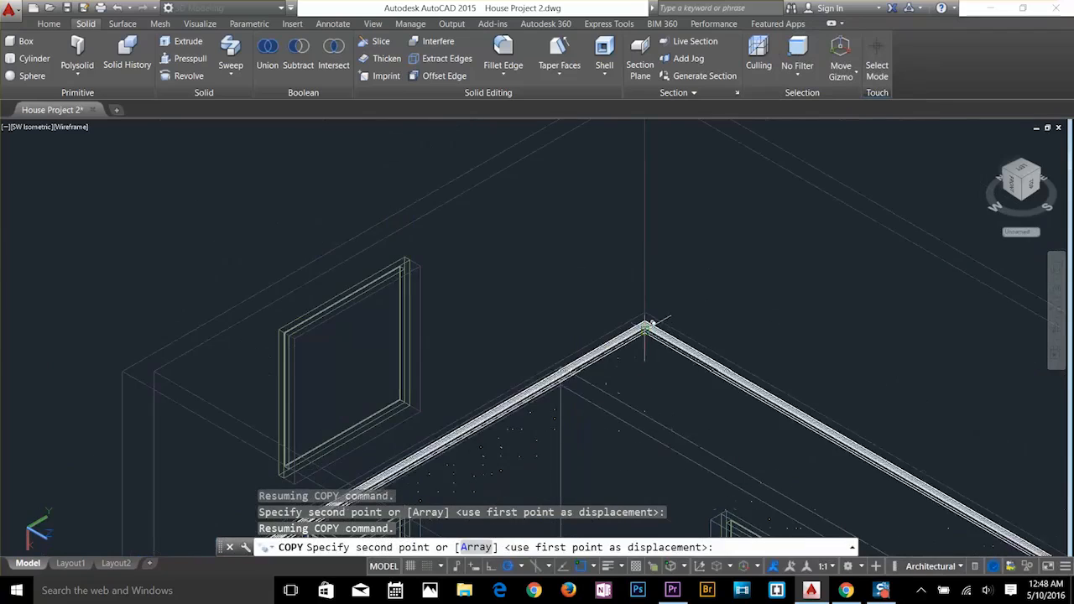
{"action": "scroll", "coordinate": [646, 328], "scroll_direction": "up", "scroll_amount": 4}
{"action": "scroll", "coordinate": [647, 321], "scroll_direction": "up", "scroll_amount": 5}
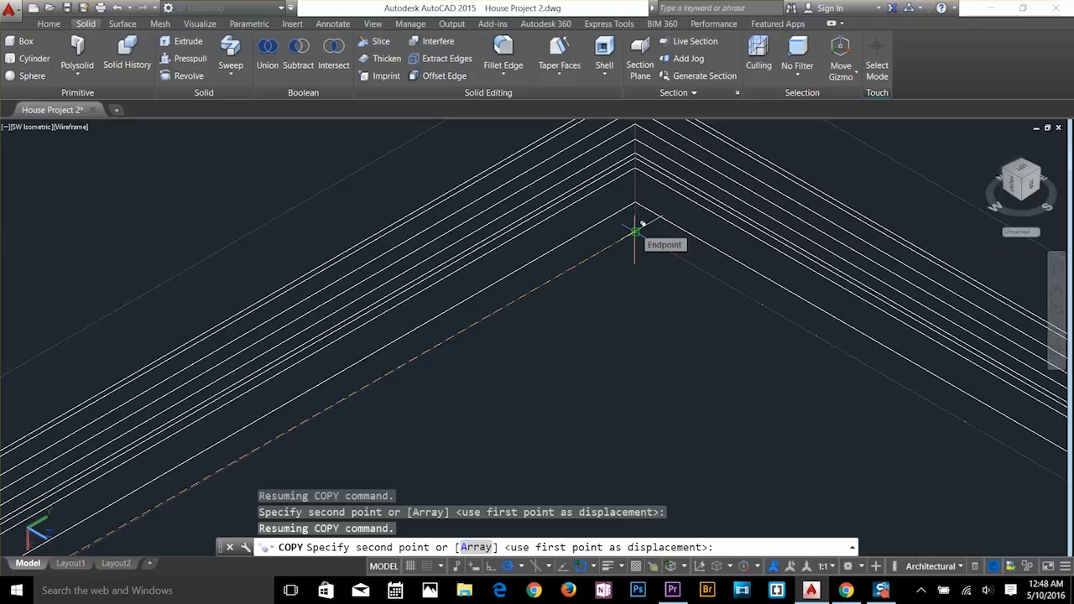
{"action": "left_click", "coordinate": [635, 230]}
{"action": "scroll", "coordinate": [635, 243], "scroll_direction": "down", "scroll_amount": 10}
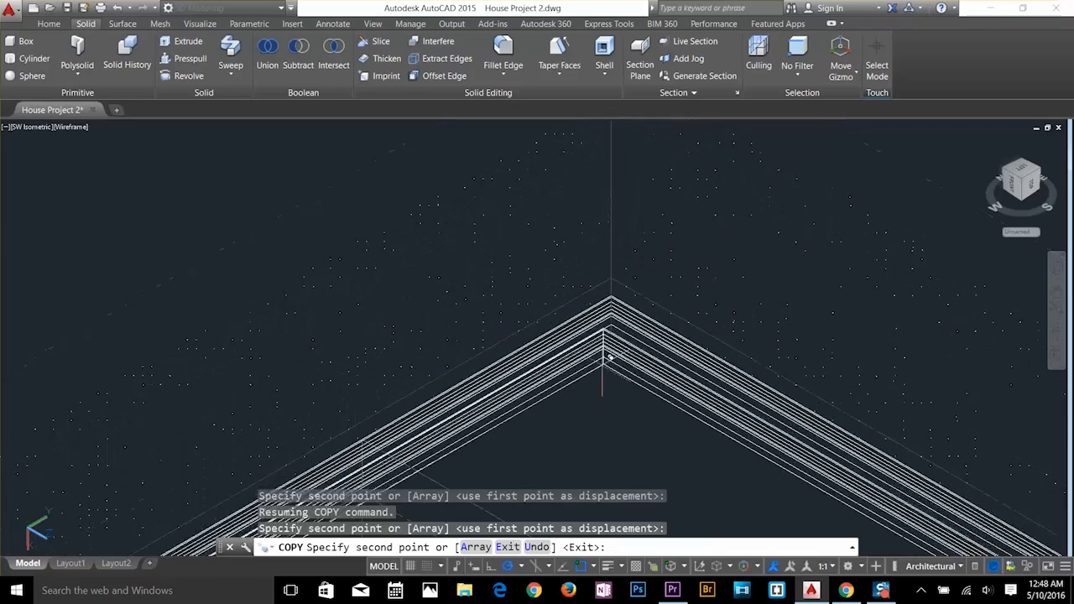
{"action": "scroll", "coordinate": [536, 352], "scroll_direction": "up", "scroll_amount": 2}
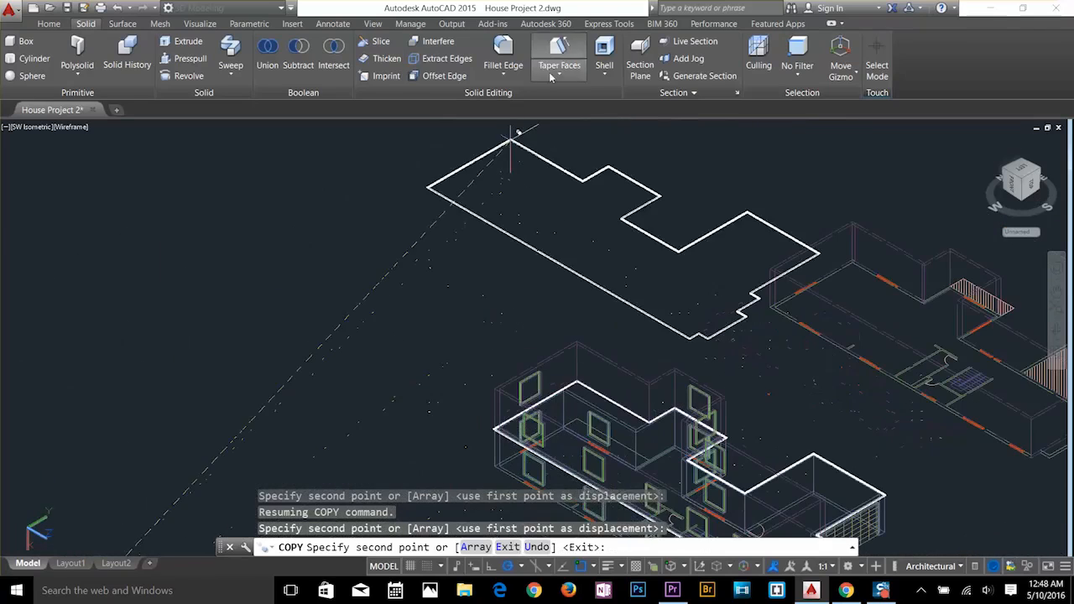
{"action": "key", "text": "Escape"}
Switch the model's visual style to Shaded.
{"action": "left_click", "coordinate": [49, 23]}
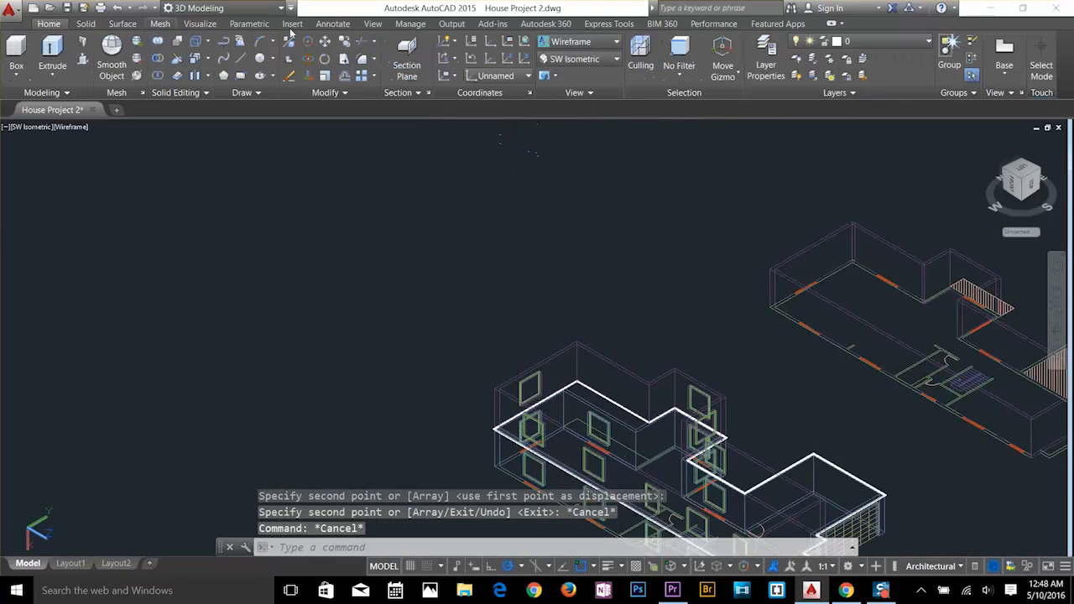
{"action": "left_click", "coordinate": [564, 43]}
{"action": "left_click", "coordinate": [564, 121]}
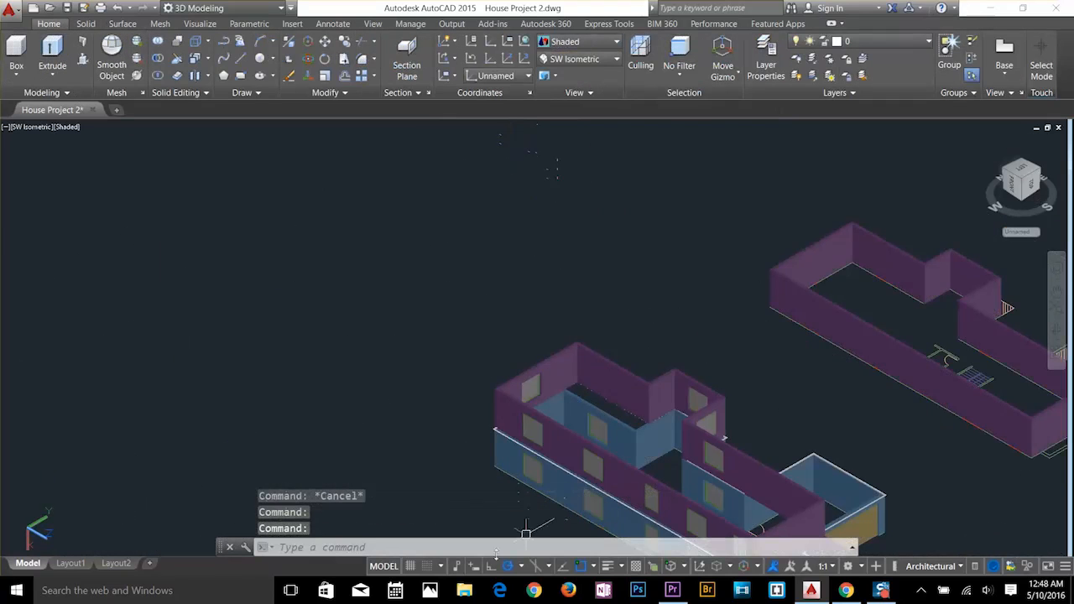
Turn on the slab layer.
{"action": "scroll", "coordinate": [493, 419], "scroll_direction": "up", "scroll_amount": 9}
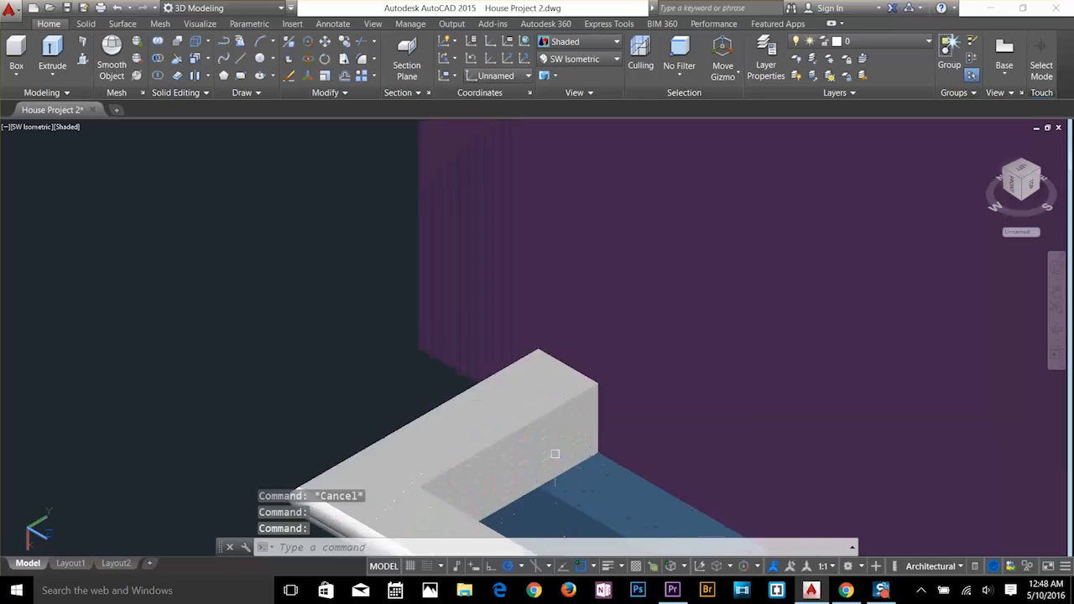
{"action": "middle_click_drag", "start_coordinate": [554, 455], "coordinate": [640, 368]}
{"action": "scroll", "coordinate": [639, 367], "scroll_direction": "down", "scroll_amount": 4}
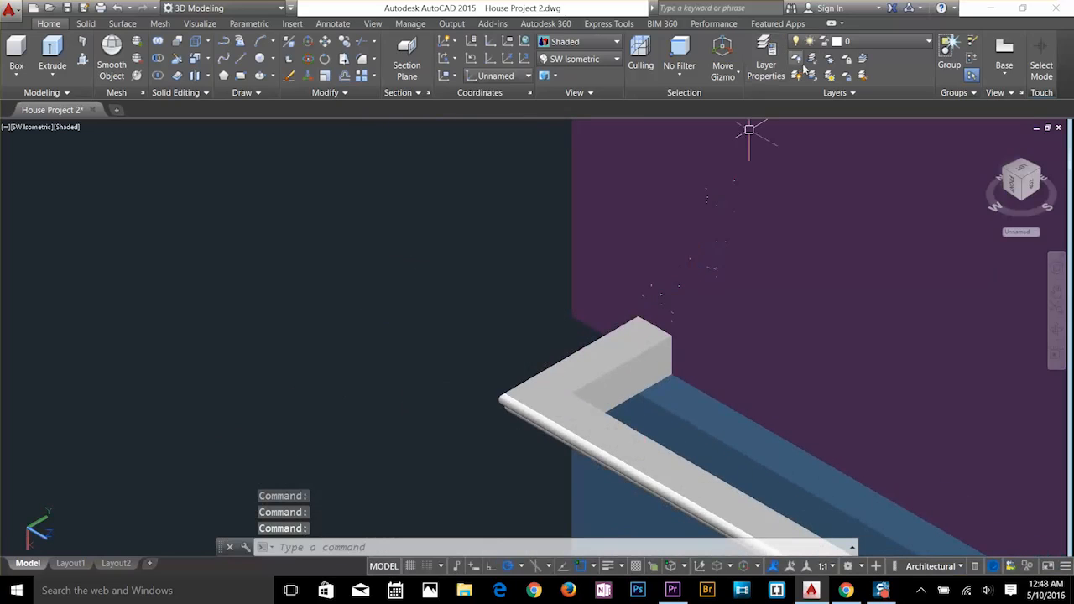
{"action": "left_click", "coordinate": [829, 58]}
{"action": "key", "text": "Escape"}
{"action": "key", "text": "Escape"}
{"action": "key", "text": "Escape"}
{"action": "left_click", "coordinate": [881, 41]}
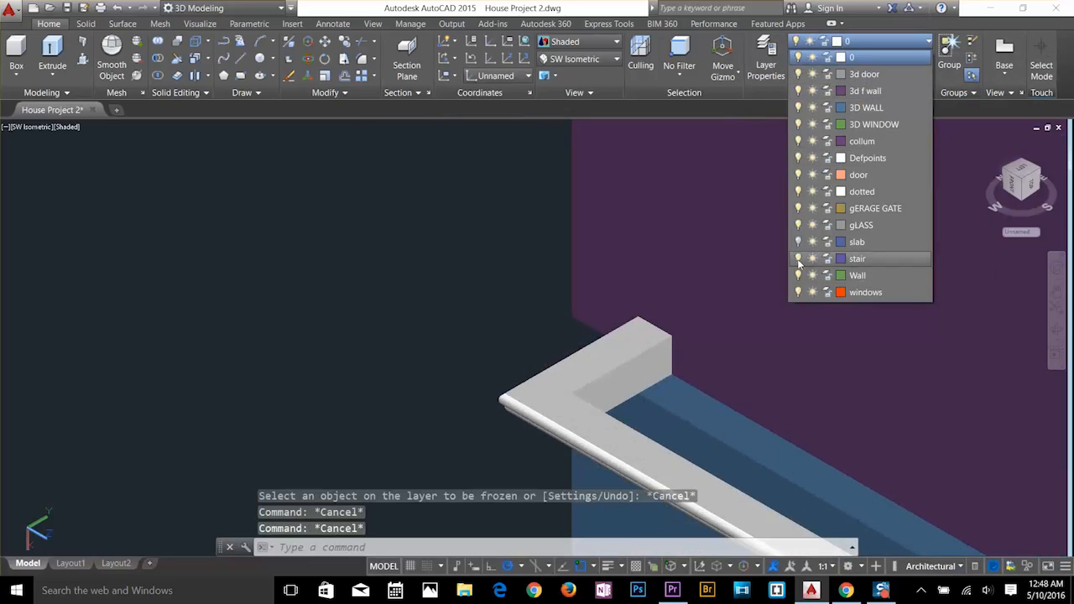
{"action": "left_click", "coordinate": [799, 260]}
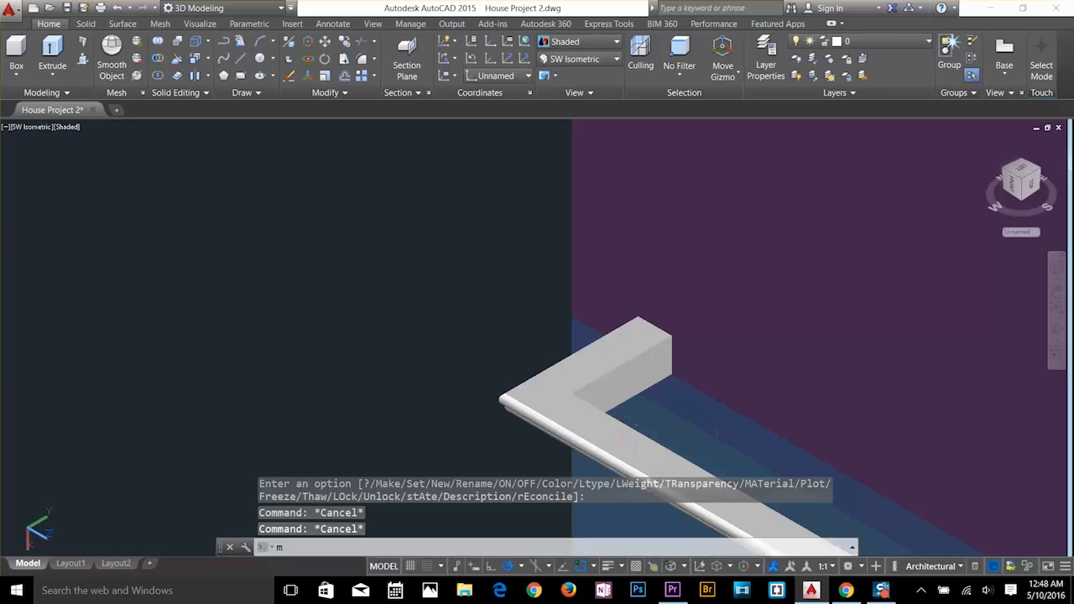
Move the copied moulding straight up along the house's wall corner to line up with the slab edge.
{"action": "key", "text": "Return"}
{"action": "left_click", "coordinate": [571, 394]}
{"action": "key", "text": "Return"}
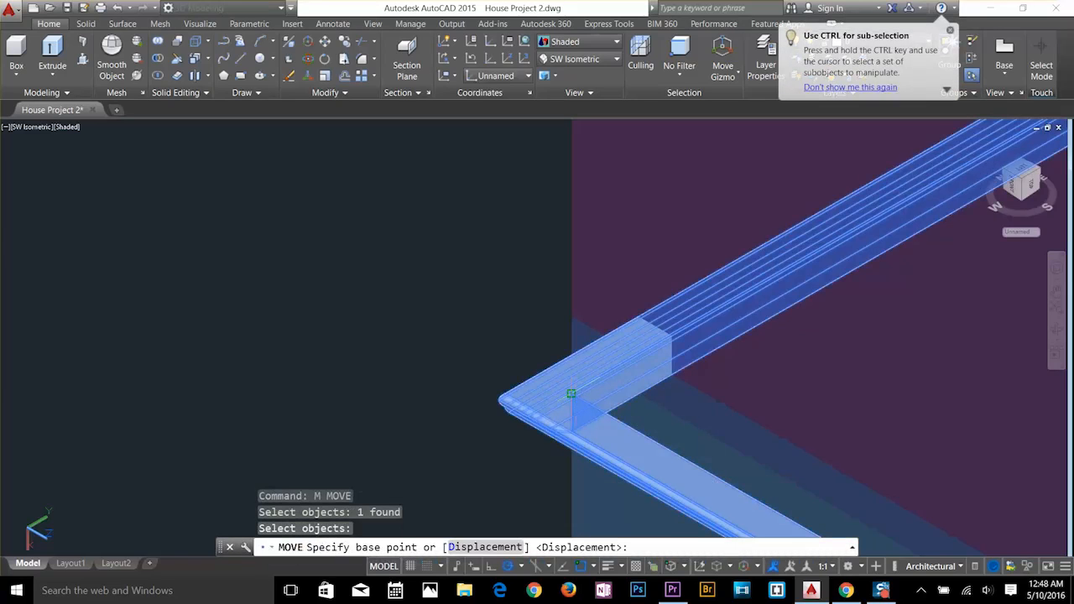
{"action": "scroll", "coordinate": [571, 393], "scroll_direction": "up", "scroll_amount": 5}
{"action": "scroll", "coordinate": [529, 388], "scroll_direction": "down", "scroll_amount": 3}
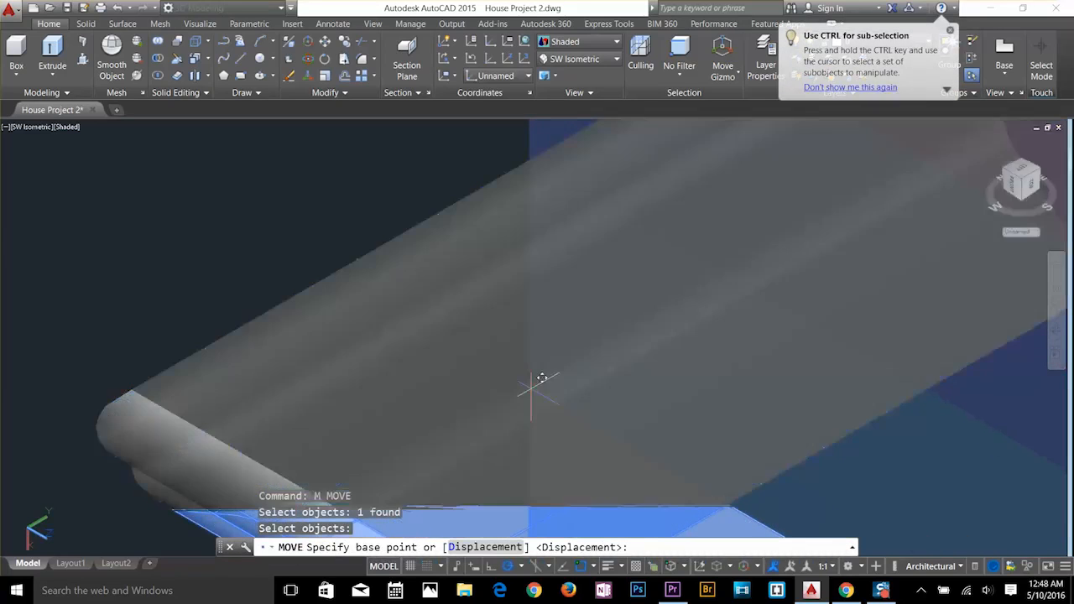
{"action": "left_click", "coordinate": [540, 383]}
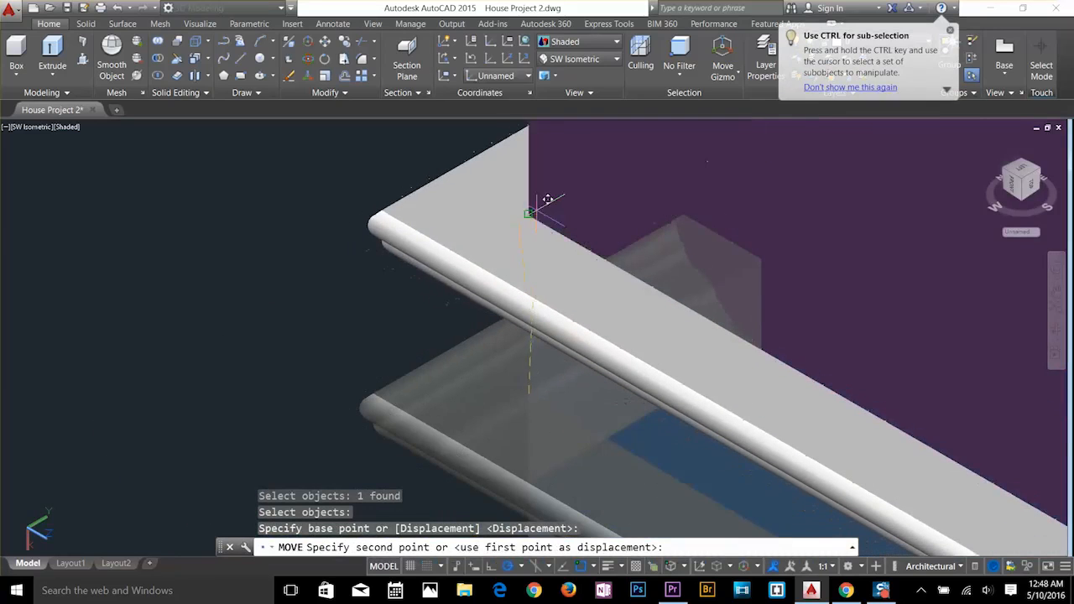
{"action": "left_click", "coordinate": [540, 204]}
{"action": "key", "text": "Escape"}
Examine how the moulding fits around the slab edge at the front, the garage and the entrance canopy.
{"action": "scroll", "coordinate": [558, 338], "scroll_direction": "down", "scroll_amount": 7}
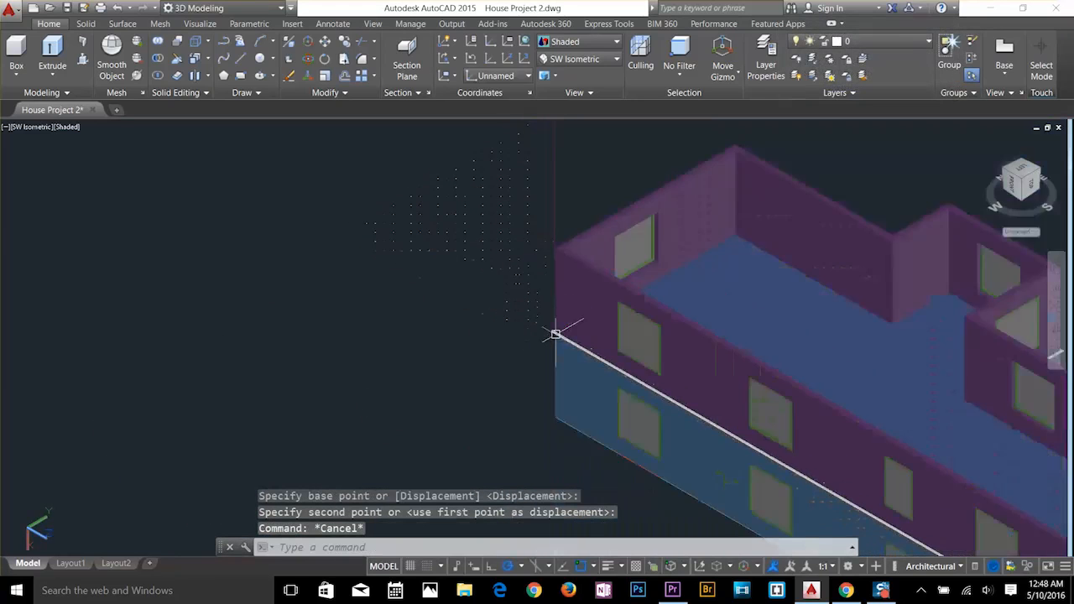
{"action": "scroll", "coordinate": [556, 335], "scroll_direction": "up", "scroll_amount": 1}
{"action": "middle_click_drag", "start_coordinate": [756, 406], "coordinate": [377, 230]}
{"action": "middle_click_drag", "start_coordinate": [563, 303], "coordinate": [348, 151]}
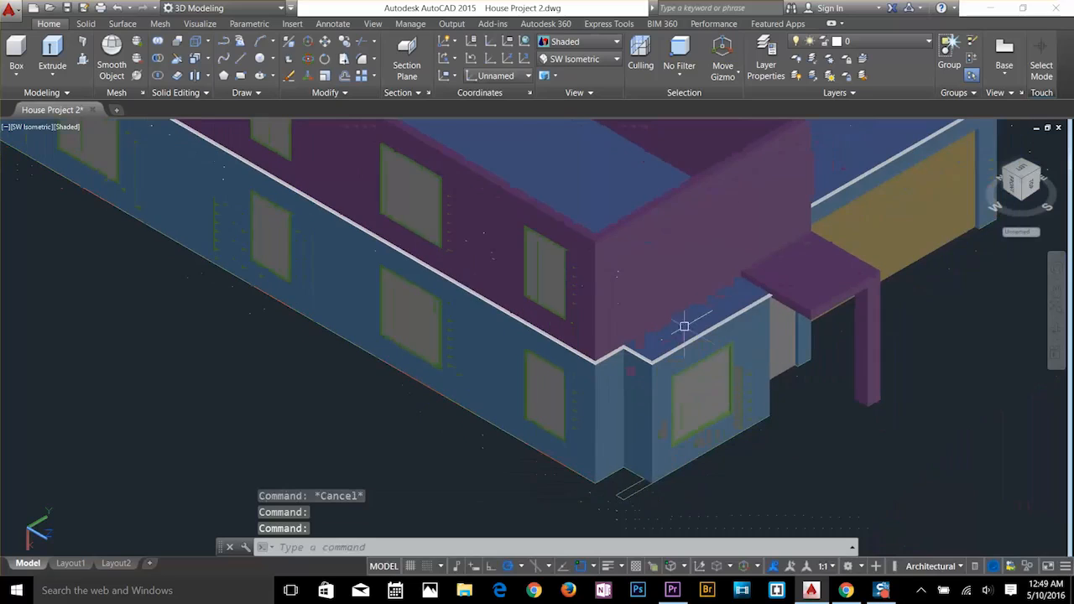
{"action": "middle_click_drag", "start_coordinate": [740, 359], "coordinate": [696, 300], "text": "shift"}
{"action": "scroll", "coordinate": [668, 182], "scroll_direction": "up", "scroll_amount": 10}
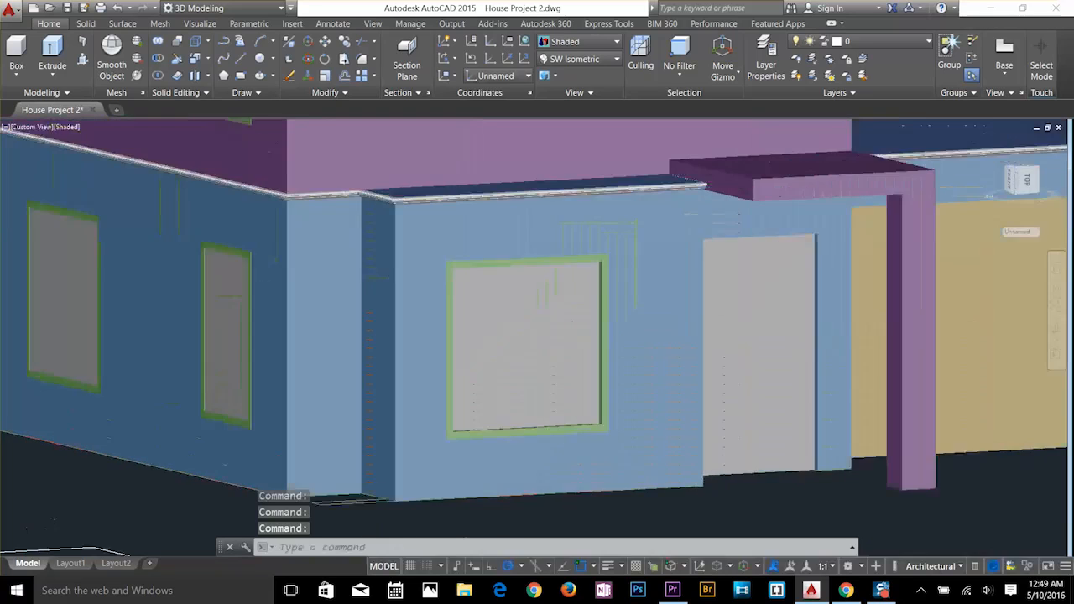
{"action": "scroll", "coordinate": [668, 180], "scroll_direction": "down", "scroll_amount": 1}
{"action": "middle_click_drag", "start_coordinate": [803, 241], "coordinate": [618, 256], "text": "shift"}
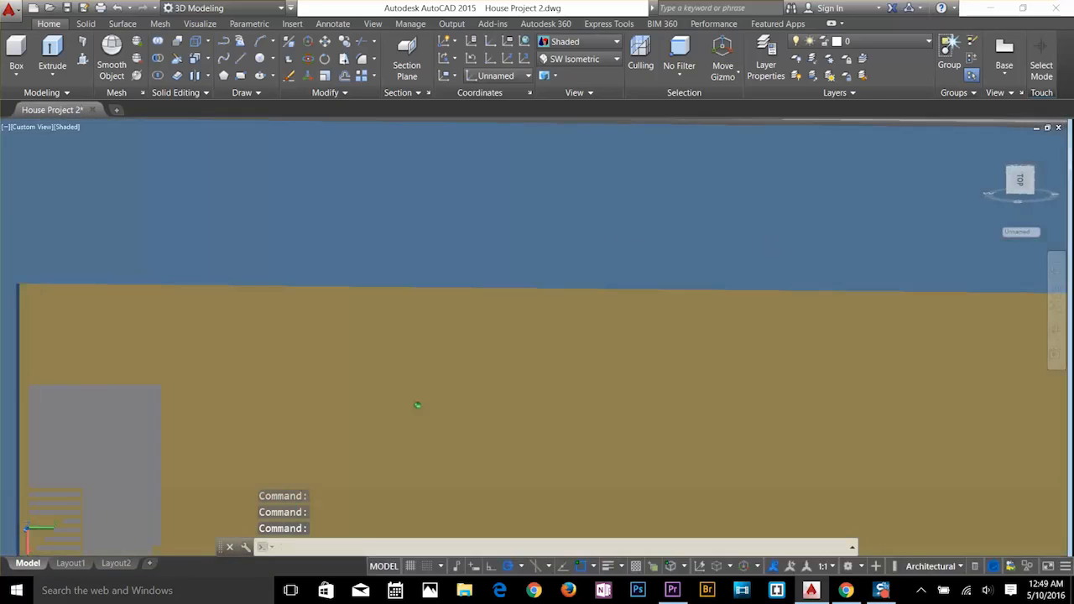
{"action": "scroll", "coordinate": [583, 252], "scroll_direction": "down", "scroll_amount": 2}
{"action": "scroll", "coordinate": [584, 252], "scroll_direction": "down", "scroll_amount": 6}
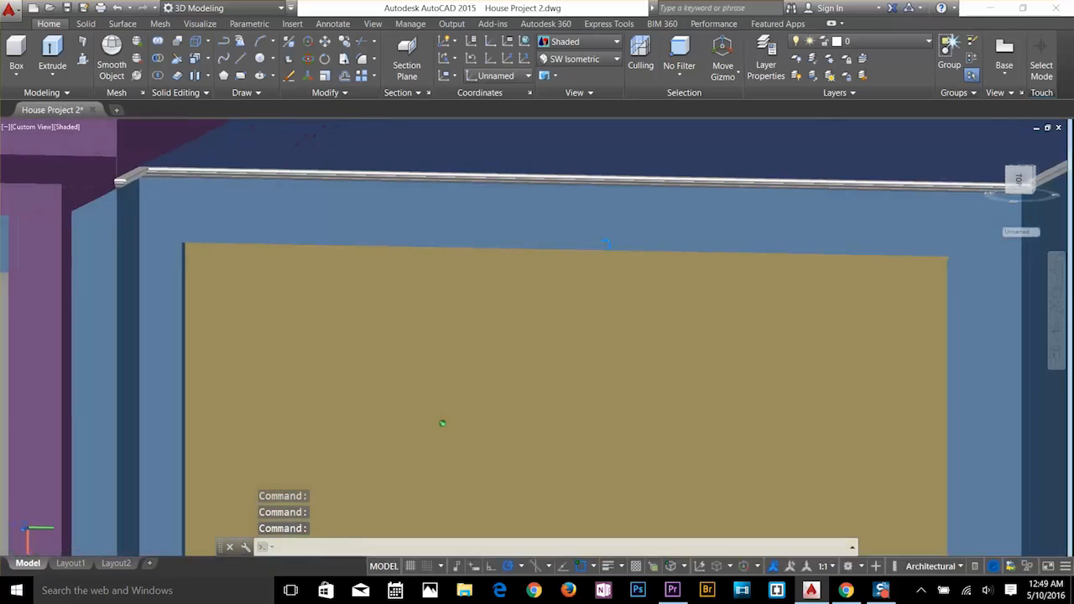
{"action": "scroll", "coordinate": [631, 247], "scroll_direction": "up", "scroll_amount": 6}
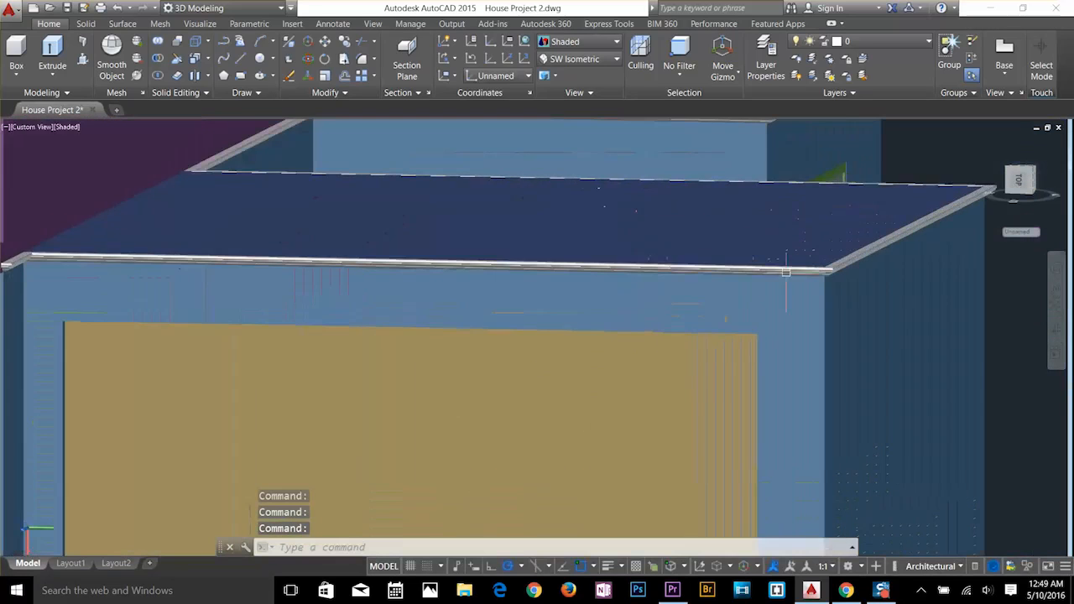
{"action": "scroll", "coordinate": [377, 313], "scroll_direction": "down", "scroll_amount": 8}
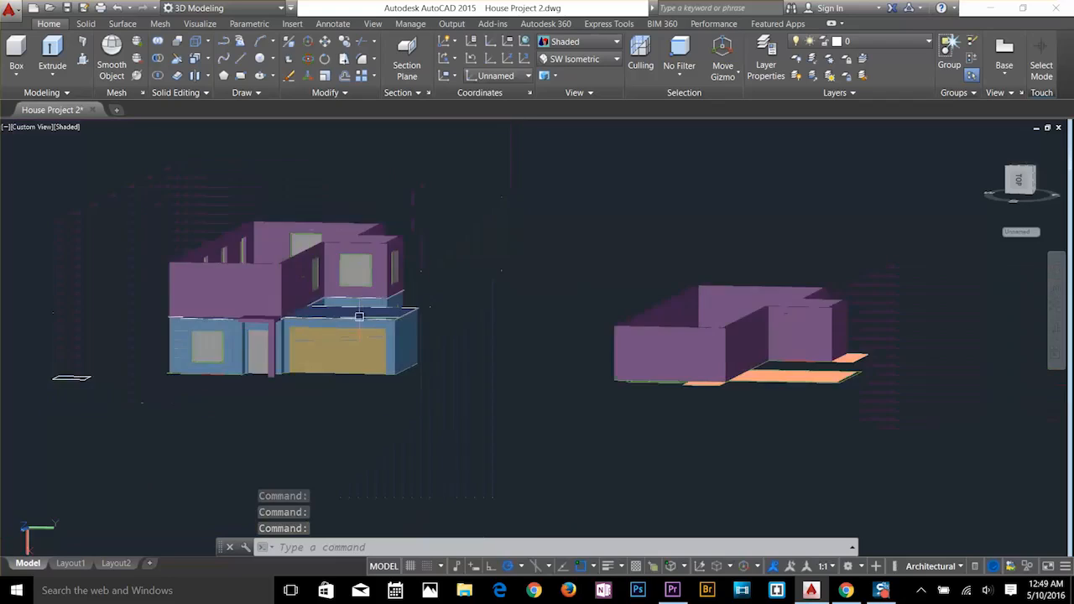
{"action": "middle_click_drag", "start_coordinate": [355, 314], "coordinate": [449, 354], "text": "shift"}
{"action": "scroll", "coordinate": [356, 379], "scroll_direction": "up", "scroll_amount": 5}
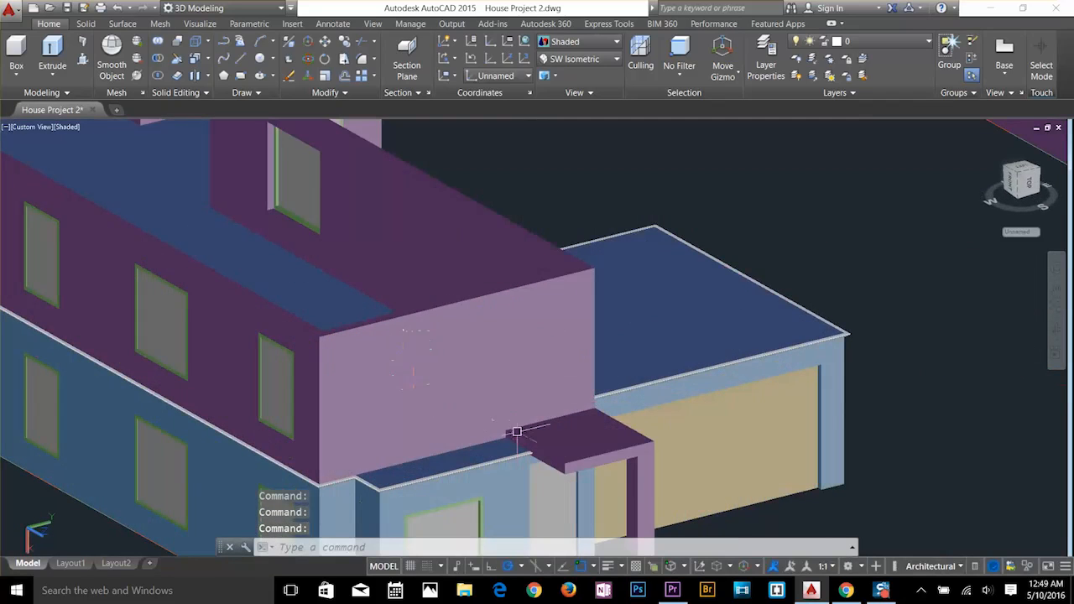
Move the entrance canopy's top face down to the level of the adjoining slab's surface.
{"action": "scroll", "coordinate": [542, 451], "scroll_direction": "up", "scroll_amount": 3}
{"action": "scroll", "coordinate": [507, 435], "scroll_direction": "up", "scroll_amount": 3}
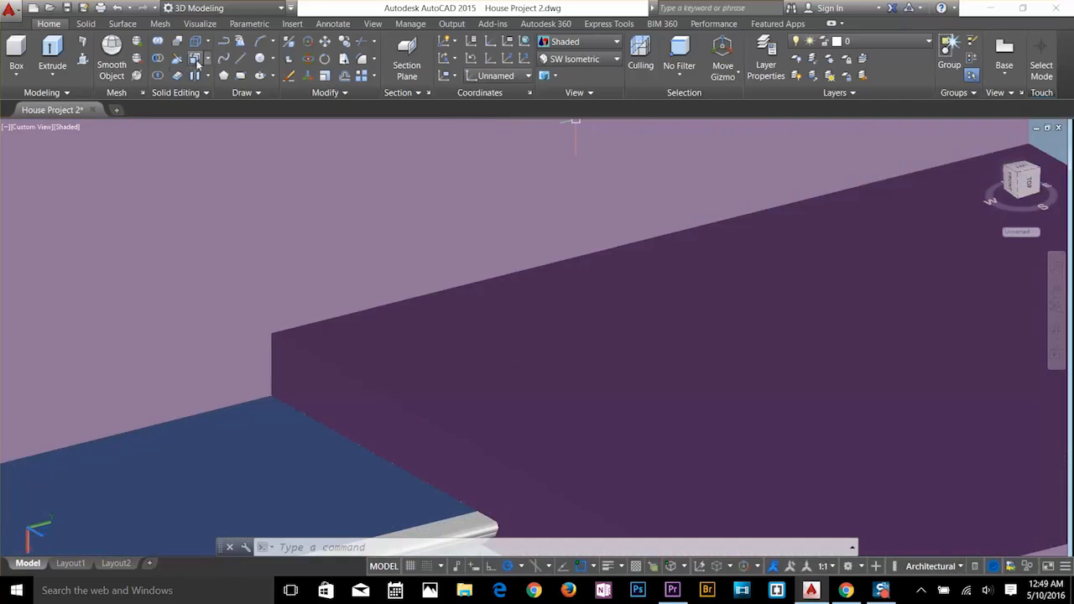
{"action": "left_click", "coordinate": [207, 59]}
{"action": "left_click", "coordinate": [218, 139]}
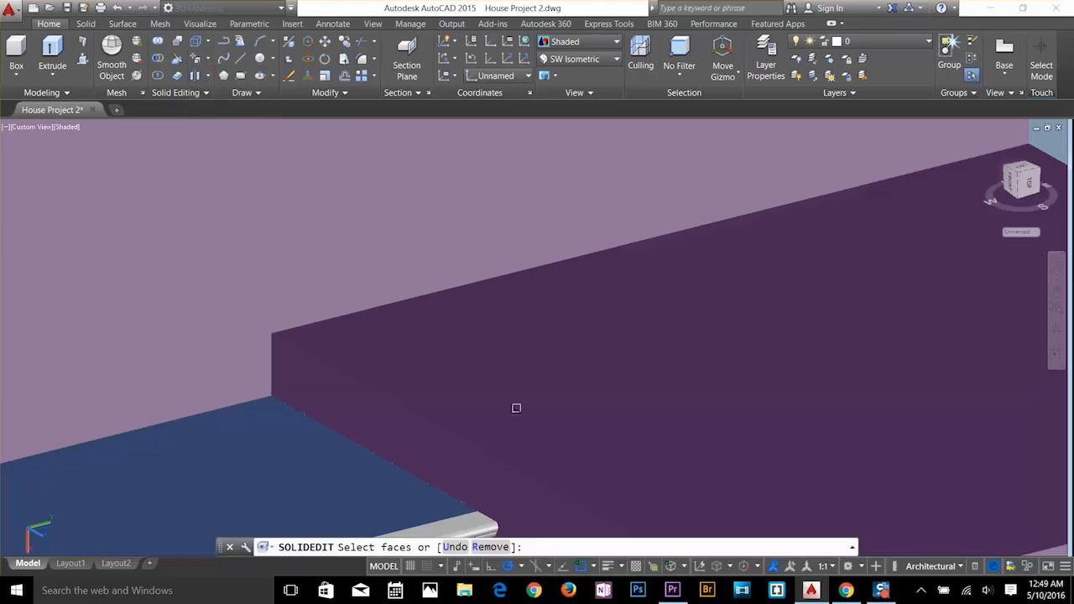
{"action": "left_click", "coordinate": [542, 412]}
{"action": "key", "text": "Return"}
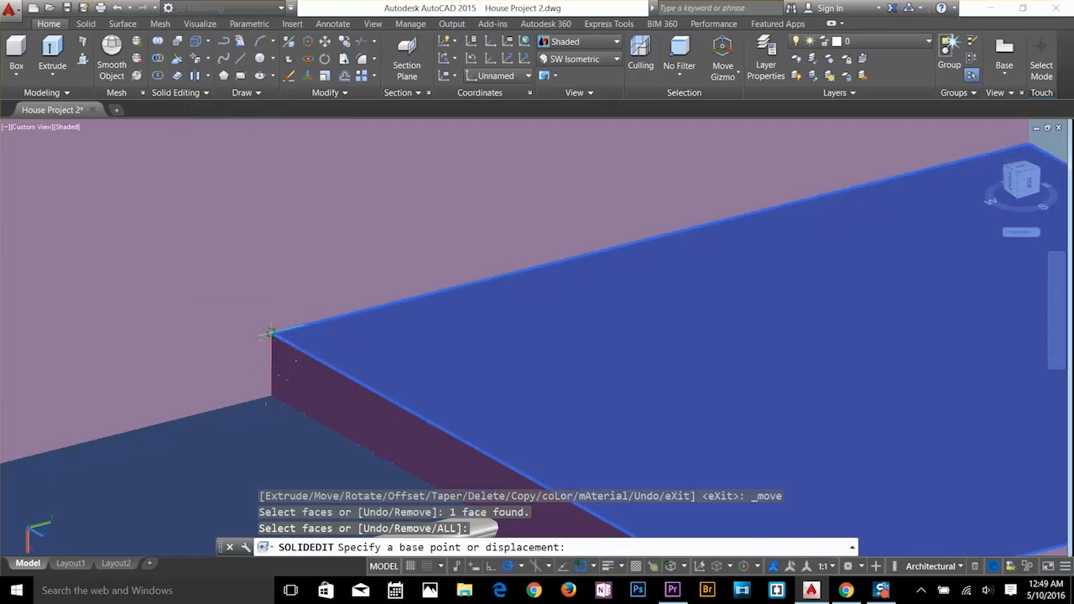
{"action": "left_click", "coordinate": [270, 333]}
{"action": "left_click", "coordinate": [271, 396]}
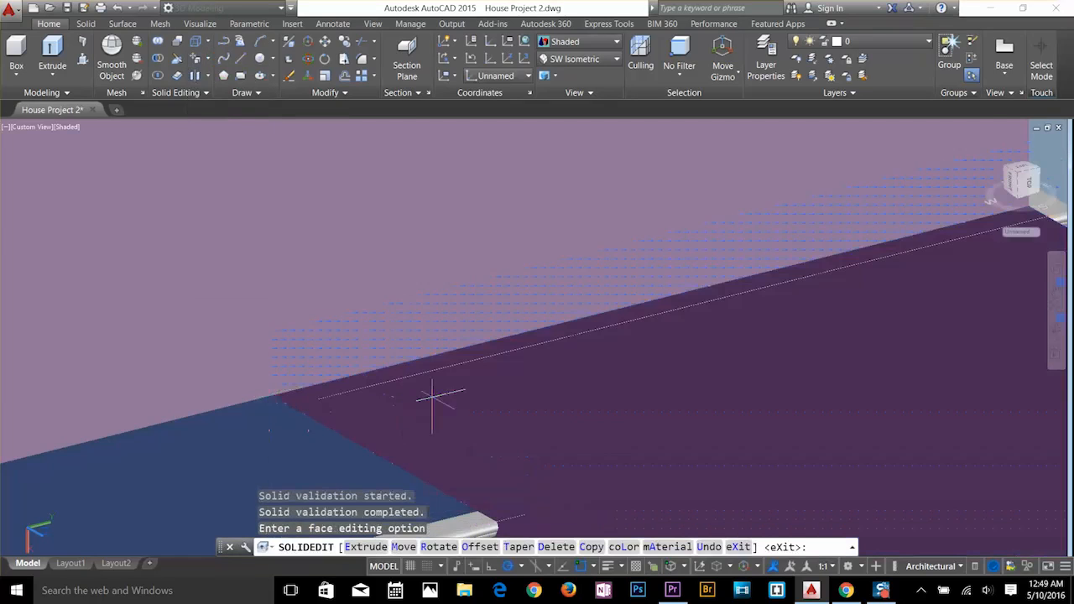
{"action": "scroll", "coordinate": [432, 401], "scroll_direction": "down", "scroll_amount": 5}
{"action": "scroll", "coordinate": [574, 483], "scroll_direction": "up", "scroll_amount": 3}
{"action": "key", "text": "Escape"}
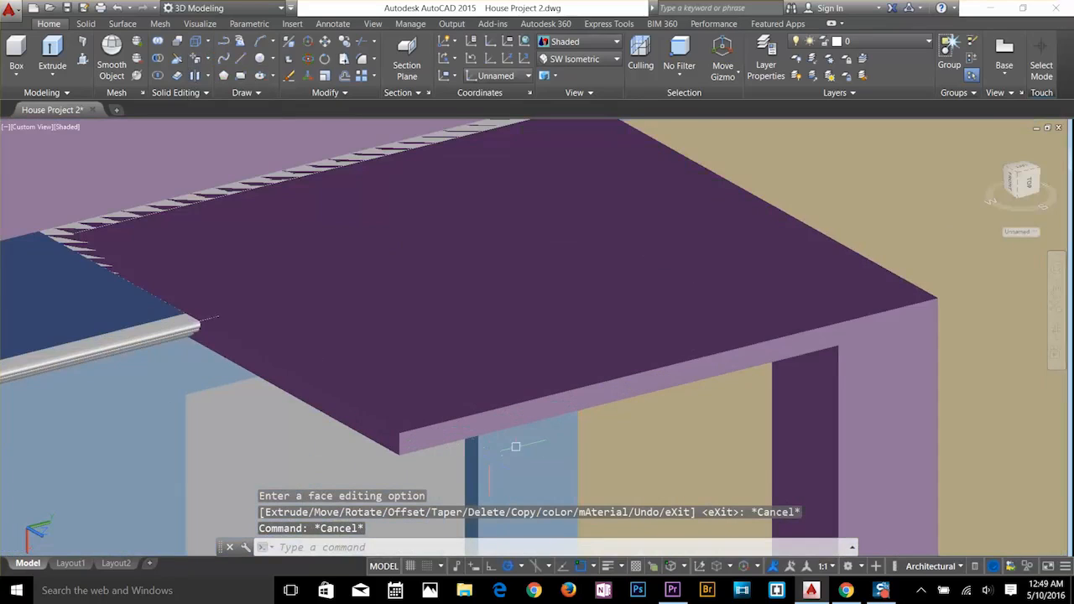
Move the entrance canopy's underside face straight down by 3.
{"action": "middle_click_drag", "start_coordinate": [515, 446], "coordinate": [516, 357], "text": "shift"}
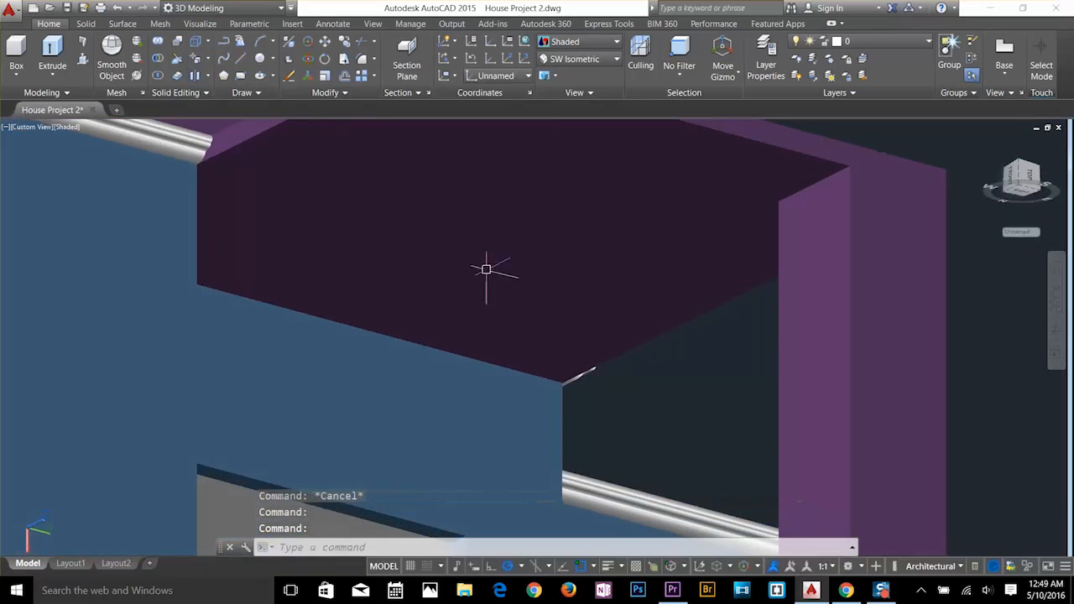
{"action": "left_click", "coordinate": [195, 62]}
{"action": "left_click", "coordinate": [542, 204]}
{"action": "key", "text": "Return"}
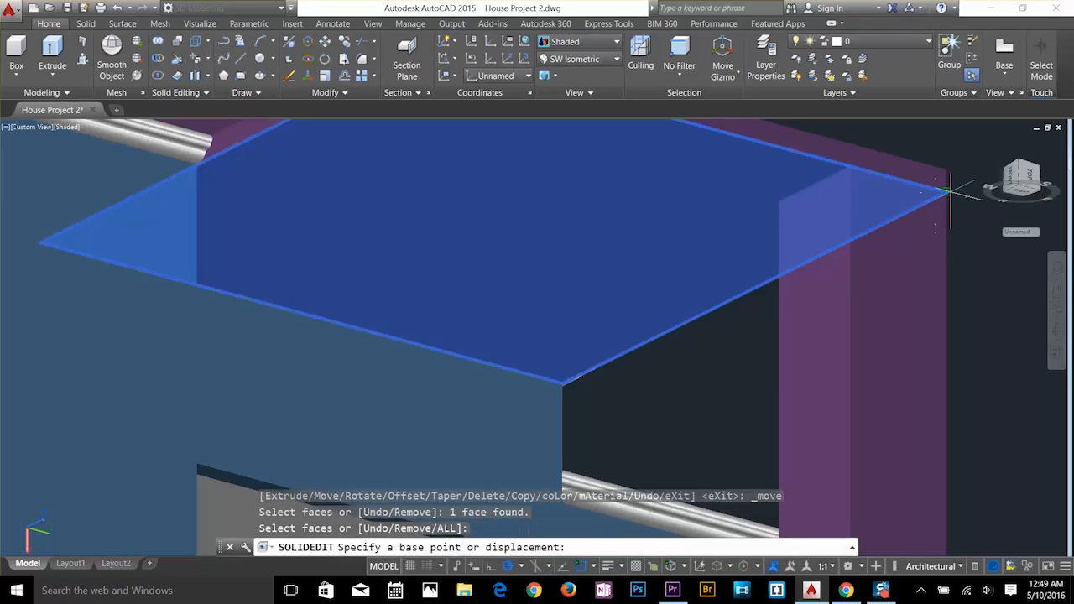
{"action": "left_click", "coordinate": [946, 192]}
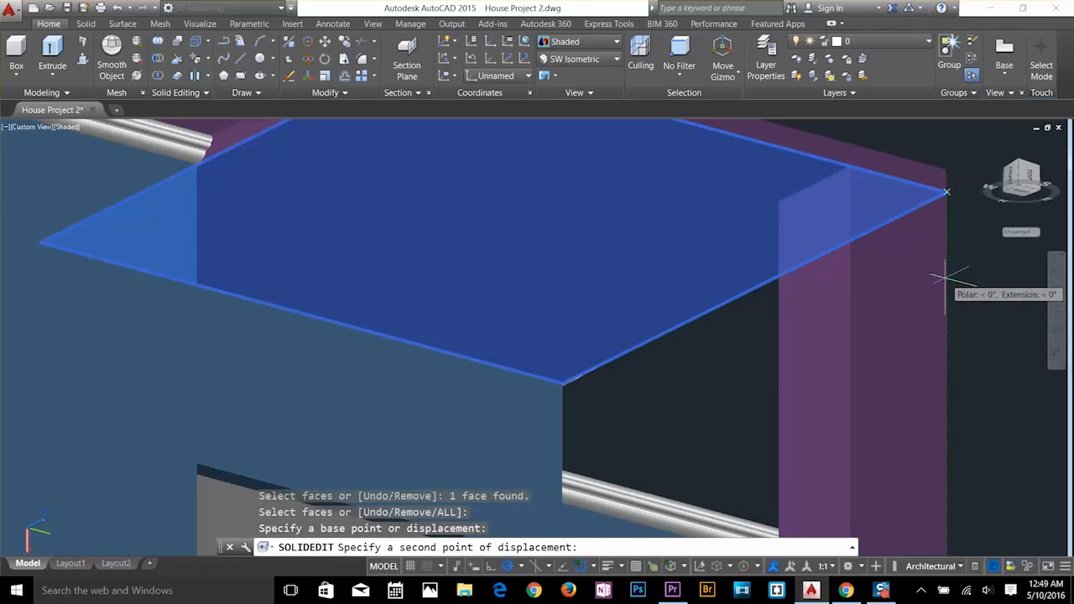
{"action": "type", "text": "3"}
{"action": "key", "text": "Return"}
{"action": "type", "text": "3"}
{"action": "key", "text": "Return"}
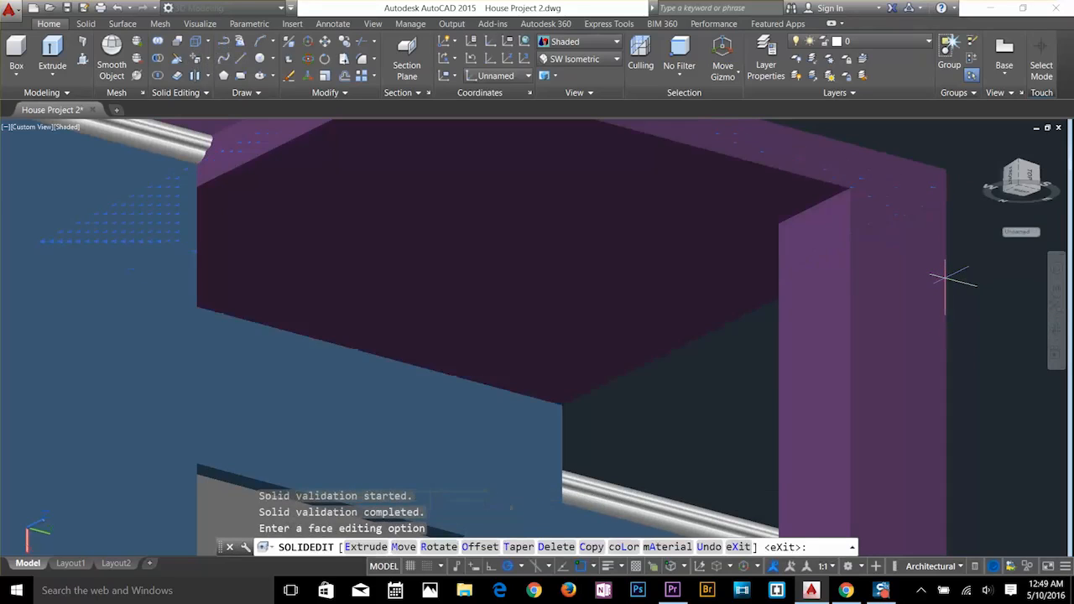
Examine the adjusted entrance canopy against the slab, the moulding and the garage from several directions.
{"action": "key", "text": "Escape"}
{"action": "key", "text": "Escape"}
{"action": "middle_click_drag", "start_coordinate": [863, 295], "coordinate": [527, 365], "text": "shift"}
{"action": "scroll", "coordinate": [527, 365], "scroll_direction": "down", "scroll_amount": 10}
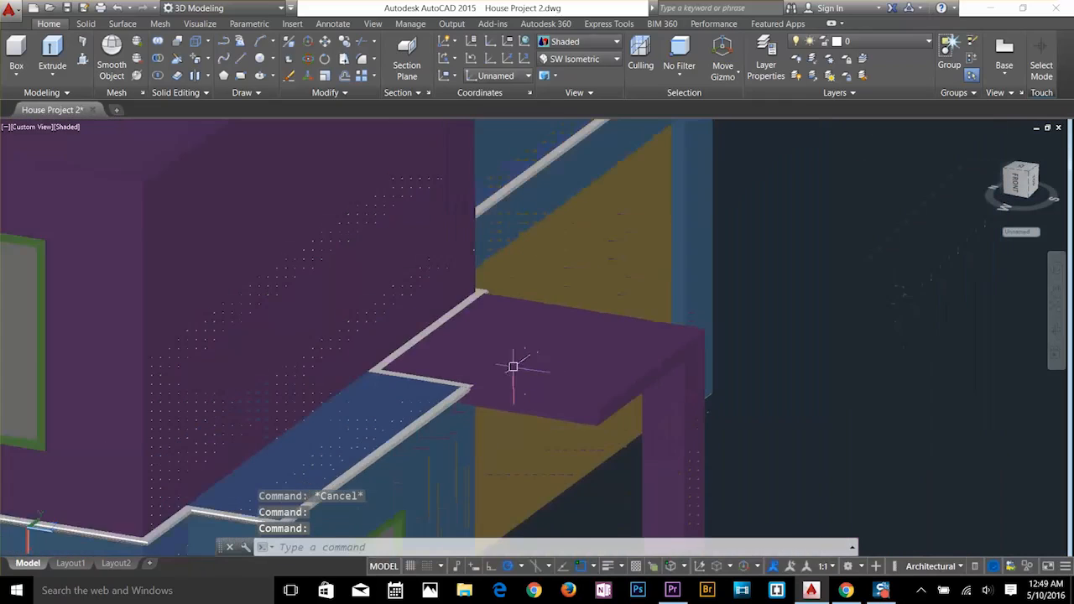
{"action": "middle_click_drag", "start_coordinate": [658, 385], "coordinate": [448, 397], "text": "shift"}
{"action": "scroll", "coordinate": [416, 400], "scroll_direction": "up", "scroll_amount": 5}
{"action": "scroll", "coordinate": [429, 338], "scroll_direction": "down", "scroll_amount": 3}
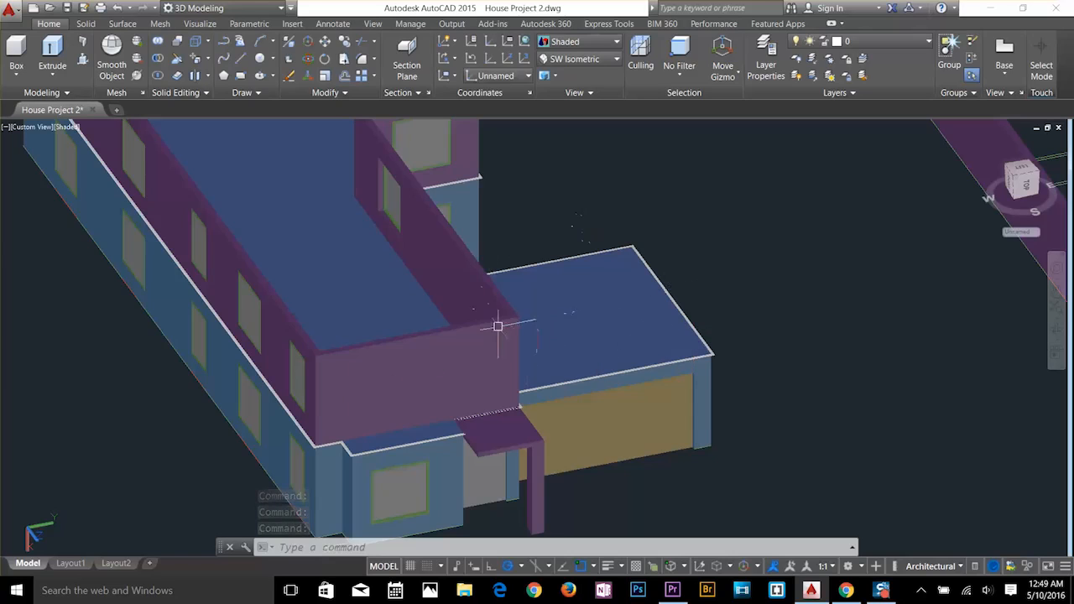
{"action": "middle_click_drag", "start_coordinate": [497, 327], "coordinate": [631, 299], "text": "shift"}
{"action": "key", "text": "Escape"}
{"action": "key", "text": "Escape"}
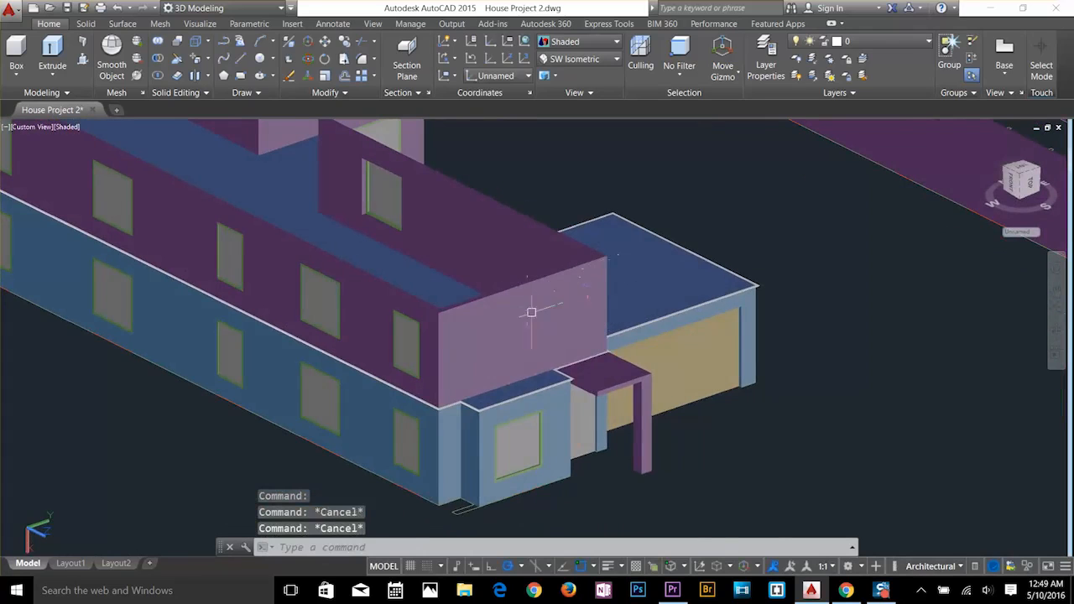
Align the UCS to the outer face of the upper-floor end wall above the entrance canopy.
{"action": "scroll", "coordinate": [530, 313], "scroll_direction": "up", "scroll_amount": 3}
{"action": "key", "text": "Escape"}
{"action": "type", "text": "ucs"}
{"action": "key", "text": "Return"}
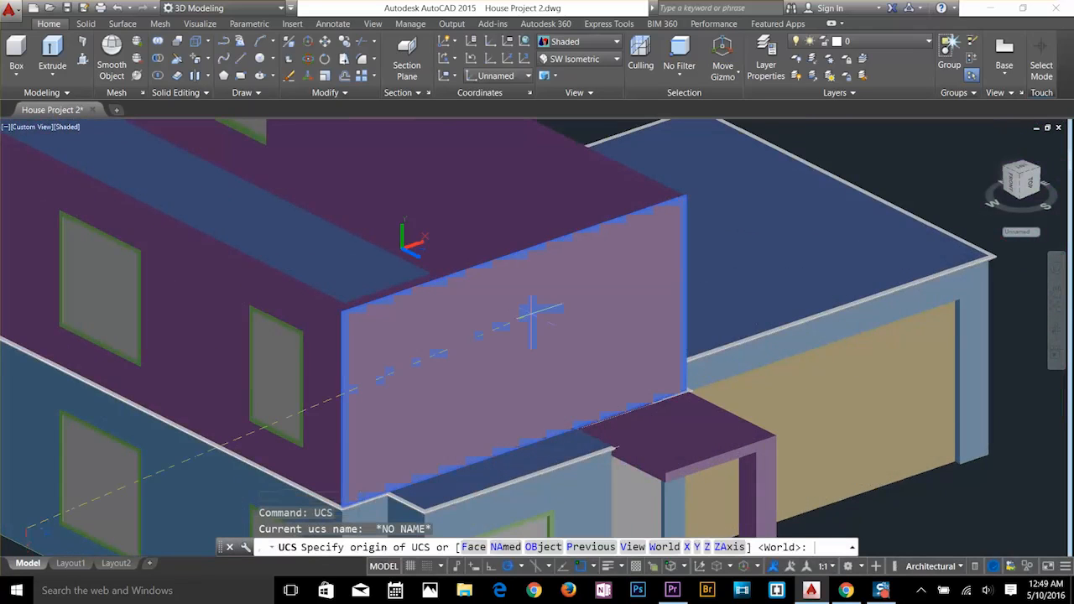
{"action": "type", "text": "f"}
{"action": "key", "text": "Return"}
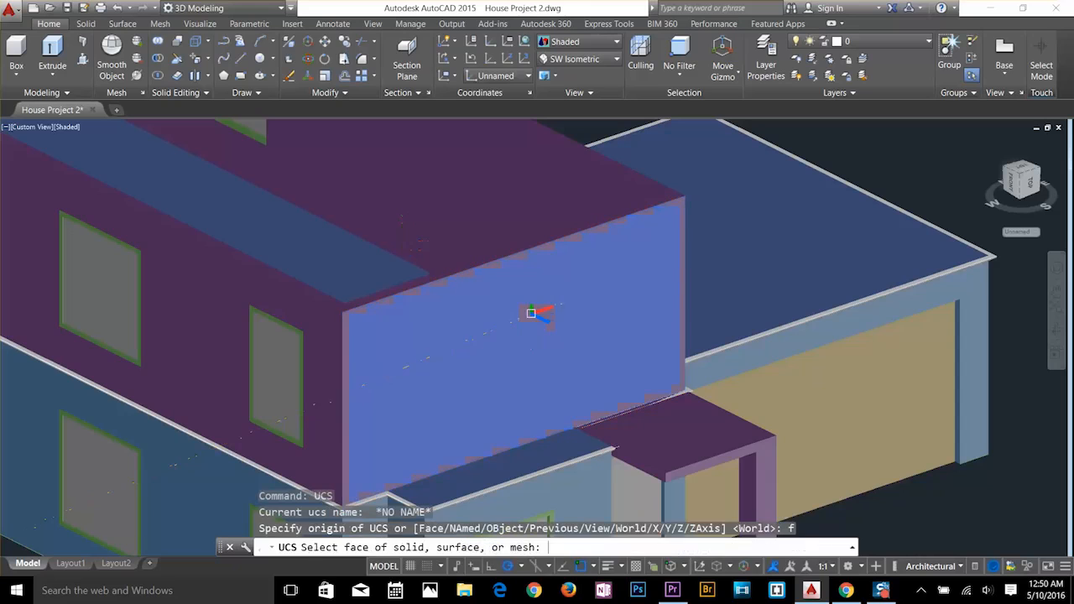
{"action": "left_click", "coordinate": [489, 345]}
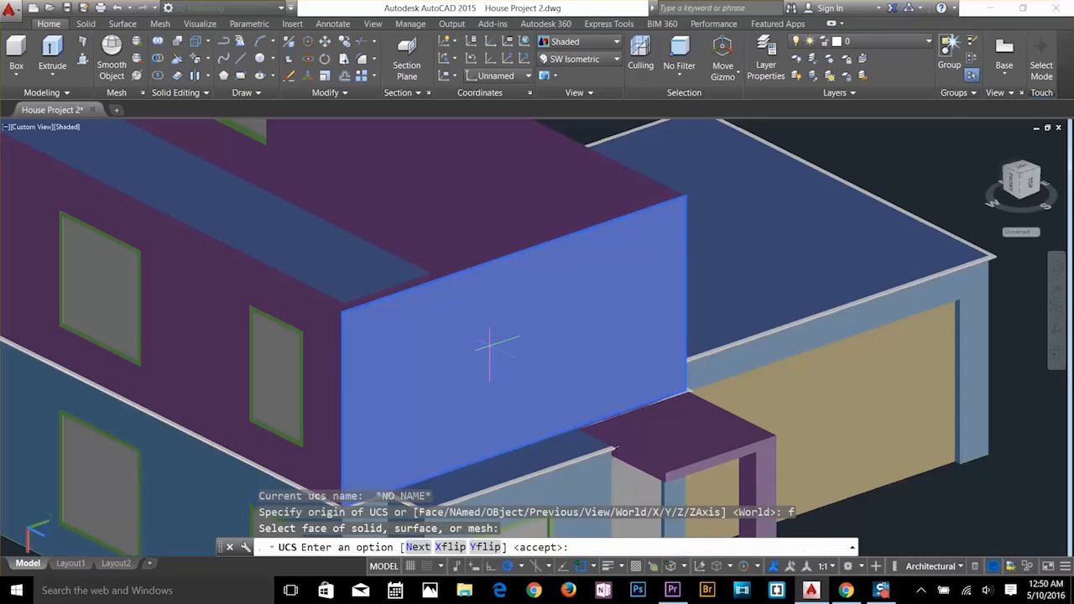
{"action": "key", "text": "Return"}
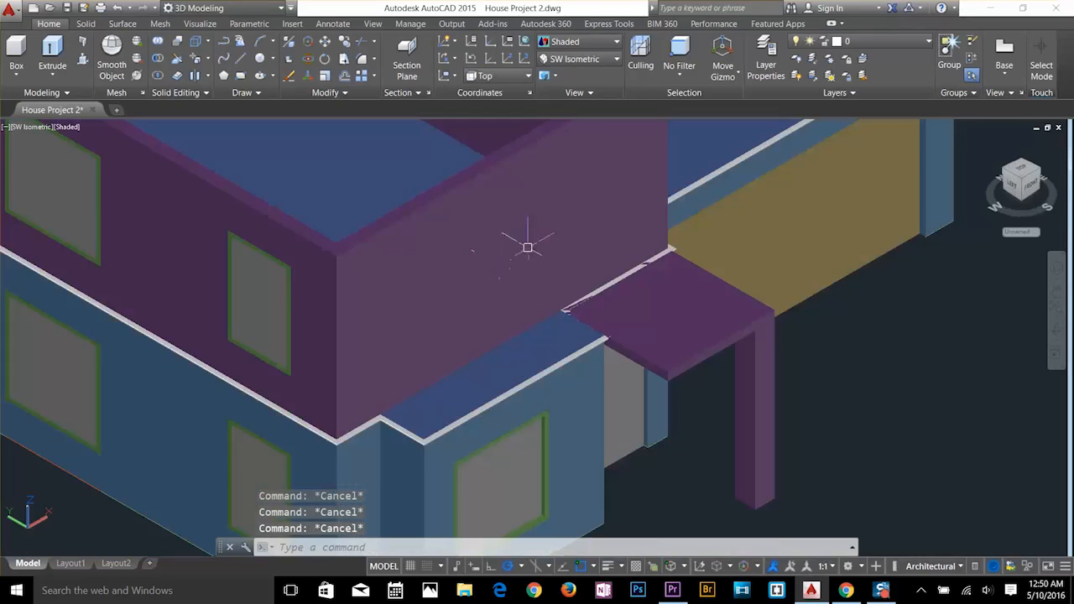
Switch to the SW Isometric view and isolate the upper-floor walls' layer, 3d f wall.
{"action": "left_click", "coordinate": [559, 59]}
{"action": "left_click", "coordinate": [559, 59]}
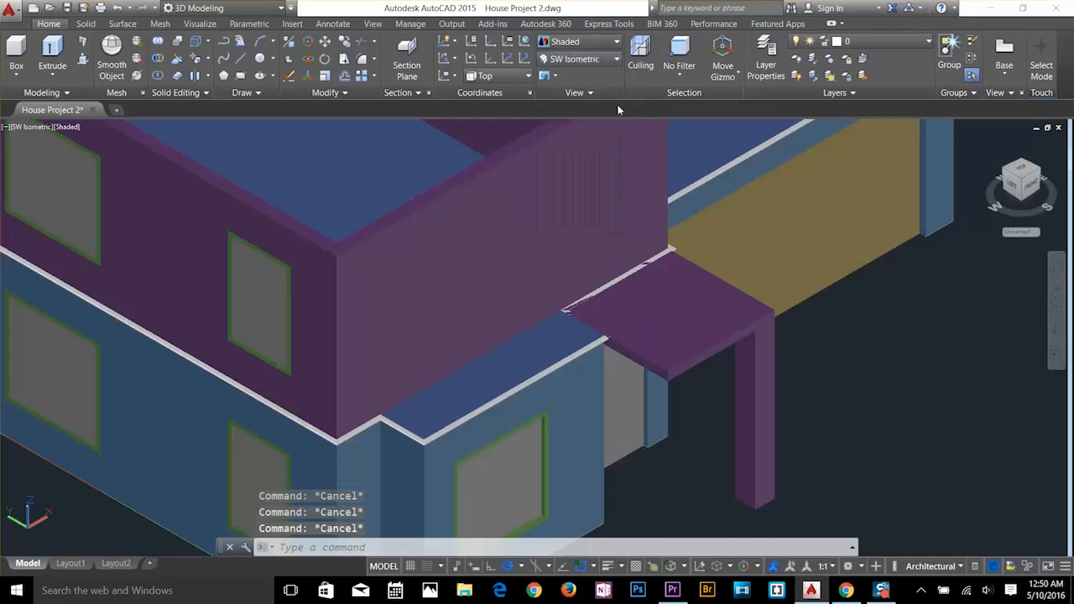
{"action": "left_click", "coordinate": [795, 58]}
{"action": "left_click", "coordinate": [812, 58]}
{"action": "left_click", "coordinate": [507, 217]}
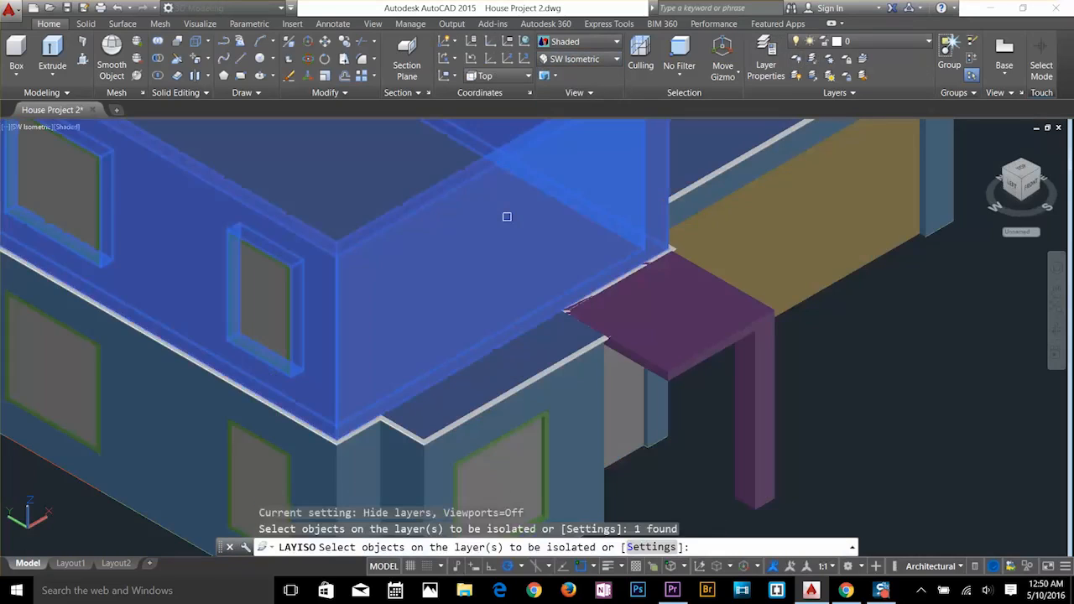
{"action": "key", "text": "Return"}
{"action": "key", "text": "Escape"}
{"action": "key", "text": "Escape"}
{"action": "scroll", "coordinate": [443, 235], "scroll_direction": "up", "scroll_amount": 3}
{"action": "scroll", "coordinate": [622, 286], "scroll_direction": "down", "scroll_amount": 2}
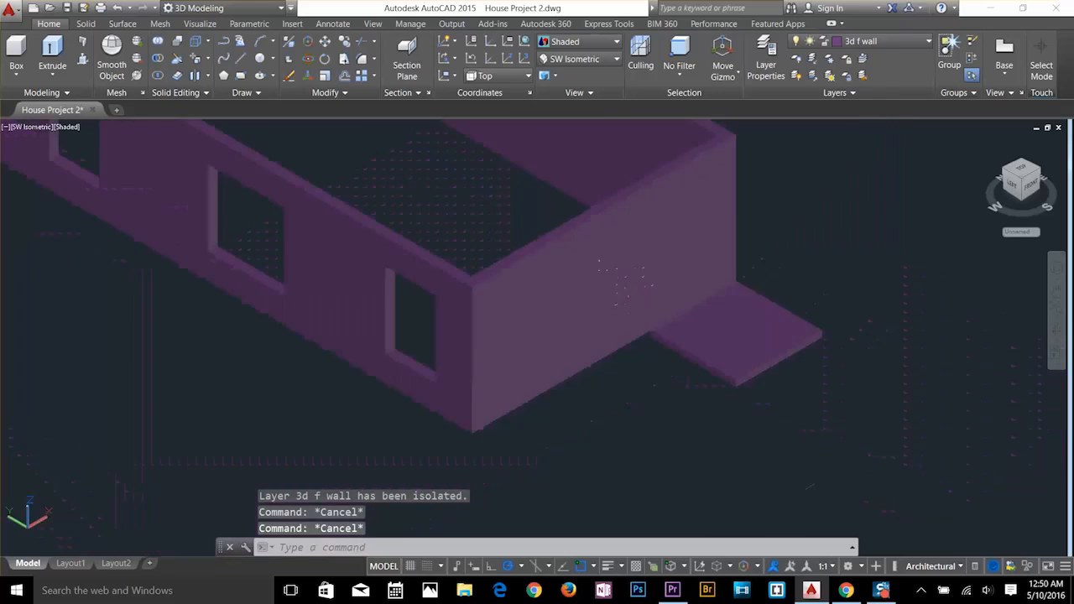
{"action": "scroll", "coordinate": [625, 268], "scroll_direction": "up", "scroll_amount": 2}
{"action": "scroll", "coordinate": [628, 259], "scroll_direction": "down", "scroll_amount": 2}
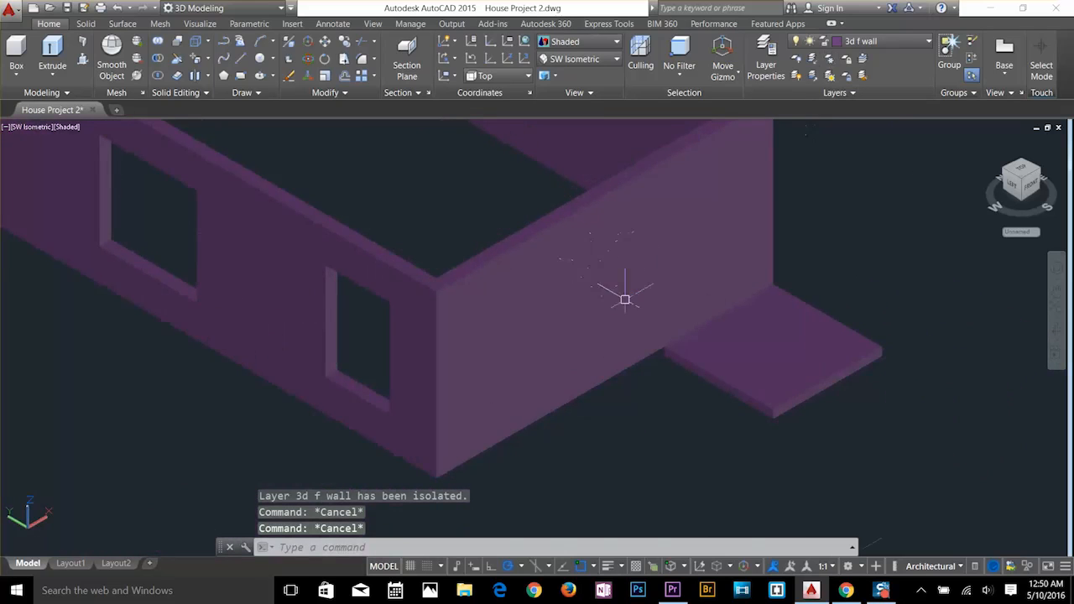
{"action": "scroll", "coordinate": [625, 299], "scroll_direction": "up", "scroll_amount": 1}
{"action": "type", "text": "rec"}
{"action": "key", "text": "Return"}
{"action": "left_click", "coordinate": [637, 289]}
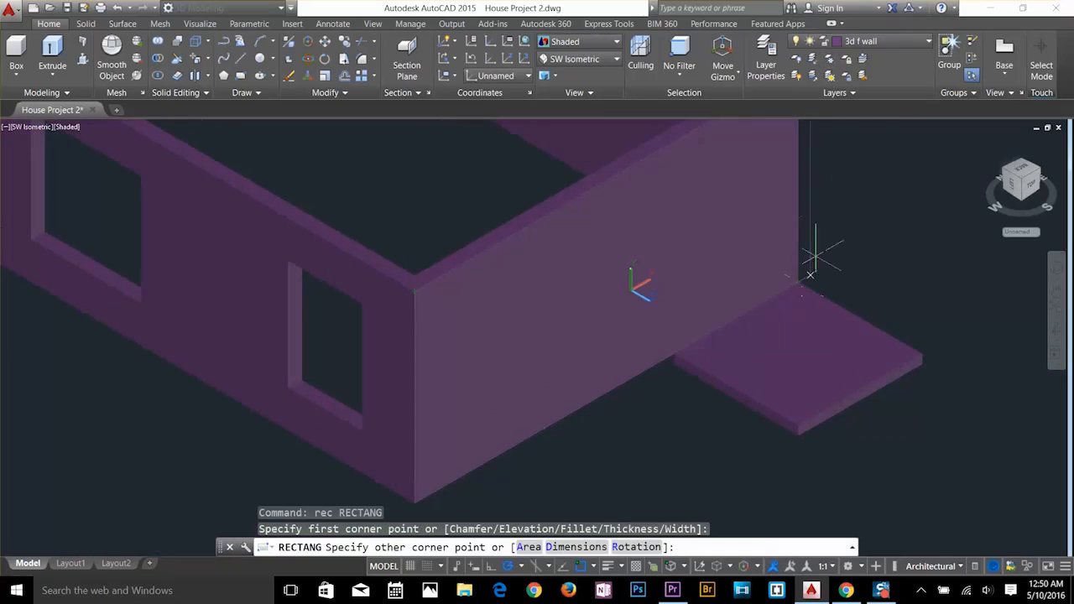
{"action": "key", "text": "Escape"}
Make 3D WINDOW the current layer and turn its display on.
{"action": "left_click", "coordinate": [893, 42]}
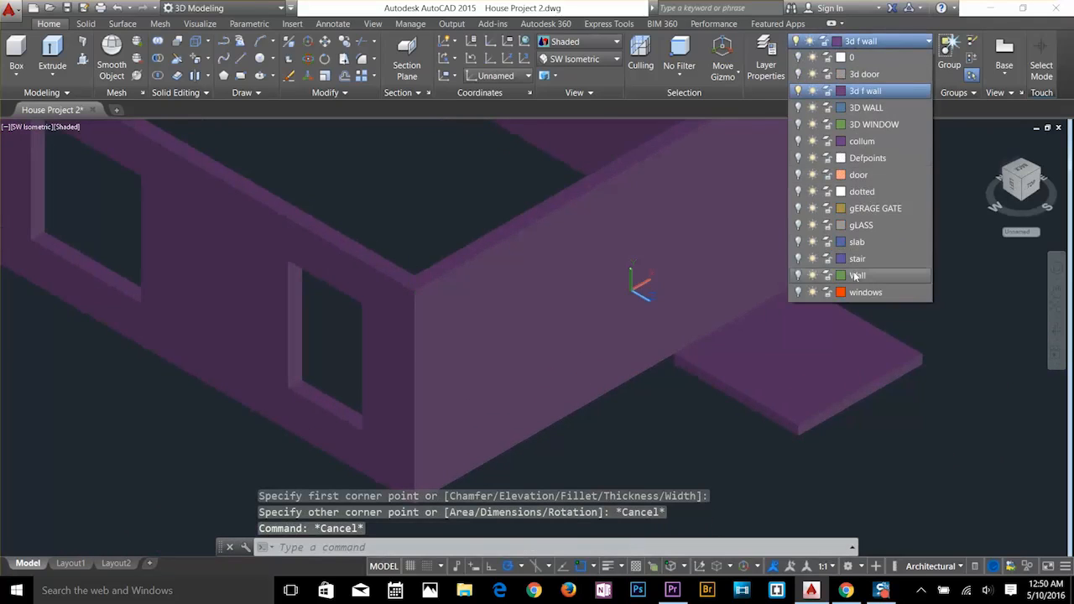
{"action": "left_click", "coordinate": [867, 124]}
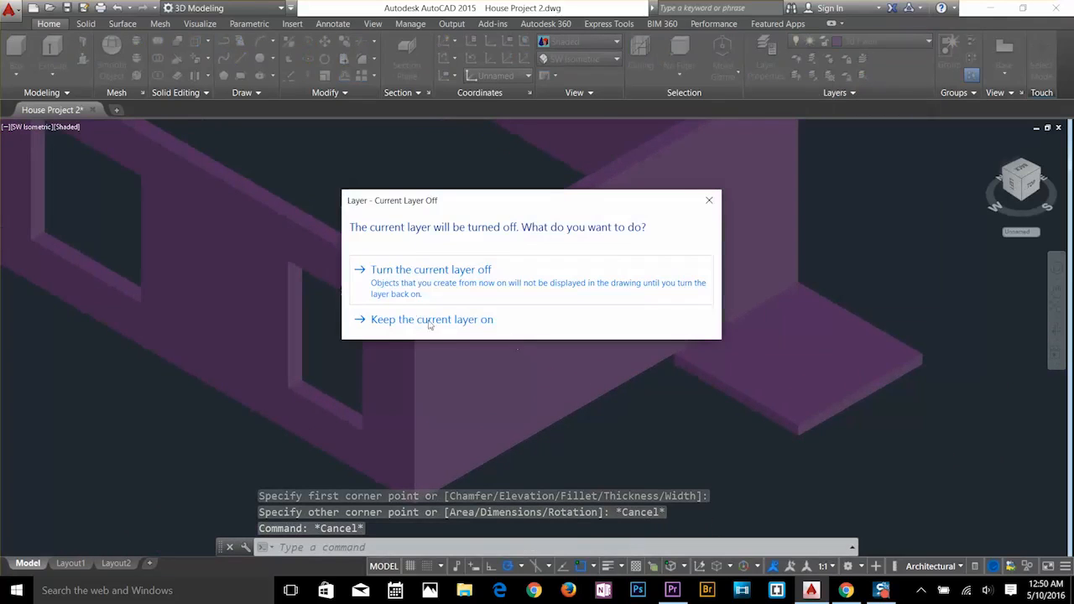
{"action": "left_click", "coordinate": [416, 280]}
{"action": "left_click", "coordinate": [853, 42]}
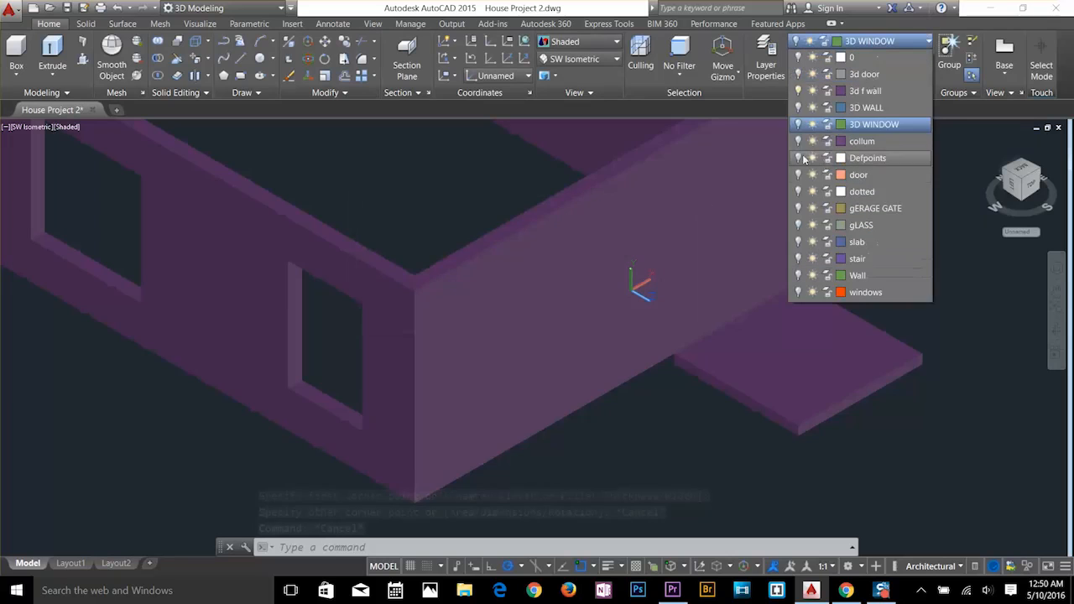
{"action": "left_click", "coordinate": [798, 125]}
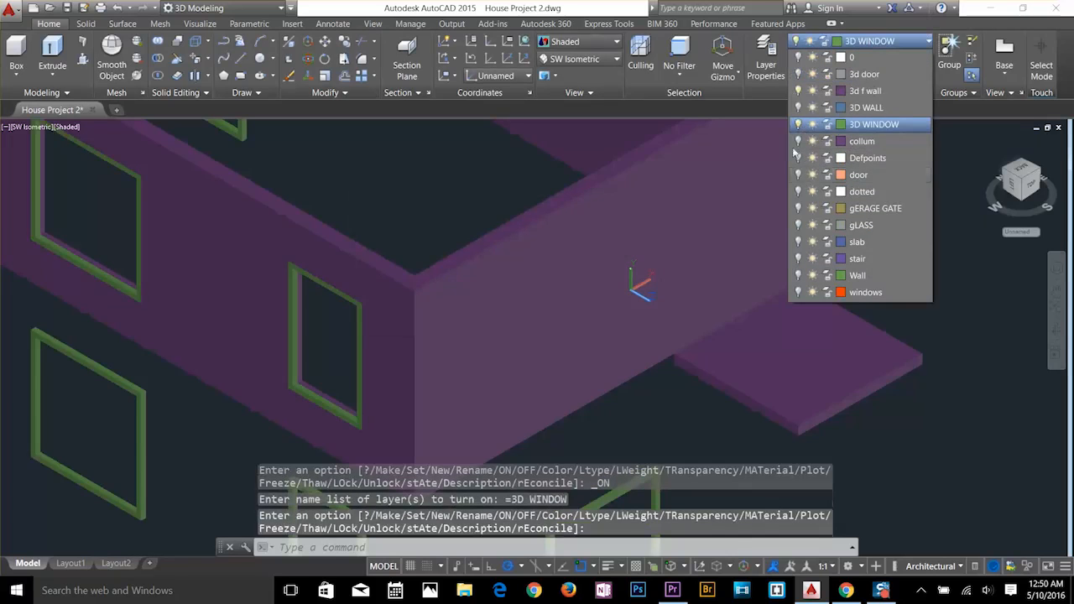
{"action": "key", "text": "Escape"}
{"action": "key", "text": "Escape"}
{"action": "key", "text": "Escape"}
Draw a rectangle corner to corner over the whole outer face of the upper-floor end wall.
{"action": "type", "text": "re"}
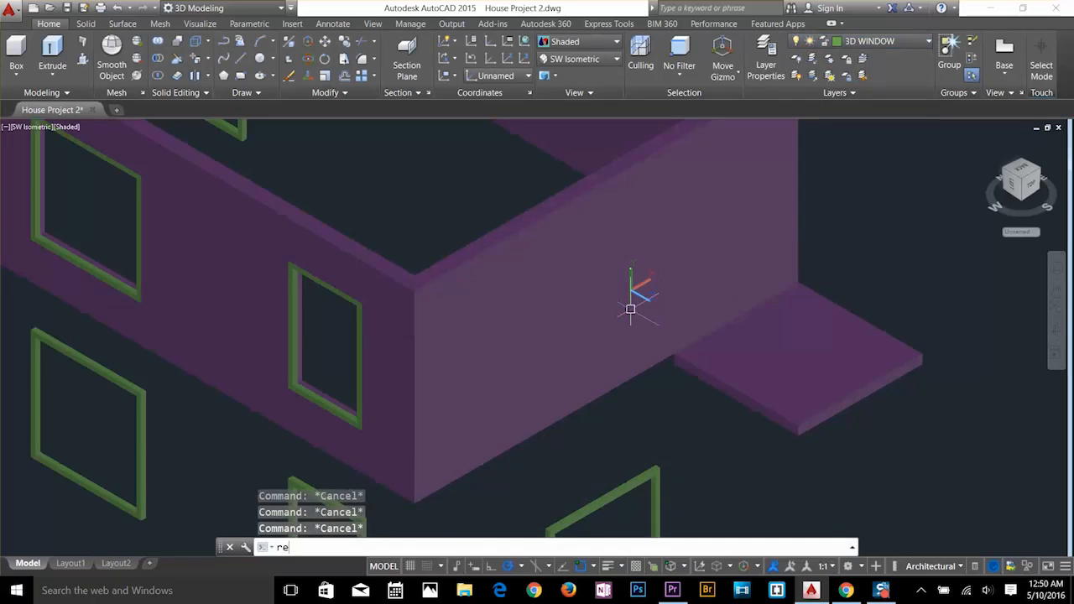
{"action": "type", "text": "c"}
{"action": "key", "text": "Return"}
{"action": "left_click", "coordinate": [415, 290]}
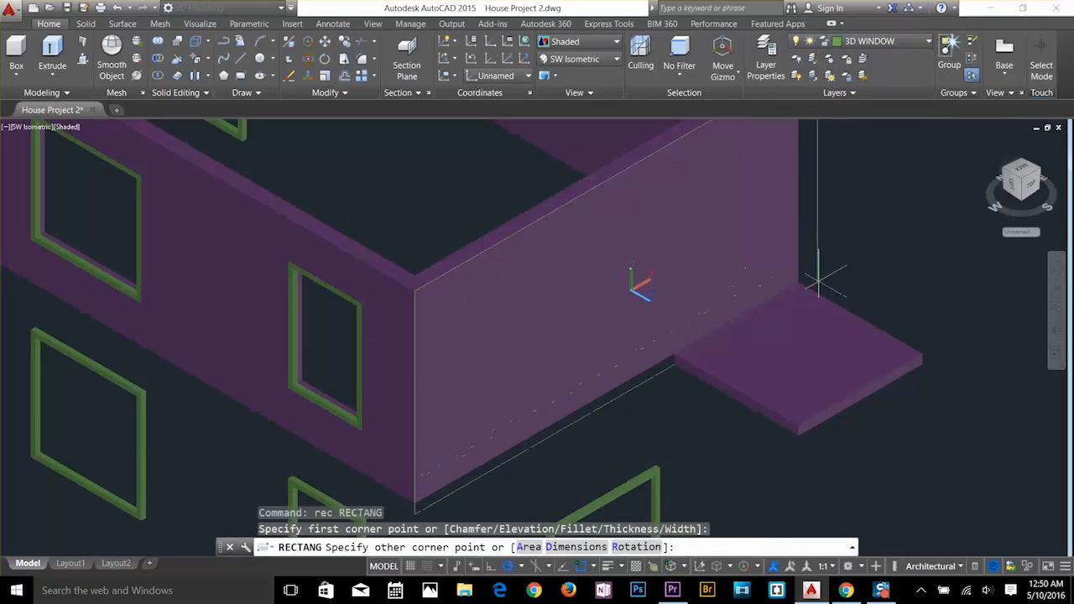
{"action": "key", "text": "Escape"}
{"action": "key", "text": "Escape"}
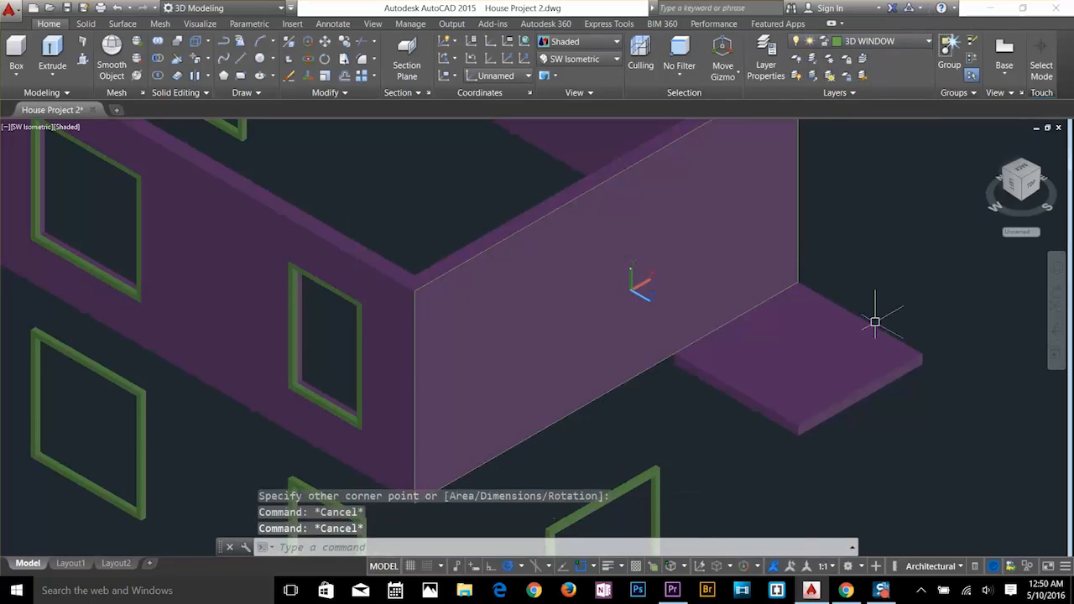
Offset the wall-face rectangle 9" inward and erase the original outer rectangle.
{"action": "type", "text": "o"}
{"action": "key", "text": "Return"}
{"action": "type", "text": "9"}
{"action": "key", "text": "Return"}
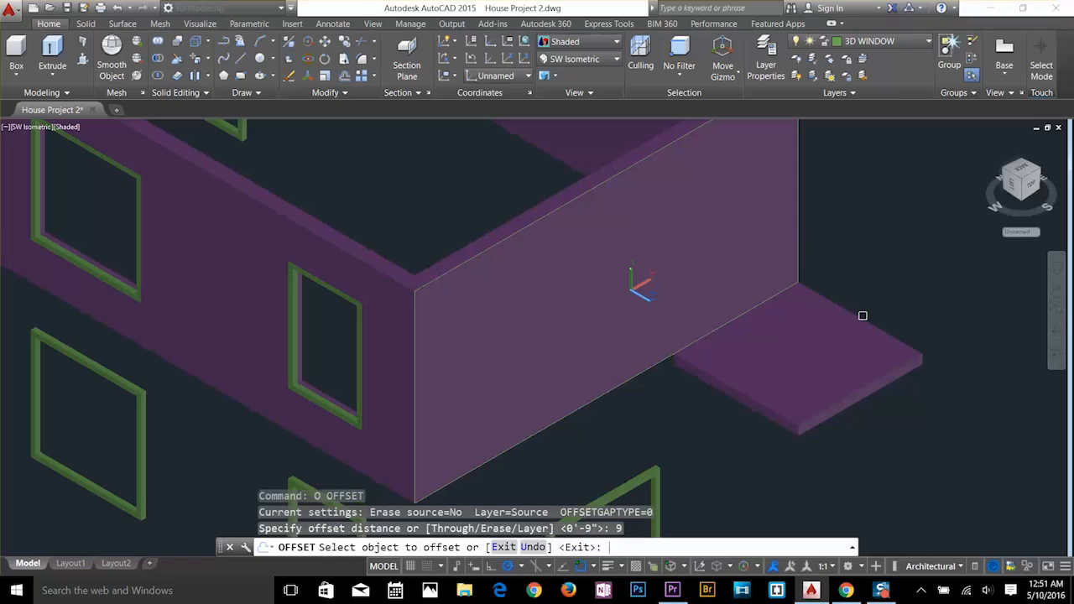
{"action": "left_click", "coordinate": [799, 227]}
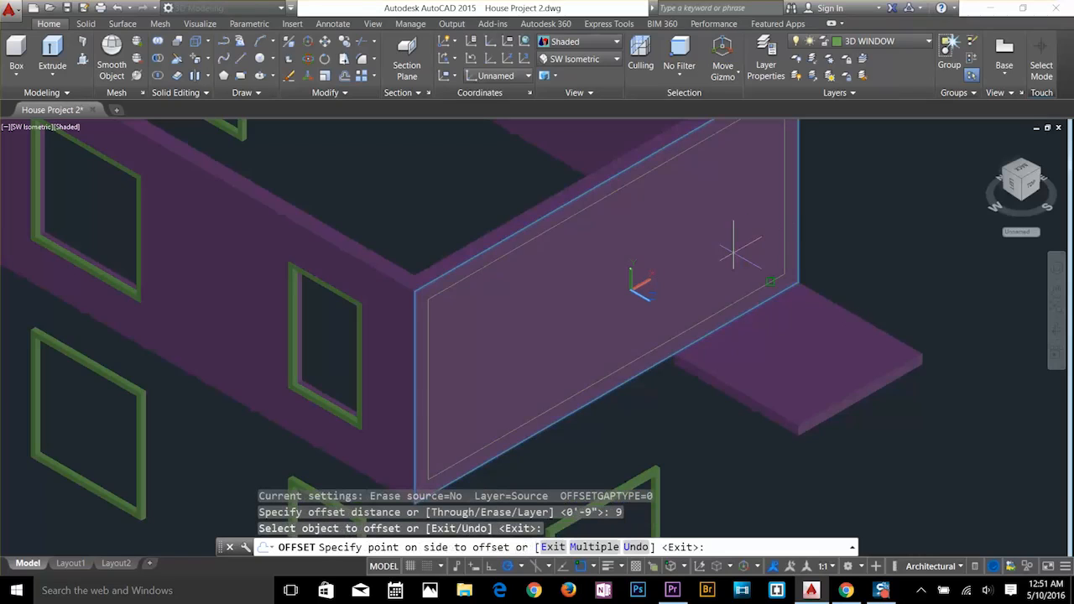
{"action": "left_click", "coordinate": [734, 251]}
{"action": "left_click", "coordinate": [829, 302]}
{"action": "key", "text": "Escape"}
{"action": "key", "text": "Escape"}
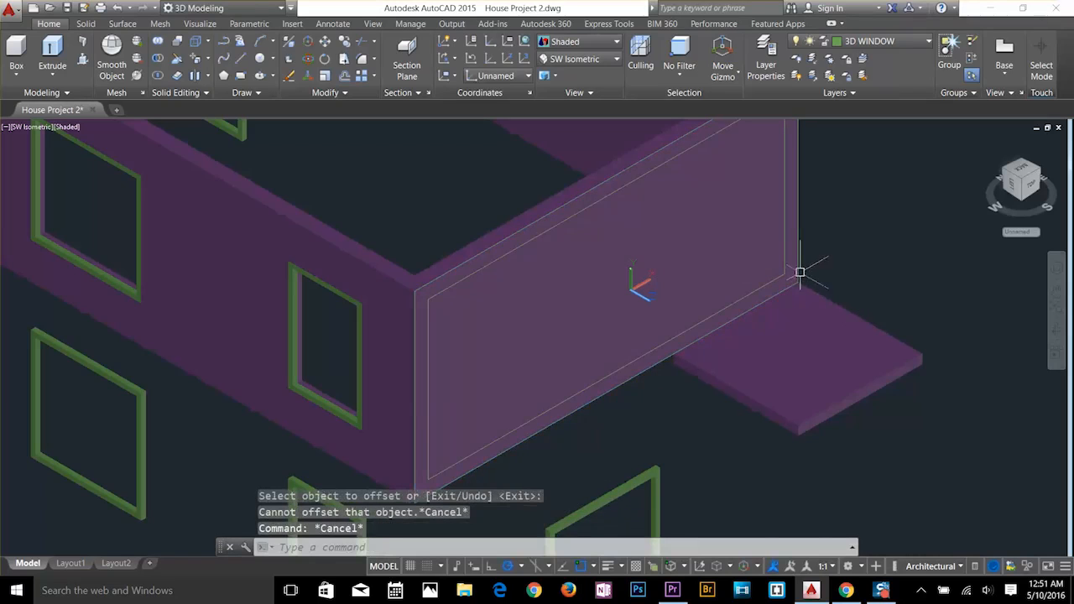
{"action": "left_click", "coordinate": [798, 270]}
{"action": "key", "text": "Delete"}
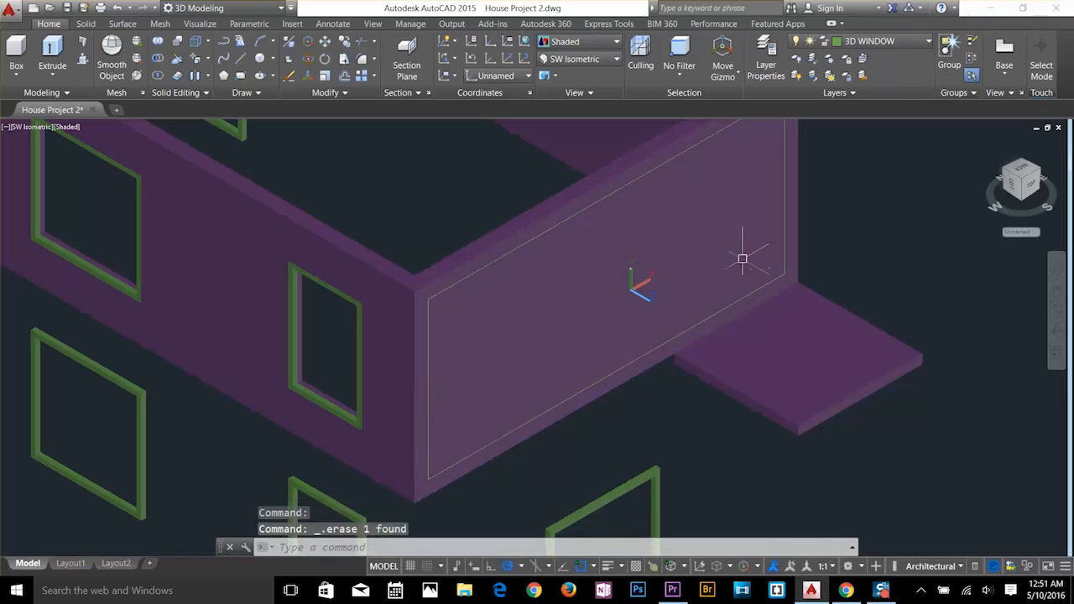
Offset the remaining rectangle on the end wall 3" inward.
{"action": "key", "text": "Escape"}
{"action": "key", "text": "Escape"}
{"action": "type", "text": "o"}
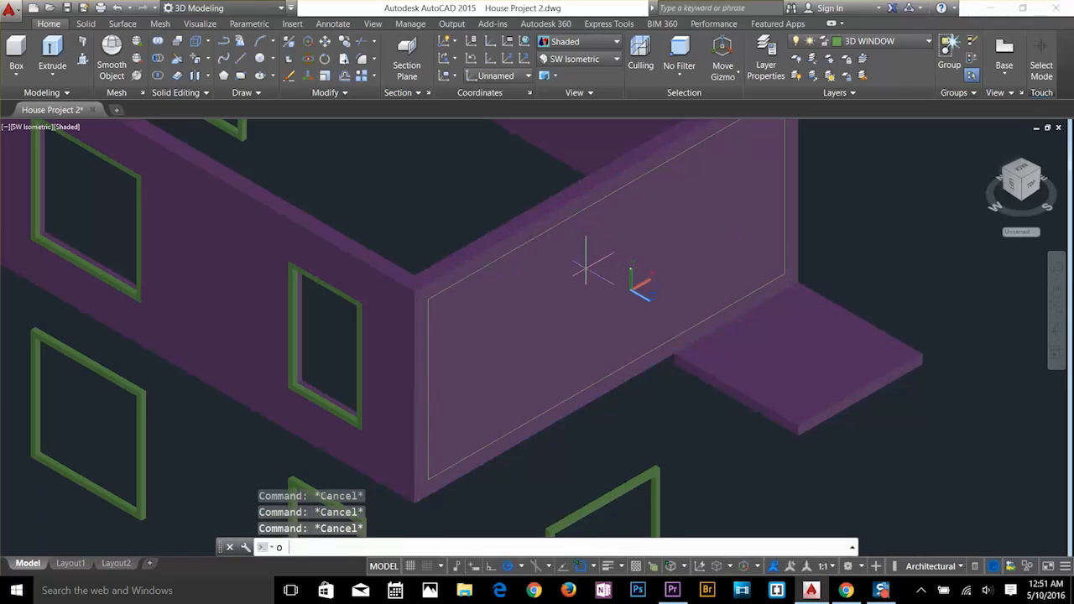
{"action": "key", "text": "Return"}
{"action": "type", "text": "3"}
{"action": "key", "text": "Return"}
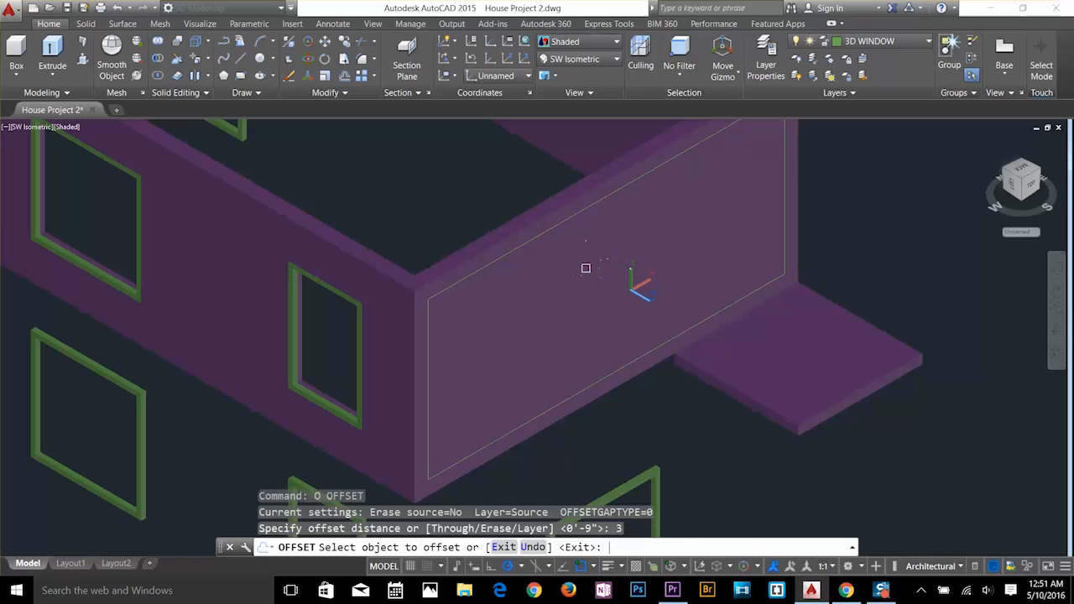
{"action": "left_click", "coordinate": [587, 207]}
{"action": "left_click", "coordinate": [592, 227]}
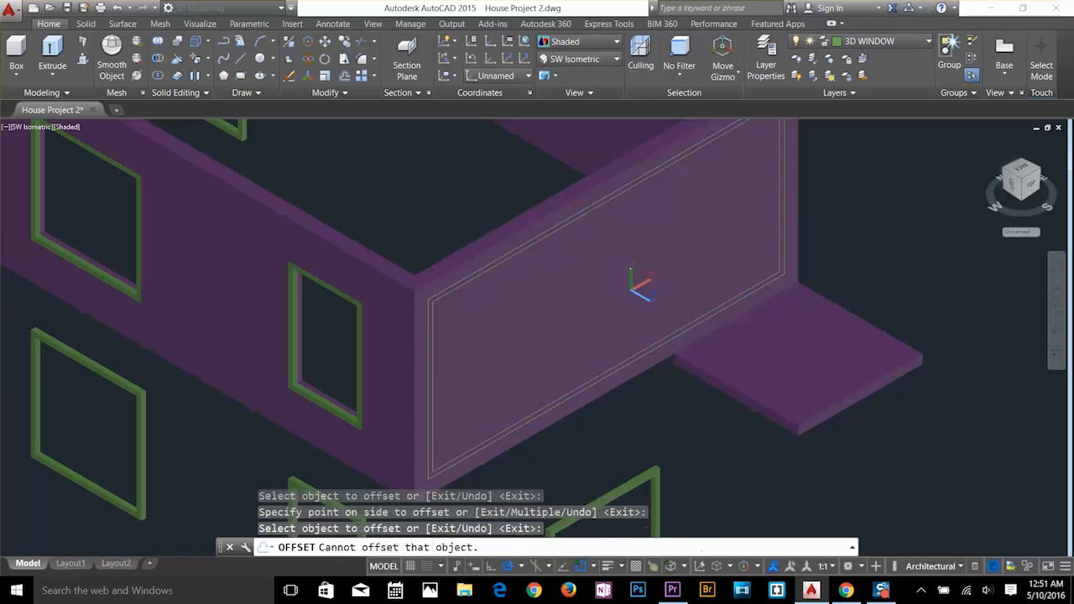
{"action": "key", "text": "Escape"}
{"action": "key", "text": "Escape"}
{"action": "key", "text": "Escape"}
{"action": "key", "text": "Escape"}
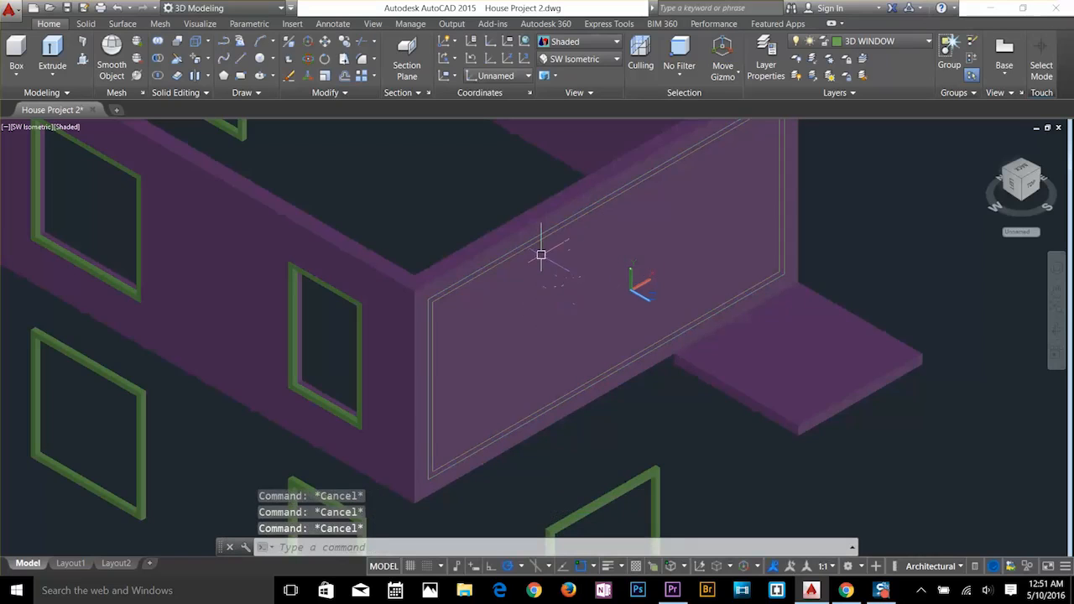
Explode the inner rectangle on the end wall into separate lines.
{"action": "type", "text": "x"}
{"action": "key", "text": "Return"}
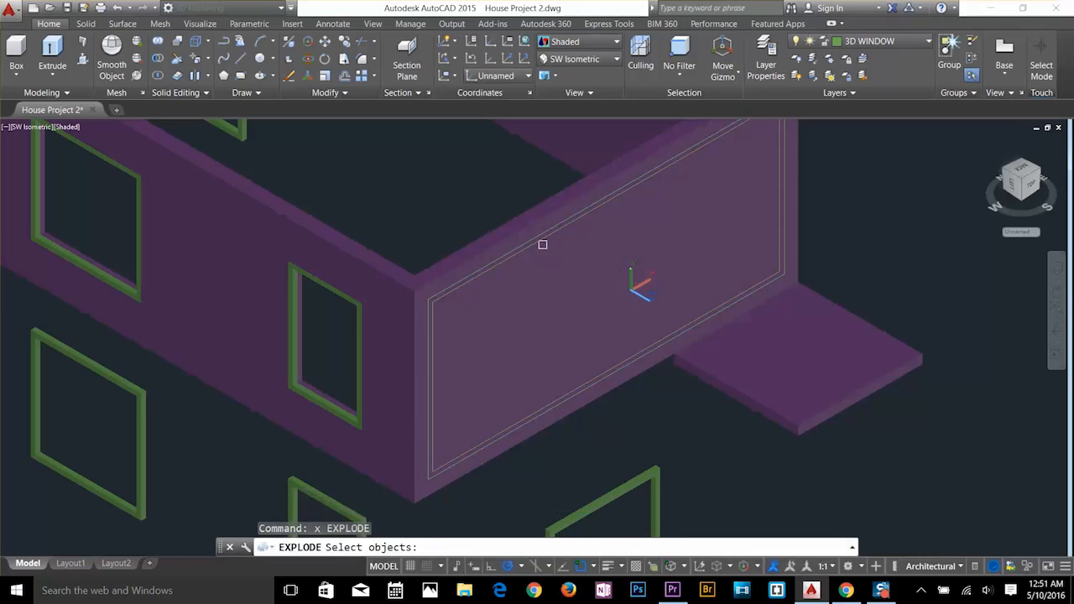
{"action": "left_click", "coordinate": [543, 242]}
{"action": "key", "text": "Return"}
{"action": "left_click", "coordinate": [546, 239]}
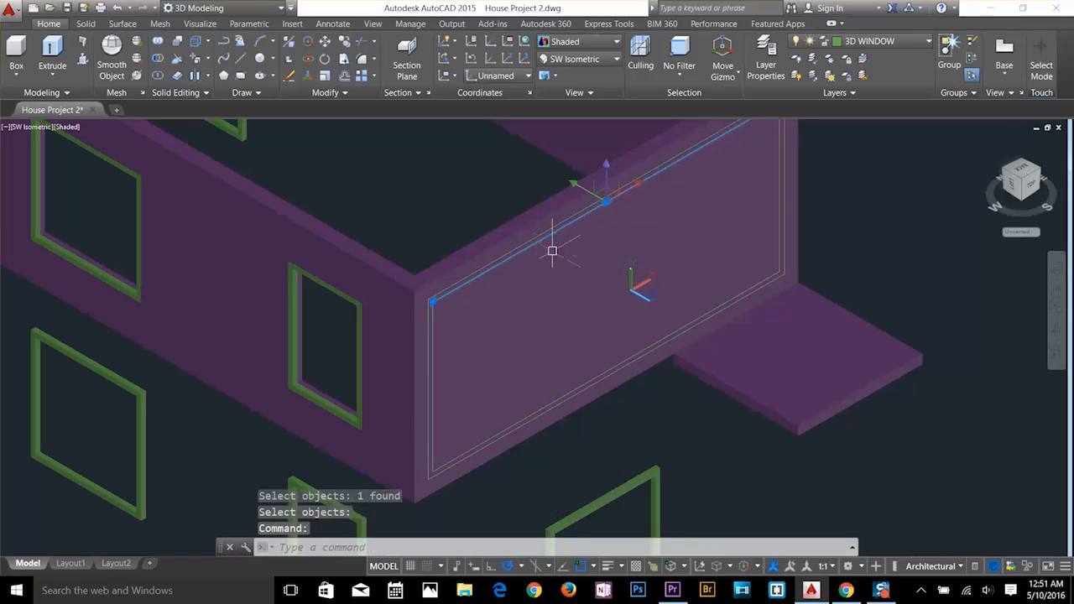
{"action": "key", "text": "Escape"}
{"action": "key", "text": "Escape"}
Divide the upper line of the exploded inner rectangle into equal segments.
{"action": "type", "text": "d"}
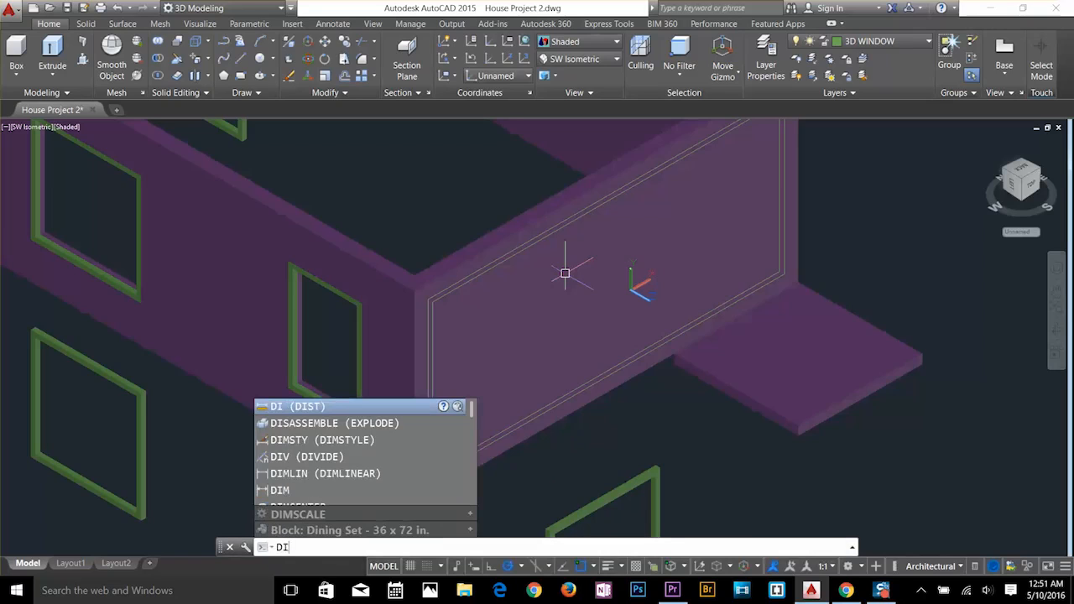
{"action": "type", "text": "iv"}
{"action": "key", "text": "Return"}
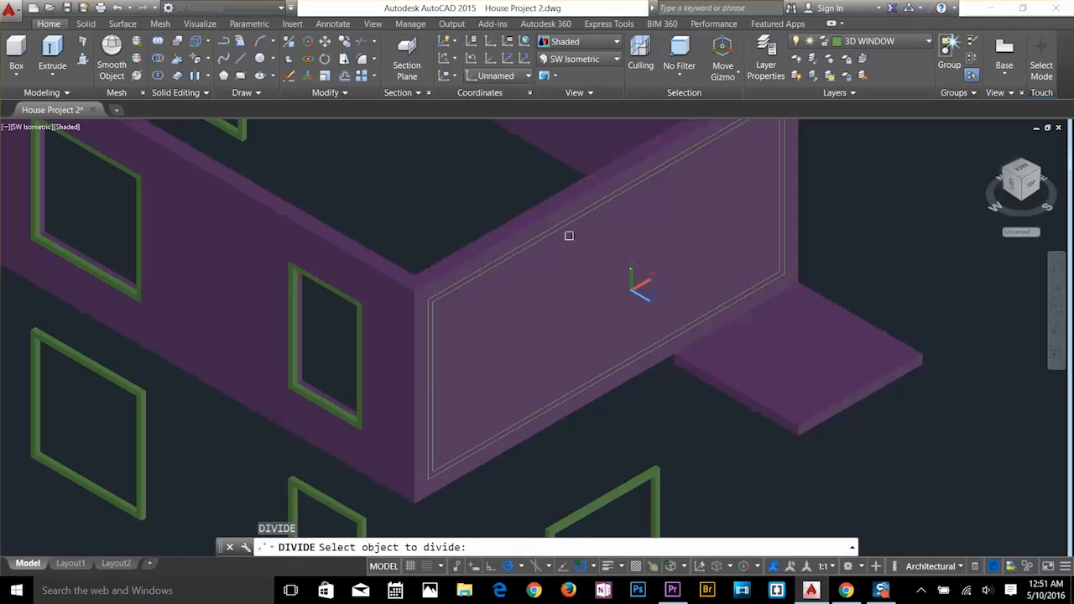
{"action": "left_click", "coordinate": [574, 223]}
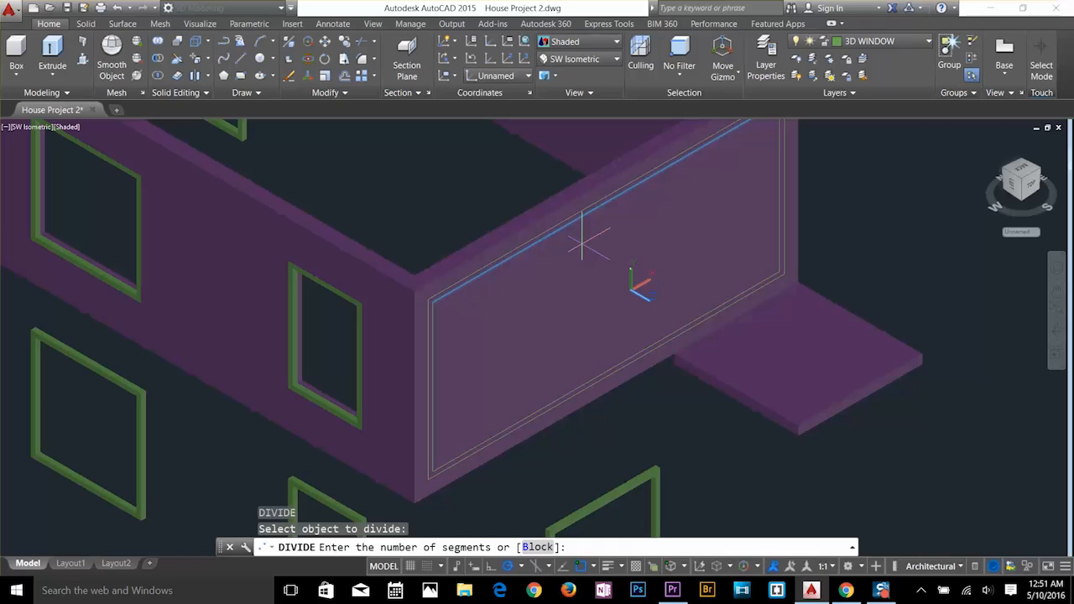
Divide the inner top line of the large window outline on the end wall into 5 segments.
{"action": "type", "text": "5"}
{"action": "key", "text": "Return"}
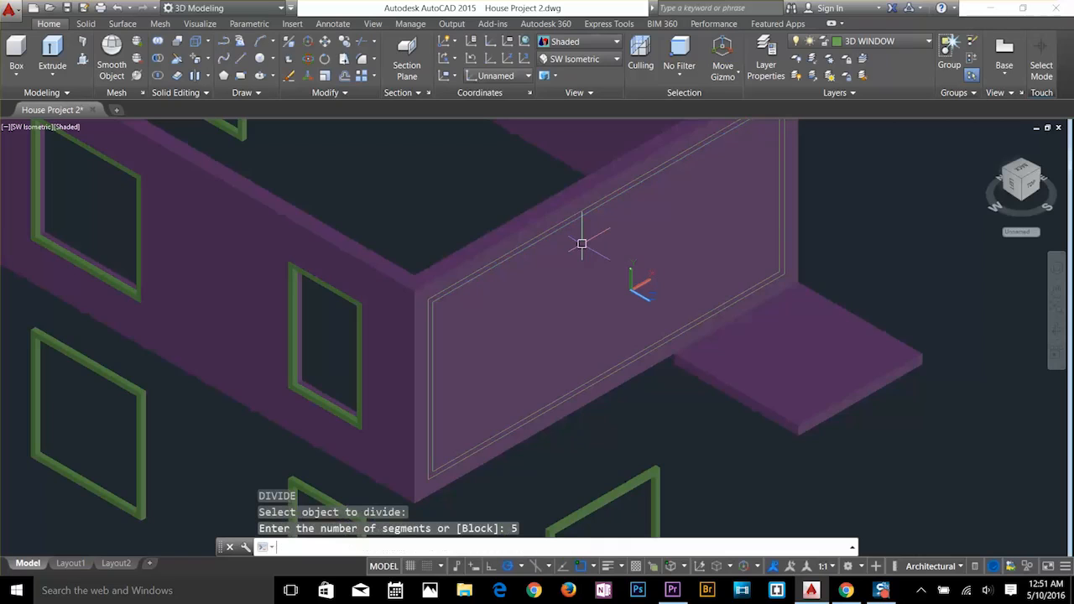
Change the point style to a circle with a plus sign through it.
{"action": "scroll", "coordinate": [554, 237], "scroll_direction": "up", "scroll_amount": 2}
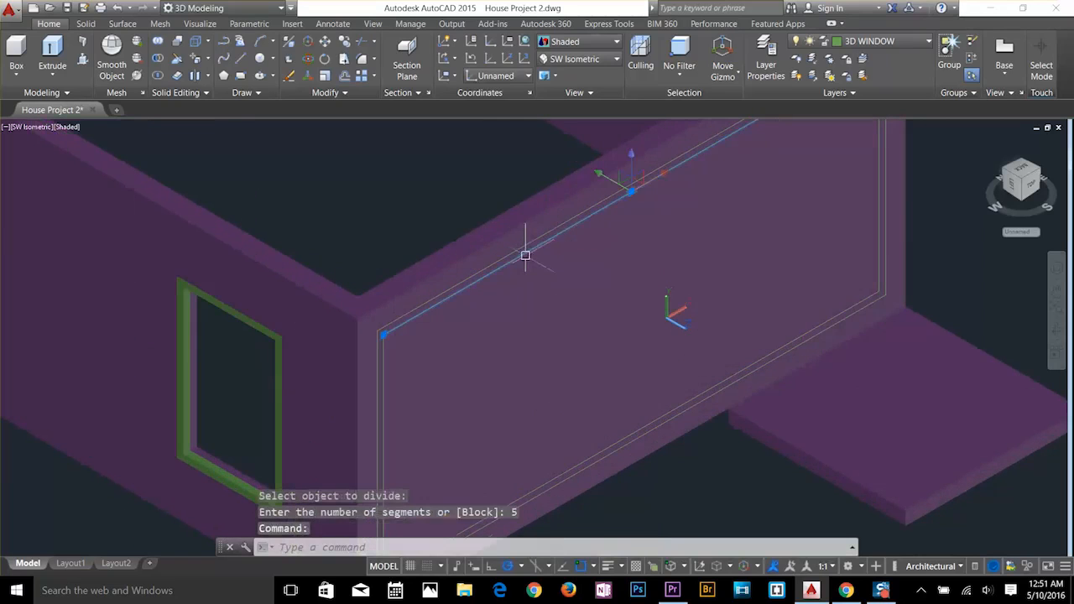
{"action": "type", "text": "DDTP"}
{"action": "key", "text": "Return"}
{"action": "type", "text": "DDPTYPE"}
{"action": "left_click", "coordinate": [318, 511]}
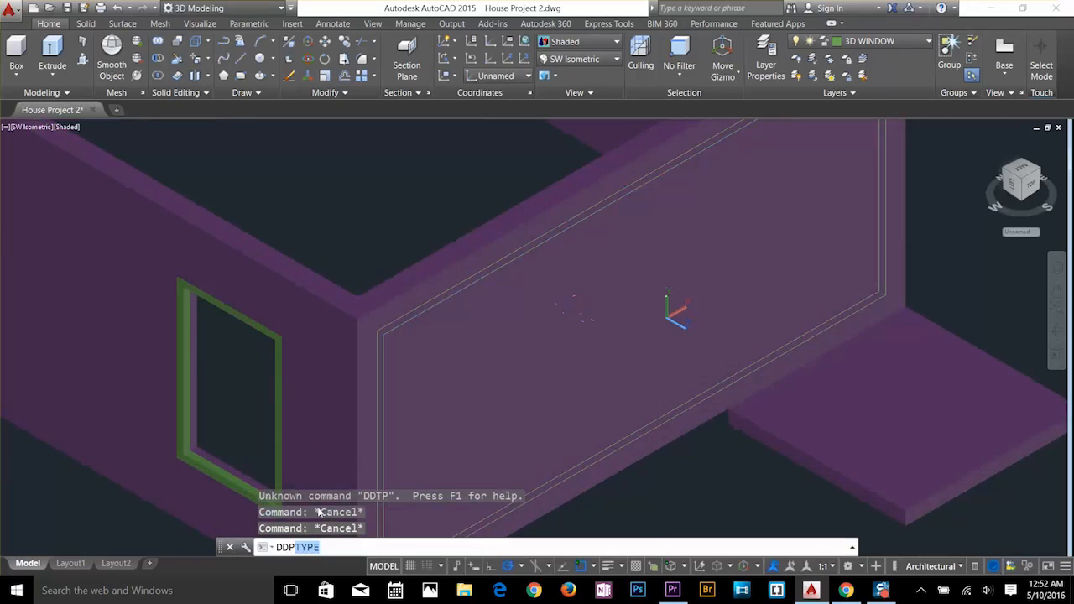
{"action": "left_click", "coordinate": [302, 250]}
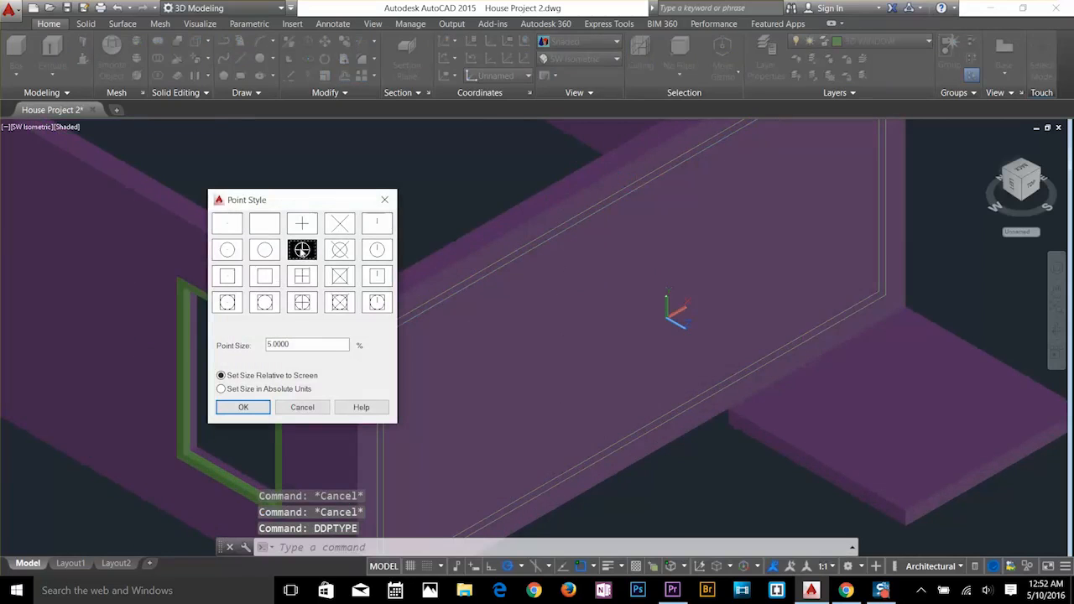
{"action": "left_click", "coordinate": [262, 414]}
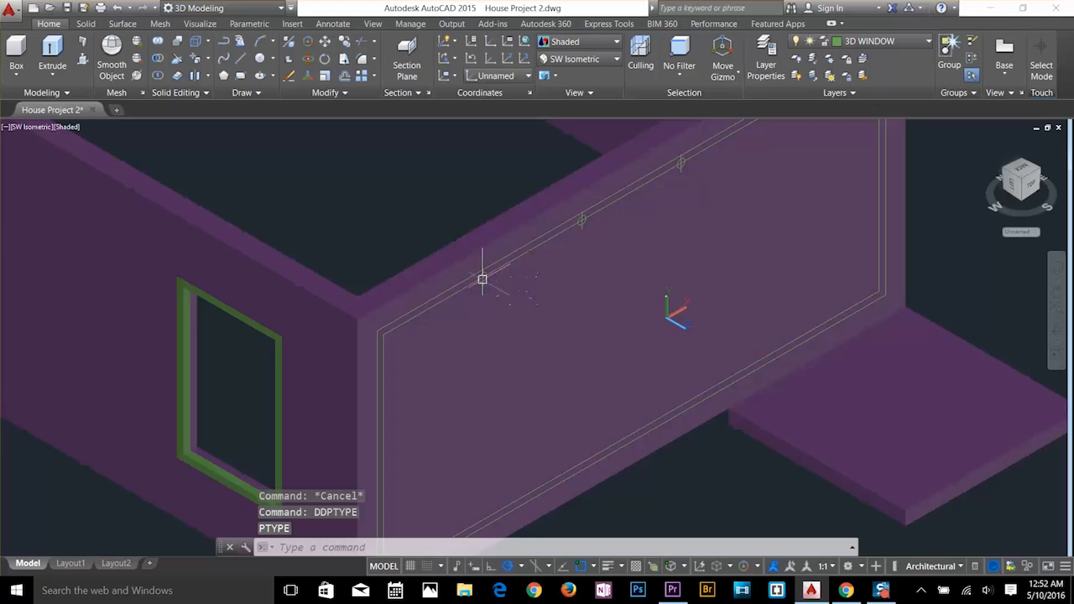
{"action": "key", "text": "Escape"}
{"action": "key", "text": "Escape"}
{"action": "key", "text": "Escape"}
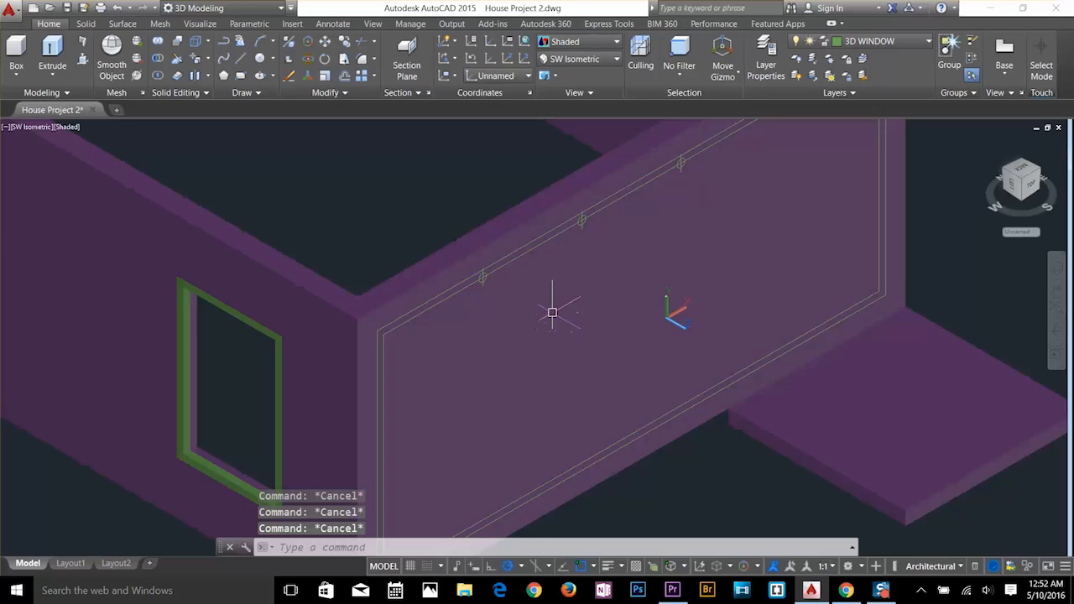
Draw a vertical polyline from the first division point down to the inner bottom line of the large window outline.
{"action": "type", "text": "pl"}
{"action": "key", "text": "Return"}
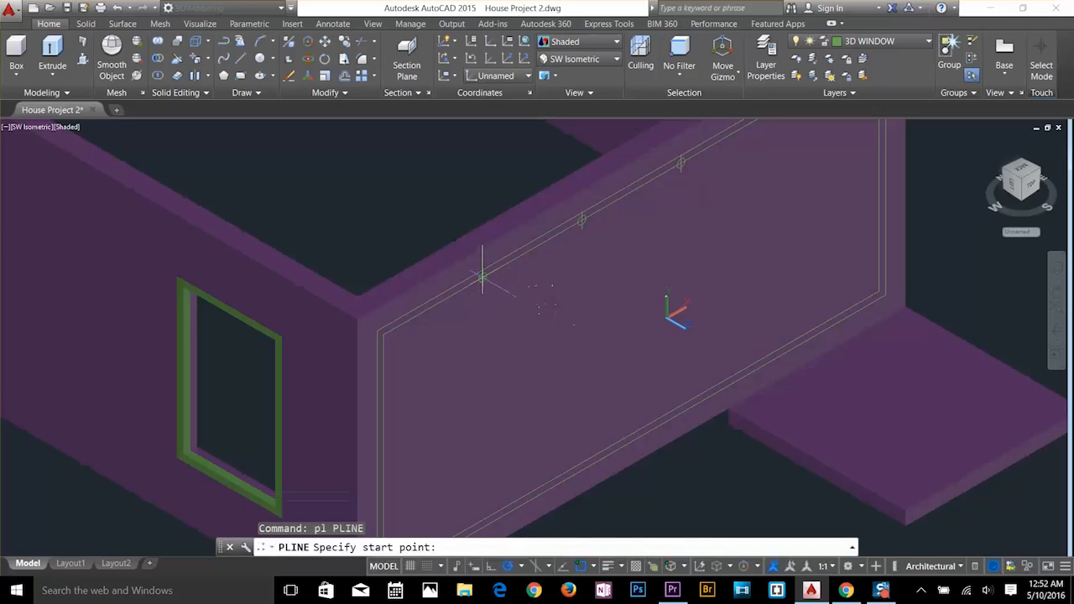
{"action": "left_click", "coordinate": [482, 276]}
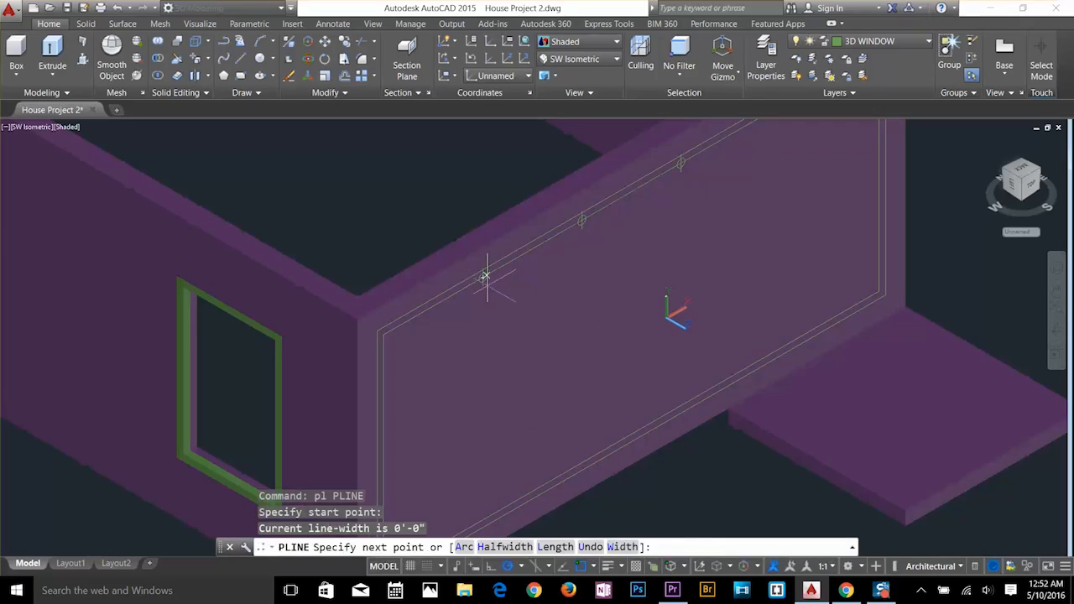
{"action": "left_click", "coordinate": [482, 520]}
{"action": "key", "text": "Escape"}
{"action": "key", "text": "Escape"}
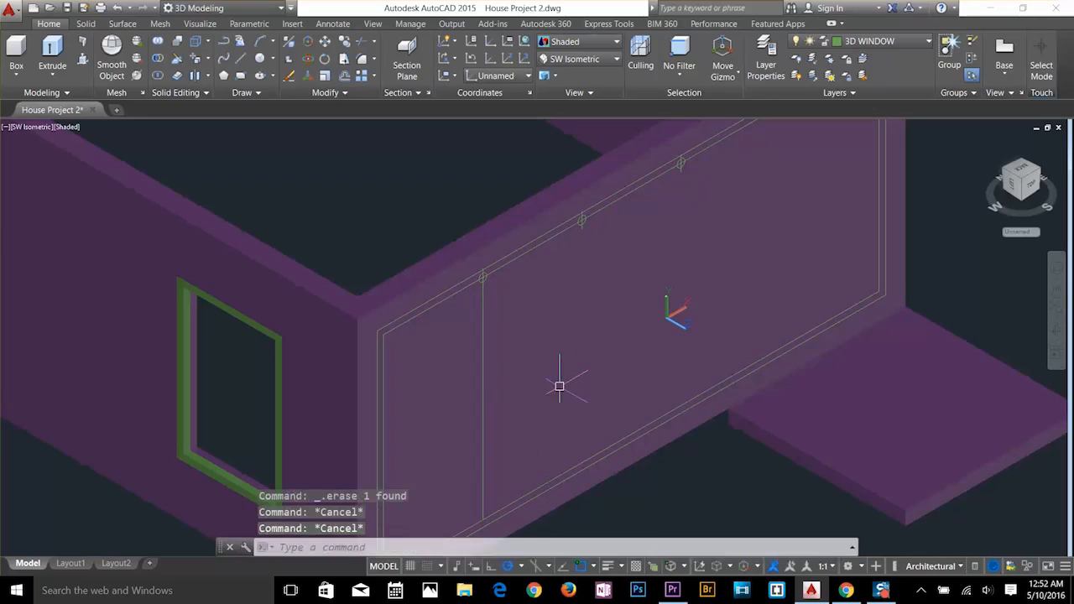
Offset the vertical line by 1.5 to both sides.
{"action": "type", "text": "o"}
{"action": "key", "text": "Return"}
{"action": "type", "text": "1.5"}
{"action": "key", "text": "Return"}
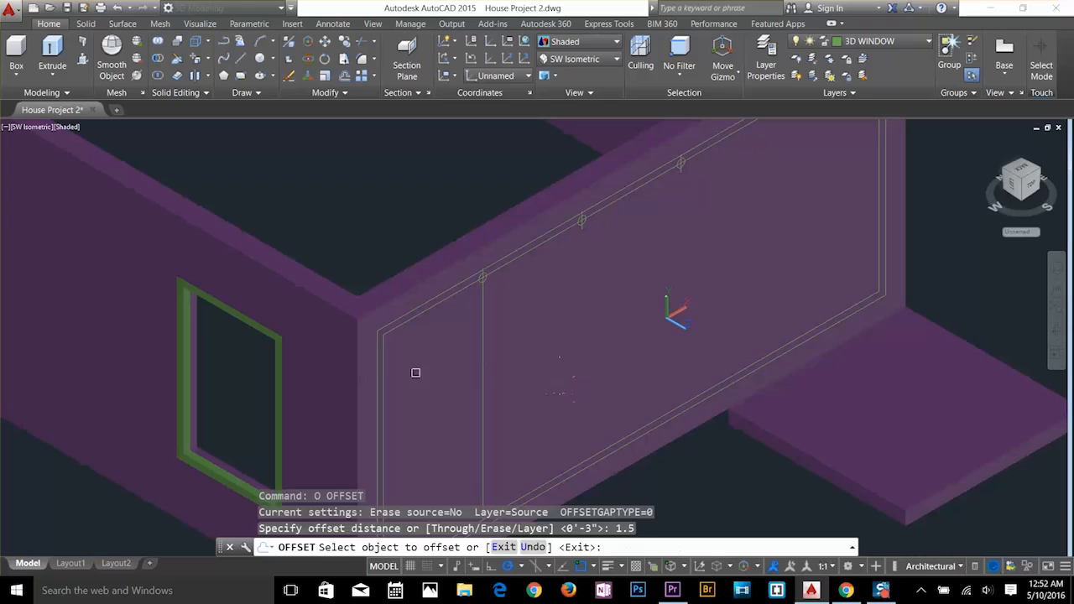
{"action": "left_click", "coordinate": [478, 369]}
{"action": "left_click", "coordinate": [484, 372]}
{"action": "left_click", "coordinate": [535, 361]}
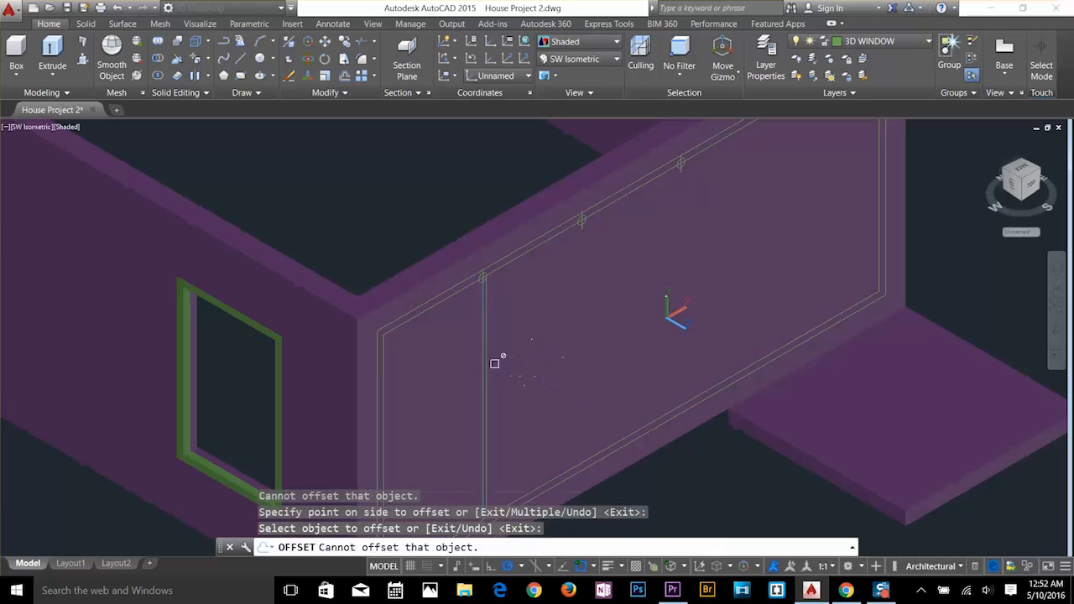
{"action": "left_click", "coordinate": [481, 372]}
{"action": "left_click", "coordinate": [432, 394]}
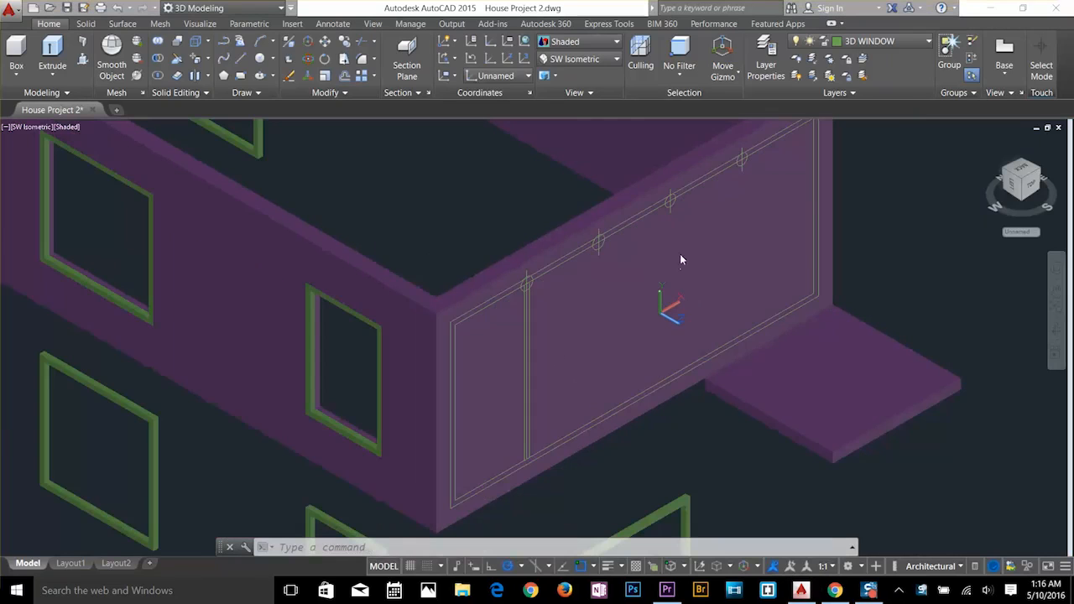
Turn off the 3d f wall layer to hide the purple walls.
{"action": "left_click", "coordinate": [829, 188]}
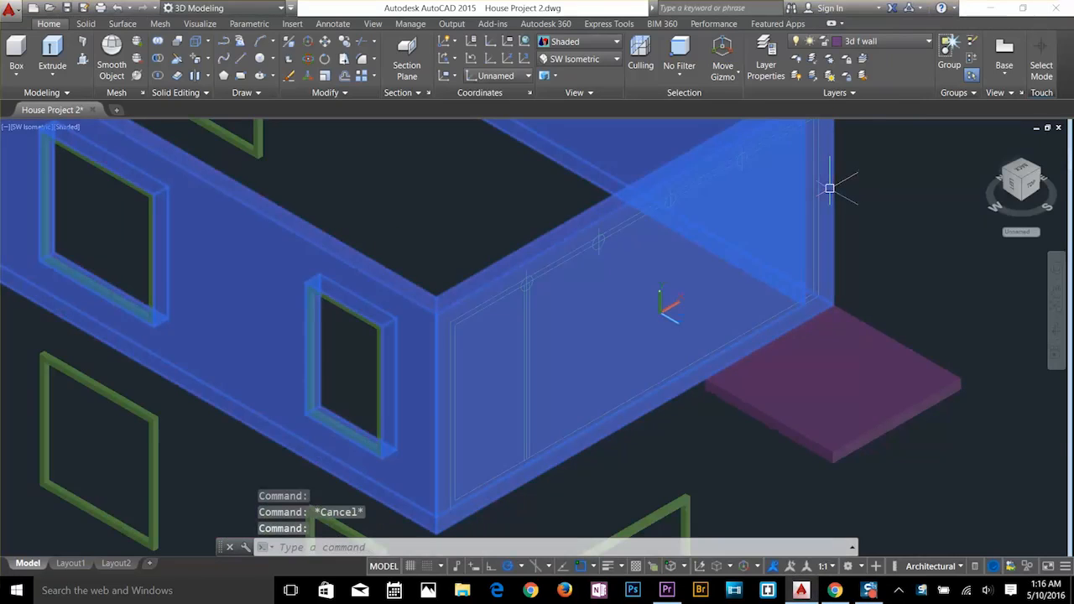
{"action": "key", "text": "Escape"}
{"action": "left_click", "coordinate": [889, 41]}
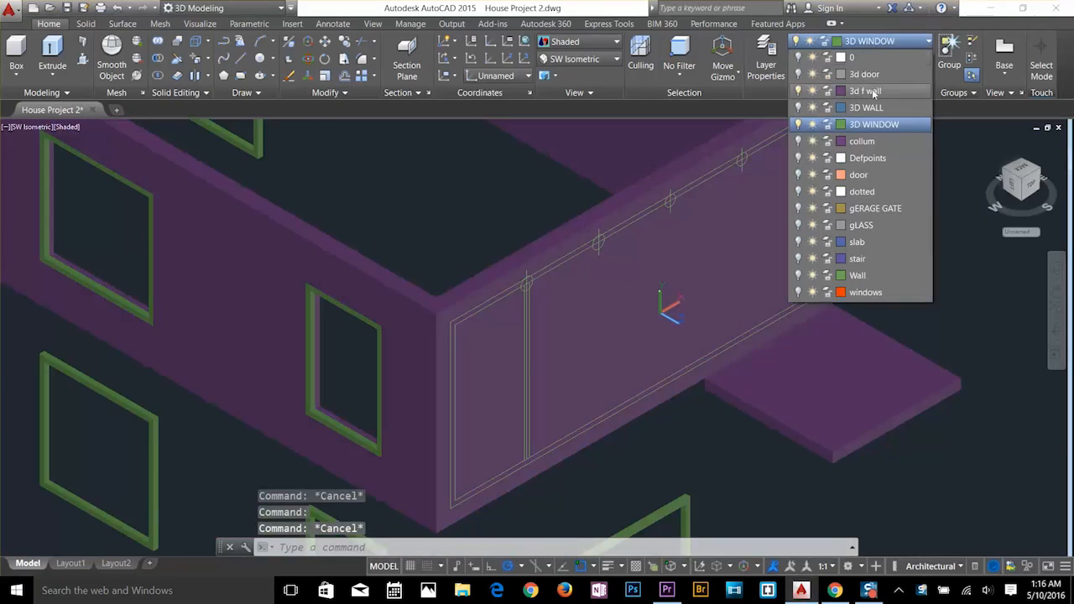
{"action": "left_click", "coordinate": [800, 92]}
{"action": "key", "text": "Escape"}
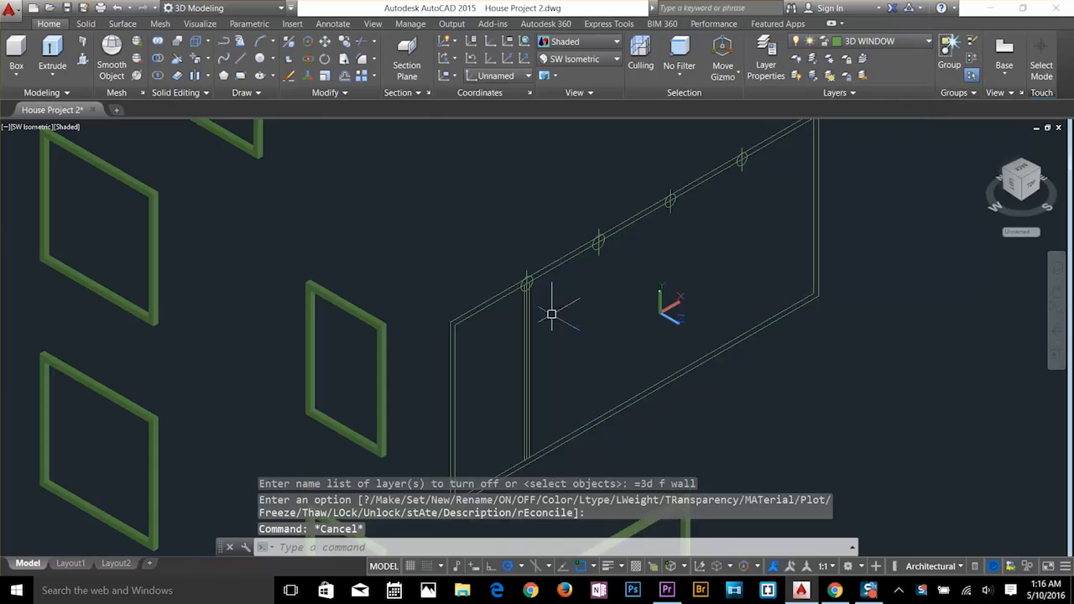
Delete the original middle line between the two offset vertical lines.
{"action": "scroll", "coordinate": [546, 306], "scroll_direction": "up", "scroll_amount": 3}
{"action": "key", "text": "Escape"}
{"action": "key", "text": "Escape"}
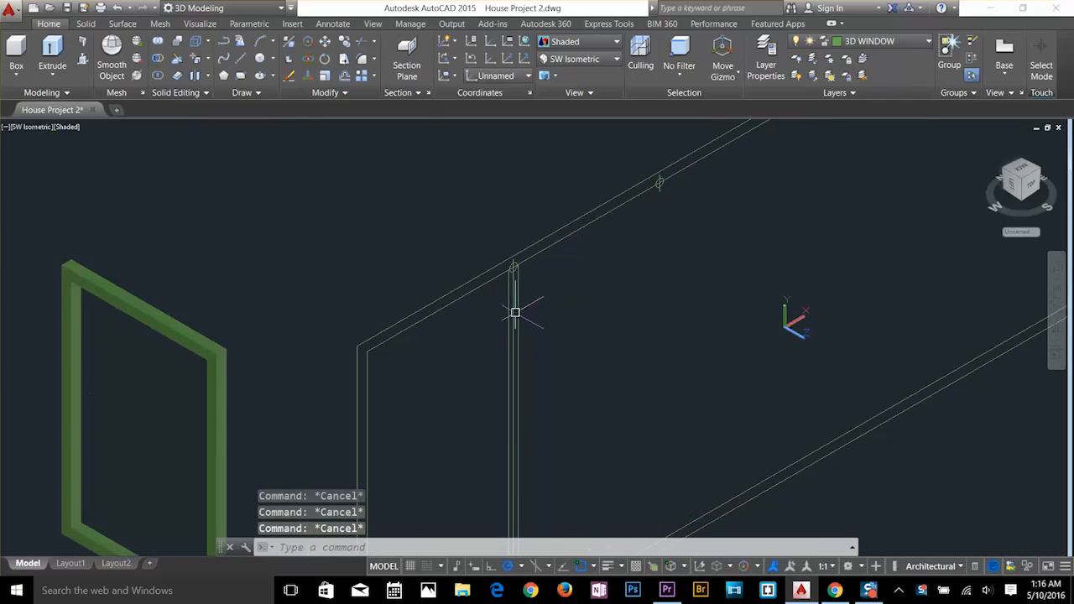
{"action": "left_click", "coordinate": [515, 312]}
{"action": "key", "text": "Delete"}
{"action": "scroll", "coordinate": [577, 323], "scroll_direction": "down", "scroll_amount": 1}
{"action": "mouse_move", "coordinate": [577, 324]}
{"action": "middle_mouse_down"}
{"action": "mouse_move", "coordinate": [590, 235]}
{"action": "mouse_move", "coordinate": [554, 313]}
{"action": "middle_mouse_up"}
{"action": "scroll", "coordinate": [584, 242], "scroll_direction": "down", "scroll_amount": 1}
{"action": "key", "text": "Escape"}
{"action": "type", "text": "c"}
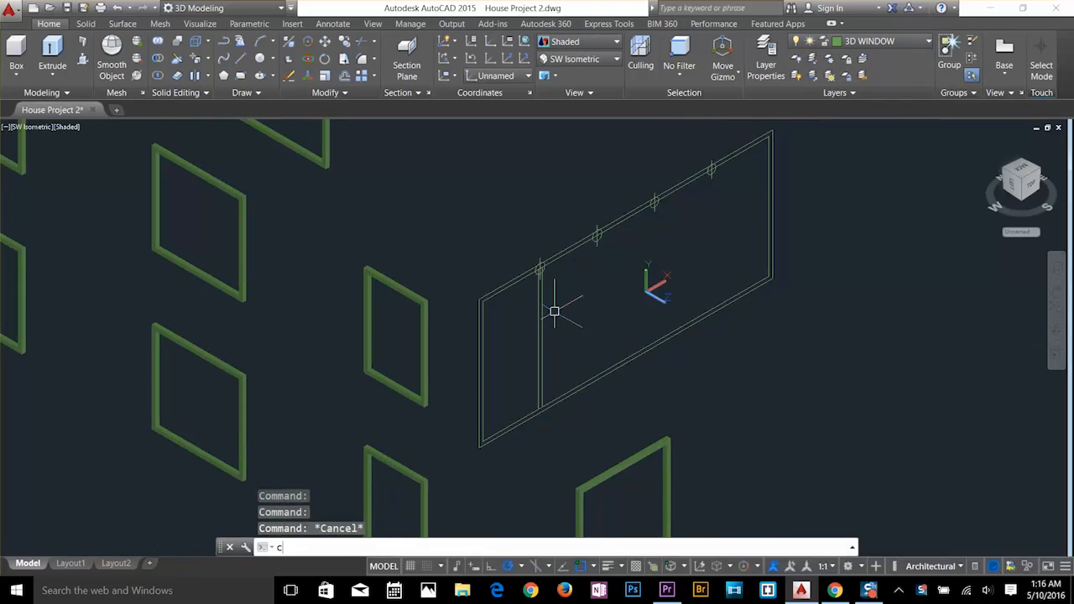
{"action": "key", "text": "Return"}
{"action": "key", "text": "Escape"}
{"action": "key", "text": "Escape"}
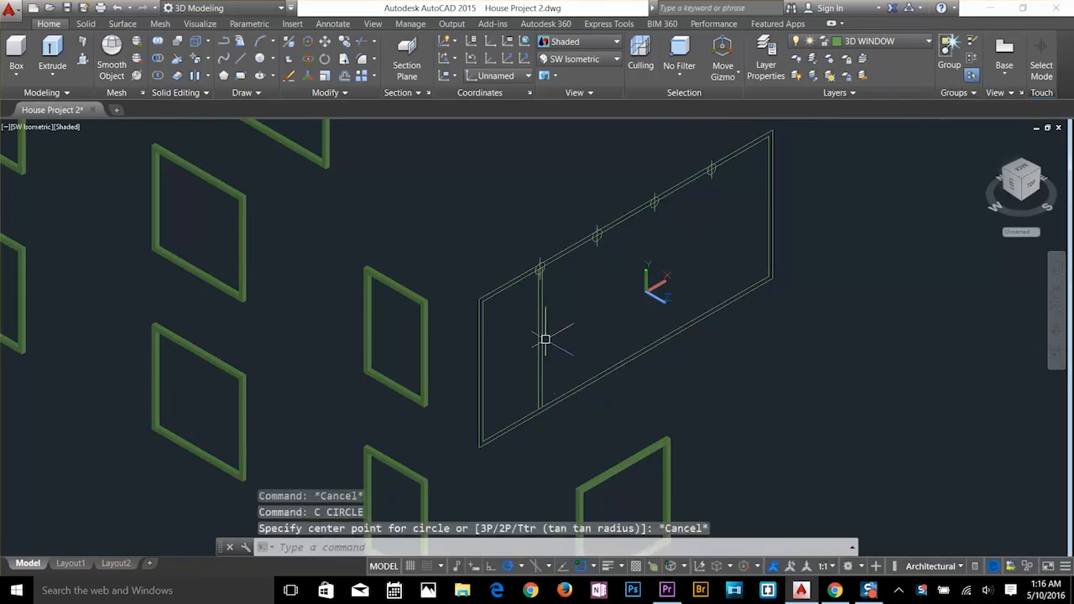
Copy the pair of vertical lines from the first division point to the second division point.
{"action": "type", "text": "co"}
{"action": "key", "text": "Return"}
{"action": "left_click", "coordinate": [546, 340]}
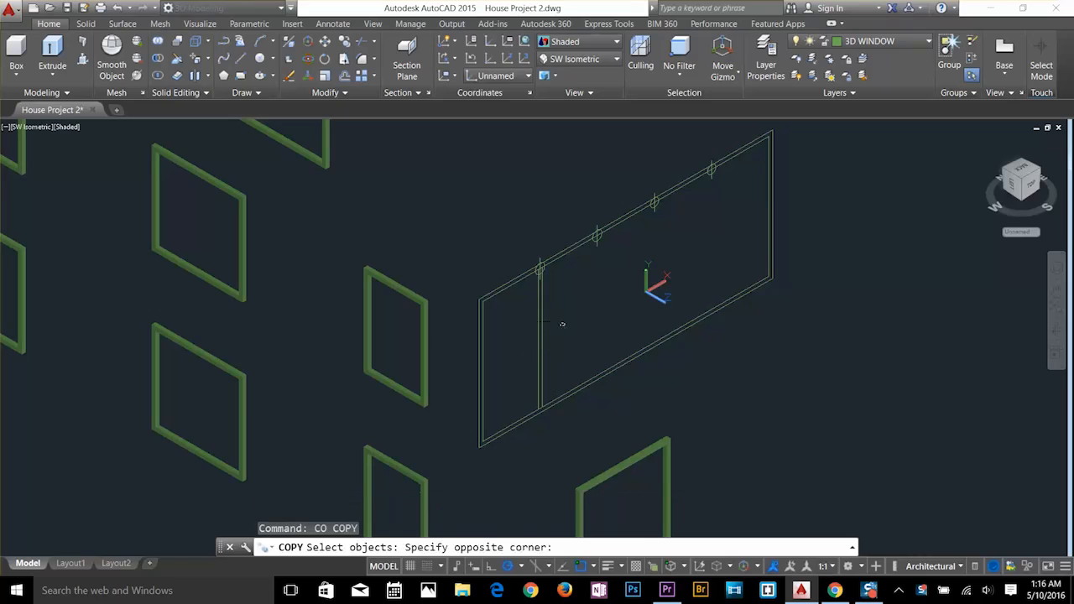
{"action": "left_click", "coordinate": [530, 329]}
{"action": "key", "text": "Return"}
{"action": "scroll", "coordinate": [546, 260], "scroll_direction": "up", "scroll_amount": 3}
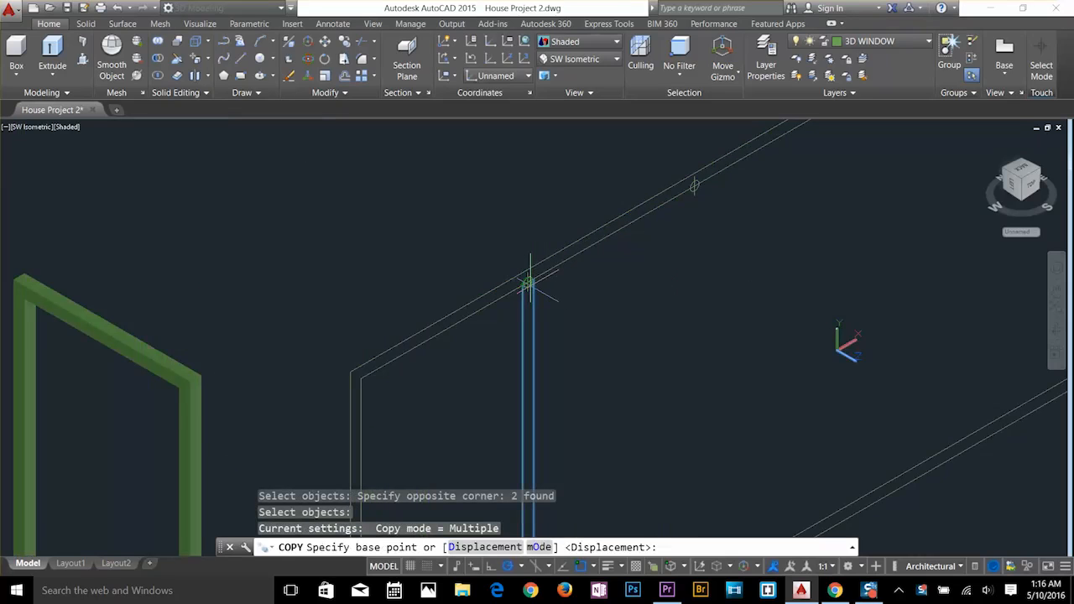
{"action": "scroll", "coordinate": [528, 283], "scroll_direction": "up", "scroll_amount": 5}
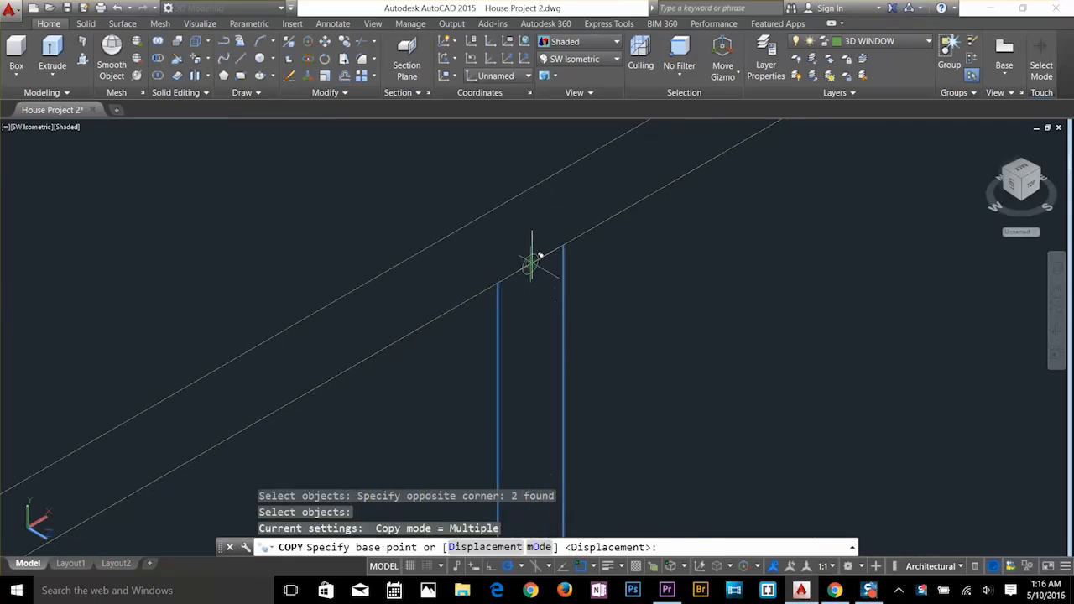
{"action": "left_click", "coordinate": [530, 264]}
{"action": "scroll", "coordinate": [537, 267], "scroll_direction": "down", "scroll_amount": 5}
{"action": "scroll", "coordinate": [690, 187], "scroll_direction": "up", "scroll_amount": 4}
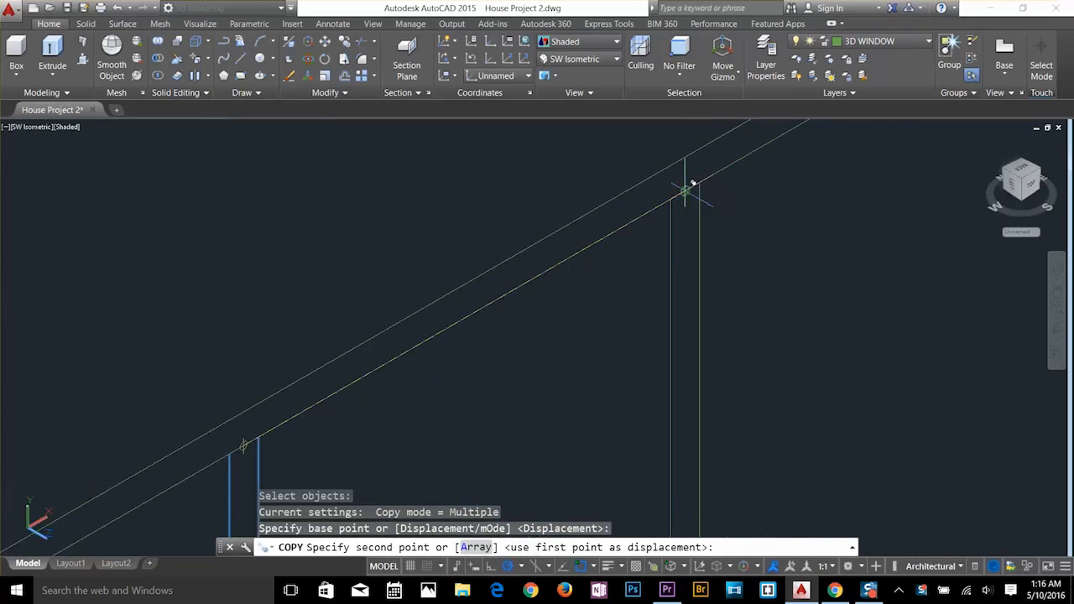
{"action": "left_click", "coordinate": [689, 187]}
{"action": "scroll", "coordinate": [690, 187], "scroll_direction": "down", "scroll_amount": 5}
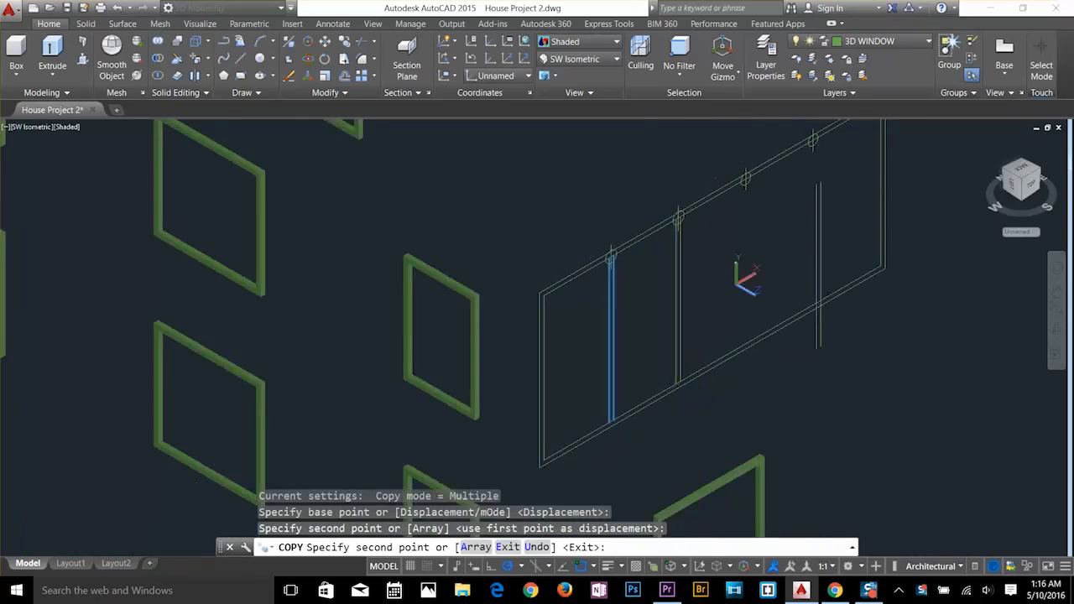
Place further copies of the vertical line pair at the third and fourth division points and finish copying.
{"action": "scroll", "coordinate": [710, 221], "scroll_direction": "up", "scroll_amount": 6}
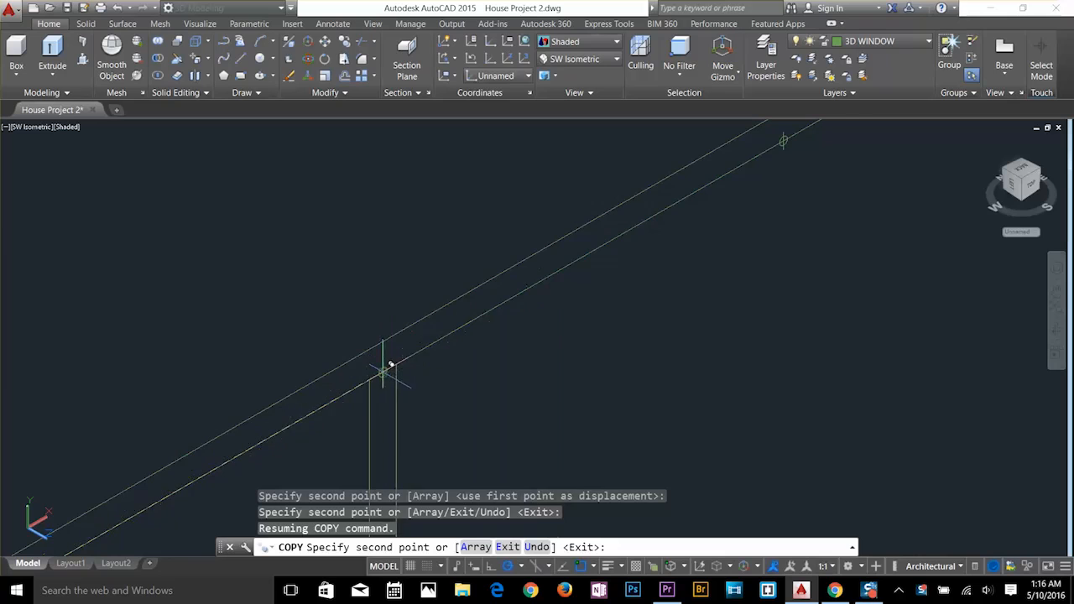
{"action": "left_click", "coordinate": [384, 370]}
{"action": "scroll", "coordinate": [532, 299], "scroll_direction": "down", "scroll_amount": 4}
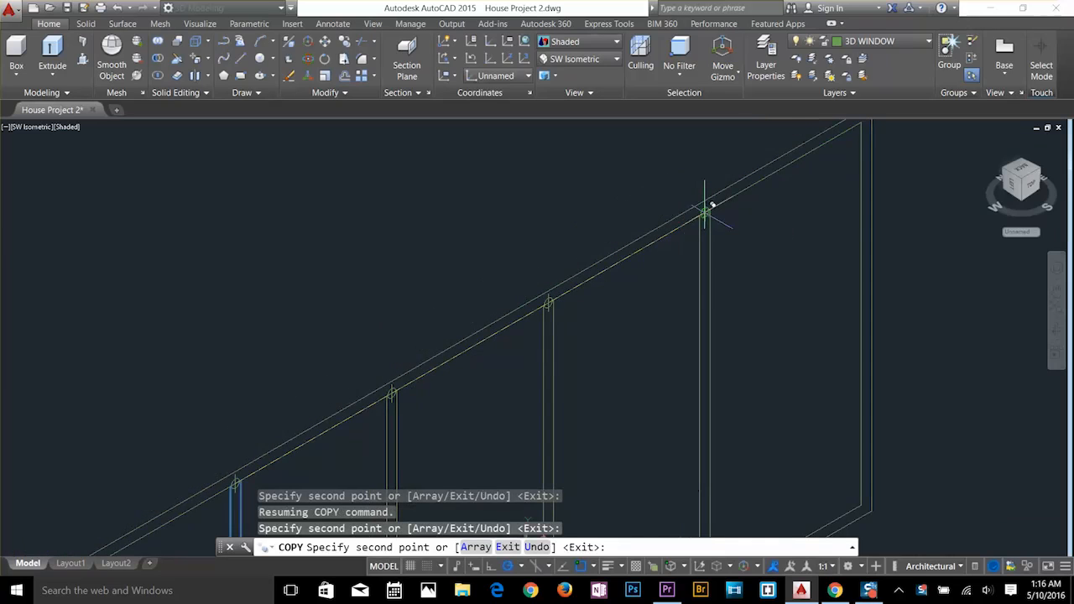
{"action": "left_click", "coordinate": [704, 213]}
{"action": "key", "text": "Return"}
Delete the four division point markers along the inner top line of the window outline.
{"action": "scroll", "coordinate": [626, 334], "scroll_direction": "down", "scroll_amount": 6}
{"action": "middle_click_drag", "start_coordinate": [593, 351], "coordinate": [667, 248]}
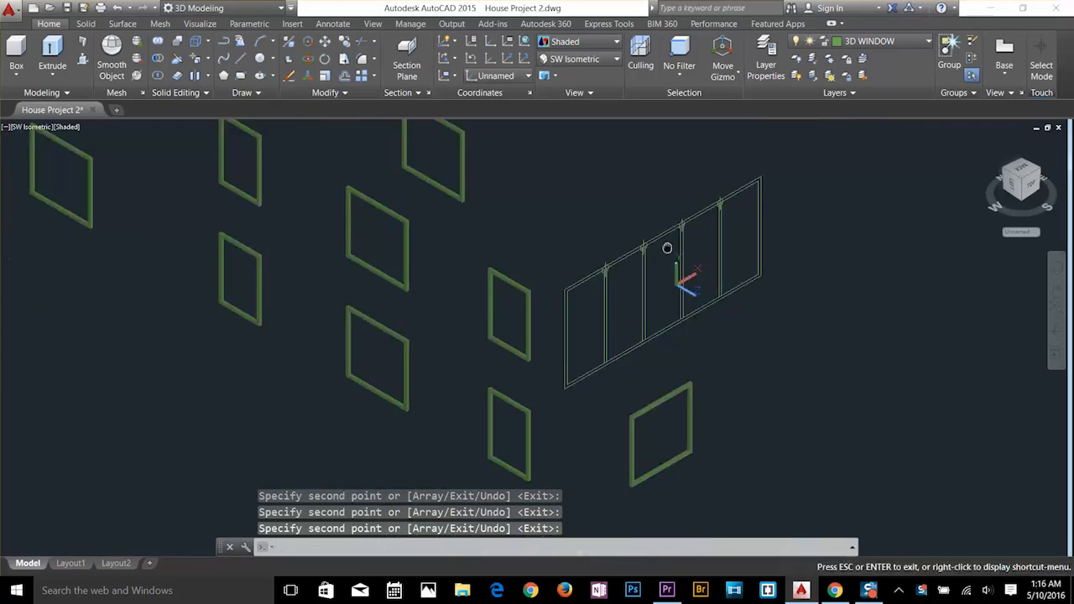
{"action": "scroll", "coordinate": [679, 277], "scroll_direction": "up", "scroll_amount": 5}
{"action": "scroll", "coordinate": [654, 276], "scroll_direction": "down", "scroll_amount": 2}
{"action": "left_click", "coordinate": [488, 193]}
{"action": "left_click", "coordinate": [649, 328]}
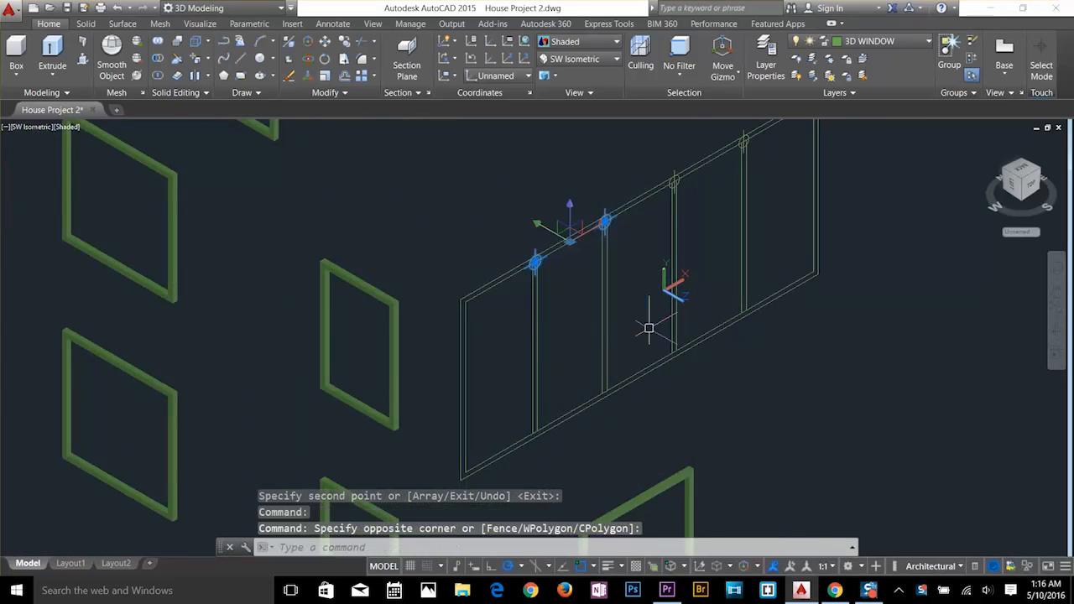
{"action": "key", "text": "Delete"}
{"action": "scroll", "coordinate": [691, 257], "scroll_direction": "down", "scroll_amount": 3}
{"action": "left_click", "coordinate": [638, 160]}
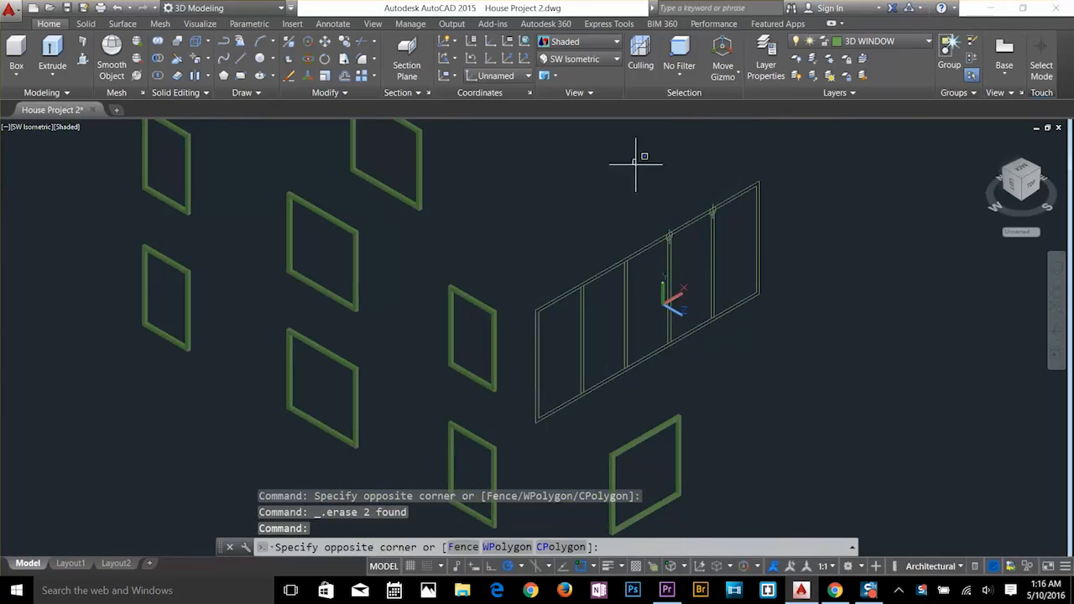
{"action": "left_click", "coordinate": [734, 273]}
{"action": "key", "text": "Delete"}
{"action": "scroll", "coordinate": [615, 341], "scroll_direction": "up", "scroll_amount": 2}
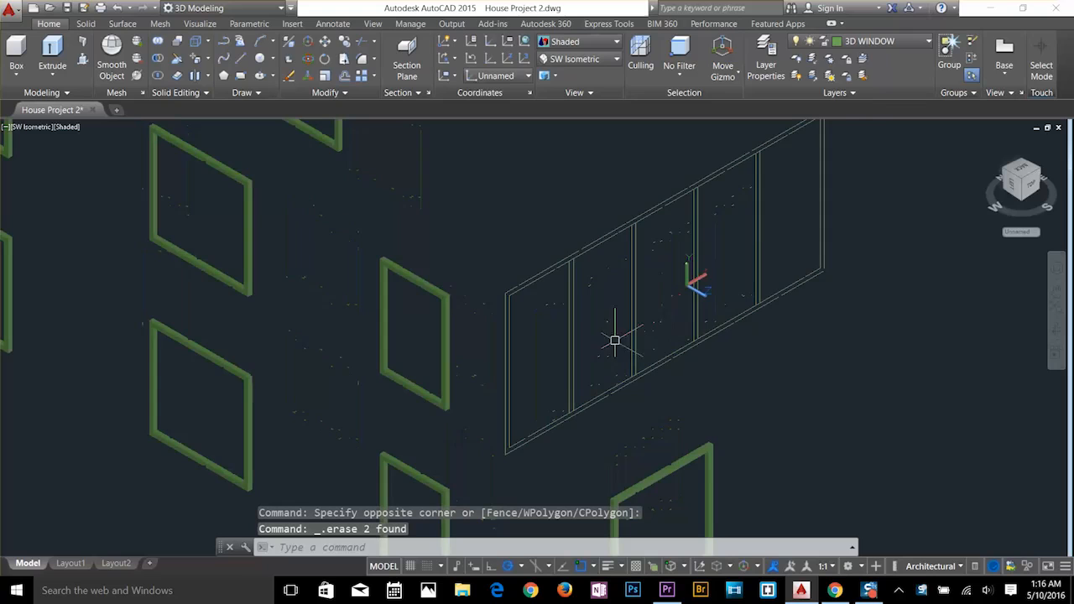
Make the stair layer current and turn it on.
{"action": "left_click", "coordinate": [871, 46]}
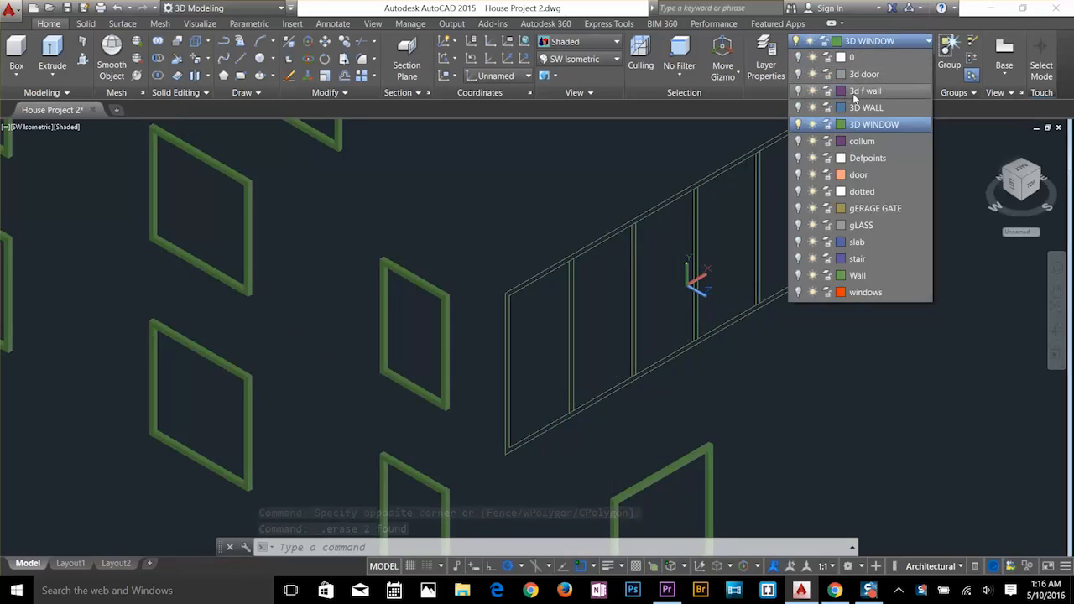
{"action": "left_click", "coordinate": [856, 258]}
{"action": "left_click", "coordinate": [593, 293]}
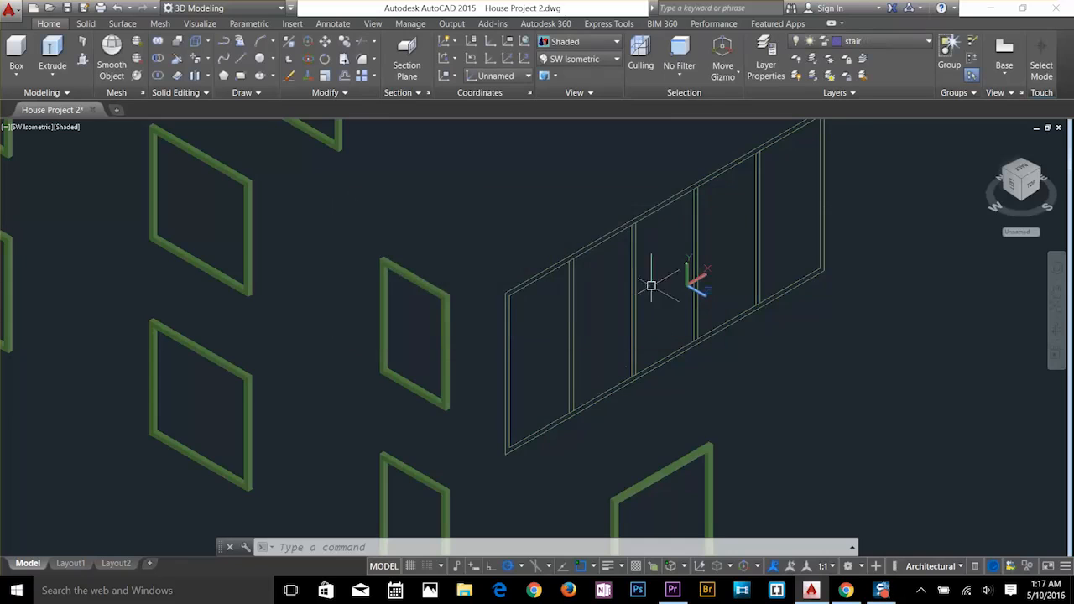
{"action": "key", "text": "Escape"}
{"action": "scroll", "coordinate": [727, 251], "scroll_direction": "up", "scroll_amount": 2}
{"action": "scroll", "coordinate": [727, 252], "scroll_direction": "down", "scroll_amount": 3}
{"action": "middle_click_drag", "start_coordinate": [726, 256], "coordinate": [712, 305]}
{"action": "key", "text": "Escape"}
{"action": "left_click", "coordinate": [839, 41]}
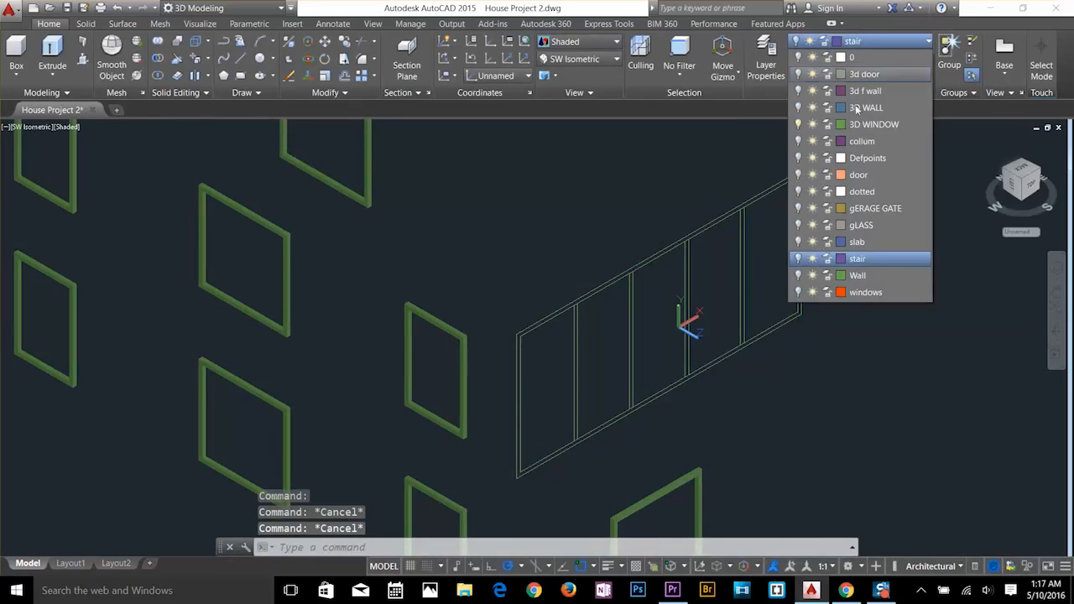
{"action": "left_click", "coordinate": [798, 275]}
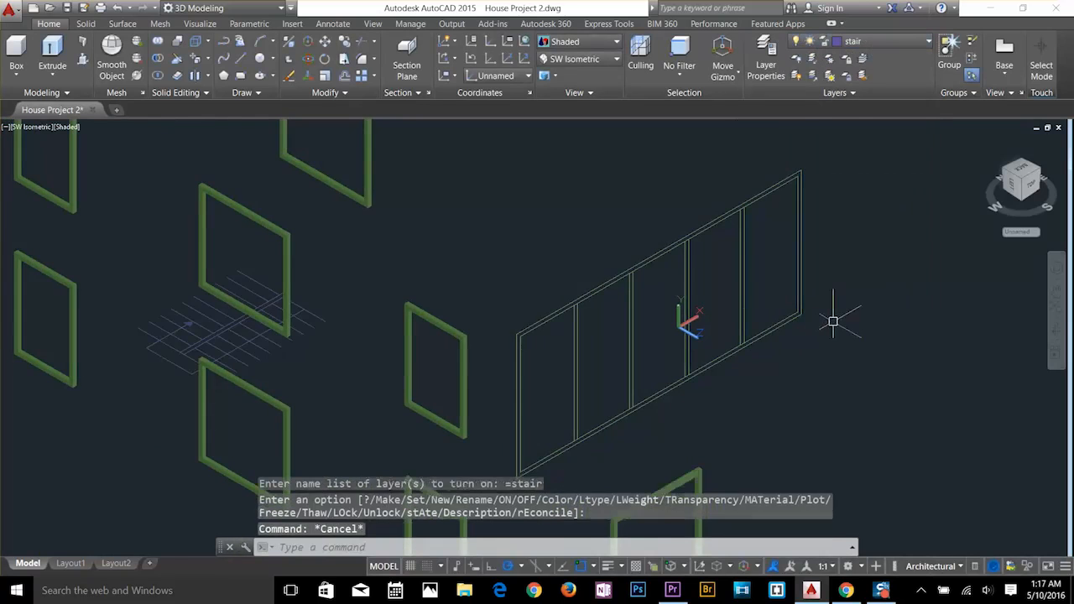
Create closed boundary polylines inside all five panels of the large window outline on the stair layer.
{"action": "scroll", "coordinate": [673, 353], "scroll_direction": "up", "scroll_amount": 1}
{"action": "scroll", "coordinate": [675, 351], "scroll_direction": "down", "scroll_amount": 2}
{"action": "key", "text": "Escape"}
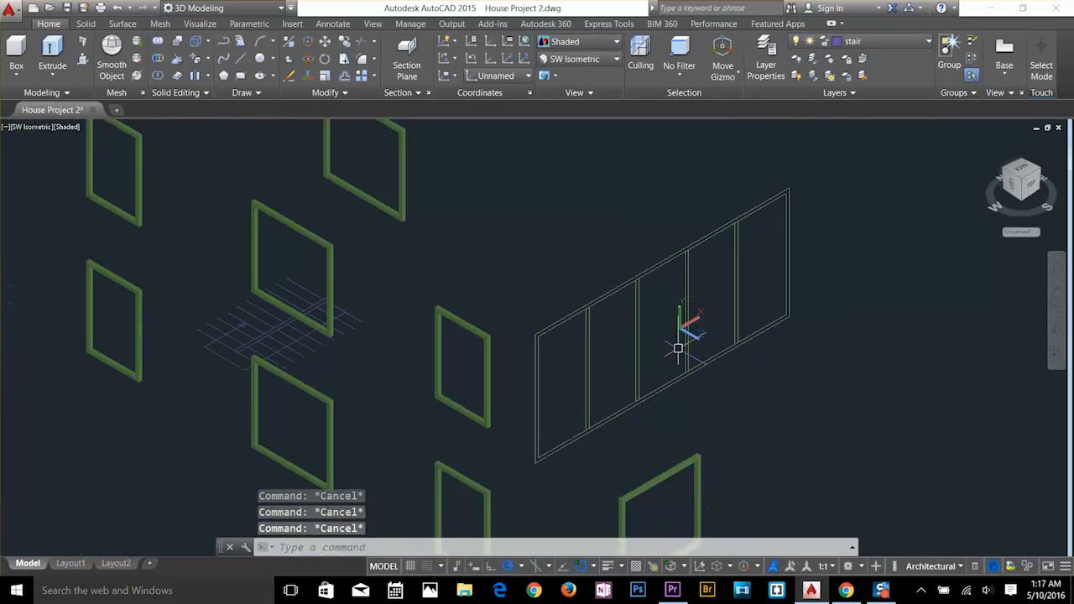
{"action": "type", "text": "bo"}
{"action": "key", "text": "Return"}
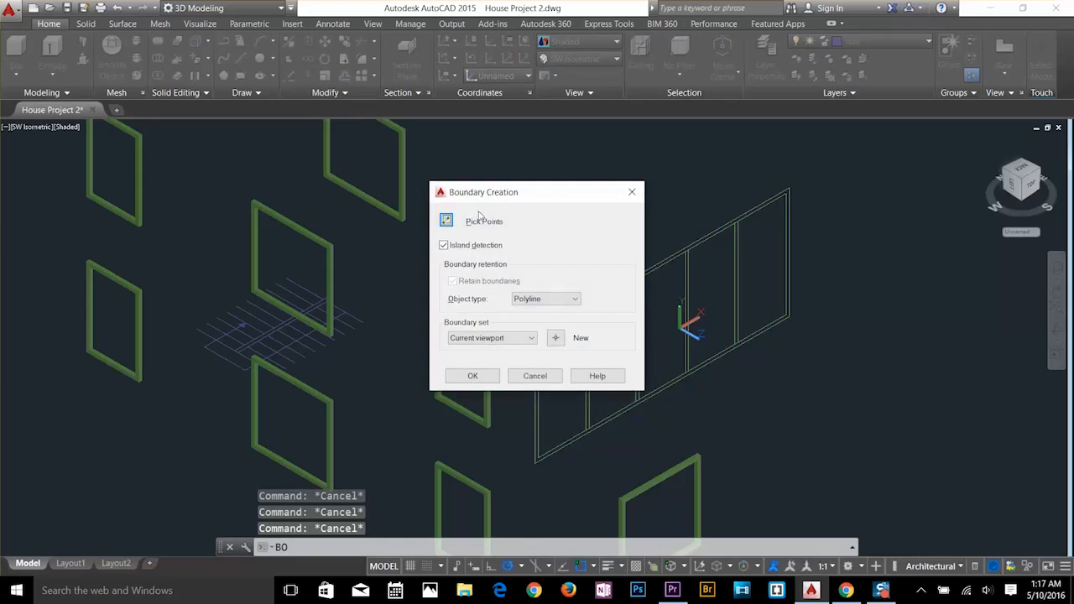
{"action": "left_click", "coordinate": [447, 221]}
{"action": "left_click", "coordinate": [568, 357]}
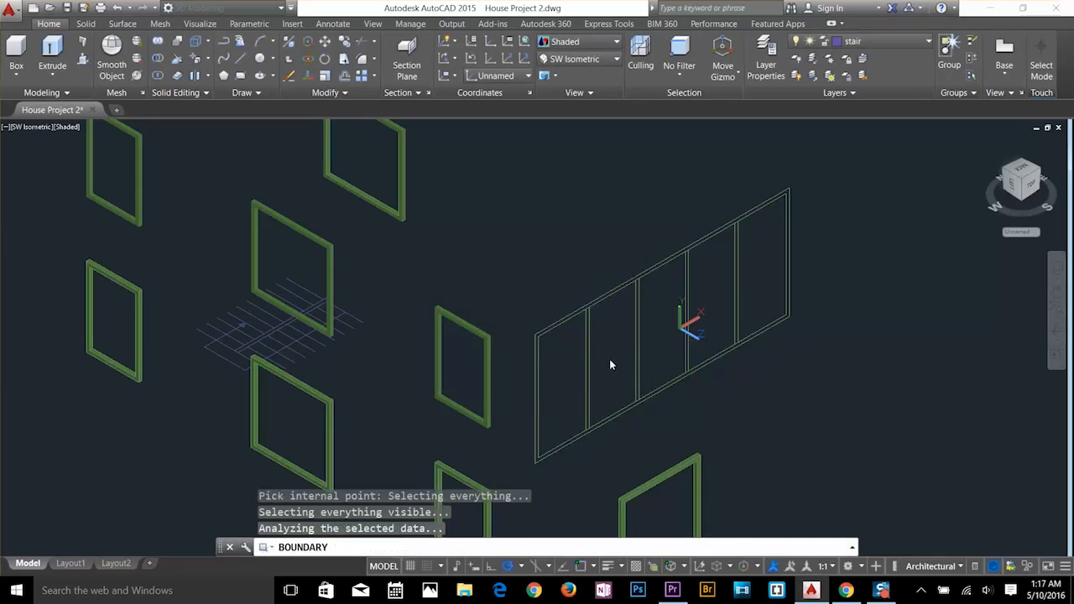
{"action": "left_click", "coordinate": [617, 352]}
{"action": "left_click", "coordinate": [663, 334]}
{"action": "left_click", "coordinate": [719, 284]}
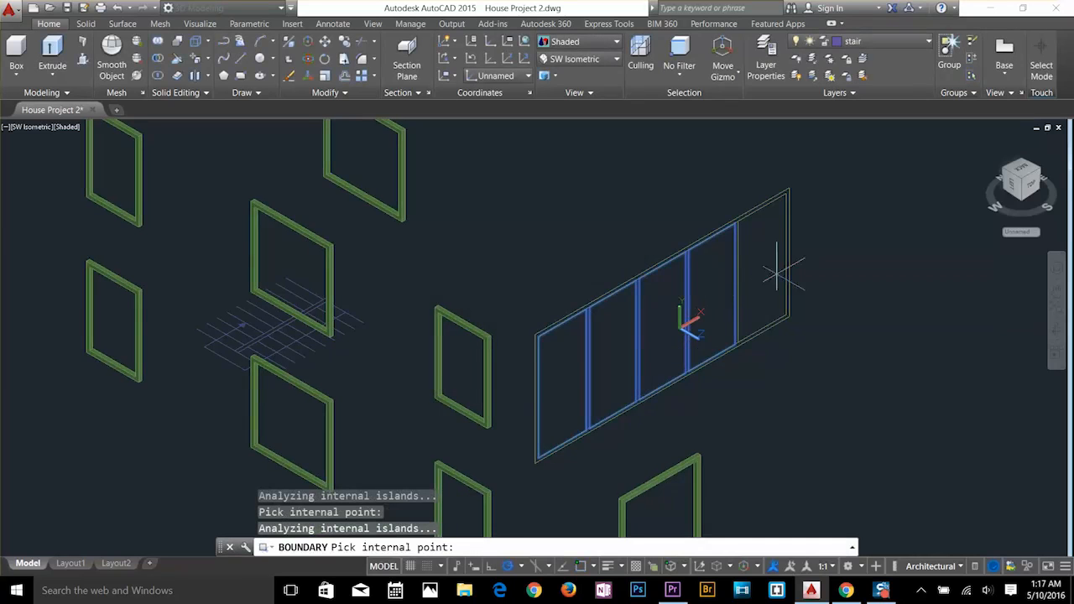
{"action": "left_click", "coordinate": [768, 272]}
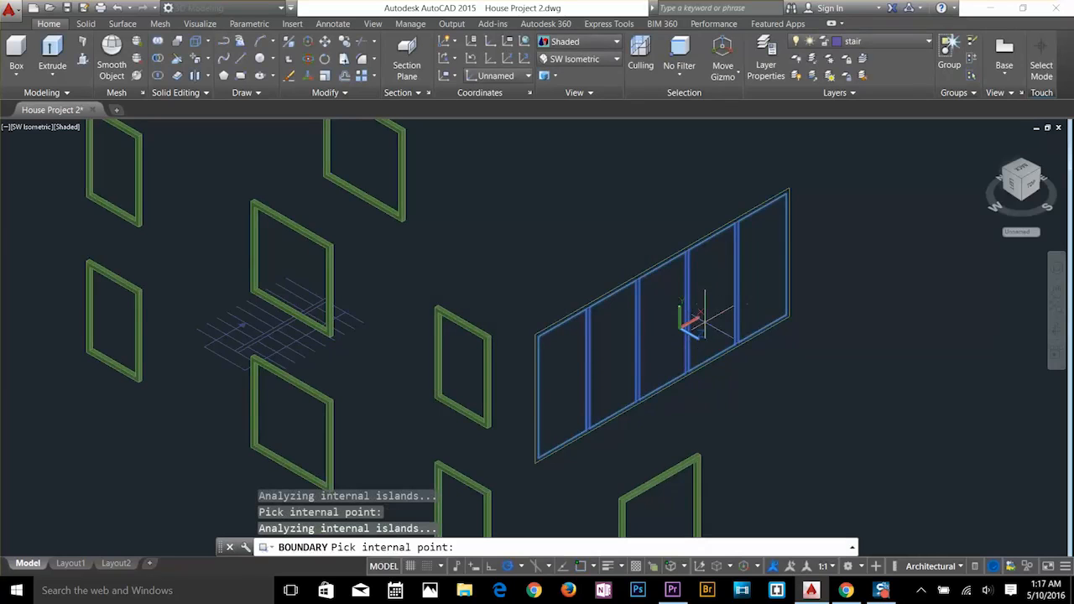
{"action": "key", "text": "Return"}
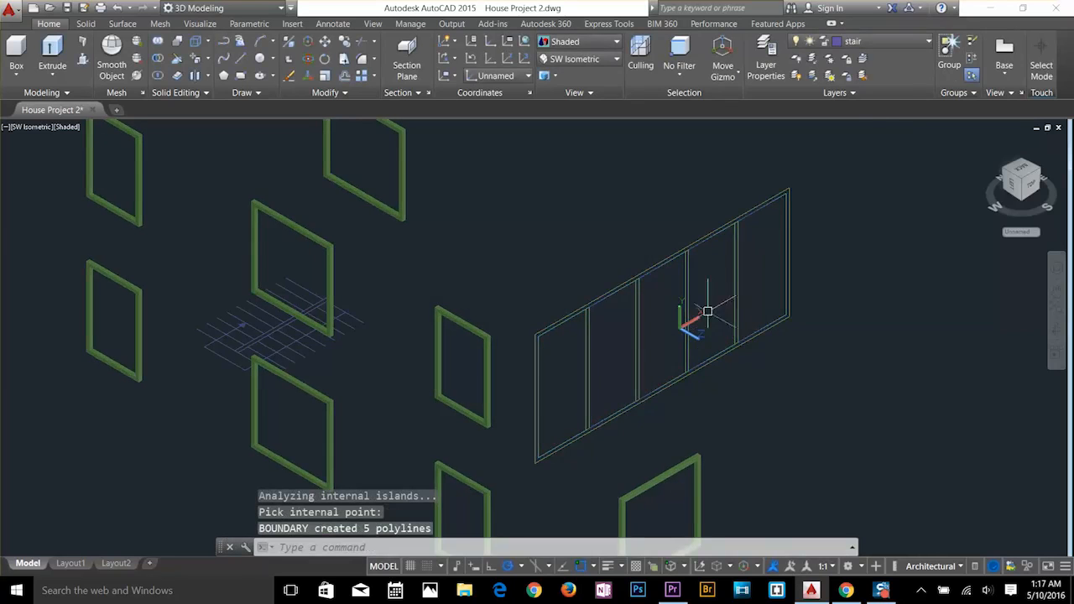
Turn off the stair layer and make the 3D WINDOW layer current.
{"action": "left_click", "coordinate": [876, 41]}
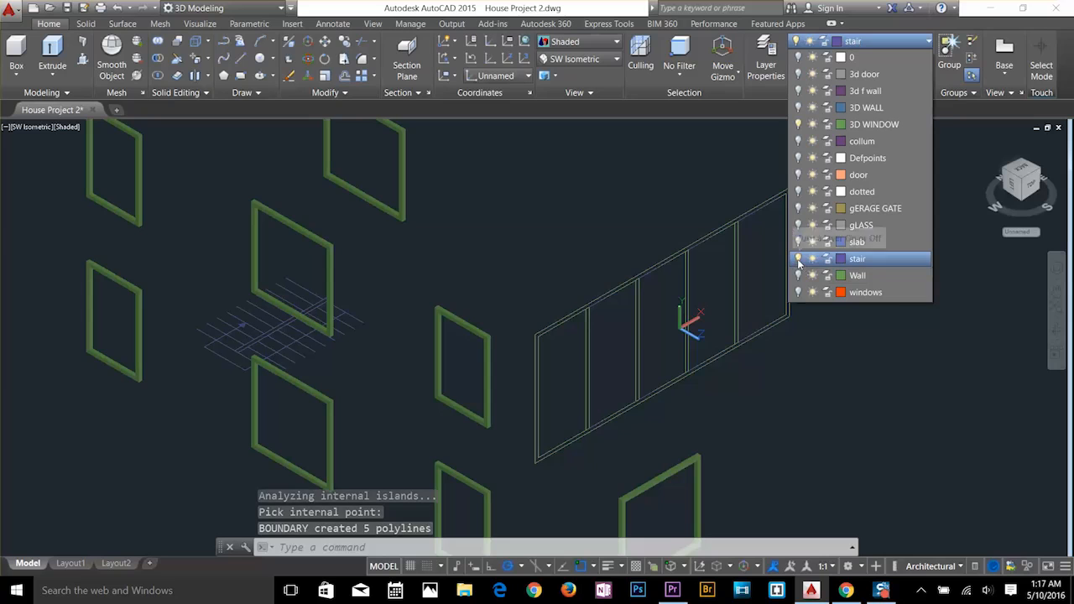
{"action": "left_click", "coordinate": [798, 259]}
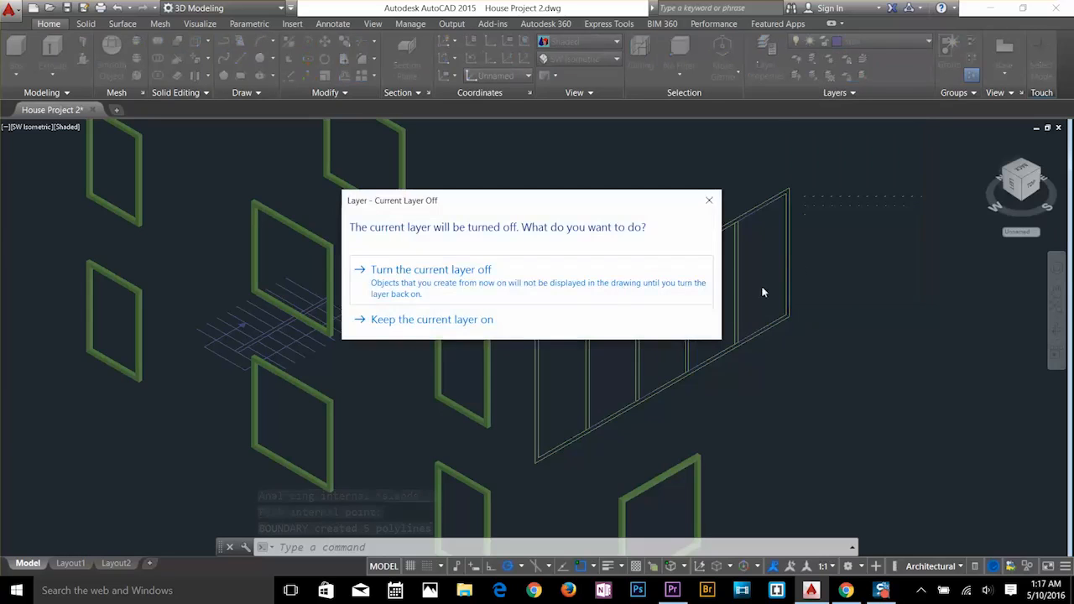
{"action": "left_click", "coordinate": [526, 279]}
{"action": "left_click", "coordinate": [877, 41]}
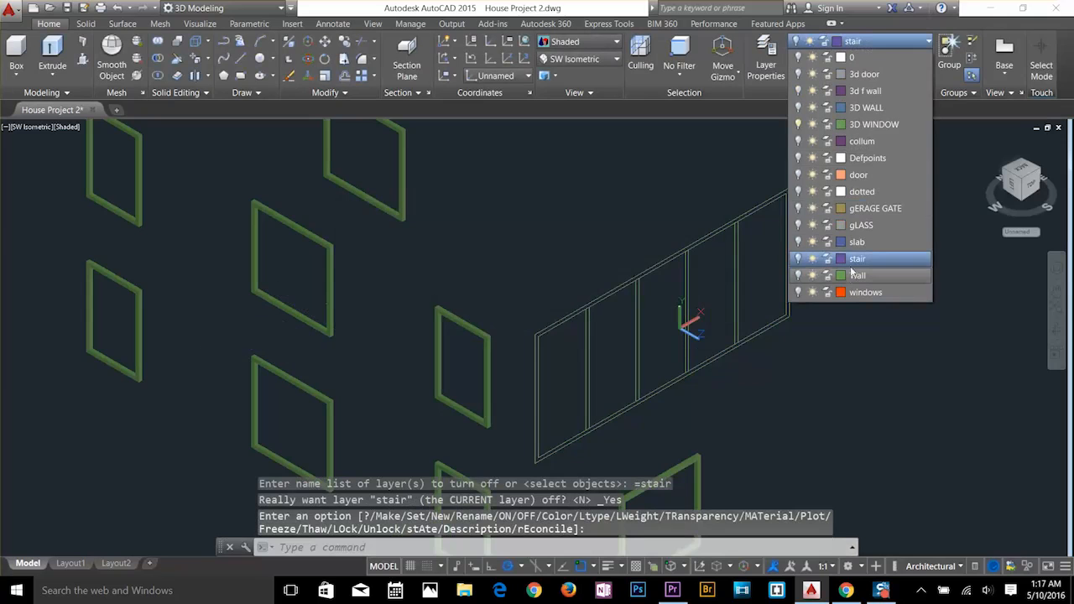
{"action": "left_click", "coordinate": [868, 124]}
{"action": "scroll", "coordinate": [643, 377], "scroll_direction": "up", "scroll_amount": 2}
{"action": "scroll", "coordinate": [576, 336], "scroll_direction": "down", "scroll_amount": 2}
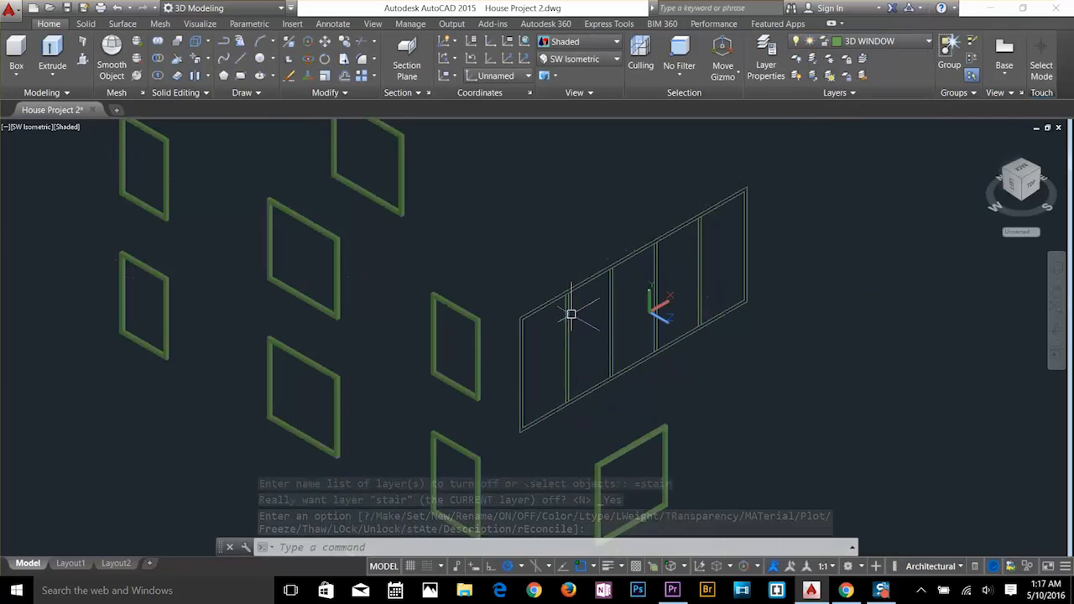
Delete all the vertical mullion lines and the inner side lines of the large window outline.
{"action": "left_click", "coordinate": [516, 276]}
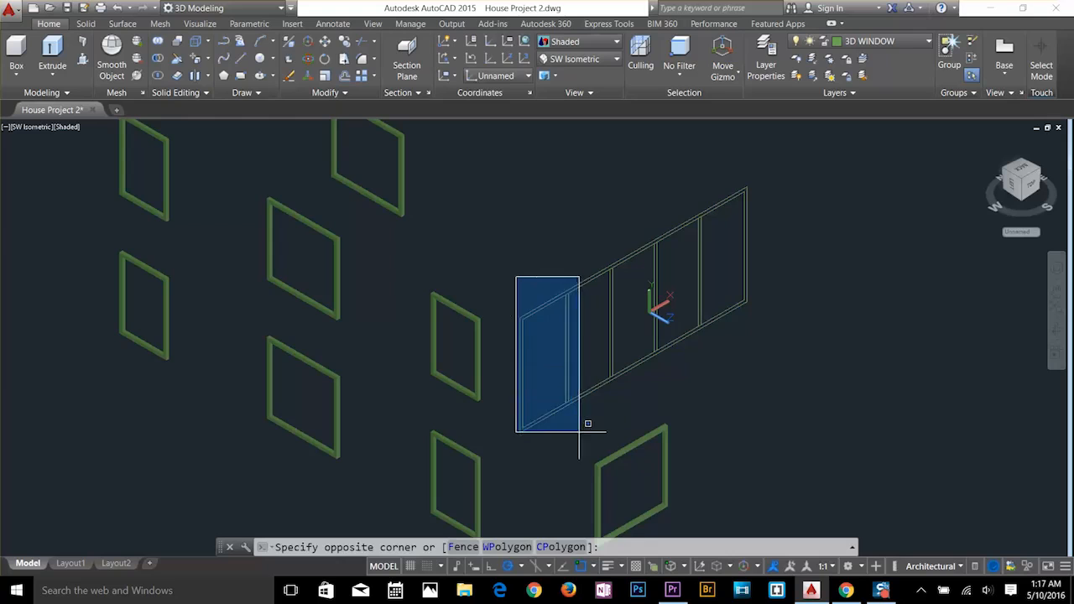
{"action": "left_click", "coordinate": [580, 434]}
{"action": "key", "text": "Delete"}
{"action": "left_click", "coordinate": [570, 193]}
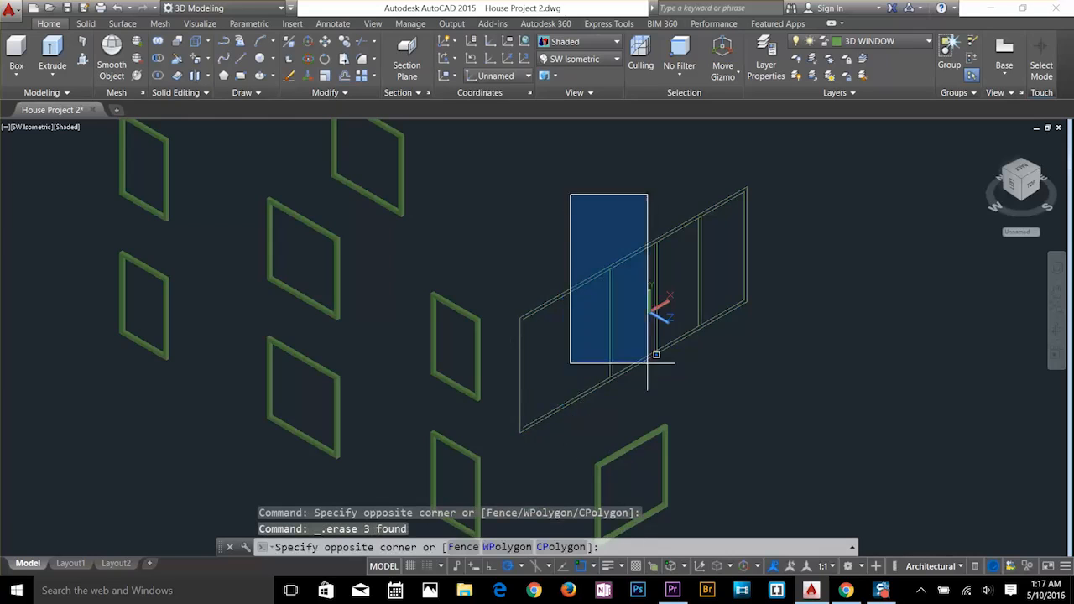
{"action": "left_click", "coordinate": [665, 402]}
{"action": "key", "text": "Delete"}
{"action": "left_click", "coordinate": [660, 171]}
{"action": "left_click", "coordinate": [797, 369]}
{"action": "key", "text": "Delete"}
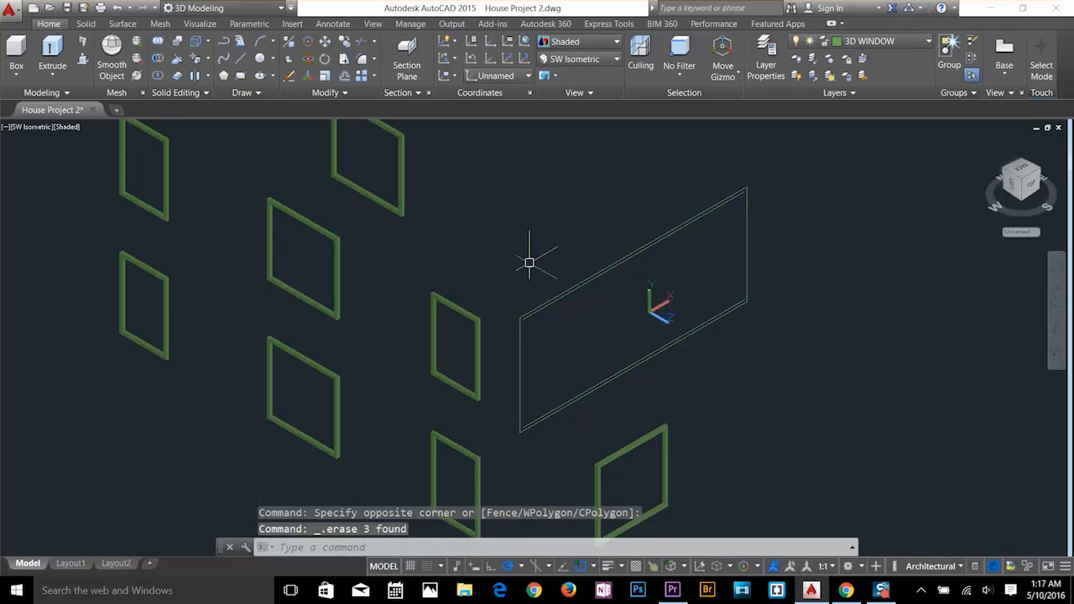
{"action": "left_click", "coordinate": [531, 316]}
{"action": "key", "text": "Delete"}
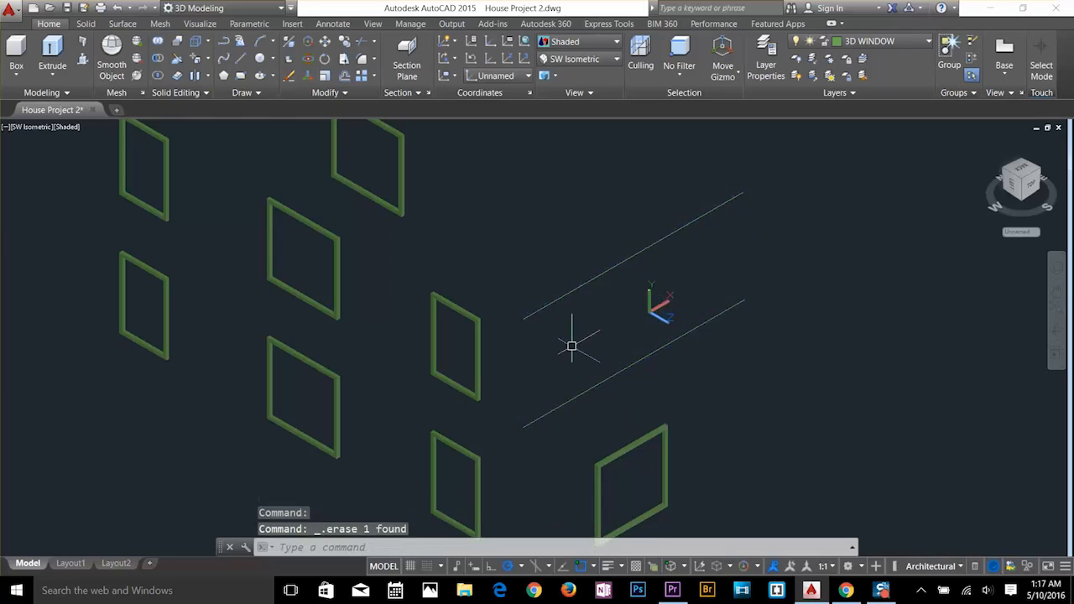
{"action": "type", "text": "u"}
{"action": "key", "text": "Return"}
Delete the inner top and bottom lines of the large window, keeping the outer rectangle.
{"action": "left_click", "coordinate": [503, 167]}
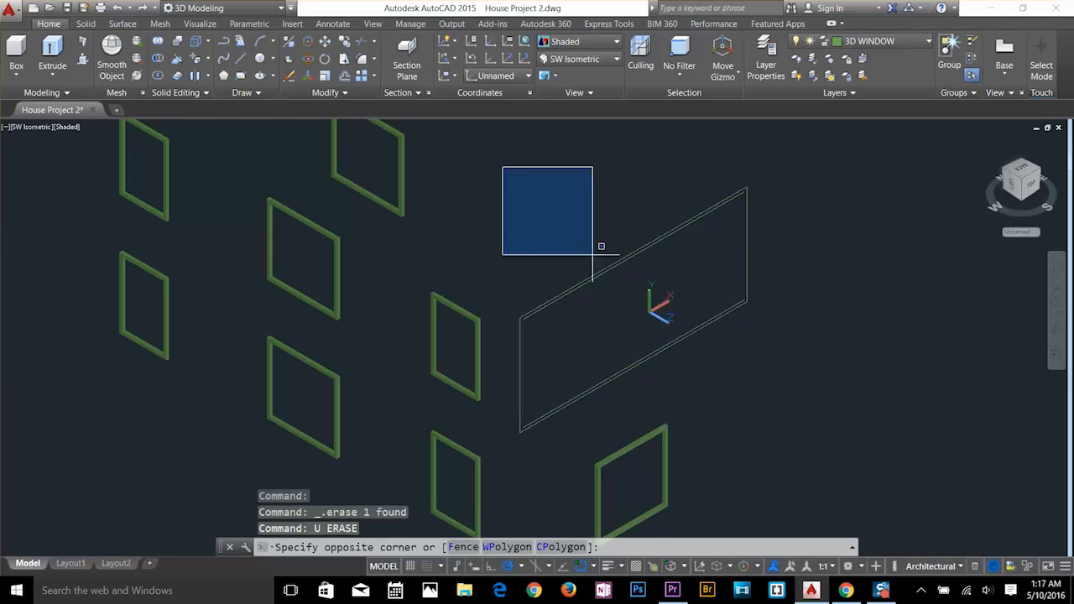
{"action": "left_click", "coordinate": [744, 422]}
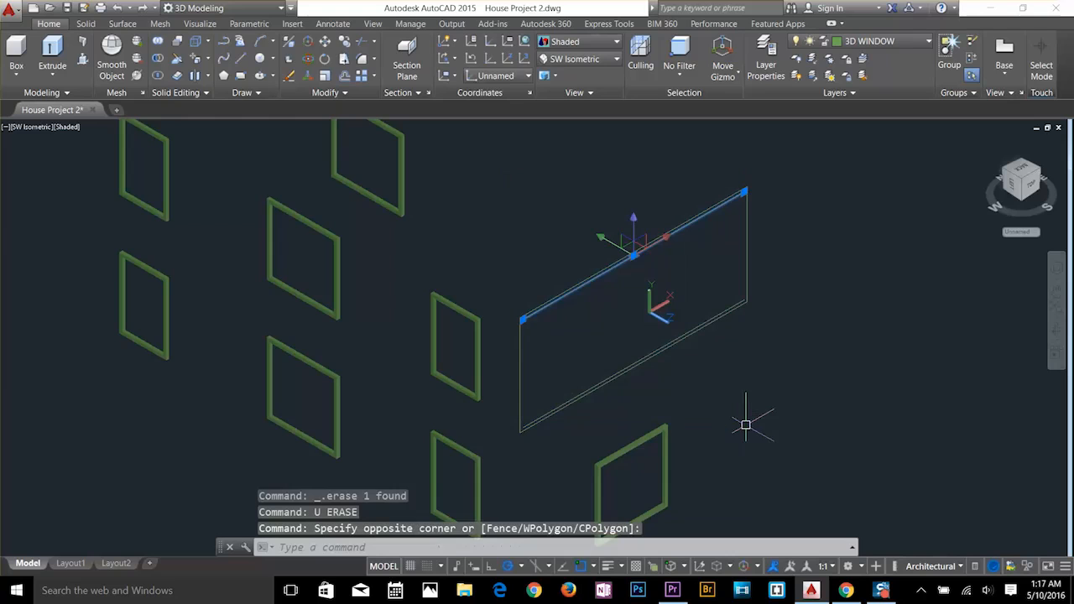
{"action": "key", "text": "Delete"}
{"action": "left_click", "coordinate": [691, 330]}
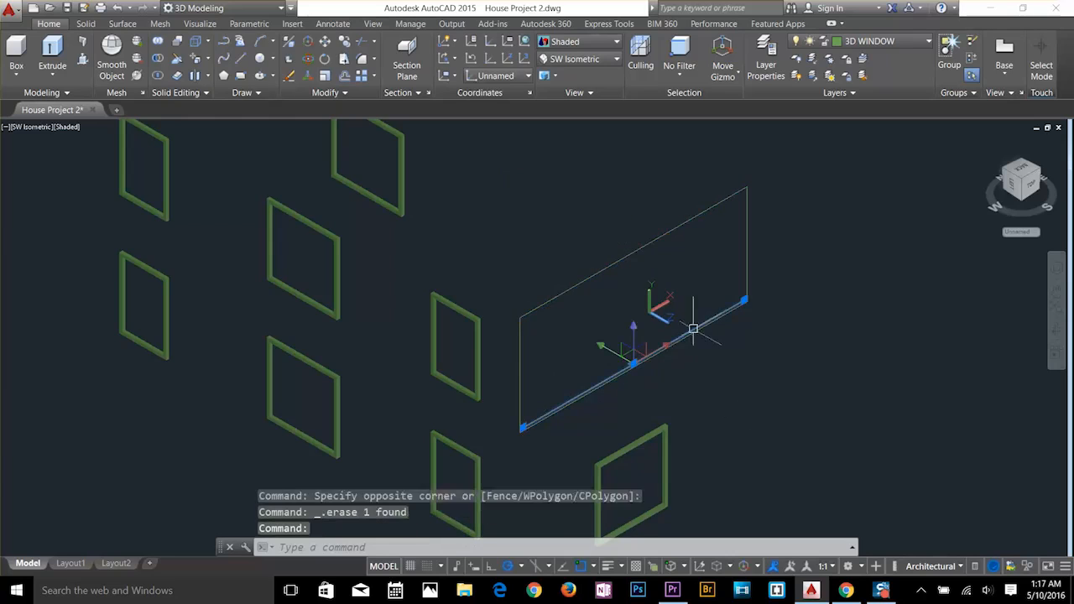
{"action": "key", "text": "Escape"}
{"action": "key", "text": "Escape"}
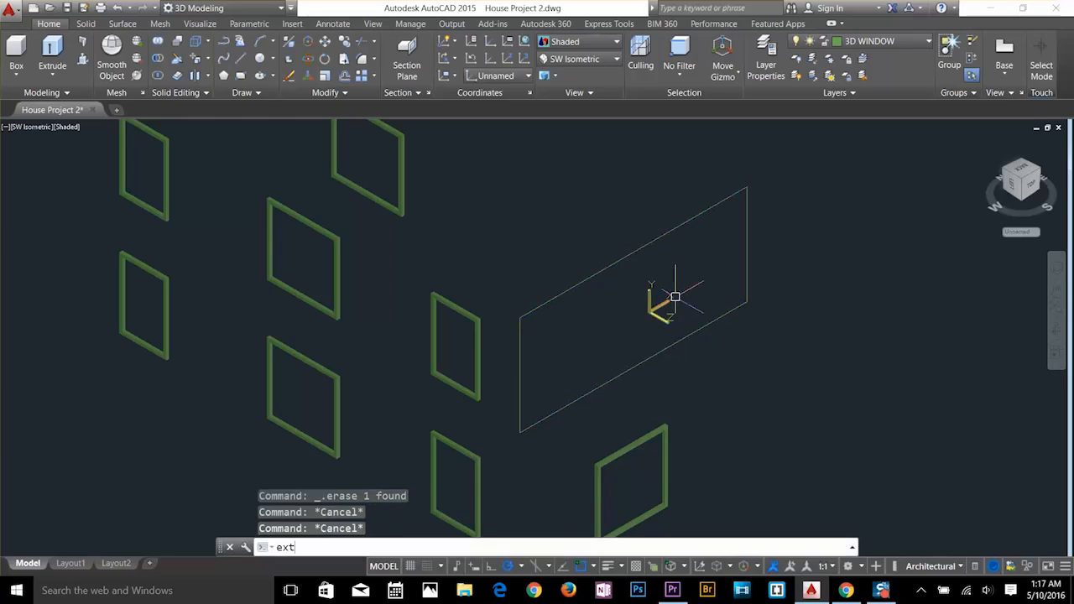
Extrude the outer window rectangle by -3 inches.
{"action": "key", "text": "Return"}
{"action": "left_click", "coordinate": [645, 363]}
{"action": "key", "text": "Return"}
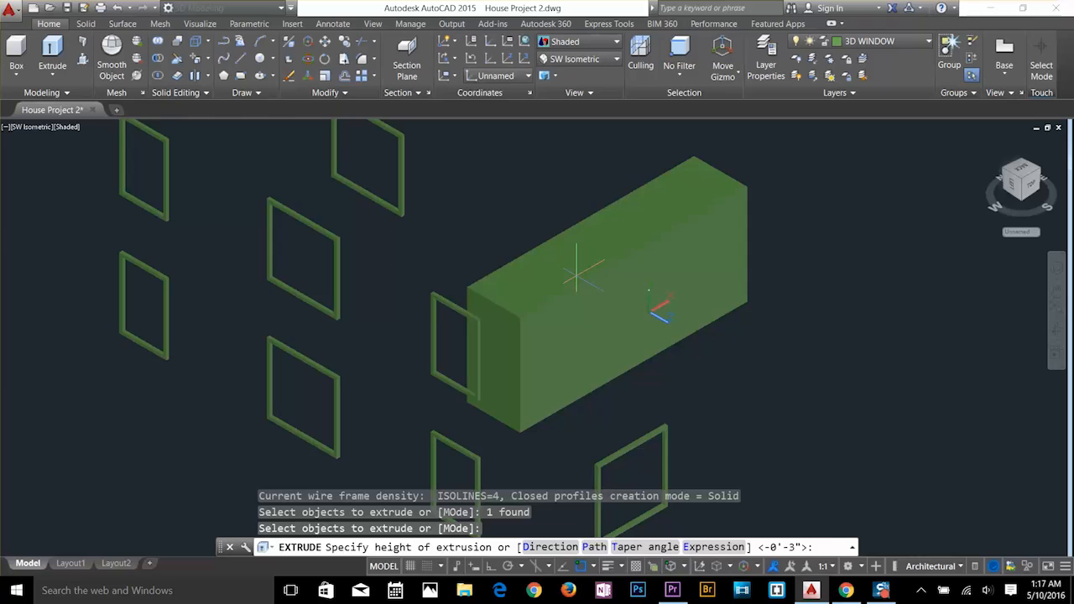
{"action": "key", "text": "Return"}
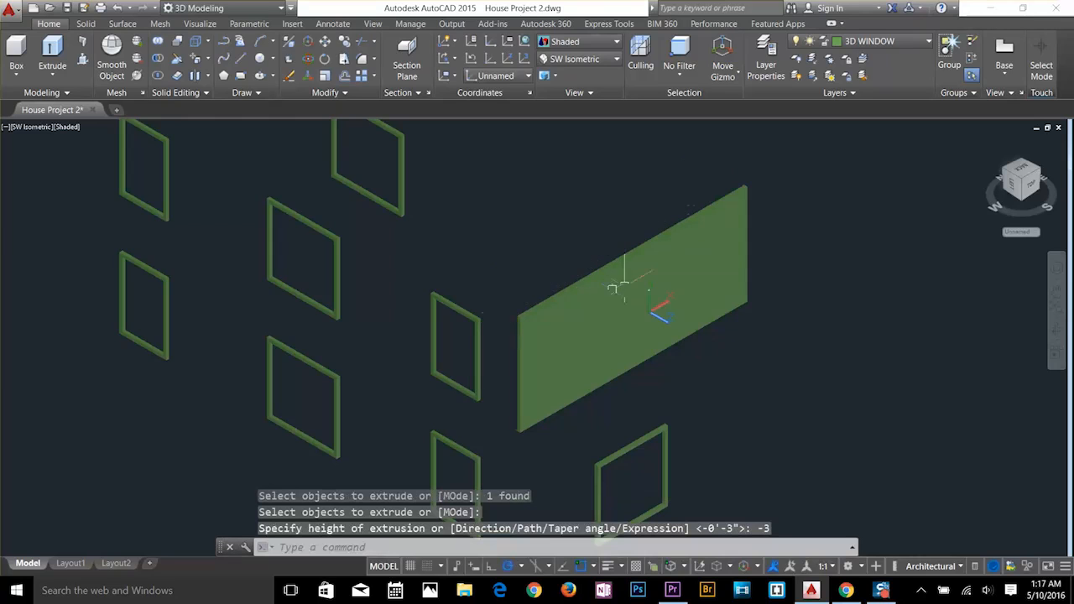
{"action": "key", "text": "Escape"}
{"action": "scroll", "coordinate": [755, 222], "scroll_direction": "up", "scroll_amount": 2}
{"action": "key", "text": "Escape"}
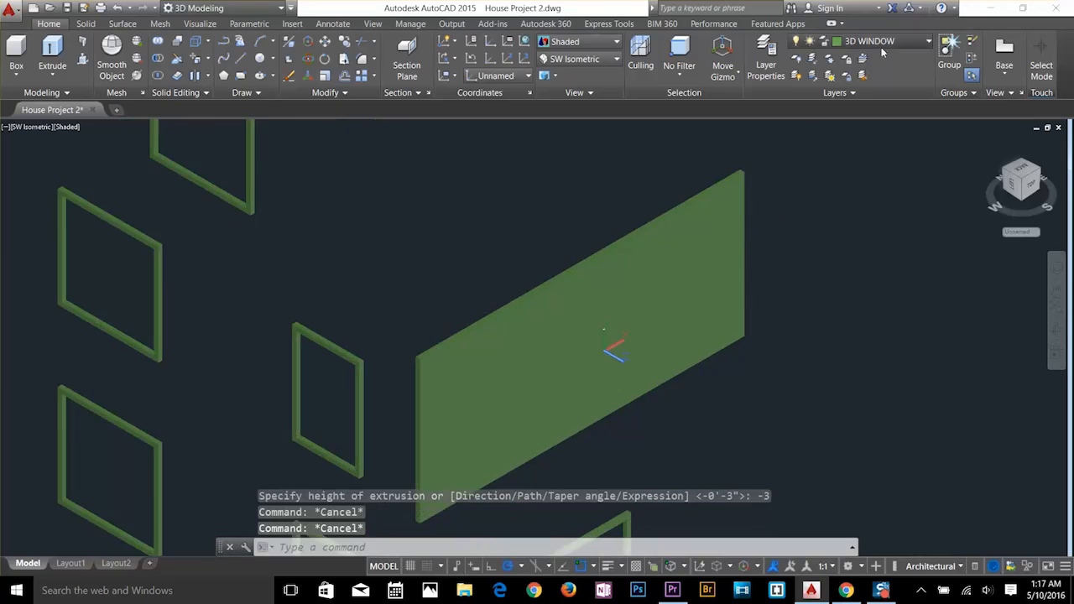
Turn on the stair layer and make it current, with the 3D WINDOW layer turned off.
{"action": "left_click", "coordinate": [885, 41]}
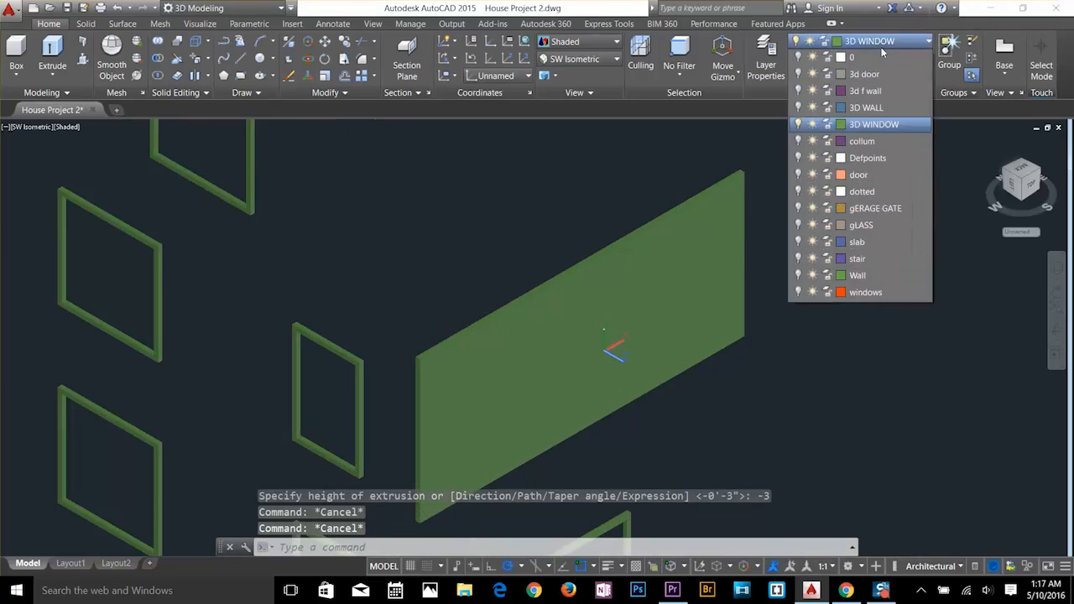
{"action": "left_click", "coordinate": [798, 259]}
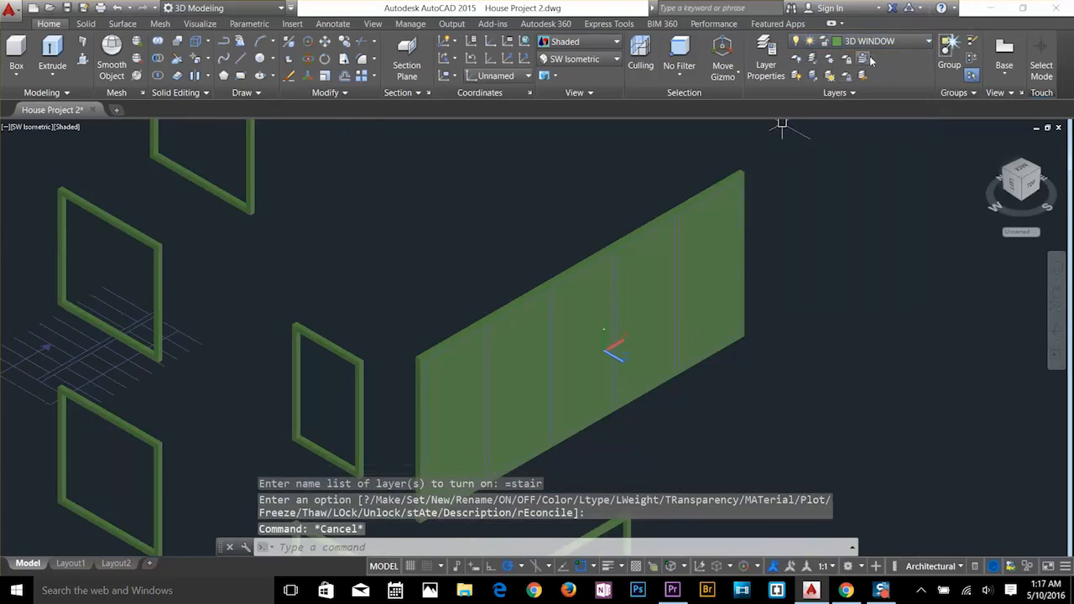
{"action": "left_click", "coordinate": [868, 41]}
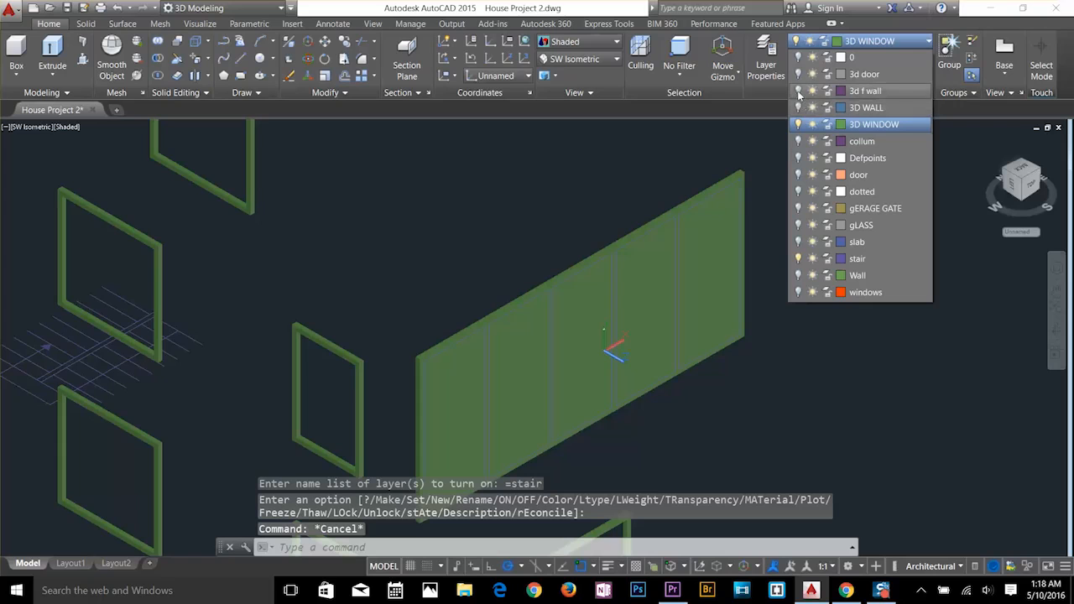
{"action": "left_click", "coordinate": [798, 124]}
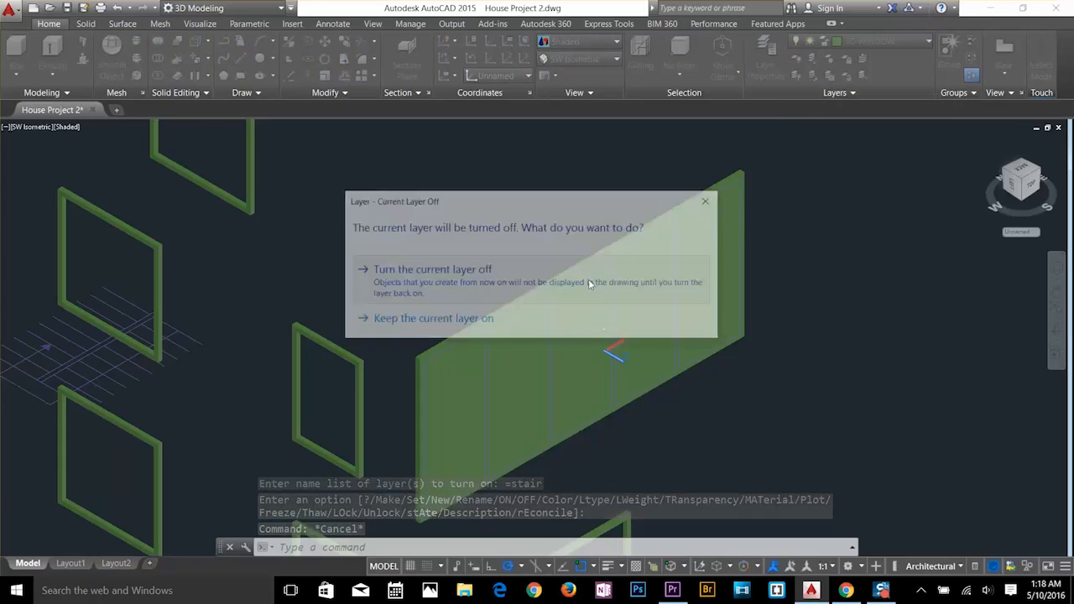
{"action": "left_click", "coordinate": [590, 282]}
{"action": "left_click", "coordinate": [872, 40]}
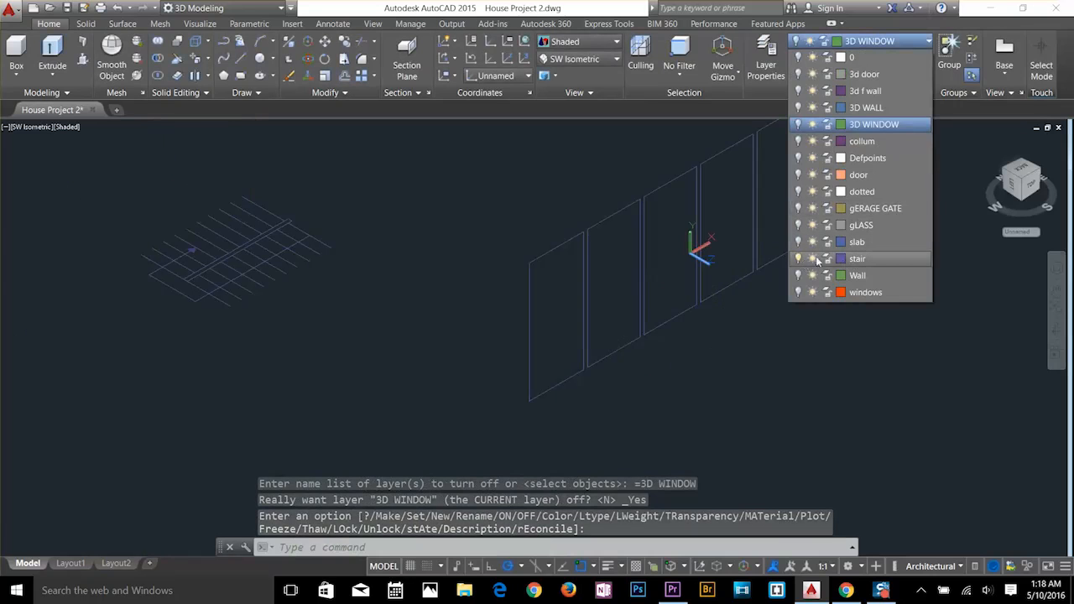
{"action": "left_click", "coordinate": [857, 259]}
{"action": "middle_click_drag", "start_coordinate": [731, 243], "coordinate": [703, 305]}
{"action": "key", "text": "Escape"}
{"action": "key", "text": "Escape"}
{"action": "key", "text": "Escape"}
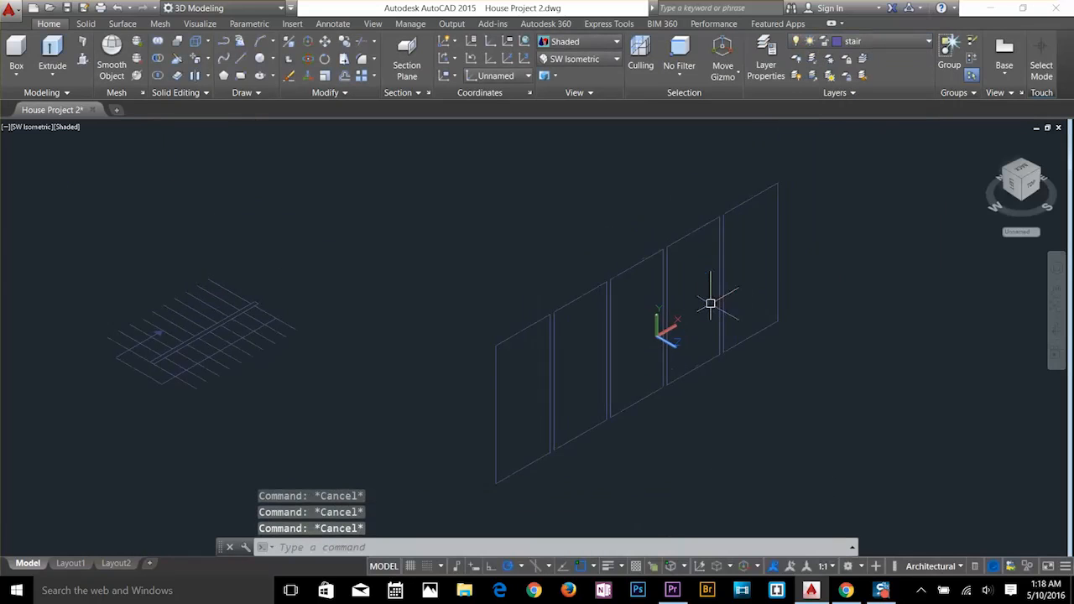
Copy the panel outline at the far upper end into the empty space beyond the window.
{"action": "type", "text": "co"}
{"action": "key", "text": "Return"}
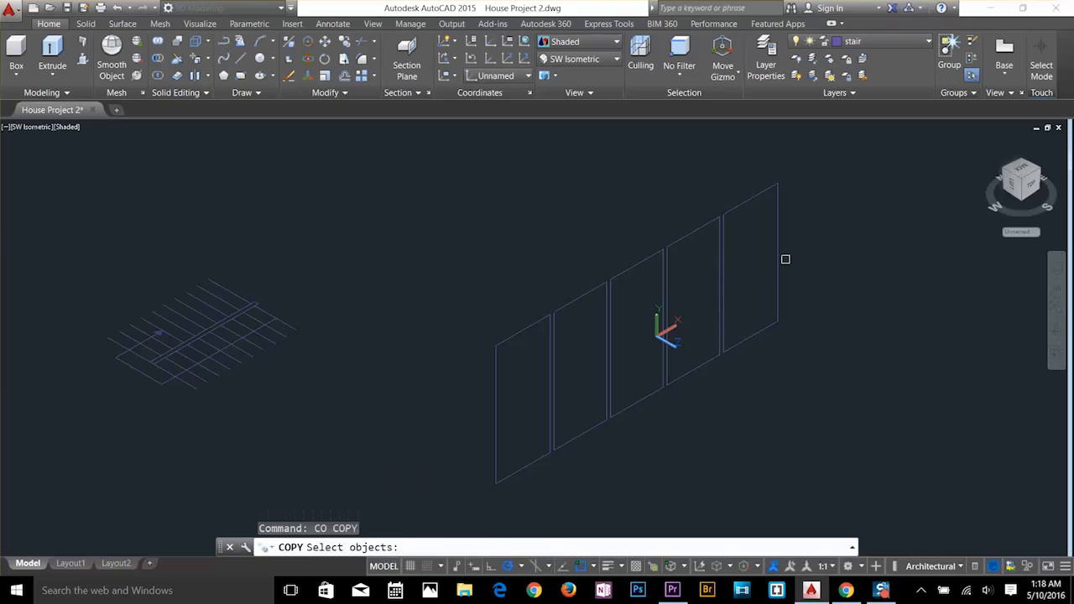
{"action": "left_click", "coordinate": [778, 261]}
{"action": "key", "text": "Return"}
{"action": "left_click", "coordinate": [779, 261]}
{"action": "scroll", "coordinate": [834, 263], "scroll_direction": "down", "scroll_amount": 5}
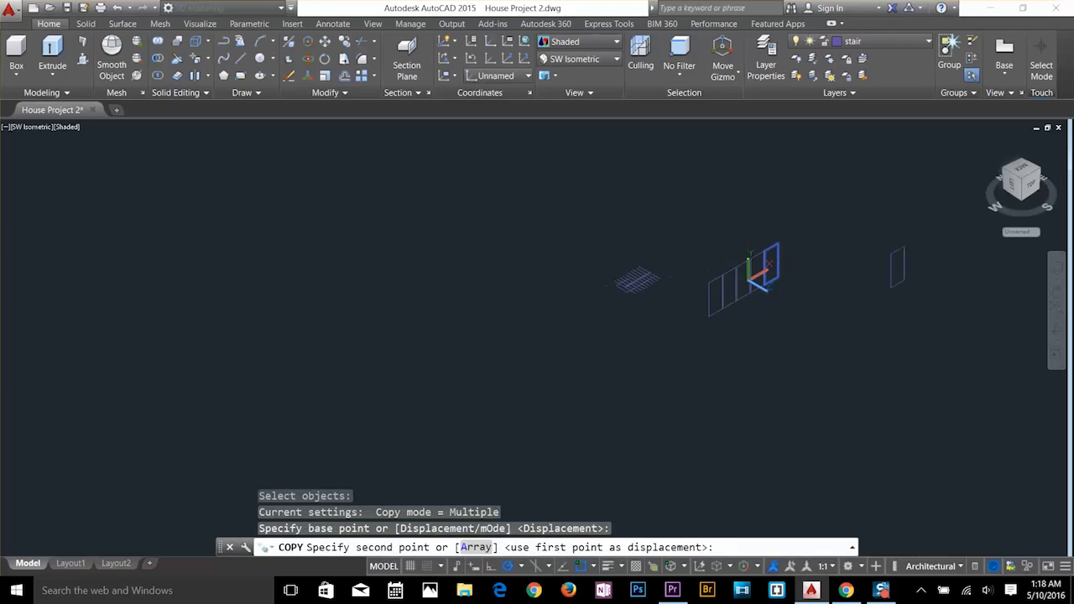
{"action": "key", "text": "Escape"}
{"action": "key", "text": "Escape"}
{"action": "scroll", "coordinate": [759, 285], "scroll_direction": "up", "scroll_amount": 3}
{"action": "key", "text": "Escape"}
{"action": "key", "text": "Escape"}
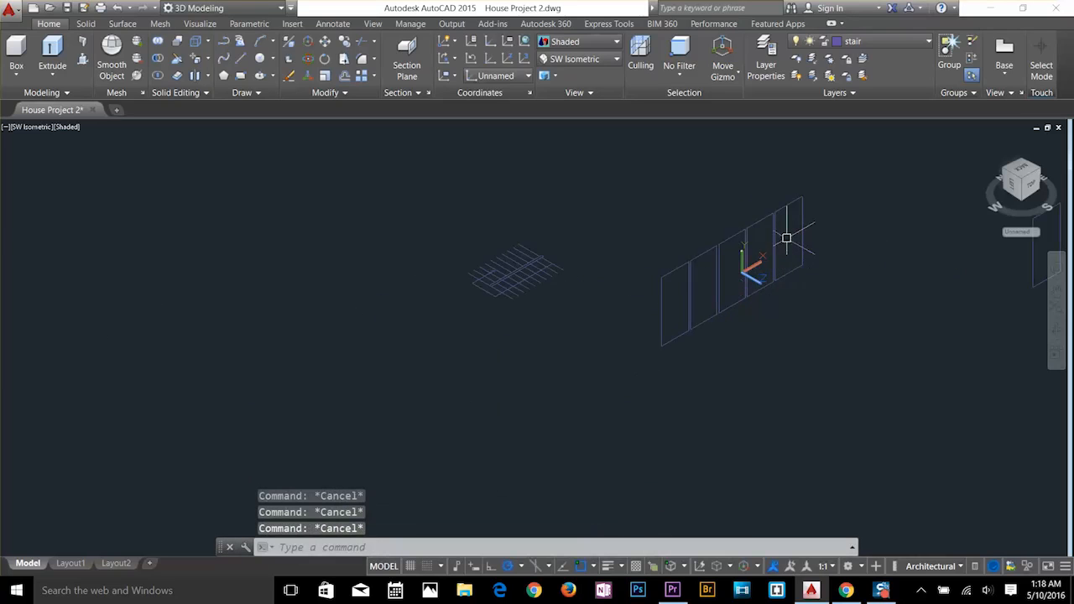
Extrude the five panel outlines together into deep blocks extending back past the window slab's thickness.
{"action": "type", "text": "ext"}
{"action": "key", "text": "Return"}
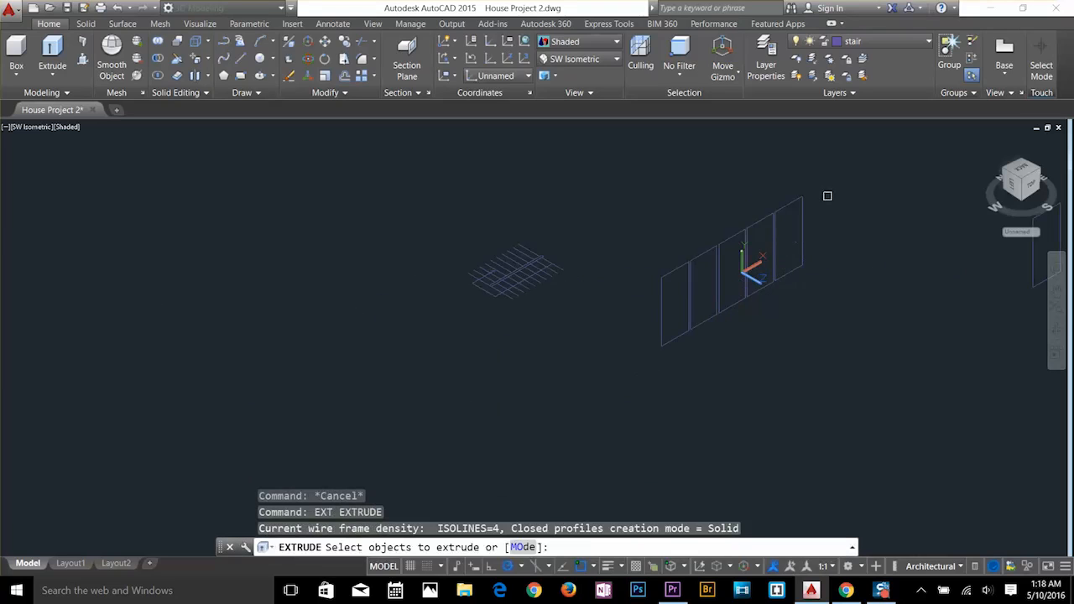
{"action": "left_click", "coordinate": [827, 186]}
{"action": "left_click", "coordinate": [612, 363]}
{"action": "key", "text": "Return"}
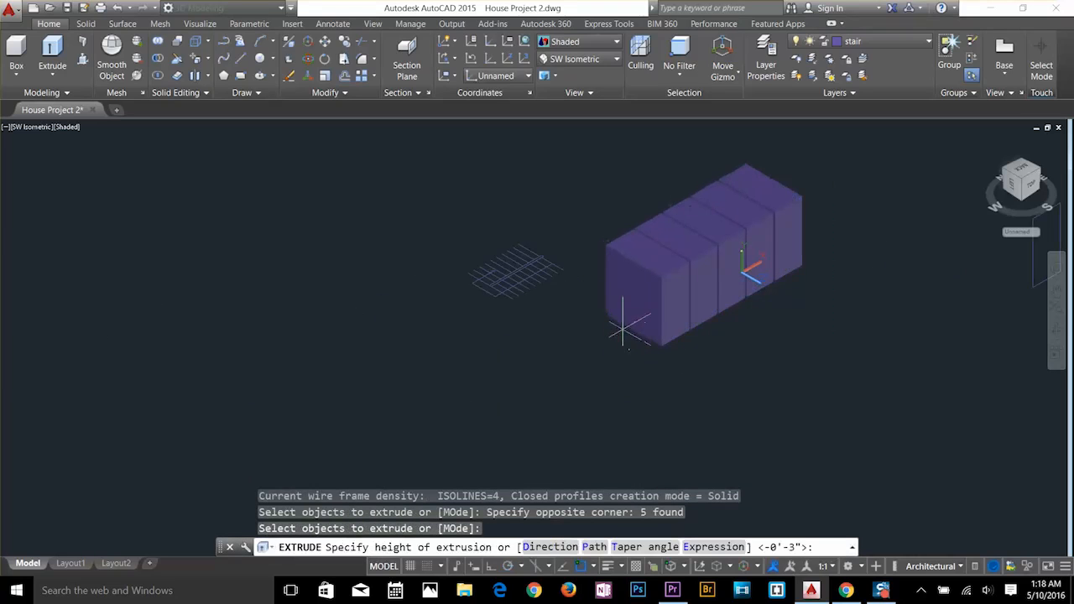
{"action": "left_click", "coordinate": [610, 320]}
Turn the 3D WINDOW layer back on alongside the stair layer.
{"action": "left_click", "coordinate": [835, 70]}
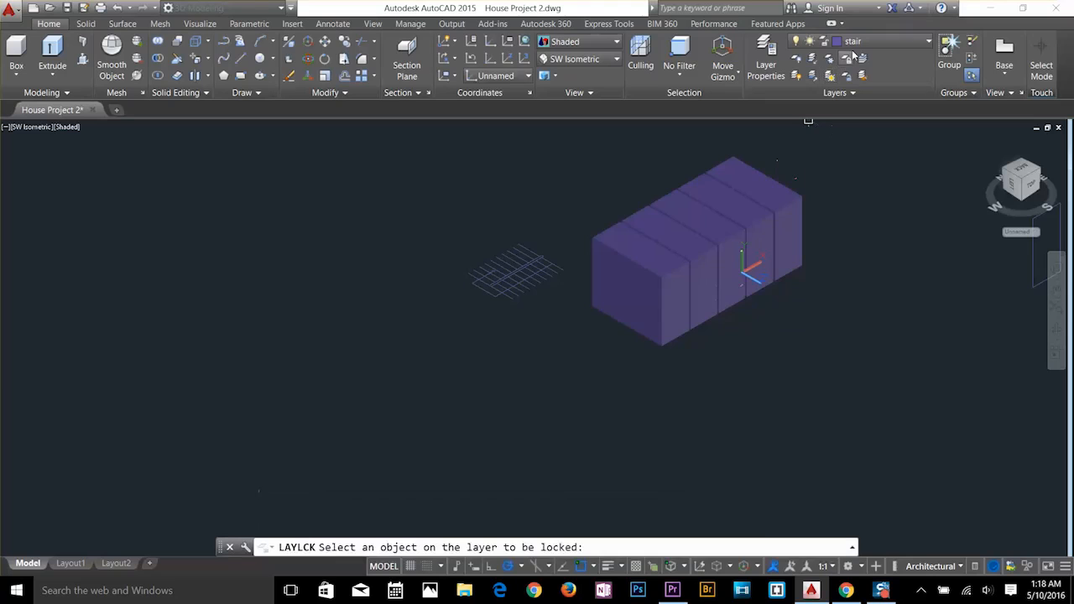
{"action": "left_click", "coordinate": [860, 41]}
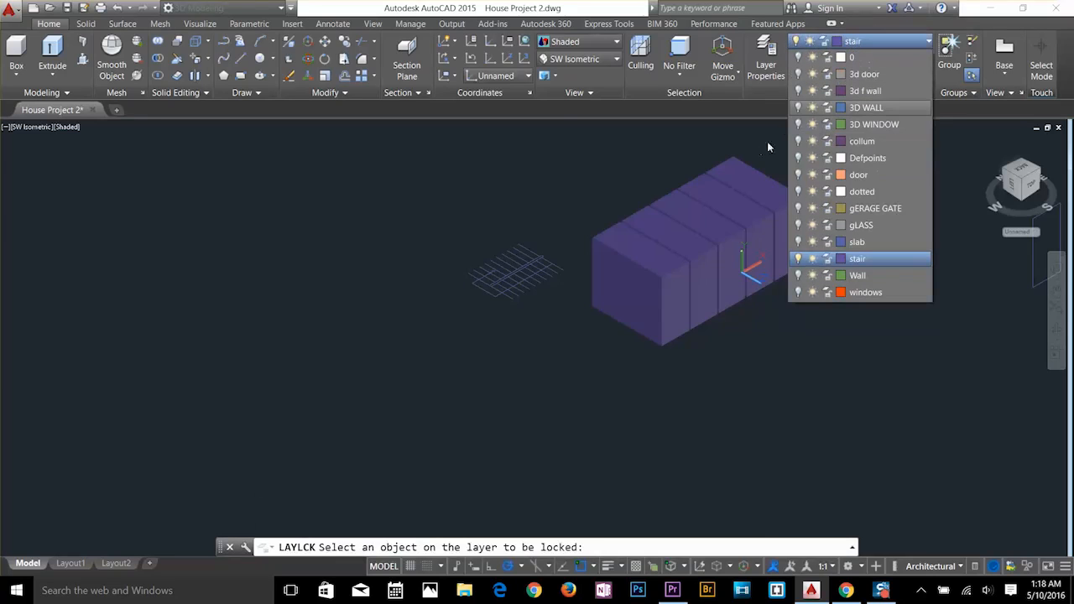
{"action": "left_click", "coordinate": [798, 124]}
{"action": "scroll", "coordinate": [771, 271], "scroll_direction": "up", "scroll_amount": 3}
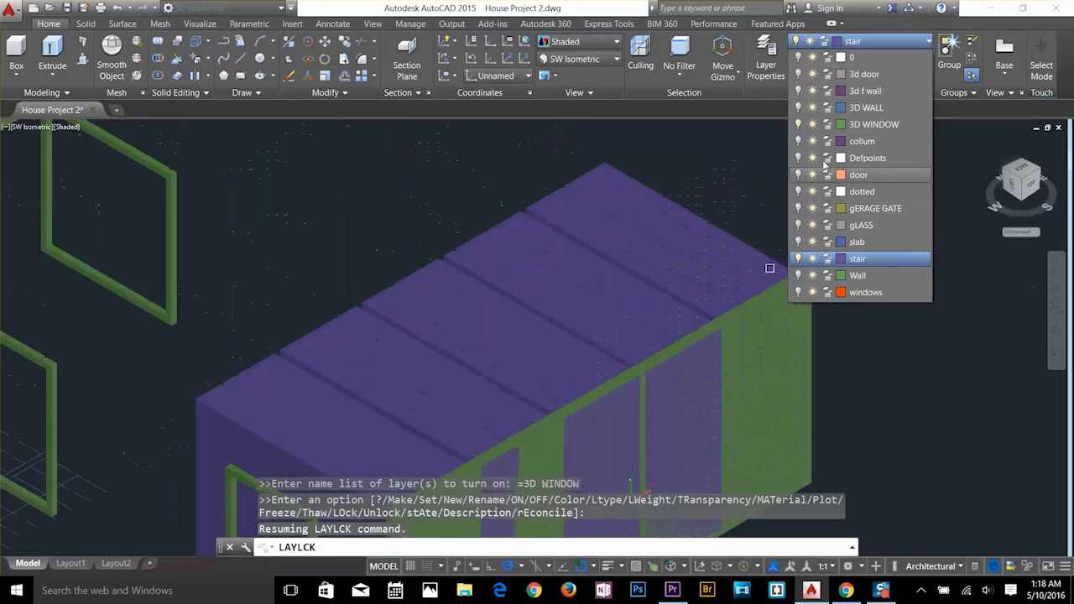
Subtract the five extruded panel blocks from the green window slab to cut the openings between the mullions.
{"action": "key", "text": "Escape"}
{"action": "scroll", "coordinate": [830, 281], "scroll_direction": "down", "scroll_amount": 4}
{"action": "key", "text": "Escape"}
{"action": "key", "text": "Escape"}
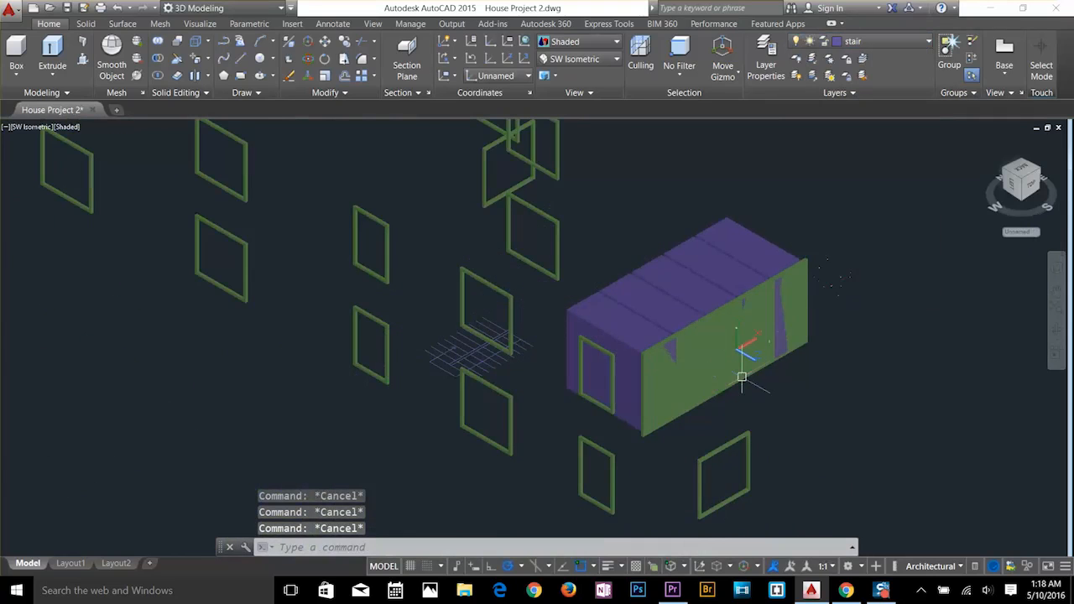
{"action": "scroll", "coordinate": [742, 377], "scroll_direction": "up", "scroll_amount": 5}
{"action": "scroll", "coordinate": [651, 364], "scroll_direction": "down", "scroll_amount": 4}
{"action": "type", "text": "s"}
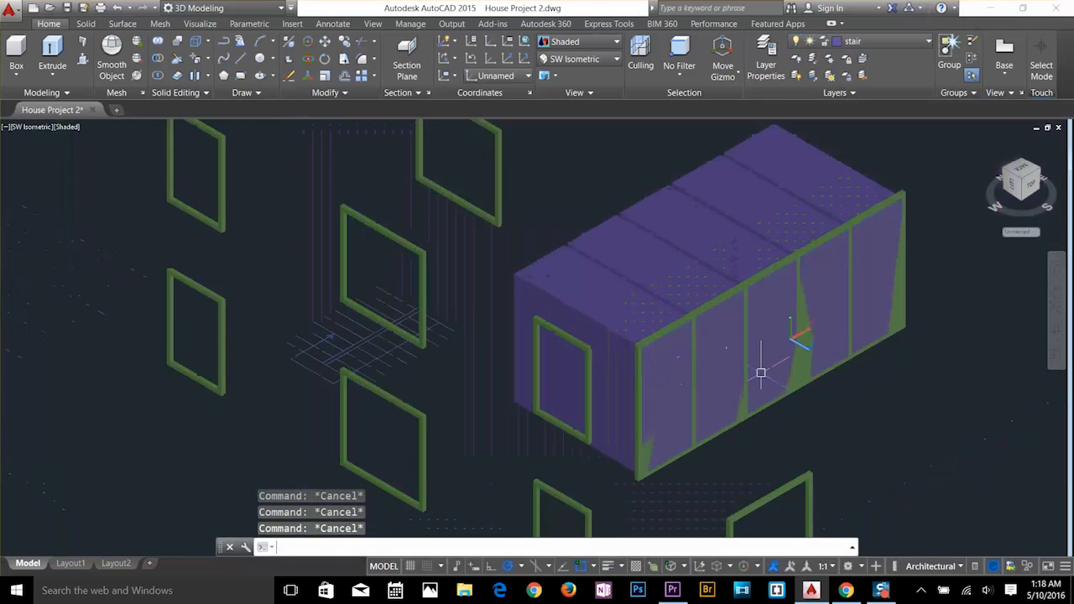
{"action": "type", "text": "u"}
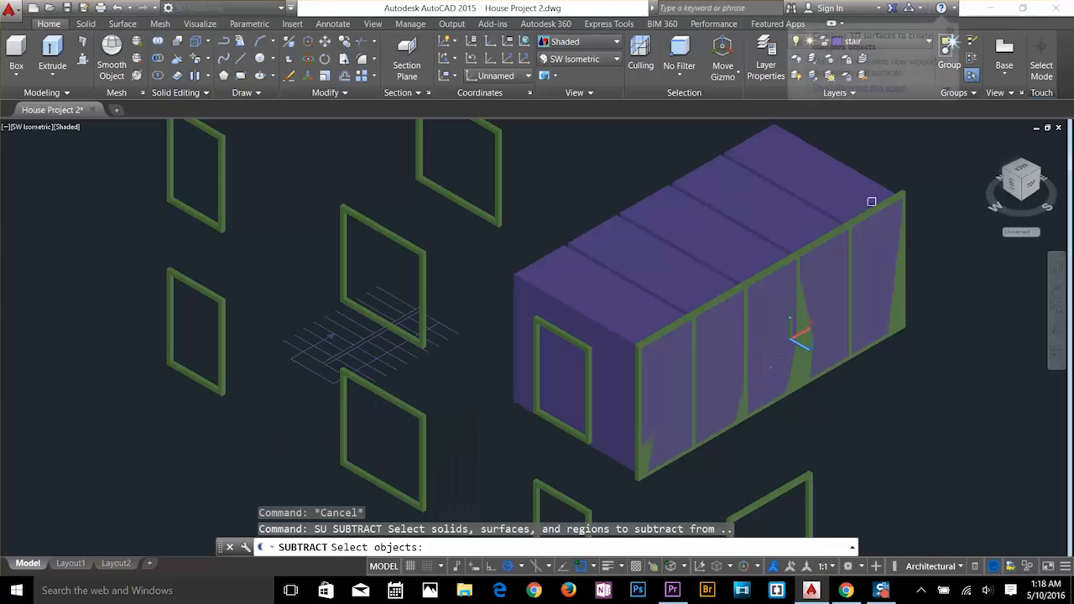
{"action": "left_click", "coordinate": [909, 191]}
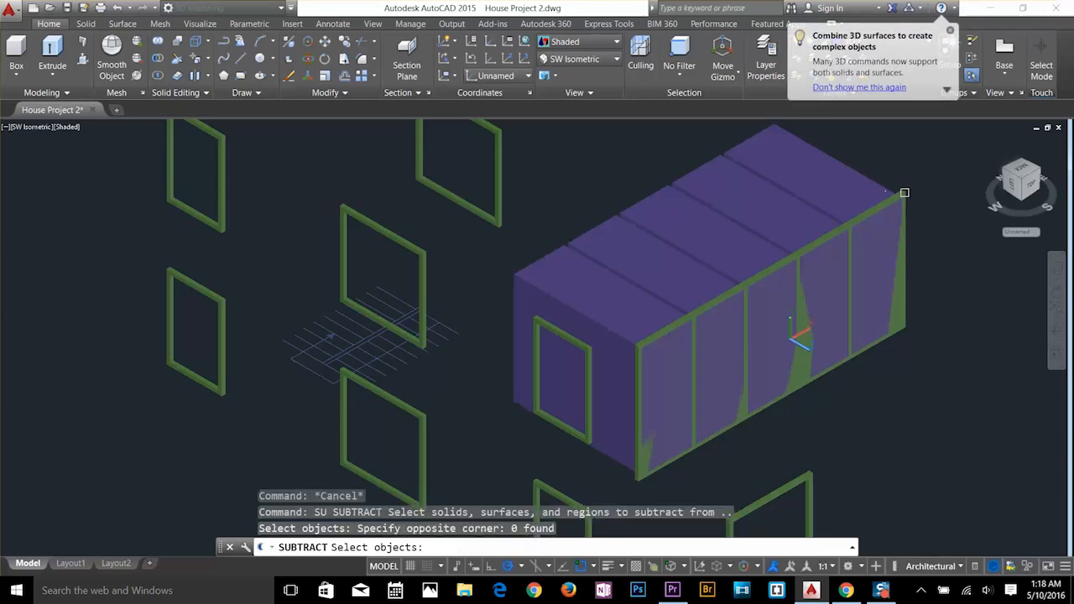
{"action": "left_click", "coordinate": [902, 198]}
{"action": "key", "text": "Return"}
{"action": "left_click", "coordinate": [693, 214]}
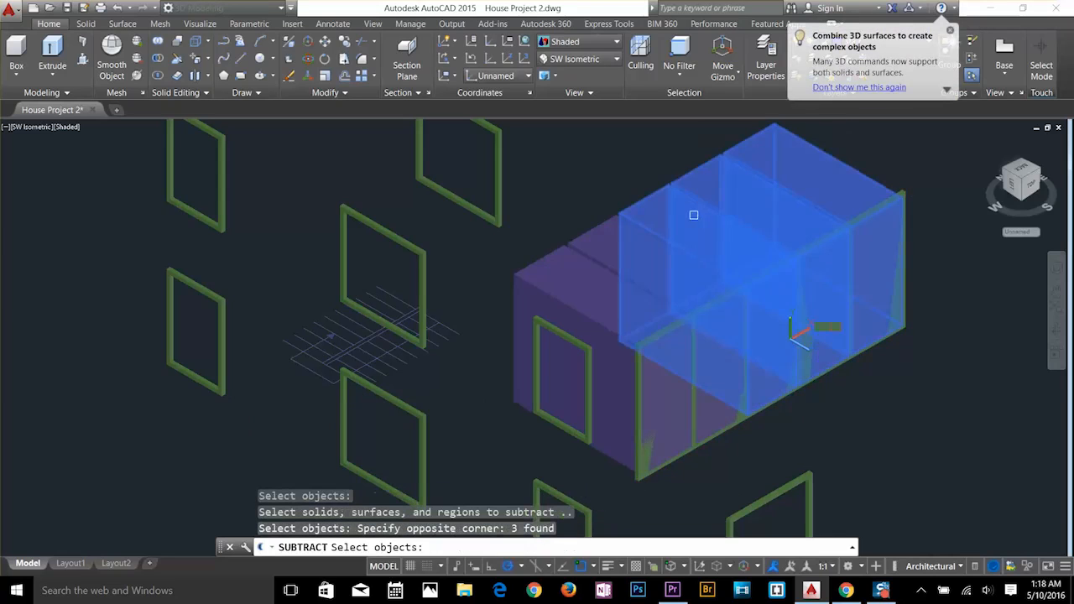
{"action": "left_click", "coordinate": [598, 274]}
{"action": "left_click", "coordinate": [595, 248]}
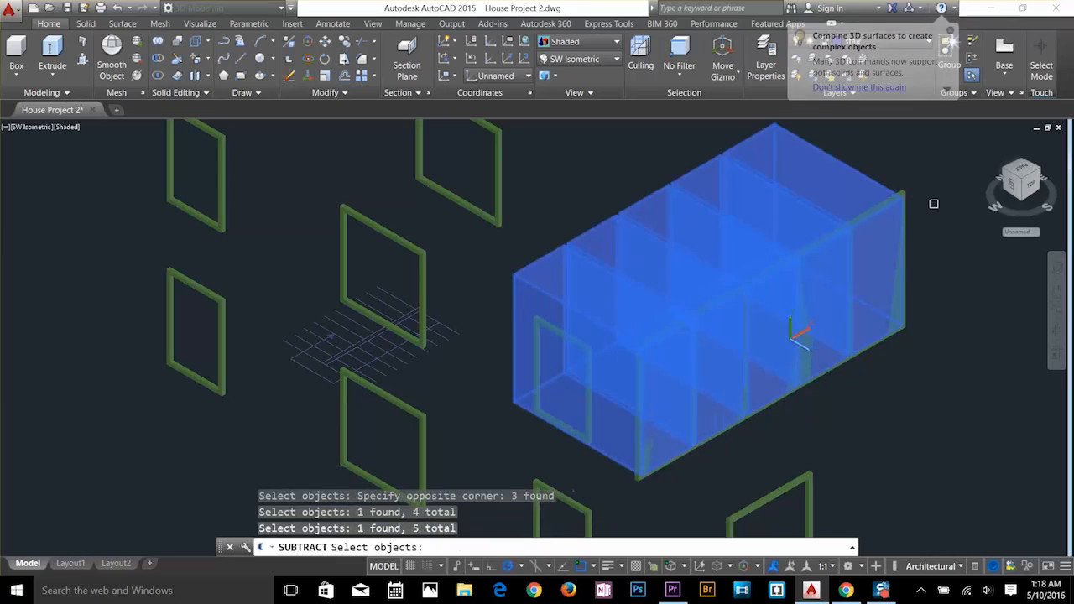
{"action": "key", "text": "Return"}
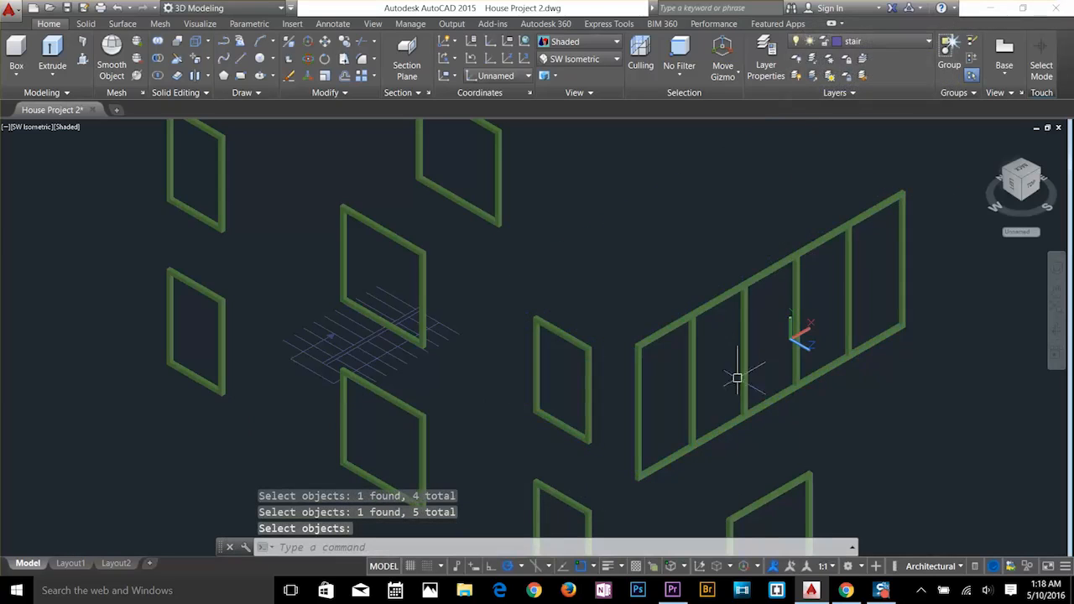
Move the panel outline copied beyond the window onto the gLASS layer and turn that layer on.
{"action": "scroll", "coordinate": [888, 336], "scroll_direction": "down", "scroll_amount": 2}
{"action": "middle_click_drag", "start_coordinate": [880, 338], "coordinate": [501, 354]}
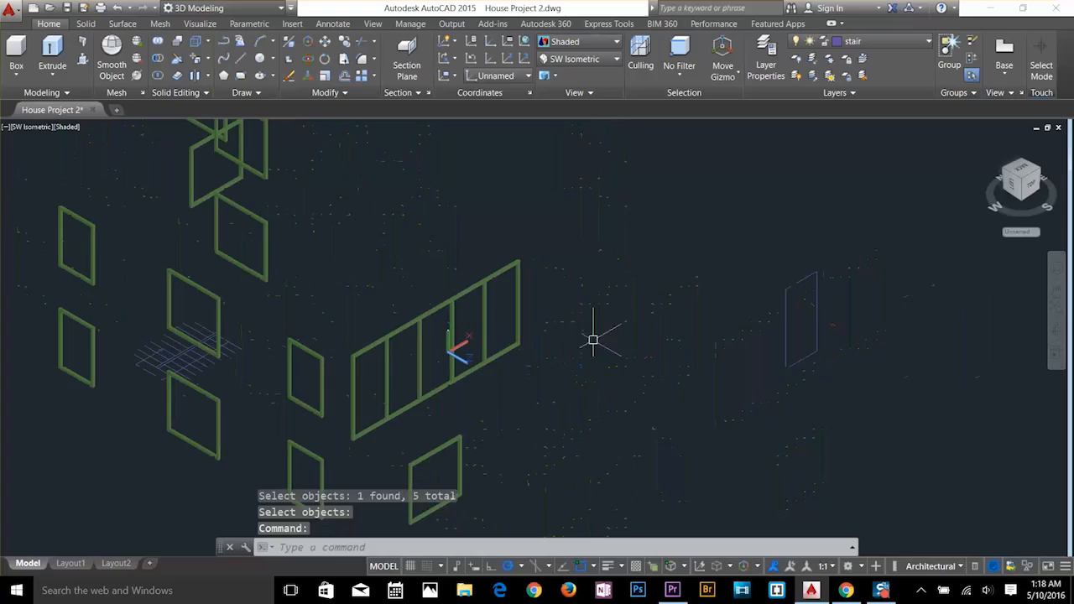
{"action": "left_click", "coordinate": [782, 323]}
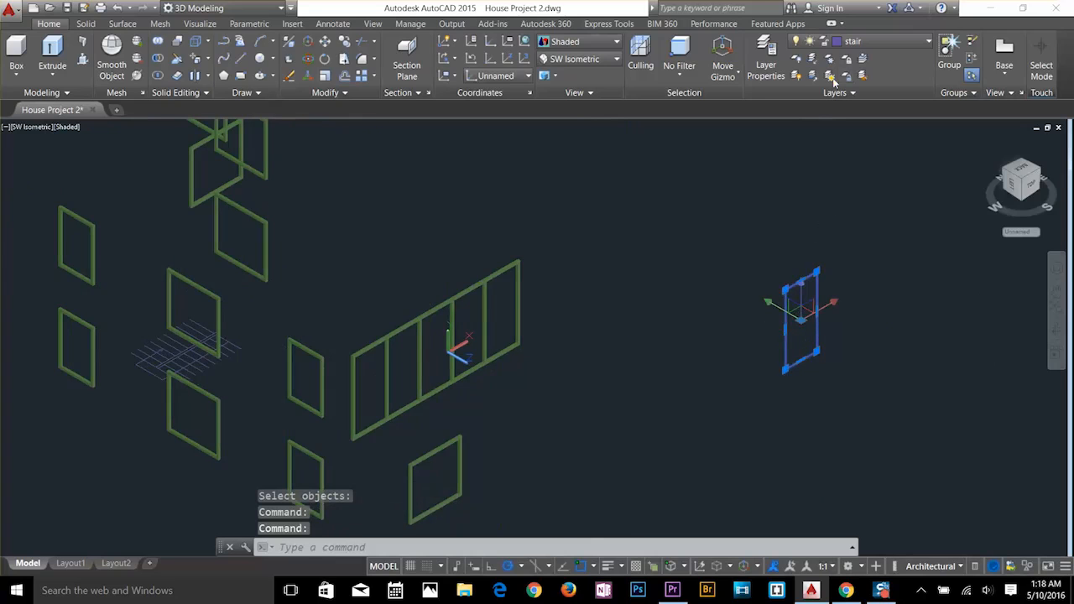
{"action": "left_click", "coordinate": [853, 46]}
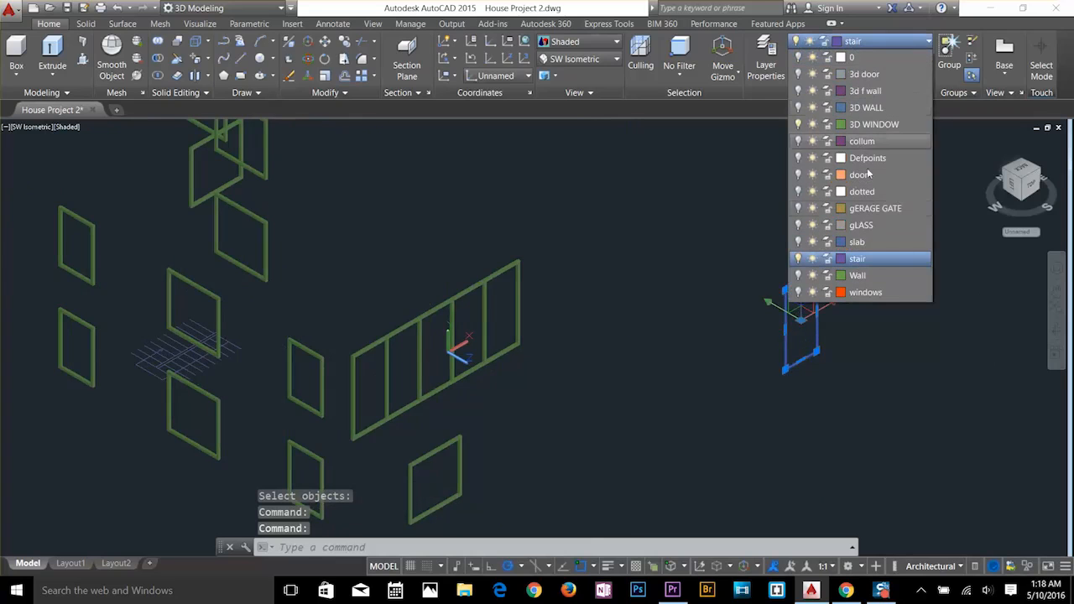
{"action": "left_click", "coordinate": [857, 227]}
{"action": "key", "text": "Escape"}
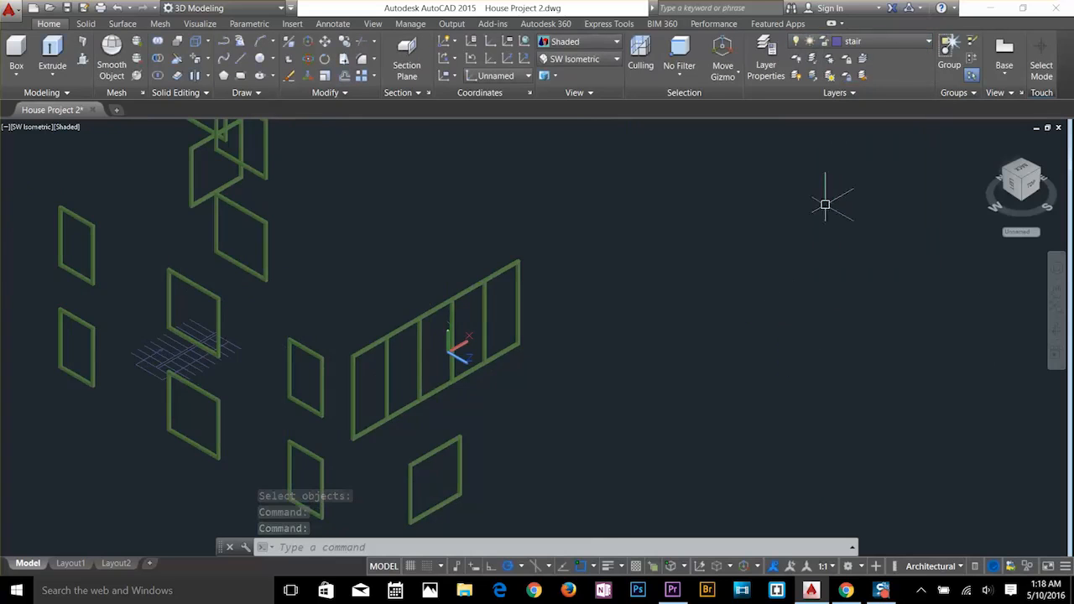
{"action": "left_click", "coordinate": [893, 46]}
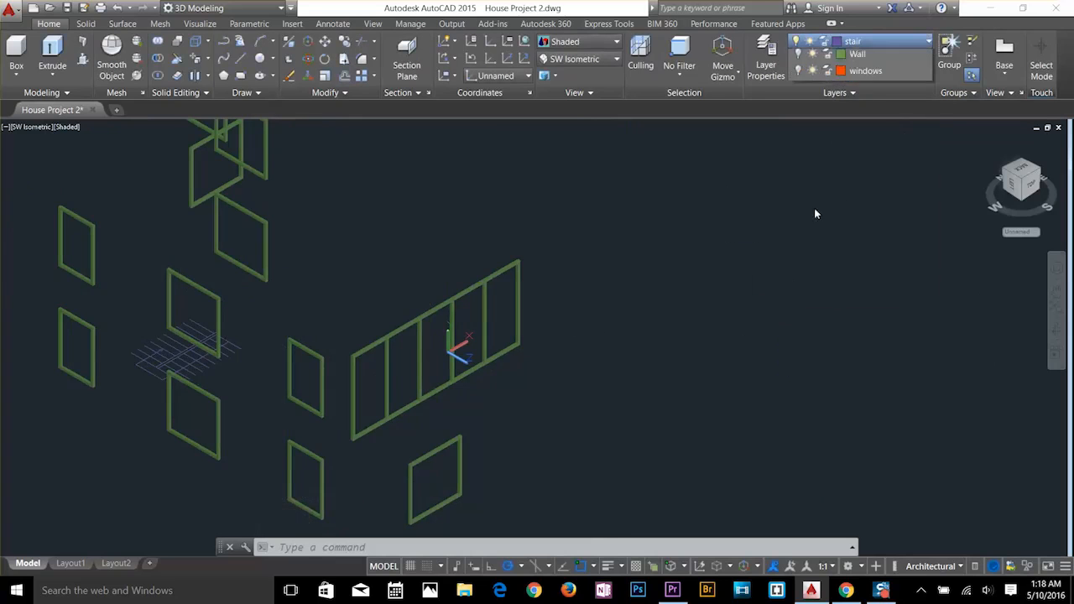
{"action": "left_click", "coordinate": [798, 225]}
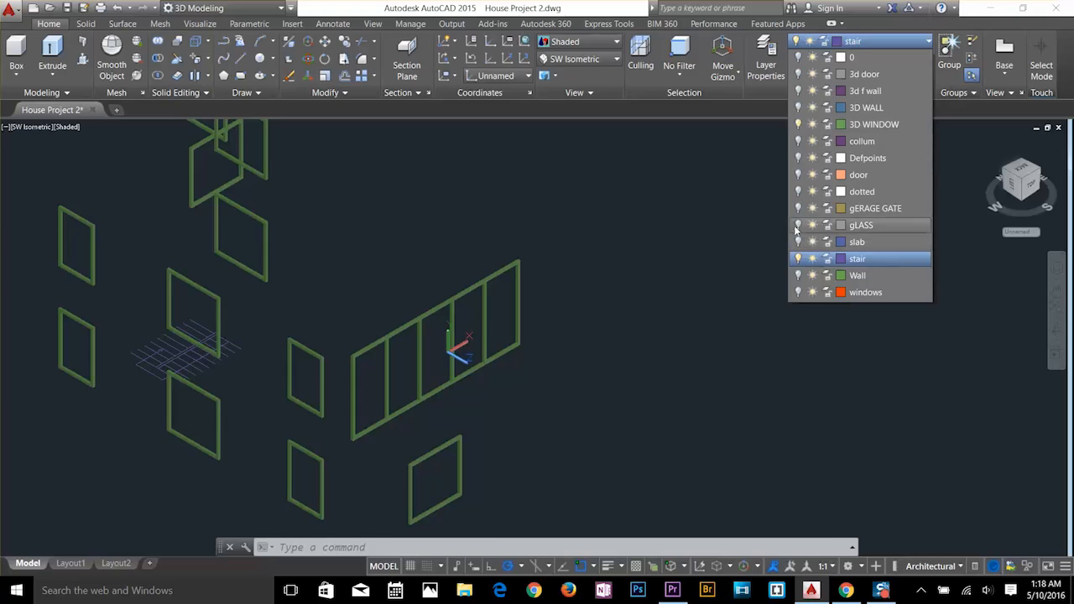
Extrude the copied panel outline by .1 to form a thin pane.
{"action": "scroll", "coordinate": [826, 348], "scroll_direction": "up", "scroll_amount": 4}
{"action": "scroll", "coordinate": [830, 331], "scroll_direction": "up", "scroll_amount": 2}
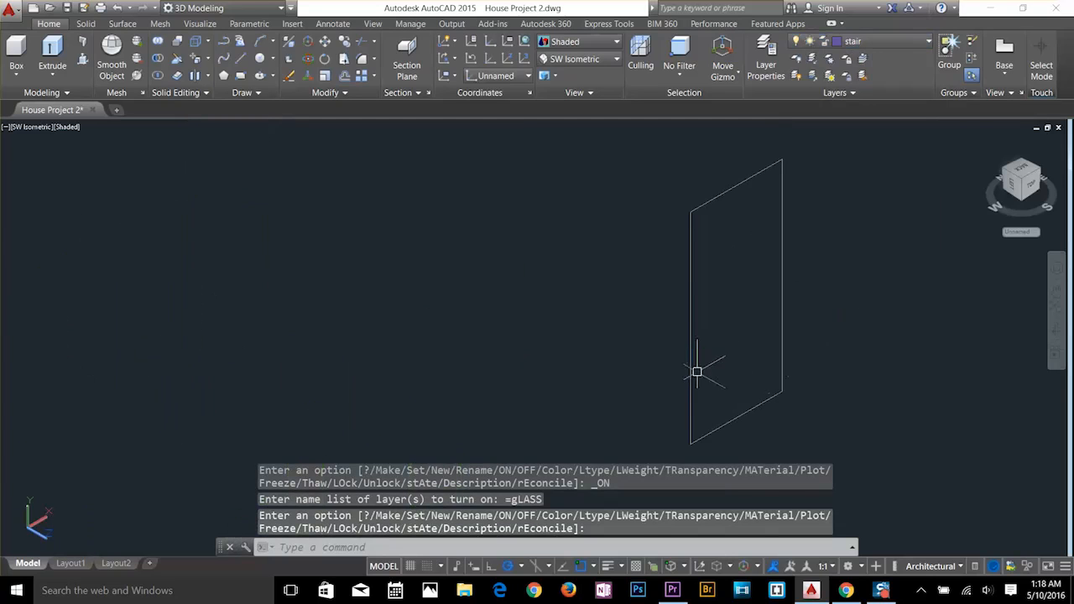
{"action": "key", "text": "Escape"}
{"action": "key", "text": "Escape"}
{"action": "type", "text": "s"}
{"action": "key", "text": "Escape"}
{"action": "type", "text": "e"}
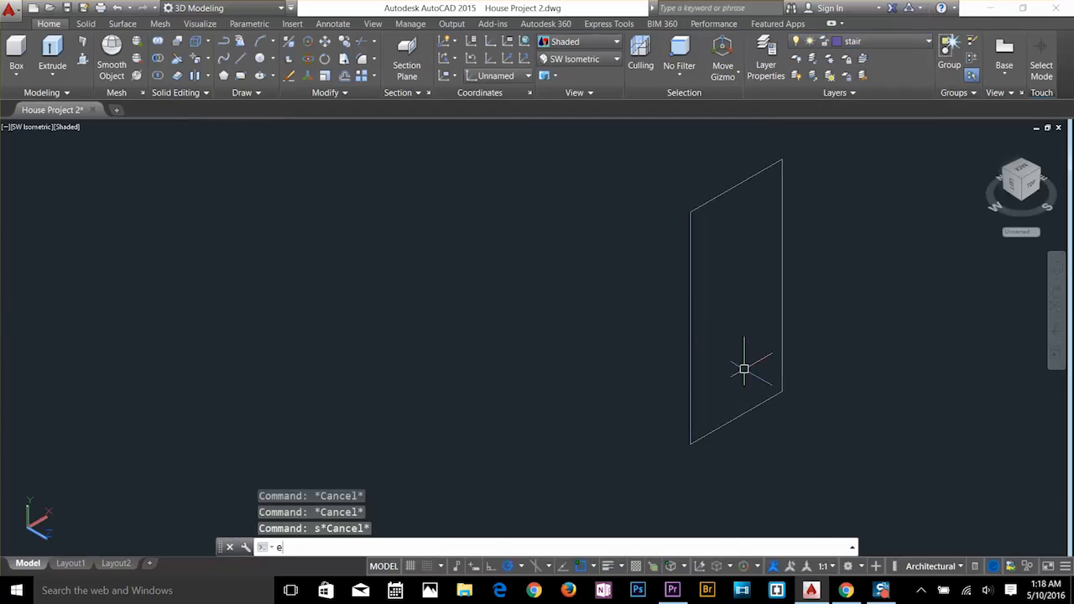
{"action": "type", "text": "xt"}
{"action": "key", "text": "Return"}
{"action": "left_click", "coordinate": [690, 389]}
{"action": "key", "text": "Return"}
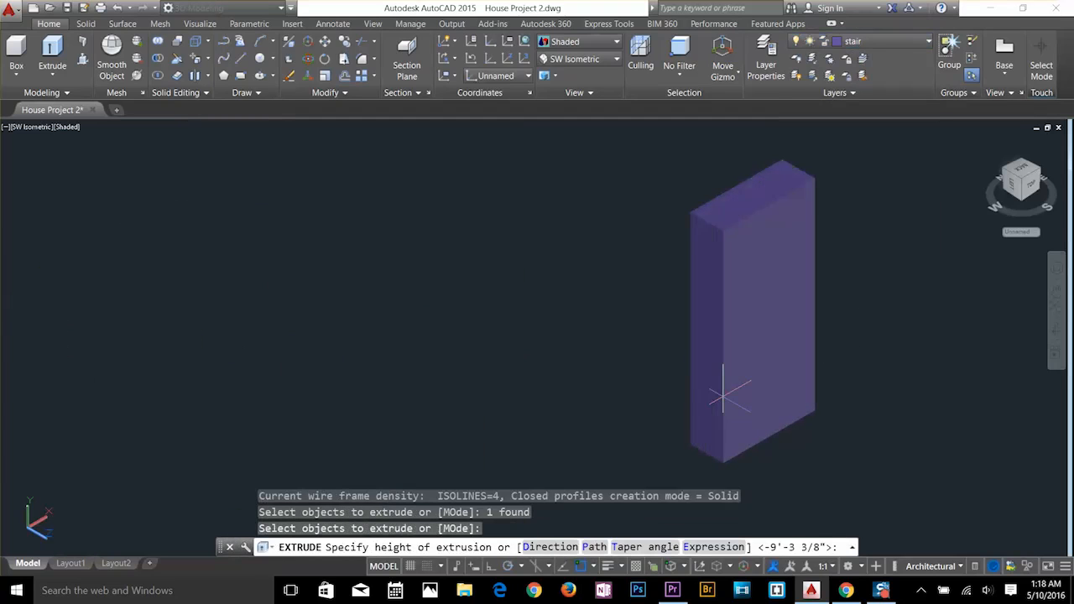
{"action": "type", "text": "."}
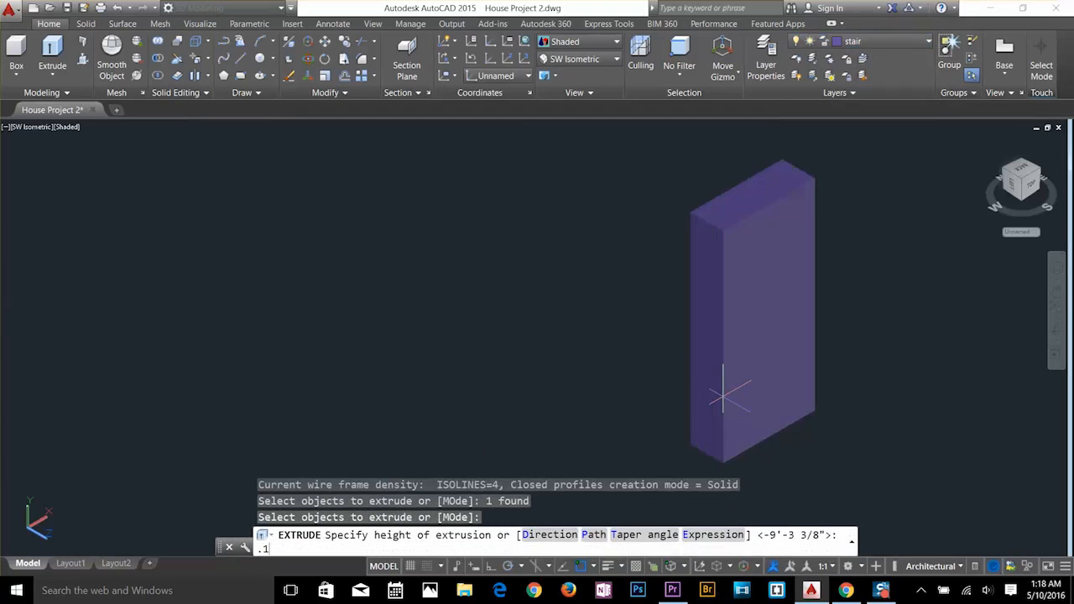
{"action": "type", "text": "1"}
{"action": "key", "text": "Return"}
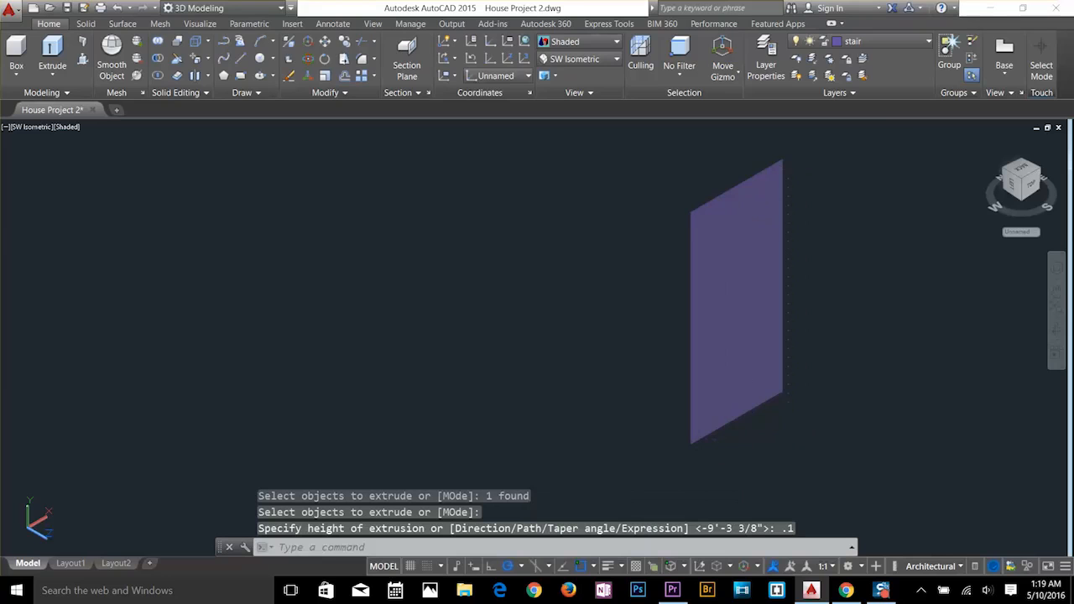
Assign the extruded thin pane to the gLASS layer.
{"action": "left_click", "coordinate": [905, 45]}
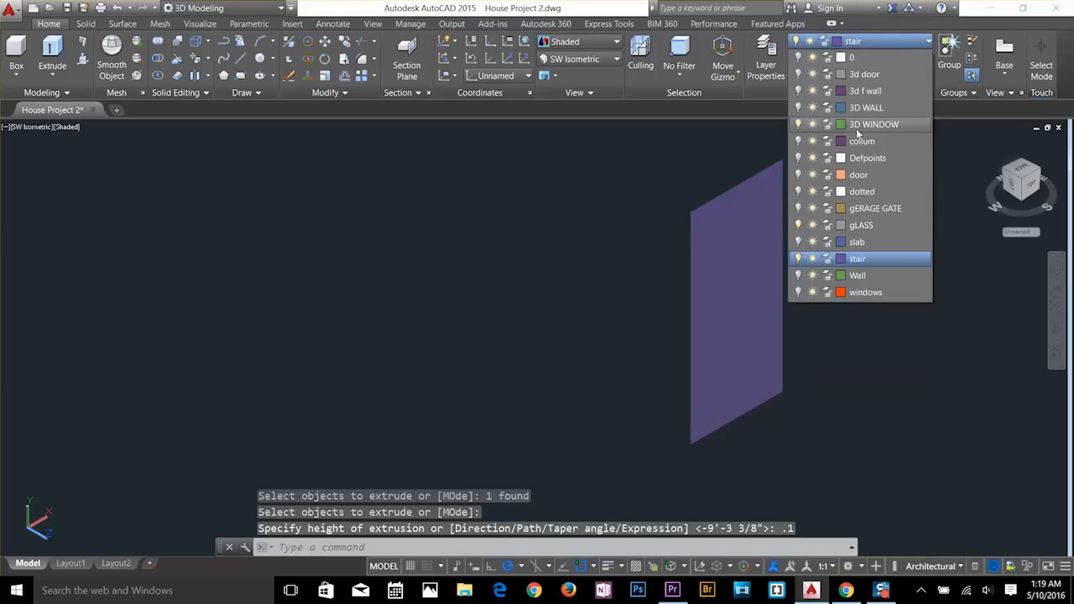
{"action": "left_click", "coordinate": [759, 336]}
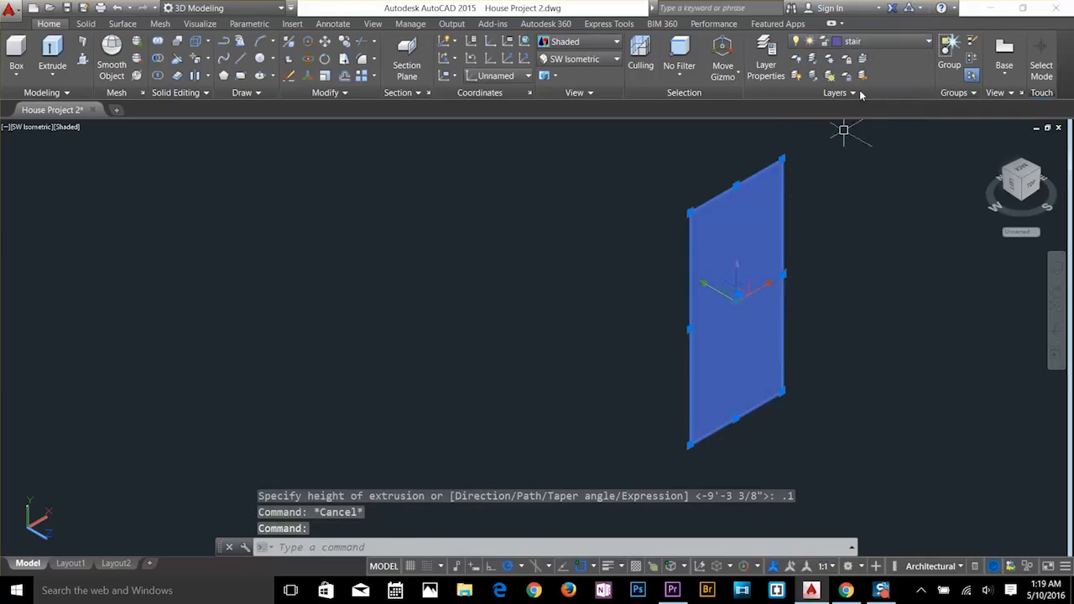
{"action": "left_click", "coordinate": [889, 41]}
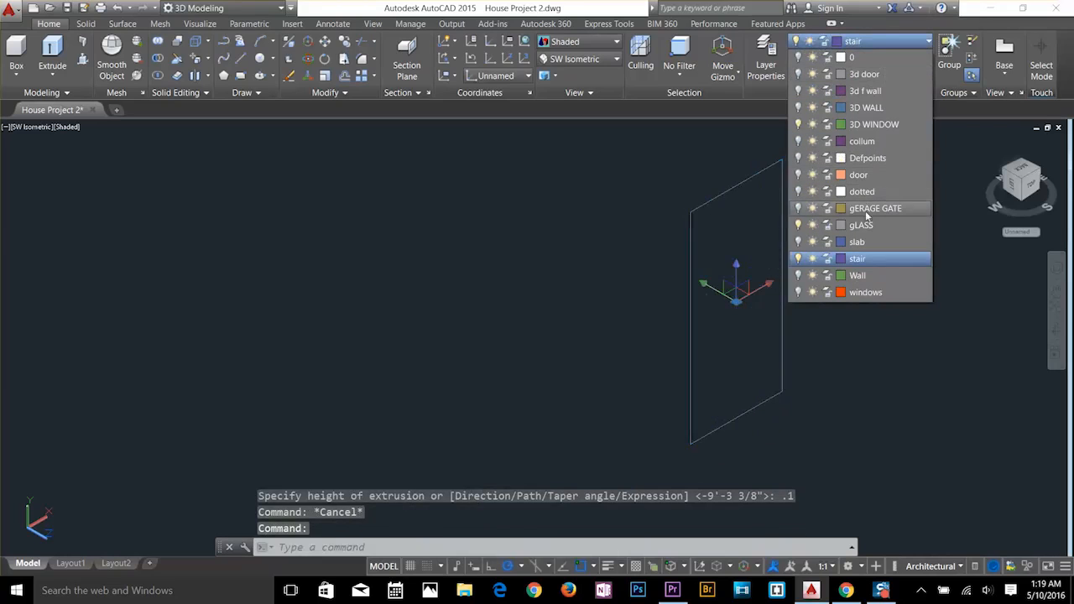
{"action": "left_click", "coordinate": [869, 225]}
{"action": "key", "text": "Escape"}
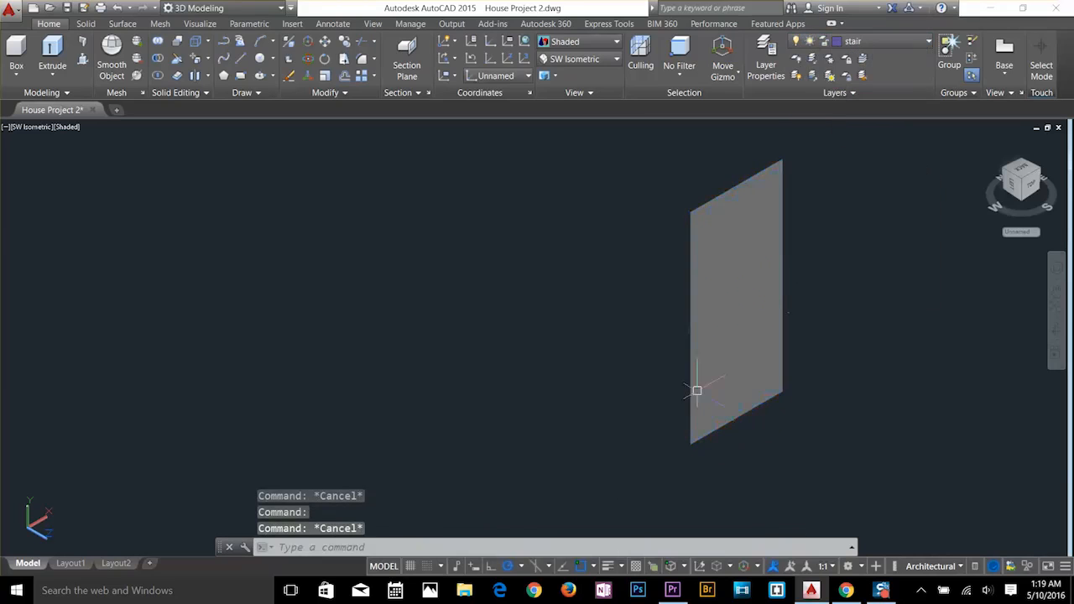
{"action": "scroll", "coordinate": [697, 390], "scroll_direction": "up", "scroll_amount": 5}
{"action": "scroll", "coordinate": [699, 376], "scroll_direction": "down", "scroll_amount": 3}
{"action": "middle_click_drag", "start_coordinate": [699, 377], "coordinate": [714, 276]}
{"action": "key", "text": "Escape"}
{"action": "scroll", "coordinate": [688, 352], "scroll_direction": "up", "scroll_amount": 4}
{"action": "middle_click_drag", "start_coordinate": [704, 412], "coordinate": [651, 210]}
{"action": "key", "text": "Escape"}
{"action": "type", "text": "co"}
{"action": "key", "text": "Return"}
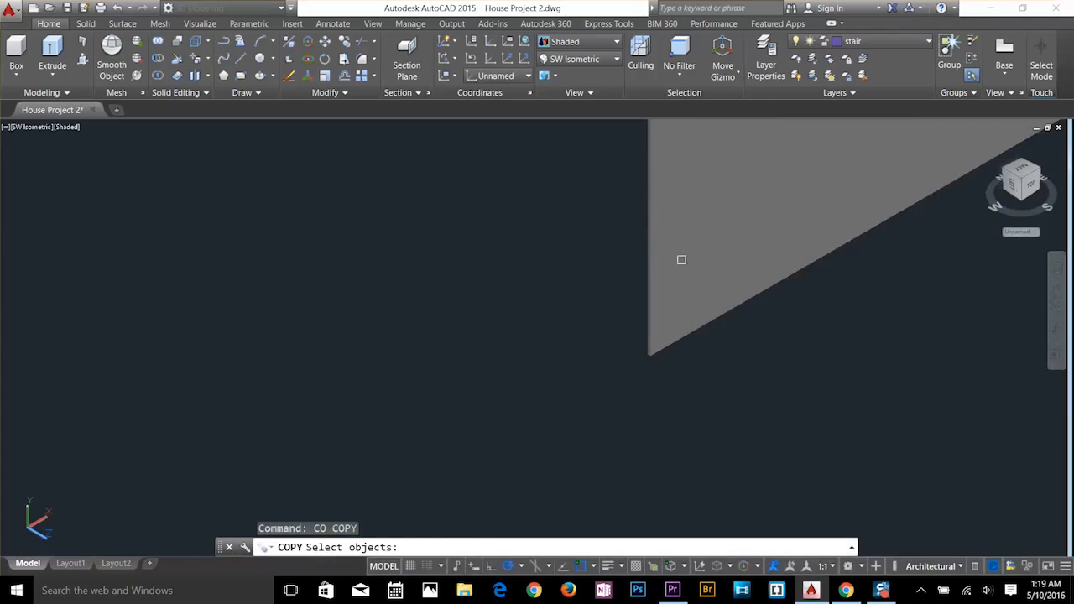
{"action": "left_click", "coordinate": [664, 289]}
{"action": "key", "text": "Return"}
{"action": "scroll", "coordinate": [644, 361], "scroll_direction": "up", "scroll_amount": 4}
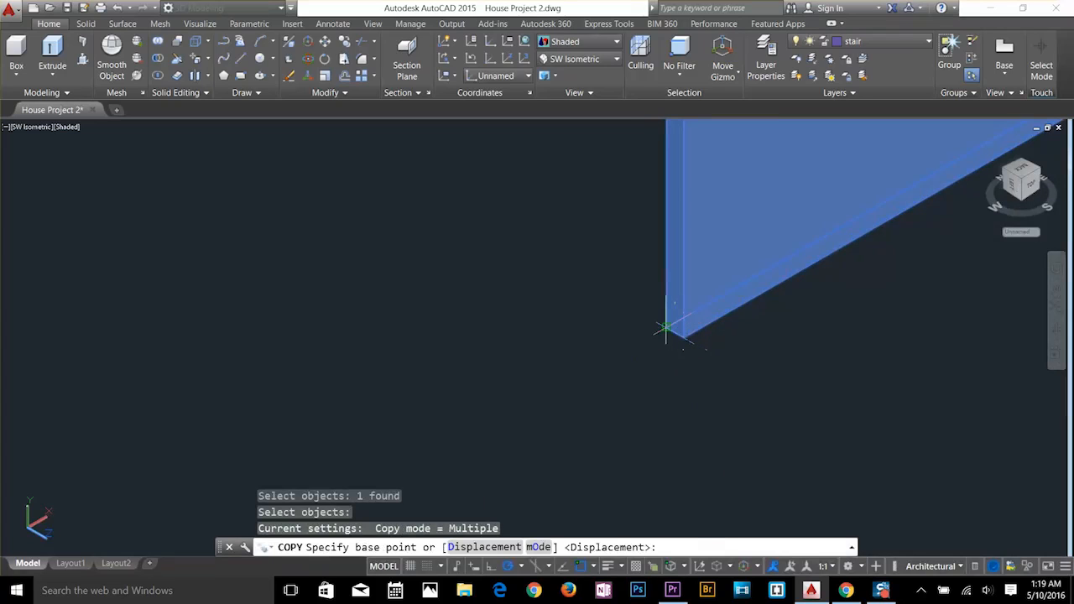
{"action": "left_click", "coordinate": [665, 328]}
{"action": "scroll", "coordinate": [665, 329], "scroll_direction": "down", "scroll_amount": 6}
{"action": "middle_click_drag", "start_coordinate": [474, 309], "coordinate": [778, 236]}
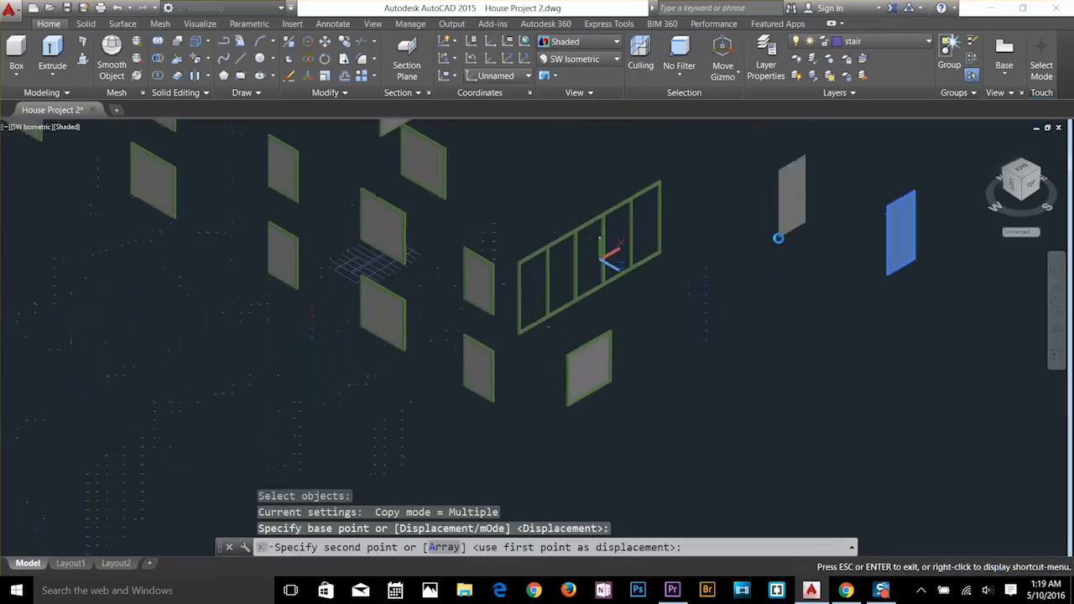
{"action": "scroll", "coordinate": [570, 317], "scroll_direction": "up", "scroll_amount": 8}
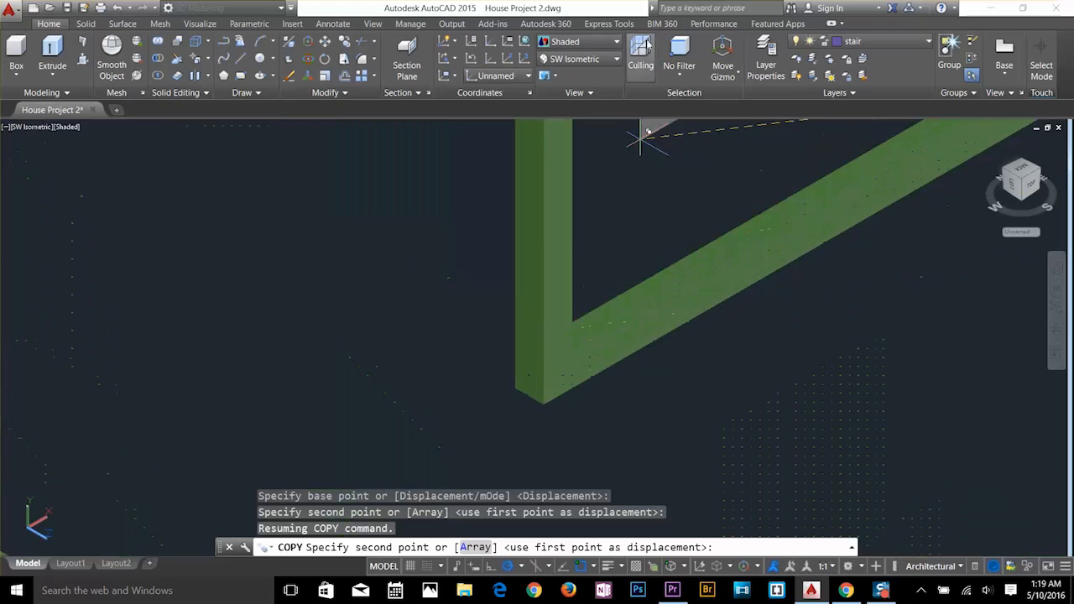
Switch the model's visual style from Shaded to Wireframe.
{"action": "left_click", "coordinate": [581, 45]}
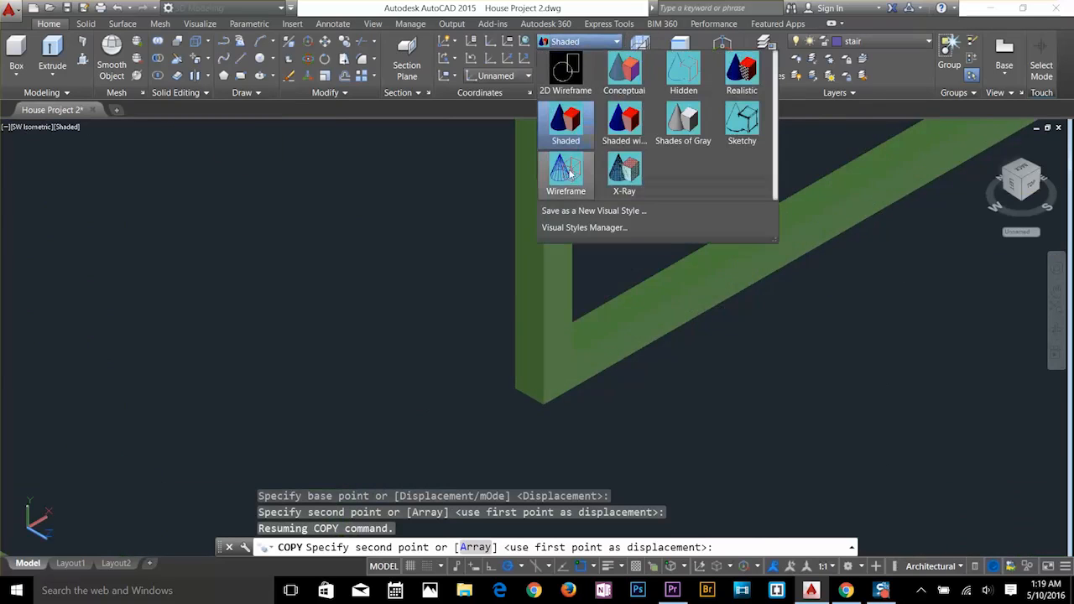
{"action": "left_click", "coordinate": [570, 167]}
{"action": "scroll", "coordinate": [628, 330], "scroll_direction": "down", "scroll_amount": 8}
{"action": "middle_click_drag", "start_coordinate": [870, 236], "coordinate": [445, 378]}
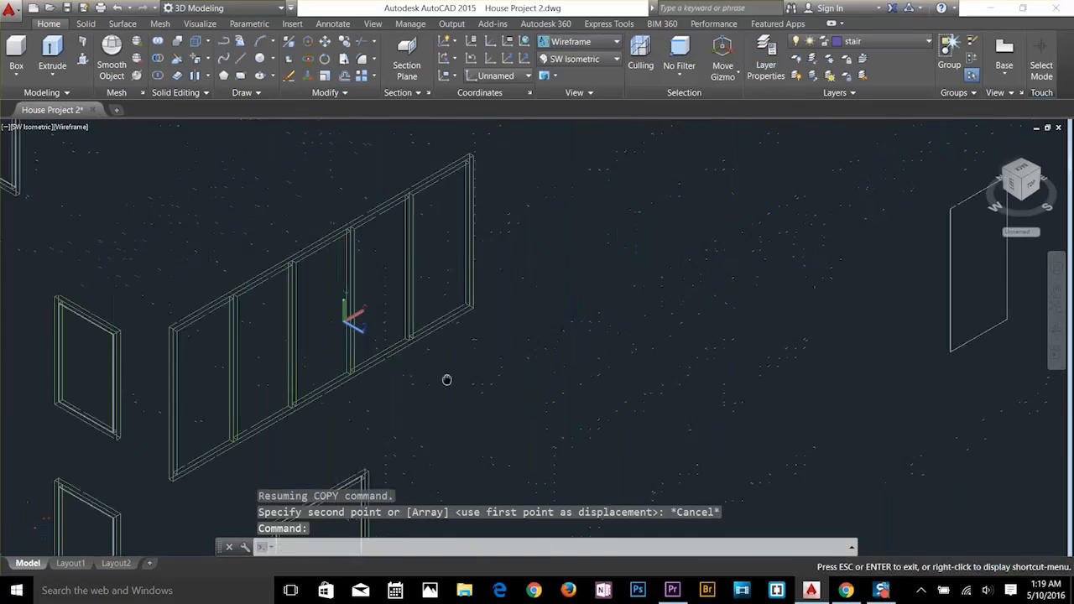
Copy the glass pane standing beyond the window by its lower corner into the frame's leftmost panel opening.
{"action": "scroll", "coordinate": [478, 316], "scroll_direction": "down", "scroll_amount": 2}
{"action": "scroll", "coordinate": [889, 238], "scroll_direction": "up", "scroll_amount": 3}
{"action": "type", "text": "co"}
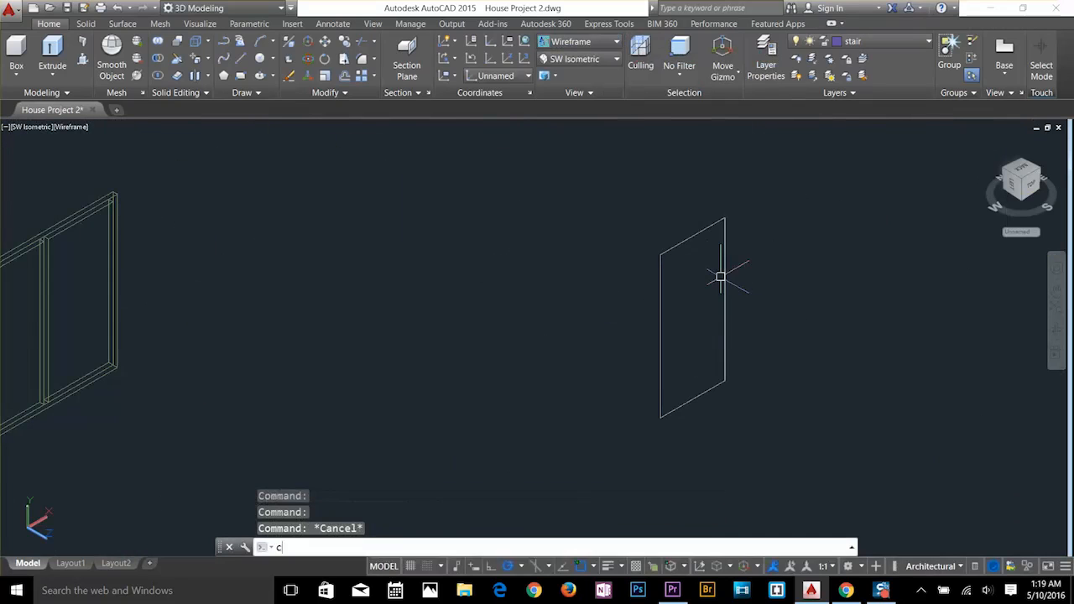
{"action": "key", "text": "Return"}
{"action": "left_click", "coordinate": [724, 249]}
{"action": "key", "text": "Return"}
{"action": "scroll", "coordinate": [697, 353], "scroll_direction": "up", "scroll_amount": 6}
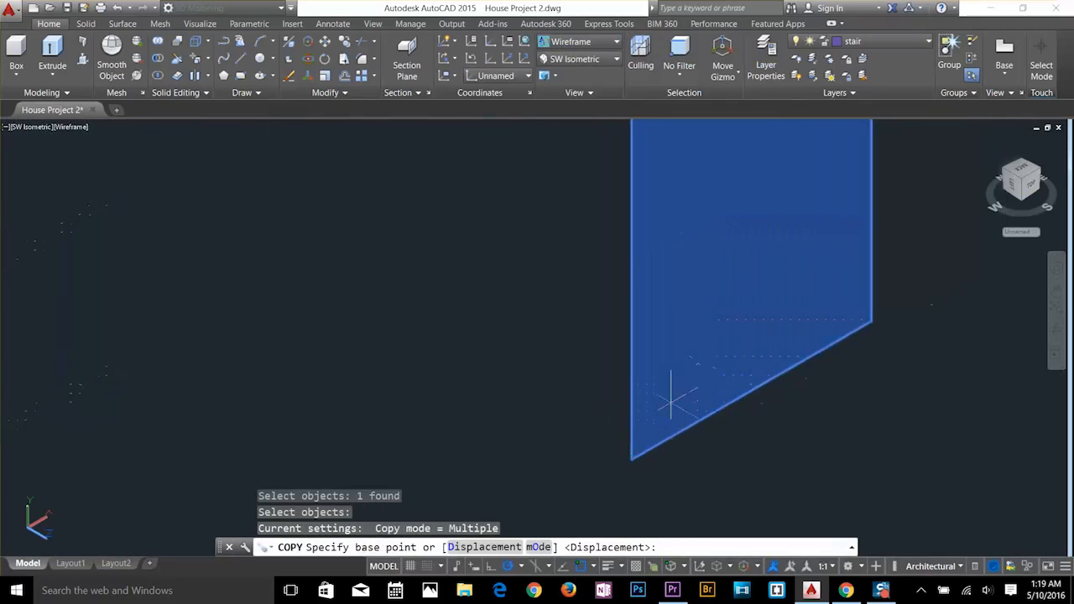
{"action": "scroll", "coordinate": [678, 346], "scroll_direction": "up", "scroll_amount": 4}
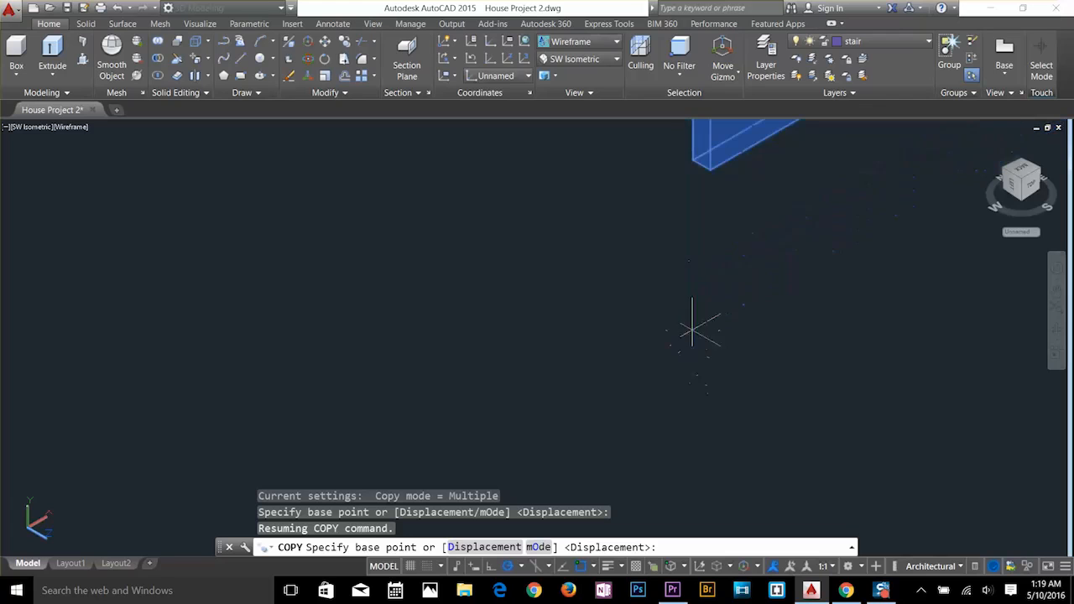
{"action": "left_click", "coordinate": [692, 161]}
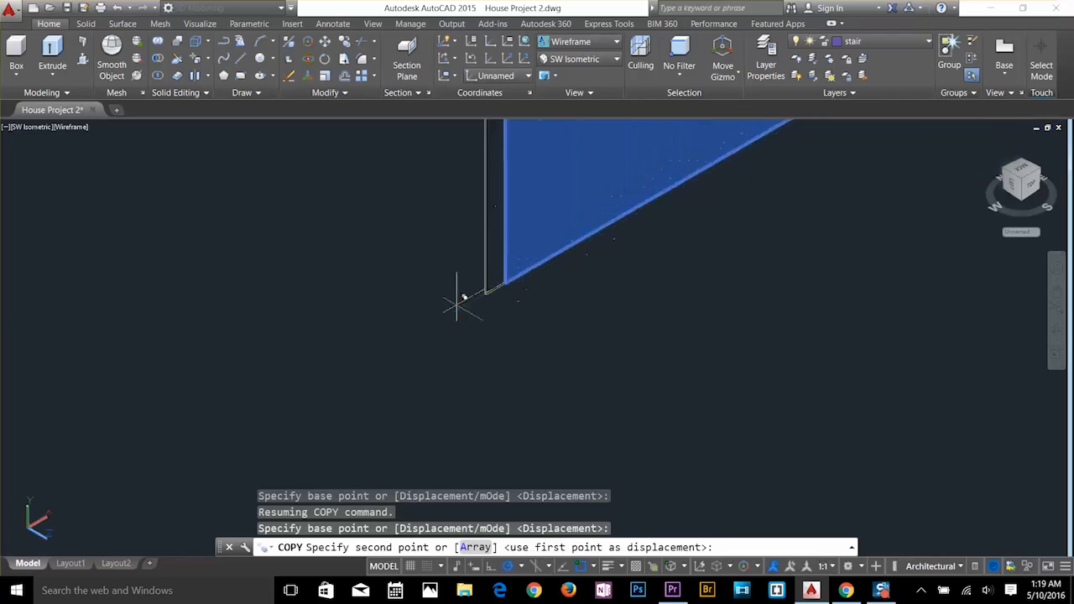
{"action": "scroll", "coordinate": [383, 299], "scroll_direction": "down", "scroll_amount": 8}
{"action": "middle_click_drag", "start_coordinate": [545, 314], "coordinate": [624, 306]}
{"action": "scroll", "coordinate": [512, 315], "scroll_direction": "up", "scroll_amount": 7}
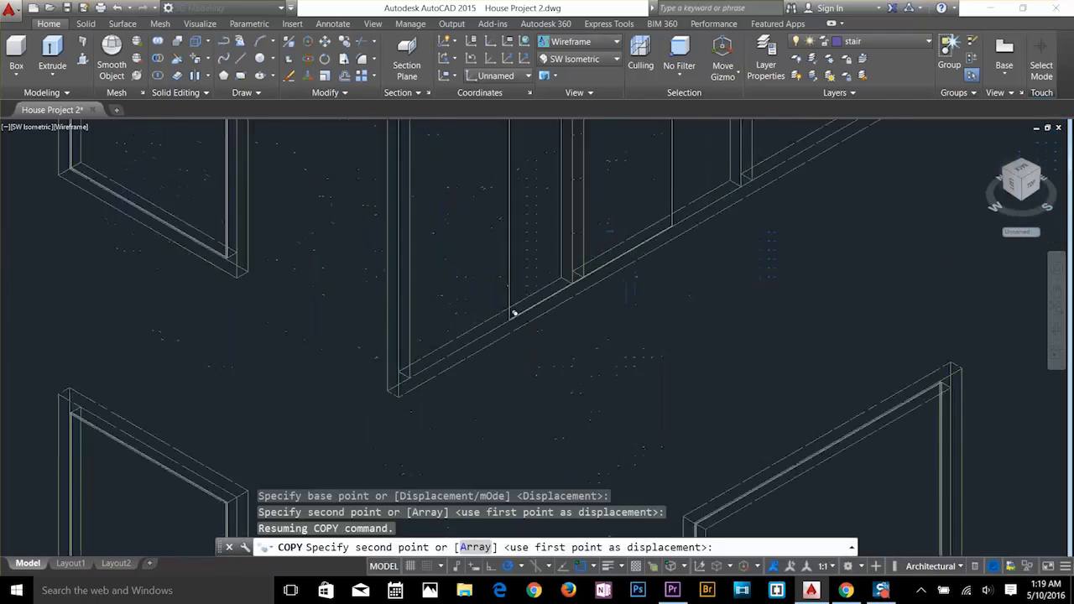
{"action": "scroll", "coordinate": [326, 419], "scroll_direction": "up", "scroll_amount": 2}
{"action": "middle_click_drag", "start_coordinate": [340, 443], "coordinate": [362, 339]}
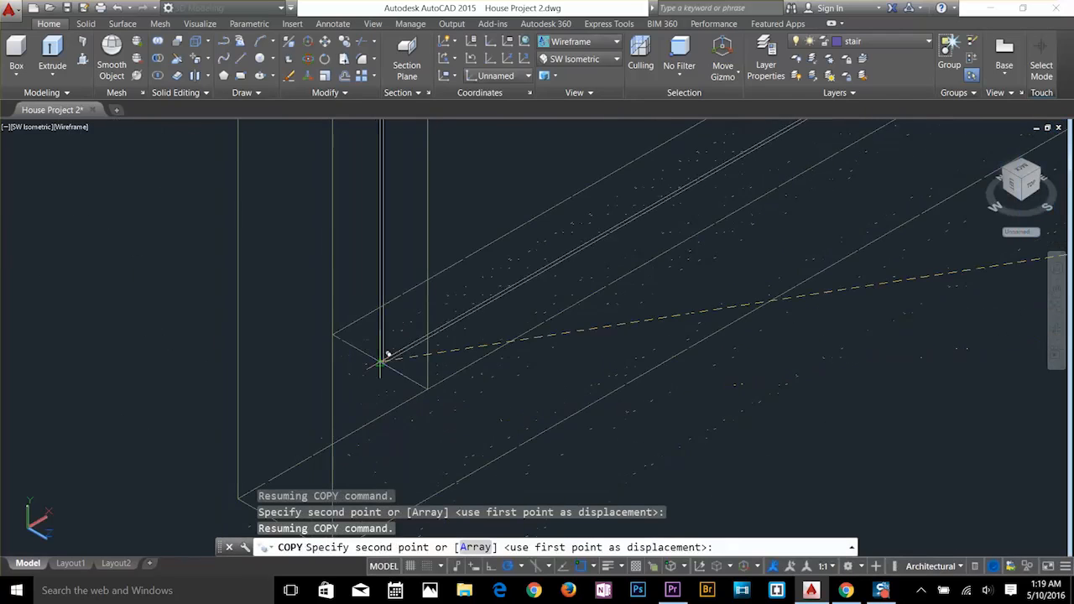
{"action": "left_click", "coordinate": [382, 363]}
Place further copies of the glass pane in the second and third panel openings of the large window.
{"action": "scroll", "coordinate": [456, 373], "scroll_direction": "down", "scroll_amount": 3}
{"action": "scroll", "coordinate": [780, 176], "scroll_direction": "up", "scroll_amount": 3}
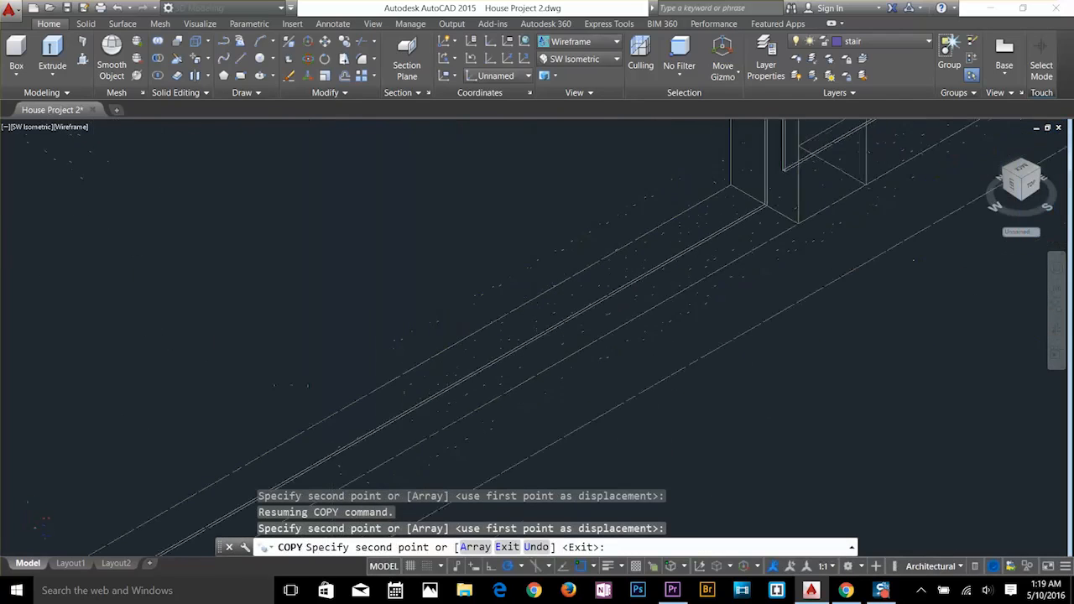
{"action": "left_click", "coordinate": [853, 163]}
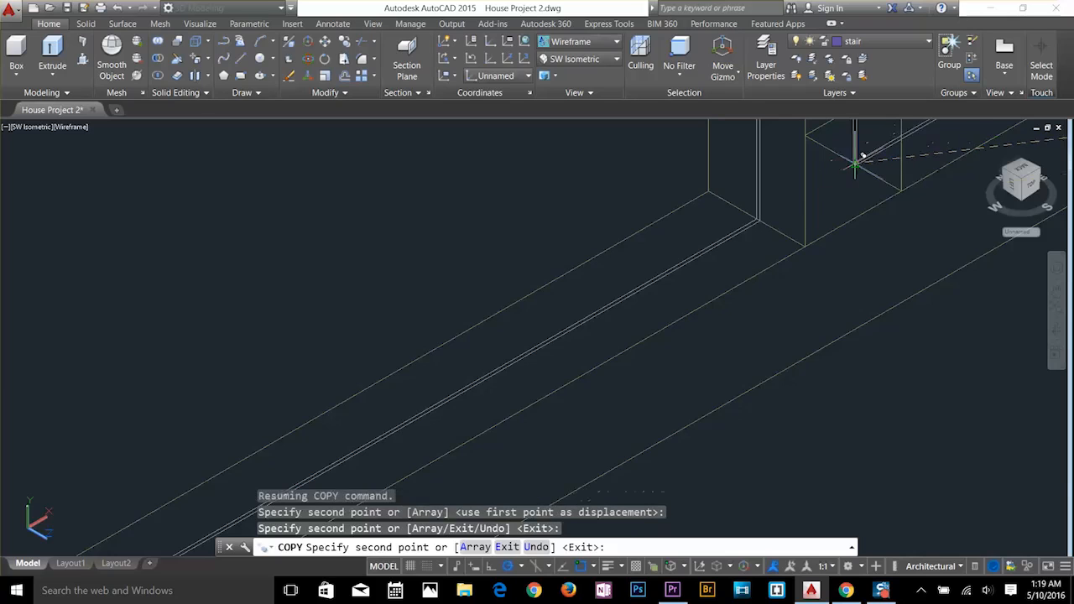
{"action": "scroll", "coordinate": [791, 211], "scroll_direction": "down", "scroll_amount": 5}
{"action": "middle_click_drag", "start_coordinate": [792, 212], "coordinate": [469, 375]}
{"action": "scroll", "coordinate": [646, 274], "scroll_direction": "up", "scroll_amount": 4}
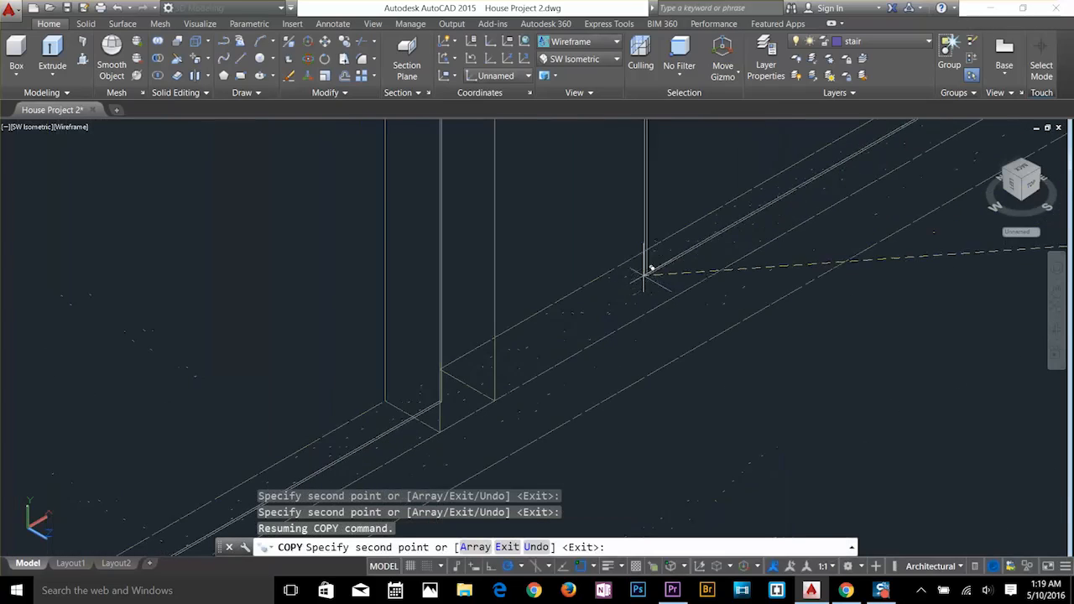
{"action": "left_click", "coordinate": [467, 385]}
Place glass pane copies in the fourth and fifth panel openings and finish the copying.
{"action": "scroll", "coordinate": [507, 384], "scroll_direction": "down", "scroll_amount": 4}
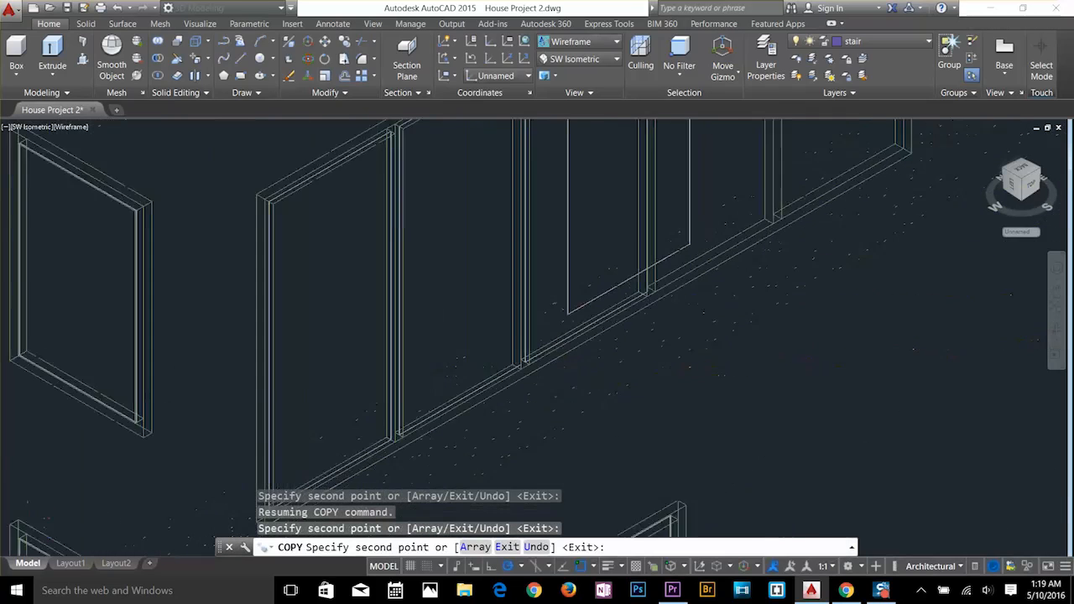
{"action": "scroll", "coordinate": [596, 364], "scroll_direction": "up", "scroll_amount": 5}
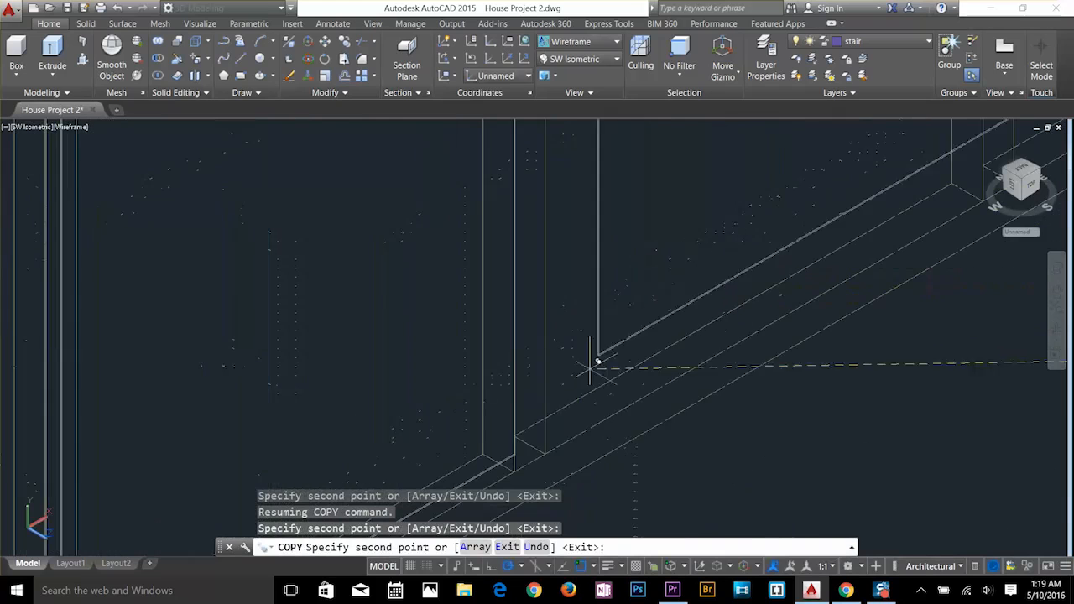
{"action": "left_click", "coordinate": [550, 435]}
{"action": "scroll", "coordinate": [815, 288], "scroll_direction": "down", "scroll_amount": 2}
{"action": "middle_click_drag", "start_coordinate": [815, 288], "coordinate": [608, 411]}
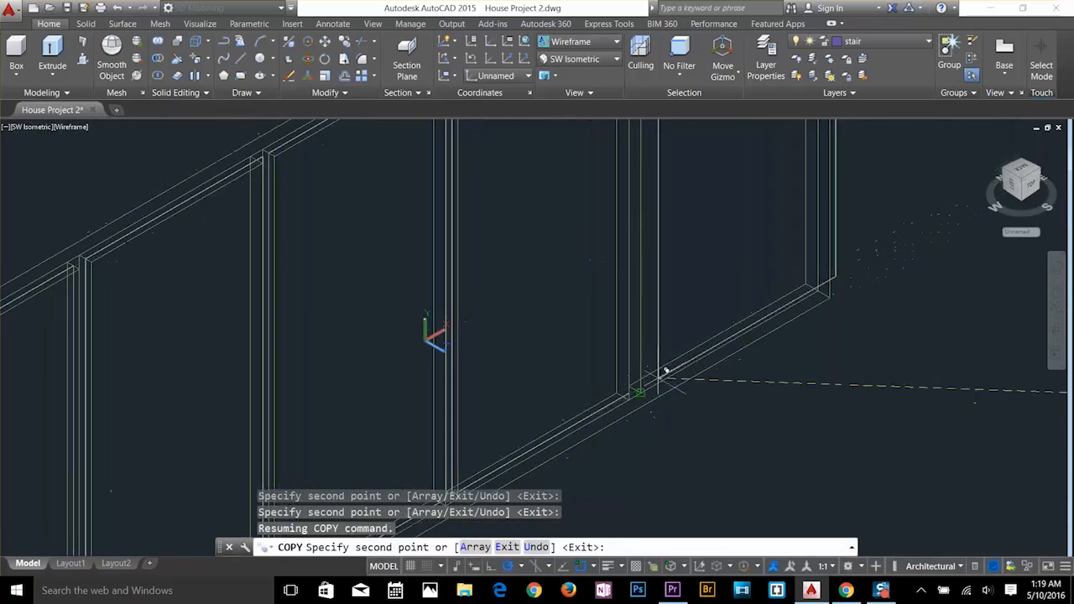
{"action": "scroll", "coordinate": [576, 425], "scroll_direction": "up", "scroll_amount": 4}
{"action": "left_click", "coordinate": [560, 426]}
{"action": "scroll", "coordinate": [635, 395], "scroll_direction": "down", "scroll_amount": 3}
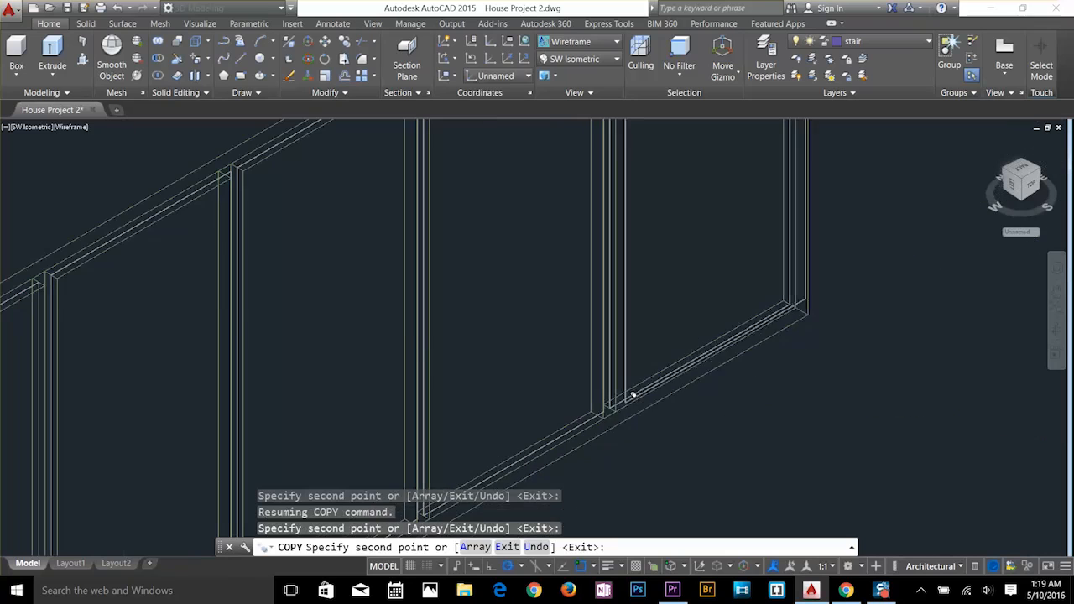
{"action": "key", "text": "Return"}
Turn on all layers and set the model's visual style to Shaded.
{"action": "scroll", "coordinate": [650, 399], "scroll_direction": "down", "scroll_amount": 5}
{"action": "scroll", "coordinate": [671, 398], "scroll_direction": "up", "scroll_amount": 5}
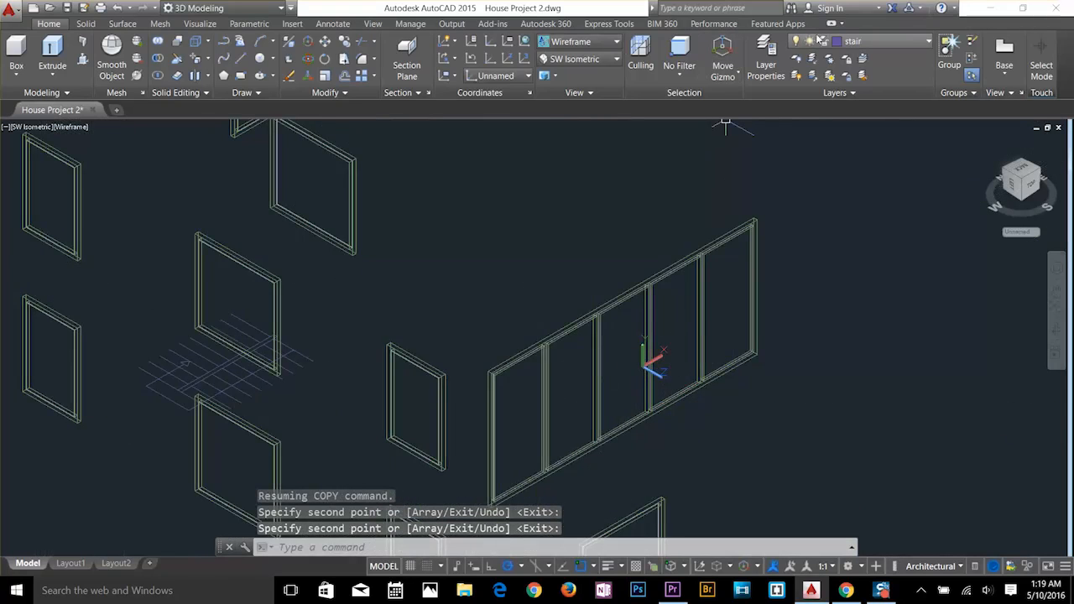
{"action": "left_click", "coordinate": [797, 75]}
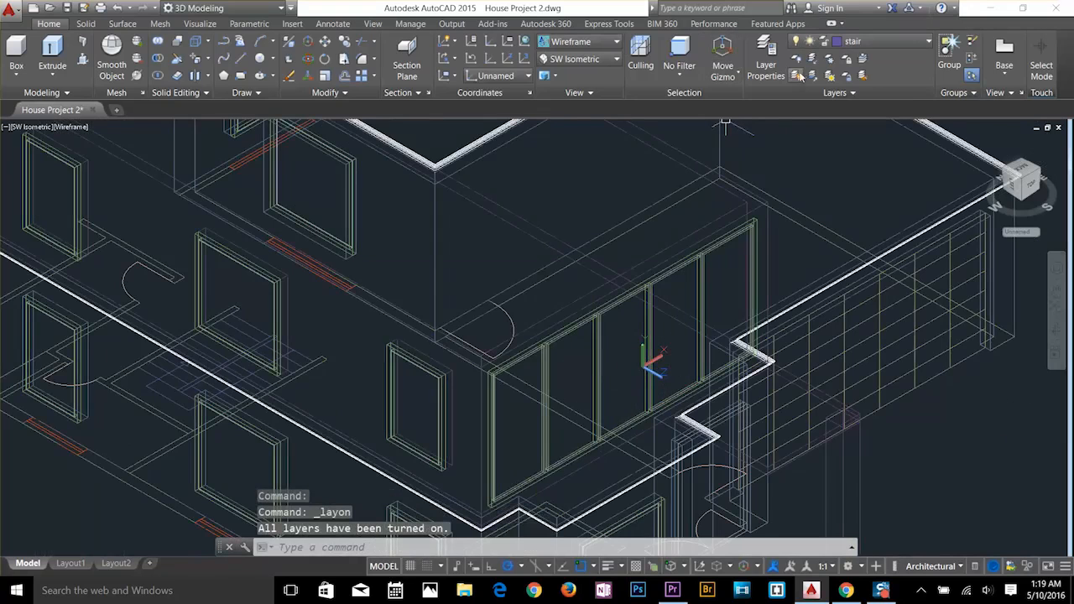
{"action": "left_click", "coordinate": [868, 44]}
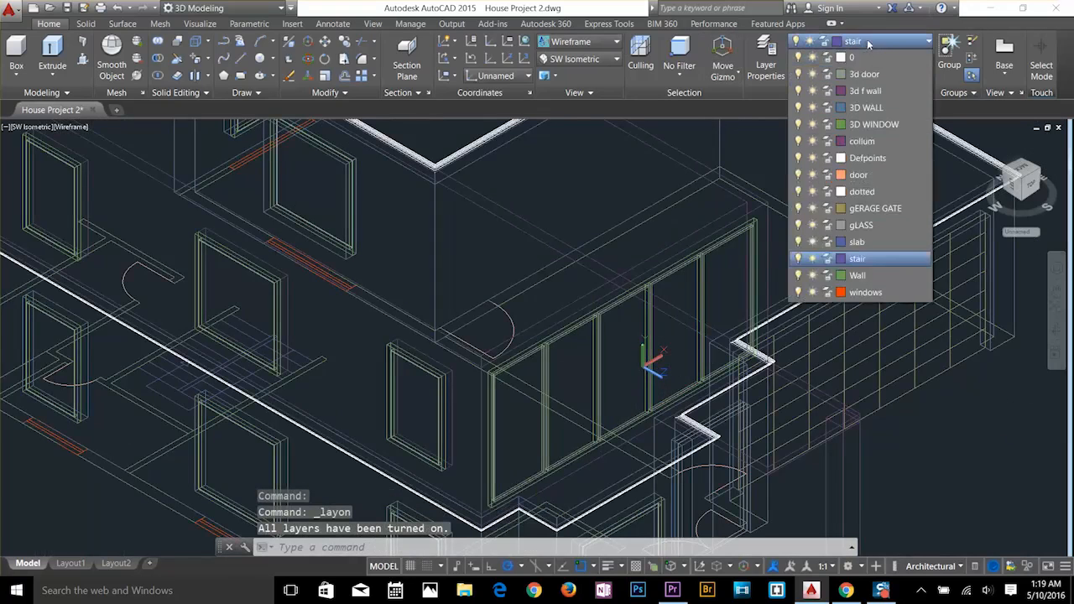
{"action": "left_click", "coordinate": [580, 46]}
{"action": "left_click", "coordinate": [565, 122]}
{"action": "scroll", "coordinate": [638, 310], "scroll_direction": "down", "scroll_amount": 3}
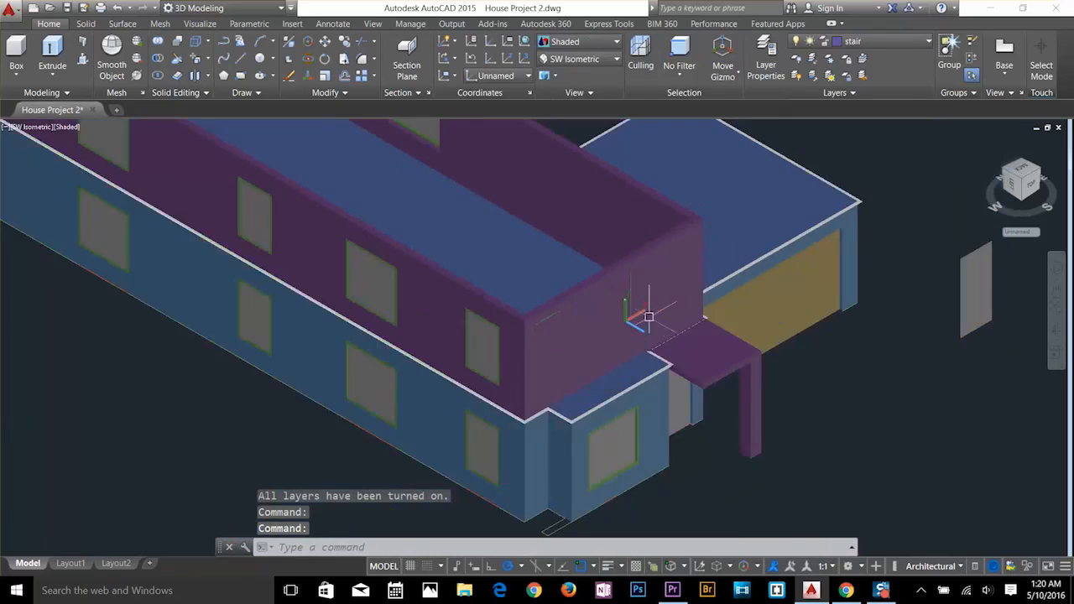
{"action": "scroll", "coordinate": [618, 306], "scroll_direction": "up", "scroll_amount": 5}
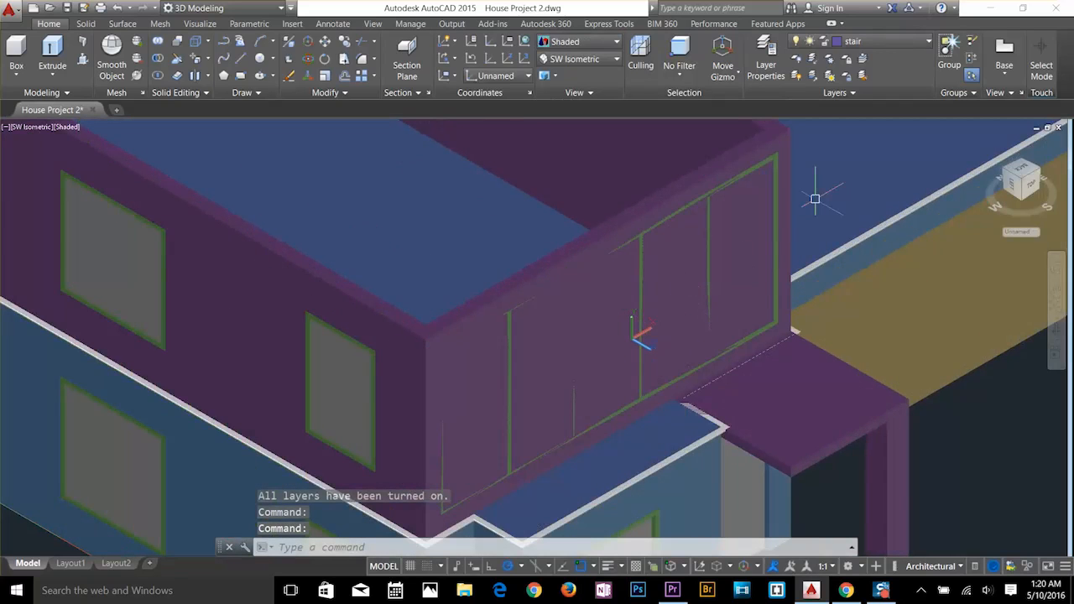
Isolate the 3d f wall layer by picking the upper-floor wall.
{"action": "left_click", "coordinate": [864, 41]}
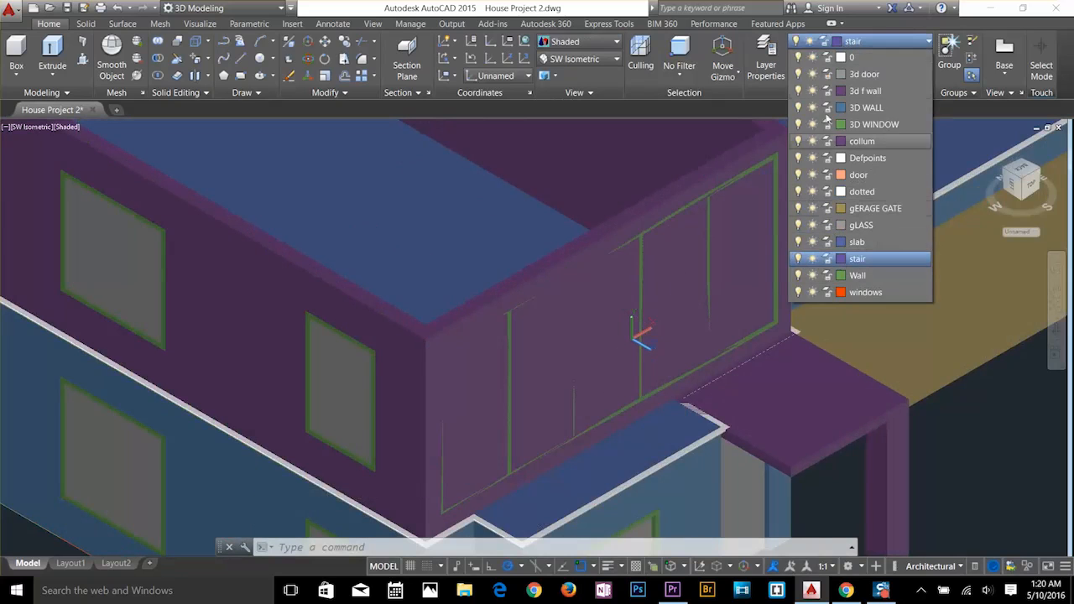
{"action": "left_click", "coordinate": [754, 90]}
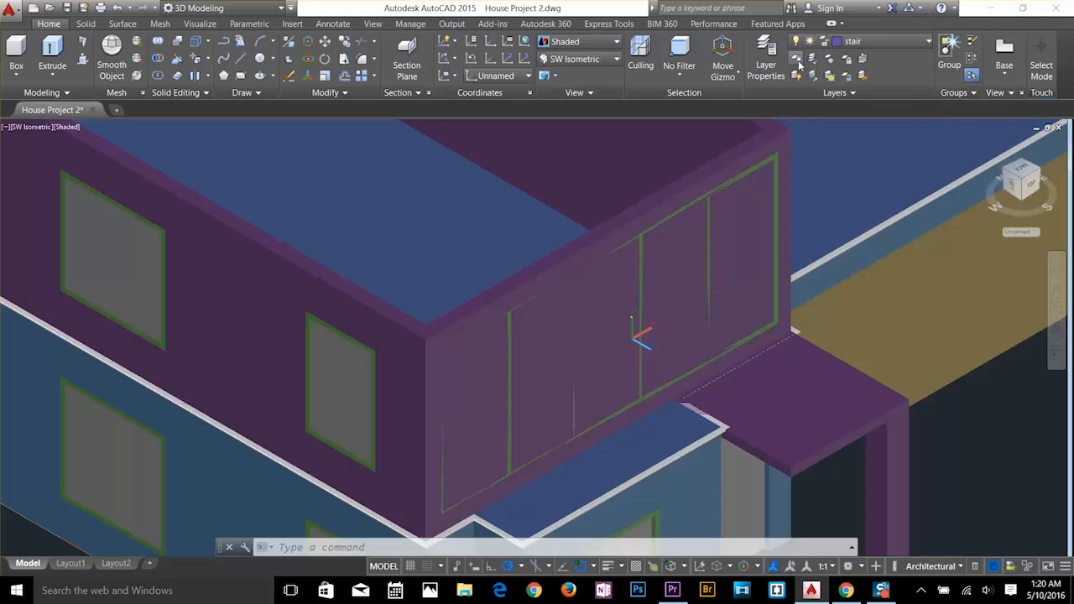
{"action": "left_click", "coordinate": [798, 61]}
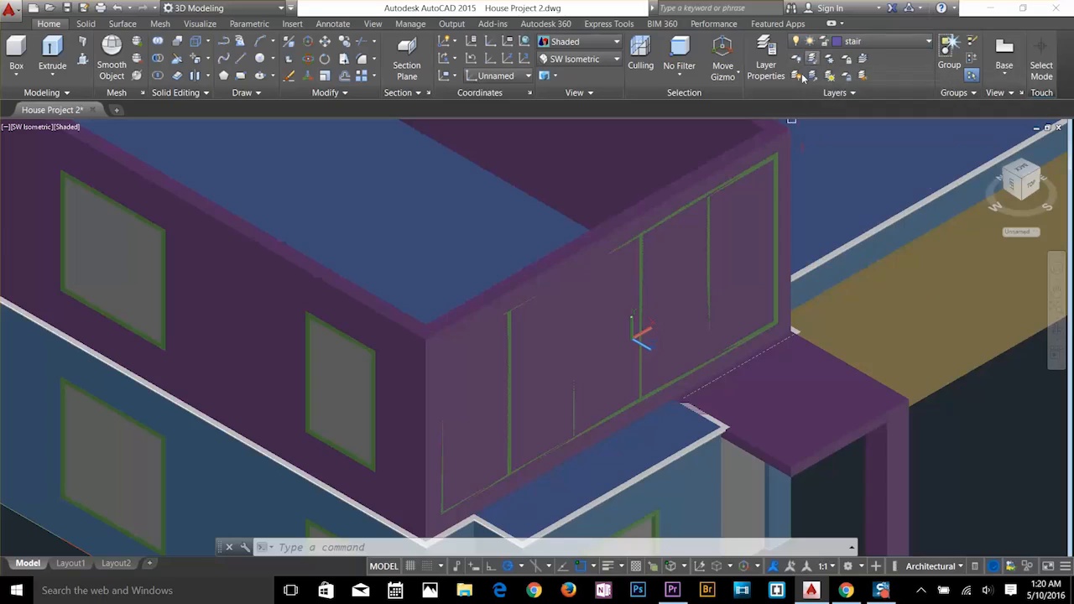
{"action": "left_click", "coordinate": [771, 145]}
{"action": "key", "text": "Return"}
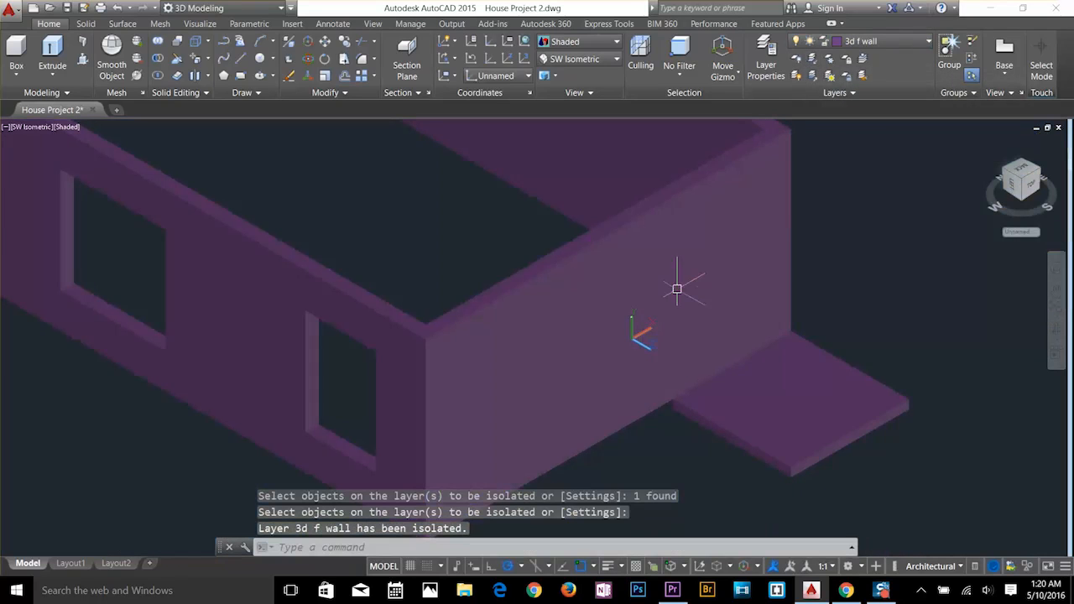
Turn on the 3D WINDOW layer alongside the isolated wall layer.
{"action": "left_click", "coordinate": [864, 41]}
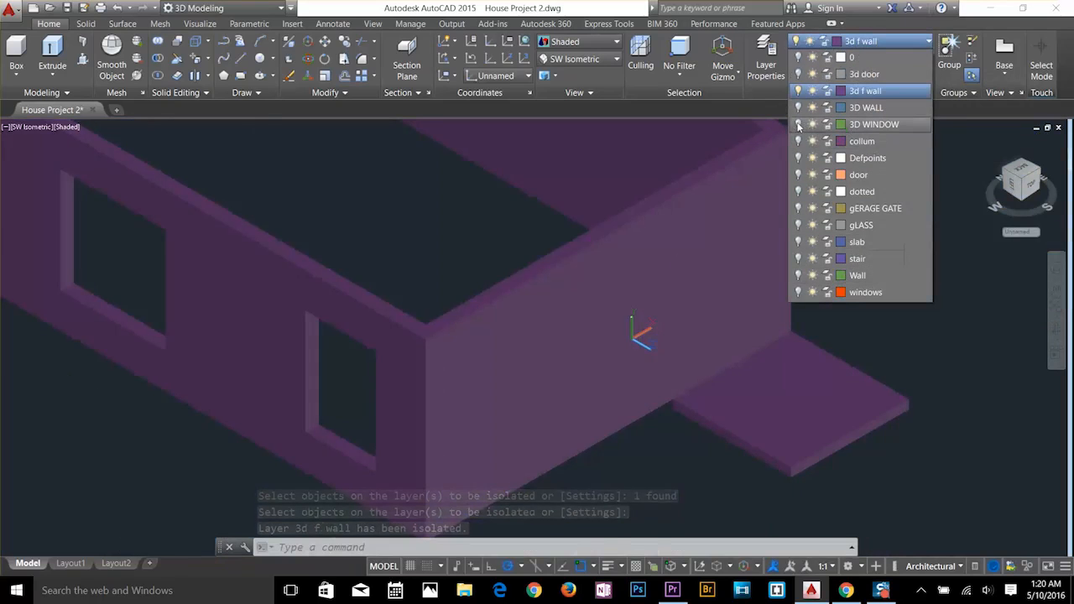
{"action": "left_click", "coordinate": [798, 124]}
{"action": "left_click", "coordinate": [894, 345]}
{"action": "key", "text": "Escape"}
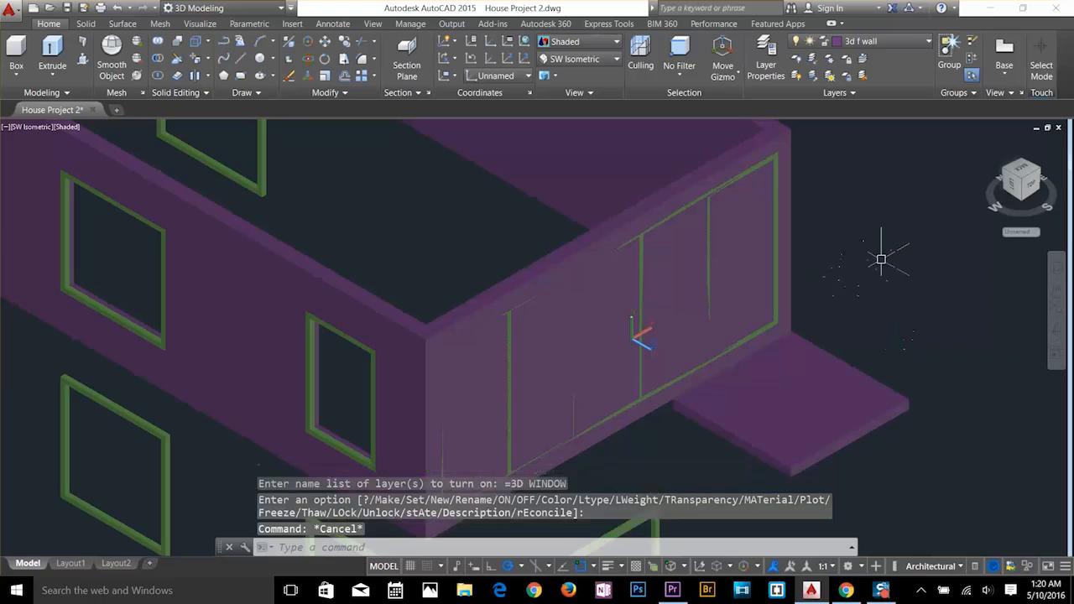
{"action": "key", "text": "Escape"}
Draw a rectangle over the large window on the end wall, from its upper far corner to its lower near corner.
{"action": "type", "text": "re"}
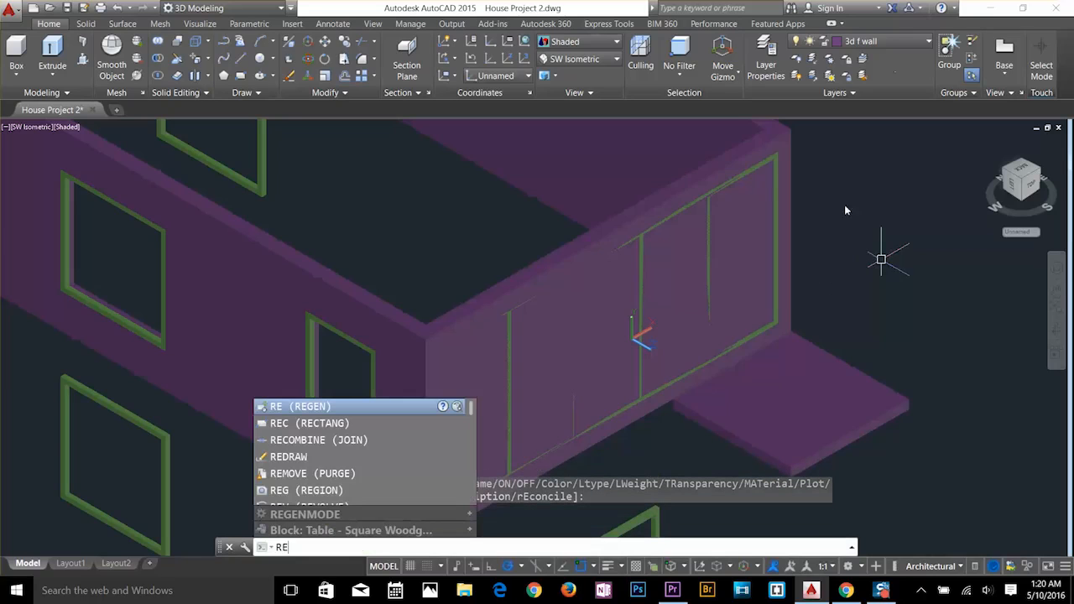
{"action": "type", "text": "c"}
{"action": "key", "text": "Return"}
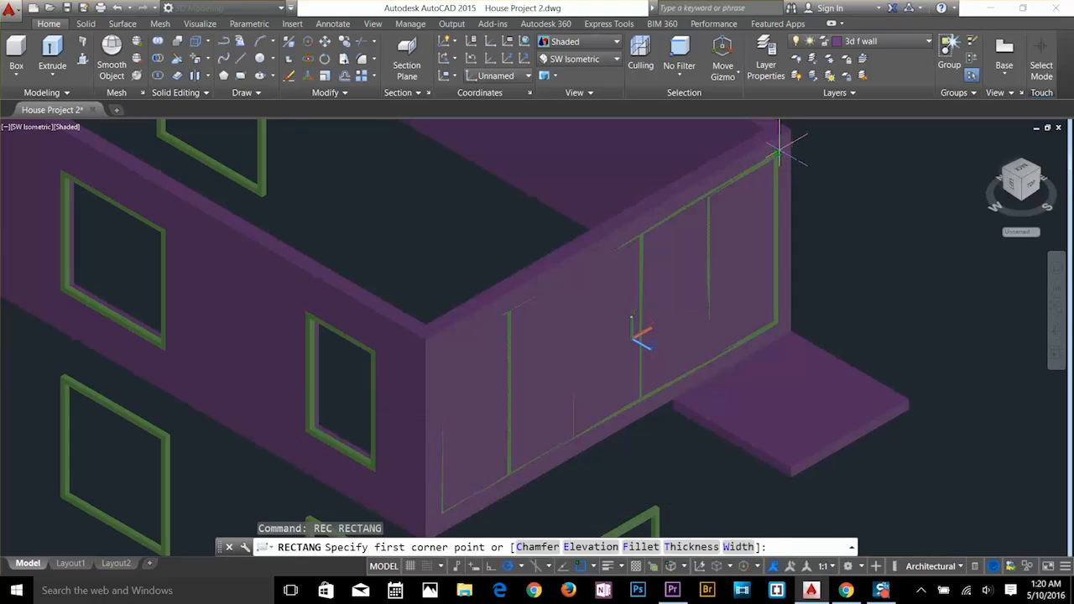
{"action": "left_click", "coordinate": [780, 152]}
{"action": "scroll", "coordinate": [772, 184], "scroll_direction": "down", "scroll_amount": 5}
{"action": "scroll", "coordinate": [761, 181], "scroll_direction": "up", "scroll_amount": 5}
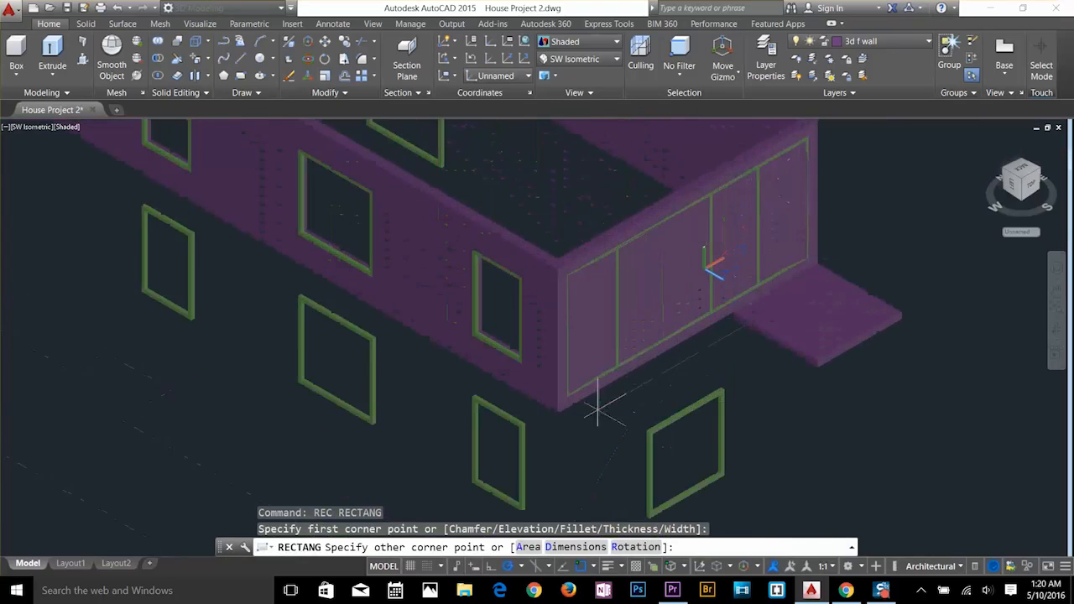
{"action": "scroll", "coordinate": [597, 409], "scroll_direction": "up", "scroll_amount": 4}
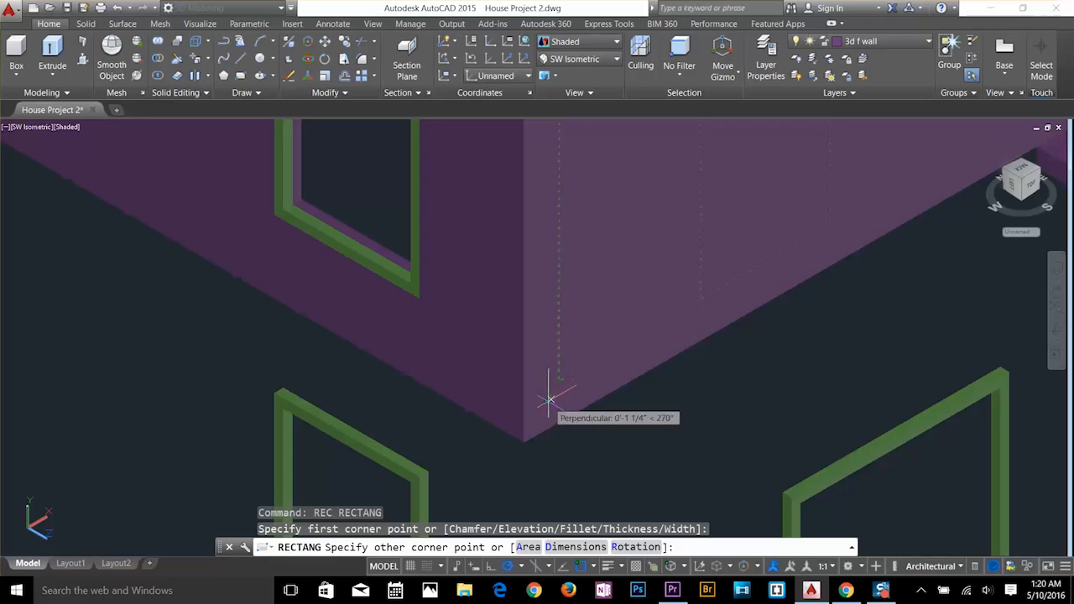
{"action": "left_click", "coordinate": [549, 400]}
{"action": "scroll", "coordinate": [620, 402], "scroll_direction": "down", "scroll_amount": 5}
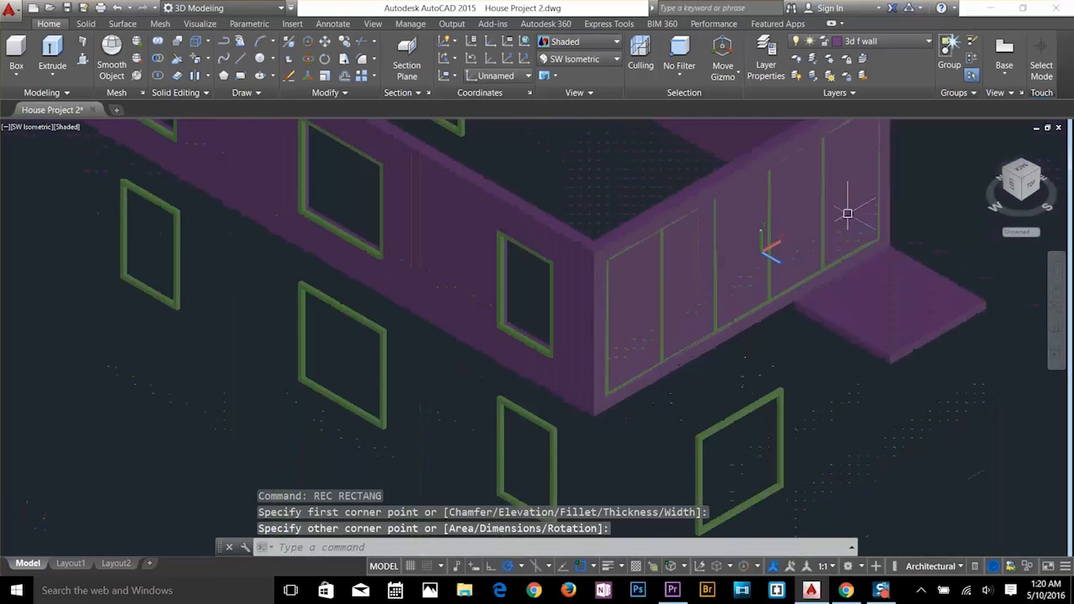
Turn off the 3D WINDOW layer, leaving only the wall layer on.
{"action": "key", "text": "Escape"}
{"action": "left_click", "coordinate": [880, 42]}
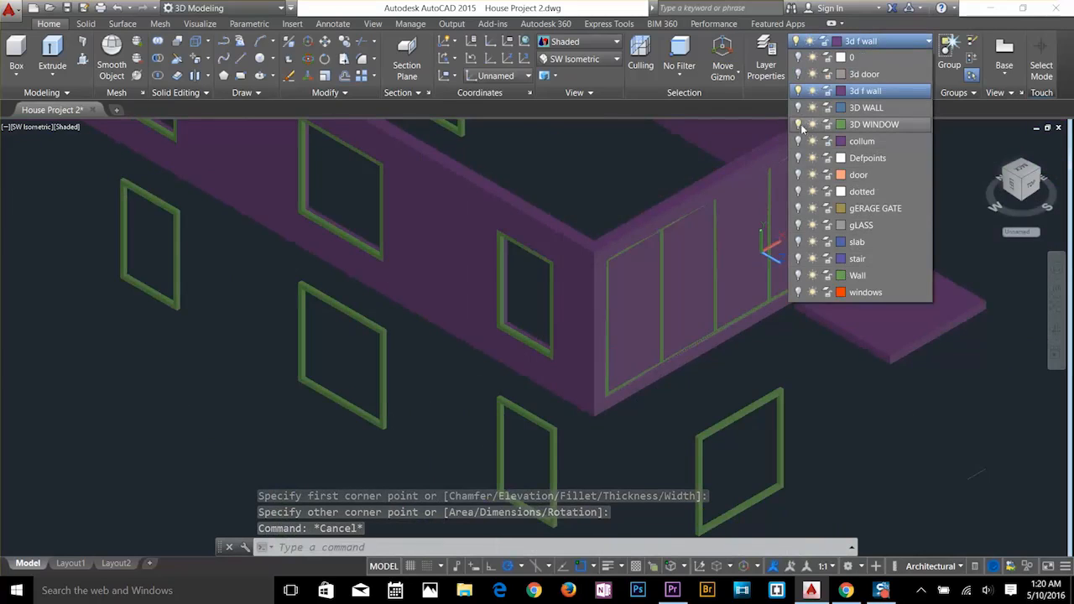
{"action": "left_click", "coordinate": [802, 125]}
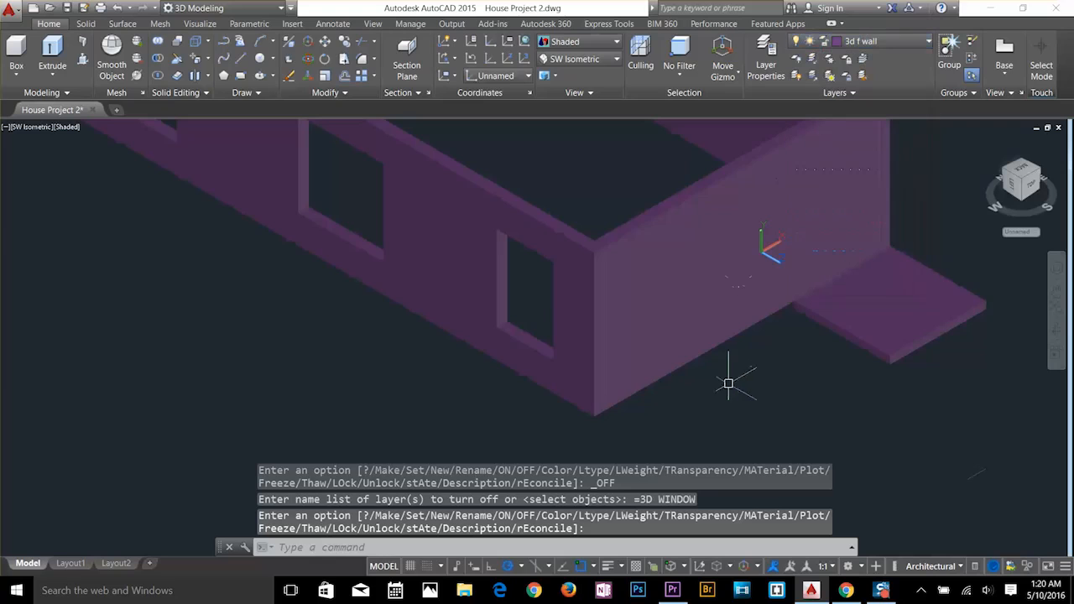
{"action": "key", "text": "Escape"}
{"action": "key", "text": "Escape"}
Extrude the window-sized rectangle on the end wall back through the wall.
{"action": "type", "text": "ext"}
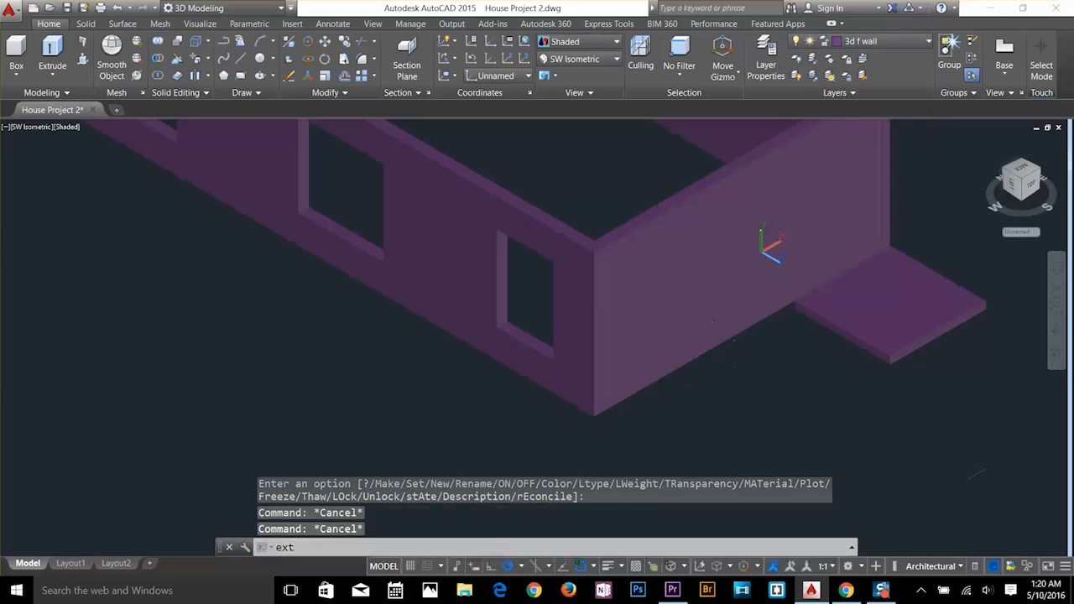
{"action": "key", "text": "Return"}
{"action": "left_click", "coordinate": [712, 334]}
{"action": "key", "text": "Return"}
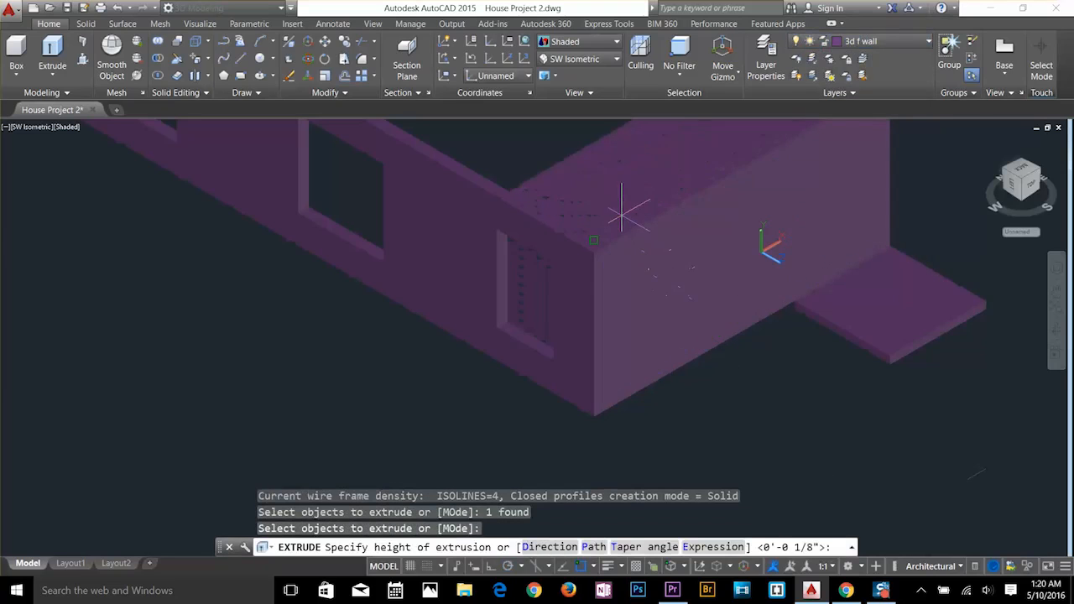
{"action": "key", "text": "Escape"}
{"action": "key", "text": "Escape"}
Subtract the extruded window-sized box from the upper-floor wall to cut the large window opening in the end wall.
{"action": "middle_click_drag", "start_coordinate": [622, 213], "coordinate": [664, 283], "text": "shift"}
{"action": "type", "text": "su"}
{"action": "key", "text": "Return"}
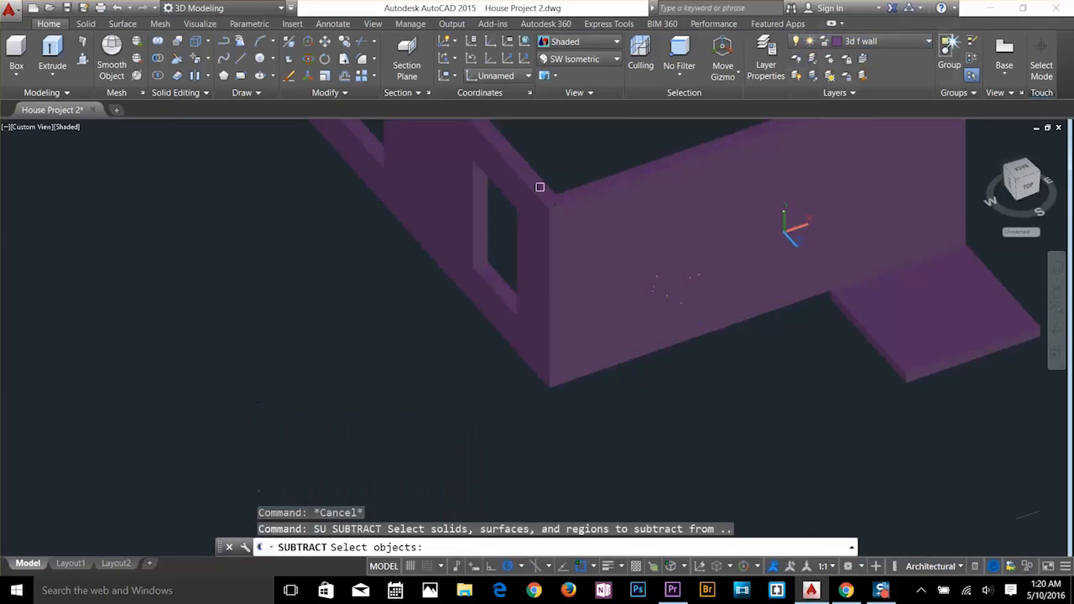
{"action": "left_click", "coordinate": [538, 183]}
{"action": "key", "text": "Return"}
{"action": "left_click", "coordinate": [576, 221]}
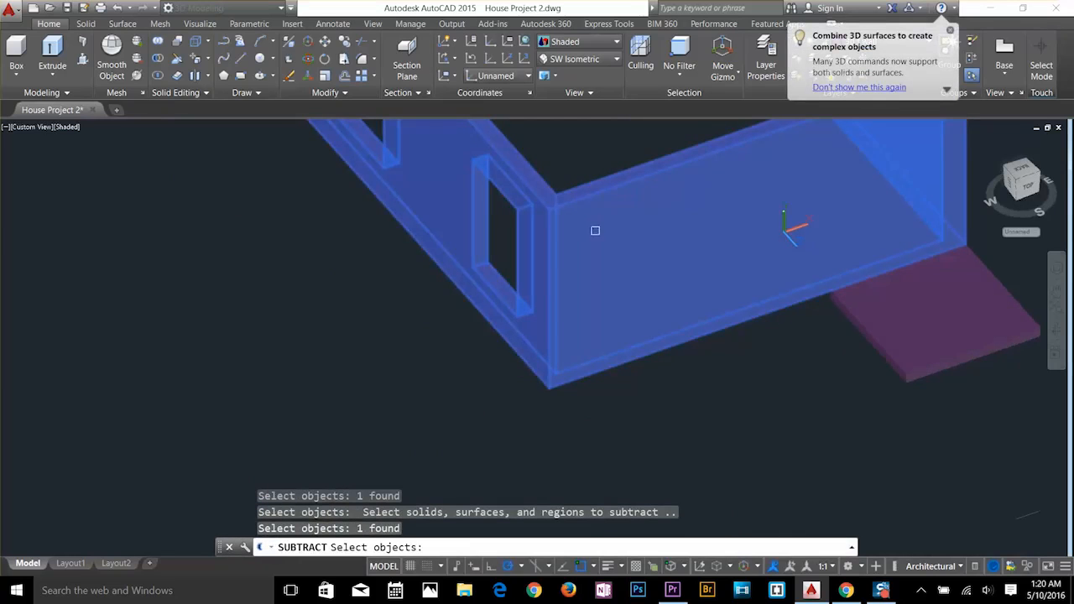
{"action": "left_click", "coordinate": [934, 222]}
{"action": "left_click", "coordinate": [940, 239]}
{"action": "key", "text": "Return"}
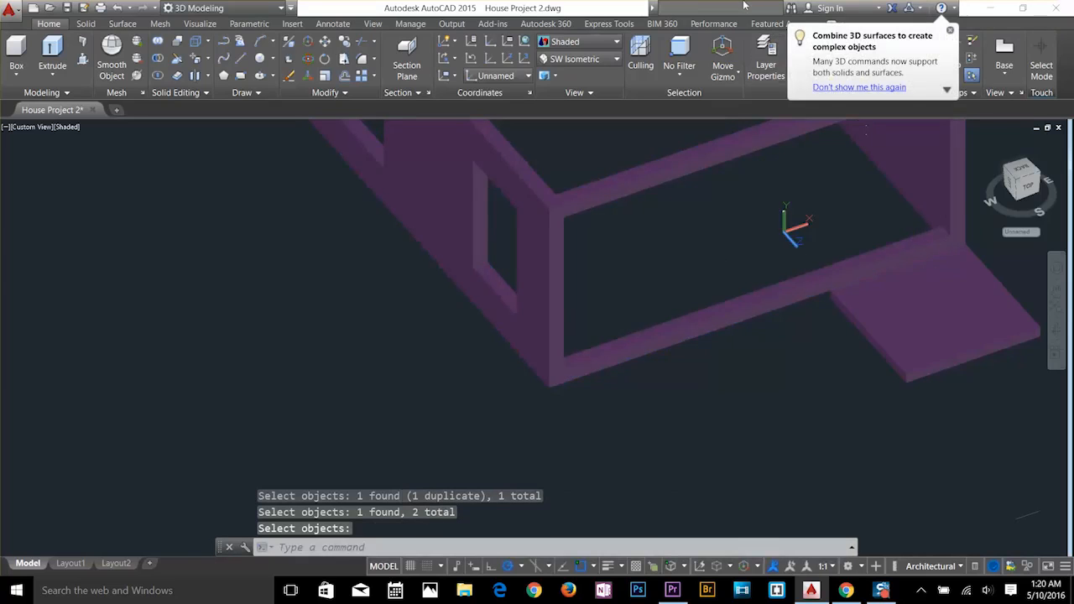
{"action": "left_click", "coordinate": [950, 31]}
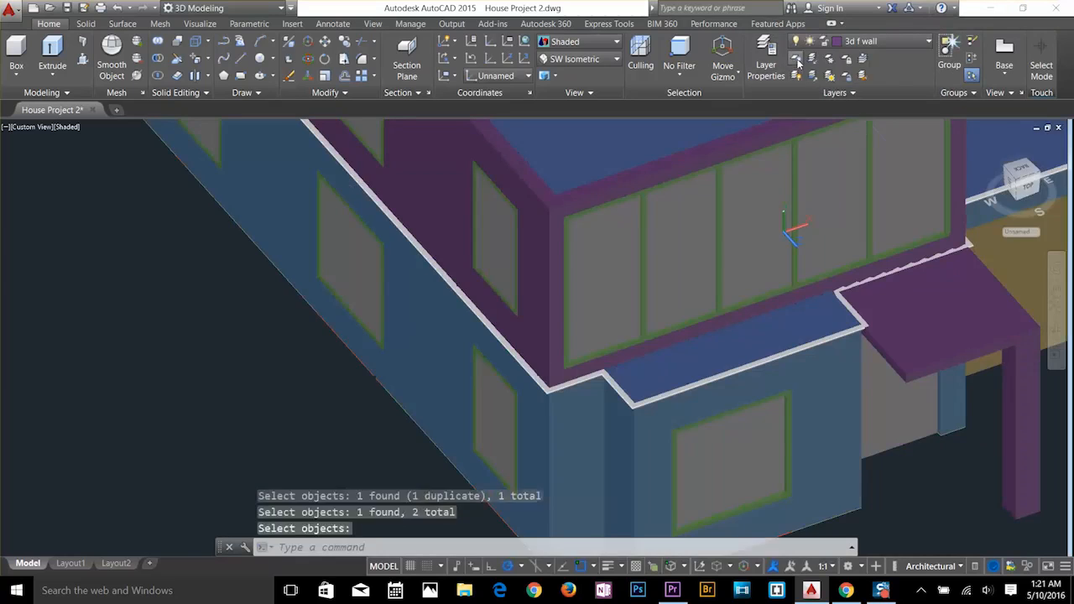
Turn all the hidden layers back on to show the whole house.
{"action": "left_click", "coordinate": [795, 75]}
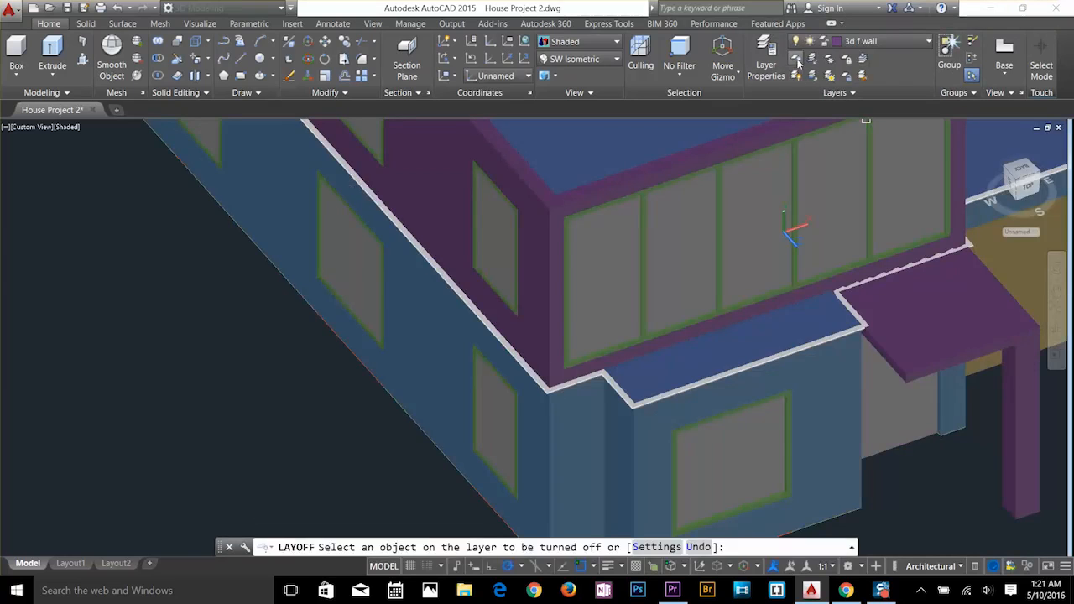
{"action": "key", "text": "Escape"}
{"action": "key", "text": "Escape"}
Examine the fitted five-panel window, the slab edge below it and the entrance canopy with its column.
{"action": "middle_click_drag", "start_coordinate": [800, 261], "coordinate": [717, 340]}
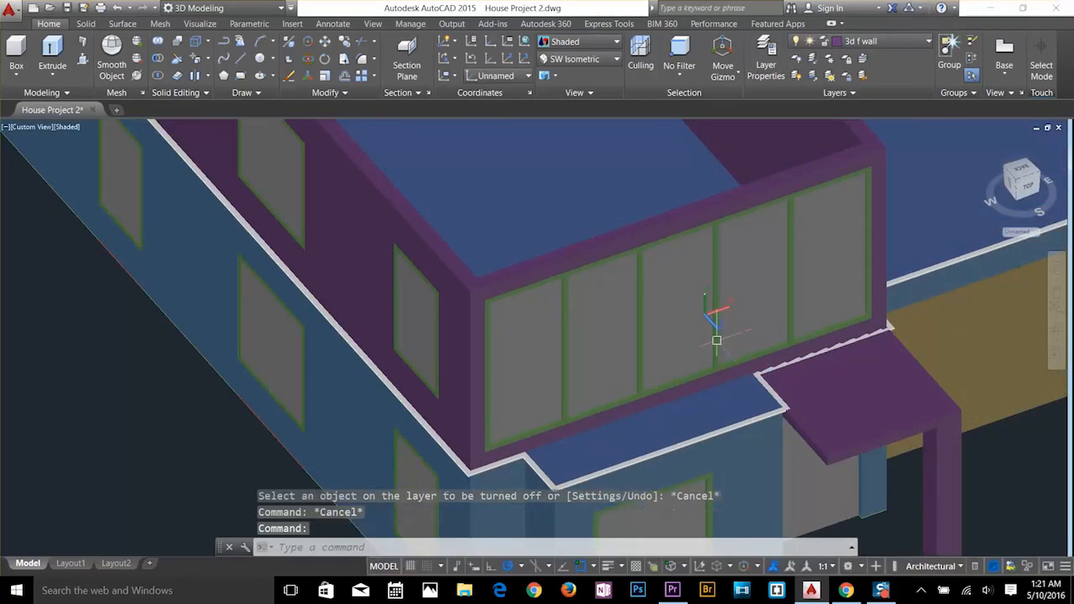
{"action": "left_click", "coordinate": [878, 42]}
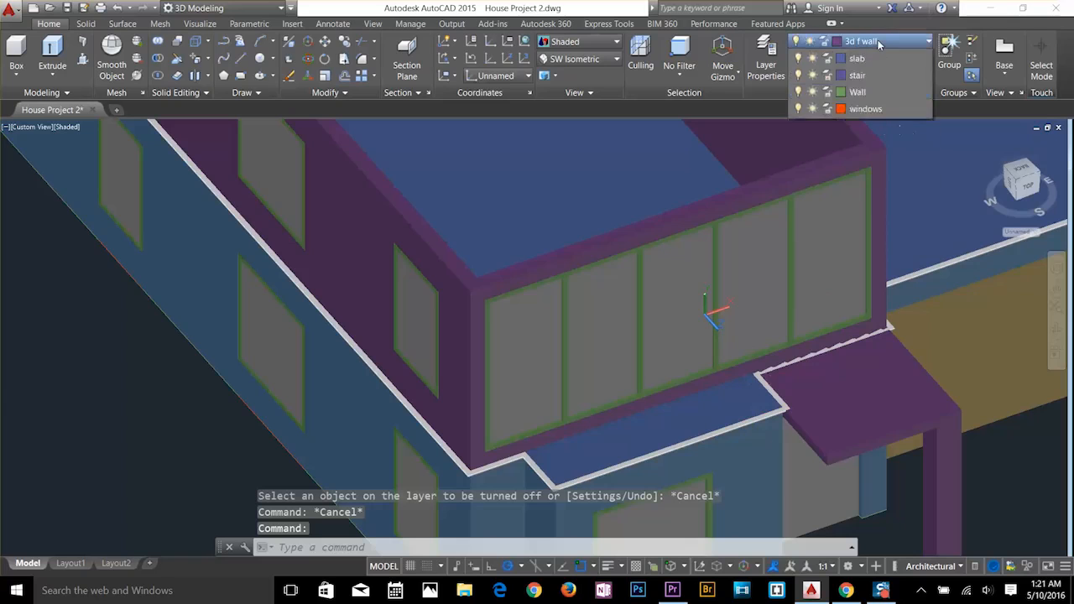
{"action": "key", "text": "Escape"}
{"action": "scroll", "coordinate": [617, 460], "scroll_direction": "up", "scroll_amount": 3}
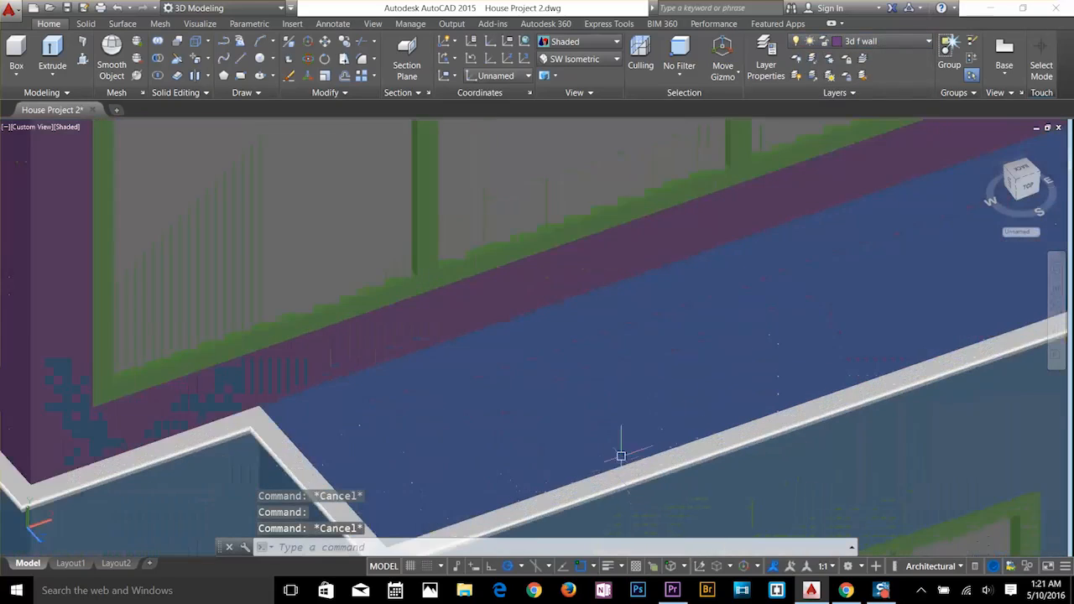
{"action": "scroll", "coordinate": [692, 401], "scroll_direction": "down", "scroll_amount": 4}
{"action": "middle_click_drag", "start_coordinate": [757, 418], "coordinate": [652, 395], "text": "shift"}
{"action": "scroll", "coordinate": [596, 371], "scroll_direction": "up", "scroll_amount": 4}
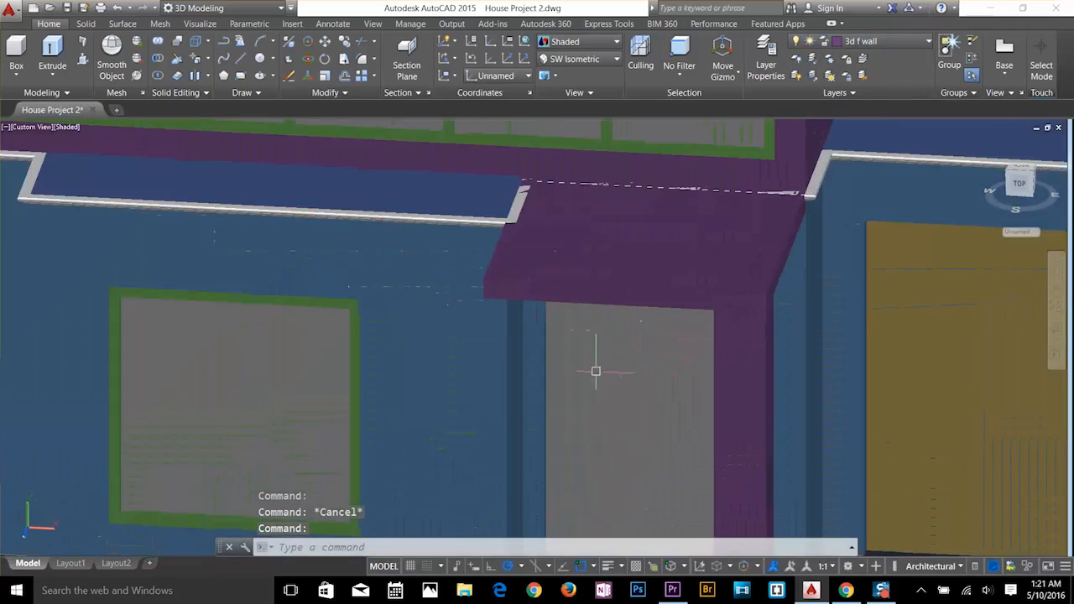
{"action": "scroll", "coordinate": [572, 355], "scroll_direction": "down", "scroll_amount": 6}
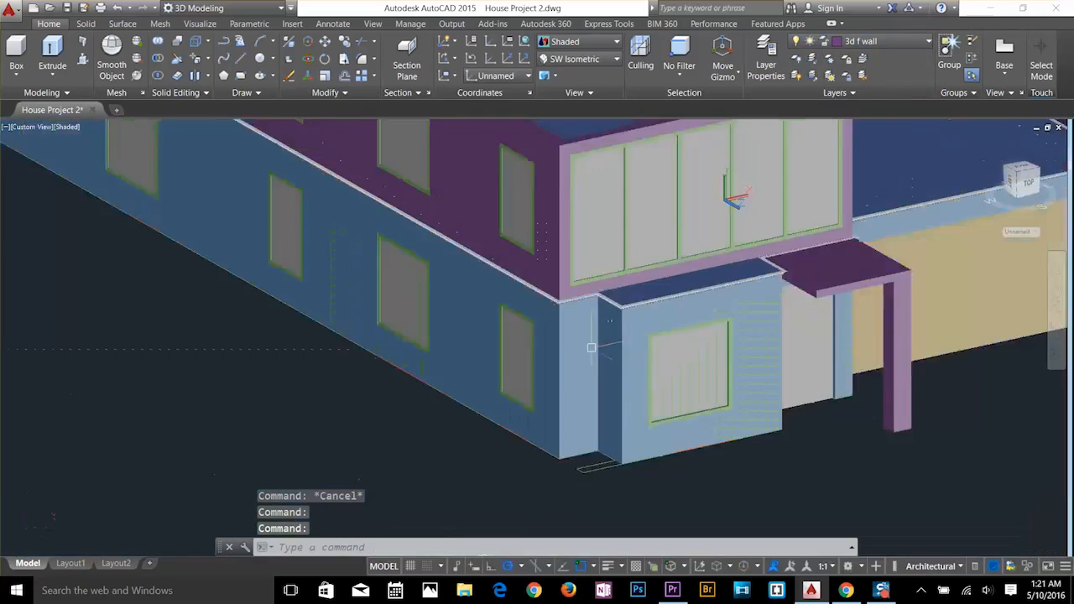
{"action": "scroll", "coordinate": [793, 315], "scroll_direction": "up", "scroll_amount": 4}
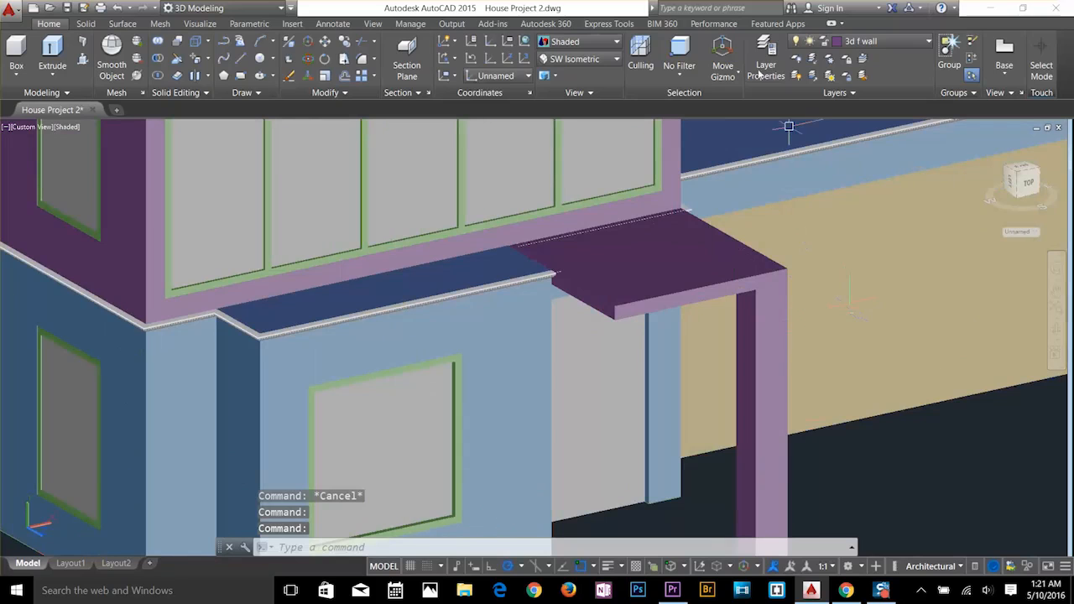
Switch the model's visual style to Wireframe.
{"action": "left_click", "coordinate": [604, 42]}
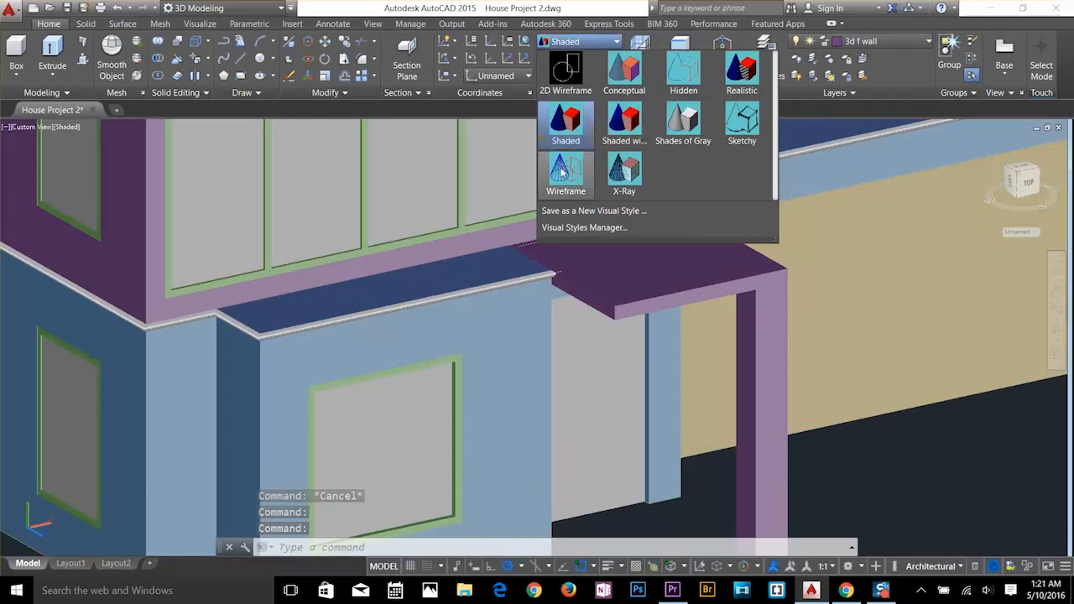
{"action": "left_click", "coordinate": [563, 172]}
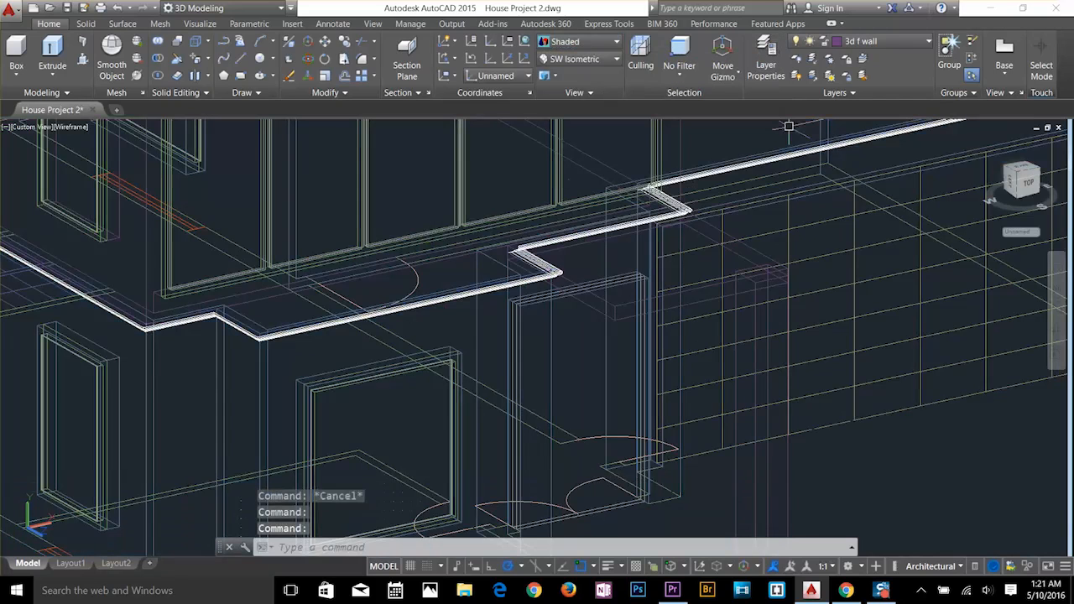
{"action": "left_click", "coordinate": [767, 357]}
{"action": "key", "text": "Escape"}
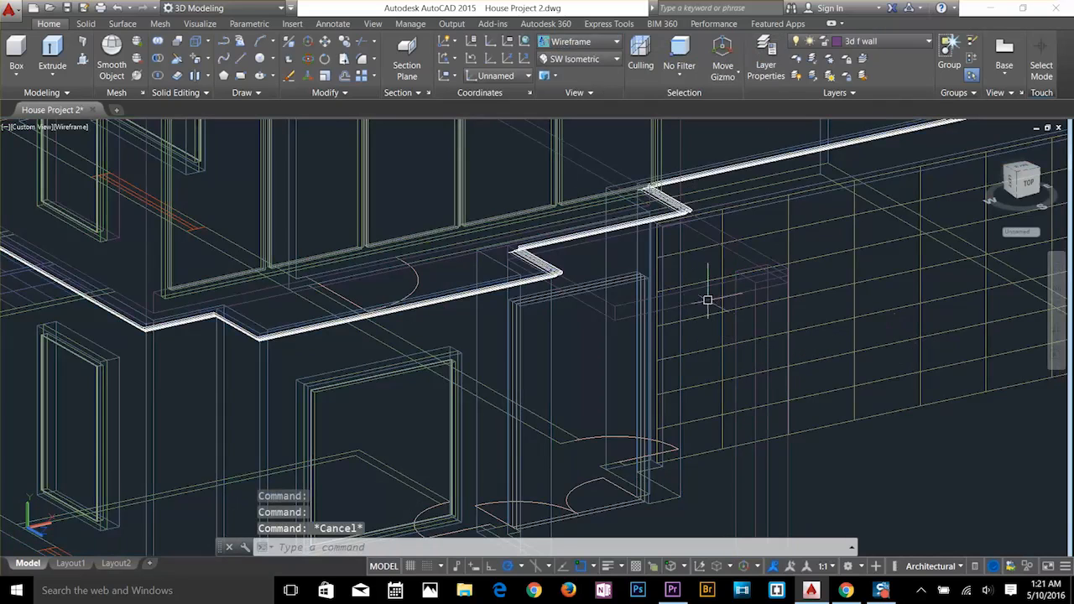
Move the entrance canopy slab onto the collum layer.
{"action": "left_click", "coordinate": [624, 304]}
{"action": "left_click", "coordinate": [870, 49]}
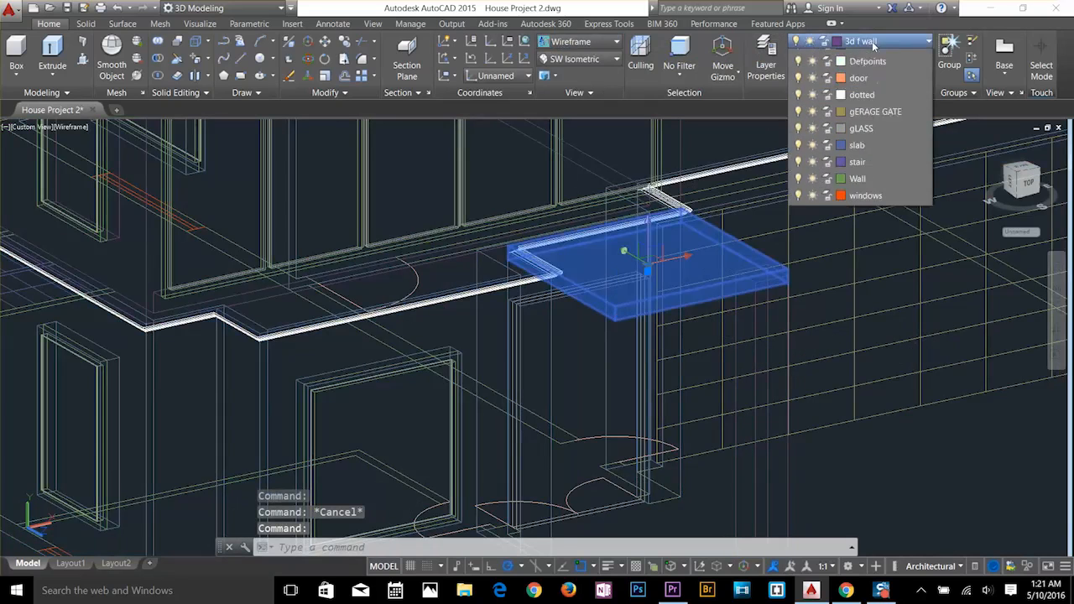
{"action": "left_click", "coordinate": [870, 142]}
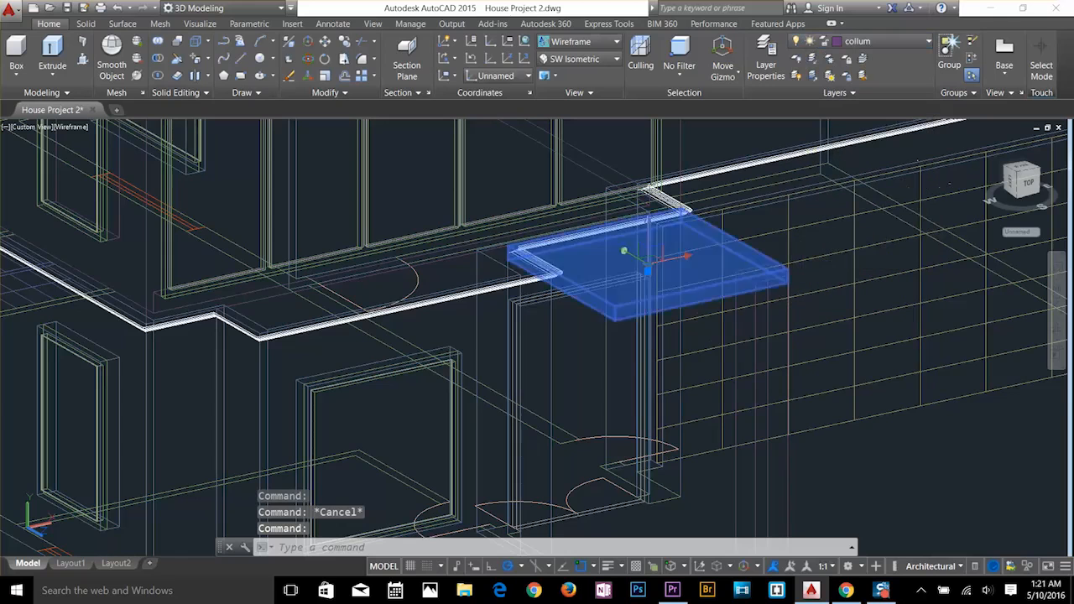
{"action": "key", "text": "Escape"}
Slim the canopy column by moving its inner side face 3 inches inward with Move Faces.
{"action": "middle_click_drag", "start_coordinate": [631, 347], "coordinate": [623, 176]}
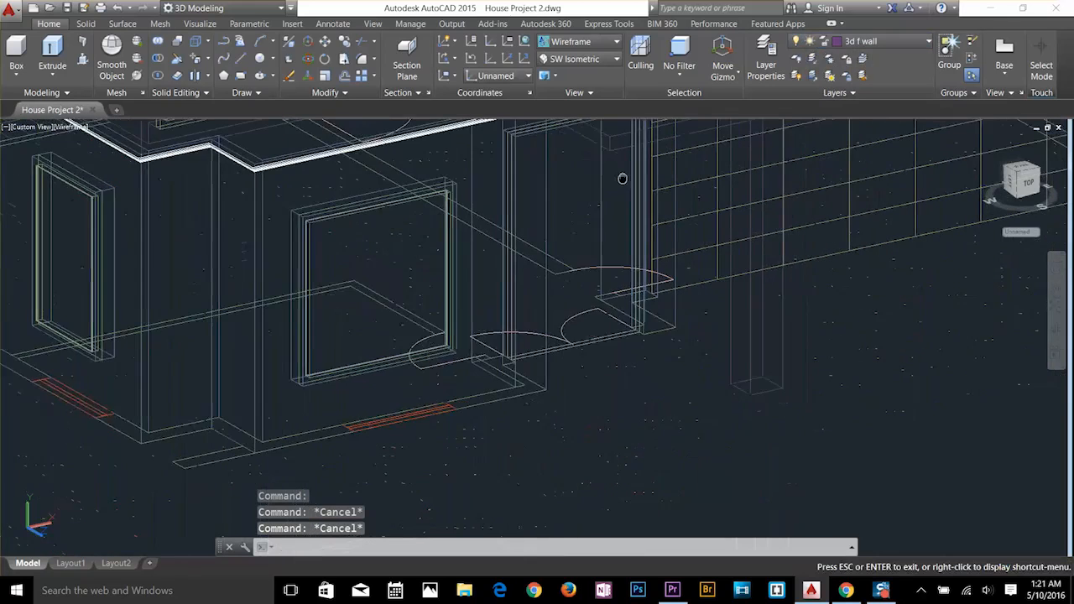
{"action": "scroll", "coordinate": [729, 318], "scroll_direction": "up", "scroll_amount": 4}
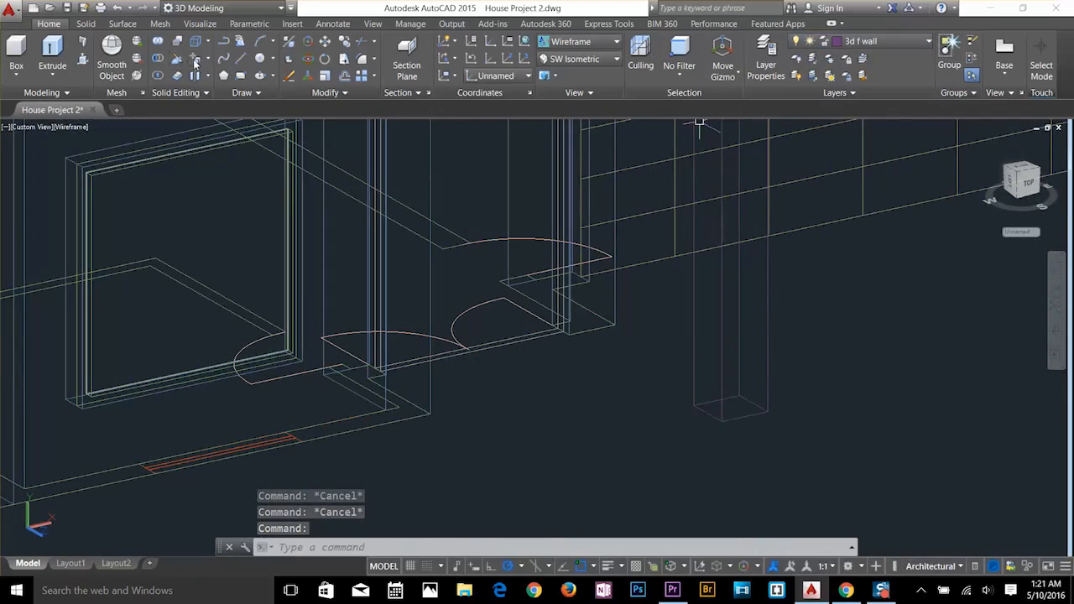
{"action": "left_click", "coordinate": [196, 62]}
{"action": "left_click", "coordinate": [208, 59]}
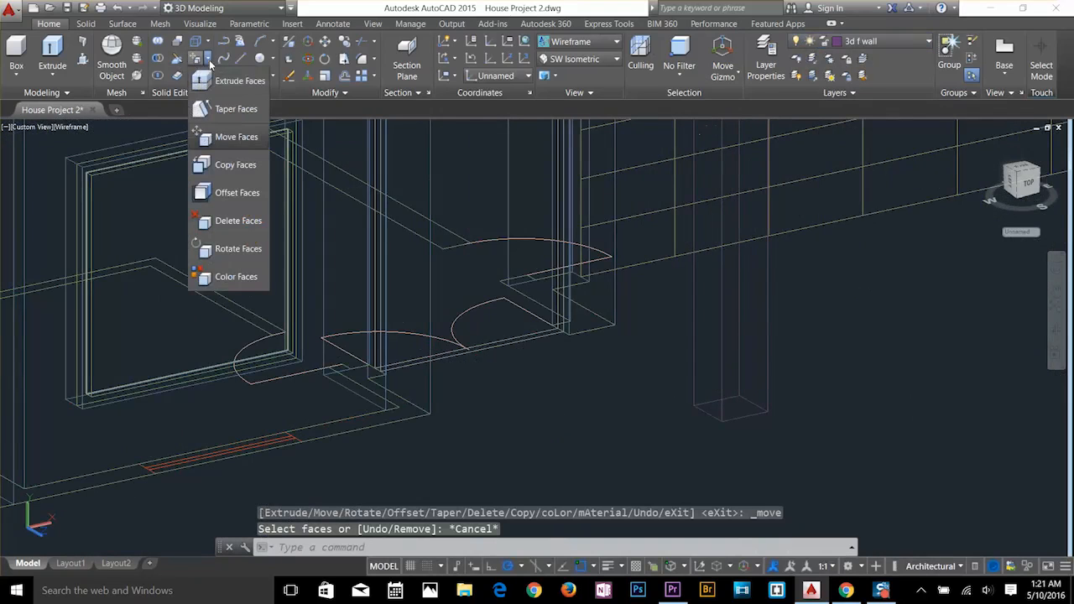
{"action": "left_click", "coordinate": [226, 137]}
{"action": "left_click", "coordinate": [710, 380]}
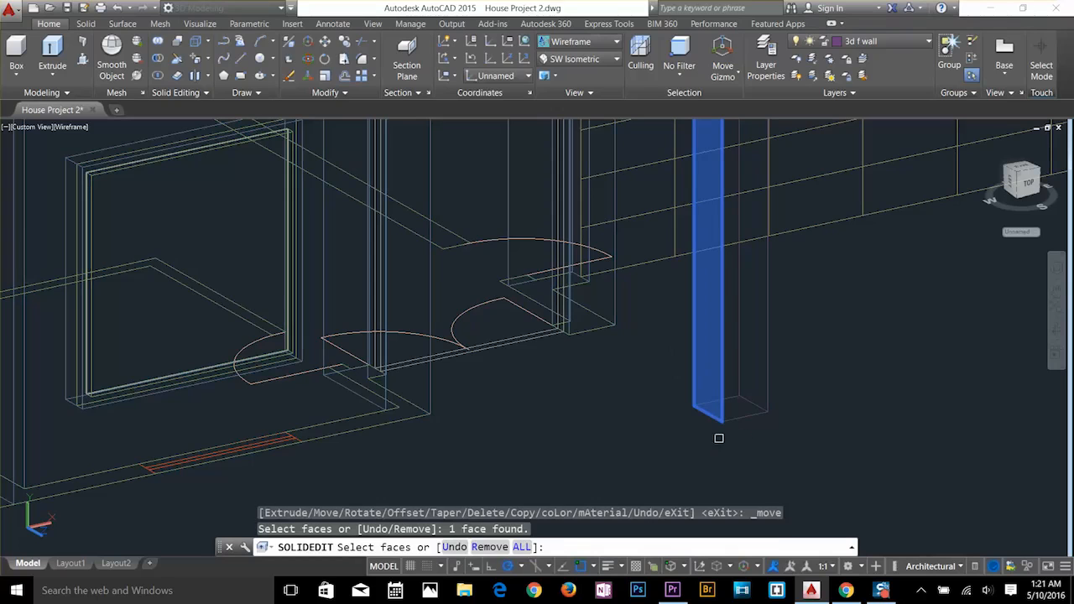
{"action": "key", "text": "Return"}
{"action": "left_click", "coordinate": [722, 419]}
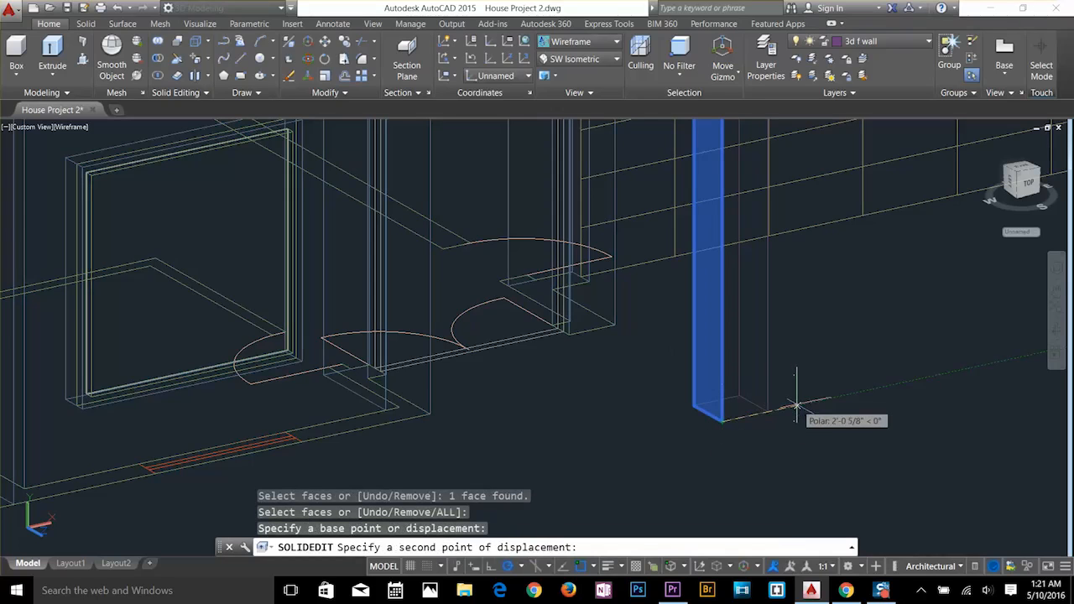
{"action": "type", "text": "3"}
{"action": "key", "text": "Return"}
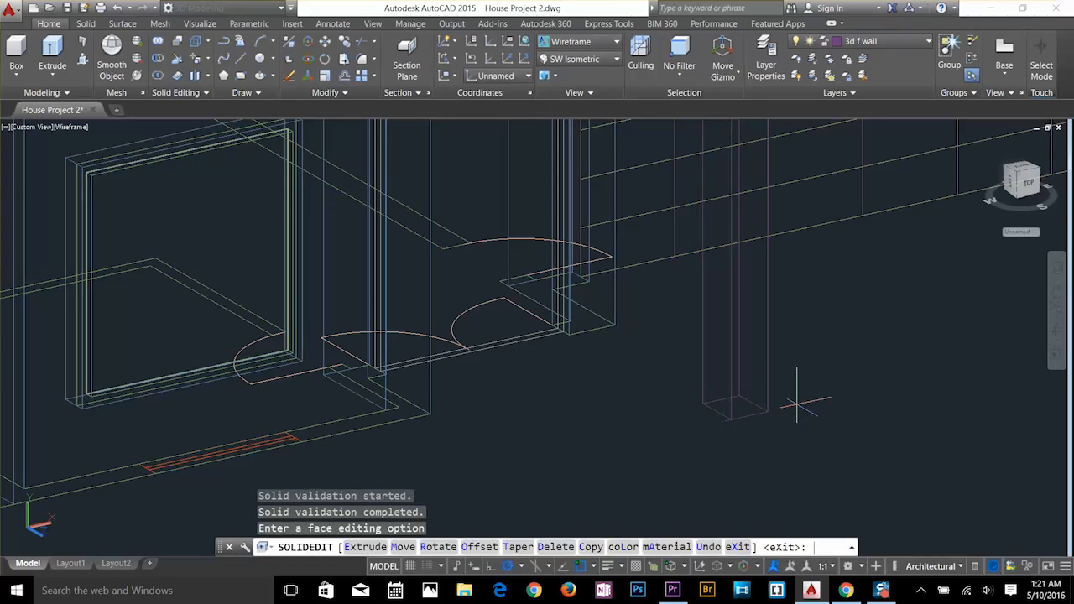
Move the canopy column's house-facing face 3 inches inward and end the face editing.
{"action": "middle_click_drag", "start_coordinate": [727, 428], "coordinate": [602, 387], "text": "shift"}
{"action": "middle_click_drag", "start_coordinate": [355, 389], "coordinate": [413, 339], "text": "shift"}
{"action": "scroll", "coordinate": [419, 295], "scroll_direction": "up", "scroll_amount": 3}
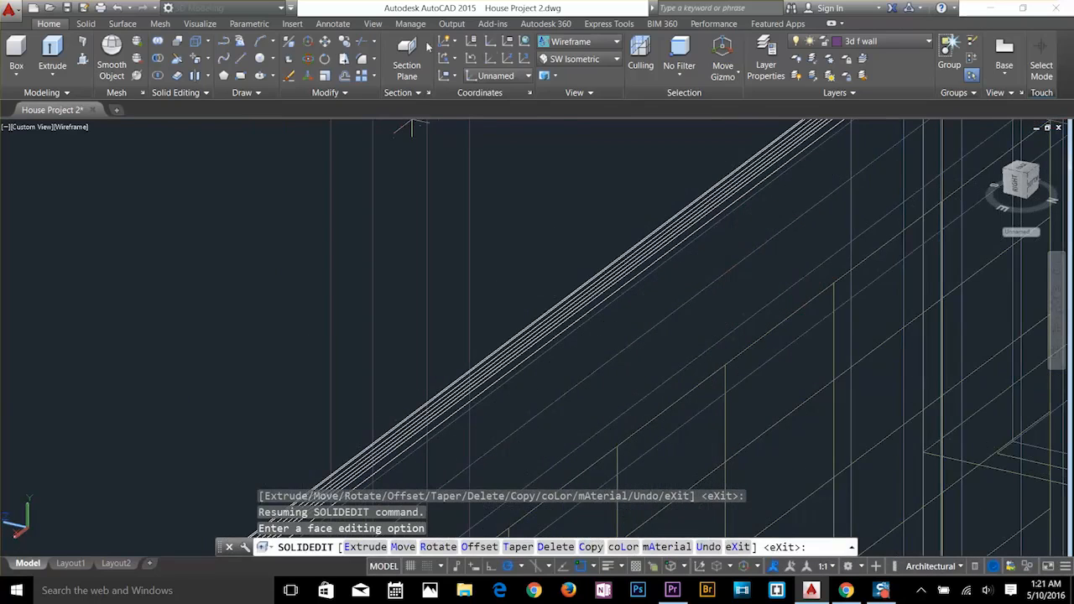
{"action": "left_click", "coordinate": [206, 67]}
{"action": "left_click", "coordinate": [446, 224]}
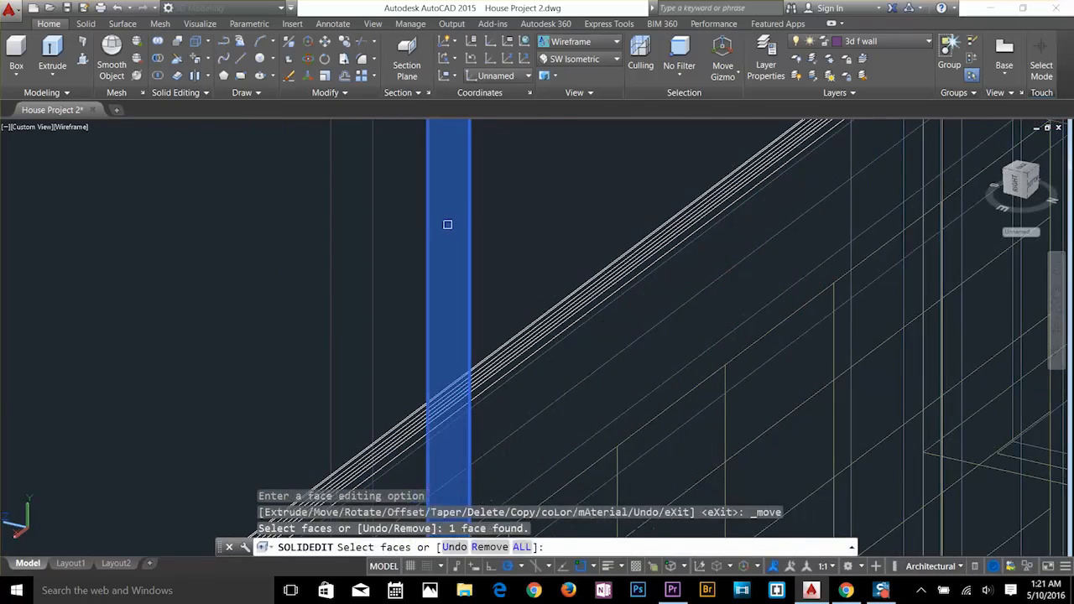
{"action": "key", "text": "Return"}
{"action": "scroll", "coordinate": [446, 223], "scroll_direction": "down", "scroll_amount": 2}
{"action": "scroll", "coordinate": [391, 298], "scroll_direction": "down", "scroll_amount": 1}
{"action": "middle_click_drag", "start_coordinate": [391, 298], "coordinate": [478, 209]}
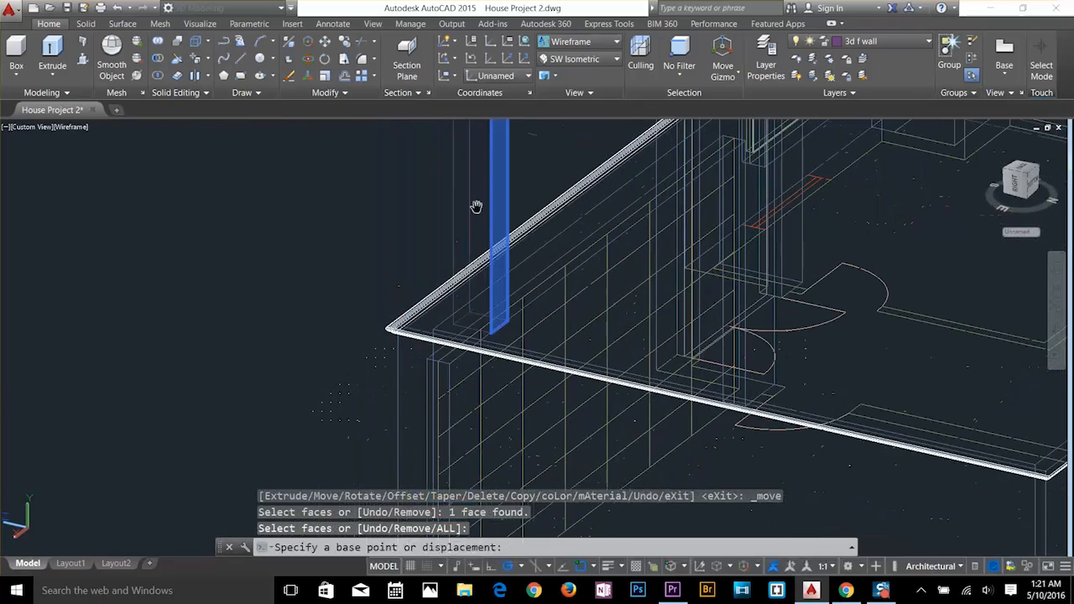
{"action": "left_click", "coordinate": [492, 332]}
{"action": "type", "text": "3"}
{"action": "key", "text": "Return"}
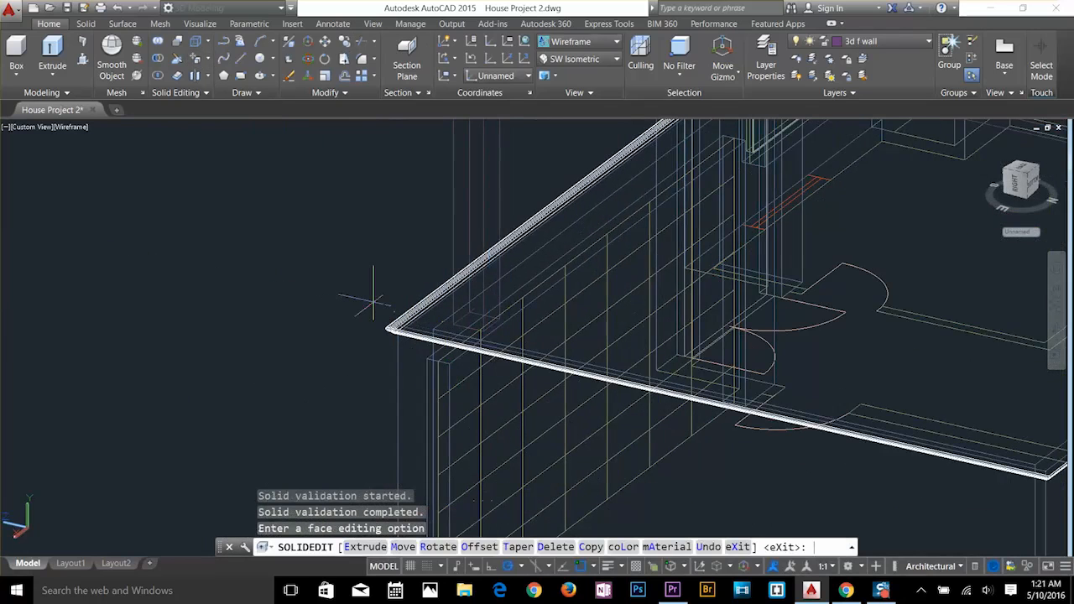
{"action": "middle_click_drag", "start_coordinate": [435, 333], "coordinate": [546, 335], "text": "shift"}
{"action": "middle_click_drag", "start_coordinate": [902, 394], "coordinate": [852, 346]}
{"action": "key", "text": "Escape"}
{"action": "key", "text": "Escape"}
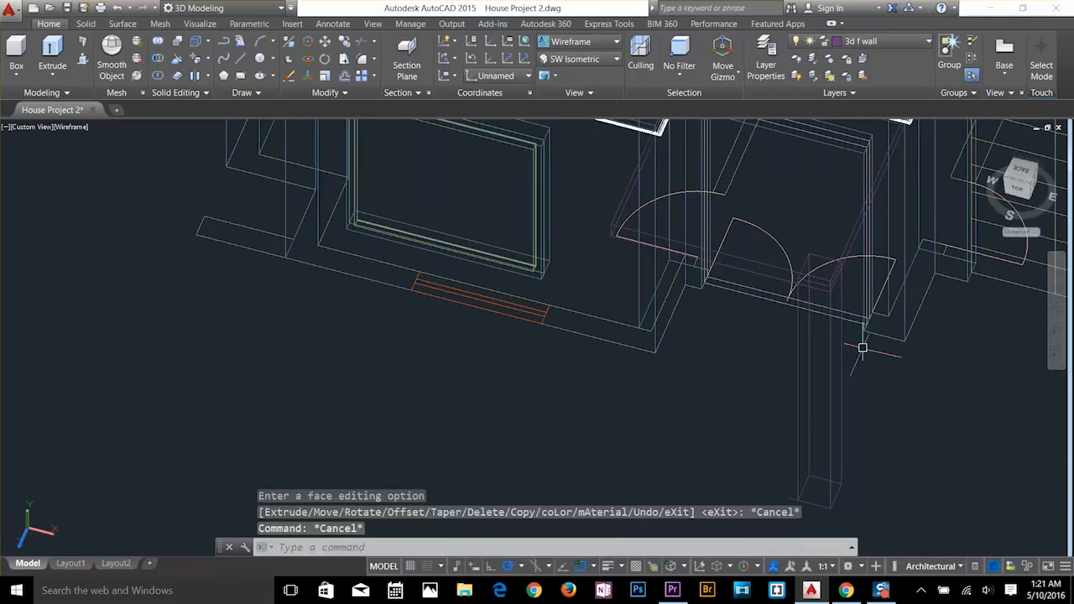
{"action": "type", "text": "c"}
{"action": "key", "text": "Return"}
{"action": "key", "text": "Escape"}
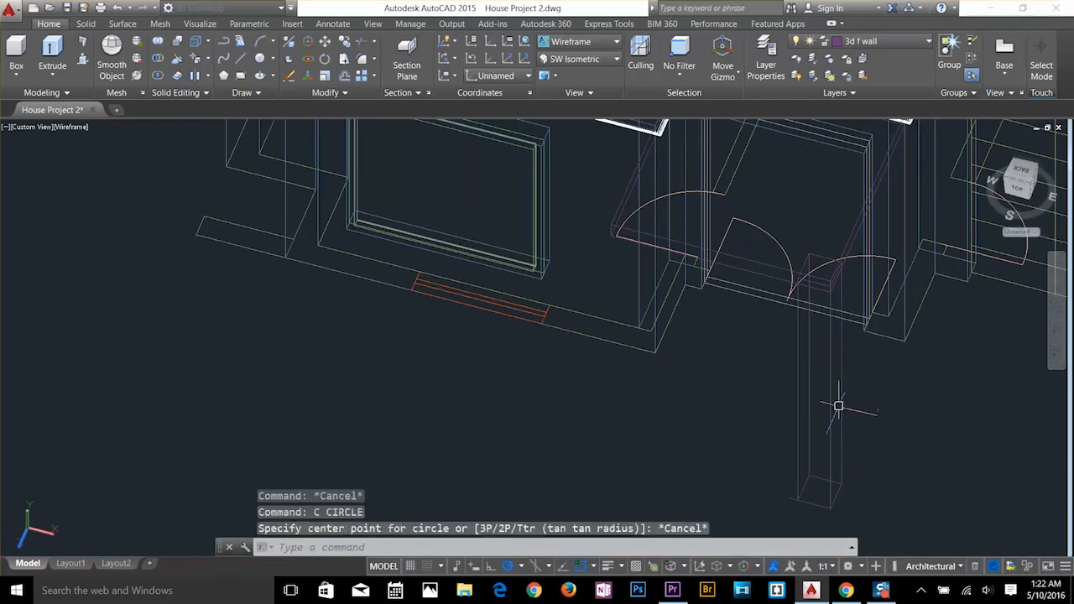
{"action": "key", "text": "Escape"}
Copy the canopy column from its top front corner to the matching position at the canopy's other front corner.
{"action": "type", "text": "Co"}
{"action": "key", "text": "Return"}
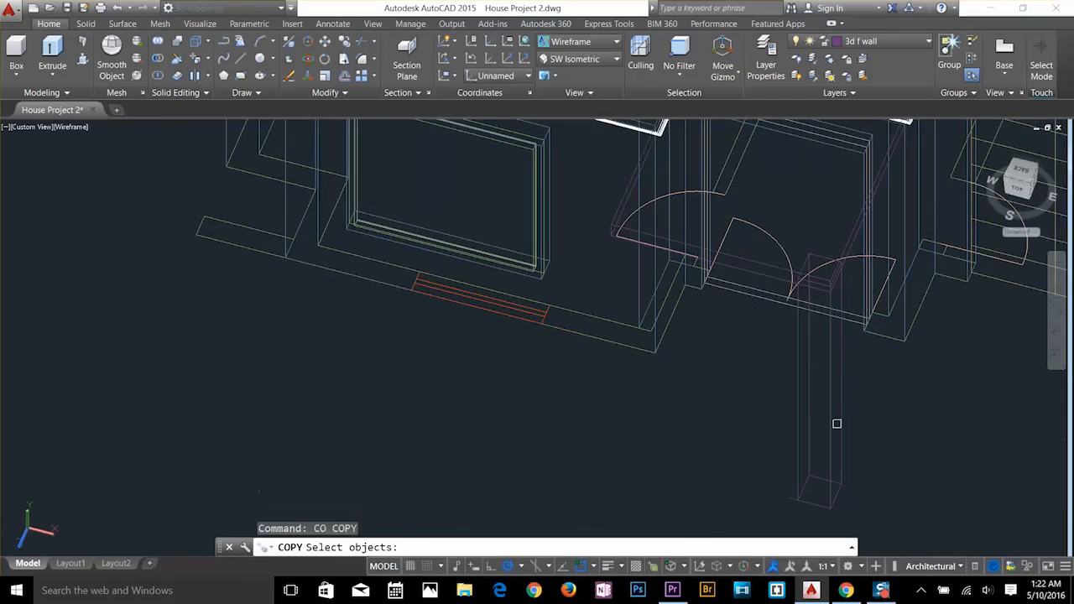
{"action": "left_click", "coordinate": [830, 410]}
{"action": "middle_click_drag", "start_coordinate": [831, 391], "coordinate": [918, 355], "text": "shift"}
{"action": "middle_click_drag", "start_coordinate": [891, 284], "coordinate": [750, 459]}
{"action": "key", "text": "Return"}
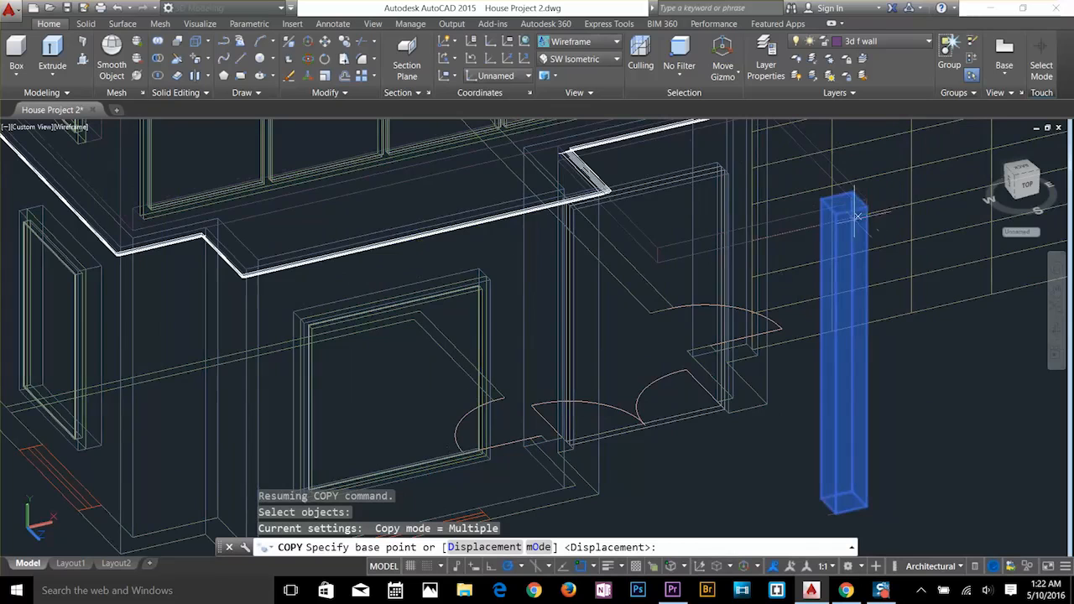
{"action": "scroll", "coordinate": [857, 217], "scroll_direction": "up", "scroll_amount": 6}
{"action": "left_click", "coordinate": [860, 207]}
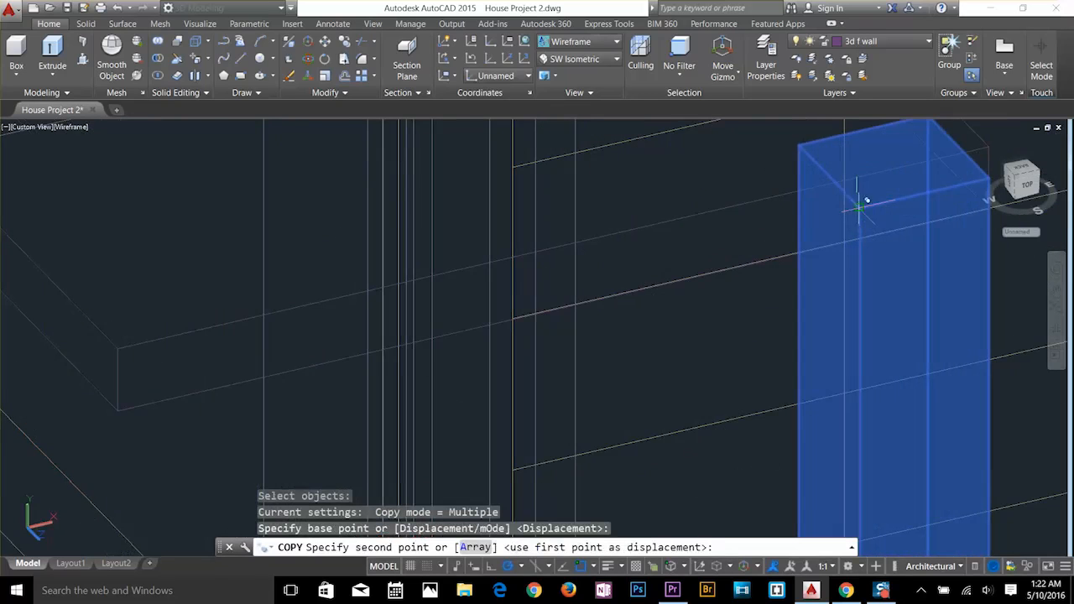
{"action": "scroll", "coordinate": [607, 302], "scroll_direction": "down", "scroll_amount": 4}
{"action": "left_click", "coordinate": [419, 344]}
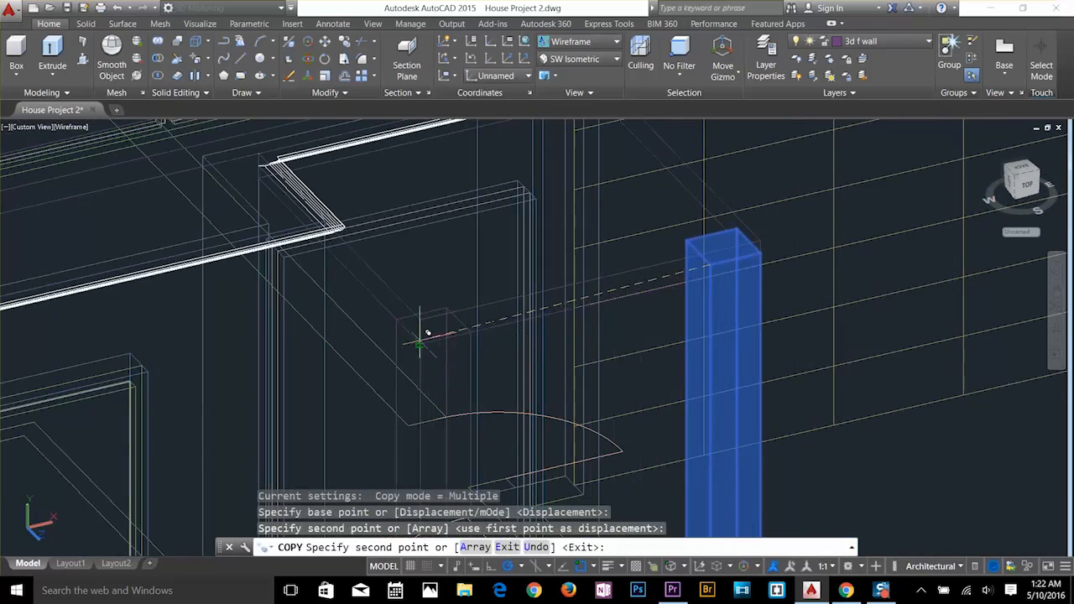
{"action": "key", "text": "Escape"}
{"action": "key", "text": "Escape"}
{"action": "key", "text": "Escape"}
Set the visual style back to Shaded with the entrance canopy and its two columns in view.
{"action": "scroll", "coordinate": [580, 358], "scroll_direction": "down", "scroll_amount": 2}
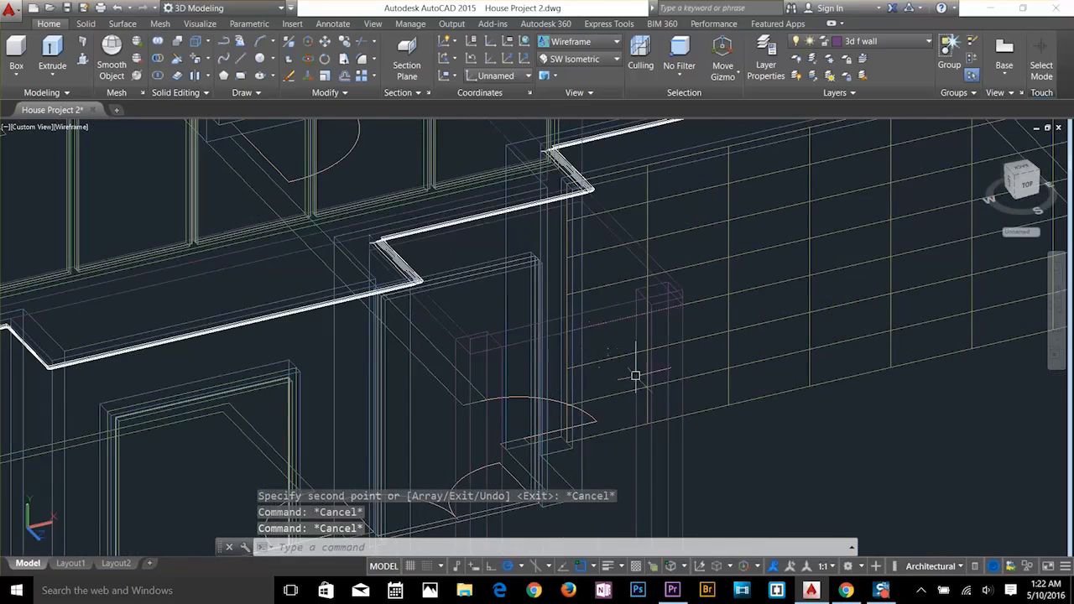
{"action": "middle_click_drag", "start_coordinate": [633, 375], "coordinate": [823, 151], "text": "shift"}
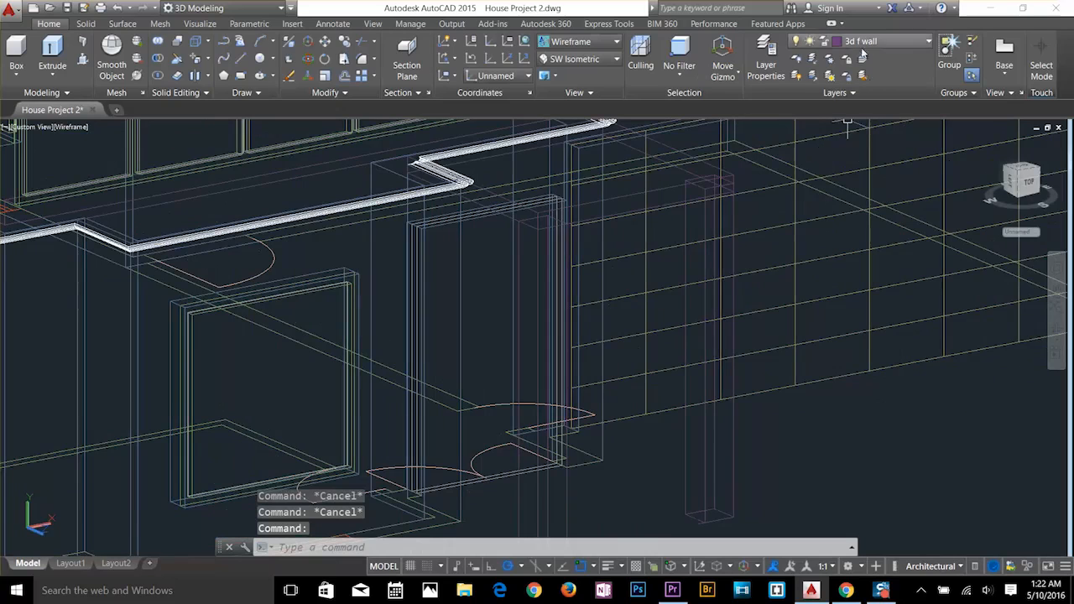
{"action": "left_click", "coordinate": [581, 44]}
{"action": "left_click", "coordinate": [571, 130]}
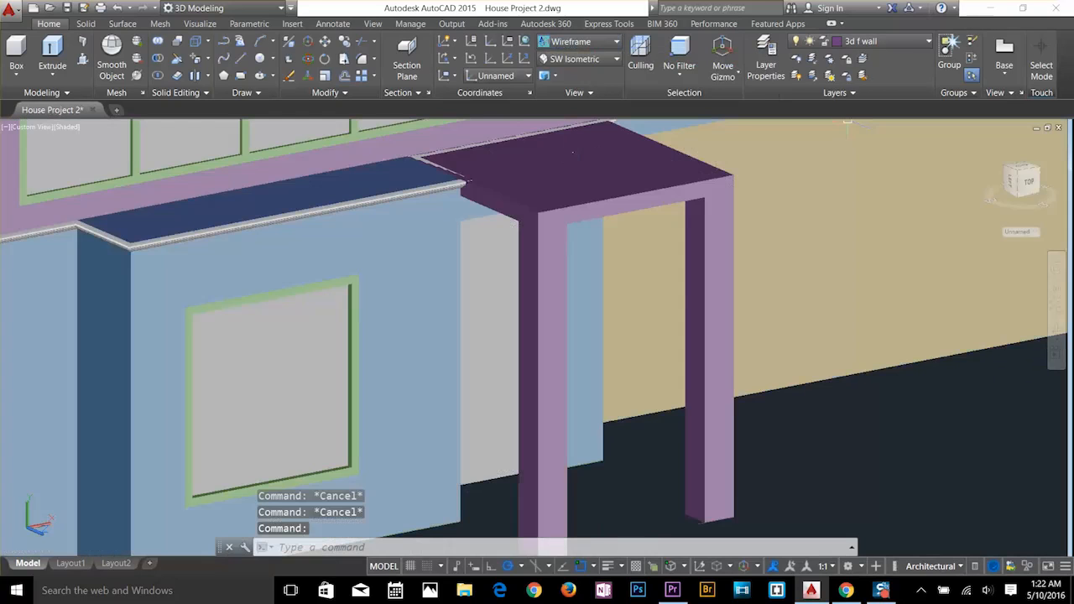
Relocate the UCS origin onto the front face of the canopy column, accepting the axes aligned with that face.
{"action": "mouse_move", "coordinate": [657, 301]}
{"action": "middle_mouse_down", "text": "shift"}
{"action": "mouse_move", "coordinate": [596, 290]}
{"action": "mouse_move", "coordinate": [607, 283]}
{"action": "mouse_move", "coordinate": [635, 295]}
{"action": "middle_mouse_up", "text": "shift"}
{"action": "scroll", "coordinate": [645, 172], "scroll_direction": "up", "scroll_amount": 3}
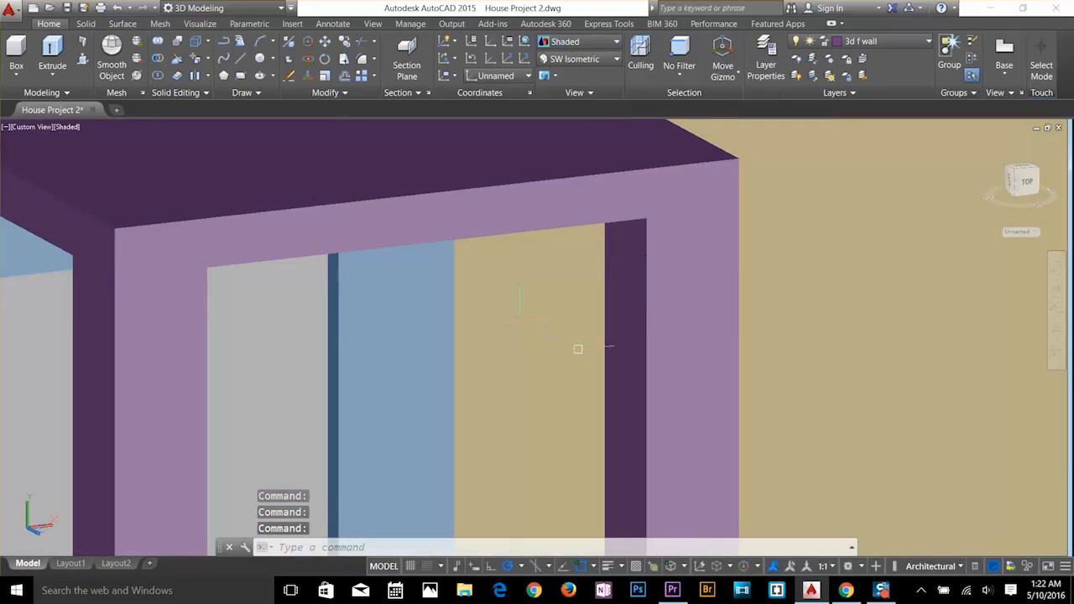
{"action": "middle_click_drag", "start_coordinate": [578, 348], "coordinate": [595, 266], "text": "shift"}
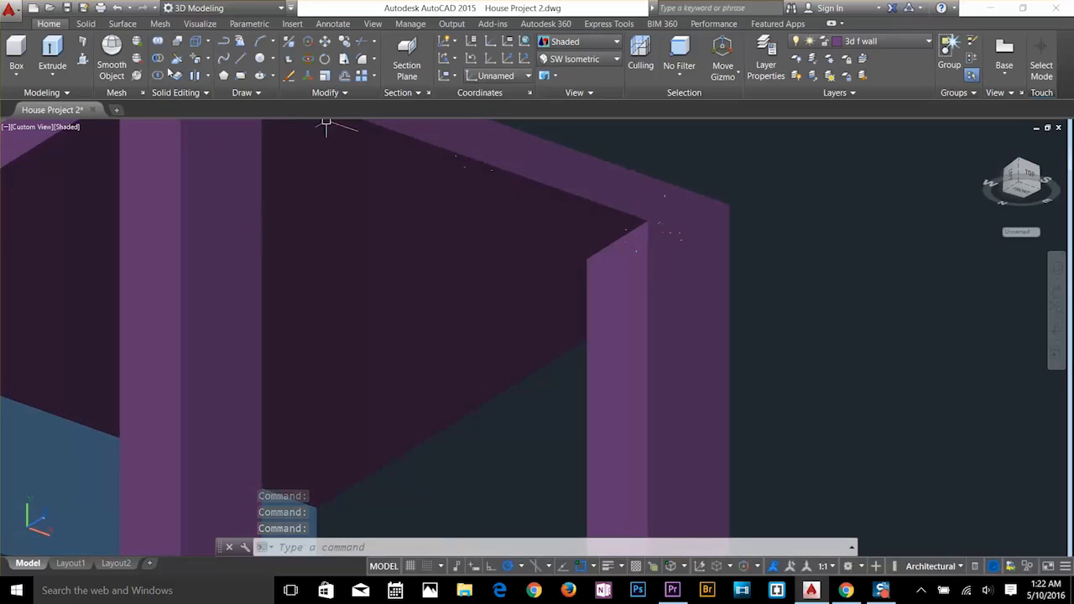
{"action": "type", "text": "ucs"}
{"action": "key", "text": "Return"}
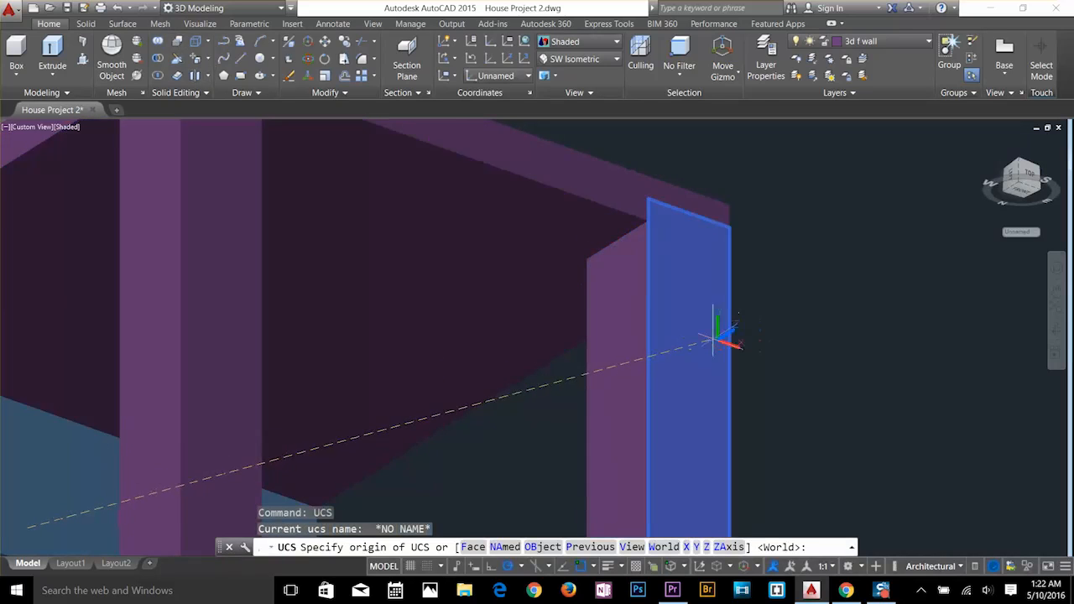
{"action": "left_click", "coordinate": [706, 333]}
{"action": "key", "text": "Return"}
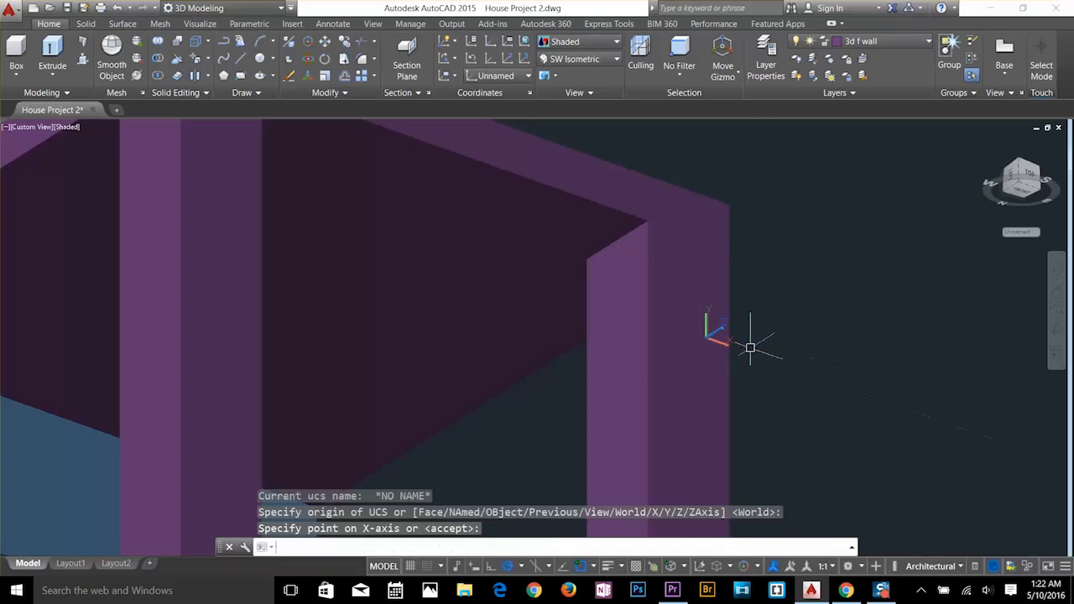
{"action": "scroll", "coordinate": [657, 345], "scroll_direction": "down", "scroll_amount": 2}
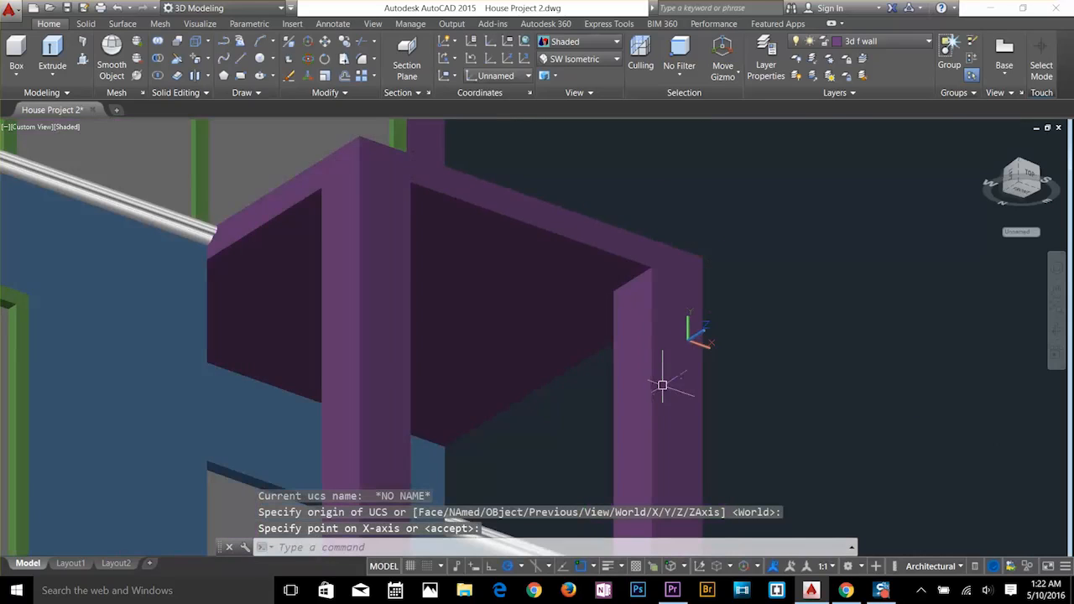
{"action": "middle_click_drag", "start_coordinate": [662, 385], "coordinate": [664, 422], "text": "shift"}
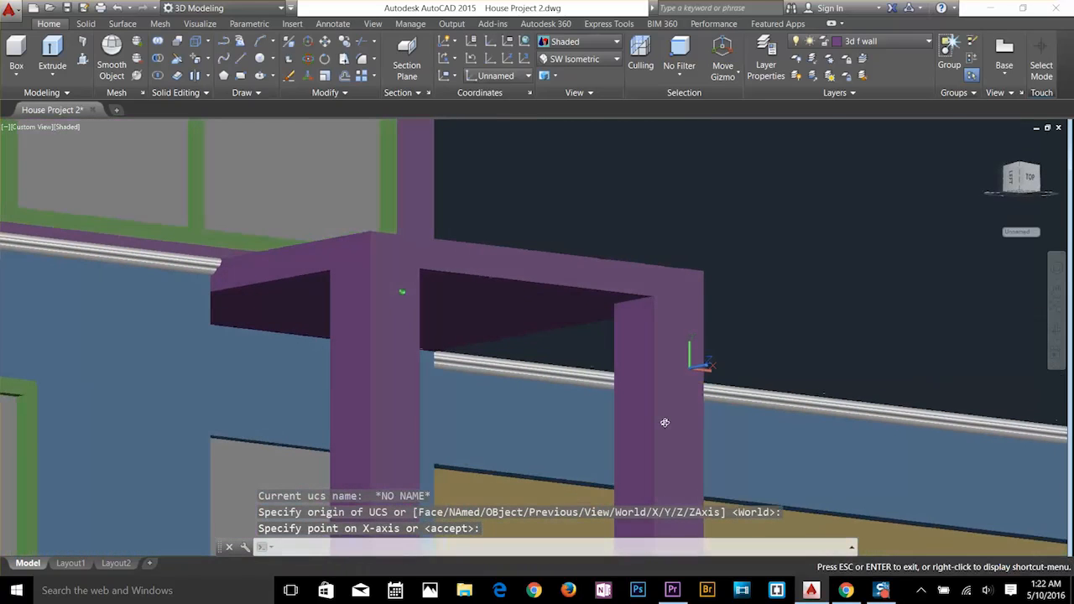
{"action": "key", "text": "Escape"}
{"action": "key", "text": "Escape"}
{"action": "type", "text": "p"}
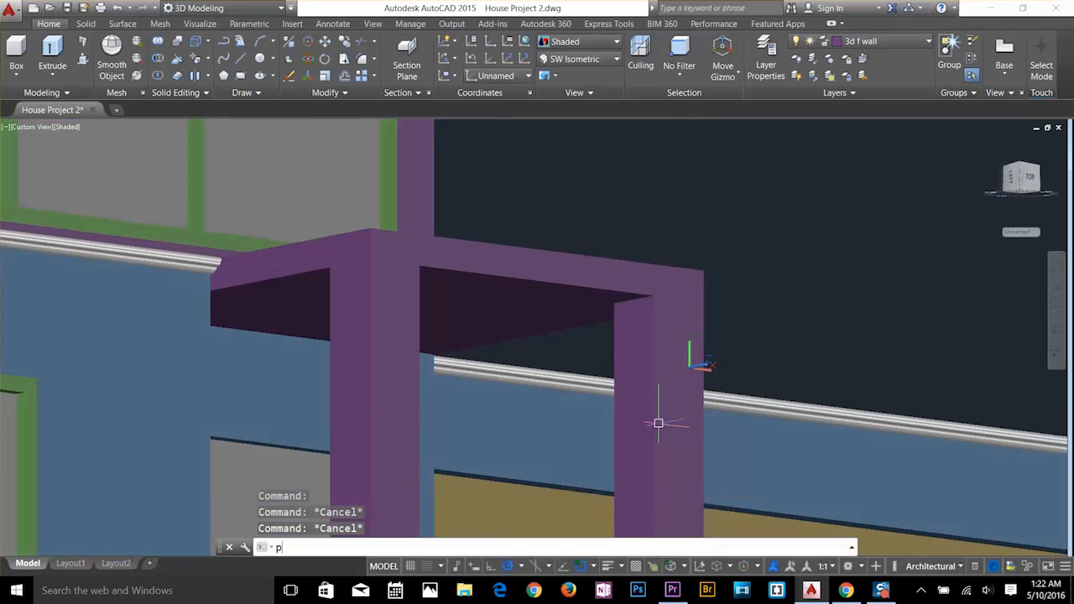
{"action": "type", "text": "l"}
{"action": "key", "text": "Return"}
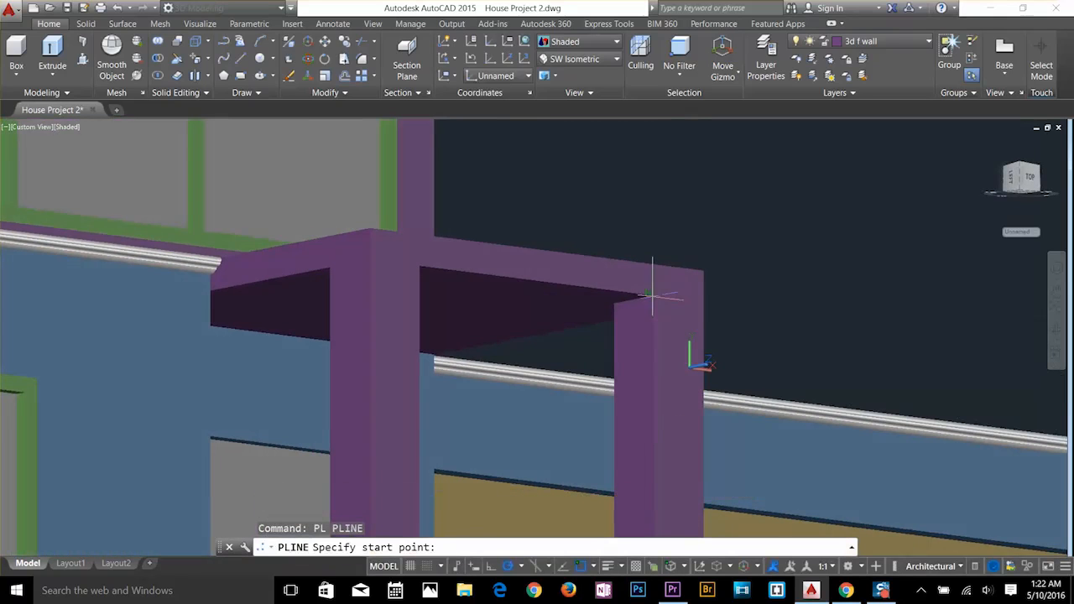
{"action": "middle_click_drag", "start_coordinate": [657, 295], "coordinate": [704, 299], "text": "shift"}
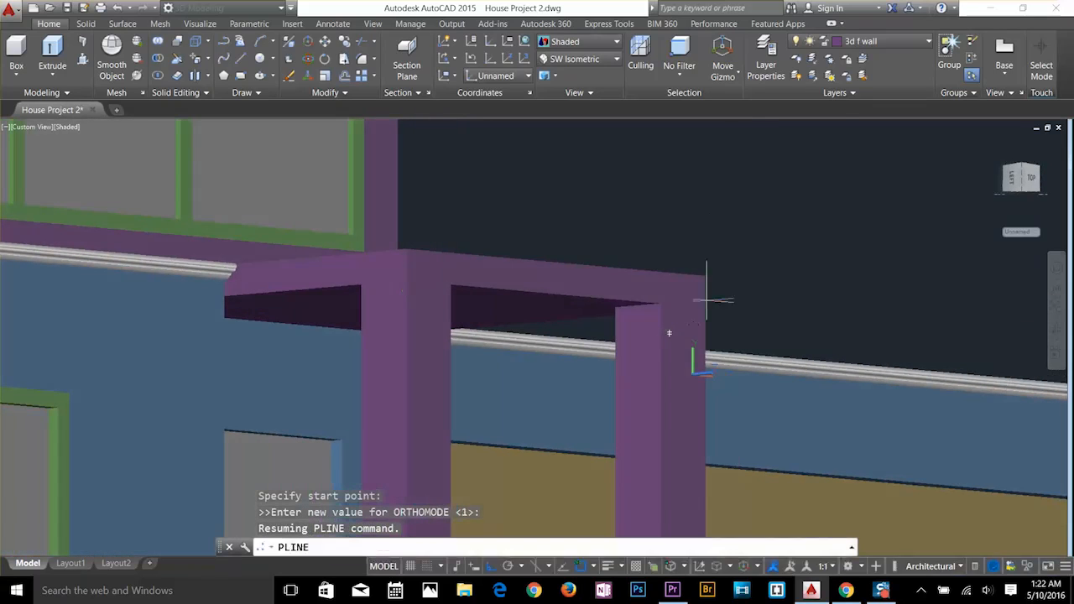
{"action": "key", "text": "Escape"}
{"action": "key", "text": "Escape"}
Isolate the collum layer by picking the canopy column.
{"action": "left_click", "coordinate": [812, 58]}
{"action": "left_click", "coordinate": [679, 319]}
{"action": "key", "text": "Return"}
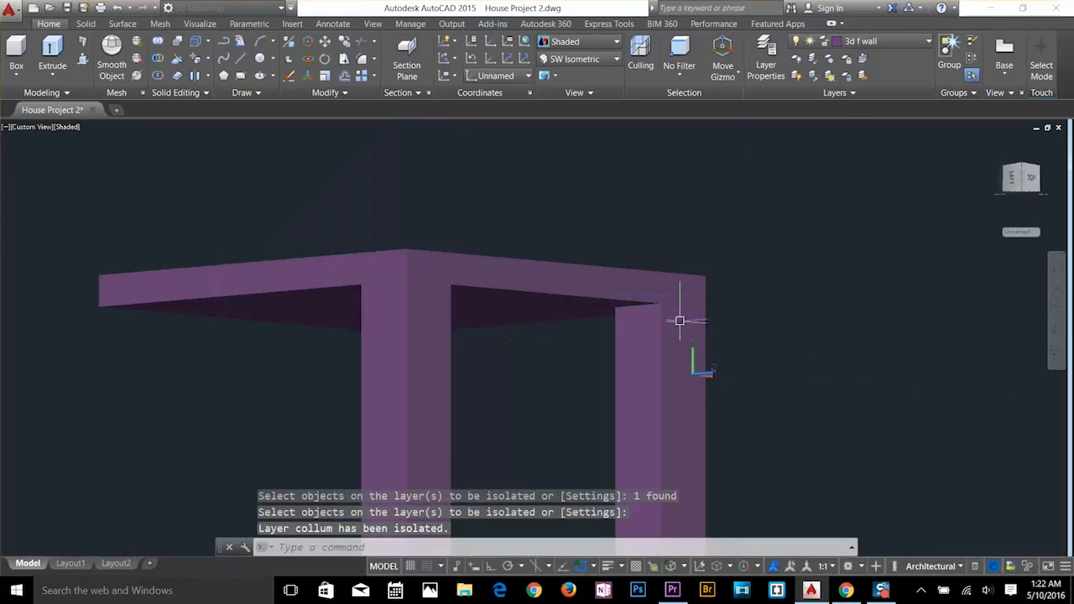
{"action": "key", "text": "Escape"}
{"action": "key", "text": "Escape"}
Draw a closed polyline between the two columns' inner edges just below the canopy slab, 9 inches deep.
{"action": "scroll", "coordinate": [686, 197], "scroll_direction": "up", "scroll_amount": 4}
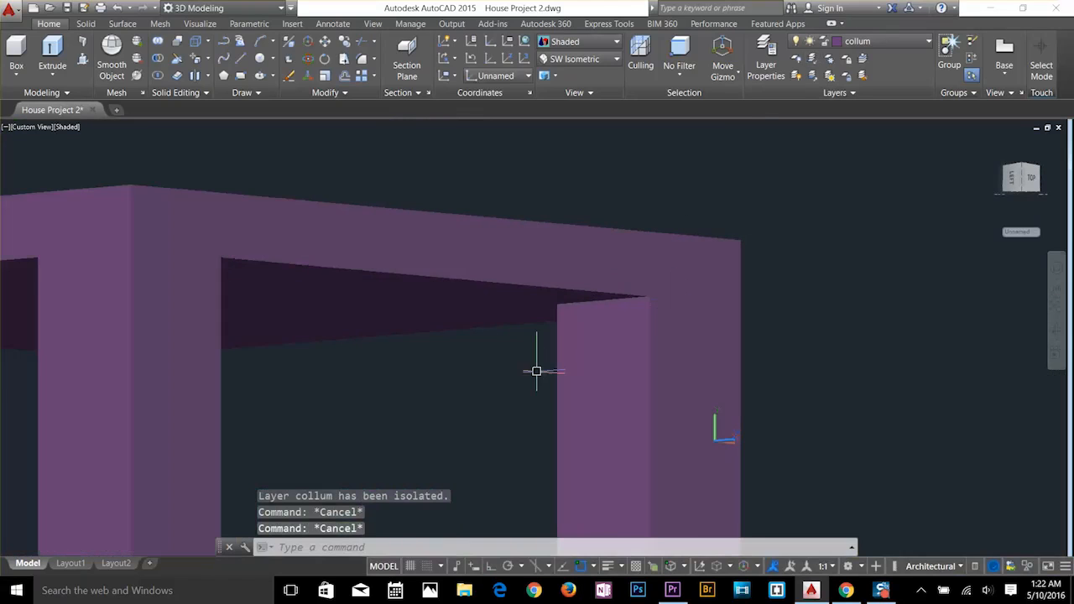
{"action": "type", "text": "pl"}
{"action": "key", "text": "Return"}
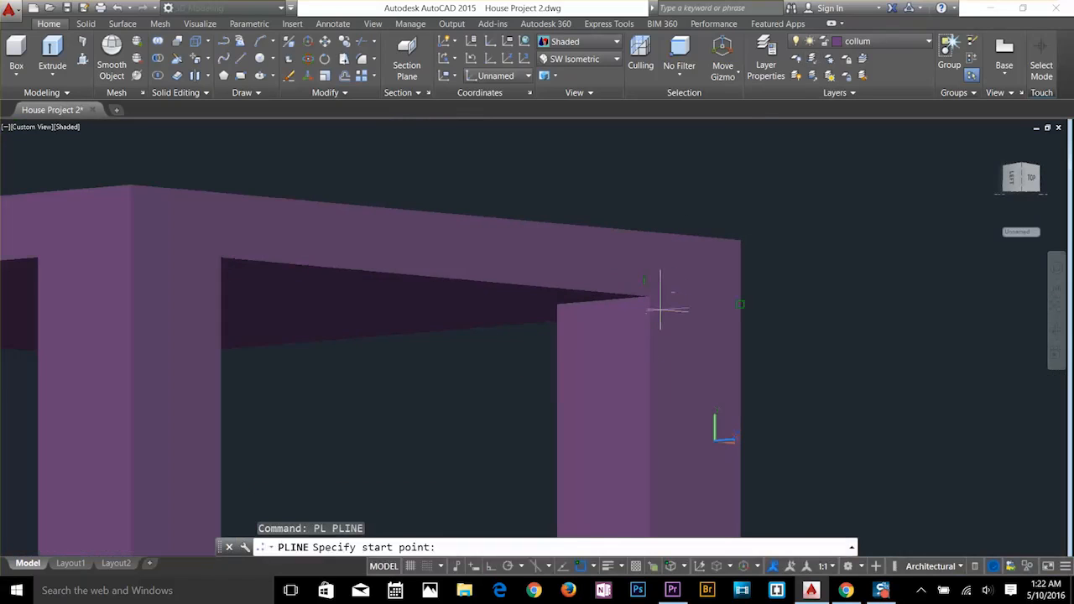
{"action": "middle_click_drag", "start_coordinate": [661, 307], "coordinate": [451, 444], "text": "shift"}
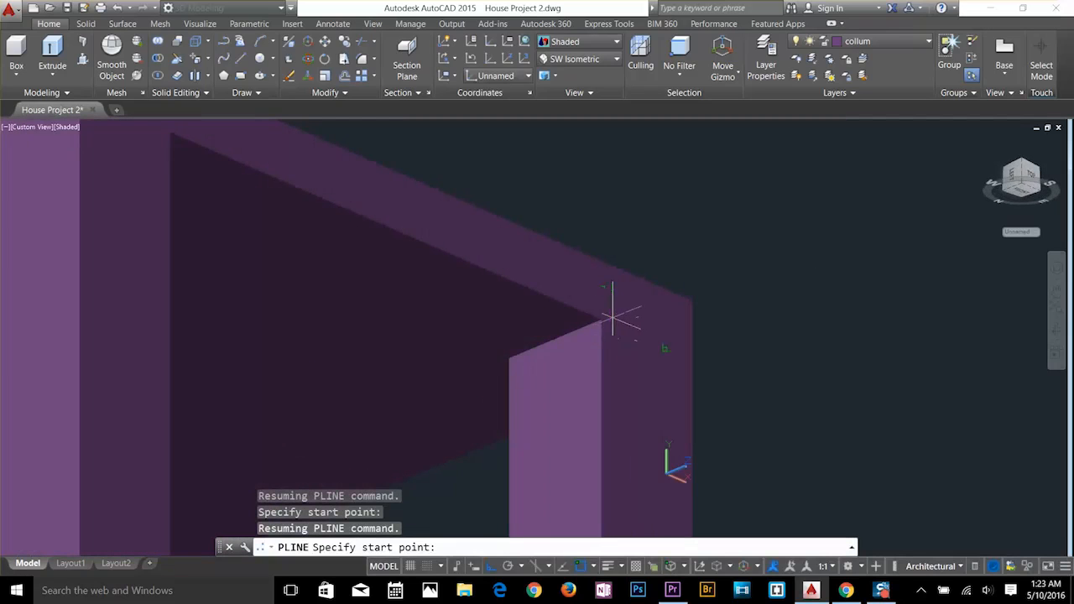
{"action": "middle_click_drag", "start_coordinate": [236, 307], "coordinate": [79, 312], "text": "shift"}
{"action": "left_click", "coordinate": [77, 284]}
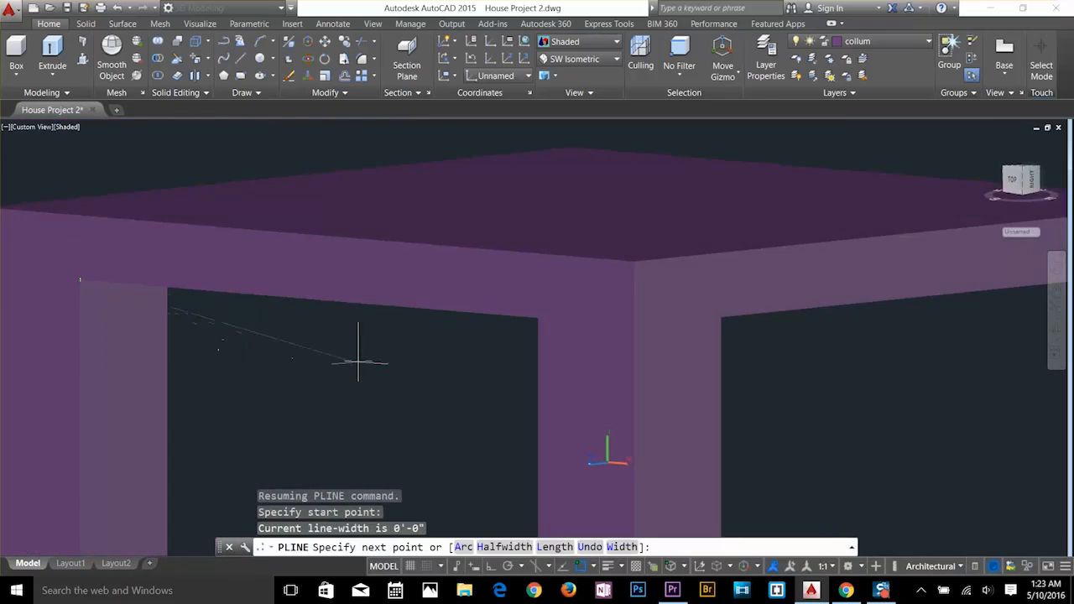
{"action": "left_click", "coordinate": [538, 319]}
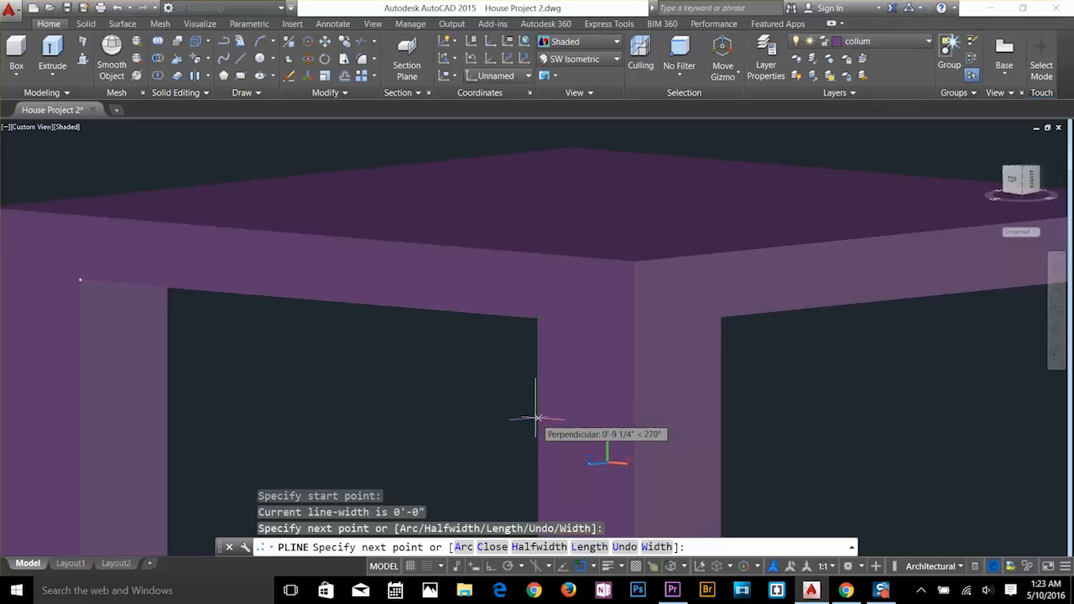
{"action": "type", "text": "9"}
{"action": "key", "text": "Return"}
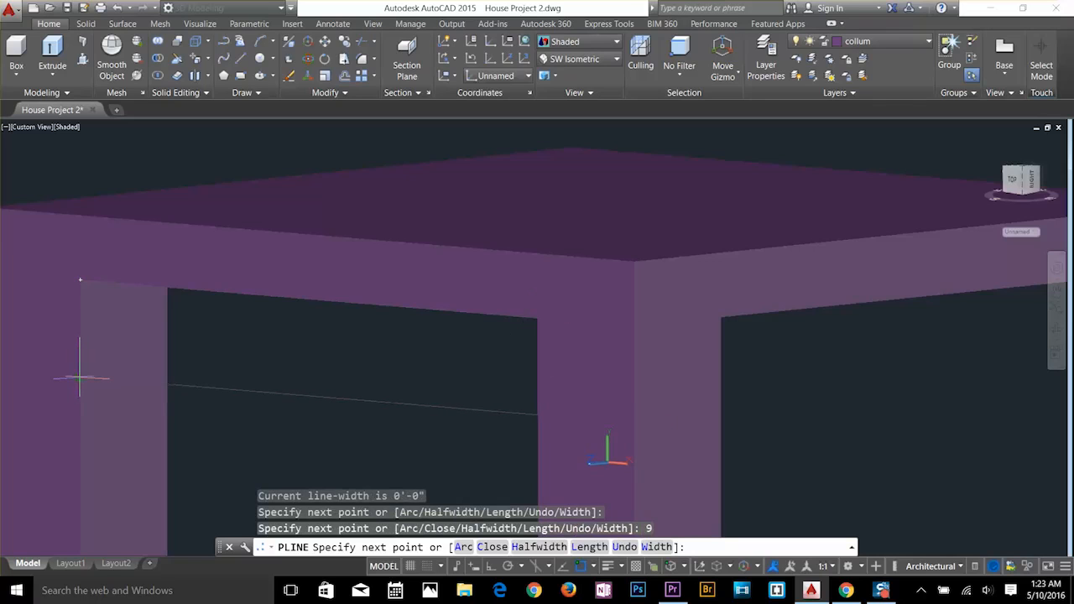
{"action": "left_click", "coordinate": [76, 379]}
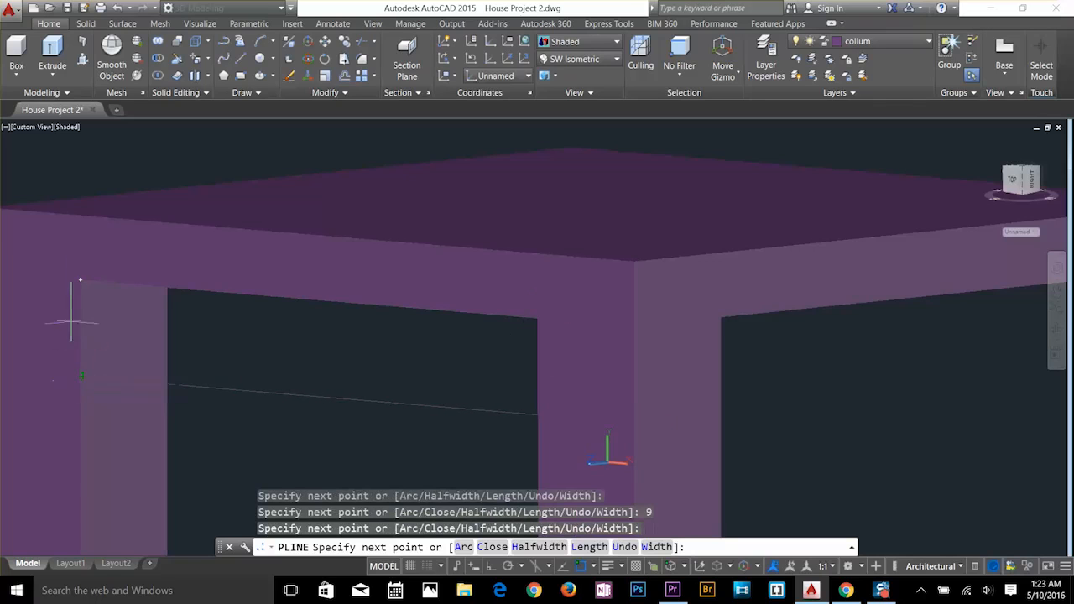
{"action": "left_click", "coordinate": [78, 279]}
{"action": "key", "text": "Return"}
Convert the polyline's lower edge to an upward-curving arc spanning between the two columns.
{"action": "left_click", "coordinate": [220, 387]}
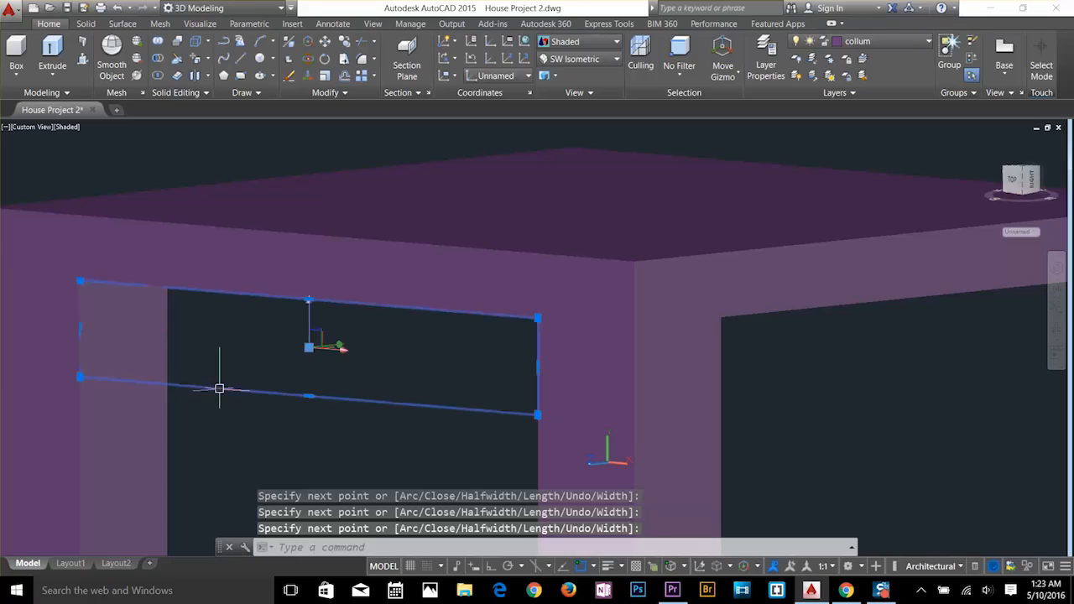
{"action": "mouse_move", "coordinate": [309, 396]}
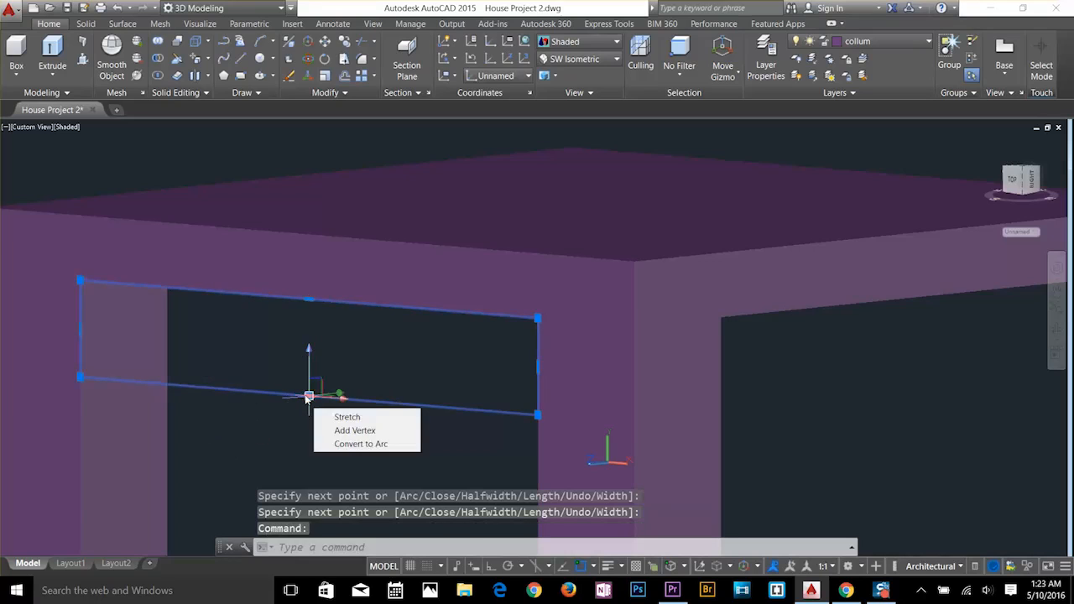
{"action": "left_click", "coordinate": [345, 443]}
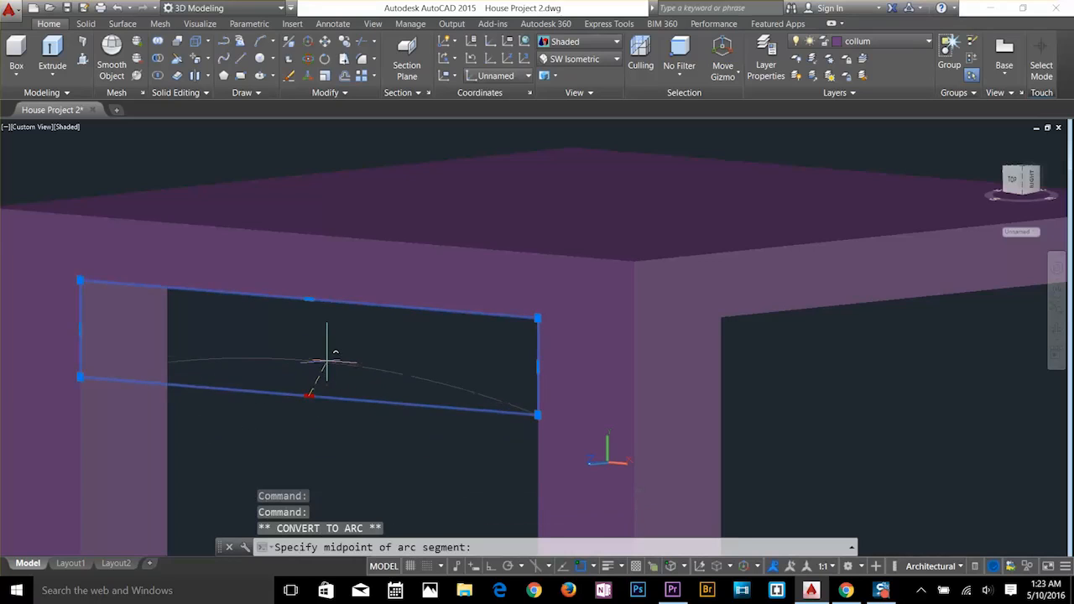
{"action": "left_click", "coordinate": [310, 349]}
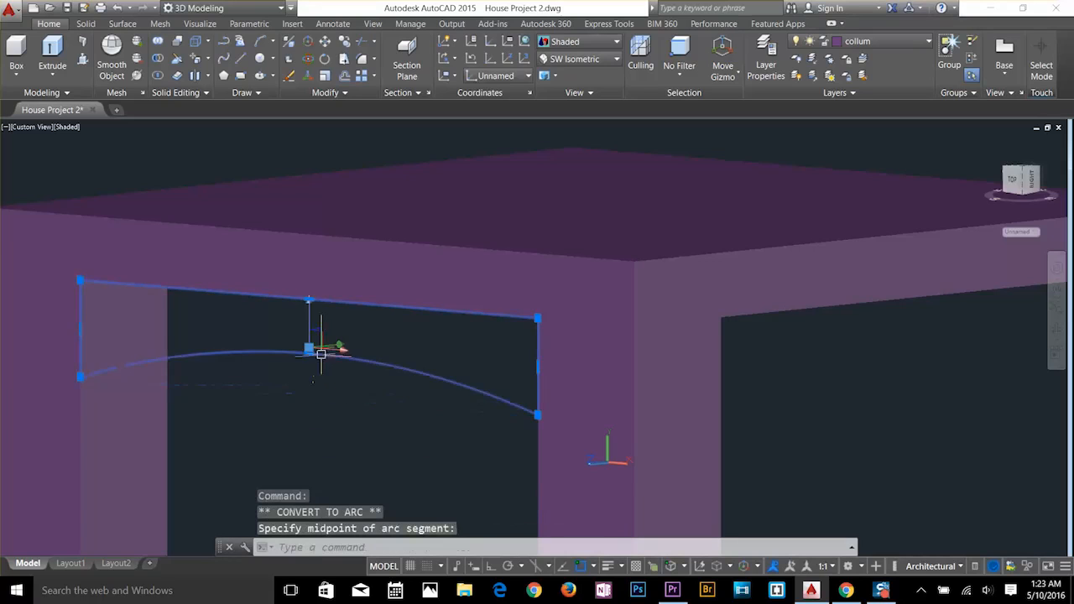
{"action": "left_click", "coordinate": [383, 439]}
{"action": "key", "text": "Escape"}
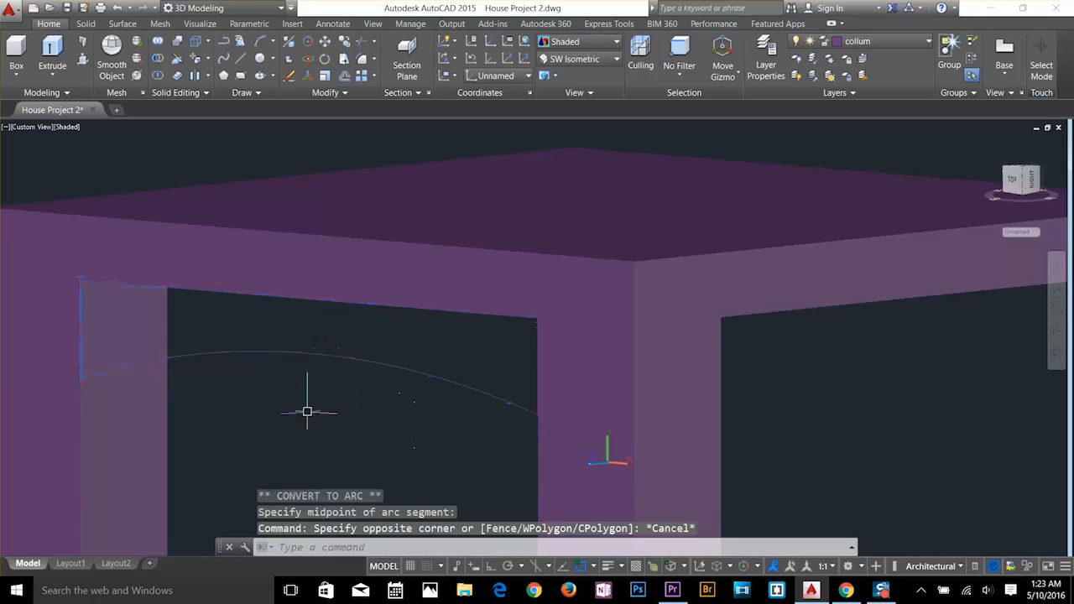
{"action": "key", "text": "Escape"}
{"action": "key", "text": "Escape"}
Try to explode the arched polyline between the columns.
{"action": "scroll", "coordinate": [326, 430], "scroll_direction": "down", "scroll_amount": 2}
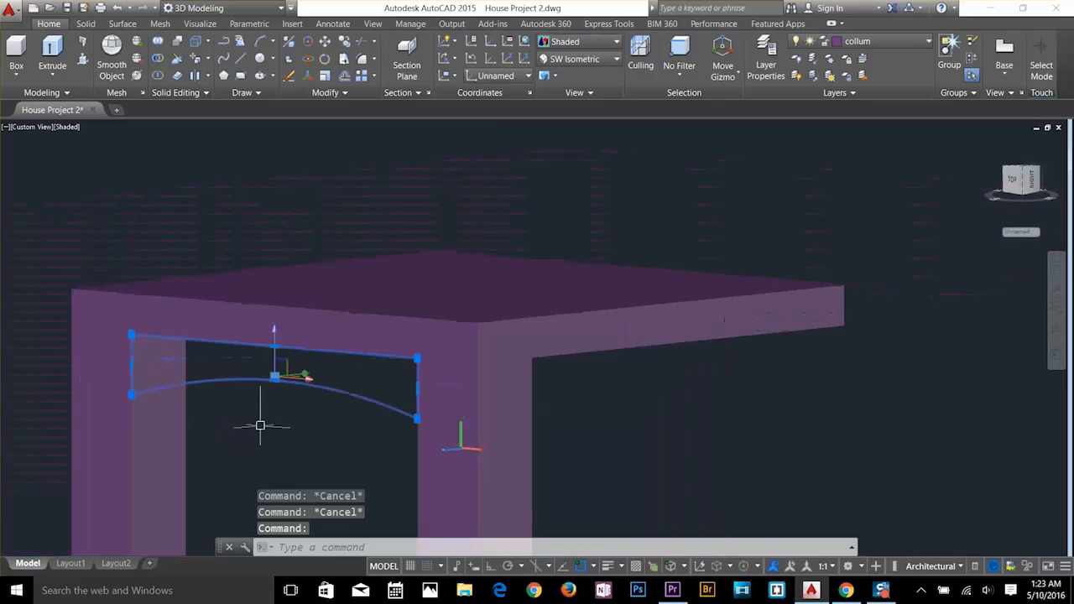
{"action": "middle_click_drag", "start_coordinate": [259, 424], "coordinate": [370, 423]}
{"action": "key", "text": "Escape"}
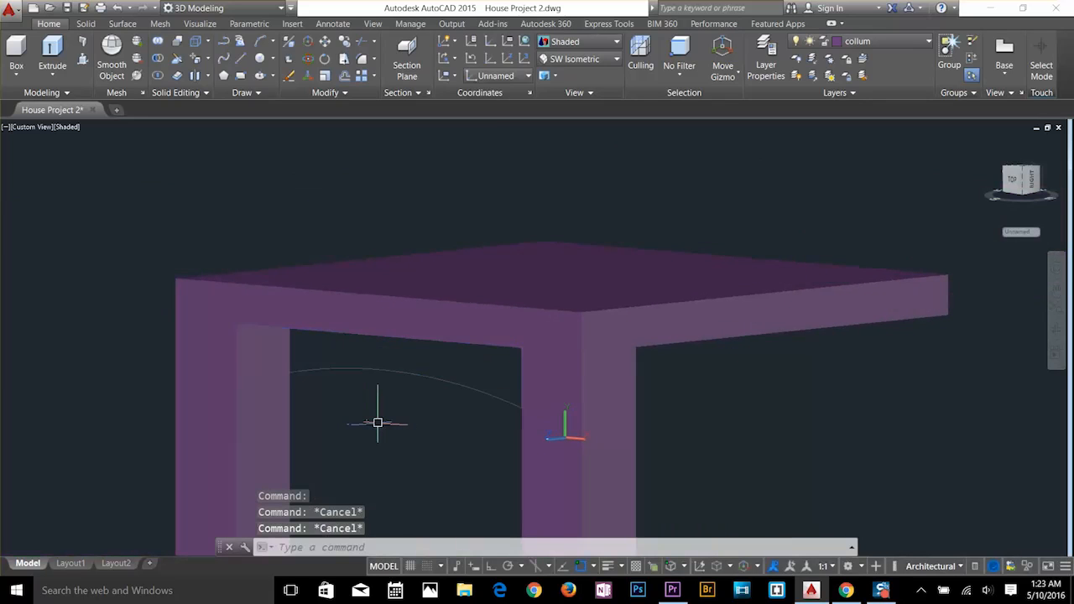
{"action": "type", "text": "EXPLODE"}
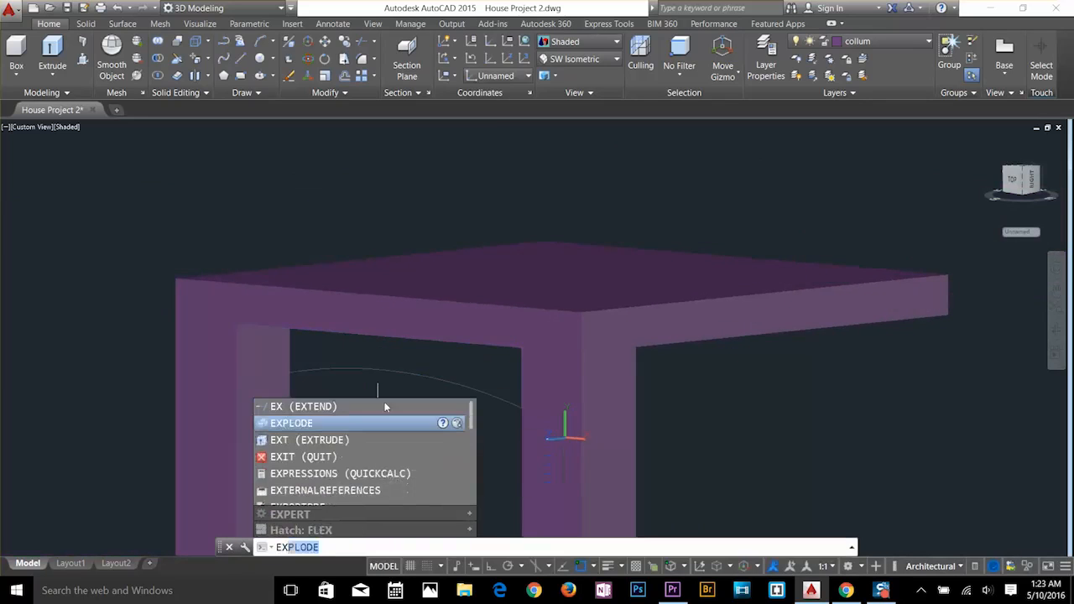
{"action": "key", "text": "Return"}
{"action": "left_click", "coordinate": [349, 403]}
{"action": "key", "text": "Return"}
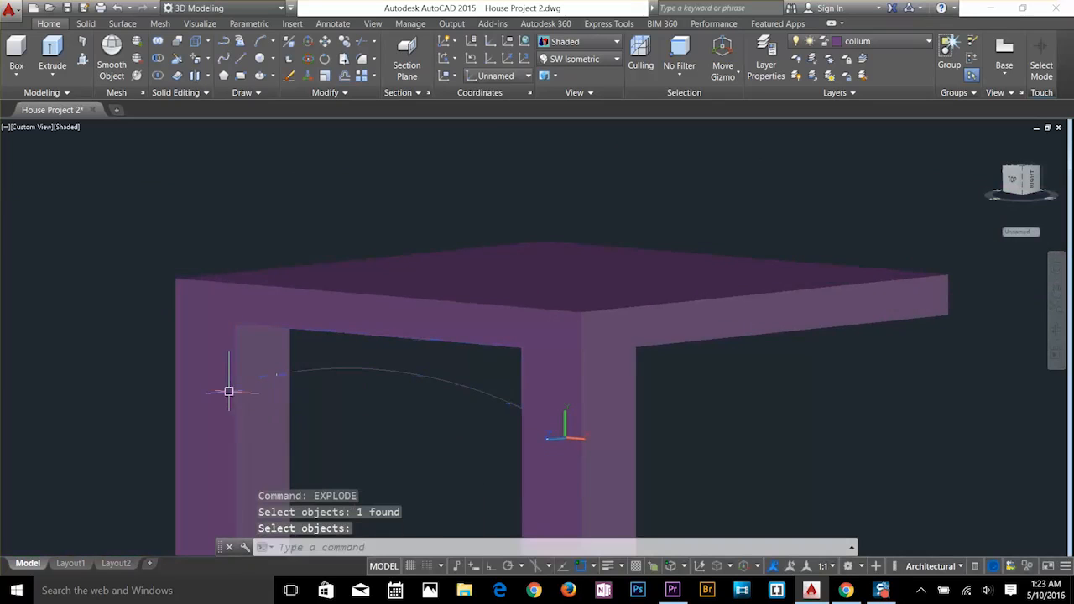
{"action": "key", "text": "Return"}
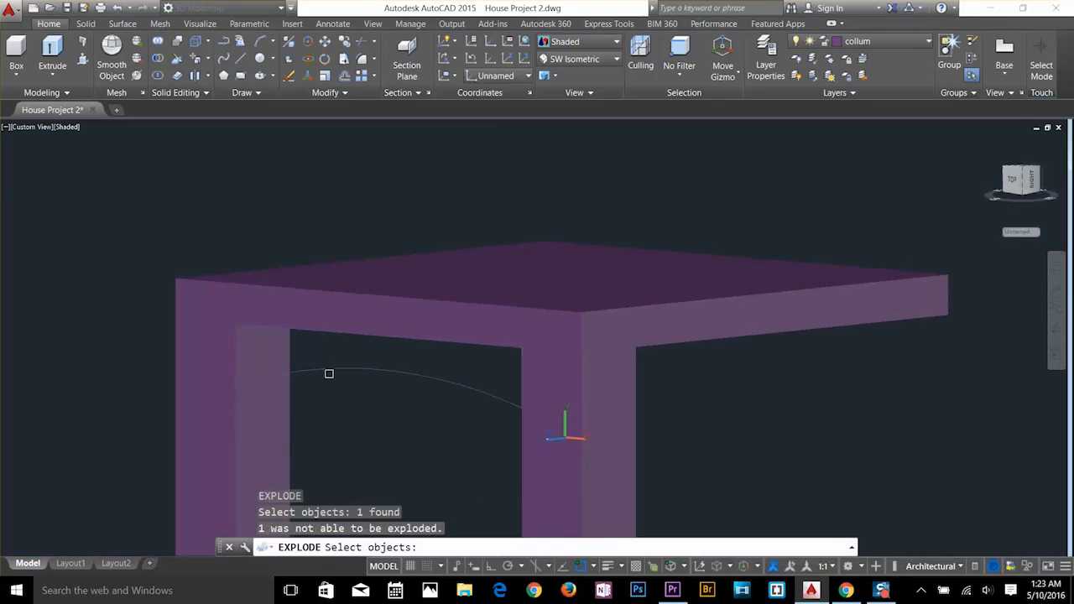
{"action": "key", "text": "Escape"}
{"action": "left_click", "coordinate": [366, 368]}
{"action": "key", "text": "Escape"}
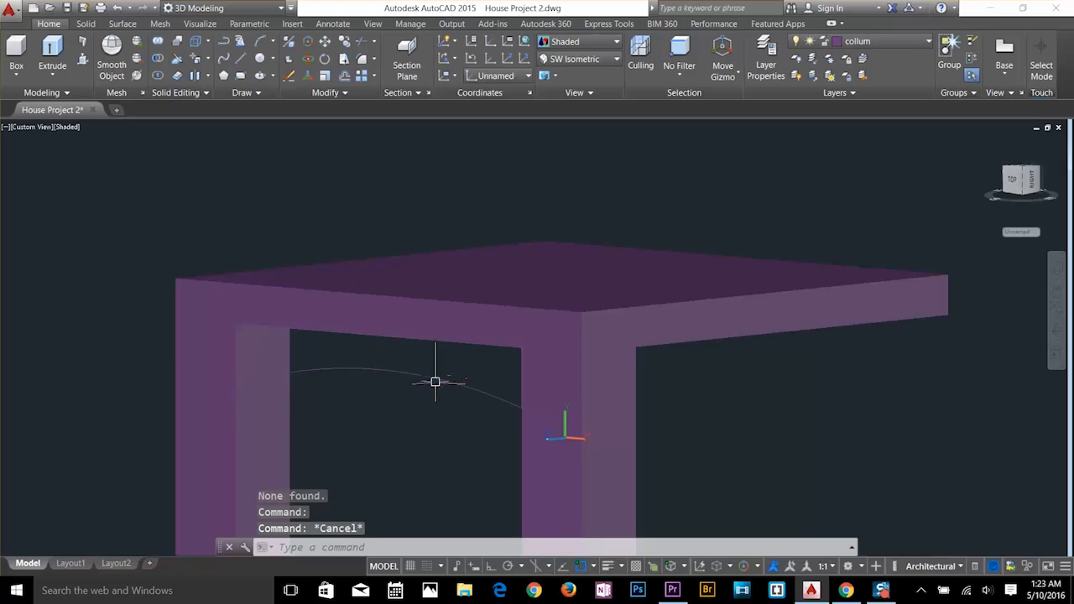
Undo the last Explode command.
{"action": "key", "text": "Escape"}
{"action": "type", "text": "u"}
{"action": "key", "text": "Return"}
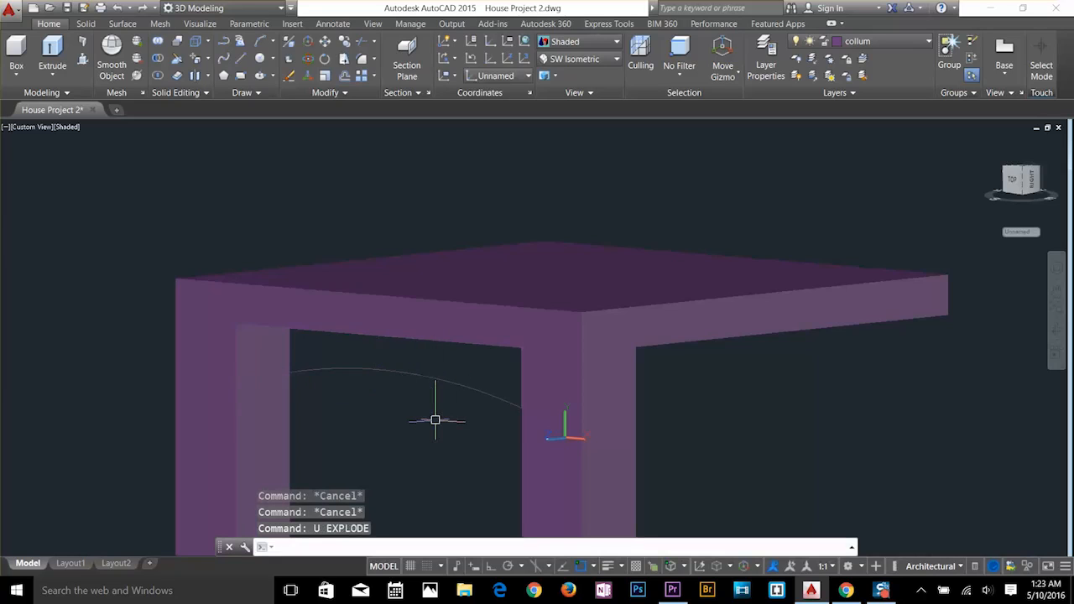
{"action": "key", "text": "Escape"}
{"action": "type", "text": "ext"}
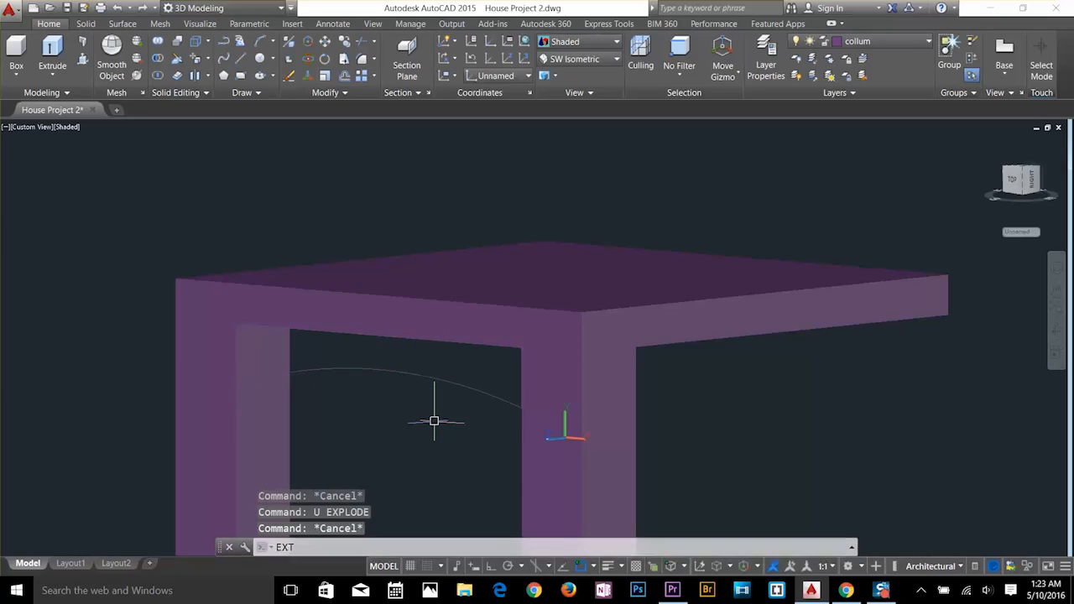
{"action": "key", "text": "Return"}
{"action": "left_click", "coordinate": [457, 385]}
{"action": "key", "text": "Escape"}
{"action": "key", "text": "Escape"}
{"action": "key", "text": "Escape"}
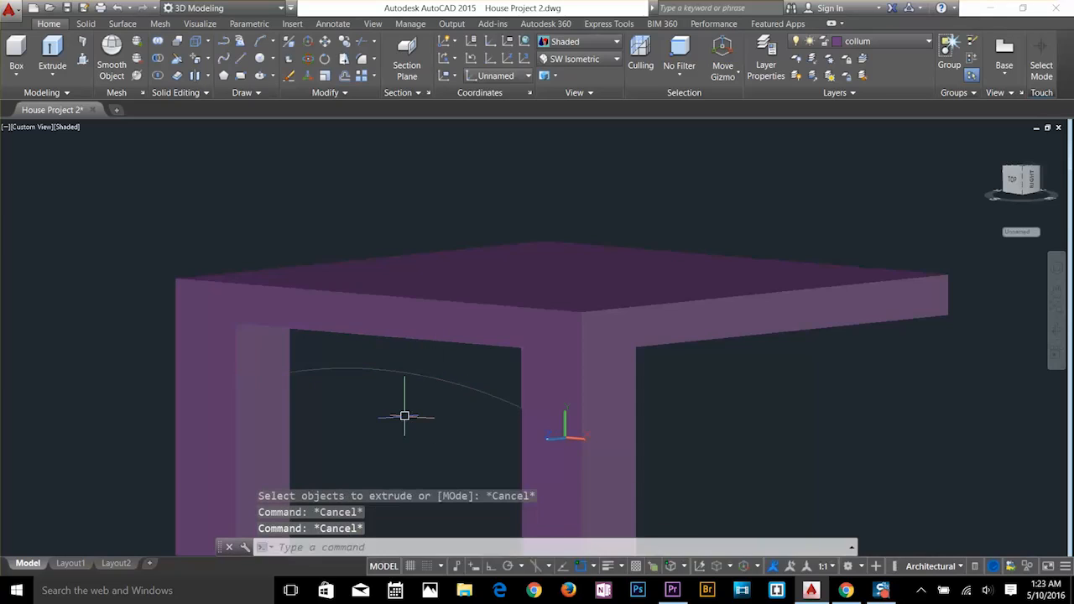
Undo the earlier explode of the arched outline and check that it selects as one polyline.
{"action": "type", "text": "u"}
{"action": "key", "text": "Return"}
{"action": "middle_click_drag", "start_coordinate": [408, 412], "coordinate": [304, 423]}
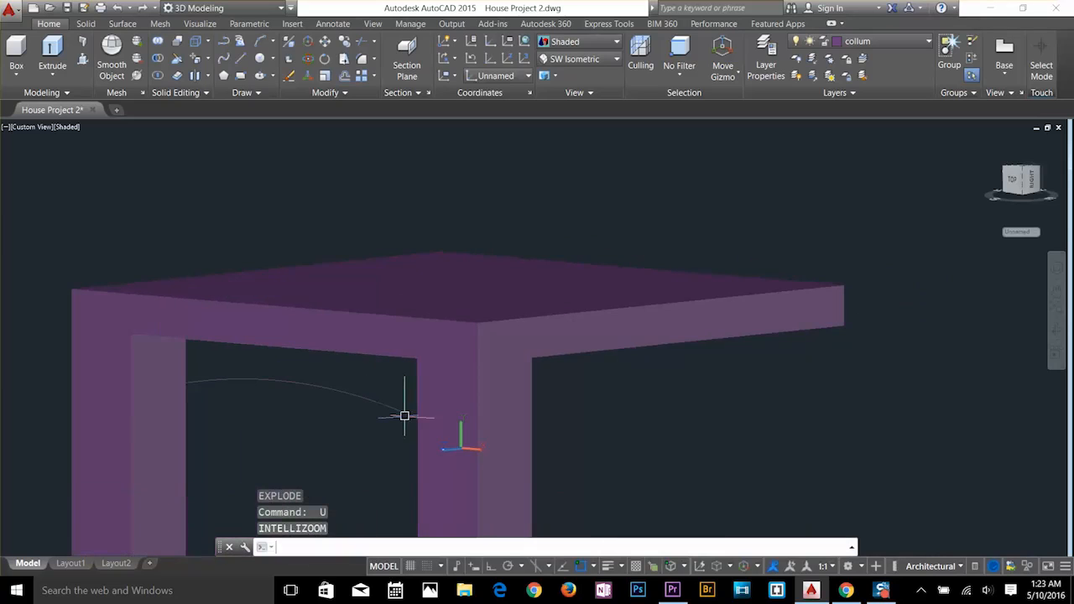
{"action": "left_click", "coordinate": [361, 401]}
{"action": "key", "text": "Escape"}
{"action": "key", "text": "Escape"}
Extrude the arched polyline into a solid as deep as the columns, forming an arch beneath the canopy slab.
{"action": "type", "text": "ext"}
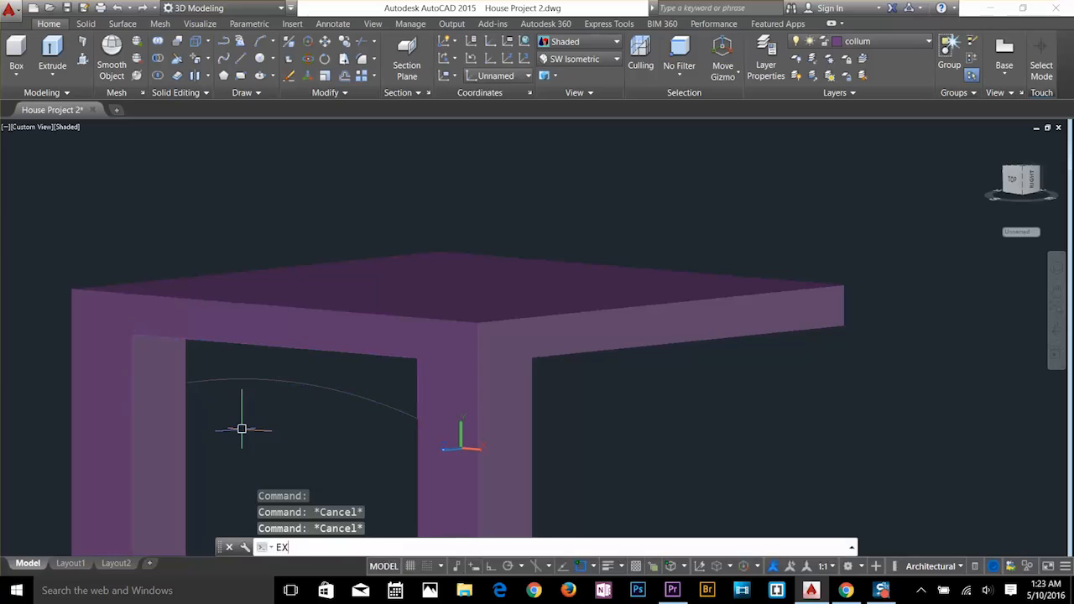
{"action": "key", "text": "Return"}
{"action": "left_click", "coordinate": [290, 380]}
{"action": "key", "text": "Return"}
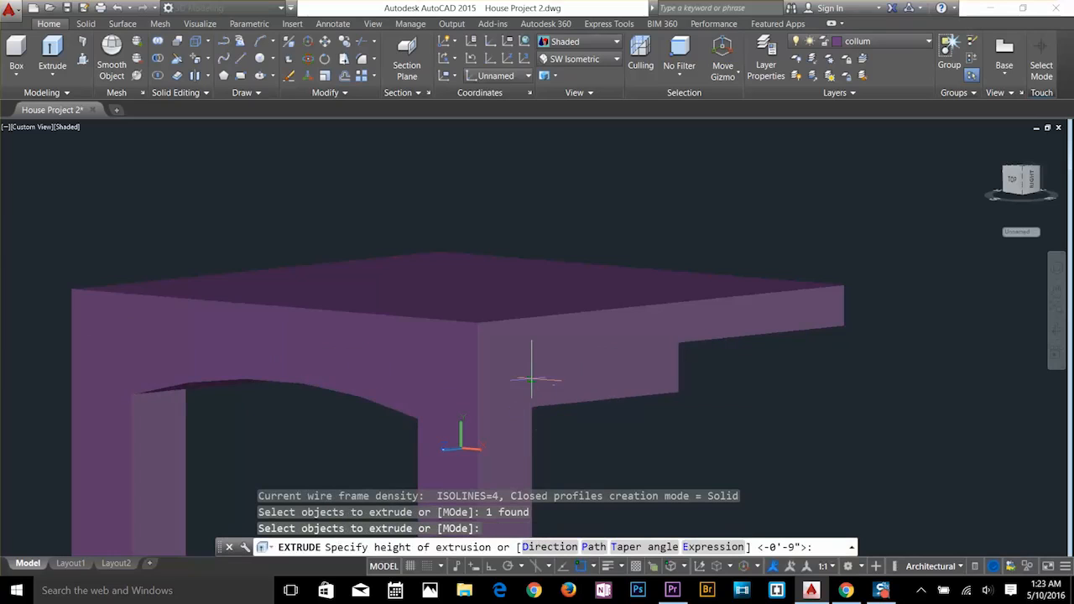
{"action": "key", "text": "Escape"}
{"action": "key", "text": "Escape"}
{"action": "middle_click_drag", "start_coordinate": [247, 412], "coordinate": [468, 395]}
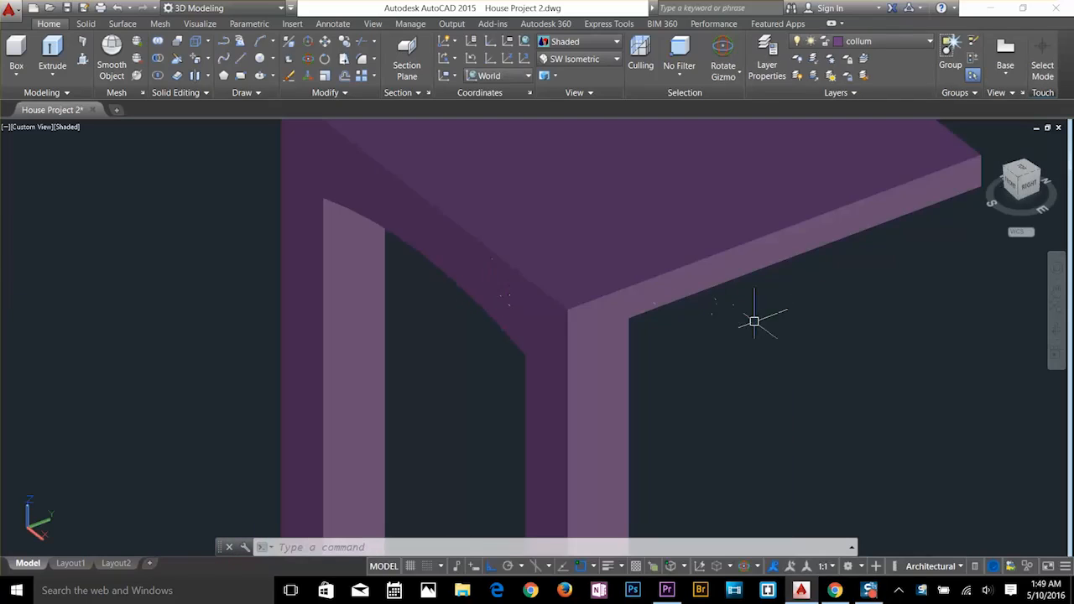
Select the arched beam between the columns to check the extruded solid, and clear the selection.
{"action": "left_click", "coordinate": [436, 263]}
{"action": "key", "text": "Escape"}
{"action": "left_click", "coordinate": [457, 286]}
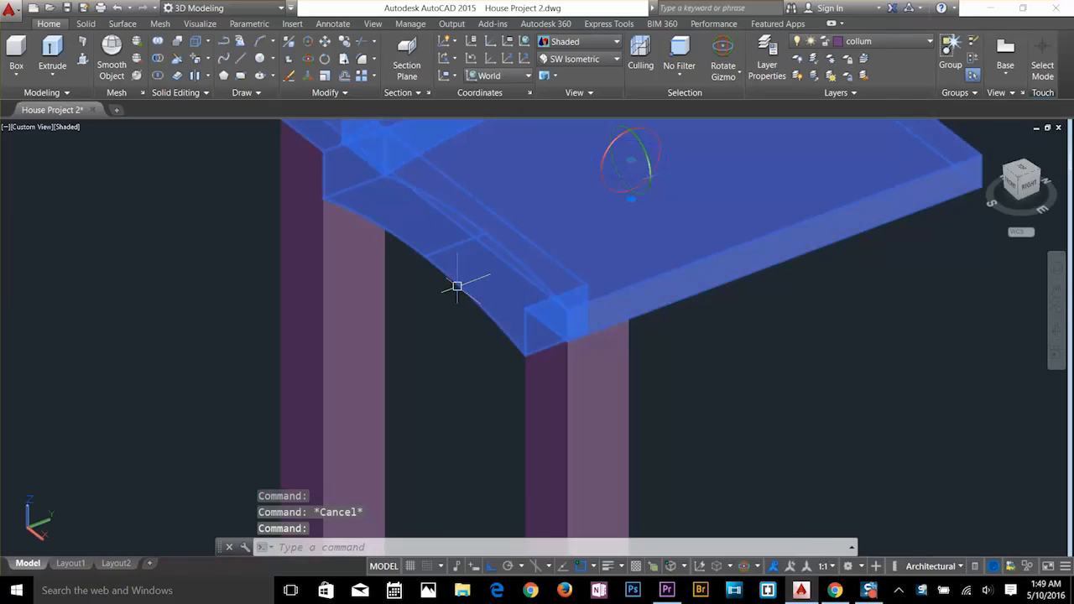
{"action": "key", "text": "Escape"}
Align the UCS to the outer side face of the canopy at the top of the front column.
{"action": "middle_click_drag", "start_coordinate": [735, 327], "coordinate": [690, 331]}
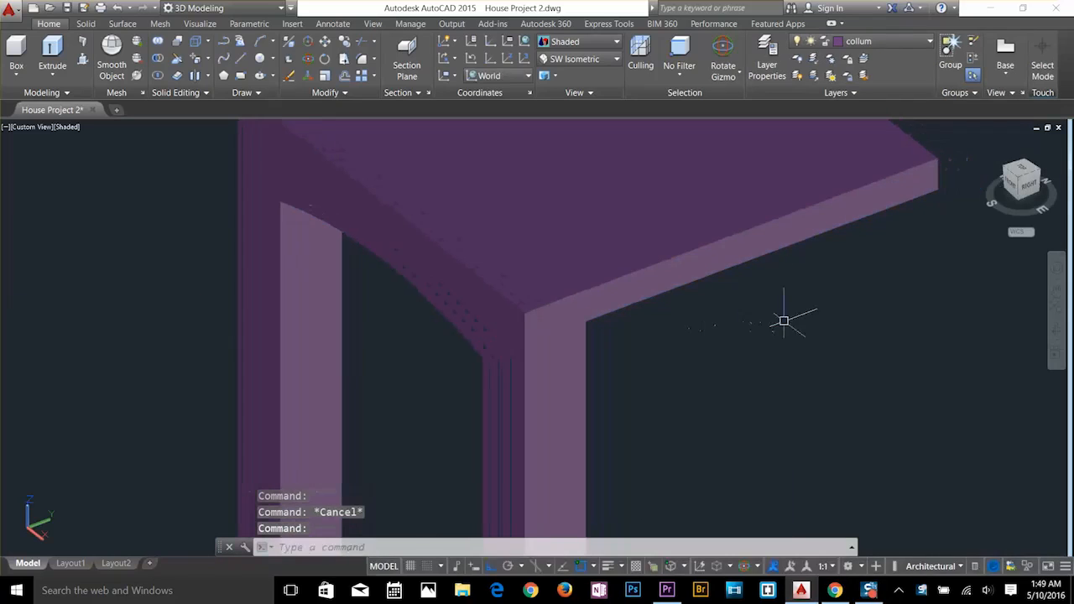
{"action": "middle_click_drag", "start_coordinate": [783, 321], "coordinate": [743, 324], "text": "shift"}
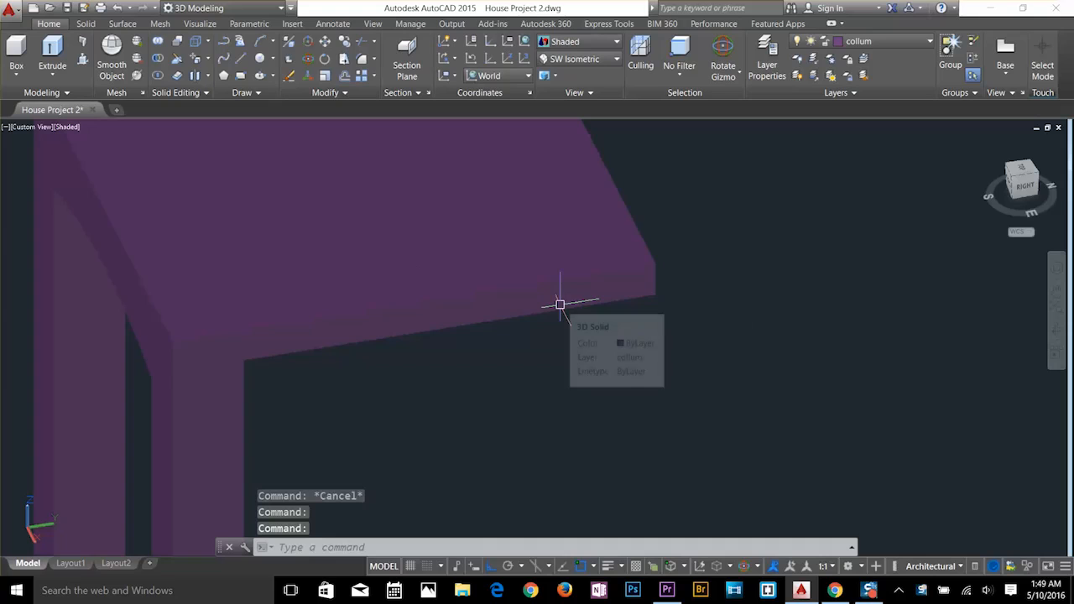
{"action": "type", "text": "PL"}
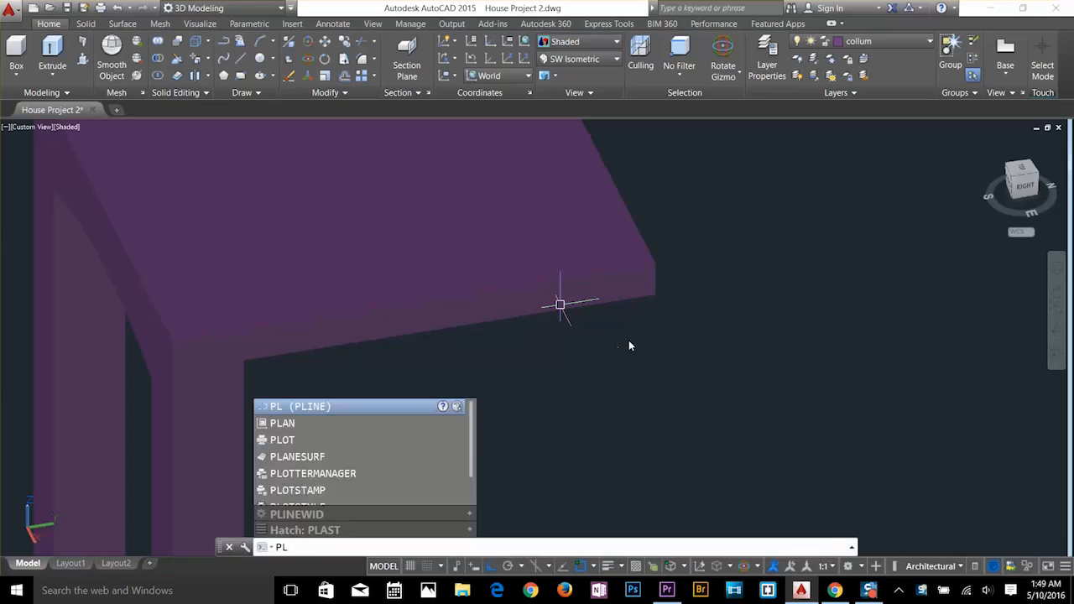
{"action": "key", "text": "Escape"}
{"action": "middle_click_drag", "start_coordinate": [425, 335], "coordinate": [632, 263]}
{"action": "key", "text": "Escape"}
{"action": "type", "text": "UCS"}
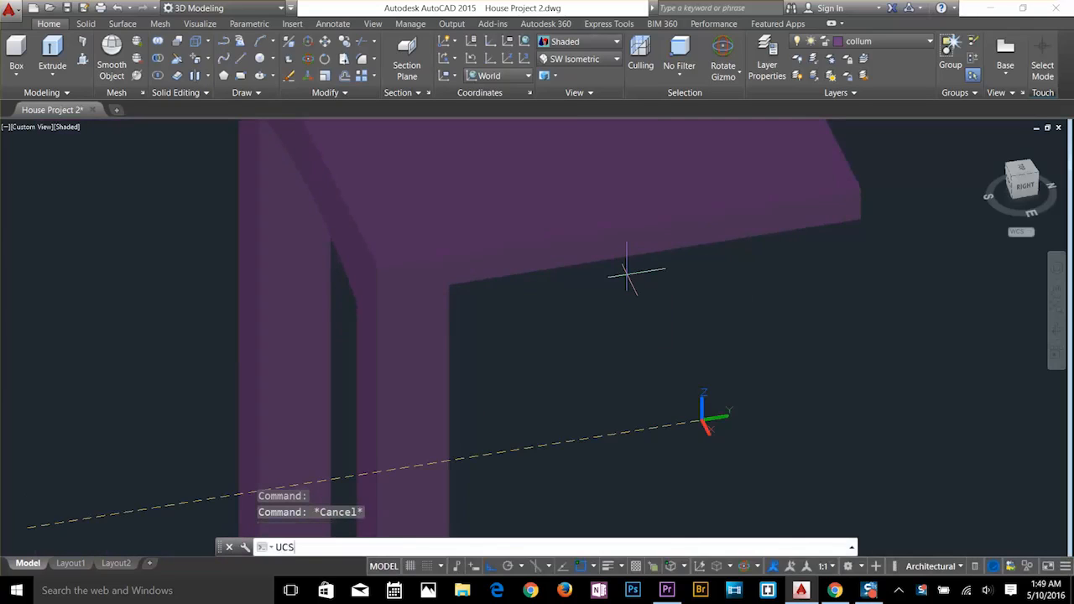
{"action": "key", "text": "Return"}
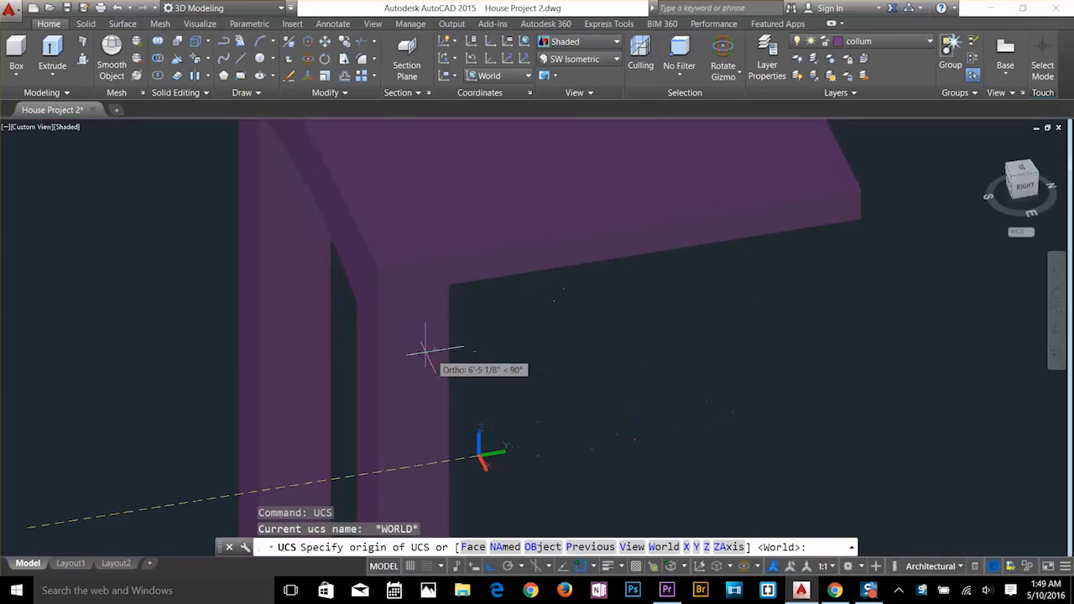
{"action": "type", "text": "F"}
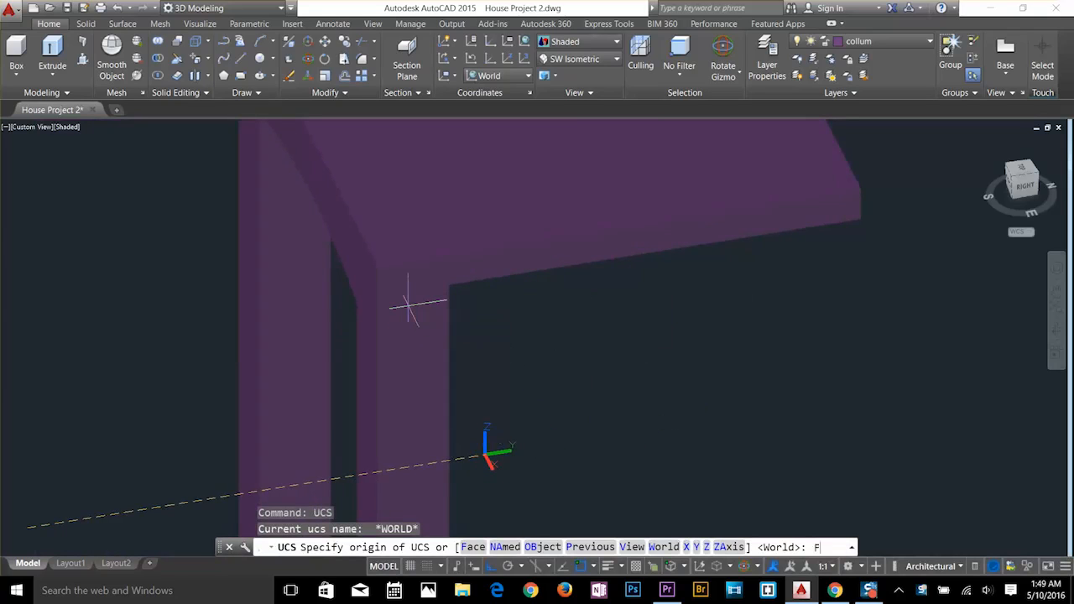
{"action": "key", "text": "Return"}
{"action": "left_click", "coordinate": [422, 289]}
{"action": "key", "text": "Return"}
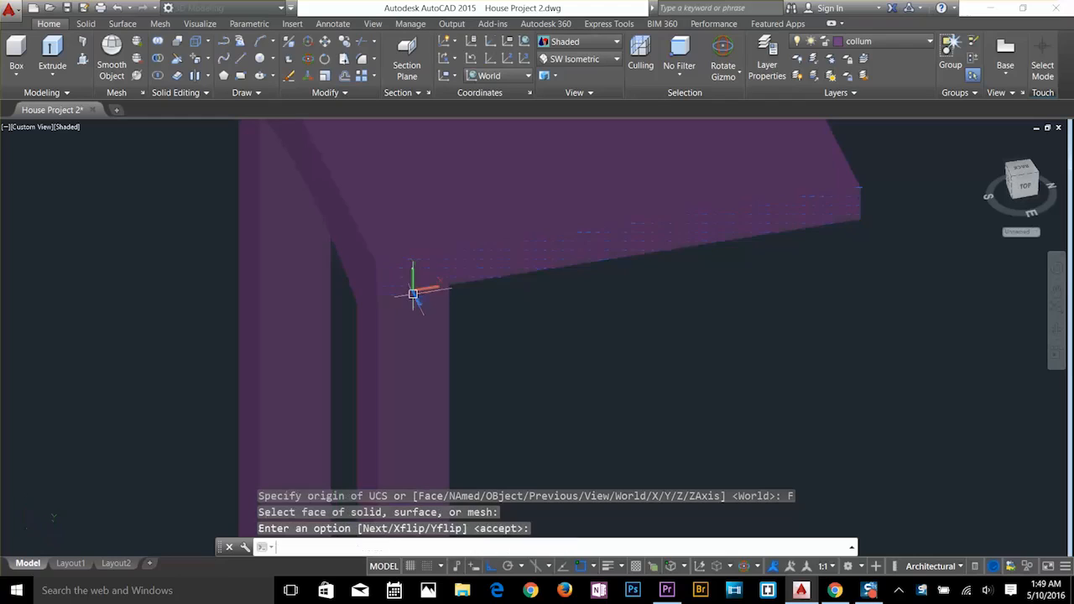
{"action": "key", "text": "Escape"}
Draw a 1' vertical polyline straight down from the lower far corner of the canopy slab's side face.
{"action": "type", "text": "PL"}
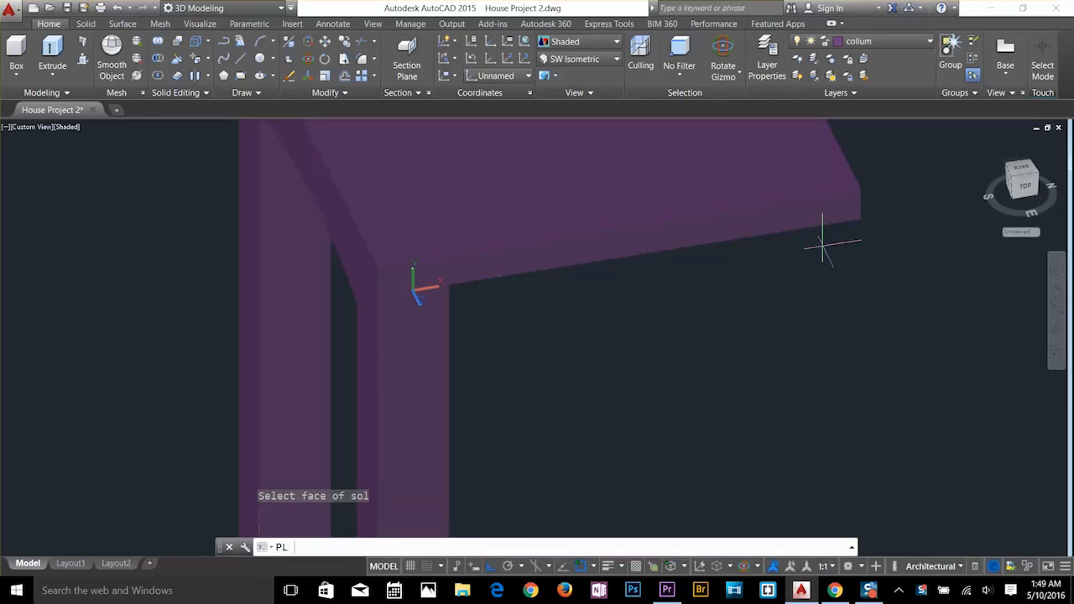
{"action": "key", "text": "Return"}
{"action": "left_click", "coordinate": [861, 219]}
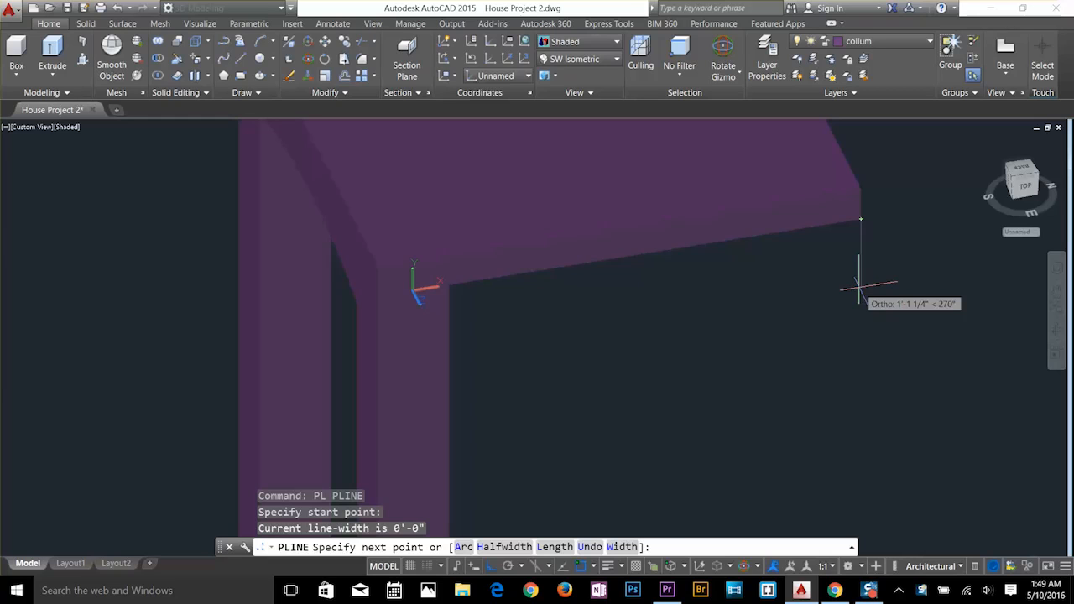
{"action": "type", "text": "1'"}
{"action": "key", "text": "Return"}
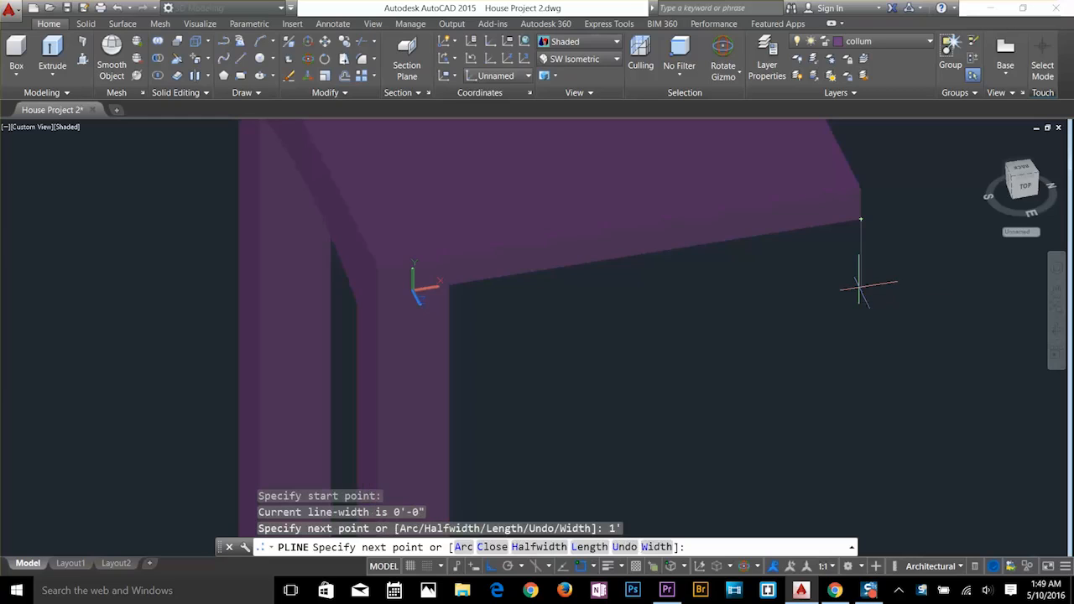
{"action": "key", "text": "Escape"}
{"action": "key", "text": "Escape"}
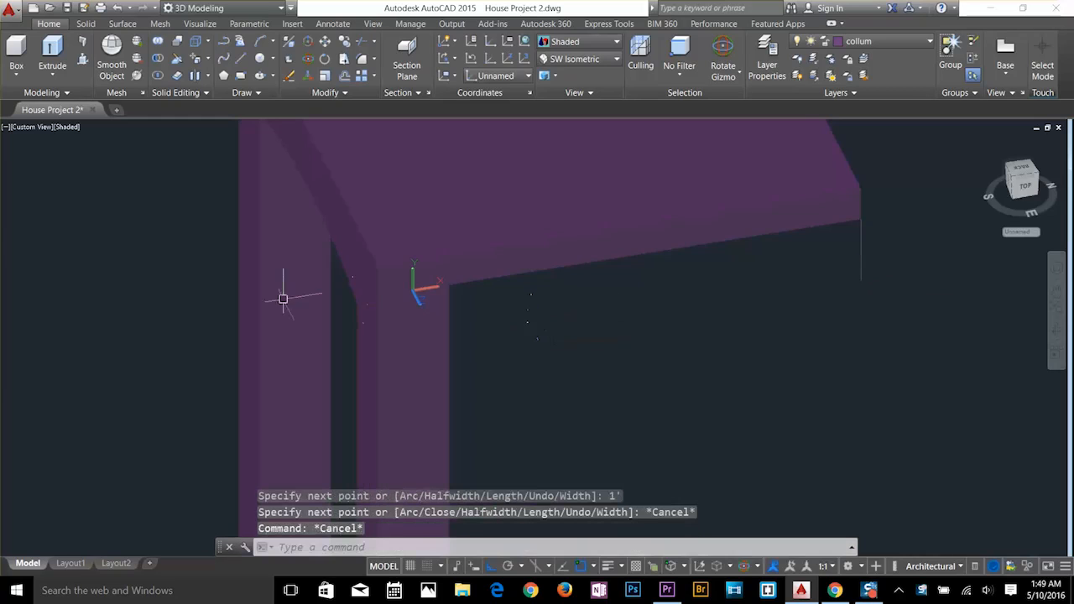
{"action": "middle_click_drag", "start_coordinate": [283, 299], "coordinate": [537, 303]}
{"action": "scroll", "coordinate": [584, 277], "scroll_direction": "down", "scroll_amount": 5}
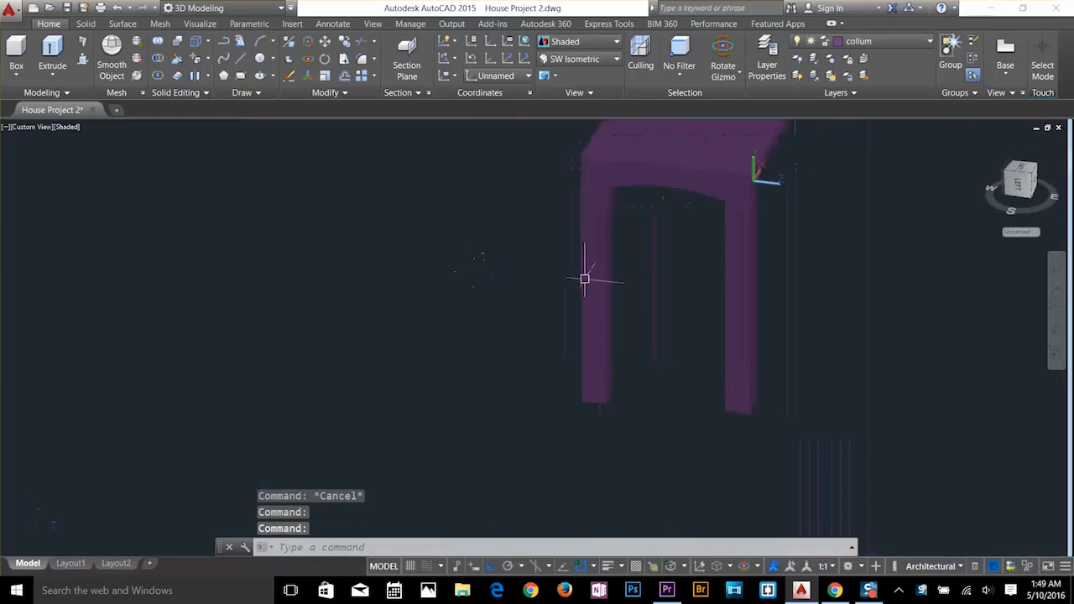
{"action": "middle_click_drag", "start_coordinate": [662, 166], "coordinate": [664, 242]}
{"action": "scroll", "coordinate": [604, 241], "scroll_direction": "up", "scroll_amount": 6}
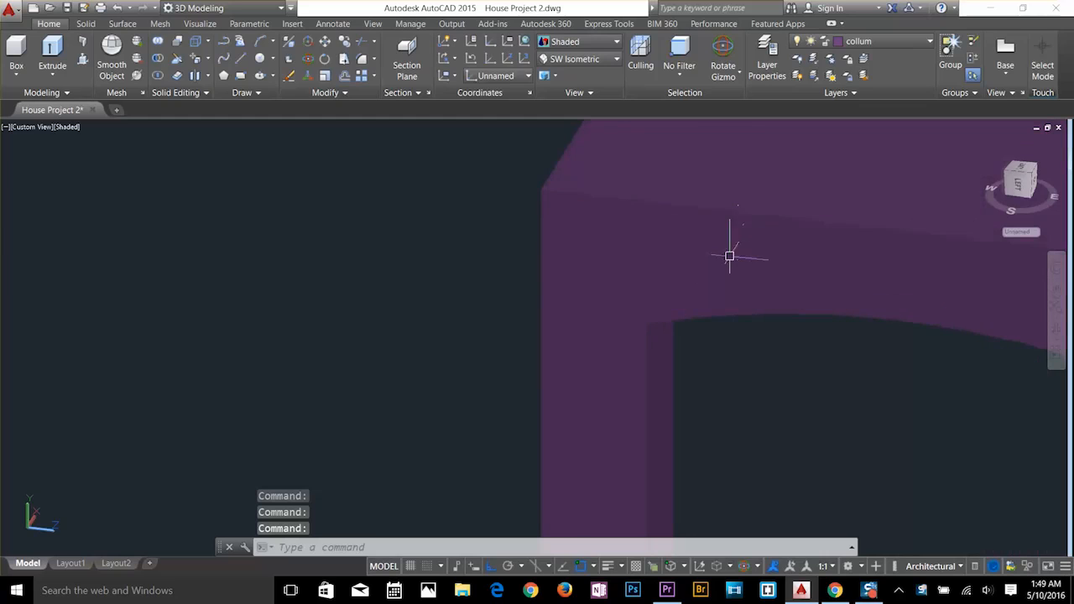
{"action": "key", "text": "Escape"}
{"action": "key", "text": "Escape"}
{"action": "key", "text": "Escape"}
{"action": "type", "text": "D"}
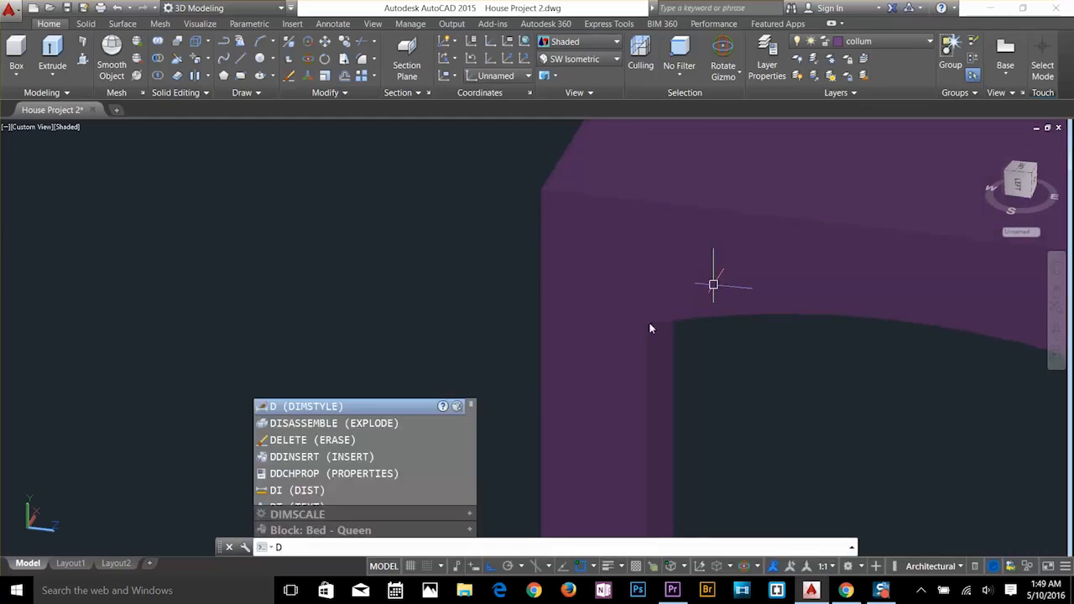
{"action": "key", "text": "Return"}
{"action": "left_click", "coordinate": [631, 398]}
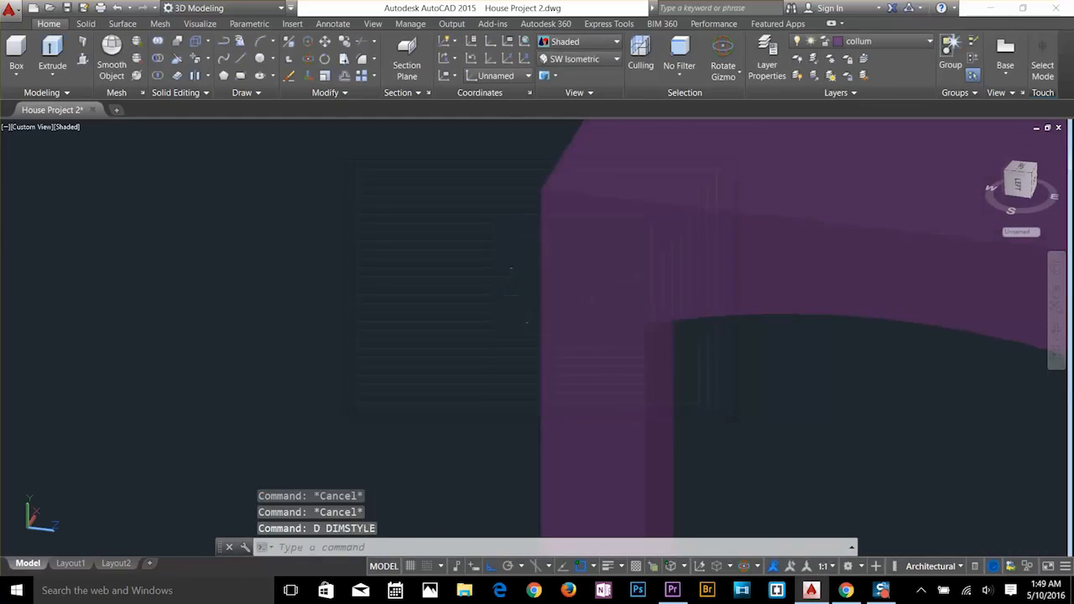
{"action": "key", "text": "Escape"}
{"action": "type", "text": "D"}
{"action": "key", "text": "Return"}
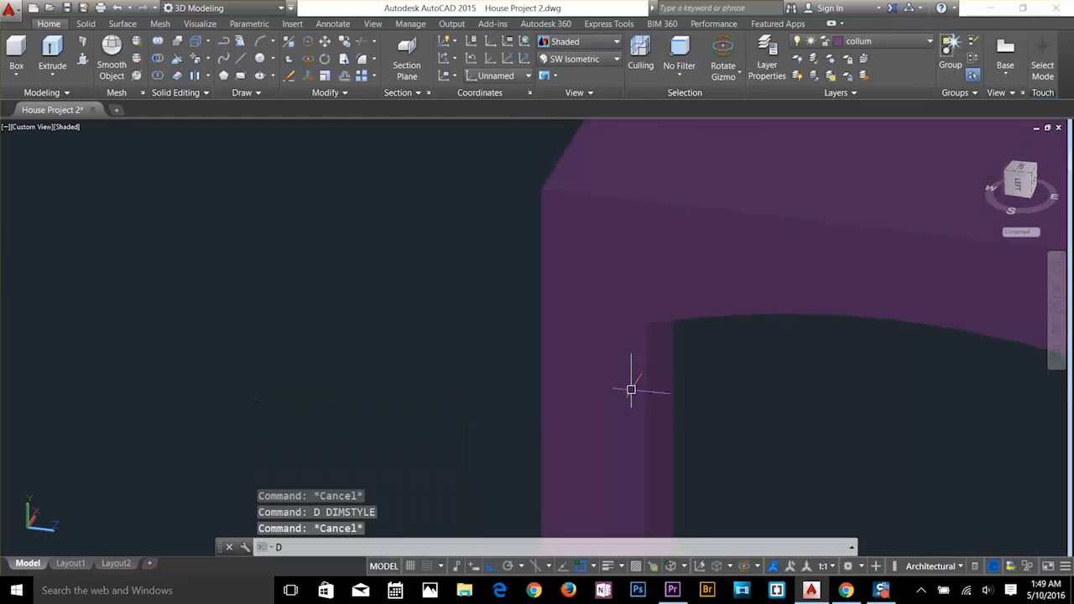
{"action": "left_click", "coordinate": [629, 396]}
{"action": "key", "text": "Escape"}
Measure the vertical distance from the arch's springing point at the column up to the top edge of the canopy.
{"action": "type", "text": "D"}
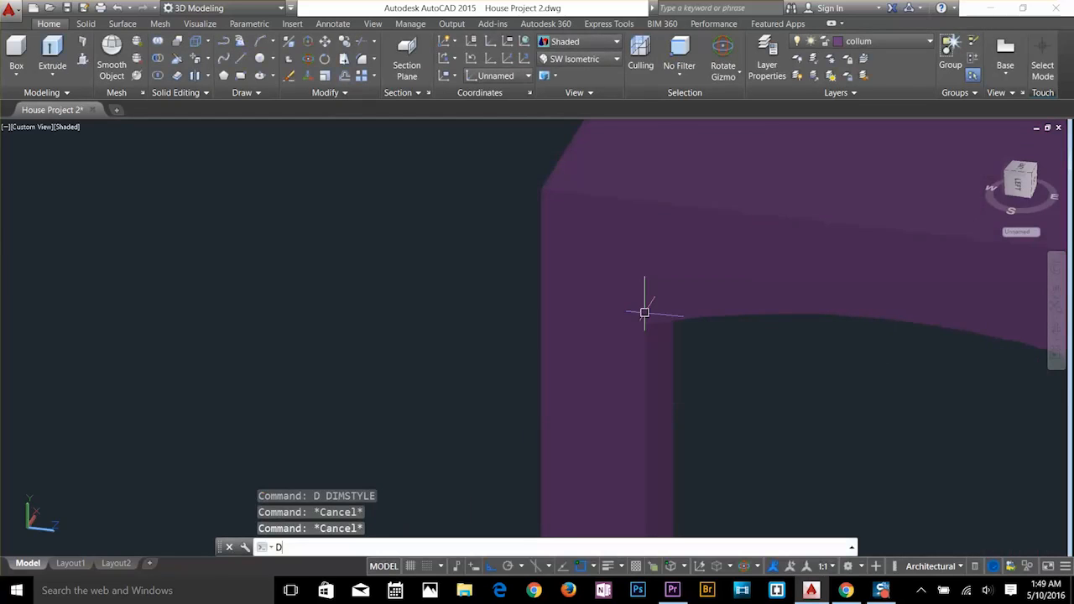
{"action": "type", "text": "I"}
{"action": "key", "text": "Return"}
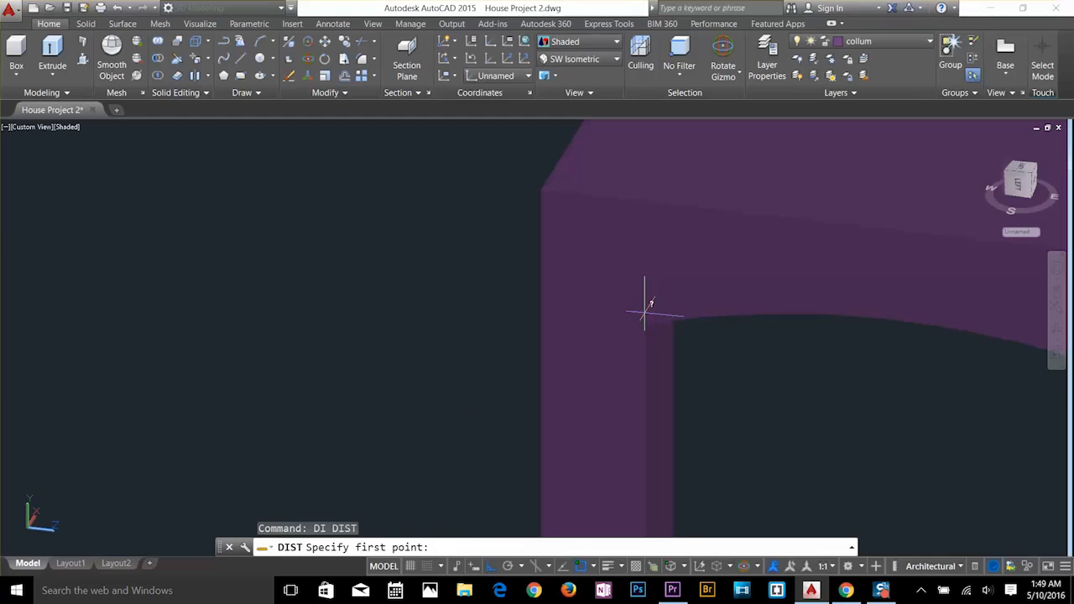
{"action": "left_click", "coordinate": [645, 319]}
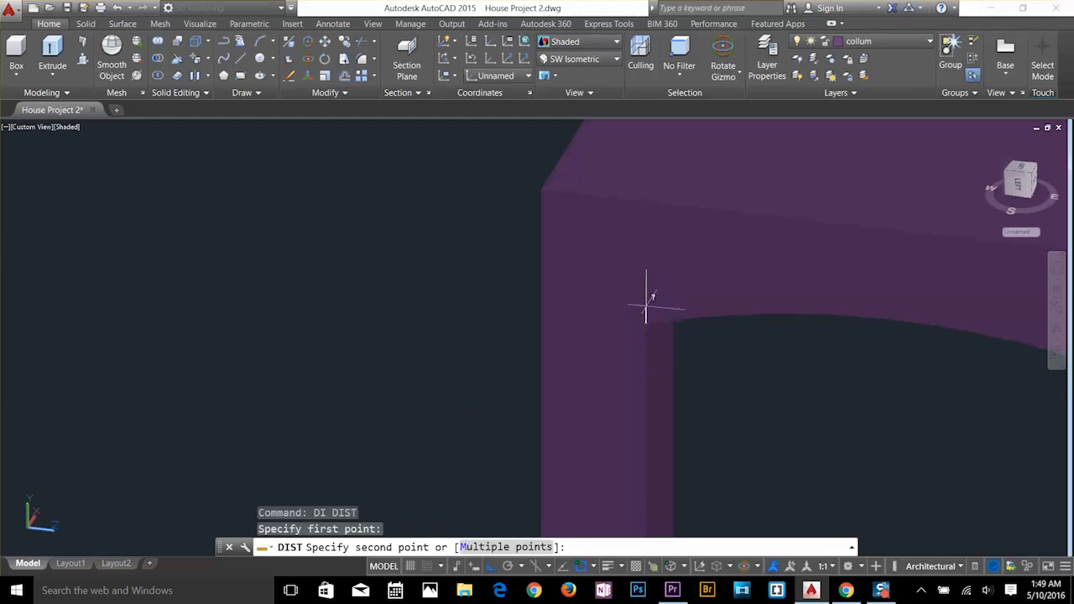
{"action": "left_click", "coordinate": [647, 202]}
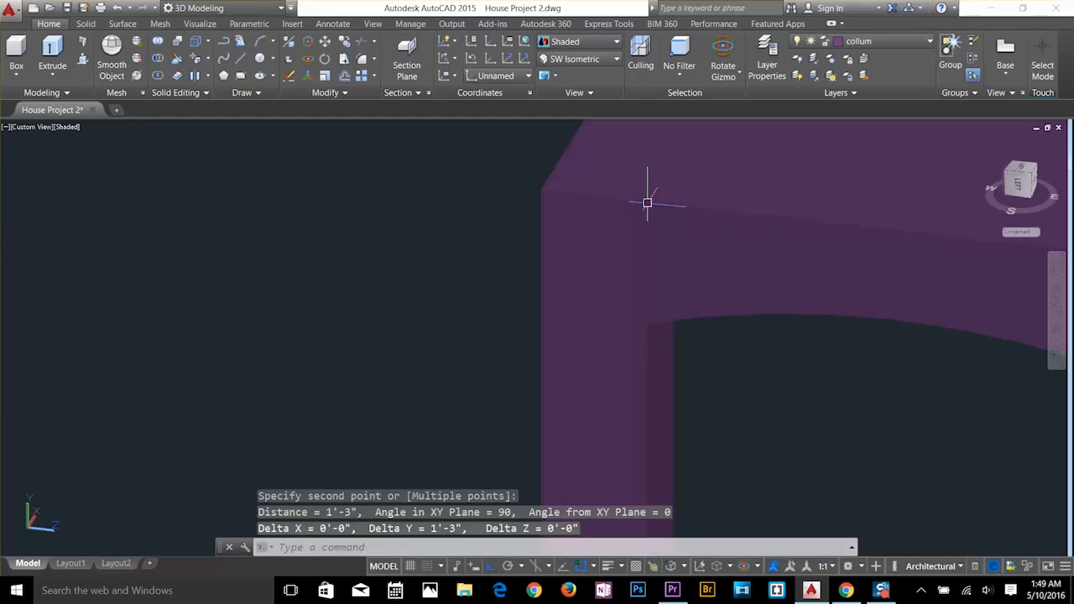
{"action": "key", "text": "Escape"}
{"action": "key", "text": "Escape"}
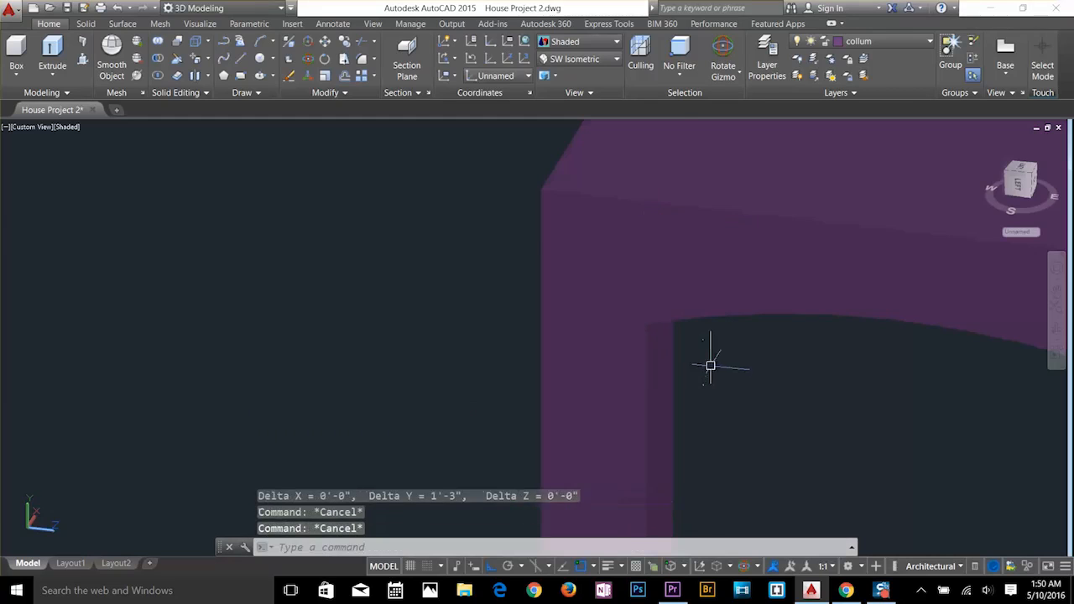
Delete the short vertical polyline hanging below the far corner of the canopy slab.
{"action": "scroll", "coordinate": [710, 364], "scroll_direction": "down", "scroll_amount": 5}
{"action": "scroll", "coordinate": [901, 307], "scroll_direction": "up", "scroll_amount": 5}
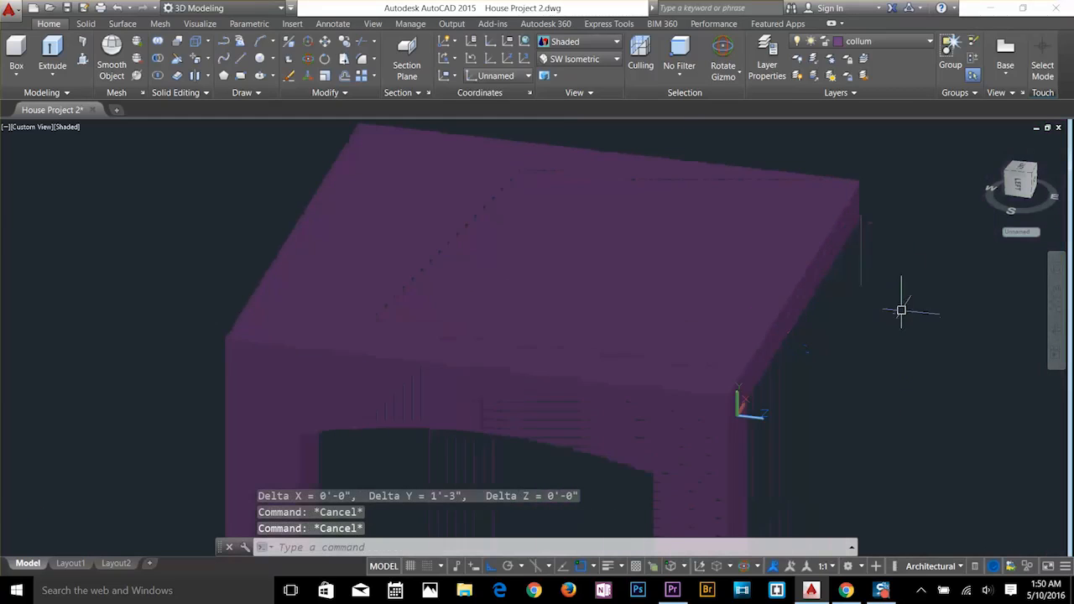
{"action": "mouse_move", "coordinate": [874, 307]}
{"action": "middle_mouse_down", "text": "shift"}
{"action": "mouse_move", "coordinate": [762, 281]}
{"action": "mouse_move", "coordinate": [882, 303]}
{"action": "middle_mouse_up", "text": "shift"}
{"action": "left_click", "coordinate": [882, 302]}
{"action": "left_click", "coordinate": [849, 336]}
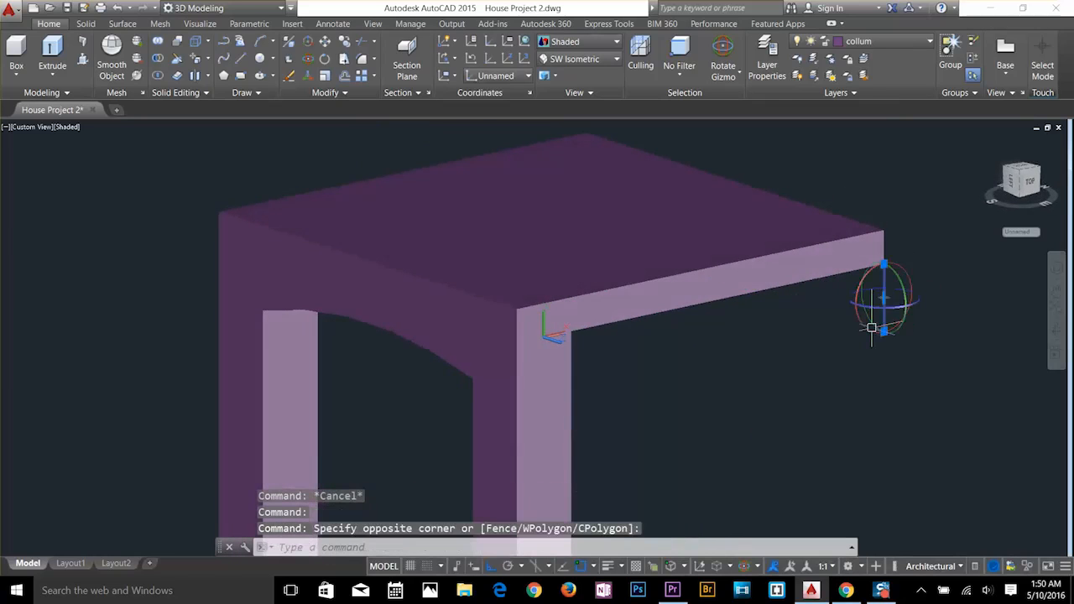
{"action": "key", "text": "Delete"}
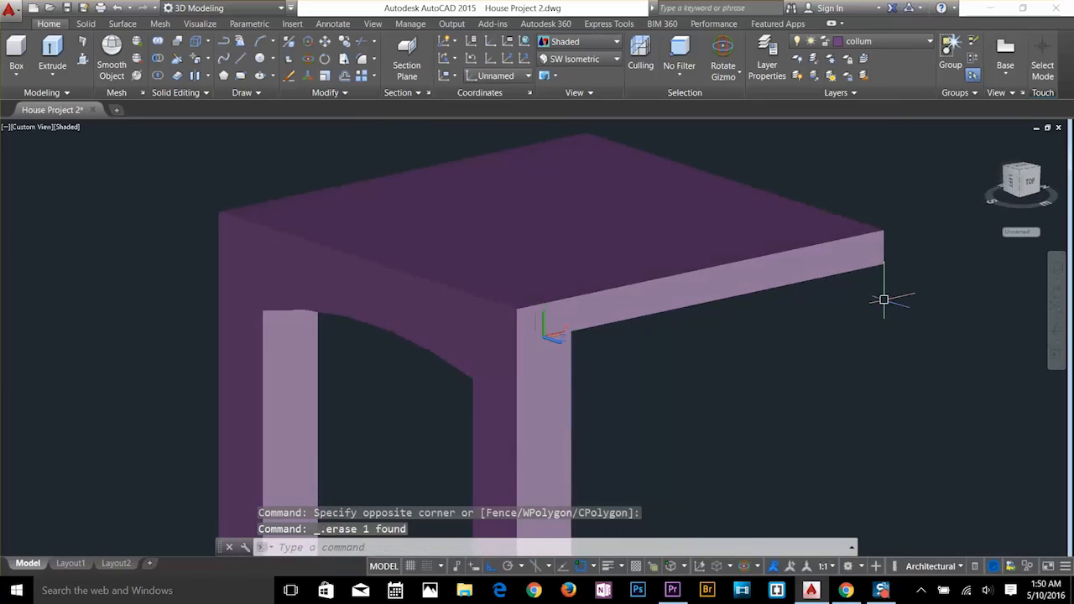
{"action": "scroll", "coordinate": [479, 355], "scroll_direction": "down", "scroll_amount": 2}
{"action": "scroll", "coordinate": [392, 356], "scroll_direction": "up", "scroll_amount": 3}
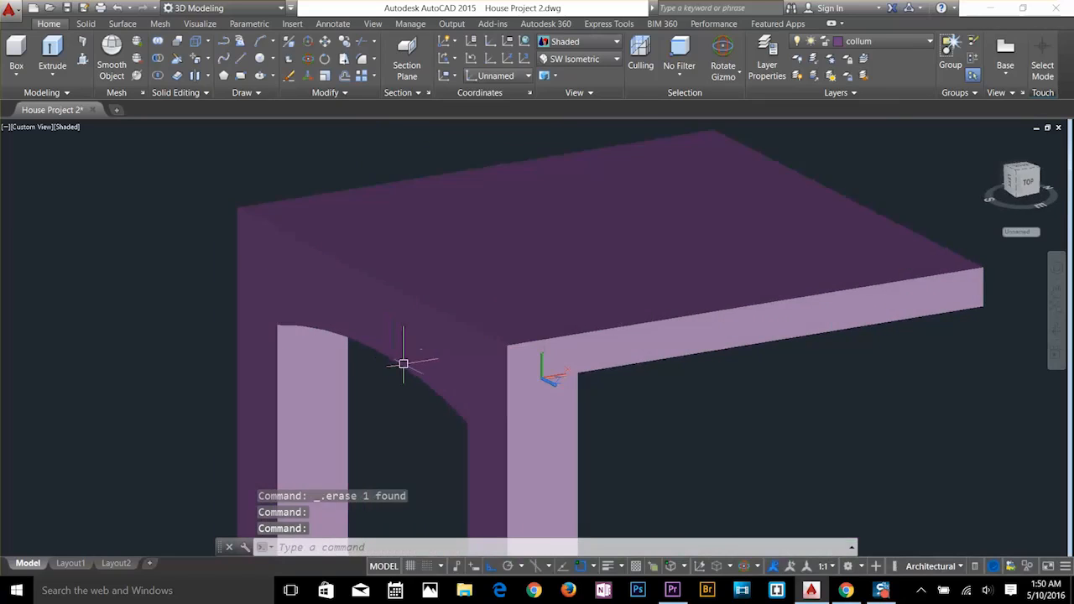
{"action": "left_click", "coordinate": [403, 364]}
{"action": "key", "text": "Escape"}
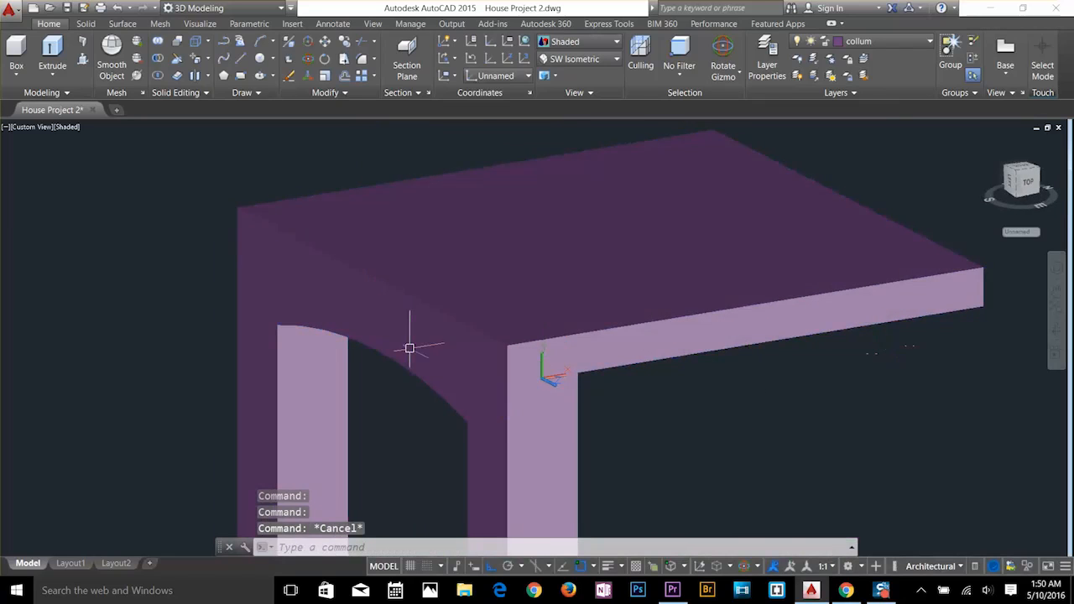
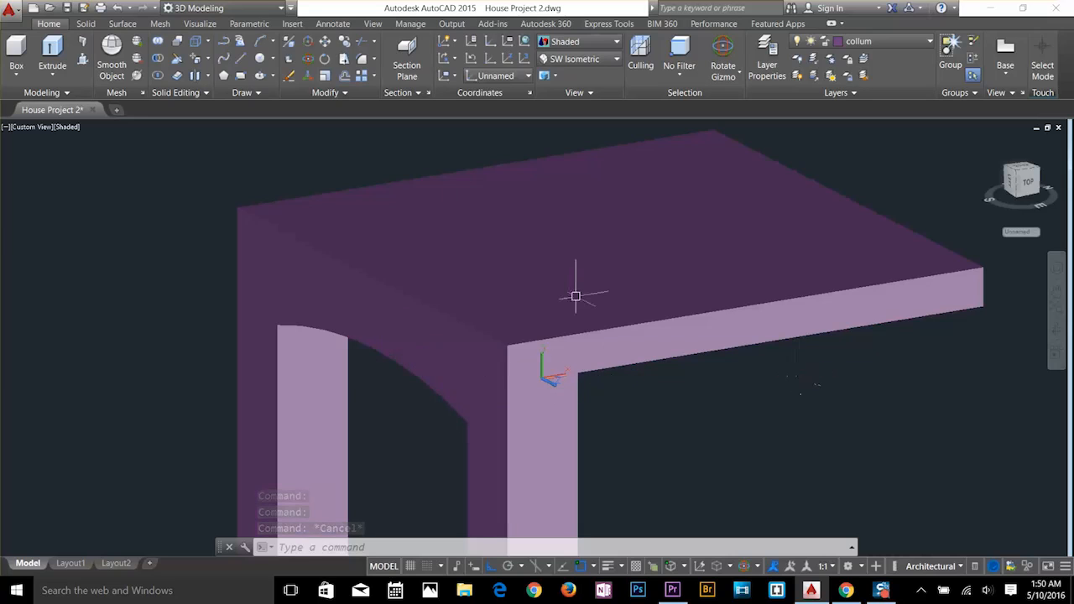
Draw a polyline outline on the canopy's side face, 1'3" down from the far upper corner, across to the column, up and back to start.
{"action": "middle_click_drag", "start_coordinate": [920, 343], "coordinate": [819, 352]}
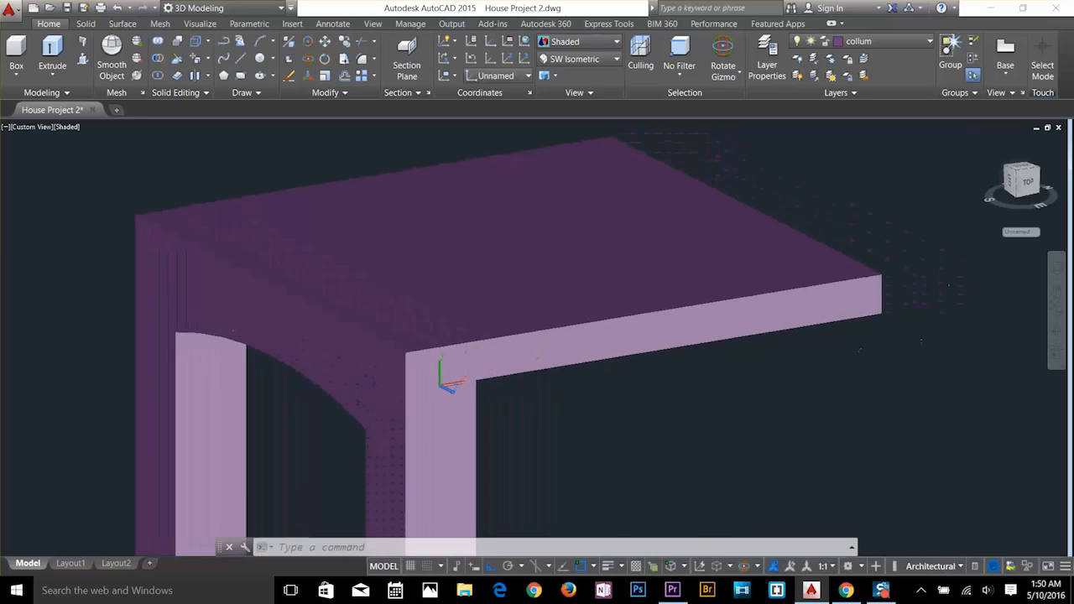
{"action": "key", "text": "Escape"}
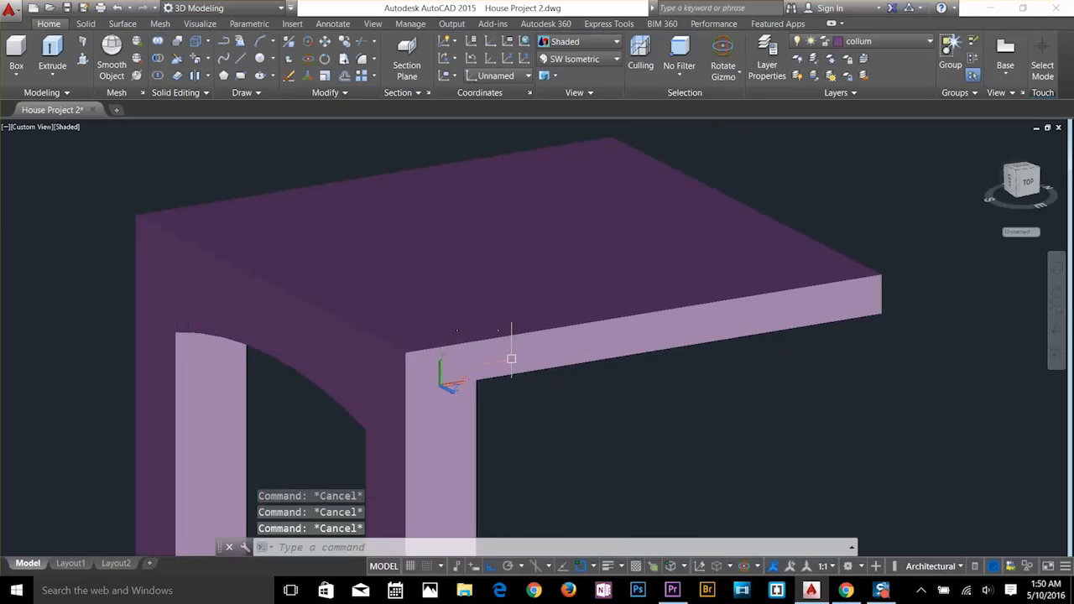
{"action": "type", "text": "pl"}
{"action": "key", "text": "Return"}
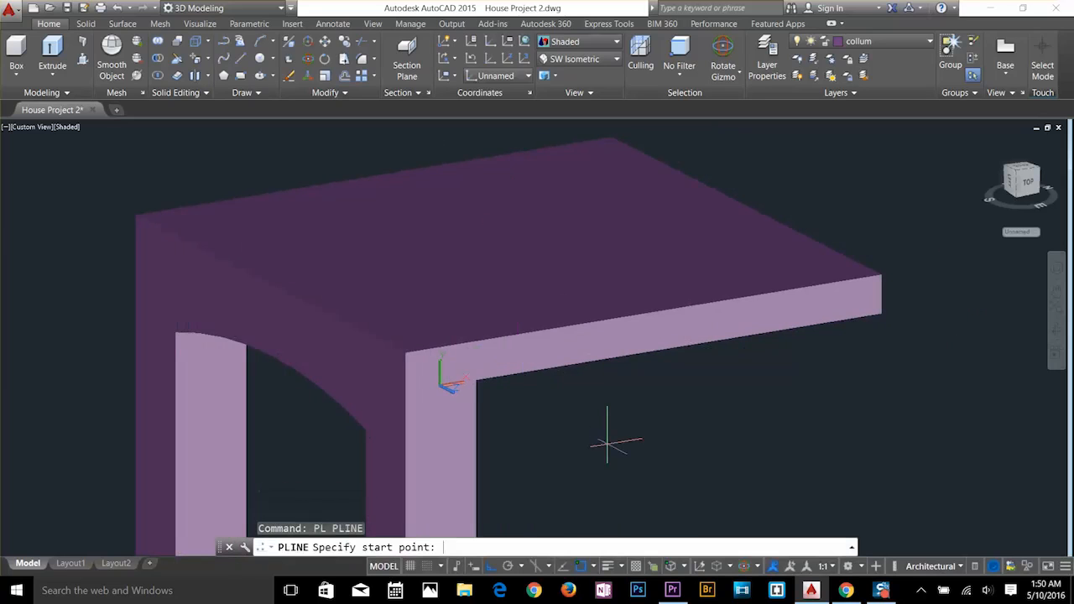
{"action": "left_click", "coordinate": [881, 274]}
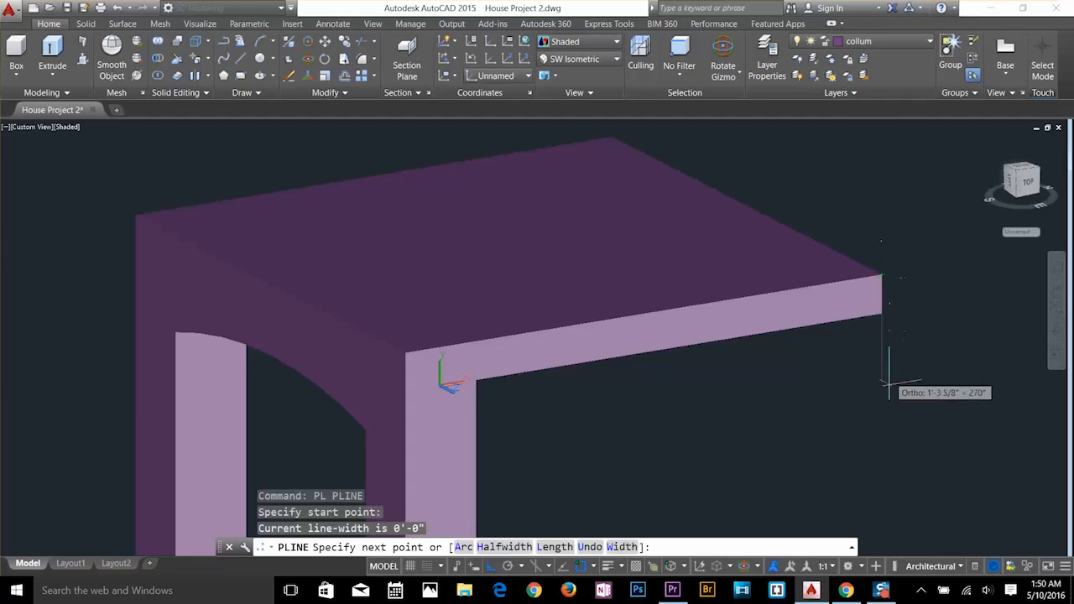
{"action": "type", "text": "1"}
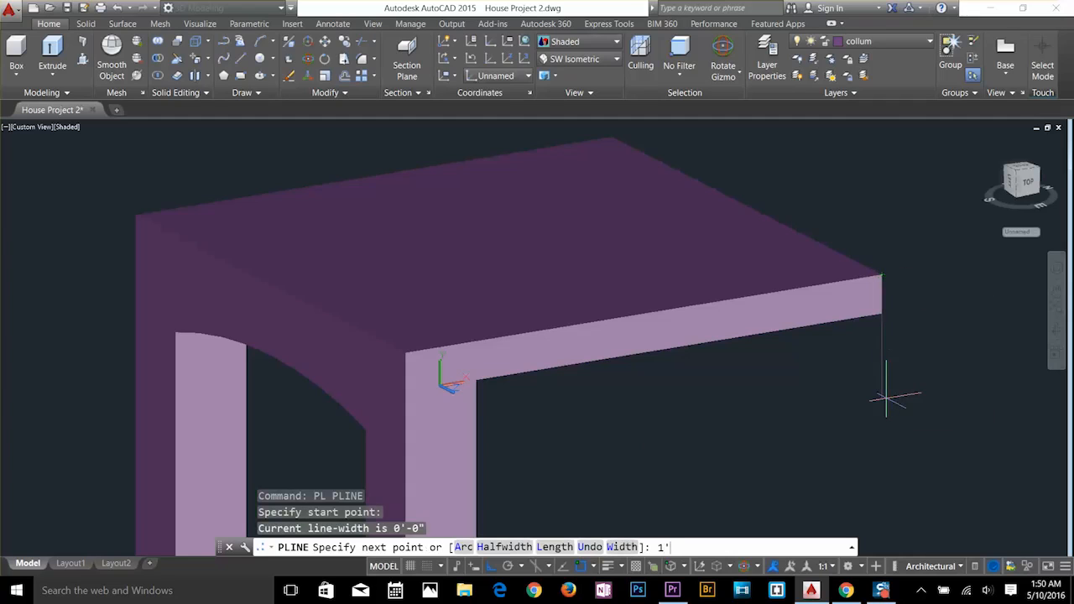
{"action": "type", "text": "'3"}
{"action": "key", "text": "Return"}
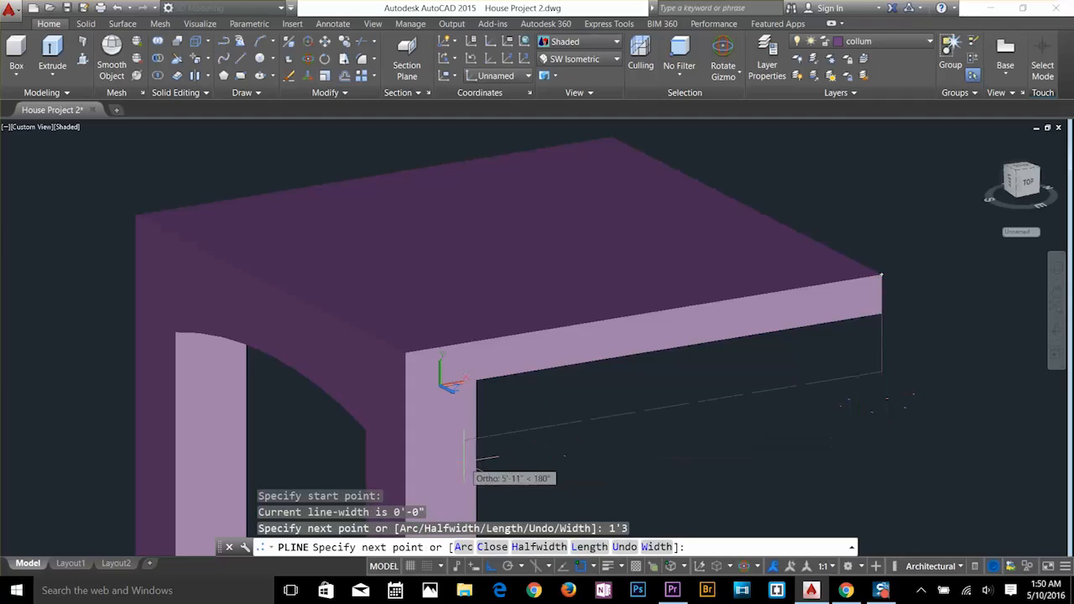
{"action": "left_click", "coordinate": [475, 439]}
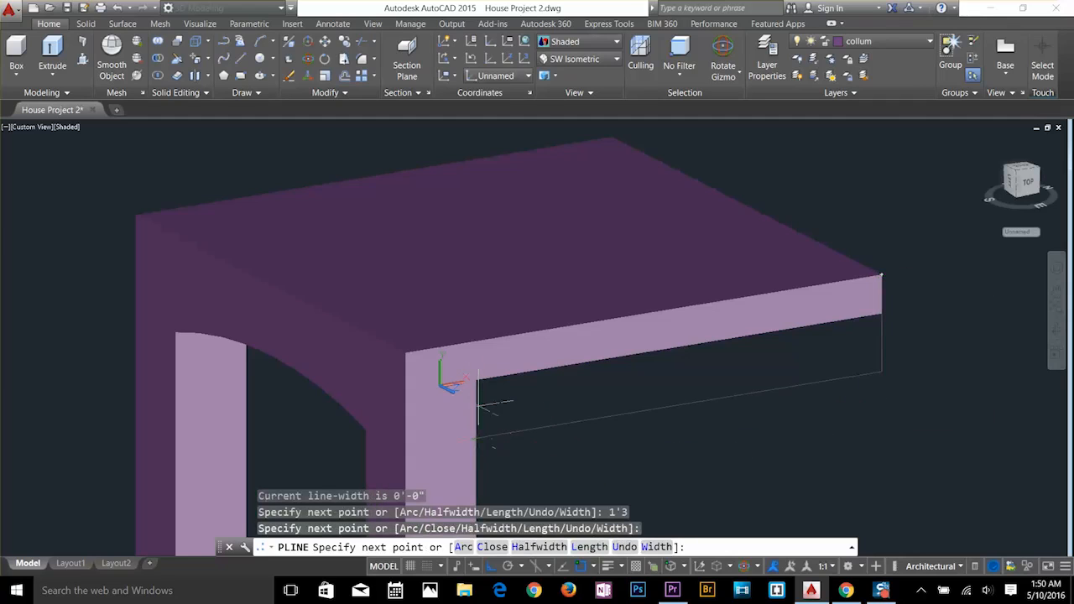
{"action": "left_click", "coordinate": [475, 343]}
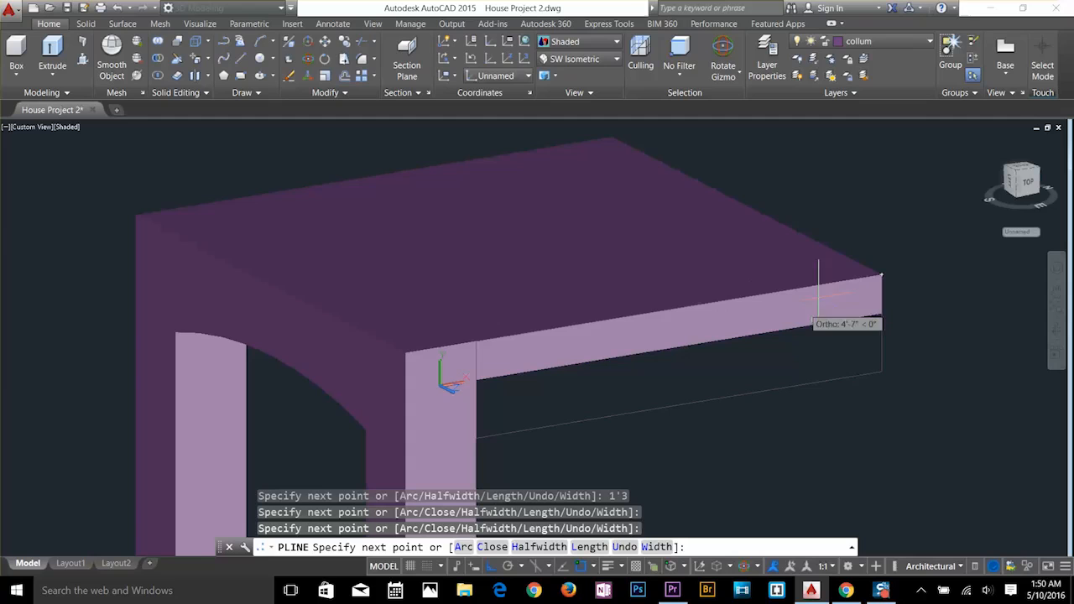
{"action": "left_click", "coordinate": [883, 275]}
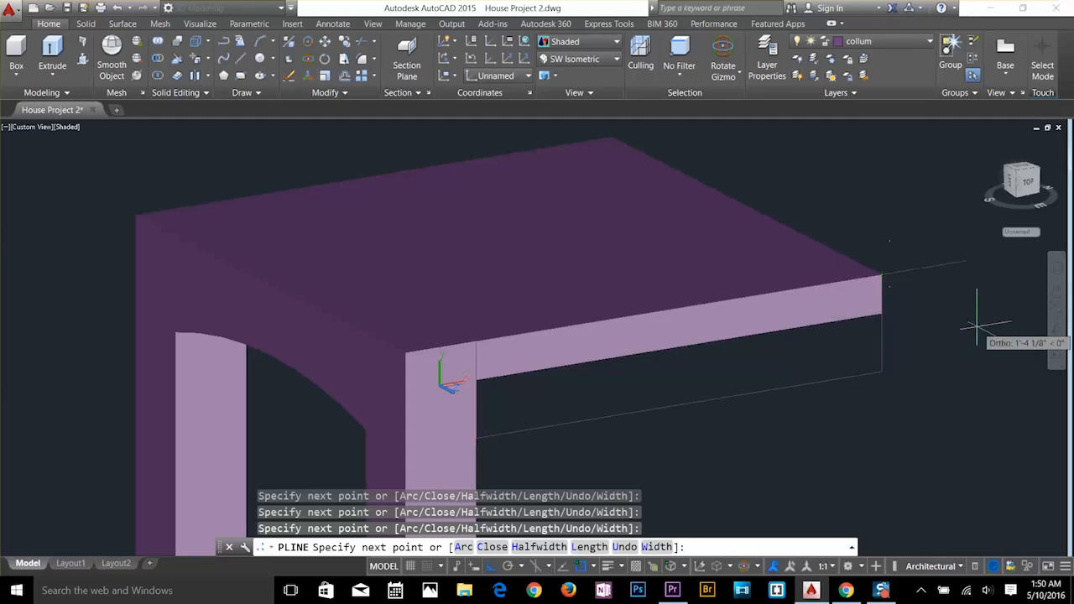
{"action": "key", "text": "Return"}
Convert the lower edge of the side outline into an arc bowed upward towards the slab.
{"action": "left_click", "coordinate": [802, 384]}
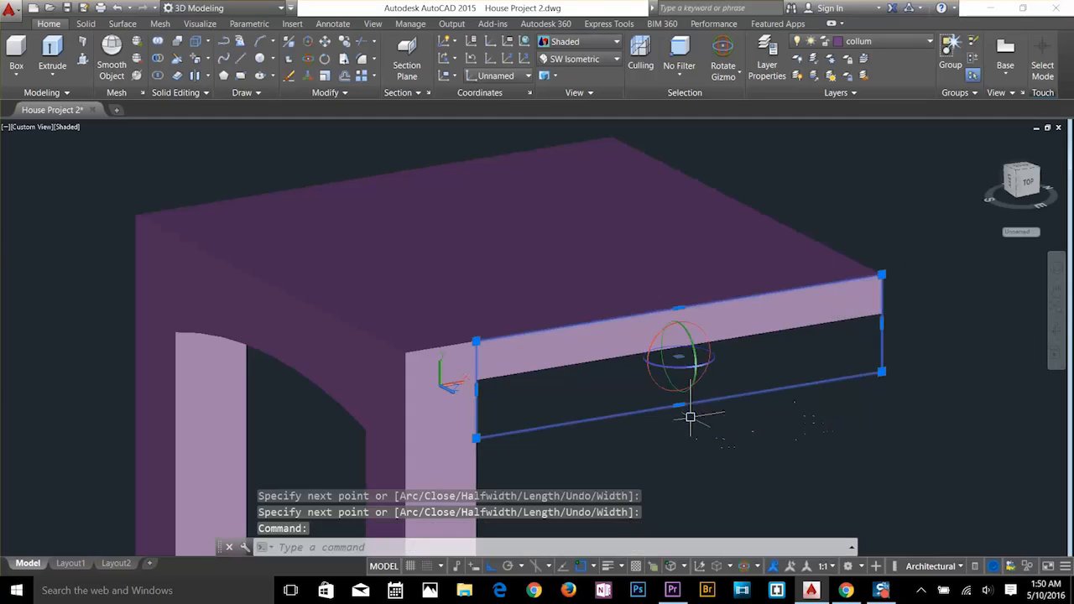
{"action": "mouse_move", "coordinate": [680, 407]}
{"action": "left_click", "coordinate": [730, 452]}
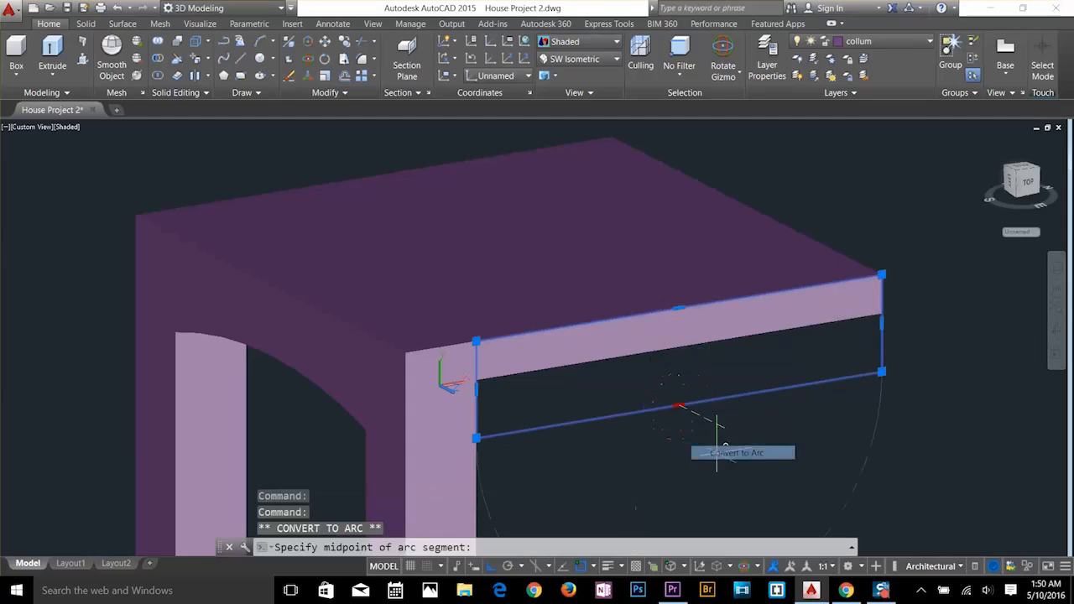
{"action": "left_click", "coordinate": [671, 381]}
{"action": "key", "text": "Escape"}
{"action": "key", "text": "Escape"}
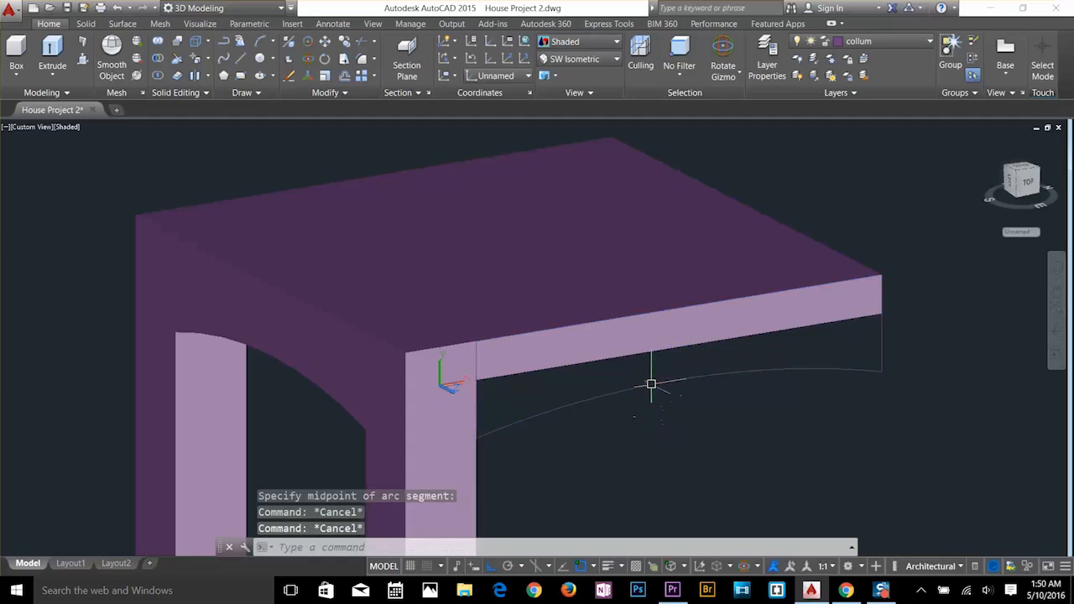
{"action": "key", "text": "Escape"}
{"action": "type", "text": "ex"}
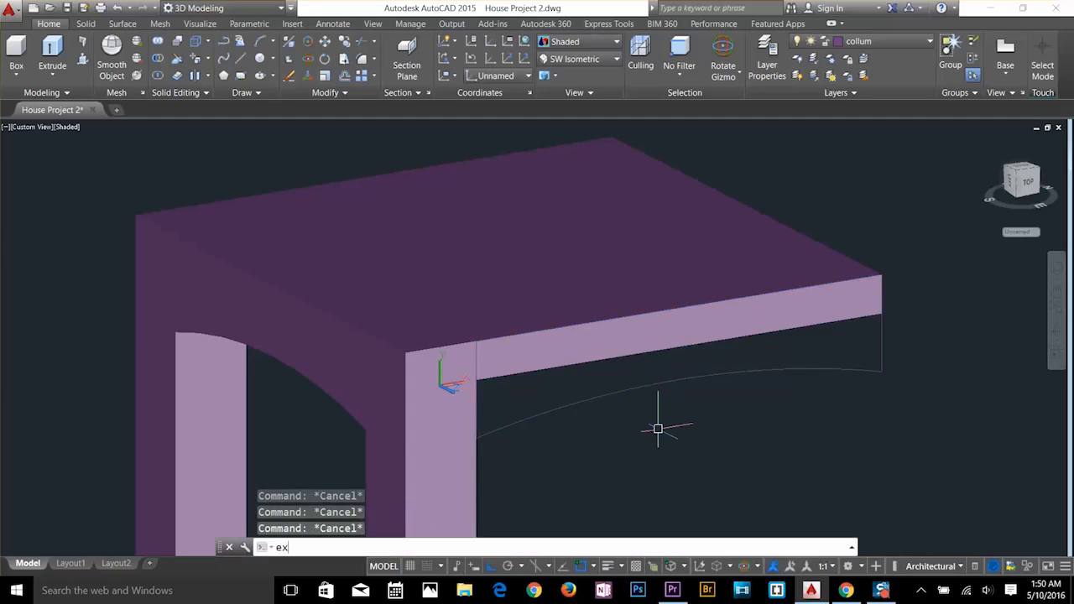
{"action": "type", "text": "t"}
{"action": "key", "text": "Return"}
{"action": "left_click", "coordinate": [640, 388]}
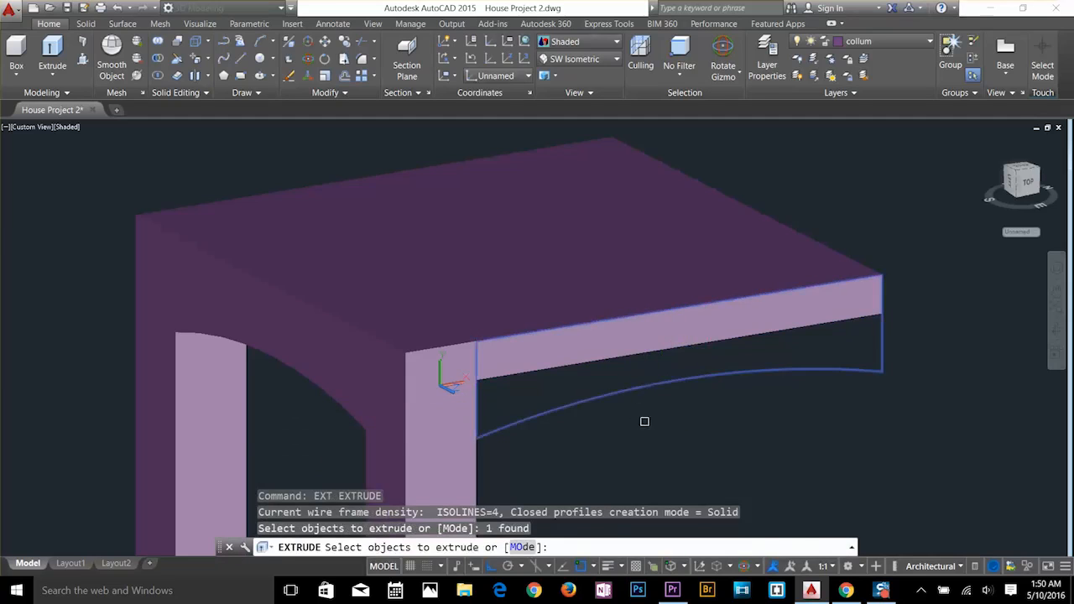
{"action": "key", "text": "Return"}
{"action": "key", "text": "Escape"}
{"action": "key", "text": "Escape"}
{"action": "key", "text": "Escape"}
{"action": "key", "text": "Escape"}
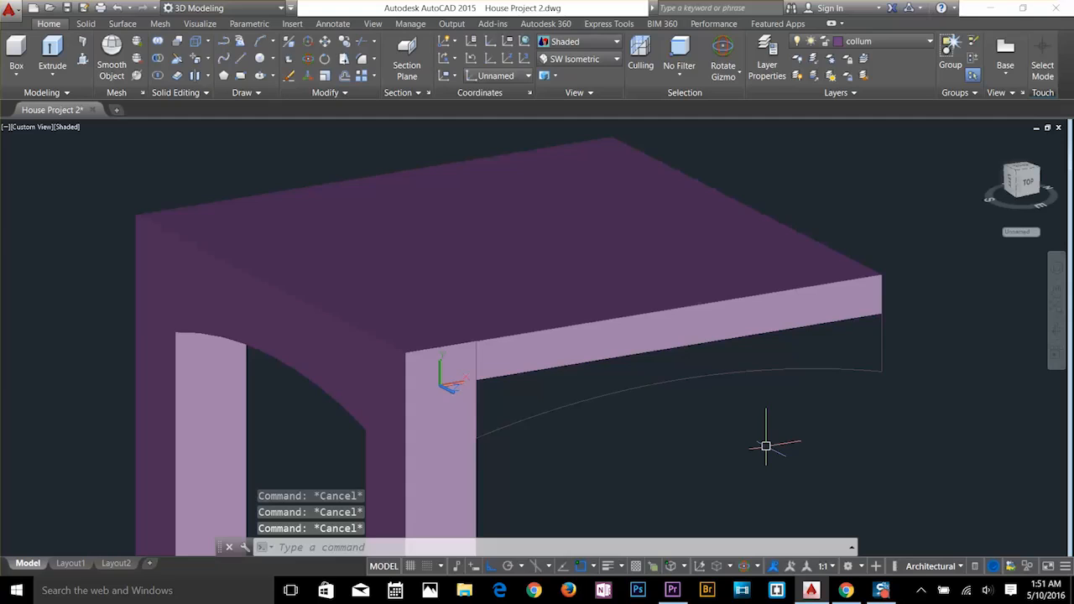
Reset the UCS to World and extrude the arched side outline 9" outward from the canopy's side face.
{"action": "type", "text": "ucs"}
{"action": "key", "text": "Return"}
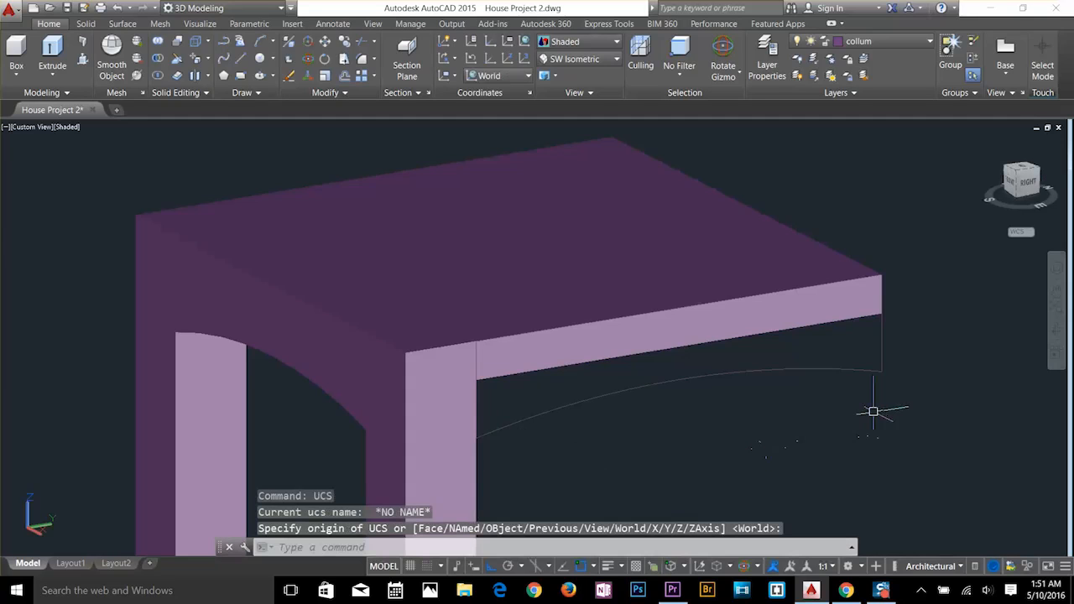
{"action": "key", "text": "Escape"}
{"action": "key", "text": "Escape"}
{"action": "type", "text": "ext"}
{"action": "key", "text": "Return"}
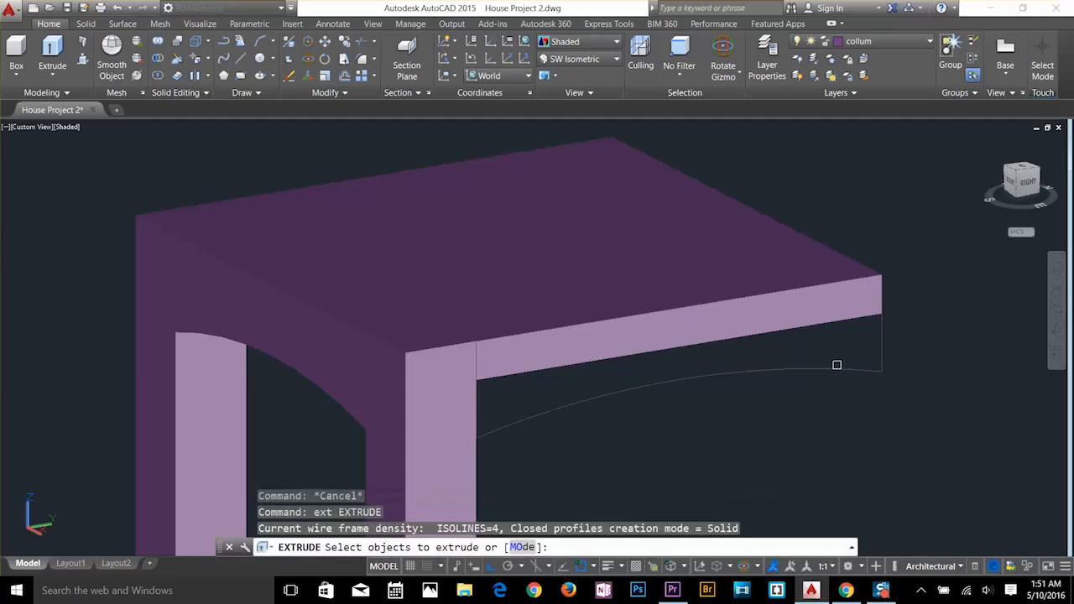
{"action": "left_click", "coordinate": [836, 368]}
{"action": "key", "text": "Return"}
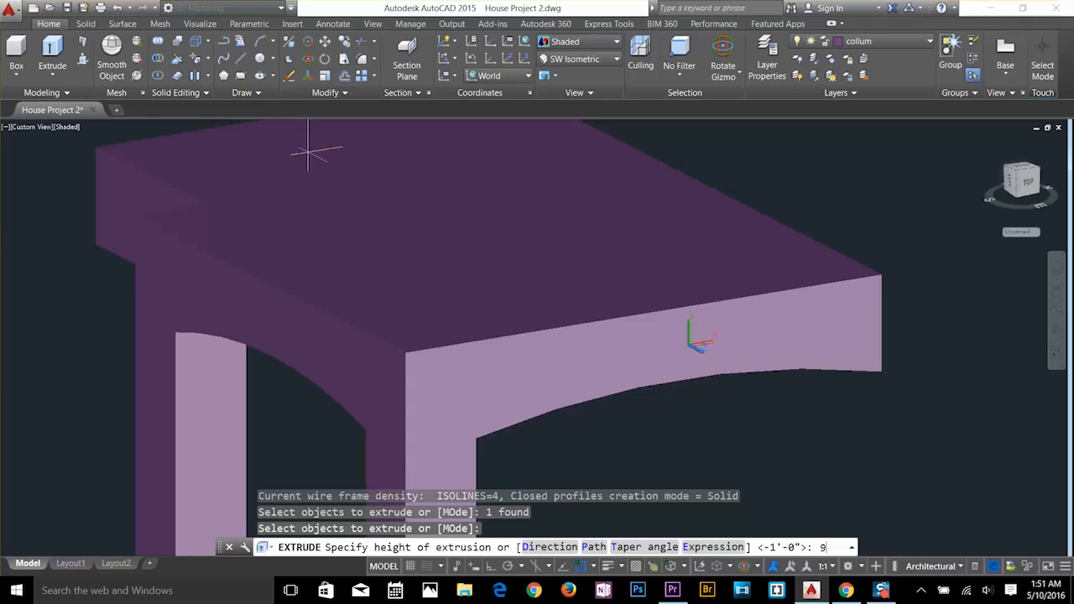
{"action": "key", "text": "Return"}
{"action": "key", "text": "Escape"}
{"action": "key", "text": "Escape"}
{"action": "key", "text": "Escape"}
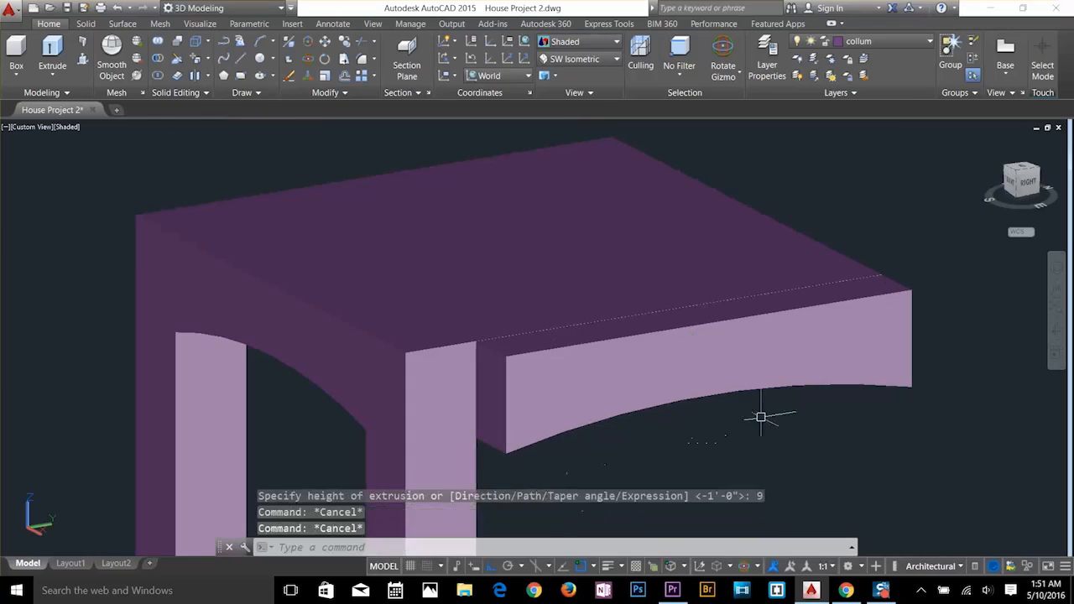
Move the arched side beam inward by its upper outer corner so it sits flush with the canopy's side edge.
{"action": "type", "text": "m"}
{"action": "key", "text": "Return"}
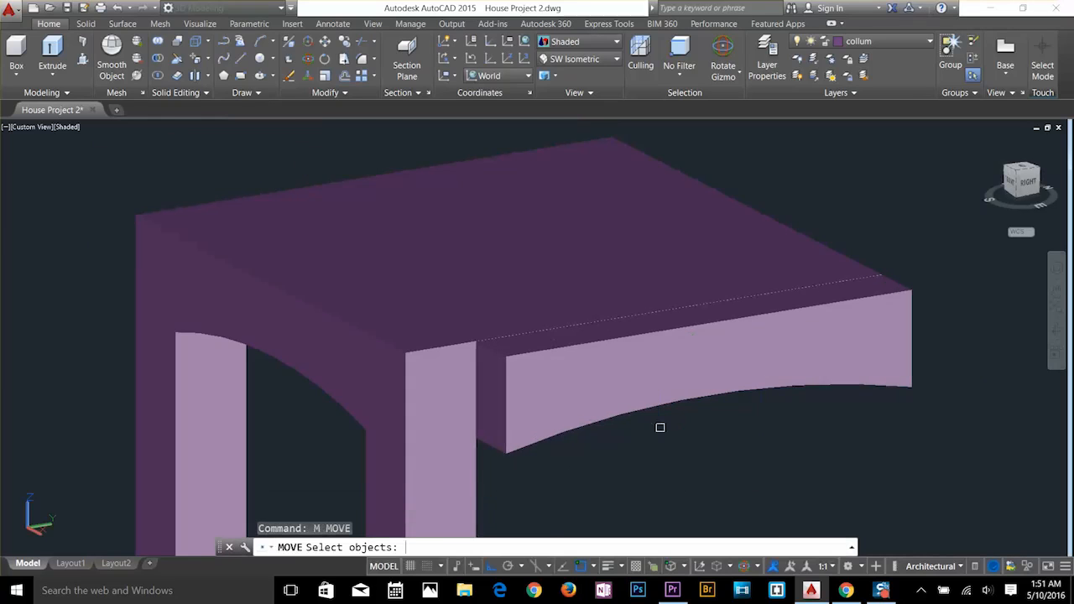
{"action": "left_click", "coordinate": [881, 387]}
{"action": "key", "text": "Return"}
{"action": "middle_click_drag", "start_coordinate": [910, 413], "coordinate": [706, 401], "text": "shift"}
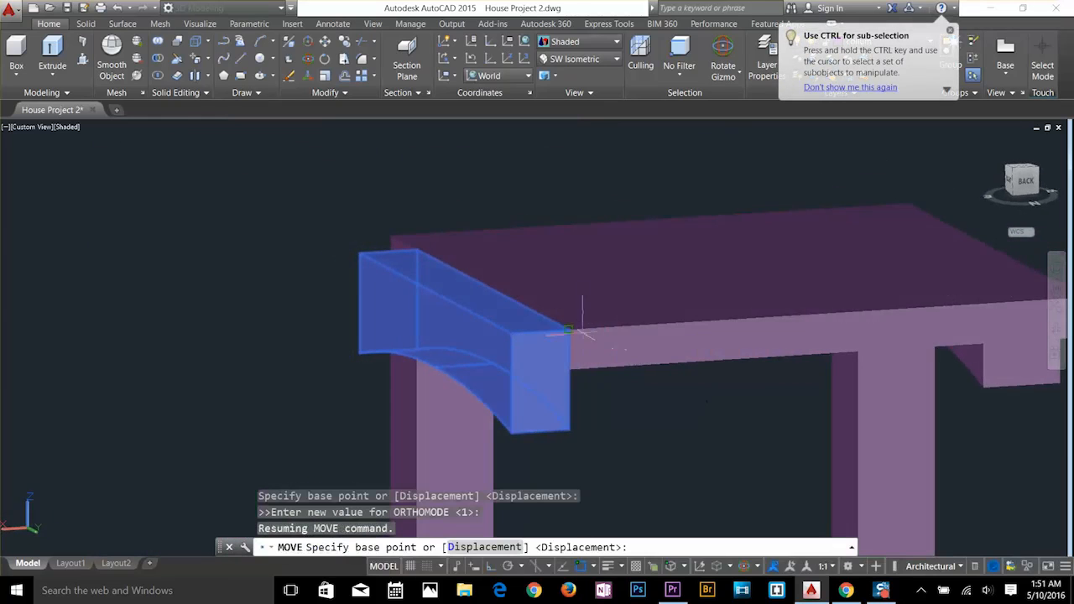
{"action": "left_click", "coordinate": [511, 333]}
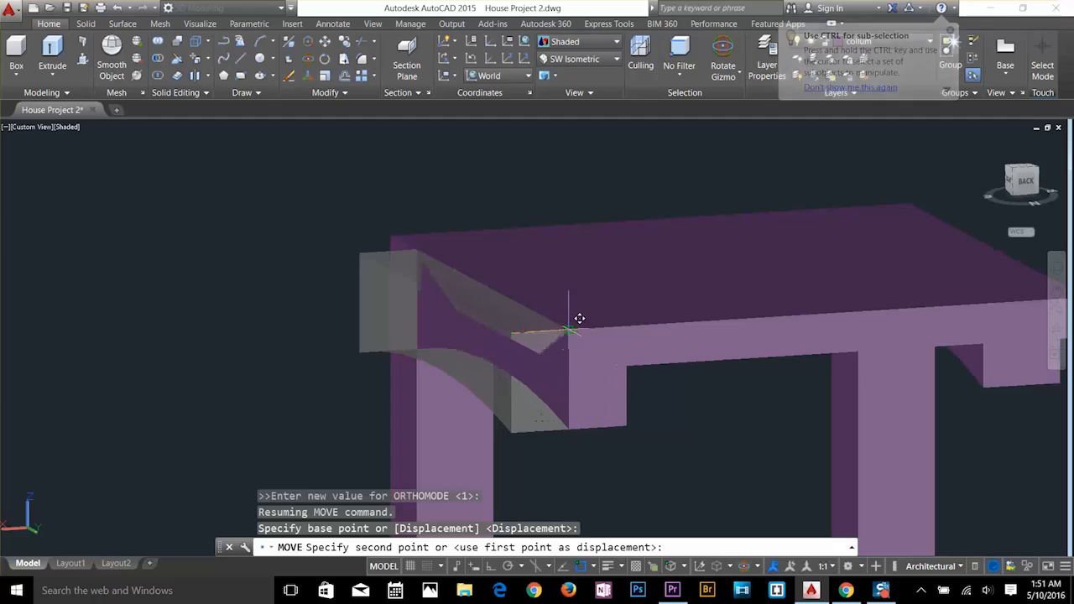
{"action": "left_click", "coordinate": [578, 319]}
{"action": "key", "text": "Escape"}
{"action": "key", "text": "Escape"}
{"action": "key", "text": "Escape"}
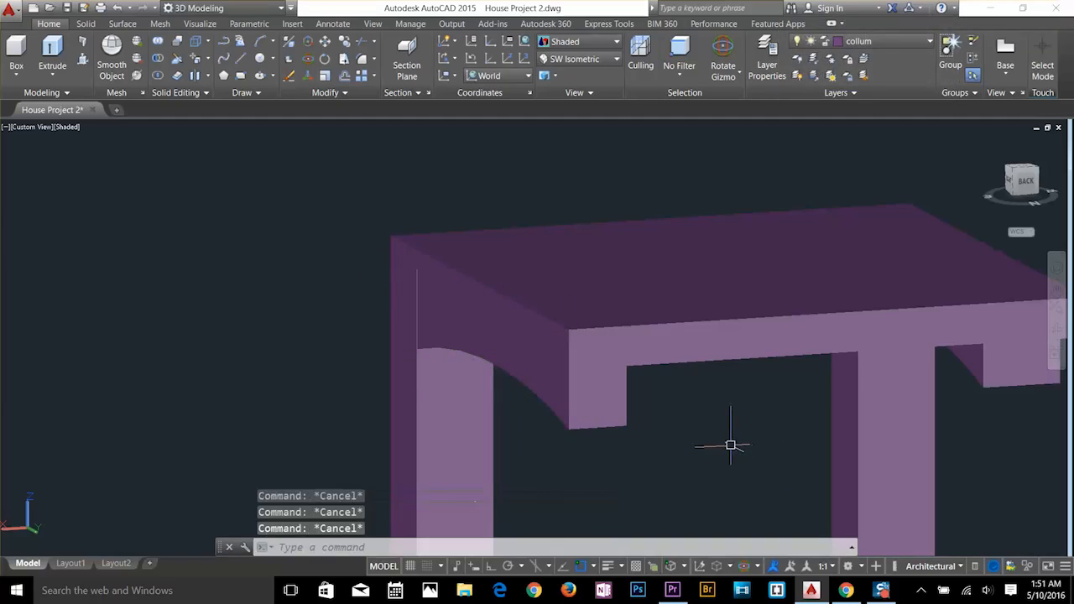
Copy the arched side beam from its upper inner corner to the opposite side of the canopy.
{"action": "type", "text": "co"}
{"action": "key", "text": "Return"}
{"action": "left_click", "coordinate": [571, 338]}
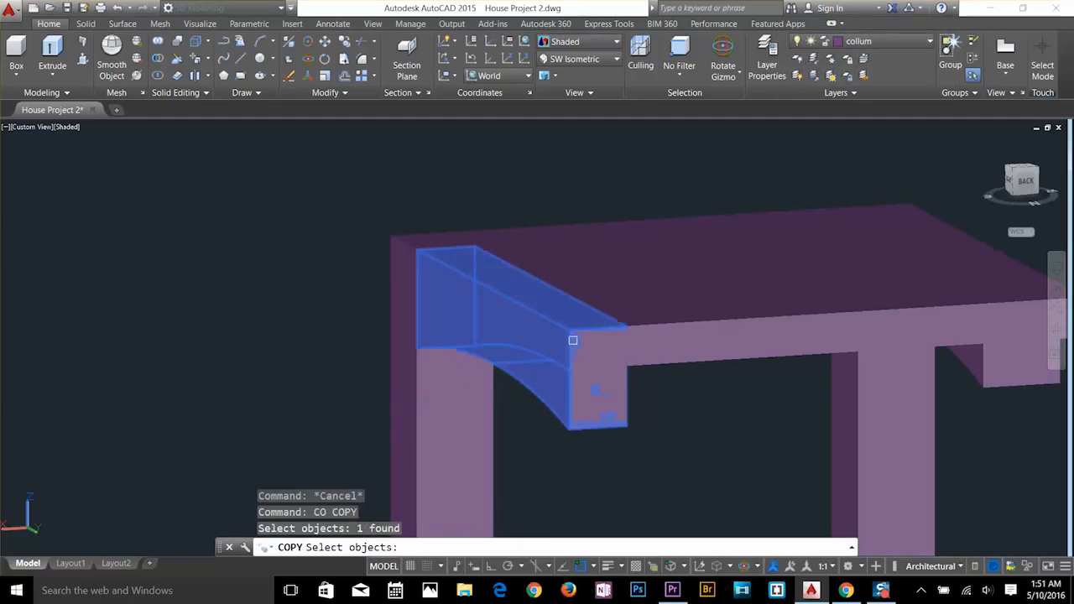
{"action": "key", "text": "Return"}
{"action": "left_click", "coordinate": [625, 326]}
{"action": "scroll", "coordinate": [906, 335], "scroll_direction": "down", "scroll_amount": 2}
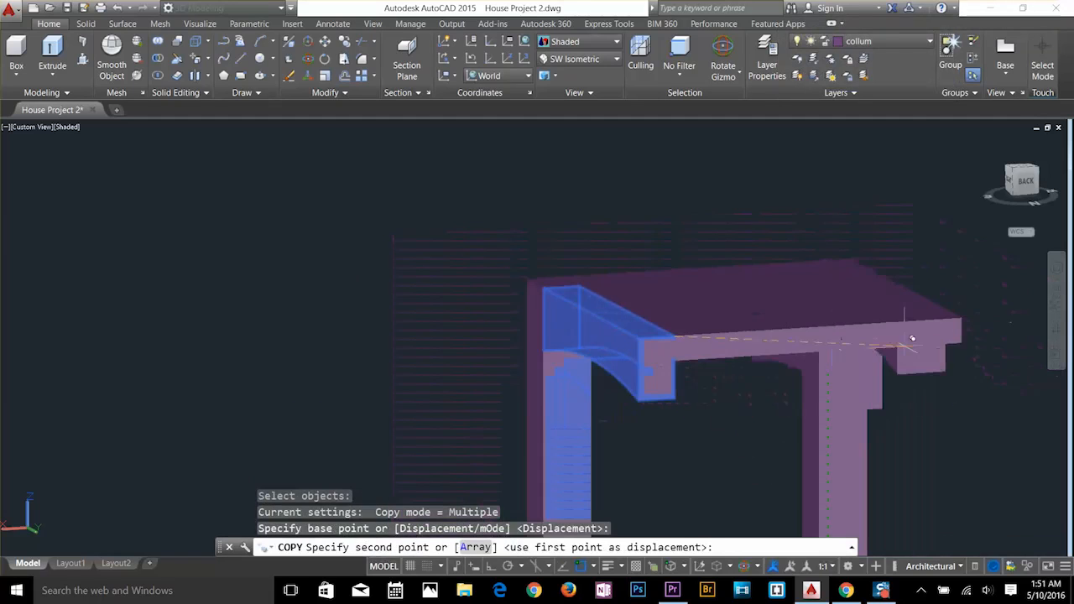
{"action": "scroll", "coordinate": [973, 311], "scroll_direction": "up", "scroll_amount": 5}
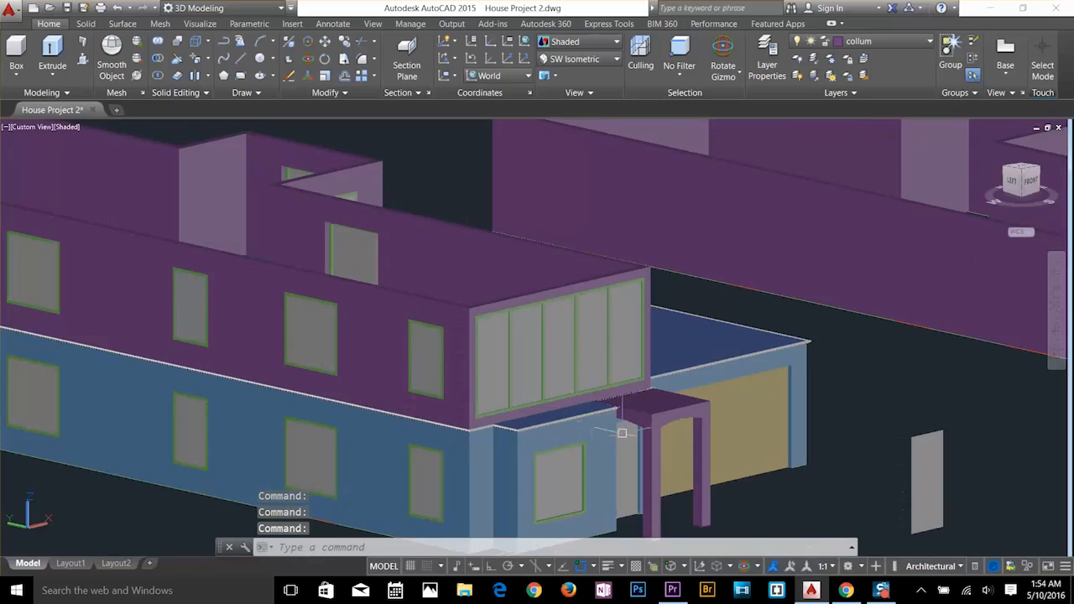
Show the whole model in SW Isometric view with the Wireframe visual style.
{"action": "scroll", "coordinate": [593, 413], "scroll_direction": "up", "scroll_amount": 3}
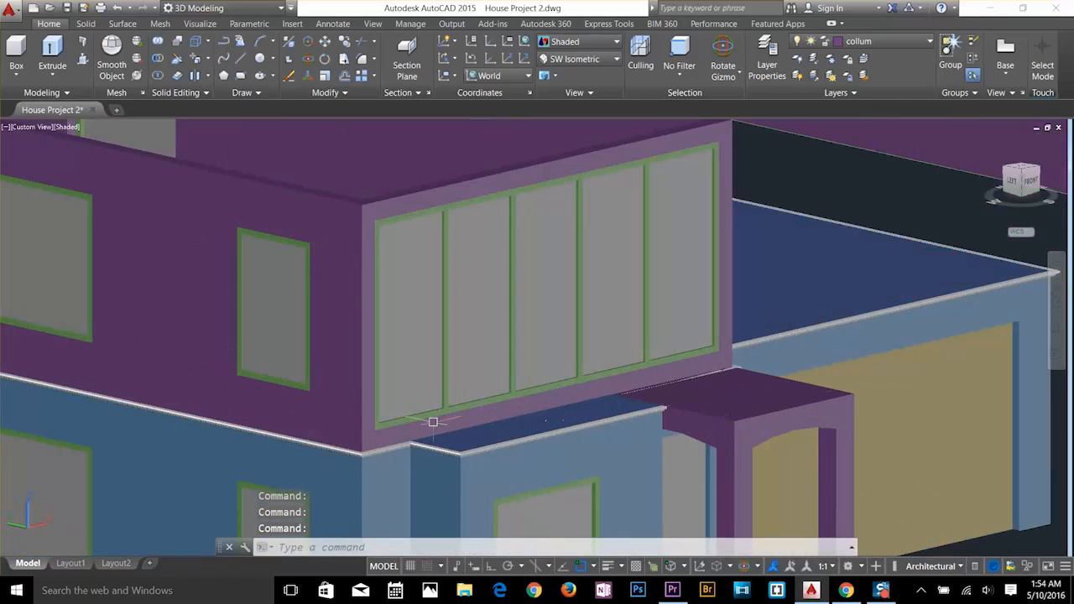
{"action": "scroll", "coordinate": [433, 422], "scroll_direction": "up", "scroll_amount": 4}
{"action": "scroll", "coordinate": [496, 242], "scroll_direction": "down", "scroll_amount": 5}
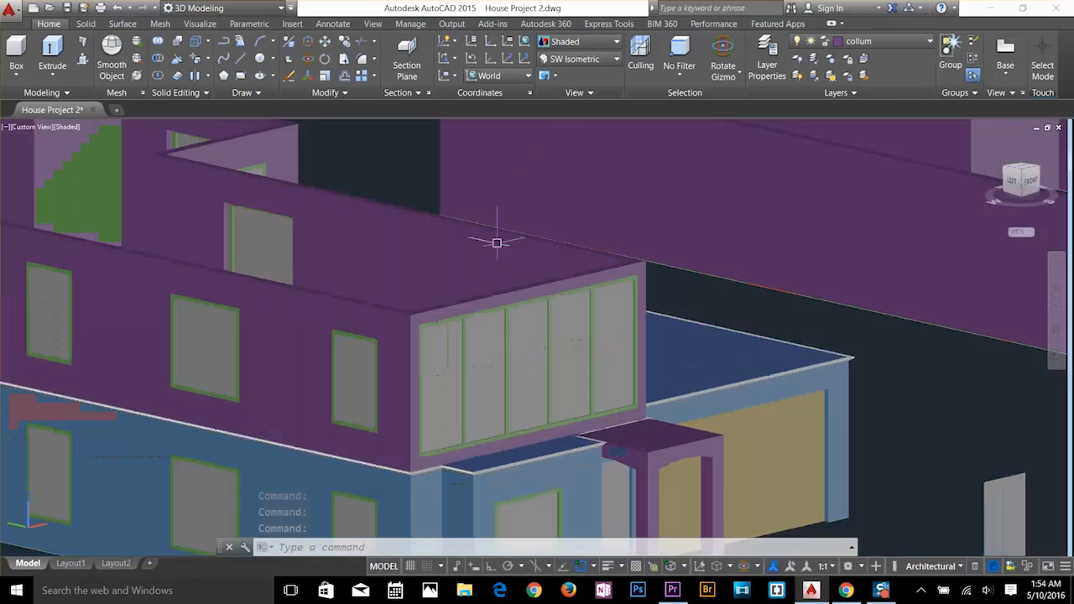
{"action": "left_click", "coordinate": [577, 60]}
{"action": "left_click", "coordinate": [570, 158]}
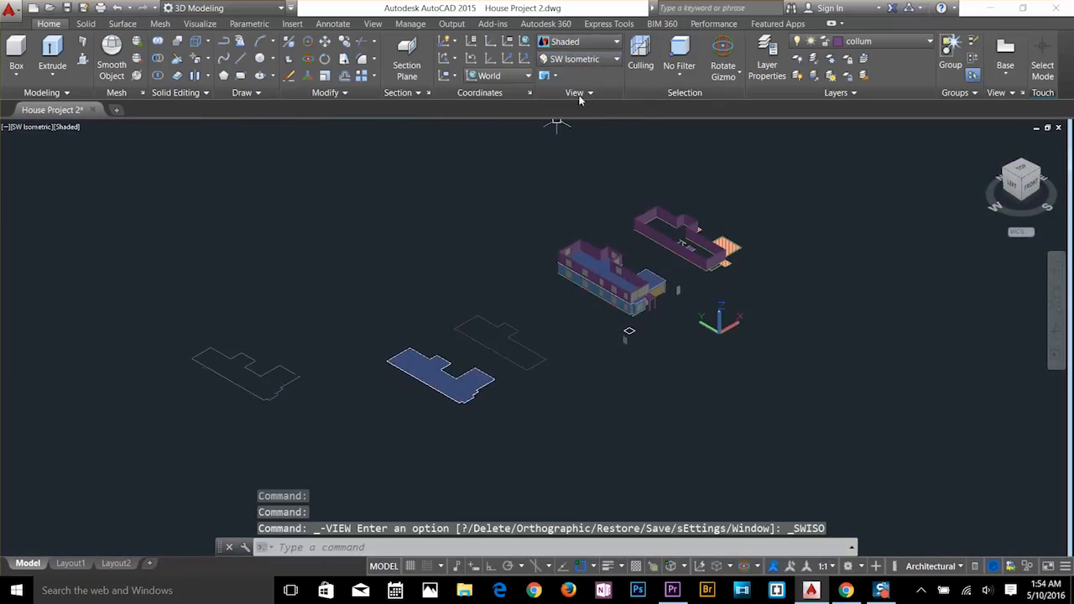
{"action": "left_click", "coordinate": [577, 42]}
{"action": "left_click", "coordinate": [568, 172]}
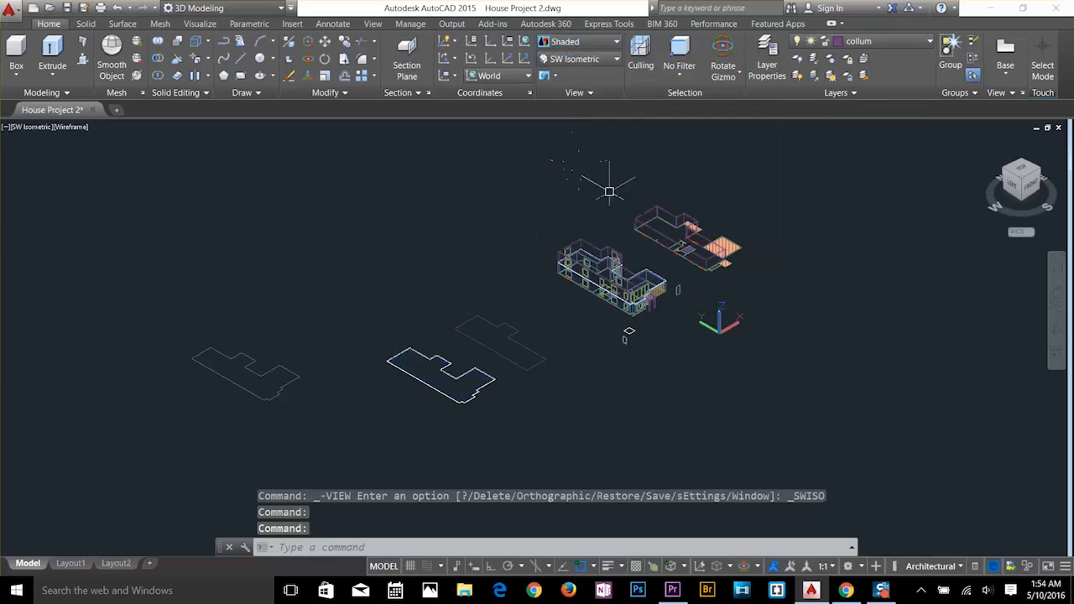
Examine the projecting front wall beside the hatched entrance area in the floor plan and the matching wall corner on the house model.
{"action": "scroll", "coordinate": [695, 307], "scroll_direction": "up", "scroll_amount": 6}
{"action": "scroll", "coordinate": [674, 276], "scroll_direction": "up", "scroll_amount": 3}
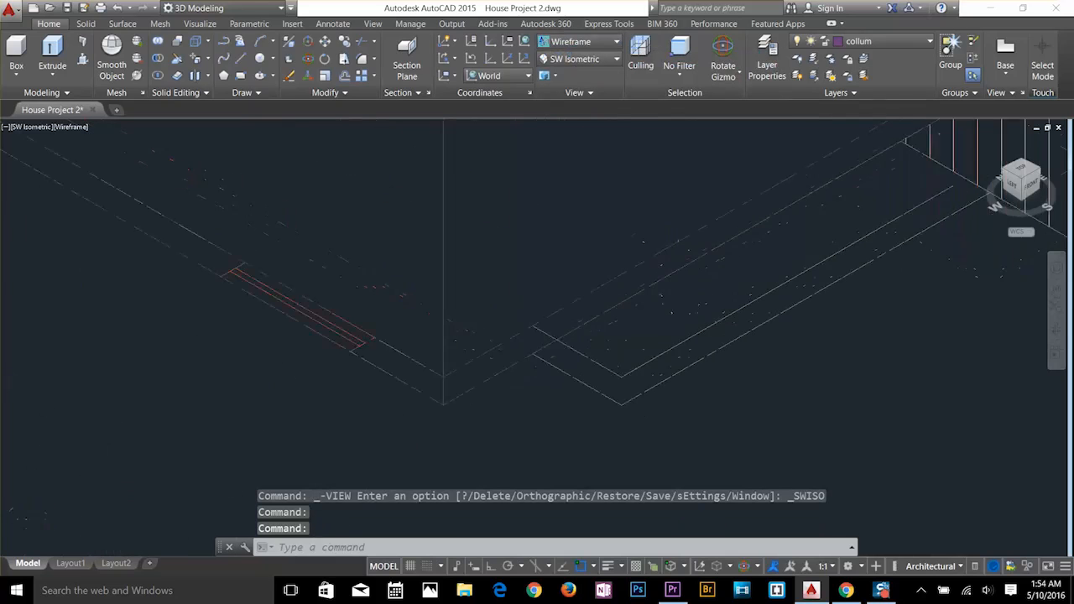
{"action": "scroll", "coordinate": [629, 404], "scroll_direction": "down", "scroll_amount": 9}
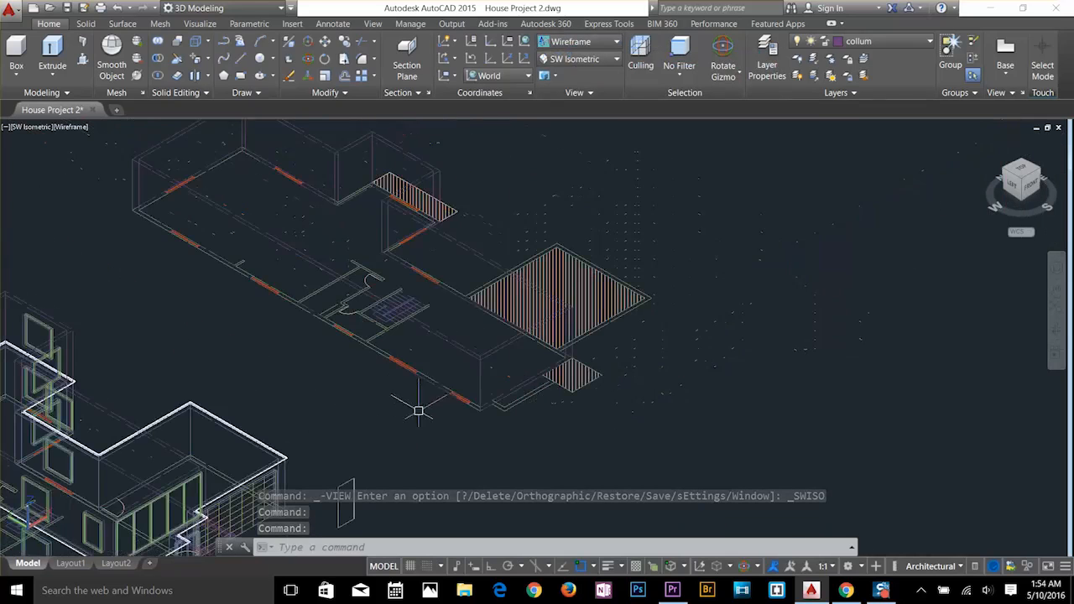
{"action": "scroll", "coordinate": [405, 443], "scroll_direction": "up", "scroll_amount": 5}
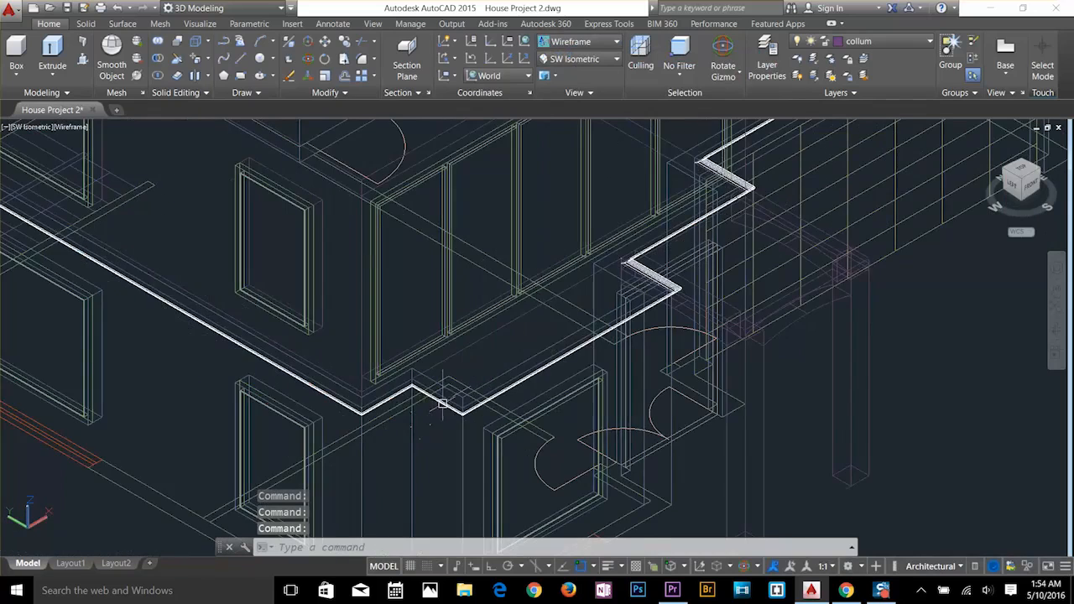
{"action": "scroll", "coordinate": [442, 404], "scroll_direction": "down", "scroll_amount": 2}
{"action": "scroll", "coordinate": [506, 400], "scroll_direction": "down", "scroll_amount": 3}
{"action": "middle_click_drag", "start_coordinate": [811, 283], "coordinate": [201, 491]}
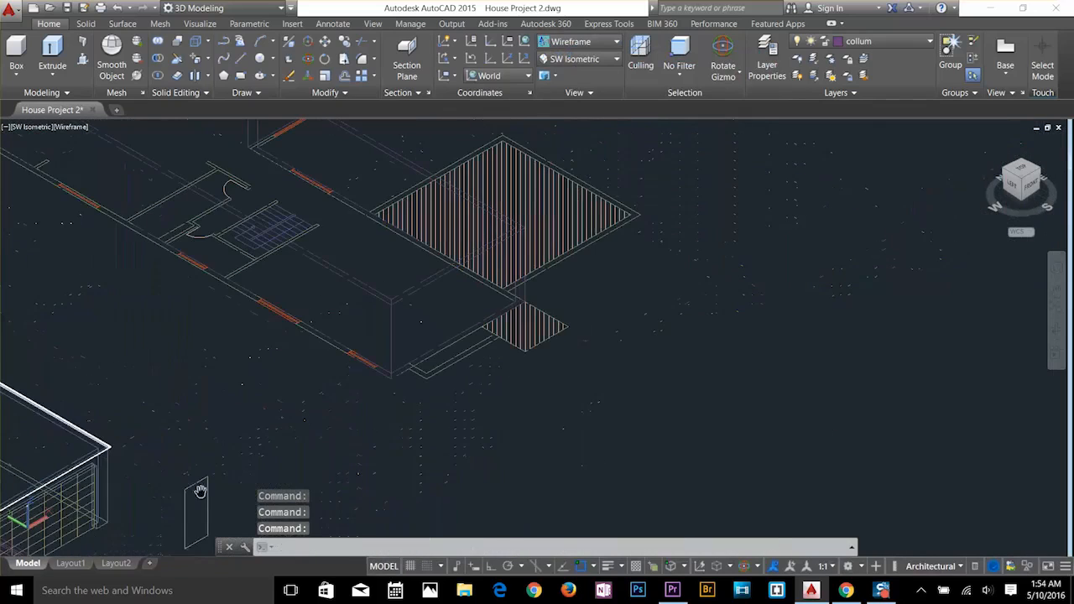
{"action": "scroll", "coordinate": [424, 364], "scroll_direction": "up", "scroll_amount": 4}
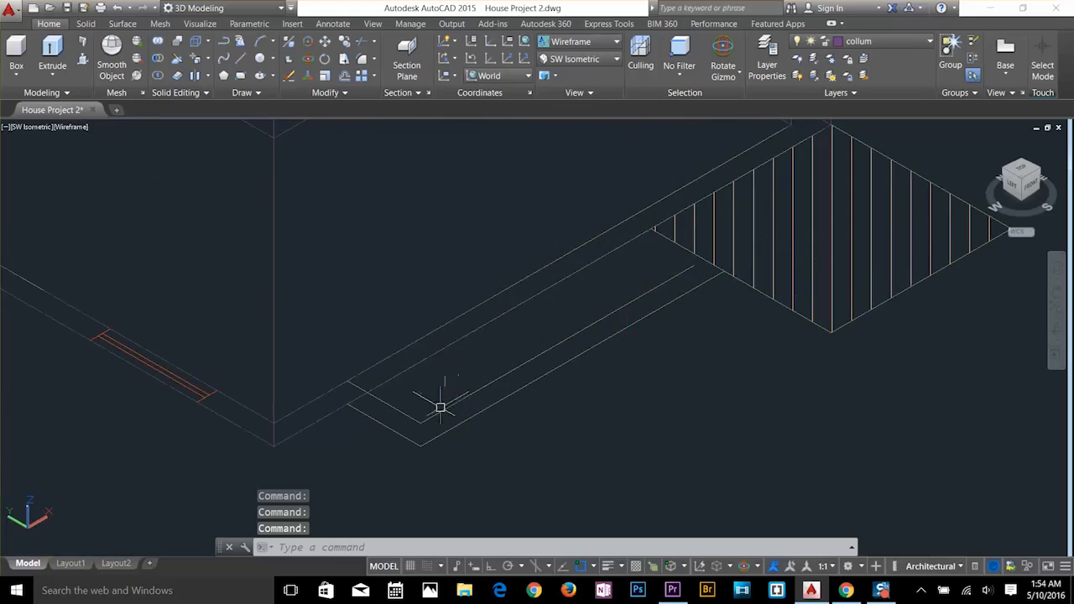
Copy the four outline lines of the projecting front wall from its inner corner to empty space beside the floor plan.
{"action": "key", "text": "Escape"}
{"action": "key", "text": "Escape"}
{"action": "key", "text": "Escape"}
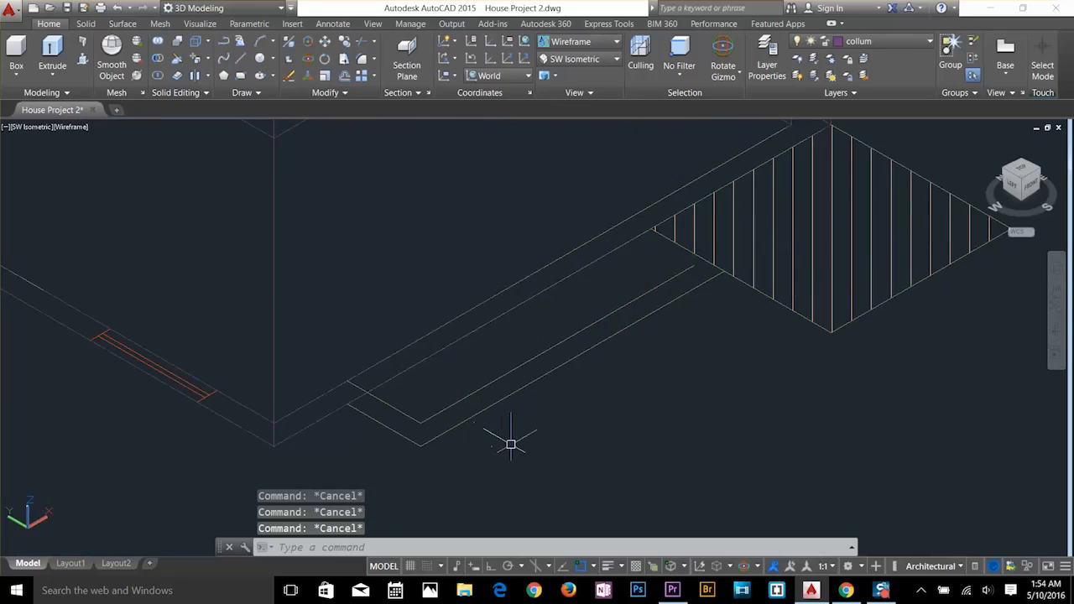
{"action": "type", "text": "co"}
{"action": "key", "text": "Return"}
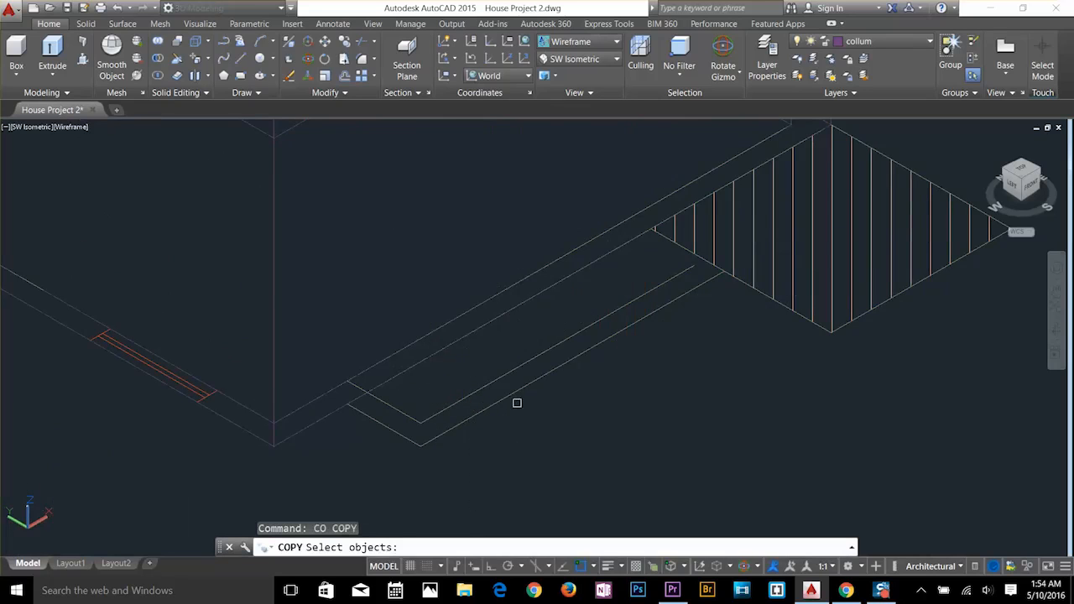
{"action": "left_click", "coordinate": [520, 388]}
{"action": "left_click", "coordinate": [522, 368]}
{"action": "left_click", "coordinate": [706, 263]}
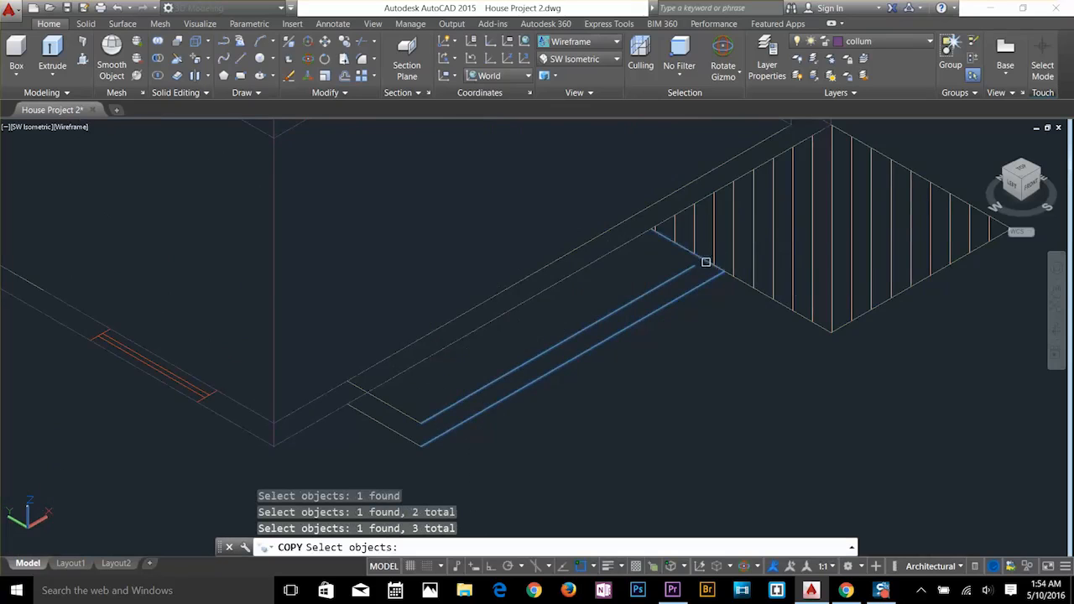
{"action": "left_click", "coordinate": [382, 423]}
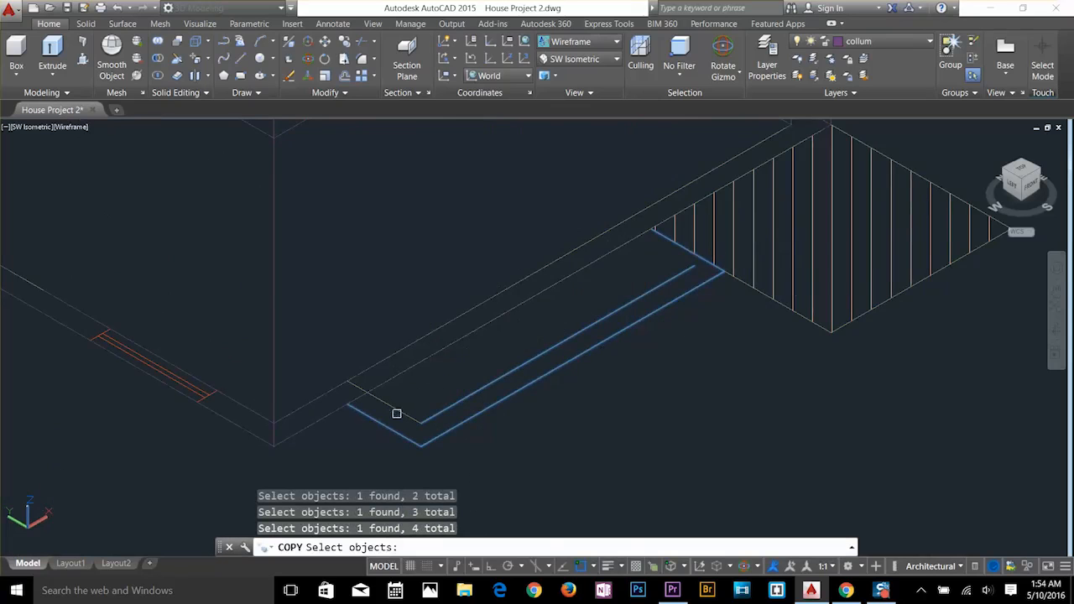
{"action": "key", "text": "Return"}
{"action": "left_click", "coordinate": [417, 424]}
{"action": "scroll", "coordinate": [417, 423], "scroll_direction": "down", "scroll_amount": 5}
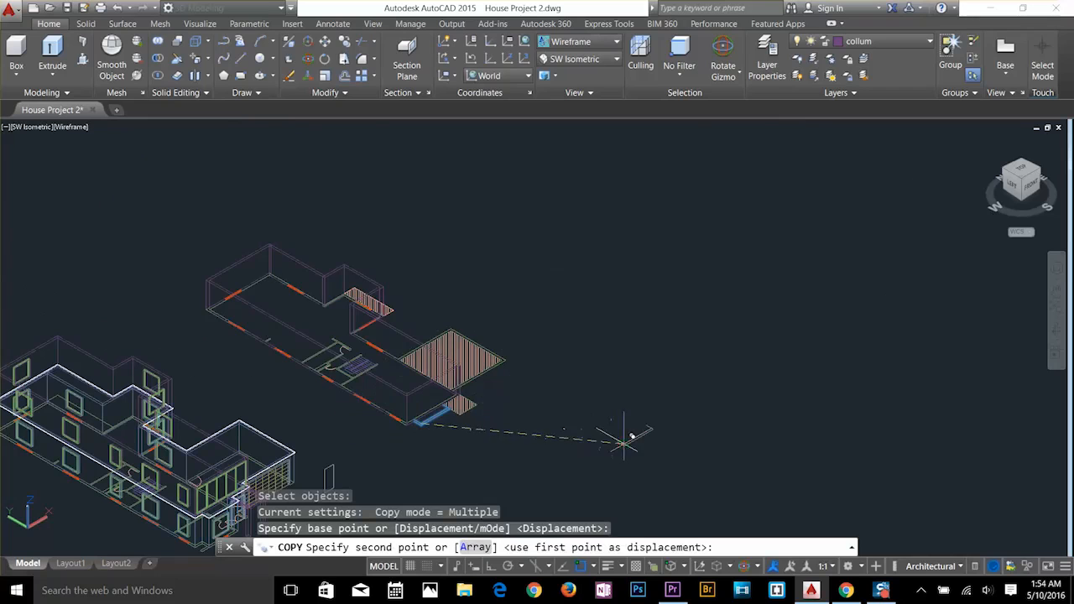
{"action": "left_click", "coordinate": [628, 436]}
{"action": "key", "text": "Escape"}
{"action": "key", "text": "Escape"}
Draw the missing inner line at the copied outline's far end and close both open ends with short lines.
{"action": "scroll", "coordinate": [664, 470], "scroll_direction": "up", "scroll_amount": 8}
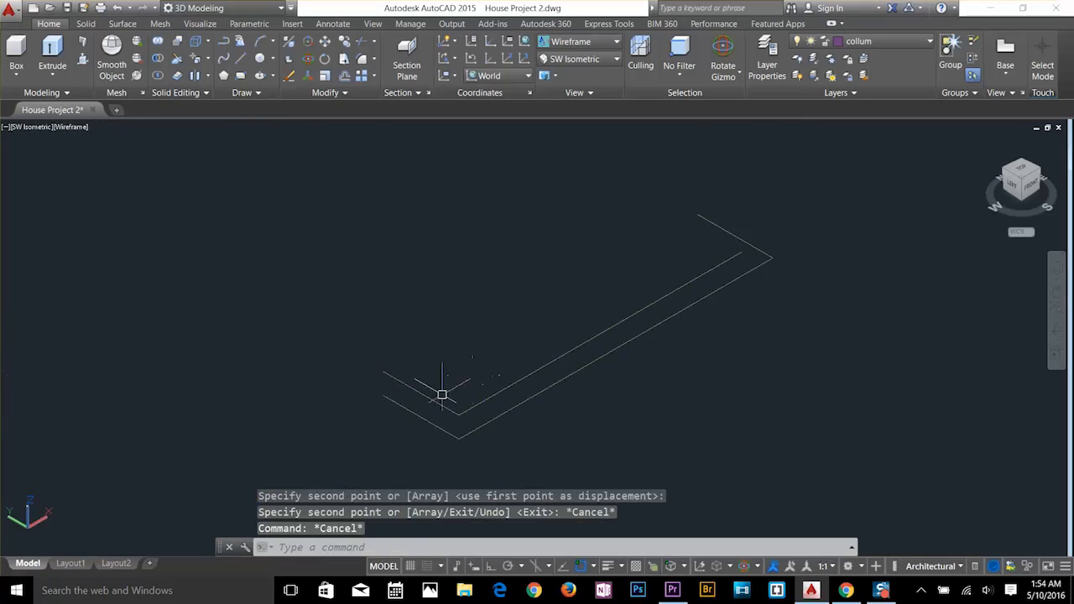
{"action": "key", "text": "Escape"}
{"action": "key", "text": "Escape"}
{"action": "type", "text": "l"}
{"action": "key", "text": "Return"}
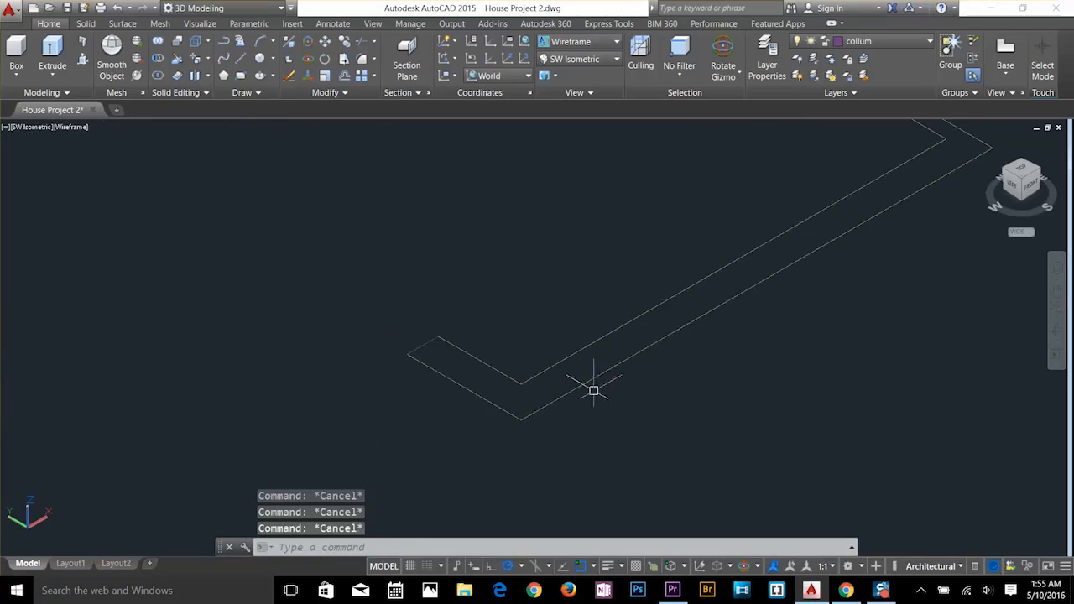
{"action": "left_click", "coordinate": [609, 344]}
{"action": "left_click", "coordinate": [592, 328]}
{"action": "key", "text": "Escape"}
{"action": "key", "text": "Escape"}
{"action": "key", "text": "Escape"}
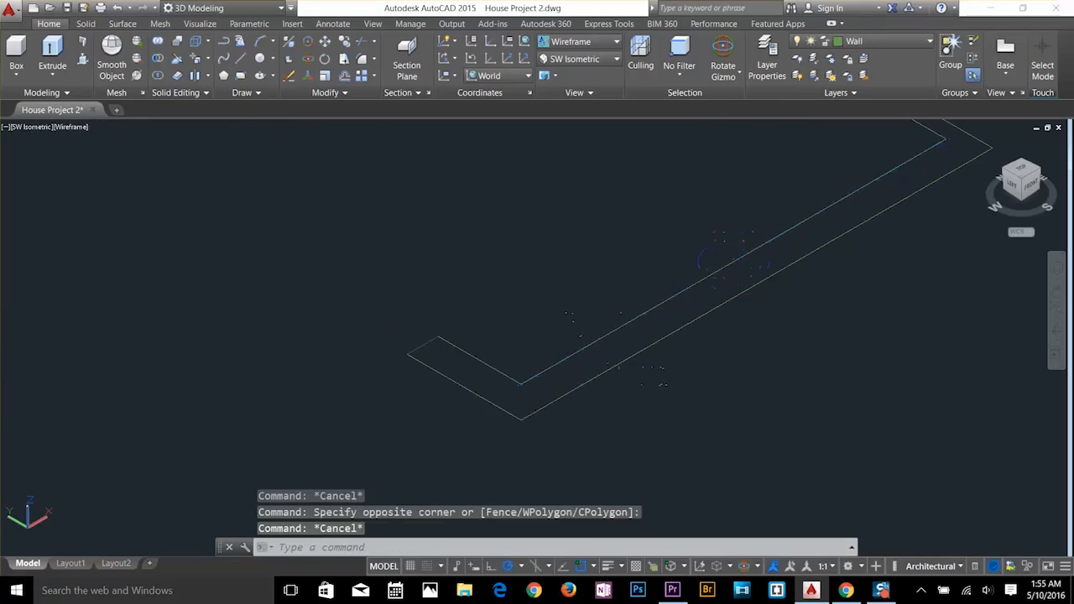
{"action": "type", "text": "o"}
{"action": "key", "text": "Return"}
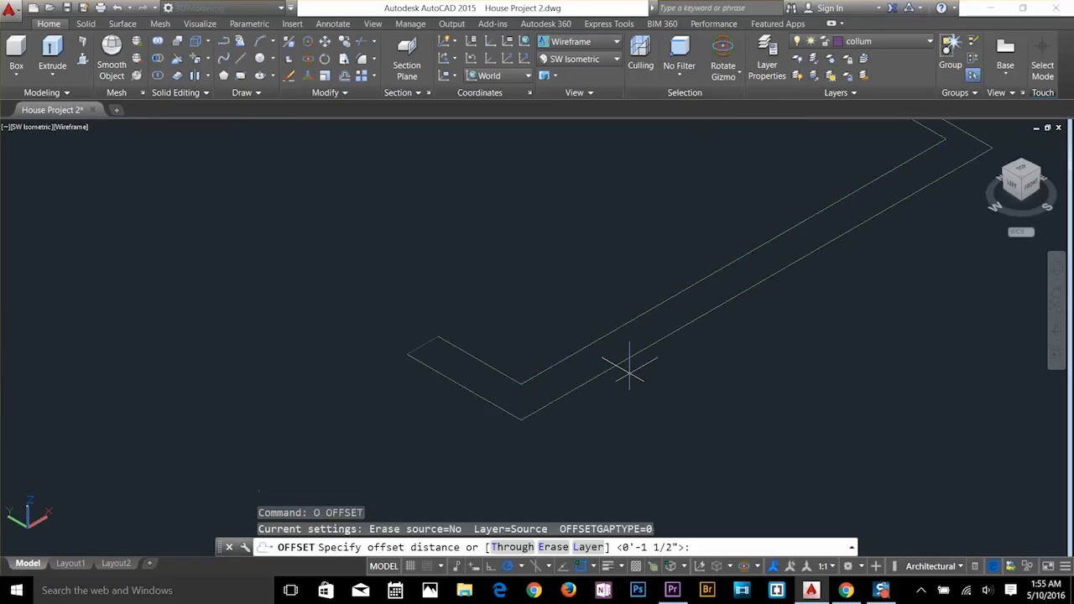
{"action": "key", "text": "Escape"}
{"action": "key", "text": "Escape"}
{"action": "key", "text": "Escape"}
{"action": "key", "text": "Escape"}
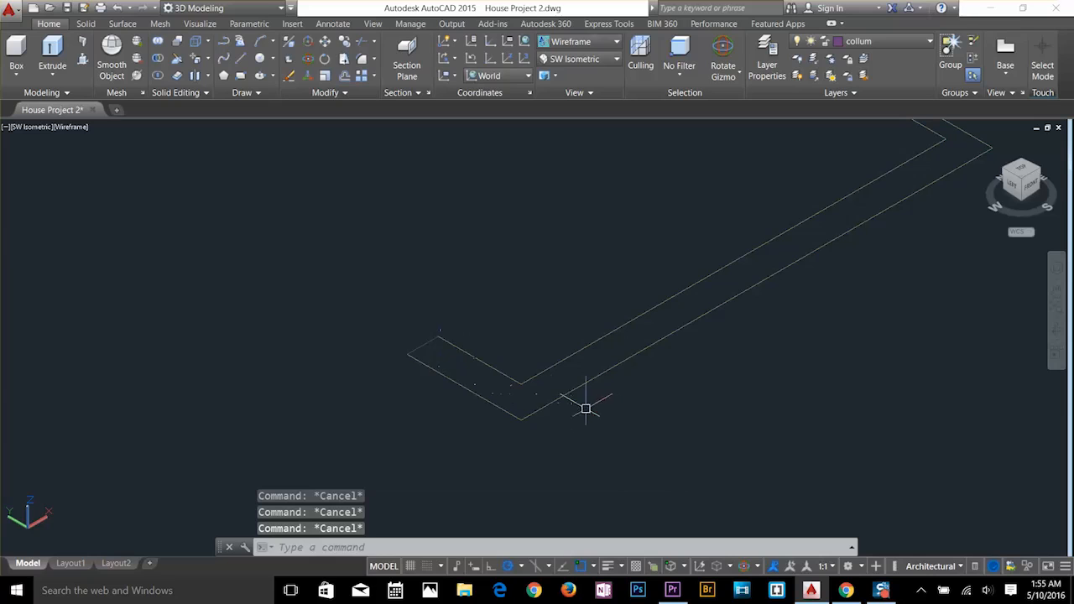
Offset the long outer line of the copied wall outline 2" inward.
{"action": "type", "text": "o"}
{"action": "key", "text": "Return"}
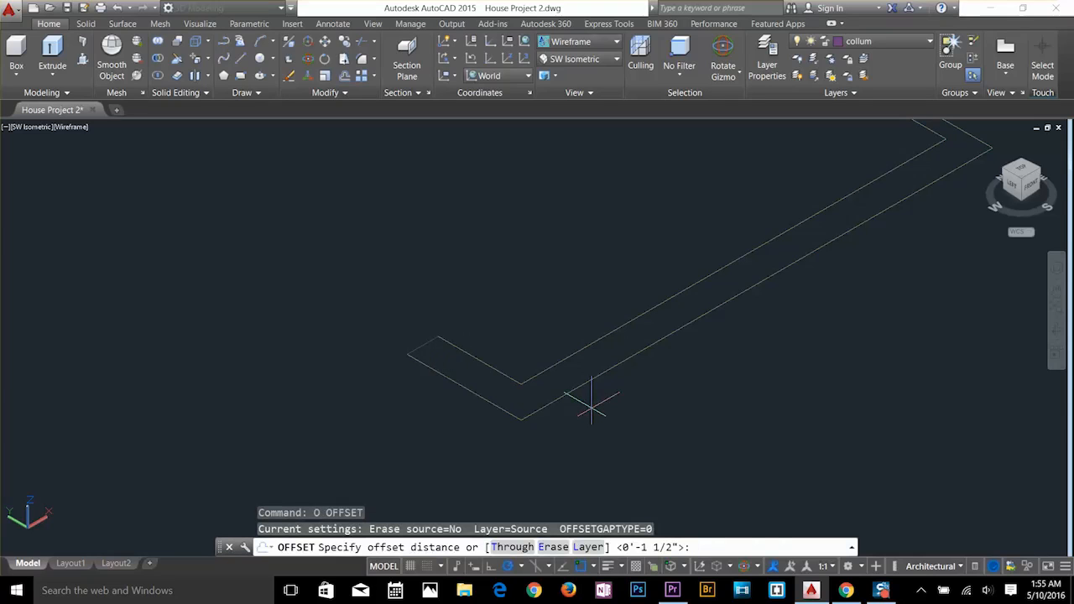
{"action": "type", "text": "2"}
{"action": "key", "text": "Return"}
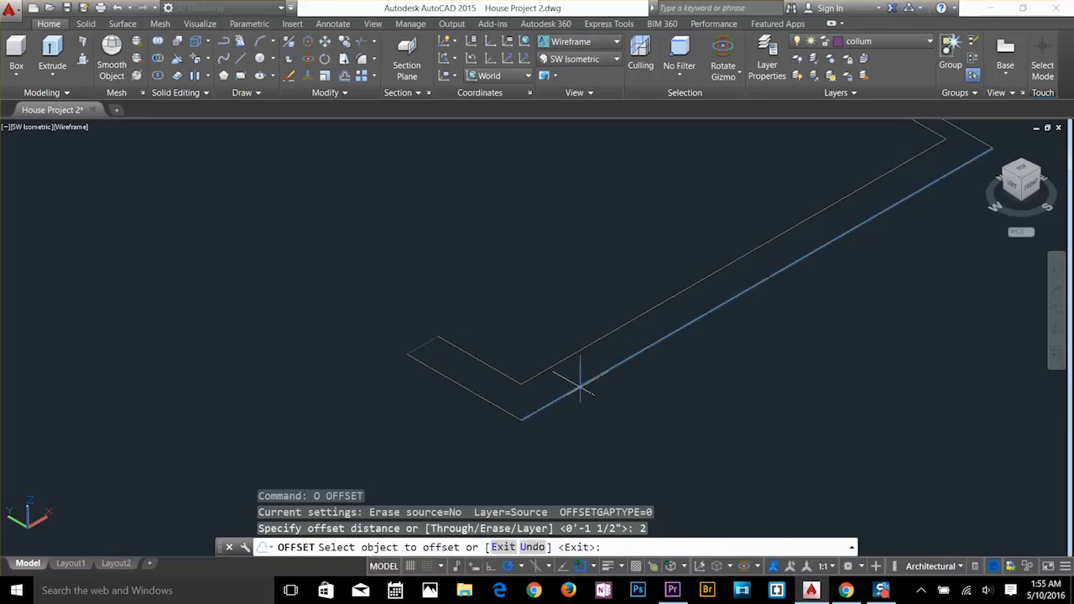
{"action": "left_click", "coordinate": [576, 384]}
{"action": "left_click", "coordinate": [556, 312]}
{"action": "key", "text": "Escape"}
{"action": "key", "text": "Escape"}
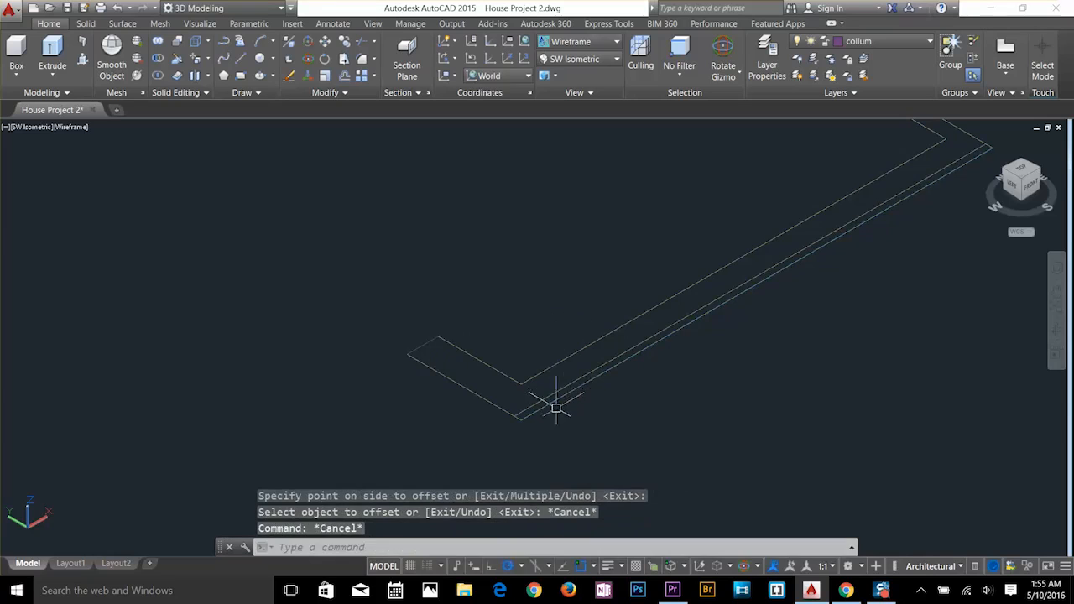
Offset the short outer line at the outline's near end 2" inward.
{"action": "scroll", "coordinate": [494, 406], "scroll_direction": "up", "scroll_amount": 2}
{"action": "key", "text": "Return"}
{"action": "left_click", "coordinate": [492, 403]}
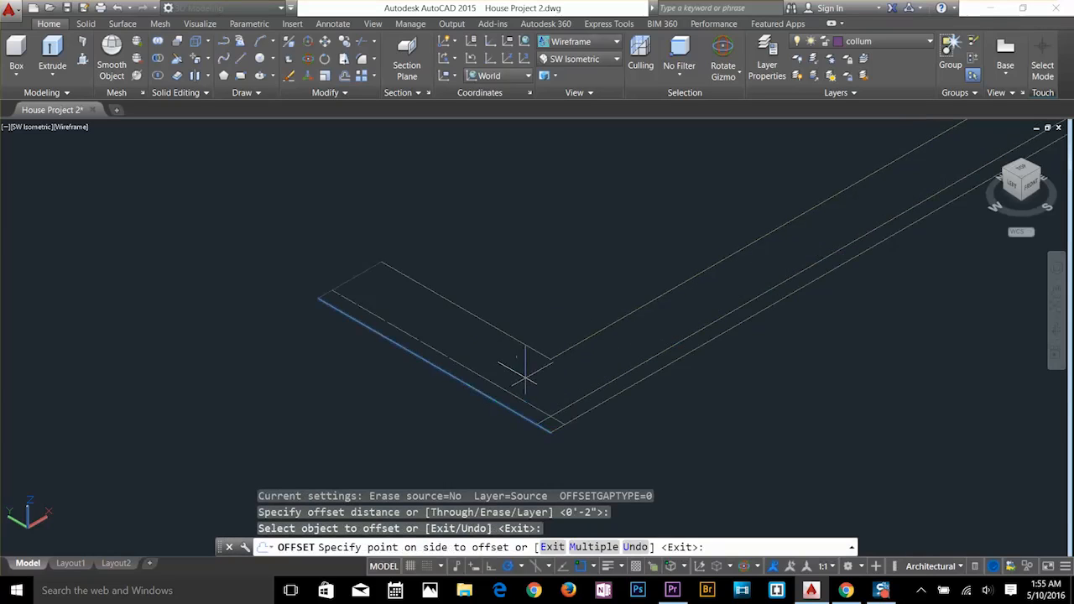
{"action": "left_click", "coordinate": [524, 375]}
{"action": "scroll", "coordinate": [617, 369], "scroll_direction": "down", "scroll_amount": 4}
{"action": "key", "text": "Return"}
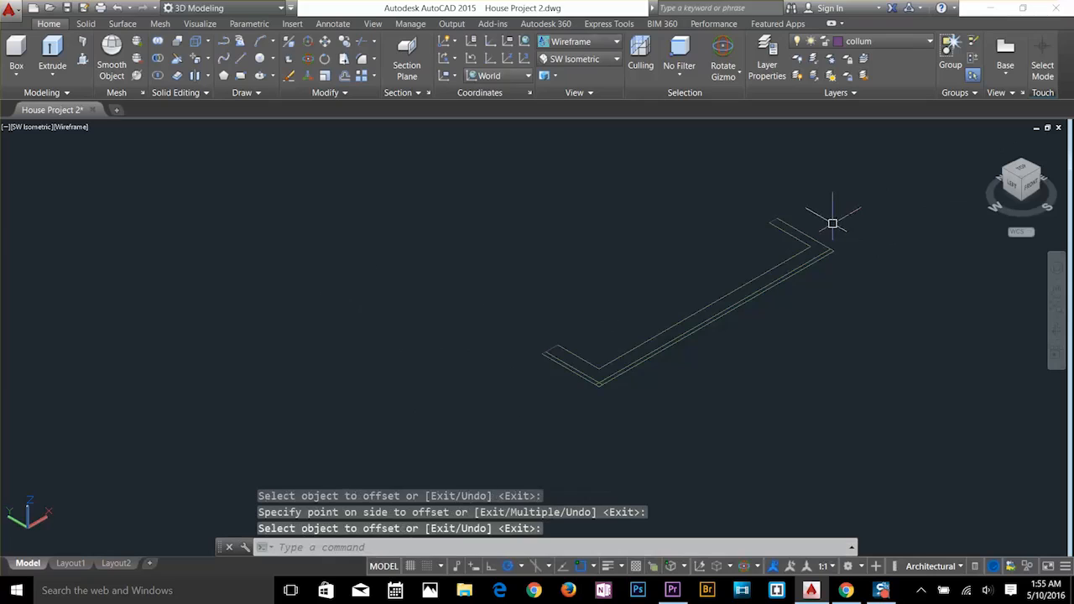
Offset the short outer line at the outline's far end 2" inward.
{"action": "scroll", "coordinate": [830, 221], "scroll_direction": "up", "scroll_amount": 2}
{"action": "key", "text": "Return"}
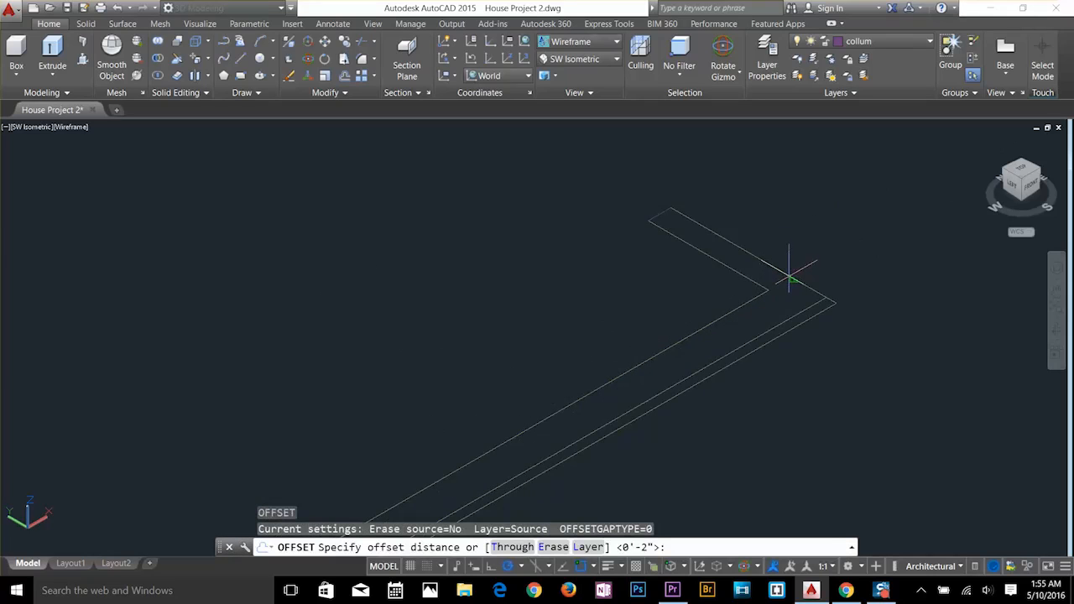
{"action": "key", "text": "Return"}
{"action": "left_click", "coordinate": [789, 276]}
{"action": "left_click", "coordinate": [770, 299]}
{"action": "key", "text": "Escape"}
{"action": "key", "text": "Escape"}
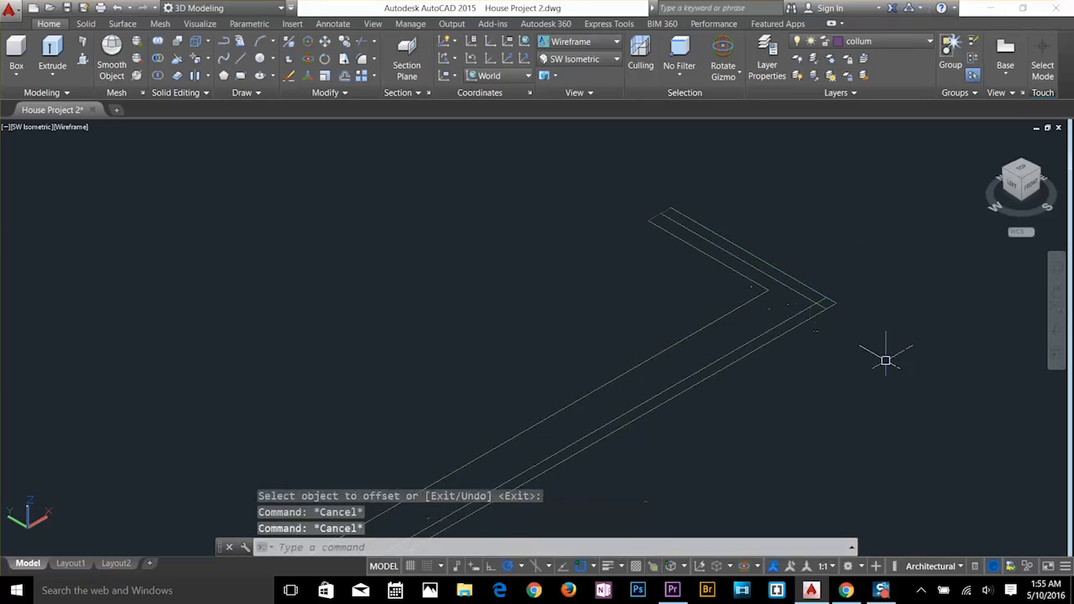
{"action": "key", "text": "Escape"}
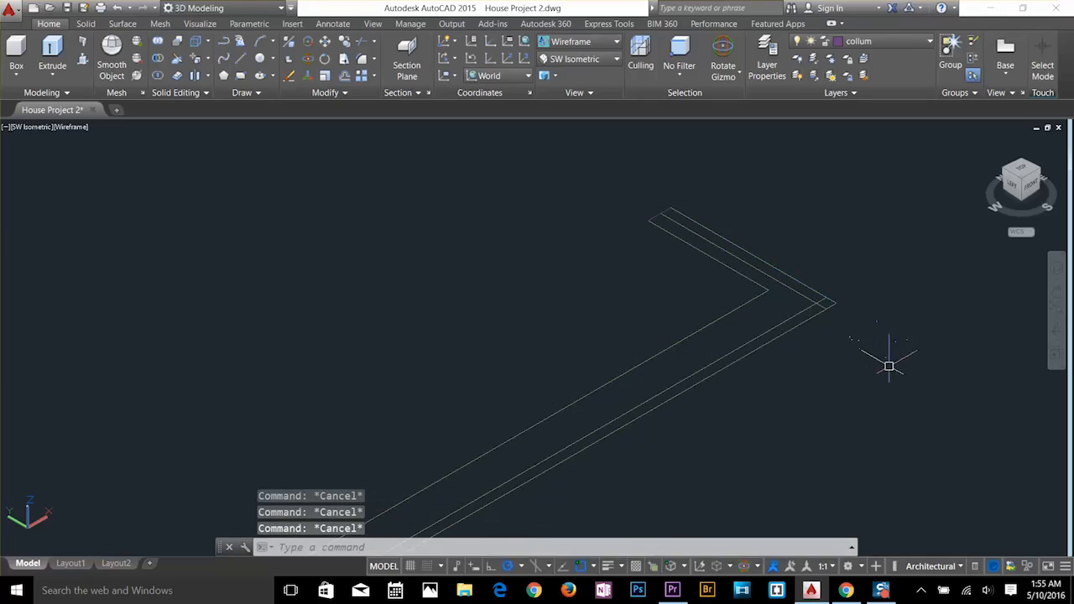
Fillet both corners of the offset lines with zero radius so they join into one U-shaped path.
{"action": "type", "text": "f"}
{"action": "key", "text": "Return"}
{"action": "left_click", "coordinate": [802, 305]}
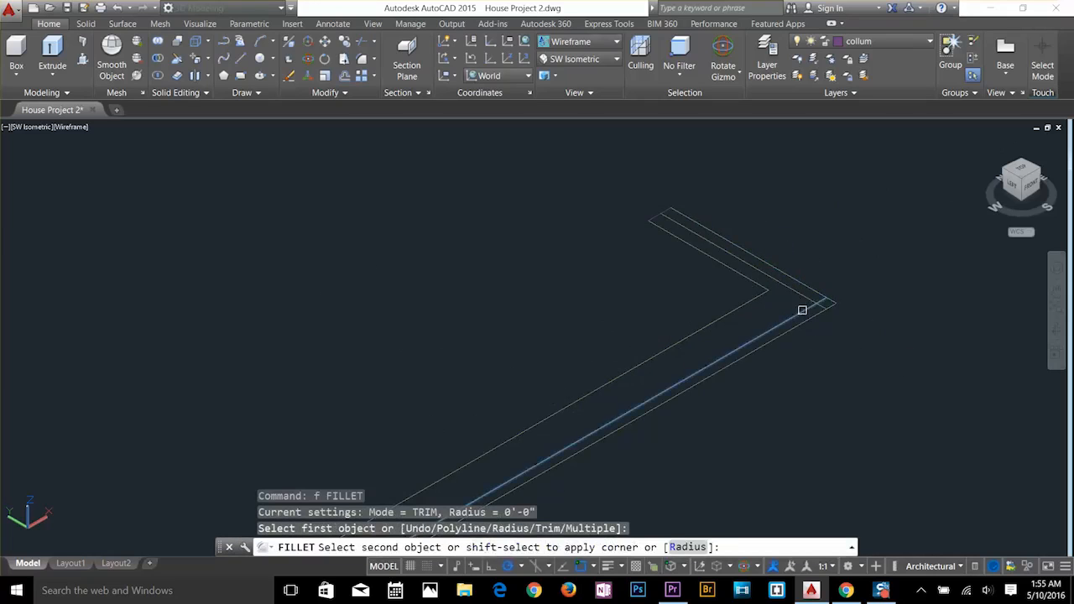
{"action": "left_click", "coordinate": [807, 299]}
{"action": "scroll", "coordinate": [675, 378], "scroll_direction": "down", "scroll_amount": 5}
{"action": "middle_click_drag", "start_coordinate": [677, 378], "coordinate": [797, 302]}
{"action": "scroll", "coordinate": [690, 372], "scroll_direction": "up", "scroll_amount": 5}
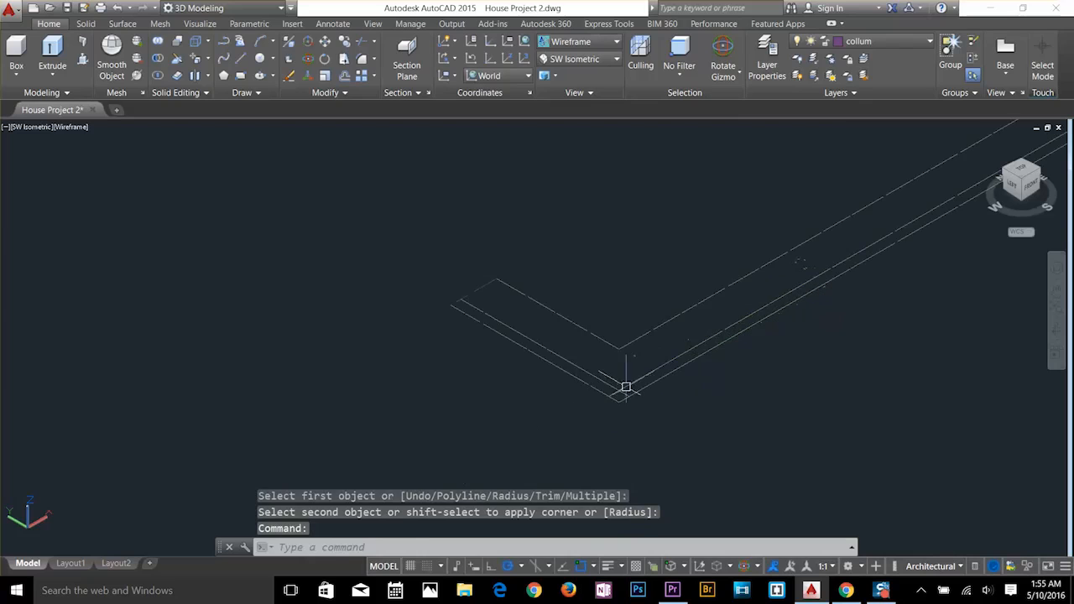
{"action": "key", "text": "Return"}
{"action": "left_click", "coordinate": [606, 382]}
{"action": "key", "text": "Escape"}
{"action": "key", "text": "Escape"}
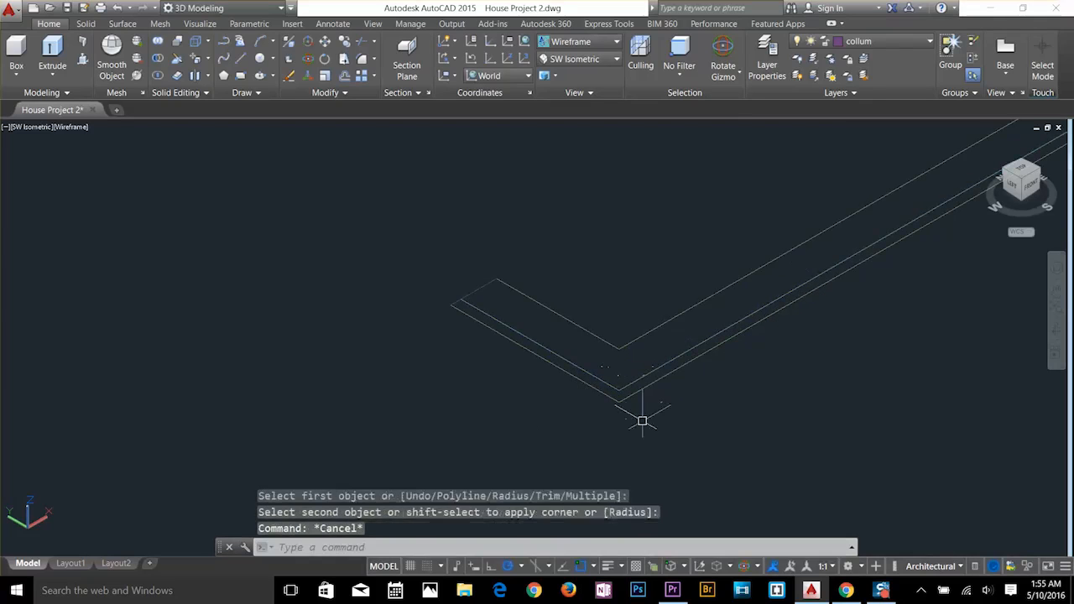
Erase the near short outer line and the long outer and inner wall lines, keeping the offset path.
{"action": "left_click", "coordinate": [564, 377]}
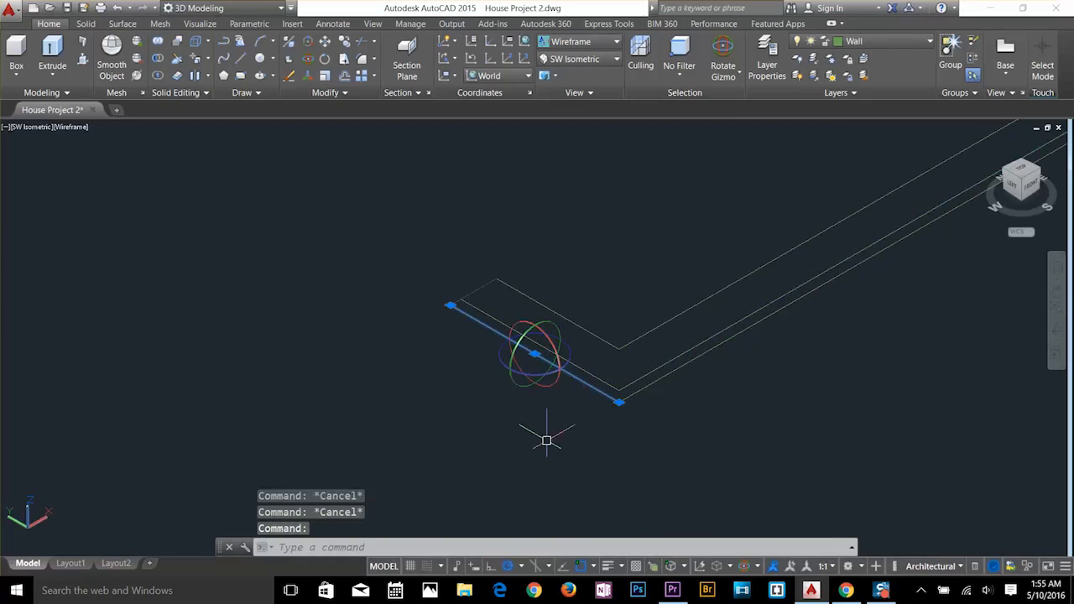
{"action": "key", "text": "Delete"}
{"action": "scroll", "coordinate": [823, 306], "scroll_direction": "down", "scroll_amount": 1}
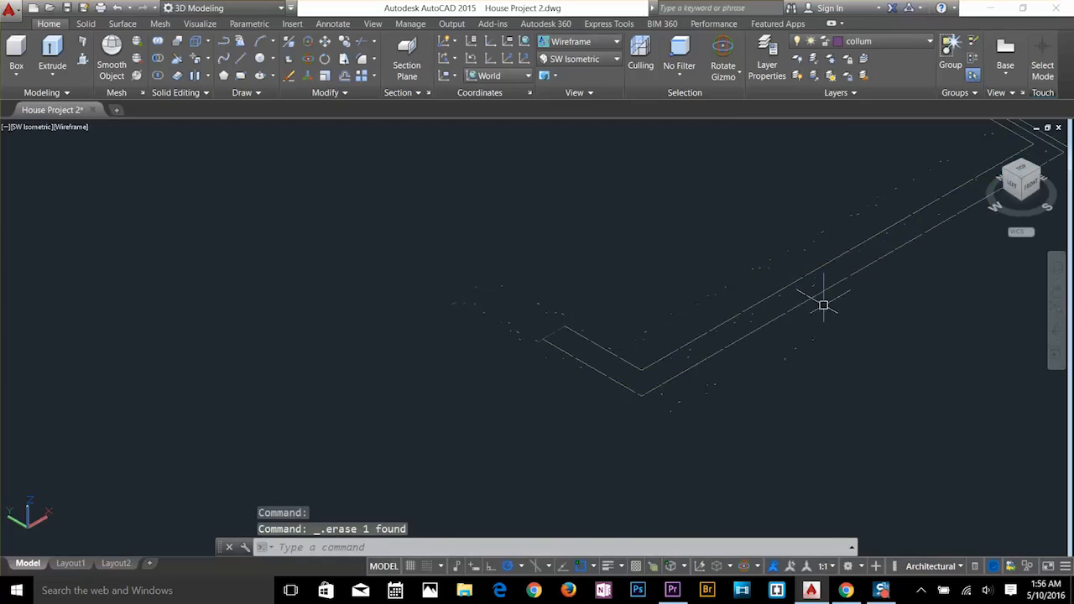
{"action": "middle_click_drag", "start_coordinate": [856, 273], "coordinate": [532, 473]}
{"action": "left_click", "coordinate": [640, 378]}
{"action": "key", "text": "Delete"}
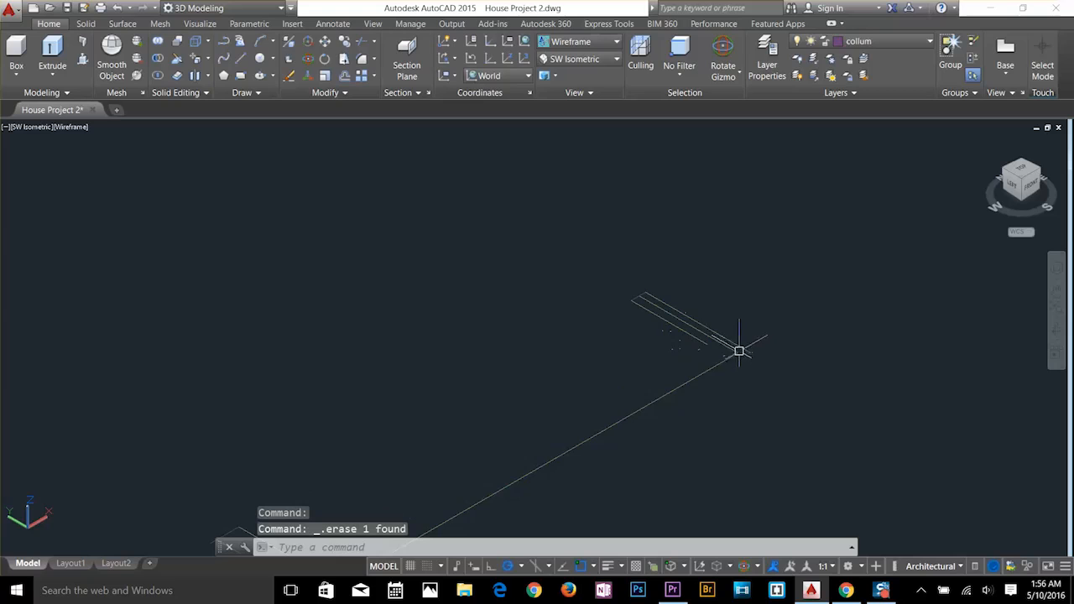
Erase the outer, inner and end-cap lines around the offset path at its far end.
{"action": "left_click", "coordinate": [718, 334]}
{"action": "key", "text": "Delete"}
{"action": "left_click", "coordinate": [706, 342]}
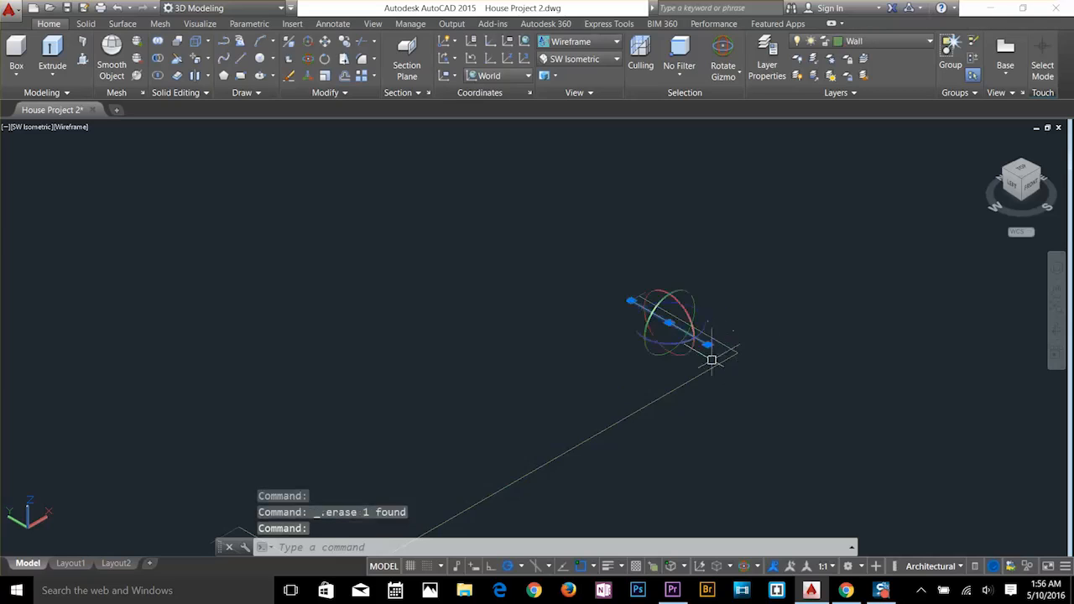
{"action": "key", "text": "Delete"}
{"action": "left_click", "coordinate": [609, 276]}
{"action": "left_click", "coordinate": [664, 336]}
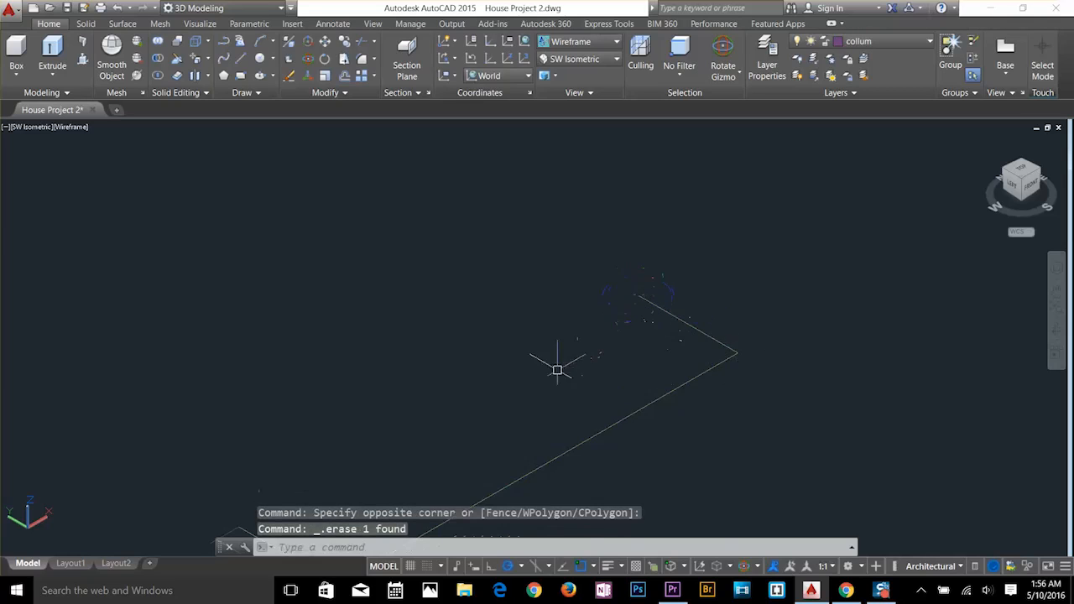
Erase the leftover inner and end-cap lines at the near end, leaving only the U-shaped path.
{"action": "middle_click_drag", "start_coordinate": [557, 369], "coordinate": [766, 228]}
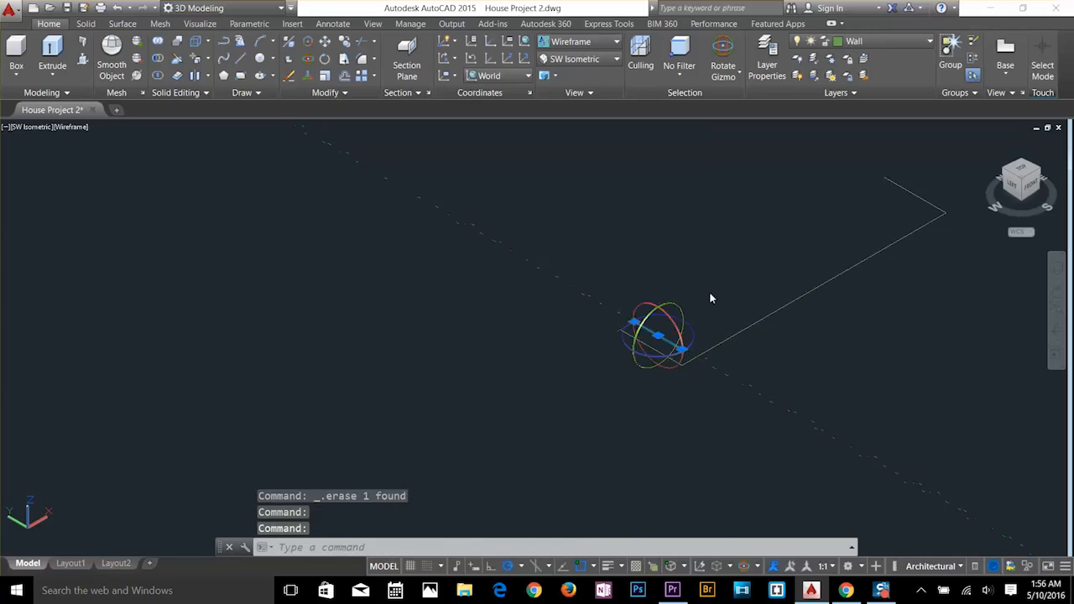
{"action": "key", "text": "Delete"}
{"action": "scroll", "coordinate": [635, 299], "scroll_direction": "up", "scroll_amount": 3}
{"action": "left_click", "coordinate": [642, 323]}
{"action": "key", "text": "Escape"}
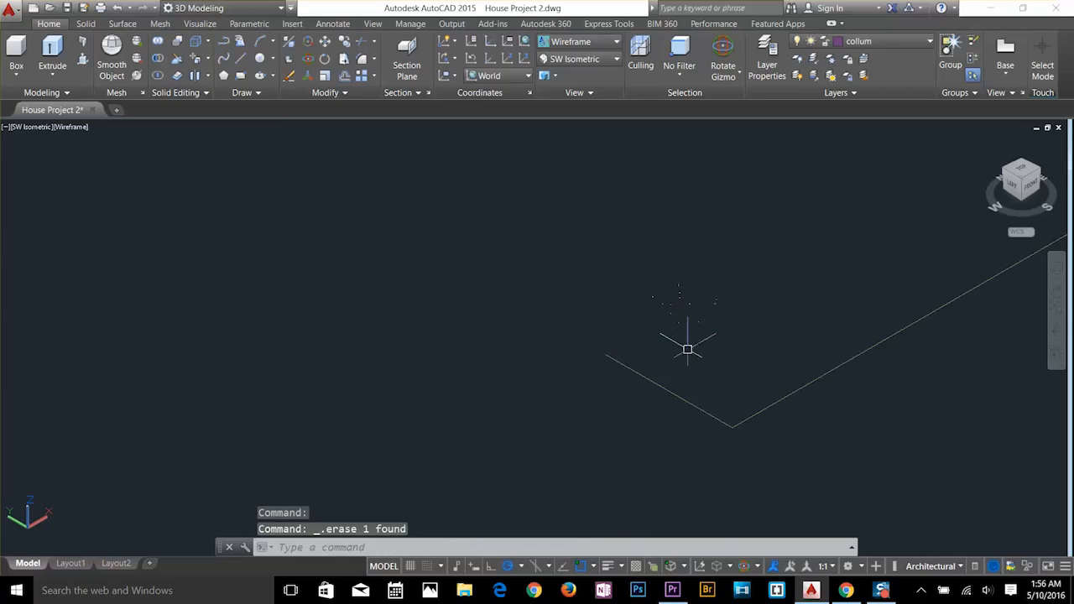
{"action": "scroll", "coordinate": [683, 350], "scroll_direction": "down", "scroll_amount": 1}
{"action": "key", "text": "Escape"}
{"action": "key", "text": "Escape"}
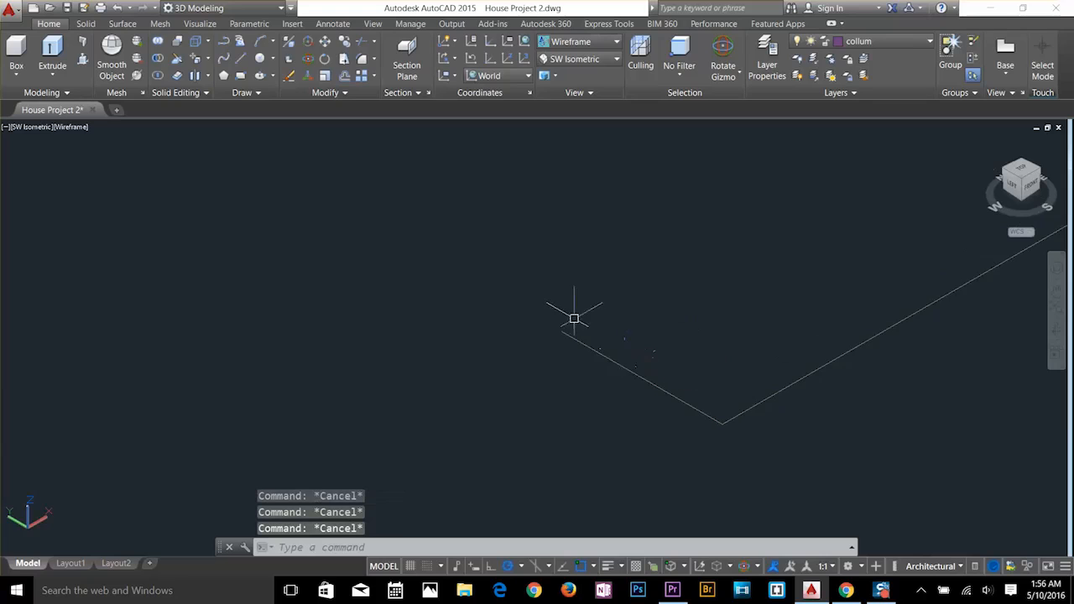
Draw a circle of diameter 2 centred on the near open end of the U-shaped path.
{"action": "scroll", "coordinate": [572, 320], "scroll_direction": "up", "scroll_amount": 3}
{"action": "type", "text": "c"}
{"action": "key", "text": "Return"}
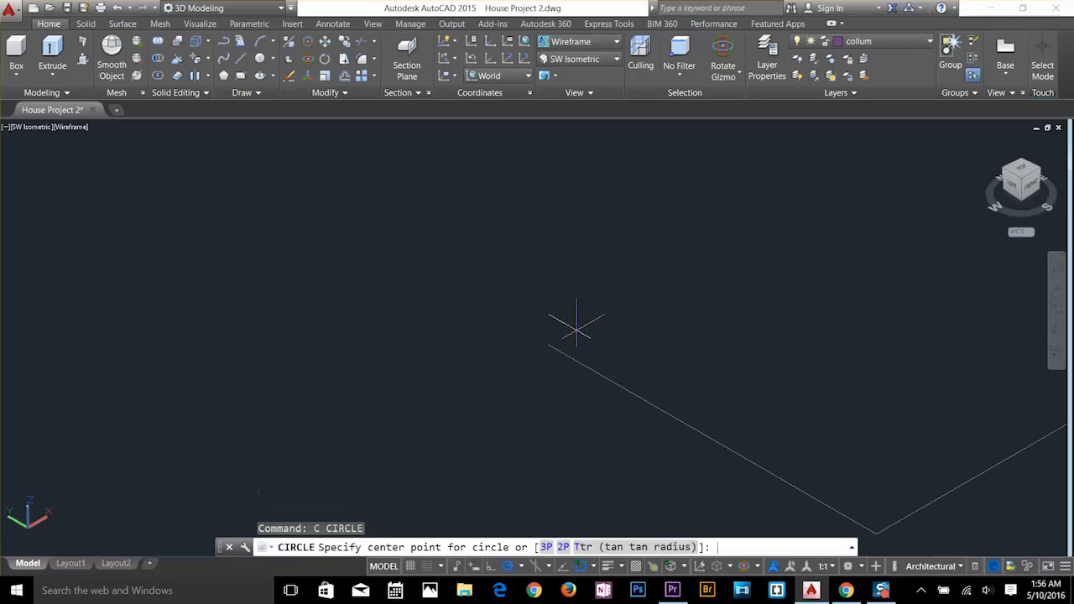
{"action": "left_click", "coordinate": [549, 345]}
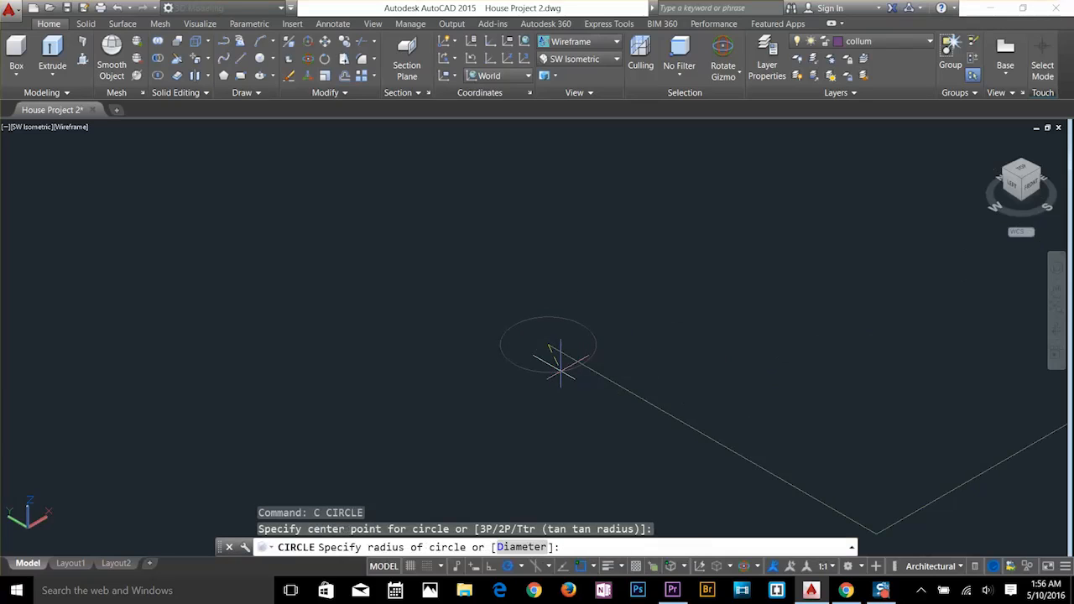
{"action": "type", "text": "d"}
{"action": "key", "text": "Return"}
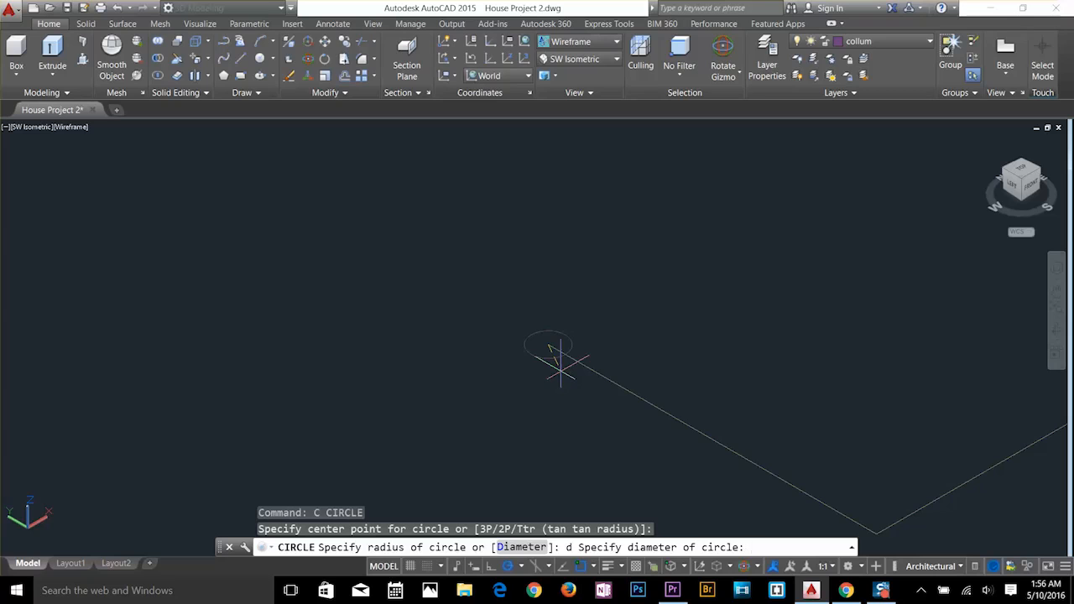
{"action": "type", "text": "2"}
{"action": "key", "text": "Return"}
{"action": "key", "text": "Escape"}
{"action": "key", "text": "Escape"}
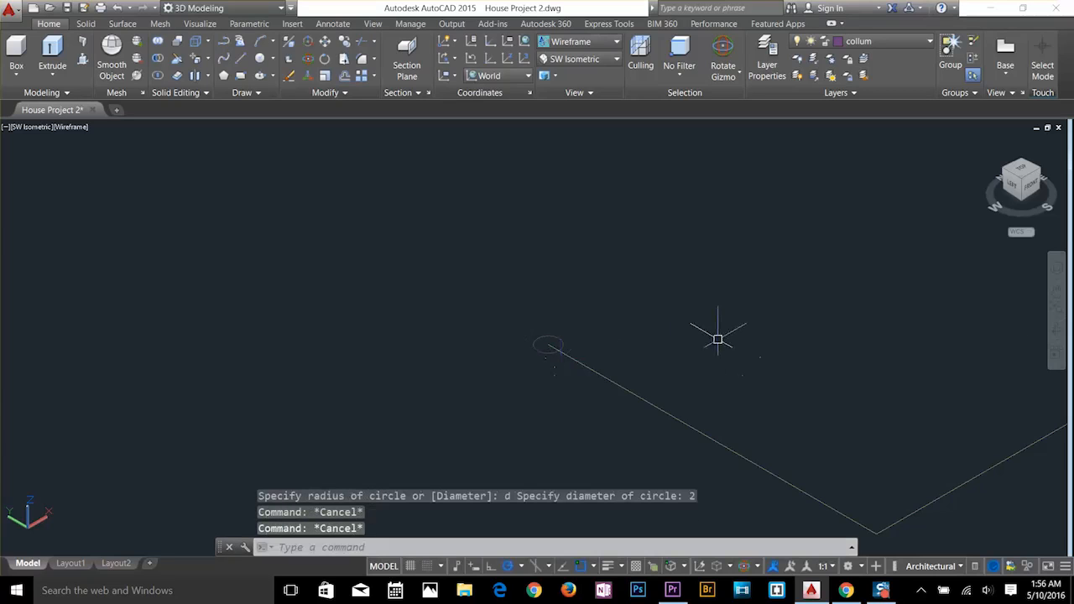
Extrude the 2" circle at the near open end of the path to a height of 2'.
{"action": "scroll", "coordinate": [708, 349], "scroll_direction": "down", "scroll_amount": 2}
{"action": "middle_click_drag", "start_coordinate": [704, 347], "coordinate": [665, 386]}
{"action": "key", "text": "Escape"}
{"action": "key", "text": "Escape"}
{"action": "type", "text": "ex"}
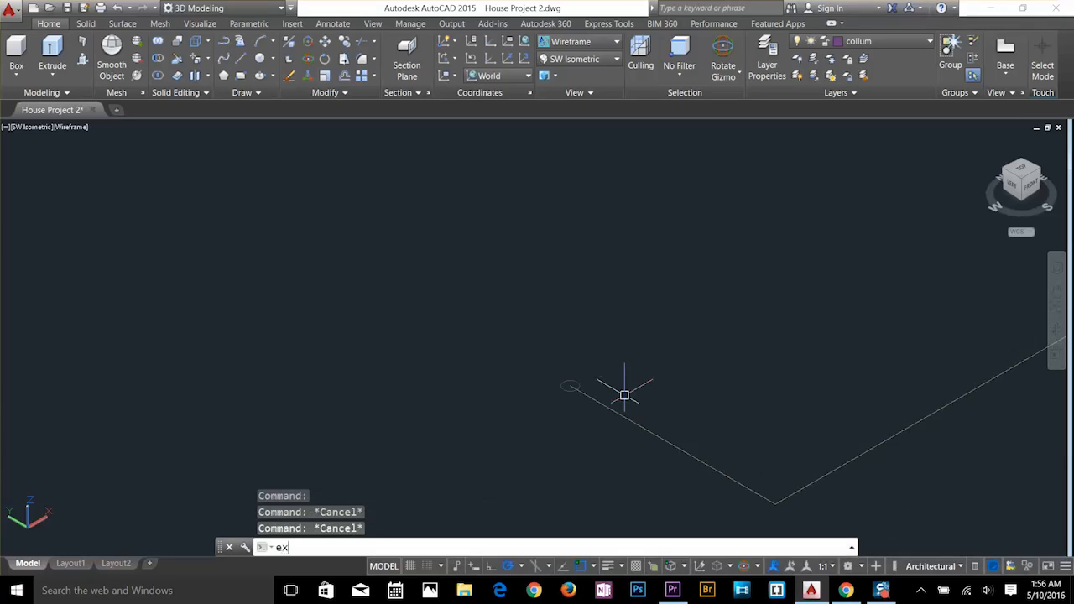
{"action": "type", "text": "t"}
{"action": "key", "text": "Return"}
{"action": "scroll", "coordinate": [585, 398], "scroll_direction": "up", "scroll_amount": 5}
{"action": "left_click", "coordinate": [527, 377]}
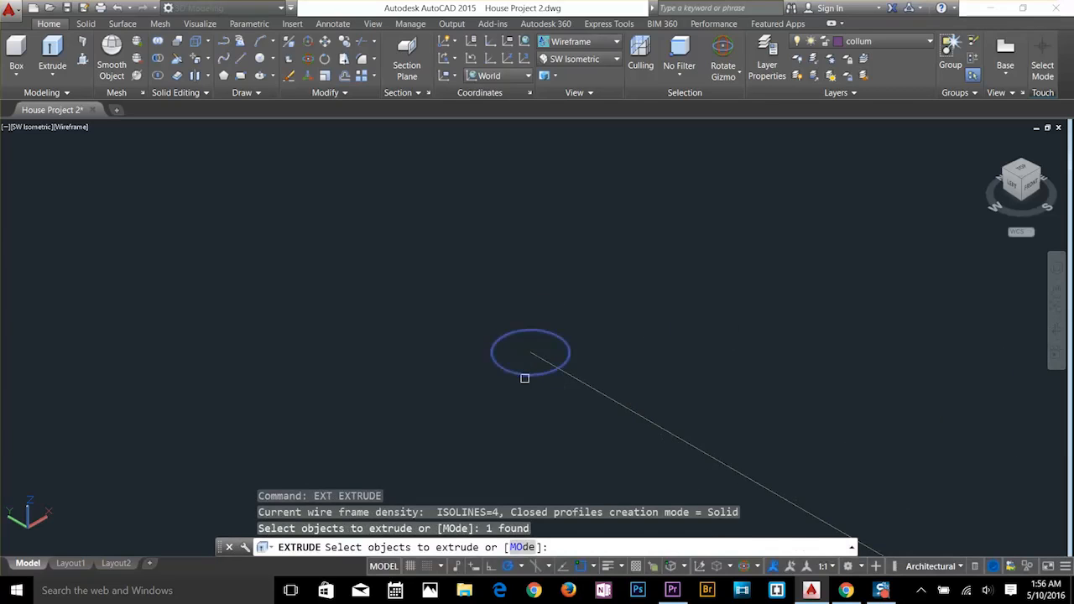
{"action": "key", "text": "Return"}
{"action": "scroll", "coordinate": [568, 204], "scroll_direction": "down", "scroll_amount": 3}
{"action": "middle_click_drag", "start_coordinate": [568, 204], "coordinate": [543, 315]}
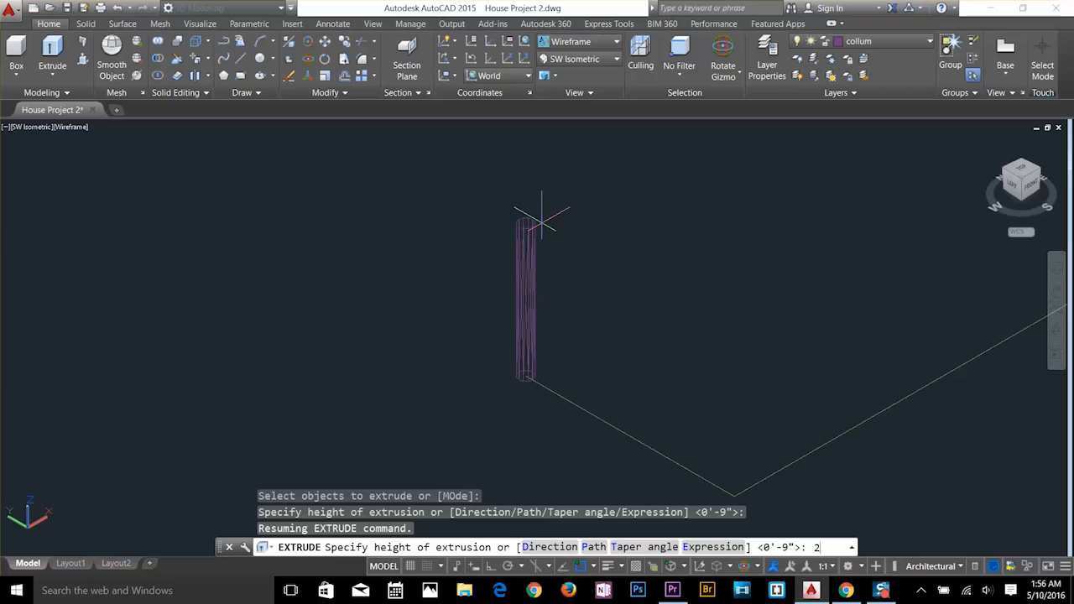
{"action": "key", "text": "Return"}
{"action": "key", "text": "Escape"}
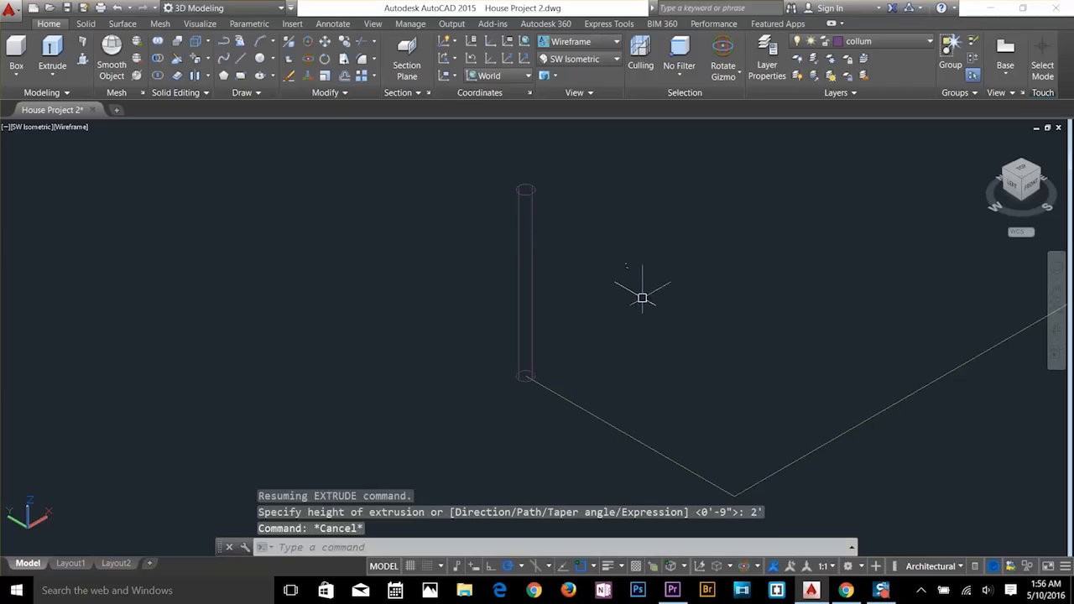
{"action": "key", "text": "Escape"}
{"action": "key", "text": "Escape"}
Define the cylinder as a block named piller with its base point at the bottom centre, without opening it in the block editor.
{"action": "type", "text": "b"}
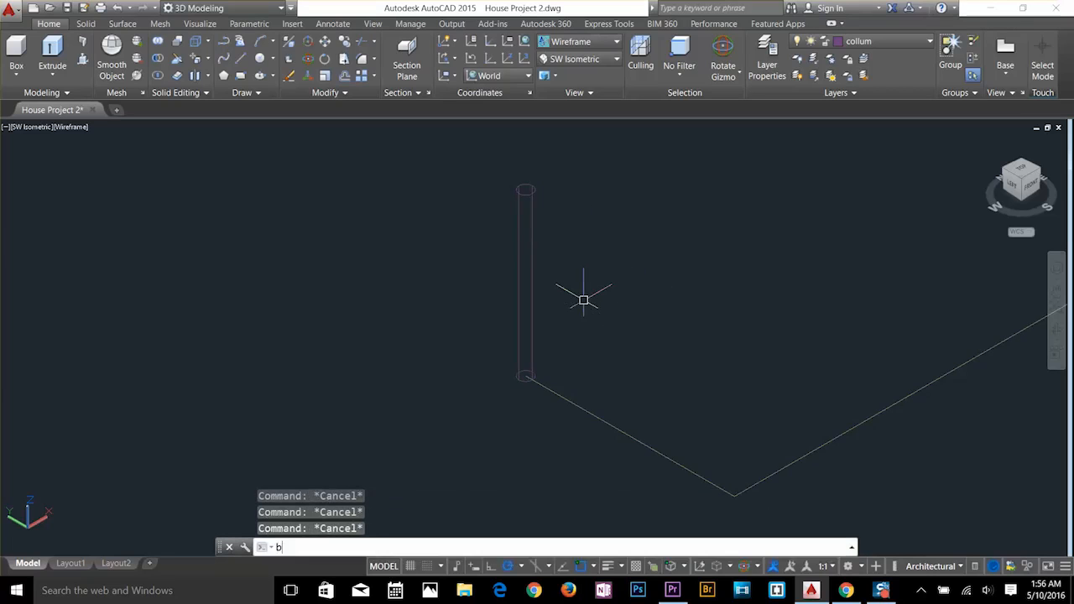
{"action": "key", "text": "Return"}
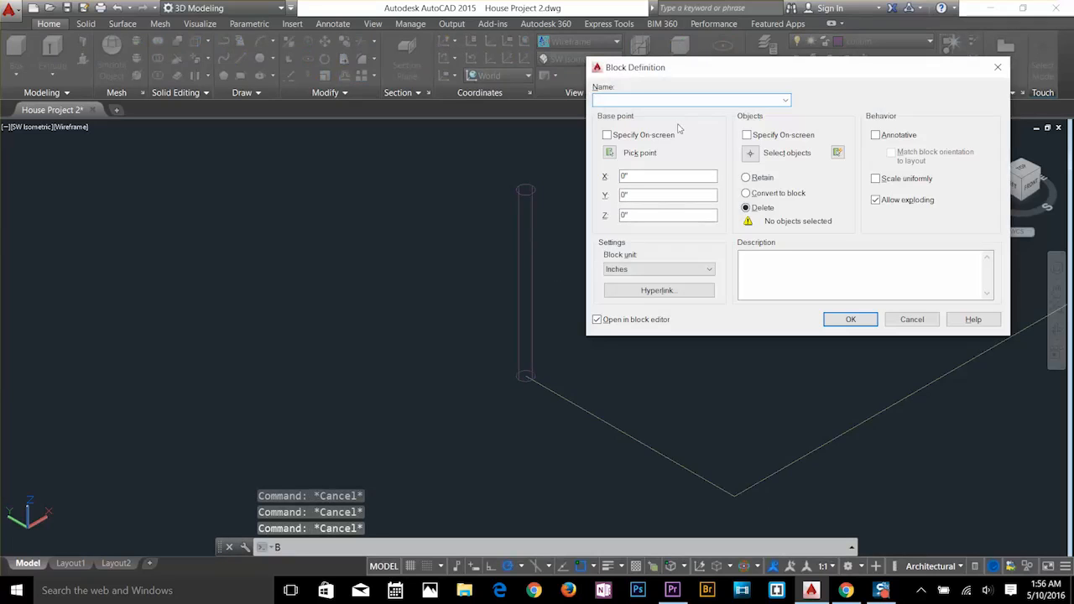
{"action": "type", "text": "piller"}
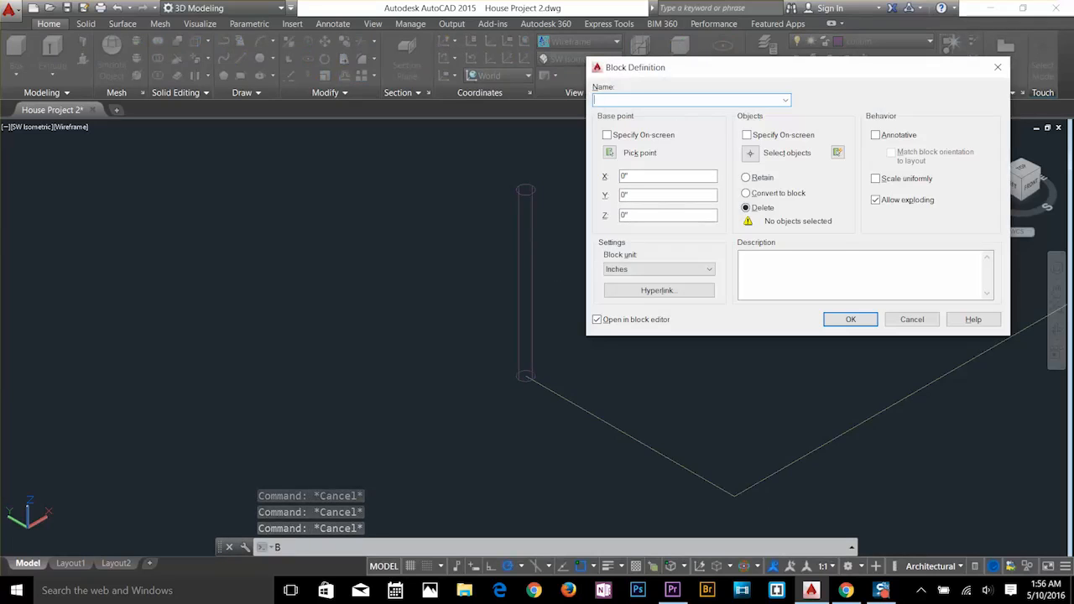
{"action": "left_click", "coordinate": [610, 153]}
{"action": "scroll", "coordinate": [517, 379], "scroll_direction": "up", "scroll_amount": 5}
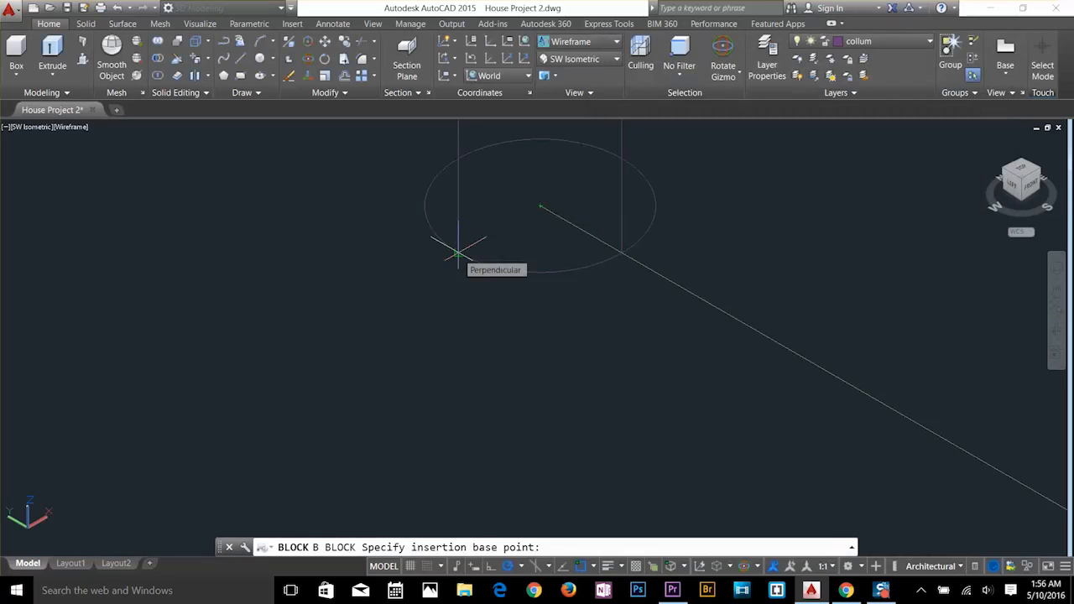
{"action": "left_click", "coordinate": [540, 206]}
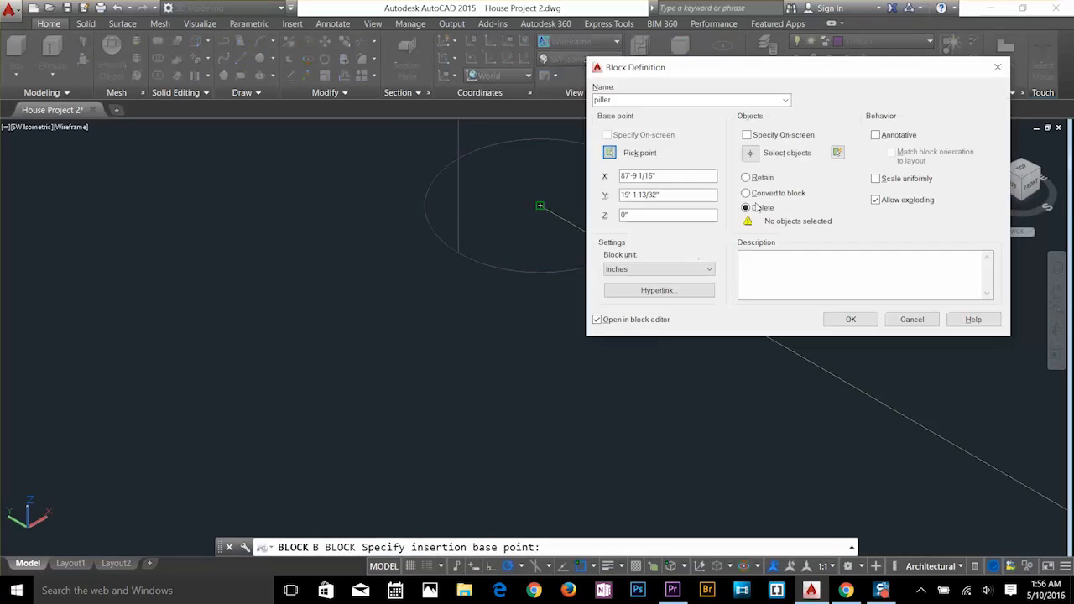
{"action": "left_click", "coordinate": [750, 153]}
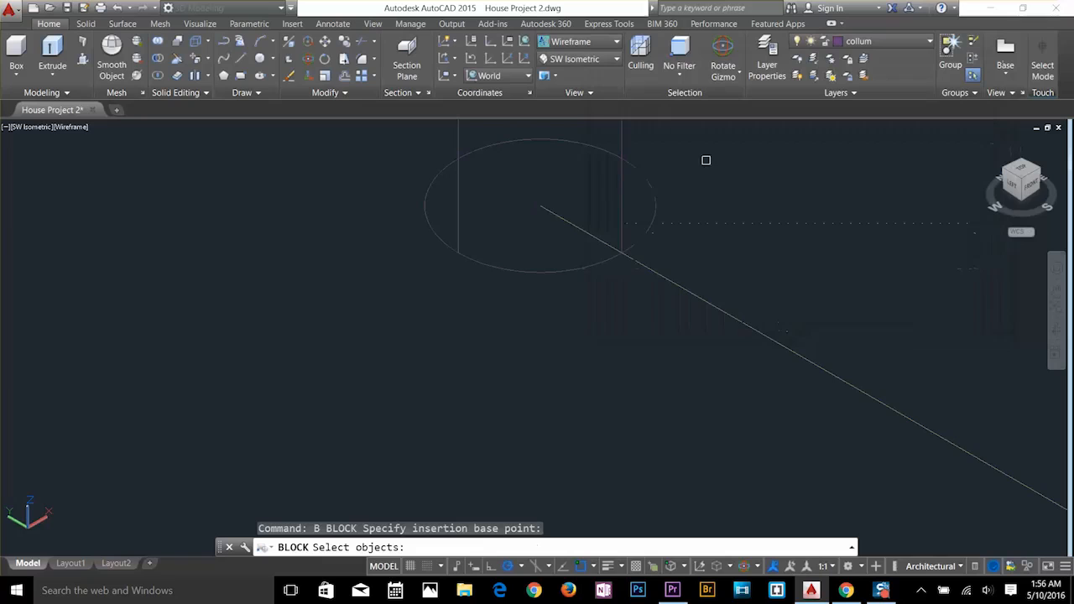
{"action": "left_click", "coordinate": [626, 177]}
{"action": "key", "text": "Return"}
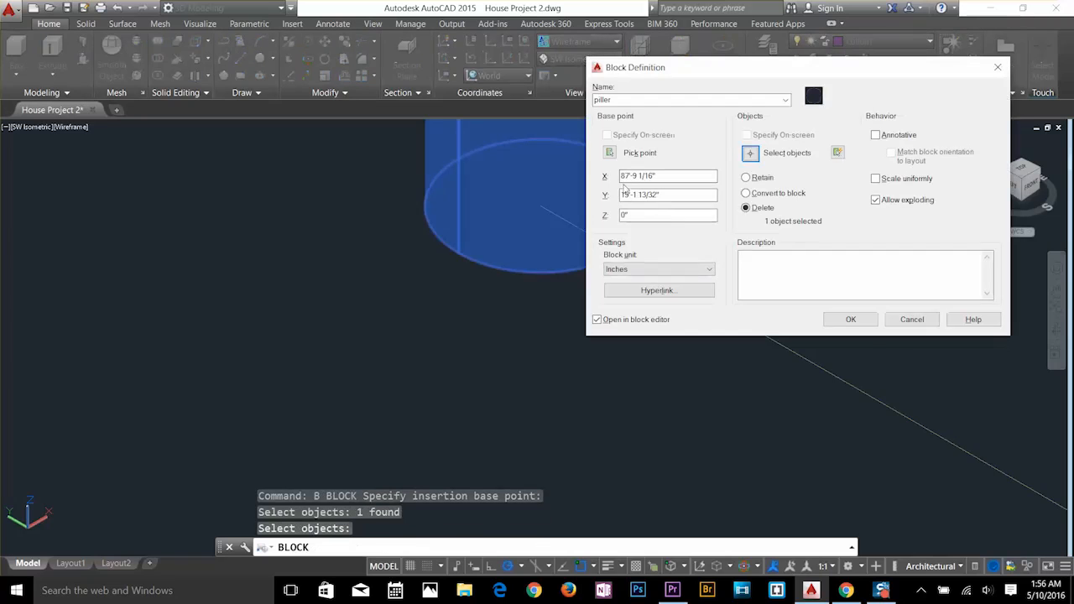
{"action": "left_click", "coordinate": [629, 320]}
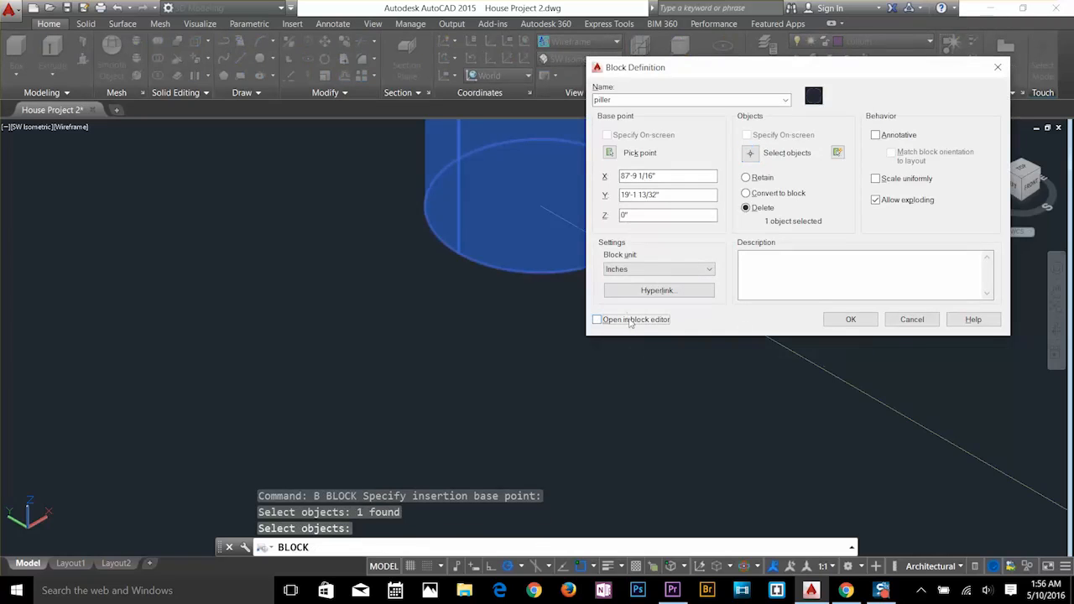
{"action": "left_click", "coordinate": [850, 320]}
{"action": "left_click", "coordinate": [777, 358]}
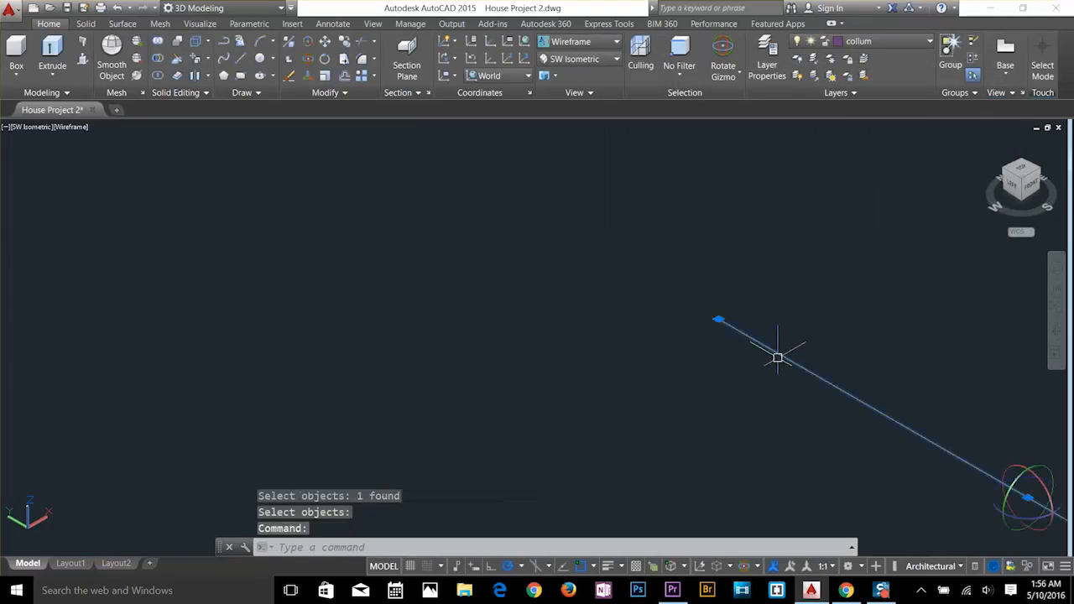
{"action": "scroll", "coordinate": [768, 371], "scroll_direction": "down", "scroll_amount": 6}
{"action": "key", "text": "Escape"}
{"action": "key", "text": "Escape"}
{"action": "middle_click_drag", "start_coordinate": [877, 354], "coordinate": [518, 414]}
{"action": "scroll", "coordinate": [526, 394], "scroll_direction": "down", "scroll_amount": 2}
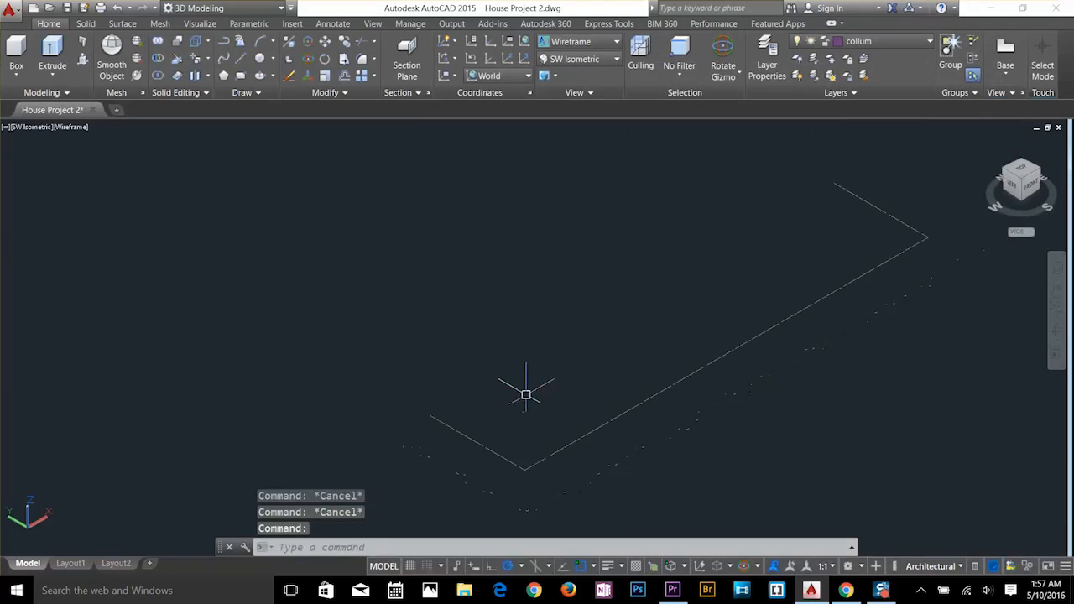
{"action": "type", "text": "Di"}
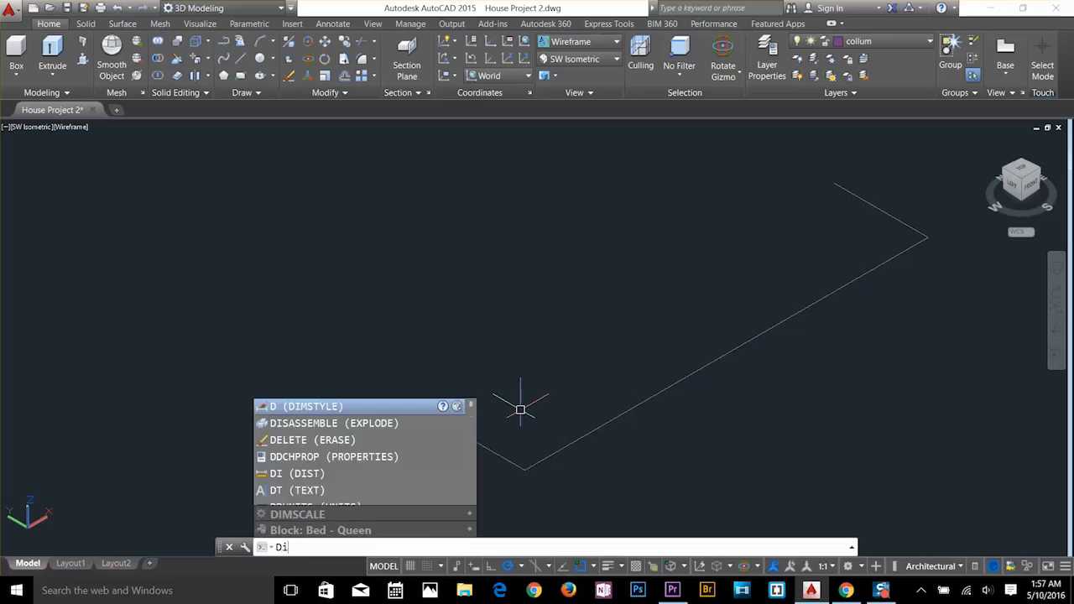
{"action": "type", "text": "v"}
{"action": "key", "text": "Return"}
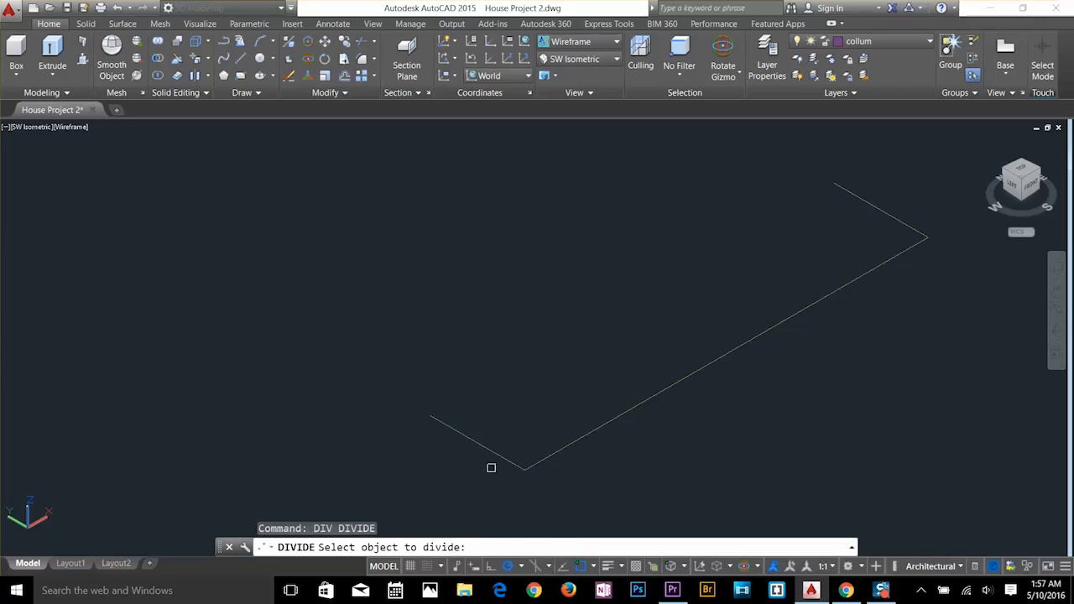
{"action": "left_click", "coordinate": [492, 450]}
{"action": "key", "text": "Escape"}
{"action": "key", "text": "Escape"}
{"action": "key", "text": "Escape"}
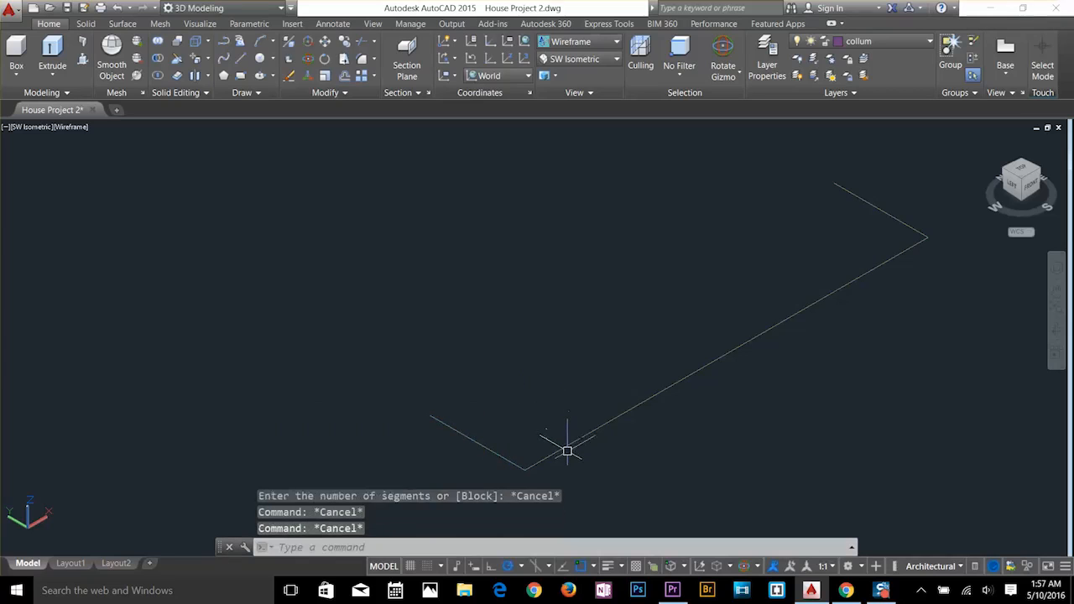
{"action": "key", "text": "Escape"}
Join the long line and both short end lines of the U-shaped path into one polyline.
{"action": "type", "text": "join"}
{"action": "key", "text": "Return"}
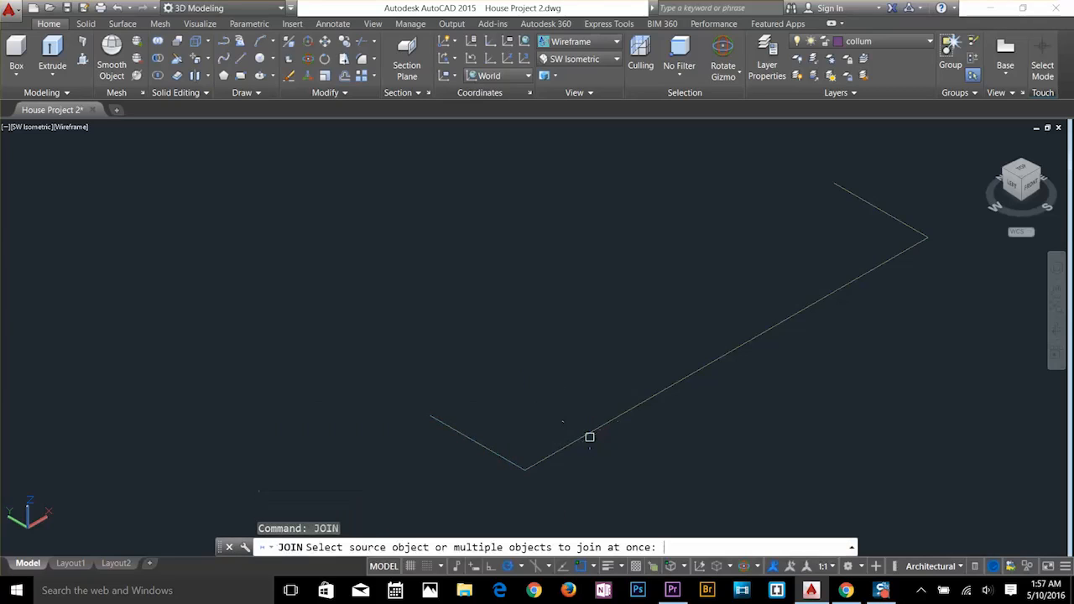
{"action": "left_click", "coordinate": [590, 437]}
{"action": "left_click", "coordinate": [501, 449]}
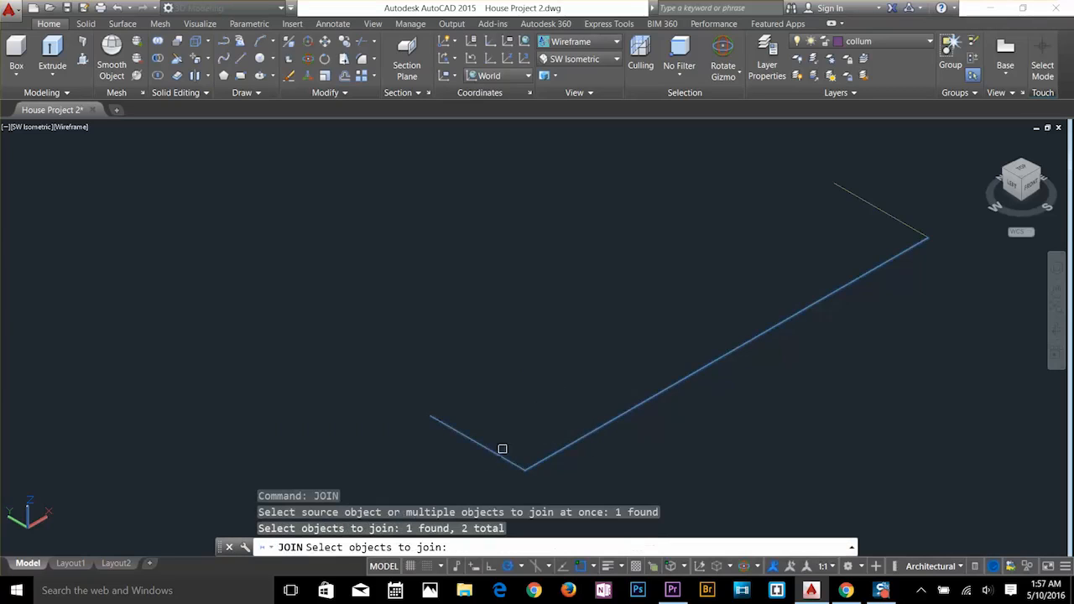
{"action": "key", "text": "Return"}
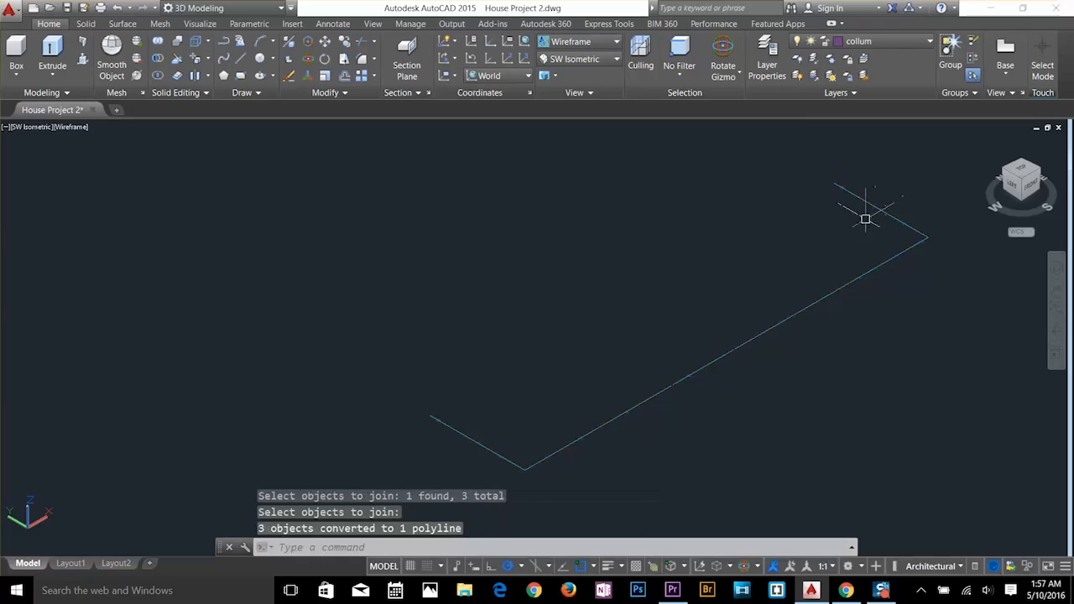
{"action": "left_click", "coordinate": [667, 383]}
{"action": "key", "text": "Escape"}
{"action": "key", "text": "Escape"}
{"action": "key", "text": "Escape"}
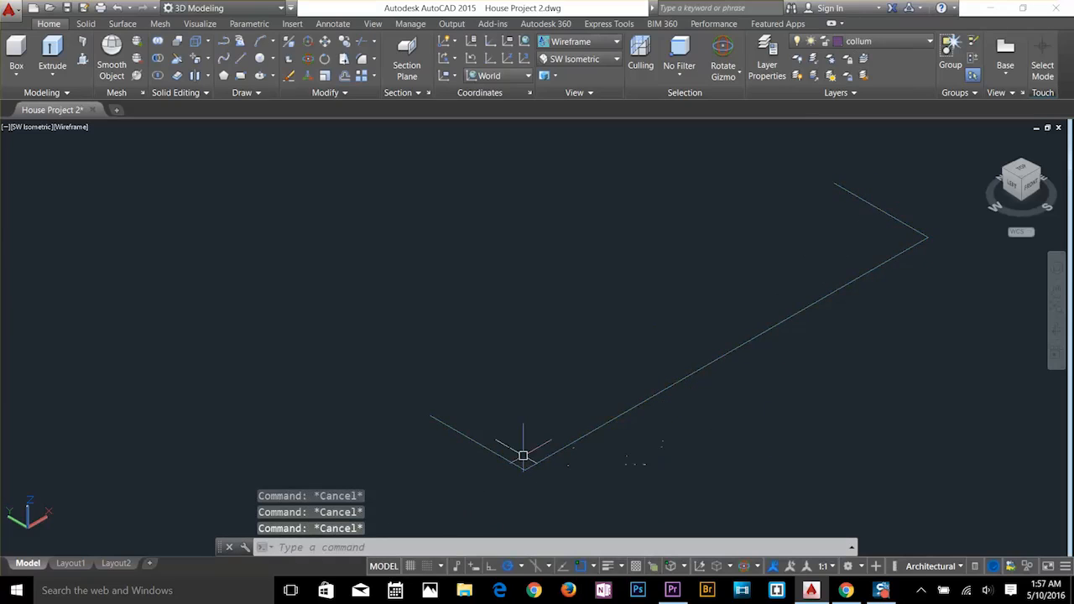
Divide the U-shaped polyline into 15 segments, inserting the piller block at each division aligned with the path.
{"action": "type", "text": "div"}
{"action": "key", "text": "Return"}
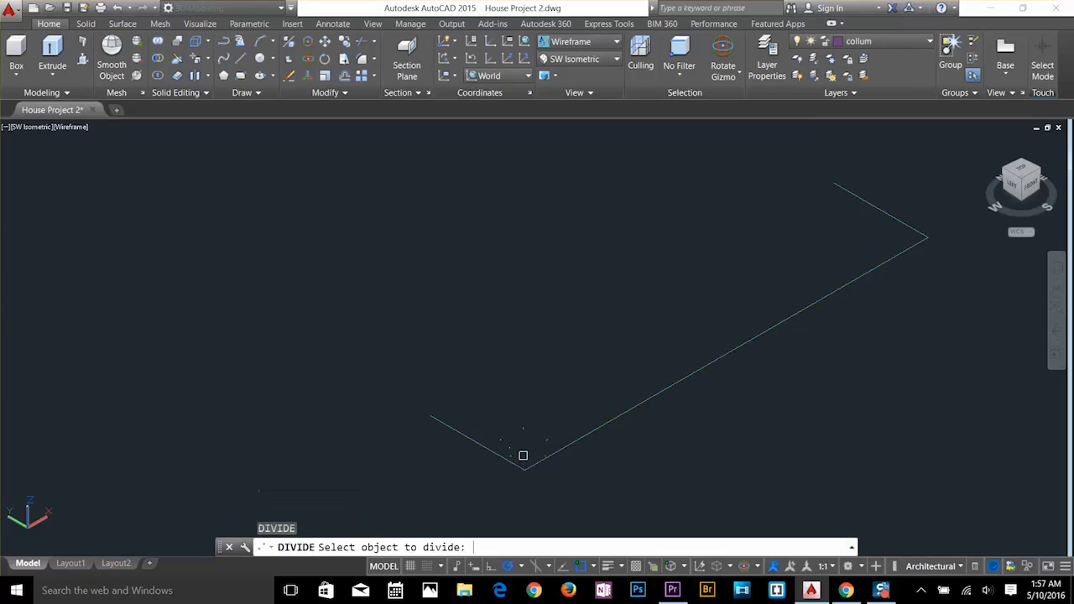
{"action": "left_click", "coordinate": [509, 461]}
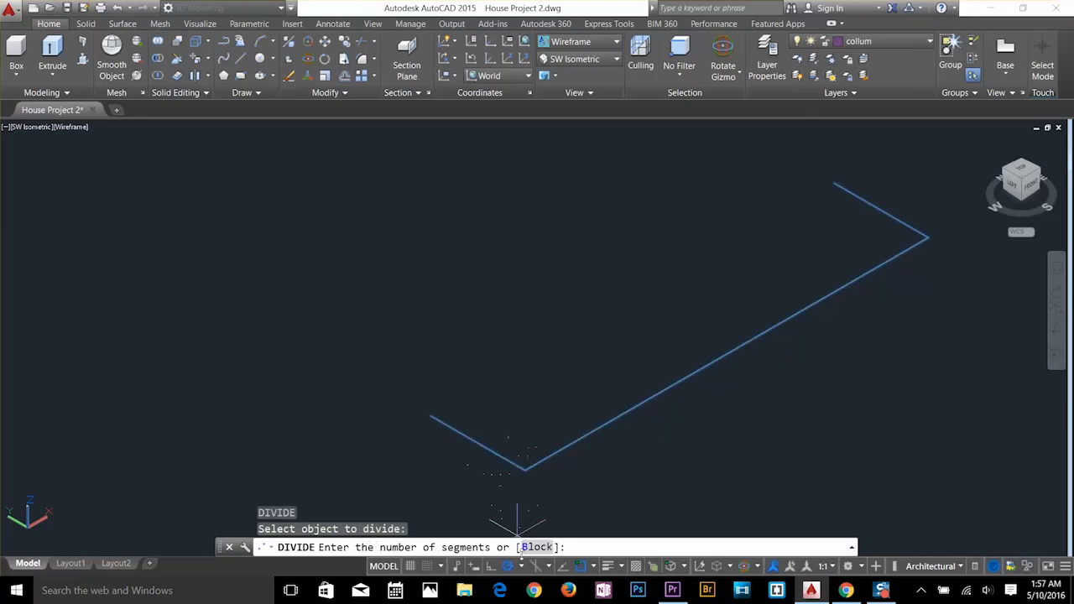
{"action": "left_click", "coordinate": [537, 547]}
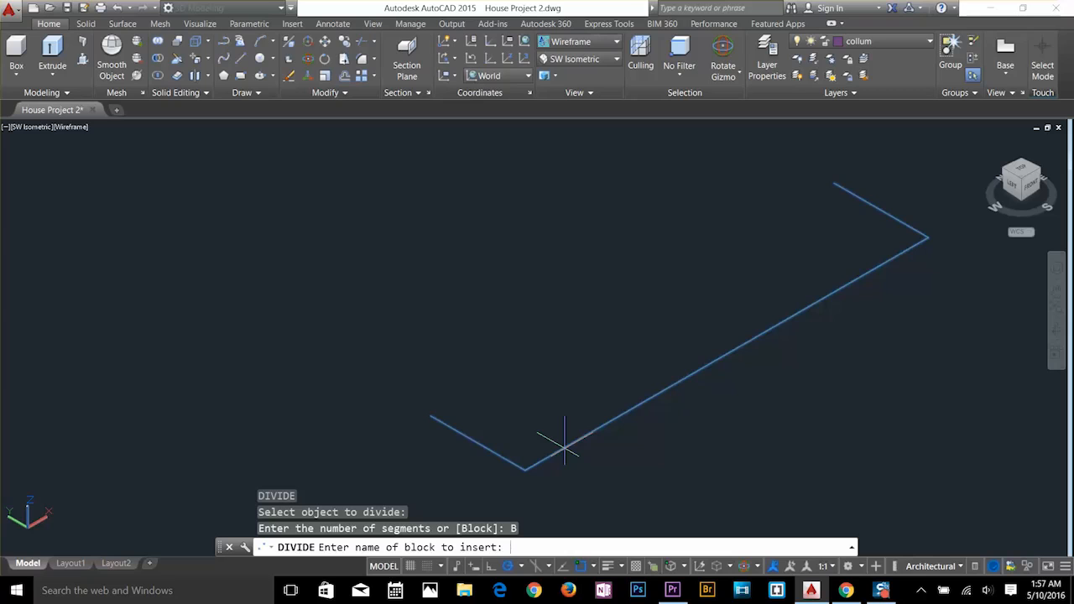
{"action": "type", "text": "piller"}
{"action": "key", "text": "Return"}
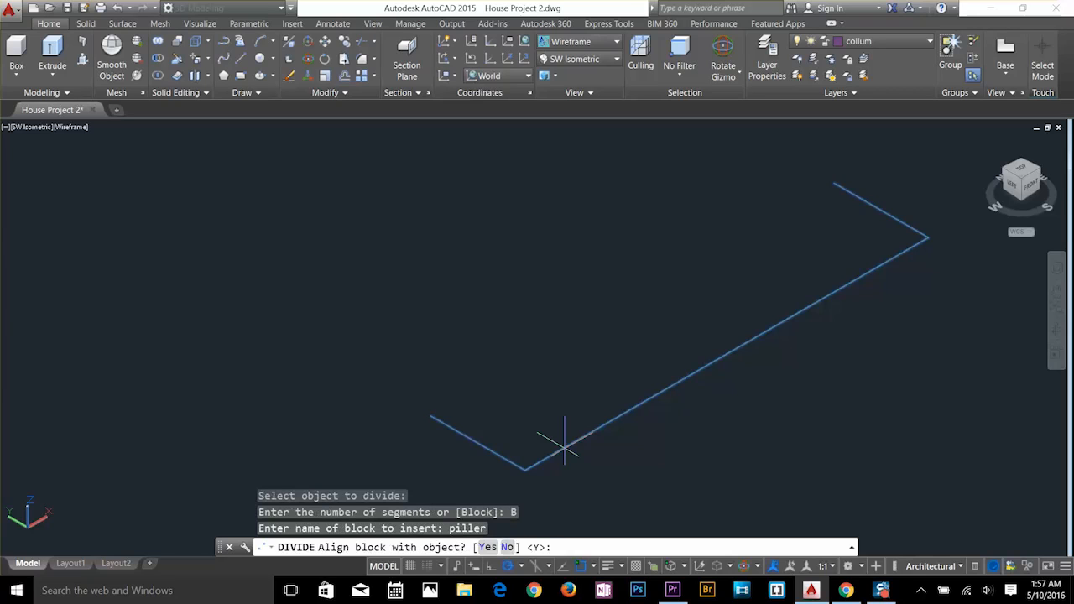
{"action": "left_click", "coordinate": [494, 549]}
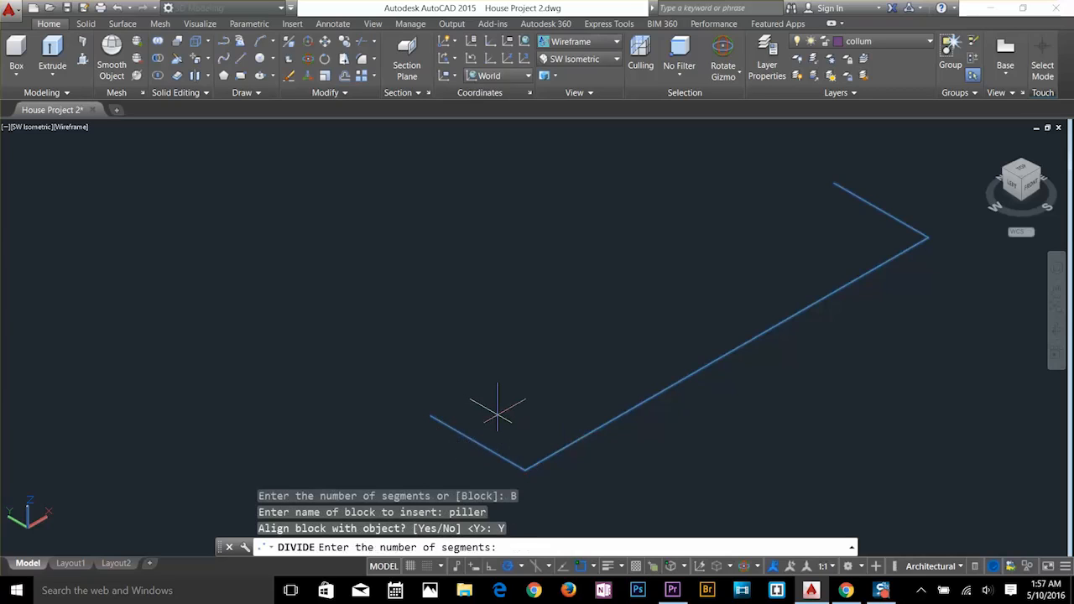
{"action": "key", "text": "Return"}
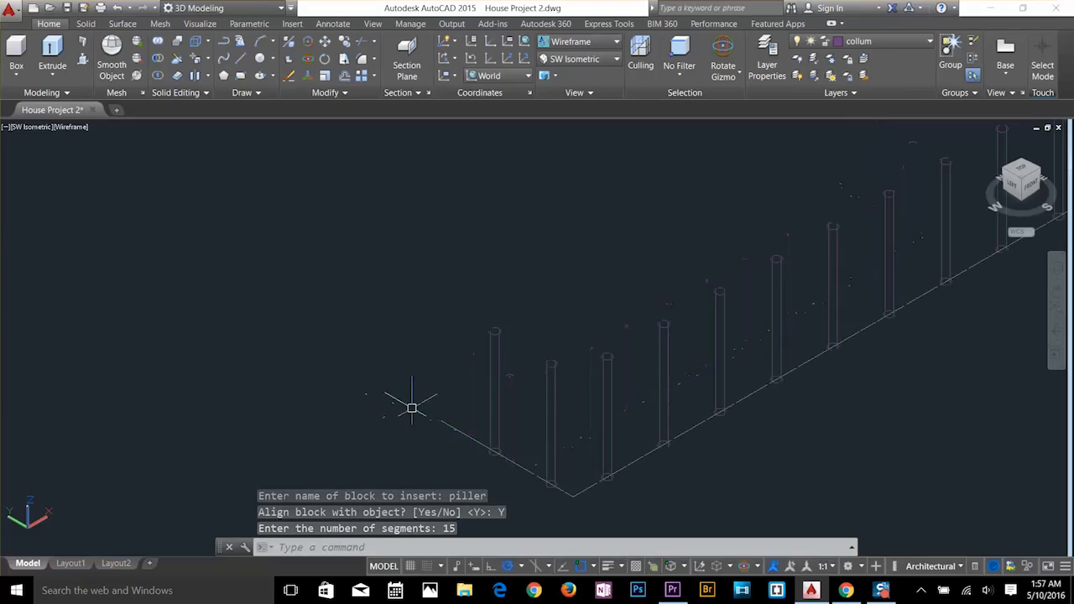
{"action": "scroll", "coordinate": [436, 396], "scroll_direction": "down", "scroll_amount": 3}
{"action": "scroll", "coordinate": [512, 374], "scroll_direction": "up", "scroll_amount": 3}
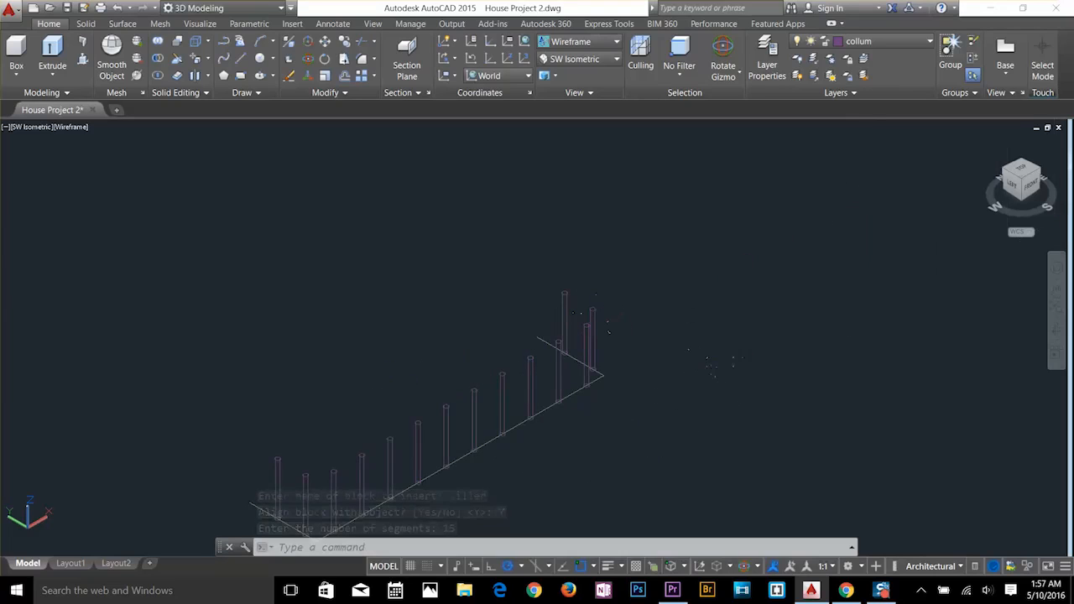
{"action": "key", "text": "Escape"}
{"action": "key", "text": "Escape"}
{"action": "type", "text": "c"}
{"action": "key", "text": "Return"}
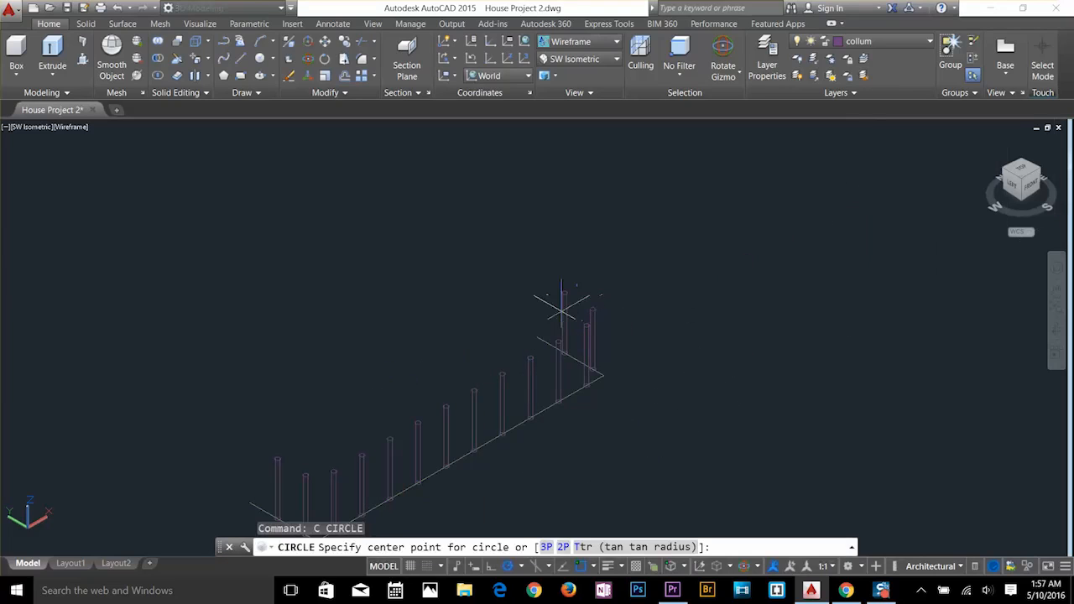
{"action": "key", "text": "Escape"}
{"action": "key", "text": "Escape"}
{"action": "key", "text": "Escape"}
{"action": "left_click", "coordinate": [595, 325]}
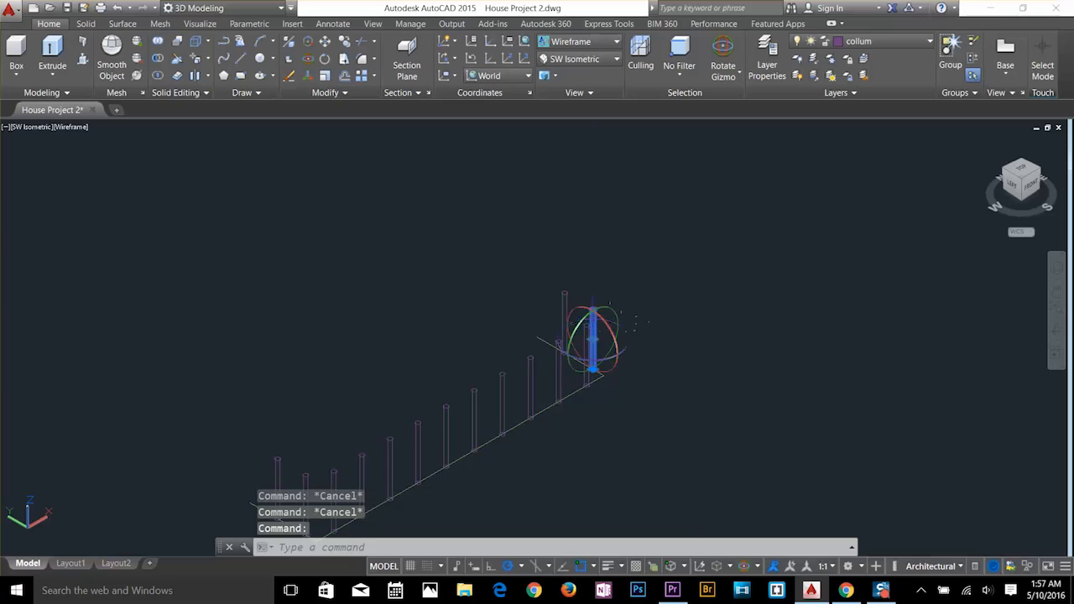
{"action": "key", "text": "Escape"}
{"action": "scroll", "coordinate": [619, 367], "scroll_direction": "up", "scroll_amount": 5}
{"action": "key", "text": "Escape"}
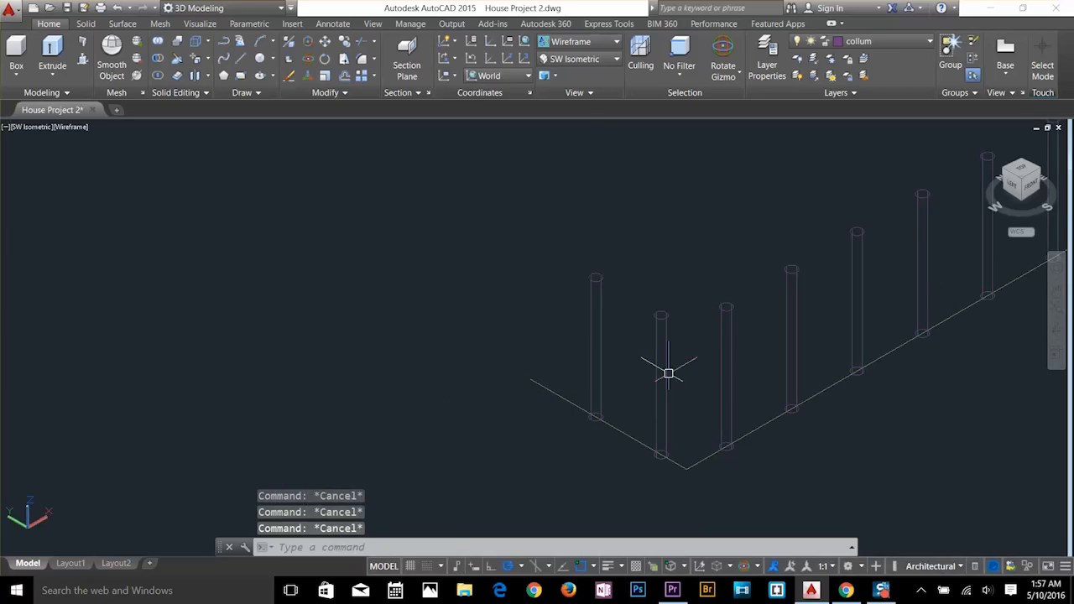
{"action": "type", "text": "c"}
{"action": "key", "text": "Return"}
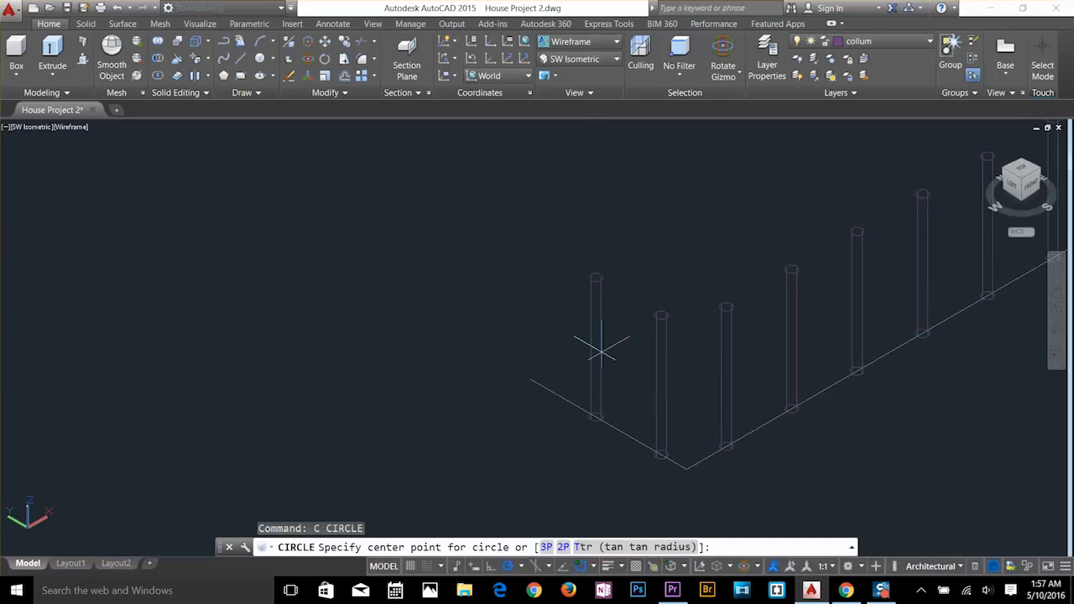
{"action": "key", "text": "Escape"}
{"action": "key", "text": "Escape"}
{"action": "key", "text": "Escape"}
Copy the end pillar from its bottom centre to both open ends of the U-shaped path.
{"action": "type", "text": "Co"}
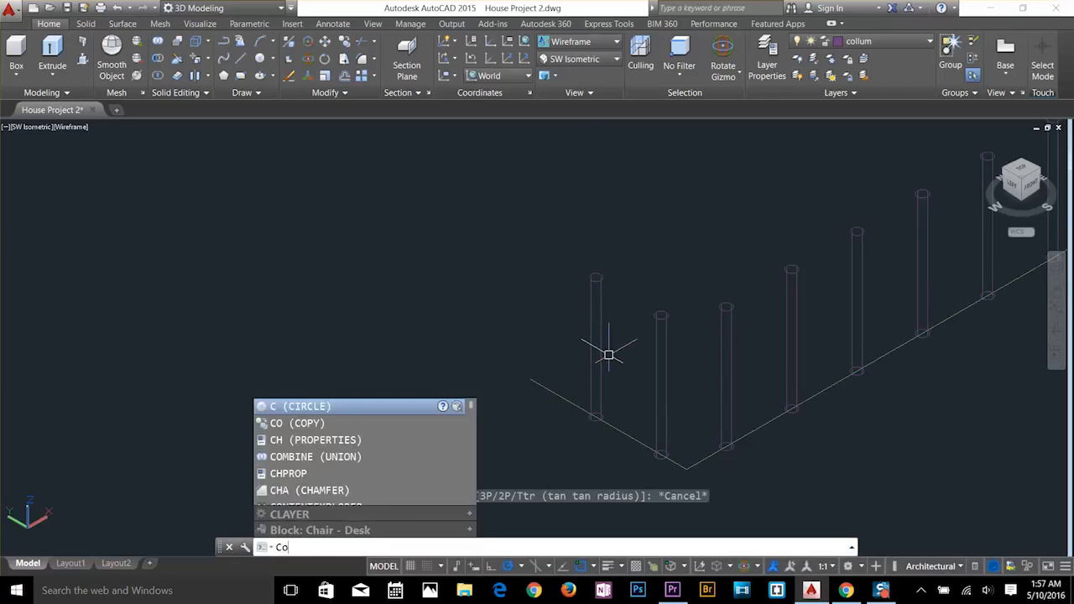
{"action": "key", "text": "Return"}
{"action": "left_click", "coordinate": [599, 345]}
{"action": "key", "text": "Return"}
{"action": "scroll", "coordinate": [608, 416], "scroll_direction": "up", "scroll_amount": 6}
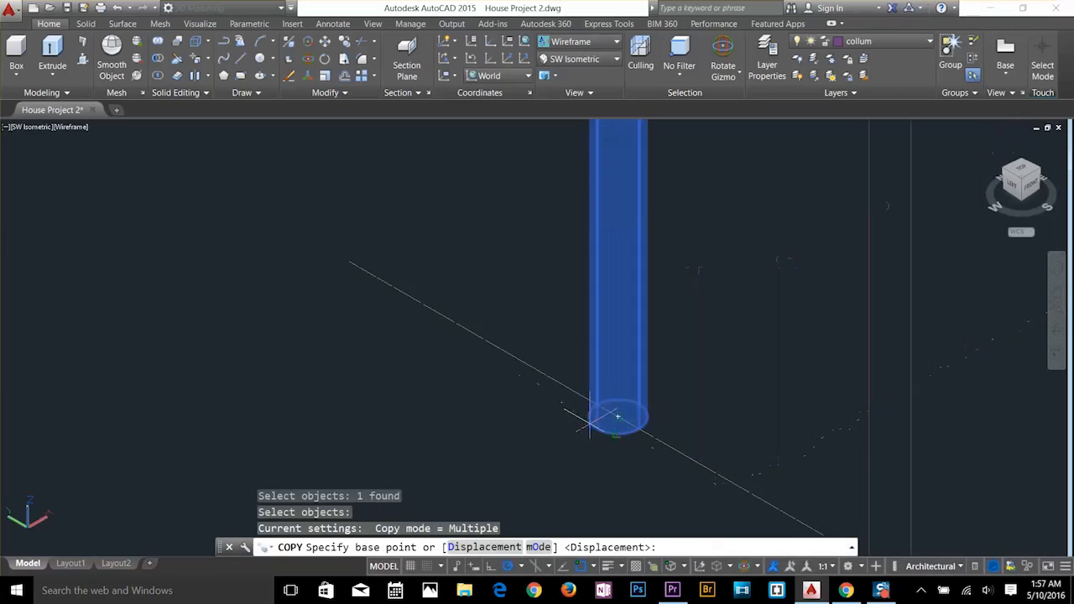
{"action": "left_click", "coordinate": [618, 415]}
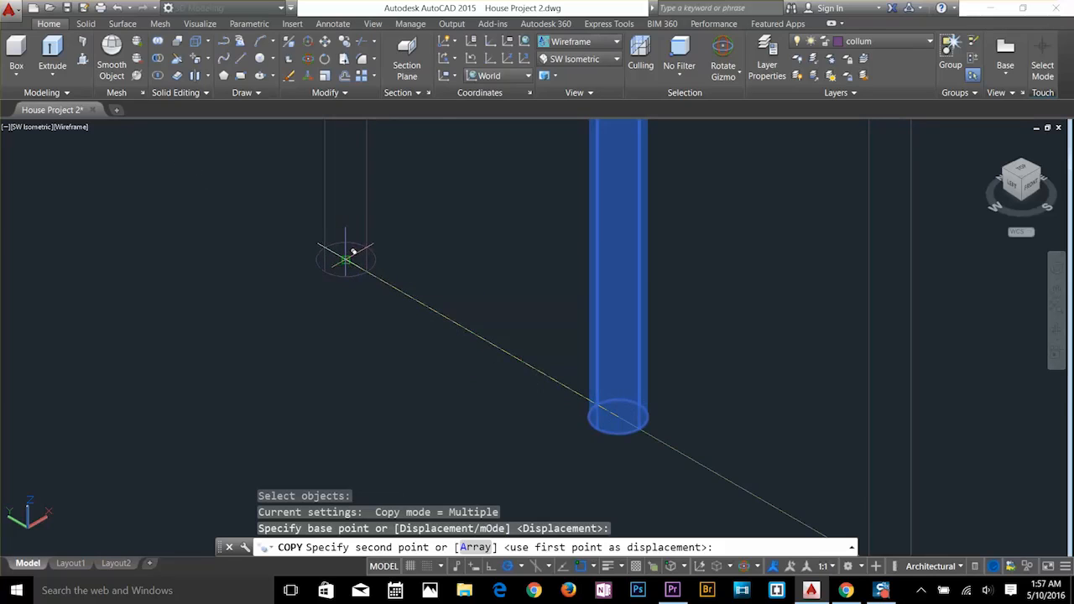
{"action": "left_click", "coordinate": [345, 259]}
{"action": "scroll", "coordinate": [422, 399], "scroll_direction": "down", "scroll_amount": 8}
{"action": "middle_click_drag", "start_coordinate": [835, 150], "coordinate": [710, 319]}
{"action": "scroll", "coordinate": [710, 295], "scroll_direction": "up", "scroll_amount": 3}
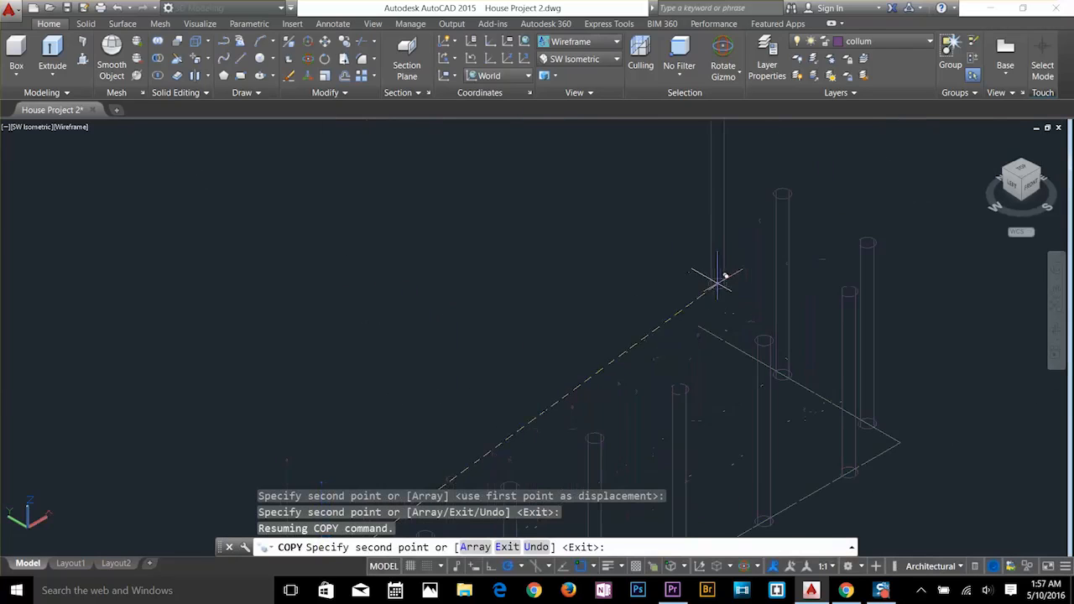
{"action": "left_click", "coordinate": [699, 324]}
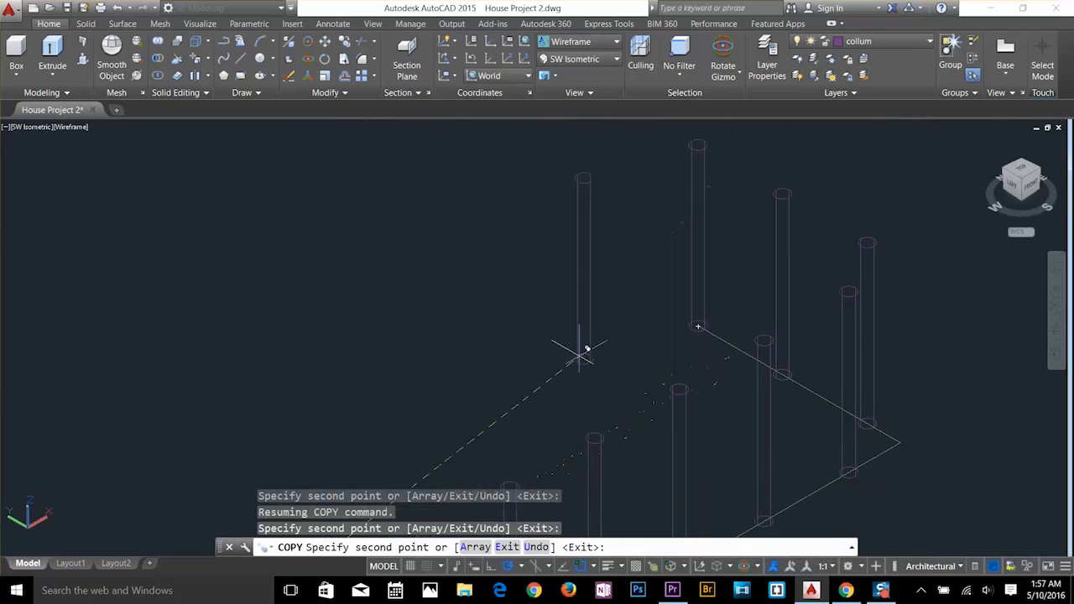
{"action": "key", "text": "Return"}
Make layer 0 current and turn off the collum layer.
{"action": "scroll", "coordinate": [572, 364], "scroll_direction": "down", "scroll_amount": 8}
{"action": "middle_click_drag", "start_coordinate": [561, 381], "coordinate": [725, 314]}
{"action": "scroll", "coordinate": [631, 401], "scroll_direction": "up", "scroll_amount": 6}
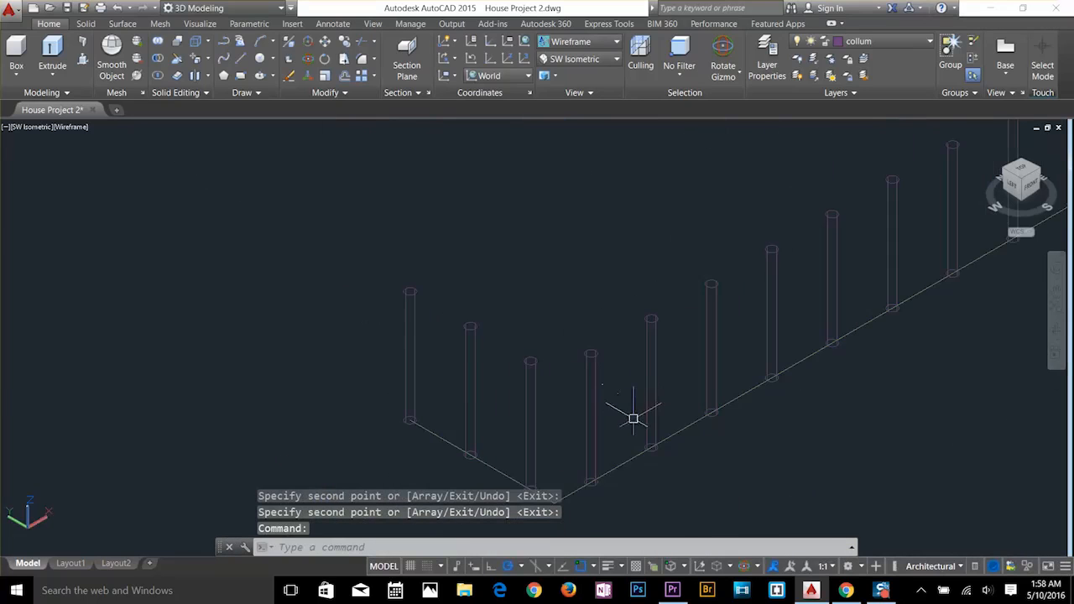
{"action": "left_click", "coordinate": [647, 380]}
{"action": "key", "text": "Escape"}
{"action": "key", "text": "Escape"}
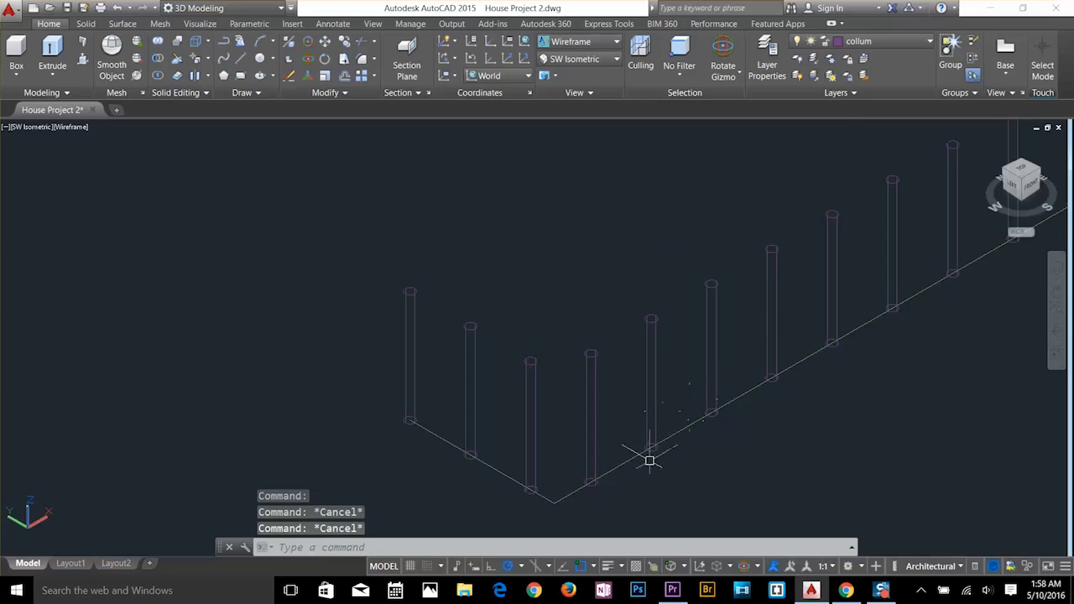
{"action": "left_click", "coordinate": [873, 41]}
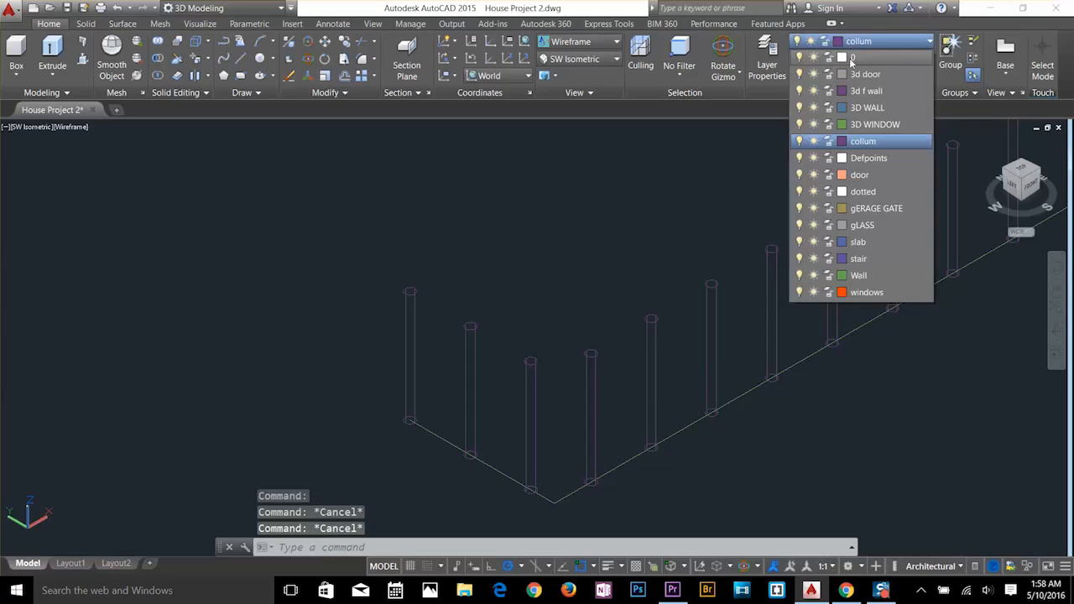
{"action": "left_click", "coordinate": [847, 46]}
{"action": "left_click", "coordinate": [872, 41]}
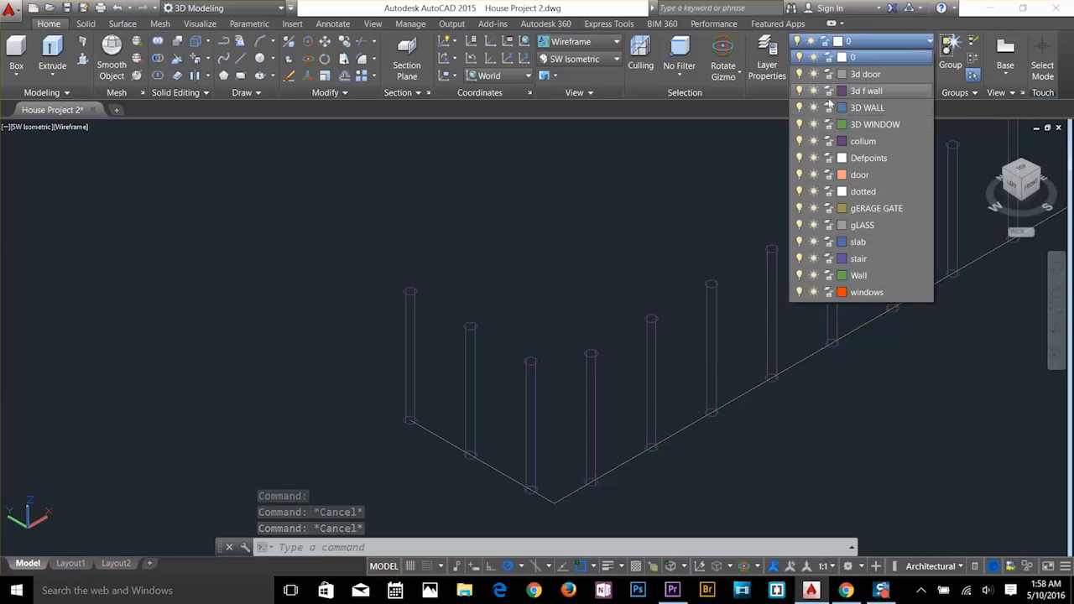
{"action": "left_click", "coordinate": [798, 142]}
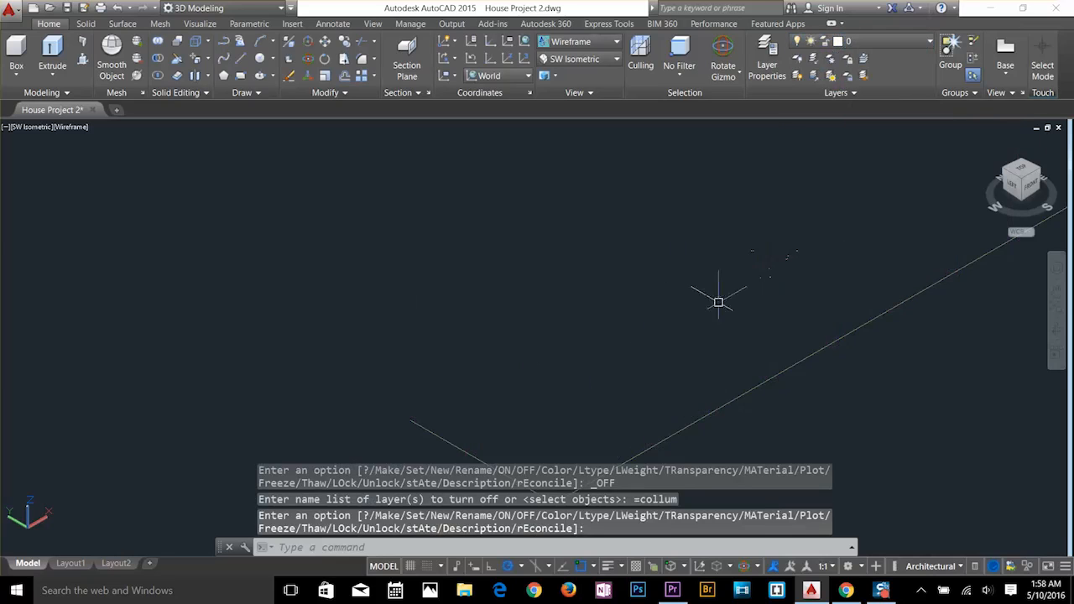
Draw a circle of 2" diameter centred on the near open end of the U-shaped path.
{"action": "middle_click_drag", "start_coordinate": [493, 446], "coordinate": [448, 322]}
{"action": "scroll", "coordinate": [448, 321], "scroll_direction": "up", "scroll_amount": 3}
{"action": "key", "text": "Escape"}
{"action": "key", "text": "Escape"}
{"action": "key", "text": "Escape"}
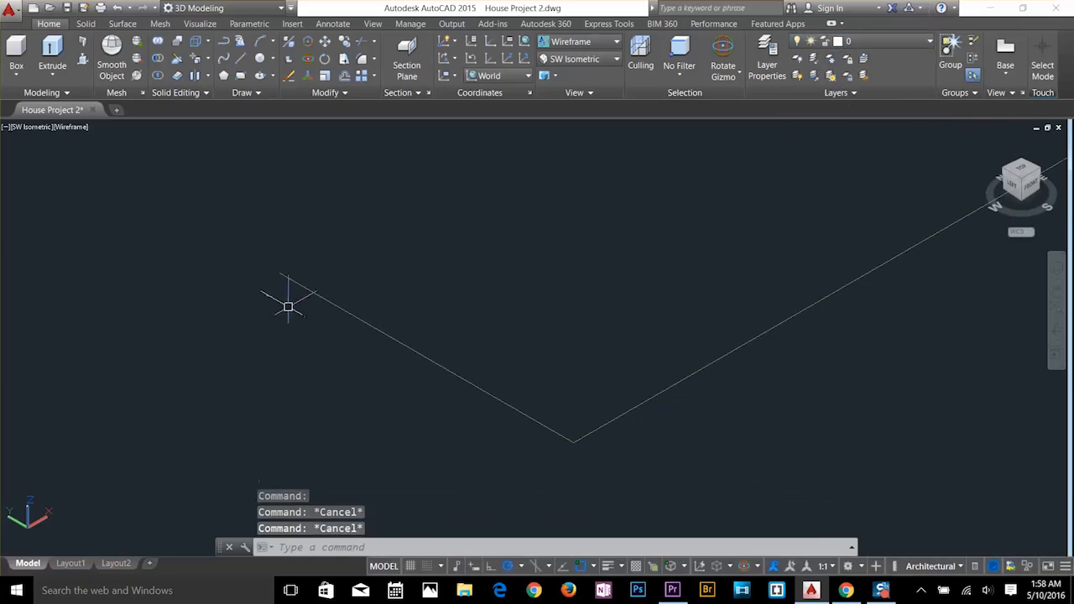
{"action": "middle_click_drag", "start_coordinate": [287, 307], "coordinate": [347, 366]}
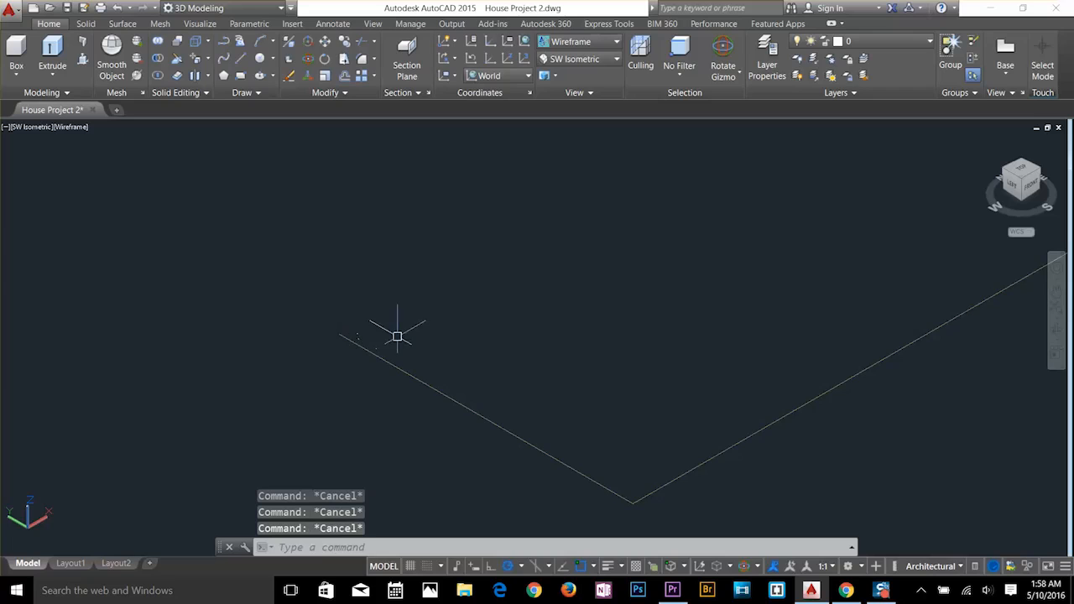
{"action": "type", "text": "c"}
{"action": "key", "text": "Return"}
{"action": "left_click", "coordinate": [339, 333]}
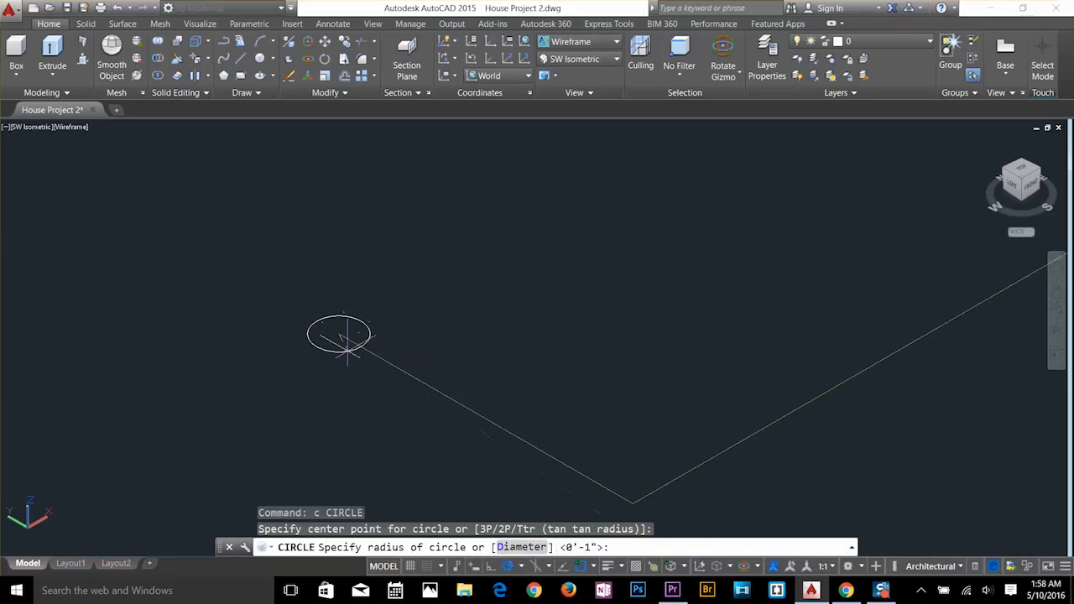
{"action": "type", "text": "d"}
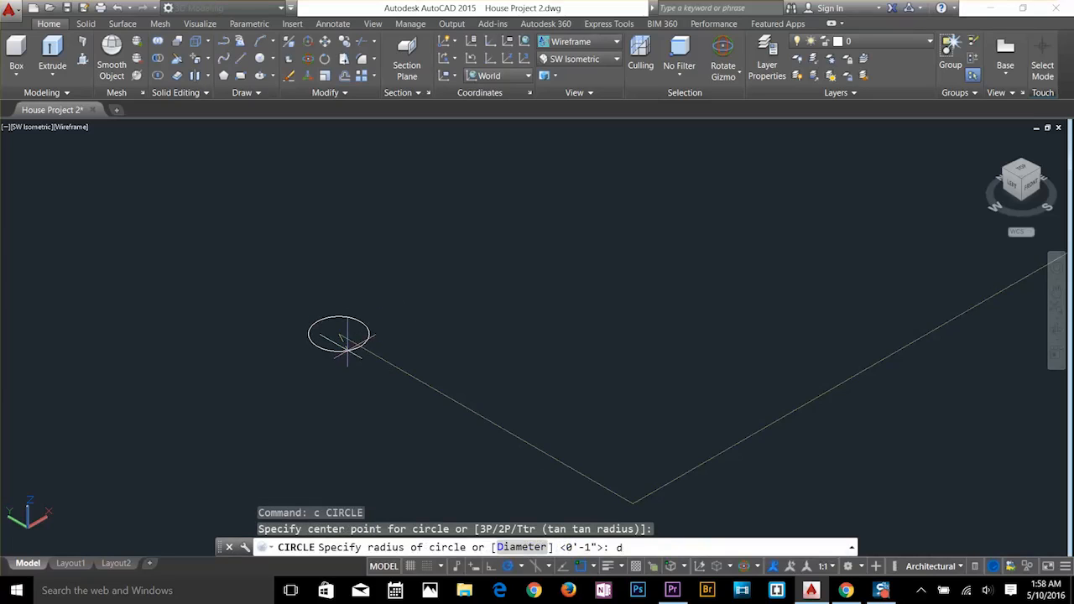
{"action": "key", "text": "Return"}
{"action": "type", "text": "2"}
{"action": "key", "text": "Return"}
{"action": "key", "text": "Escape"}
{"action": "key", "text": "Escape"}
{"action": "key", "text": "Escape"}
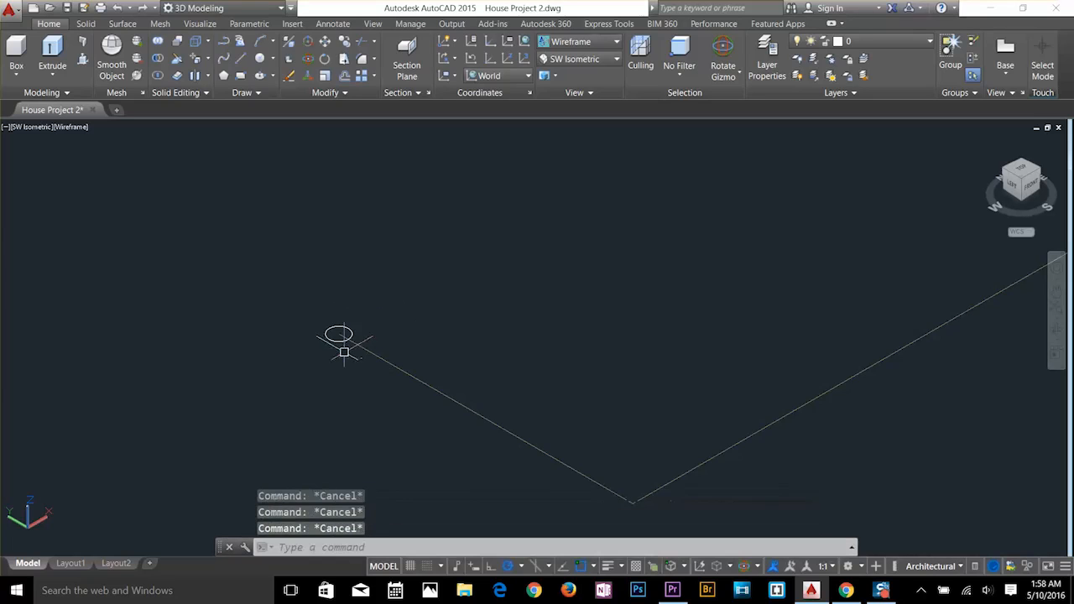
Rotate the circle 90 degrees about the X axis so it stands upright, perpendicular to the path's short end segment.
{"action": "type", "text": "r"}
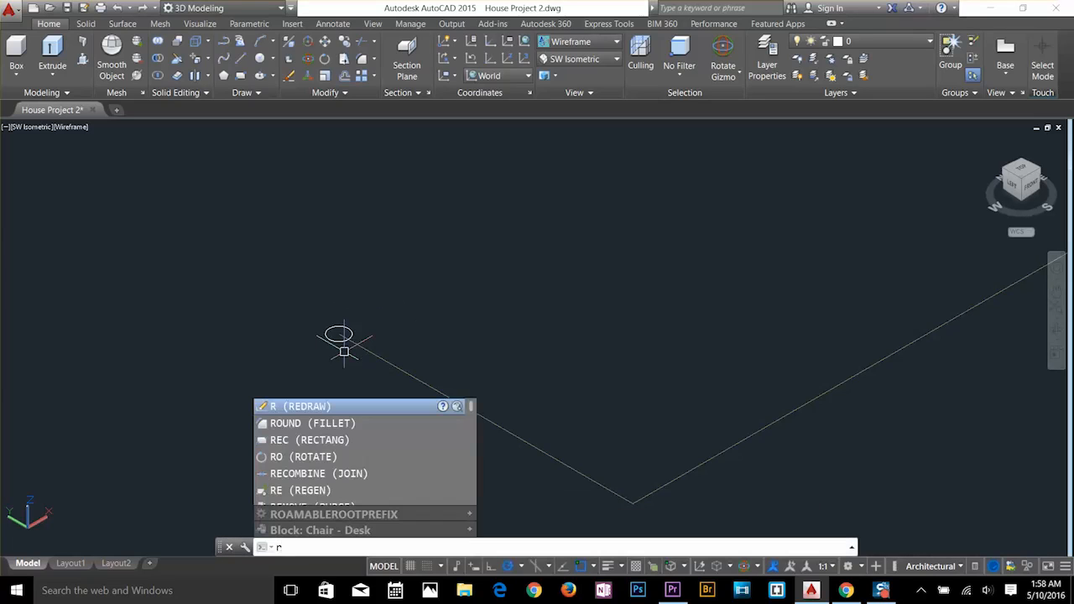
{"action": "key", "text": "Escape"}
{"action": "left_click", "coordinate": [352, 335]}
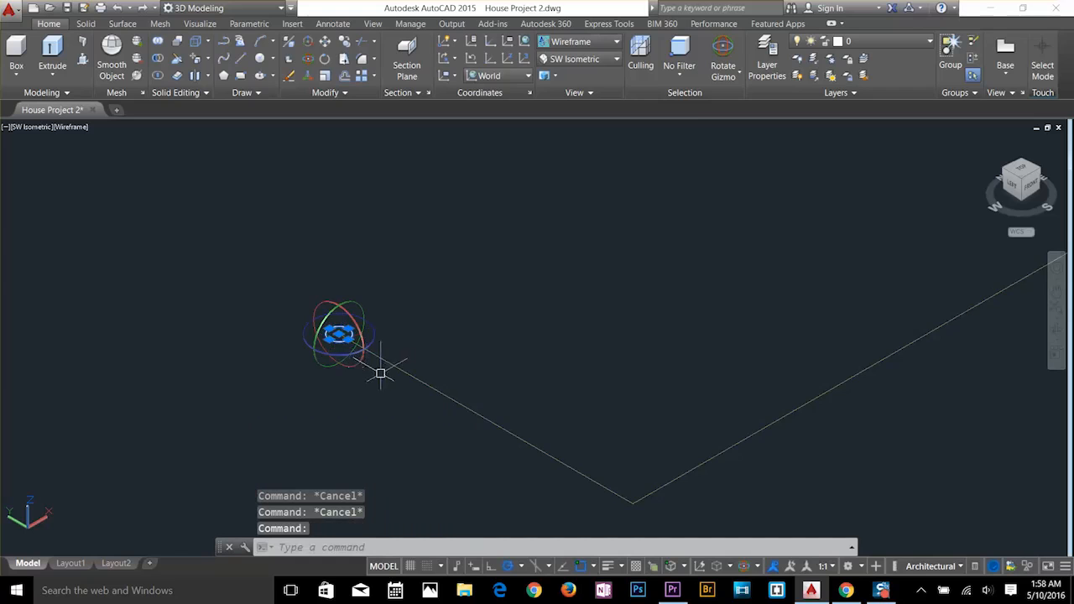
{"action": "left_click", "coordinate": [354, 329]}
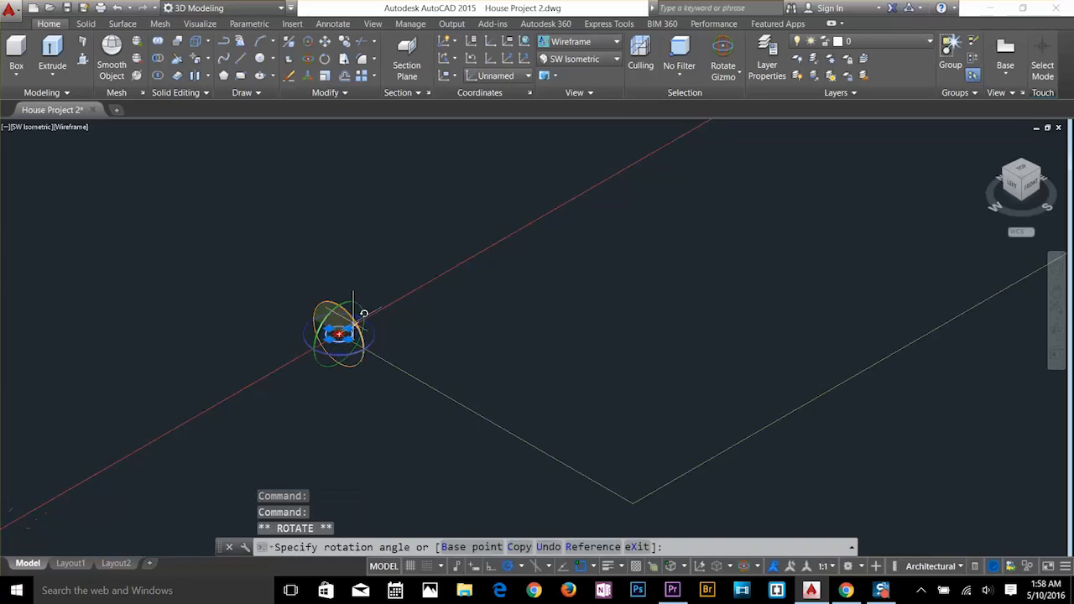
{"action": "type", "text": "90"}
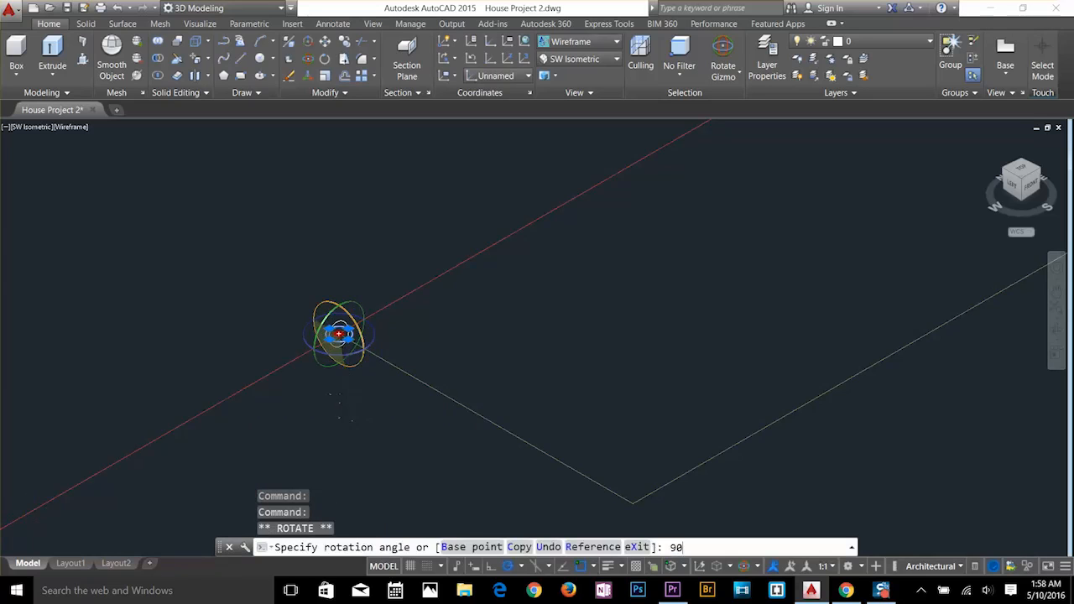
{"action": "key", "text": "Return"}
{"action": "key", "text": "Escape"}
{"action": "key", "text": "Escape"}
{"action": "key", "text": "Escape"}
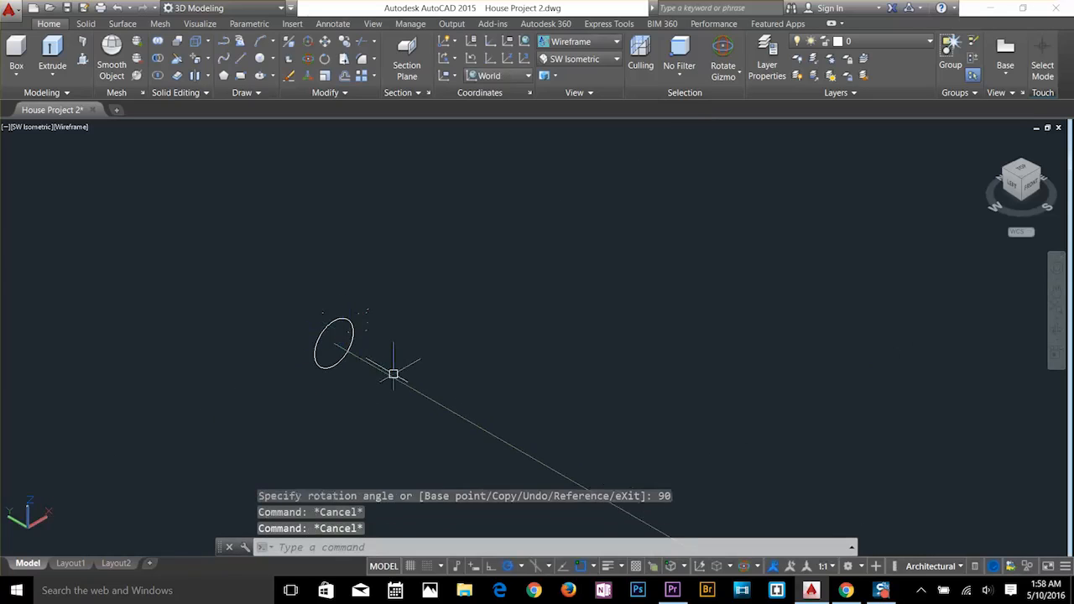
Extrude the upright circle along the U-shaped polyline to form a round rail.
{"action": "scroll", "coordinate": [344, 335], "scroll_direction": "down", "scroll_amount": 3}
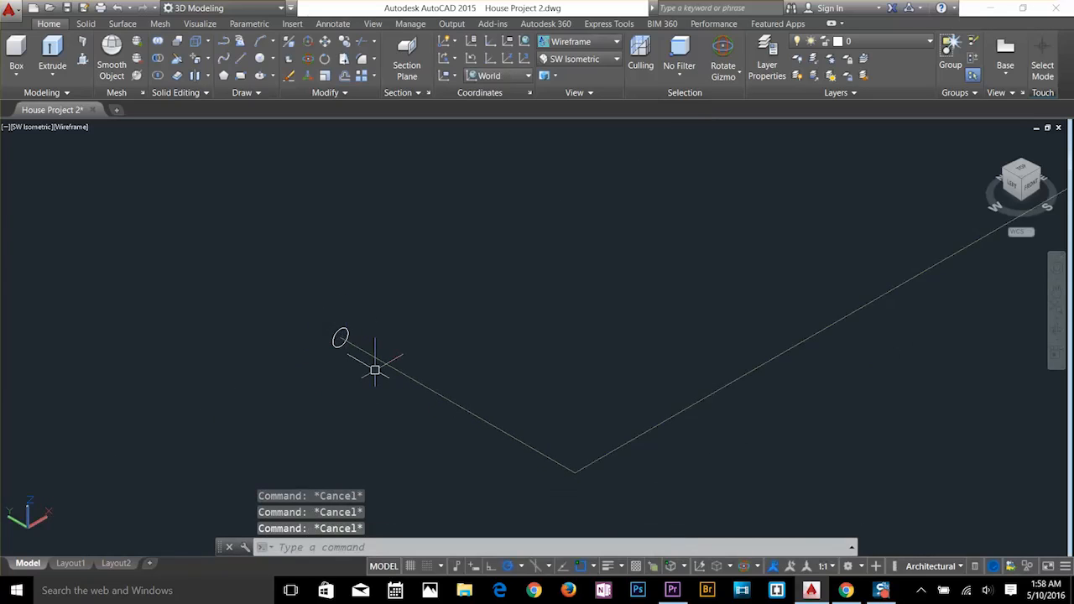
{"action": "type", "text": "ext"}
{"action": "key", "text": "Return"}
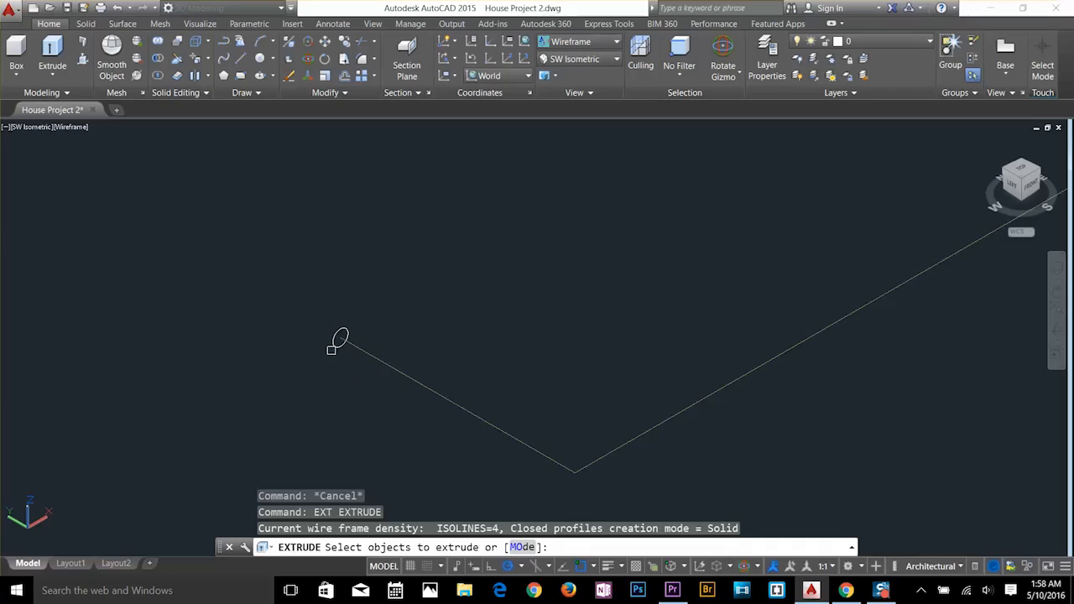
{"action": "left_click", "coordinate": [335, 346]}
{"action": "key", "text": "Return"}
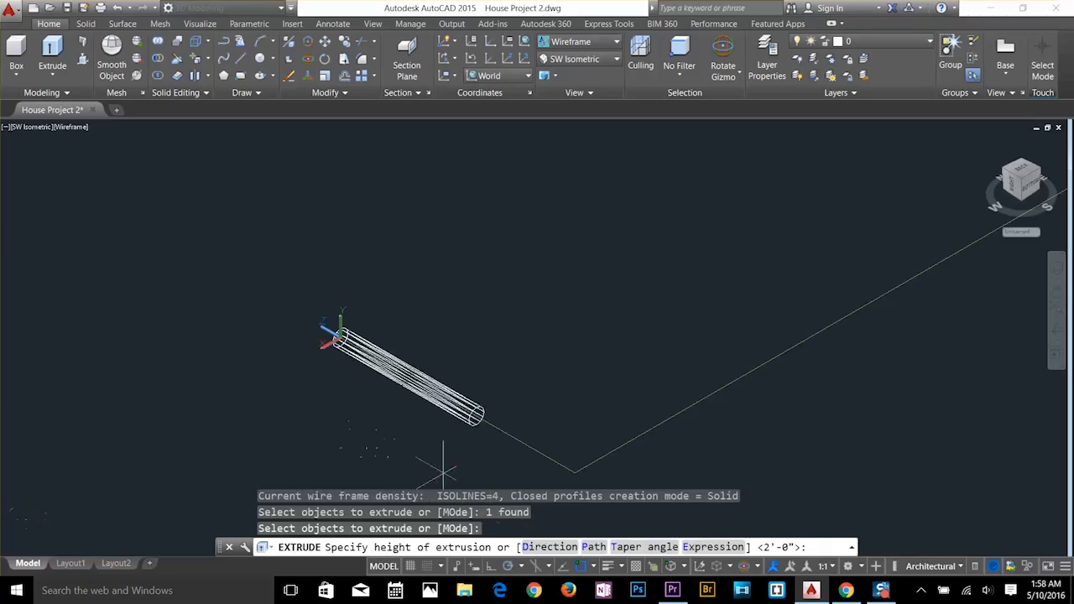
{"action": "left_click", "coordinate": [593, 547]}
{"action": "left_click", "coordinate": [516, 433]}
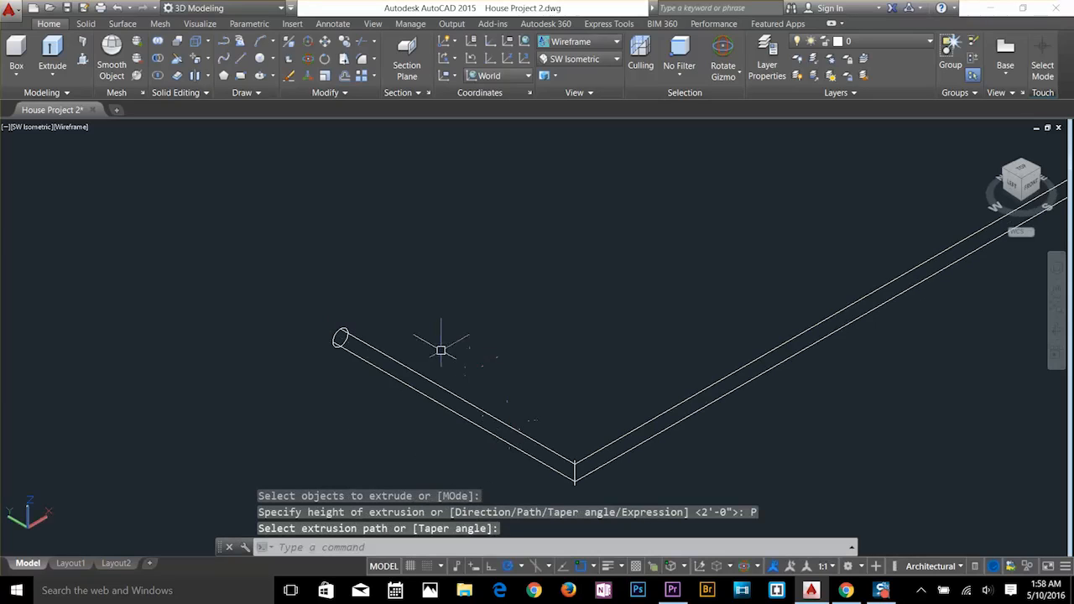
{"action": "key", "text": "Escape"}
{"action": "key", "text": "Escape"}
{"action": "scroll", "coordinate": [363, 359], "scroll_direction": "down", "scroll_amount": 4}
{"action": "key", "text": "Escape"}
{"action": "scroll", "coordinate": [343, 347], "scroll_direction": "up", "scroll_amount": 4}
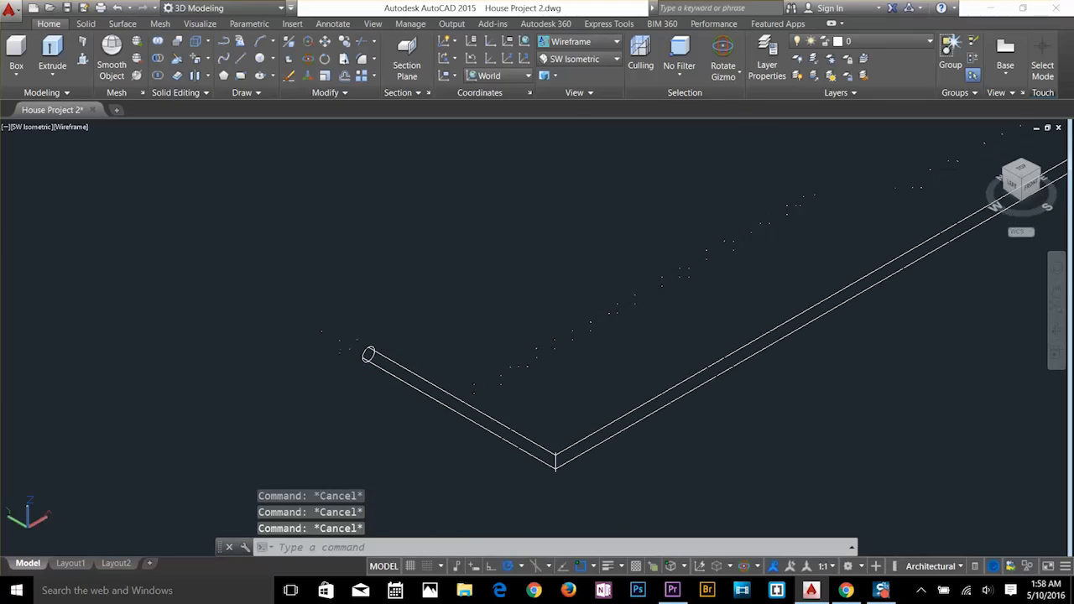
Turn the collum layer back on.
{"action": "left_click", "coordinate": [881, 41]}
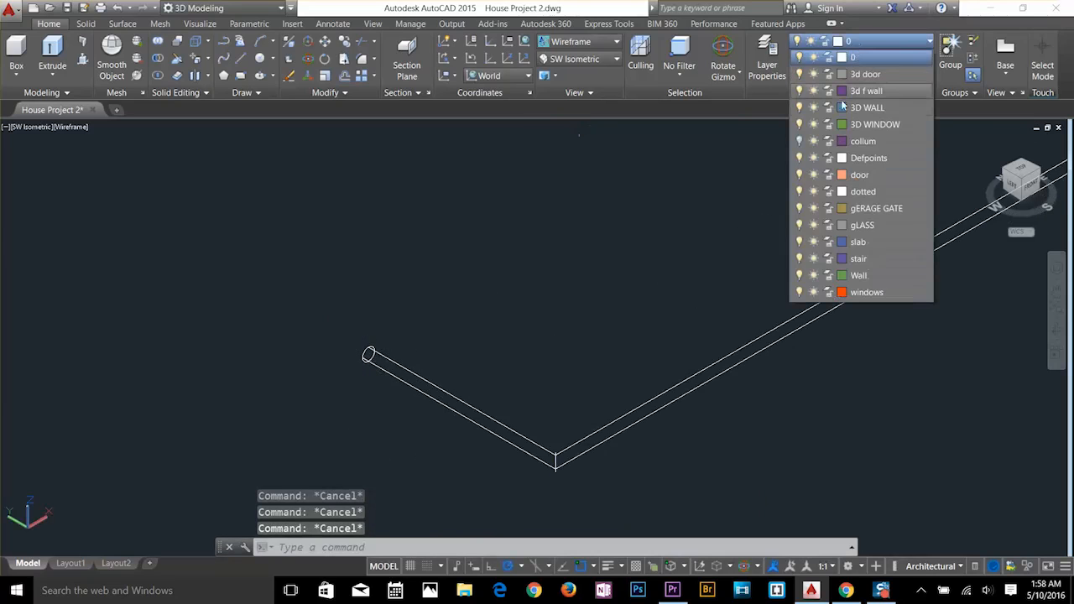
{"action": "left_click", "coordinate": [799, 141]}
{"action": "key", "text": "Escape"}
{"action": "key", "text": "Escape"}
{"action": "key", "text": "Escape"}
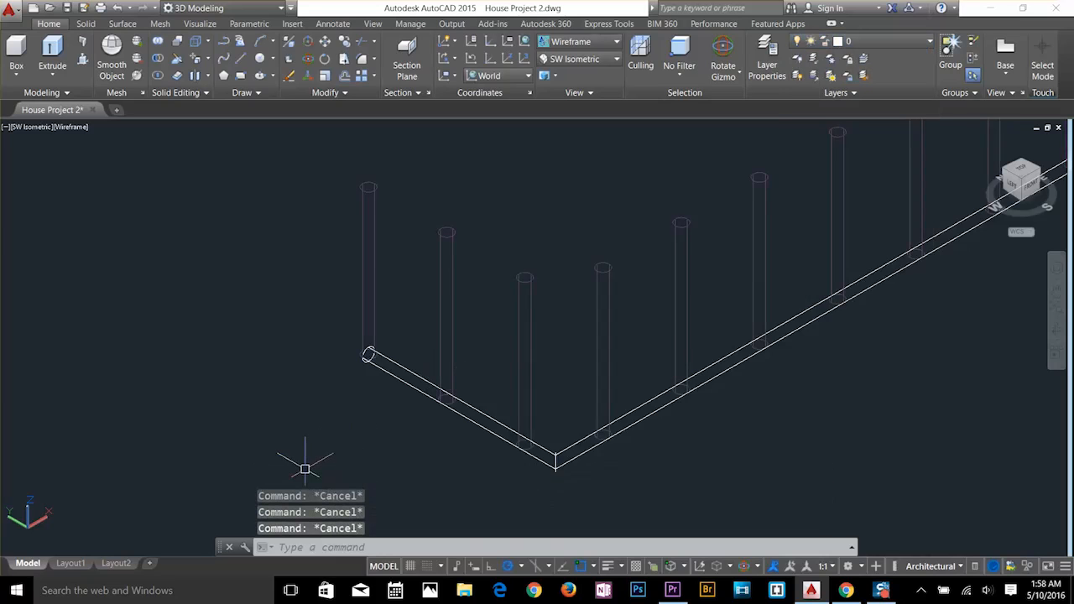
Copy the rail from its end centre at distances of 1' and 2', and once more to the end pillar's top centre.
{"action": "type", "text": "co"}
{"action": "key", "text": "Return"}
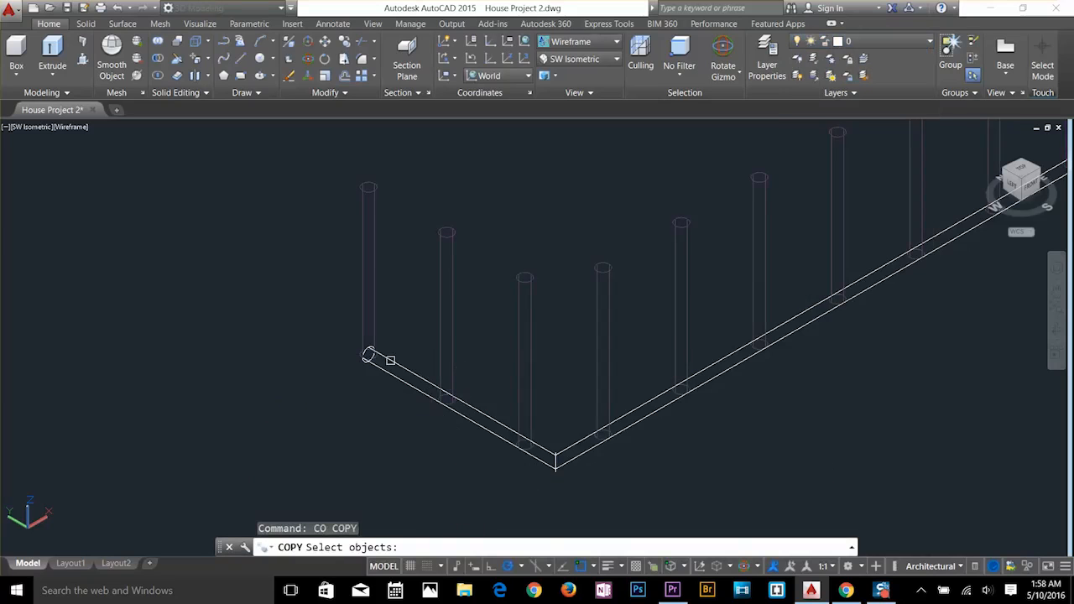
{"action": "left_click", "coordinate": [390, 360]}
{"action": "key", "text": "Return"}
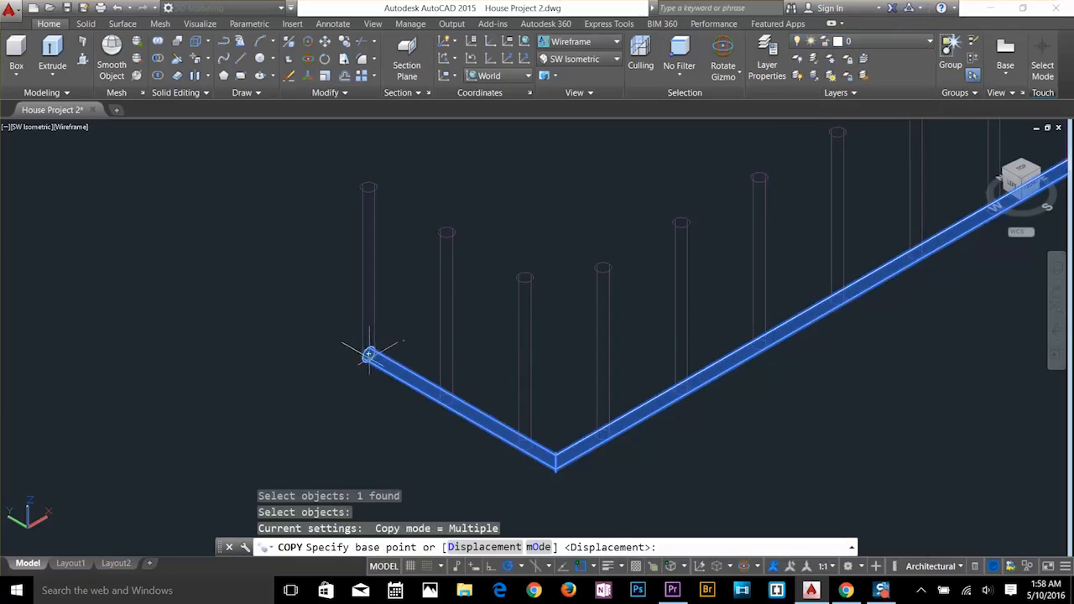
{"action": "left_click", "coordinate": [368, 354]}
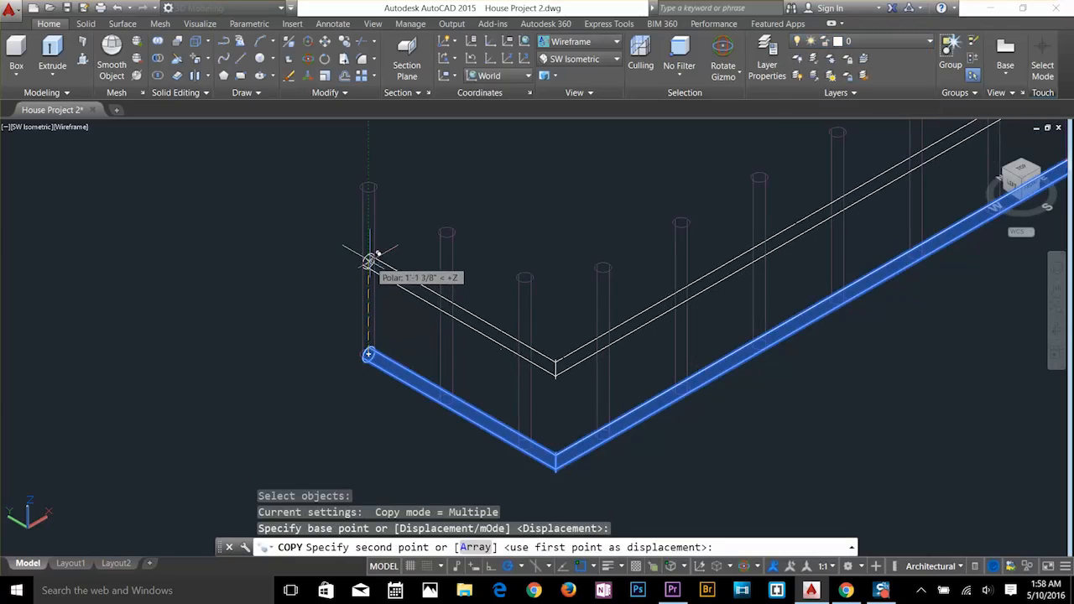
{"action": "type", "text": "1'"}
{"action": "key", "text": "Return"}
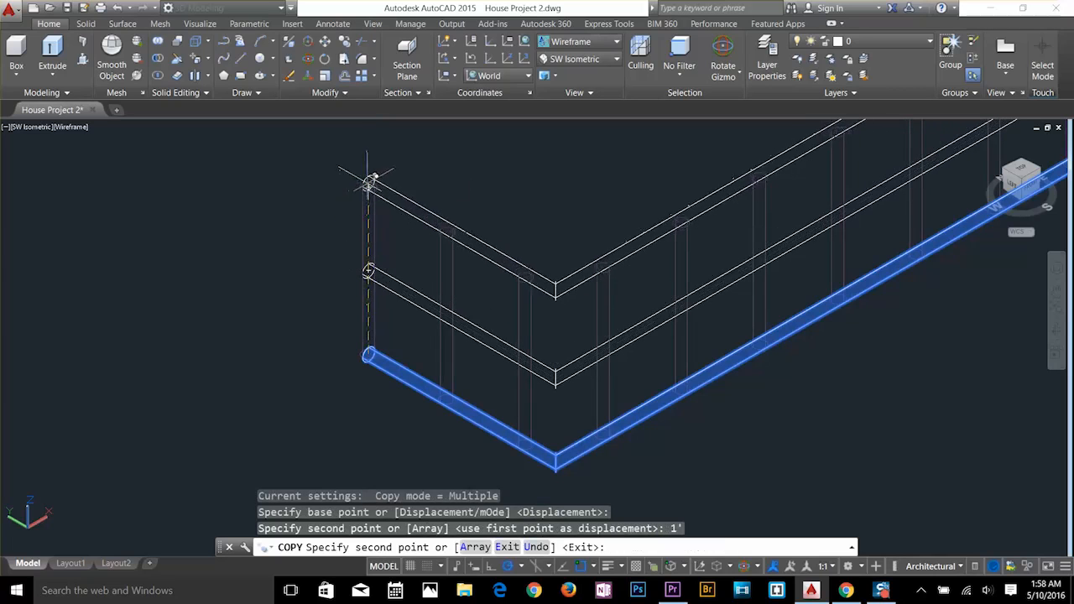
{"action": "type", "text": "2'"}
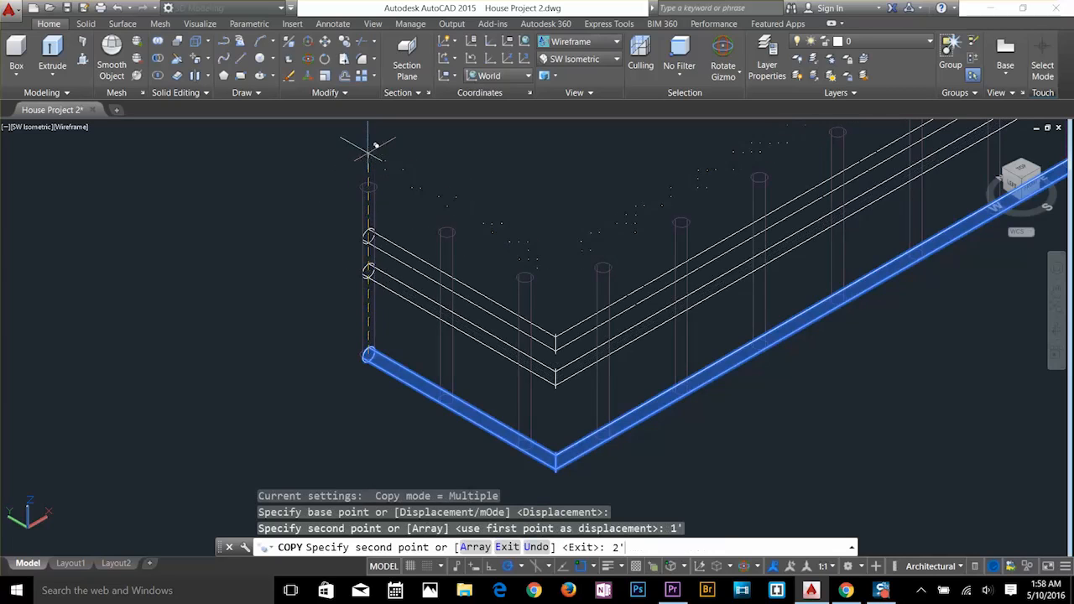
{"action": "key", "text": "Return"}
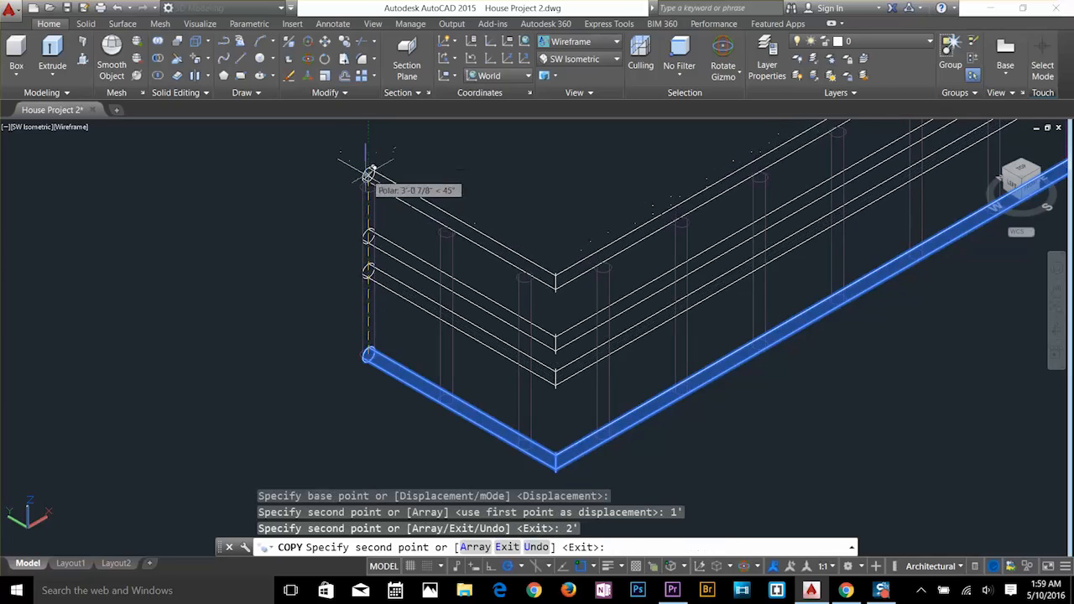
{"action": "left_click", "coordinate": [369, 186]}
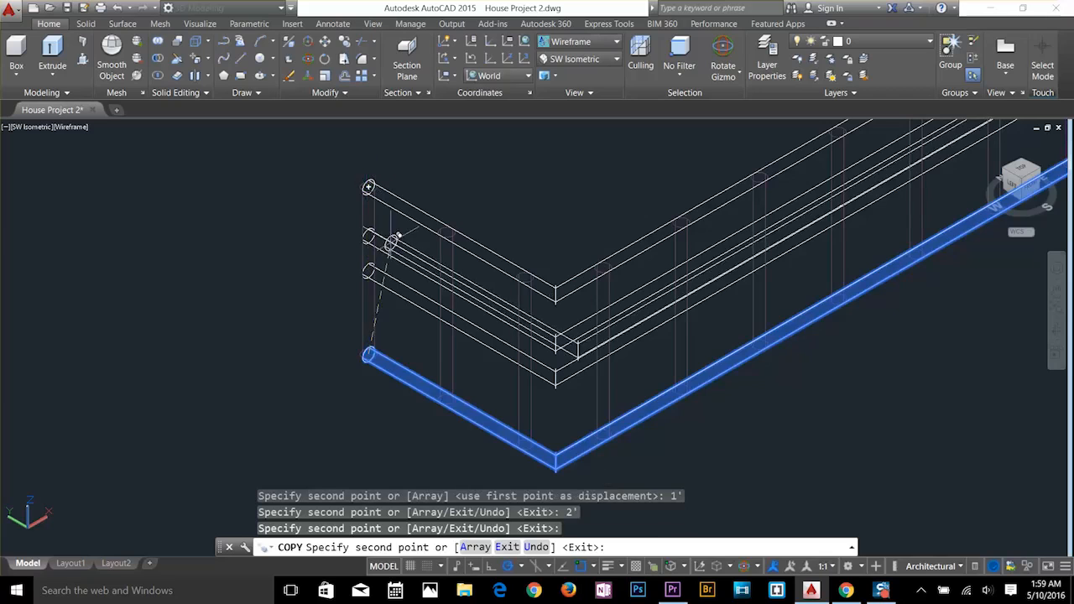
{"action": "key", "text": "Escape"}
{"action": "key", "text": "Escape"}
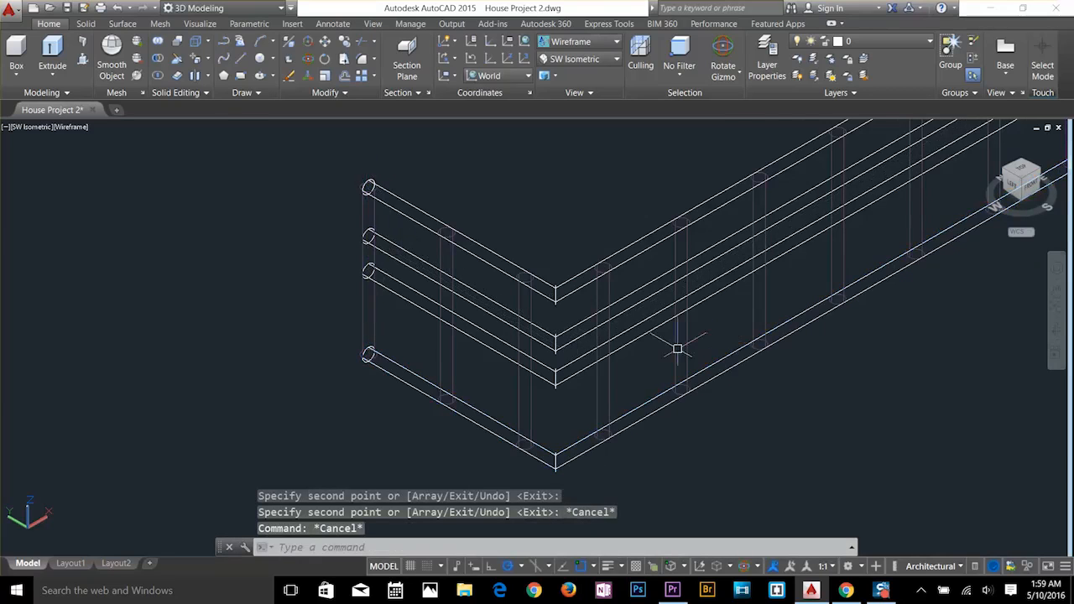
Delete the original rail at the base of the pillars.
{"action": "scroll", "coordinate": [677, 349], "scroll_direction": "up", "scroll_amount": 2}
{"action": "left_click", "coordinate": [453, 265]}
{"action": "key", "text": "Escape"}
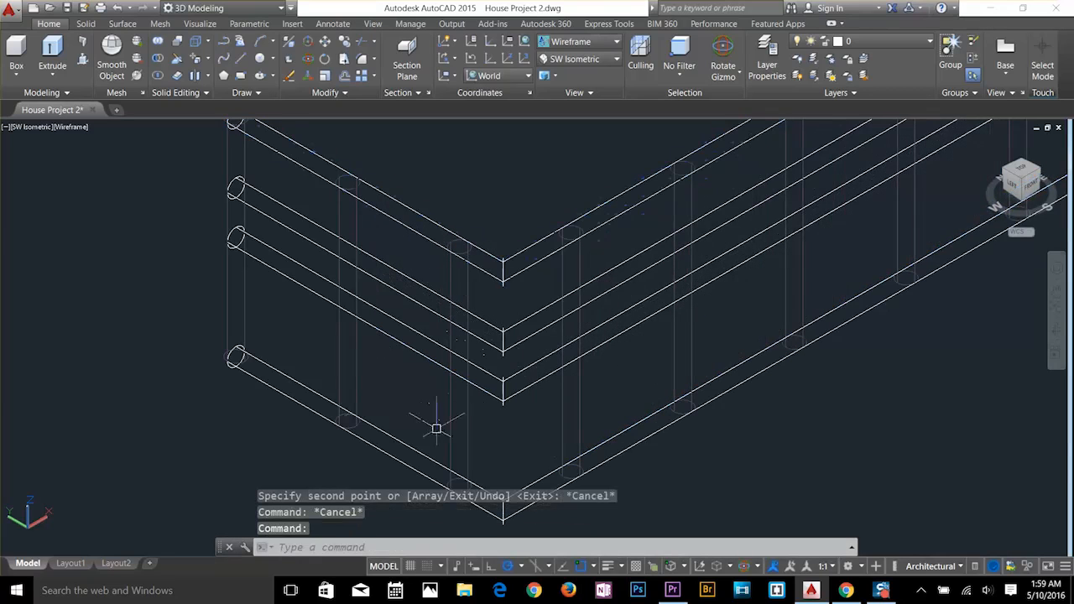
{"action": "left_click", "coordinate": [307, 407]}
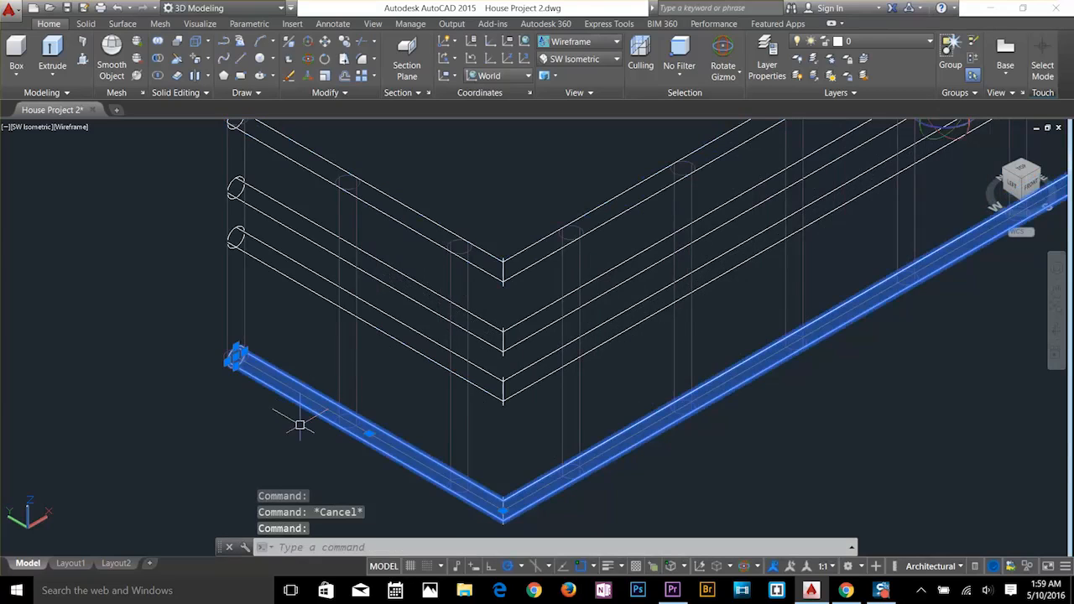
{"action": "key", "text": "Delete"}
Assign the three remaining rails to the collum layer.
{"action": "left_click", "coordinate": [423, 249]}
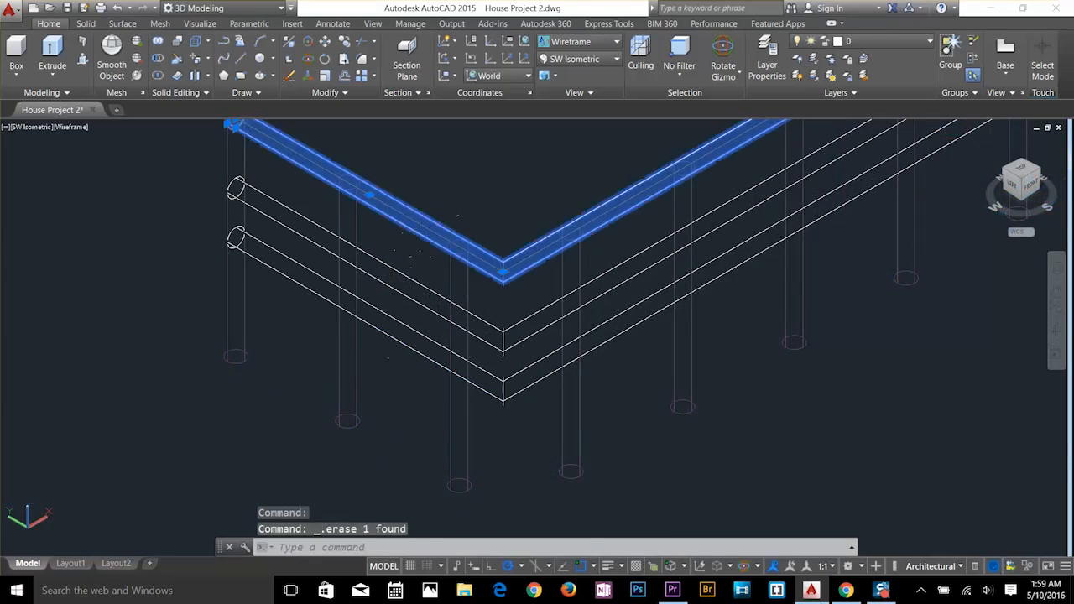
{"action": "left_click", "coordinate": [408, 292]}
{"action": "left_click", "coordinate": [391, 326]}
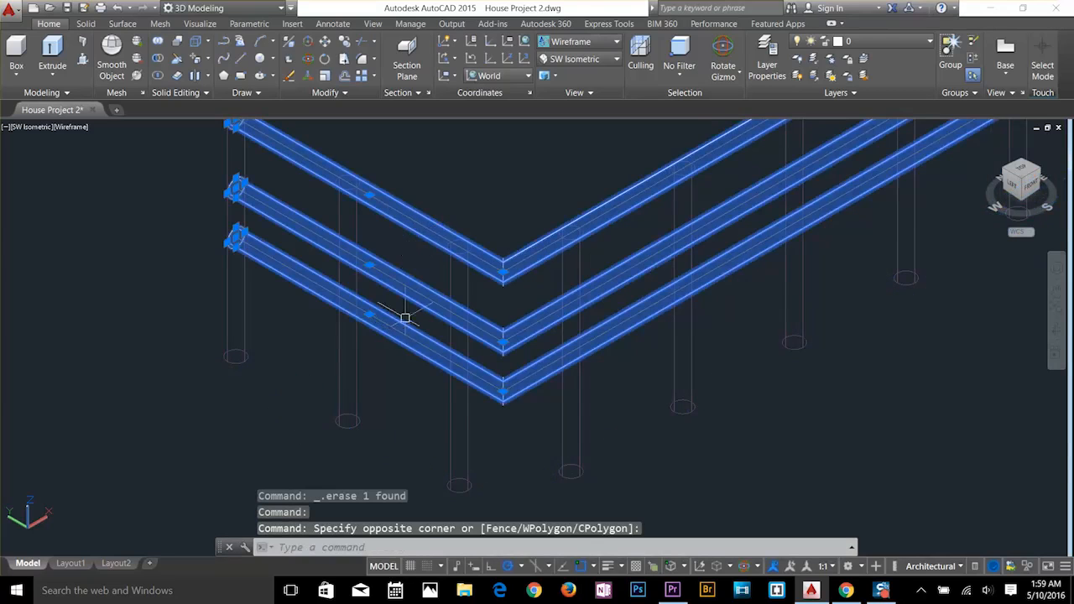
{"action": "left_click", "coordinate": [847, 40]}
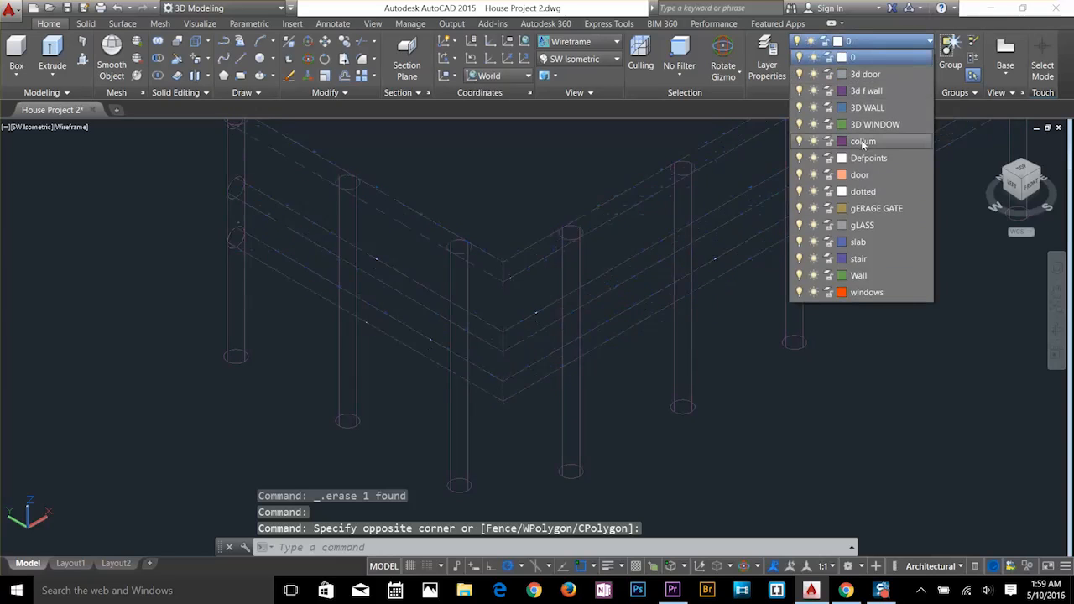
Move the railing's lower horizontal rail upward by a displacement of 0,0,6.
{"action": "key", "text": "Escape"}
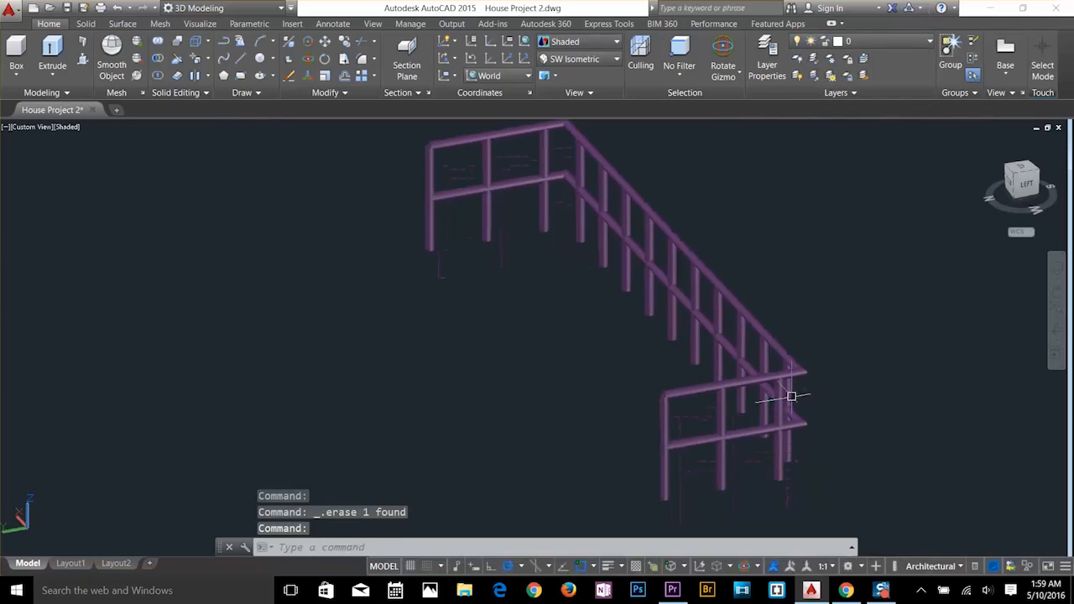
{"action": "middle_click_drag", "start_coordinate": [772, 395], "coordinate": [624, 376], "text": "shift"}
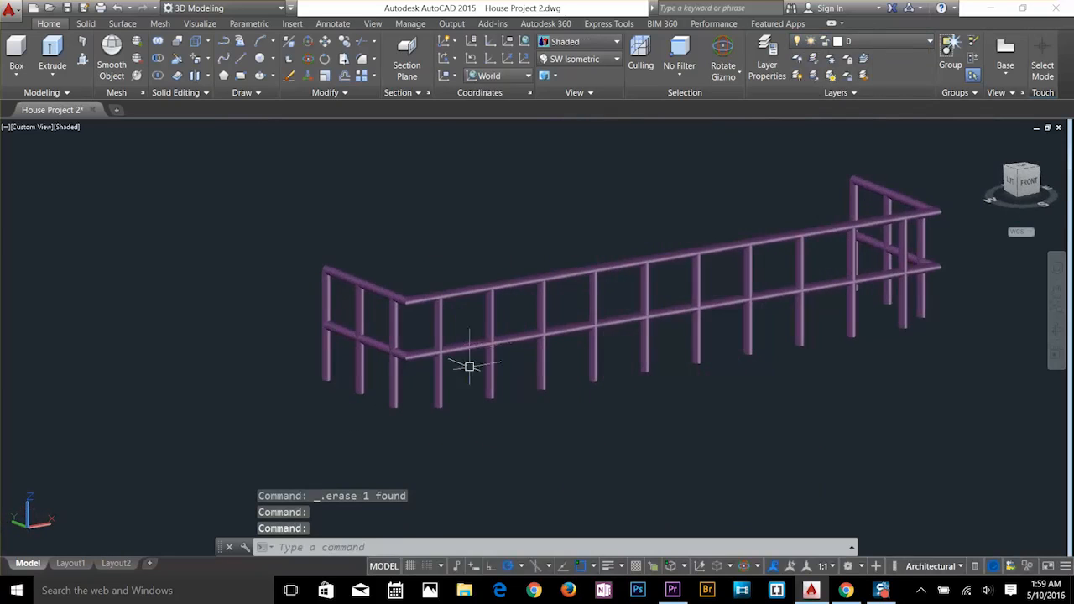
{"action": "scroll", "coordinate": [469, 366], "scroll_direction": "up", "scroll_amount": 3}
{"action": "key", "text": "Escape"}
{"action": "key", "text": "Escape"}
{"action": "type", "text": "m"}
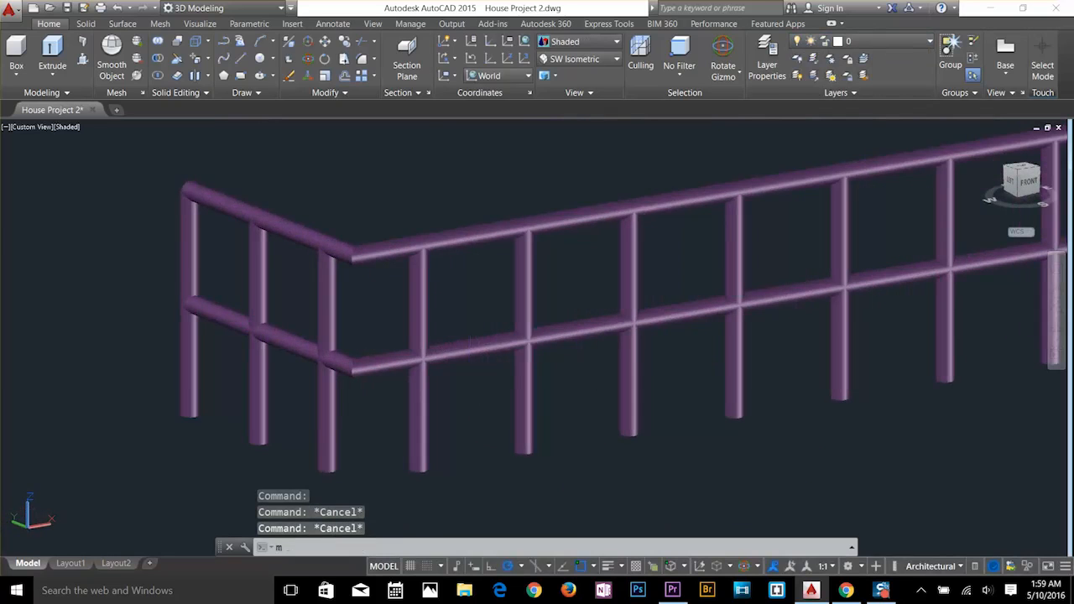
{"action": "key", "text": "Return"}
{"action": "left_click", "coordinate": [474, 341]}
{"action": "key", "text": "Return"}
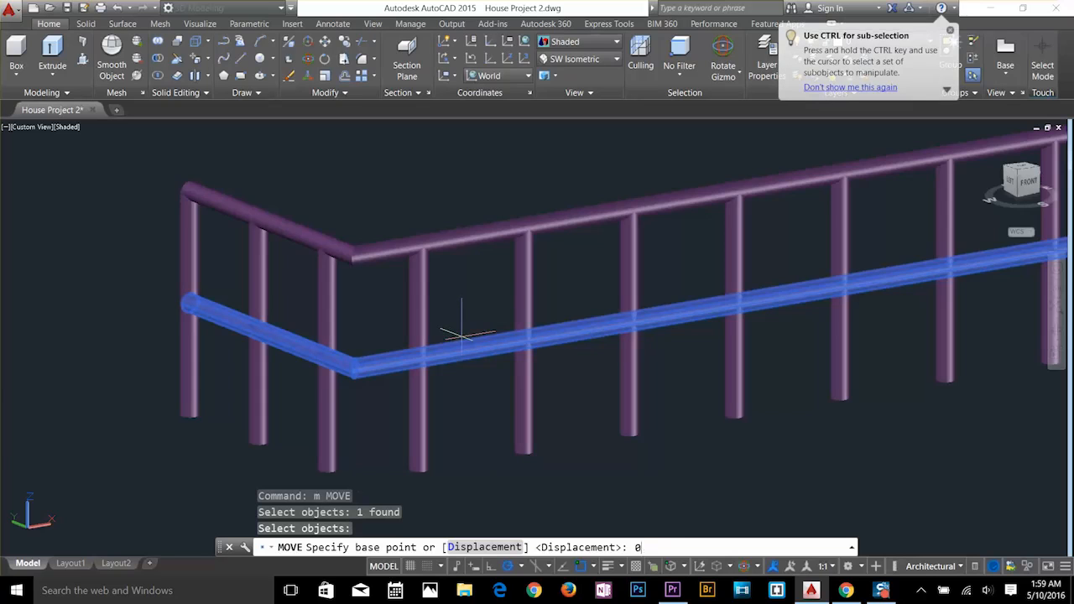
{"action": "type", "text": "0,0,6"}
{"action": "key", "text": "Return"}
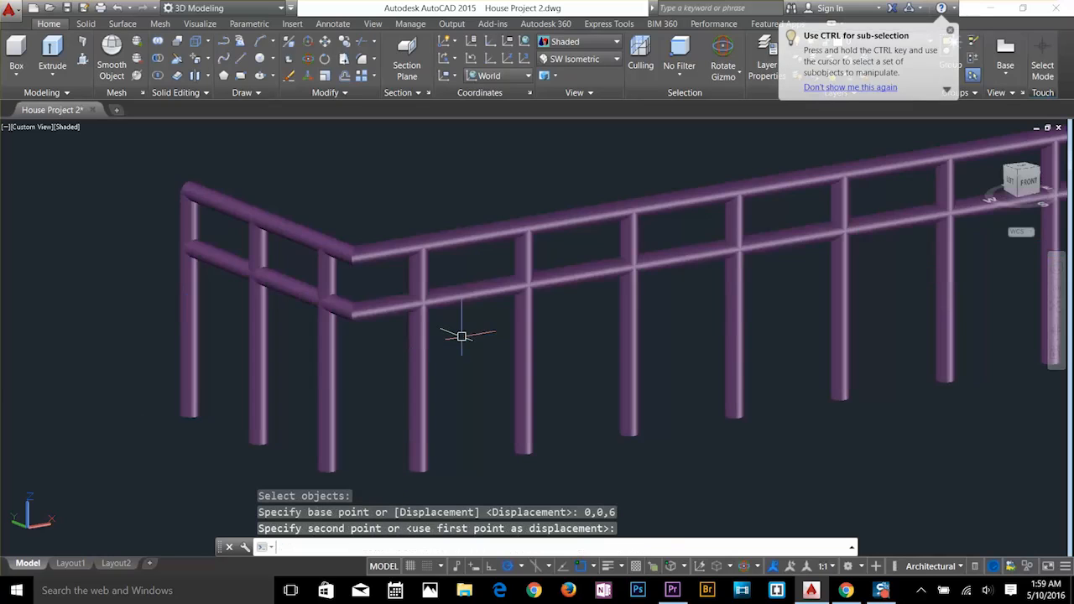
{"action": "key", "text": "Escape"}
{"action": "key", "text": "Escape"}
{"action": "scroll", "coordinate": [486, 358], "scroll_direction": "down", "scroll_amount": 2}
{"action": "scroll", "coordinate": [359, 372], "scroll_direction": "down", "scroll_amount": 3}
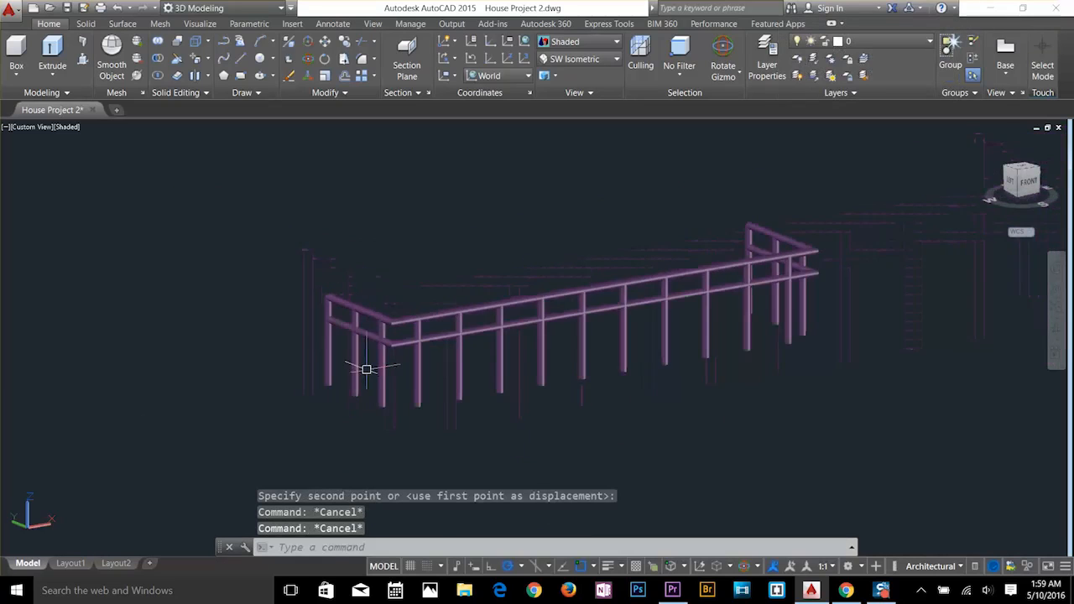
{"action": "middle_click_drag", "start_coordinate": [377, 388], "coordinate": [408, 306], "text": "shift"}
{"action": "scroll", "coordinate": [386, 393], "scroll_direction": "up", "scroll_amount": 3}
{"action": "scroll", "coordinate": [401, 338], "scroll_direction": "up", "scroll_amount": 5}
{"action": "key", "text": "Escape"}
{"action": "key", "text": "Escape"}
{"action": "key", "text": "Escape"}
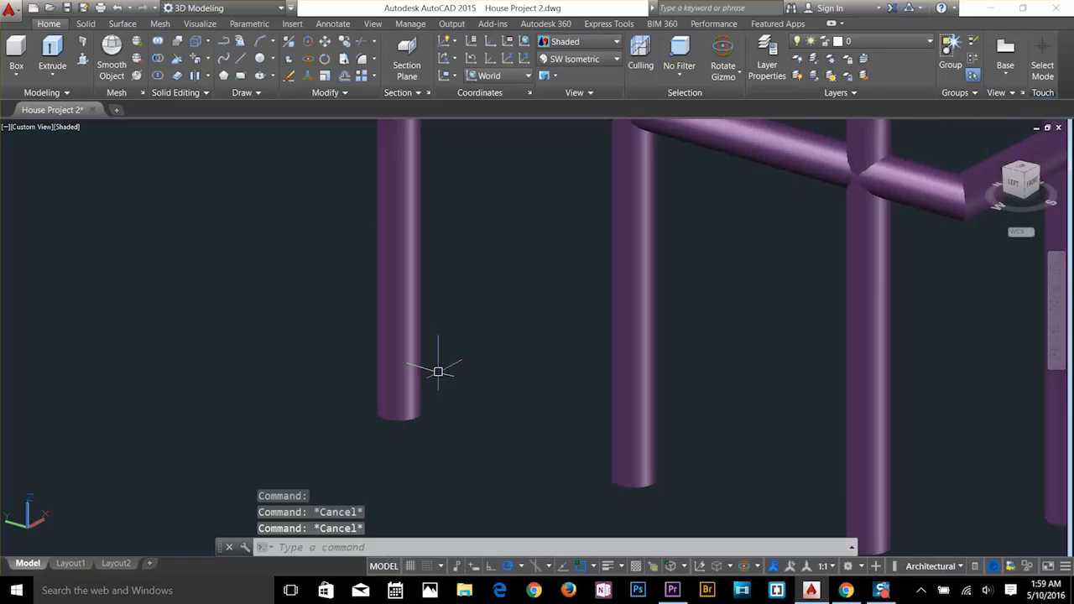
{"action": "type", "text": "c"}
{"action": "scroll", "coordinate": [439, 369], "scroll_direction": "down", "scroll_amount": 6}
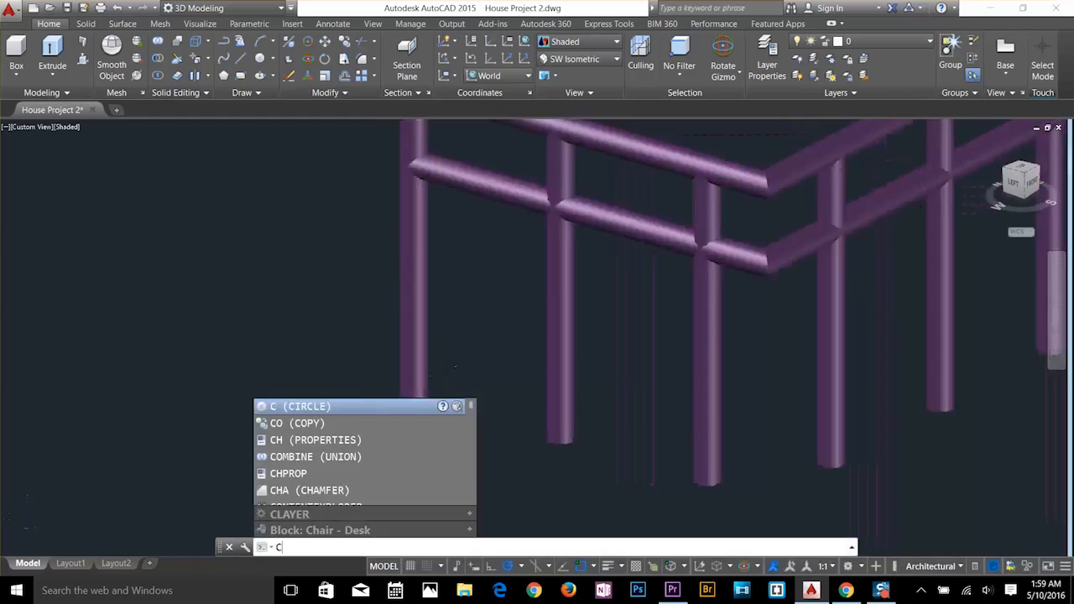
{"action": "key", "text": "Escape"}
Create a new layer named "l collum" and give it index color 85.
{"action": "left_click", "coordinate": [767, 54]}
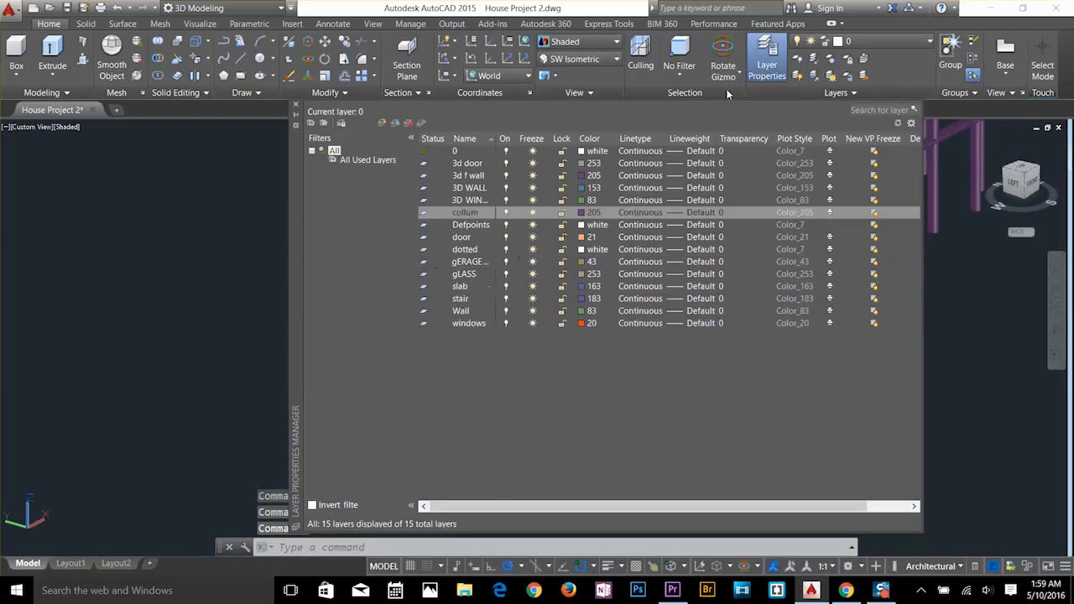
{"action": "left_click", "coordinate": [382, 123]}
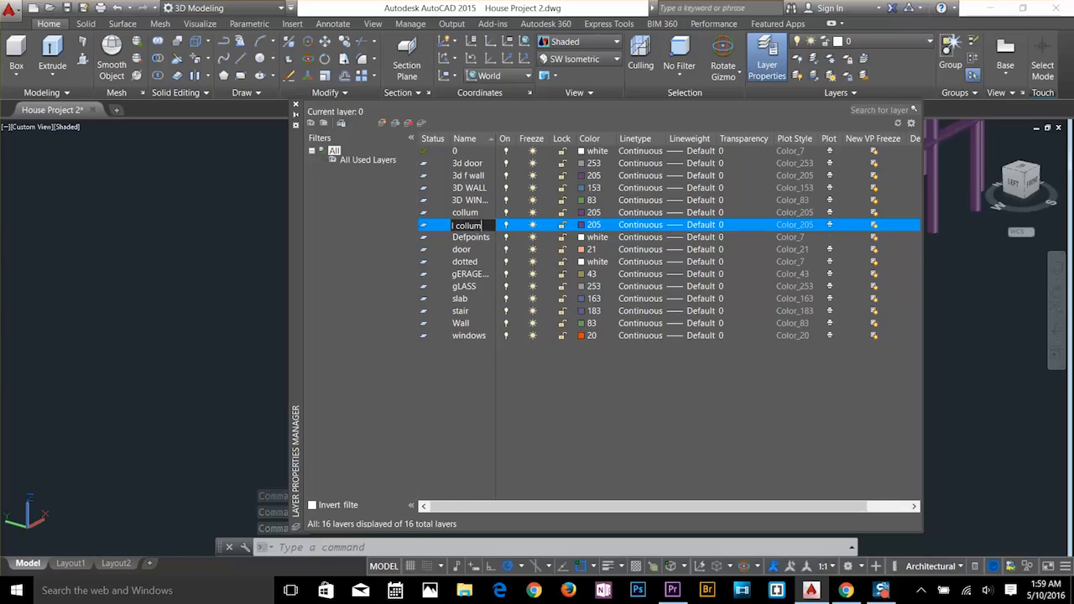
{"action": "type", "text": "l collum"}
{"action": "left_click", "coordinate": [582, 226]}
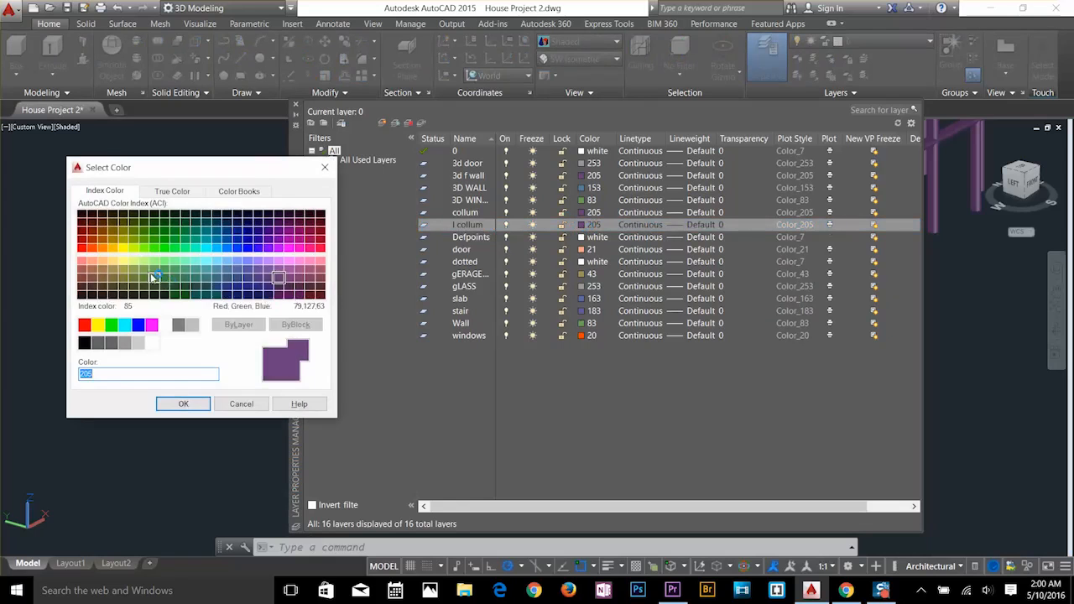
{"action": "left_click", "coordinate": [154, 278]}
{"action": "left_click", "coordinate": [182, 402]}
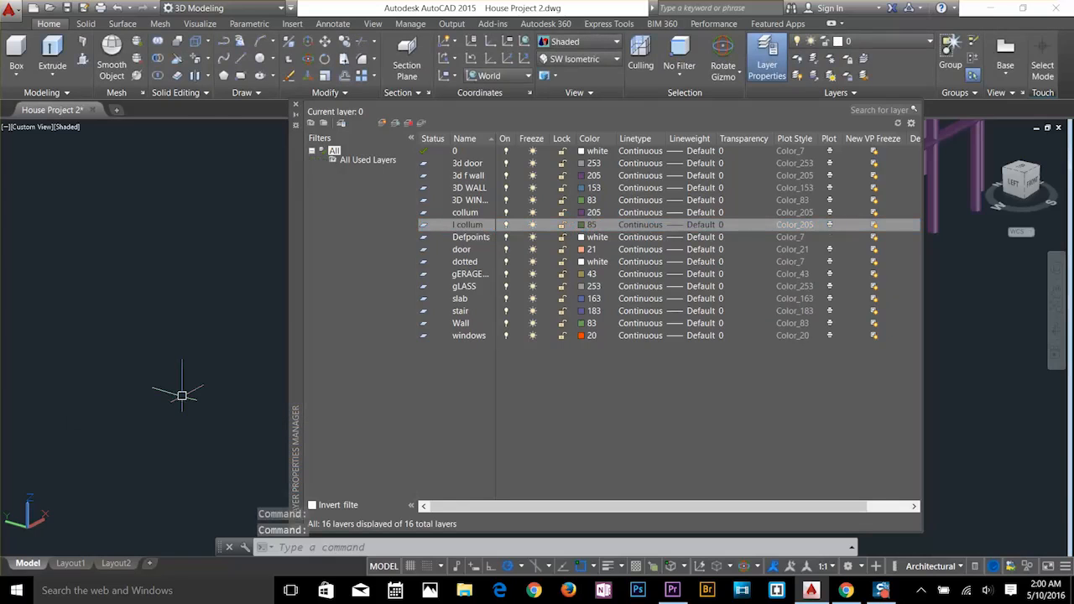
{"action": "left_click", "coordinate": [298, 104]}
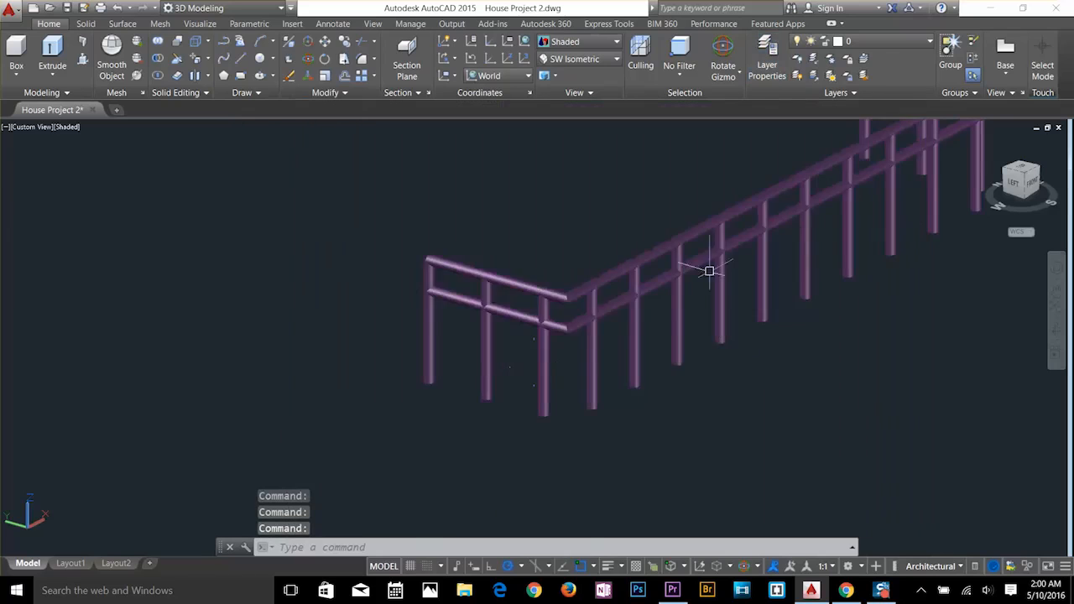
Assign the entire railing, rails and posts, to the "l collum" layer.
{"action": "scroll", "coordinate": [707, 269], "scroll_direction": "down", "scroll_amount": 5}
{"action": "left_click", "coordinate": [805, 185]}
{"action": "left_click", "coordinate": [607, 331]}
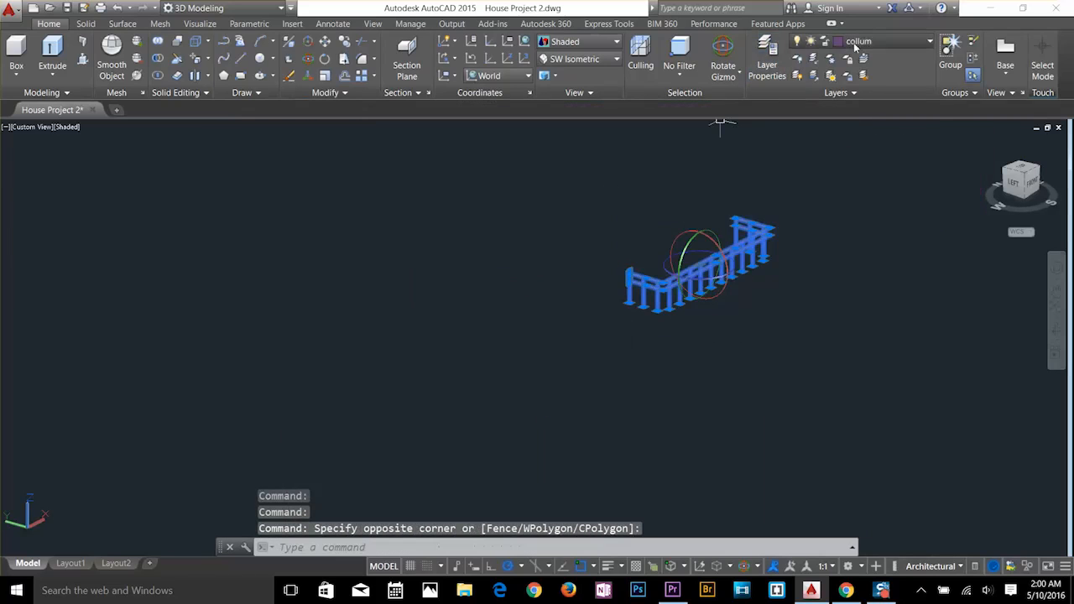
{"action": "left_click", "coordinate": [853, 42]}
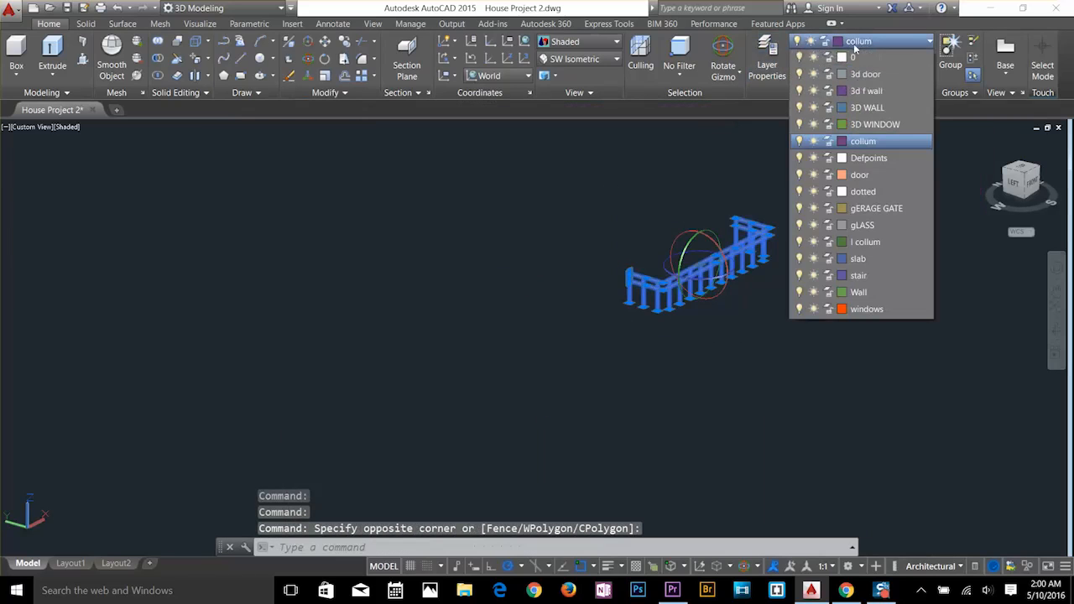
{"action": "left_click", "coordinate": [864, 242]}
{"action": "key", "text": "Escape"}
{"action": "scroll", "coordinate": [745, 231], "scroll_direction": "up", "scroll_amount": 4}
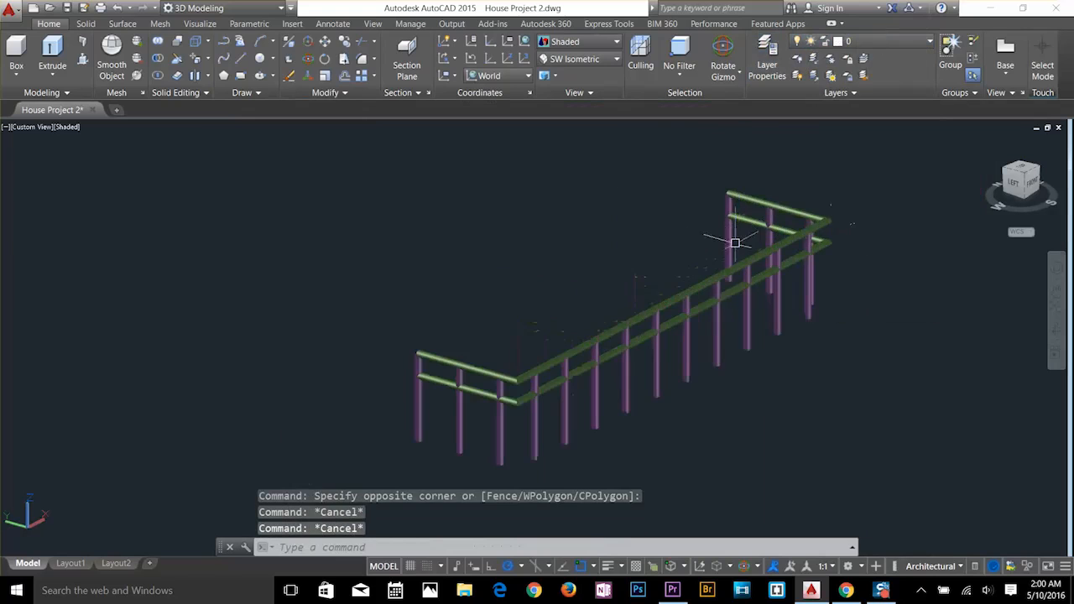
{"action": "left_click", "coordinate": [688, 362]}
{"action": "key", "text": "Escape"}
{"action": "left_click", "coordinate": [724, 353]}
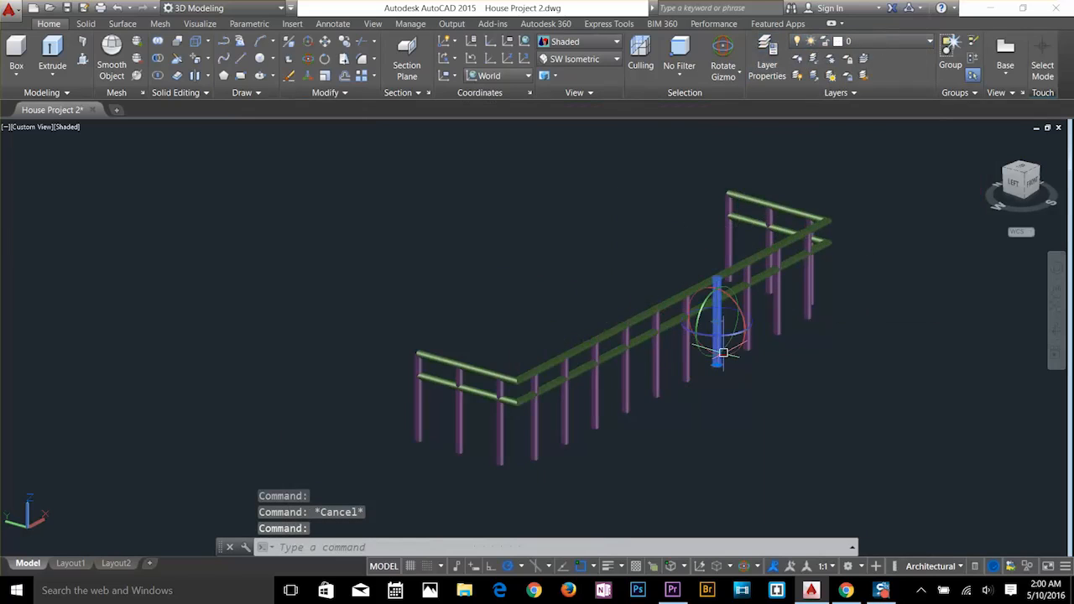
{"action": "key", "text": "Escape"}
{"action": "left_click", "coordinate": [870, 209]}
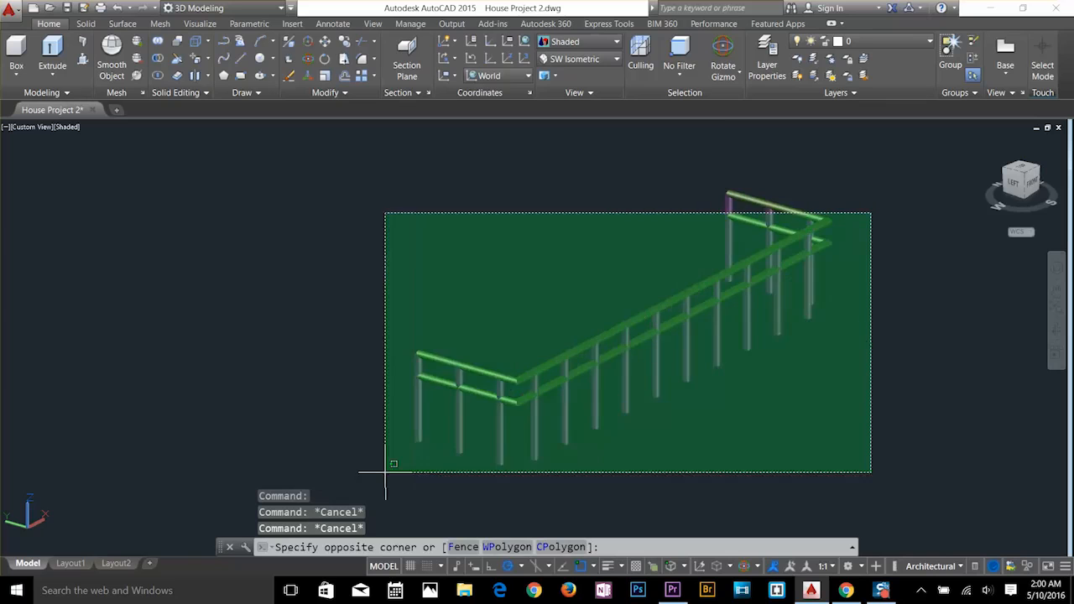
{"action": "left_click", "coordinate": [382, 467]}
{"action": "key", "text": "Escape"}
{"action": "left_click", "coordinate": [499, 453]}
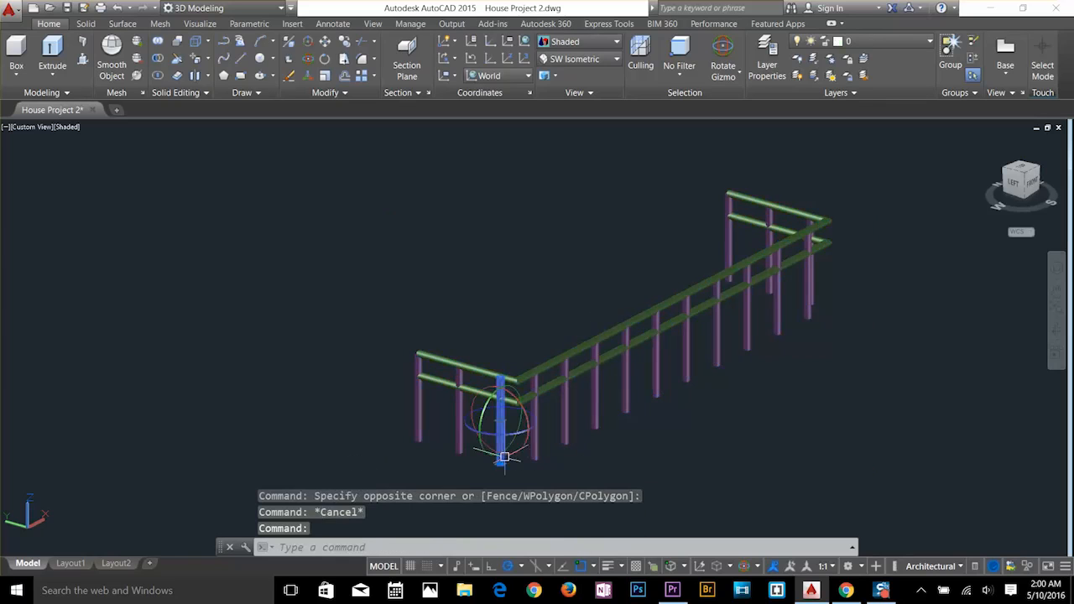
{"action": "key", "text": "Escape"}
{"action": "scroll", "coordinate": [782, 315], "scroll_direction": "up", "scroll_amount": 3}
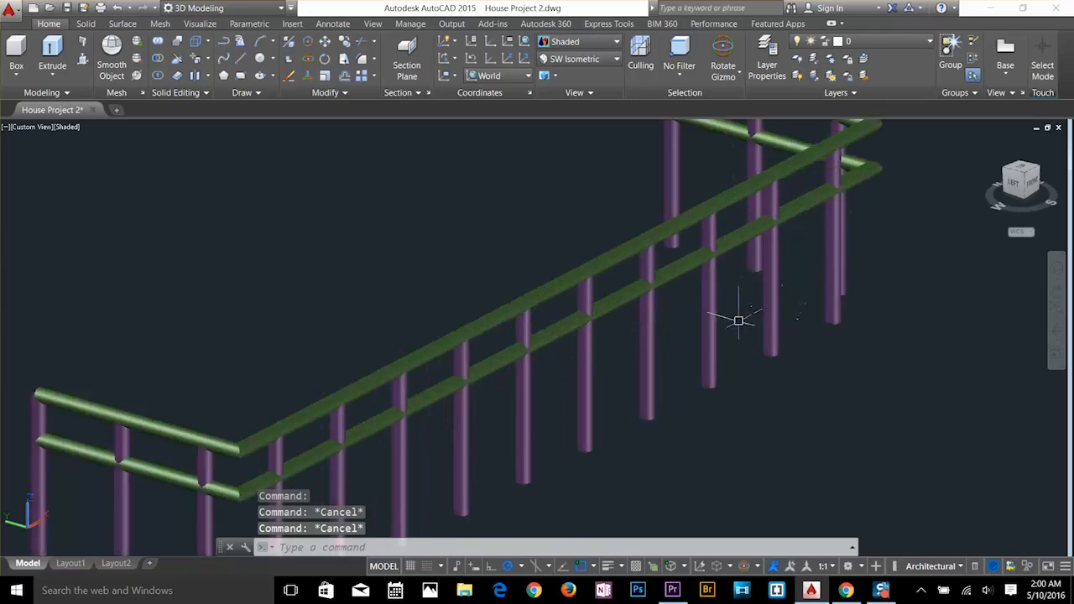
{"action": "scroll", "coordinate": [739, 319], "scroll_direction": "down", "scroll_amount": 5}
{"action": "key", "text": "Escape"}
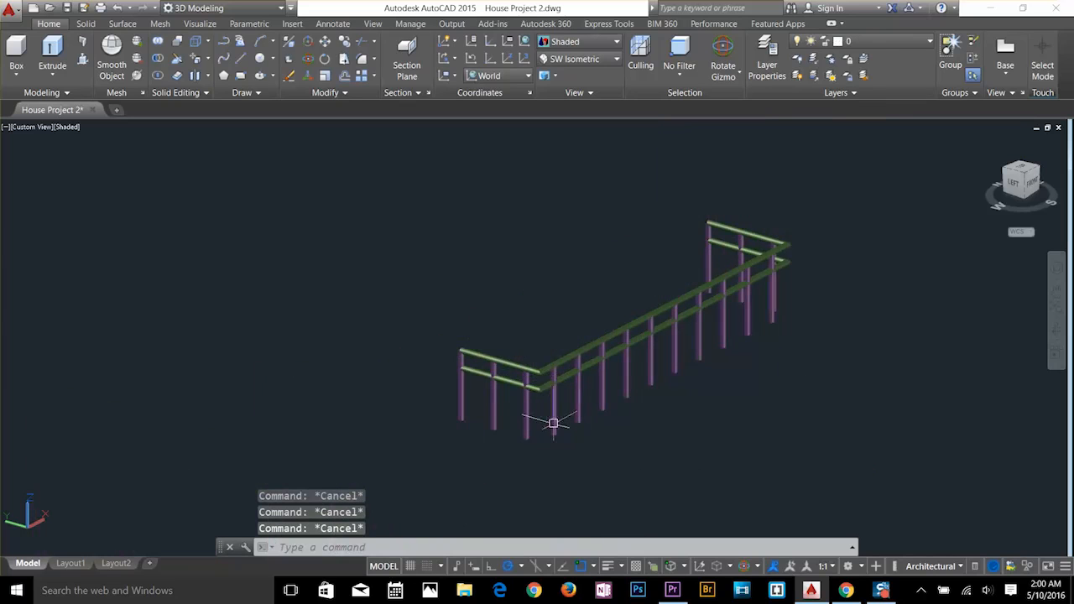
{"action": "type", "text": "c"}
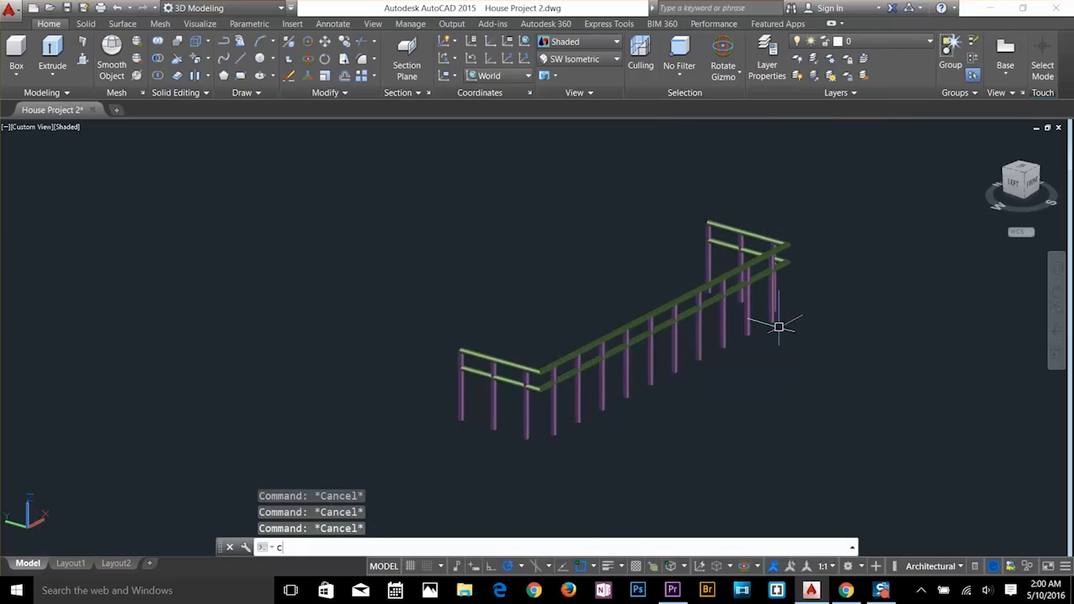
{"action": "key", "text": "Return"}
{"action": "left_click", "coordinate": [801, 204]}
{"action": "key", "text": "Escape"}
{"action": "key", "text": "Escape"}
{"action": "key", "text": "Escape"}
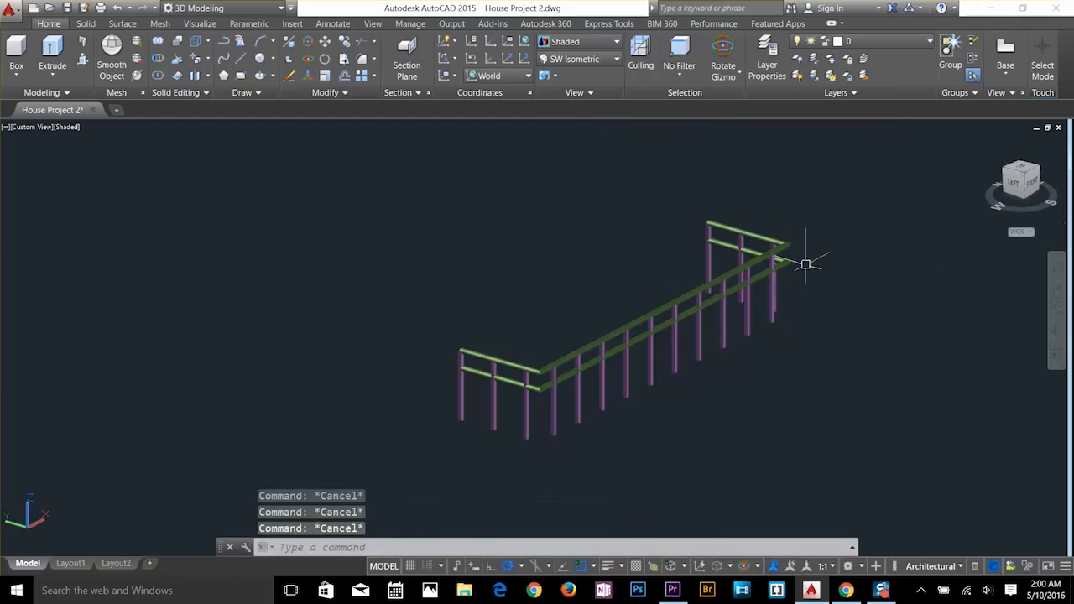
Copy the whole railing from the bottom quadrant of its end post to the slab-edge corner below the house's large glazed wall.
{"action": "type", "text": "co"}
{"action": "key", "text": "Return"}
{"action": "left_click", "coordinate": [816, 200]}
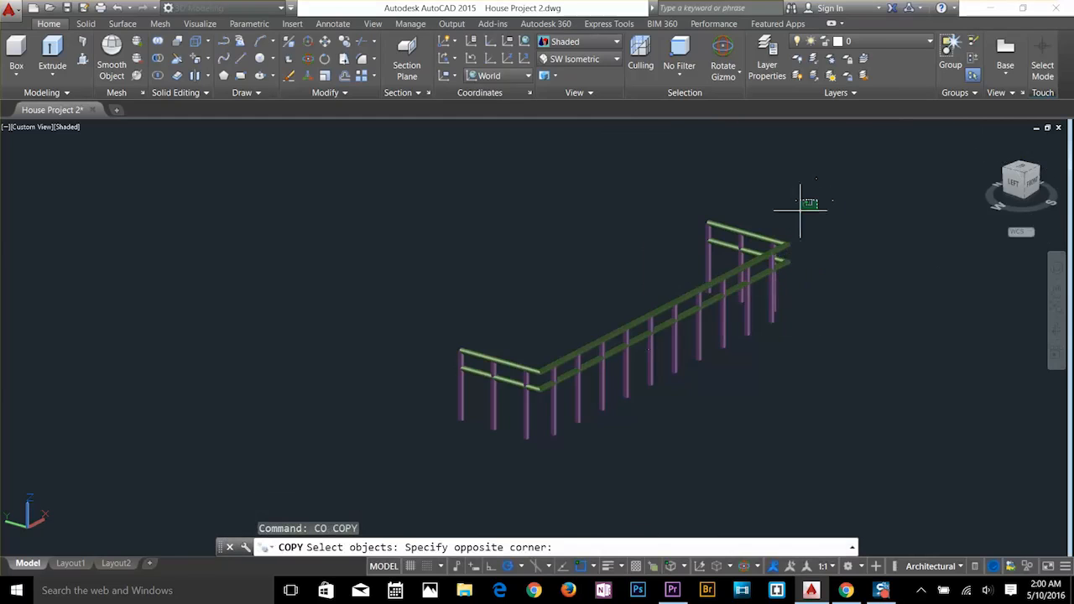
{"action": "left_click", "coordinate": [448, 437]}
{"action": "key", "text": "Return"}
{"action": "scroll", "coordinate": [451, 411], "scroll_direction": "up", "scroll_amount": 8}
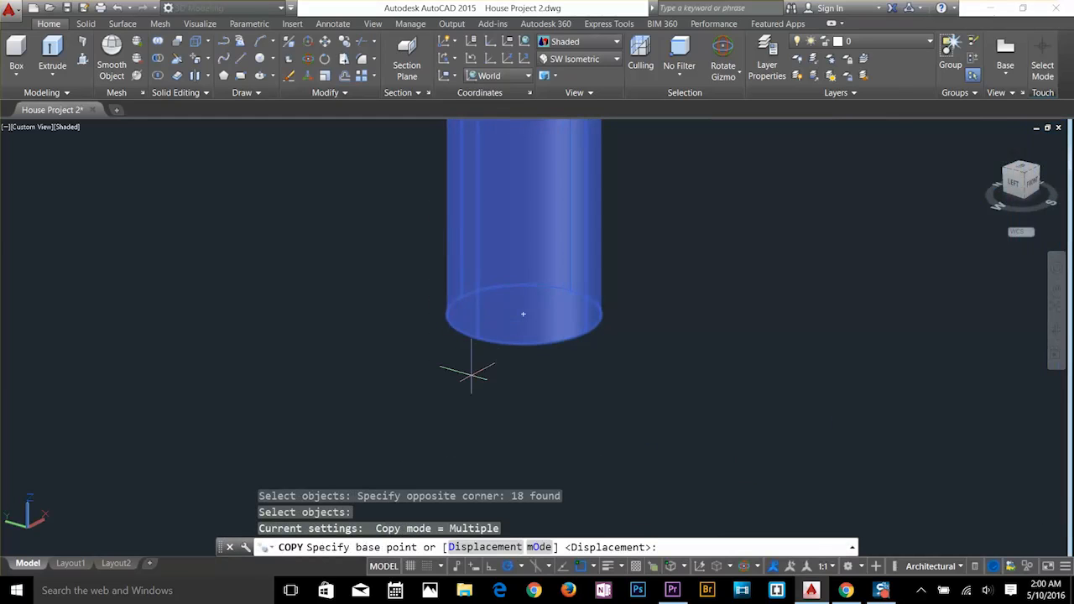
{"action": "right_click", "coordinate": [472, 375], "text": "shift"}
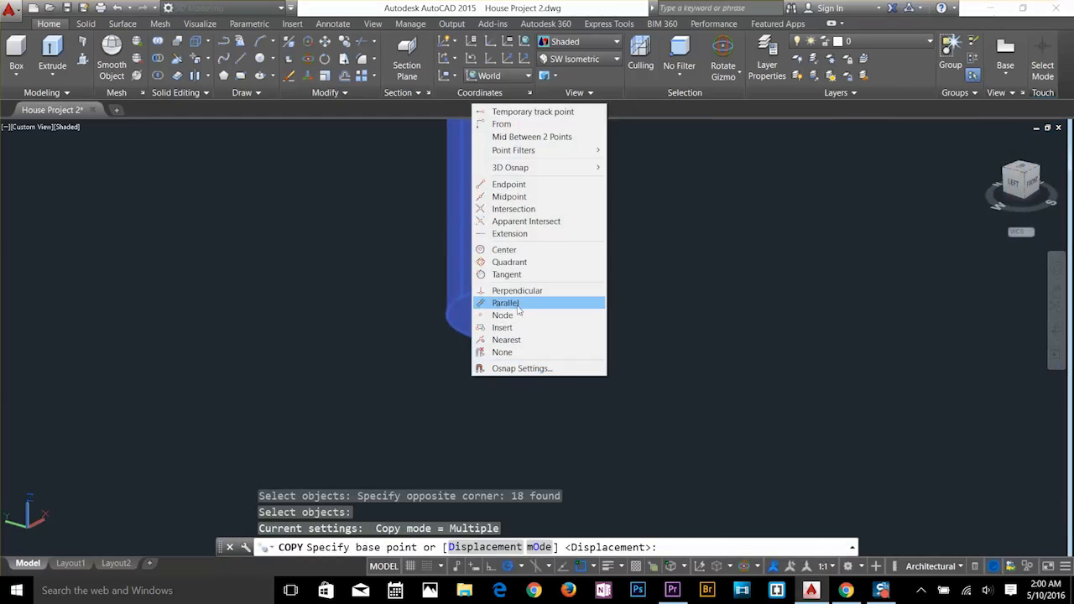
{"action": "left_click", "coordinate": [515, 262]}
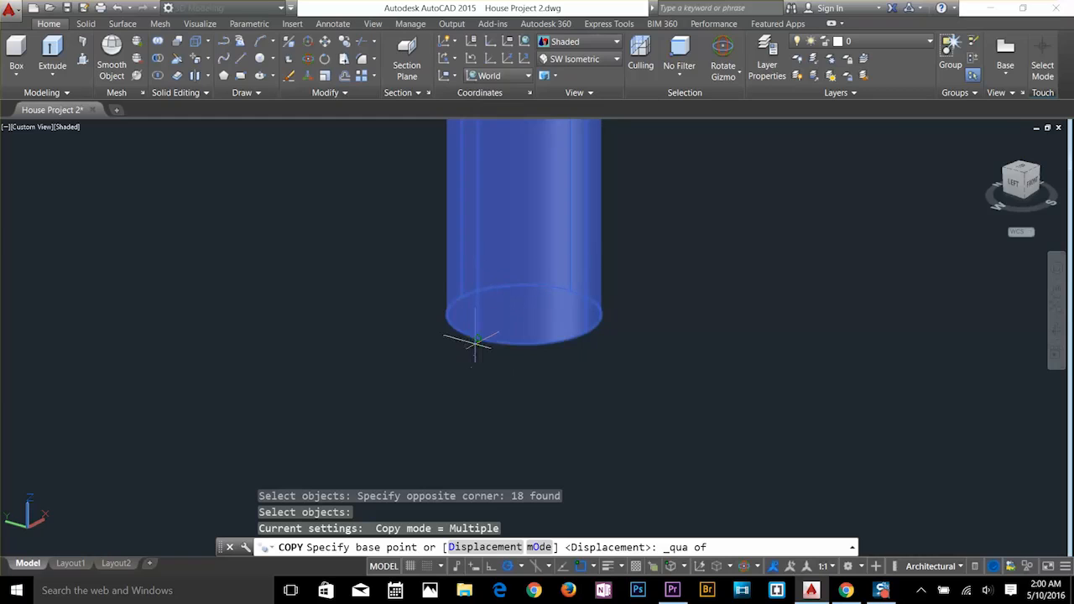
{"action": "left_click", "coordinate": [477, 338]}
{"action": "scroll", "coordinate": [470, 352], "scroll_direction": "down", "scroll_amount": 10}
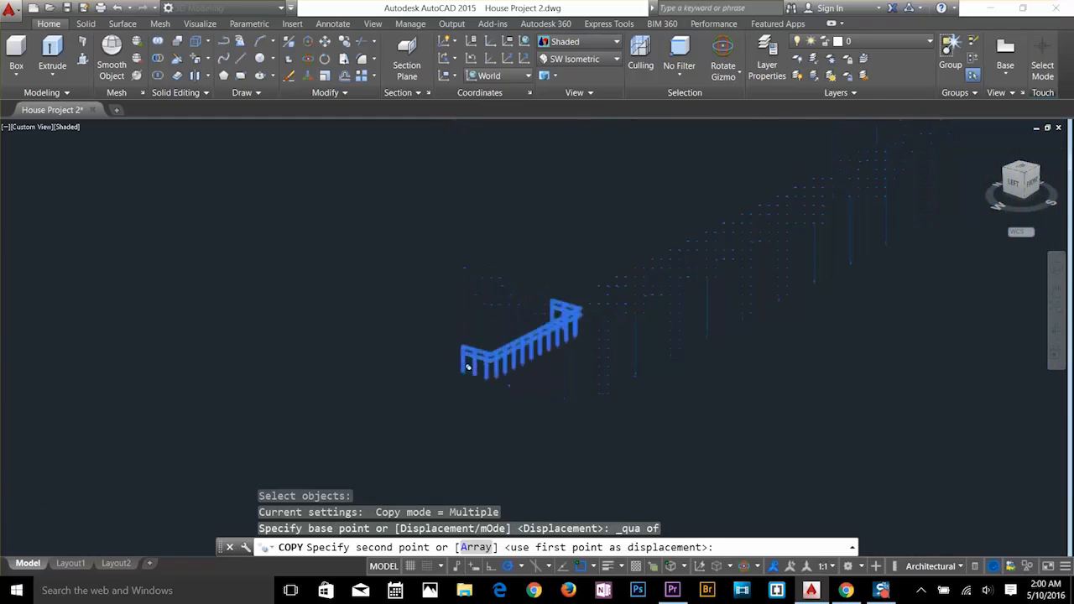
{"action": "middle_click_drag", "start_coordinate": [300, 364], "coordinate": [608, 294]}
{"action": "scroll", "coordinate": [361, 349], "scroll_direction": "up", "scroll_amount": 8}
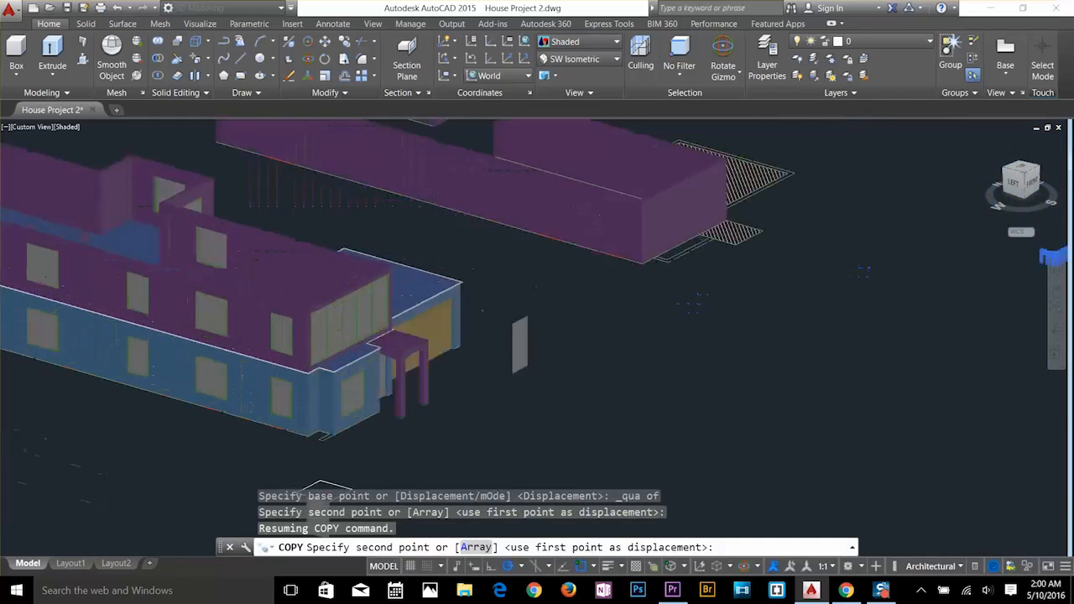
{"action": "scroll", "coordinate": [470, 294], "scroll_direction": "down", "scroll_amount": 5}
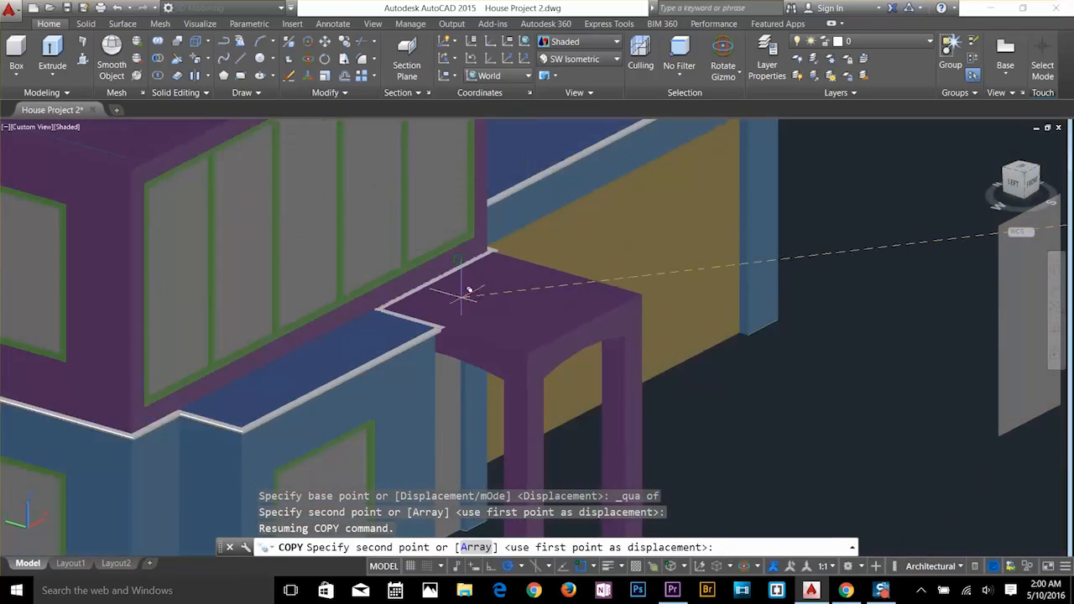
{"action": "scroll", "coordinate": [185, 430], "scroll_direction": "up", "scroll_amount": 3}
{"action": "scroll", "coordinate": [191, 378], "scroll_direction": "up", "scroll_amount": 4}
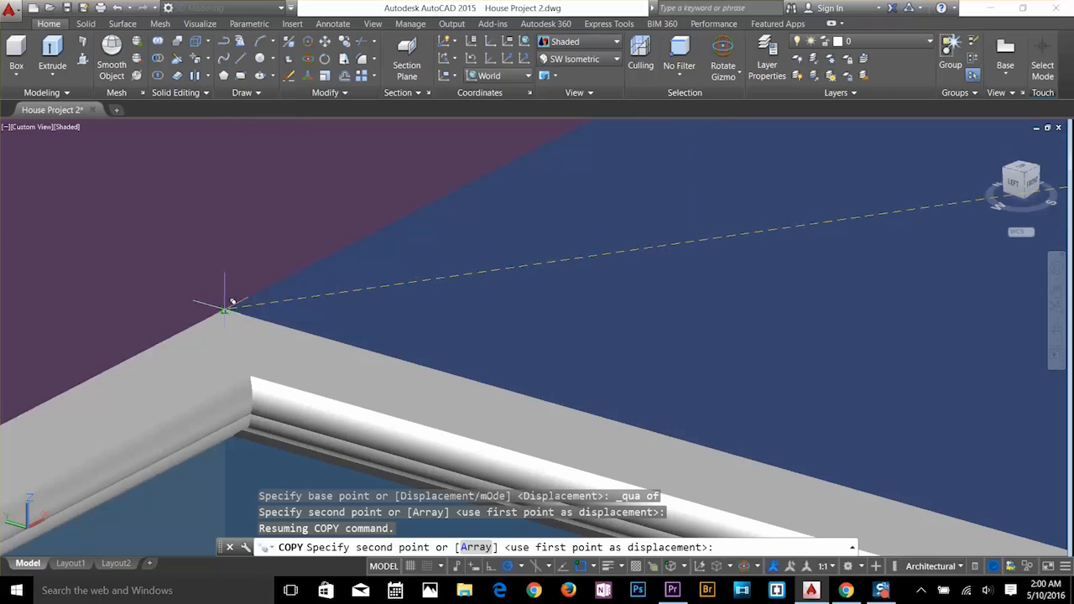
{"action": "left_click", "coordinate": [232, 306]}
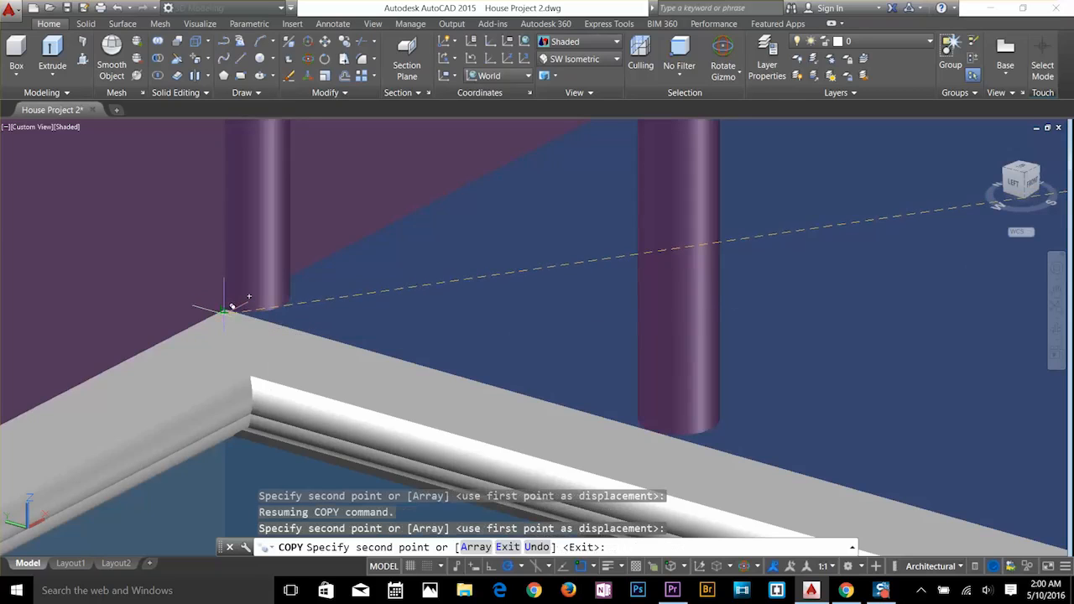
{"action": "key", "text": "Escape"}
{"action": "scroll", "coordinate": [482, 409], "scroll_direction": "down", "scroll_amount": 4}
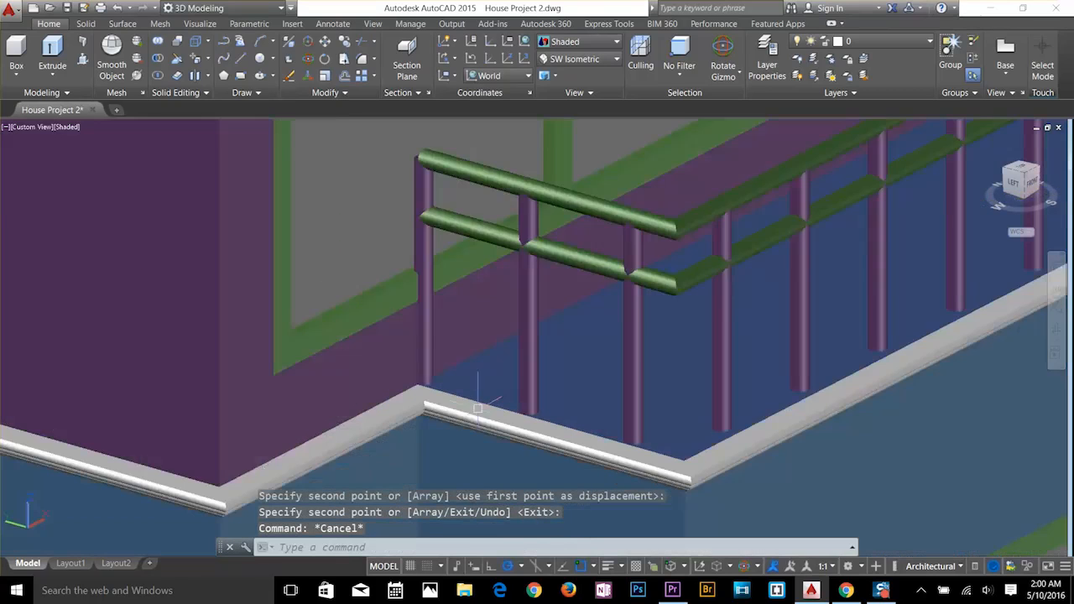
{"action": "middle_click_drag", "start_coordinate": [787, 372], "coordinate": [657, 423], "text": "shift"}
{"action": "scroll", "coordinate": [681, 410], "scroll_direction": "down", "scroll_amount": 2}
{"action": "middle_click_drag", "start_coordinate": [740, 380], "coordinate": [960, 511], "text": "shift"}
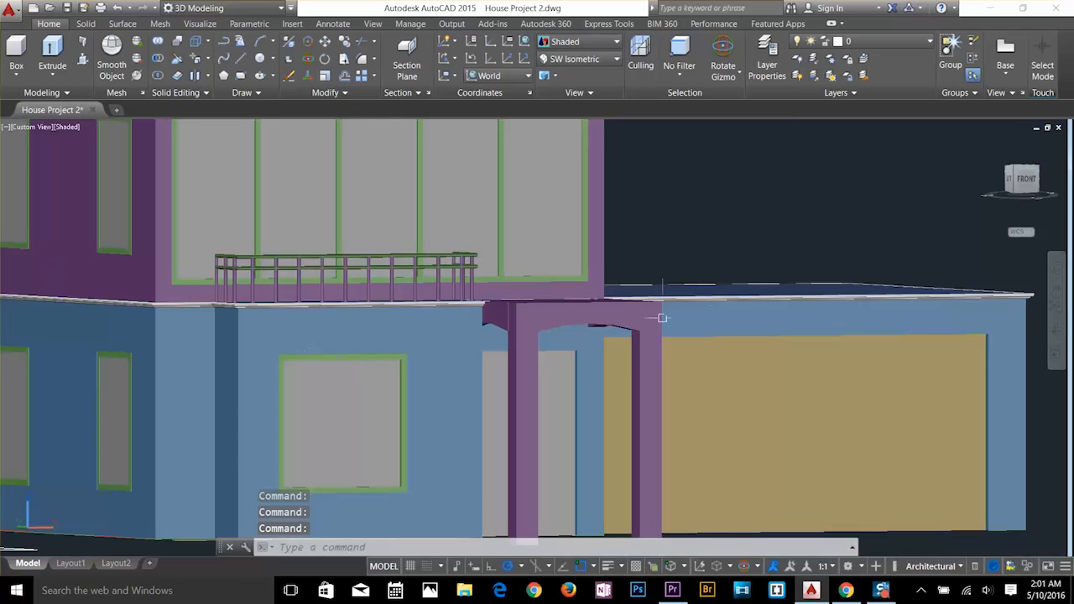
{"action": "middle_click_drag", "start_coordinate": [661, 318], "coordinate": [665, 349], "text": "shift"}
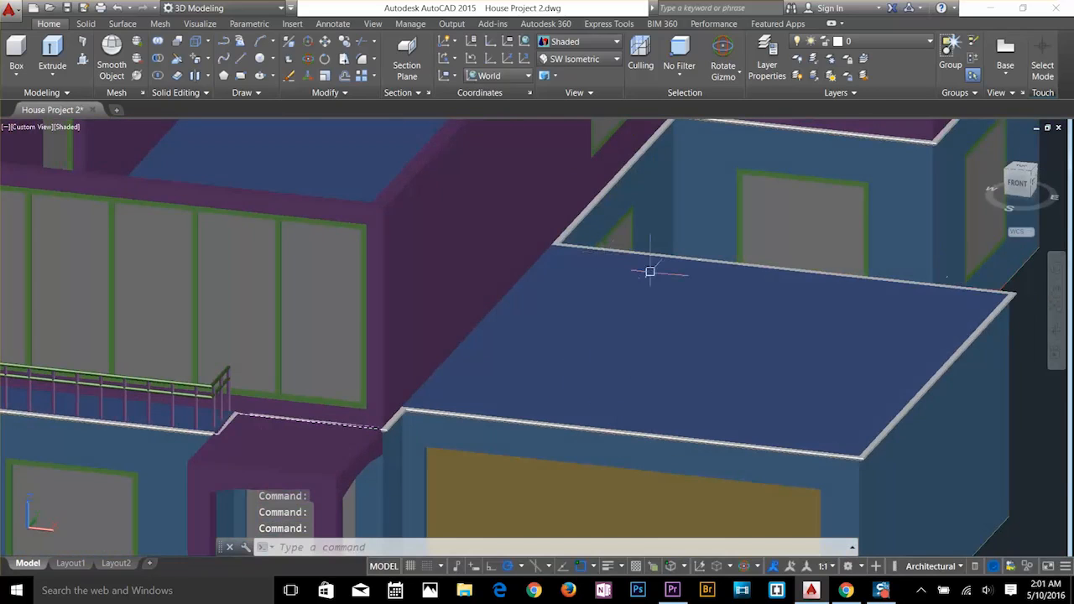
Display the model in Wireframe style from the SW Isometric view.
{"action": "scroll", "coordinate": [649, 270], "scroll_direction": "down", "scroll_amount": 10}
{"action": "key", "text": "Escape"}
{"action": "key", "text": "Escape"}
{"action": "key", "text": "Escape"}
{"action": "left_click", "coordinate": [575, 59]}
{"action": "left_click", "coordinate": [578, 41]}
{"action": "left_click", "coordinate": [568, 182]}
{"action": "scroll", "coordinate": [712, 220], "scroll_direction": "up", "scroll_amount": 5}
{"action": "key", "text": "Escape"}
{"action": "key", "text": "Escape"}
{"action": "key", "text": "Escape"}
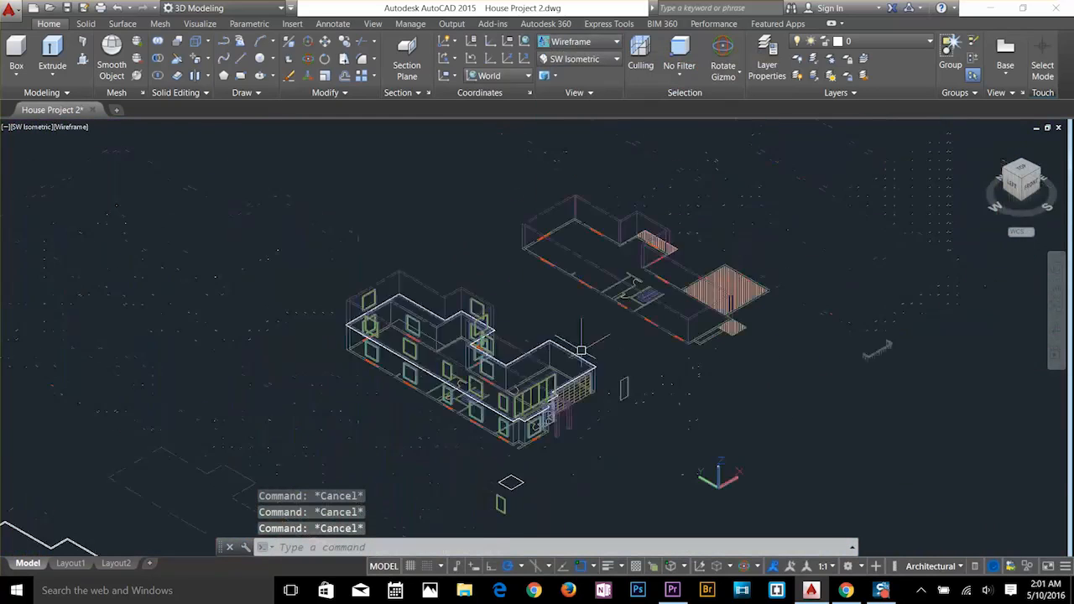
Erase the surplus outline segments and join the three remaining roof-edge lines into one polyline.
{"action": "scroll", "coordinate": [580, 349], "scroll_direction": "up", "scroll_amount": 8}
{"action": "type", "text": "l"}
{"action": "key", "text": "Return"}
{"action": "left_click", "coordinate": [373, 317]}
{"action": "left_click", "coordinate": [562, 424]}
{"action": "key", "text": "Escape"}
{"action": "key", "text": "Escape"}
{"action": "type", "text": "c"}
{"action": "key", "text": "Return"}
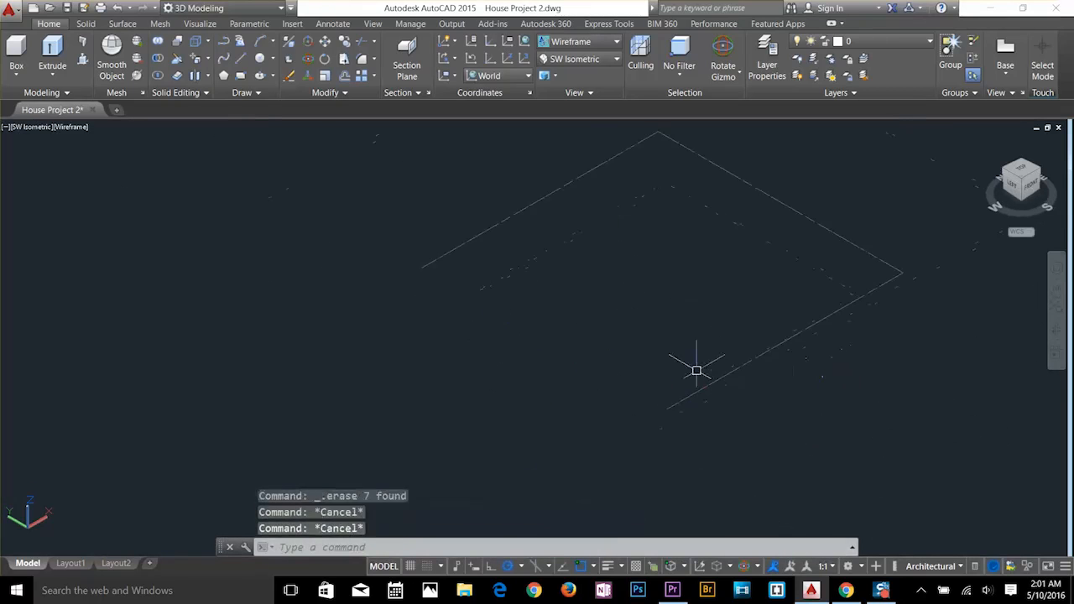
{"action": "type", "text": "join"}
{"action": "key", "text": "Return"}
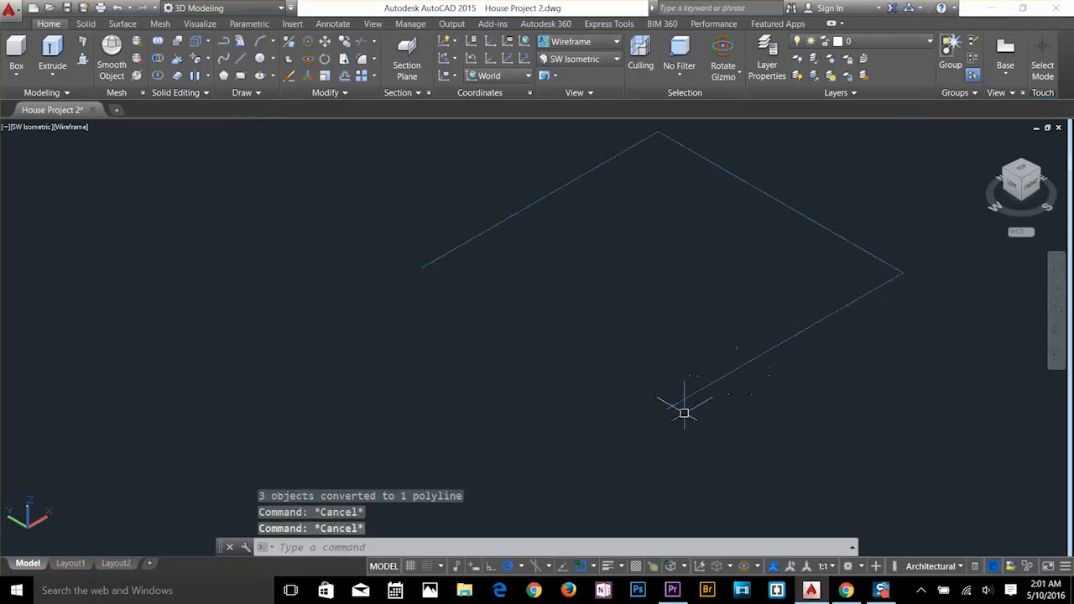
Offset the joined edge polyline inward by 2 inches.
{"action": "scroll", "coordinate": [682, 412], "scroll_direction": "up", "scroll_amount": 5}
{"action": "type", "text": "o"}
{"action": "key", "text": "Return"}
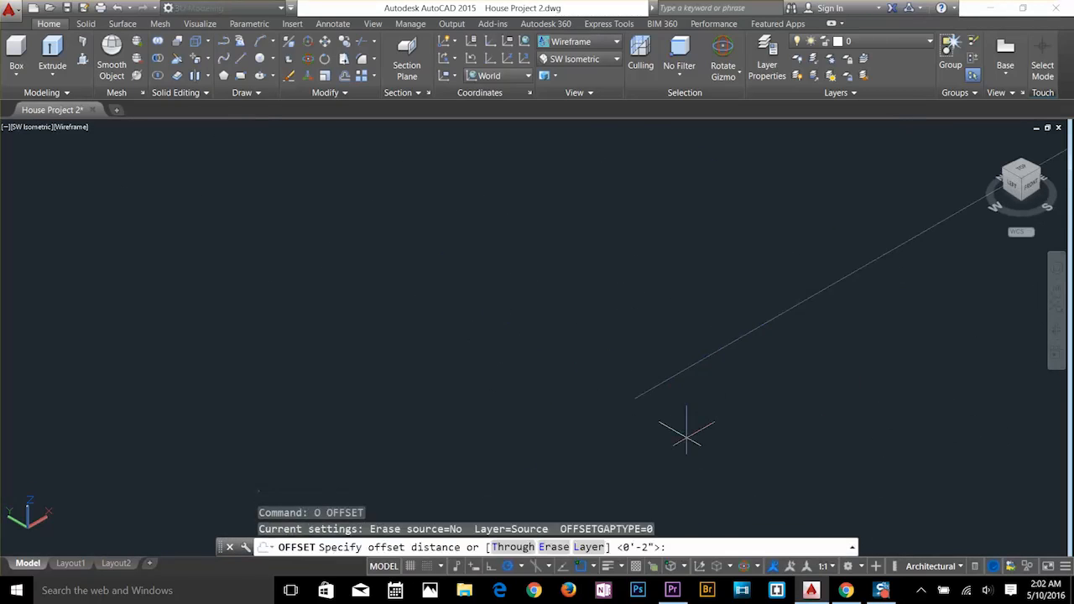
{"action": "type", "text": "2"}
{"action": "key", "text": "Return"}
{"action": "left_click", "coordinate": [678, 371]}
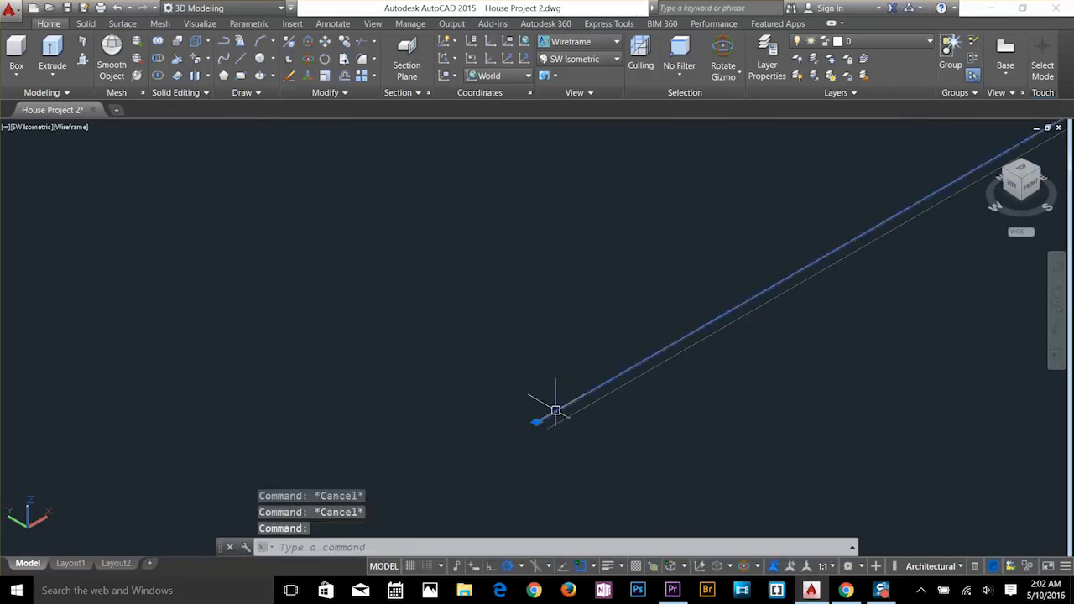
Divide the inner polyline into 50 segments, inserting the aligned "pillar" block at each division point.
{"action": "type", "text": "div"}
{"action": "key", "text": "Return"}
{"action": "left_click", "coordinate": [541, 420]}
{"action": "type", "text": "b"}
{"action": "key", "text": "Return"}
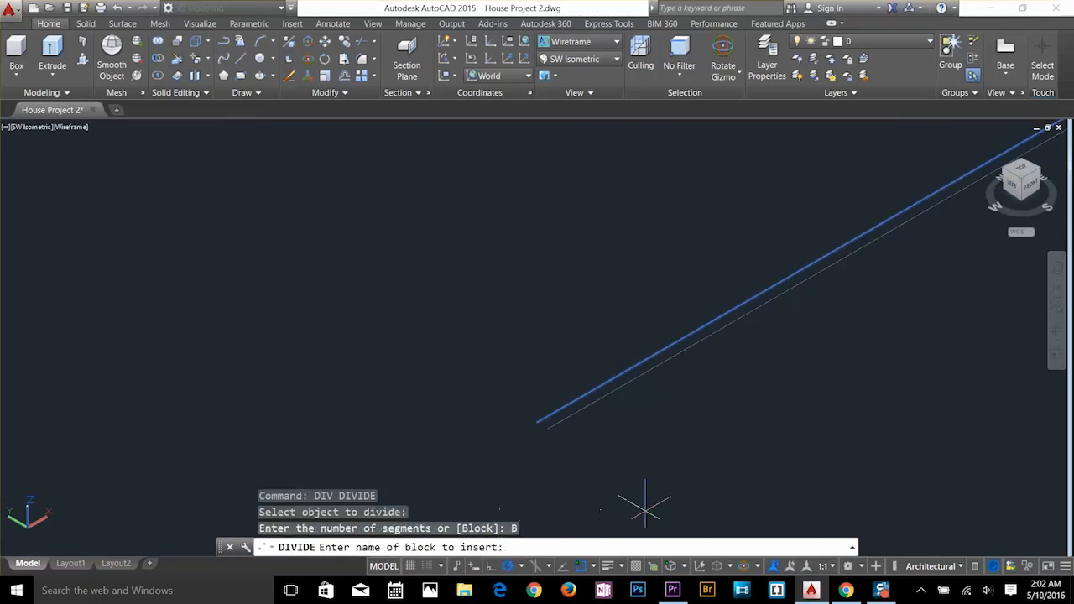
{"action": "type", "text": "pillar"}
{"action": "key", "text": "Return"}
{"action": "key", "text": "Return"}
{"action": "type", "text": "50"}
{"action": "key", "text": "Return"}
{"action": "scroll", "coordinate": [642, 503], "scroll_direction": "down", "scroll_amount": 4}
{"action": "key", "text": "Escape"}
Draw a 1-inch-radius circle at the inner polyline's open end and rotate it 90 degrees so it stands upright.
{"action": "scroll", "coordinate": [595, 481], "scroll_direction": "up", "scroll_amount": 4}
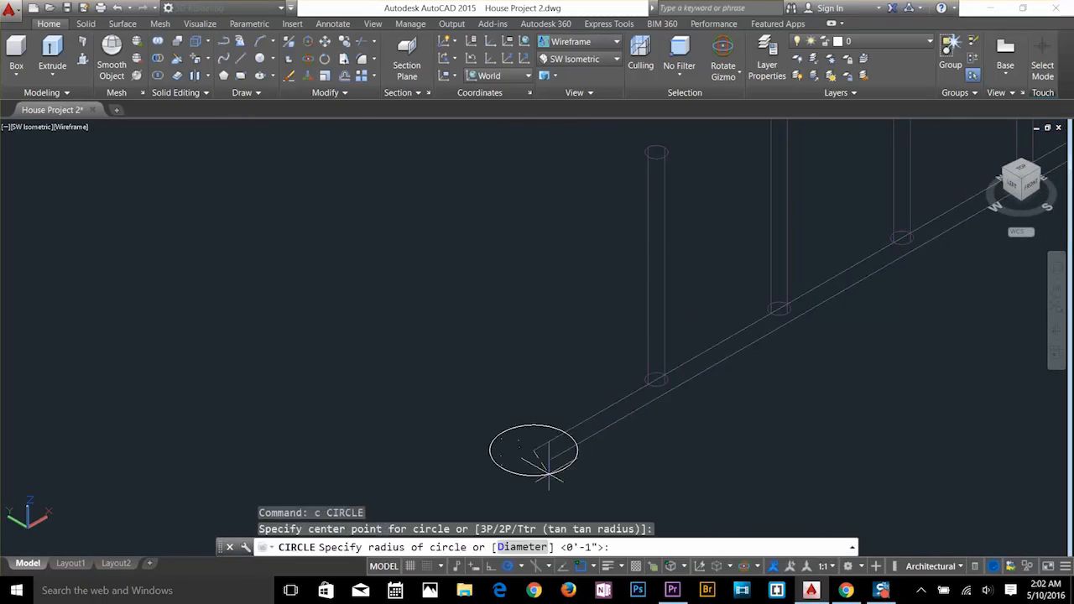
{"action": "key", "text": "Return"}
{"action": "key", "text": "Escape"}
{"action": "key", "text": "Escape"}
{"action": "left_click", "coordinate": [531, 448]}
{"action": "left_click", "coordinate": [561, 410]}
{"action": "type", "text": "90"}
{"action": "key", "text": "Return"}
{"action": "key", "text": "Escape"}
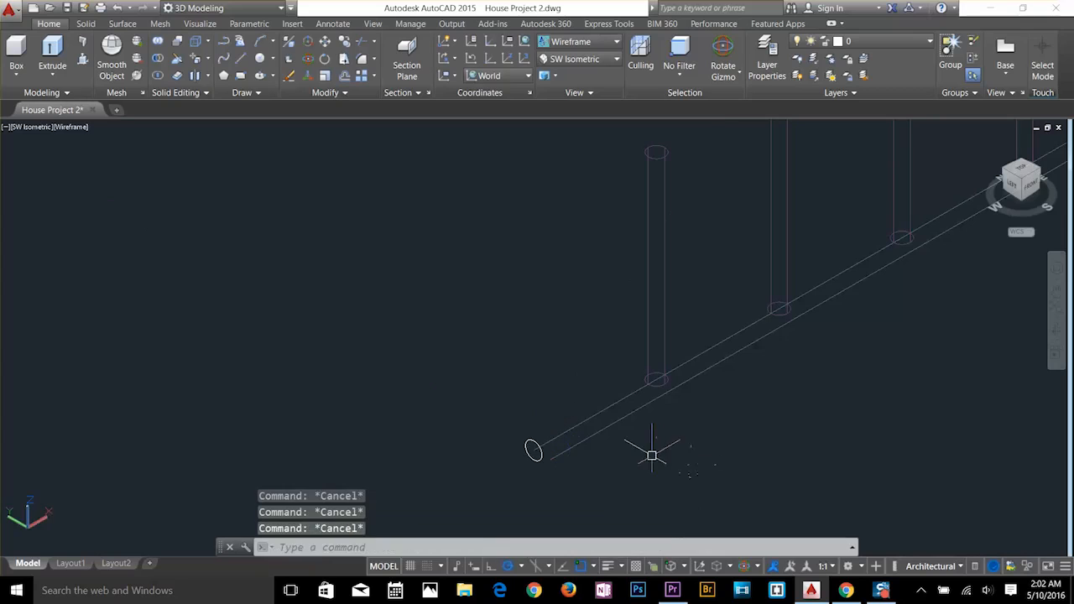
Extrude the upright circle along the inner polyline path to form a tubular rail.
{"action": "type", "text": "ext"}
{"action": "key", "text": "Return"}
{"action": "left_click", "coordinate": [534, 456]}
{"action": "key", "text": "Return"}
{"action": "type", "text": "p"}
{"action": "key", "text": "Return"}
{"action": "left_click", "coordinate": [549, 445]}
{"action": "key", "text": "Escape"}
{"action": "key", "text": "Escape"}
{"action": "key", "text": "Escape"}
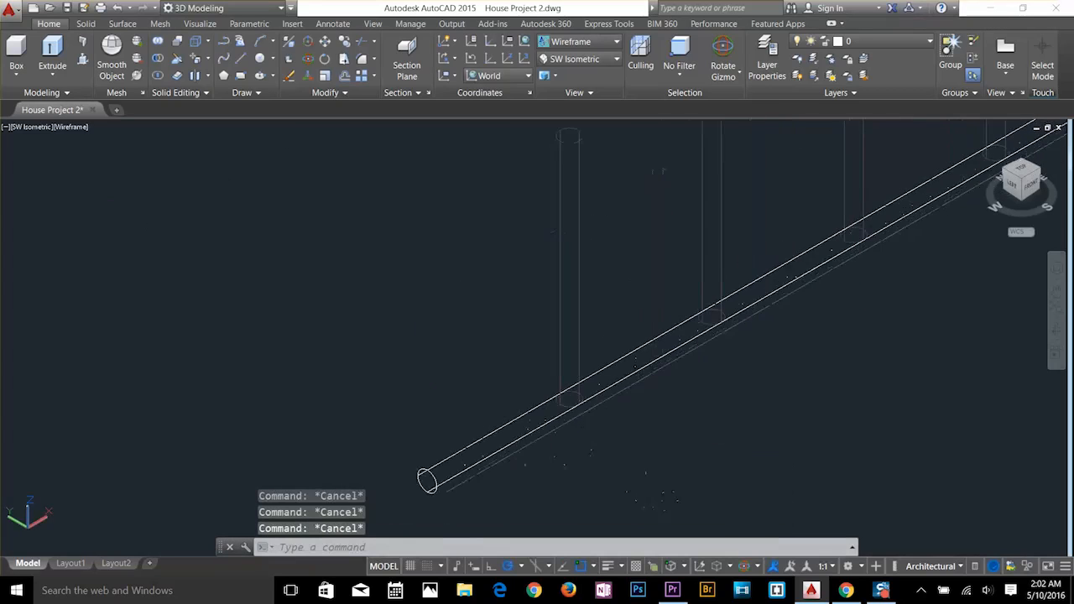
Try to copy the tubular rail upward from its end at distances of 1'6 and 2'.
{"action": "scroll", "coordinate": [427, 480], "scroll_direction": "up", "scroll_amount": 2}
{"action": "type", "text": "c"}
{"action": "left_click", "coordinate": [472, 426]}
{"action": "key", "text": "Escape"}
{"action": "type", "text": "co"}
{"action": "left_click", "coordinate": [482, 417]}
{"action": "key", "text": "Return"}
{"action": "left_click", "coordinate": [472, 426]}
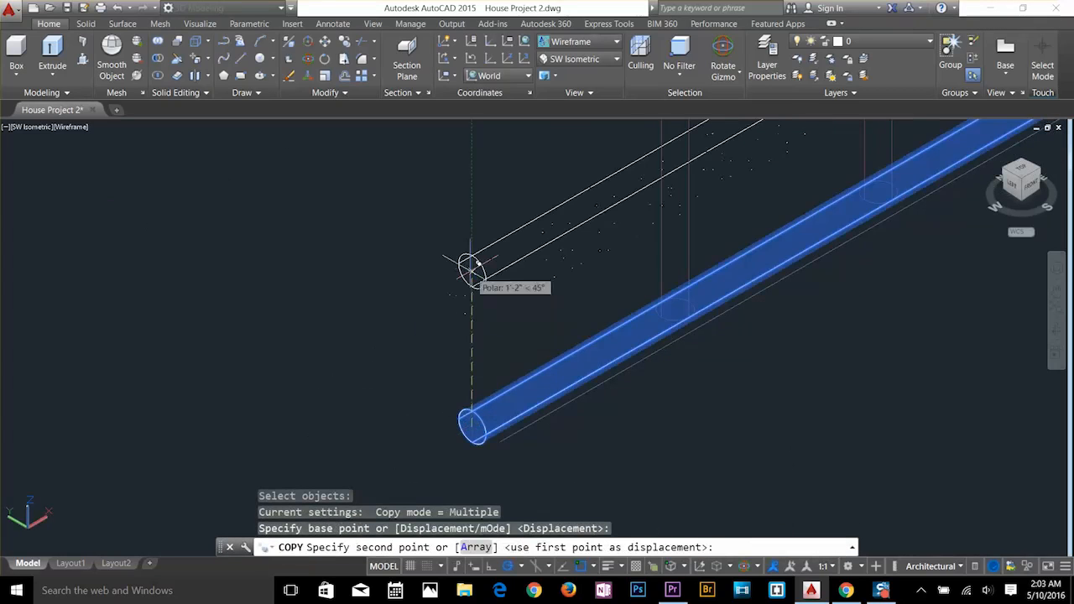
{"action": "type", "text": "1'6"}
{"action": "key", "text": "Return"}
{"action": "type", "text": "2'"}
{"action": "key", "text": "Return"}
{"action": "key", "text": "Return"}
Erase the two misplaced rail copies.
{"action": "scroll", "coordinate": [562, 271], "scroll_direction": "down", "scroll_amount": 5}
{"action": "middle_click_drag", "start_coordinate": [932, 143], "coordinate": [688, 237]}
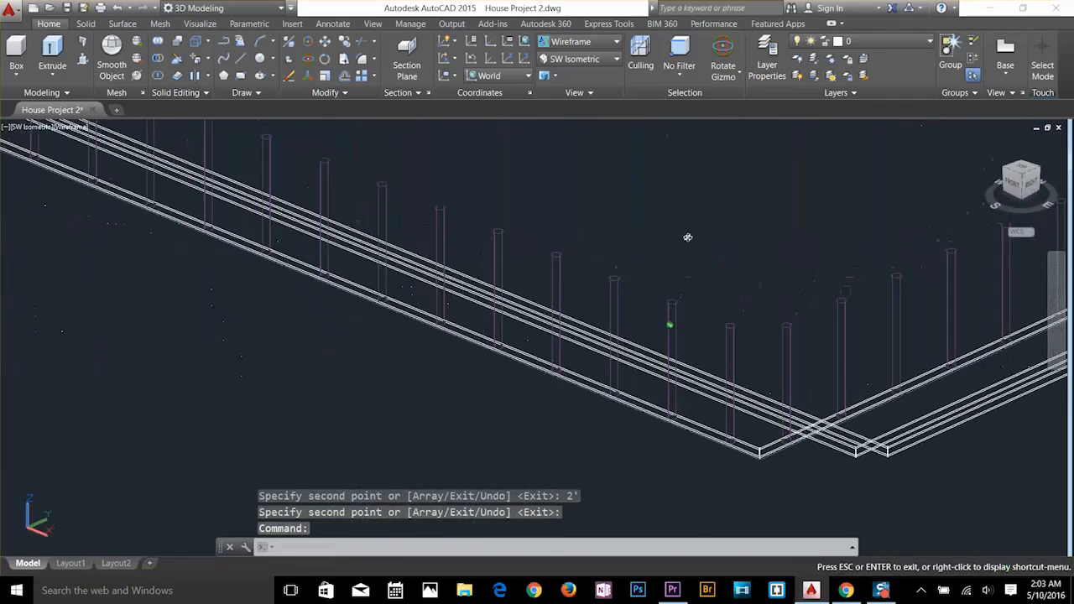
{"action": "left_click", "coordinate": [902, 420]}
{"action": "left_click", "coordinate": [861, 441]}
{"action": "key", "text": "Delete"}
{"action": "key", "text": "Escape"}
{"action": "key", "text": "Escape"}
Copy the tubular rail straight up by a displacement of 0,0,1'6.
{"action": "scroll", "coordinate": [743, 472], "scroll_direction": "up", "scroll_amount": 3}
{"action": "type", "text": "co"}
{"action": "left_click", "coordinate": [785, 404]}
{"action": "type", "text": "0,0,1"}
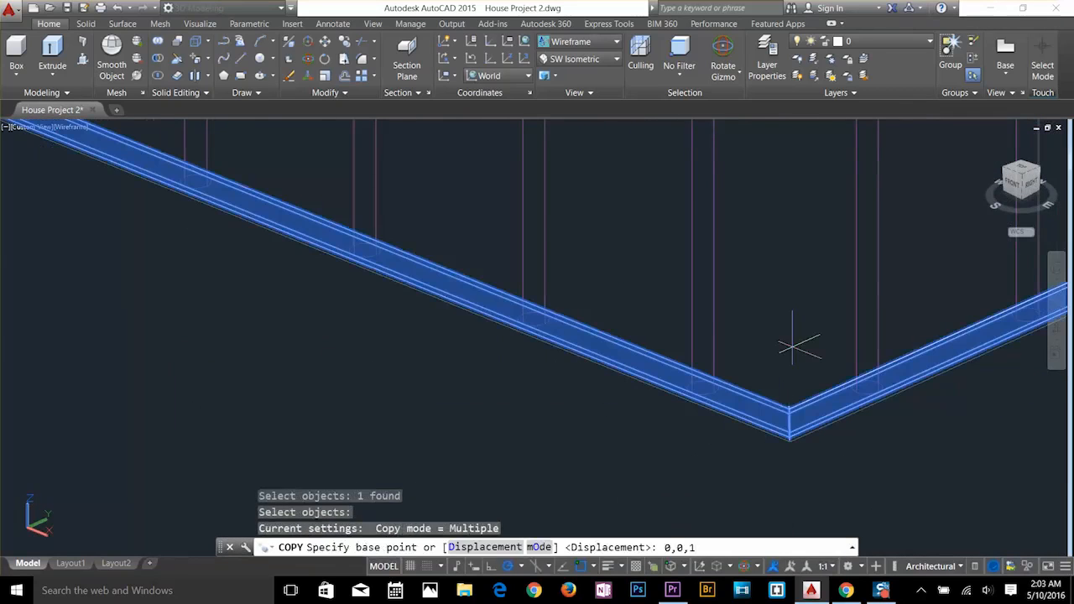
{"action": "type", "text": "'6"}
{"action": "key", "text": "Return"}
{"action": "key", "text": "Return"}
{"action": "key", "text": "Return"}
Copy the base rail by a displacement of 0,0,2' and erase the original rail at the posts' feet.
{"action": "scroll", "coordinate": [771, 355], "scroll_direction": "down", "scroll_amount": 2}
{"action": "left_click", "coordinate": [781, 388]}
{"action": "key", "text": "Return"}
{"action": "type", "text": "0,0,2'"}
{"action": "key", "text": "Return"}
{"action": "key", "text": "Return"}
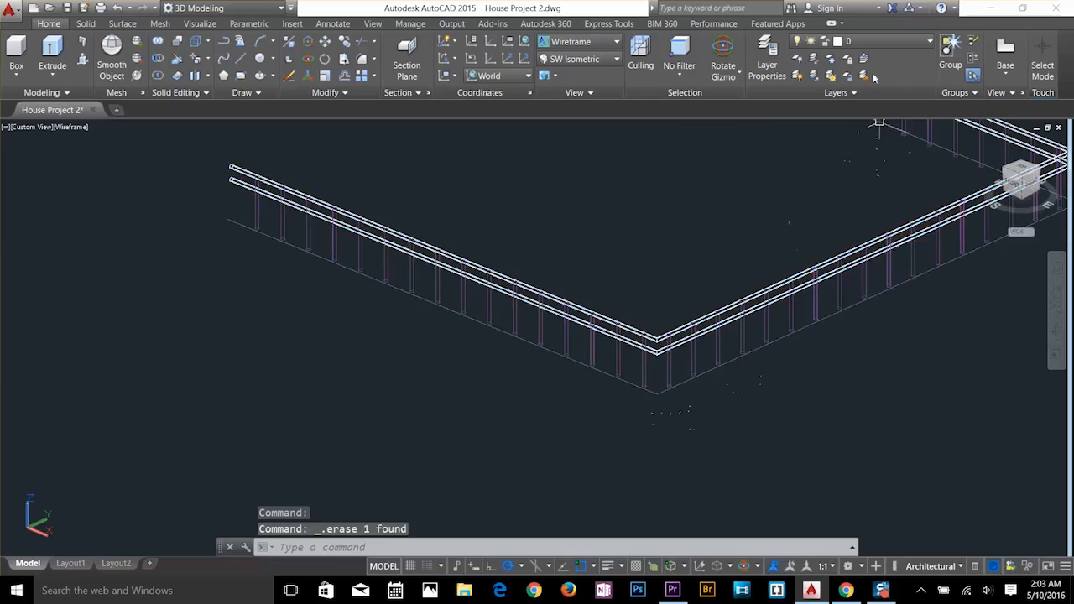
Make "collum" the current layer.
{"action": "left_click", "coordinate": [873, 42]}
{"action": "left_click", "coordinate": [869, 140]}
{"action": "left_click", "coordinate": [839, 269]}
{"action": "left_click", "coordinate": [839, 257]}
{"action": "left_click", "coordinate": [875, 42]}
{"action": "left_click", "coordinate": [875, 141]}
{"action": "key", "text": "Escape"}
{"action": "scroll", "coordinate": [171, 195], "scroll_direction": "up", "scroll_amount": 7}
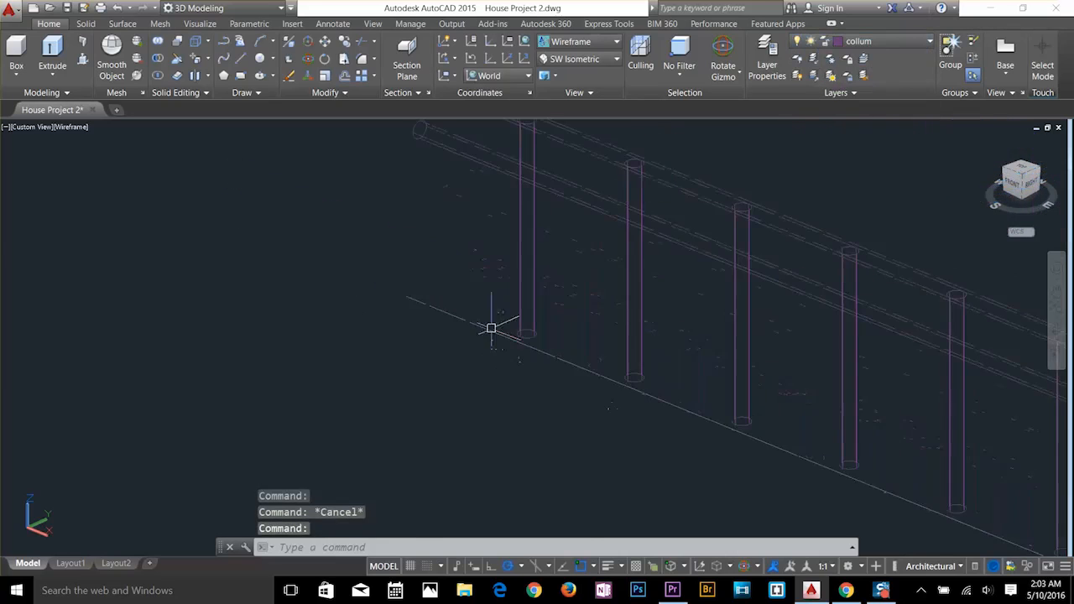
Assign the railing's two horizontal rails to the "l collum" layer.
{"action": "left_click_drag", "start_coordinate": [695, 165], "coordinate": [579, 277]}
{"action": "scroll", "coordinate": [569, 293], "scroll_direction": "down", "scroll_amount": 8}
{"action": "left_click_drag", "start_coordinate": [881, 193], "coordinate": [695, 353]}
{"action": "left_click_drag", "start_coordinate": [685, 343], "coordinate": [553, 281]}
{"action": "left_click", "coordinate": [873, 42]}
{"action": "left_click", "coordinate": [868, 141]}
{"action": "key", "text": "Escape"}
{"action": "scroll", "coordinate": [675, 344], "scroll_direction": "up", "scroll_amount": 6}
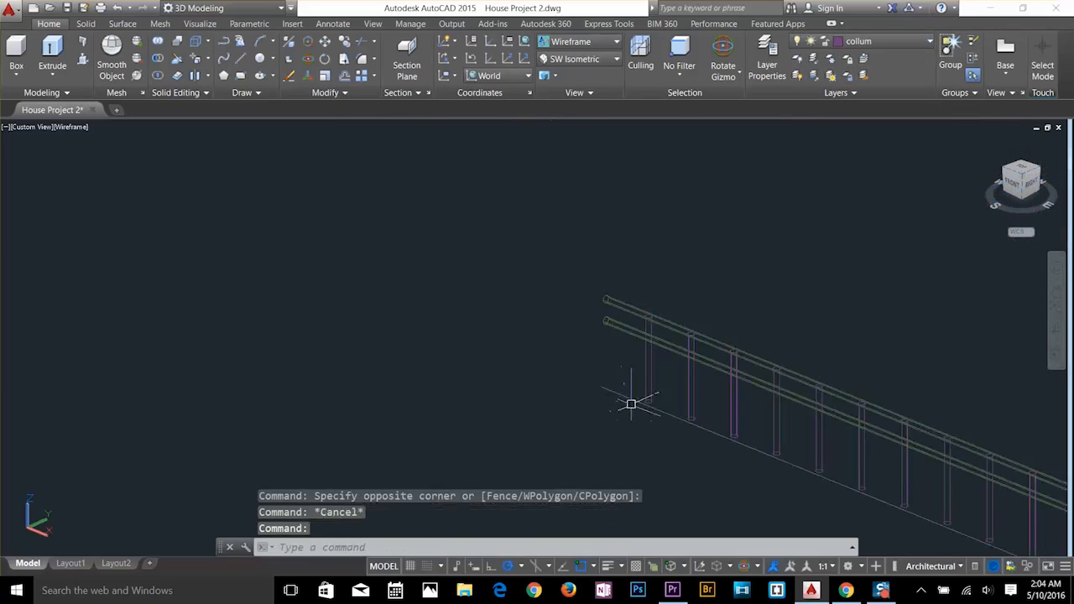
Set the UCS origin at the open end of the base polyline with the Z axis running along it.
{"action": "scroll", "coordinate": [630, 403], "scroll_direction": "up", "scroll_amount": 4}
{"action": "key", "text": "Escape"}
{"action": "key", "text": "Escape"}
{"action": "left_click", "coordinate": [535, 381]}
{"action": "scroll", "coordinate": [611, 334], "scroll_direction": "up", "scroll_amount": 3}
{"action": "left_click", "coordinate": [396, 441]}
{"action": "left_click", "coordinate": [464, 491]}
{"action": "middle_click_drag", "start_coordinate": [464, 456], "coordinate": [452, 381]}
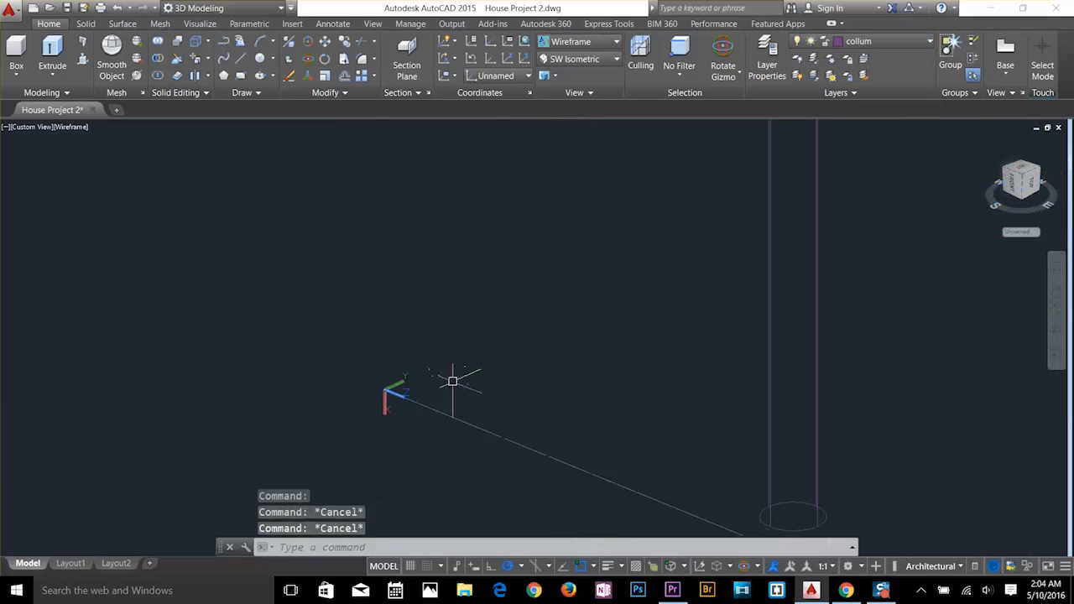
Draw a thin rectangle at the base polyline's end and extrude it along that polyline as the railing's base strip.
{"action": "type", "text": "rec"}
{"action": "left_click", "coordinate": [385, 389]}
{"action": "left_click", "coordinate": [489, 319]}
{"action": "type", "text": "ext"}
{"action": "left_click", "coordinate": [462, 354]}
{"action": "key", "text": "space"}
{"action": "left_click", "coordinate": [594, 546]}
{"action": "left_click", "coordinate": [588, 472]}
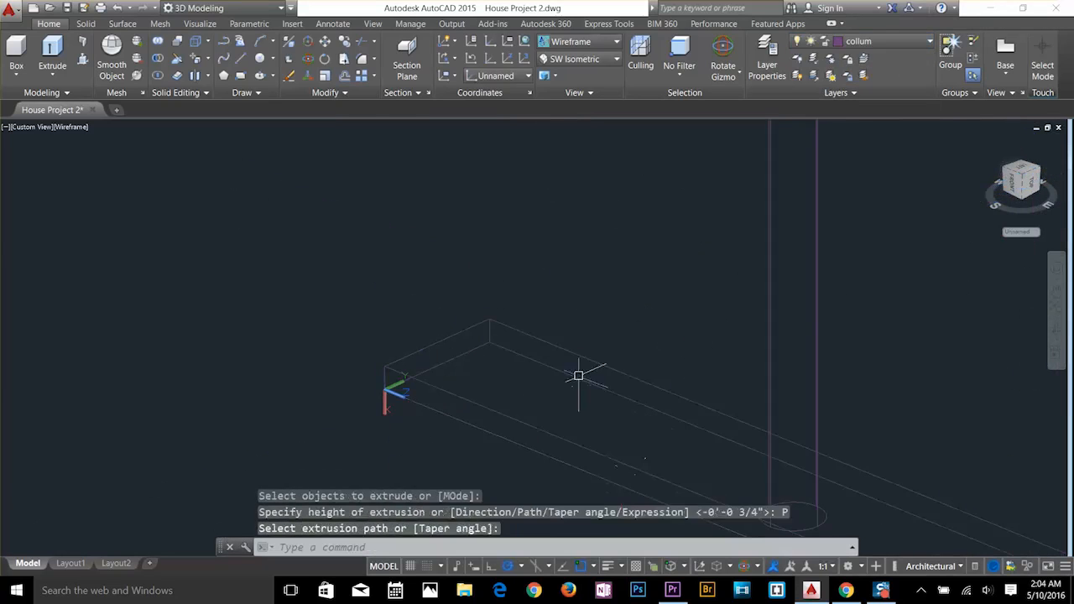
Change the layer of the extruded base strip.
{"action": "left_click", "coordinate": [618, 371]}
{"action": "left_click", "coordinate": [878, 42]}
{"action": "left_click", "coordinate": [860, 260]}
{"action": "key", "text": "Escape"}
{"action": "scroll", "coordinate": [652, 379], "scroll_direction": "down", "scroll_amount": 2}
Try to copy the whole railing with its base strip from its end corner onto the house's large roof slab.
{"action": "type", "text": "co"}
{"action": "left_click", "coordinate": [651, 385]}
{"action": "scroll", "coordinate": [678, 305], "scroll_direction": "down", "scroll_amount": 1}
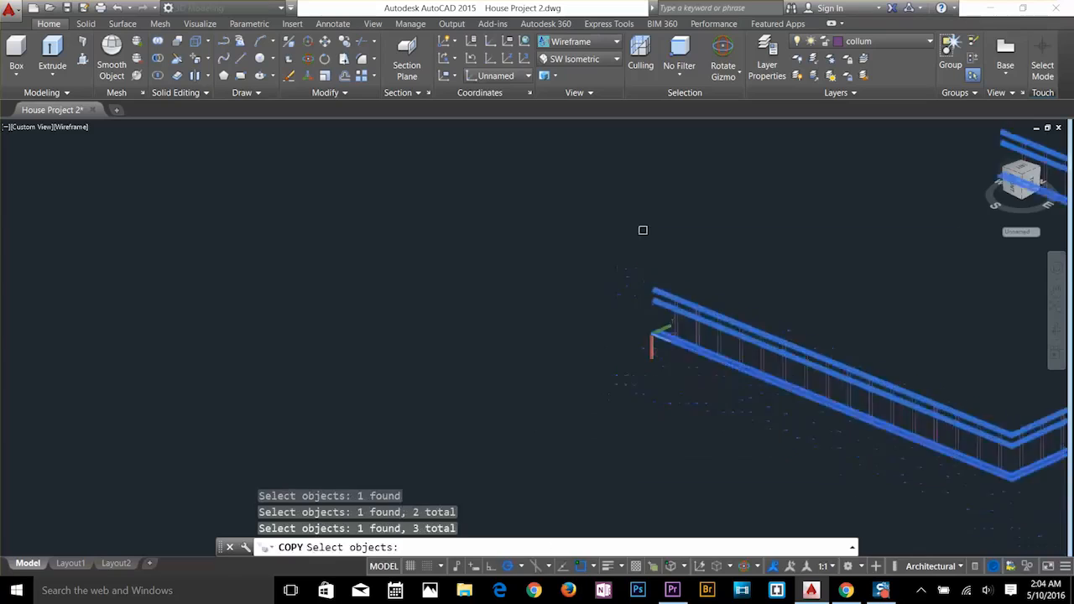
{"action": "left_click", "coordinate": [782, 239]}
{"action": "key", "text": "space"}
{"action": "scroll", "coordinate": [652, 336], "scroll_direction": "up", "scroll_amount": 5}
{"action": "left_click", "coordinate": [688, 404]}
{"action": "scroll", "coordinate": [699, 406], "scroll_direction": "down", "scroll_amount": 5}
{"action": "middle_click_drag", "start_coordinate": [909, 452], "coordinate": [408, 247]}
{"action": "scroll", "coordinate": [671, 403], "scroll_direction": "up", "scroll_amount": 6}
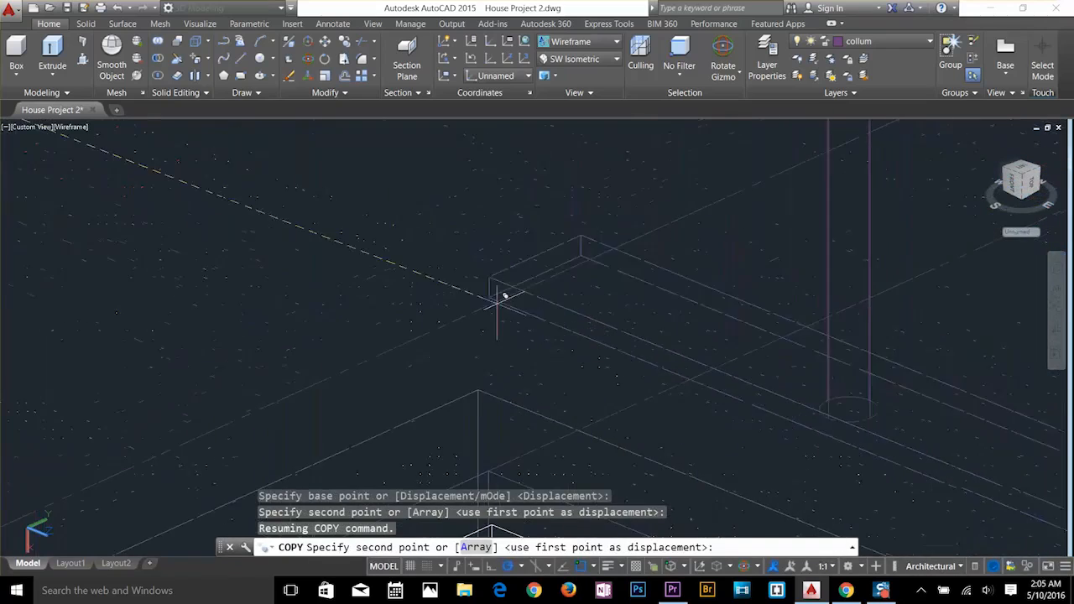
{"action": "left_click", "coordinate": [498, 297]}
{"action": "key", "text": "space"}
Display the model in Shaded style and try to move the copied railing from its end near the slab corner.
{"action": "left_click", "coordinate": [579, 42]}
{"action": "left_click", "coordinate": [571, 147]}
{"action": "scroll", "coordinate": [537, 340], "scroll_direction": "down", "scroll_amount": 4}
{"action": "scroll", "coordinate": [565, 257], "scroll_direction": "up", "scroll_amount": 2}
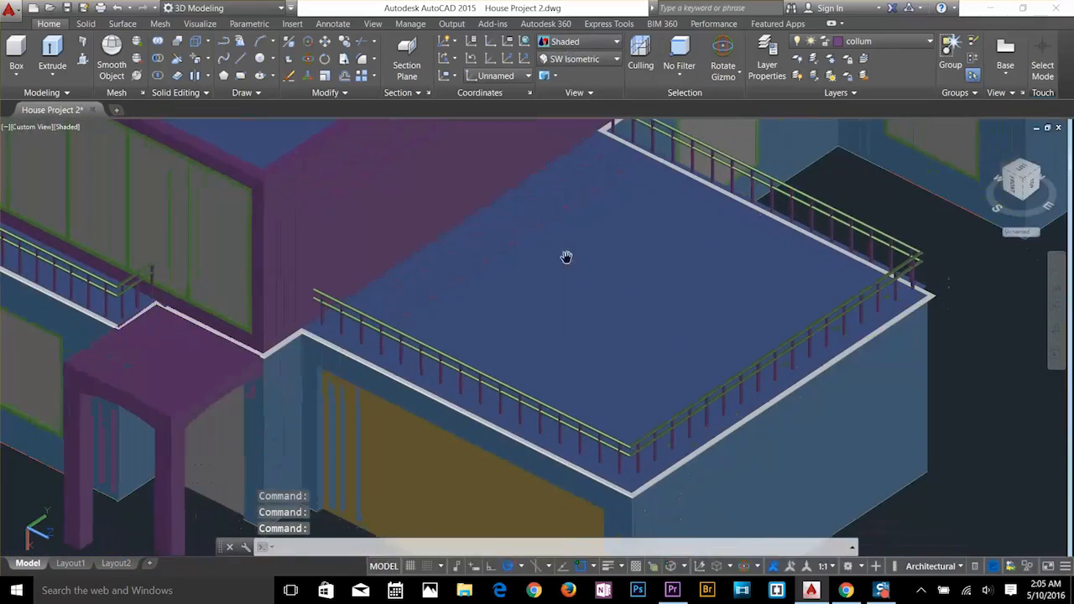
{"action": "type", "text": "m p"}
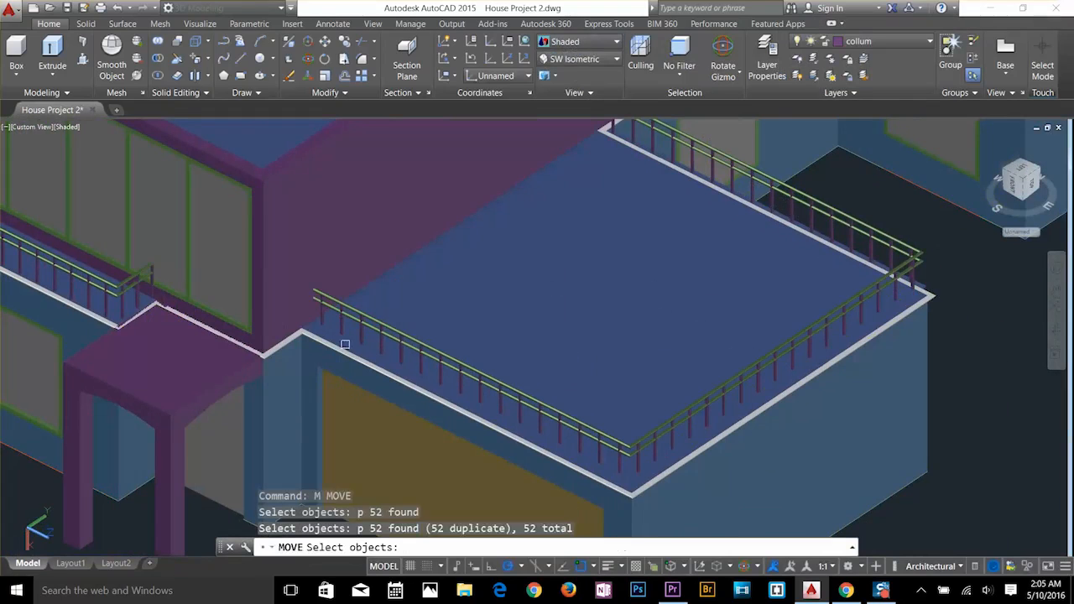
{"action": "key", "text": "space"}
{"action": "left_click", "coordinate": [314, 325]}
{"action": "key", "text": "Escape"}
Undo the display change and the railing's copy onto the roof slab.
{"action": "key", "text": "ctrl+z"}
{"action": "key", "text": "ctrl+z"}
{"action": "key", "text": "ctrl+z"}
{"action": "key", "text": "Escape"}
{"action": "key", "text": "Escape"}
Copy the whole three-sided railing with its base strip from its end corner to the large roof slab's corner, with Ortho turned off.
{"action": "type", "text": "co"}
{"action": "left_click", "coordinate": [457, 424]}
{"action": "left_click", "coordinate": [571, 310]}
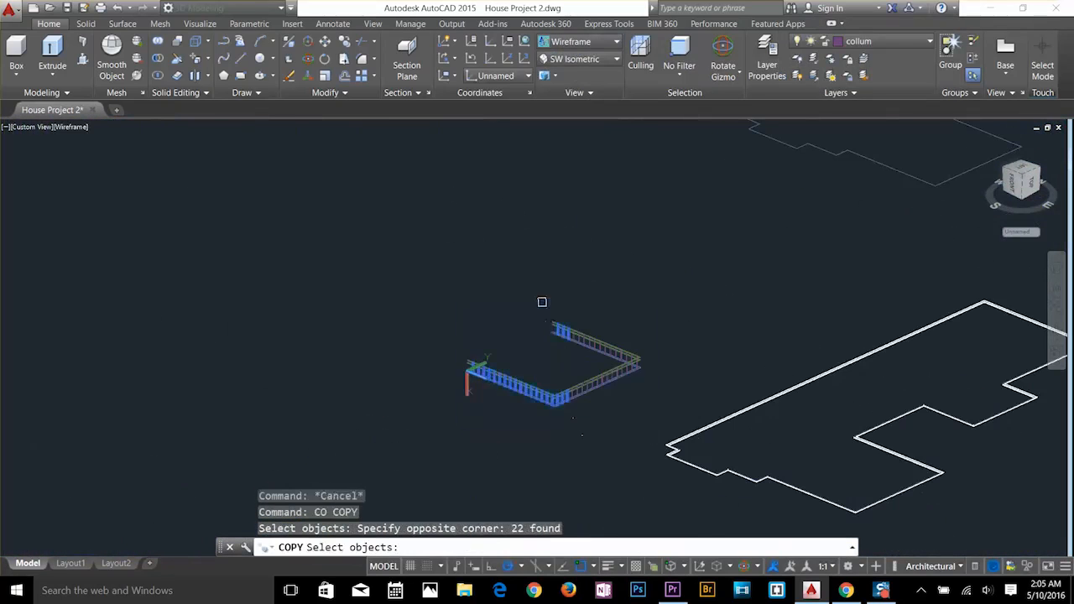
{"action": "left_click", "coordinate": [542, 302]}
{"action": "left_click", "coordinate": [651, 418]}
{"action": "scroll", "coordinate": [607, 334], "scroll_direction": "up", "scroll_amount": 5}
{"action": "left_click", "coordinate": [604, 373]}
{"action": "key", "text": "space"}
{"action": "scroll", "coordinate": [395, 352], "scroll_direction": "up", "scroll_amount": 5}
{"action": "left_click", "coordinate": [383, 374]}
{"action": "scroll", "coordinate": [384, 374], "scroll_direction": "down", "scroll_amount": 8}
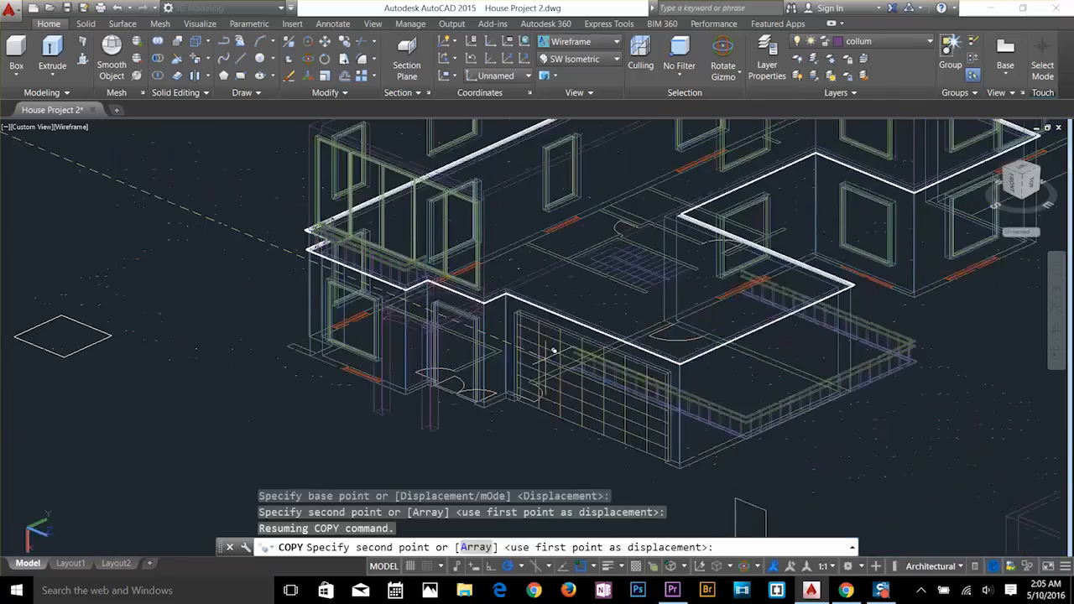
{"action": "scroll", "coordinate": [554, 351], "scroll_direction": "up", "scroll_amount": 6}
{"action": "key", "text": "F8"}
{"action": "middle_click_drag", "start_coordinate": [460, 240], "coordinate": [483, 281], "text": "shift"}
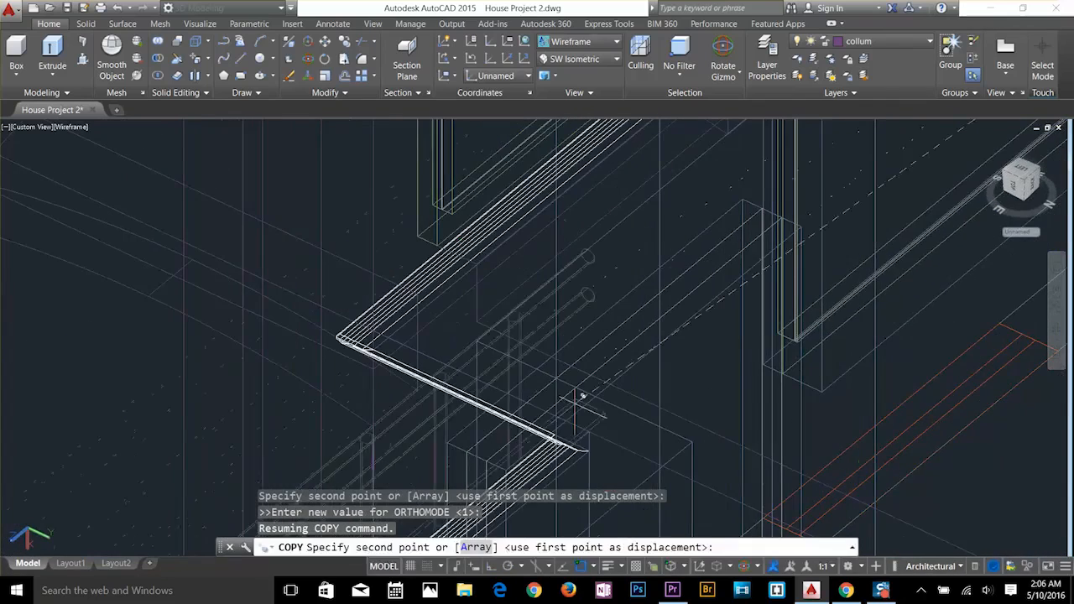
{"action": "left_click", "coordinate": [594, 445]}
{"action": "key", "text": "space"}
Display the model in Shaded style and examine the copied railing and the house front from several angles.
{"action": "left_click", "coordinate": [577, 41]}
{"action": "left_click", "coordinate": [572, 126]}
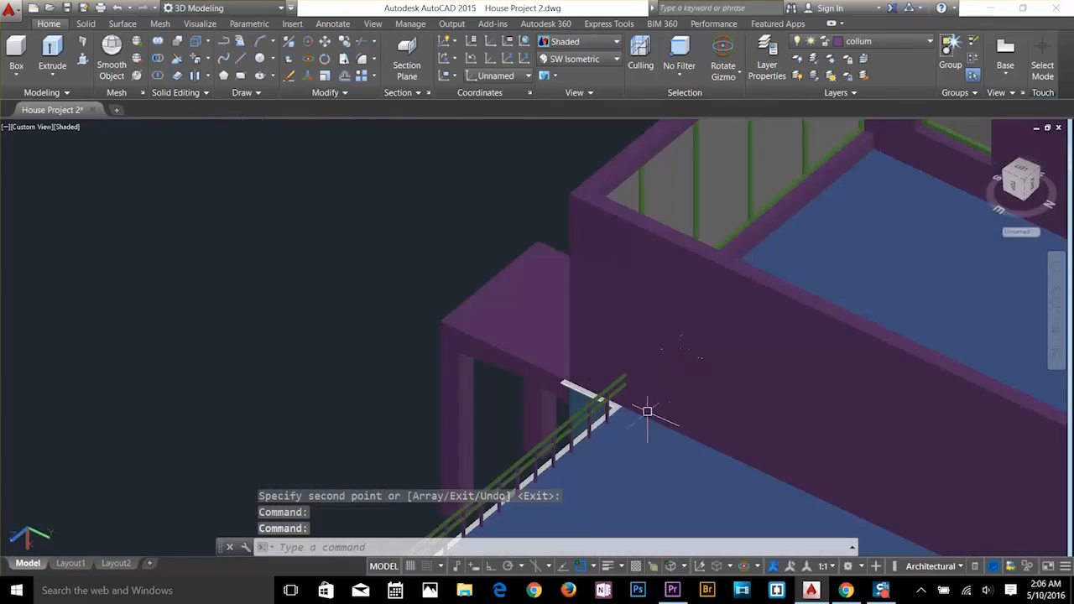
{"action": "scroll", "coordinate": [648, 411], "scroll_direction": "up", "scroll_amount": 5}
{"action": "middle_click_drag", "start_coordinate": [572, 391], "coordinate": [705, 285], "text": "shift"}
{"action": "middle_click_drag", "start_coordinate": [535, 393], "coordinate": [787, 372], "text": "shift"}
{"action": "scroll", "coordinate": [787, 372], "scroll_direction": "down", "scroll_amount": 4}
{"action": "middle_click_drag", "start_coordinate": [909, 384], "coordinate": [746, 377], "text": "shift"}
{"action": "scroll", "coordinate": [713, 387], "scroll_direction": "down", "scroll_amount": 2}
{"action": "middle_click_drag", "start_coordinate": [747, 359], "coordinate": [641, 359]}
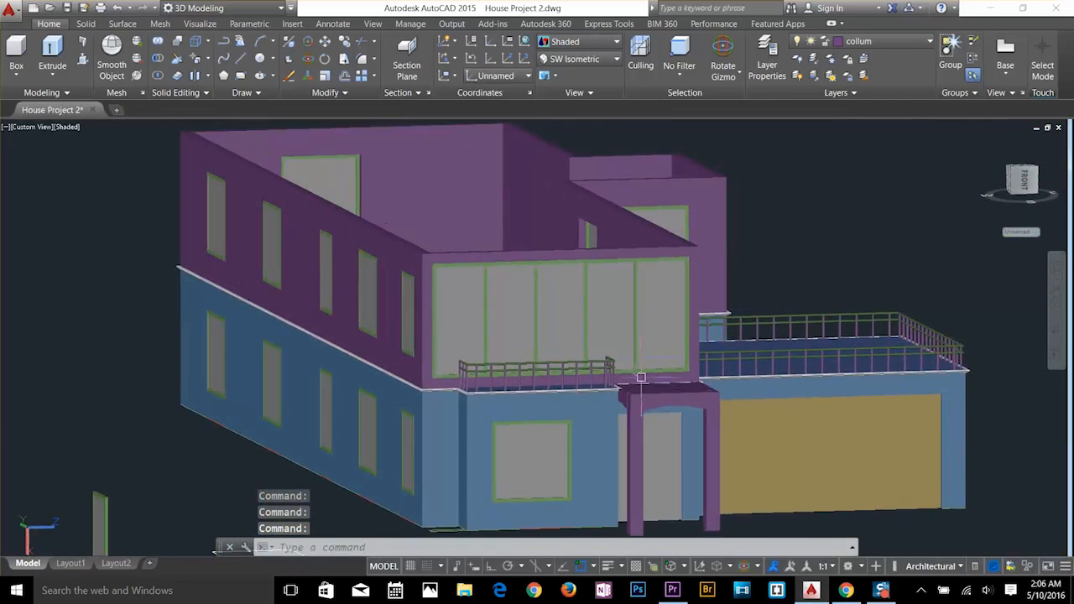
{"action": "scroll", "coordinate": [641, 377], "scroll_direction": "up", "scroll_amount": 2}
{"action": "middle_click_drag", "start_coordinate": [624, 415], "coordinate": [629, 311]}
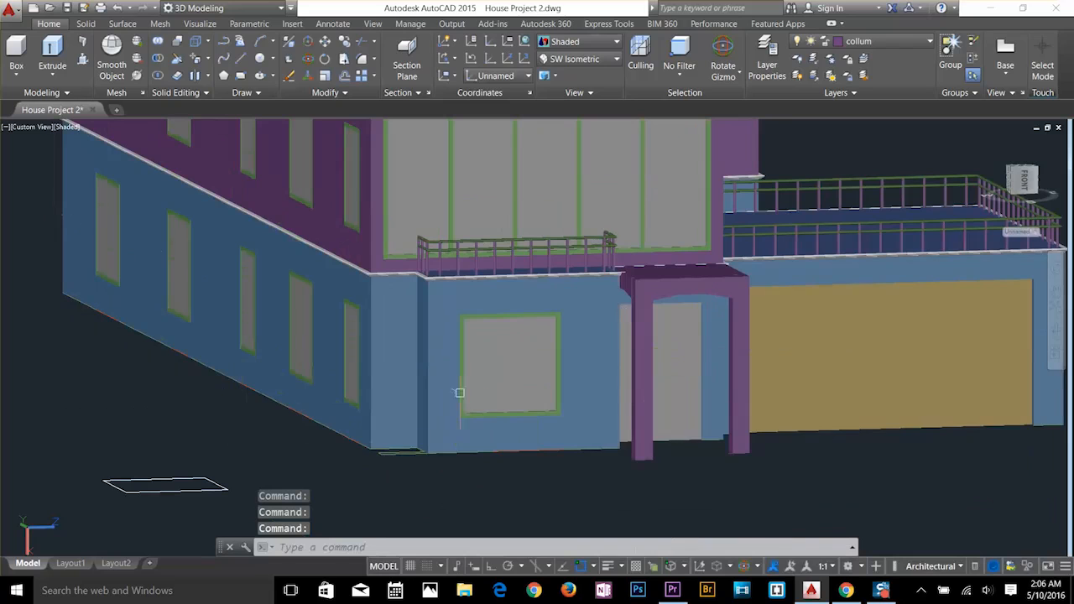
Display the model in Wireframe style around the narrow wall outline at the house's front corner.
{"action": "scroll", "coordinate": [458, 391], "scroll_direction": "up", "scroll_amount": 5}
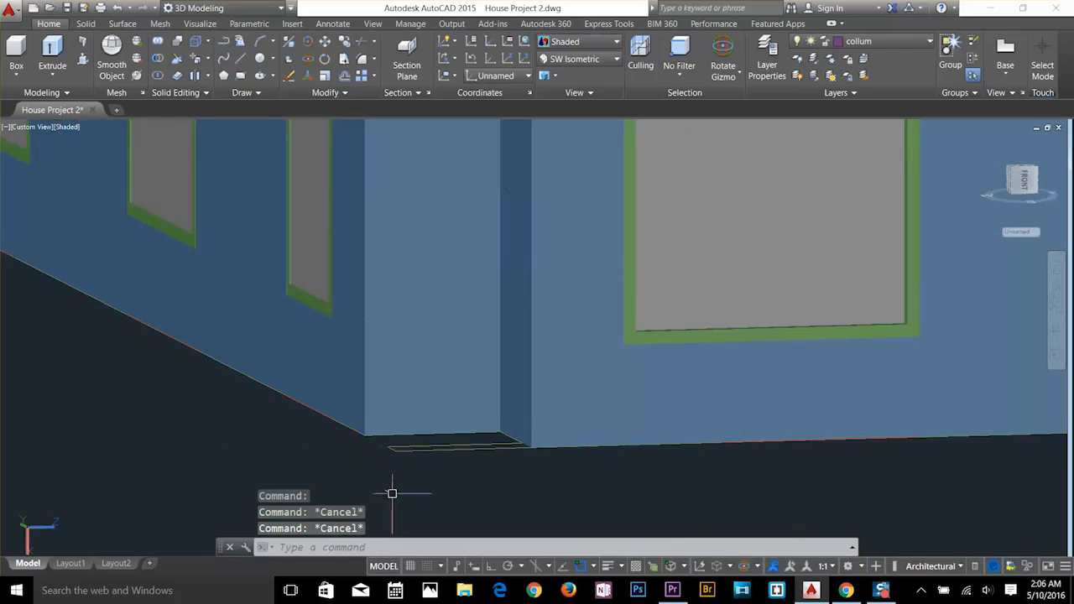
{"action": "middle_click_drag", "start_coordinate": [391, 493], "coordinate": [426, 522], "text": "shift"}
{"action": "scroll", "coordinate": [458, 369], "scroll_direction": "down", "scroll_amount": 5}
{"action": "middle_click_drag", "start_coordinate": [458, 370], "coordinate": [362, 238]}
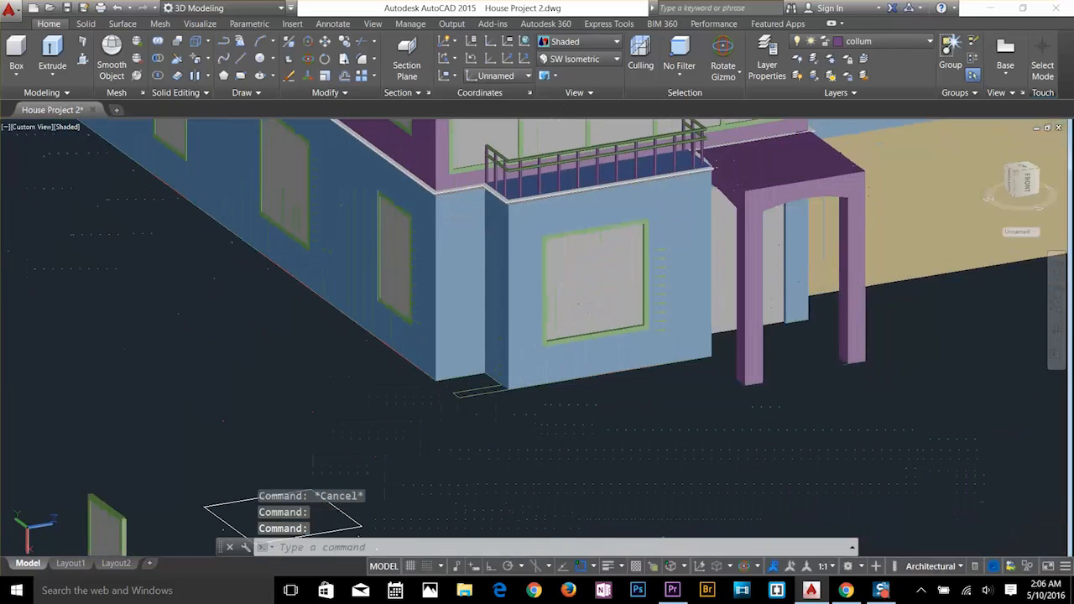
{"action": "left_click", "coordinate": [586, 42]}
{"action": "left_click", "coordinate": [565, 202]}
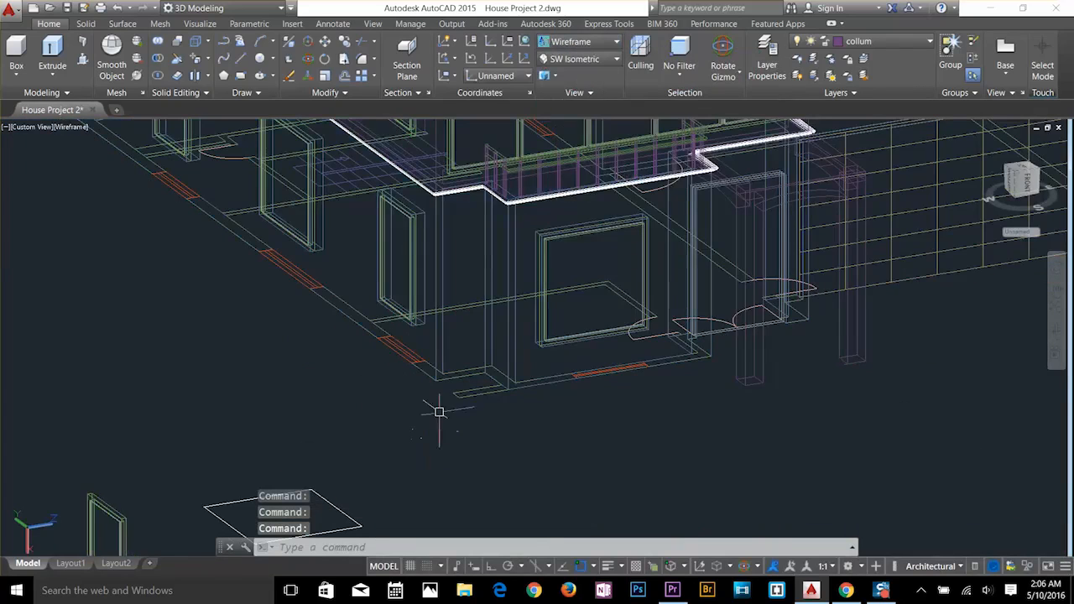
{"action": "scroll", "coordinate": [449, 394], "scroll_direction": "up", "scroll_amount": 5}
{"action": "key", "text": "Escape"}
{"action": "key", "text": "Escape"}
{"action": "key", "text": "Escape"}
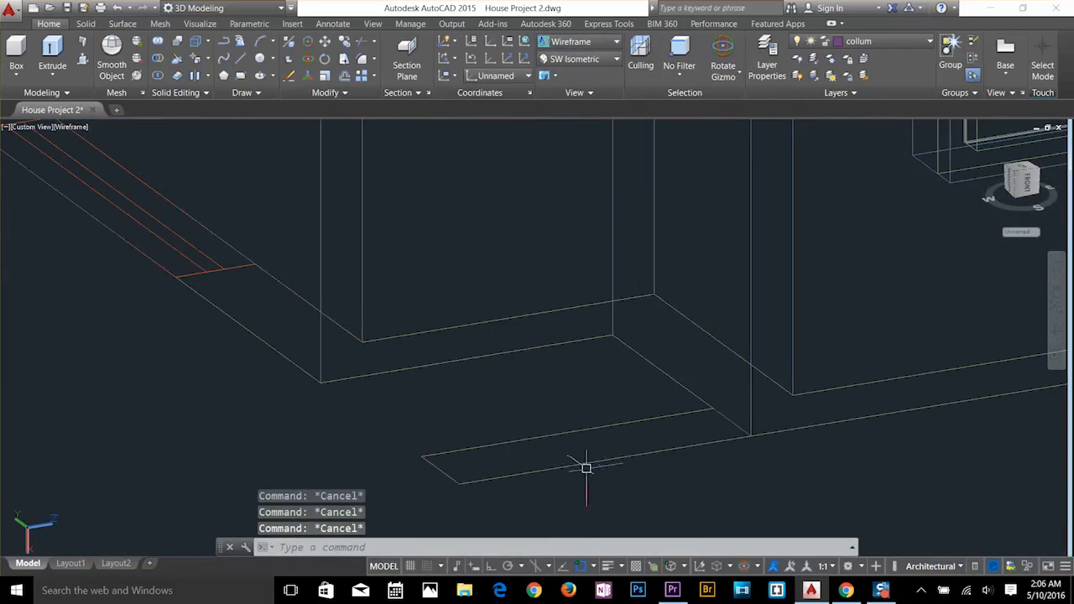
{"action": "type", "text": "ba"}
{"action": "key", "text": "Escape"}
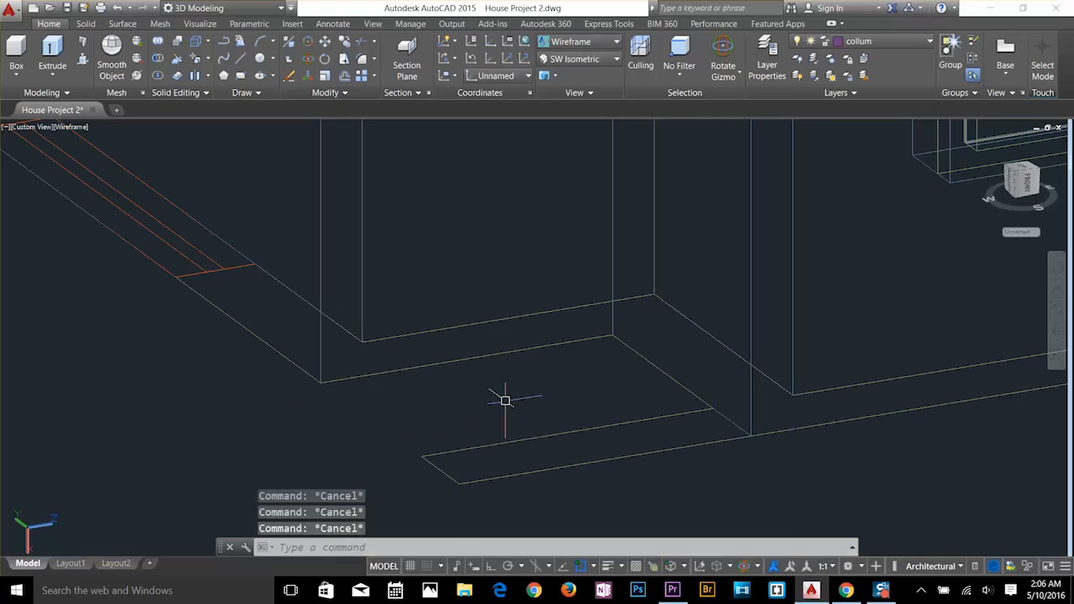
Reset the user coordinate system to World.
{"action": "type", "text": "ucs"}
{"action": "key", "text": "Return"}
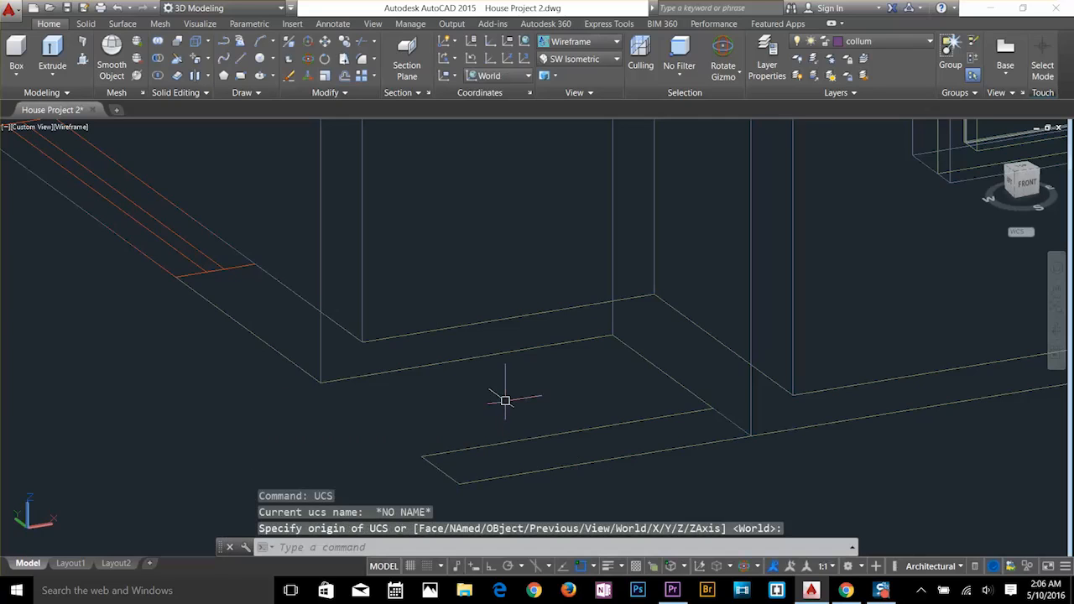
{"action": "key", "text": "Escape"}
{"action": "key", "text": "Escape"}
Create a boundary polyline from a point inside the narrow wall outline at the house's front corner.
{"action": "type", "text": "b"}
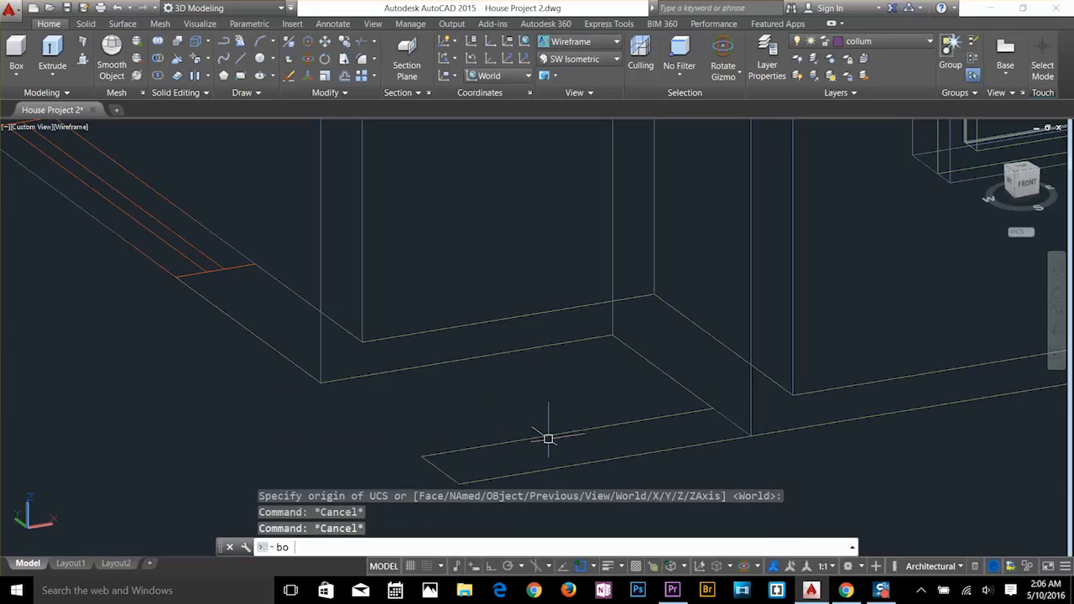
{"action": "type", "text": "o"}
{"action": "key", "text": "Return"}
{"action": "left_click", "coordinate": [446, 220]}
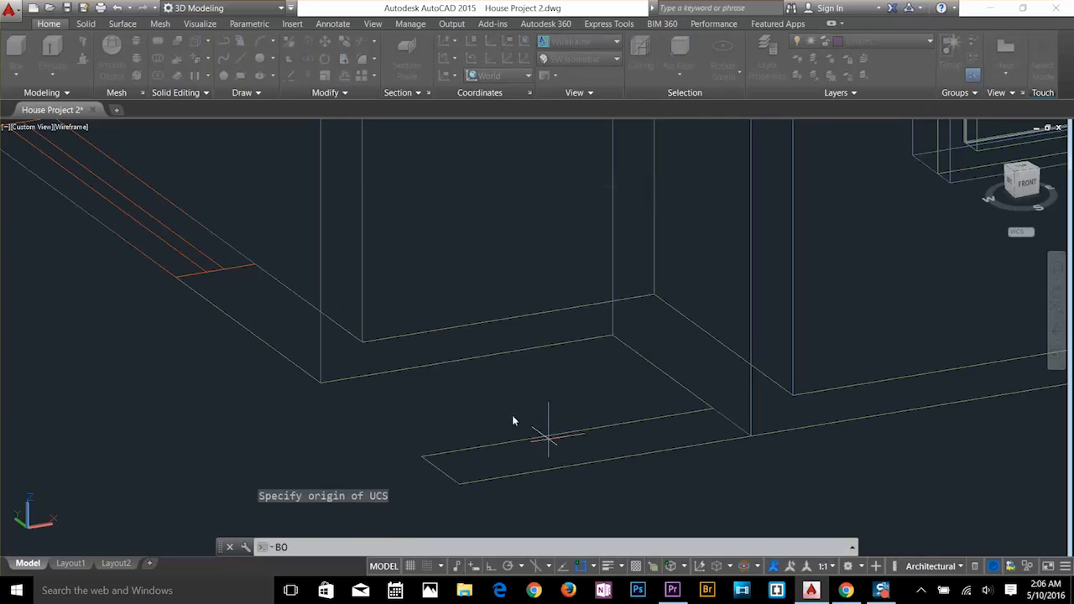
{"action": "left_click", "coordinate": [518, 456]}
{"action": "key", "text": "Return"}
{"action": "key", "text": "Escape"}
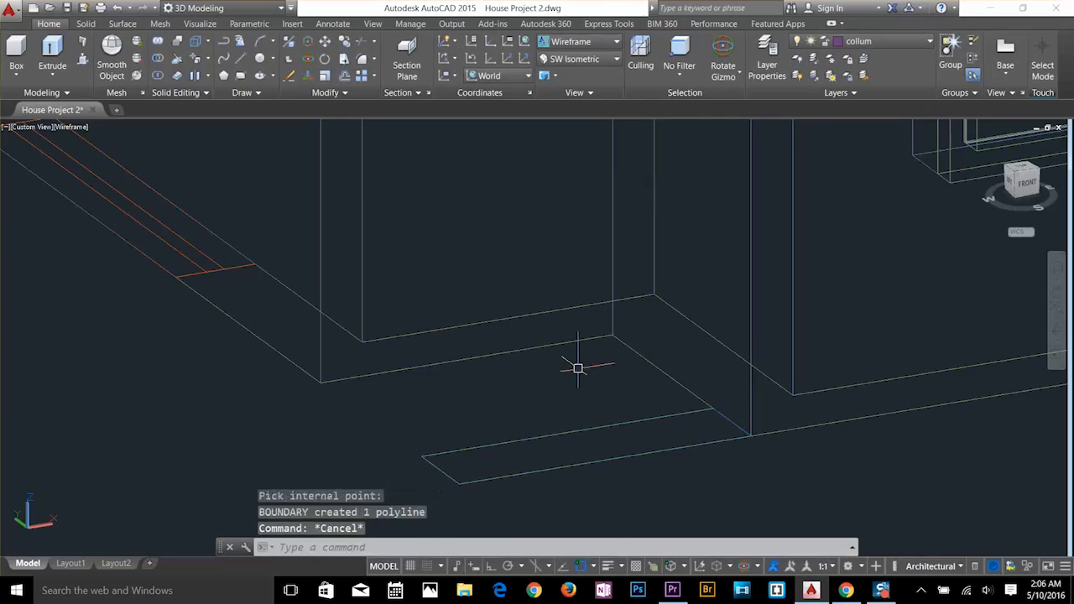
{"action": "key", "text": "Escape"}
Extrude the narrow boundary outline at the front corner to a height of 2'.
{"action": "type", "text": "ext"}
{"action": "key", "text": "Return"}
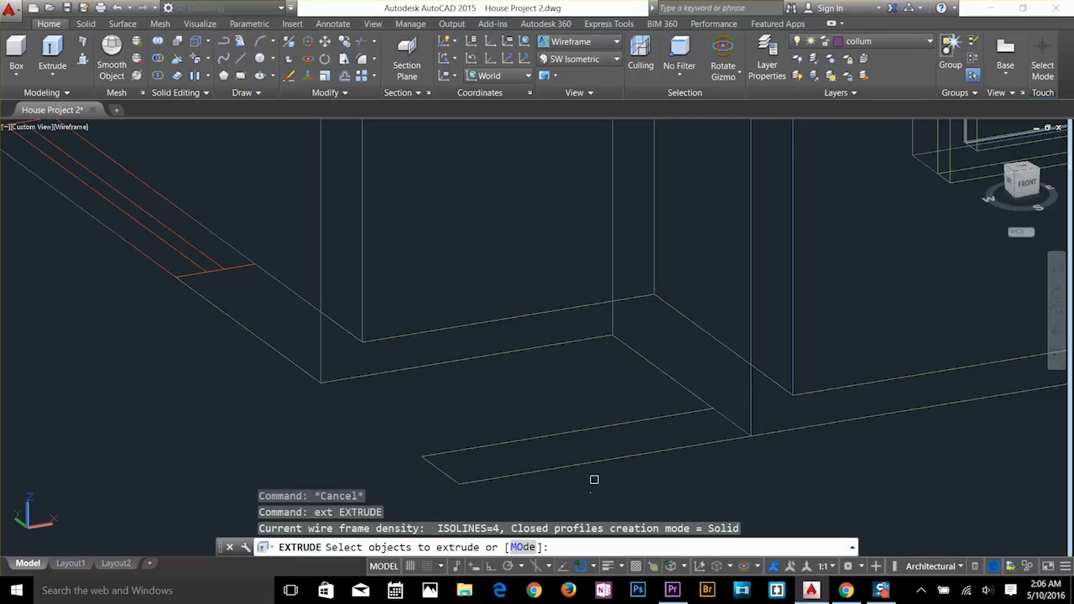
{"action": "left_click", "coordinate": [601, 461]}
{"action": "key", "text": "Return"}
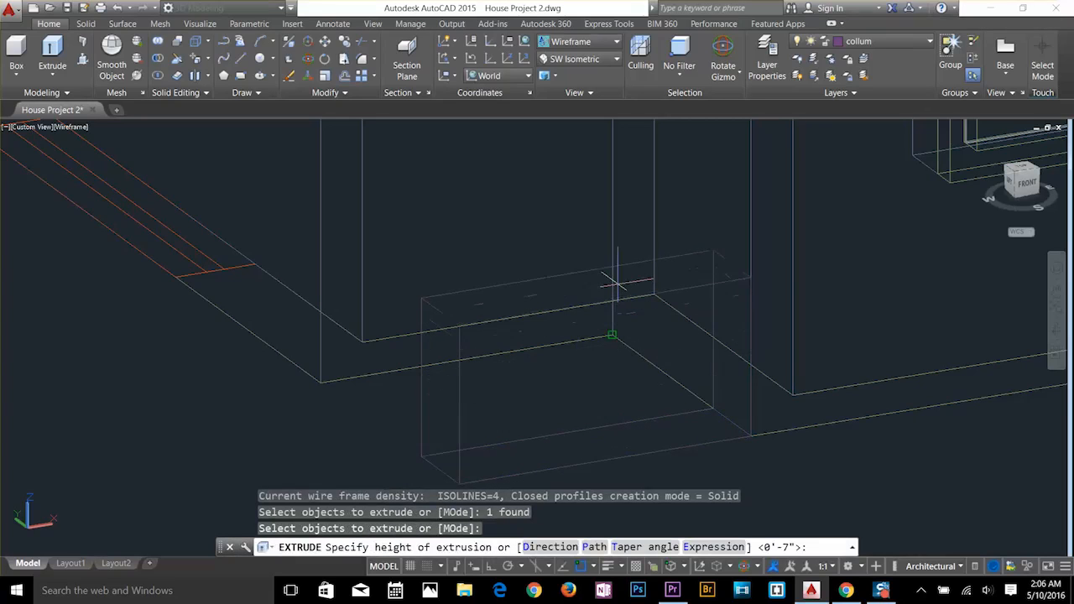
{"action": "type", "text": "2'"}
{"action": "key", "text": "Return"}
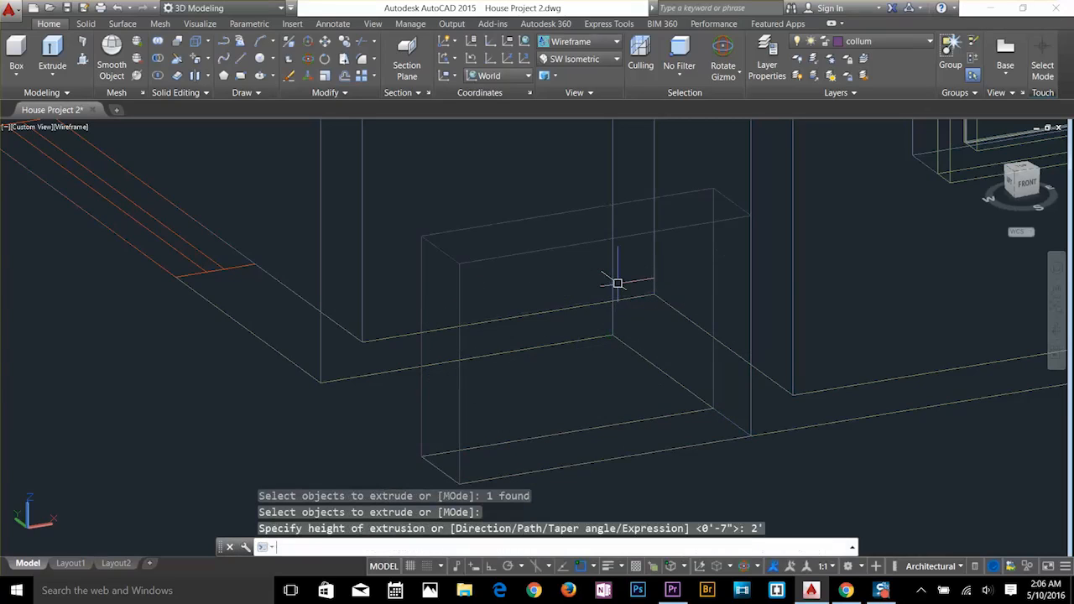
{"action": "key", "text": "Escape"}
{"action": "key", "text": "Escape"}
Assign the extruded low wall at the front corner to the Wall layer.
{"action": "left_click", "coordinate": [563, 207]}
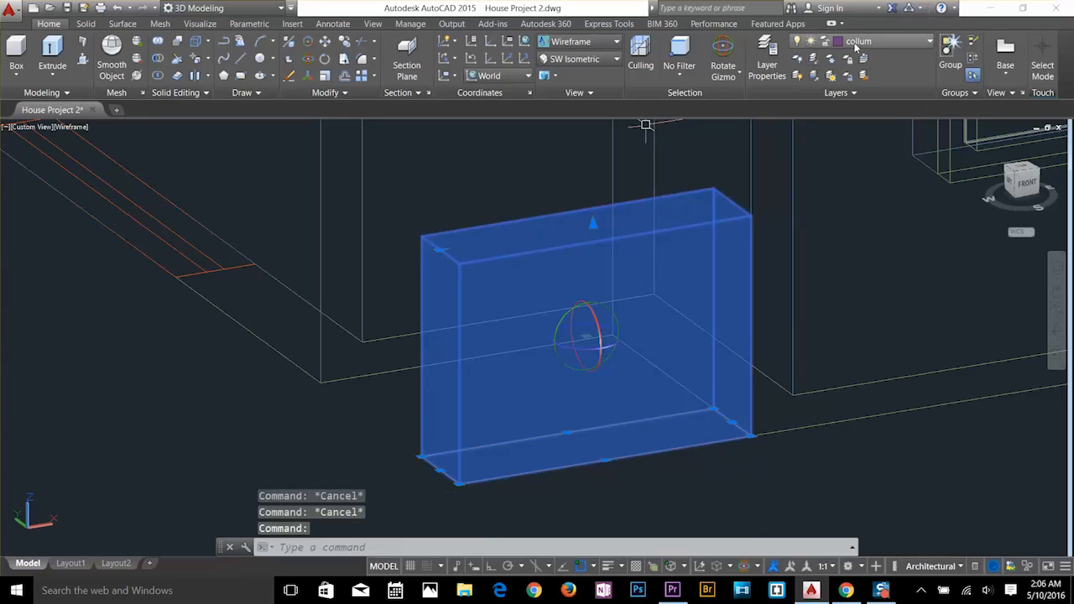
{"action": "left_click", "coordinate": [885, 40]}
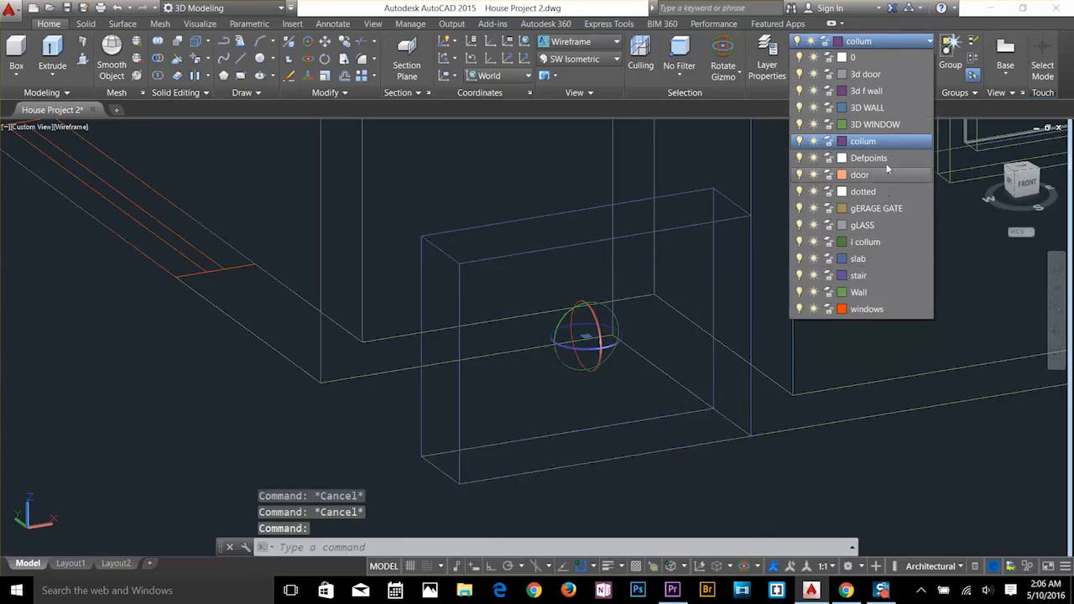
{"action": "left_click", "coordinate": [864, 290]}
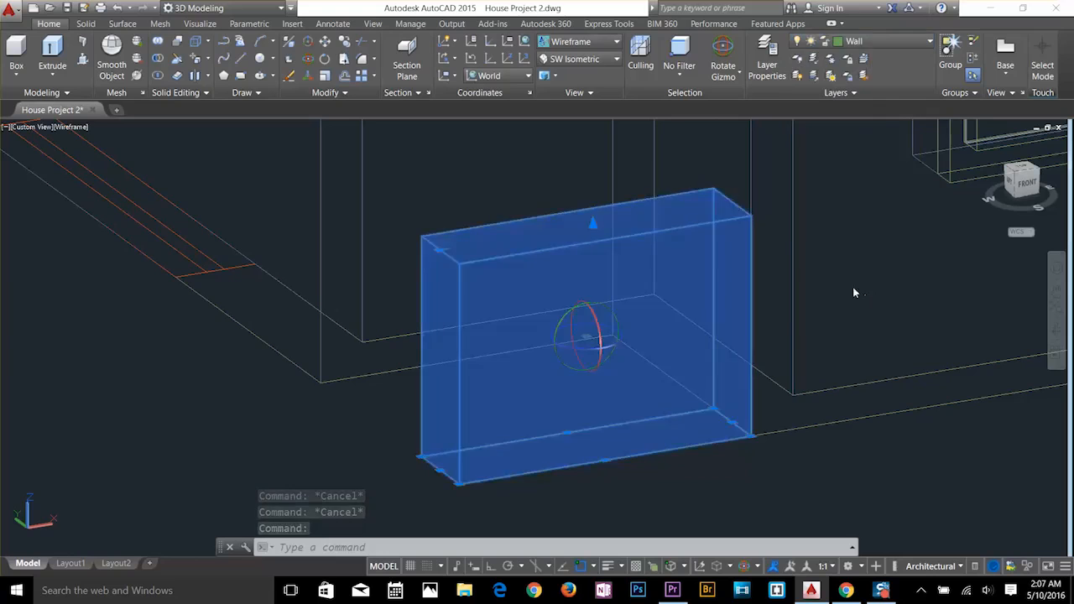
{"action": "key", "text": "Escape"}
Make 3D WALL the current layer and assign the extruded low wall to it.
{"action": "left_click", "coordinate": [899, 44]}
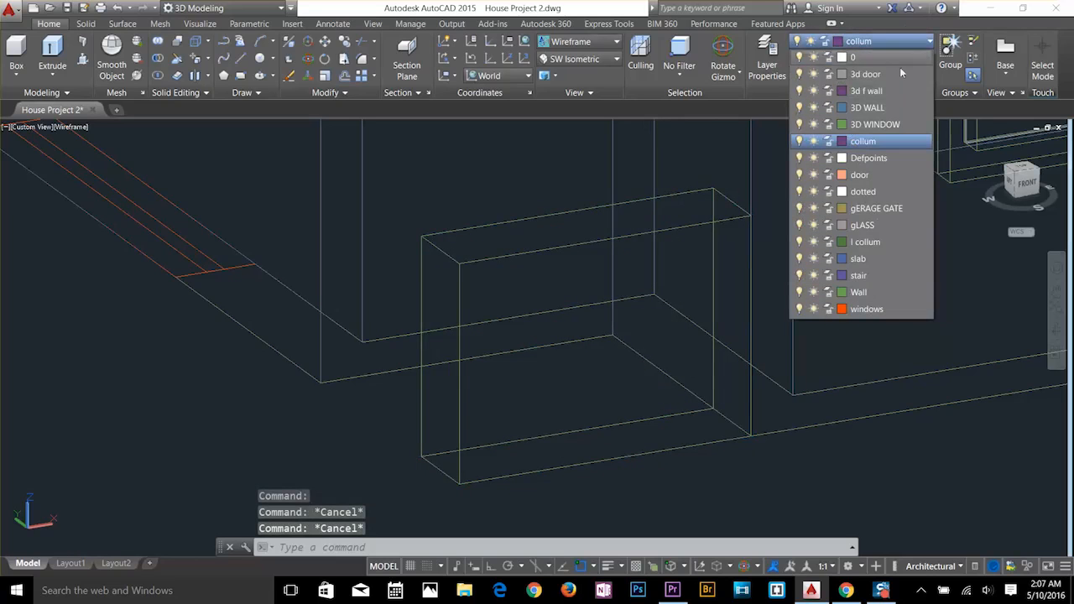
{"action": "left_click", "coordinate": [872, 107]}
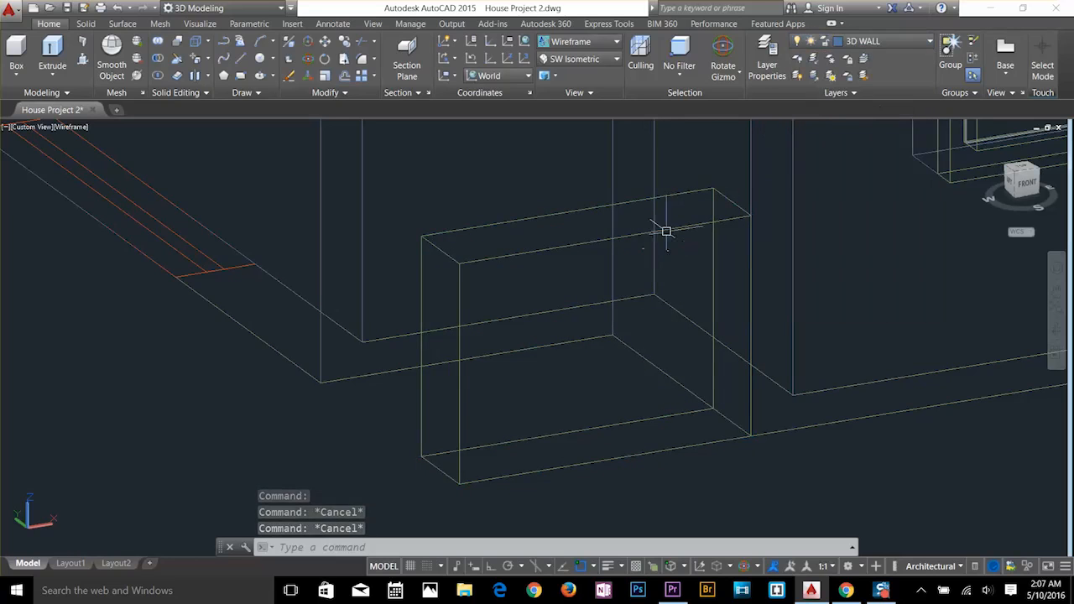
{"action": "left_click", "coordinate": [666, 231]}
{"action": "left_click", "coordinate": [857, 44]}
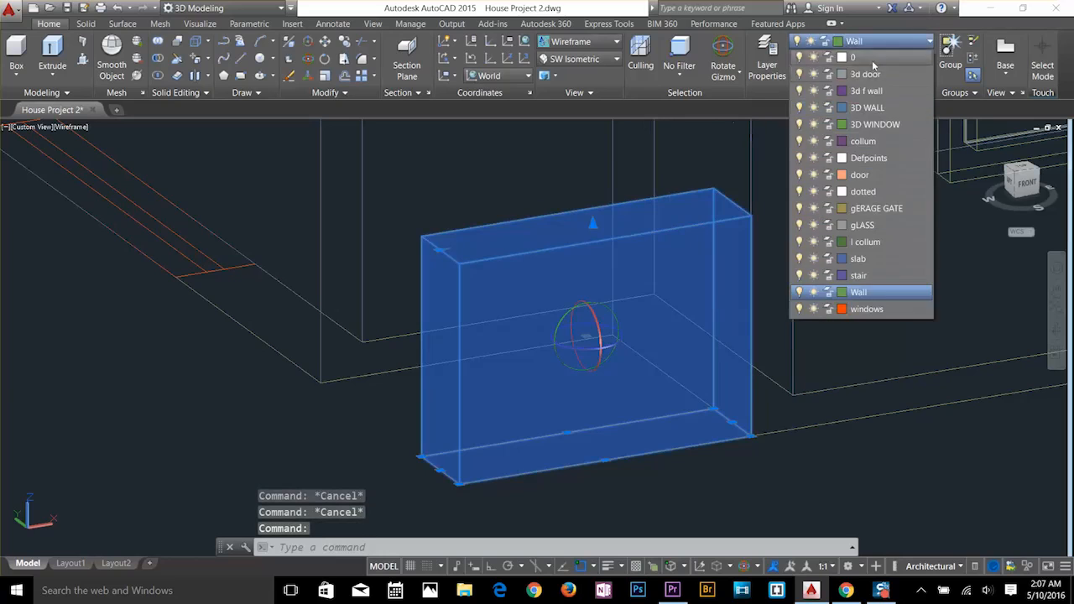
{"action": "left_click", "coordinate": [874, 106]}
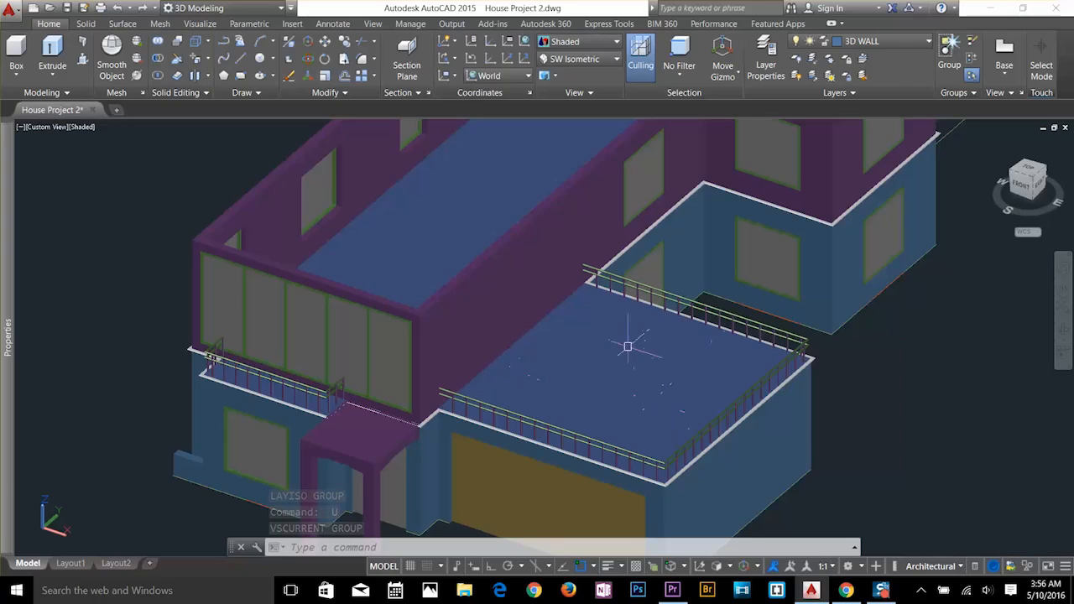
Display the model in Wireframe style and isolate the upper-floor wall's layer, 3d f wall.
{"action": "scroll", "coordinate": [503, 350], "scroll_direction": "up", "scroll_amount": 5}
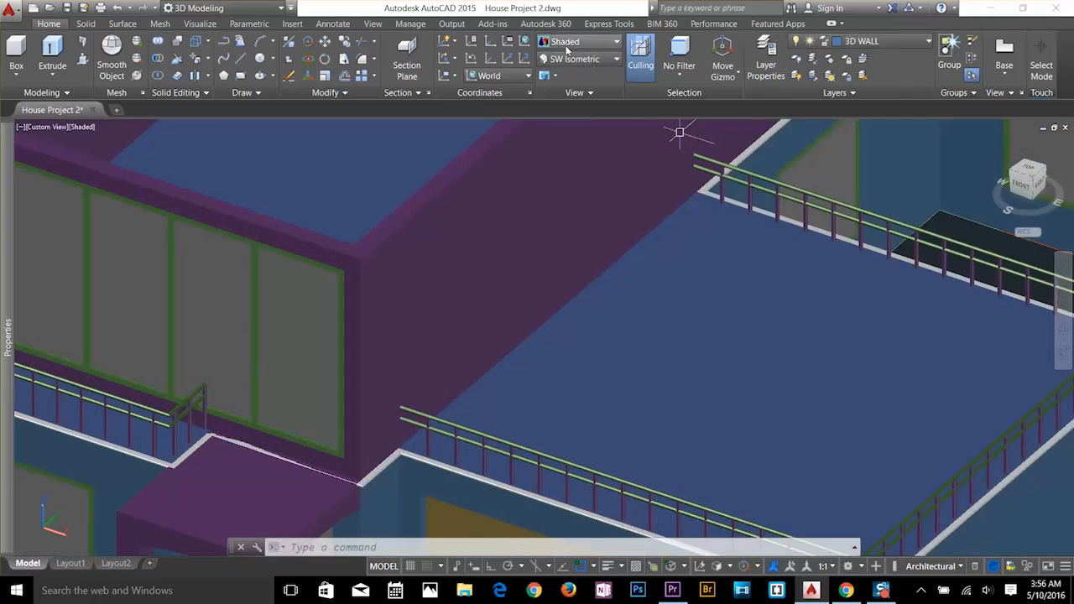
{"action": "left_click", "coordinate": [567, 44]}
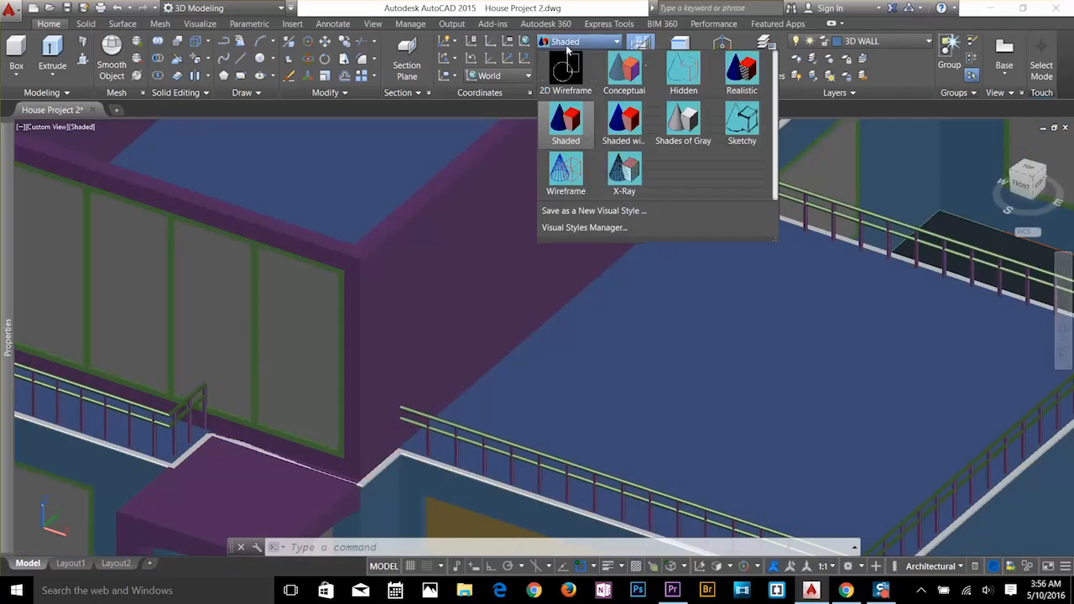
{"action": "left_click", "coordinate": [567, 175]}
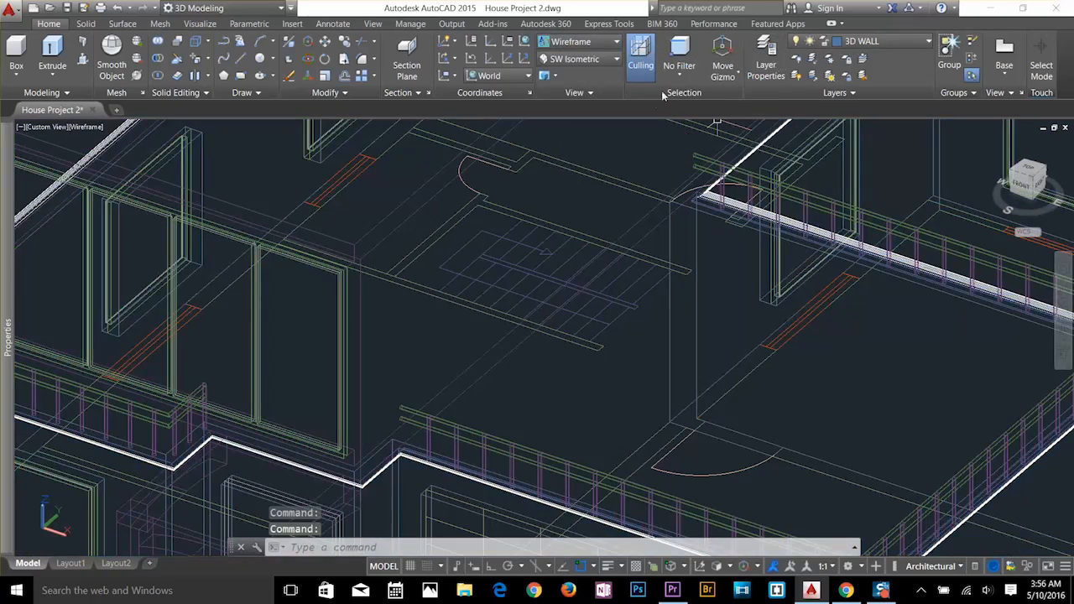
{"action": "left_click", "coordinate": [810, 58]}
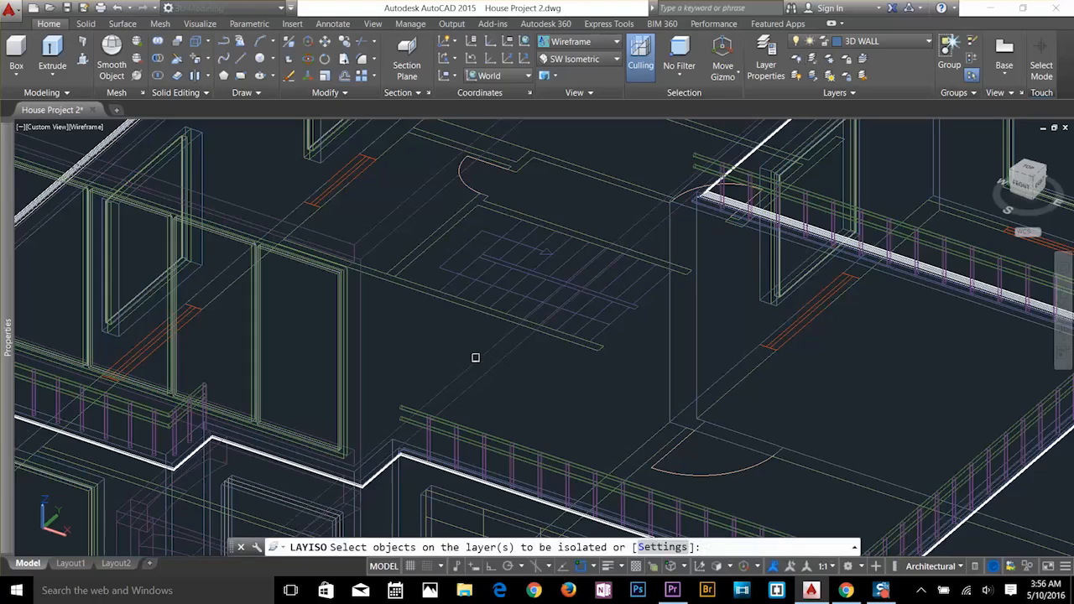
{"action": "left_click", "coordinate": [474, 363]}
{"action": "key", "text": "Return"}
{"action": "key", "text": "Escape"}
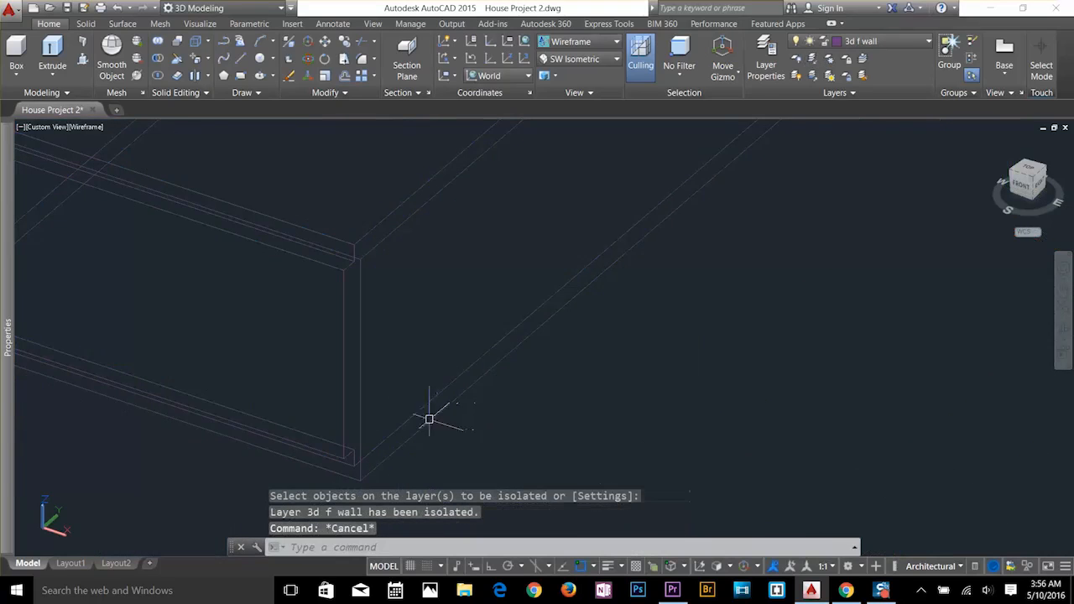
Move the UCS origin to the lower outer front corner of the isolated upper-floor wall beside the large slab.
{"action": "middle_click_drag", "start_coordinate": [381, 432], "coordinate": [451, 322]}
{"action": "scroll", "coordinate": [450, 322], "scroll_direction": "up", "scroll_amount": 5}
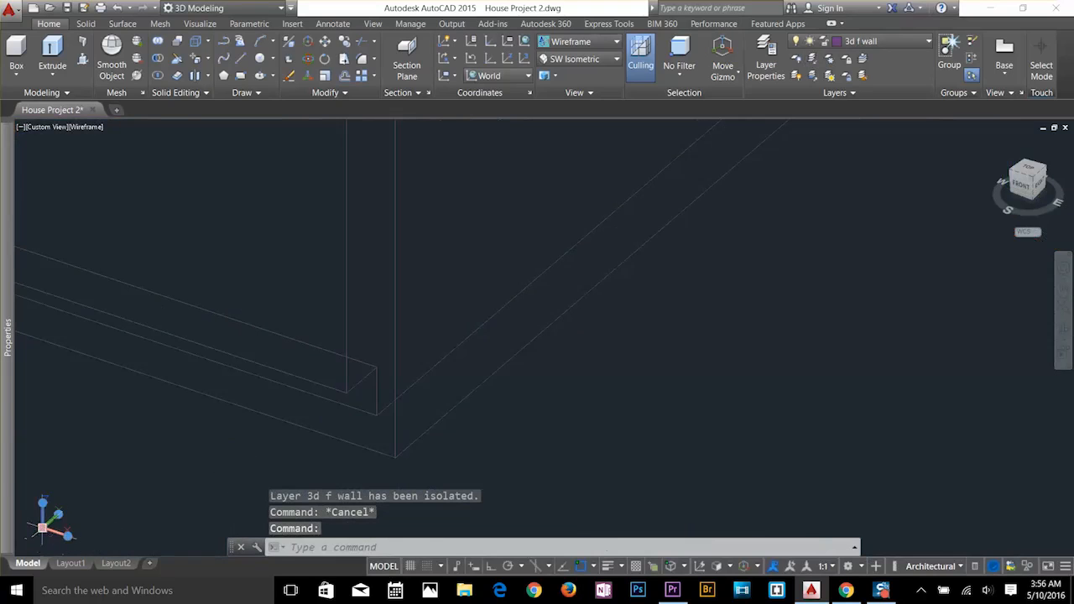
{"action": "left_click", "coordinate": [40, 532]}
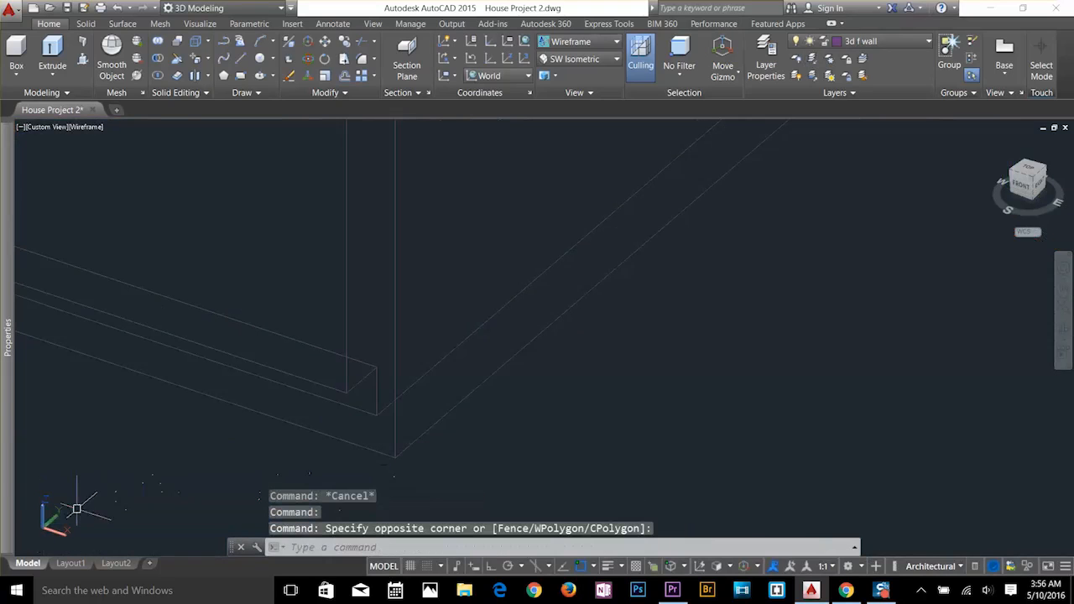
{"action": "left_click", "coordinate": [40, 528]}
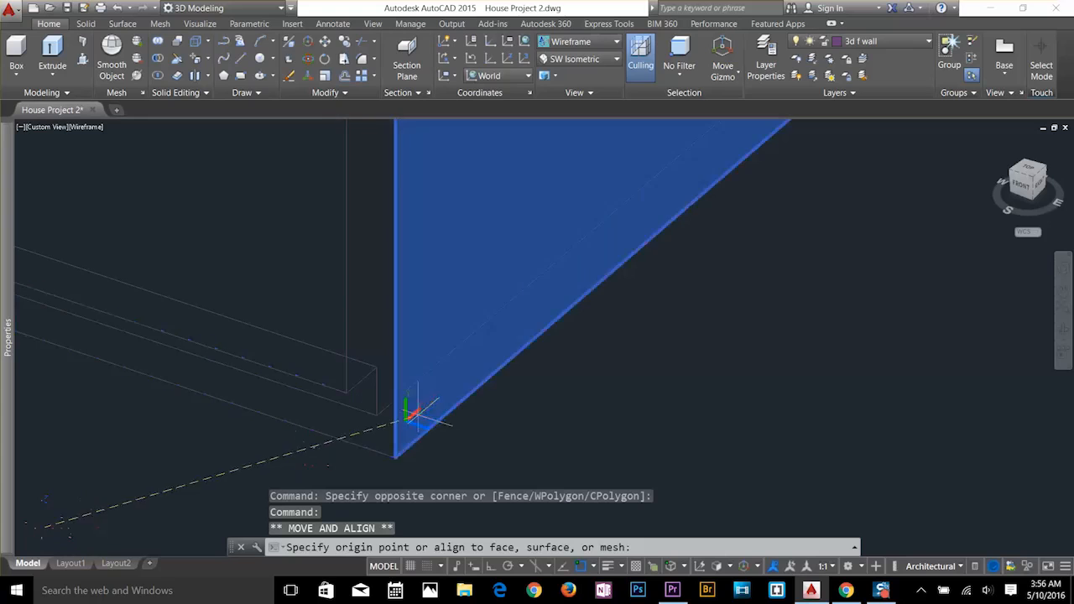
{"action": "left_click", "coordinate": [394, 458]}
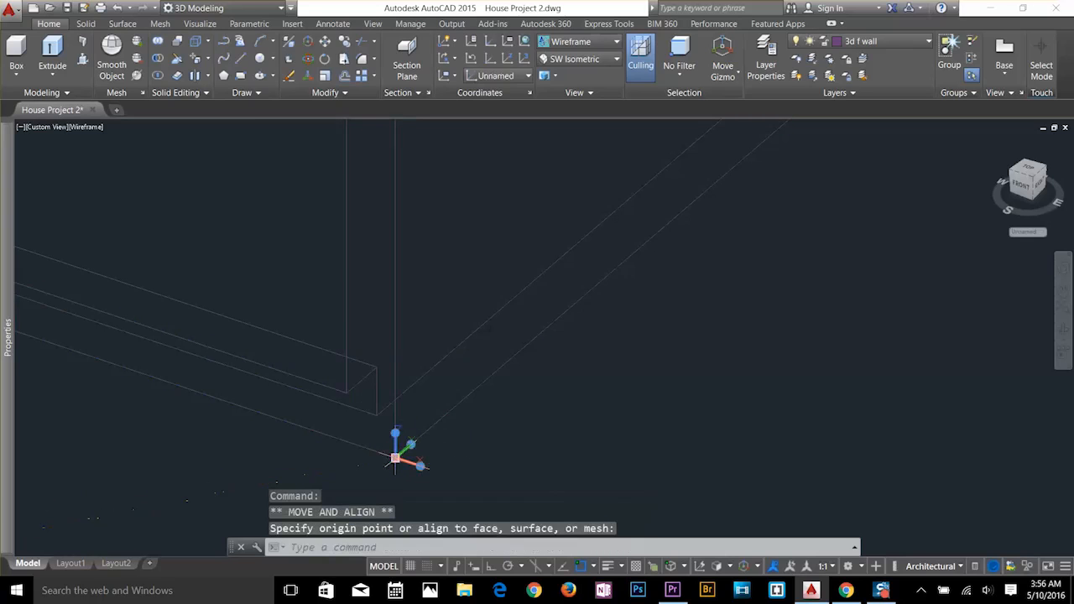
{"action": "key", "text": "Escape"}
{"action": "key", "text": "Escape"}
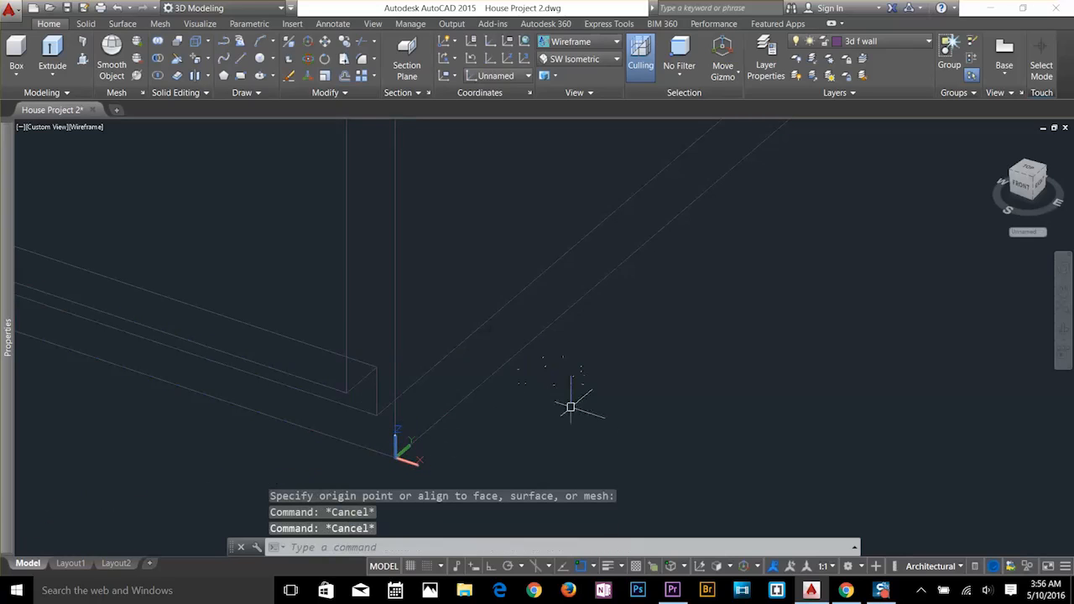
Draw a 9" by 3'-6" rectangle on the wall's base, starting from the inner corner beside the UCS origin.
{"action": "middle_click_drag", "start_coordinate": [571, 406], "coordinate": [453, 407], "text": "shift"}
{"action": "scroll", "coordinate": [578, 356], "scroll_direction": "down", "scroll_amount": 1}
{"action": "middle_click_drag", "start_coordinate": [592, 321], "coordinate": [412, 441]}
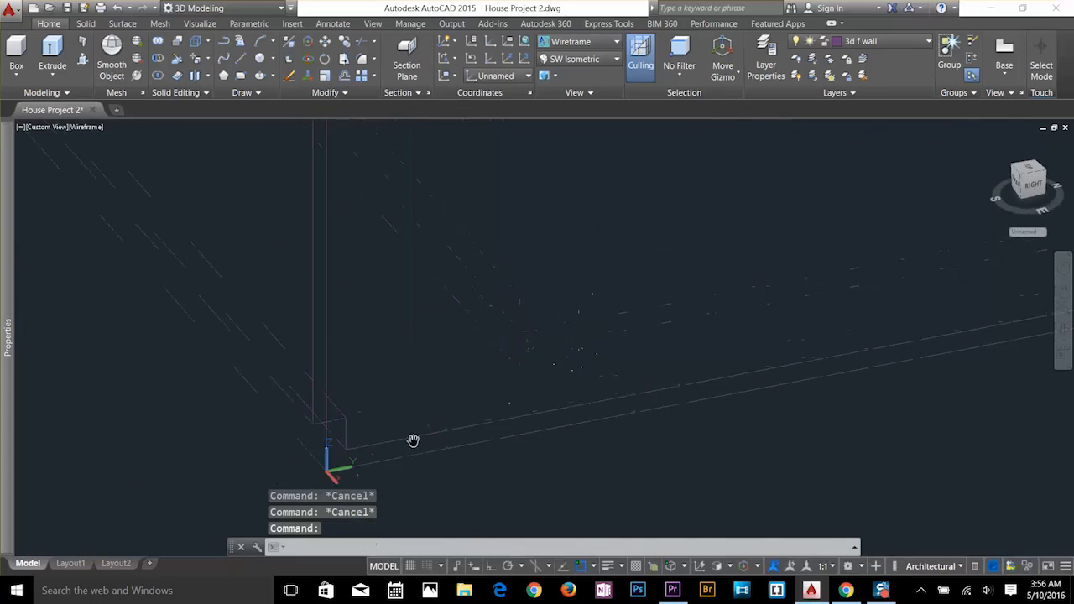
{"action": "middle_click_drag", "start_coordinate": [530, 432], "coordinate": [528, 389], "text": "shift"}
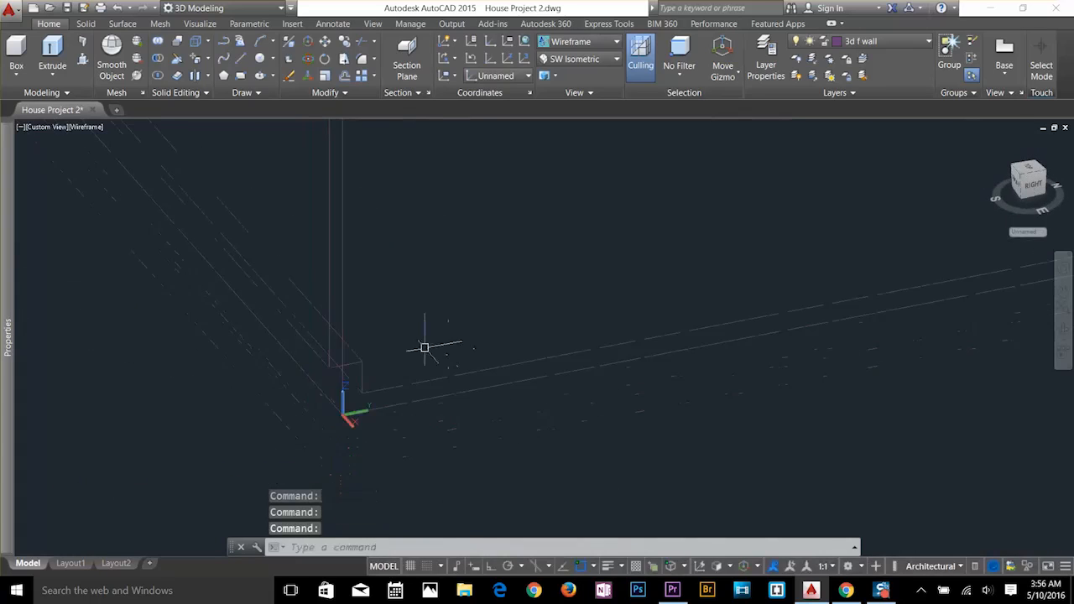
{"action": "middle_click_drag", "start_coordinate": [424, 348], "coordinate": [484, 428], "text": "shift"}
{"action": "type", "text": "R"}
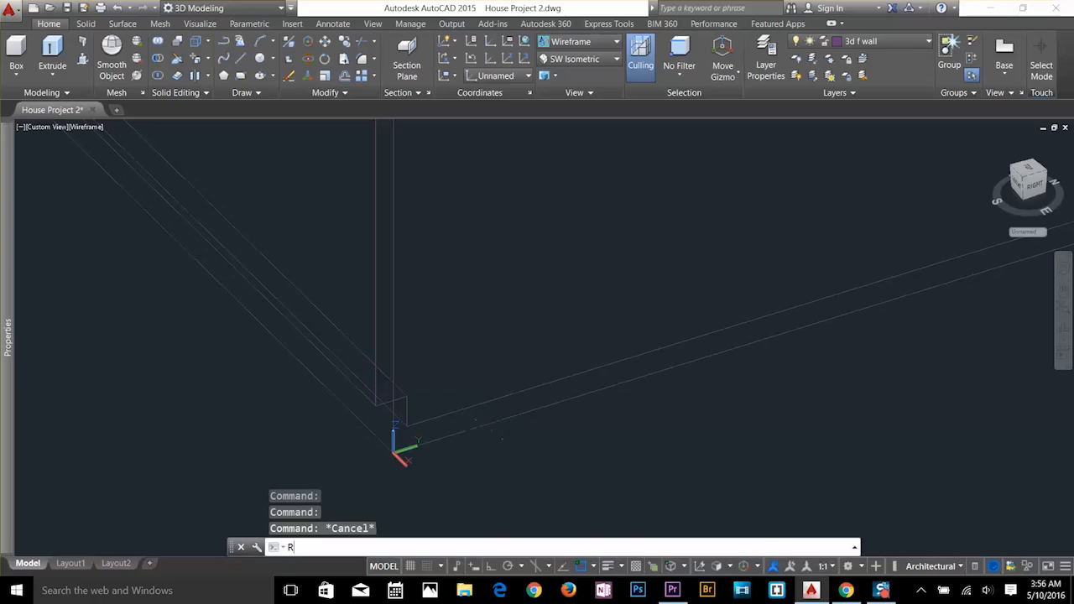
{"action": "type", "text": "EC"}
{"action": "key", "text": "Return"}
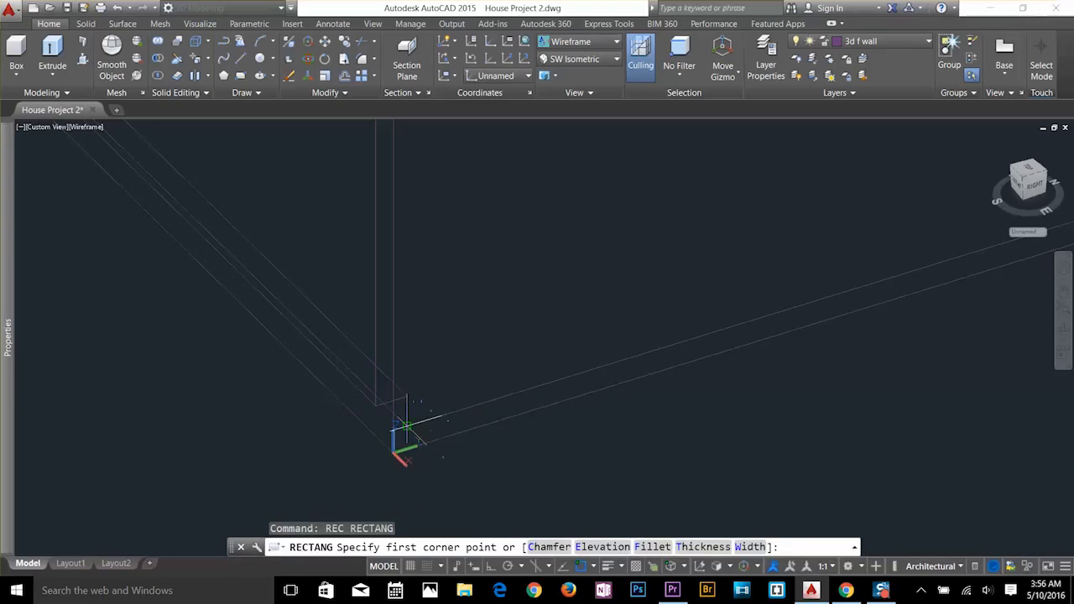
{"action": "left_click", "coordinate": [406, 427]}
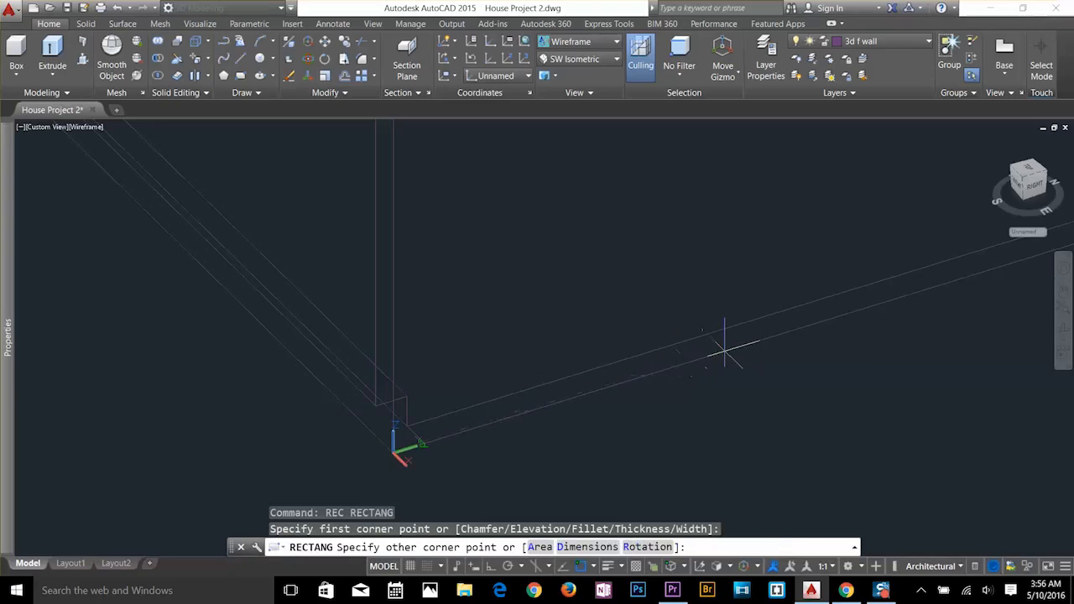
{"action": "key", "text": "Return"}
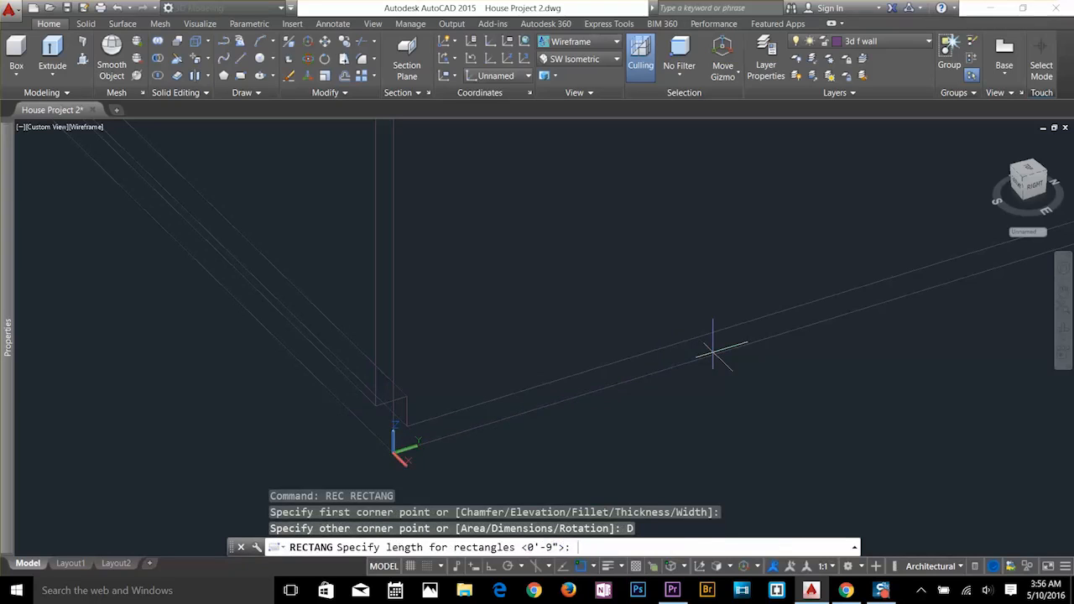
{"action": "type", "text": "9"}
{"action": "key", "text": "Return"}
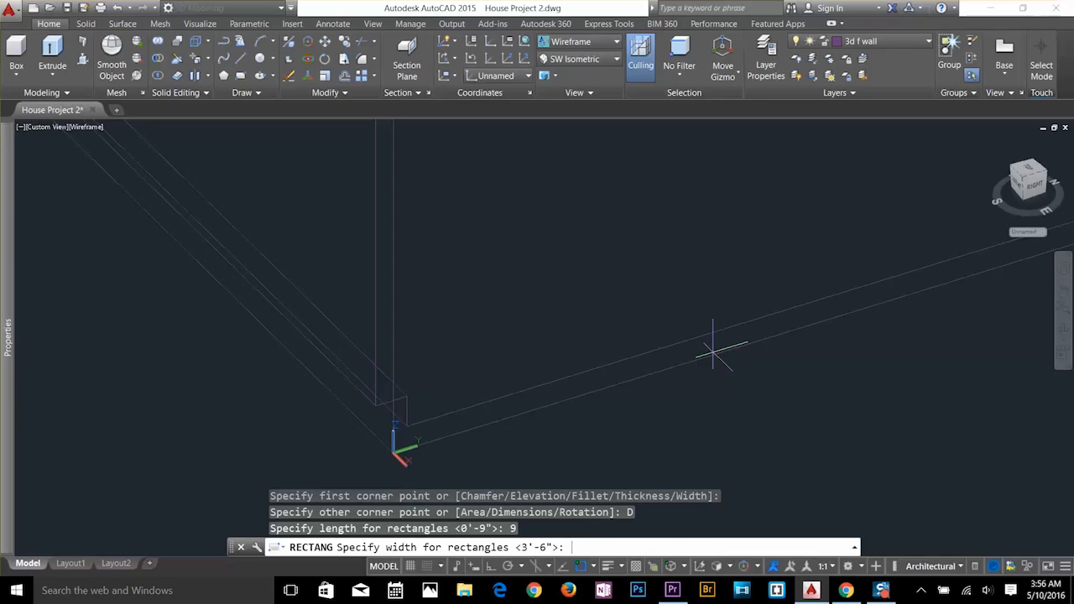
{"action": "key", "text": "Return"}
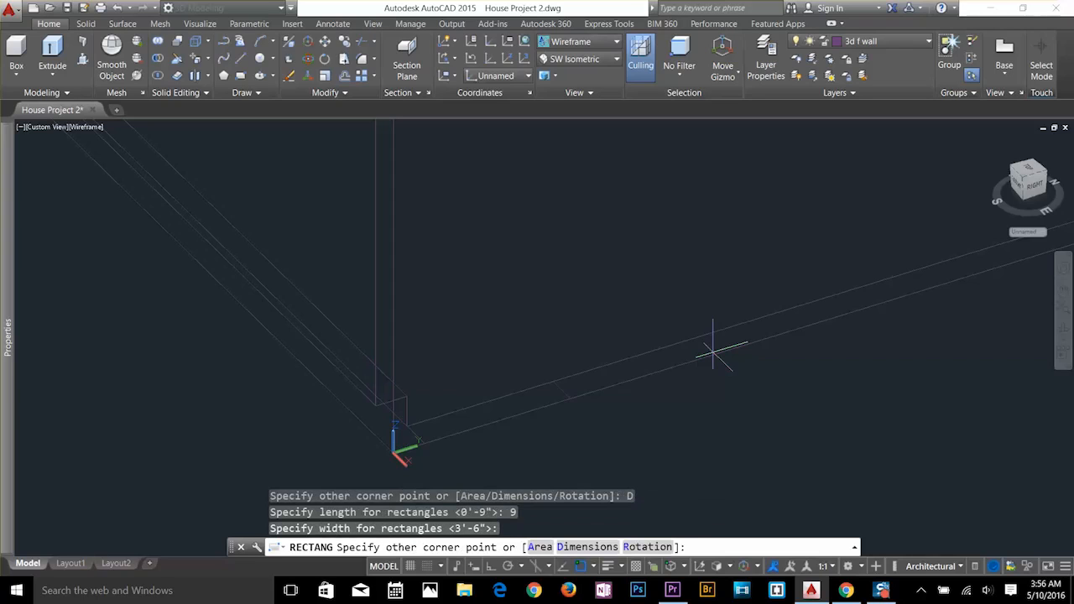
{"action": "key", "text": "Escape"}
{"action": "key", "text": "Escape"}
Move the rectangle 2' along the Y axis on the wall's base, using a displacement of 0,2',0.
{"action": "scroll", "coordinate": [618, 410], "scroll_direction": "up", "scroll_amount": 3}
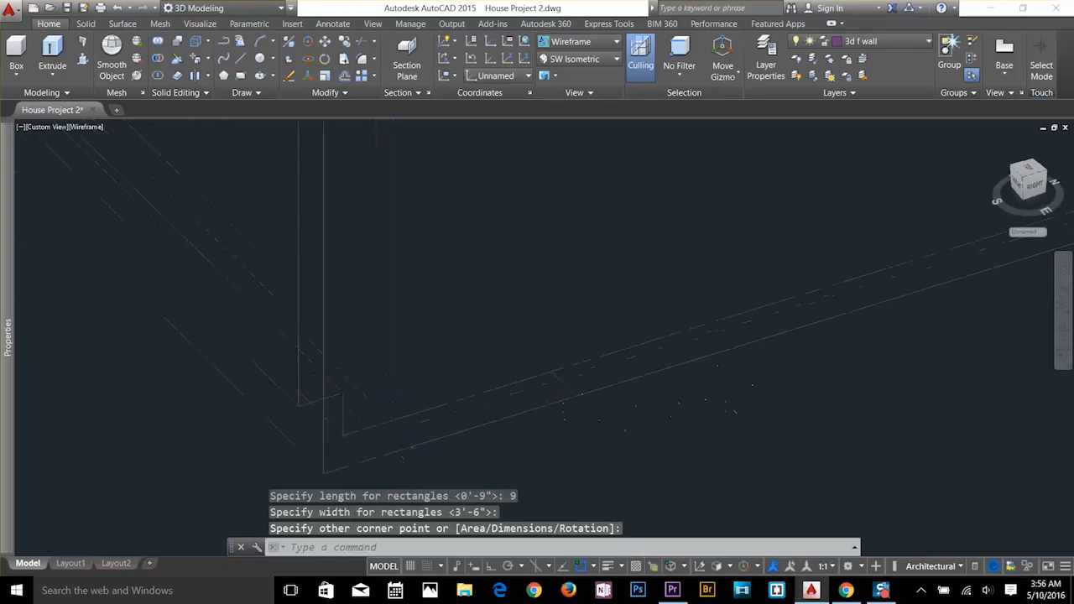
{"action": "type", "text": "m"}
{"action": "key", "text": "Return"}
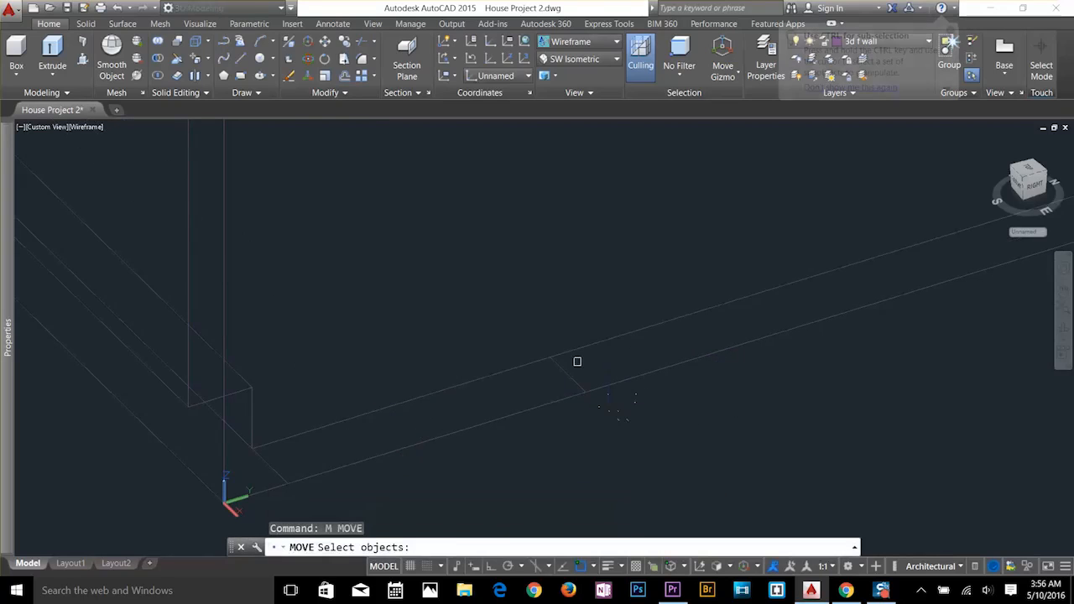
{"action": "left_click", "coordinate": [573, 372]}
{"action": "left_click", "coordinate": [614, 462]}
{"action": "key", "text": "Return"}
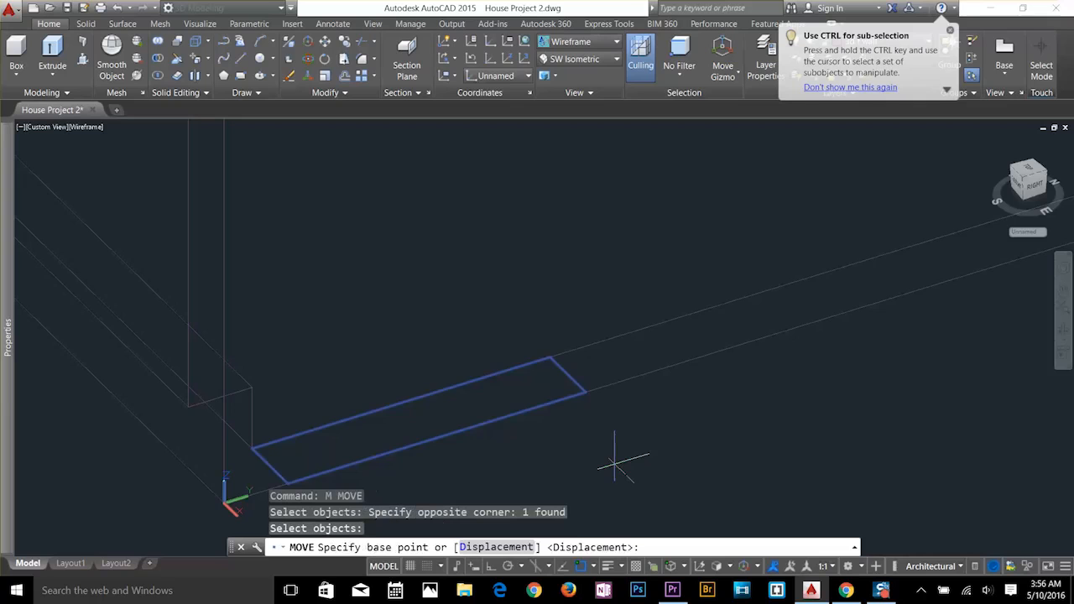
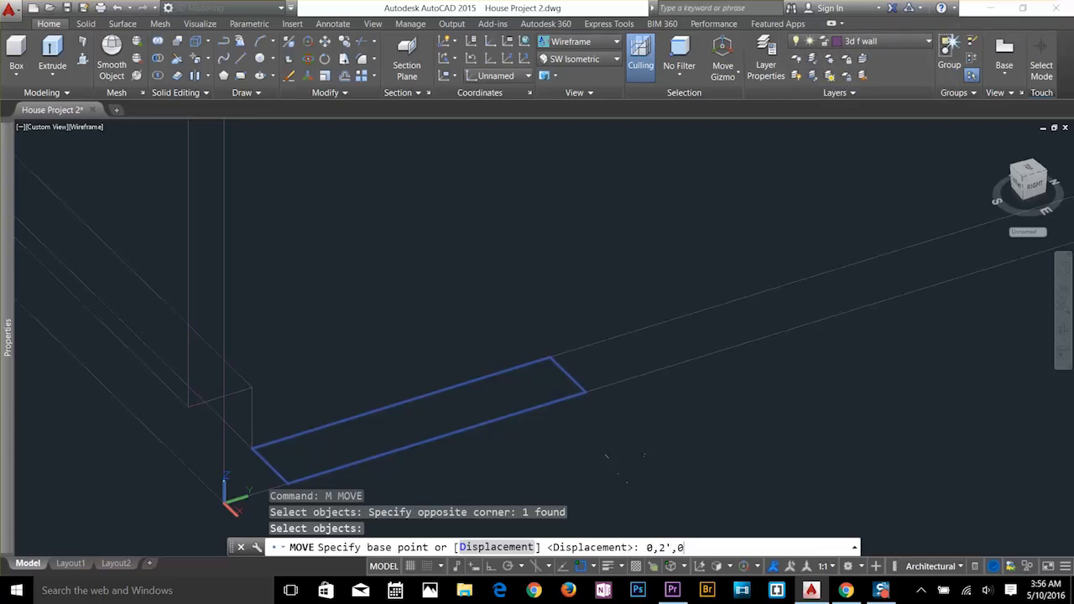
{"action": "left_click", "coordinate": [618, 455]}
{"action": "key", "text": "Escape"}
{"action": "key", "text": "Escape"}
{"action": "key", "text": "Escape"}
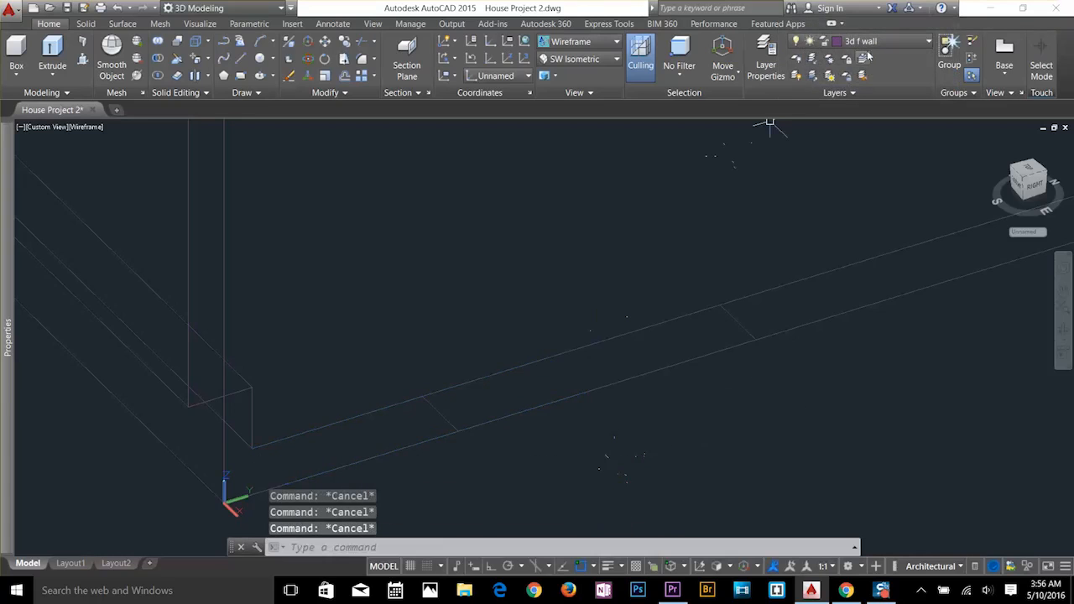
Turn layer 0 back on to show its geometry beside the isolated wall.
{"action": "left_click", "coordinate": [871, 42]}
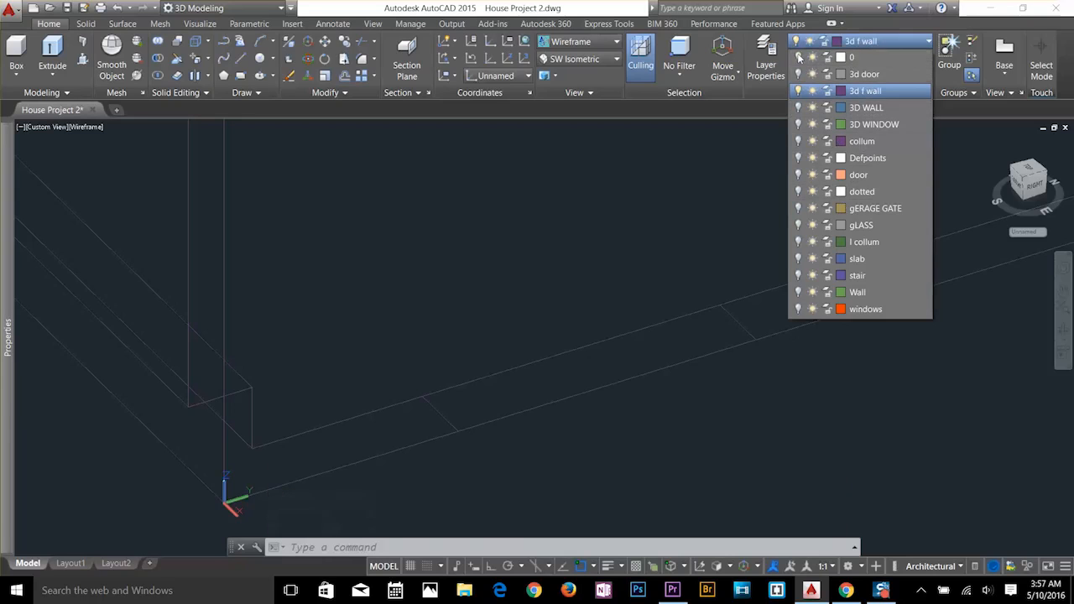
{"action": "left_click", "coordinate": [798, 57]}
{"action": "left_click", "coordinate": [669, 314]}
{"action": "key", "text": "Escape"}
Move the rectangle a further 1' along the Y axis, away from the end of the layer 0 geometry.
{"action": "middle_click_drag", "start_coordinate": [620, 404], "coordinate": [542, 398], "text": "shift"}
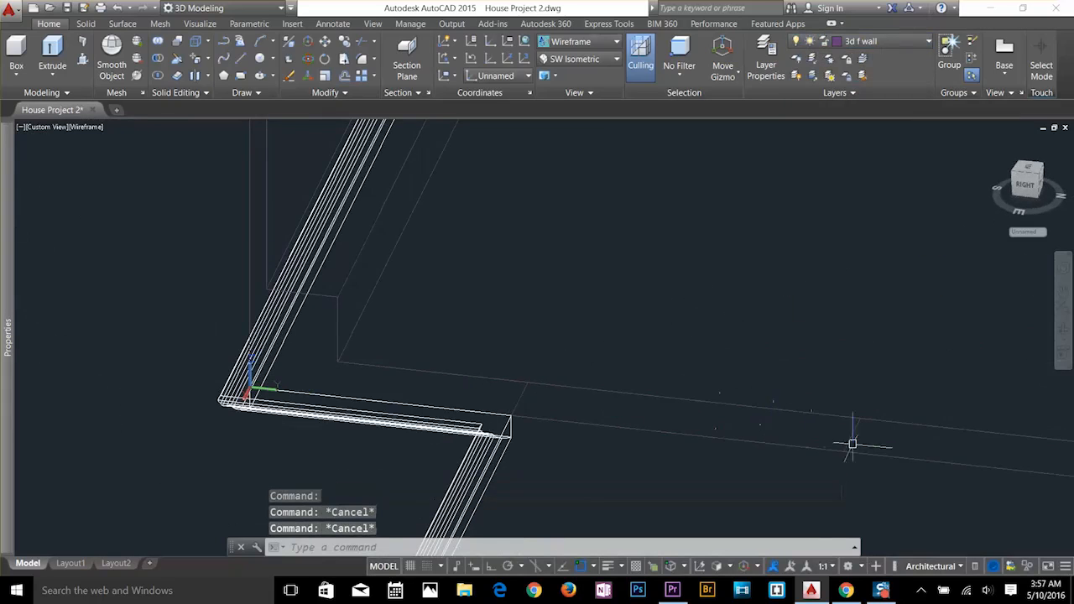
{"action": "type", "text": "M"}
{"action": "key", "text": "Return"}
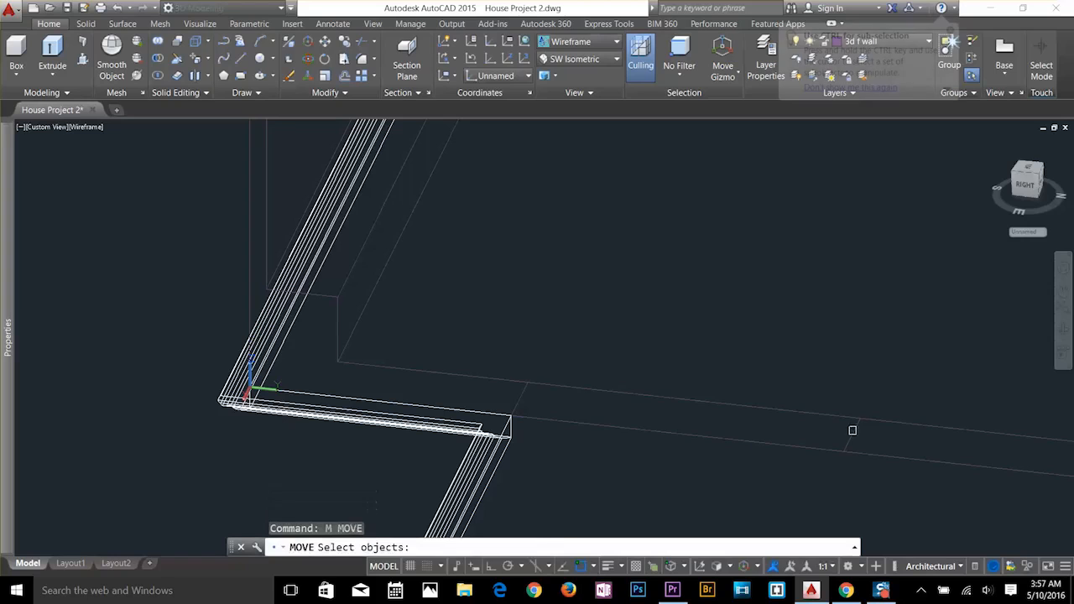
{"action": "left_click", "coordinate": [855, 431]}
{"action": "key", "text": "Return"}
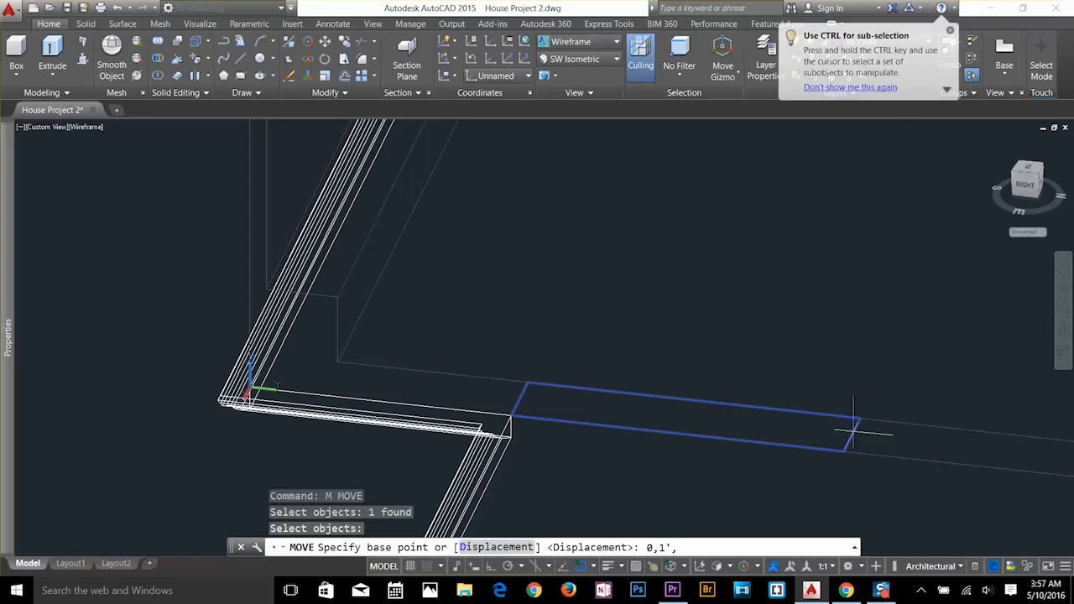
{"action": "left_click", "coordinate": [853, 431]}
{"action": "key", "text": "Escape"}
{"action": "key", "text": "Escape"}
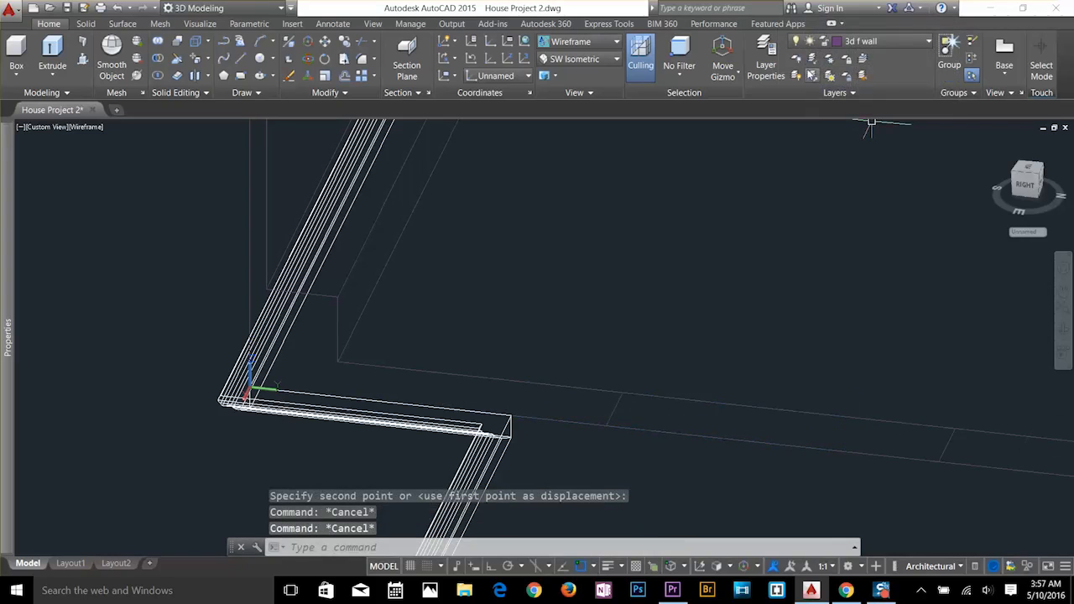
Isolate the upper-floor wall's layer, 3d f wall, again.
{"action": "left_click", "coordinate": [812, 60]}
{"action": "left_click", "coordinate": [652, 425]}
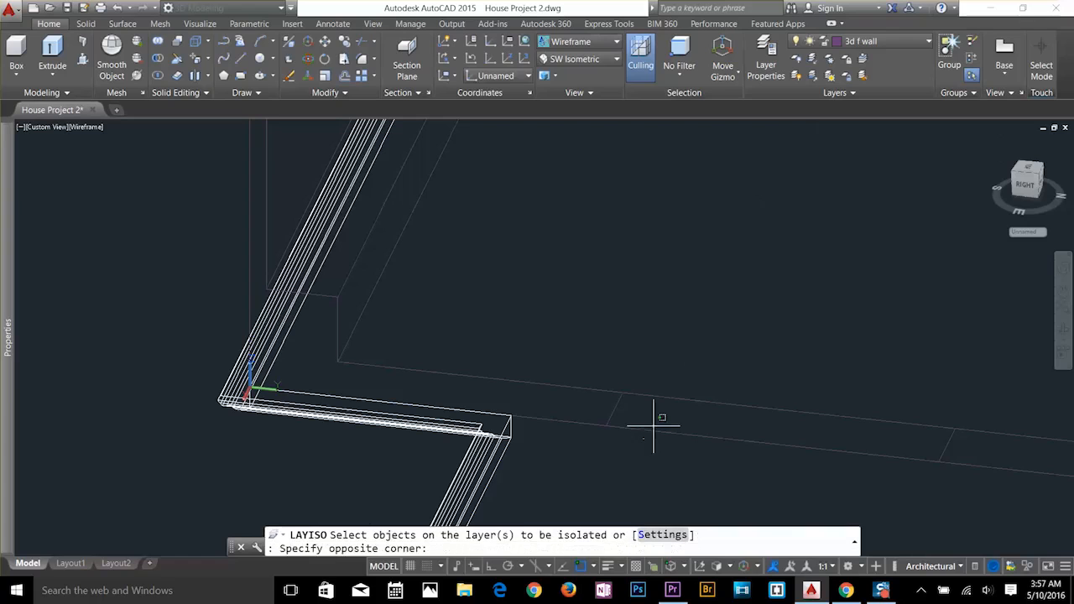
{"action": "left_click", "coordinate": [652, 425]}
{"action": "left_click", "coordinate": [644, 433]}
{"action": "key", "text": "Return"}
{"action": "key", "text": "Escape"}
{"action": "key", "text": "Escape"}
{"action": "key", "text": "Escape"}
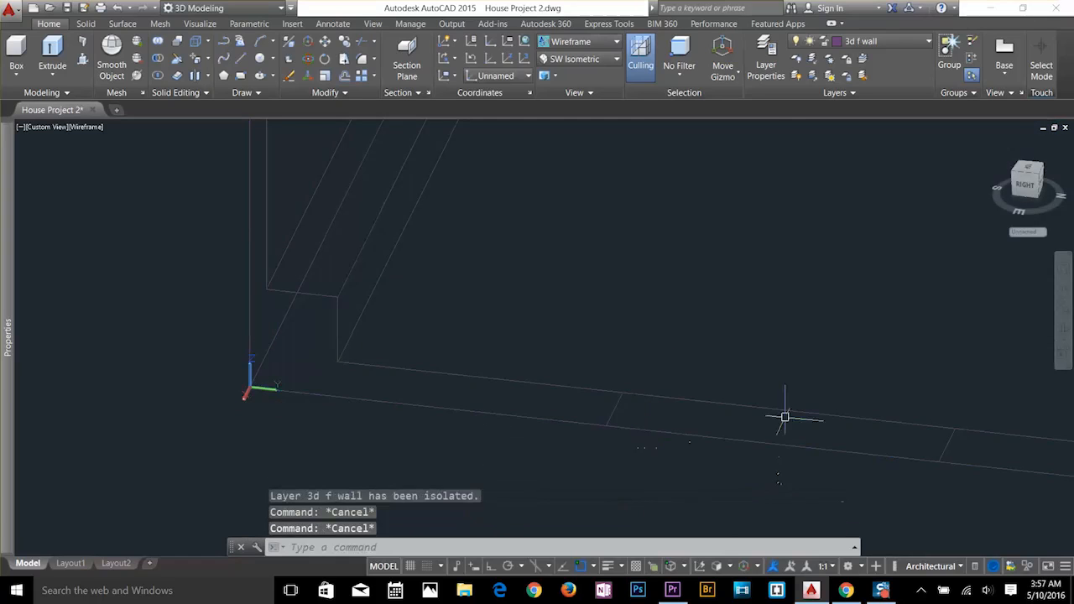
Try to extrude the rectangle on the wall's base to a height of 7' in Surface mode.
{"action": "type", "text": "W"}
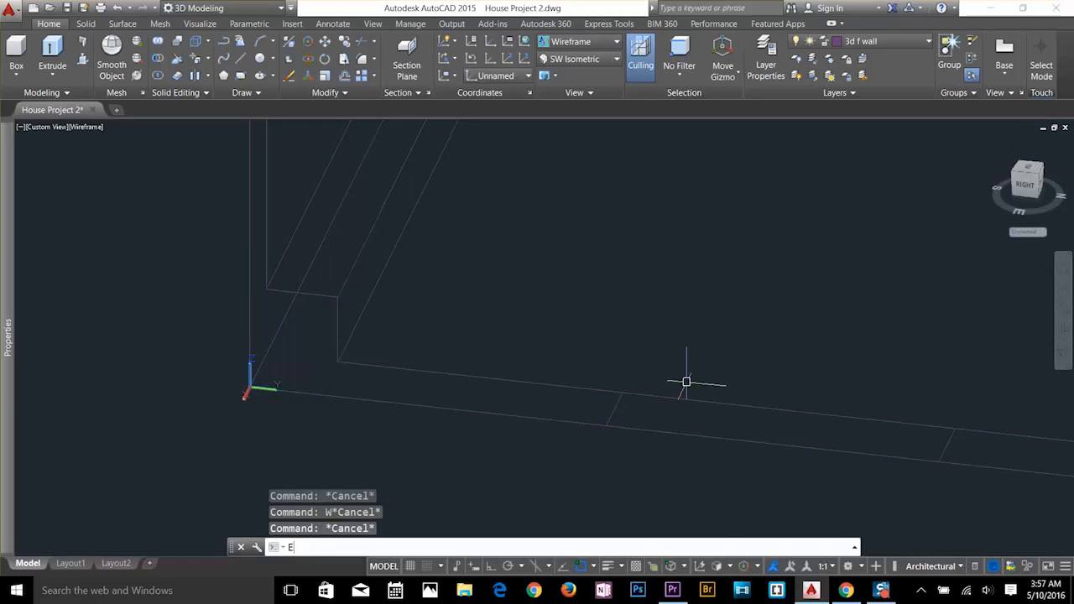
{"action": "type", "text": "EXT"}
{"action": "key", "text": "Return"}
{"action": "left_click", "coordinate": [616, 411]}
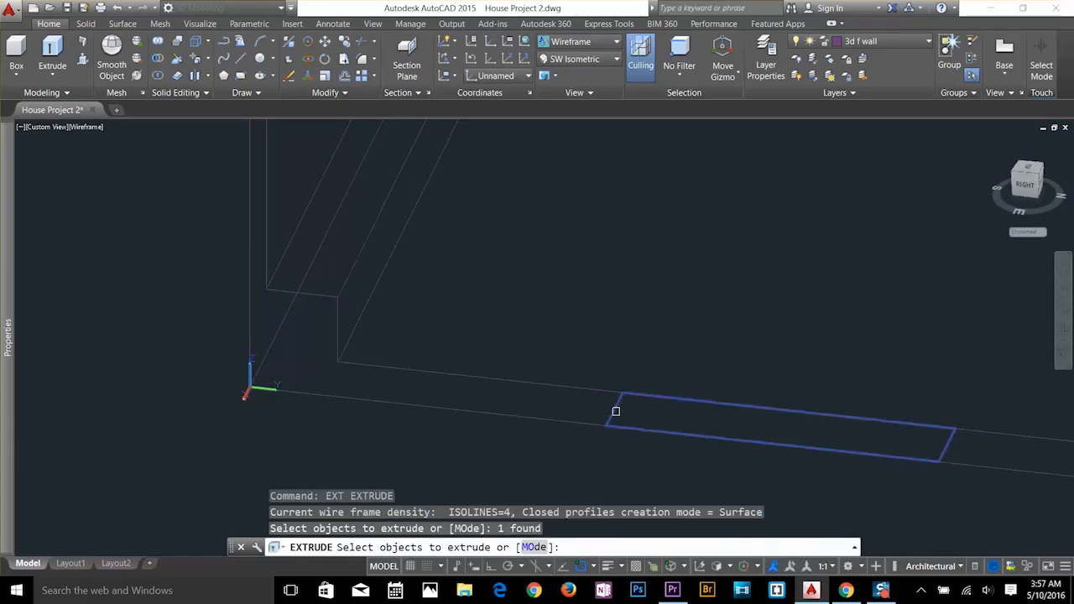
{"action": "key", "text": "Return"}
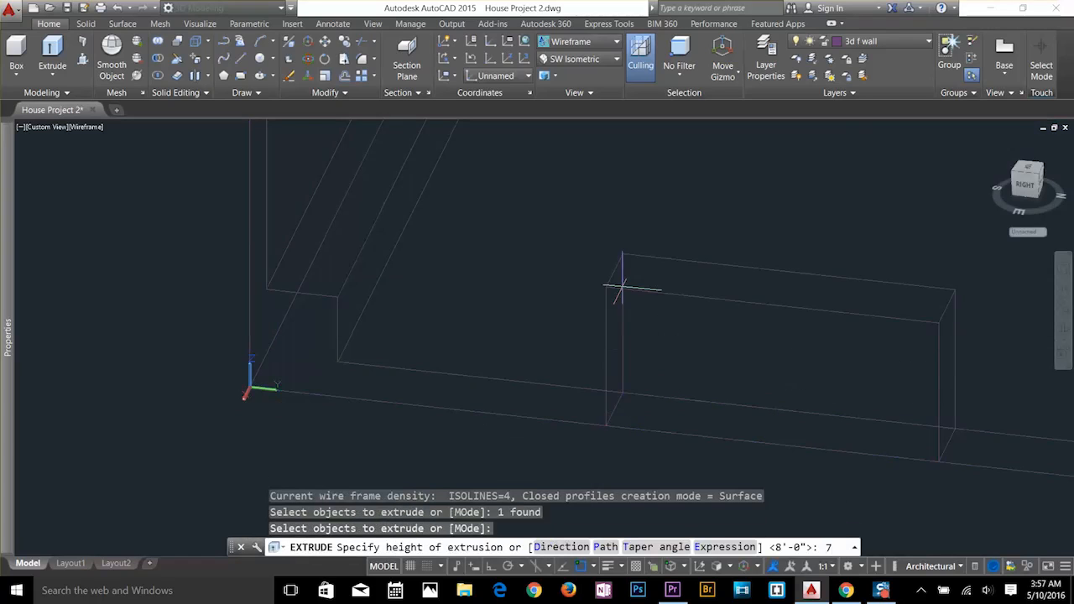
{"action": "type", "text": "7'"}
{"action": "key", "text": "Return"}
{"action": "scroll", "coordinate": [654, 293], "scroll_direction": "down", "scroll_amount": 3}
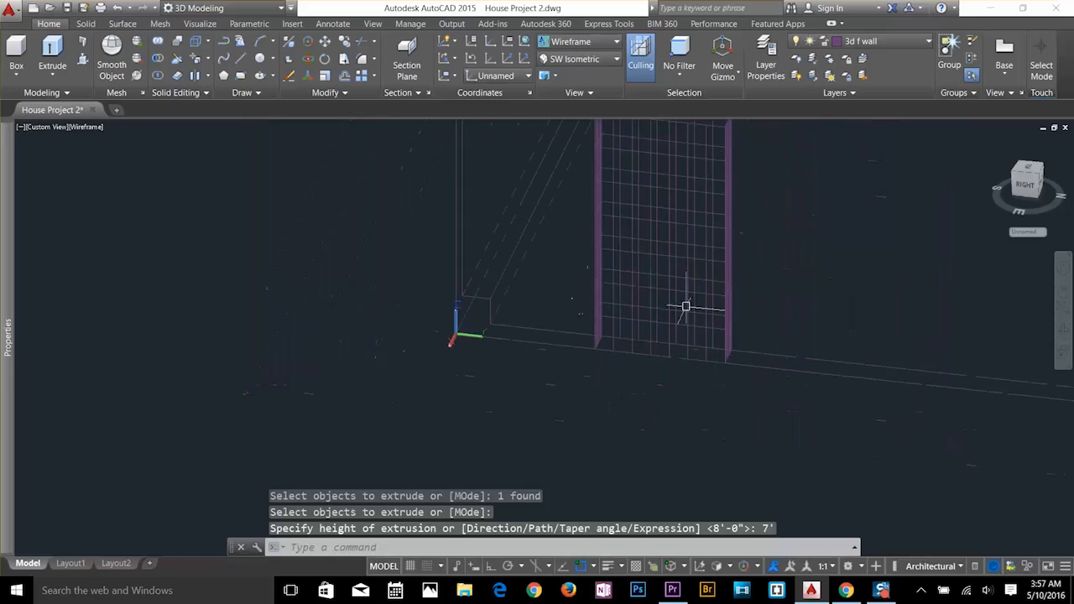
{"action": "key", "text": "Escape"}
{"action": "key", "text": "Escape"}
{"action": "middle_click_drag", "start_coordinate": [653, 231], "coordinate": [663, 311]}
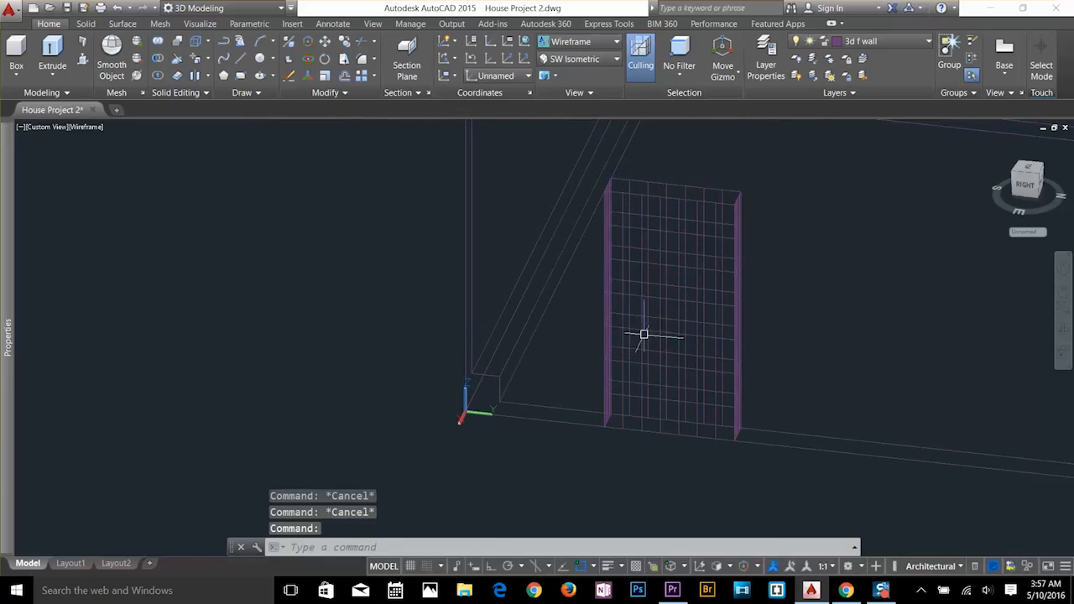
{"action": "left_click", "coordinate": [701, 268]}
{"action": "key", "text": "Escape"}
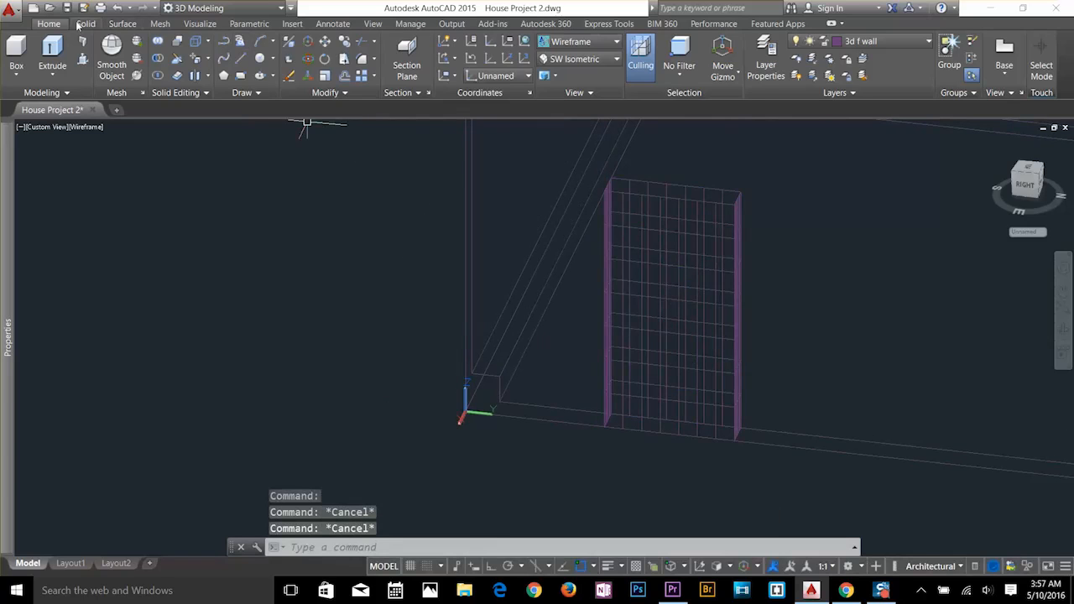
Undo the 7' surface extrusion of the rectangle.
{"action": "type", "text": "u"}
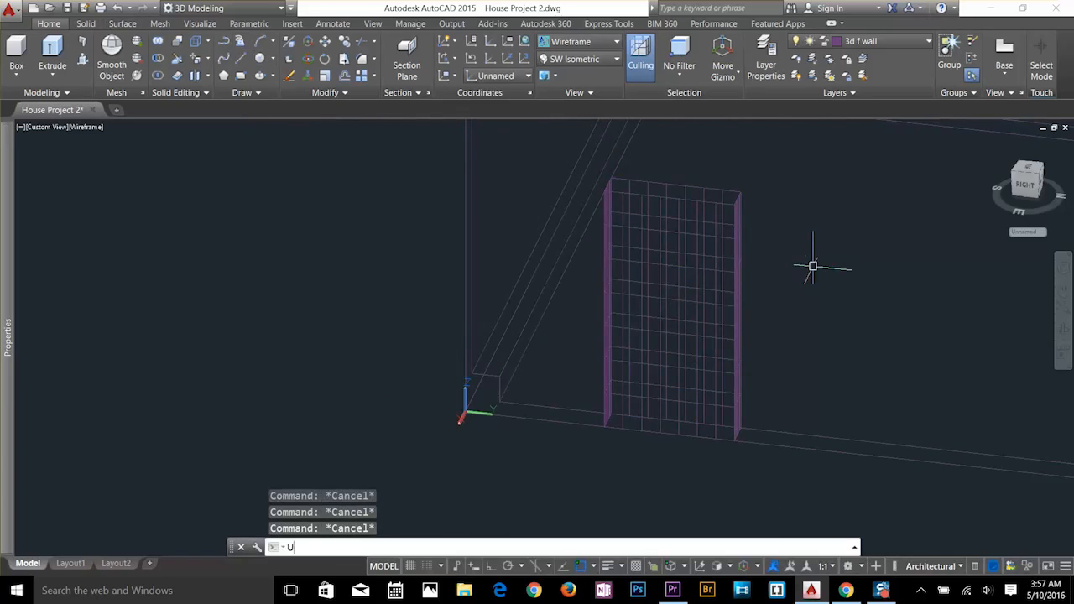
{"action": "key", "text": "Return"}
{"action": "type", "text": "u"}
{"action": "key", "text": "Return"}
{"action": "type", "text": "u"}
{"action": "key", "text": "Return"}
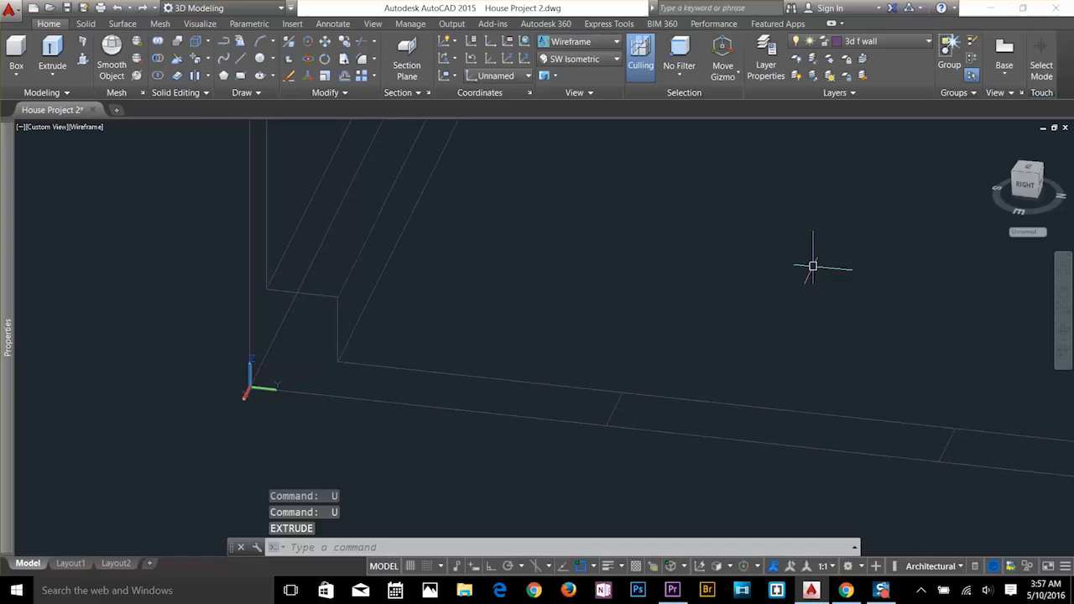
Extrude the rectangle on the wall's base as a solid 7' high.
{"action": "left_click", "coordinate": [86, 23]}
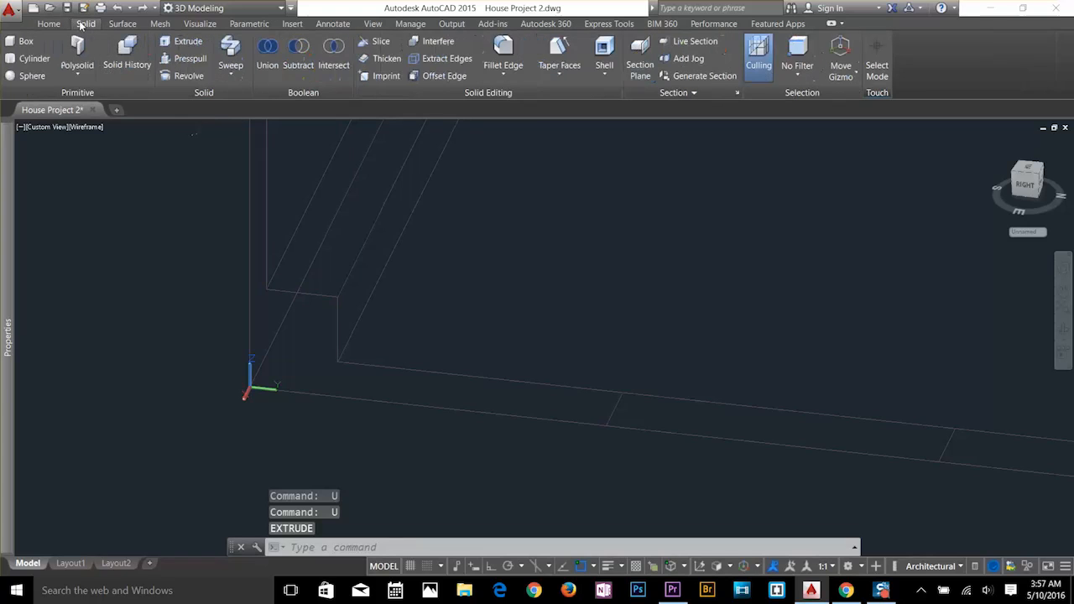
{"action": "left_click", "coordinate": [182, 41]}
{"action": "left_click", "coordinate": [619, 410]}
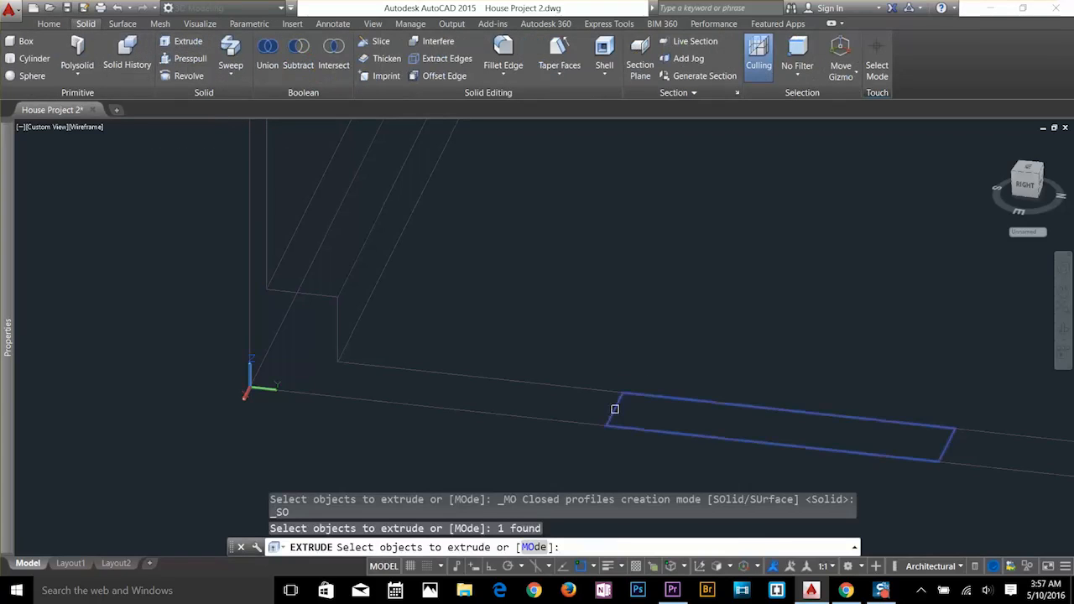
{"action": "key", "text": "Return"}
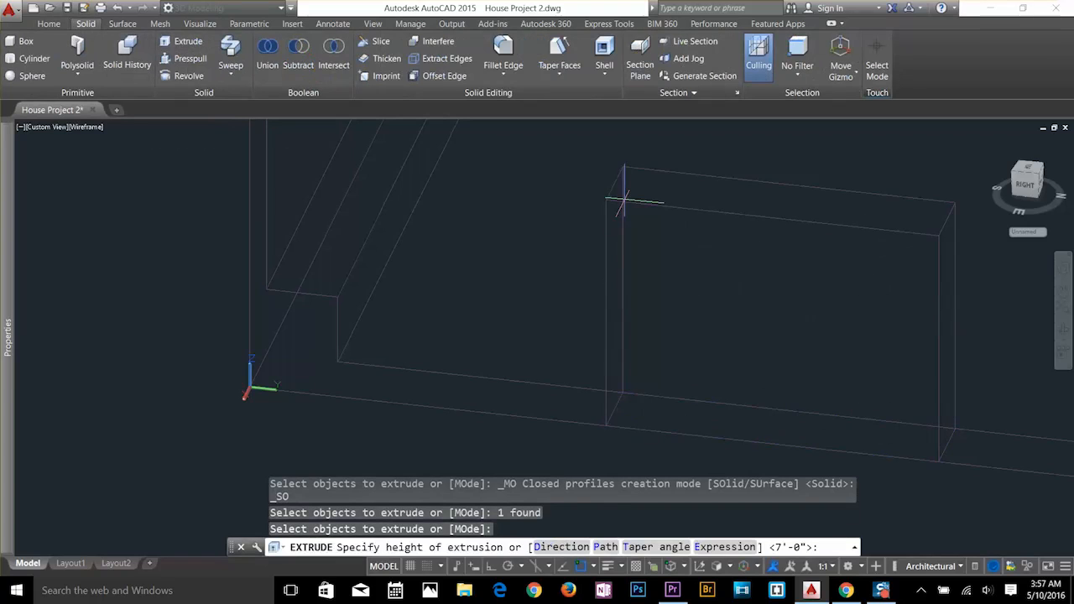
{"action": "key", "text": "Return"}
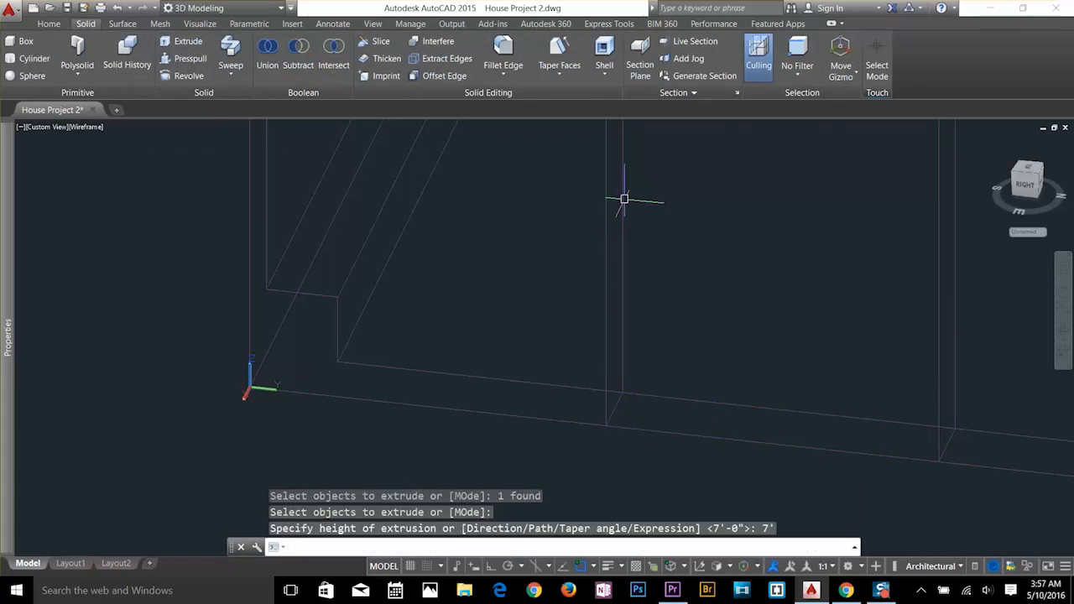
{"action": "scroll", "coordinate": [624, 199], "scroll_direction": "down", "scroll_amount": 4}
{"action": "scroll", "coordinate": [750, 196], "scroll_direction": "down", "scroll_amount": 4}
{"action": "middle_click_drag", "start_coordinate": [750, 196], "coordinate": [693, 347]}
{"action": "scroll", "coordinate": [692, 347], "scroll_direction": "up", "scroll_amount": 2}
{"action": "key", "text": "Escape"}
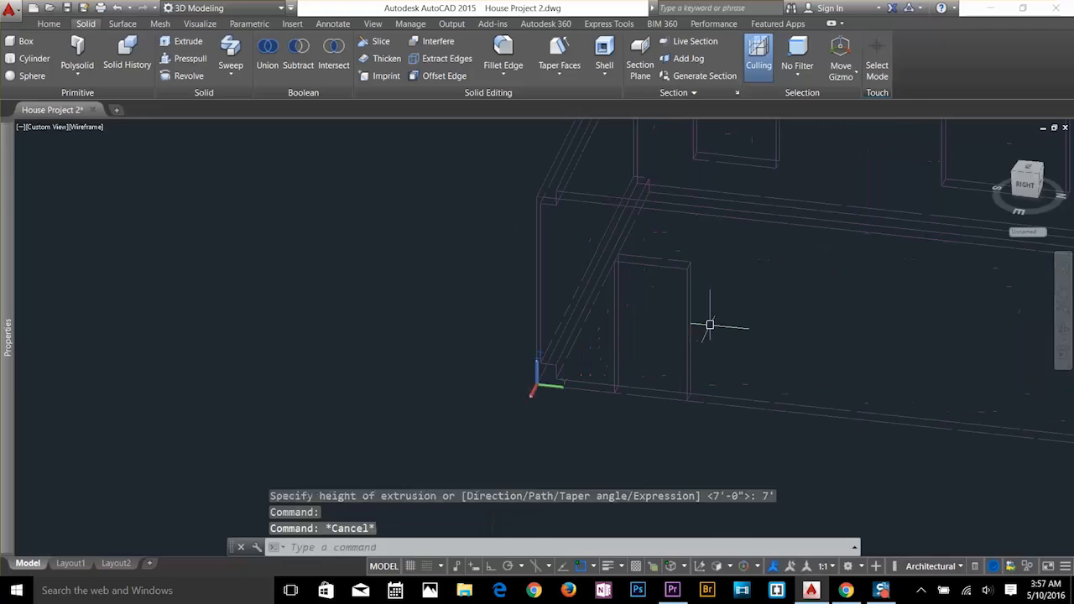
{"action": "key", "text": "Escape"}
Subtract the 7' high block from the upper-floor wall to cut a door opening.
{"action": "type", "text": "S"}
{"action": "key", "text": "Return"}
{"action": "key", "text": "Escape"}
{"action": "type", "text": "SU"}
{"action": "key", "text": "Return"}
{"action": "left_click", "coordinate": [777, 214]}
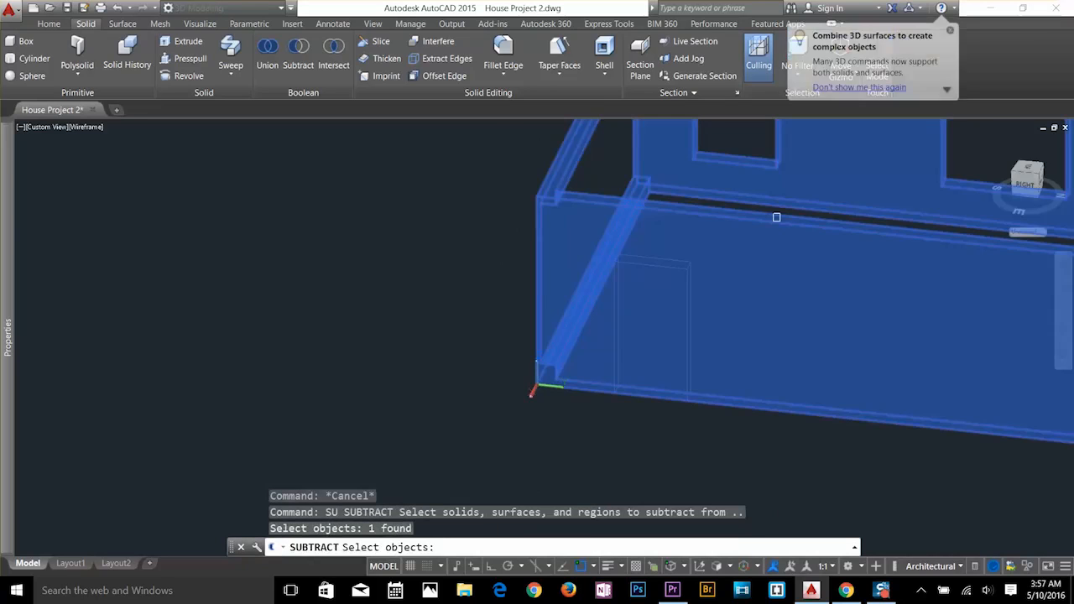
{"action": "key", "text": "Return"}
{"action": "left_click", "coordinate": [687, 272]}
{"action": "key", "text": "Return"}
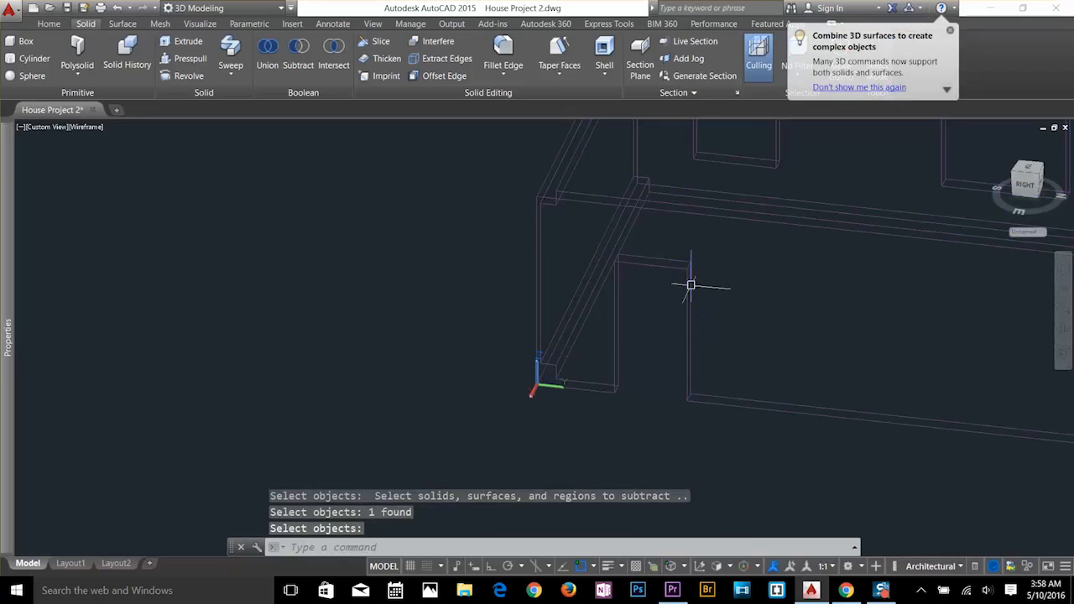
Draw a line across the base of the door opening between its two outer corners.
{"action": "key", "text": "Escape"}
{"action": "key", "text": "Escape"}
{"action": "scroll", "coordinate": [658, 357], "scroll_direction": "up", "scroll_amount": 3}
{"action": "scroll", "coordinate": [658, 358], "scroll_direction": "down", "scroll_amount": 3}
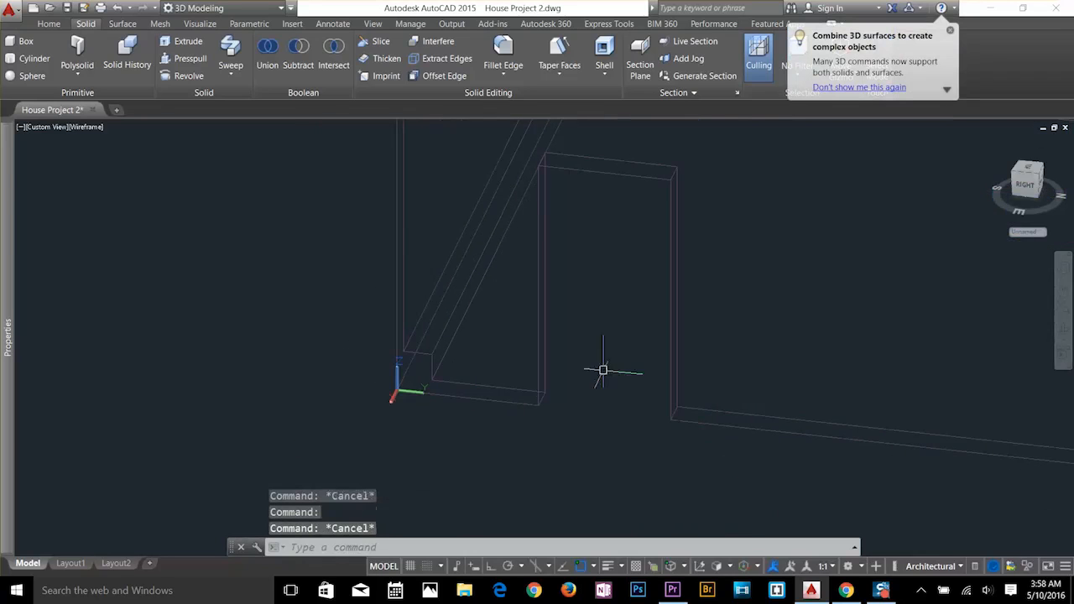
{"action": "type", "text": "L"}
{"action": "key", "text": "Return"}
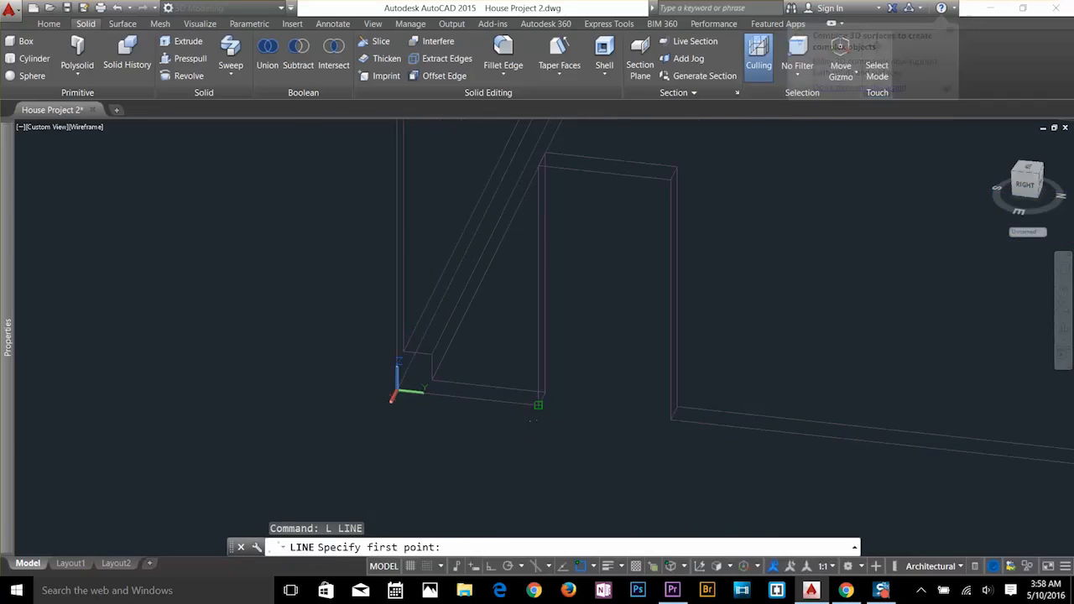
{"action": "left_click", "coordinate": [541, 404]}
{"action": "left_click", "coordinate": [669, 422]}
{"action": "key", "text": "Escape"}
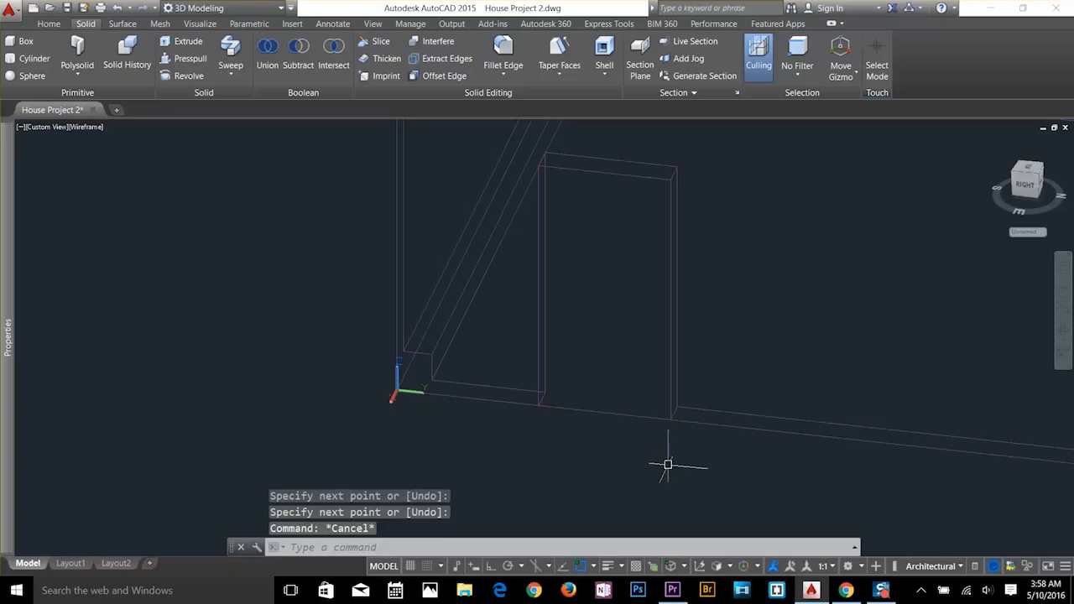
Move the line at the door opening's base into the wall thickness by a displacement of -3,0,0.
{"action": "type", "text": "m"}
{"action": "key", "text": "Return"}
{"action": "left_click", "coordinate": [613, 413]}
{"action": "key", "text": "Return"}
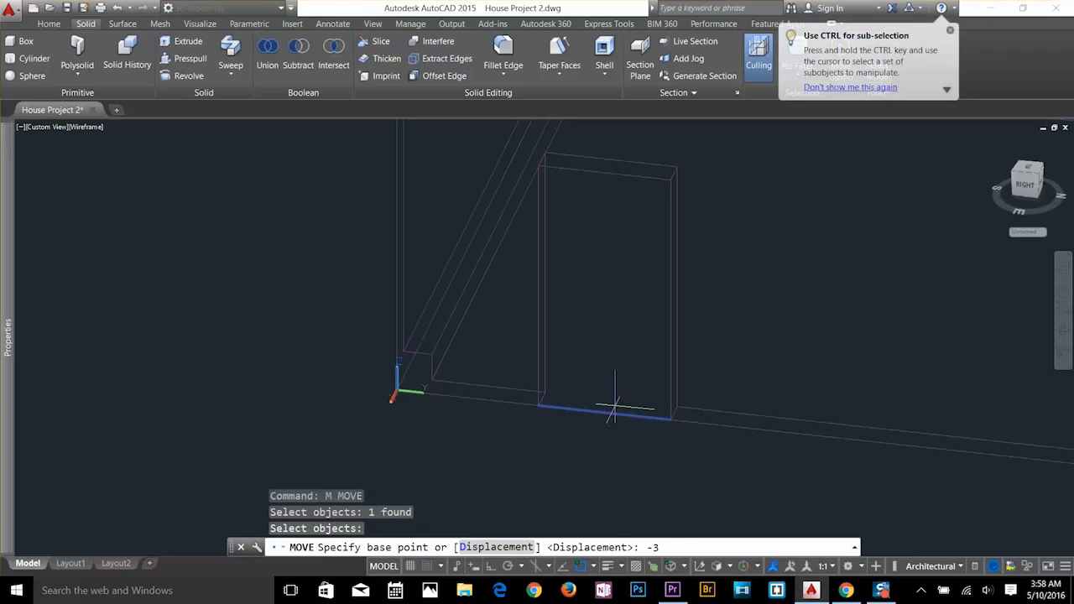
{"action": "left_click", "coordinate": [615, 408]}
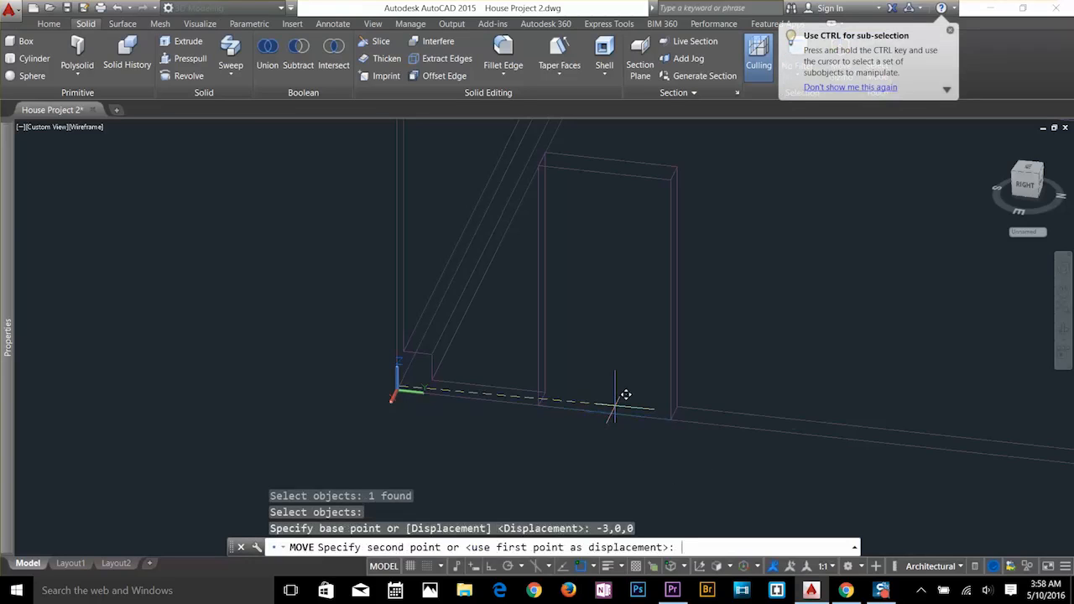
{"action": "key", "text": "Escape"}
{"action": "key", "text": "Escape"}
{"action": "scroll", "coordinate": [611, 400], "scroll_direction": "up", "scroll_amount": 3}
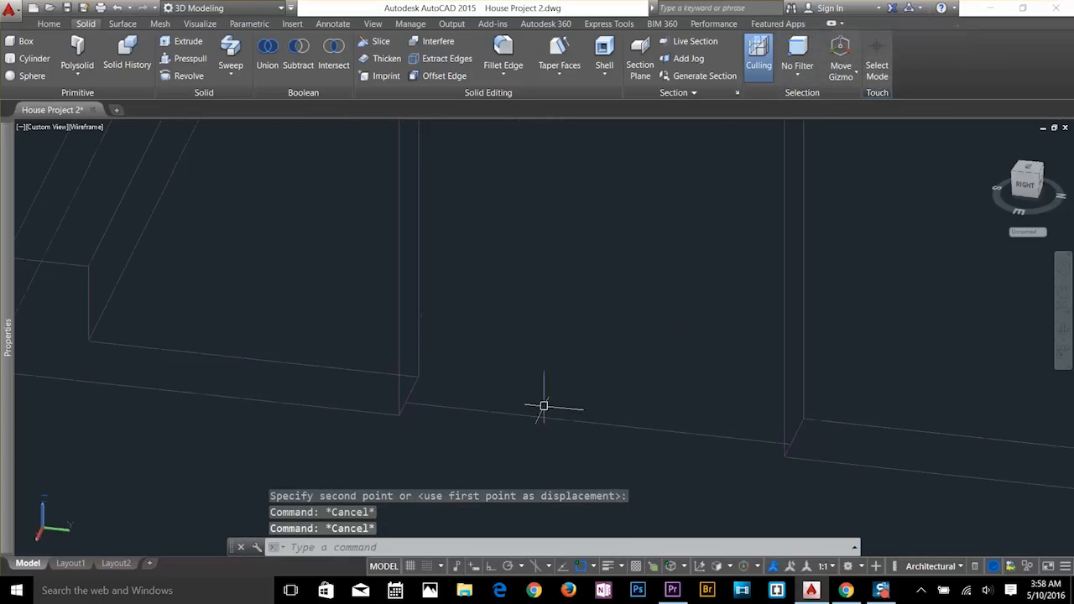
{"action": "scroll", "coordinate": [296, 408], "scroll_direction": "down", "scroll_amount": 4}
{"action": "scroll", "coordinate": [547, 387], "scroll_direction": "down", "scroll_amount": 2}
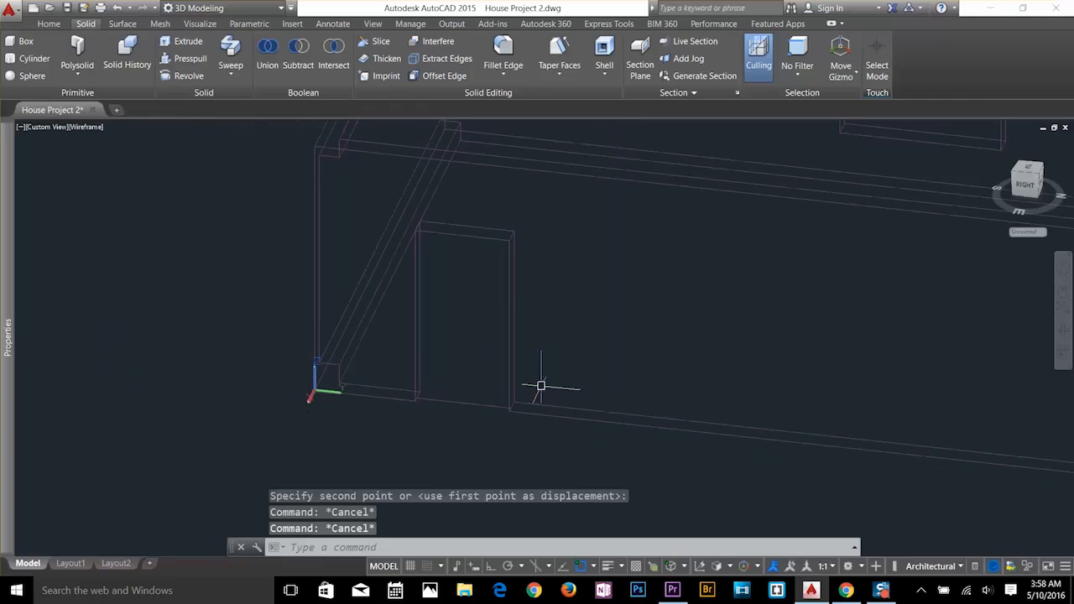
Extrude the line at the base of the door opening into a surface 7' high.
{"action": "key", "text": "Escape"}
{"action": "left_click", "coordinate": [122, 24]}
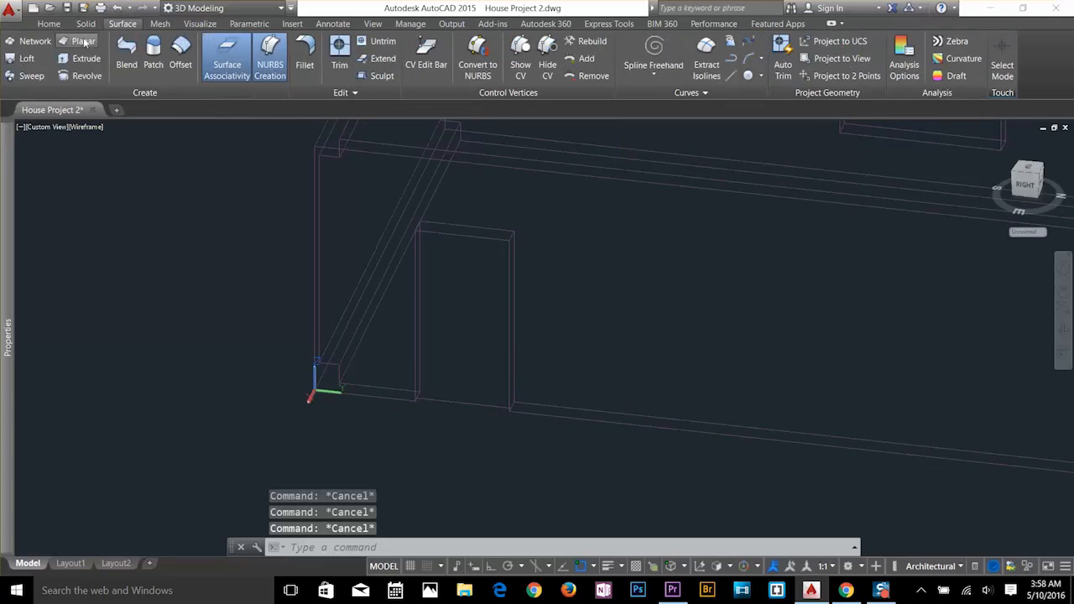
{"action": "left_click", "coordinate": [83, 58]}
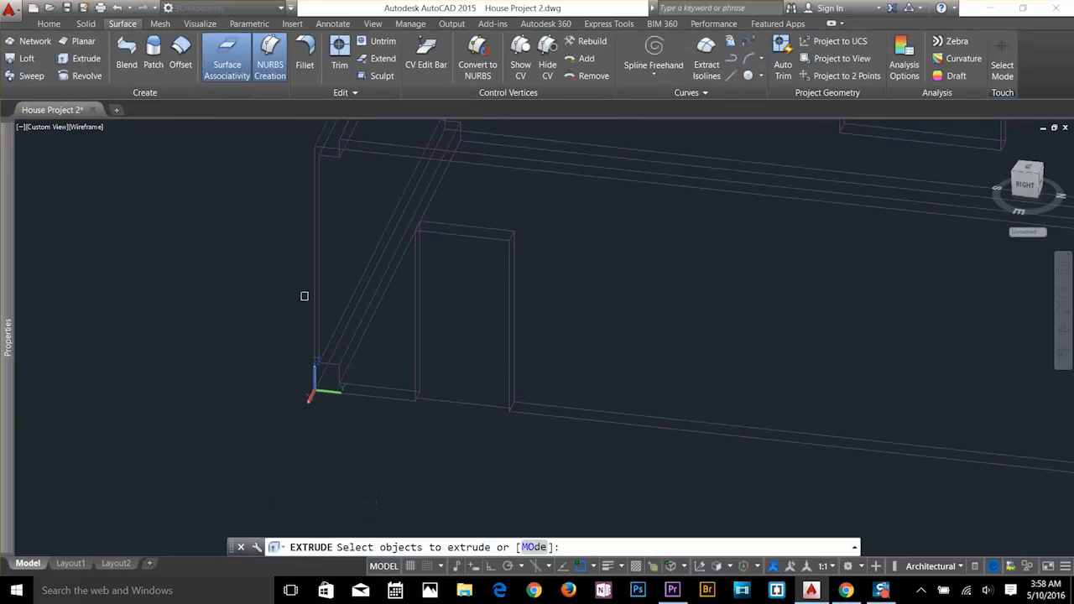
{"action": "left_click", "coordinate": [472, 405]}
{"action": "key", "text": "Return"}
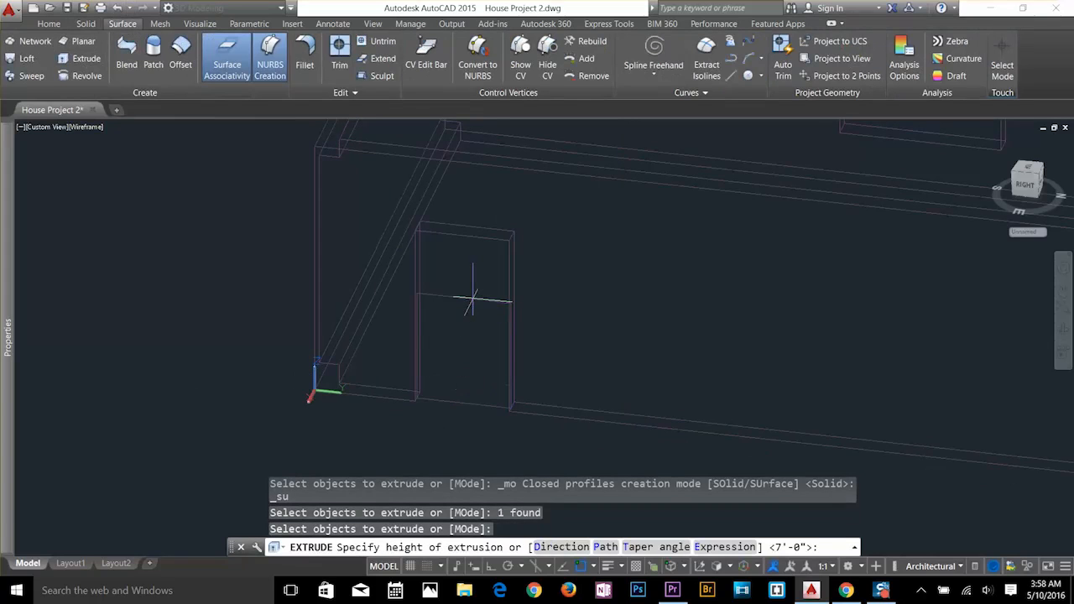
{"action": "type", "text": "7'"}
{"action": "key", "text": "Return"}
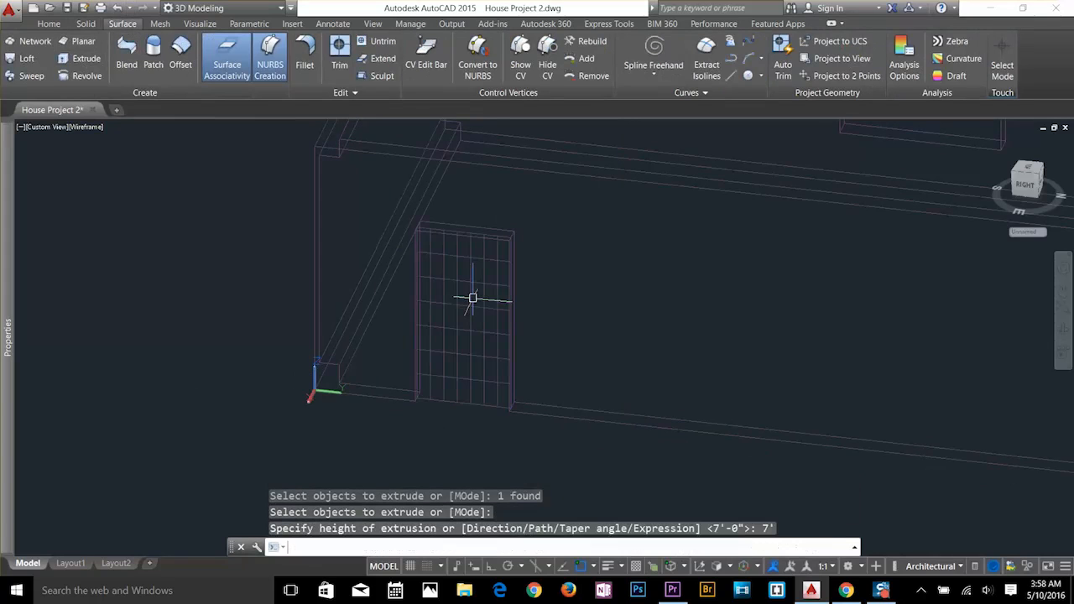
Assign the 7' high surface in the door opening to the "door" layer.
{"action": "left_click", "coordinate": [472, 298]}
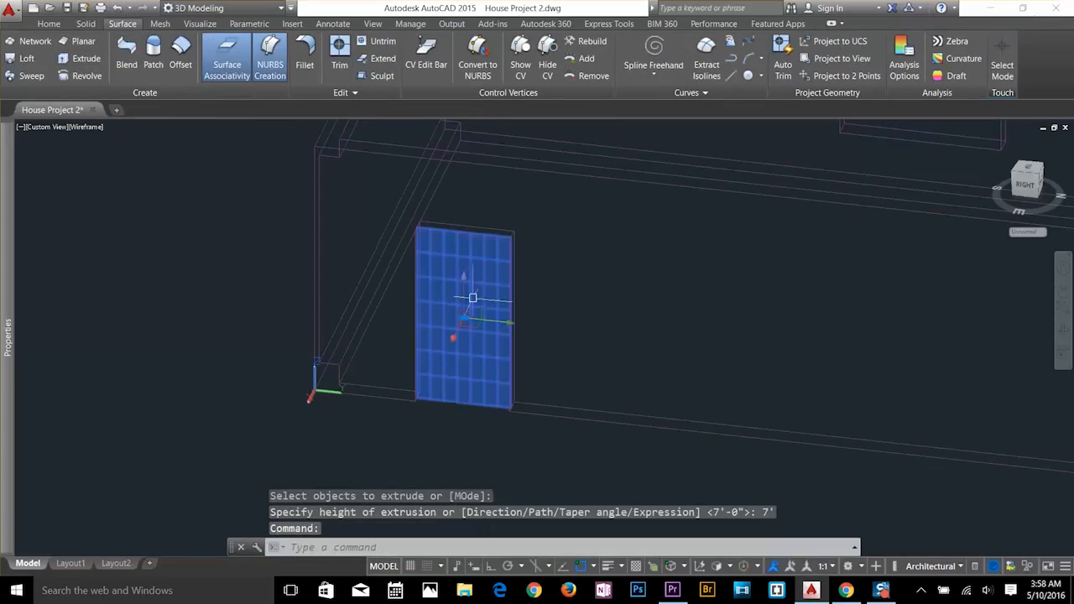
{"action": "left_click", "coordinate": [53, 25]}
{"action": "left_click", "coordinate": [864, 41]}
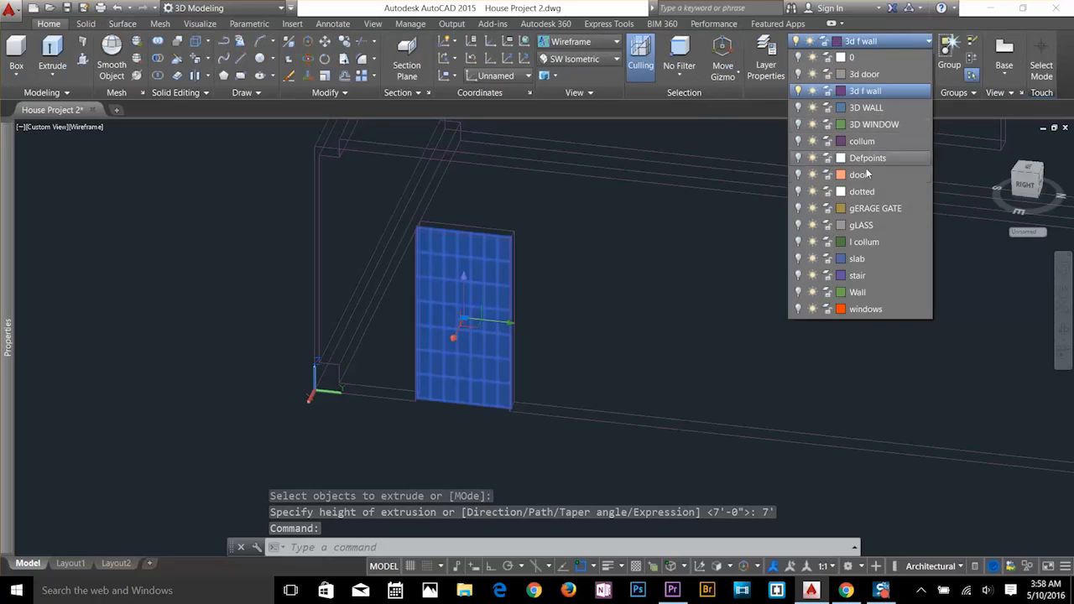
{"action": "left_click", "coordinate": [859, 174]}
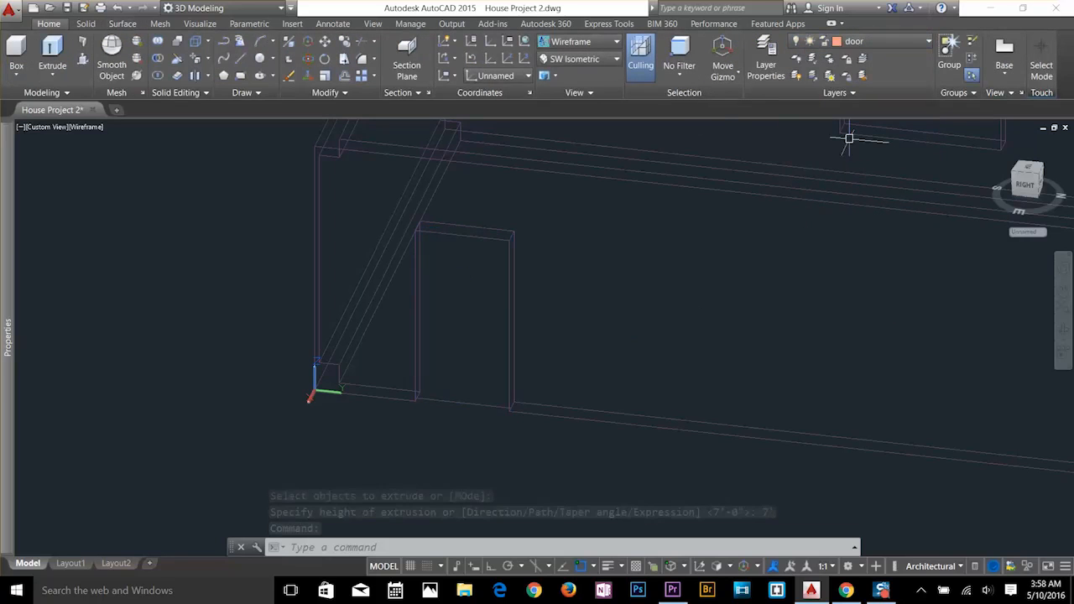
End the layer isolation and turn on all layers of the house model.
{"action": "left_click", "coordinate": [811, 76]}
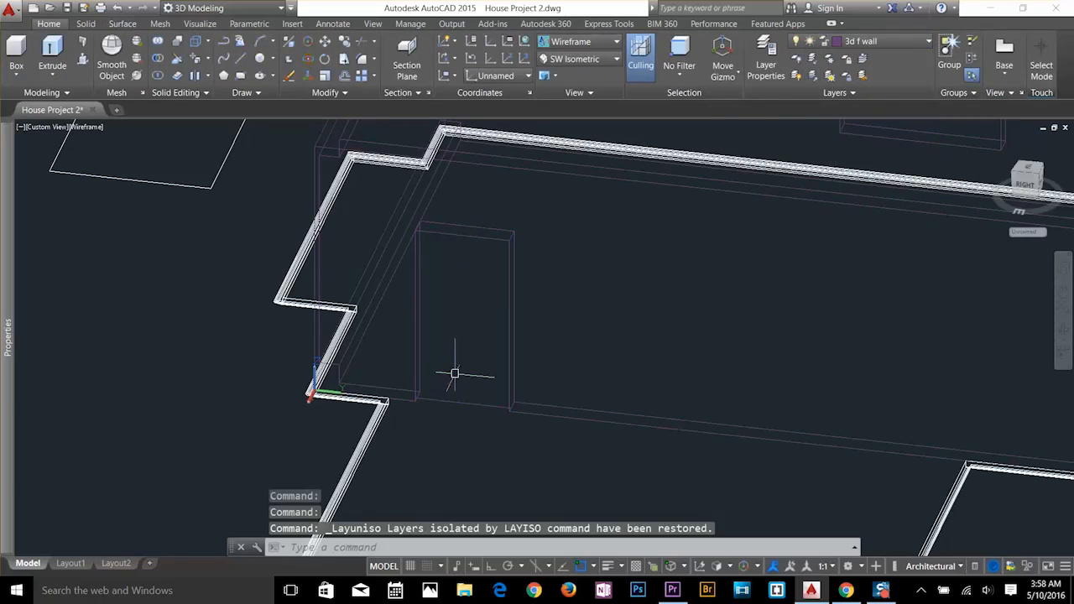
{"action": "left_click", "coordinate": [812, 75]}
{"action": "left_click", "coordinate": [795, 77]}
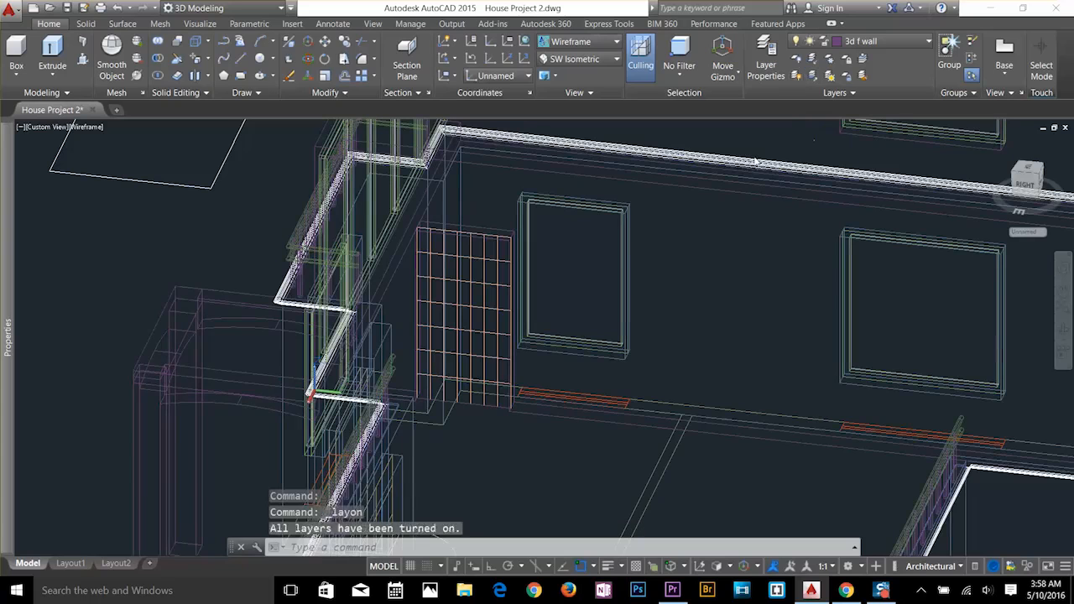
{"action": "key", "text": "Escape"}
{"action": "key", "text": "Escape"}
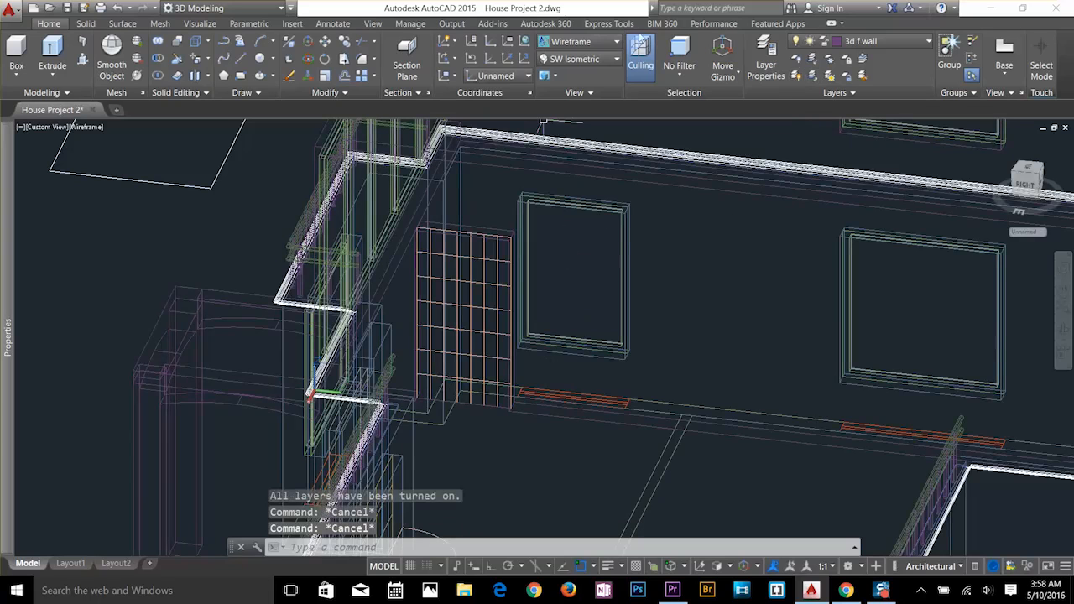
Display the model in the Shaded visual style and inspect the new upper-floor door in its wall.
{"action": "left_click", "coordinate": [579, 41]}
{"action": "left_click", "coordinate": [569, 148]}
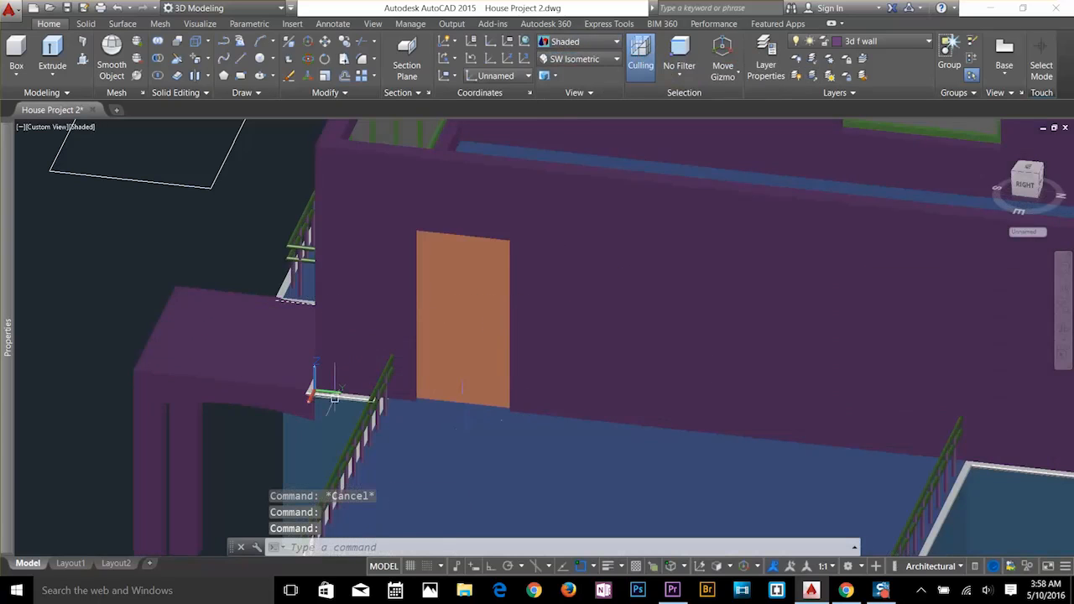
{"action": "middle_click_drag", "start_coordinate": [447, 373], "coordinate": [637, 346], "text": "shift"}
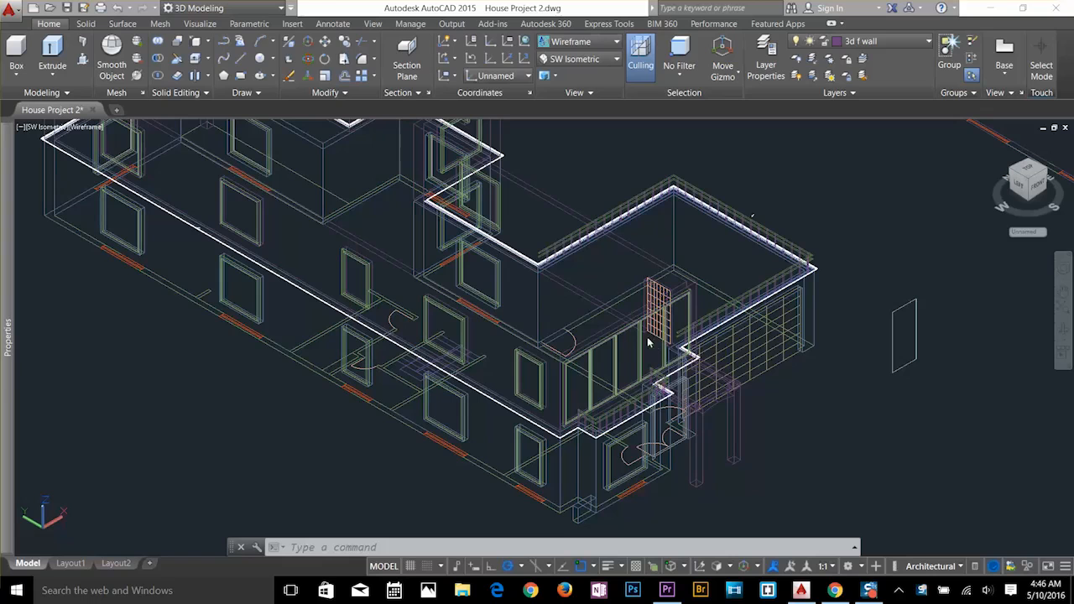
Offset the separate house outline outward by 2'.
{"action": "scroll", "coordinate": [648, 343], "scroll_direction": "down", "scroll_amount": 5}
{"action": "middle_click_drag", "start_coordinate": [631, 411], "coordinate": [621, 223]}
{"action": "middle_click_drag", "start_coordinate": [559, 456], "coordinate": [573, 163]}
{"action": "scroll", "coordinate": [694, 256], "scroll_direction": "up", "scroll_amount": 4}
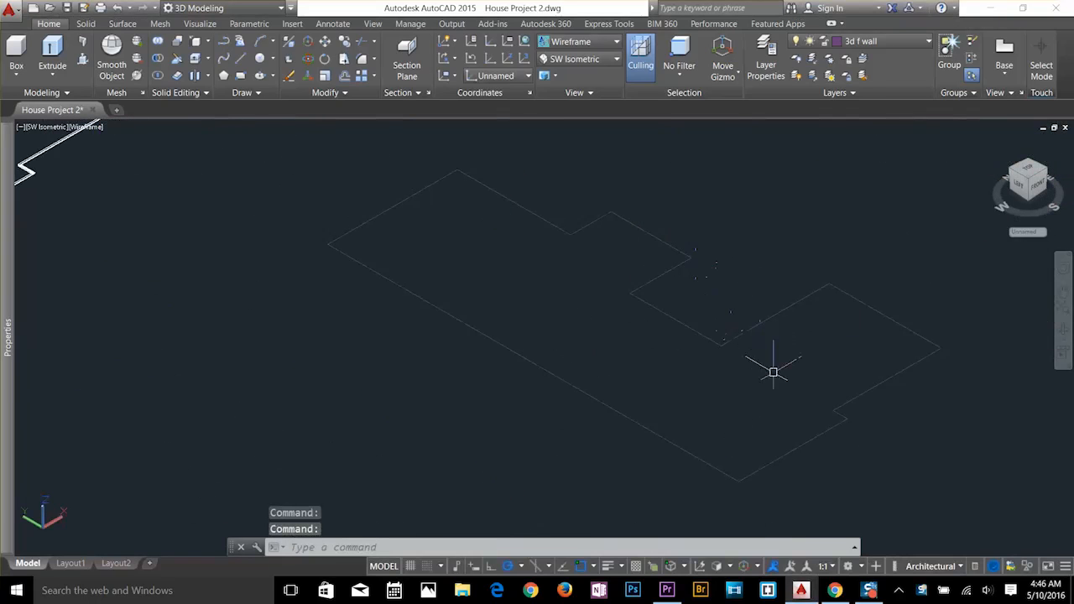
{"action": "key", "text": "Escape"}
{"action": "key", "text": "Escape"}
{"action": "type", "text": "o"}
{"action": "key", "text": "Return"}
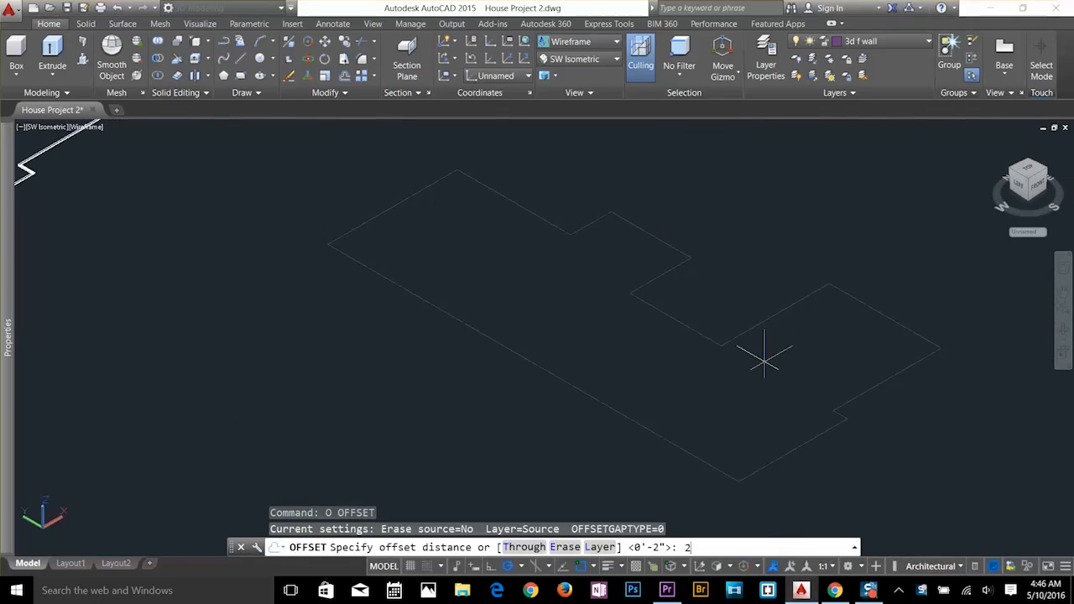
{"action": "key", "text": "Return"}
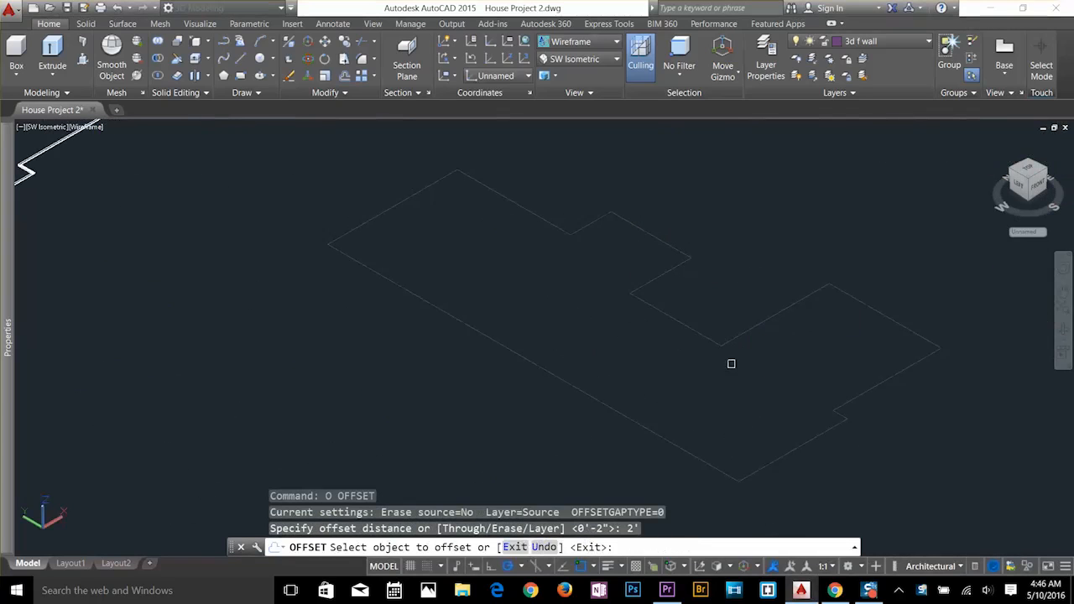
{"action": "left_click", "coordinate": [735, 337]}
{"action": "left_click", "coordinate": [743, 256]}
{"action": "key", "text": "Escape"}
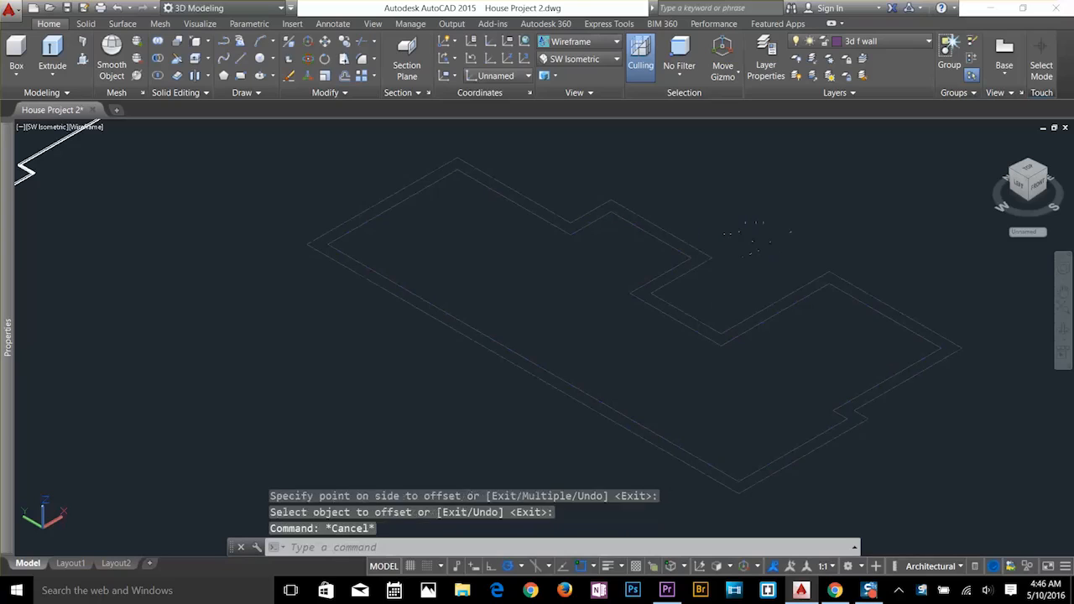
Draw a rectangle over the long main wing, between two opposite corners of the outer offset outline.
{"action": "key", "text": "Escape"}
{"action": "key", "text": "Escape"}
{"action": "type", "text": "REC"}
{"action": "key", "text": "Return"}
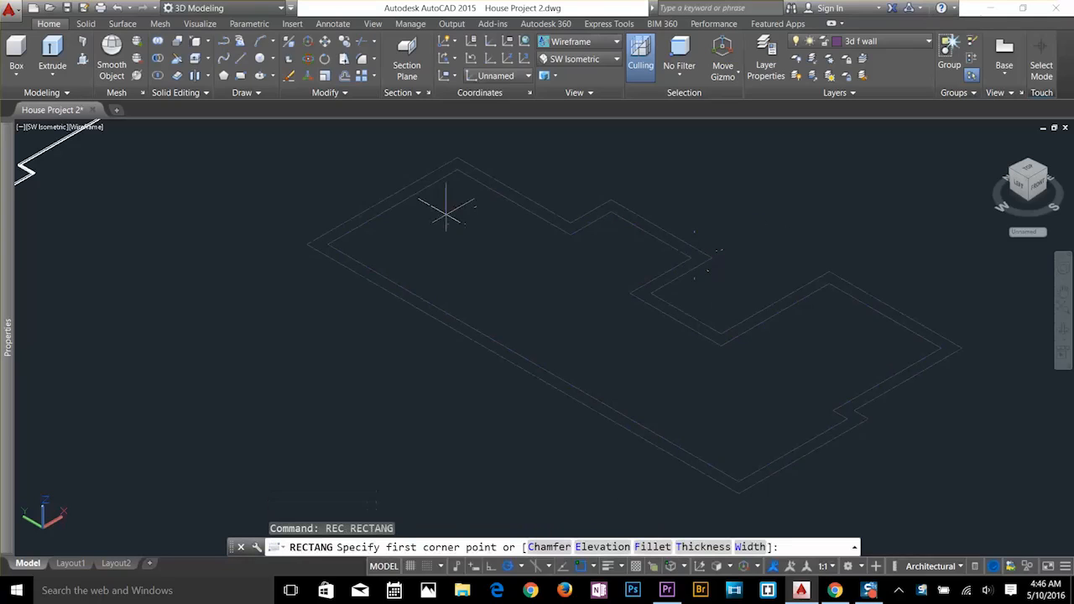
{"action": "left_click", "coordinate": [456, 157]}
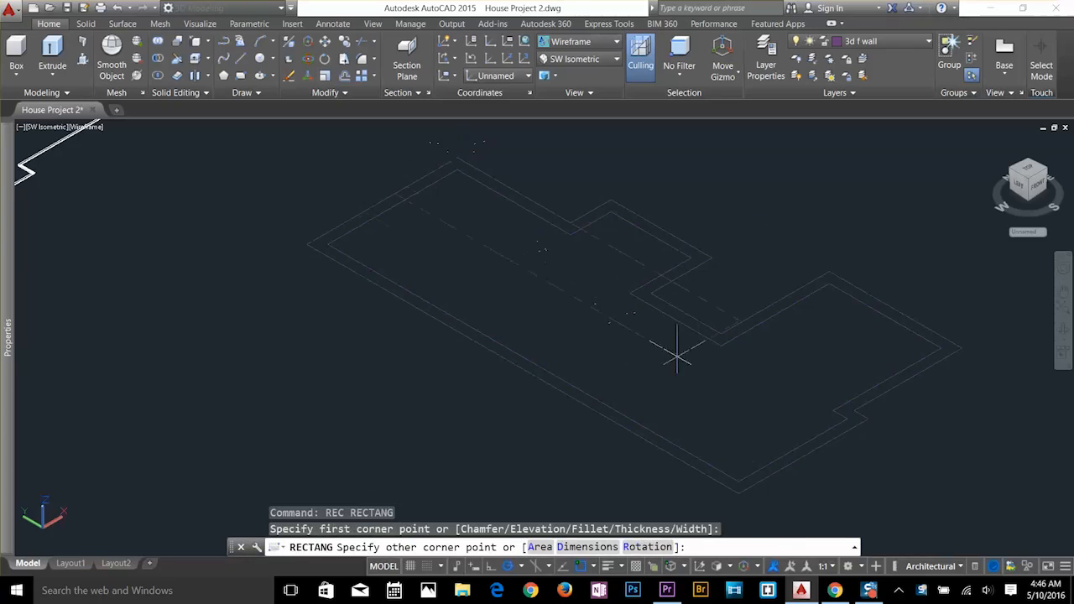
{"action": "left_click", "coordinate": [740, 492]}
{"action": "left_click", "coordinate": [740, 492]}
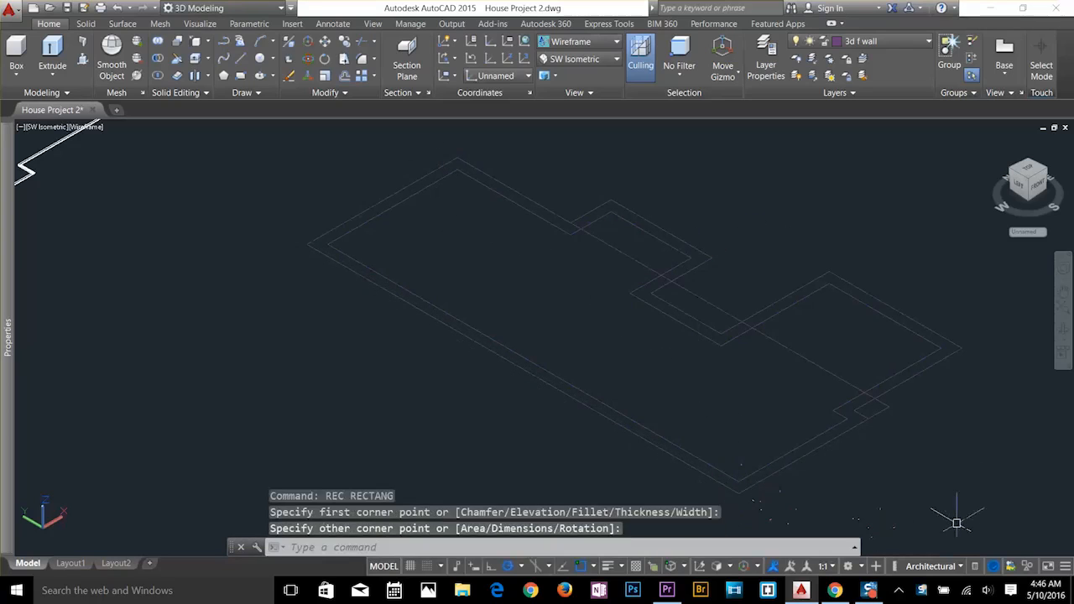
{"action": "key", "text": "Escape"}
{"action": "key", "text": "Escape"}
{"action": "key", "text": "Escape"}
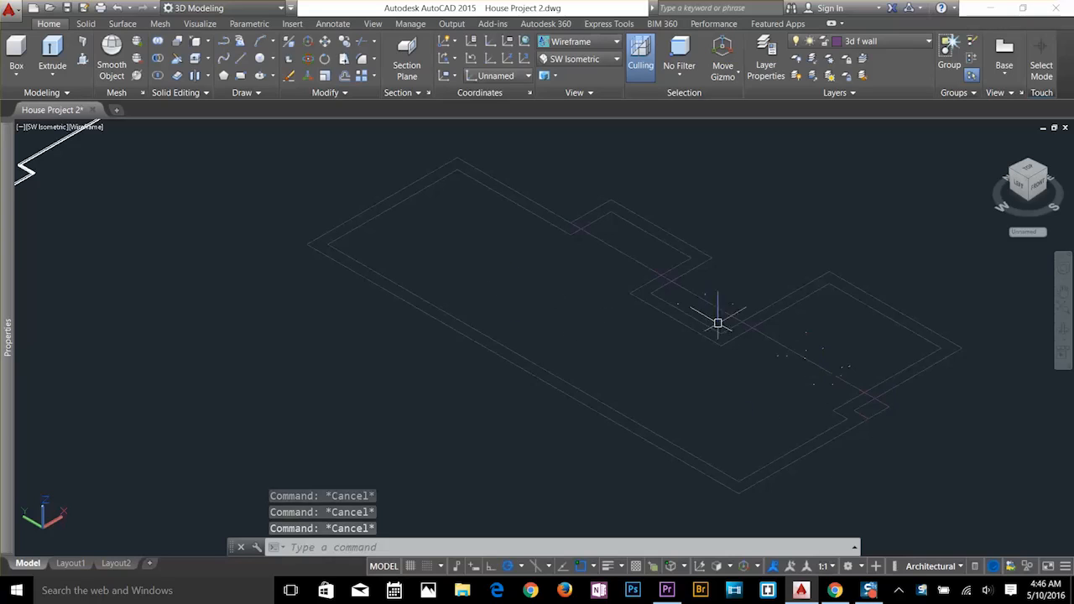
Extrude the rectangle over the main wing as a solid 4' high.
{"action": "type", "text": "EX"}
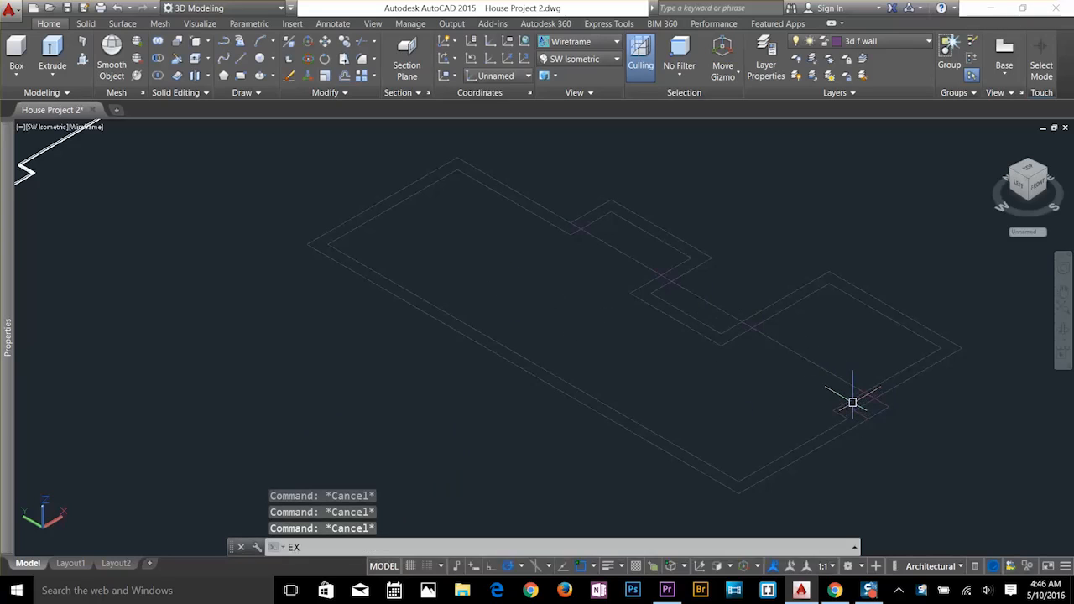
{"action": "key", "text": "Escape"}
{"action": "type", "text": "T"}
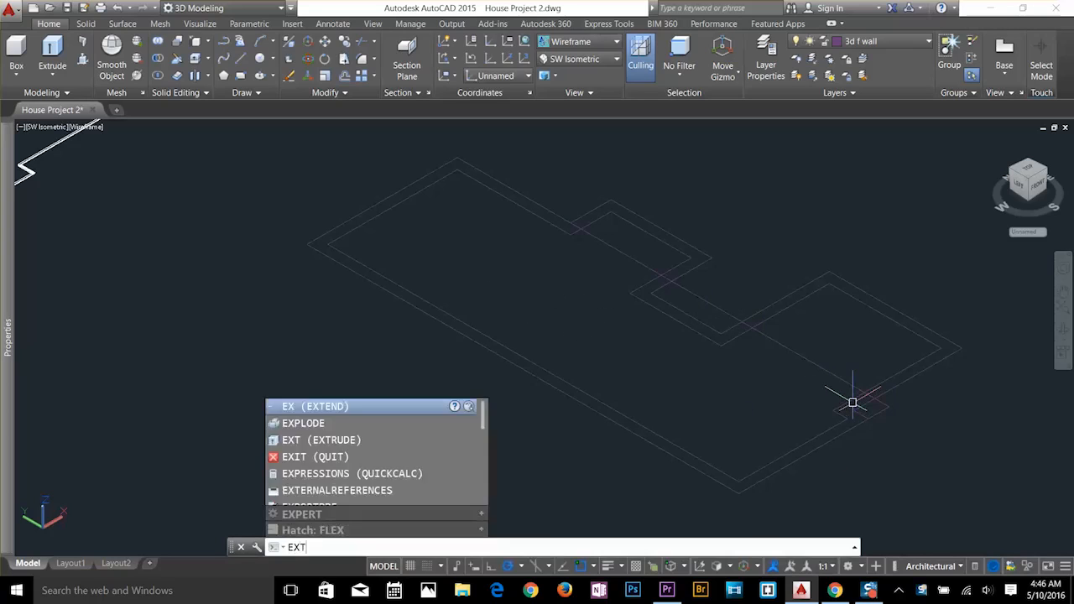
{"action": "key", "text": "Return"}
{"action": "left_click", "coordinate": [828, 365]}
{"action": "key", "text": "Return"}
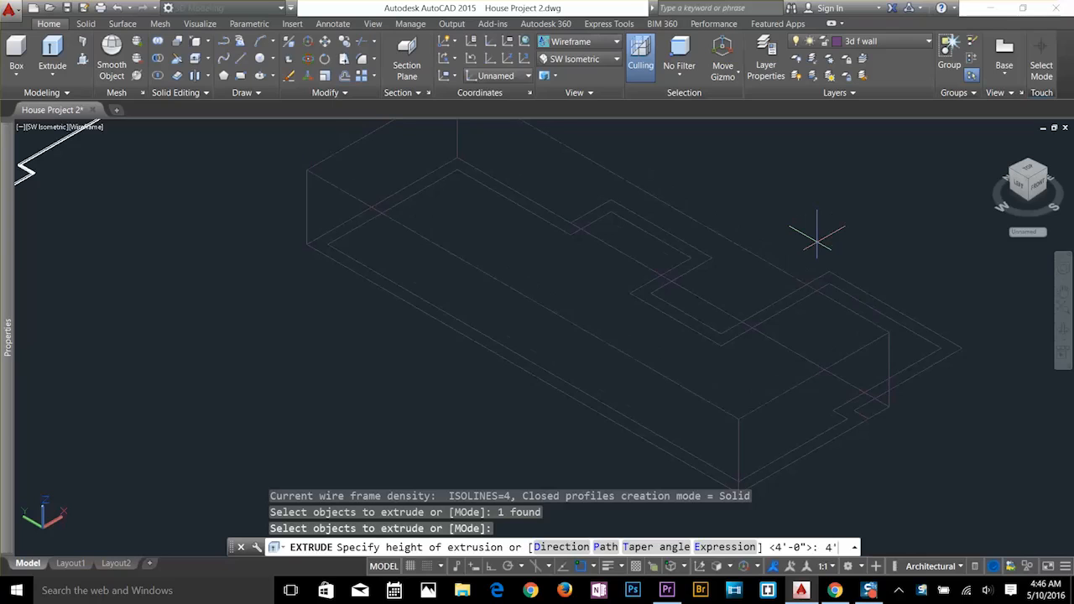
{"action": "key", "text": "Return"}
{"action": "key", "text": "Escape"}
{"action": "key", "text": "Escape"}
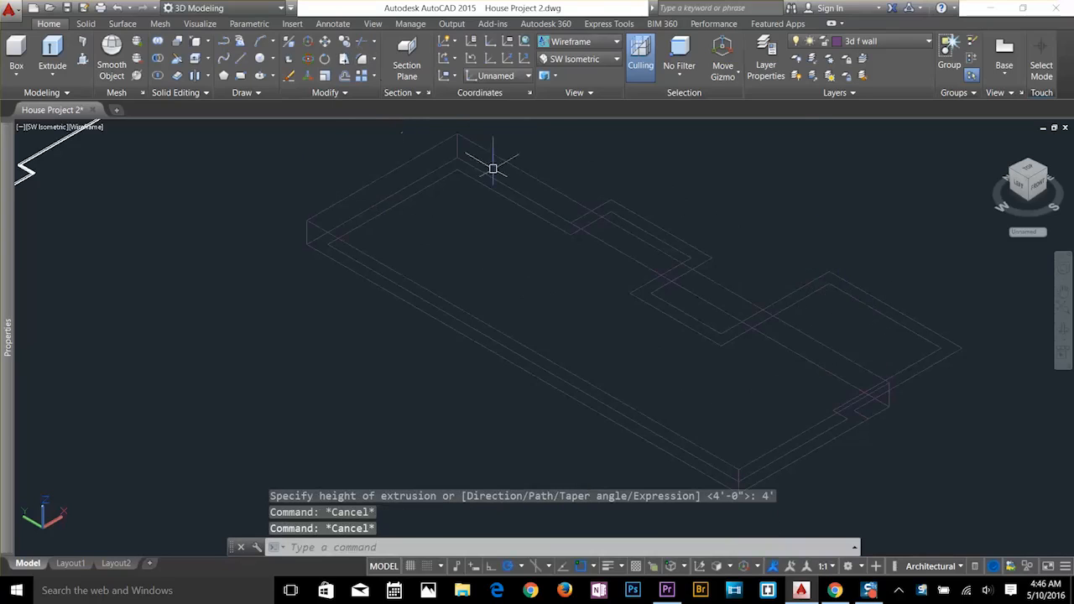
Scale down the top face of the main wing's block about its centre, using face selection and the Scale gizmo, to form sloped roof sides.
{"action": "left_click", "coordinate": [688, 78]}
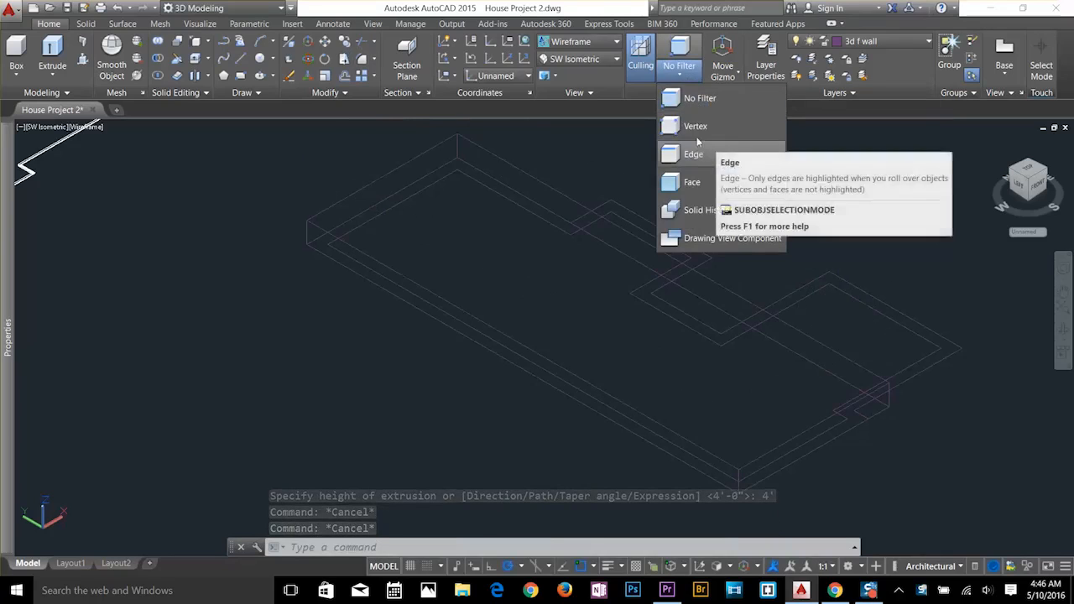
{"action": "left_click", "coordinate": [690, 183]}
{"action": "left_click", "coordinate": [602, 324]}
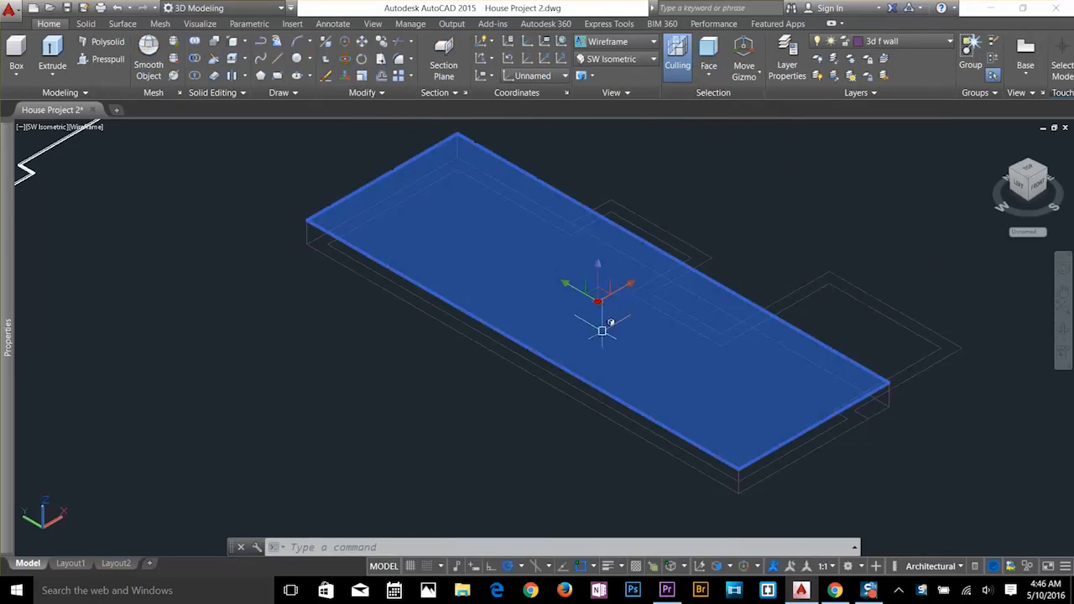
{"action": "left_click", "coordinate": [744, 70]}
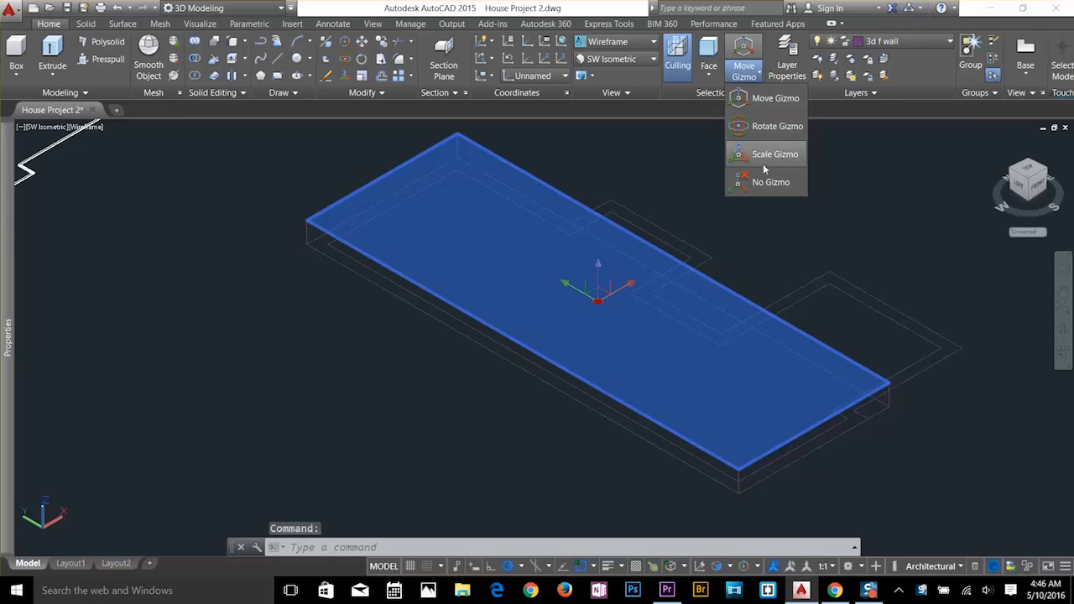
{"action": "left_click", "coordinate": [764, 155]}
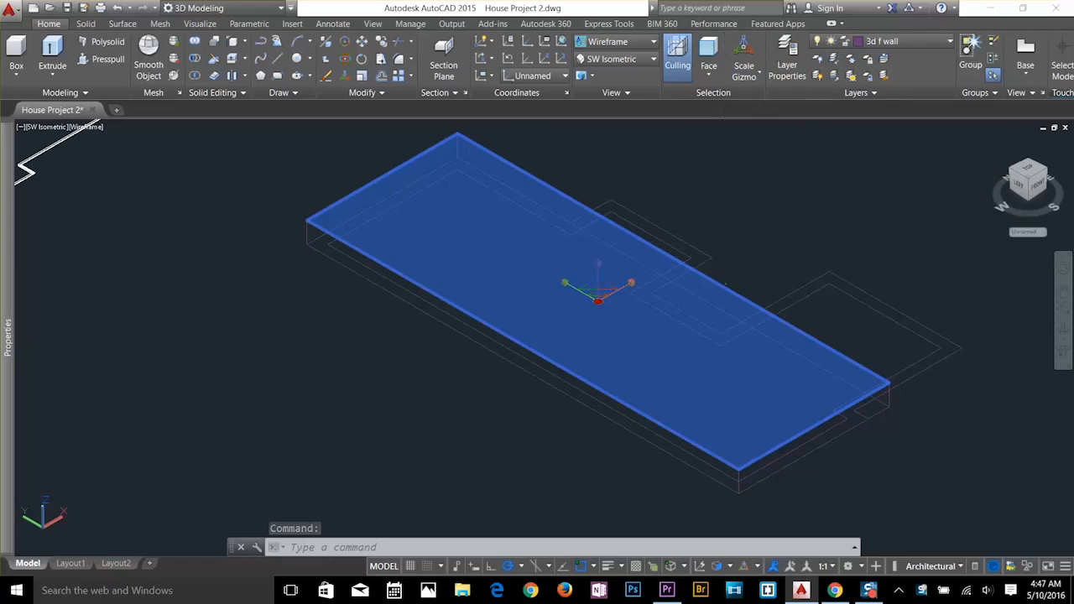
{"action": "middle_click_drag", "start_coordinate": [725, 284], "coordinate": [525, 306], "text": "shift"}
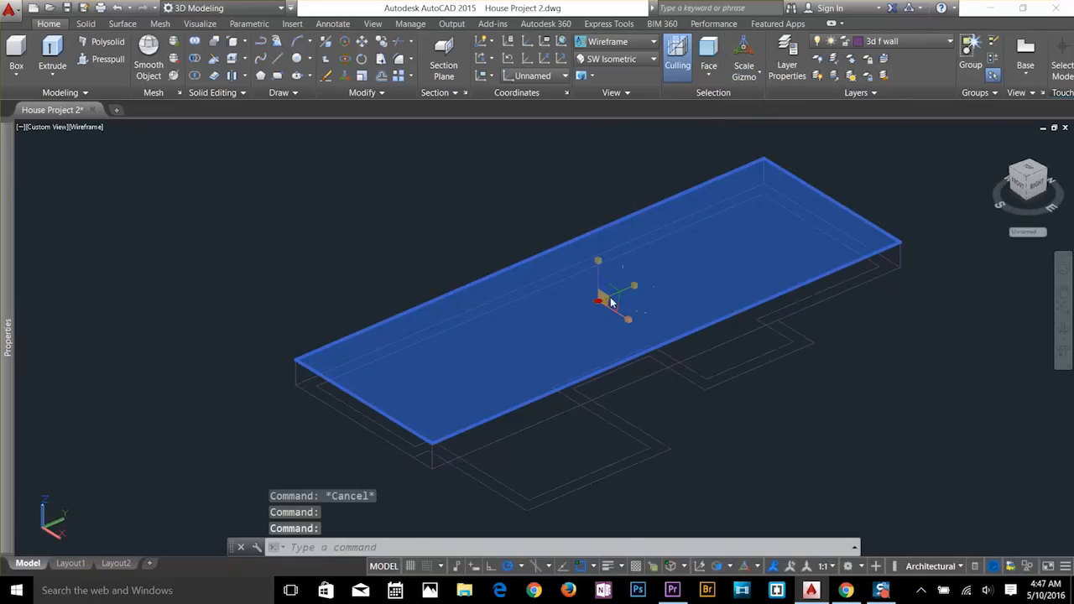
{"action": "left_click", "coordinate": [604, 298]}
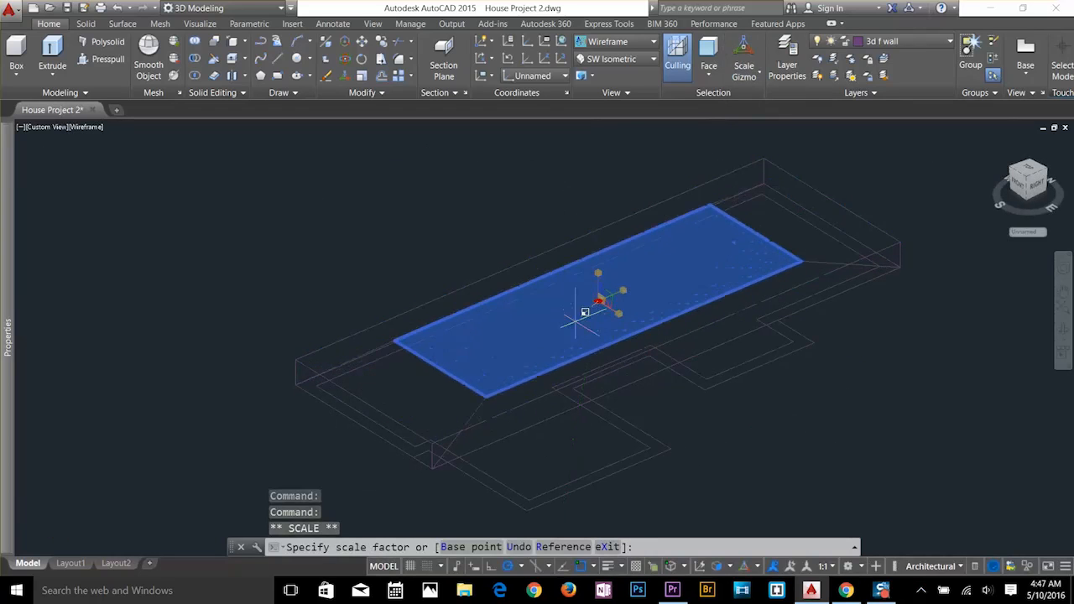
{"action": "key", "text": "Escape"}
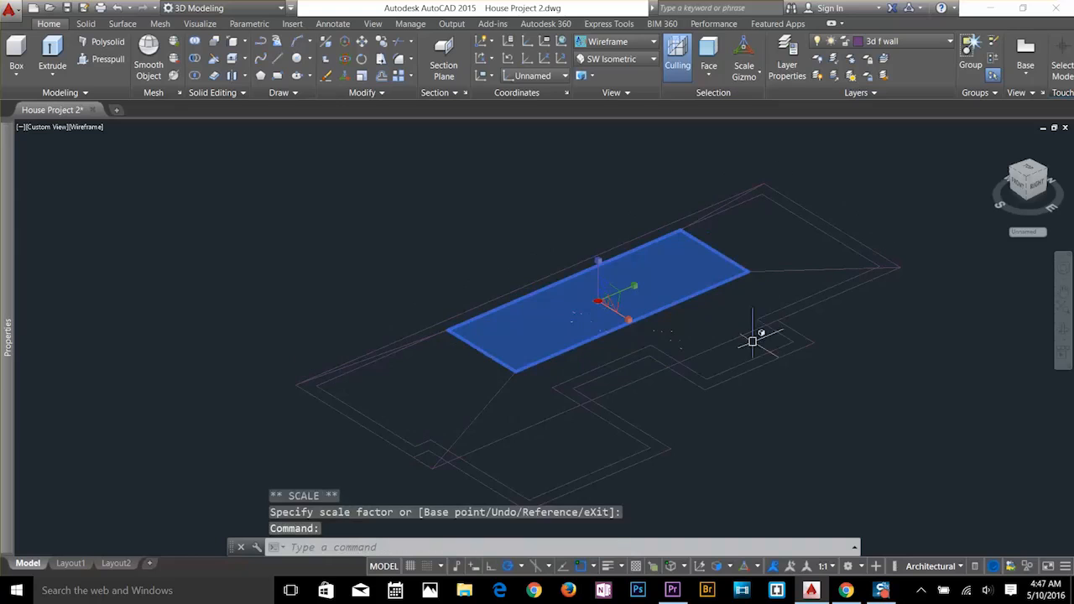
{"action": "key", "text": "Escape"}
{"action": "key", "text": "Escape"}
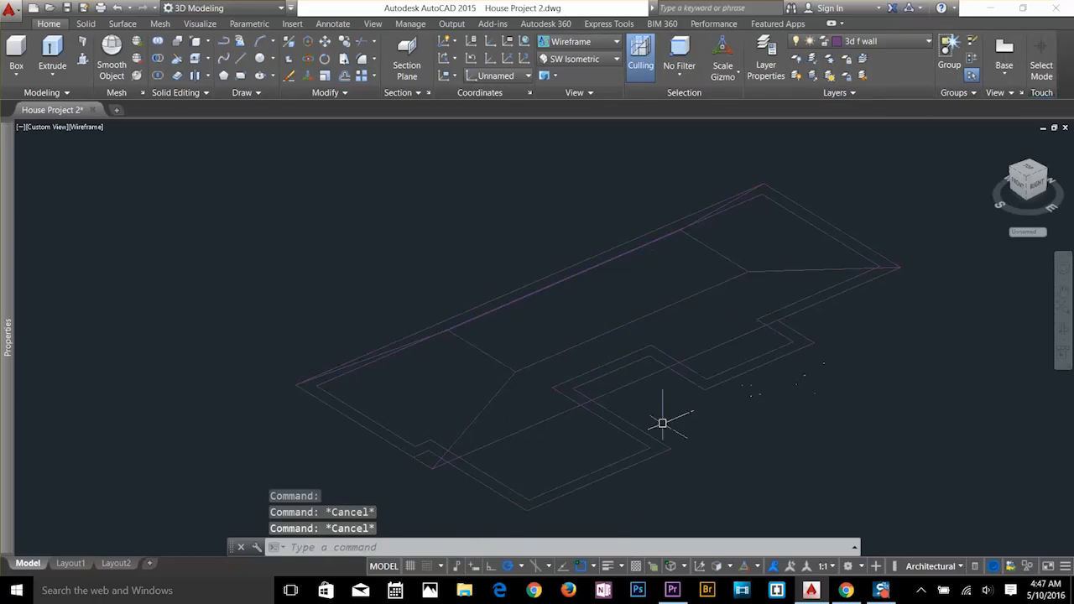
{"action": "key", "text": "Escape"}
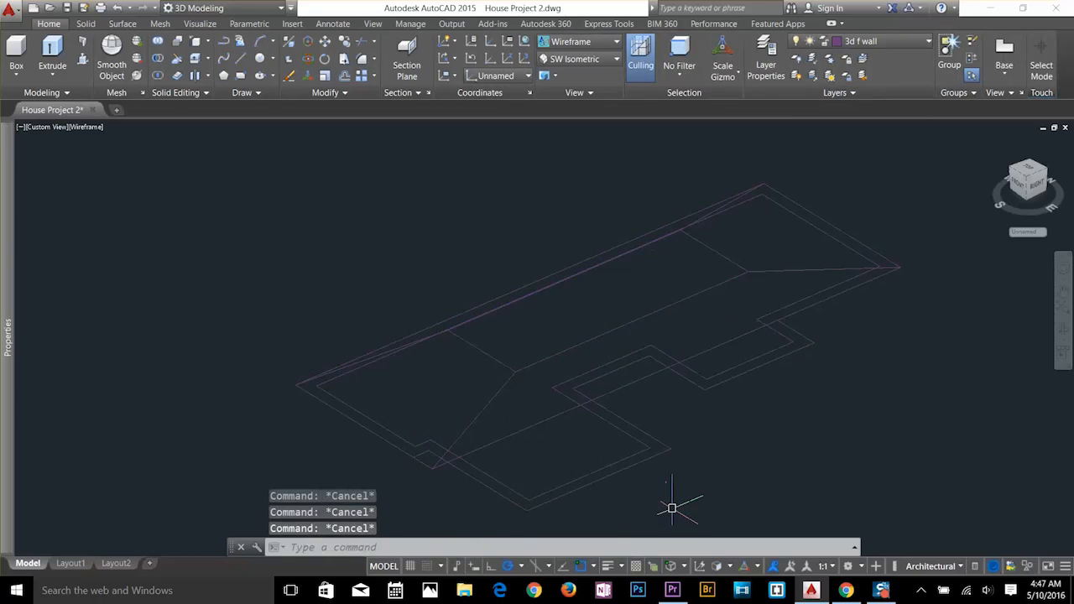
Draw a rectangle over the large projecting wing, from its outer offset corner to the outline edge near the main block.
{"action": "type", "text": "REC"}
{"action": "key", "text": "Return"}
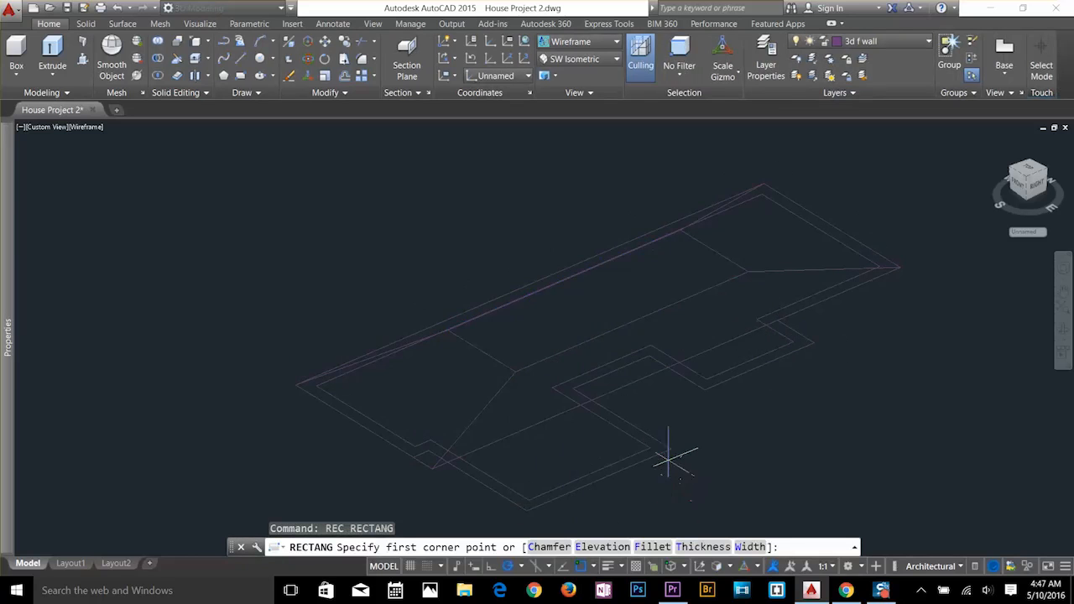
{"action": "left_click", "coordinate": [671, 449]}
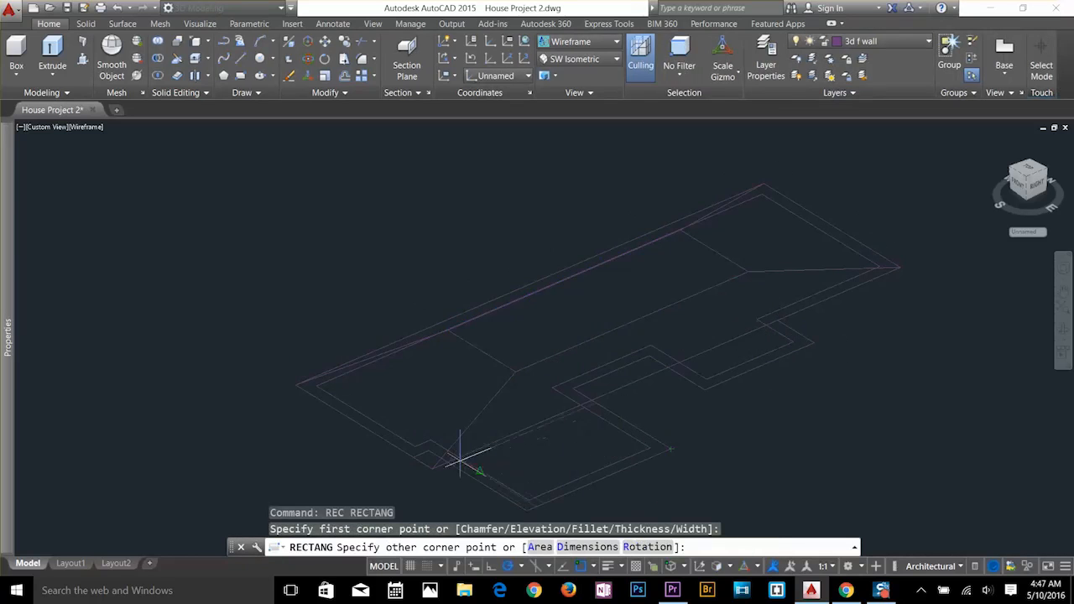
{"action": "scroll", "coordinate": [445, 457], "scroll_direction": "up", "scroll_amount": 5}
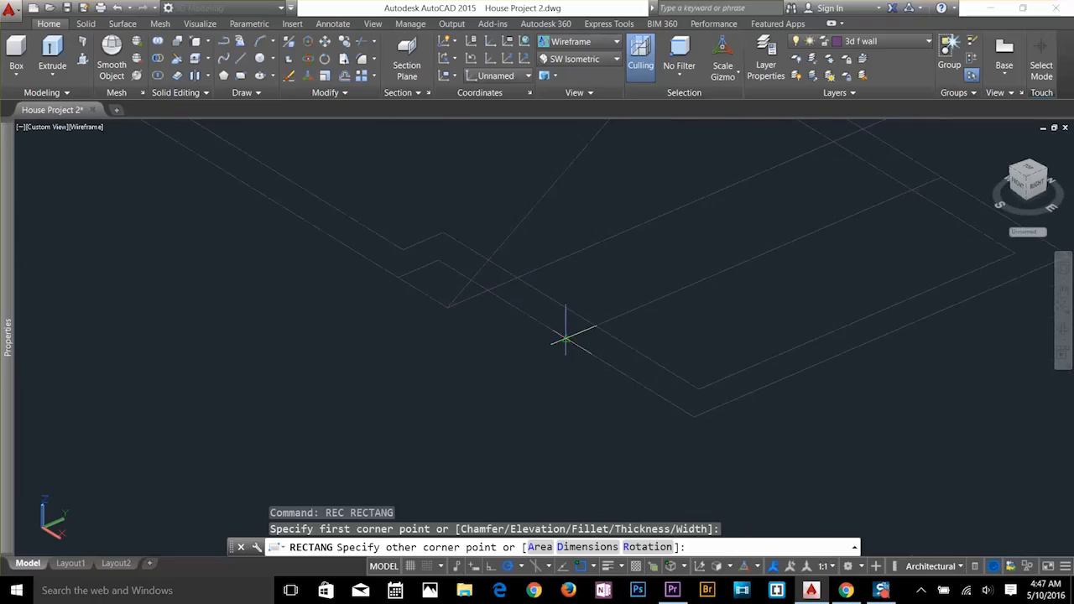
{"action": "left_click", "coordinate": [565, 339]}
Stretch the inner edge of the projecting wing's rectangle to meet the long edge of the main roof block.
{"action": "left_click", "coordinate": [696, 282]}
{"action": "left_click", "coordinate": [753, 259]}
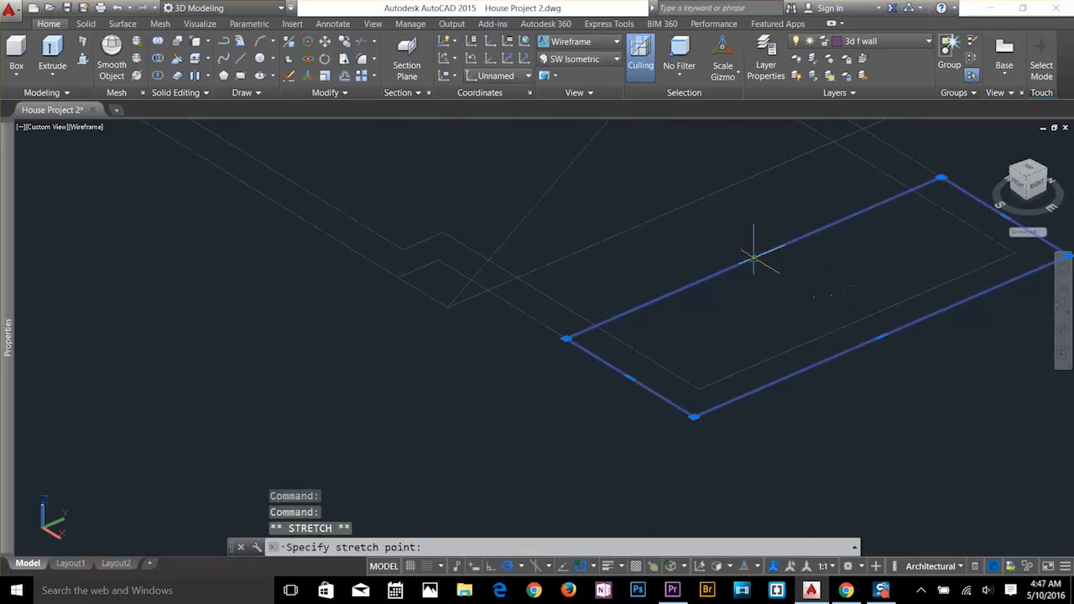
{"action": "left_click", "coordinate": [675, 211]}
{"action": "key", "text": "Escape"}
{"action": "key", "text": "Escape"}
Extrude the rectangle over the large projecting wing as a solid 4' high.
{"action": "scroll", "coordinate": [743, 294], "scroll_direction": "down", "scroll_amount": 2}
{"action": "middle_click_drag", "start_coordinate": [679, 281], "coordinate": [628, 406]}
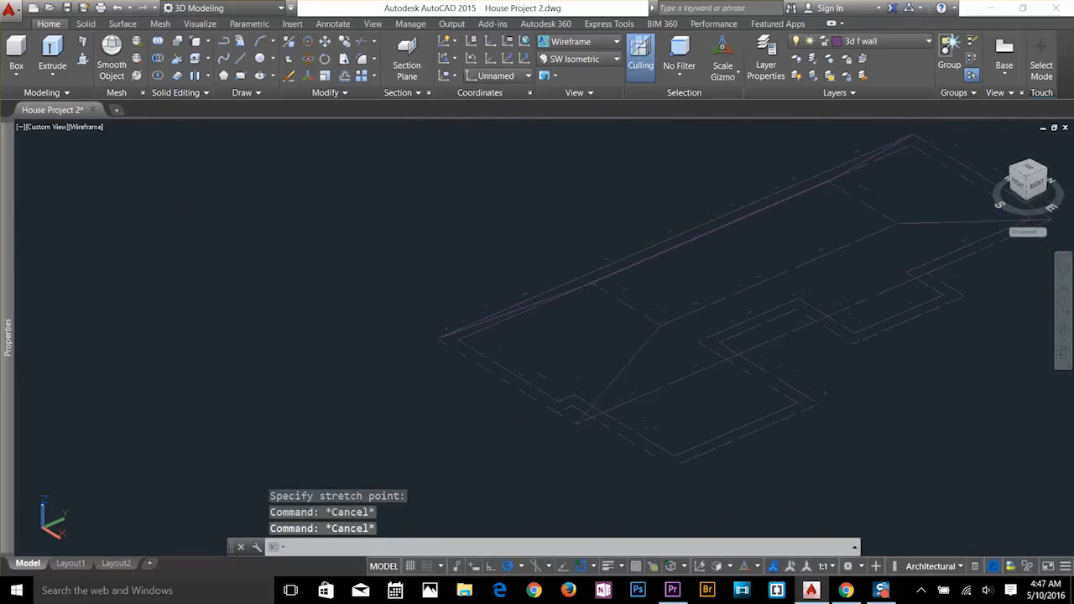
{"action": "type", "text": "EXT"}
{"action": "key", "text": "Return"}
{"action": "left_click", "coordinate": [677, 384]}
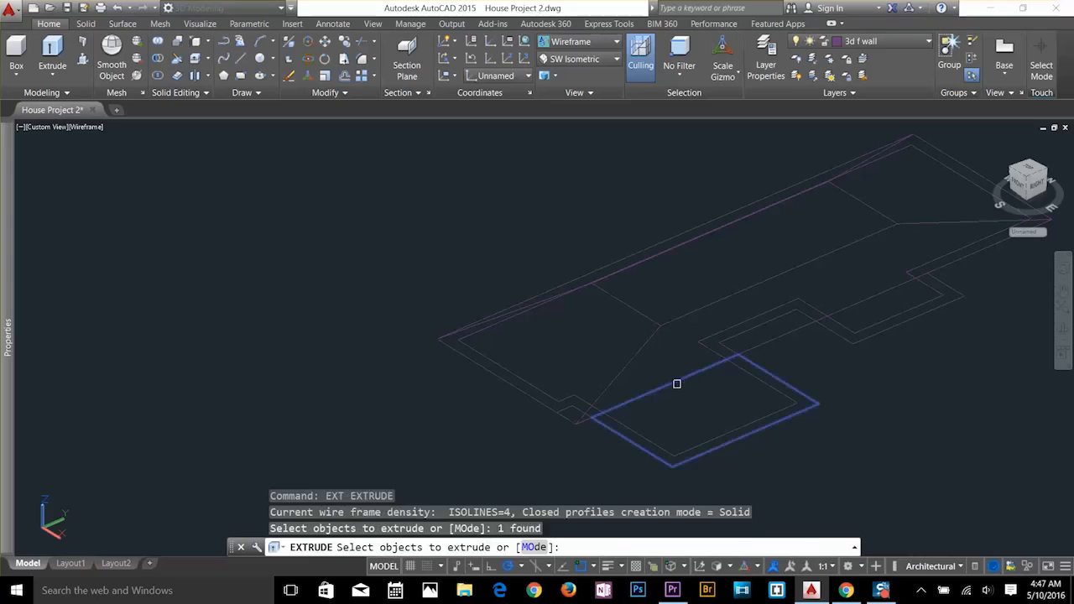
{"action": "key", "text": "Return"}
{"action": "type", "text": "4'"}
{"action": "key", "text": "Return"}
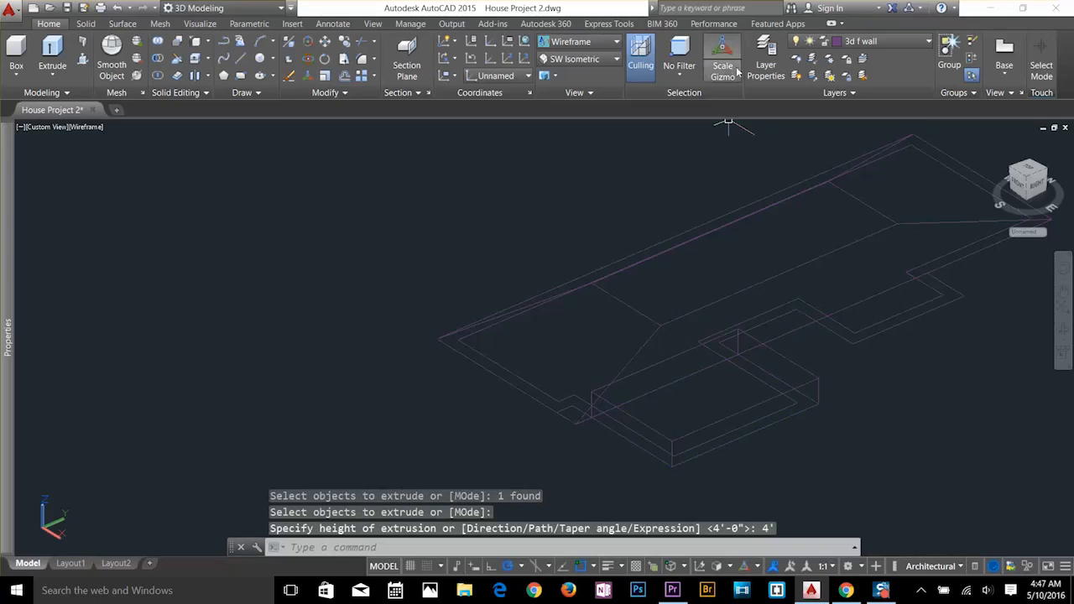
Scale down the top face of the large projecting wing's block about its centre, using face selection, to form sloped roof sides.
{"action": "left_click", "coordinate": [679, 72]}
{"action": "left_click", "coordinate": [701, 156]}
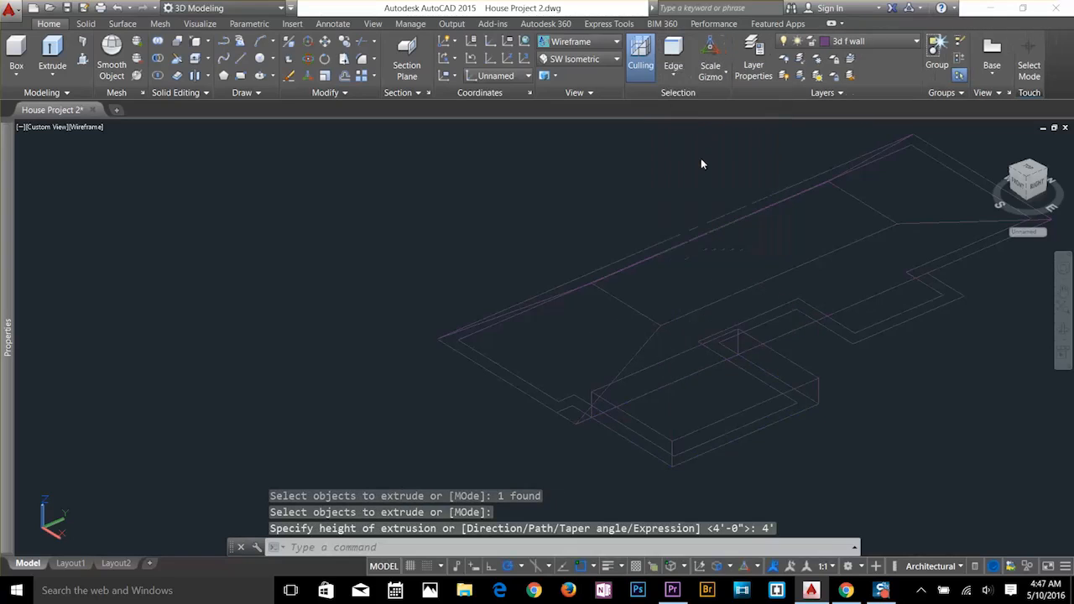
{"action": "left_click", "coordinate": [680, 72]}
{"action": "left_click", "coordinate": [691, 181]}
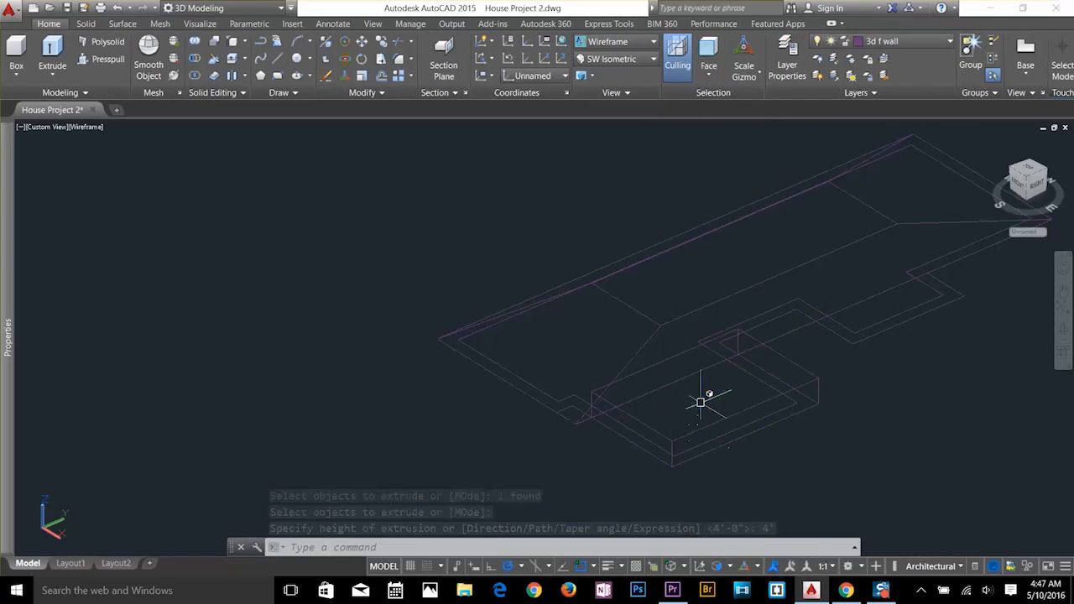
{"action": "left_click", "coordinate": [703, 394]}
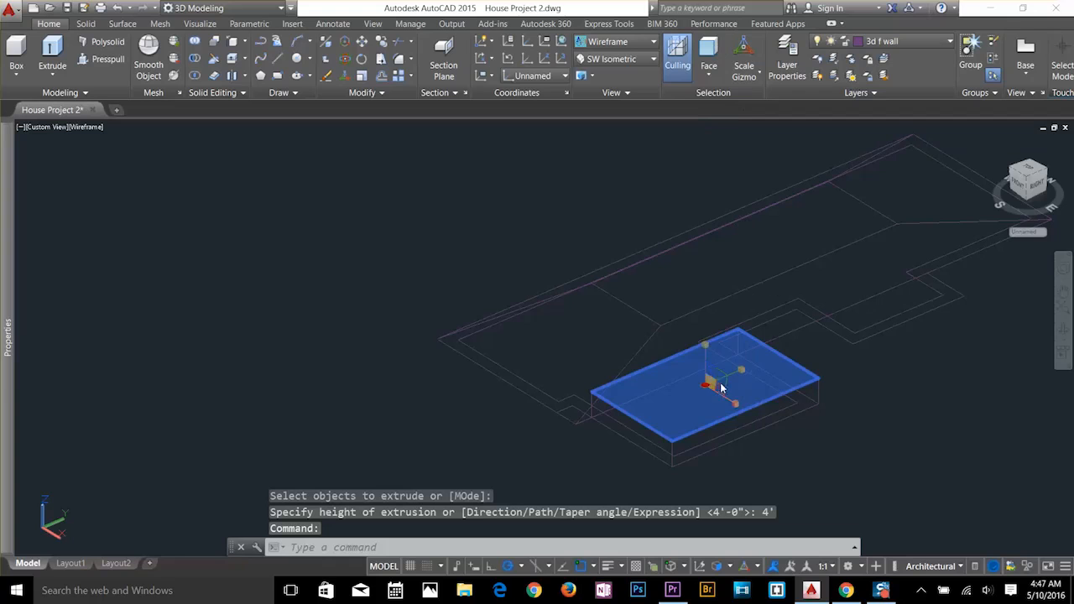
{"action": "left_click", "coordinate": [713, 385]}
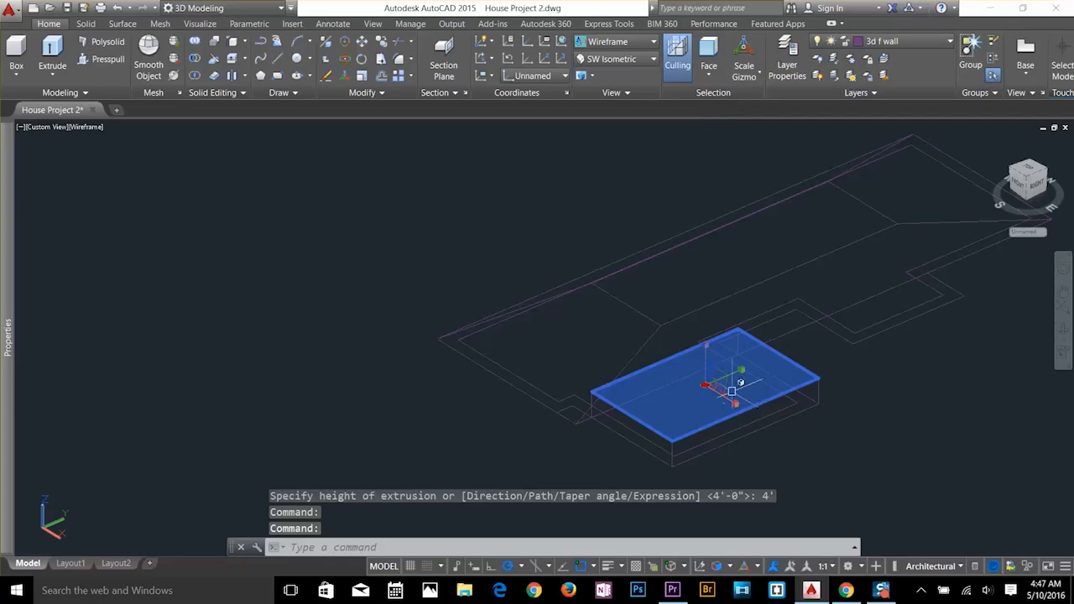
{"action": "mouse_move", "coordinate": [731, 391]}
{"action": "middle_mouse_down", "text": "shift"}
{"action": "mouse_move", "coordinate": [638, 412]}
{"action": "mouse_move", "coordinate": [714, 391]}
{"action": "middle_mouse_up", "text": "shift"}
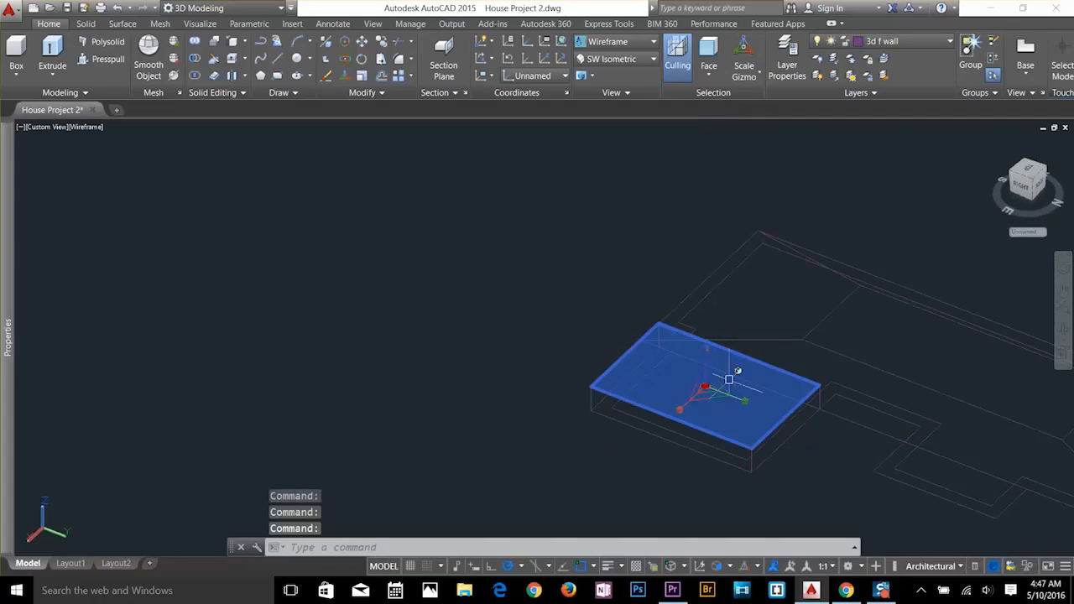
{"action": "mouse_move", "coordinate": [729, 380]}
{"action": "left_click", "coordinate": [755, 408]}
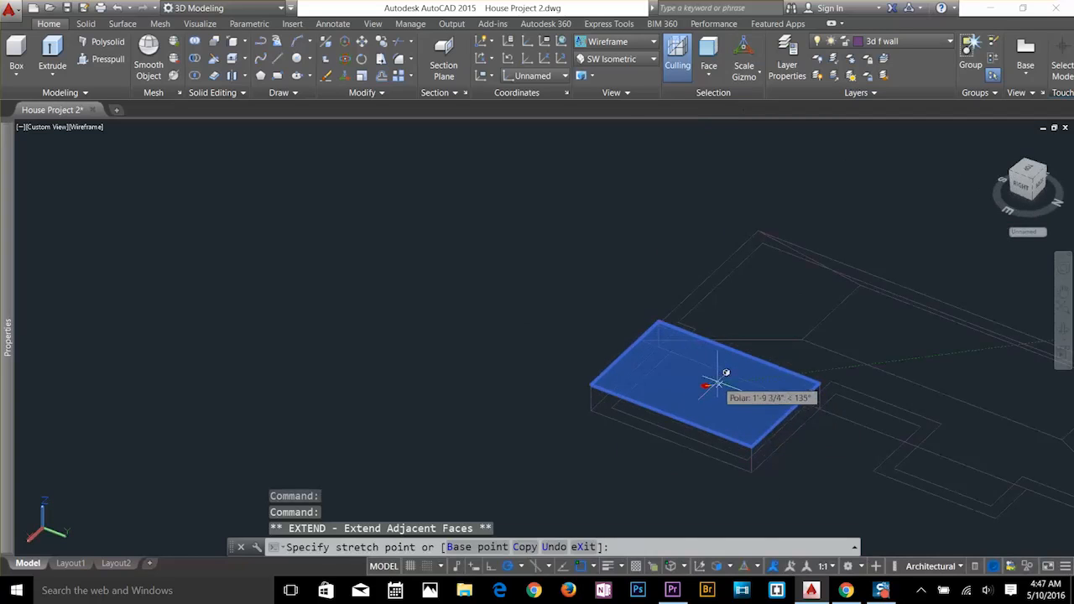
{"action": "key", "text": "Escape"}
{"action": "left_click", "coordinate": [705, 387]}
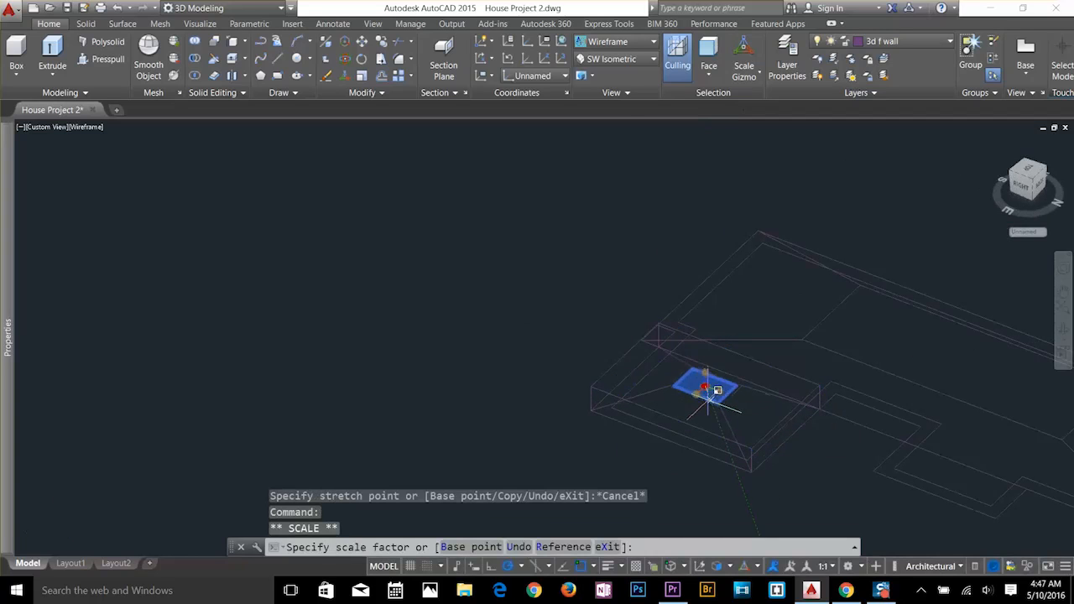
{"action": "key", "text": "Escape"}
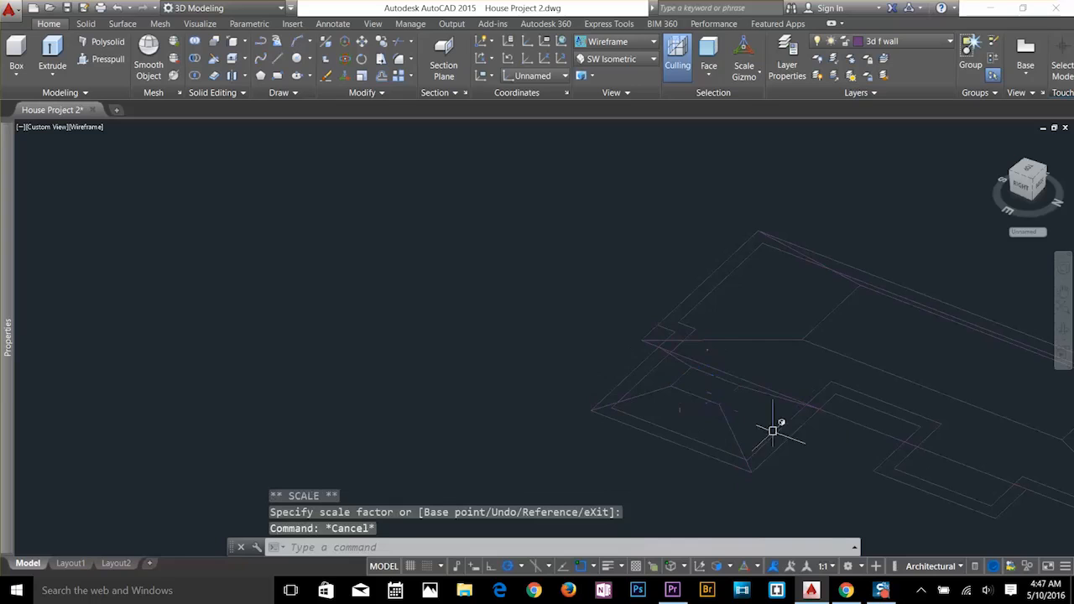
Draw a rectangle over the small projection, from the inner outline's corner at the main wing to the opposite outer offset corner.
{"action": "middle_click_drag", "start_coordinate": [877, 432], "coordinate": [803, 419], "text": "shift"}
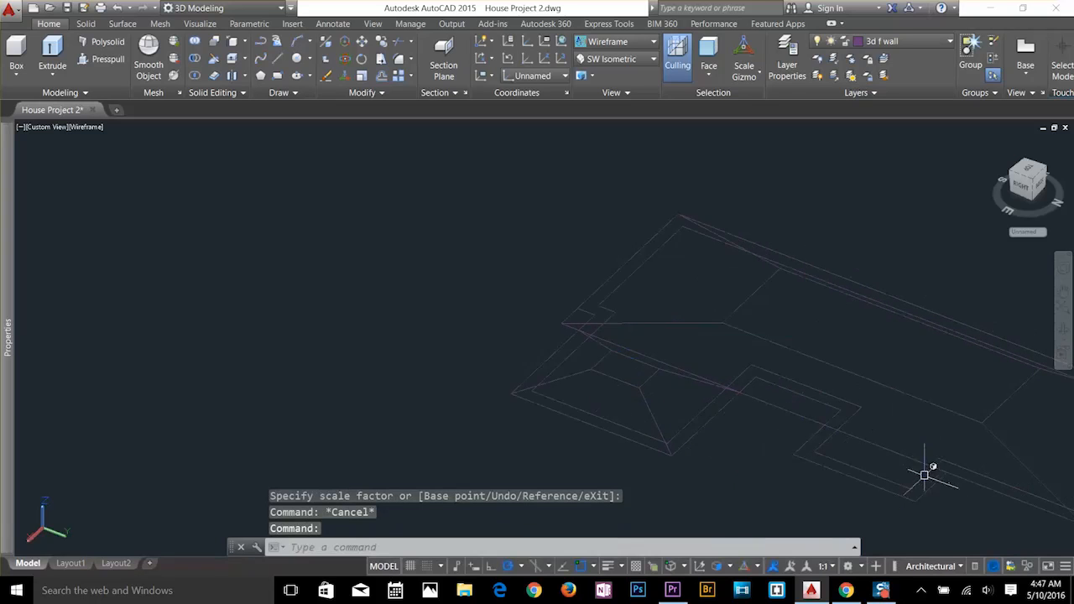
{"action": "middle_click_drag", "start_coordinate": [923, 475], "coordinate": [781, 332], "text": "shift"}
{"action": "key", "text": "Escape"}
{"action": "key", "text": "Escape"}
{"action": "key", "text": "Escape"}
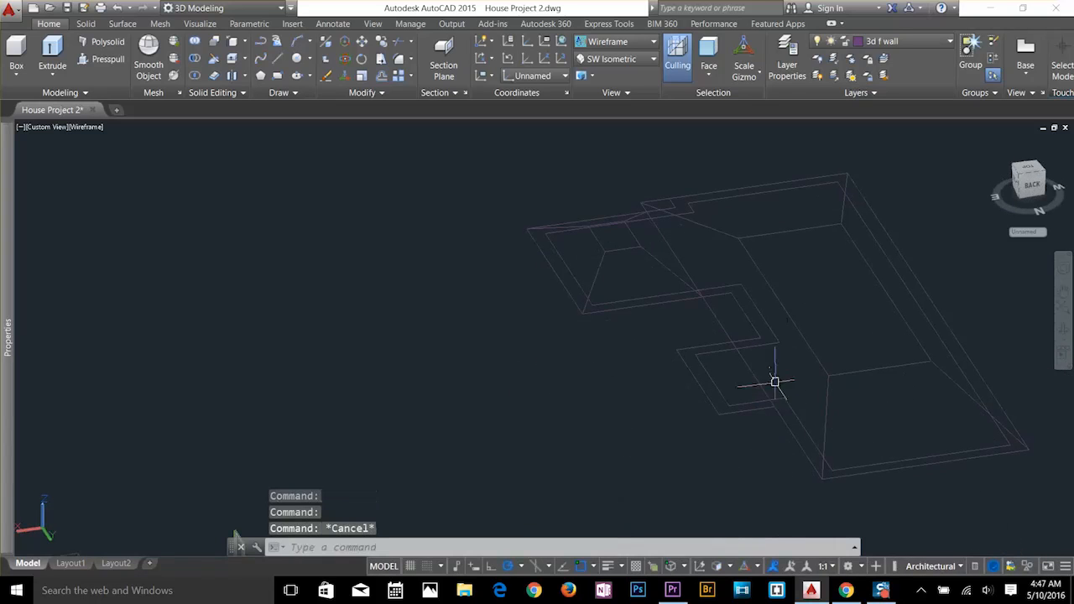
{"action": "type", "text": "rec"}
{"action": "key", "text": "Return"}
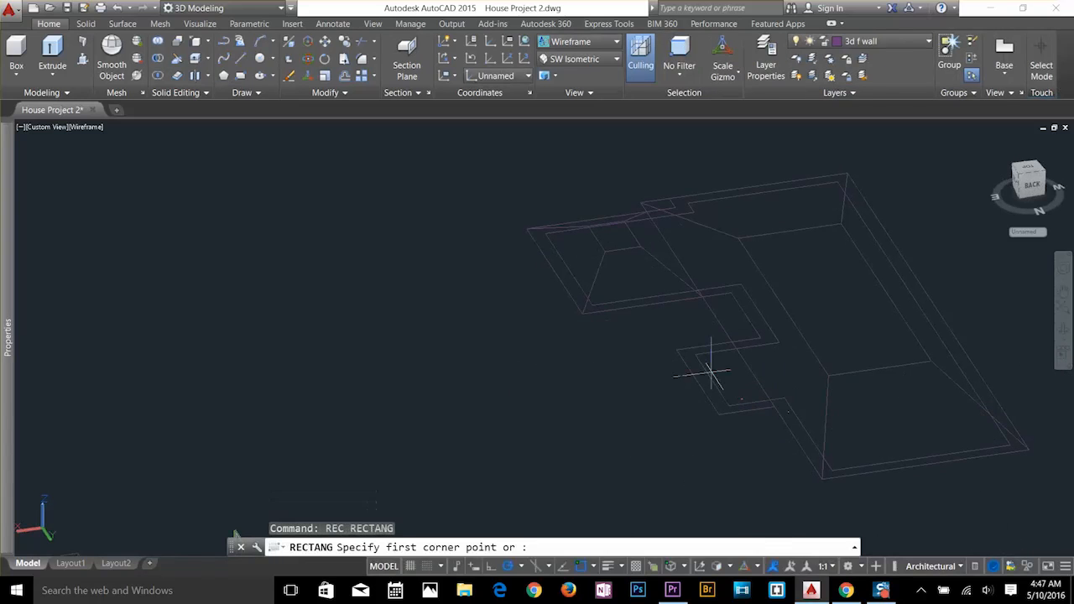
{"action": "left_click", "coordinate": [785, 399]}
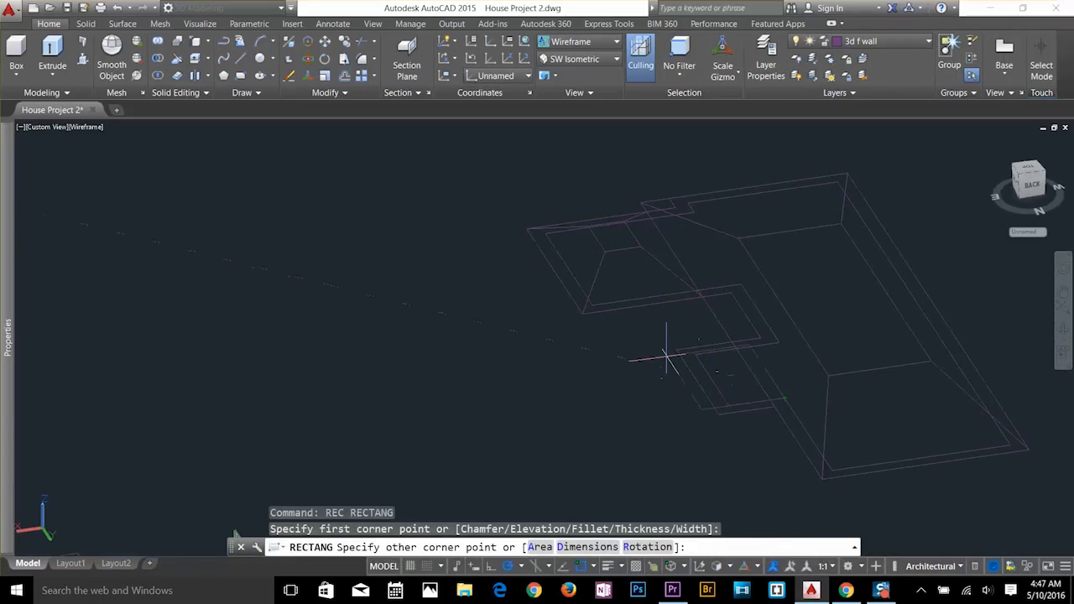
{"action": "key", "text": "Escape"}
{"action": "key", "text": "Escape"}
{"action": "type", "text": "e"}
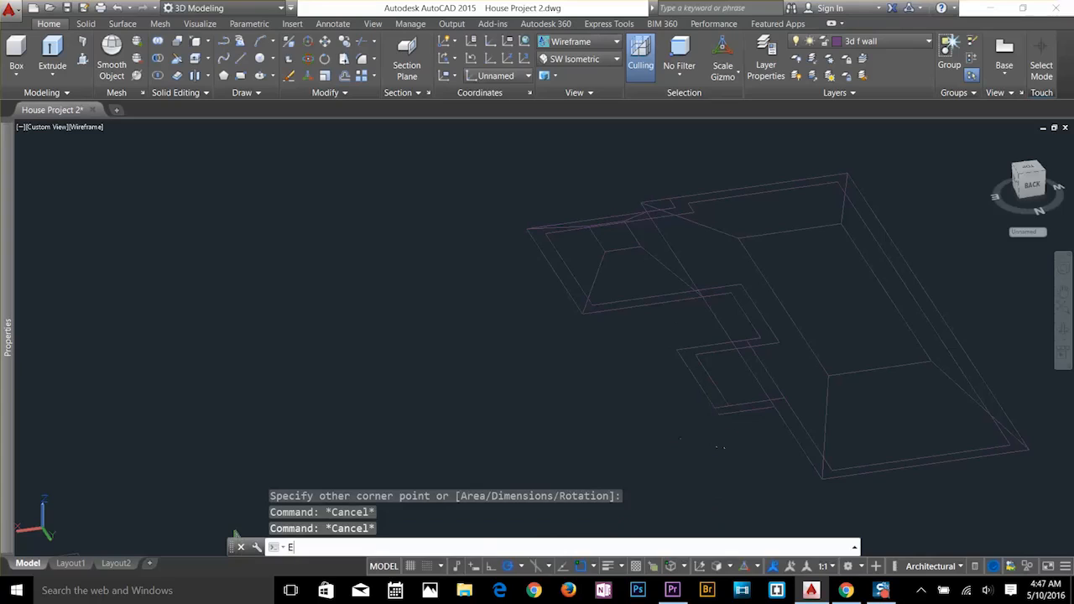
{"action": "type", "text": "xt"}
{"action": "key", "text": "Return"}
{"action": "key", "text": "Escape"}
{"action": "key", "text": "Escape"}
{"action": "key", "text": "Escape"}
{"action": "key", "text": "Escape"}
Stretch the short edge of the small projection's rectangle outward to the outer offset outline.
{"action": "scroll", "coordinate": [763, 428], "scroll_direction": "up", "scroll_amount": 3}
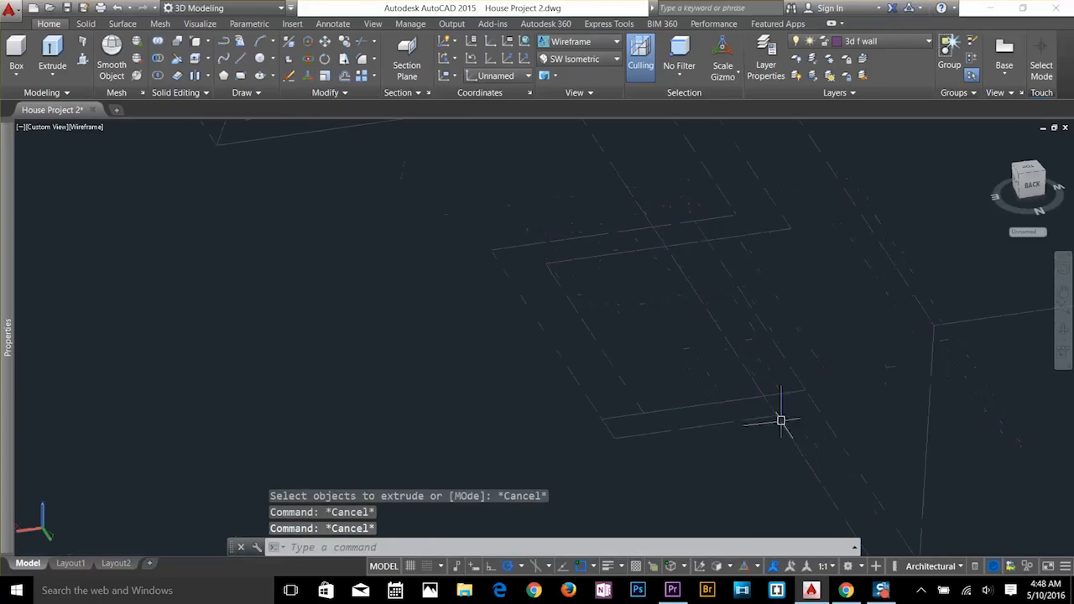
{"action": "left_click", "coordinate": [776, 392]}
{"action": "left_click", "coordinate": [777, 393]}
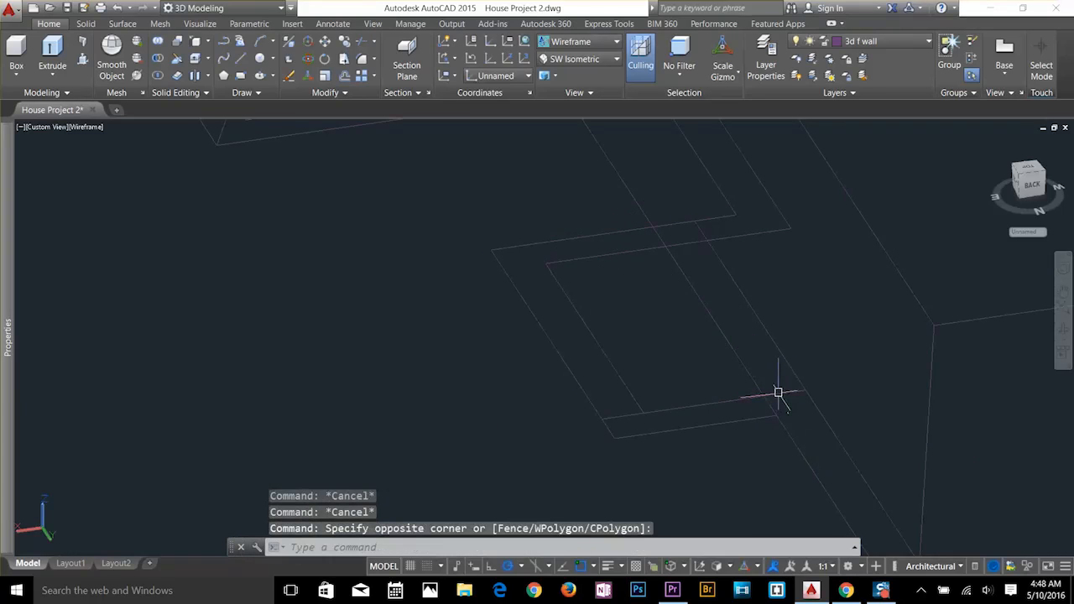
{"action": "left_click", "coordinate": [703, 403]}
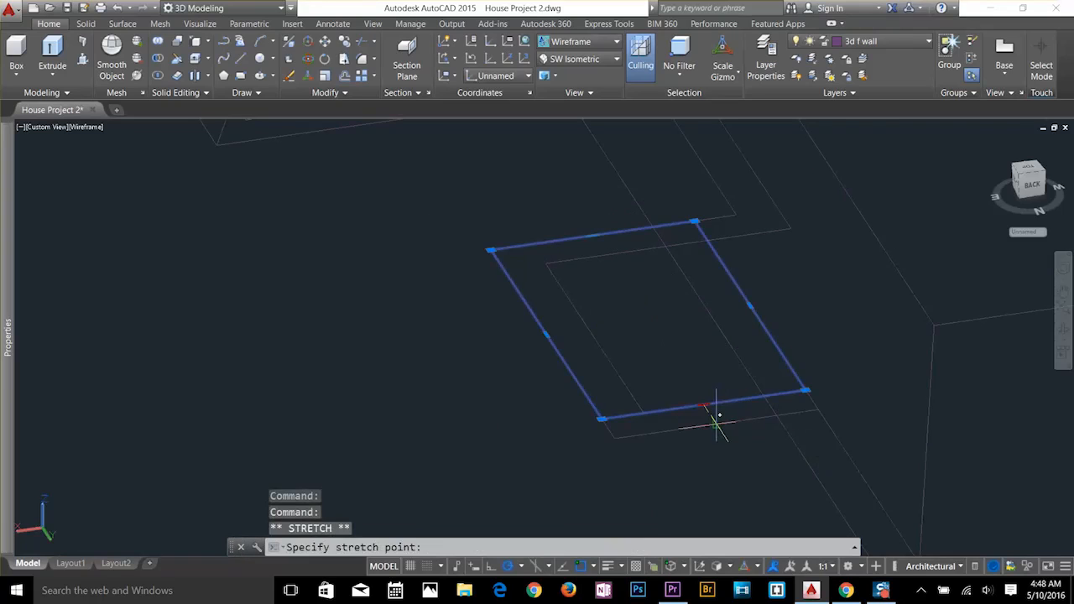
{"action": "key", "text": "Escape"}
{"action": "key", "text": "Escape"}
Extrude the rectangle over the small projection as a solid 4' high.
{"action": "type", "text": "E"}
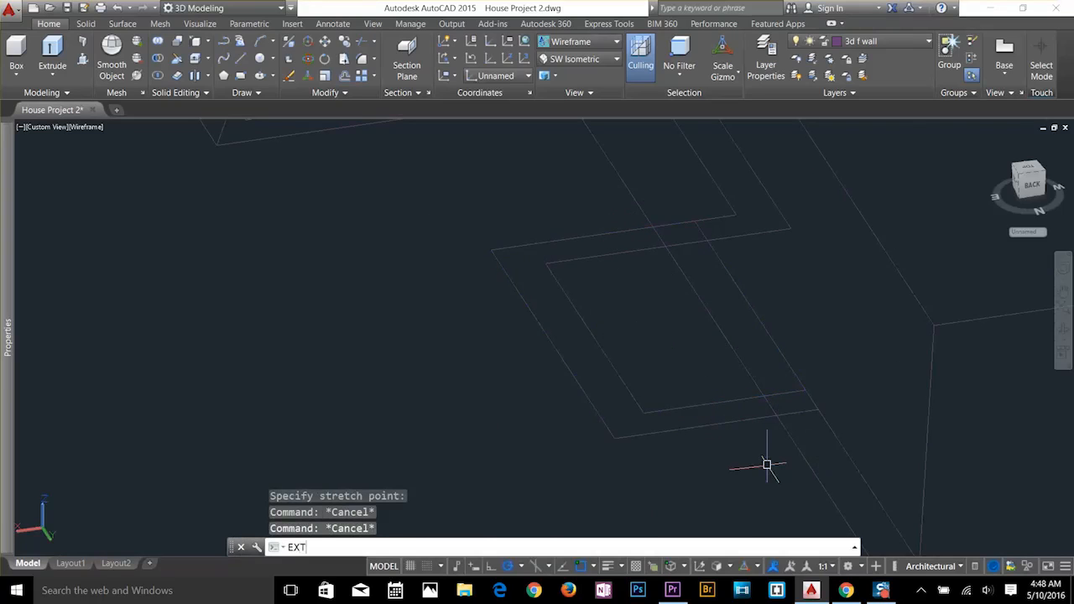
{"action": "type", "text": "XT"}
{"action": "key", "text": "Return"}
{"action": "left_click", "coordinate": [758, 419]}
{"action": "key", "text": "Return"}
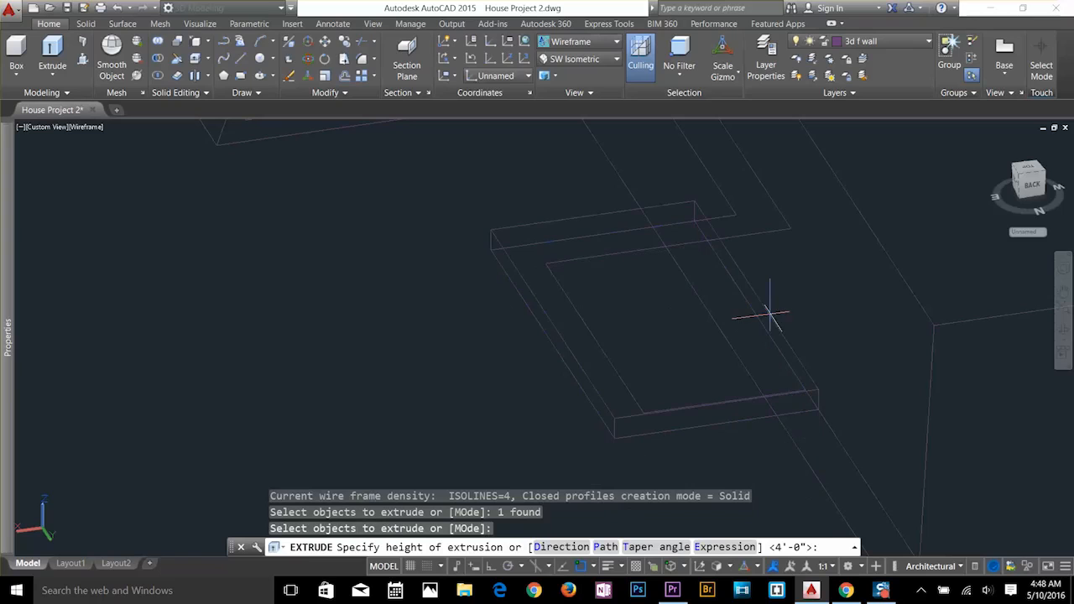
{"action": "type", "text": "4'"}
{"action": "key", "text": "Return"}
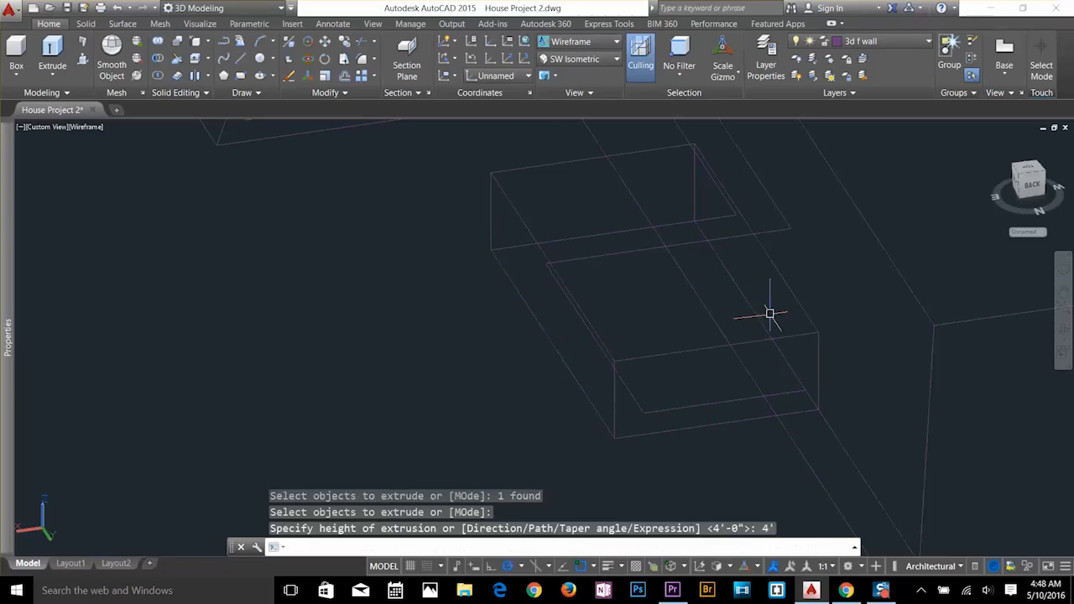
Scale down the top face of the small projection's block about its centre, using face selection, to form sloped roof sides.
{"action": "key", "text": "Escape"}
{"action": "key", "text": "Escape"}
{"action": "left_click", "coordinate": [680, 61]}
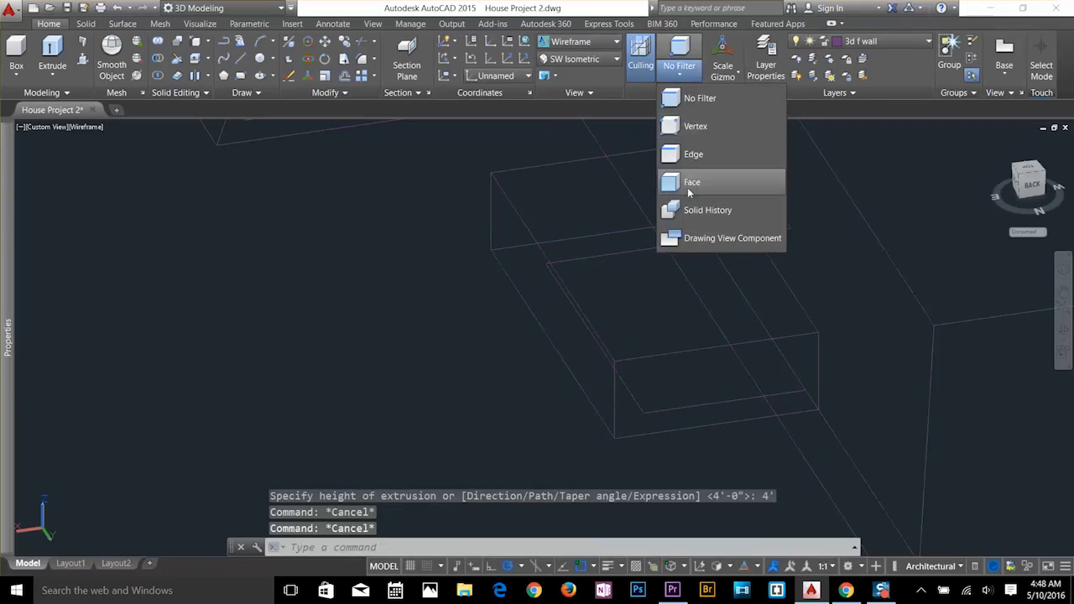
{"action": "left_click", "coordinate": [689, 186]}
{"action": "left_click", "coordinate": [619, 307]}
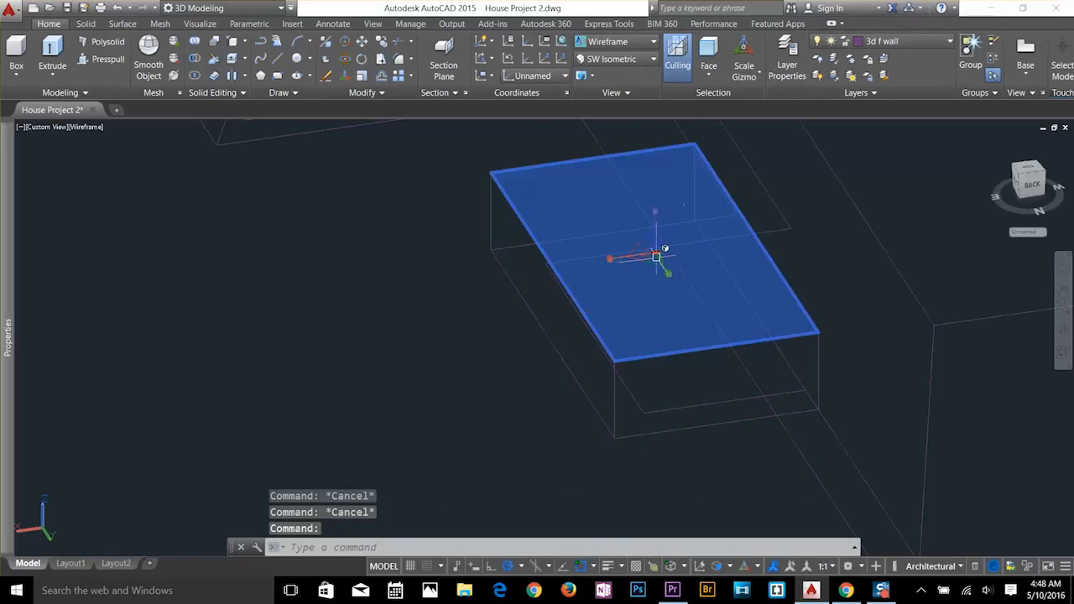
{"action": "left_click", "coordinate": [650, 263]}
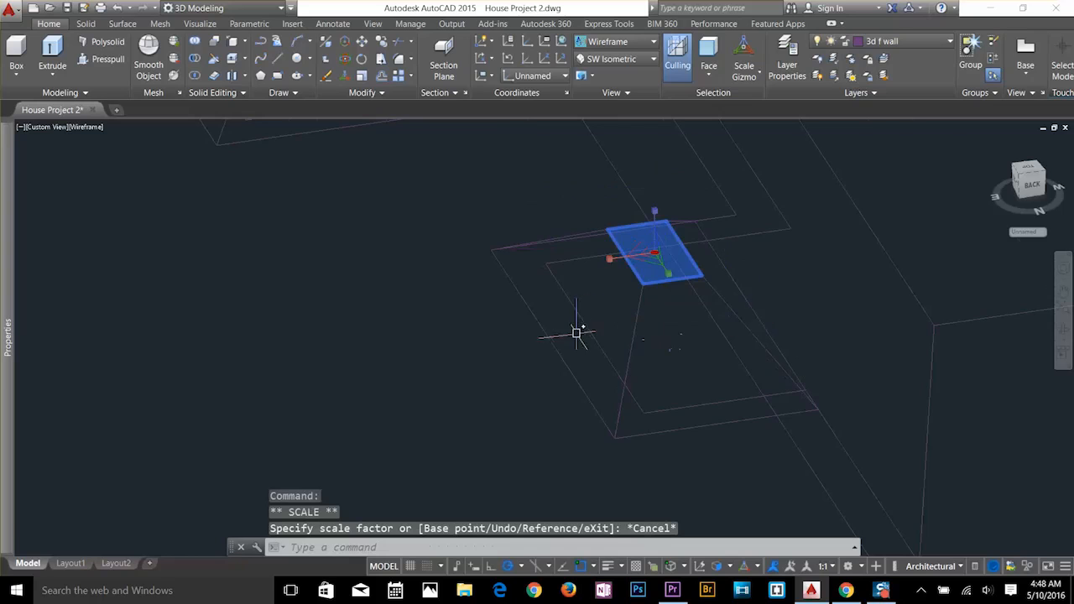
{"action": "key", "text": "Escape"}
{"action": "scroll", "coordinate": [687, 372], "scroll_direction": "down", "scroll_amount": 2}
{"action": "key", "text": "Escape"}
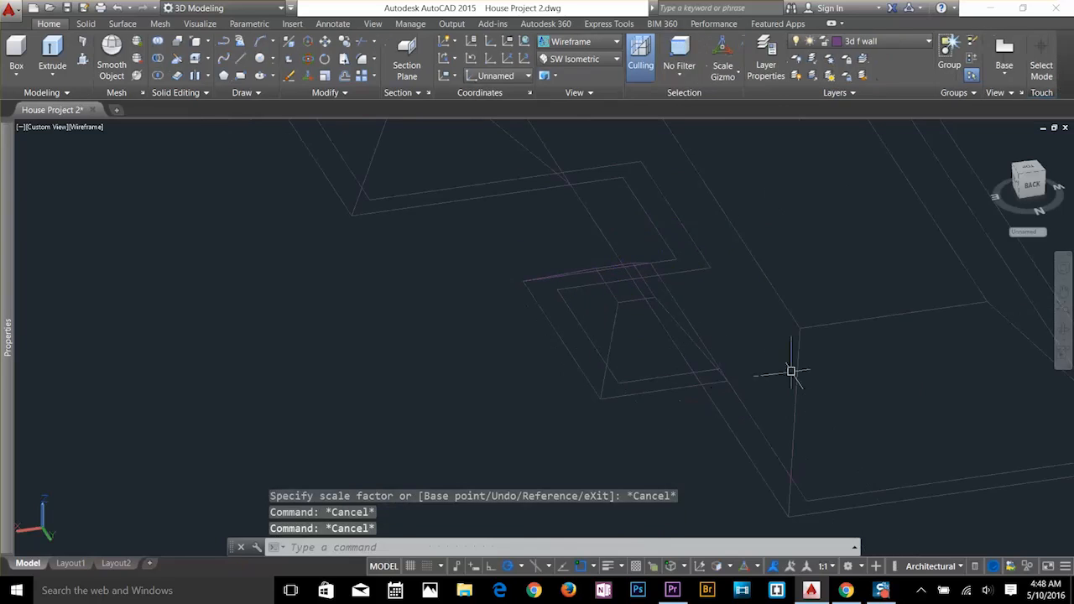
Switch the display to the Shaded visual style and inspect the roof blocks from the underside.
{"action": "left_click", "coordinate": [550, 76]}
{"action": "left_click", "coordinate": [565, 112]}
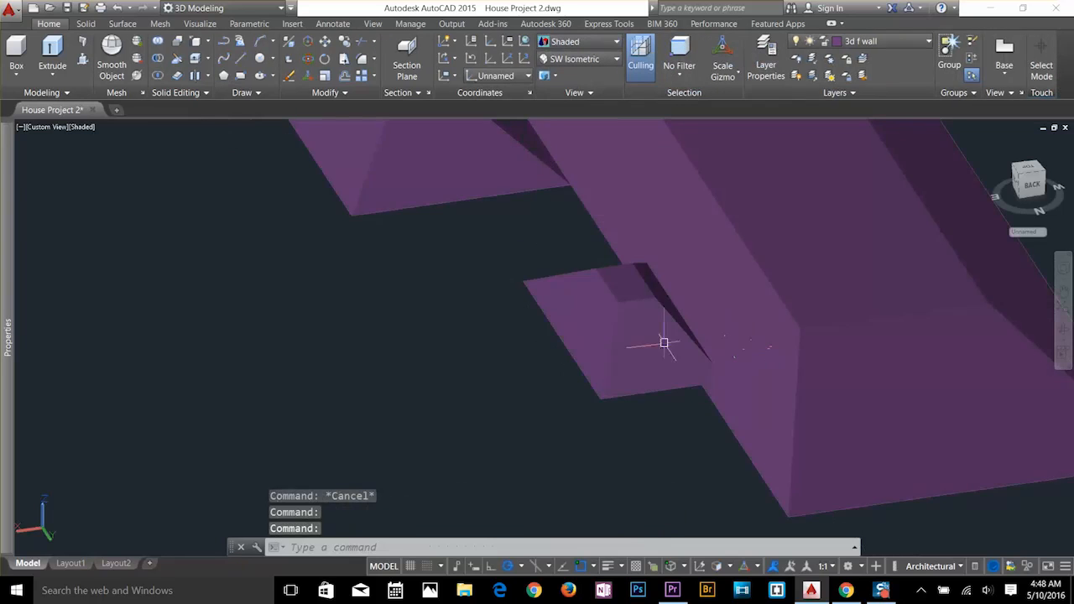
{"action": "middle_click_drag", "start_coordinate": [664, 342], "coordinate": [821, 199], "text": "shift"}
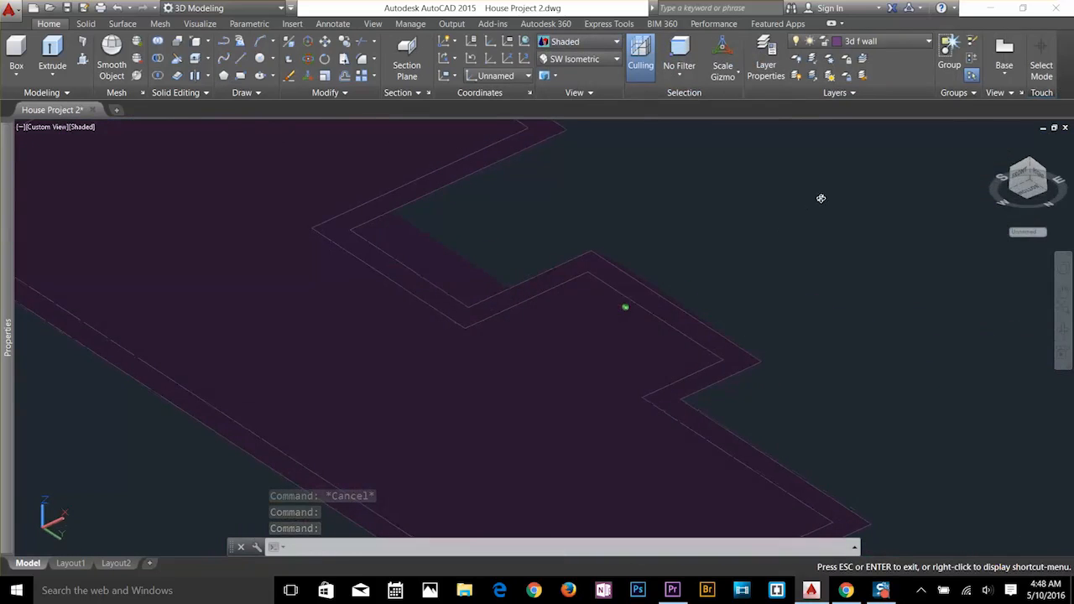
{"action": "left_click", "coordinate": [627, 273]}
{"action": "key", "text": "Escape"}
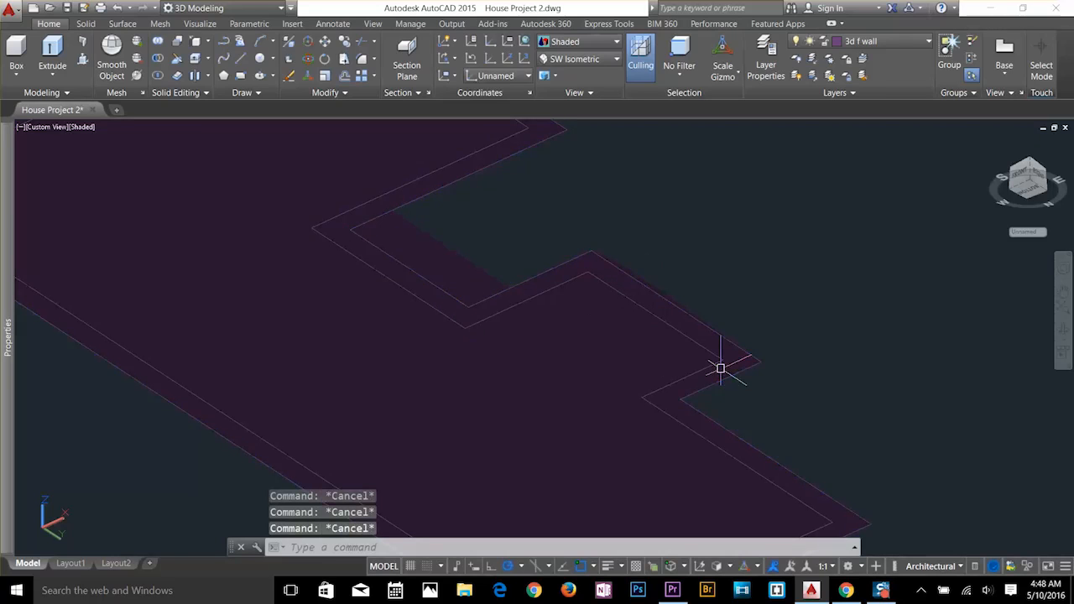
{"action": "type", "text": "EXT"}
{"action": "key", "text": "Return"}
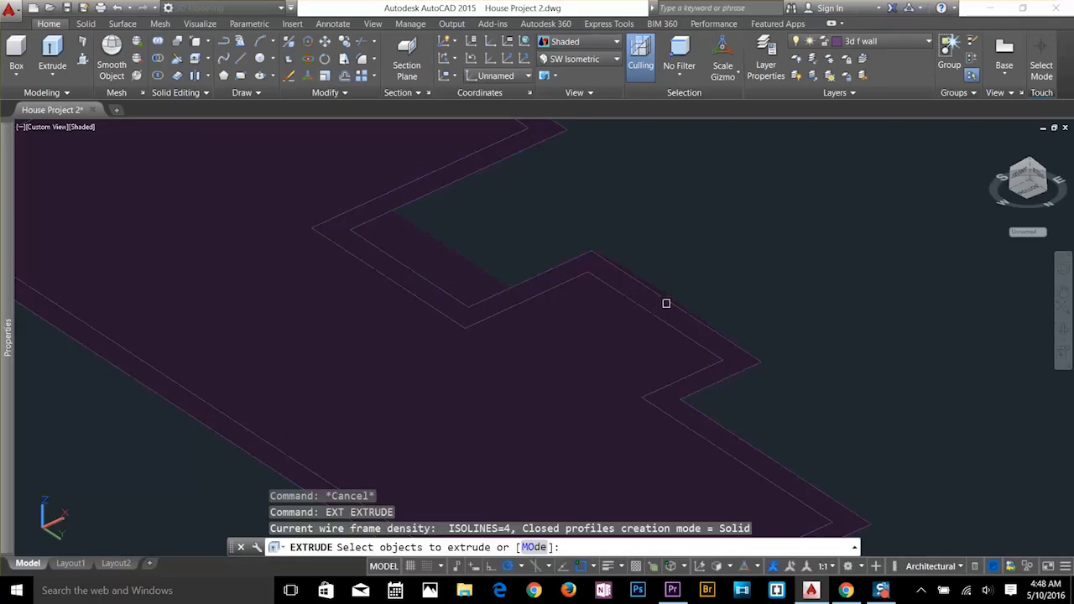
{"action": "key", "text": "Escape"}
{"action": "type", "text": "C"}
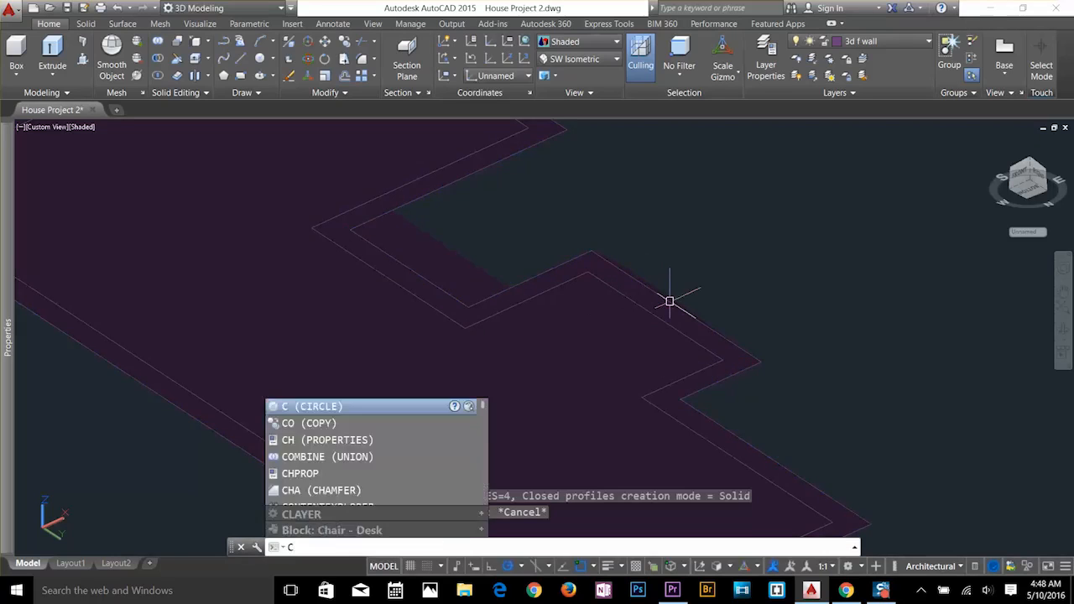
{"action": "key", "text": "Return"}
{"action": "key", "text": "Escape"}
{"action": "key", "text": "Escape"}
{"action": "key", "text": "Escape"}
{"action": "type", "text": "C"}
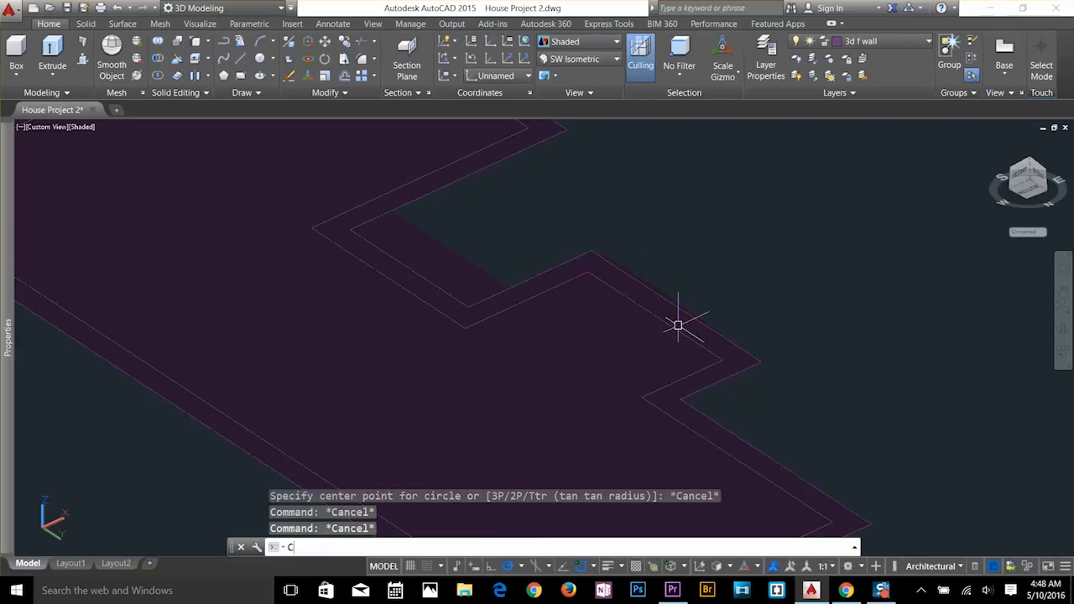
{"action": "key", "text": "Return"}
{"action": "key", "text": "Escape"}
{"action": "key", "text": "Escape"}
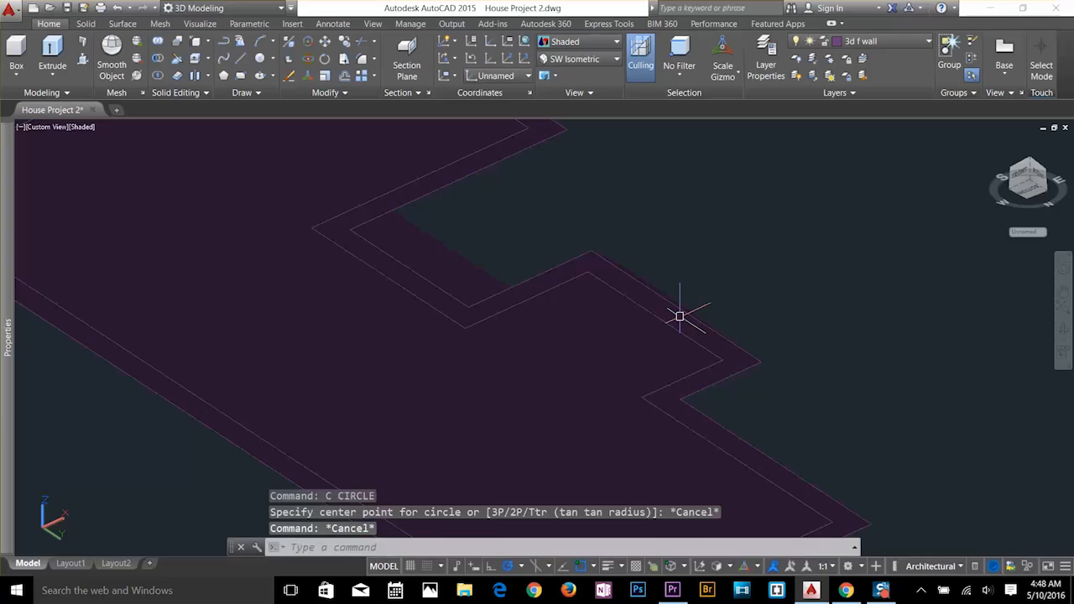
{"action": "type", "text": "CO"}
{"action": "key", "text": "Return"}
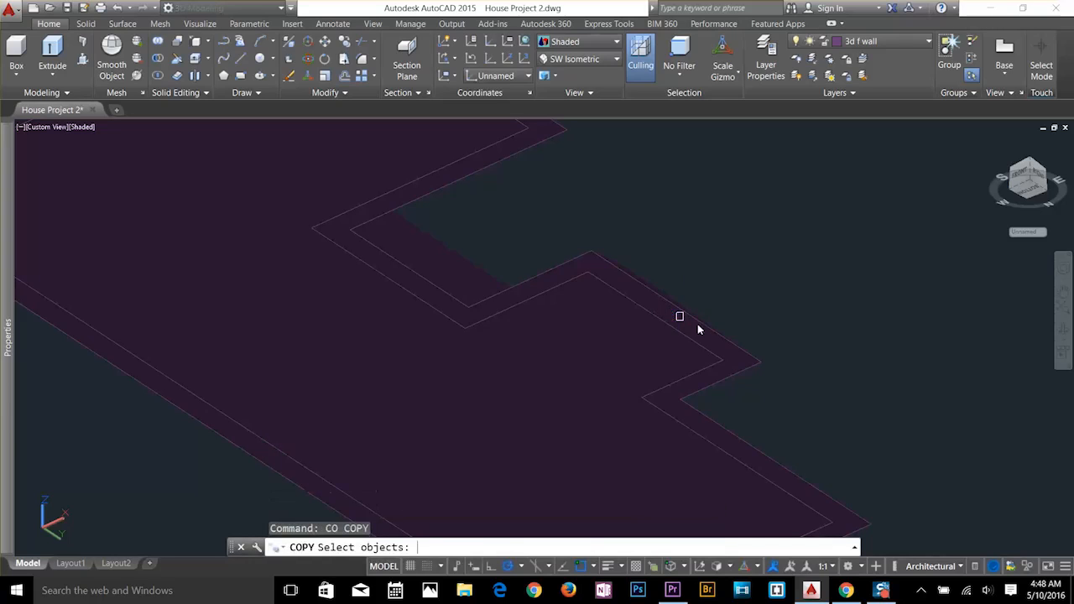
{"action": "left_click", "coordinate": [692, 320]}
{"action": "key", "text": "Return"}
{"action": "left_click", "coordinate": [694, 314]}
{"action": "scroll", "coordinate": [694, 312], "scroll_direction": "down", "scroll_amount": 5}
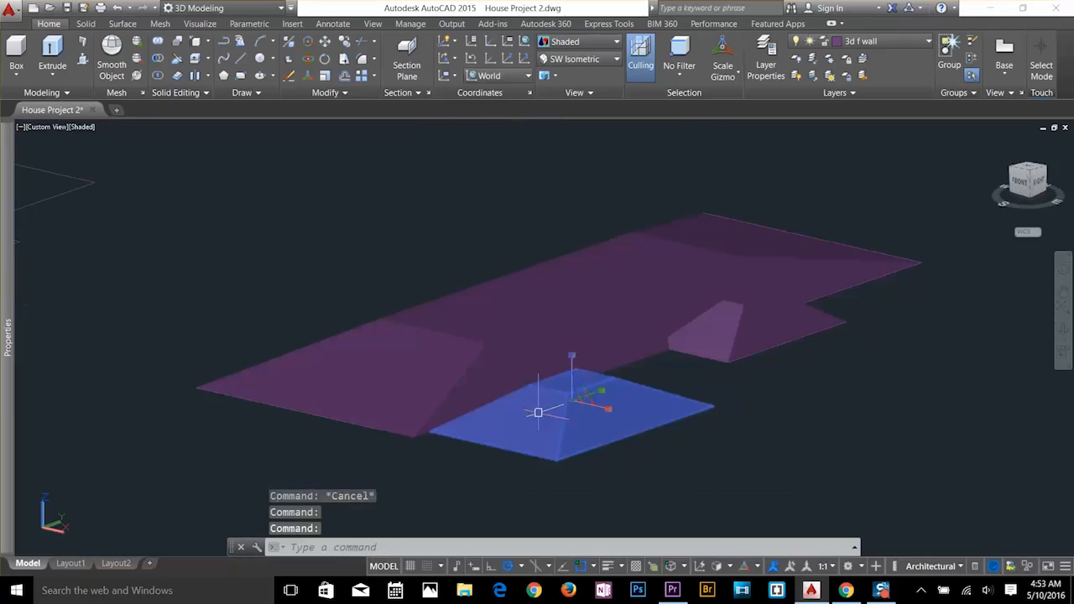
Union the main roof block and the two projecting roof blocks into one solid.
{"action": "key", "text": "Escape"}
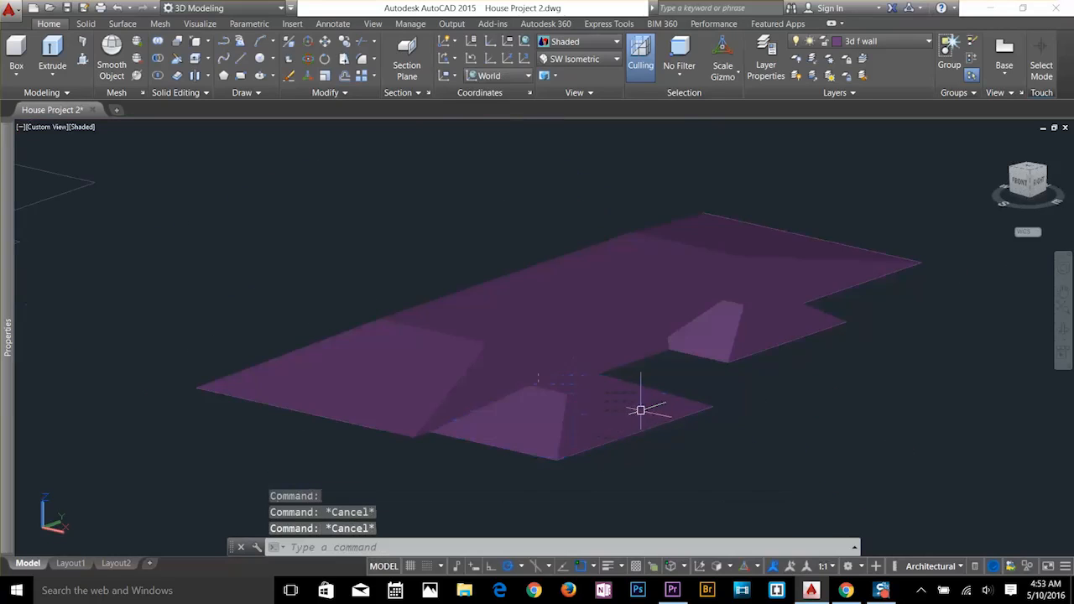
{"action": "type", "text": "U"}
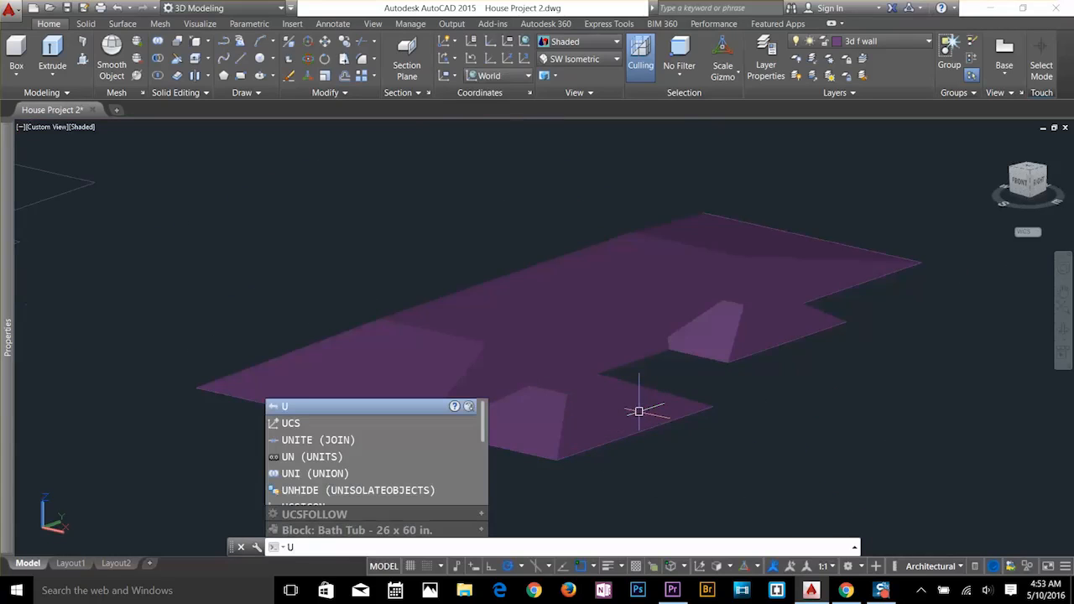
{"action": "type", "text": "NION"}
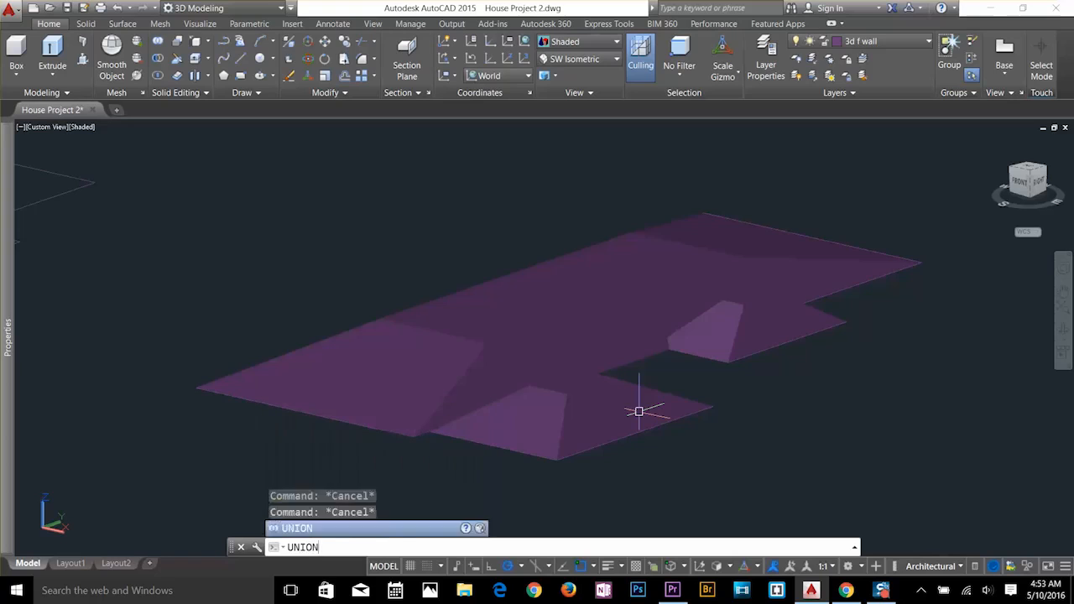
{"action": "key", "text": "Return"}
{"action": "left_click", "coordinate": [639, 411]}
{"action": "left_click", "coordinate": [742, 327]}
{"action": "left_click", "coordinate": [693, 288]}
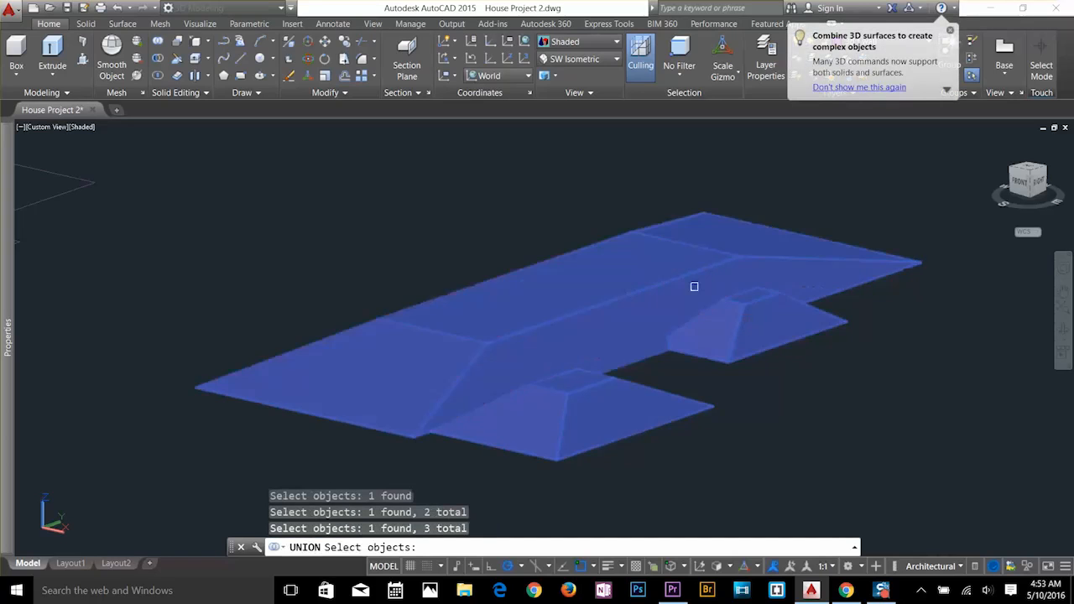
{"action": "key", "text": "Return"}
{"action": "left_click", "coordinate": [548, 336]}
{"action": "key", "text": "Escape"}
{"action": "key", "text": "Escape"}
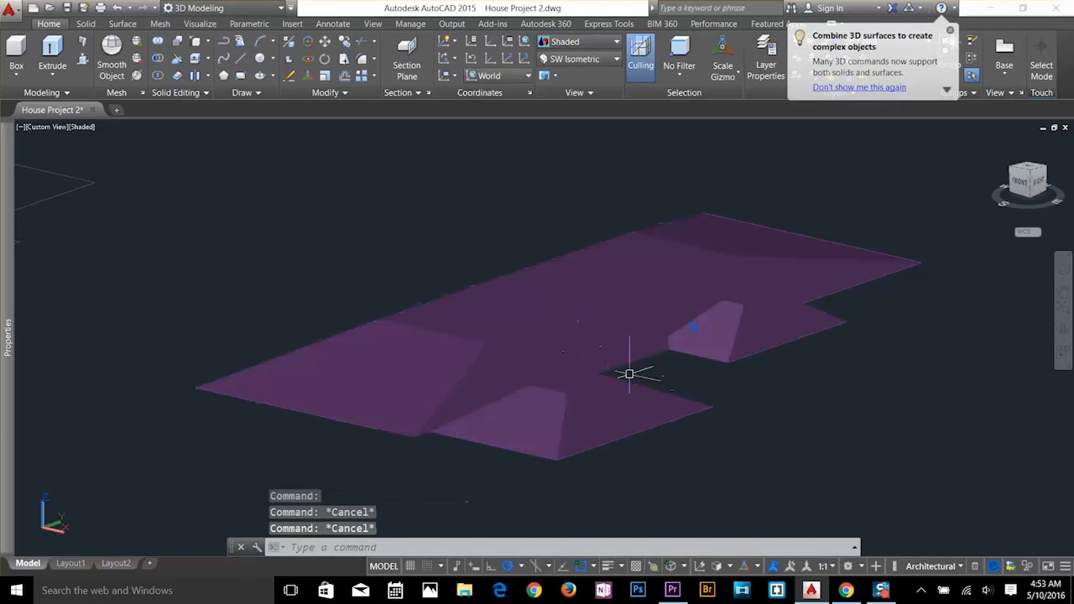
Extrude the underside faces of the united roof solid, entering 0,0,-3 for the height and -3 for the taper angle.
{"action": "middle_click_drag", "start_coordinate": [628, 445], "coordinate": [621, 334], "text": "shift"}
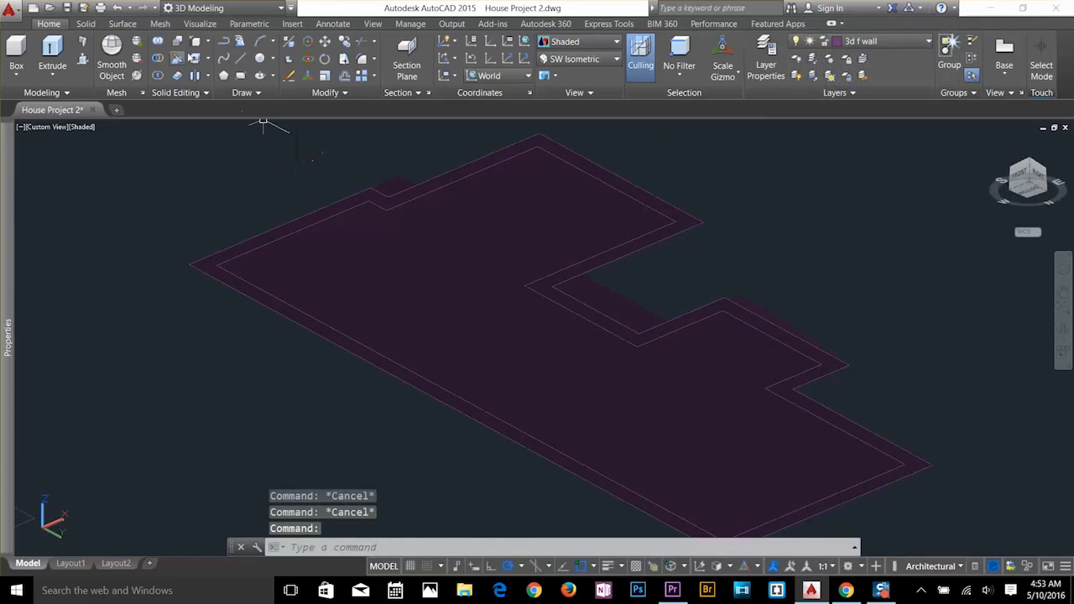
{"action": "left_click", "coordinate": [209, 61]}
{"action": "left_click", "coordinate": [224, 78]}
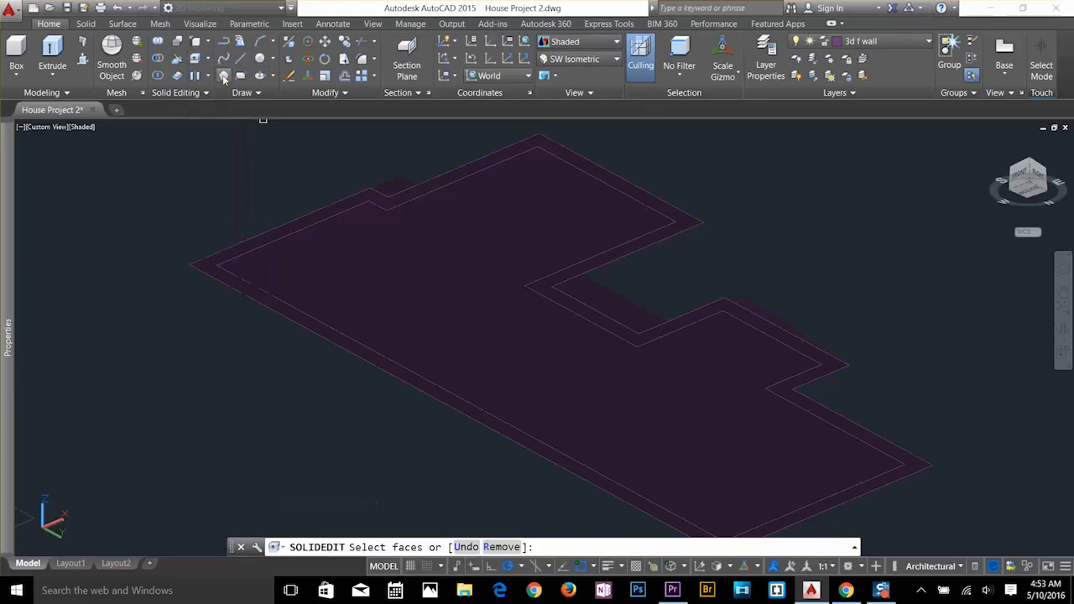
{"action": "left_click", "coordinate": [478, 275]}
{"action": "left_click", "coordinate": [532, 198]}
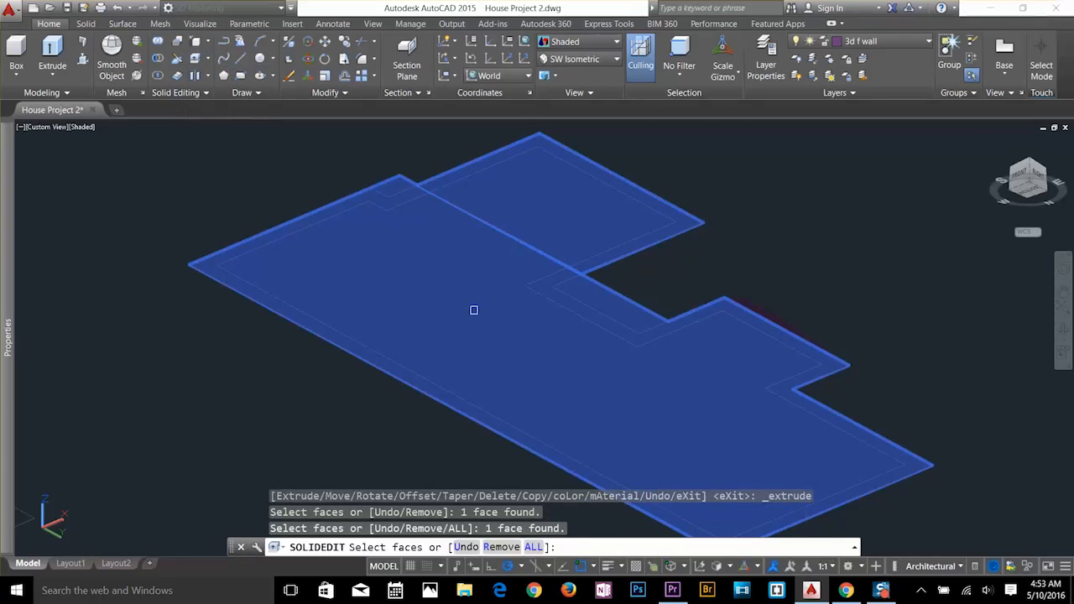
{"action": "key", "text": "Return"}
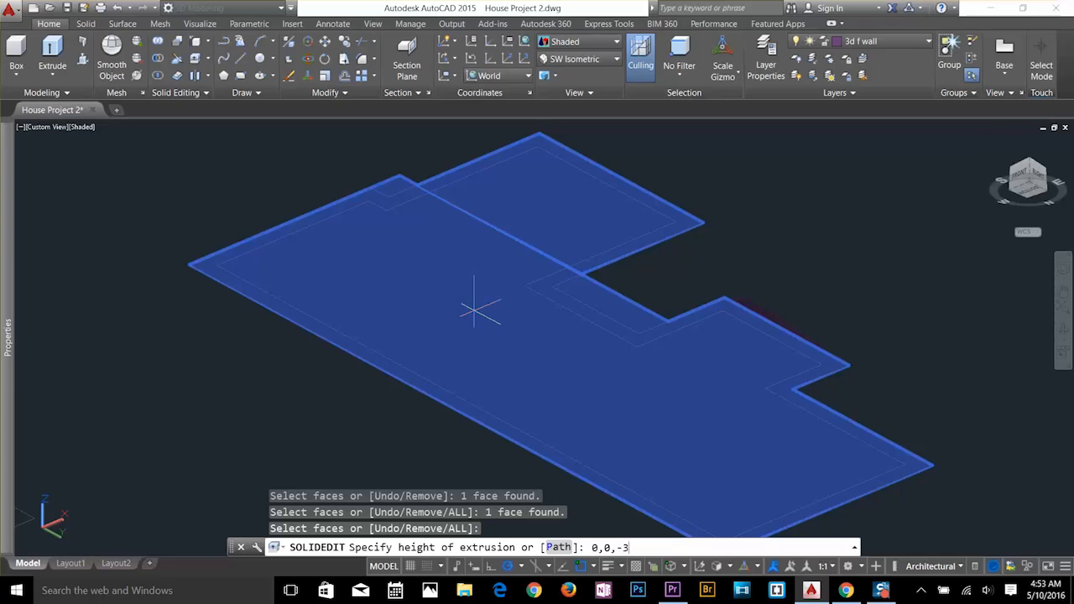
{"action": "type", "text": "0,0,-3"}
{"action": "key", "text": "Return"}
{"action": "key", "text": "Return"}
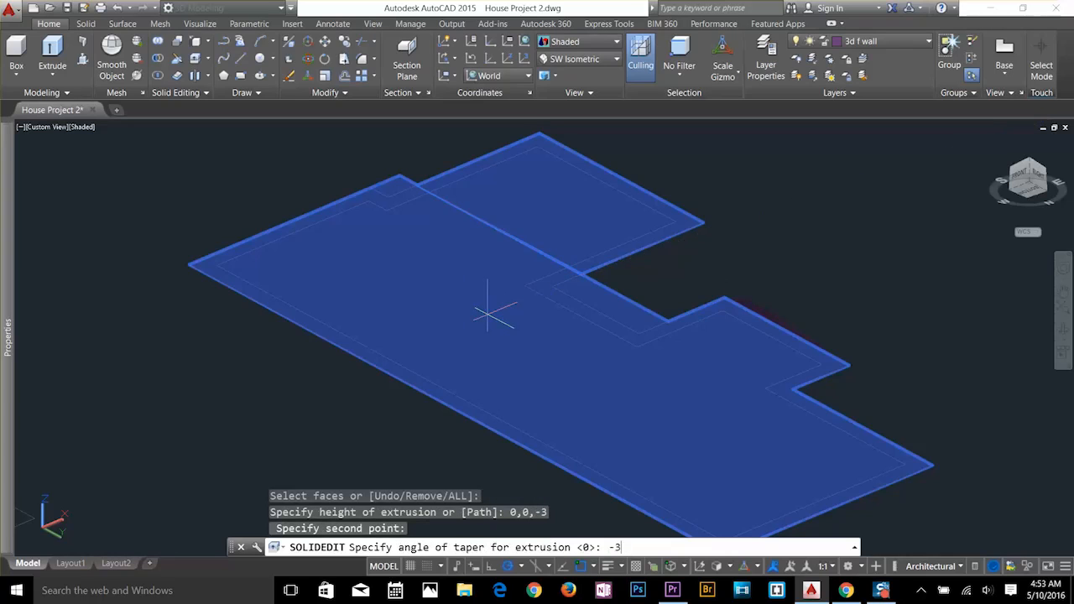
{"action": "key", "text": "Return"}
{"action": "key", "text": "Return"}
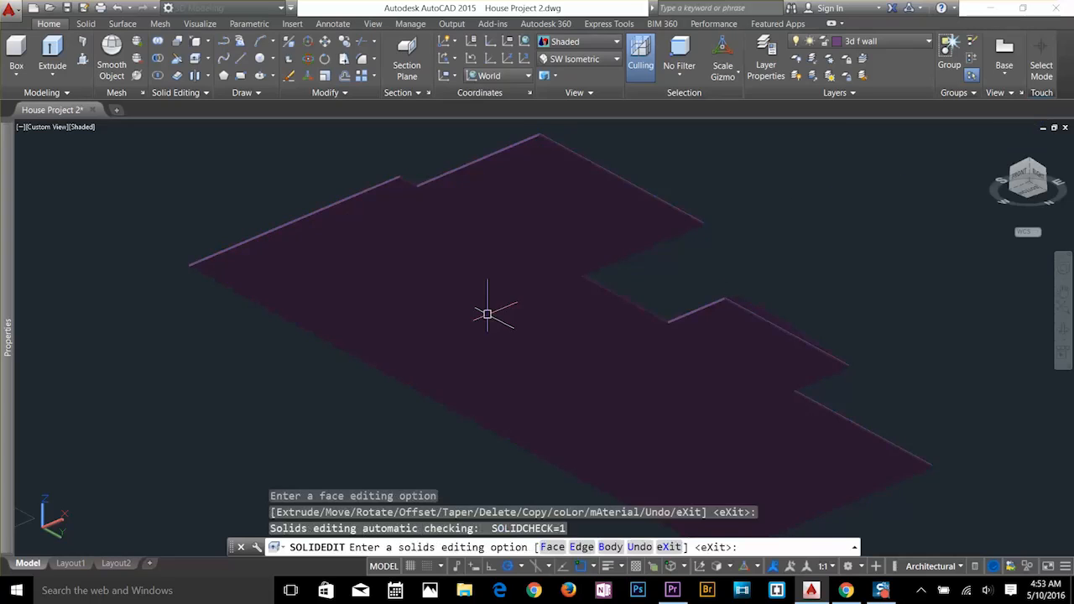
{"action": "key", "text": "Escape"}
Examine the thickened eave edges at the corners of the united roof and its overall shape from several sides.
{"action": "middle_click_drag", "start_coordinate": [488, 314], "coordinate": [555, 346], "text": "shift"}
{"action": "scroll", "coordinate": [581, 340], "scroll_direction": "up", "scroll_amount": 4}
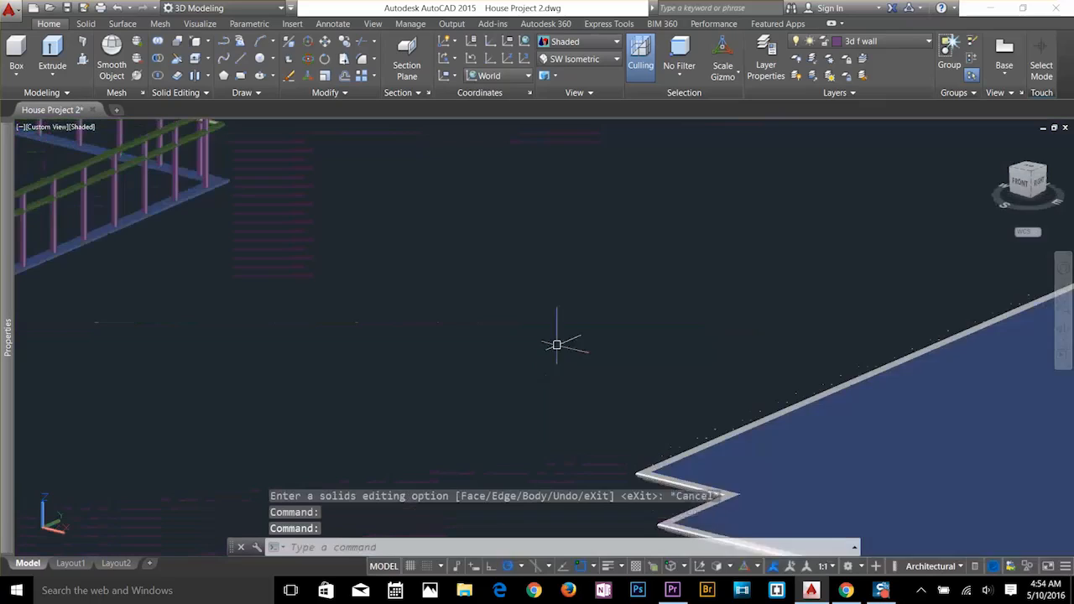
{"action": "scroll", "coordinate": [556, 346], "scroll_direction": "down", "scroll_amount": 3}
{"action": "scroll", "coordinate": [565, 402], "scroll_direction": "down", "scroll_amount": 3}
{"action": "middle_click_drag", "start_coordinate": [600, 446], "coordinate": [602, 282], "text": "shift"}
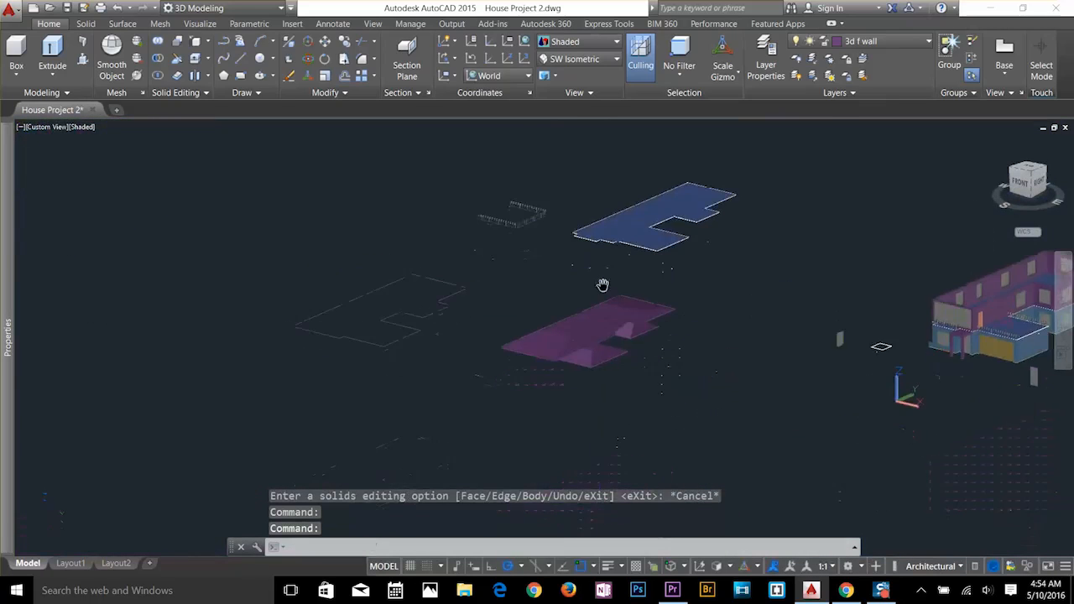
{"action": "scroll", "coordinate": [581, 383], "scroll_direction": "up", "scroll_amount": 4}
{"action": "scroll", "coordinate": [549, 453], "scroll_direction": "up", "scroll_amount": 3}
{"action": "middle_click_drag", "start_coordinate": [549, 453], "coordinate": [597, 350]}
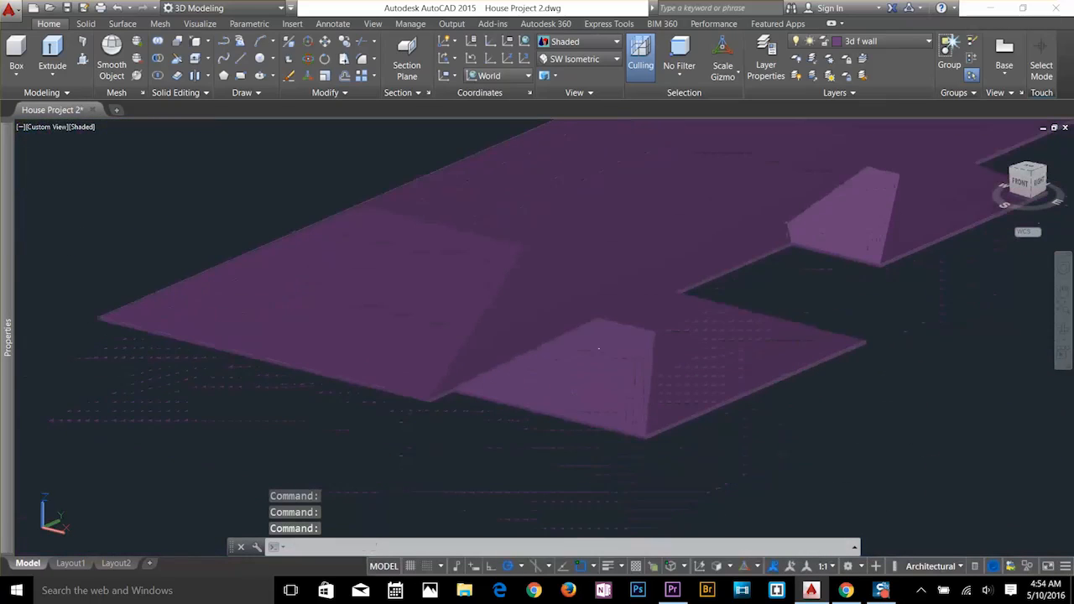
{"action": "scroll", "coordinate": [594, 352], "scroll_direction": "up", "scroll_amount": 6}
{"action": "scroll", "coordinate": [671, 351], "scroll_direction": "down", "scroll_amount": 4}
{"action": "middle_click_drag", "start_coordinate": [741, 485], "coordinate": [707, 347]}
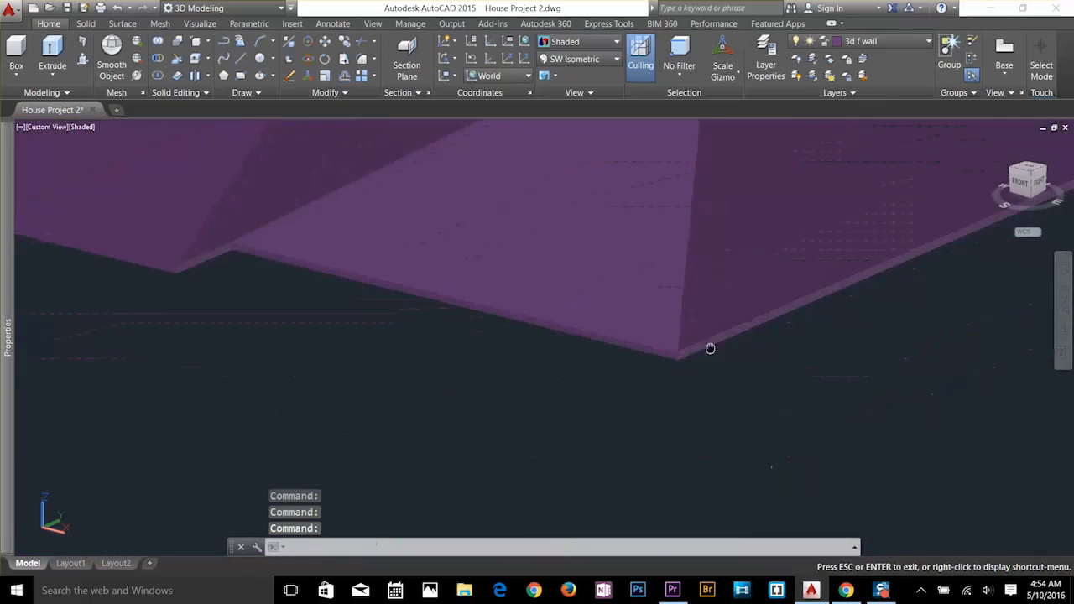
{"action": "scroll", "coordinate": [708, 347], "scroll_direction": "up", "scroll_amount": 2}
{"action": "scroll", "coordinate": [613, 379], "scroll_direction": "down", "scroll_amount": 2}
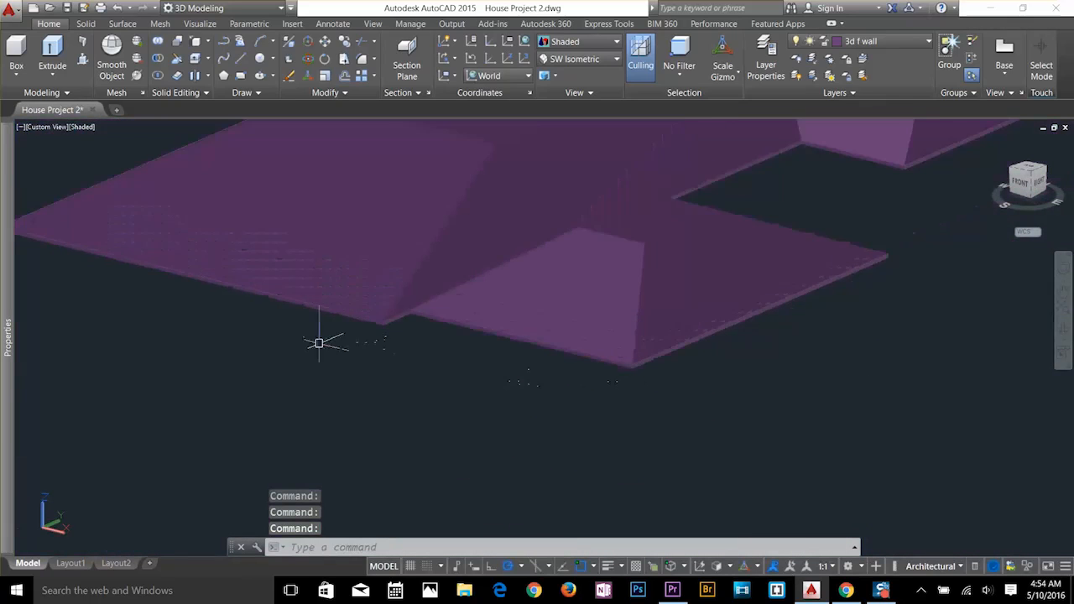
{"action": "scroll", "coordinate": [319, 342], "scroll_direction": "down", "scroll_amount": 5}
{"action": "middle_click_drag", "start_coordinate": [504, 318], "coordinate": [671, 356], "text": "shift"}
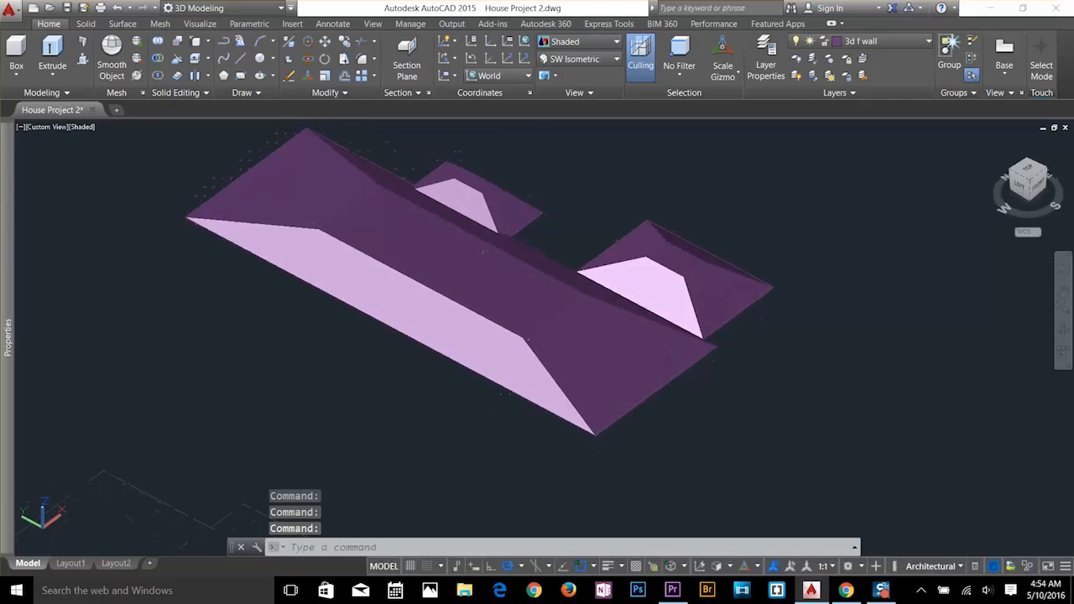
Switch the display to the Wireframe visual style.
{"action": "left_click", "coordinate": [554, 75]}
{"action": "left_click", "coordinate": [562, 166]}
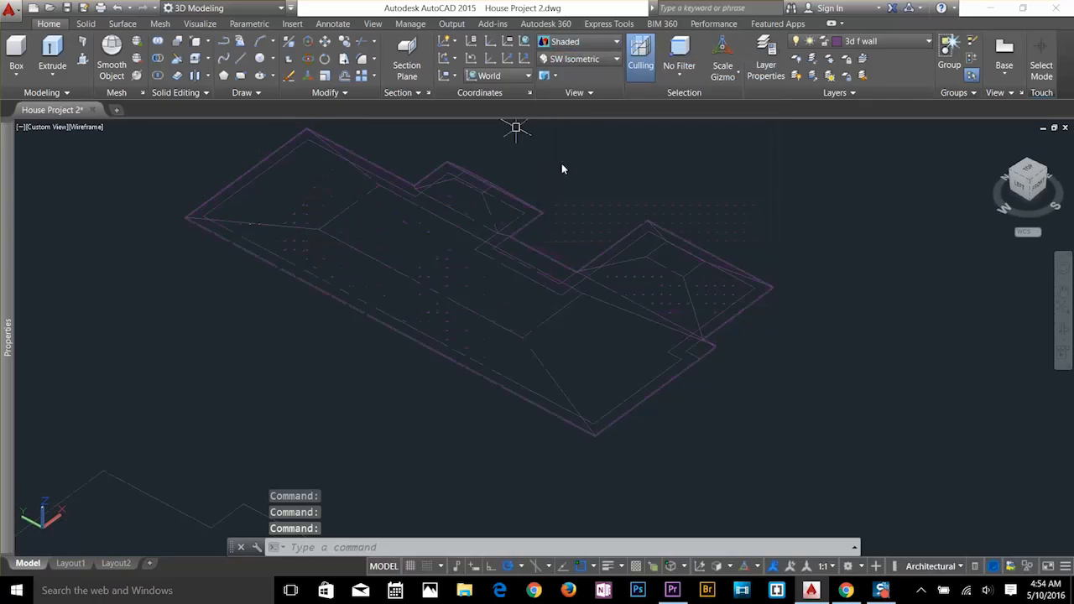
{"action": "key", "text": "Escape"}
{"action": "key", "text": "Escape"}
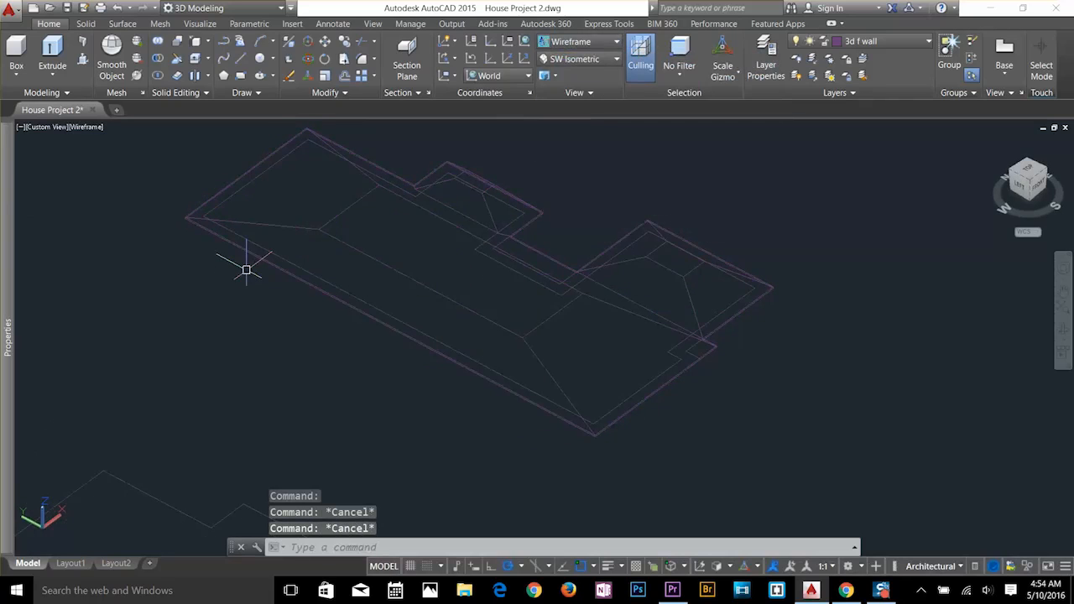
Copy the united roof from its inner underside corner onto the top corner of the house's upper-floor wall.
{"action": "type", "text": "co"}
{"action": "key", "text": "Return"}
{"action": "left_click", "coordinate": [469, 301]}
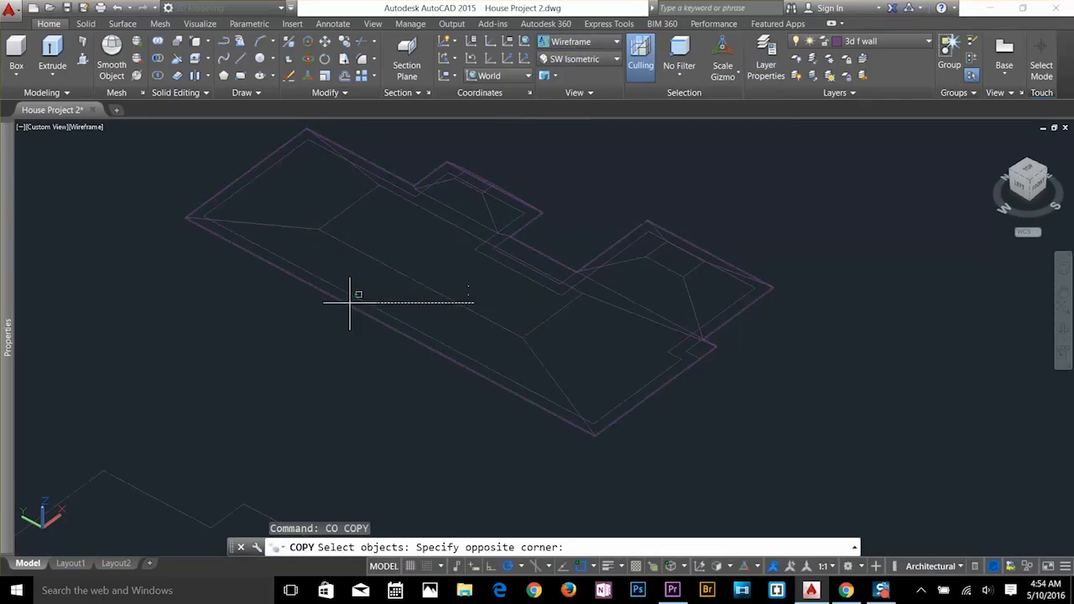
{"action": "left_click", "coordinate": [422, 280]}
{"action": "key", "text": "Return"}
{"action": "scroll", "coordinate": [213, 218], "scroll_direction": "up", "scroll_amount": 6}
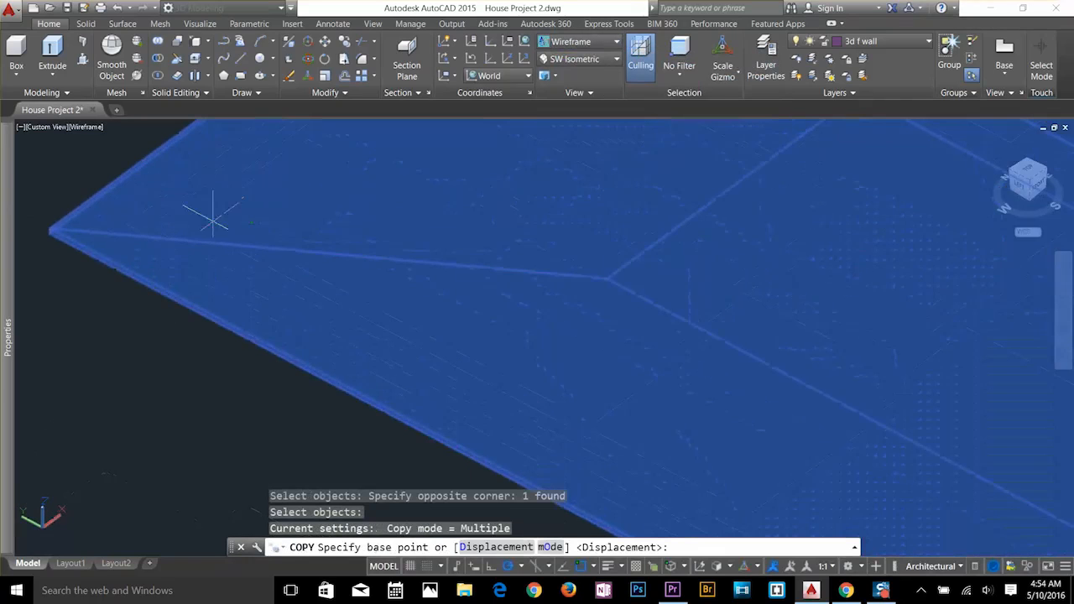
{"action": "left_click", "coordinate": [126, 223]}
{"action": "scroll", "coordinate": [168, 227], "scroll_direction": "down", "scroll_amount": 10}
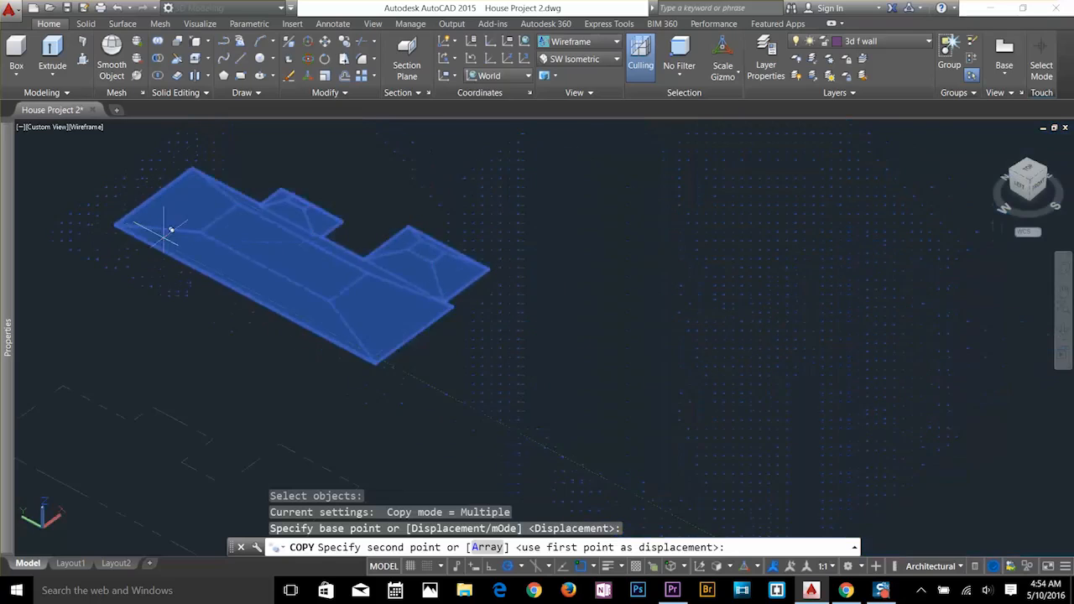
{"action": "middle_click_drag", "start_coordinate": [587, 345], "coordinate": [565, 472]}
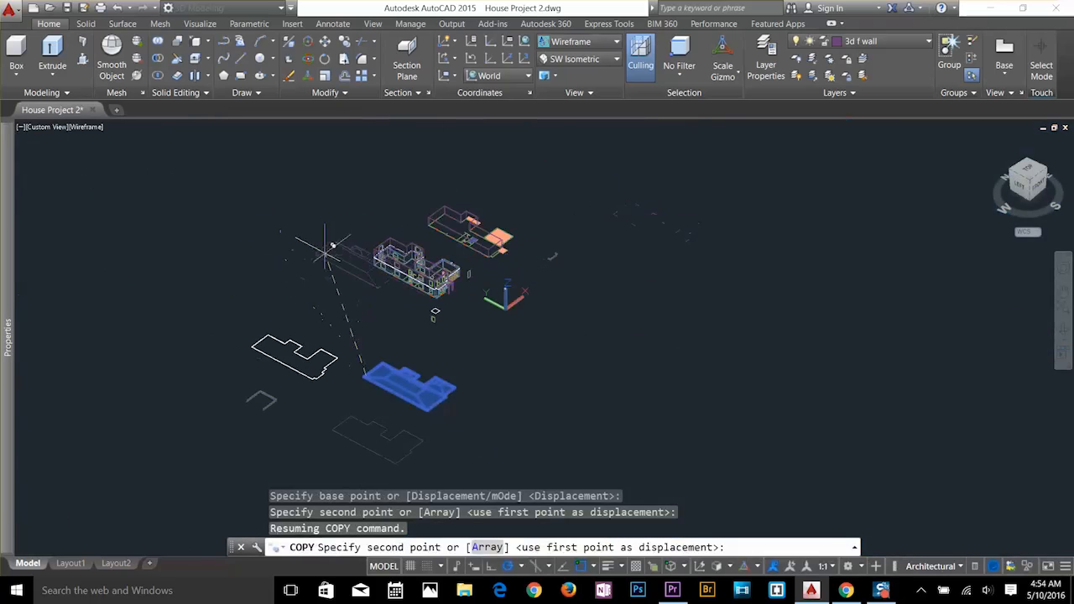
{"action": "scroll", "coordinate": [401, 252], "scroll_direction": "up", "scroll_amount": 6}
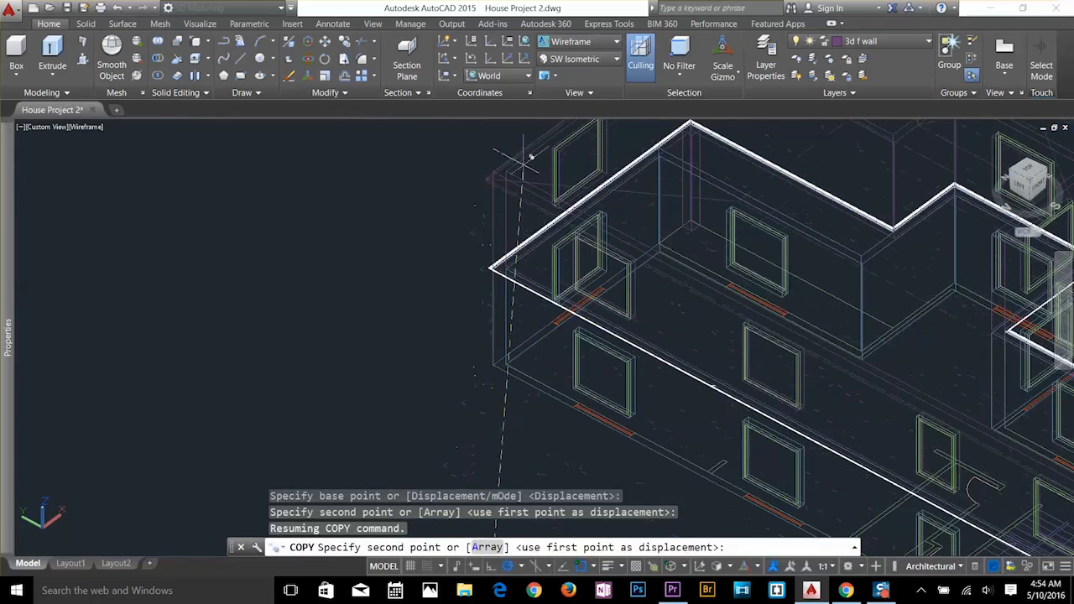
{"action": "left_click", "coordinate": [495, 162]}
{"action": "key", "text": "Escape"}
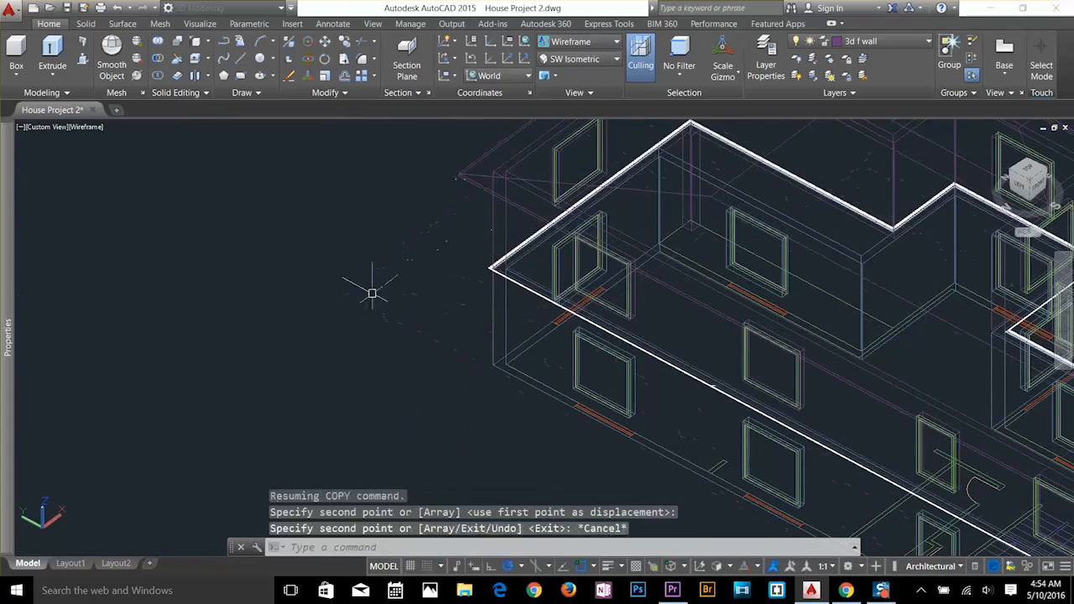
{"action": "key", "text": "Escape"}
Switch the display to the Shaded visual style and inspect the roof placed over the house and front terrace.
{"action": "scroll", "coordinate": [397, 304], "scroll_direction": "down", "scroll_amount": 6}
{"action": "middle_click_drag", "start_coordinate": [635, 375], "coordinate": [484, 330], "text": "shift"}
{"action": "scroll", "coordinate": [626, 302], "scroll_direction": "up", "scroll_amount": 6}
{"action": "scroll", "coordinate": [626, 302], "scroll_direction": "down", "scroll_amount": 4}
{"action": "middle_click_drag", "start_coordinate": [634, 290], "coordinate": [585, 354], "text": "shift"}
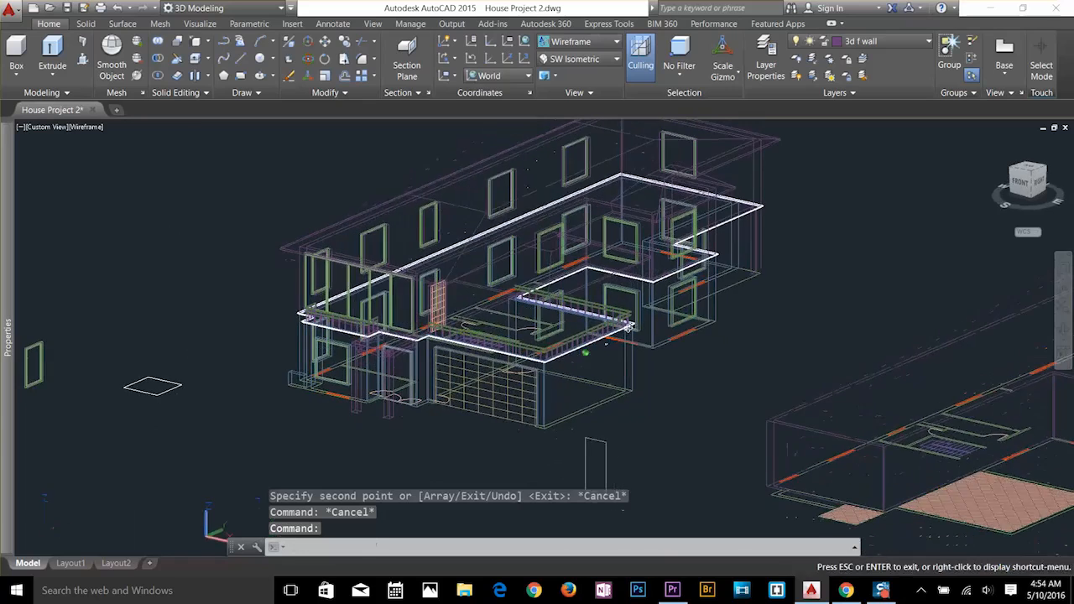
{"action": "left_click", "coordinate": [574, 50]}
{"action": "left_click", "coordinate": [565, 117]}
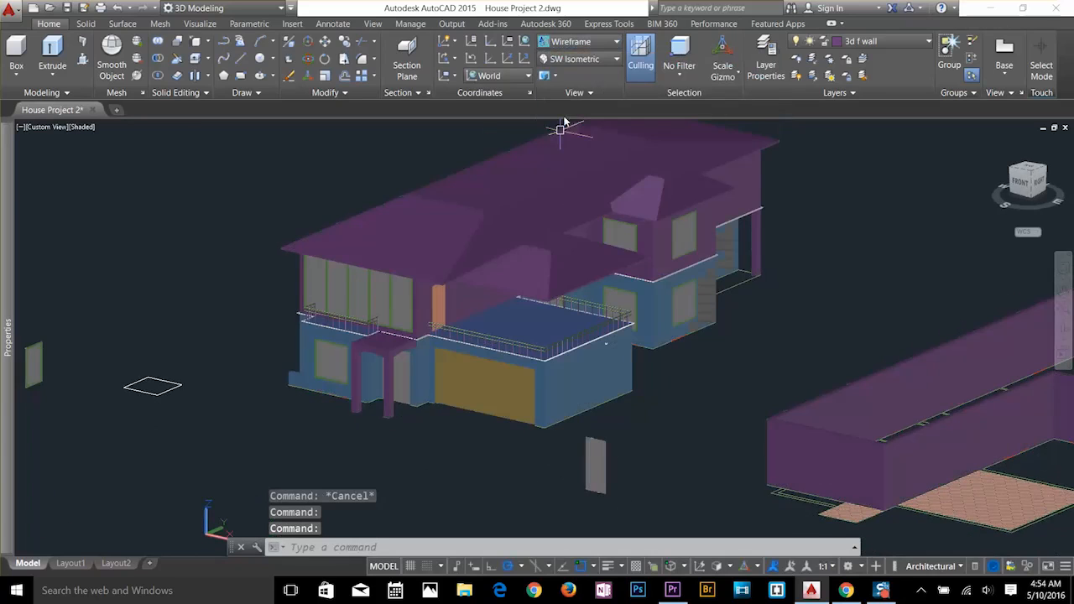
{"action": "middle_click_drag", "start_coordinate": [606, 342], "coordinate": [512, 281], "text": "shift"}
{"action": "scroll", "coordinate": [537, 298], "scroll_direction": "up", "scroll_amount": 6}
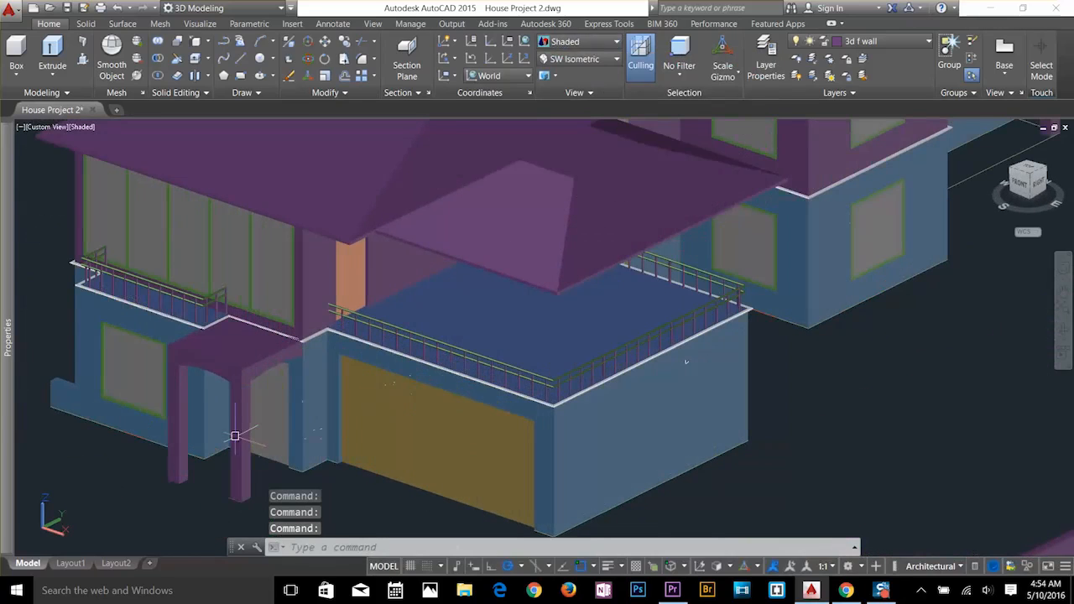
{"action": "middle_click_drag", "start_coordinate": [235, 435], "coordinate": [395, 409]}
{"action": "key", "text": "Escape"}
{"action": "key", "text": "Escape"}
{"action": "key", "text": "Escape"}
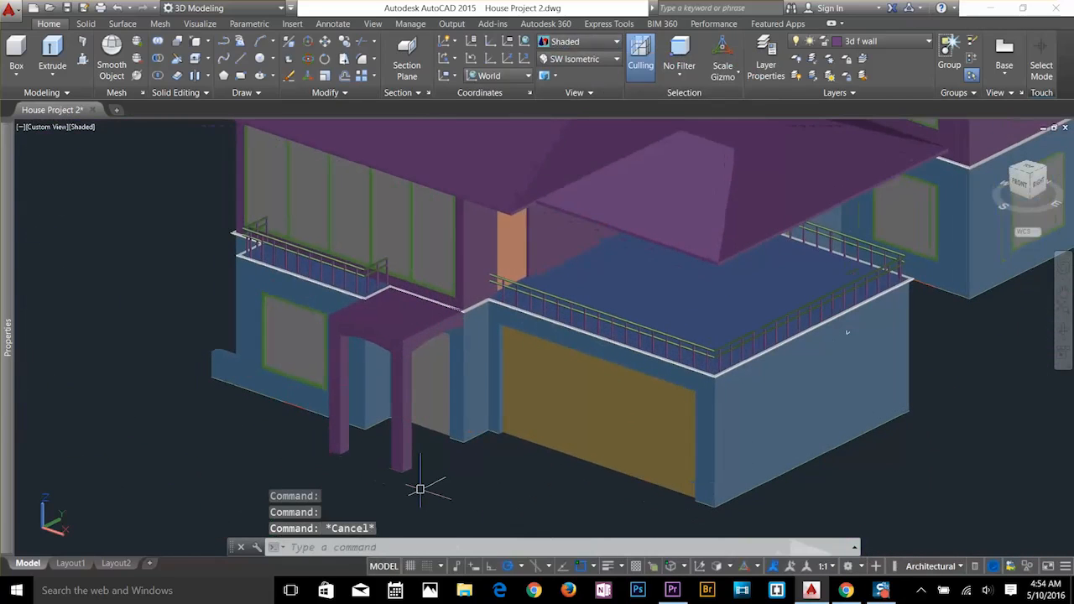
{"action": "type", "text": "C"}
{"action": "key", "text": "Return"}
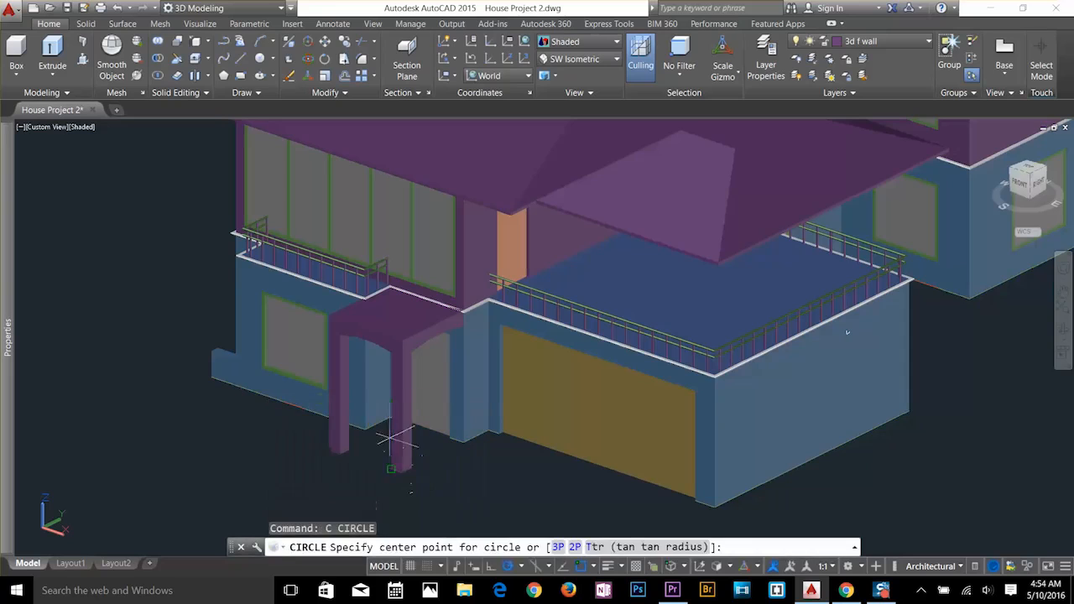
{"action": "left_click", "coordinate": [400, 461]}
{"action": "key", "text": "Escape"}
{"action": "key", "text": "Escape"}
{"action": "key", "text": "Escape"}
Copy the front porch column from its base corner to the terrace's front outer corner above the garage.
{"action": "type", "text": "C"}
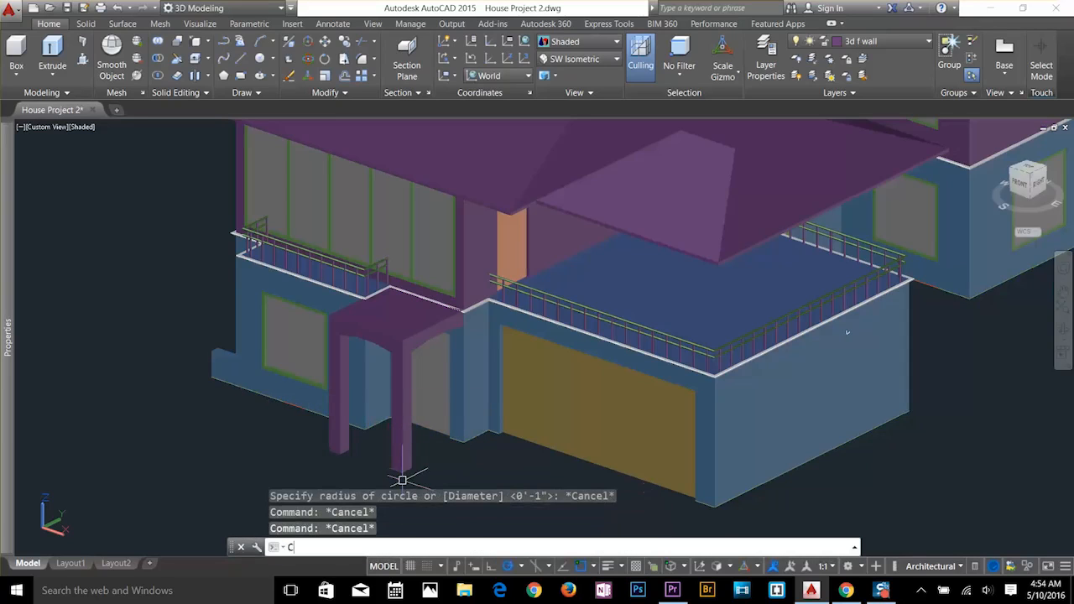
{"action": "type", "text": "O"}
{"action": "key", "text": "Return"}
{"action": "left_click", "coordinate": [402, 457]}
{"action": "key", "text": "Return"}
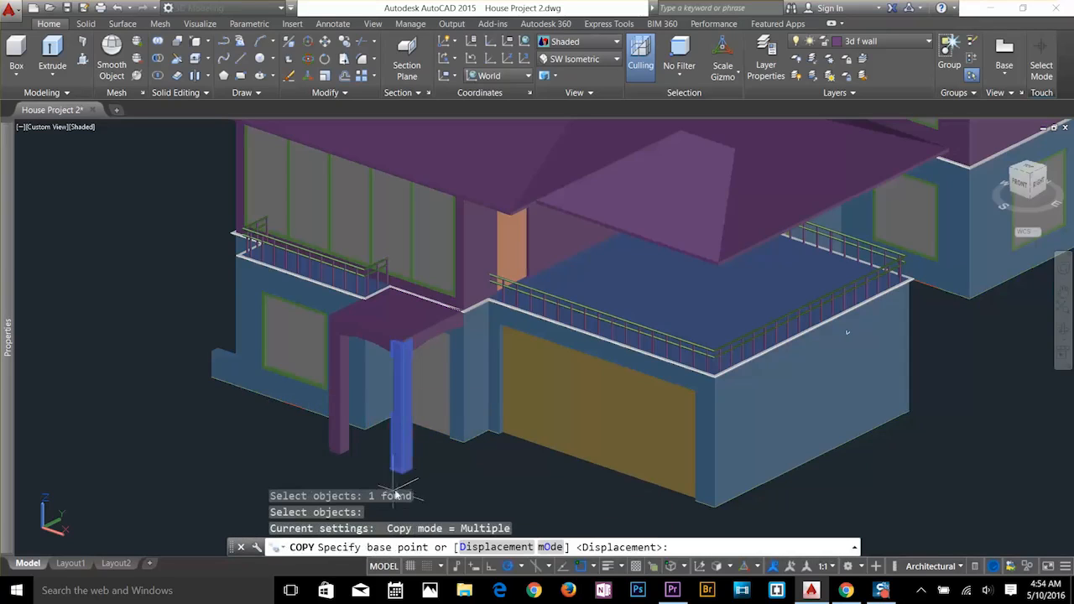
{"action": "scroll", "coordinate": [402, 477], "scroll_direction": "up", "scroll_amount": 5}
{"action": "left_click", "coordinate": [406, 463]}
{"action": "scroll", "coordinate": [411, 458], "scroll_direction": "down", "scroll_amount": 5}
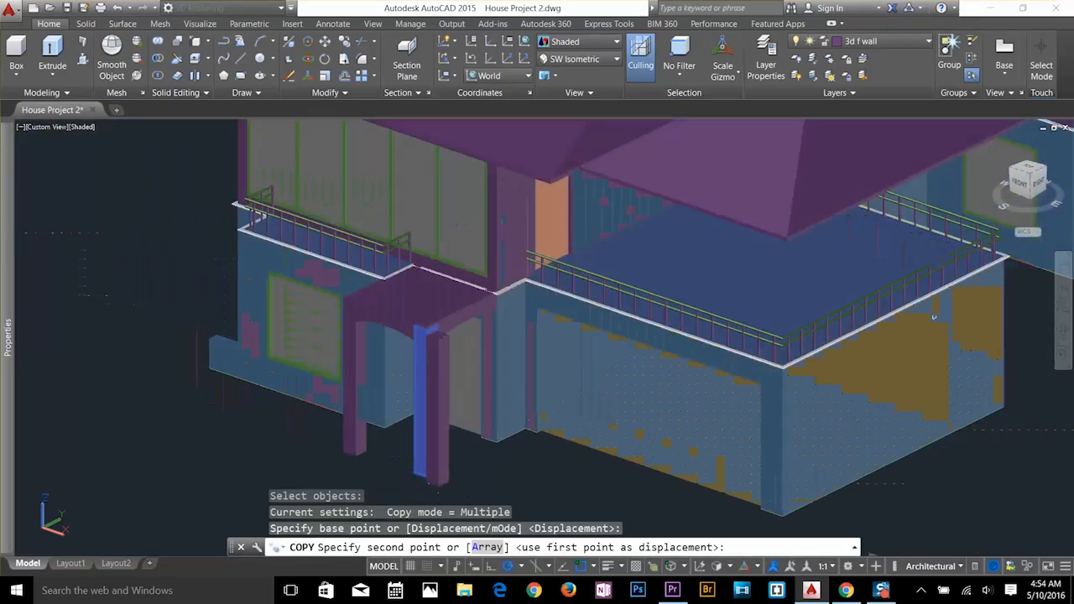
{"action": "scroll", "coordinate": [785, 428], "scroll_direction": "up", "scroll_amount": 5}
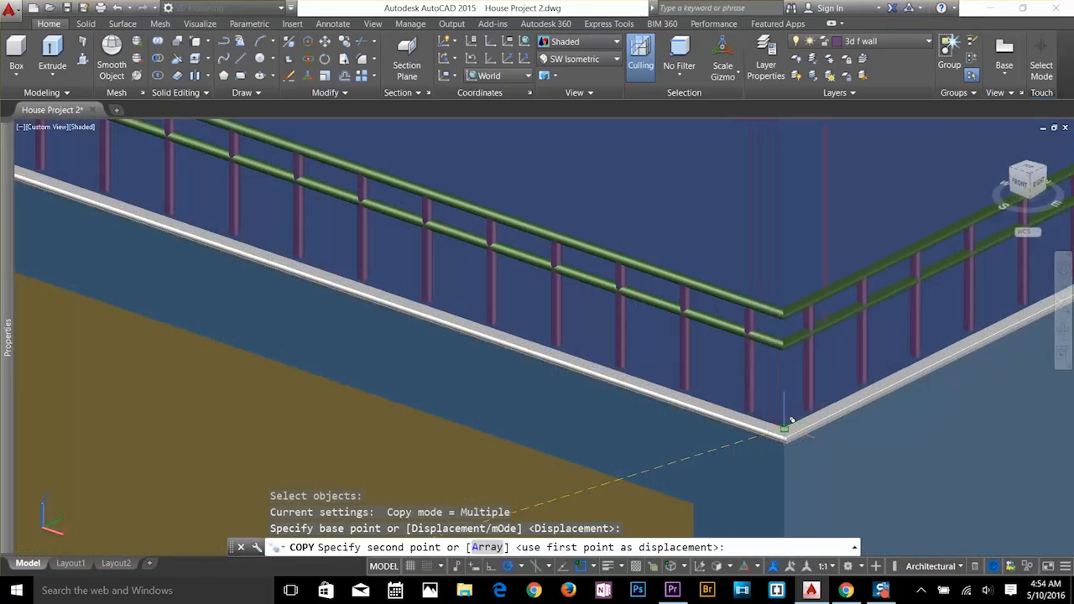
{"action": "left_click", "coordinate": [784, 428]}
Place a second copy of the column at the terrace's rear outer corner and end the copying.
{"action": "scroll", "coordinate": [815, 383], "scroll_direction": "down", "scroll_amount": 2}
{"action": "middle_click_drag", "start_coordinate": [949, 289], "coordinate": [567, 397]}
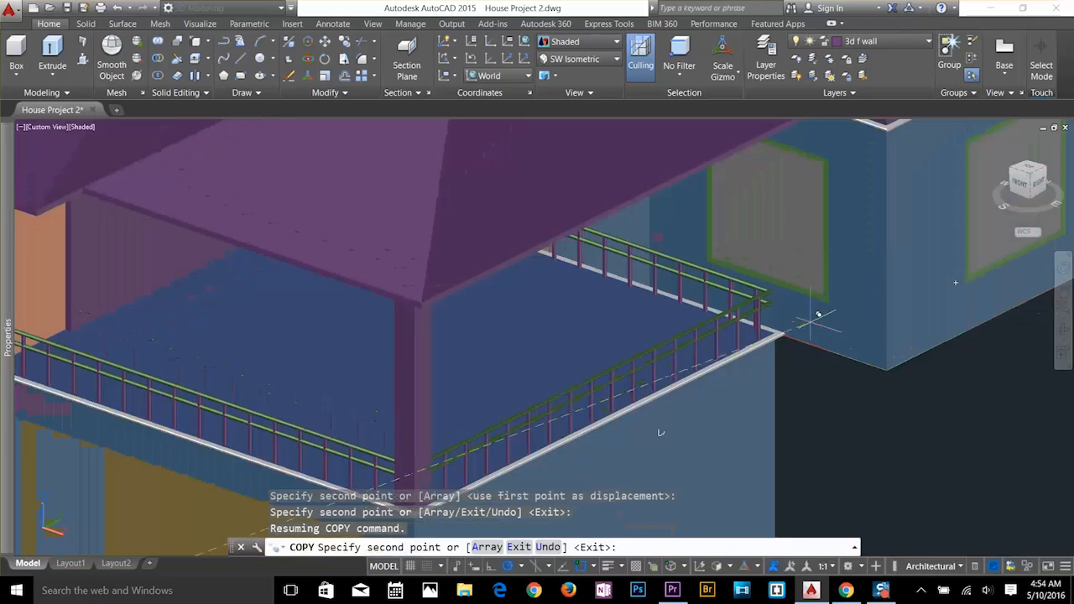
{"action": "scroll", "coordinate": [788, 332], "scroll_direction": "up", "scroll_amount": 4}
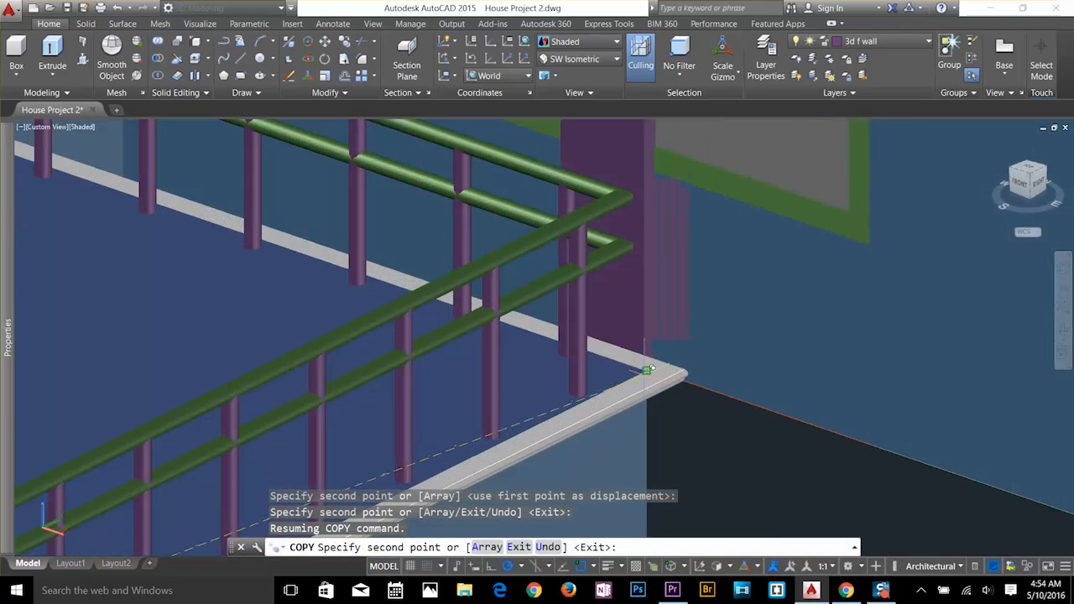
{"action": "left_click", "coordinate": [681, 366]}
{"action": "key", "text": "Escape"}
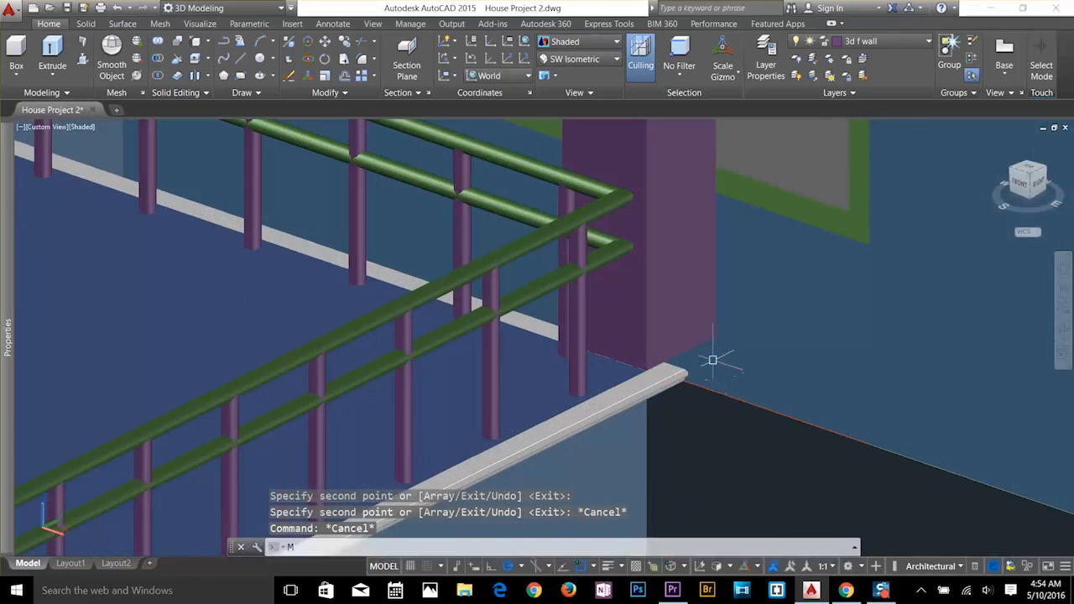
Move the rear column copy by its base corner so that it stands inside the terrace's rear outer corner.
{"action": "type", "text": "M"}
{"action": "key", "text": "Return"}
{"action": "left_click", "coordinate": [701, 336]}
{"action": "key", "text": "Return"}
{"action": "left_click", "coordinate": [714, 332]}
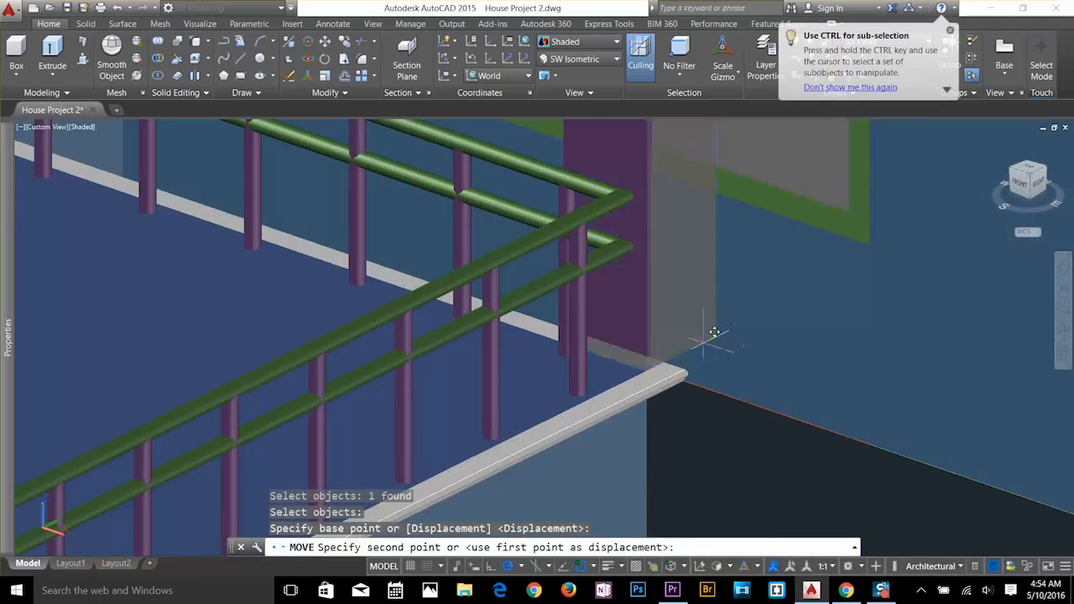
{"action": "left_click", "coordinate": [653, 361]}
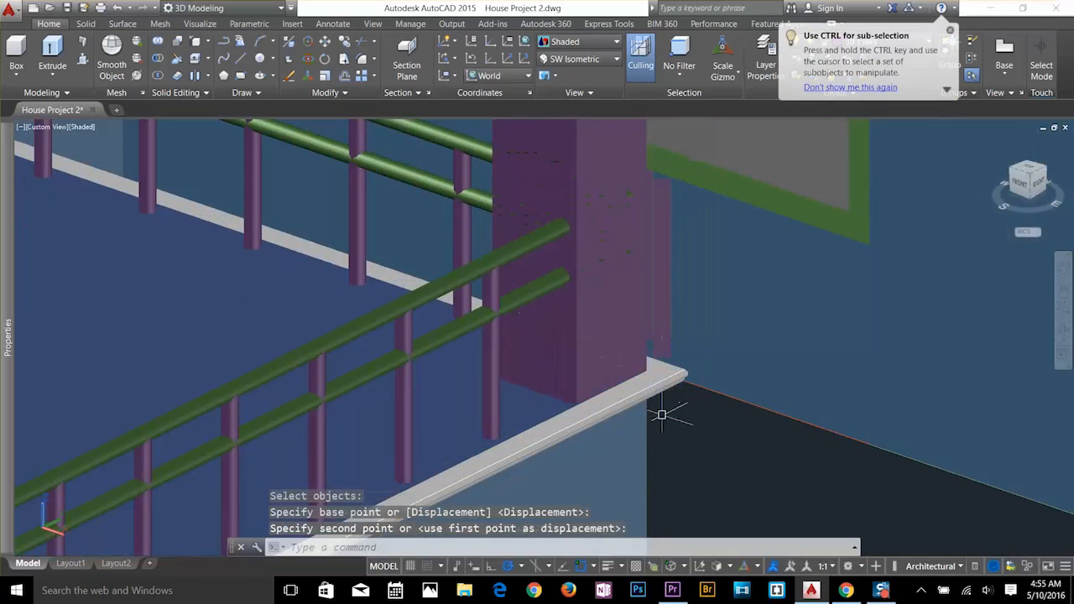
{"action": "key", "text": "Escape"}
{"action": "key", "text": "Escape"}
Examine the new terrace columns and how they meet the roof overhang from the front and side.
{"action": "scroll", "coordinate": [661, 415], "scroll_direction": "down", "scroll_amount": 6}
{"action": "middle_click_drag", "start_coordinate": [552, 422], "coordinate": [439, 400], "text": "shift"}
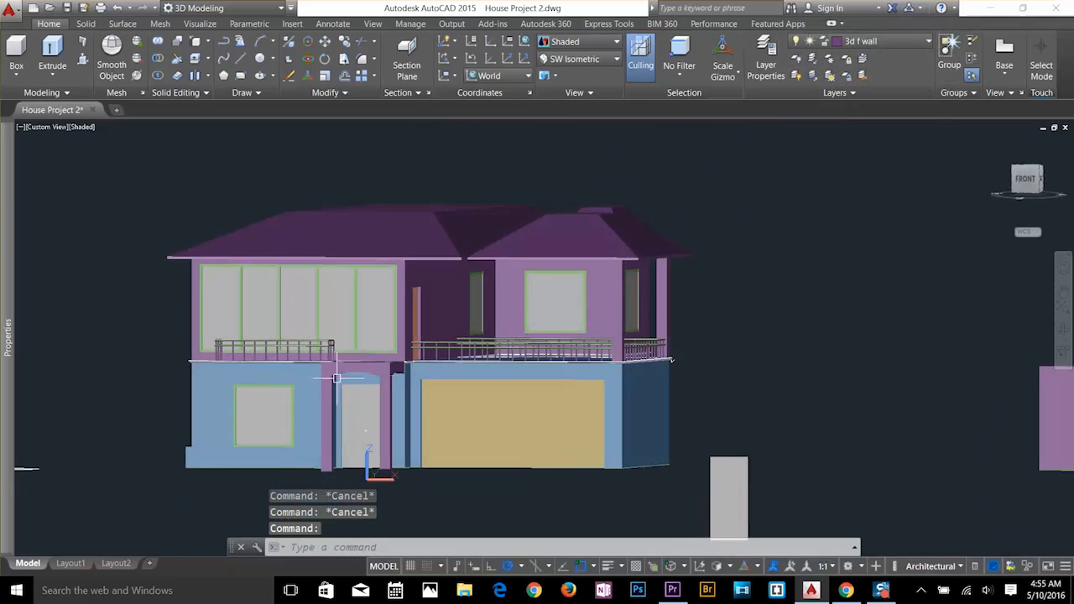
{"action": "scroll", "coordinate": [573, 269], "scroll_direction": "up", "scroll_amount": 3}
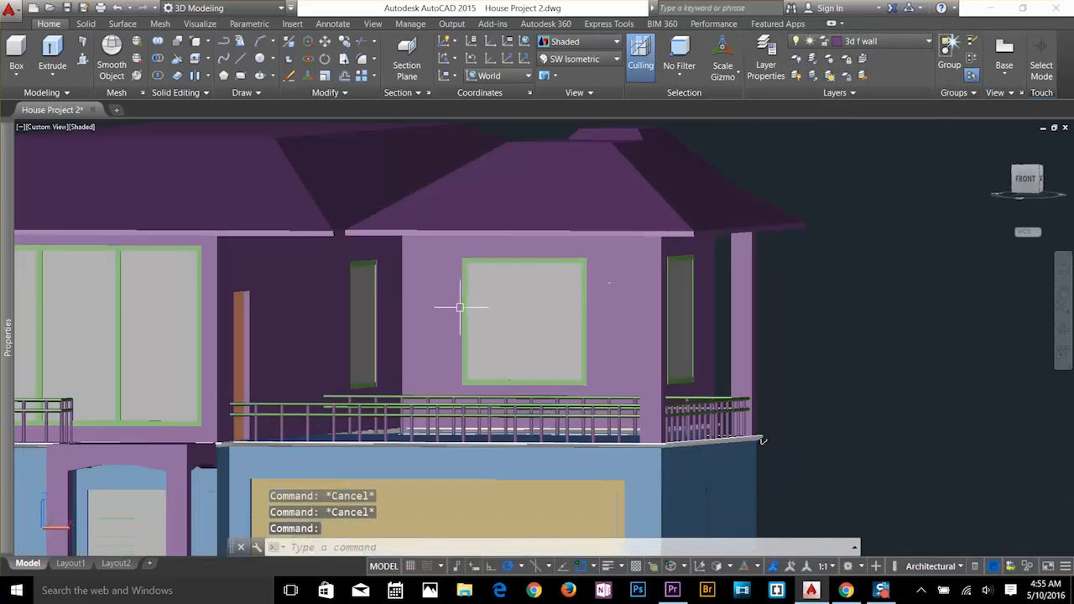
{"action": "middle_click_drag", "start_coordinate": [460, 307], "coordinate": [491, 300], "text": "shift"}
{"action": "middle_click_drag", "start_coordinate": [561, 308], "coordinate": [448, 307], "text": "shift"}
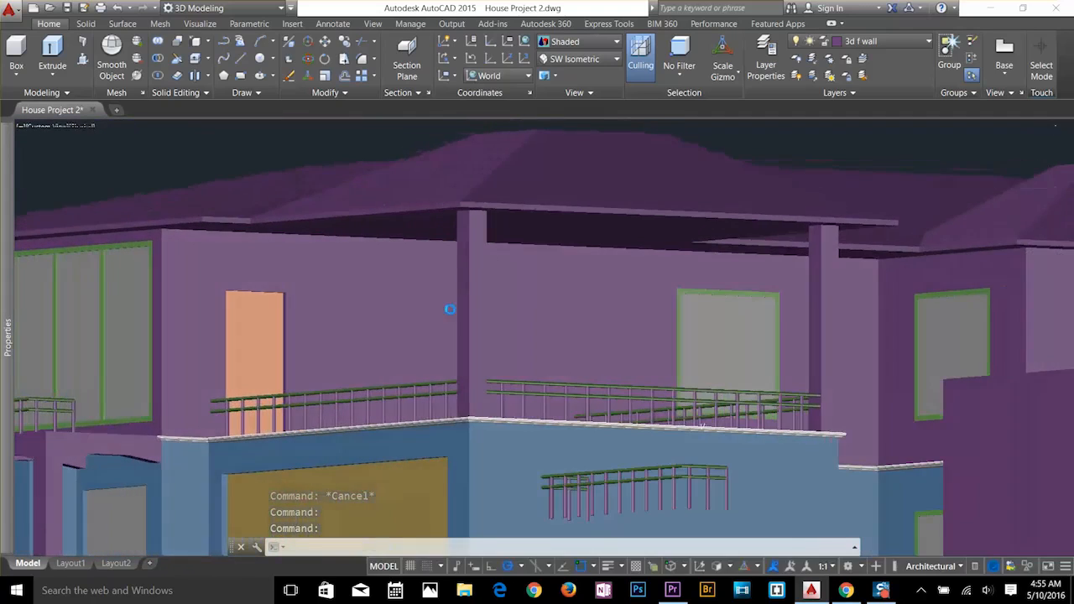
{"action": "middle_click_drag", "start_coordinate": [348, 279], "coordinate": [330, 217], "text": "shift"}
{"action": "scroll", "coordinate": [329, 218], "scroll_direction": "up", "scroll_amount": 3}
{"action": "middle_click_drag", "start_coordinate": [378, 252], "coordinate": [625, 276]}
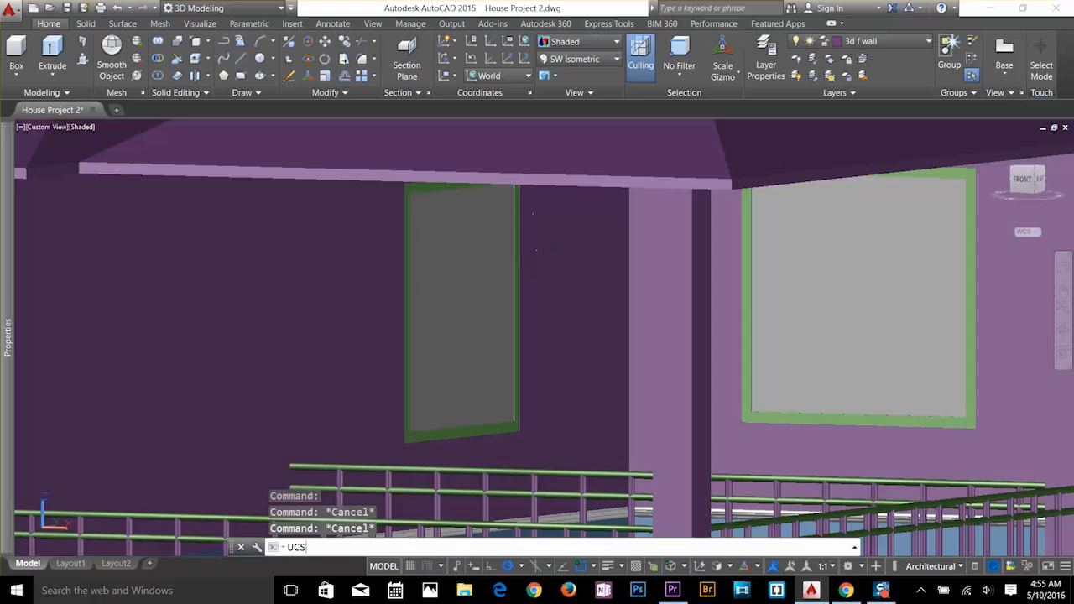
Align the UCS to the front face of the terrace's front corner column using the Face option.
{"action": "key", "text": "Return"}
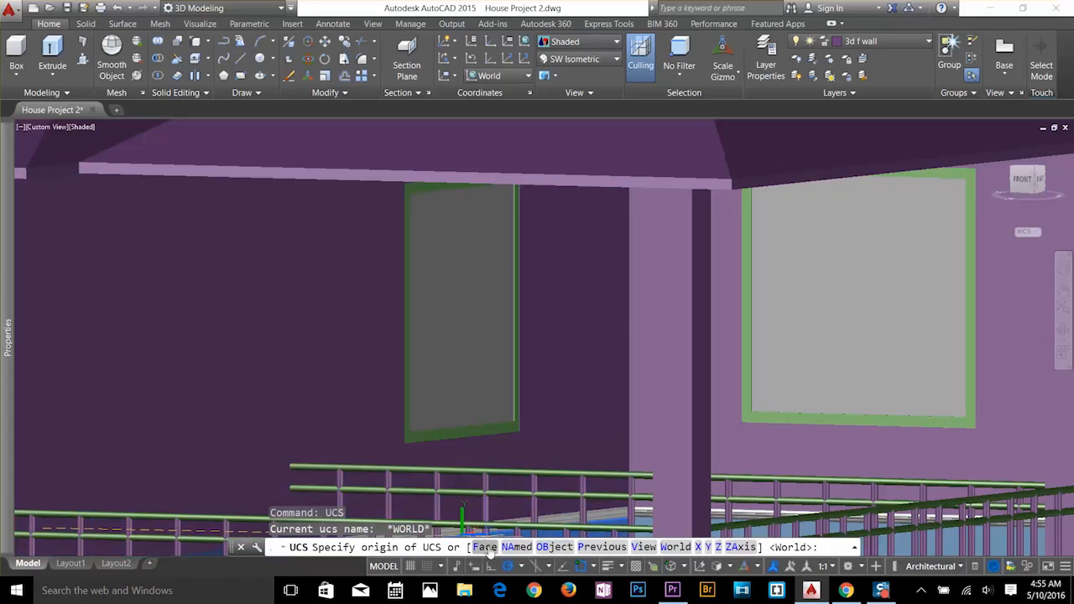
{"action": "left_click", "coordinate": [485, 547]}
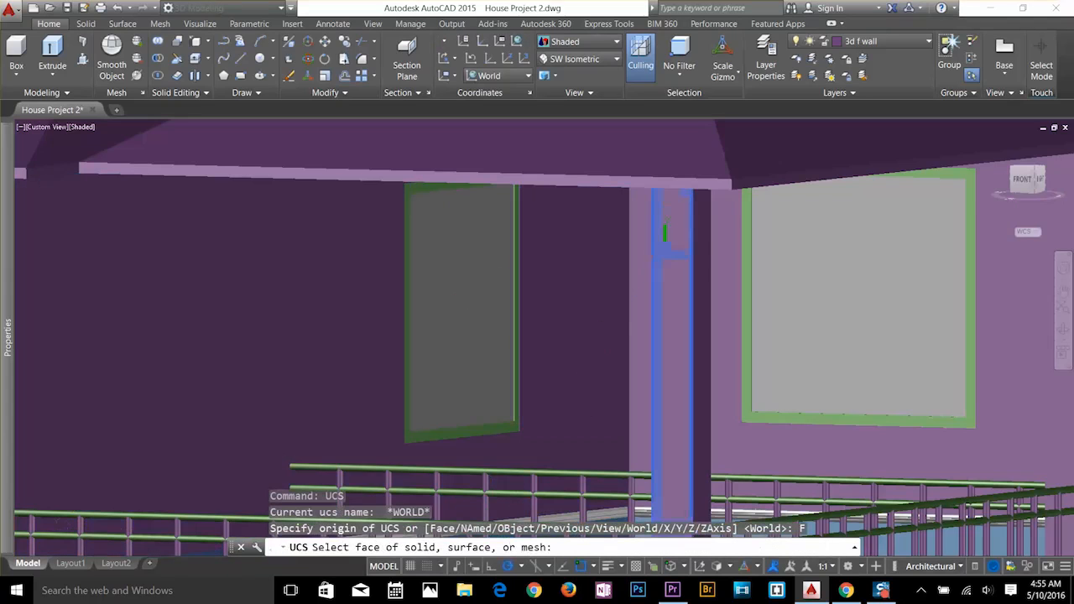
{"action": "left_click", "coordinate": [670, 251]}
{"action": "key", "text": "Return"}
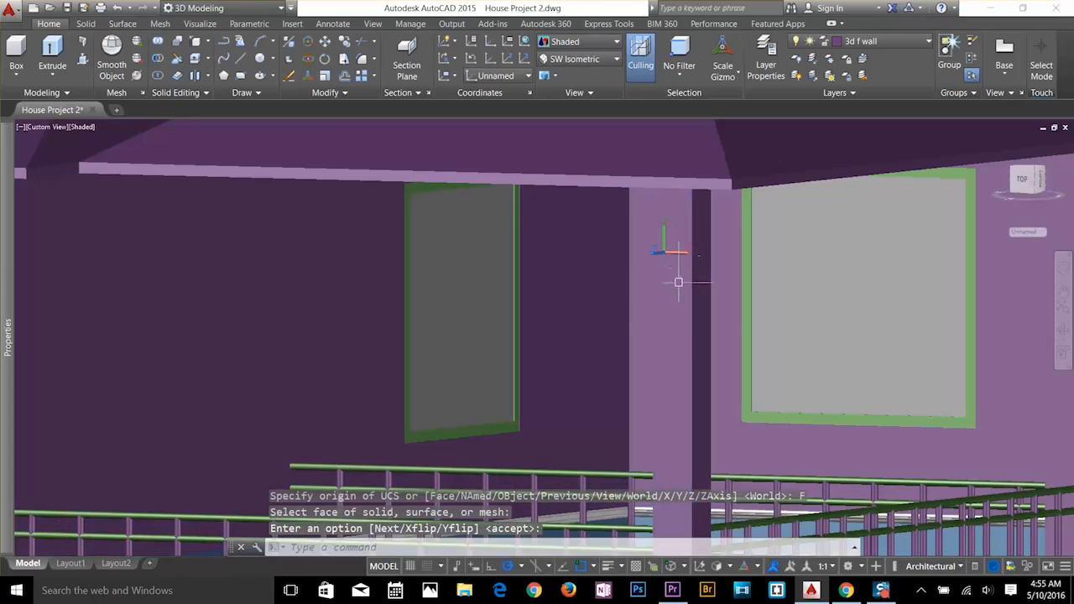
Switch the display to the Wireframe visual style and isolate the layer of the terrace corner column.
{"action": "middle_click_drag", "start_coordinate": [676, 305], "coordinate": [711, 299], "text": "shift"}
{"action": "scroll", "coordinate": [597, 173], "scroll_direction": "down", "scroll_amount": 2}
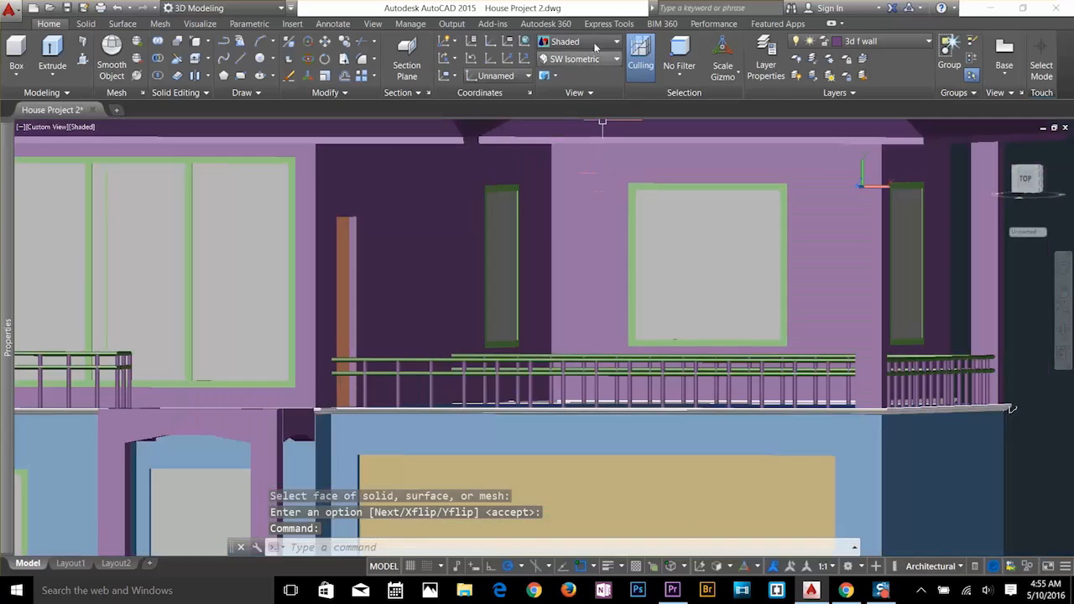
{"action": "left_click", "coordinate": [578, 46]}
{"action": "left_click", "coordinate": [570, 172]}
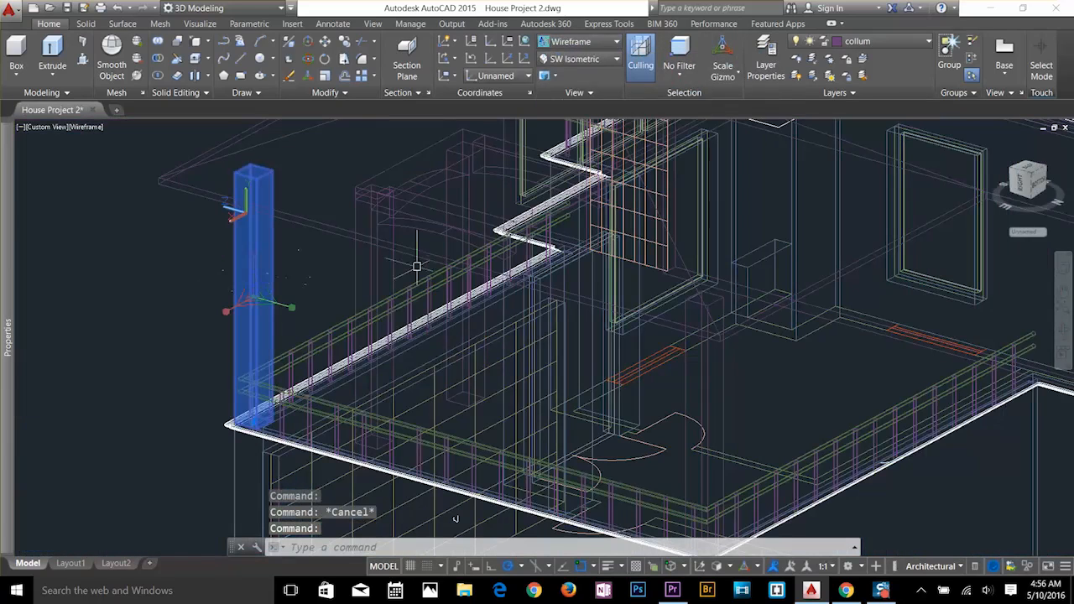
{"action": "key", "text": "Escape"}
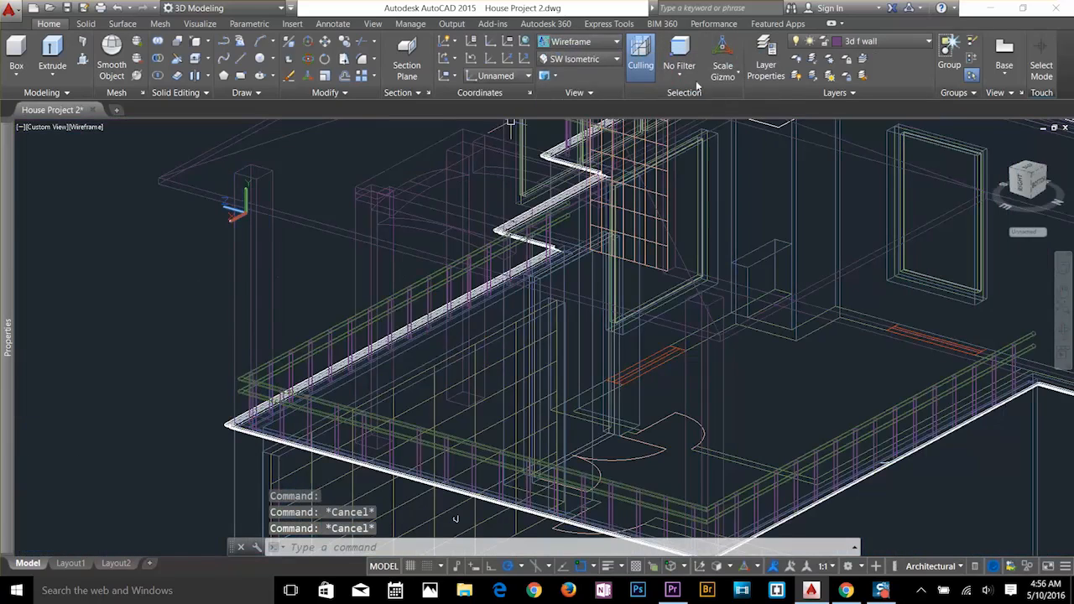
{"action": "left_click", "coordinate": [812, 59]}
{"action": "left_click", "coordinate": [255, 257]}
{"action": "key", "text": "Return"}
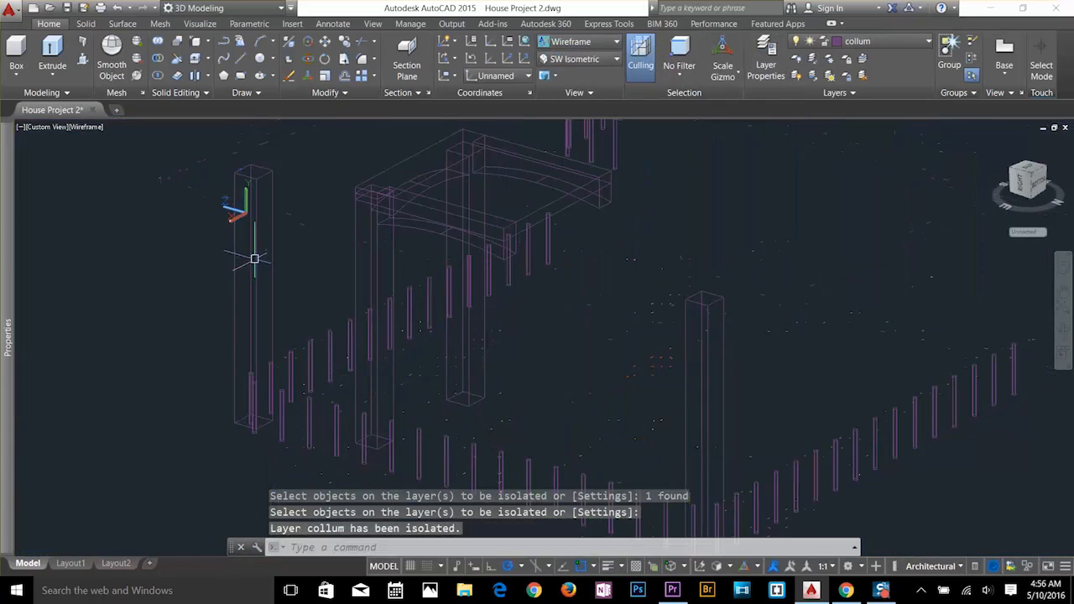
Turn the 3d f wall layer back on alongside the isolated collum layer.
{"action": "middle_click_drag", "start_coordinate": [499, 334], "coordinate": [730, 341], "text": "shift"}
{"action": "middle_click_drag", "start_coordinate": [777, 222], "coordinate": [704, 298]}
{"action": "left_click", "coordinate": [826, 45]}
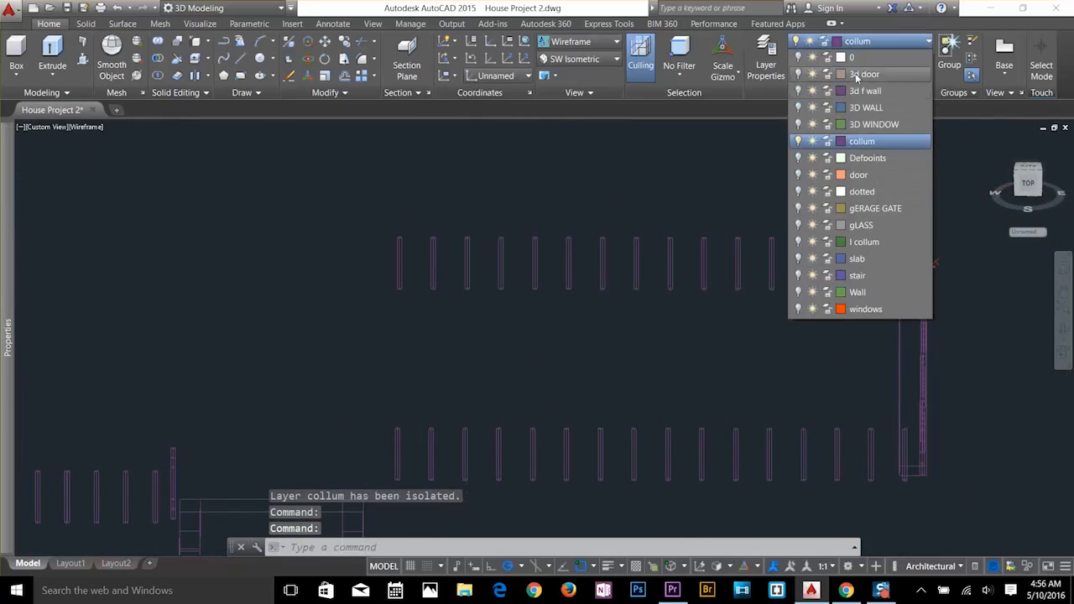
{"action": "left_click", "coordinate": [799, 92]}
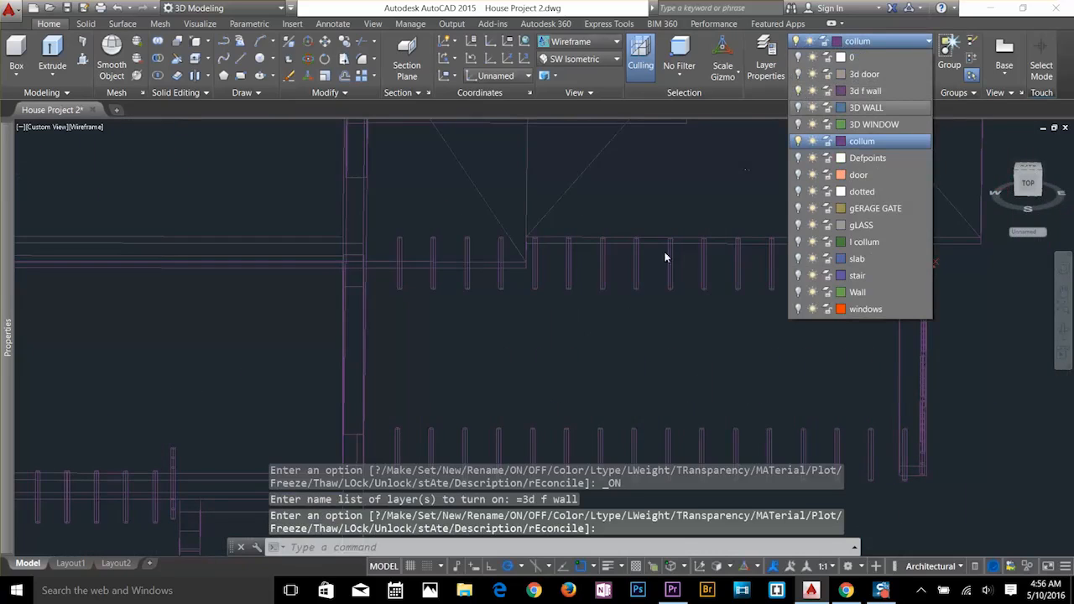
Switch the wireframe model to the preset Front view, framing the terrace columns and roof edge.
{"action": "key", "text": "Escape"}
{"action": "middle_click_drag", "start_coordinate": [648, 319], "coordinate": [624, 297], "text": "shift"}
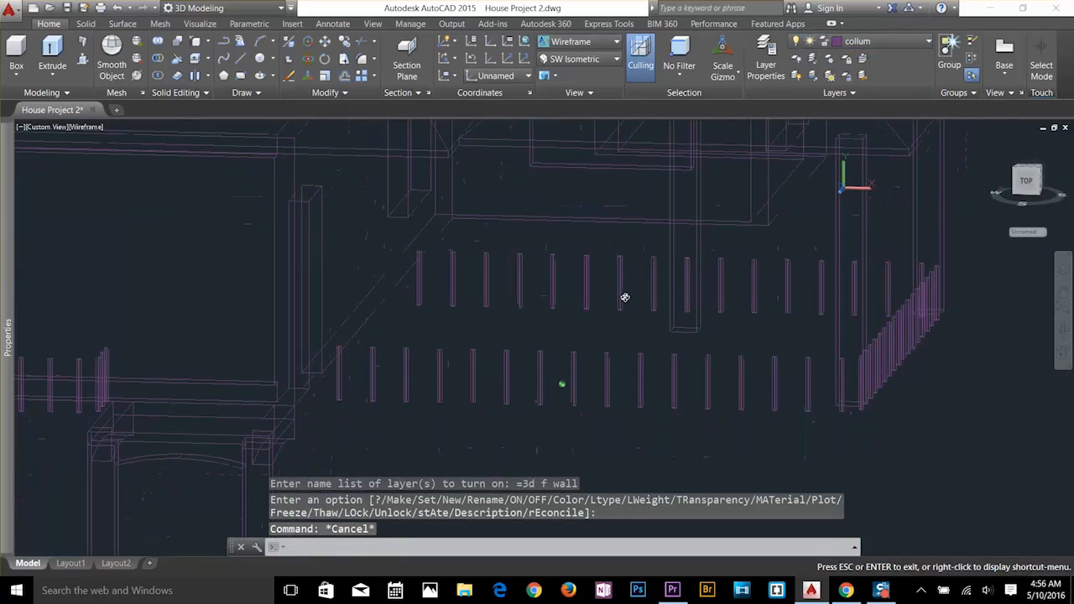
{"action": "scroll", "coordinate": [567, 187], "scroll_direction": "up", "scroll_amount": 2}
{"action": "key", "text": "Escape"}
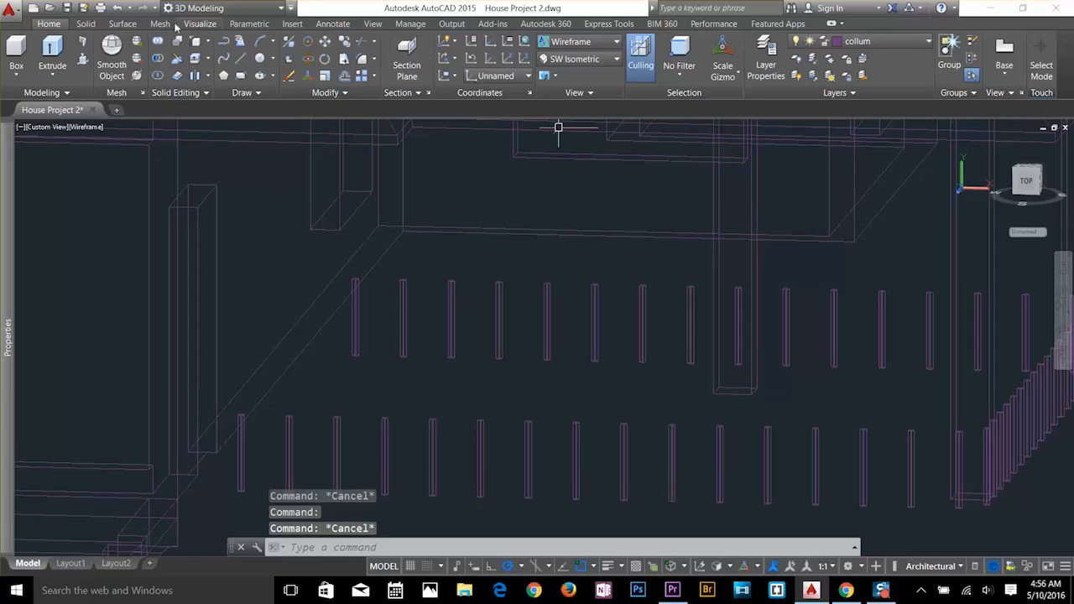
{"action": "left_click", "coordinate": [579, 59]}
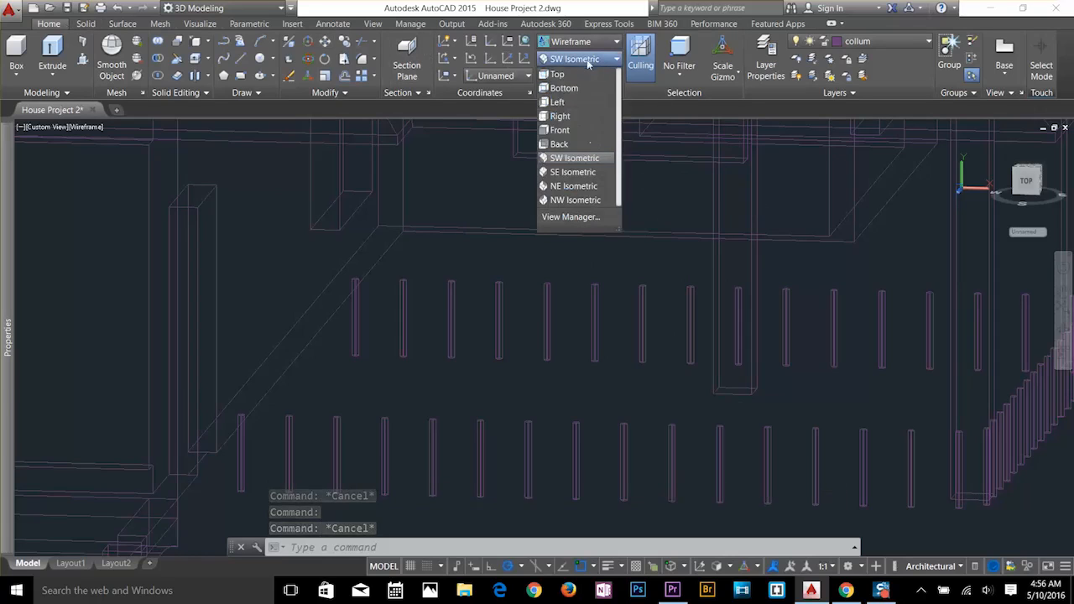
{"action": "left_click", "coordinate": [573, 131]}
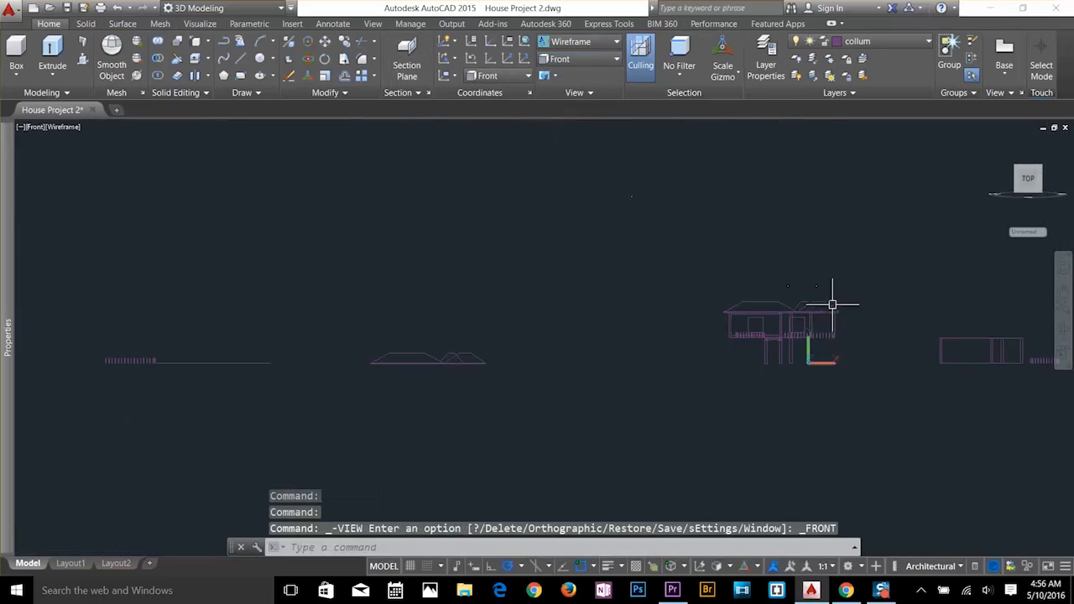
{"action": "scroll", "coordinate": [826, 319], "scroll_direction": "up", "scroll_amount": 6}
{"action": "middle_click_drag", "start_coordinate": [669, 359], "coordinate": [667, 298]}
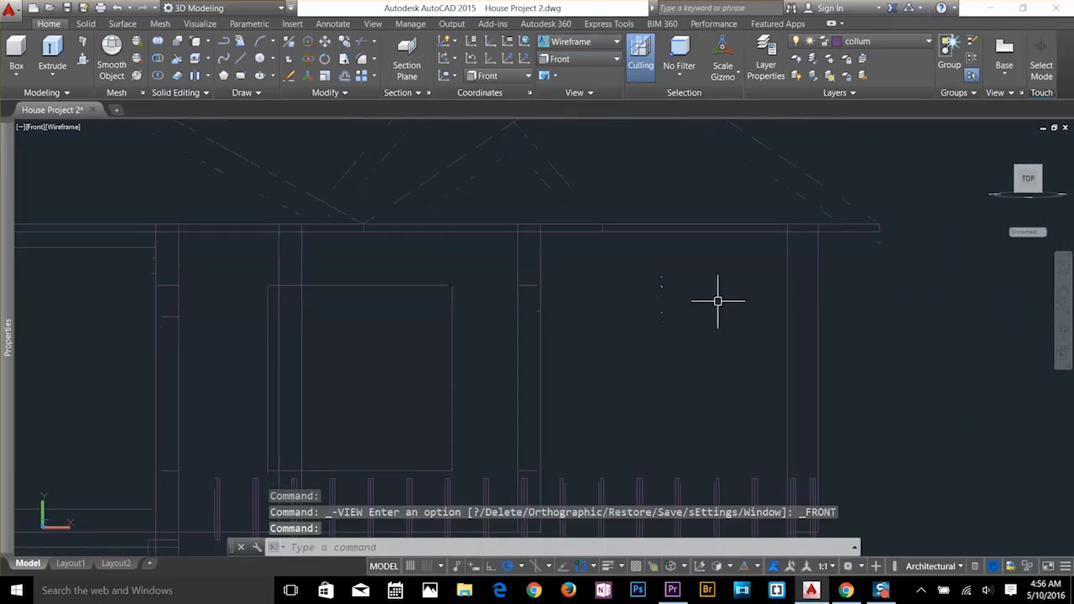
Draw a closed rectangular polyline 2.5' deep under the roof, spanning from the terrace corner column's inner top corner to the opposite wall column.
{"action": "key", "text": "Escape"}
{"action": "key", "text": "Escape"}
{"action": "key", "text": "Escape"}
{"action": "type", "text": "pl"}
{"action": "key", "text": "Return"}
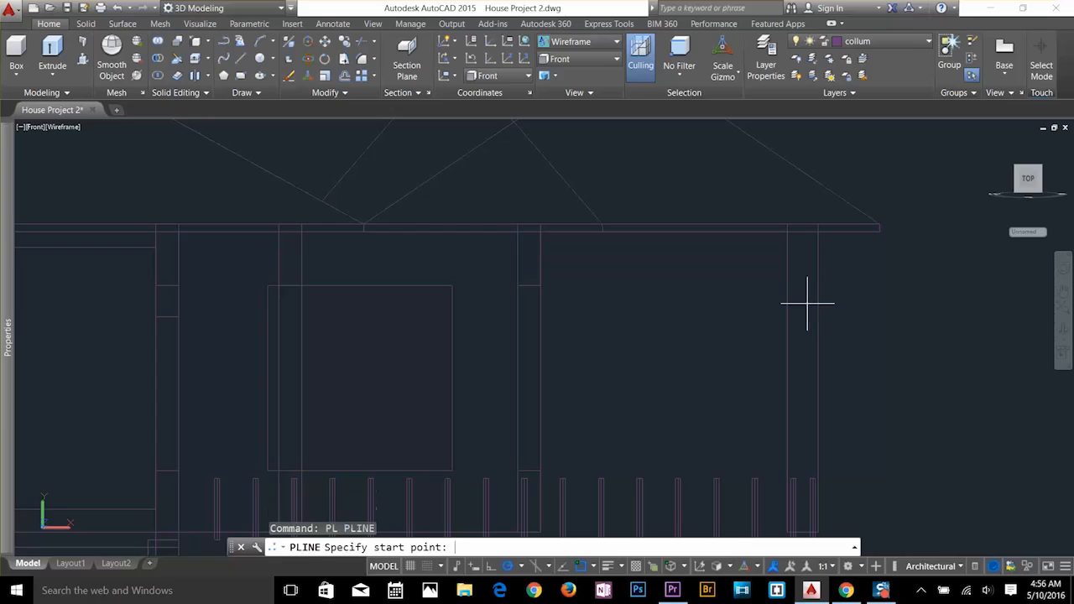
{"action": "left_click", "coordinate": [787, 225]}
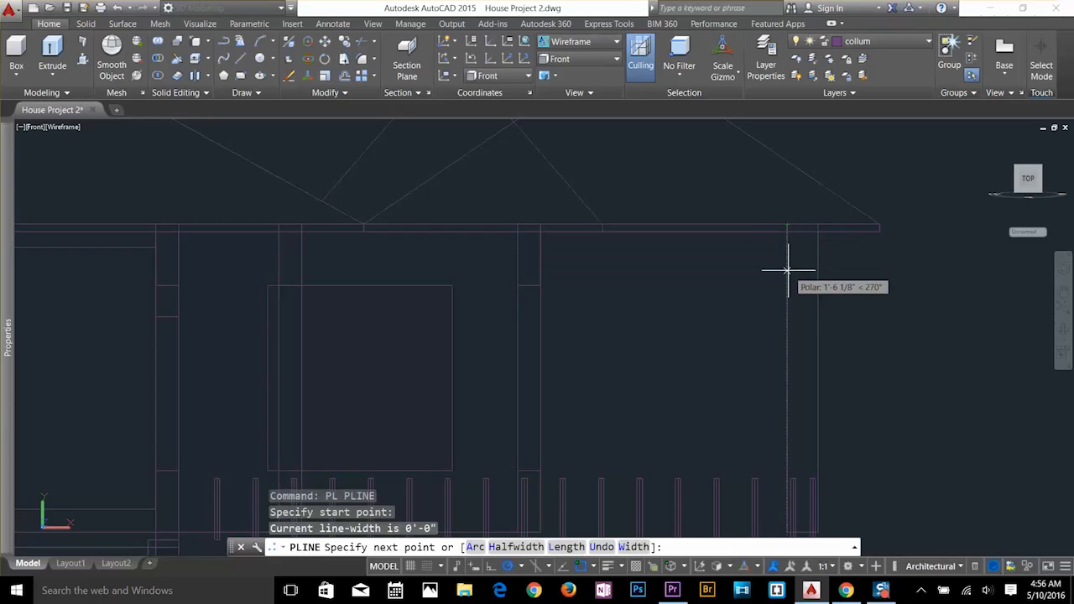
{"action": "type", "text": "3"}
{"action": "key", "text": "Return"}
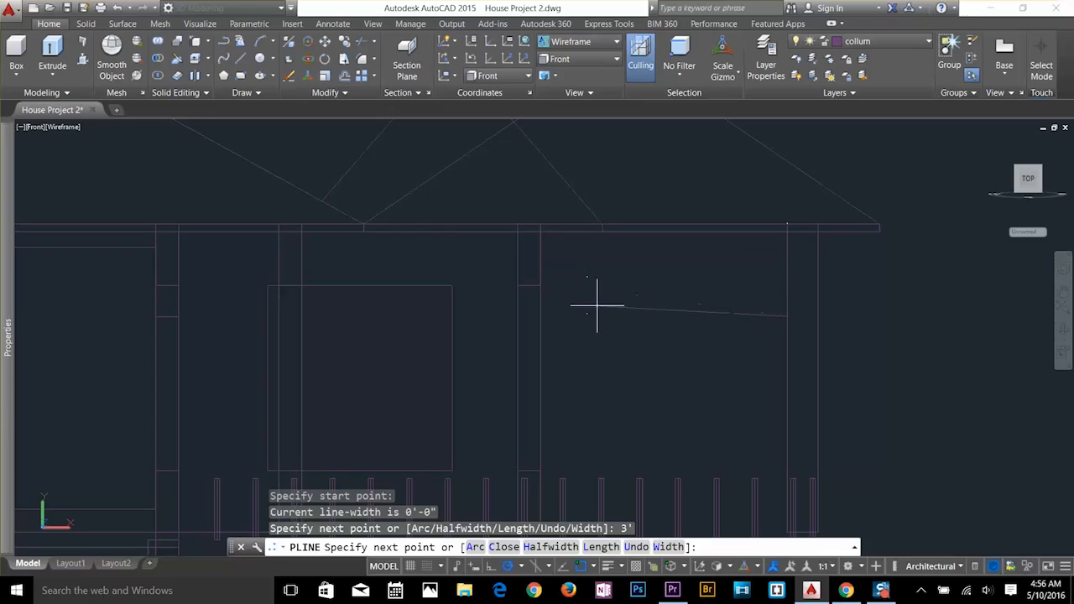
{"action": "key", "text": "Return"}
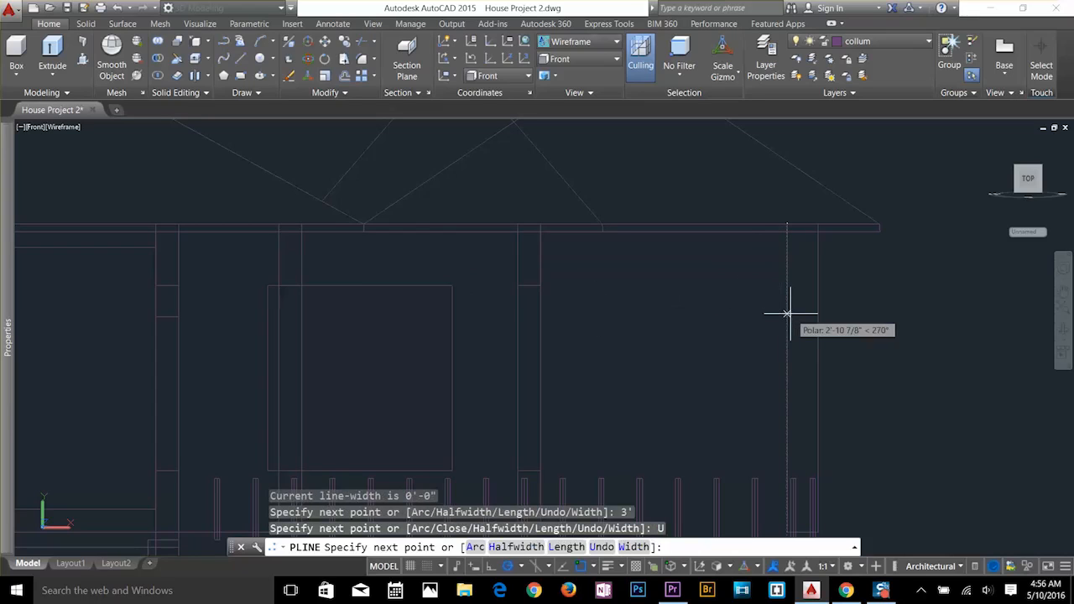
{"action": "type", "text": "2.5'"}
{"action": "key", "text": "Return"}
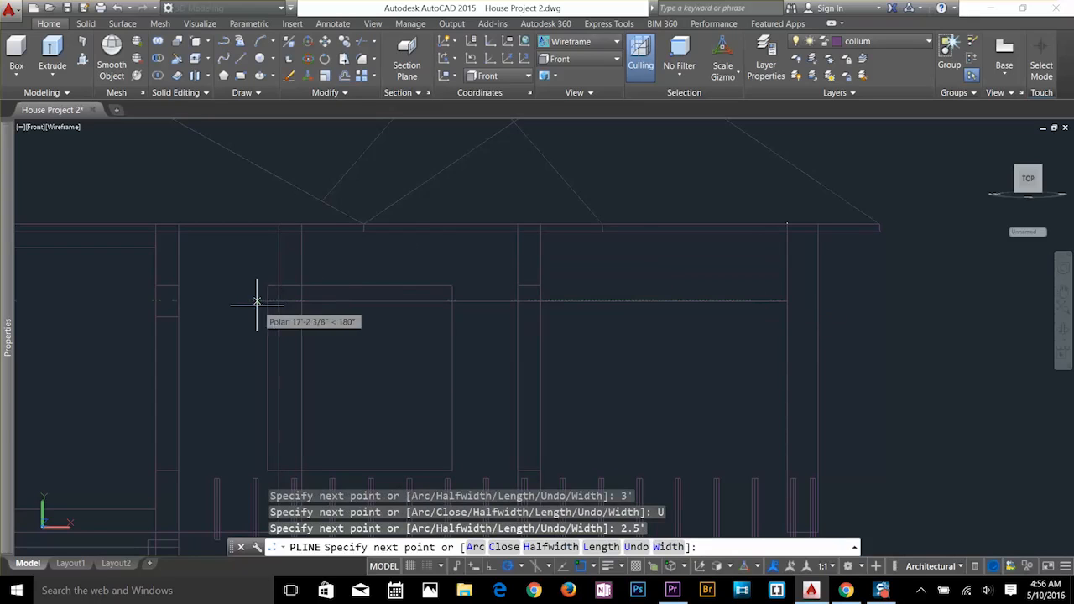
{"action": "left_click", "coordinate": [179, 300]}
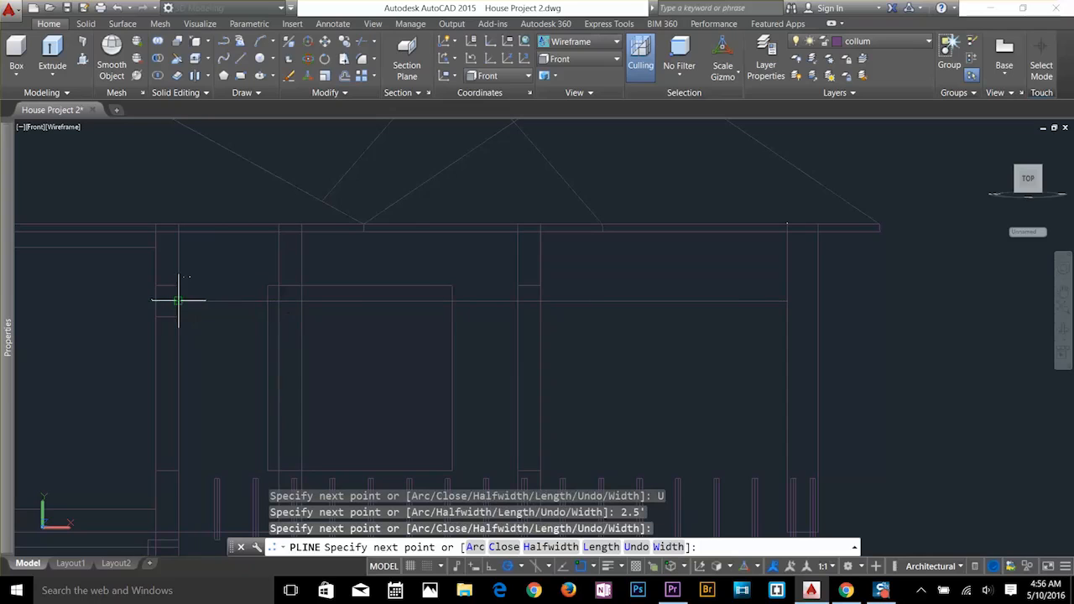
{"action": "left_click", "coordinate": [178, 225]}
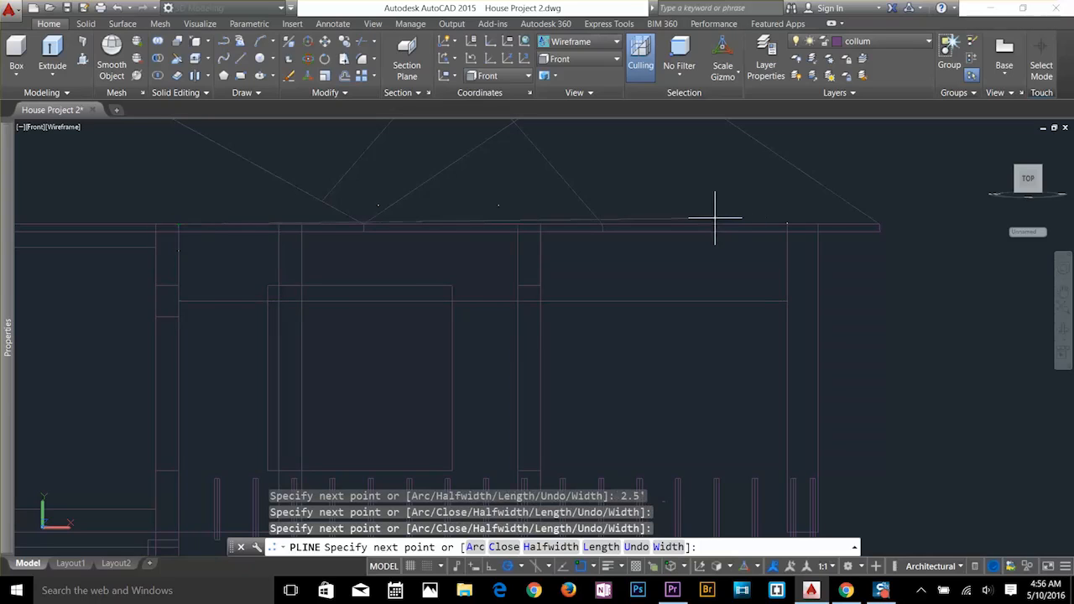
{"action": "left_click", "coordinate": [787, 225]}
{"action": "left_click", "coordinate": [787, 301]}
{"action": "key", "text": "Return"}
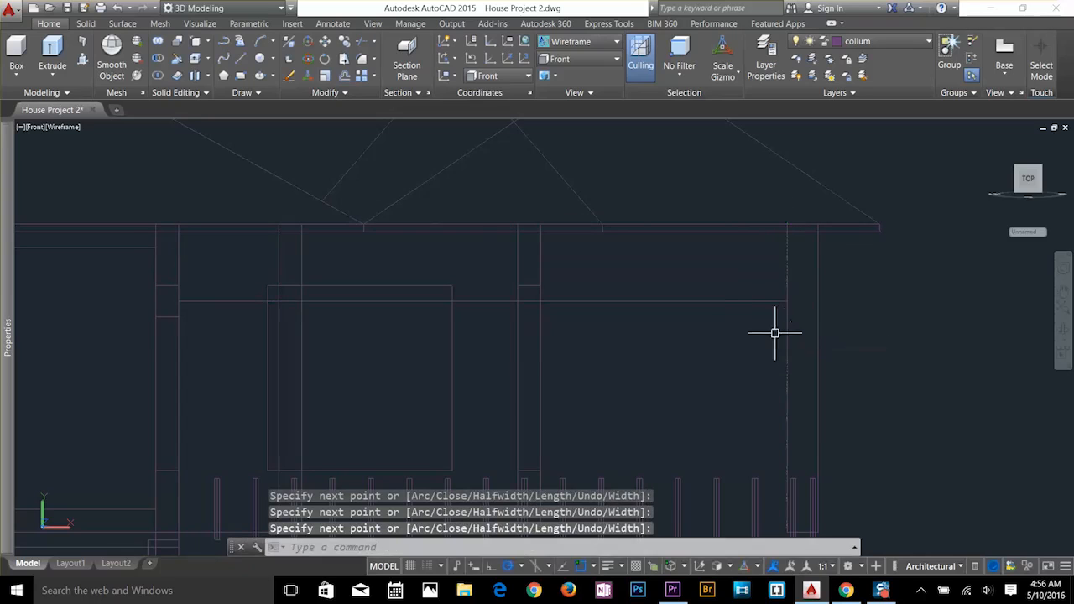
Convert the lower edge of the rectangular polyline into an arc that curves upward toward the roof.
{"action": "left_click", "coordinate": [750, 300]}
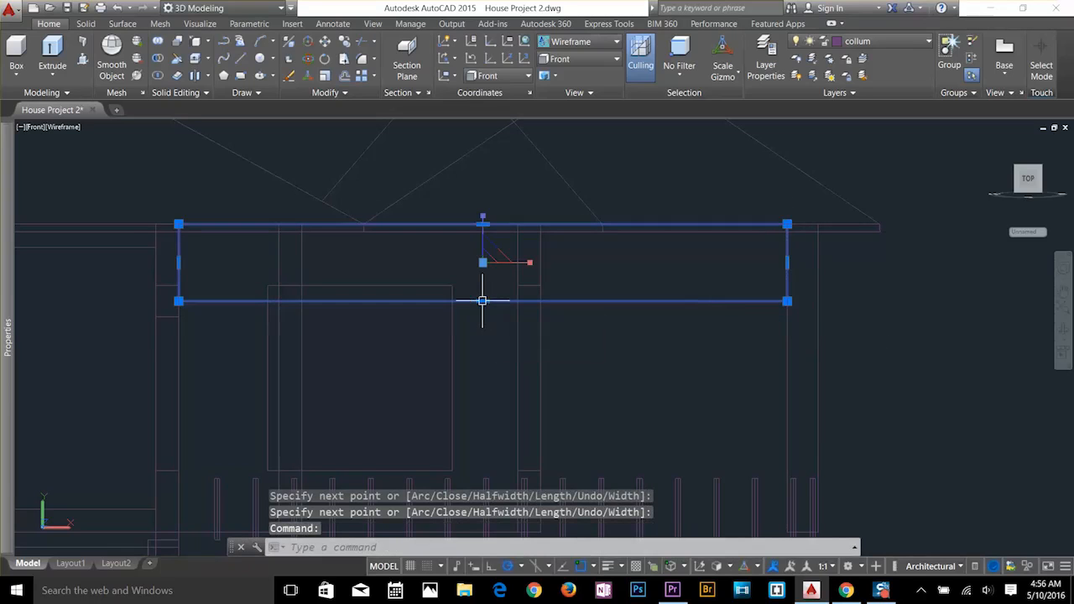
{"action": "mouse_move", "coordinate": [482, 300]}
{"action": "left_click", "coordinate": [517, 351]}
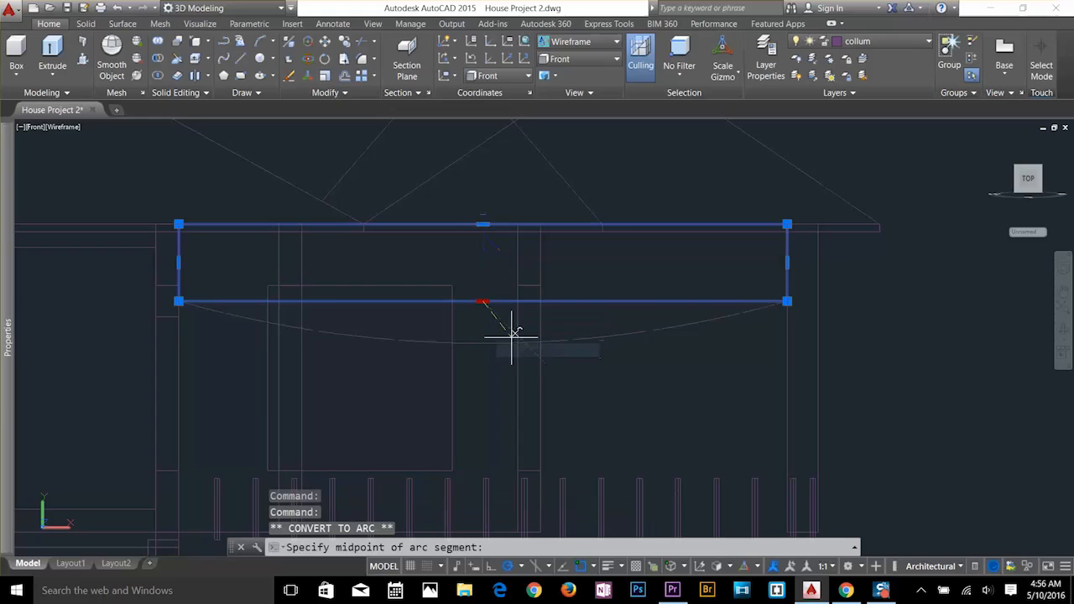
{"action": "left_click", "coordinate": [482, 267]}
{"action": "key", "text": "Escape"}
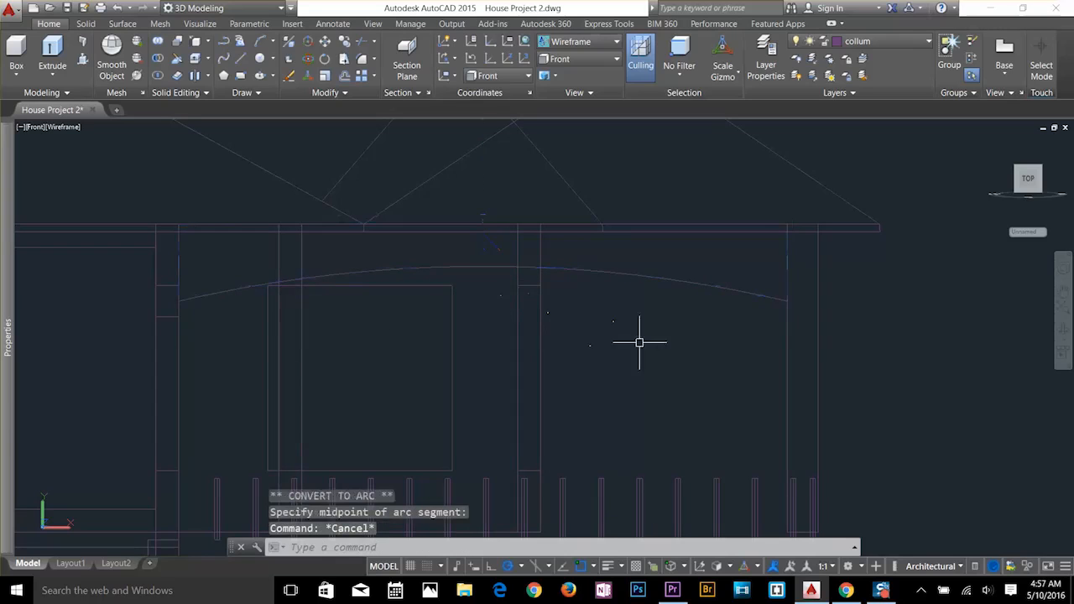
{"action": "key", "text": "Escape"}
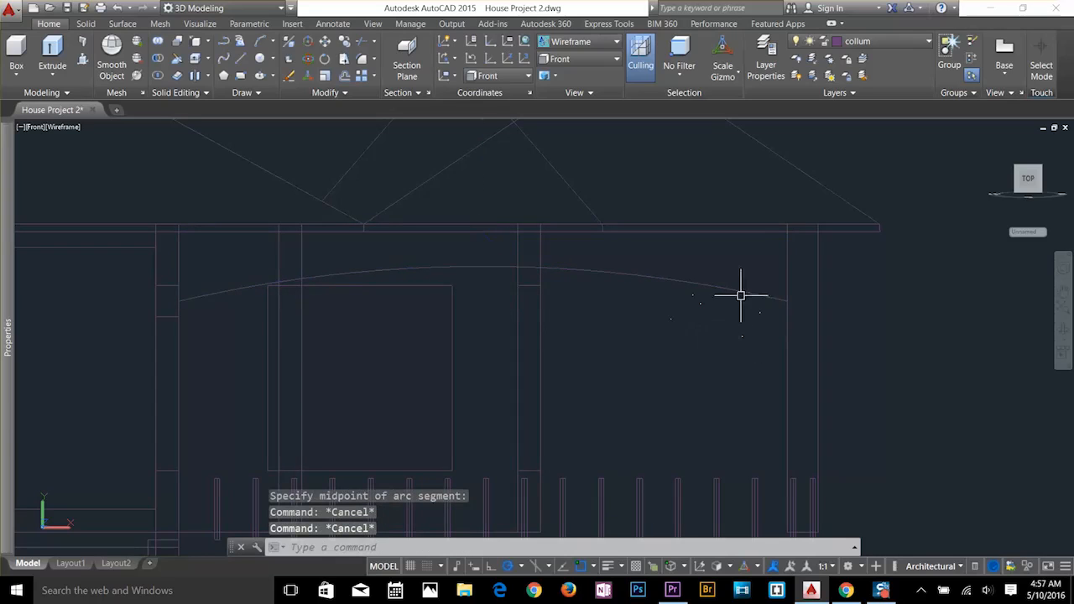
Extrude the arched profile 1'3" toward the terrace columns with Ortho mode on.
{"action": "middle_click_drag", "start_coordinate": [741, 296], "coordinate": [661, 351], "text": "shift"}
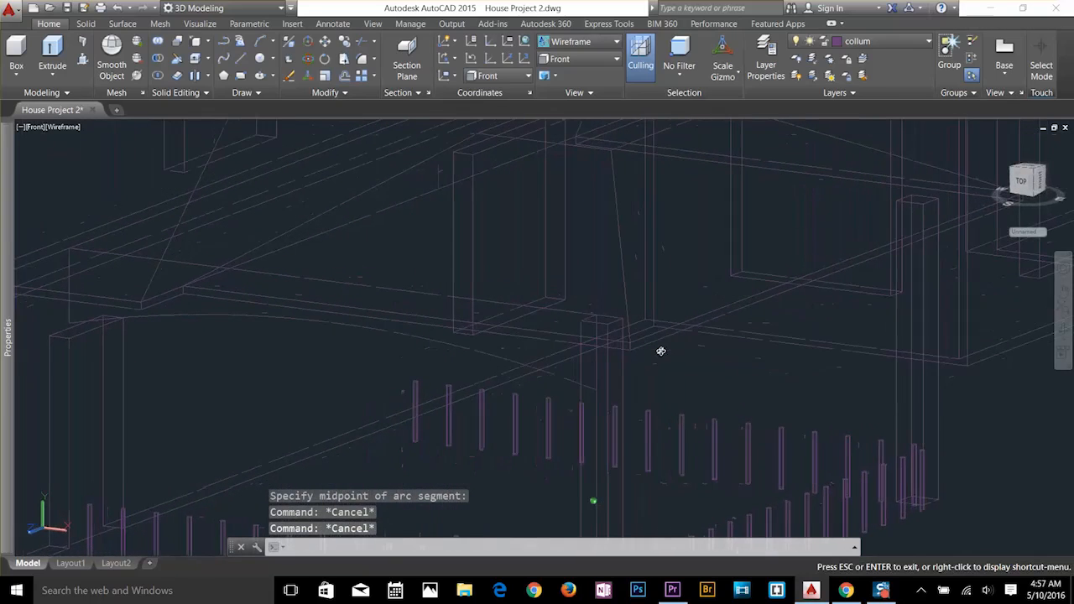
{"action": "type", "text": "EX"}
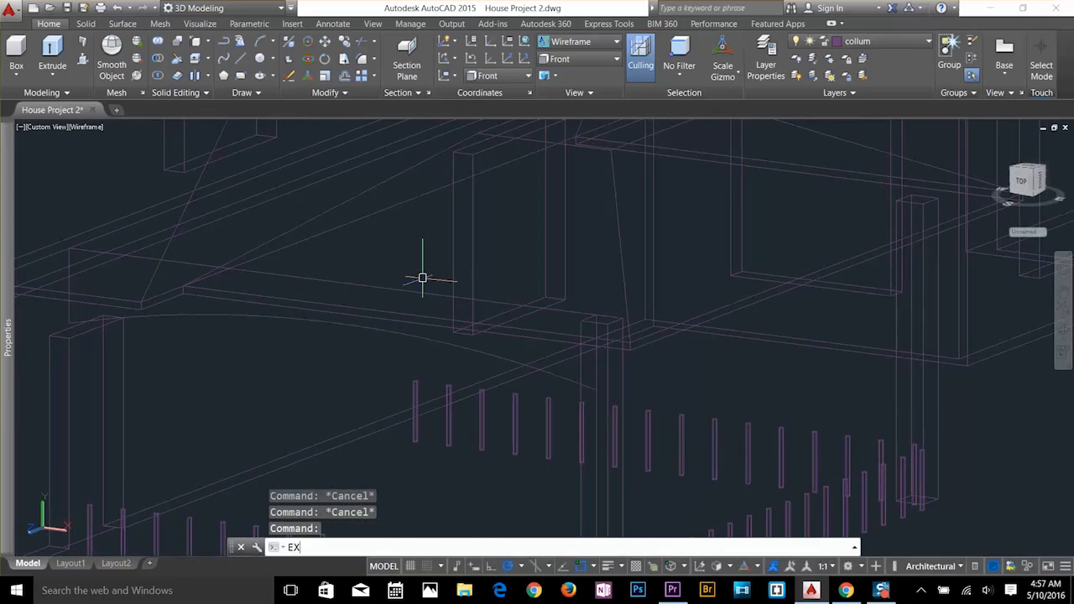
{"action": "type", "text": "T"}
{"action": "key", "text": "Return"}
{"action": "left_click", "coordinate": [477, 348]}
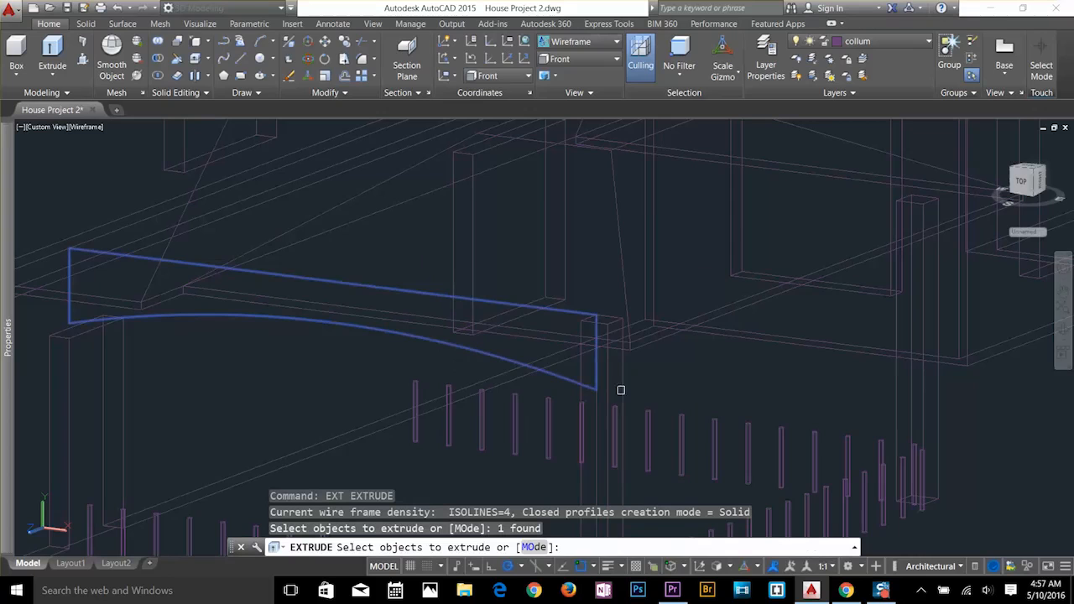
{"action": "key", "text": "Return"}
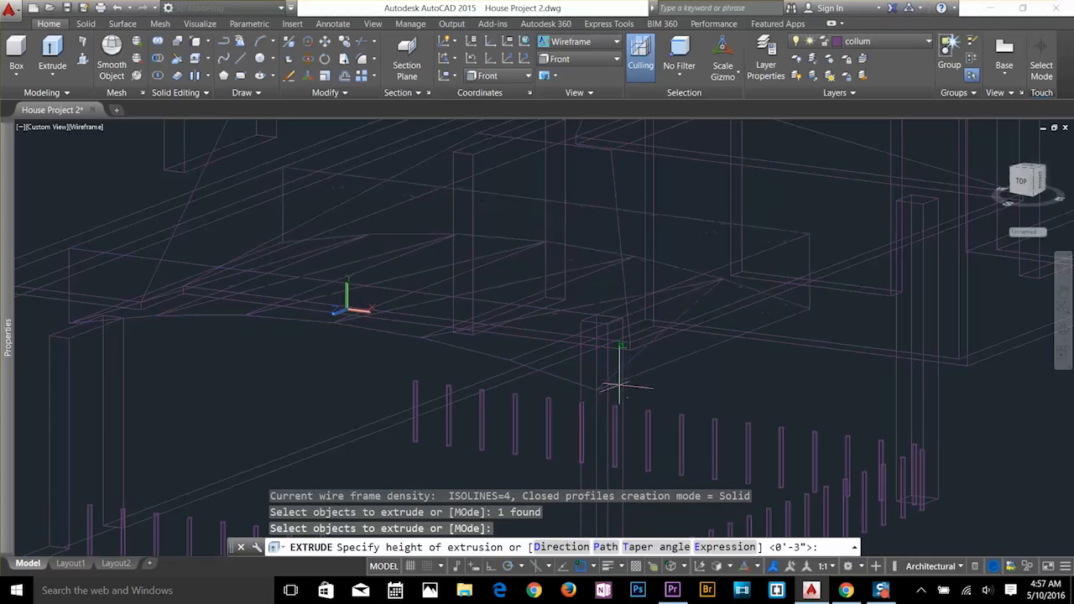
{"action": "middle_click_drag", "start_coordinate": [659, 437], "coordinate": [623, 405], "text": "shift"}
{"action": "scroll", "coordinate": [245, 439], "scroll_direction": "up", "scroll_amount": 3}
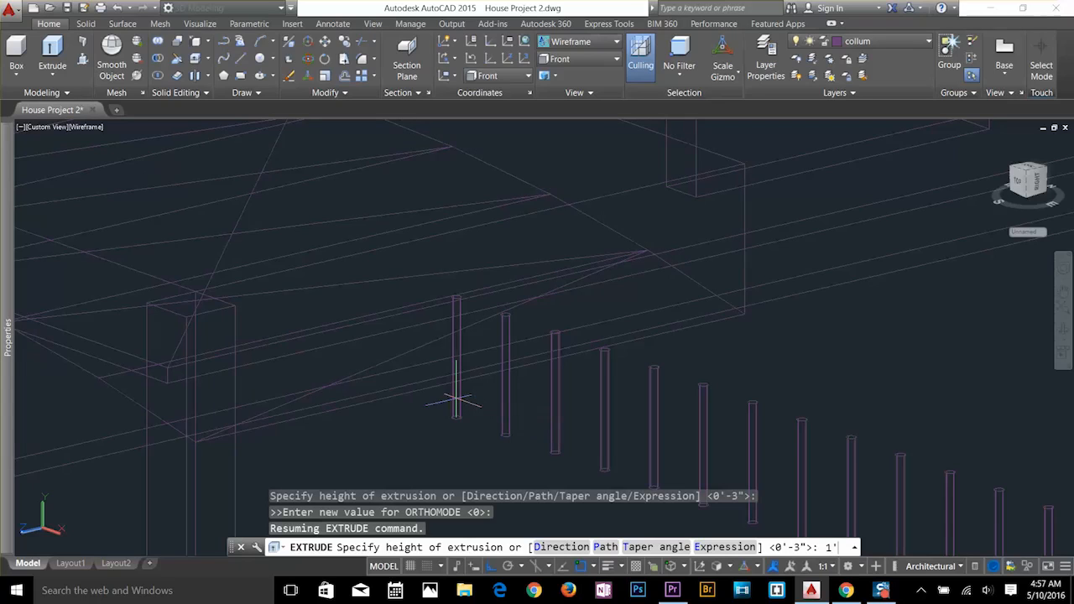
{"action": "type", "text": "3"}
{"action": "key", "text": "Return"}
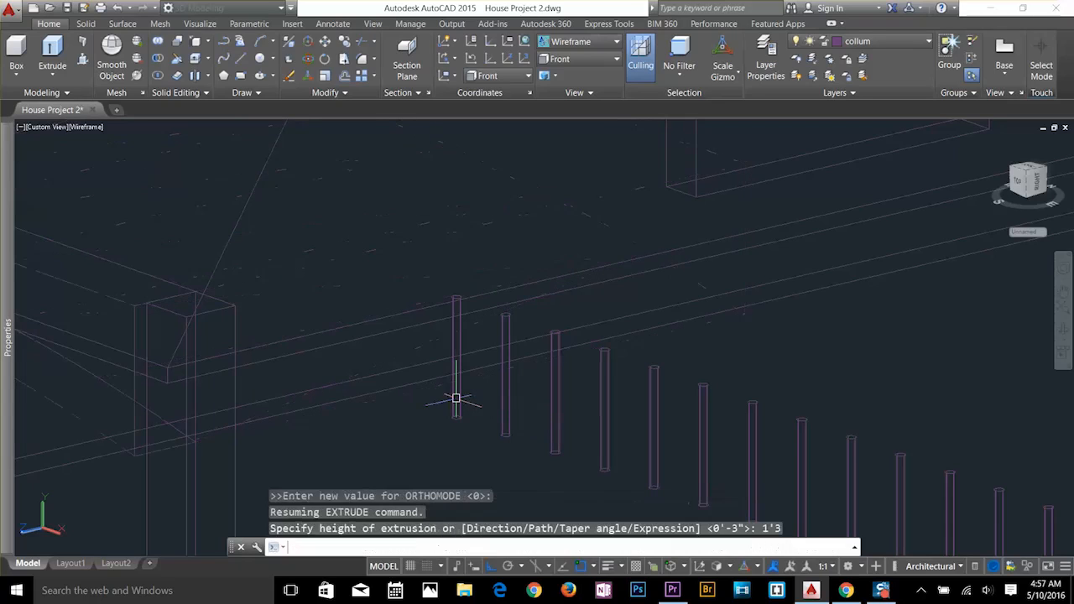
Switch the display to the Shaded visual style and check how the new arch meets the terrace corner column.
{"action": "middle_click_drag", "start_coordinate": [351, 377], "coordinate": [382, 361], "text": "shift"}
{"action": "left_click", "coordinate": [555, 25]}
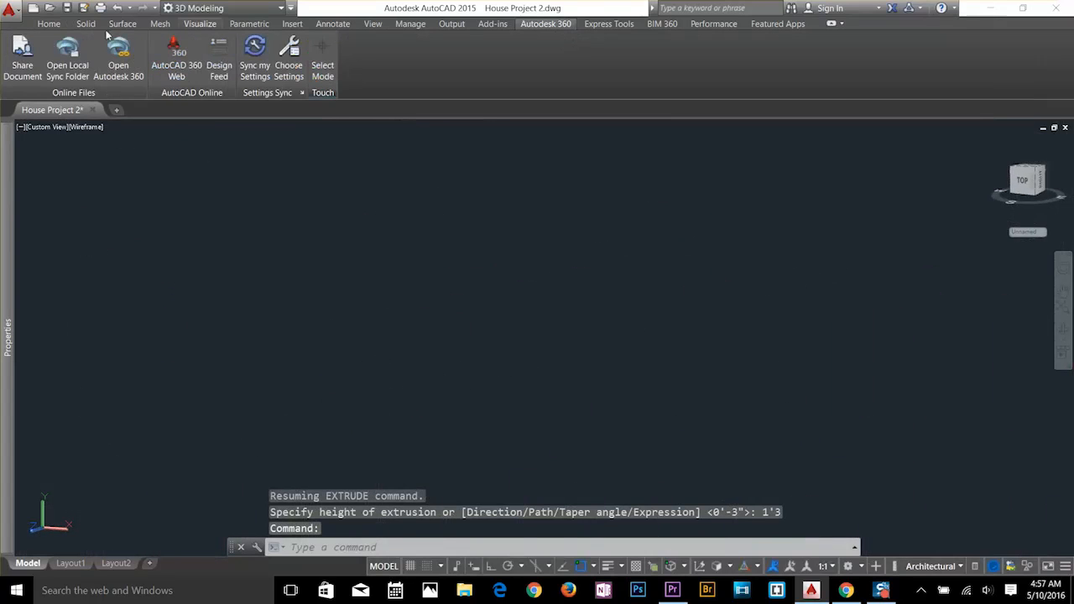
{"action": "left_click", "coordinate": [57, 28]}
{"action": "left_click", "coordinate": [585, 41]}
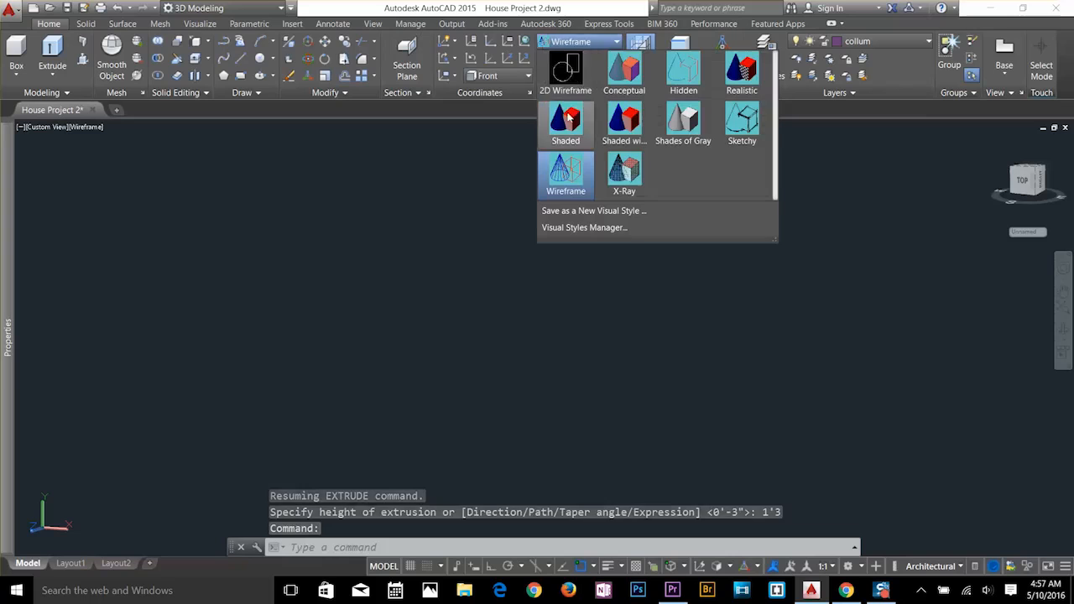
{"action": "left_click", "coordinate": [570, 115]}
{"action": "scroll", "coordinate": [676, 261], "scroll_direction": "down", "scroll_amount": 4}
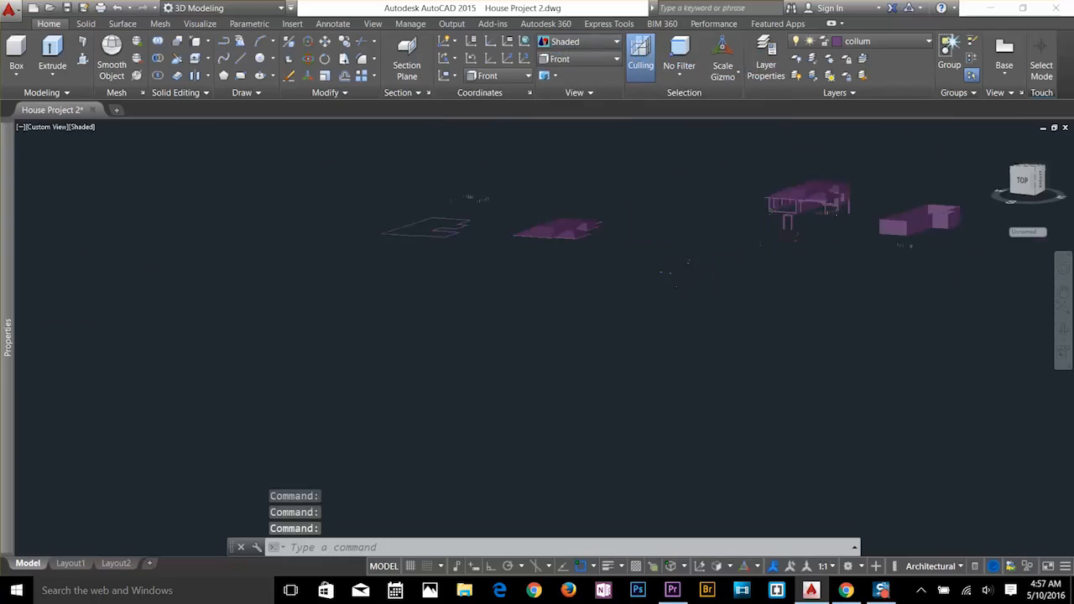
{"action": "scroll", "coordinate": [810, 220], "scroll_direction": "up", "scroll_amount": 6}
{"action": "middle_click_drag", "start_coordinate": [707, 277], "coordinate": [566, 297], "text": "shift"}
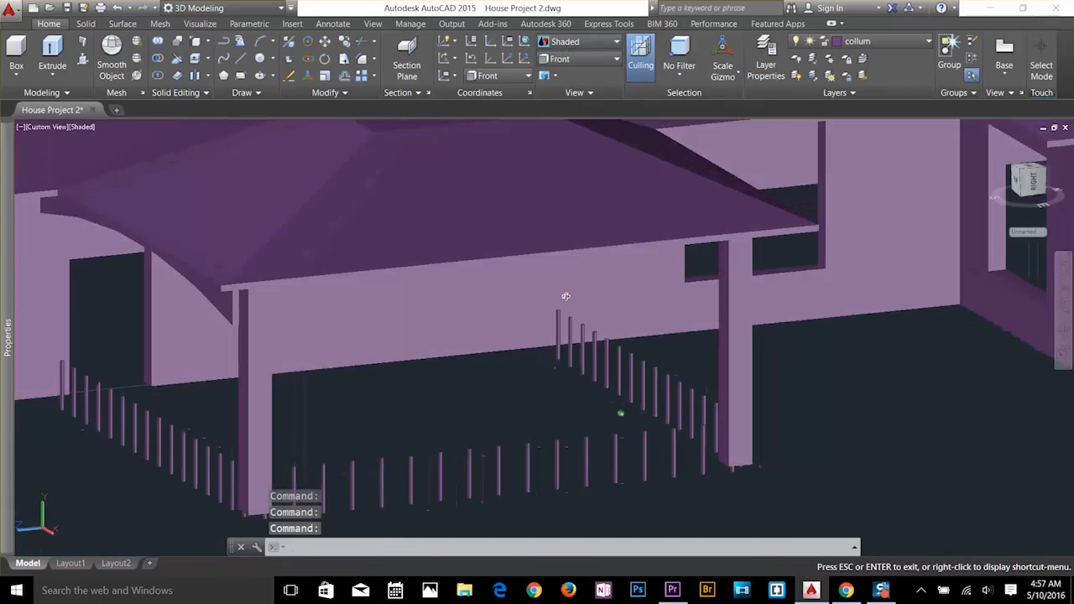
Move the arch by its lower outer corner onto the adjacent edge of the terrace's front corner column.
{"action": "scroll", "coordinate": [236, 321], "scroll_direction": "up", "scroll_amount": 5}
{"action": "scroll", "coordinate": [258, 286], "scroll_direction": "up", "scroll_amount": 3}
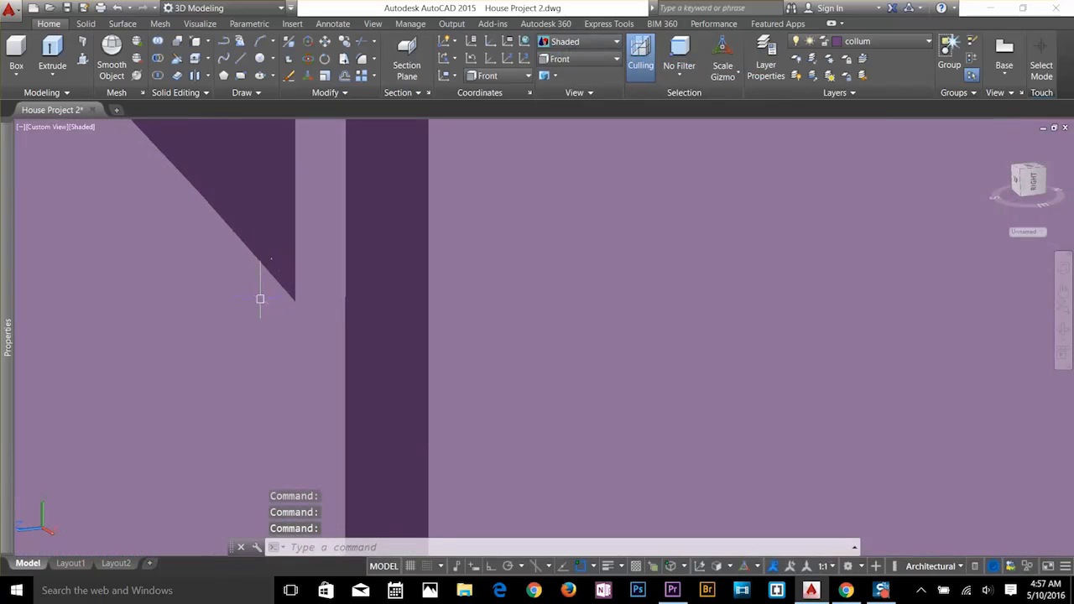
{"action": "type", "text": "m"}
{"action": "key", "text": "Return"}
{"action": "left_click", "coordinate": [293, 297]}
{"action": "key", "text": "Return"}
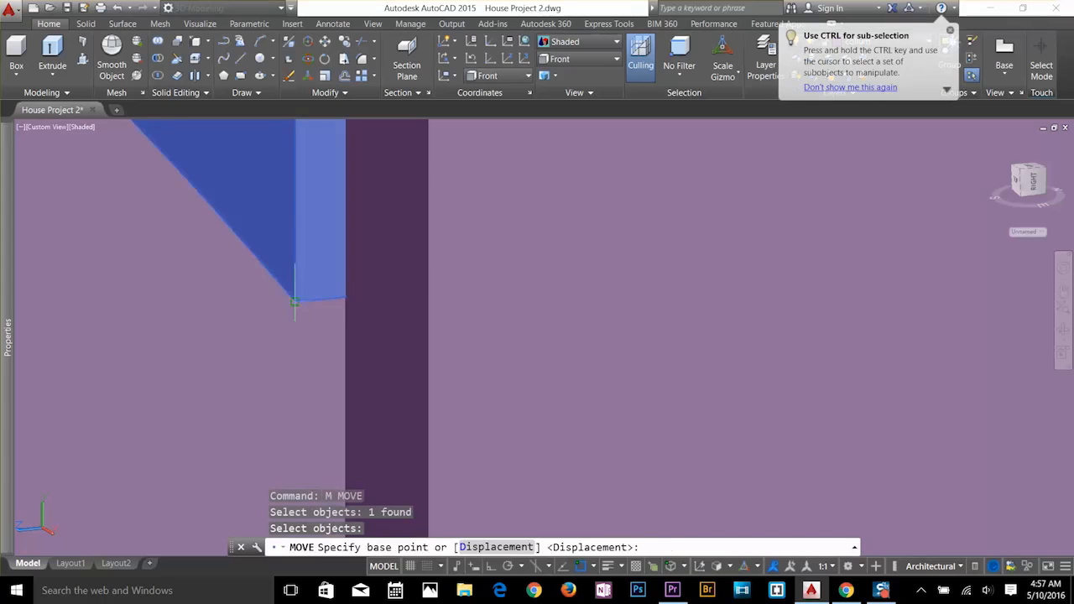
{"action": "left_click", "coordinate": [295, 300]}
{"action": "key", "text": "Escape"}
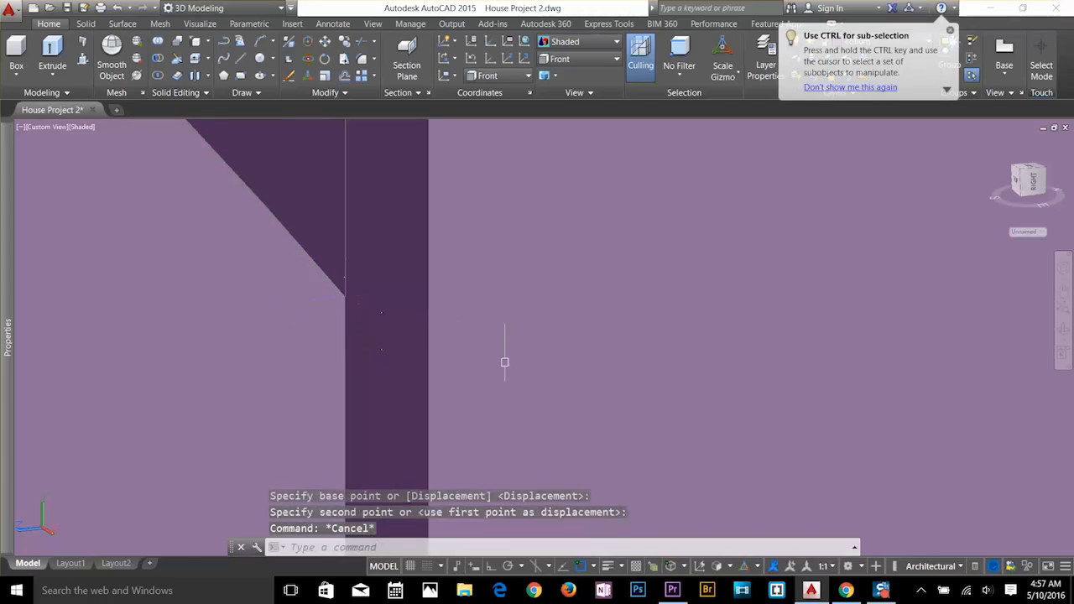
{"action": "key", "text": "Escape"}
Copy the arch from its lower corner at the front corner column to the matching edge of the rear terrace column.
{"action": "scroll", "coordinate": [432, 308], "scroll_direction": "down", "scroll_amount": 2}
{"action": "key", "text": "Escape"}
{"action": "type", "text": "co"}
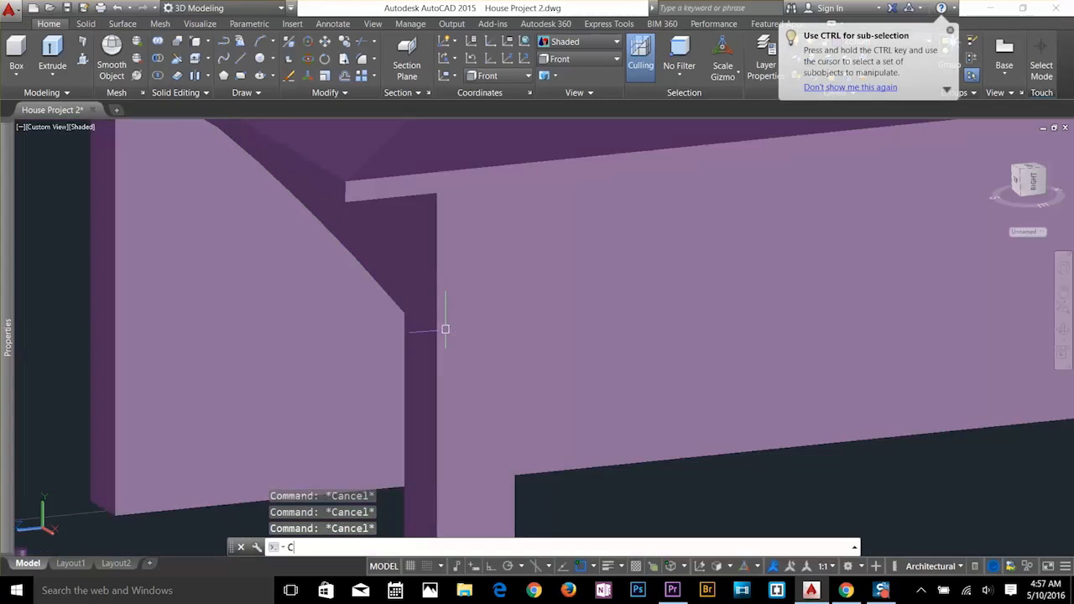
{"action": "key", "text": "Return"}
{"action": "left_click", "coordinate": [397, 309]}
{"action": "key", "text": "Return"}
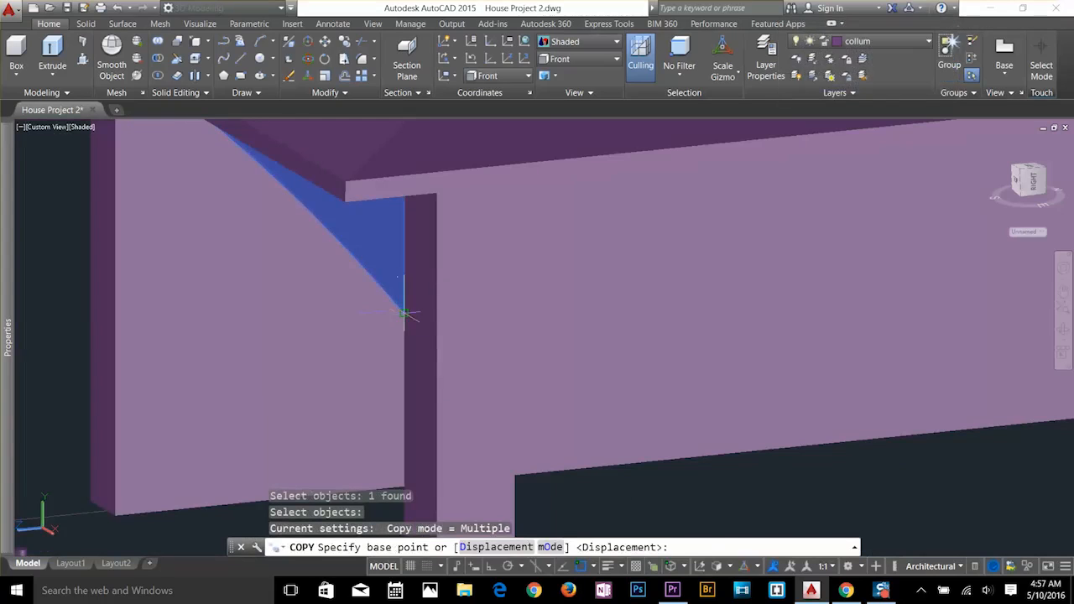
{"action": "left_click", "coordinate": [404, 306]}
{"action": "scroll", "coordinate": [624, 299], "scroll_direction": "down", "scroll_amount": 3}
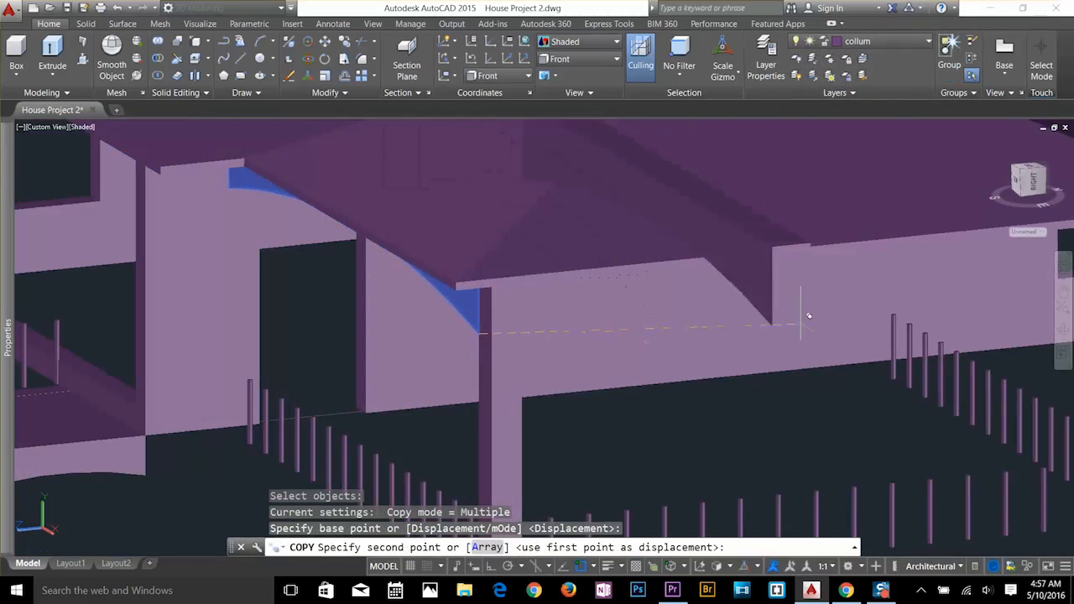
{"action": "middle_click_drag", "start_coordinate": [906, 277], "coordinate": [626, 322]}
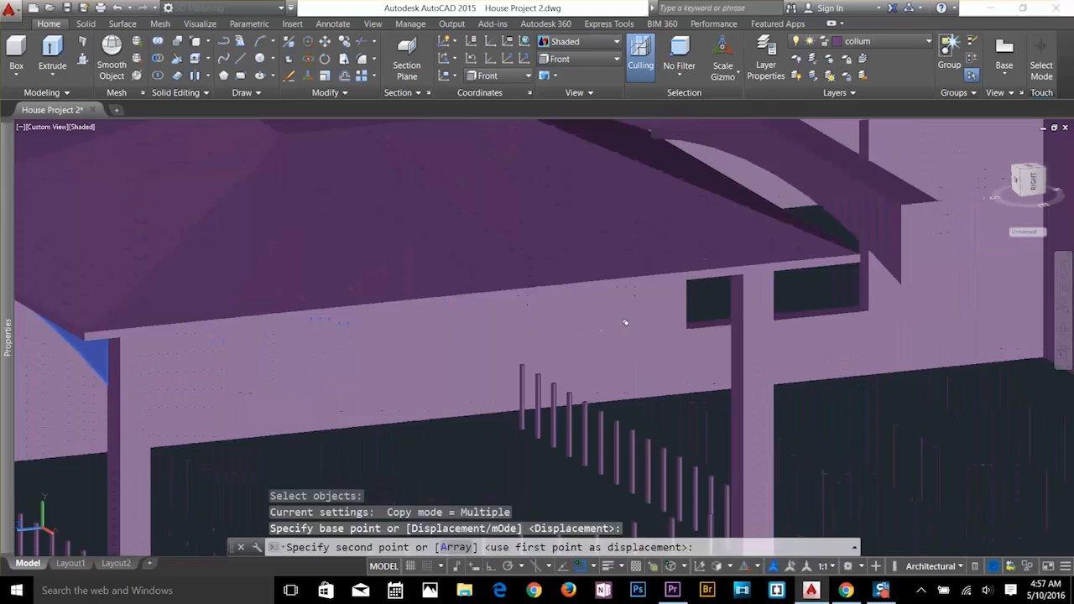
{"action": "left_click", "coordinate": [733, 321]}
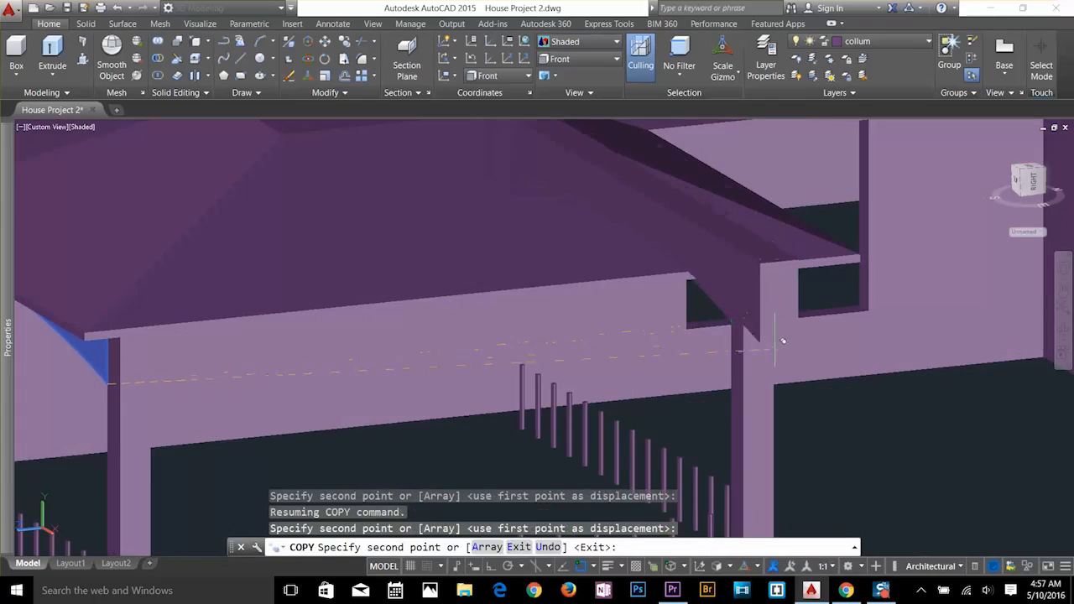
End the copying, turn all layers back on and check the arches under the terrace roof from several angles.
{"action": "key", "text": "Escape"}
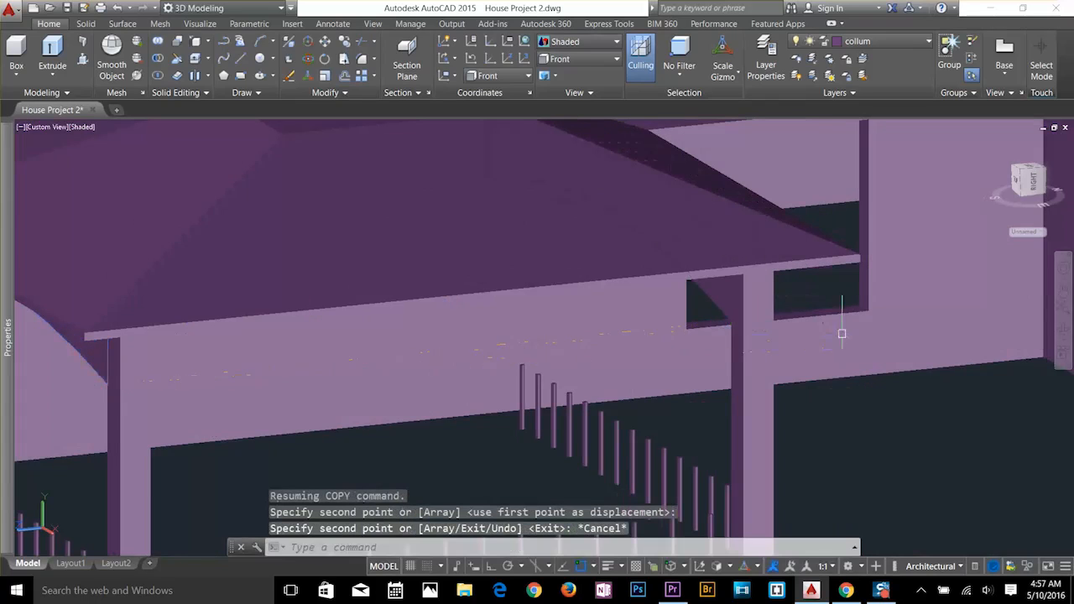
{"action": "left_click", "coordinate": [796, 76]}
{"action": "scroll", "coordinate": [690, 252], "scroll_direction": "down", "scroll_amount": 5}
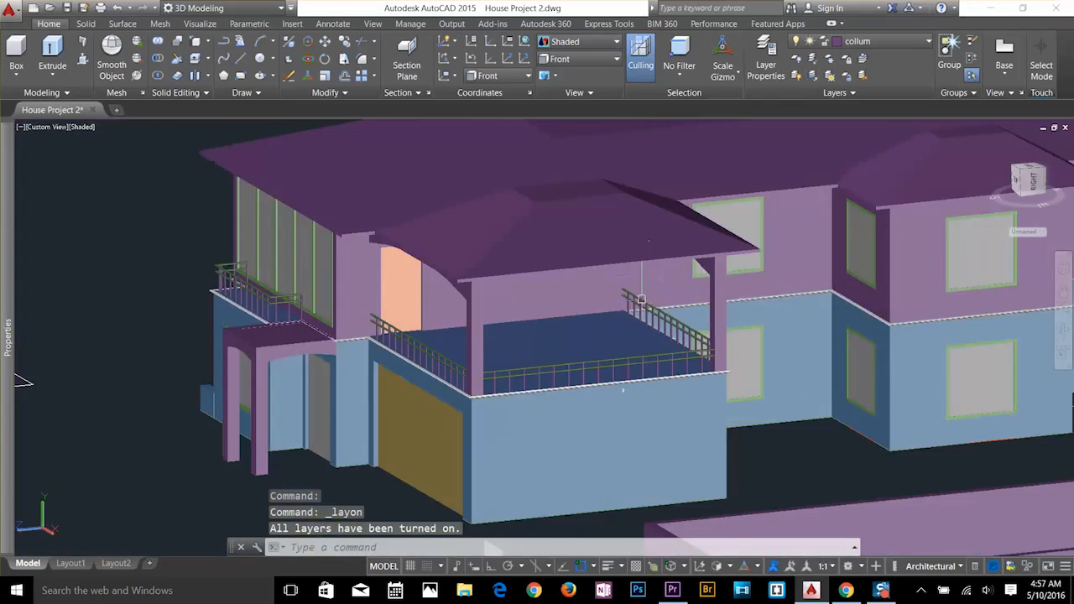
{"action": "middle_click_drag", "start_coordinate": [647, 307], "coordinate": [543, 363], "text": "shift"}
{"action": "middle_click_drag", "start_coordinate": [754, 269], "coordinate": [723, 316], "text": "shift"}
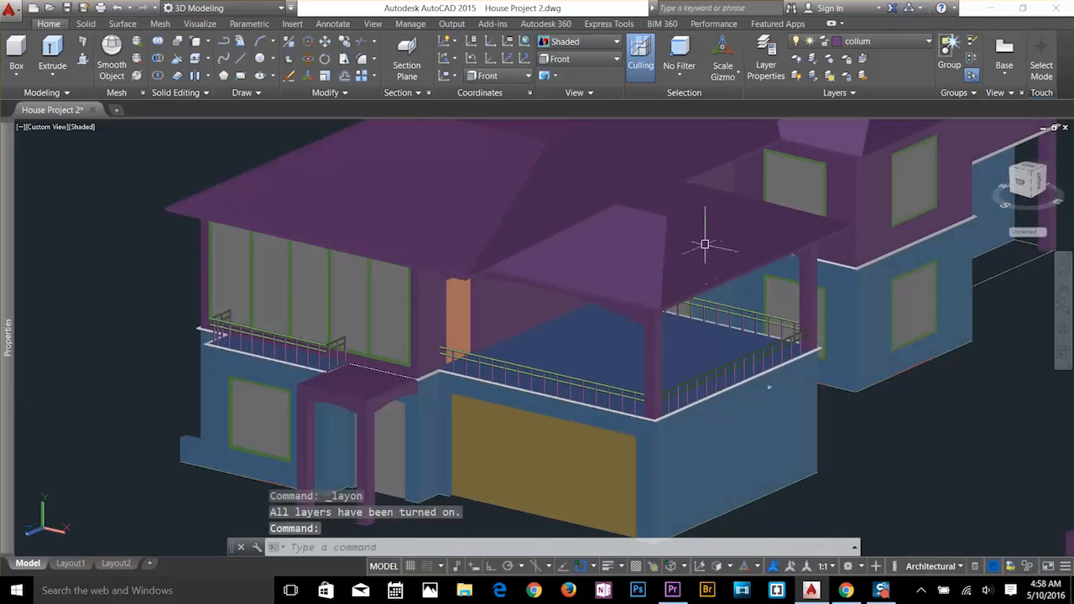
{"action": "scroll", "coordinate": [519, 277], "scroll_direction": "up", "scroll_amount": 2}
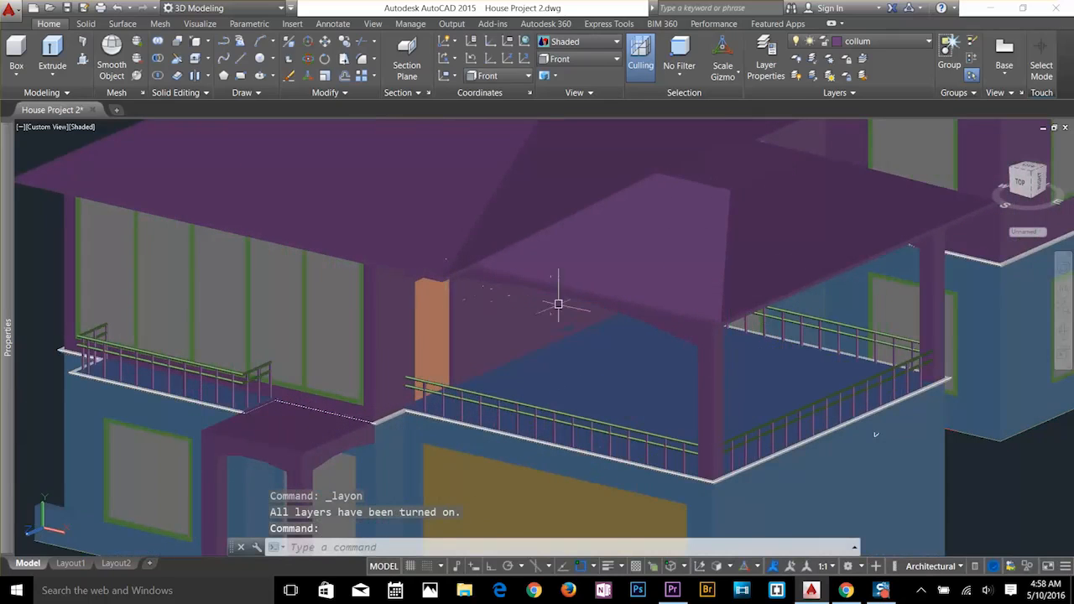
{"action": "middle_click_drag", "start_coordinate": [558, 304], "coordinate": [520, 273], "text": "shift"}
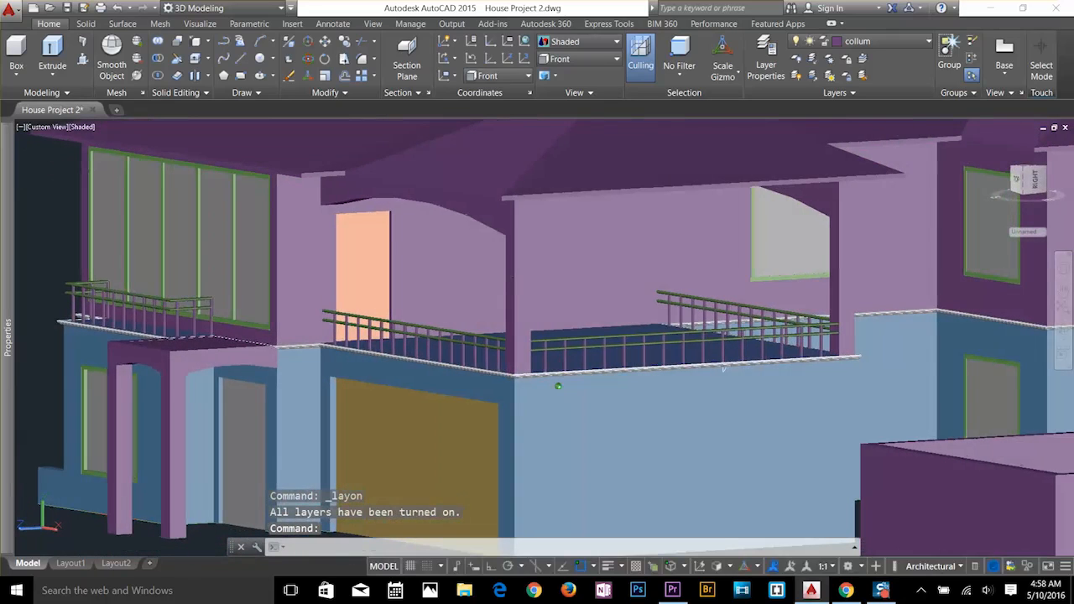
Copy the arch above the terrace door to the open outer side of the terrace, placed freely beneath the roof.
{"action": "left_click", "coordinate": [482, 218]}
{"action": "key", "text": "Escape"}
{"action": "key", "text": "Escape"}
{"action": "key", "text": "Escape"}
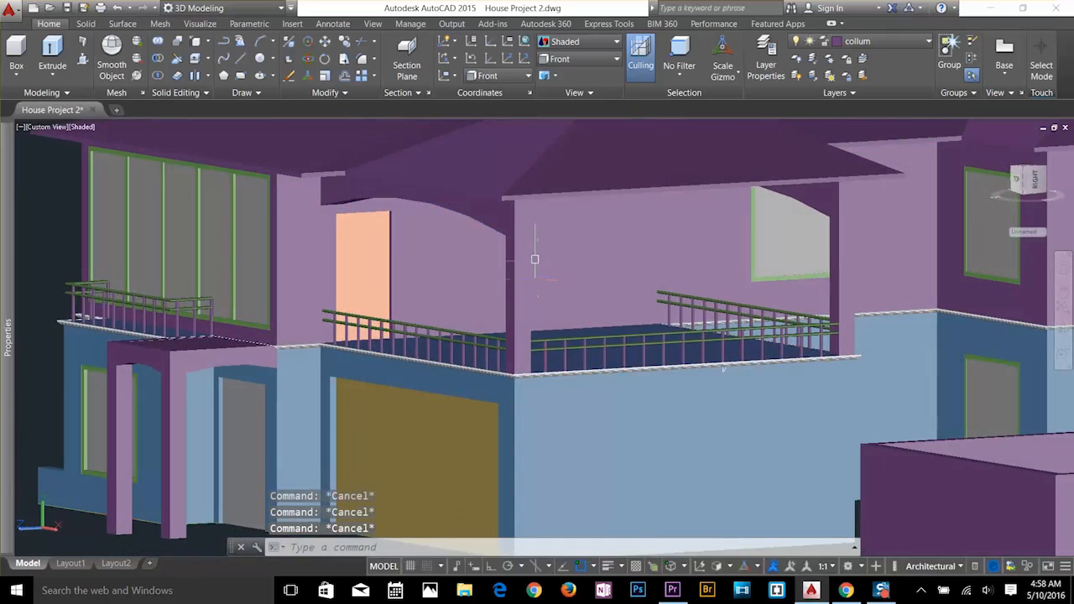
{"action": "type", "text": "c"}
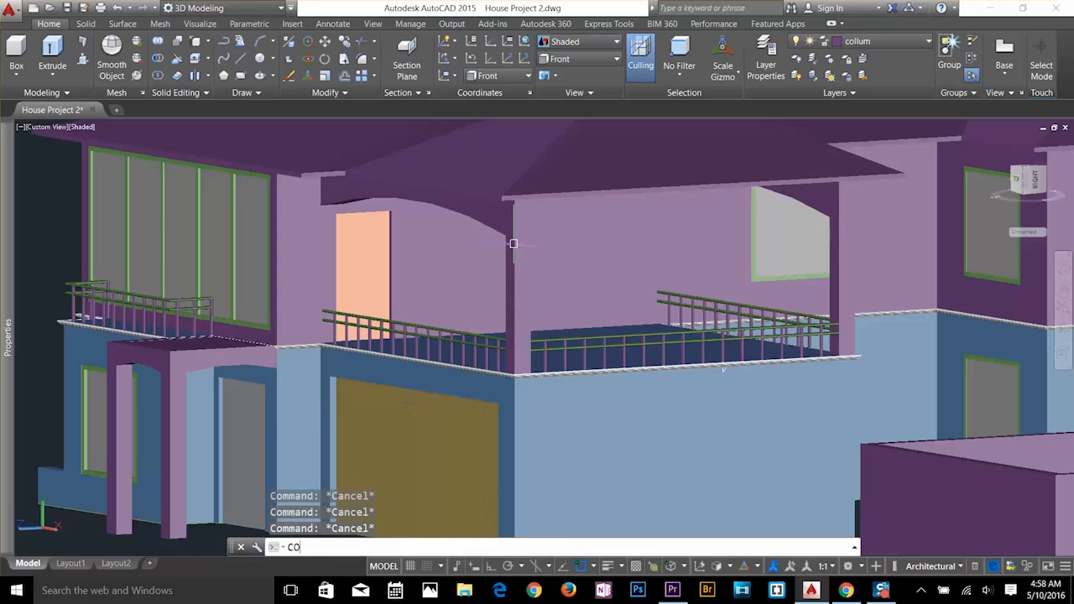
{"action": "key", "text": "Return"}
{"action": "left_click", "coordinate": [464, 226]}
{"action": "key", "text": "Return"}
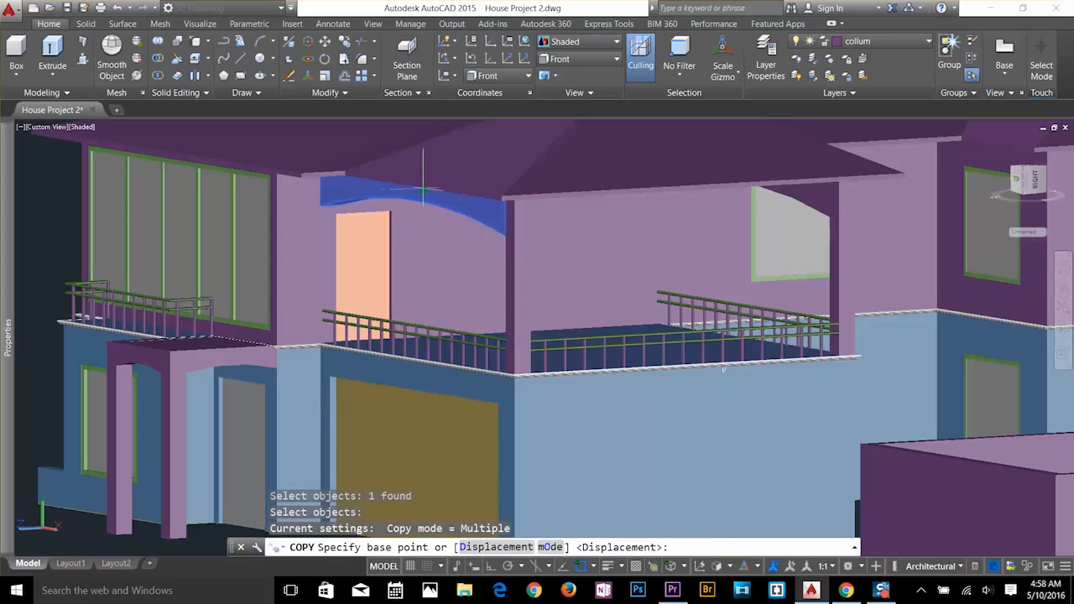
{"action": "left_click", "coordinate": [422, 189]}
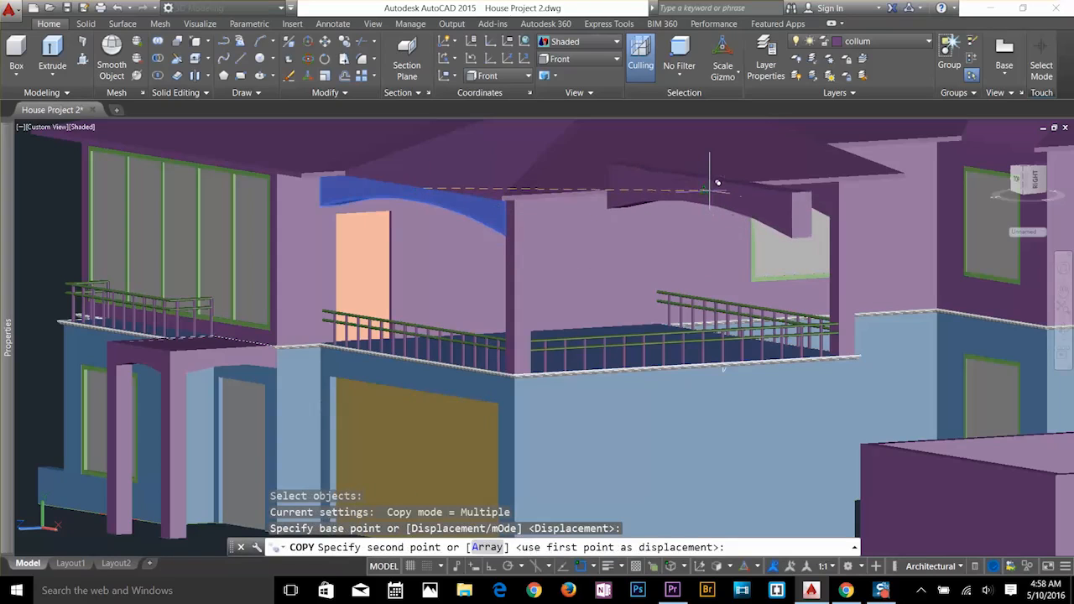
{"action": "left_click", "coordinate": [709, 188]}
{"action": "key", "text": "Escape"}
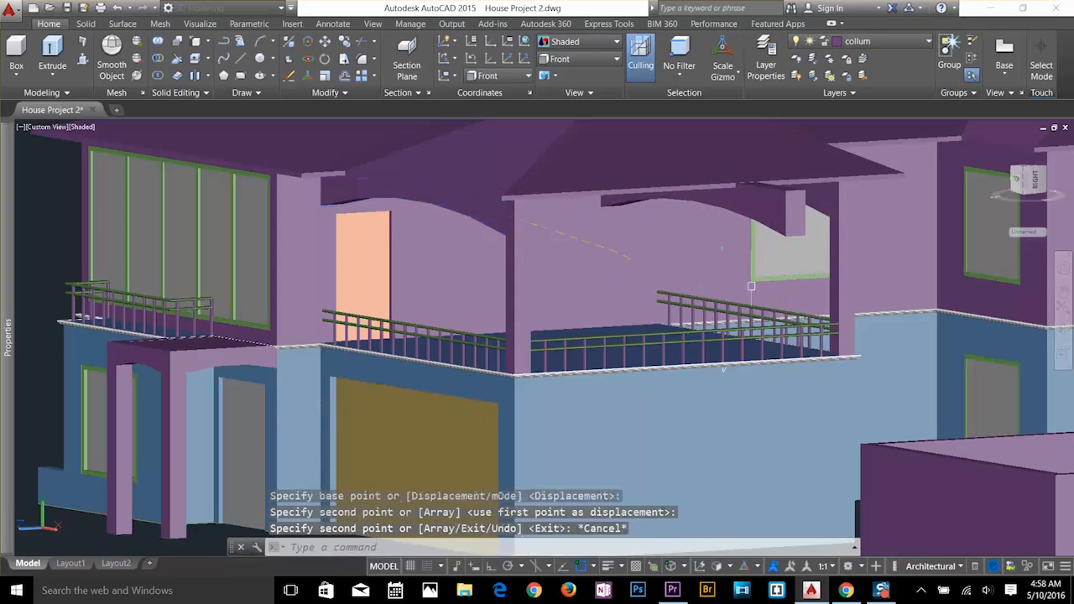
{"action": "key", "text": "Escape"}
{"action": "key", "text": "Escape"}
{"action": "key", "text": "Escape"}
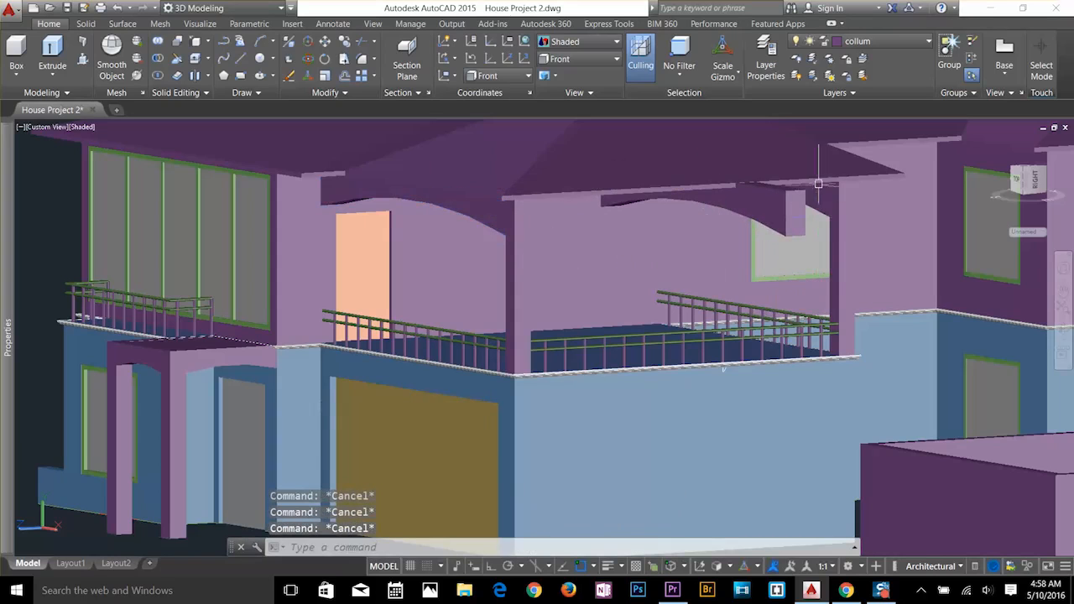
Rotate the copied arch 90 degrees about its vertical axis with the Rotate Gizmo so it runs along the terrace's outer side.
{"action": "left_click", "coordinate": [818, 183]}
{"action": "left_click", "coordinate": [736, 82]}
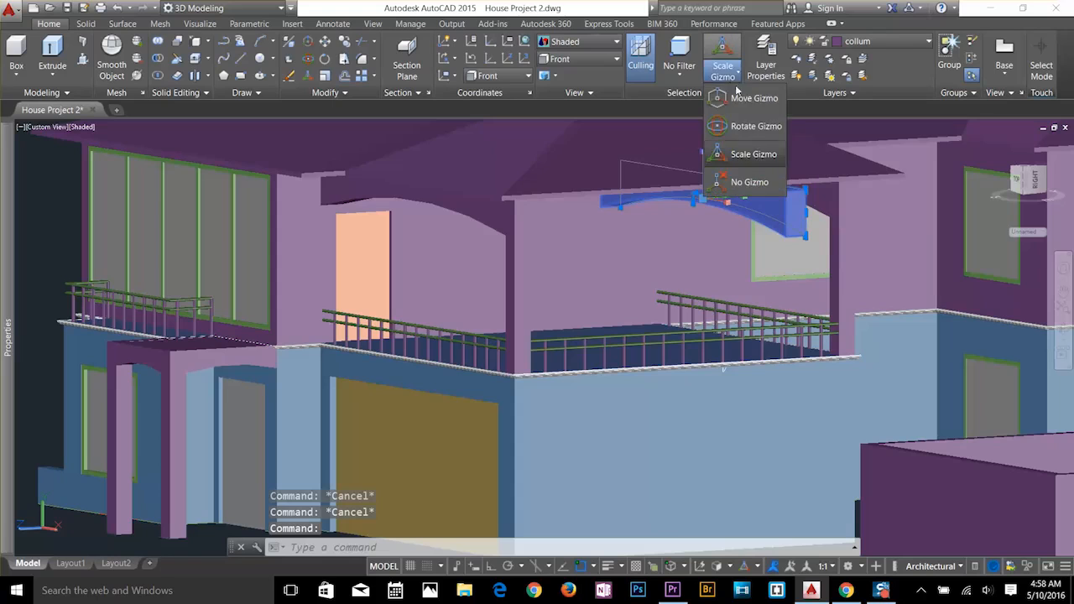
{"action": "left_click", "coordinate": [754, 126]}
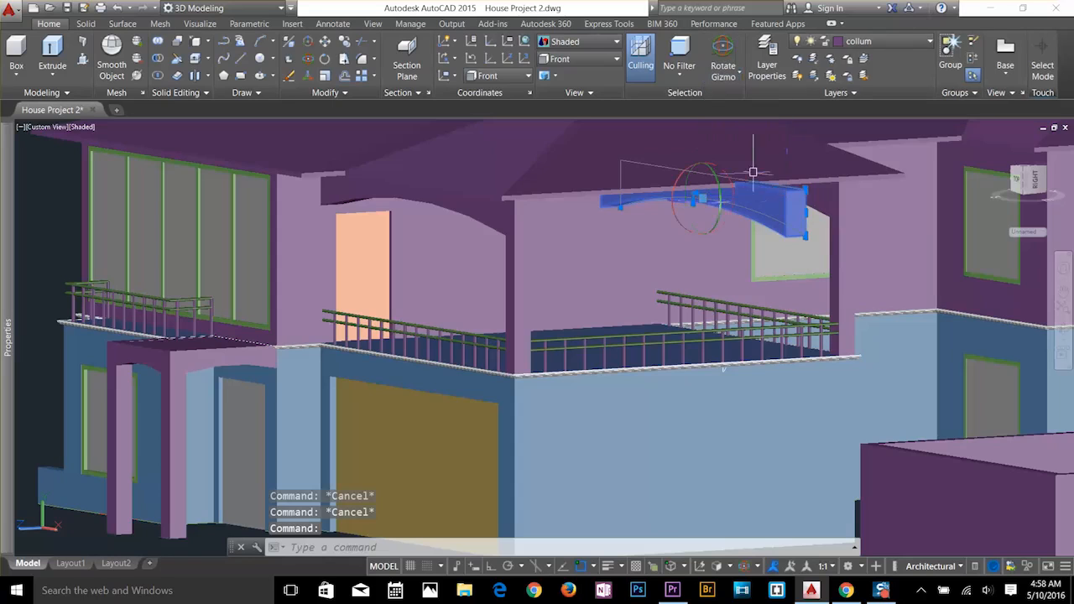
{"action": "left_click", "coordinate": [716, 208]}
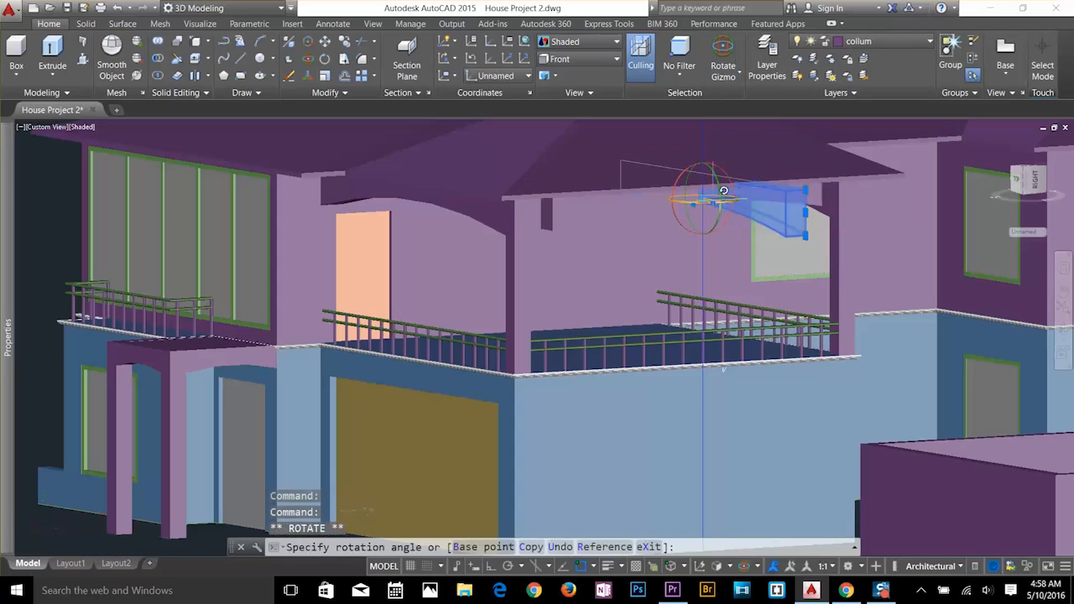
{"action": "type", "text": "90"}
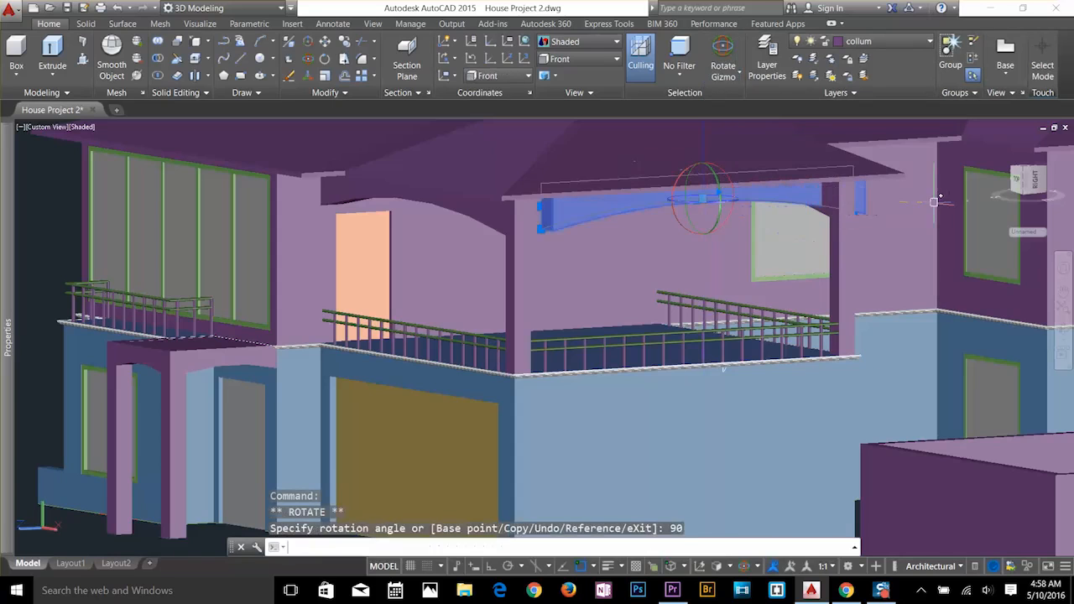
{"action": "key", "text": "Return"}
{"action": "key", "text": "Escape"}
{"action": "key", "text": "Escape"}
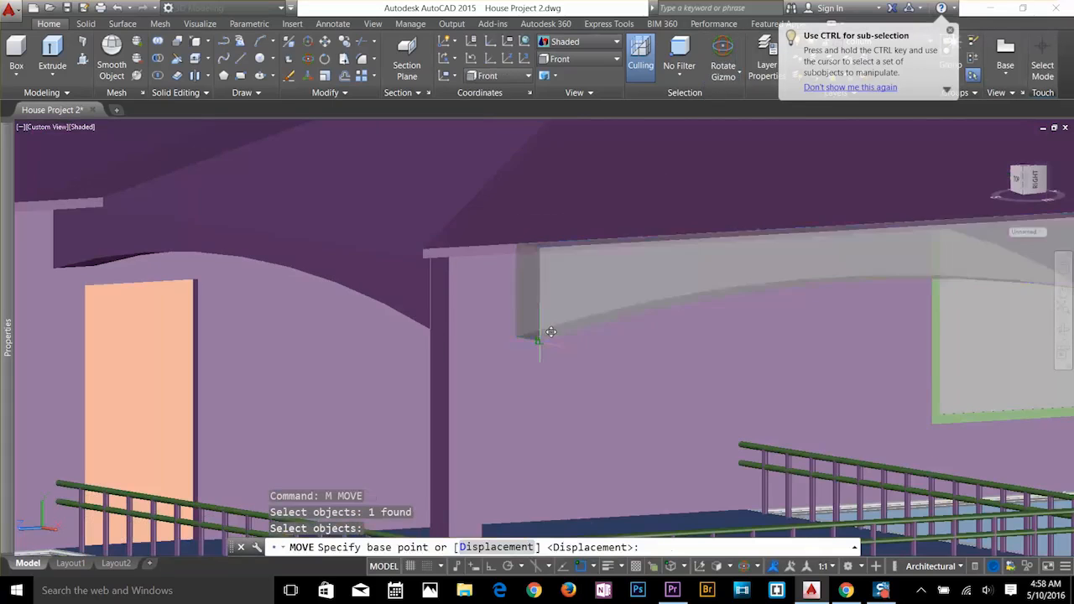
{"action": "left_click", "coordinate": [549, 333]}
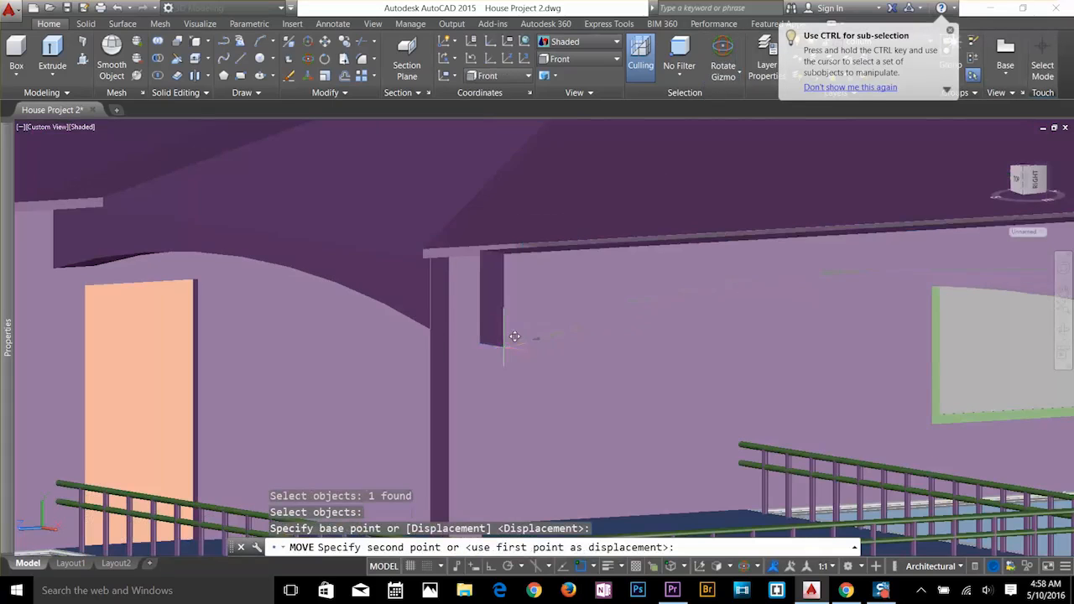
{"action": "left_click", "coordinate": [520, 332]}
{"action": "key", "text": "Escape"}
{"action": "key", "text": "Escape"}
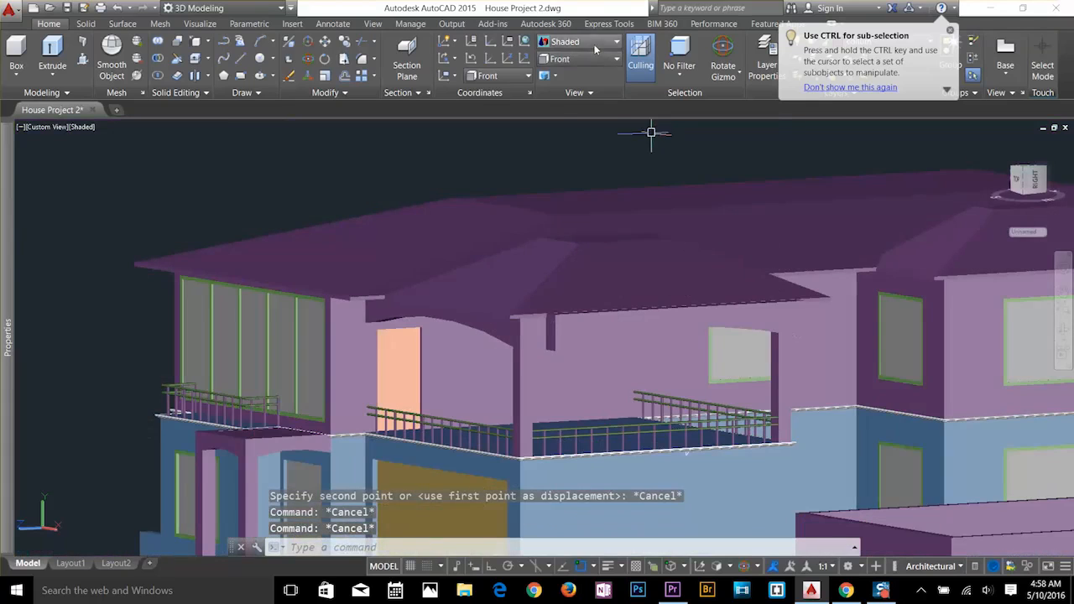
Switch the display to the Wireframe visual style and bring the rotated arch and both terrace columns into view.
{"action": "left_click", "coordinate": [583, 41]}
{"action": "left_click", "coordinate": [556, 173]}
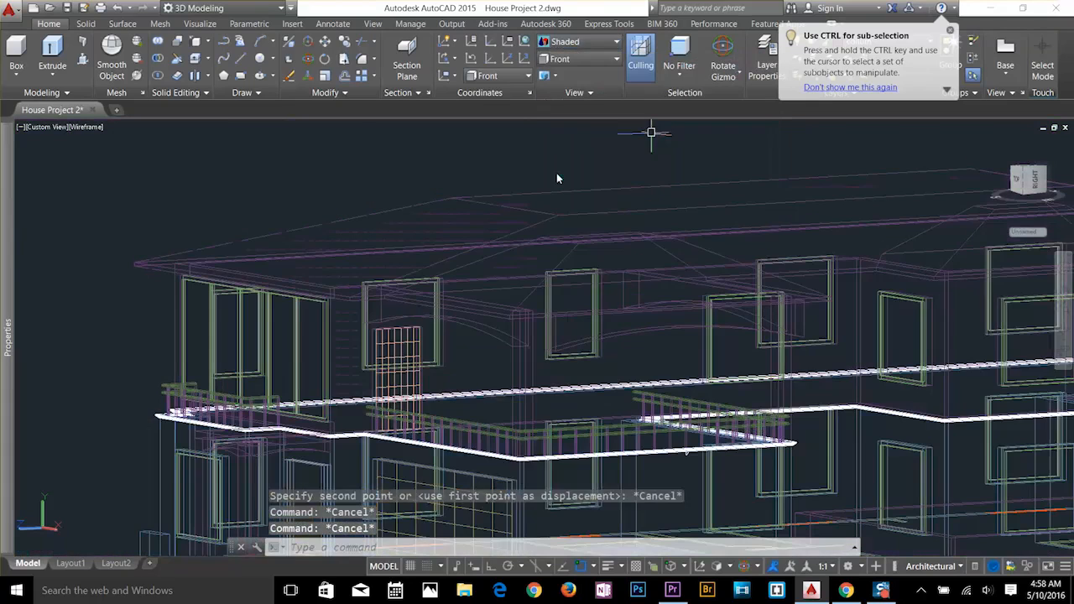
{"action": "middle_click_drag", "start_coordinate": [688, 348], "coordinate": [667, 407], "text": "shift"}
{"action": "scroll", "coordinate": [646, 380], "scroll_direction": "up", "scroll_amount": 5}
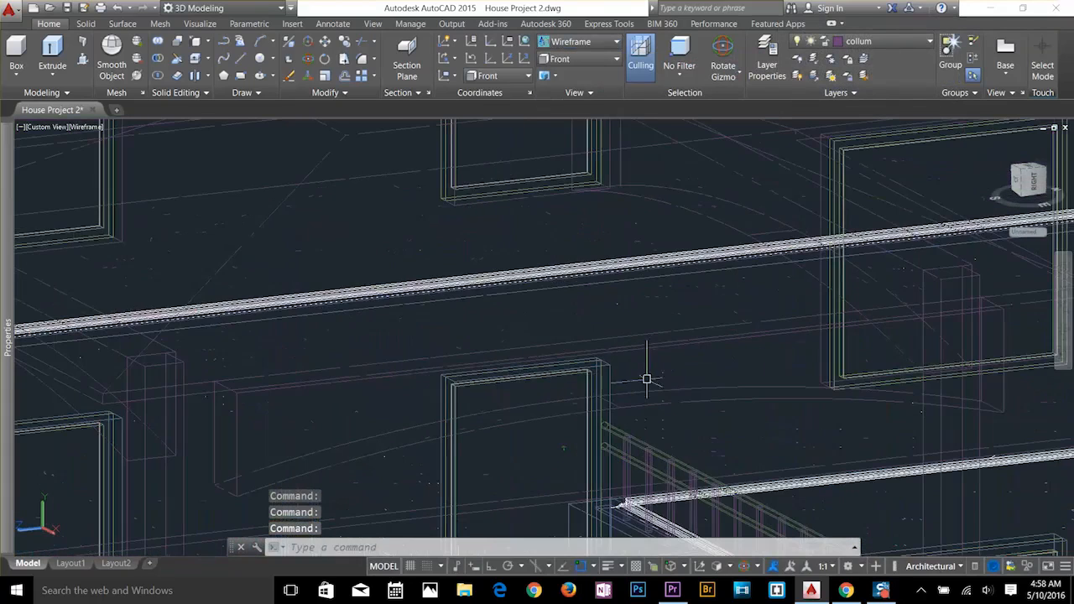
{"action": "left_click", "coordinate": [482, 432]}
{"action": "key", "text": "Escape"}
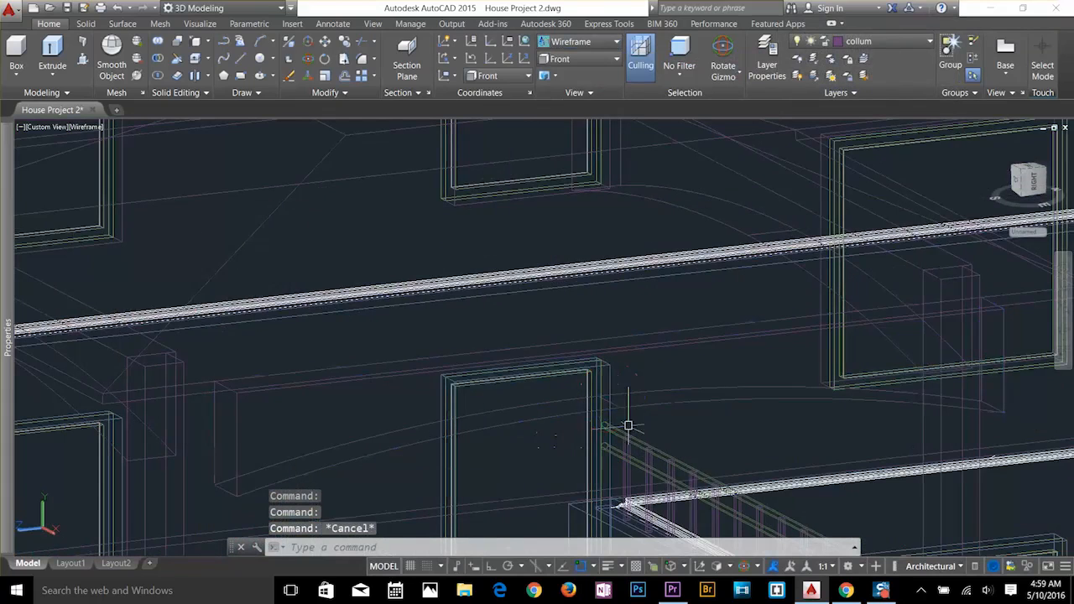
{"action": "key", "text": "Escape"}
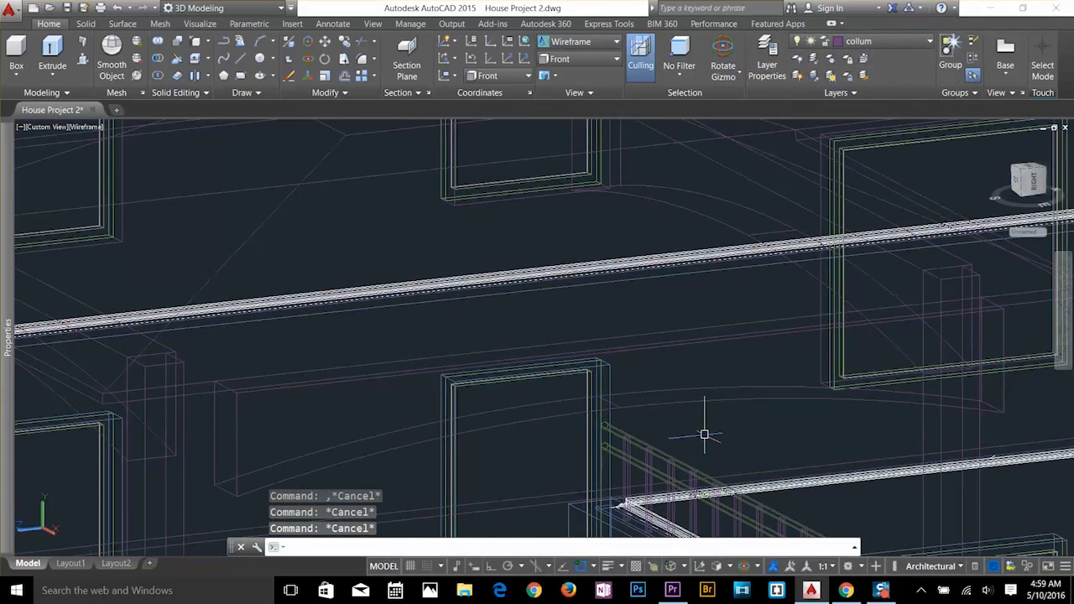
Move the rotated arch by its lower outer corner onto the base corner of the terrace's front corner column.
{"action": "type", "text": "M"}
{"action": "key", "text": "Return"}
{"action": "left_click", "coordinate": [690, 408]}
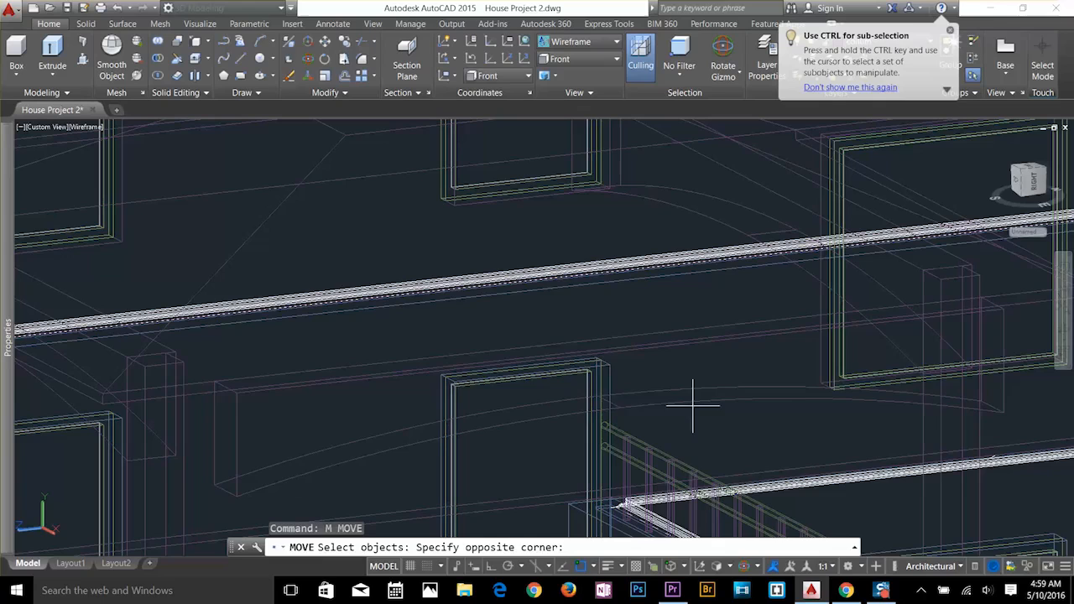
{"action": "left_click", "coordinate": [625, 384]}
{"action": "key", "text": "Return"}
{"action": "mouse_move", "coordinate": [282, 497]}
{"action": "middle_mouse_down"}
{"action": "mouse_move", "coordinate": [314, 412]}
{"action": "mouse_move", "coordinate": [487, 333]}
{"action": "mouse_move", "coordinate": [491, 344]}
{"action": "mouse_move", "coordinate": [528, 273]}
{"action": "middle_mouse_up"}
{"action": "left_click", "coordinate": [496, 367]}
{"action": "scroll", "coordinate": [497, 369], "scroll_direction": "down", "scroll_amount": 4}
{"action": "scroll", "coordinate": [521, 347], "scroll_direction": "up", "scroll_amount": 5}
{"action": "scroll", "coordinate": [504, 421], "scroll_direction": "up", "scroll_amount": 3}
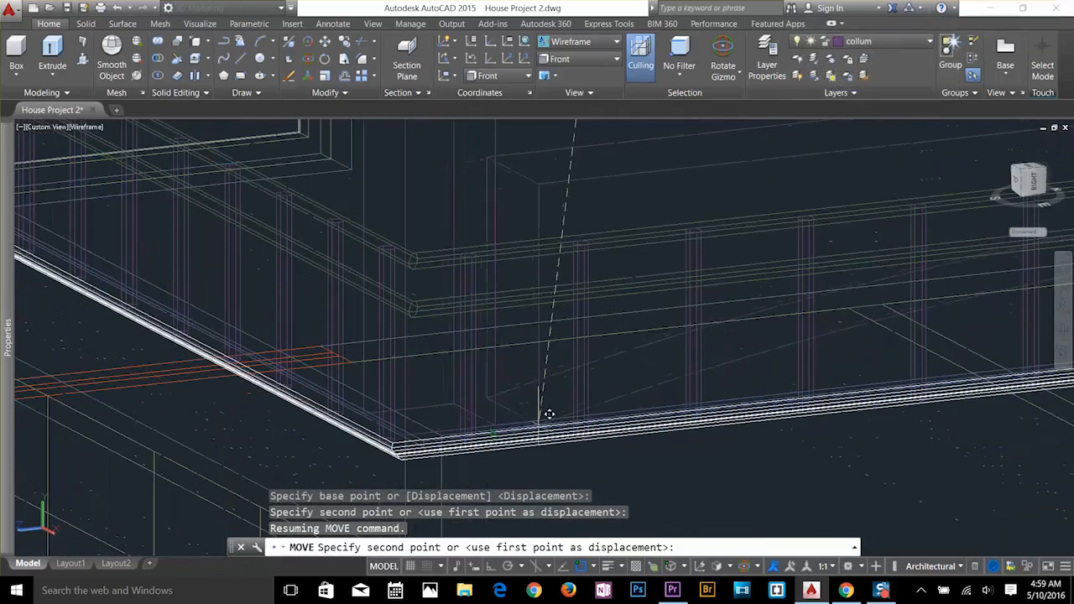
{"action": "left_click", "coordinate": [495, 425]}
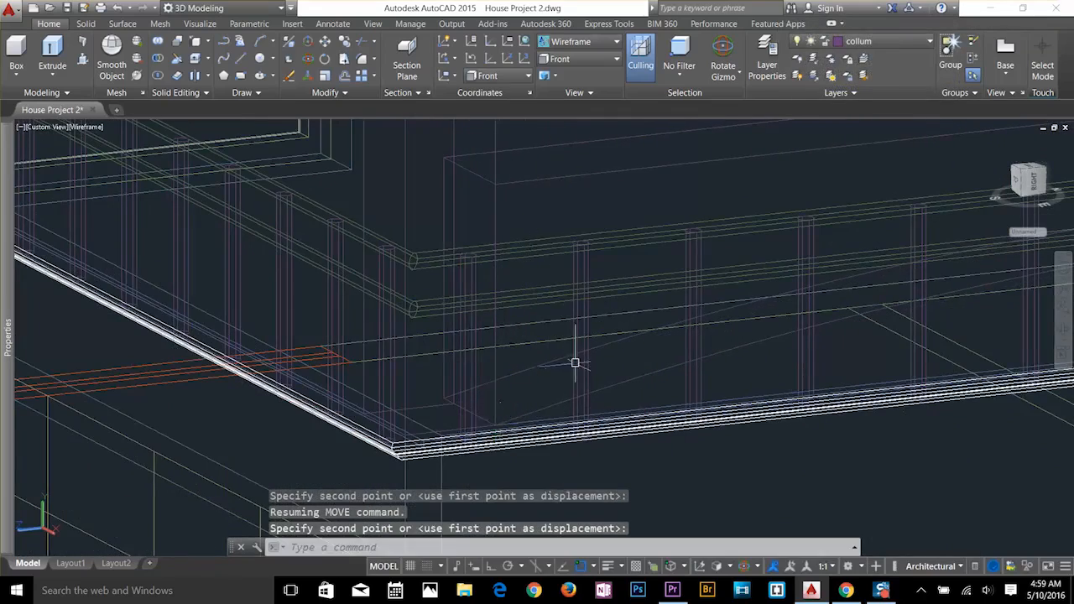
Move the arch up from terrace floor level, taking its far upper corner to the top corner of the rear terrace column.
{"action": "scroll", "coordinate": [574, 362], "scroll_direction": "down", "scroll_amount": 6}
{"action": "middle_click_drag", "start_coordinate": [682, 354], "coordinate": [611, 355]}
{"action": "scroll", "coordinate": [966, 302], "scroll_direction": "up", "scroll_amount": 2}
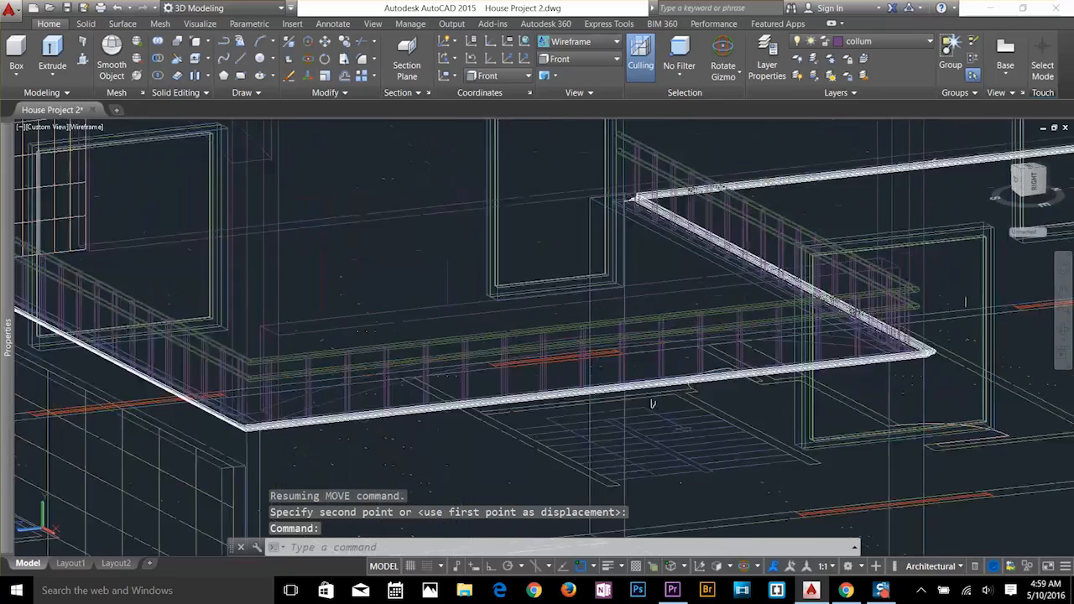
{"action": "scroll", "coordinate": [948, 293], "scroll_direction": "up", "scroll_amount": 2}
{"action": "scroll", "coordinate": [871, 291], "scroll_direction": "down", "scroll_amount": 2}
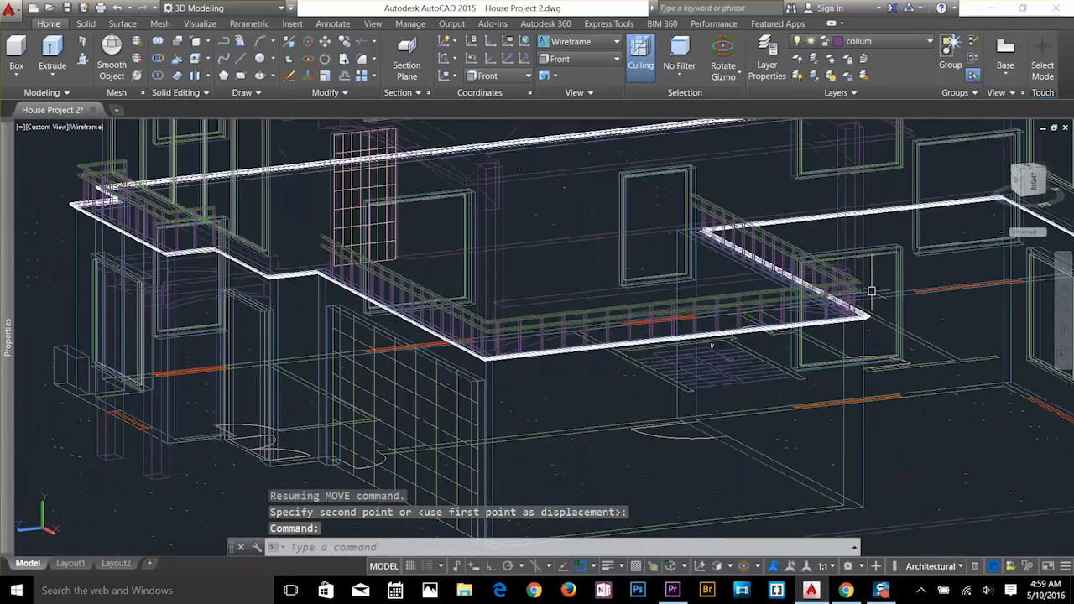
{"action": "middle_click_drag", "start_coordinate": [711, 345], "coordinate": [672, 415]}
{"action": "type", "text": "m"}
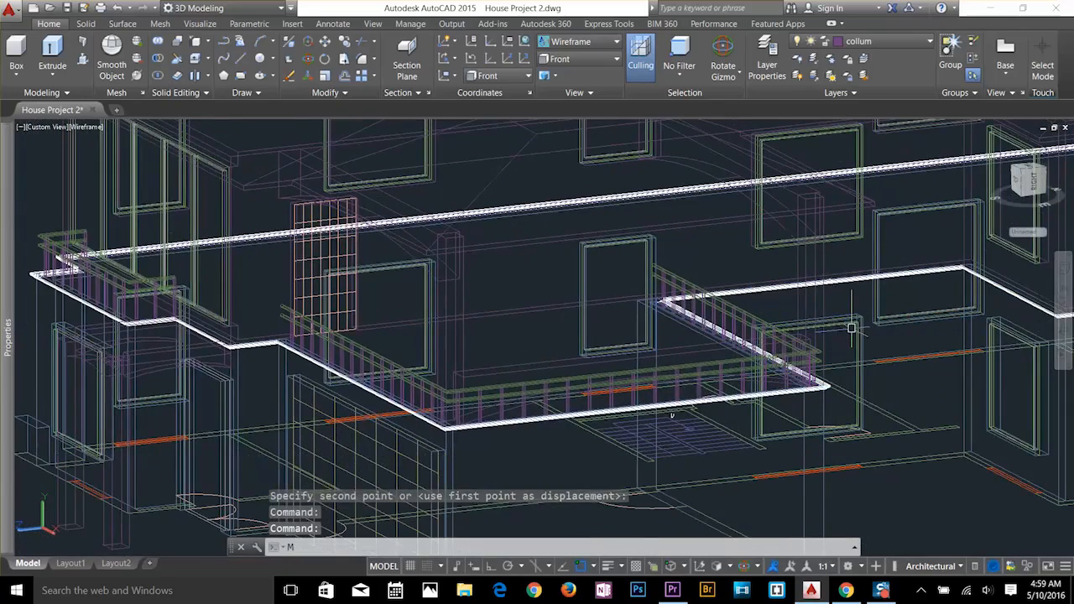
{"action": "key", "text": "Return"}
{"action": "scroll", "coordinate": [839, 335], "scroll_direction": "up", "scroll_amount": 2}
{"action": "left_click", "coordinate": [801, 338]}
{"action": "key", "text": "Return"}
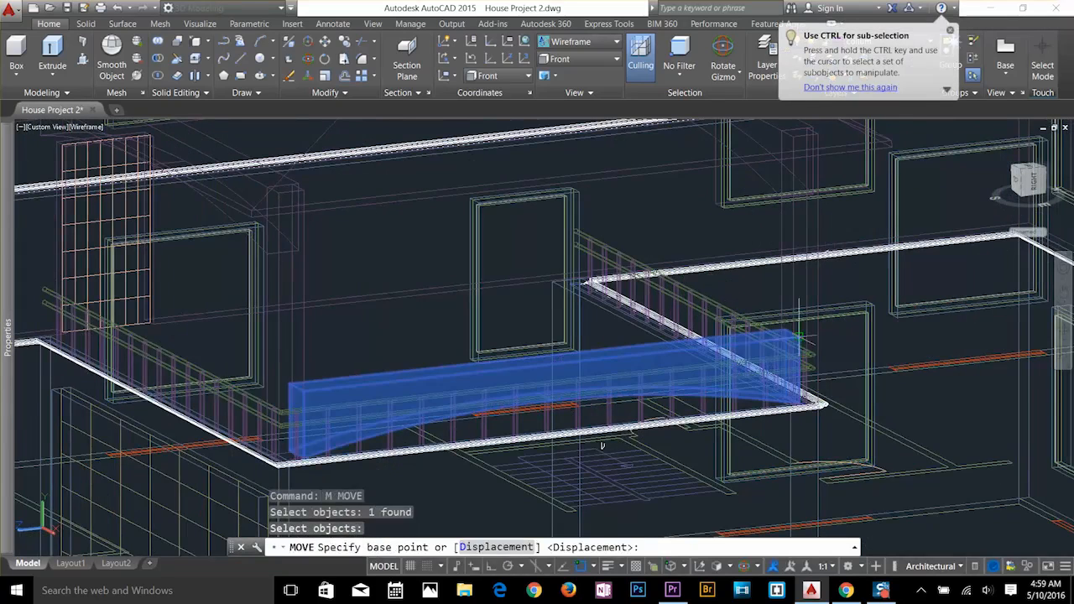
{"action": "left_click", "coordinate": [804, 334]}
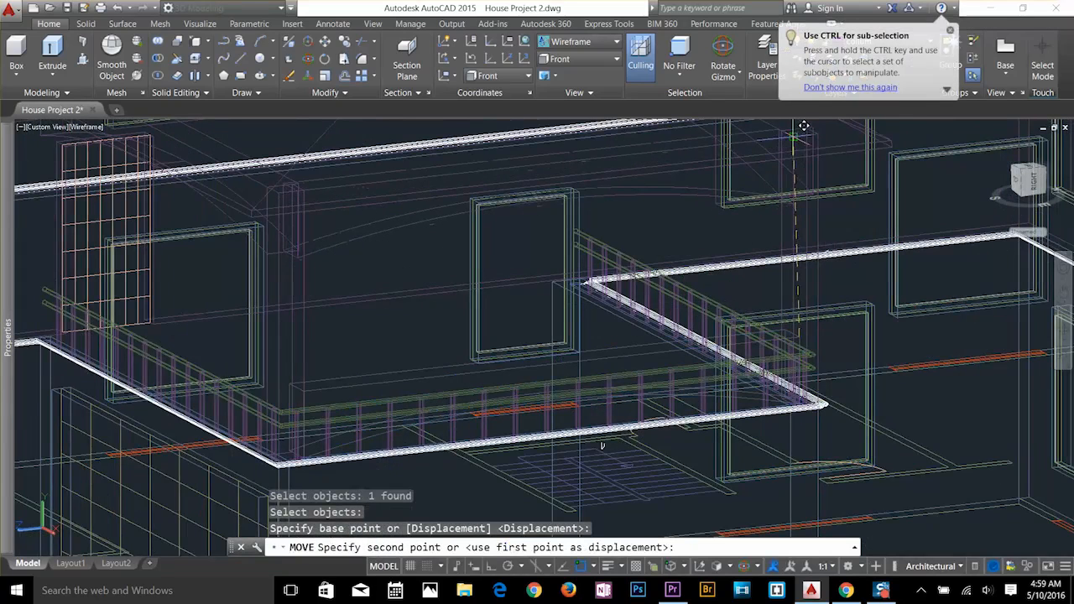
{"action": "key", "text": "Escape"}
{"action": "key", "text": "Escape"}
{"action": "key", "text": "Escape"}
Switch the display back to the Shaded visual style and inspect the finished terrace arches and columns from several sides.
{"action": "left_click", "coordinate": [558, 46]}
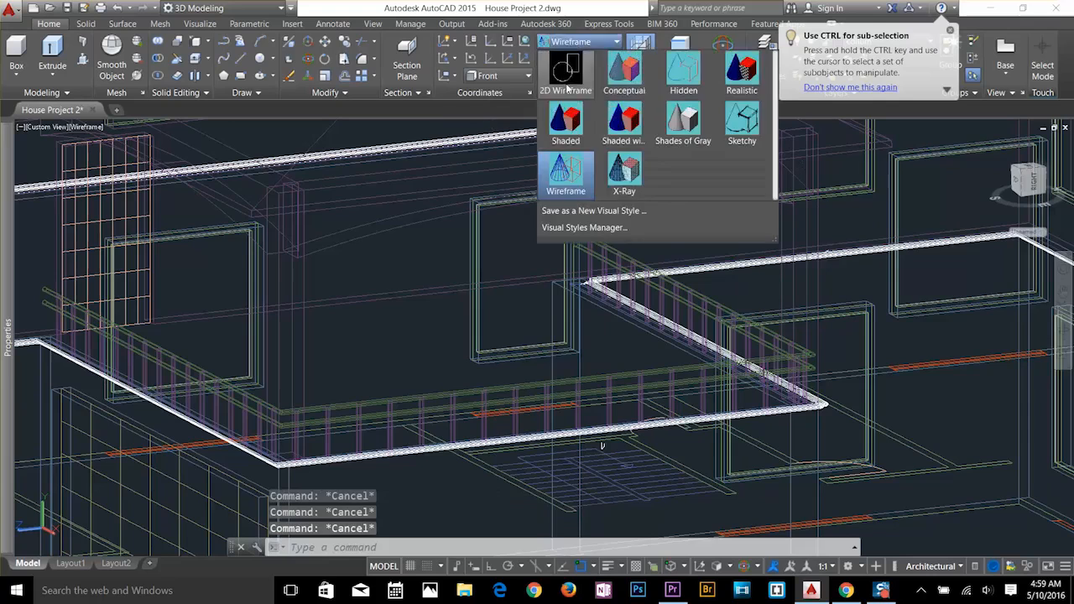
{"action": "left_click", "coordinate": [565, 127]}
{"action": "middle_click_drag", "start_coordinate": [715, 256], "coordinate": [813, 221], "text": "shift"}
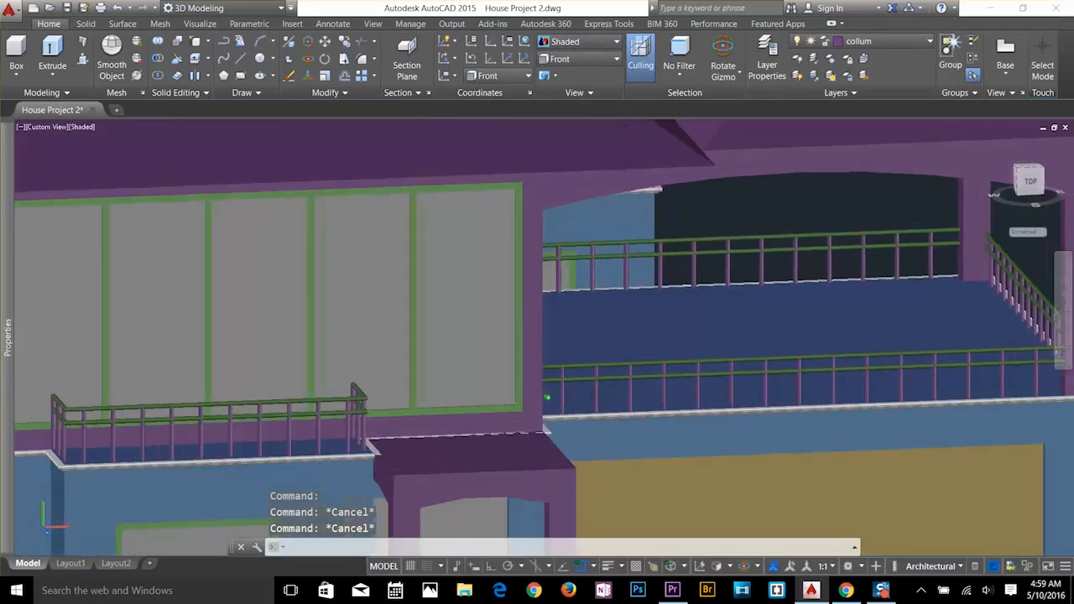
{"action": "scroll", "coordinate": [813, 220], "scroll_direction": "down", "scroll_amount": 4}
{"action": "middle_click_drag", "start_coordinate": [821, 258], "coordinate": [708, 256], "text": "shift"}
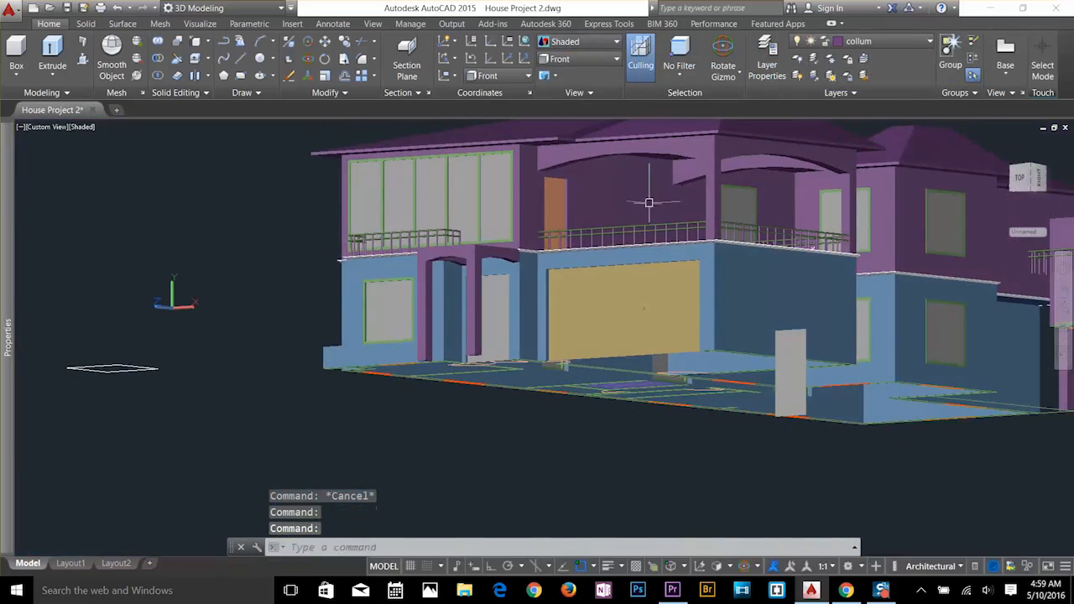
{"action": "middle_click_drag", "start_coordinate": [647, 201], "coordinate": [655, 278], "text": "shift"}
{"action": "scroll", "coordinate": [644, 266], "scroll_direction": "up", "scroll_amount": 2}
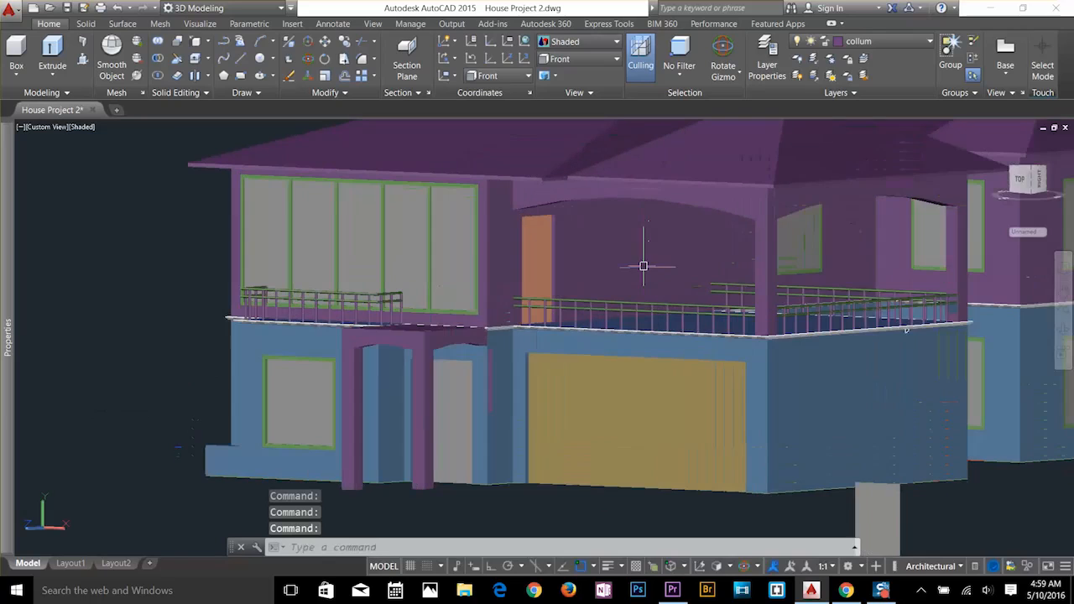
{"action": "middle_click_drag", "start_coordinate": [798, 236], "coordinate": [653, 255], "text": "shift"}
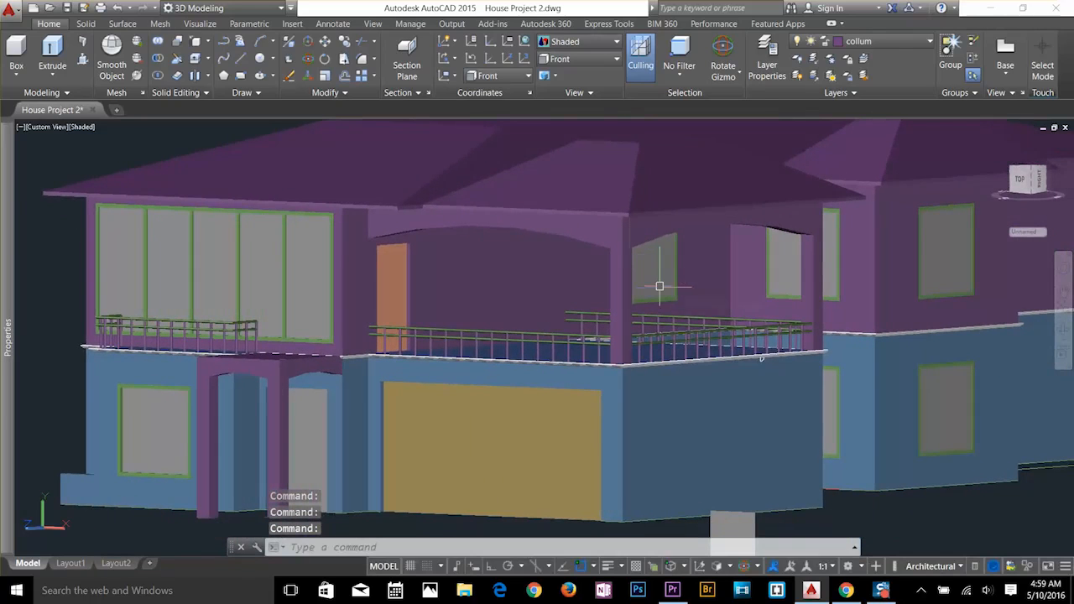
Switch to the Top view and examine the entrance porch and its flat top from above.
{"action": "mouse_move", "coordinate": [659, 286]}
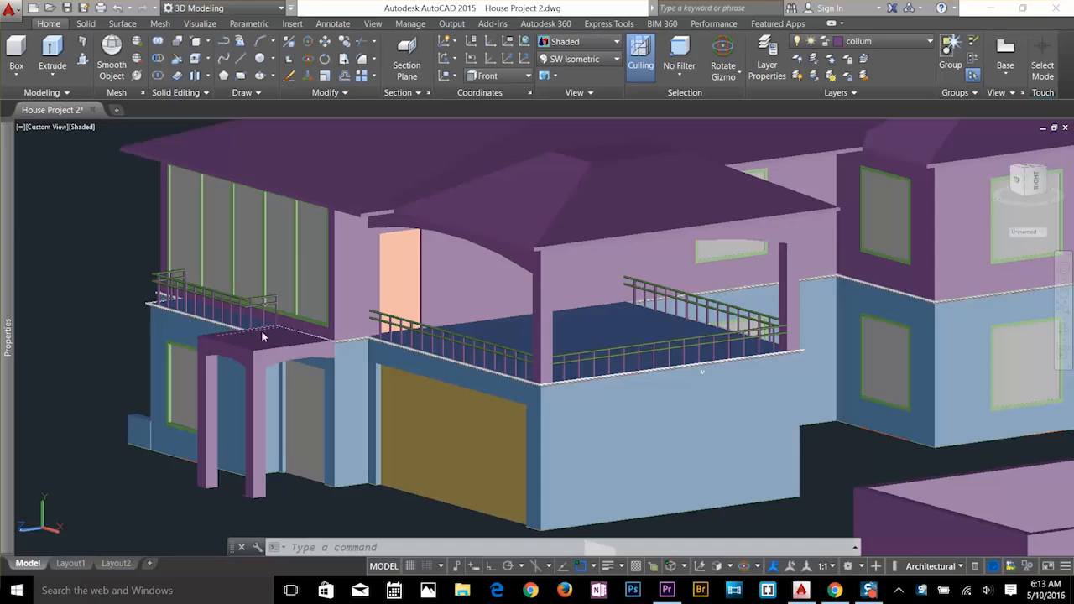
{"action": "scroll", "coordinate": [245, 333], "scroll_direction": "up", "scroll_amount": 3}
{"action": "middle_click_drag", "start_coordinate": [265, 330], "coordinate": [923, 211]}
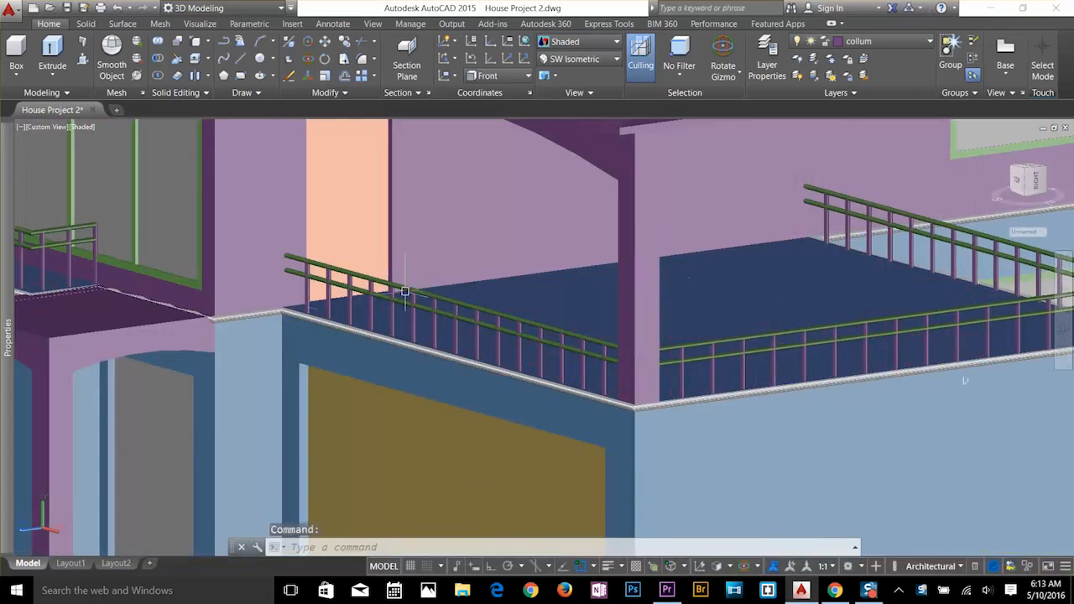
{"action": "middle_click_drag", "start_coordinate": [290, 310], "coordinate": [797, 280]}
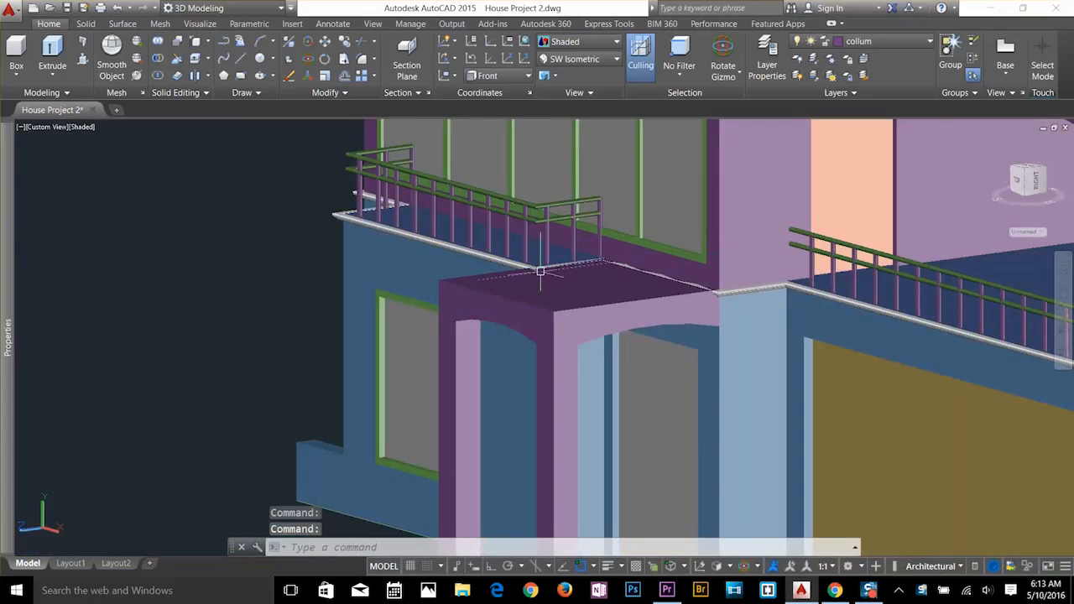
{"action": "left_click", "coordinate": [577, 58]}
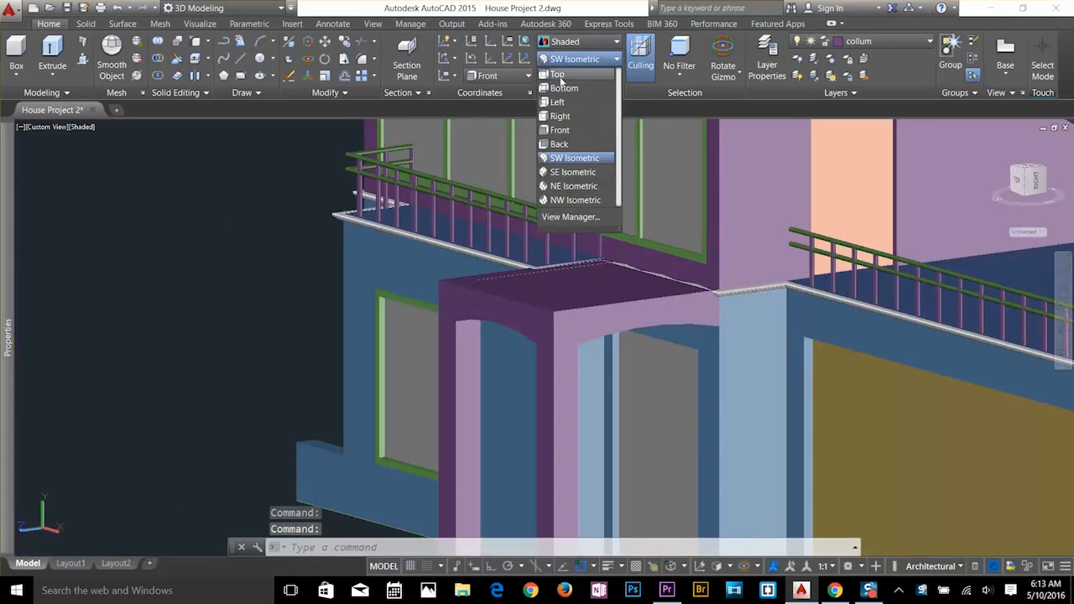
{"action": "left_click", "coordinate": [560, 78]}
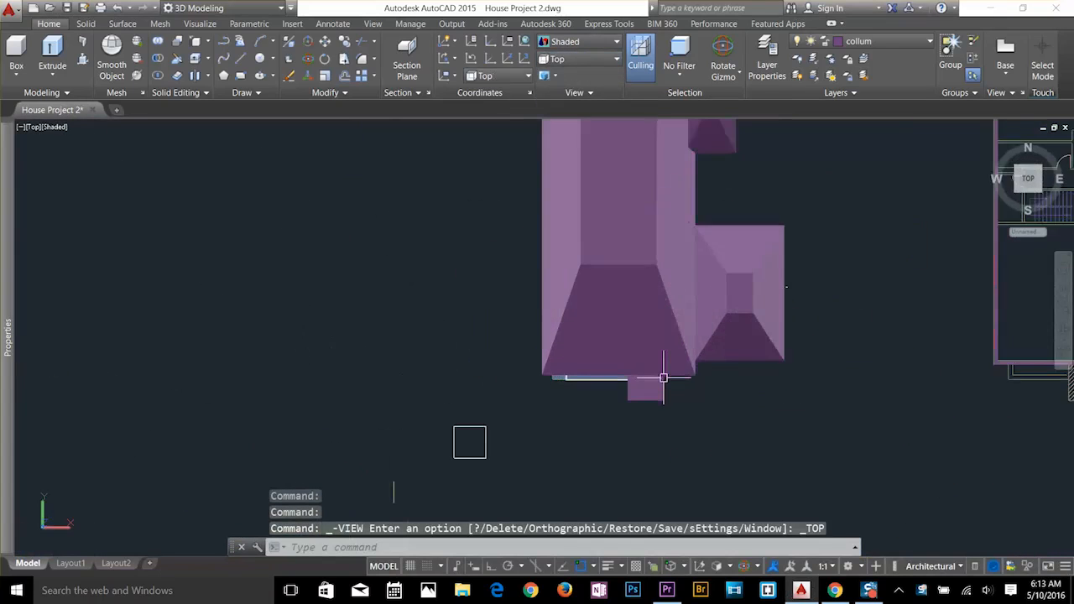
{"action": "scroll", "coordinate": [664, 377], "scroll_direction": "up", "scroll_amount": 5}
{"action": "left_click", "coordinate": [652, 424]}
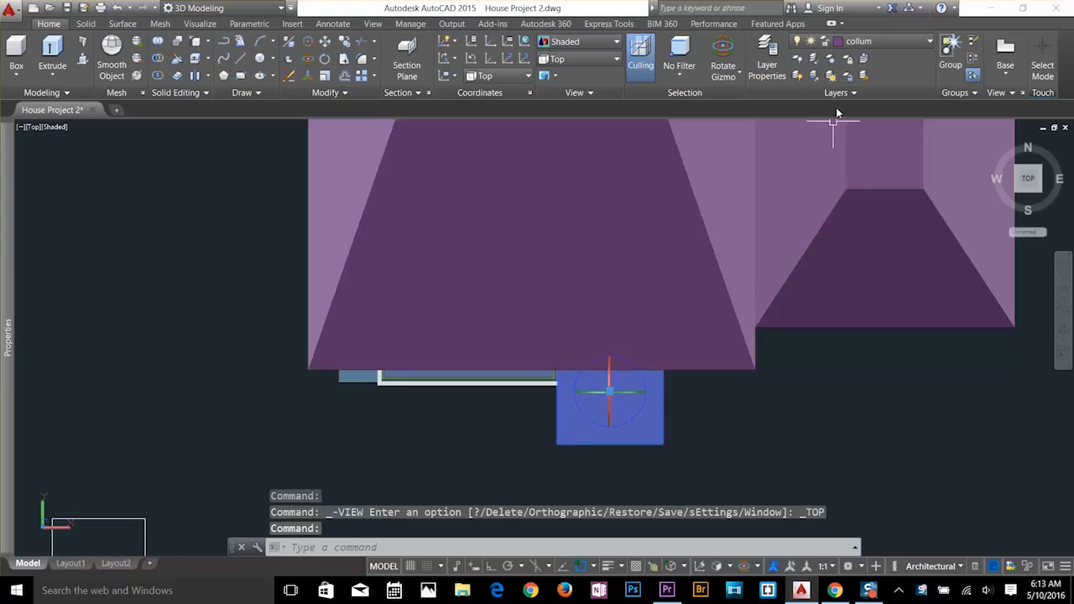
{"action": "key", "text": "Escape"}
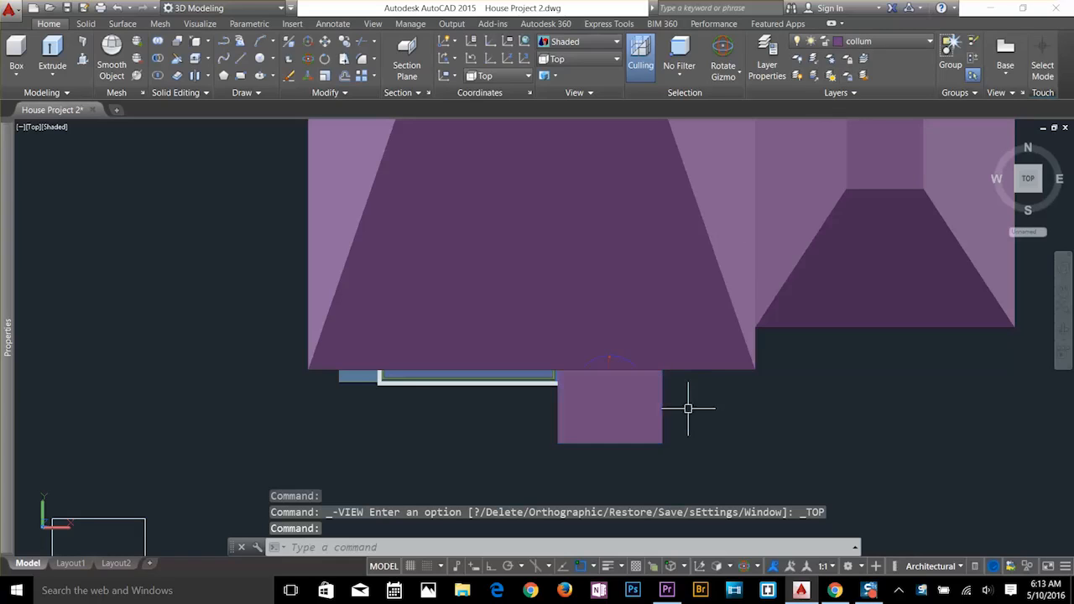
{"action": "key", "text": "Escape"}
{"action": "key", "text": "Escape"}
{"action": "key", "text": "Escape"}
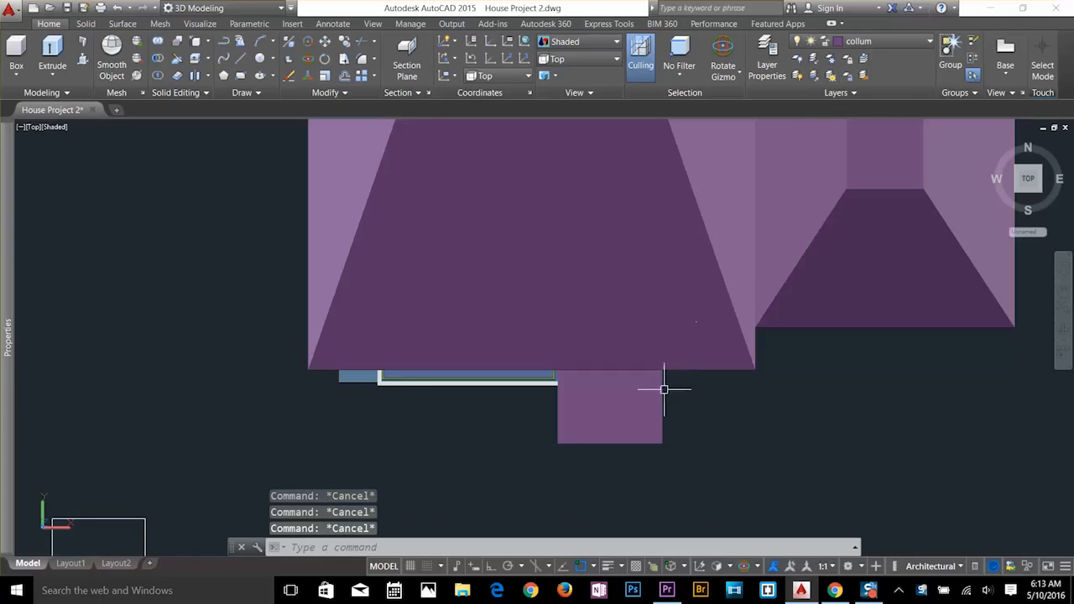
Extrude the top face of the entrance porch 3' upward with a taper angle of 3'.
{"action": "middle_click_drag", "start_coordinate": [673, 403], "coordinate": [626, 302], "text": "shift"}
{"action": "scroll", "coordinate": [558, 355], "scroll_direction": "up", "scroll_amount": 2}
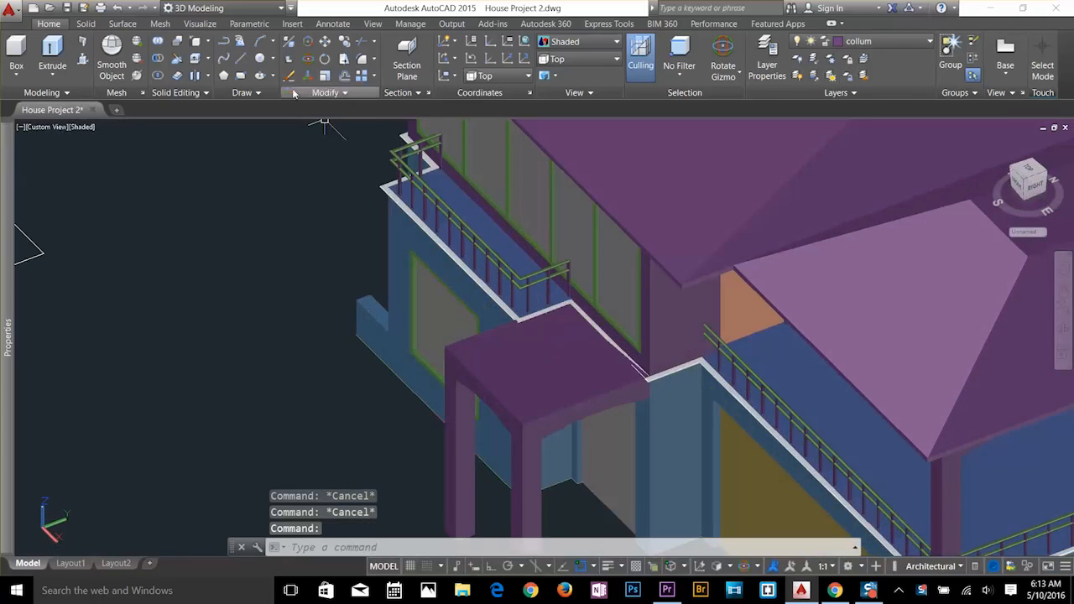
{"action": "left_click", "coordinate": [193, 62]}
{"action": "left_click", "coordinate": [565, 370]}
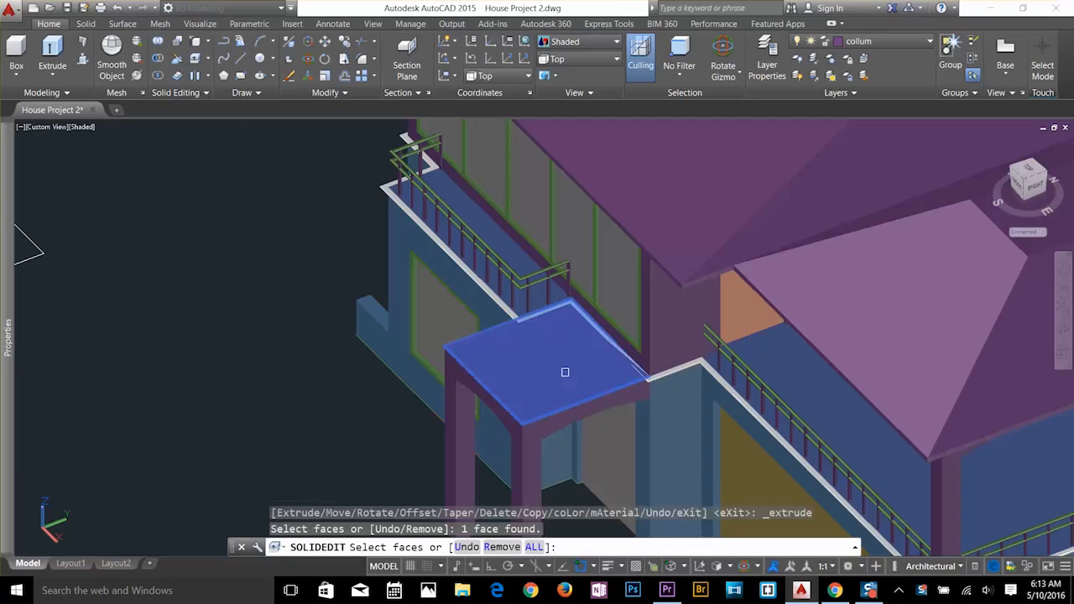
{"action": "key", "text": "Return"}
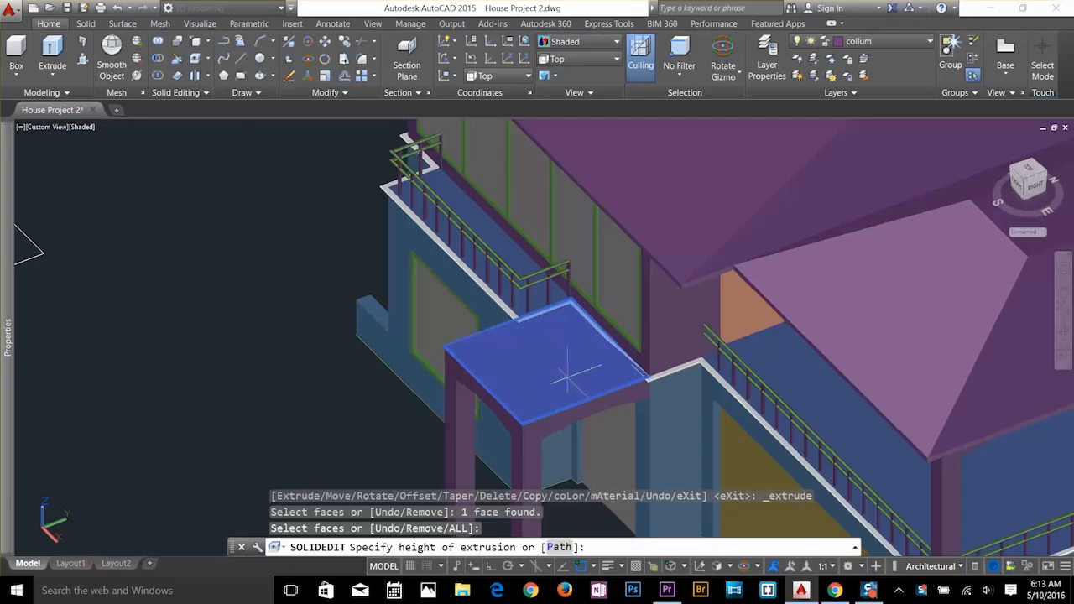
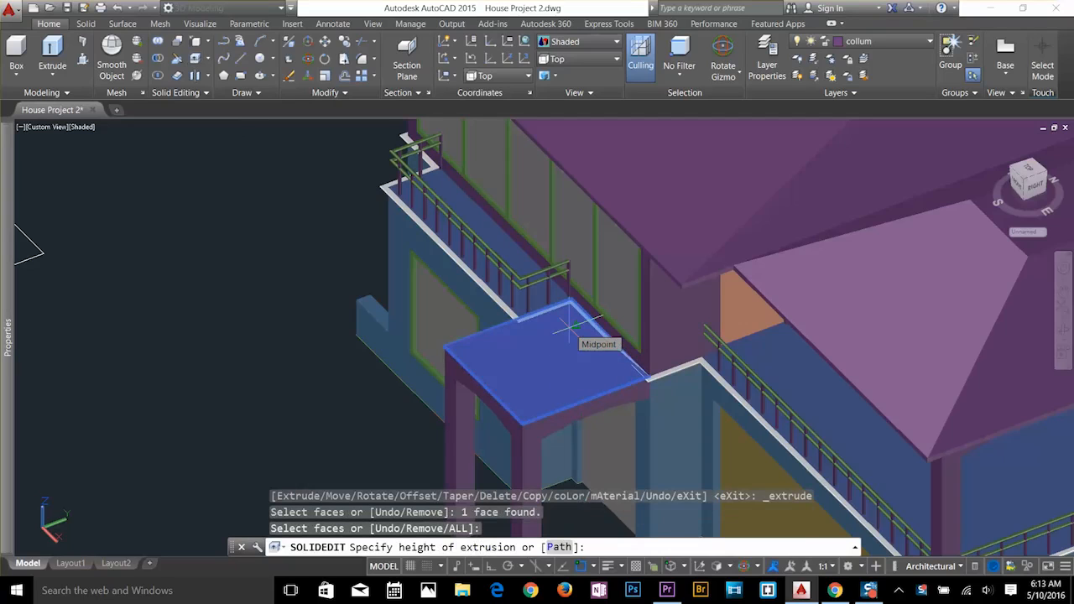
{"action": "type", "text": "3'"}
{"action": "key", "text": "Return"}
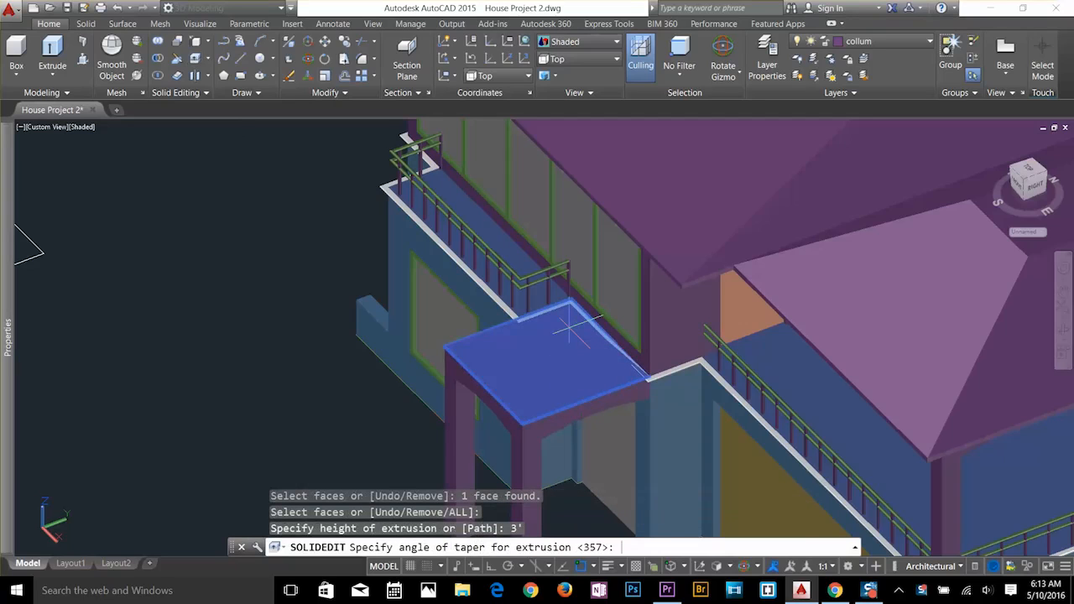
{"action": "type", "text": "3"}
{"action": "key", "text": "Return"}
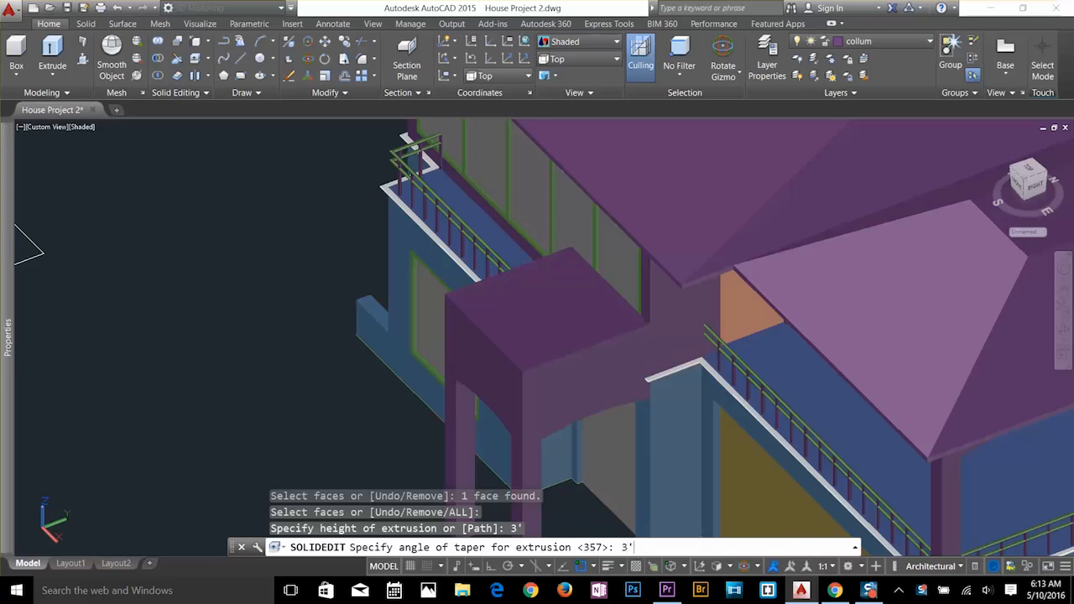
{"action": "key", "text": "Escape"}
{"action": "key", "text": "Escape"}
Set the subobject selection filter to Face.
{"action": "left_click", "coordinate": [551, 308]}
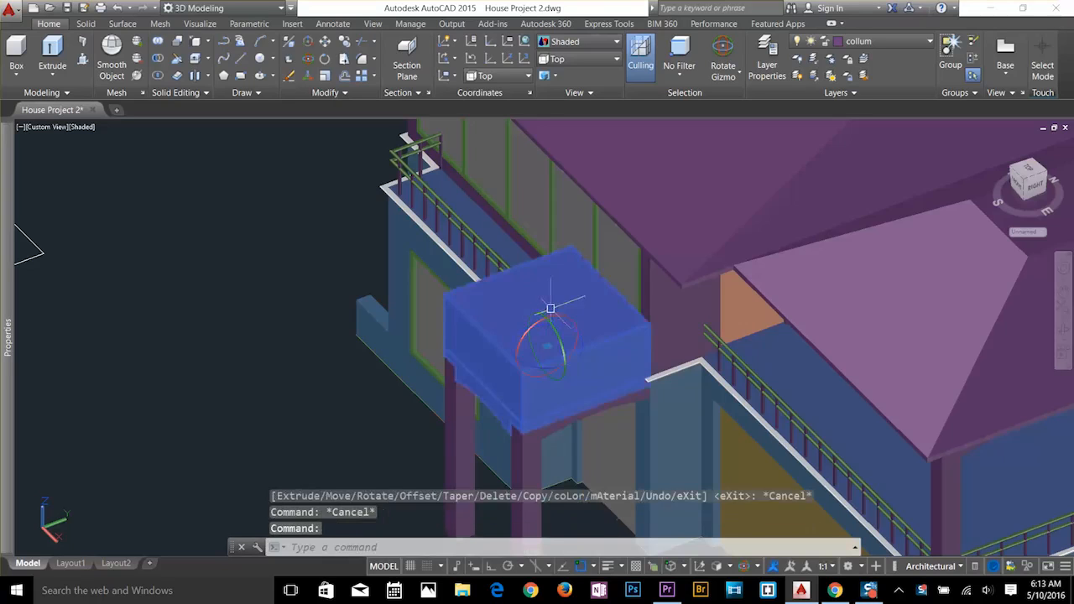
{"action": "key", "text": "Escape"}
{"action": "left_click", "coordinate": [565, 309]}
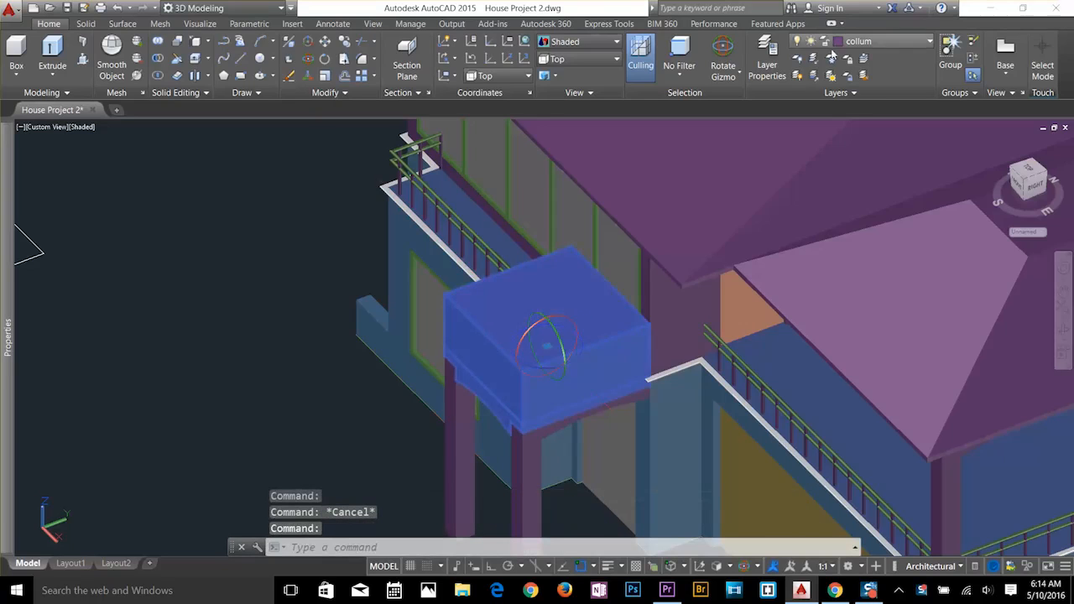
{"action": "left_click", "coordinate": [679, 69]}
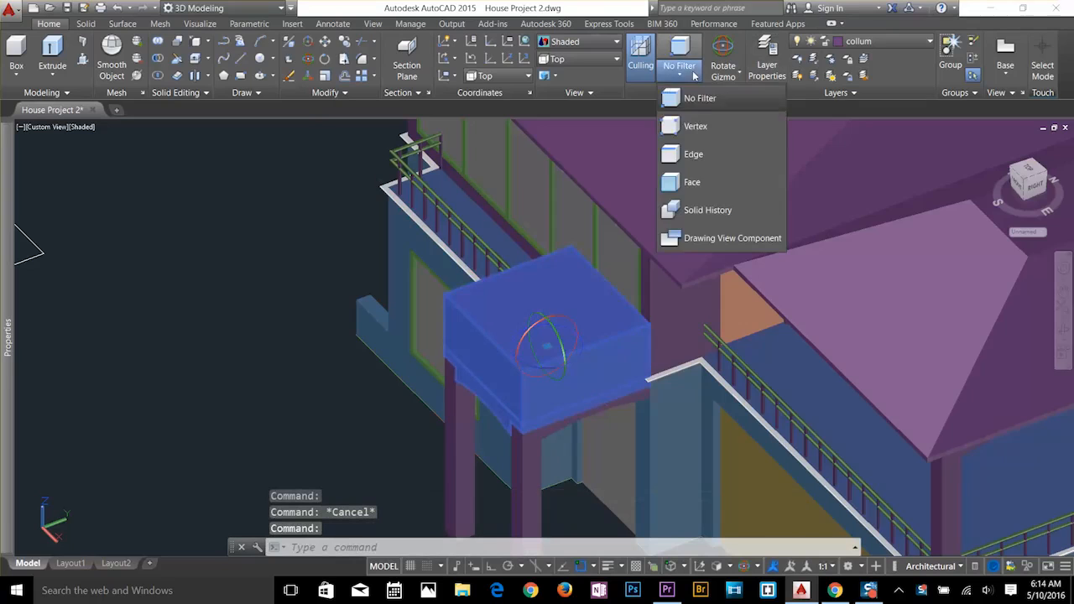
{"action": "left_click", "coordinate": [690, 182]}
{"action": "left_click", "coordinate": [577, 303]}
{"action": "key", "text": "Escape"}
{"action": "key", "text": "Escape"}
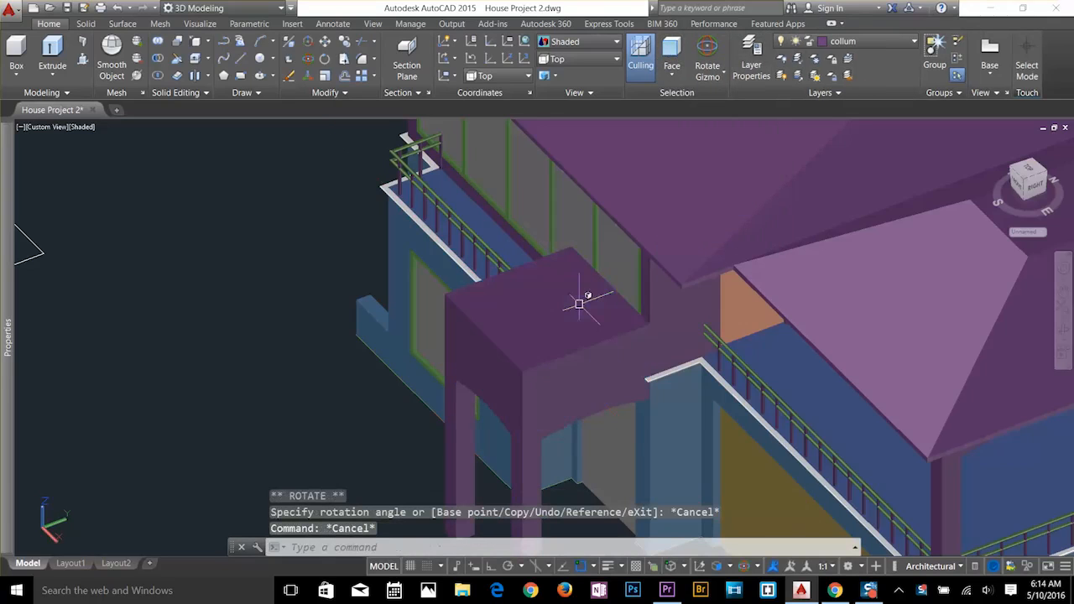
Scale the porch block's top face down to a small square using the scale gizmo, shaping a pyramidal roof.
{"action": "left_click", "coordinate": [676, 76]}
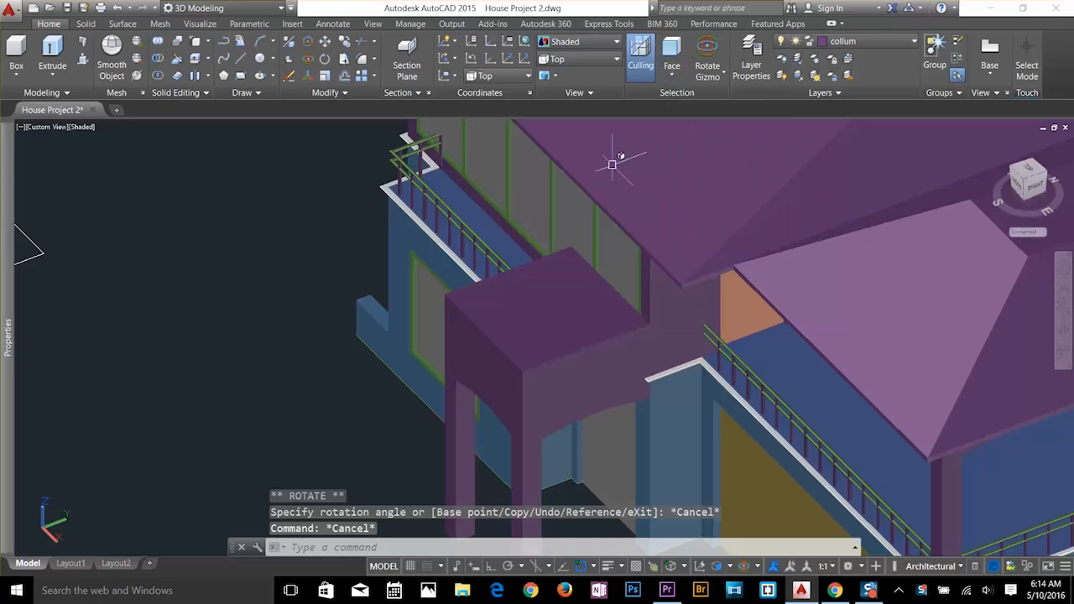
{"action": "left_click", "coordinate": [547, 309]}
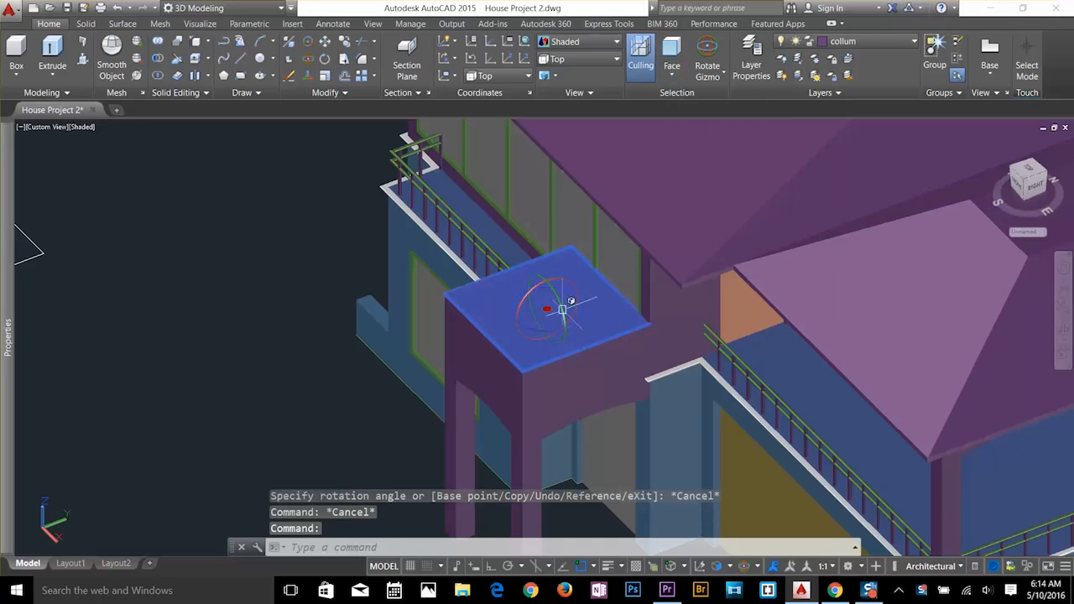
{"action": "left_click", "coordinate": [720, 75]}
{"action": "left_click", "coordinate": [730, 155]}
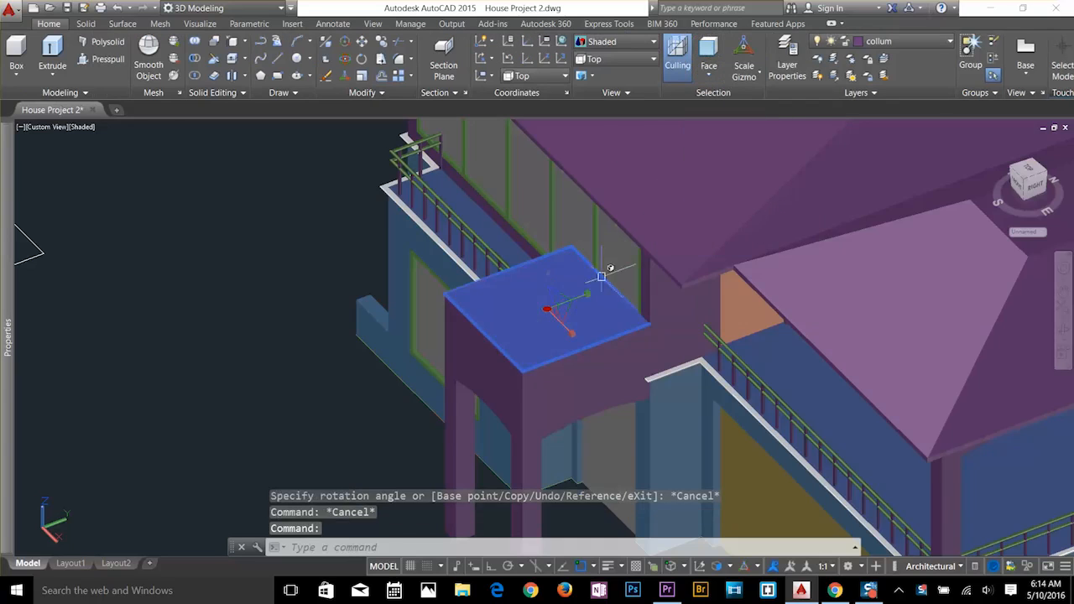
{"action": "left_click", "coordinate": [552, 306]}
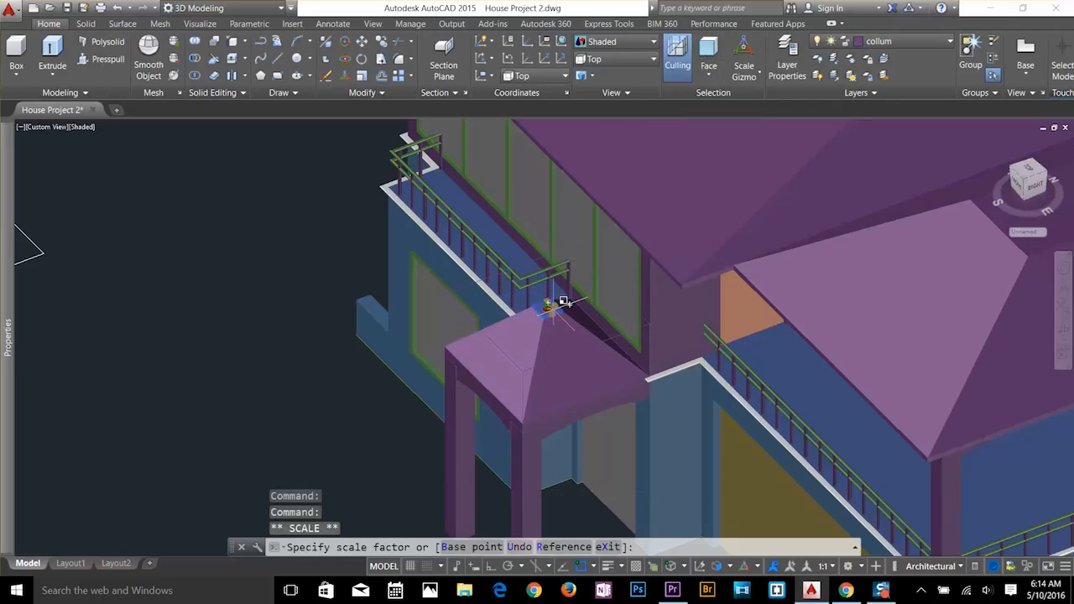
{"action": "left_click", "coordinate": [563, 301]}
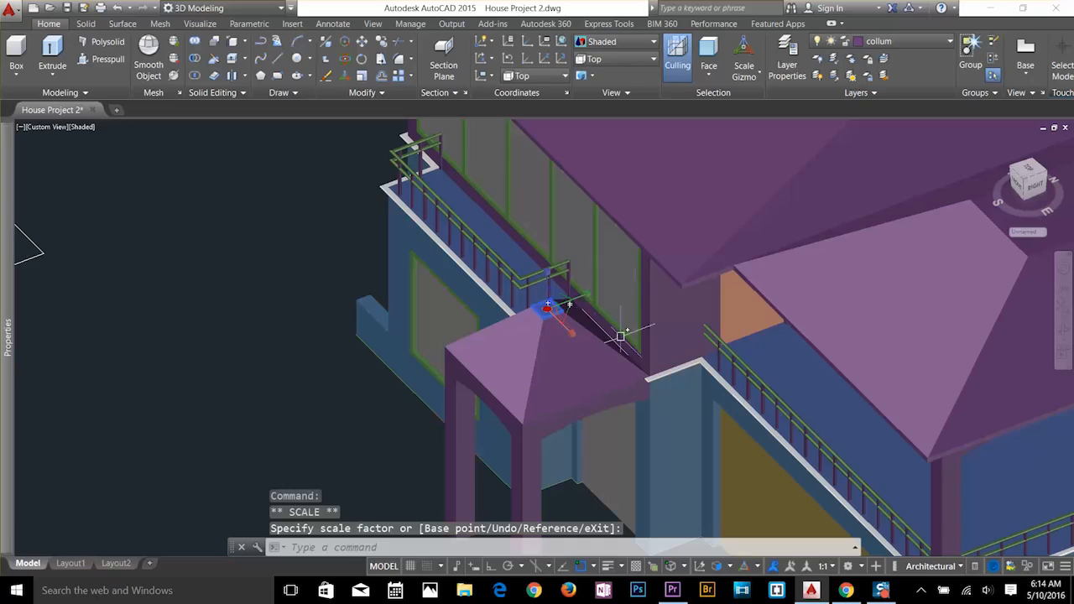
{"action": "key", "text": "Escape"}
Try to erase the leftover window and rectangle beside the house with the Face selection filter still active.
{"action": "scroll", "coordinate": [714, 323], "scroll_direction": "down", "scroll_amount": 5}
{"action": "middle_click_drag", "start_coordinate": [755, 312], "coordinate": [730, 253], "text": "shift"}
{"action": "scroll", "coordinate": [730, 254], "scroll_direction": "up", "scroll_amount": 3}
{"action": "middle_click_drag", "start_coordinate": [657, 290], "coordinate": [686, 309], "text": "shift"}
{"action": "scroll", "coordinate": [759, 286], "scroll_direction": "down", "scroll_amount": 5}
{"action": "scroll", "coordinate": [738, 302], "scroll_direction": "up", "scroll_amount": 1}
{"action": "left_click", "coordinate": [469, 363]}
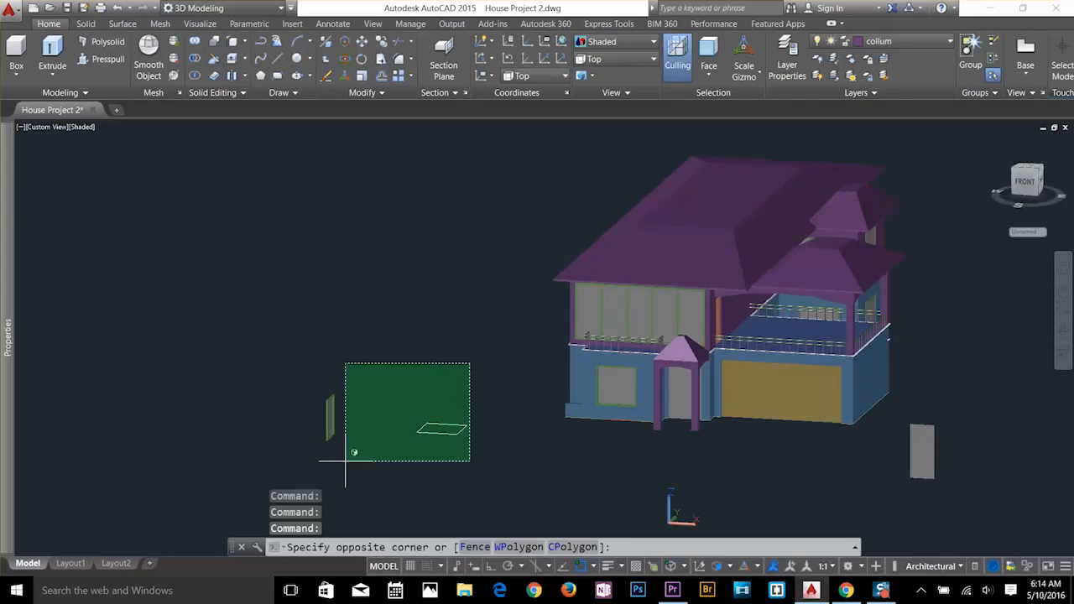
{"action": "left_click", "coordinate": [264, 507]}
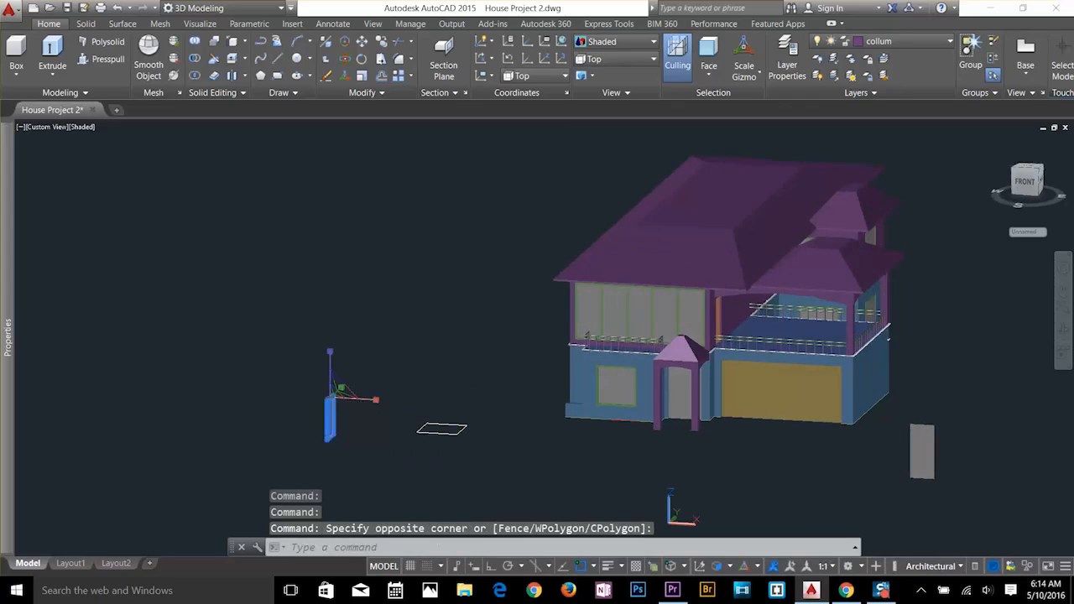
{"action": "key", "text": "Delete"}
{"action": "left_click", "coordinate": [470, 384]}
{"action": "left_click", "coordinate": [296, 453]}
{"action": "key", "text": "Delete"}
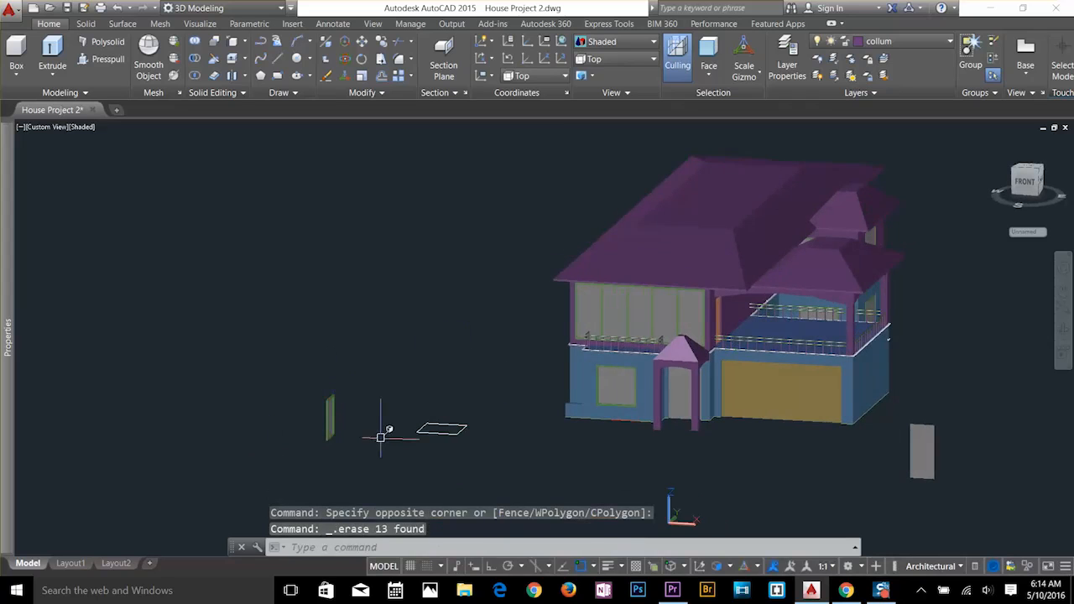
{"action": "left_click", "coordinate": [462, 378]}
{"action": "left_click", "coordinate": [419, 441]}
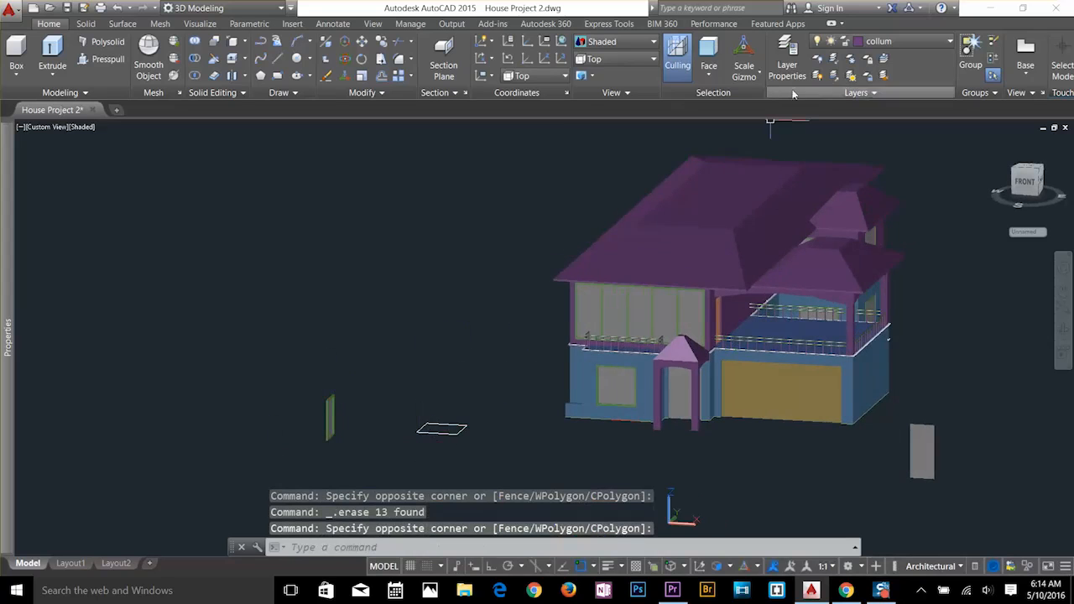
{"action": "key", "text": "Escape"}
{"action": "key", "text": "Escape"}
Set the selection filter to No Filter and erase the leftover window and rectangle beside the house.
{"action": "left_click", "coordinate": [721, 77]}
{"action": "left_click", "coordinate": [684, 77]}
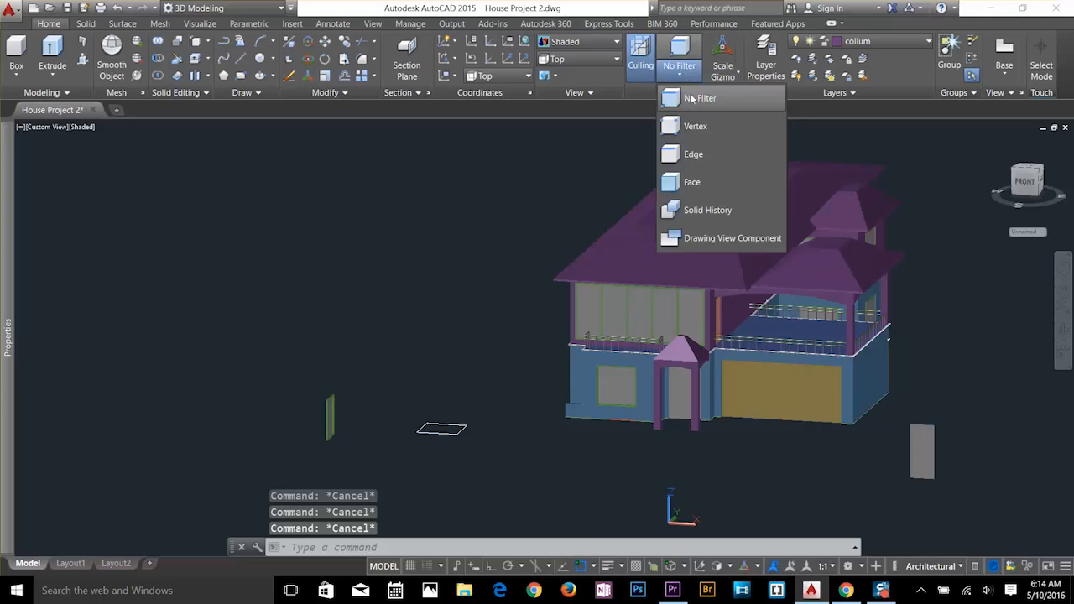
{"action": "left_click", "coordinate": [696, 95]}
{"action": "left_click", "coordinate": [497, 367]}
{"action": "left_click", "coordinate": [288, 451]}
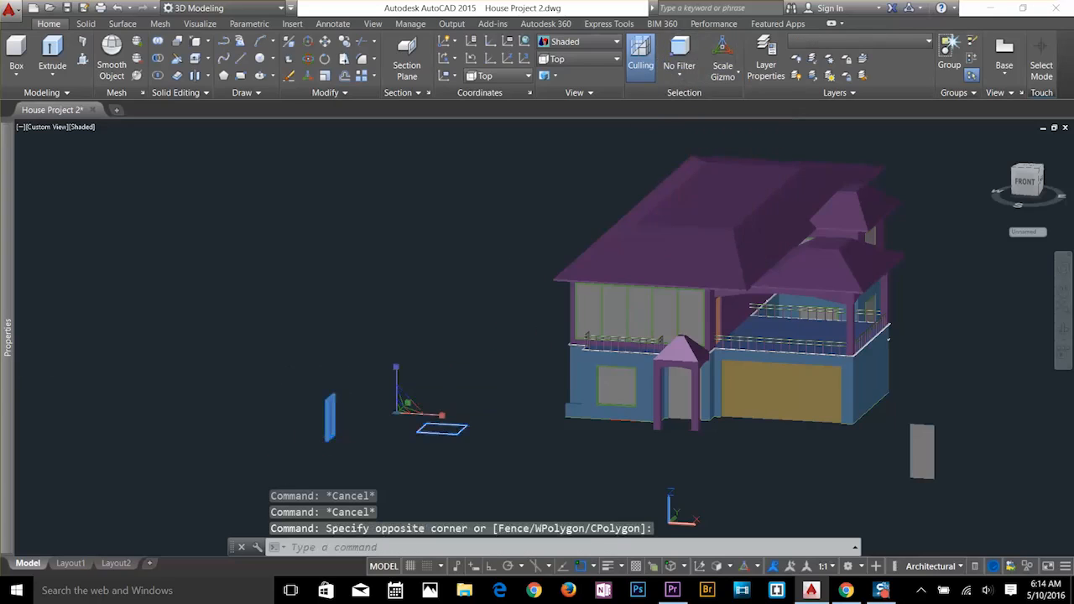
{"action": "key", "text": "Delete"}
Erase the leftover wall model on the garage side of the house and the loose grey panel near it.
{"action": "scroll", "coordinate": [454, 417], "scroll_direction": "down", "scroll_amount": 4}
{"action": "left_click", "coordinate": [887, 300]}
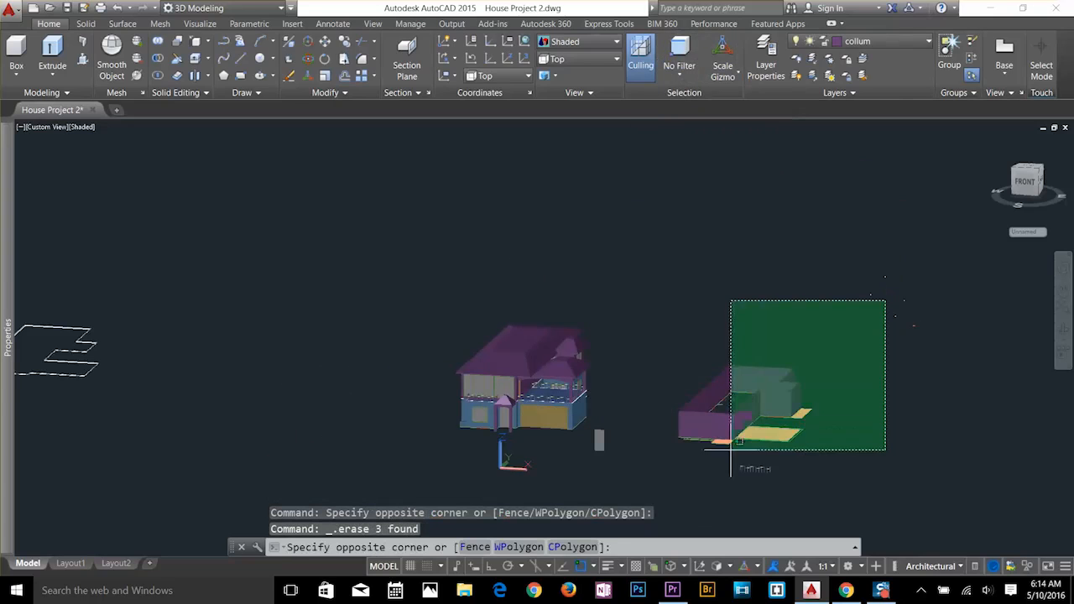
{"action": "left_click", "coordinate": [827, 353]}
{"action": "left_click", "coordinate": [834, 335]}
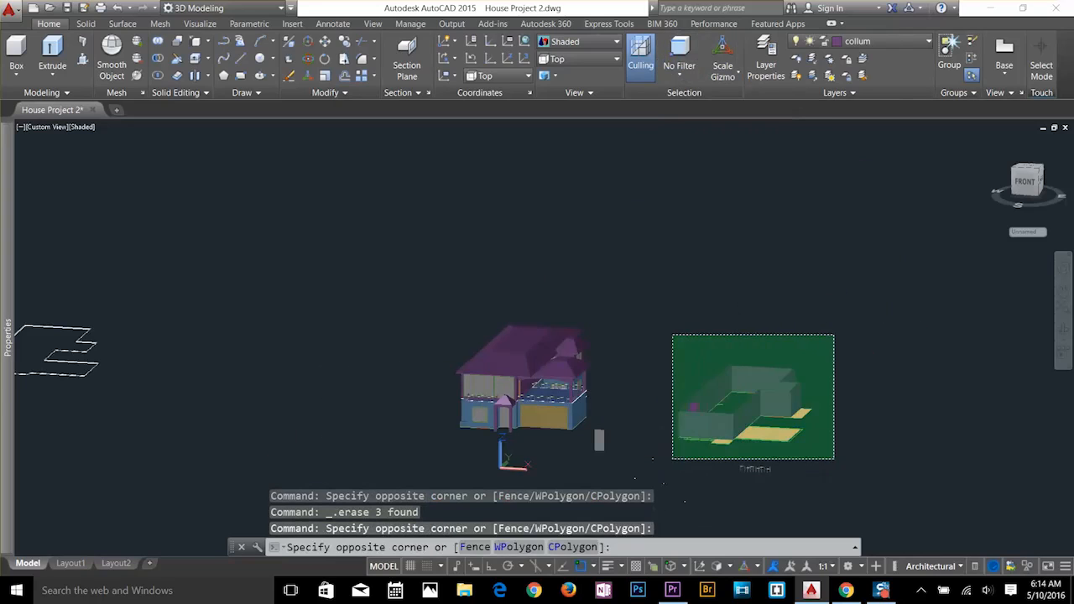
{"action": "left_click", "coordinate": [671, 458]}
{"action": "key", "text": "Delete"}
{"action": "left_click", "coordinate": [675, 416]}
{"action": "left_click", "coordinate": [591, 453]}
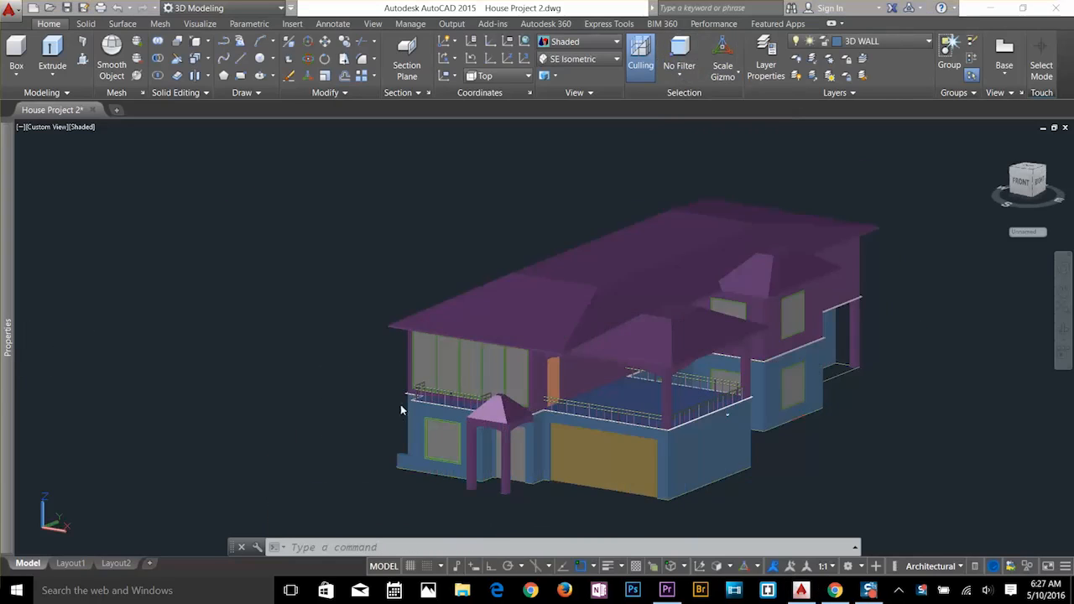
Examine the cleaned-up house and zoom in on the balcony railing and white moulding at the front corner.
{"action": "scroll", "coordinate": [400, 406], "scroll_direction": "up", "scroll_amount": 5}
{"action": "scroll", "coordinate": [343, 339], "scroll_direction": "down", "scroll_amount": 5}
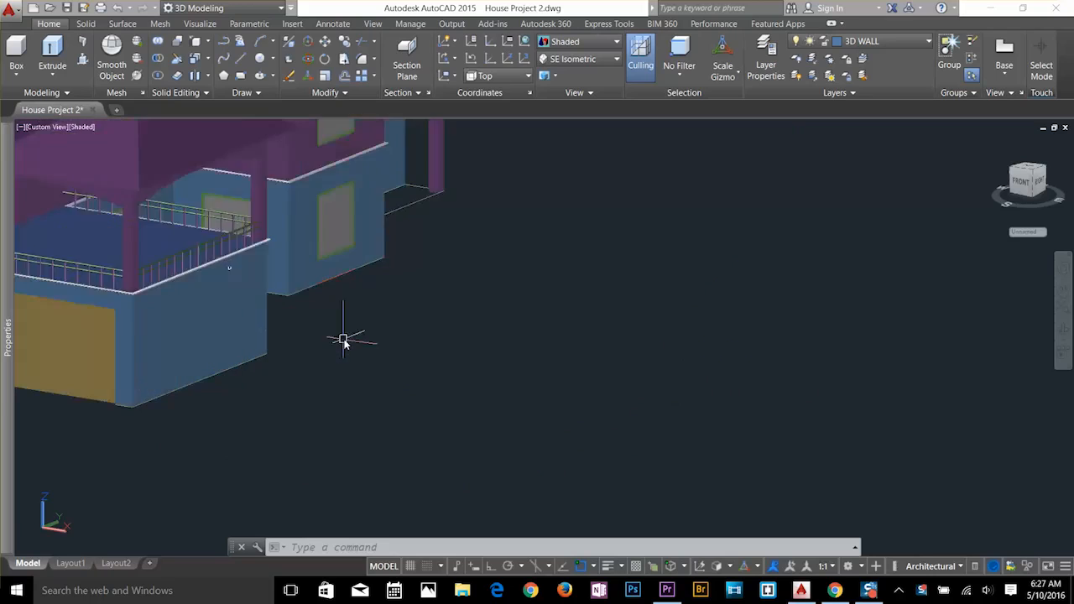
{"action": "key", "text": "Escape"}
{"action": "key", "text": "Escape"}
{"action": "middle_click_drag", "start_coordinate": [312, 319], "coordinate": [613, 377]}
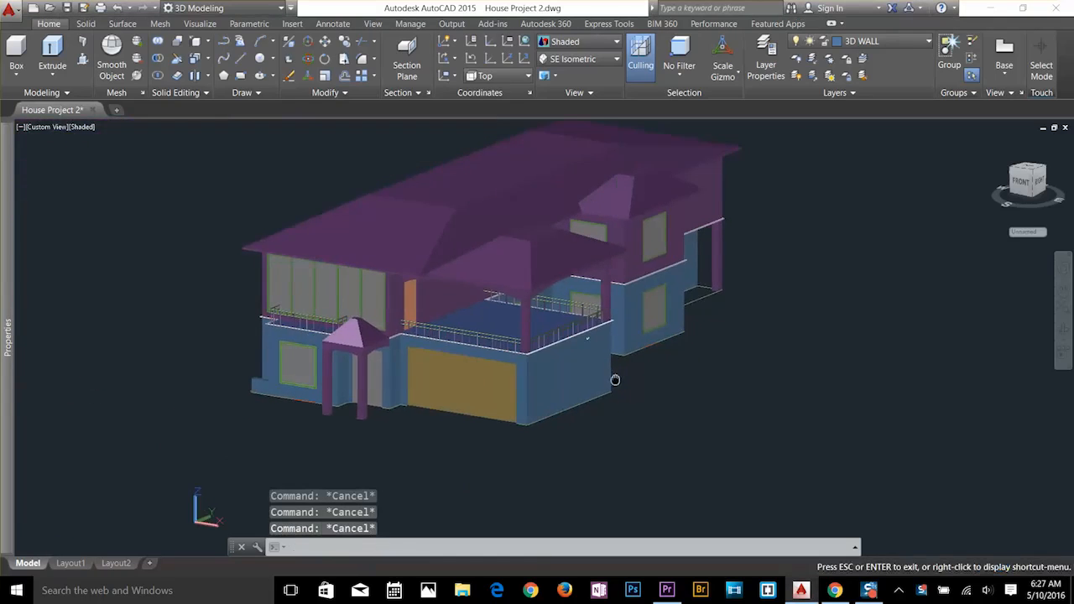
{"action": "scroll", "coordinate": [228, 328], "scroll_direction": "up", "scroll_amount": 4}
{"action": "scroll", "coordinate": [289, 279], "scroll_direction": "up", "scroll_amount": 6}
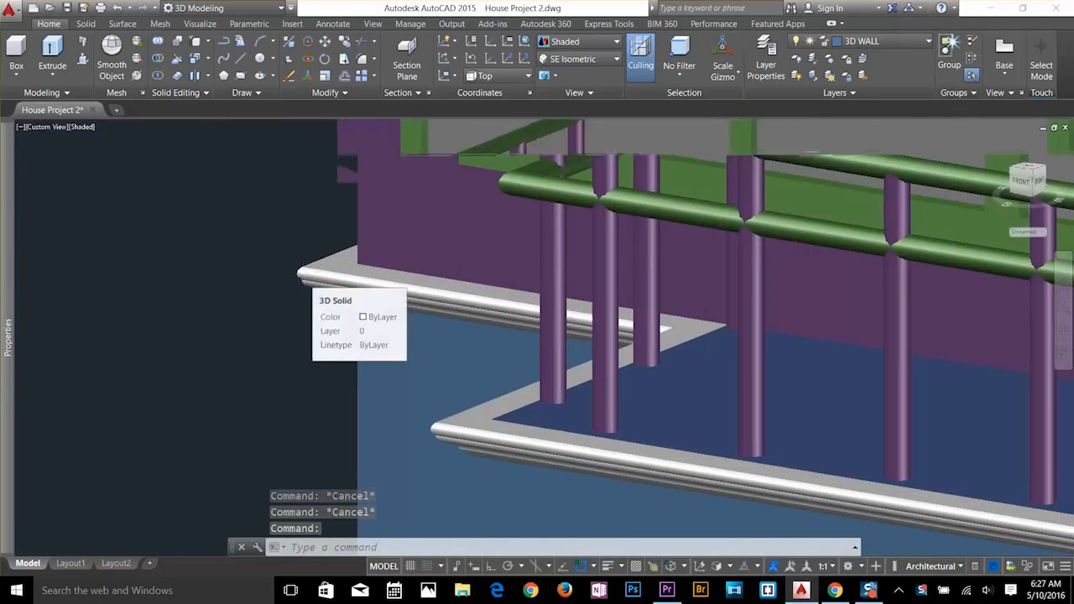
{"action": "scroll", "coordinate": [300, 277], "scroll_direction": "down", "scroll_amount": 4}
{"action": "middle_click_drag", "start_coordinate": [300, 277], "coordinate": [462, 251], "text": "shift"}
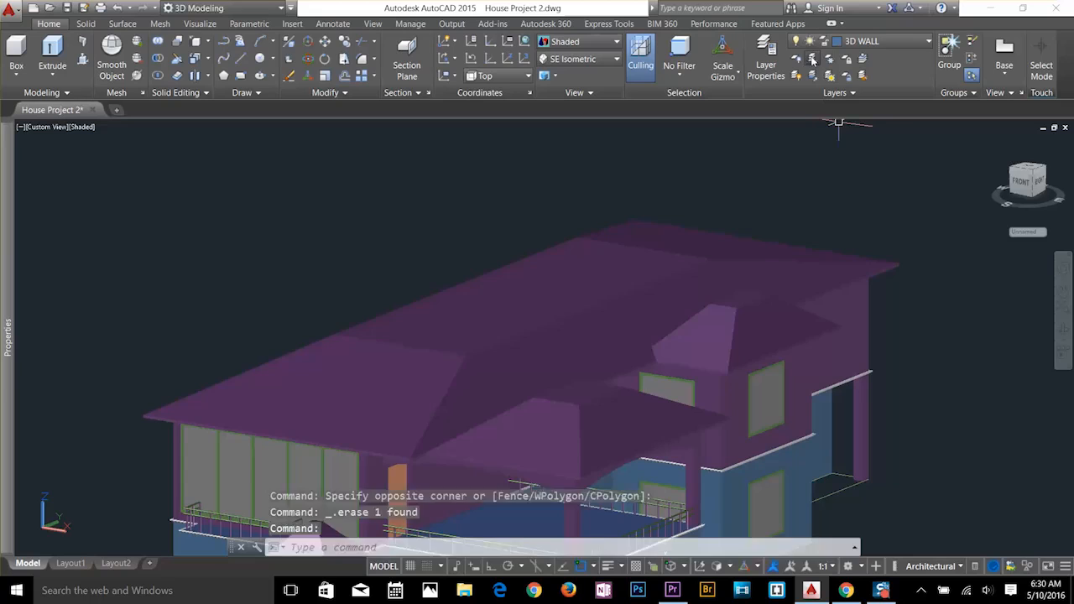
Isolate the main roof's layer and open the object isolation options.
{"action": "left_click", "coordinate": [811, 58]}
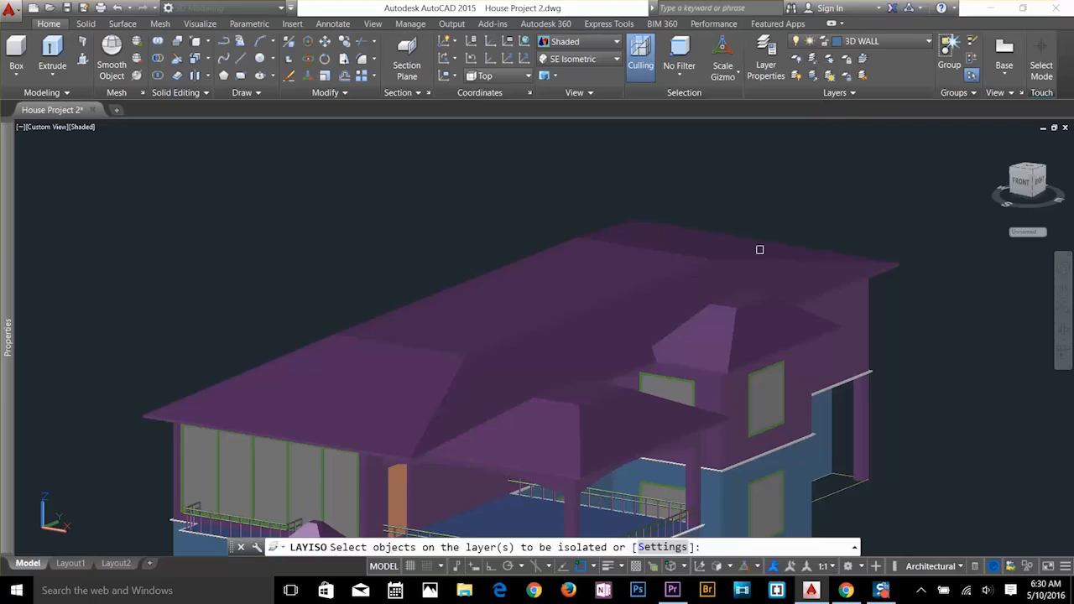
{"action": "left_click", "coordinate": [760, 269]}
{"action": "key", "text": "Return"}
{"action": "scroll", "coordinate": [662, 237], "scroll_direction": "up", "scroll_amount": 5}
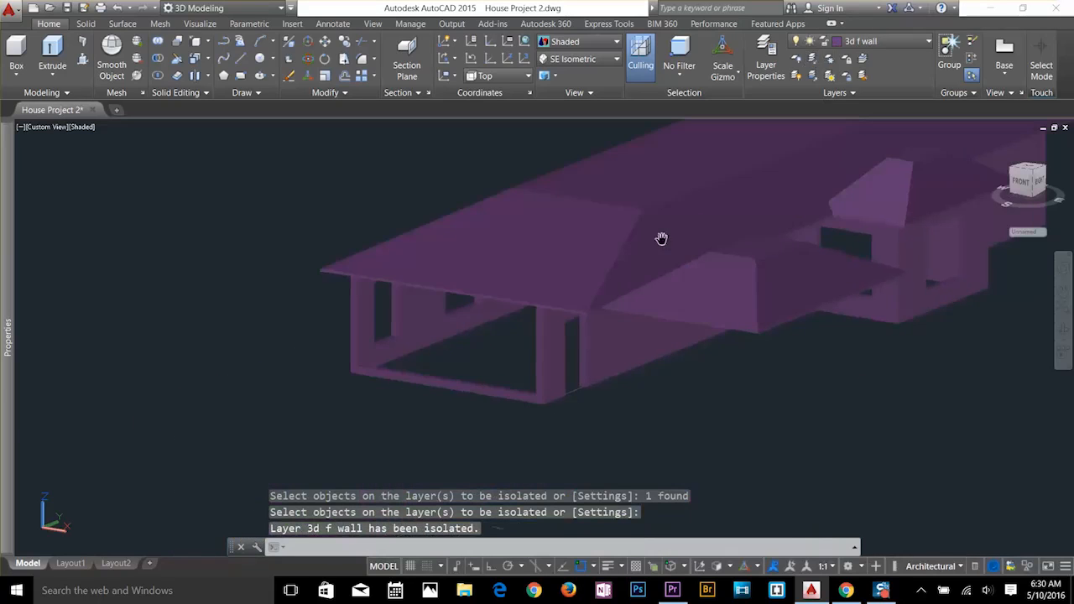
{"action": "left_click", "coordinate": [1027, 566]}
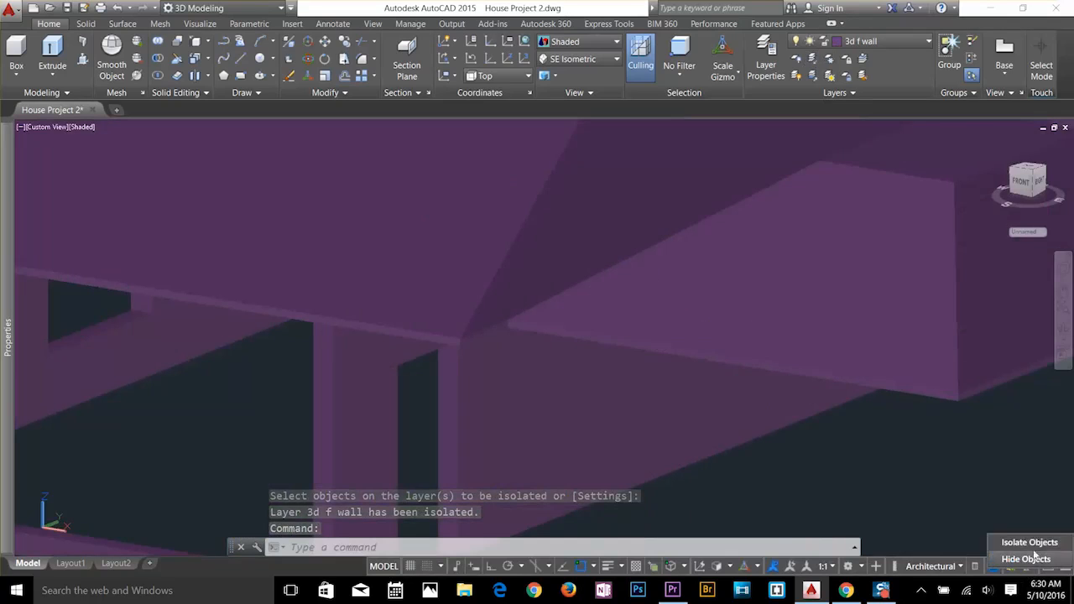
Isolate the purple roof solid so the walls and all other objects are hidden.
{"action": "left_click", "coordinate": [999, 546]}
{"action": "left_click", "coordinate": [875, 328]}
{"action": "key", "text": "Return"}
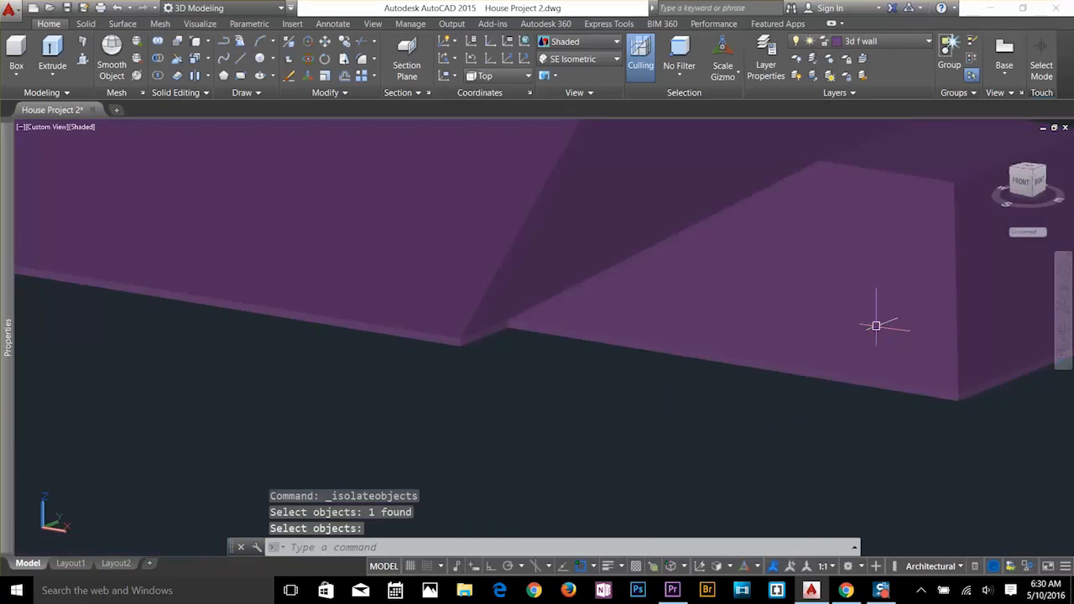
Copy the roof's flat underside face to an empty area beside the house, using its outer corner as the base point.
{"action": "scroll", "coordinate": [611, 307], "scroll_direction": "down", "scroll_amount": 5}
{"action": "scroll", "coordinate": [691, 408], "scroll_direction": "up", "scroll_amount": 5}
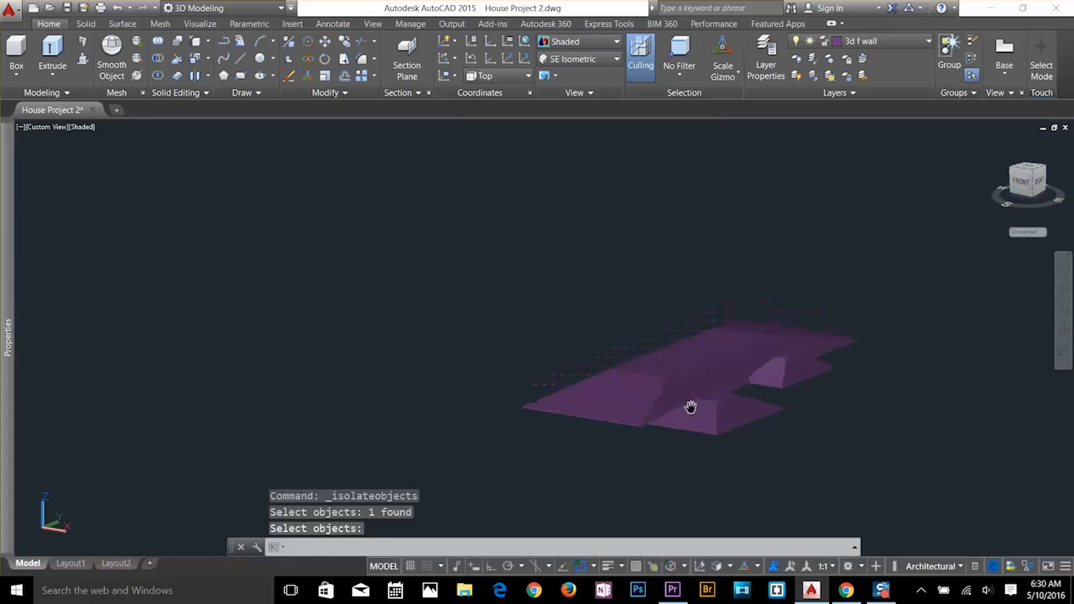
{"action": "scroll", "coordinate": [720, 453], "scroll_direction": "up", "scroll_amount": 2}
{"action": "middle_click_drag", "start_coordinate": [520, 379], "coordinate": [607, 339], "text": "shift"}
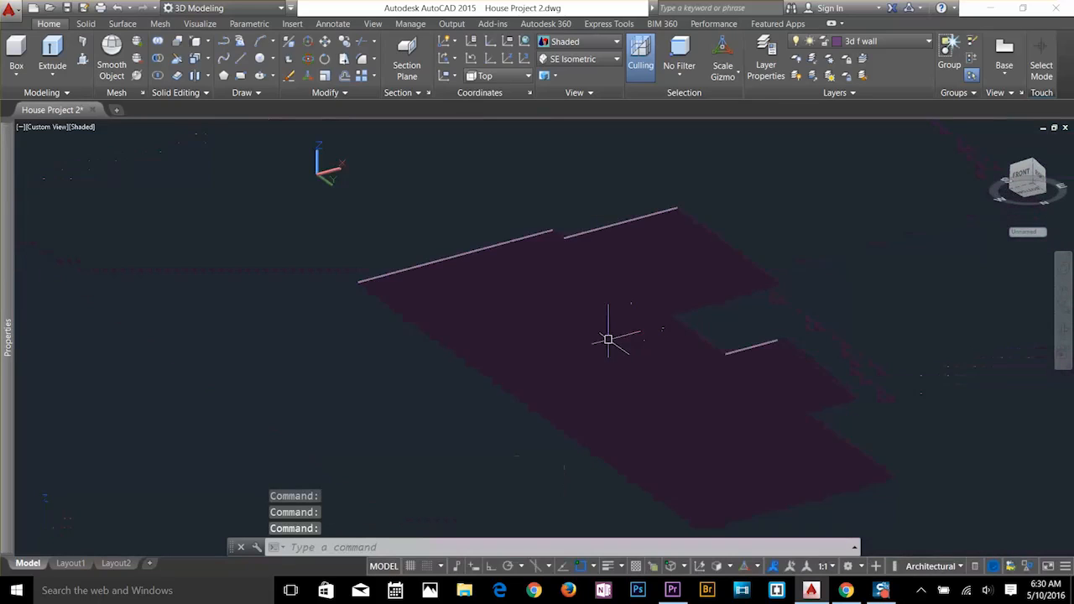
{"action": "left_click", "coordinate": [211, 61]}
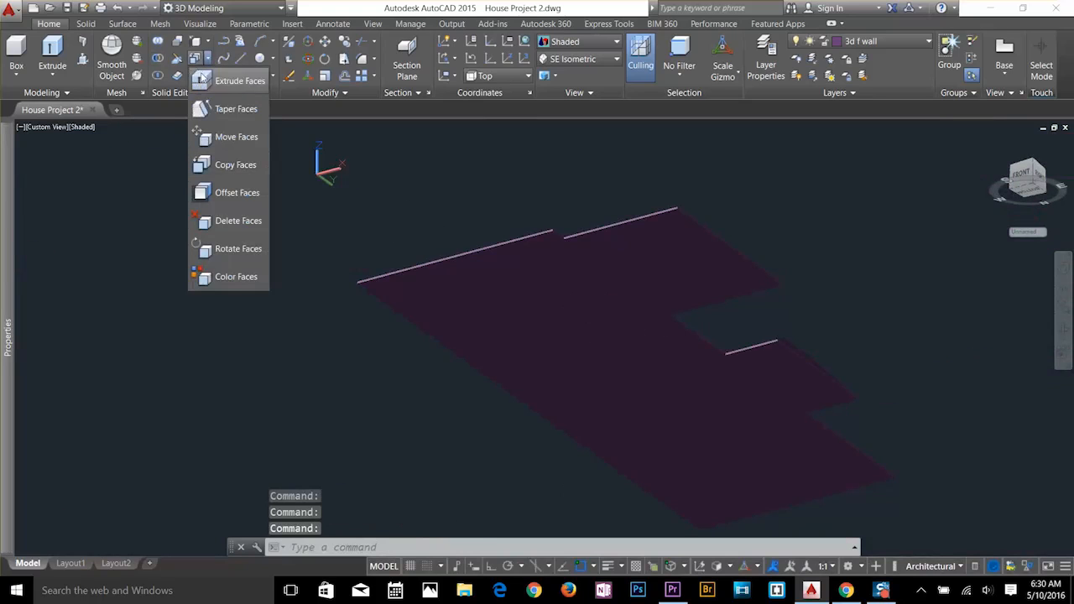
{"action": "left_click", "coordinate": [212, 166]}
{"action": "left_click", "coordinate": [607, 330]}
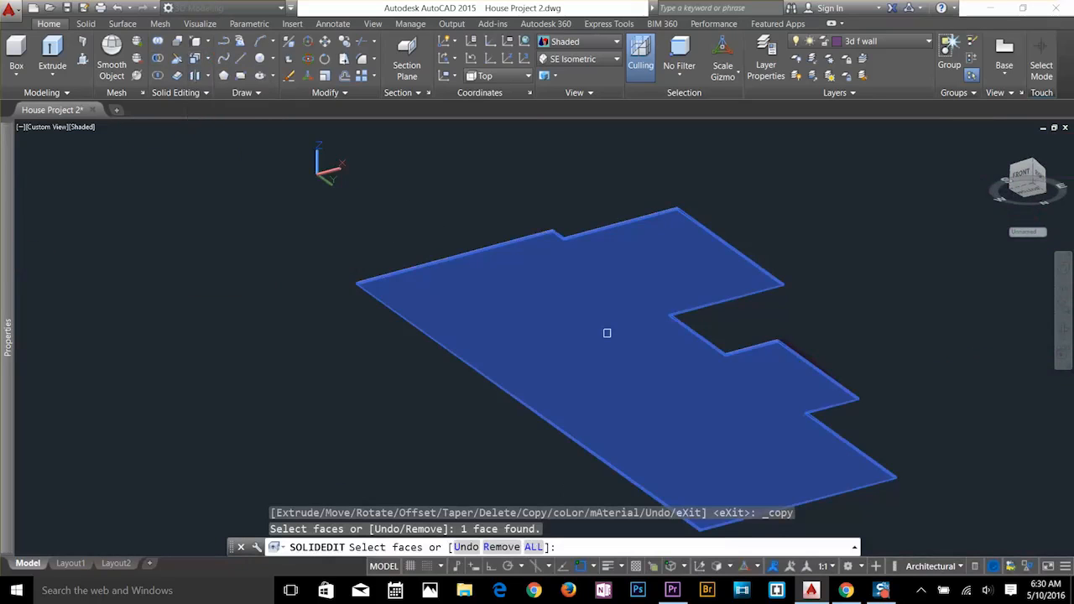
{"action": "key", "text": "Return"}
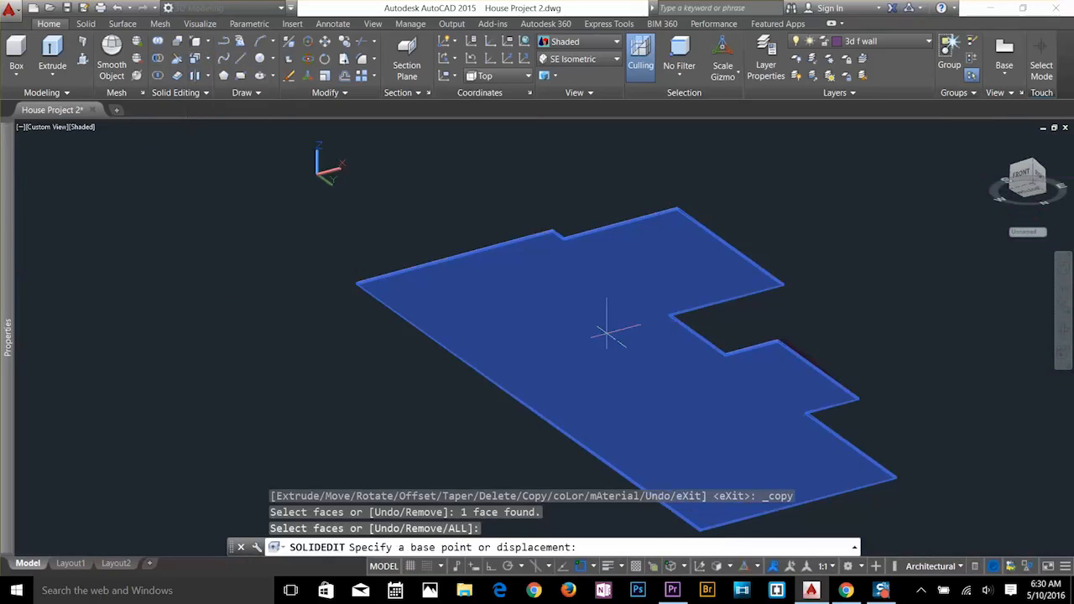
{"action": "left_click", "coordinate": [357, 285]}
{"action": "scroll", "coordinate": [271, 374], "scroll_direction": "down", "scroll_amount": 5}
{"action": "middle_click_drag", "start_coordinate": [275, 374], "coordinate": [736, 355]}
{"action": "scroll", "coordinate": [549, 383], "scroll_direction": "up", "scroll_amount": 2}
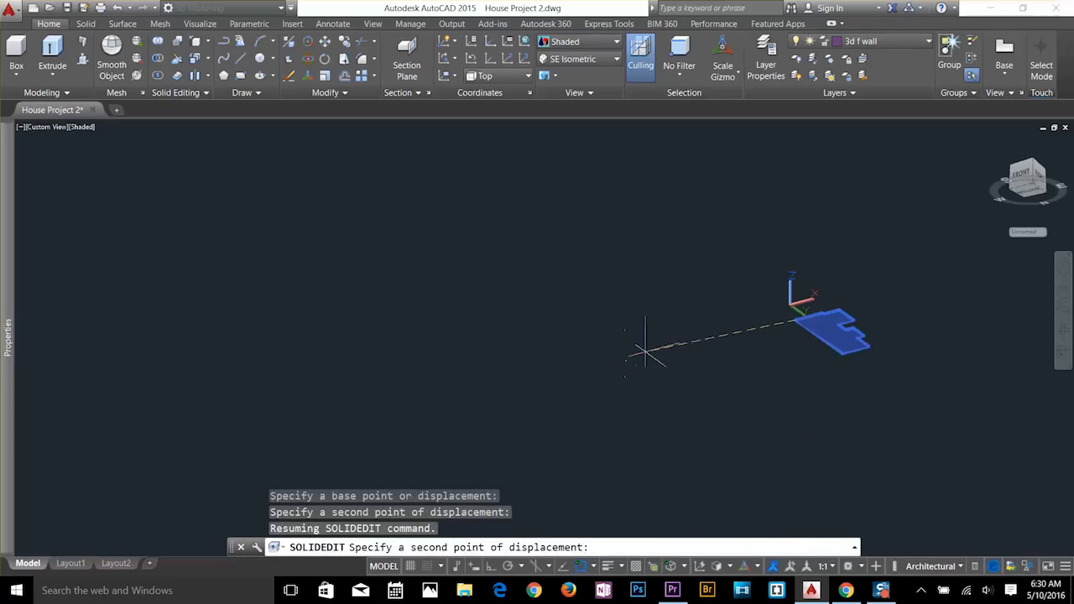
{"action": "left_click", "coordinate": [648, 348]}
{"action": "key", "text": "Escape"}
{"action": "key", "text": "Escape"}
{"action": "key", "text": "Escape"}
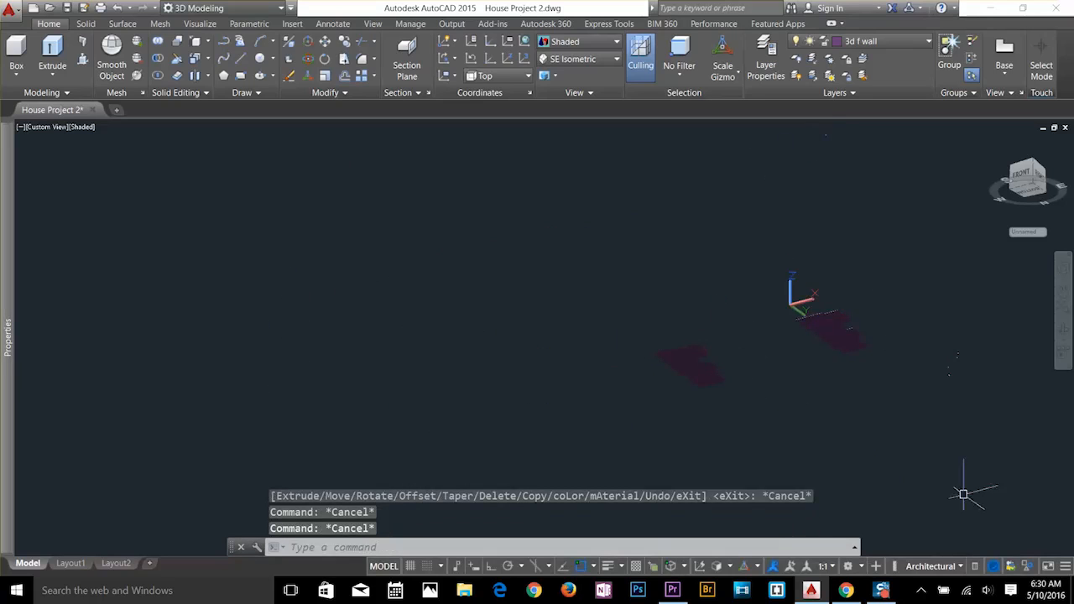
End the object isolation and restore the layers hidden by the layer isolation.
{"action": "left_click", "coordinate": [1025, 566]}
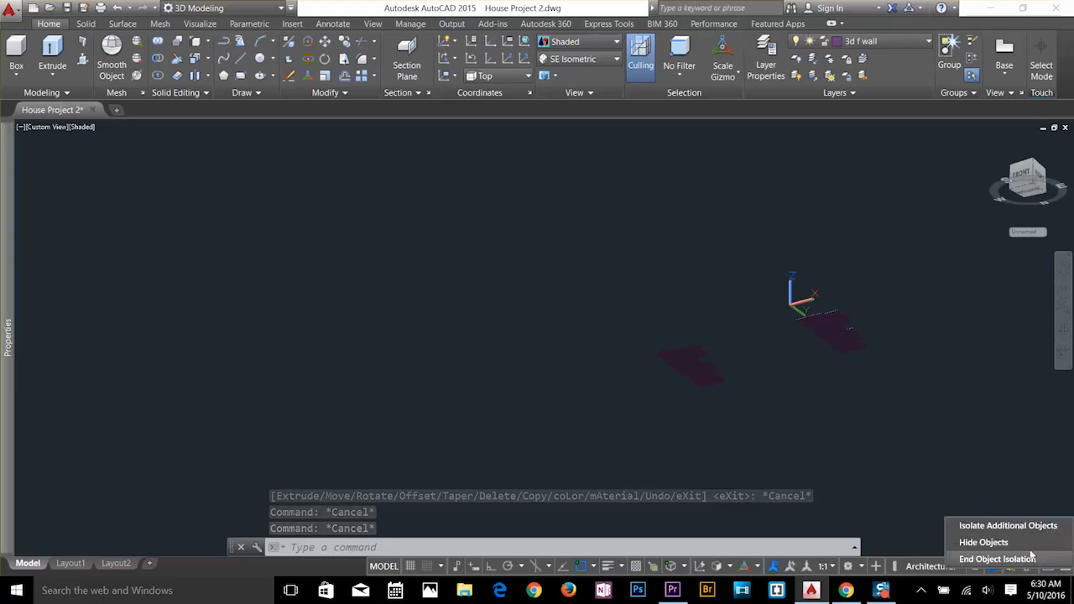
{"action": "left_click", "coordinate": [1006, 559]}
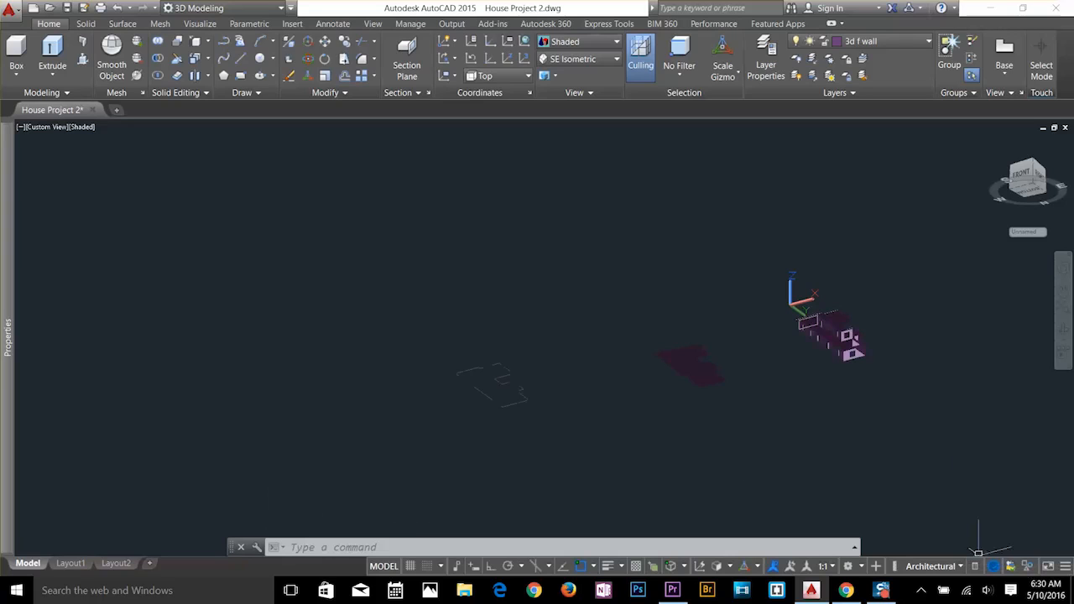
{"action": "key", "text": "Escape"}
{"action": "key", "text": "Escape"}
{"action": "left_click", "coordinate": [812, 75]}
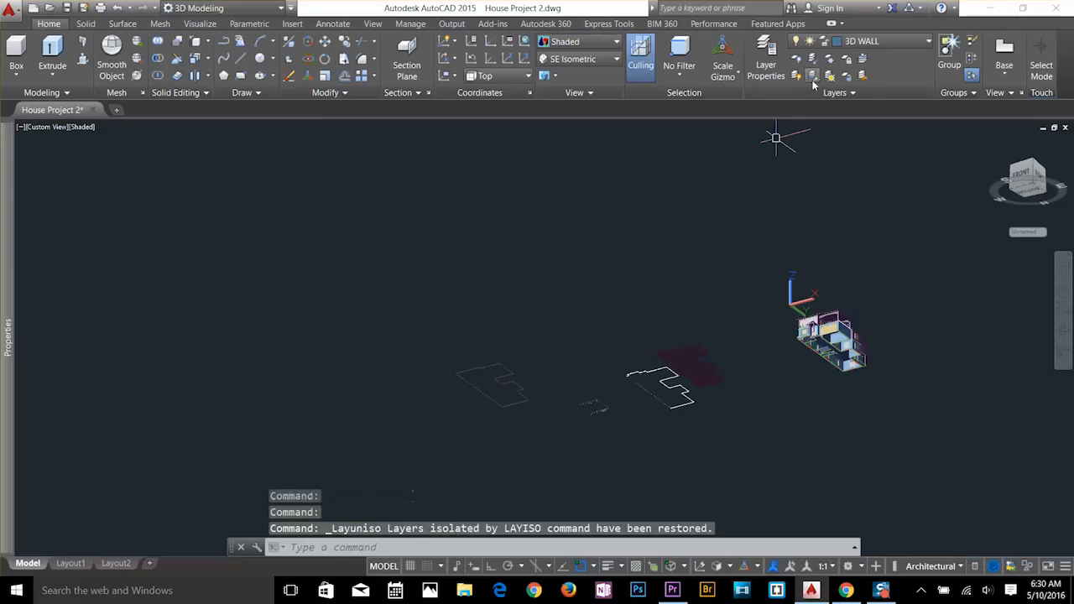
Explode the copied roof underside face into separate edge lines.
{"action": "middle_click_drag", "start_coordinate": [740, 379], "coordinate": [688, 453], "text": "shift"}
{"action": "scroll", "coordinate": [693, 369], "scroll_direction": "up", "scroll_amount": 5}
{"action": "scroll", "coordinate": [696, 412], "scroll_direction": "down", "scroll_amount": 2}
{"action": "left_click", "coordinate": [666, 427]}
{"action": "key", "text": "Escape"}
{"action": "key", "text": "Escape"}
{"action": "key", "text": "Escape"}
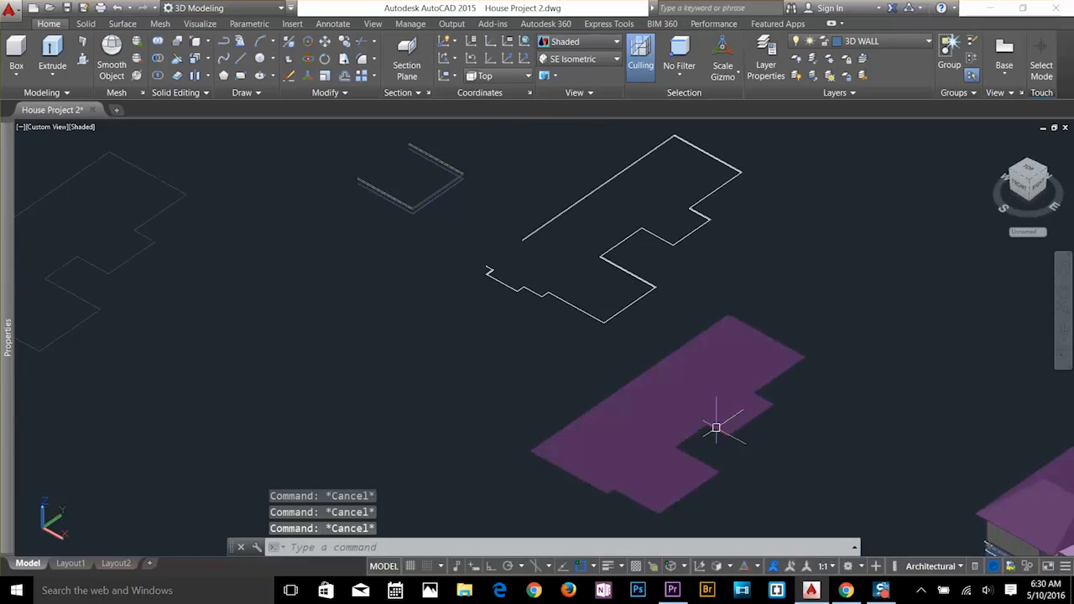
{"action": "left_click", "coordinate": [668, 409]}
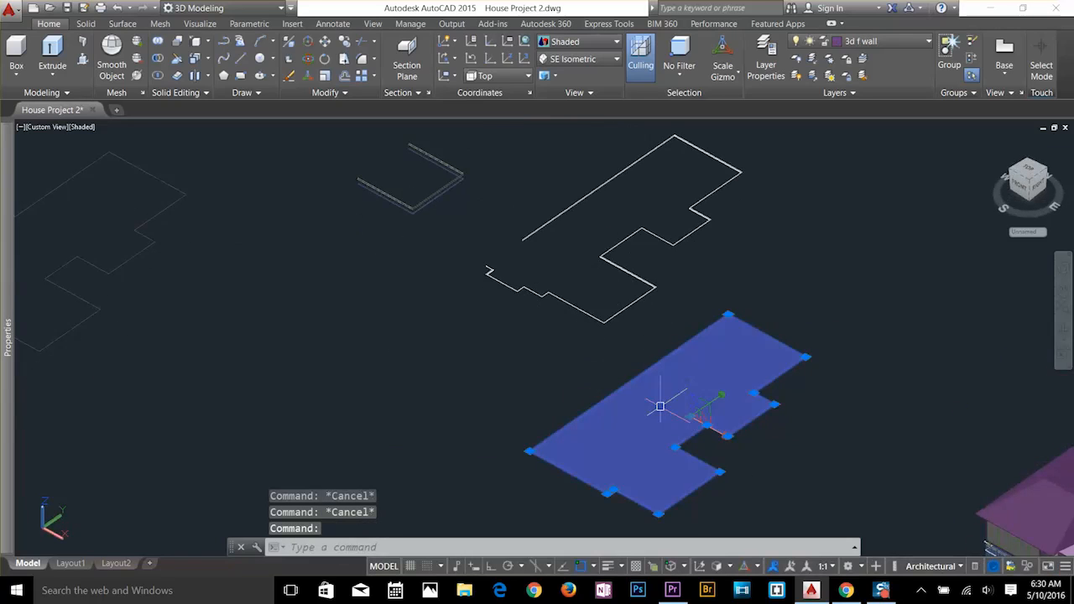
{"action": "key", "text": "Escape"}
{"action": "type", "text": "x"}
{"action": "key", "text": "Return"}
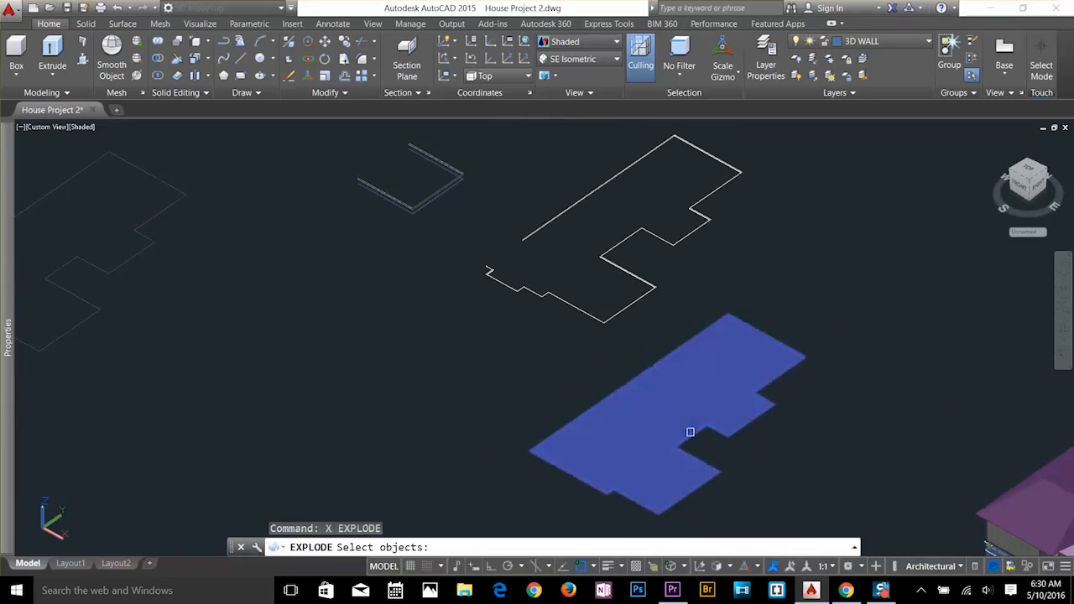
{"action": "left_click", "coordinate": [689, 433]}
{"action": "key", "text": "Escape"}
{"action": "left_click", "coordinate": [737, 429]}
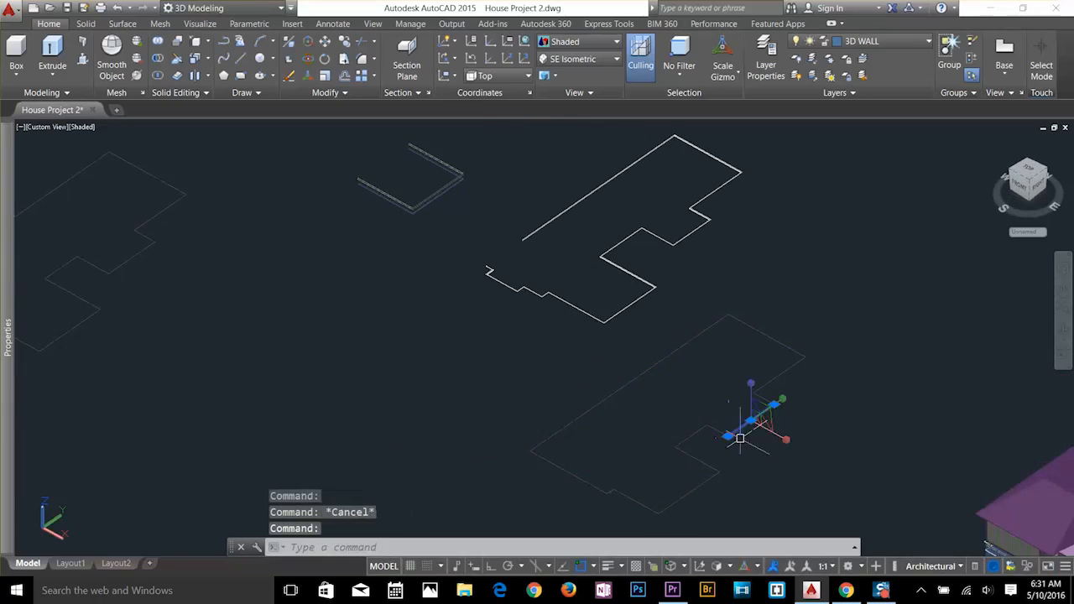
{"action": "key", "text": "Escape"}
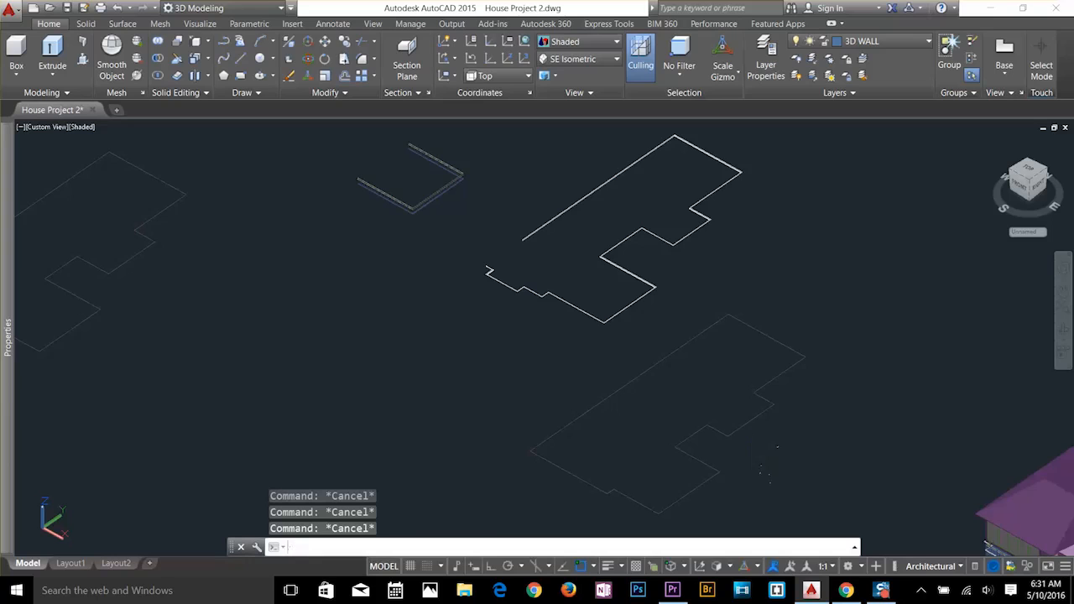
Join all edge lines of the exploded roof outline into a single polyline.
{"action": "key", "text": "Return"}
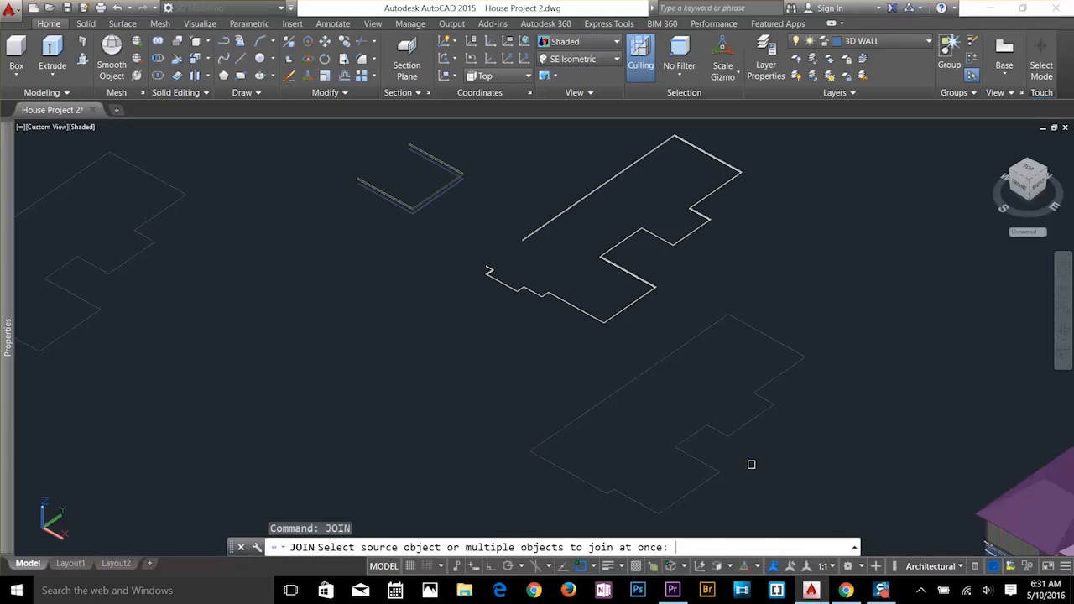
{"action": "left_click", "coordinate": [826, 323]}
{"action": "left_click", "coordinate": [614, 530]}
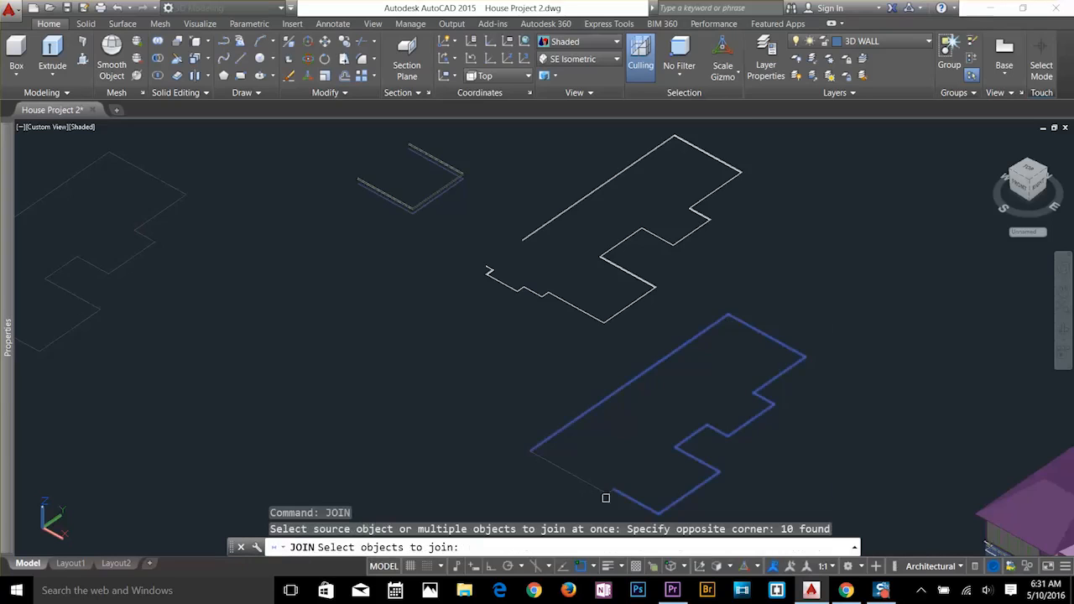
{"action": "left_click", "coordinate": [571, 513]}
{"action": "left_click", "coordinate": [546, 458]}
{"action": "middle_click_drag", "start_coordinate": [599, 458], "coordinate": [597, 399]}
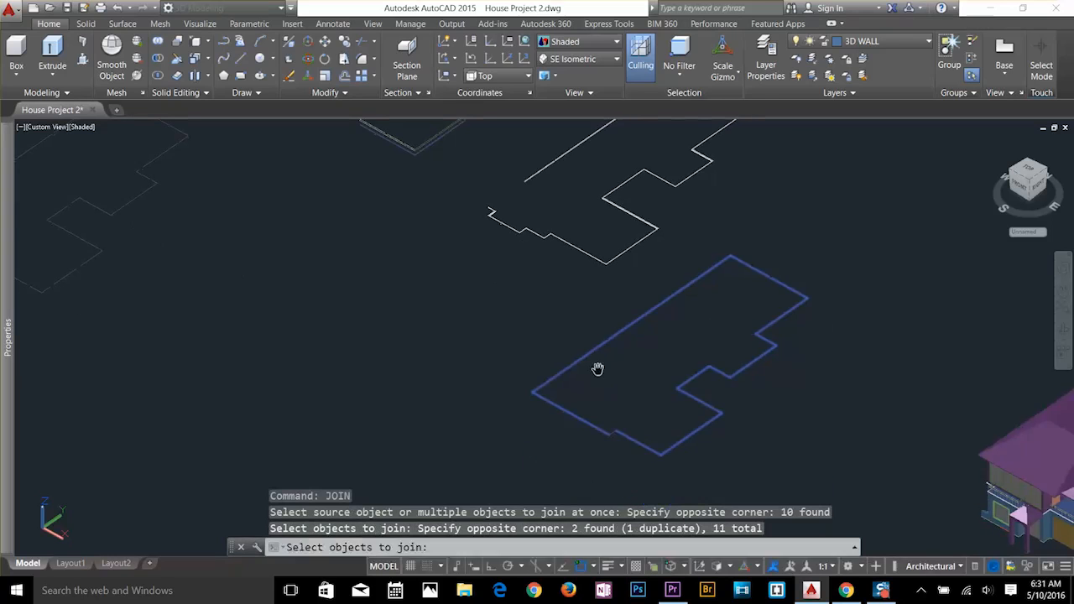
{"action": "left_click", "coordinate": [635, 391]}
{"action": "left_click", "coordinate": [592, 456]}
{"action": "key", "text": "Return"}
{"action": "left_click", "coordinate": [615, 431]}
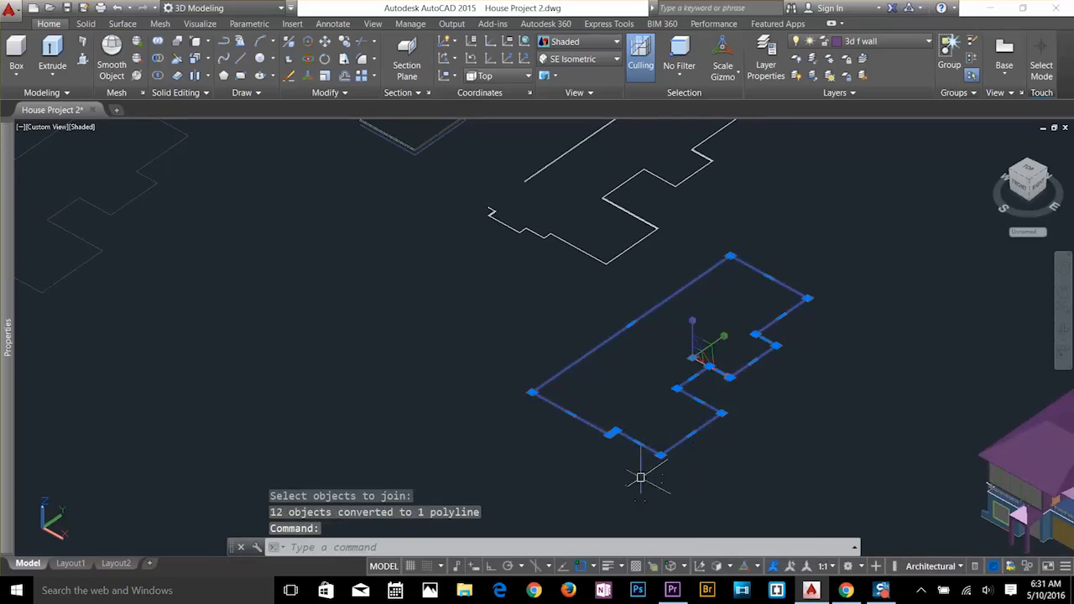
{"action": "key", "text": "Escape"}
{"action": "key", "text": "Escape"}
Break the joined roof outline at its far corner, leaving a small gap in the polyline.
{"action": "middle_click_drag", "start_coordinate": [455, 245], "coordinate": [546, 412]}
{"action": "scroll", "coordinate": [546, 411], "scroll_direction": "up", "scroll_amount": 4}
{"action": "scroll", "coordinate": [762, 475], "scroll_direction": "up", "scroll_amount": 5}
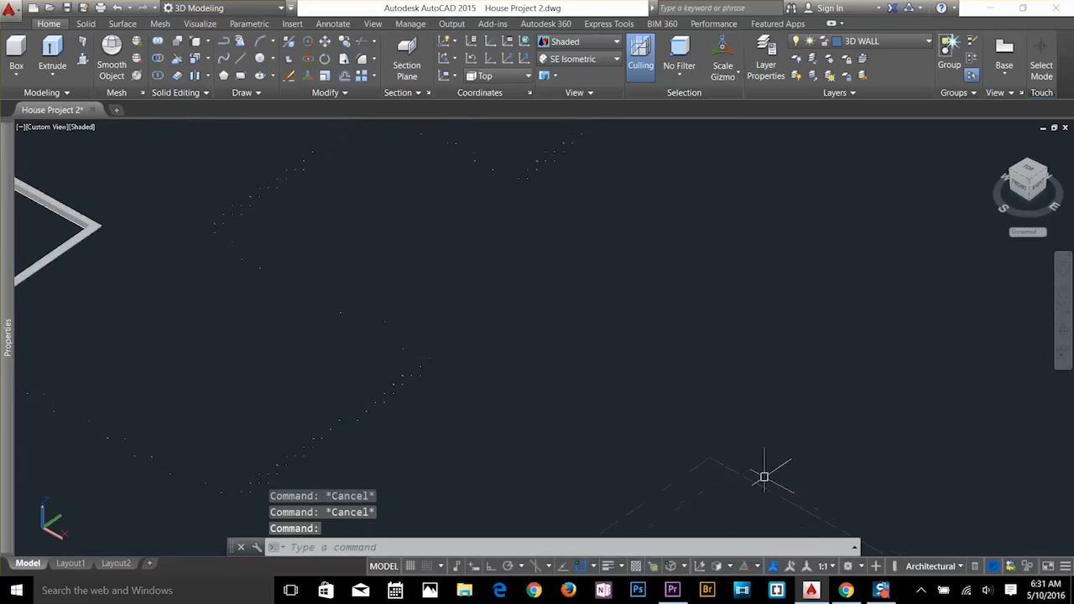
{"action": "middle_click_drag", "start_coordinate": [762, 475], "coordinate": [727, 355]}
{"action": "key", "text": "Escape"}
{"action": "key", "text": "Escape"}
{"action": "type", "text": "B"}
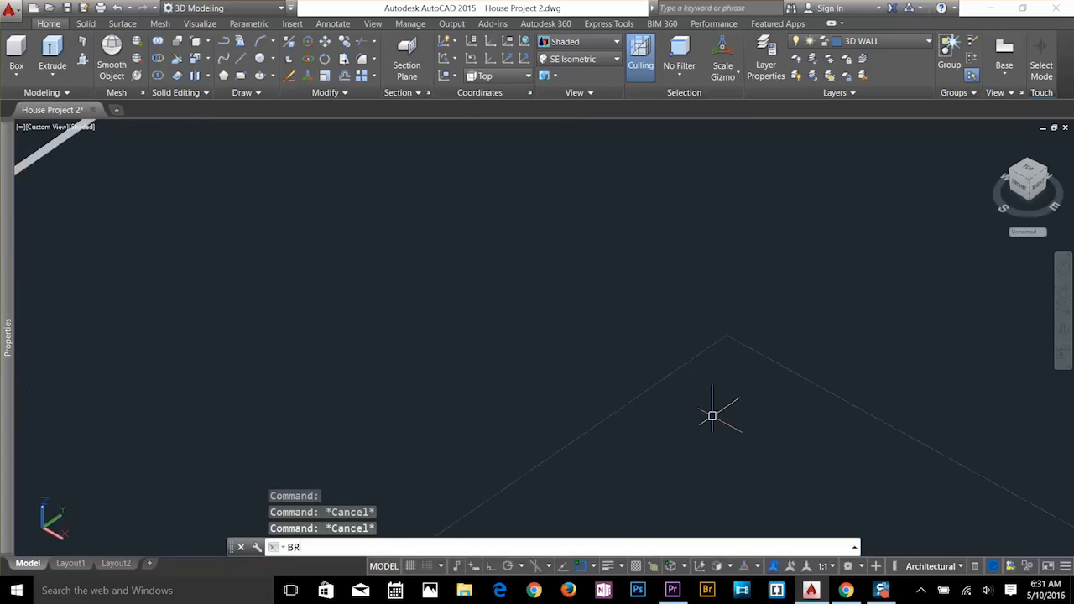
{"action": "type", "text": "R"}
{"action": "key", "text": "Return"}
{"action": "left_click", "coordinate": [732, 342]}
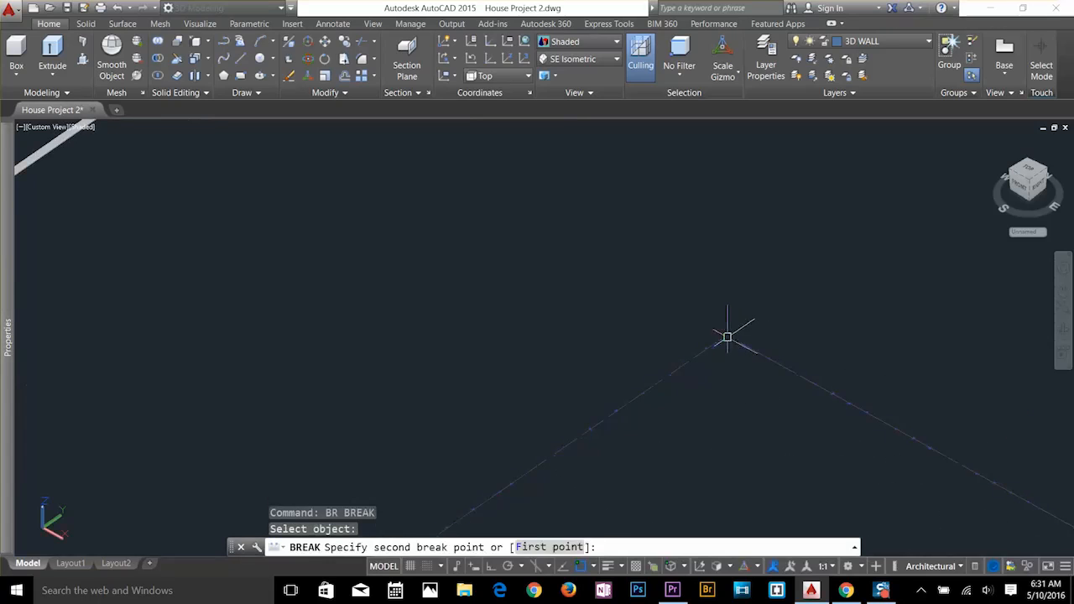
{"action": "key", "text": "Escape"}
{"action": "key", "text": "Escape"}
Copy the end face of the existing white moulding onto the open end of the roof outline at the gap.
{"action": "scroll", "coordinate": [644, 421], "scroll_direction": "down", "scroll_amount": 3}
{"action": "scroll", "coordinate": [643, 420], "scroll_direction": "down", "scroll_amount": 5}
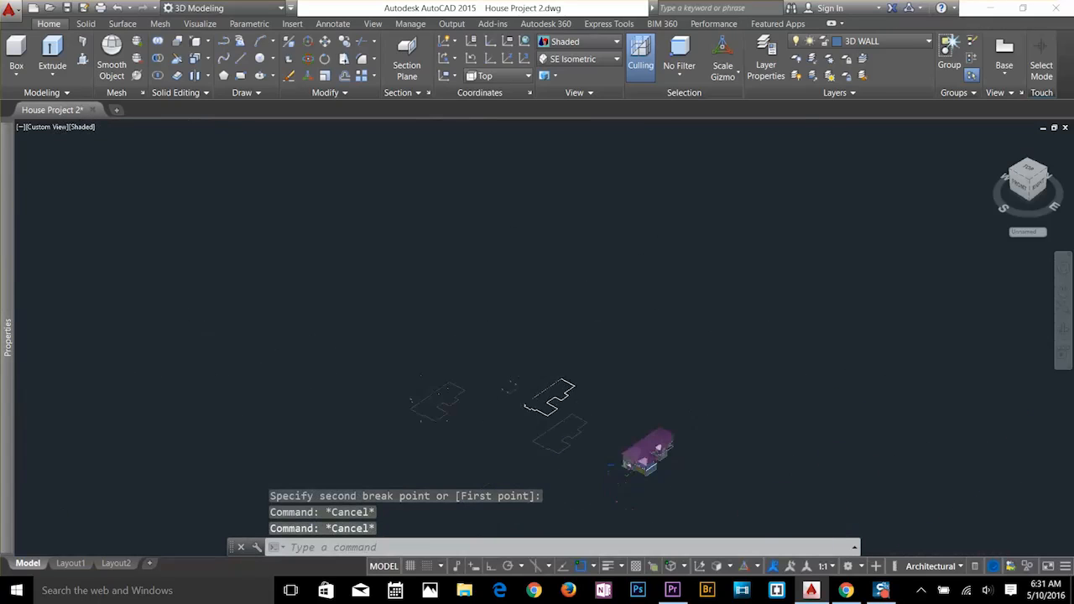
{"action": "scroll", "coordinate": [455, 276], "scroll_direction": "up", "scroll_amount": 10}
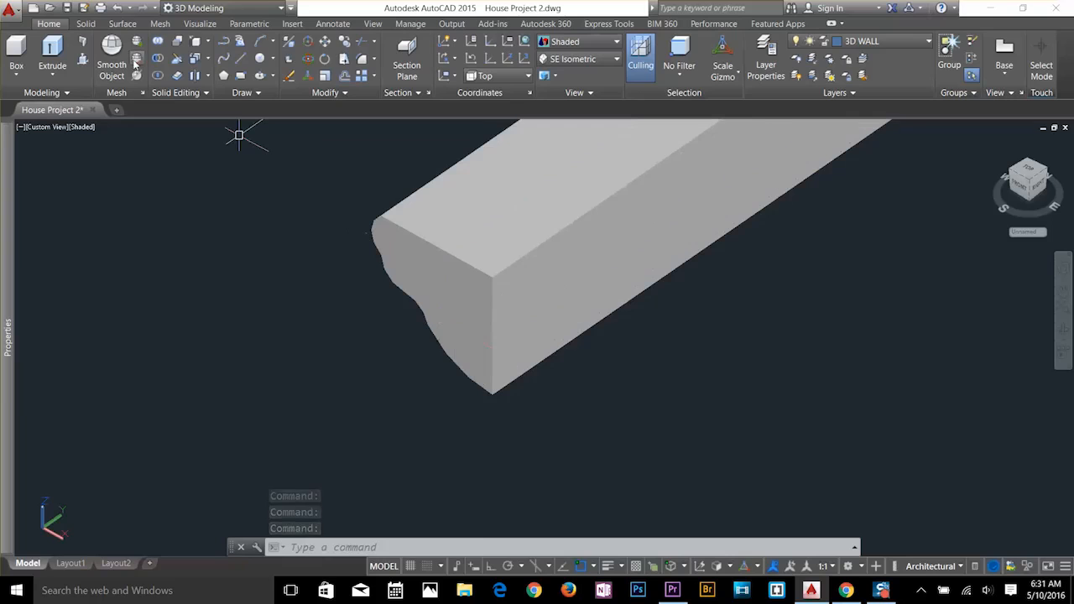
{"action": "left_click", "coordinate": [454, 294]}
{"action": "key", "text": "Return"}
{"action": "left_click", "coordinate": [491, 398]}
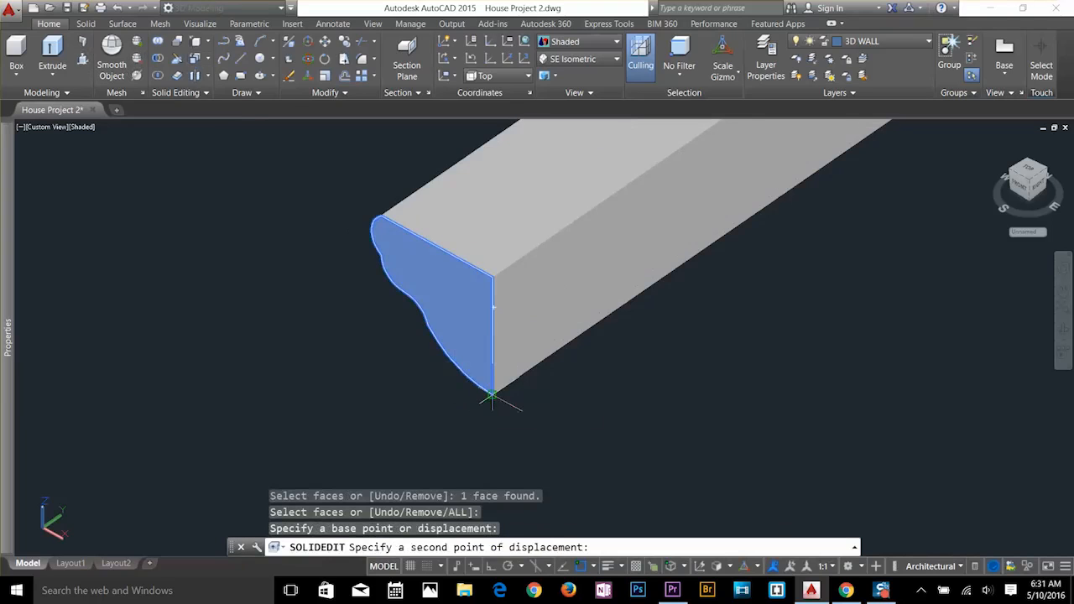
{"action": "scroll", "coordinate": [492, 398], "scroll_direction": "down", "scroll_amount": 10}
{"action": "scroll", "coordinate": [784, 414], "scroll_direction": "up", "scroll_amount": 2}
{"action": "middle_click_drag", "start_coordinate": [784, 414], "coordinate": [611, 334]}
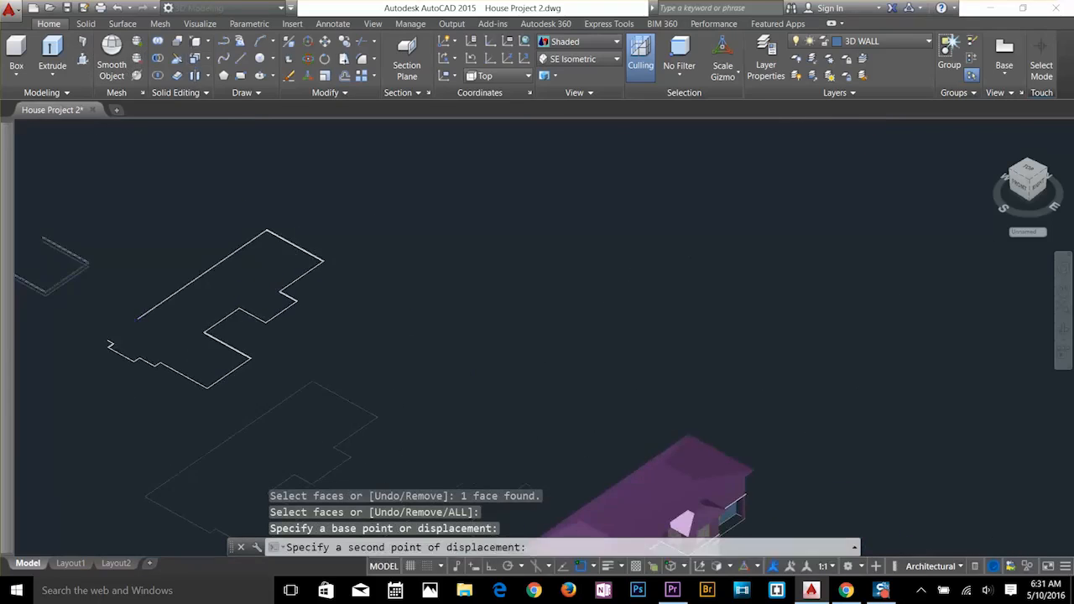
{"action": "scroll", "coordinate": [299, 384], "scroll_direction": "down", "scroll_amount": 2}
{"action": "scroll", "coordinate": [491, 424], "scroll_direction": "up", "scroll_amount": 6}
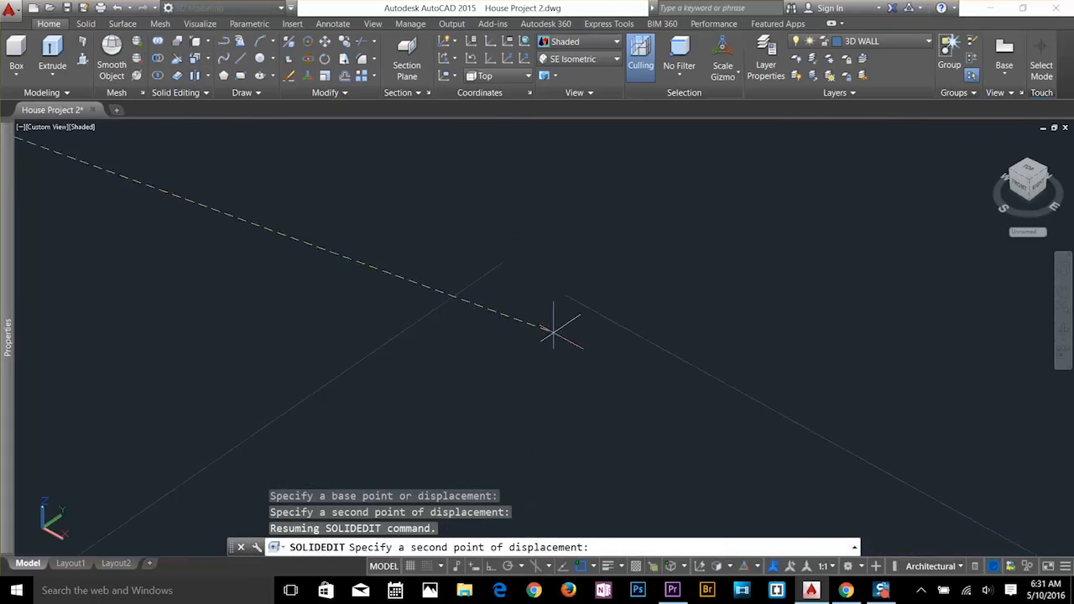
{"action": "left_click", "coordinate": [507, 259]}
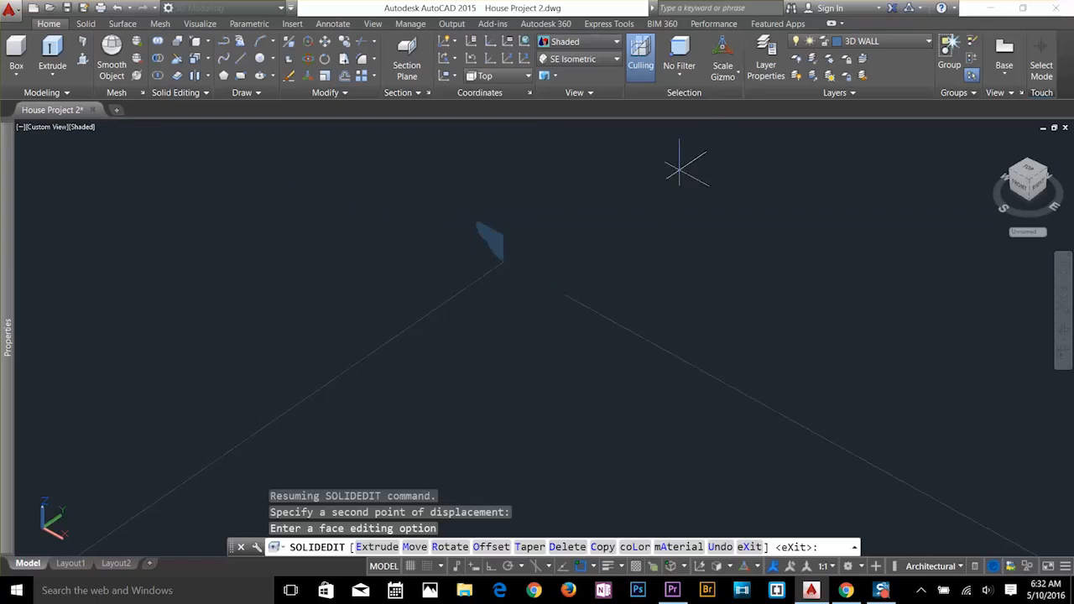
{"action": "key", "text": "Escape"}
Make layer 0 the current layer.
{"action": "left_click", "coordinate": [848, 41]}
{"action": "left_click", "coordinate": [851, 58]}
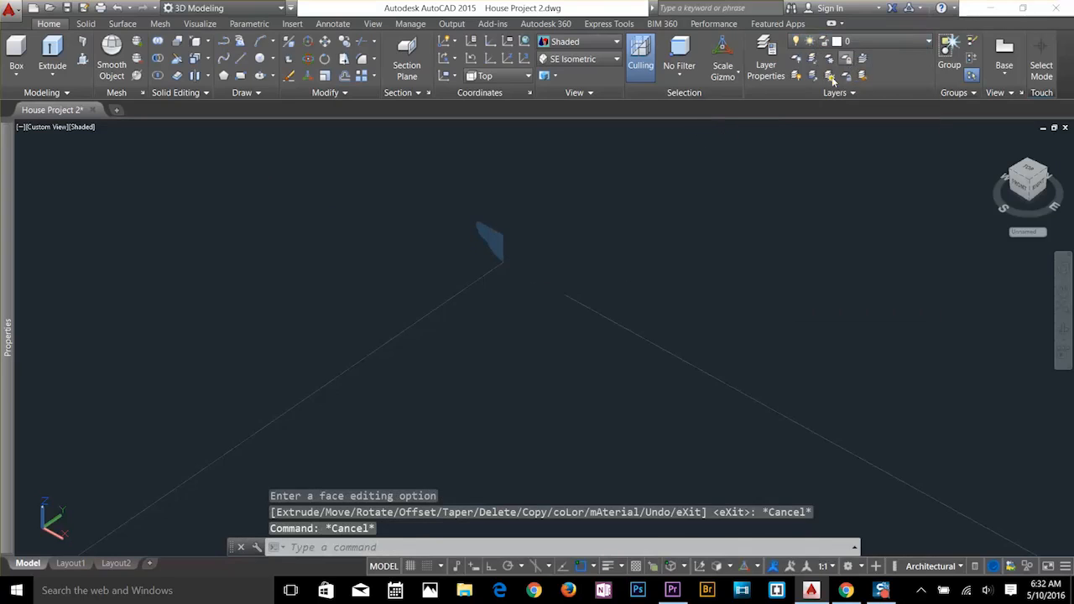
{"action": "key", "text": "Escape"}
Extrude the copied moulding profile along the broken roof outline using the Path option.
{"action": "type", "text": "EXT"}
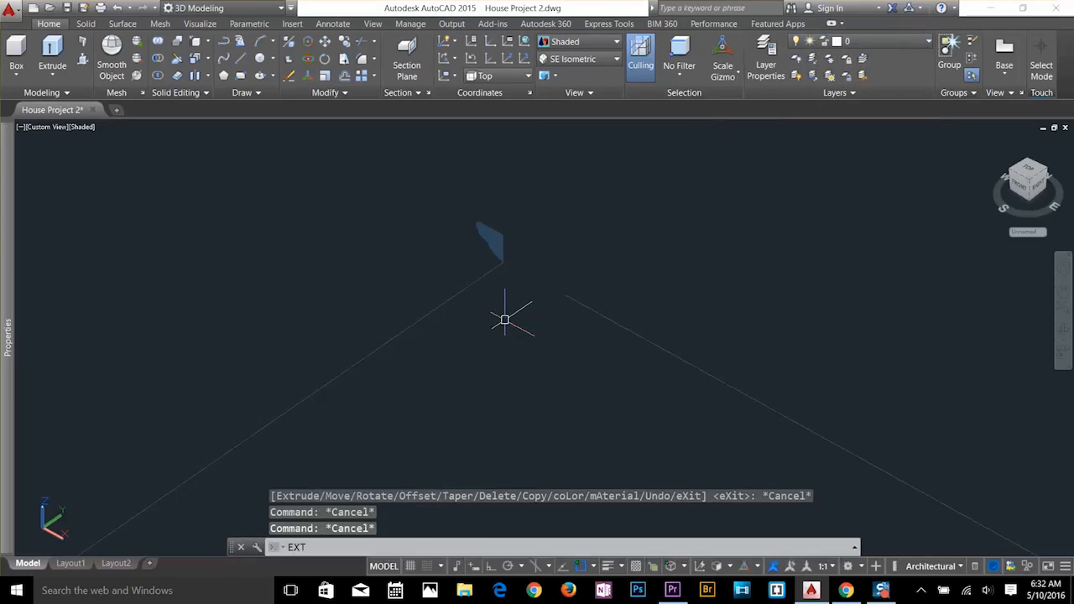
{"action": "key", "text": "Return"}
{"action": "left_click", "coordinate": [491, 240]}
{"action": "key", "text": "Return"}
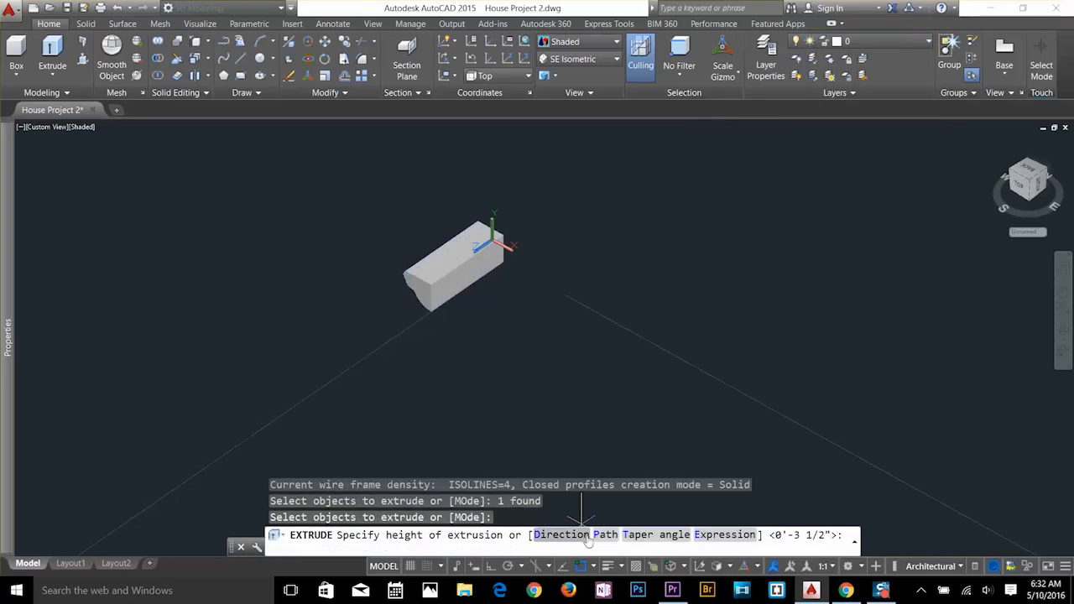
{"action": "type", "text": "P"}
{"action": "key", "text": "Return"}
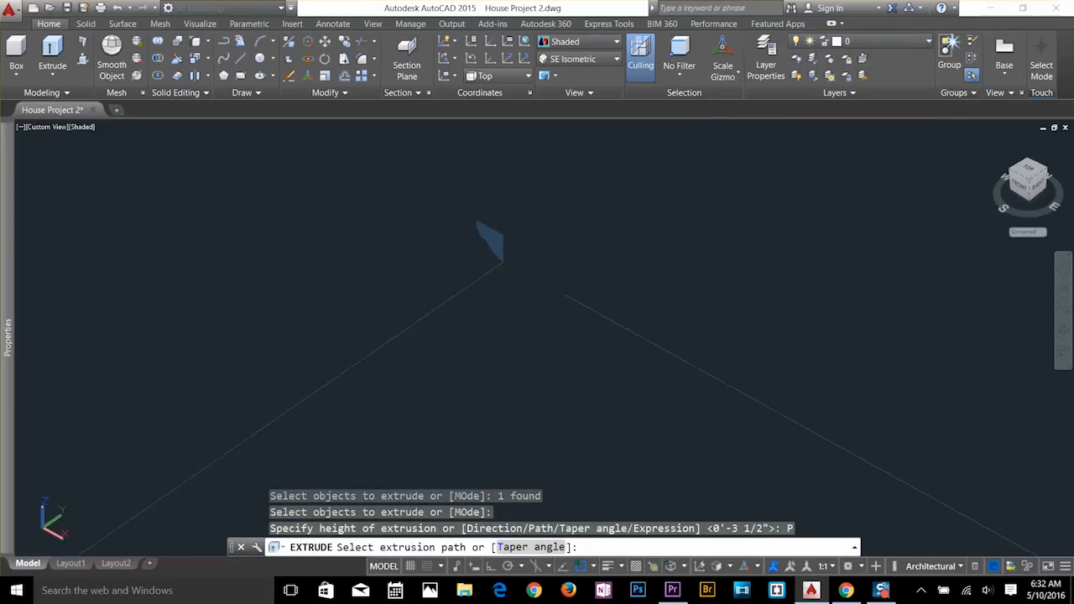
{"action": "left_click", "coordinate": [398, 337]}
{"action": "scroll", "coordinate": [417, 383], "scroll_direction": "down", "scroll_amount": 8}
{"action": "middle_click_drag", "start_coordinate": [408, 374], "coordinate": [500, 314]}
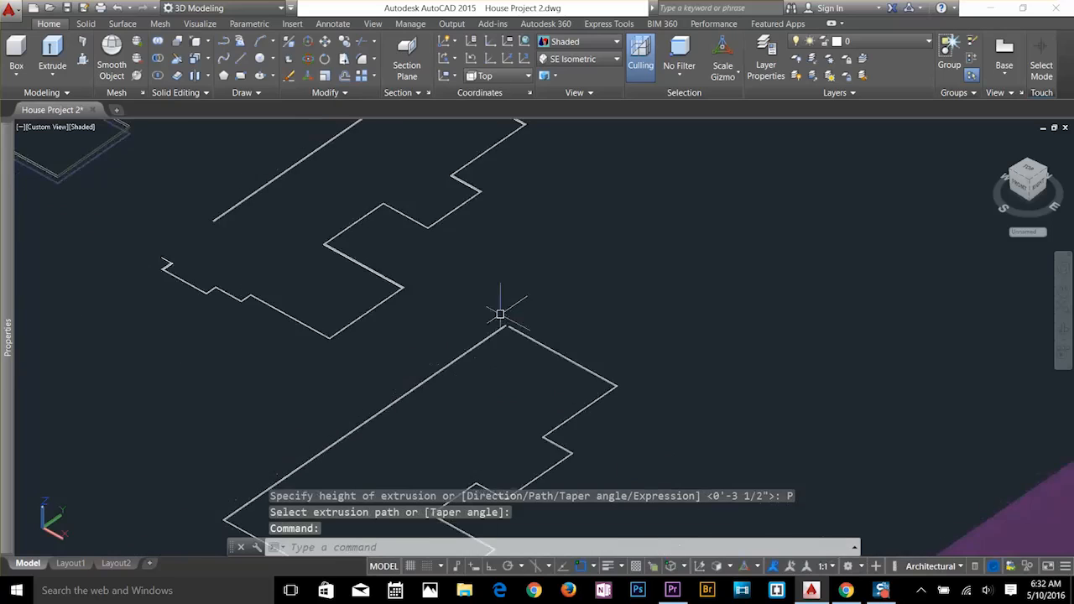
{"action": "scroll", "coordinate": [500, 369], "scroll_direction": "up", "scroll_amount": 8}
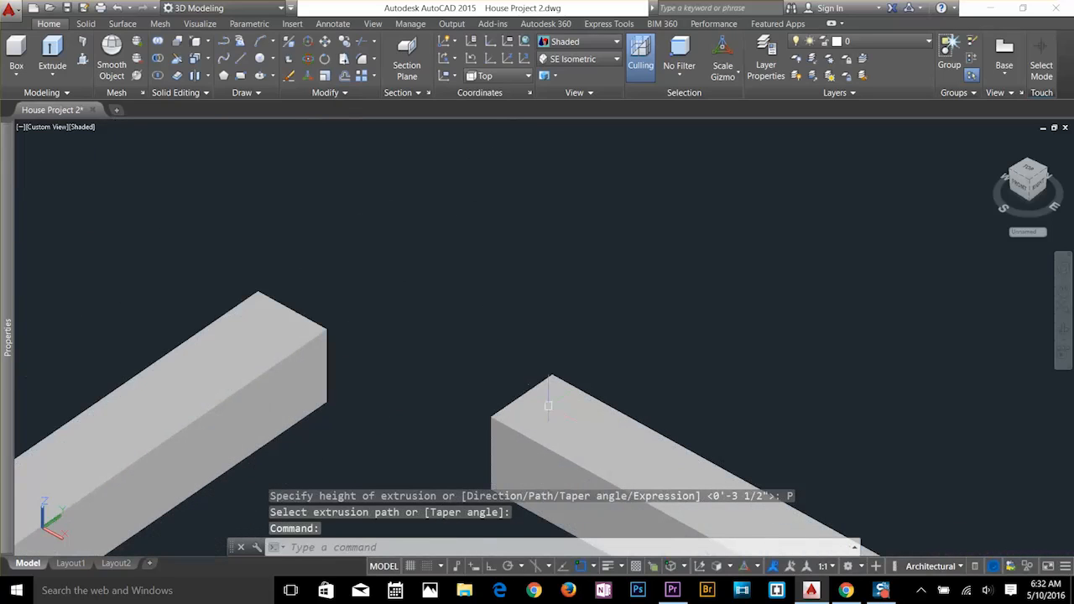
Move the extruded roof moulding by its inner corner onto the matching outer corner of the house roof.
{"action": "scroll", "coordinate": [537, 399], "scroll_direction": "down", "scroll_amount": 2}
{"action": "middle_click_drag", "start_coordinate": [533, 382], "coordinate": [702, 427], "text": "shift"}
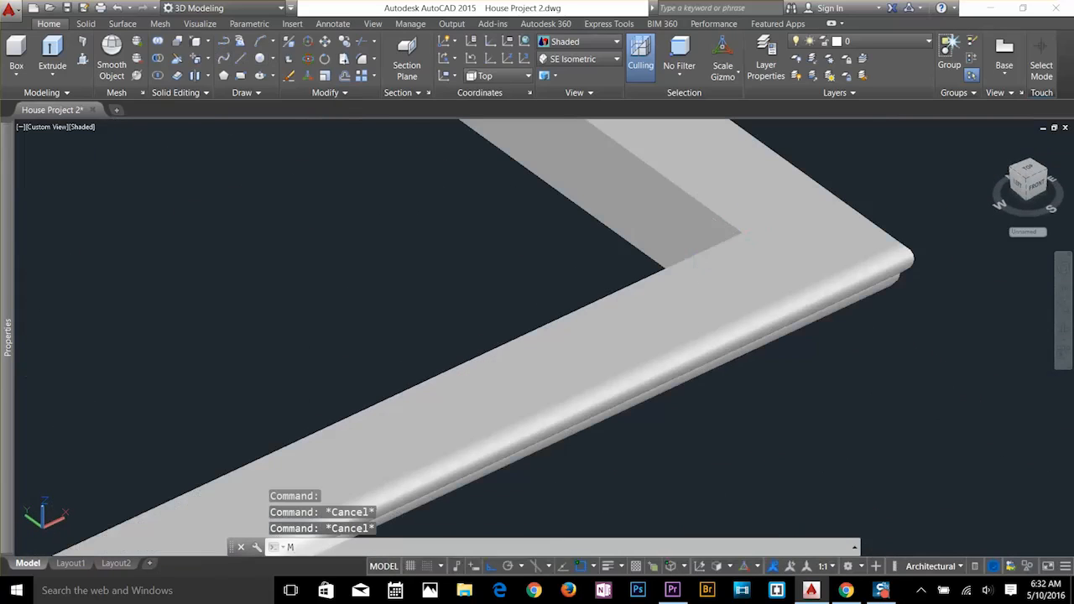
{"action": "type", "text": "m"}
{"action": "key", "text": "Return"}
{"action": "left_click", "coordinate": [733, 263]}
{"action": "key", "text": "Return"}
{"action": "left_click", "coordinate": [742, 233]}
{"action": "scroll", "coordinate": [741, 243], "scroll_direction": "down", "scroll_amount": 8}
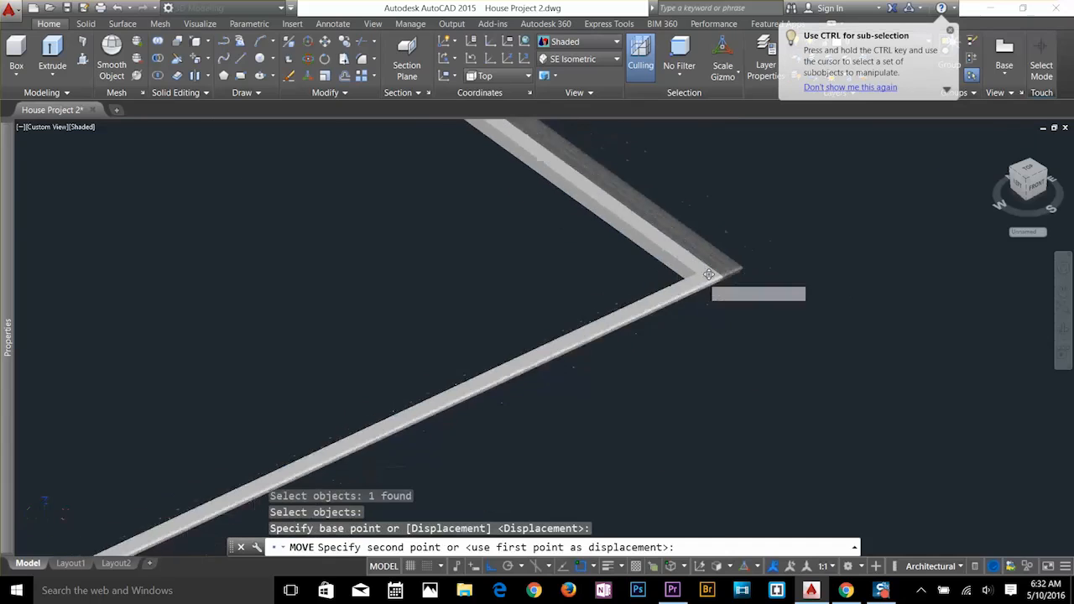
{"action": "middle_click_drag", "start_coordinate": [827, 202], "coordinate": [695, 400]}
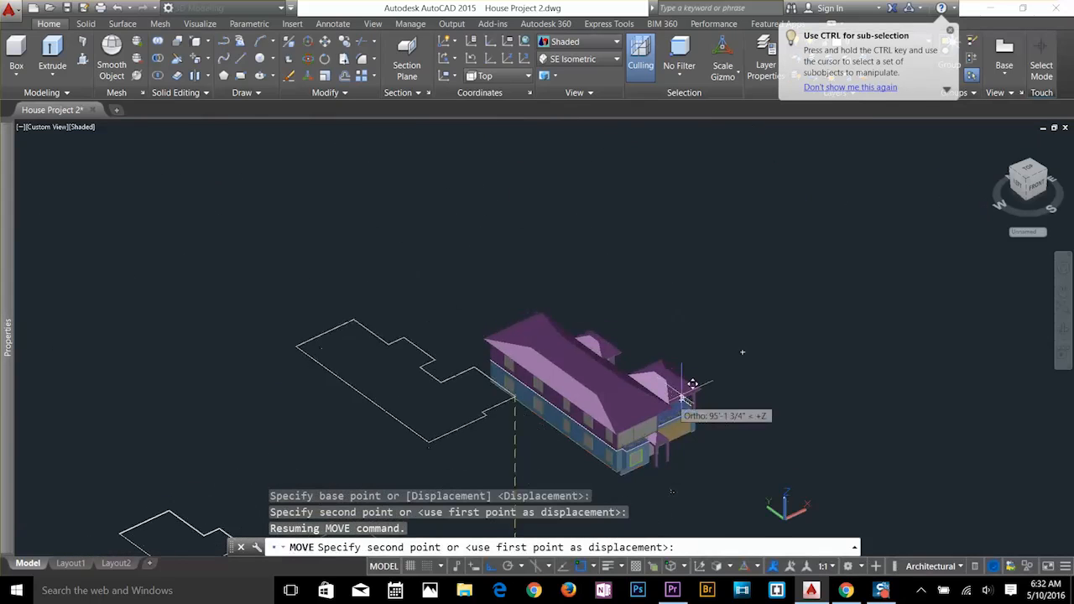
{"action": "scroll", "coordinate": [707, 383], "scroll_direction": "up", "scroll_amount": 7}
{"action": "scroll", "coordinate": [568, 312], "scroll_direction": "up", "scroll_amount": 2}
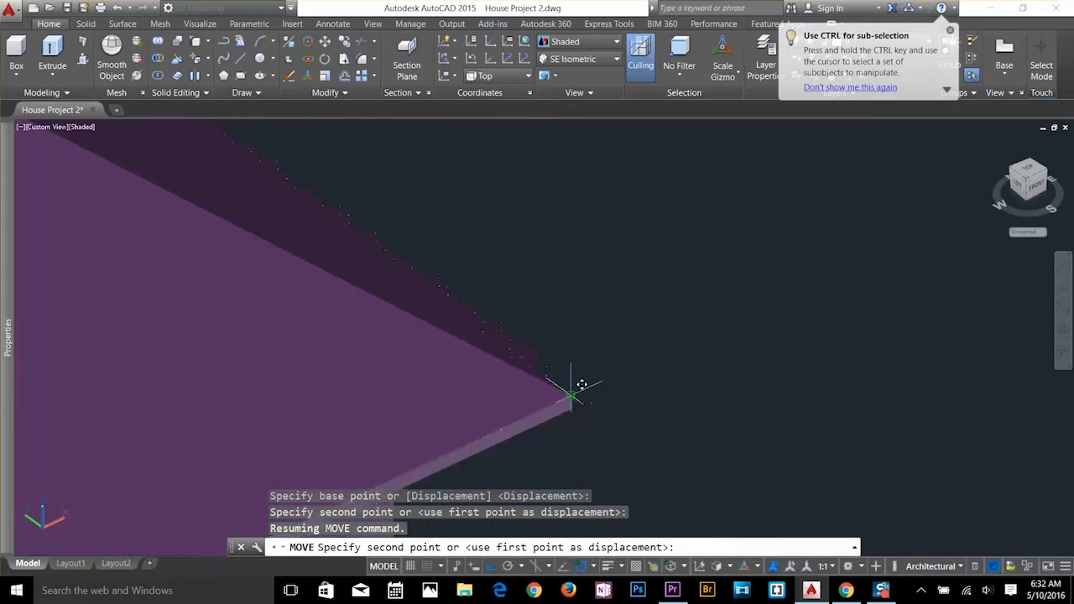
{"action": "left_click", "coordinate": [570, 391]}
{"action": "scroll", "coordinate": [647, 419], "scroll_direction": "down", "scroll_amount": 4}
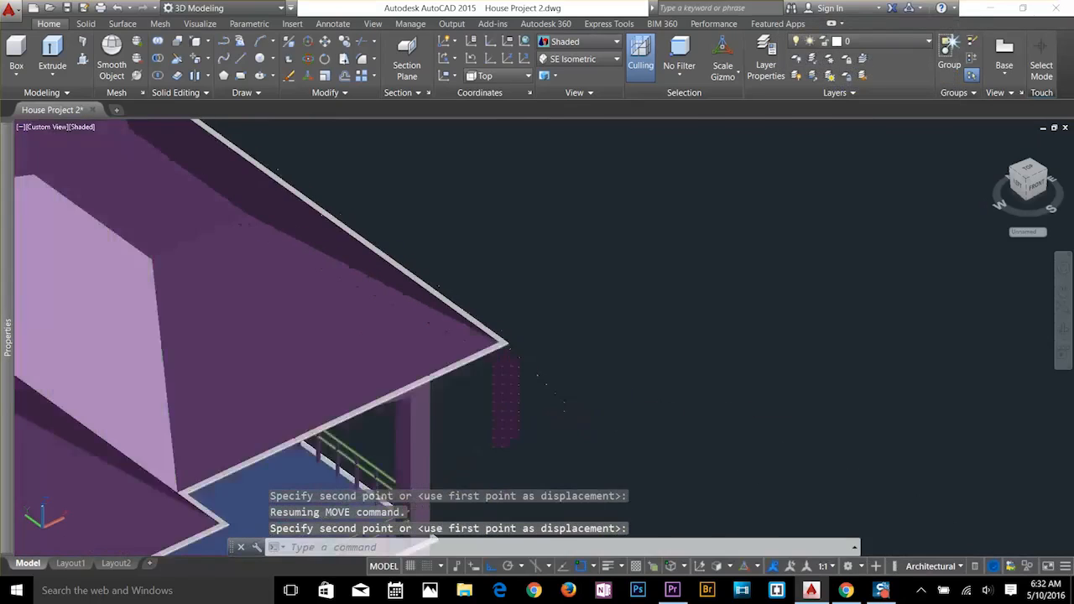
Erase the leftover line at ground level beneath the rear porch column.
{"action": "scroll", "coordinate": [714, 232], "scroll_direction": "up", "scroll_amount": 4}
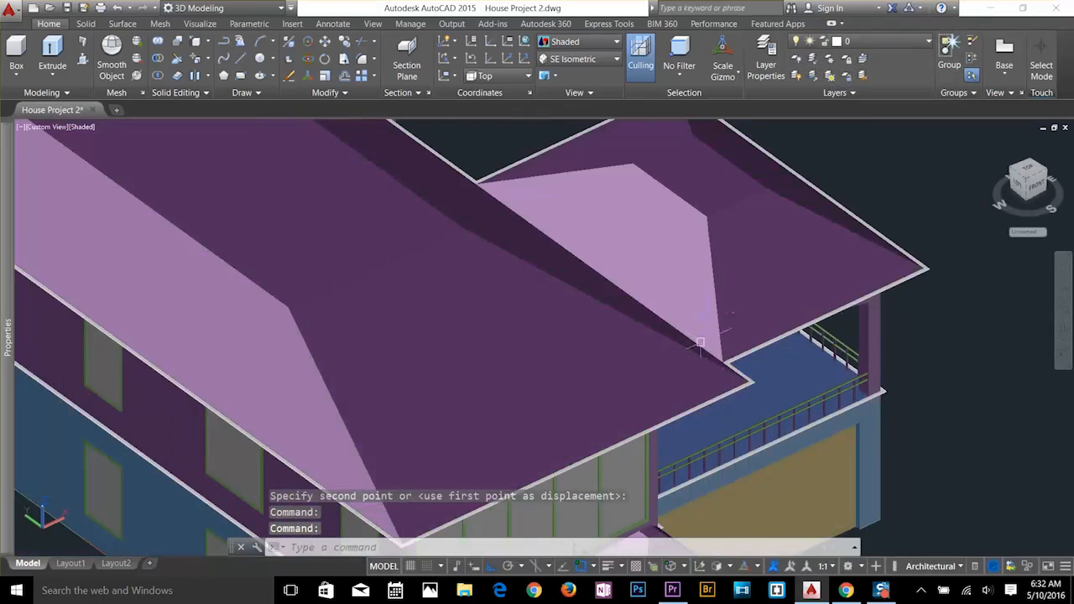
{"action": "middle_click_drag", "start_coordinate": [705, 367], "coordinate": [604, 386], "text": "shift"}
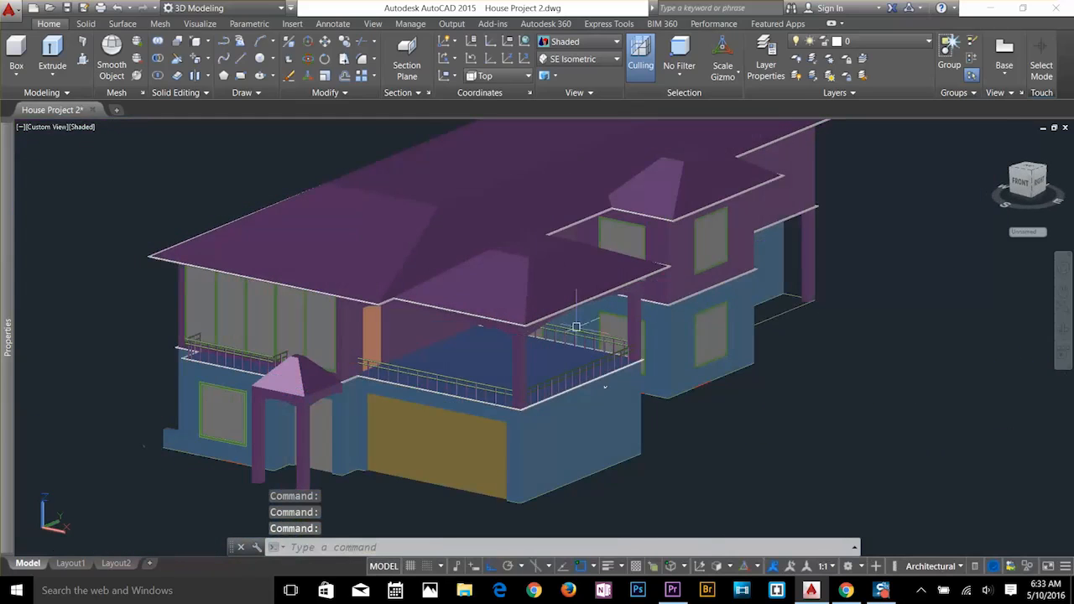
{"action": "key", "text": "Delete"}
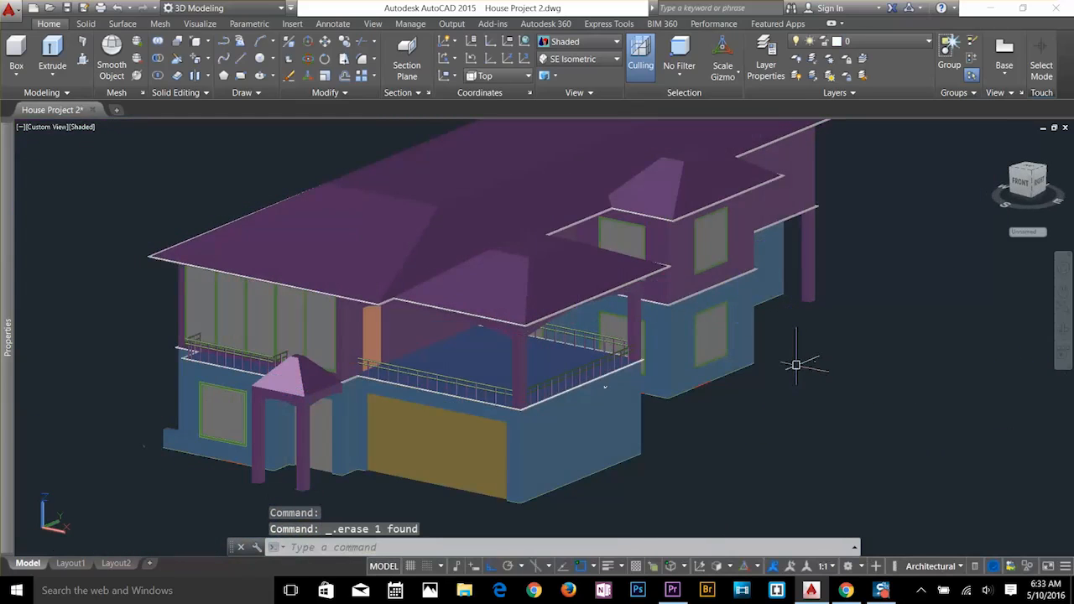
Erase the small stray object lying beside the low wall at the front corner of the house.
{"action": "middle_click_drag", "start_coordinate": [592, 366], "coordinate": [697, 319]}
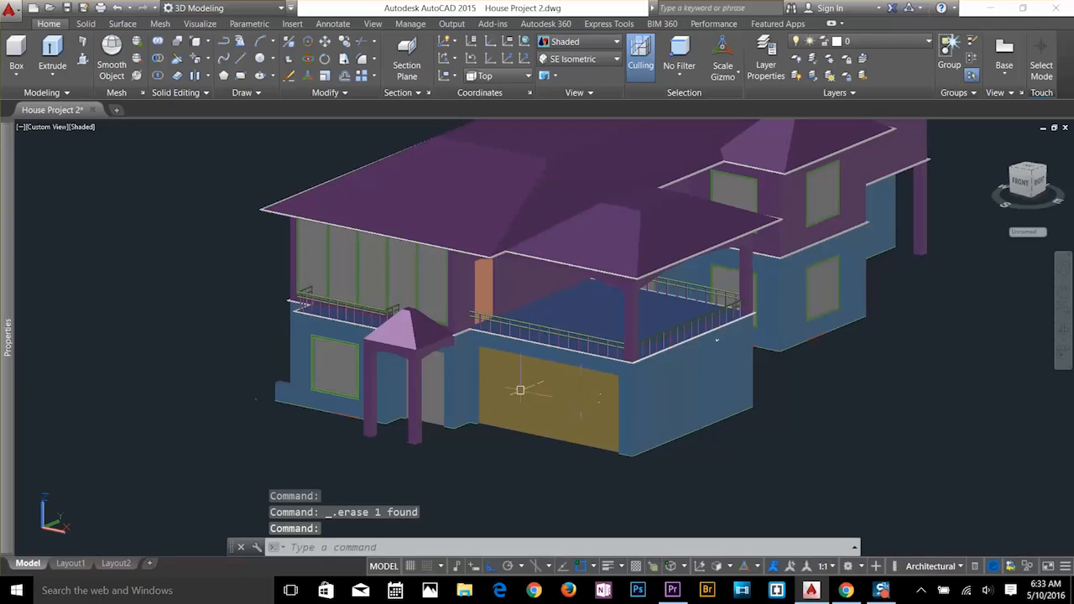
{"action": "scroll", "coordinate": [395, 300], "scroll_direction": "up", "scroll_amount": 3}
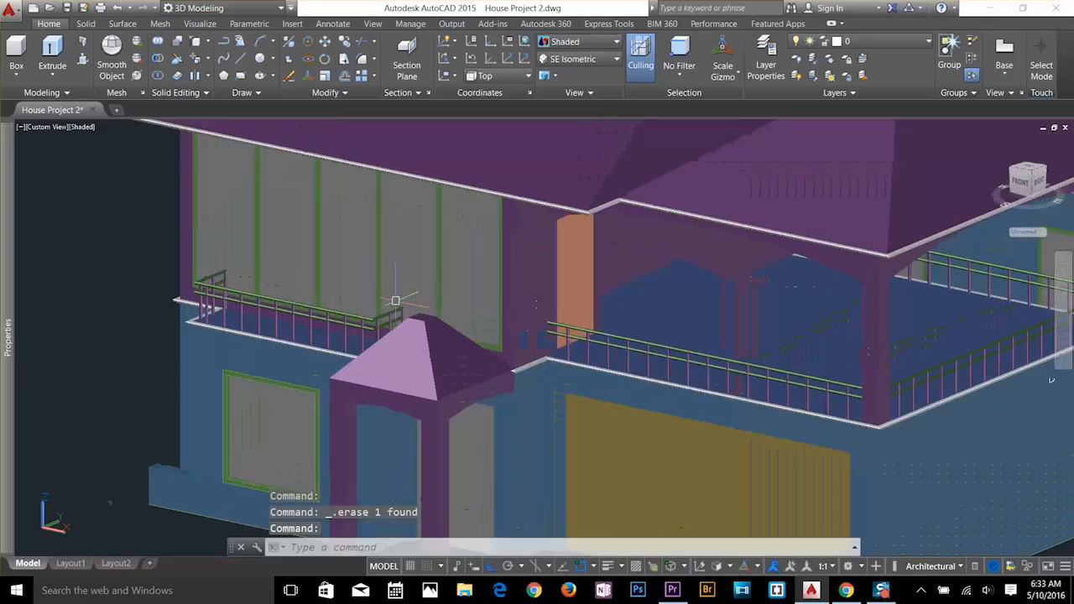
{"action": "middle_click_drag", "start_coordinate": [578, 335], "coordinate": [623, 290]}
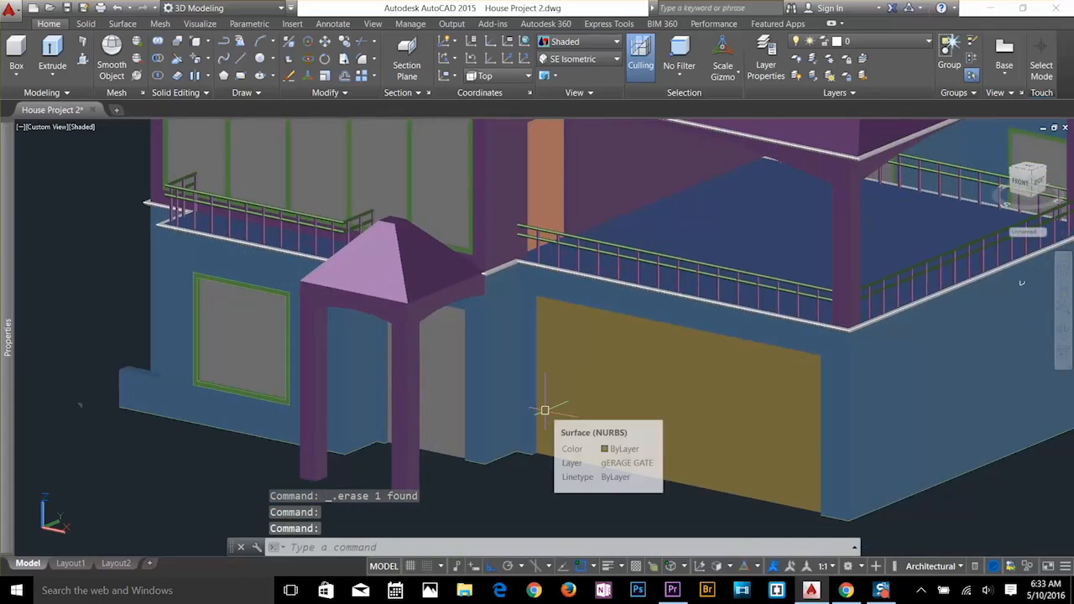
{"action": "left_click", "coordinate": [100, 386]}
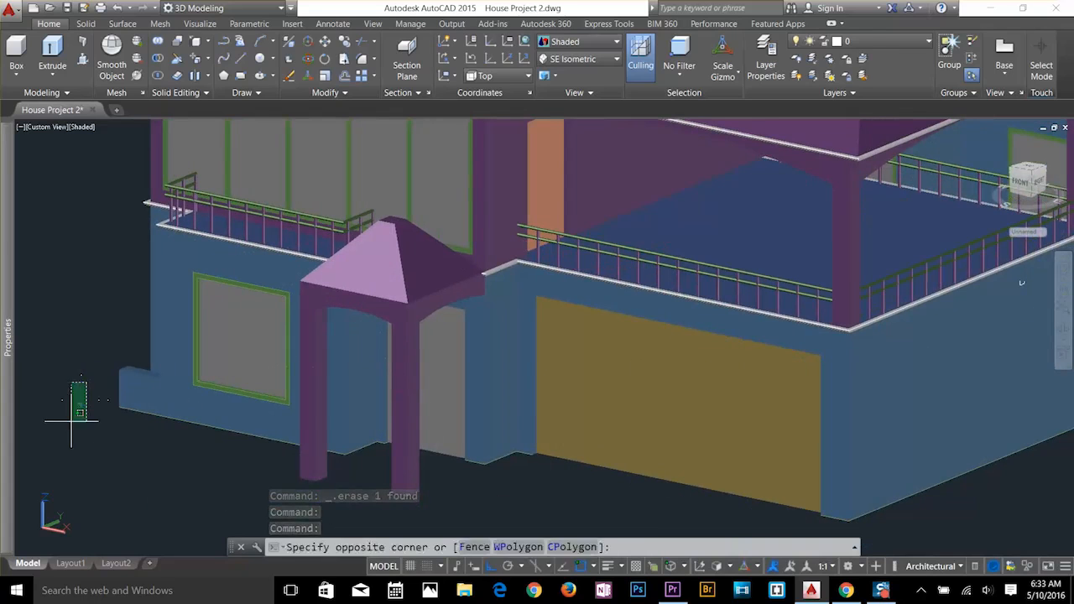
{"action": "left_click", "coordinate": [70, 423]}
{"action": "key", "text": "Delete"}
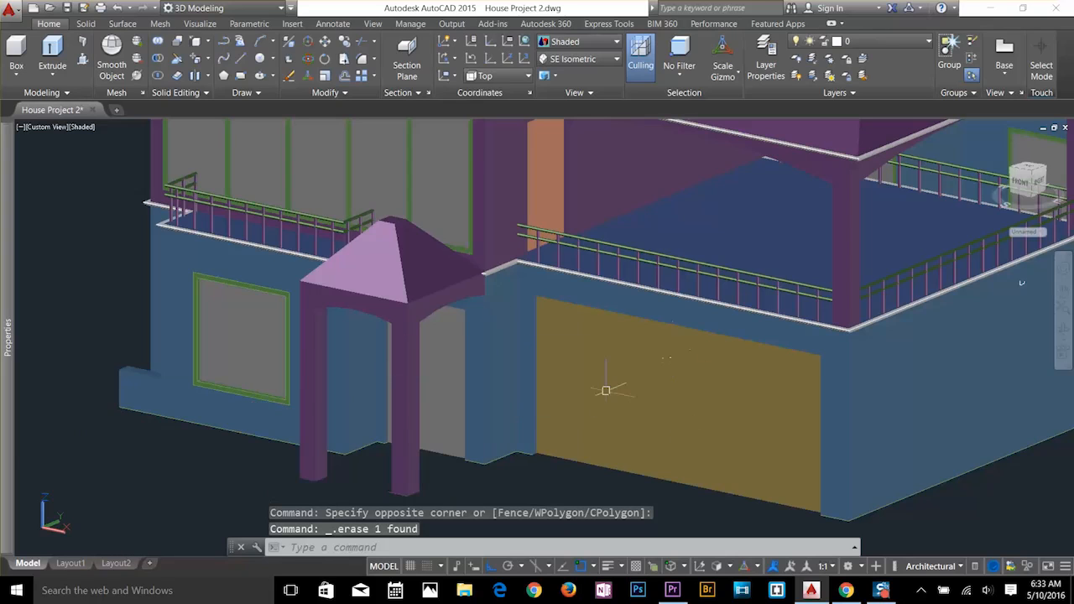
{"action": "scroll", "coordinate": [683, 434], "scroll_direction": "up", "scroll_amount": 3}
{"action": "scroll", "coordinate": [691, 377], "scroll_direction": "down", "scroll_amount": 3}
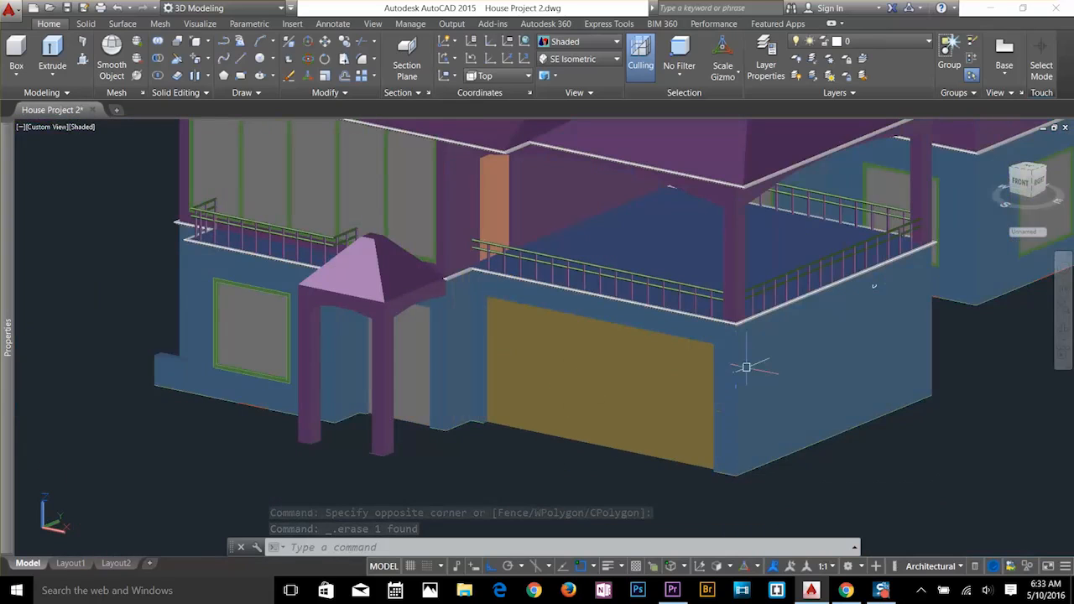
{"action": "key", "text": "Escape"}
{"action": "key", "text": "Escape"}
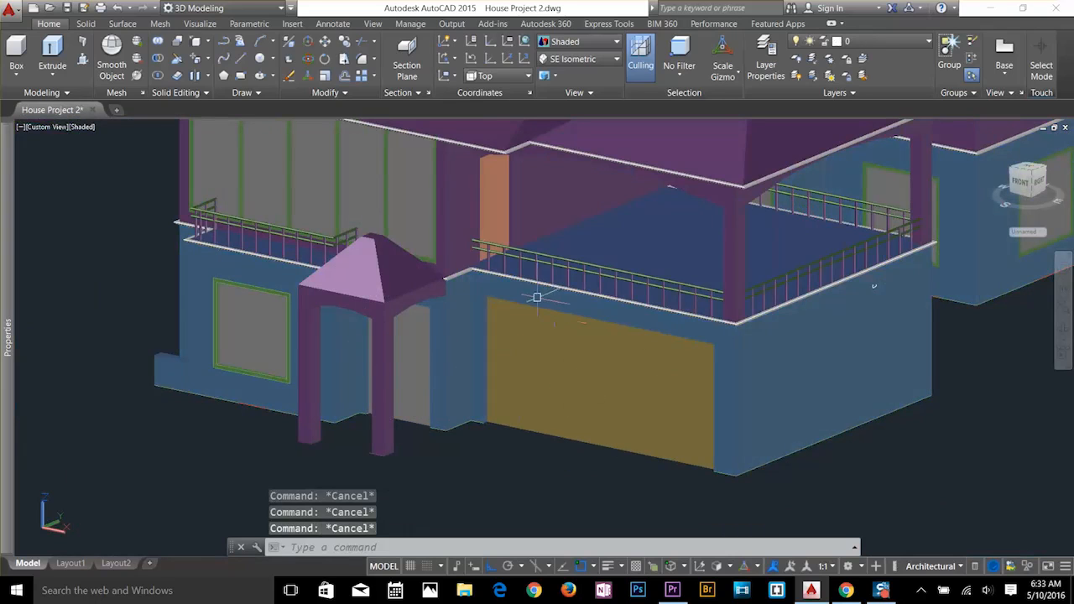
{"action": "mouse_move", "coordinate": [537, 296]}
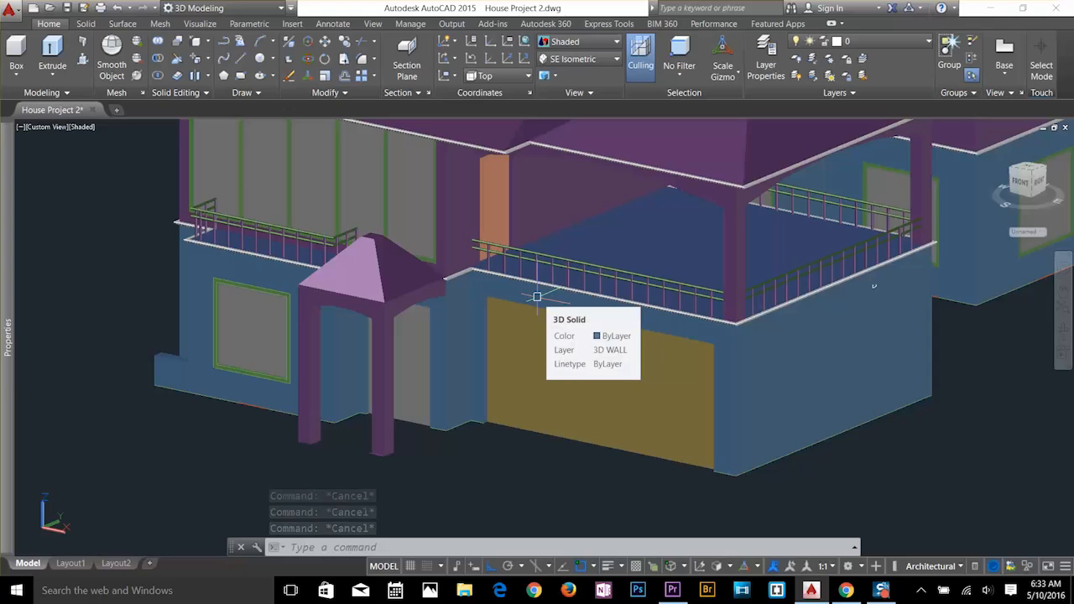
{"action": "key", "text": "Escape"}
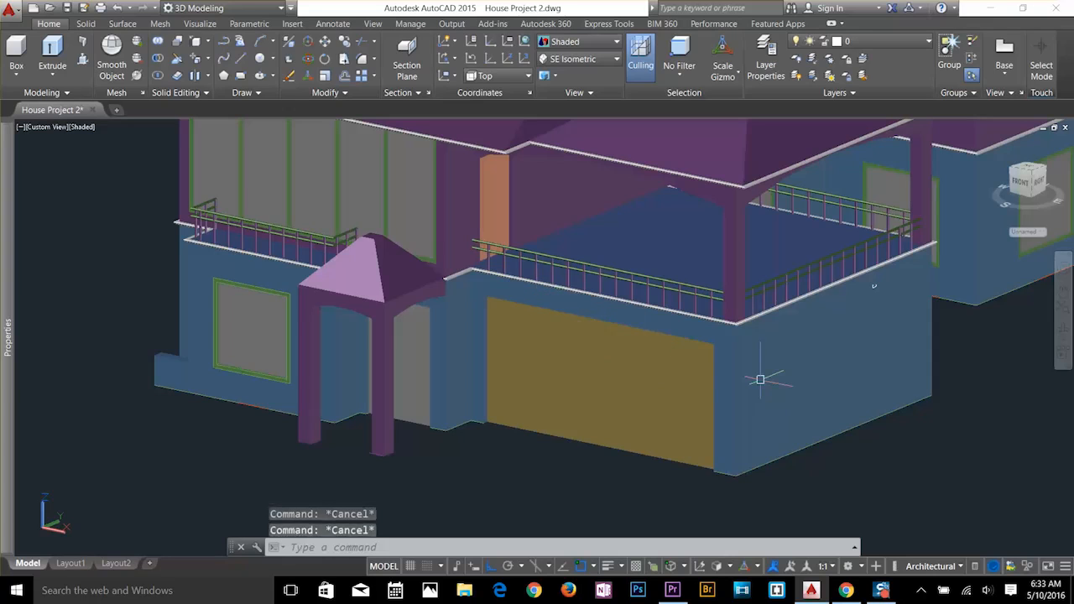
{"action": "key", "text": "Escape"}
{"action": "left_click", "coordinate": [811, 60]}
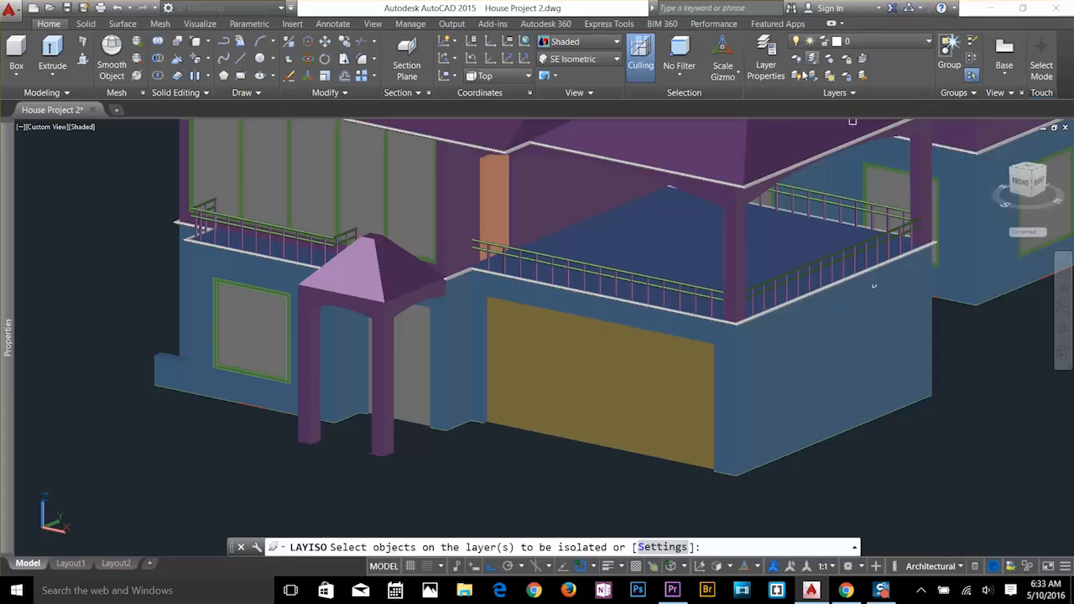
{"action": "left_click", "coordinate": [728, 404]}
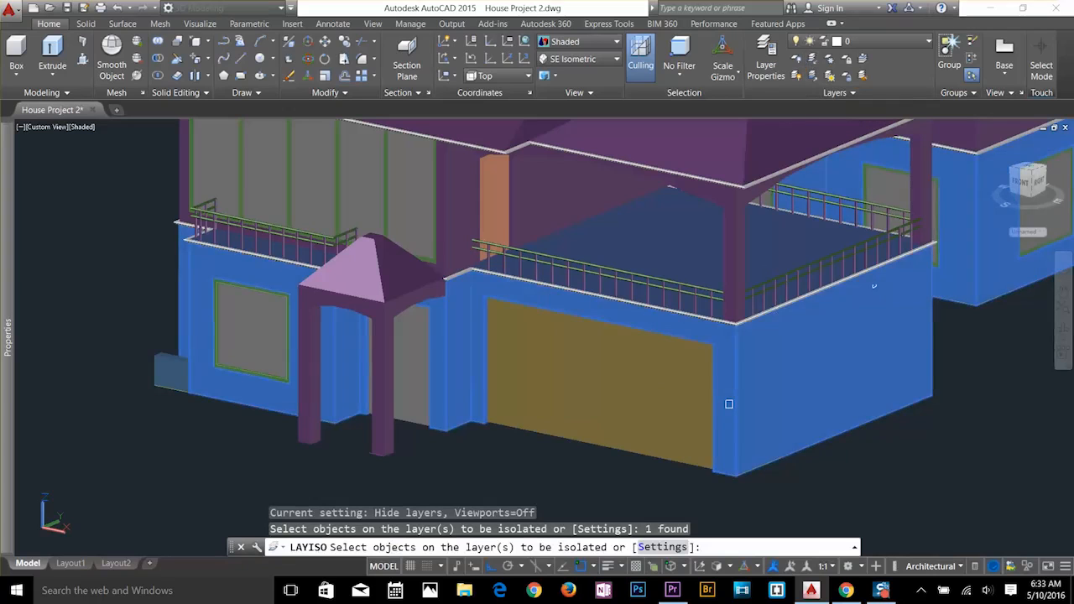
{"action": "key", "text": "Escape"}
{"action": "key", "text": "Escape"}
{"action": "key", "text": "Escape"}
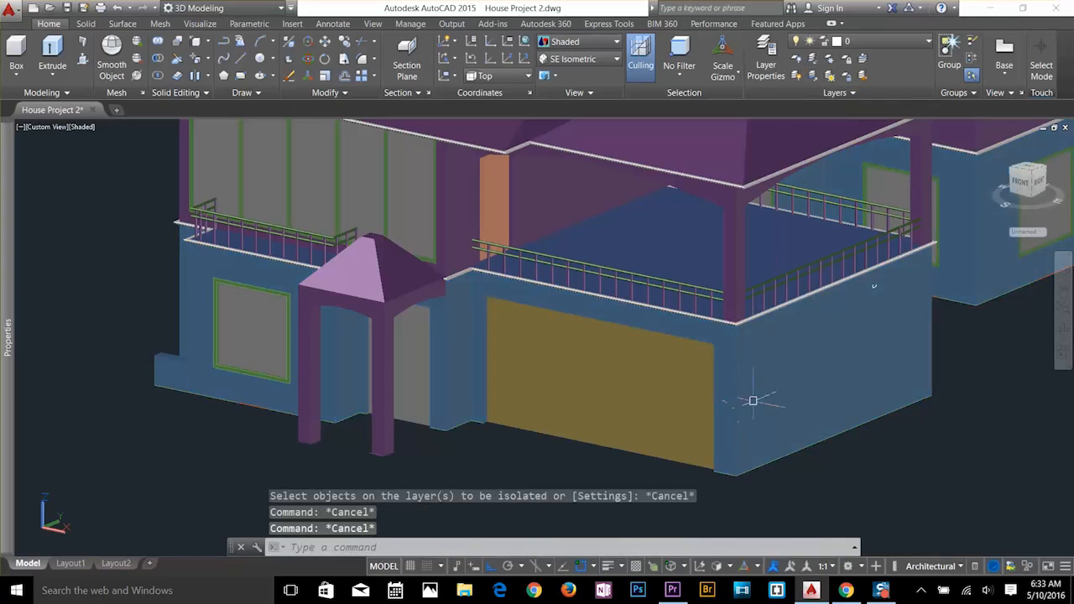
Switch the visual style to Wireframe with the front ground-floor window in close view.
{"action": "scroll", "coordinate": [180, 286], "scroll_direction": "up", "scroll_amount": 3}
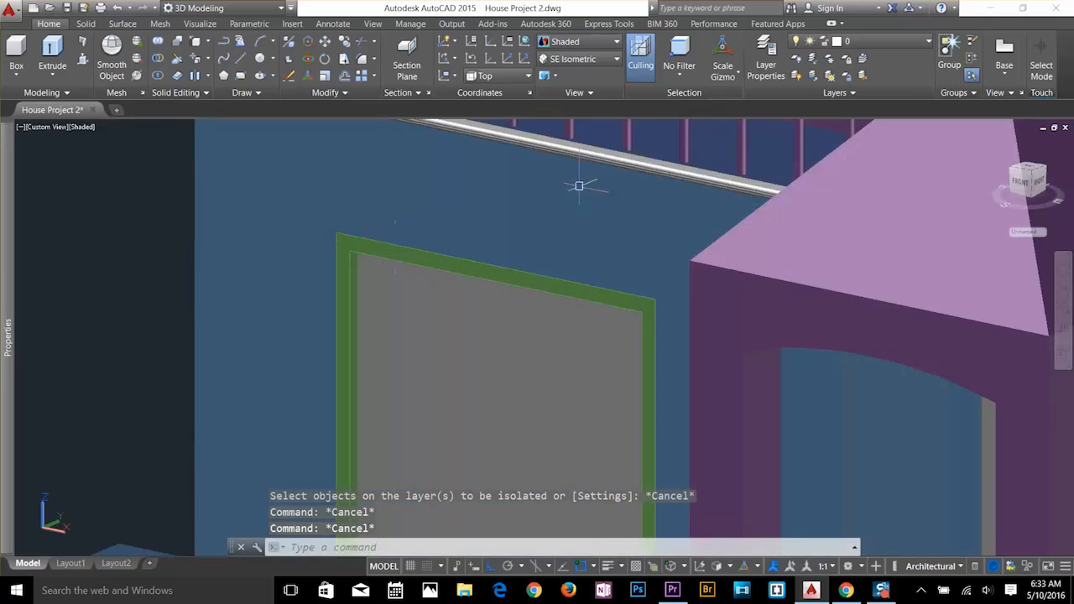
{"action": "left_click", "coordinate": [583, 42]}
{"action": "left_click", "coordinate": [561, 170]}
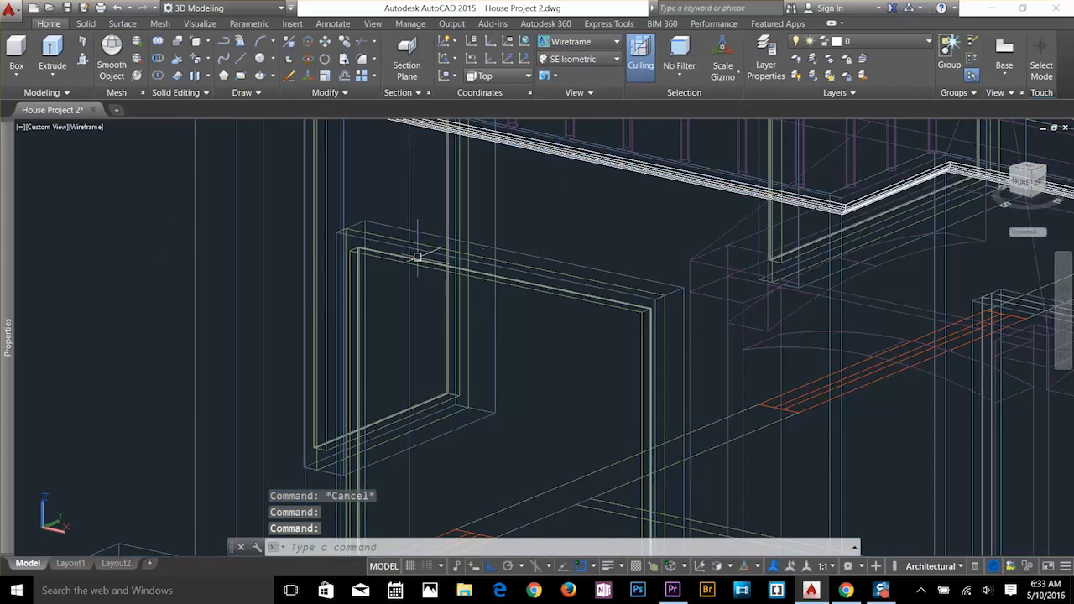
Try to copy the upper edges of the front ground-floor window opening with Copy Edges.
{"action": "left_click", "coordinate": [208, 60]}
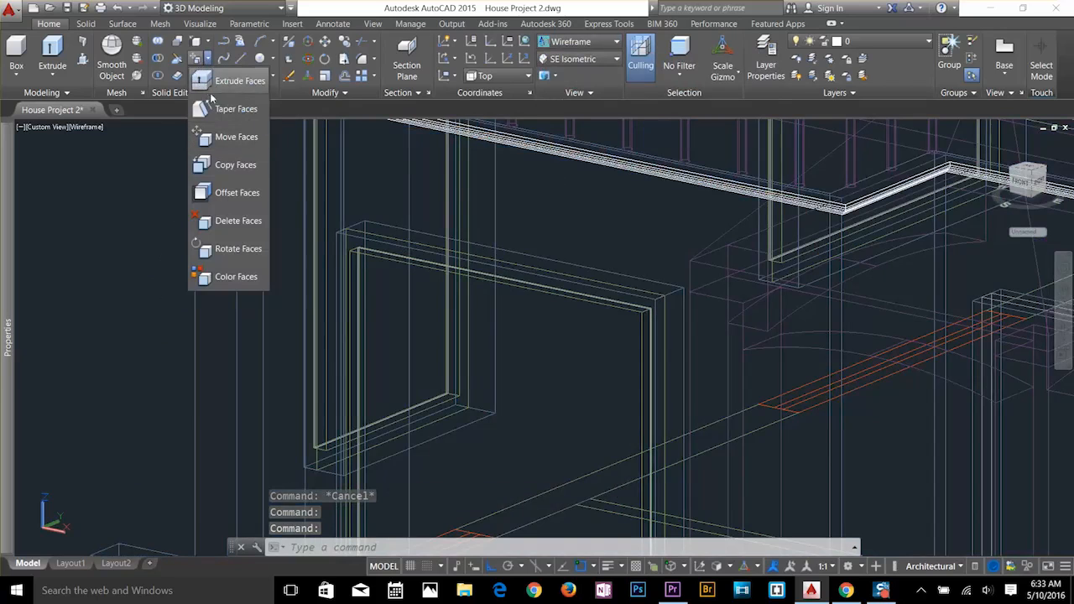
{"action": "left_click", "coordinate": [227, 220]}
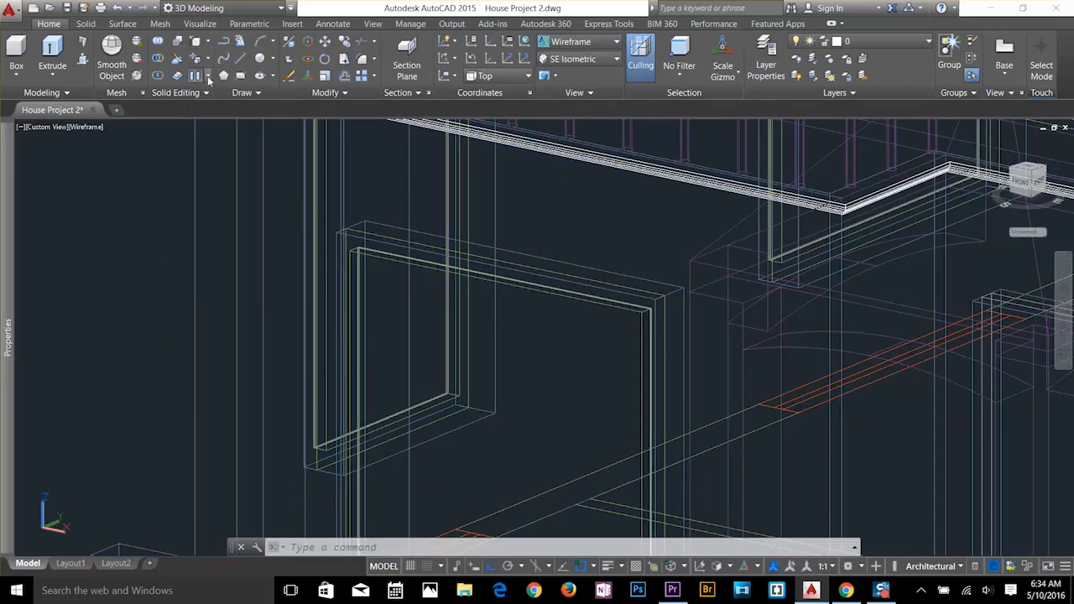
{"action": "left_click", "coordinate": [207, 42]}
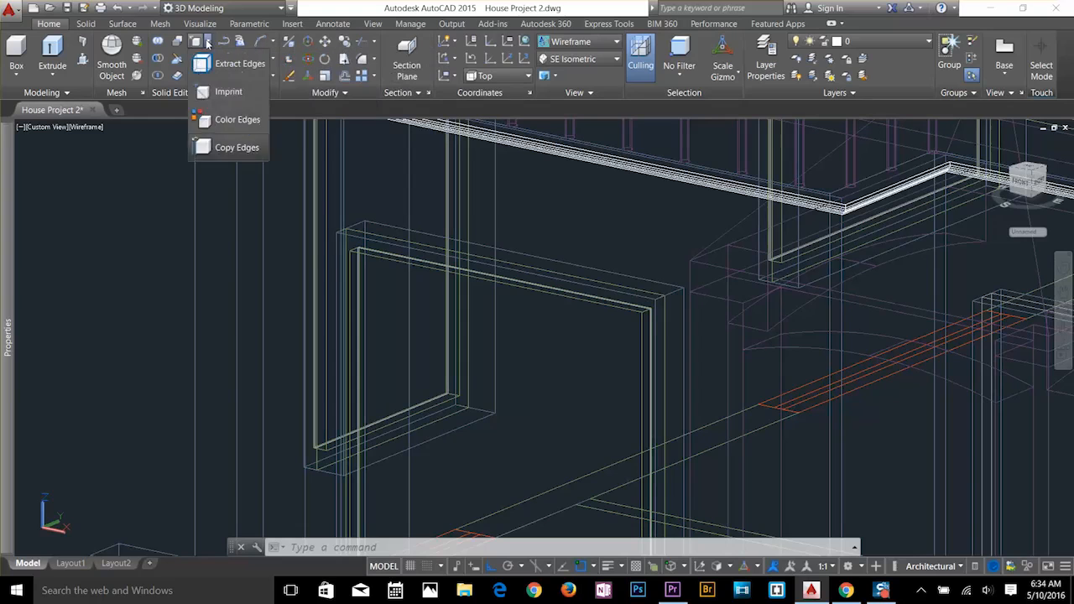
{"action": "left_click", "coordinate": [227, 147]}
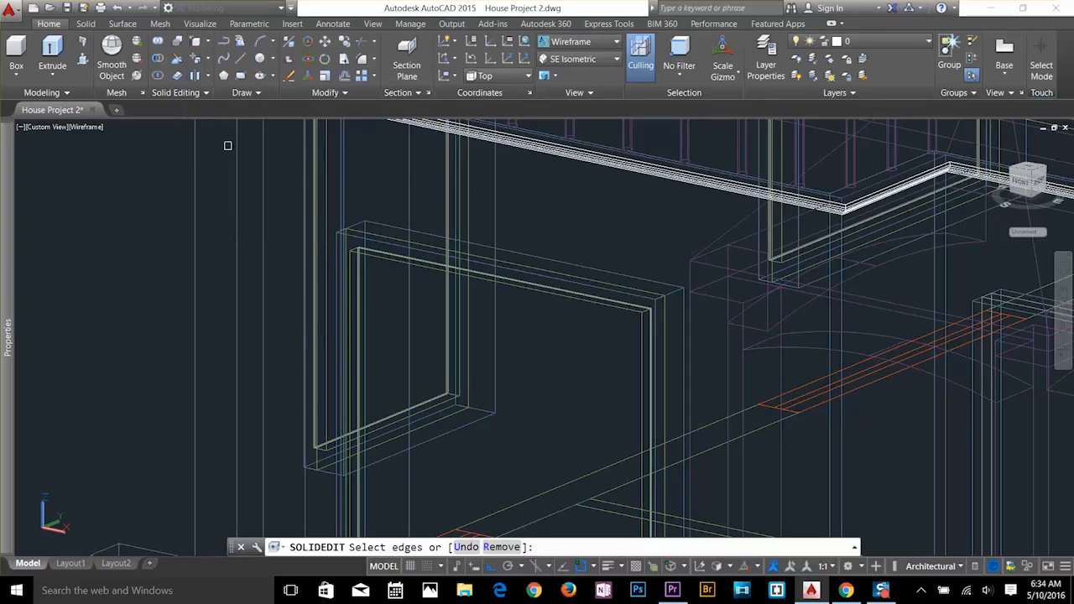
{"action": "scroll", "coordinate": [364, 244], "scroll_direction": "up", "scroll_amount": 5}
{"action": "left_click", "coordinate": [368, 224]}
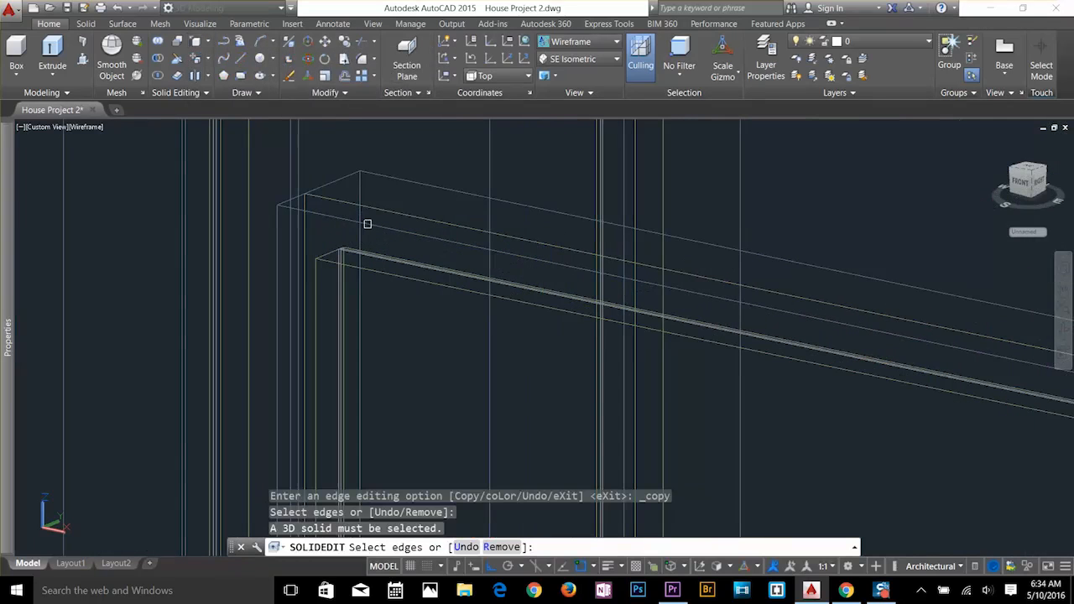
{"action": "left_click", "coordinate": [396, 230]}
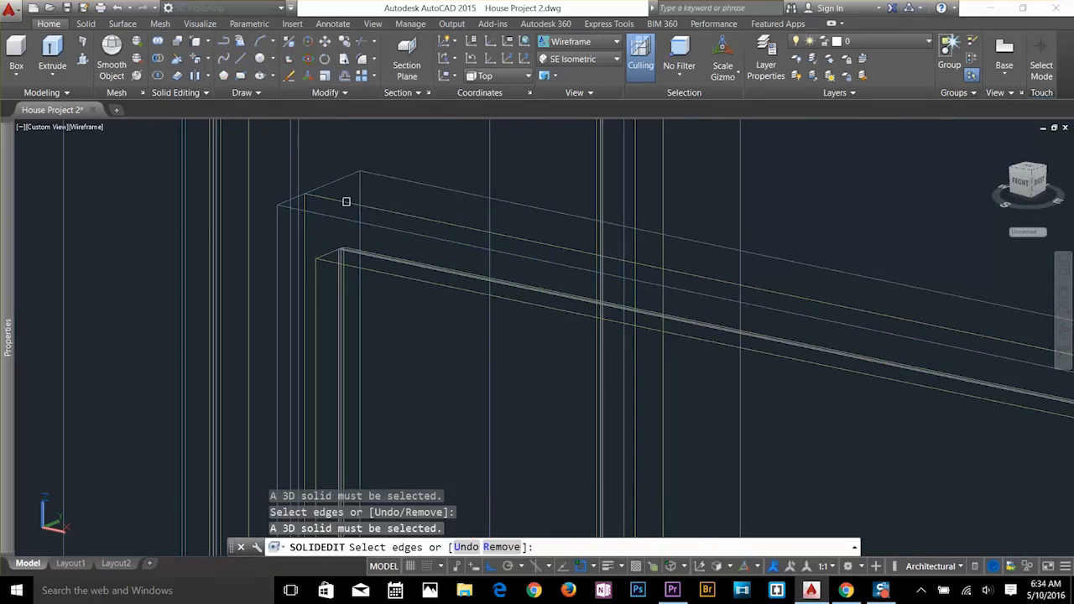
{"action": "key", "text": "Return"}
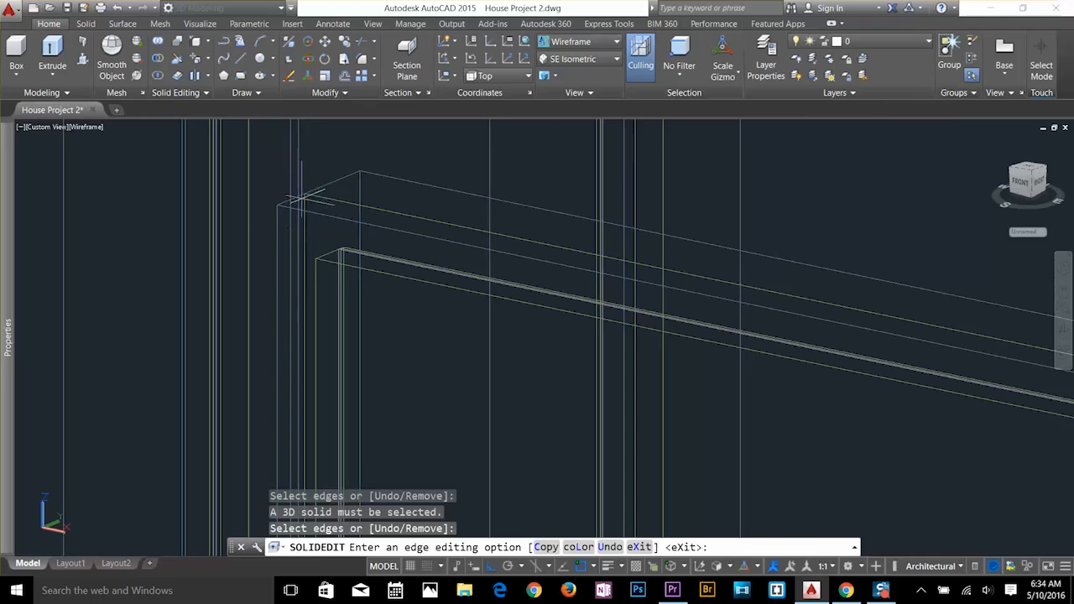
{"action": "scroll", "coordinate": [303, 200], "scroll_direction": "down", "scroll_amount": 6}
{"action": "key", "text": "Escape"}
{"action": "key", "text": "Escape"}
{"action": "key", "text": "Escape"}
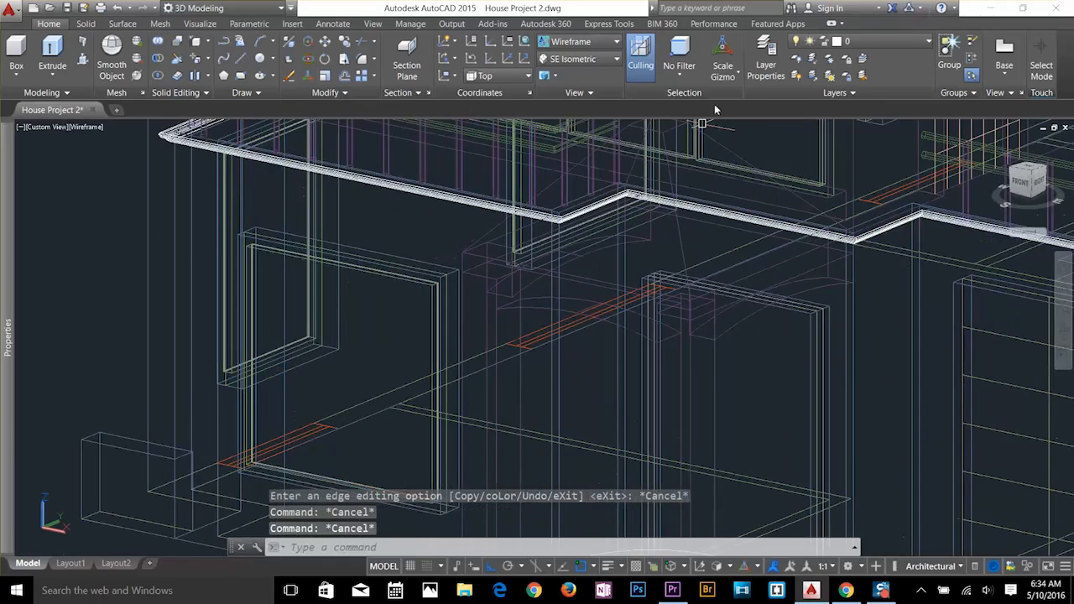
Isolate the 3D WALL layer by picking the wall solid at the front window opening.
{"action": "left_click", "coordinate": [352, 243]}
{"action": "key", "text": "Return"}
{"action": "key", "text": "Escape"}
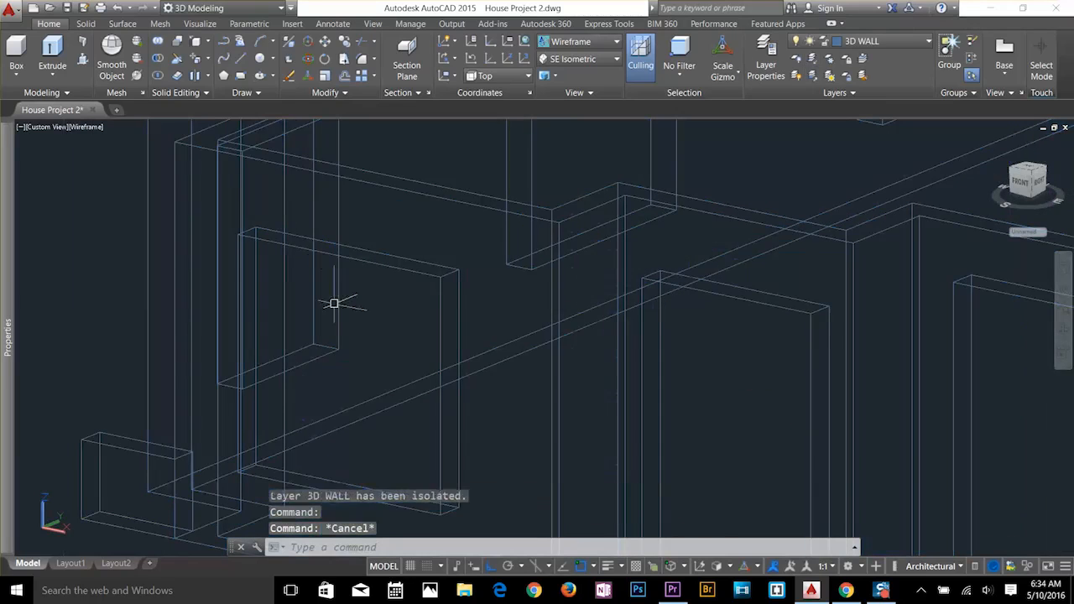
{"action": "key", "text": "Escape"}
Copy the top edge of the front ground-floor window opening to the empty space beside the house.
{"action": "left_click", "coordinate": [194, 45]}
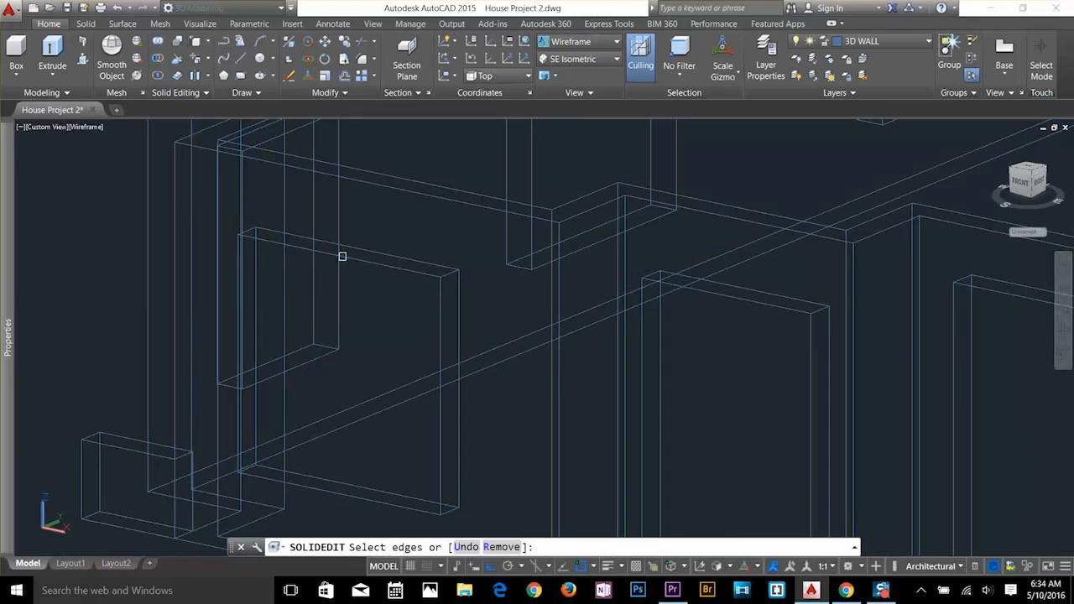
{"action": "left_click", "coordinate": [334, 257]}
{"action": "key", "text": "Return"}
{"action": "left_click", "coordinate": [340, 256]}
{"action": "scroll", "coordinate": [297, 302], "scroll_direction": "down", "scroll_amount": 3}
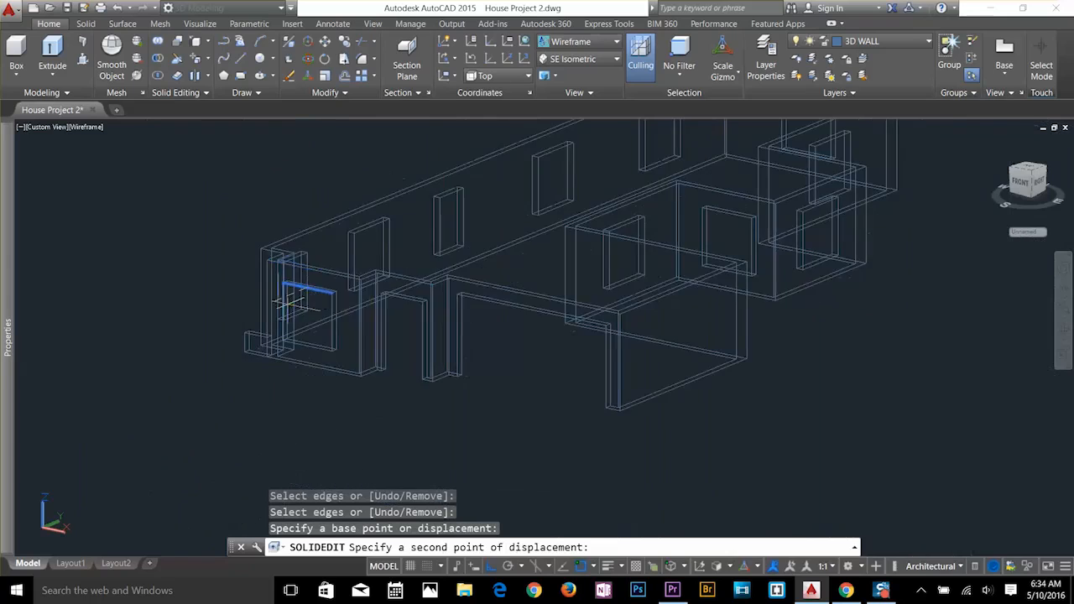
{"action": "middle_click_drag", "start_coordinate": [285, 308], "coordinate": [422, 209]}
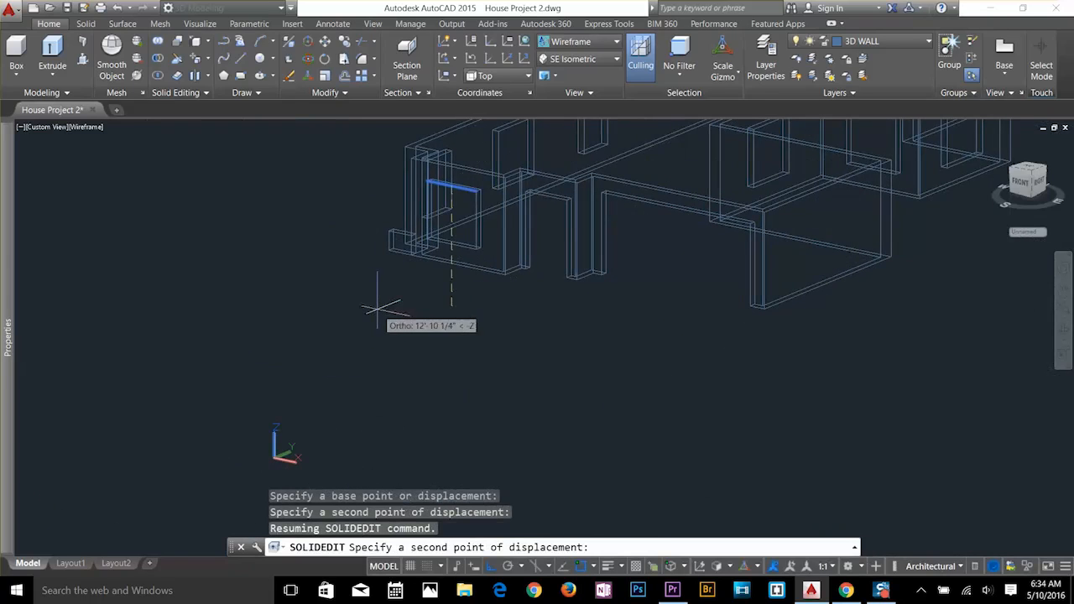
{"action": "left_click", "coordinate": [318, 248]}
{"action": "key", "text": "Escape"}
{"action": "key", "text": "Escape"}
{"action": "scroll", "coordinate": [259, 221], "scroll_direction": "up", "scroll_amount": 3}
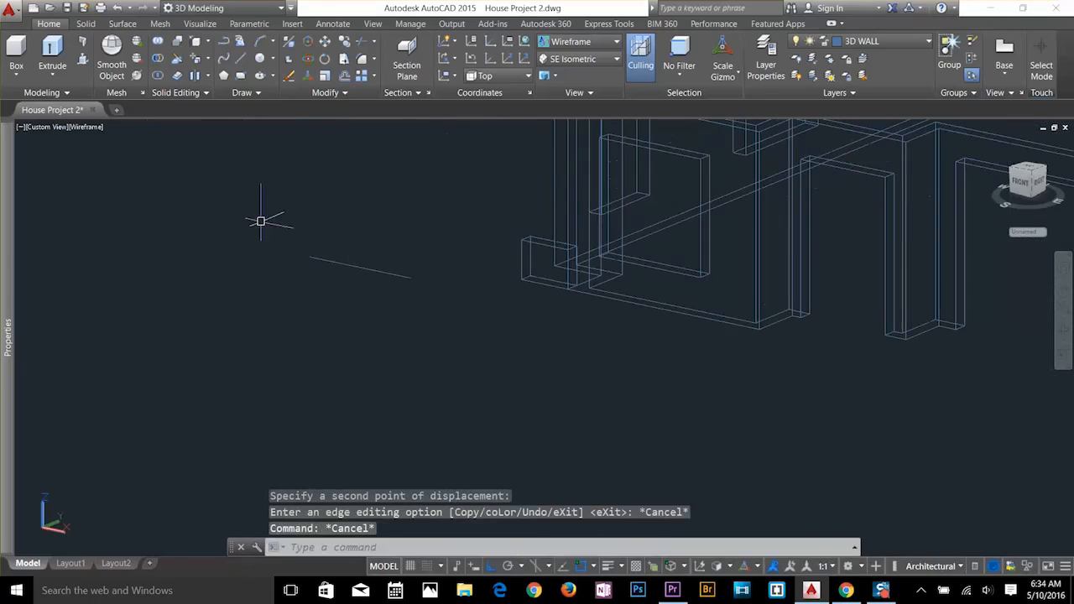
Restore the layers hidden by the 3D WALL isolation.
{"action": "key", "text": "Escape"}
{"action": "key", "text": "Escape"}
{"action": "middle_click_drag", "start_coordinate": [396, 175], "coordinate": [467, 322]}
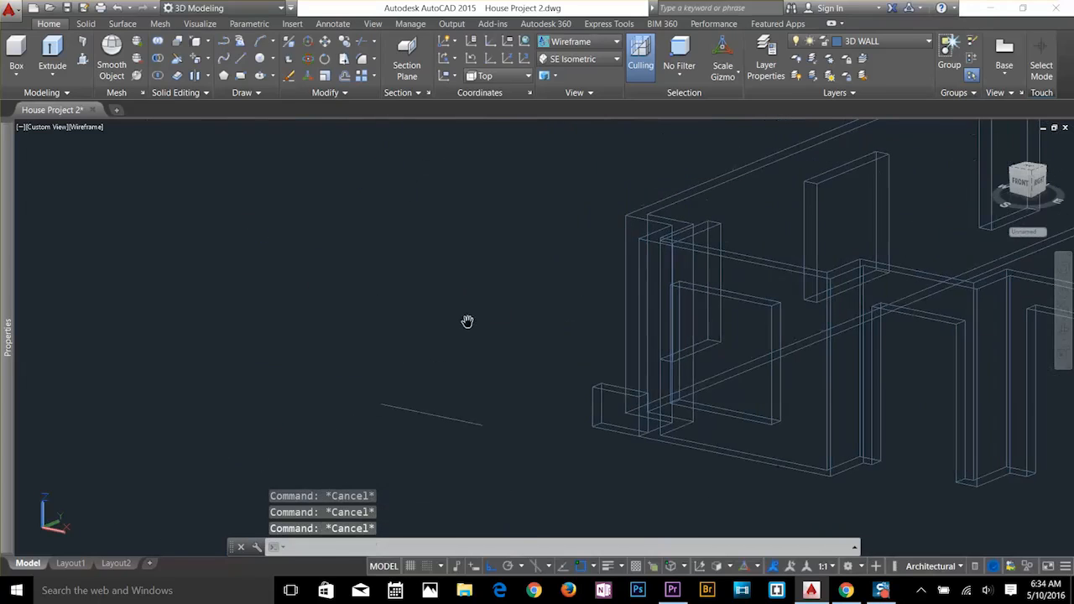
{"action": "scroll", "coordinate": [403, 261], "scroll_direction": "down", "scroll_amount": 5}
{"action": "left_click", "coordinate": [812, 75]}
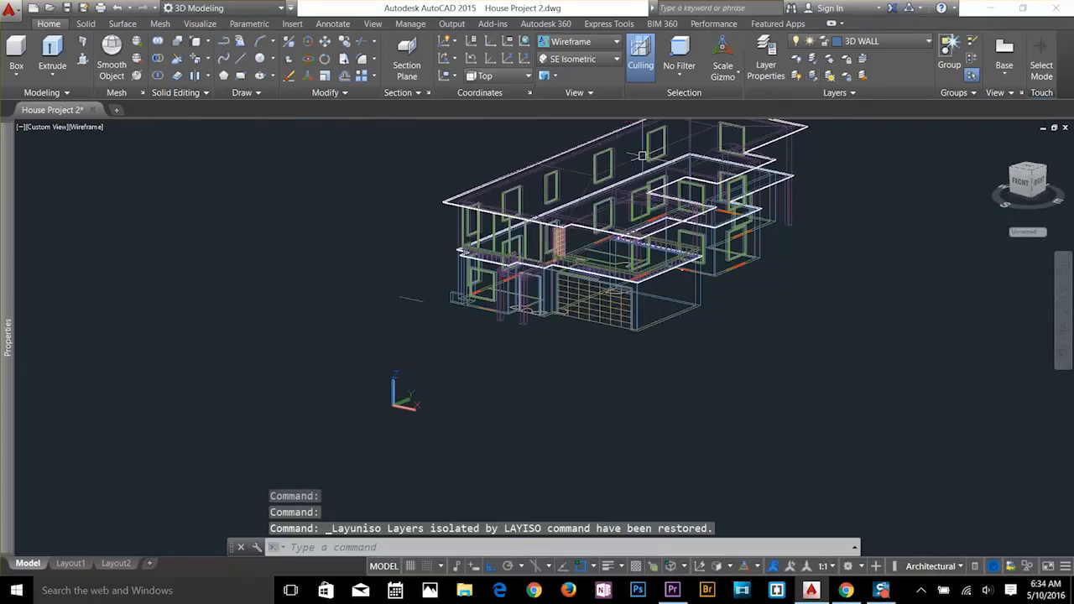
Copy the profiled end face of the spare roof moulding to the outer end of the copied window edge line, with ortho off.
{"action": "middle_click_drag", "start_coordinate": [118, 113], "coordinate": [473, 309]}
{"action": "key", "text": "Escape"}
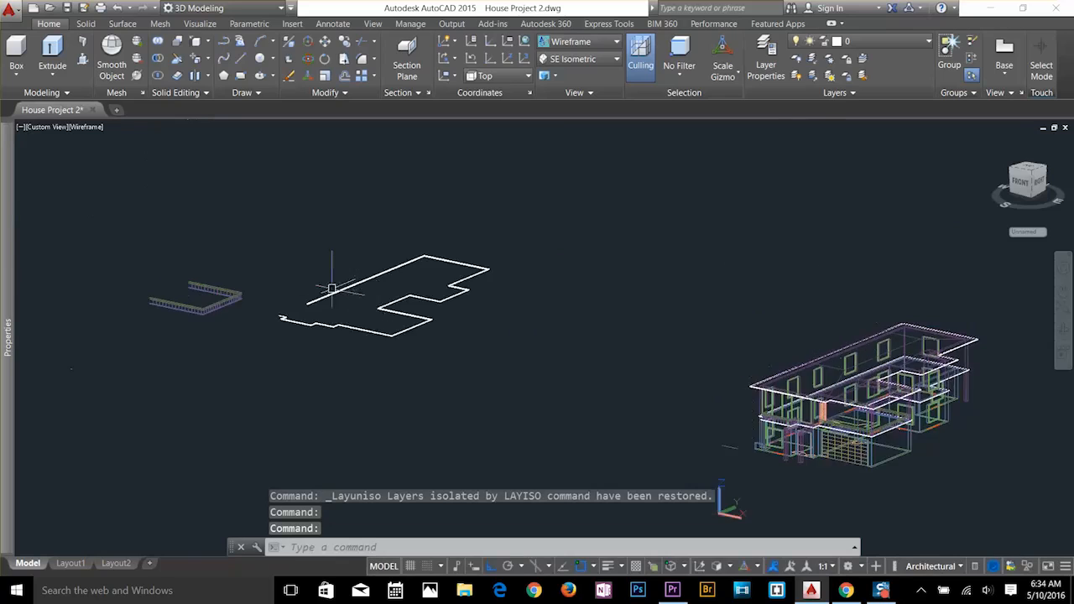
{"action": "scroll", "coordinate": [283, 316], "scroll_direction": "up", "scroll_amount": 10}
{"action": "scroll", "coordinate": [287, 316], "scroll_direction": "up", "scroll_amount": 5}
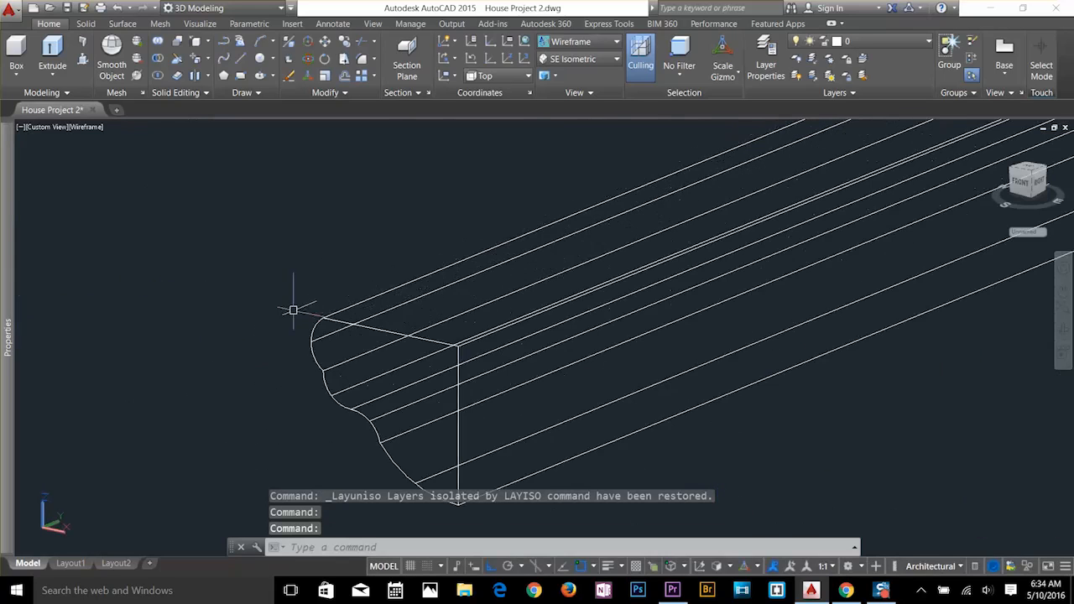
{"action": "middle_click_drag", "start_coordinate": [293, 309], "coordinate": [295, 127]}
{"action": "left_click", "coordinate": [199, 59]}
{"action": "left_click", "coordinate": [207, 59]}
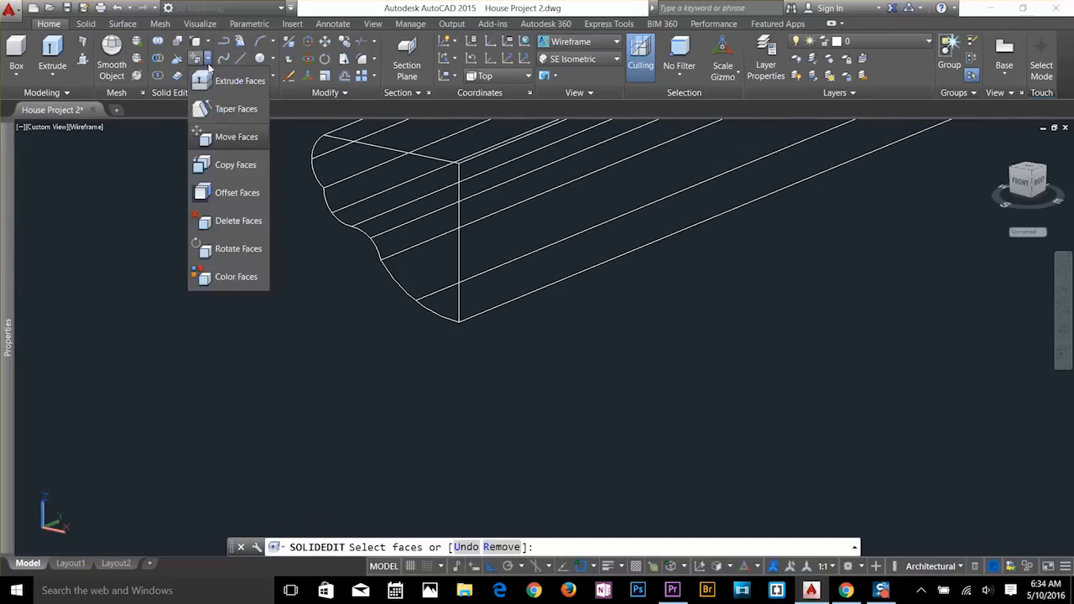
{"action": "left_click", "coordinate": [207, 59]}
{"action": "left_click", "coordinate": [207, 59]}
{"action": "left_click", "coordinate": [232, 167]}
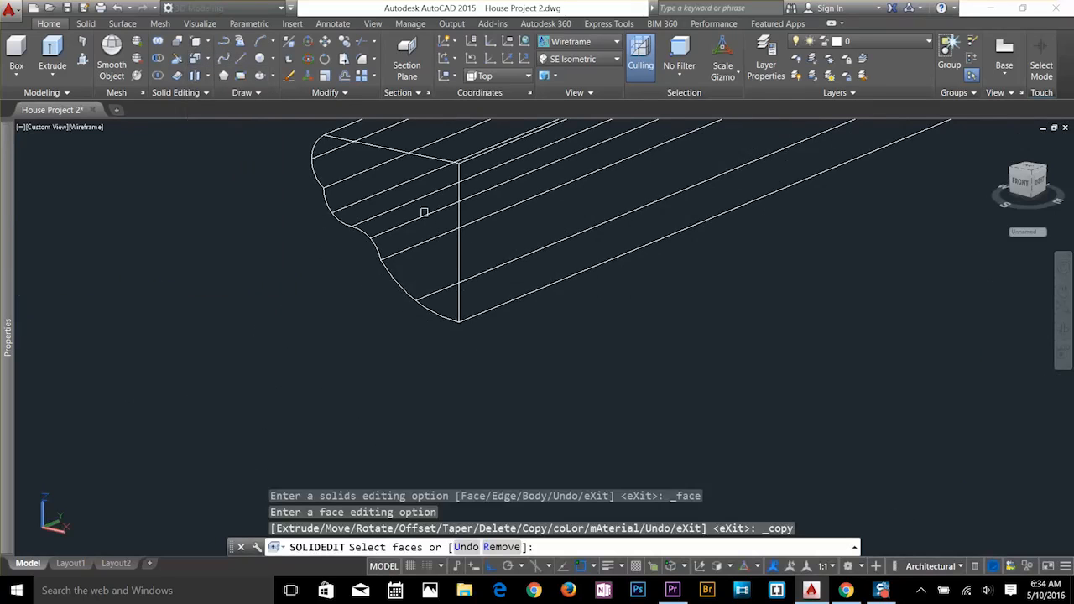
{"action": "left_click", "coordinate": [435, 253]}
{"action": "key", "text": "Return"}
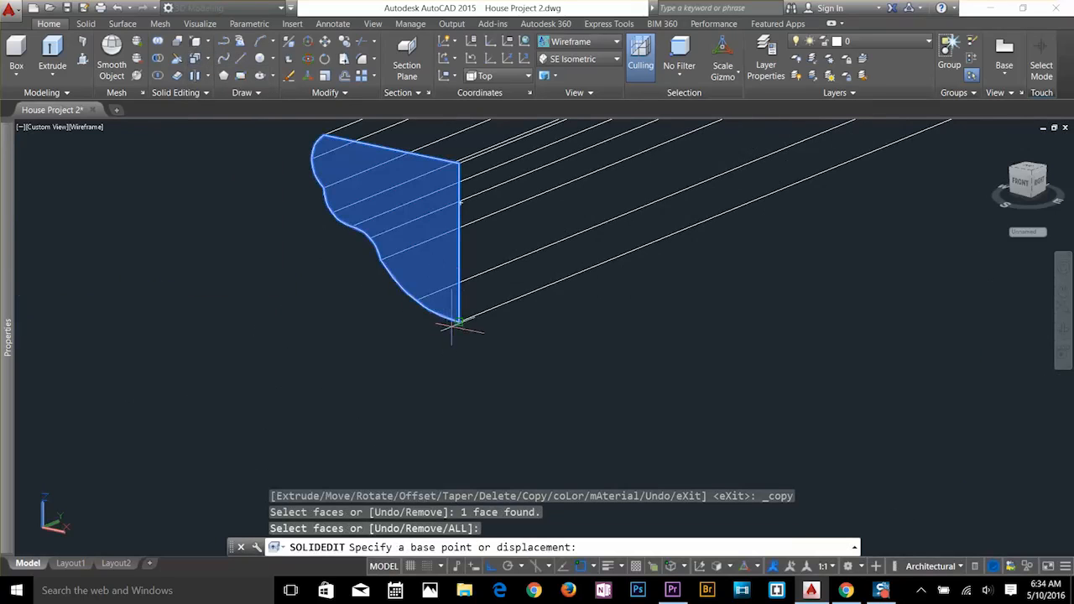
{"action": "left_click", "coordinate": [459, 322]}
{"action": "scroll", "coordinate": [444, 318], "scroll_direction": "down", "scroll_amount": 10}
{"action": "middle_click_drag", "start_coordinate": [705, 411], "coordinate": [353, 219]}
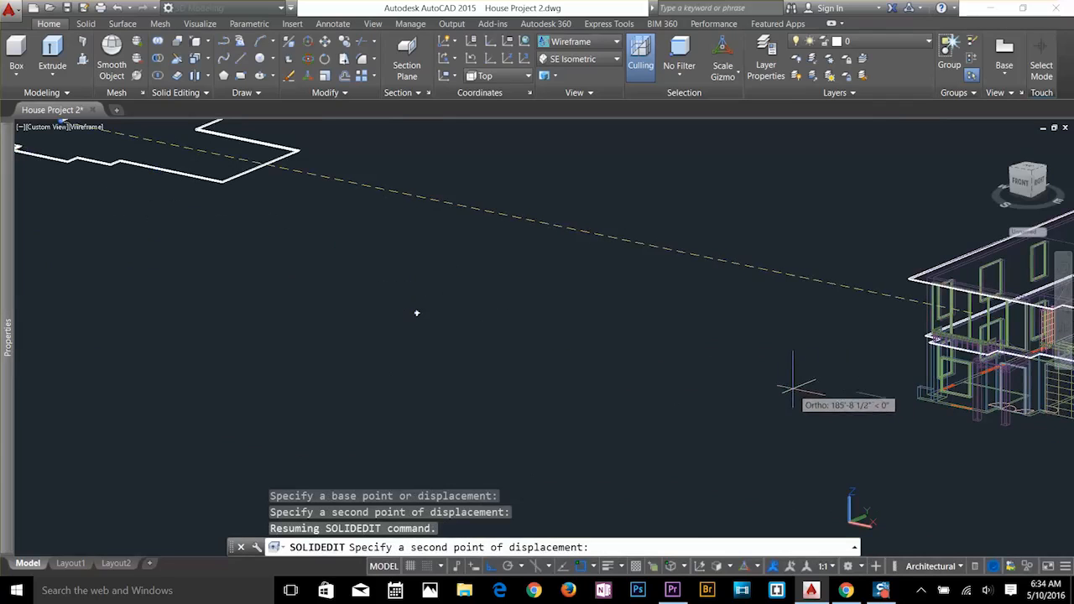
{"action": "left_click", "coordinate": [490, 569]}
{"action": "scroll", "coordinate": [915, 379], "scroll_direction": "up", "scroll_amount": 4}
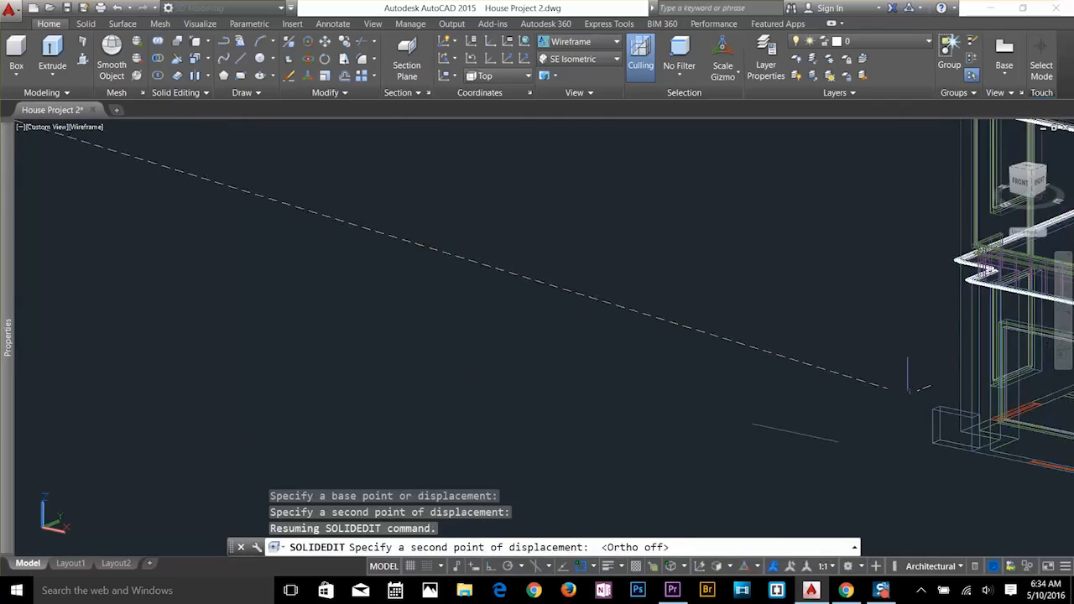
{"action": "left_click", "coordinate": [659, 283]}
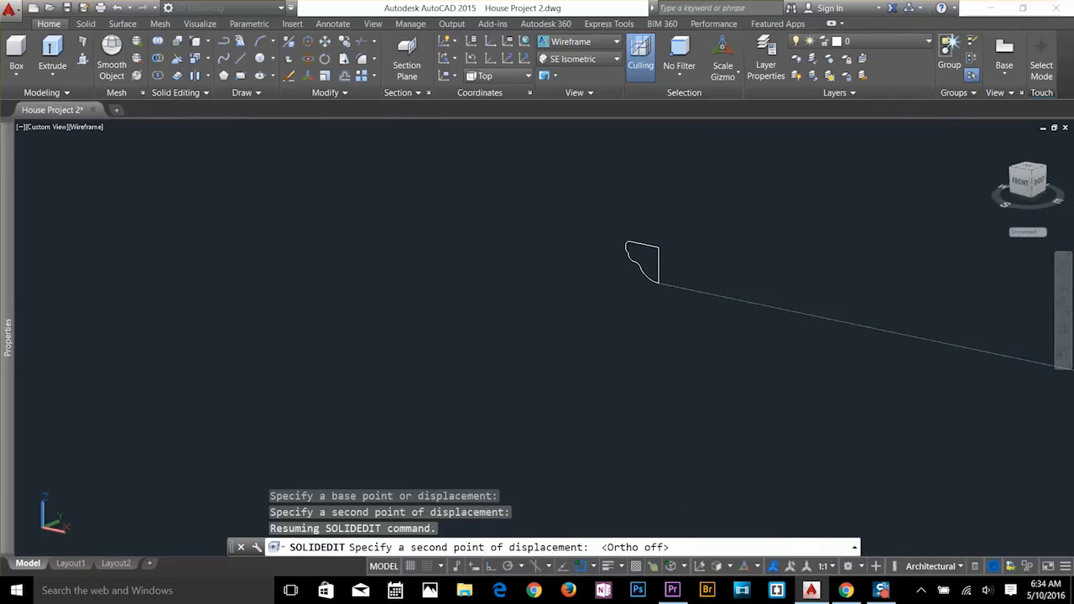
{"action": "key", "text": "Escape"}
{"action": "key", "text": "Escape"}
{"action": "key", "text": "Escape"}
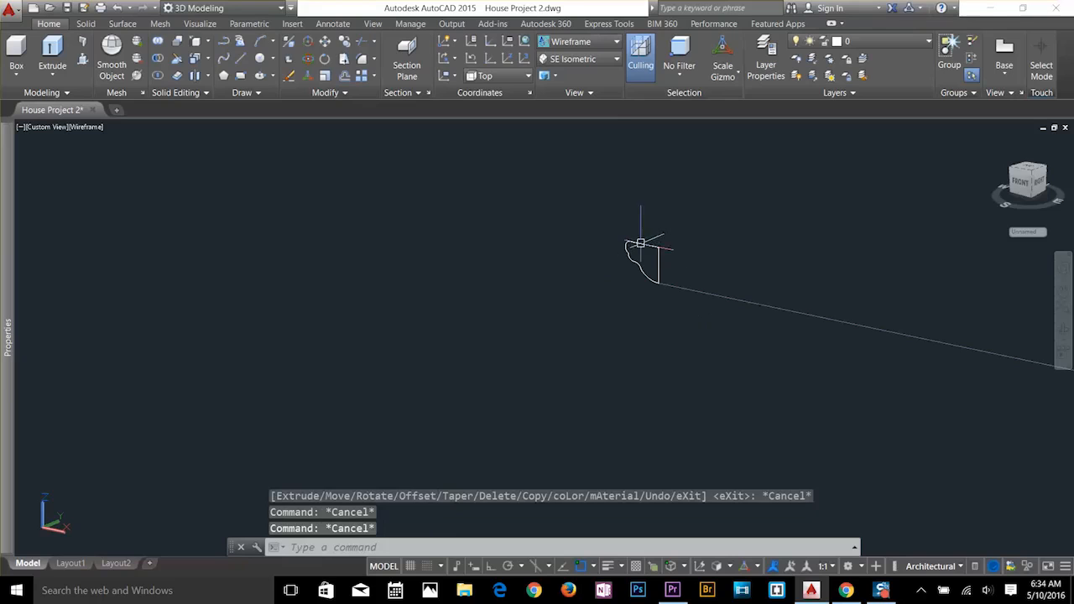
Rotate the copied moulding profile by -90 degrees about the vertical axis with the Rotate Gizmo.
{"action": "left_click", "coordinate": [640, 242]}
{"action": "left_click", "coordinate": [732, 71]}
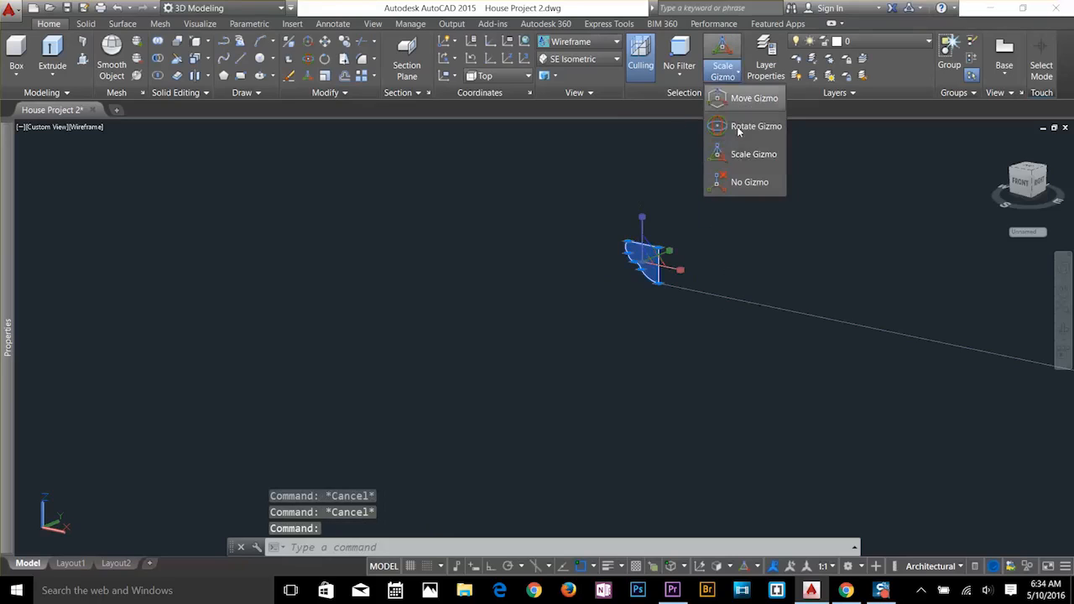
{"action": "left_click", "coordinate": [757, 133]}
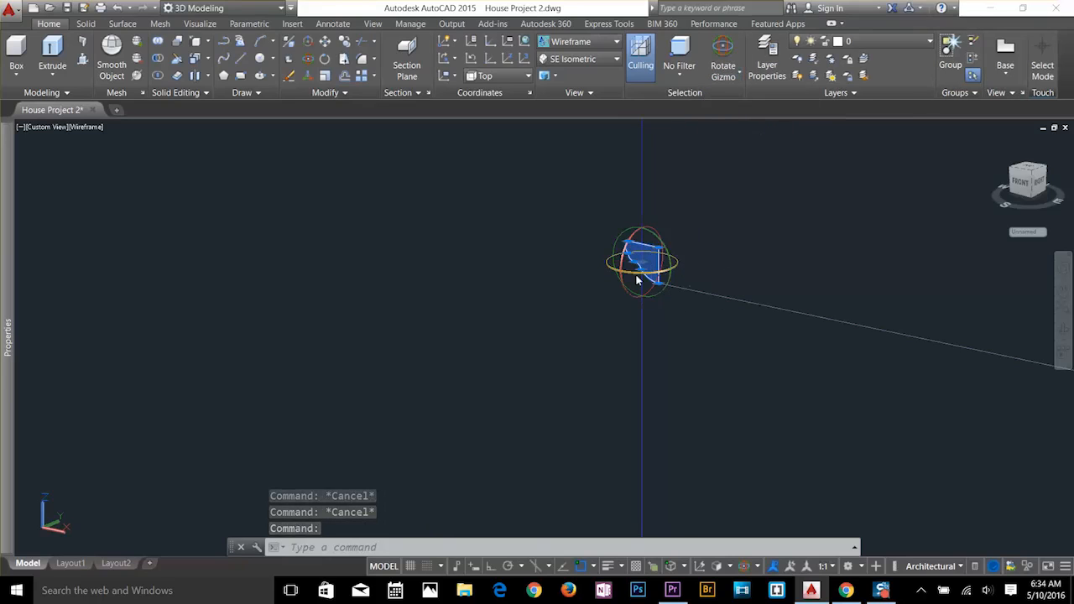
{"action": "left_click", "coordinate": [667, 271]}
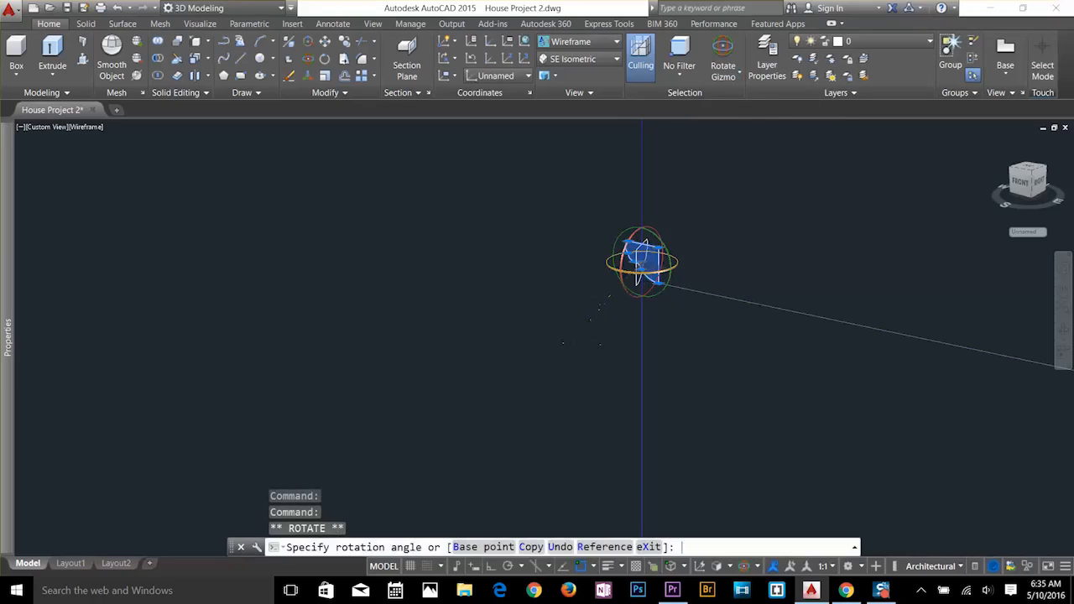
{"action": "type", "text": "-90"}
{"action": "key", "text": "Return"}
{"action": "key", "text": "Escape"}
{"action": "key", "text": "Escape"}
{"action": "key", "text": "Escape"}
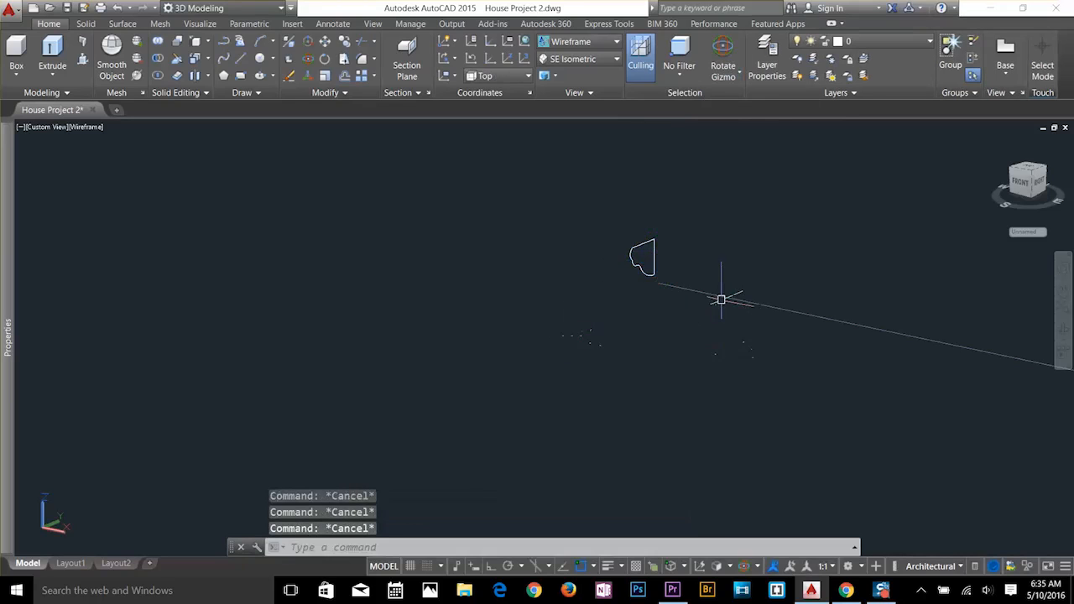
Move the rotated profile so its lower back corner sits on the end of the copied window edge line.
{"action": "type", "text": "M"}
{"action": "key", "text": "Return"}
{"action": "left_click", "coordinate": [642, 254]}
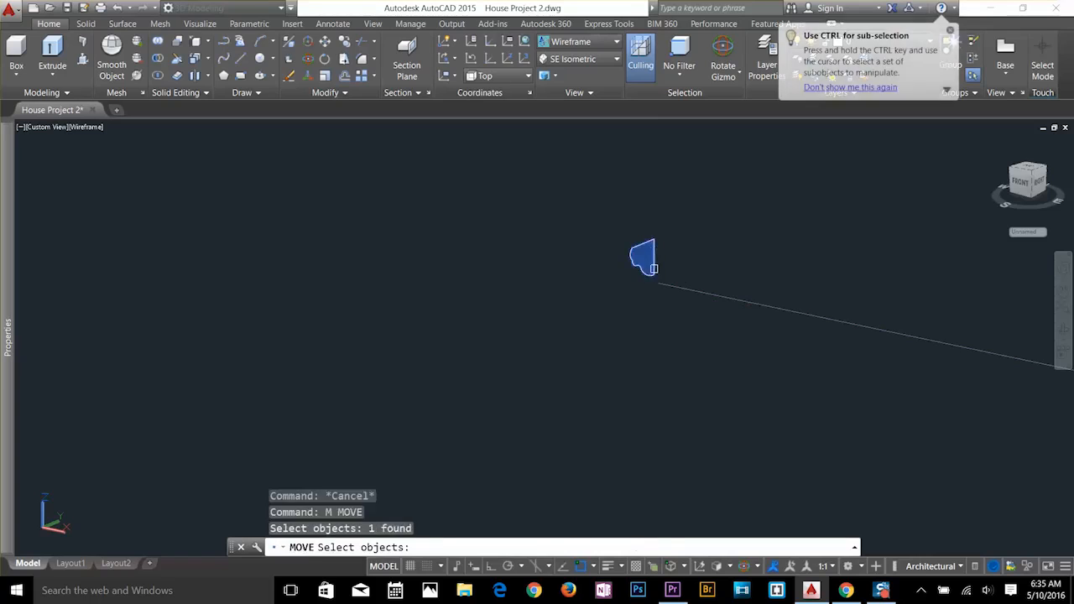
{"action": "key", "text": "Return"}
{"action": "left_click", "coordinate": [653, 273]}
{"action": "left_click", "coordinate": [660, 280]}
{"action": "key", "text": "Escape"}
{"action": "key", "text": "Escape"}
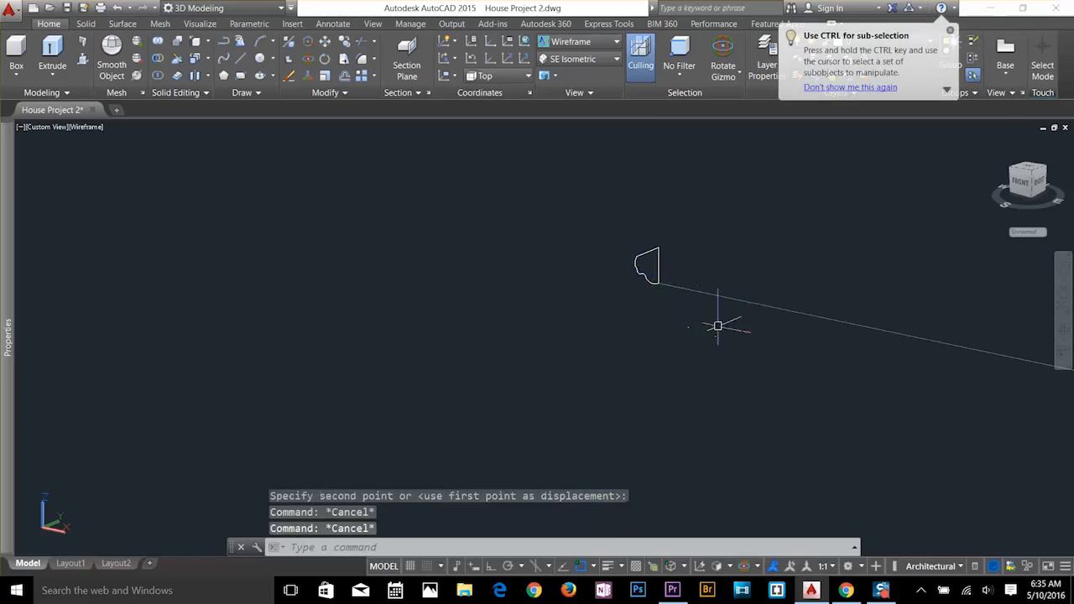
Compare the profile and its edge line with the front ground-floor window opening.
{"action": "scroll", "coordinate": [714, 318], "scroll_direction": "down", "scroll_amount": 3}
{"action": "scroll", "coordinate": [785, 280], "scroll_direction": "down", "scroll_amount": 2}
{"action": "middle_click_drag", "start_coordinate": [785, 280], "coordinate": [548, 309]}
{"action": "scroll", "coordinate": [573, 328], "scroll_direction": "up", "scroll_amount": 3}
{"action": "key", "text": "Escape"}
{"action": "key", "text": "Escape"}
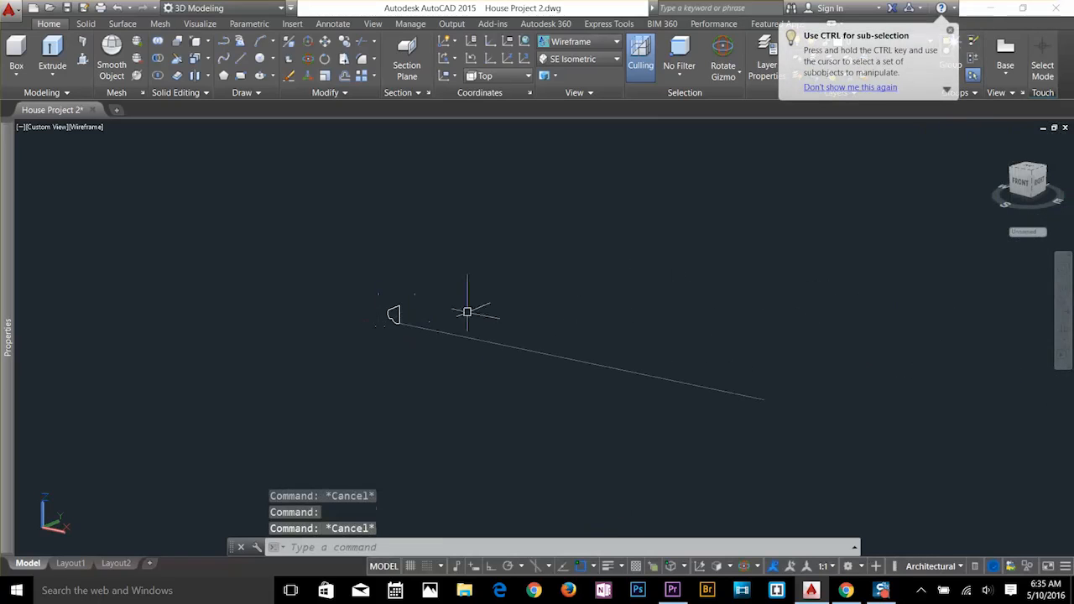
{"action": "scroll", "coordinate": [683, 370], "scroll_direction": "down", "scroll_amount": 2}
{"action": "scroll", "coordinate": [747, 355], "scroll_direction": "down", "scroll_amount": 4}
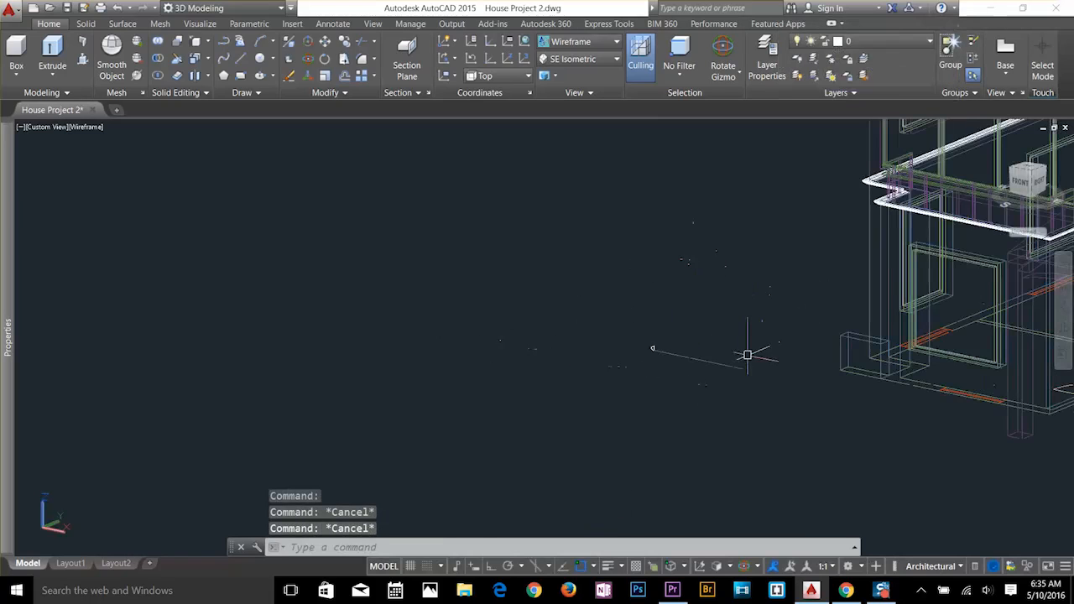
{"action": "scroll", "coordinate": [964, 273], "scroll_direction": "up", "scroll_amount": 2}
{"action": "scroll", "coordinate": [741, 290], "scroll_direction": "up", "scroll_amount": 1}
{"action": "scroll", "coordinate": [671, 288], "scroll_direction": "up", "scroll_amount": 3}
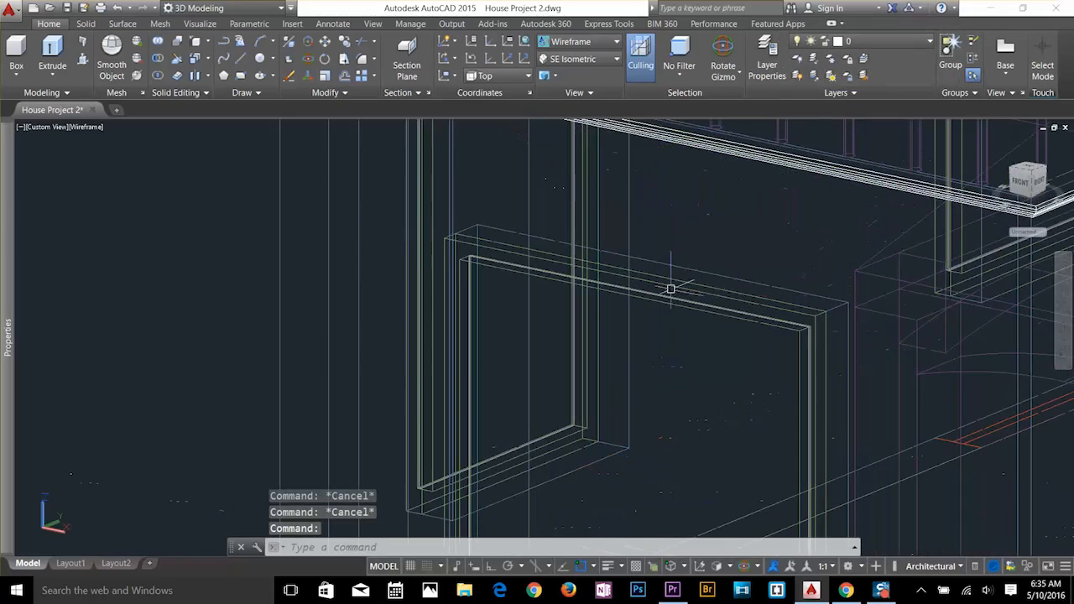
{"action": "scroll", "coordinate": [316, 313], "scroll_direction": "down", "scroll_amount": 2}
{"action": "middle_click_drag", "start_coordinate": [315, 313], "coordinate": [706, 225]}
{"action": "scroll", "coordinate": [397, 362], "scroll_direction": "up", "scroll_amount": 3}
{"action": "middle_click_drag", "start_coordinate": [260, 369], "coordinate": [425, 219]}
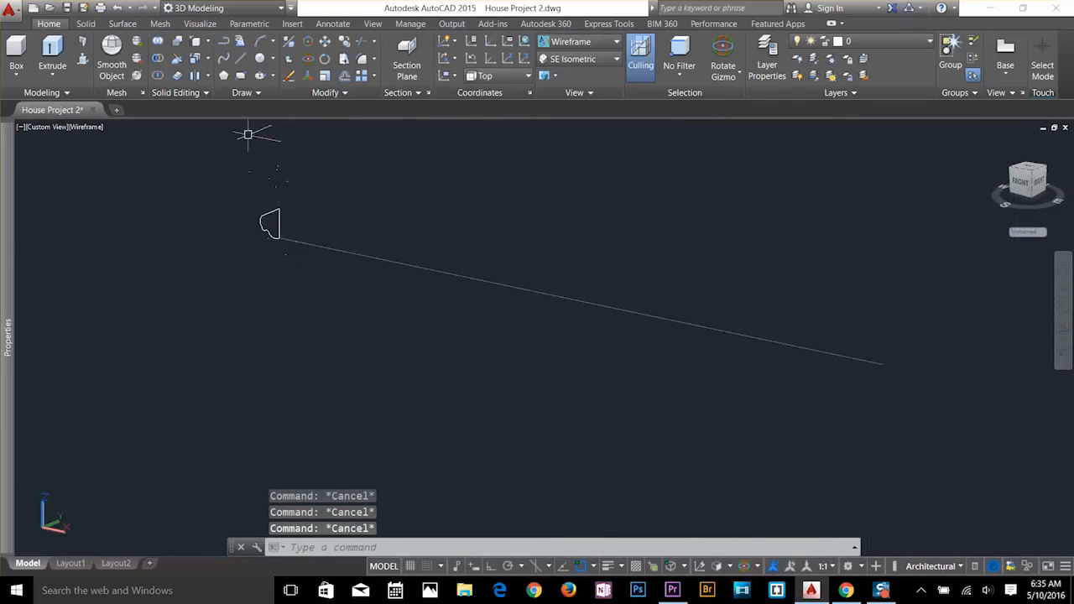
Extrude the moulding profile along the copied window edge line as its path.
{"action": "type", "text": "ext"}
{"action": "key", "text": "Return"}
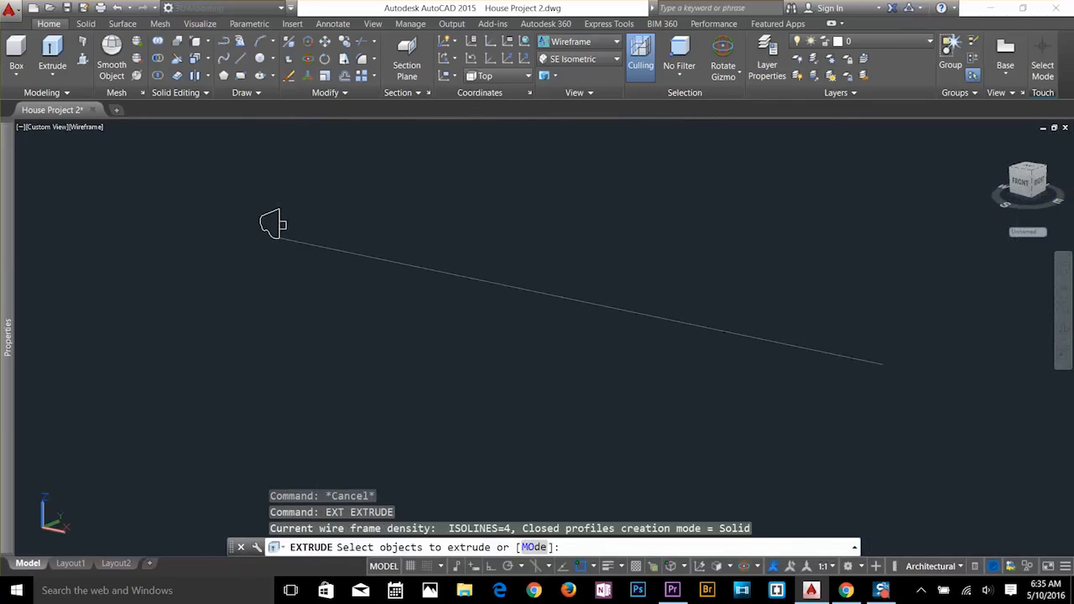
{"action": "left_click", "coordinate": [273, 224]}
{"action": "key", "text": "Return"}
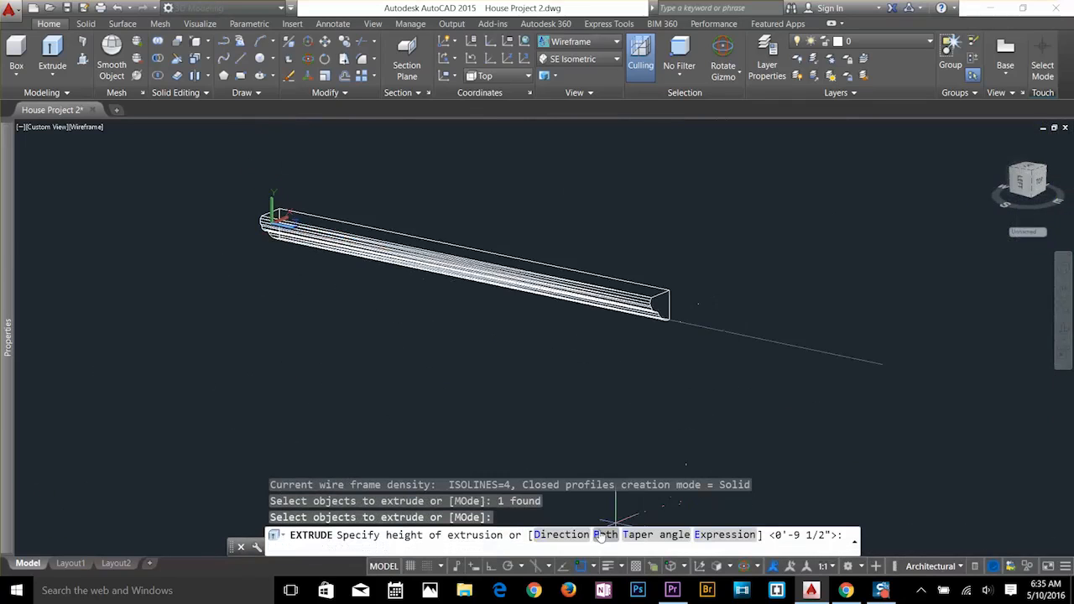
{"action": "left_click", "coordinate": [603, 534]}
{"action": "left_click", "coordinate": [759, 340]}
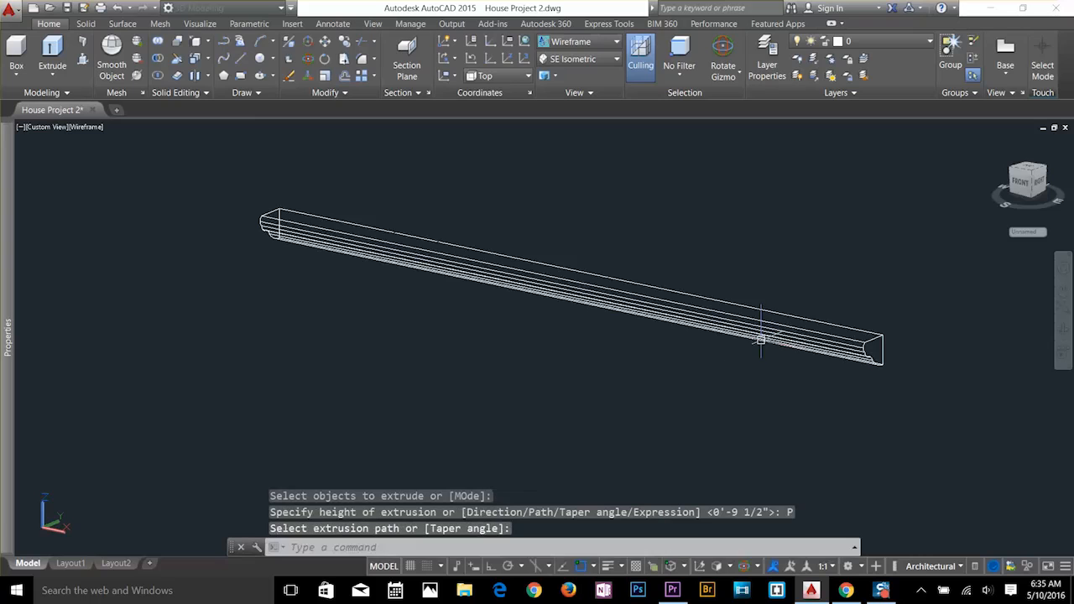
{"action": "key", "text": "Escape"}
Try to extrude the flat back face of the window moulding by 1' with no taper.
{"action": "middle_click_drag", "start_coordinate": [760, 419], "coordinate": [604, 384], "text": "shift"}
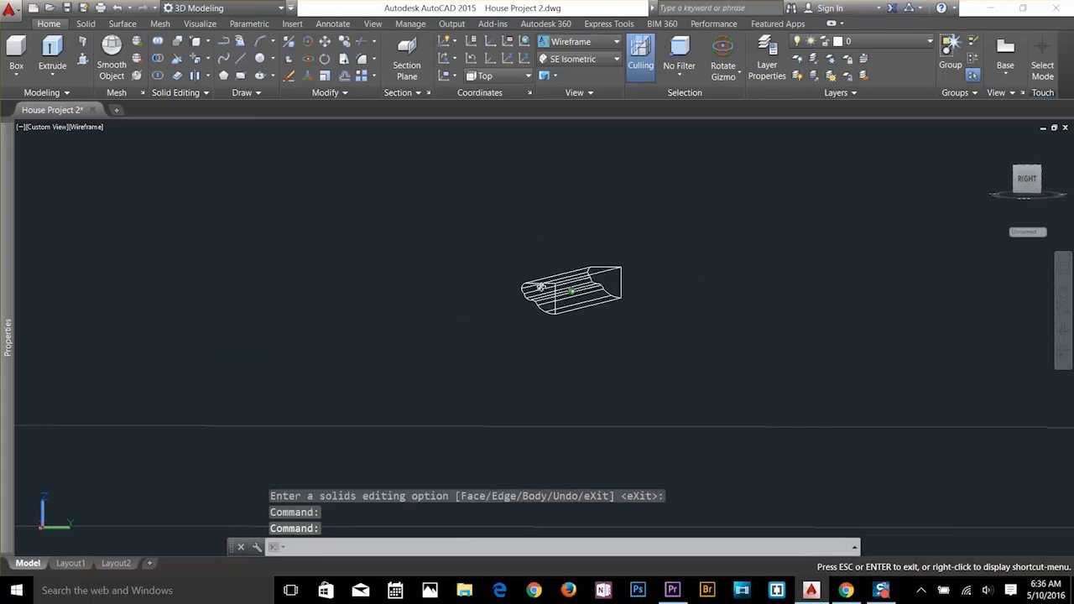
{"action": "middle_click_drag", "start_coordinate": [554, 281], "coordinate": [554, 285], "text": "shift"}
{"action": "left_click", "coordinate": [208, 59]}
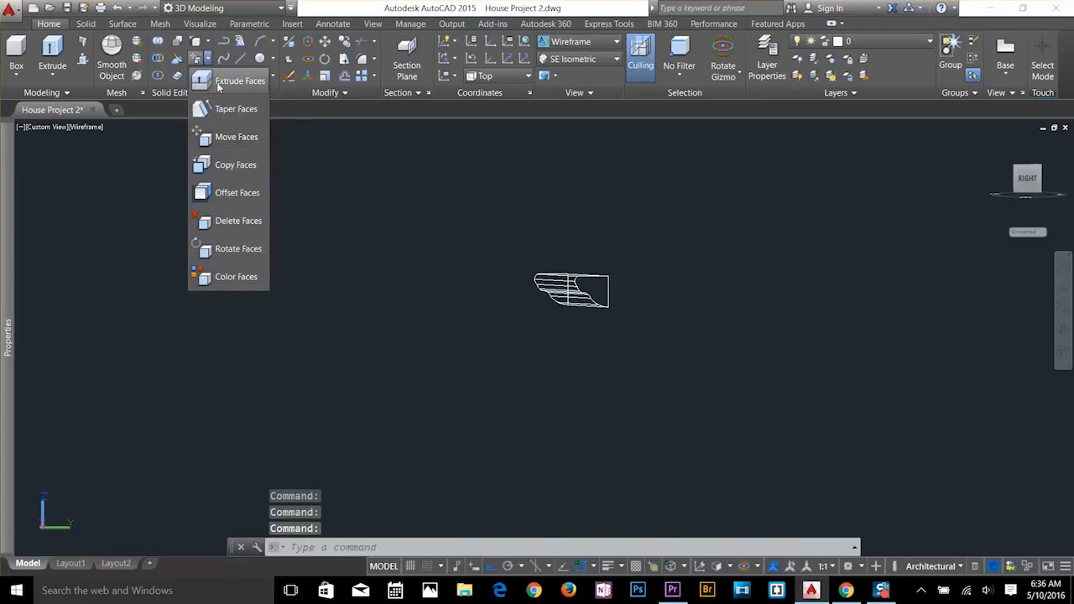
{"action": "left_click", "coordinate": [225, 81]}
{"action": "left_click", "coordinate": [601, 292]}
{"action": "key", "text": "Return"}
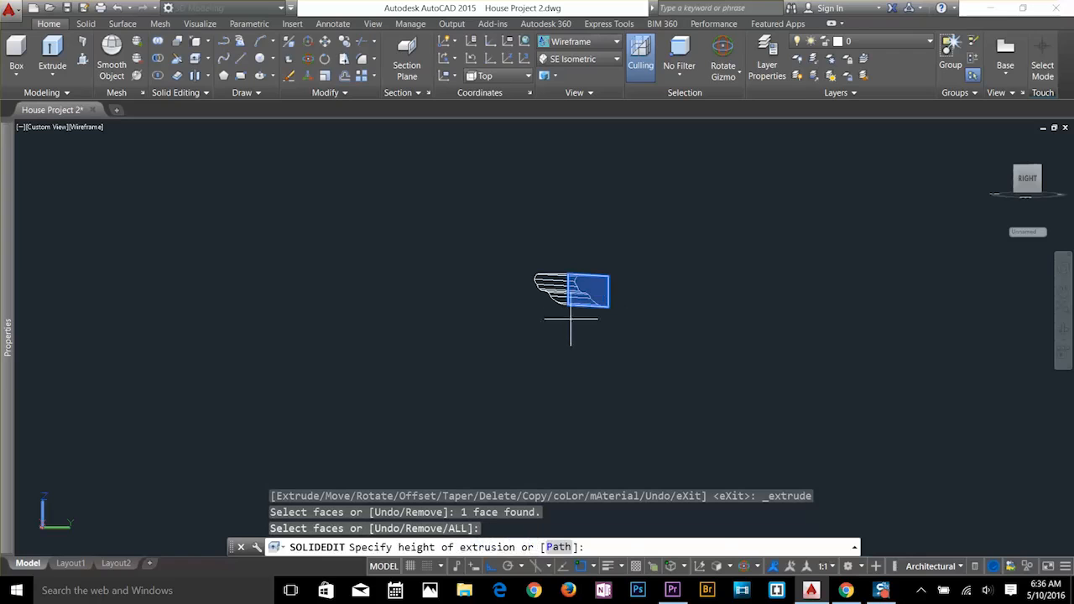
{"action": "left_click", "coordinate": [583, 299]}
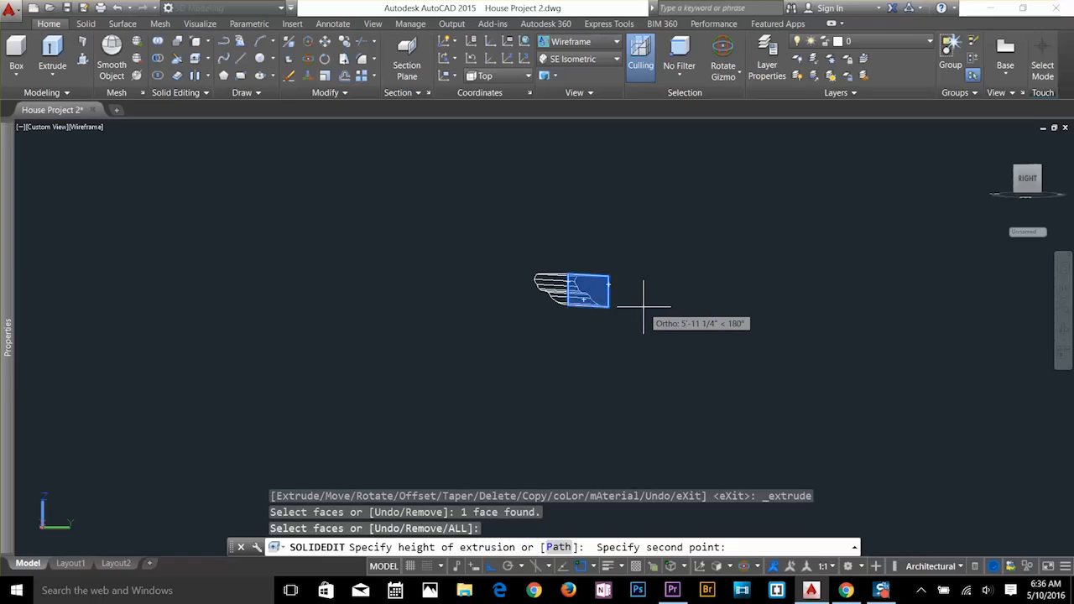
{"action": "type", "text": "1'"}
{"action": "key", "text": "Return"}
{"action": "key", "text": "Return"}
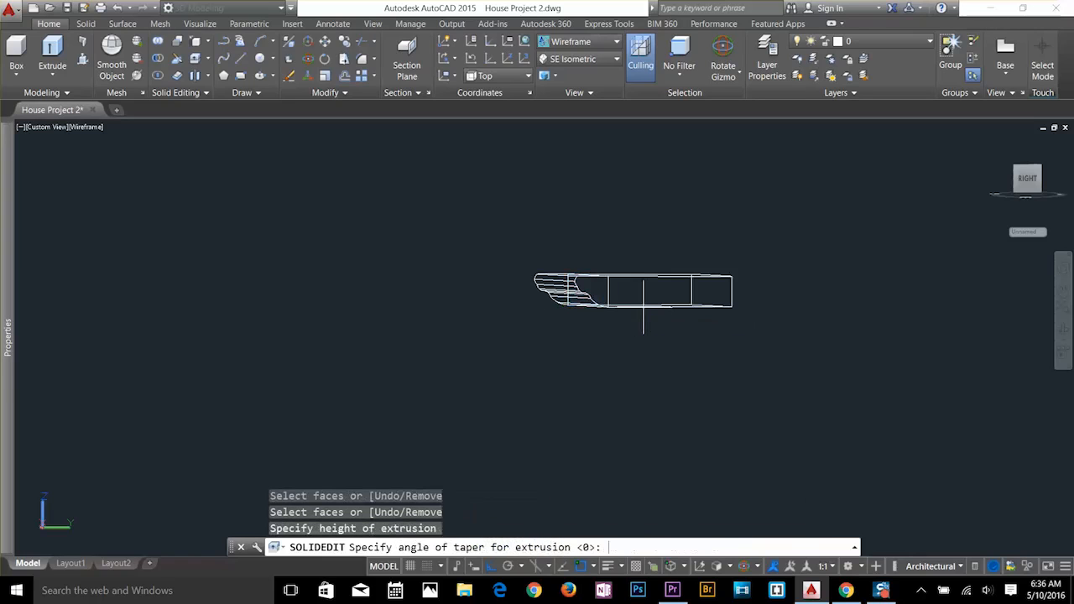
{"action": "middle_click_drag", "start_coordinate": [644, 306], "coordinate": [730, 359], "text": "shift"}
{"action": "scroll", "coordinate": [825, 338], "scroll_direction": "down", "scroll_amount": 7}
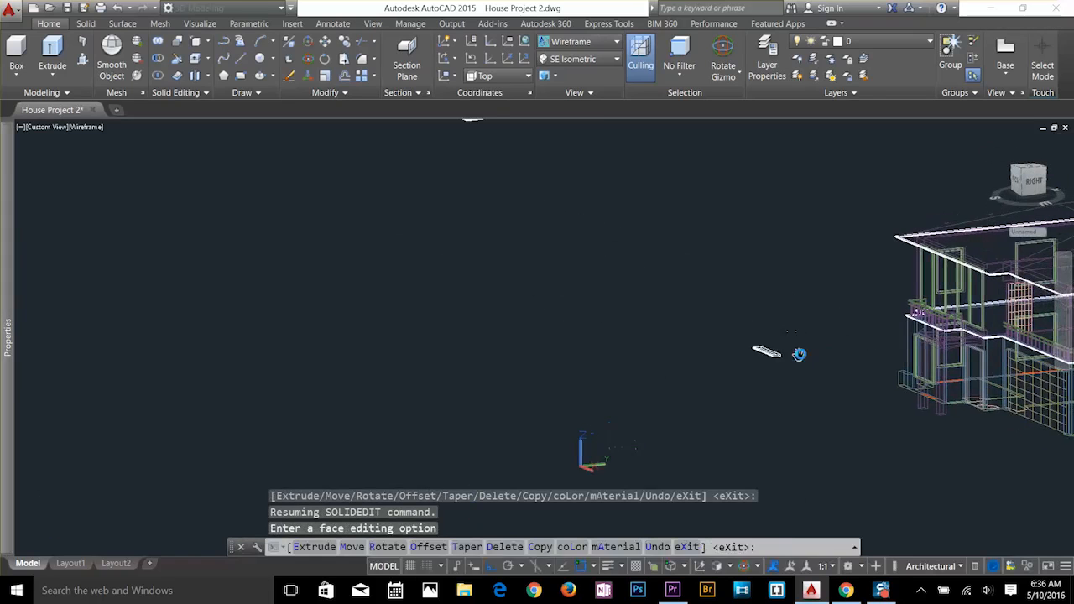
{"action": "scroll", "coordinate": [910, 349], "scroll_direction": "up", "scroll_amount": 5}
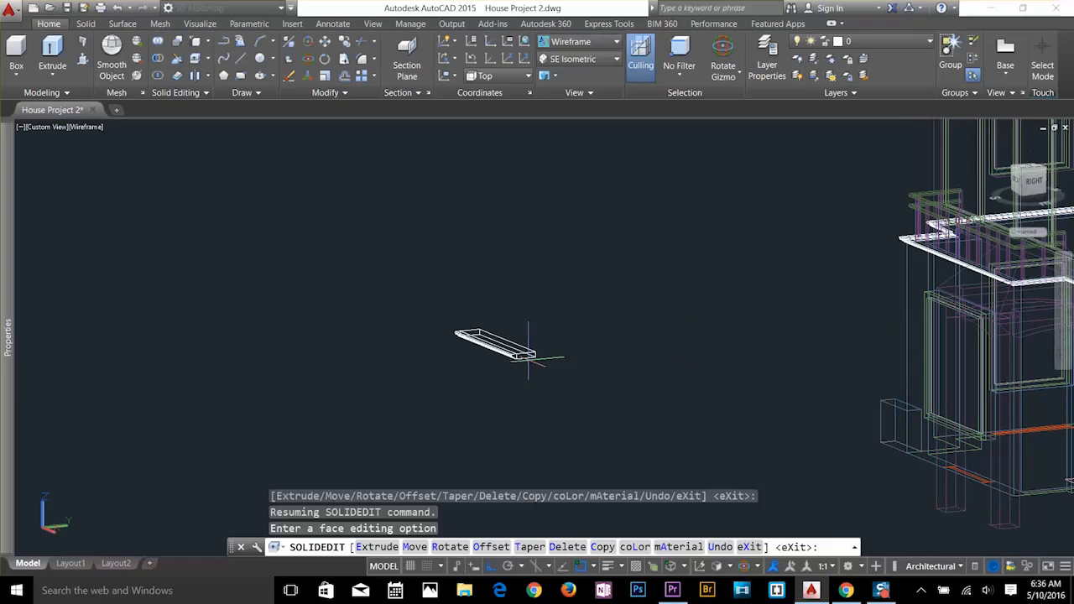
{"action": "key", "text": "Return"}
{"action": "key", "text": "Return"}
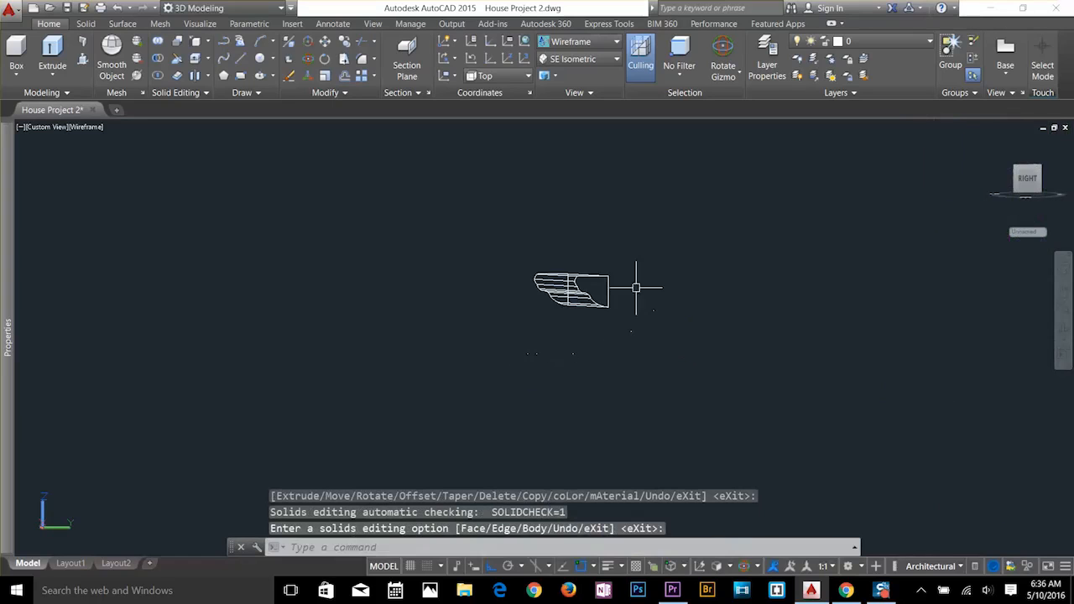
Extrude the flat back face of the window moulding by 6 inches with no taper.
{"action": "key", "text": "Return"}
{"action": "left_click", "coordinate": [208, 58]}
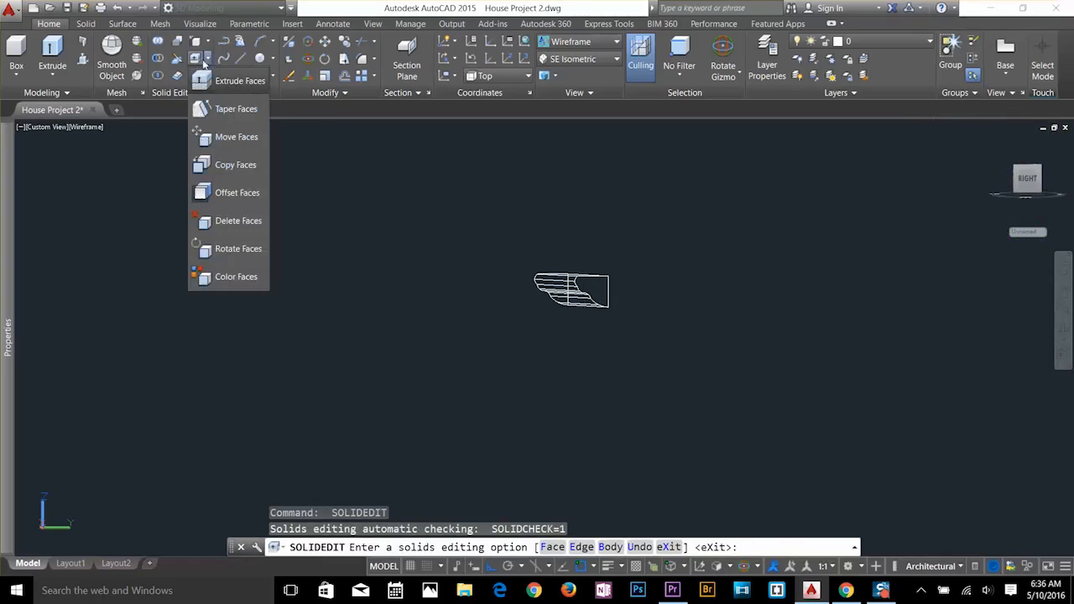
{"action": "left_click", "coordinate": [226, 77]}
{"action": "left_click", "coordinate": [592, 291]}
{"action": "key", "text": "Return"}
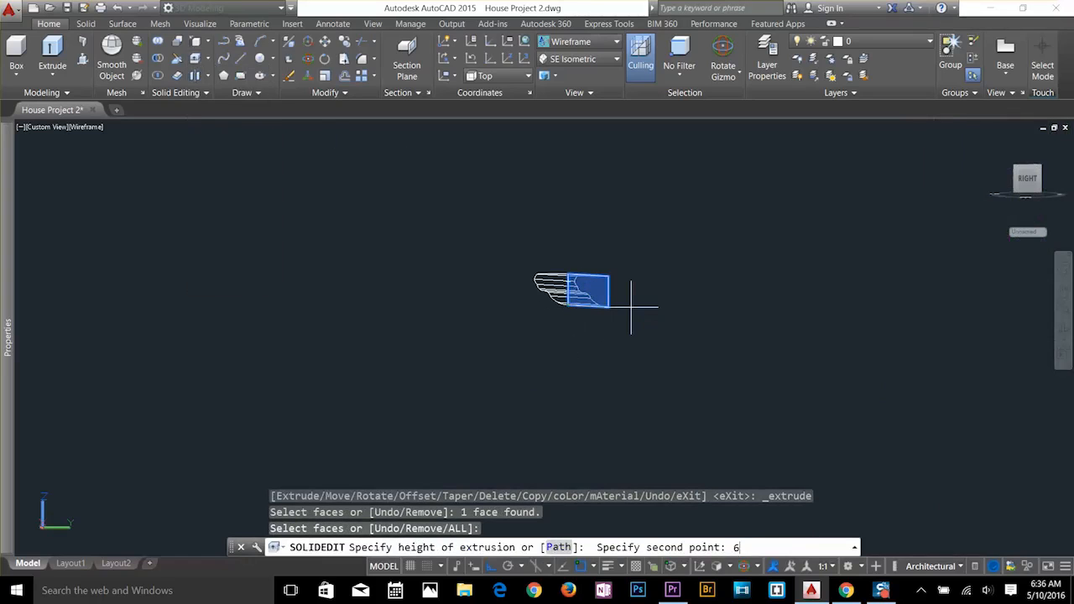
{"action": "type", "text": "6"}
{"action": "key", "text": "Return"}
{"action": "key", "text": "Return"}
{"action": "key", "text": "Escape"}
{"action": "key", "text": "Escape"}
{"action": "key", "text": "Escape"}
{"action": "scroll", "coordinate": [710, 375], "scroll_direction": "down", "scroll_amount": 3}
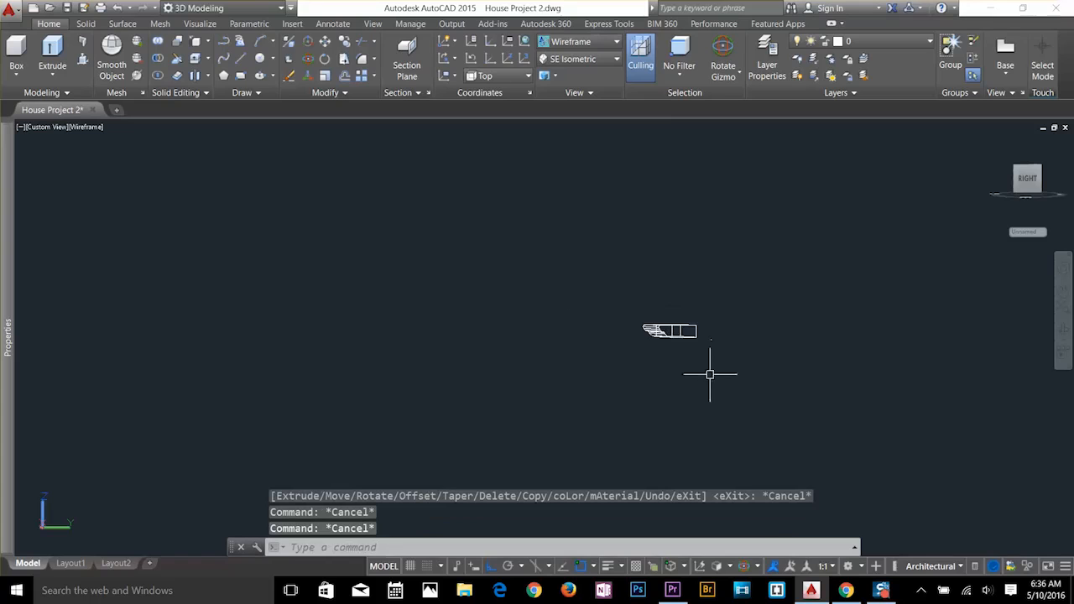
Create a new layer named WINDOW SHADE.
{"action": "middle_click_drag", "start_coordinate": [696, 389], "coordinate": [759, 436], "text": "shift"}
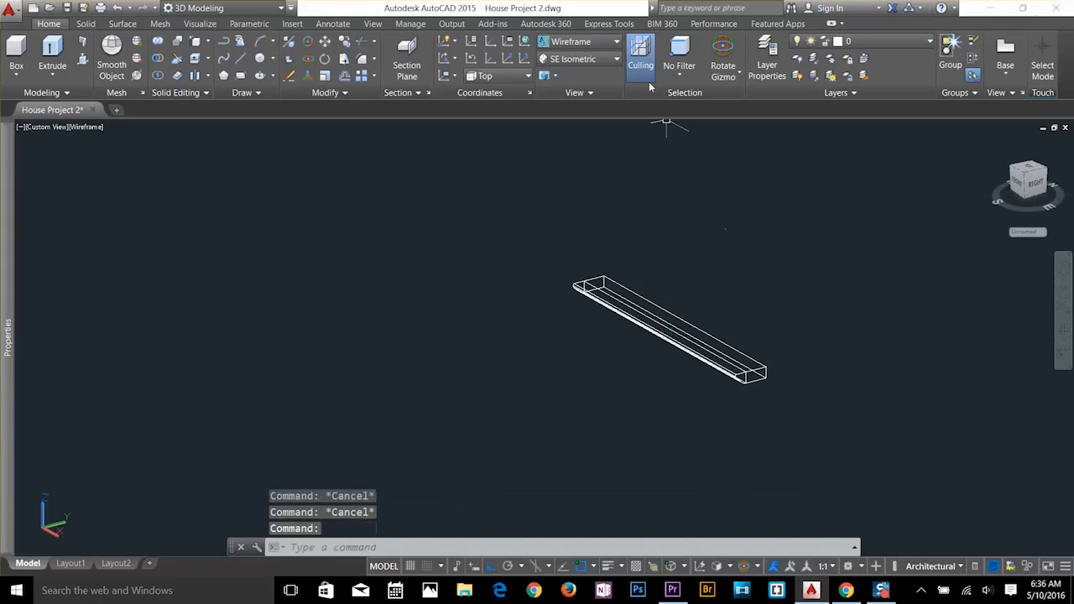
{"action": "left_click", "coordinate": [756, 53]}
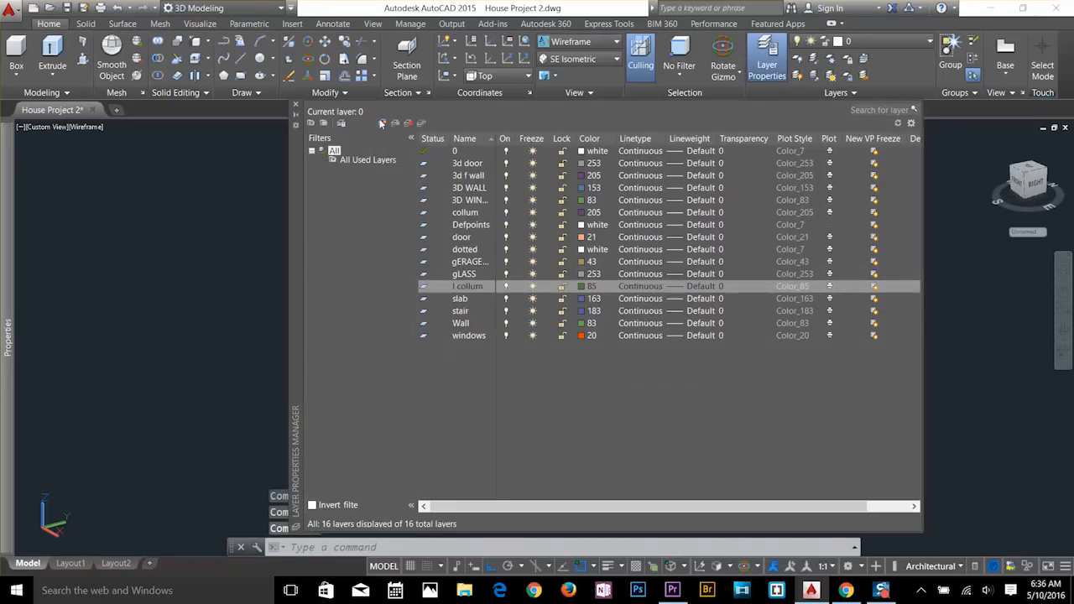
{"action": "left_click", "coordinate": [382, 123]}
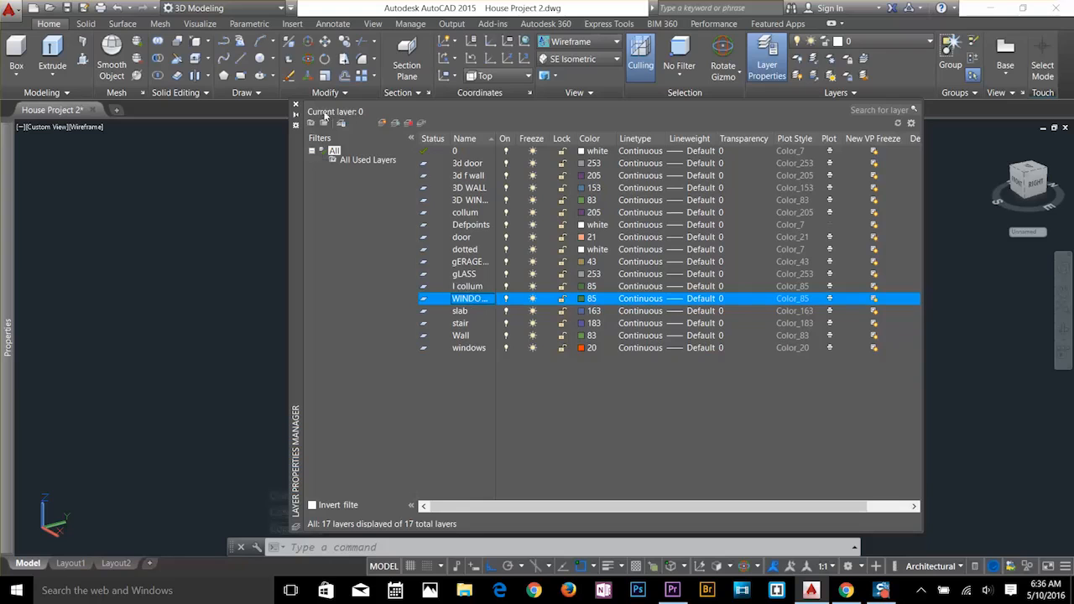
{"action": "left_click", "coordinate": [297, 105]}
Assign the window moulding solid to the WINDOW SHADE layer.
{"action": "left_click", "coordinate": [621, 320]}
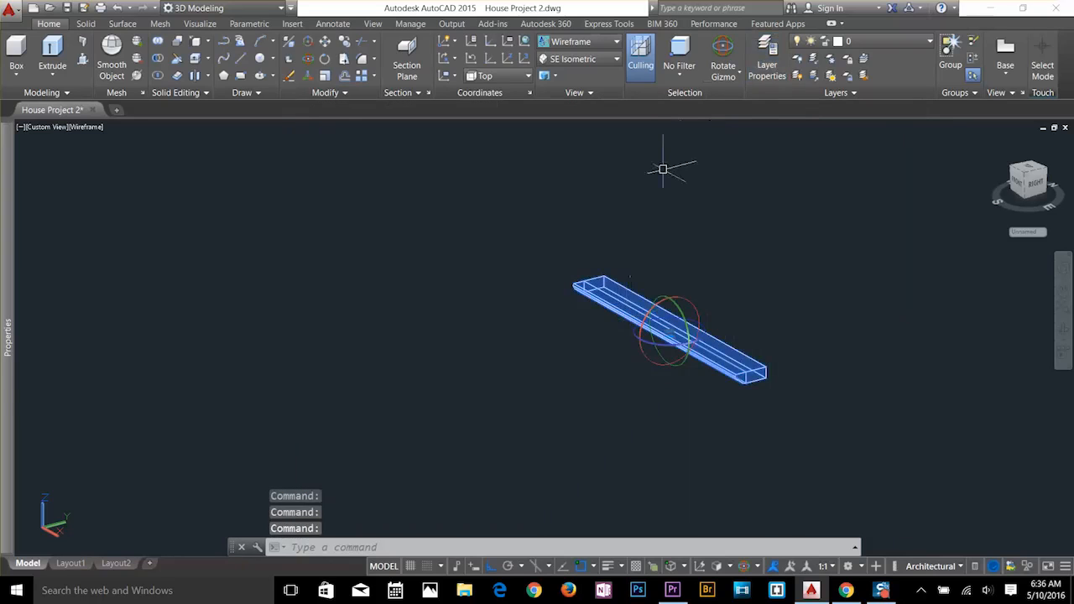
{"action": "left_click", "coordinate": [864, 41]}
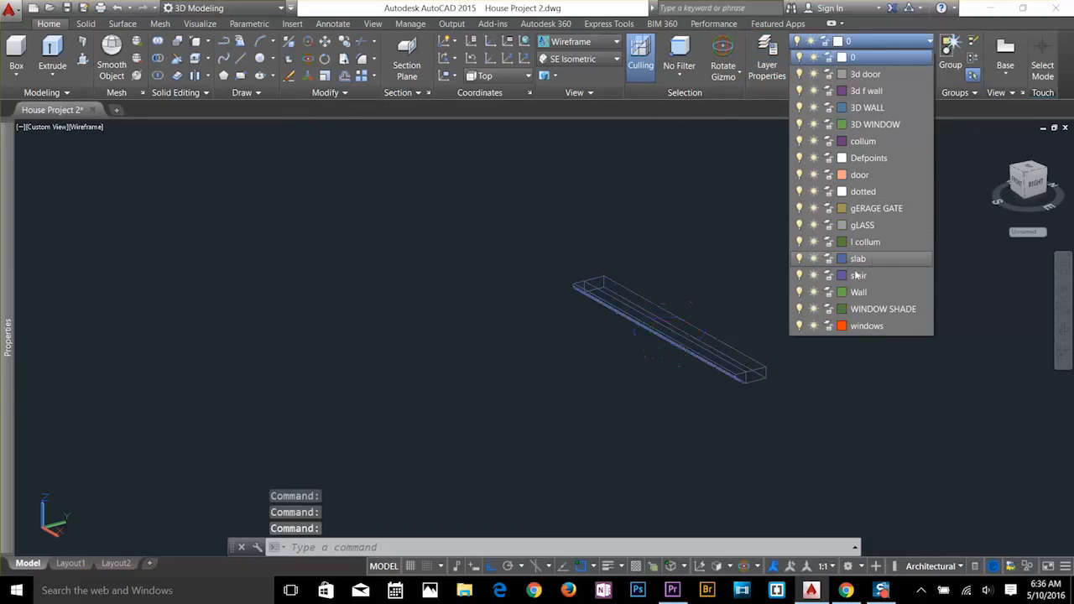
{"action": "left_click", "coordinate": [876, 291]}
{"action": "key", "text": "Escape"}
{"action": "key", "text": "Escape"}
{"action": "key", "text": "Escape"}
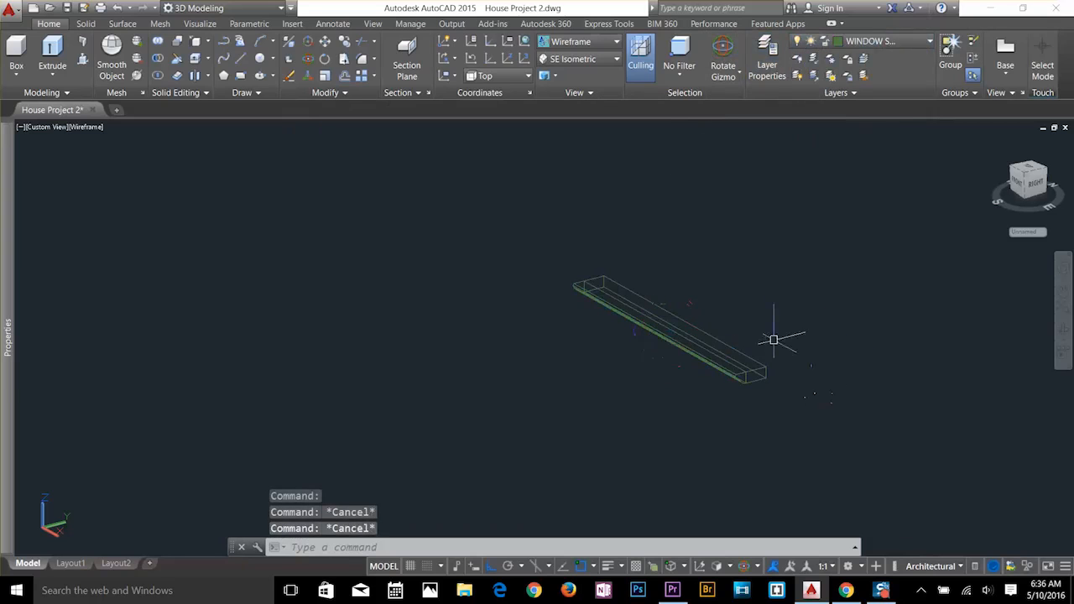
Copy the window moulding by its lower back corner onto the top of the front ground-floor window.
{"action": "scroll", "coordinate": [741, 310], "scroll_direction": "up", "scroll_amount": 3}
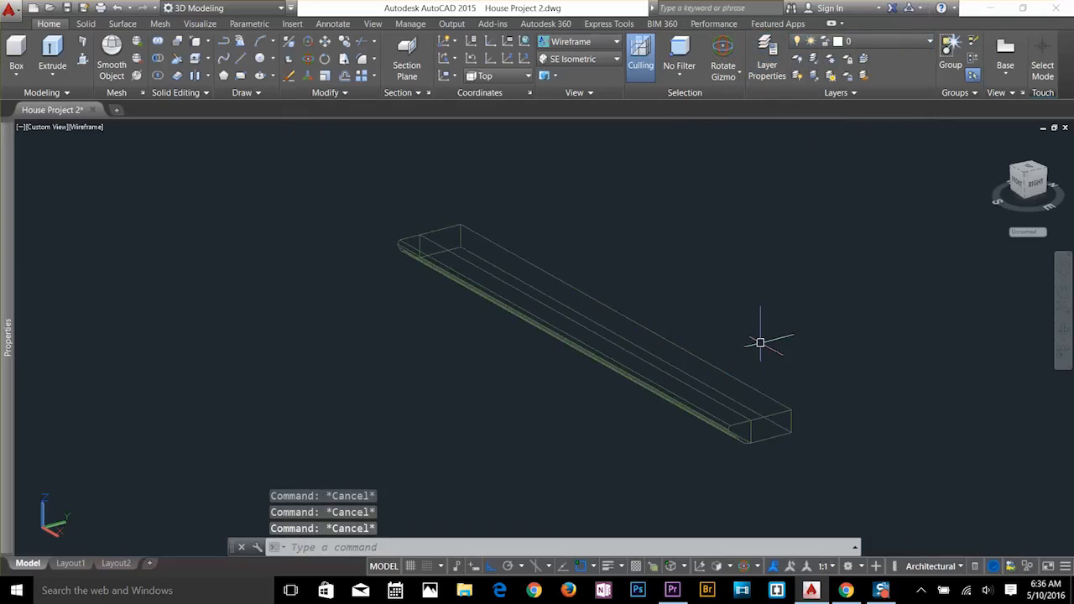
{"action": "type", "text": "C"}
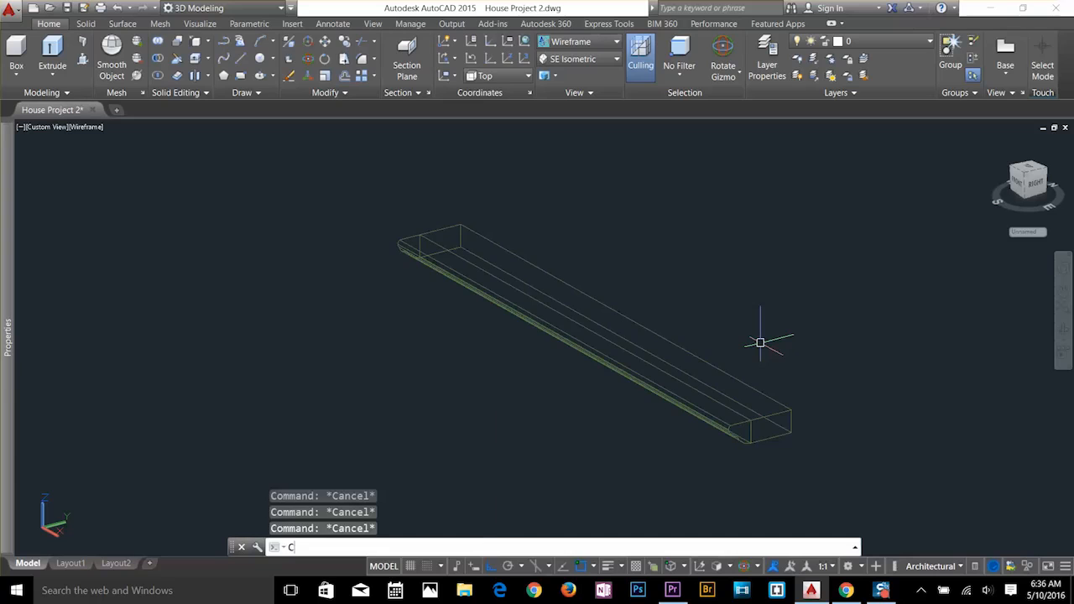
{"action": "type", "text": "O"}
{"action": "key", "text": "Return"}
{"action": "left_click", "coordinate": [710, 362]}
{"action": "key", "text": "Return"}
{"action": "left_click", "coordinate": [791, 432]}
{"action": "scroll", "coordinate": [328, 438], "scroll_direction": "down", "scroll_amount": 7}
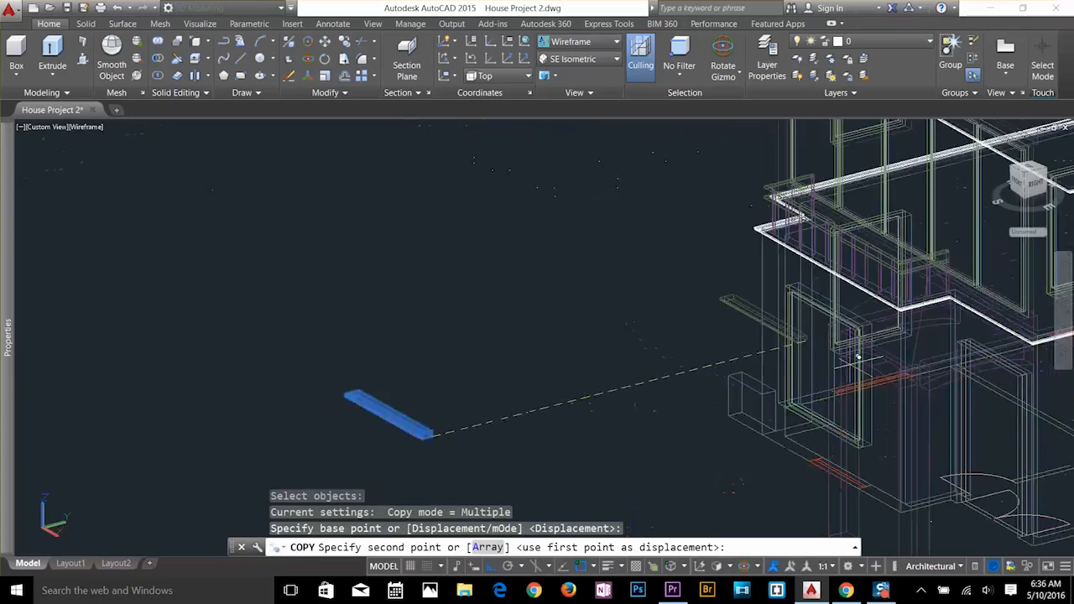
{"action": "scroll", "coordinate": [797, 315], "scroll_direction": "up", "scroll_amount": 5}
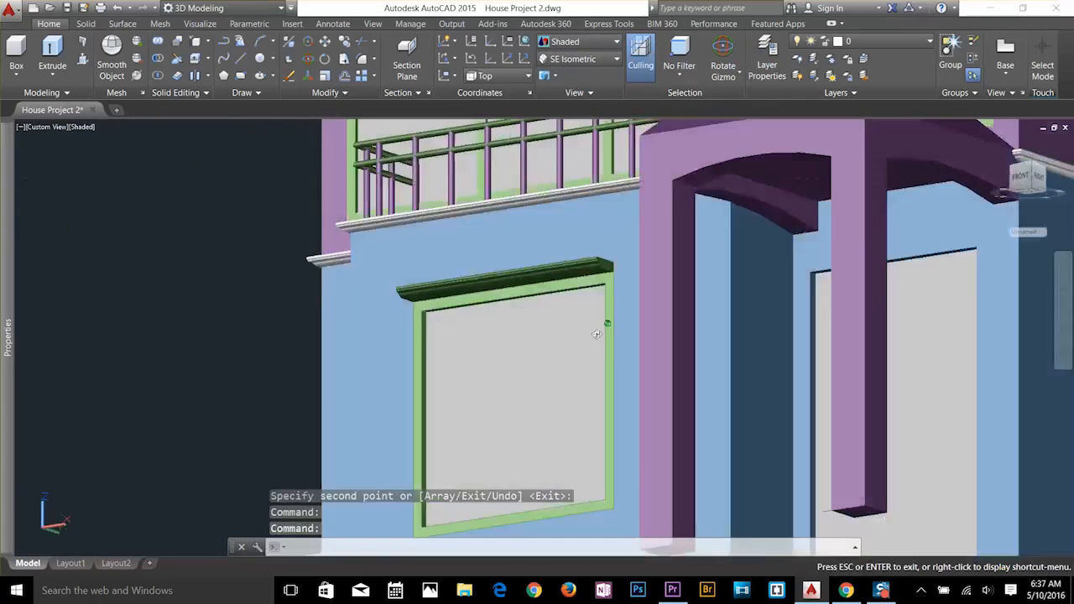
{"action": "mouse_move", "coordinate": [596, 334]}
{"action": "middle_mouse_down", "text": "shift"}
{"action": "mouse_move", "coordinate": [784, 375]}
{"action": "mouse_move", "coordinate": [693, 412]}
{"action": "middle_mouse_up", "text": "shift"}
{"action": "scroll", "coordinate": [623, 264], "scroll_direction": "up", "scroll_amount": 4}
{"action": "middle_click_drag", "start_coordinate": [624, 264], "coordinate": [488, 320], "text": "shift"}
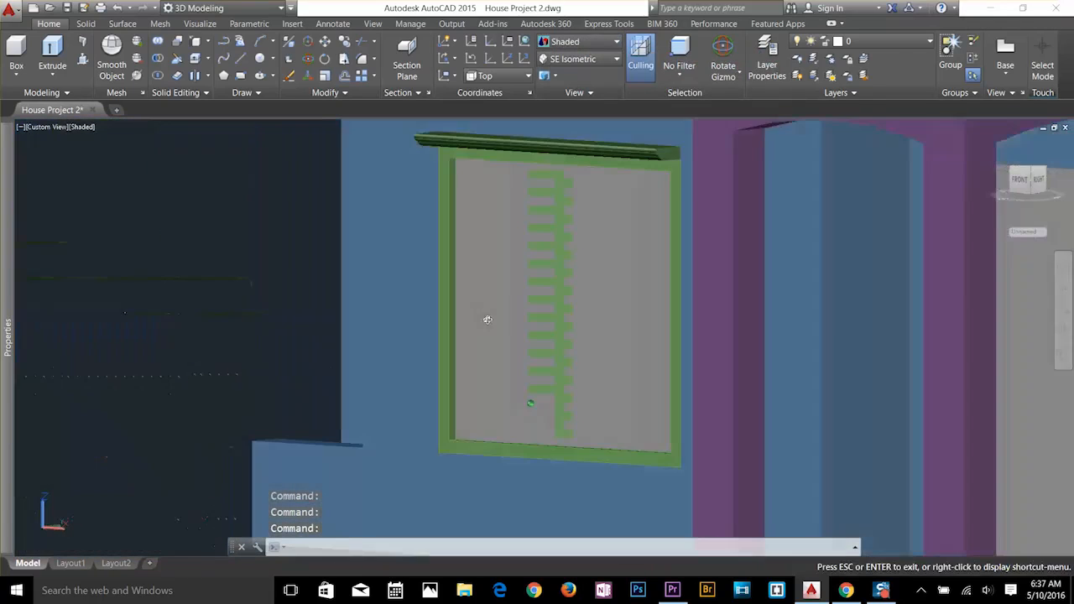
Copy the moulding above the upper- and ground-floor front-facing windows of the house's set-back wing.
{"action": "scroll", "coordinate": [607, 297], "scroll_direction": "down", "scroll_amount": 6}
{"action": "middle_click_drag", "start_coordinate": [607, 297], "coordinate": [774, 397], "text": "shift"}
{"action": "scroll", "coordinate": [774, 398], "scroll_direction": "up", "scroll_amount": 3}
{"action": "type", "text": "co"}
{"action": "key", "text": "Return"}
{"action": "left_click", "coordinate": [199, 456]}
{"action": "key", "text": "Return"}
{"action": "left_click", "coordinate": [199, 456]}
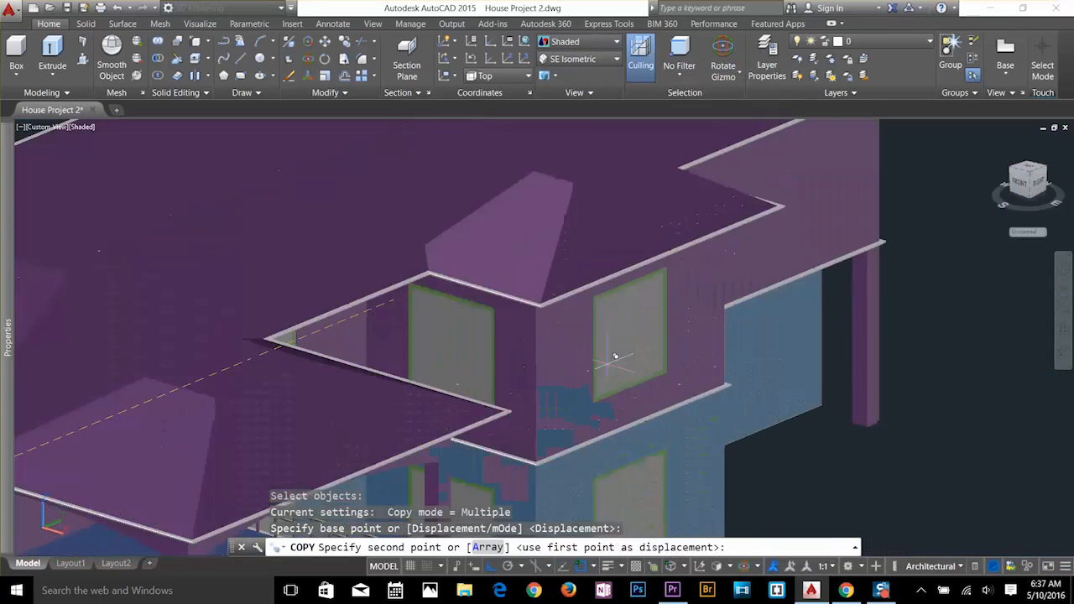
{"action": "left_click", "coordinate": [463, 294]}
{"action": "left_click", "coordinate": [473, 475]}
{"action": "scroll", "coordinate": [678, 202], "scroll_direction": "down", "scroll_amount": 4}
{"action": "key", "text": "Escape"}
{"action": "key", "text": "Escape"}
{"action": "key", "text": "Escape"}
Rotate the spare moulding beside the house by 90° about the vertical axis.
{"action": "left_click", "coordinate": [149, 411]}
{"action": "left_click", "coordinate": [167, 424]}
{"action": "type", "text": "9"}
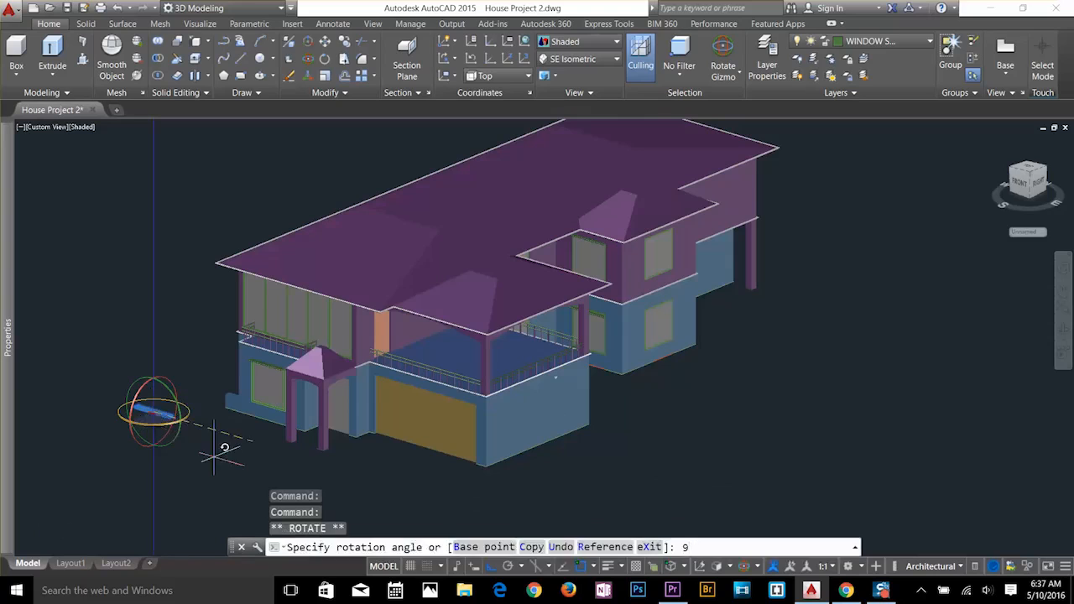
{"action": "type", "text": "0"}
{"action": "key", "text": "Return"}
{"action": "key", "text": "Escape"}
{"action": "key", "text": "Escape"}
Copy the rotated moulding above the ground-floor windows along the left side of the house.
{"action": "scroll", "coordinate": [280, 381], "scroll_direction": "up", "scroll_amount": 5}
{"action": "scroll", "coordinate": [280, 381], "scroll_direction": "down", "scroll_amount": 5}
{"action": "middle_click_drag", "start_coordinate": [280, 381], "coordinate": [431, 374], "text": "shift"}
{"action": "type", "text": "co"}
{"action": "left_click", "coordinate": [816, 417]}
{"action": "key", "text": "Return"}
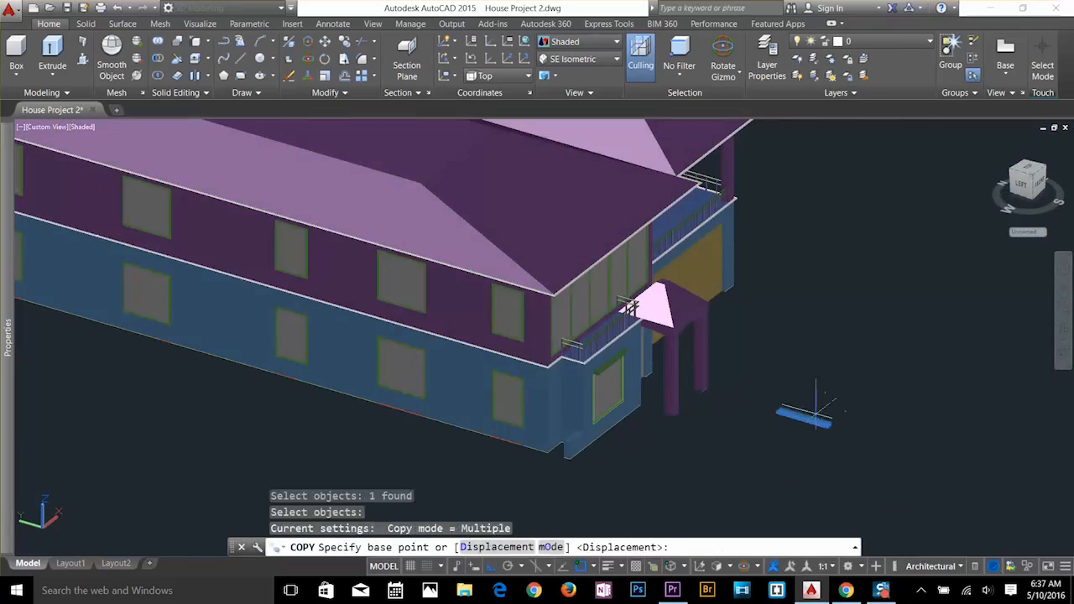
{"action": "left_click", "coordinate": [815, 414]}
{"action": "left_click", "coordinate": [508, 566]}
{"action": "scroll", "coordinate": [443, 369], "scroll_direction": "up", "scroll_amount": 4}
{"action": "left_click", "coordinate": [593, 389]}
{"action": "left_click", "coordinate": [377, 333]}
{"action": "middle_click_drag", "start_coordinate": [137, 250], "coordinate": [478, 246]}
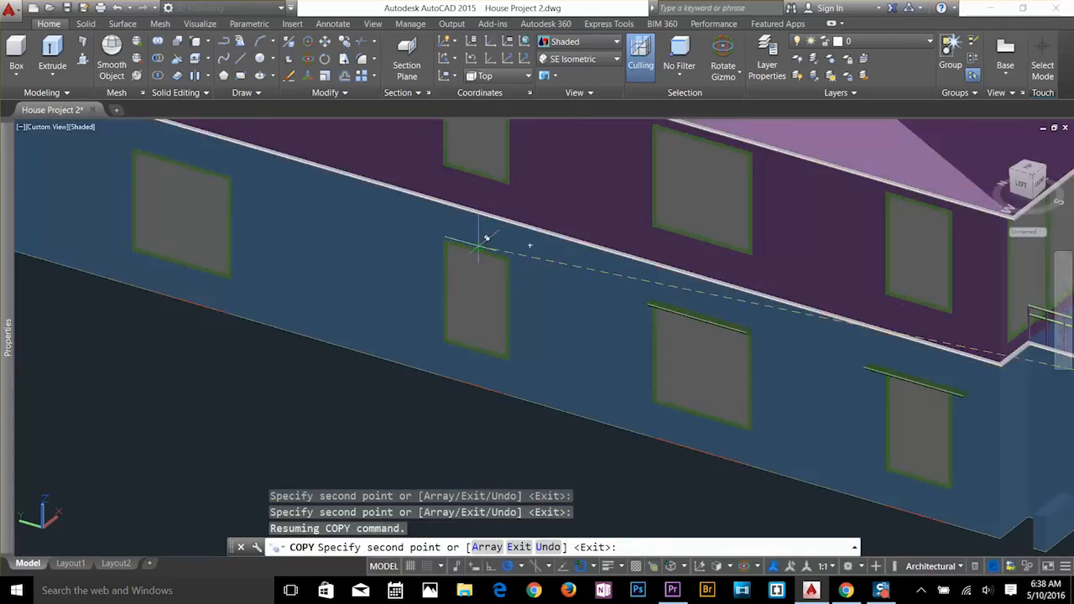
{"action": "left_click", "coordinate": [478, 246]}
{"action": "scroll", "coordinate": [274, 336], "scroll_direction": "down", "scroll_amount": 2}
{"action": "left_click", "coordinate": [187, 255]}
Continue copying the rotated moulding above the remaining left-side windows, including those on the upper floor.
{"action": "middle_click_drag", "start_coordinate": [188, 255], "coordinate": [637, 286]}
{"action": "scroll", "coordinate": [453, 235], "scroll_direction": "up", "scroll_amount": 5}
{"action": "left_click", "coordinate": [453, 235]}
{"action": "left_click", "coordinate": [449, 182]}
{"action": "left_click", "coordinate": [1025, 334]}
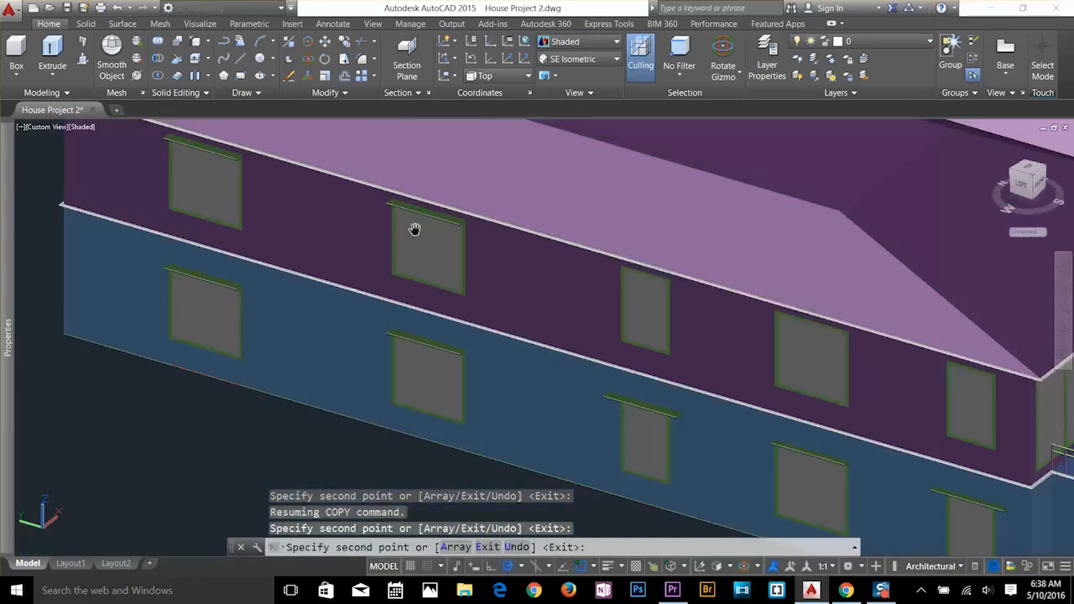
{"action": "left_click", "coordinate": [774, 312]}
{"action": "key", "text": "Return"}
Delete the spare rotated moulding lying in front of the house.
{"action": "scroll", "coordinate": [604, 330], "scroll_direction": "down", "scroll_amount": 3}
{"action": "middle_click_drag", "start_coordinate": [603, 330], "coordinate": [499, 369], "text": "shift"}
{"action": "left_click", "coordinate": [434, 382]}
{"action": "key", "text": "Delete"}
{"action": "scroll", "coordinate": [533, 358], "scroll_direction": "up", "scroll_amount": 5}
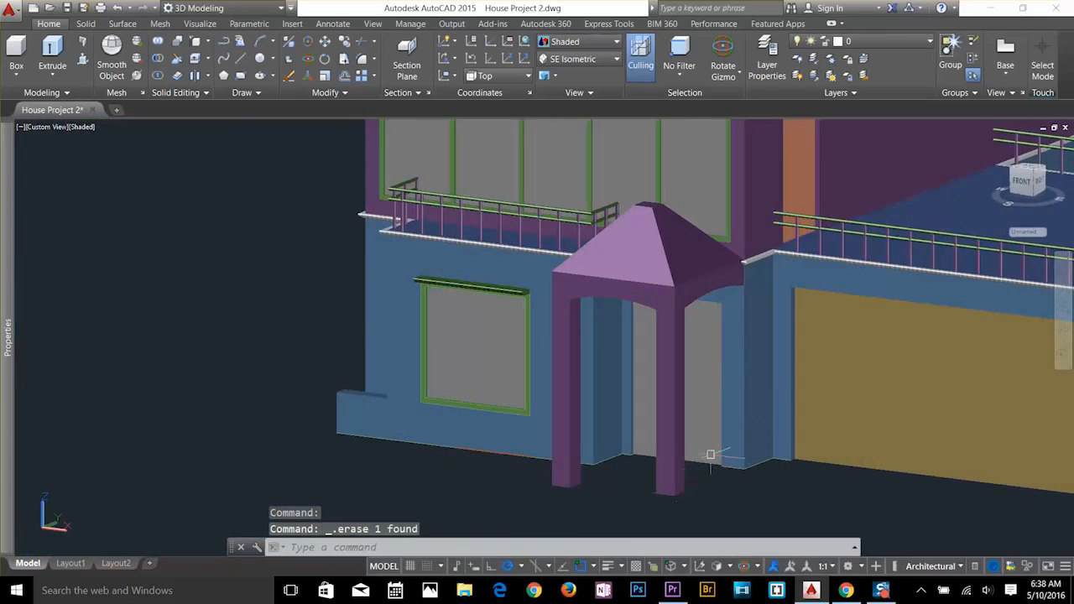
{"action": "left_click", "coordinate": [813, 62]}
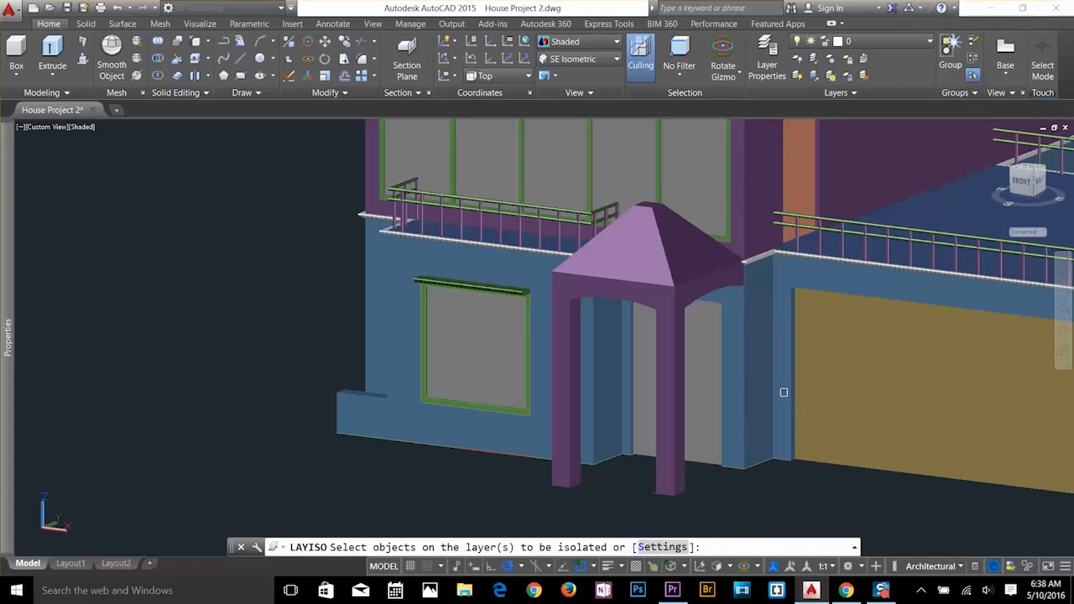
{"action": "key", "text": "Escape"}
{"action": "key", "text": "Escape"}
{"action": "middle_click_drag", "start_coordinate": [743, 359], "coordinate": [519, 318]}
{"action": "key", "text": "Escape"}
{"action": "key", "text": "Escape"}
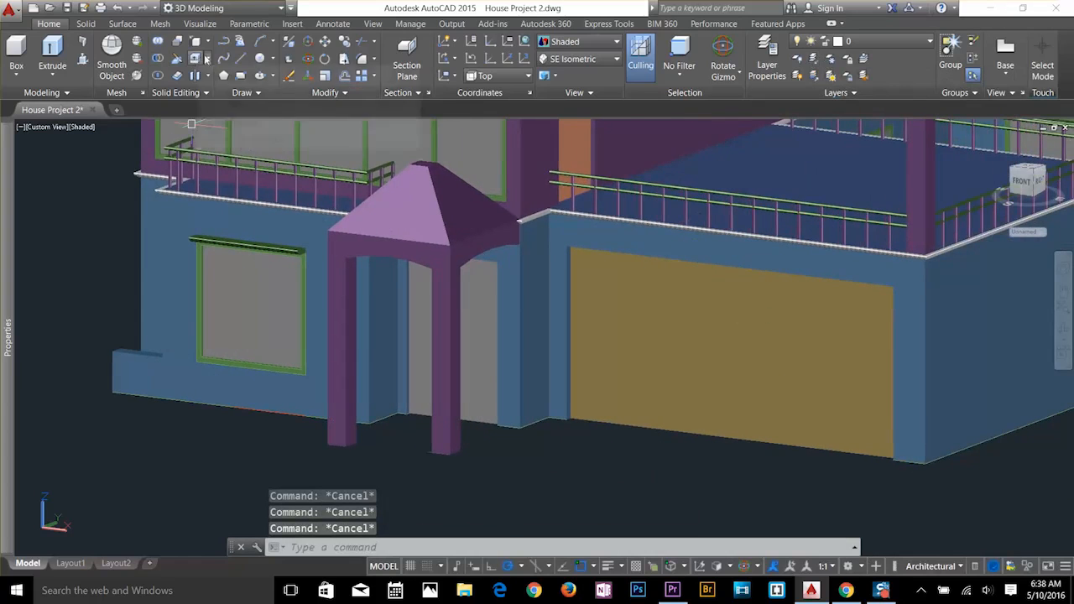
Copy the front wall face around the garage door straight out in front of the house with Ortho on.
{"action": "left_click", "coordinate": [207, 59]}
{"action": "left_click", "coordinate": [233, 165]}
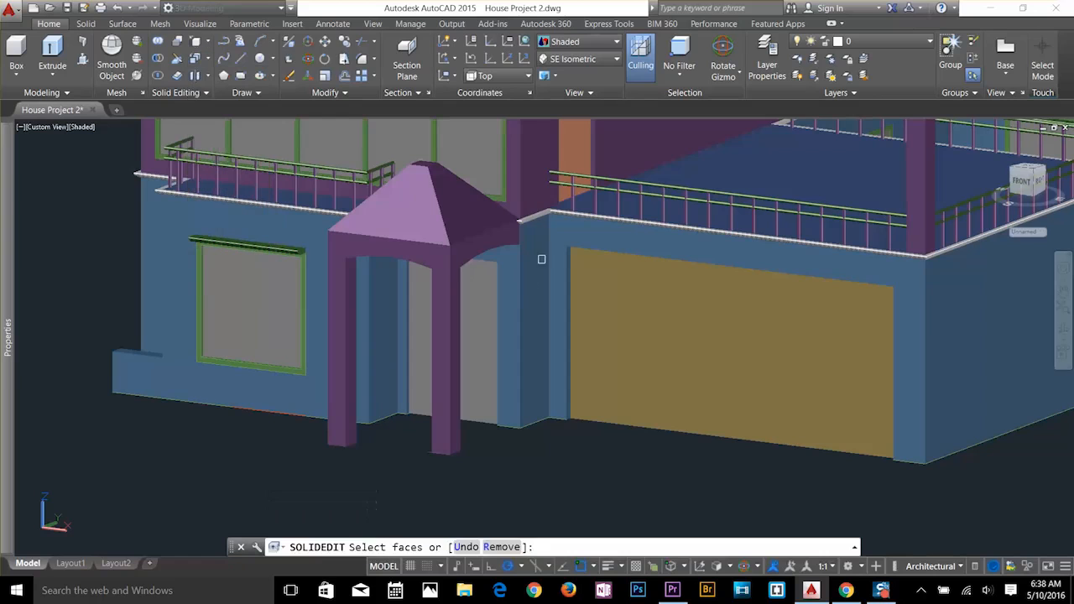
{"action": "left_click", "coordinate": [563, 235]}
{"action": "key", "text": "Return"}
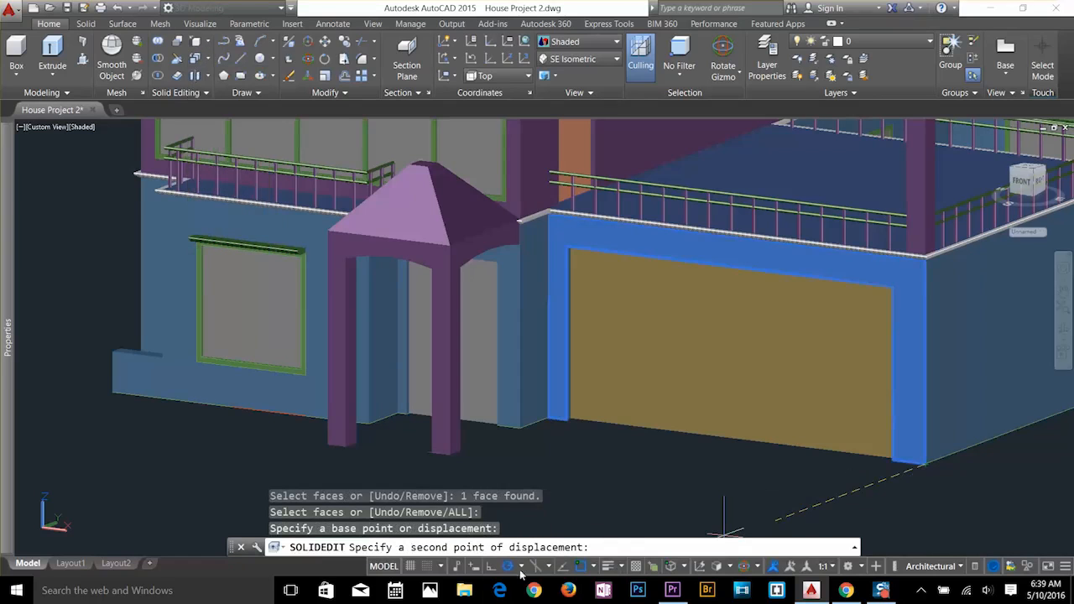
{"action": "left_click", "coordinate": [488, 567]}
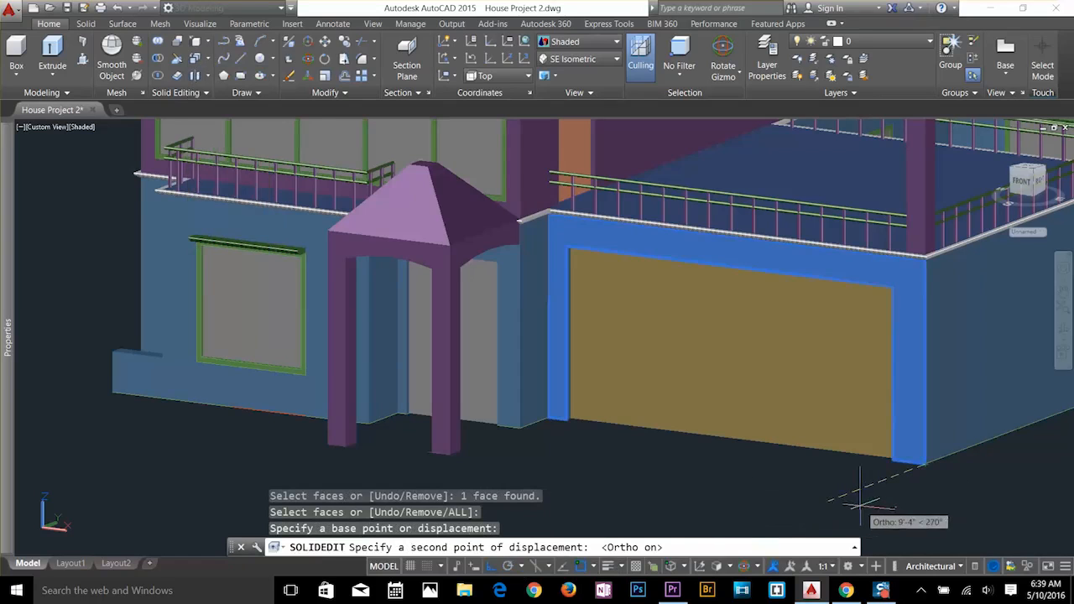
{"action": "left_click", "coordinate": [836, 504]}
{"action": "key", "text": "Escape"}
{"action": "key", "text": "Escape"}
{"action": "left_click", "coordinate": [803, 445]}
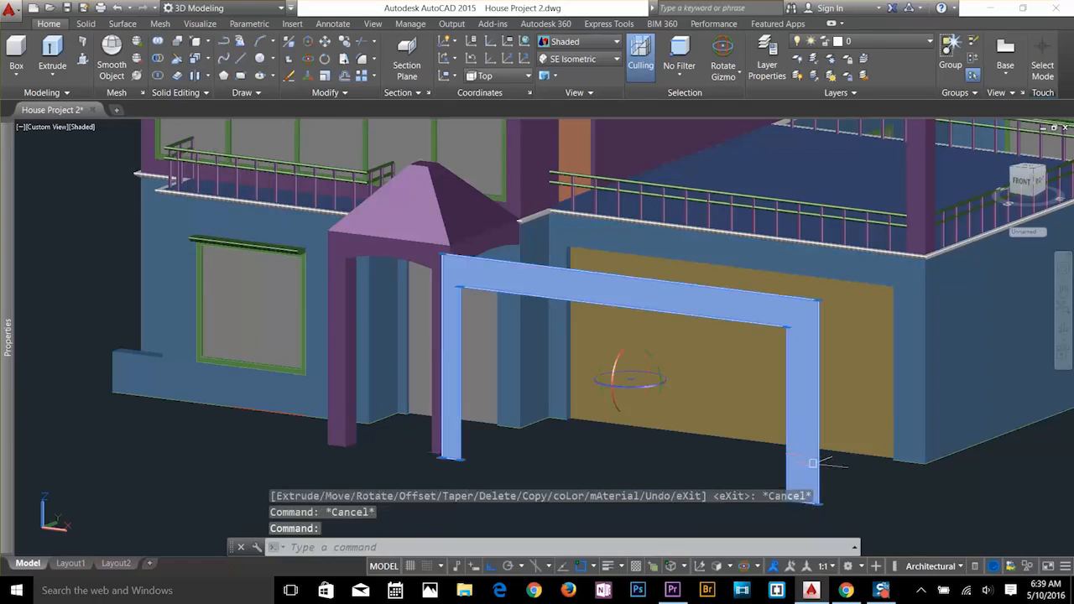
{"action": "key", "text": "Escape"}
{"action": "key", "text": "Escape"}
{"action": "type", "text": "EXT"}
{"action": "key", "text": "Return"}
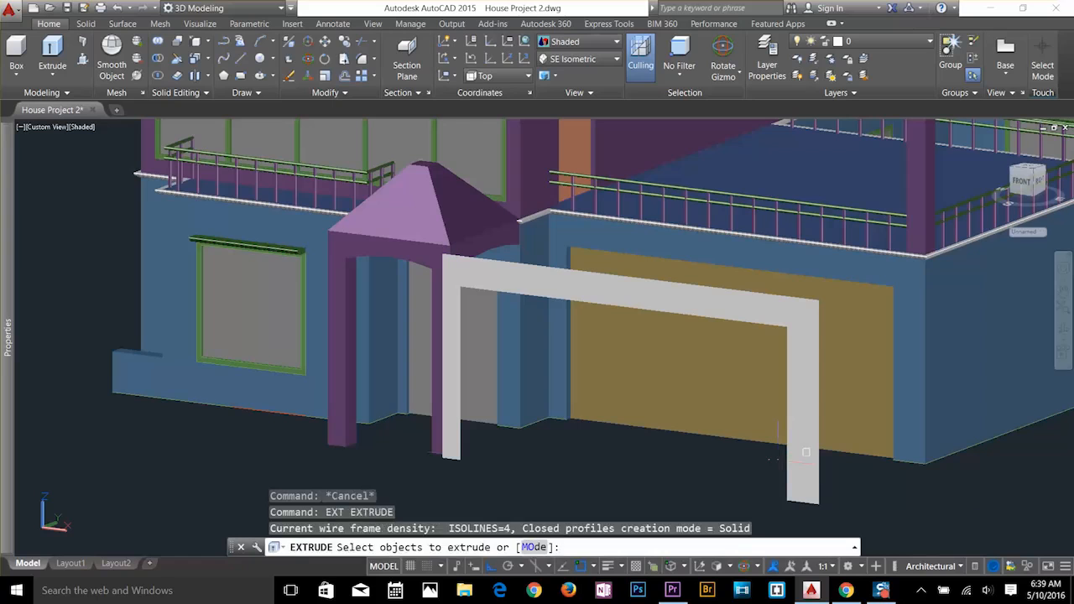
{"action": "left_click", "coordinate": [797, 470]}
{"action": "key", "text": "Return"}
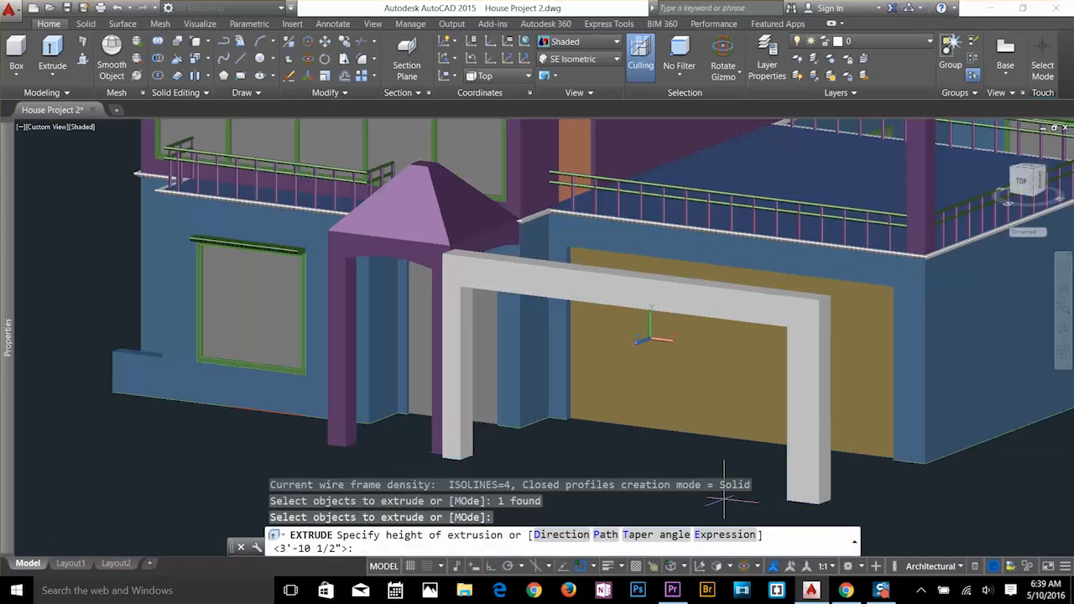
{"action": "key", "text": "Escape"}
{"action": "key", "text": "Escape"}
{"action": "key", "text": "Escape"}
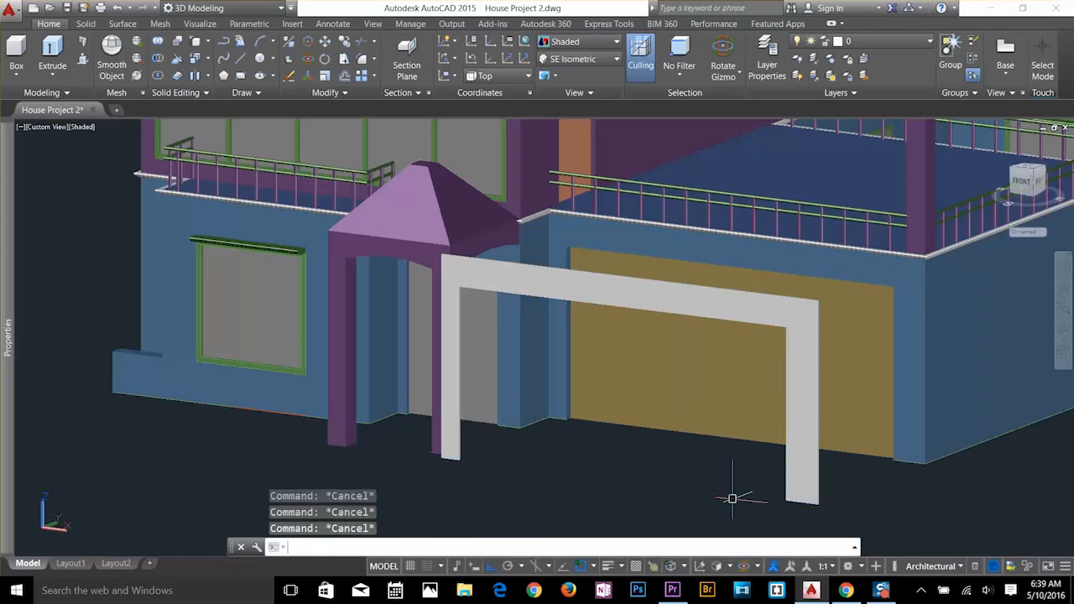
Copy the extracted garage surround face from its lower outer corner onto the matching corner of the garage wall.
{"action": "type", "text": "CO"}
{"action": "key", "text": "Return"}
{"action": "left_click", "coordinate": [813, 502]}
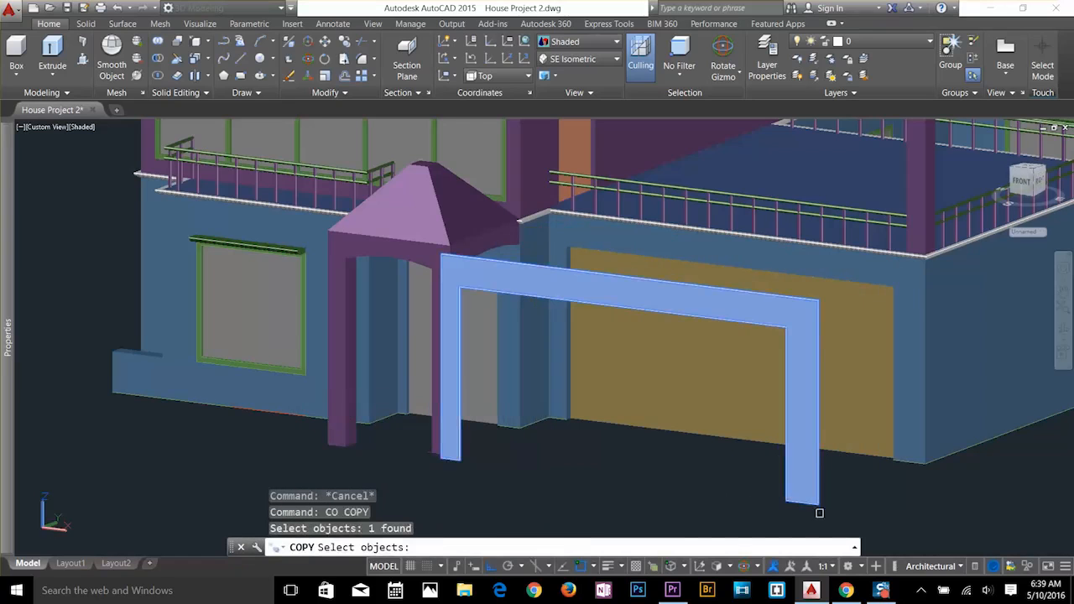
{"action": "key", "text": "Return"}
{"action": "scroll", "coordinate": [821, 510], "scroll_direction": "up", "scroll_amount": 6}
{"action": "left_click", "coordinate": [810, 464]}
{"action": "scroll", "coordinate": [814, 461], "scroll_direction": "down", "scroll_amount": 4}
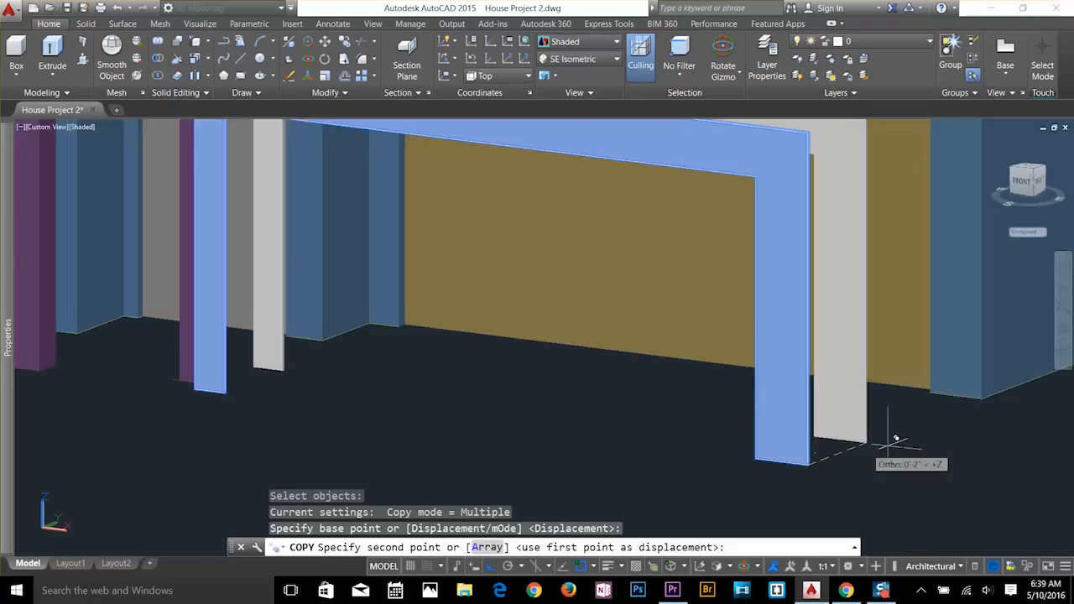
{"action": "left_click", "coordinate": [982, 402]}
{"action": "key", "text": "Escape"}
{"action": "key", "text": "Escape"}
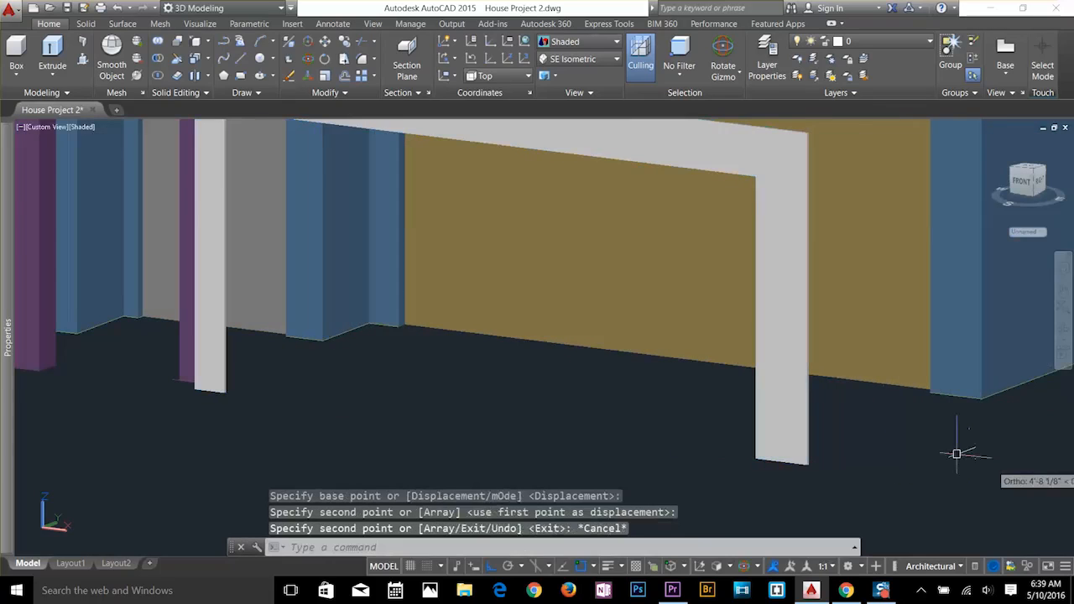
{"action": "scroll", "coordinate": [931, 431], "scroll_direction": "down", "scroll_amount": 4}
{"action": "middle_click_drag", "start_coordinate": [931, 431], "coordinate": [721, 464]}
{"action": "key", "text": "Escape"}
{"action": "type", "text": "S"}
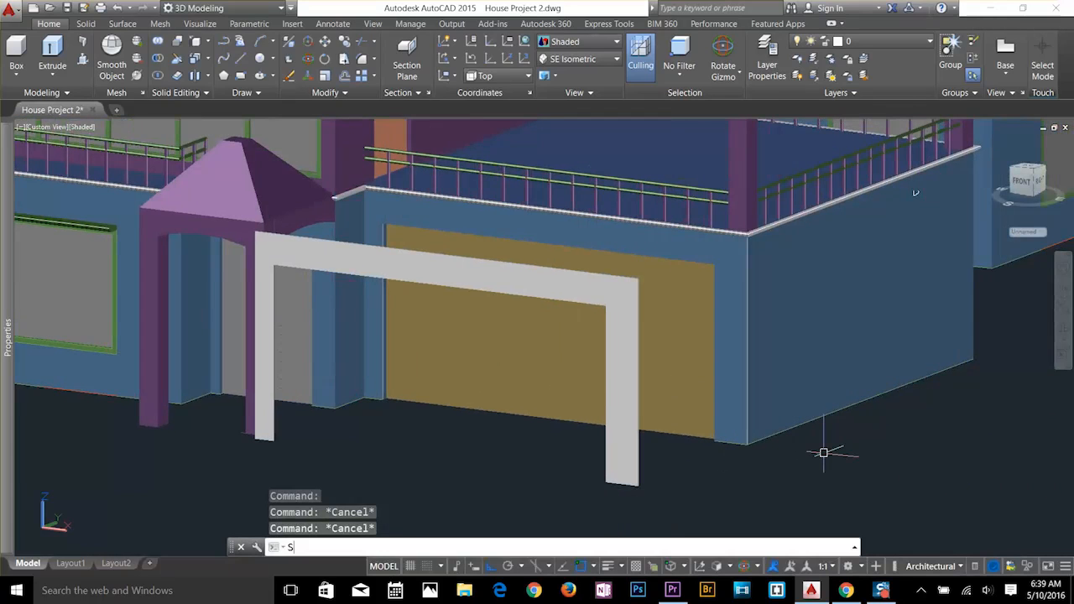
{"action": "key", "text": "Return"}
{"action": "left_click", "coordinate": [846, 354]}
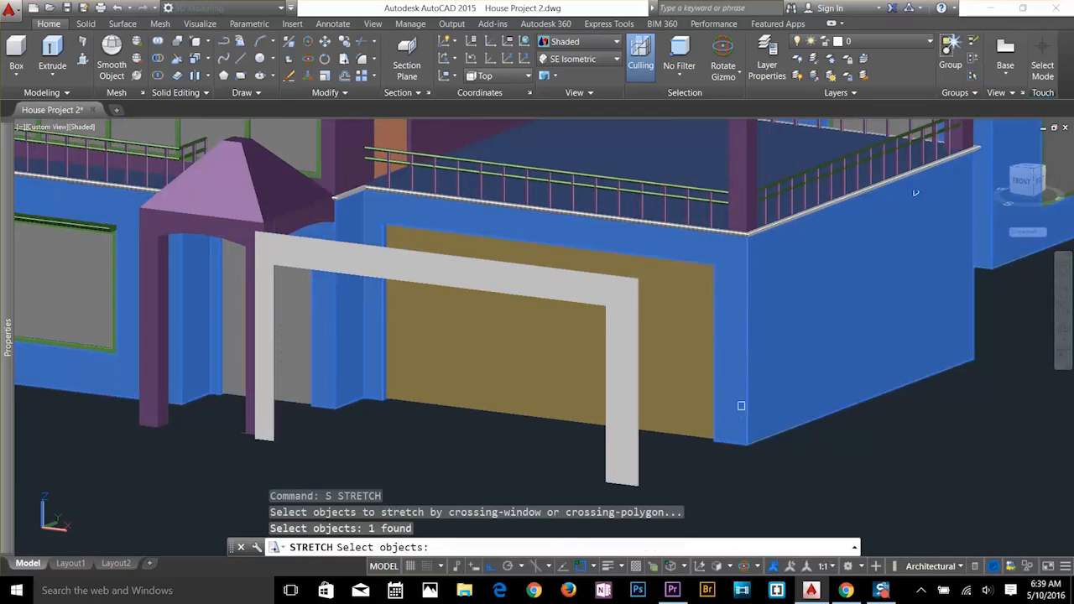
{"action": "key", "text": "Return"}
{"action": "key", "text": "Return"}
{"action": "key", "text": "Return"}
Stretch the ground-floor wall solid a short distance from the garage's lower front corner and inspect that corner.
{"action": "key", "text": "Return"}
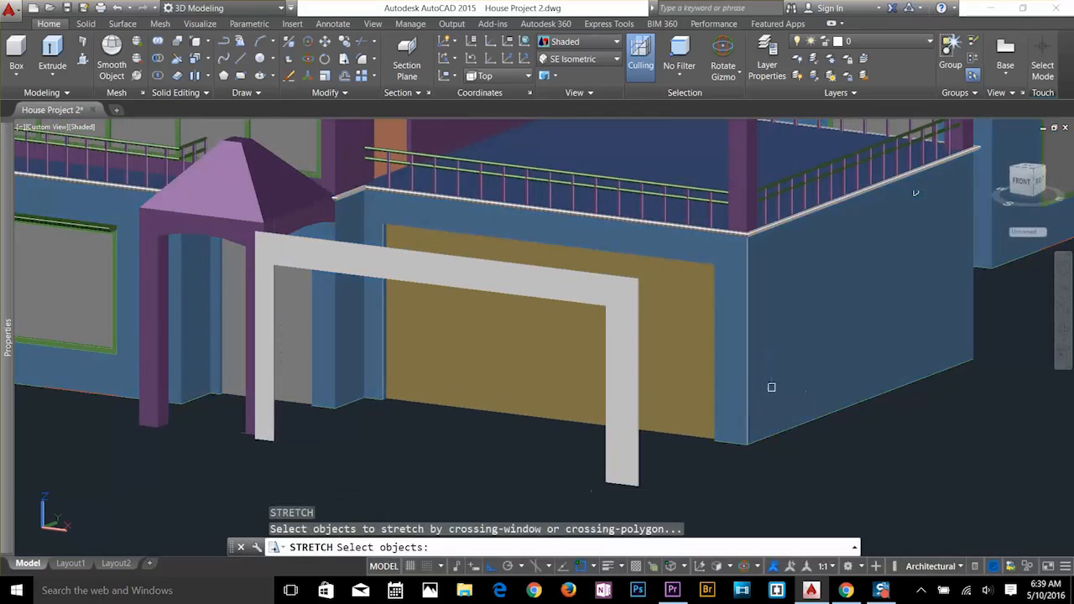
{"action": "left_click", "coordinate": [766, 390]}
{"action": "left_click", "coordinate": [740, 439]}
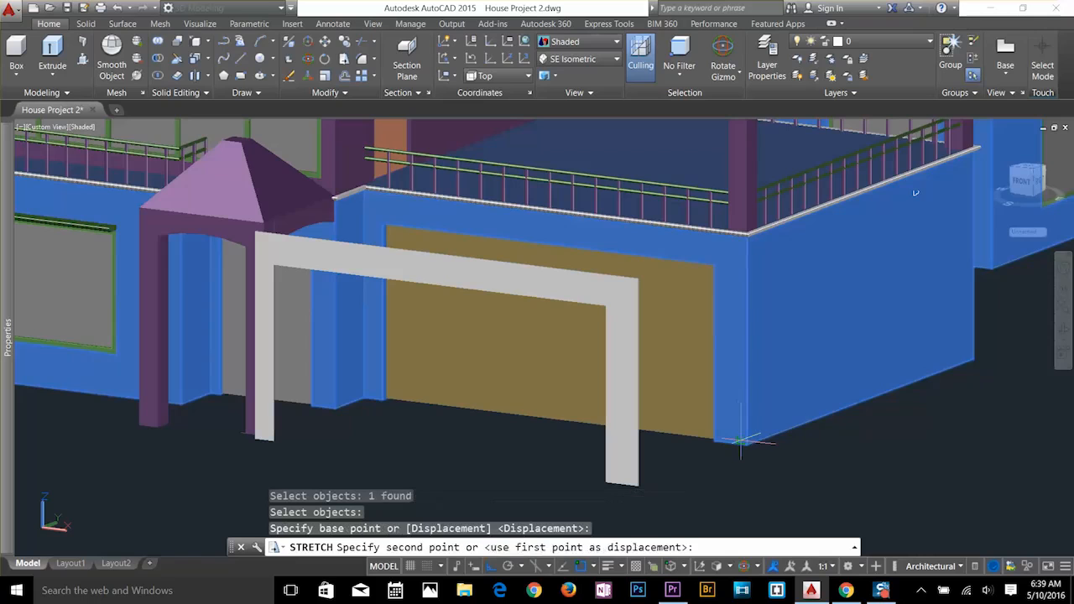
{"action": "left_click", "coordinate": [747, 434]}
{"action": "key", "text": "Escape"}
{"action": "key", "text": "Escape"}
{"action": "key", "text": "Escape"}
{"action": "scroll", "coordinate": [755, 420], "scroll_direction": "up", "scroll_amount": 5}
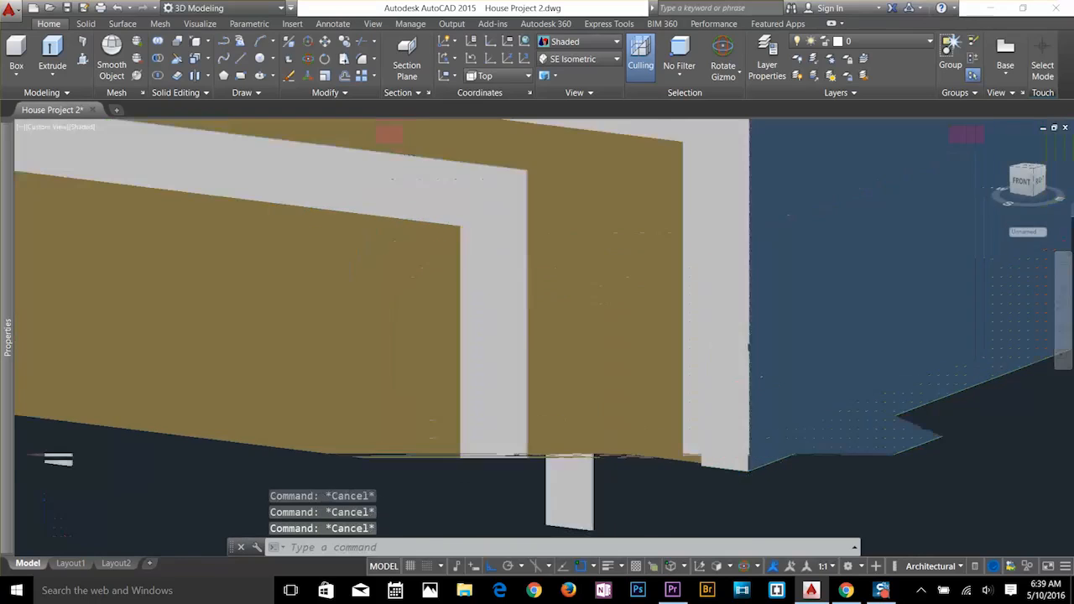
{"action": "scroll", "coordinate": [755, 414], "scroll_direction": "down", "scroll_amount": 5}
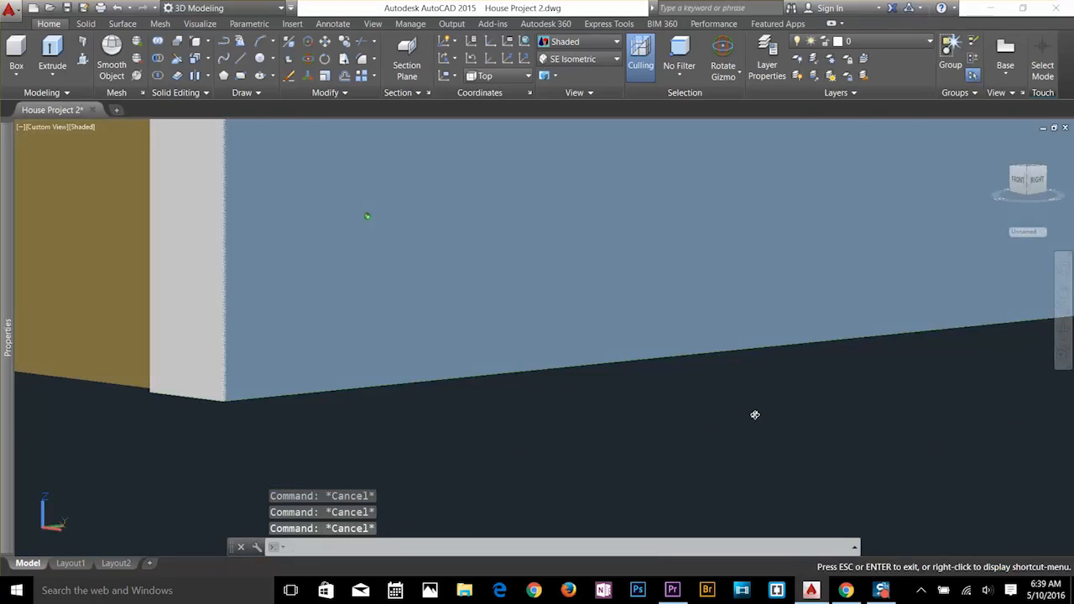
Delete the spare copy of the garage surround standing in front of the house.
{"action": "scroll", "coordinate": [515, 389], "scroll_direction": "down", "scroll_amount": 2}
{"action": "scroll", "coordinate": [428, 363], "scroll_direction": "down", "scroll_amount": 5}
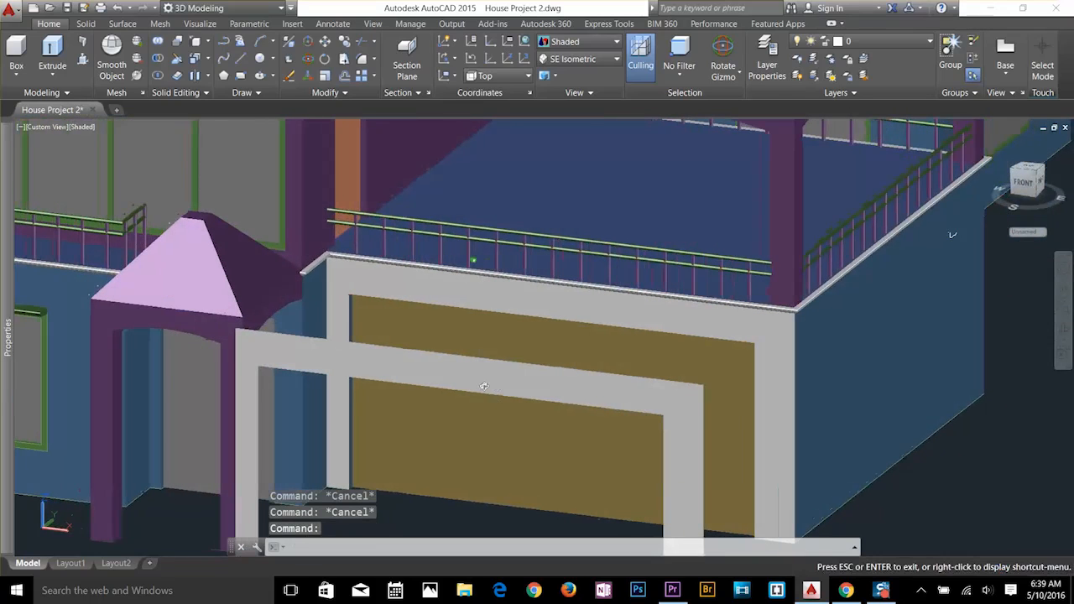
{"action": "left_click", "coordinate": [455, 388]}
{"action": "key", "text": "Delete"}
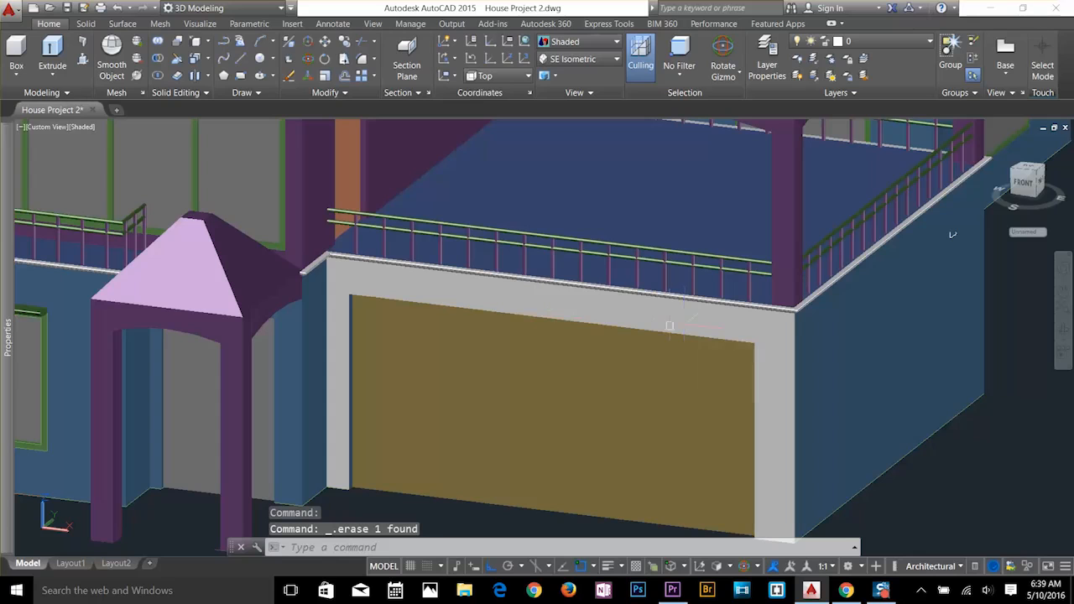
Copy the outline of the wall around the front entrance out in front of the house and extrude it 2 inches.
{"action": "middle_click_drag", "start_coordinate": [531, 362], "coordinate": [801, 327]}
{"action": "scroll", "coordinate": [576, 313], "scroll_direction": "up", "scroll_amount": 3}
{"action": "left_click", "coordinate": [207, 42]}
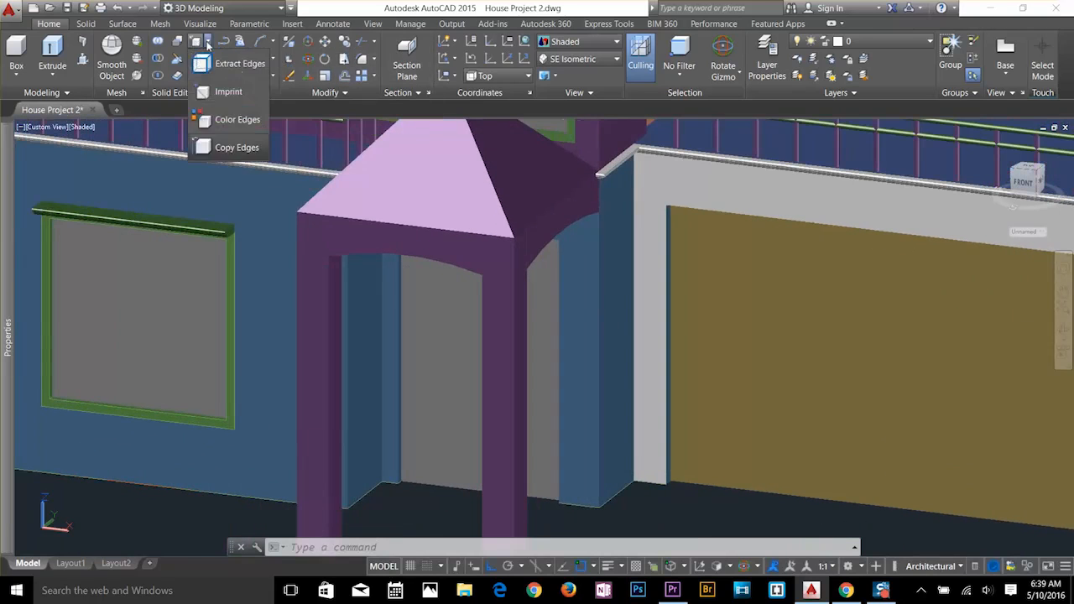
{"action": "left_click", "coordinate": [226, 146]}
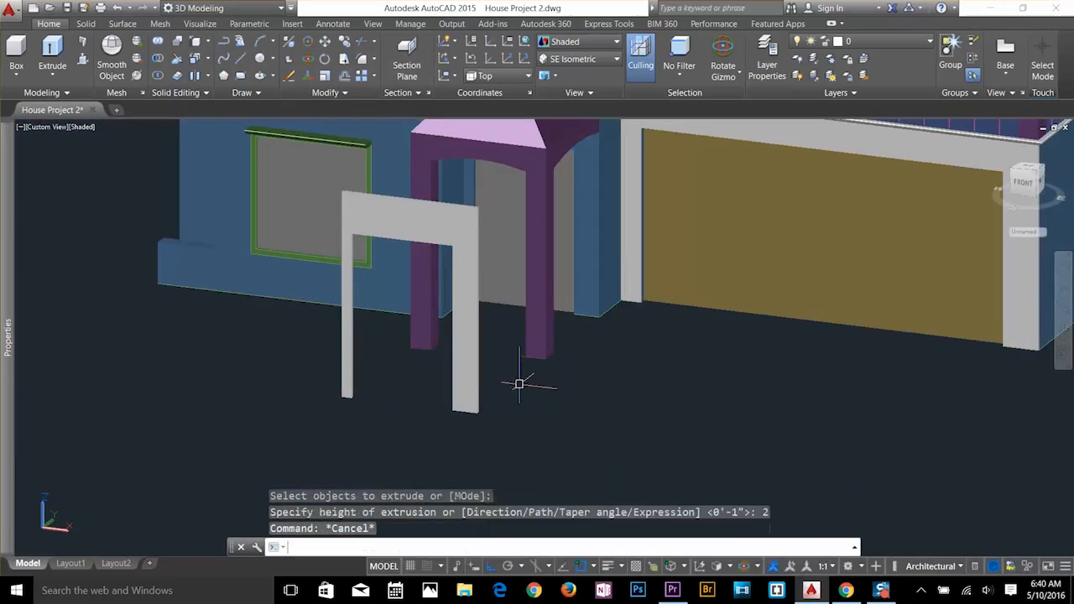
{"action": "key", "text": "Escape"}
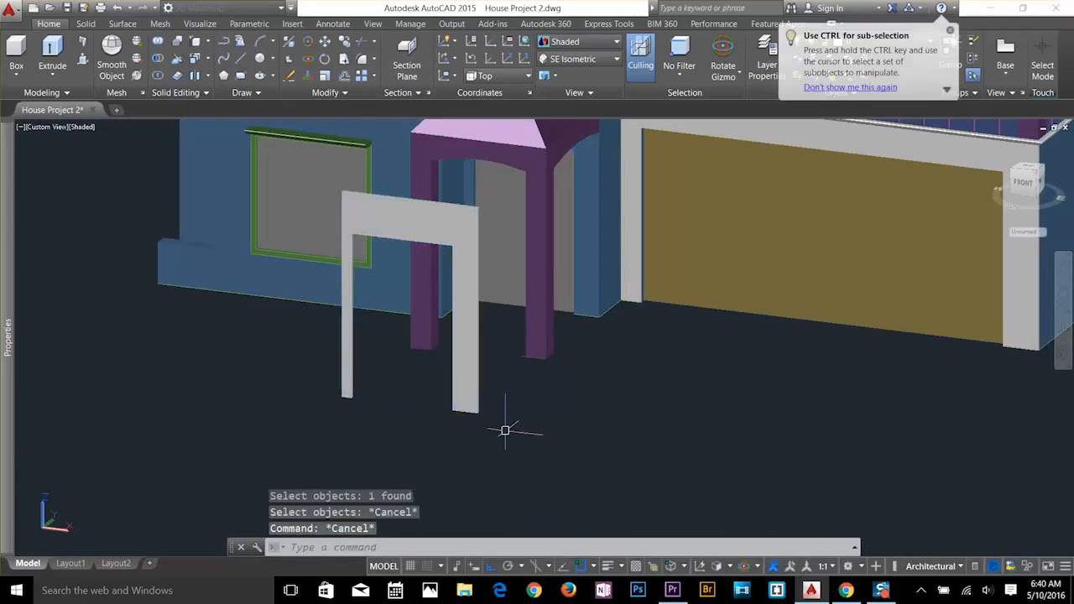
Copy the entrance surround onto the wall around the front door and subtract it from the ground-floor wall.
{"action": "left_click", "coordinate": [465, 369]}
{"action": "type", "text": "co"}
{"action": "key", "text": "Return"}
{"action": "key", "text": "Escape"}
{"action": "scroll", "coordinate": [591, 390], "scroll_direction": "up", "scroll_amount": 3}
{"action": "type", "text": "SU"}
{"action": "key", "text": "Return"}
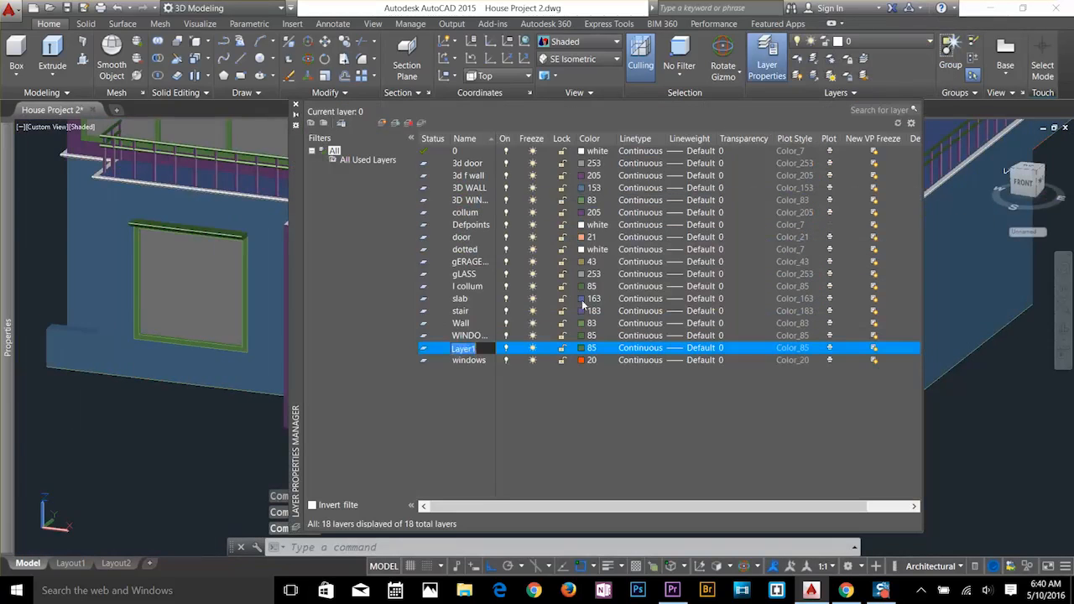
Name the new layer BRICK WALL and place the entrance and garage surrounds on it.
{"action": "type", "text": "Door Frame"}
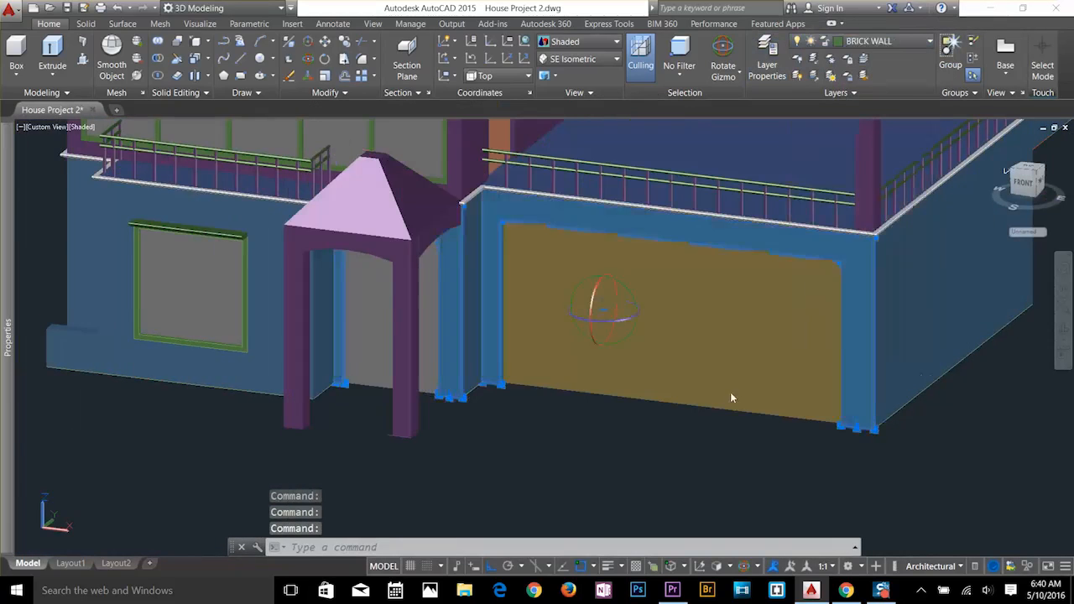
{"action": "key", "text": "Escape"}
{"action": "scroll", "coordinate": [730, 392], "scroll_direction": "down", "scroll_amount": 3}
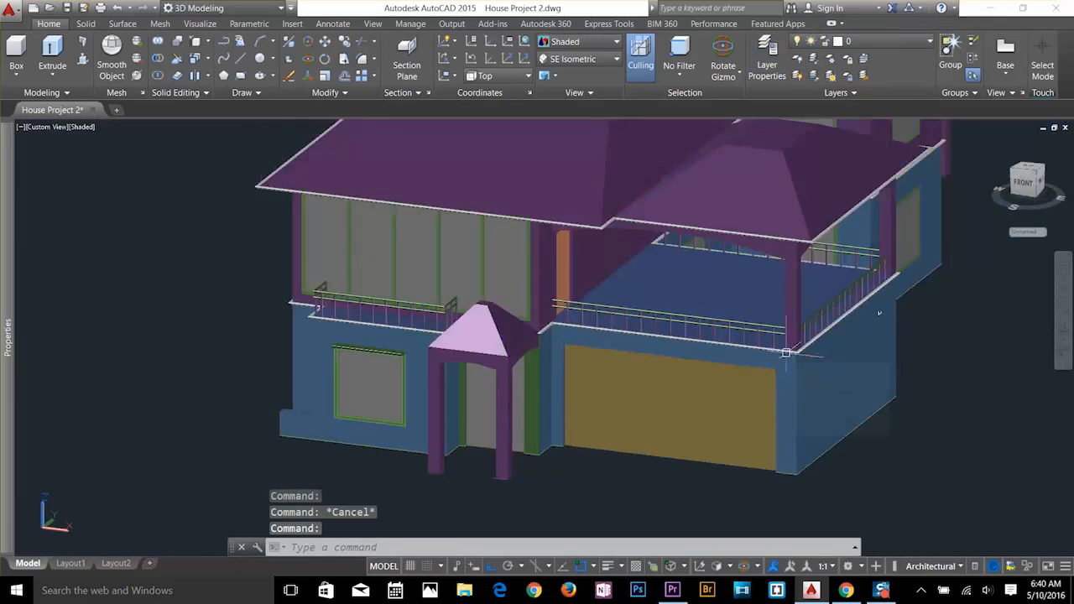
{"action": "middle_click_drag", "start_coordinate": [786, 353], "coordinate": [609, 407], "text": "shift"}
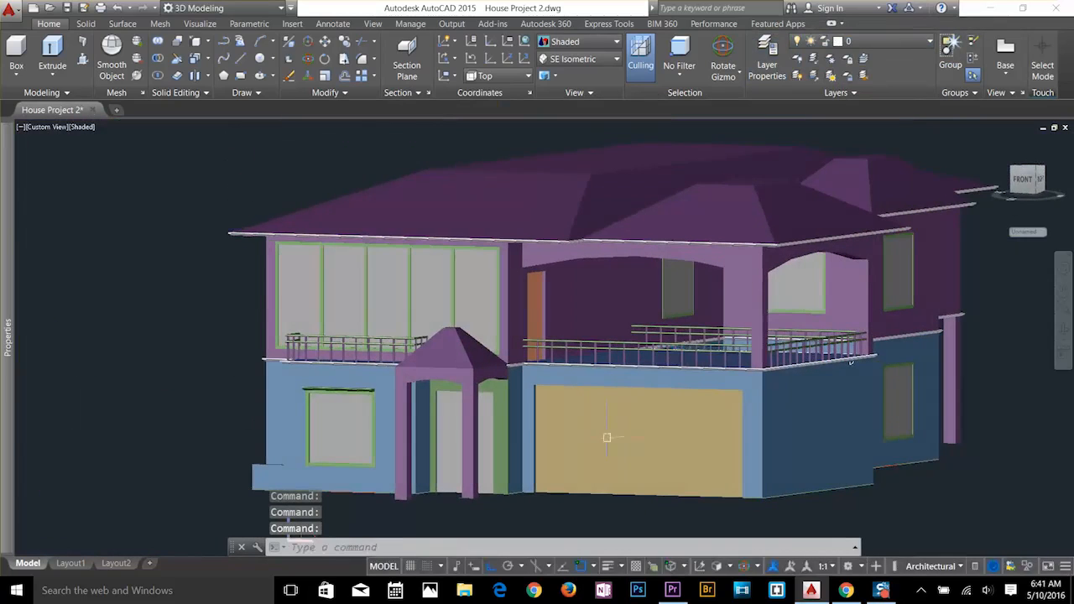
{"action": "key", "text": "Escape"}
{"action": "key", "text": "Escape"}
{"action": "middle_click_drag", "start_coordinate": [780, 432], "coordinate": [789, 495], "text": "shift"}
{"action": "scroll", "coordinate": [793, 462], "scroll_direction": "up", "scroll_amount": 5}
{"action": "type", "text": "SU"}
{"action": "key", "text": "Return"}
{"action": "left_click", "coordinate": [713, 418]}
{"action": "key", "text": "Escape"}
{"action": "key", "text": "Escape"}
{"action": "key", "text": "Escape"}
{"action": "scroll", "coordinate": [648, 406], "scroll_direction": "down", "scroll_amount": 5}
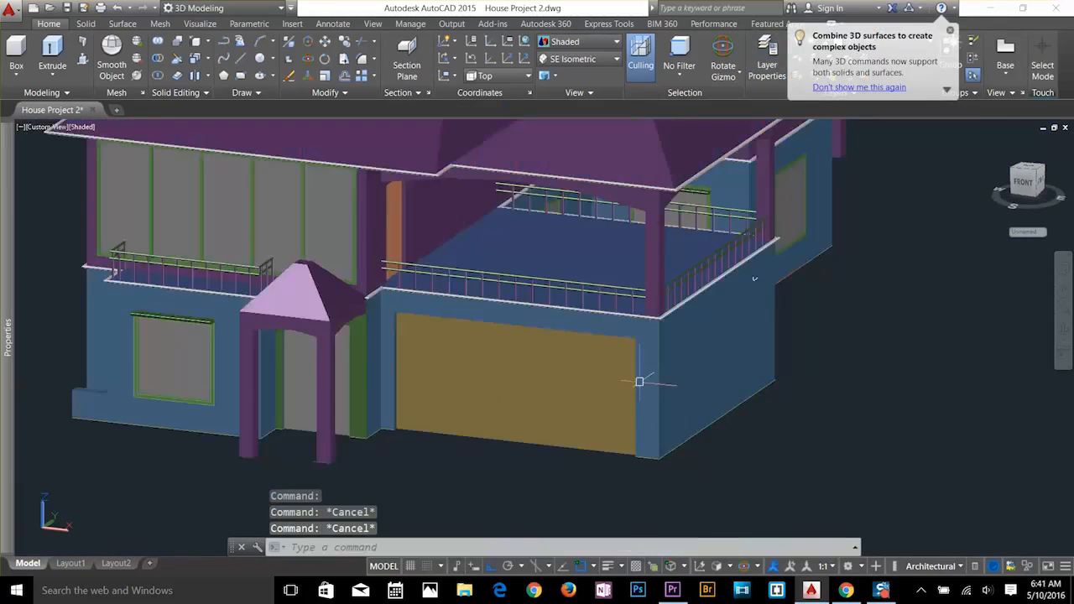
Try to edit the front wall face around the garage door with a solid face-editing command.
{"action": "scroll", "coordinate": [607, 398], "scroll_direction": "up", "scroll_amount": 4}
{"action": "scroll", "coordinate": [681, 394], "scroll_direction": "down", "scroll_amount": 4}
{"action": "scroll", "coordinate": [692, 453], "scroll_direction": "up", "scroll_amount": 8}
{"action": "scroll", "coordinate": [396, 329], "scroll_direction": "down", "scroll_amount": 6}
{"action": "scroll", "coordinate": [339, 196], "scroll_direction": "up", "scroll_amount": 3}
{"action": "left_click", "coordinate": [196, 57]}
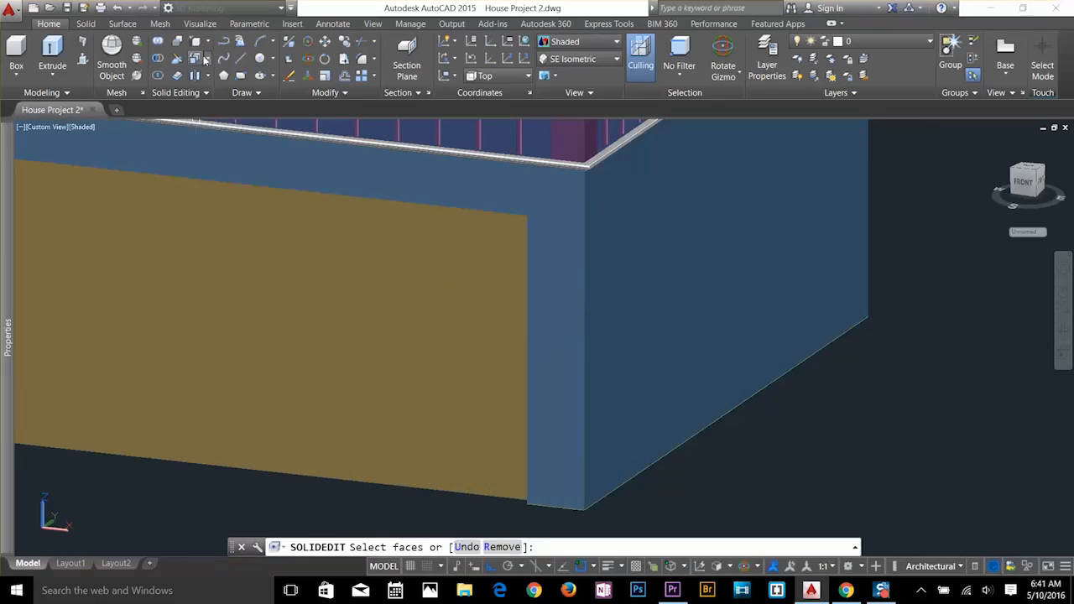
{"action": "left_click", "coordinate": [542, 240]}
{"action": "key", "text": "Return"}
{"action": "left_click", "coordinate": [821, 299]}
{"action": "key", "text": "Return"}
{"action": "scroll", "coordinate": [638, 281], "scroll_direction": "down", "scroll_amount": 4}
{"action": "key", "text": "Escape"}
{"action": "key", "text": "Escape"}
{"action": "scroll", "coordinate": [614, 342], "scroll_direction": "up", "scroll_amount": 5}
Copy the garage surround solid from its lower outer corner to a spot in front of the house.
{"action": "left_click", "coordinate": [573, 336]}
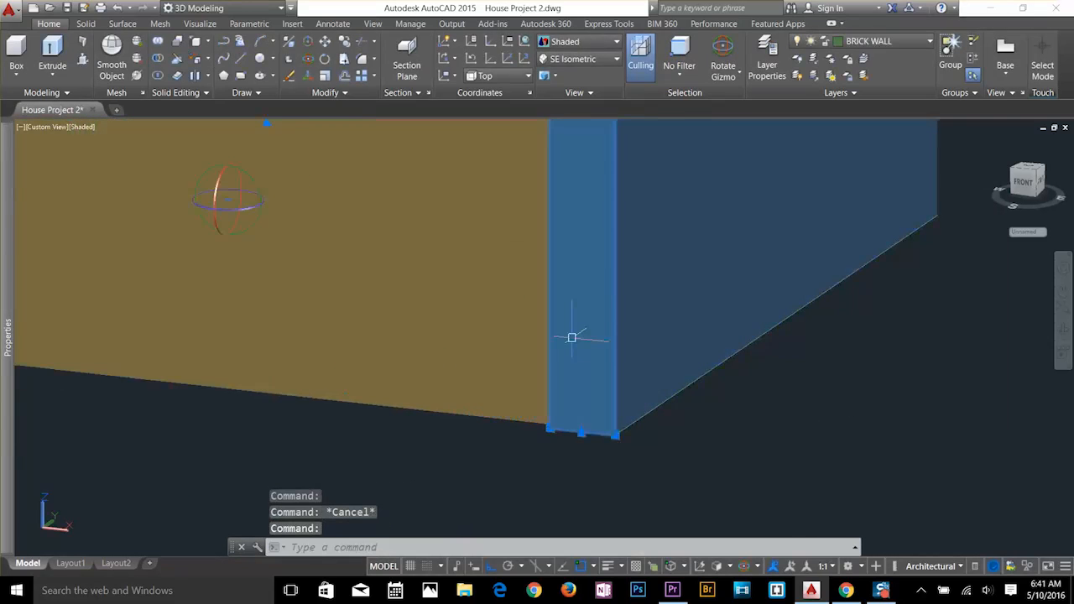
{"action": "scroll", "coordinate": [569, 340], "scroll_direction": "down", "scroll_amount": 4}
{"action": "scroll", "coordinate": [575, 382], "scroll_direction": "up", "scroll_amount": 7}
{"action": "scroll", "coordinate": [662, 344], "scroll_direction": "up", "scroll_amount": 4}
{"action": "type", "text": "co"}
{"action": "key", "text": "Return"}
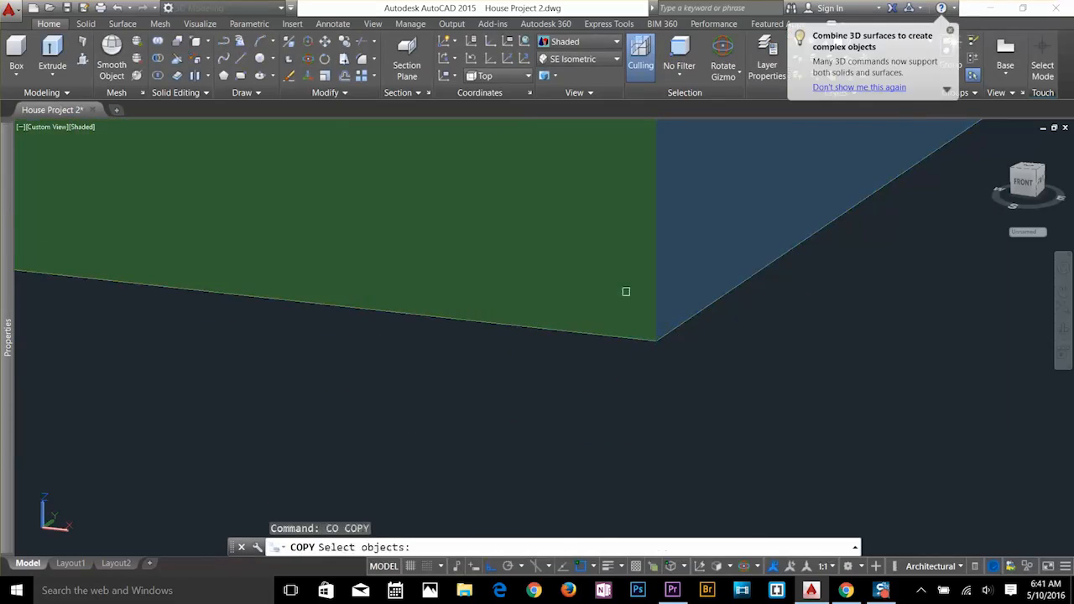
{"action": "left_click", "coordinate": [626, 293]}
{"action": "left_click", "coordinate": [669, 377]}
{"action": "left_click", "coordinate": [604, 303]}
{"action": "key", "text": "Return"}
{"action": "left_click", "coordinate": [641, 359]}
{"action": "left_click", "coordinate": [406, 453]}
{"action": "key", "text": "Escape"}
{"action": "key", "text": "Escape"}
{"action": "key", "text": "Escape"}
Subtract the garage surround in place from the ground-floor wall.
{"action": "scroll", "coordinate": [618, 389], "scroll_direction": "up", "scroll_amount": 2}
{"action": "middle_click_drag", "start_coordinate": [583, 490], "coordinate": [607, 364]}
{"action": "type", "text": "su"}
{"action": "left_click", "coordinate": [607, 364]}
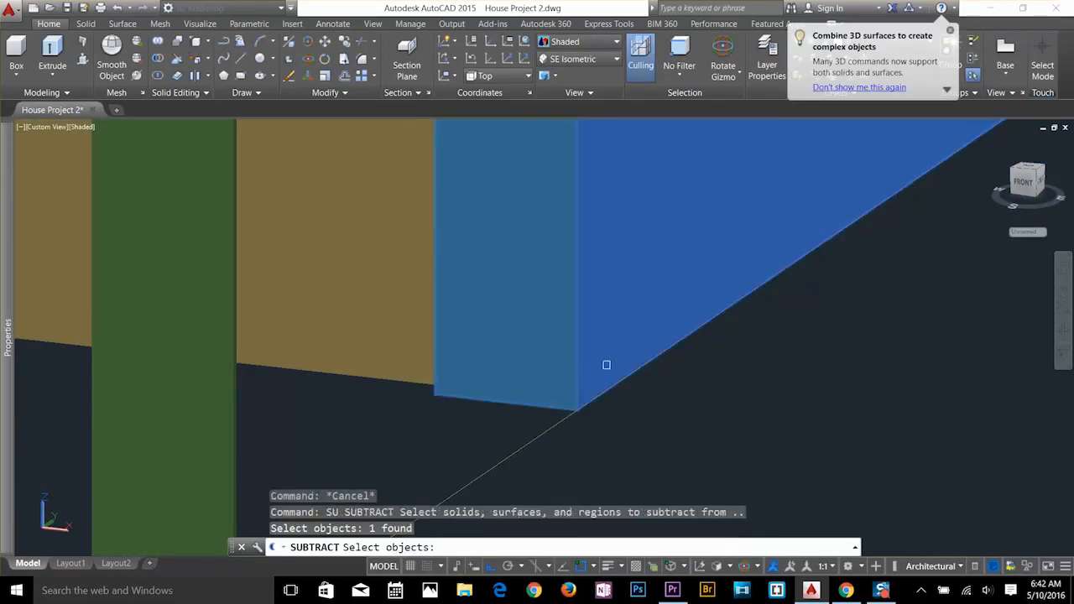
{"action": "key", "text": "Return"}
{"action": "left_click", "coordinate": [570, 367]}
{"action": "key", "text": "Return"}
Move the spare garage surround from its lower outer corner back onto the matching corner of the garage wall.
{"action": "scroll", "coordinate": [592, 412], "scroll_direction": "down", "scroll_amount": 3}
{"action": "type", "text": "m"}
{"action": "left_click", "coordinate": [394, 432]}
{"action": "key", "text": "Return"}
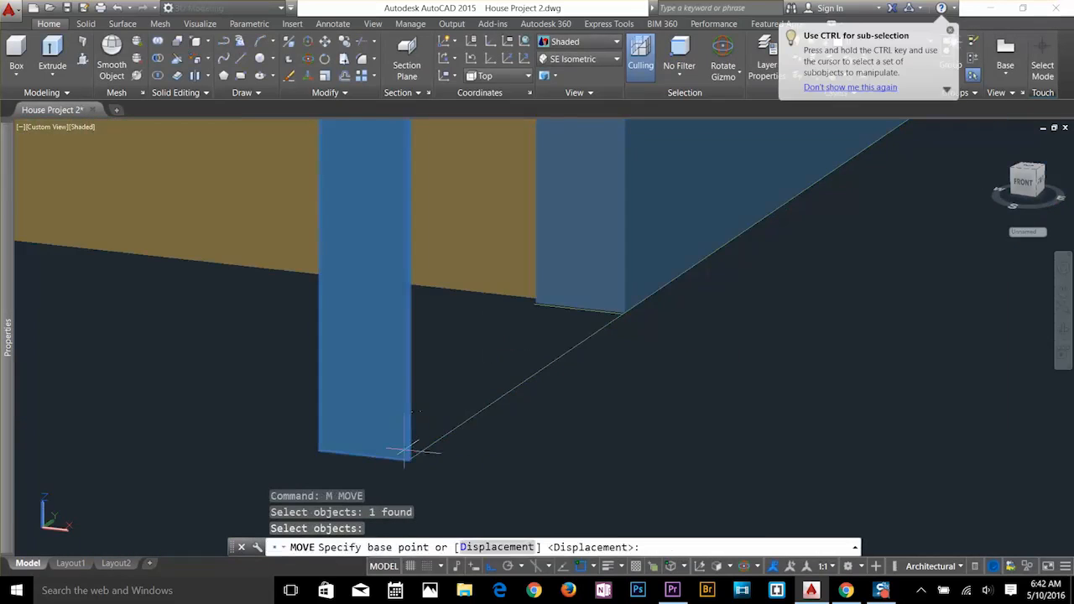
{"action": "left_click", "coordinate": [410, 456]}
{"action": "left_click", "coordinate": [623, 314]}
{"action": "scroll", "coordinate": [594, 272], "scroll_direction": "down", "scroll_amount": 8}
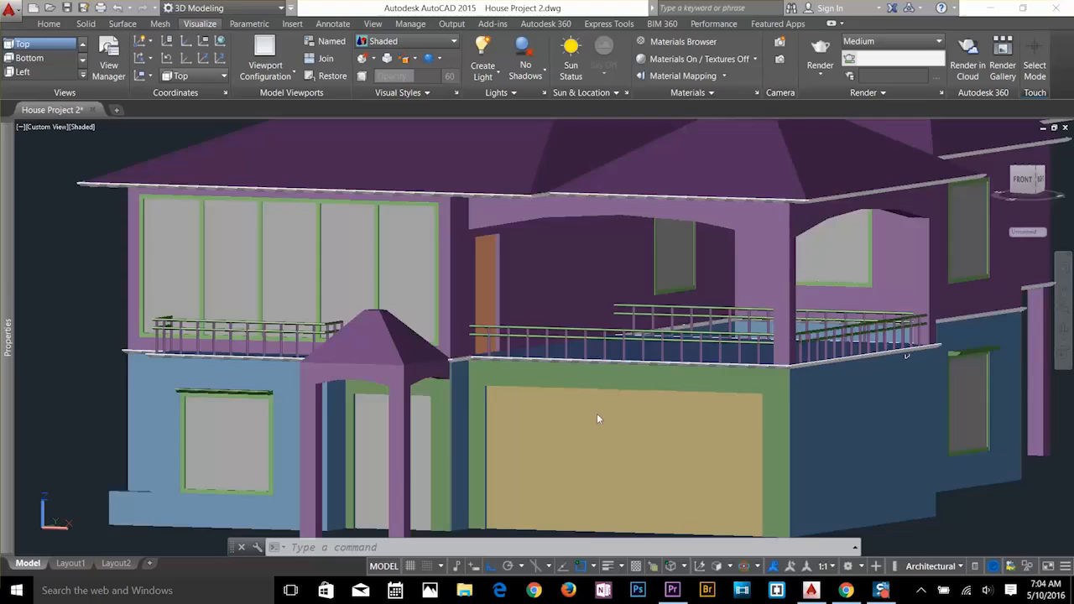
Isolate the layers of the ground-floor wall and the surrounds.
{"action": "middle_click_drag", "start_coordinate": [596, 413], "coordinate": [656, 287], "text": "shift"}
{"action": "scroll", "coordinate": [600, 396], "scroll_direction": "up", "scroll_amount": 3}
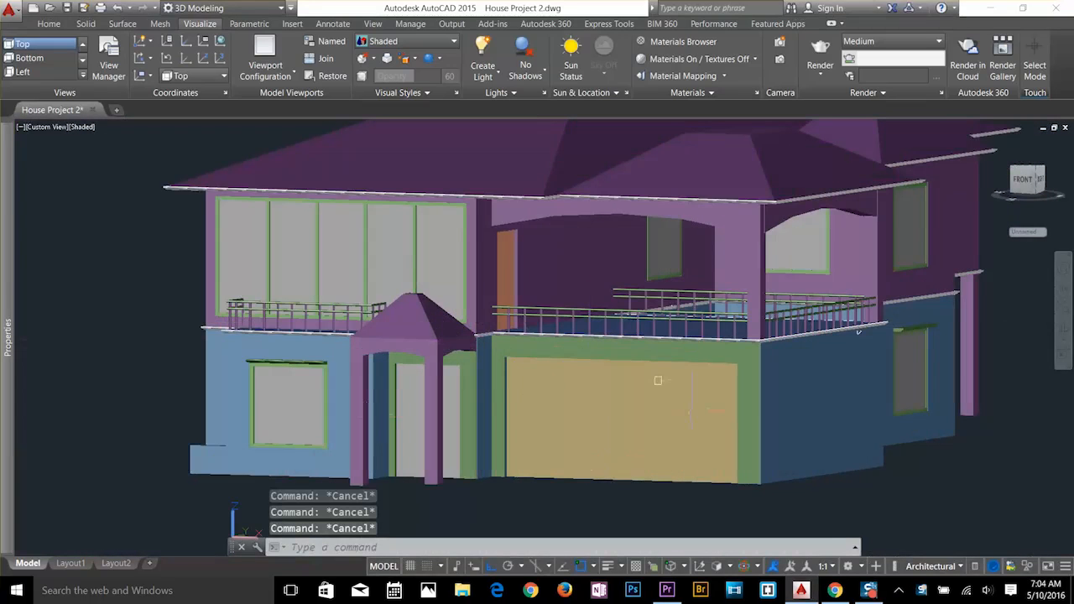
{"action": "middle_click_drag", "start_coordinate": [399, 483], "coordinate": [618, 445], "text": "shift"}
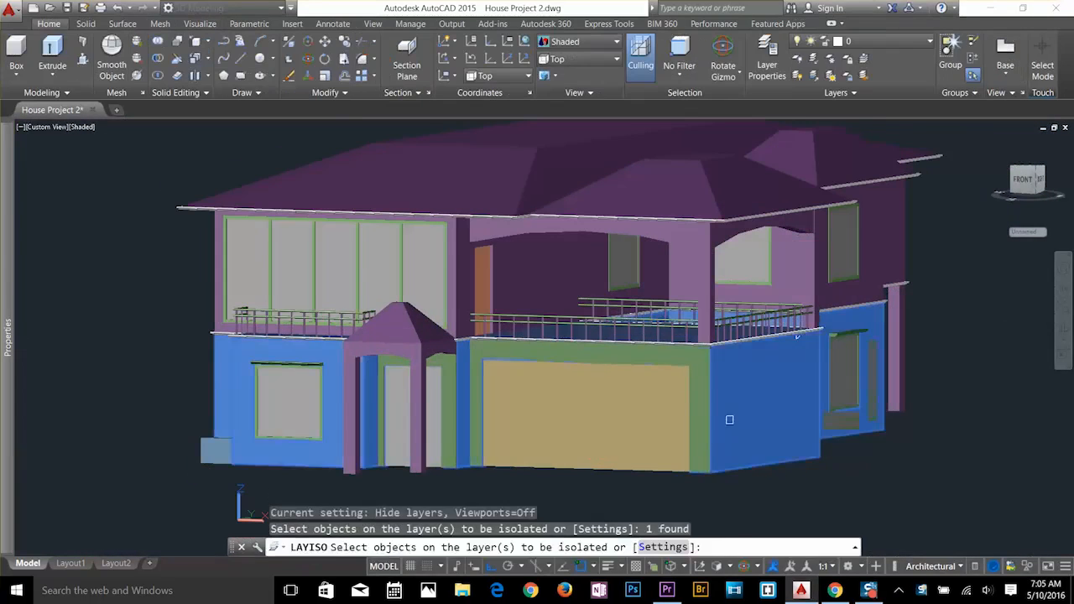
{"action": "key", "text": "Return"}
Start copying solid edges and select the ground-floor wall's outer top edges along the stepped front.
{"action": "middle_click_drag", "start_coordinate": [629, 463], "coordinate": [556, 307], "text": "shift"}
{"action": "scroll", "coordinate": [866, 453], "scroll_direction": "up", "scroll_amount": 3}
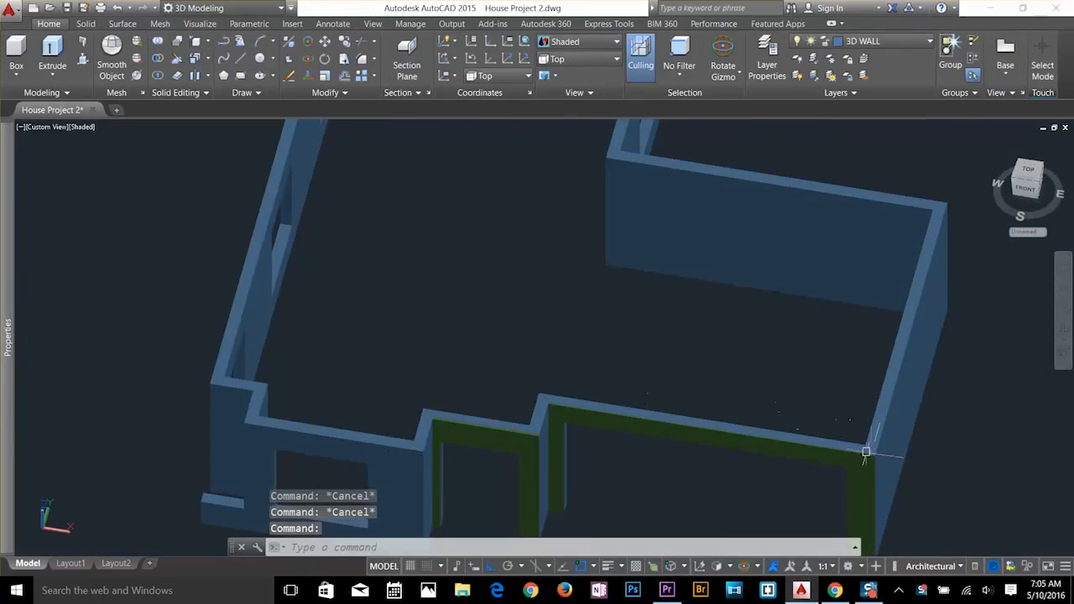
{"action": "scroll", "coordinate": [866, 452], "scroll_direction": "down", "scroll_amount": 1}
{"action": "middle_click_drag", "start_coordinate": [743, 312], "coordinate": [687, 311], "text": "shift"}
{"action": "scroll", "coordinate": [533, 344], "scroll_direction": "up", "scroll_amount": 2}
{"action": "left_click", "coordinate": [206, 41]}
{"action": "left_click", "coordinate": [228, 146]}
{"action": "left_click", "coordinate": [259, 259]}
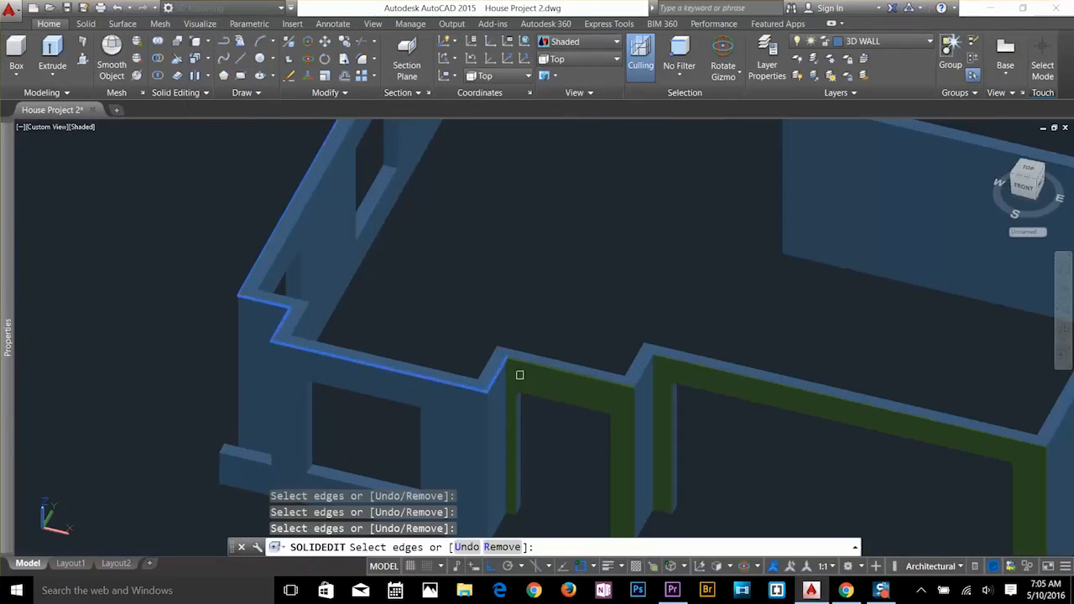
{"action": "scroll", "coordinate": [539, 375], "scroll_direction": "up", "scroll_amount": 6}
{"action": "left_click", "coordinate": [559, 314]}
{"action": "left_click", "coordinate": [558, 299]}
{"action": "scroll", "coordinate": [559, 313], "scroll_direction": "down", "scroll_amount": 4}
{"action": "left_click", "coordinate": [612, 278]}
Add the outer top edges along the garage side and rear of the wall to the edge selection.
{"action": "middle_click_drag", "start_coordinate": [839, 336], "coordinate": [307, 260]}
{"action": "left_click", "coordinate": [832, 320]}
{"action": "middle_click_drag", "start_coordinate": [923, 143], "coordinate": [715, 365]}
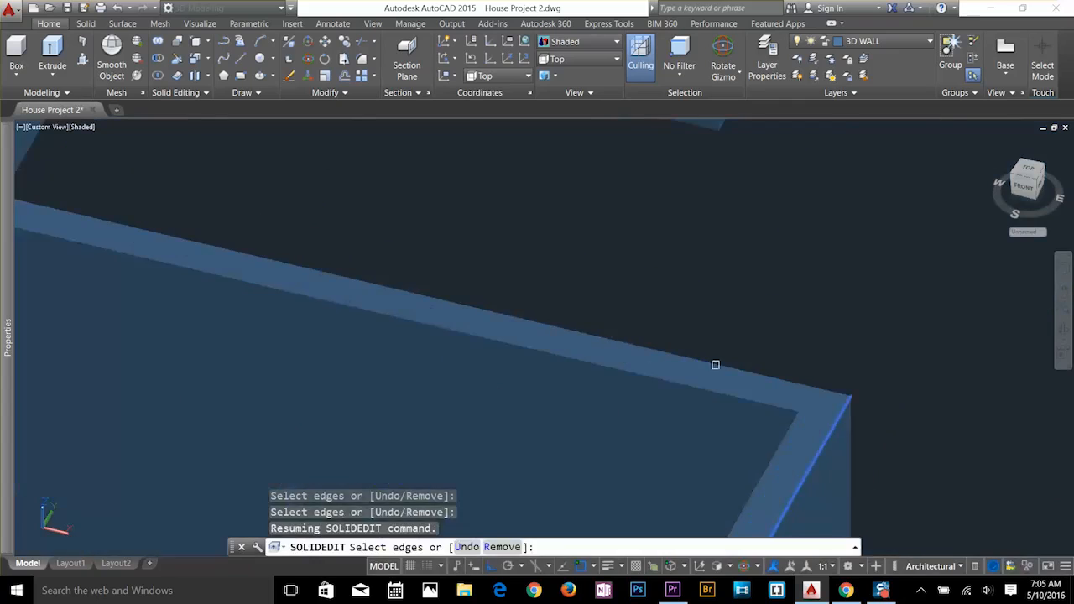
{"action": "left_click", "coordinate": [715, 365]}
{"action": "scroll", "coordinate": [715, 365], "scroll_direction": "down", "scroll_amount": 4}
{"action": "left_click", "coordinate": [837, 182]}
{"action": "left_click", "coordinate": [856, 170]}
Place the copied wall outline in the empty space beside the house.
{"action": "middle_click_drag", "start_coordinate": [836, 182], "coordinate": [475, 256]}
{"action": "scroll", "coordinate": [829, 422], "scroll_direction": "down", "scroll_amount": 7}
{"action": "key", "text": "Return"}
{"action": "left_click", "coordinate": [414, 317]}
{"action": "left_click", "coordinate": [247, 288]}
{"action": "scroll", "coordinate": [484, 324], "scroll_direction": "up", "scroll_amount": 8}
{"action": "left_click", "coordinate": [196, 42]}
{"action": "left_click", "coordinate": [582, 206]}
{"action": "scroll", "coordinate": [820, 253], "scroll_direction": "up", "scroll_amount": 2}
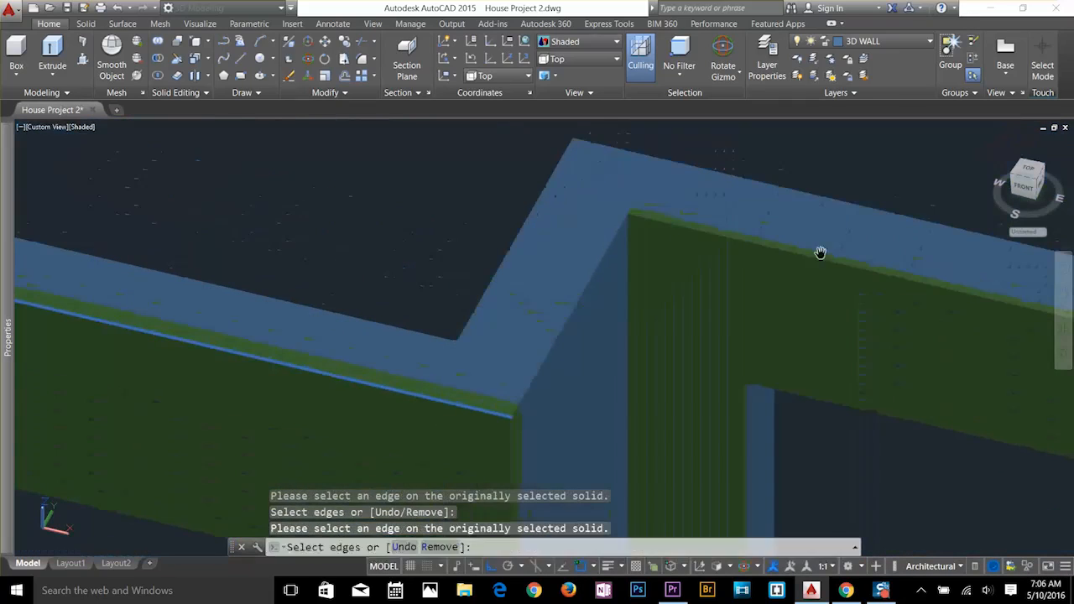
{"action": "scroll", "coordinate": [587, 309], "scroll_direction": "down", "scroll_amount": 5}
{"action": "scroll", "coordinate": [540, 349], "scroll_direction": "up", "scroll_amount": 5}
{"action": "key", "text": "Escape"}
{"action": "key", "text": "Escape"}
{"action": "key", "text": "Escape"}
{"action": "key", "text": "Escape"}
Measure the depth of the entrance surround and the garage surround at their top corners.
{"action": "scroll", "coordinate": [599, 347], "scroll_direction": "up", "scroll_amount": 8}
{"action": "type", "text": "D"}
{"action": "key", "text": "Return"}
{"action": "key", "text": "Escape"}
{"action": "type", "text": "DI"}
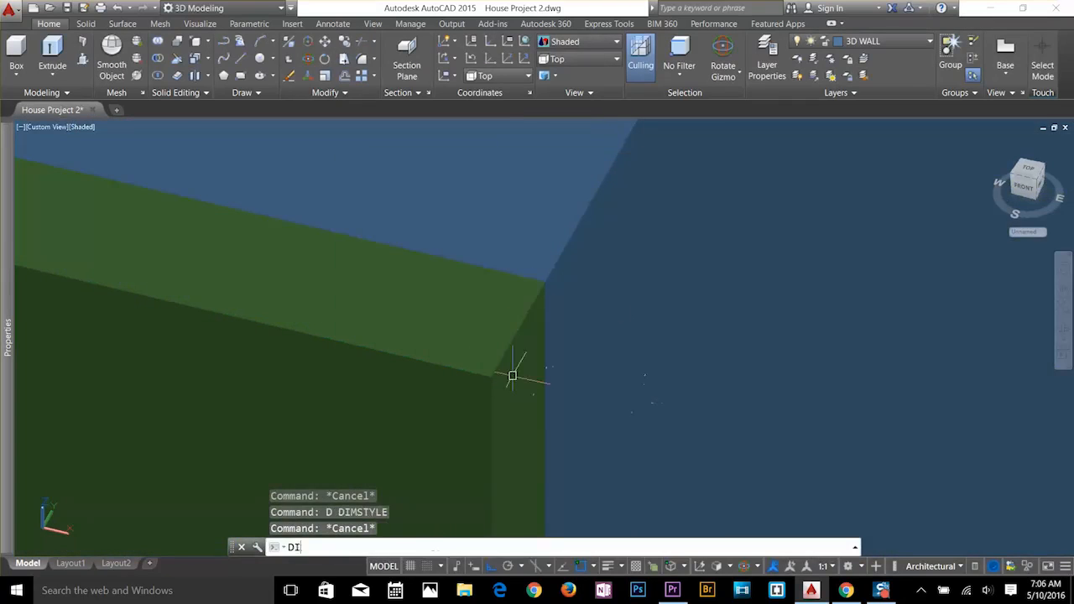
{"action": "key", "text": "Return"}
{"action": "left_click", "coordinate": [491, 377]}
{"action": "left_click", "coordinate": [543, 283]}
{"action": "key", "text": "Escape"}
{"action": "scroll", "coordinate": [542, 283], "scroll_direction": "down", "scroll_amount": 7}
{"action": "middle_click_drag", "start_coordinate": [801, 221], "coordinate": [640, 341]}
{"action": "scroll", "coordinate": [582, 251], "scroll_direction": "up", "scroll_amount": 5}
{"action": "key", "text": "Return"}
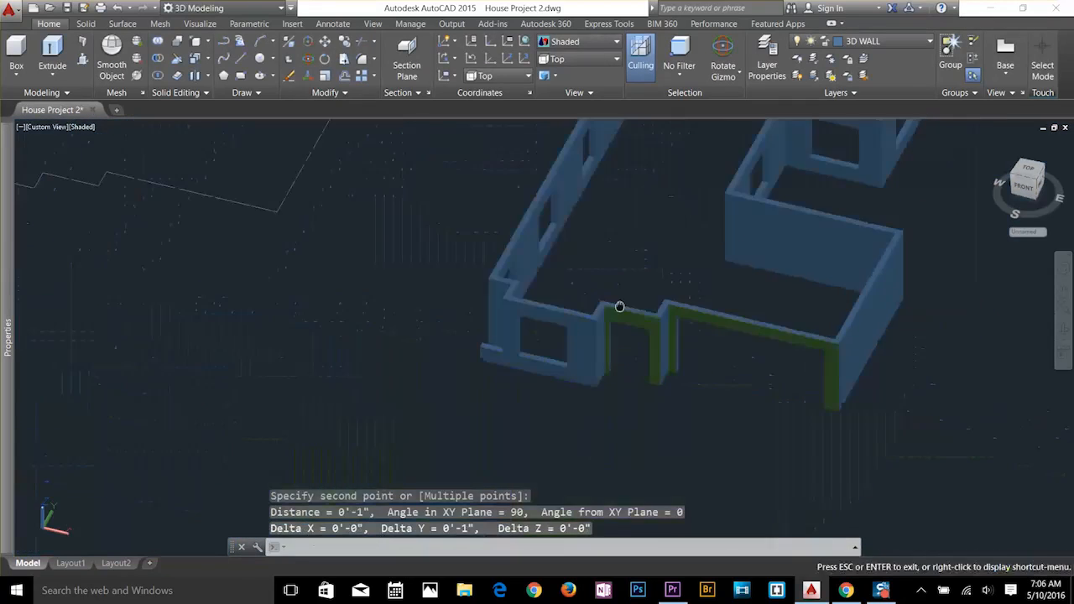
Move the garage-front segment of the copied outline by 0,-1,0.
{"action": "middle_click_drag", "start_coordinate": [619, 306], "coordinate": [882, 424]}
{"action": "scroll", "coordinate": [415, 324], "scroll_direction": "up", "scroll_amount": 4}
{"action": "key", "text": "Escape"}
{"action": "key", "text": "Escape"}
{"action": "type", "text": "M"}
{"action": "key", "text": "Return"}
{"action": "left_click", "coordinate": [453, 285]}
{"action": "key", "text": "Return"}
{"action": "type", "text": "0,-1,0"}
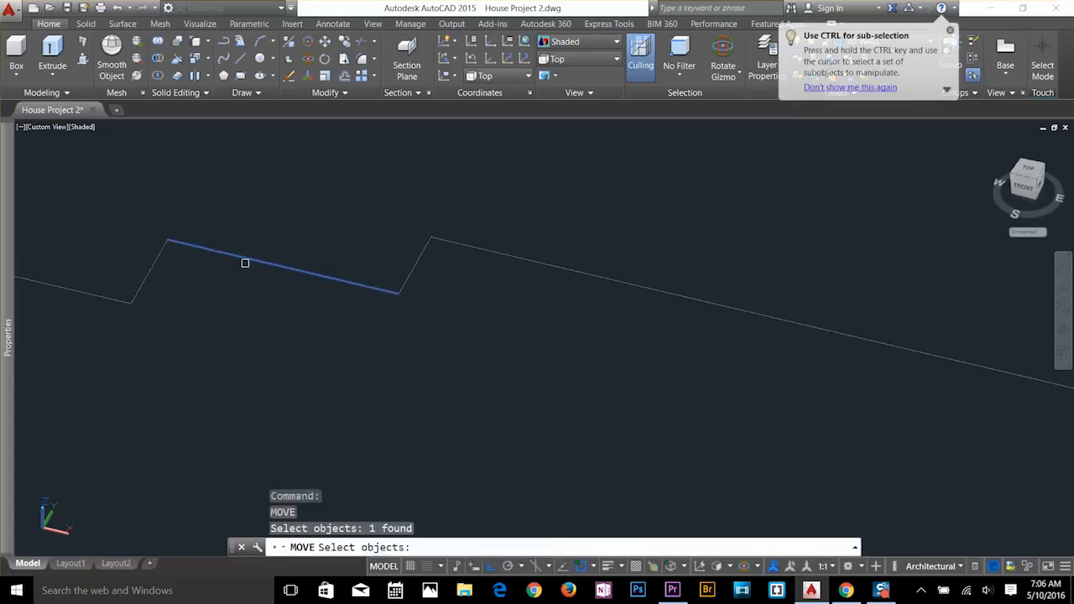
Move the entrance segment of the copied outline by 0,-2,0.
{"action": "key", "text": "Return"}
{"action": "type", "text": "0,-2,0"}
{"action": "key", "text": "Return"}
{"action": "key", "text": "Return"}
Fillet the moved segments with their neighbouring lines at zero radius to close the outline's corners.
{"action": "scroll", "coordinate": [172, 240], "scroll_direction": "up", "scroll_amount": 5}
{"action": "type", "text": "F"}
{"action": "key", "text": "Return"}
{"action": "left_click", "coordinate": [95, 302]}
{"action": "left_click", "coordinate": [151, 297]}
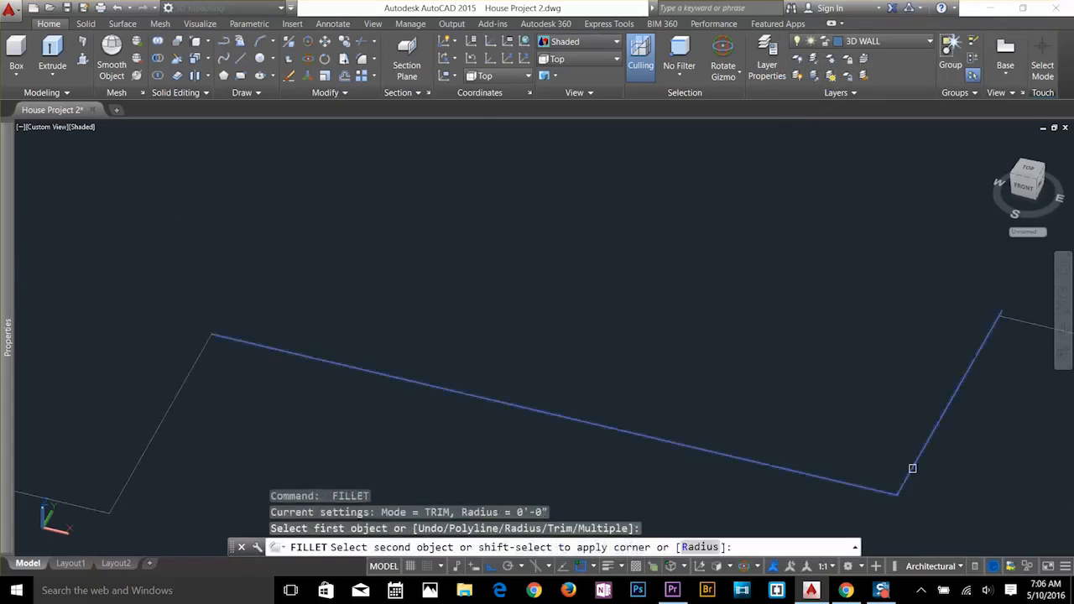
{"action": "left_click", "coordinate": [912, 468]}
Join all lines of the copied wall outline into one polyline and select it.
{"action": "scroll", "coordinate": [210, 331], "scroll_direction": "down", "scroll_amount": 14}
{"action": "key", "text": "Escape"}
{"action": "key", "text": "Escape"}
{"action": "key", "text": "Escape"}
{"action": "type", "text": "J"}
{"action": "key", "text": "Return"}
{"action": "left_click_drag", "start_coordinate": [587, 180], "coordinate": [327, 445]}
{"action": "key", "text": "Return"}
{"action": "left_click", "coordinate": [383, 410]}
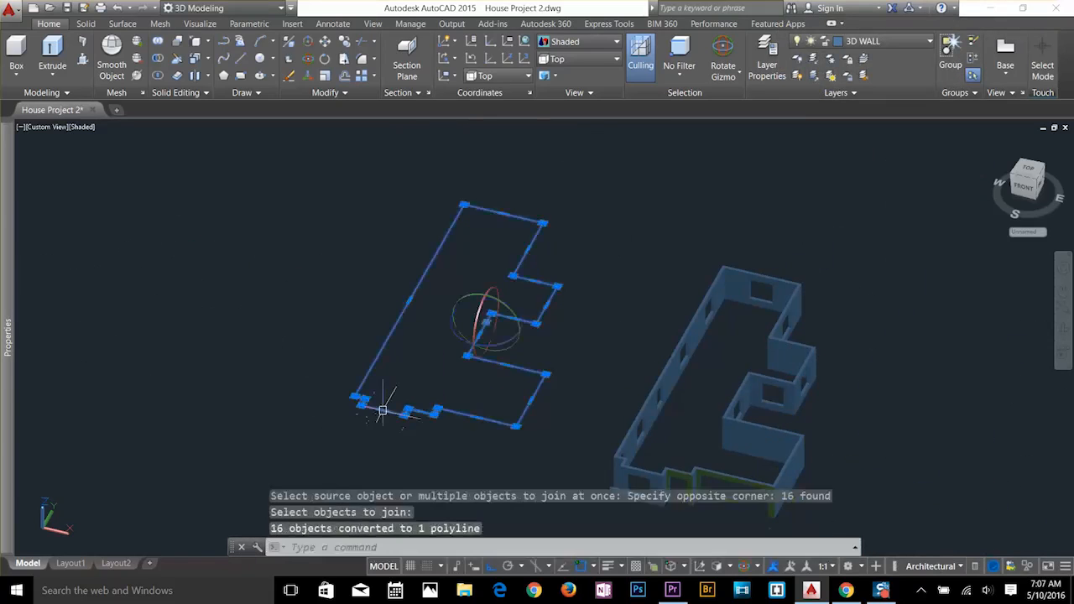
Copy the joined wall outline to the empty space away from the walls as a spare.
{"action": "key", "text": "Escape"}
{"action": "key", "text": "Escape"}
{"action": "key", "text": "Escape"}
{"action": "type", "text": "CO"}
{"action": "key", "text": "Return"}
{"action": "left_click", "coordinate": [435, 417]}
{"action": "key", "text": "Return"}
{"action": "scroll", "coordinate": [319, 374], "scroll_direction": "down", "scroll_amount": 3}
{"action": "scroll", "coordinate": [318, 374], "scroll_direction": "up", "scroll_amount": 4}
{"action": "key", "text": "Escape"}
{"action": "key", "text": "Escape"}
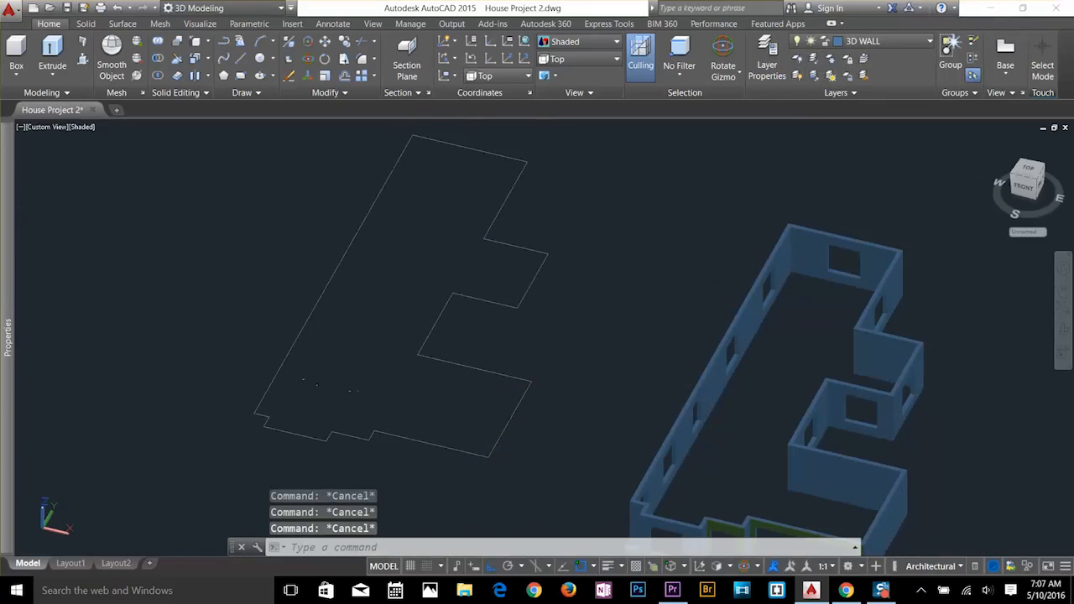
Extrude the joined wall outline 6 inches into a solid ground slab.
{"action": "type", "text": "EXT"}
{"action": "key", "text": "Return"}
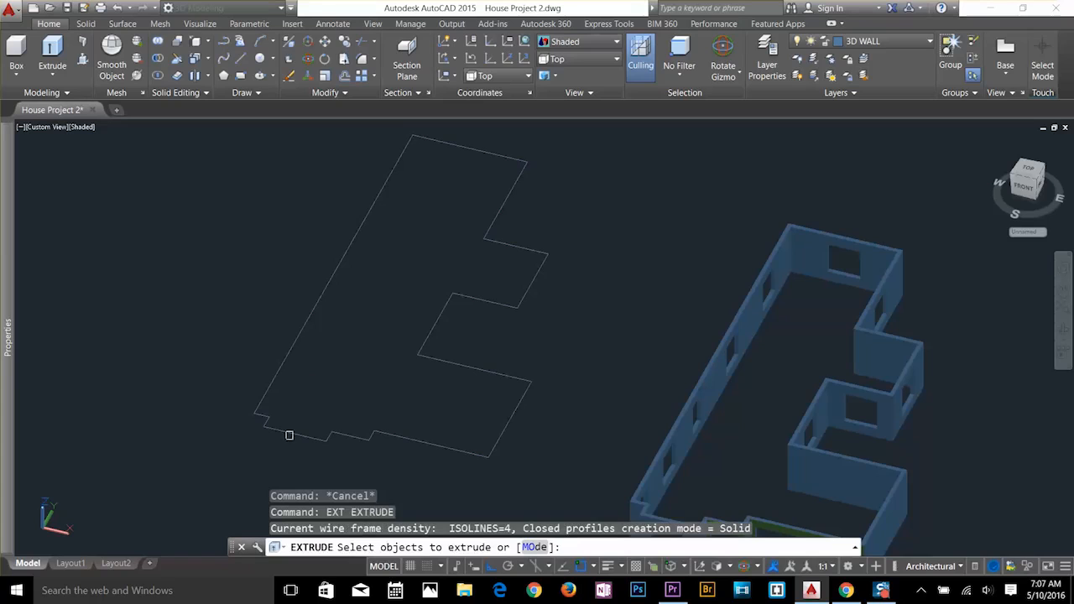
{"action": "left_click", "coordinate": [289, 432]}
{"action": "key", "text": "Return"}
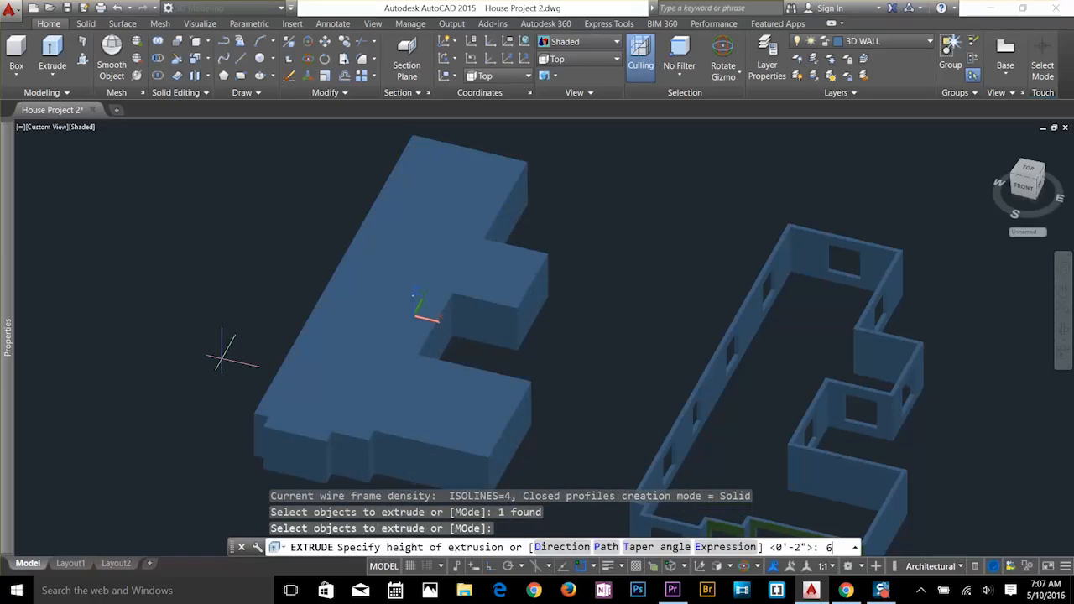
{"action": "type", "text": "6"}
{"action": "key", "text": "Return"}
{"action": "key", "text": "Escape"}
{"action": "key", "text": "Escape"}
{"action": "scroll", "coordinate": [510, 161], "scroll_direction": "up", "scroll_amount": 3}
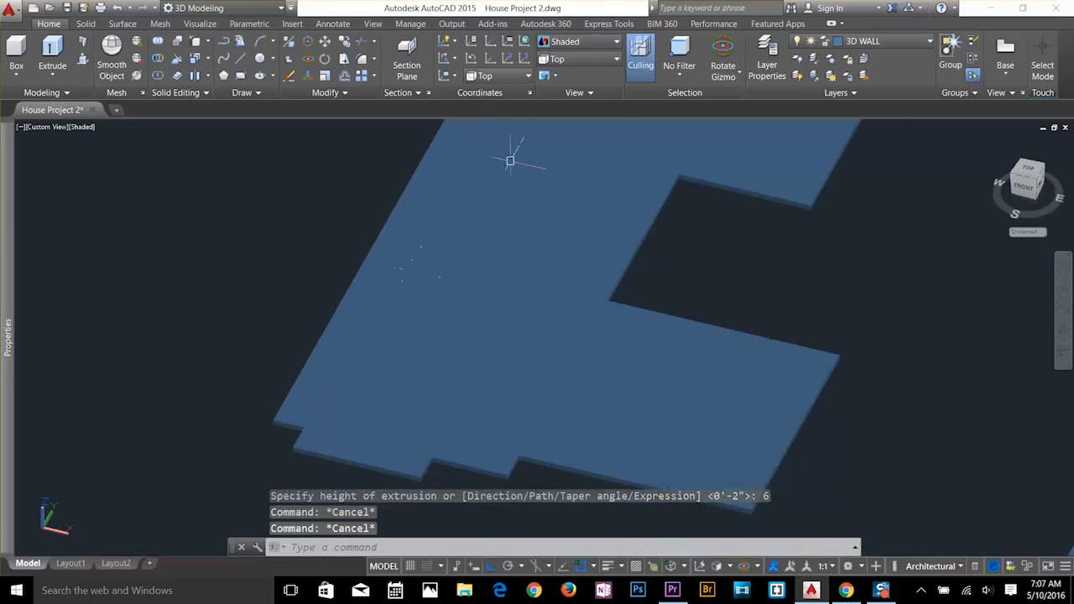
Create a new layer named gROUND and give it colour 55.
{"action": "key", "text": "Escape"}
{"action": "left_click", "coordinate": [772, 55]}
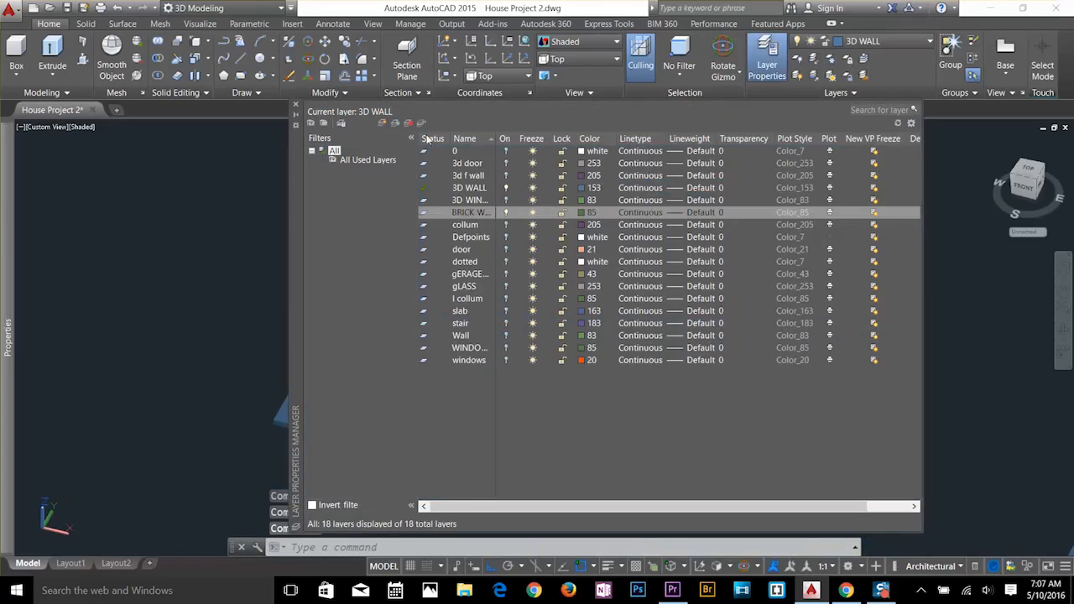
{"action": "left_click", "coordinate": [382, 123]}
{"action": "type", "text": "gROUND"}
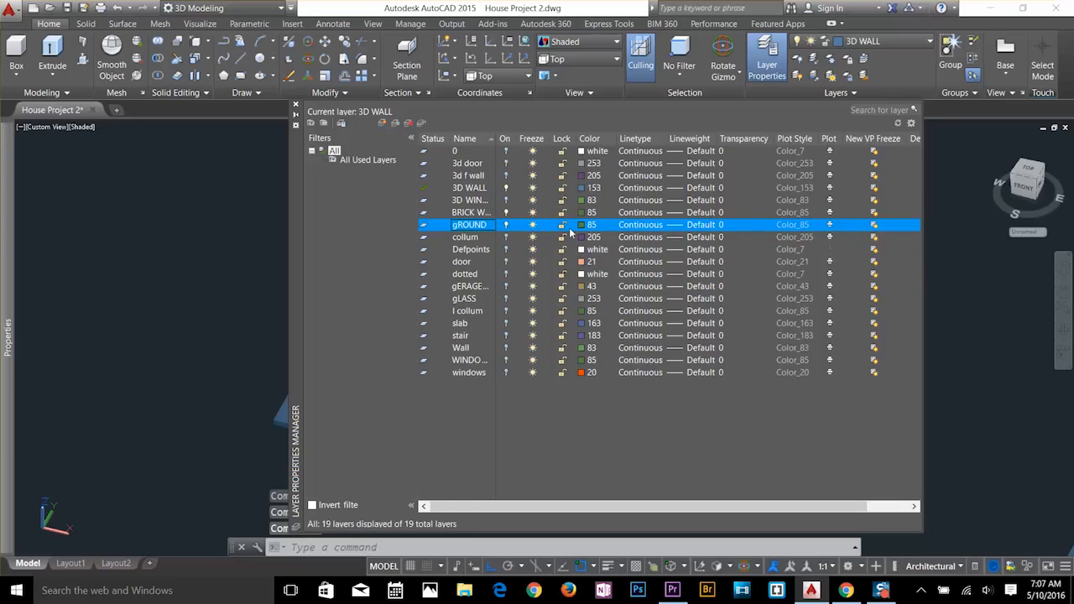
{"action": "left_click", "coordinate": [581, 225]}
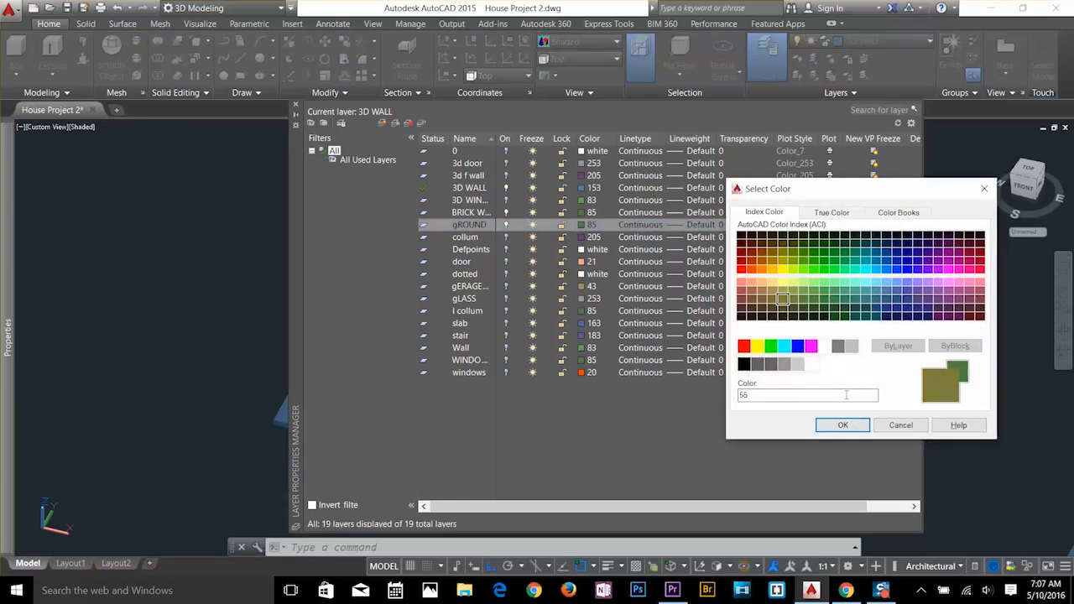
{"action": "left_click", "coordinate": [846, 426]}
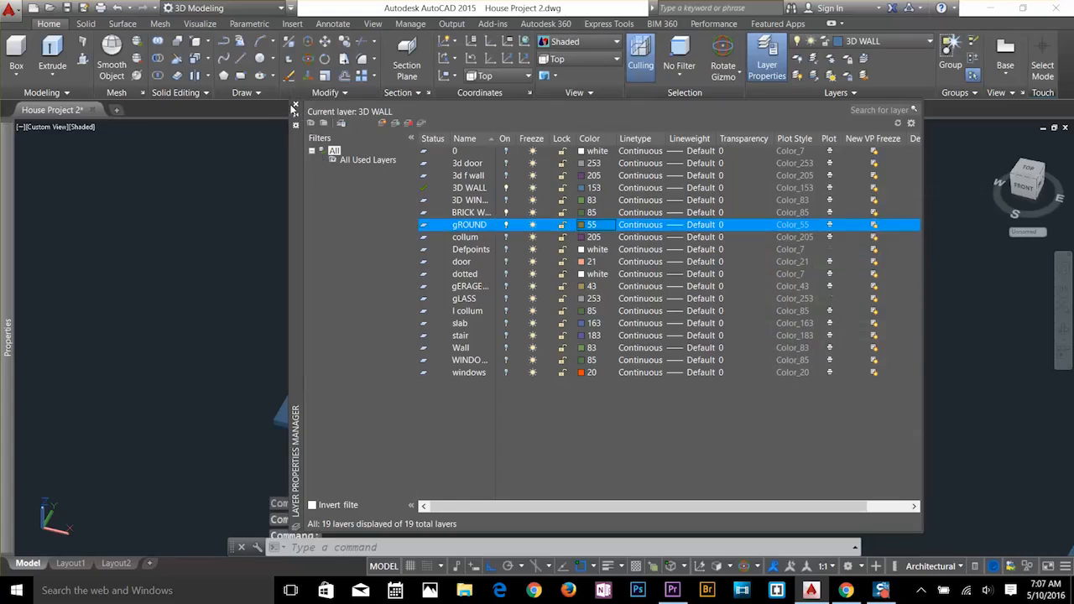
{"action": "left_click", "coordinate": [296, 104]}
Assign the extruded slab to the gROUND layer.
{"action": "left_click", "coordinate": [346, 381]}
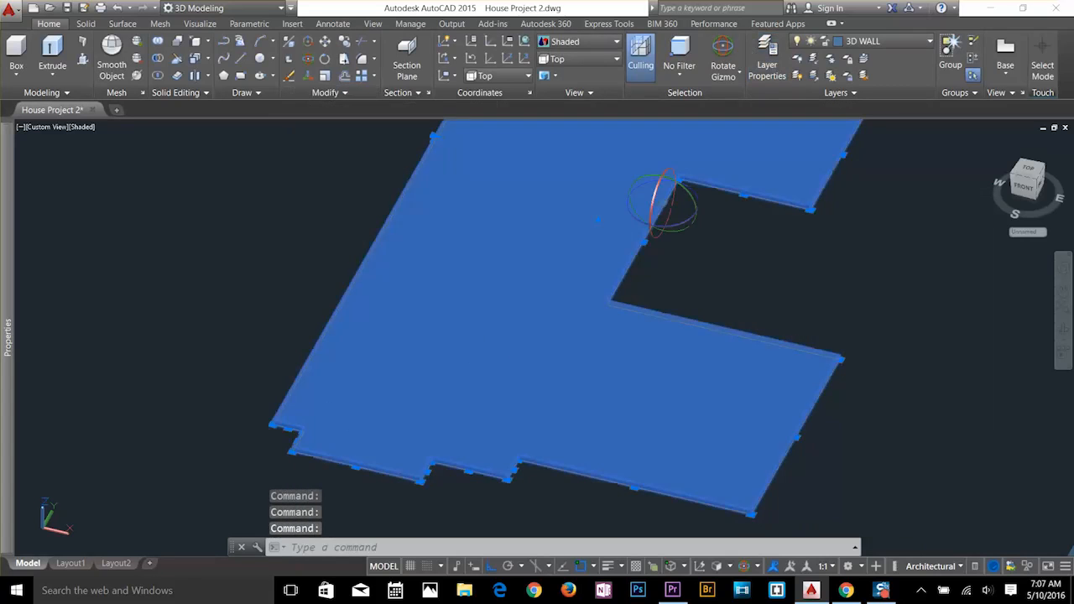
{"action": "left_click", "coordinate": [908, 42]}
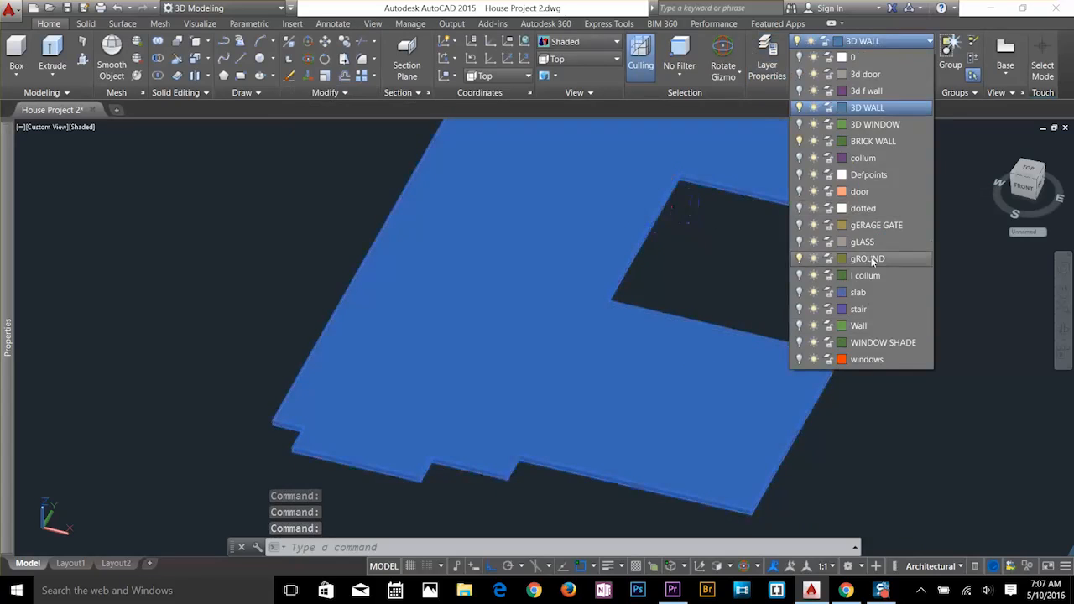
{"action": "left_click", "coordinate": [868, 258]}
{"action": "key", "text": "Escape"}
{"action": "scroll", "coordinate": [655, 379], "scroll_direction": "down", "scroll_amount": 3}
{"action": "scroll", "coordinate": [655, 379], "scroll_direction": "down", "scroll_amount": 3}
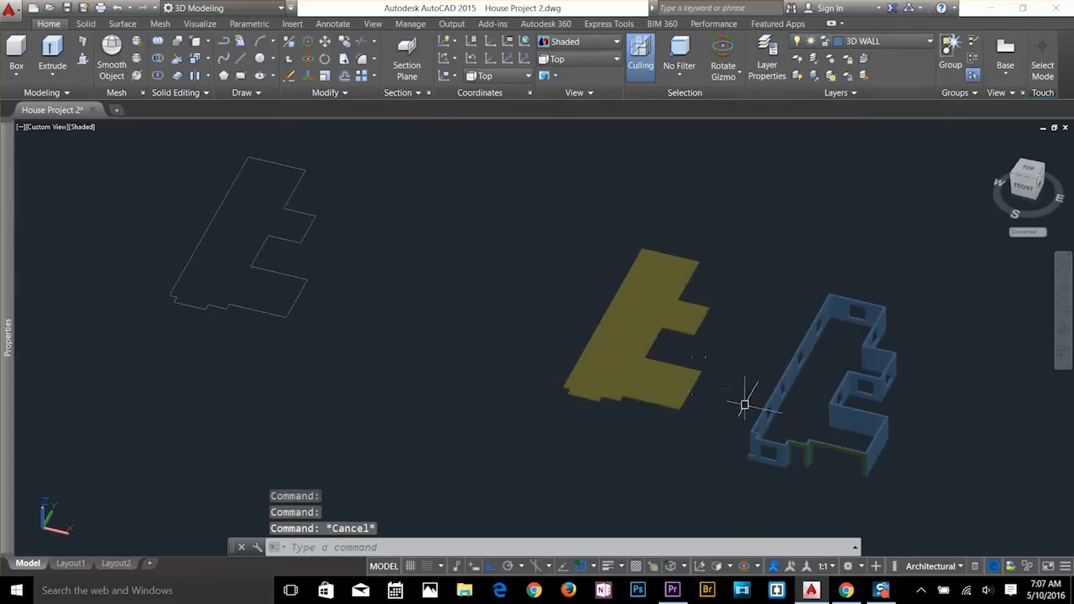
Measure the slab's thickness along the vertical edge at its front corner.
{"action": "scroll", "coordinate": [850, 413], "scroll_direction": "up", "scroll_amount": 3}
{"action": "scroll", "coordinate": [457, 393], "scroll_direction": "up", "scroll_amount": 12}
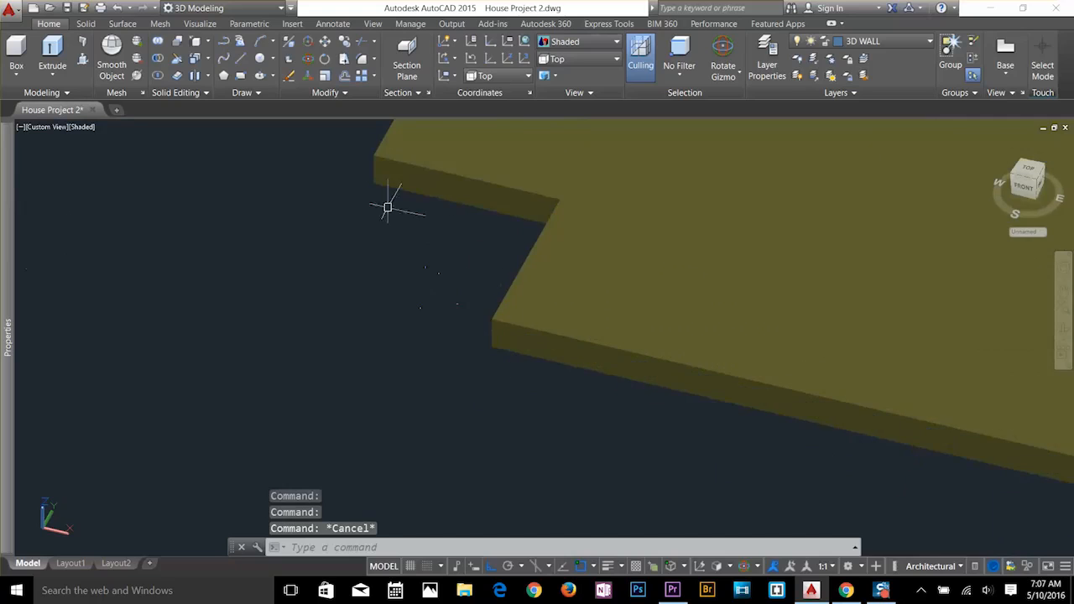
{"action": "middle_click_drag", "start_coordinate": [374, 181], "coordinate": [405, 303]}
{"action": "scroll", "coordinate": [405, 299], "scroll_direction": "up", "scroll_amount": 5}
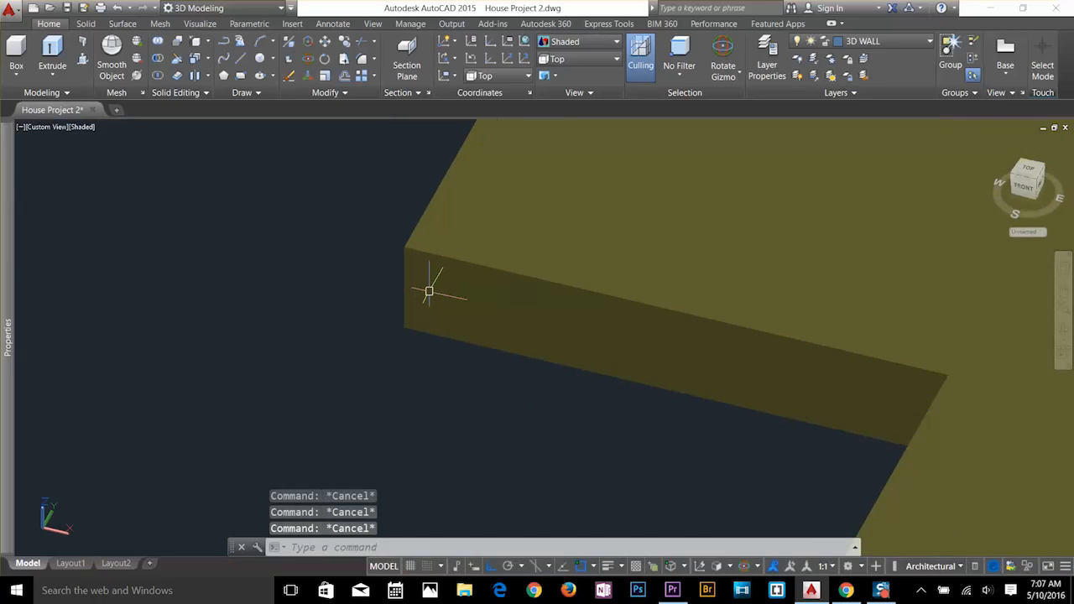
{"action": "type", "text": "DI"}
{"action": "key", "text": "Return"}
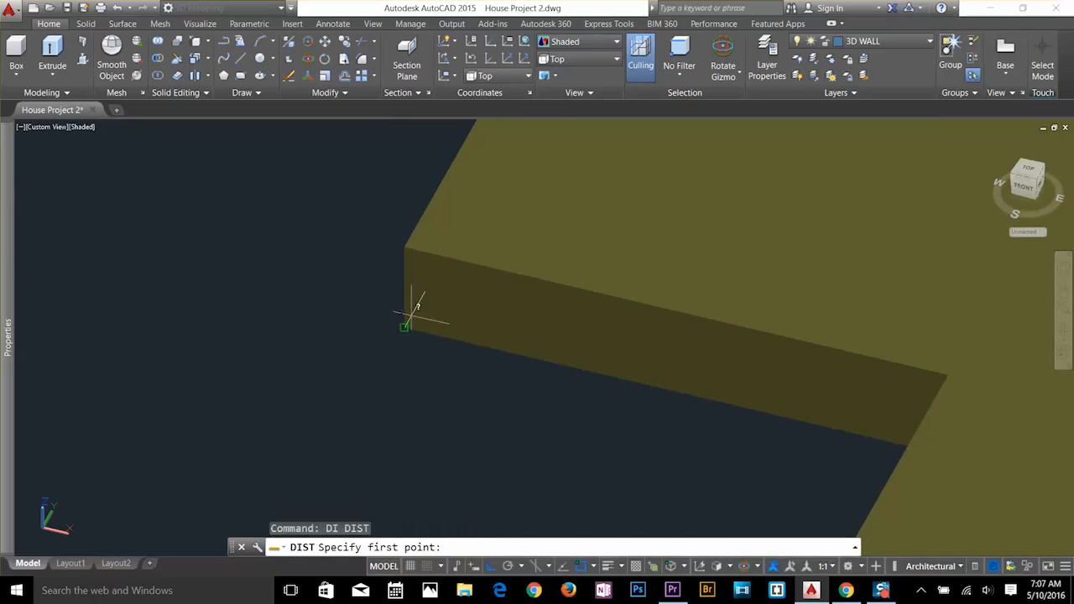
{"action": "left_click", "coordinate": [403, 326]}
{"action": "left_click", "coordinate": [403, 244]}
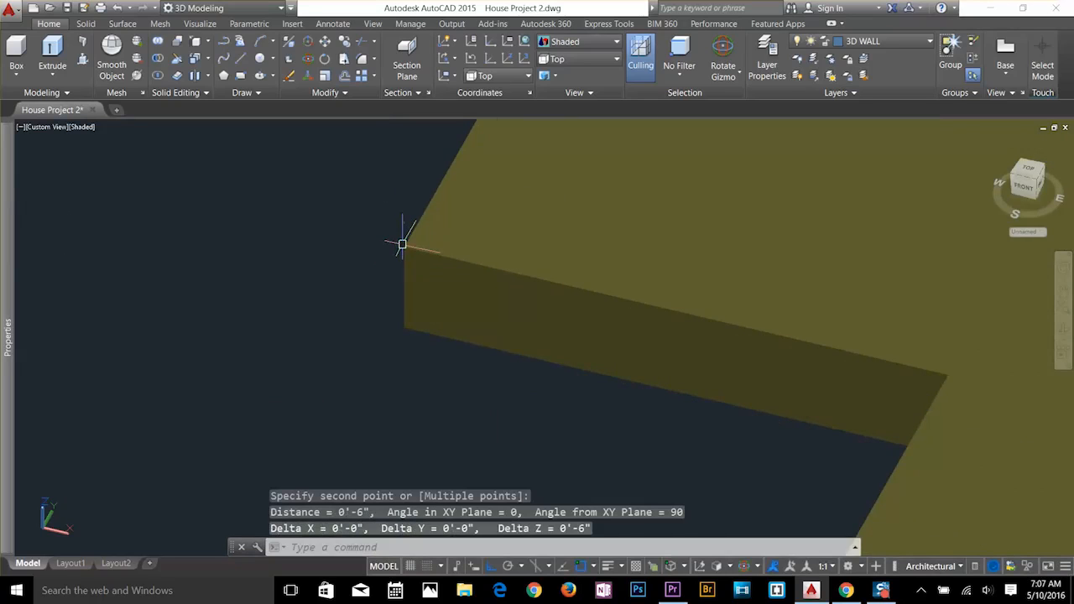
{"action": "scroll", "coordinate": [403, 272], "scroll_direction": "down", "scroll_amount": 10}
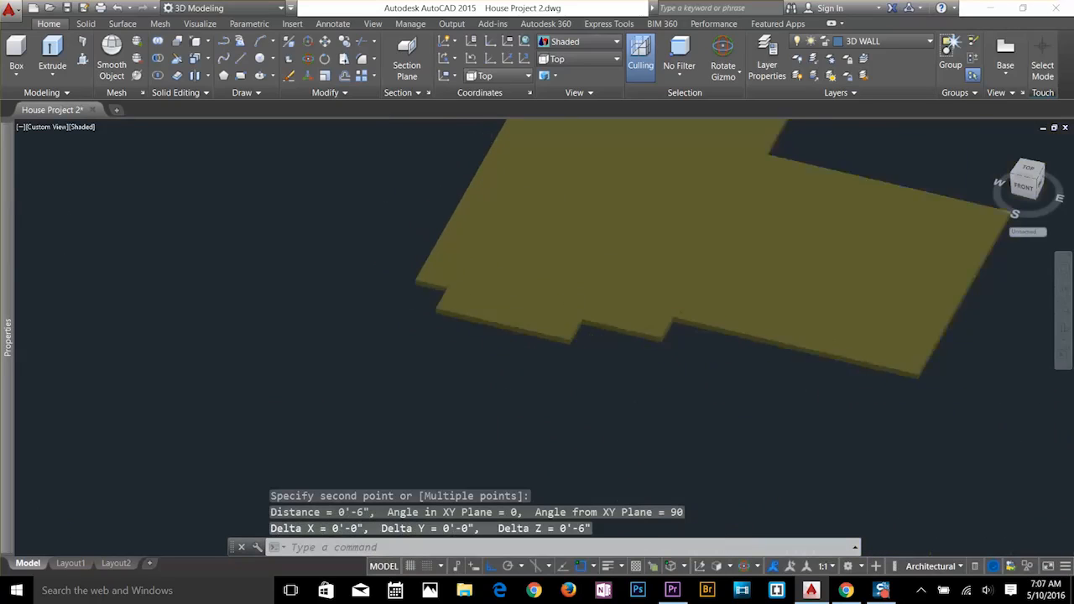
Unisolate the layers to bring back the complete house model.
{"action": "left_click", "coordinate": [814, 75]}
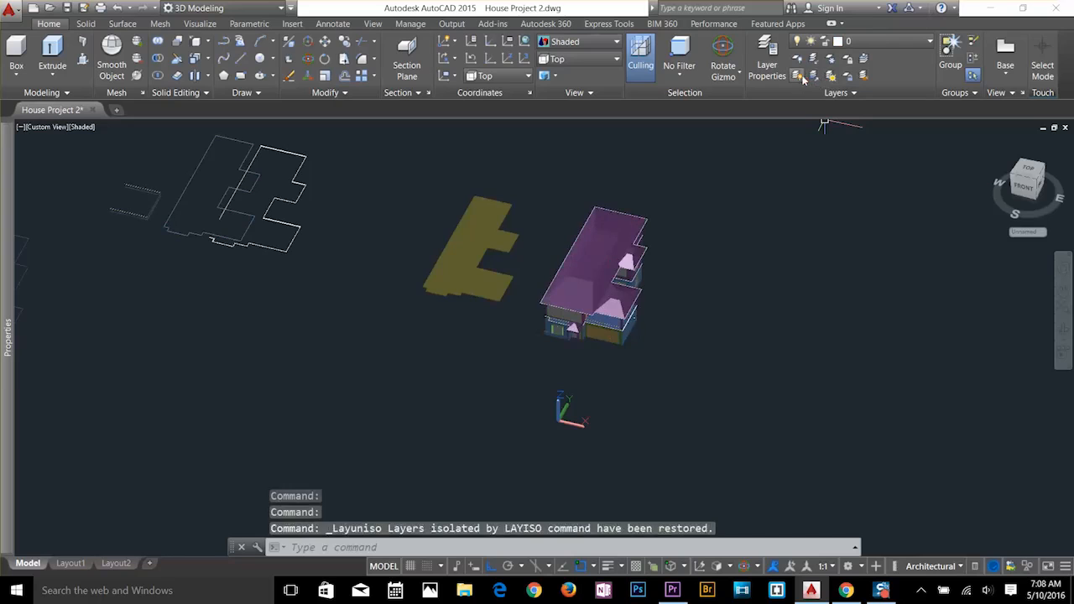
{"action": "left_click", "coordinate": [797, 76]}
{"action": "key", "text": "Escape"}
Move the entire house, including roofs, walls and columns, by a displacement of 0,0,6.
{"action": "scroll", "coordinate": [625, 312], "scroll_direction": "up", "scroll_amount": 3}
{"action": "middle_click_drag", "start_coordinate": [625, 312], "coordinate": [607, 285], "text": "shift"}
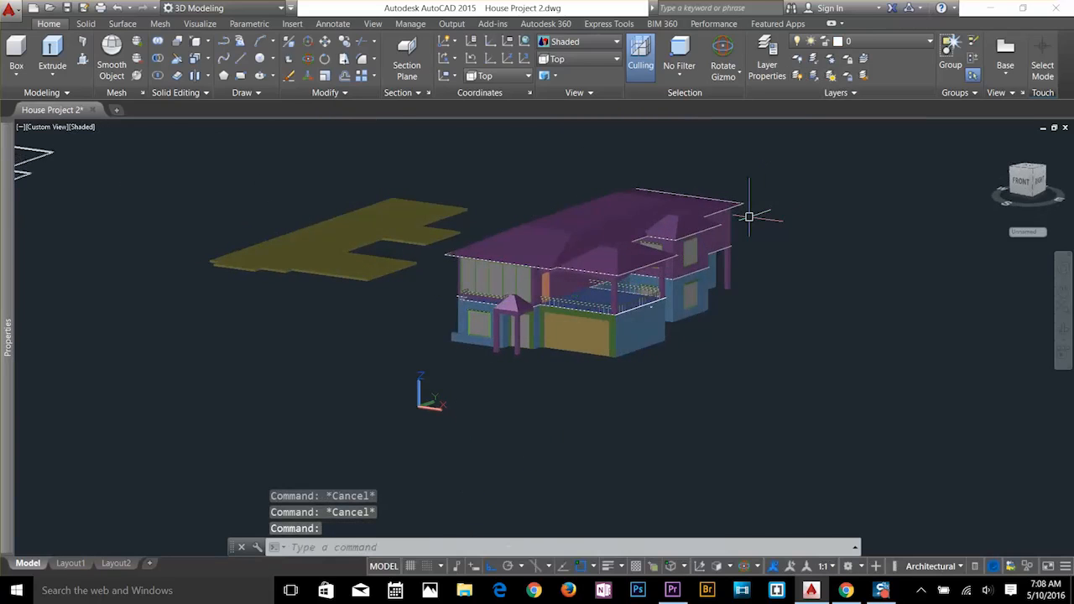
{"action": "type", "text": "m"}
{"action": "key", "text": "Return"}
{"action": "left_click", "coordinate": [792, 159]}
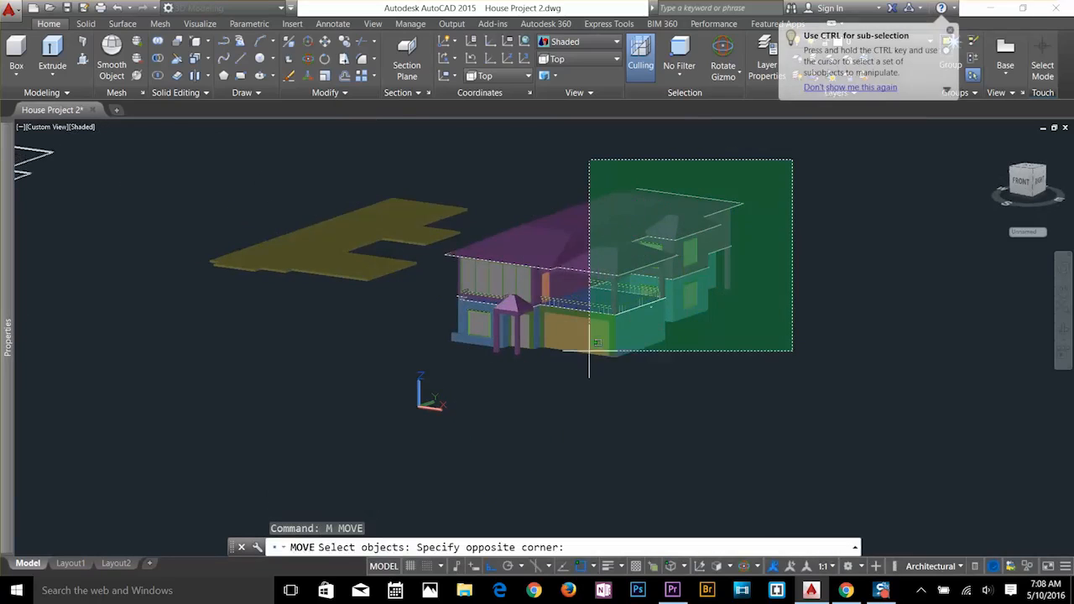
{"action": "left_click", "coordinate": [516, 370]}
{"action": "left_click", "coordinate": [430, 361]}
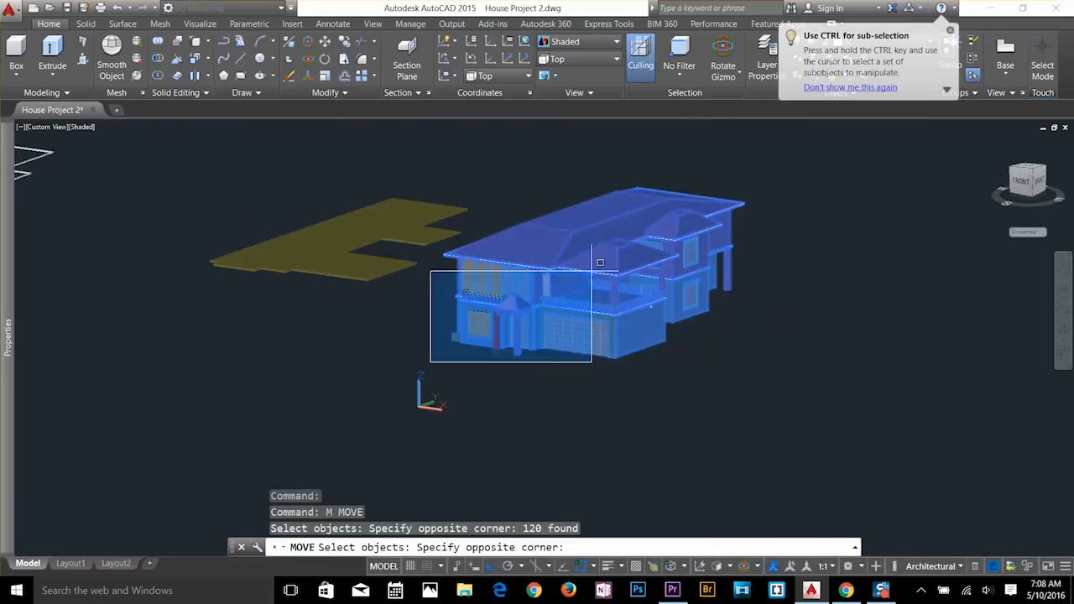
{"action": "left_click", "coordinate": [618, 244]}
{"action": "left_click", "coordinate": [744, 156]}
{"action": "left_click", "coordinate": [510, 351]}
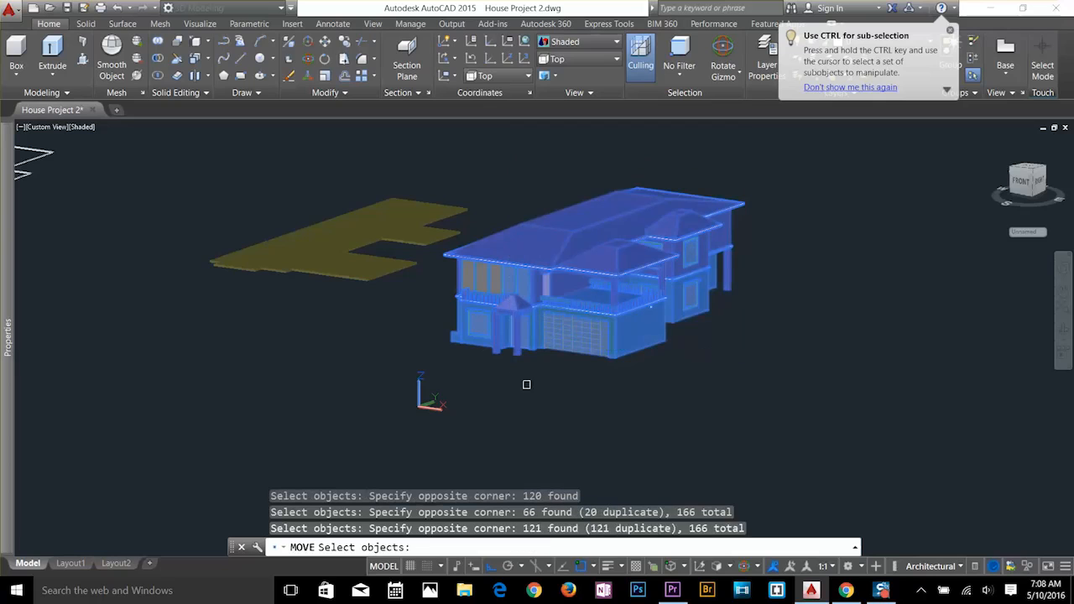
{"action": "key", "text": "Return"}
{"action": "type", "text": "0,0,6"}
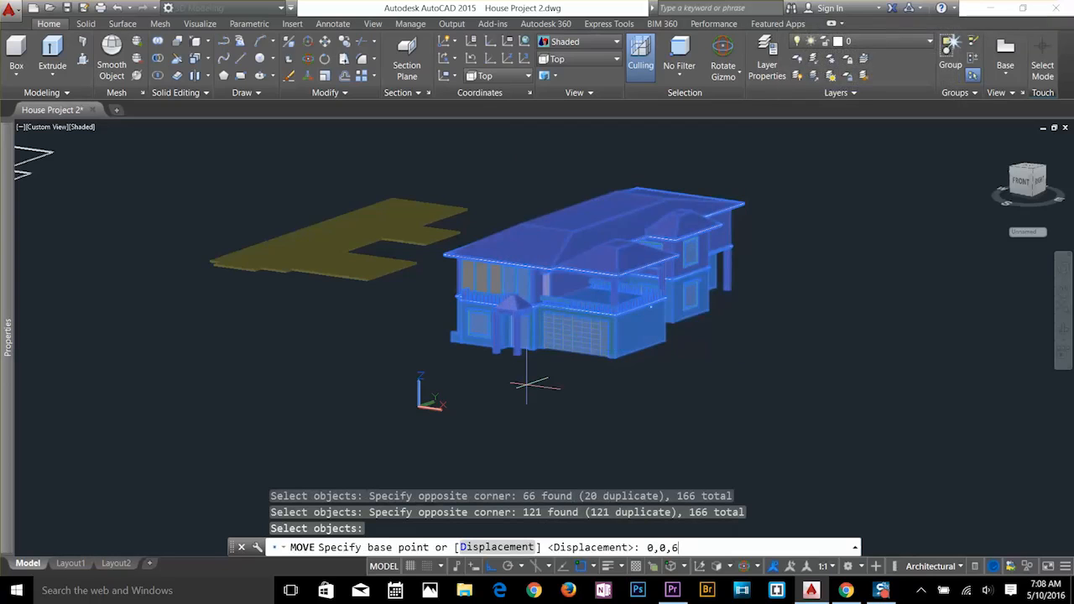
{"action": "key", "text": "Return"}
{"action": "key", "text": "Return"}
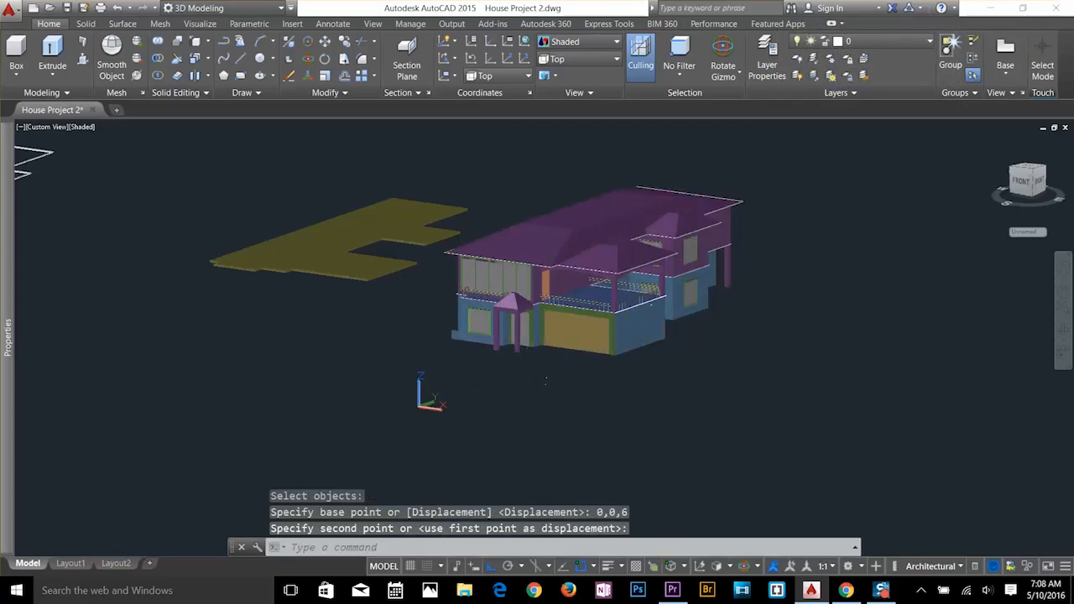
Move the ground slab by its top front corner onto the bottom end corner of the house's low front wall.
{"action": "scroll", "coordinate": [405, 291], "scroll_direction": "up", "scroll_amount": 2}
{"action": "scroll", "coordinate": [137, 260], "scroll_direction": "up", "scroll_amount": 3}
{"action": "middle_click_drag", "start_coordinate": [136, 259], "coordinate": [578, 410]}
{"action": "key", "text": "Escape"}
{"action": "key", "text": "Escape"}
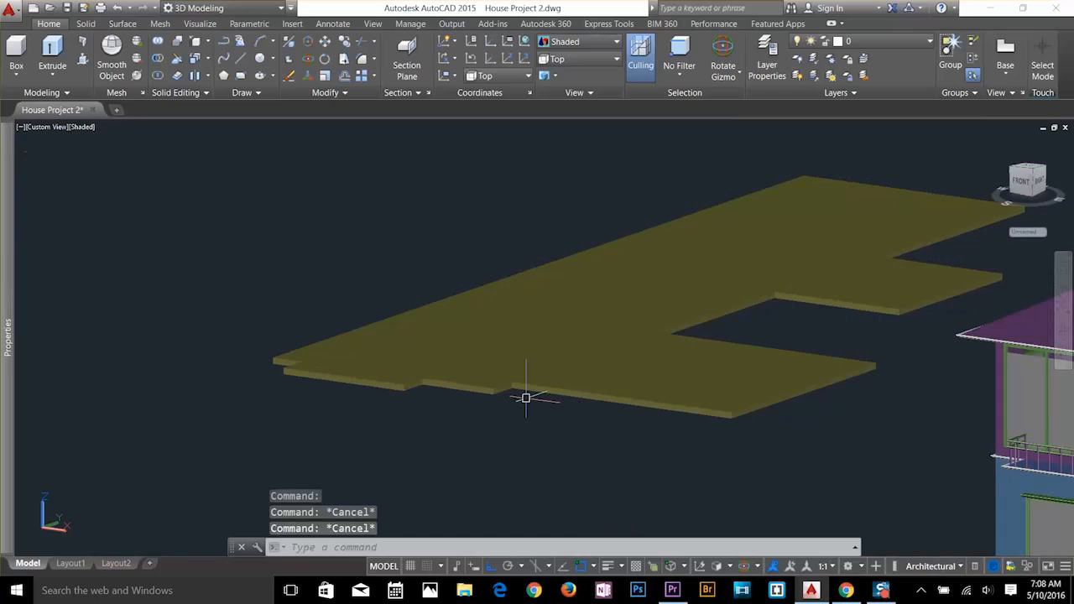
{"action": "type", "text": "M"}
{"action": "key", "text": "Return"}
{"action": "left_click", "coordinate": [312, 375]}
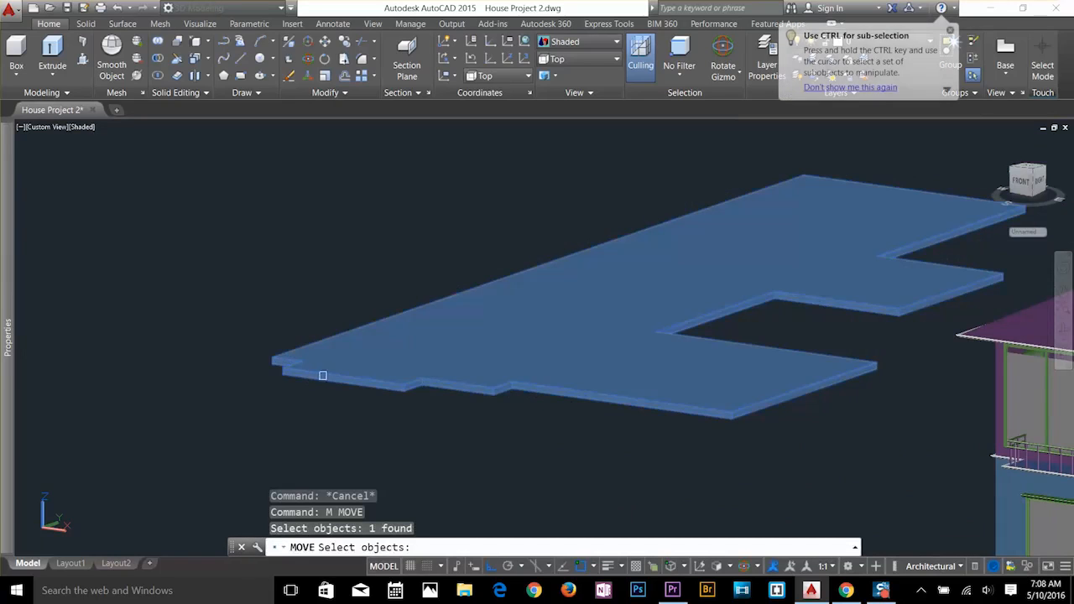
{"action": "middle_click_drag", "start_coordinate": [961, 248], "coordinate": [565, 331]}
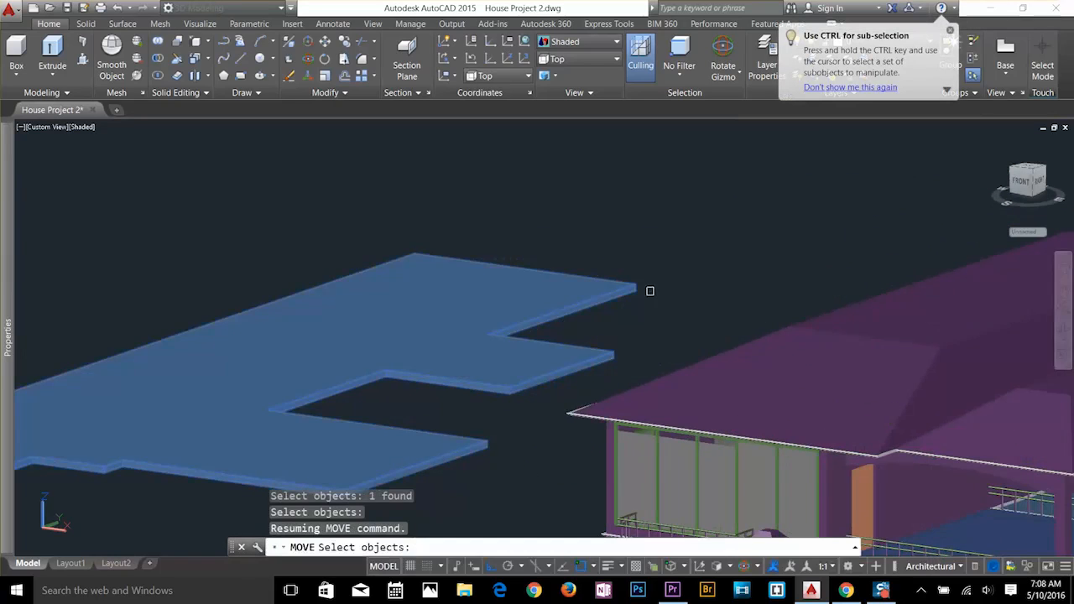
{"action": "scroll", "coordinate": [362, 382], "scroll_direction": "down", "scroll_amount": 2}
{"action": "middle_click_drag", "start_coordinate": [363, 383], "coordinate": [782, 361]}
{"action": "key", "text": "Return"}
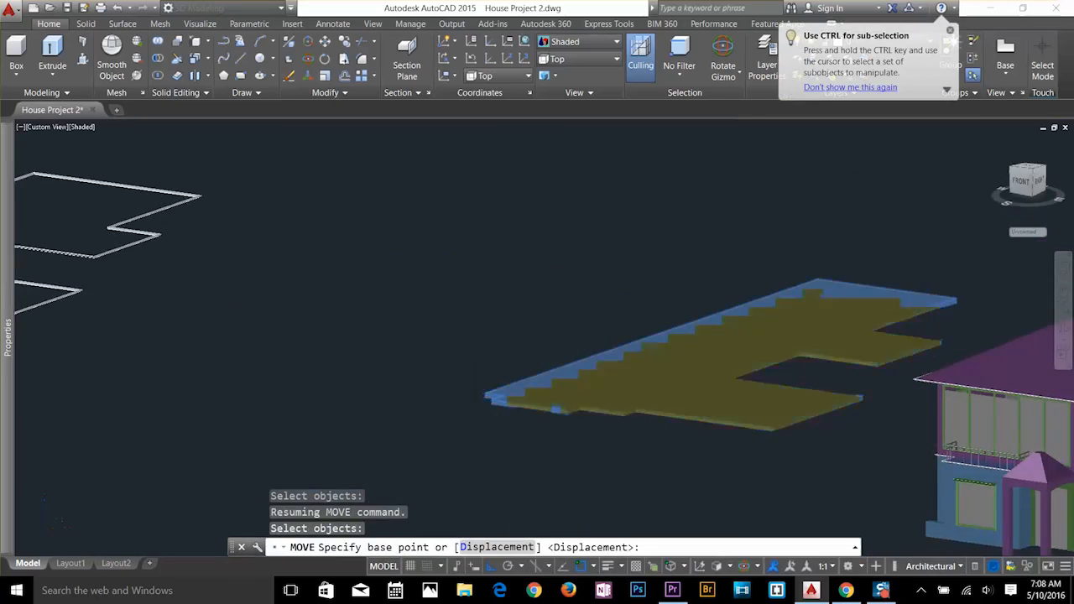
{"action": "scroll", "coordinate": [483, 407], "scroll_direction": "up", "scroll_amount": 3}
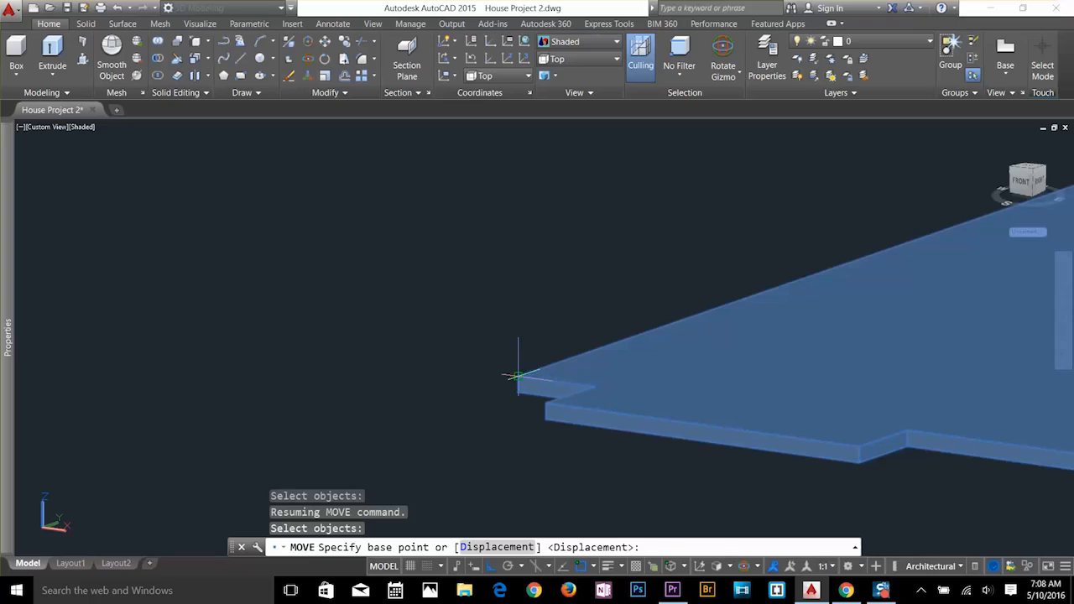
{"action": "left_click", "coordinate": [518, 375]}
{"action": "scroll", "coordinate": [511, 391], "scroll_direction": "down", "scroll_amount": 4}
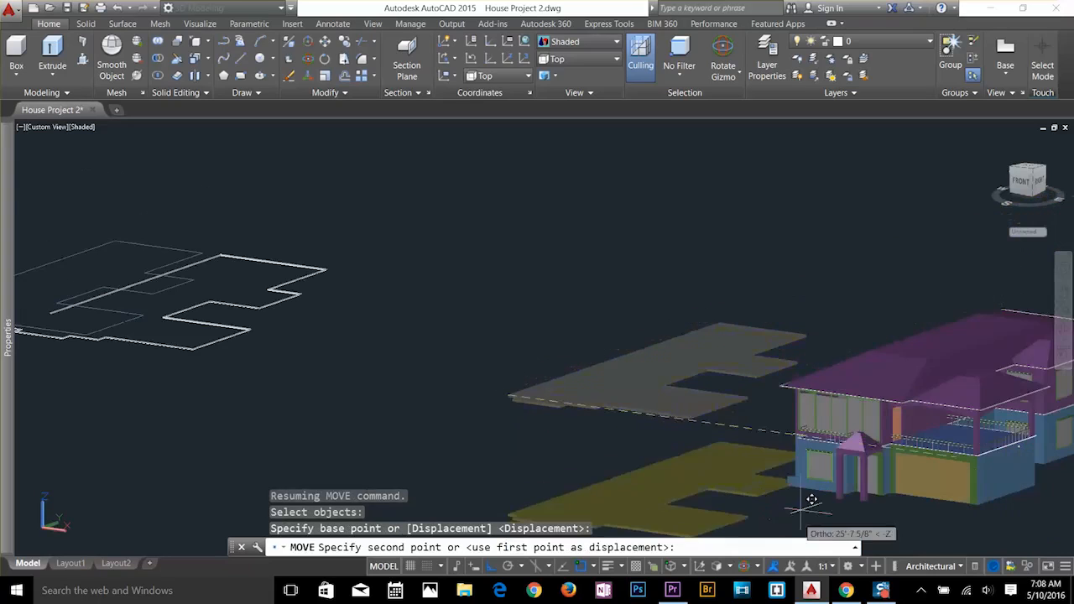
{"action": "scroll", "coordinate": [812, 478], "scroll_direction": "up", "scroll_amount": 4}
{"action": "scroll", "coordinate": [825, 436], "scroll_direction": "up", "scroll_amount": 3}
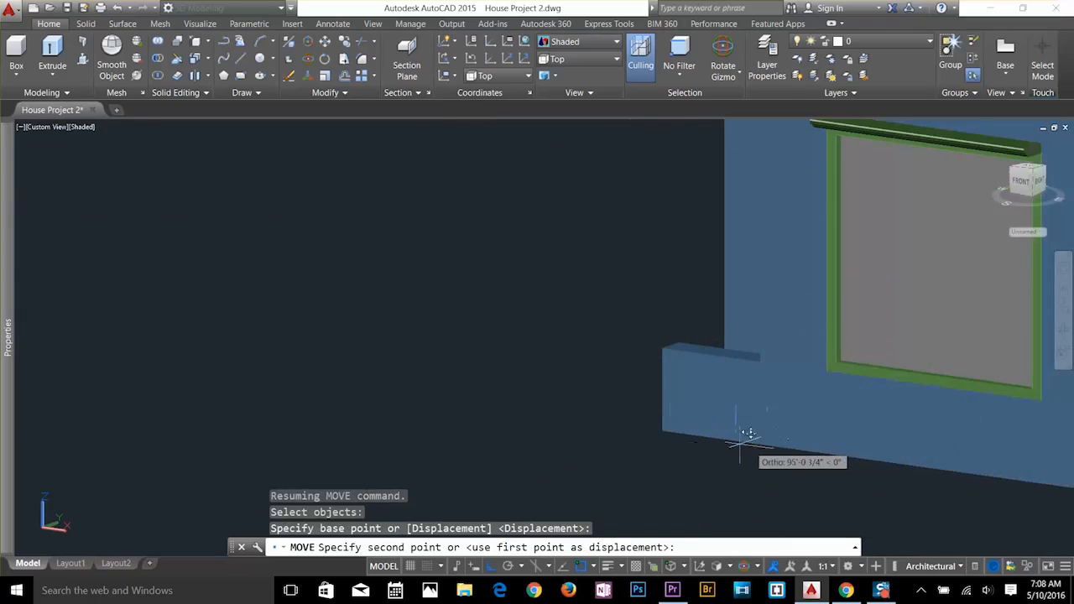
{"action": "left_click", "coordinate": [662, 431]}
{"action": "scroll", "coordinate": [635, 468], "scroll_direction": "down", "scroll_amount": 3}
{"action": "scroll", "coordinate": [635, 468], "scroll_direction": "up", "scroll_amount": 5}
{"action": "key", "text": "Escape"}
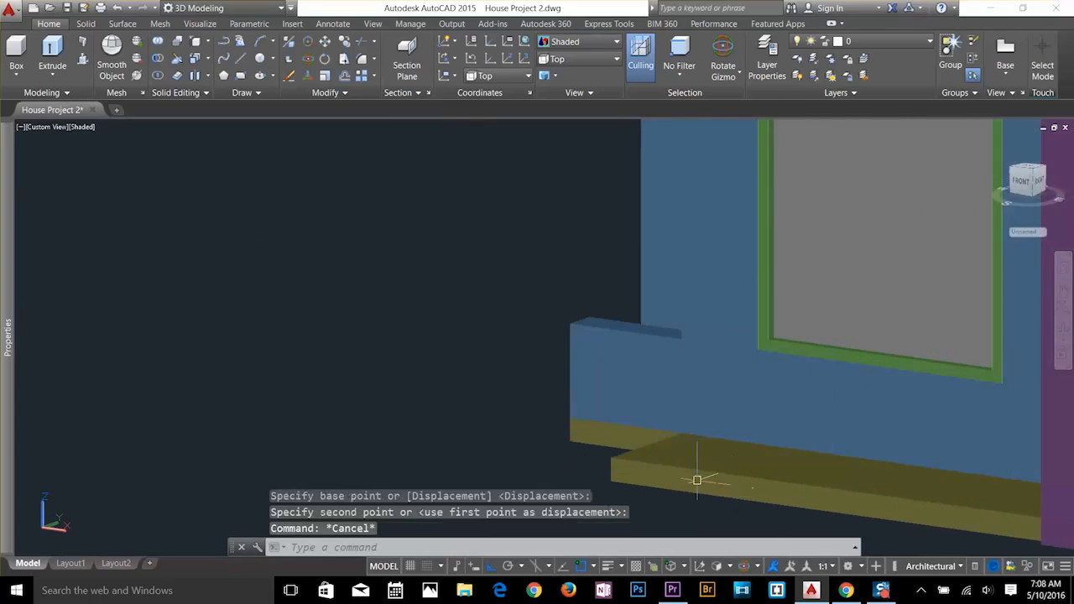
{"action": "key", "text": "Escape"}
Move the ground slab by its top corner at the garage front to the bottom corner of the garage surround.
{"action": "scroll", "coordinate": [961, 513], "scroll_direction": "down", "scroll_amount": 5}
{"action": "middle_click_drag", "start_coordinate": [961, 513], "coordinate": [504, 412]}
{"action": "scroll", "coordinate": [791, 205], "scroll_direction": "up", "scroll_amount": 2}
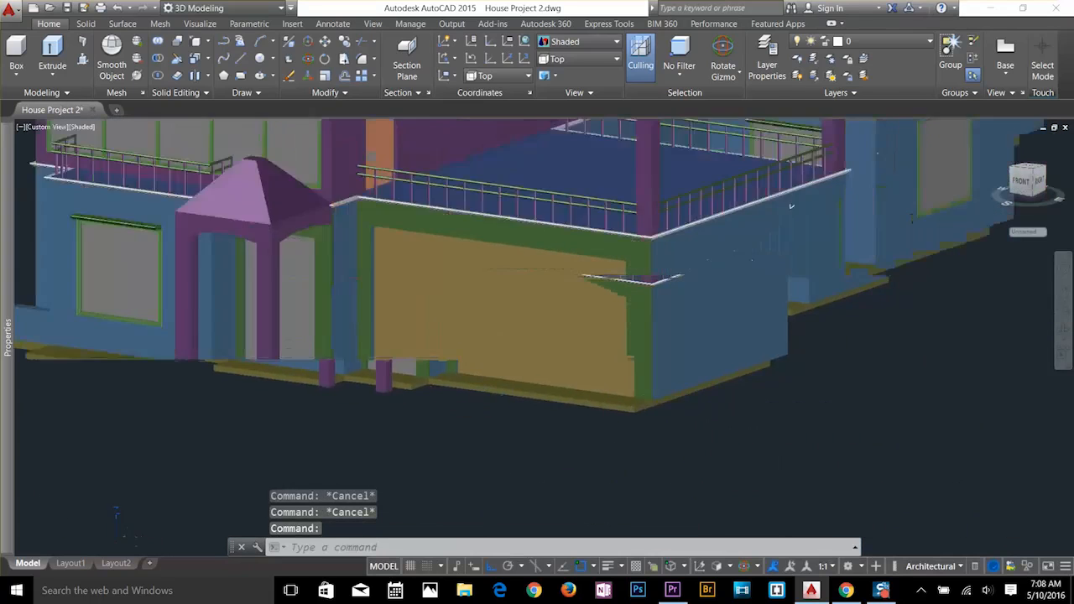
{"action": "scroll", "coordinate": [626, 462], "scroll_direction": "up", "scroll_amount": 4}
{"action": "key", "text": "Escape"}
{"action": "type", "text": "M"}
{"action": "key", "text": "Return"}
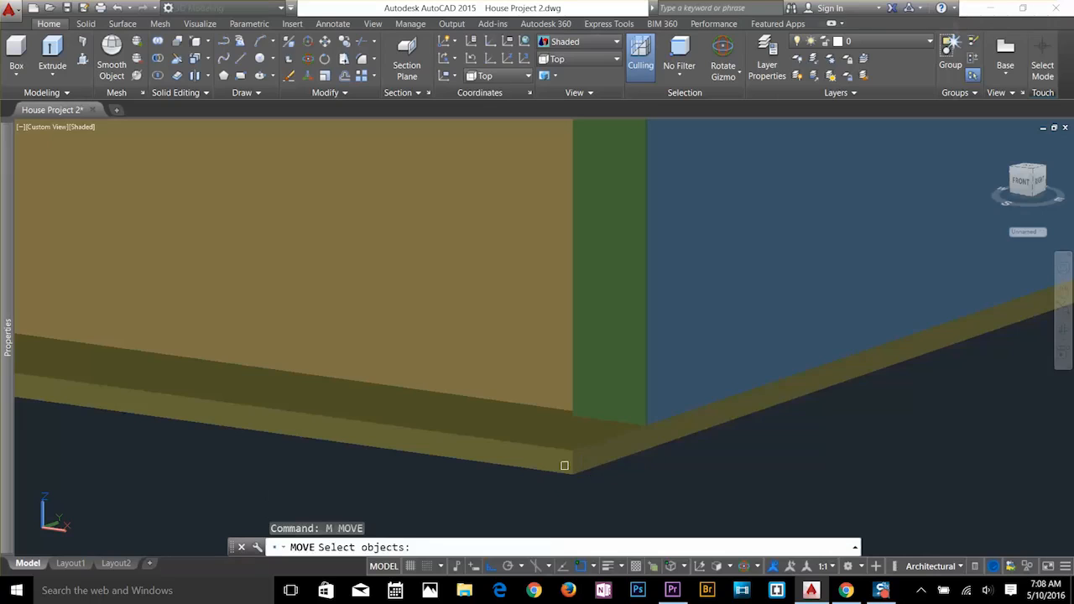
{"action": "left_click", "coordinate": [568, 463]}
{"action": "key", "text": "Return"}
{"action": "left_click", "coordinate": [570, 450]}
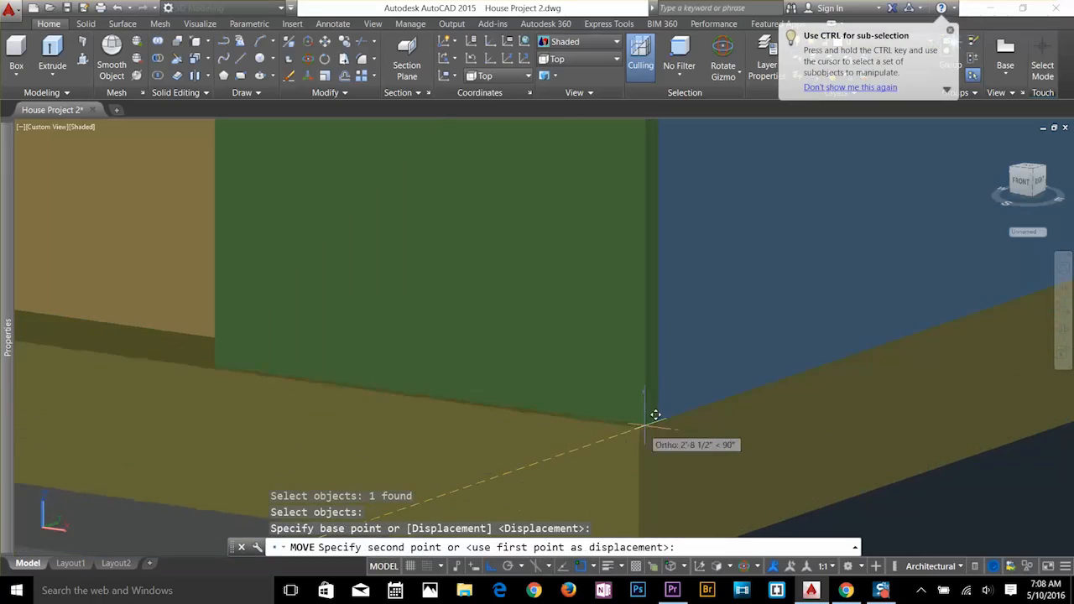
{"action": "left_click", "coordinate": [635, 471]}
{"action": "scroll", "coordinate": [621, 461], "scroll_direction": "down", "scroll_amount": 5}
{"action": "scroll", "coordinate": [621, 460], "scroll_direction": "down", "scroll_amount": 5}
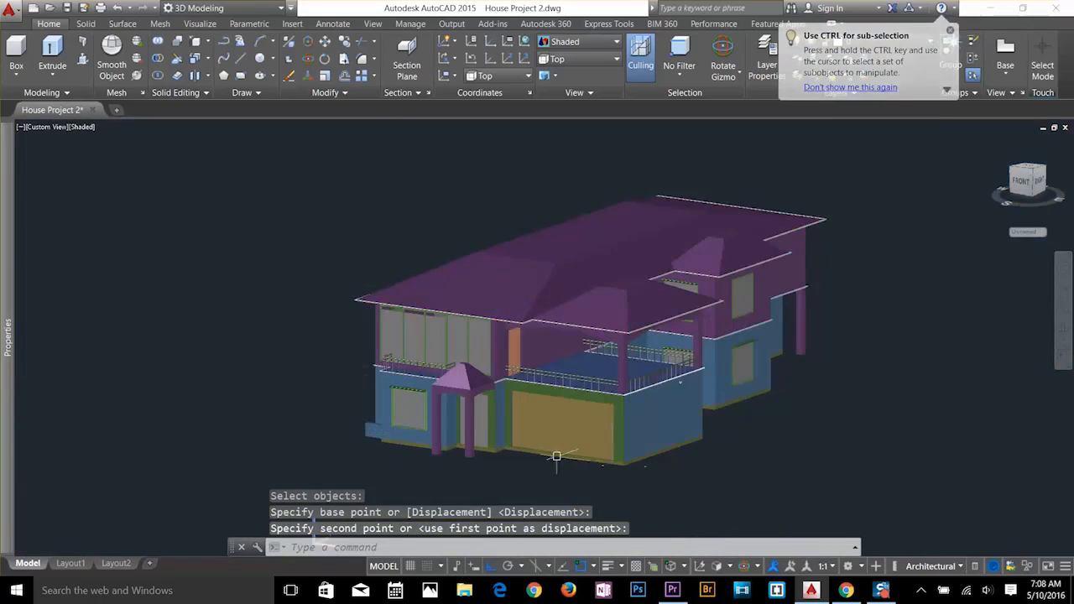
Align the UCS with the ground slab's side face at the front corner of the garage.
{"action": "scroll", "coordinate": [556, 456], "scroll_direction": "up", "scroll_amount": 3}
{"action": "scroll", "coordinate": [549, 434], "scroll_direction": "down", "scroll_amount": 4}
{"action": "mouse_move", "coordinate": [542, 443]}
{"action": "middle_mouse_down", "text": "shift"}
{"action": "mouse_move", "coordinate": [614, 305]}
{"action": "mouse_move", "coordinate": [612, 244]}
{"action": "mouse_move", "coordinate": [597, 319]}
{"action": "mouse_move", "coordinate": [537, 427]}
{"action": "mouse_move", "coordinate": [537, 457]}
{"action": "middle_mouse_up", "text": "shift"}
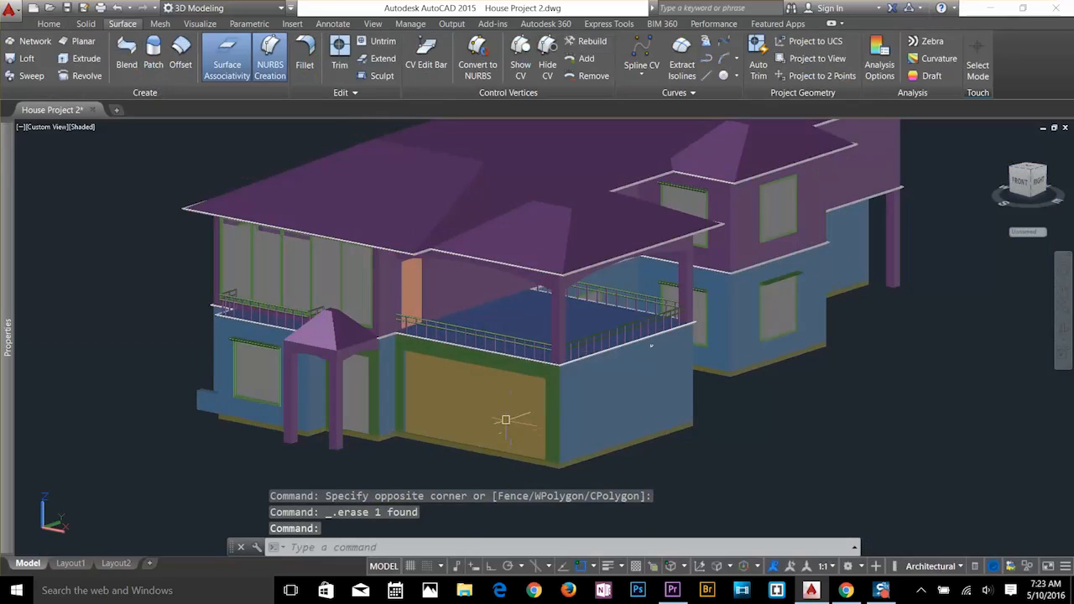
{"action": "middle_click_drag", "start_coordinate": [506, 420], "coordinate": [512, 341]}
{"action": "scroll", "coordinate": [581, 384], "scroll_direction": "up", "scroll_amount": 5}
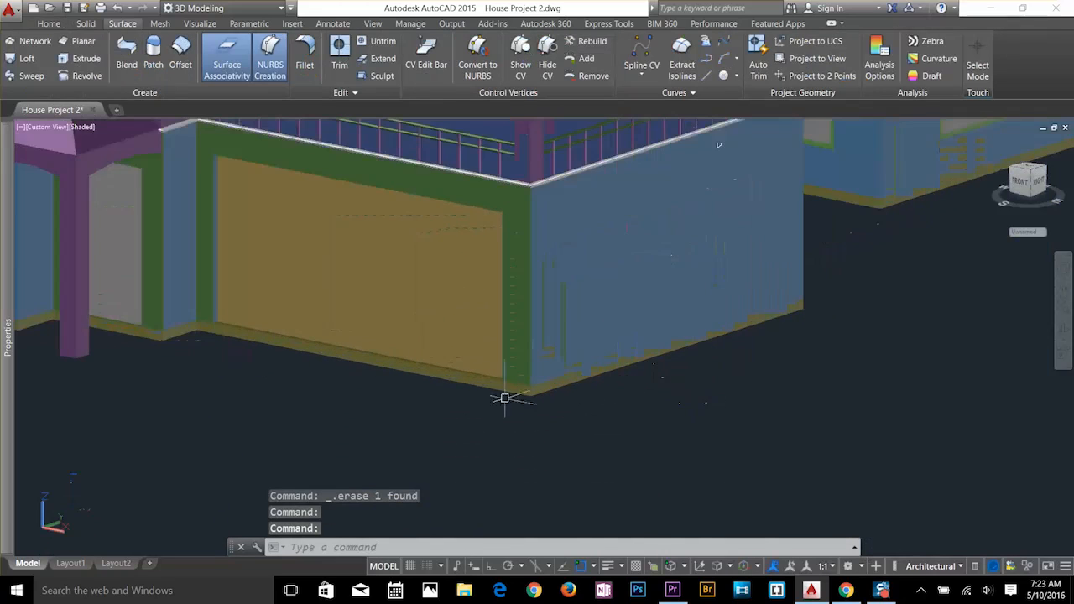
{"action": "scroll", "coordinate": [593, 387], "scroll_direction": "down", "scroll_amount": 2}
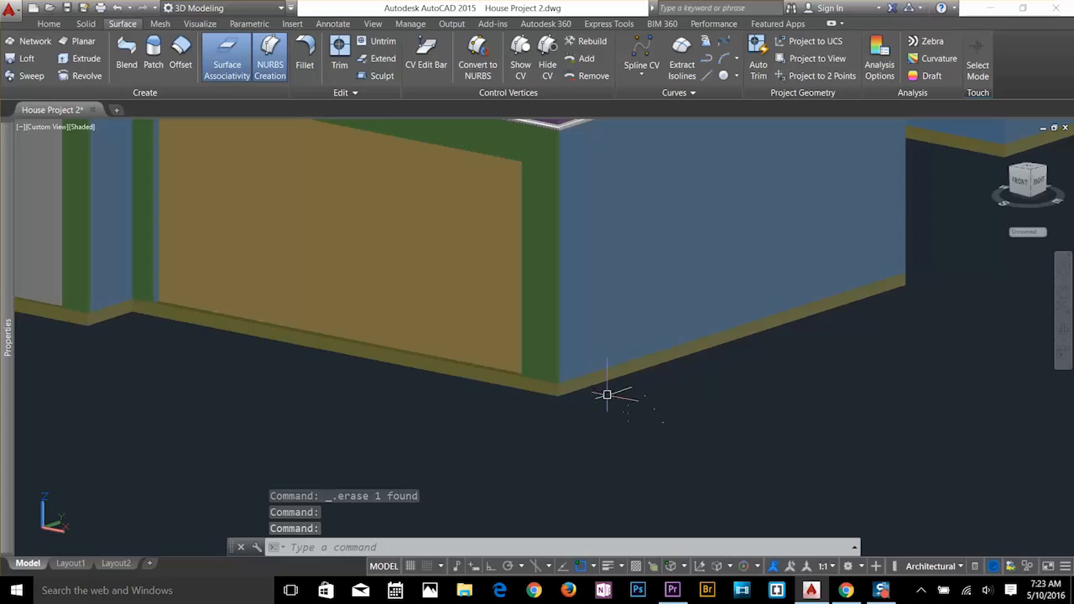
{"action": "key", "text": "Escape"}
{"action": "scroll", "coordinate": [609, 394], "scroll_direction": "up", "scroll_amount": 3}
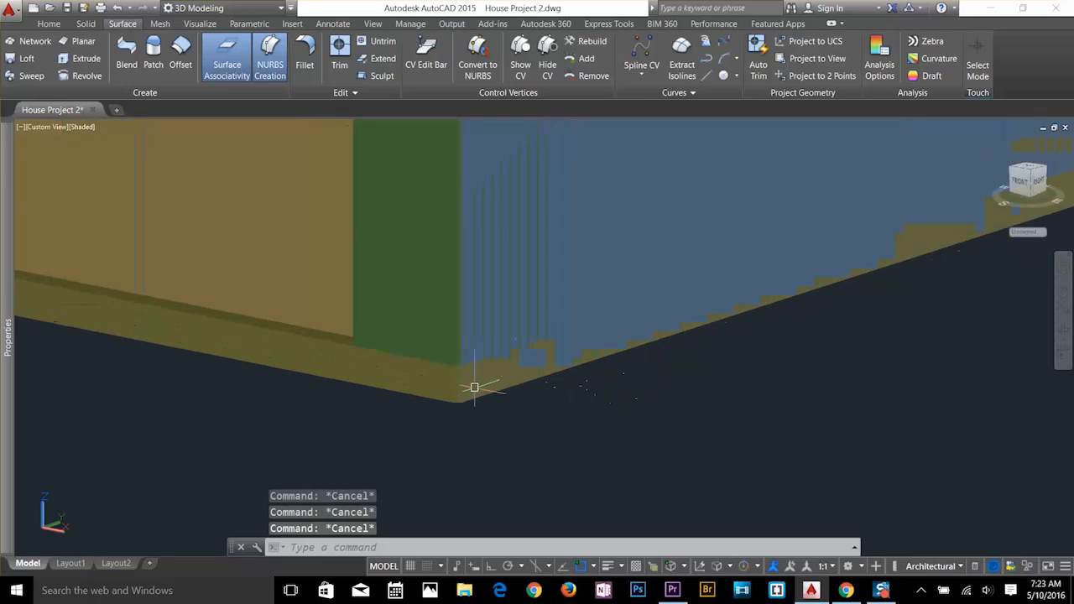
{"action": "type", "text": "ucs"}
{"action": "key", "text": "Return"}
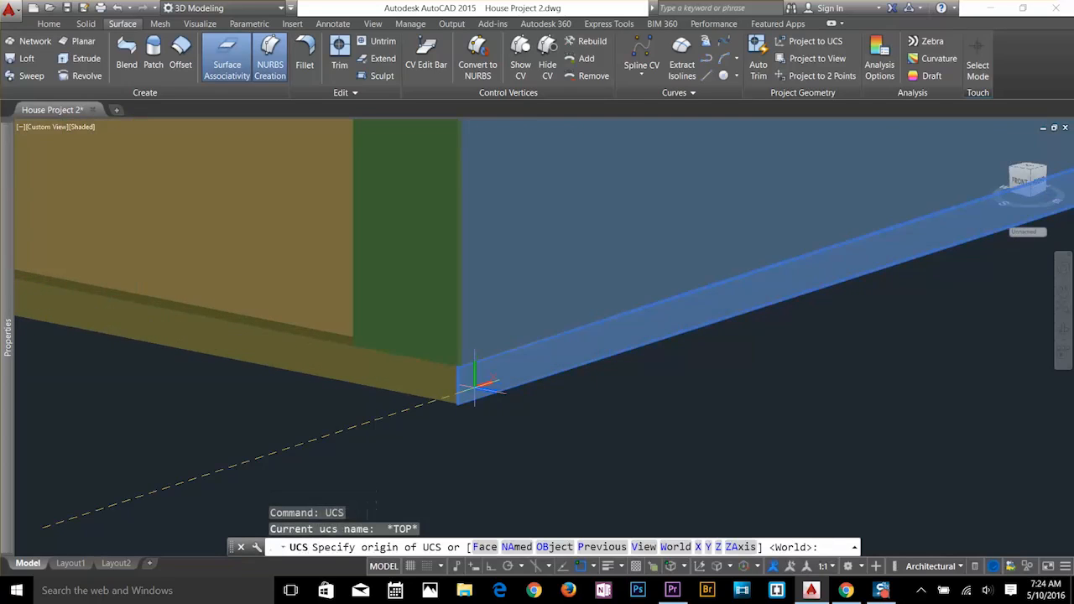
{"action": "type", "text": "F"}
{"action": "key", "text": "Return"}
{"action": "left_click", "coordinate": [491, 382]}
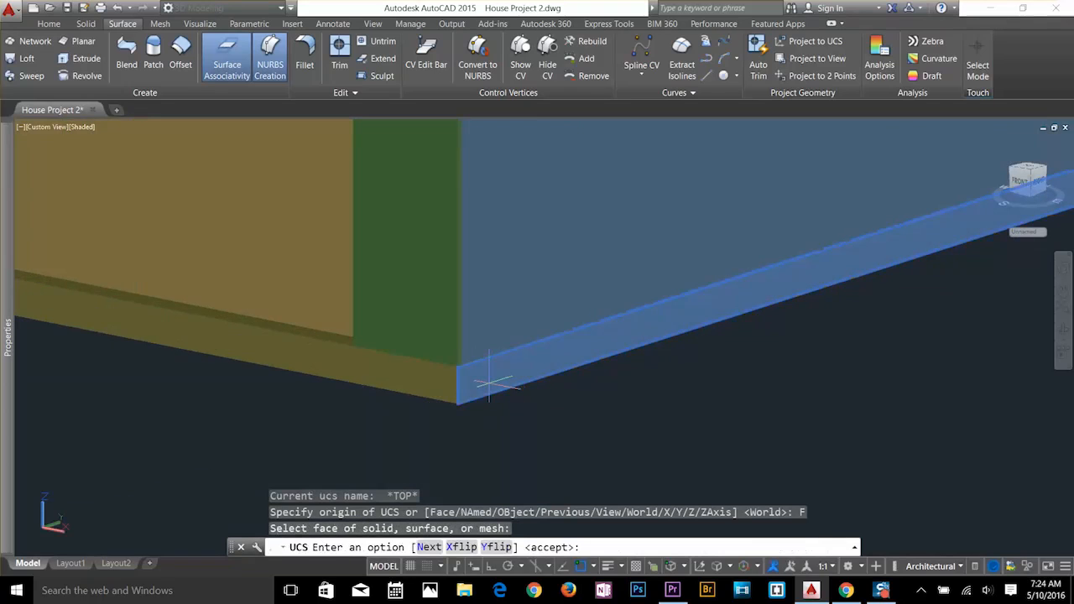
{"action": "key", "text": "Return"}
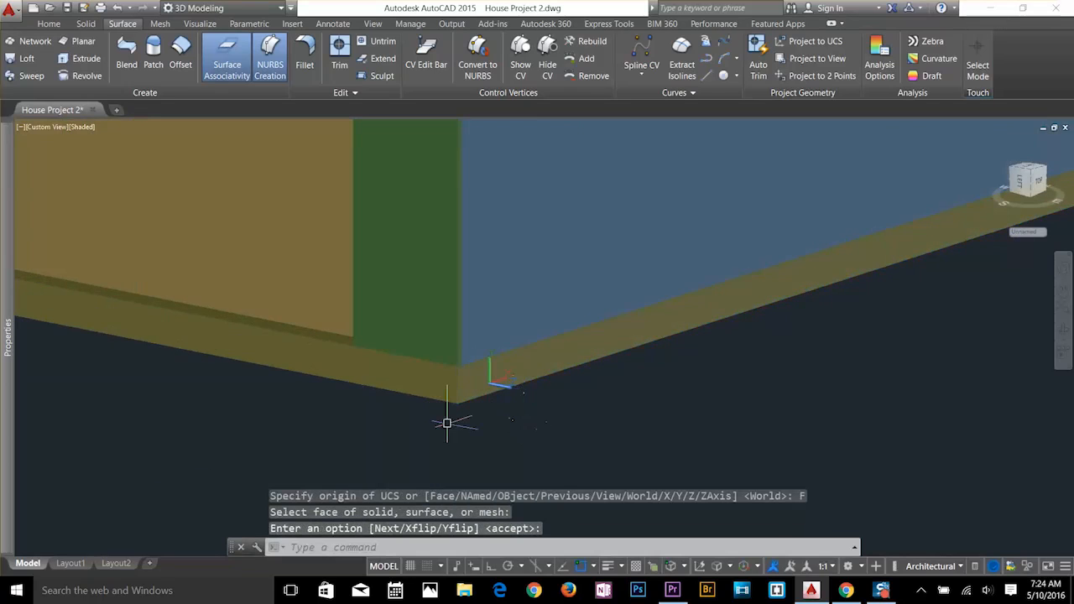
Draw a rectangle with length -15' and width 6 from the slab's top corner at the garage front, projecting forward.
{"action": "key", "text": "Escape"}
{"action": "key", "text": "Escape"}
{"action": "type", "text": "REC"}
{"action": "key", "text": "Return"}
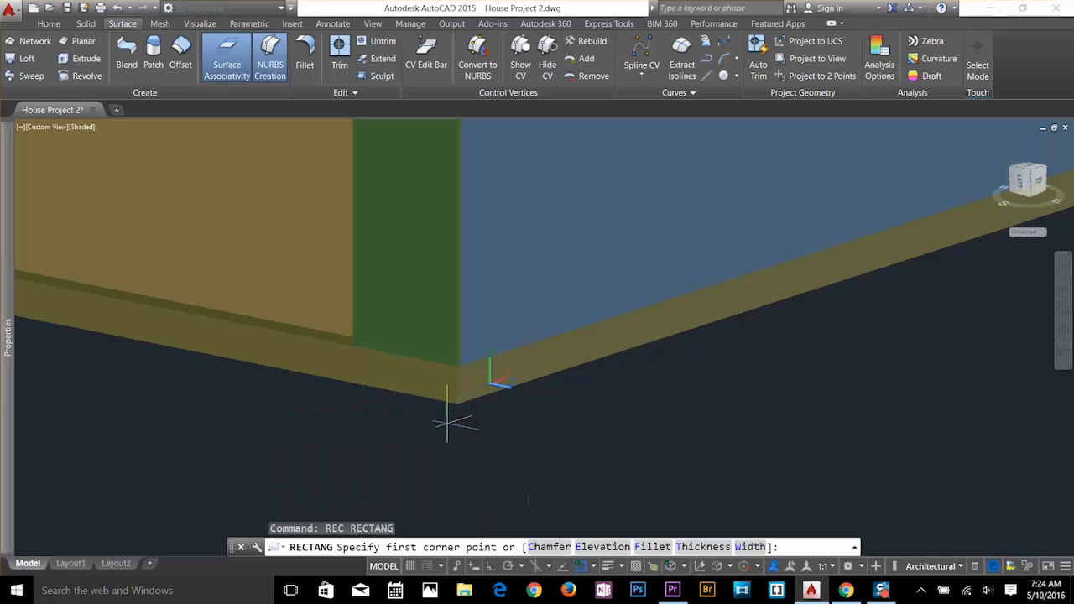
{"action": "left_click", "coordinate": [491, 384]}
{"action": "scroll", "coordinate": [336, 411], "scroll_direction": "down", "scroll_amount": 5}
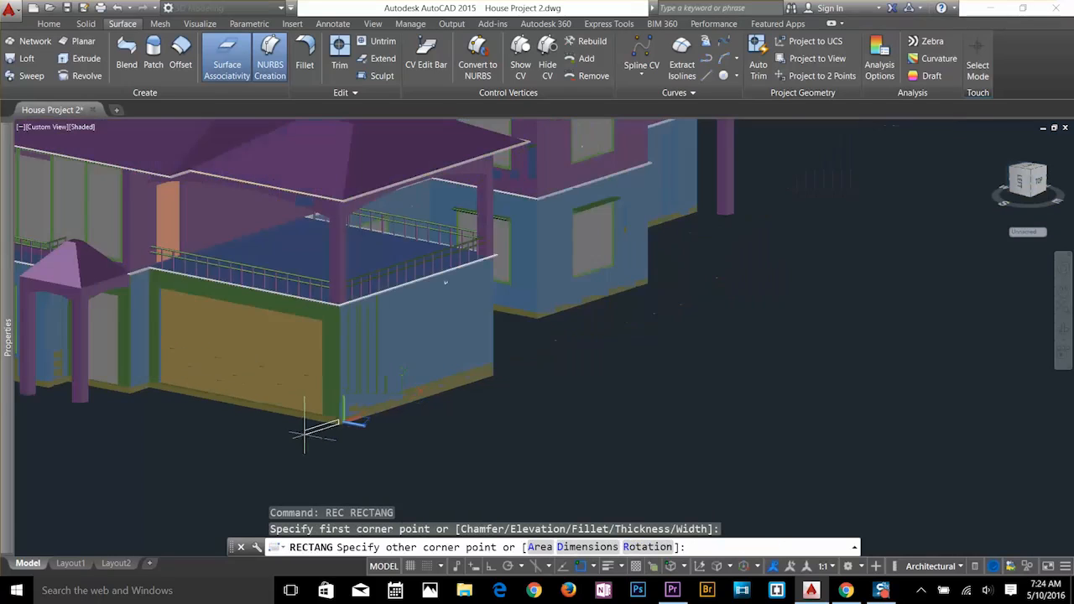
{"action": "middle_click_drag", "start_coordinate": [262, 444], "coordinate": [485, 309]}
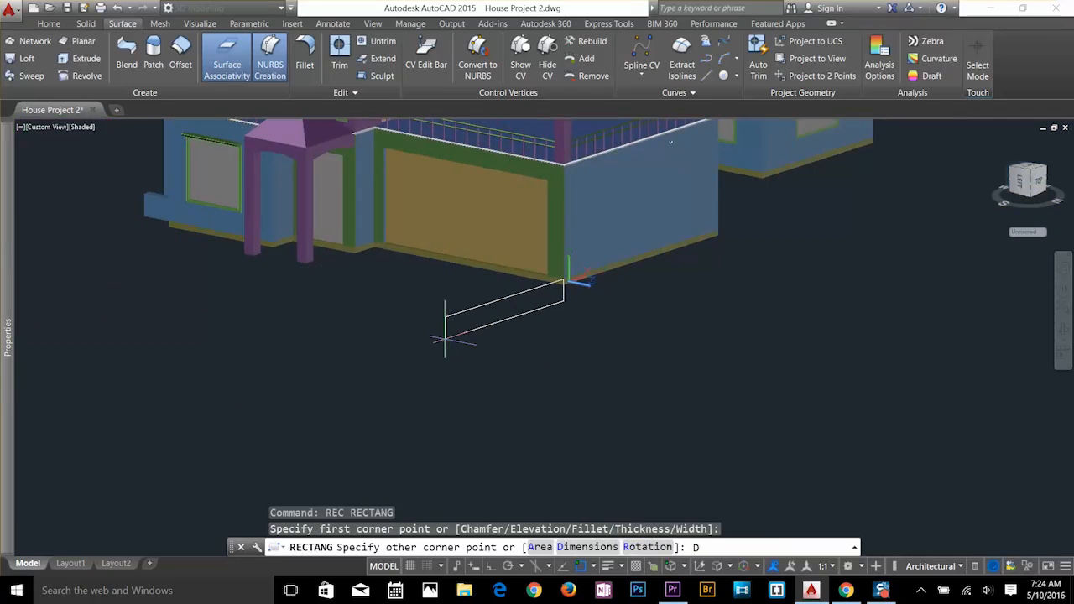
{"action": "key", "text": "Return"}
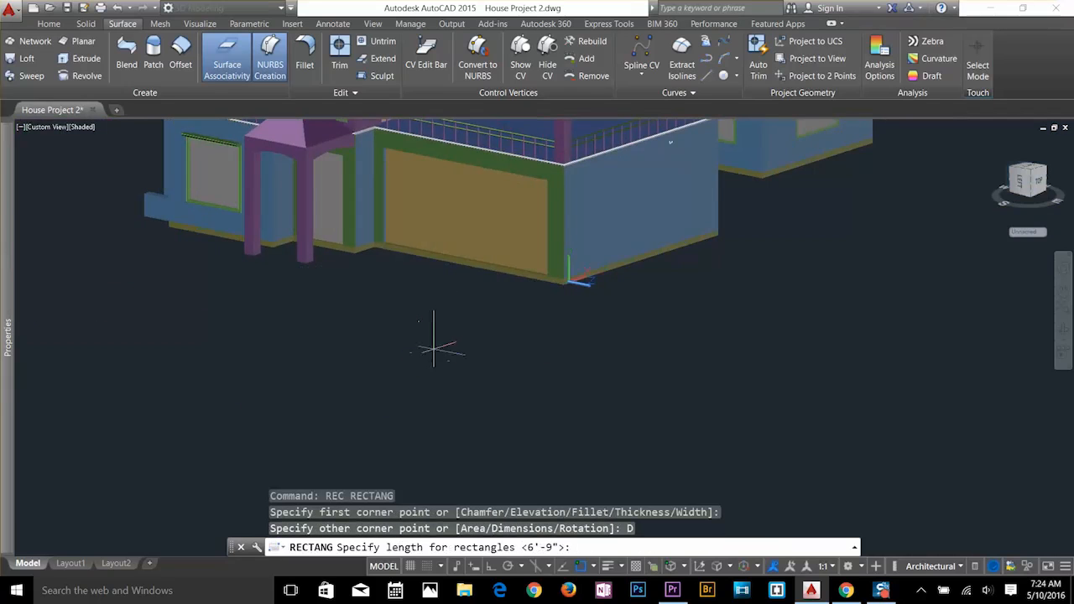
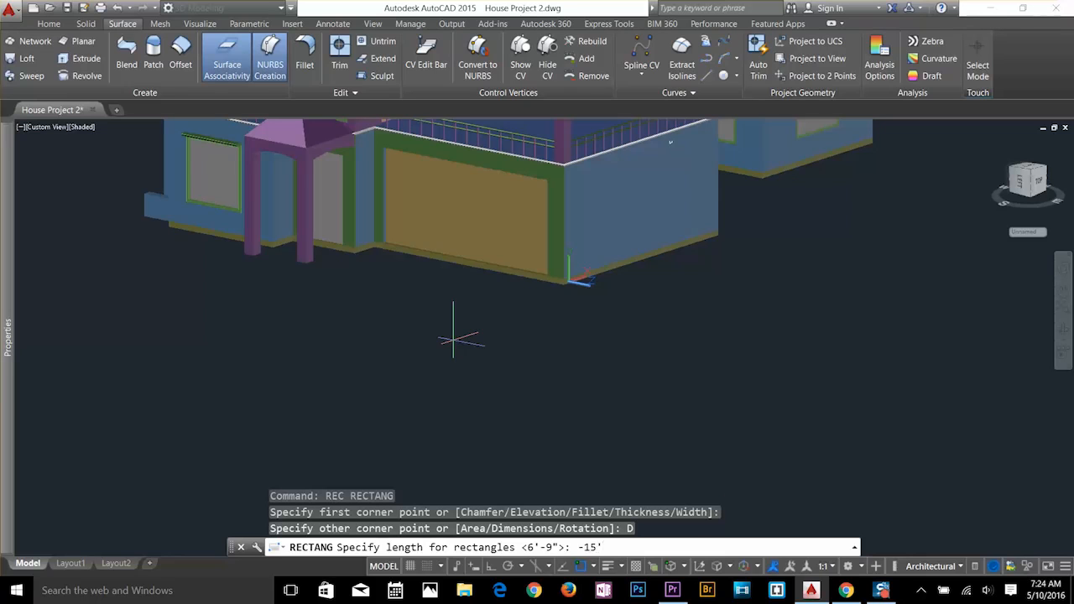
{"action": "key", "text": "Return"}
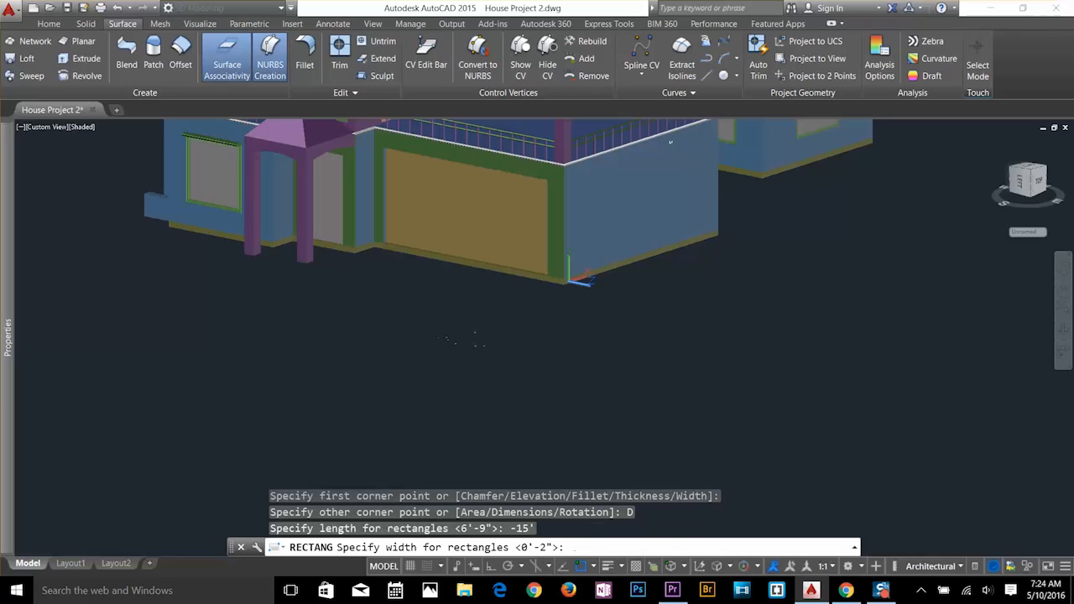
{"action": "type", "text": "6"}
{"action": "key", "text": "Return"}
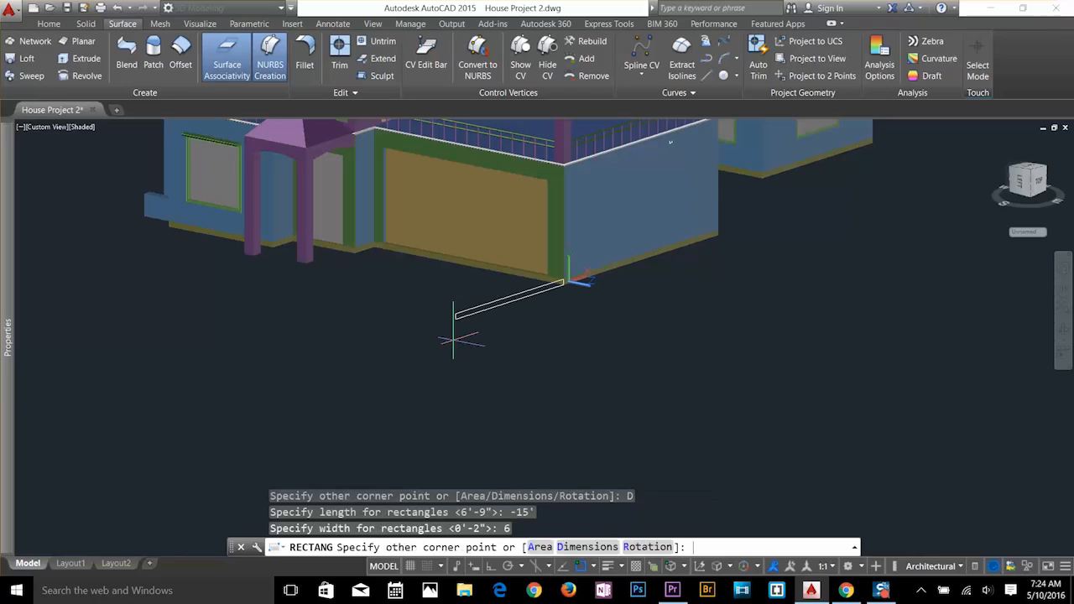
{"action": "scroll", "coordinate": [537, 277], "scroll_direction": "up", "scroll_amount": 5}
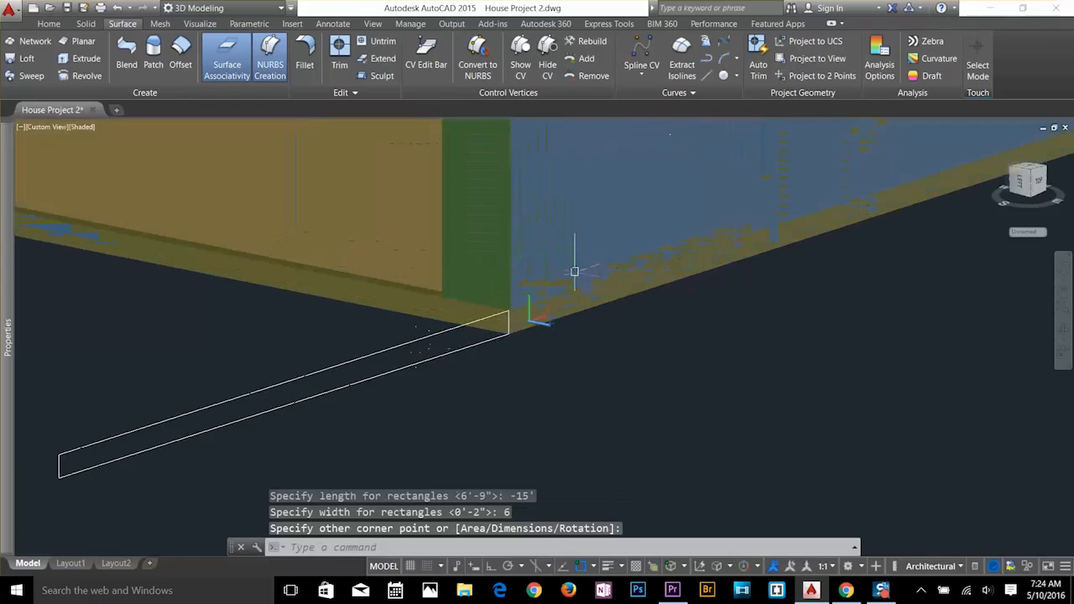
{"action": "scroll", "coordinate": [531, 324], "scroll_direction": "down", "scroll_amount": 5}
{"action": "scroll", "coordinate": [364, 337], "scroll_direction": "up", "scroll_amount": 3}
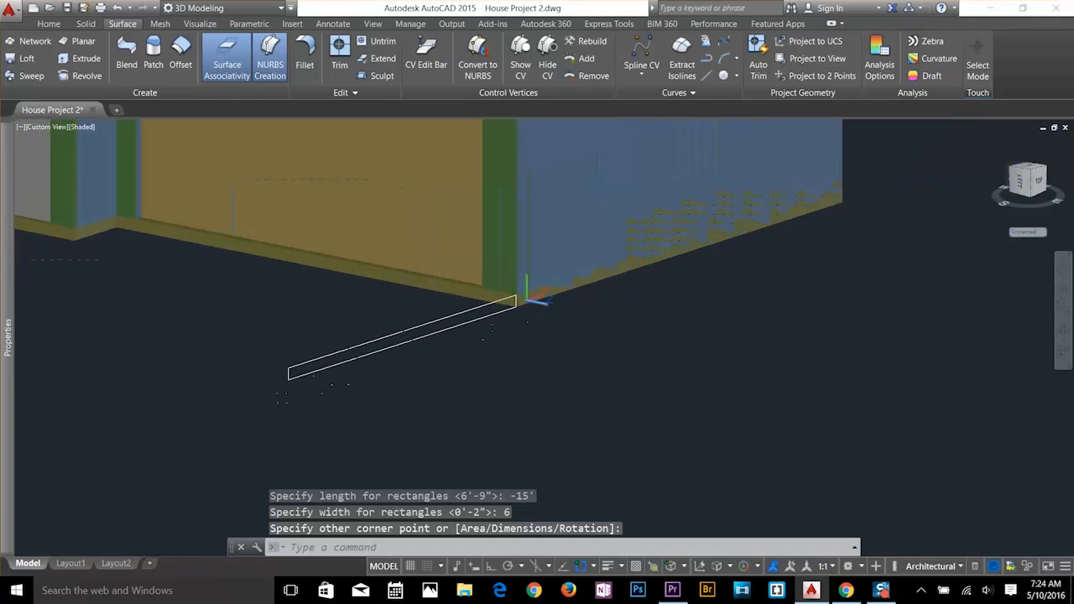
Stretch the rectangle's lower outer corner further out along the extension of its bottom edge.
{"action": "left_click", "coordinate": [284, 387]}
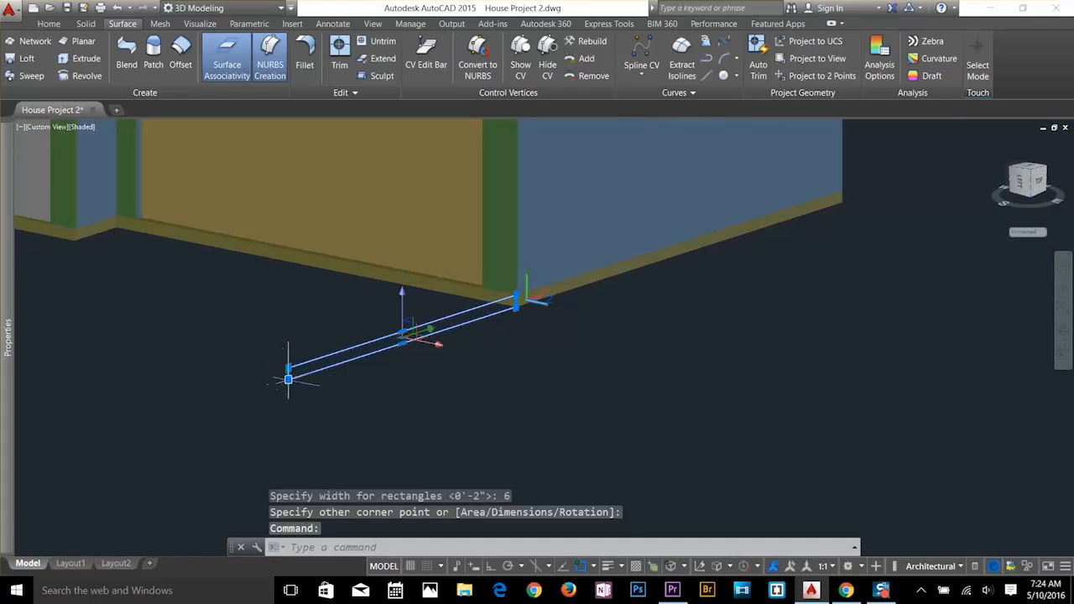
{"action": "left_click", "coordinate": [282, 383]}
{"action": "left_click", "coordinate": [288, 381]}
{"action": "key", "text": "Escape"}
{"action": "left_click", "coordinate": [292, 381]}
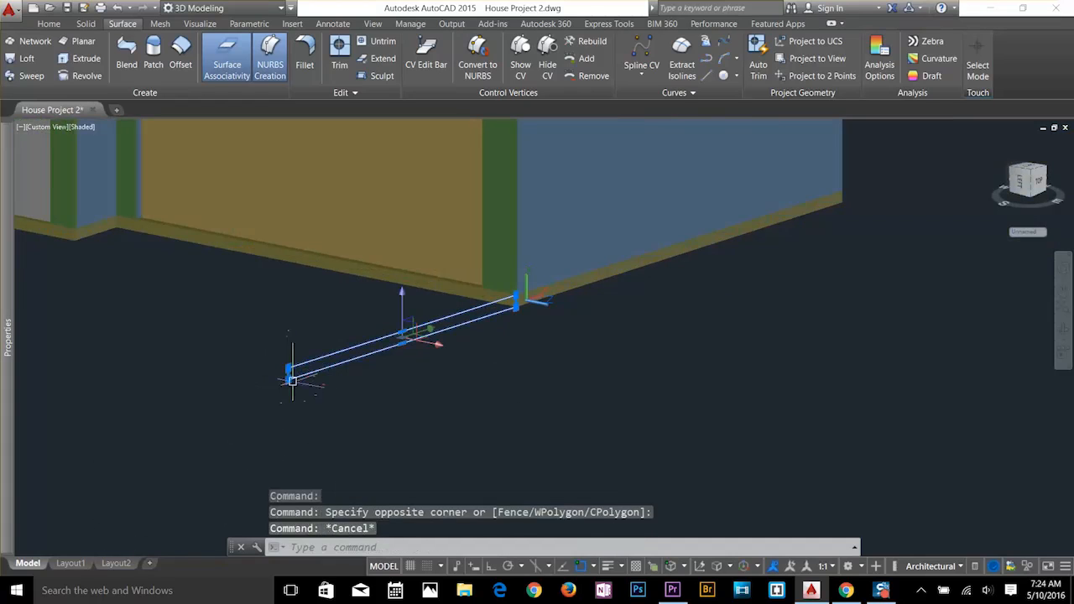
{"action": "left_click", "coordinate": [288, 380]}
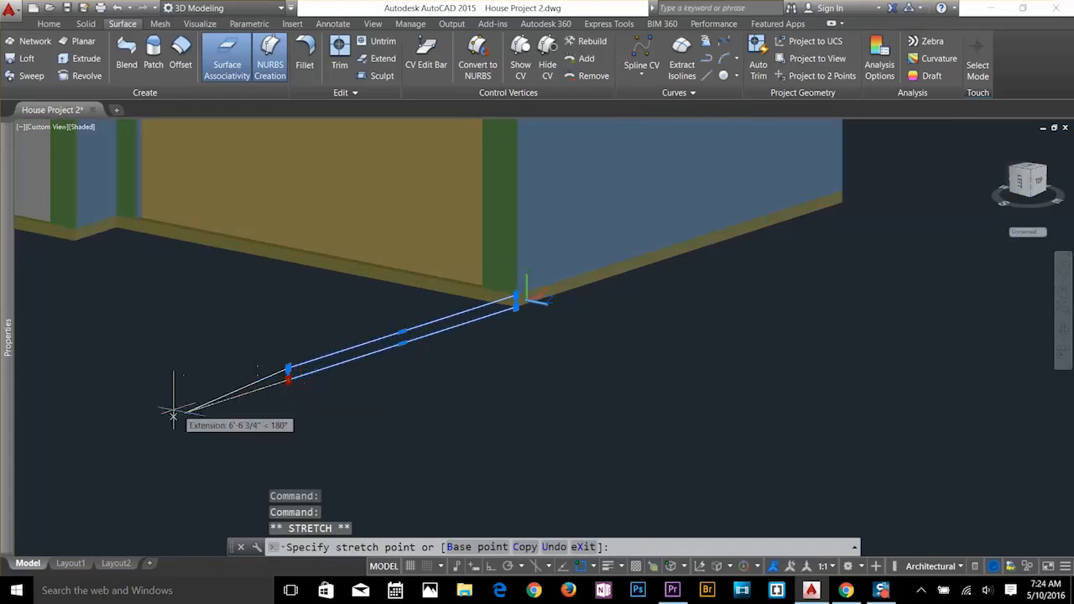
{"action": "left_click", "coordinate": [124, 432]}
{"action": "key", "text": "Escape"}
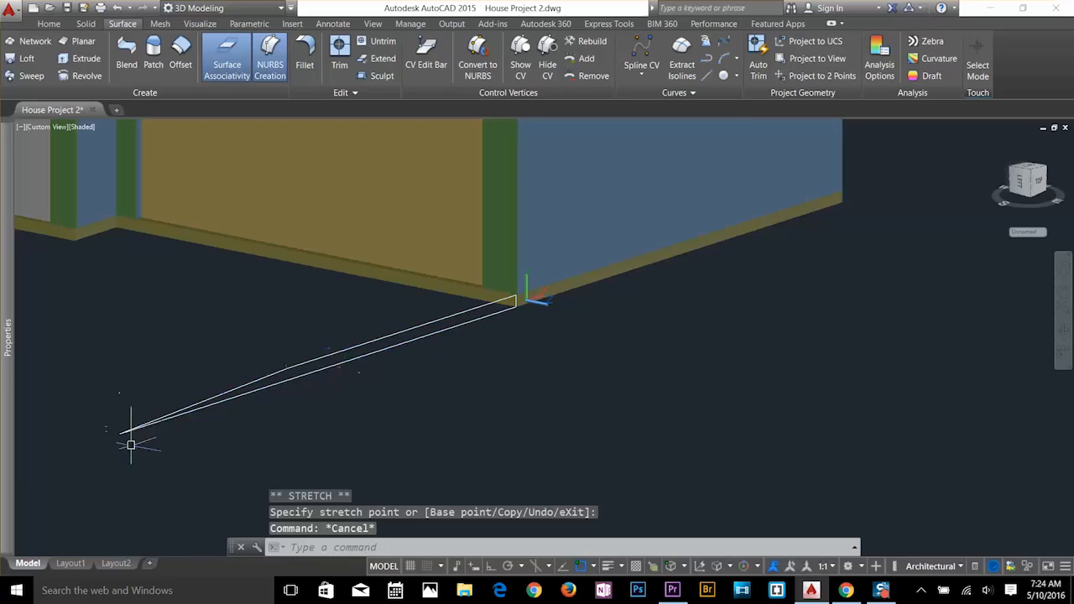
Stretch the profile's upper outer vertex slightly downward so the top edge slopes to the pointed tip.
{"action": "scroll", "coordinate": [299, 377], "scroll_direction": "up", "scroll_amount": 4}
{"action": "left_click", "coordinate": [288, 377]}
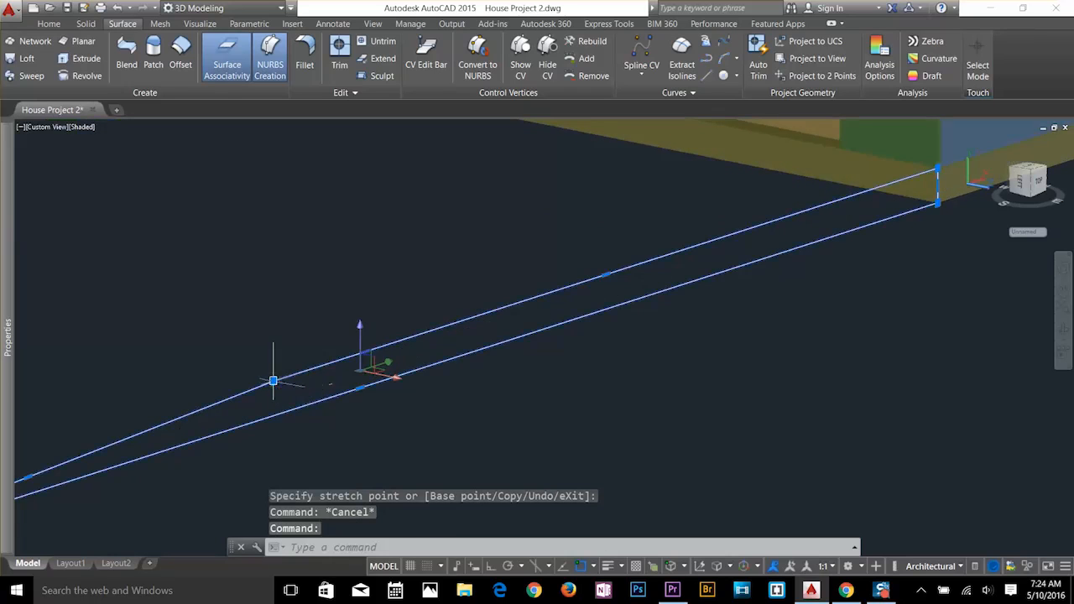
{"action": "left_click", "coordinate": [273, 381]}
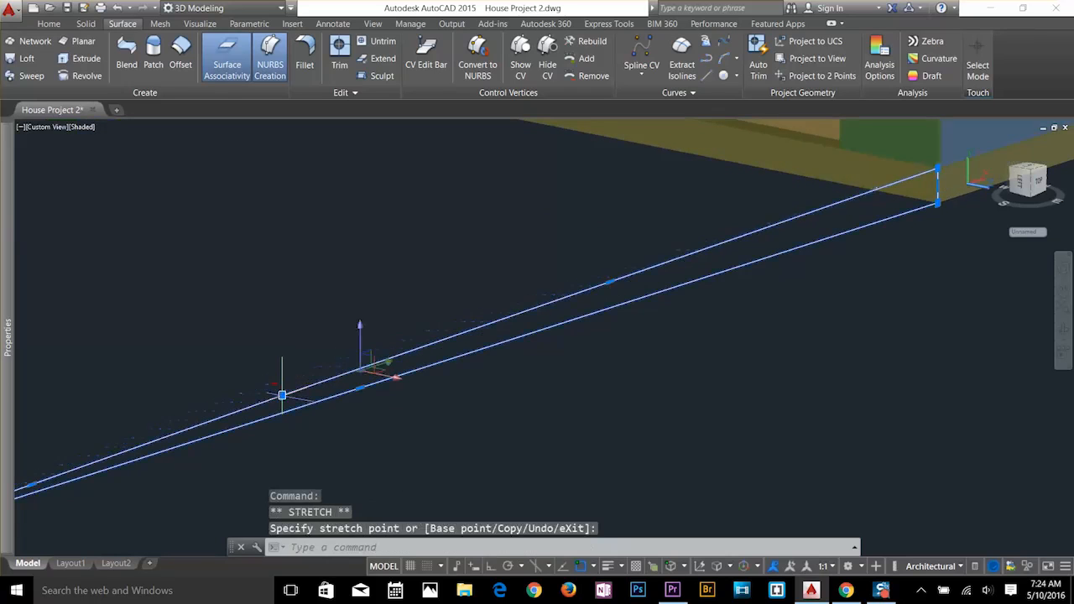
{"action": "key", "text": "Escape"}
{"action": "scroll", "coordinate": [587, 394], "scroll_direction": "down", "scroll_amount": 5}
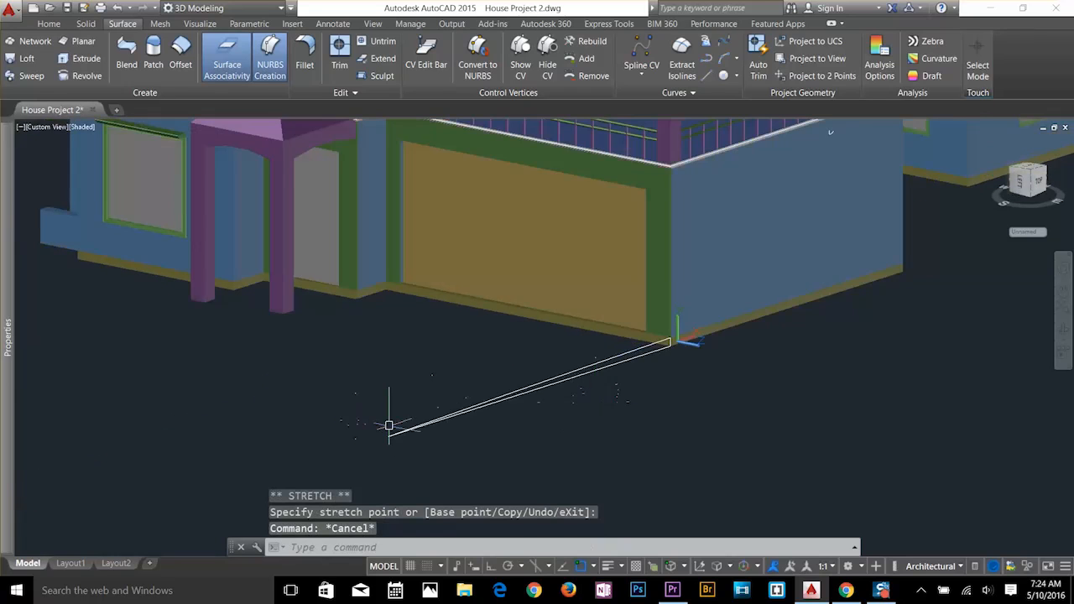
{"action": "key", "text": "Escape"}
{"action": "key", "text": "Escape"}
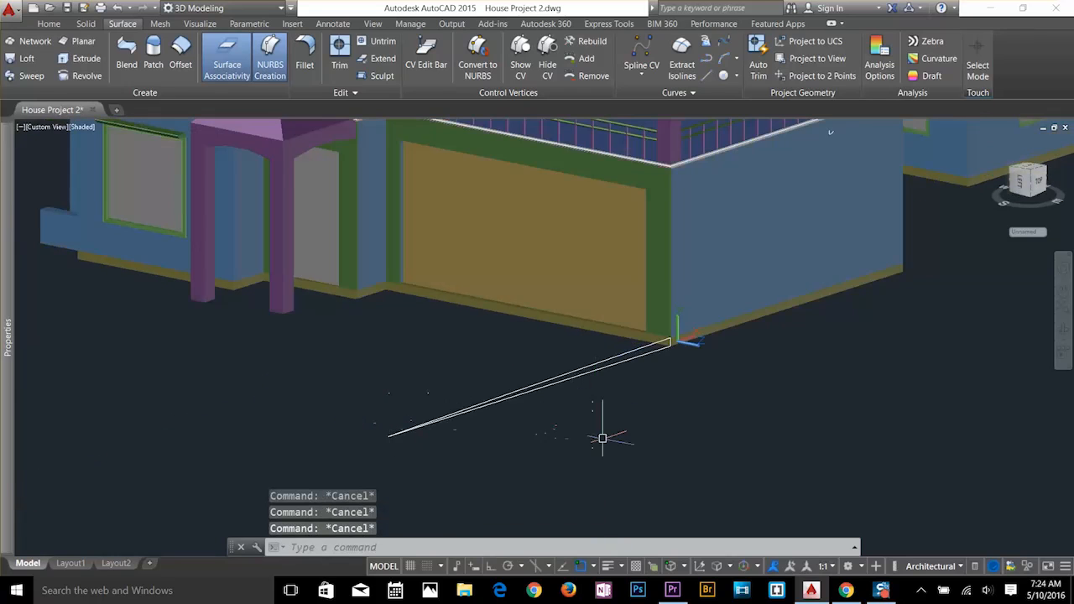
Copy the sloped profile from its top corner at the garage to the slab's top corner beside the entrance door.
{"action": "type", "text": "co"}
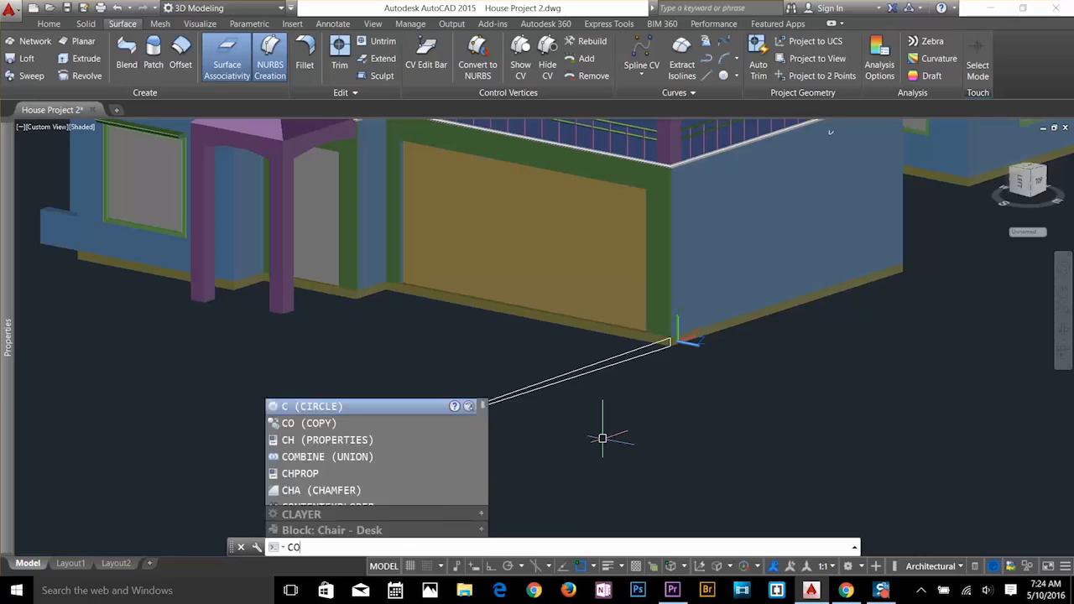
{"action": "key", "text": "Return"}
{"action": "left_click", "coordinate": [638, 360]}
{"action": "key", "text": "Return"}
{"action": "scroll", "coordinate": [663, 335], "scroll_direction": "up", "scroll_amount": 3}
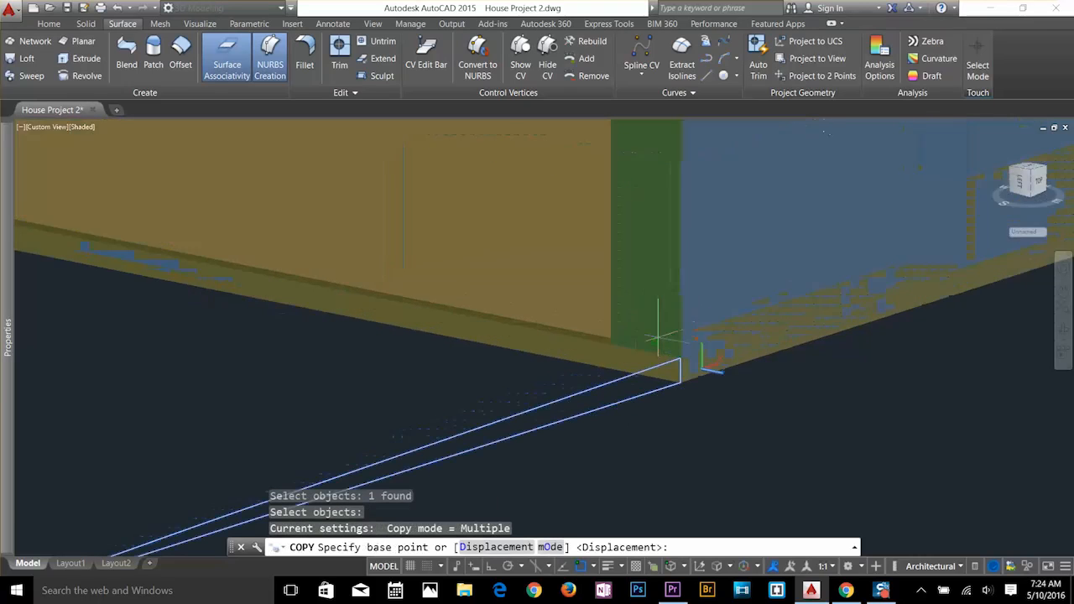
{"action": "left_click", "coordinate": [681, 359]}
{"action": "scroll", "coordinate": [160, 331], "scroll_direction": "down", "scroll_amount": 1}
{"action": "middle_click_drag", "start_coordinate": [144, 328], "coordinate": [705, 330]}
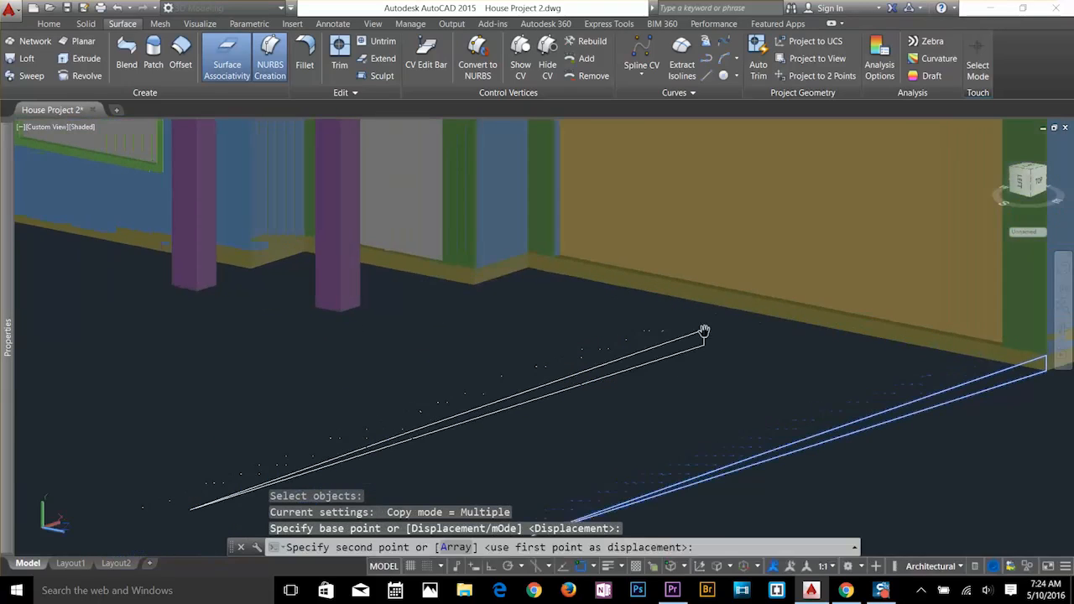
{"action": "left_click", "coordinate": [474, 271]}
{"action": "key", "text": "Escape"}
{"action": "scroll", "coordinate": [524, 346], "scroll_direction": "down", "scroll_amount": 3}
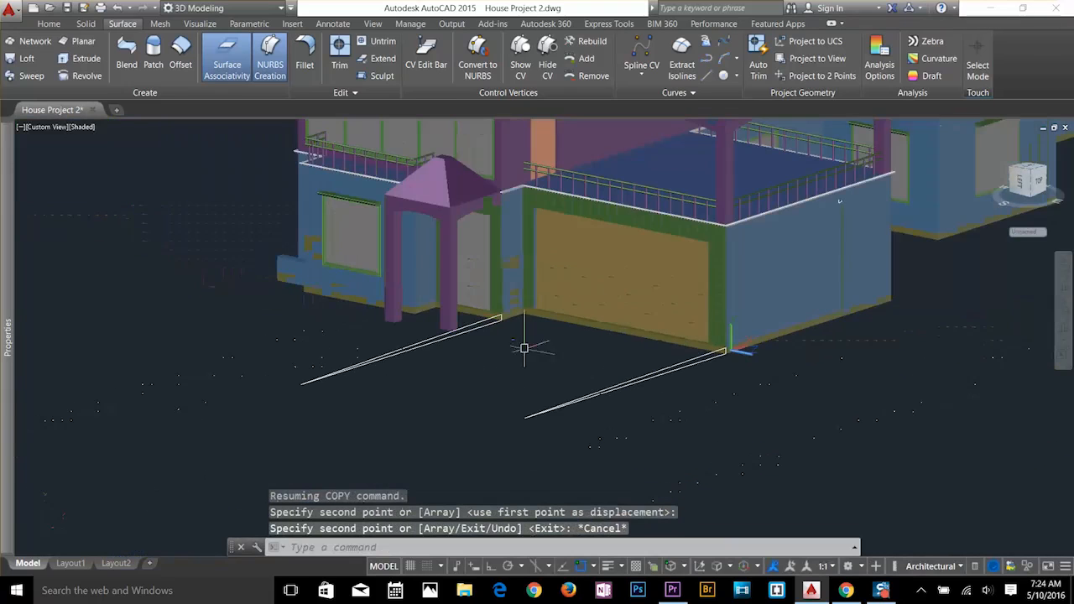
Extrude the sloped profile across the garage front up to the slab's inner corner to form the driveway ramp.
{"action": "key", "text": "Escape"}
{"action": "key", "text": "Escape"}
{"action": "type", "text": "EX"}
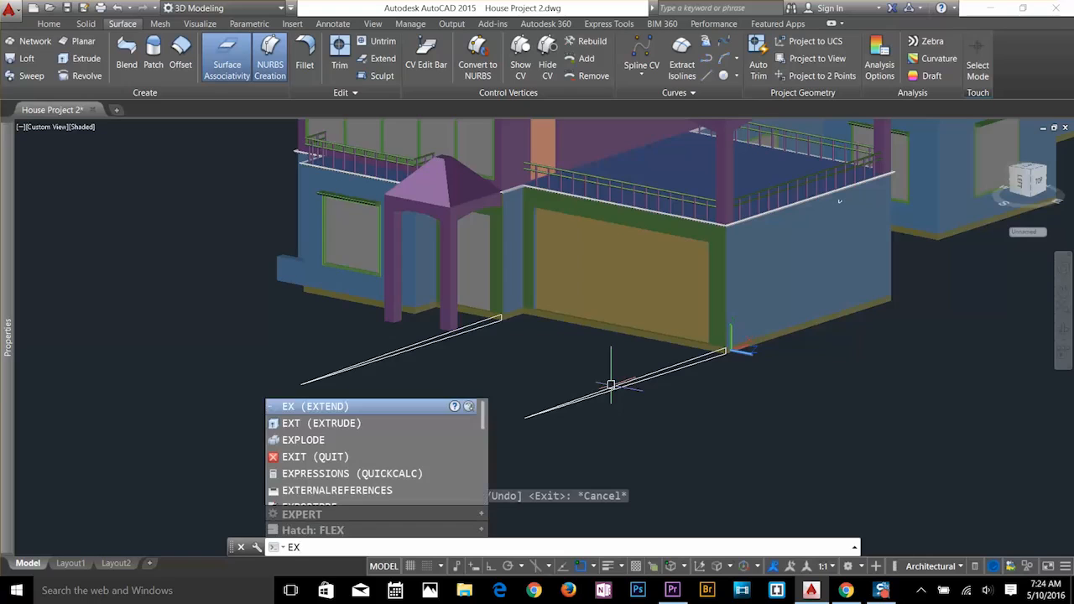
{"action": "type", "text": "T"}
{"action": "key", "text": "Return"}
{"action": "left_click", "coordinate": [640, 375]}
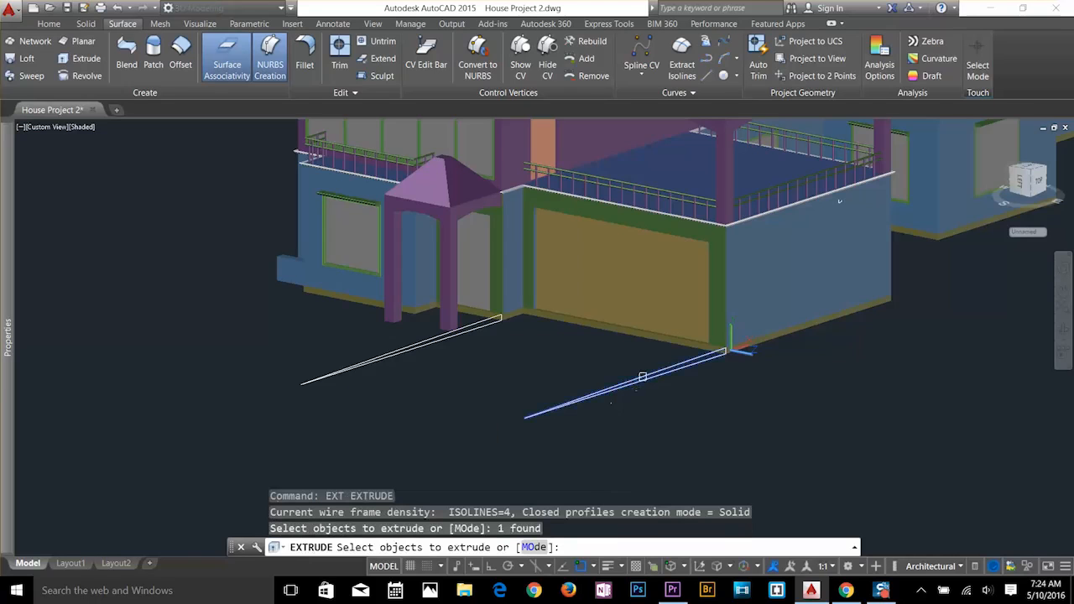
{"action": "key", "text": "Return"}
{"action": "scroll", "coordinate": [640, 374], "scroll_direction": "up", "scroll_amount": 5}
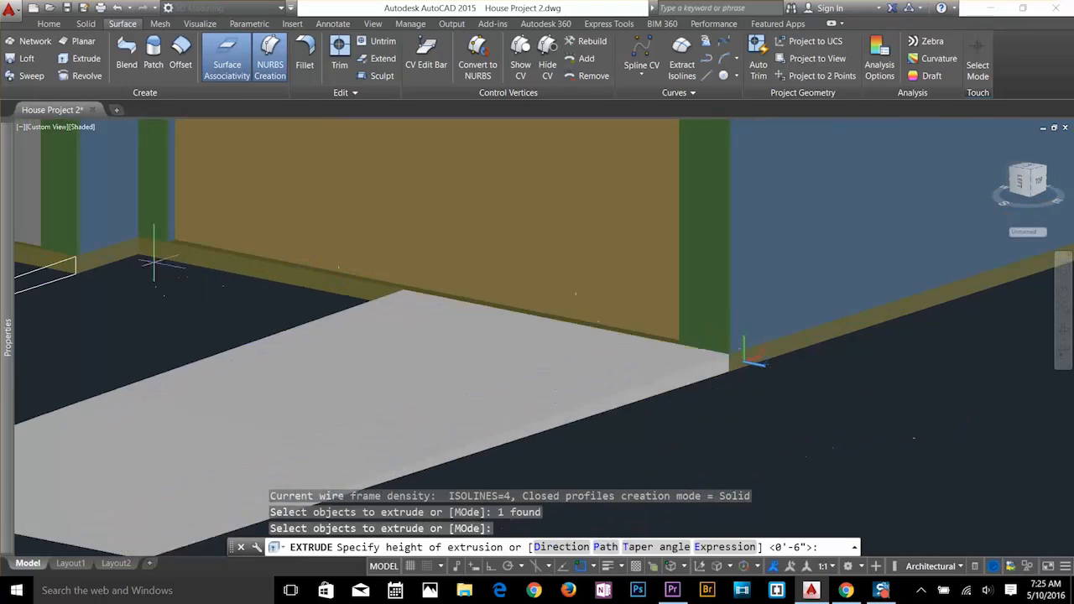
{"action": "scroll", "coordinate": [218, 341], "scroll_direction": "down", "scroll_amount": 2}
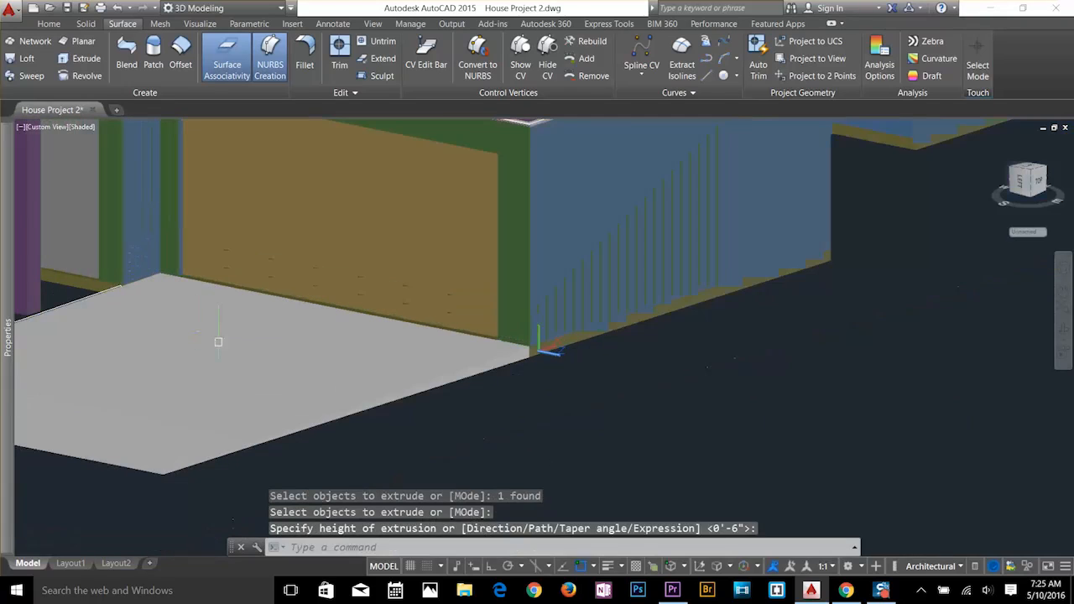
Undo the last extrusion and extrude the copied sloped profile across the entrance to the base corner of the projecting front room wall.
{"action": "key", "text": "Escape"}
{"action": "type", "text": "u"}
{"action": "key", "text": "Return"}
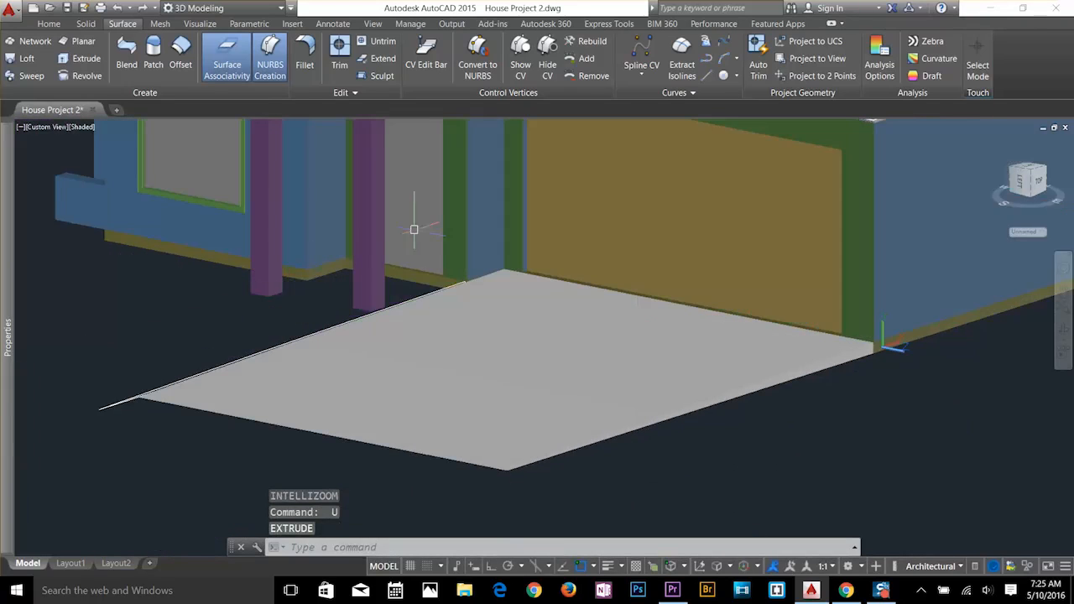
{"action": "type", "text": "ext"}
{"action": "key", "text": "Return"}
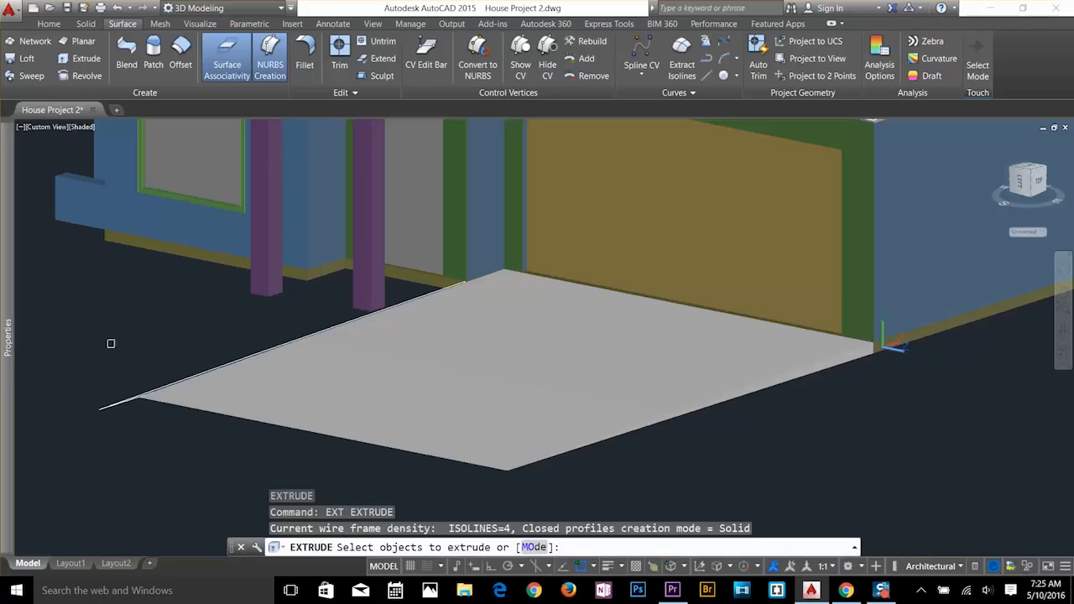
{"action": "left_click", "coordinate": [113, 405]}
{"action": "key", "text": "Return"}
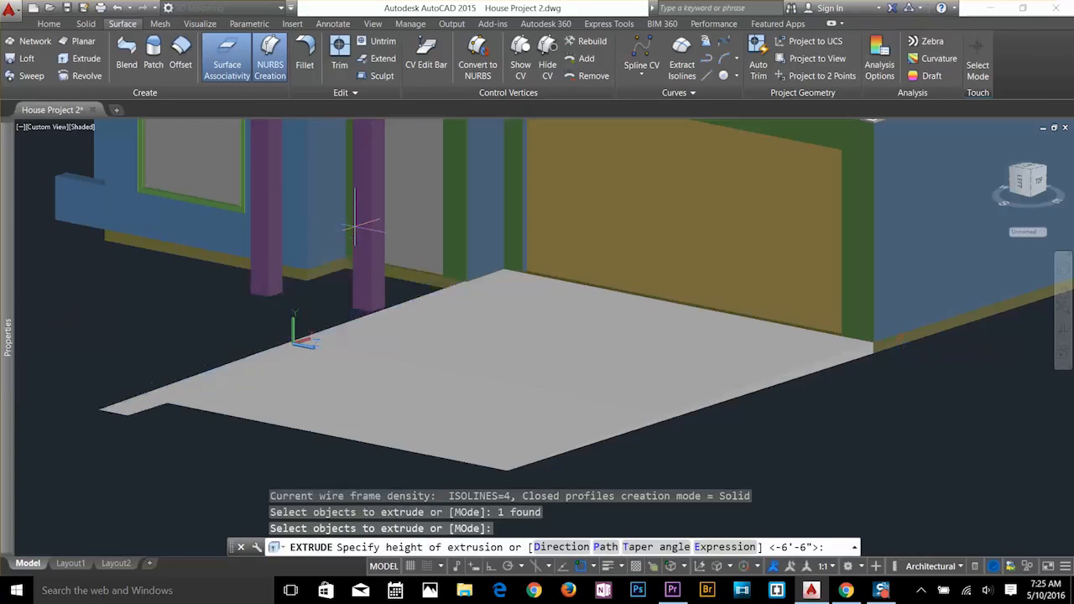
{"action": "scroll", "coordinate": [332, 279], "scroll_direction": "up", "scroll_amount": 5}
{"action": "middle_click_drag", "start_coordinate": [269, 481], "coordinate": [359, 292]}
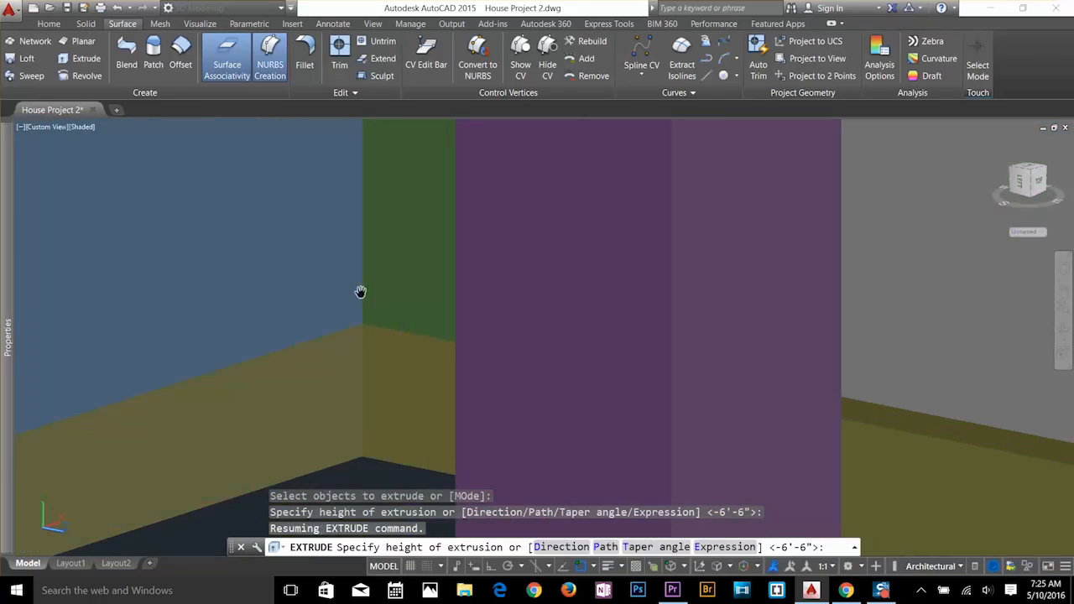
{"action": "left_click", "coordinate": [363, 323]}
{"action": "scroll", "coordinate": [352, 345], "scroll_direction": "down", "scroll_amount": 5}
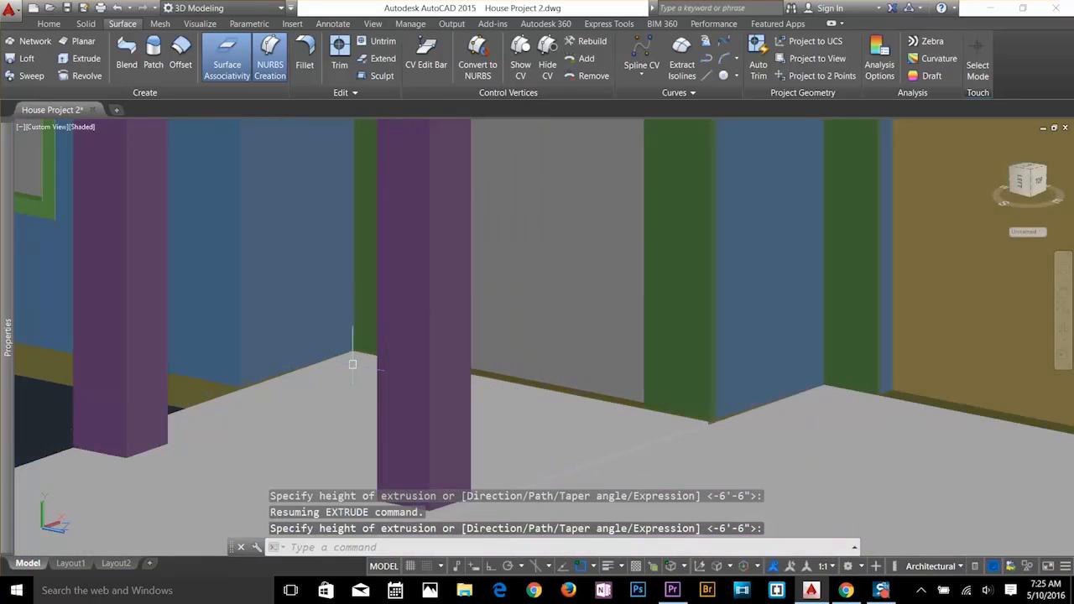
Examine the ramps before the garage and entrance, and the open ground in front of the projecting front room.
{"action": "middle_click_drag", "start_coordinate": [365, 344], "coordinate": [543, 377], "text": "shift"}
{"action": "scroll", "coordinate": [541, 376], "scroll_direction": "down", "scroll_amount": 4}
{"action": "middle_click_drag", "start_coordinate": [606, 407], "coordinate": [573, 400], "text": "shift"}
{"action": "middle_click_drag", "start_coordinate": [821, 379], "coordinate": [965, 216], "text": "shift"}
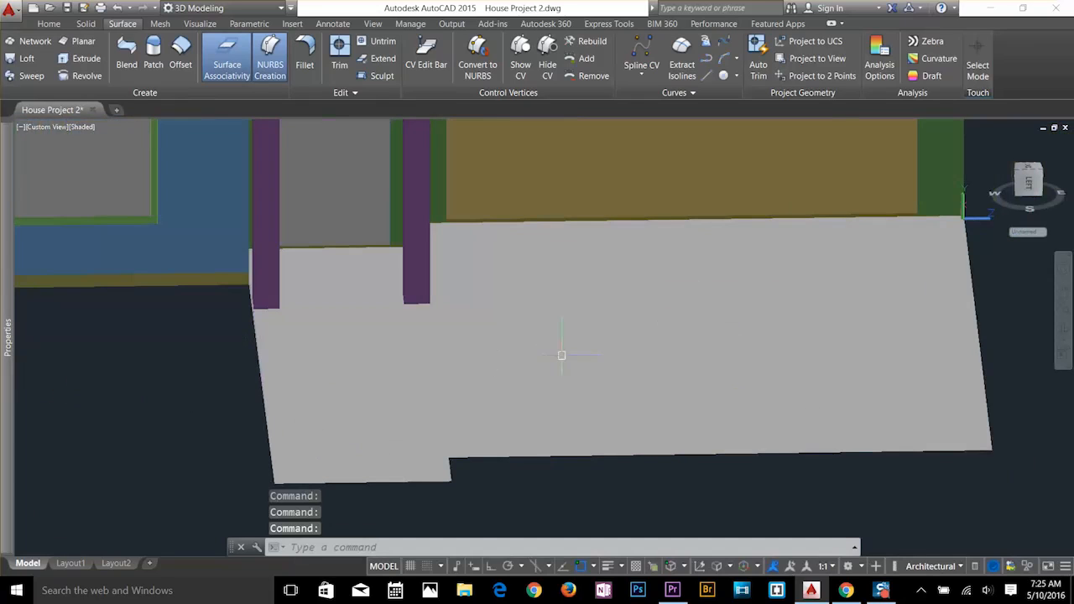
{"action": "middle_click_drag", "start_coordinate": [562, 354], "coordinate": [624, 350], "text": "shift"}
{"action": "middle_click_drag", "start_coordinate": [255, 381], "coordinate": [696, 334]}
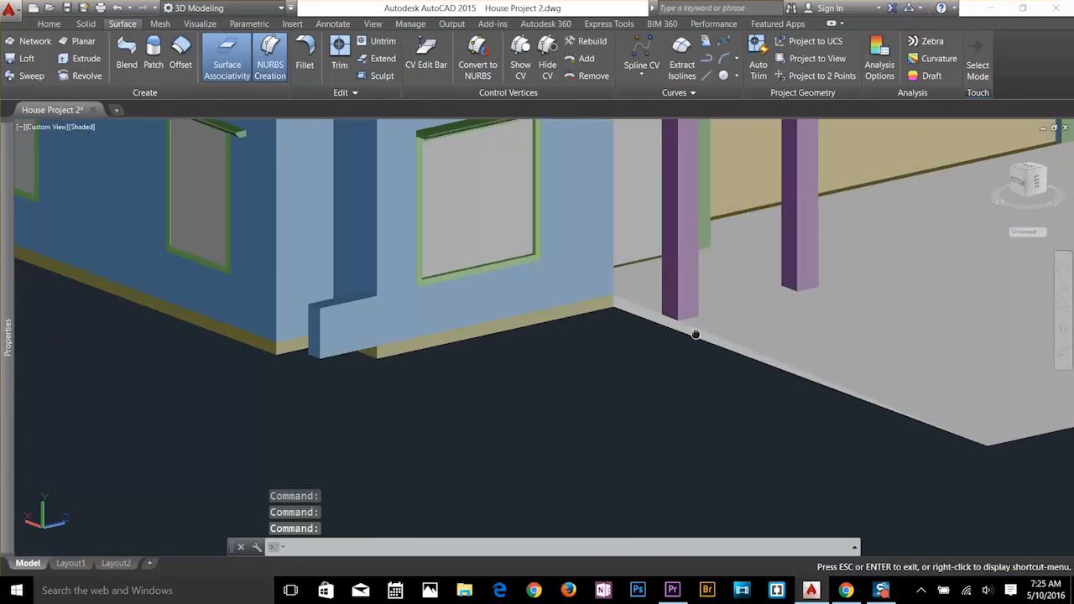
{"action": "key", "text": "Escape"}
{"action": "key", "text": "Escape"}
{"action": "key", "text": "Escape"}
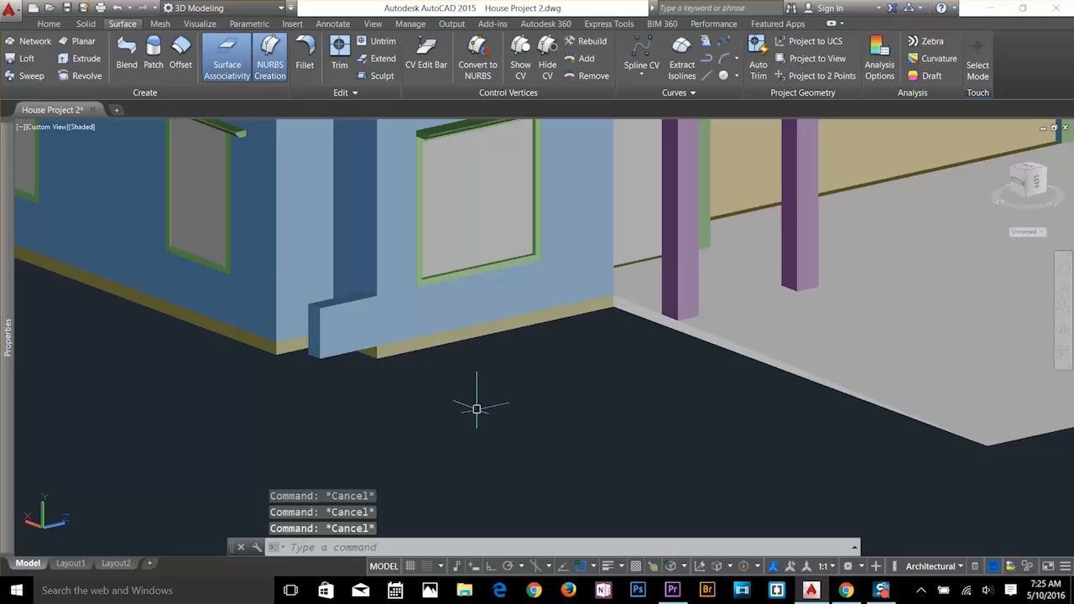
{"action": "type", "text": "TR"}
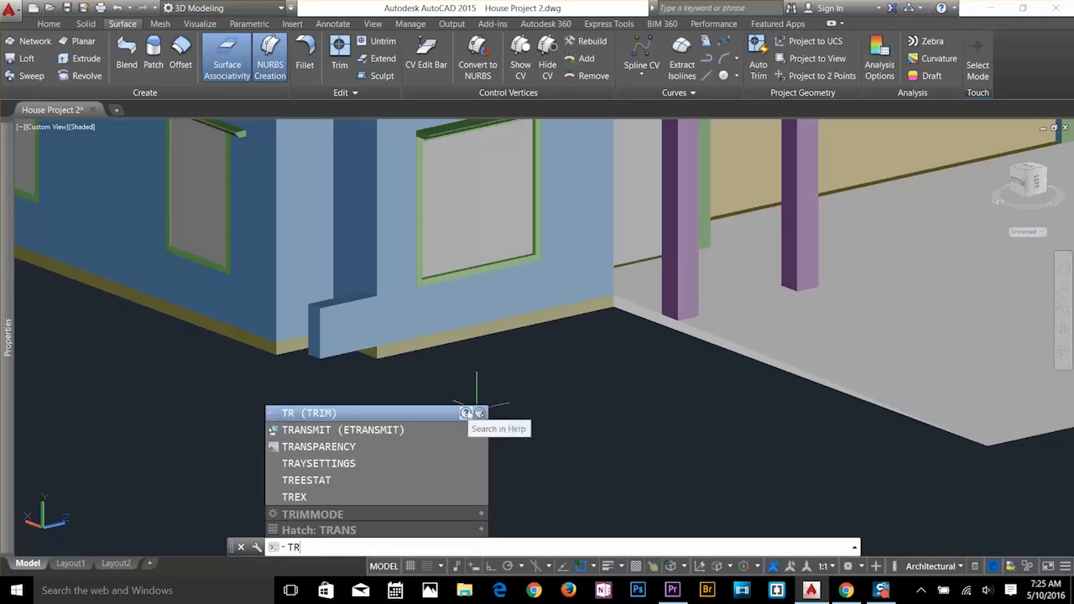
{"action": "key", "text": "Return"}
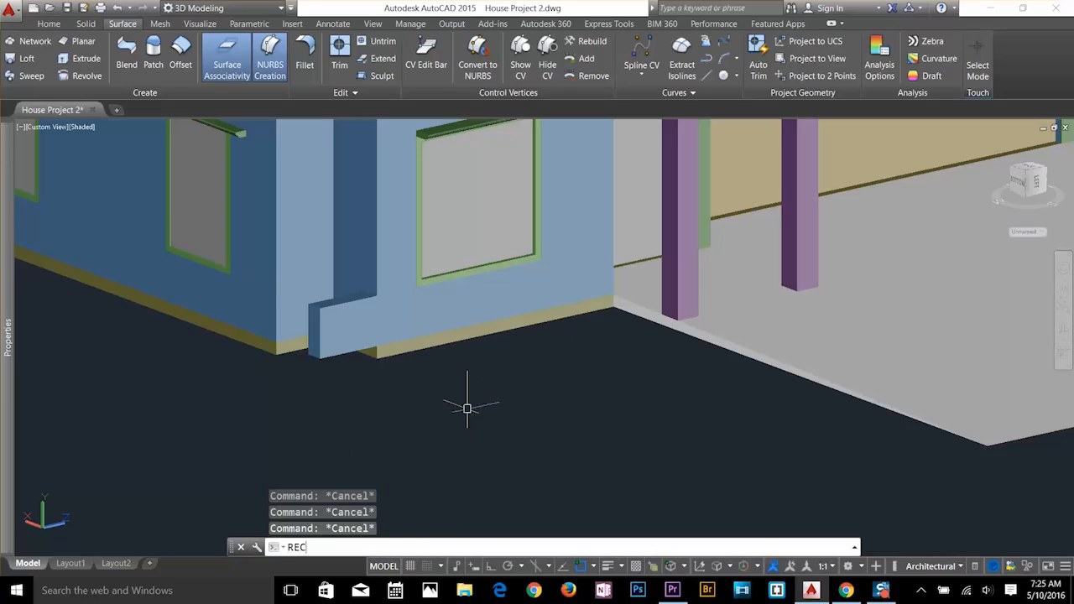
{"action": "type", "text": "REC"}
{"action": "key", "text": "Return"}
{"action": "left_click", "coordinate": [277, 359]}
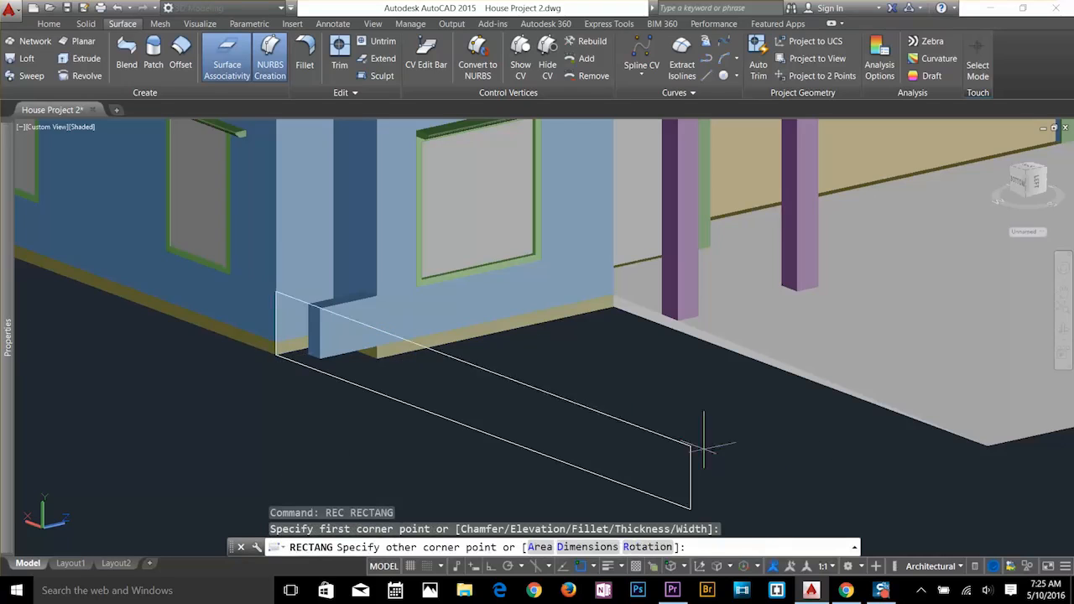
{"action": "key", "text": "Escape"}
{"action": "key", "text": "Escape"}
Reset the coordinate system to World.
{"action": "type", "text": "UCS"}
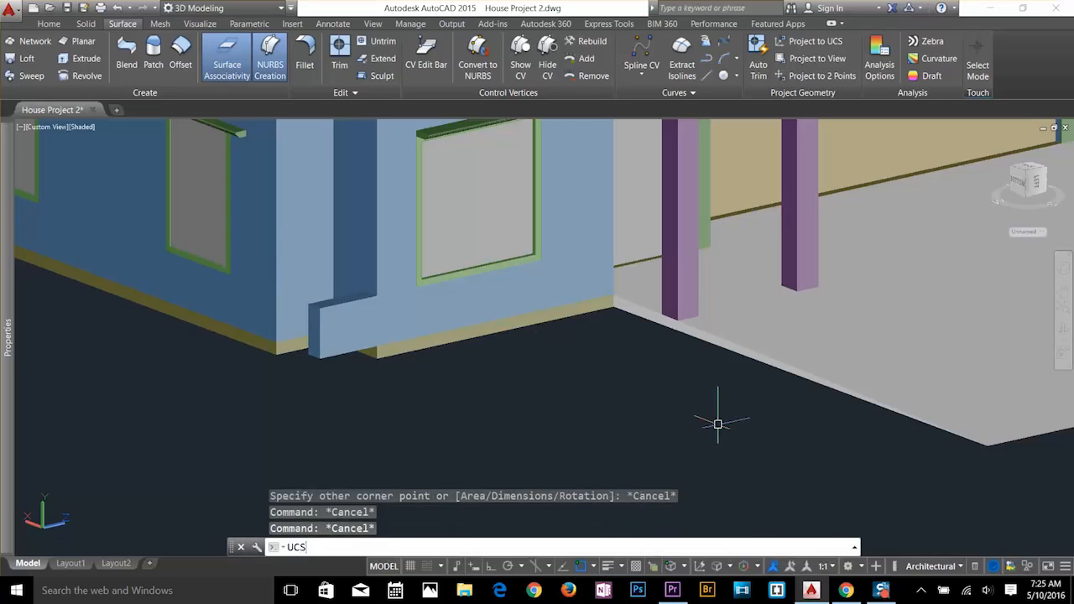
{"action": "key", "text": "Return"}
{"action": "key", "text": "Return"}
{"action": "key", "text": "Escape"}
{"action": "key", "text": "Escape"}
Draw a flat rectangle on the ground from the house's front outer base corner to the entrance ramp's outer lower corner.
{"action": "type", "text": "REC"}
{"action": "key", "text": "Return"}
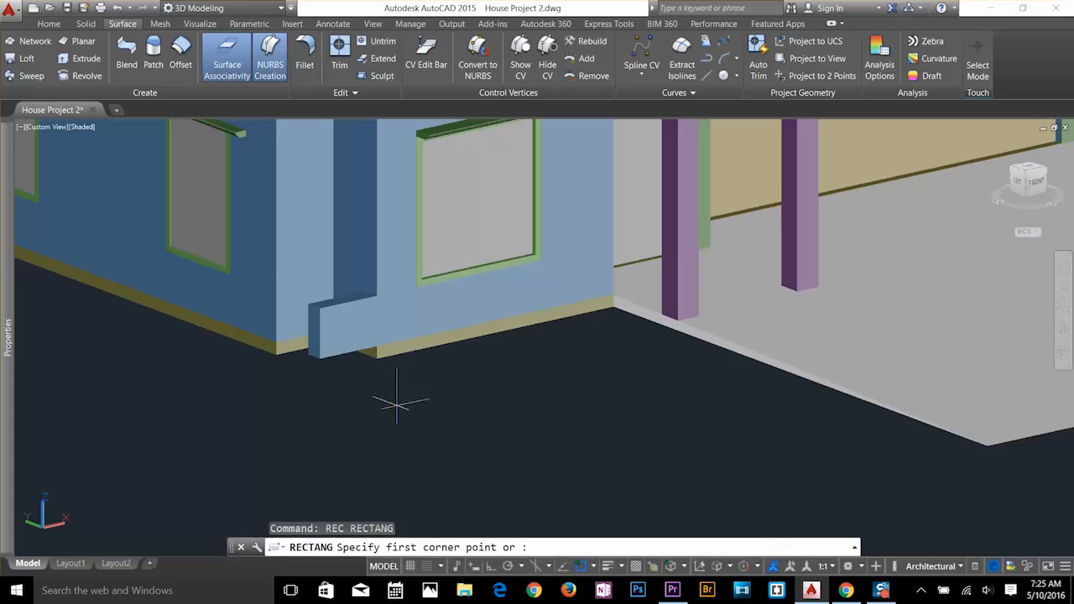
{"action": "left_click", "coordinate": [278, 354]}
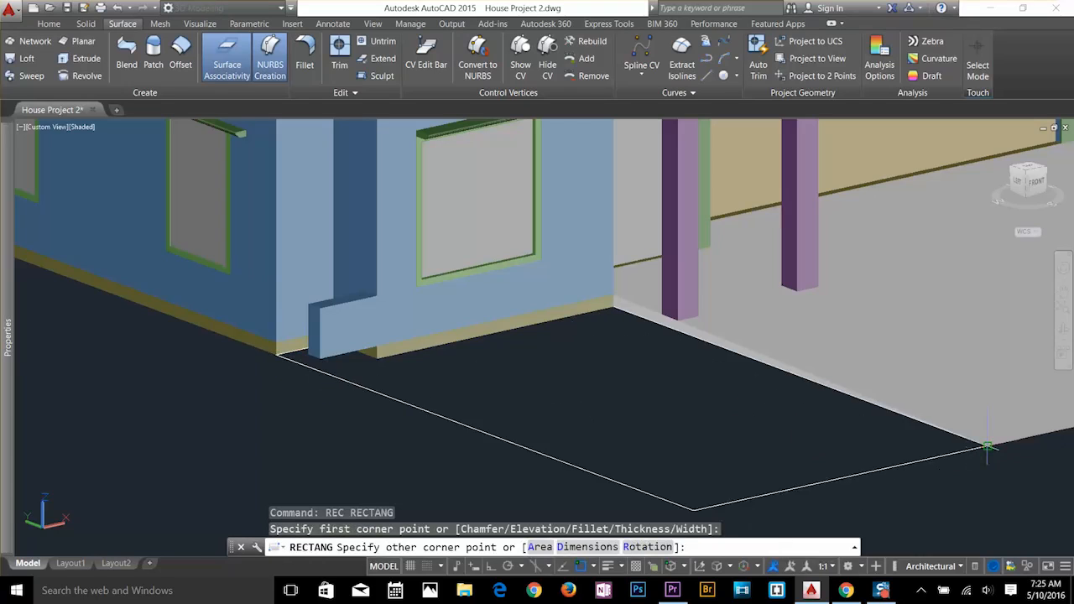
{"action": "key", "text": "Escape"}
{"action": "key", "text": "Escape"}
{"action": "key", "text": "Escape"}
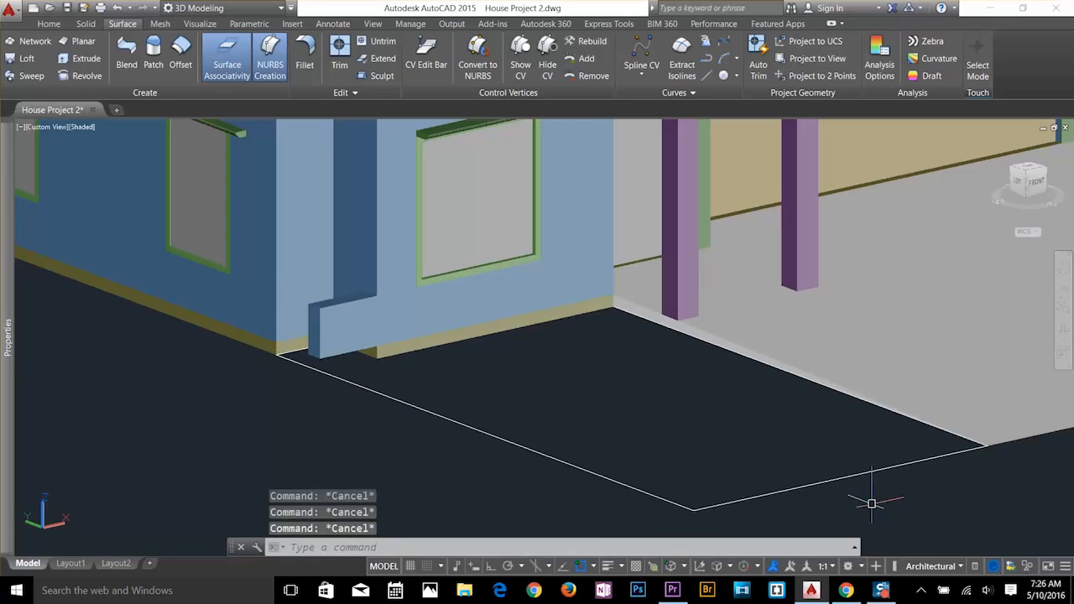
Convert the ground rectangle in front of the projecting room into a region.
{"action": "type", "text": "REGION"}
{"action": "key", "text": "Return"}
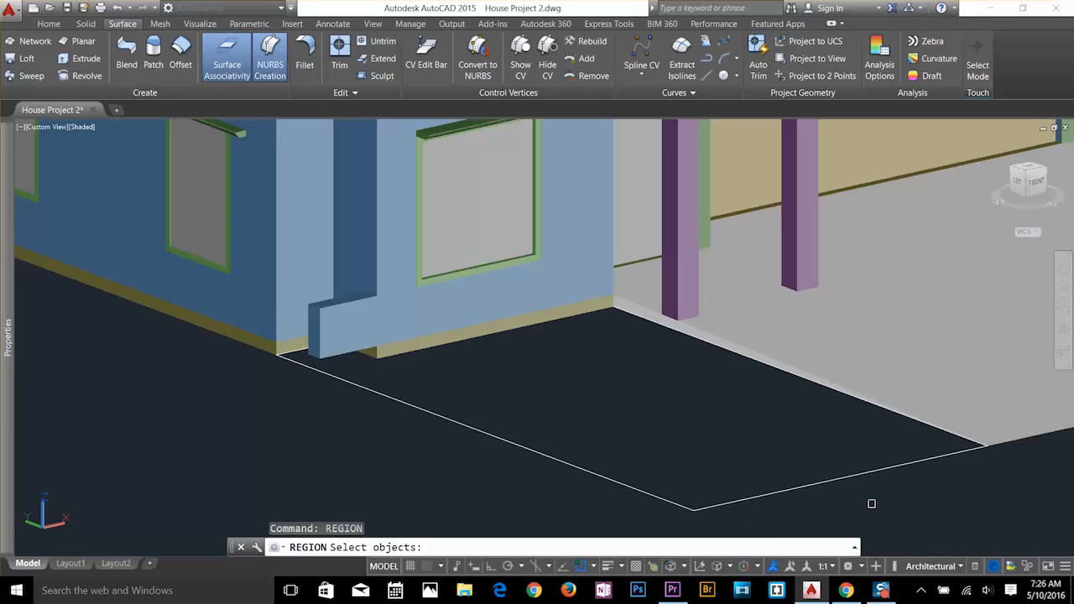
{"action": "left_click", "coordinate": [878, 466]}
{"action": "key", "text": "Return"}
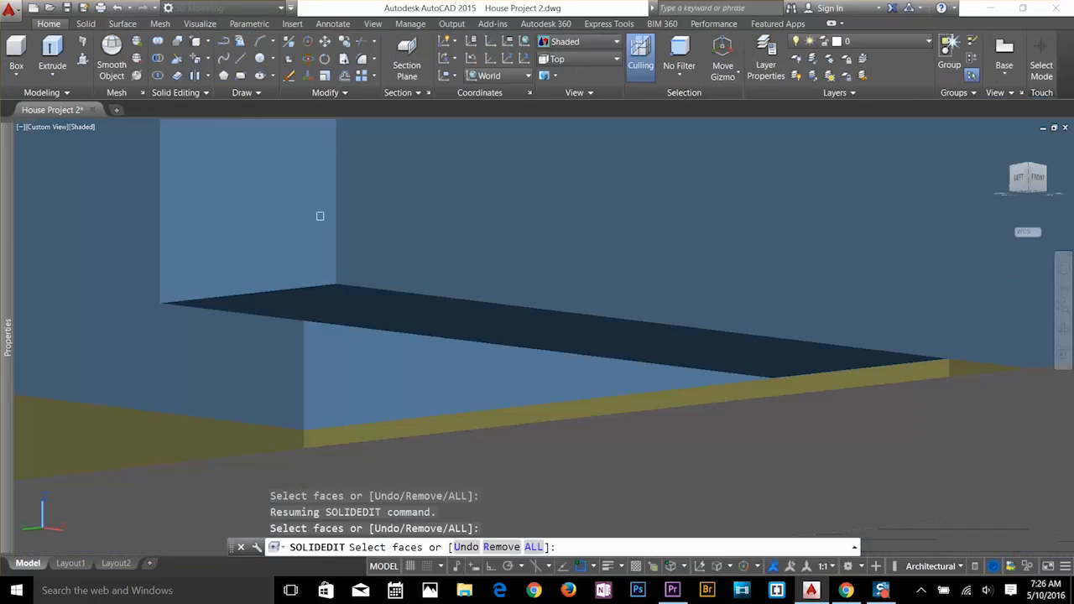
Extrude the underside face of the low projecting wall 4 inches down towards the ground using Extrude Faces.
{"action": "key", "text": "Escape"}
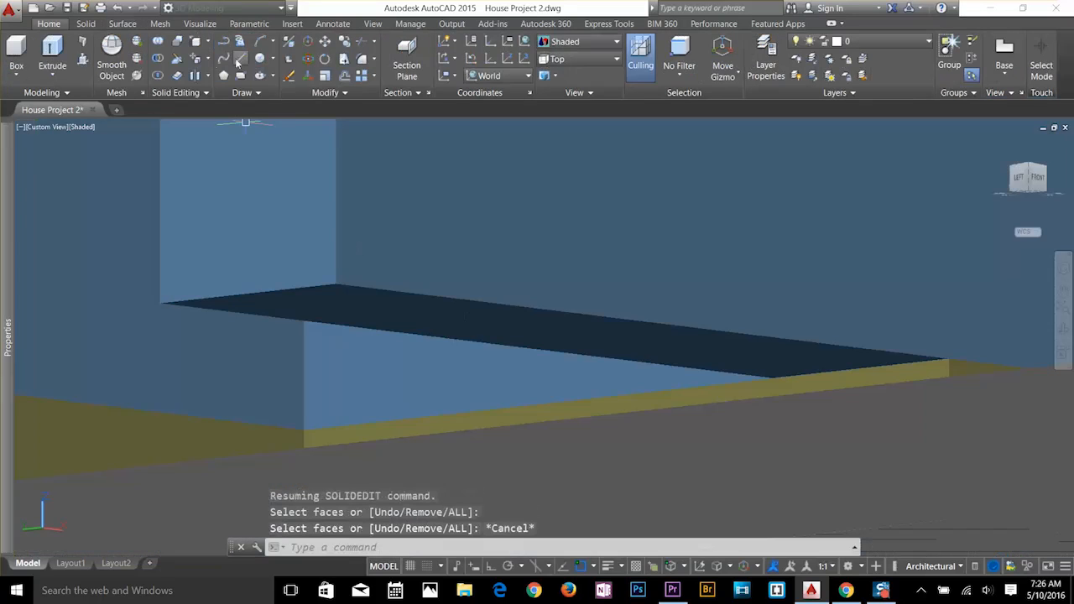
{"action": "key", "text": "Escape"}
{"action": "left_click", "coordinate": [203, 58]}
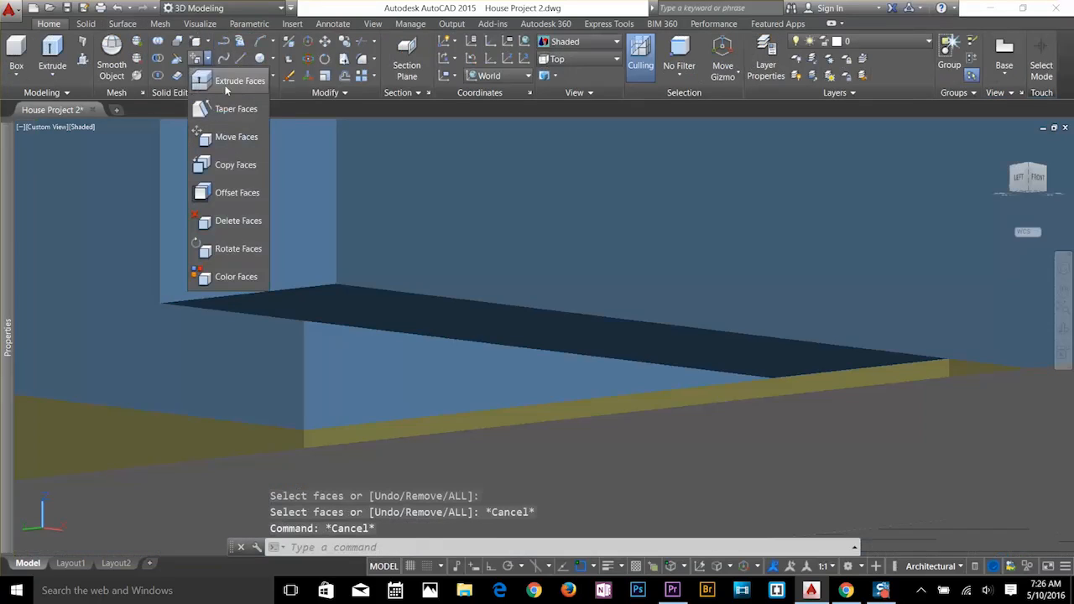
{"action": "left_click", "coordinate": [225, 81]}
{"action": "left_click", "coordinate": [455, 318]}
{"action": "key", "text": "Return"}
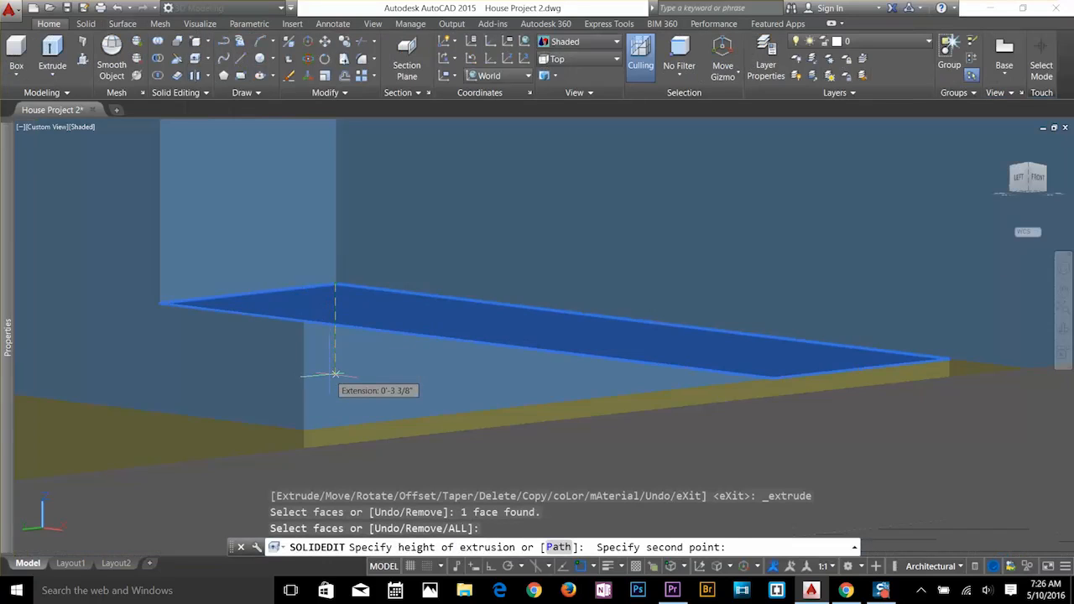
{"action": "type", "text": "4"}
{"action": "key", "text": "Return"}
{"action": "key", "text": "Escape"}
{"action": "key", "text": "Escape"}
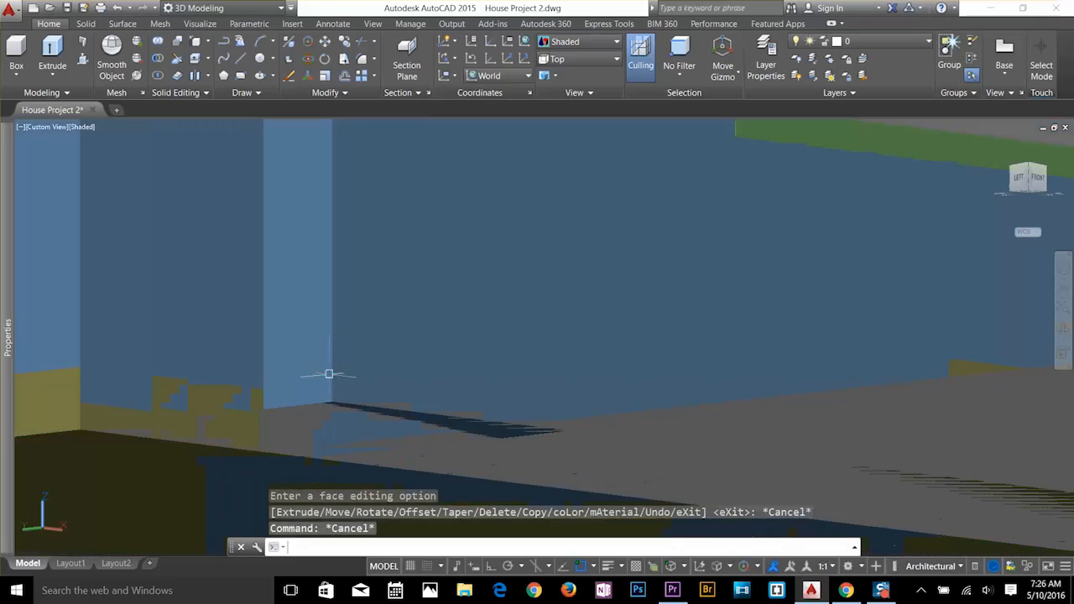
Examine the low wall's base, the new ground region and the side edge of the entrance ramp.
{"action": "middle_click_drag", "start_coordinate": [463, 370], "coordinate": [483, 410], "text": "shift"}
{"action": "scroll", "coordinate": [540, 428], "scroll_direction": "down", "scroll_amount": 2}
{"action": "scroll", "coordinate": [426, 401], "scroll_direction": "up", "scroll_amount": 2}
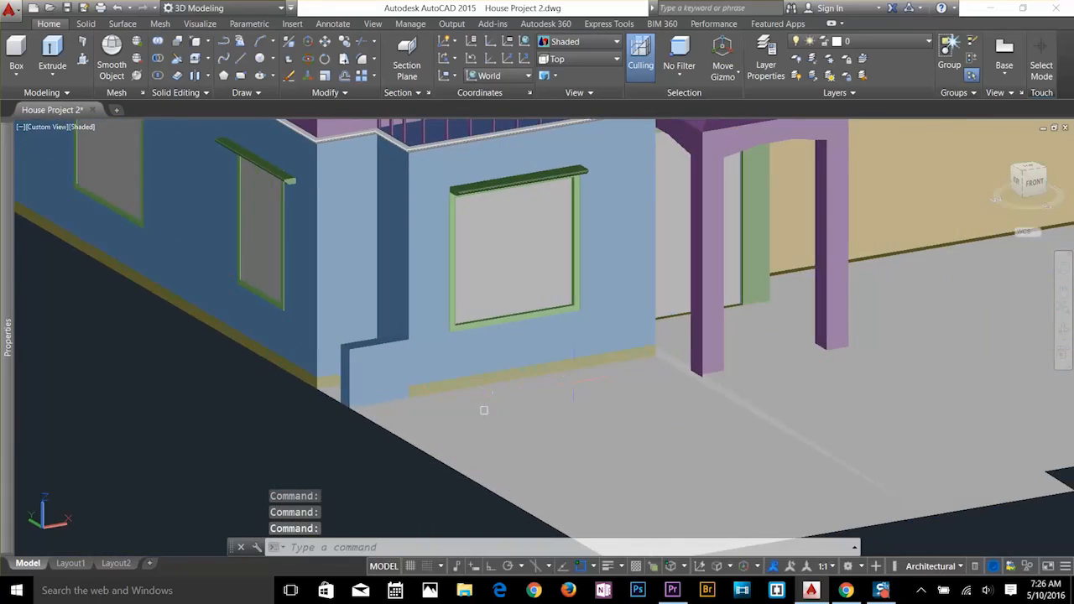
{"action": "middle_click_drag", "start_coordinate": [587, 427], "coordinate": [430, 406]}
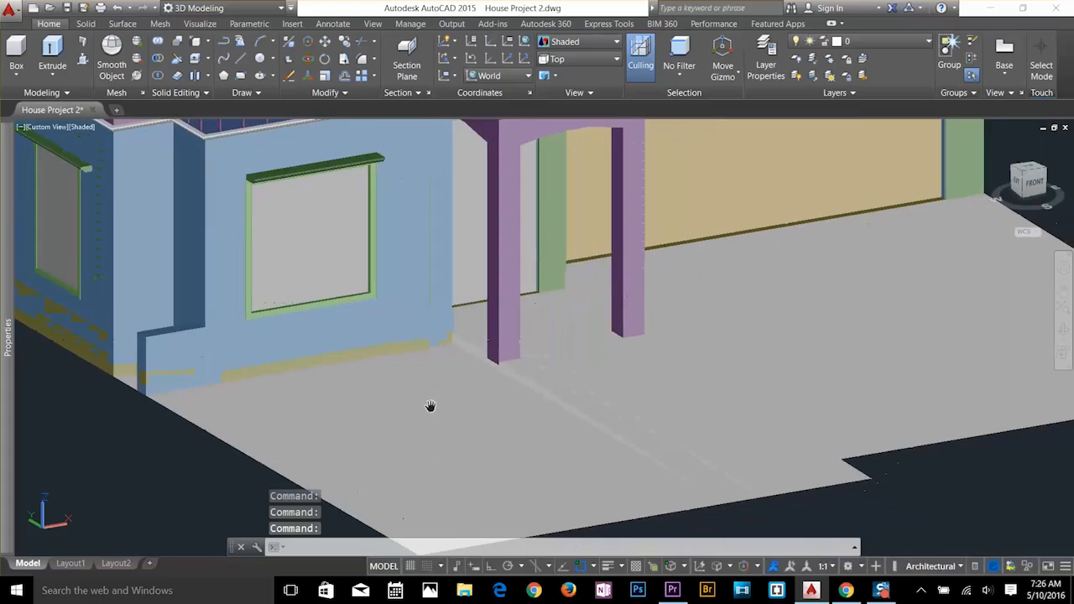
{"action": "scroll", "coordinate": [552, 374], "scroll_direction": "up", "scroll_amount": 5}
{"action": "key", "text": "Escape"}
{"action": "key", "text": "Escape"}
{"action": "key", "text": "Escape"}
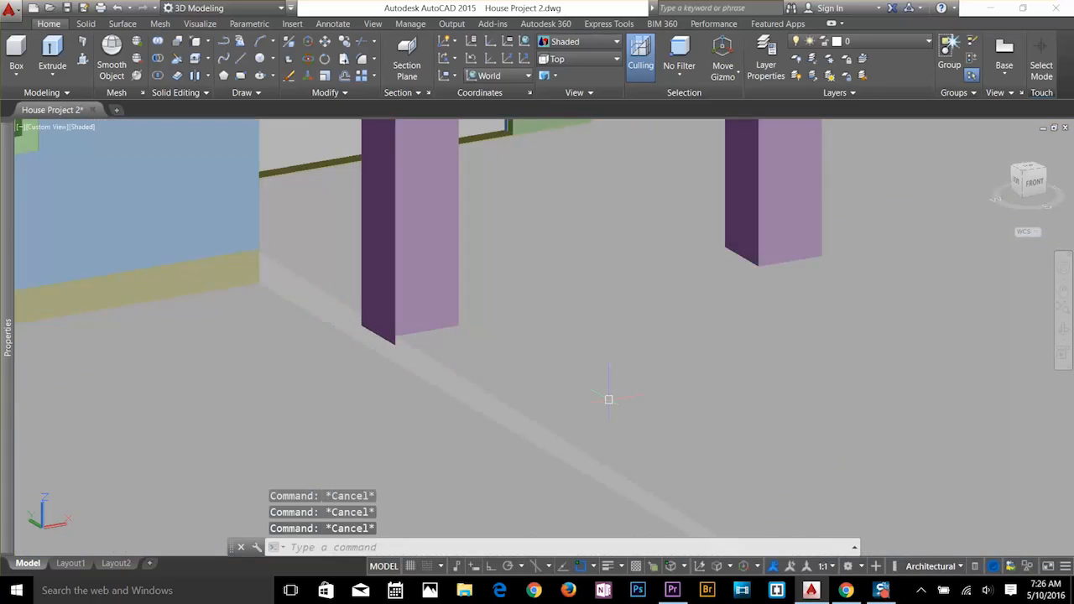
Fillet the entrance ramp's upper side edge next to the ground region with a 2-inch radius.
{"action": "type", "text": "F"}
{"action": "key", "text": "Return"}
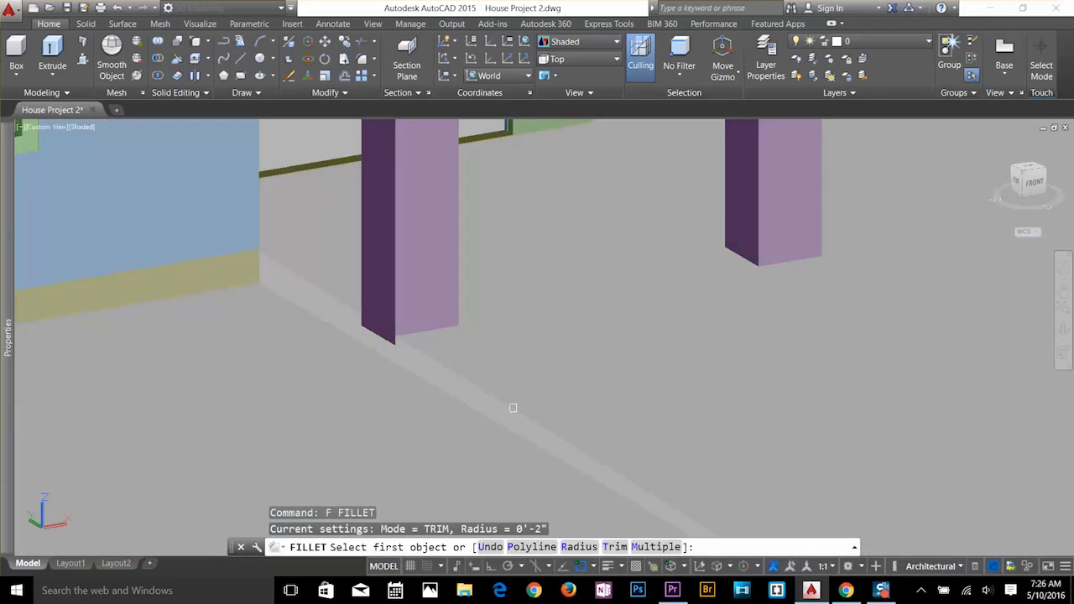
{"action": "type", "text": "r"}
{"action": "key", "text": "Return"}
{"action": "middle_click_drag", "start_coordinate": [666, 442], "coordinate": [623, 270]}
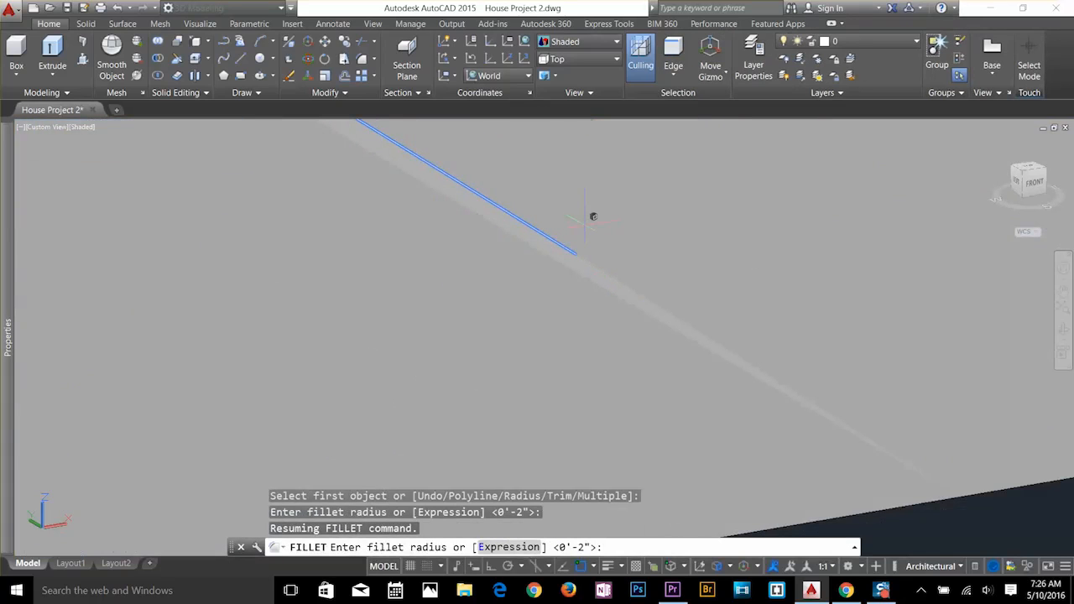
{"action": "key", "text": "Return"}
{"action": "left_click", "coordinate": [582, 225]}
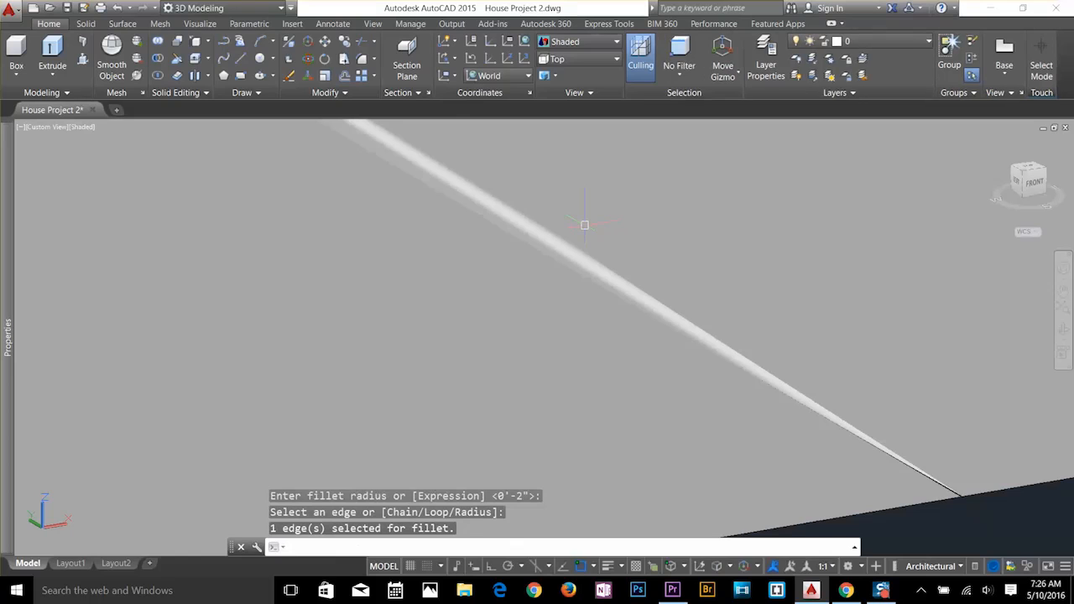
{"action": "middle_click_drag", "start_coordinate": [583, 226], "coordinate": [497, 440]}
{"action": "key", "text": "Return"}
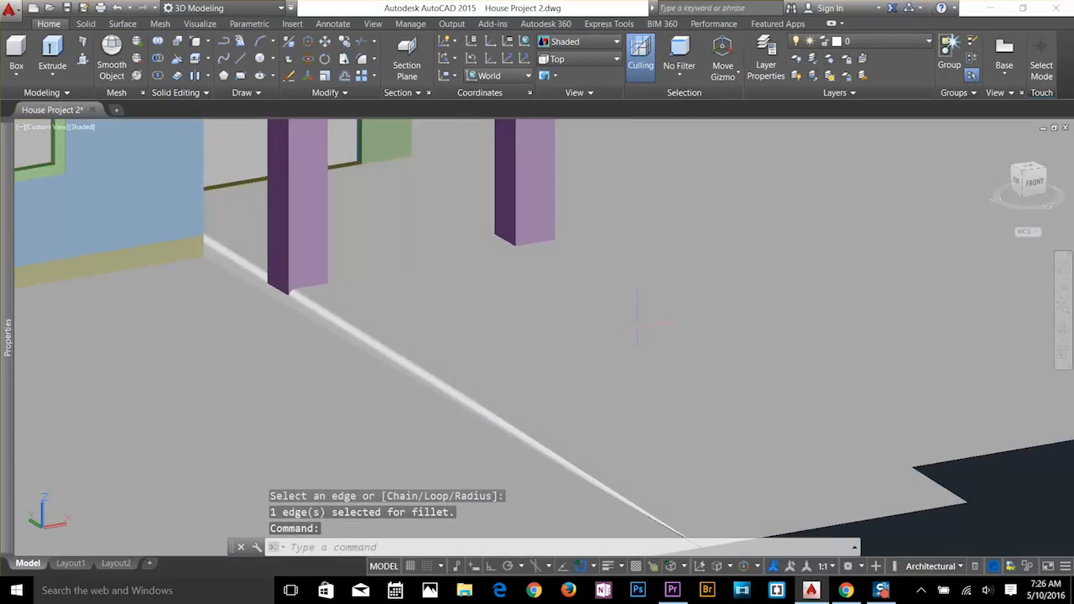
Fillet the garage ramp's upper outer side edge with a 2-inch radius.
{"action": "scroll", "coordinate": [456, 355], "scroll_direction": "up", "scroll_amount": 5}
{"action": "middle_click_drag", "start_coordinate": [564, 354], "coordinate": [506, 358], "text": "shift"}
{"action": "scroll", "coordinate": [514, 394], "scroll_direction": "down", "scroll_amount": 5}
{"action": "middle_click_drag", "start_coordinate": [521, 441], "coordinate": [518, 104]}
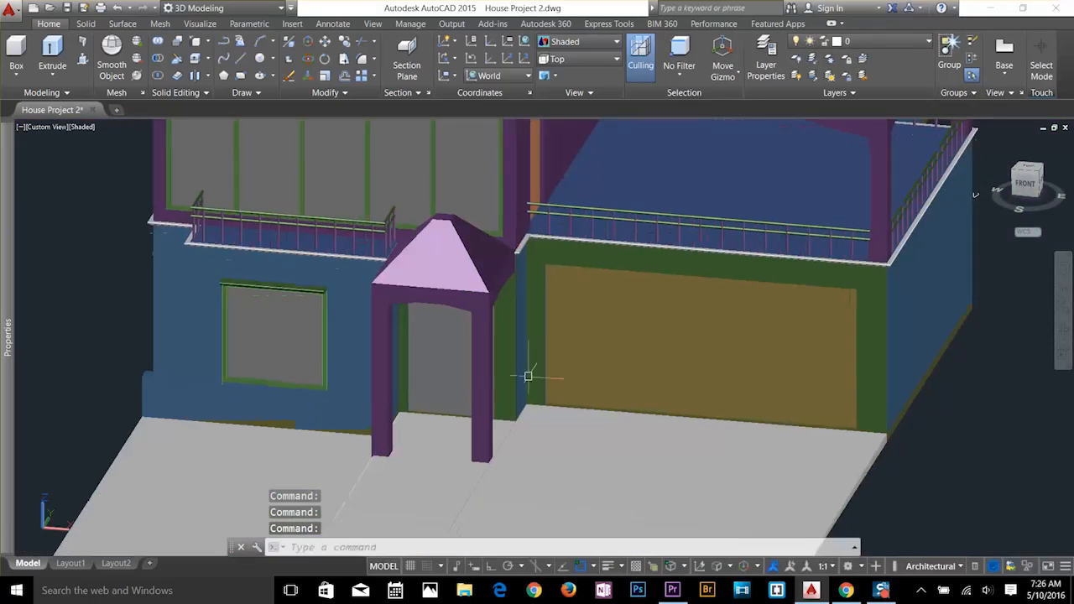
{"action": "middle_click_drag", "start_coordinate": [731, 431], "coordinate": [665, 232]}
{"action": "scroll", "coordinate": [781, 277], "scroll_direction": "up", "scroll_amount": 3}
{"action": "type", "text": "f"}
{"action": "key", "text": "Return"}
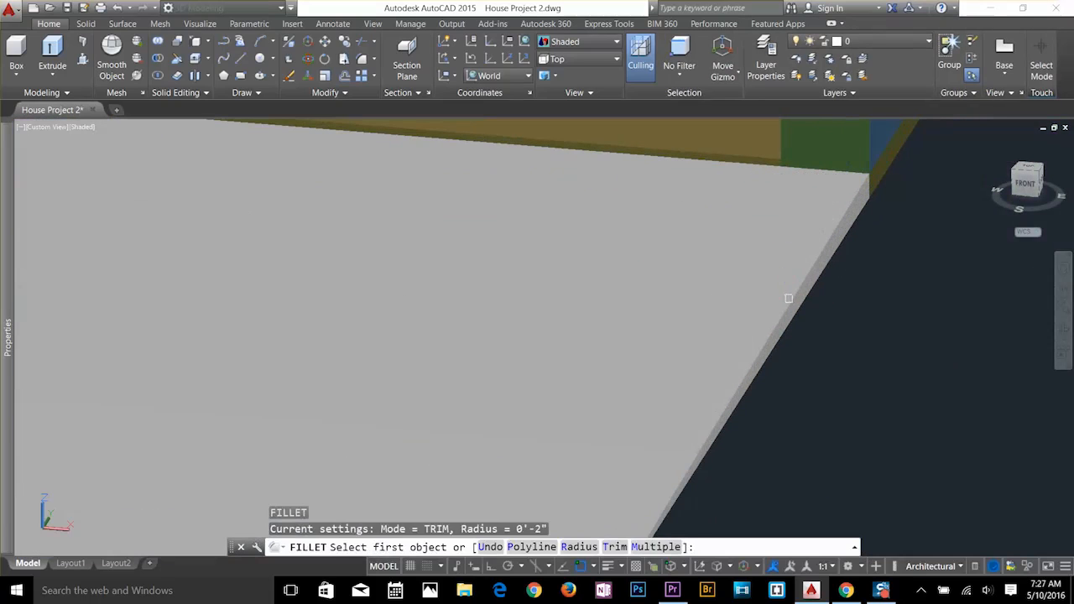
{"action": "left_click", "coordinate": [787, 299]}
{"action": "key", "text": "Return"}
{"action": "key", "text": "Return"}
{"action": "scroll", "coordinate": [782, 338], "scroll_direction": "down", "scroll_amount": 2}
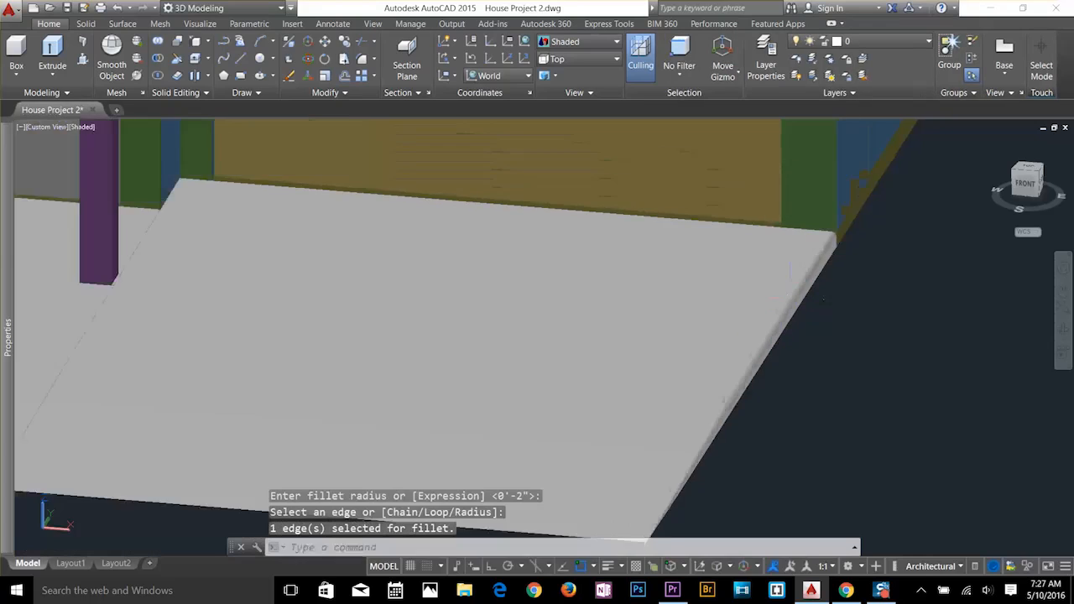
Create a new layer named G1 based on the gROUND layer.
{"action": "middle_click_drag", "start_coordinate": [782, 338], "coordinate": [967, 358]}
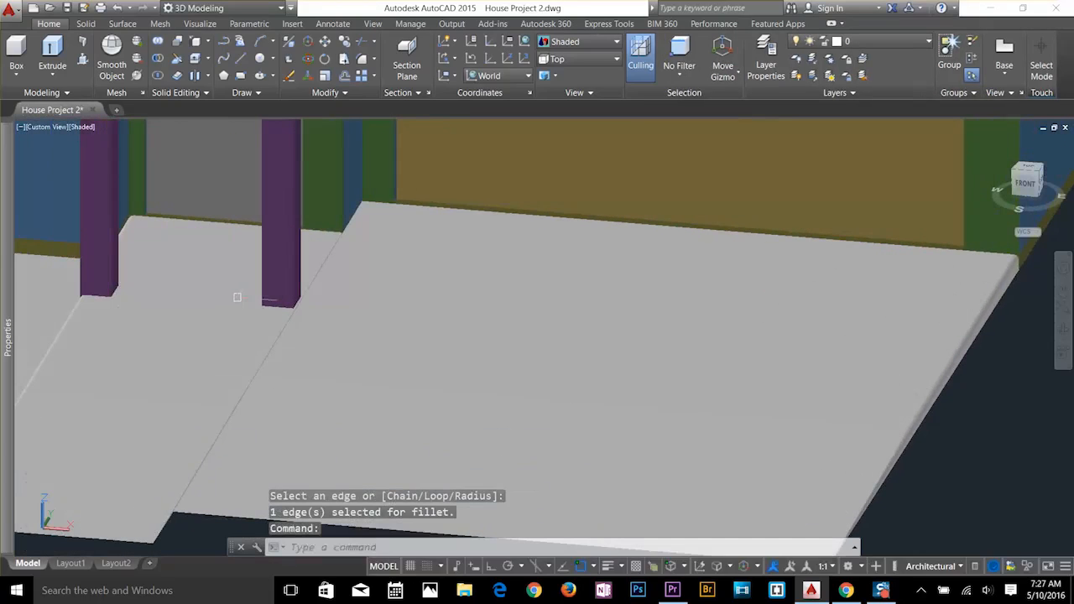
{"action": "middle_click_drag", "start_coordinate": [280, 290], "coordinate": [322, 299], "text": "shift"}
{"action": "scroll", "coordinate": [322, 300], "scroll_direction": "down", "scroll_amount": 5}
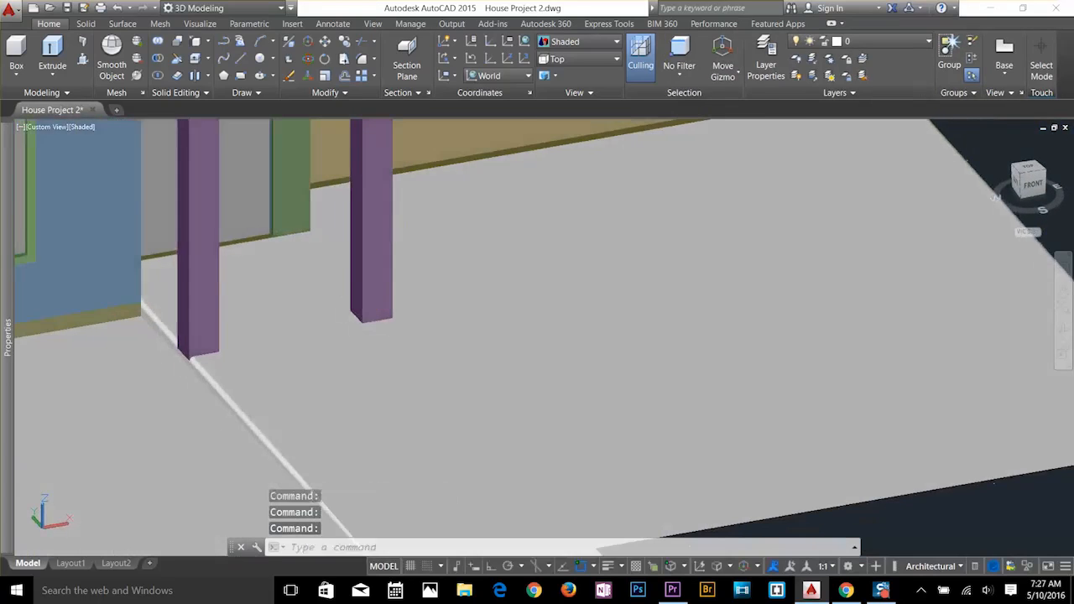
{"action": "scroll", "coordinate": [523, 360], "scroll_direction": "up", "scroll_amount": 3}
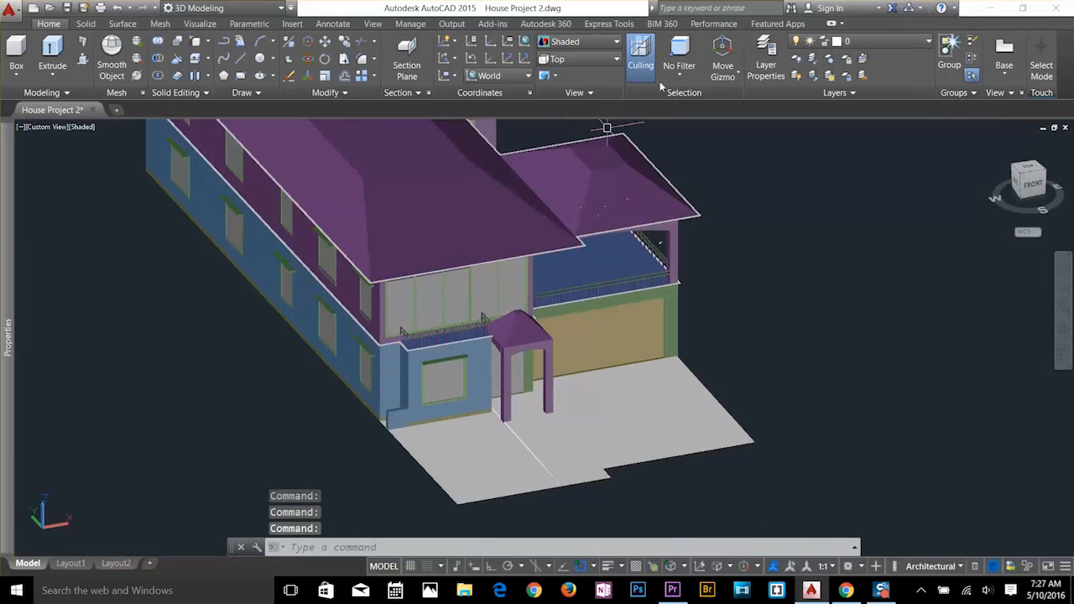
{"action": "left_click", "coordinate": [763, 68]}
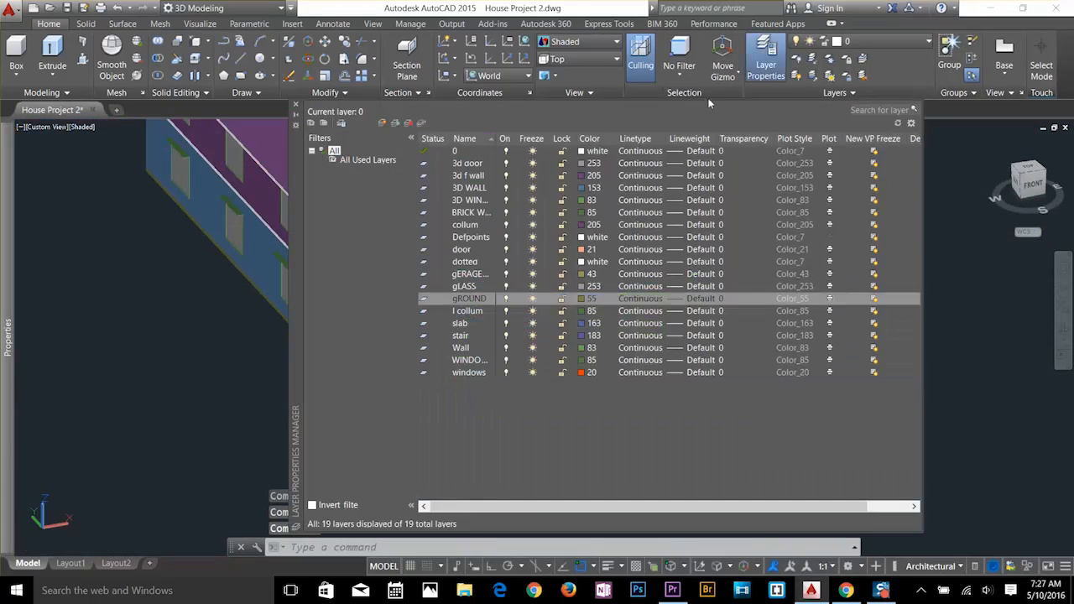
{"action": "left_click", "coordinate": [383, 123]}
{"action": "type", "text": "G1"}
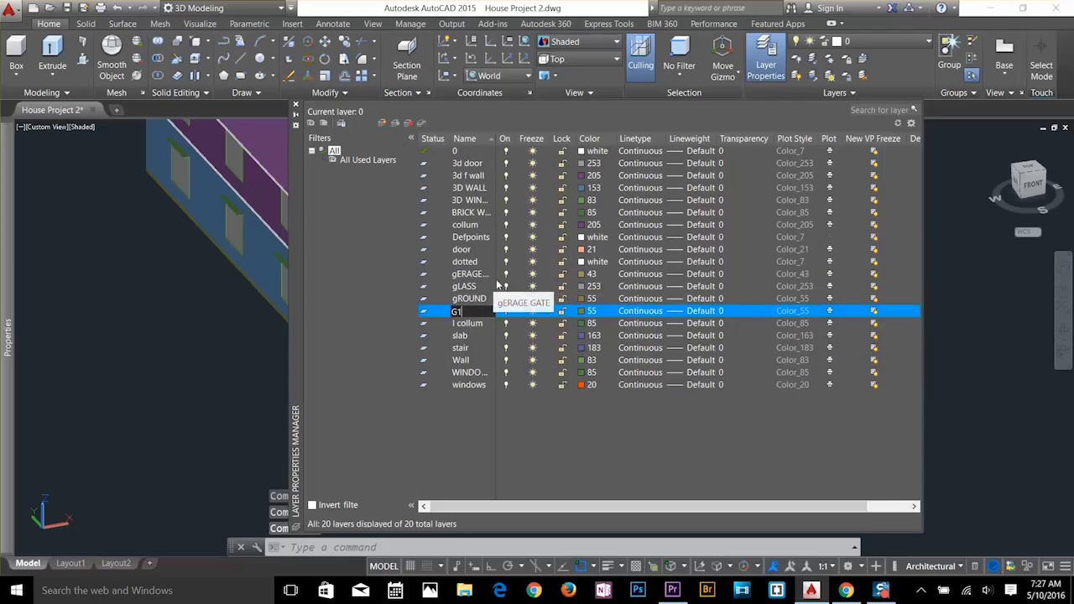
{"action": "left_click", "coordinate": [582, 311]}
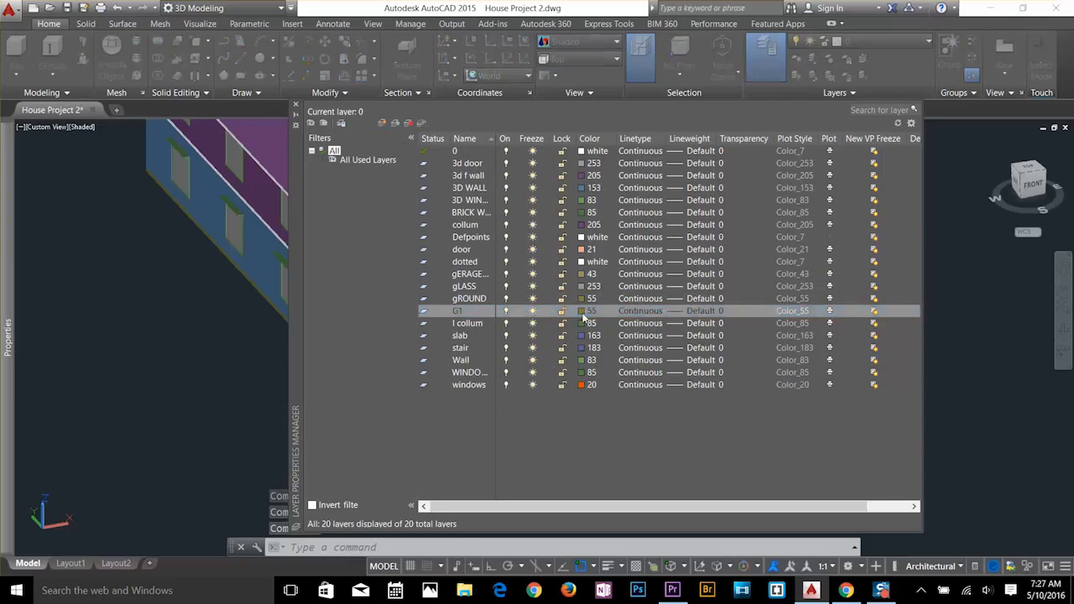
{"action": "left_click", "coordinate": [864, 425]}
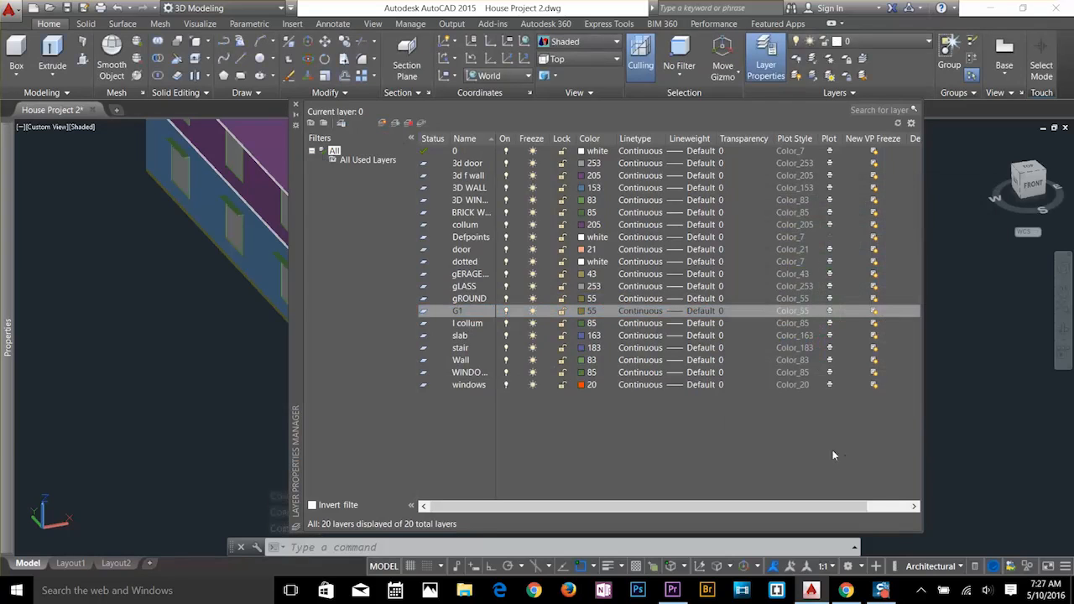
Create two more layers named G2 and PLANTS and close the layer manager.
{"action": "left_click", "coordinate": [382, 123]}
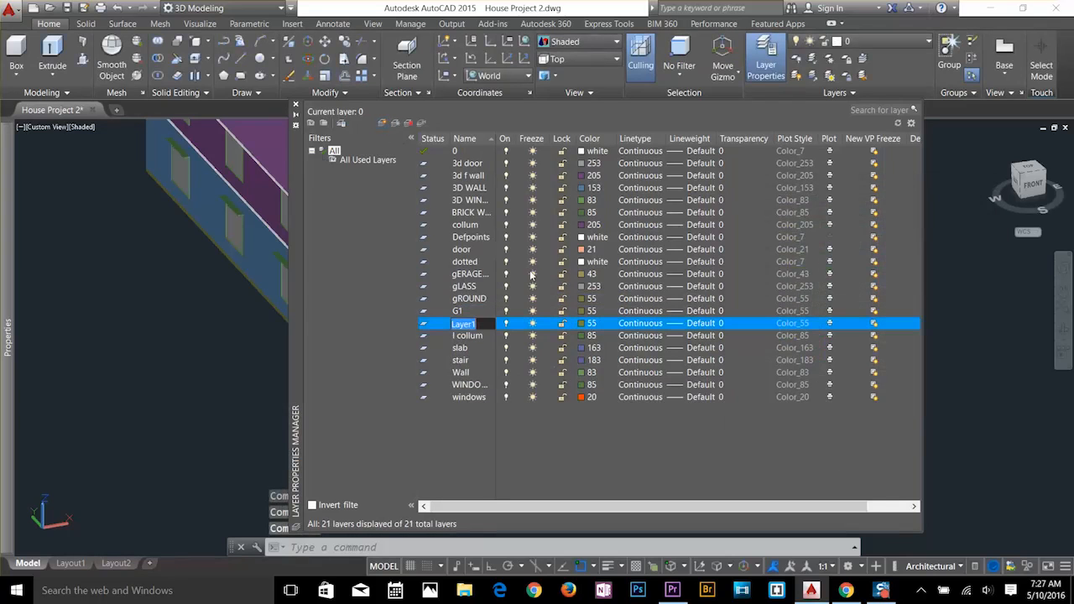
{"action": "type", "text": "G2"}
{"action": "key", "text": "Return"}
{"action": "left_click", "coordinate": [382, 123]}
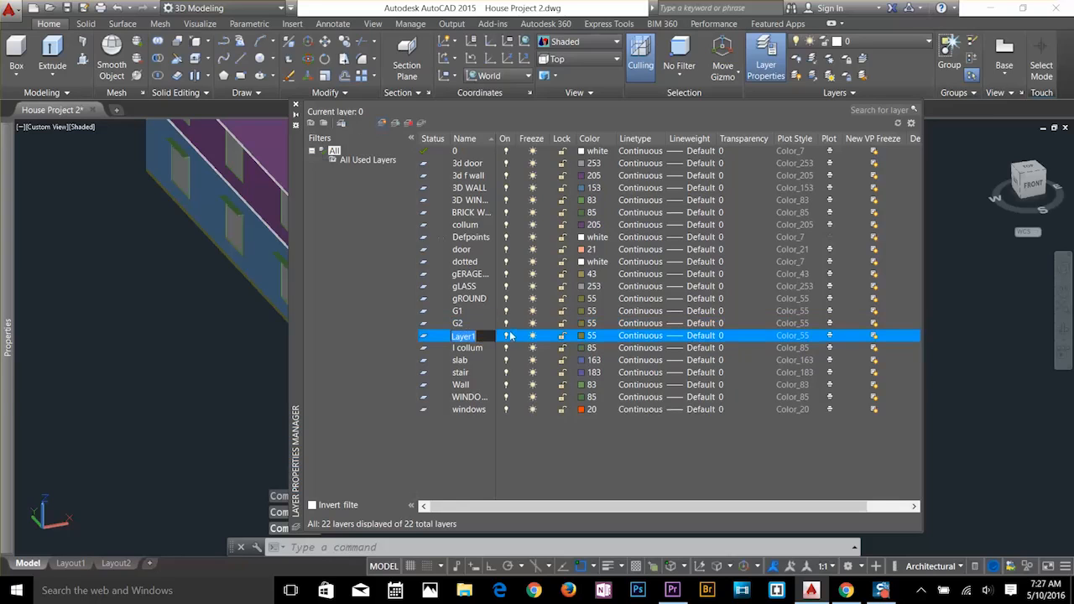
{"action": "type", "text": "PLANTS"}
{"action": "key", "text": "Return"}
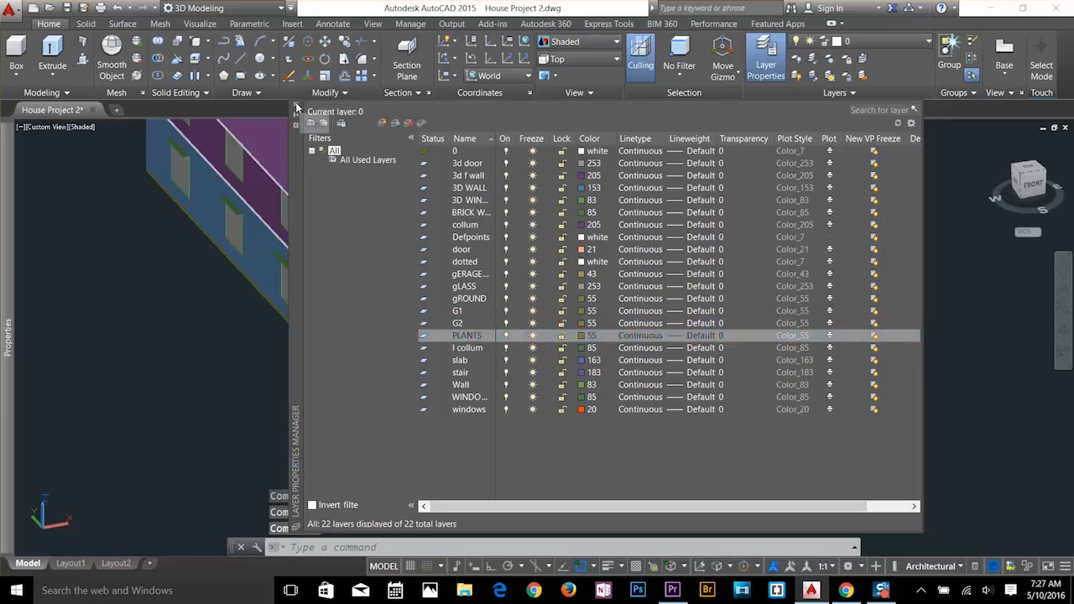
{"action": "left_click", "coordinate": [295, 107]}
Assign the garage ramp solid to layer G1.
{"action": "left_click", "coordinate": [660, 409]}
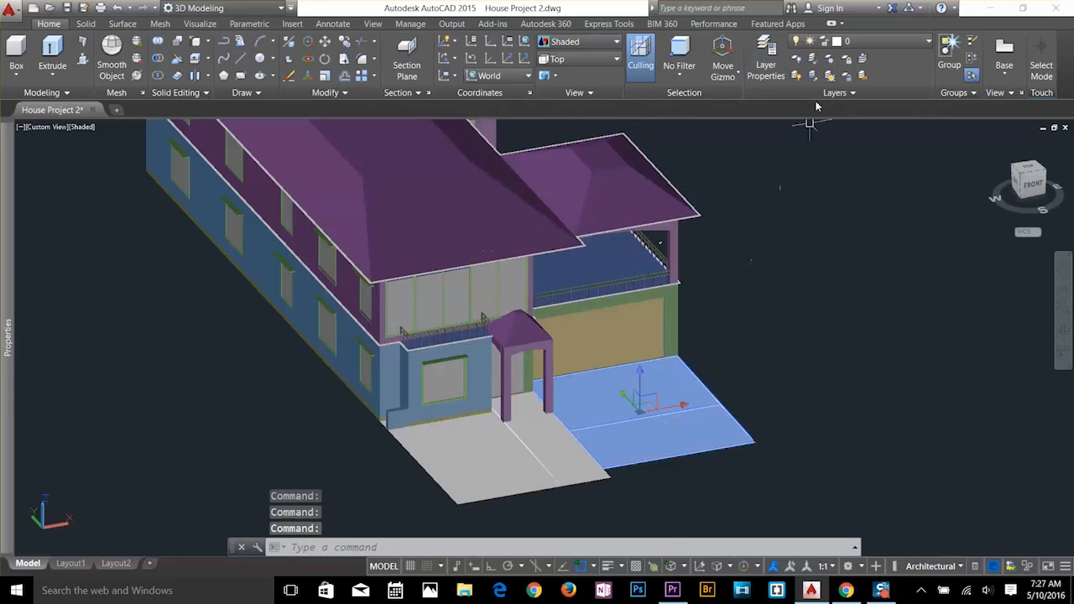
{"action": "left_click", "coordinate": [839, 47]}
{"action": "left_click", "coordinate": [843, 210]}
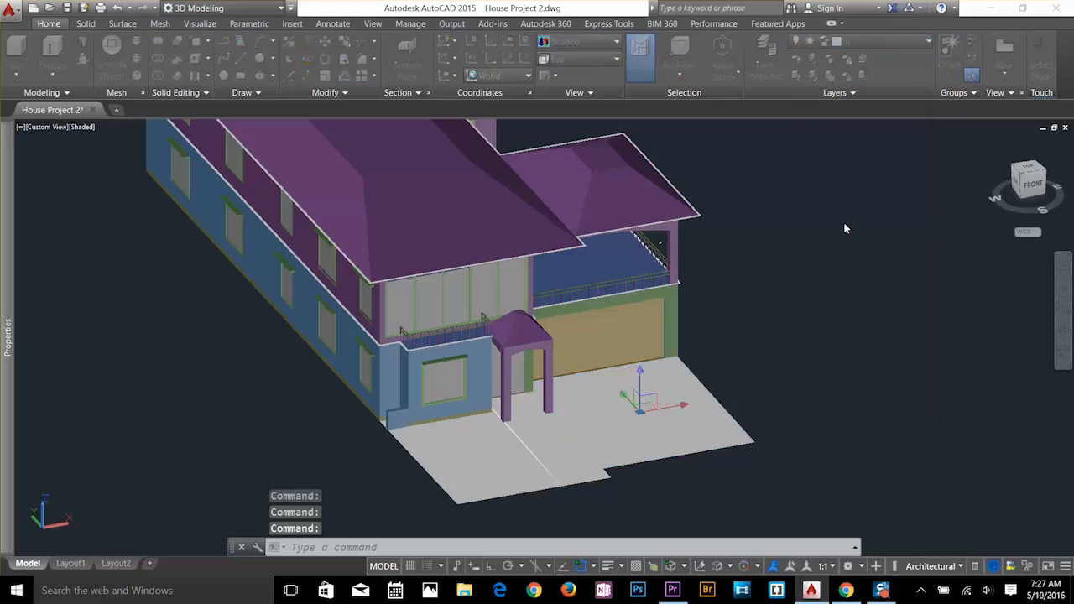
{"action": "key", "text": "Escape"}
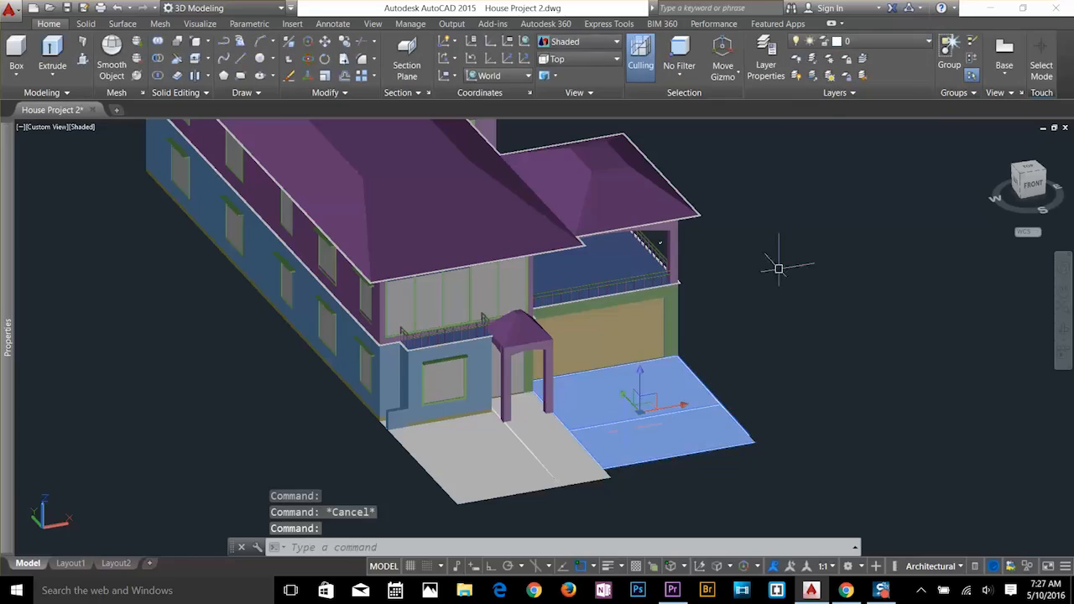
{"action": "left_click", "coordinate": [840, 41]}
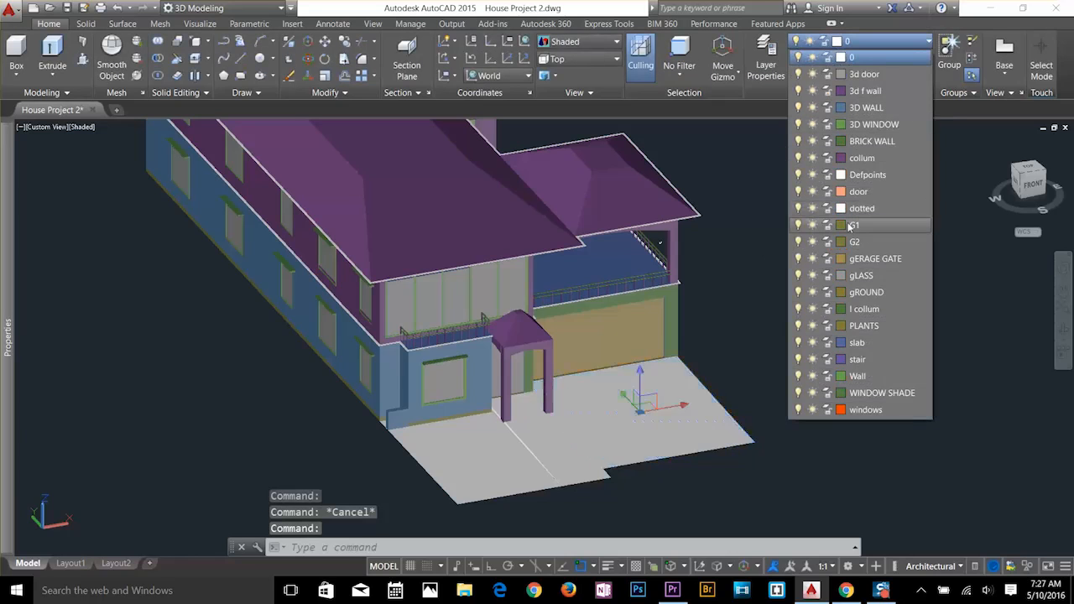
{"action": "left_click", "coordinate": [852, 225]}
{"action": "left_click", "coordinate": [843, 234]}
{"action": "key", "text": "Escape"}
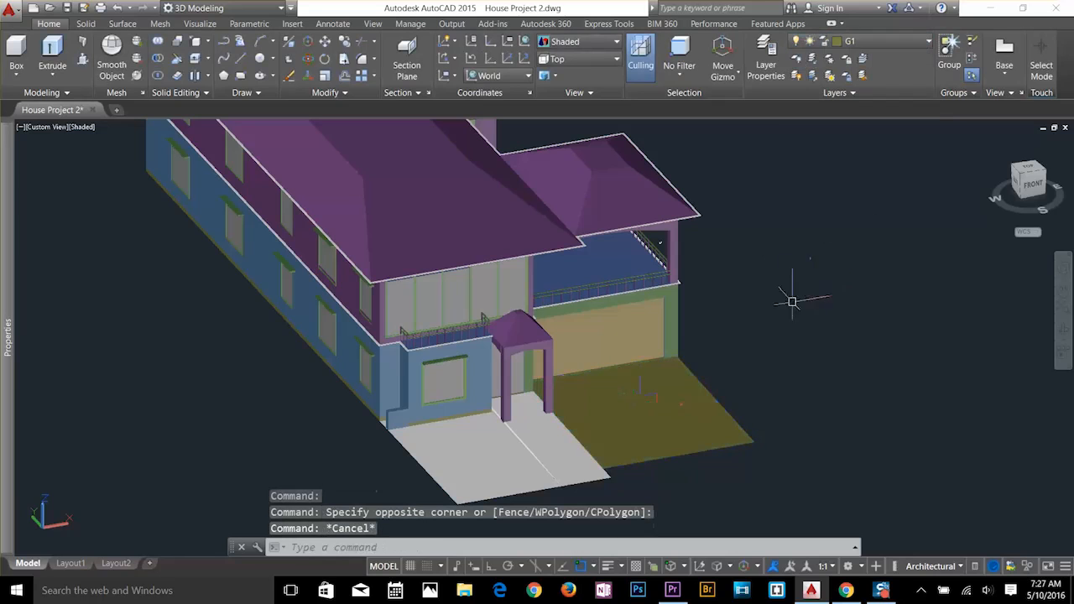
Assign the entrance ramp solid under the porch to layer G2.
{"action": "left_click", "coordinate": [546, 461]}
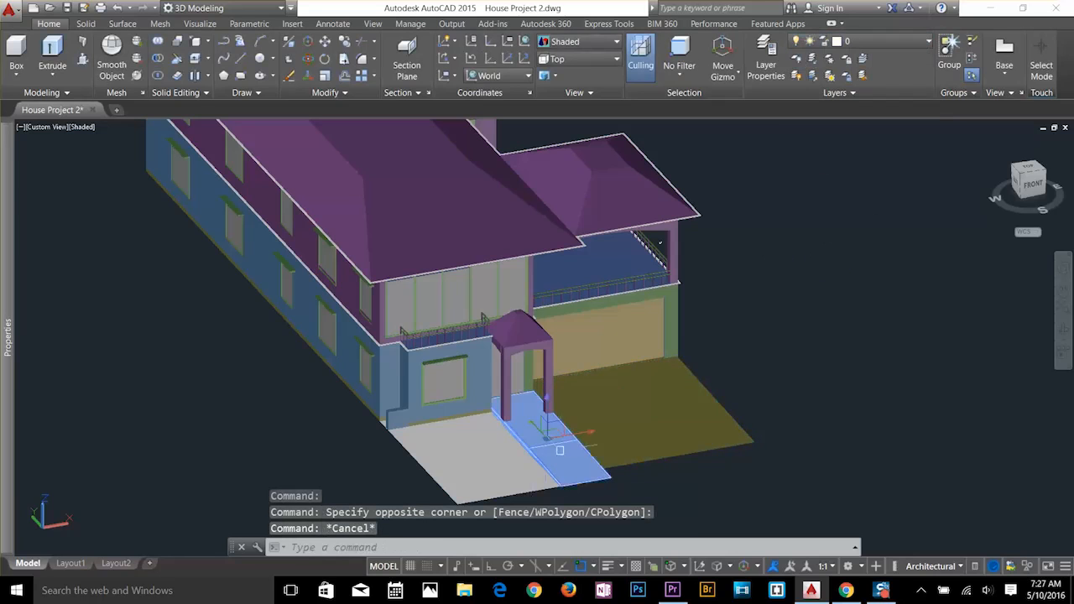
{"action": "left_click", "coordinate": [879, 40]}
{"action": "left_click", "coordinate": [847, 240]}
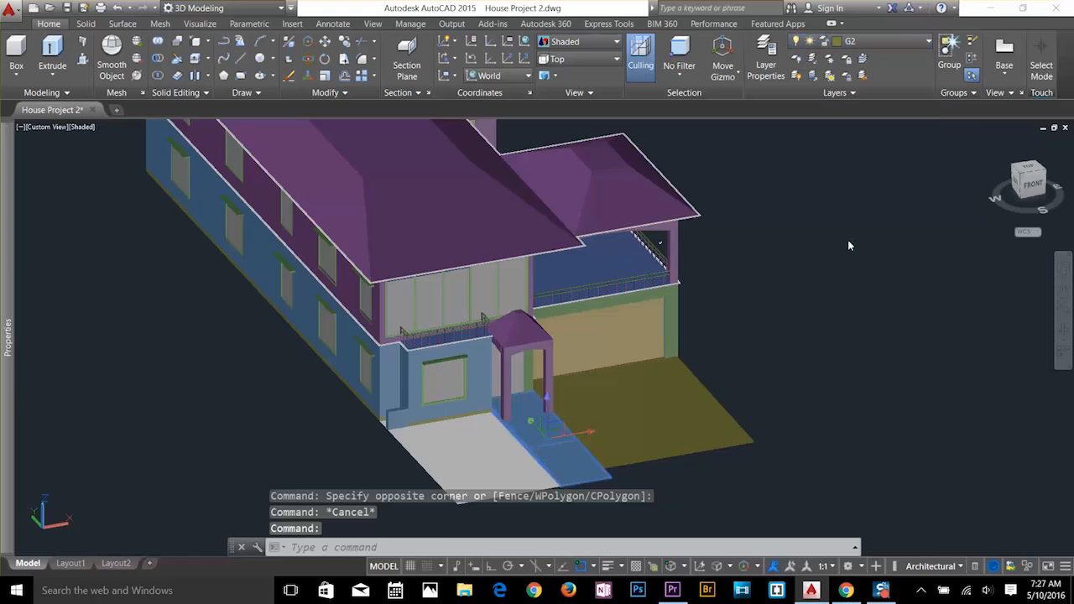
{"action": "left_click", "coordinate": [847, 243]}
{"action": "key", "text": "Escape"}
{"action": "key", "text": "Escape"}
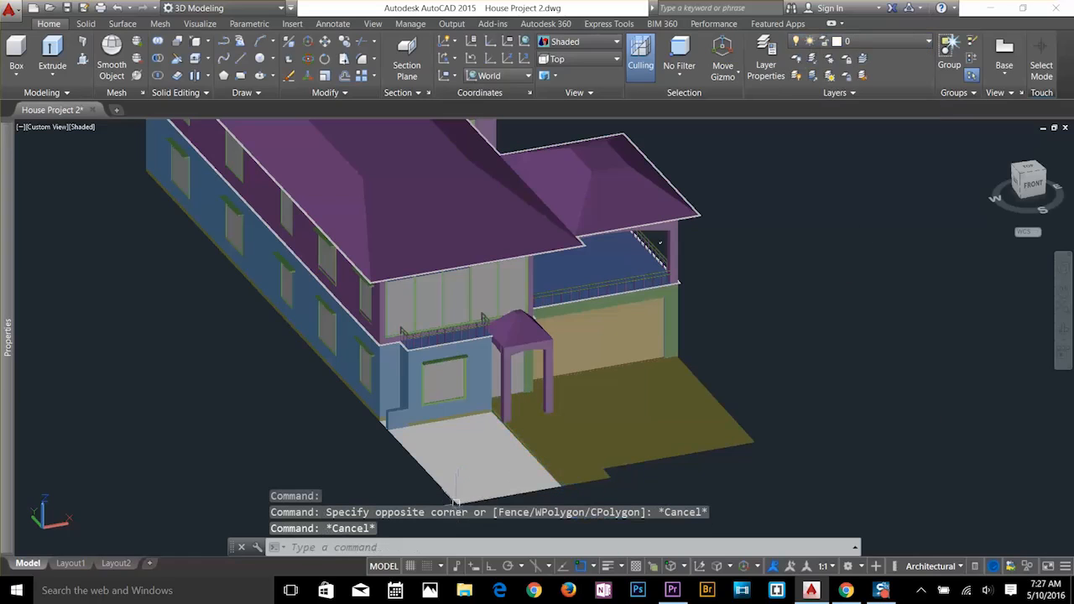
Assign the flat front region beside the entrance ramp to the PLANTS layer.
{"action": "left_click", "coordinate": [471, 480]}
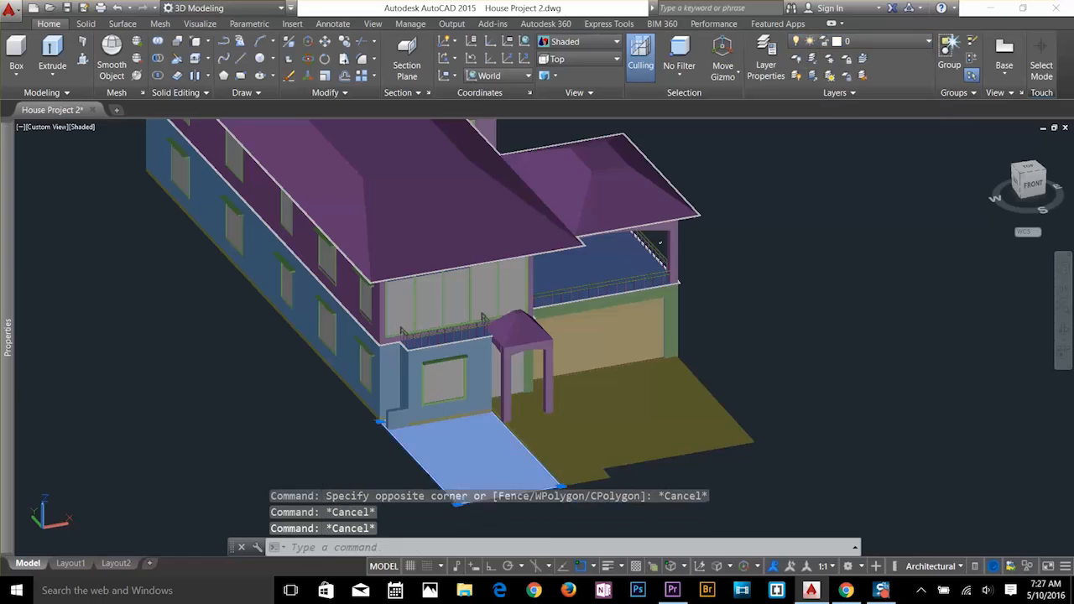
{"action": "left_click", "coordinate": [879, 44]}
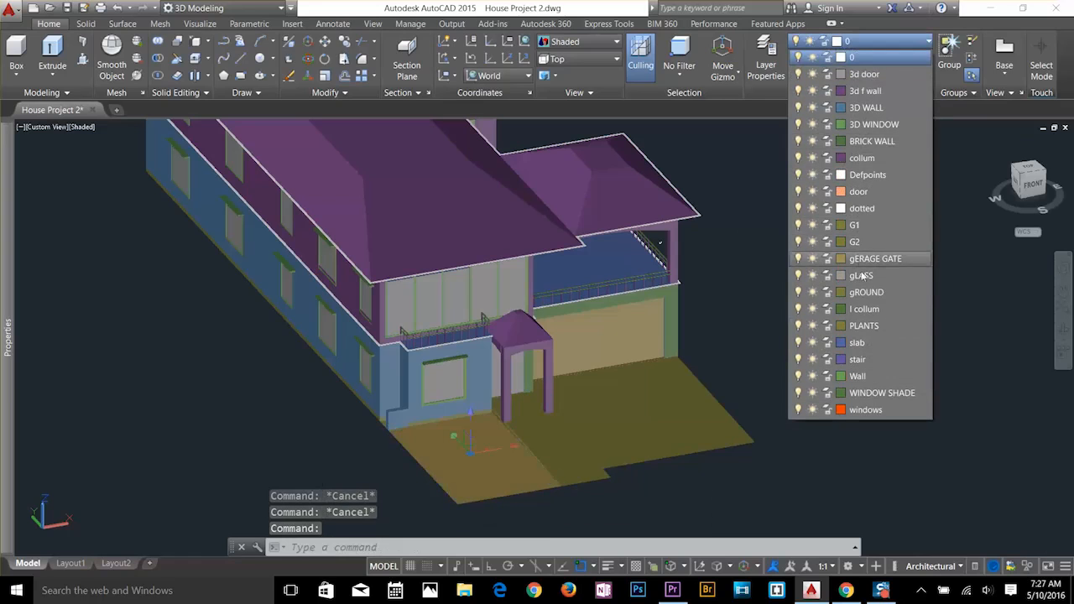
{"action": "left_click", "coordinate": [864, 326]}
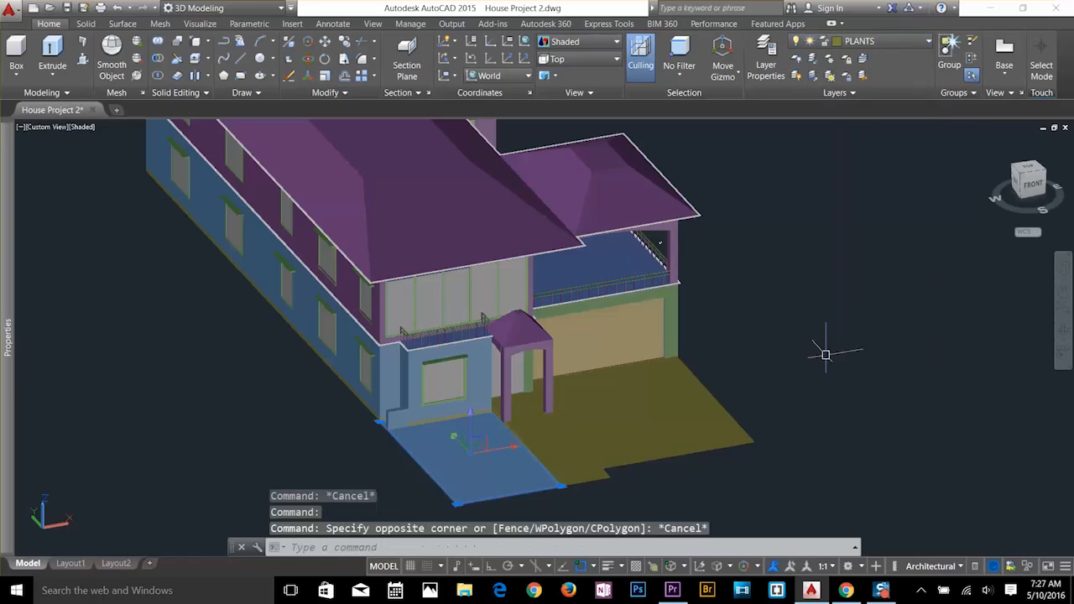
{"action": "key", "text": "Escape"}
{"action": "key", "text": "Escape"}
Switch the model to the Top view, showing the house in plan.
{"action": "scroll", "coordinate": [743, 230], "scroll_direction": "up", "scroll_amount": 2}
{"action": "scroll", "coordinate": [702, 293], "scroll_direction": "down", "scroll_amount": 3}
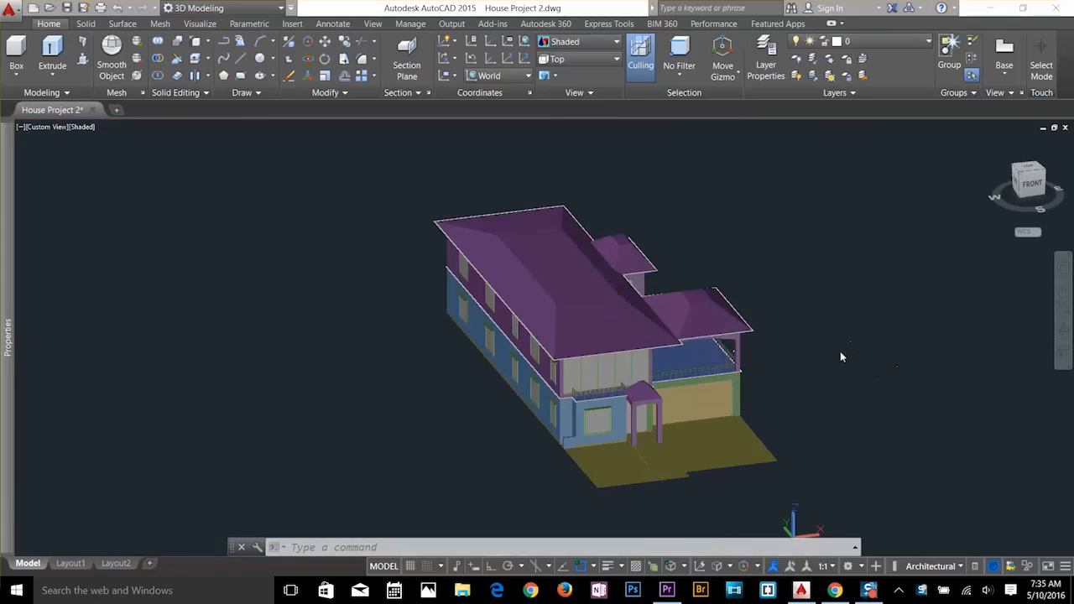
{"action": "scroll", "coordinate": [791, 386], "scroll_direction": "up", "scroll_amount": 3}
{"action": "scroll", "coordinate": [640, 363], "scroll_direction": "down", "scroll_amount": 4}
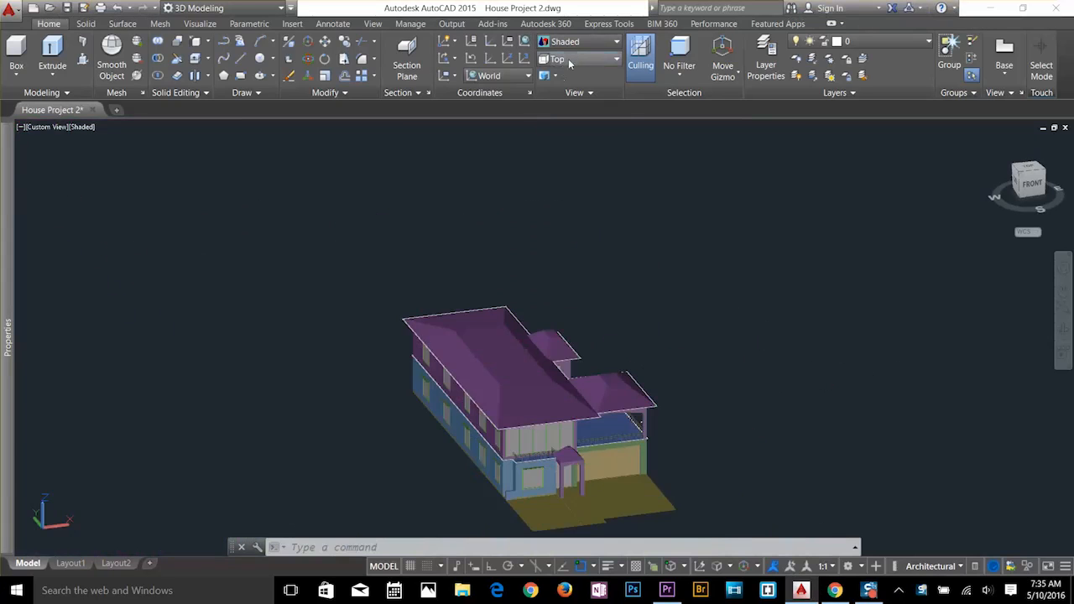
{"action": "left_click", "coordinate": [569, 64]}
{"action": "left_click", "coordinate": [571, 83]}
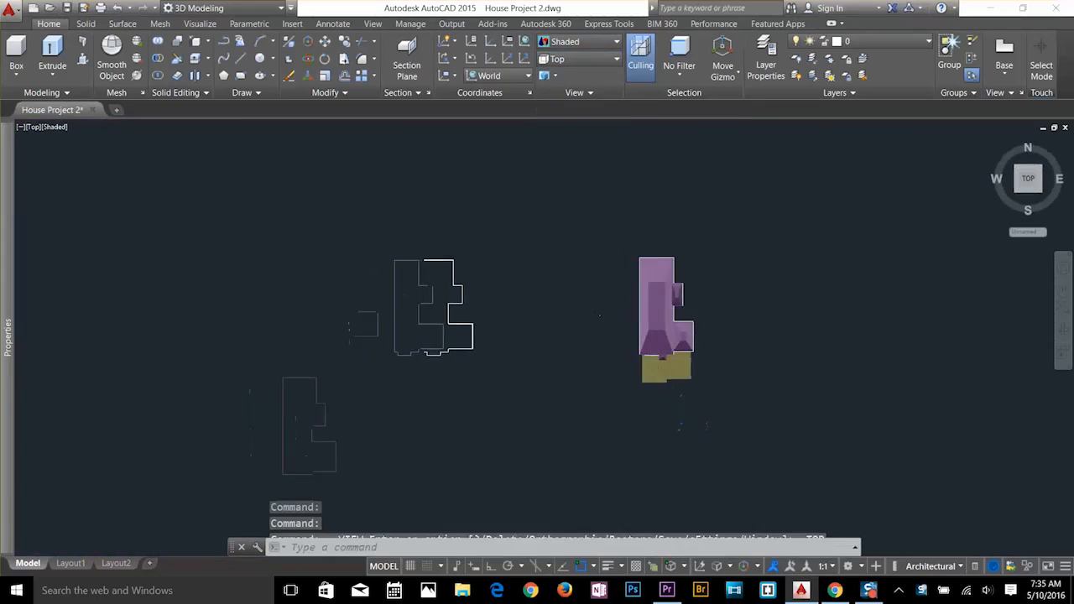
{"action": "key", "text": "Escape"}
{"action": "key", "text": "Escape"}
{"action": "scroll", "coordinate": [745, 310], "scroll_direction": "down", "scroll_amount": 4}
{"action": "middle_click_drag", "start_coordinate": [744, 309], "coordinate": [675, 344]}
Draw a plot rectangle around the whole house, with its lower side along the front edge of the entrance ramp.
{"action": "key", "text": "Escape"}
{"action": "type", "text": "R"}
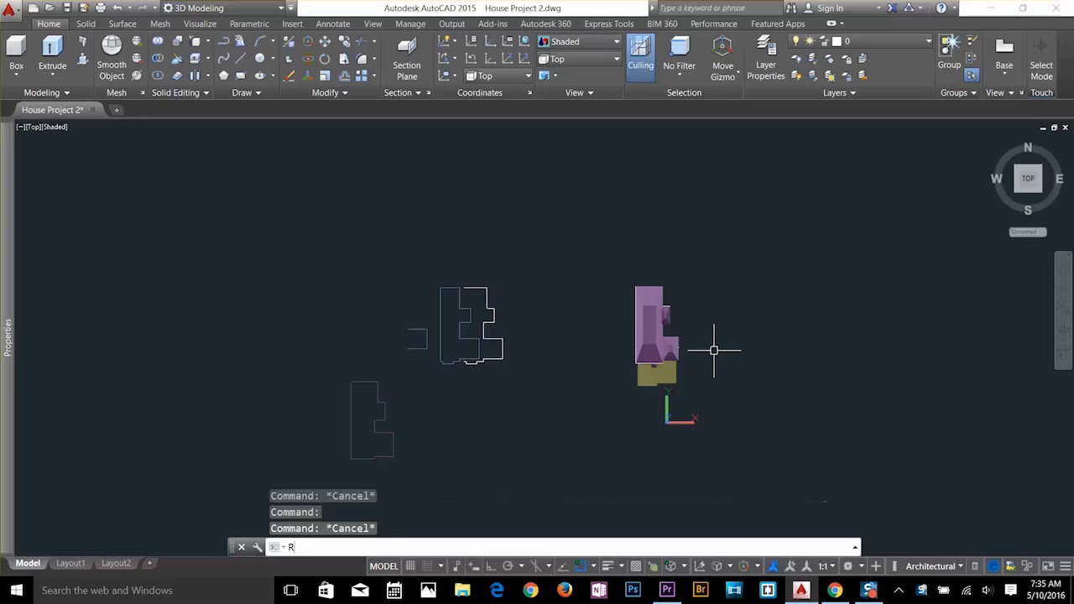
{"action": "type", "text": "EC"}
{"action": "key", "text": "Return"}
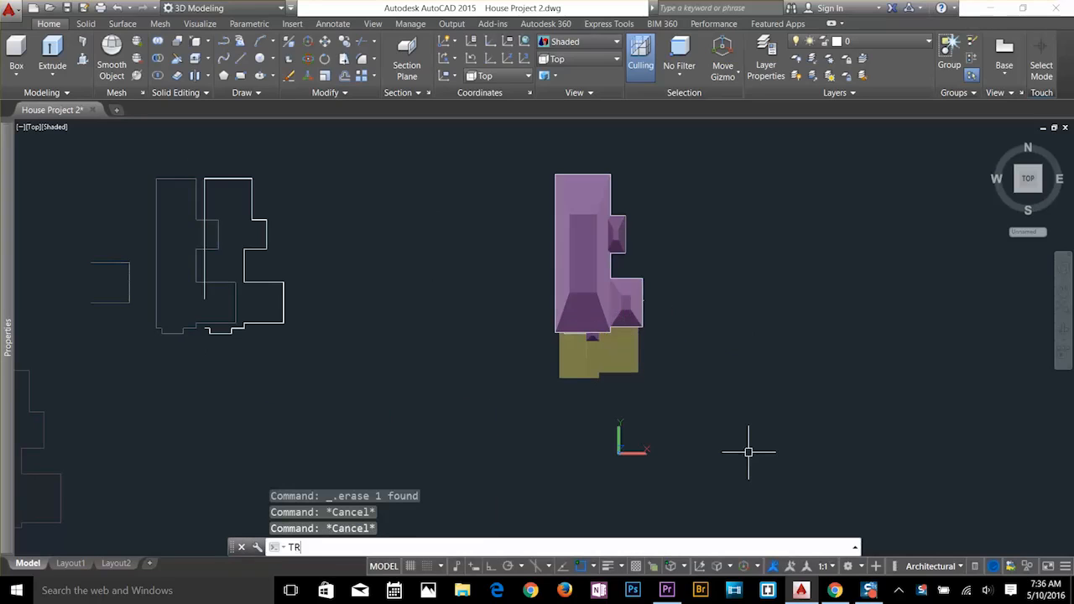
{"action": "key", "text": "Escape"}
{"action": "type", "text": "REC"}
{"action": "key", "text": "Return"}
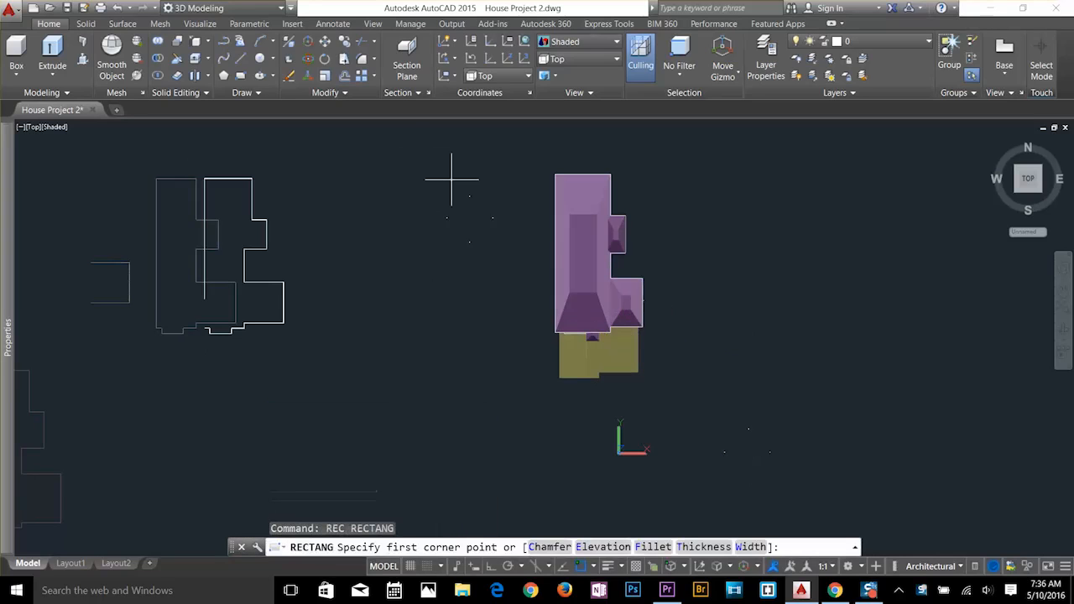
{"action": "left_click", "coordinate": [472, 144]}
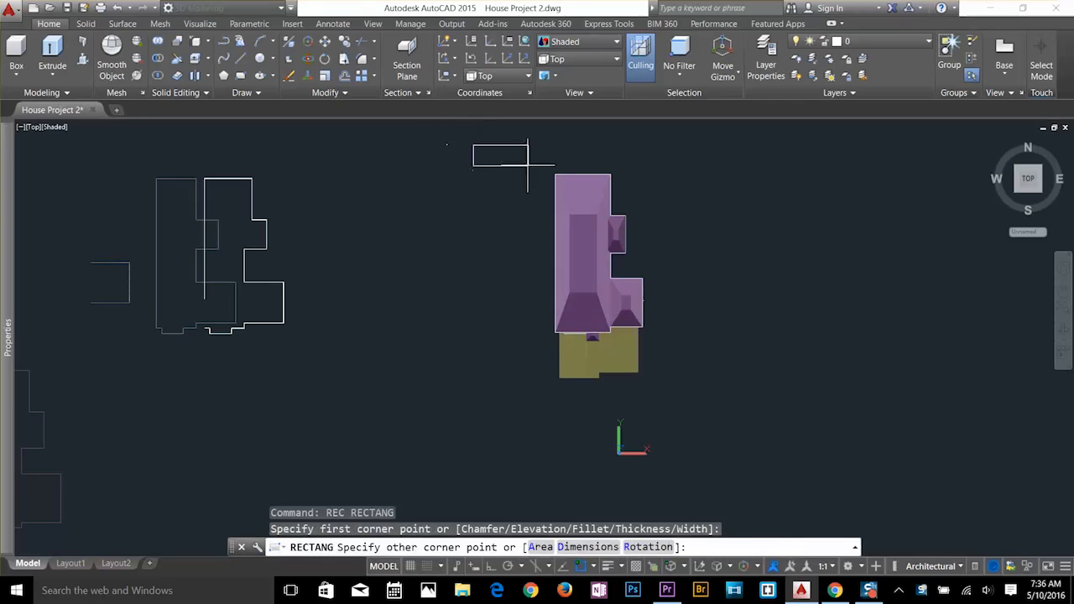
{"action": "left_click", "coordinate": [704, 378]}
{"action": "key", "text": "Escape"}
{"action": "key", "text": "Escape"}
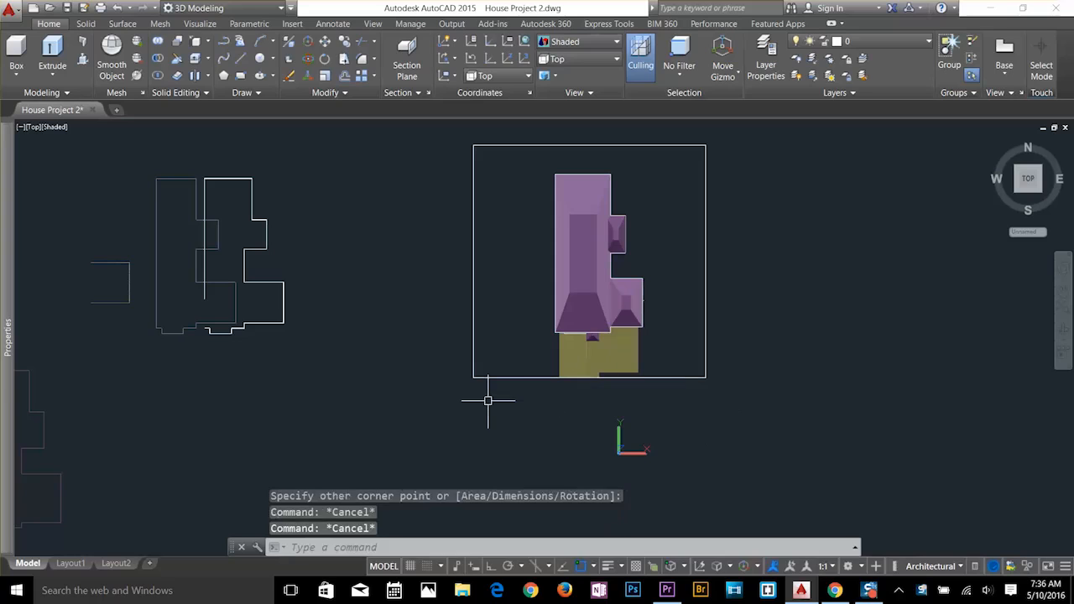
Draw a second, narrower rectangle directly in front of the plot, sharing its lower side and matching its full width.
{"action": "type", "text": "REC"}
{"action": "key", "text": "Return"}
{"action": "left_click", "coordinate": [472, 377]}
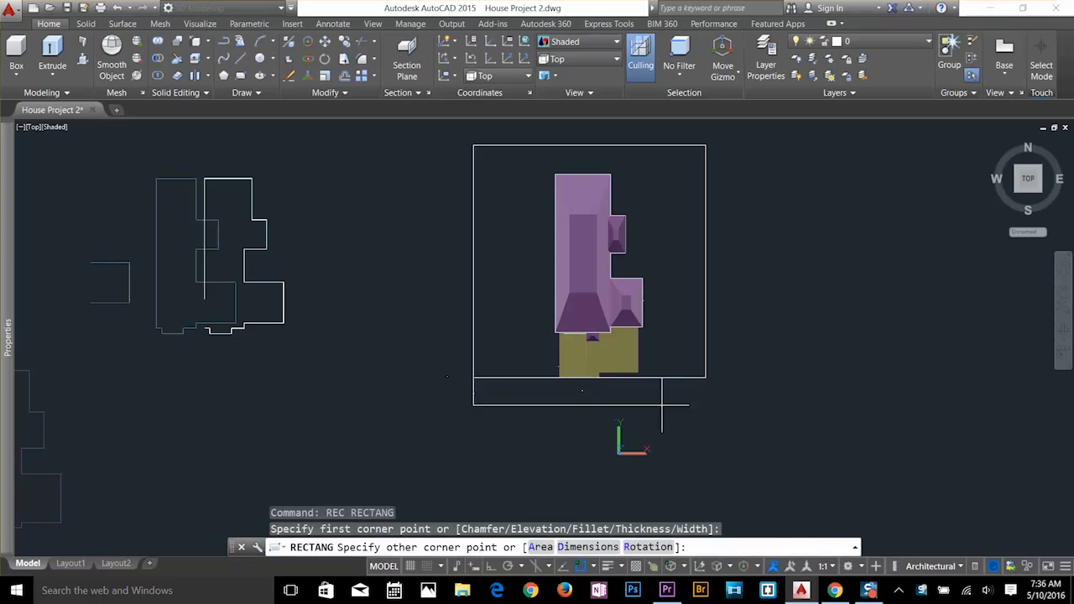
{"action": "left_click", "coordinate": [706, 424]}
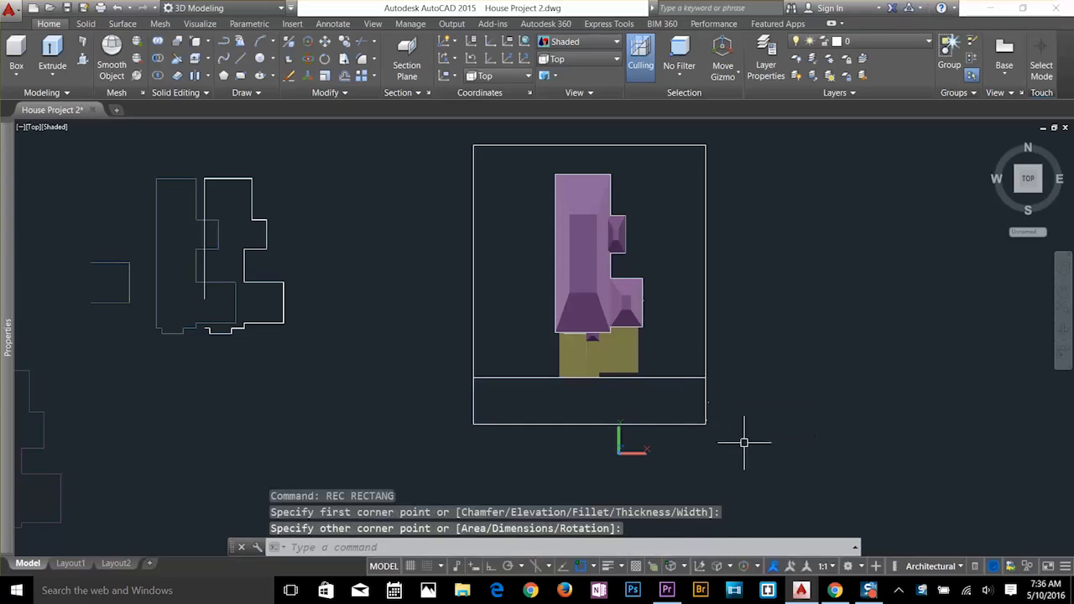
{"action": "key", "text": "Escape"}
{"action": "key", "text": "Escape"}
Examine in 3D how the two rectangles align with the ramps, the front ground and the house base.
{"action": "scroll", "coordinate": [625, 376], "scroll_direction": "up", "scroll_amount": 5}
{"action": "key", "text": "Escape"}
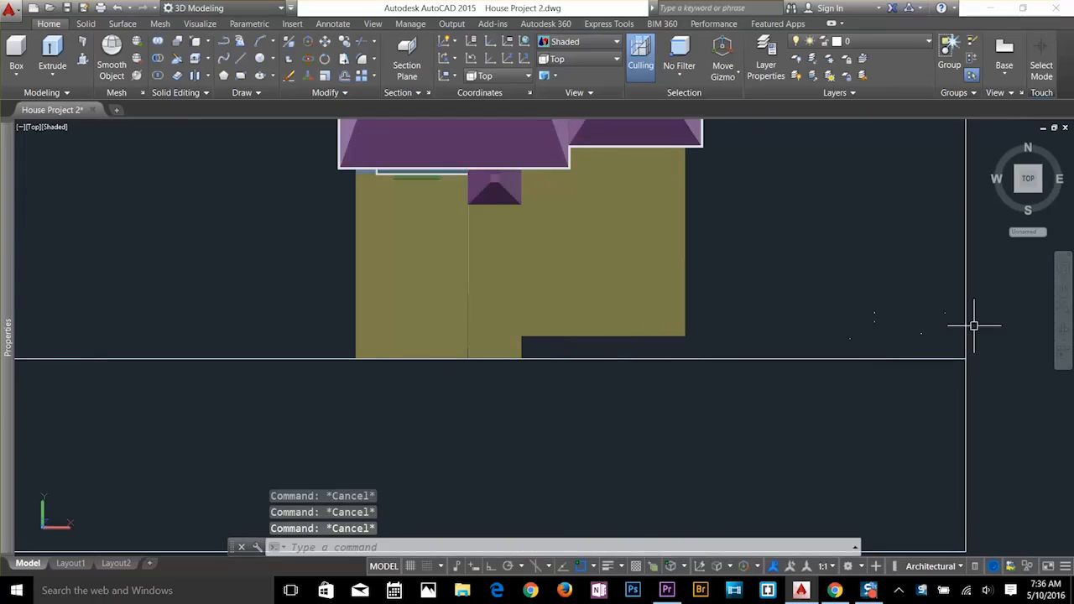
{"action": "middle_click_drag", "start_coordinate": [562, 389], "coordinate": [549, 261], "text": "shift"}
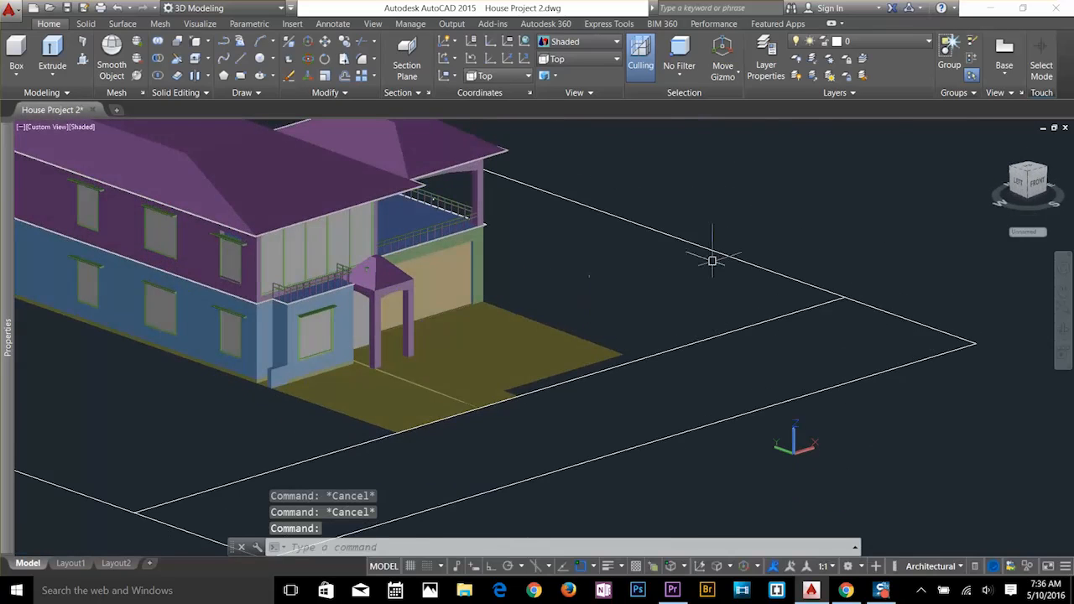
{"action": "middle_click_drag", "start_coordinate": [231, 322], "coordinate": [829, 335]}
{"action": "scroll", "coordinate": [137, 307], "scroll_direction": "up", "scroll_amount": 2}
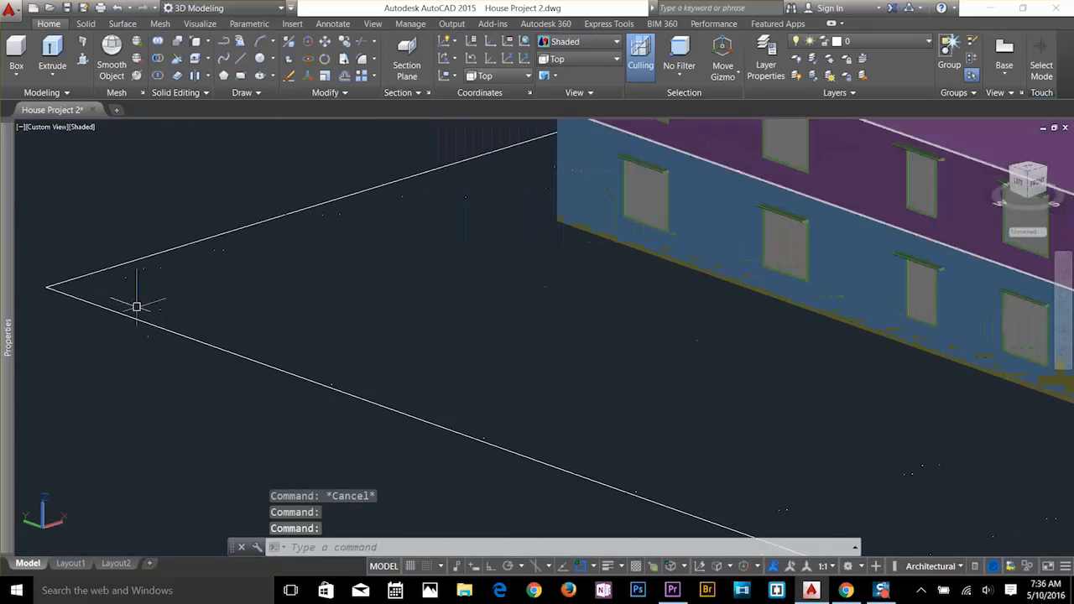
{"action": "middle_click_drag", "start_coordinate": [111, 307], "coordinate": [395, 403]}
{"action": "key", "text": "Escape"}
{"action": "key", "text": "Escape"}
{"action": "scroll", "coordinate": [322, 367], "scroll_direction": "down", "scroll_amount": 3}
{"action": "middle_click_drag", "start_coordinate": [282, 344], "coordinate": [282, 344]}
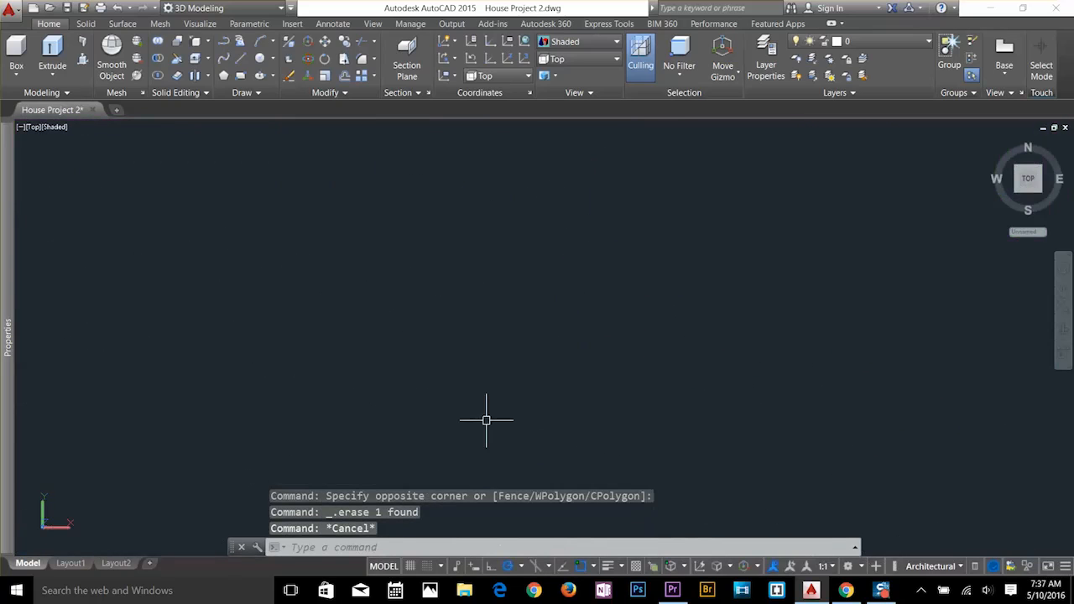
Draw a closed picket outline inside the plot with a 3' vertical side, a pointed top of two 3" edges at 45 degrees, and a straight base.
{"action": "type", "text": "PL"}
{"action": "key", "text": "Return"}
{"action": "left_click", "coordinate": [467, 432]}
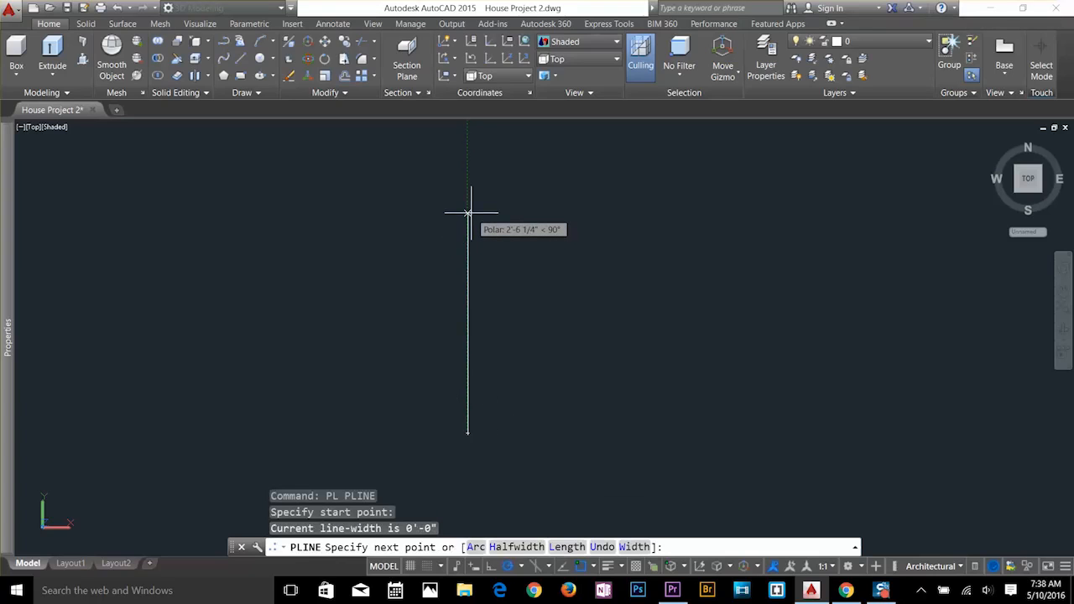
{"action": "type", "text": "3'"}
{"action": "key", "text": "Return"}
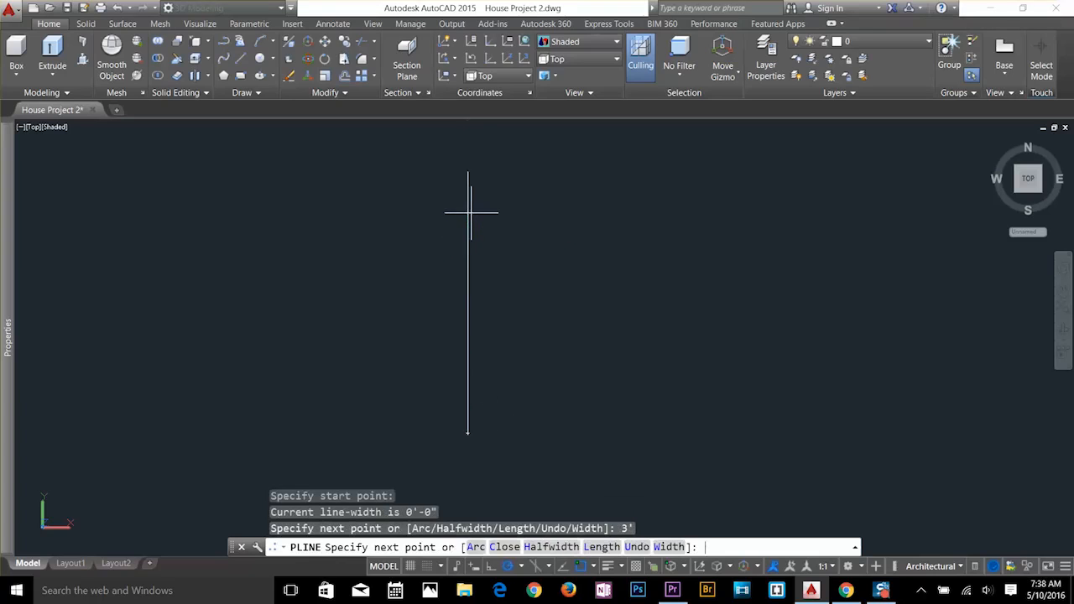
{"action": "scroll", "coordinate": [479, 211], "scroll_direction": "down", "scroll_amount": 2}
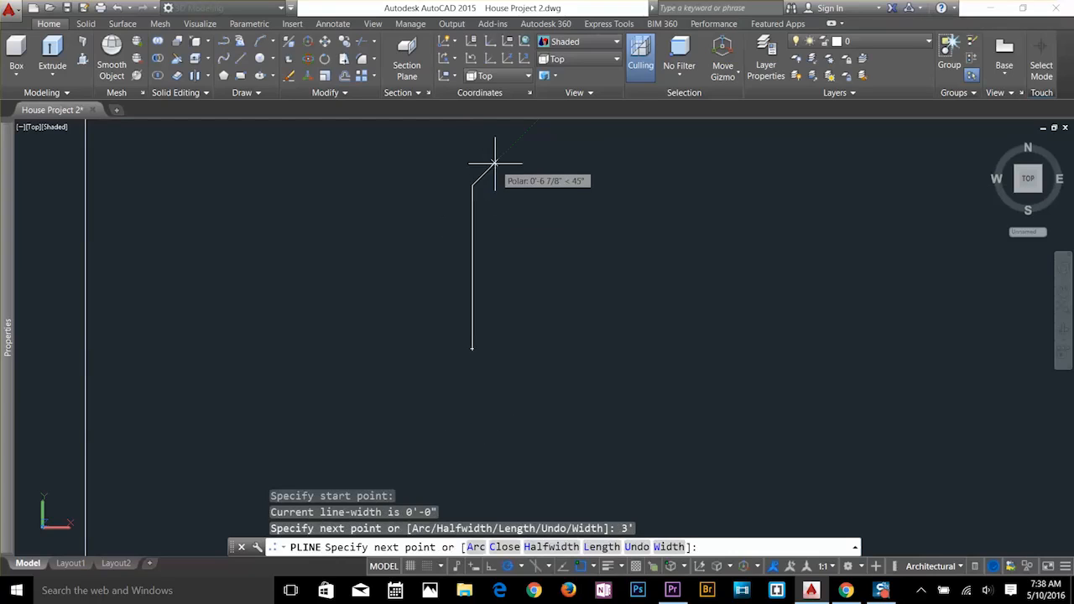
{"action": "type", "text": "3"}
{"action": "key", "text": "Return"}
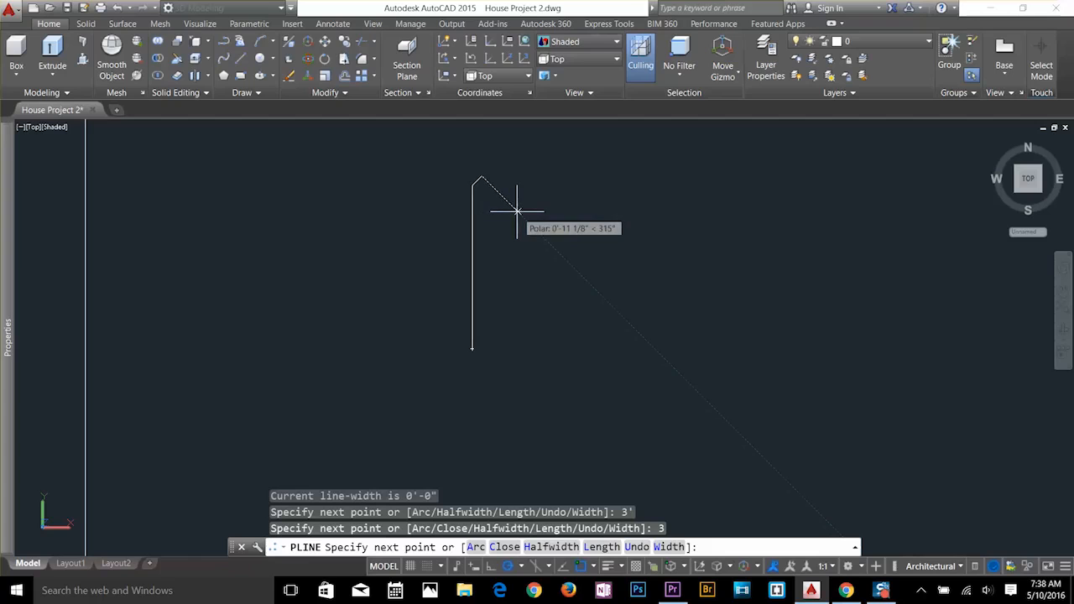
{"action": "type", "text": "3"}
{"action": "key", "text": "Return"}
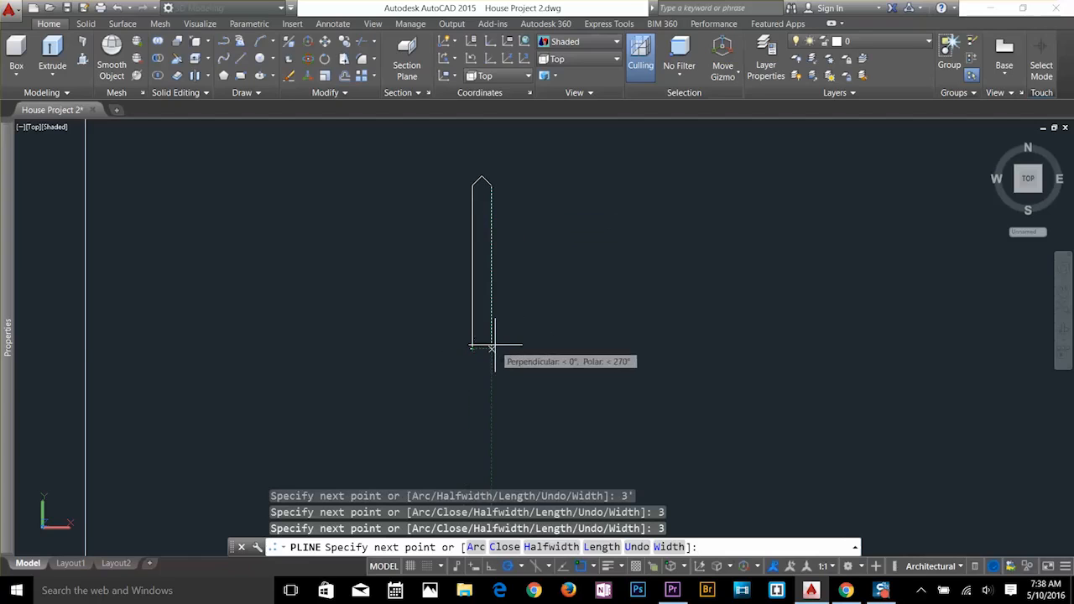
{"action": "left_click", "coordinate": [492, 348]}
{"action": "left_click", "coordinate": [473, 350]}
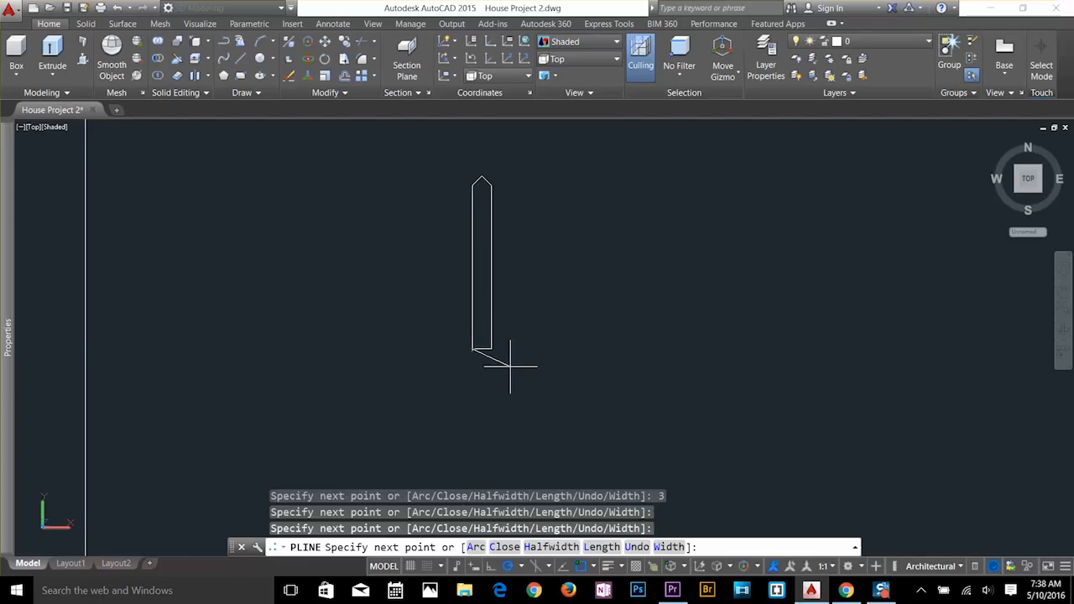
{"action": "key", "text": "Return"}
{"action": "scroll", "coordinate": [529, 351], "scroll_direction": "down", "scroll_amount": 8}
{"action": "scroll", "coordinate": [551, 359], "scroll_direction": "up", "scroll_amount": 3}
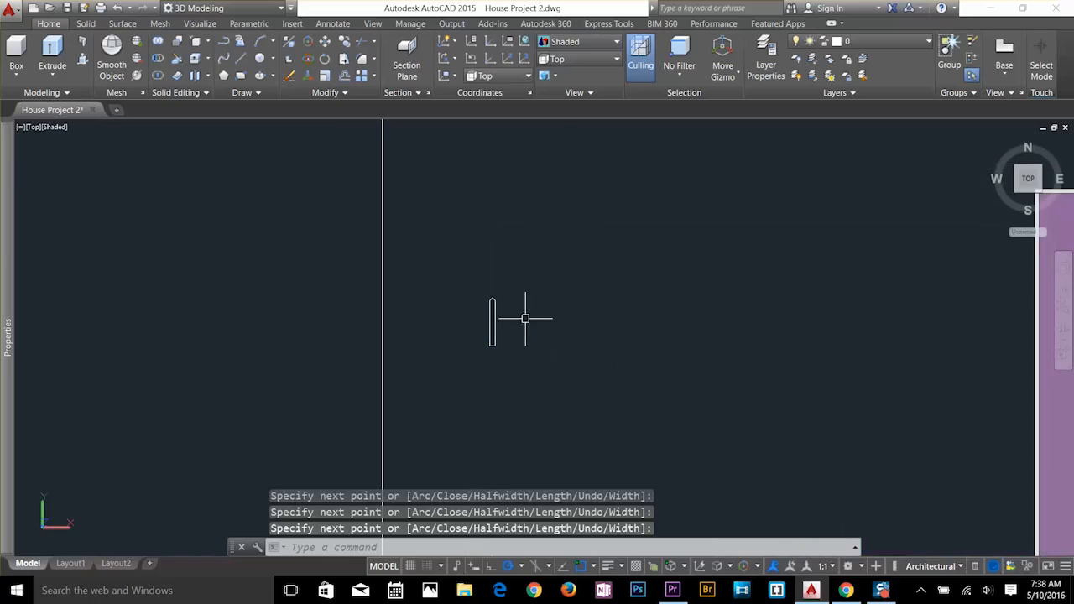
Extrude the picket outline 2" upward in the SW Isometric view.
{"action": "left_click", "coordinate": [579, 58]}
{"action": "left_click", "coordinate": [556, 160]}
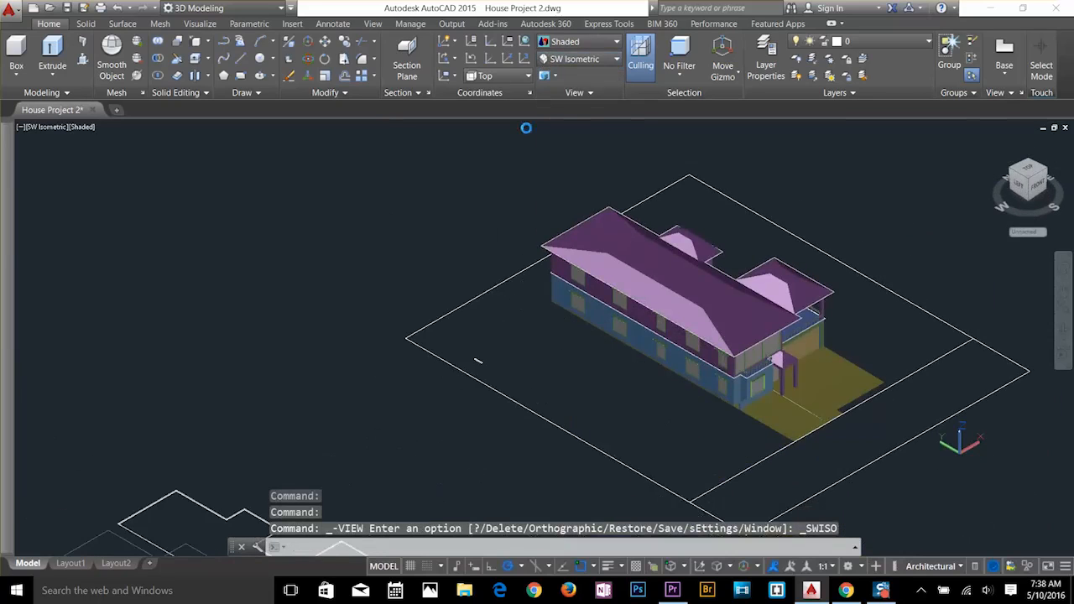
{"action": "key", "text": "Escape"}
{"action": "scroll", "coordinate": [494, 352], "scroll_direction": "up", "scroll_amount": 6}
{"action": "key", "text": "Escape"}
{"action": "type", "text": "E"}
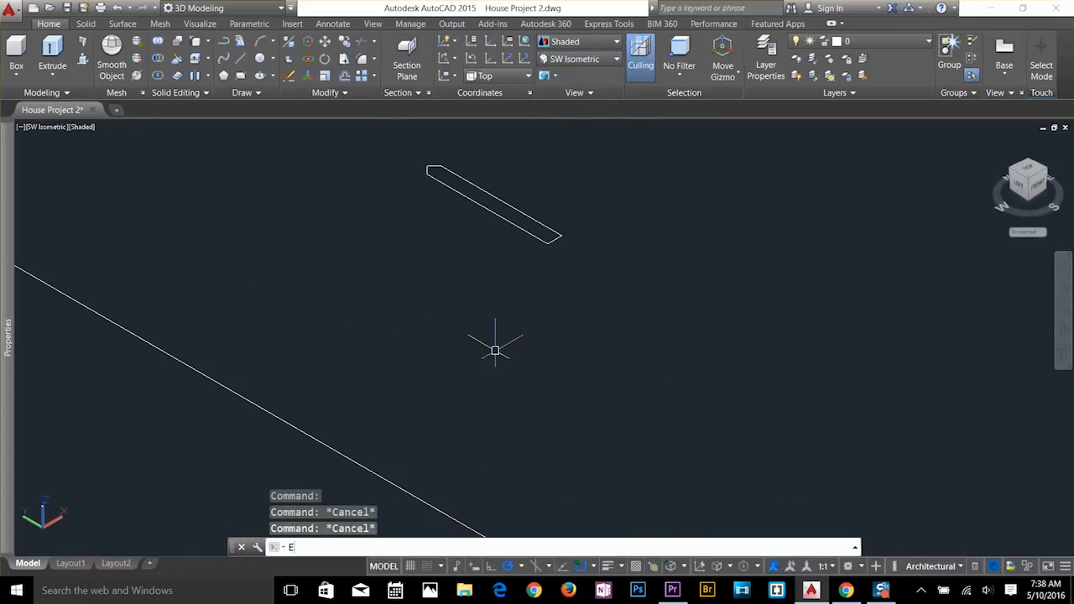
{"action": "type", "text": "XT"}
{"action": "key", "text": "Return"}
{"action": "left_click", "coordinate": [549, 237]}
{"action": "key", "text": "Return"}
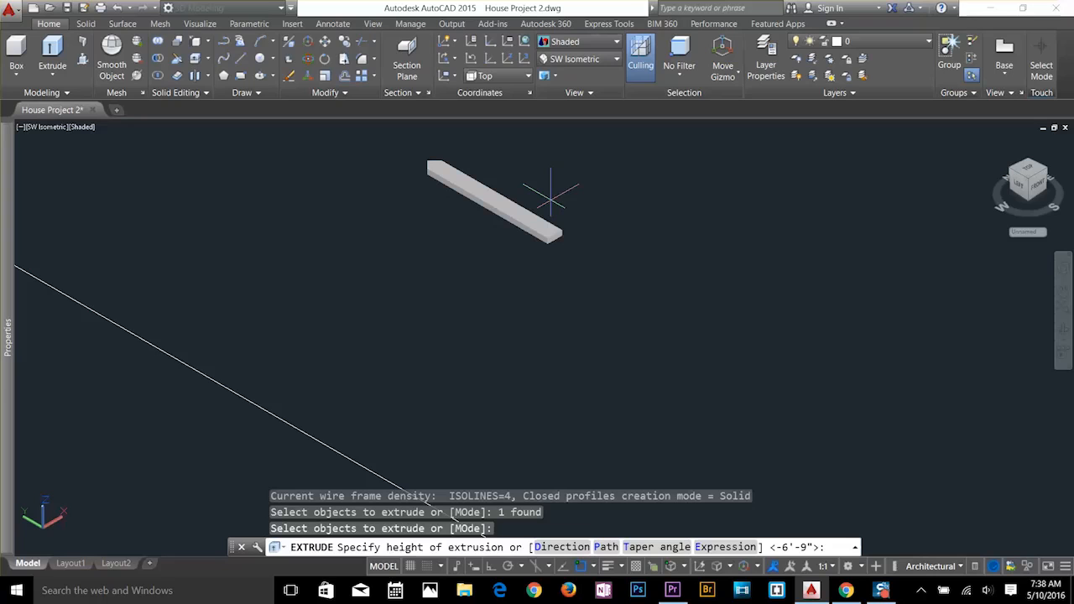
{"action": "type", "text": "2"}
{"action": "key", "text": "Return"}
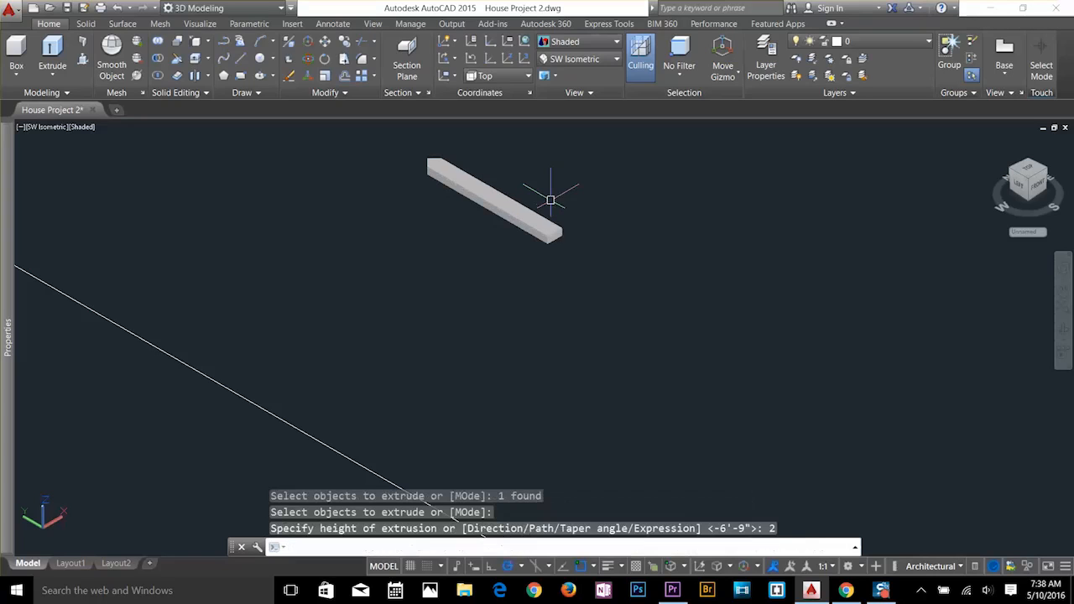
{"action": "key", "text": "Escape"}
{"action": "key", "text": "Escape"}
{"action": "left_click", "coordinate": [522, 231]}
{"action": "key", "text": "Escape"}
{"action": "key", "text": "Escape"}
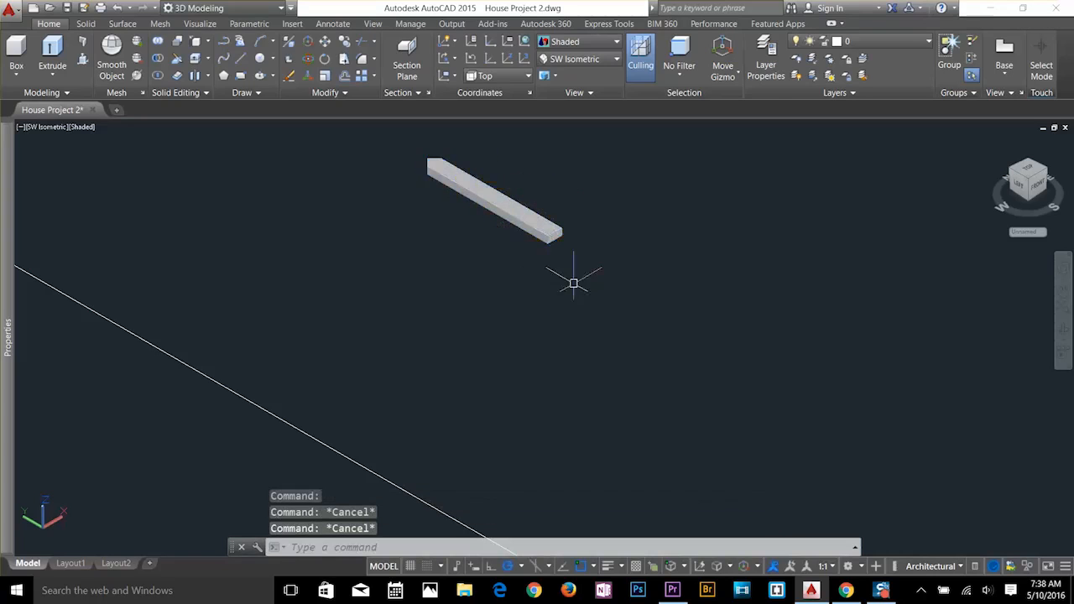
Rotate the picket solid 90 degrees about the X axis so it stands upright with its point up.
{"action": "left_click", "coordinate": [537, 225]}
{"action": "left_click", "coordinate": [735, 75]}
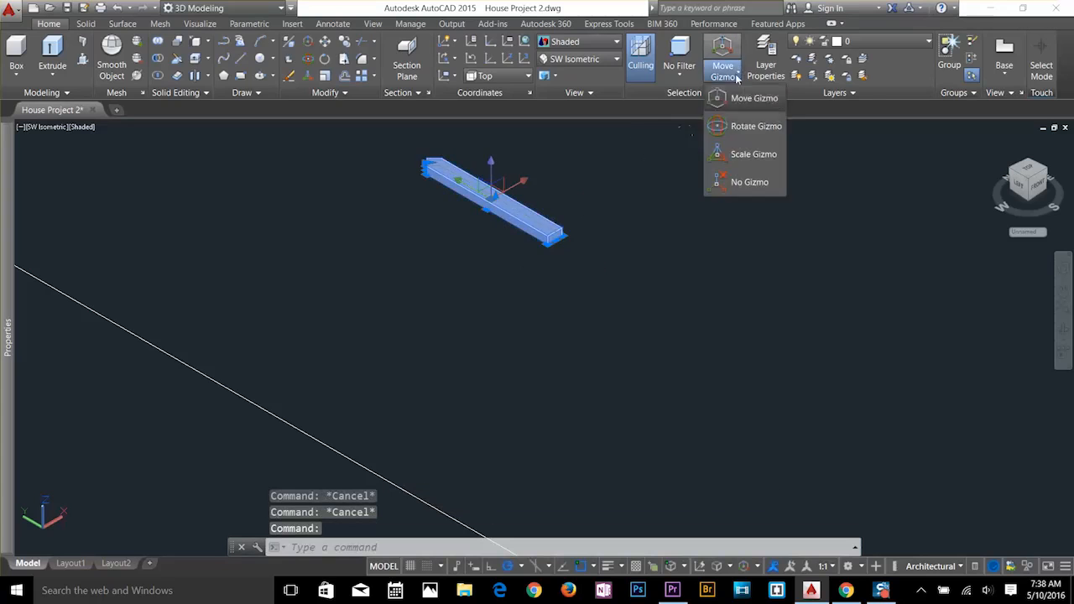
{"action": "left_click", "coordinate": [749, 128]}
{"action": "left_click", "coordinate": [495, 181]}
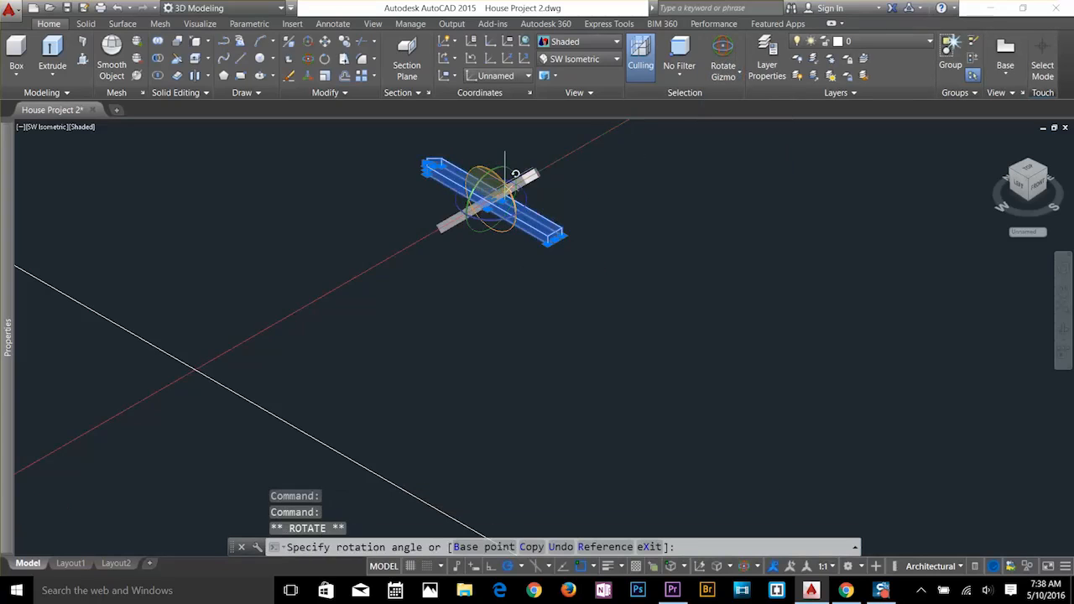
{"action": "type", "text": "90"}
{"action": "key", "text": "Return"}
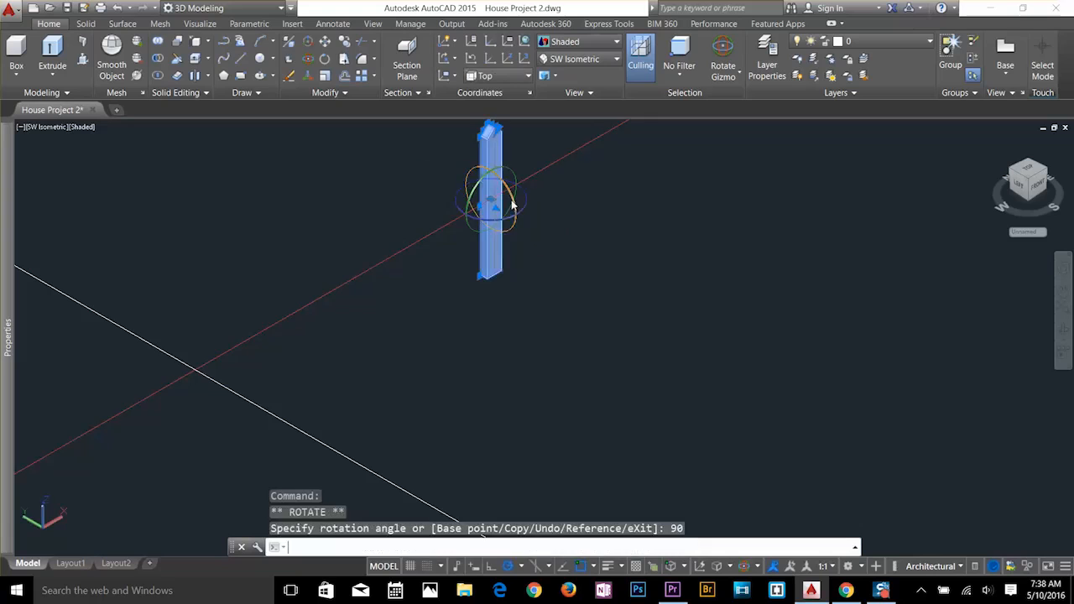
{"action": "key", "text": "Escape"}
{"action": "key", "text": "Escape"}
{"action": "scroll", "coordinate": [498, 285], "scroll_direction": "down", "scroll_amount": 2}
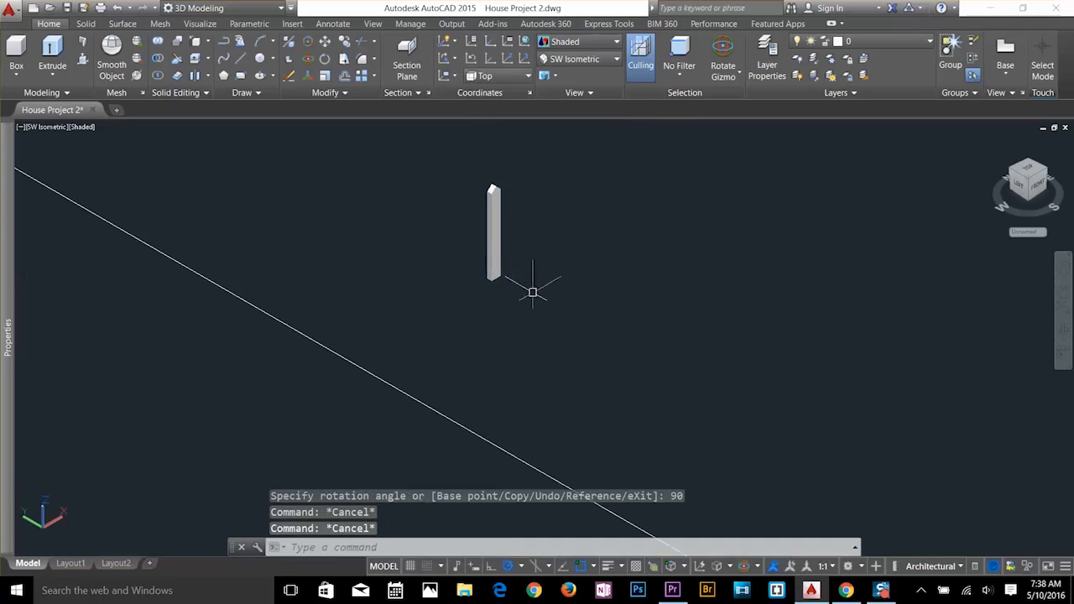
Rotate the upright picket 90 degrees about its vertical axis.
{"action": "left_click", "coordinate": [495, 239]}
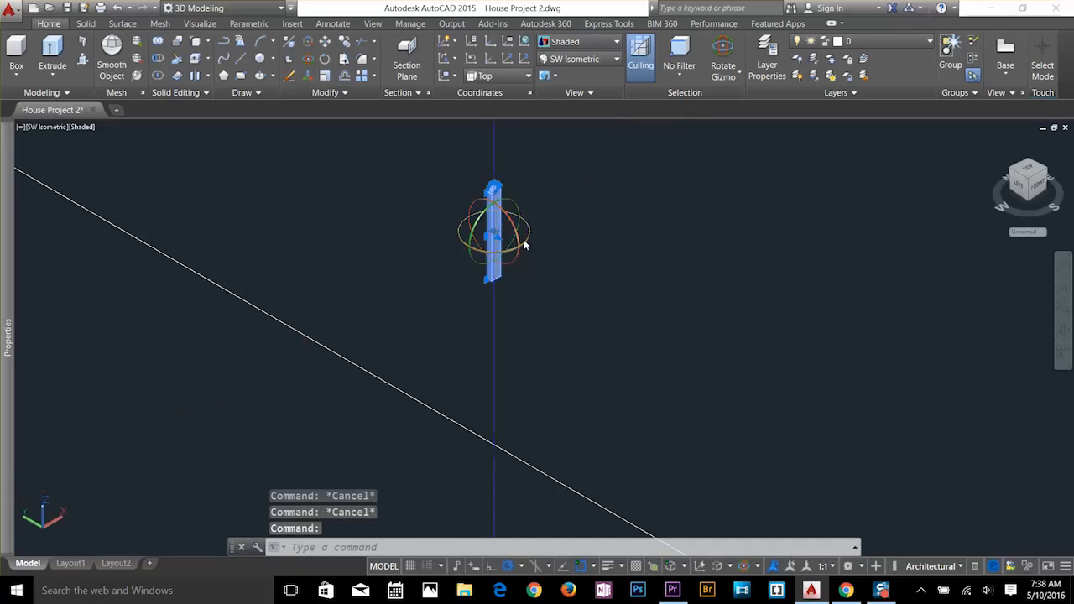
{"action": "left_click", "coordinate": [525, 243]}
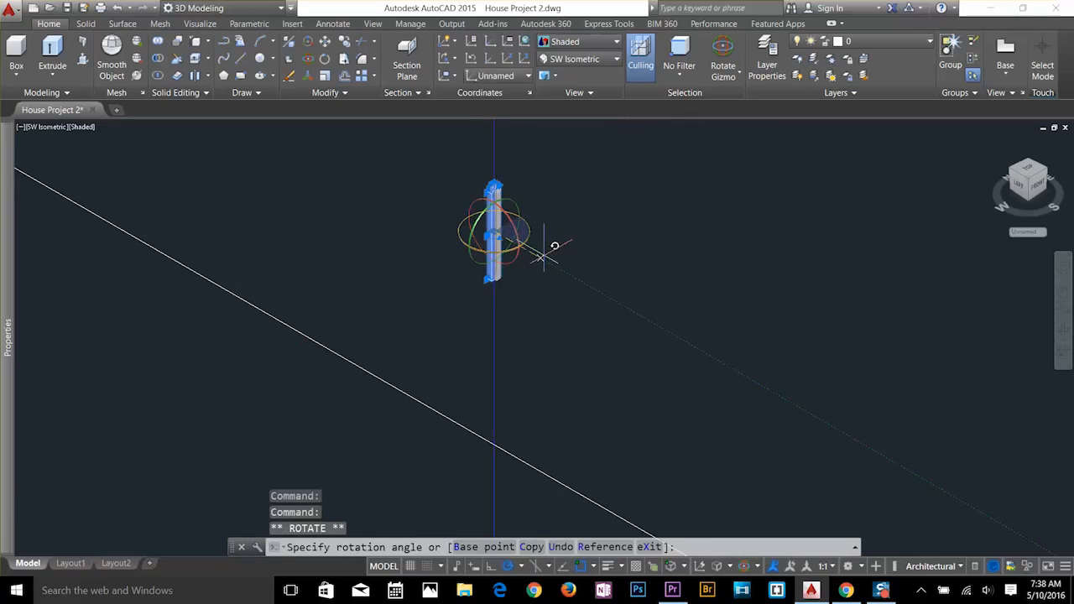
{"action": "type", "text": "90"}
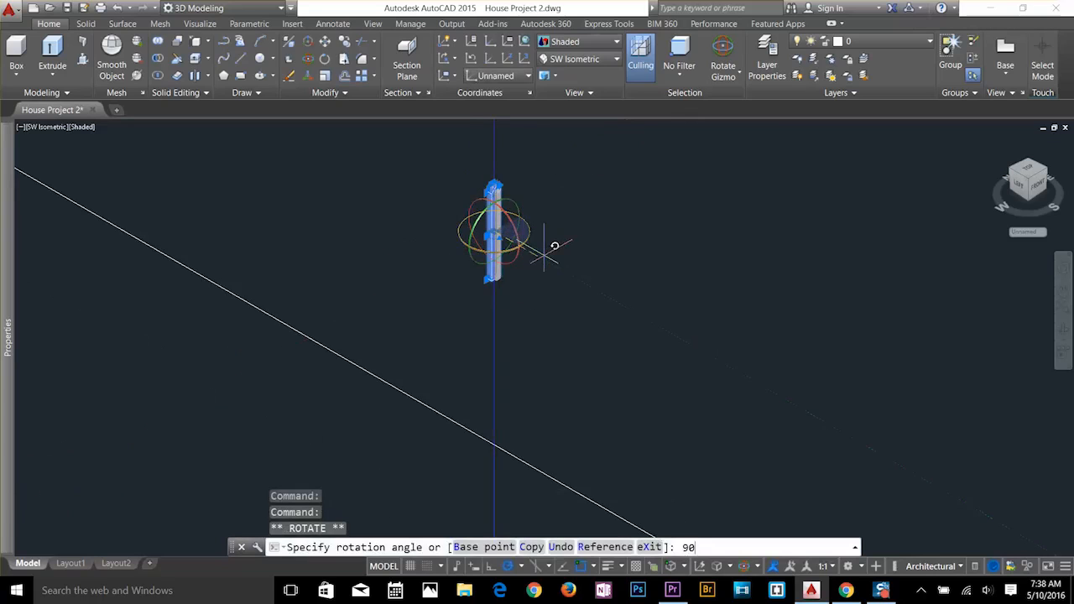
{"action": "key", "text": "Return"}
{"action": "key", "text": "Escape"}
{"action": "middle_click_drag", "start_coordinate": [327, 291], "coordinate": [499, 323]}
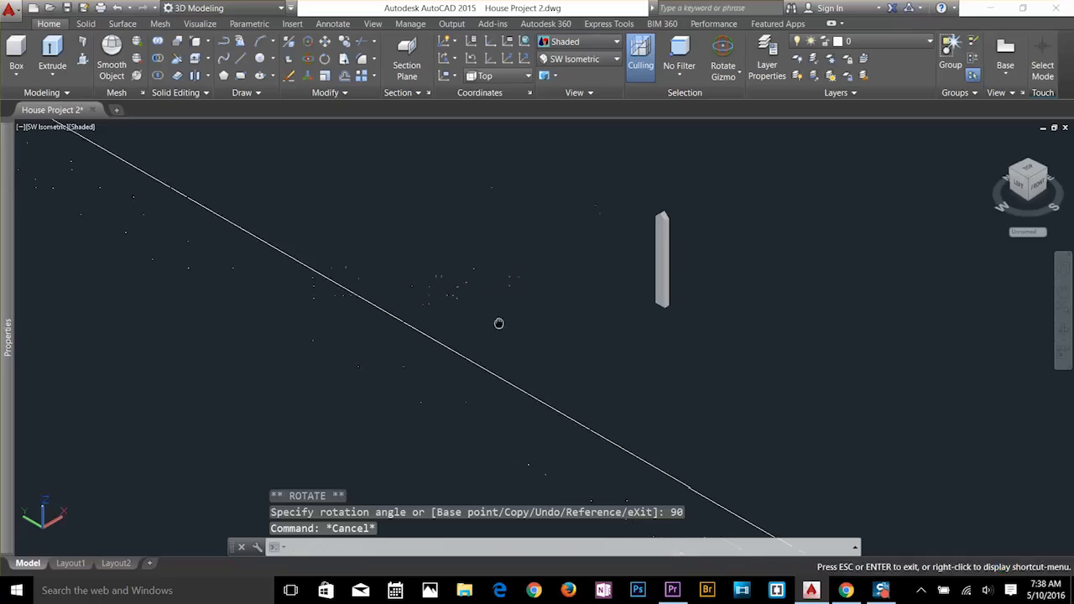
Define the picket as a block named OR, with its base point at the picket's bottom front corner.
{"action": "key", "text": "Escape"}
{"action": "type", "text": "B"}
{"action": "key", "text": "Return"}
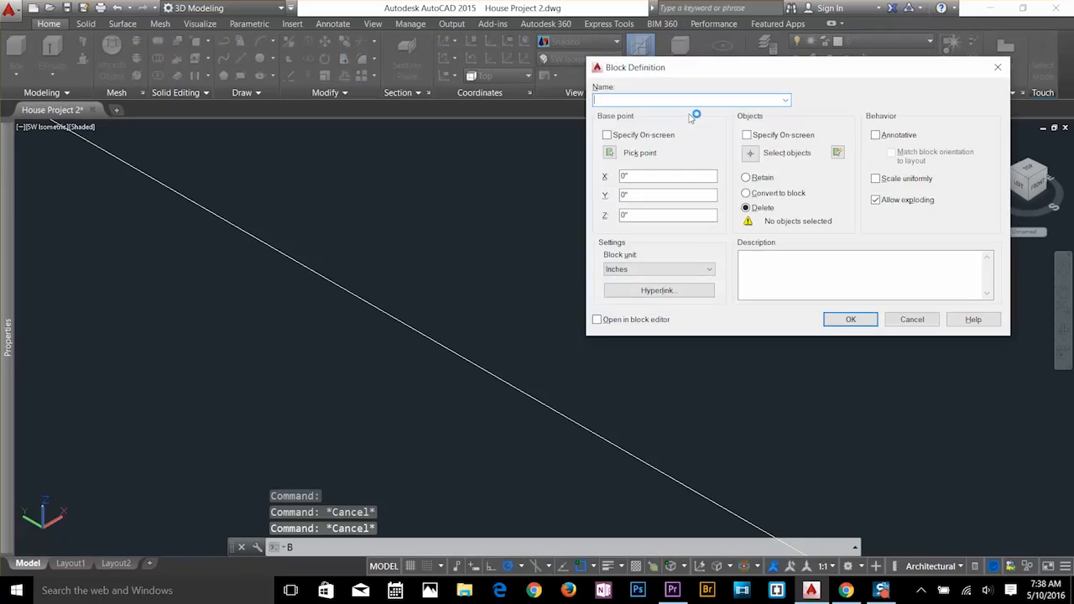
{"action": "type", "text": "RA"}
{"action": "key", "text": "BackSpace"}
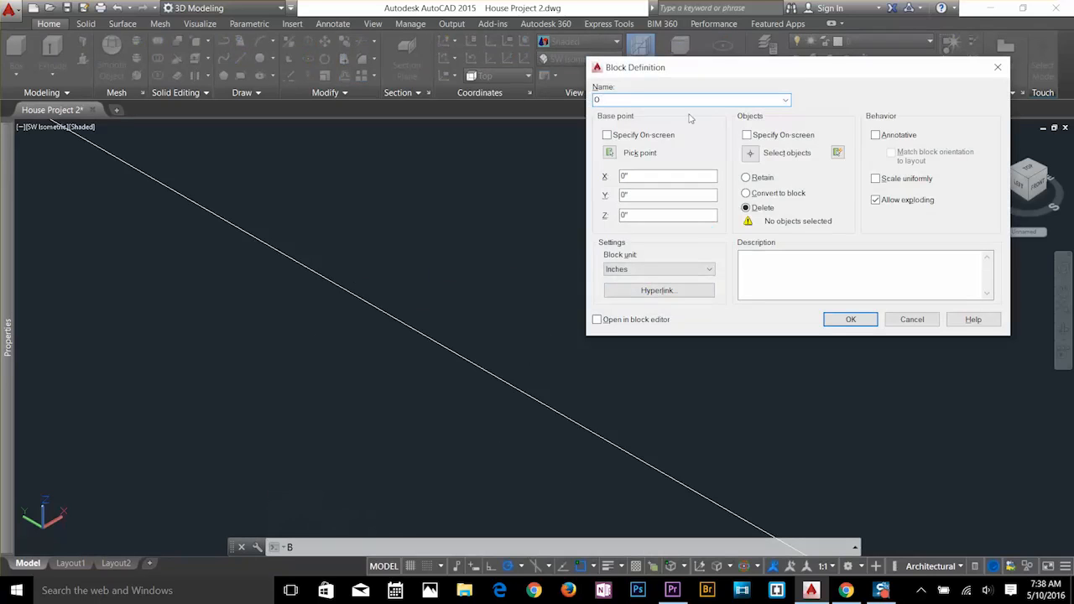
{"action": "left_click", "coordinate": [611, 153]}
{"action": "scroll", "coordinate": [596, 288], "scroll_direction": "up", "scroll_amount": 3}
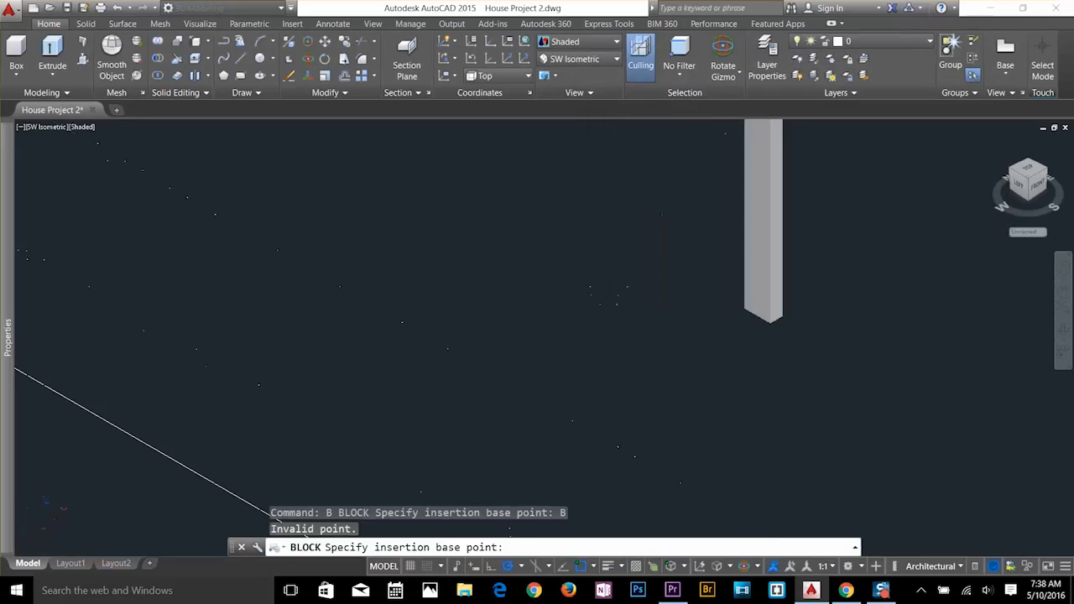
{"action": "left_click", "coordinate": [769, 324]}
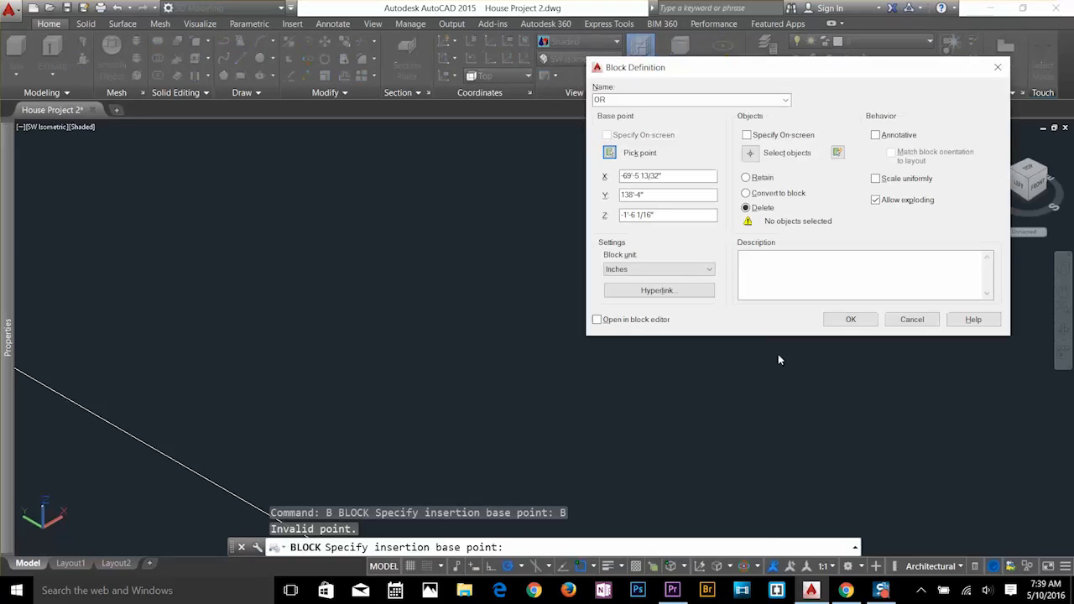
{"action": "left_click", "coordinate": [751, 154]}
{"action": "left_click", "coordinate": [770, 213]}
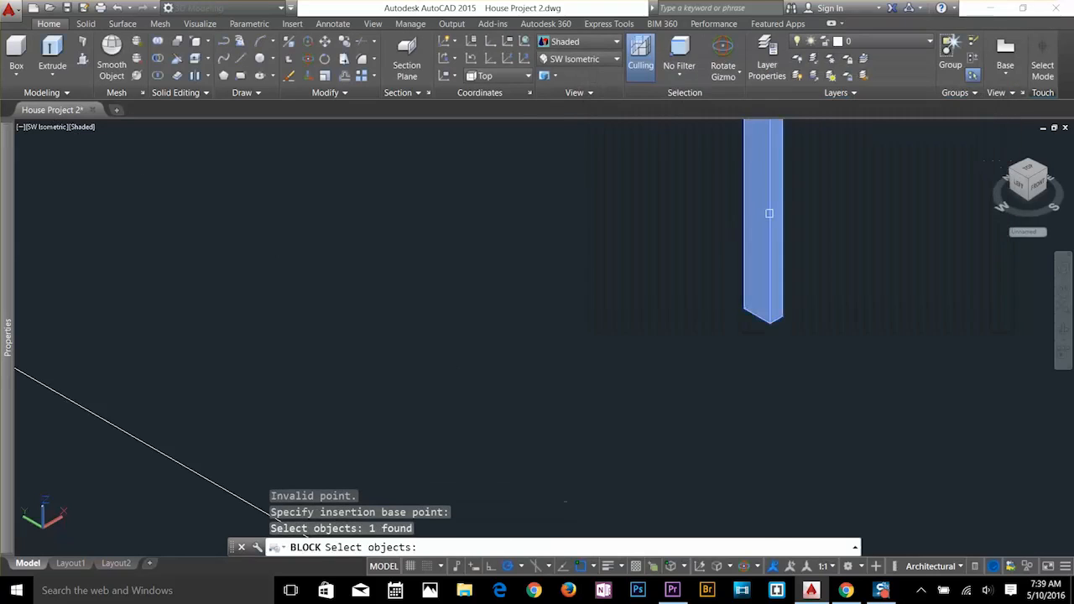
{"action": "key", "text": "Return"}
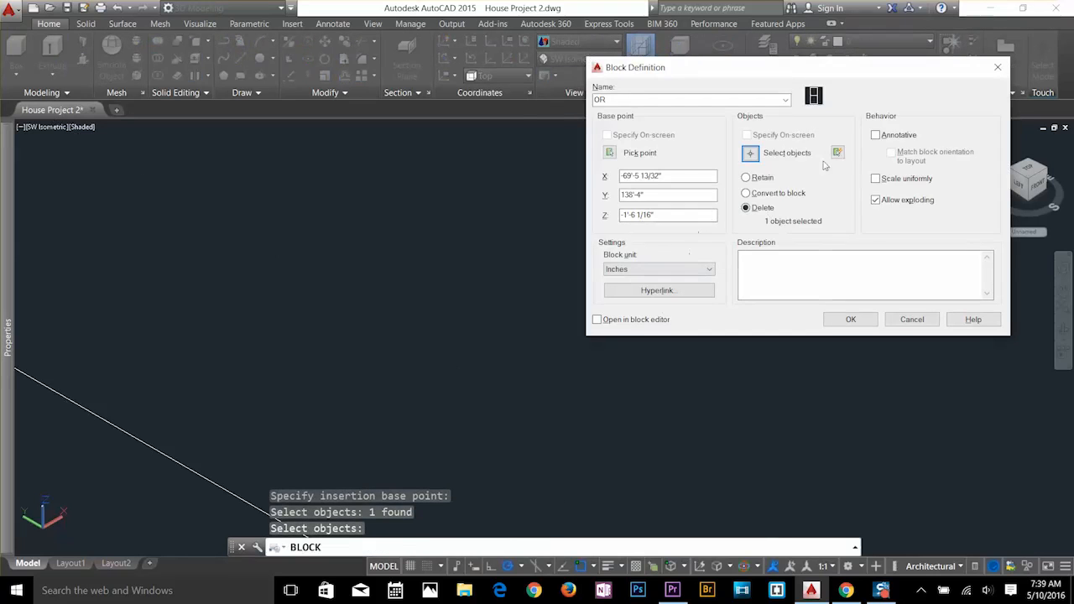
{"action": "left_click", "coordinate": [847, 319]}
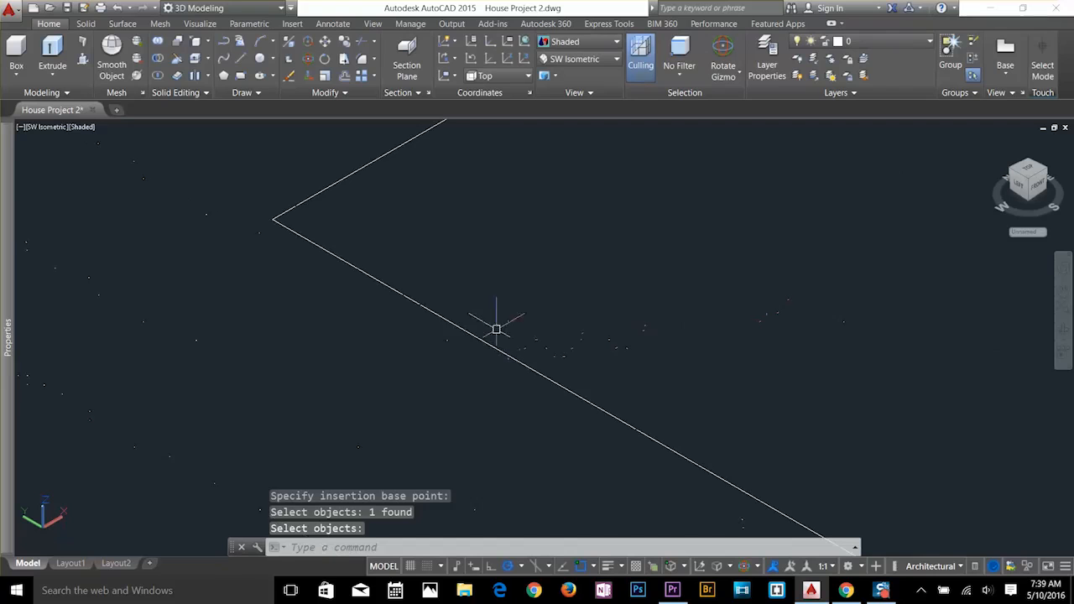
{"action": "key", "text": "Escape"}
{"action": "key", "text": "Escape"}
{"action": "key", "text": "Escape"}
Copy the plot rectangle into the empty space beside the house.
{"action": "middle_click_drag", "start_coordinate": [469, 302], "coordinate": [562, 350]}
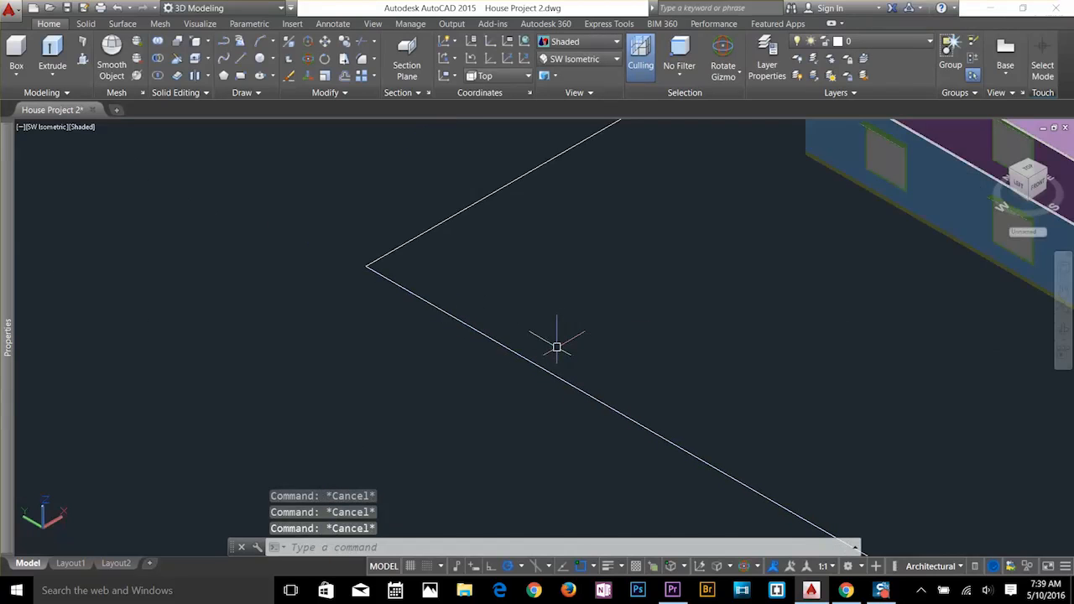
{"action": "type", "text": "C"}
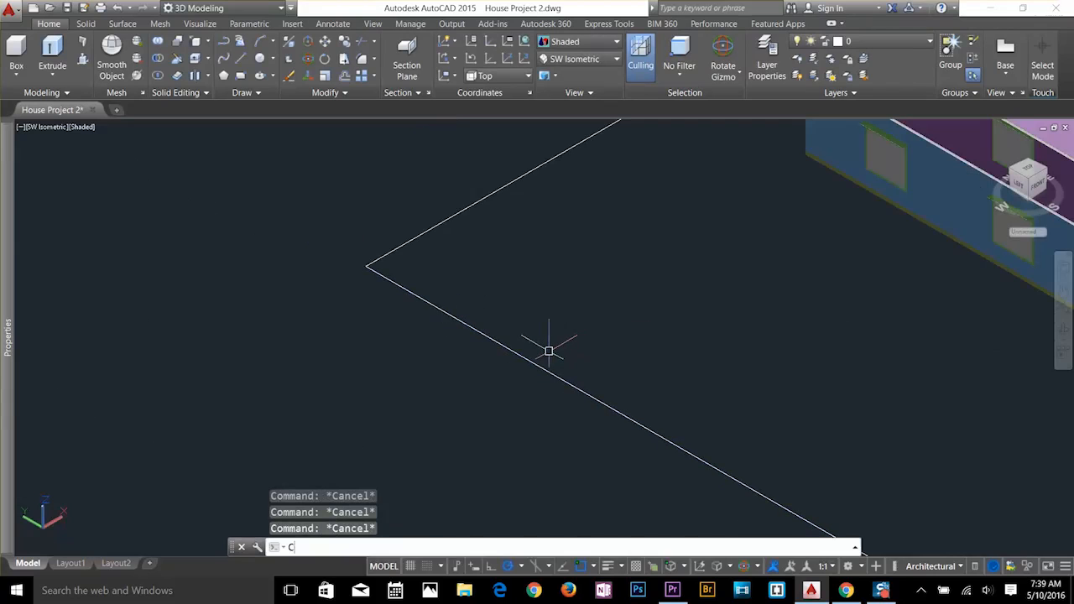
{"action": "type", "text": "O"}
{"action": "key", "text": "Return"}
{"action": "left_click", "coordinate": [542, 367]}
{"action": "key", "text": "Return"}
{"action": "left_click", "coordinate": [542, 366]}
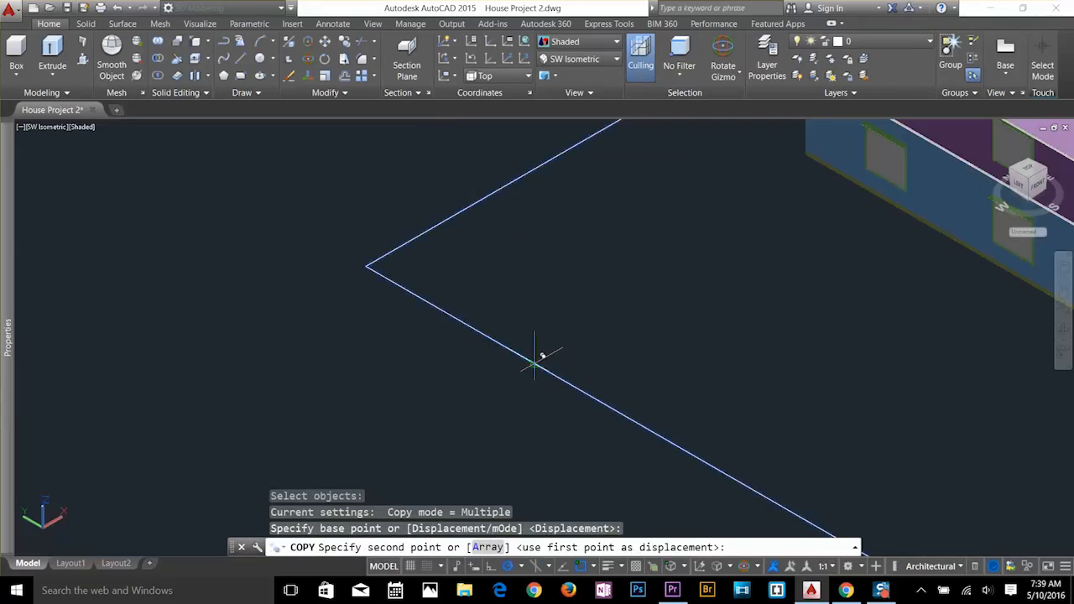
{"action": "scroll", "coordinate": [542, 360], "scroll_direction": "down", "scroll_amount": 5}
{"action": "key", "text": "Escape"}
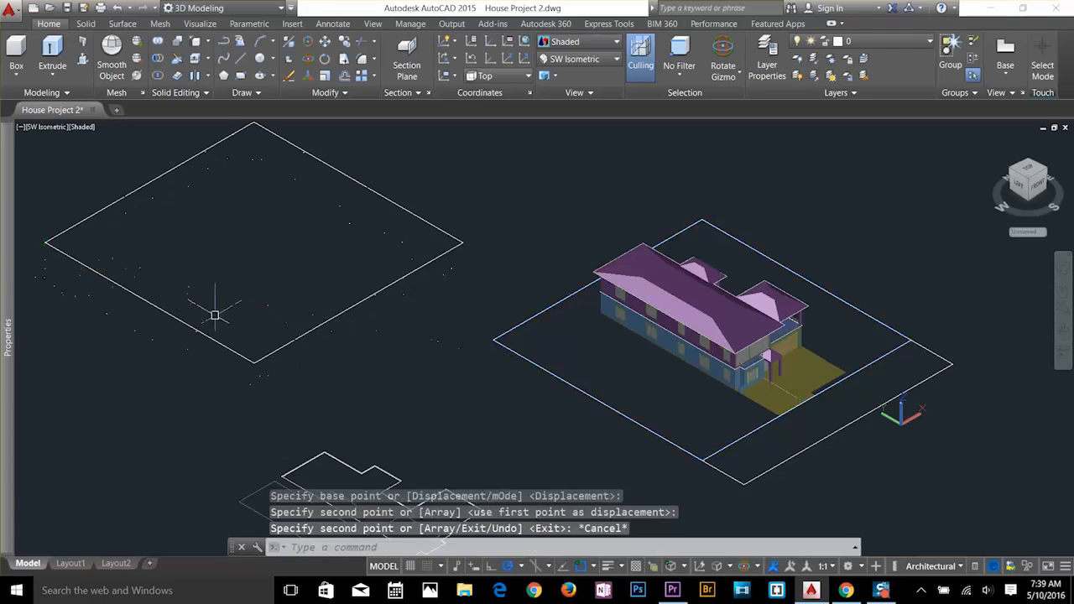
Divide the plot boundary rectangle into 250 segments using the OR picket block, aligned with the boundary.
{"action": "scroll", "coordinate": [216, 311], "scroll_direction": "up", "scroll_amount": 5}
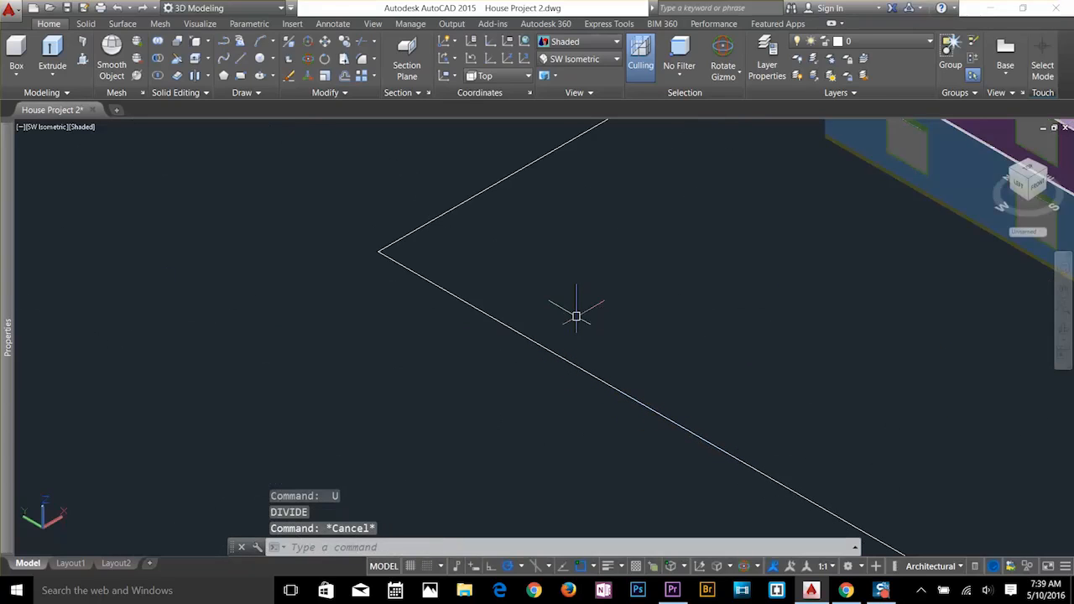
{"action": "type", "text": "div"}
{"action": "key", "text": "Return"}
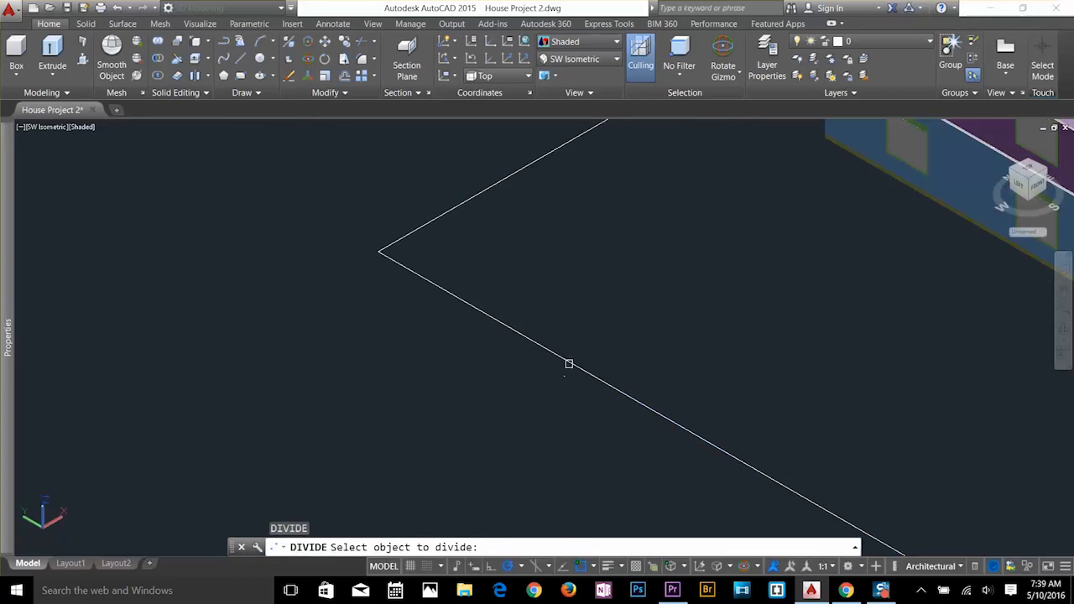
{"action": "left_click", "coordinate": [568, 364]}
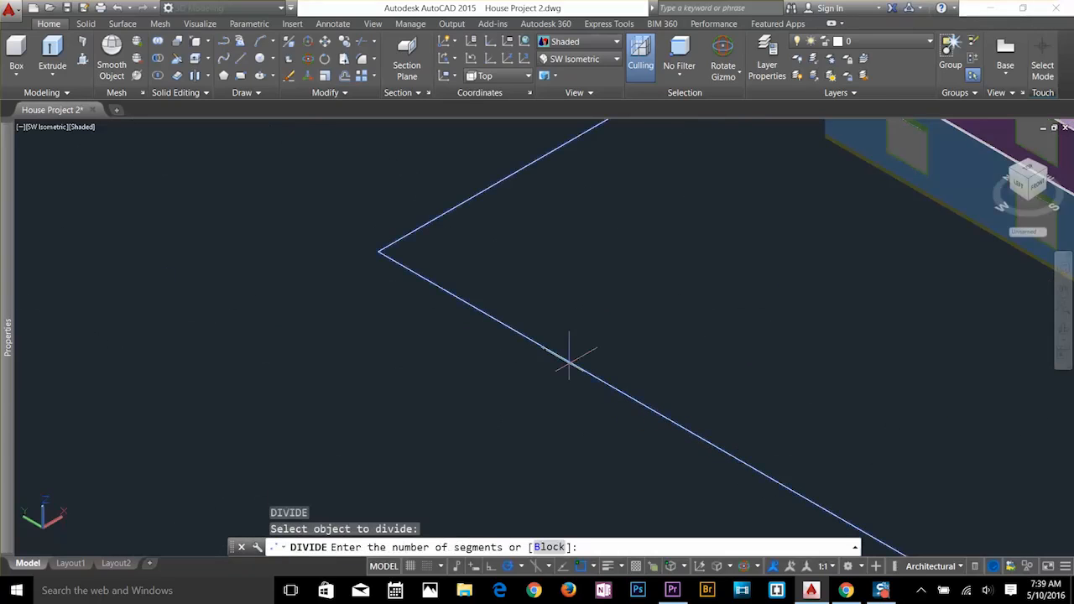
{"action": "left_click", "coordinate": [550, 547]}
{"action": "type", "text": "OR"}
{"action": "key", "text": "Return"}
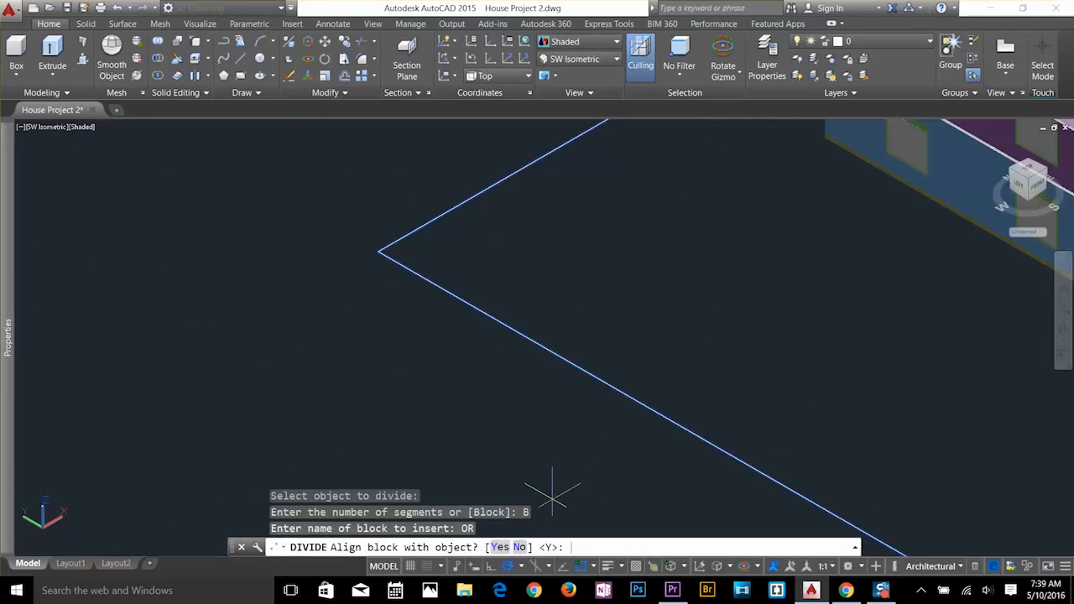
{"action": "key", "text": "Return"}
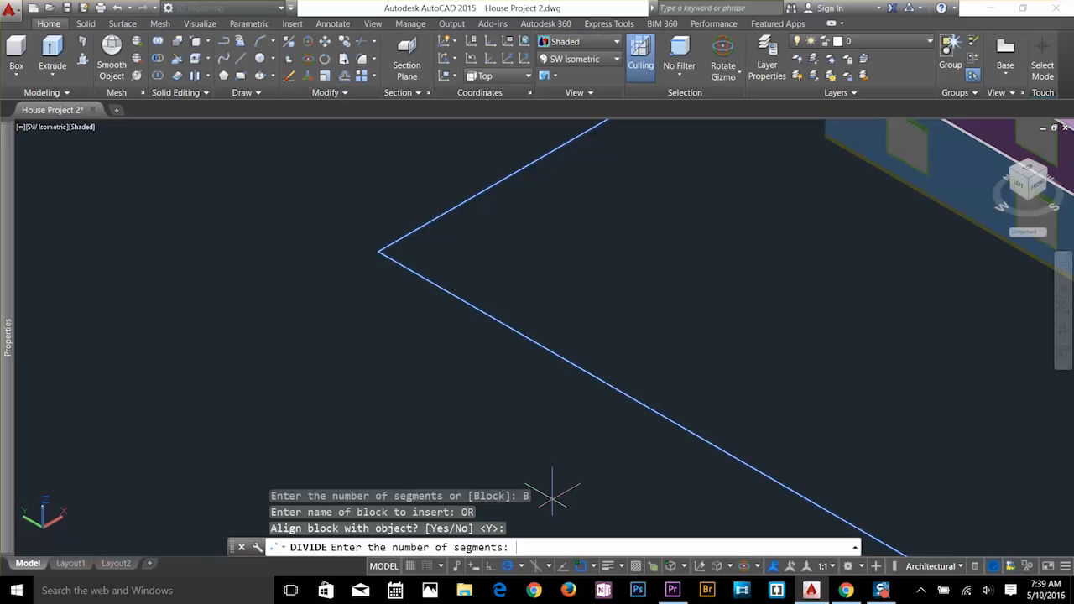
{"action": "key", "text": "Return"}
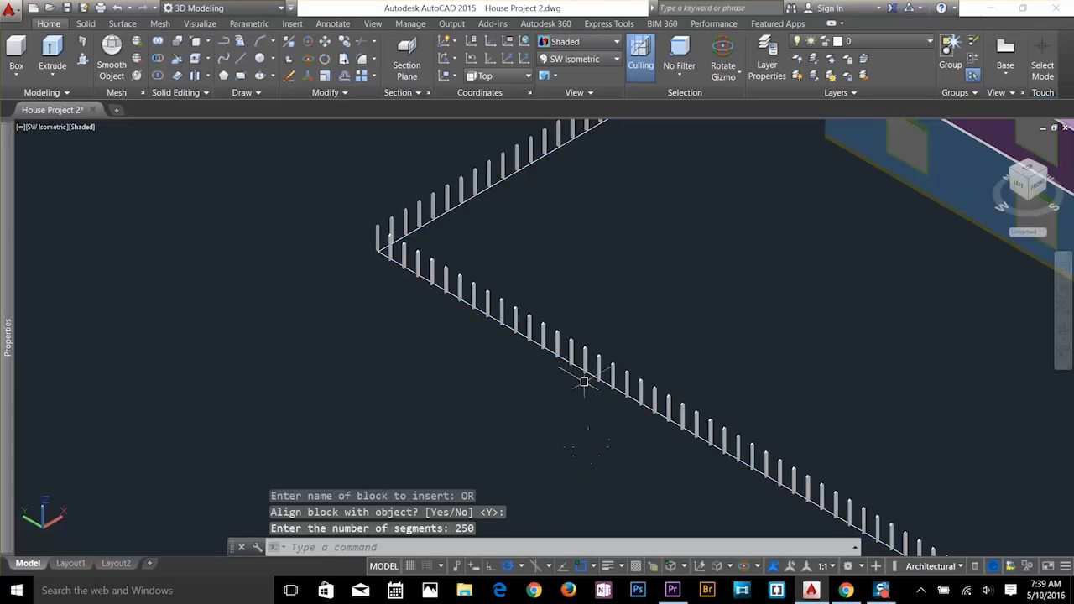
Convert the copied plot rectangle beside the house into a region.
{"action": "scroll", "coordinate": [583, 377], "scroll_direction": "down", "scroll_amount": 6}
{"action": "middle_click_drag", "start_coordinate": [184, 263], "coordinate": [410, 338]}
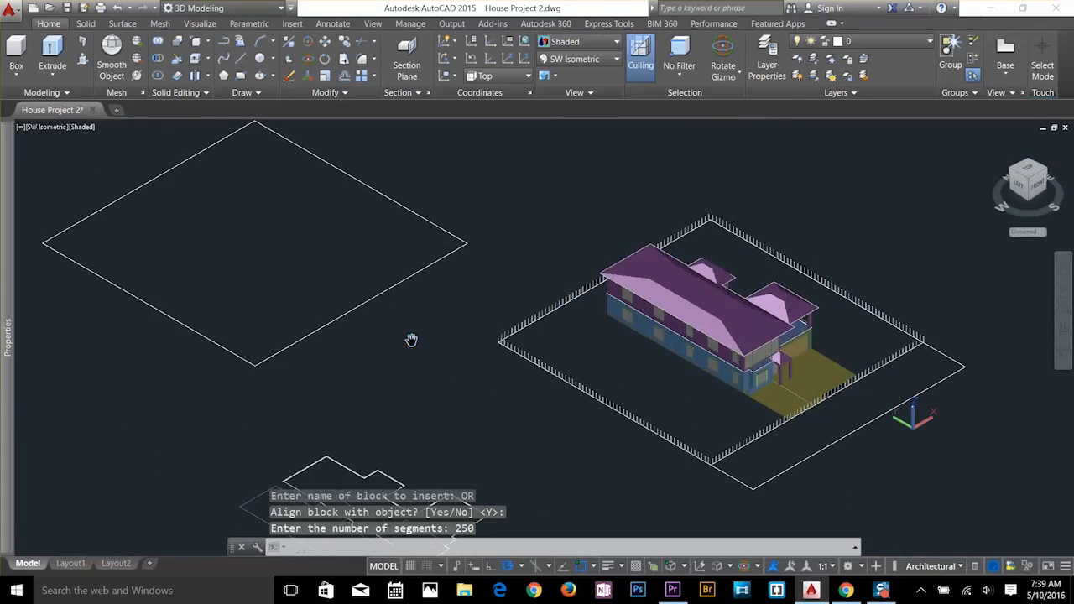
{"action": "left_click", "coordinate": [331, 322]}
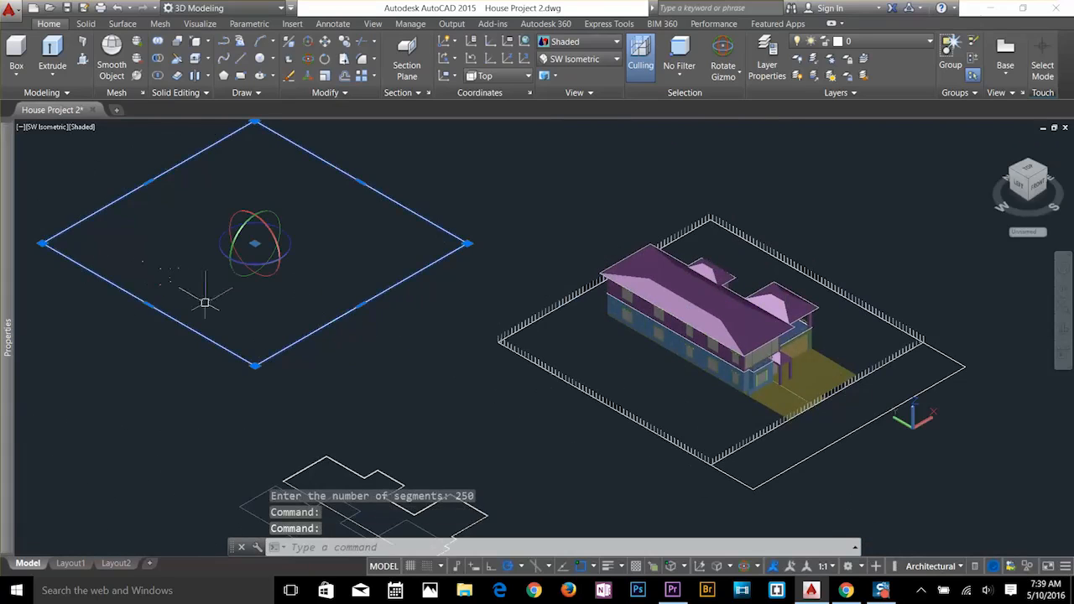
{"action": "key", "text": "Escape"}
{"action": "key", "text": "Escape"}
{"action": "type", "text": "RE"}
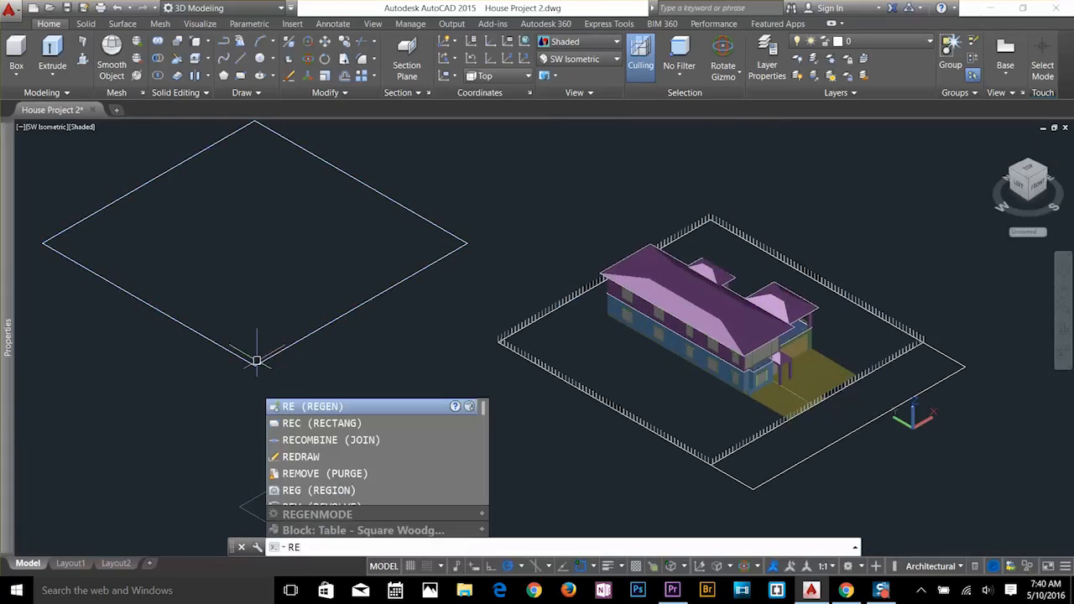
{"action": "key", "text": "BackSpace"}
{"action": "key", "text": "BackSpace"}
{"action": "key", "text": "BackSpace"}
{"action": "type", "text": "REG"}
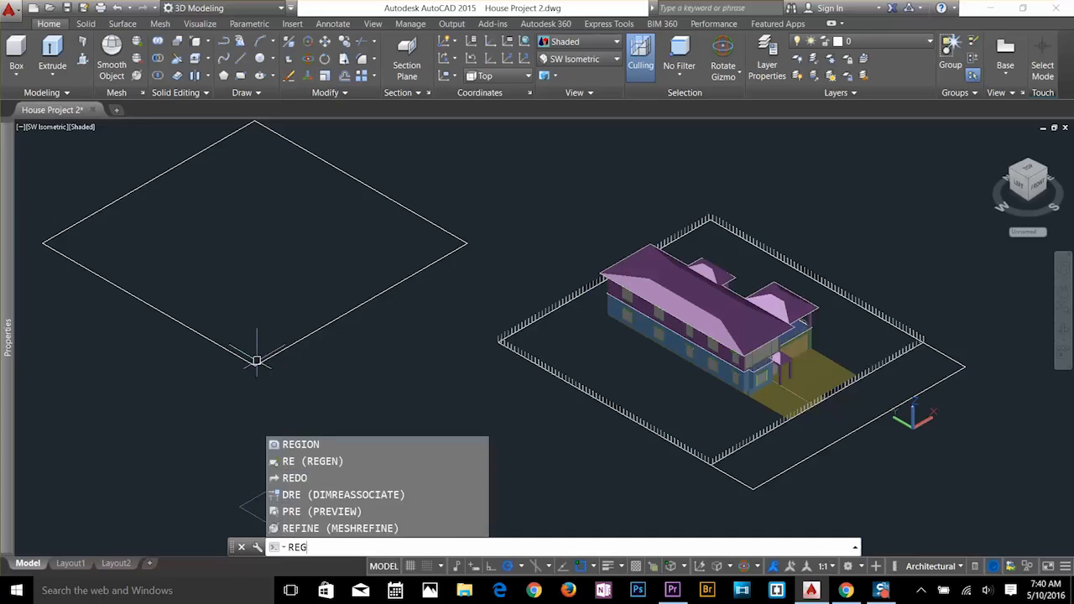
{"action": "type", "text": "ION"}
{"action": "key", "text": "Return"}
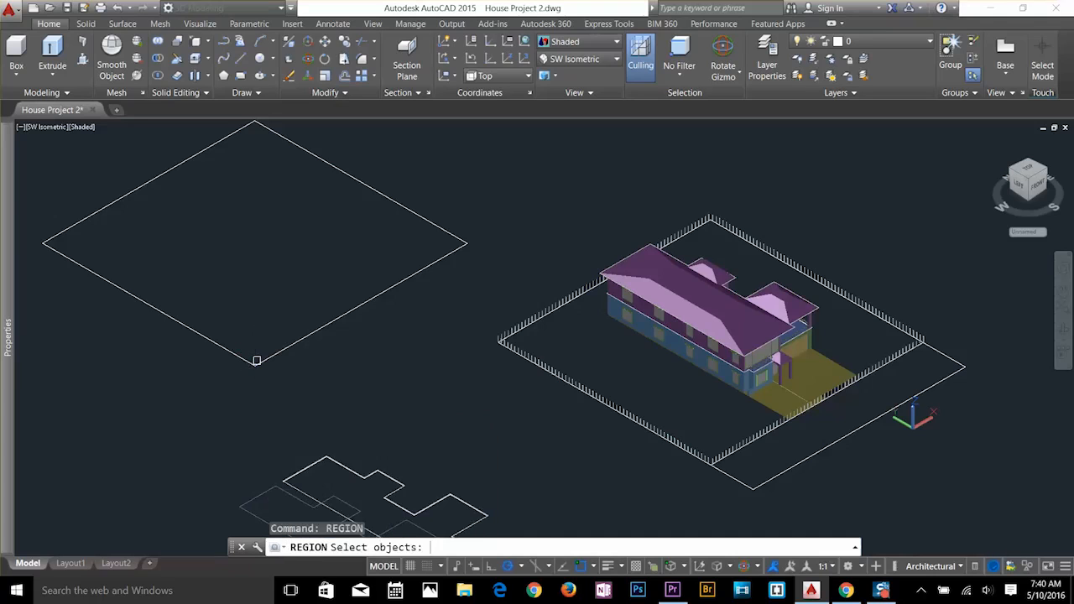
{"action": "left_click", "coordinate": [253, 362]}
{"action": "key", "text": "Return"}
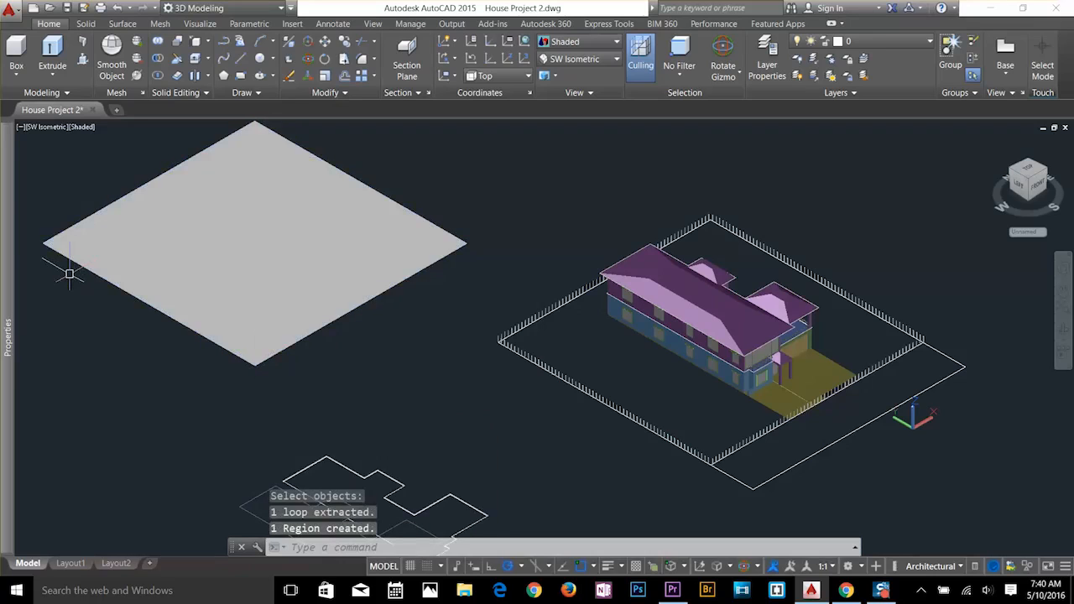
Move the ground region by its corner onto the fenced plot and erase the original plot outline under the pickets.
{"action": "key", "text": "Escape"}
{"action": "type", "text": "m"}
{"action": "key", "text": "Return"}
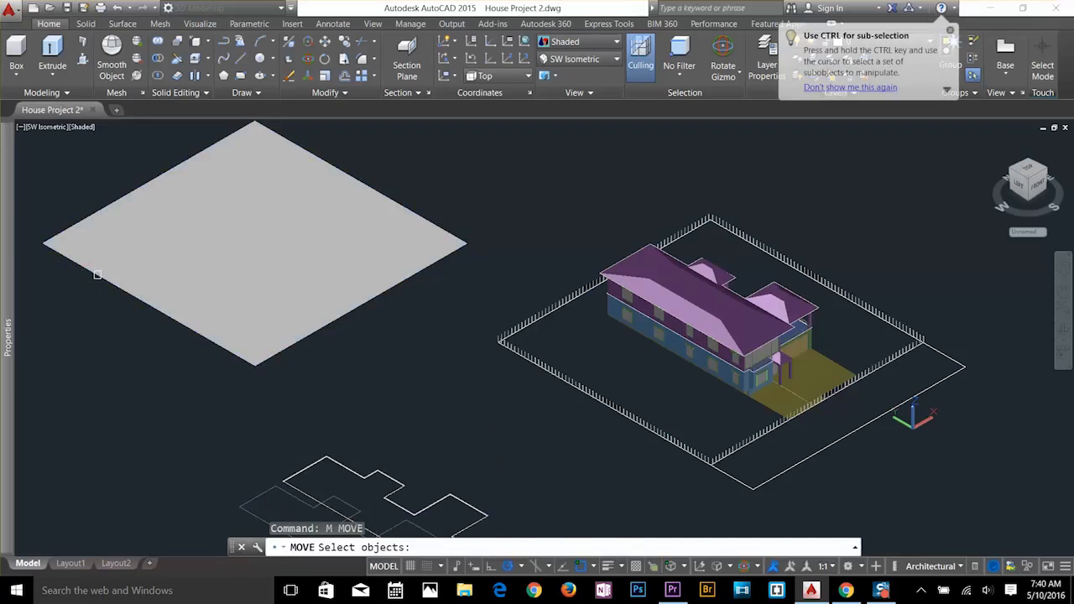
{"action": "left_click", "coordinate": [98, 275]}
{"action": "key", "text": "Return"}
{"action": "left_click", "coordinate": [42, 243]}
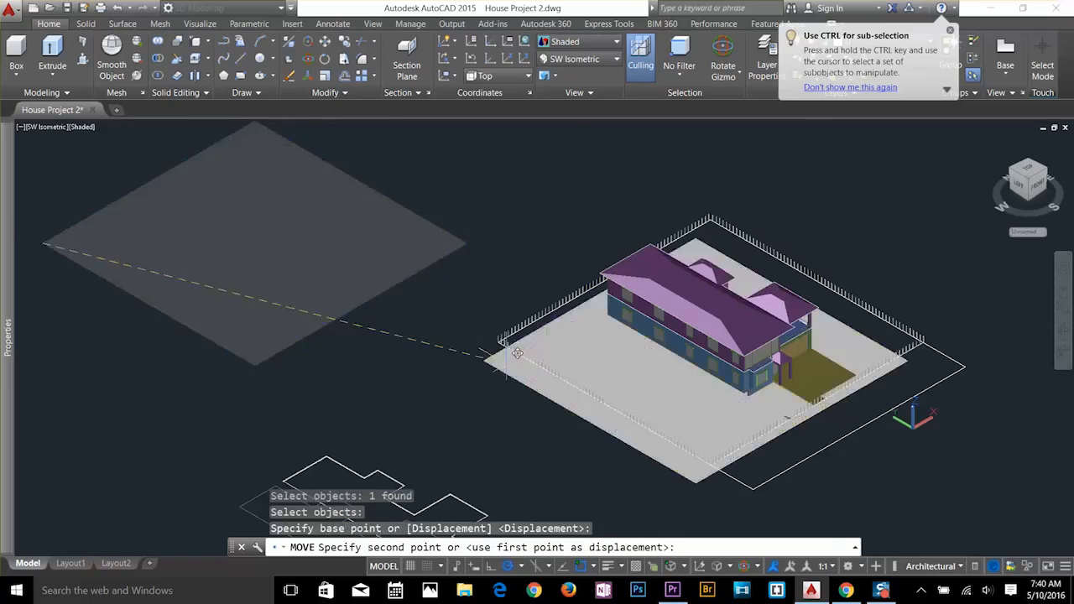
{"action": "scroll", "coordinate": [437, 314], "scroll_direction": "up", "scroll_amount": 6}
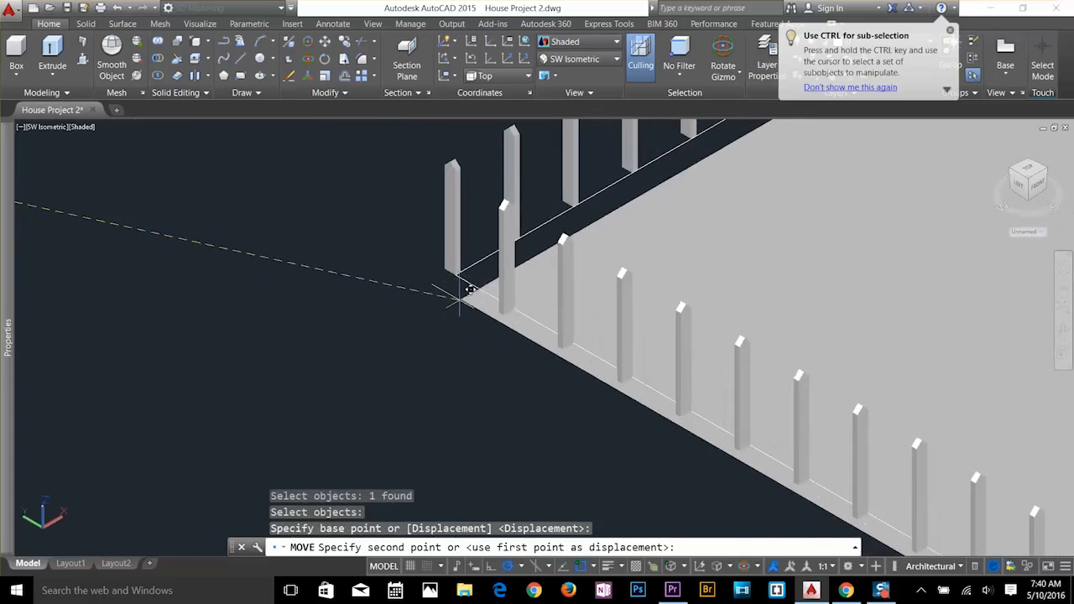
{"action": "key", "text": "Escape"}
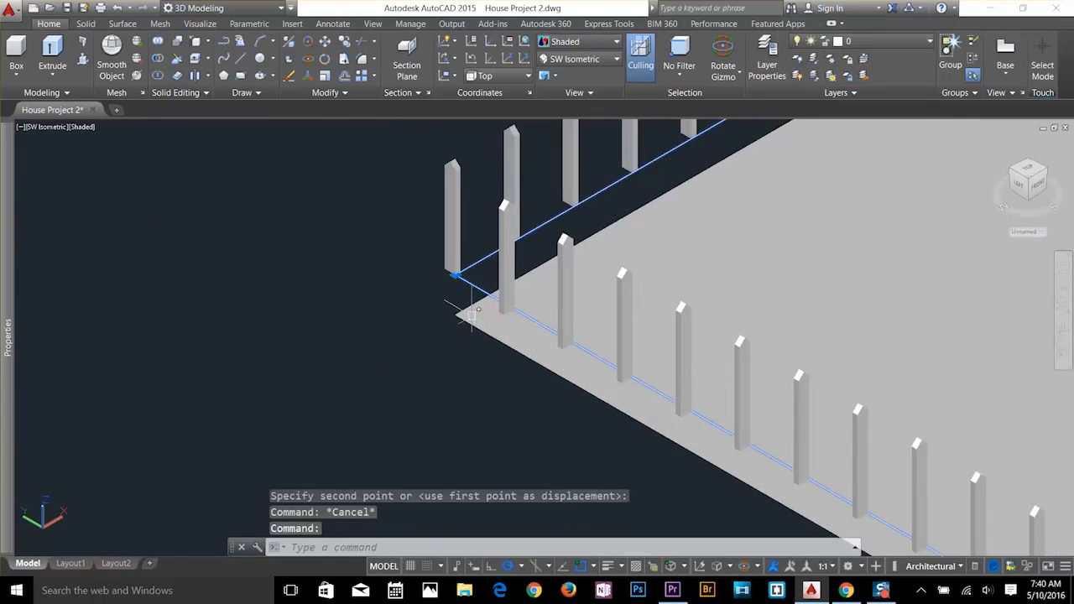
{"action": "key", "text": "Delete"}
Move the ground region so its corner meets the bottom corner of the corner picket.
{"action": "type", "text": "m"}
{"action": "key", "text": "Return"}
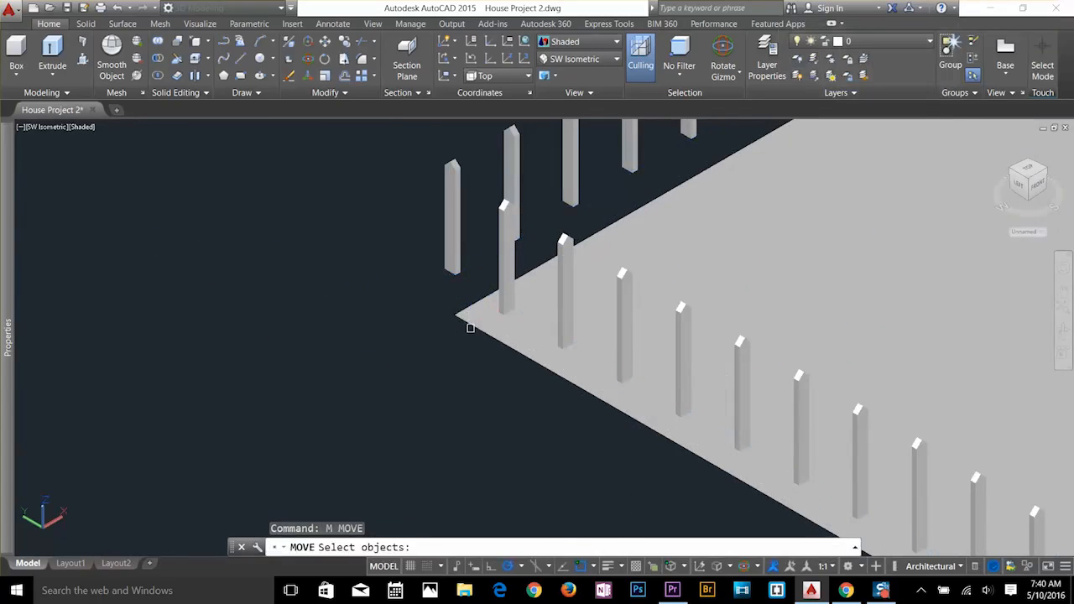
{"action": "left_click", "coordinate": [468, 325]}
{"action": "key", "text": "Return"}
{"action": "scroll", "coordinate": [468, 326], "scroll_direction": "up", "scroll_amount": 1}
{"action": "scroll", "coordinate": [448, 307], "scroll_direction": "up", "scroll_amount": 1}
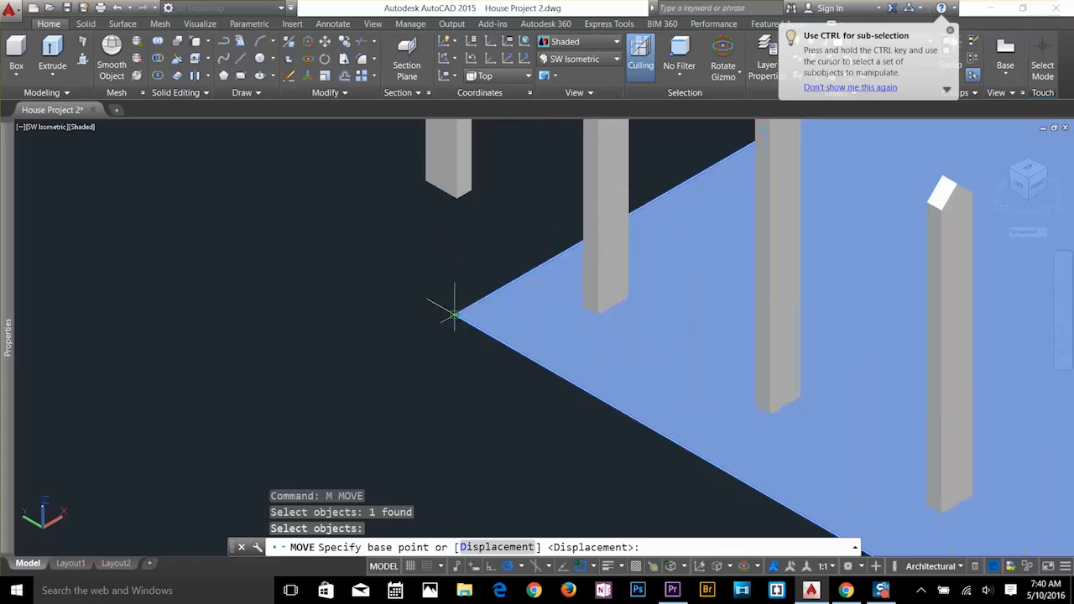
{"action": "left_click", "coordinate": [453, 313]}
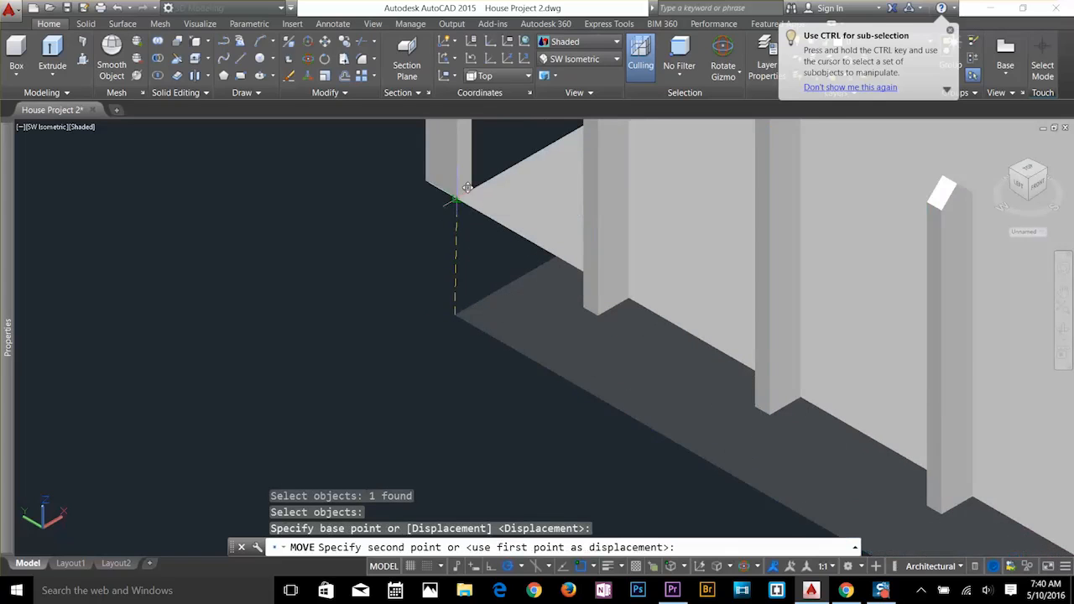
{"action": "left_click", "coordinate": [467, 186]}
{"action": "scroll", "coordinate": [431, 316], "scroll_direction": "down", "scroll_amount": 2}
{"action": "scroll", "coordinate": [449, 296], "scroll_direction": "up", "scroll_amount": 2}
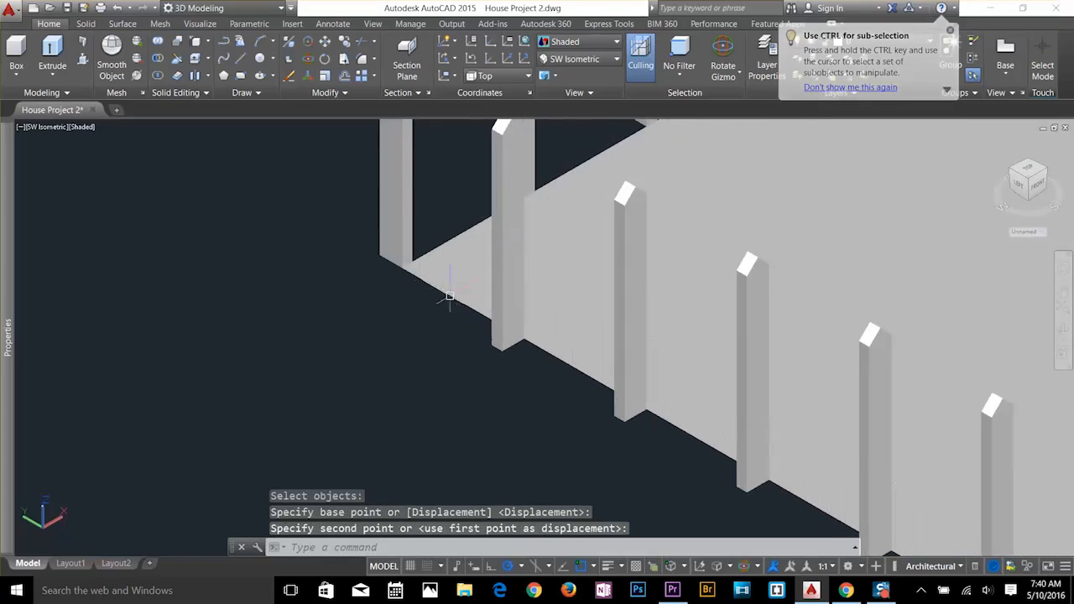
Move the ground region slightly outward so its corner extends past the base of the corner picket.
{"action": "key", "text": "Escape"}
{"action": "key", "text": "Escape"}
{"action": "type", "text": "m"}
{"action": "key", "text": "Return"}
{"action": "left_click", "coordinate": [425, 300]}
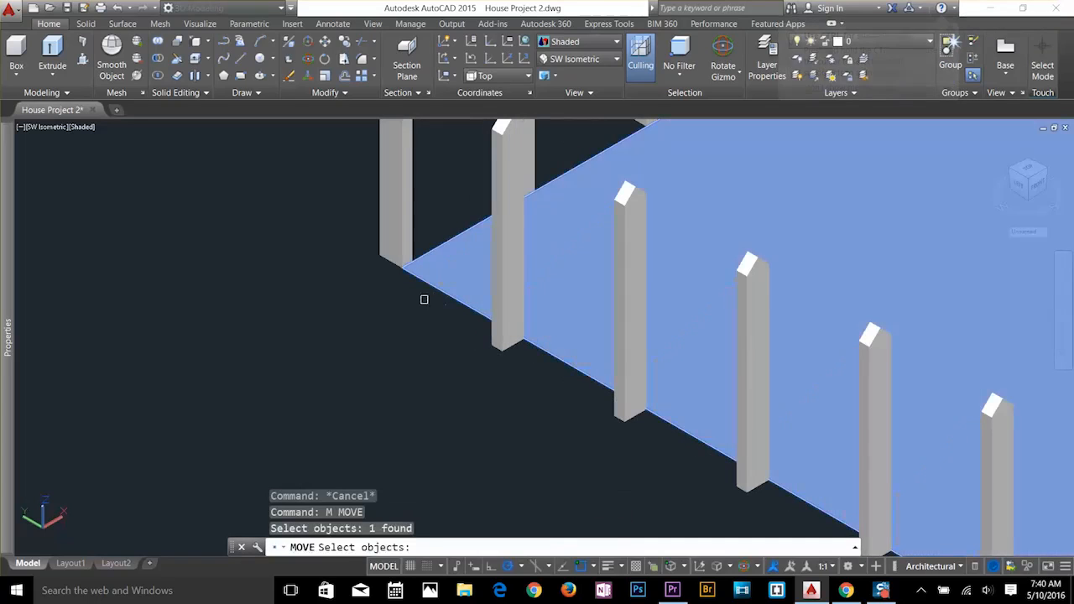
{"action": "key", "text": "Return"}
{"action": "left_click", "coordinate": [401, 268]}
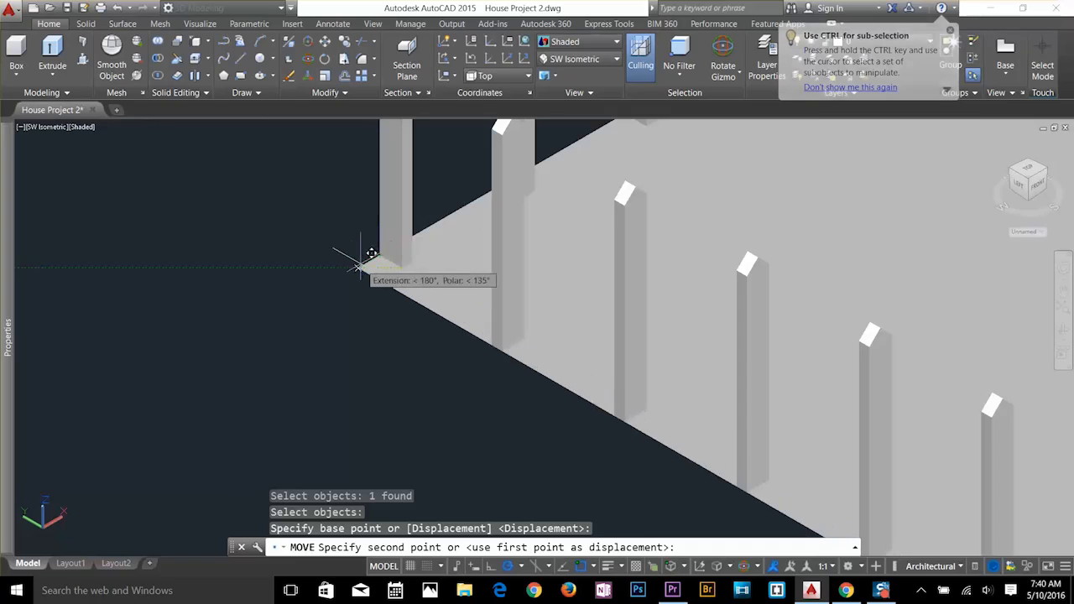
{"action": "key", "text": "Escape"}
Shift the ground region outward by its front corner grip so it extends under the front row of pickets.
{"action": "scroll", "coordinate": [336, 354], "scroll_direction": "down", "scroll_amount": 5}
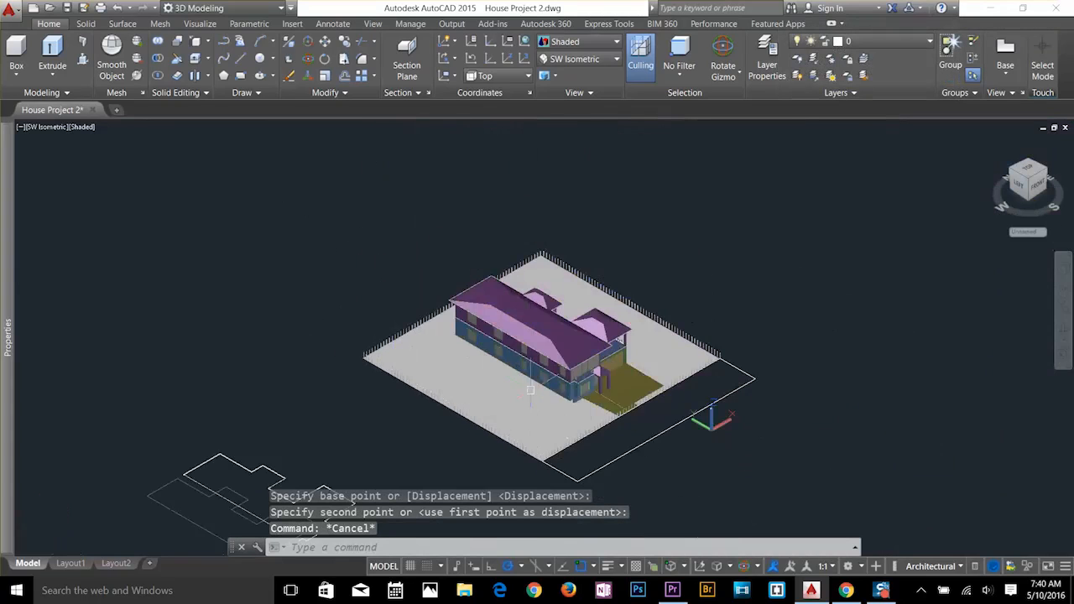
{"action": "scroll", "coordinate": [663, 449], "scroll_direction": "up", "scroll_amount": 5}
{"action": "scroll", "coordinate": [457, 455], "scroll_direction": "up", "scroll_amount": 4}
{"action": "scroll", "coordinate": [457, 456], "scroll_direction": "down", "scroll_amount": 4}
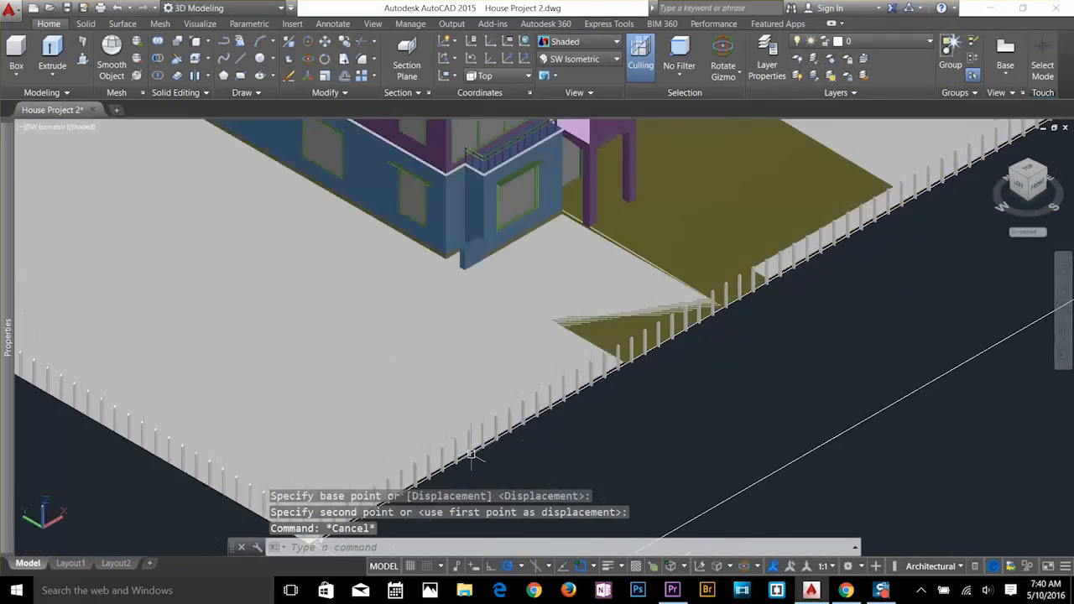
{"action": "scroll", "coordinate": [457, 455], "scroll_direction": "up", "scroll_amount": 4}
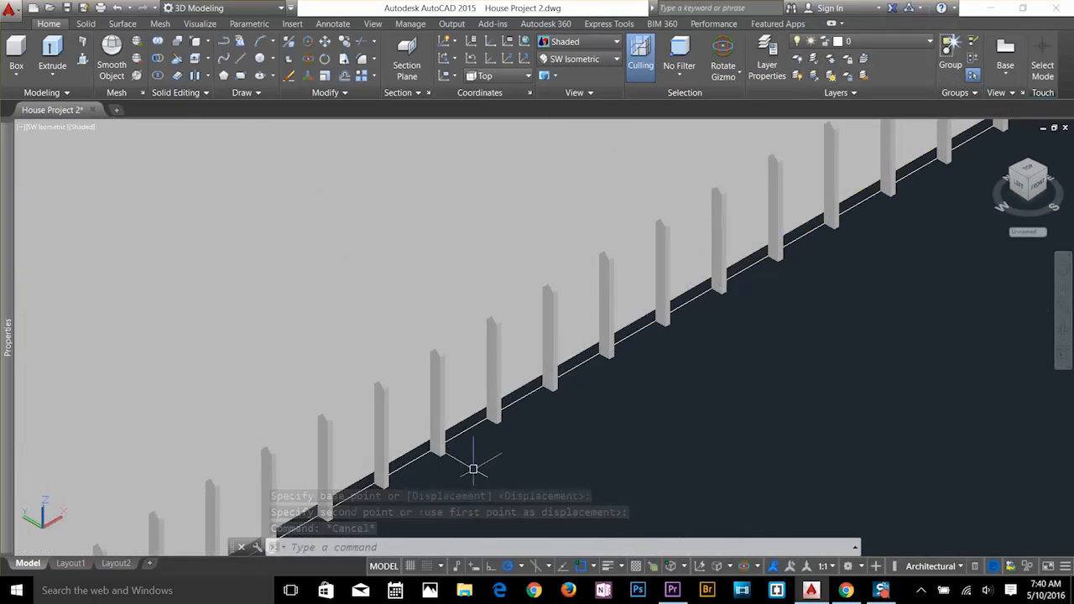
{"action": "scroll", "coordinate": [729, 328], "scroll_direction": "down", "scroll_amount": 4}
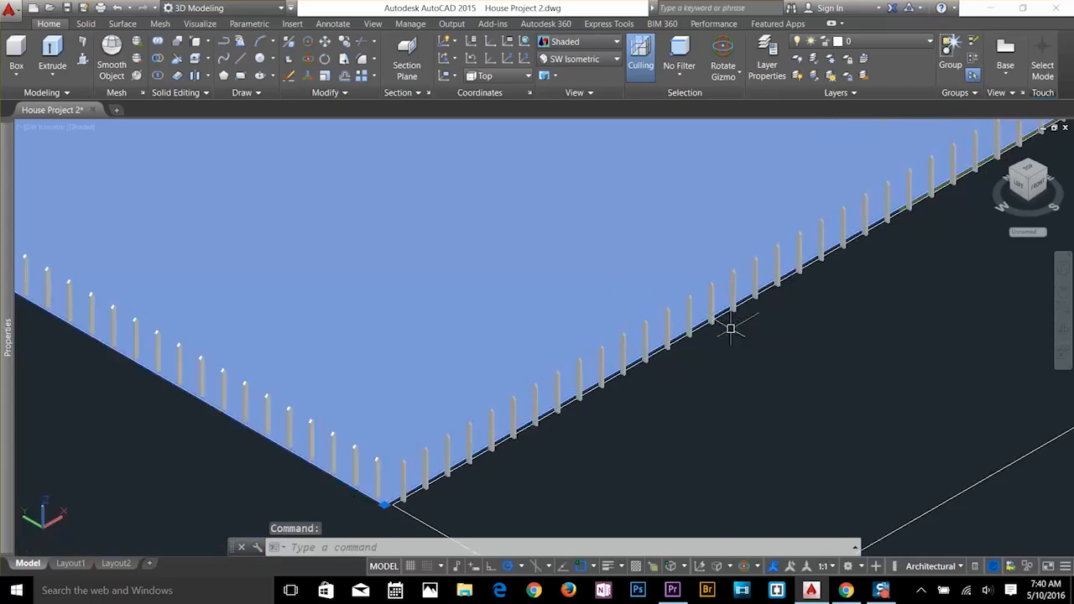
{"action": "scroll", "coordinate": [583, 333], "scroll_direction": "up", "scroll_amount": 3}
{"action": "scroll", "coordinate": [618, 371], "scroll_direction": "down", "scroll_amount": 4}
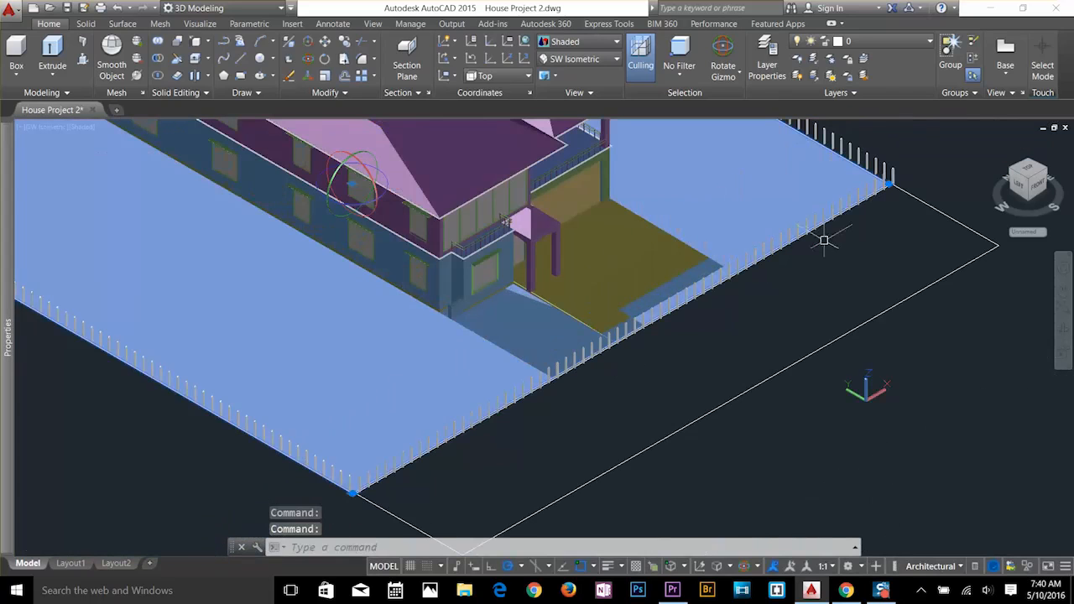
{"action": "scroll", "coordinate": [456, 496], "scroll_direction": "up", "scroll_amount": 4}
{"action": "scroll", "coordinate": [388, 473], "scroll_direction": "up", "scroll_amount": 3}
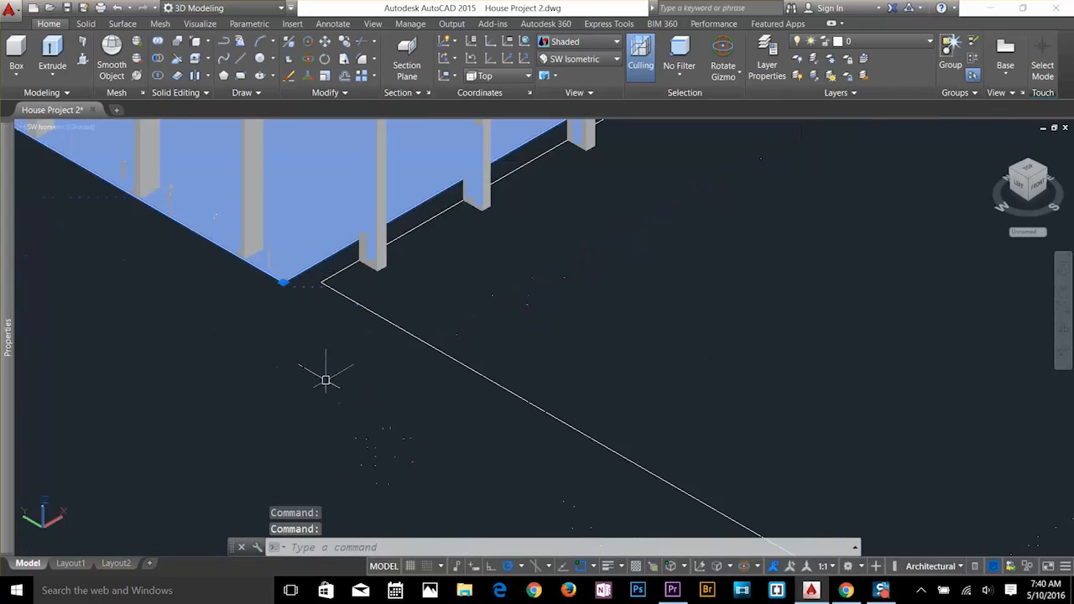
{"action": "left_click", "coordinate": [283, 282]}
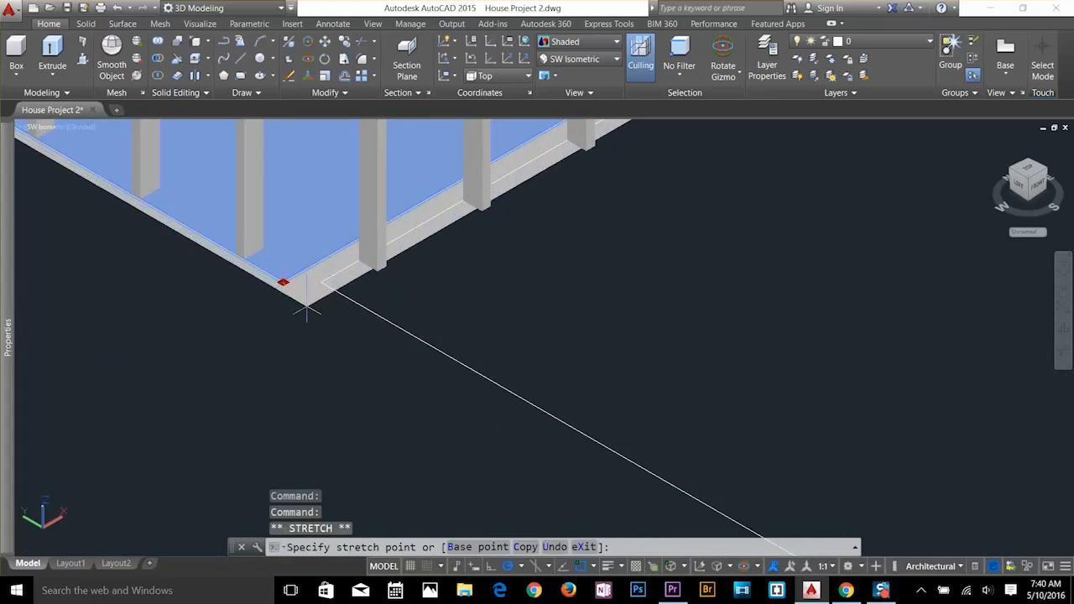
{"action": "key", "text": "Escape"}
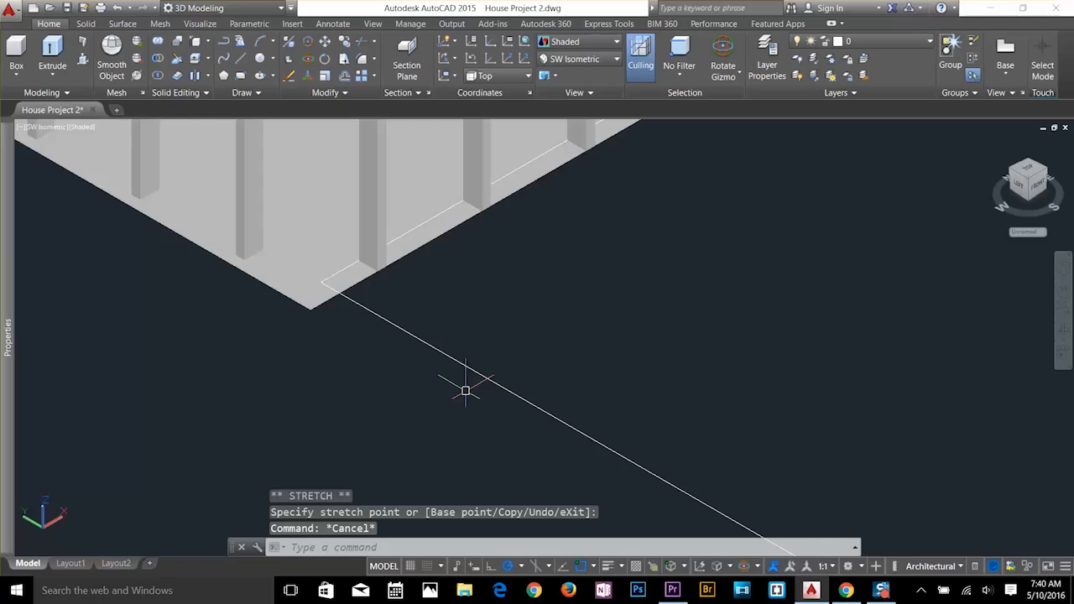
{"action": "scroll", "coordinate": [464, 390], "scroll_direction": "down", "scroll_amount": 6}
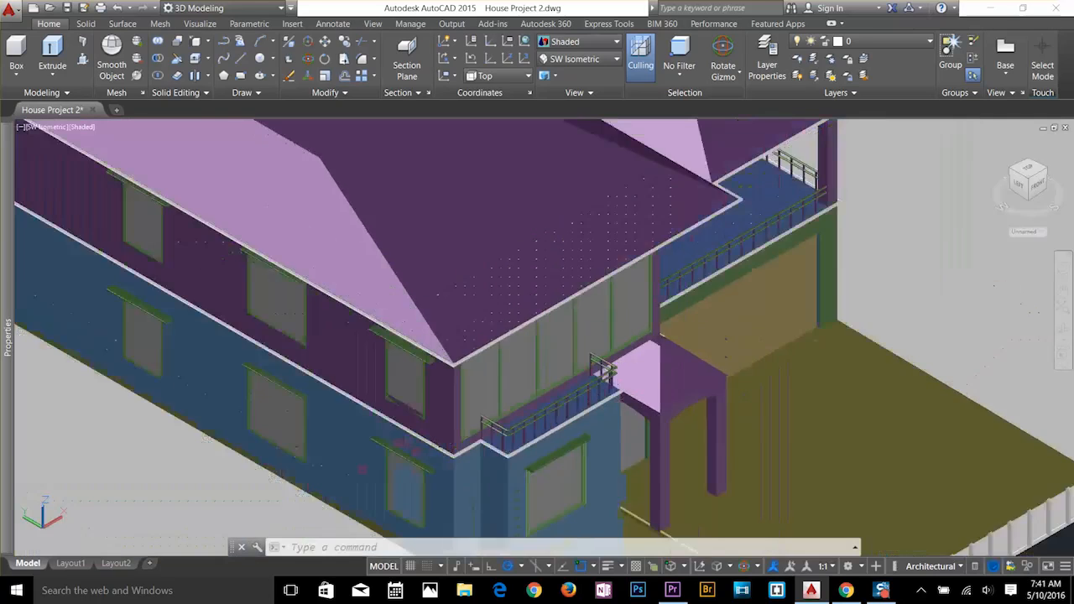
{"action": "scroll", "coordinate": [813, 357], "scroll_direction": "up", "scroll_amount": 3}
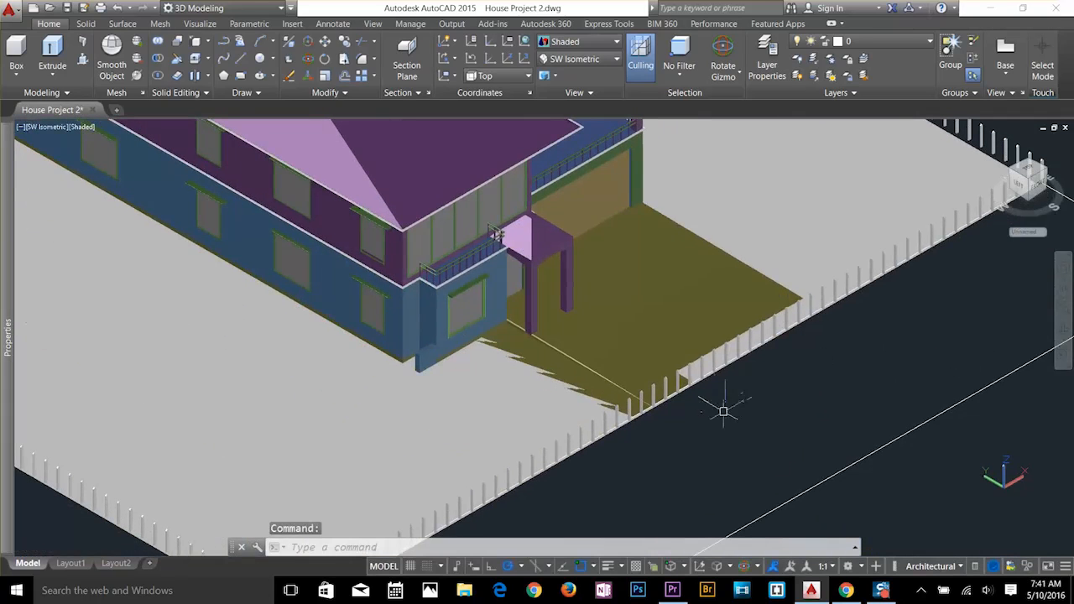
{"action": "middle_click_drag", "start_coordinate": [750, 408], "coordinate": [648, 334], "text": "shift"}
{"action": "scroll", "coordinate": [647, 342], "scroll_direction": "up", "scroll_amount": 5}
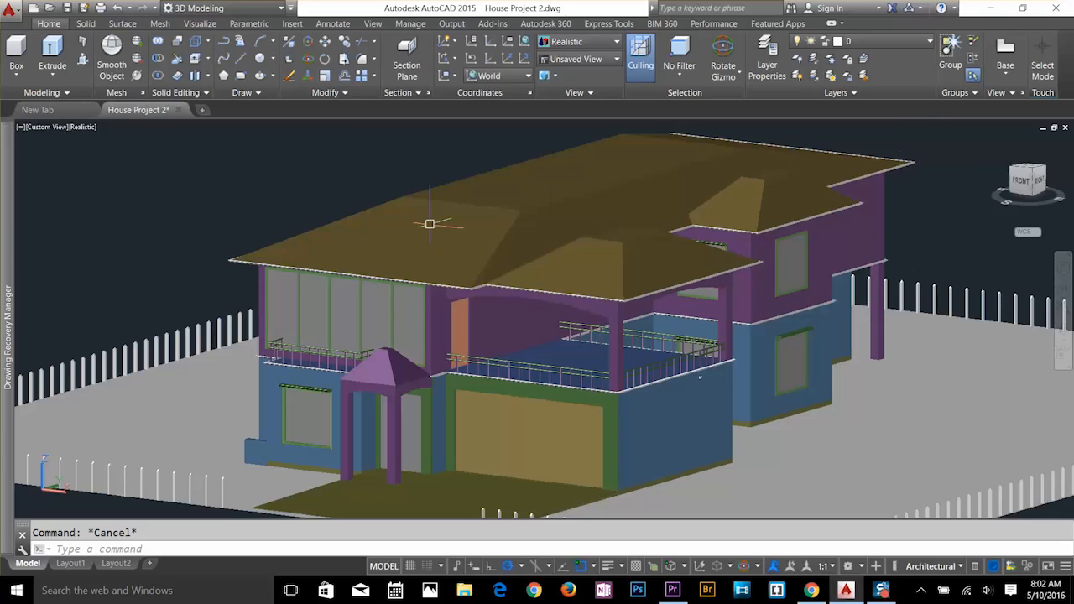
Select the house's upper roof at its rear eave corner with a crossing window.
{"action": "mouse_move", "coordinate": [429, 224]}
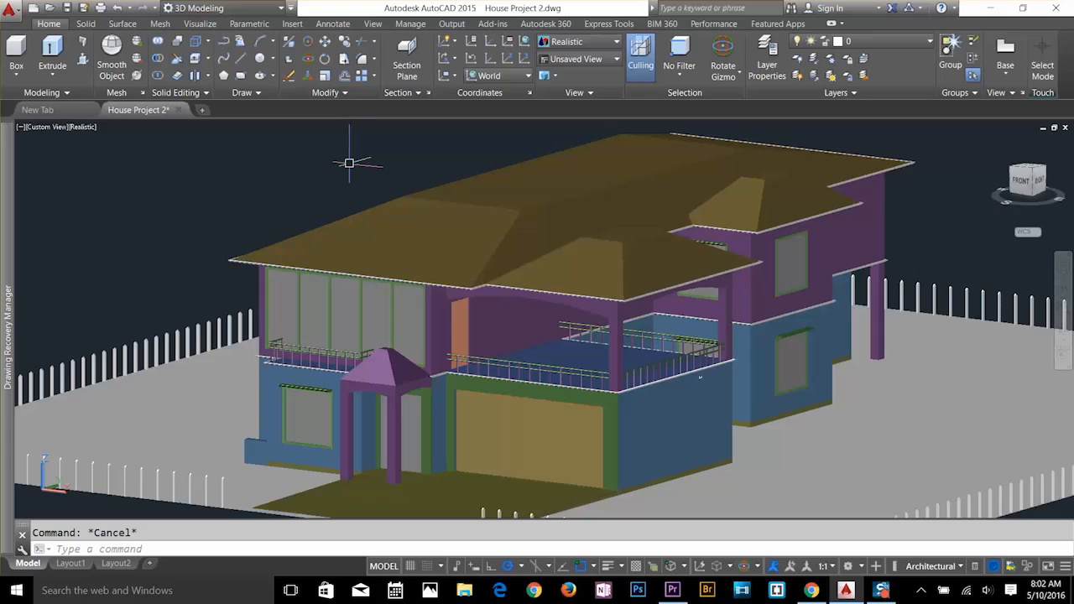
{"action": "left_click", "coordinate": [934, 136]}
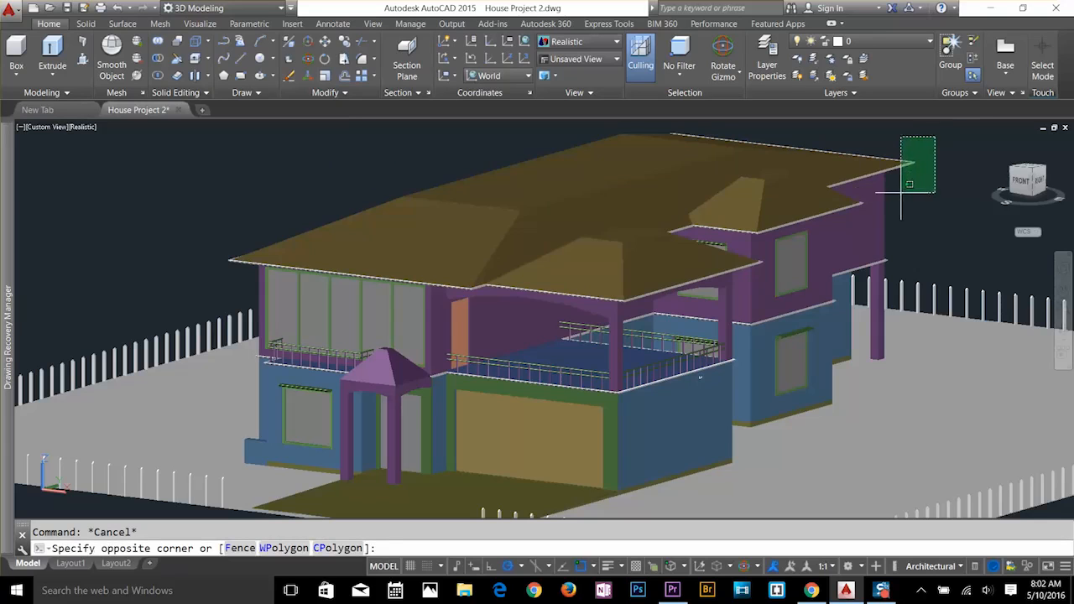
{"action": "left_click", "coordinate": [902, 193]}
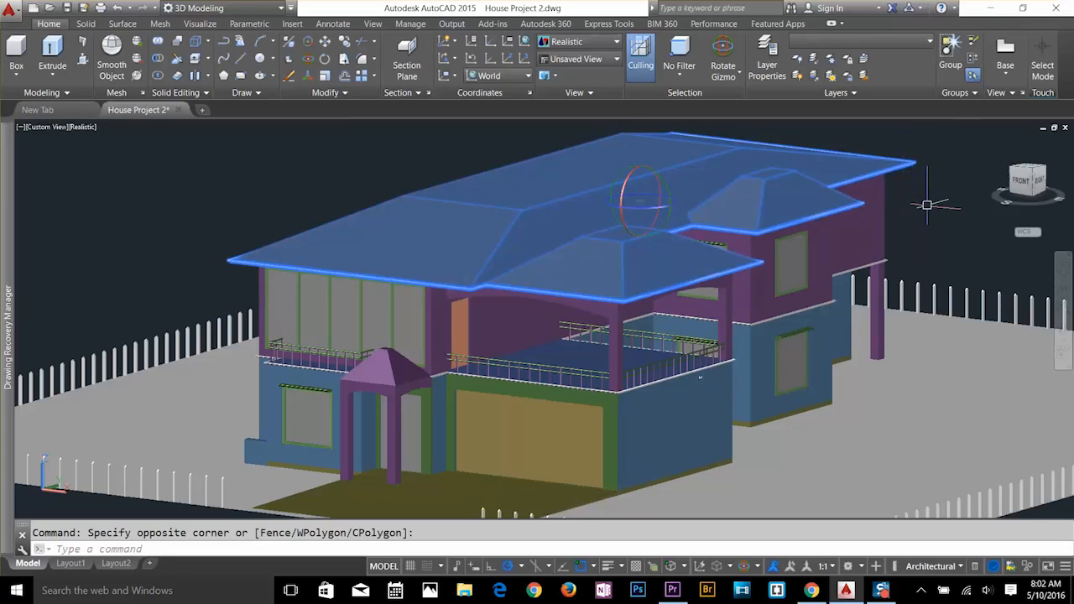